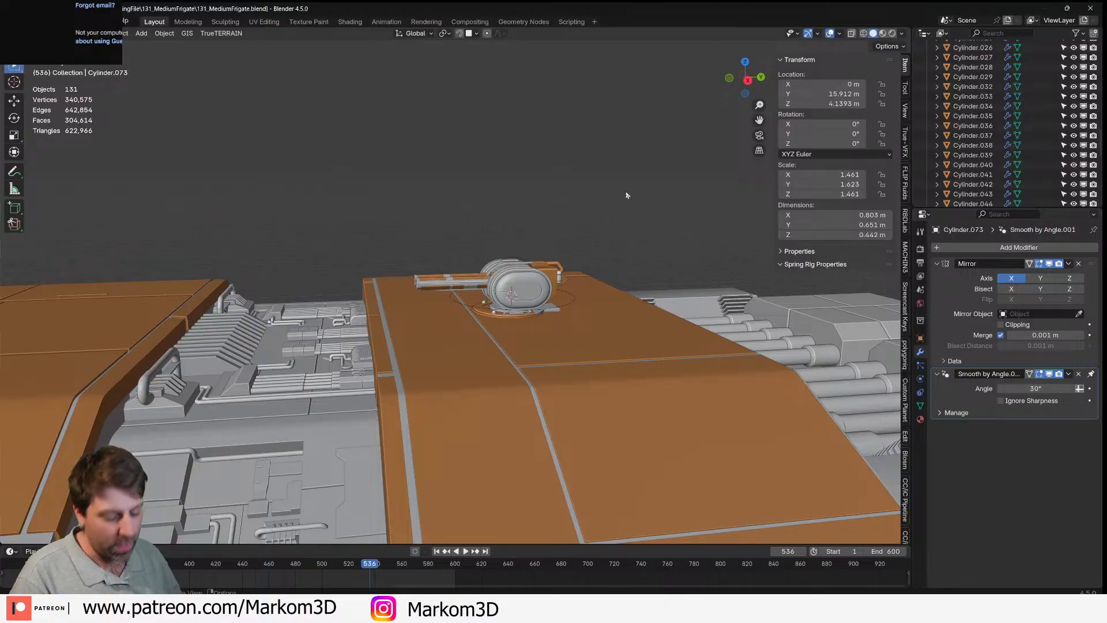
- Toggle the program window to fullscreen
{"action": "key", "text": "F3"}
{"action": "type", "text": "ful"}
{"action": "key", "text": "Return"}
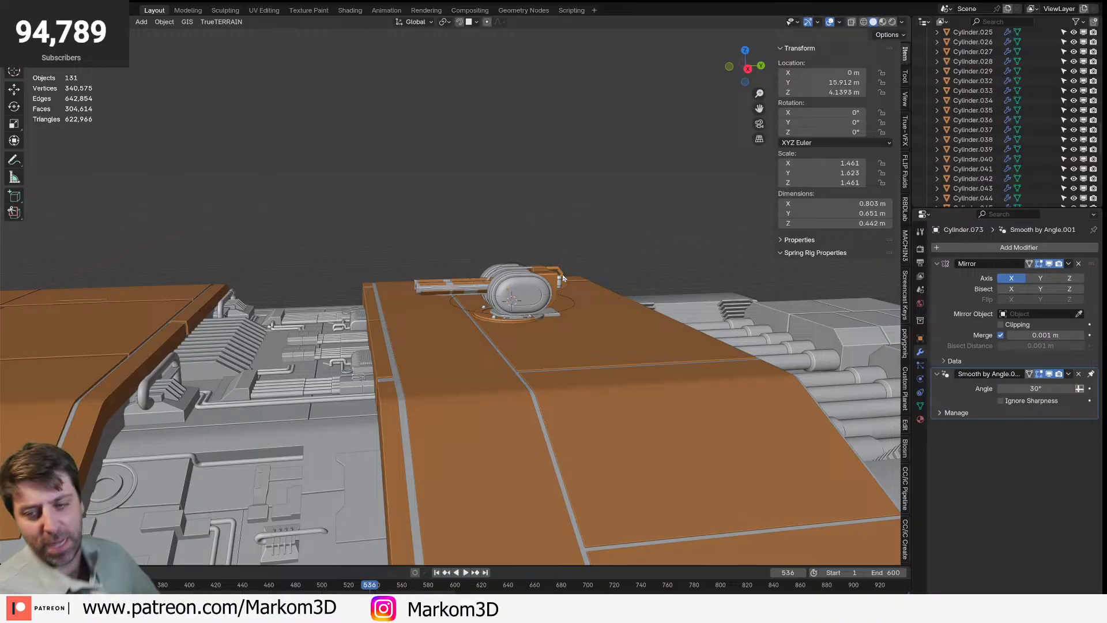
- Examine the twin-barrel turret on the hull from the side and front in rendered shading
{"action": "middle_click_drag", "start_coordinate": [527, 187], "coordinate": [565, 336]}
{"action": "scroll", "coordinate": [566, 336], "scroll_direction": "up", "scroll_amount": 3}
{"action": "mouse_move", "coordinate": [623, 299]}
{"action": "middle_mouse_down"}
{"action": "mouse_move", "coordinate": [570, 312]}
{"action": "mouse_move", "coordinate": [484, 273]}
{"action": "mouse_move", "coordinate": [535, 269]}
{"action": "middle_mouse_up"}
{"action": "left_click", "coordinate": [892, 22]}
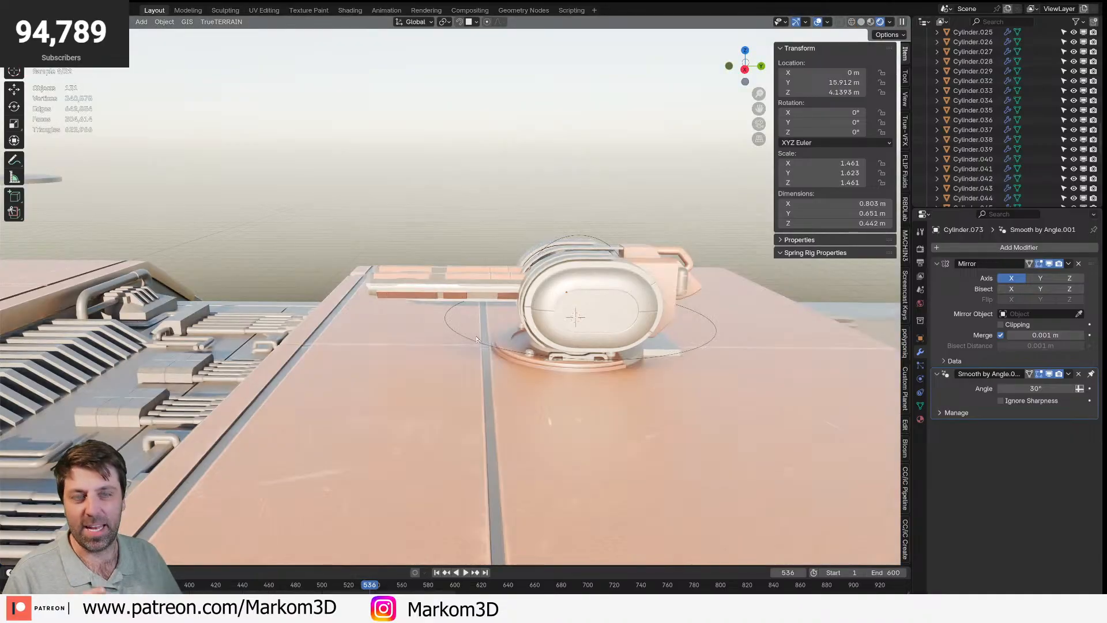
{"action": "middle_click_drag", "start_coordinate": [485, 331], "coordinate": [594, 347]}
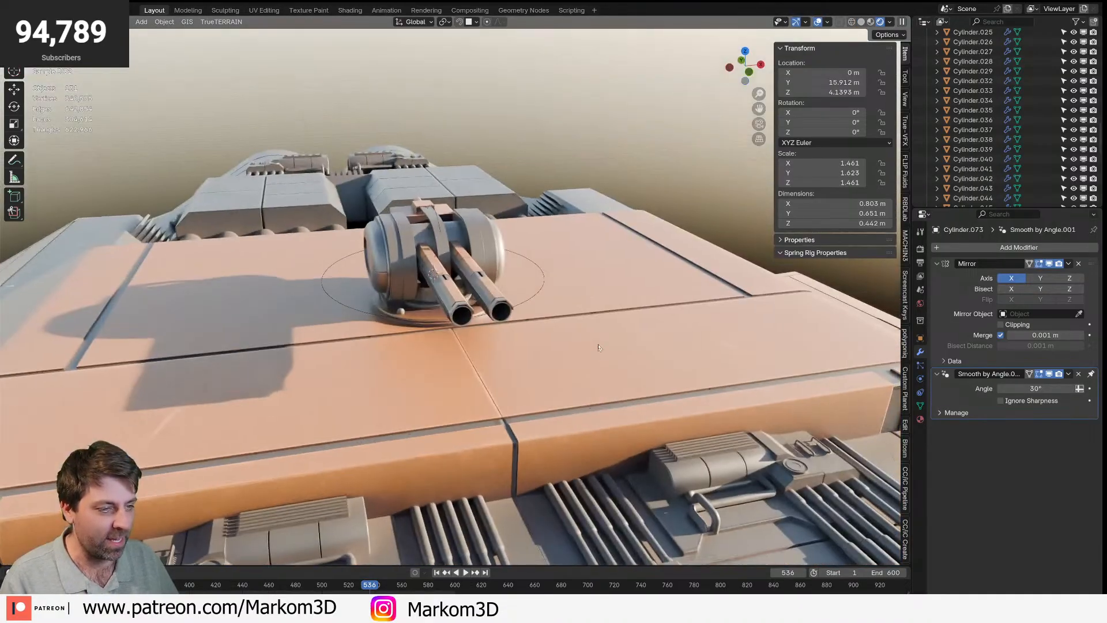
{"action": "middle_click_drag", "start_coordinate": [499, 323], "coordinate": [437, 222]}
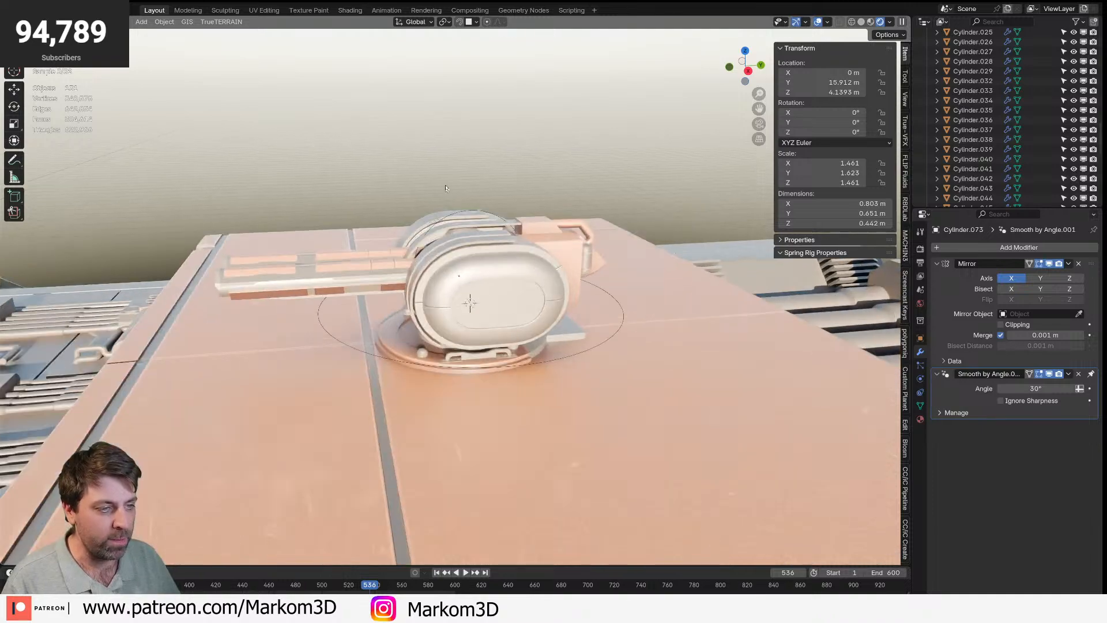
- Try raising the turret's barrels by rotating their control empty about the Y axis
{"action": "left_click", "coordinate": [458, 215]}
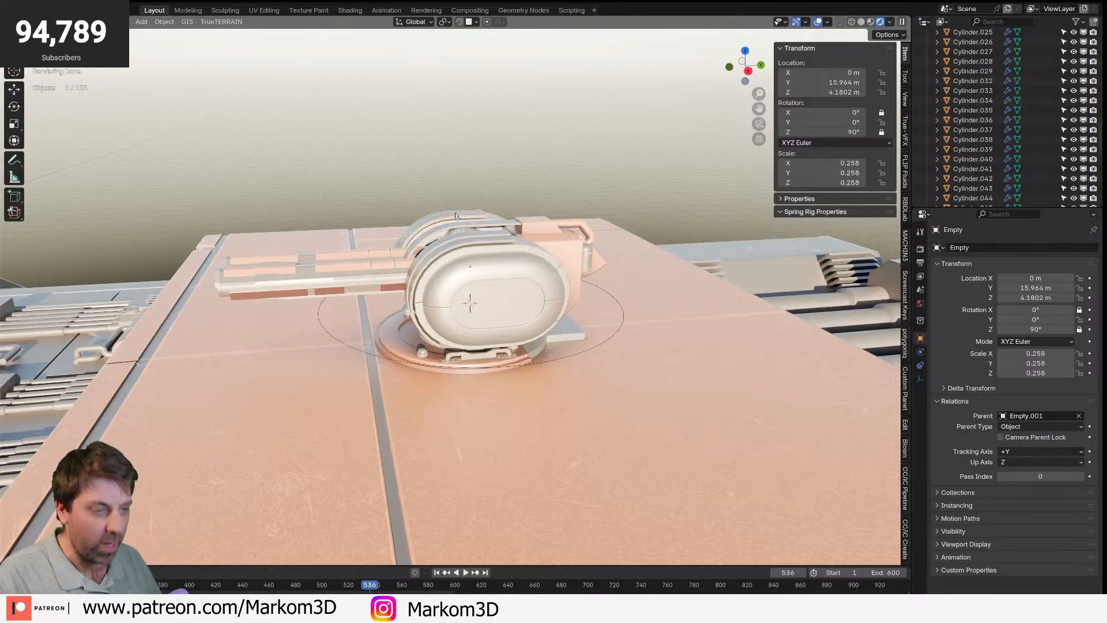
{"action": "key", "text": "r"}
{"action": "key", "text": "y"}
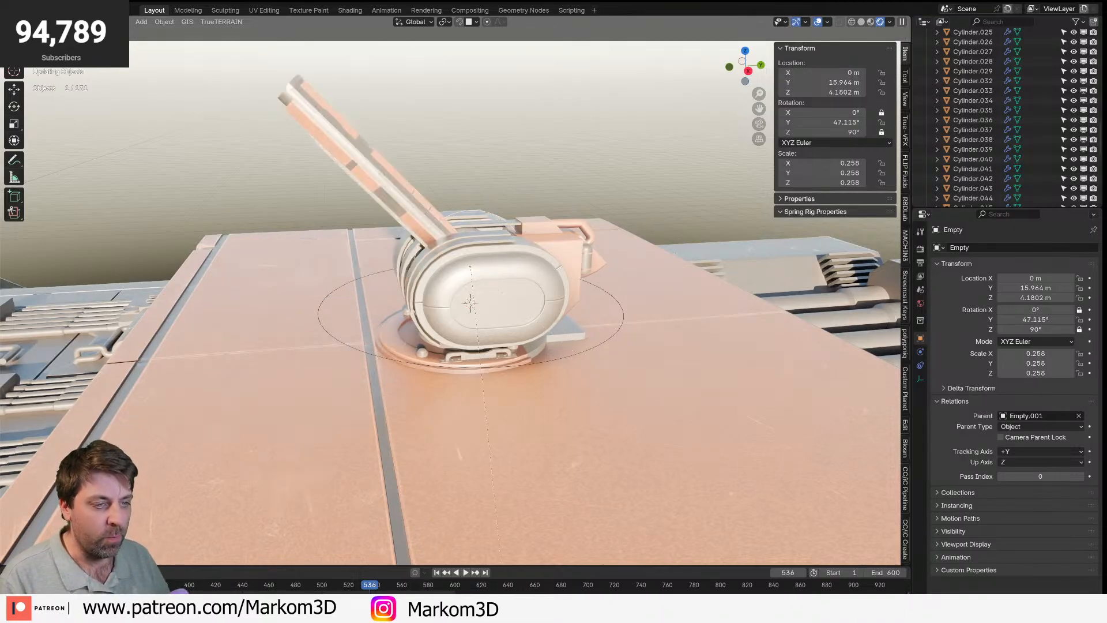
{"action": "right_click", "coordinate": [610, 354]}
- Try swivelling the whole turret by rotating its parent empty at the base about the Z axis
{"action": "left_click", "coordinate": [609, 352]}
{"action": "left_click", "coordinate": [622, 336]}
{"action": "key", "text": "r"}
{"action": "key", "text": "z"}
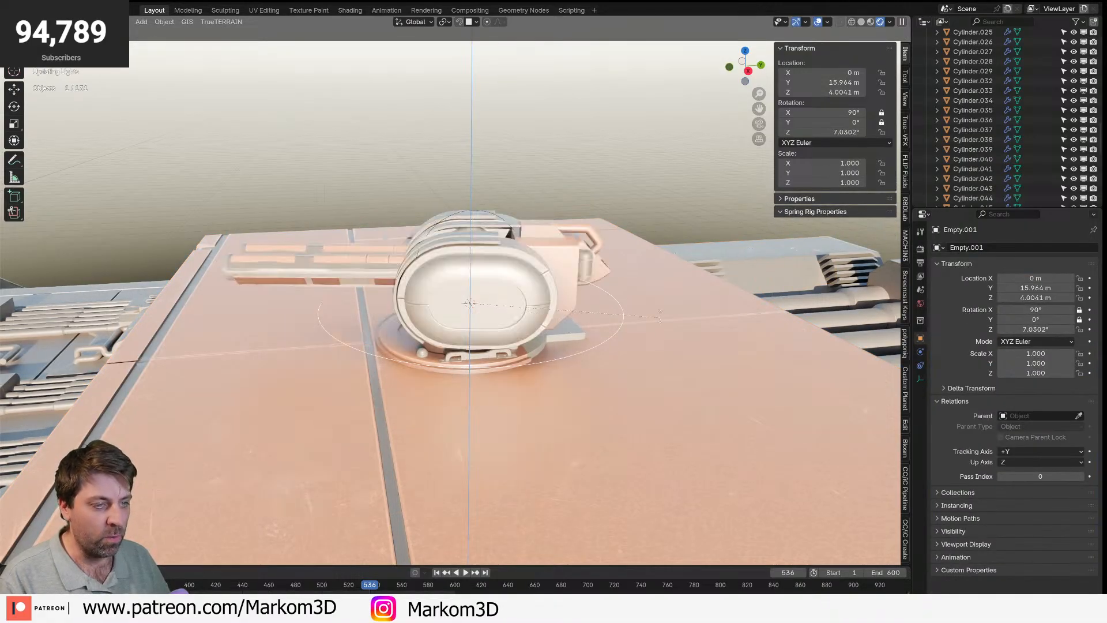
{"action": "left_click", "coordinate": [644, 229]}
- Try tilting the swivelled turret's barrels about Y, and undo the turret's rotation
{"action": "left_click", "coordinate": [497, 217]}
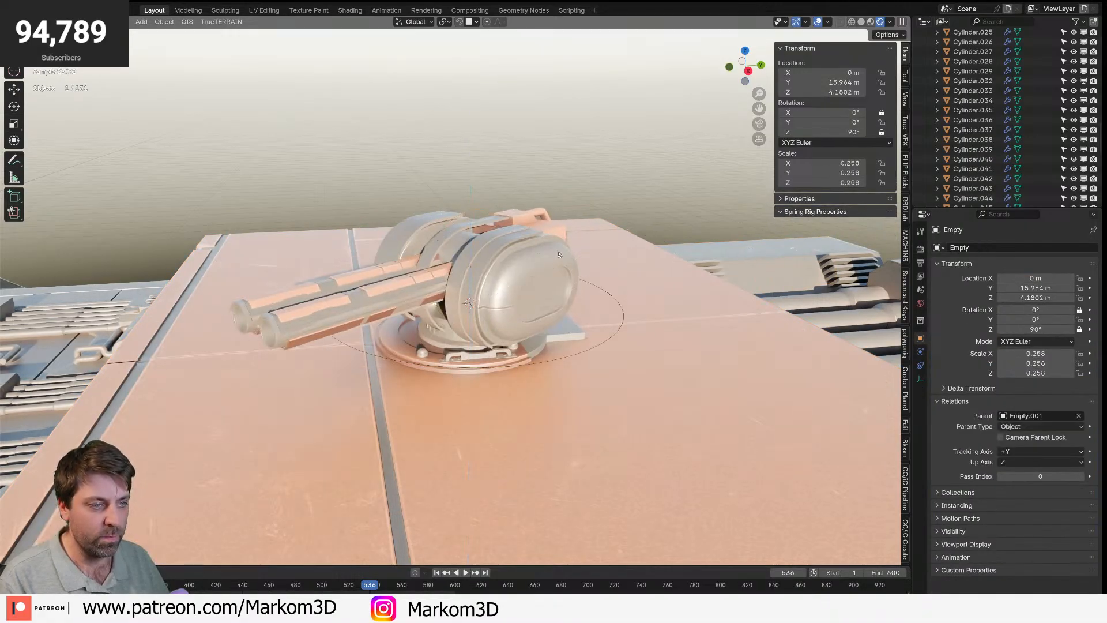
{"action": "key", "text": "r"}
{"action": "key", "text": "y"}
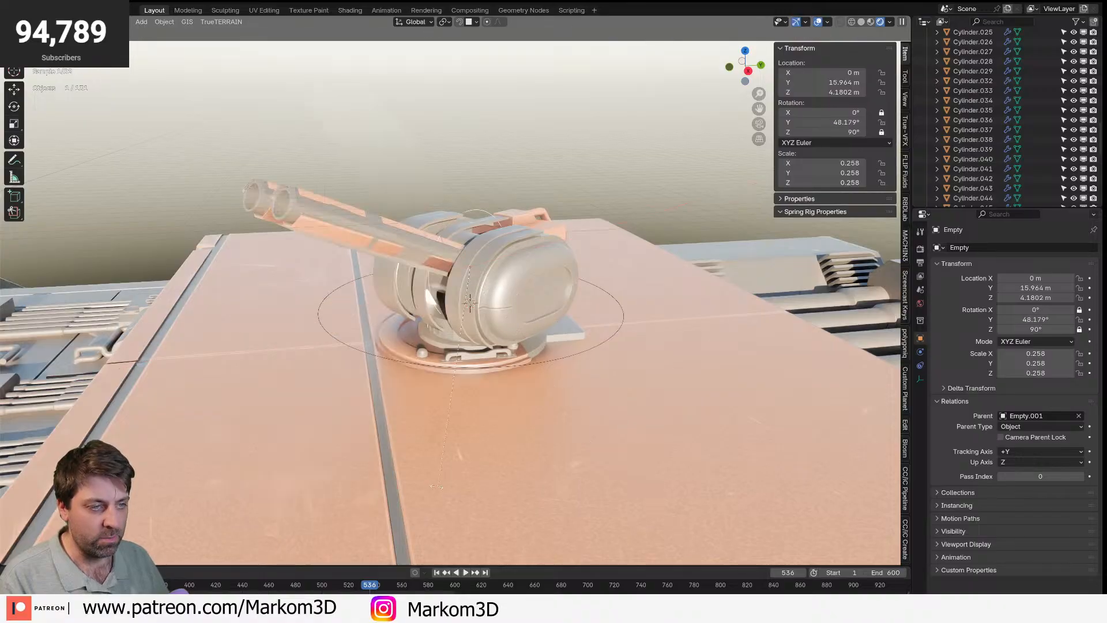
{"action": "key", "text": "Escape"}
{"action": "key", "text": "ctrl+z"}
{"action": "key", "text": "ctrl+z"}
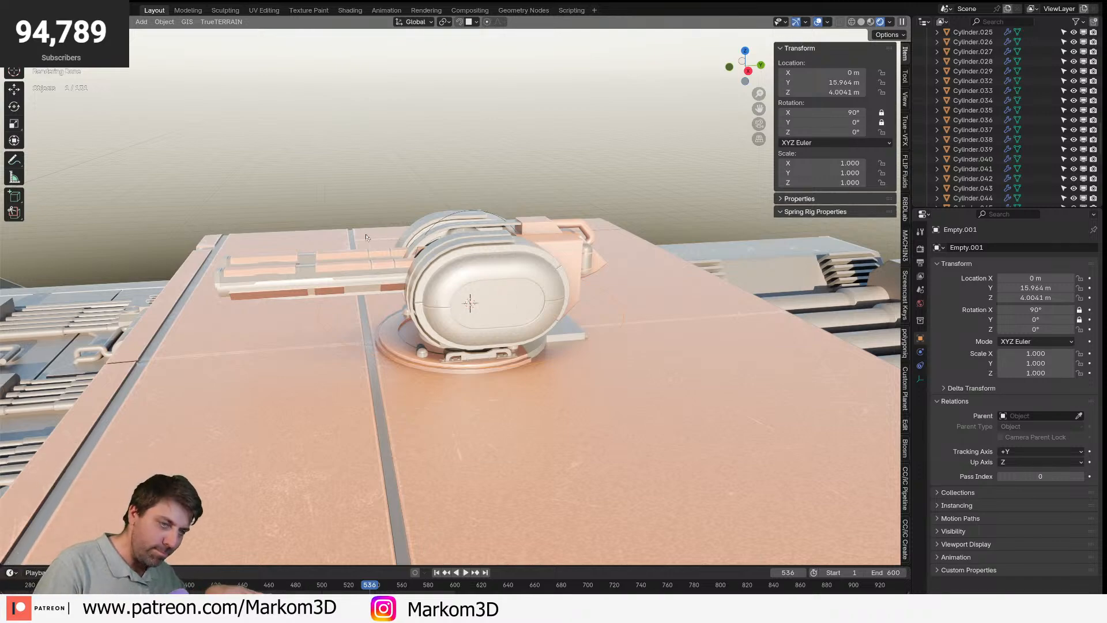
- Review the ship's rear ramp by playing the animation in reverse, and move to frame 33
{"action": "scroll", "coordinate": [370, 242], "scroll_direction": "down", "scroll_amount": 10}
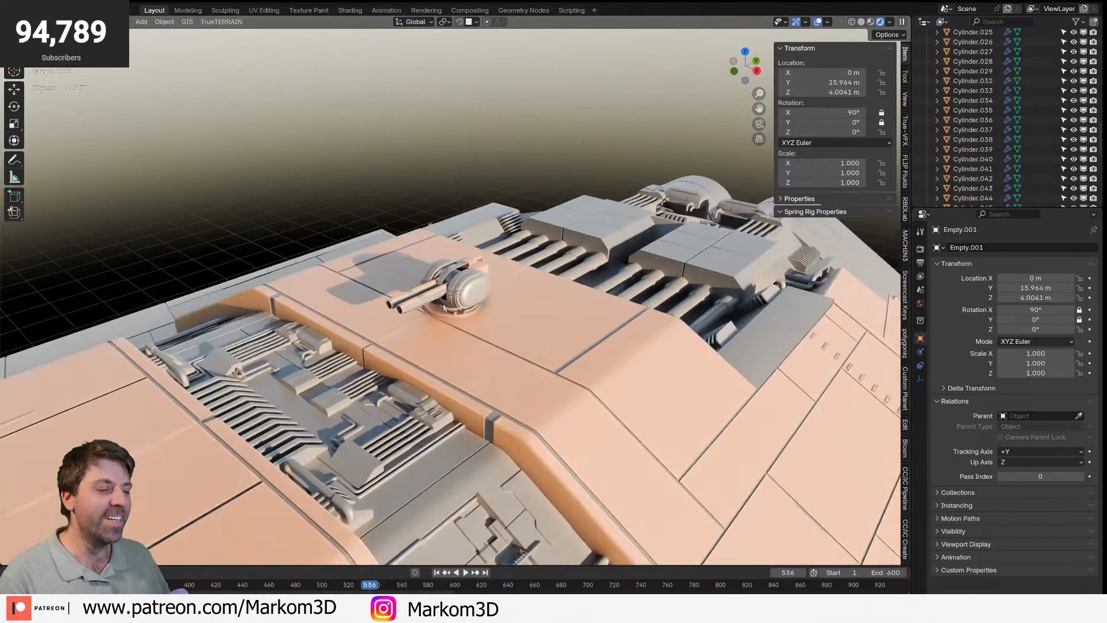
{"action": "middle_click_drag", "start_coordinate": [454, 342], "coordinate": [512, 397]}
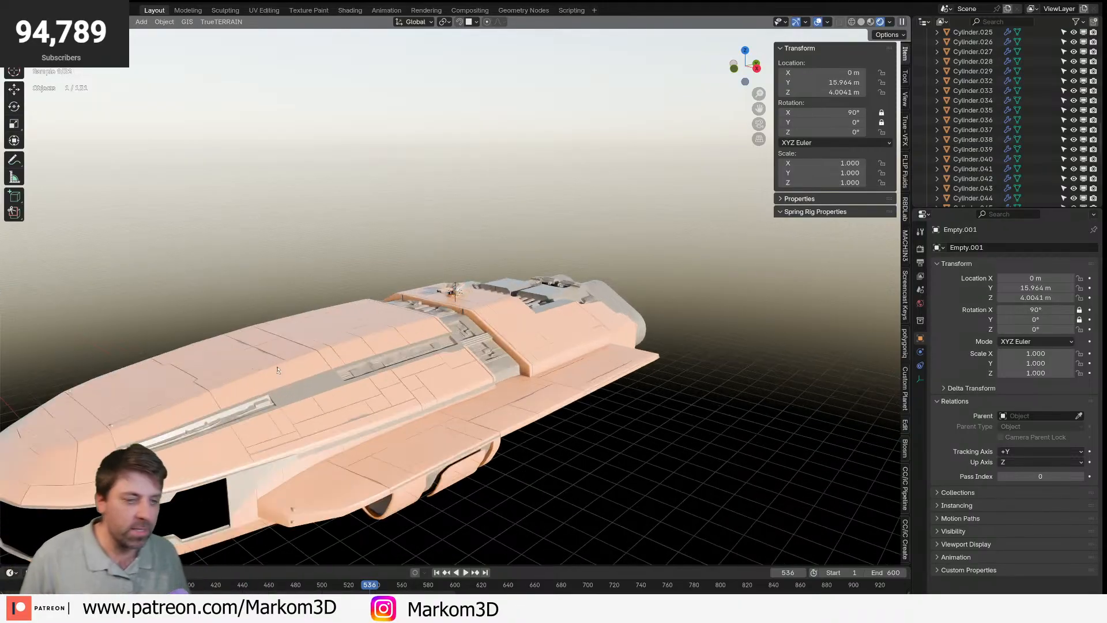
{"action": "middle_click_drag", "start_coordinate": [721, 334], "coordinate": [577, 374]}
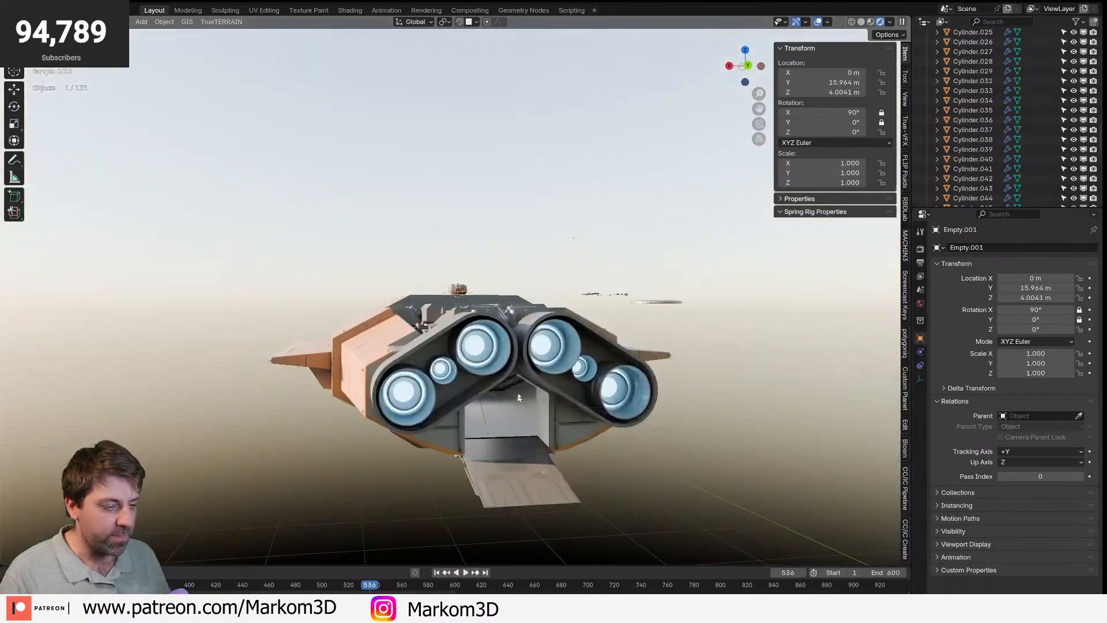
{"action": "scroll", "coordinate": [584, 404], "scroll_direction": "up", "scroll_amount": 5}
{"action": "key", "text": "ctrl+shift+space"}
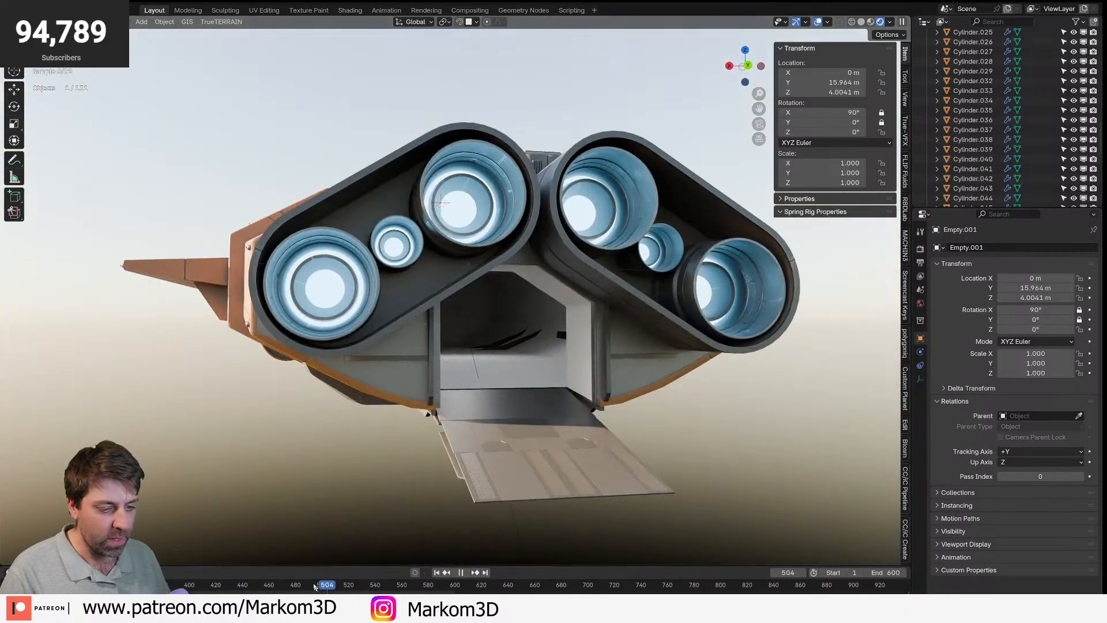
{"action": "key", "text": "Escape"}
{"action": "middle_click_drag", "start_coordinate": [247, 502], "coordinate": [473, 507]}
{"action": "scroll", "coordinate": [397, 582], "scroll_direction": "up", "scroll_amount": 8, "text": "ctrl"}
{"action": "left_click_drag", "start_coordinate": [397, 583], "coordinate": [251, 585]}
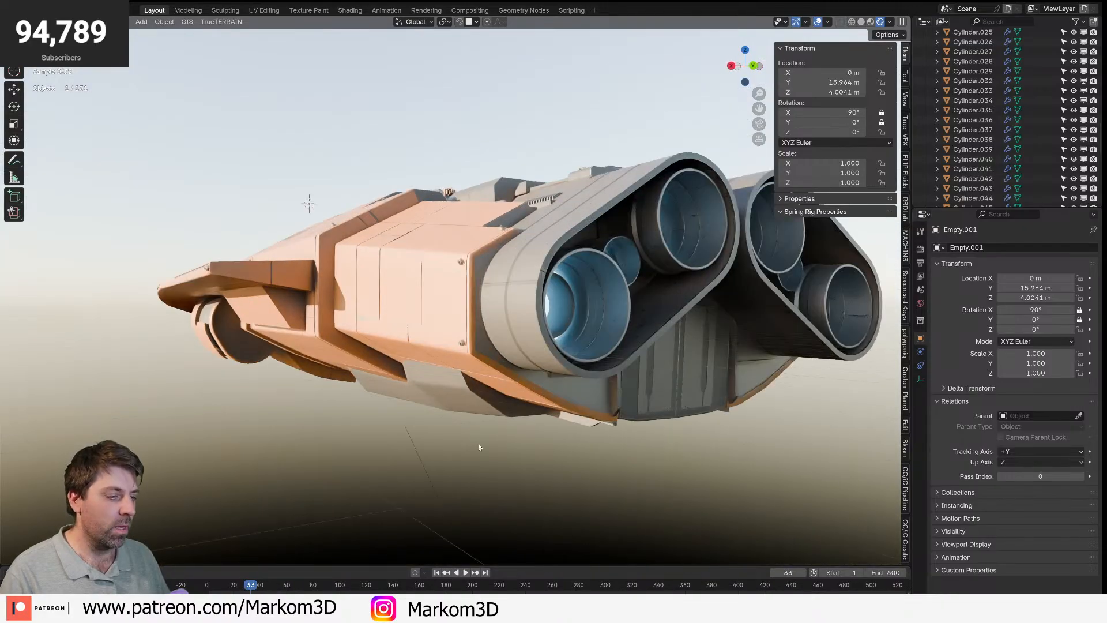
- Switch to solid shading and play the animation to frame 174 to open the rear ramp
{"action": "left_click", "coordinate": [861, 22]}
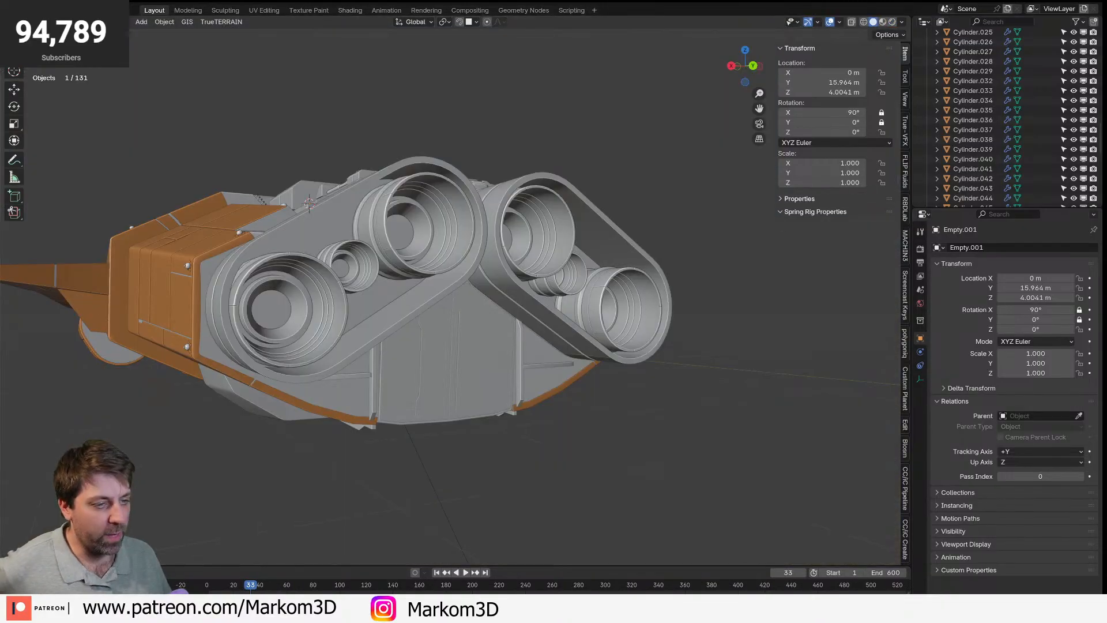
{"action": "key", "text": "space"}
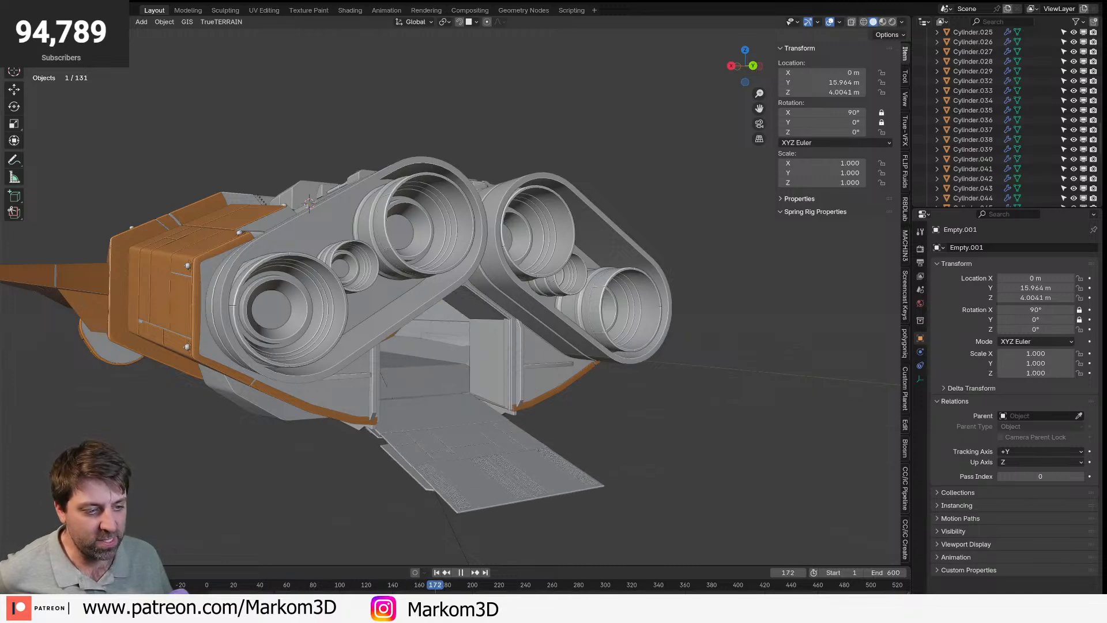
{"action": "key", "text": "space"}
- Examine the open rear ramp, the engines, the hull side and the front of the ship for scale
{"action": "middle_click_drag", "start_coordinate": [798, 447], "coordinate": [747, 442]}
{"action": "scroll", "coordinate": [215, 398], "scroll_direction": "up", "scroll_amount": 2}
{"action": "middle_click_drag", "start_coordinate": [213, 376], "coordinate": [311, 375], "text": "shift"}
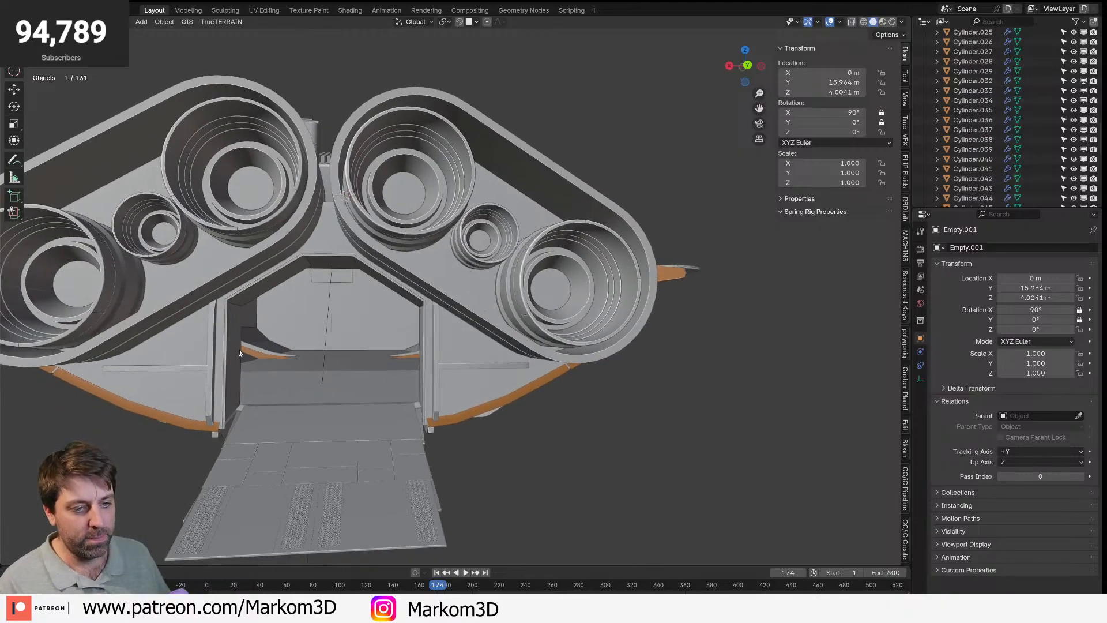
{"action": "scroll", "coordinate": [308, 387], "scroll_direction": "down", "scroll_amount": 5}
{"action": "middle_click_drag", "start_coordinate": [308, 387], "coordinate": [470, 402]}
{"action": "scroll", "coordinate": [470, 402], "scroll_direction": "up", "scroll_amount": 8}
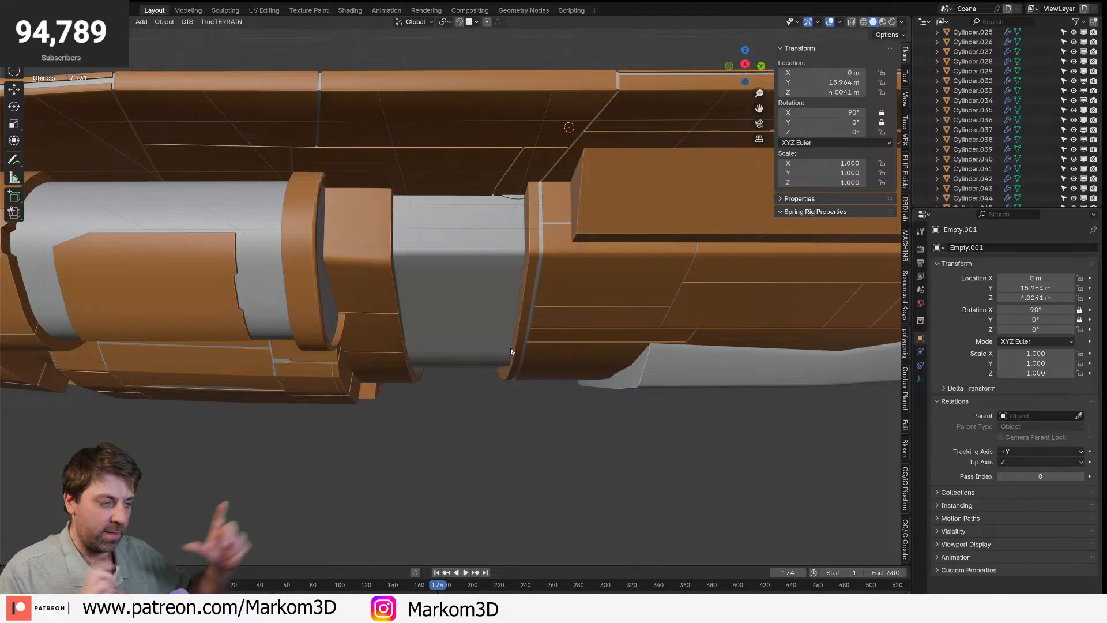
{"action": "scroll", "coordinate": [511, 351], "scroll_direction": "down", "scroll_amount": 8}
{"action": "middle_click_drag", "start_coordinate": [548, 375], "coordinate": [427, 339]}
{"action": "scroll", "coordinate": [427, 339], "scroll_direction": "up", "scroll_amount": 3}
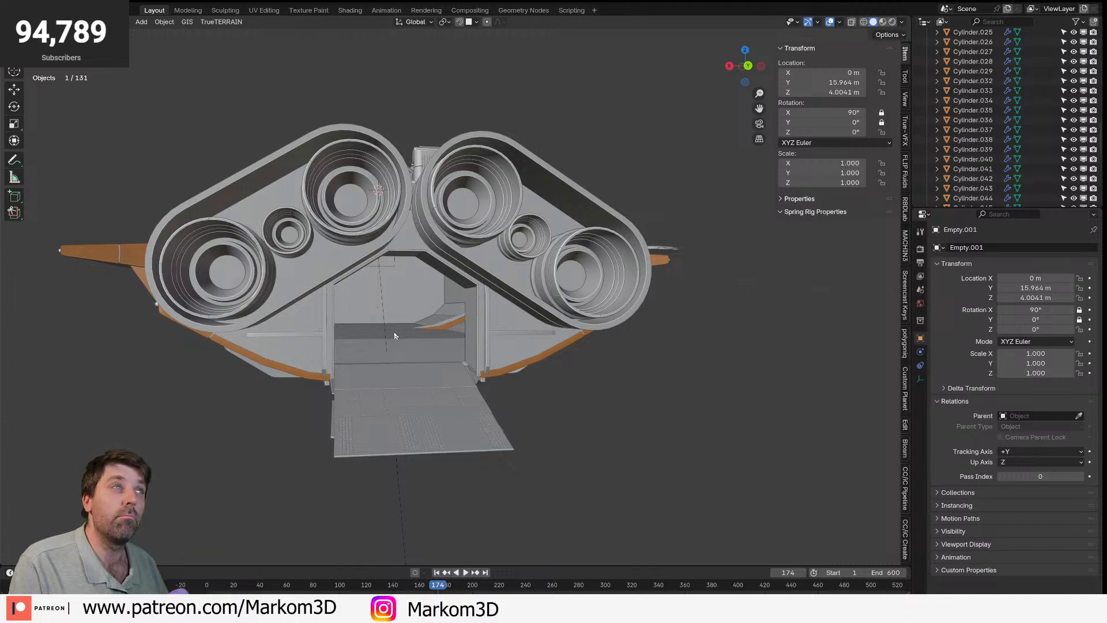
{"action": "scroll", "coordinate": [388, 346], "scroll_direction": "up", "scroll_amount": 3}
{"action": "scroll", "coordinate": [393, 363], "scroll_direction": "down", "scroll_amount": 3}
{"action": "middle_click_drag", "start_coordinate": [392, 363], "coordinate": [545, 336]}
{"action": "scroll", "coordinate": [545, 336], "scroll_direction": "down", "scroll_amount": 4}
{"action": "scroll", "coordinate": [546, 335], "scroll_direction": "up", "scroll_amount": 3}
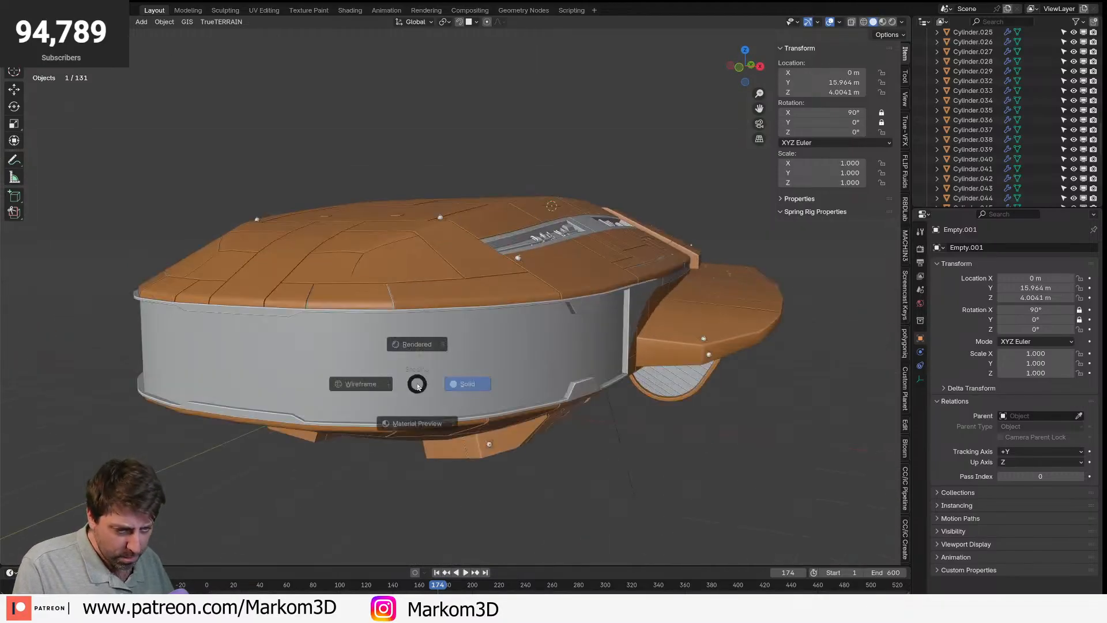
- In wireframe shading, select the human figure inside the hull and move it along Y to about 25.14 m, near the rear ramp
{"action": "key", "text": "shift+z"}
{"action": "left_click", "coordinate": [353, 392]}
{"action": "left_click", "coordinate": [354, 393]}
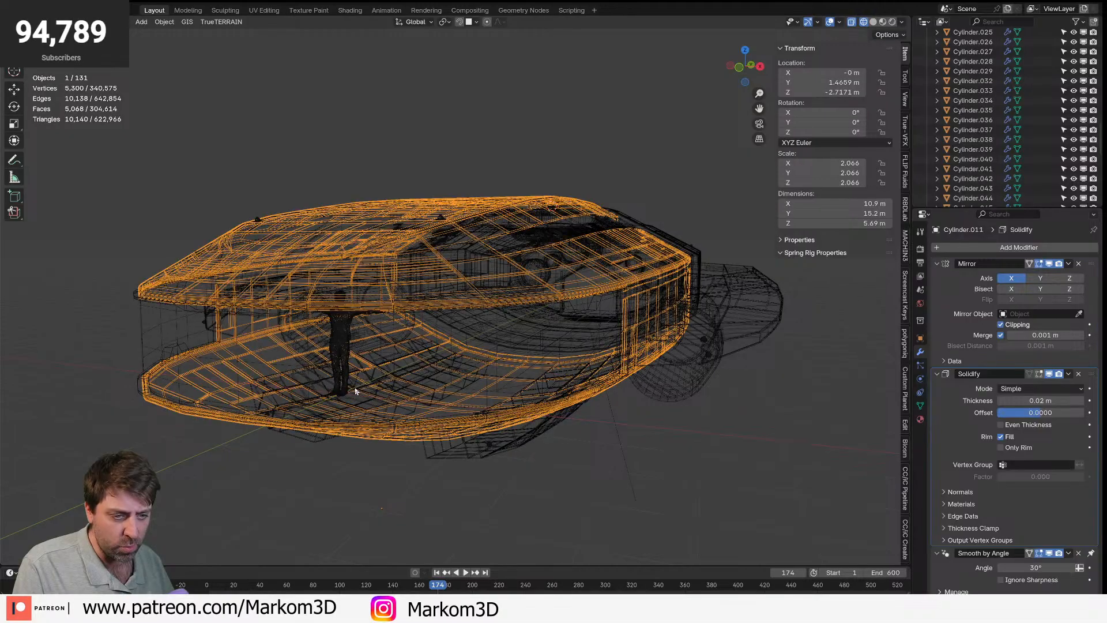
{"action": "left_click", "coordinate": [354, 397]}
{"action": "key", "text": "KP_7"}
{"action": "key", "text": "g"}
{"action": "key", "text": "y"}
{"action": "scroll", "coordinate": [394, 33], "scroll_direction": "up", "scroll_amount": 2}
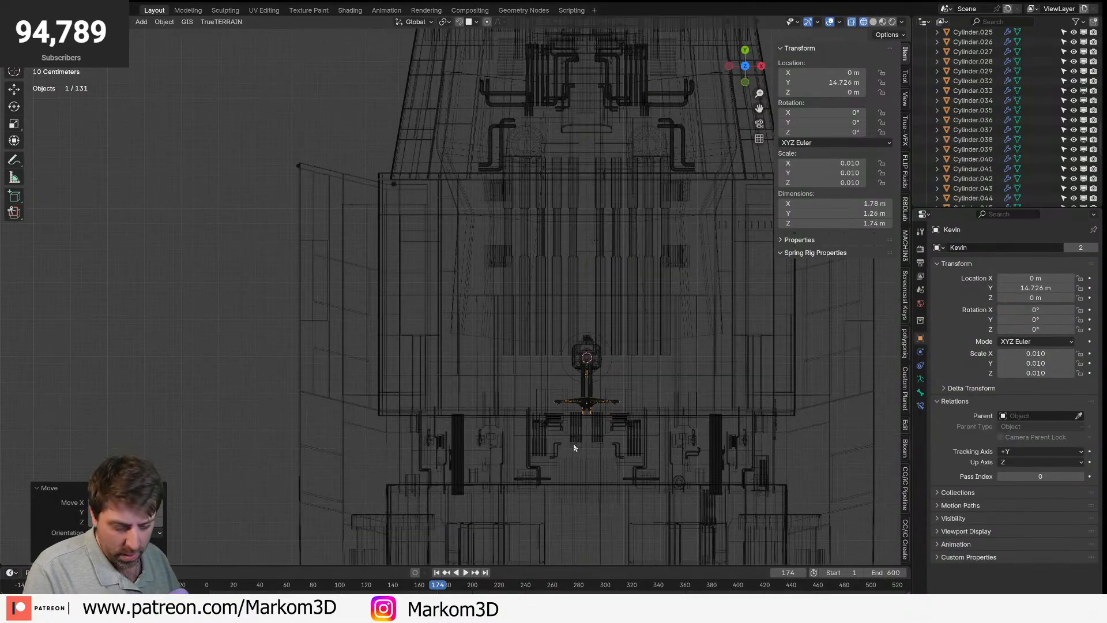
{"action": "left_click", "coordinate": [591, 82]}
{"action": "left_click", "coordinate": [596, 64]}
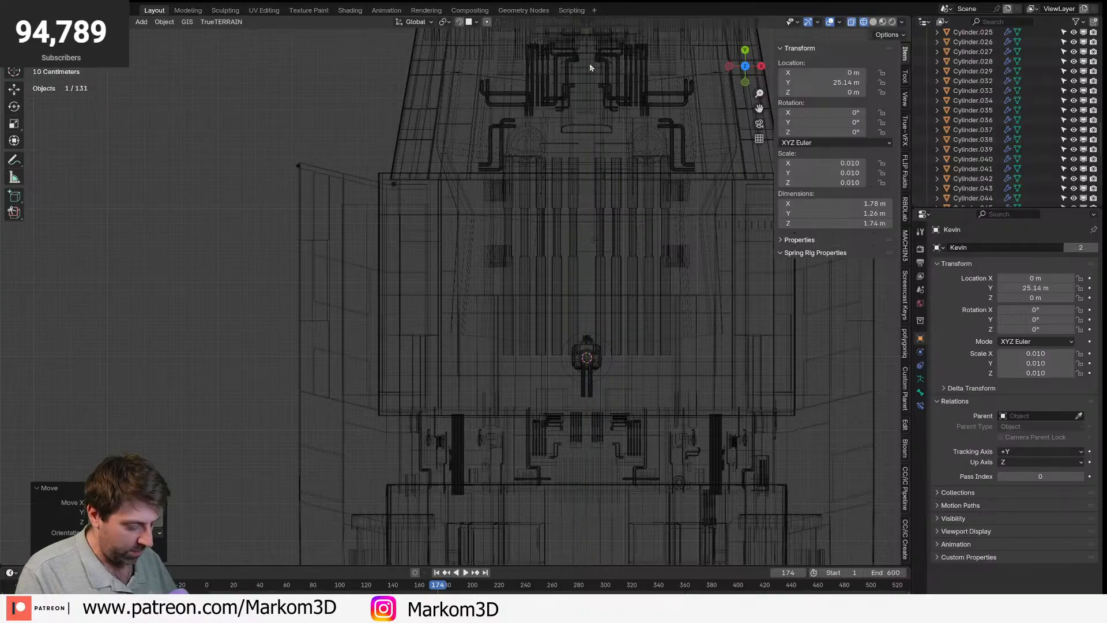
- Frame the human figure at the ship's rear and switch back to solid shading
{"action": "key", "text": "KP_Decimal"}
{"action": "mouse_move", "coordinate": [584, 247]}
{"action": "middle_mouse_down"}
{"action": "mouse_move", "coordinate": [446, 198]}
{"action": "mouse_move", "coordinate": [407, 171]}
{"action": "middle_mouse_up"}
{"action": "scroll", "coordinate": [408, 171], "scroll_direction": "down", "scroll_amount": 4}
{"action": "key", "text": "z"}
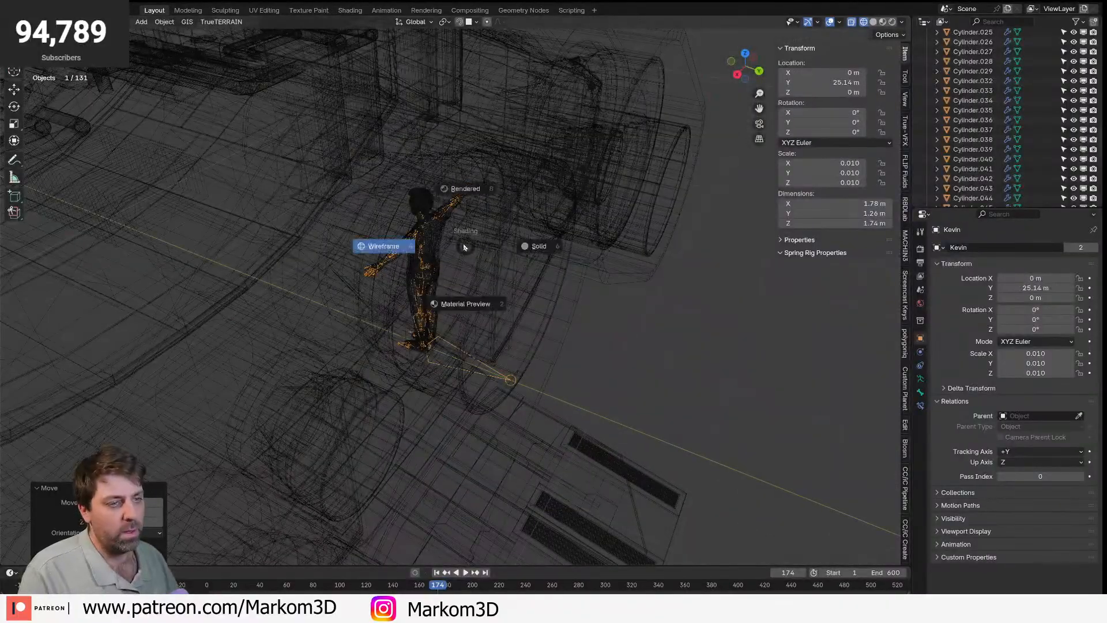
{"action": "key", "text": "z"}
{"action": "left_click", "coordinate": [540, 252]}
- Lower the human figure along Z to about -1.53 m so it stands at the open rear ramp
{"action": "middle_click_drag", "start_coordinate": [541, 252], "coordinate": [485, 187]}
{"action": "key", "text": "g"}
{"action": "key", "text": "z"}
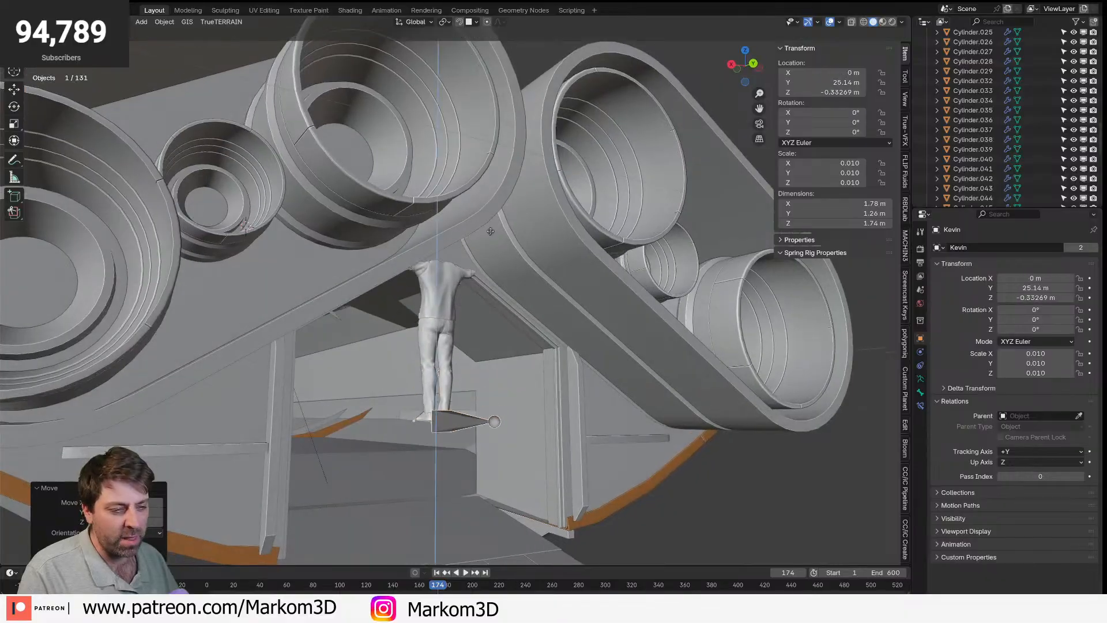
{"action": "left_click", "coordinate": [485, 344]}
{"action": "middle_click_drag", "start_coordinate": [485, 343], "coordinate": [459, 327]}
{"action": "key", "text": "g"}
{"action": "key", "text": "z"}
{"action": "left_click", "coordinate": [524, 290]}
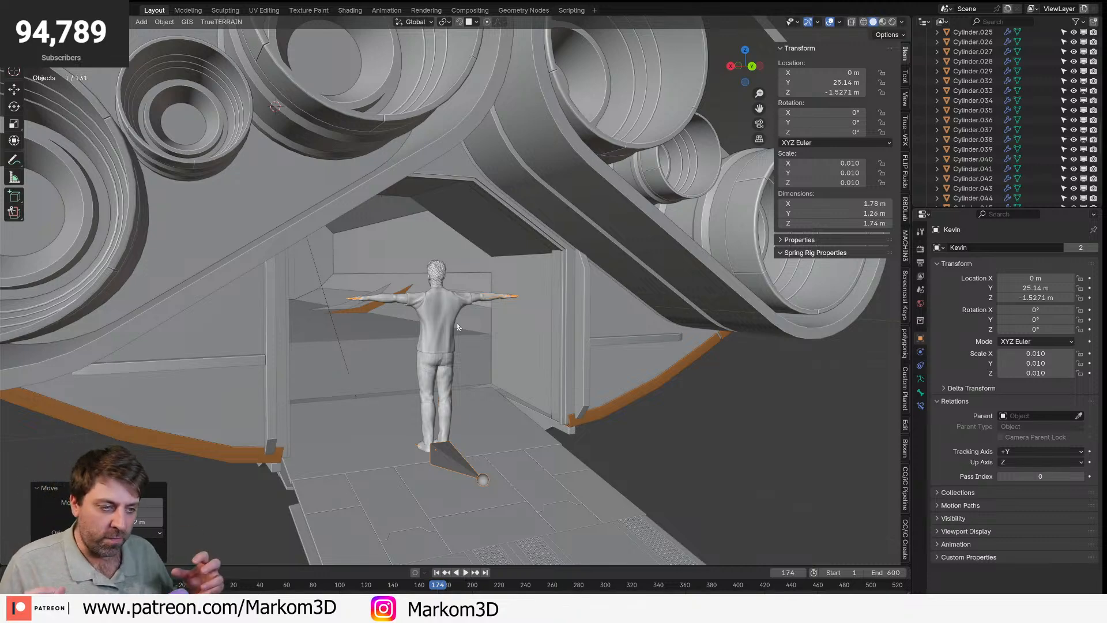
- Compare the figure with the ship's size and examine the hull's front, top and underside
{"action": "scroll", "coordinate": [458, 327], "scroll_direction": "down", "scroll_amount": 6}
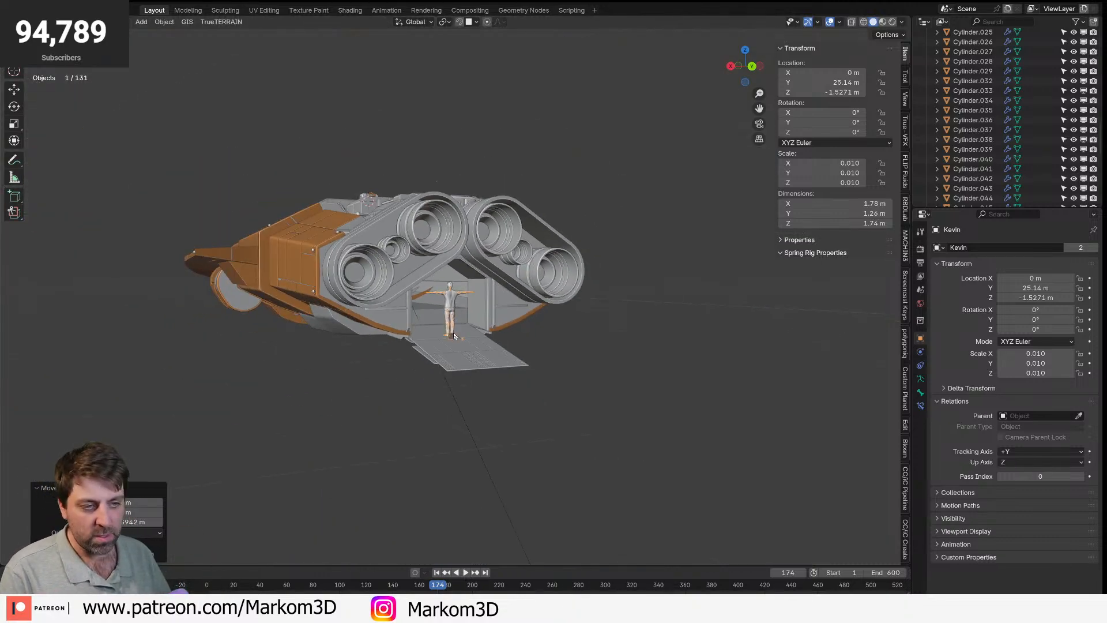
{"action": "middle_click_drag", "start_coordinate": [331, 300], "coordinate": [560, 273]}
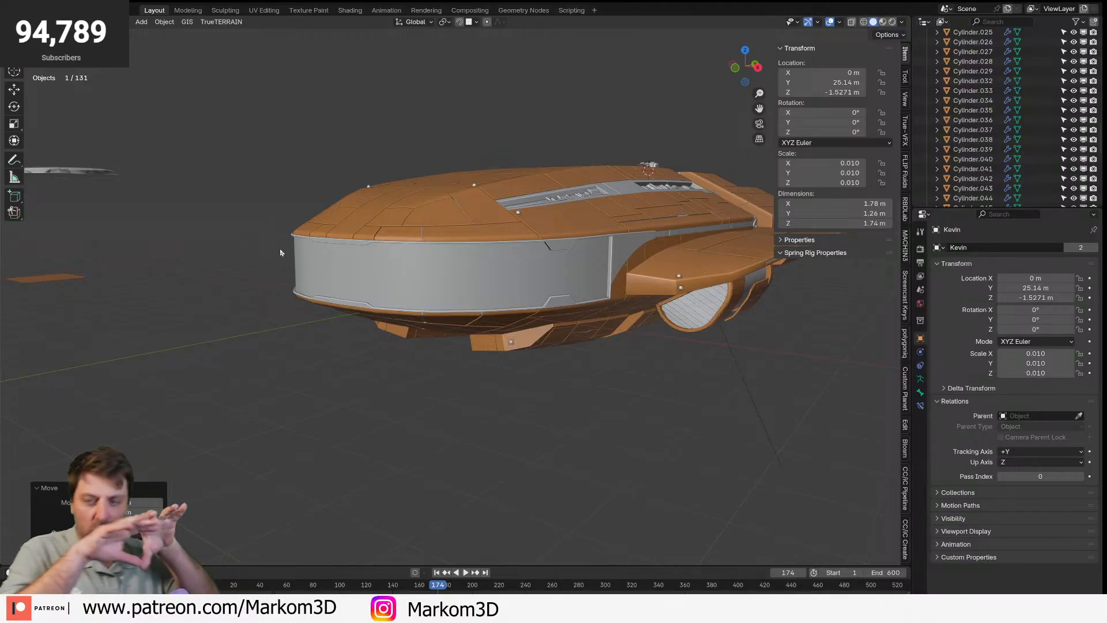
{"action": "middle_click_drag", "start_coordinate": [280, 252], "coordinate": [523, 321]}
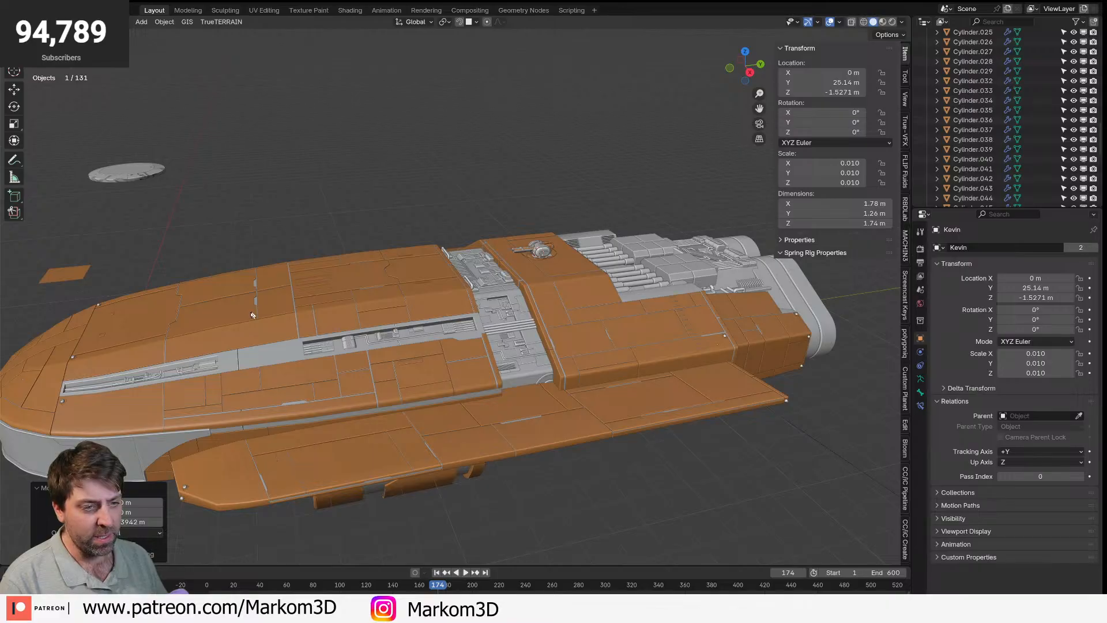
{"action": "middle_click_drag", "start_coordinate": [145, 327], "coordinate": [199, 287]}
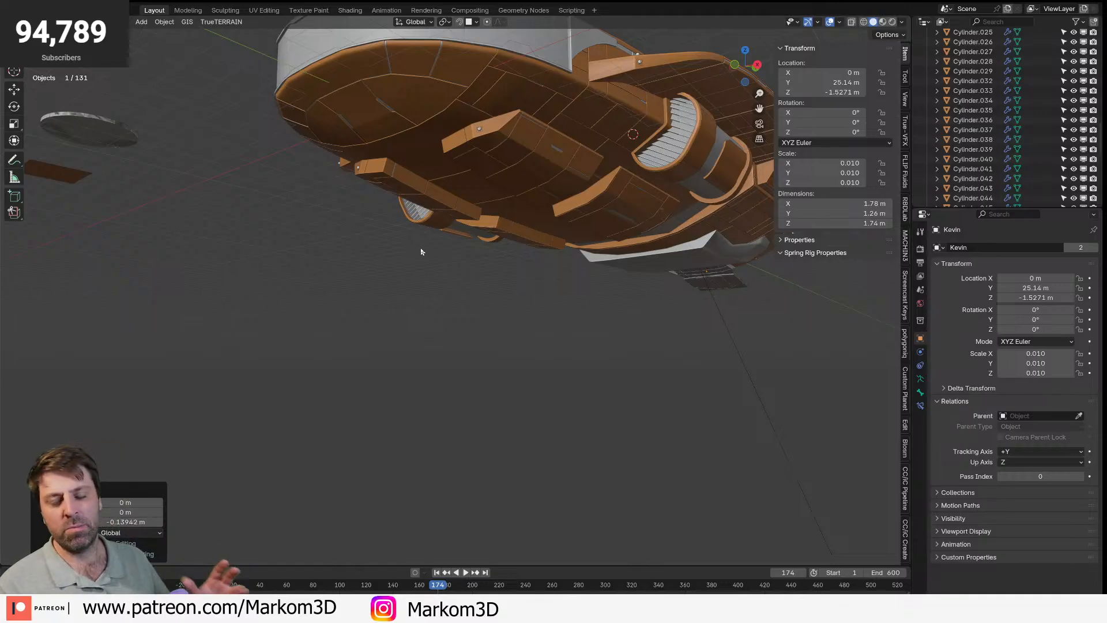
{"action": "middle_click_drag", "start_coordinate": [624, 281], "coordinate": [435, 403]}
{"action": "middle_click_drag", "start_coordinate": [589, 319], "coordinate": [509, 338]}
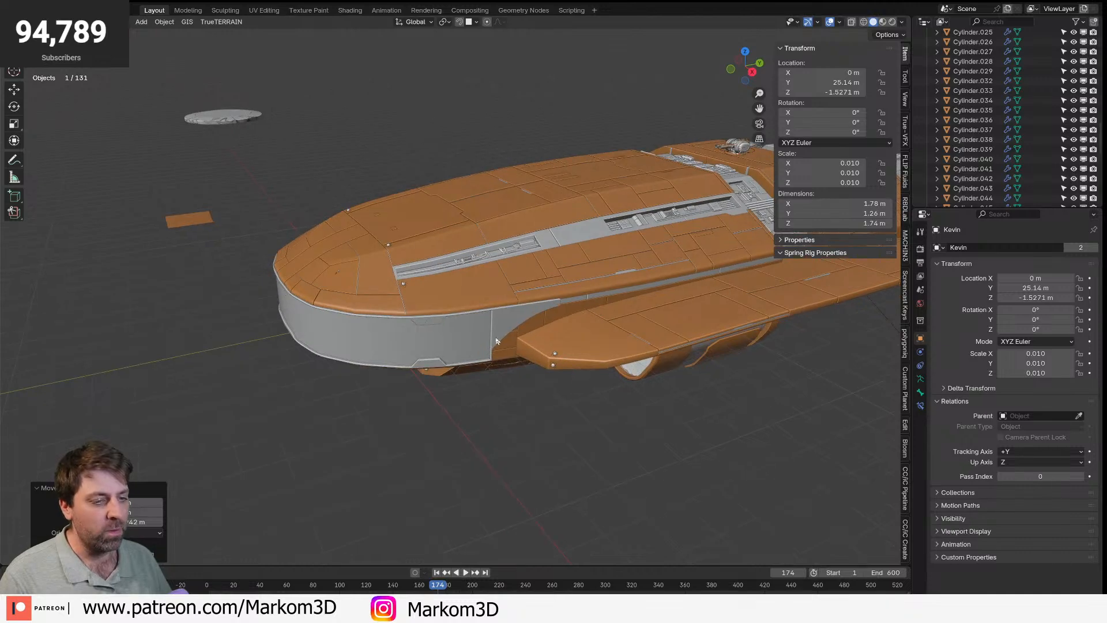
- Set the current frame to -15 and select the grey band panel around the front of the hull
{"action": "left_click_drag", "start_coordinate": [323, 585], "coordinate": [186, 584]}
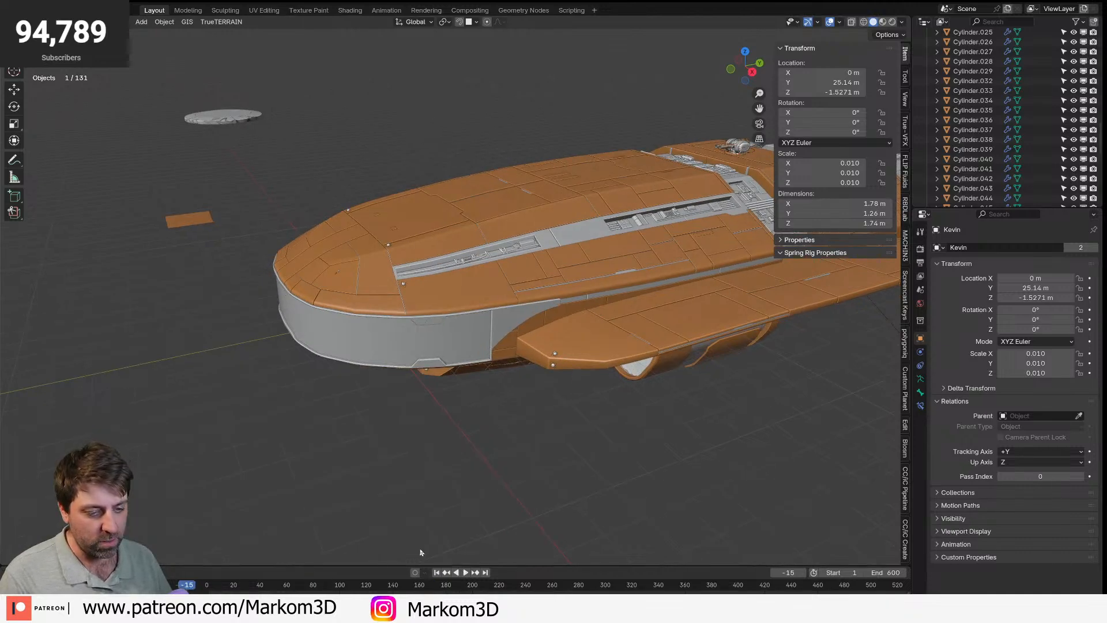
{"action": "middle_click_drag", "start_coordinate": [421, 554], "coordinate": [499, 464]}
{"action": "middle_click_drag", "start_coordinate": [720, 190], "coordinate": [567, 374], "text": "shift"}
{"action": "middle_click_drag", "start_coordinate": [341, 347], "coordinate": [467, 328], "text": "shift"}
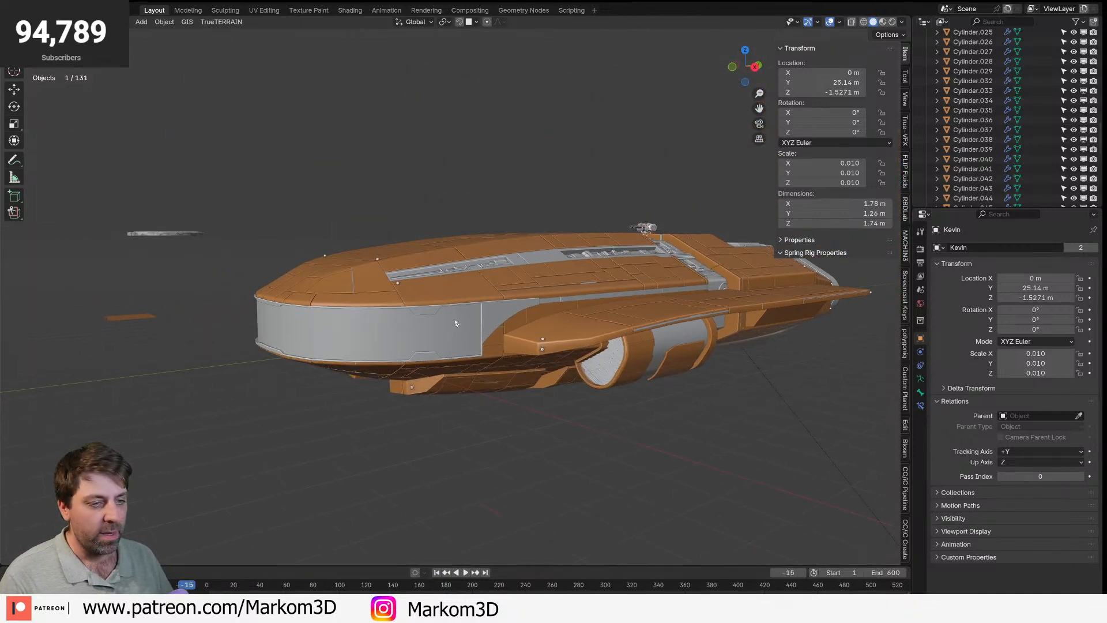
{"action": "left_click", "coordinate": [448, 338]}
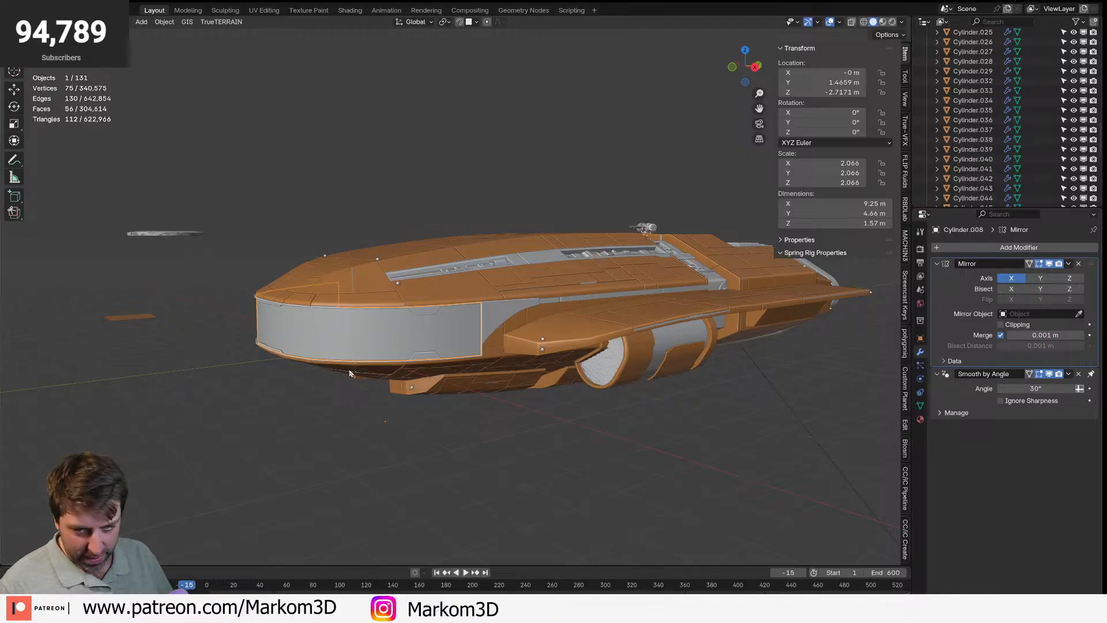
- Move the grey band panel around the front hull 5 m up along Z, clear of the front opening
{"action": "middle_click_drag", "start_coordinate": [350, 373], "coordinate": [408, 372]}
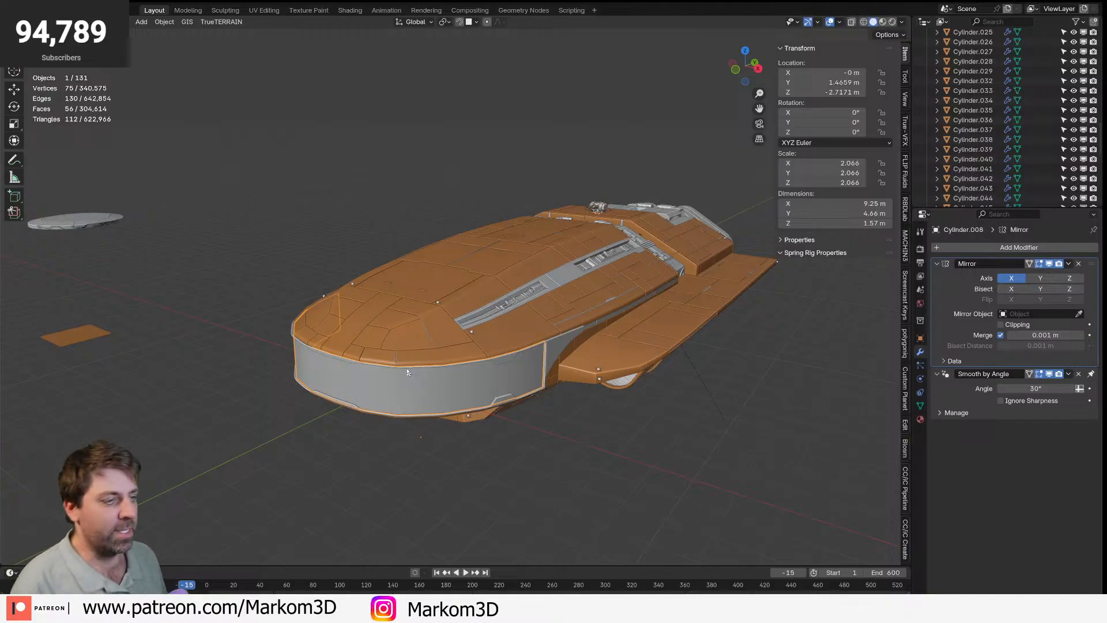
{"action": "middle_click_drag", "start_coordinate": [407, 372], "coordinate": [435, 323]}
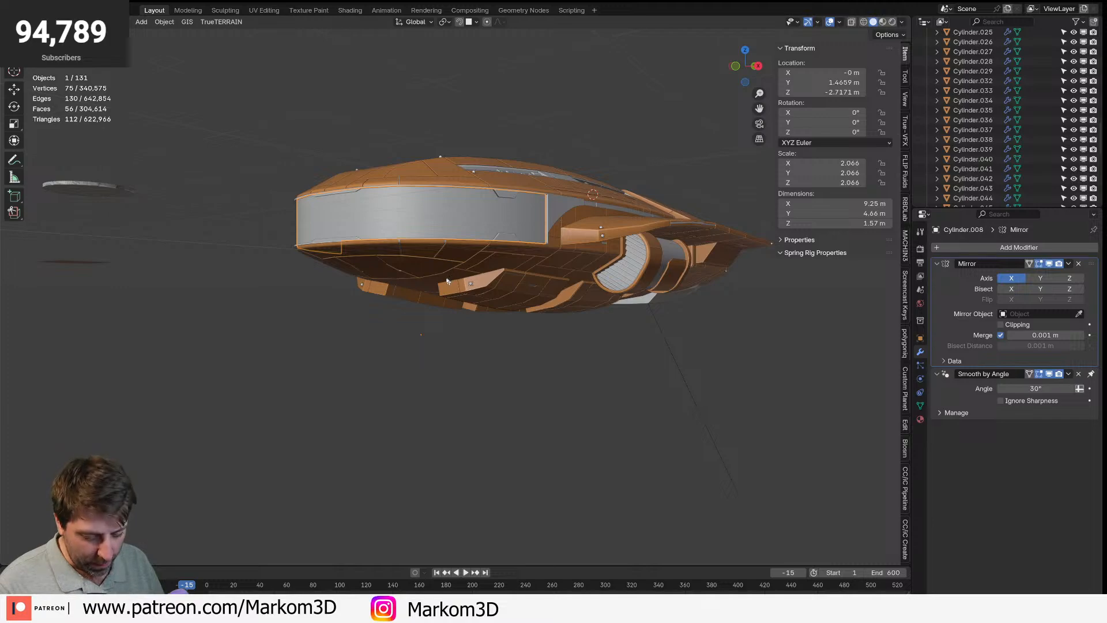
{"action": "middle_click_drag", "start_coordinate": [417, 276], "coordinate": [425, 298]}
{"action": "scroll", "coordinate": [425, 301], "scroll_direction": "up", "scroll_amount": 2}
{"action": "key", "text": "g"}
{"action": "key", "text": "z"}
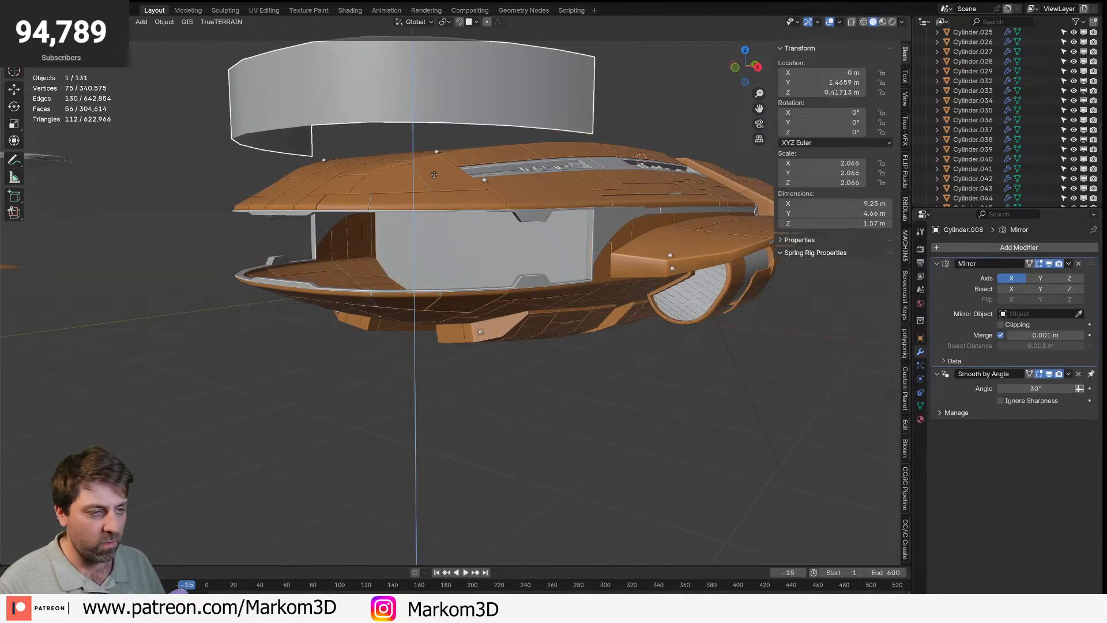
{"action": "type", "text": "2"}
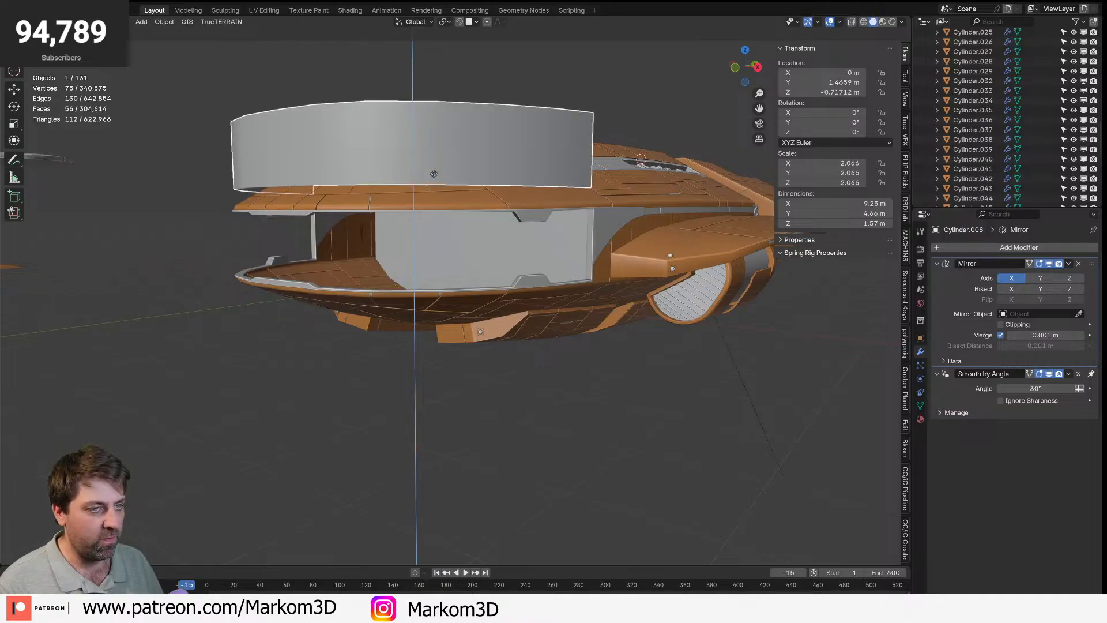
{"action": "key", "text": "BackSpace"}
{"action": "type", "text": "5"}
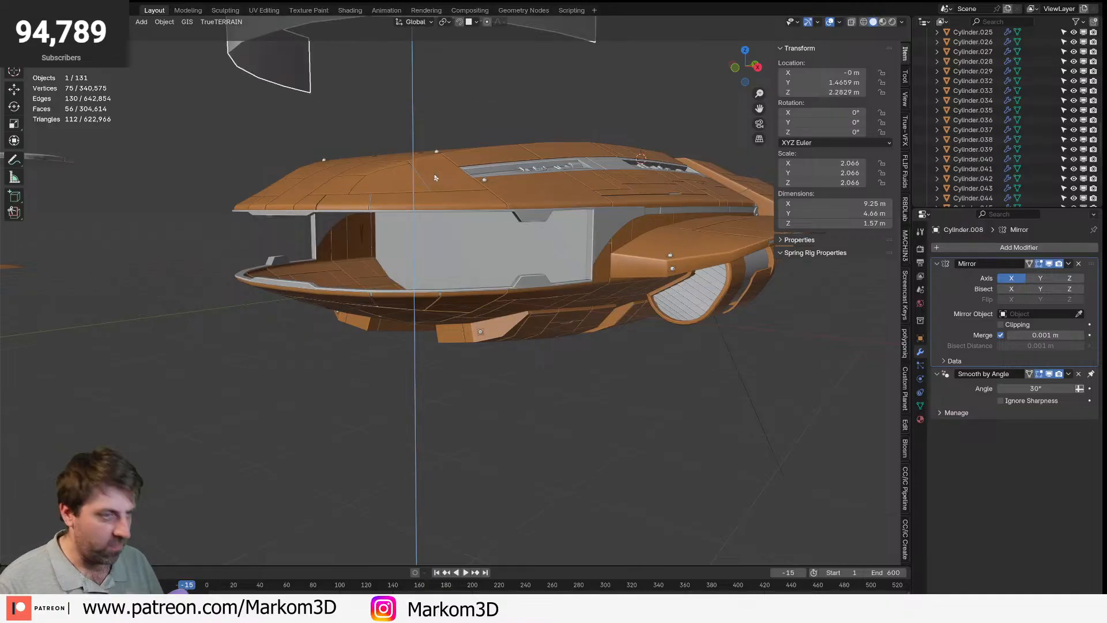
{"action": "key", "text": "Return"}
- Select the human figure at the rear ramp, clear its location to the world origin and frame it
{"action": "middle_click_drag", "start_coordinate": [449, 357], "coordinate": [432, 357]}
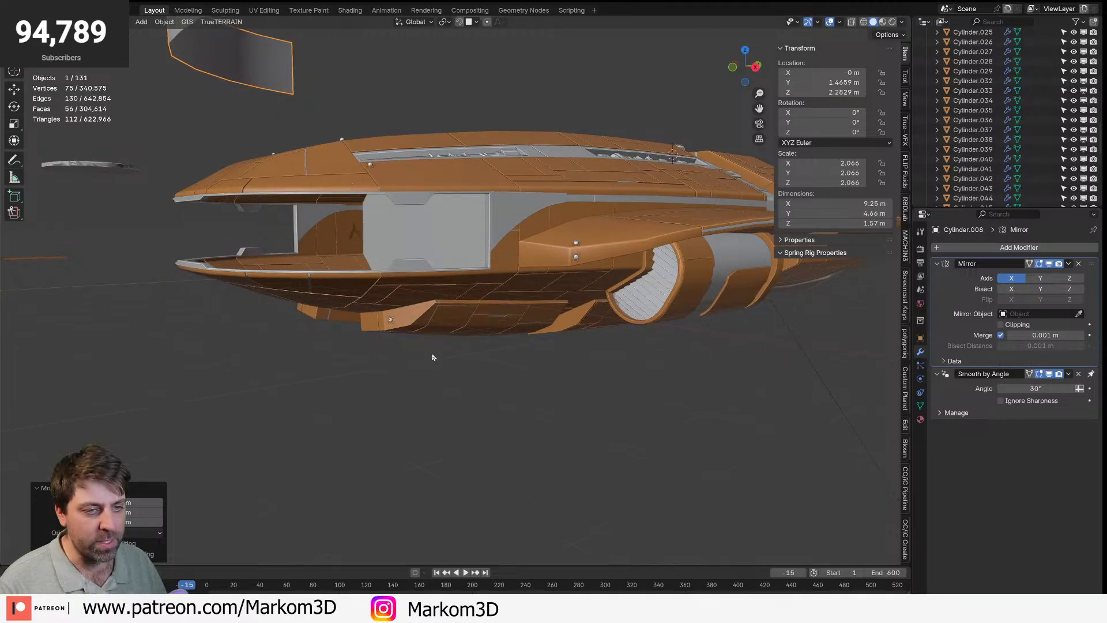
{"action": "middle_click_drag", "start_coordinate": [620, 310], "coordinate": [506, 389]}
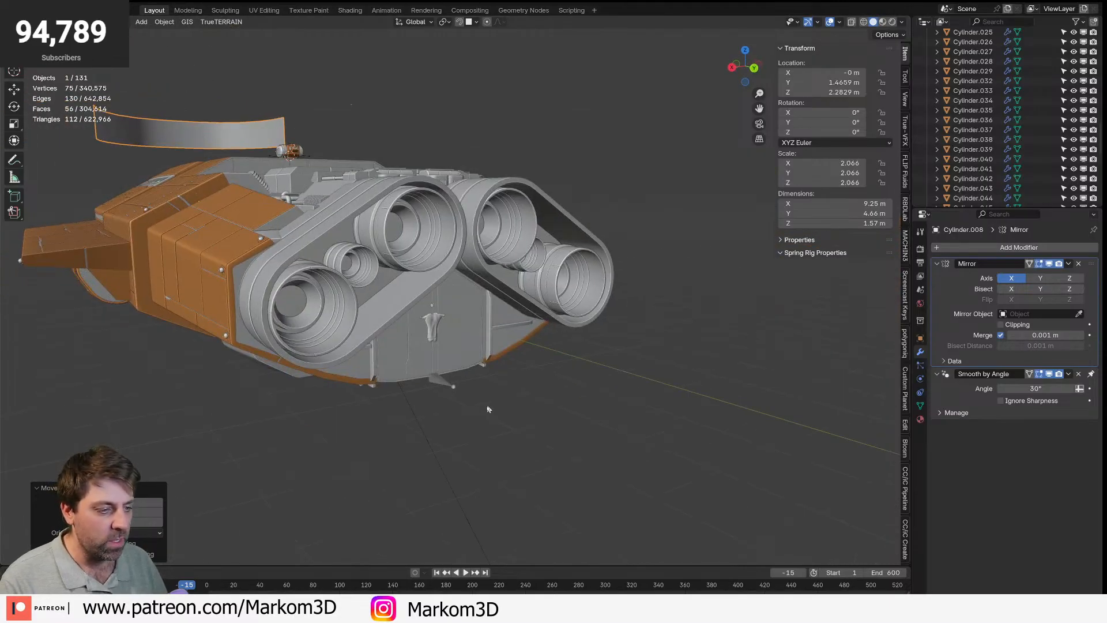
{"action": "key", "text": "Tab"}
{"action": "left_click", "coordinate": [446, 385]}
{"action": "key", "text": "alt+g"}
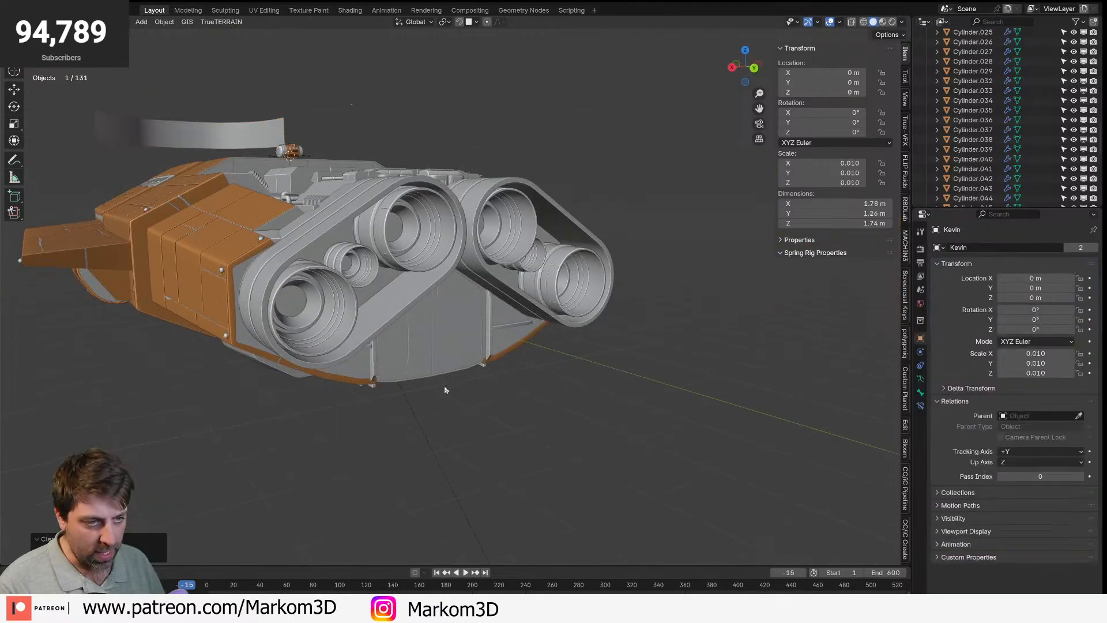
{"action": "key", "text": "KP_Decimal"}
- Examine the human figure's scale inside the open front hull from the side, front and angled views
{"action": "middle_click_drag", "start_coordinate": [445, 390], "coordinate": [600, 369]}
{"action": "scroll", "coordinate": [568, 393], "scroll_direction": "down", "scroll_amount": 10}
{"action": "scroll", "coordinate": [594, 370], "scroll_direction": "up", "scroll_amount": 4}
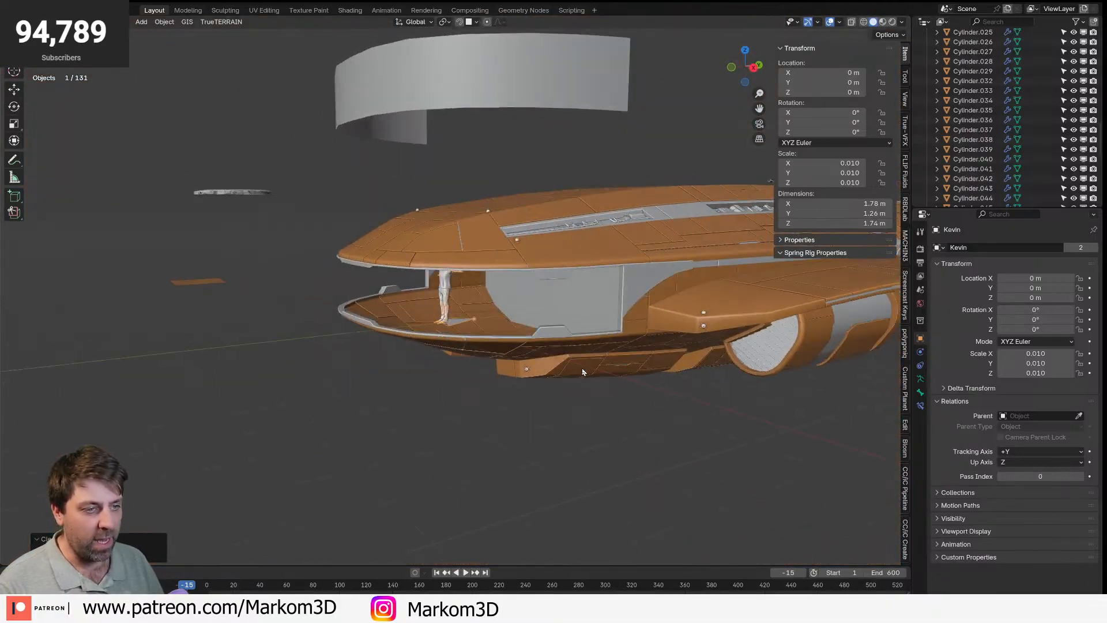
{"action": "scroll", "coordinate": [585, 372], "scroll_direction": "up", "scroll_amount": 1}
{"action": "key", "text": "KP_3"}
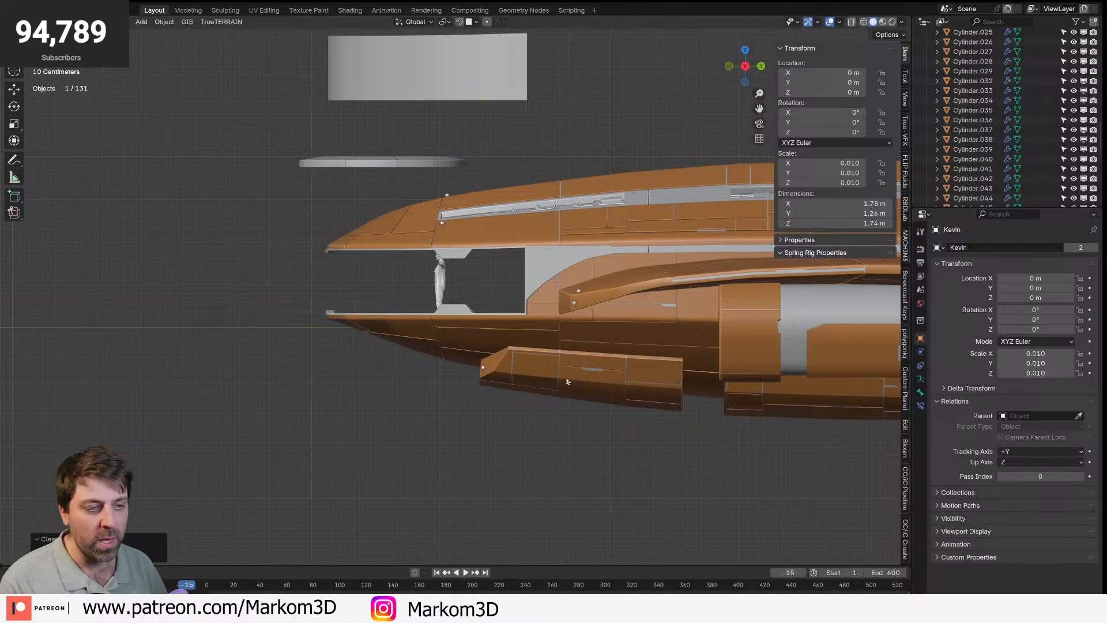
{"action": "middle_click_drag", "start_coordinate": [365, 279], "coordinate": [430, 266], "text": "shift"}
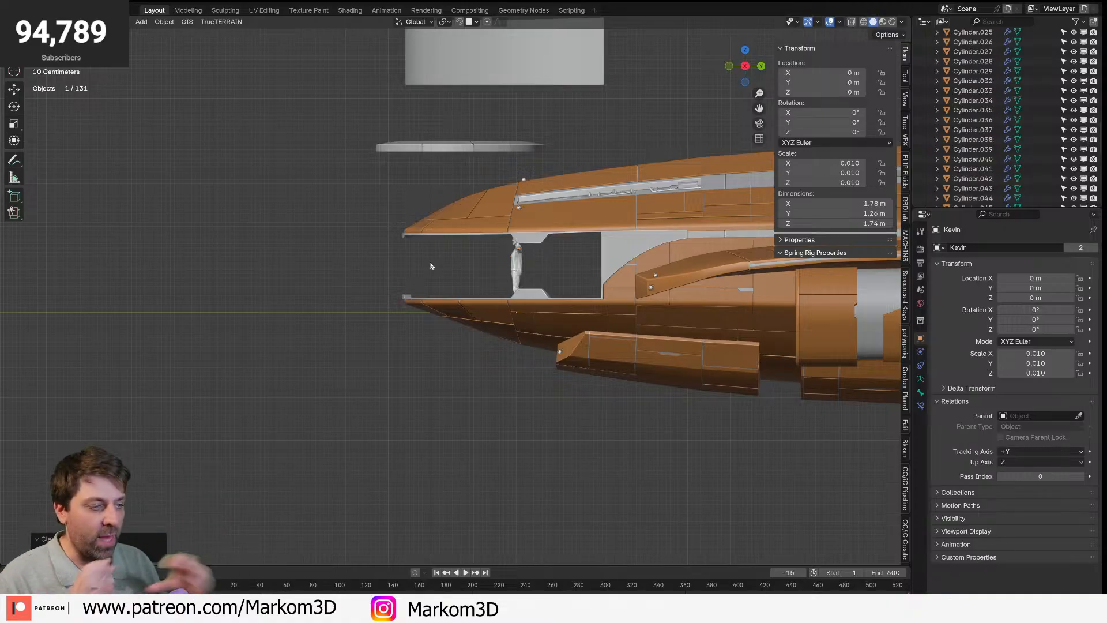
{"action": "middle_click_drag", "start_coordinate": [451, 289], "coordinate": [494, 308]}
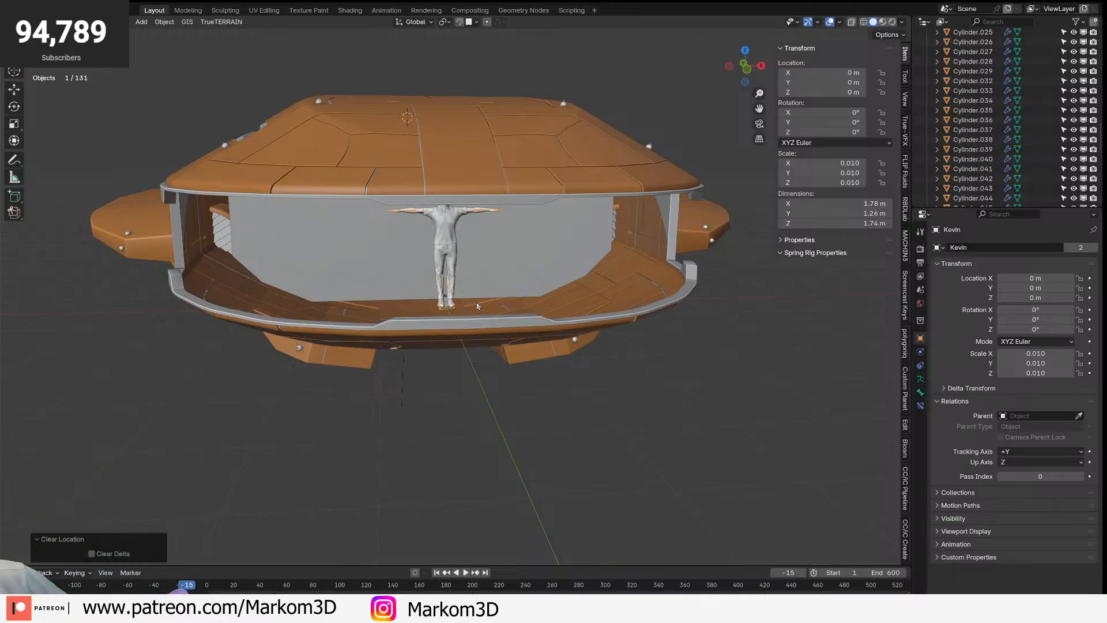
{"action": "scroll", "coordinate": [477, 306], "scroll_direction": "up", "scroll_amount": 2}
{"action": "middle_click_drag", "start_coordinate": [477, 306], "coordinate": [419, 310]}
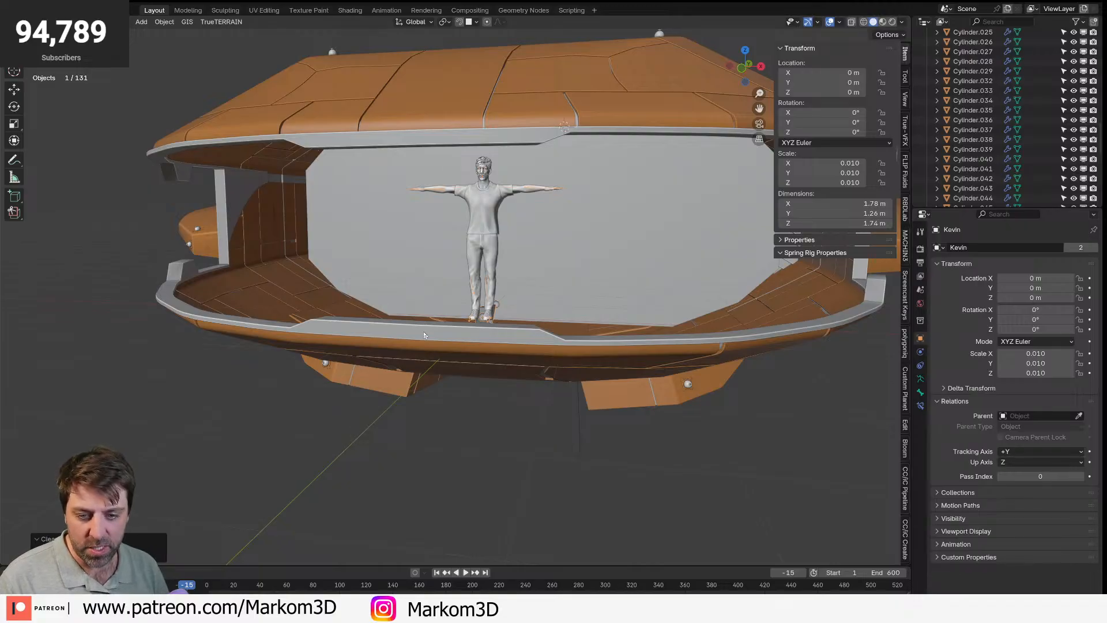
{"action": "scroll", "coordinate": [424, 335], "scroll_direction": "down", "scroll_amount": 3}
{"action": "middle_click_drag", "start_coordinate": [424, 335], "coordinate": [394, 333]}
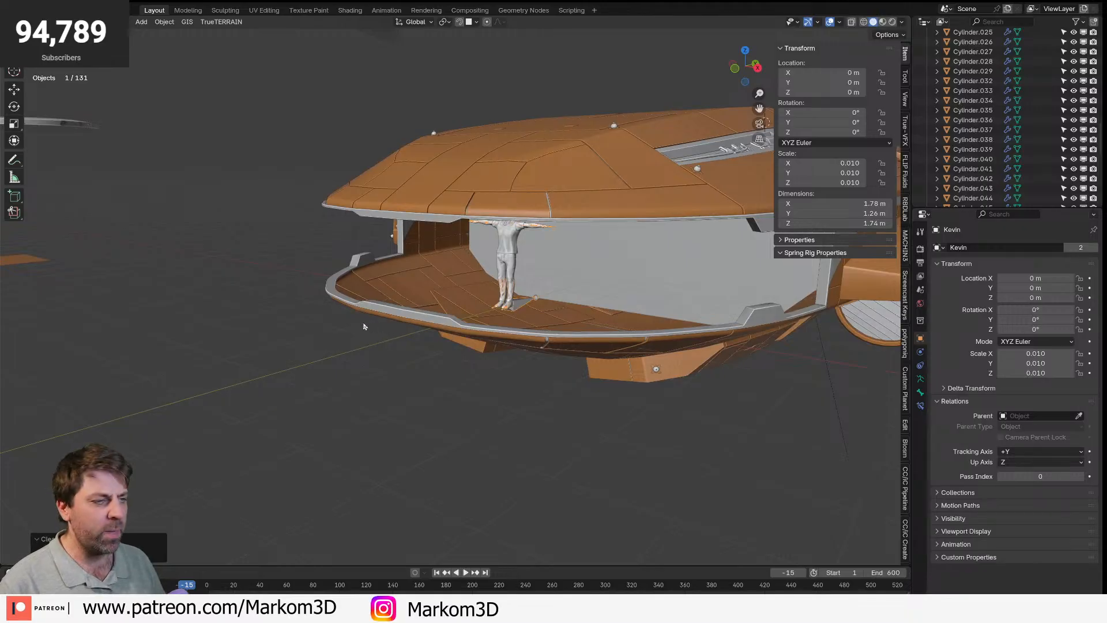
{"action": "middle_click_drag", "start_coordinate": [363, 327], "coordinate": [475, 312]}
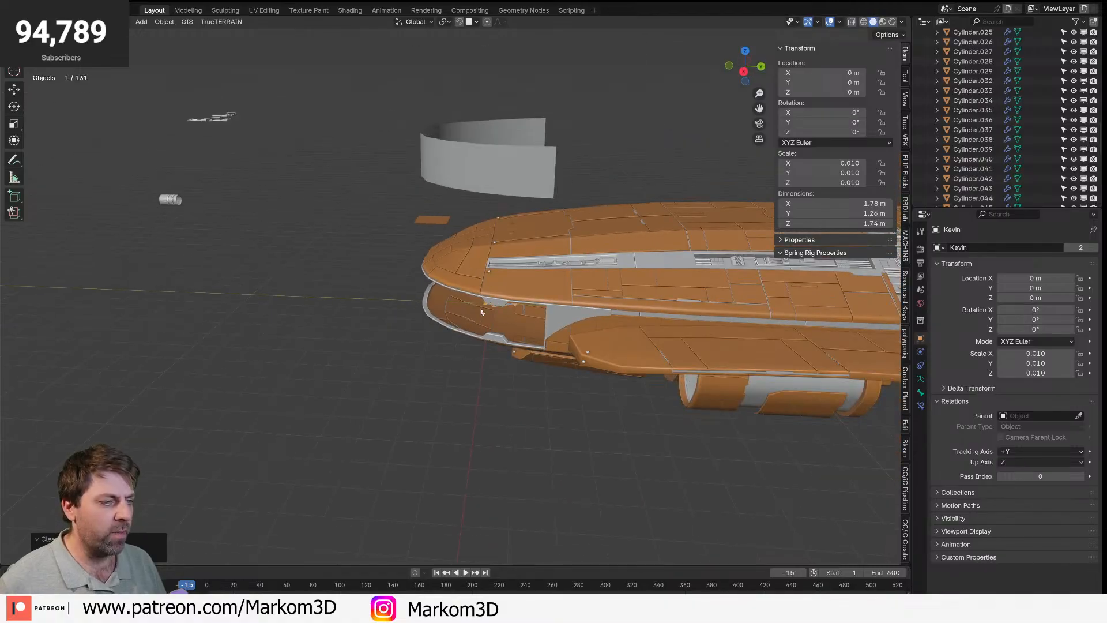
- Look over the whole ship from the side and switch the viewport to rendered shading
{"action": "middle_click_drag", "start_coordinate": [628, 318], "coordinate": [259, 242], "text": "shift"}
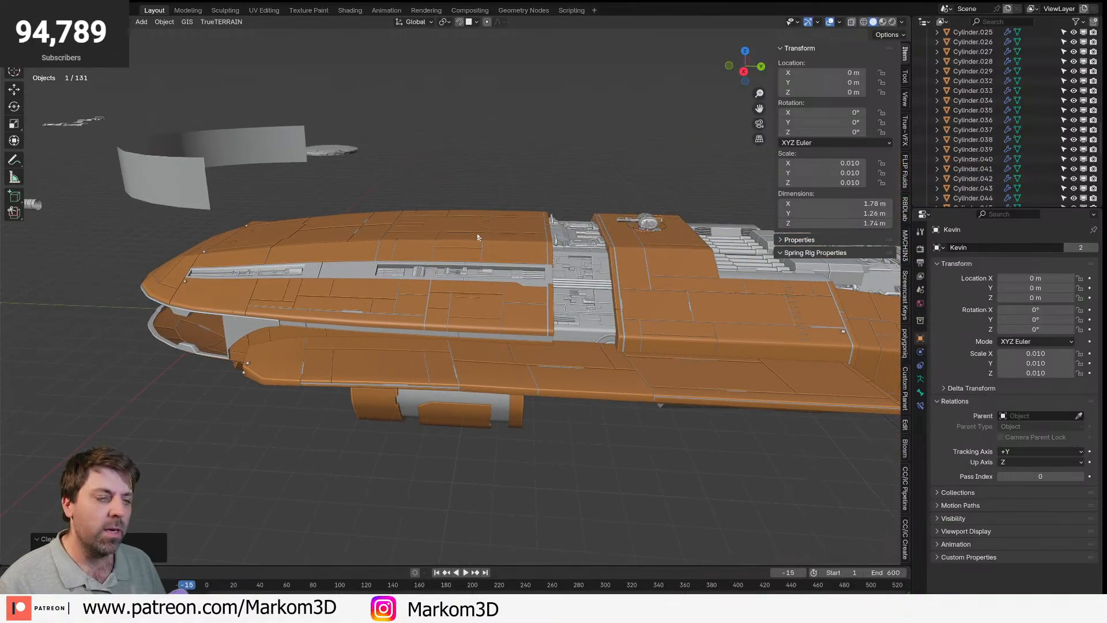
{"action": "scroll", "coordinate": [477, 237], "scroll_direction": "down", "scroll_amount": 1}
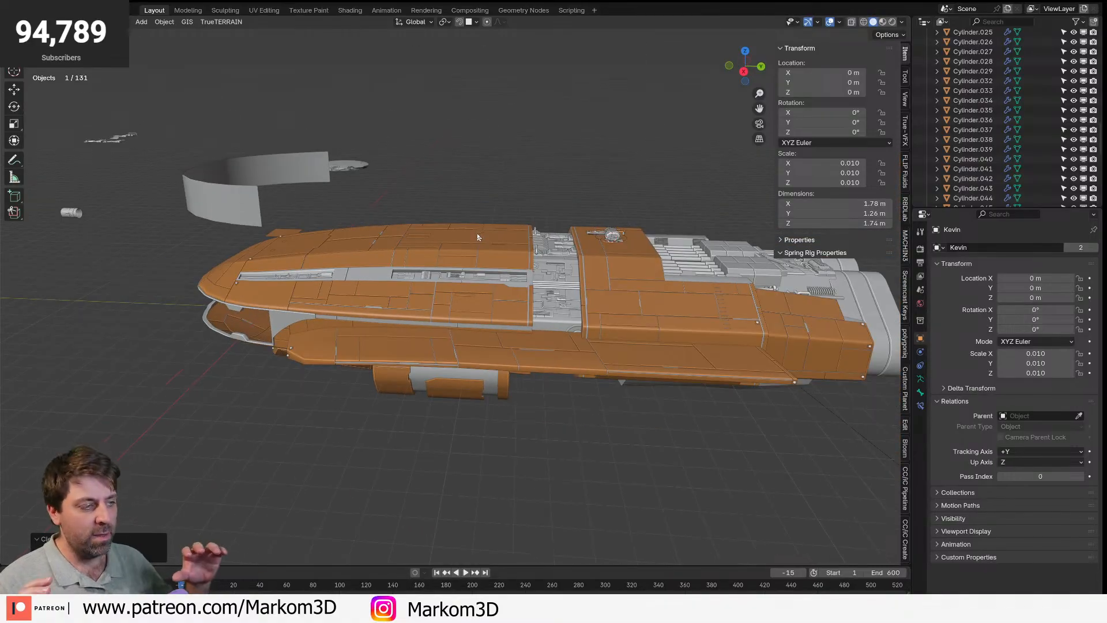
{"action": "middle_click_drag", "start_coordinate": [697, 319], "coordinate": [530, 219]}
{"action": "scroll", "coordinate": [564, 329], "scroll_direction": "up", "scroll_amount": 4}
{"action": "scroll", "coordinate": [531, 219], "scroll_direction": "down", "scroll_amount": 5}
{"action": "left_click", "coordinate": [900, 22]}
{"action": "left_click", "coordinate": [901, 22]}
{"action": "left_click", "coordinate": [892, 22]}
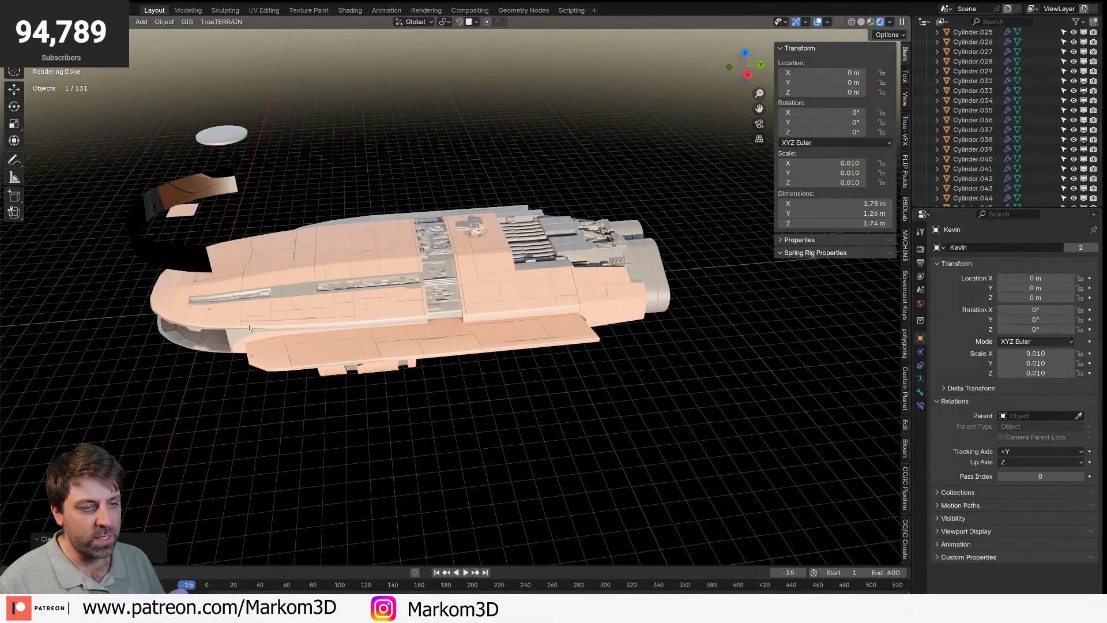
- Examine the rendered ship from above, the rear and the front, ending close on the figure in the open bow
{"action": "middle_click_drag", "start_coordinate": [507, 244], "coordinate": [420, 262]}
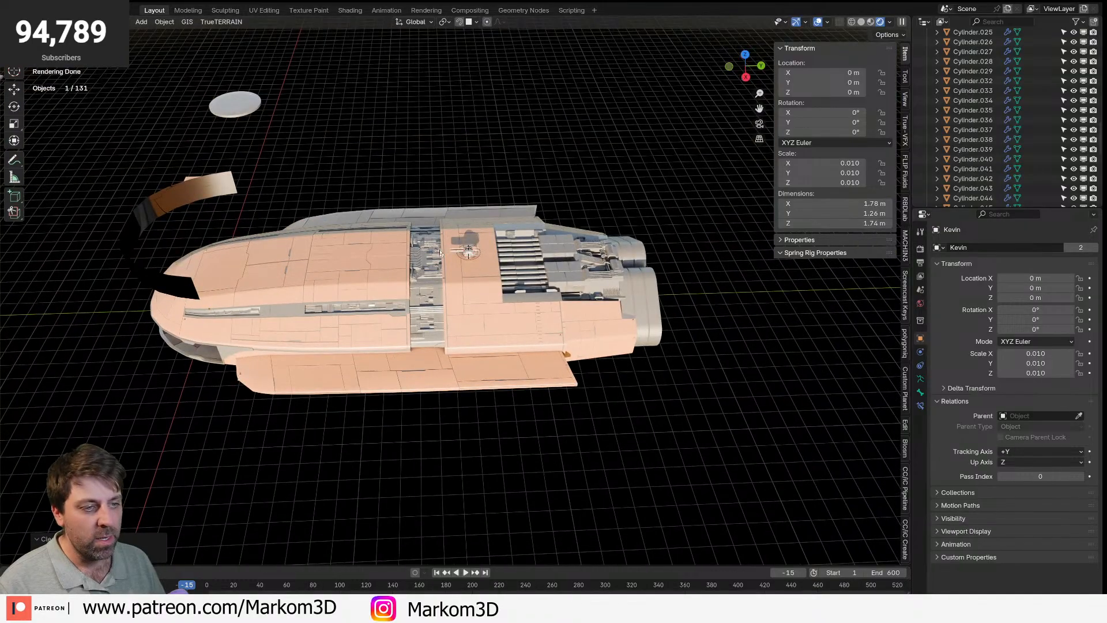
{"action": "middle_click_drag", "start_coordinate": [463, 369], "coordinate": [466, 272]}
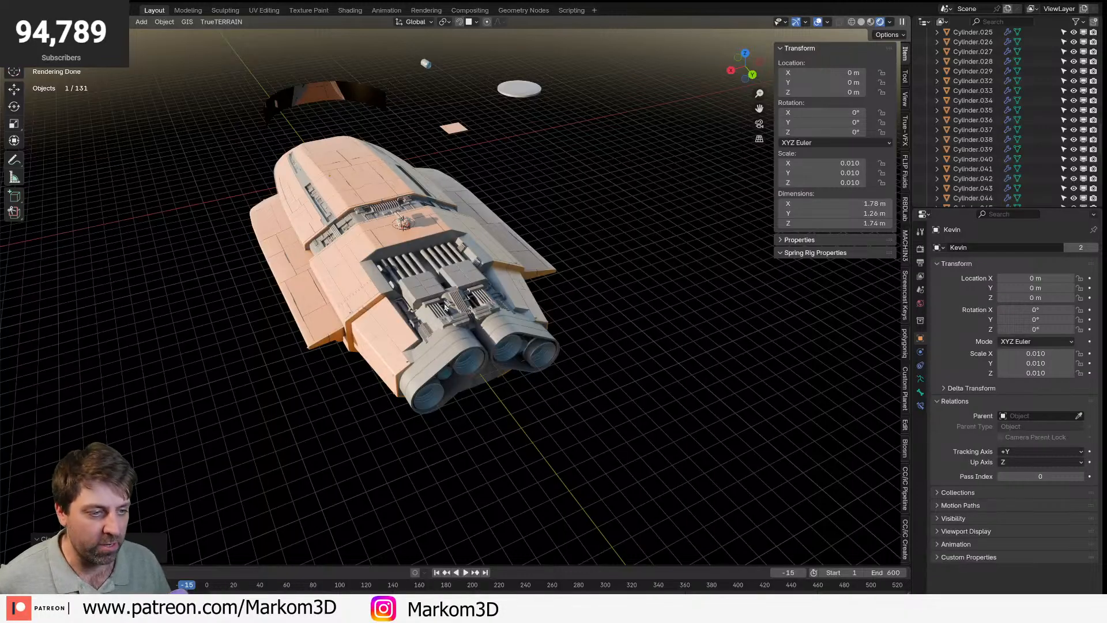
{"action": "middle_click_drag", "start_coordinate": [326, 288], "coordinate": [439, 285]}
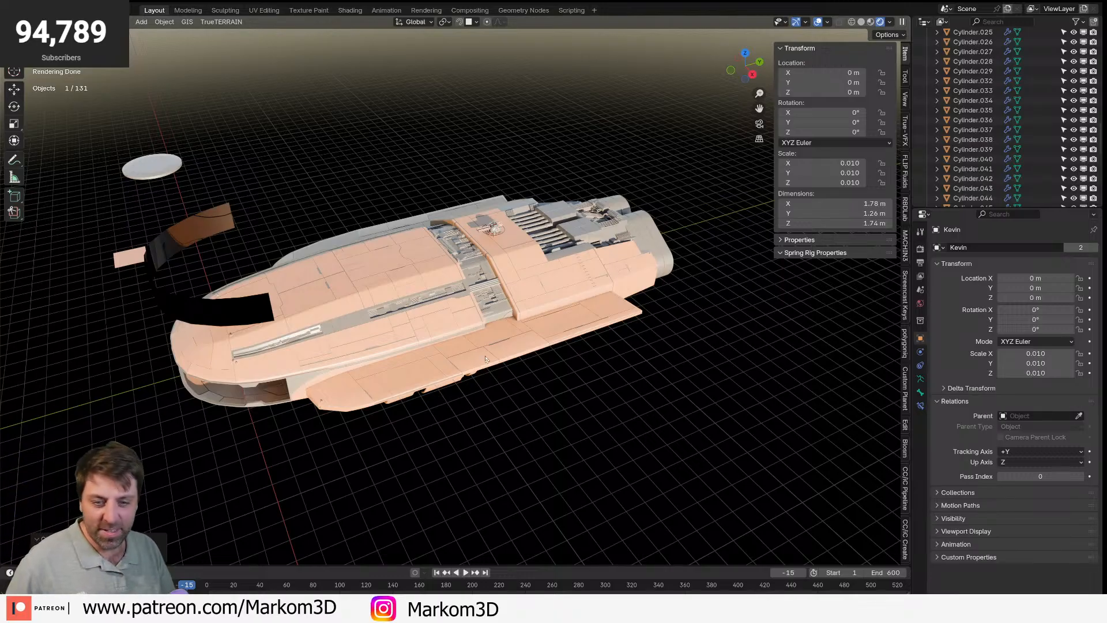
{"action": "middle_click_drag", "start_coordinate": [493, 296], "coordinate": [383, 315]}
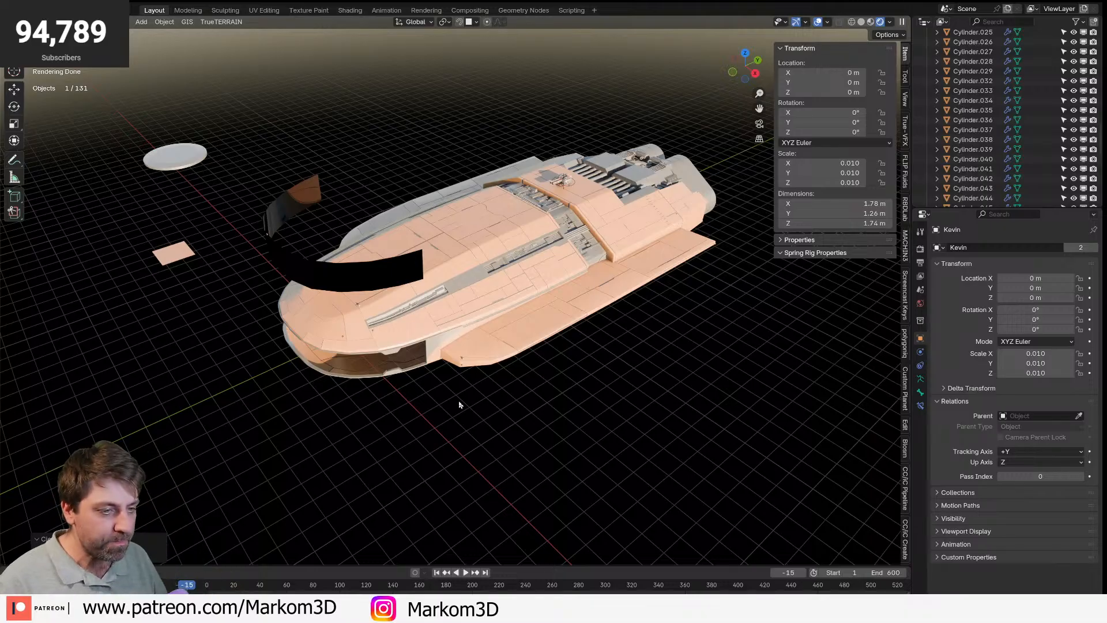
{"action": "scroll", "coordinate": [389, 296], "scroll_direction": "up", "scroll_amount": 4}
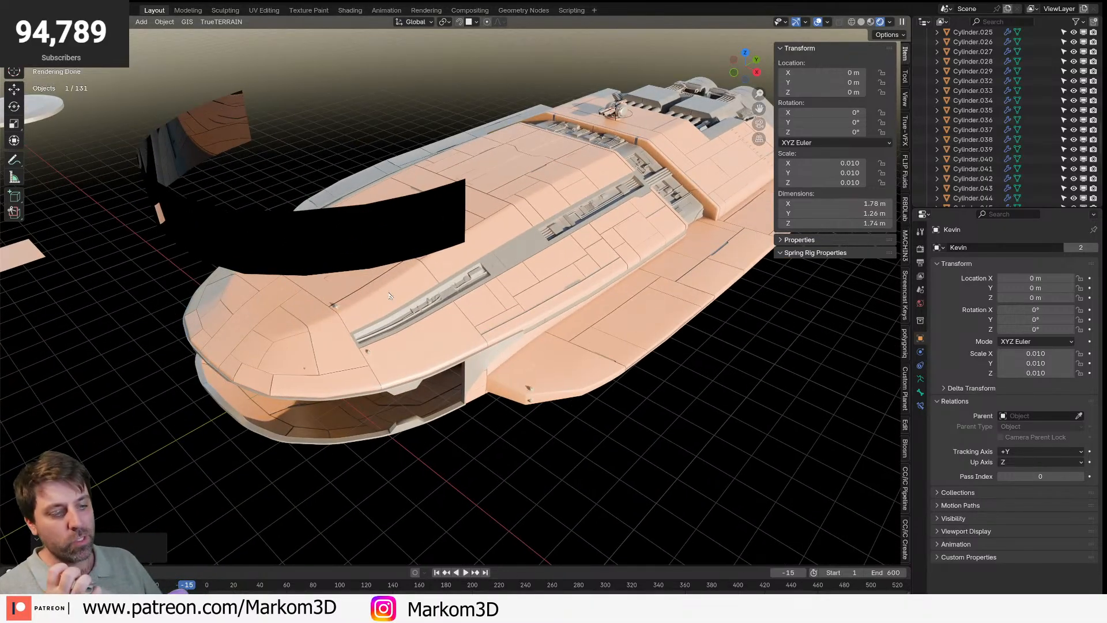
{"action": "scroll", "coordinate": [389, 295], "scroll_direction": "up", "scroll_amount": 8}
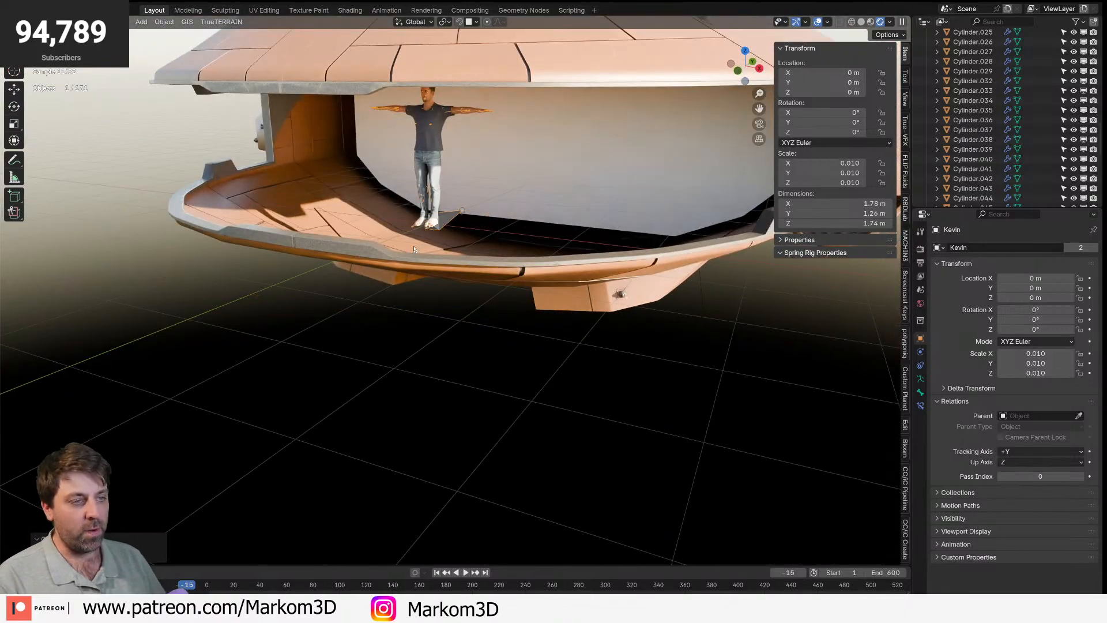
- Snap the 3D cursor to the human figure's feet at the world origin
{"action": "key", "text": "shift+s"}
{"action": "left_click", "coordinate": [435, 354]}
{"action": "key", "text": "shift+s"}
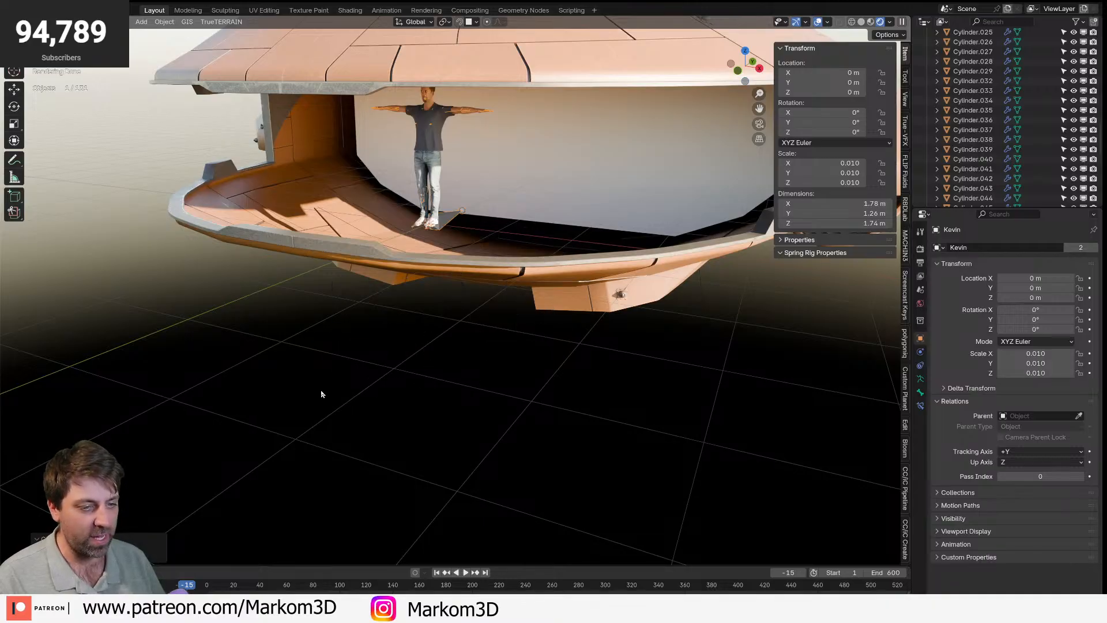
{"action": "key", "text": "shift+a"}
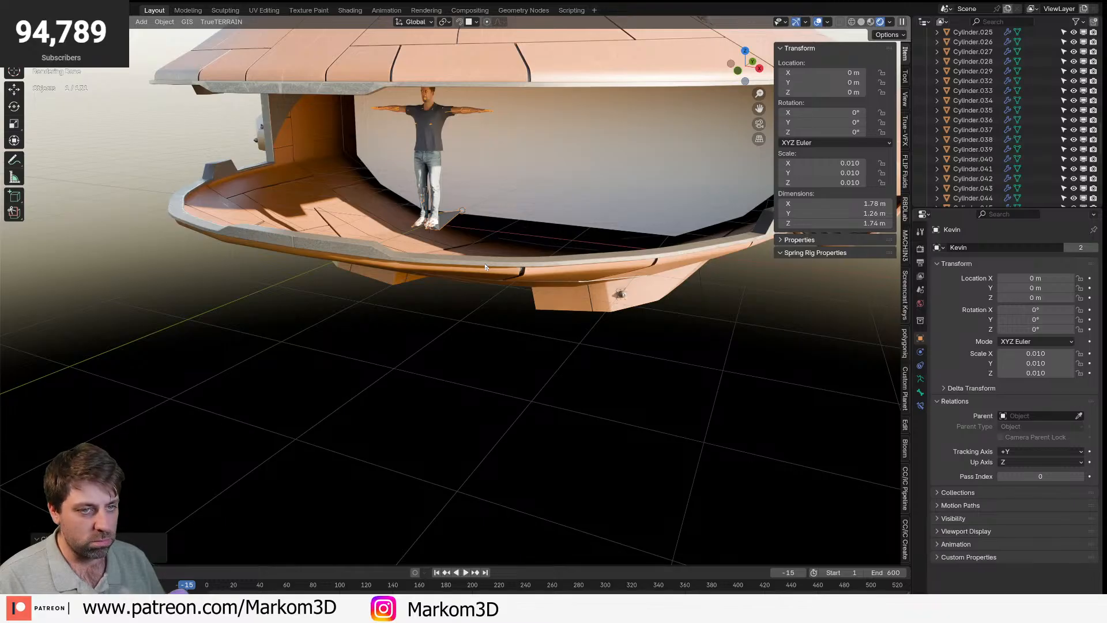
- Open the grey rim around the front opening for edge editing and show the model in wireframe
{"action": "left_click", "coordinate": [485, 267]}
{"action": "key", "text": "Tab"}
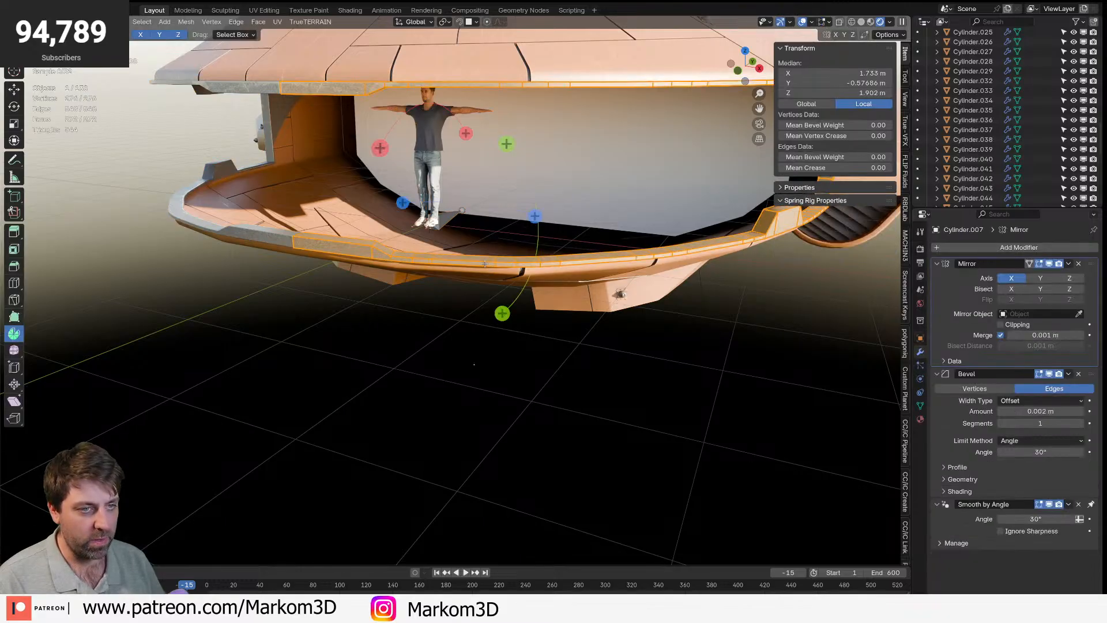
{"action": "key", "text": "2"}
{"action": "middle_click_drag", "start_coordinate": [410, 225], "coordinate": [359, 234]}
{"action": "middle_click_drag", "start_coordinate": [260, 324], "coordinate": [494, 322], "text": "shift"}
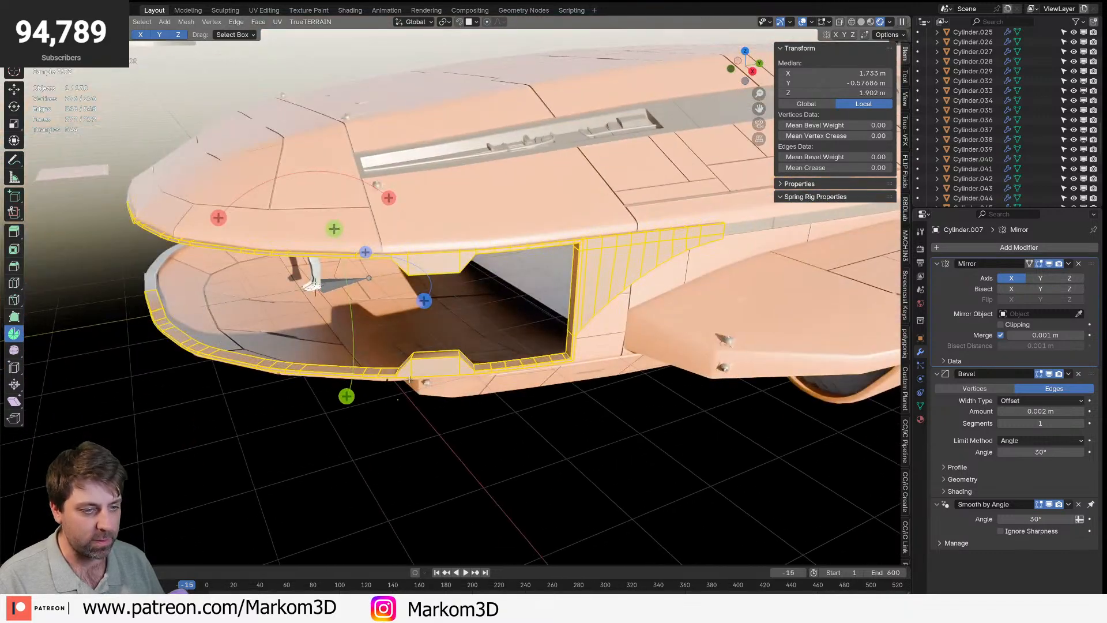
{"action": "key", "text": "z"}
{"action": "left_click", "coordinate": [329, 380]}
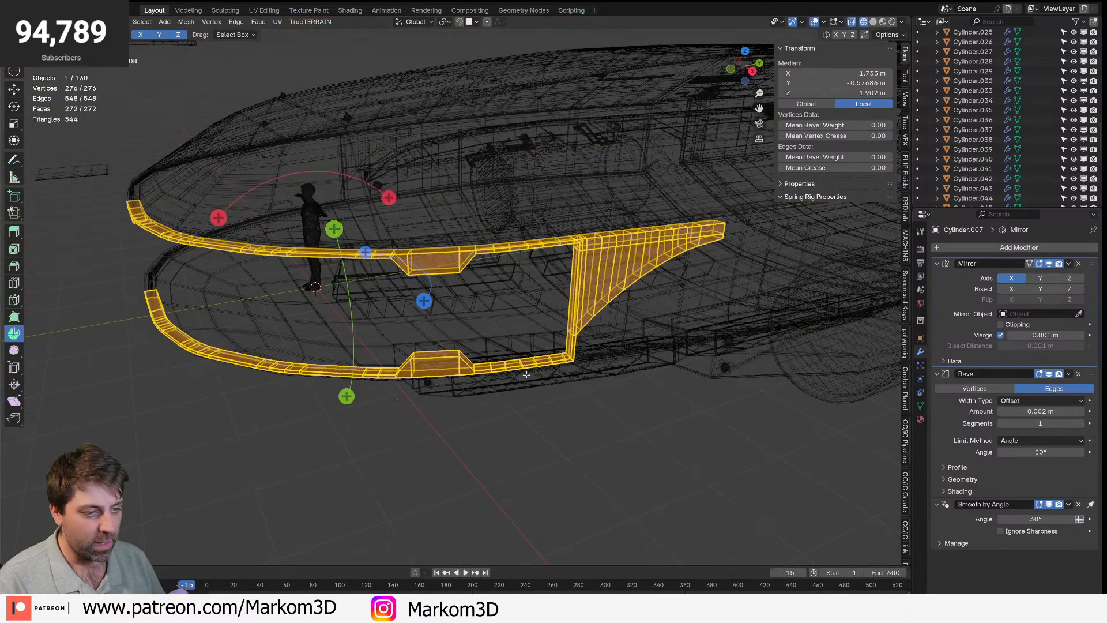
- Duplicate the rim's lower inner edge loop in place and separate the copy into its own object
{"action": "left_click", "coordinate": [554, 357], "text": "alt"}
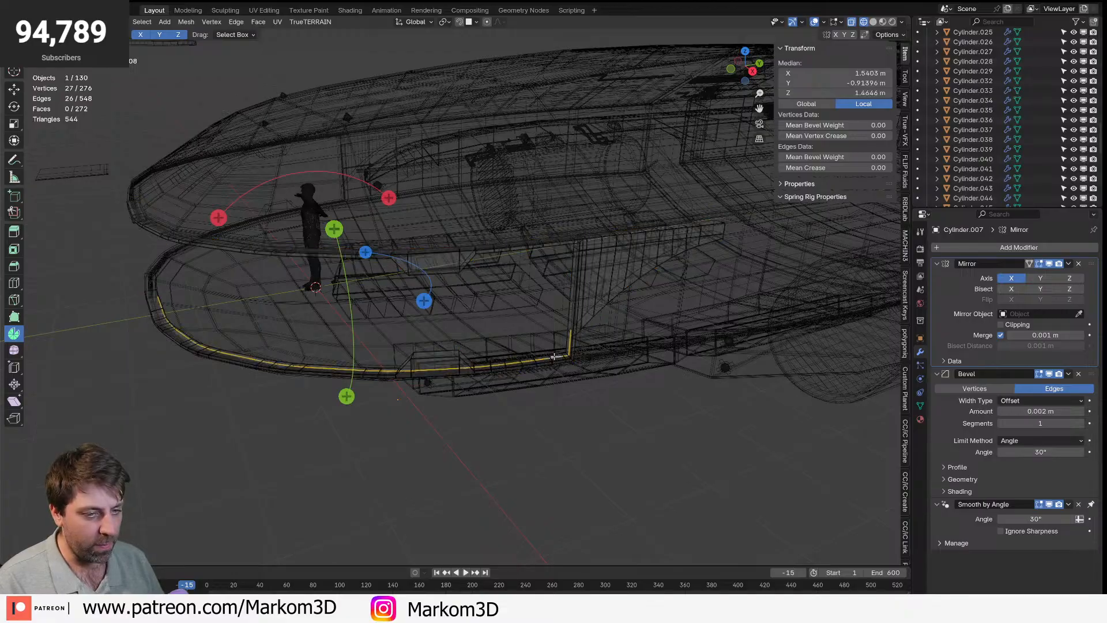
{"action": "key", "text": "shift+d"}
{"action": "right_click", "coordinate": [500, 379]}
{"action": "key", "text": "p"}
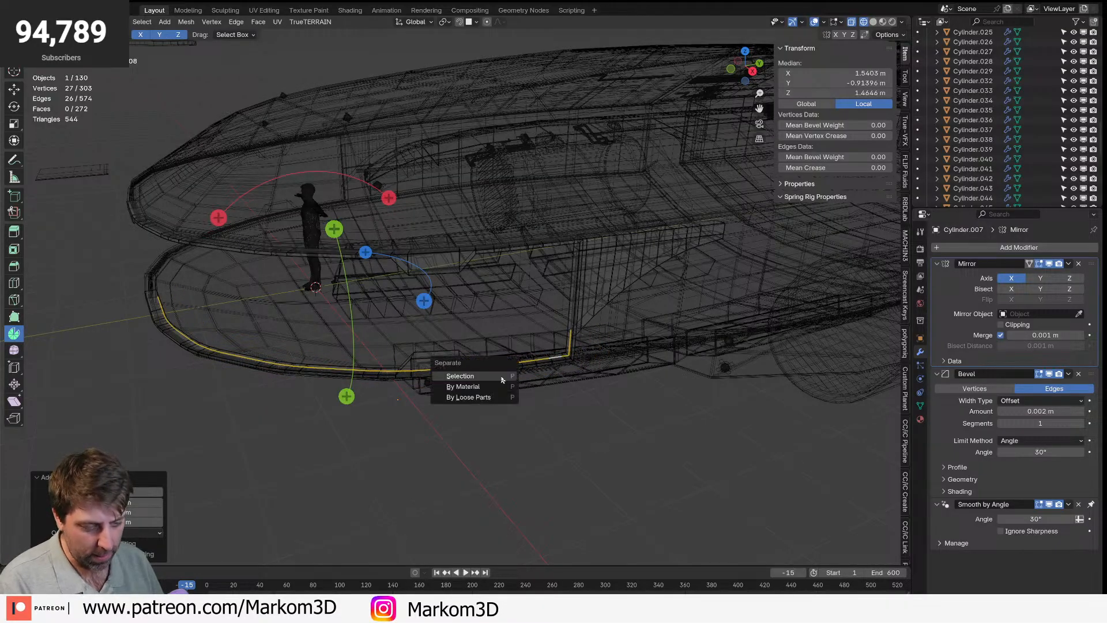
{"action": "left_click", "coordinate": [501, 378]}
- Extrude the separated edge strip, leaving out its segments at the front tip, along X across the hull past the centre line
{"action": "key", "text": "Tab"}
{"action": "left_click", "coordinate": [570, 342]}
{"action": "key", "text": "Tab"}
{"action": "key", "text": "a"}
{"action": "mouse_move", "coordinate": [541, 380]}
{"action": "middle_mouse_down"}
{"action": "mouse_move", "coordinate": [555, 391]}
{"action": "mouse_move", "coordinate": [539, 377]}
{"action": "middle_mouse_up"}
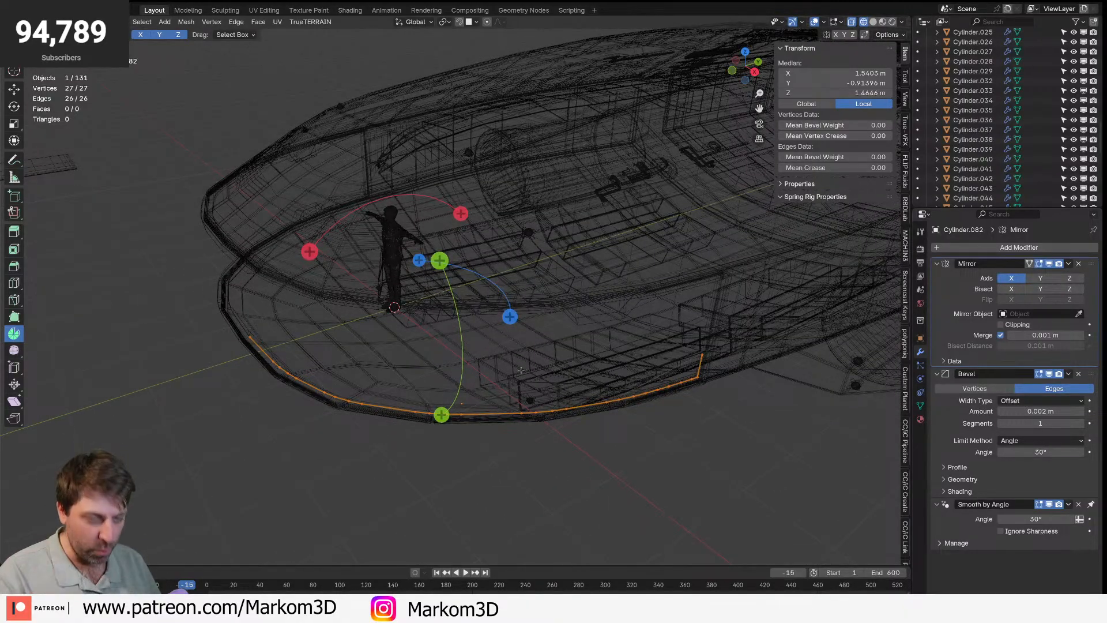
{"action": "left_click_drag", "start_coordinate": [247, 330], "coordinate": [300, 380], "text": "ctrl"}
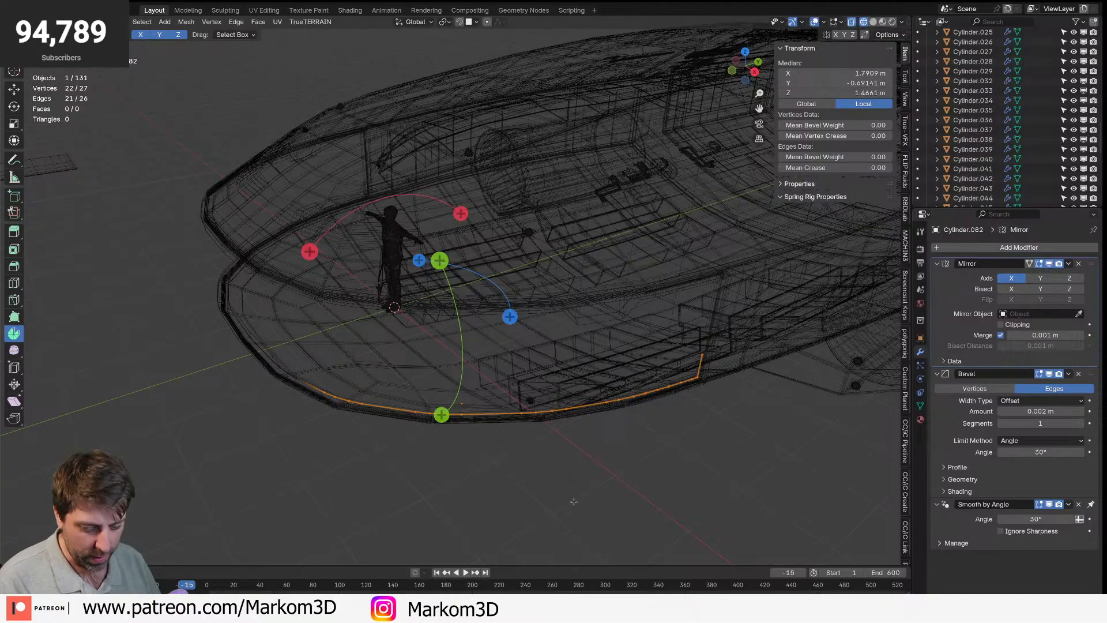
{"action": "key", "text": "e"}
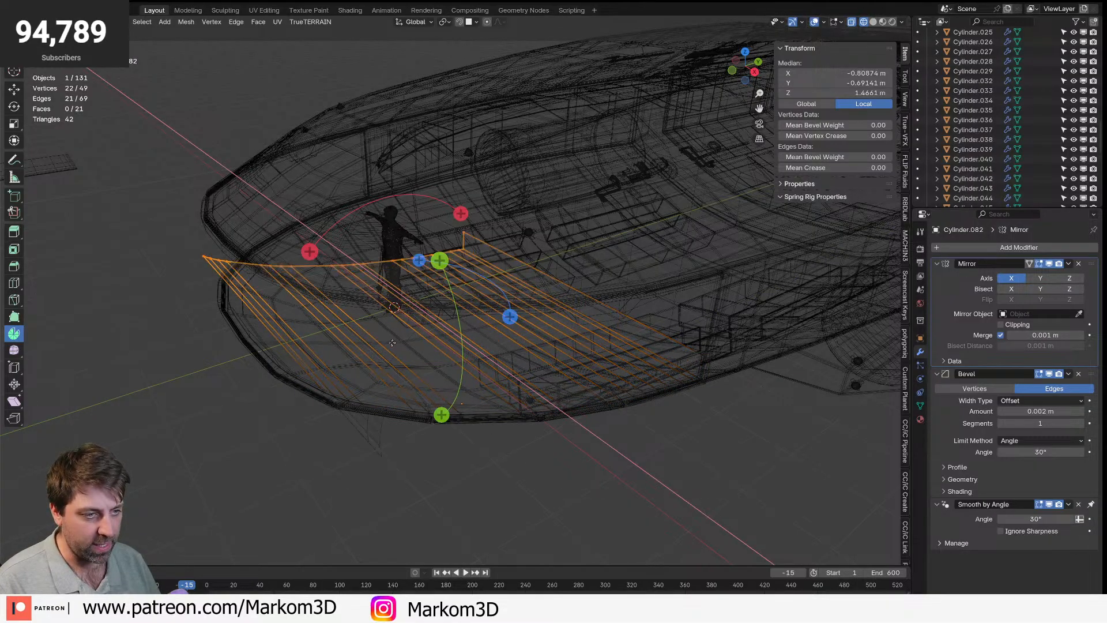
{"action": "left_click", "coordinate": [356, 310]}
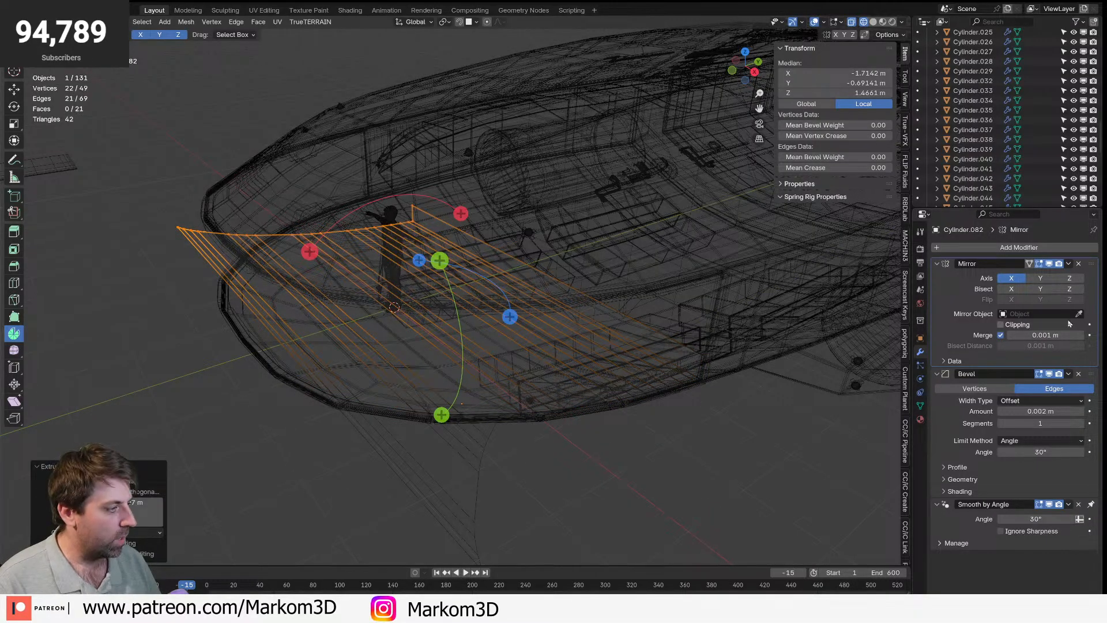
- Enable clipping on the strip's Mirror modifier and slide the extruded inner edges along X onto the centre line
{"action": "left_click", "coordinate": [1001, 325]}
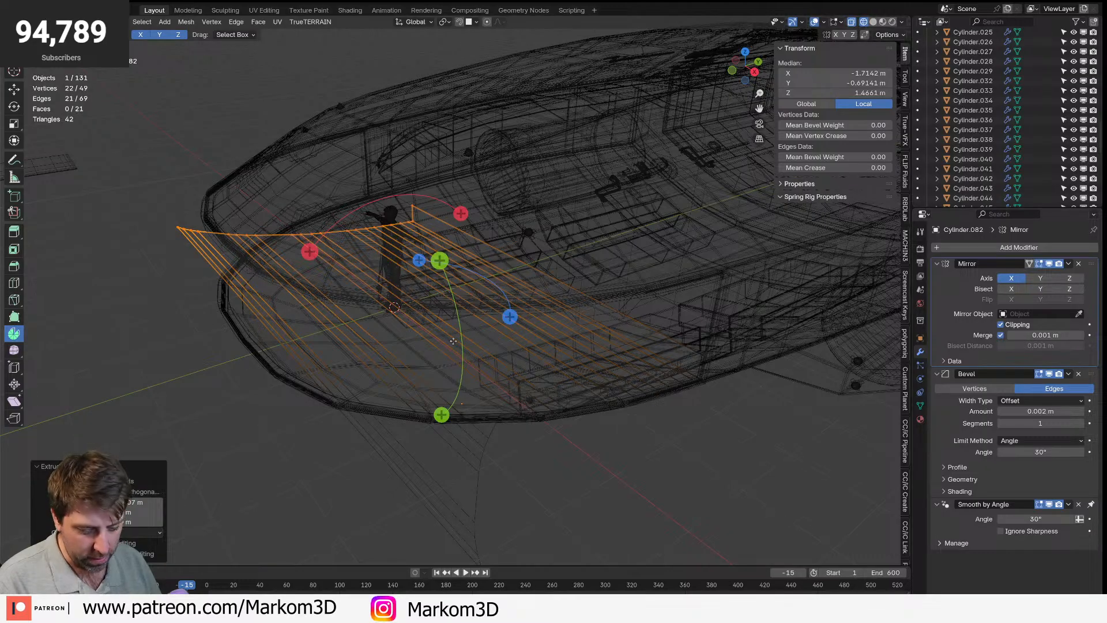
{"action": "key", "text": "g"}
{"action": "key", "text": "y"}
{"action": "key", "text": "x"}
{"action": "left_click", "coordinate": [485, 442]}
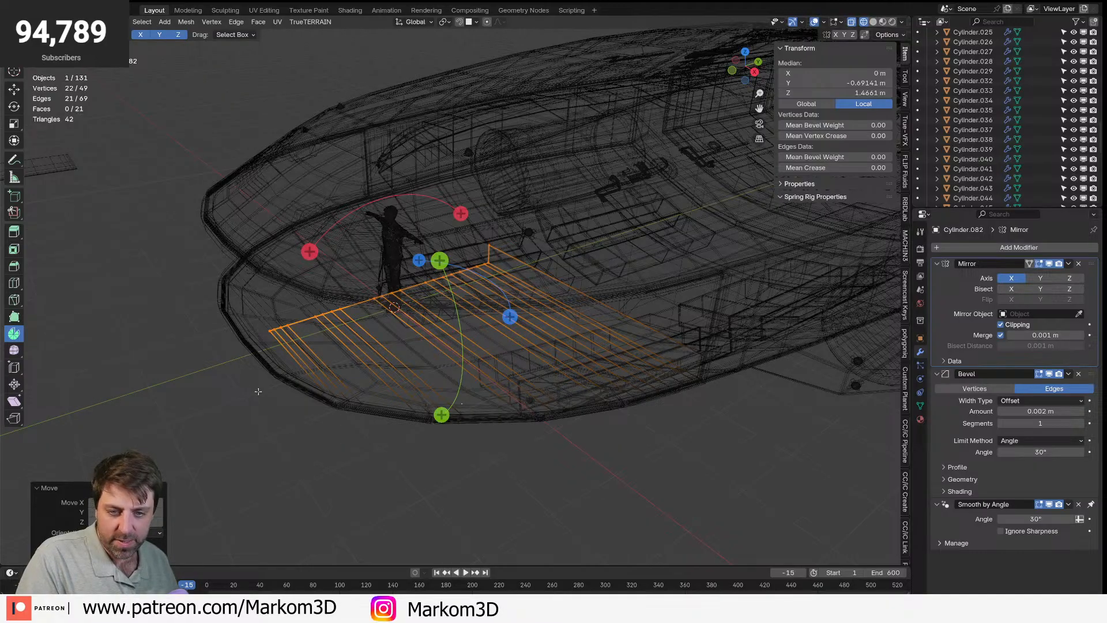
- Fill the gap at the floor's front tip with a face between the foremost crosswise edge and the curved rim edges
{"action": "middle_click_drag", "start_coordinate": [267, 386], "coordinate": [302, 369], "text": "shift"}
{"action": "key", "text": "z"}
{"action": "left_click", "coordinate": [370, 364]}
{"action": "middle_click_drag", "start_coordinate": [379, 356], "coordinate": [467, 298], "text": "shift"}
{"action": "scroll", "coordinate": [456, 289], "scroll_direction": "up", "scroll_amount": 6}
{"action": "left_click", "coordinate": [422, 343]}
{"action": "key", "text": "z"}
{"action": "left_click", "coordinate": [452, 413]}
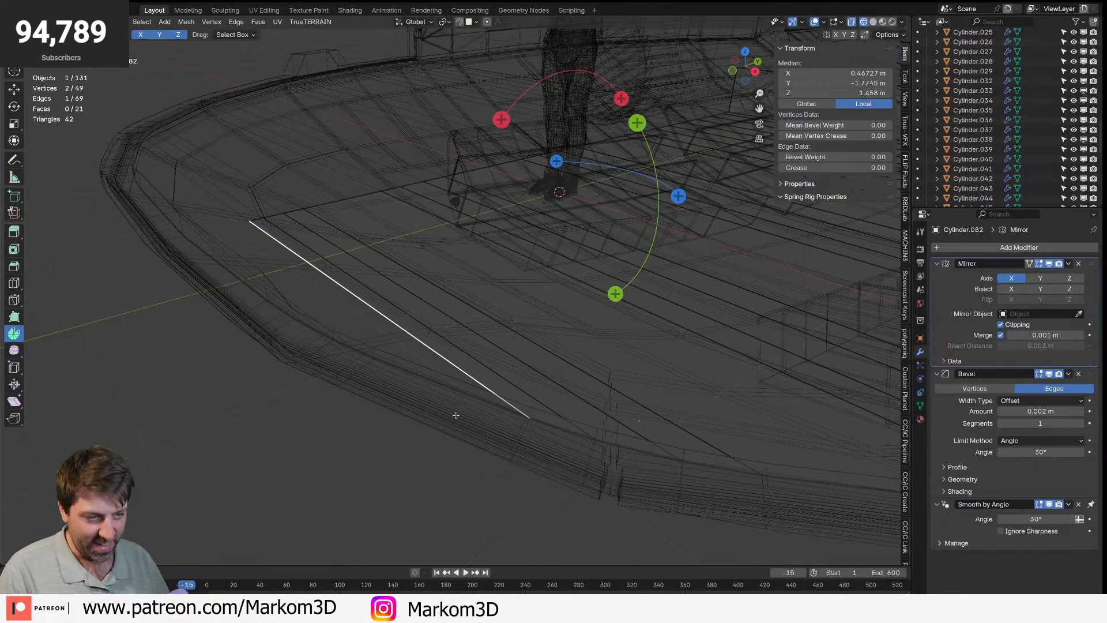
{"action": "left_click", "coordinate": [463, 392], "text": "alt+shift"}
{"action": "key", "text": "f"}
{"action": "key", "text": "z"}
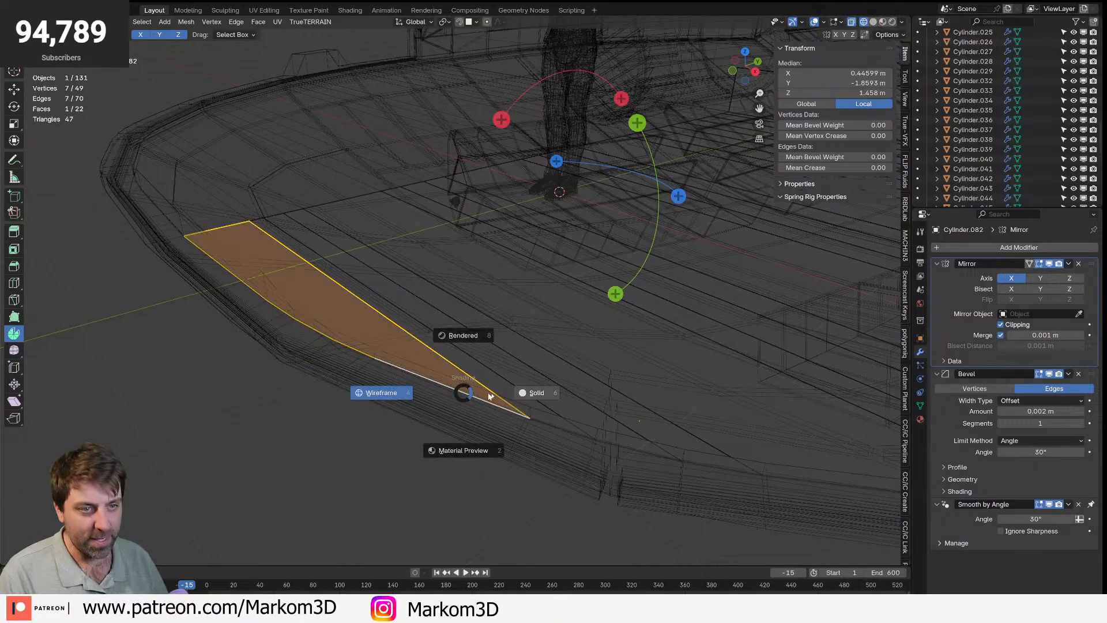
{"action": "left_click", "coordinate": [537, 392]}
{"action": "key", "text": "z"}
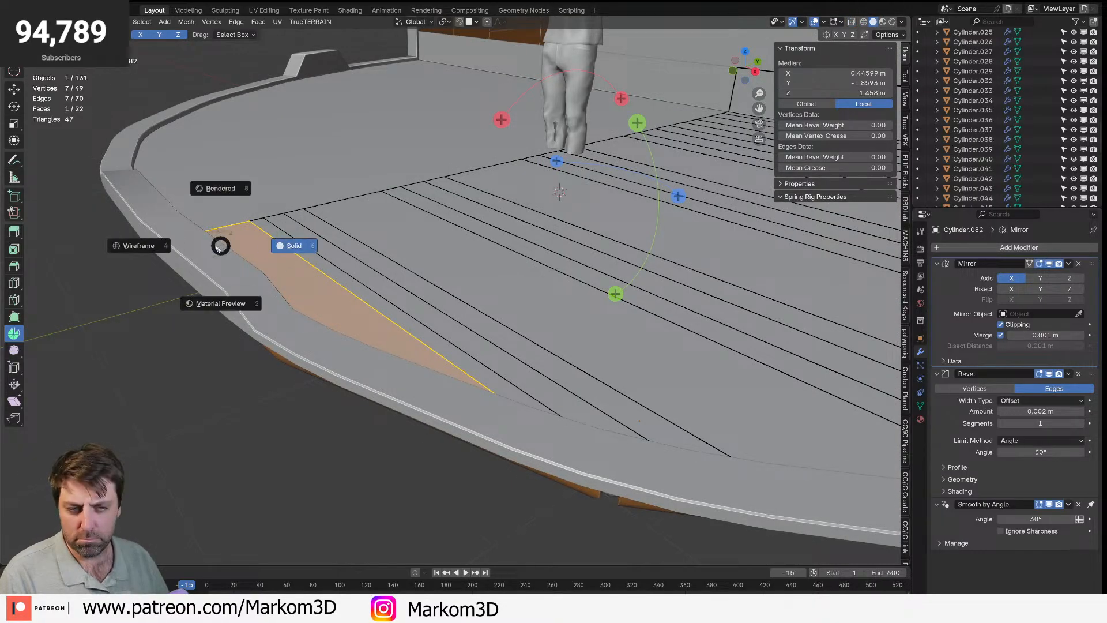
{"action": "left_click", "coordinate": [141, 243]}
{"action": "key", "text": "alt+a"}
{"action": "key", "text": "z"}
{"action": "left_click", "coordinate": [341, 238]}
- Delete the stray raised vertex at the rear of the floor on the centre line
{"action": "scroll", "coordinate": [583, 334], "scroll_direction": "down", "scroll_amount": 8}
{"action": "middle_click_drag", "start_coordinate": [584, 334], "coordinate": [593, 308]}
{"action": "scroll", "coordinate": [568, 349], "scroll_direction": "up", "scroll_amount": 6}
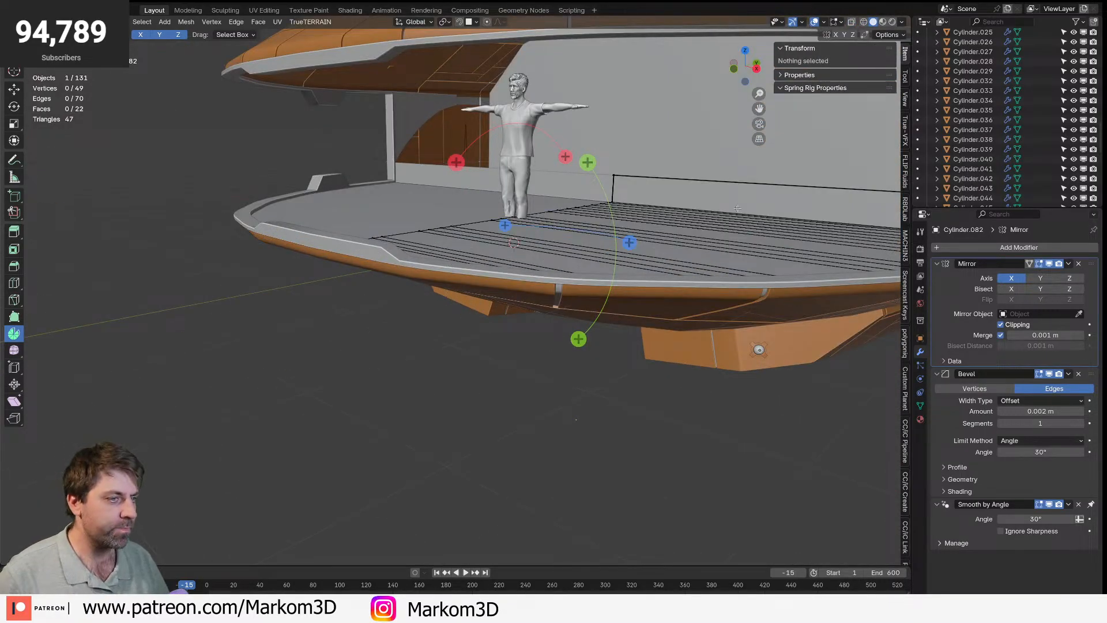
{"action": "left_click", "coordinate": [605, 173]}
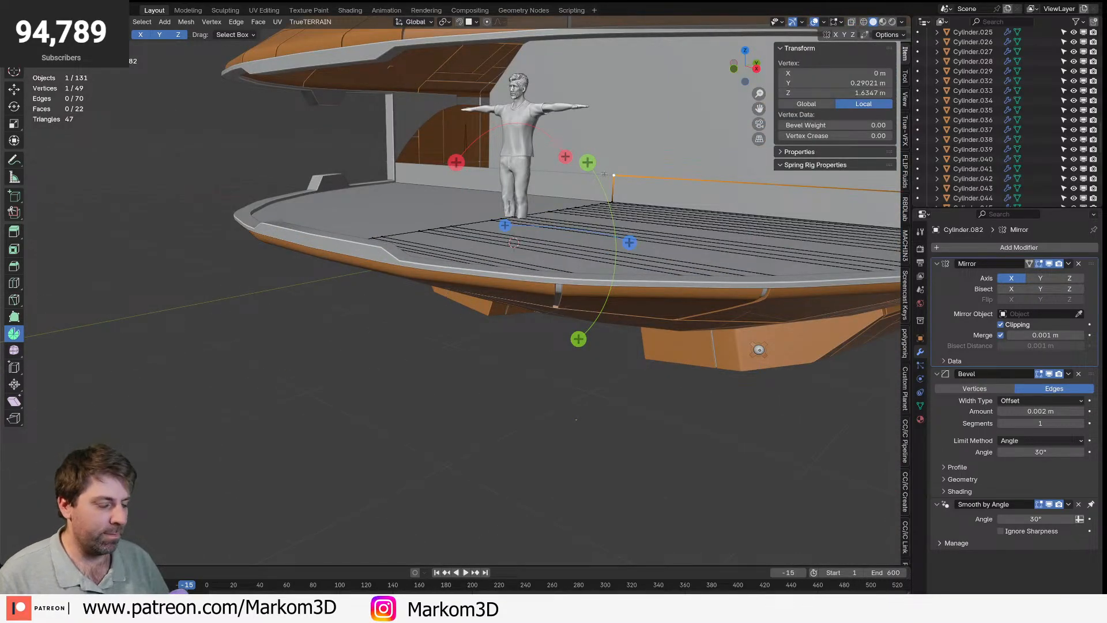
{"action": "key", "text": "x"}
{"action": "left_click", "coordinate": [603, 175]}
- Move the floor's rear edge about 2.11 m along Y to extend the floor to the back wall
{"action": "middle_click_drag", "start_coordinate": [835, 249], "coordinate": [598, 290], "text": "shift"}
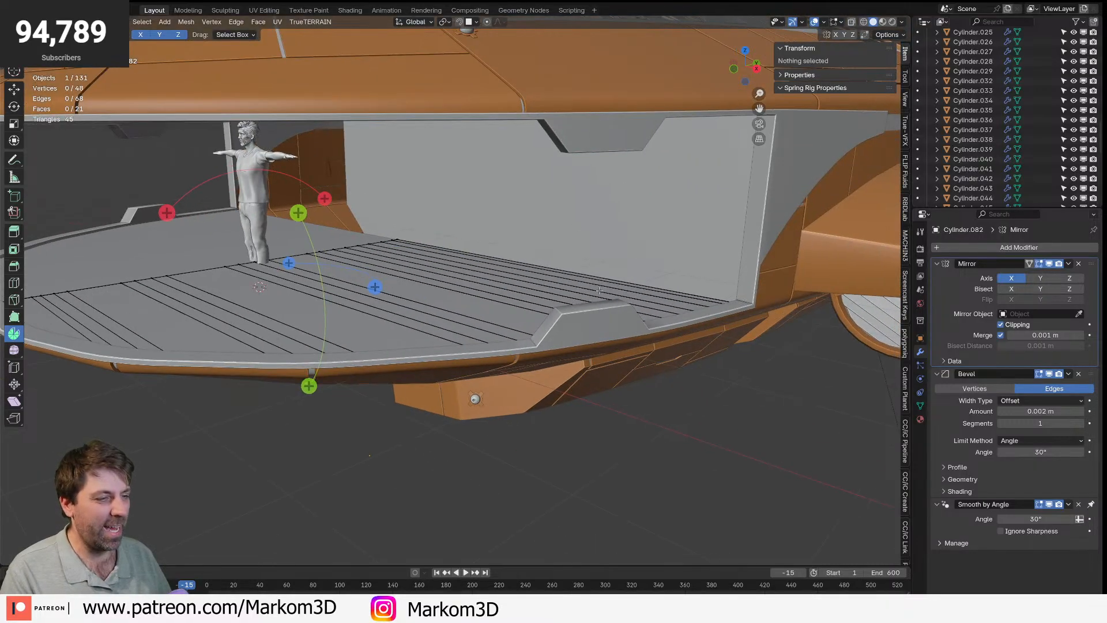
{"action": "left_click", "coordinate": [652, 302]}
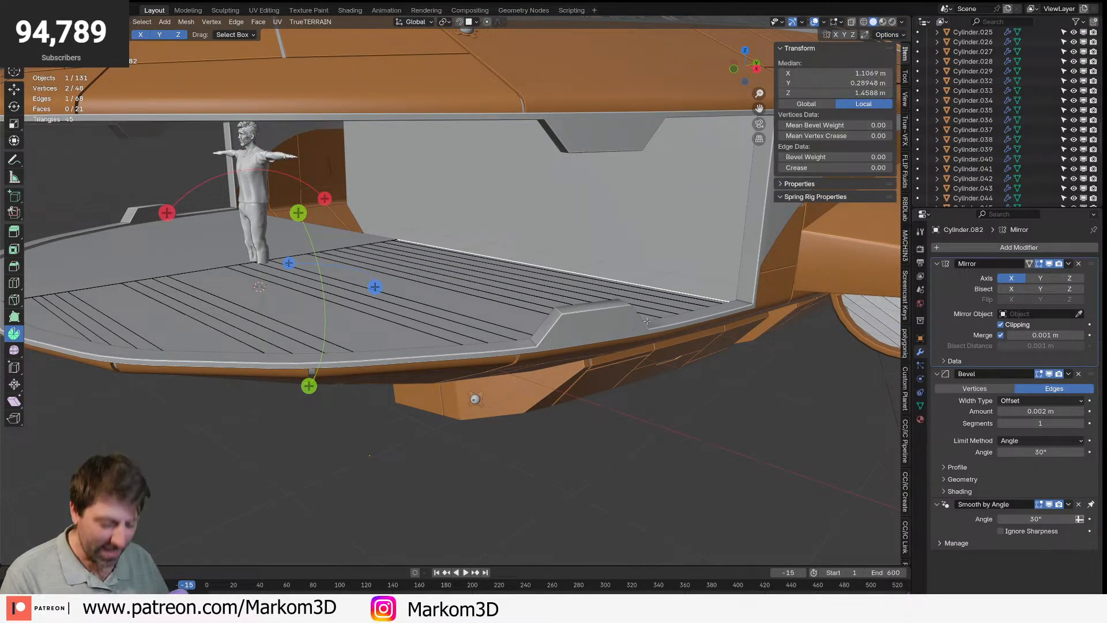
{"action": "key", "text": "g"}
{"action": "key", "text": "y"}
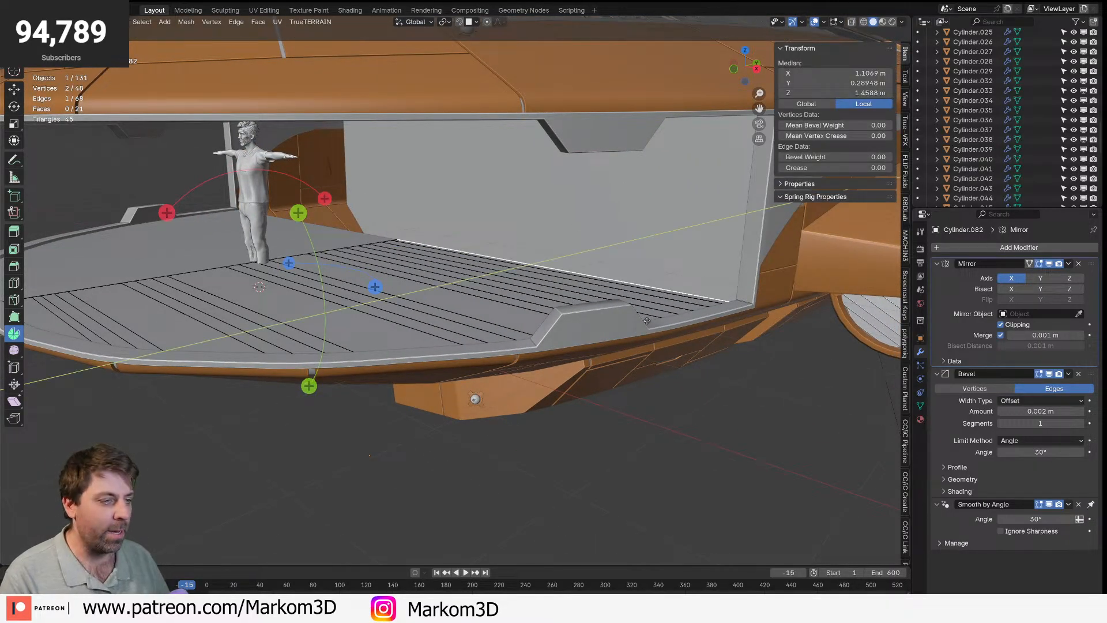
{"action": "left_click", "coordinate": [748, 315]}
{"action": "middle_click_drag", "start_coordinate": [684, 337], "coordinate": [767, 337]}
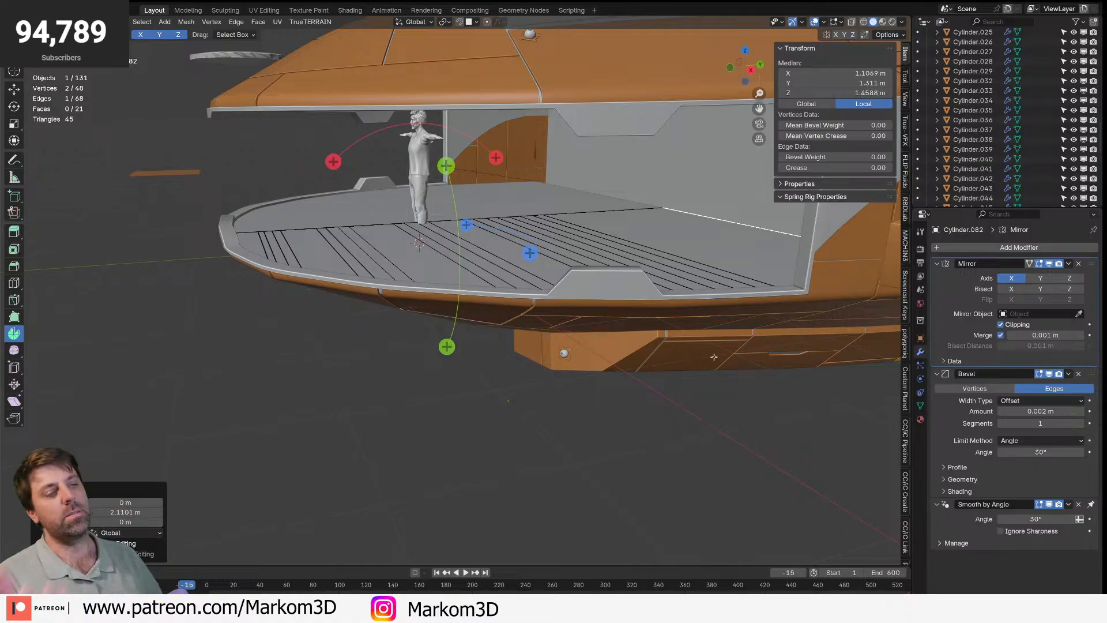
- Examine how the extended floor sits in the ship from outside, from the side and through the front opening
{"action": "scroll", "coordinate": [709, 360], "scroll_direction": "down", "scroll_amount": 6}
{"action": "middle_click_drag", "start_coordinate": [751, 356], "coordinate": [620, 326]}
{"action": "key", "text": "Tab"}
{"action": "middle_click_drag", "start_coordinate": [596, 213], "coordinate": [531, 247]}
{"action": "middle_click_drag", "start_coordinate": [291, 394], "coordinate": [492, 371]}
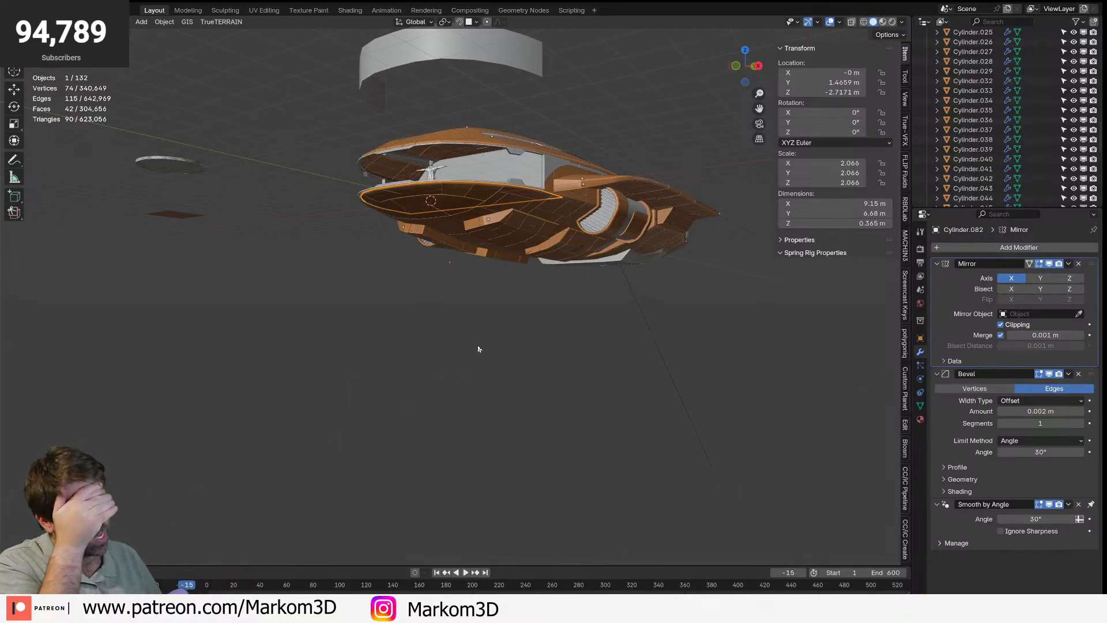
{"action": "scroll", "coordinate": [473, 322], "scroll_direction": "up", "scroll_amount": 3}
{"action": "key", "text": "KP_1"}
{"action": "scroll", "coordinate": [474, 319], "scroll_direction": "up", "scroll_amount": 2}
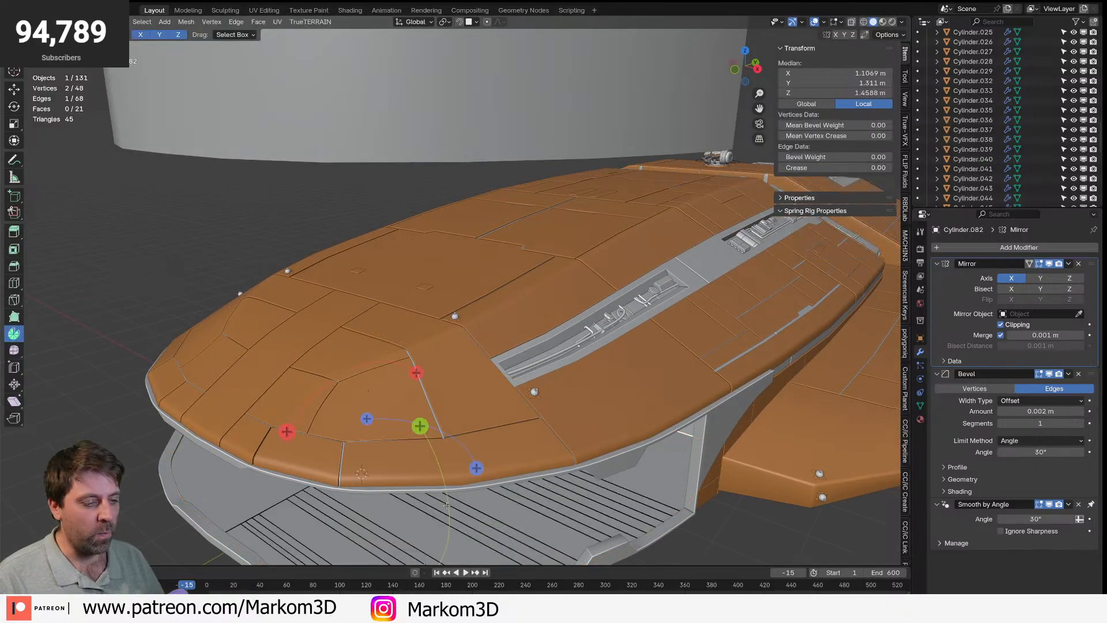
{"action": "middle_click_drag", "start_coordinate": [446, 505], "coordinate": [465, 382]}
{"action": "key", "text": "a"}
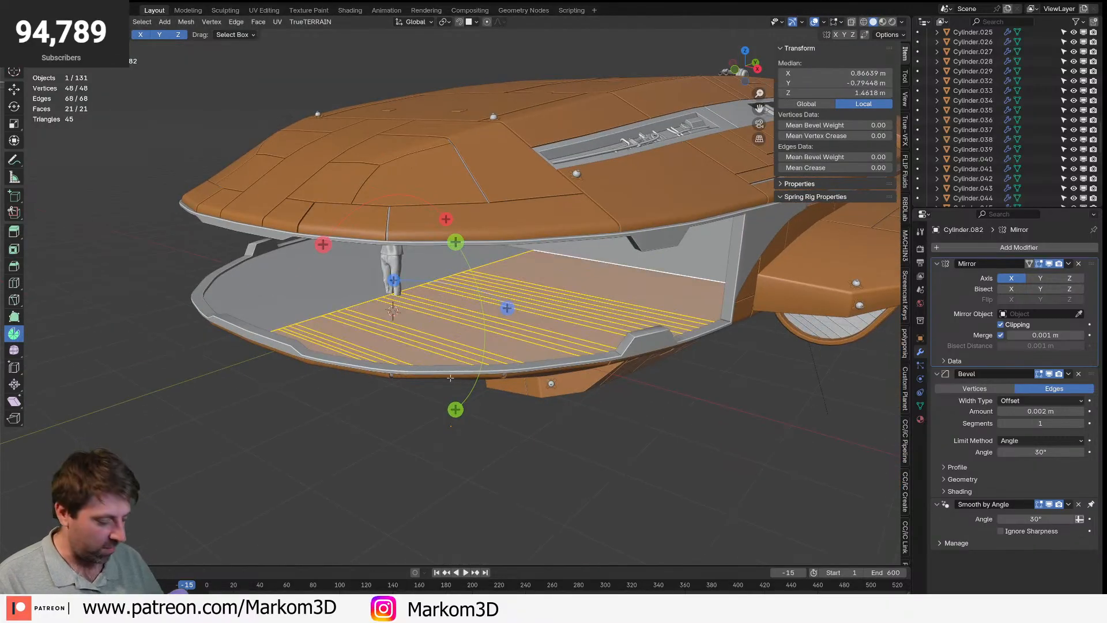
{"action": "key", "text": "KP_3"}
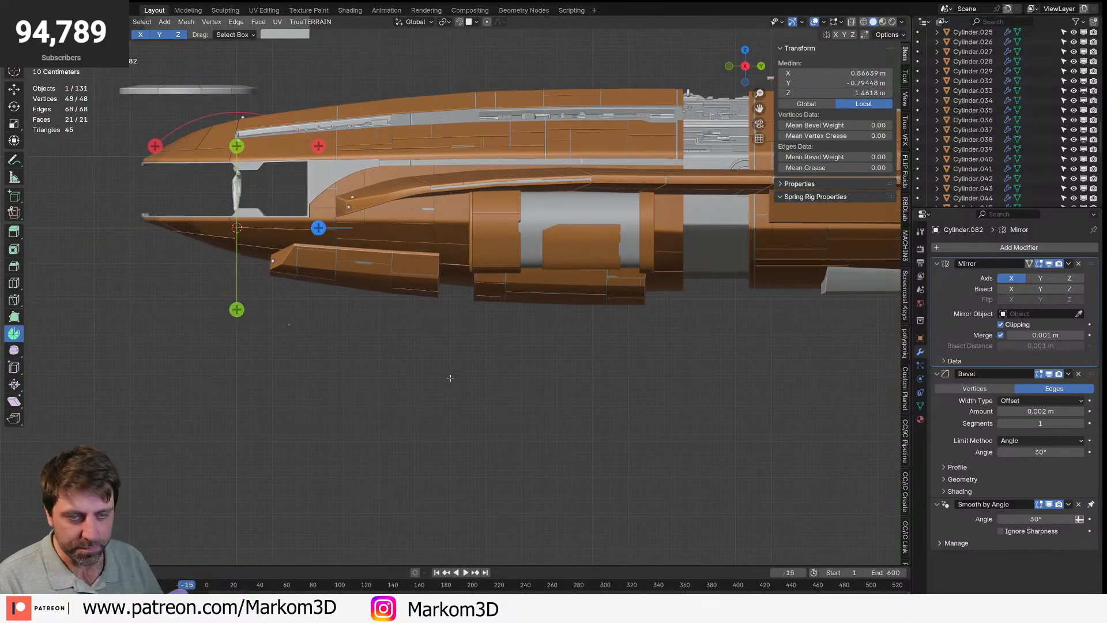
{"action": "mouse_move", "coordinate": [263, 221]}
{"action": "middle_mouse_down"}
{"action": "mouse_move", "coordinate": [381, 239]}
{"action": "mouse_move", "coordinate": [501, 306]}
{"action": "mouse_move", "coordinate": [515, 265]}
{"action": "middle_mouse_up"}
{"action": "key", "text": "alt+z"}
{"action": "key", "text": "alt+z"}
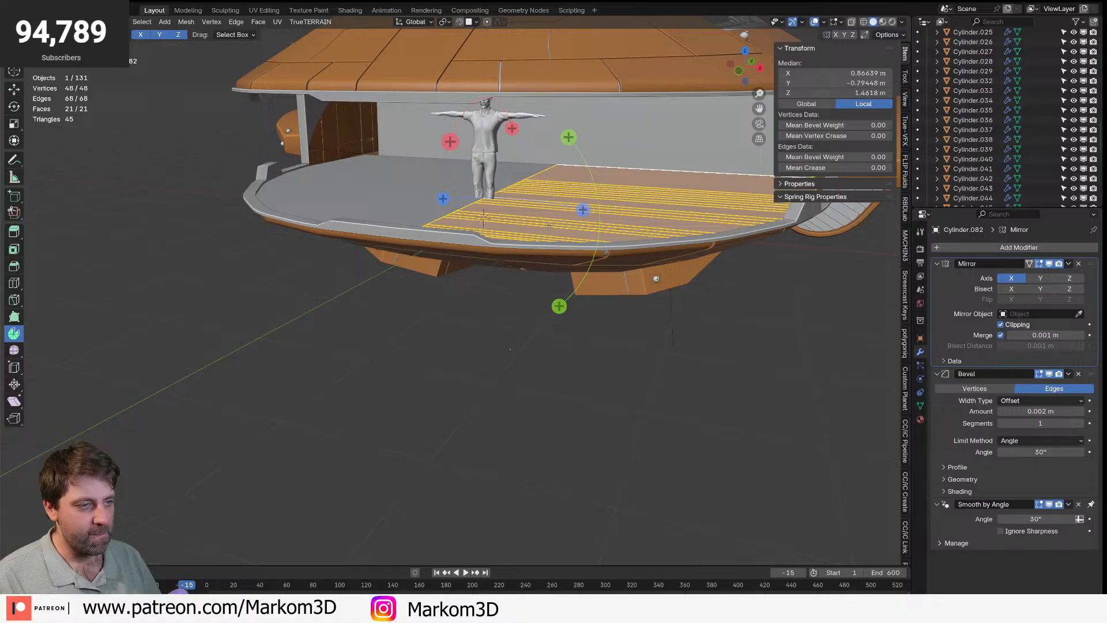
{"action": "middle_click_drag", "start_coordinate": [577, 222], "coordinate": [648, 171]}
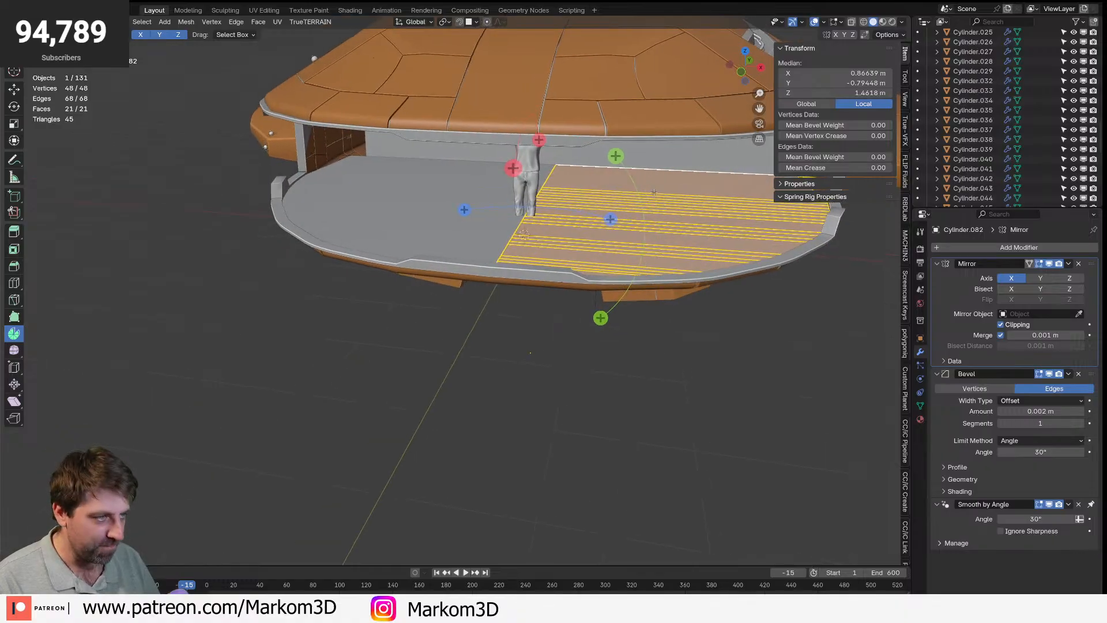
{"action": "key", "text": "ctrl+r"}
{"action": "right_click", "coordinate": [653, 176]}
{"action": "key", "text": "z"}
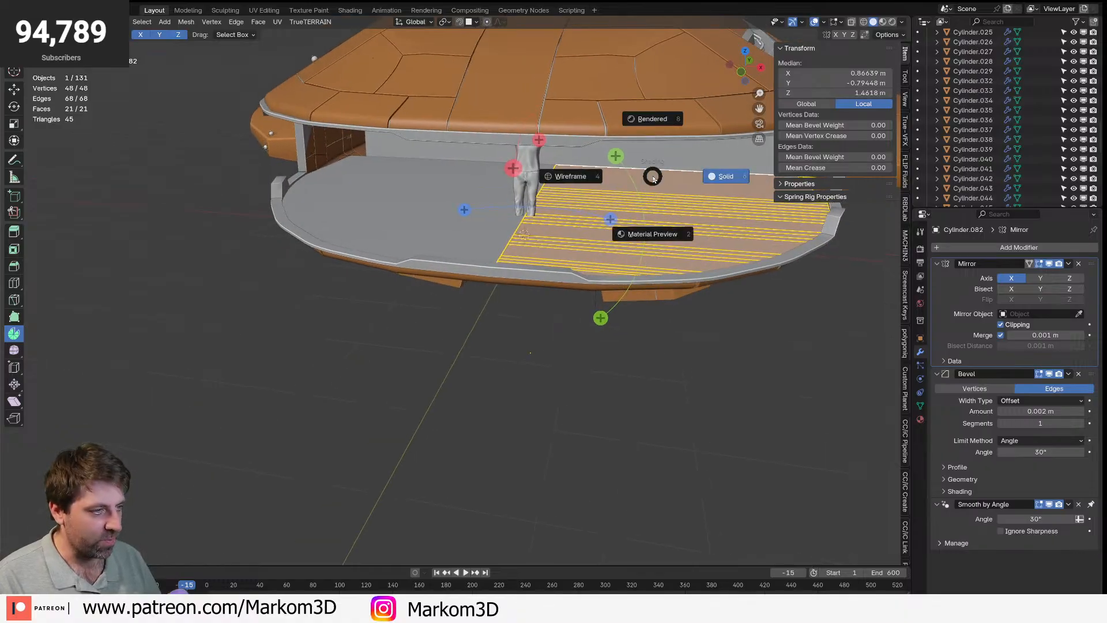
{"action": "left_click", "coordinate": [573, 176]}
{"action": "key", "text": "KP_7"}
{"action": "middle_click_drag", "start_coordinate": [617, 511], "coordinate": [553, 314], "text": "shift"}
{"action": "scroll", "coordinate": [559, 346], "scroll_direction": "up", "scroll_amount": 1}
{"action": "middle_click_drag", "start_coordinate": [563, 357], "coordinate": [491, 300], "text": "shift"}
{"action": "key", "text": "z"}
{"action": "left_click", "coordinate": [631, 326]}
{"action": "mouse_move", "coordinate": [631, 326]}
{"action": "middle_mouse_down"}
{"action": "mouse_move", "coordinate": [560, 218]}
{"action": "mouse_move", "coordinate": [621, 332]}
{"action": "middle_mouse_up"}
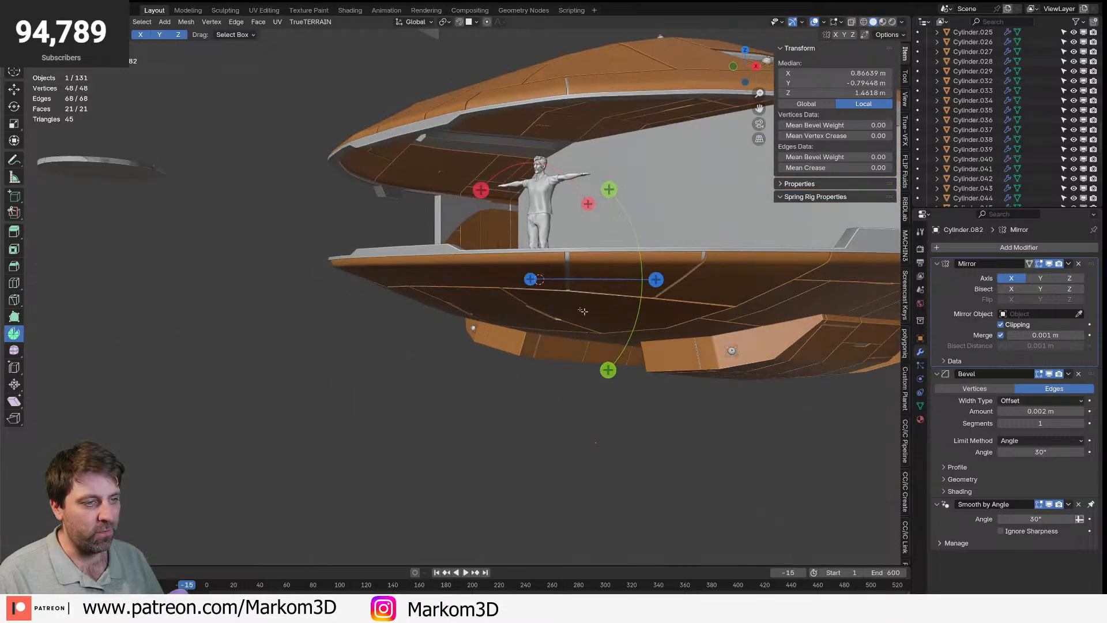
{"action": "middle_click_drag", "start_coordinate": [568, 253], "coordinate": [506, 313]}
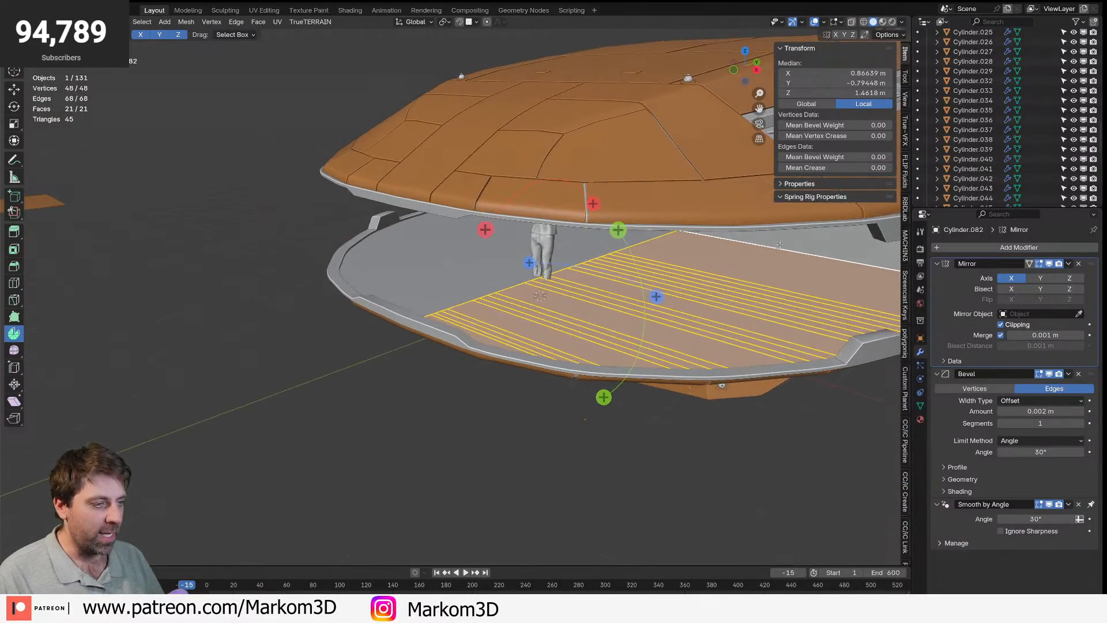
- Try to inset all the floor faces while viewing them from above in wireframe
{"action": "key", "text": "KP_7"}
{"action": "key", "text": "z"}
{"action": "left_click", "coordinate": [547, 345]}
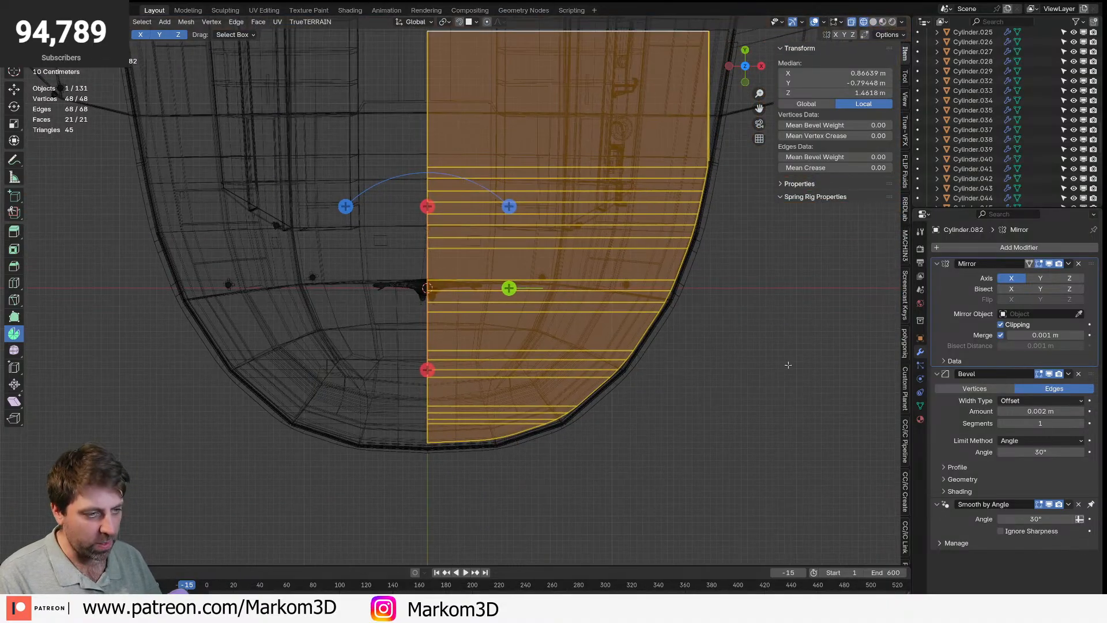
{"action": "key", "text": "i"}
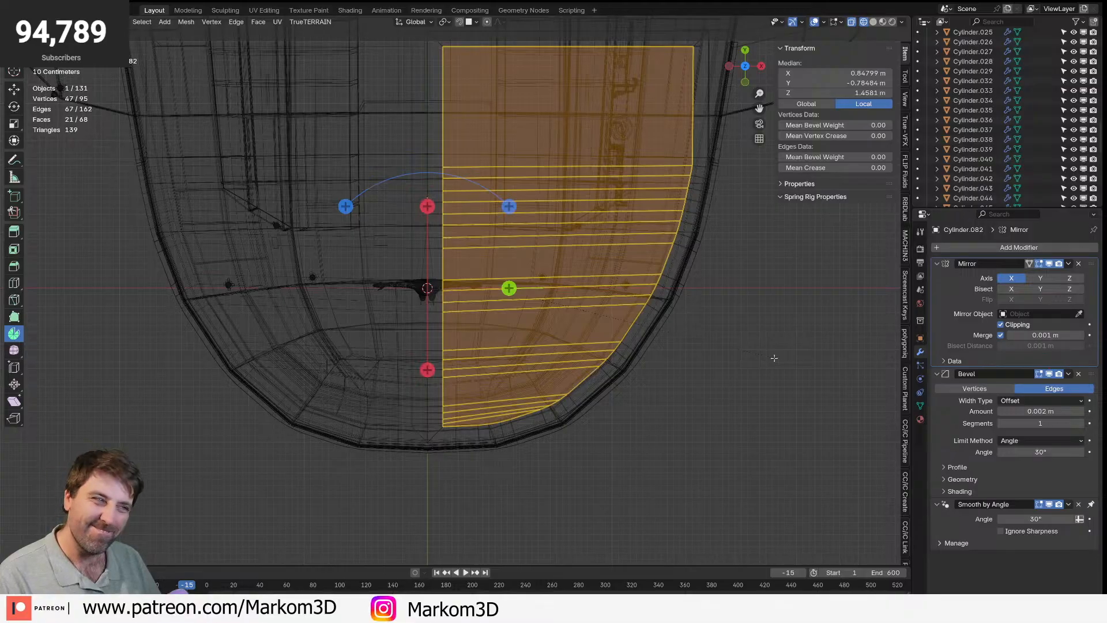
{"action": "key", "text": "Escape"}
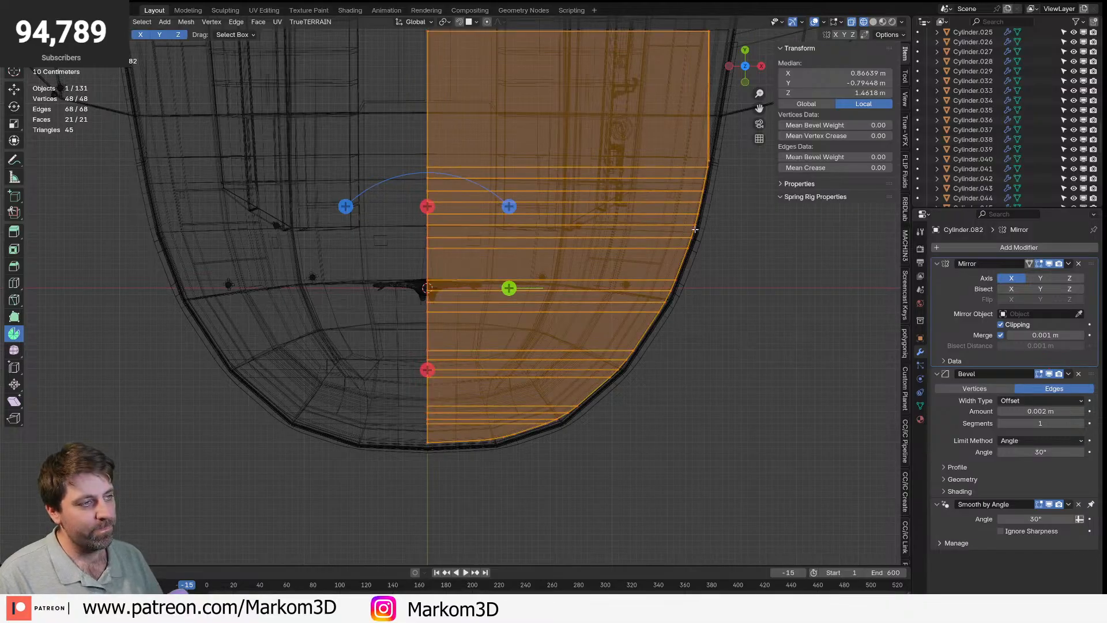
- Delete the remaining stray raised vertex on the floor's outer side near the rear
{"action": "left_click", "coordinate": [684, 385]}
{"action": "middle_click_drag", "start_coordinate": [684, 385], "coordinate": [677, 245]}
{"action": "key", "text": "x"}
{"action": "left_click", "coordinate": [672, 194]}
{"action": "key", "text": "a"}
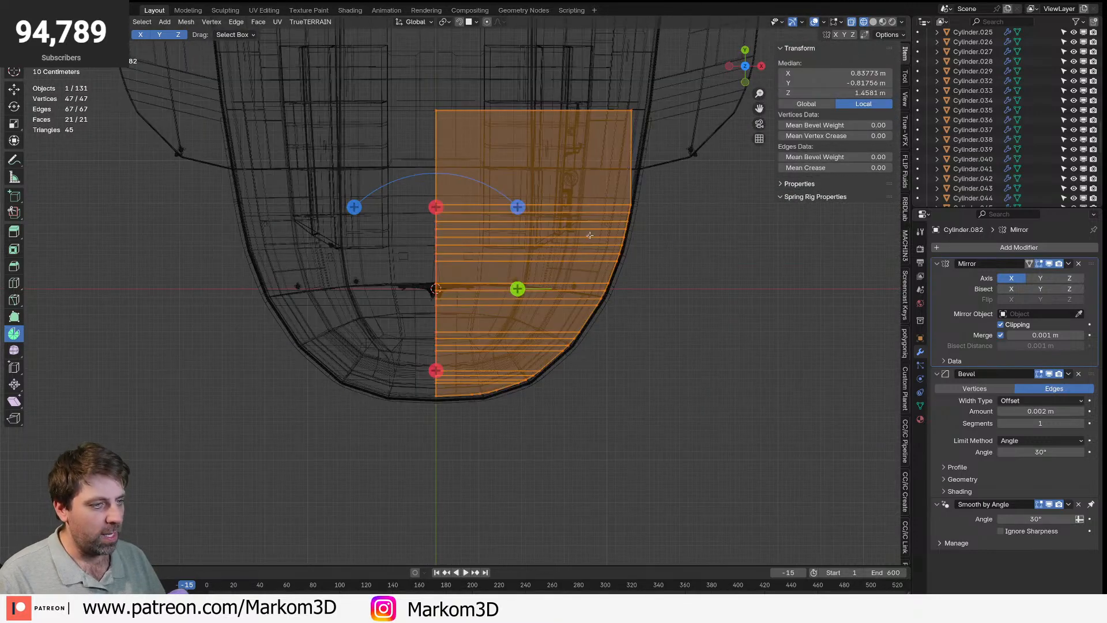
{"action": "scroll", "coordinate": [567, 360], "scroll_direction": "up", "scroll_amount": 1}
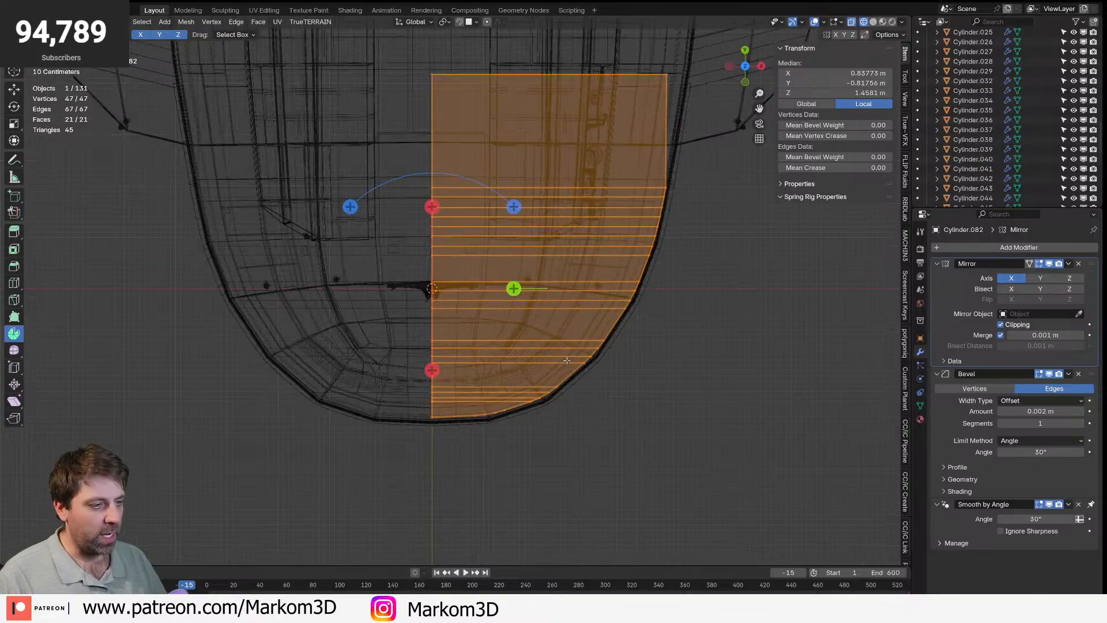
- Knife-cut the half floor lengthwise in a straight line from the front outer edge vertex to beyond the rear edge
{"action": "left_click", "coordinate": [556, 389]}
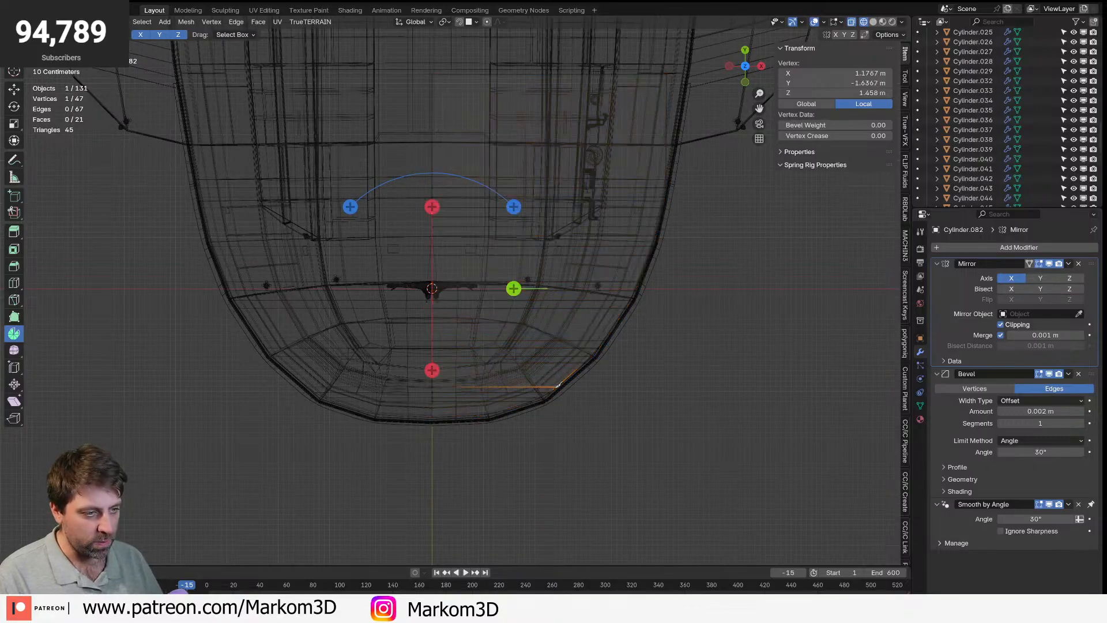
{"action": "left_click", "coordinate": [557, 385]}
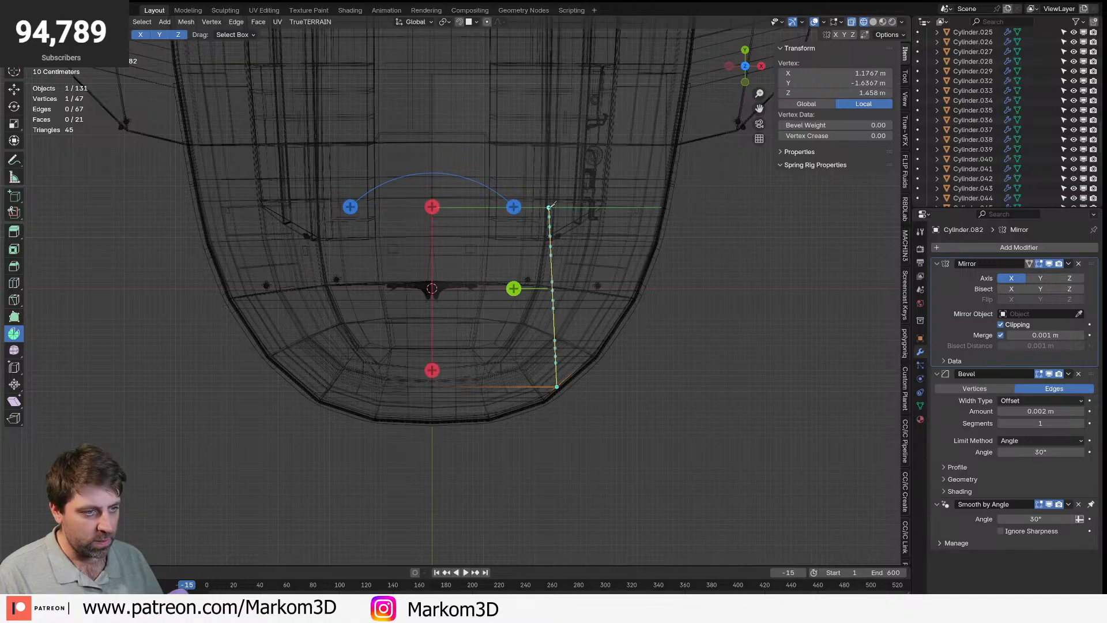
{"action": "key", "text": "a"}
{"action": "left_click", "coordinate": [564, 40]}
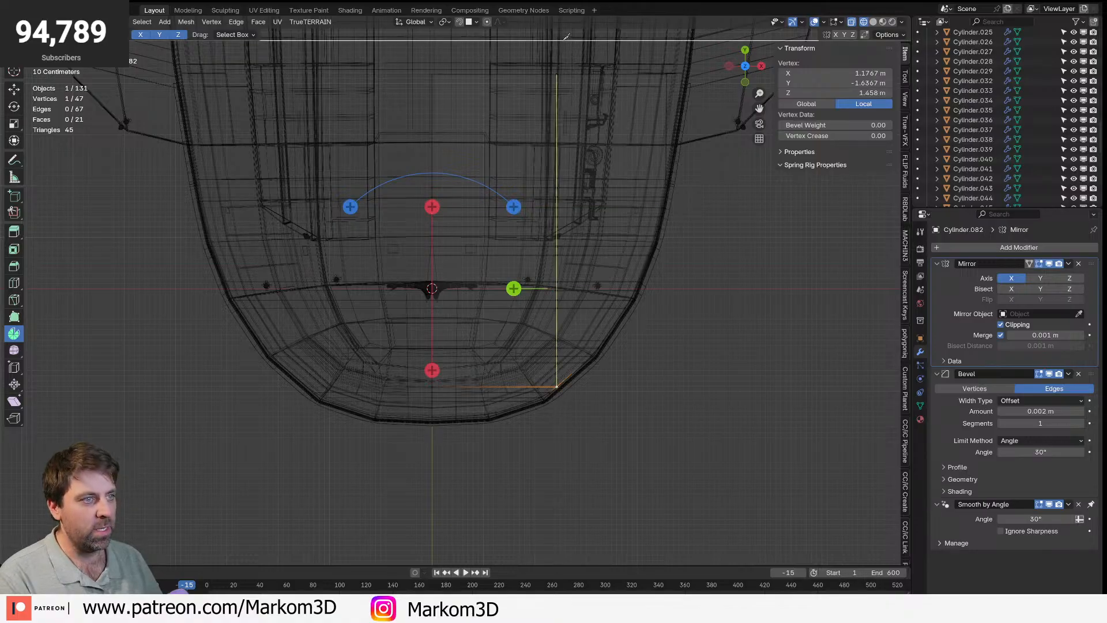
{"action": "key", "text": "Return"}
- Extrude the inner row of floor faces downward, from beside the human figure back to the rear edge
{"action": "mouse_move", "coordinate": [473, 276]}
{"action": "middle_mouse_down"}
{"action": "mouse_move", "coordinate": [446, 312]}
{"action": "mouse_move", "coordinate": [500, 286]}
{"action": "mouse_move", "coordinate": [425, 282]}
{"action": "mouse_move", "coordinate": [512, 299]}
{"action": "middle_mouse_up"}
{"action": "key", "text": "alt+a"}
{"action": "scroll", "coordinate": [500, 287], "scroll_direction": "up", "scroll_amount": 3}
{"action": "key", "text": "z"}
{"action": "left_click", "coordinate": [493, 285]}
{"action": "left_click", "coordinate": [401, 320]}
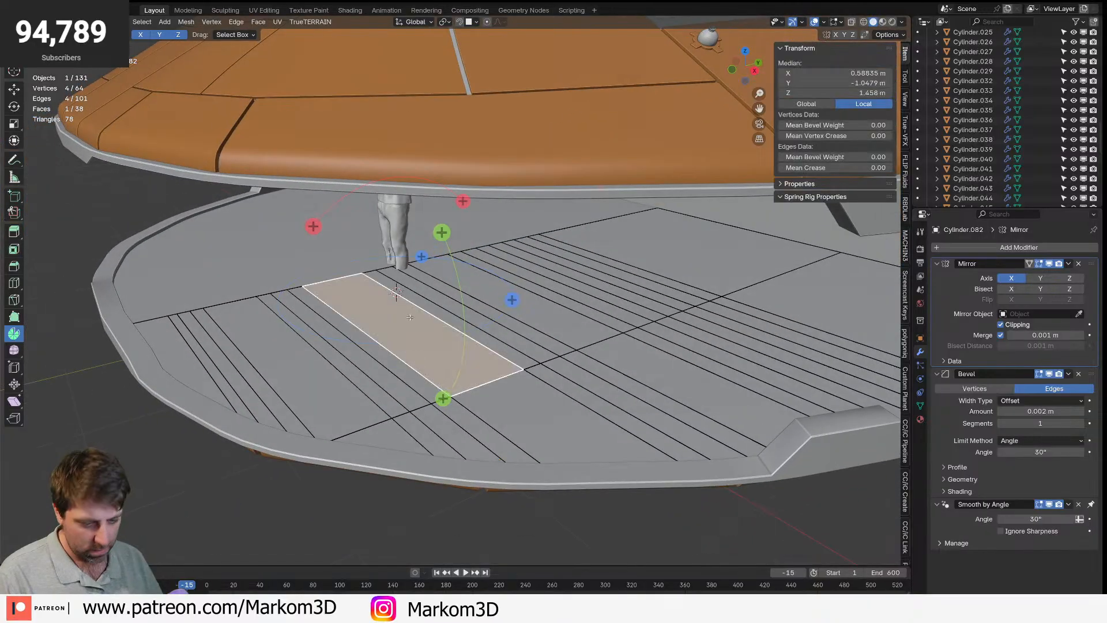
{"action": "left_click", "coordinate": [644, 248], "text": "ctrl"}
{"action": "key", "text": "e"}
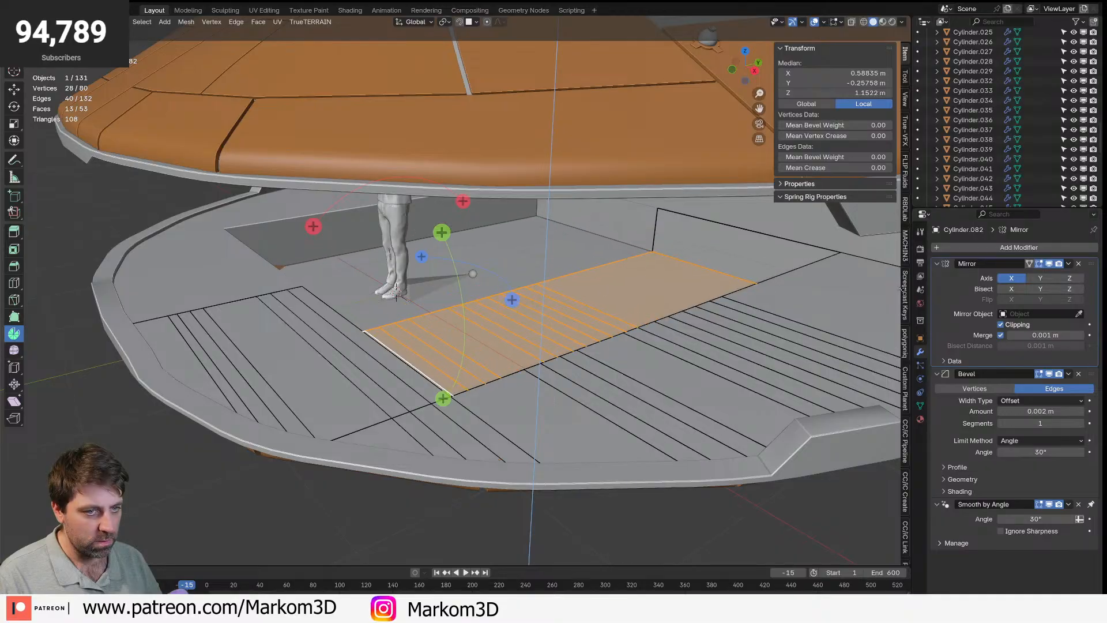
{"action": "left_click", "coordinate": [528, 103]}
- Readjust the height of the lowered inner floor faces by about 0.07 m along Z
{"action": "middle_click_drag", "start_coordinate": [528, 103], "coordinate": [571, 273]}
{"action": "key", "text": "g"}
{"action": "key", "text": "z"}
{"action": "left_click", "coordinate": [340, 229]}
{"action": "scroll", "coordinate": [340, 230], "scroll_direction": "down", "scroll_amount": 3}
{"action": "middle_click_drag", "start_coordinate": [340, 229], "coordinate": [364, 211]}
{"action": "key", "text": "KP_1"}
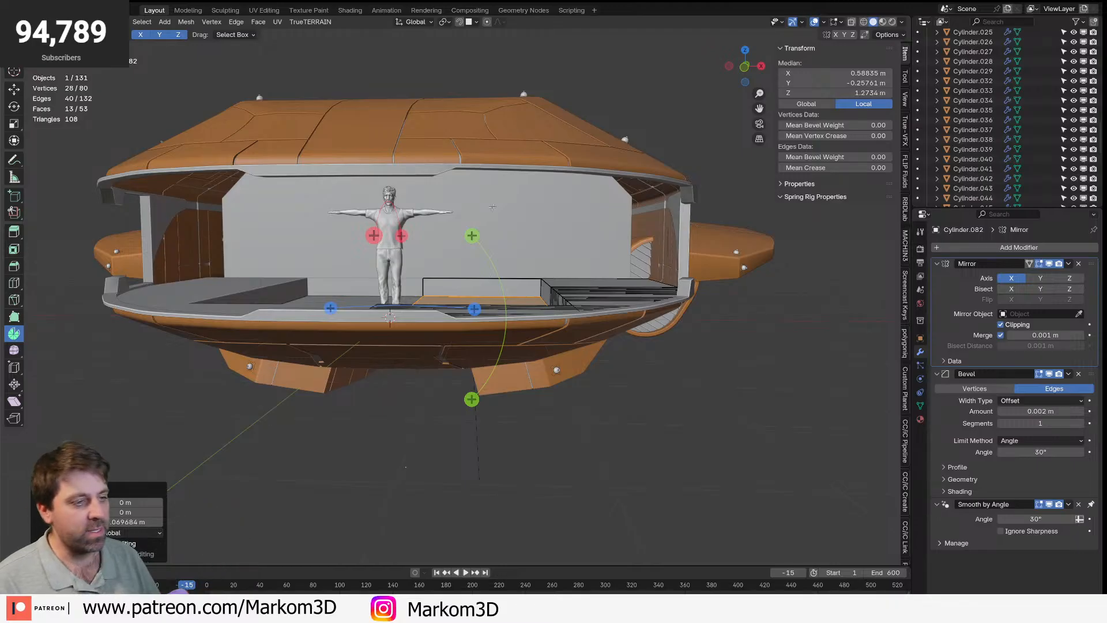
- Delete the vertical face that closes the rear end of the sunken walkway
{"action": "middle_click_drag", "start_coordinate": [481, 214], "coordinate": [544, 239]}
{"action": "key", "text": "x"}
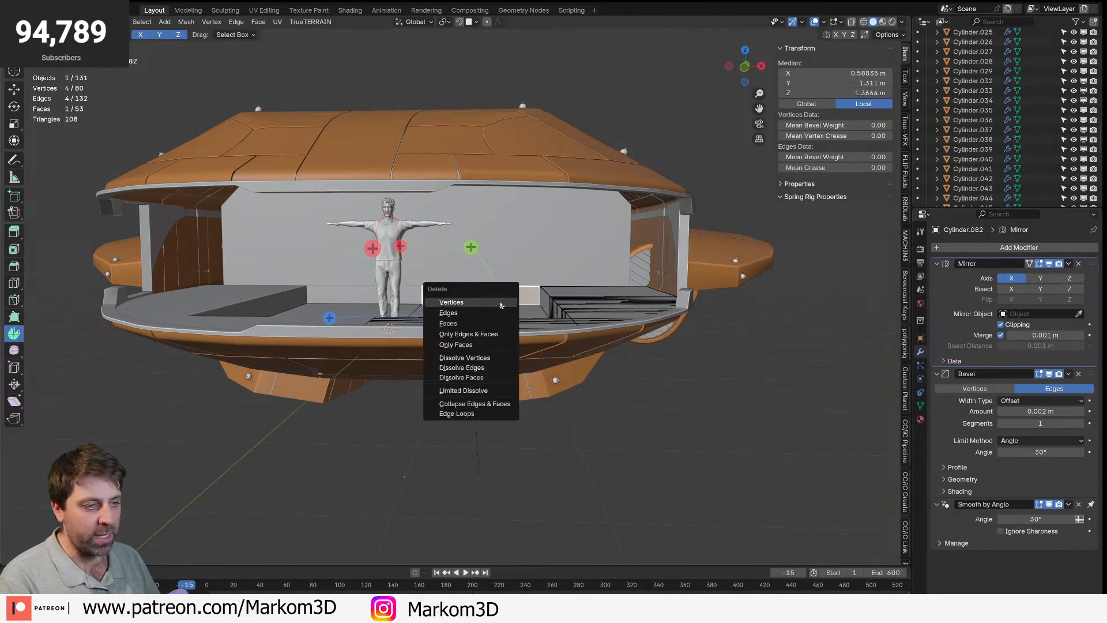
{"action": "left_click", "coordinate": [494, 321]}
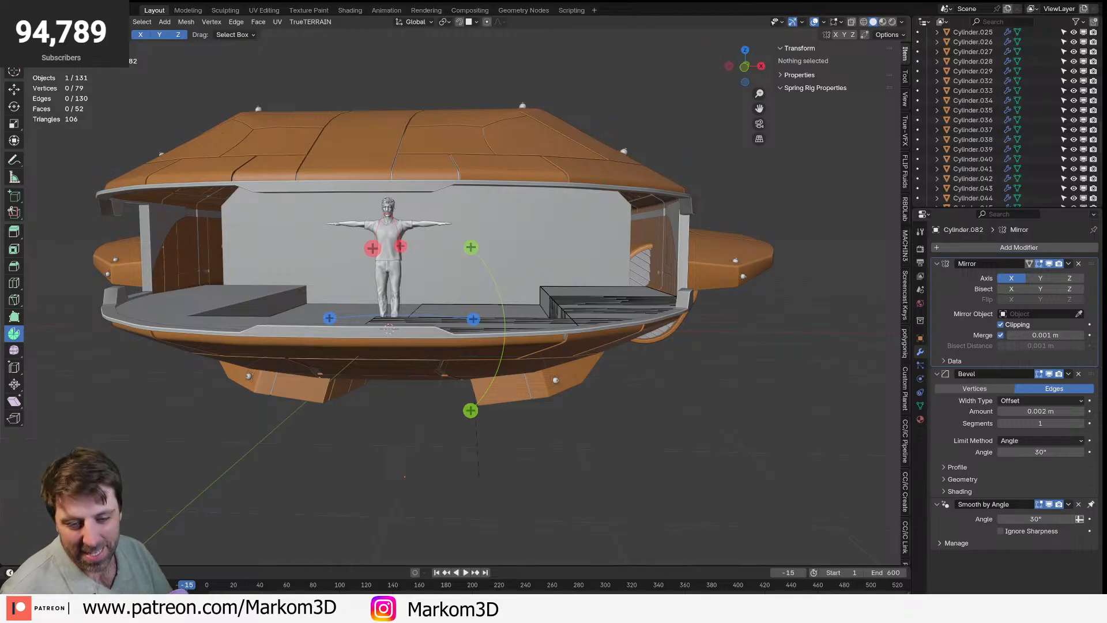
- Examine the sunken walkway and the raised side platforms around the human figure
{"action": "middle_click_drag", "start_coordinate": [576, 295], "coordinate": [481, 261]}
{"action": "scroll", "coordinate": [470, 242], "scroll_direction": "up", "scroll_amount": 4}
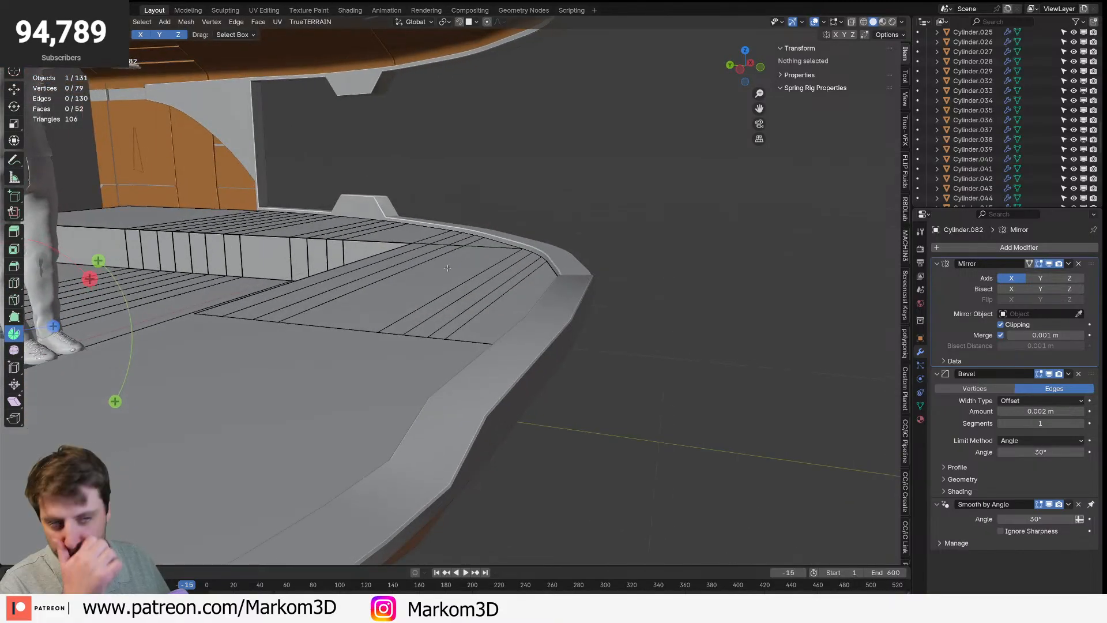
{"action": "middle_click_drag", "start_coordinate": [215, 300], "coordinate": [124, 288]}
{"action": "middle_click_drag", "start_coordinate": [259, 243], "coordinate": [463, 265], "text": "shift"}
{"action": "middle_click_drag", "start_coordinate": [552, 343], "coordinate": [526, 281], "text": "shift"}
{"action": "scroll", "coordinate": [456, 290], "scroll_direction": "down", "scroll_amount": 2}
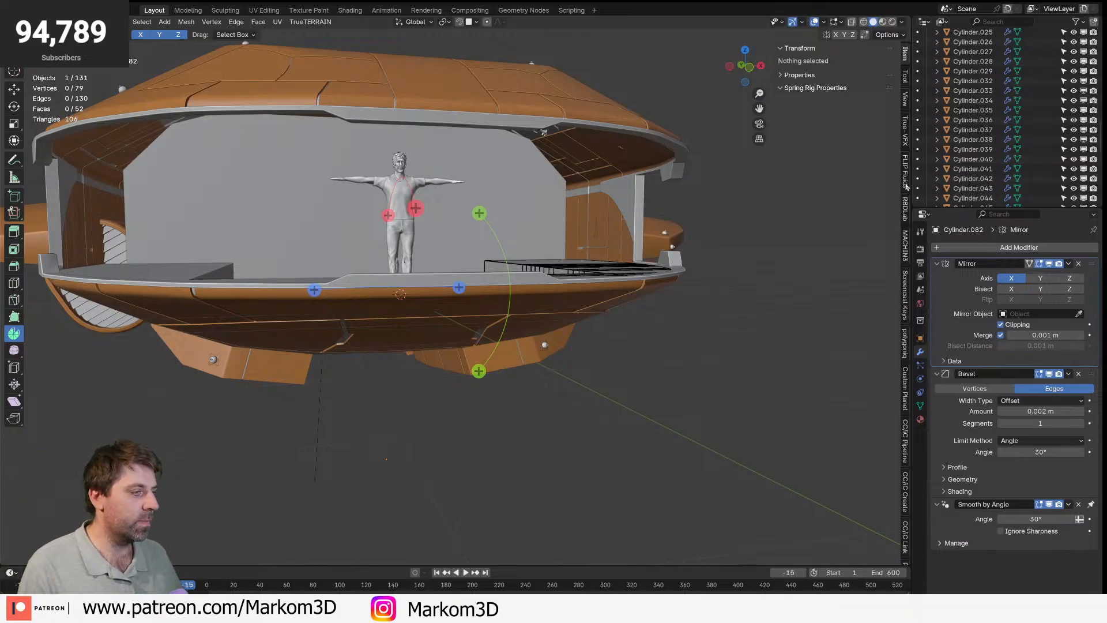
- Enable the Screencast Keys display and hide the viewport sidebar
{"action": "left_click", "coordinate": [905, 295]}
{"action": "left_click", "coordinate": [785, 48]}
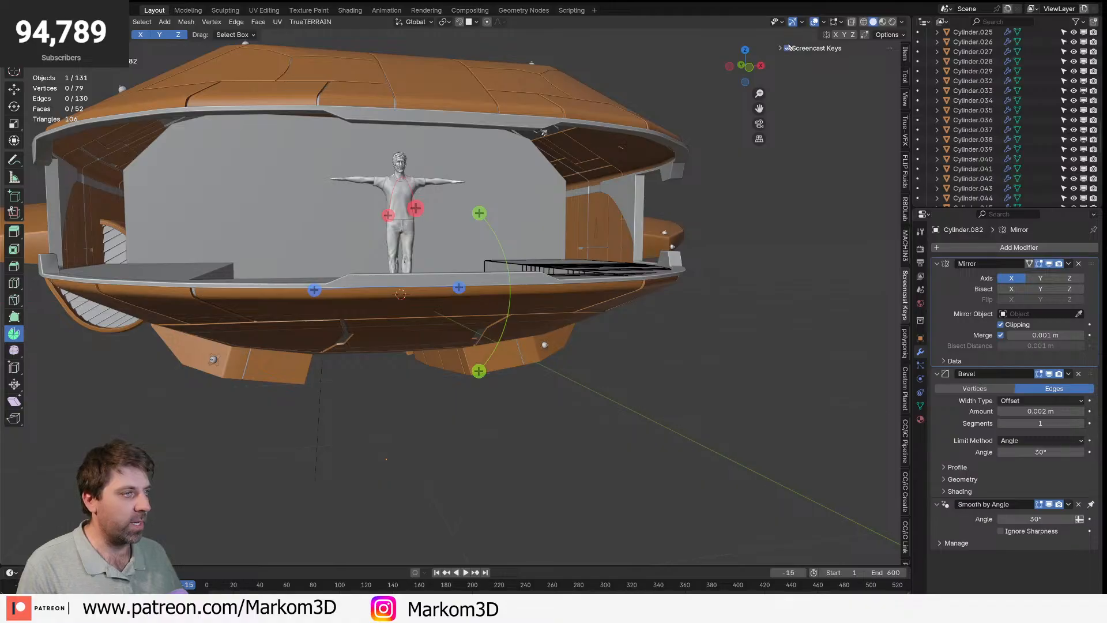
{"action": "key", "text": "n"}
- Duplicate the entire floor mesh and move the copy straight up along Z, above the side platforms
{"action": "scroll", "coordinate": [553, 351], "scroll_direction": "up", "scroll_amount": 2}
{"action": "middle_click_drag", "start_coordinate": [534, 340], "coordinate": [542, 378]}
{"action": "middle_click_drag", "start_coordinate": [461, 300], "coordinate": [422, 261], "text": "shift"}
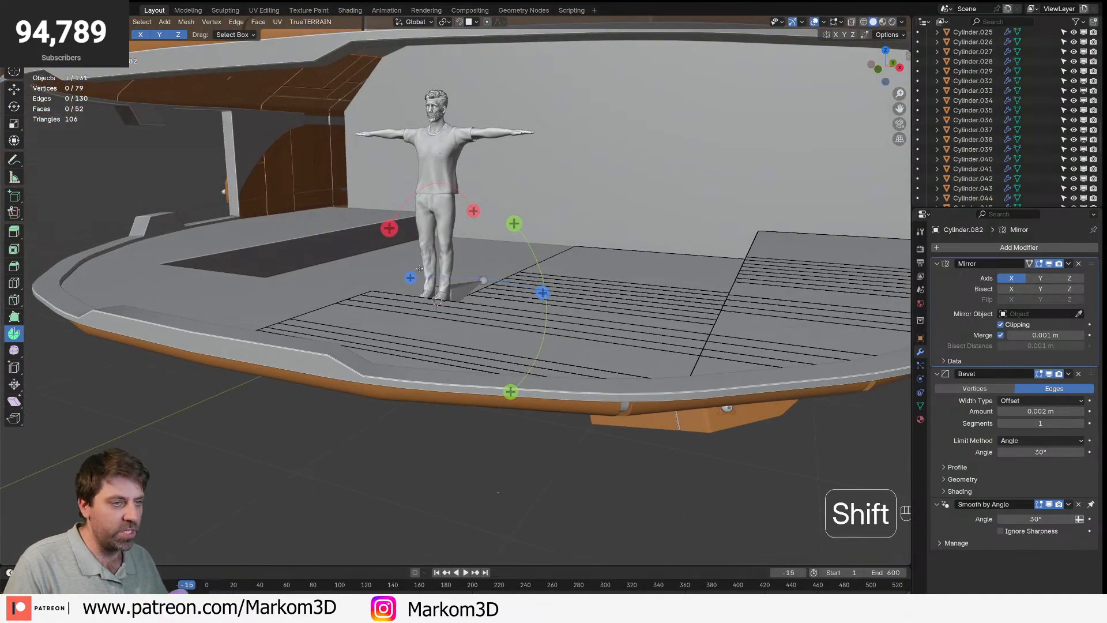
{"action": "middle_click_drag", "start_coordinate": [552, 232], "coordinate": [576, 234]}
{"action": "middle_click_drag", "start_coordinate": [577, 234], "coordinate": [502, 239], "text": "shift"}
{"action": "middle_click_drag", "start_coordinate": [548, 286], "coordinate": [588, 303]}
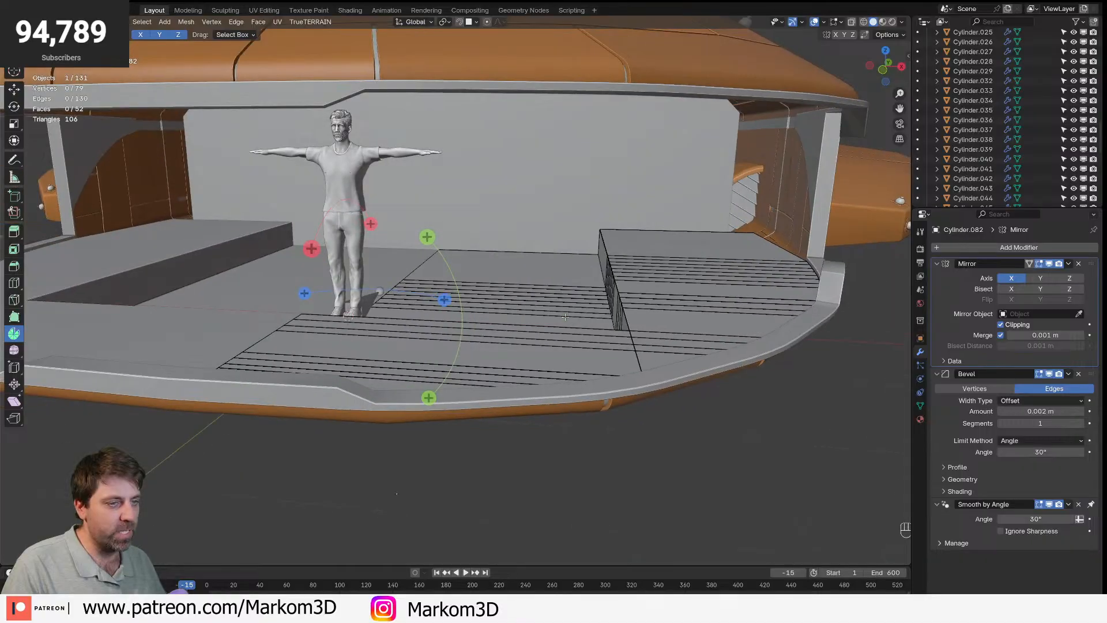
{"action": "key", "text": "a"}
{"action": "key", "text": "shift+d"}
{"action": "key", "text": "z"}
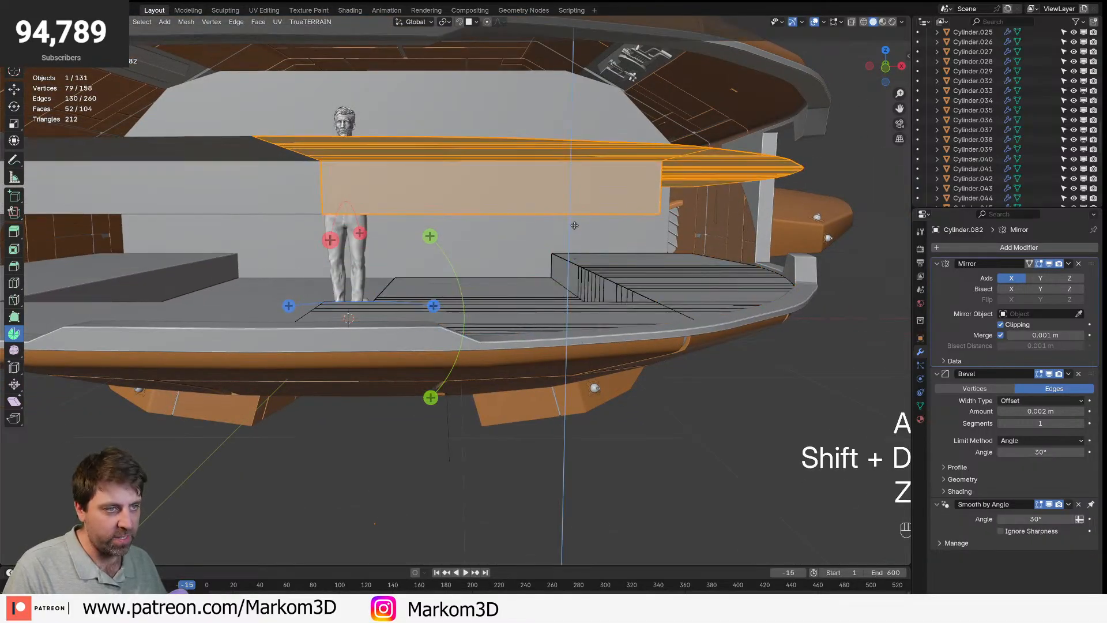
{"action": "left_click", "coordinate": [574, 225]}
- Flip the copy vertically by scaling it -1 along Z, and raise it against the upper hull as a ceiling
{"action": "key", "text": "s"}
{"action": "key", "text": "z"}
{"action": "key", "text": "KP_Subtract"}
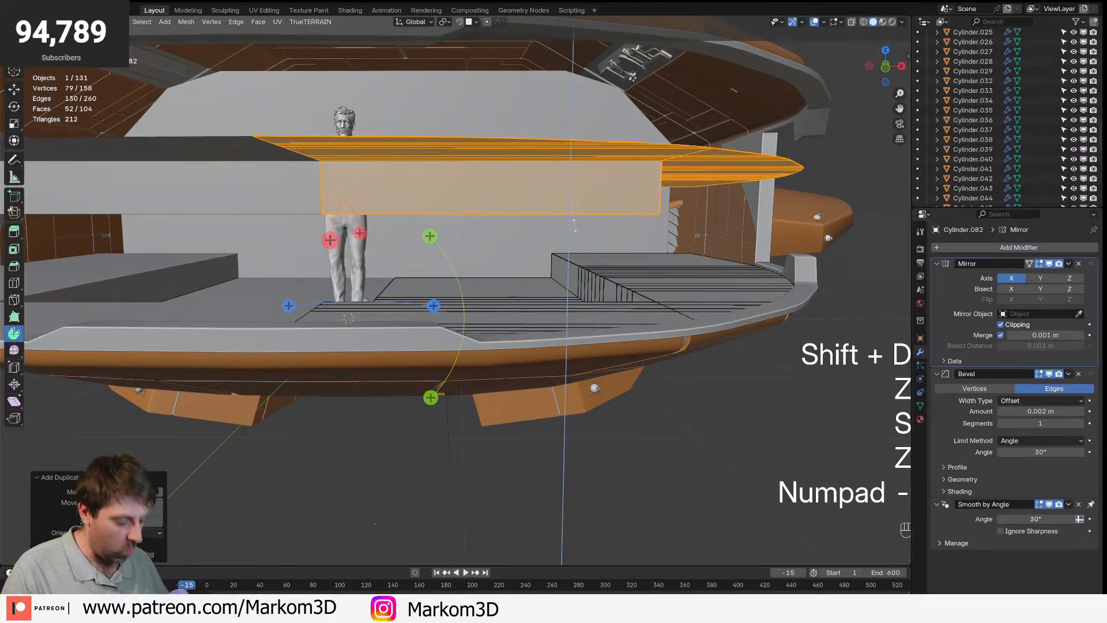
{"action": "key", "text": "KP_1"}
{"action": "key", "text": "KP_Enter"}
{"action": "key", "text": "g"}
{"action": "key", "text": "z"}
{"action": "key", "text": "shift"}
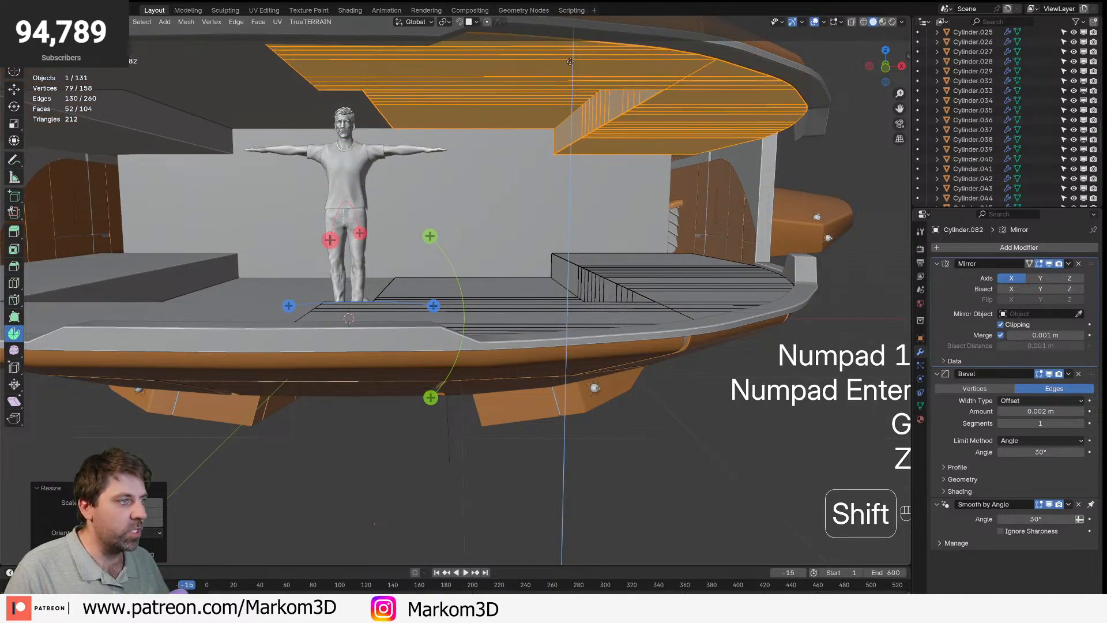
{"action": "left_click", "coordinate": [571, 562]}
- Select the inner row of ceiling faces from beside the figure to the rear edge, and adjust their height along Z
{"action": "scroll", "coordinate": [395, 222], "scroll_direction": "down", "scroll_amount": 4}
{"action": "middle_click_drag", "start_coordinate": [398, 222], "coordinate": [263, 242]}
{"action": "scroll", "coordinate": [427, 268], "scroll_direction": "up", "scroll_amount": 1}
{"action": "middle_click_drag", "start_coordinate": [427, 268], "coordinate": [428, 234]}
{"action": "key", "text": "3"}
{"action": "left_click", "coordinate": [420, 237]}
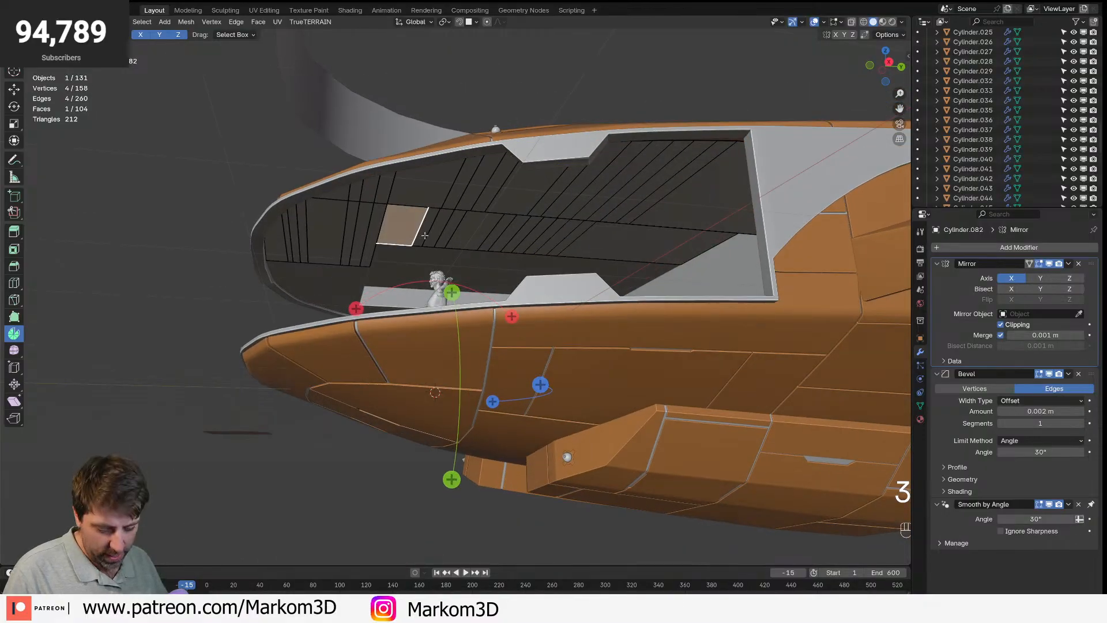
{"action": "left_click", "coordinate": [577, 254], "text": "ctrl"}
{"action": "key", "text": "g"}
{"action": "key", "text": "z"}
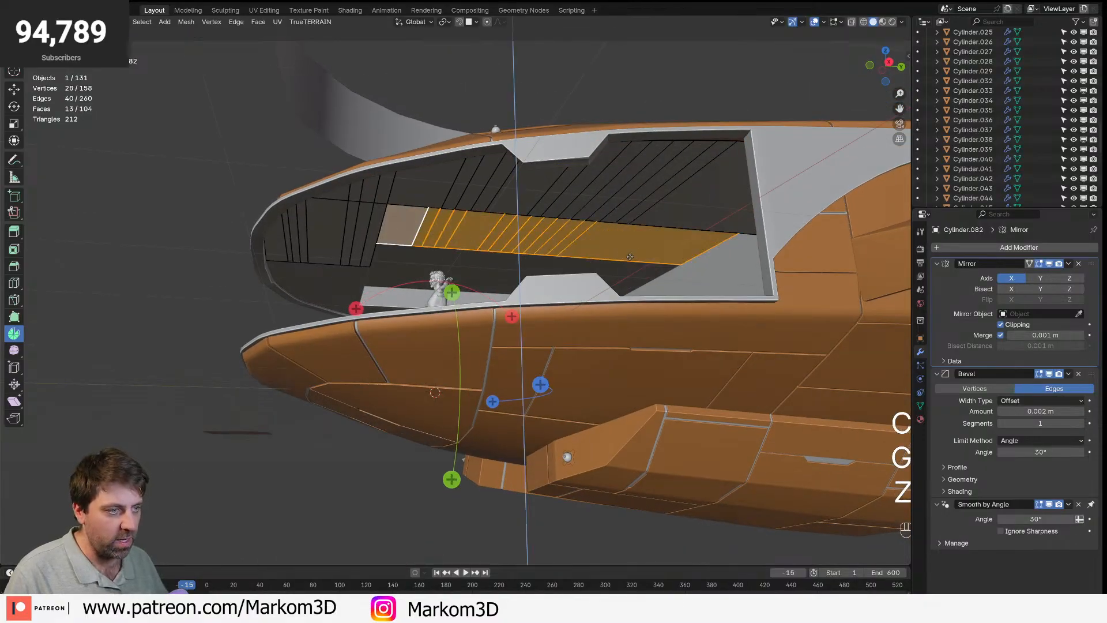
{"action": "left_click", "coordinate": [631, 254]}
- Examine the mirrored ceiling and the floor around the human figure from outside the opened front hull
{"action": "middle_click_drag", "start_coordinate": [599, 205], "coordinate": [581, 344]}
{"action": "scroll", "coordinate": [689, 267], "scroll_direction": "down", "scroll_amount": 4}
{"action": "key", "text": "Tab"}
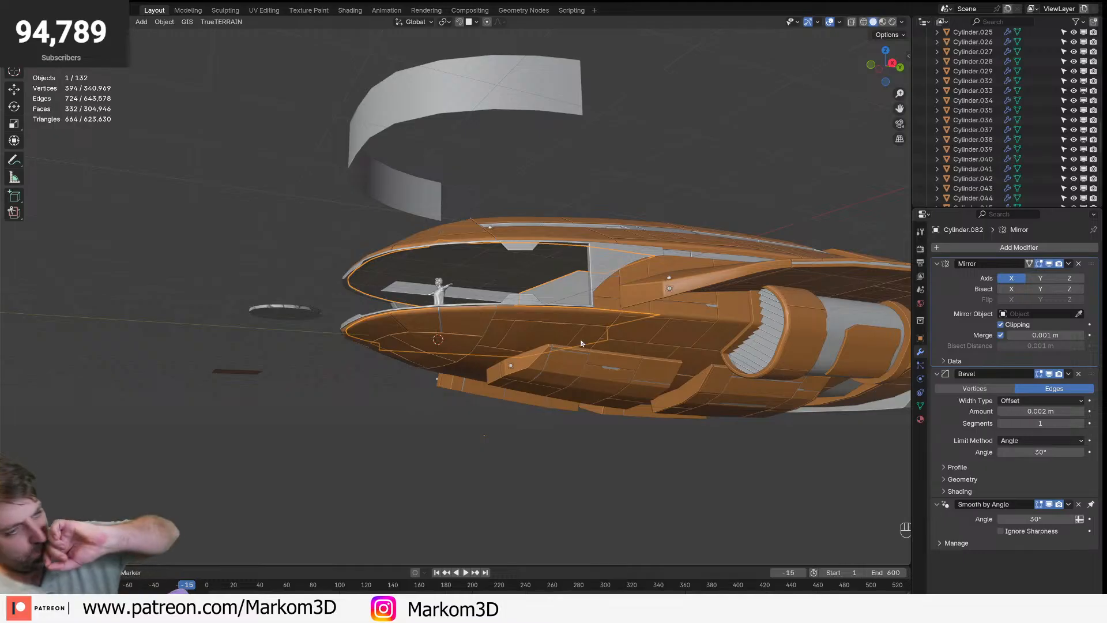
{"action": "middle_click_drag", "start_coordinate": [591, 362], "coordinate": [663, 395]}
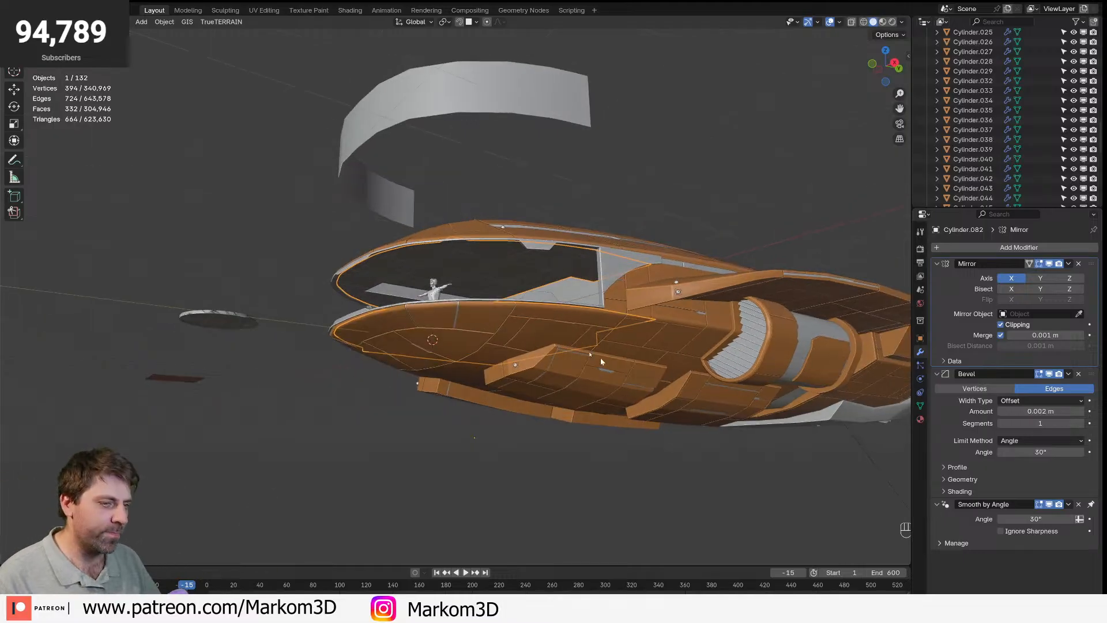
{"action": "scroll", "coordinate": [663, 396], "scroll_direction": "up", "scroll_amount": 4}
{"action": "middle_click_drag", "start_coordinate": [588, 460], "coordinate": [375, 289]}
{"action": "middle_click_drag", "start_coordinate": [580, 312], "coordinate": [645, 384]}
- Fill a side wall face between the outer rear edges of the floor platform and the ceiling
{"action": "key", "text": "Tab"}
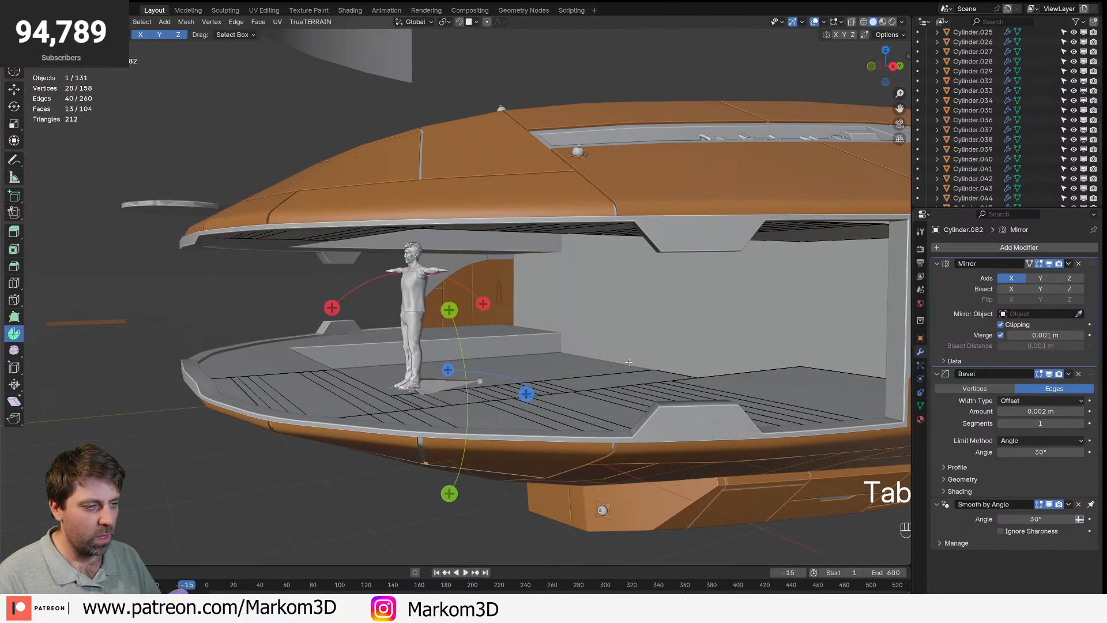
{"action": "middle_click_drag", "start_coordinate": [471, 321], "coordinate": [415, 358]}
{"action": "middle_click_drag", "start_coordinate": [416, 358], "coordinate": [922, 280], "text": "shift"}
{"action": "middle_click_drag", "start_coordinate": [326, 279], "coordinate": [385, 255]}
{"action": "key", "text": "2"}
{"action": "left_click", "coordinate": [388, 324]}
{"action": "left_click", "coordinate": [391, 316], "text": "shift"}
{"action": "key", "text": "f"}
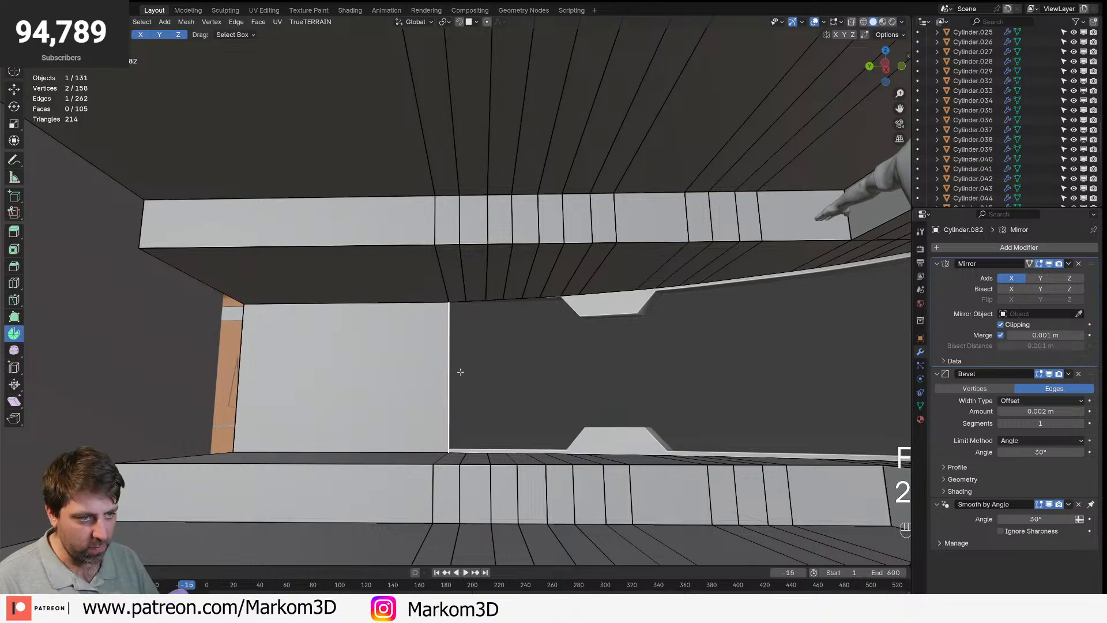
- Select the edges across the floor, side wall front and ceiling, and slide them toward the hull opening's rear frame
{"action": "left_click", "coordinate": [437, 273], "text": "alt"}
{"action": "left_click", "coordinate": [433, 493], "text": "alt+shift"}
{"action": "middle_click_drag", "start_coordinate": [513, 484], "coordinate": [390, 475]}
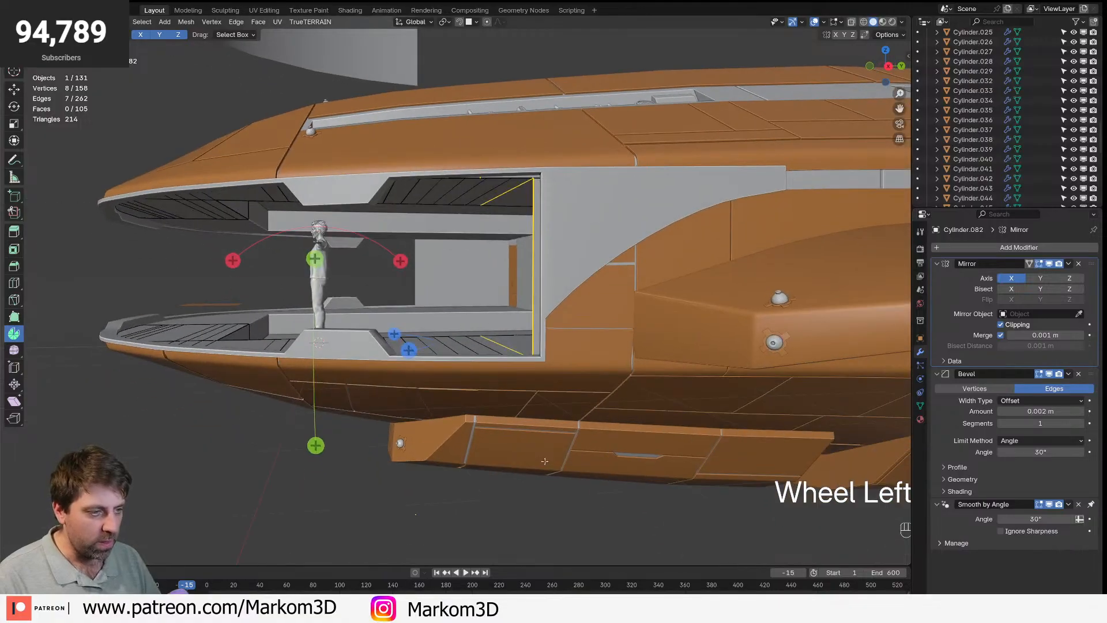
{"action": "key", "text": "z"}
{"action": "key", "text": "z"}
{"action": "left_click", "coordinate": [641, 506]}
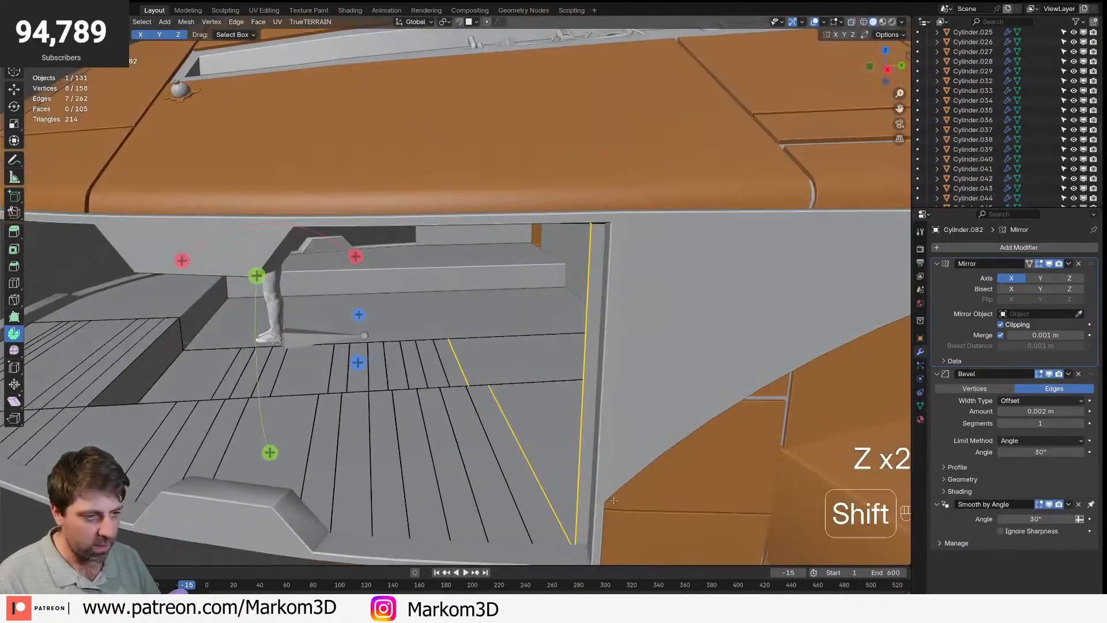
{"action": "key", "text": "g"}
{"action": "key", "text": "g"}
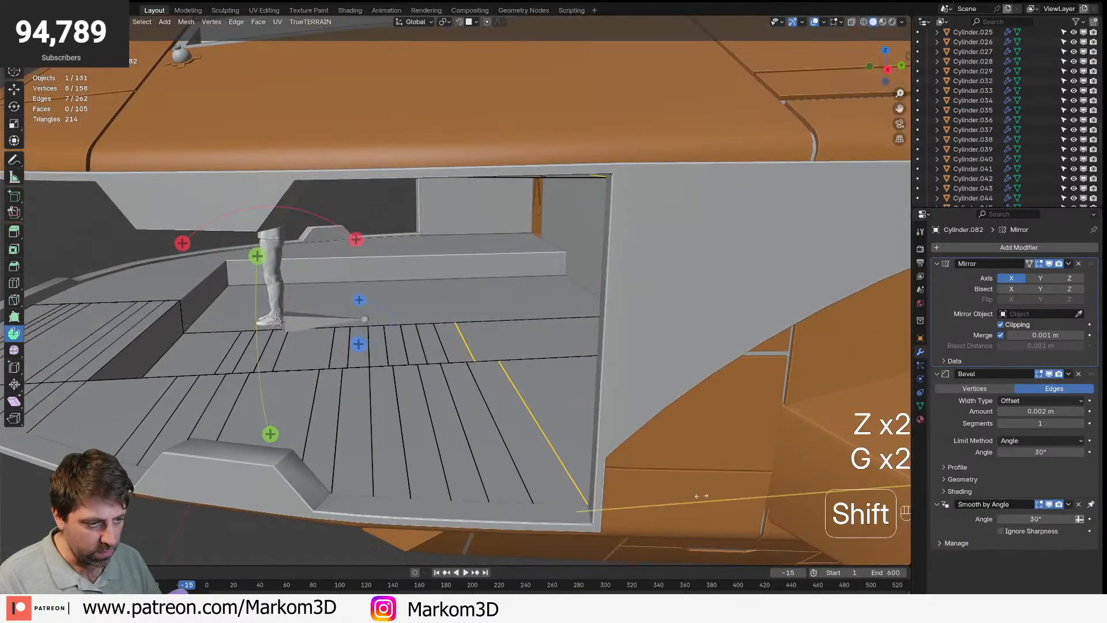
{"action": "left_click", "coordinate": [708, 494]}
- Examine the side wall and the interior around the human figure from several angles
{"action": "scroll", "coordinate": [543, 449], "scroll_direction": "down", "scroll_amount": 2}
{"action": "key", "text": "Tab"}
{"action": "scroll", "coordinate": [543, 449], "scroll_direction": "down", "scroll_amount": 4}
{"action": "middle_click_drag", "start_coordinate": [543, 449], "coordinate": [462, 519]}
{"action": "key", "text": "Tab"}
{"action": "scroll", "coordinate": [473, 450], "scroll_direction": "up", "scroll_amount": 4}
{"action": "mouse_move", "coordinate": [461, 473]}
{"action": "middle_mouse_down"}
{"action": "mouse_move", "coordinate": [536, 412]}
{"action": "mouse_move", "coordinate": [464, 452]}
{"action": "middle_mouse_up"}
{"action": "scroll", "coordinate": [536, 413], "scroll_direction": "up", "scroll_amount": 3}
{"action": "key", "text": "Tab"}
{"action": "scroll", "coordinate": [514, 442], "scroll_direction": "down", "scroll_amount": 6}
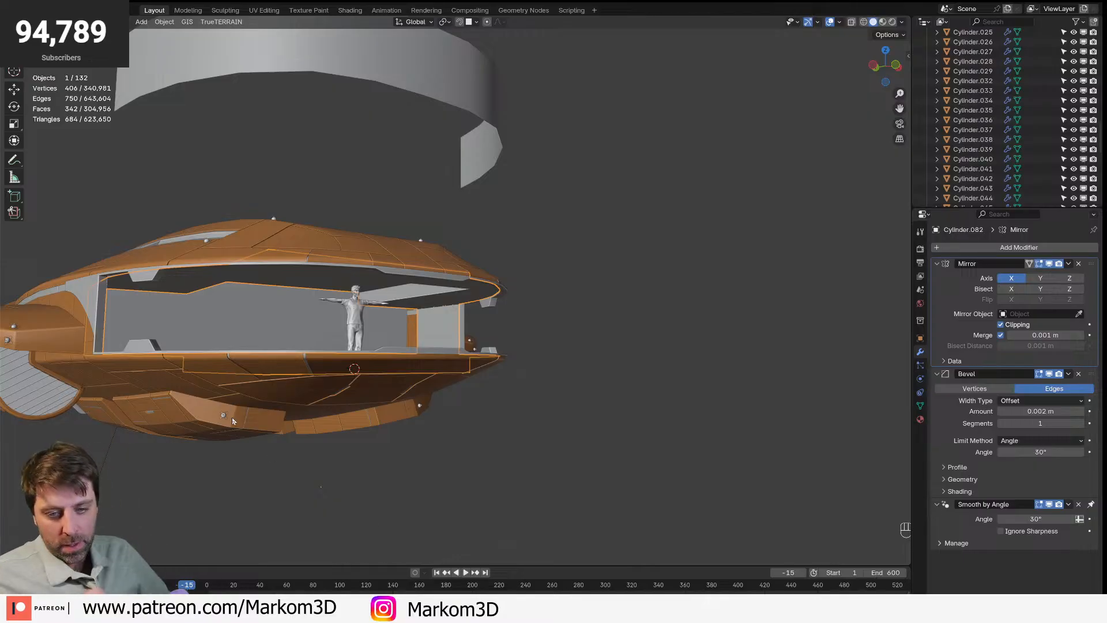
- Fill the rear wall face between the side platform and the ceiling, starting from the side wall's rear vertical edge
{"action": "scroll", "coordinate": [333, 406], "scroll_direction": "up", "scroll_amount": 6}
{"action": "middle_click_drag", "start_coordinate": [353, 405], "coordinate": [379, 356]}
{"action": "key", "text": "Tab"}
{"action": "key", "text": "2"}
{"action": "scroll", "coordinate": [380, 357], "scroll_direction": "up", "scroll_amount": 3}
{"action": "left_click", "coordinate": [418, 356]}
{"action": "key", "text": "d"}
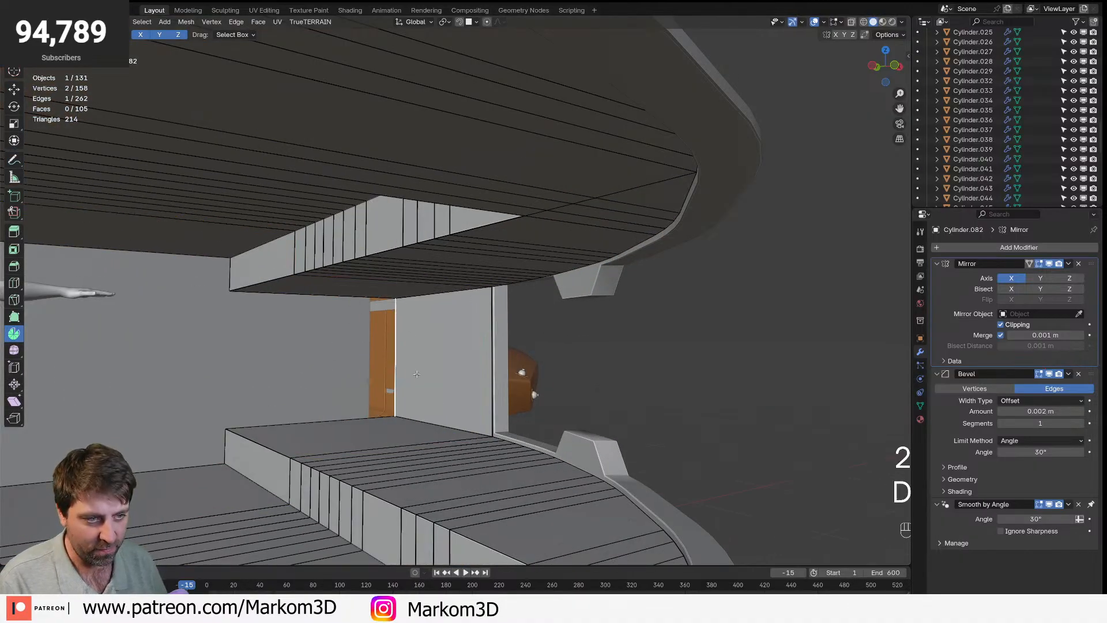
{"action": "key", "text": "f"}
- Extrude the rear wall's inner vertical edge along X toward the centre of the walkway
{"action": "middle_click_drag", "start_coordinate": [418, 374], "coordinate": [362, 376], "text": "shift"}
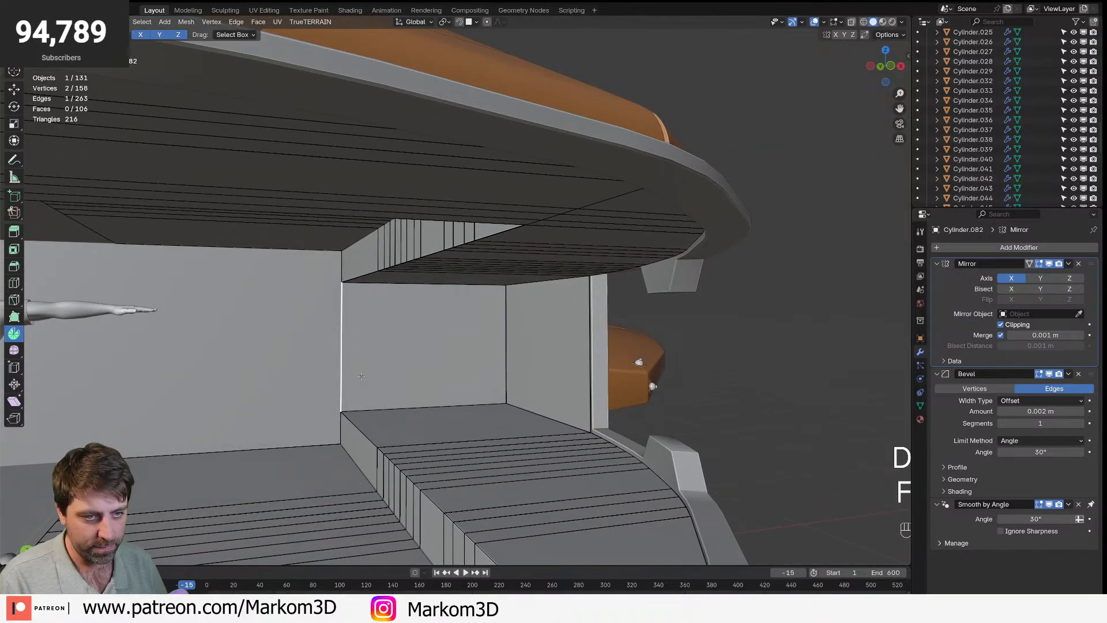
{"action": "key", "text": "e"}
{"action": "key", "text": "x"}
{"action": "key", "text": "y"}
{"action": "key", "text": "x"}
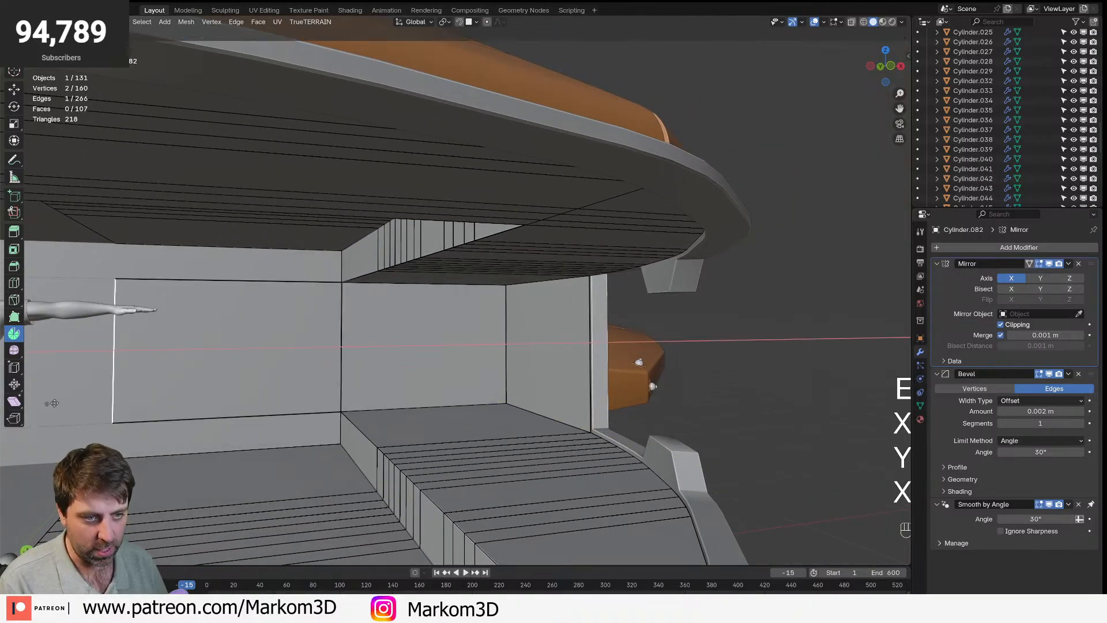
{"action": "left_click", "coordinate": [109, 400]}
- Fill the gaps below and above the extruded rear wall panel, down to the walkway and up to the ceiling
{"action": "left_click", "coordinate": [340, 438]}
{"action": "key", "text": "f"}
{"action": "left_click", "coordinate": [341, 266]}
{"action": "key", "text": "f"}
- Examine the closed rear wall and the interior proportions against the human figure
{"action": "scroll", "coordinate": [341, 267], "scroll_direction": "down", "scroll_amount": 5}
{"action": "key", "text": "Tab"}
{"action": "middle_click_drag", "start_coordinate": [376, 376], "coordinate": [344, 385]}
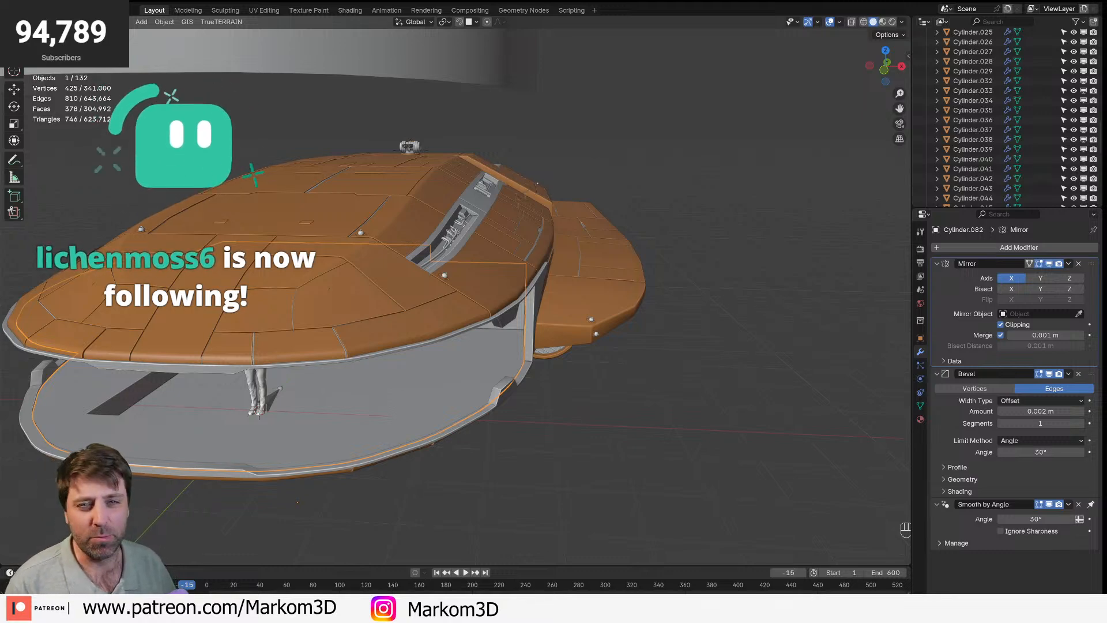
{"action": "scroll", "coordinate": [455, 271], "scroll_direction": "up", "scroll_amount": 5}
{"action": "middle_click_drag", "start_coordinate": [455, 271], "coordinate": [479, 258]}
{"action": "middle_click_drag", "start_coordinate": [404, 481], "coordinate": [402, 419]}
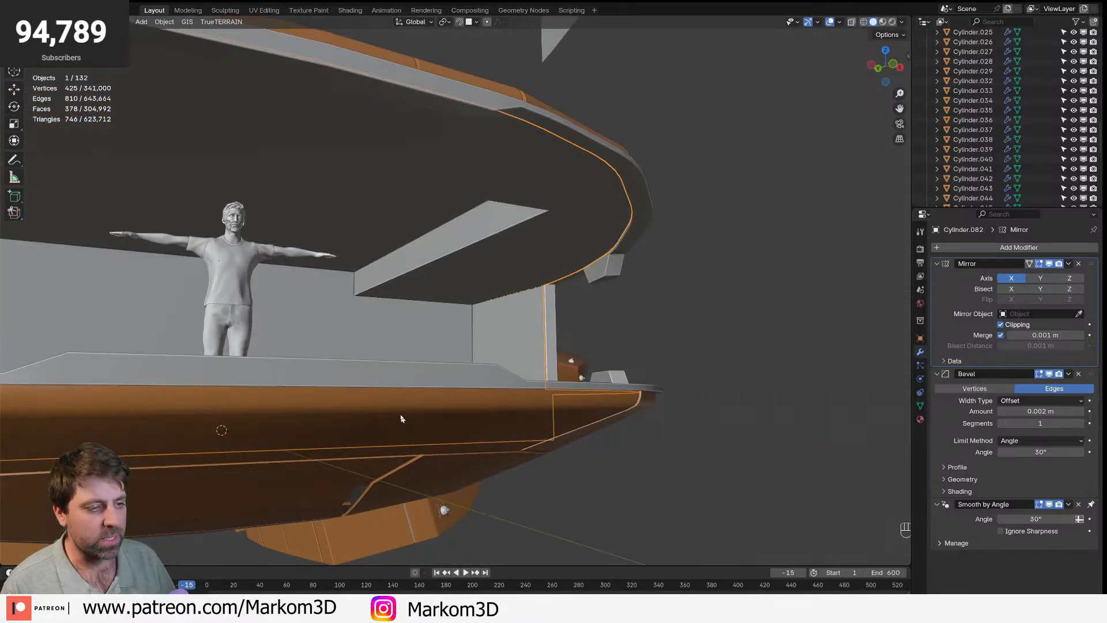
{"action": "middle_click_drag", "start_coordinate": [411, 327], "coordinate": [388, 432]}
- Select the rearmost vertical step faces on both the floor platform and the ceiling
{"action": "key", "text": "Tab"}
{"action": "scroll", "coordinate": [449, 394], "scroll_direction": "up", "scroll_amount": 4}
{"action": "key", "text": "3"}
{"action": "left_click", "coordinate": [387, 433]}
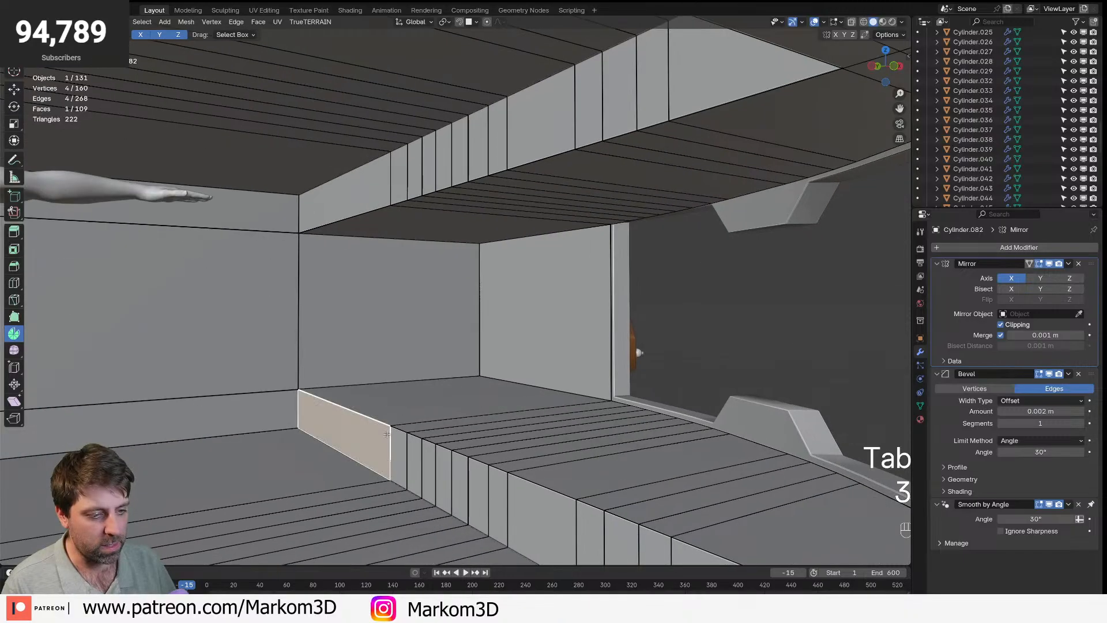
{"action": "left_click", "coordinate": [344, 192], "text": "shift"}
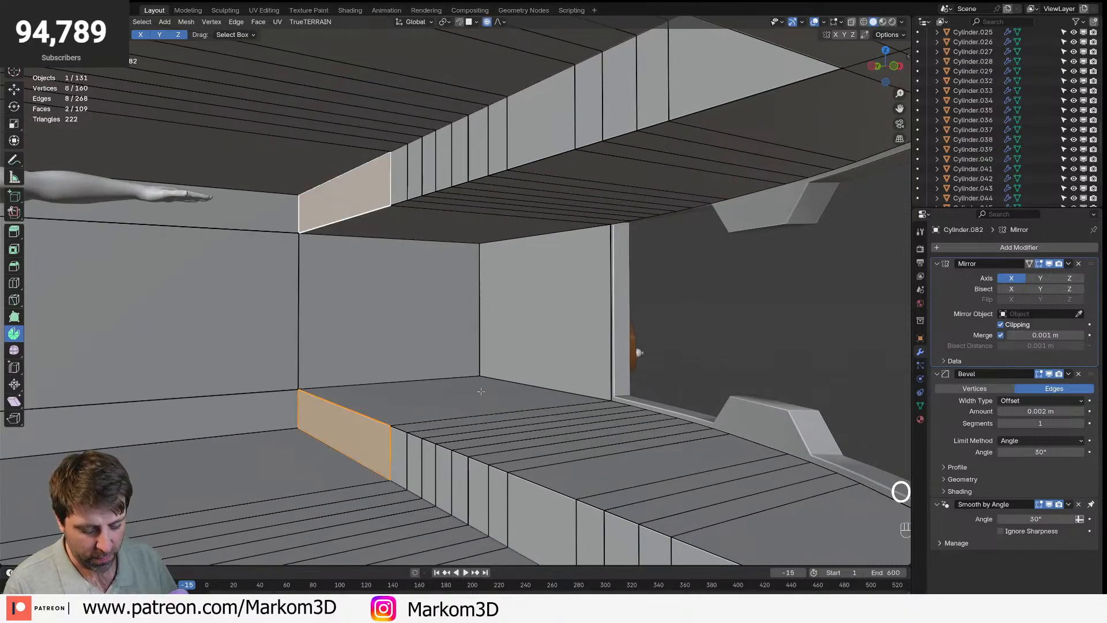
- Try to move the two rear step faces along X with proportional editing, adjusting the influence radius
{"action": "key", "text": "g"}
{"action": "key", "text": "y"}
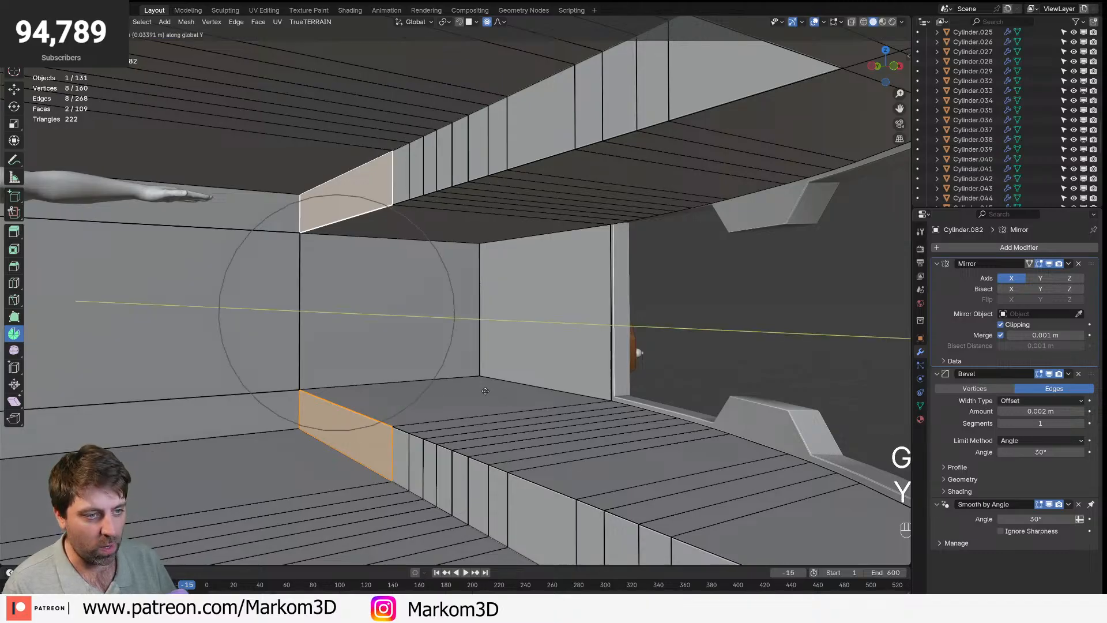
{"action": "key", "text": "x"}
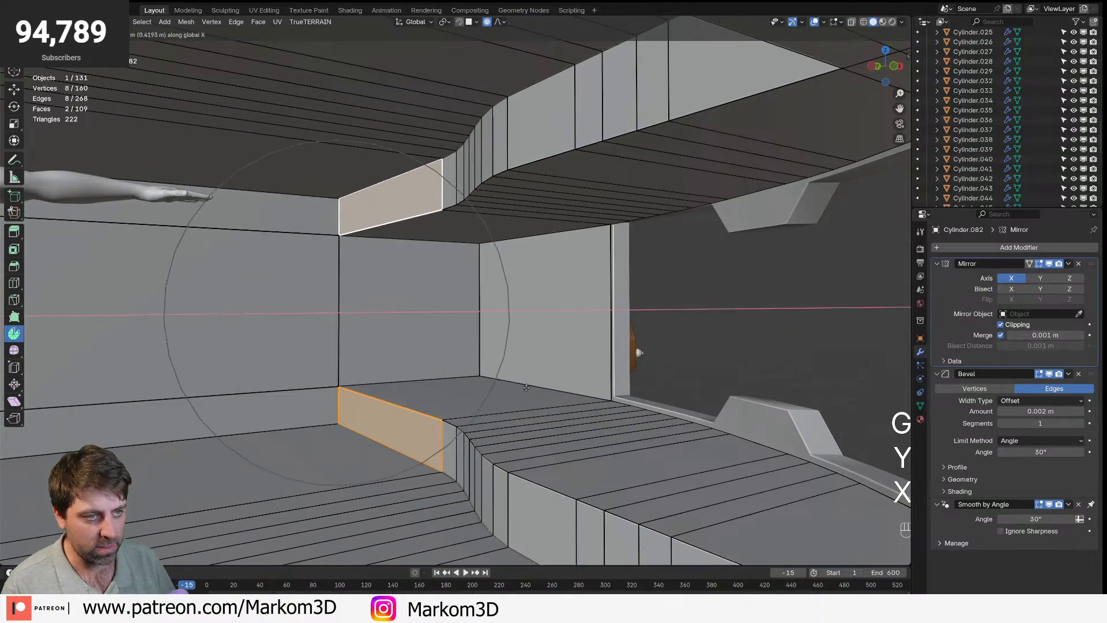
{"action": "scroll", "coordinate": [525, 387], "scroll_direction": "down", "scroll_amount": 4}
{"action": "scroll", "coordinate": [507, 388], "scroll_direction": "up", "scroll_amount": 2}
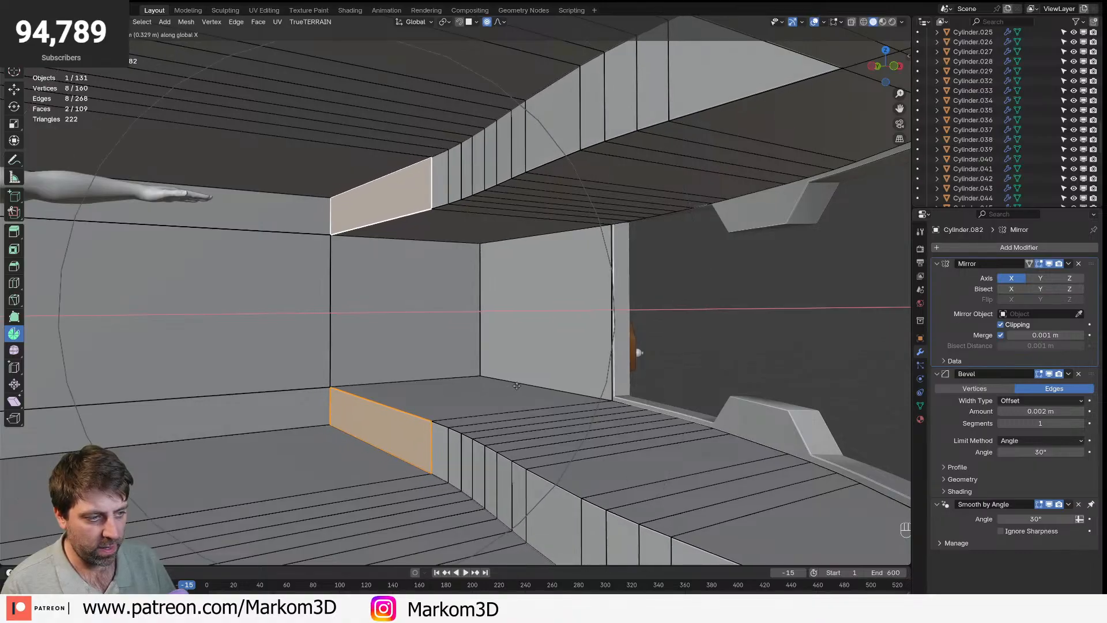
{"action": "left_click", "coordinate": [529, 107]}
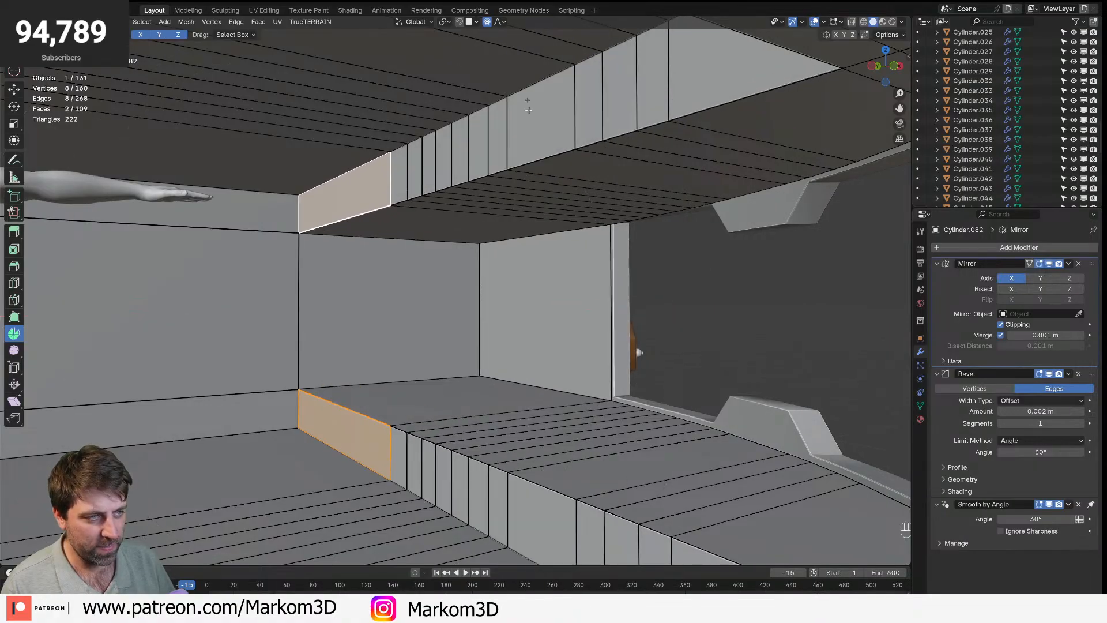
- Try to move the two rear step faces along X using a different proportional editing falloff
{"action": "left_click", "coordinate": [500, 22]}
{"action": "left_click", "coordinate": [502, 88]}
{"action": "key", "text": "g"}
{"action": "key", "text": "y"}
{"action": "key", "text": "x"}
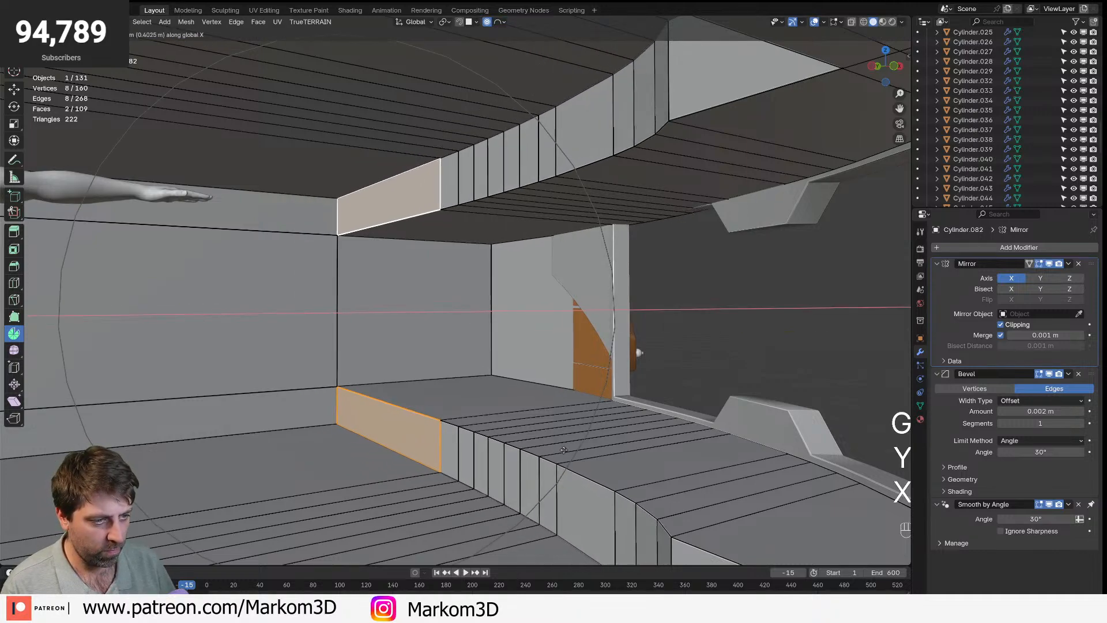
{"action": "scroll", "coordinate": [566, 449], "scroll_direction": "up", "scroll_amount": 2}
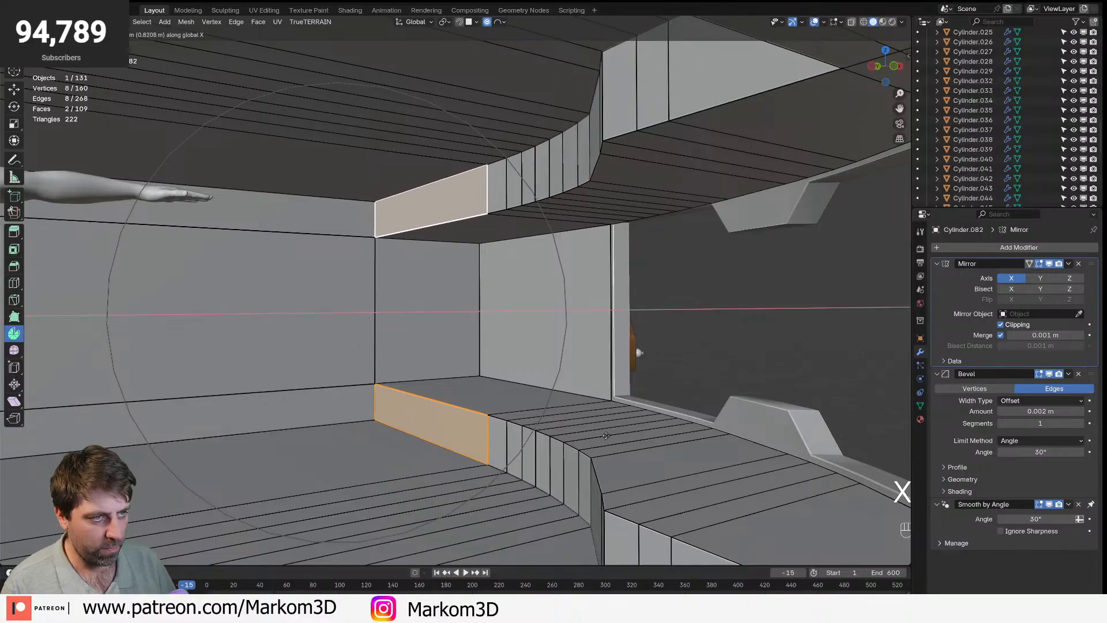
{"action": "left_click", "coordinate": [582, 416]}
{"action": "scroll", "coordinate": [571, 387], "scroll_direction": "down", "scroll_amount": 6}
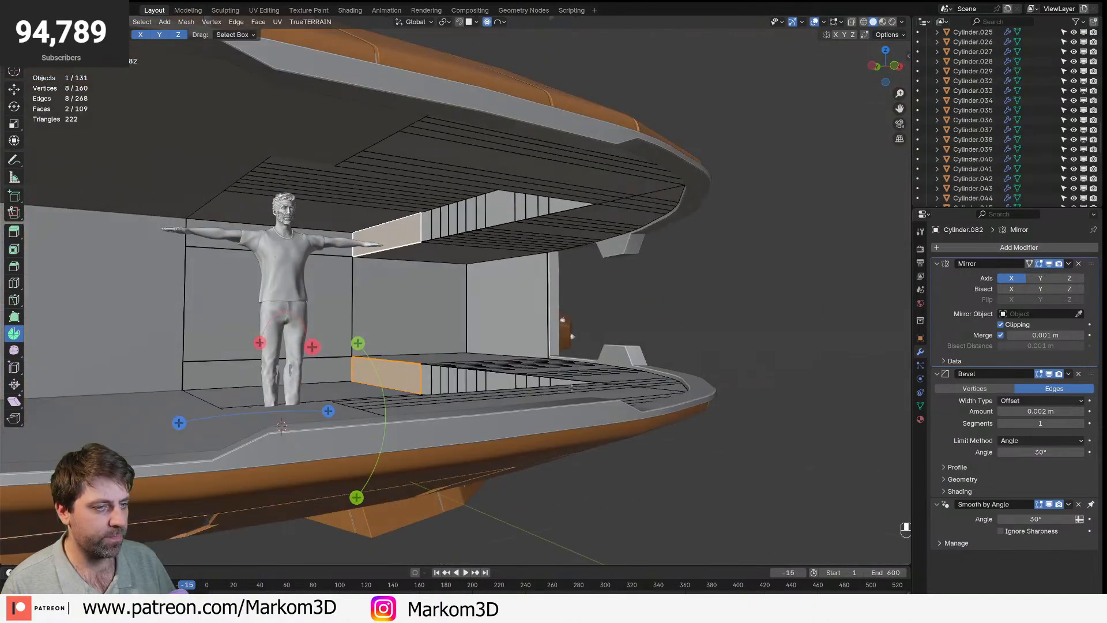
{"action": "scroll", "coordinate": [571, 387], "scroll_direction": "up", "scroll_amount": 6}
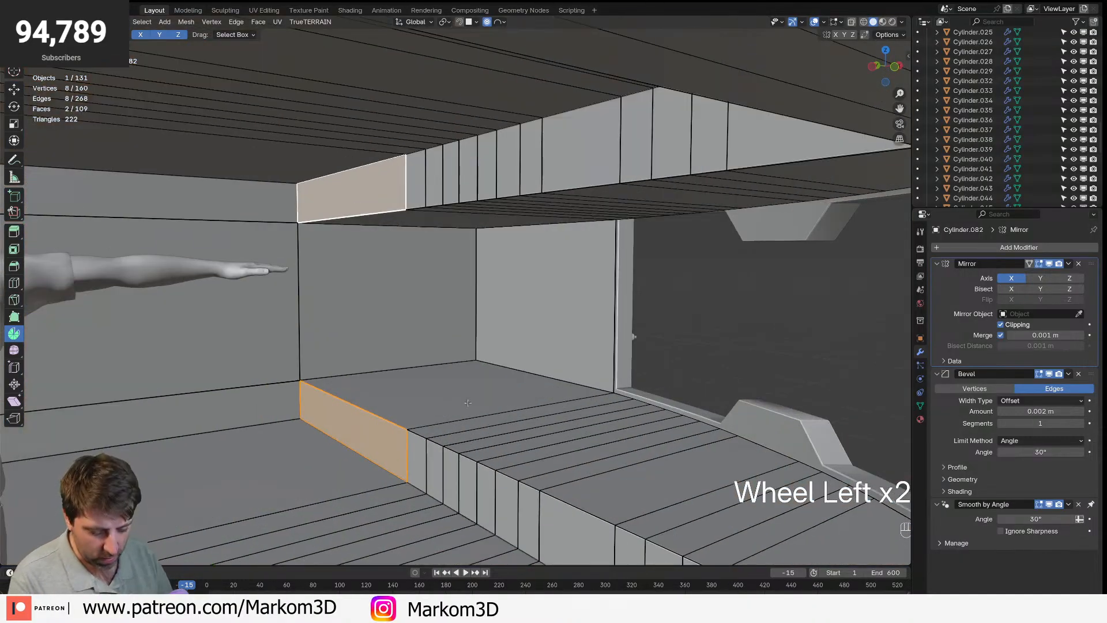
- Turn off proportional editing and move the two rear step faces along X toward the side wall
{"action": "key", "text": "o"}
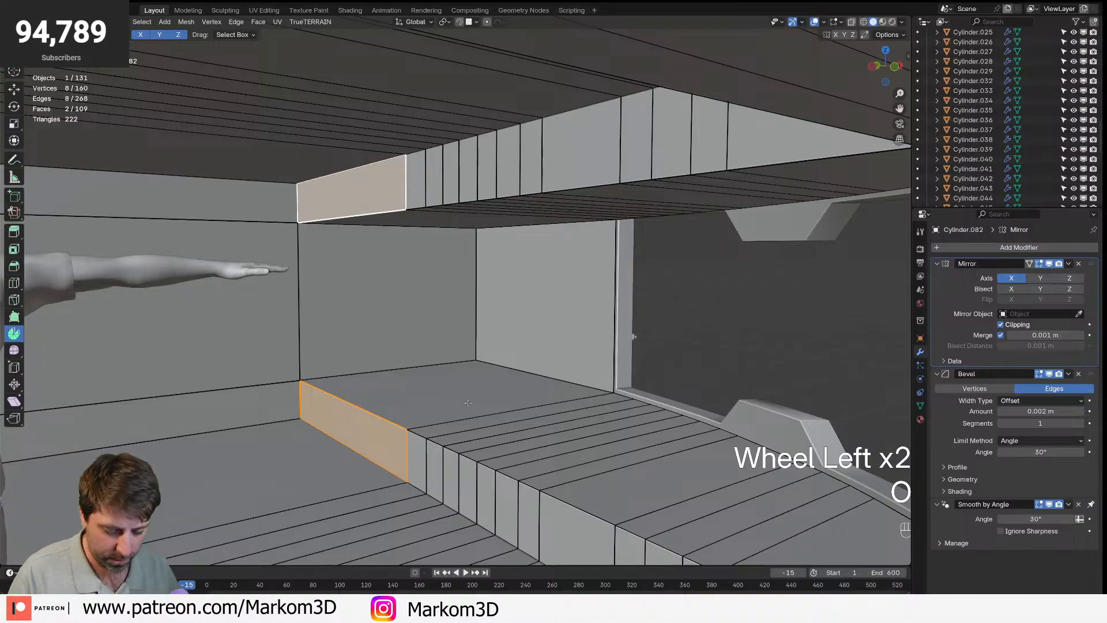
{"action": "key", "text": "g"}
{"action": "key", "text": "g"}
{"action": "key", "text": "g"}
{"action": "key", "text": "y"}
{"action": "key", "text": "z"}
{"action": "key", "text": "x"}
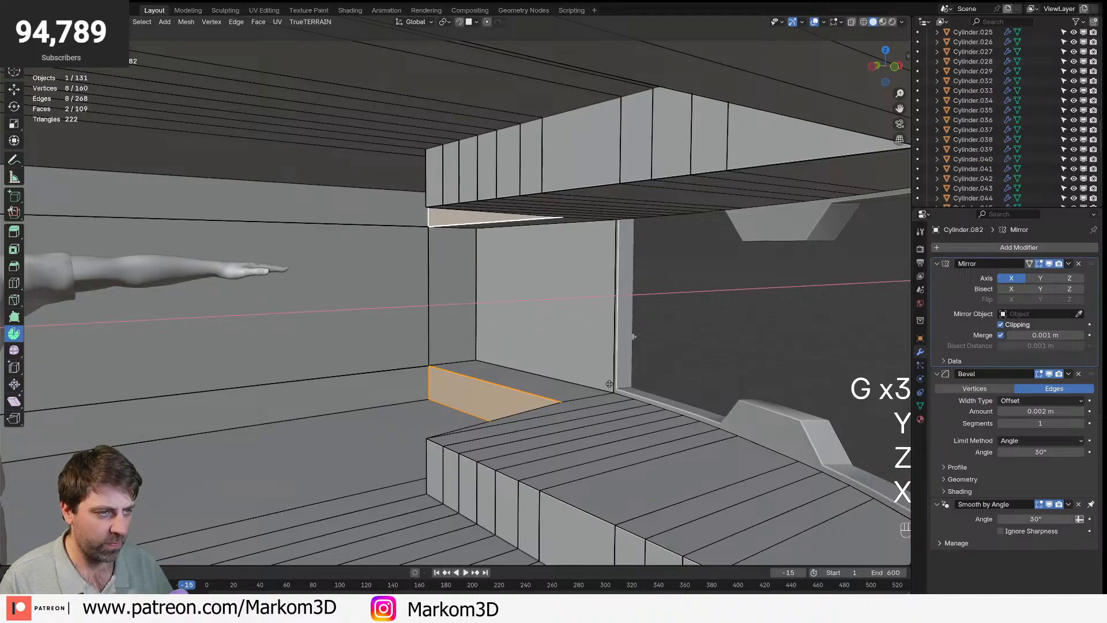
{"action": "left_click", "coordinate": [615, 385]}
- Try to move the next pair of vertical step faces, on the floor platform and the ceiling, along X
{"action": "middle_click_drag", "start_coordinate": [614, 386], "coordinate": [577, 340]}
{"action": "key", "text": "2"}
{"action": "left_click", "coordinate": [578, 340]}
{"action": "scroll", "coordinate": [577, 340], "scroll_direction": "left", "scroll_amount": 5, "text": "shift"}
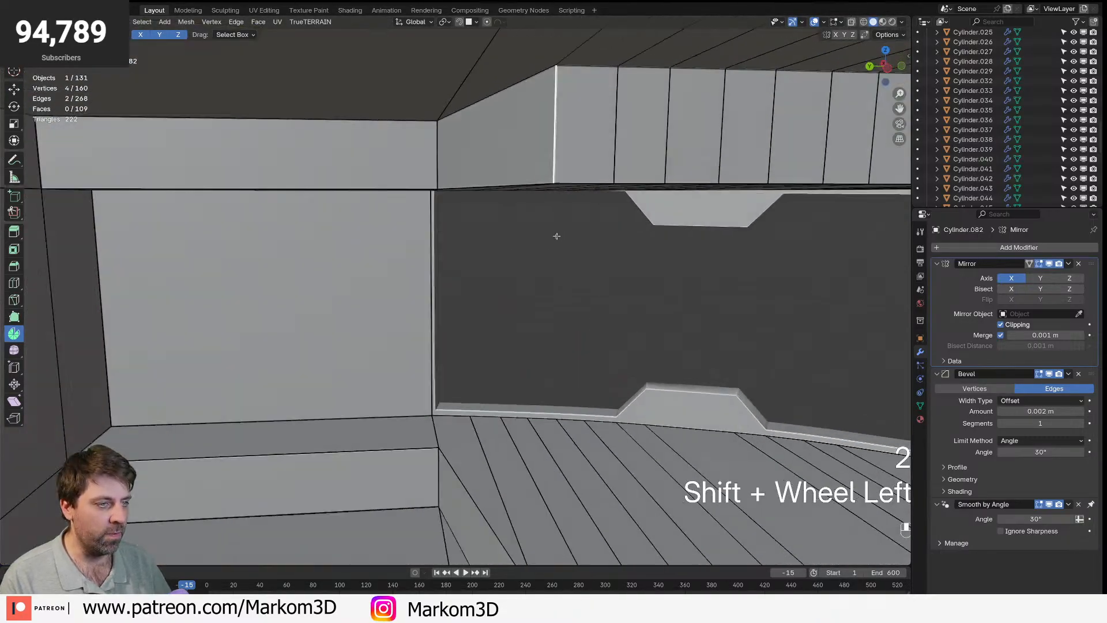
{"action": "key", "text": "3"}
{"action": "scroll", "coordinate": [514, 121], "scroll_direction": "down", "scroll_amount": 3, "text": "shift"}
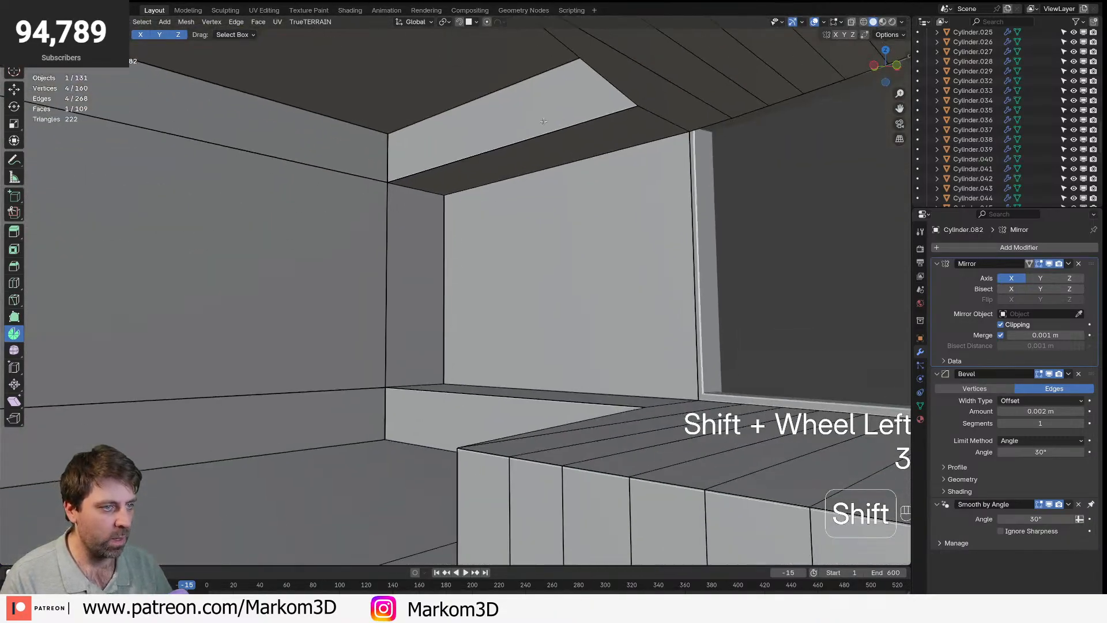
{"action": "left_click", "coordinate": [490, 494], "text": "shift"}
{"action": "key", "text": "g"}
{"action": "key", "text": "y"}
{"action": "key", "text": "x"}
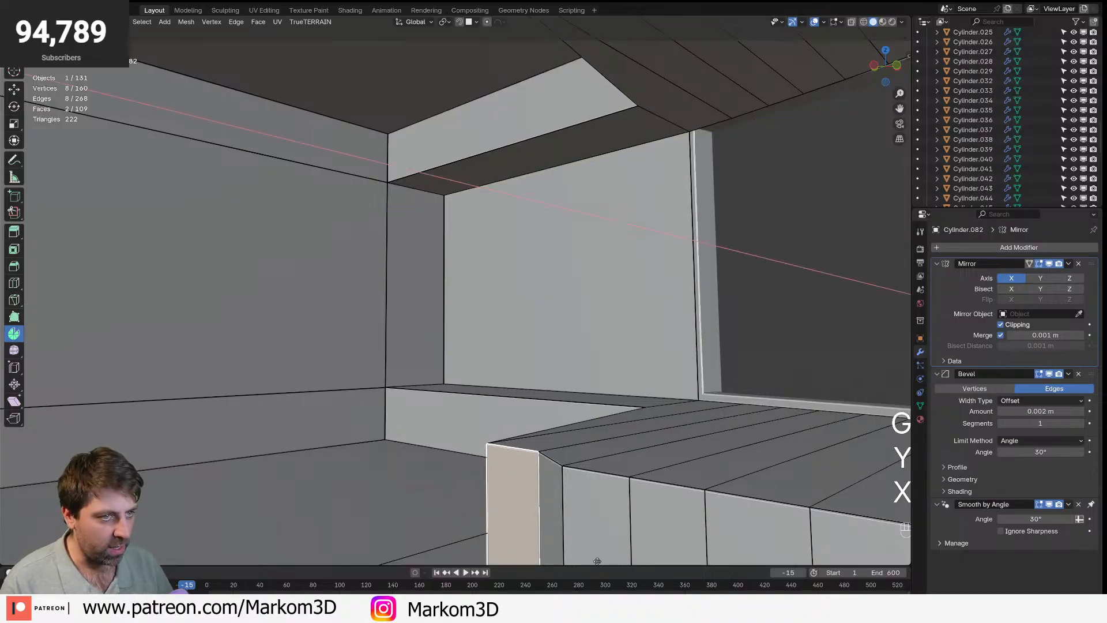
{"action": "left_click", "coordinate": [788, 517]}
{"action": "middle_click_drag", "start_coordinate": [700, 491], "coordinate": [766, 487]}
{"action": "scroll", "coordinate": [766, 488], "scroll_direction": "down", "scroll_amount": 3, "text": "shift"}
- Undo the recent moves of the step faces on the floor platform and ceiling
{"action": "key", "text": "ctrl+z"}
{"action": "key", "text": "ctrl+z"}
{"action": "key", "text": "ctrl+z"}
{"action": "key", "text": "ctrl+z"}
{"action": "key", "text": "ctrl+z"}
{"action": "key", "text": "ctrl+z"}
{"action": "key", "text": "ctrl+z"}
{"action": "key", "text": "ctrl+z"}
- Leave Edit Mode and select the curved glass strip floating above the ship
{"action": "scroll", "coordinate": [495, 391], "scroll_direction": "left", "scroll_amount": 5}
{"action": "key", "text": "Tab"}
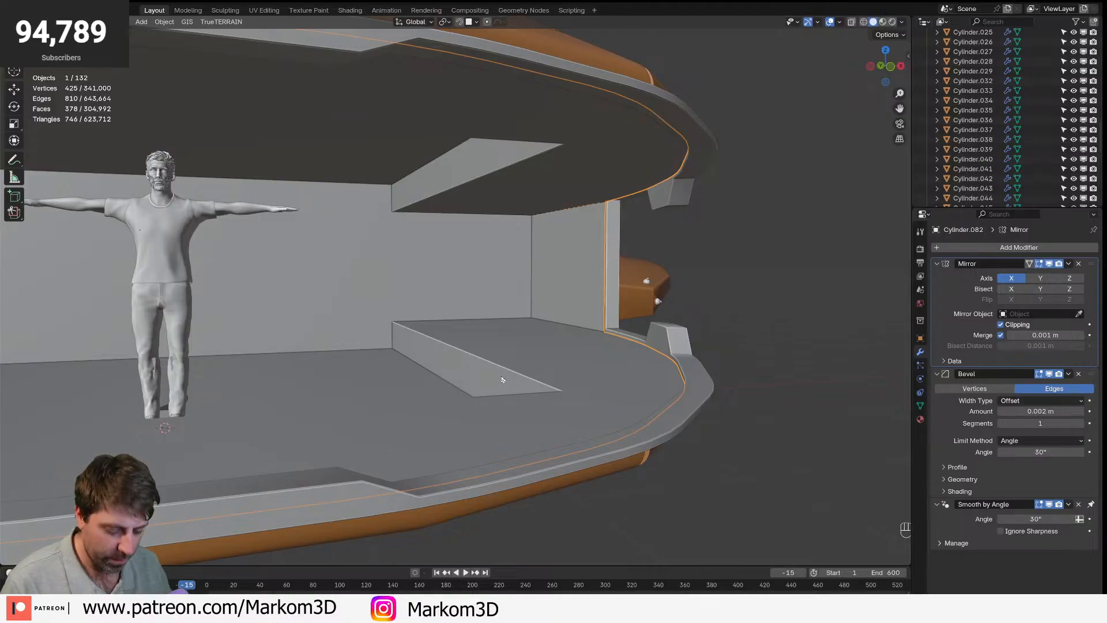
{"action": "scroll", "coordinate": [501, 381], "scroll_direction": "down", "scroll_amount": 10}
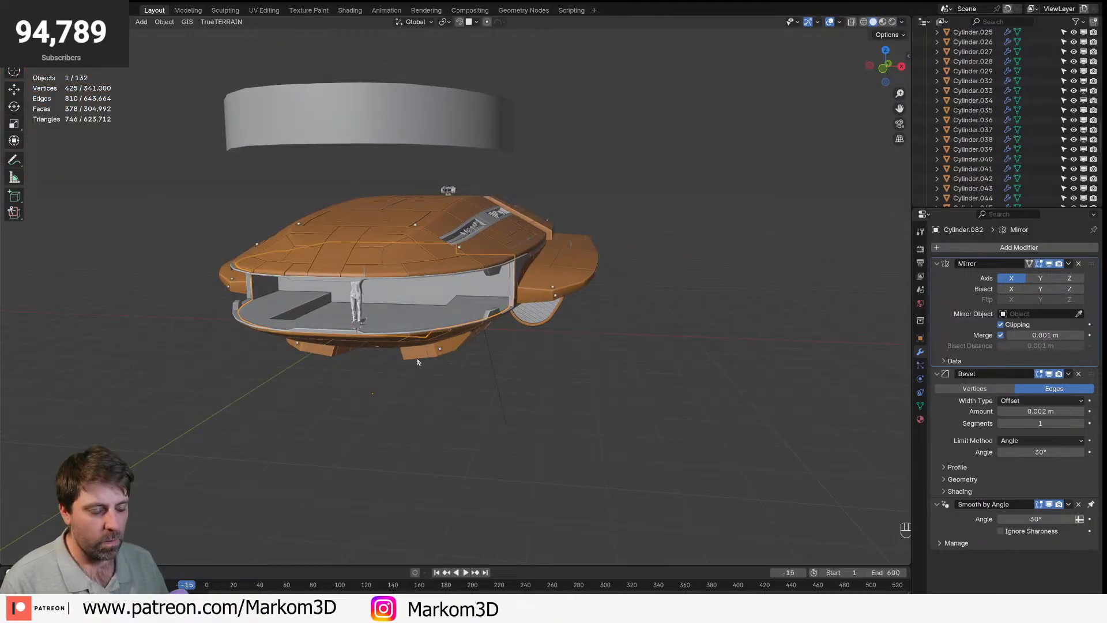
{"action": "left_click", "coordinate": [393, 133]}
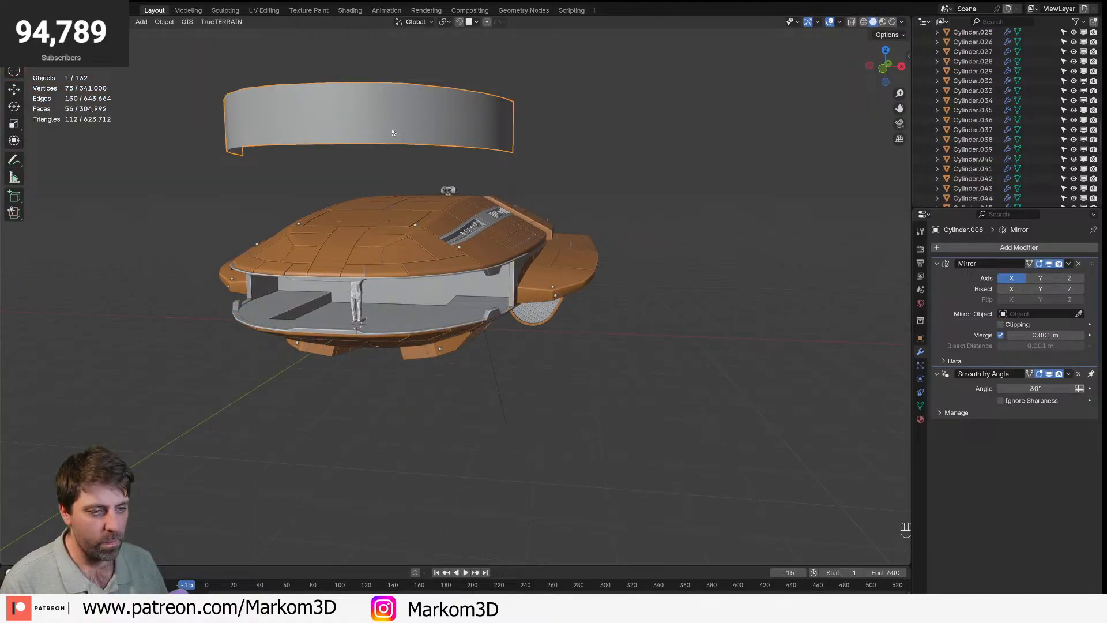
- Try to clear the curved glass strip's location and move it -5 m along Z
{"action": "key", "text": "alt+g"}
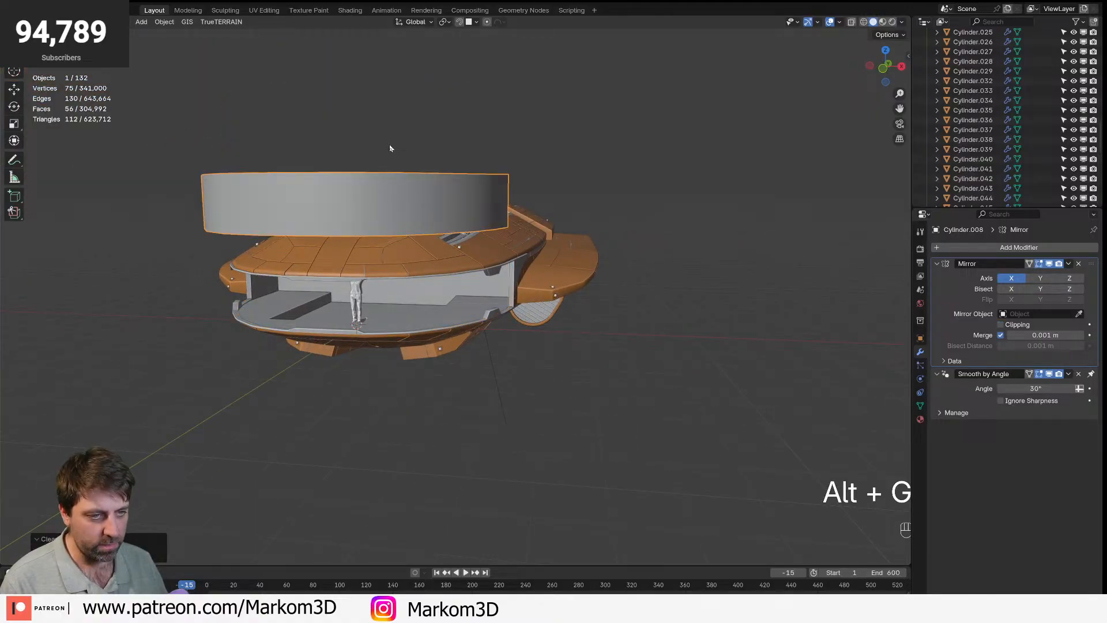
{"action": "key", "text": "alt+g"}
{"action": "key", "text": "g"}
{"action": "key", "text": "z"}
{"action": "key", "text": "KP_Subtract"}
{"action": "key", "text": "KP_5"}
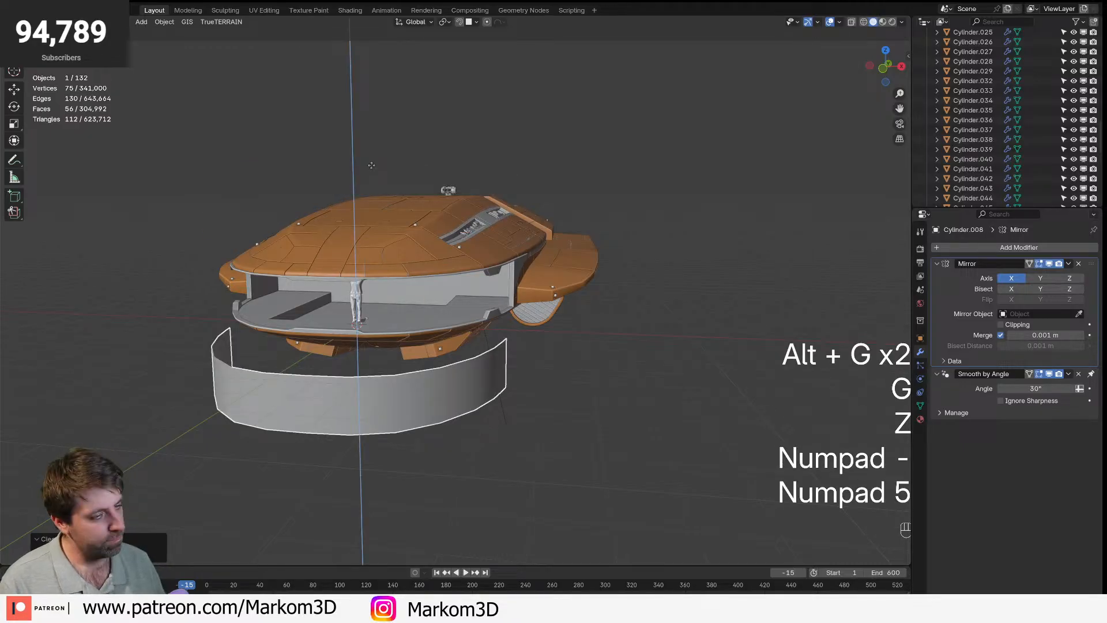
{"action": "key", "text": "ctrl+z"}
{"action": "key", "text": "ctrl+z"}
- Move the curved glass strip -5 m along Z into the hull's front opening
{"action": "key", "text": "g"}
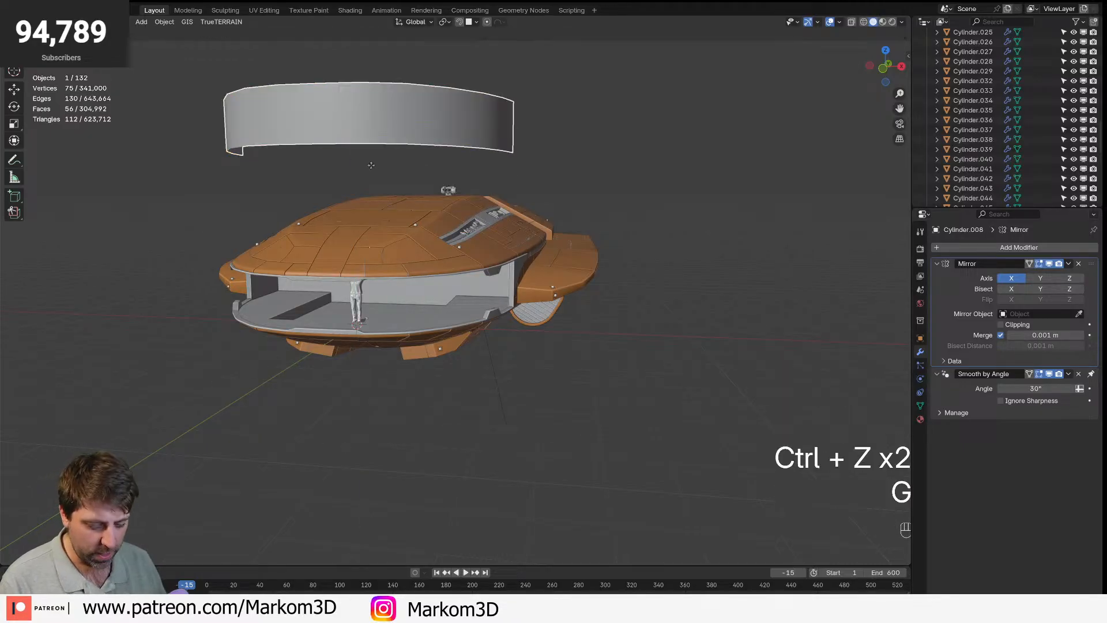
{"action": "key", "text": "z"}
{"action": "key", "text": "KP_Subtract"}
{"action": "key", "text": "KP_5"}
{"action": "key", "text": "KP_Enter"}
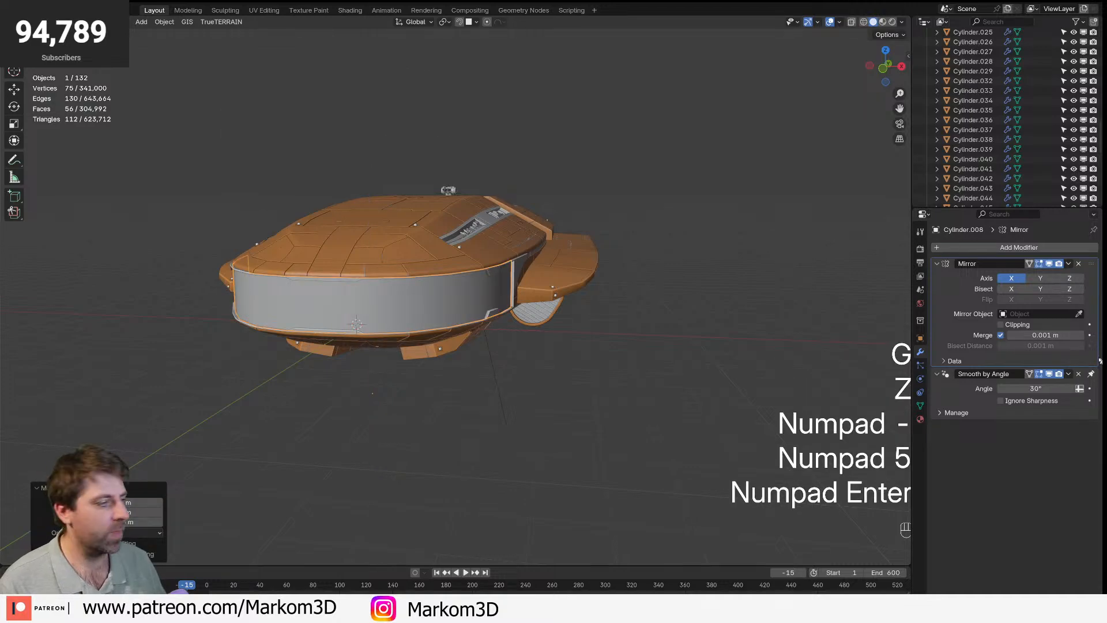
- In the Shading workspace, delete the Principled BSDF from Mat_Glass and add a Glass BSDF node
{"action": "left_click", "coordinate": [921, 418]}
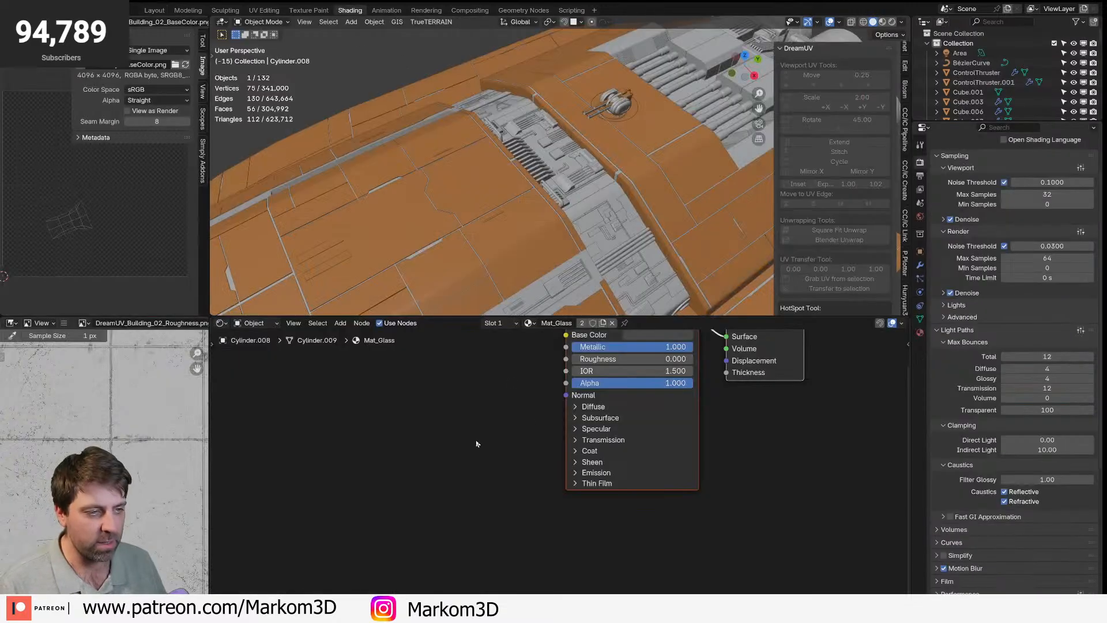
{"action": "middle_click_drag", "start_coordinate": [544, 338], "coordinate": [494, 433]}
{"action": "left_click", "coordinate": [575, 403]}
{"action": "key", "text": "x"}
{"action": "key", "text": "shift+a"}
{"action": "type", "text": "glass"}
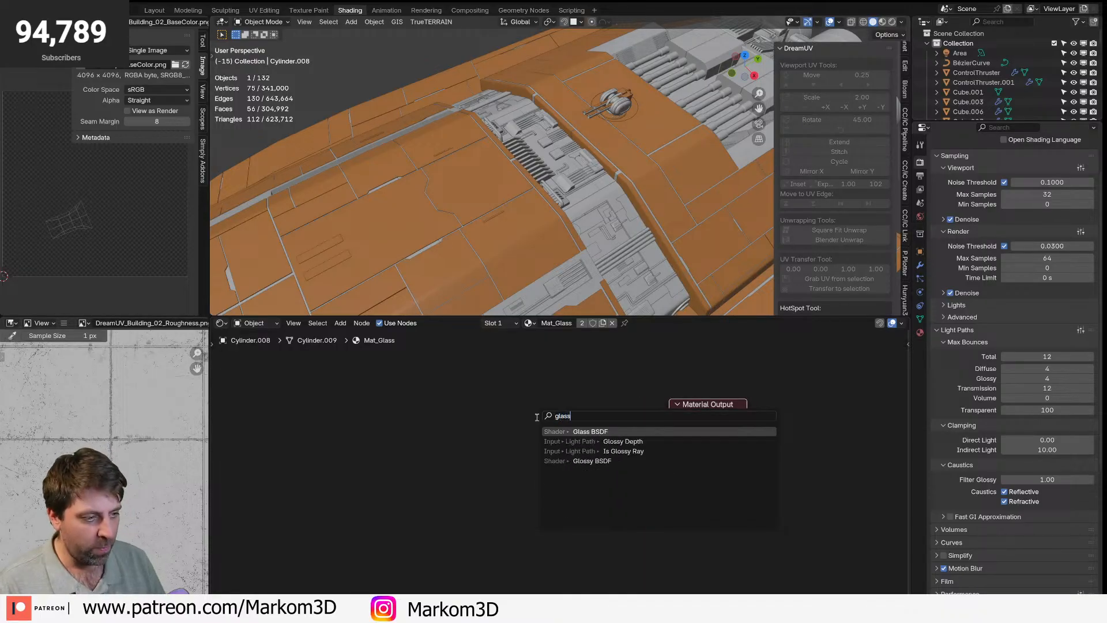
{"action": "key", "text": "Return"}
{"action": "left_click", "coordinate": [402, 395]}
- Add a Mix Shader node and connect the Glass BSDF to its first shader input
{"action": "key", "text": "shift+a"}
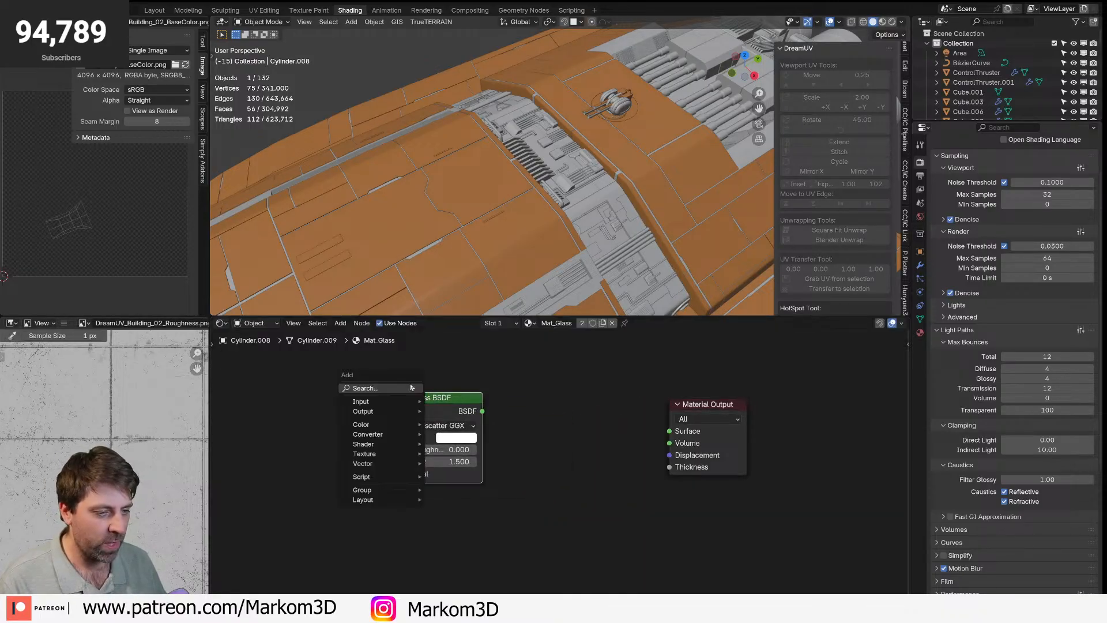
{"action": "left_click", "coordinate": [411, 385]}
{"action": "type", "text": "mix"}
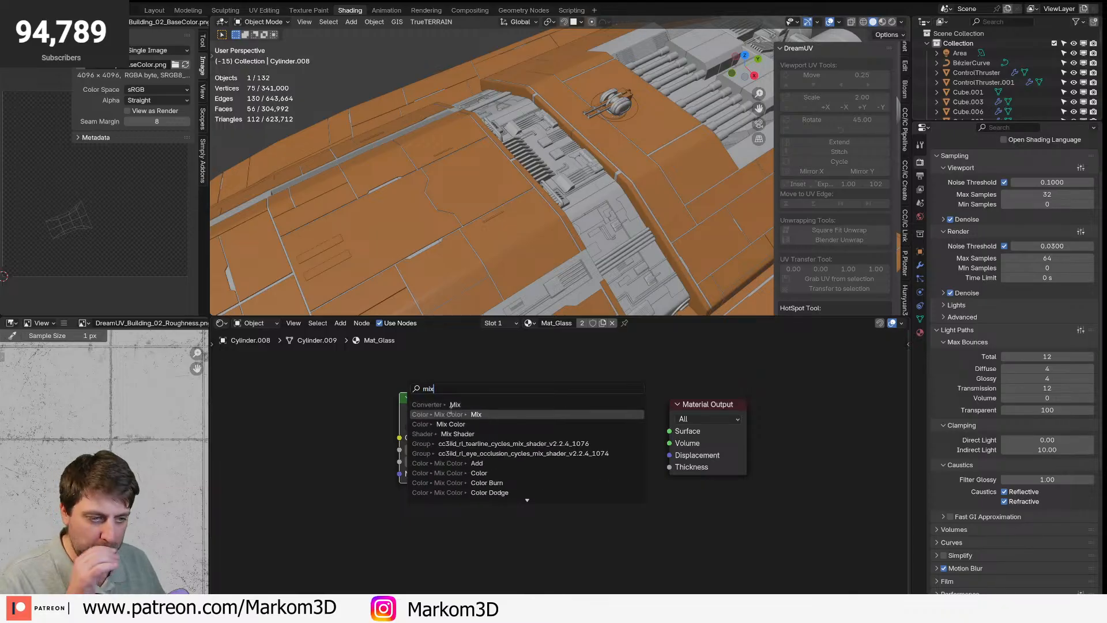
{"action": "left_click", "coordinate": [468, 433]}
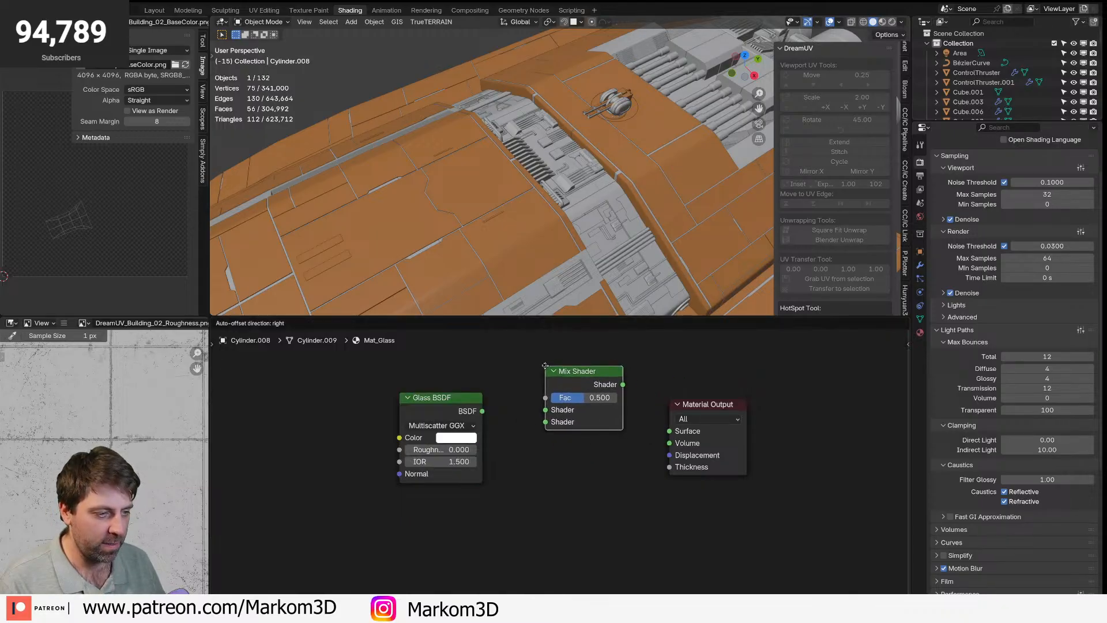
{"action": "left_click_drag", "start_coordinate": [531, 404], "coordinate": [534, 404]}
{"action": "left_click_drag", "start_coordinate": [416, 415], "coordinate": [407, 393]}
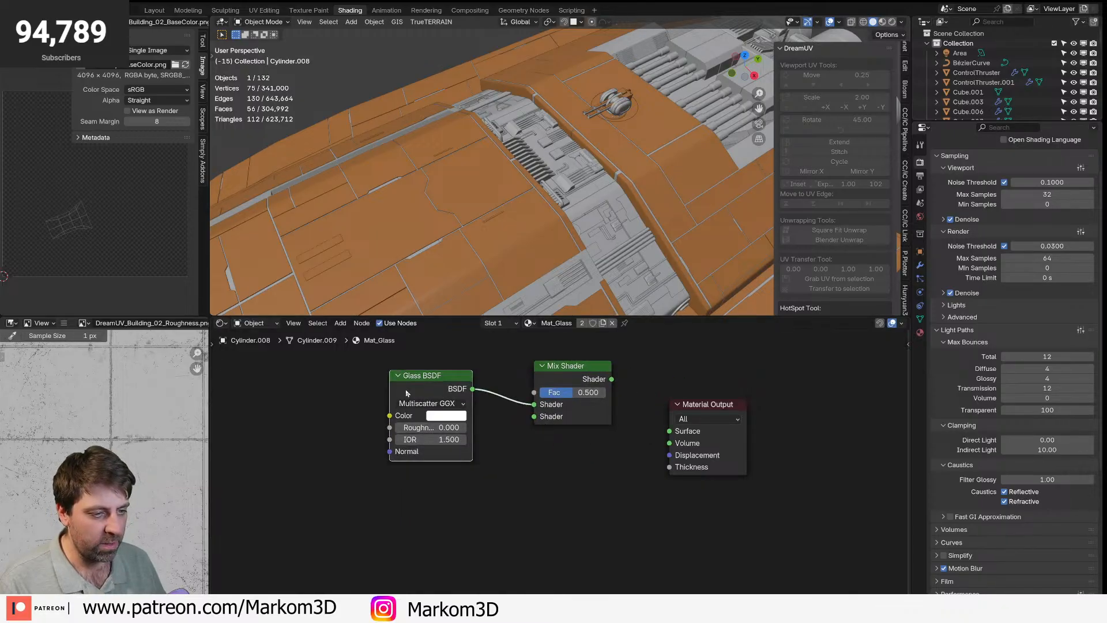
- Add a Transparent BSDF node below the Glass BSDF and connect it to the Mix Shader's second shader input
{"action": "key", "text": "shift+a"}
{"action": "type", "text": "TRA"}
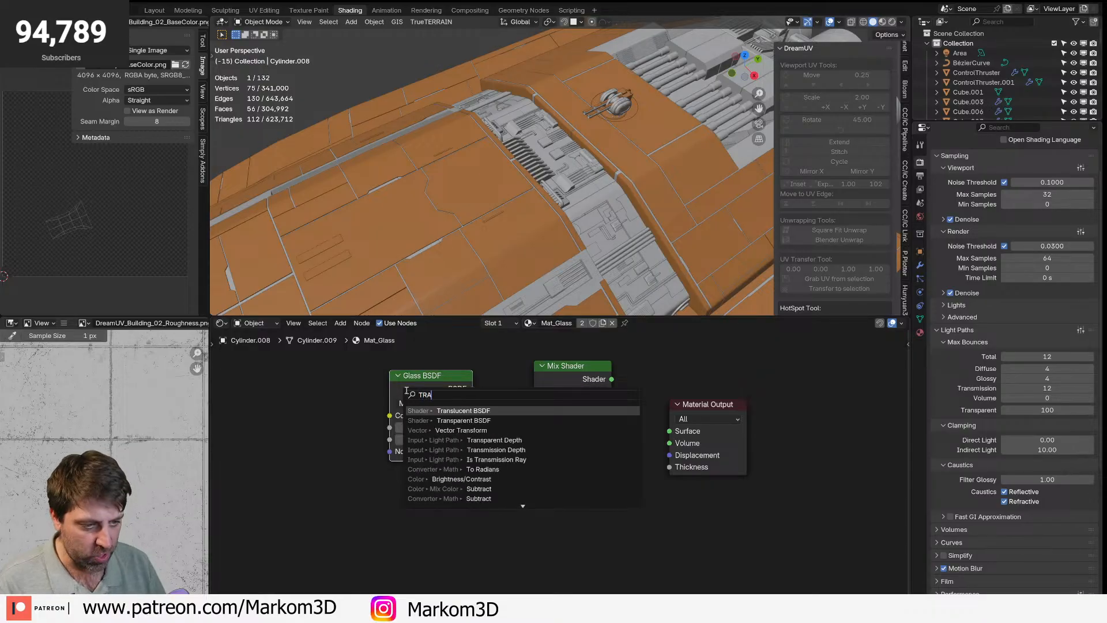
{"action": "key", "text": "Down"}
{"action": "key", "text": "Return"}
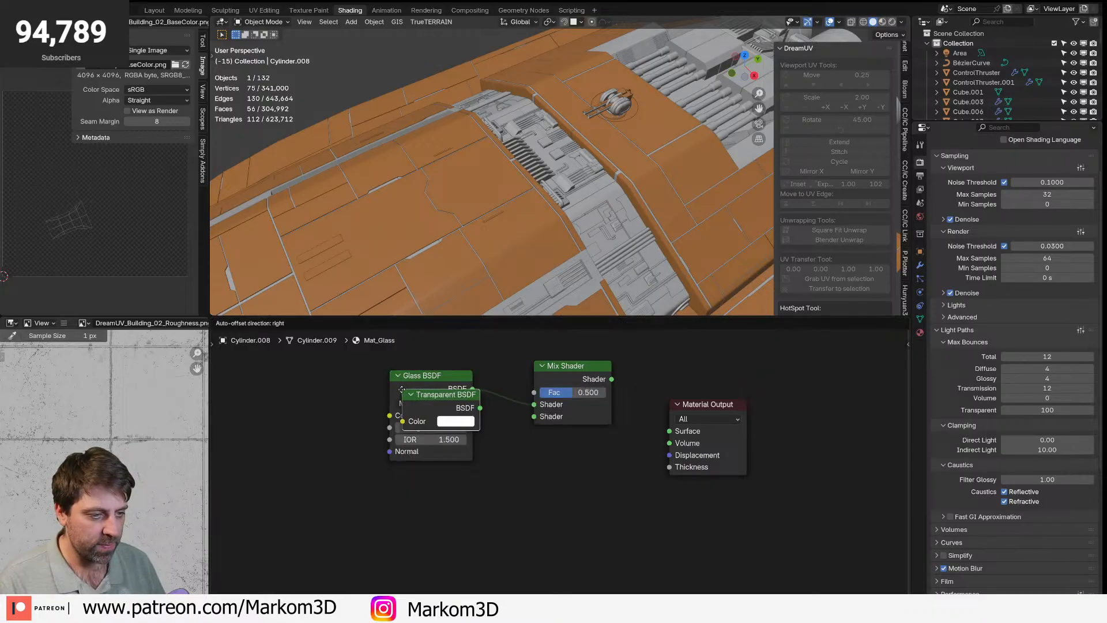
{"action": "left_click", "coordinate": [410, 480]}
{"action": "left_click_drag", "start_coordinate": [520, 439], "coordinate": [534, 417]}
- Switch the viewport to rendered shading and frame the ship's glass front
{"action": "middle_click_drag", "start_coordinate": [490, 243], "coordinate": [622, 191]}
{"action": "left_click", "coordinate": [891, 22]}
{"action": "middle_click_drag", "start_coordinate": [522, 266], "coordinate": [485, 202]}
{"action": "scroll", "coordinate": [503, 167], "scroll_direction": "up", "scroll_amount": 2}
{"action": "mouse_move", "coordinate": [449, 122]}
{"action": "middle_mouse_down", "text": "shift"}
{"action": "mouse_move", "coordinate": [504, 166]}
{"action": "mouse_move", "coordinate": [530, 219]}
{"action": "middle_mouse_up", "text": "shift"}
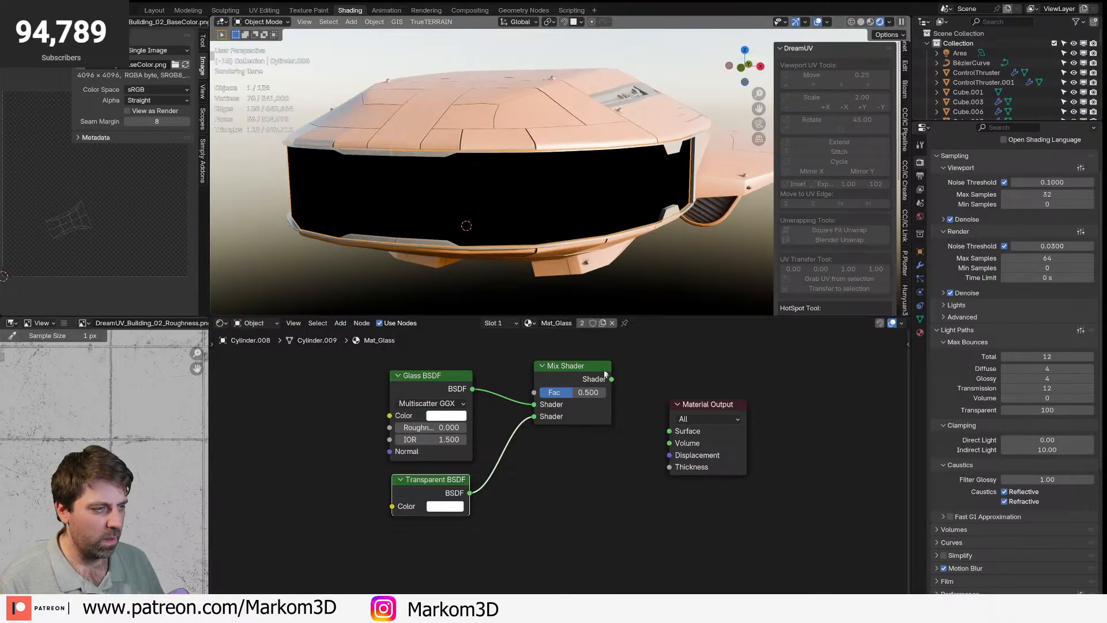
- Connect the Mix Shader to the Material Output's Surface input and align the output node beside it
{"action": "left_click_drag", "start_coordinate": [674, 433], "coordinate": [671, 443]}
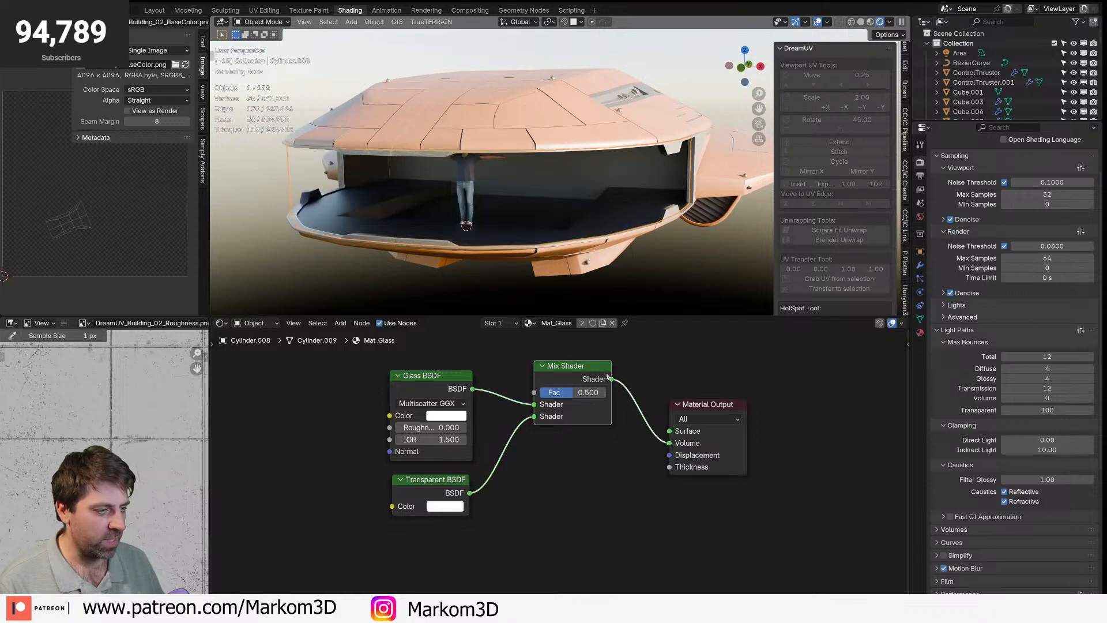
{"action": "left_click_drag", "start_coordinate": [612, 379], "coordinate": [655, 434]}
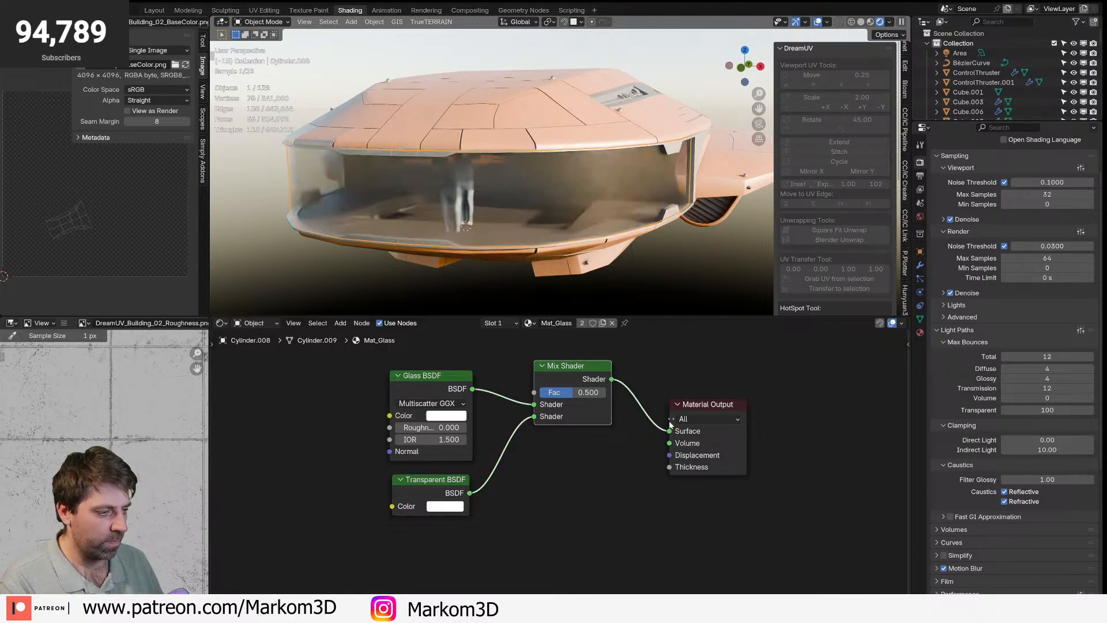
{"action": "left_click_drag", "start_coordinate": [708, 405], "coordinate": [706, 386]}
- Set the Mix Shader factor to 0.950 and check the rendered glass front from several angles
{"action": "mouse_move", "coordinate": [558, 199]}
{"action": "middle_mouse_down"}
{"action": "mouse_move", "coordinate": [506, 143]}
{"action": "mouse_move", "coordinate": [558, 203]}
{"action": "mouse_move", "coordinate": [543, 191]}
{"action": "middle_mouse_up"}
{"action": "scroll", "coordinate": [550, 202], "scroll_direction": "up", "scroll_amount": 3}
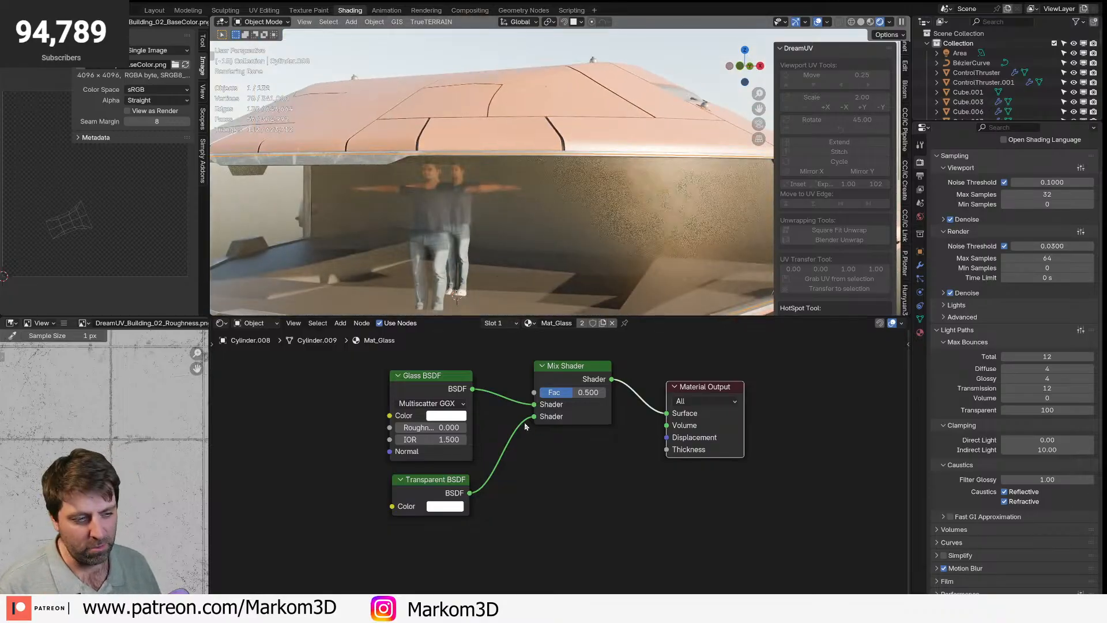
{"action": "double_click", "coordinate": [574, 392]}
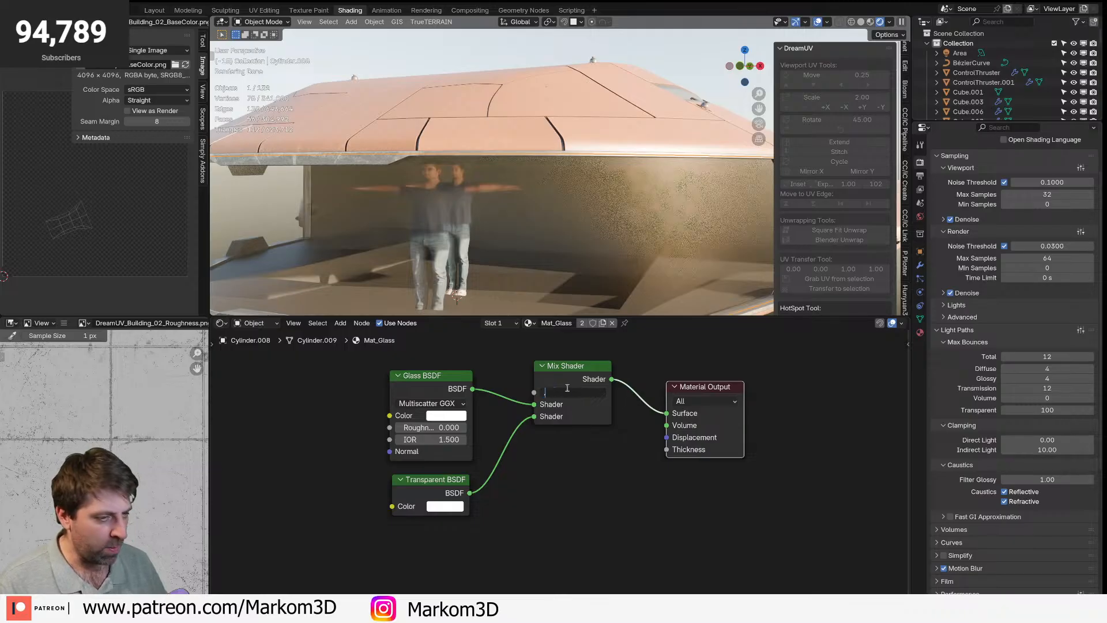
{"action": "key", "text": "Return"}
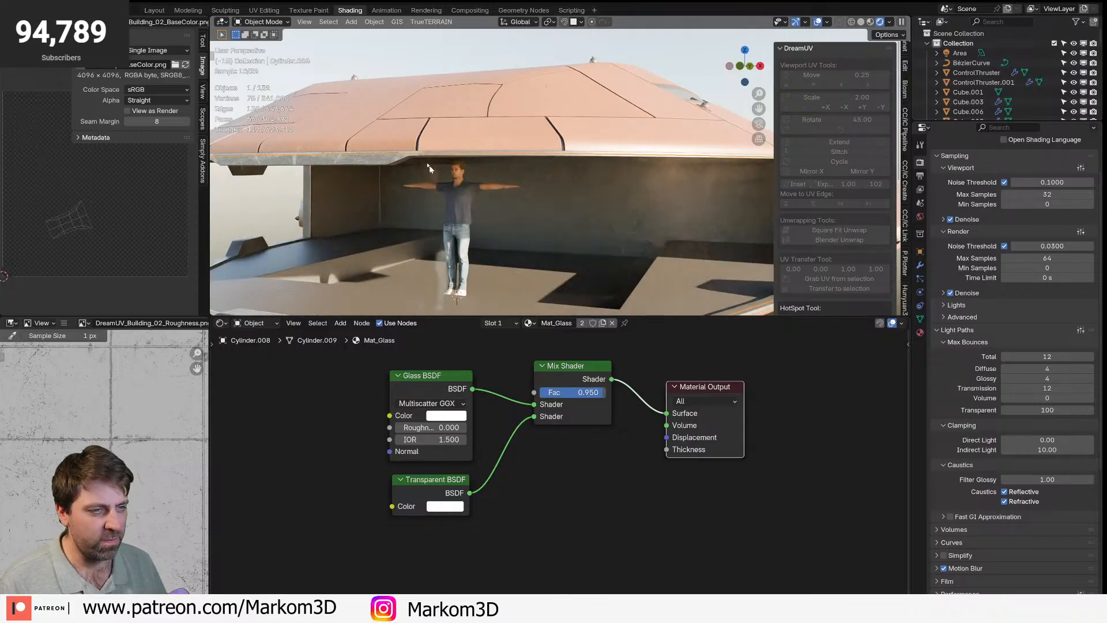
{"action": "scroll", "coordinate": [453, 195], "scroll_direction": "down", "scroll_amount": 10}
{"action": "scroll", "coordinate": [455, 183], "scroll_direction": "up", "scroll_amount": 2}
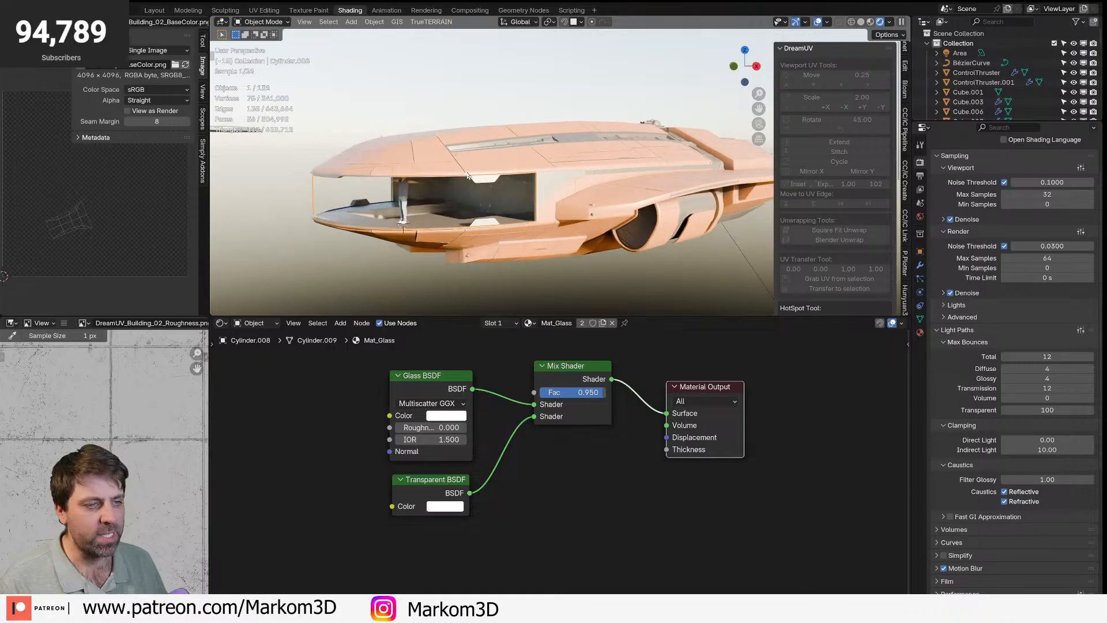
{"action": "middle_click_drag", "start_coordinate": [453, 179], "coordinate": [476, 178]}
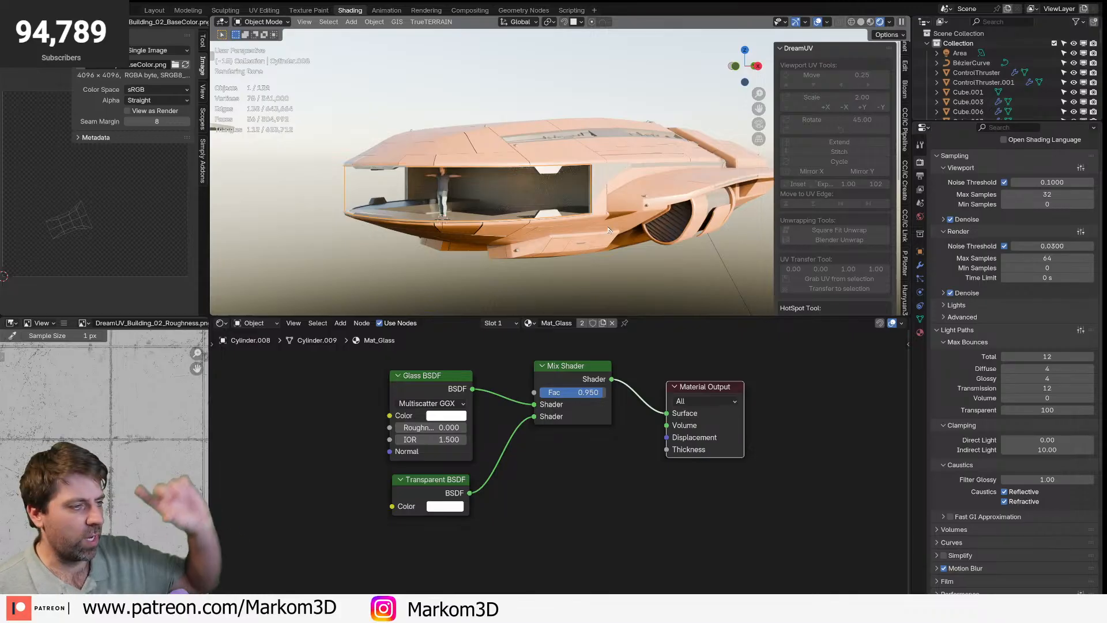
{"action": "scroll", "coordinate": [526, 178], "scroll_direction": "up", "scroll_amount": 2}
{"action": "scroll", "coordinate": [526, 178], "scroll_direction": "up", "scroll_amount": 4}
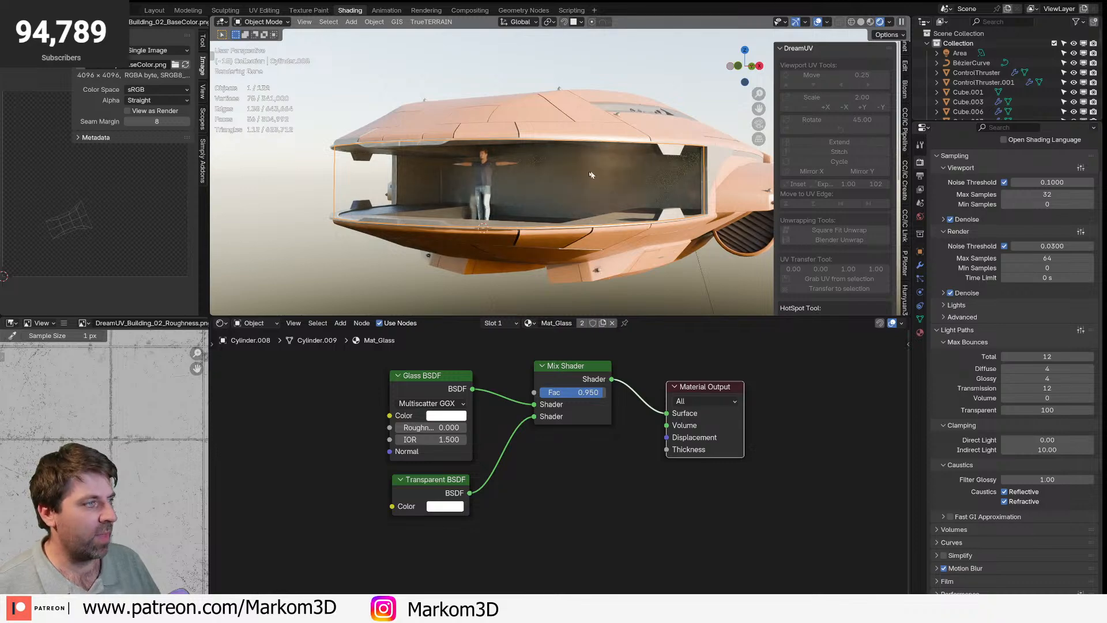
- Return to the Layout workspace and hide the glass strip covering the hull's front opening
{"action": "left_click", "coordinate": [154, 10]}
{"action": "key", "text": "h"}
{"action": "middle_click_drag", "start_coordinate": [437, 298], "coordinate": [447, 235]}
{"action": "scroll", "coordinate": [459, 205], "scroll_direction": "up", "scroll_amount": 2}
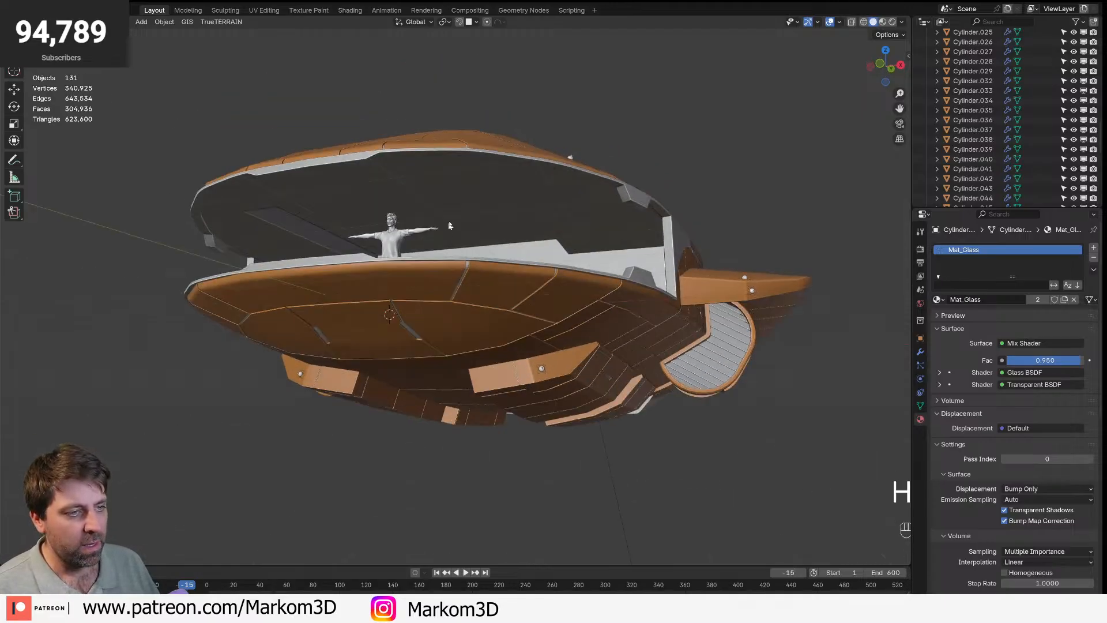
- In face editing of the interior object, duplicate the rear horizontal face and place the copy along Z
{"action": "left_click", "coordinate": [447, 235]}
{"action": "key", "text": "Tab"}
{"action": "key", "text": "3"}
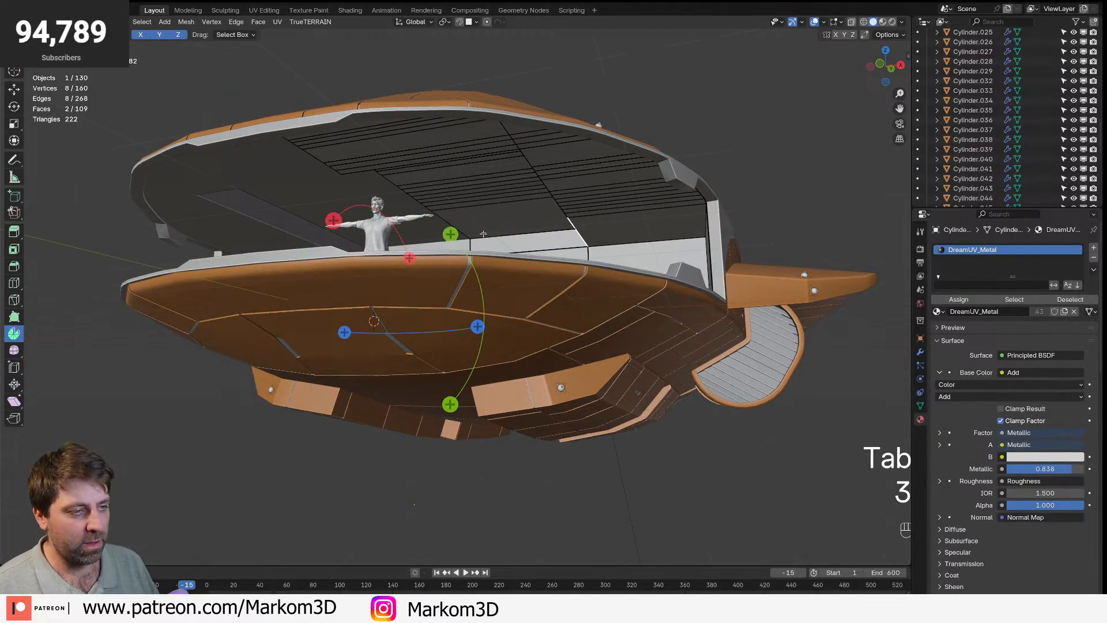
{"action": "left_click", "coordinate": [493, 243]}
{"action": "key", "text": "shift+d"}
{"action": "key", "text": "z"}
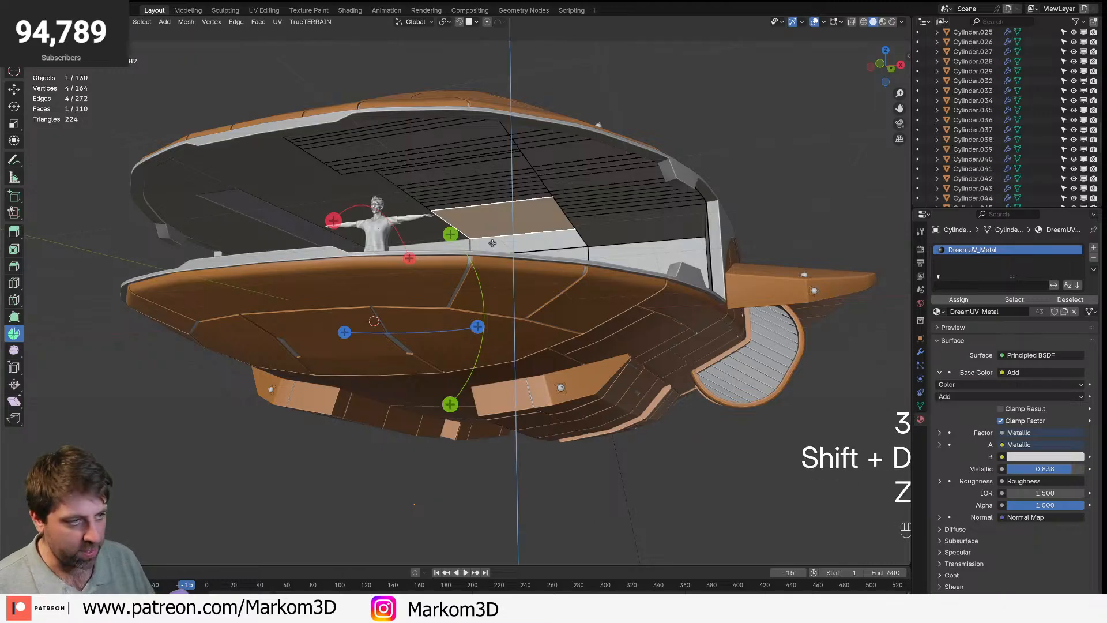
{"action": "left_click", "coordinate": [494, 243]}
{"action": "middle_click_drag", "start_coordinate": [493, 243], "coordinate": [553, 265]}
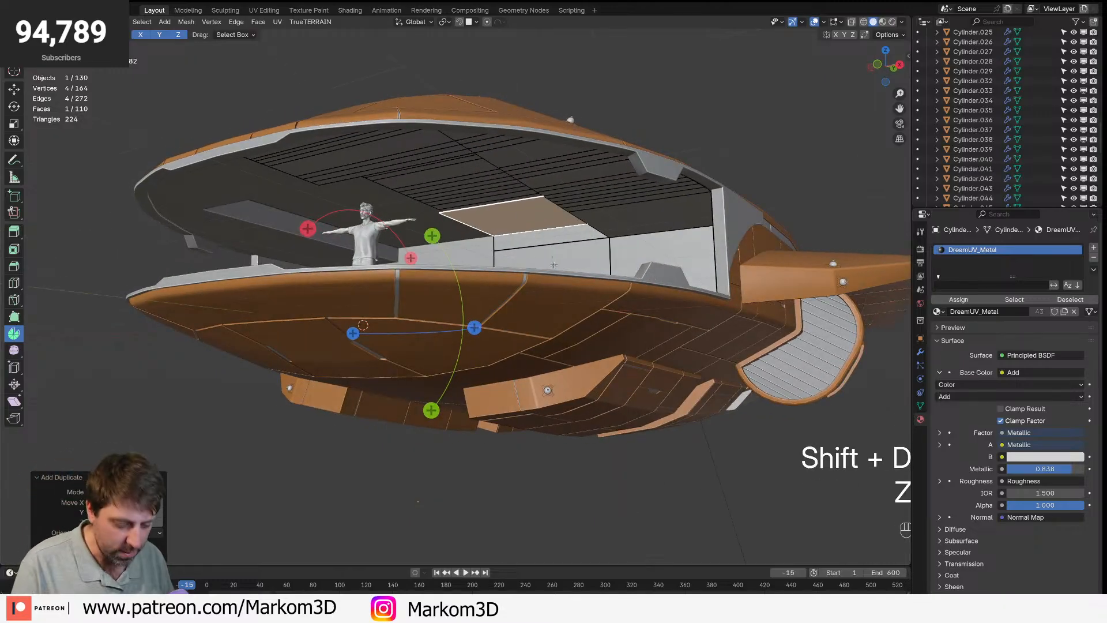
- Move the duplicated face forward along Y, stretch it along Y and adjust its Y position beneath the ceiling
{"action": "key", "text": "g"}
{"action": "key", "text": "y"}
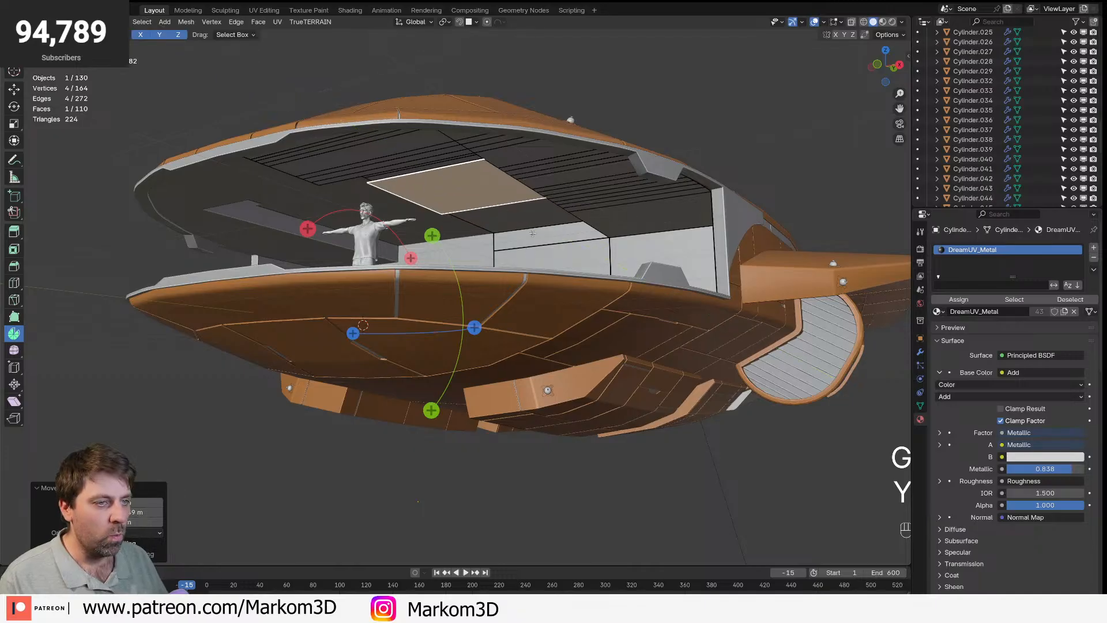
{"action": "left_click", "coordinate": [484, 225]}
{"action": "scroll", "coordinate": [484, 226], "scroll_direction": "left", "scroll_amount": 2}
{"action": "key", "text": "s"}
{"action": "key", "text": "y"}
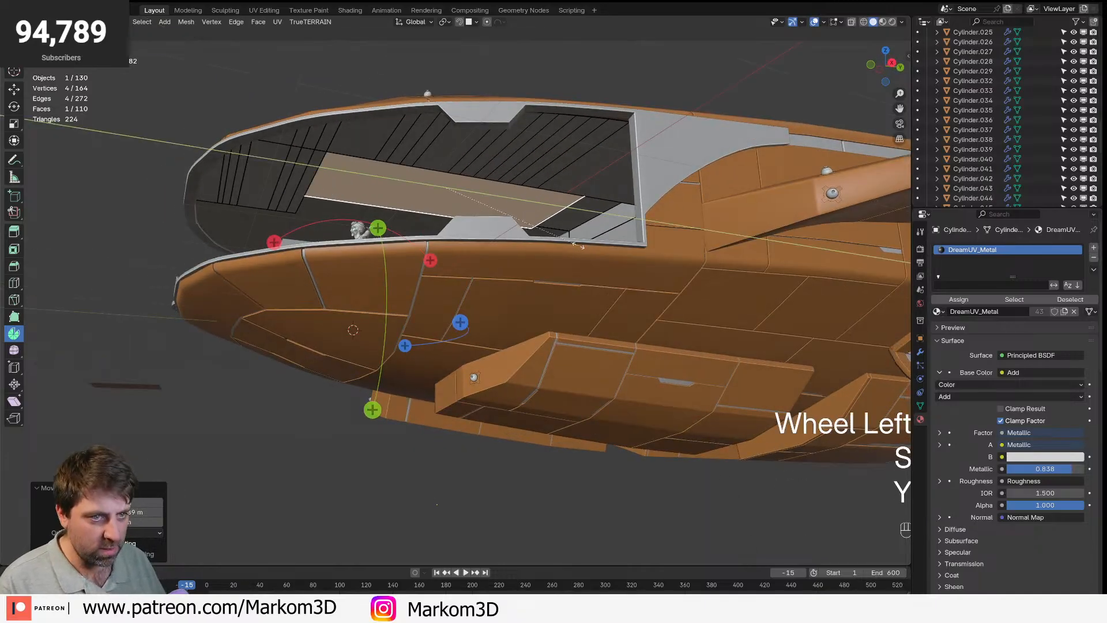
{"action": "left_click", "coordinate": [566, 249]}
{"action": "key", "text": "g"}
{"action": "key", "text": "y"}
{"action": "left_click", "coordinate": [605, 231]}
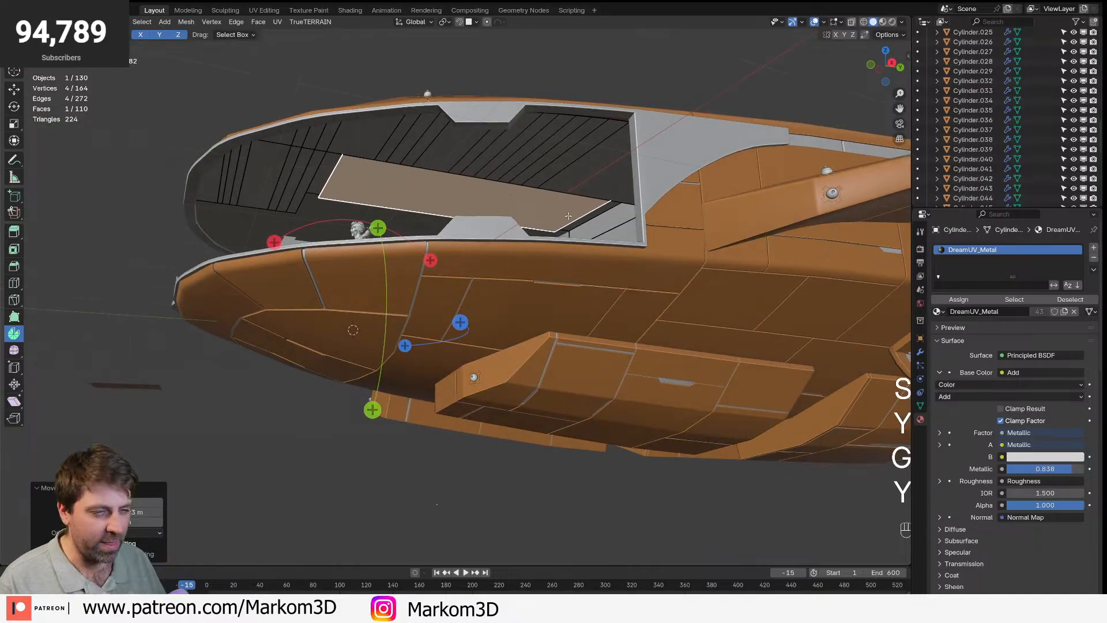
- Hide the duplicated face beneath the interior ceiling
{"action": "middle_click_drag", "start_coordinate": [606, 231], "coordinate": [641, 203]}
{"action": "key", "text": "h"}
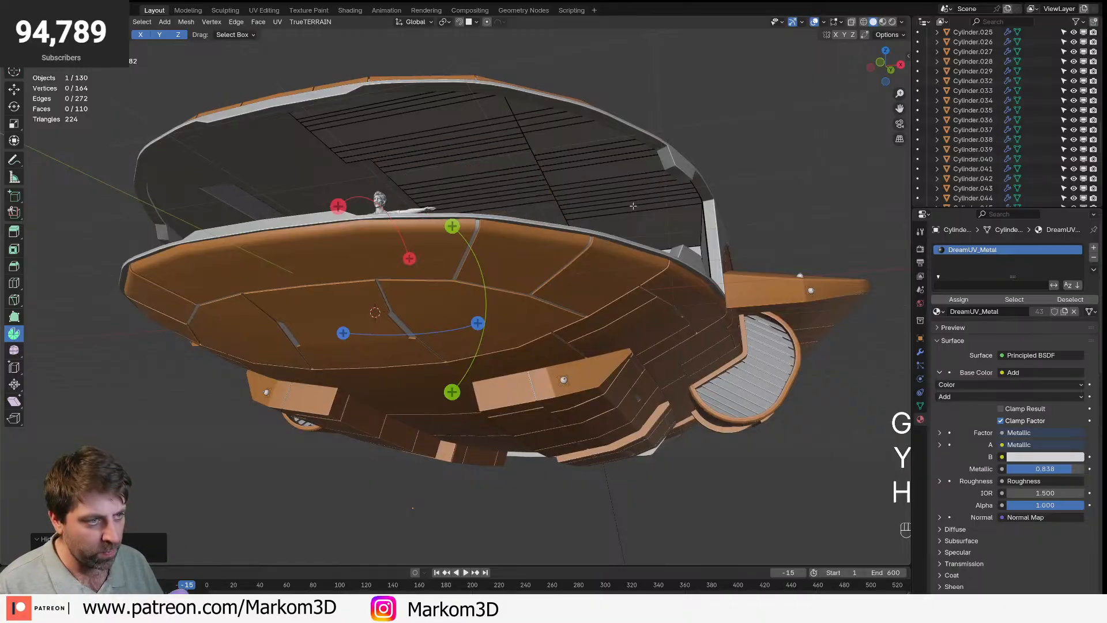
- Undo hiding the face beneath the interior ceiling and move it along X towards the ship's centreline
{"action": "key", "text": "ctrl+z"}
{"action": "key", "text": "g"}
{"action": "key", "text": "x"}
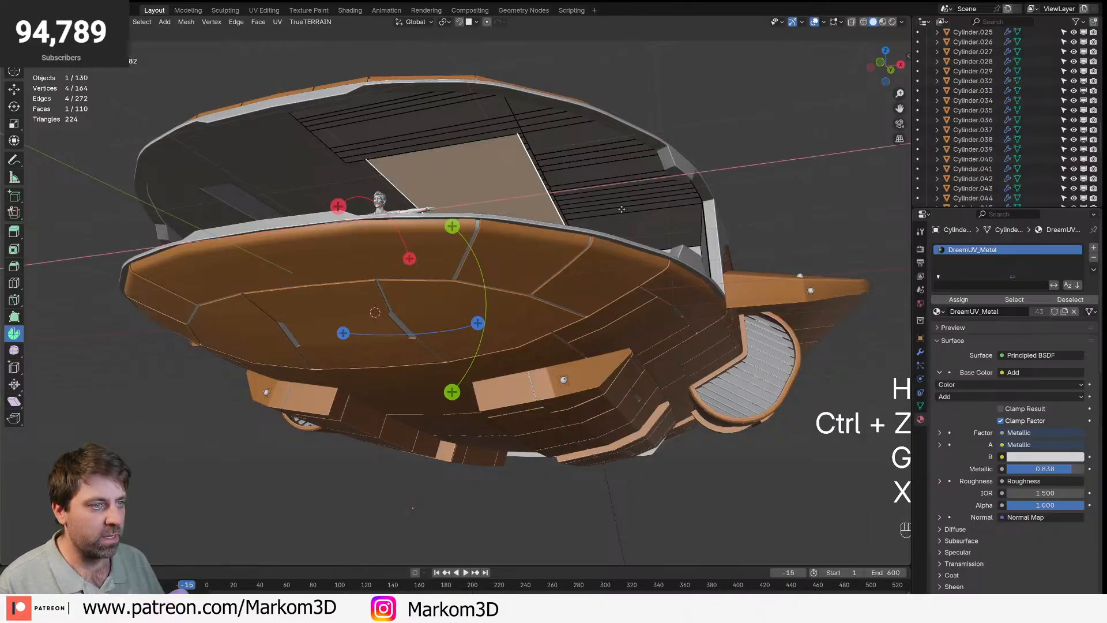
{"action": "left_click", "coordinate": [597, 210]}
{"action": "middle_click_drag", "start_coordinate": [596, 209], "coordinate": [491, 231]}
{"action": "scroll", "coordinate": [508, 300], "scroll_direction": "up", "scroll_amount": 2}
{"action": "middle_click_drag", "start_coordinate": [490, 230], "coordinate": [512, 291], "text": "shift"}
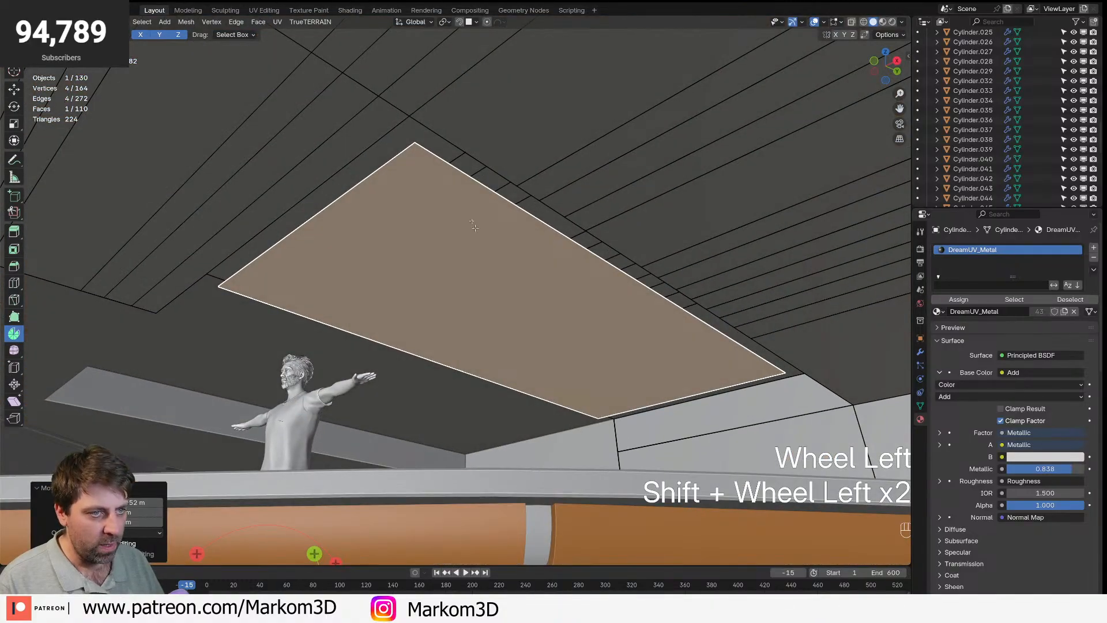
- Select the whole face beneath the ceiling as linked geometry and separate it into its own object
{"action": "key", "text": "1"}
{"action": "left_click", "coordinate": [415, 143]}
{"action": "left_click", "coordinate": [786, 374], "text": "shift"}
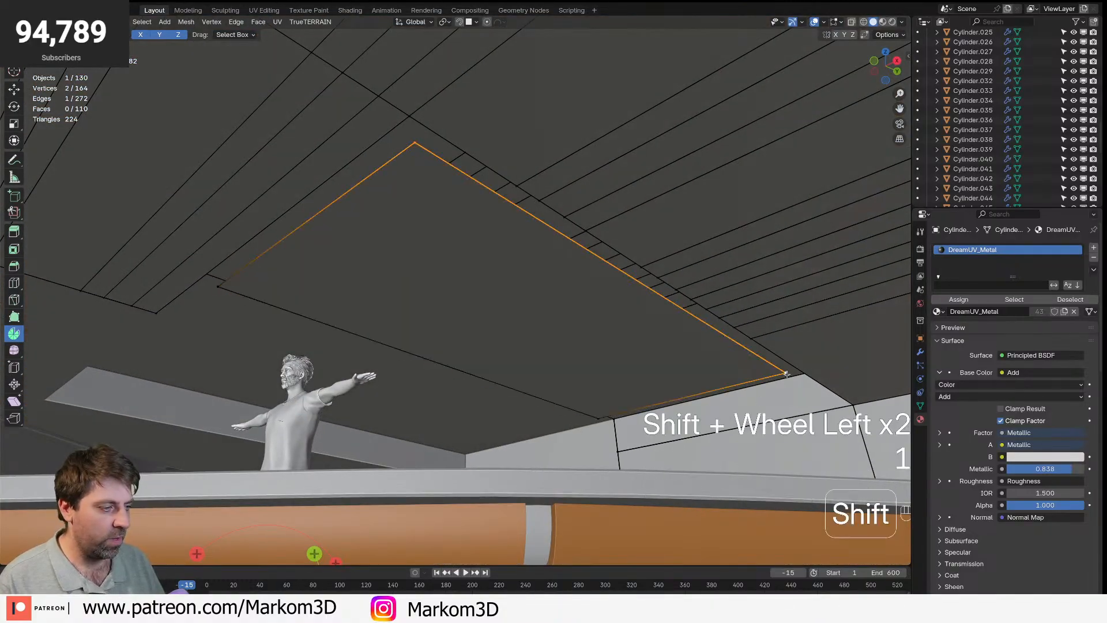
{"action": "key", "text": "Tab"}
{"action": "key", "text": "Tab"}
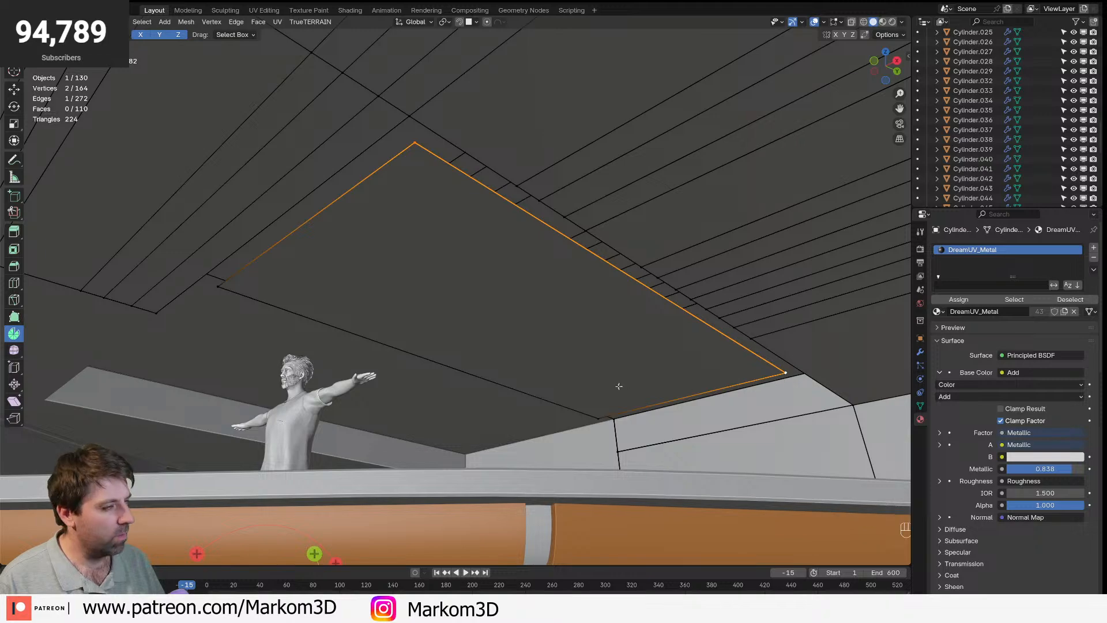
{"action": "key", "text": "ctrl+l"}
{"action": "key", "text": "p"}
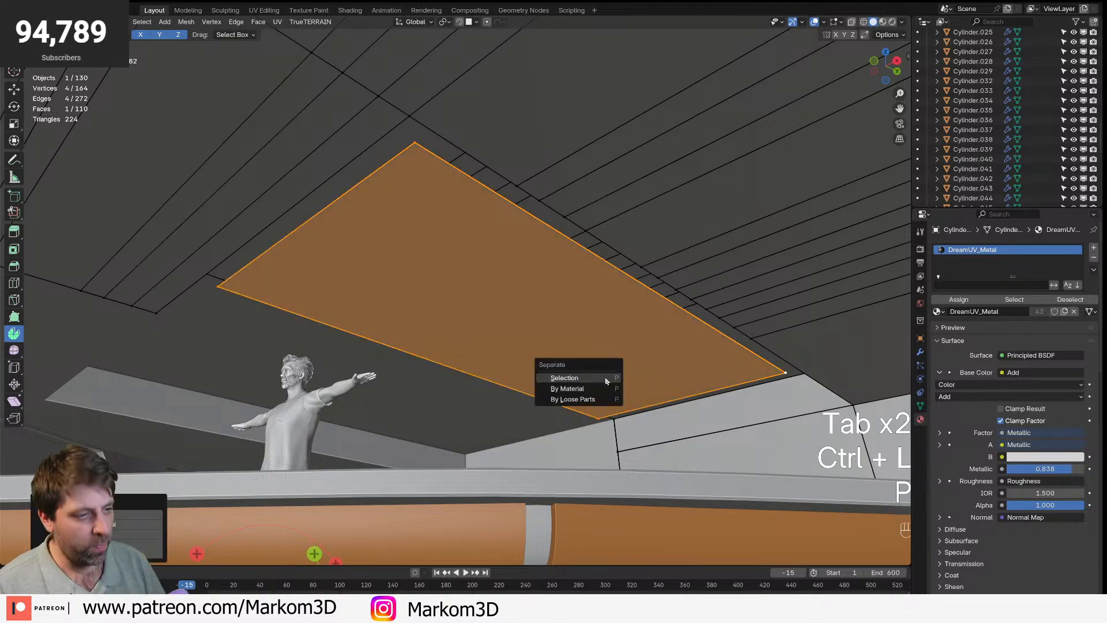
{"action": "left_click", "coordinate": [605, 376]}
{"action": "key", "text": "Tab"}
- Apply the separated ceiling panel's Mirror modifier and inset all its faces to form a narrow border
{"action": "left_click", "coordinate": [920, 352]}
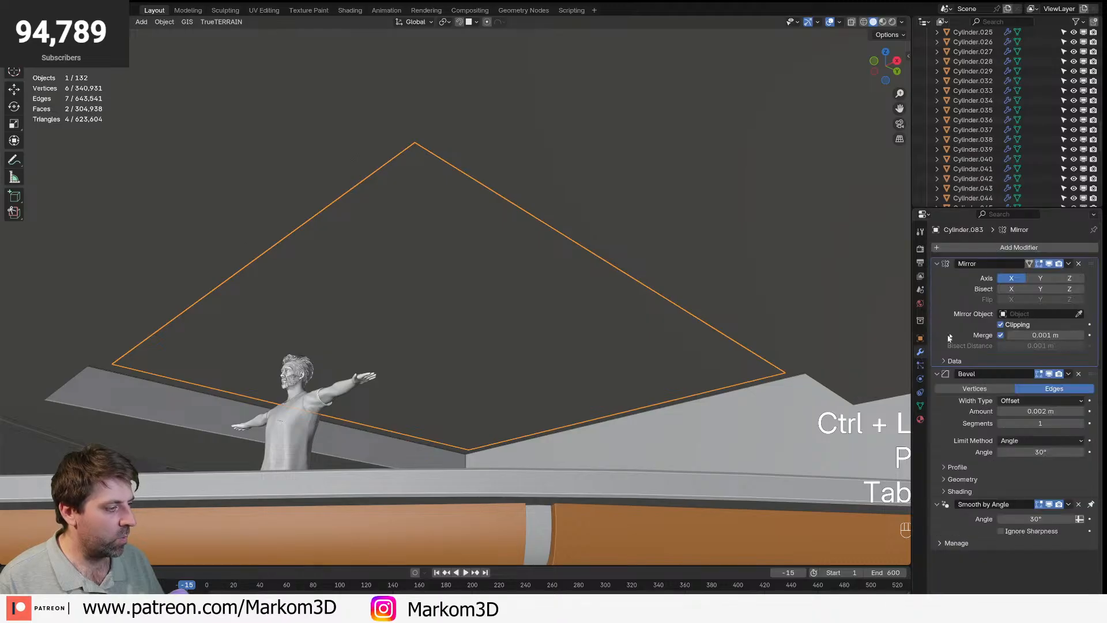
{"action": "key", "text": "ctrl+a"}
{"action": "middle_click_drag", "start_coordinate": [700, 359], "coordinate": [564, 324]}
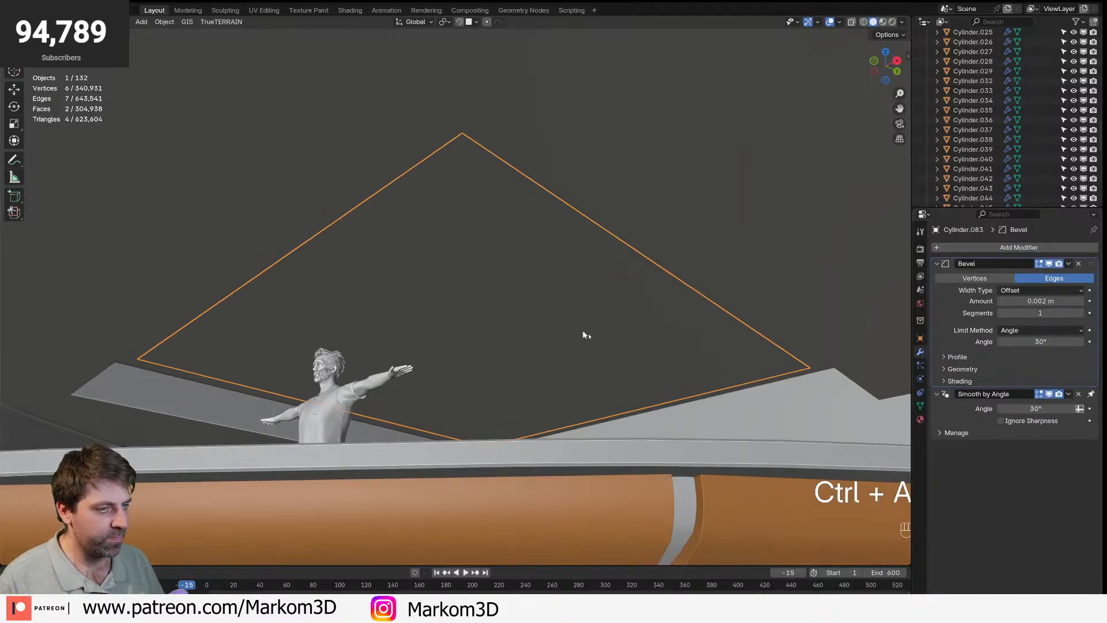
{"action": "key", "text": "Tab"}
{"action": "key", "text": "a"}
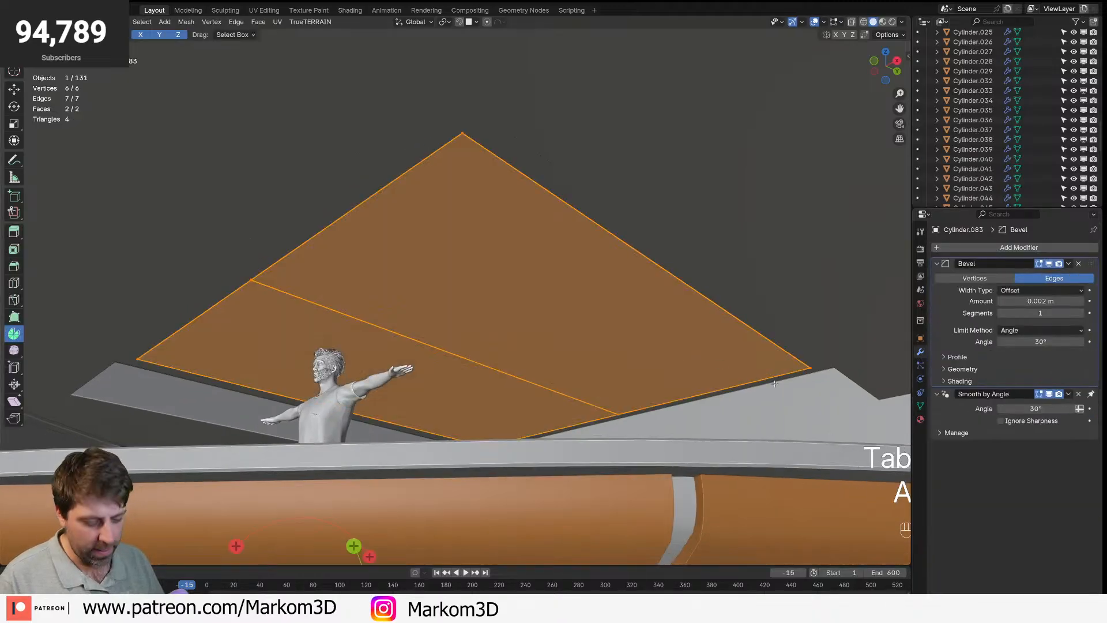
{"action": "key", "text": "i"}
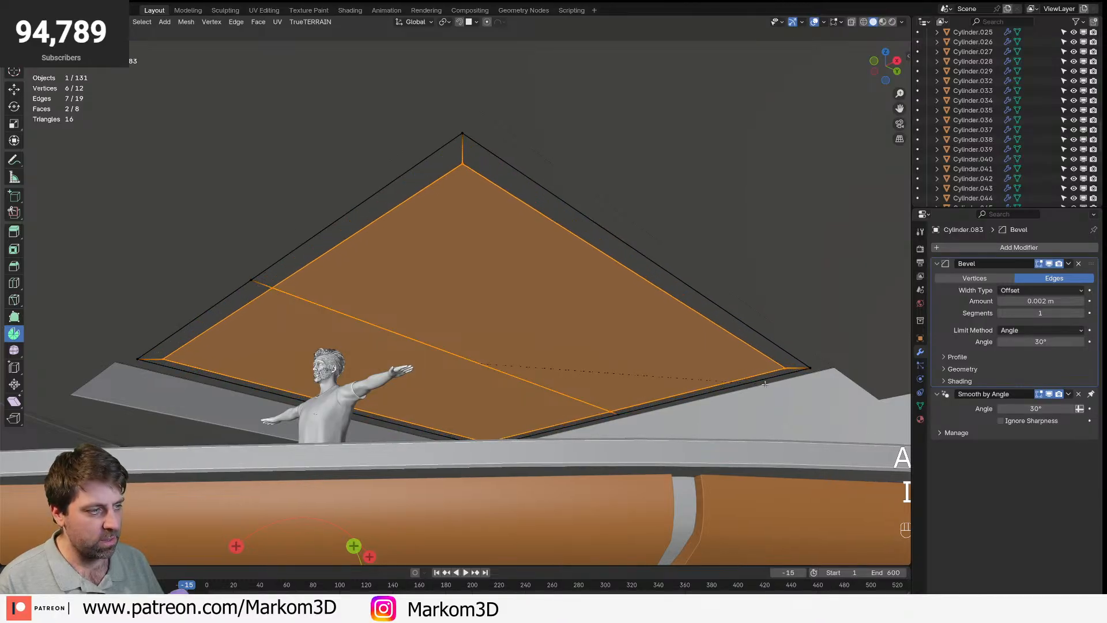
{"action": "left_click", "coordinate": [766, 383]}
- Add an edge loop around the panel's border and bevel it into a wide middle strip
{"action": "key", "text": "ctrl+r"}
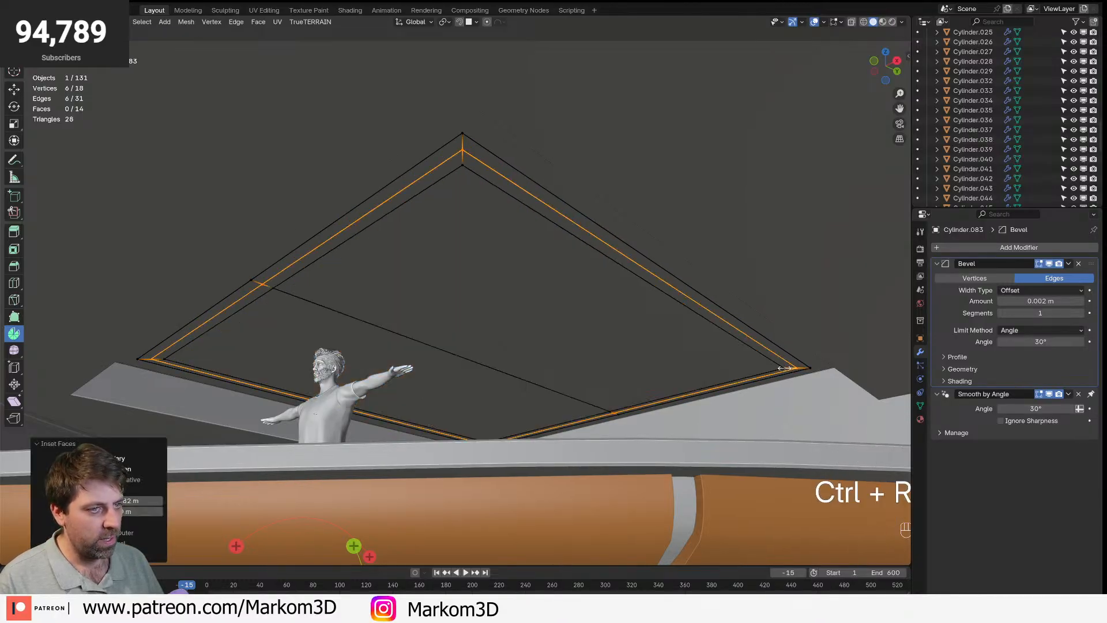
{"action": "left_click", "coordinate": [784, 368]}
{"action": "key", "text": "ctrl+b"}
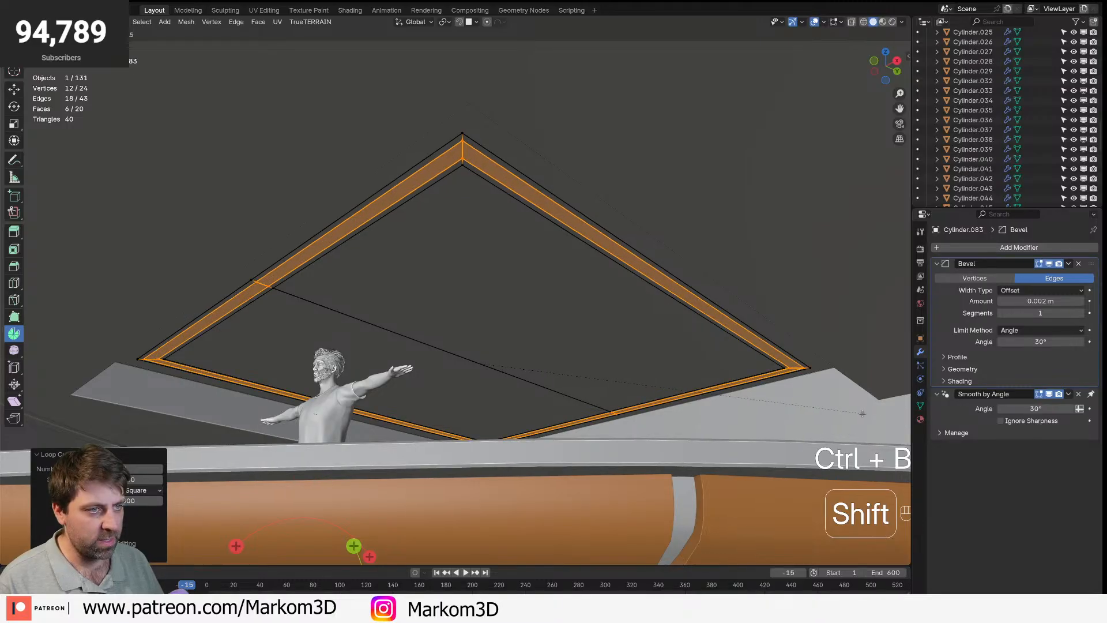
{"action": "left_click", "coordinate": [861, 413]}
- Delete the panel's two large inner faces, leaving only the border frame
{"action": "key", "text": "3"}
{"action": "left_click", "coordinate": [502, 279]}
{"action": "left_click", "coordinate": [423, 358], "text": "shift"}
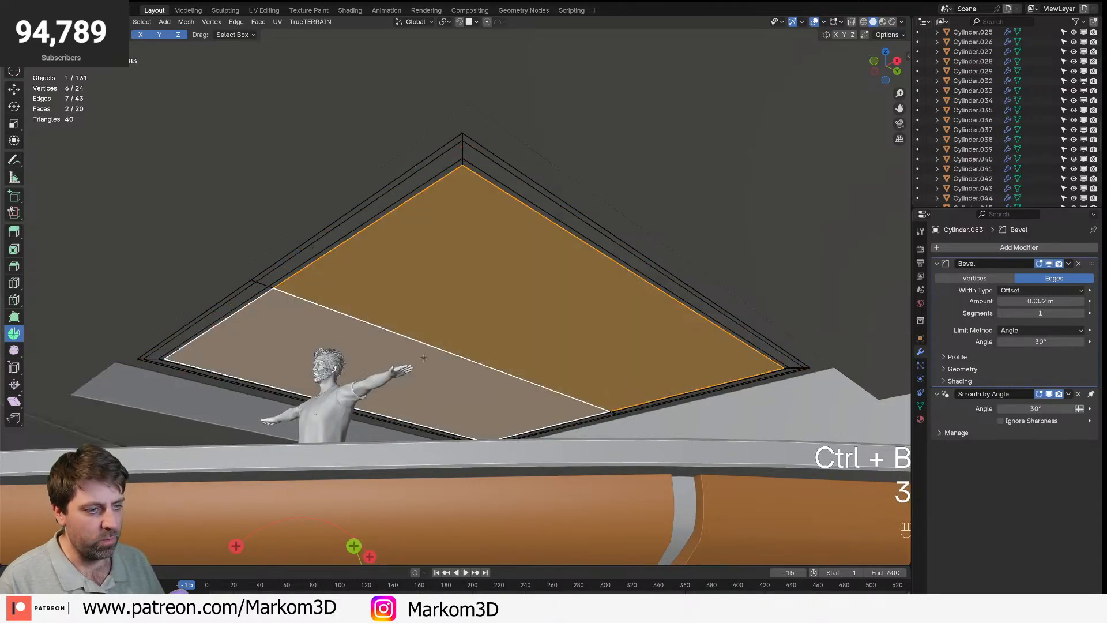
{"action": "key", "text": "Delete"}
{"action": "left_click", "coordinate": [423, 358]}
- Select the diagonal edges at all four frame corners and bevel them into smooth arcs with 17 segments
{"action": "key", "text": "2"}
{"action": "left_click", "coordinate": [707, 320], "text": "alt"}
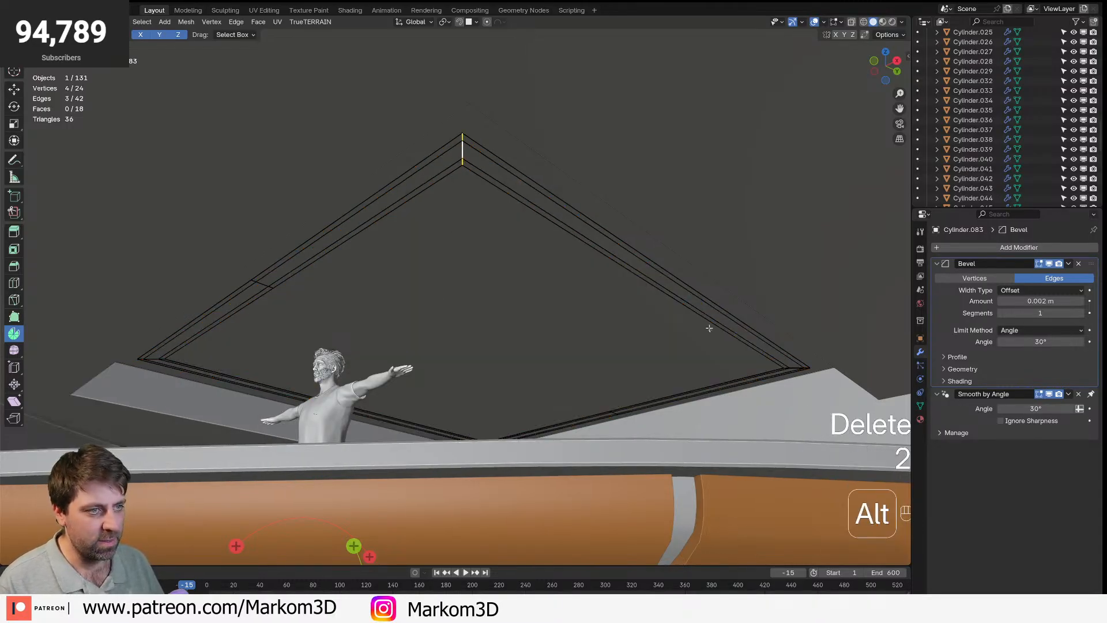
{"action": "left_click", "coordinate": [799, 369], "text": "alt+shift"}
{"action": "middle_click_drag", "start_coordinate": [665, 383], "coordinate": [574, 287], "text": "shift"}
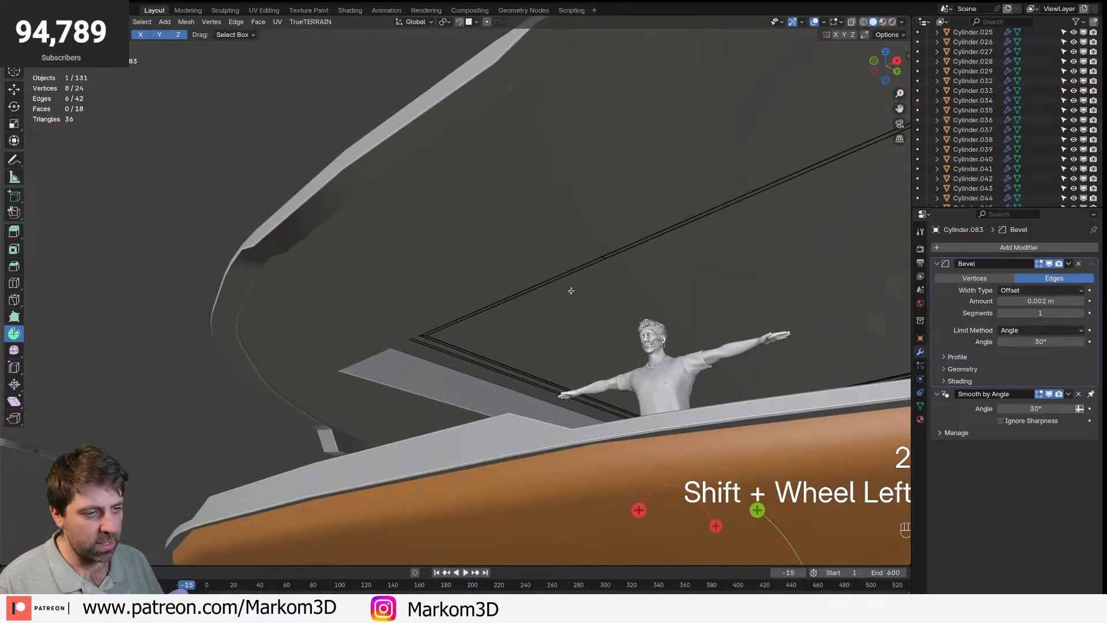
{"action": "scroll", "coordinate": [440, 324], "scroll_direction": "up", "scroll_amount": 2}
{"action": "middle_click_drag", "start_coordinate": [439, 323], "coordinate": [437, 296], "text": "shift"}
{"action": "left_click", "coordinate": [420, 310], "text": "alt+shift"}
{"action": "middle_click_drag", "start_coordinate": [753, 397], "coordinate": [587, 382], "text": "shift"}
{"action": "middle_click_drag", "start_coordinate": [657, 398], "coordinate": [593, 416], "text": "shift"}
{"action": "left_click", "coordinate": [610, 362], "text": "alt+shift"}
{"action": "middle_click_drag", "start_coordinate": [484, 346], "coordinate": [467, 362]}
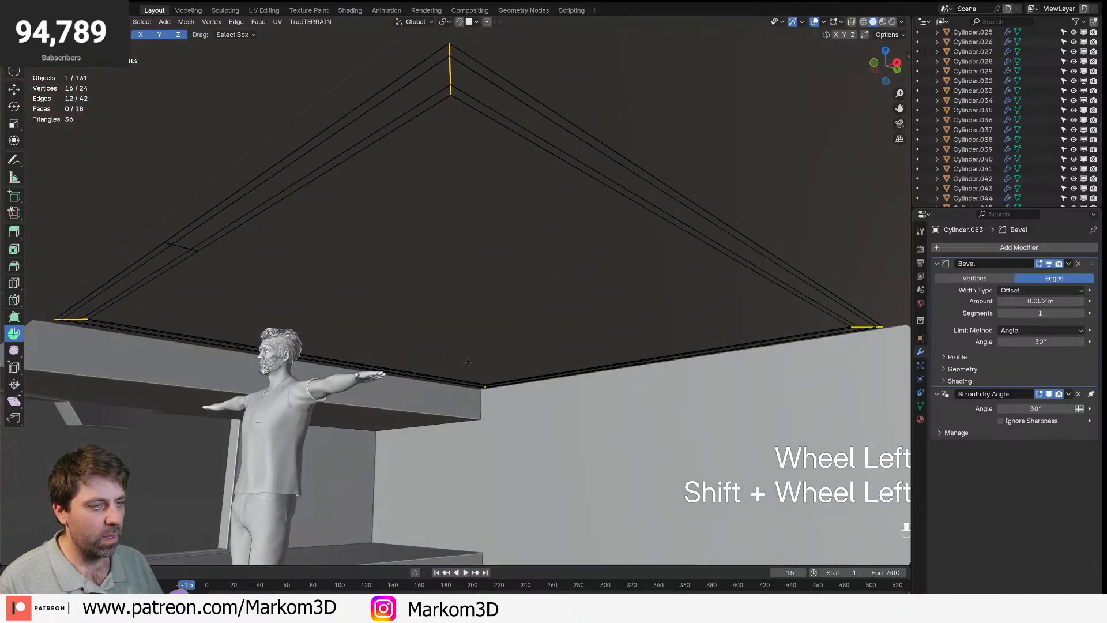
{"action": "key", "text": "ctrl+b"}
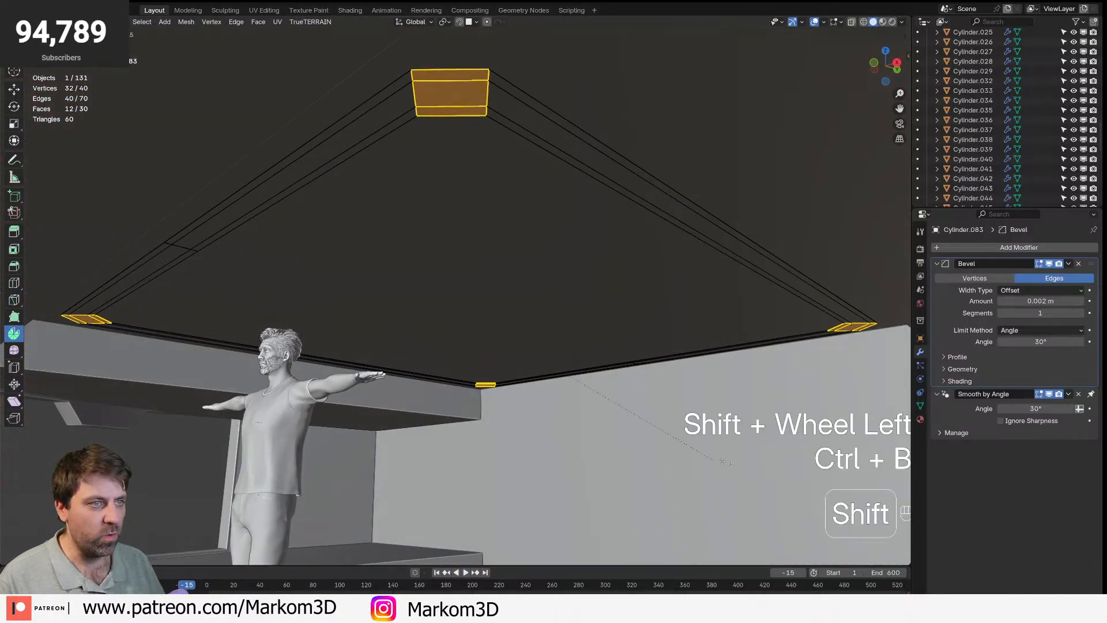
{"action": "scroll", "coordinate": [853, 480], "scroll_direction": "up", "scroll_amount": 16}
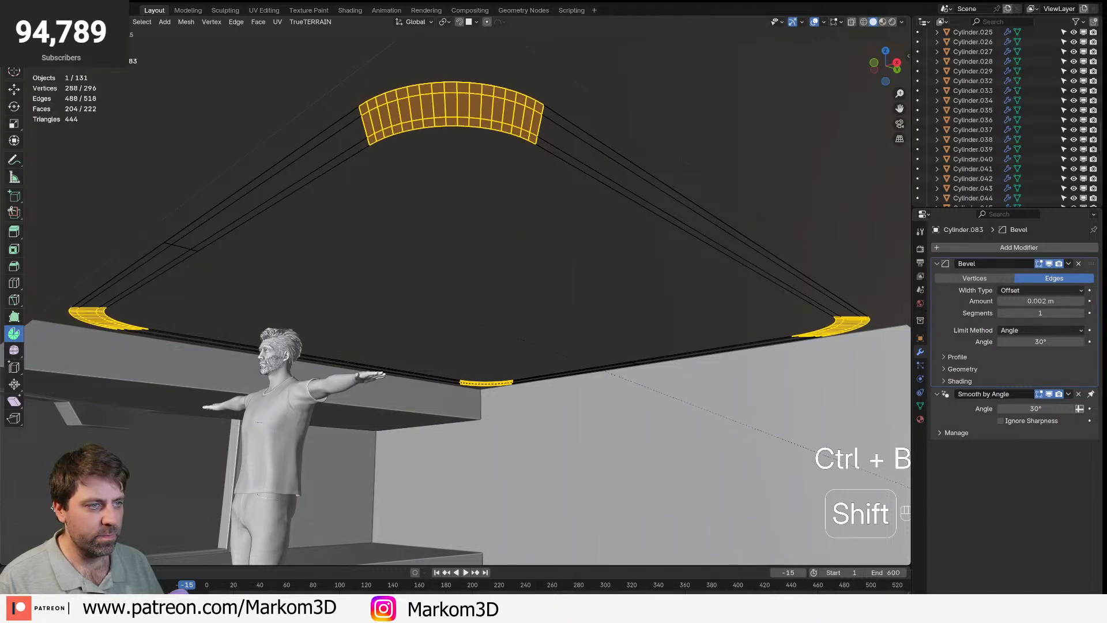
{"action": "left_click", "coordinate": [852, 480]}
- Extrude the frame's outer and inner boundary loops upward along Z to give the frame side walls
{"action": "key", "text": "3"}
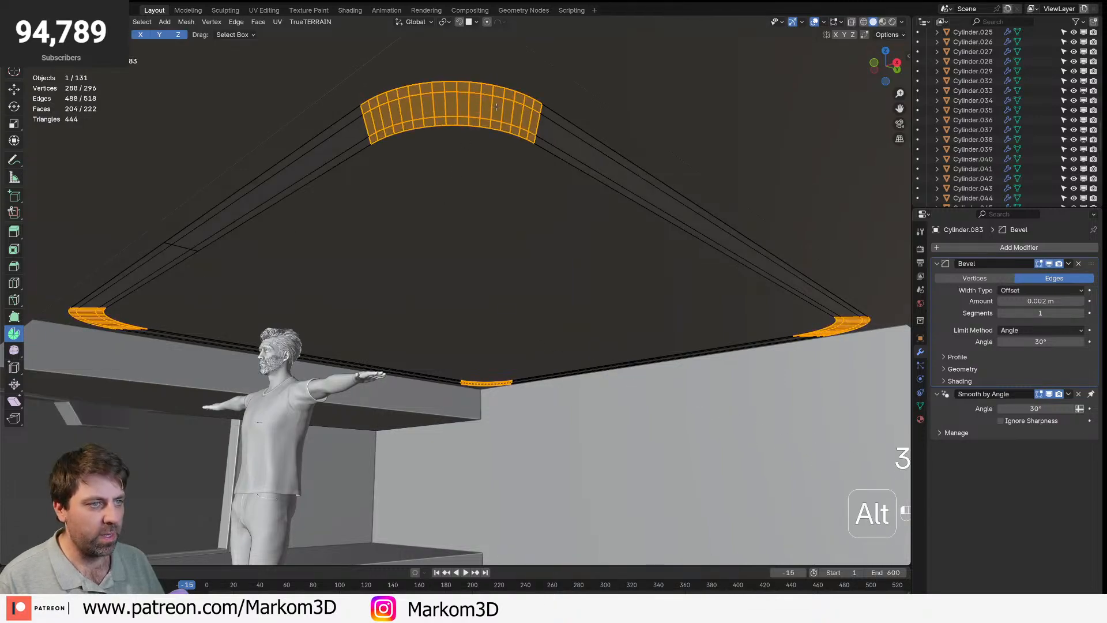
{"action": "left_click", "coordinate": [569, 365], "text": "alt"}
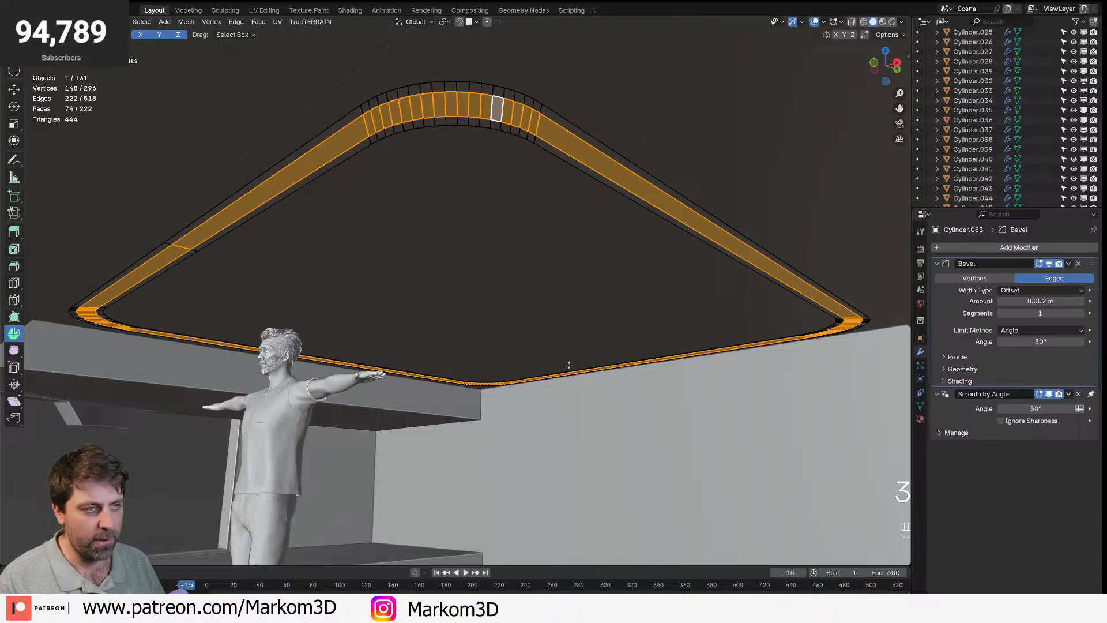
{"action": "key", "text": "2"}
{"action": "left_click", "coordinate": [580, 129], "text": "alt"}
{"action": "left_click", "coordinate": [576, 168], "text": "alt+shift"}
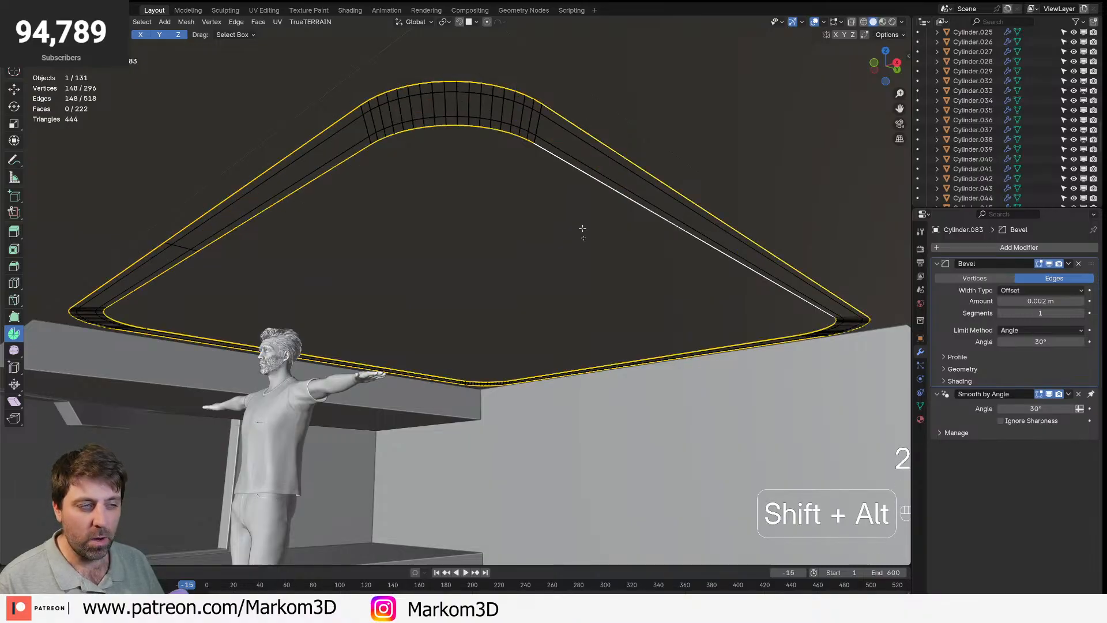
{"action": "key", "text": "e"}
{"action": "key", "text": "z"}
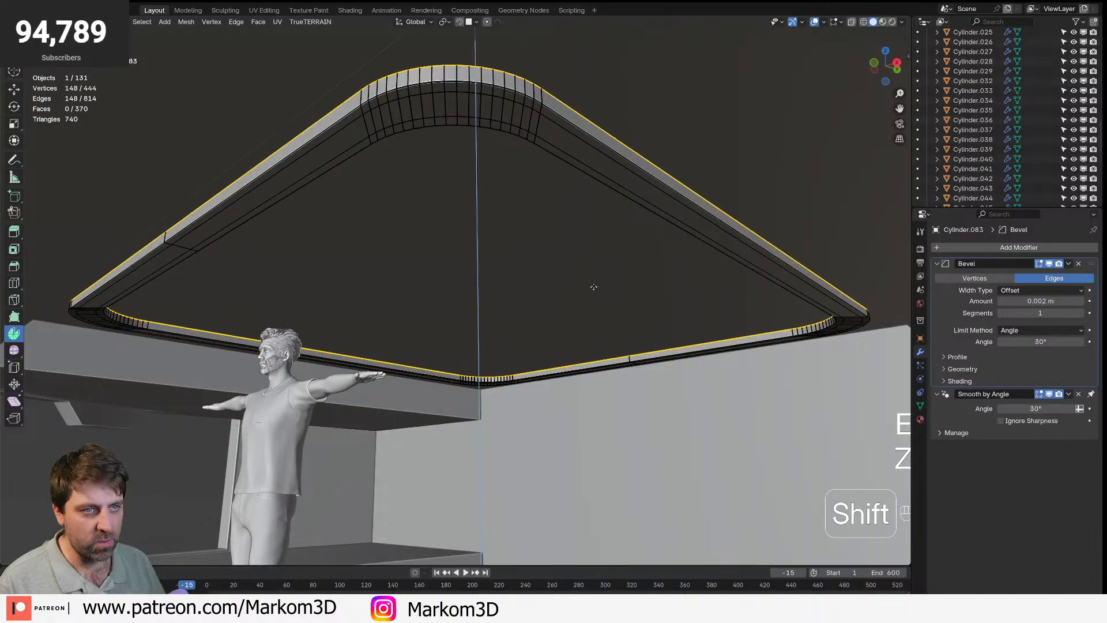
{"action": "left_click", "coordinate": [564, 245]}
{"action": "scroll", "coordinate": [600, 246], "scroll_direction": "down", "scroll_amount": 3}
{"action": "key", "text": "Tab"}
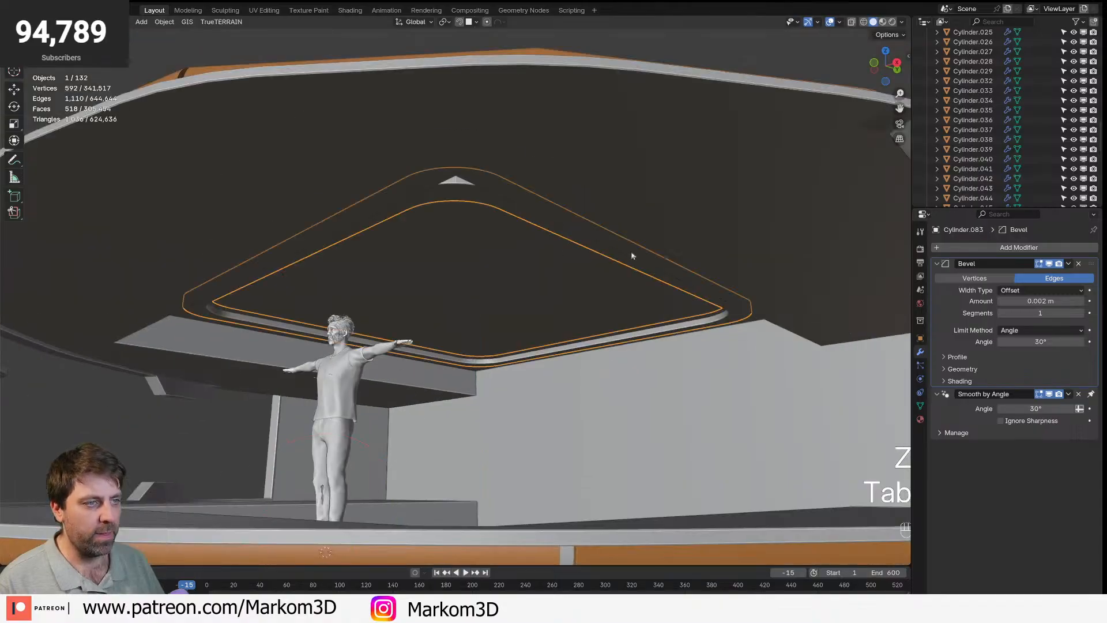
- Add a second material named Emm_IntLight to the ceiling frame and set its surface shader to Emission
{"action": "left_click", "coordinate": [920, 421]}
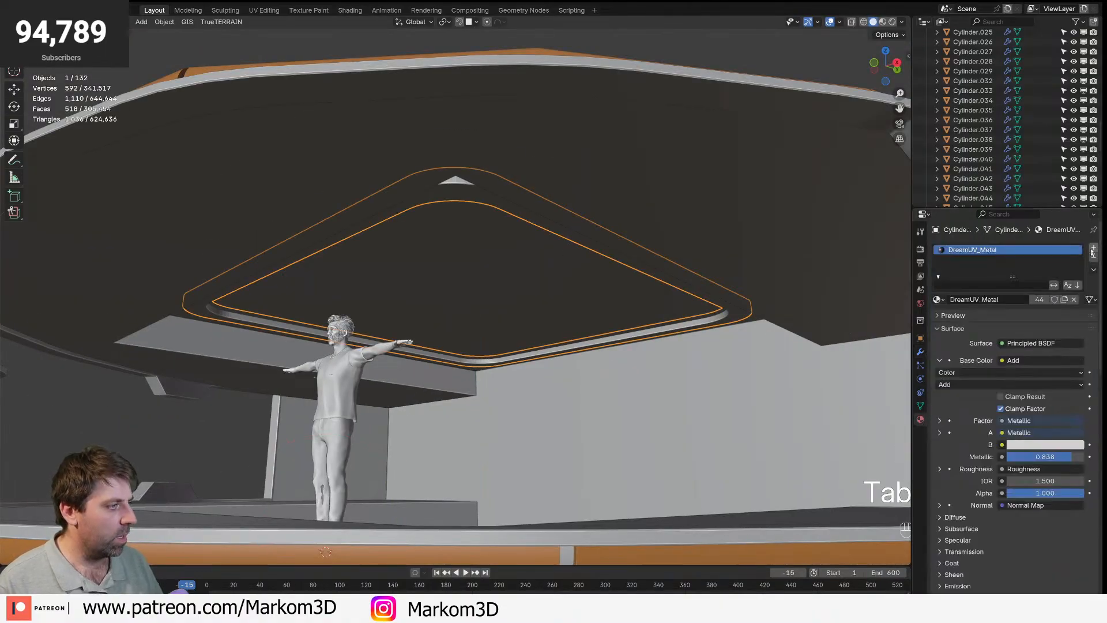
{"action": "left_click", "coordinate": [1094, 247]}
{"action": "left_click", "coordinate": [959, 309]}
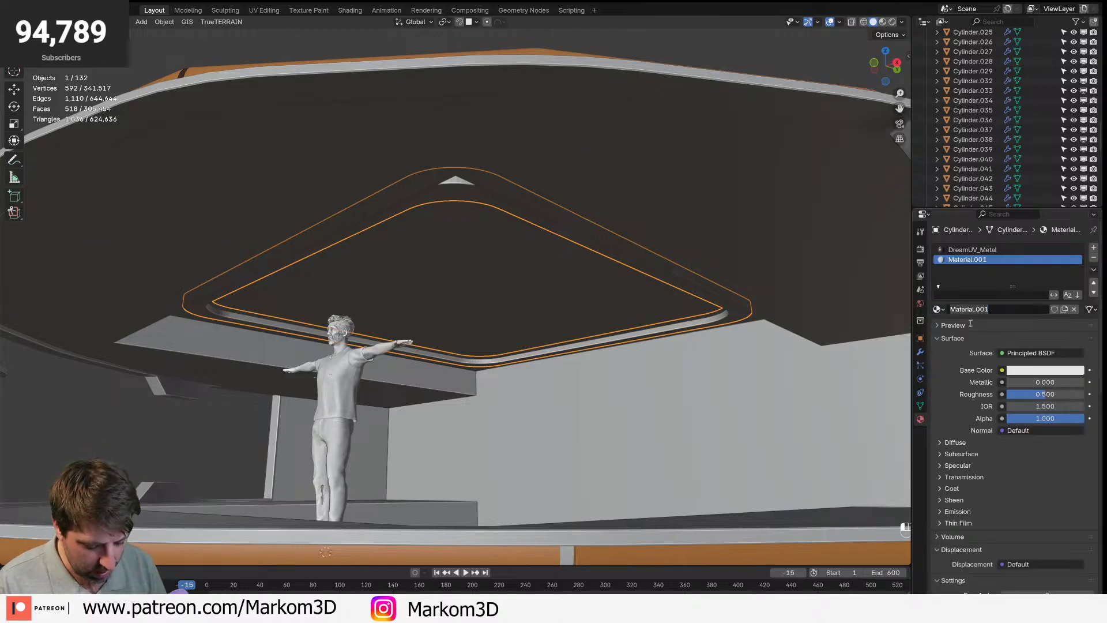
{"action": "type", "text": "emm"}
{"action": "key", "text": "BackSpace"}
{"action": "key", "text": "BackSpace"}
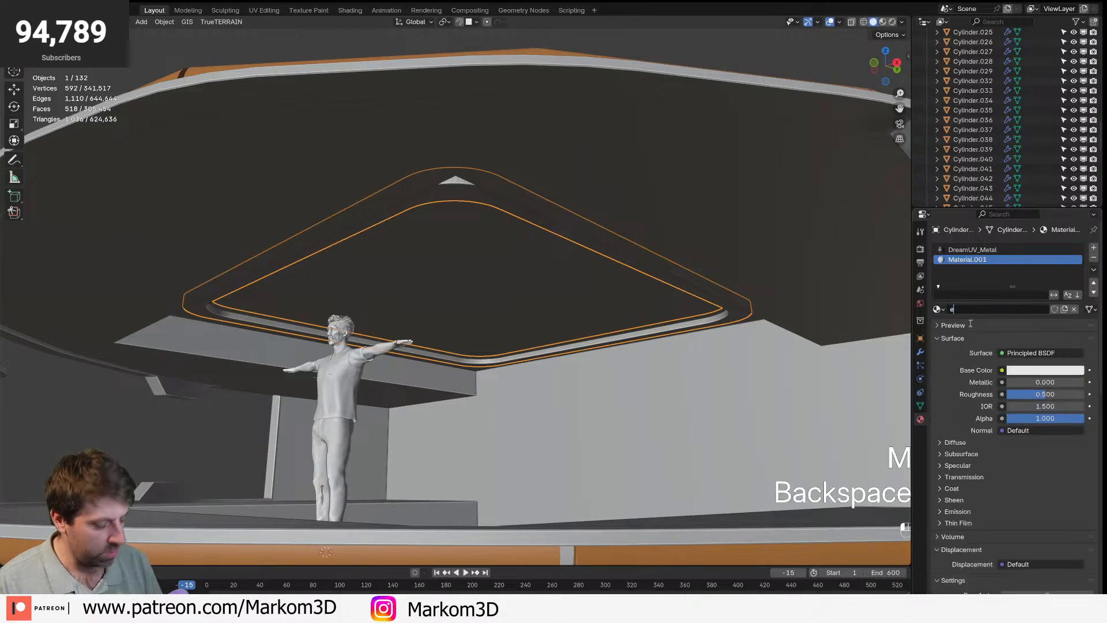
{"action": "key", "text": "BackSpace"}
{"action": "type", "text": "Emm_IntLight"}
{"action": "key", "text": "Return"}
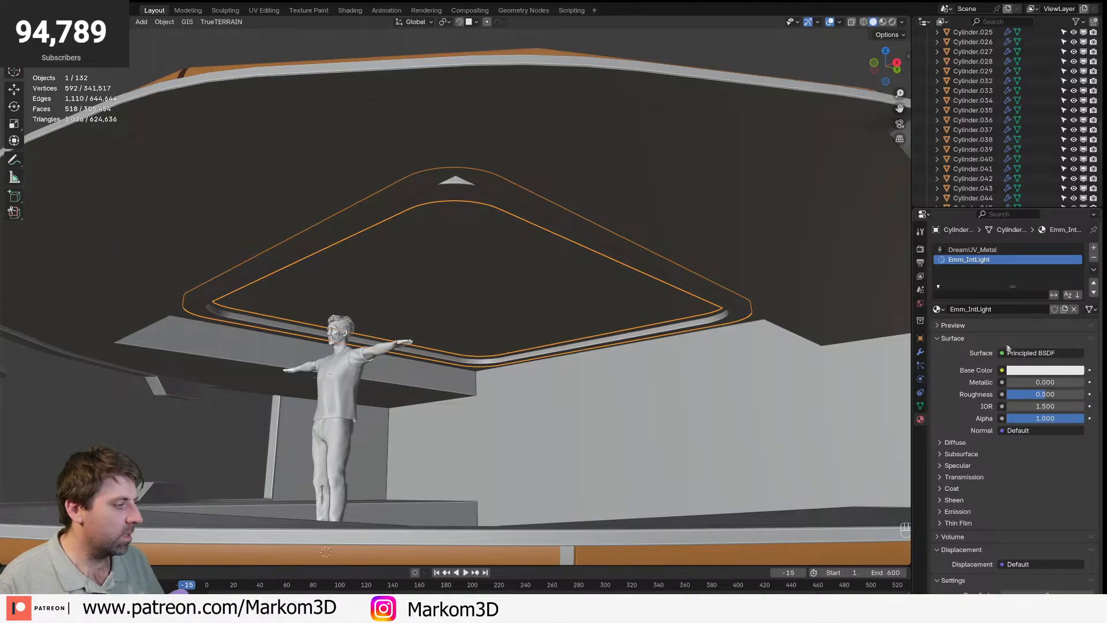
{"action": "left_click", "coordinate": [1026, 353]}
{"action": "left_click", "coordinate": [746, 129]}
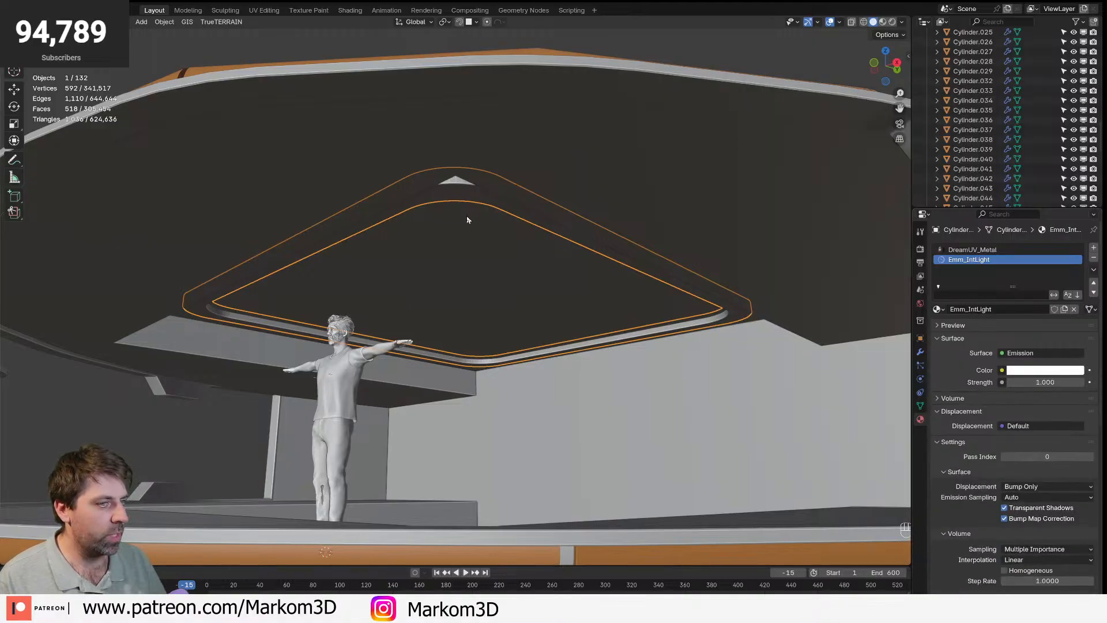
- Assign Emm_IntLight to the face loop running along the middle of the ceiling frame
{"action": "key", "text": "Tab"}
{"action": "key", "text": "3"}
{"action": "left_click", "coordinate": [465, 192], "text": "alt"}
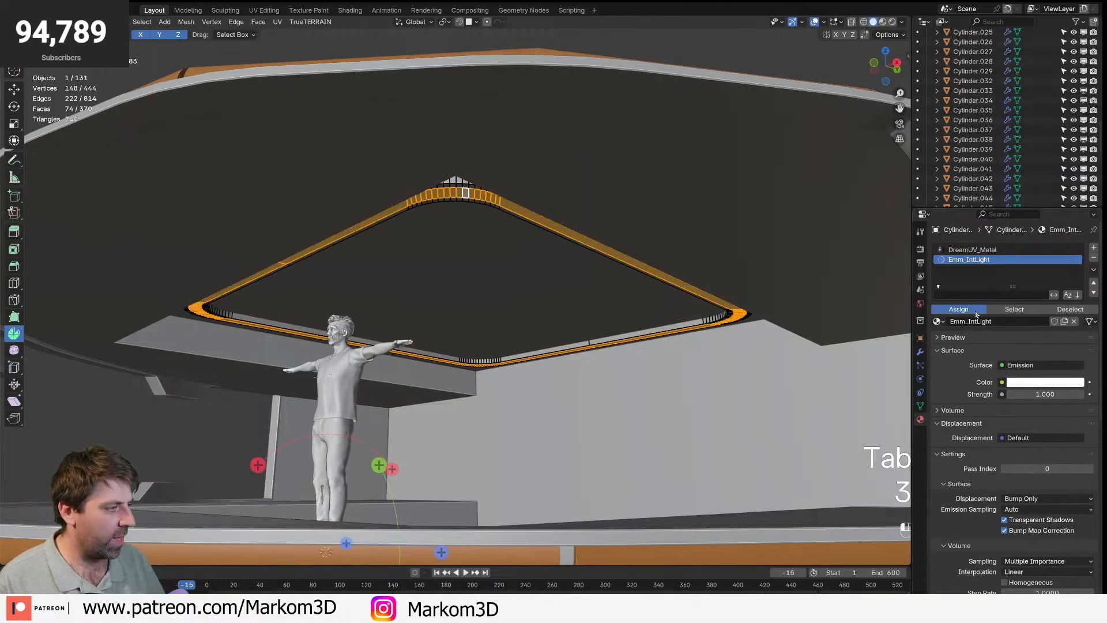
{"action": "key", "text": "Tab"}
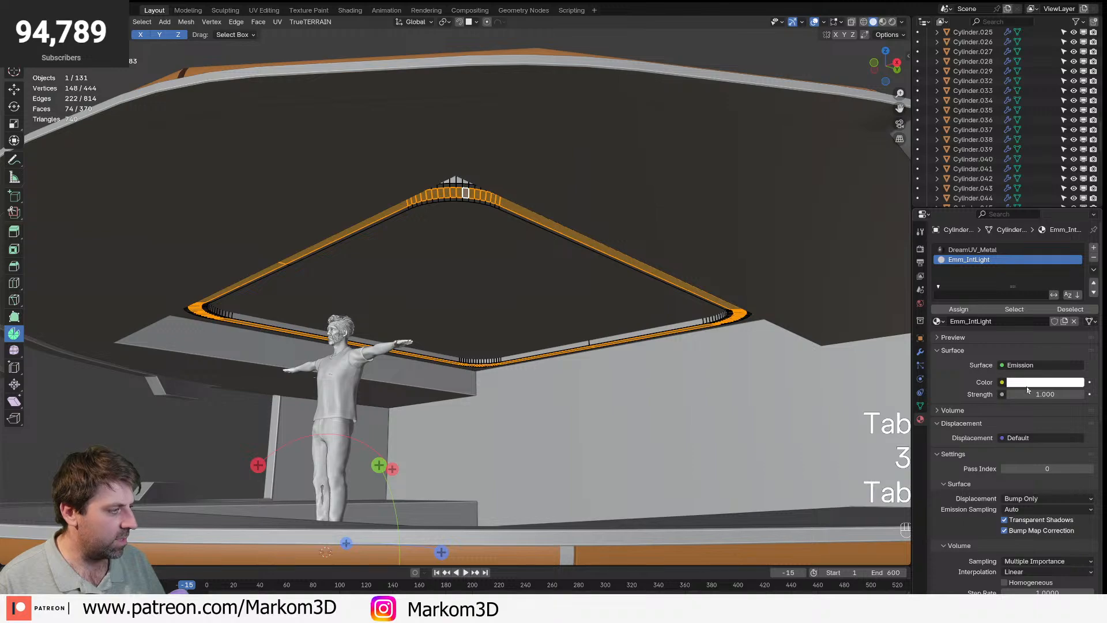
- Show the viewport in rendered shading, exit mesh editing and deselect the ceiling frame
{"action": "left_click", "coordinate": [892, 21]}
{"action": "scroll", "coordinate": [552, 304], "scroll_direction": "down", "scroll_amount": 3}
{"action": "key", "text": "Tab"}
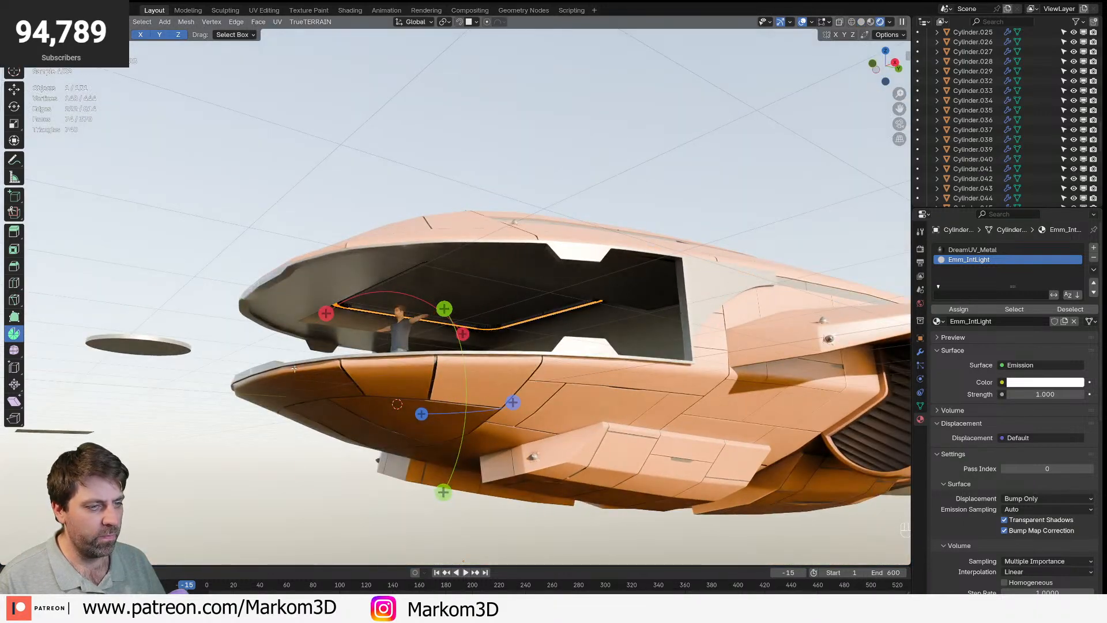
{"action": "left_click", "coordinate": [224, 203]}
{"action": "scroll", "coordinate": [225, 203], "scroll_direction": "up", "scroll_amount": 3}
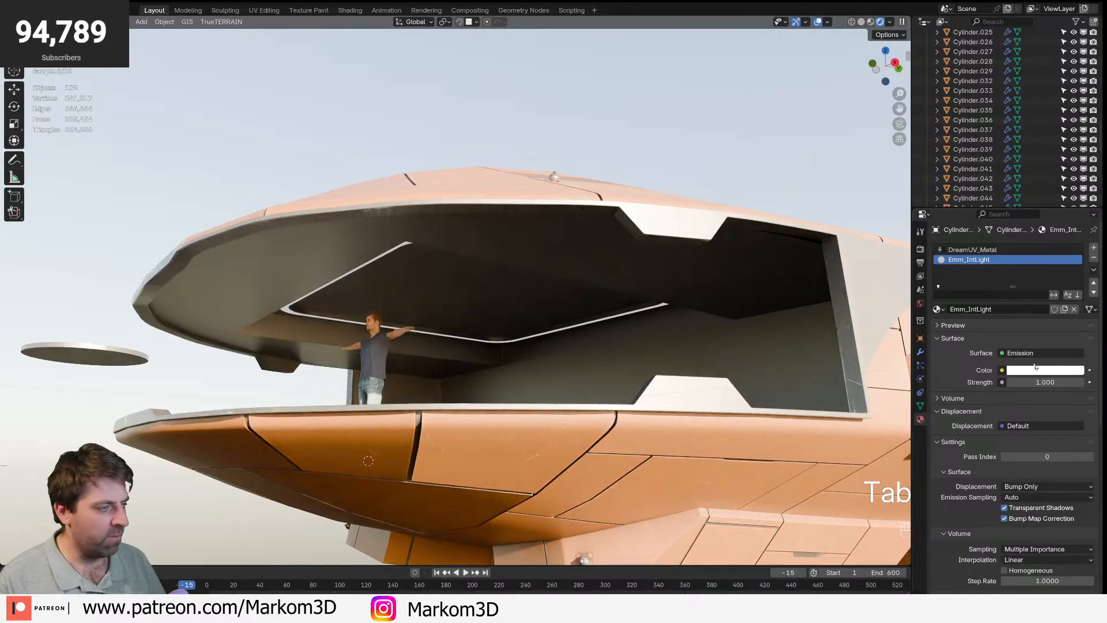
- Set the emission strength of Emm_IntLight to 20 and view the lit interior up close
{"action": "left_click", "coordinate": [1045, 382]}
{"action": "type", "text": "20"}
{"action": "key", "text": "Return"}
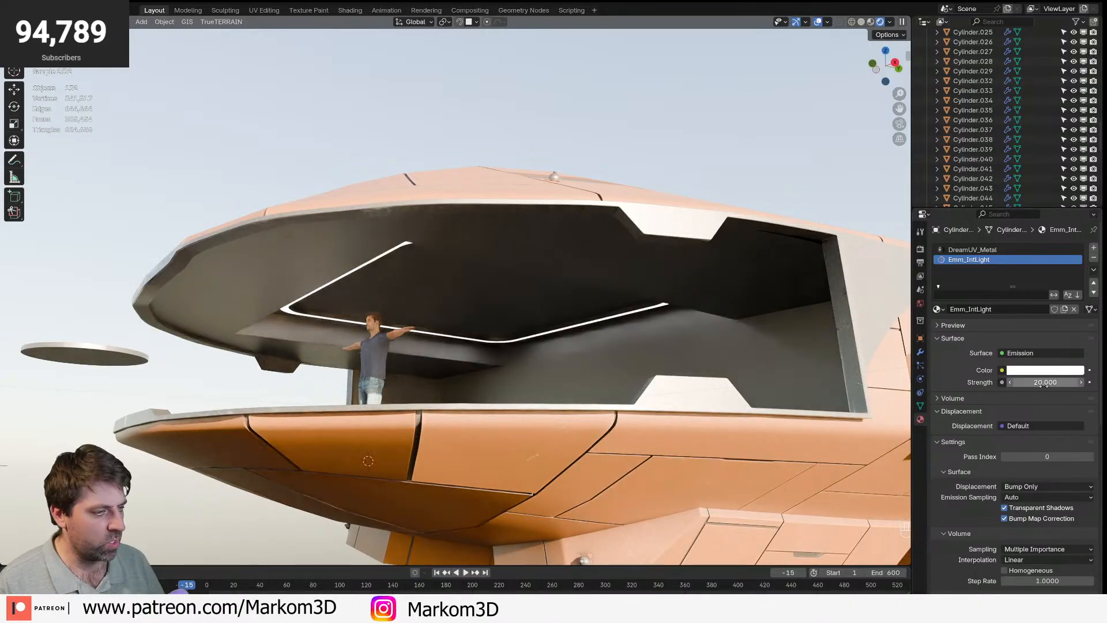
{"action": "middle_click_drag", "start_coordinate": [495, 271], "coordinate": [475, 215]}
{"action": "scroll", "coordinate": [513, 298], "scroll_direction": "up", "scroll_amount": 5}
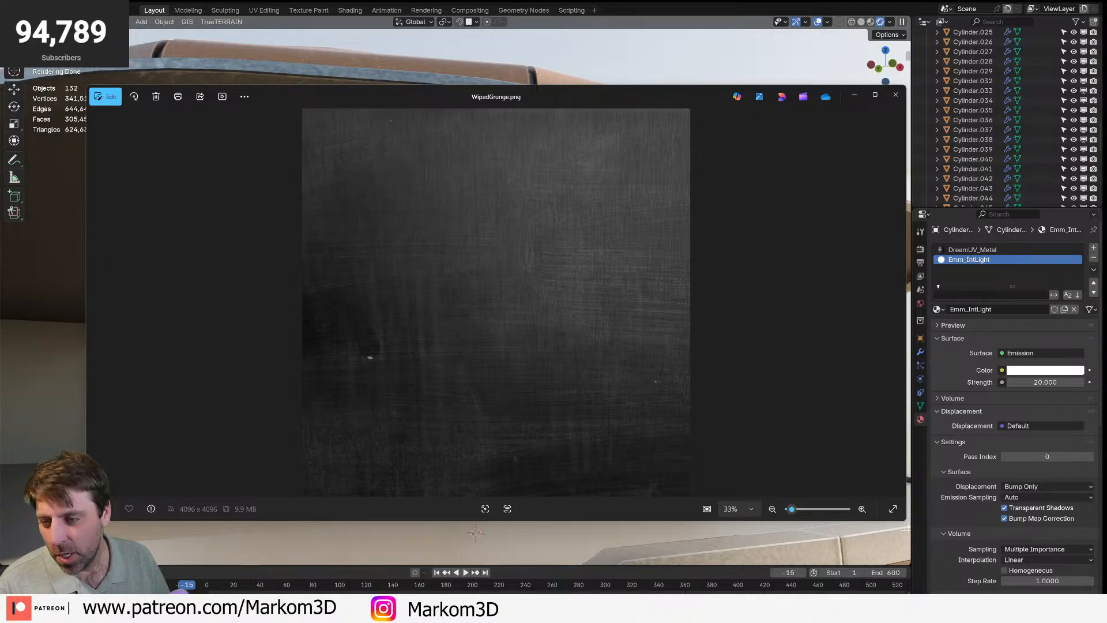
- Close the grunge image preview, switch the second viewport to the asset browser and show the Markom3D KitBash Cockpit assets
{"action": "left_click", "coordinate": [896, 95]}
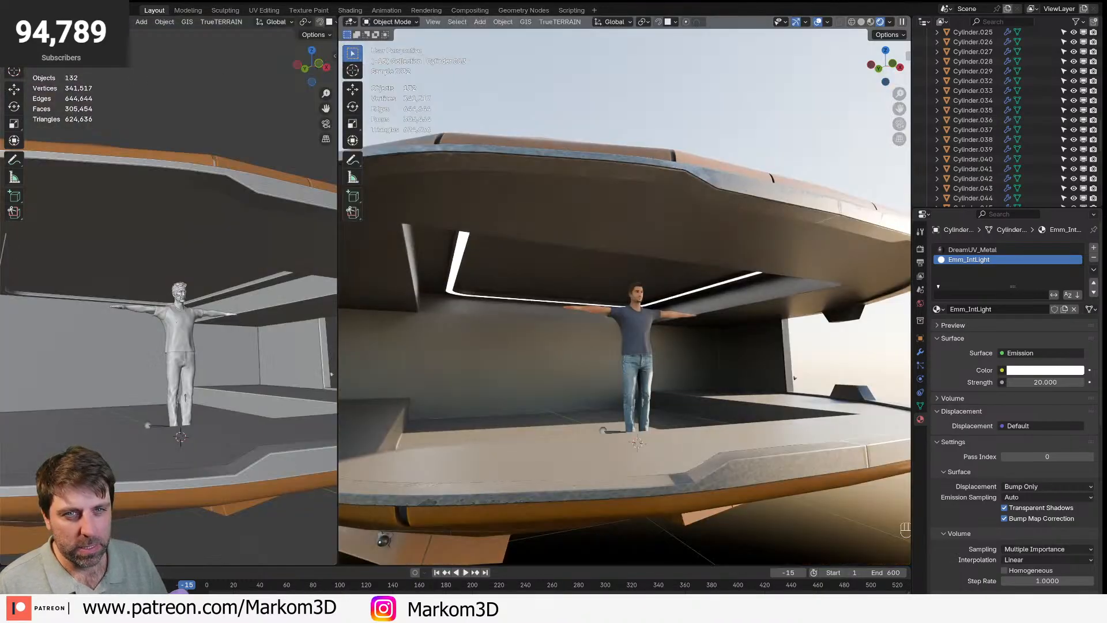
{"action": "left_click", "coordinate": [13, 21]}
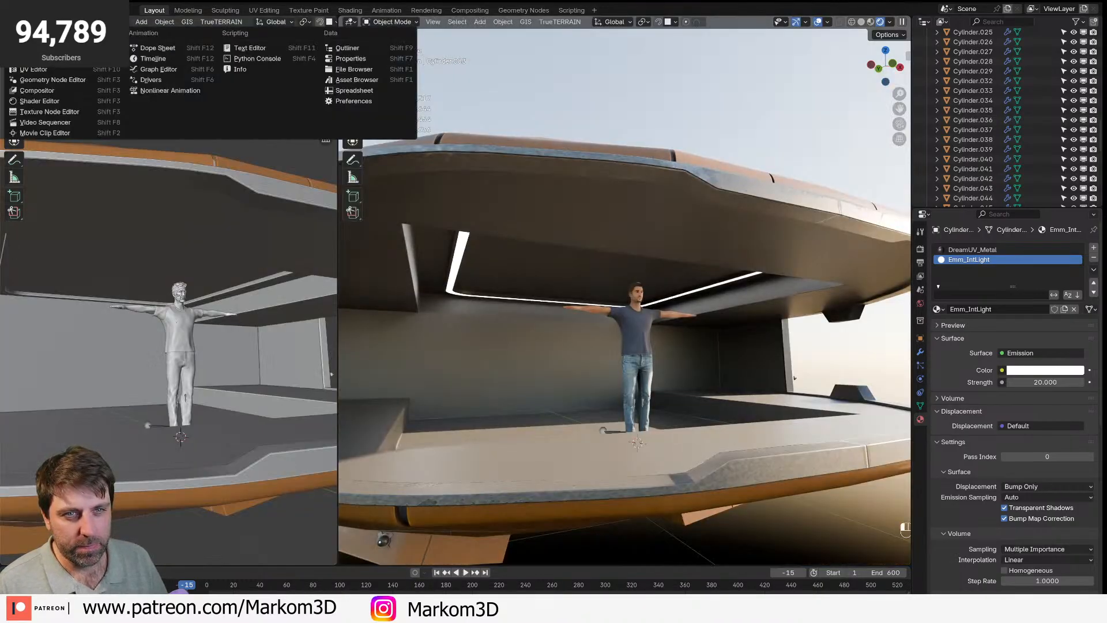
{"action": "left_click", "coordinate": [350, 82]}
{"action": "left_click", "coordinate": [19, 97]}
{"action": "left_click", "coordinate": [39, 108]}
{"action": "left_click", "coordinate": [45, 118]}
{"action": "left_click", "coordinate": [45, 128]}
{"action": "left_click", "coordinate": [40, 139]}
{"action": "left_click", "coordinate": [25, 139]}
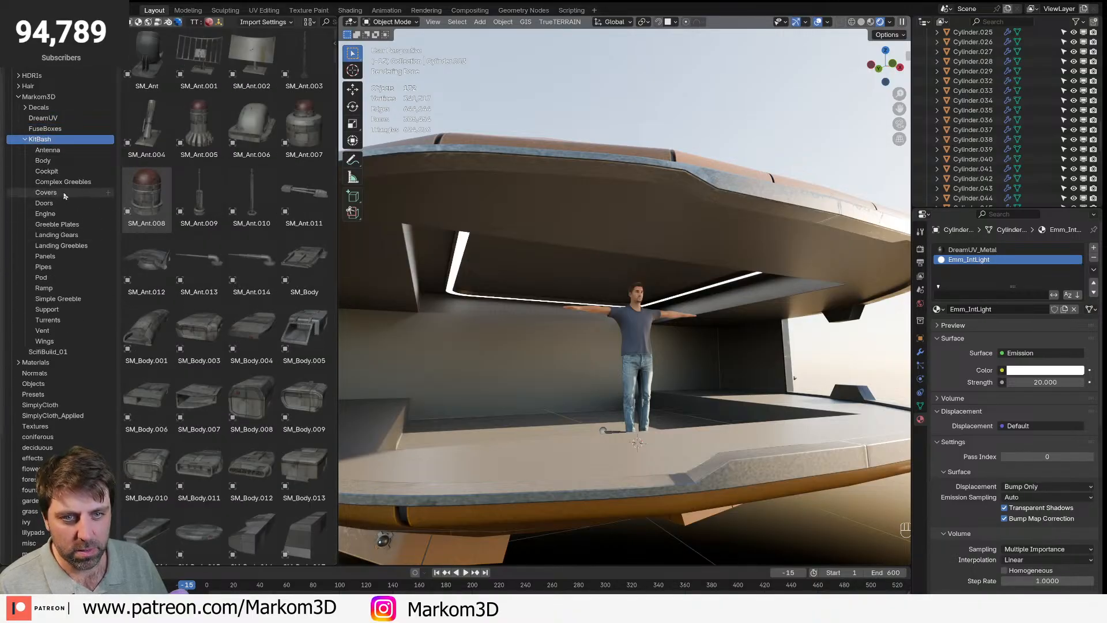
{"action": "left_click", "coordinate": [61, 172]}
- Try the SM_Cockpit.006 asset on top of the hull, inspect it up close and delete it
{"action": "middle_click_drag", "start_coordinate": [542, 243], "coordinate": [508, 369]}
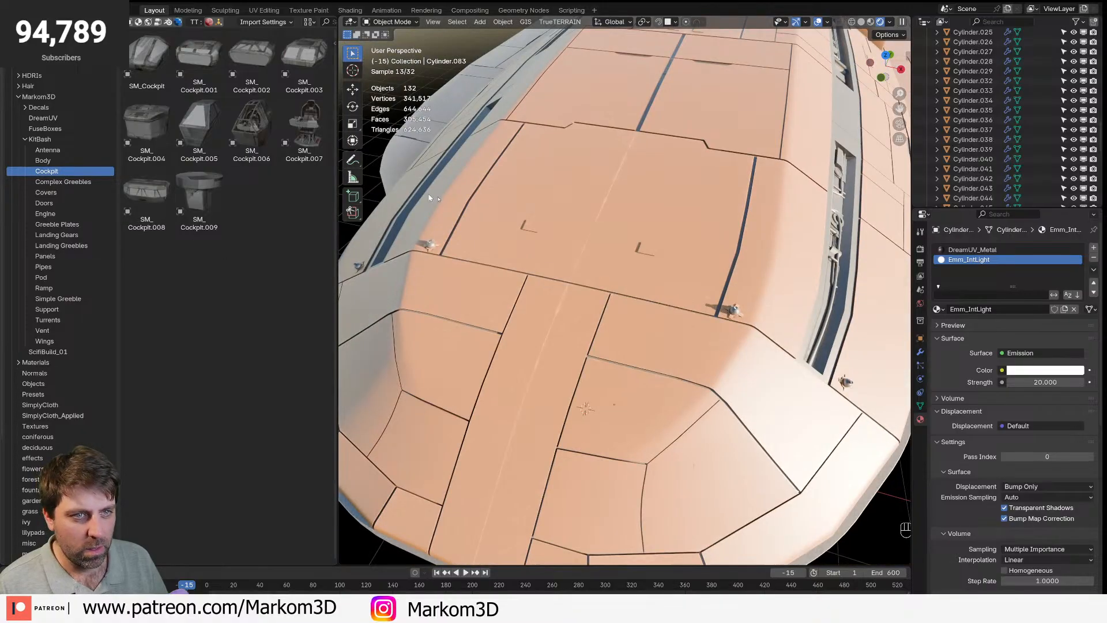
{"action": "scroll", "coordinate": [391, 182], "scroll_direction": "down", "scroll_amount": 5}
{"action": "left_click_drag", "start_coordinate": [252, 130], "coordinate": [669, 208]}
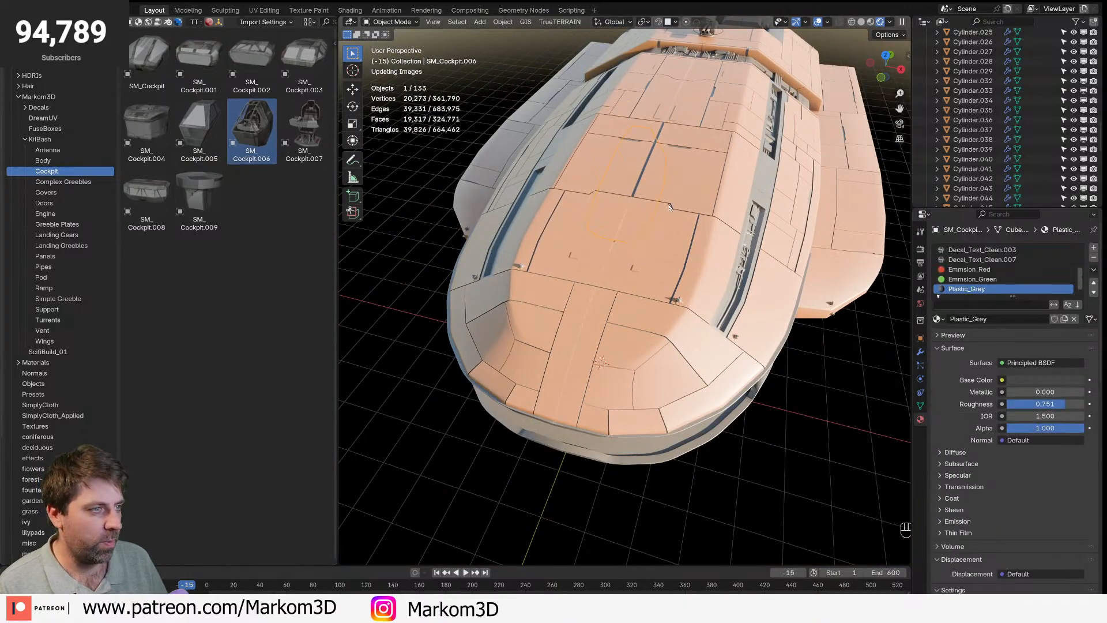
{"action": "scroll", "coordinate": [634, 202], "scroll_direction": "left", "scroll_amount": 8, "text": "shift"}
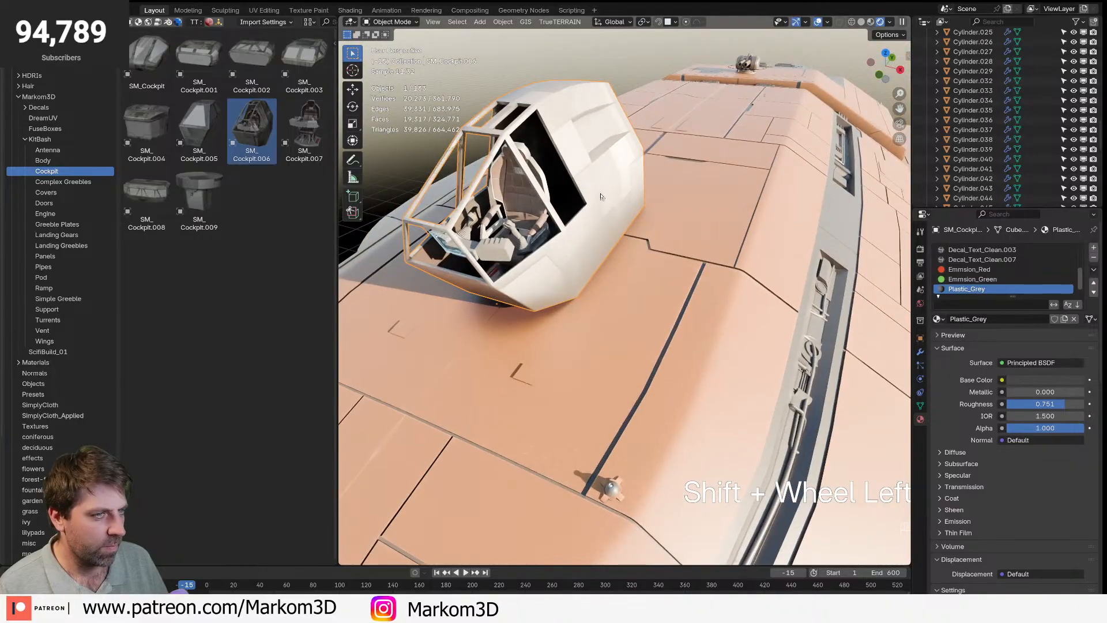
{"action": "key", "text": "Delete"}
- Try the SM_Cockpit.002 asset on top of the hull, inspect it and delete it
{"action": "left_click_drag", "start_coordinate": [252, 57], "coordinate": [503, 225]}
{"action": "mouse_move", "coordinate": [567, 233]}
{"action": "middle_mouse_down"}
{"action": "mouse_move", "coordinate": [533, 235]}
{"action": "mouse_move", "coordinate": [625, 196]}
{"action": "mouse_move", "coordinate": [551, 222]}
{"action": "middle_mouse_up"}
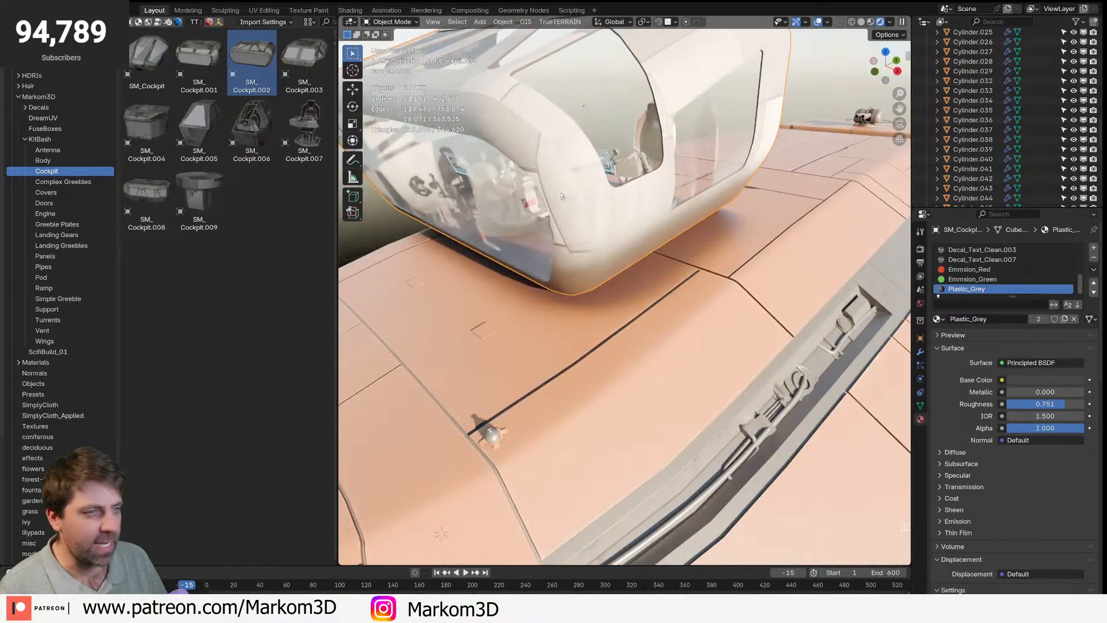
{"action": "key", "text": "Delete"}
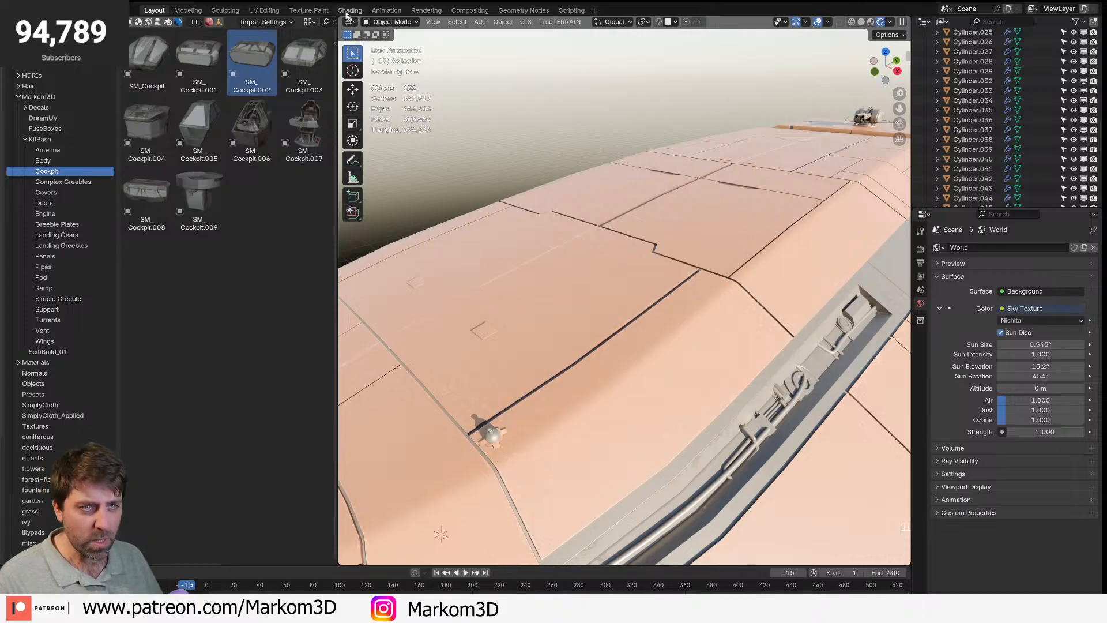
- Close the asset browser area and purge unused local and linked data-blocks from the file with recursive delete
{"action": "left_click_drag", "start_coordinate": [342, 19], "coordinate": [291, 32]}
{"action": "left_click", "coordinate": [27, 9]}
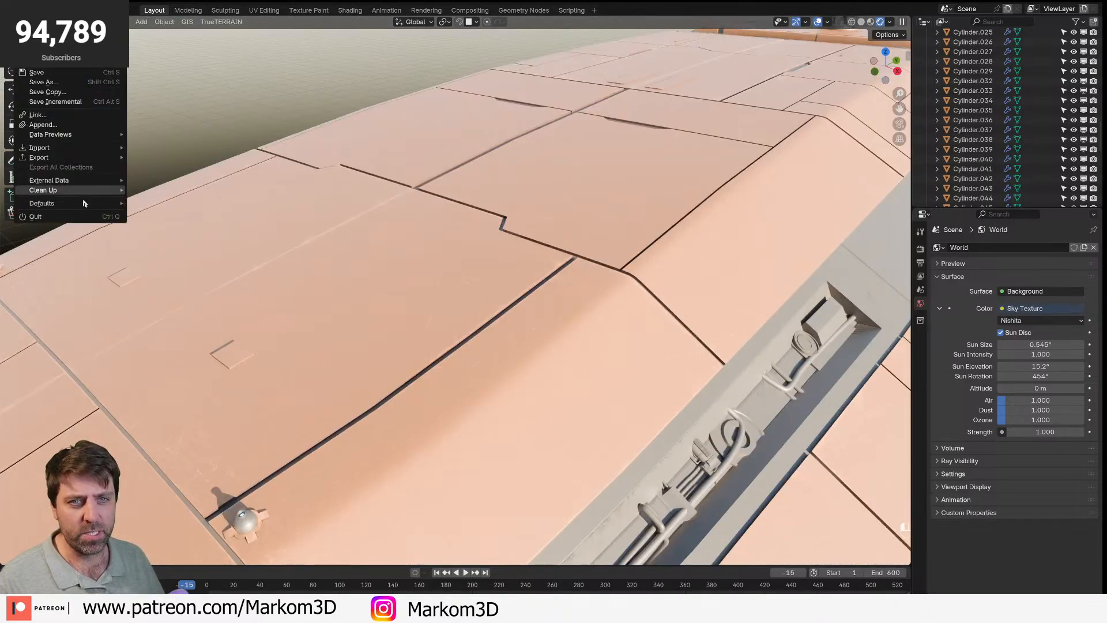
{"action": "mouse_move", "coordinate": [88, 182]}
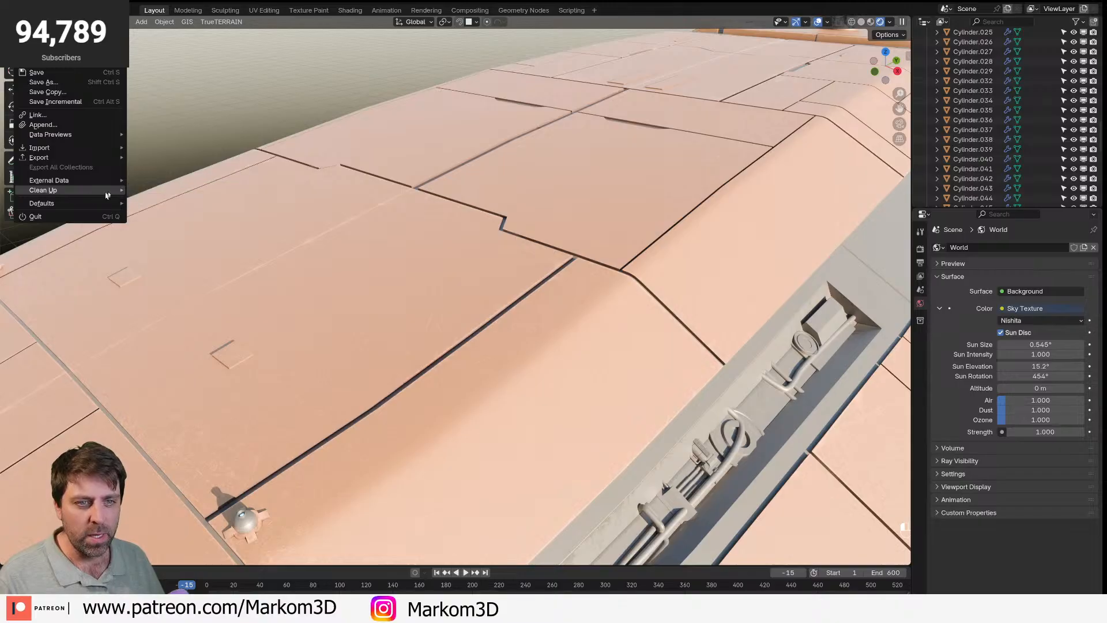
{"action": "left_click", "coordinate": [146, 191]}
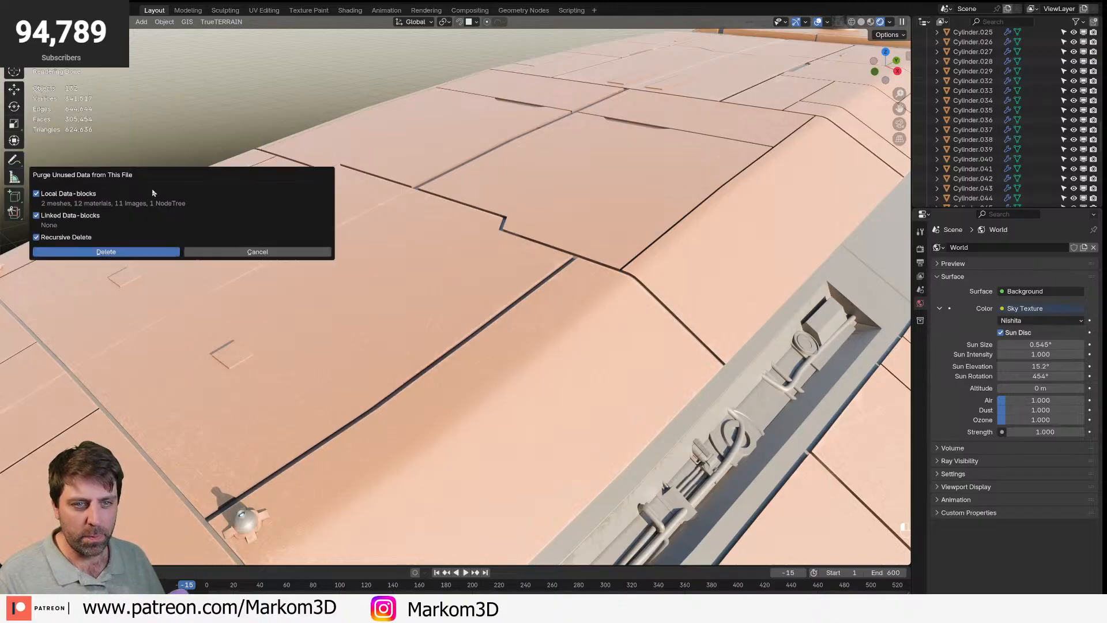
{"action": "left_click", "coordinate": [134, 251]}
- Switch to the Shading workspace and select the front window glass to show its Mat_Glass nodes
{"action": "scroll", "coordinate": [517, 351], "scroll_direction": "left", "scroll_amount": 1}
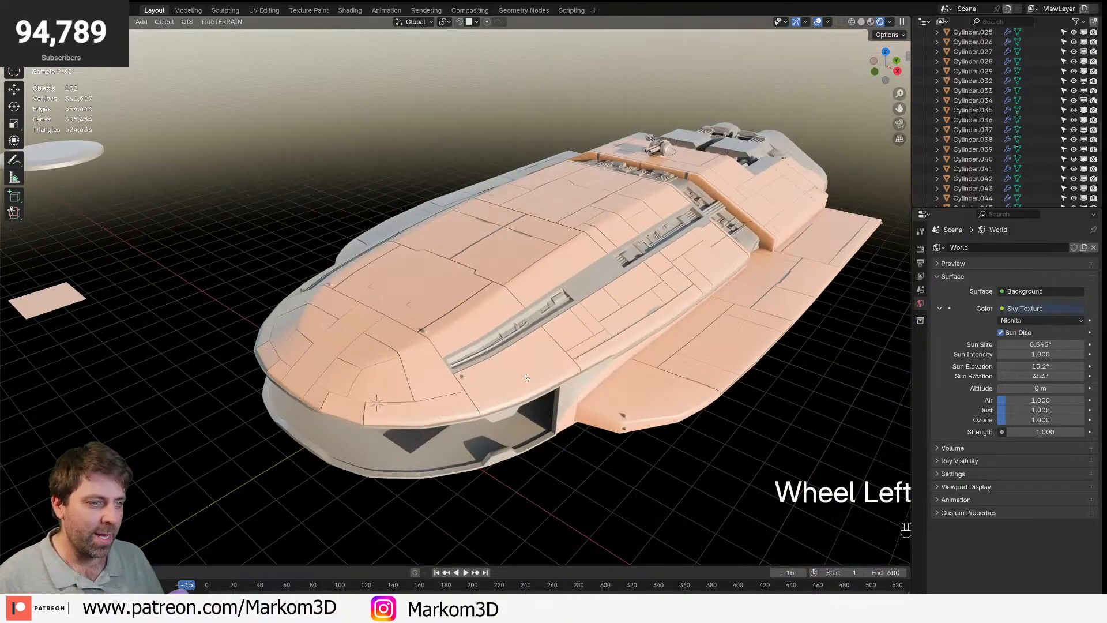
{"action": "left_click", "coordinate": [448, 415]}
{"action": "middle_click_drag", "start_coordinate": [375, 429], "coordinate": [373, 410]}
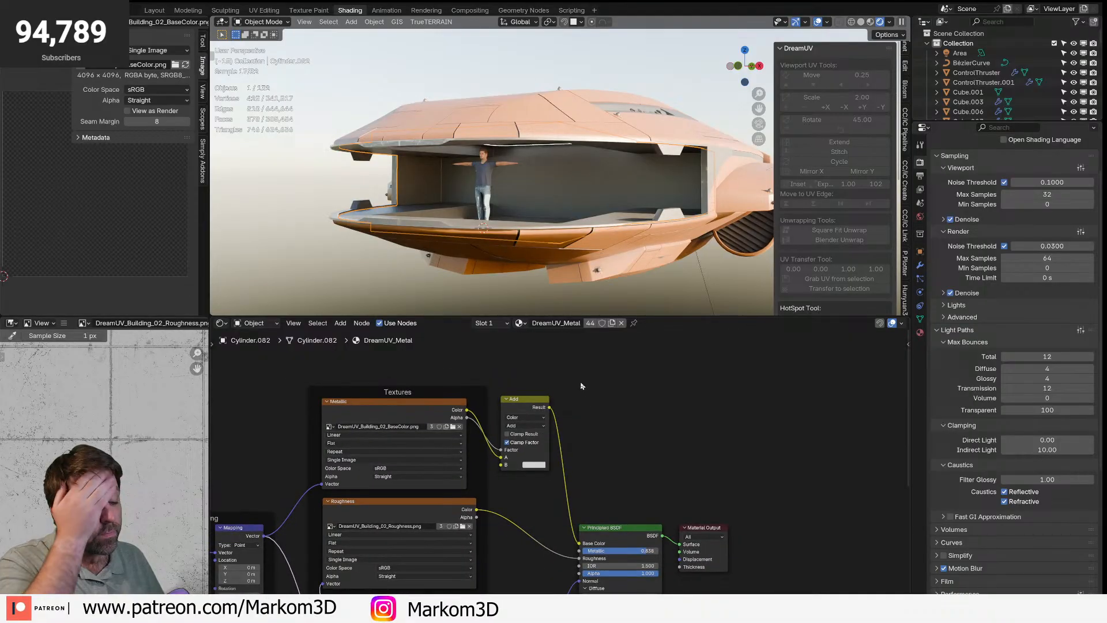
{"action": "middle_click_drag", "start_coordinate": [629, 450], "coordinate": [634, 463]}
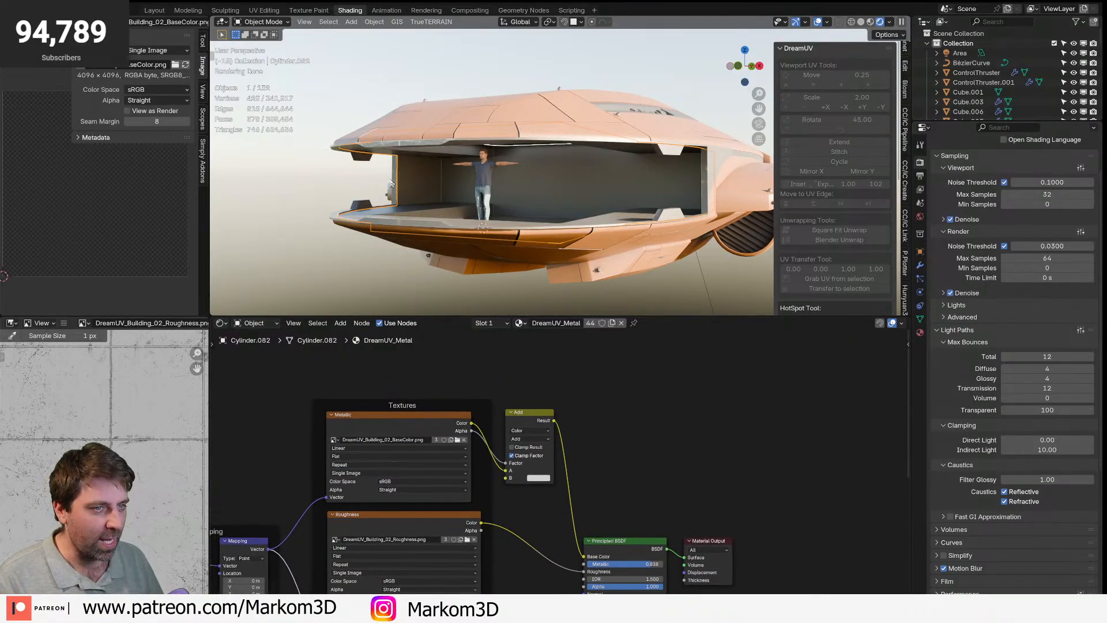
{"action": "left_click", "coordinate": [470, 225]}
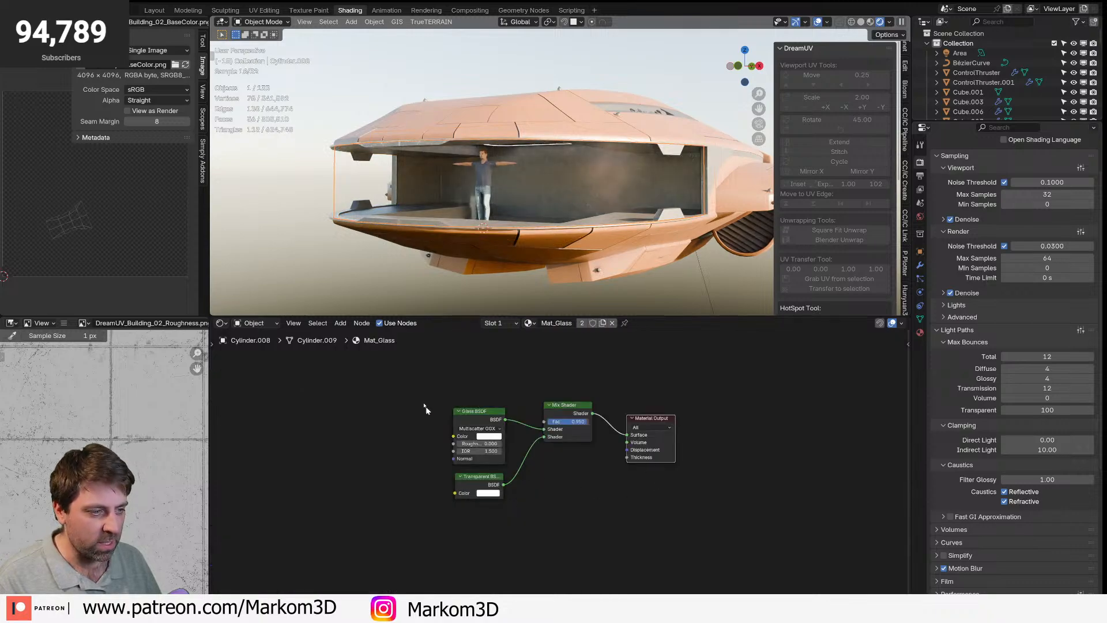
- Add an Image Texture node to the Mat_Glass material and load WindowTexture.png into it
{"action": "key", "text": "shift+a"}
{"action": "type", "text": "image"}
{"action": "key", "text": "Return"}
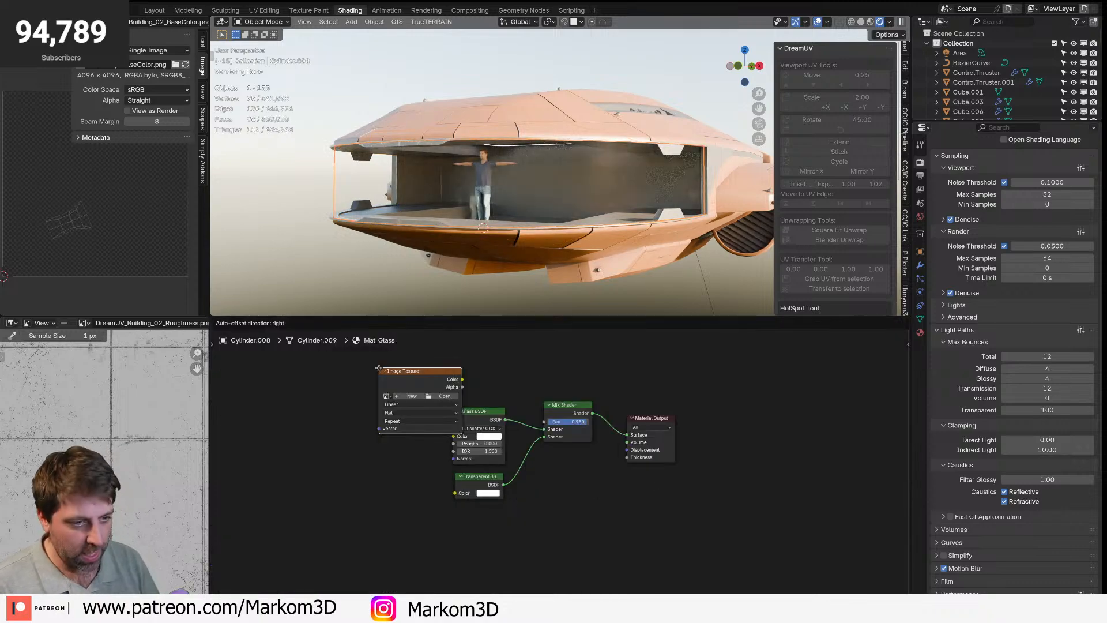
{"action": "left_click", "coordinate": [255, 380]}
{"action": "left_click", "coordinate": [322, 412]}
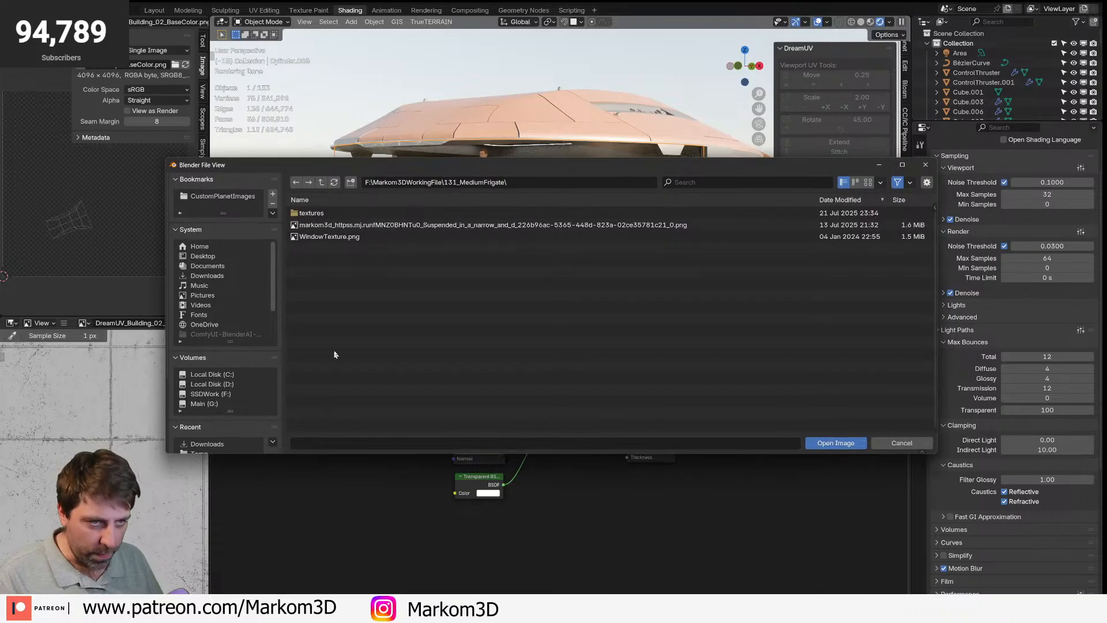
{"action": "double_click", "coordinate": [330, 236]}
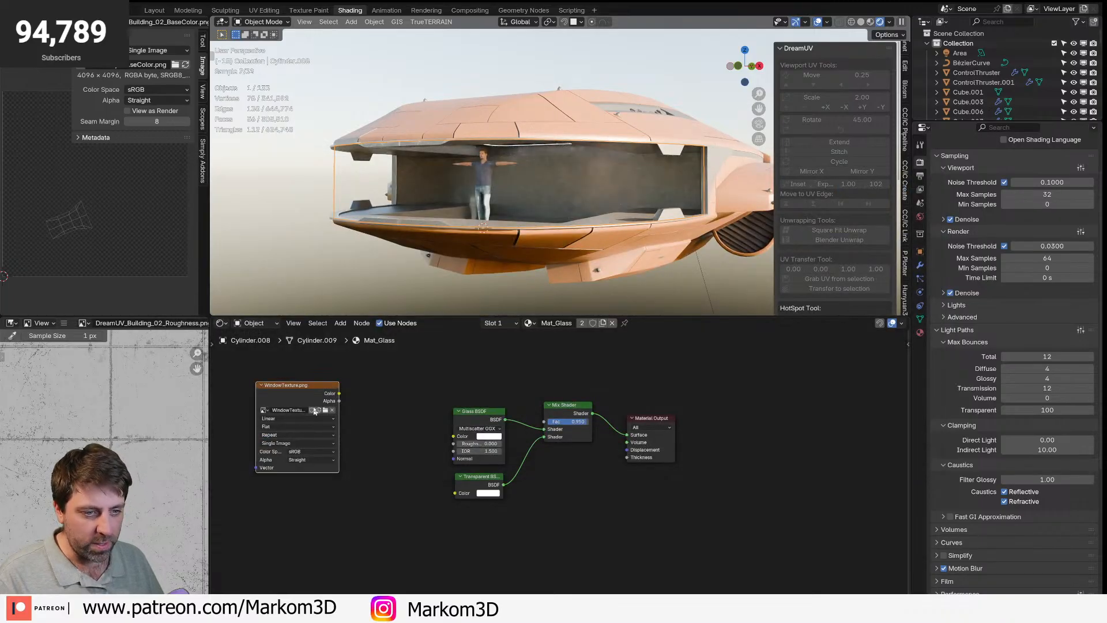
- Display WindowTexture.png in the image editor beside the shader nodes and widen the image and UV editors
{"action": "left_click", "coordinate": [296, 396]}
{"action": "scroll", "coordinate": [129, 445], "scroll_direction": "down", "scroll_amount": 5}
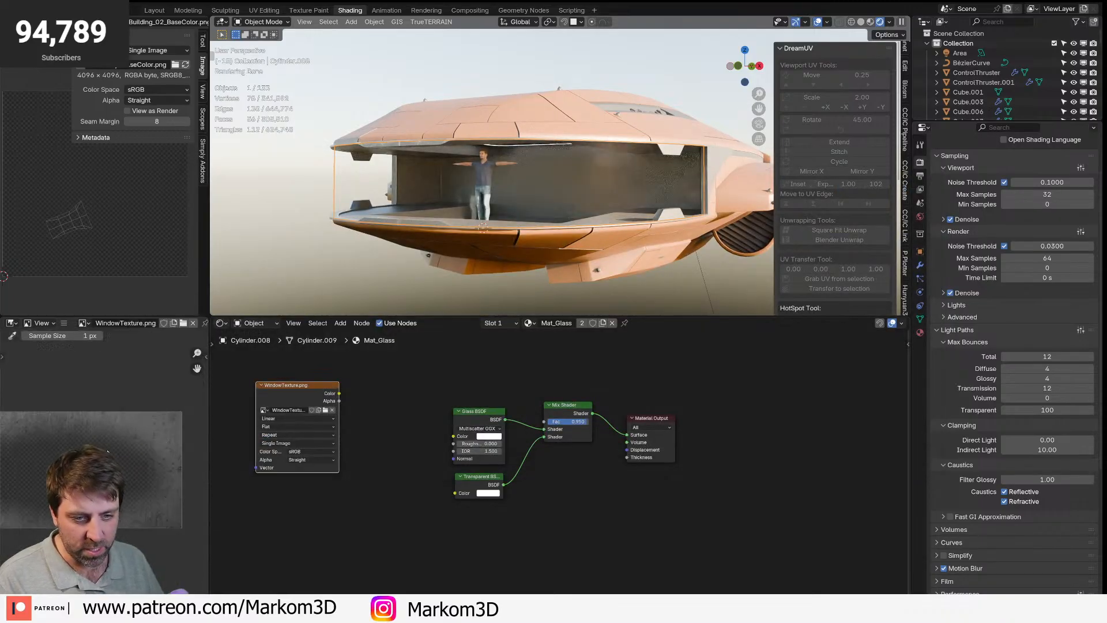
{"action": "left_click_drag", "start_coordinate": [209, 455], "coordinate": [387, 454]}
- View the window glass from the front and apply its mirroring modifier, keeping Smooth by Angle
{"action": "key", "text": "Tab"}
{"action": "key", "text": "KP_3"}
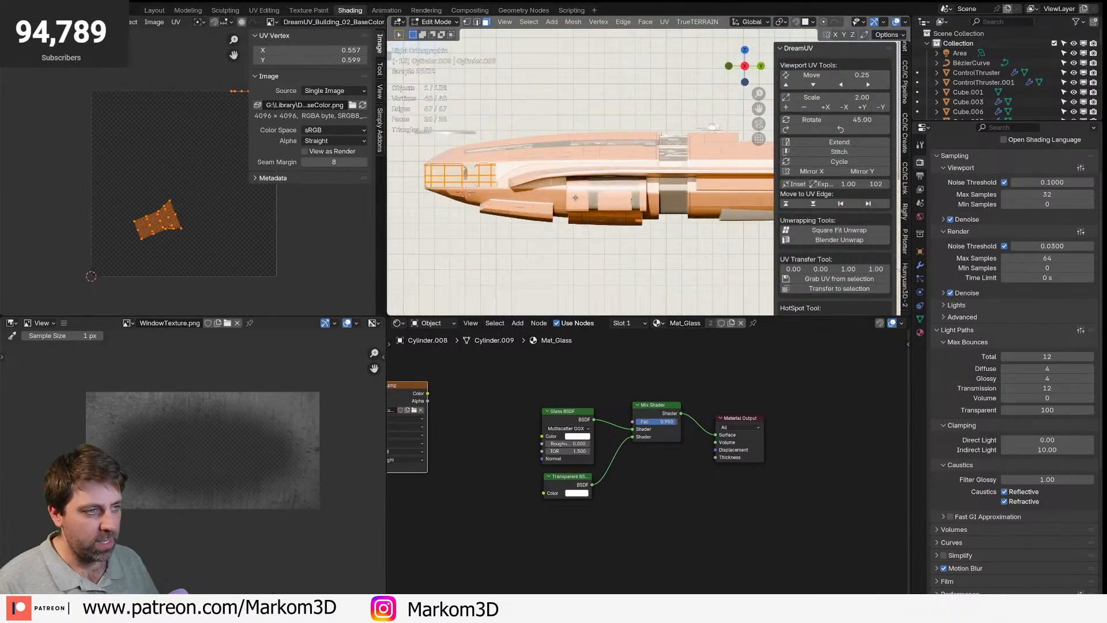
{"action": "key", "text": "Tab"}
{"action": "key", "text": "KP_1"}
{"action": "key", "text": "KP_Decimal"}
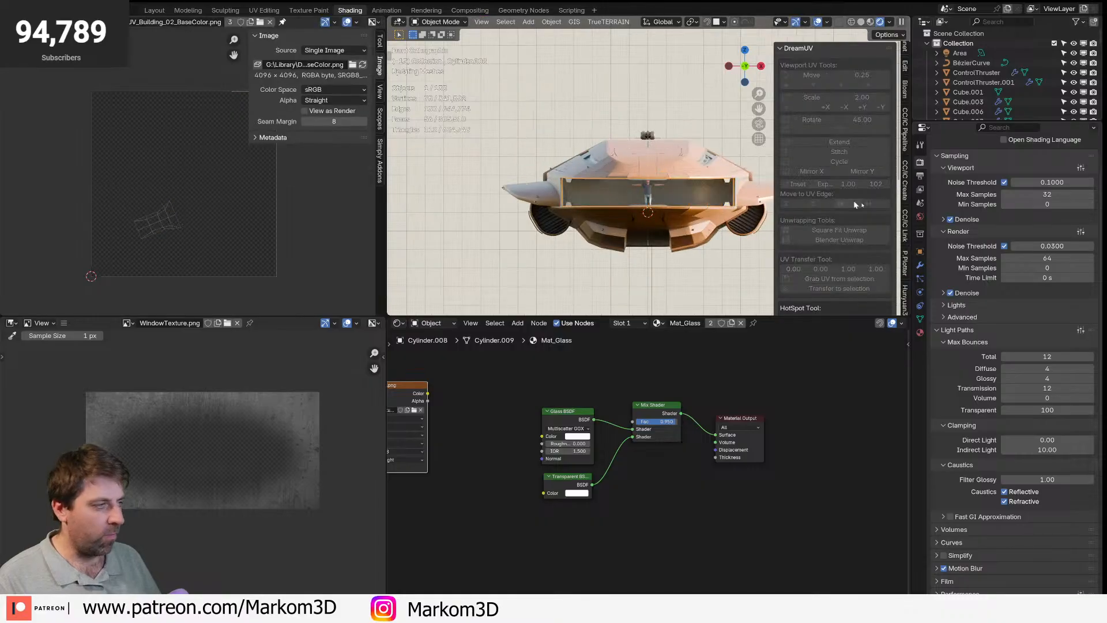
{"action": "left_click", "coordinate": [920, 264]}
{"action": "key", "text": "ctrl+a"}
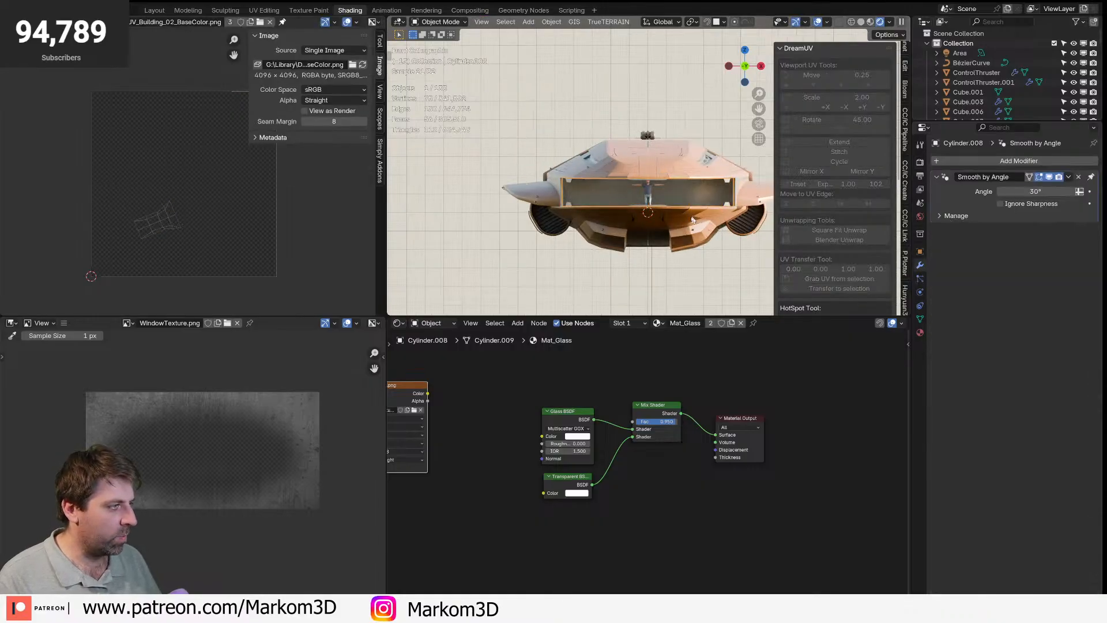
- Unwrap the window glass mesh with the Angle Based method and rotate its UVs by 90 degrees
{"action": "key", "text": "Tab"}
{"action": "key", "text": "u"}
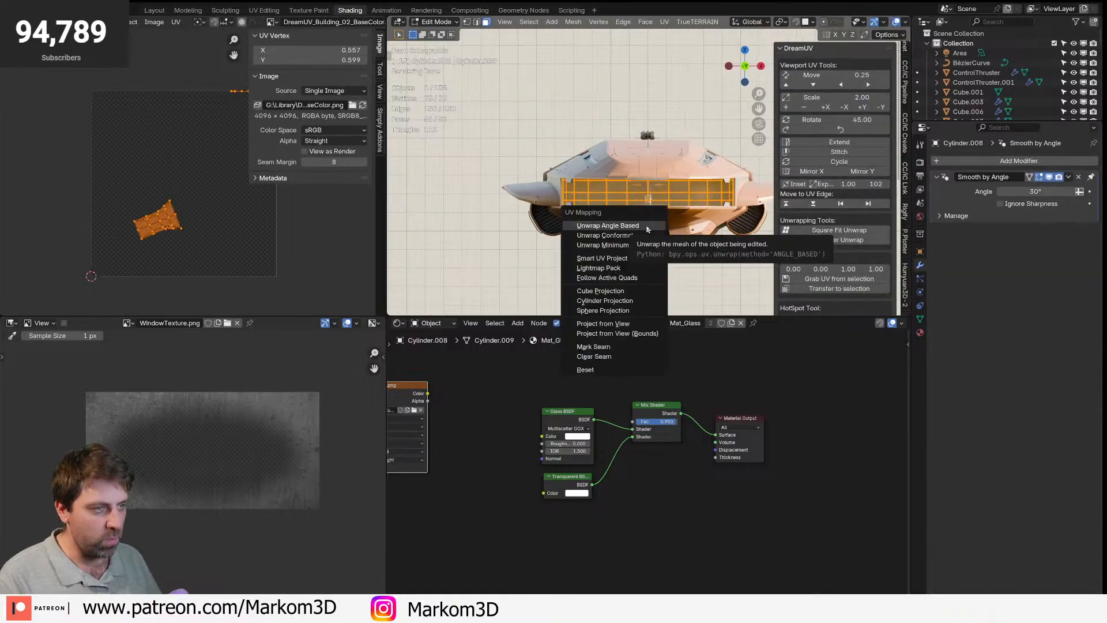
{"action": "left_click", "coordinate": [631, 226]}
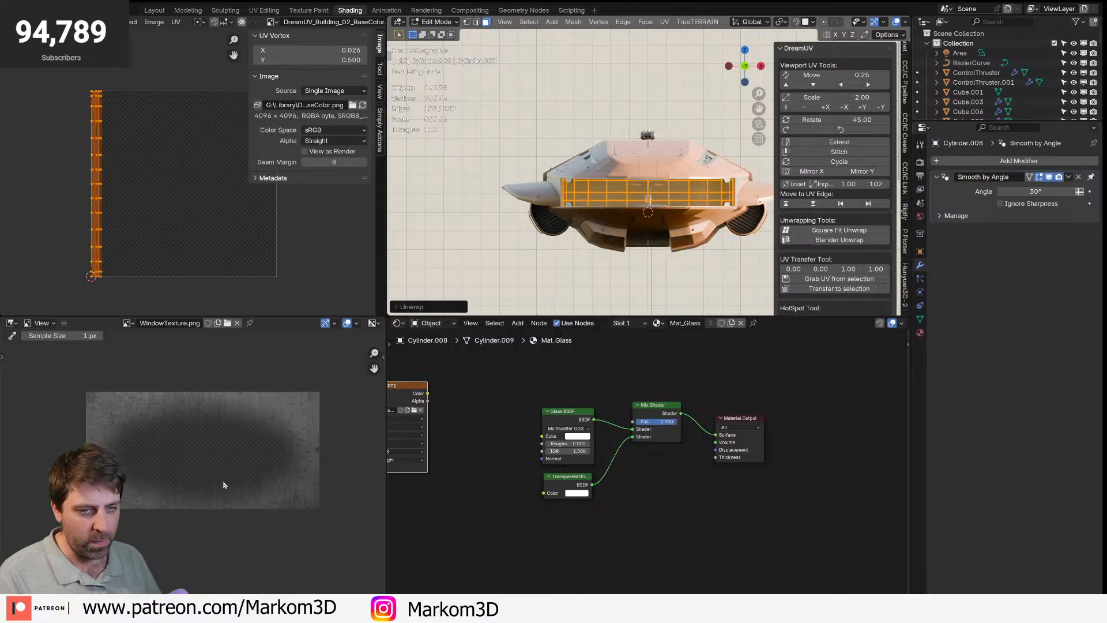
{"action": "type", "text": "r90"}
{"action": "key", "text": "Return"}
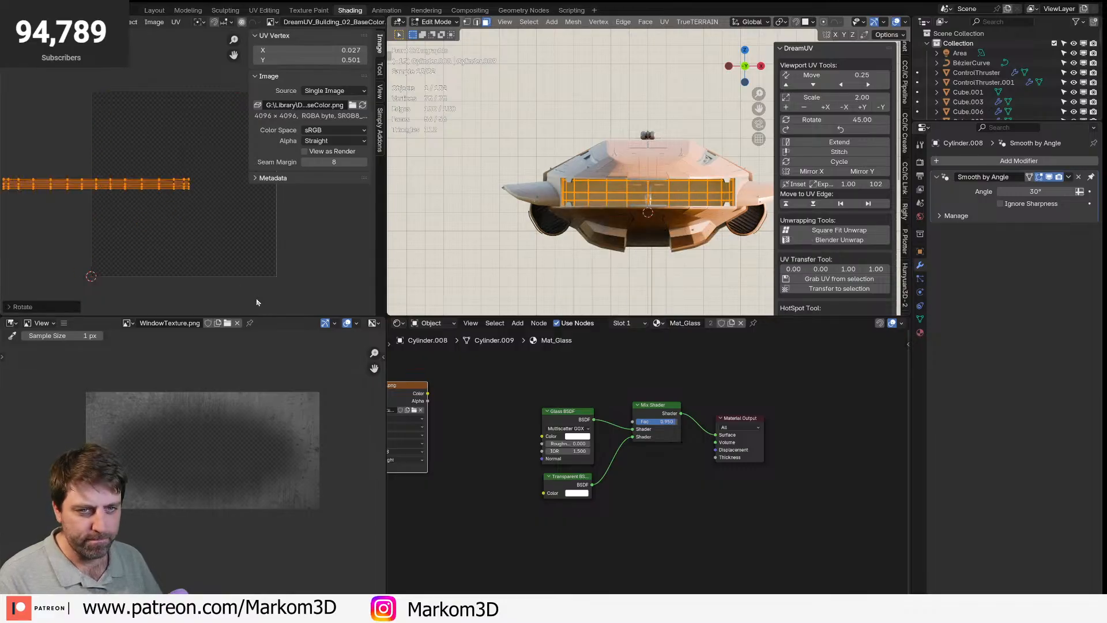
- Set WindowTexture.png as the background image behind the window glass's UVs
{"action": "key", "text": "g"}
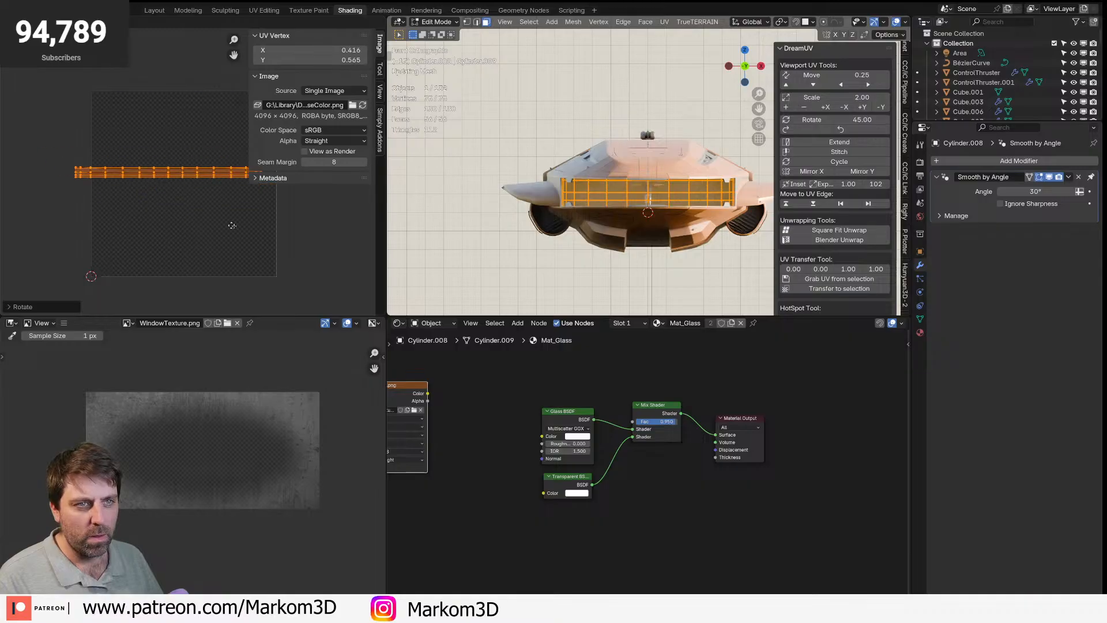
{"action": "key", "text": "Escape"}
{"action": "left_click", "coordinate": [272, 22]}
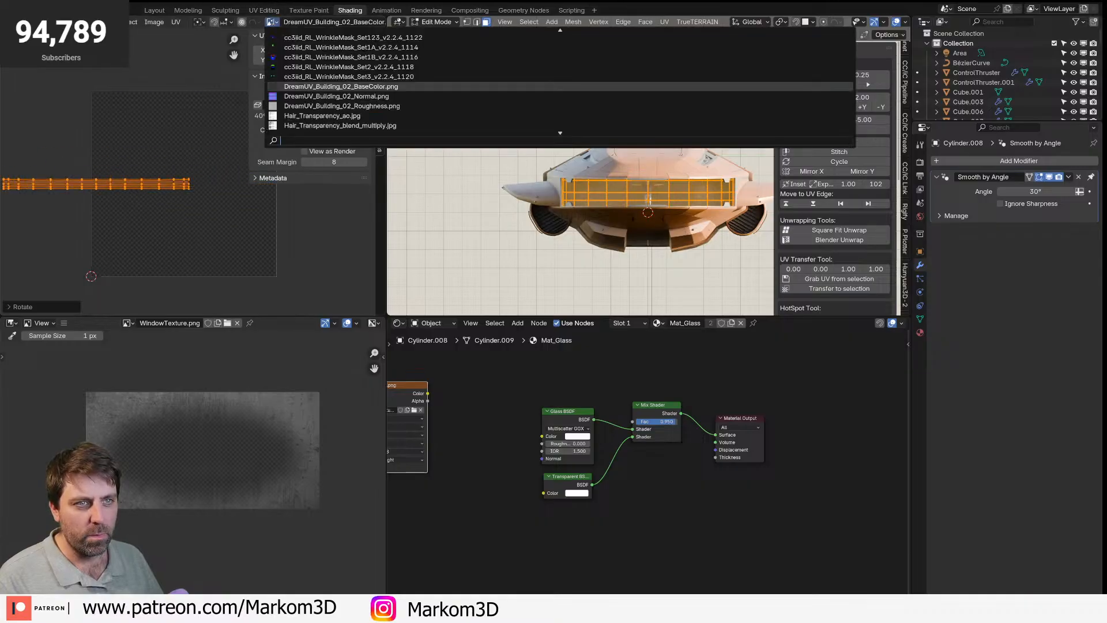
{"action": "type", "text": "window"}
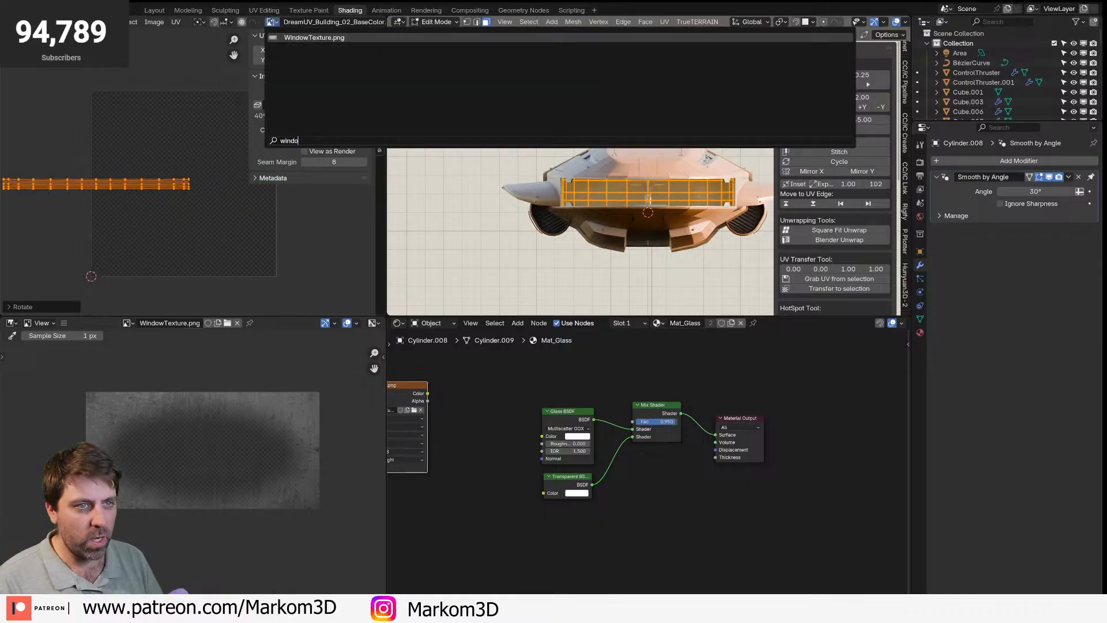
{"action": "key", "text": "Return"}
- Centre the glass UV strip on the window texture, stretch it vertically to cover the image, and exit mesh editing
{"action": "scroll", "coordinate": [219, 216], "scroll_direction": "up", "scroll_amount": 4}
{"action": "key", "text": "g"}
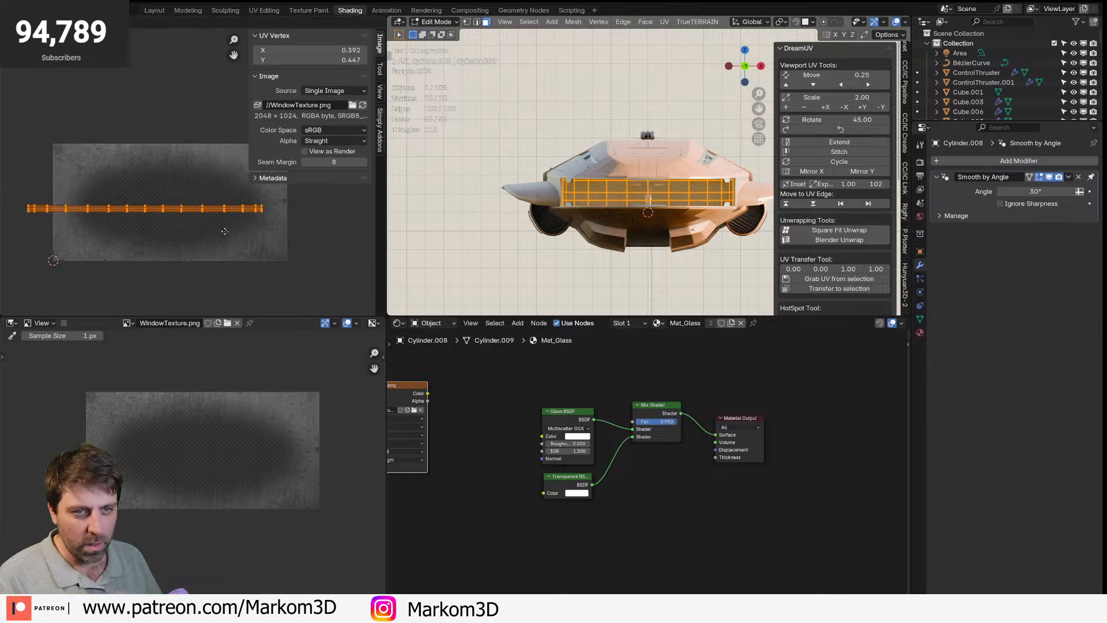
{"action": "left_click", "coordinate": [242, 236]}
{"action": "key", "text": "g"}
{"action": "key", "text": "y"}
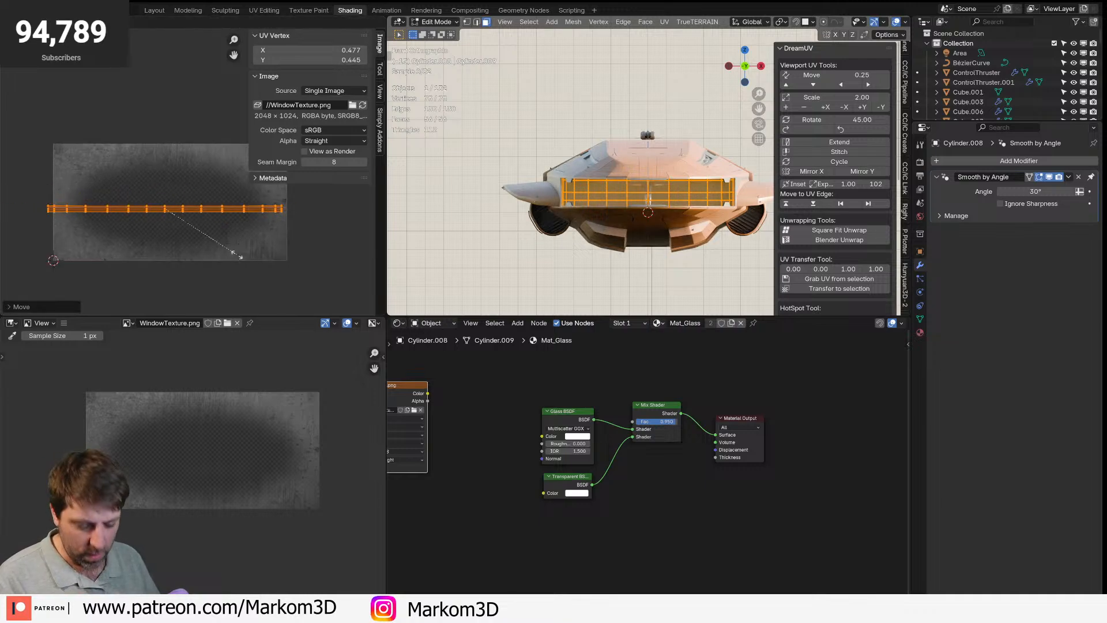
{"action": "left_click", "coordinate": [279, 36]}
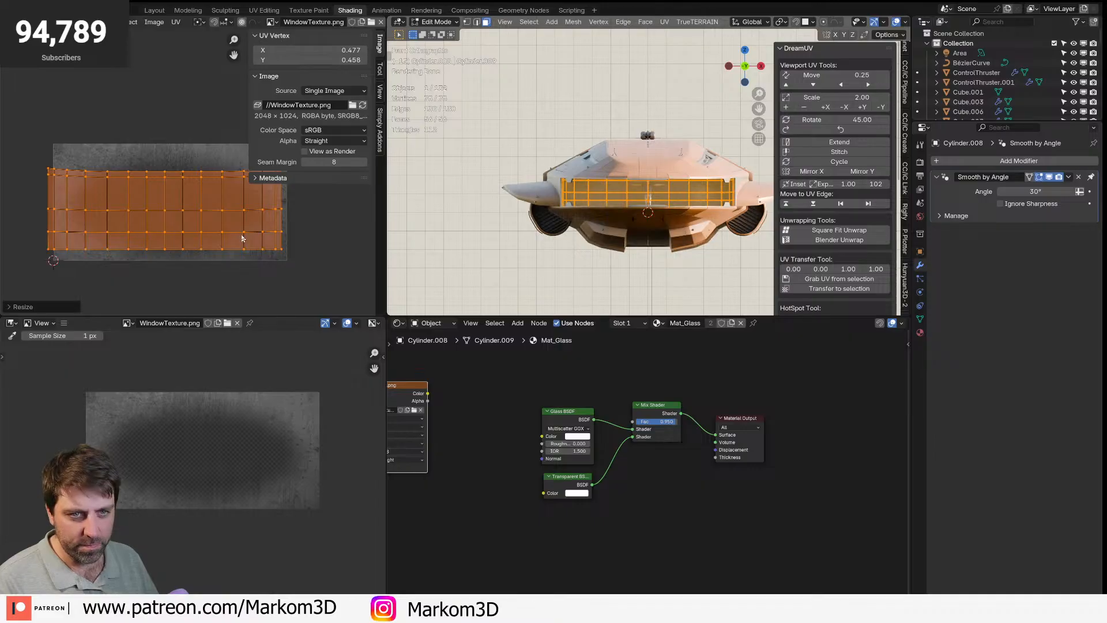
{"action": "key", "text": "g"}
{"action": "left_click", "coordinate": [265, 236]}
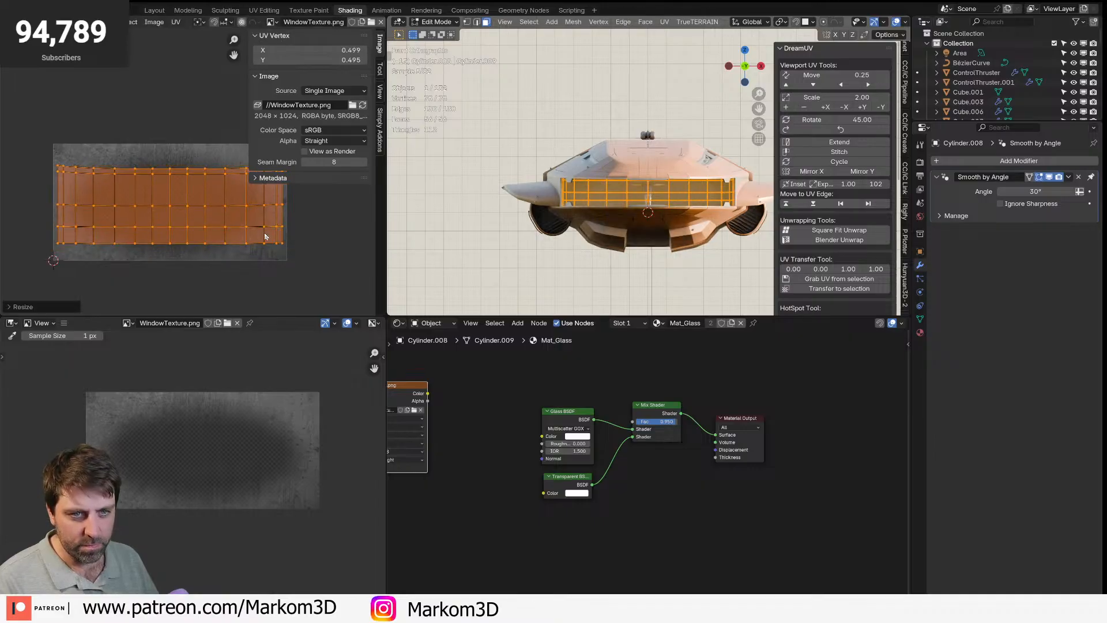
{"action": "key", "text": "s"}
{"action": "key", "text": "y"}
{"action": "left_click", "coordinate": [272, 257]}
{"action": "key", "text": "Tab"}
- Enlarge the shader node area, connect the WindowTexture.png Color output to the Glass BSDF color, and view the front window
{"action": "middle_click_drag", "start_coordinate": [696, 190], "coordinate": [678, 182]}
{"action": "scroll", "coordinate": [677, 181], "scroll_direction": "up", "scroll_amount": 6}
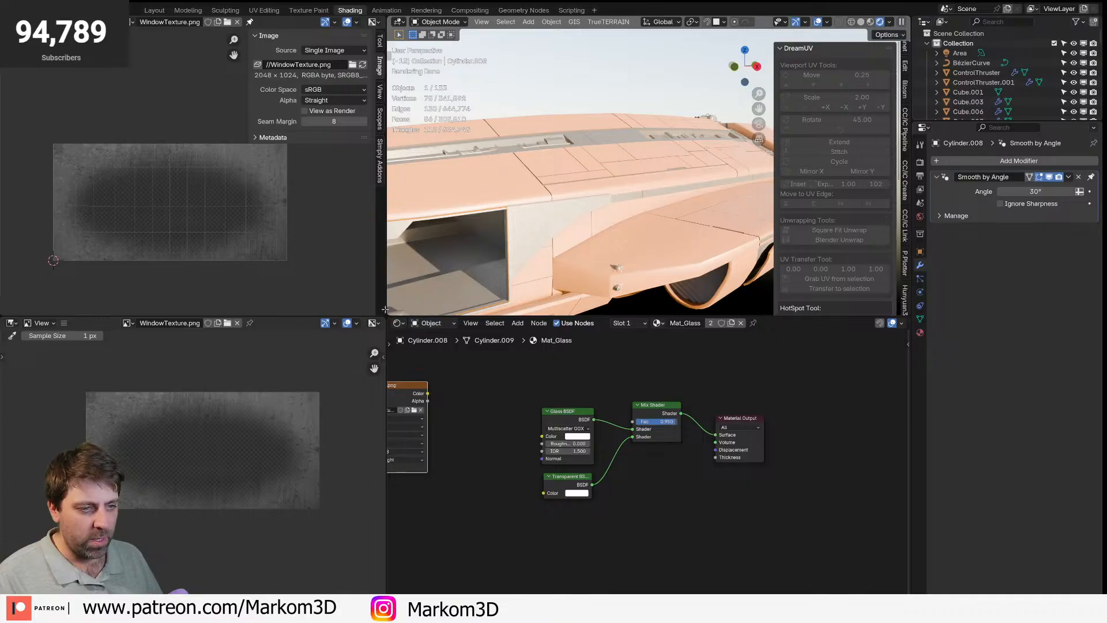
{"action": "left_click_drag", "start_coordinate": [381, 309], "coordinate": [164, 311]}
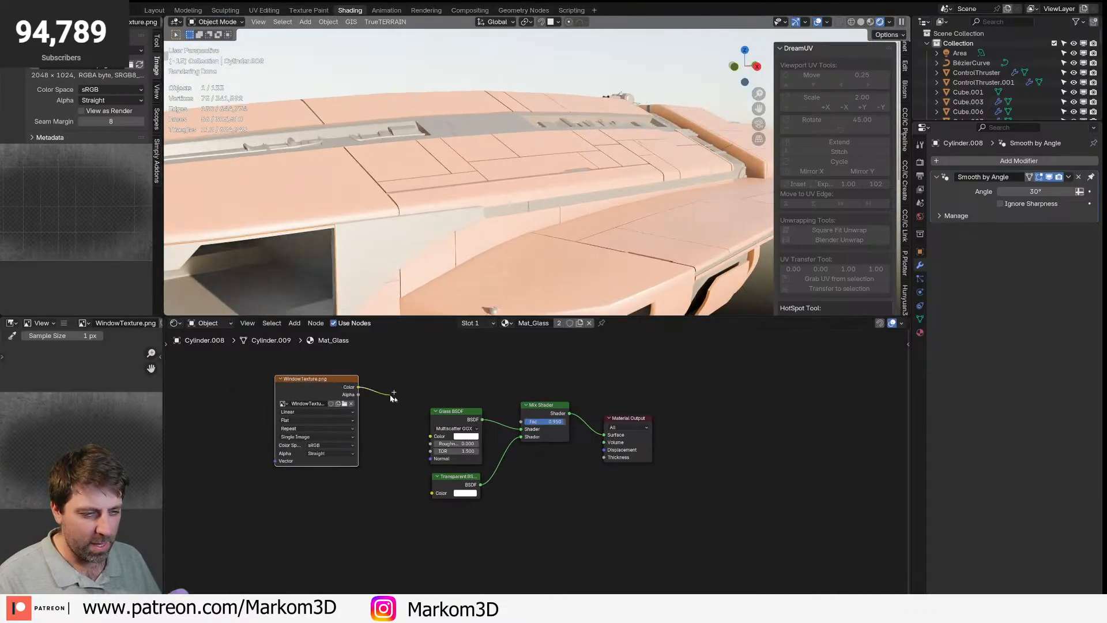
{"action": "left_click_drag", "start_coordinate": [427, 447], "coordinate": [430, 436]}
{"action": "scroll", "coordinate": [328, 249], "scroll_direction": "down", "scroll_amount": 3}
{"action": "middle_click_drag", "start_coordinate": [329, 250], "coordinate": [673, 202], "text": "shift"}
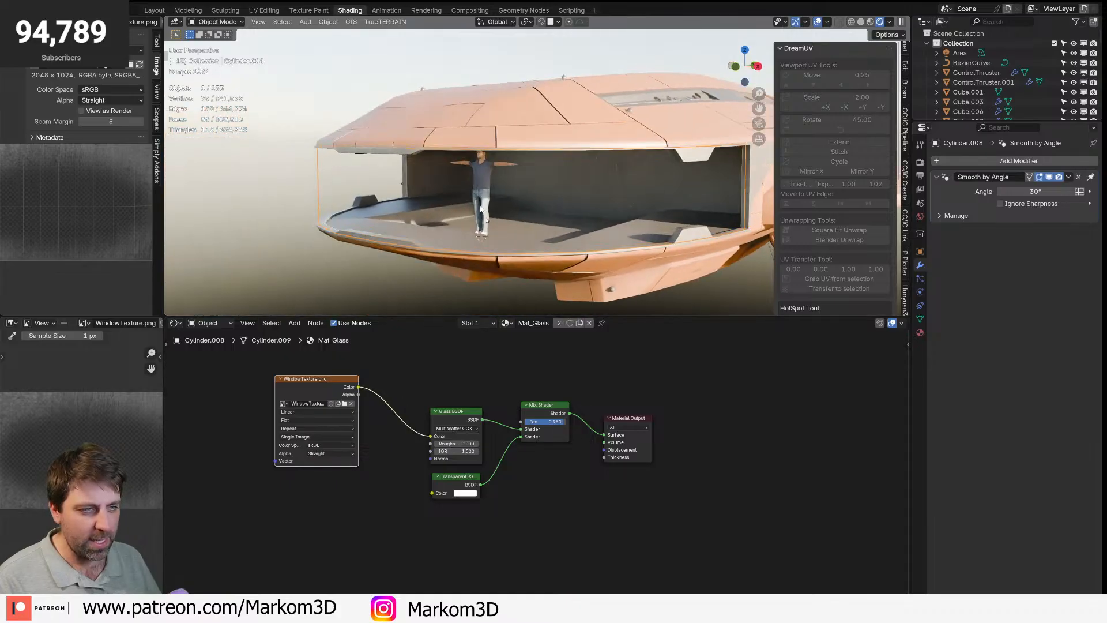
- Spread out the glass nodes and link the WindowTexture.png Color output to the Material Output Surface and Transparent BSDF Color
{"action": "scroll", "coordinate": [406, 400], "scroll_direction": "up", "scroll_amount": 1}
{"action": "left_click_drag", "start_coordinate": [395, 377], "coordinate": [609, 432]}
{"action": "left_click_drag", "start_coordinate": [545, 401], "coordinate": [545, 480]}
{"action": "mouse_move", "coordinate": [448, 423]}
{"action": "left_mouse_down"}
{"action": "mouse_move", "coordinate": [445, 453]}
{"action": "mouse_move", "coordinate": [435, 416]}
{"action": "left_mouse_up"}
{"action": "left_click_drag", "start_coordinate": [447, 501], "coordinate": [400, 553]}
{"action": "left_click_drag", "start_coordinate": [344, 380], "coordinate": [379, 562]}
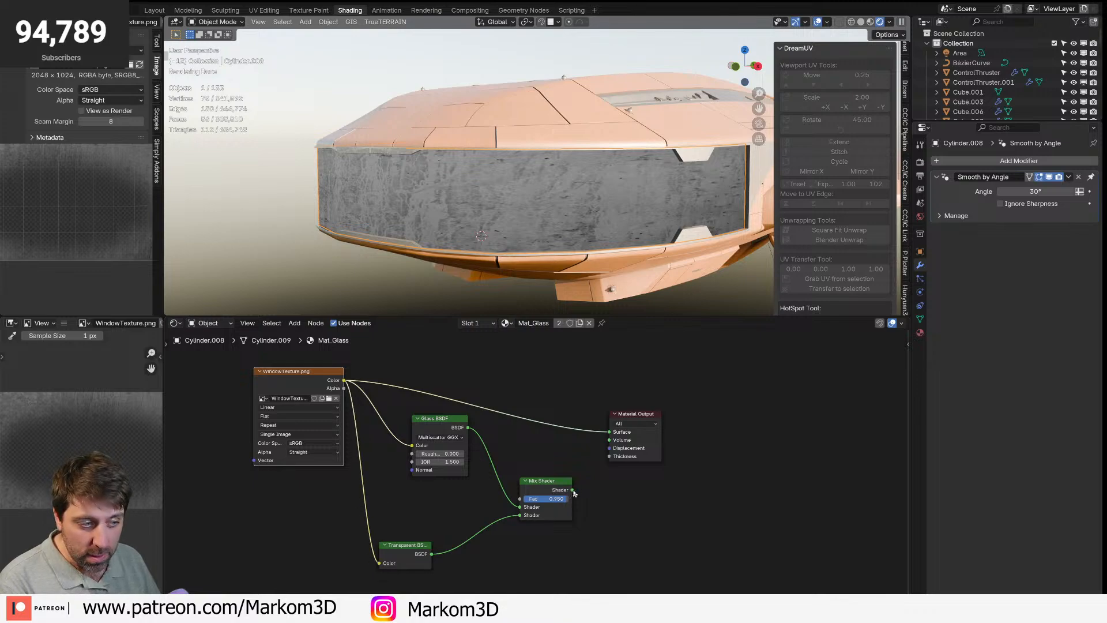
- Delete the Glass BSDF, Mix Shader and Transparent BSDF nodes from Mat_Glass
{"action": "left_click_drag", "start_coordinate": [610, 437], "coordinate": [400, 511]}
{"action": "scroll", "coordinate": [490, 300], "scroll_direction": "up", "scroll_amount": 5}
{"action": "key", "text": "Delete"}
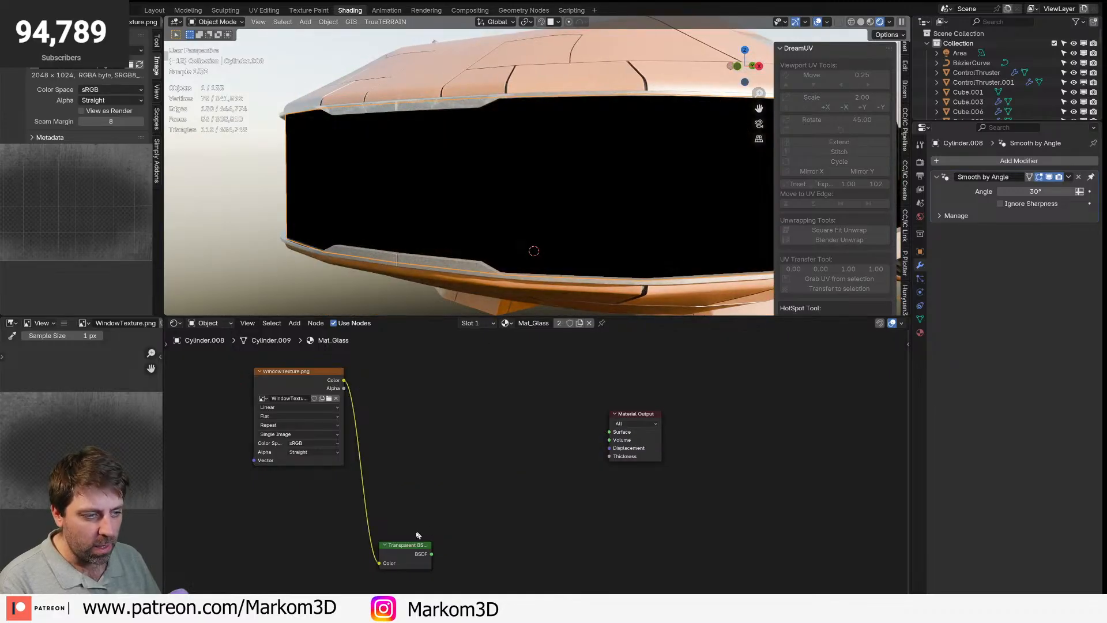
{"action": "key", "text": "Delete"}
- Add a Principled BSDF, feeding the window texture's Color into Base Color and its BSDF output into the Material Output Surface
{"action": "key", "text": "shift+a"}
{"action": "left_click", "coordinate": [467, 378]}
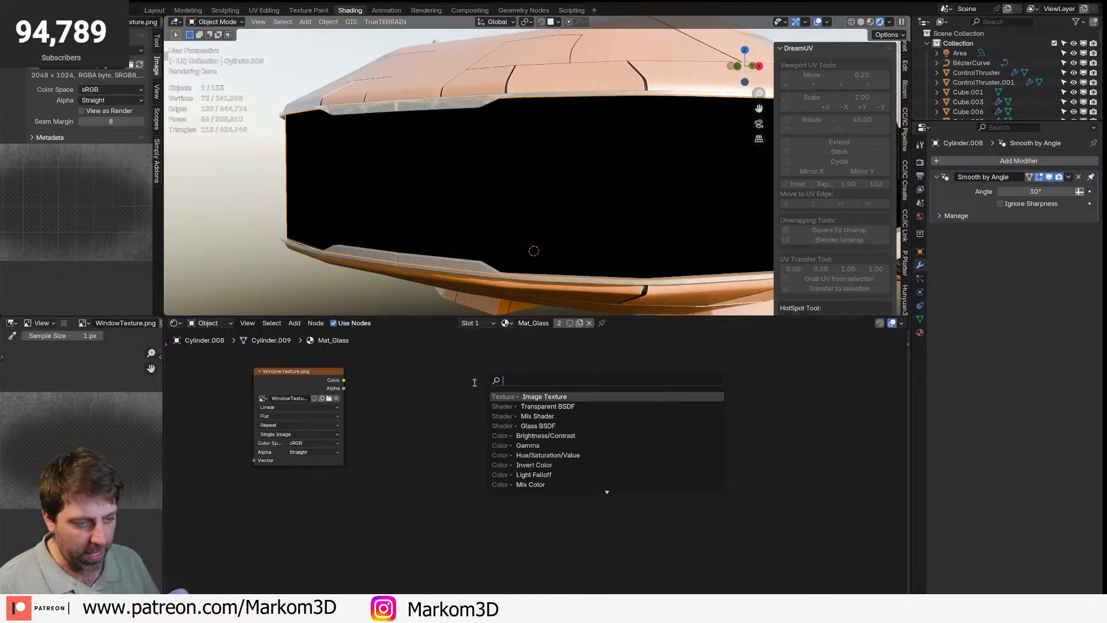
{"action": "type", "text": "prin"}
{"action": "key", "text": "Return"}
{"action": "left_click", "coordinate": [415, 374]}
{"action": "left_click_drag", "start_coordinate": [343, 380], "coordinate": [415, 390]}
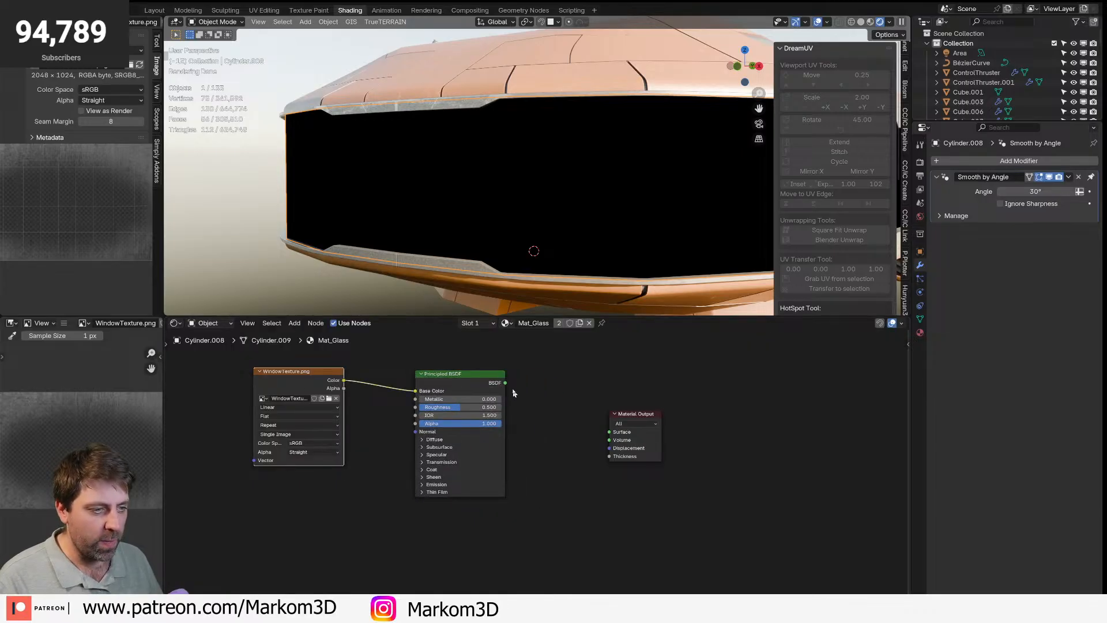
{"action": "left_click_drag", "start_coordinate": [505, 383], "coordinate": [609, 432]}
- Connect the window texture's Alpha output to the Principled BSDF Alpha and disconnect its Color from Base Color
{"action": "left_click_drag", "start_coordinate": [343, 388], "coordinate": [409, 481]}
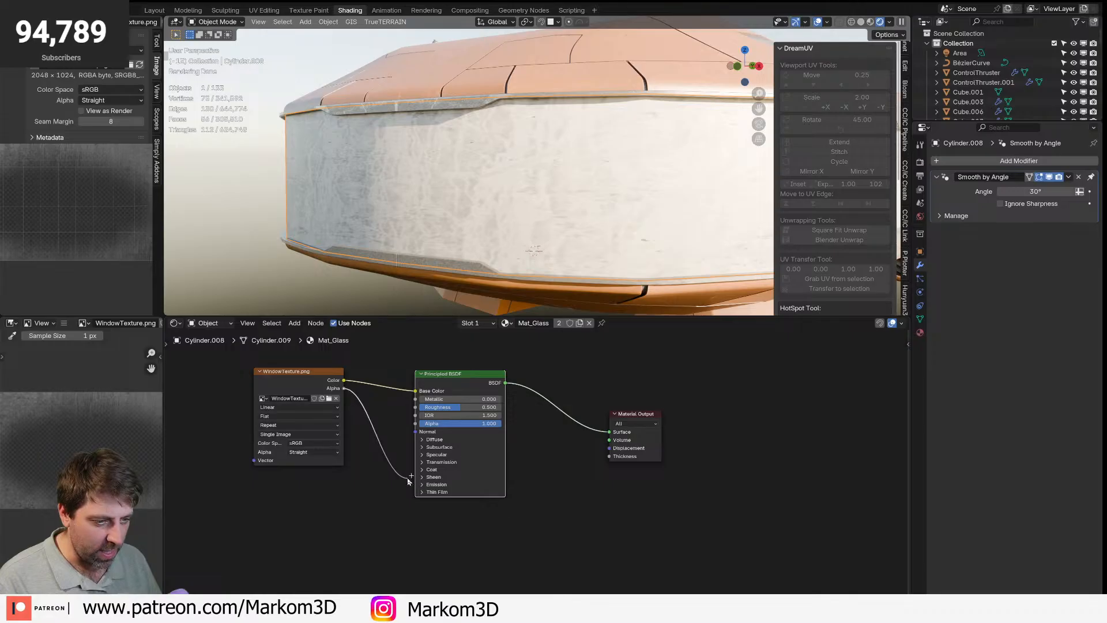
{"action": "left_click_drag", "start_coordinate": [412, 437], "coordinate": [415, 423]}
{"action": "mouse_move", "coordinate": [519, 231]}
{"action": "middle_mouse_down"}
{"action": "mouse_move", "coordinate": [555, 217]}
{"action": "mouse_move", "coordinate": [513, 235]}
{"action": "middle_mouse_up"}
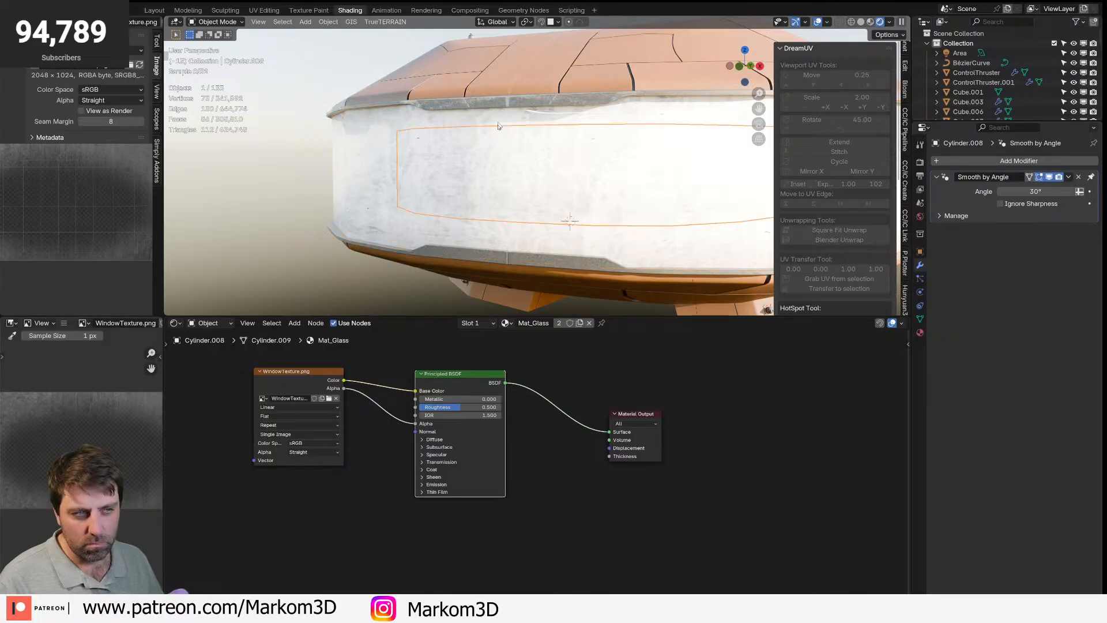
{"action": "scroll", "coordinate": [500, 128], "scroll_direction": "down", "scroll_amount": 6}
{"action": "middle_click_drag", "start_coordinate": [499, 128], "coordinate": [531, 143]}
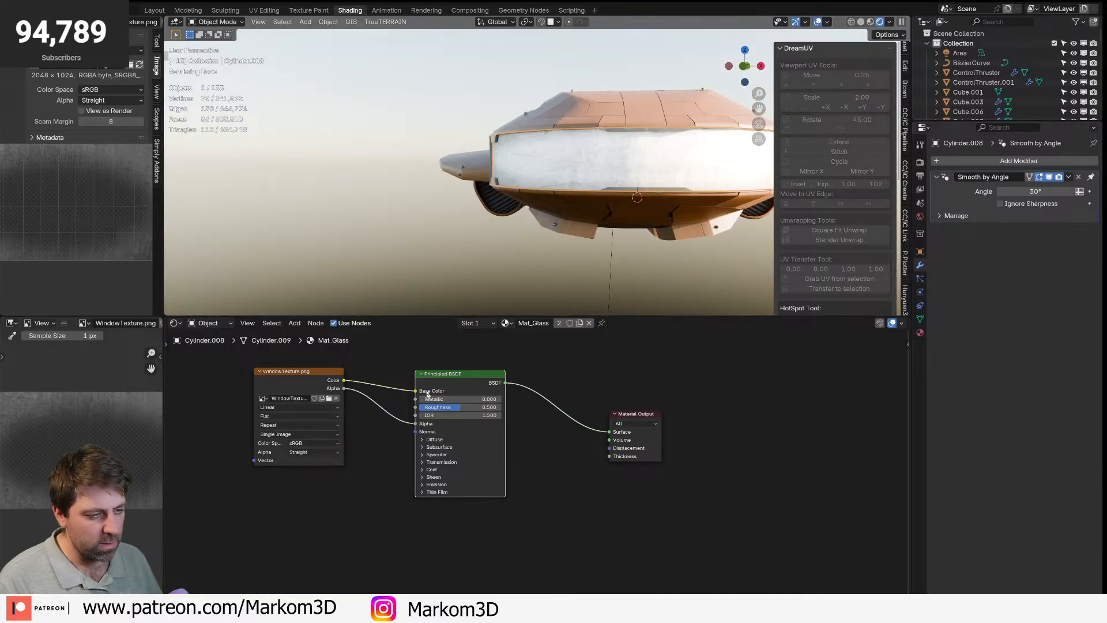
{"action": "left_click_drag", "start_coordinate": [416, 391], "coordinate": [375, 386]}
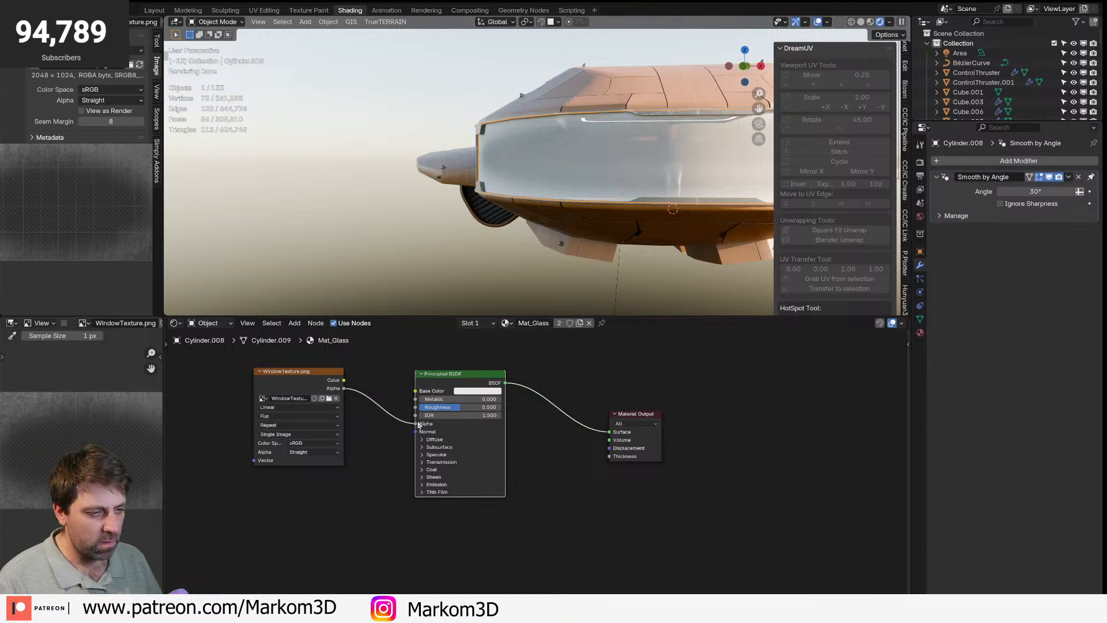
{"action": "left_click_drag", "start_coordinate": [308, 379], "coordinate": [279, 378]}
{"action": "key", "text": "shift+a"}
{"action": "left_click", "coordinate": [339, 374]}
{"action": "type", "text": "col"}
{"action": "key", "text": "Escape"}
- Insert a Color Ramp between the window texture's Alpha output and the Principled BSDF Alpha, spacing out the nodes after it
{"action": "key", "text": "shift+a"}
{"action": "left_click", "coordinate": [318, 451]}
{"action": "type", "text": "col"}
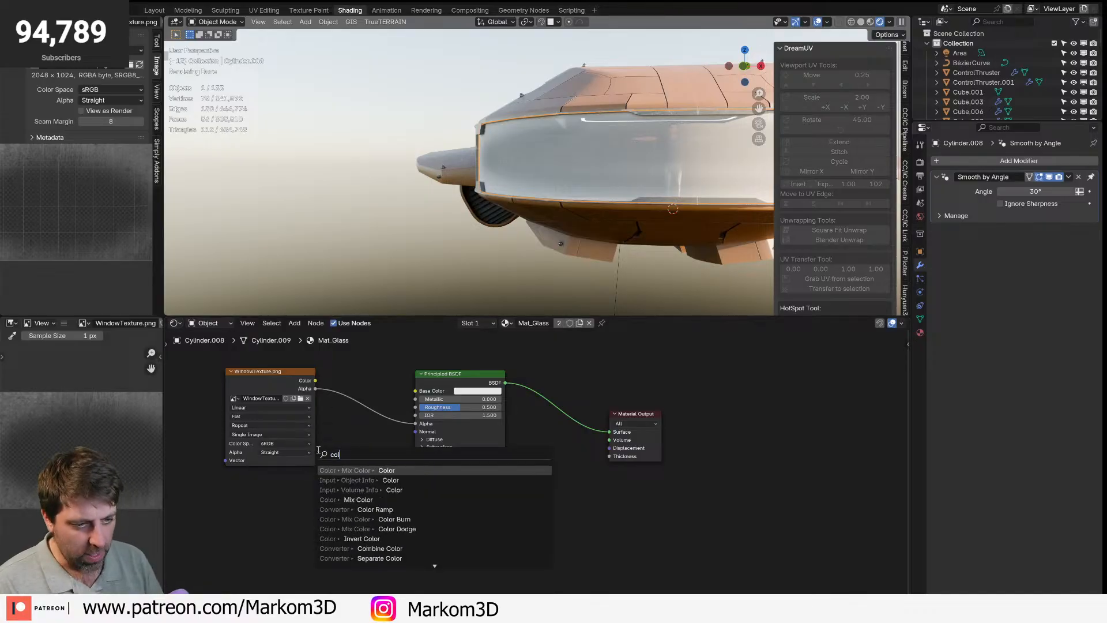
{"action": "key", "text": "Down"}
{"action": "key", "text": "Down"}
{"action": "key", "text": "Down"}
{"action": "key", "text": "Down"}
{"action": "key", "text": "Return"}
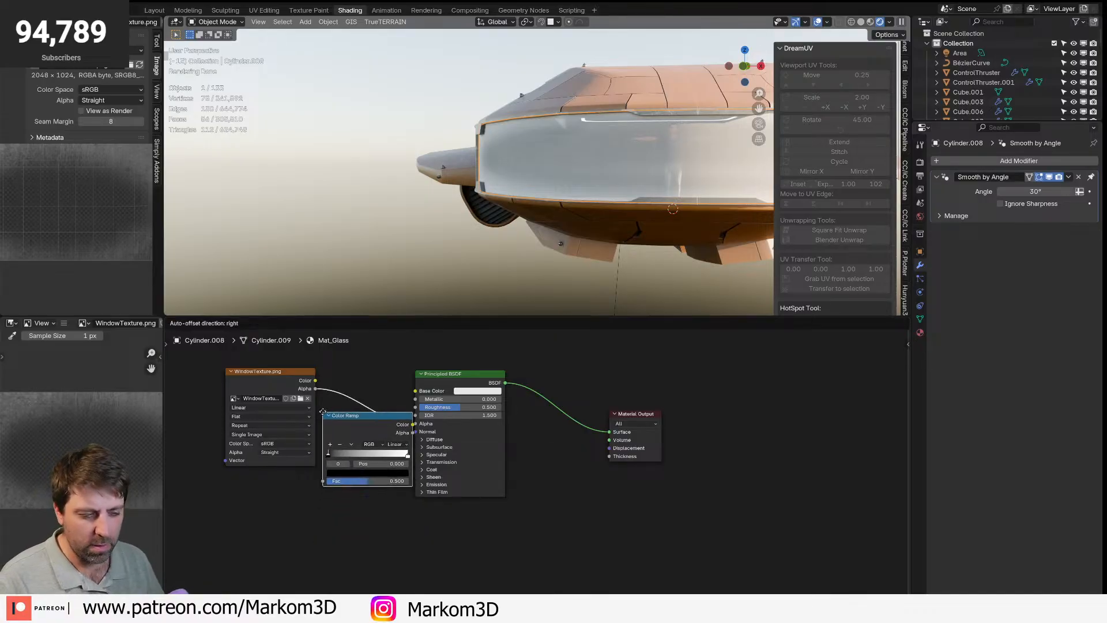
{"action": "left_click", "coordinate": [331, 407]}
{"action": "left_click_drag", "start_coordinate": [683, 363], "coordinate": [628, 429]}
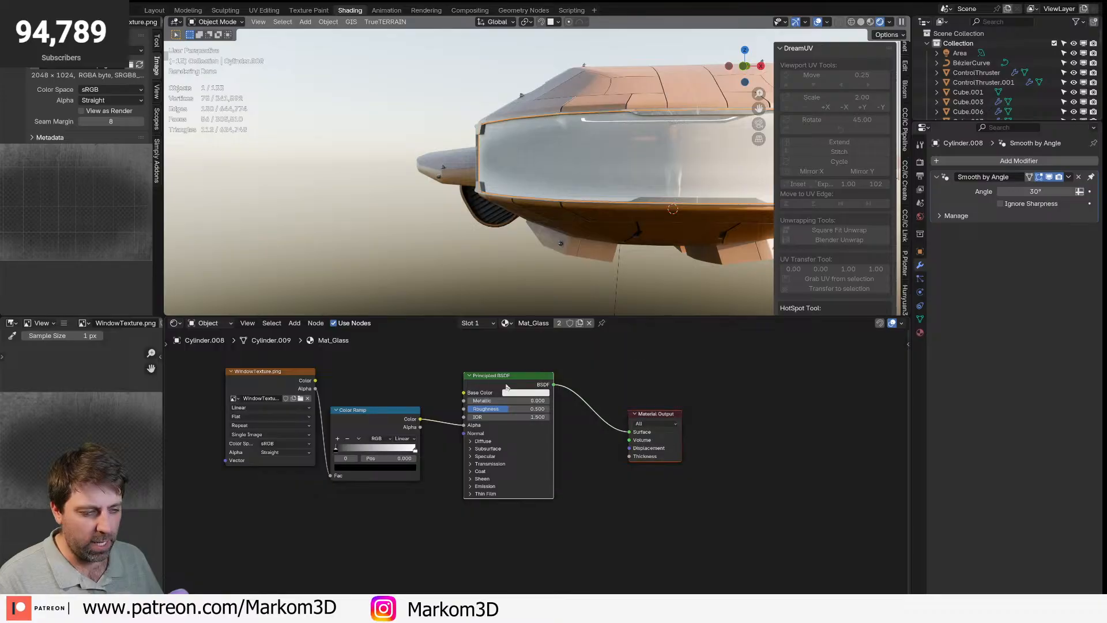
{"action": "left_click_drag", "start_coordinate": [508, 387], "coordinate": [541, 383]}
- Set the Color Ramp's black stop to position 0.365, lighten its colour slightly, and check the window from the ship's side
{"action": "left_click_drag", "start_coordinate": [365, 421], "coordinate": [394, 435]}
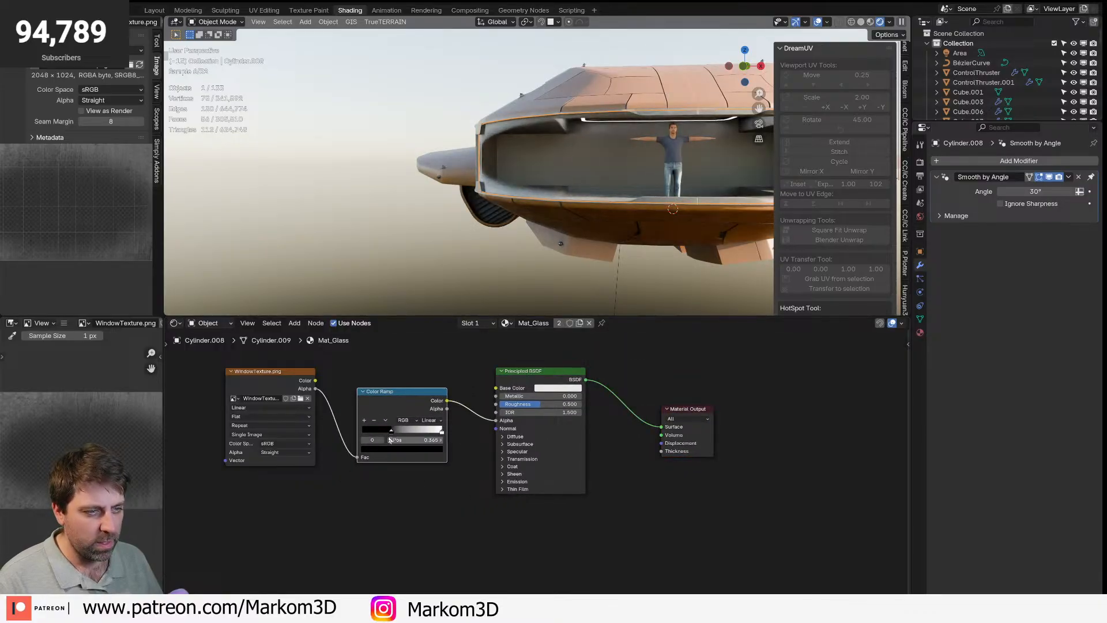
{"action": "left_click", "coordinate": [392, 450]}
{"action": "mouse_move", "coordinate": [430, 384]}
{"action": "left_mouse_down"}
{"action": "mouse_move", "coordinate": [429, 367]}
{"action": "mouse_move", "coordinate": [430, 377]}
{"action": "left_mouse_up"}
{"action": "scroll", "coordinate": [702, 281], "scroll_direction": "down", "scroll_amount": 5}
{"action": "middle_click_drag", "start_coordinate": [703, 281], "coordinate": [501, 256]}
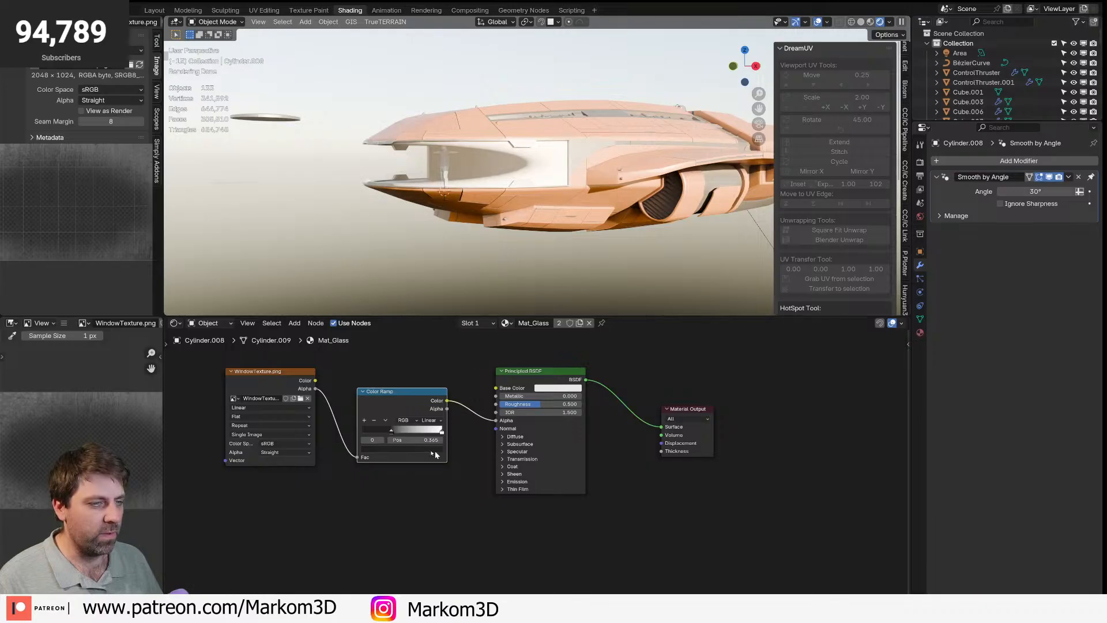
{"action": "left_click", "coordinate": [499, 179]}
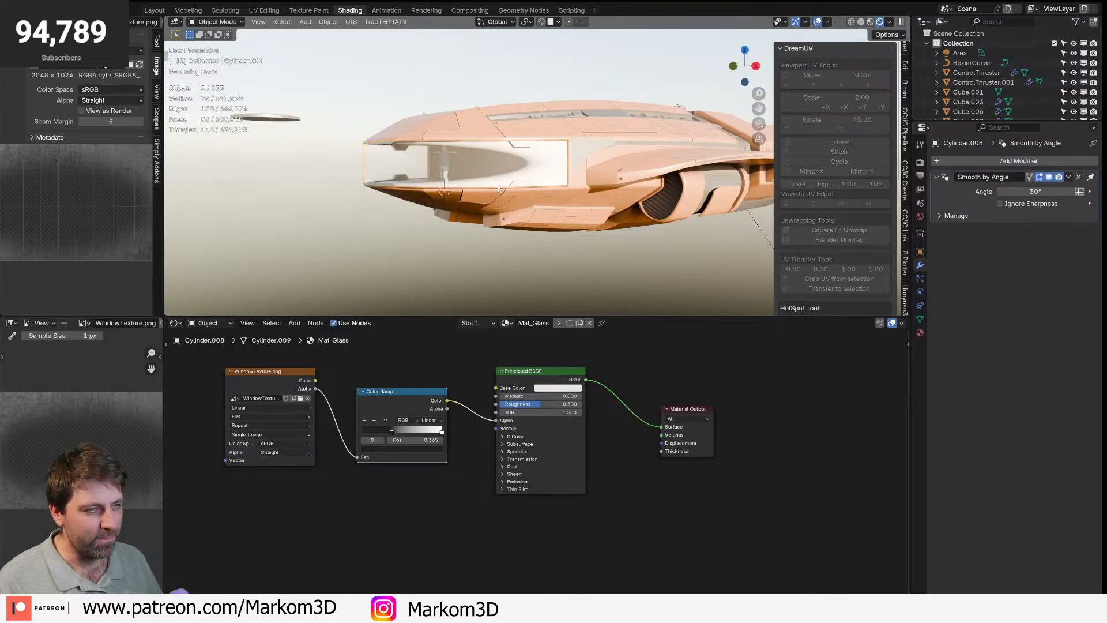
- Move the Color Ramp's dark stop close to the start of the gradient and set its colour to black
{"action": "left_click_drag", "start_coordinate": [437, 434], "coordinate": [369, 432]}
{"action": "left_click", "coordinate": [373, 449]}
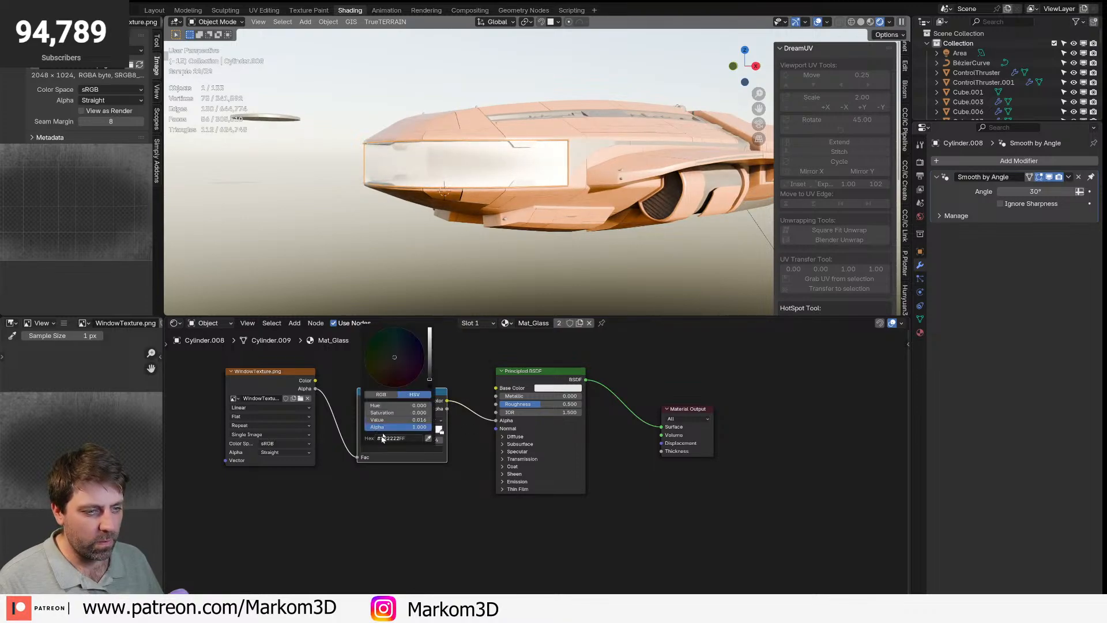
{"action": "mouse_move", "coordinate": [429, 378]}
{"action": "left_mouse_down"}
{"action": "mouse_move", "coordinate": [429, 329]}
{"action": "mouse_move", "coordinate": [430, 389]}
{"action": "left_mouse_up"}
- Darken the Color Ramp's white end stop to near black and check the window's transparency up close
{"action": "left_click", "coordinate": [441, 432]}
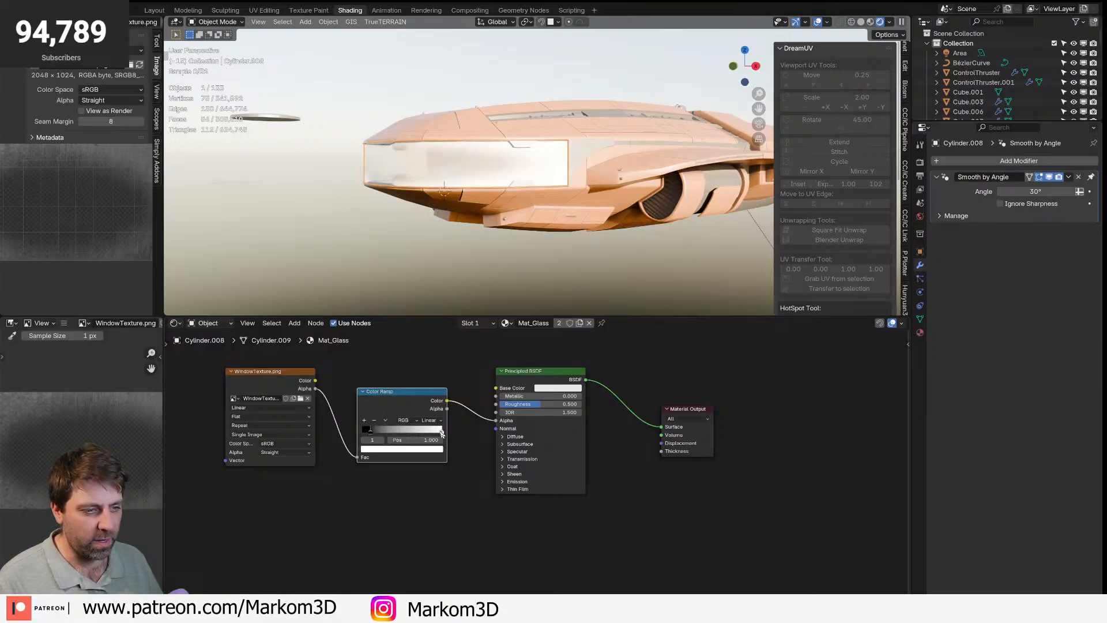
{"action": "left_click", "coordinate": [435, 452]}
{"action": "left_click_drag", "start_coordinate": [429, 331], "coordinate": [429, 383]}
{"action": "left_click", "coordinate": [457, 277]}
{"action": "middle_click_drag", "start_coordinate": [456, 277], "coordinate": [505, 315]}
{"action": "scroll", "coordinate": [527, 299], "scroll_direction": "up", "scroll_amount": 3}
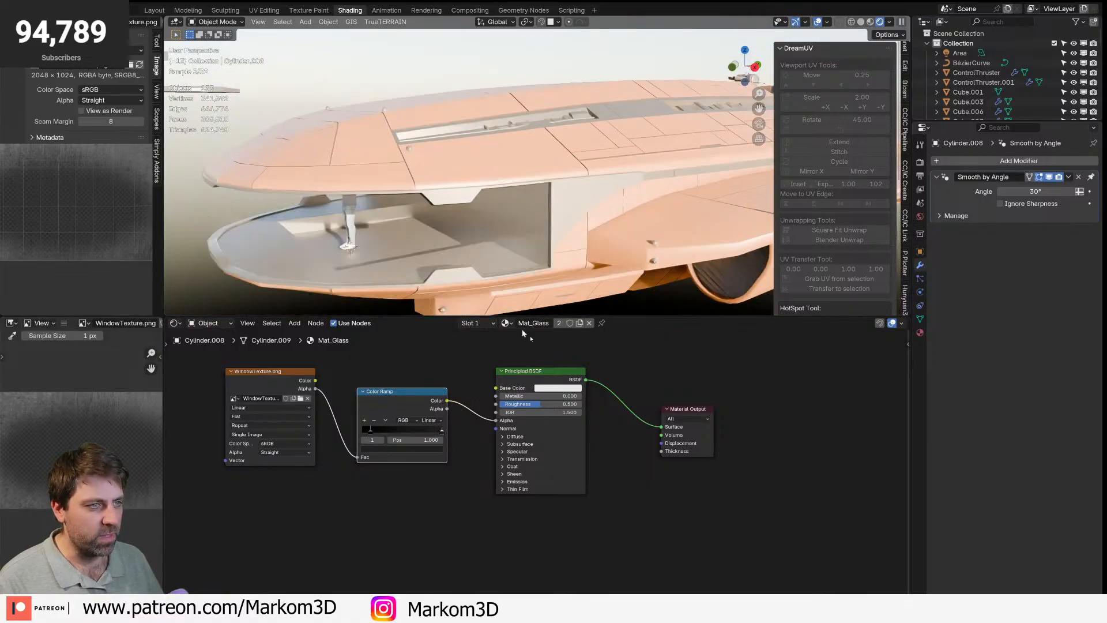
- Add a Glass BSDF node above the Principled BSDF, making room around the Material Output
{"action": "left_click_drag", "start_coordinate": [679, 409], "coordinate": [679, 340]}
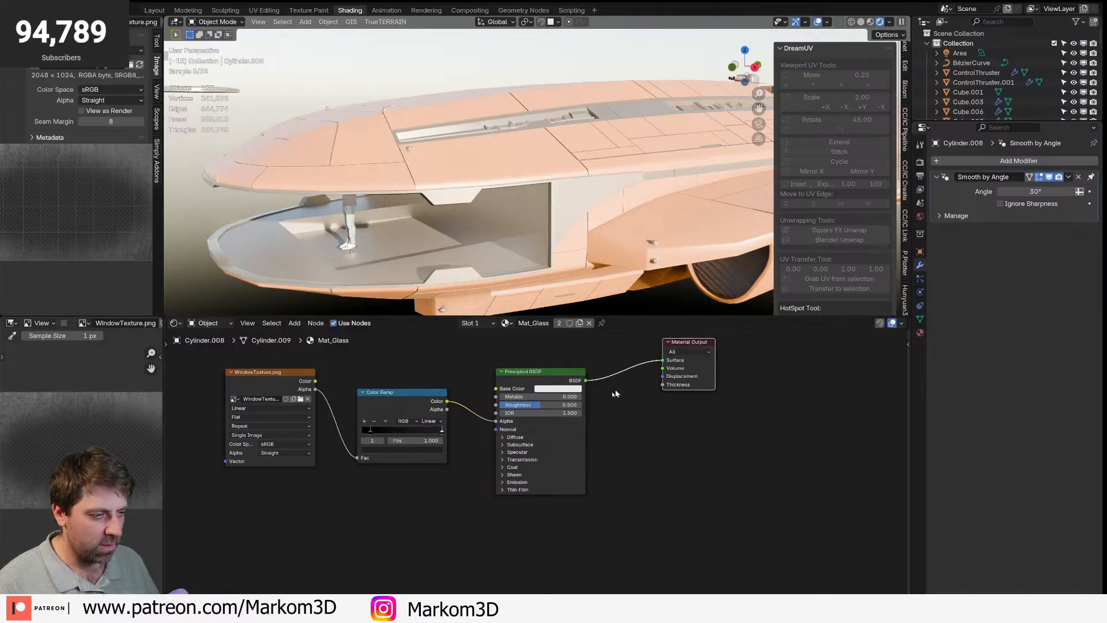
{"action": "middle_click_drag", "start_coordinate": [643, 379], "coordinate": [703, 469]}
{"action": "key", "text": "shift+a"}
{"action": "left_click", "coordinate": [545, 408]}
{"action": "type", "text": "glass"}
{"action": "key", "text": "Return"}
{"action": "left_click", "coordinate": [551, 367]}
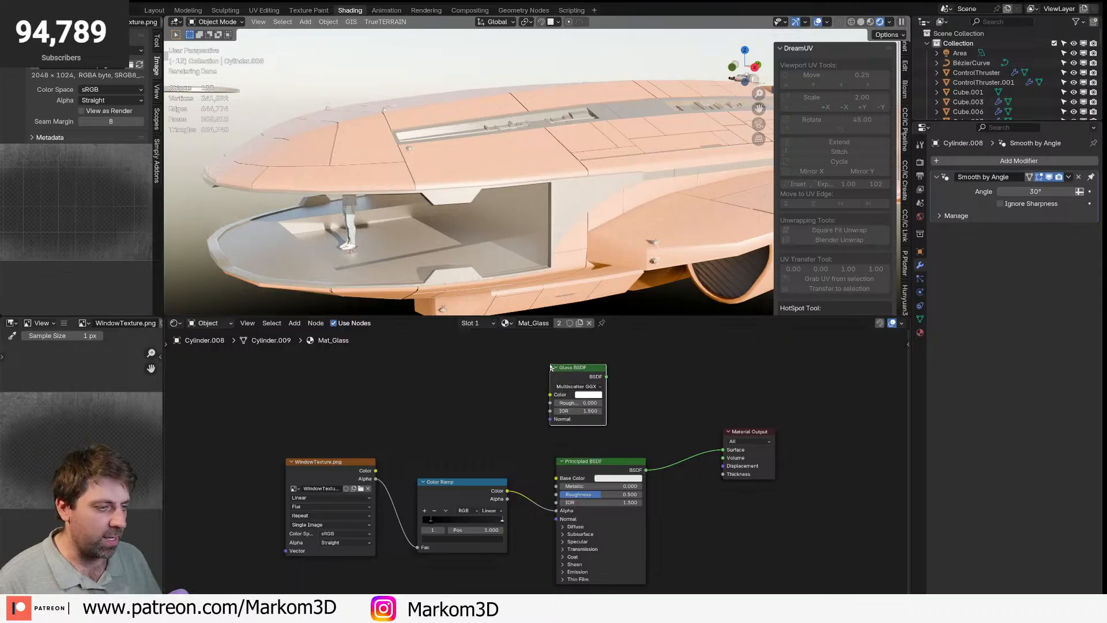
- Insert a Mix Shader between the Principled BSDF and the Material Output
{"action": "key", "text": "shift+a"}
{"action": "left_click", "coordinate": [550, 369]}
{"action": "type", "text": "mix"}
{"action": "key", "text": "Down"}
{"action": "key", "text": "Down"}
{"action": "key", "text": "Down"}
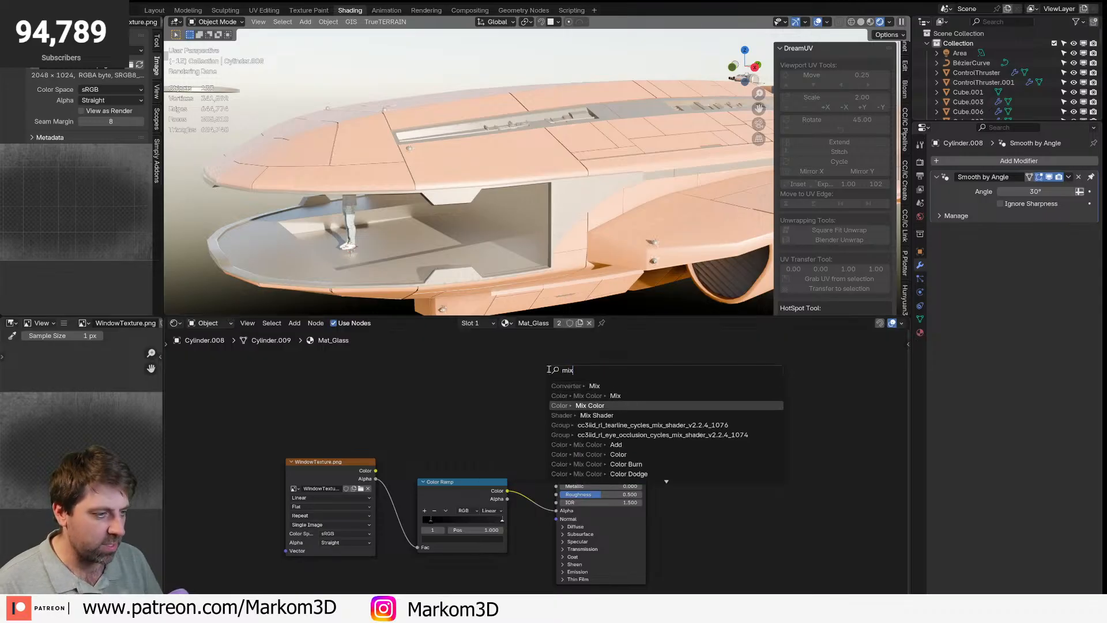
{"action": "key", "text": "Return"}
{"action": "left_click", "coordinate": [679, 419]}
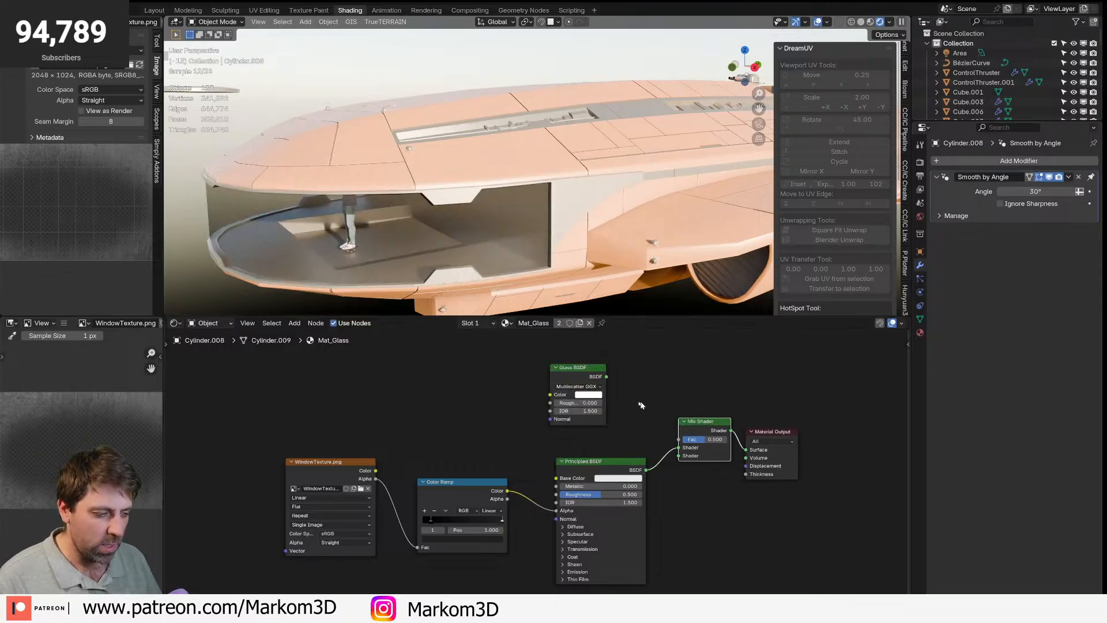
- Connect the Glass BSDF to the Mix Shader, lower the mix factor close to zero, and check the front window's look
{"action": "left_click_drag", "start_coordinate": [673, 468], "coordinate": [699, 440]}
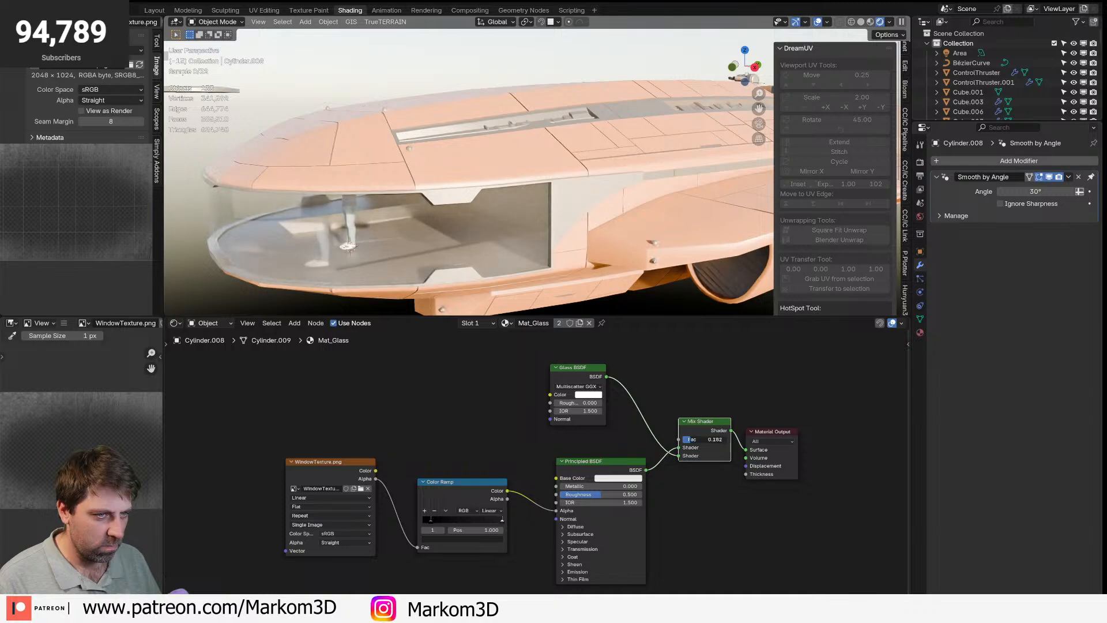
{"action": "middle_click_drag", "start_coordinate": [539, 491], "coordinate": [573, 442]}
{"action": "middle_click_drag", "start_coordinate": [539, 205], "coordinate": [496, 184]}
{"action": "scroll", "coordinate": [530, 142], "scroll_direction": "down", "scroll_amount": 3}
{"action": "scroll", "coordinate": [530, 189], "scroll_direction": "up", "scroll_amount": 3}
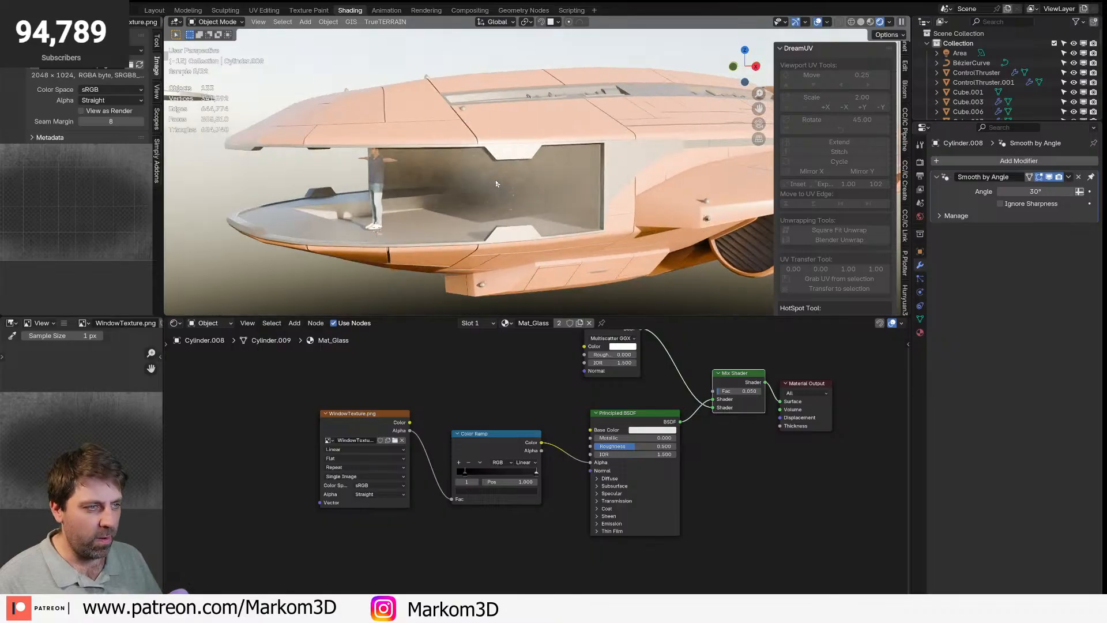
{"action": "middle_click_drag", "start_coordinate": [403, 166], "coordinate": [427, 176]}
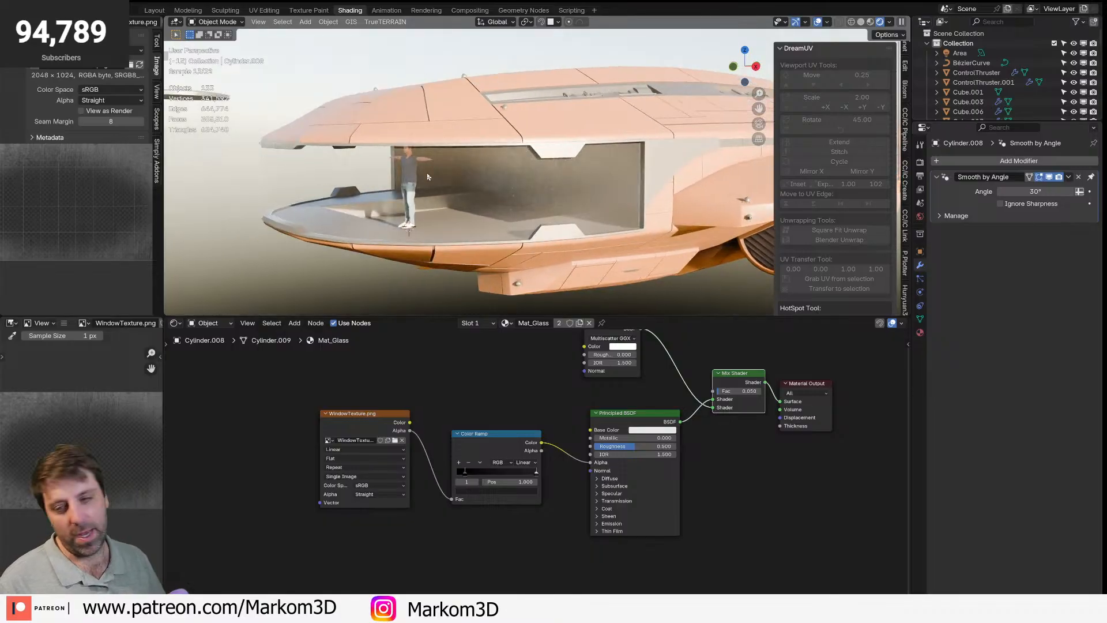
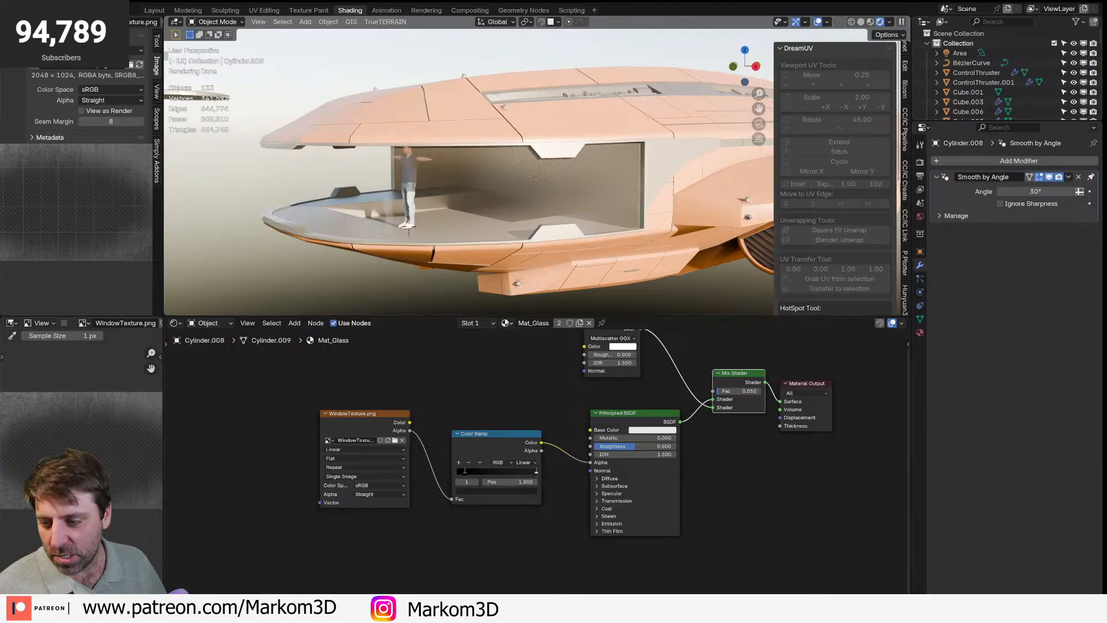
- Switch to File Explorer and open 0001 cockpit scifi.blend from the 0001 cockpit scifi folder in D:\Markom3D Studios
{"action": "left_click_drag", "start_coordinate": [0, 81], "coordinate": [570, 83]}
{"action": "left_click", "coordinate": [471, 108]}
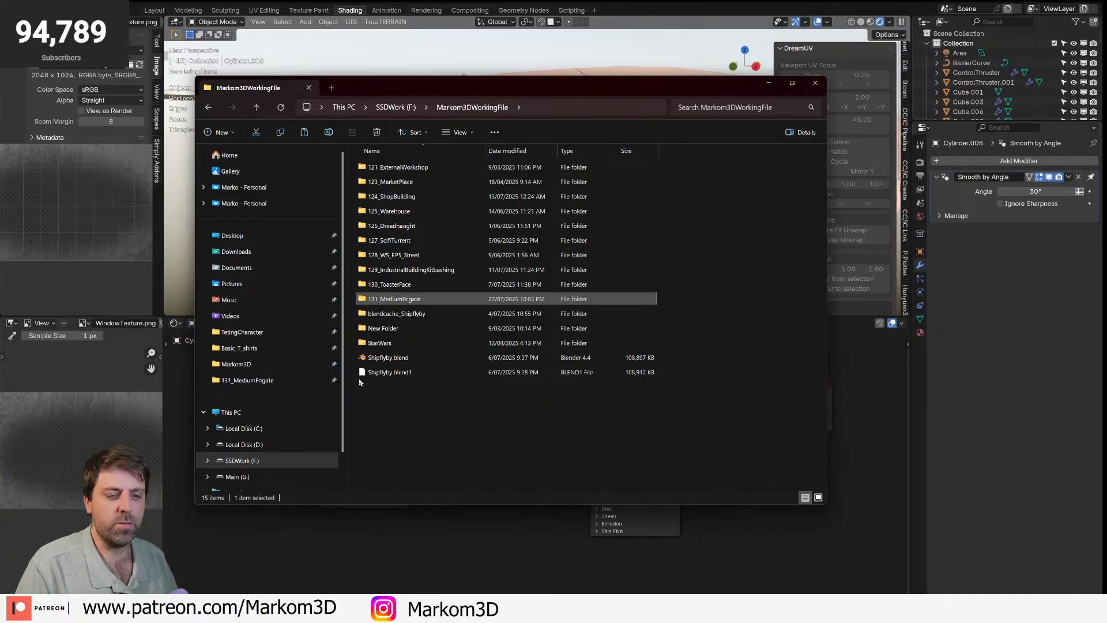
{"action": "left_click", "coordinate": [242, 444]}
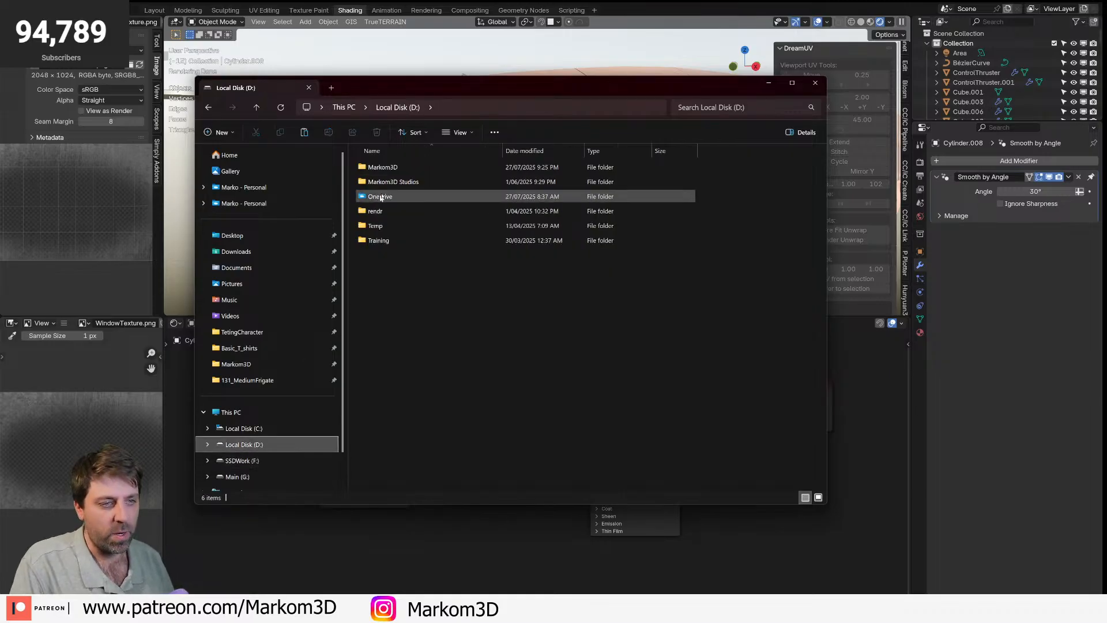
{"action": "double_click", "coordinate": [393, 182]}
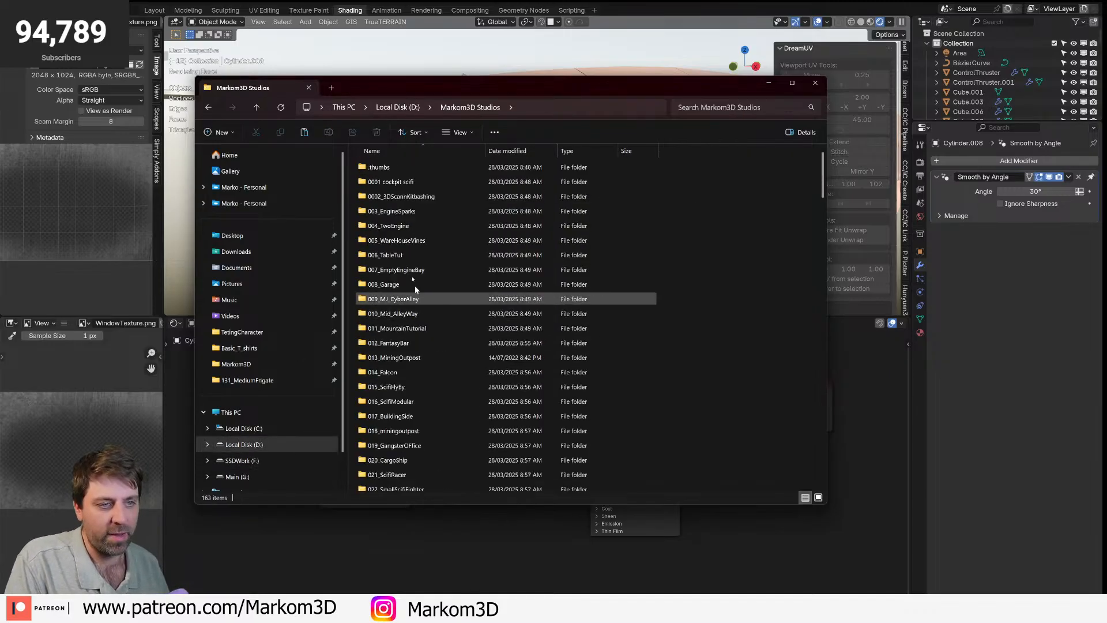
{"action": "double_click", "coordinate": [386, 181]}
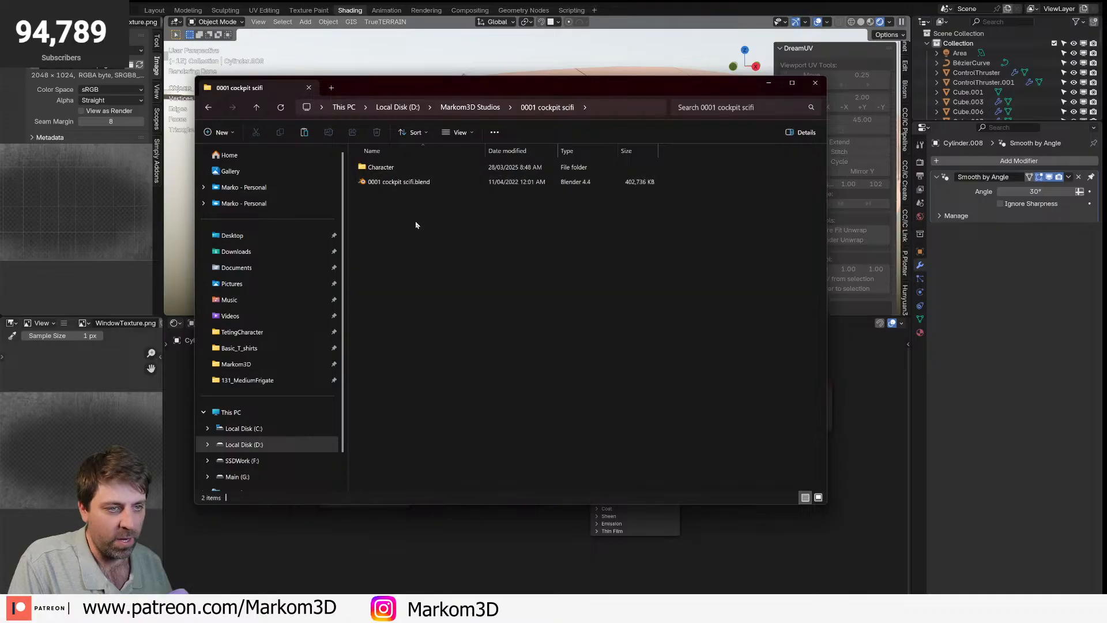
{"action": "double_click", "coordinate": [412, 182]}
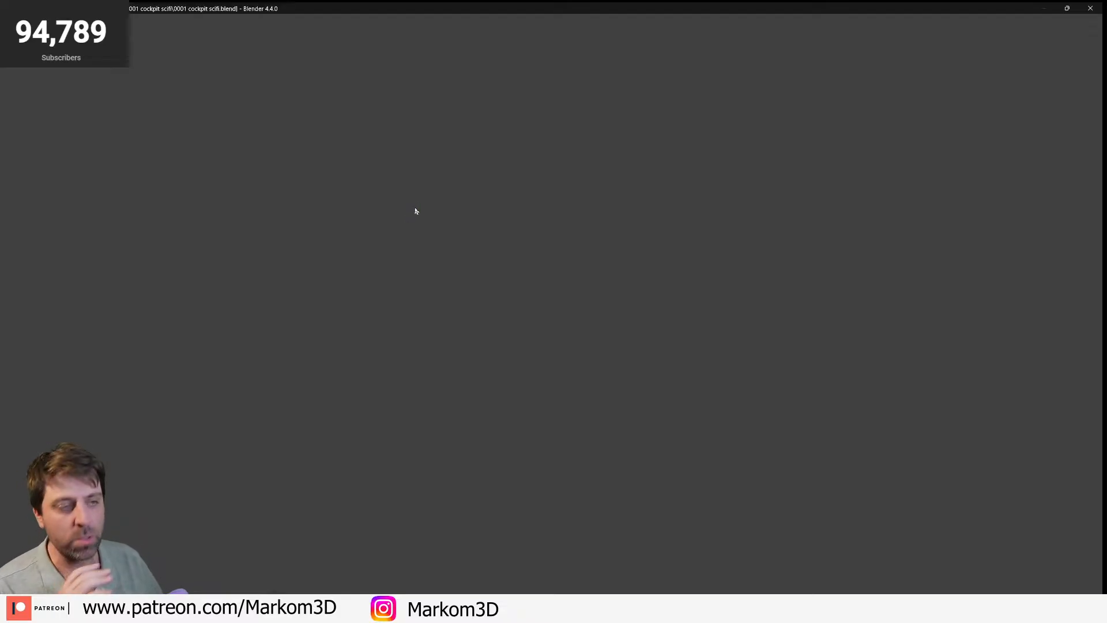
- Examine the old sci-fi cockpit model with its seats and pilot figures from several angles
{"action": "scroll", "coordinate": [381, 232], "scroll_direction": "down", "scroll_amount": 8}
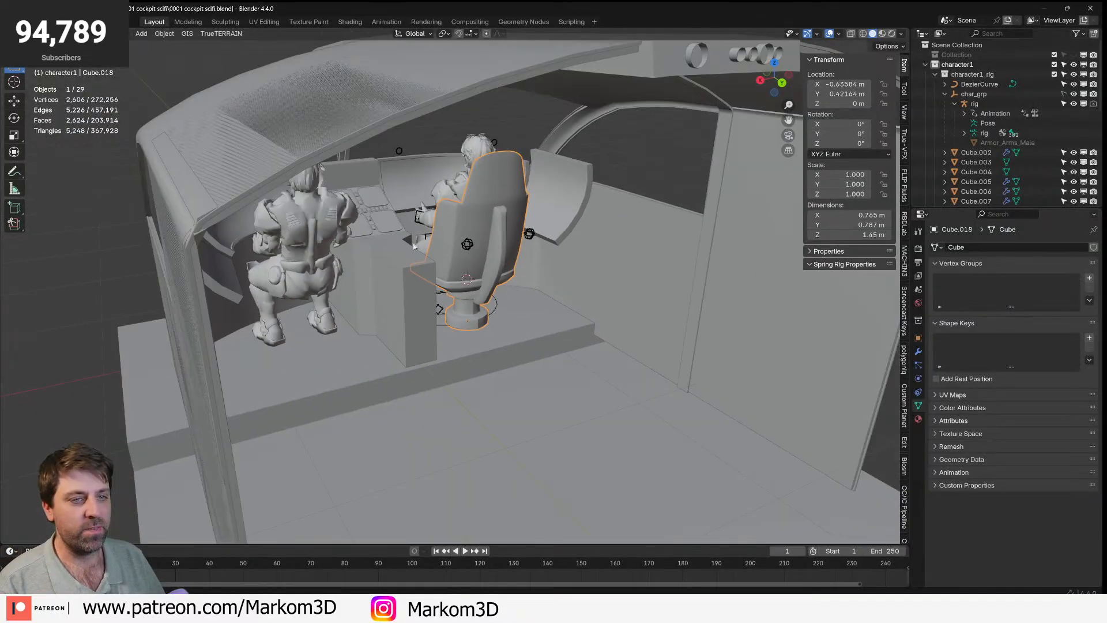
{"action": "middle_click_drag", "start_coordinate": [381, 231], "coordinate": [593, 249]}
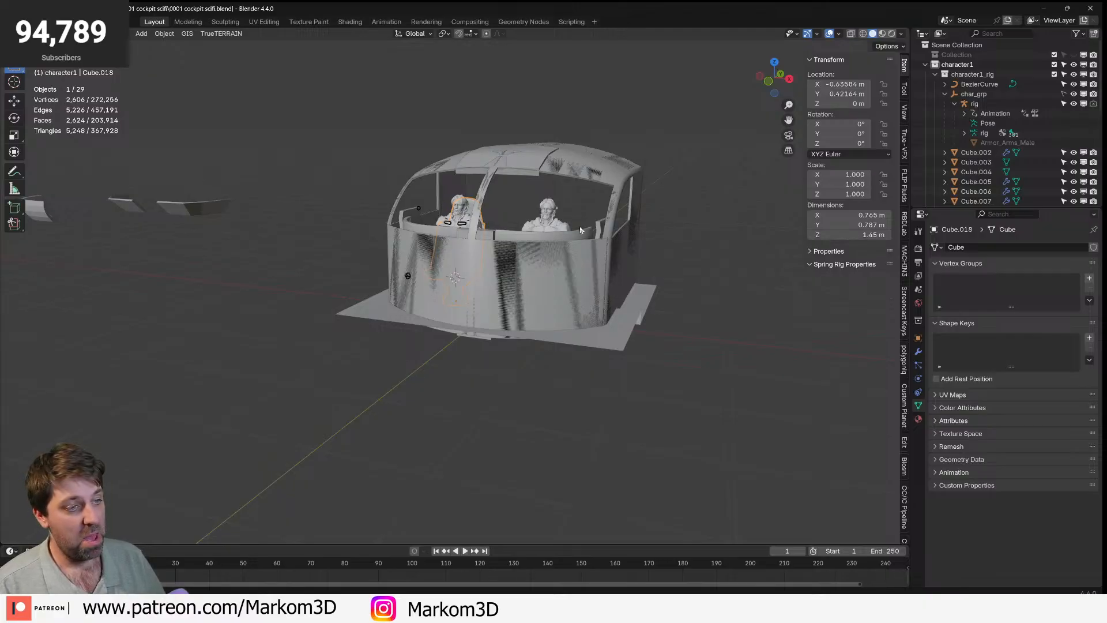
{"action": "scroll", "coordinate": [580, 230], "scroll_direction": "up", "scroll_amount": 6}
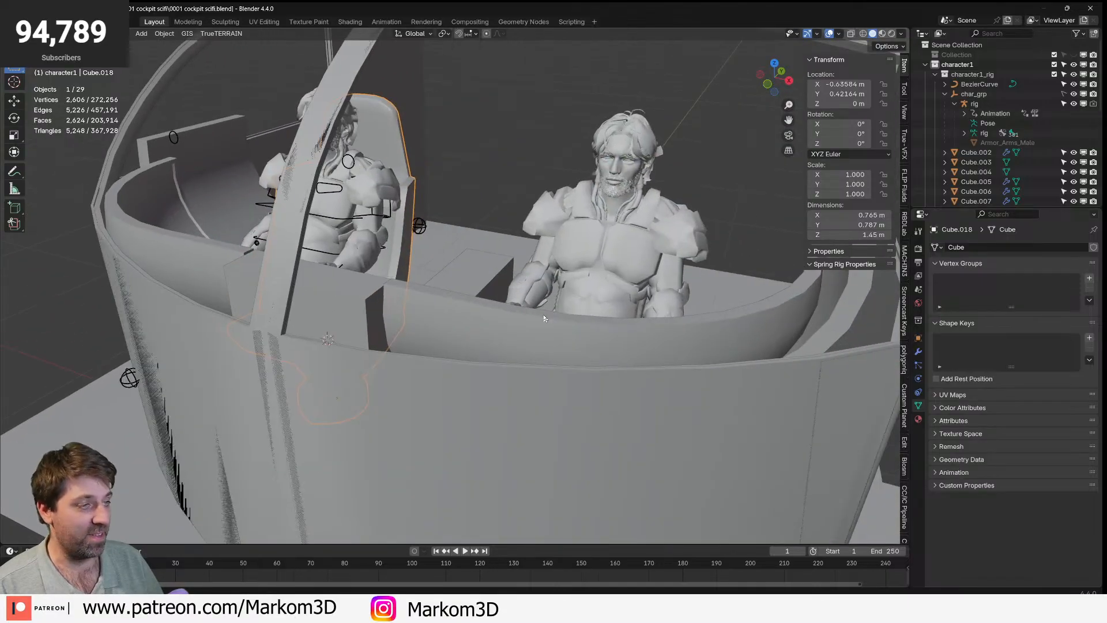
{"action": "middle_click_drag", "start_coordinate": [544, 317], "coordinate": [605, 293]}
{"action": "scroll", "coordinate": [606, 293], "scroll_direction": "down", "scroll_amount": 6}
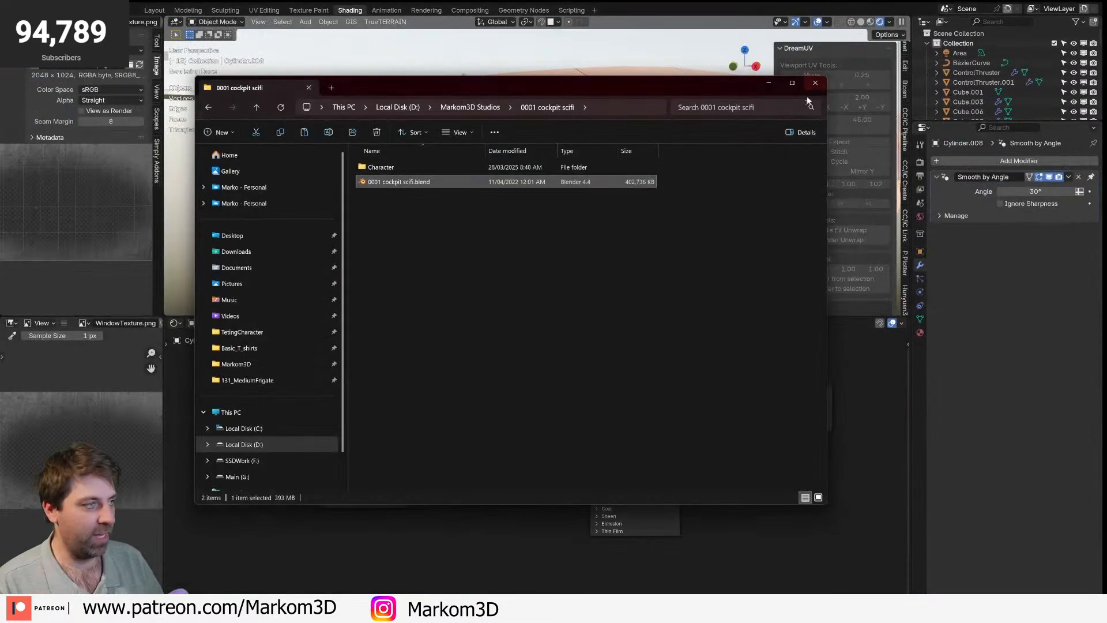
- Leave the cockpit project folder and switch back to the frigate scene in Blender
{"action": "left_click", "coordinate": [524, 312]}
{"action": "key", "text": "alt+Left"}
{"action": "left_click", "coordinate": [722, 6]}
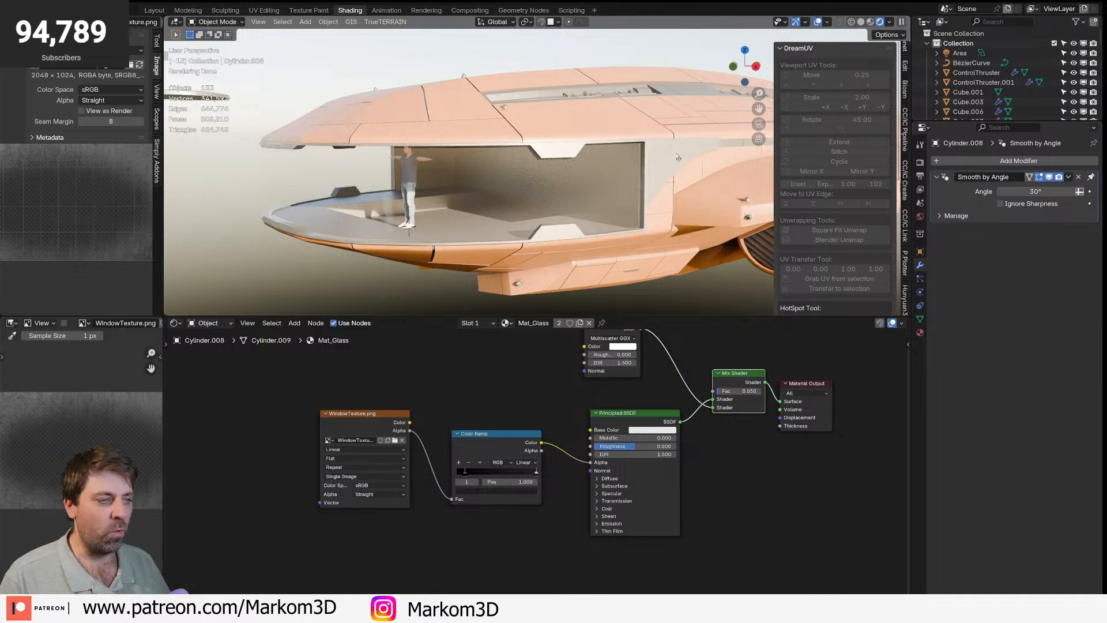
- Switch to the Layout workspace, hide the frigate's front window glass and display the scene in solid shading
{"action": "middle_click_drag", "start_coordinate": [550, 214], "coordinate": [571, 214]}
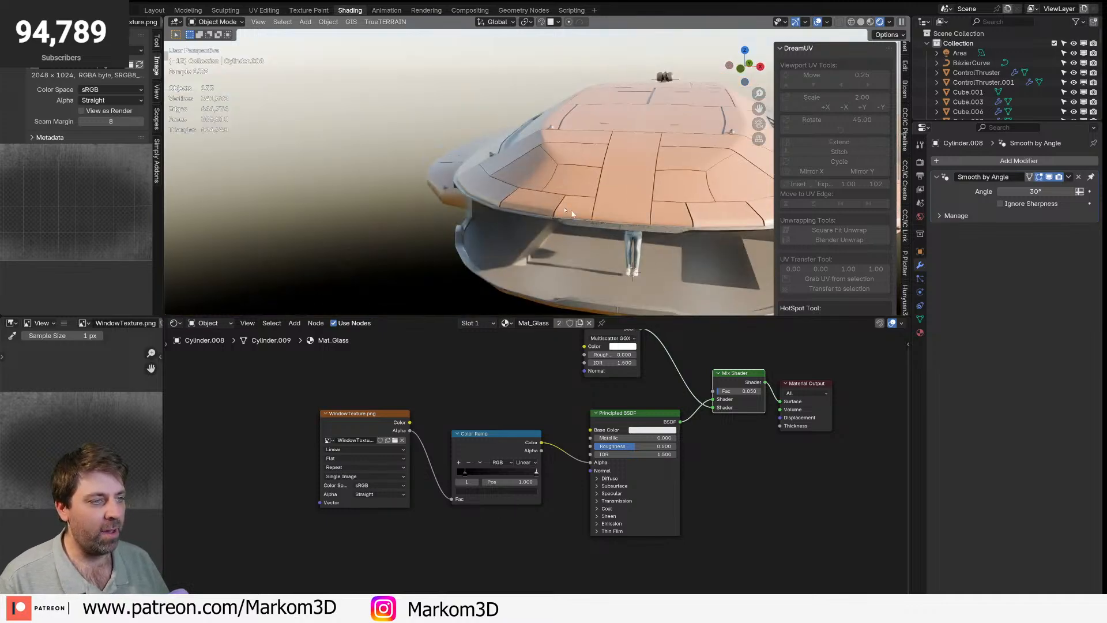
{"action": "left_click", "coordinate": [154, 10]}
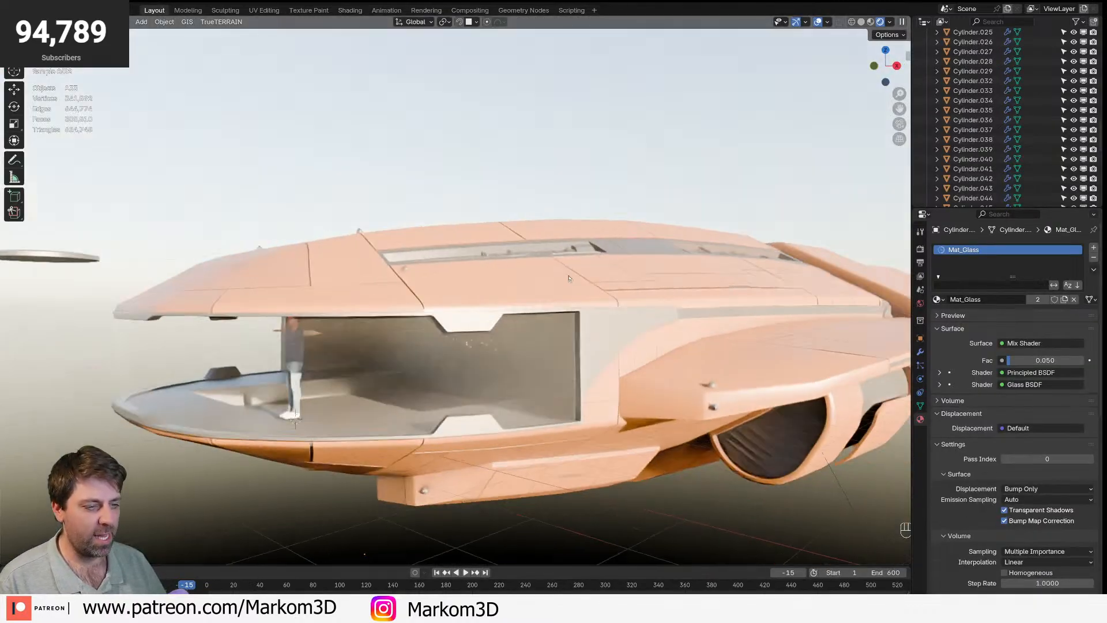
{"action": "middle_click_drag", "start_coordinate": [568, 278], "coordinate": [539, 434]}
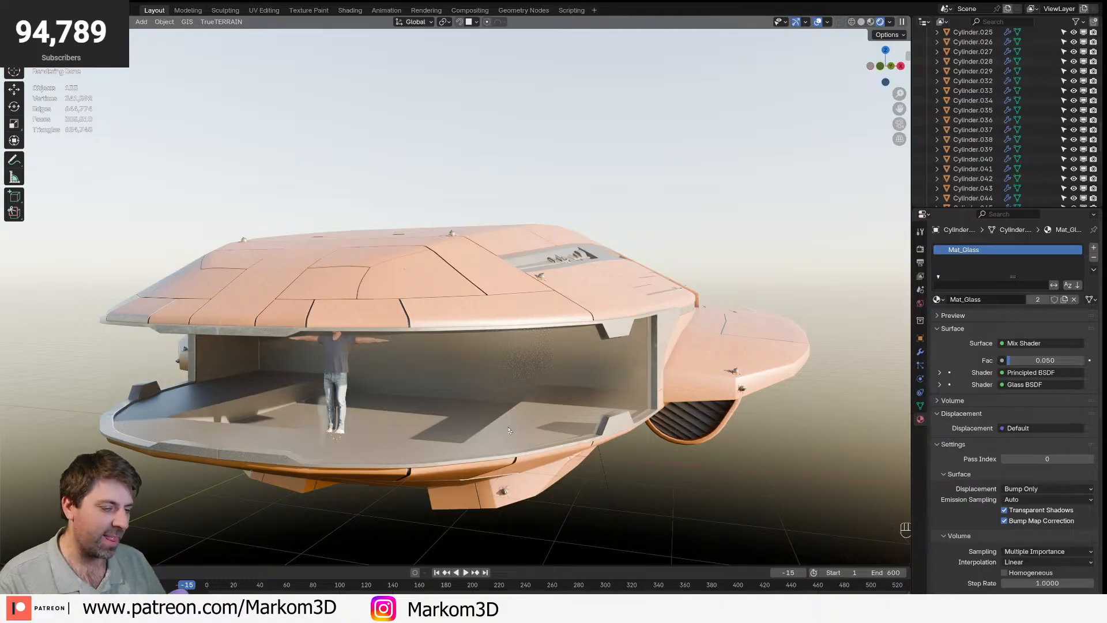
{"action": "scroll", "coordinate": [525, 412], "scroll_direction": "left", "scroll_amount": 5}
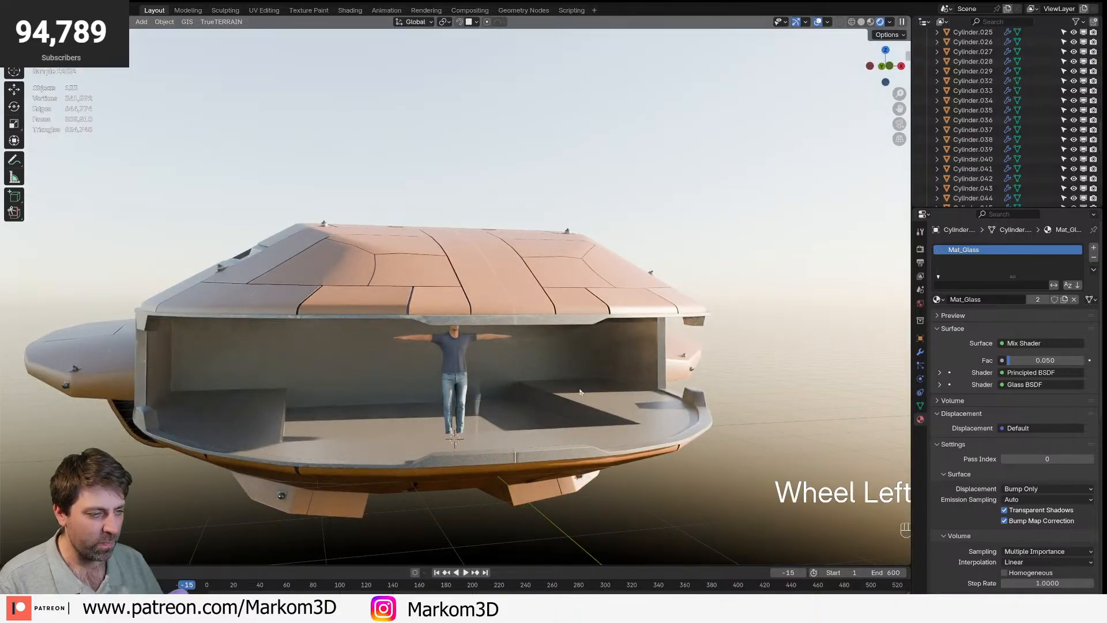
{"action": "middle_click_drag", "start_coordinate": [579, 392], "coordinate": [615, 363], "text": "shift"}
{"action": "left_click", "coordinate": [615, 363]}
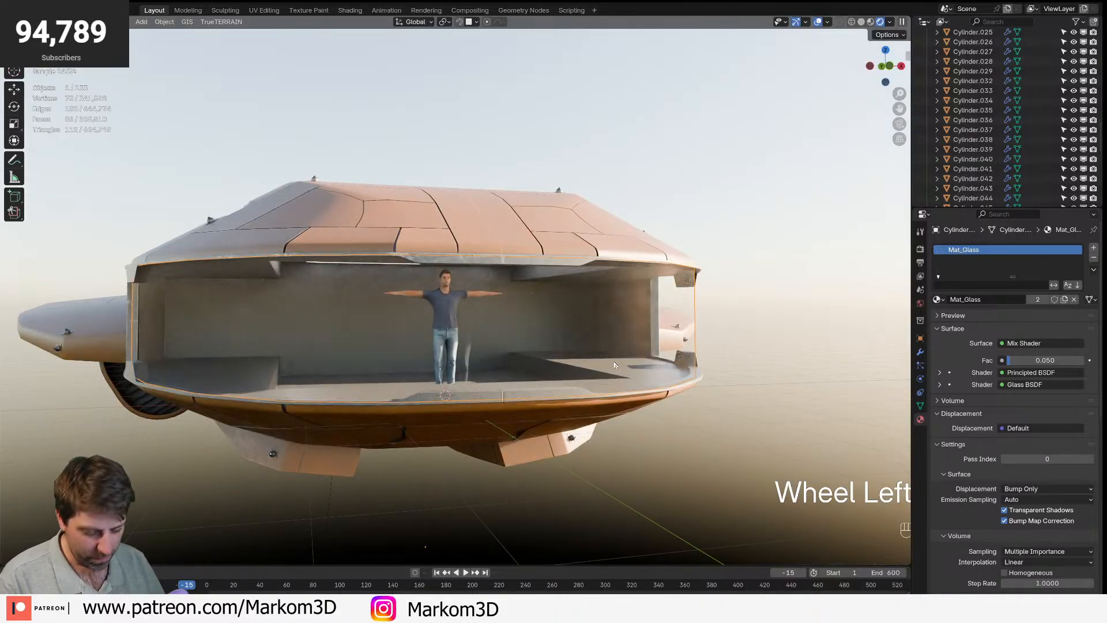
{"action": "key", "text": "h"}
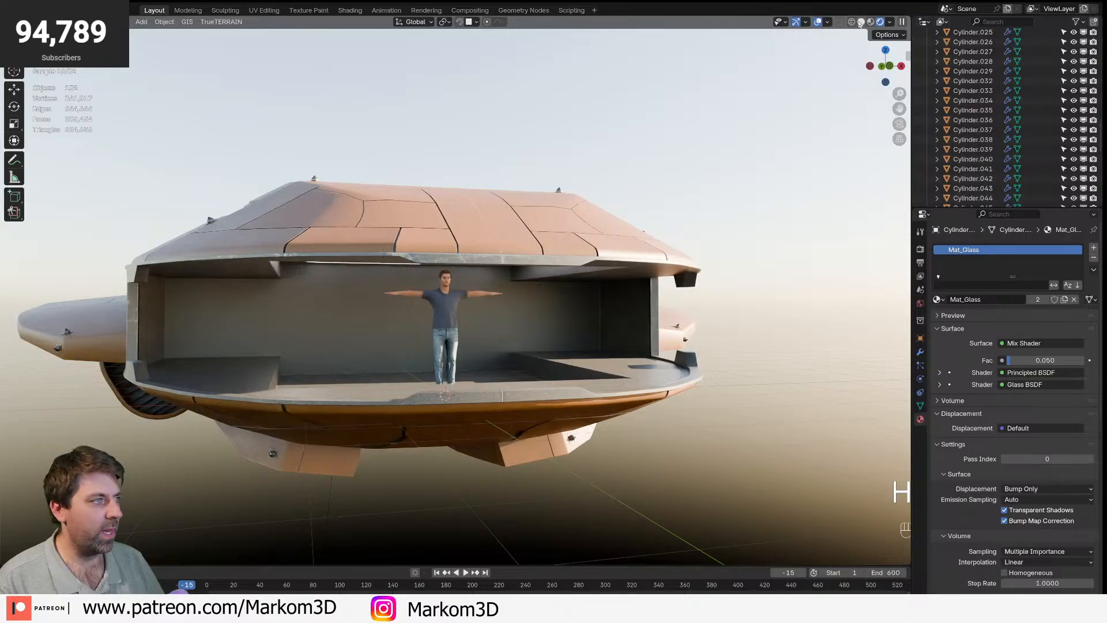
{"action": "left_click", "coordinate": [861, 23]}
- Select the lower side ledge's inner end face on the interior mesh and turn on proportional editing
{"action": "scroll", "coordinate": [563, 326], "scroll_direction": "up", "scroll_amount": 10}
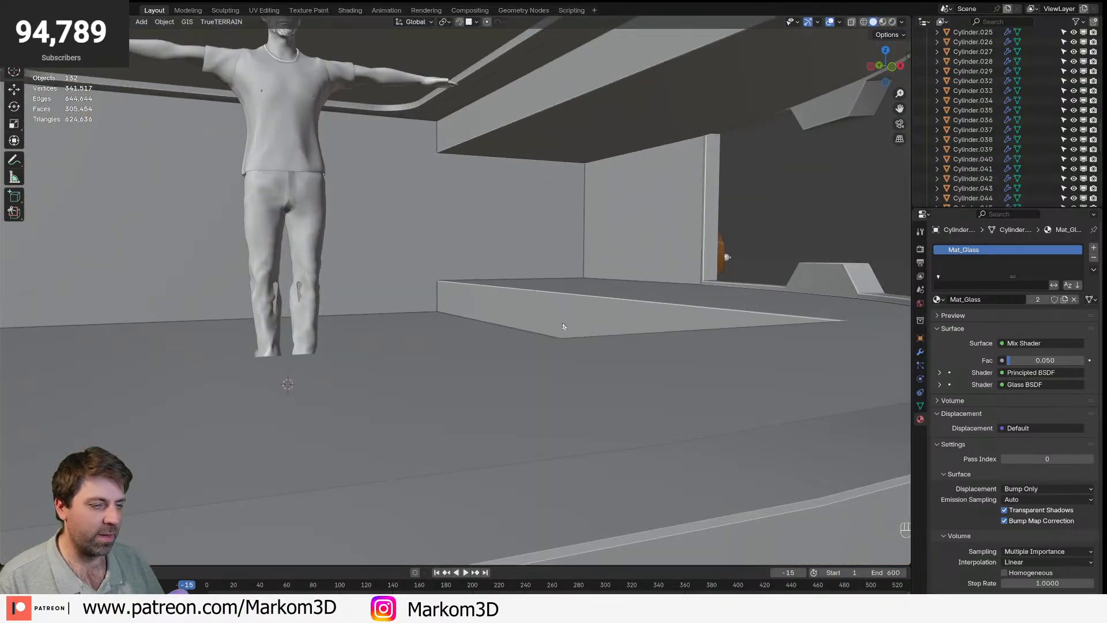
{"action": "left_click", "coordinate": [564, 326]}
{"action": "scroll", "coordinate": [565, 334], "scroll_direction": "up", "scroll_amount": 3}
{"action": "key", "text": "Tab"}
{"action": "key", "text": "3"}
{"action": "left_click", "coordinate": [488, 311]}
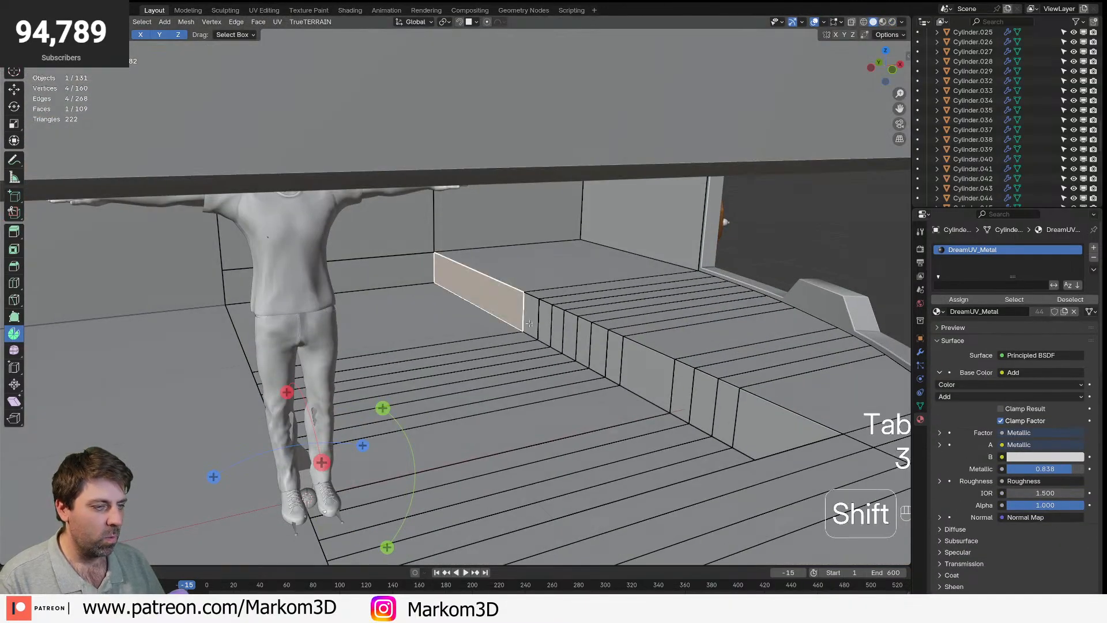
{"action": "scroll", "coordinate": [518, 315], "scroll_direction": "down", "scroll_amount": 2}
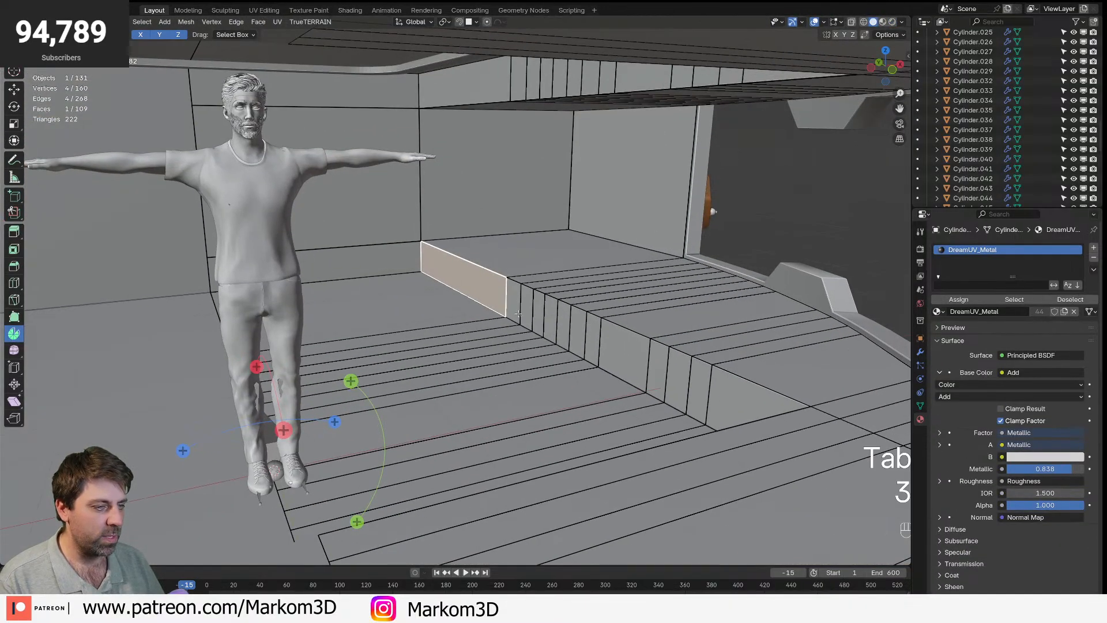
{"action": "left_click", "coordinate": [500, 23]}
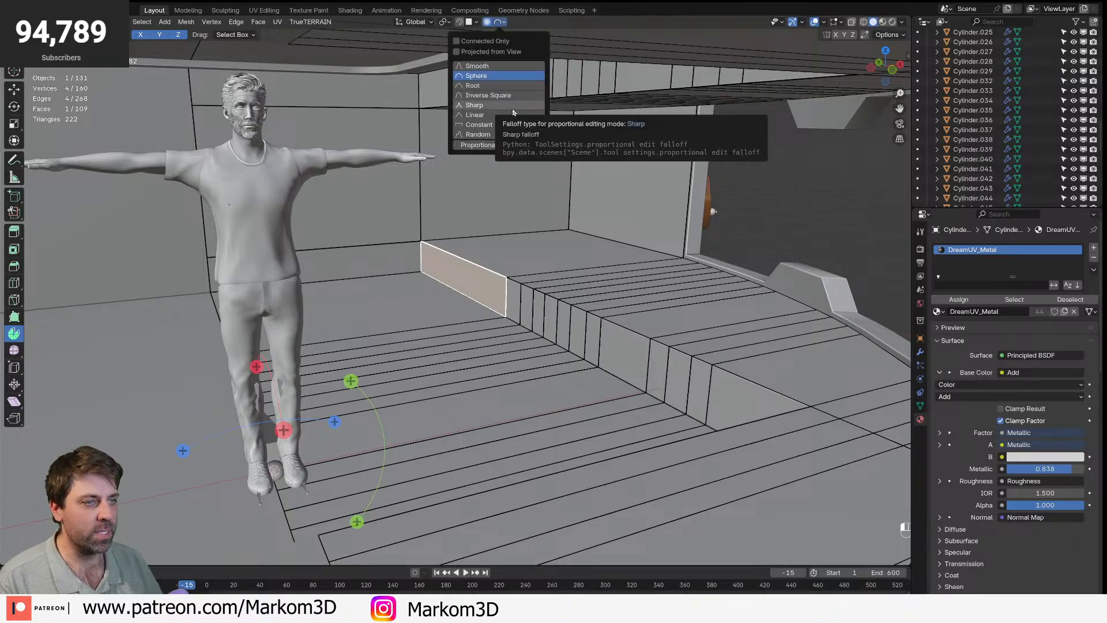
{"action": "left_click", "coordinate": [484, 134]}
- Add the matching upper ledge face to the selection and try moving both faces outward along X
{"action": "key", "text": "g"}
{"action": "key", "text": "y"}
{"action": "key", "text": "x"}
{"action": "right_click", "coordinate": [494, 232]}
{"action": "left_click", "coordinate": [464, 80], "text": "shift"}
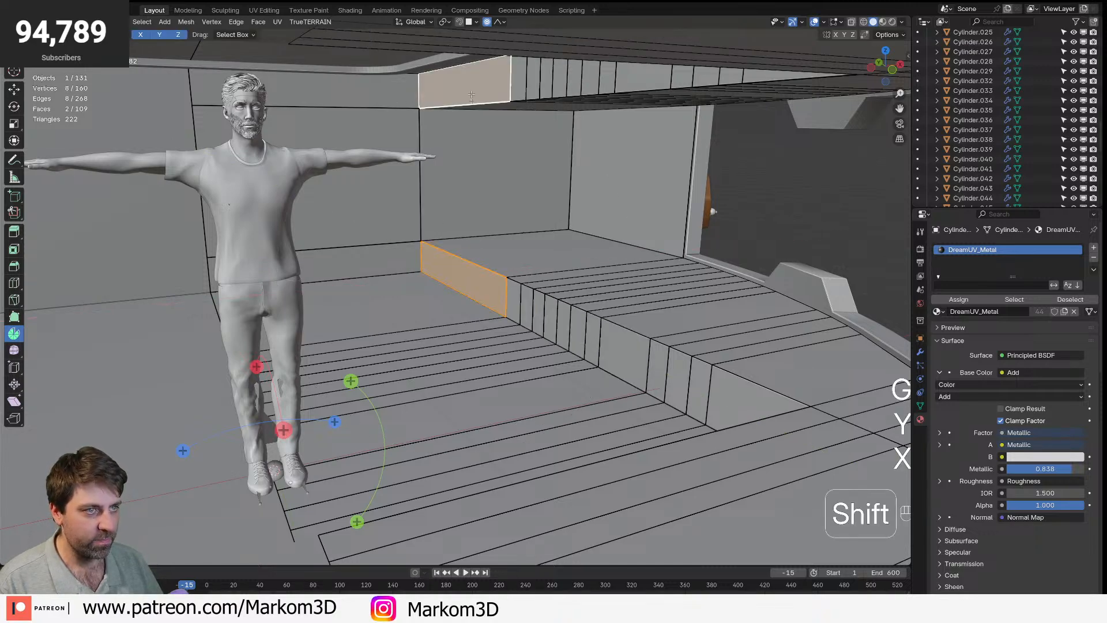
{"action": "key", "text": "g"}
{"action": "key", "text": "x"}
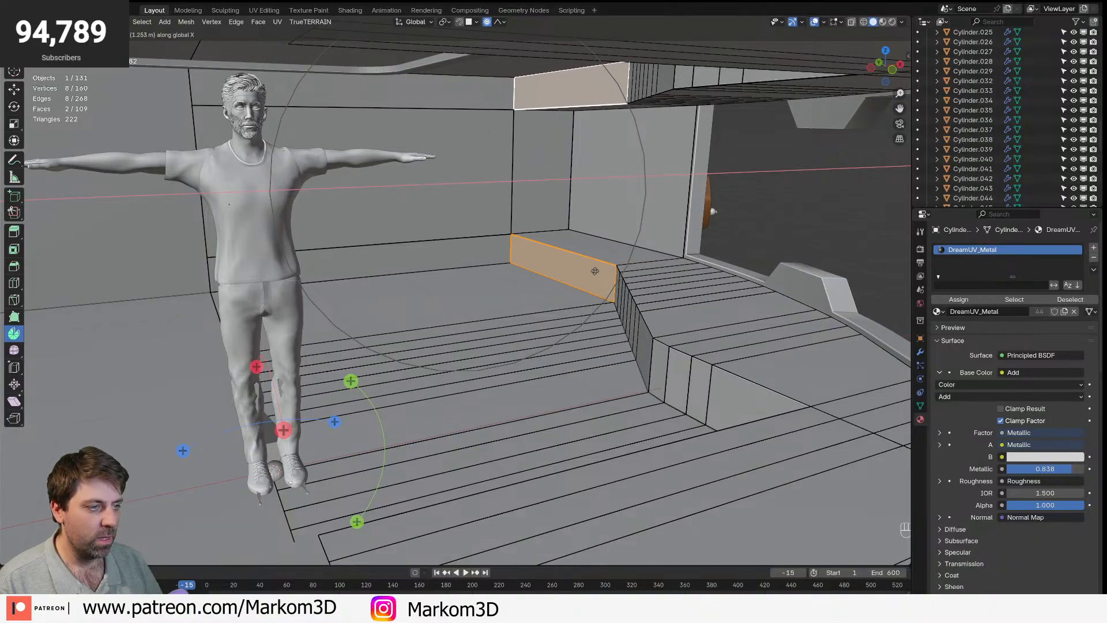
{"action": "left_click", "coordinate": [555, 290]}
{"action": "key", "text": "shift"}
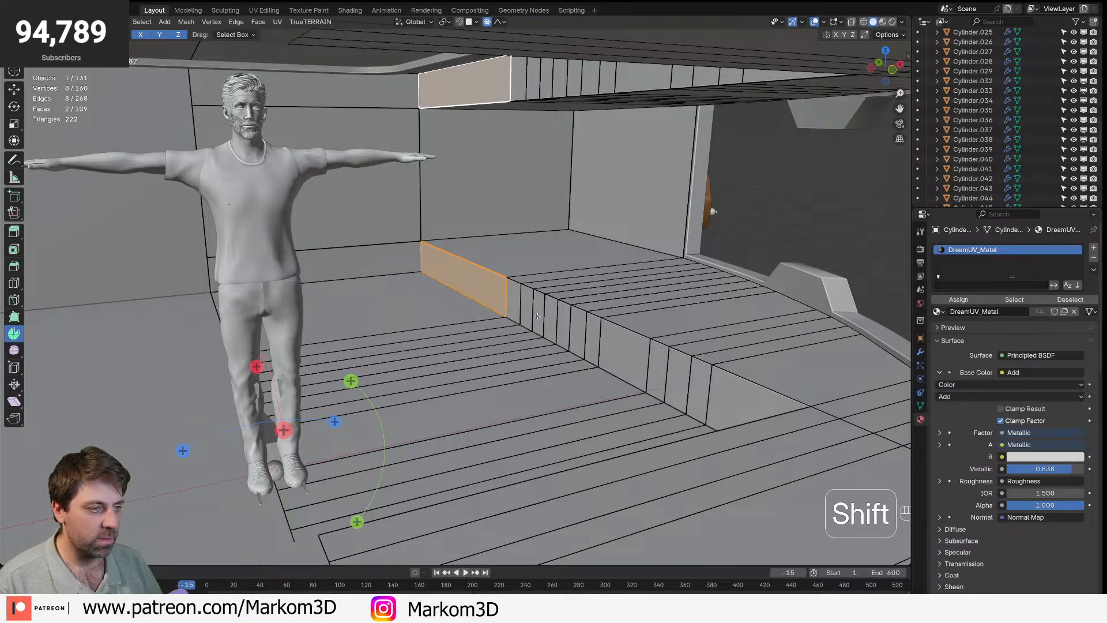
- Extend the selection to nearby faces of both ledges and move them outward along X with proportional editing
{"action": "left_click", "coordinate": [536, 315], "text": "shift"}
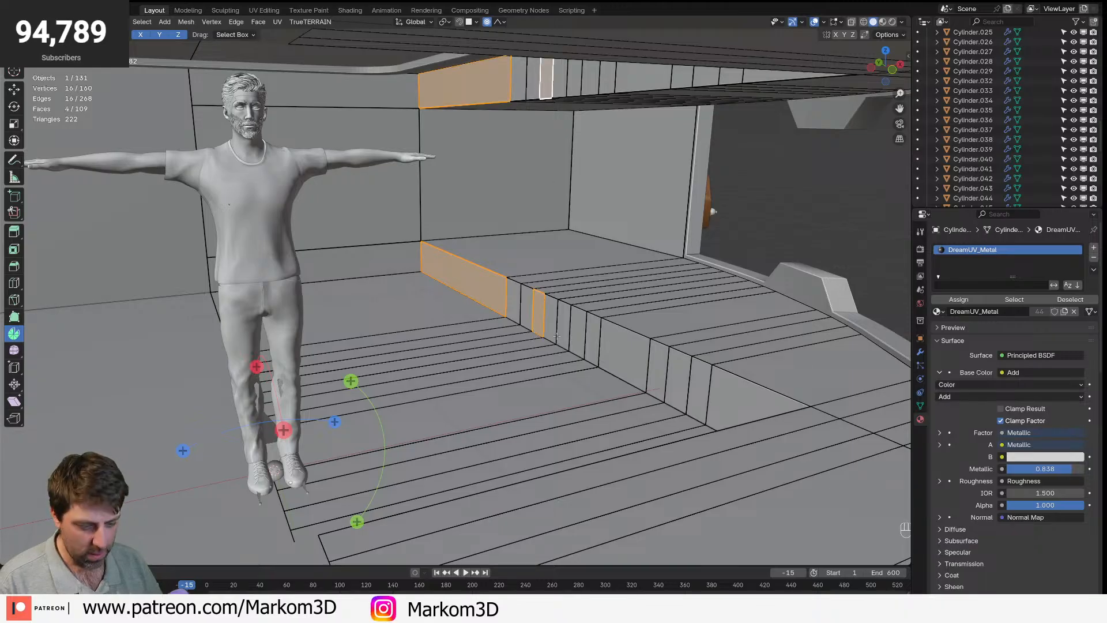
{"action": "key", "text": "g"}
{"action": "key", "text": "x"}
{"action": "key", "text": "shift"}
{"action": "right_click", "coordinate": [563, 306]}
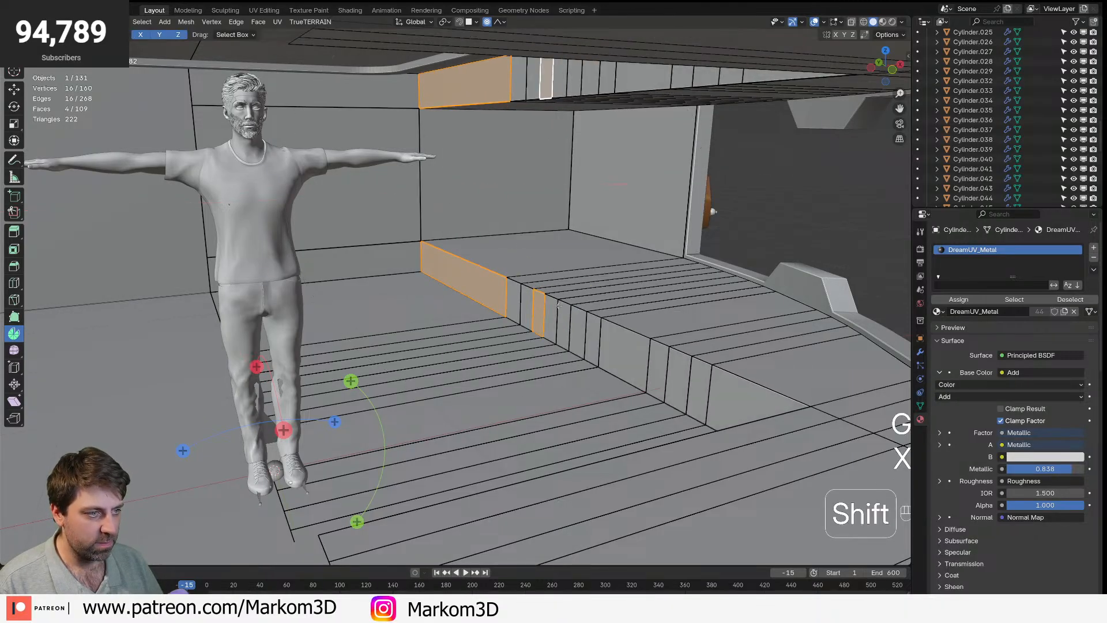
{"action": "left_click", "coordinate": [537, 76], "text": "shift"}
{"action": "key", "text": "g"}
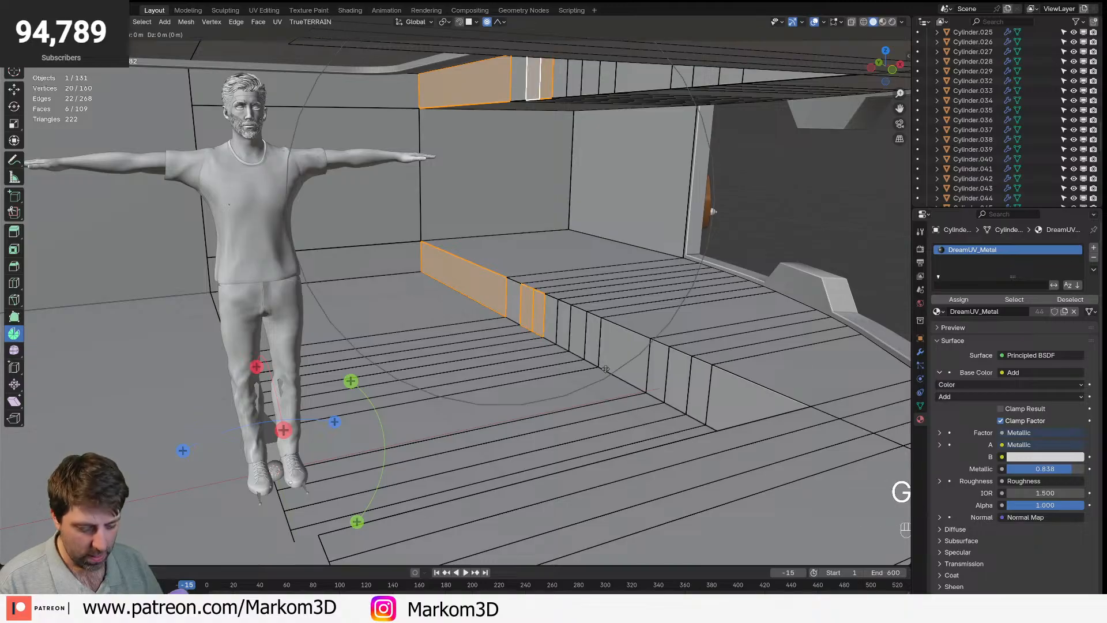
{"action": "key", "text": "x"}
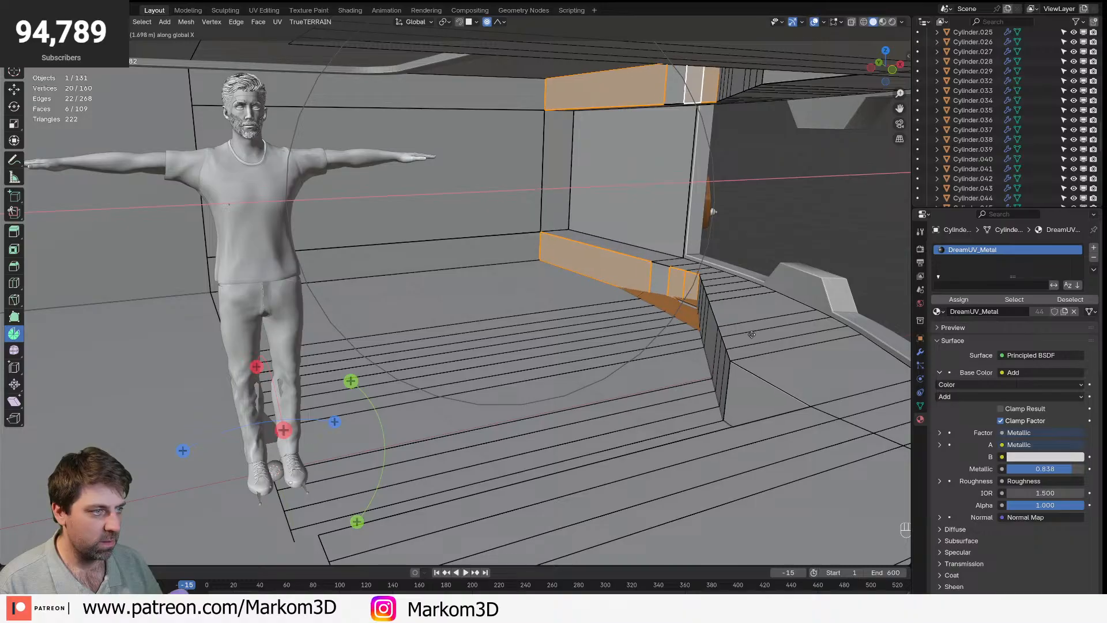
{"action": "left_click", "coordinate": [727, 338]}
{"action": "scroll", "coordinate": [725, 340], "scroll_direction": "down", "scroll_amount": 5}
{"action": "key", "text": "Tab"}
- Add a cube at the 3D cursor by the standing character's feet
{"action": "middle_click_drag", "start_coordinate": [721, 350], "coordinate": [461, 372]}
{"action": "scroll", "coordinate": [533, 319], "scroll_direction": "up", "scroll_amount": 4}
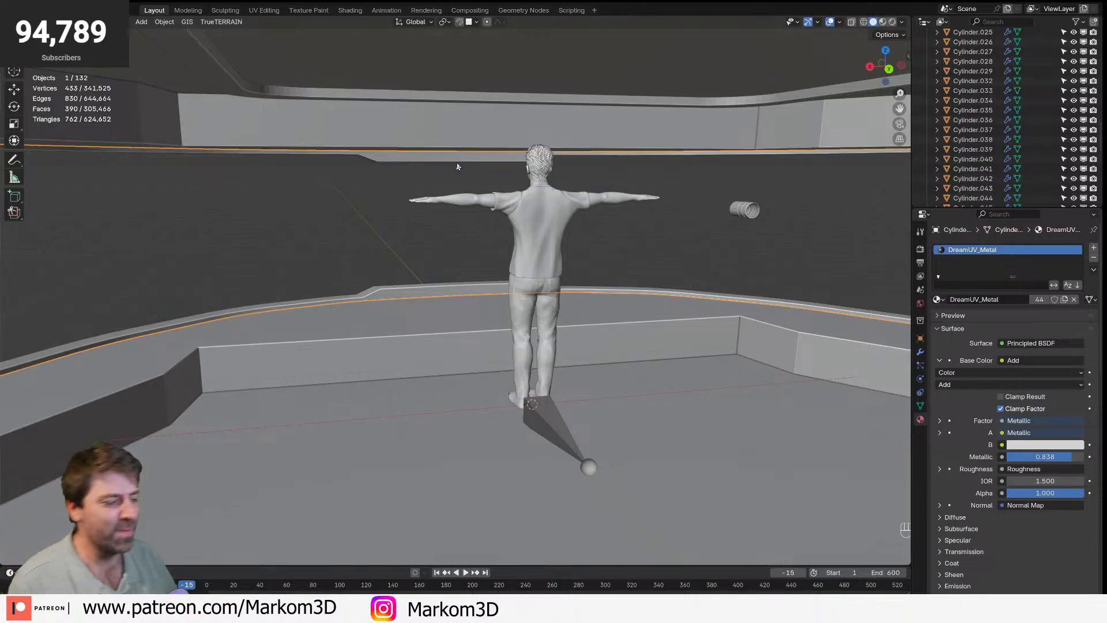
{"action": "middle_click_drag", "start_coordinate": [468, 294], "coordinate": [577, 297]}
{"action": "scroll", "coordinate": [475, 341], "scroll_direction": "up", "scroll_amount": 5}
{"action": "scroll", "coordinate": [474, 341], "scroll_direction": "down", "scroll_amount": 5}
{"action": "middle_click_drag", "start_coordinate": [442, 328], "coordinate": [600, 286], "text": "shift"}
{"action": "middle_click_drag", "start_coordinate": [459, 315], "coordinate": [497, 285]}
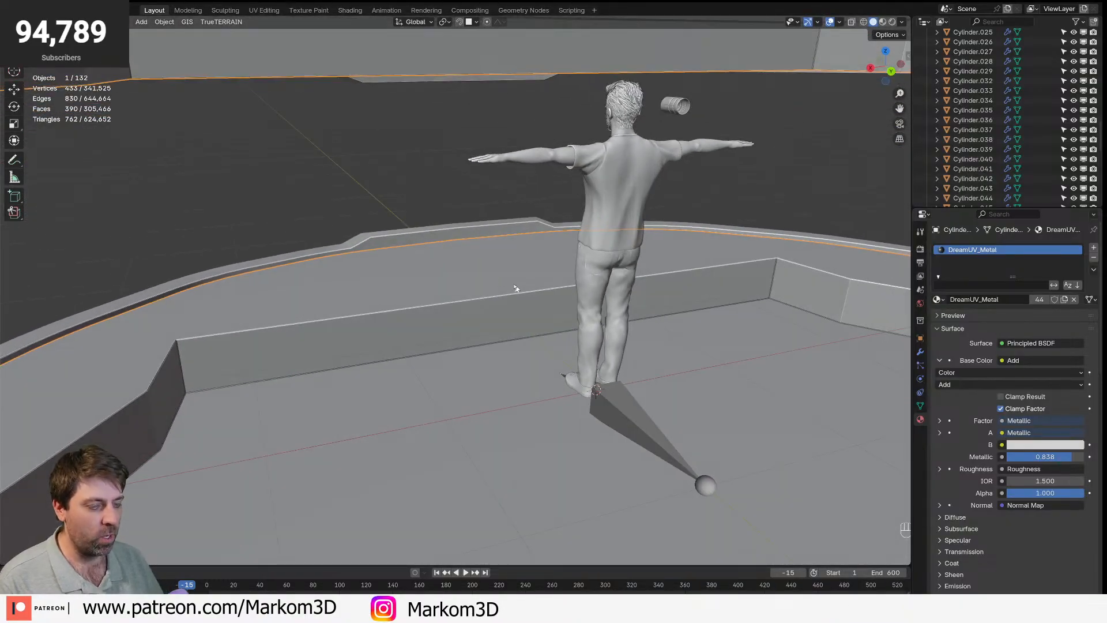
{"action": "key", "text": "shift+s"}
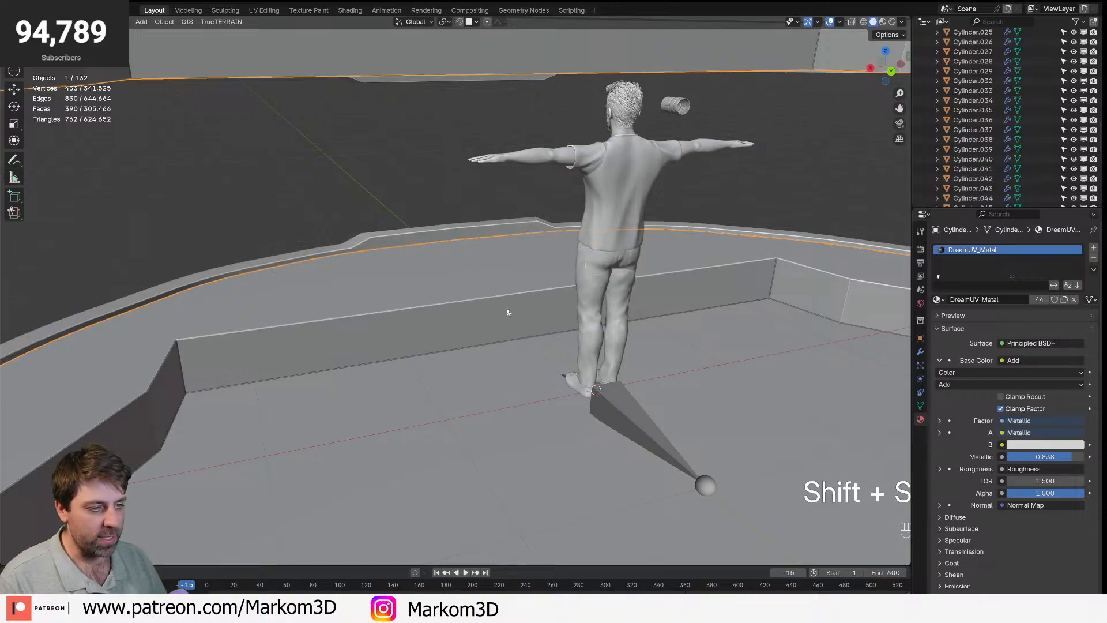
{"action": "key", "text": "shift+a"}
{"action": "mouse_move", "coordinate": [504, 323]}
{"action": "left_click", "coordinate": [553, 331]}
- Examine the new cube inside the frigate's open front from several outside angles
{"action": "middle_click_drag", "start_coordinate": [554, 331], "coordinate": [640, 350]}
{"action": "scroll", "coordinate": [732, 318], "scroll_direction": "down", "scroll_amount": 5}
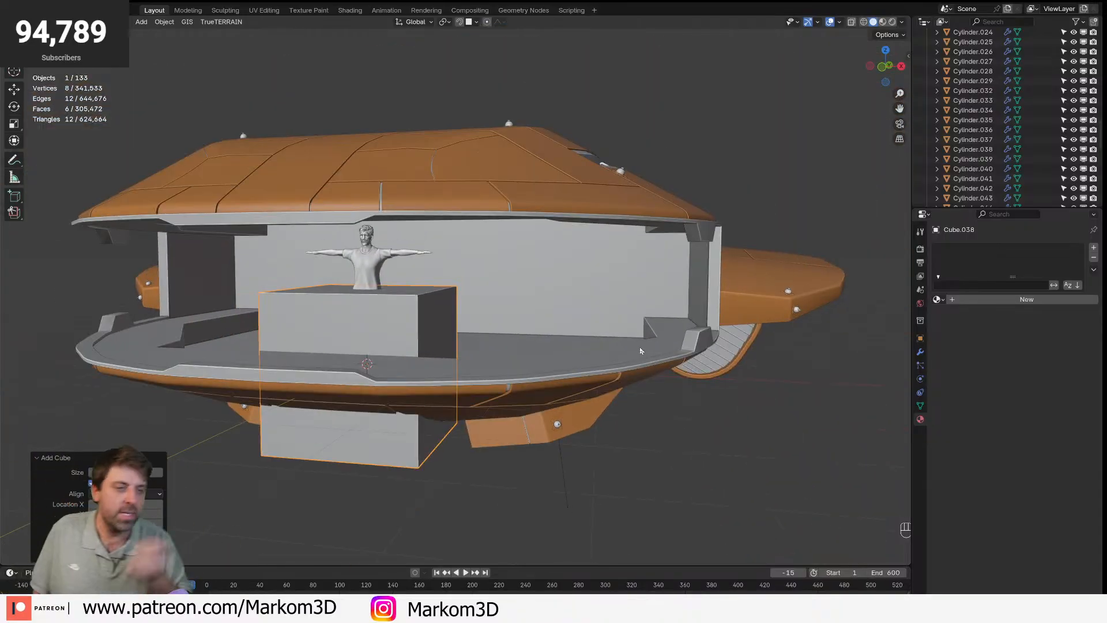
{"action": "scroll", "coordinate": [640, 350], "scroll_direction": "down", "scroll_amount": 2}
{"action": "middle_click_drag", "start_coordinate": [906, 370], "coordinate": [605, 328]}
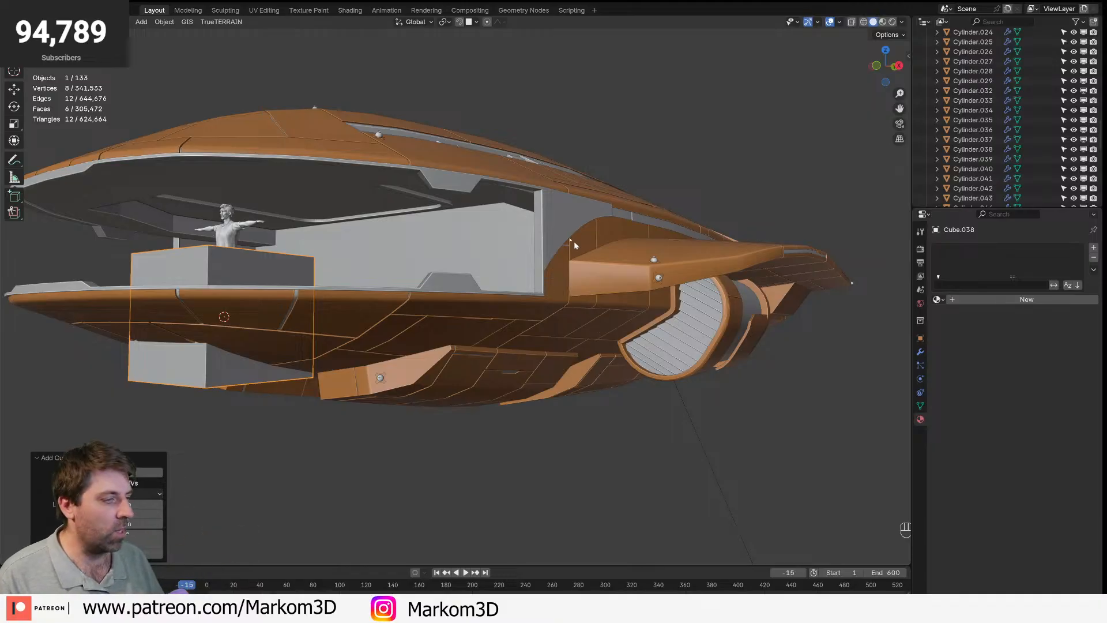
{"action": "middle_click_drag", "start_coordinate": [596, 277], "coordinate": [642, 320], "text": "shift"}
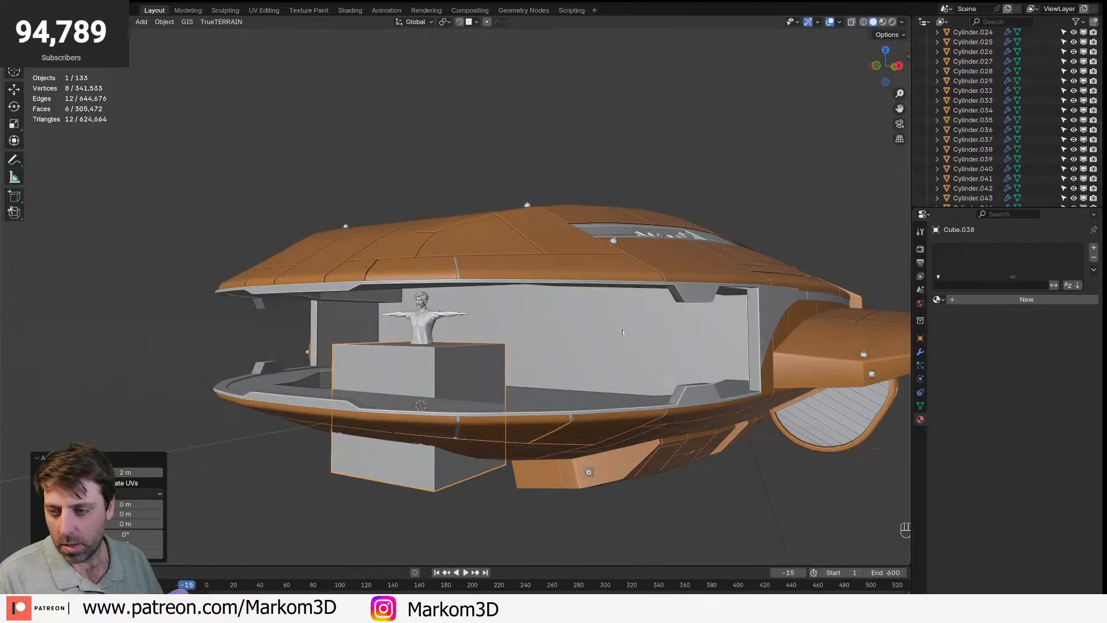
{"action": "middle_click_drag", "start_coordinate": [670, 381], "coordinate": [619, 395]}
{"action": "scroll", "coordinate": [618, 397], "scroll_direction": "up", "scroll_amount": 3}
{"action": "middle_click_drag", "start_coordinate": [520, 400], "coordinate": [537, 348], "text": "shift"}
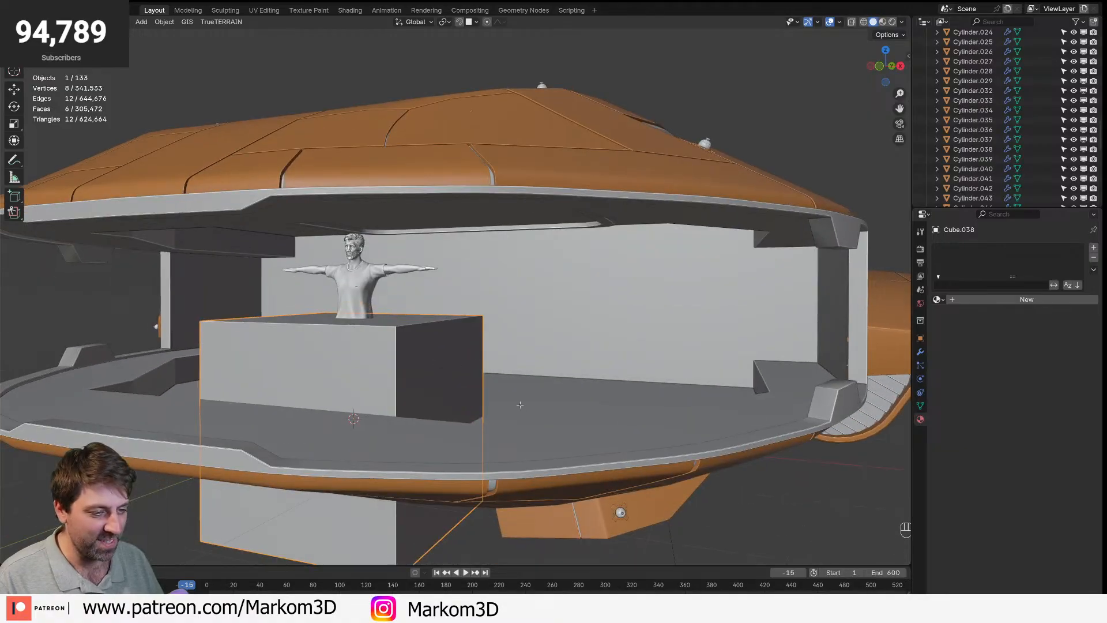
{"action": "middle_click_drag", "start_coordinate": [521, 408], "coordinate": [496, 401]}
- Add a centred vertical loop cut through the cube
{"action": "key", "text": "Tab"}
{"action": "scroll", "coordinate": [571, 425], "scroll_direction": "up", "scroll_amount": 3}
{"action": "middle_click_drag", "start_coordinate": [572, 425], "coordinate": [582, 478]}
{"action": "scroll", "coordinate": [598, 427], "scroll_direction": "down", "scroll_amount": 3}
{"action": "key", "text": "ctrl+r"}
{"action": "left_click", "coordinate": [438, 398]}
{"action": "key", "text": "ctrl+r"}
{"action": "left_click", "coordinate": [437, 399]}
{"action": "right_click", "coordinate": [437, 398]}
- Rip the cube apart along its centre loop and delete the faces of one half
{"action": "key", "text": "v"}
{"action": "right_click", "coordinate": [254, 421]}
{"action": "key", "text": "ctrl+l"}
{"action": "key", "text": "Delete"}
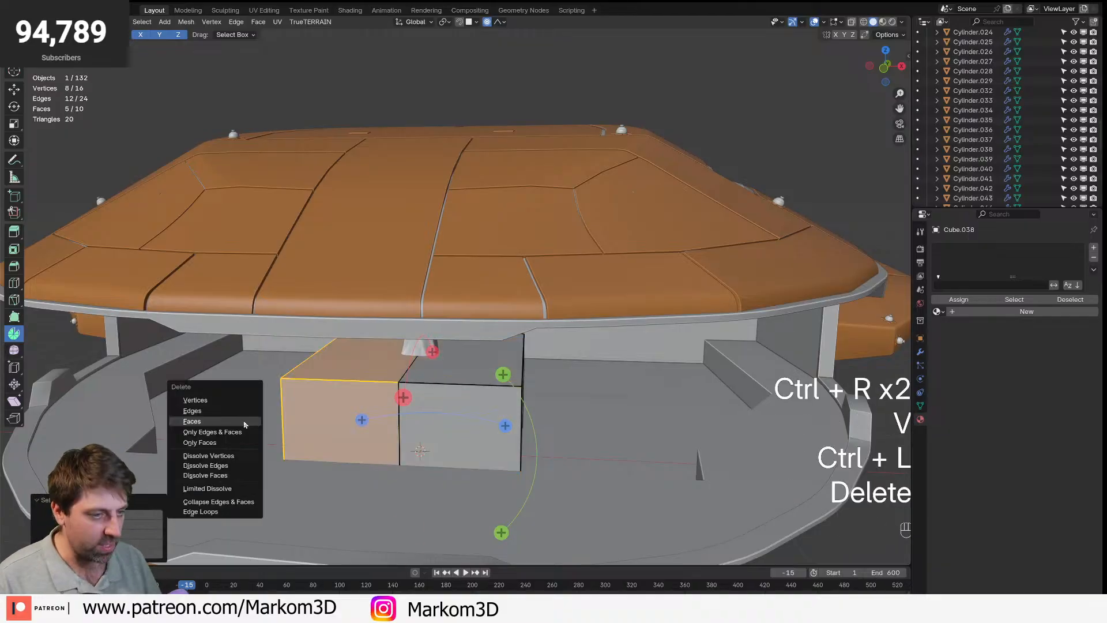
{"action": "left_click", "coordinate": [244, 422]}
{"action": "key", "text": "Tab"}
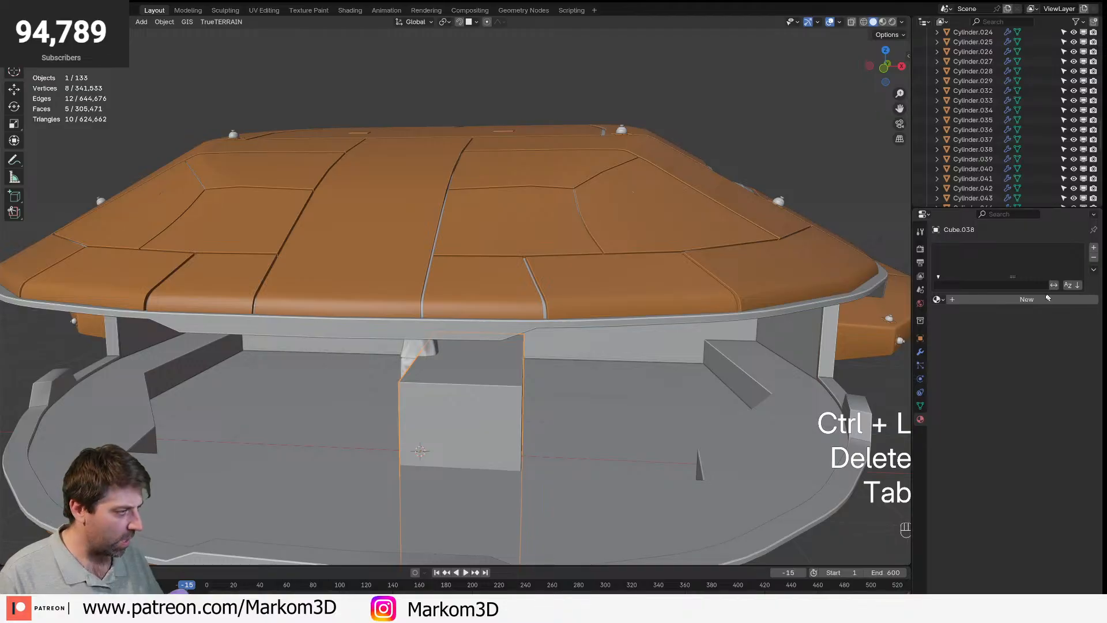
- Add a Mirror modifier to the half cube across the X axis
{"action": "left_click", "coordinate": [920, 352]}
{"action": "left_click", "coordinate": [1030, 252]}
{"action": "mouse_move", "coordinate": [1014, 290]}
{"action": "left_click", "coordinate": [896, 354]}
- Turn off proportional editing and move the entire half cube along Y toward the frigate's front
{"action": "mouse_move", "coordinate": [461, 427]}
{"action": "middle_mouse_down"}
{"action": "mouse_move", "coordinate": [483, 436]}
{"action": "mouse_move", "coordinate": [474, 427]}
{"action": "middle_mouse_up"}
{"action": "key", "text": "Tab"}
{"action": "key", "text": "a"}
{"action": "key", "text": "g"}
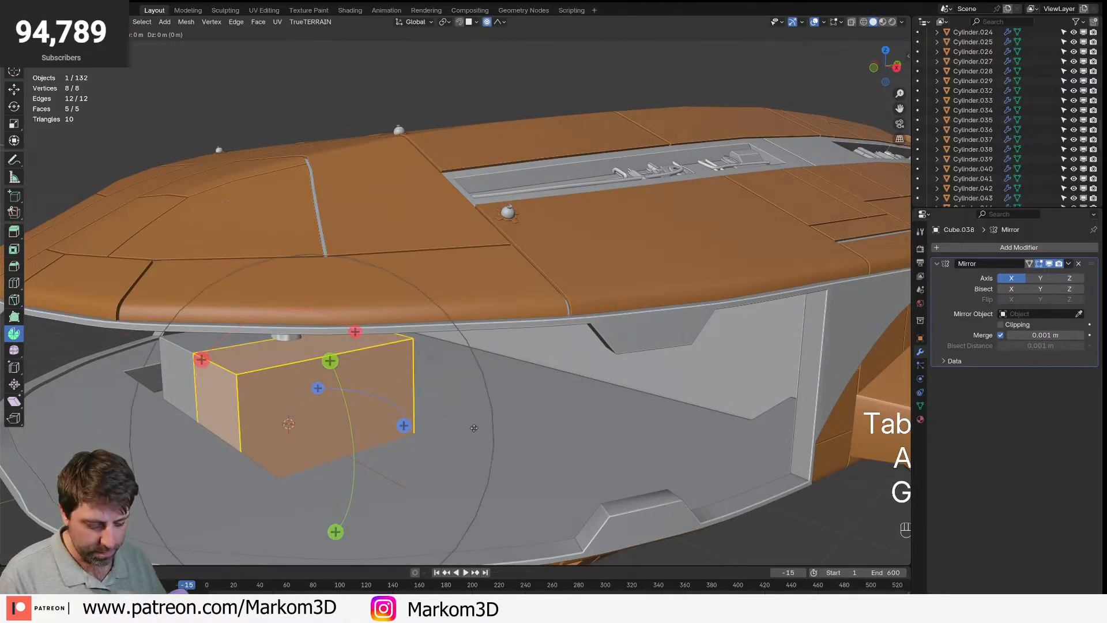
{"action": "key", "text": "y"}
{"action": "right_click", "coordinate": [474, 428]}
{"action": "key", "text": "o"}
{"action": "key", "text": "g"}
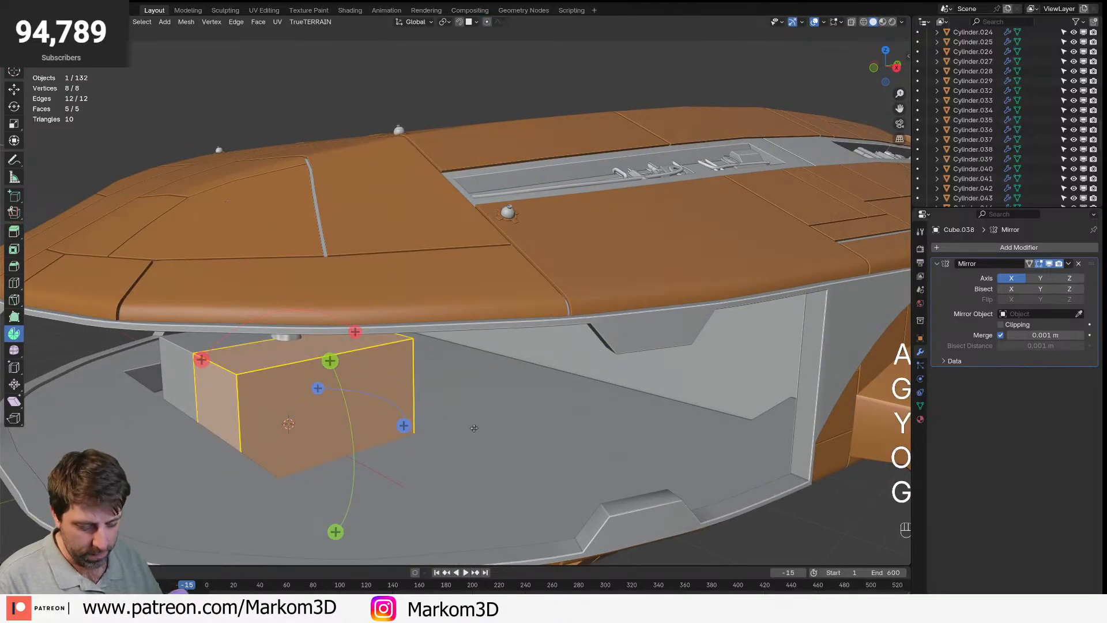
{"action": "key", "text": "y"}
{"action": "left_click", "coordinate": [353, 408]}
- Try scaling down the half cube, and undo the scaling
{"action": "key", "text": "s"}
{"action": "left_click", "coordinate": [357, 478]}
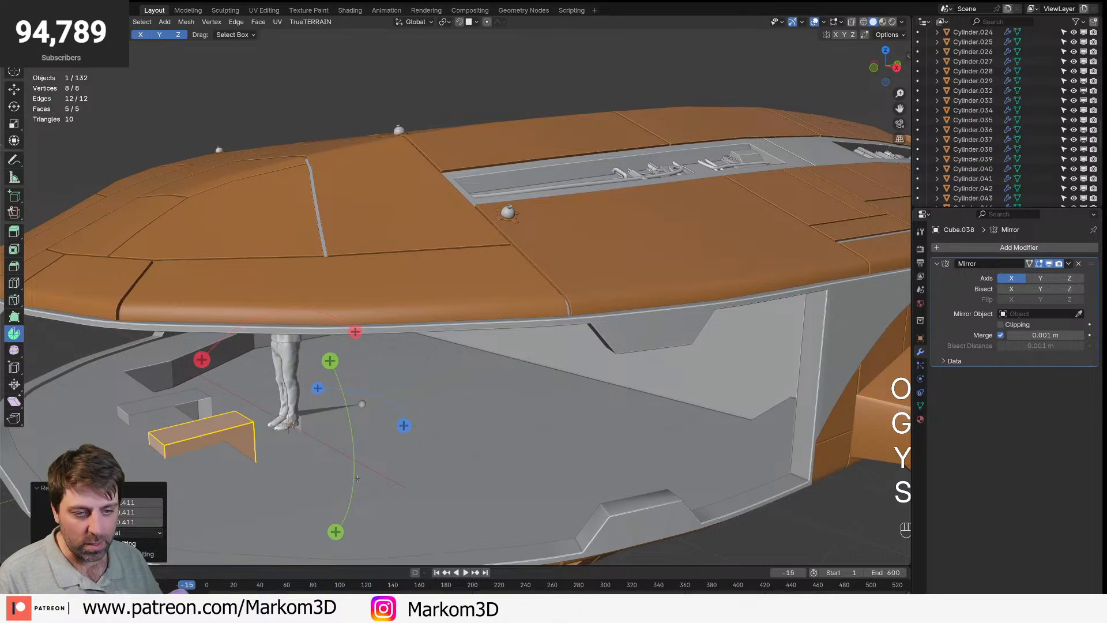
{"action": "key", "text": "ctrl+z"}
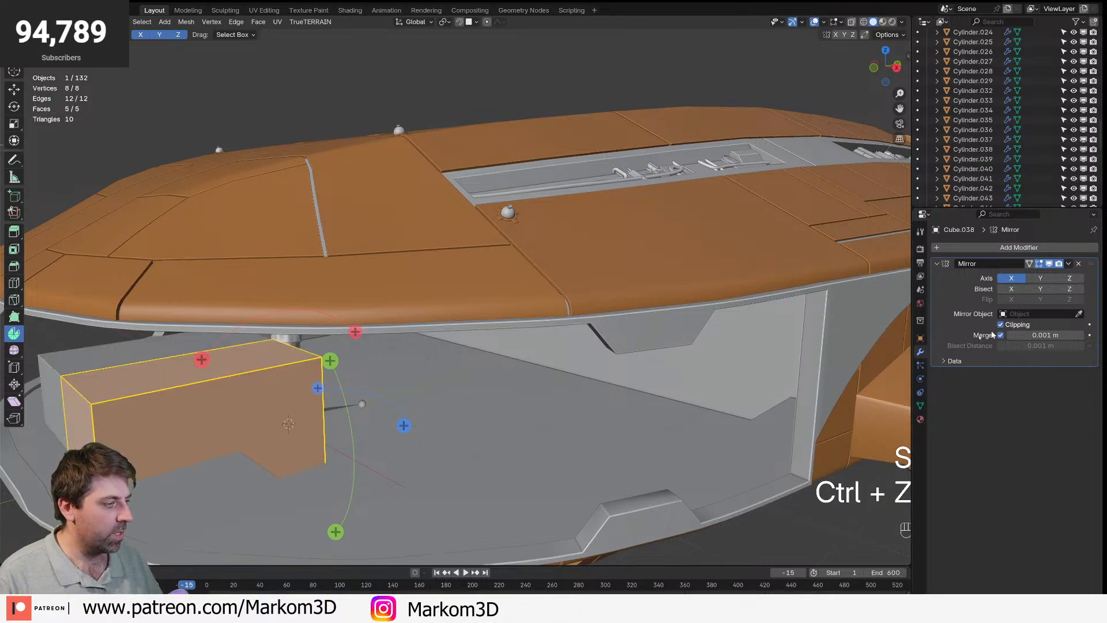
- With clipping enabled on the Mirror modifier, scale down the half cube and reposition it vertically
{"action": "middle_click_drag", "start_coordinate": [471, 451], "coordinate": [620, 392], "text": "shift"}
{"action": "key", "text": "s"}
{"action": "left_click", "coordinate": [465, 399]}
{"action": "key", "text": "g"}
{"action": "key", "text": "z"}
{"action": "left_click", "coordinate": [474, 350]}
- Adjust the mirrored block's horizontal position so it sits by the front ledge ahead of the character
{"action": "mouse_move", "coordinate": [474, 350]}
{"action": "middle_mouse_down"}
{"action": "mouse_move", "coordinate": [536, 349]}
{"action": "mouse_move", "coordinate": [484, 346]}
{"action": "middle_mouse_up"}
{"action": "middle_click_drag", "start_coordinate": [485, 346], "coordinate": [637, 392], "text": "shift"}
{"action": "key", "text": "g"}
{"action": "key", "text": "x"}
{"action": "left_click", "coordinate": [636, 392]}
{"action": "key", "text": "g"}
{"action": "key", "text": "y"}
{"action": "left_click", "coordinate": [570, 426]}
{"action": "middle_click_drag", "start_coordinate": [570, 425], "coordinate": [603, 386]}
{"action": "key", "text": "g"}
{"action": "key", "text": "x"}
{"action": "left_click", "coordinate": [640, 389]}
- Select the block's top edge facing the window and try moving it along Z
{"action": "middle_click_drag", "start_coordinate": [640, 389], "coordinate": [553, 374]}
{"action": "scroll", "coordinate": [583, 361], "scroll_direction": "up", "scroll_amount": 4}
{"action": "scroll", "coordinate": [422, 421], "scroll_direction": "up", "scroll_amount": 2}
{"action": "key", "text": "2"}
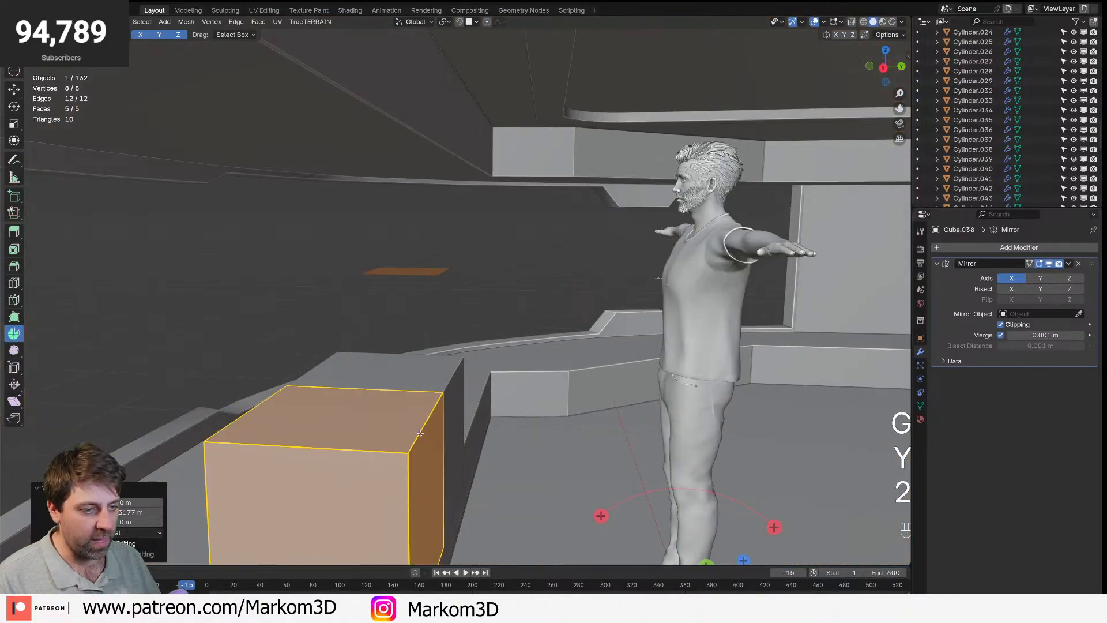
{"action": "middle_click_drag", "start_coordinate": [345, 410], "coordinate": [395, 396]}
{"action": "left_click", "coordinate": [380, 392]}
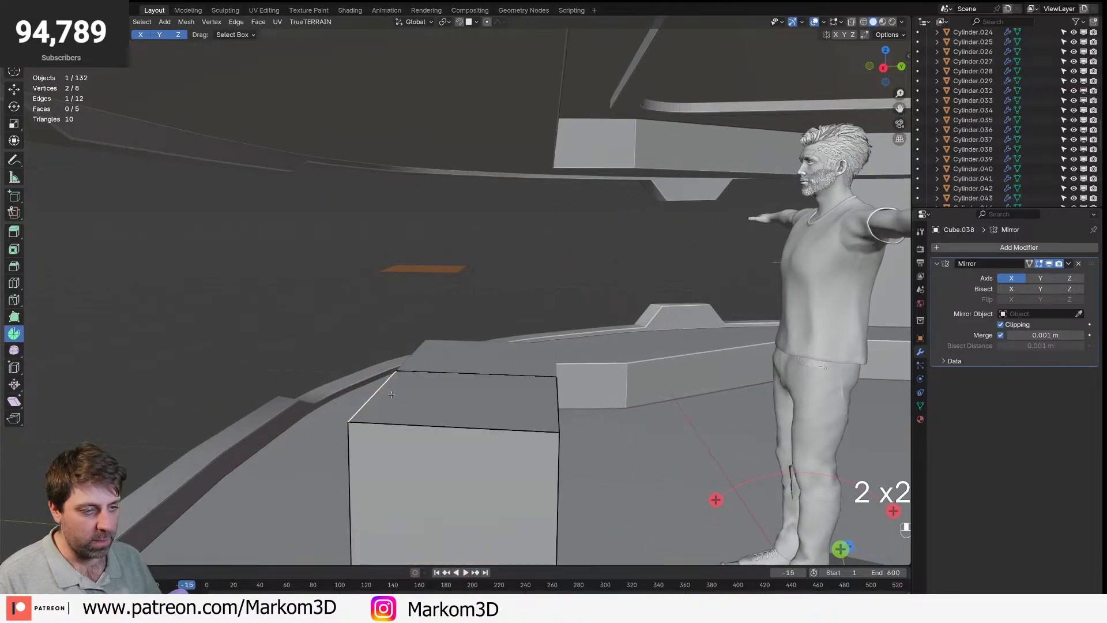
{"action": "key", "text": "g"}
{"action": "key", "text": "z"}
{"action": "right_click", "coordinate": [396, 348]}
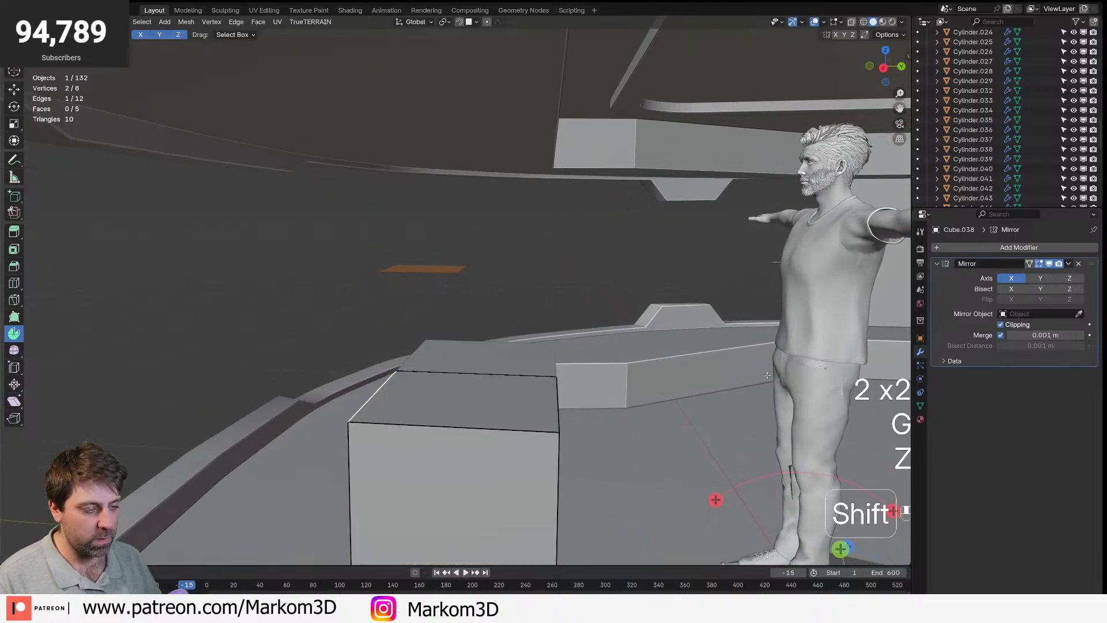
{"action": "middle_click_drag", "start_coordinate": [746, 378], "coordinate": [707, 382]}
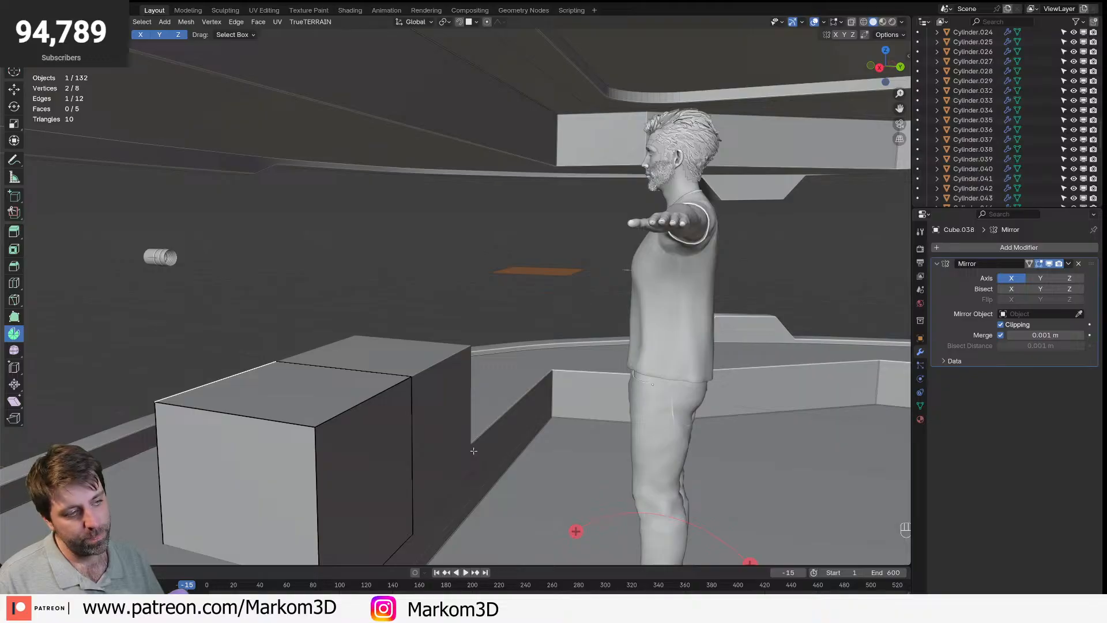
{"action": "middle_click_drag", "start_coordinate": [473, 450], "coordinate": [541, 444]}
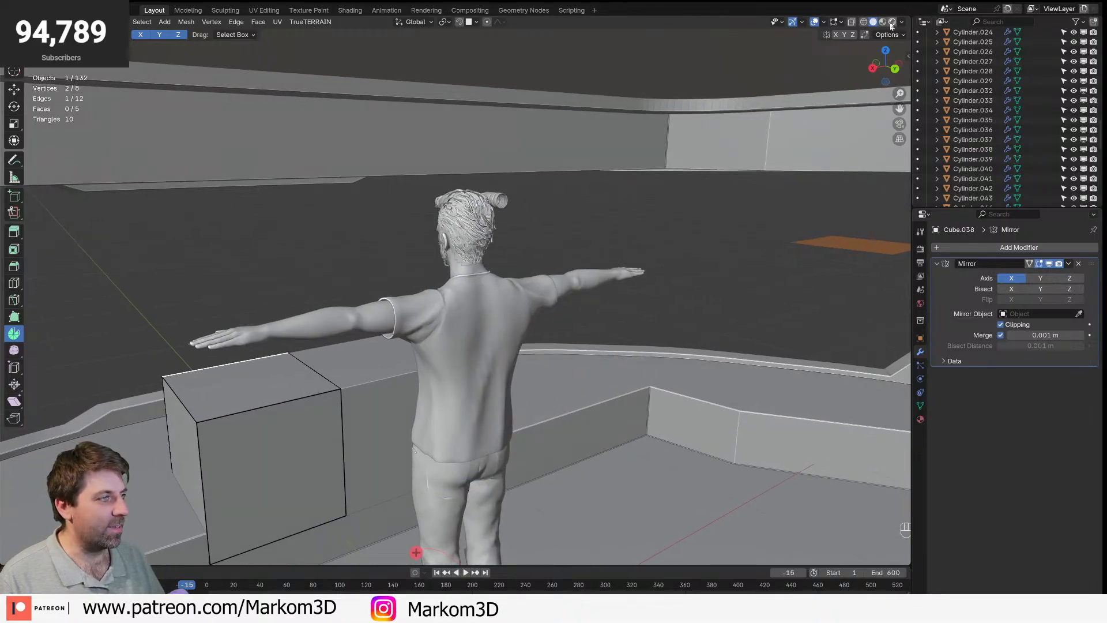
- Select the mirrored block and the interior floor shell, invert the selection, and hide all other objects
{"action": "left_click", "coordinate": [892, 22]}
{"action": "mouse_move", "coordinate": [628, 299]}
{"action": "middle_mouse_down"}
{"action": "mouse_move", "coordinate": [608, 299]}
{"action": "mouse_move", "coordinate": [803, 293]}
{"action": "mouse_move", "coordinate": [691, 379]}
{"action": "mouse_move", "coordinate": [504, 358]}
{"action": "mouse_move", "coordinate": [726, 192]}
{"action": "mouse_move", "coordinate": [502, 325]}
{"action": "mouse_move", "coordinate": [473, 363]}
{"action": "mouse_move", "coordinate": [510, 248]}
{"action": "mouse_move", "coordinate": [545, 281]}
{"action": "mouse_move", "coordinate": [536, 326]}
{"action": "mouse_move", "coordinate": [476, 399]}
{"action": "middle_mouse_up"}
{"action": "scroll", "coordinate": [510, 248], "scroll_direction": "down", "scroll_amount": 4}
{"action": "key", "text": "Tab"}
{"action": "left_click", "coordinate": [544, 281]}
{"action": "scroll", "coordinate": [551, 305], "scroll_direction": "down", "scroll_amount": 4}
{"action": "scroll", "coordinate": [475, 400], "scroll_direction": "up", "scroll_amount": 2}
{"action": "left_click", "coordinate": [475, 400]}
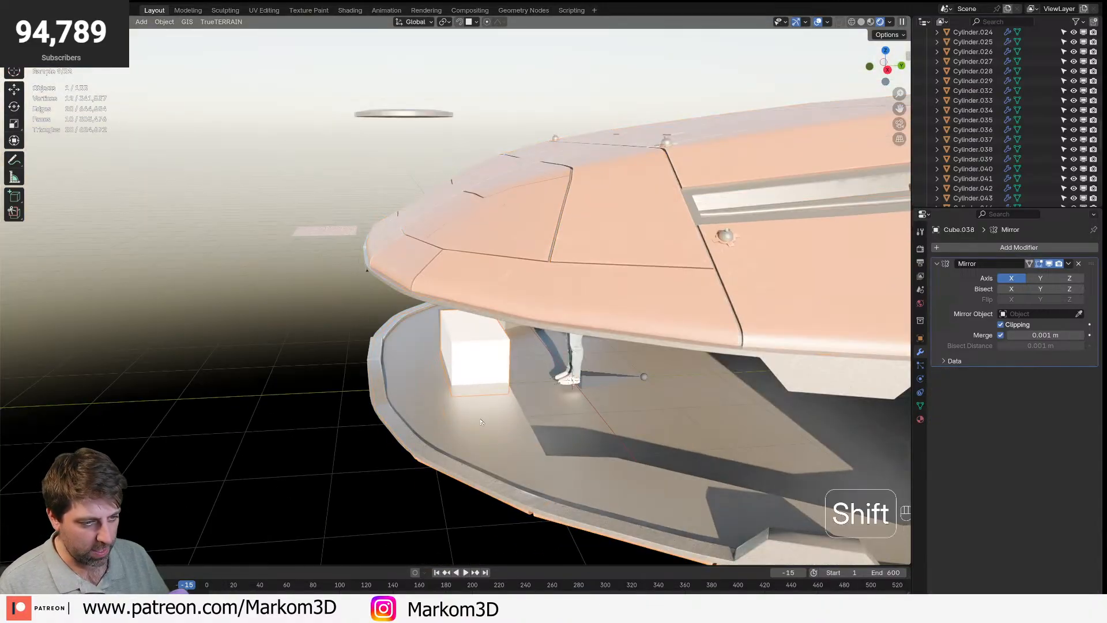
{"action": "key", "text": "ctrl+i"}
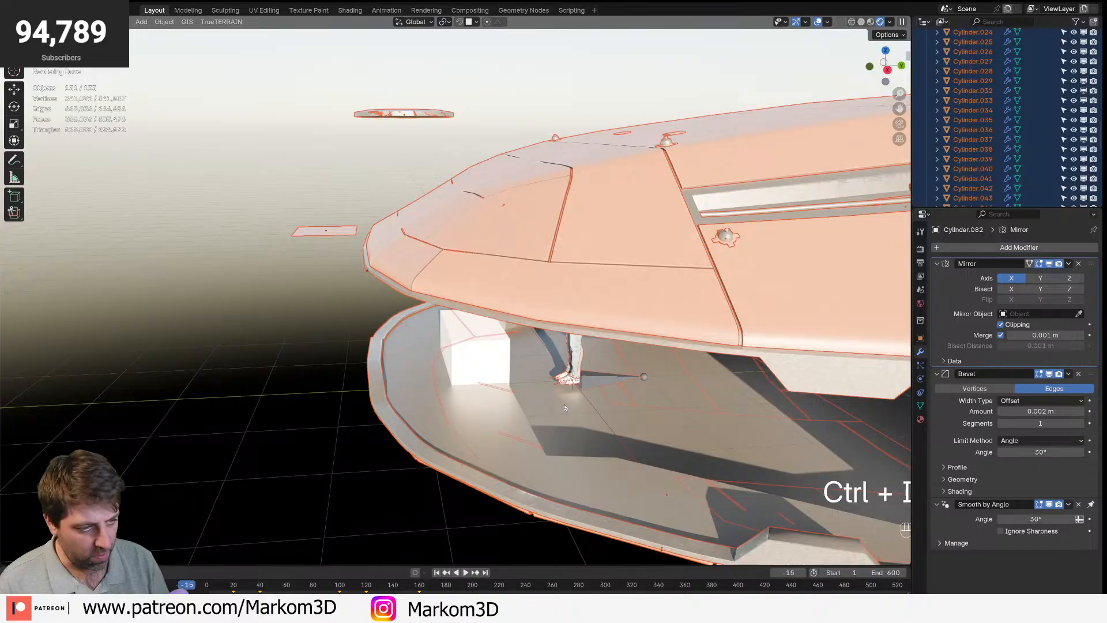
{"action": "key", "text": "h"}
- Cut a centred horizontal edge loop around the interior shell's wall in side view
{"action": "middle_click_drag", "start_coordinate": [565, 407], "coordinate": [649, 361]}
{"action": "scroll", "coordinate": [511, 370], "scroll_direction": "up", "scroll_amount": 3}
{"action": "scroll", "coordinate": [649, 361], "scroll_direction": "down", "scroll_amount": 5}
{"action": "key", "text": "Tab"}
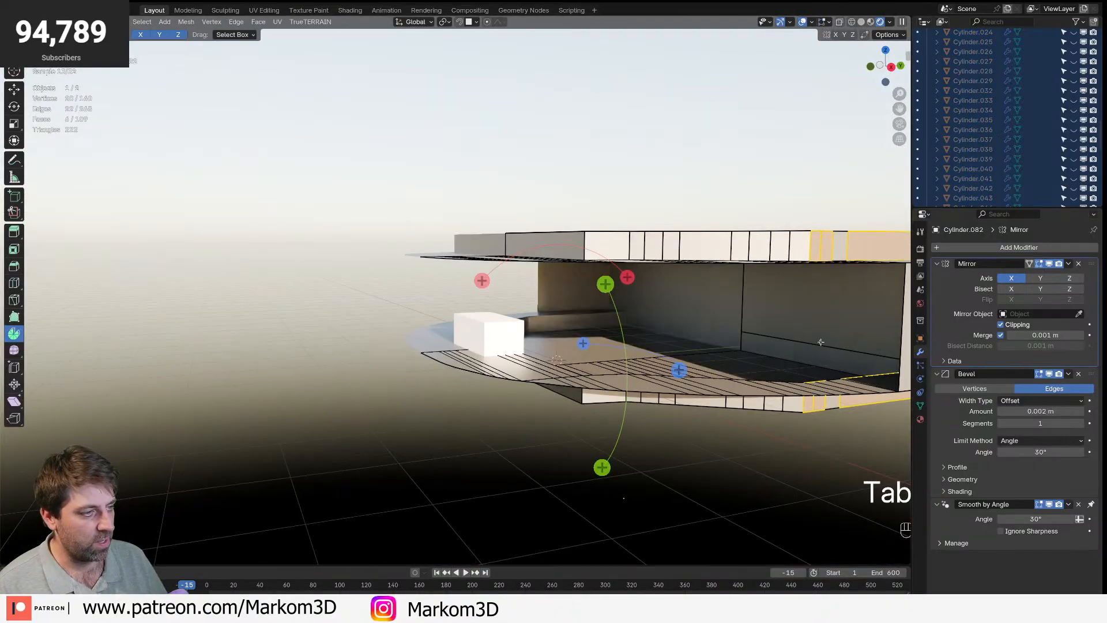
{"action": "key", "text": "KP_3"}
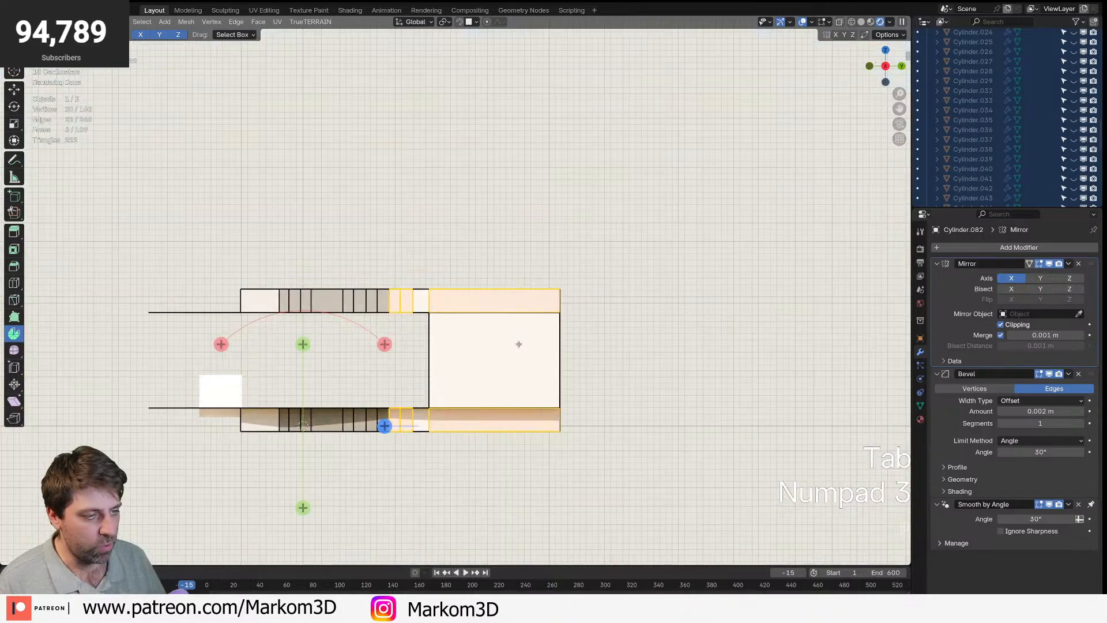
{"action": "key", "text": "z"}
{"action": "left_click", "coordinate": [440, 341]}
{"action": "key", "text": "ctrl+r"}
{"action": "left_click", "coordinate": [441, 363]}
{"action": "right_click", "coordinate": [442, 363]}
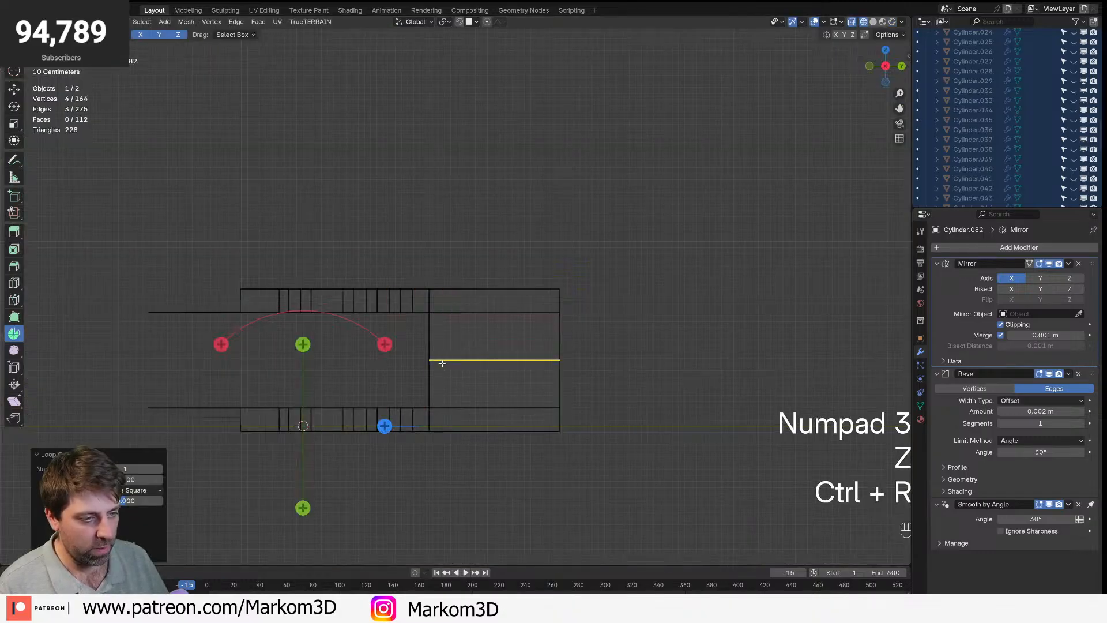
- Separate the shell's geometry above the new cut into its own object and hide that upper part
{"action": "key", "text": "1"}
{"action": "key", "text": "b"}
{"action": "left_click_drag", "start_coordinate": [687, 220], "coordinate": [94, 392]}
{"action": "key", "text": "p"}
{"action": "left_click", "coordinate": [233, 380]}
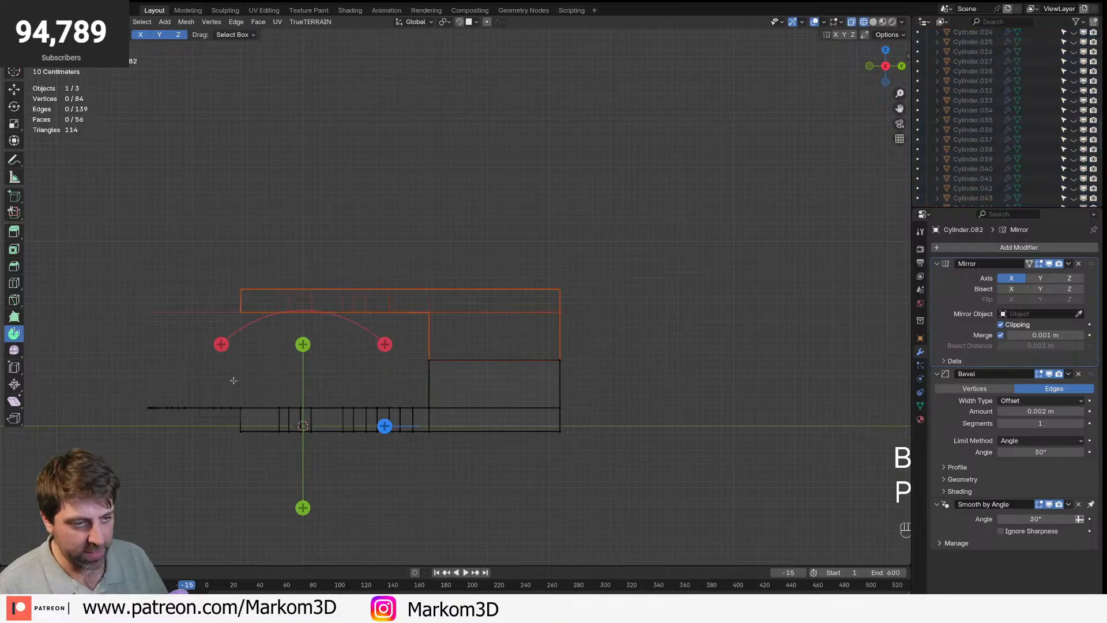
{"action": "key", "text": "Tab"}
{"action": "left_click", "coordinate": [419, 316]}
{"action": "key", "text": "h"}
{"action": "key", "text": "z"}
{"action": "left_click", "coordinate": [483, 315]}
- Examine the block on the front ledge and the open floor behind it from several angles
{"action": "middle_click_drag", "start_coordinate": [484, 315], "coordinate": [408, 358]}
{"action": "scroll", "coordinate": [408, 359], "scroll_direction": "up", "scroll_amount": 3}
{"action": "left_click", "coordinate": [403, 289]}
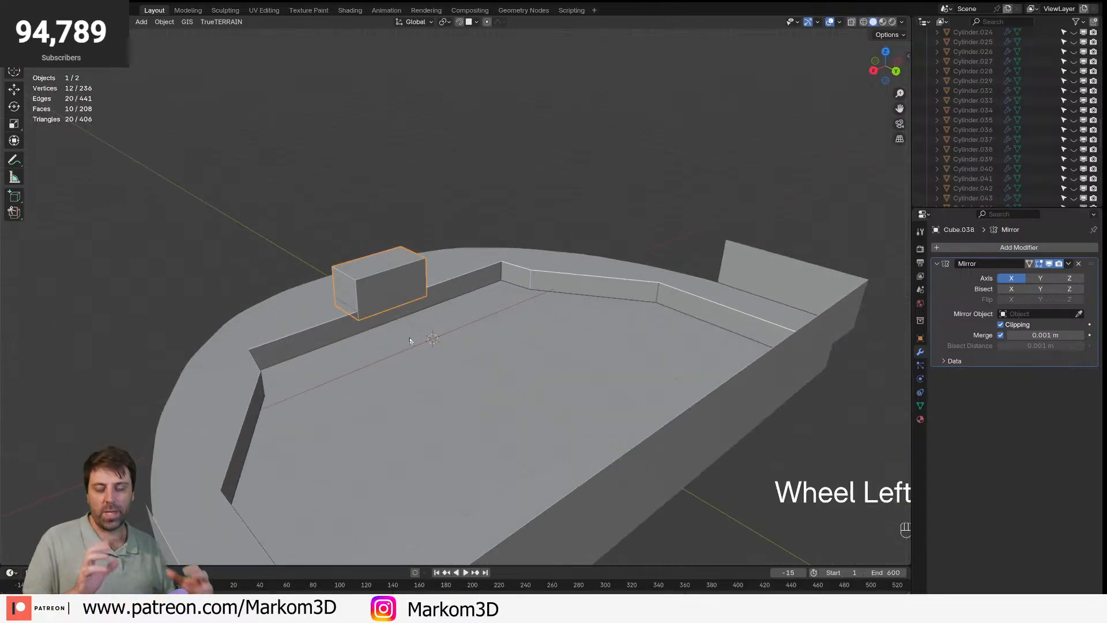
{"action": "middle_click_drag", "start_coordinate": [328, 286], "coordinate": [418, 317]}
{"action": "middle_click_drag", "start_coordinate": [339, 354], "coordinate": [519, 295], "text": "shift"}
{"action": "scroll", "coordinate": [505, 228], "scroll_direction": "up", "scroll_amount": 3}
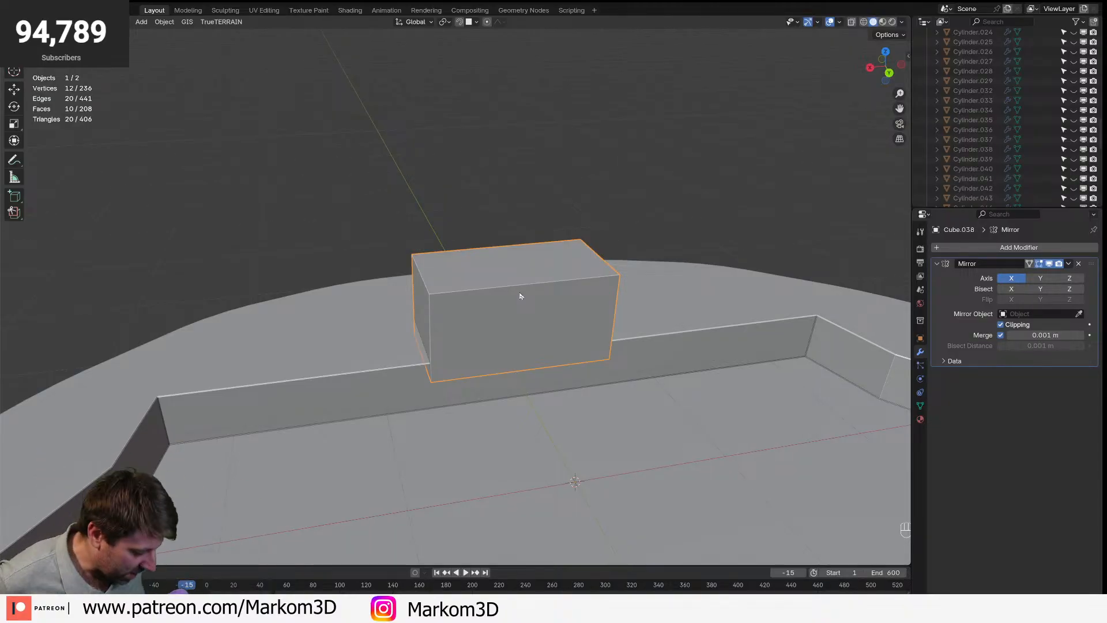
{"action": "middle_click_drag", "start_coordinate": [520, 296], "coordinate": [563, 355]}
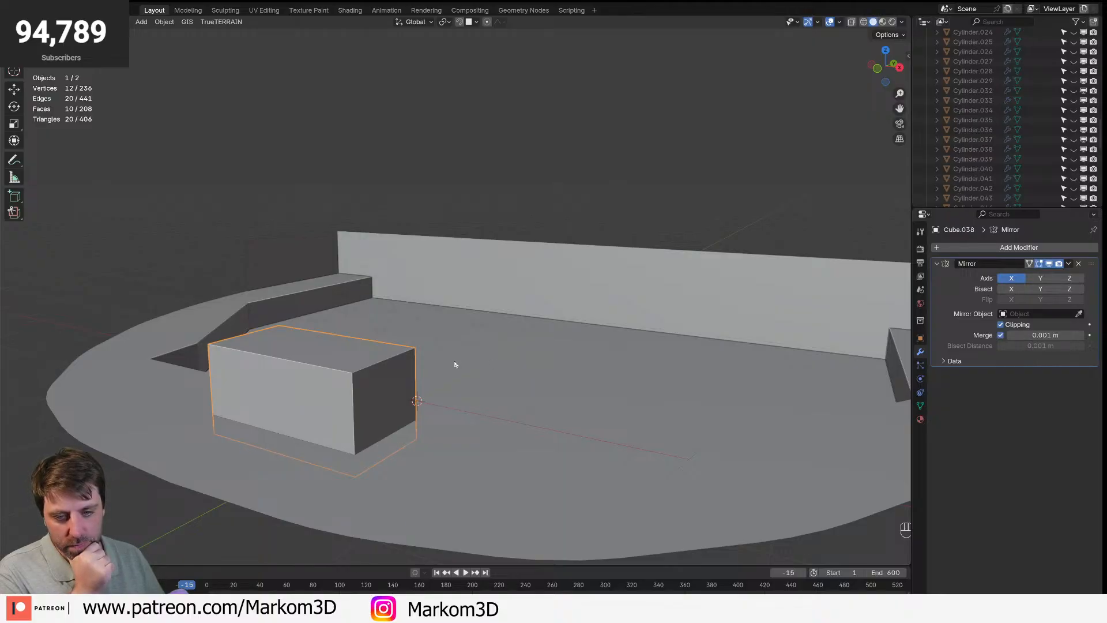
{"action": "middle_click_drag", "start_coordinate": [415, 370], "coordinate": [356, 357]}
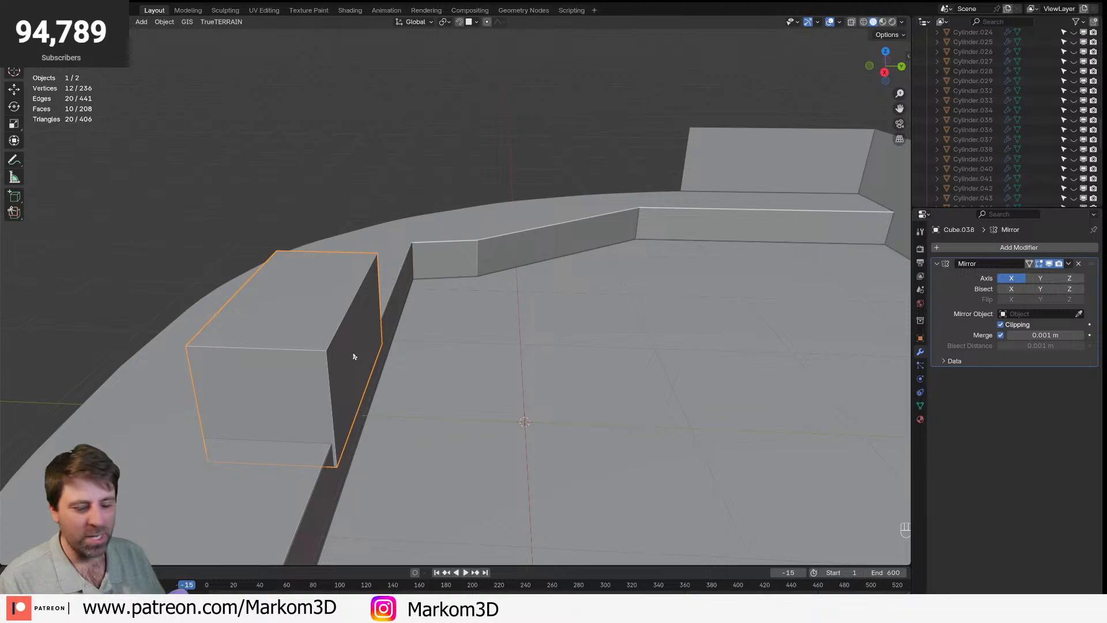
{"action": "middle_click_drag", "start_coordinate": [354, 348], "coordinate": [386, 388]}
{"action": "key", "text": "Tab"}
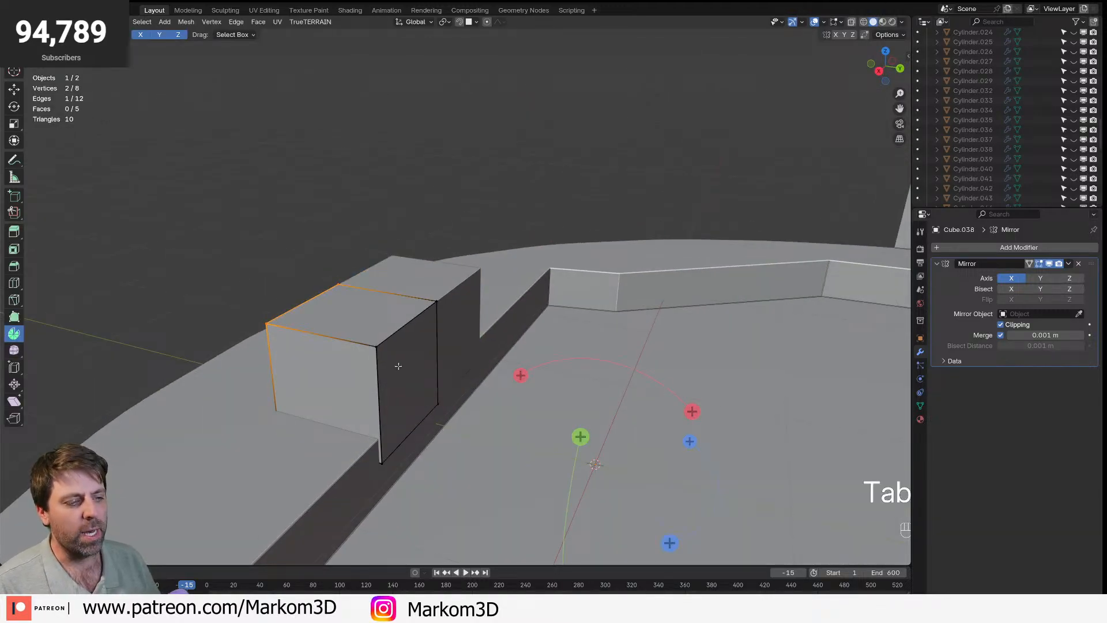
{"action": "key", "text": "Tab"}
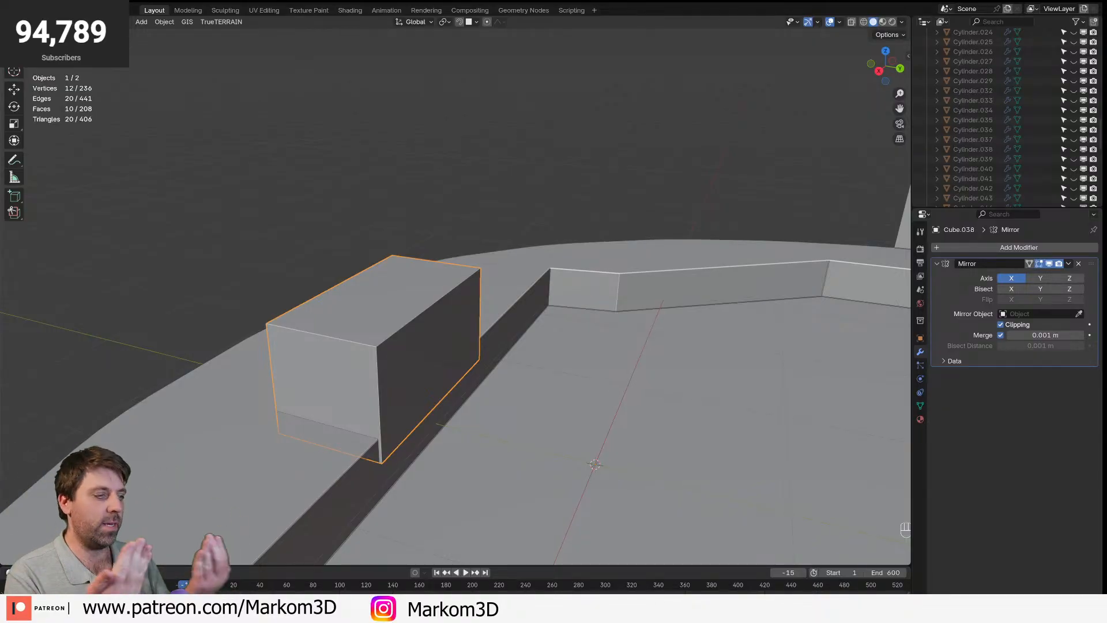
{"action": "middle_click_drag", "start_coordinate": [324, 370], "coordinate": [447, 365]}
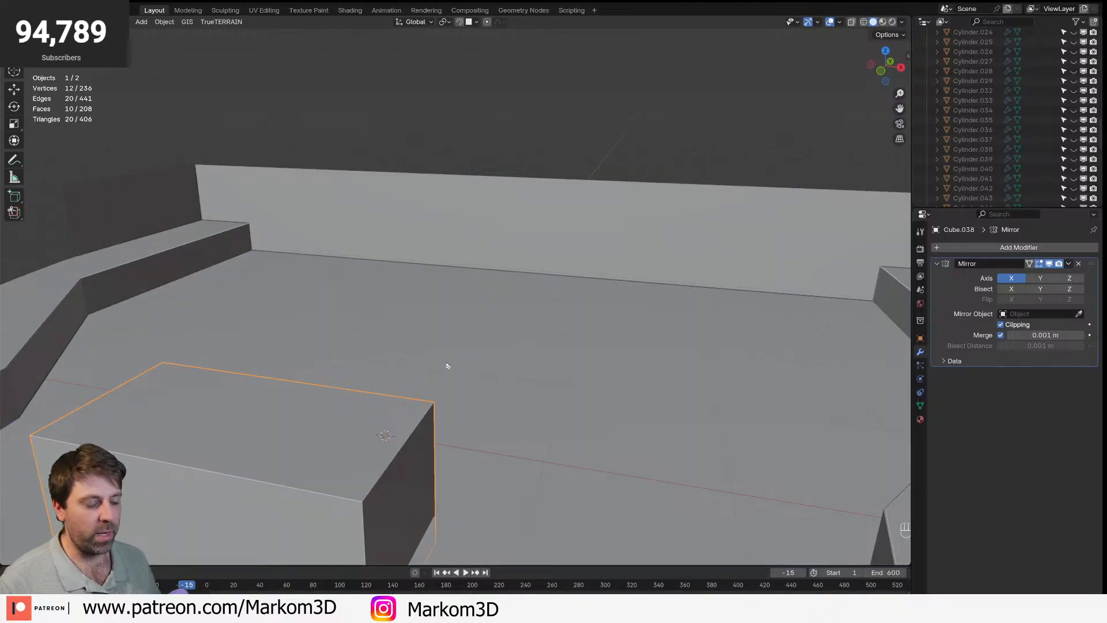
{"action": "scroll", "coordinate": [449, 367], "scroll_direction": "down", "scroll_amount": 5}
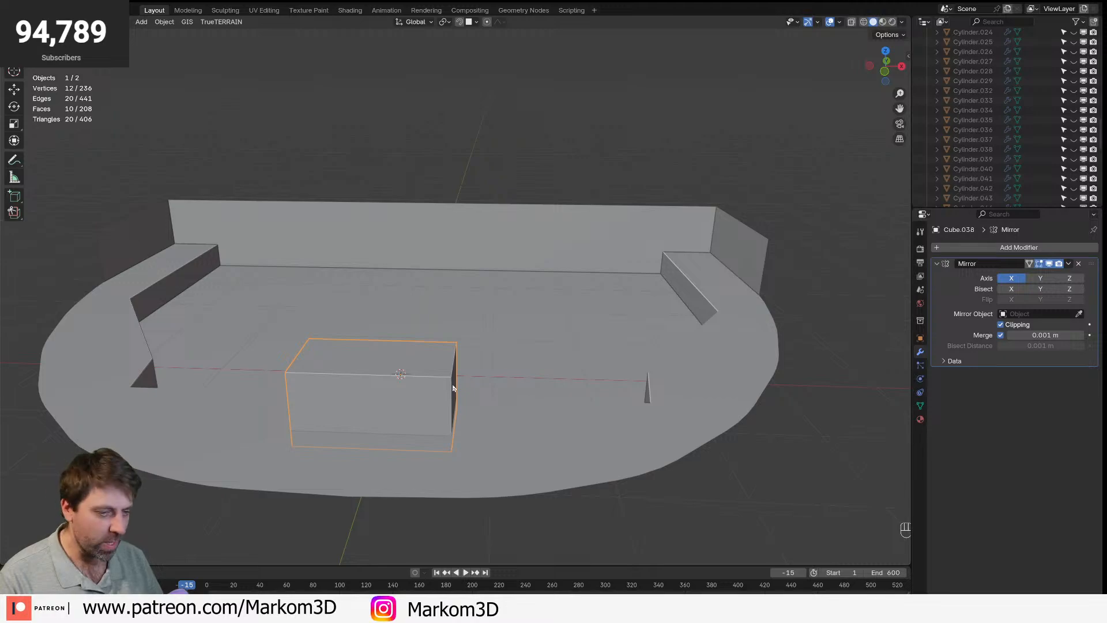
- Add a new cube at the 3D cursor, scale it down, and move it across the floor away from the block
{"action": "key", "text": "shift+a"}
{"action": "key", "text": "ctrl+z"}
{"action": "key", "text": "shift+s"}
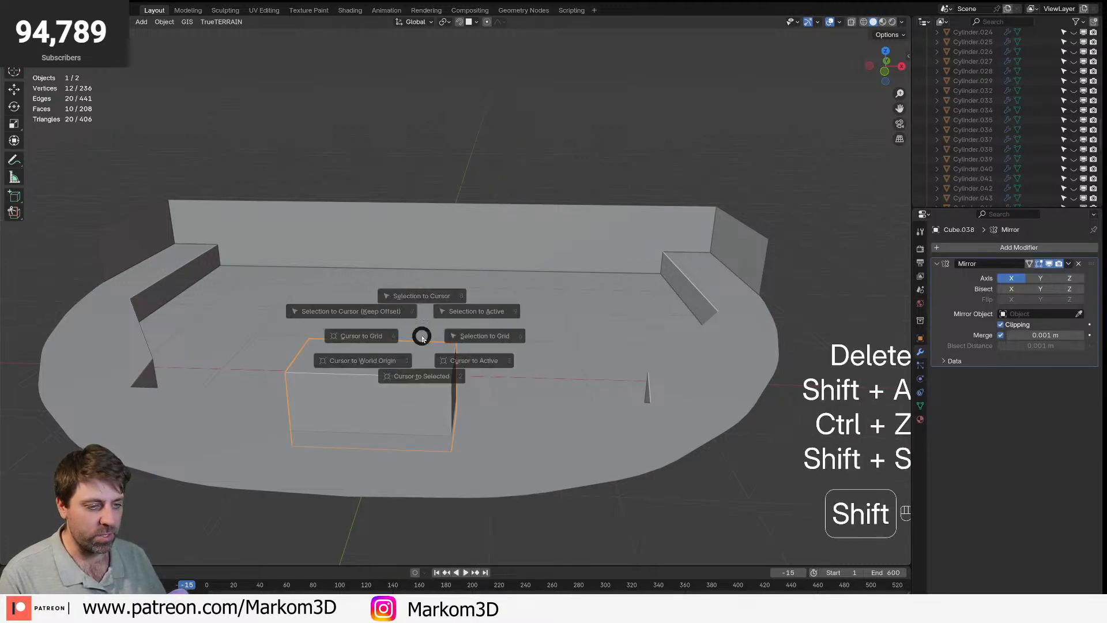
{"action": "key", "text": "shift+a"}
{"action": "left_click", "coordinate": [478, 348]}
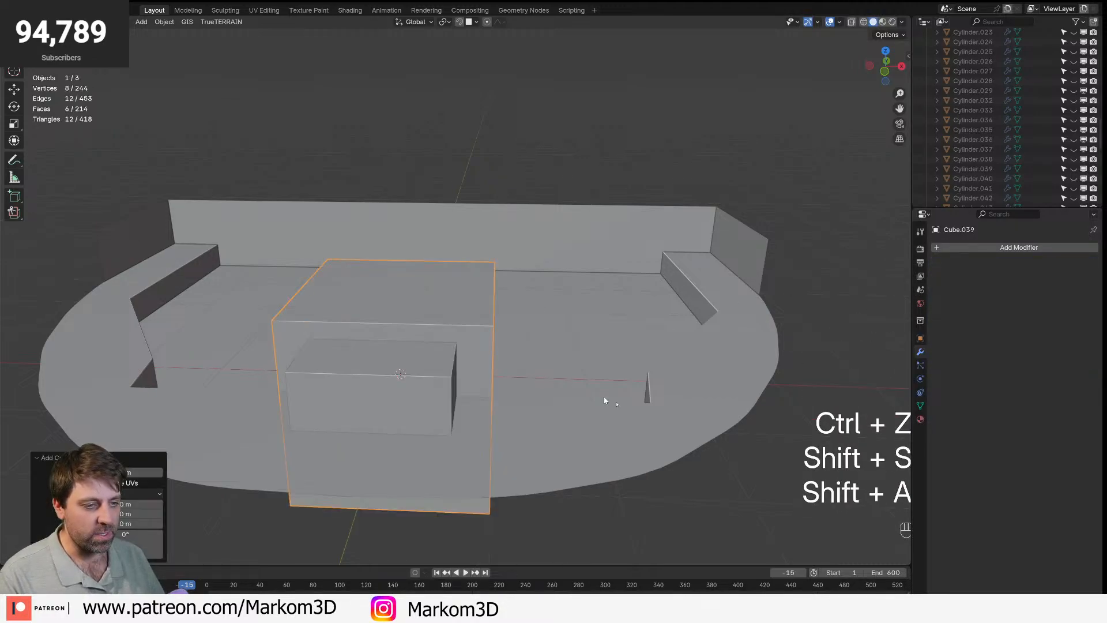
{"action": "key", "text": "Tab"}
{"action": "key", "text": "s"}
{"action": "left_click", "coordinate": [475, 402]}
{"action": "key", "text": "KP_7"}
{"action": "key", "text": "Tab"}
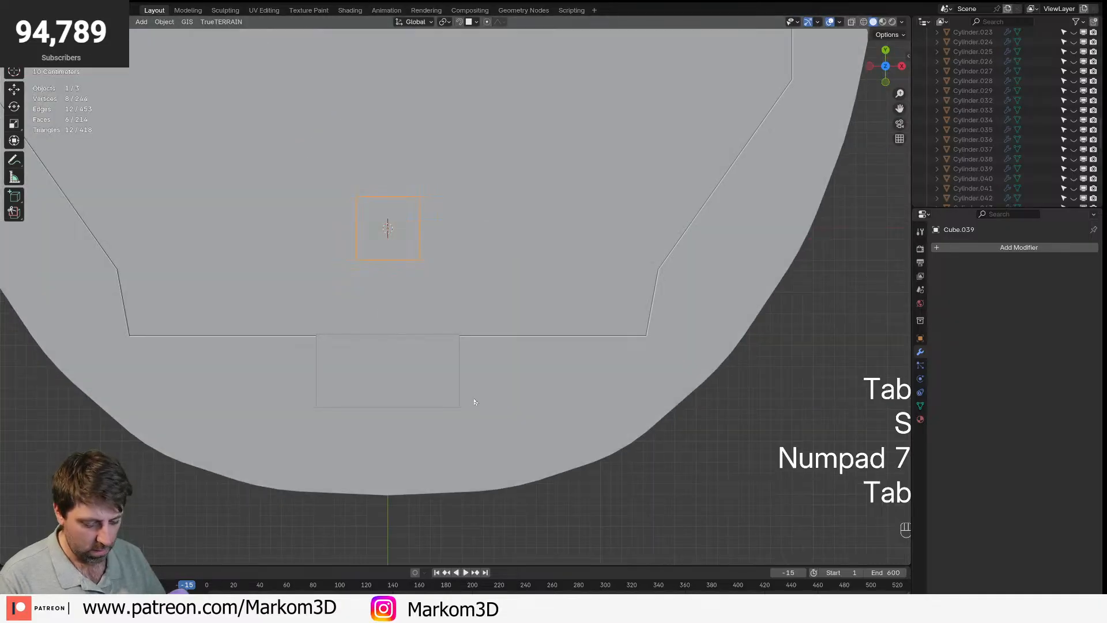
{"action": "key", "text": "g"}
{"action": "left_click", "coordinate": [670, 397]}
- Scale the new cube further, flatten it along Z into a thin seat slab, and adjust its height
{"action": "key", "text": "Tab"}
{"action": "middle_click_drag", "start_coordinate": [670, 397], "coordinate": [750, 462]}
{"action": "key", "text": "s"}
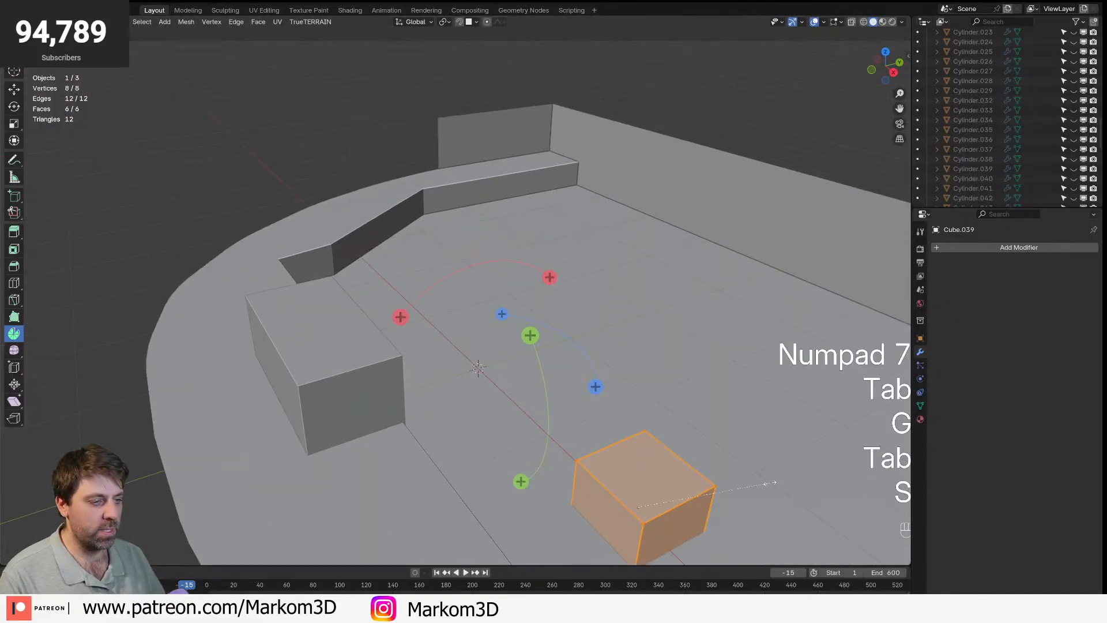
{"action": "left_click", "coordinate": [692, 501]}
{"action": "key", "text": "s"}
{"action": "left_click", "coordinate": [708, 499]}
{"action": "key", "text": "s"}
{"action": "key", "text": "z"}
{"action": "left_click", "coordinate": [645, 508]}
{"action": "key", "text": "g"}
{"action": "key", "text": "z"}
{"action": "left_click", "coordinate": [657, 481]}
- Duplicate the seat slab and rotate the copy into a reclined backrest at the seat's rear edge
{"action": "key", "text": "KP_Decimal"}
{"action": "scroll", "coordinate": [575, 369], "scroll_direction": "down", "scroll_amount": 3}
{"action": "scroll", "coordinate": [576, 369], "scroll_direction": "up", "scroll_amount": 2}
{"action": "key", "text": "KP_3"}
{"action": "key", "text": "shift+d"}
{"action": "key", "text": "r"}
{"action": "left_click", "coordinate": [650, 44]}
{"action": "key", "text": "g"}
{"action": "key", "text": "r"}
{"action": "key", "text": "g"}
{"action": "key", "text": "r"}
{"action": "left_click", "coordinate": [763, 249]}
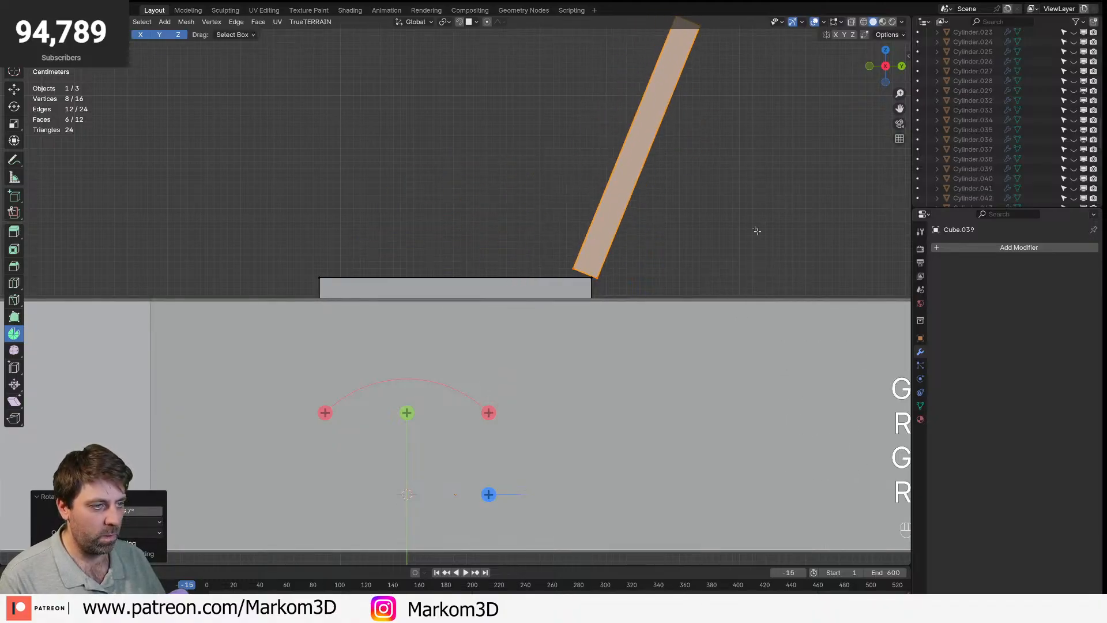
- Duplicate the backrest, rotate the copy nearly upright, and scale it down as a headrest on top of the backrest
{"action": "middle_click_drag", "start_coordinate": [762, 243], "coordinate": [752, 393], "text": "shift"}
{"action": "key", "text": "shift+d"}
{"action": "left_click", "coordinate": [806, 225]}
{"action": "key", "text": "r"}
{"action": "left_click", "coordinate": [837, 251]}
{"action": "key", "text": "s"}
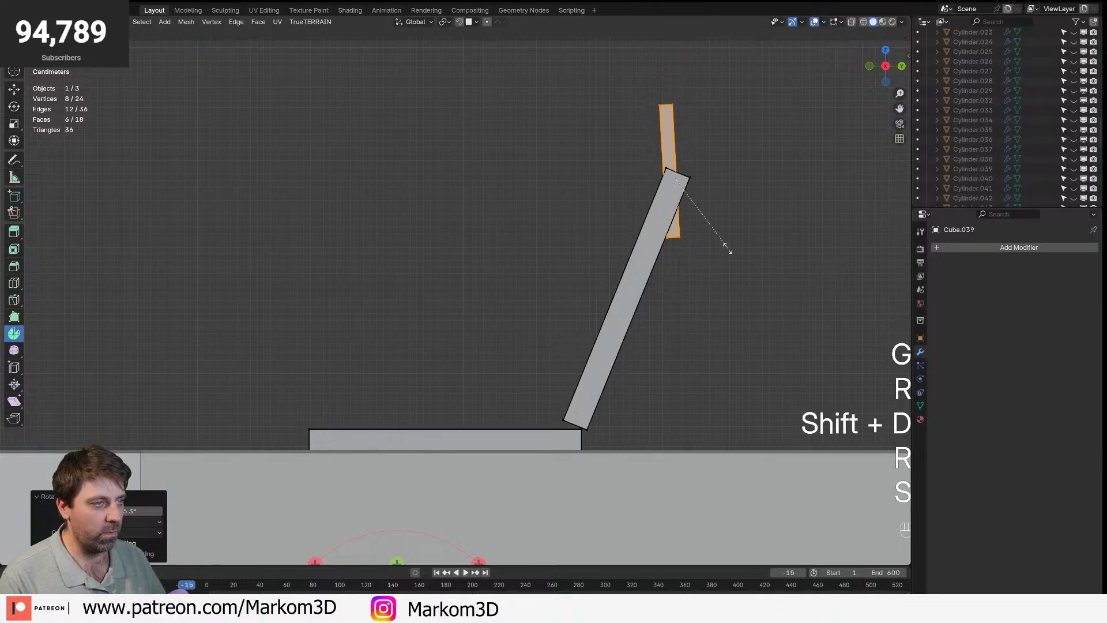
{"action": "left_click", "coordinate": [697, 234]}
{"action": "key", "text": "g"}
{"action": "left_click", "coordinate": [692, 200]}
- Select all of the chair's geometry and scale its width along X
{"action": "scroll", "coordinate": [661, 369], "scroll_direction": "down", "scroll_amount": 1}
{"action": "middle_click_drag", "start_coordinate": [661, 369], "coordinate": [681, 434]}
{"action": "key", "text": "a"}
{"action": "key", "text": "s"}
{"action": "key", "text": "x"}
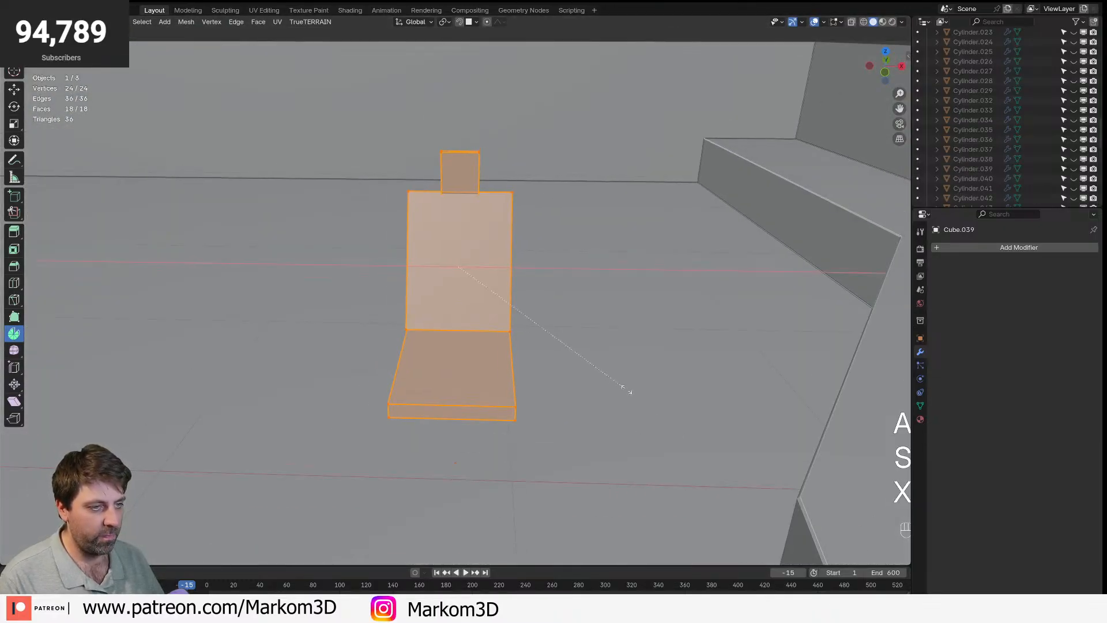
{"action": "left_click", "coordinate": [618, 386]}
- Duplicate the side face of the seat slab and raise the copy along Z to armrest height
{"action": "middle_click_drag", "start_coordinate": [618, 386], "coordinate": [536, 385]}
{"action": "key", "text": "3"}
{"action": "left_click", "coordinate": [470, 377]}
{"action": "left_click", "coordinate": [486, 401]}
{"action": "key", "text": "shift+d"}
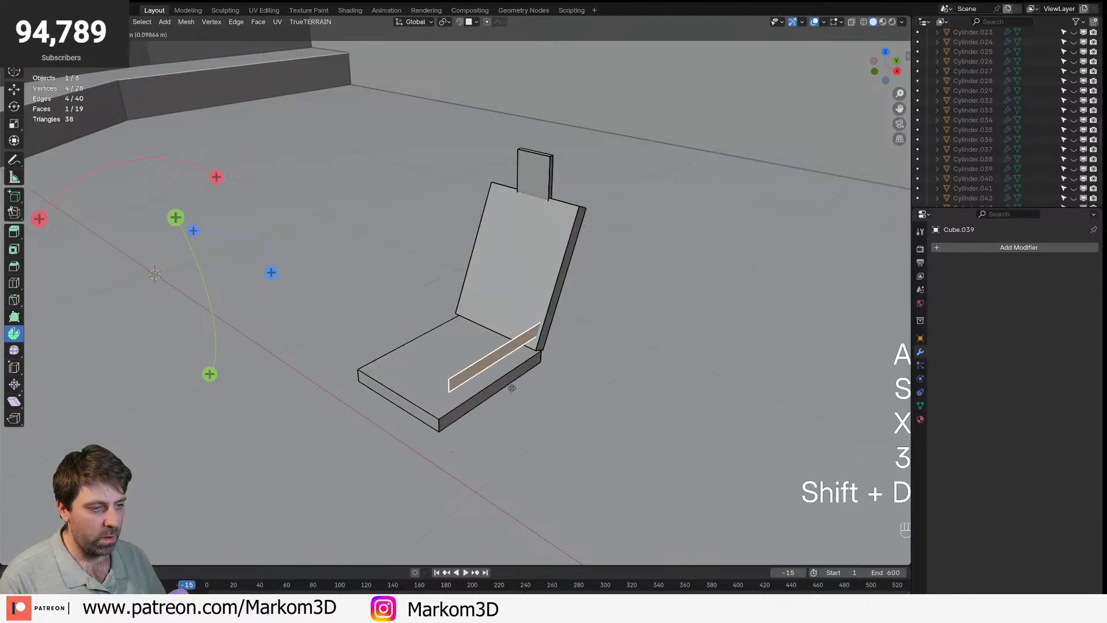
{"action": "right_click", "coordinate": [506, 411]}
{"action": "key", "text": "g"}
{"action": "key", "text": "z"}
{"action": "left_click", "coordinate": [494, 390]}
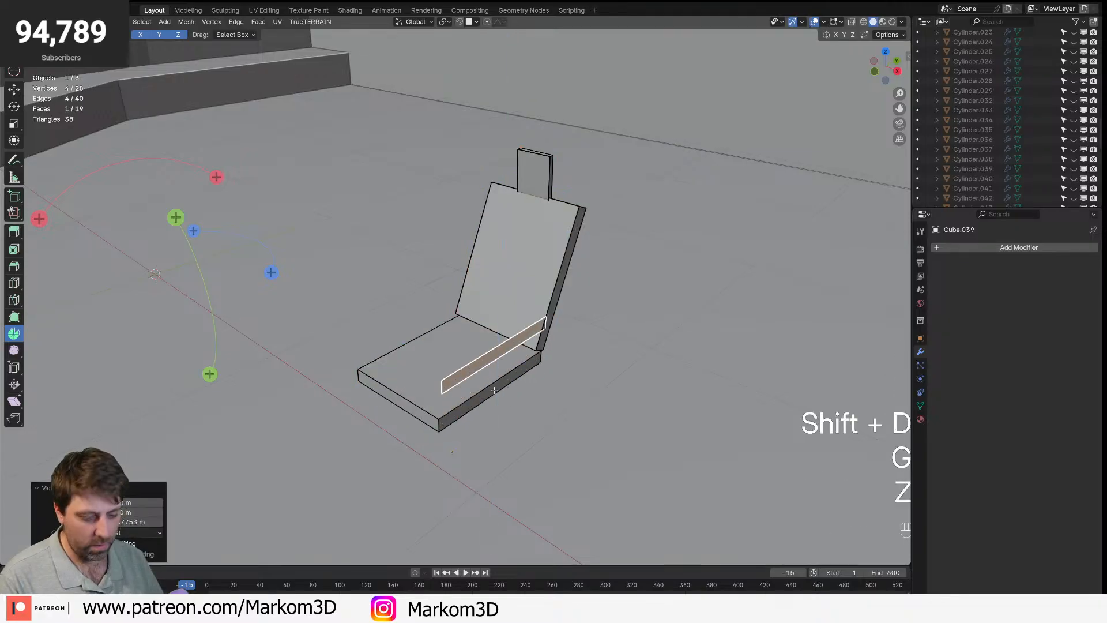
- Rotate the copied face 90° about Y and extrude it upward into an armrest bar
{"action": "key", "text": "r"}
{"action": "key", "text": "y"}
{"action": "key", "text": "KP_9"}
{"action": "key", "text": "KP_0"}
{"action": "key", "text": "KP_Enter"}
{"action": "key", "text": "r"}
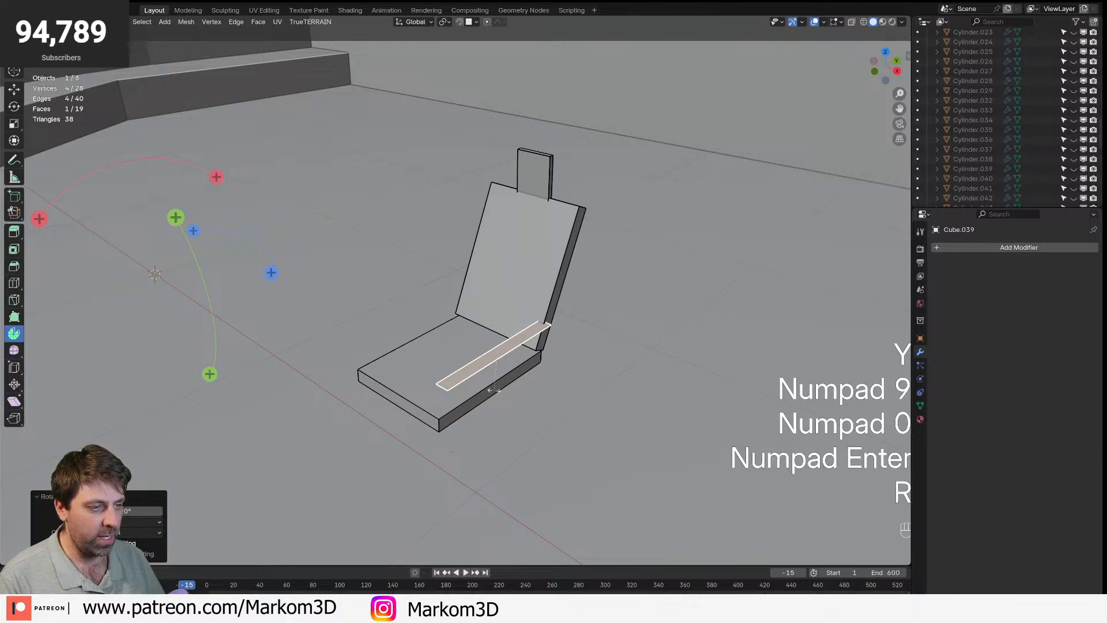
{"action": "left_click", "coordinate": [496, 392]}
{"action": "key", "text": "e"}
{"action": "left_click", "coordinate": [540, 414]}
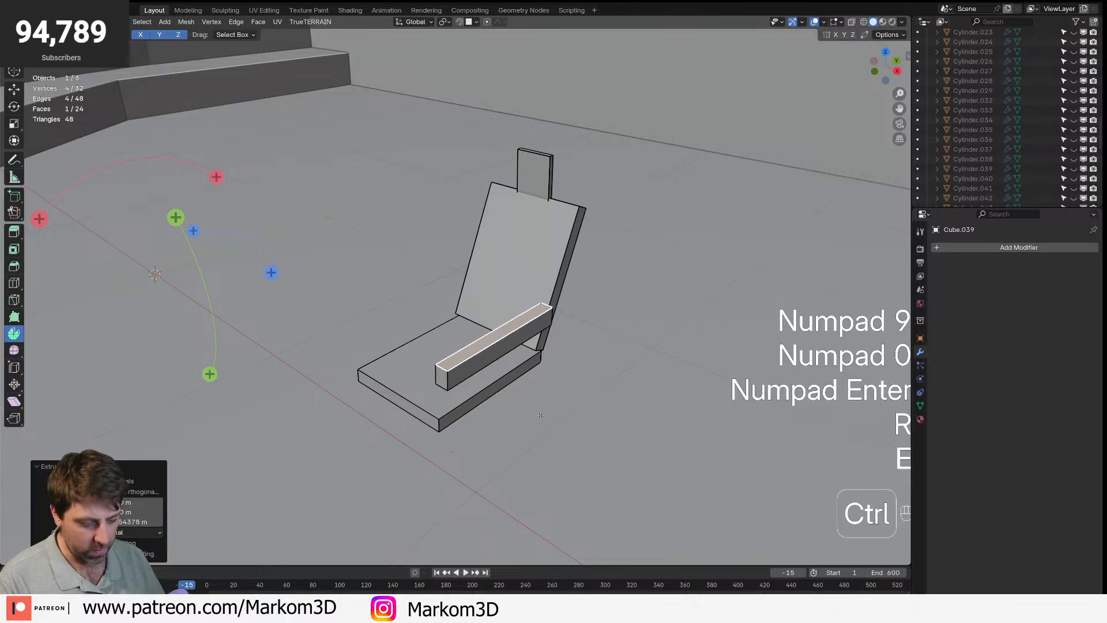
- Position the whole armrest beside the seat in front view and duplicate it along X to the opposite side
{"action": "key", "text": "ctrl+l"}
{"action": "key", "text": "KP_3"}
{"action": "key", "text": "KP_1"}
{"action": "key", "text": "g"}
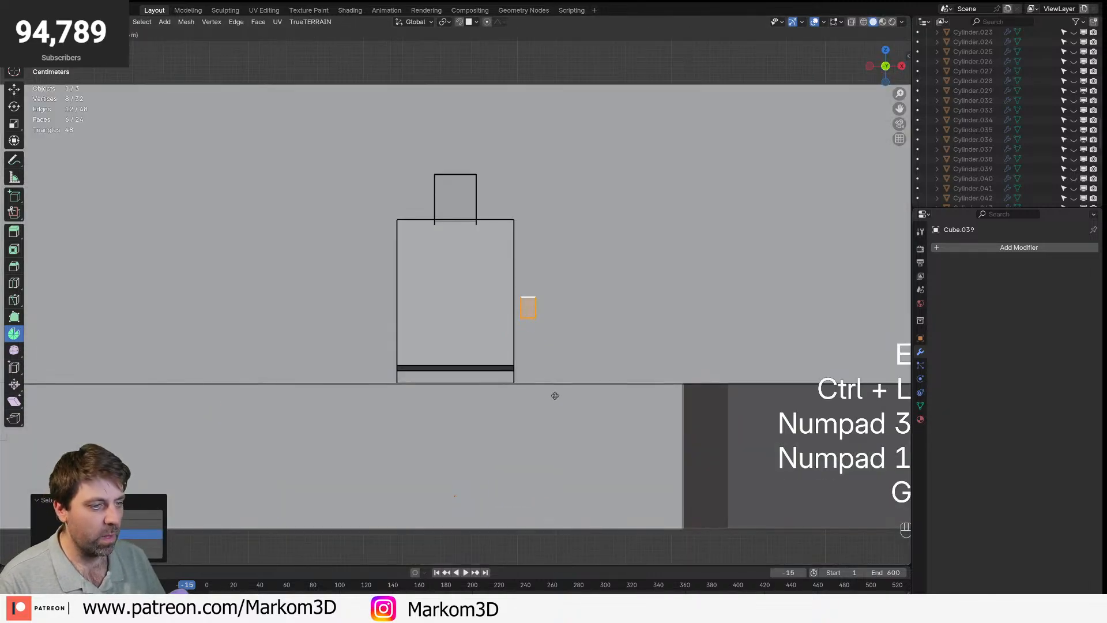
{"action": "left_click", "coordinate": [553, 397]}
{"action": "key", "text": "shift+d"}
{"action": "key", "text": "x"}
{"action": "left_click", "coordinate": [477, 409]}
- Duplicate the seat's front face, place the copy low in front of the chair, and extrude it into a small block
{"action": "middle_click_drag", "start_coordinate": [478, 409], "coordinate": [474, 359]}
{"action": "left_click", "coordinate": [495, 367]}
{"action": "key", "text": "KP_3"}
{"action": "key", "text": "shift+d"}
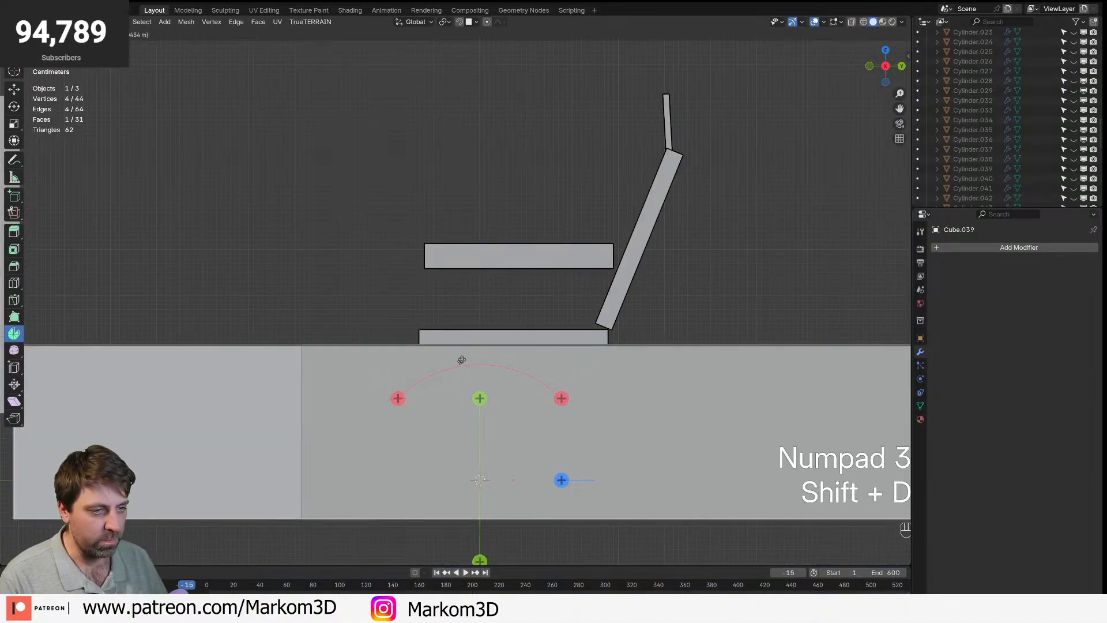
{"action": "left_click", "coordinate": [466, 356]}
{"action": "key", "text": "z"}
{"action": "key", "text": "f"}
{"action": "key", "text": "e"}
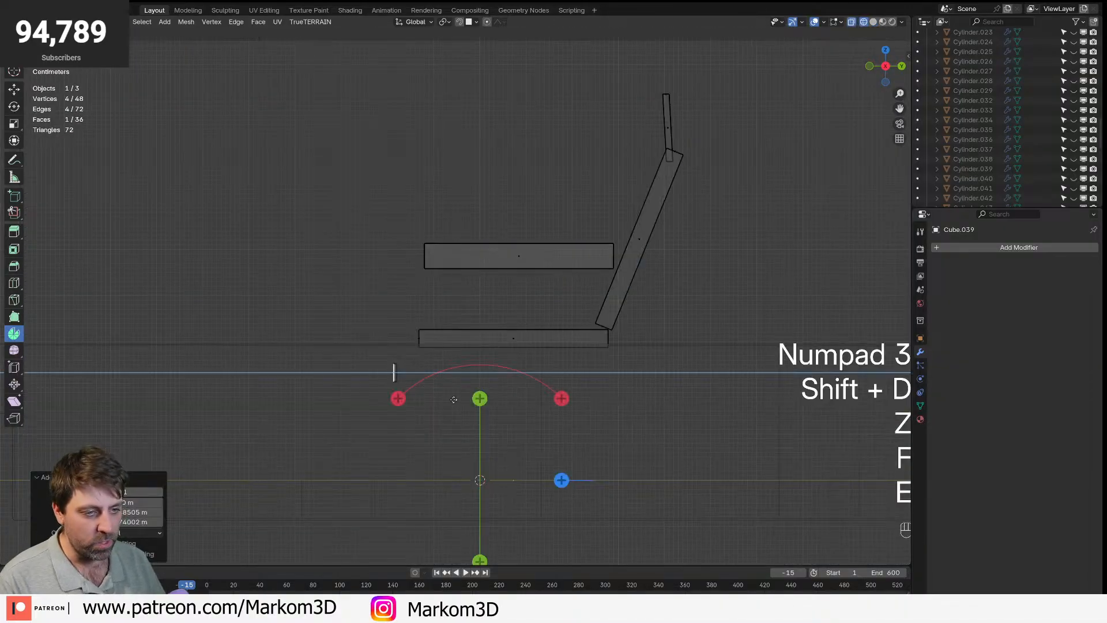
{"action": "left_click", "coordinate": [440, 397]}
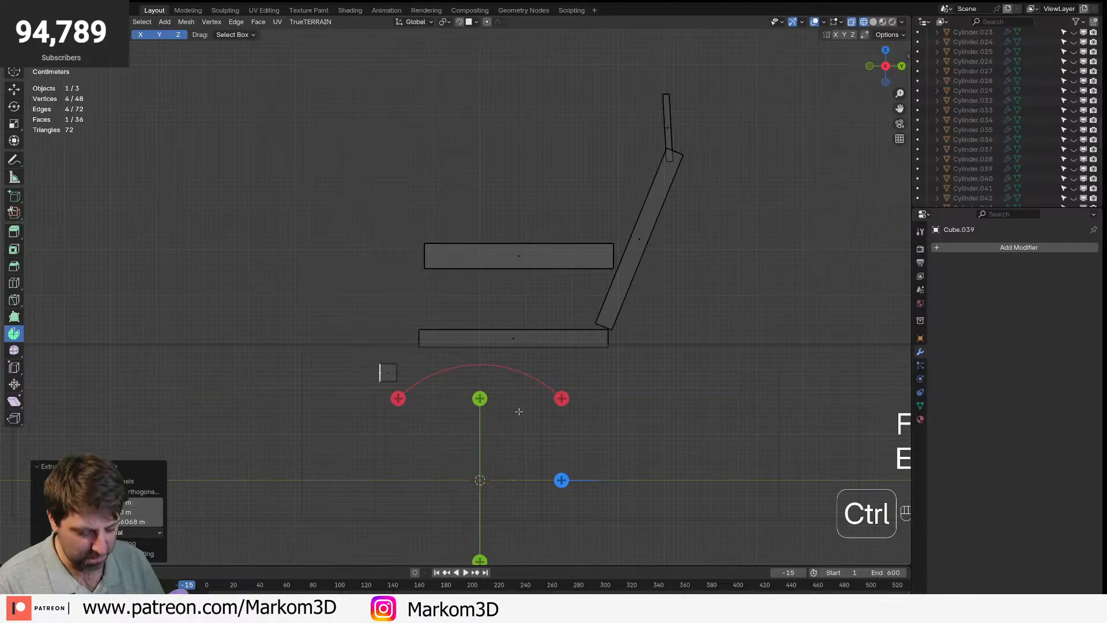
- Flatten the block along Z, stretch it along Y, then tilt and move it into place as a footrest
{"action": "key", "text": "ctrl+l"}
{"action": "key", "text": "s"}
{"action": "key", "text": "z"}
{"action": "left_click", "coordinate": [426, 386]}
{"action": "key", "text": "s"}
{"action": "key", "text": "y"}
{"action": "left_click", "coordinate": [497, 402]}
{"action": "key", "text": "g"}
{"action": "key", "text": "r"}
{"action": "left_click", "coordinate": [449, 540]}
{"action": "key", "text": "g"}
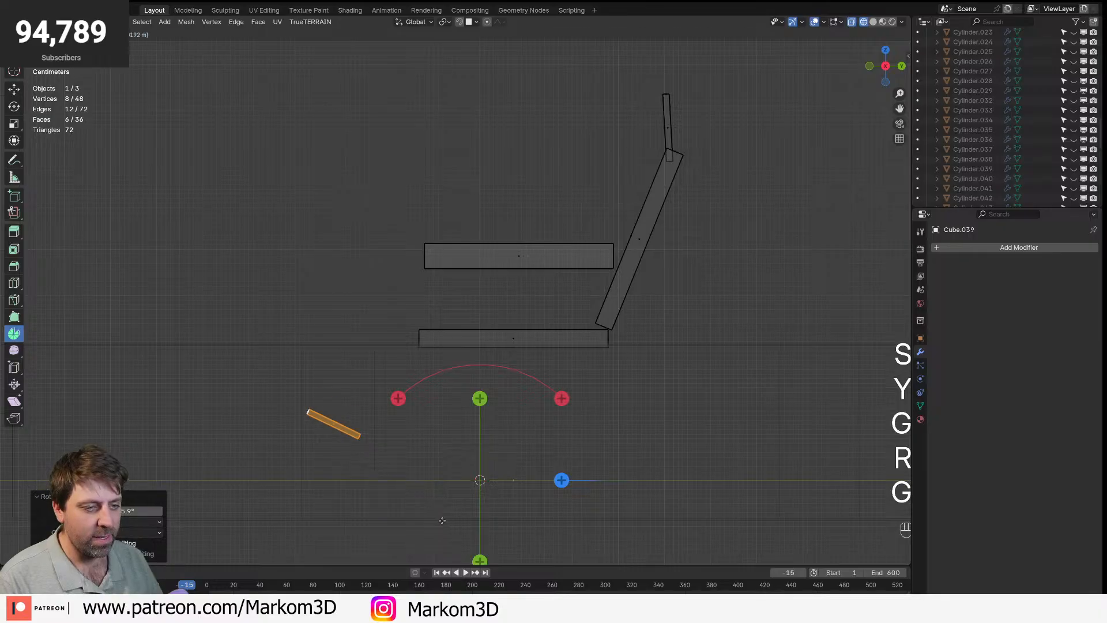
{"action": "left_click", "coordinate": [444, 548]}
- Try duplicating the tilted footrest slab in side view, and delete the copy
{"action": "middle_click_drag", "start_coordinate": [444, 549], "coordinate": [563, 383]}
{"action": "scroll", "coordinate": [563, 383], "scroll_direction": "down", "scroll_amount": 2}
{"action": "key", "text": "z"}
{"action": "left_click", "coordinate": [649, 381]}
{"action": "middle_click_drag", "start_coordinate": [649, 381], "coordinate": [611, 192]}
{"action": "scroll", "coordinate": [556, 364], "scroll_direction": "up", "scroll_amount": 2}
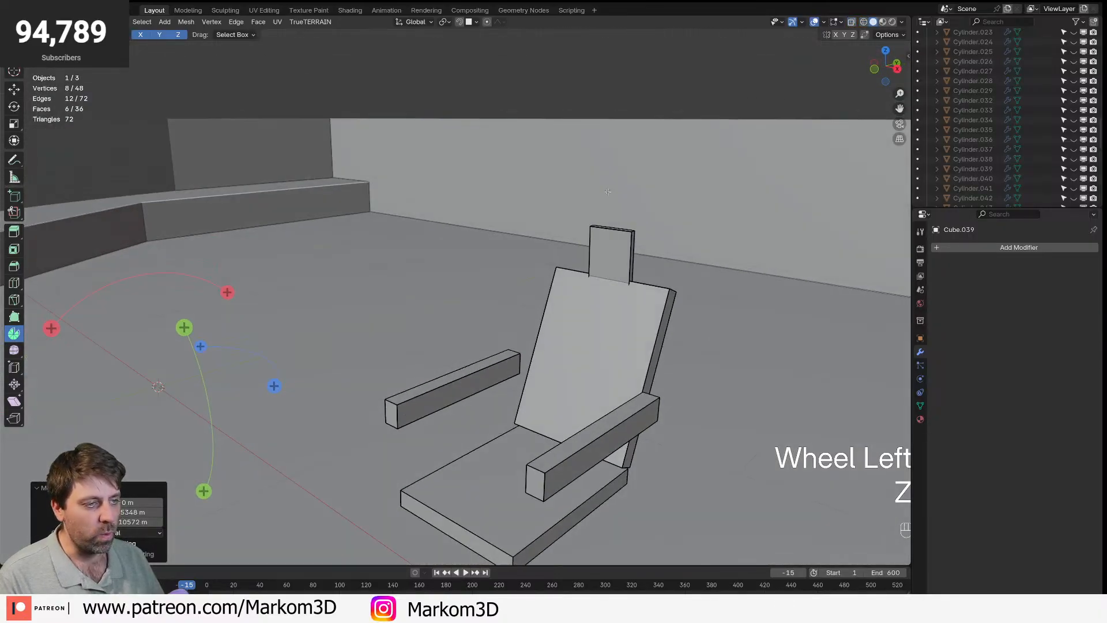
{"action": "middle_click_drag", "start_coordinate": [618, 243], "coordinate": [474, 506]}
{"action": "key", "text": "KP_3"}
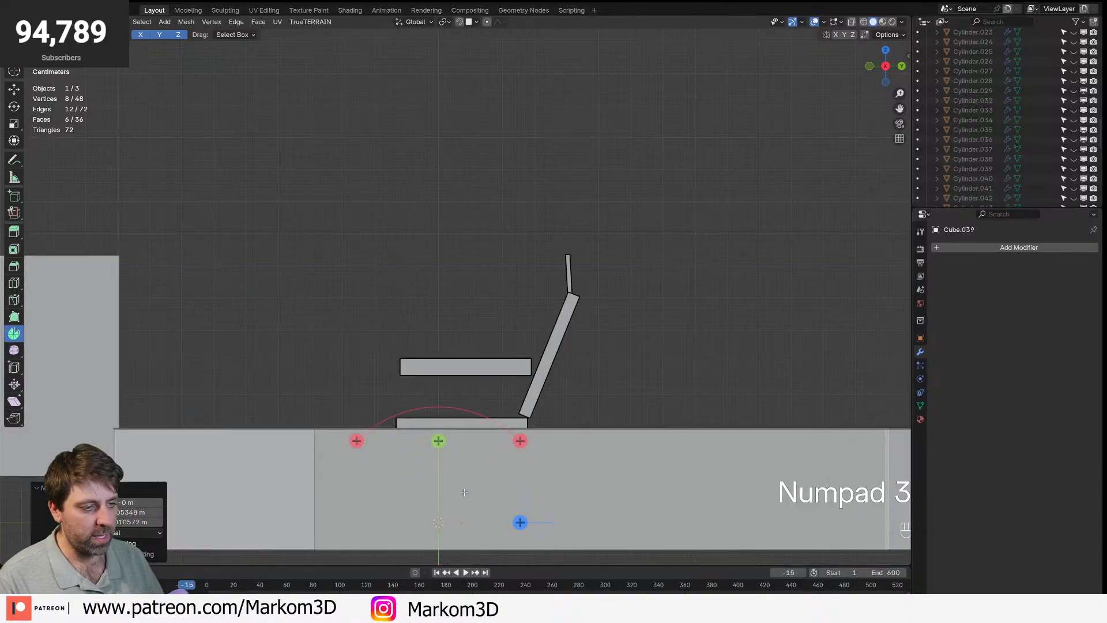
{"action": "key", "text": "shift+d"}
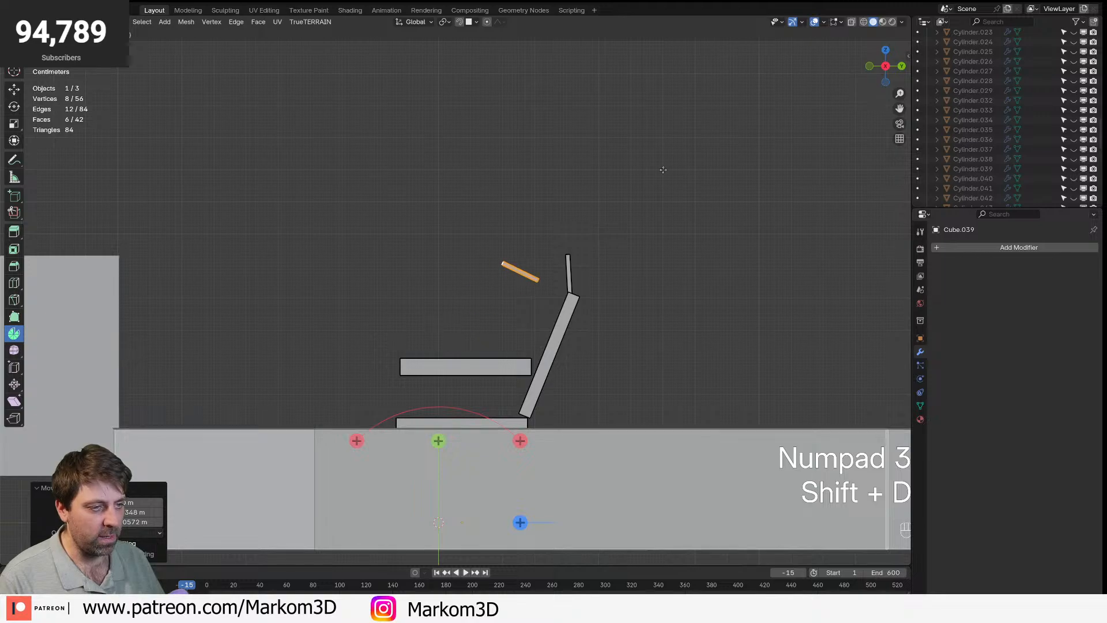
{"action": "right_click", "coordinate": [634, 188]}
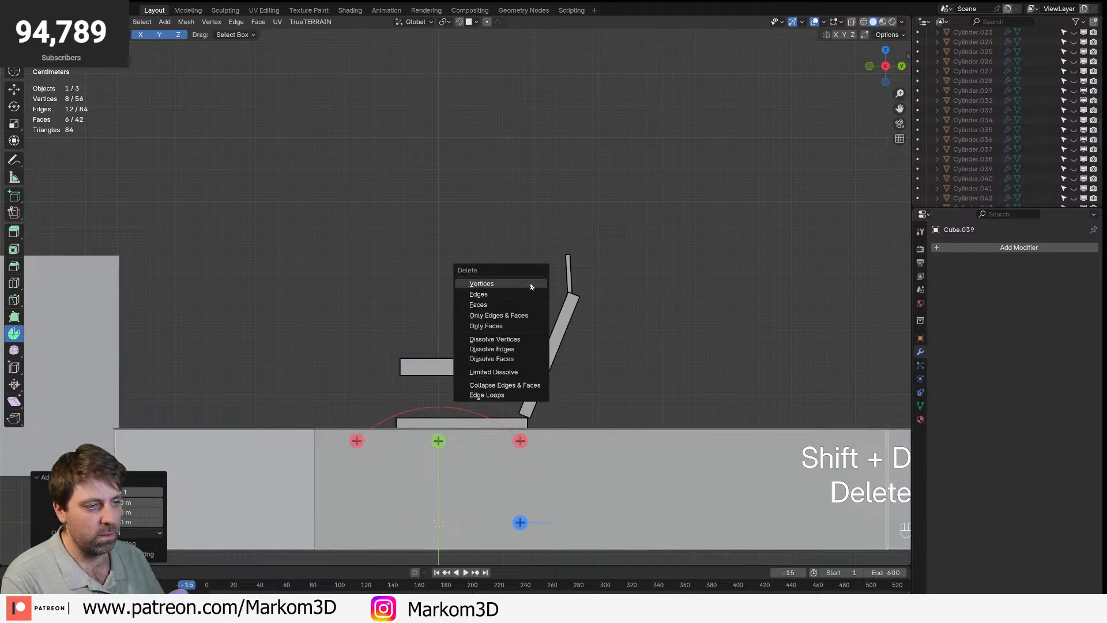
{"action": "key", "text": "Delete"}
{"action": "key", "text": "z"}
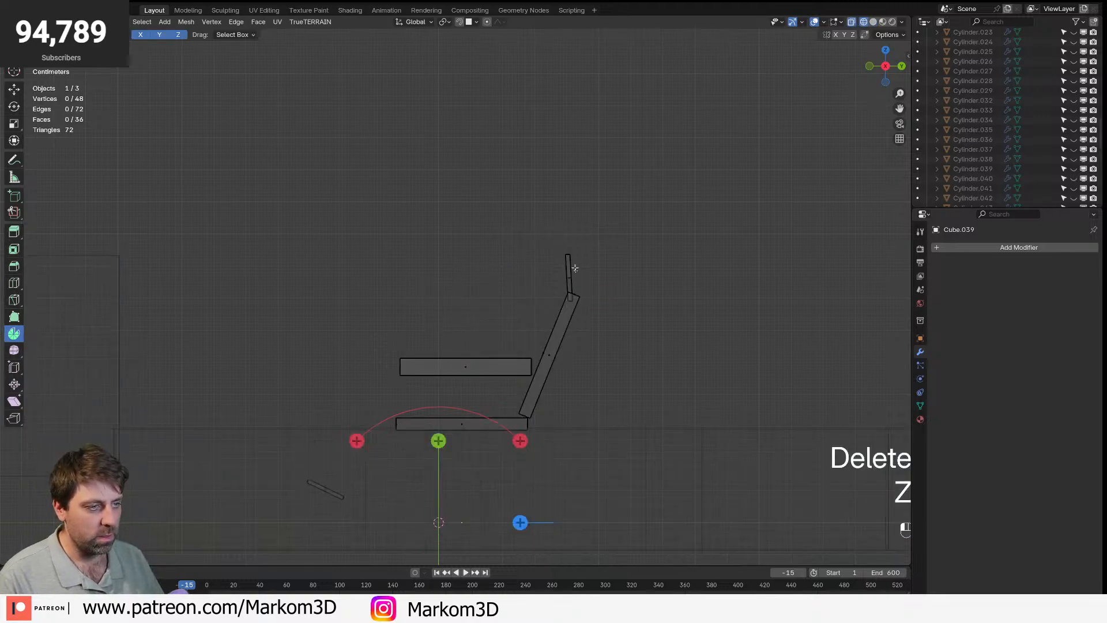
- Duplicate an armrest's side face in side view, place the copy above the chair, and rotate it 90 degrees about Z
{"action": "key", "text": "shift+d"}
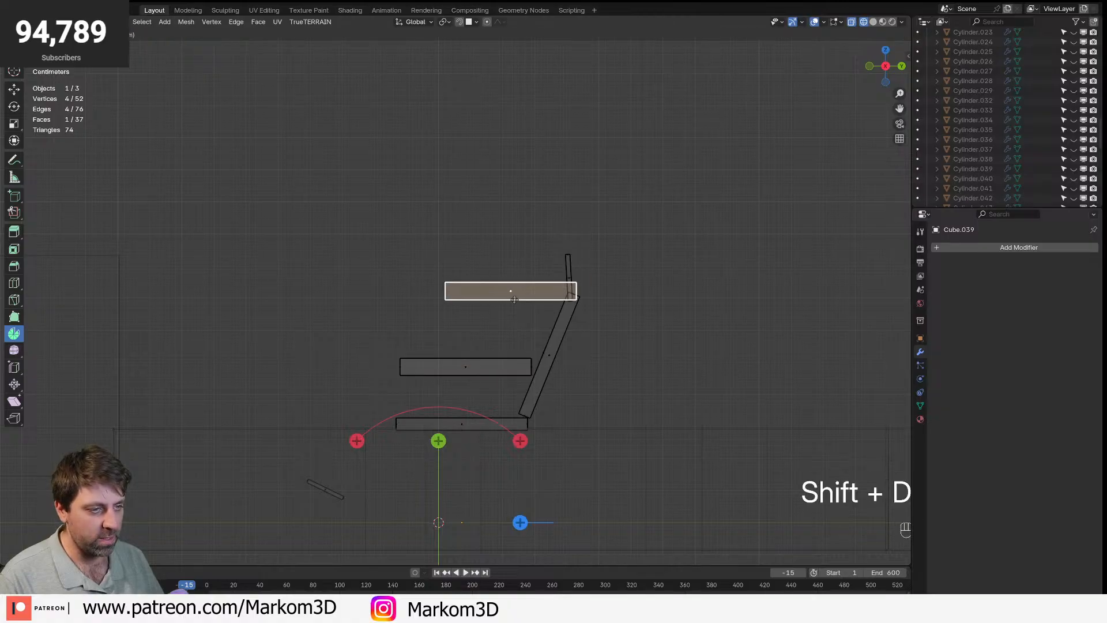
{"action": "left_click", "coordinate": [510, 297]}
{"action": "key", "text": "r"}
{"action": "key", "text": "z"}
{"action": "key", "text": "KP_9"}
{"action": "key", "text": "KP_0"}
{"action": "key", "text": "KP_Enter"}
{"action": "middle_click_drag", "start_coordinate": [511, 292], "coordinate": [576, 311]}
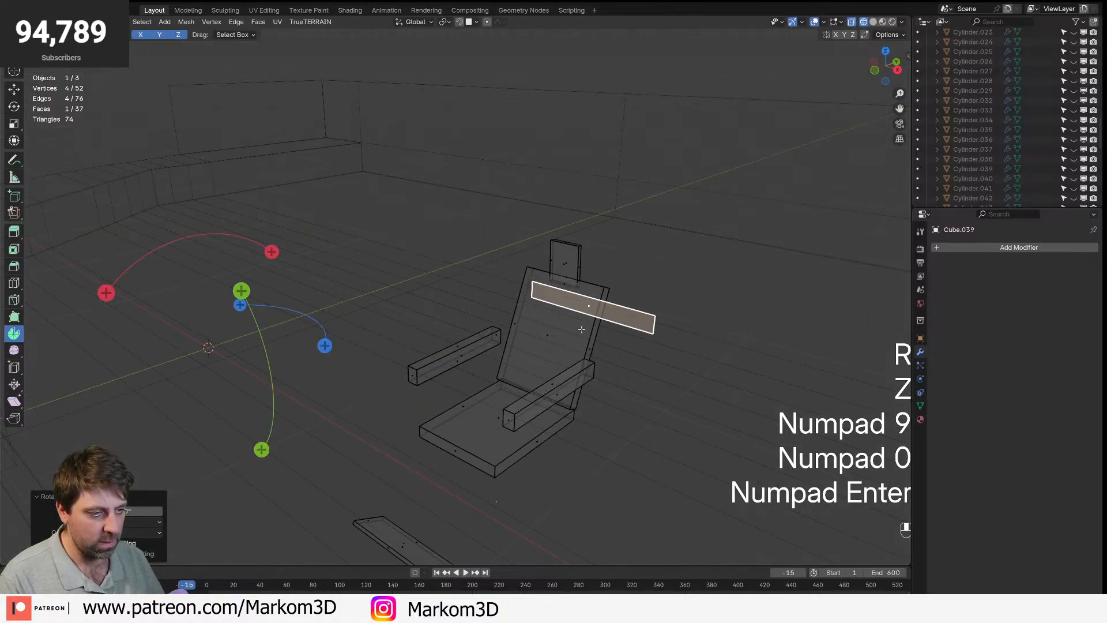
- Add 19 evenly spaced vertical loop cuts to the duplicated strip and select its middle edge
{"action": "key", "text": "ctrl+r"}
{"action": "left_click", "coordinate": [591, 310]}
{"action": "right_click", "coordinate": [688, 297]}
{"action": "key", "text": "2"}
{"action": "left_click", "coordinate": [589, 307]}
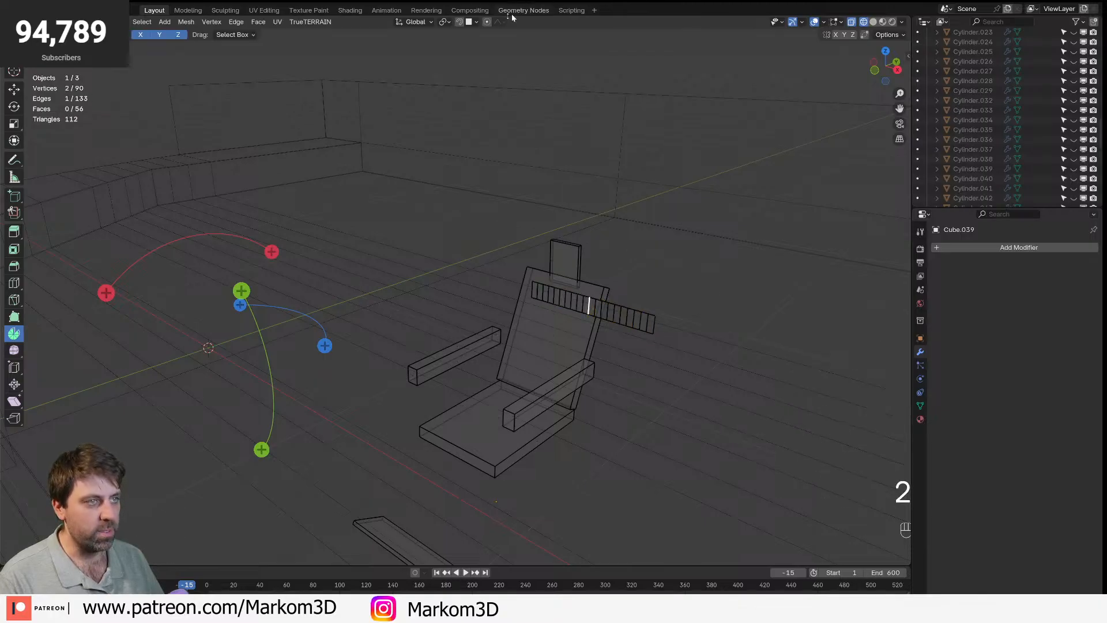
{"action": "left_click", "coordinate": [499, 23]}
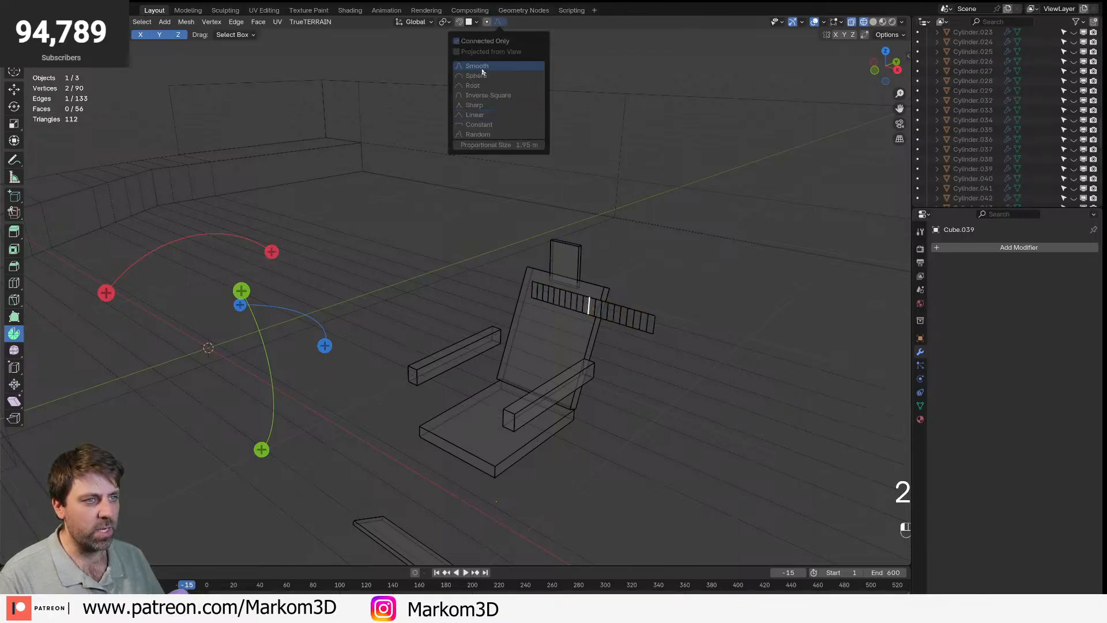
{"action": "key", "text": "g"}
{"action": "key", "text": "y"}
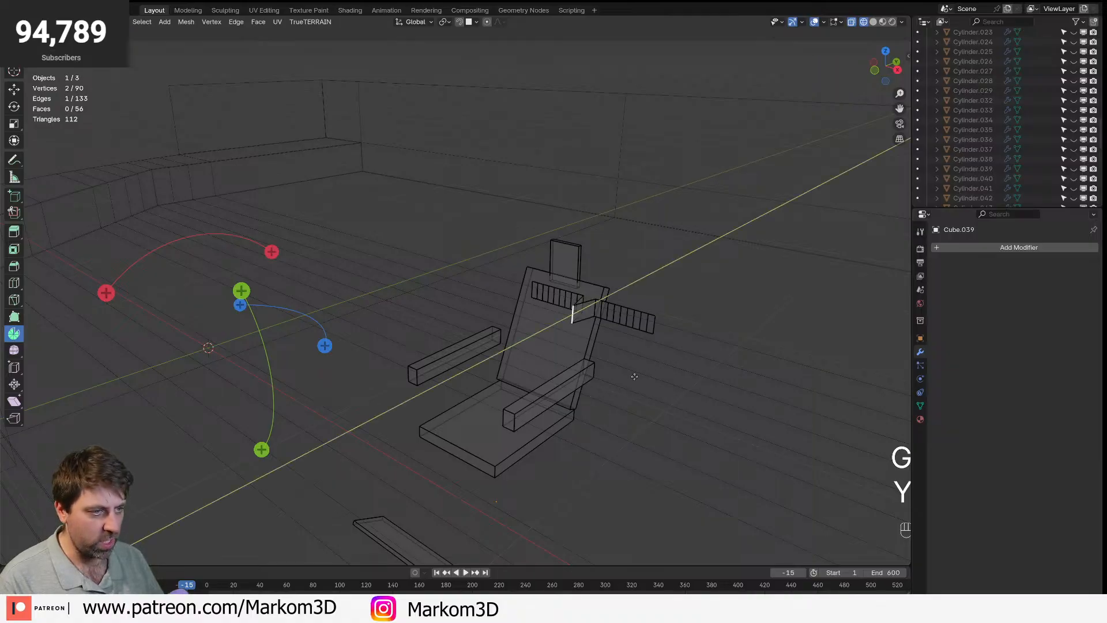
{"action": "right_click", "coordinate": [635, 377]}
- Enable proportional editing with Sphere falloff and pull the middle edge forward along Y to bend the strip into an arc
{"action": "key", "text": "p"}
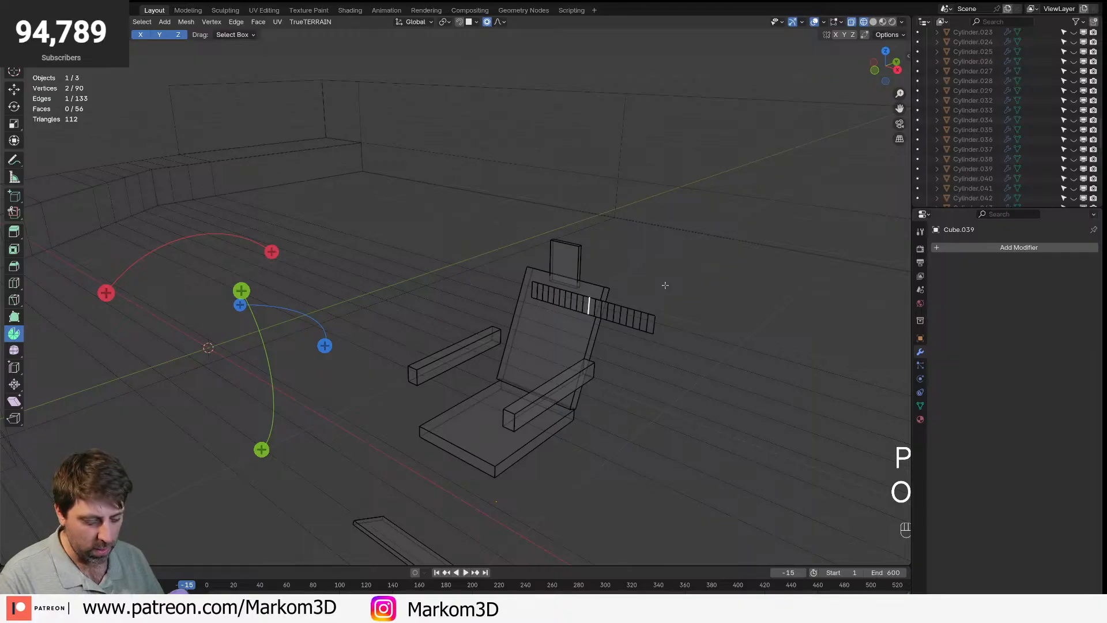
{"action": "key", "text": "g"}
{"action": "key", "text": "y"}
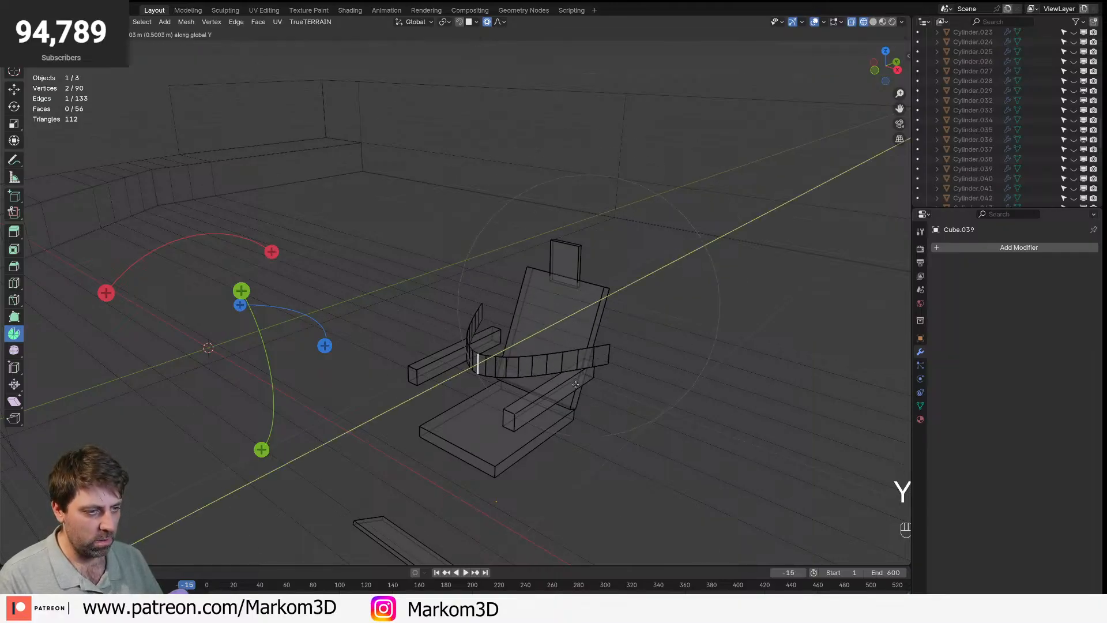
{"action": "left_click", "coordinate": [560, 159]}
{"action": "left_click", "coordinate": [501, 22]}
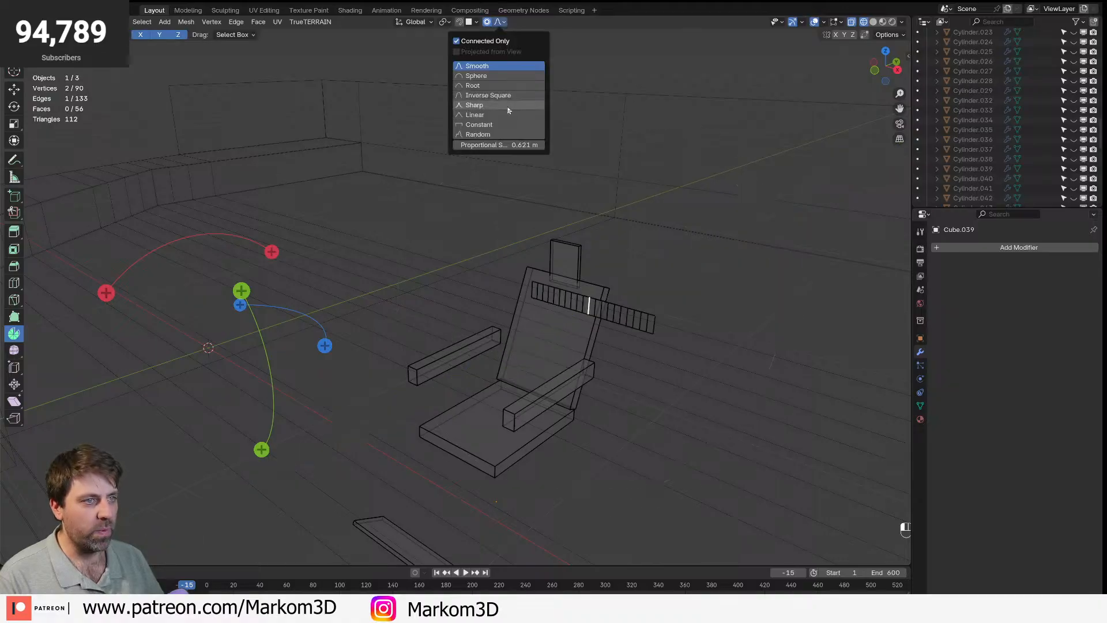
{"action": "left_click", "coordinate": [490, 75]}
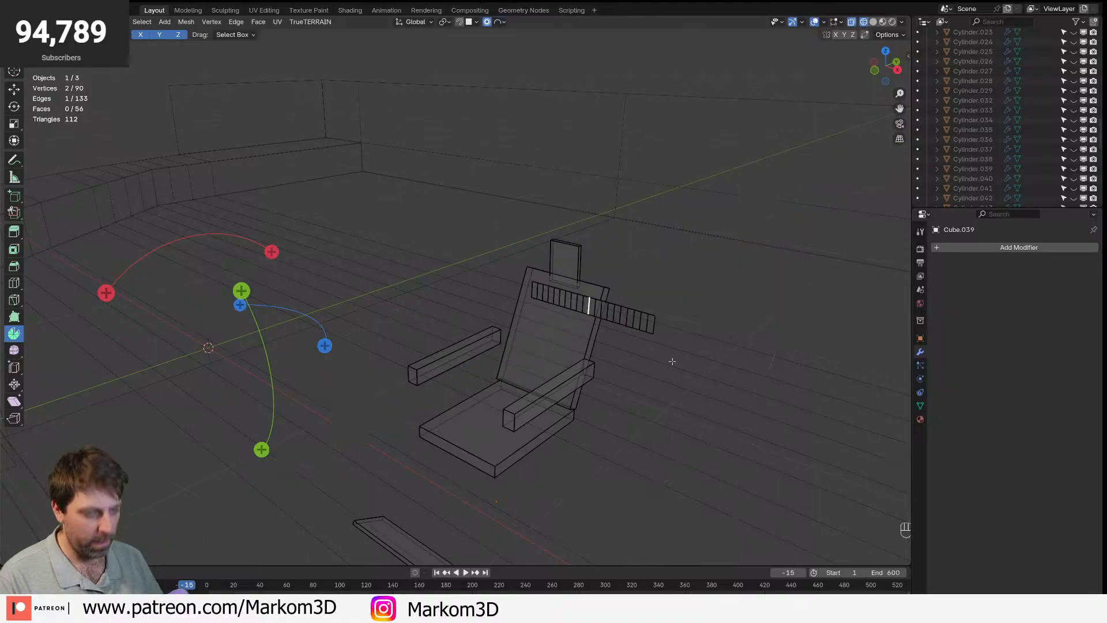
{"action": "key", "text": "g"}
{"action": "key", "text": "y"}
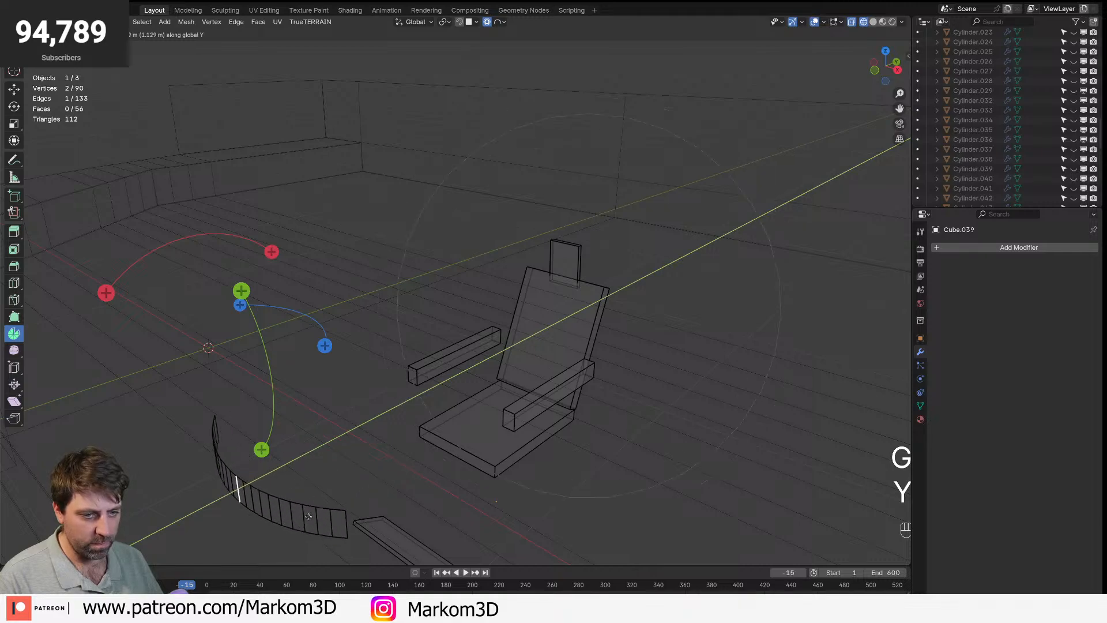
{"action": "left_click", "coordinate": [360, 516]}
{"action": "key", "text": "a"}
{"action": "key", "text": "s"}
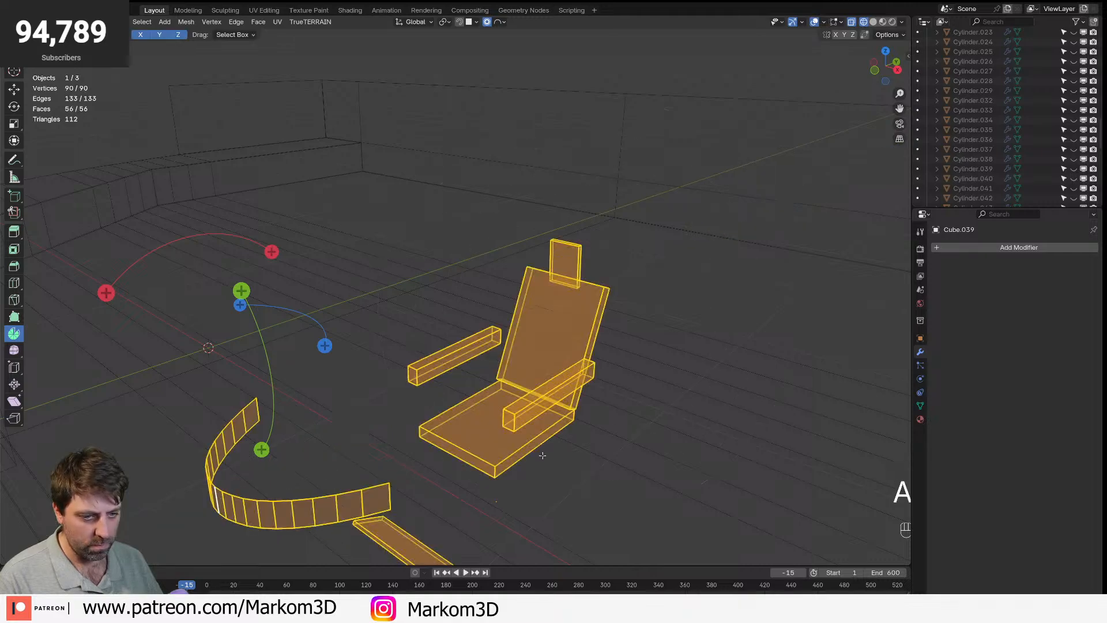
{"action": "right_click", "coordinate": [532, 453]}
- Select the whole curved strip, turn off proportional editing, and scale the strip down to about 0.29
{"action": "left_click", "coordinate": [299, 505]}
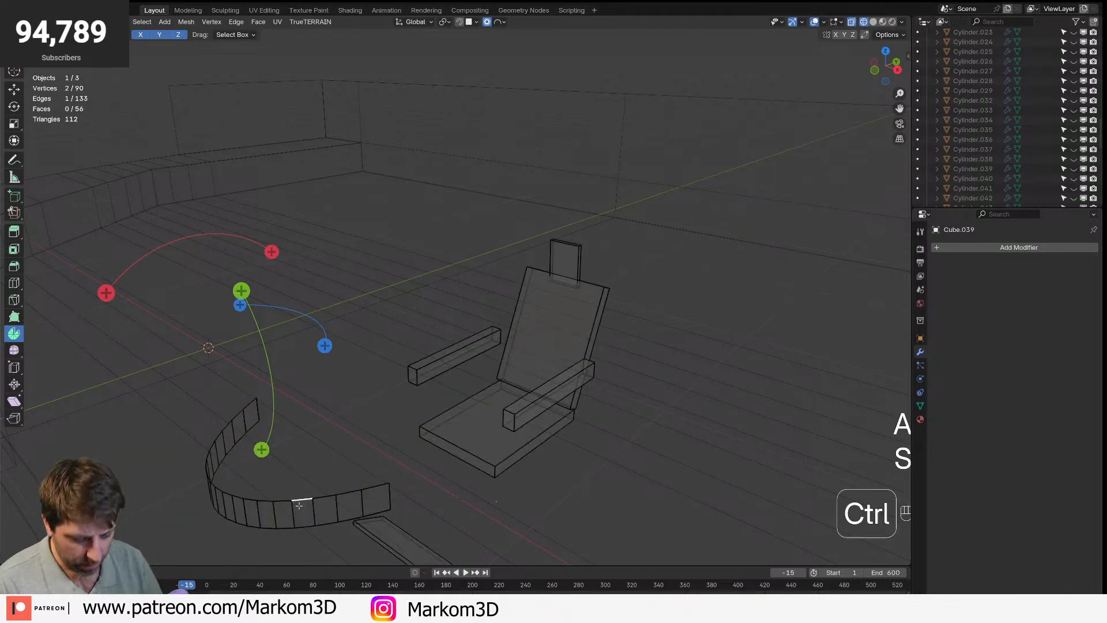
{"action": "key", "text": "ctrl+l"}
{"action": "key", "text": "o"}
{"action": "key", "text": "s"}
{"action": "left_click", "coordinate": [297, 484]}
- Move the curved strip up in front of the headrest in side view, stretch it along Z, and tilt it slightly
{"action": "key", "text": "KP_3"}
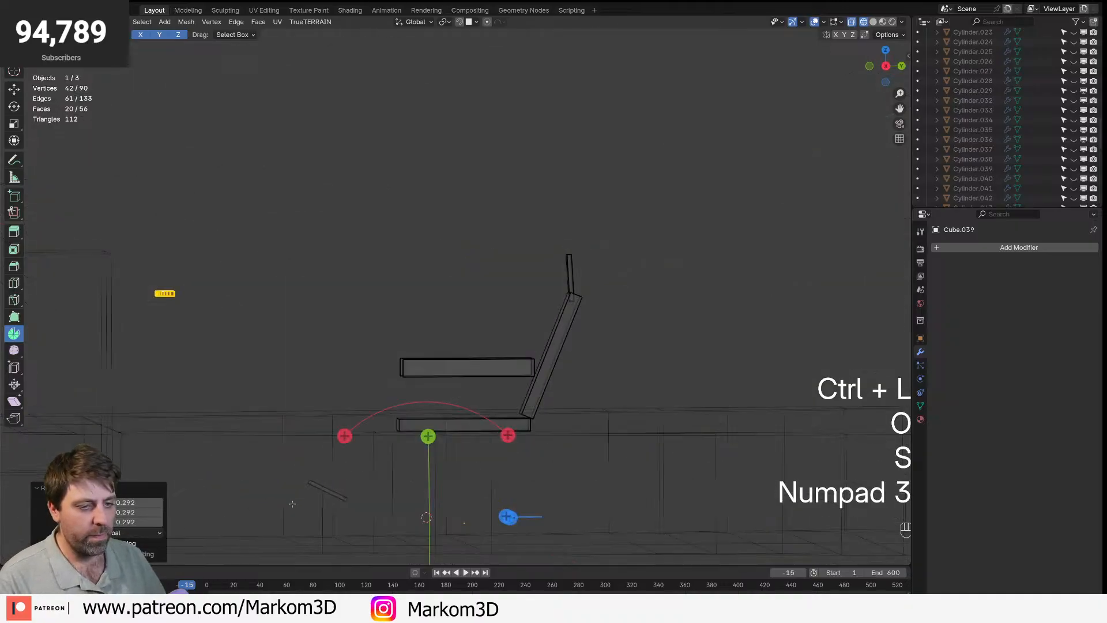
{"action": "key", "text": "g"}
{"action": "left_click", "coordinate": [697, 465]}
{"action": "key", "text": "s"}
{"action": "key", "text": "z"}
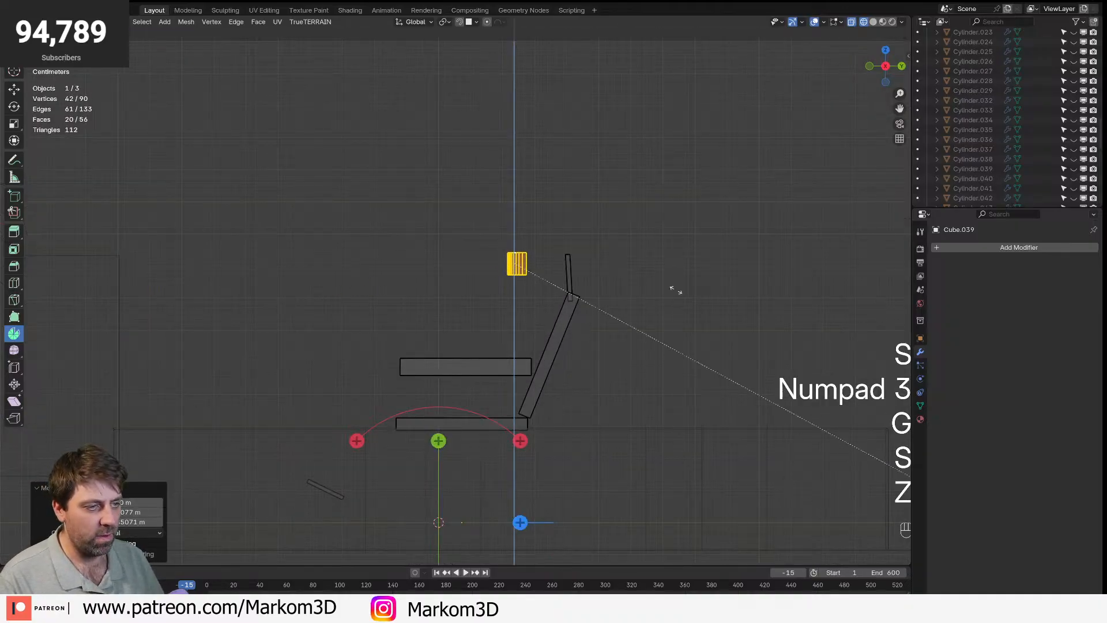
{"action": "left_click", "coordinate": [889, 331]}
{"action": "key", "text": "g"}
{"action": "key", "text": "g"}
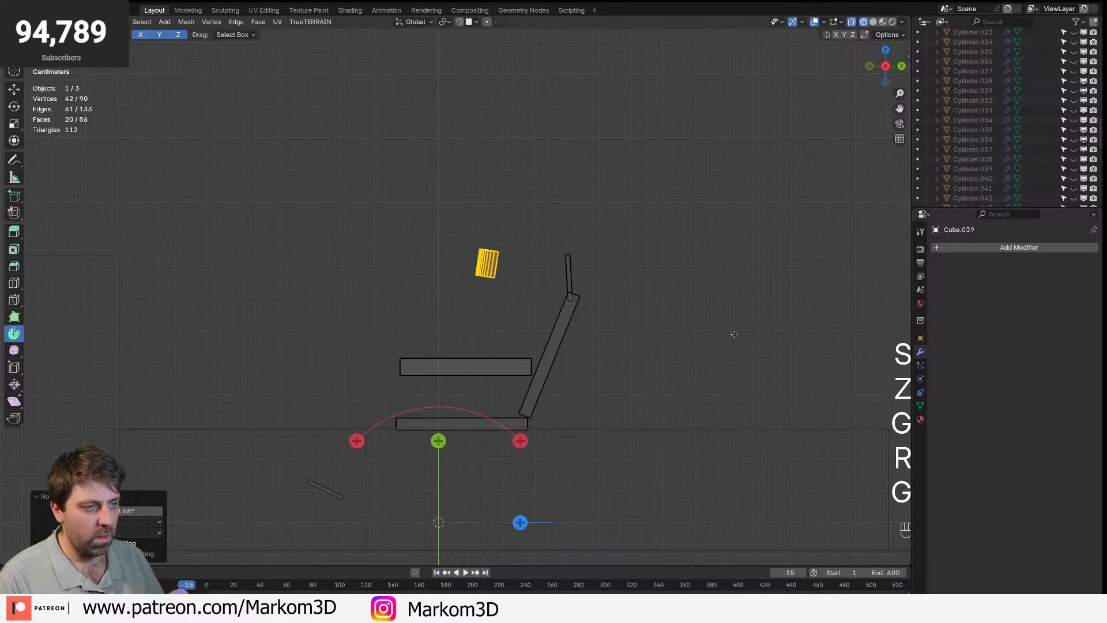
{"action": "left_click", "coordinate": [755, 319]}
- Enlarge the curved strip, tilt it further, and reposition it in front of the headrest in side view
{"action": "key", "text": "s"}
{"action": "left_click", "coordinate": [842, 356]}
{"action": "key", "text": "g"}
{"action": "left_click", "coordinate": [823, 358]}
{"action": "key", "text": "r"}
{"action": "left_click", "coordinate": [799, 414]}
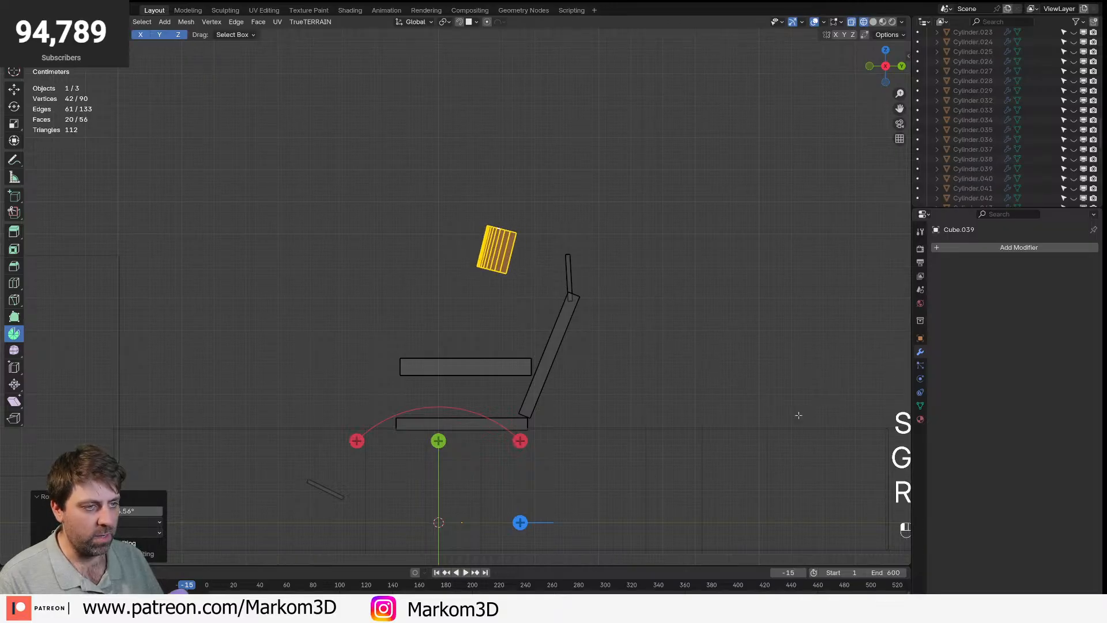
{"action": "key", "text": "g"}
{"action": "left_click", "coordinate": [778, 410]}
- Center the curved strip on the chair along X in top view
{"action": "middle_click_drag", "start_coordinate": [507, 297], "coordinate": [664, 313]}
{"action": "key", "text": "Tab"}
{"action": "key", "text": "Tab"}
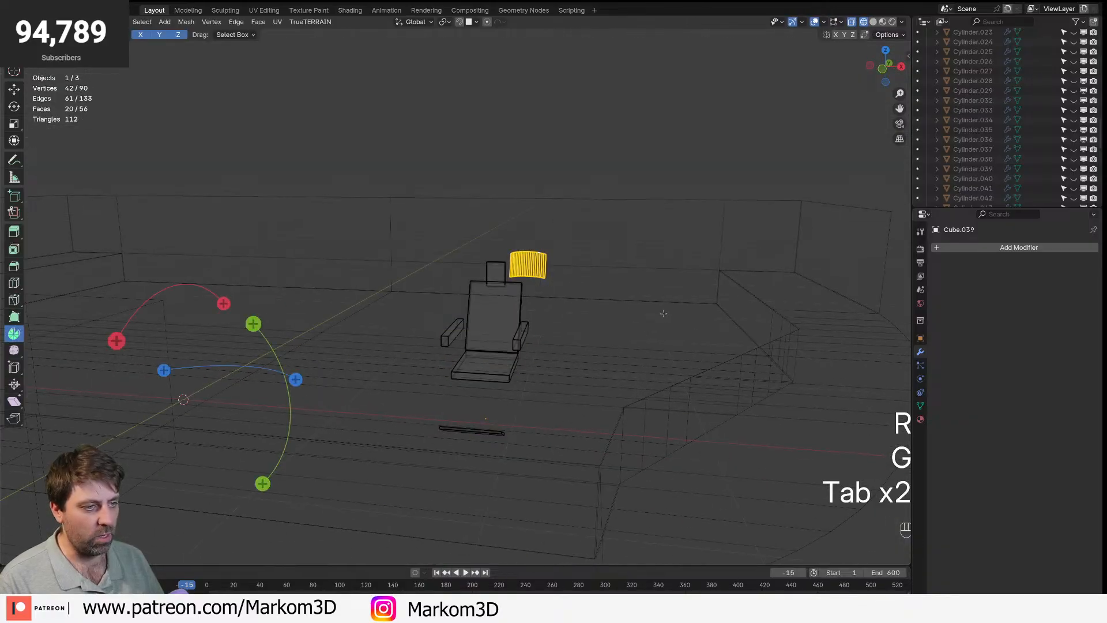
{"action": "key", "text": "KP_7"}
{"action": "key", "text": "g"}
{"action": "key", "text": "y"}
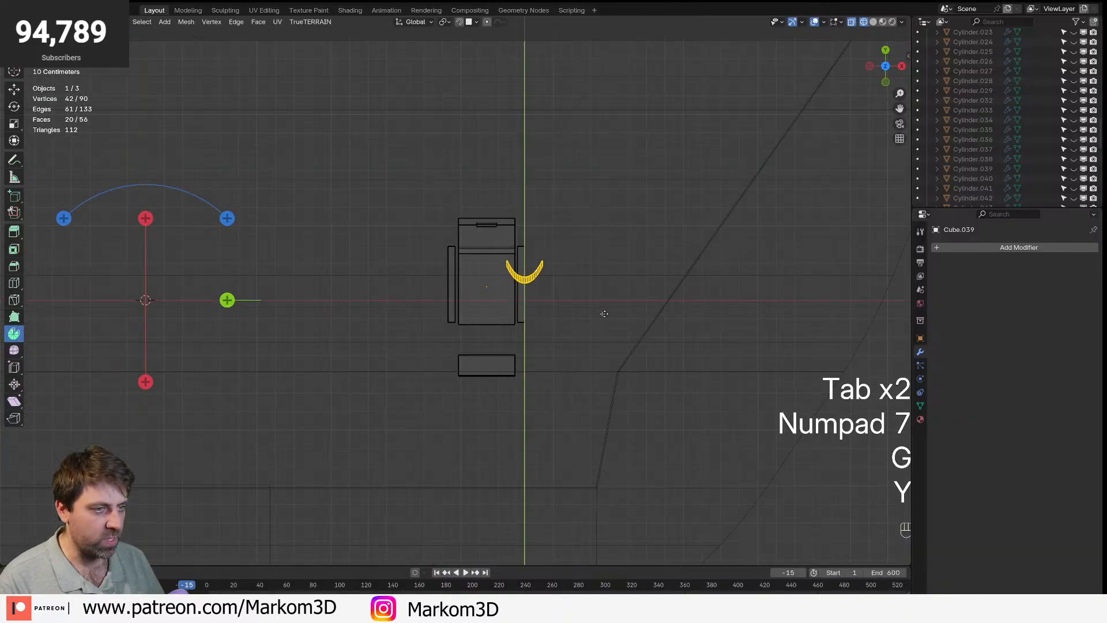
{"action": "key", "text": "x"}
{"action": "left_click", "coordinate": [595, 310]}
- Scale the curved strip along X and leave mesh editing
{"action": "middle_click_drag", "start_coordinate": [573, 260], "coordinate": [544, 209]}
{"action": "key", "text": "s"}
{"action": "key", "text": "x"}
{"action": "left_click", "coordinate": [608, 265]}
{"action": "middle_click_drag", "start_coordinate": [608, 264], "coordinate": [497, 279]}
{"action": "key", "text": "Tab"}
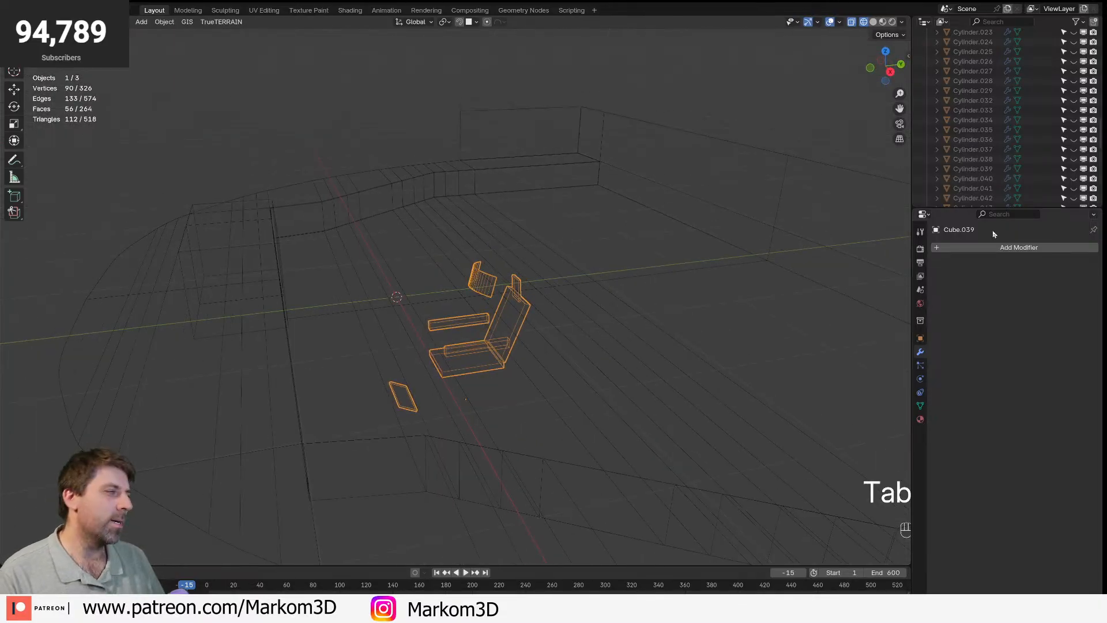
- Unhide the armature in the Character collection and select its hierarchy
{"action": "scroll", "coordinate": [969, 162], "scroll_direction": "down", "scroll_amount": 10}
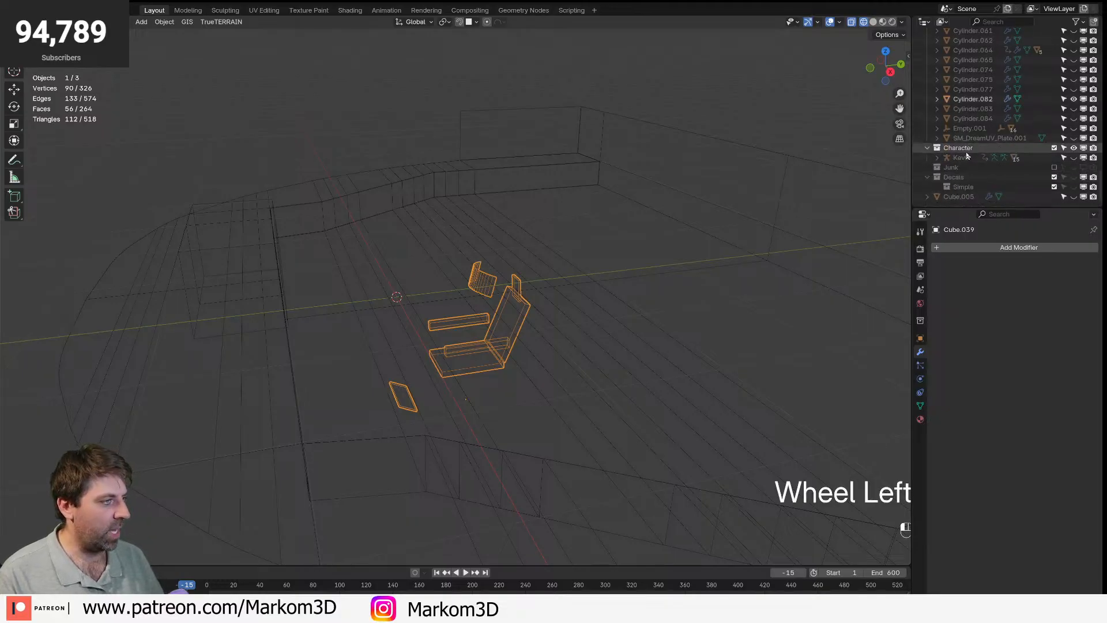
{"action": "left_click", "coordinate": [961, 158]}
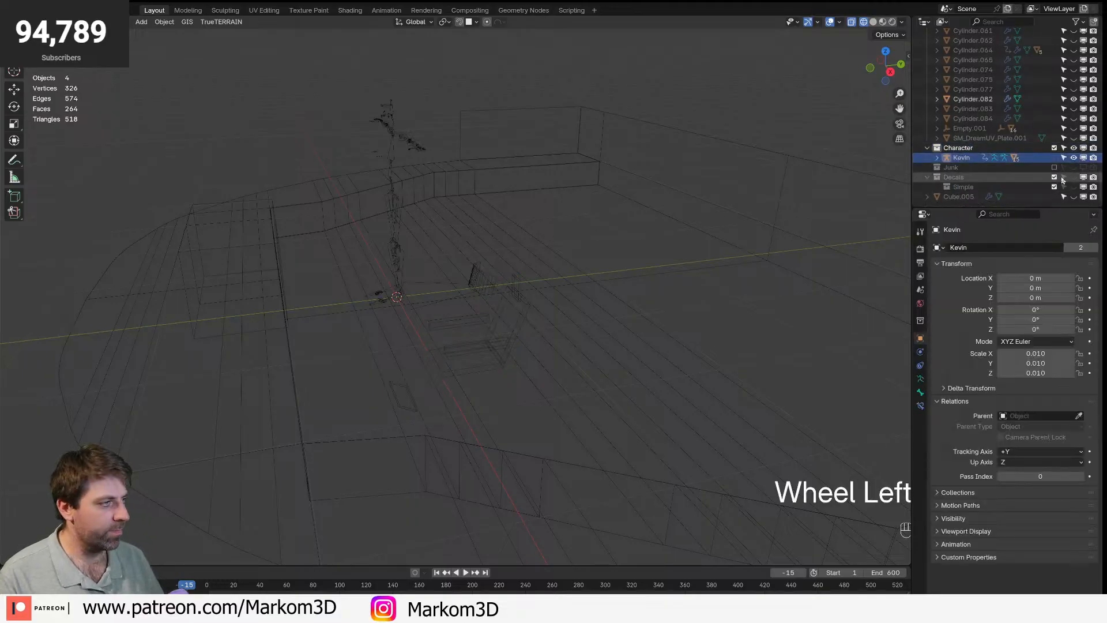
{"action": "left_click", "coordinate": [957, 161]}
{"action": "right_click", "coordinate": [958, 160]}
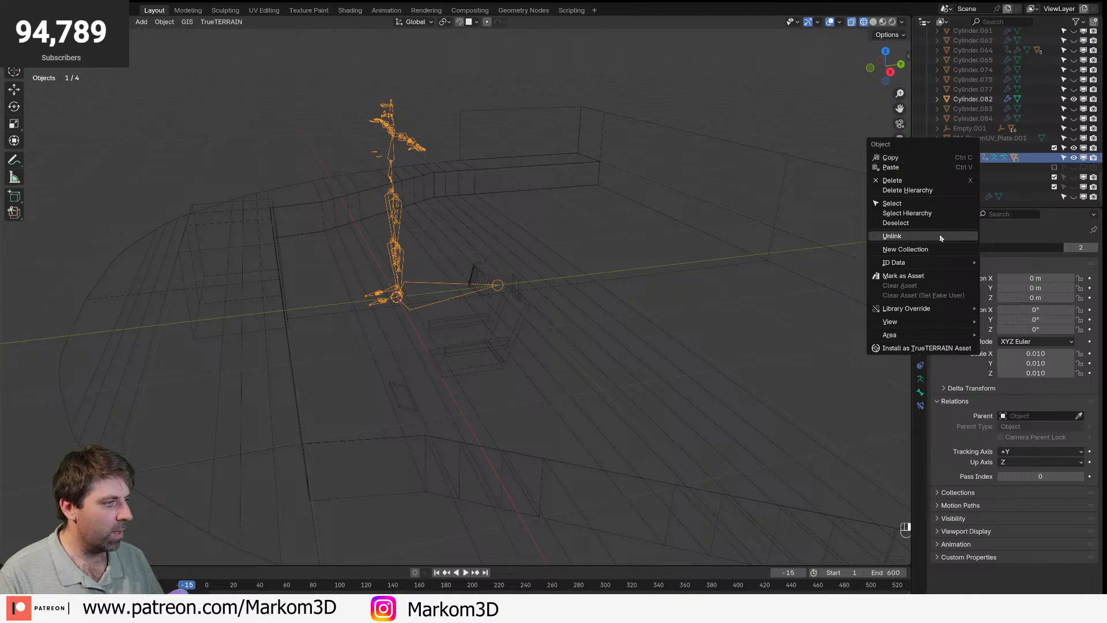
{"action": "left_click", "coordinate": [933, 218]}
{"action": "right_click", "coordinate": [953, 161]}
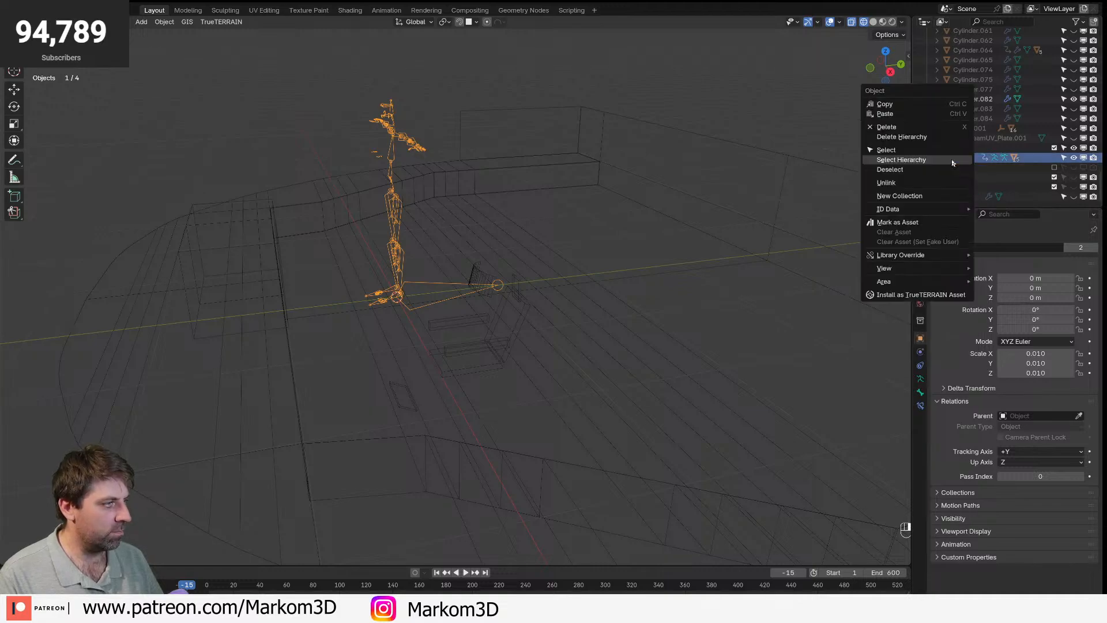
{"action": "left_click", "coordinate": [953, 161]}
- Expand the character's hierarchy and unhide all of its body, hair and clothing meshes
{"action": "left_click", "coordinate": [937, 157]}
{"action": "scroll", "coordinate": [1003, 150], "scroll_direction": "down", "scroll_amount": 3}
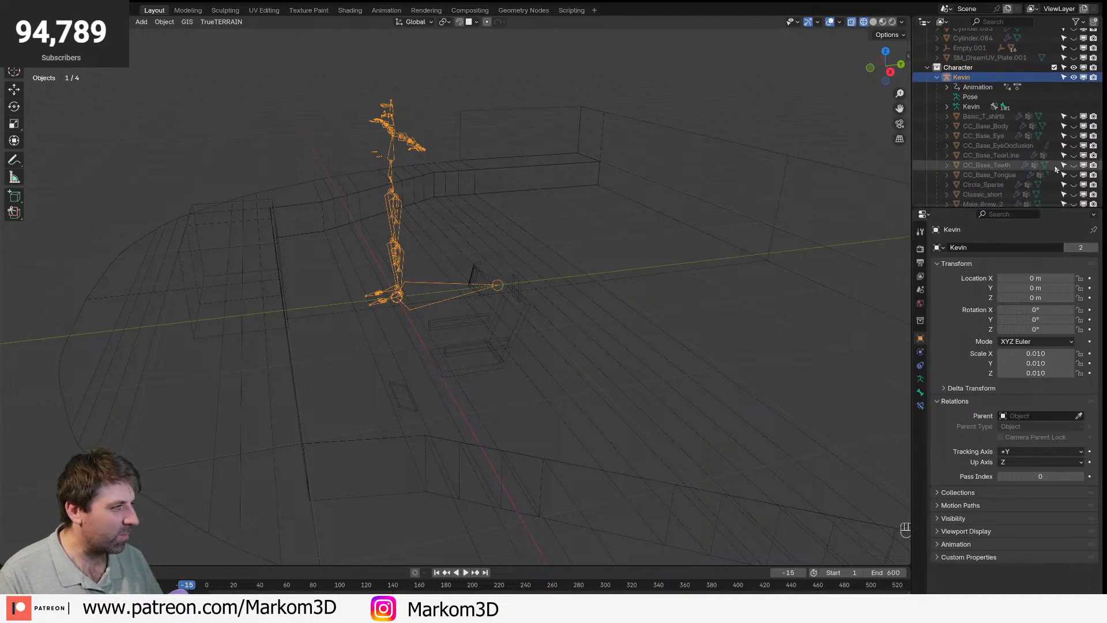
{"action": "left_click", "coordinate": [1073, 116]}
{"action": "scroll", "coordinate": [1074, 173], "scroll_direction": "down", "scroll_amount": 3}
{"action": "mouse_move", "coordinate": [1074, 126]}
{"action": "left_mouse_down"}
{"action": "mouse_move", "coordinate": [1074, 194]}
{"action": "mouse_move", "coordinate": [1073, 134]}
{"action": "left_mouse_up"}
{"action": "middle_click_drag", "start_coordinate": [749, 173], "coordinate": [407, 325]}
- Select the chair behind the standing character in side view
{"action": "key", "text": "KP_3"}
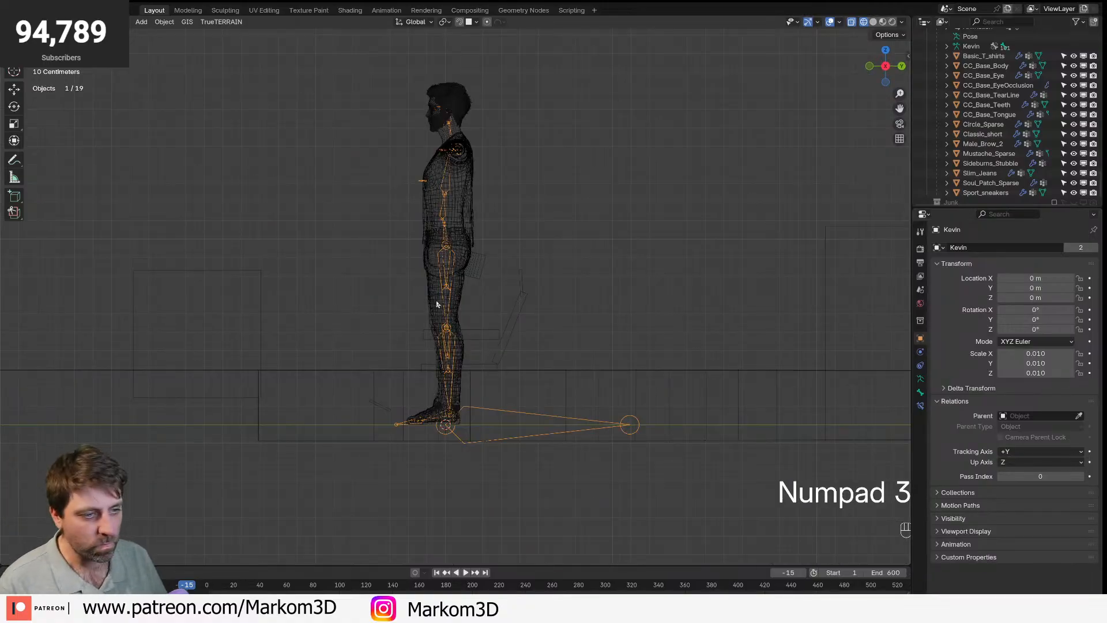
{"action": "left_click", "coordinate": [501, 363]}
{"action": "left_click", "coordinate": [511, 350]}
{"action": "key", "text": "g"}
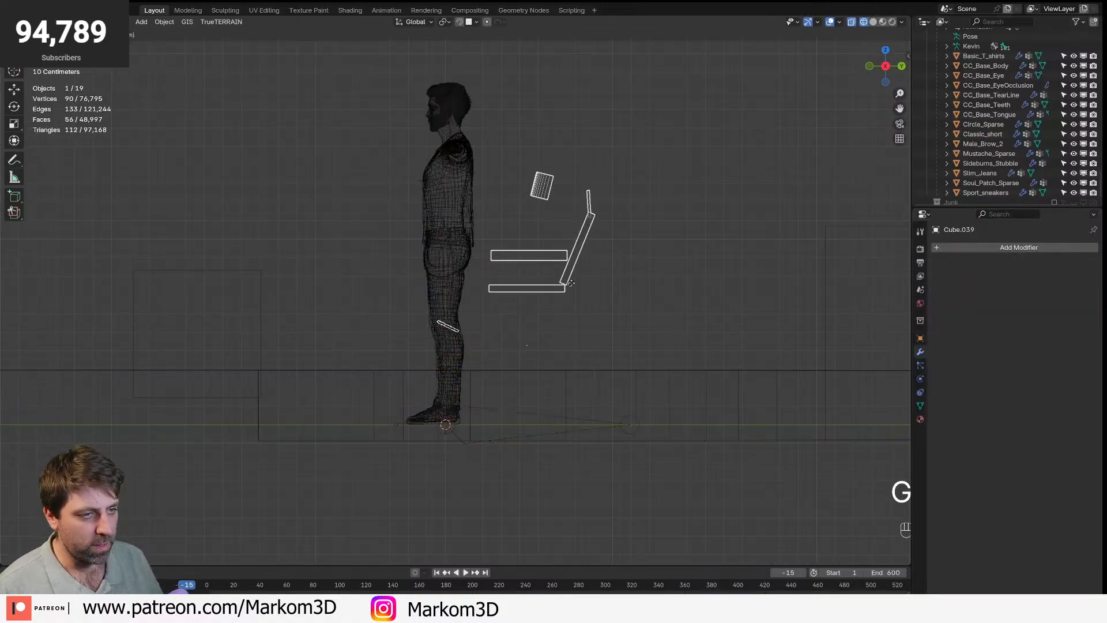
{"action": "left_click", "coordinate": [542, 314]}
{"action": "key", "text": "s"}
{"action": "right_click", "coordinate": [605, 317]}
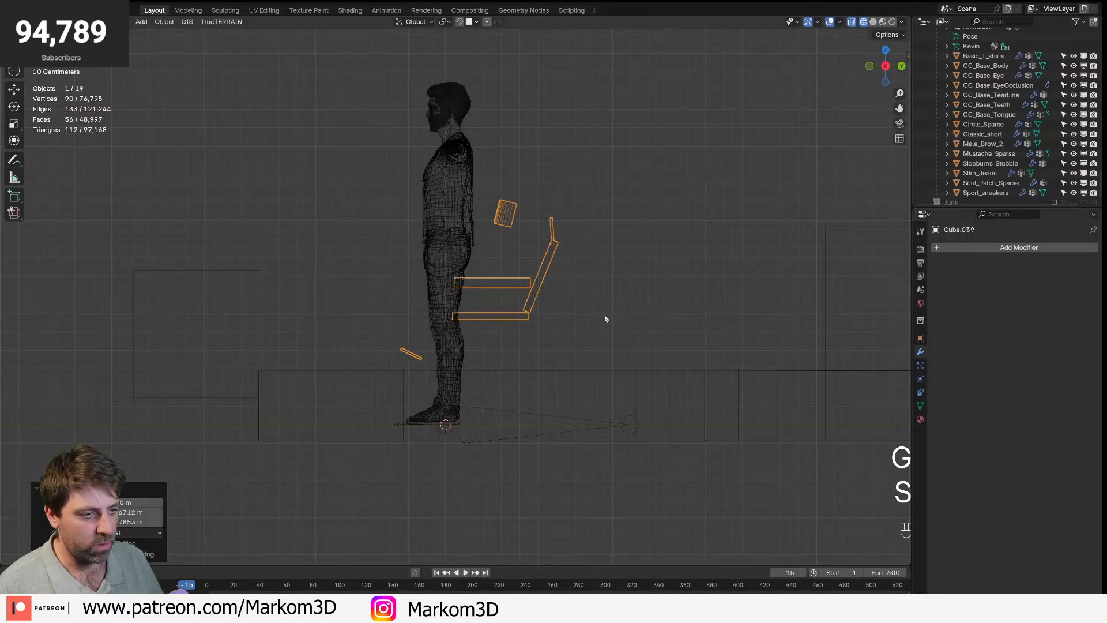
{"action": "key", "text": "ctrl+z"}
- Scale the chair up by about 1.38 and reposition it against the standing character in side view
{"action": "key", "text": "s"}
{"action": "left_click", "coordinate": [675, 341]}
{"action": "key", "text": "g"}
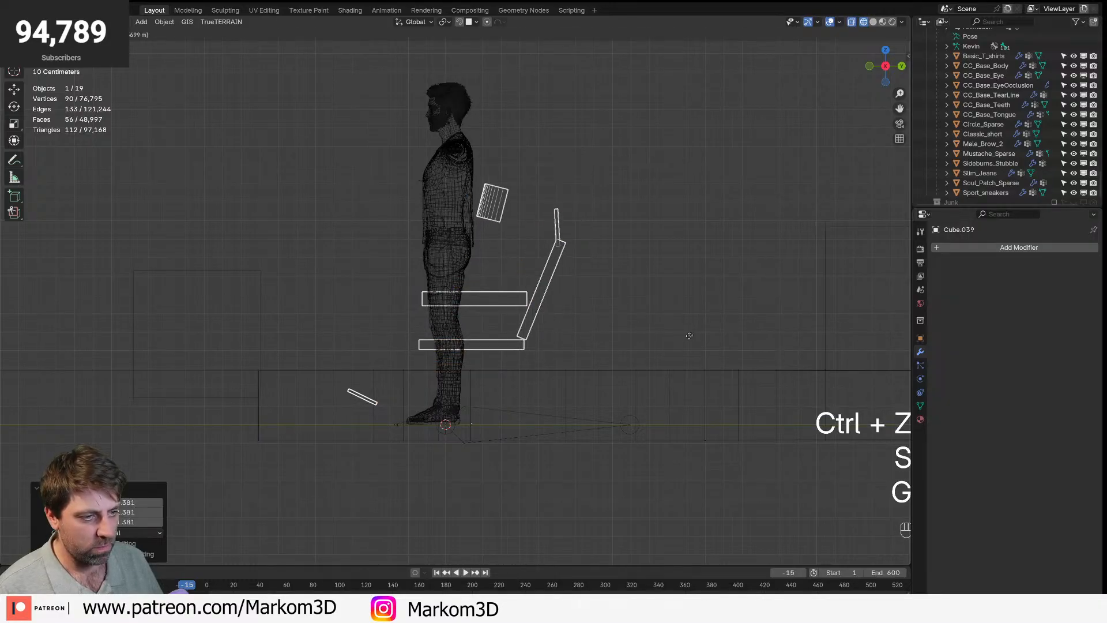
{"action": "left_click", "coordinate": [667, 326]}
- Switch to solid shading and move the seat's front face back along Y to shorten the seat
{"action": "mouse_move", "coordinate": [667, 326]}
{"action": "middle_mouse_down"}
{"action": "mouse_move", "coordinate": [534, 363]}
{"action": "mouse_move", "coordinate": [399, 349]}
{"action": "middle_mouse_up"}
{"action": "key", "text": "z"}
{"action": "key", "text": "Tab"}
{"action": "key", "text": "3"}
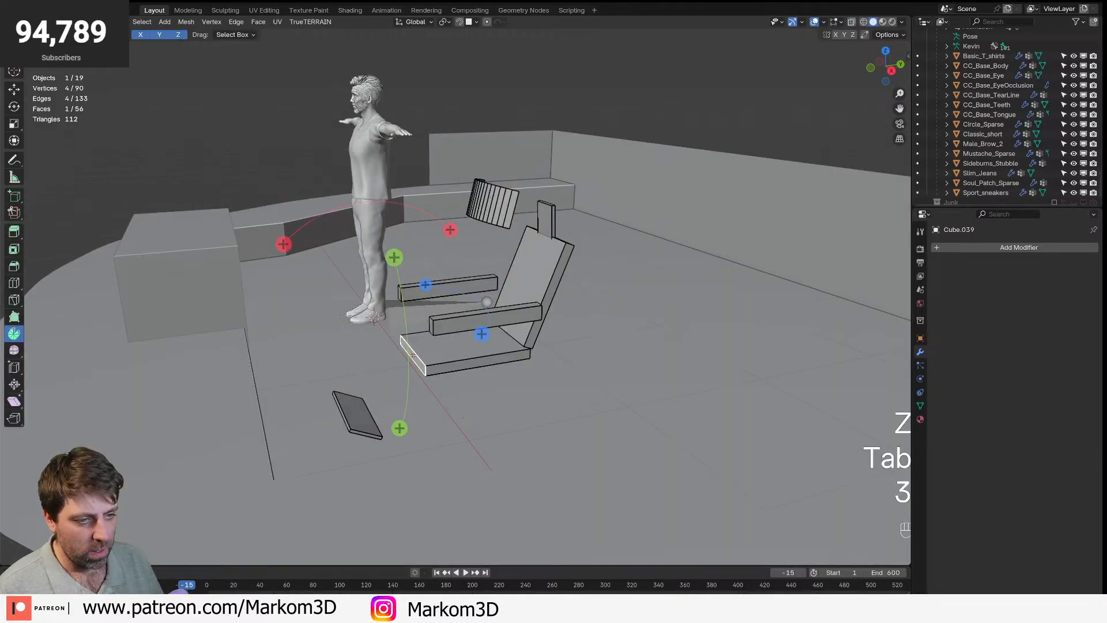
{"action": "key", "text": "g"}
{"action": "key", "text": "y"}
{"action": "left_click", "coordinate": [439, 359]}
{"action": "key", "text": "Tab"}
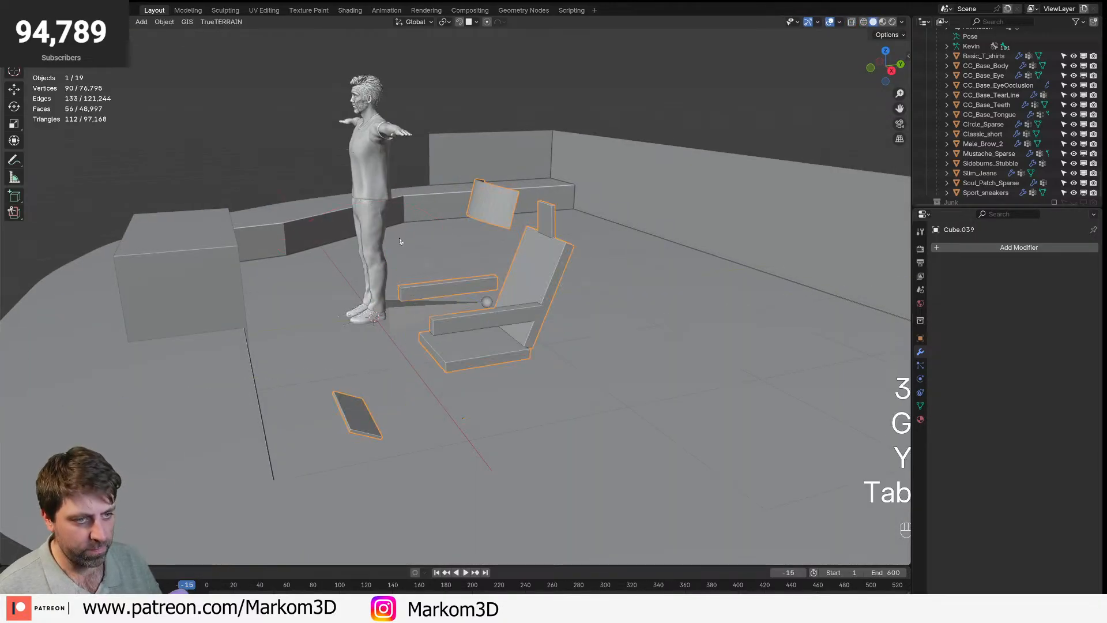
- Snap the 3D cursor to the chair and move the character rig to the cursor, working in top view
{"action": "left_click", "coordinate": [398, 312]}
{"action": "key", "text": "KP_7"}
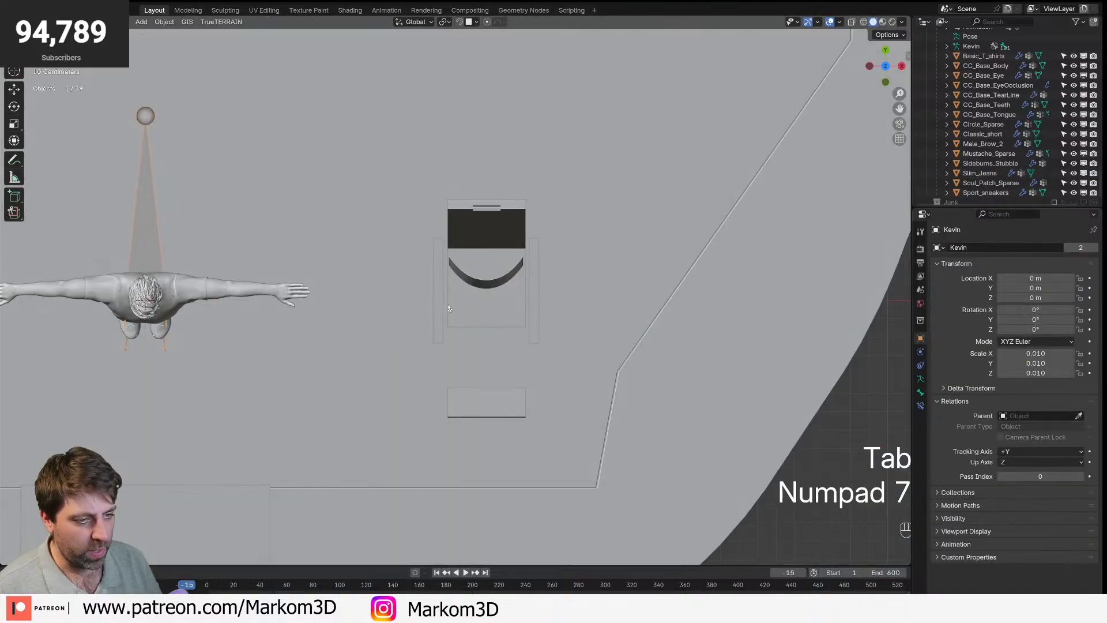
{"action": "left_click", "coordinate": [463, 315]}
{"action": "key", "text": "shift+s"}
{"action": "left_click", "coordinate": [477, 383]}
{"action": "left_click", "coordinate": [153, 272]}
{"action": "key", "text": "shift+s"}
{"action": "left_click", "coordinate": [171, 207]}
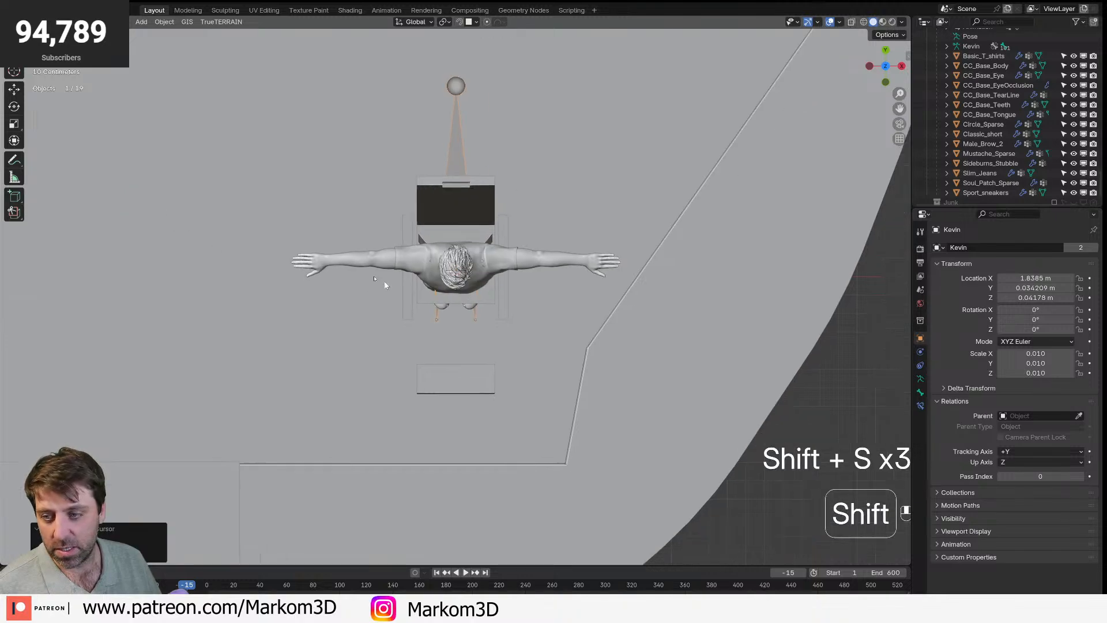
- Show the scene in side view with wireframe shading
{"action": "middle_click_drag", "start_coordinate": [406, 296], "coordinate": [369, 271], "text": "shift"}
{"action": "middle_click_drag", "start_coordinate": [369, 271], "coordinate": [258, 159]}
{"action": "scroll", "coordinate": [378, 249], "scroll_direction": "up", "scroll_amount": 2}
{"action": "key", "text": "KP_3"}
{"action": "key", "text": "z"}
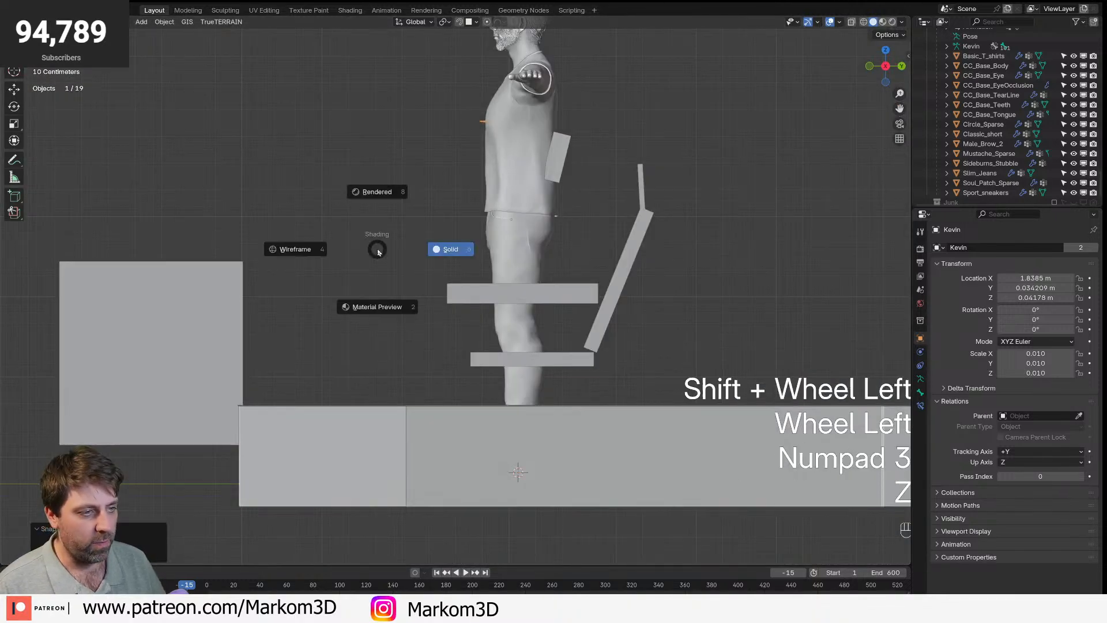
{"action": "left_click", "coordinate": [307, 249]}
- Lower the character rig about 0.034 m along the Z axis
{"action": "middle_click_drag", "start_coordinate": [472, 305], "coordinate": [425, 217], "text": "shift"}
{"action": "scroll", "coordinate": [528, 398], "scroll_direction": "up", "scroll_amount": 1}
{"action": "key", "text": "g"}
{"action": "key", "text": "x"}
{"action": "right_click", "coordinate": [564, 383]}
{"action": "key", "text": "g"}
{"action": "key", "text": "z"}
{"action": "left_click", "coordinate": [586, 373]}
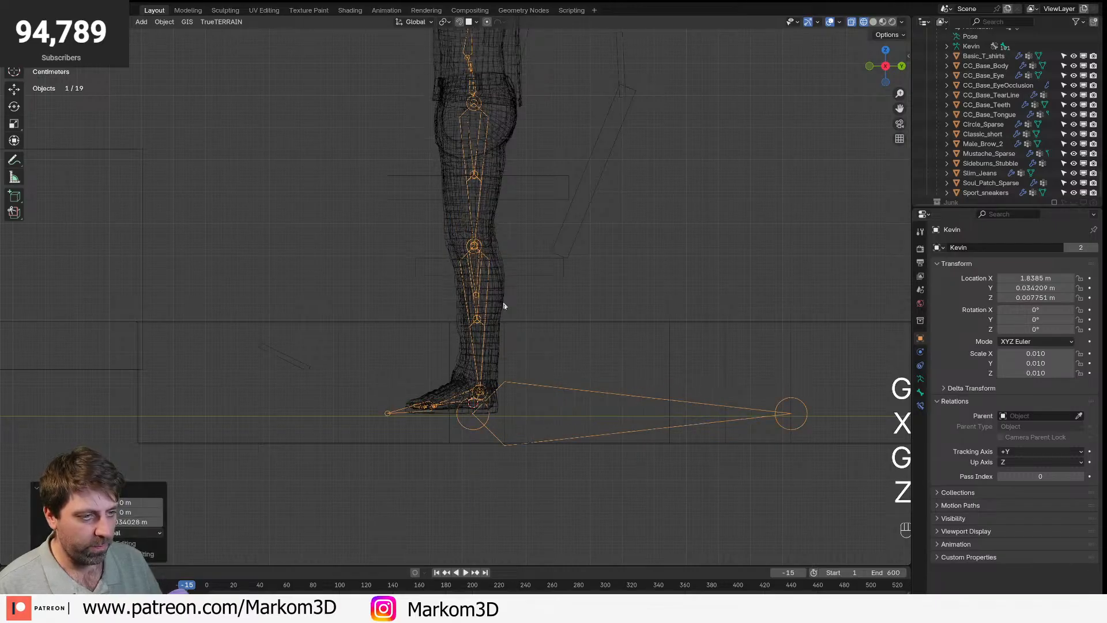
- Switch the rig to Pose Mode and move the hip bone down to the chair's seat height
{"action": "left_click", "coordinate": [487, 309]}
{"action": "left_click", "coordinate": [491, 310]}
{"action": "left_click", "coordinate": [490, 297]}
{"action": "key", "text": "Tab"}
{"action": "key", "text": "Tab"}
{"action": "left_click", "coordinate": [64, 21]}
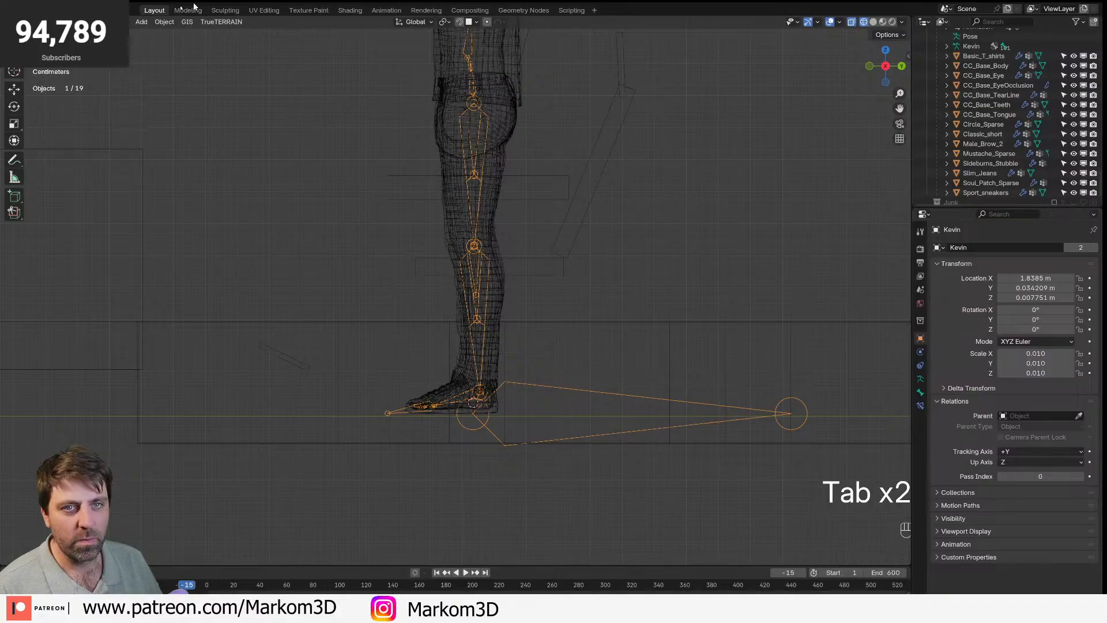
{"action": "key", "text": "ctrl+Tab"}
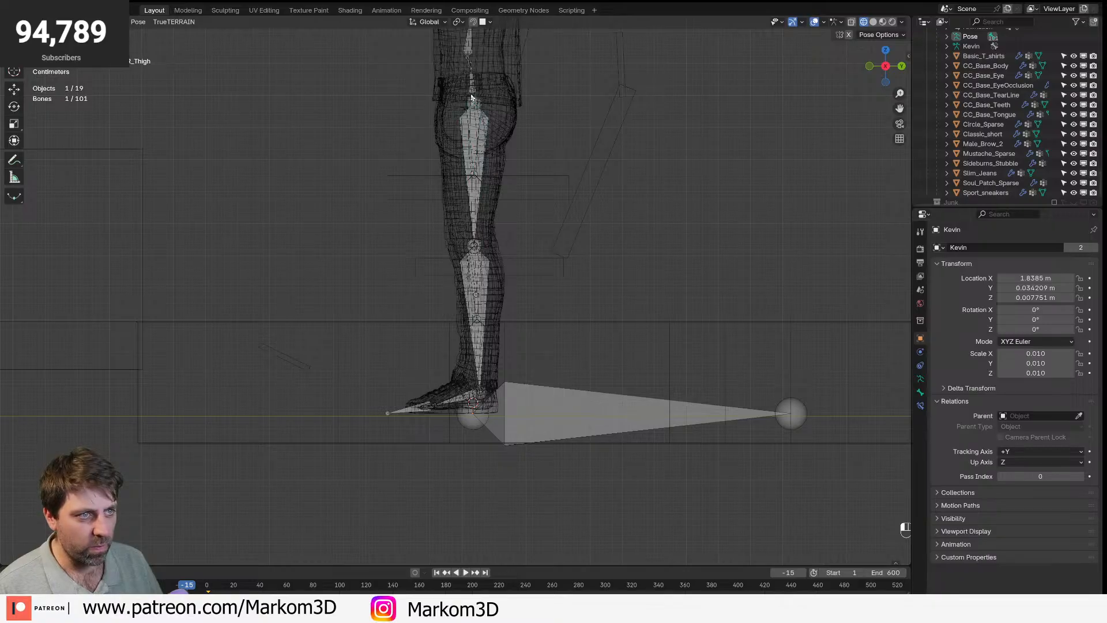
{"action": "key", "text": "g"}
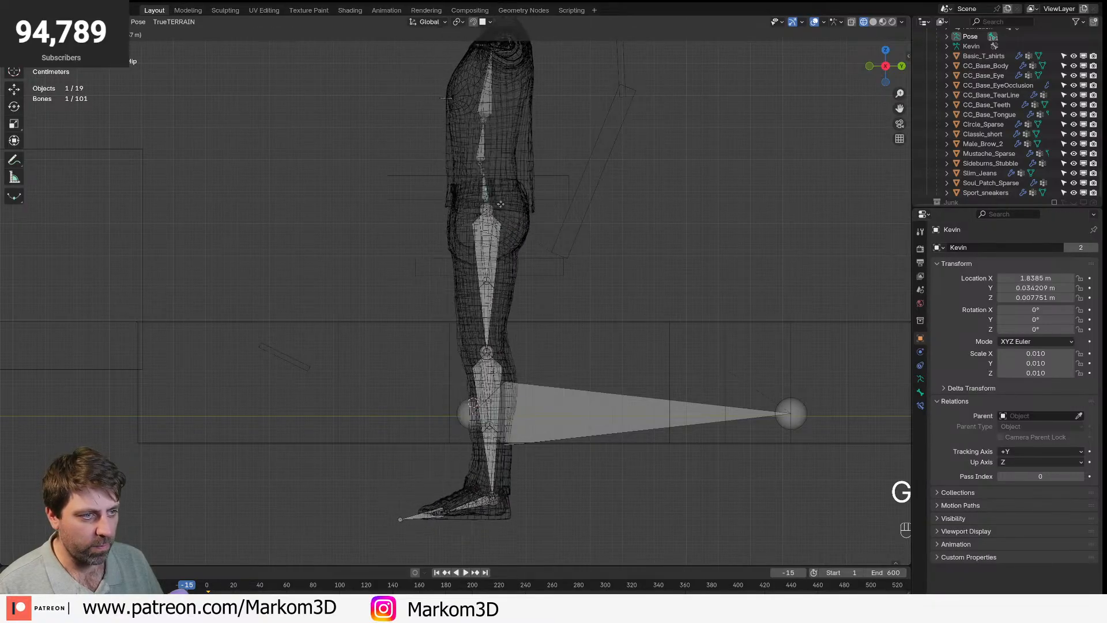
{"action": "right_click", "coordinate": [515, 207]}
- Rotate one thigh forward over the seat and bend its calf down by about 47.7°
{"action": "key", "text": "r"}
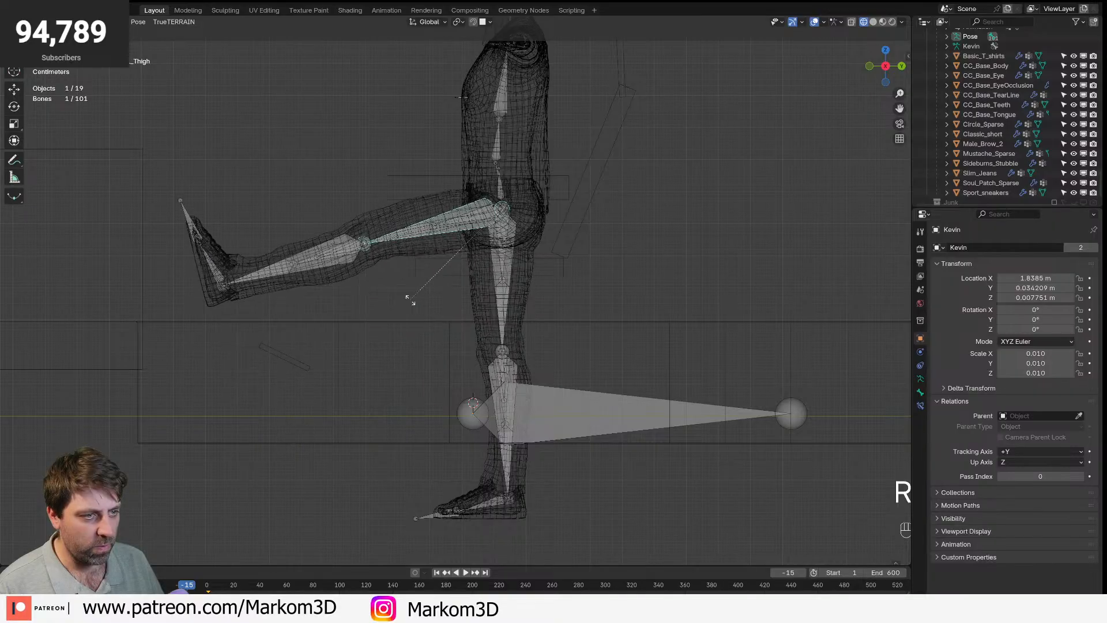
{"action": "left_click", "coordinate": [415, 298]}
{"action": "left_click", "coordinate": [340, 277]}
{"action": "key", "text": "r"}
{"action": "key", "text": "r"}
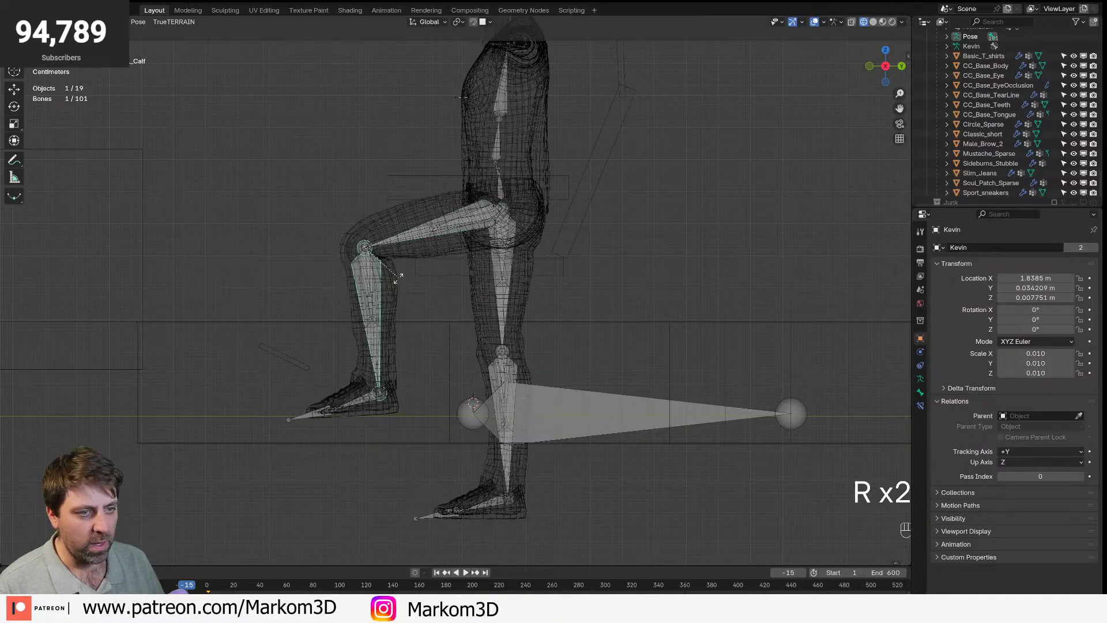
{"action": "left_click", "coordinate": [370, 283]}
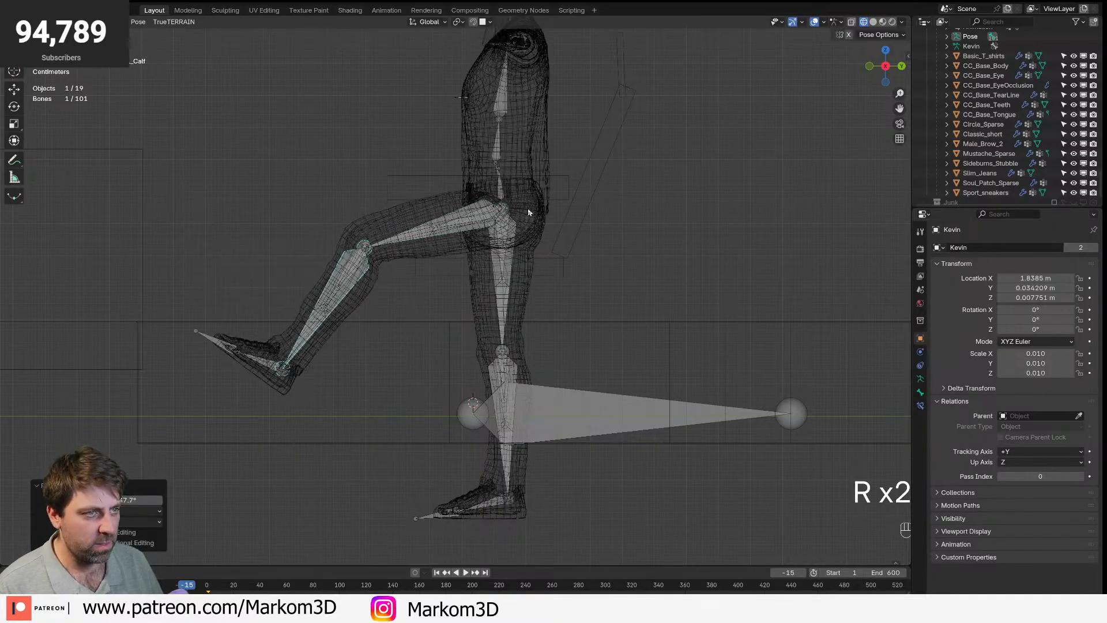
- Rotate the hip bone so the torso leans back along the backrest, and shift it into the seat
{"action": "key", "text": "r"}
{"action": "right_click", "coordinate": [591, 215]}
{"action": "key", "text": "r"}
{"action": "key", "text": "g"}
{"action": "left_click", "coordinate": [623, 257]}
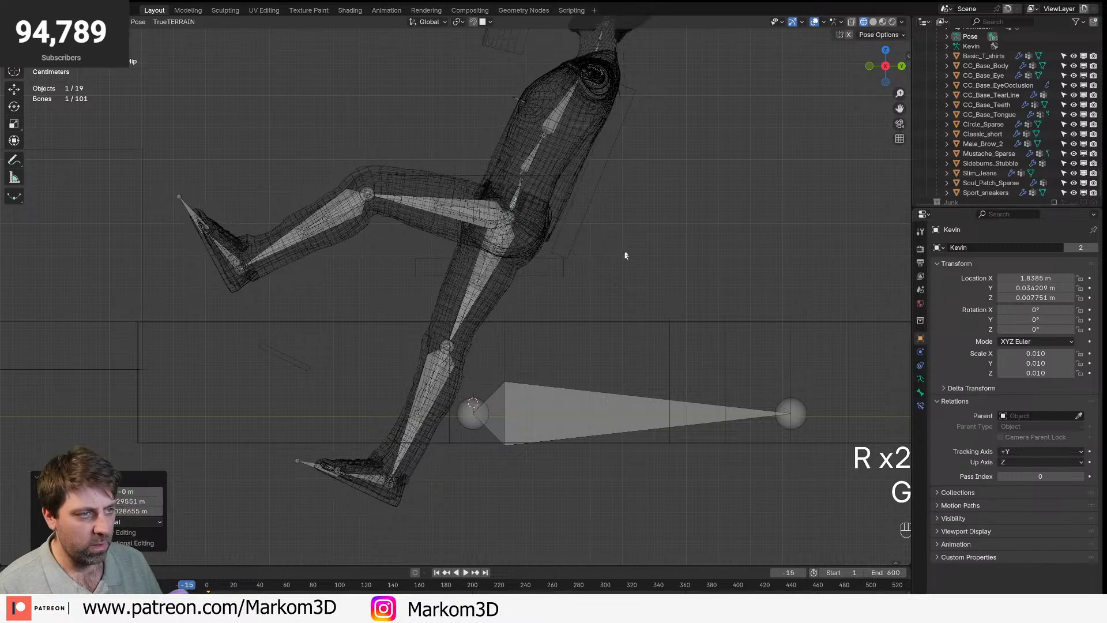
- Rotate both thigh bones so the upper legs rest side by side along the seat
{"action": "key", "text": "r"}
{"action": "left_click", "coordinate": [549, 246]}
{"action": "left_click", "coordinate": [455, 228]}
{"action": "key", "text": "r"}
{"action": "key", "text": "r"}
{"action": "left_click", "coordinate": [666, 265]}
{"action": "key", "text": "r"}
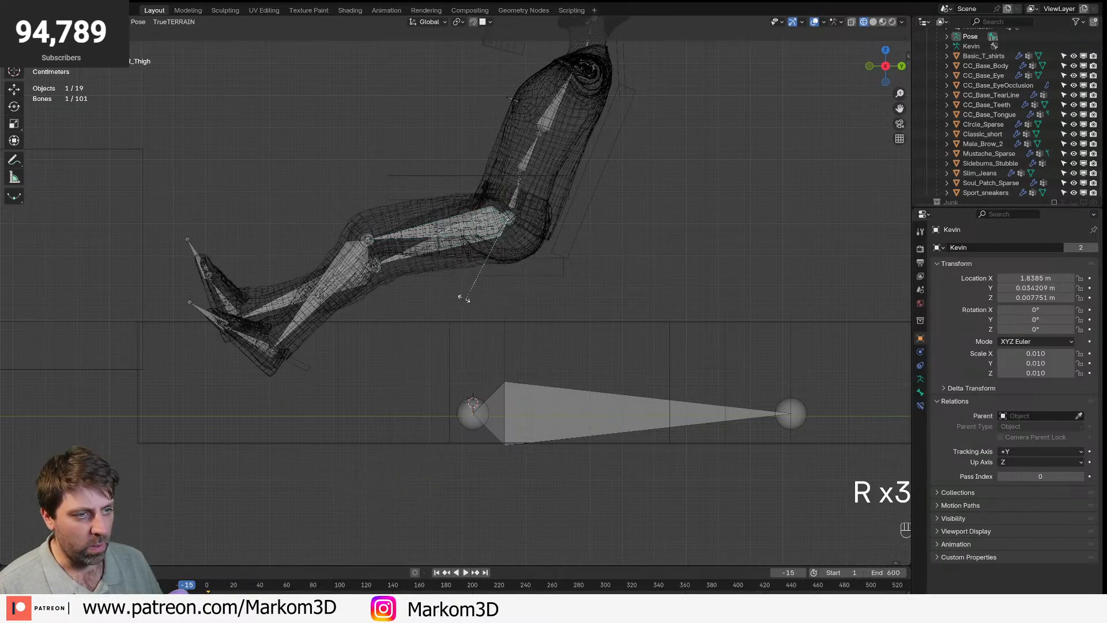
{"action": "left_click", "coordinate": [310, 269]}
- Rotate the second calf down by about 36.2° to line up with the other lower leg
{"action": "left_click", "coordinate": [310, 270]}
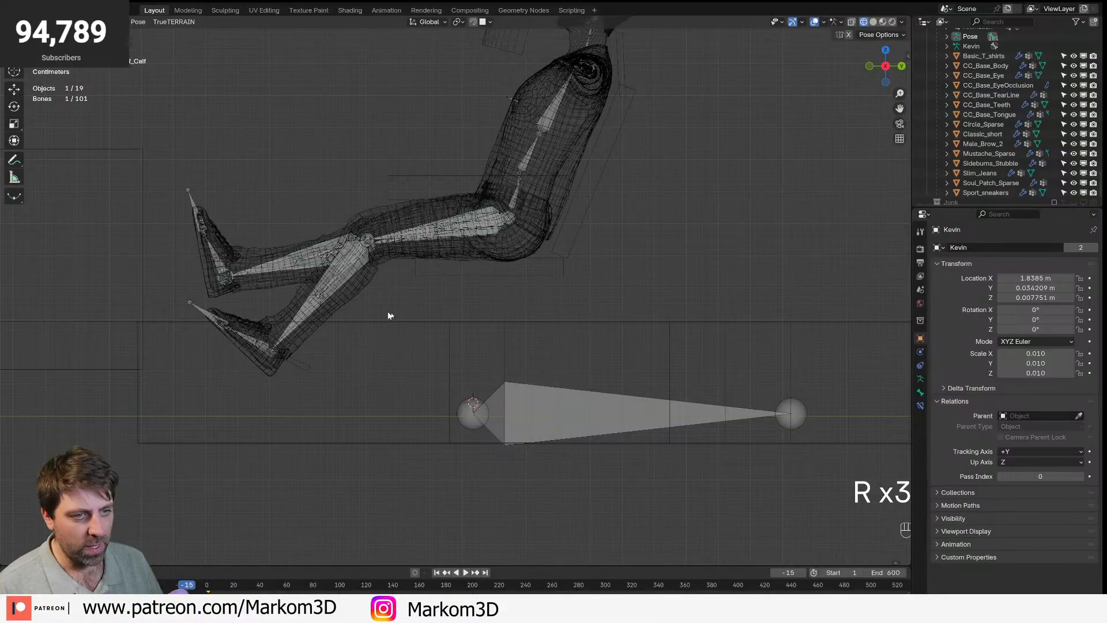
{"action": "key", "text": "r"}
{"action": "left_click", "coordinate": [452, 300]}
- Leave Pose Mode, edit the chair mesh and raise the whole headrest piece behind the character's head
{"action": "middle_click_drag", "start_coordinate": [503, 217], "coordinate": [422, 370], "text": "shift"}
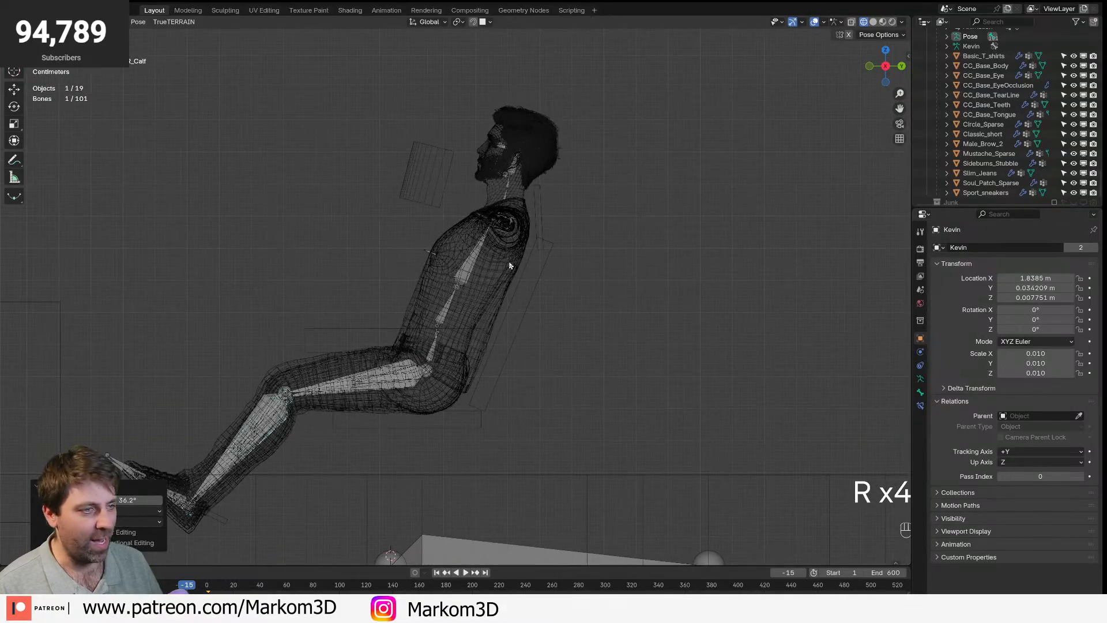
{"action": "left_click", "coordinate": [417, 197]}
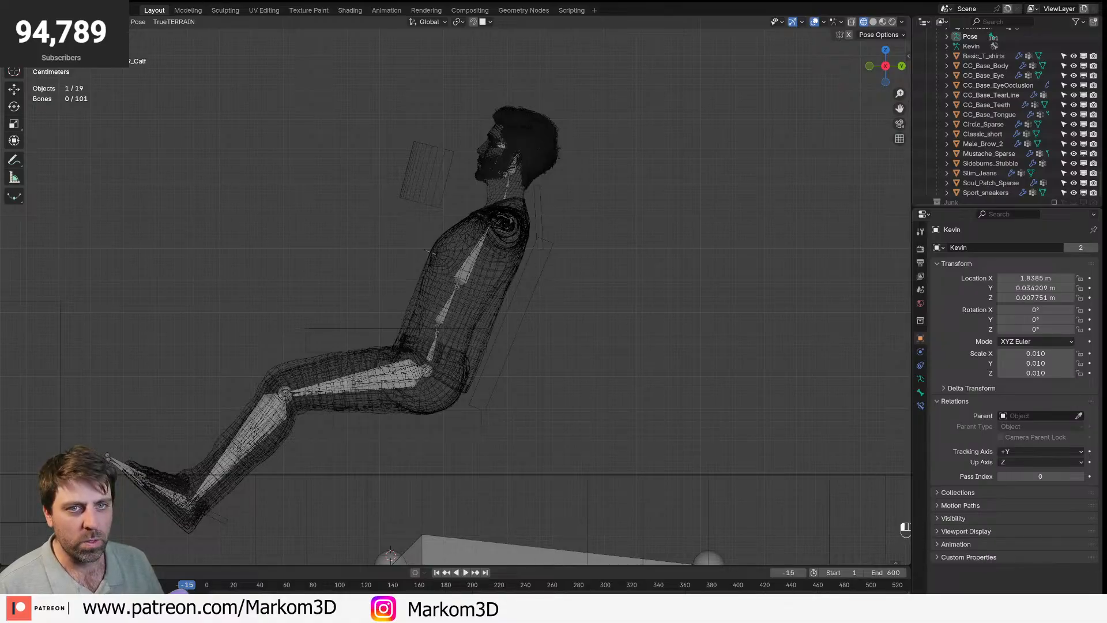
{"action": "key", "text": "ctrl+Tab"}
{"action": "left_click", "coordinate": [545, 231]}
{"action": "key", "text": "Tab"}
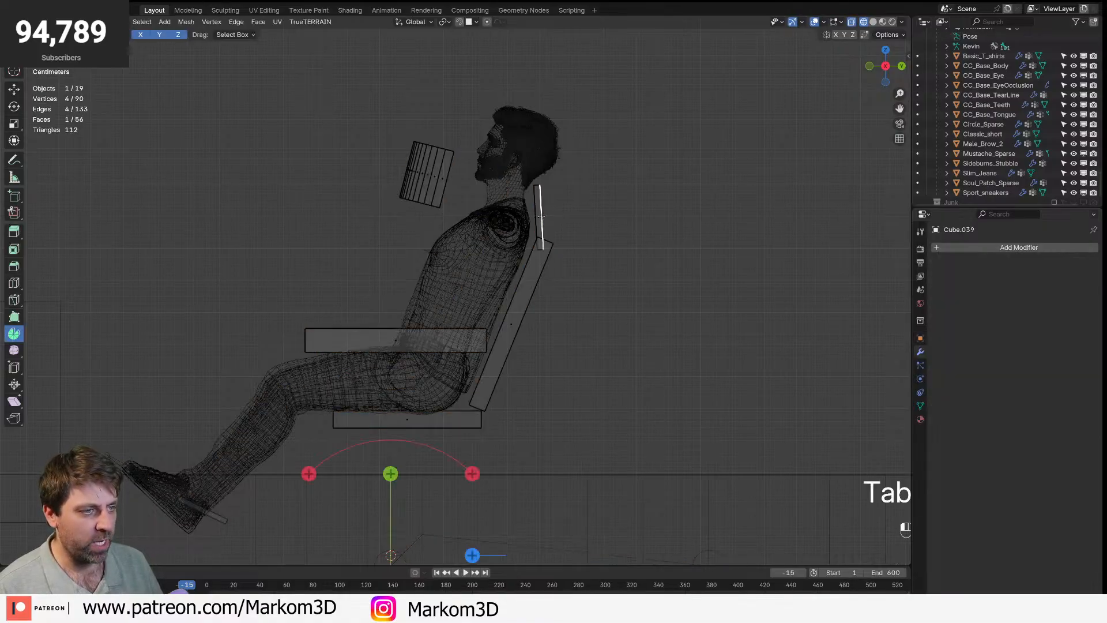
{"action": "key", "text": "ctrl+l"}
{"action": "key", "text": "g"}
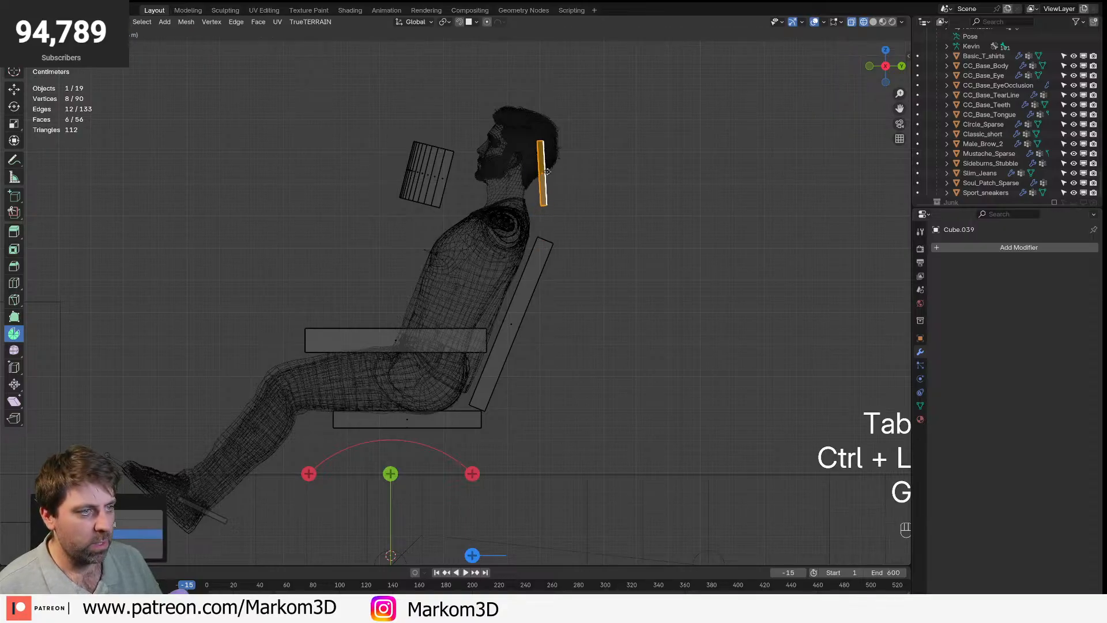
{"action": "left_click", "coordinate": [553, 172]}
- Raise the top of the chair's backrest to meet the headrest, and leave Edit Mode
{"action": "key", "text": "Tab"}
{"action": "key", "text": "Tab"}
{"action": "key", "text": "g"}
{"action": "left_click", "coordinate": [553, 242]}
{"action": "key", "text": "Tab"}
- Return the character rig to Pose Mode and rotate the neck area to adjust the head's tilt
{"action": "left_click", "coordinate": [455, 289]}
{"action": "left_click", "coordinate": [109, 459]}
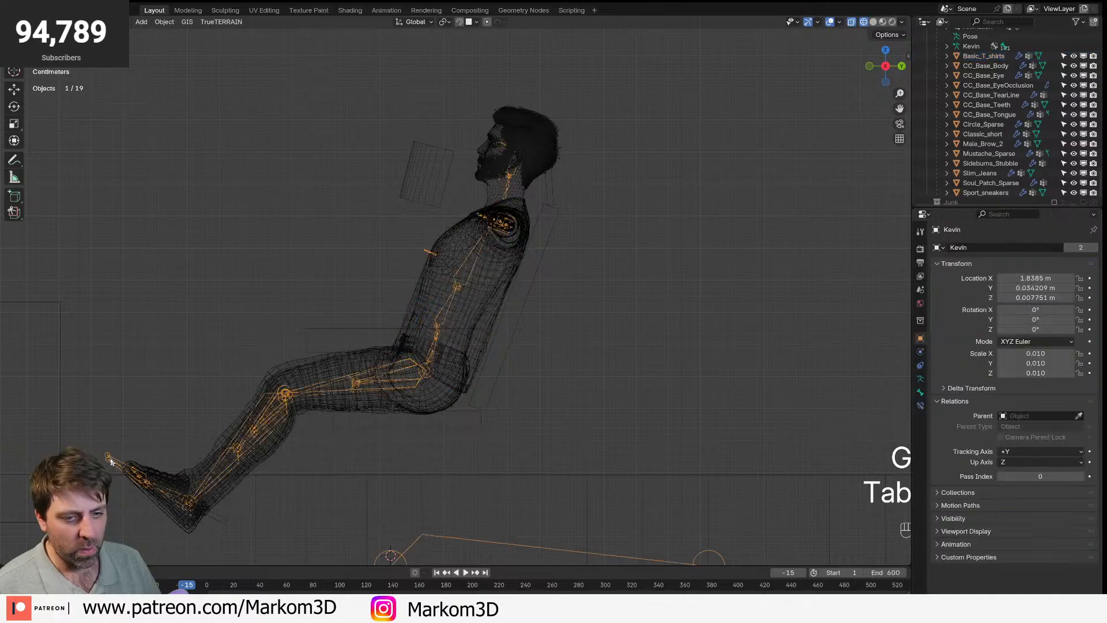
{"action": "key", "text": "Tab"}
{"action": "left_click", "coordinate": [516, 173]}
{"action": "key", "text": "r"}
{"action": "left_click", "coordinate": [512, 207]}
{"action": "key", "text": "r"}
{"action": "left_click", "coordinate": [512, 214]}
- Rotate the Spine02 bone about -9.4° and the Spine01 bone about 2.4°
{"action": "left_click", "coordinate": [470, 248]}
{"action": "key", "text": "r"}
{"action": "left_click", "coordinate": [512, 236]}
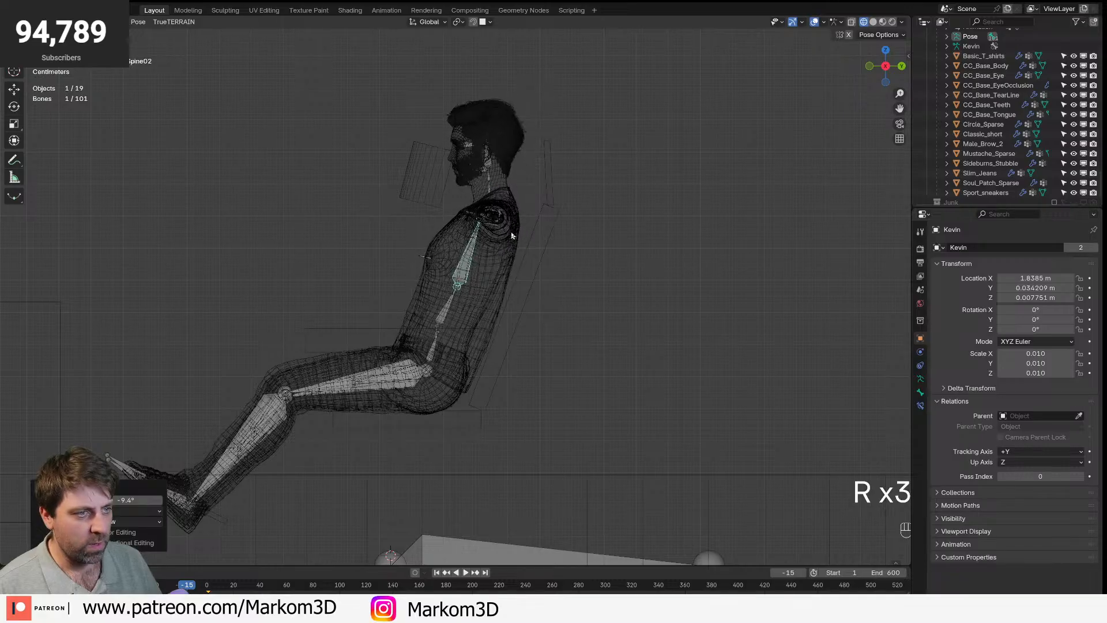
{"action": "left_click", "coordinate": [445, 318]}
{"action": "key", "text": "r"}
{"action": "left_click", "coordinate": [493, 306]}
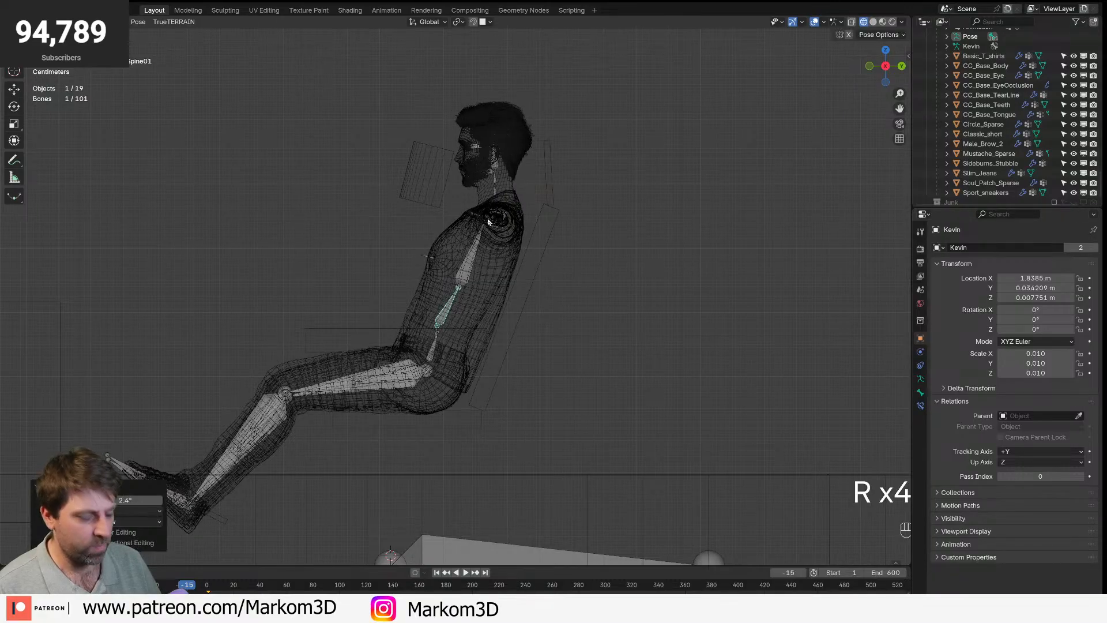
- Lower the character's left upper arm to beside the torso in front view
{"action": "key", "text": "KP_3"}
{"action": "key", "text": "KP_1"}
{"action": "left_click", "coordinate": [461, 219]}
{"action": "key", "text": "r"}
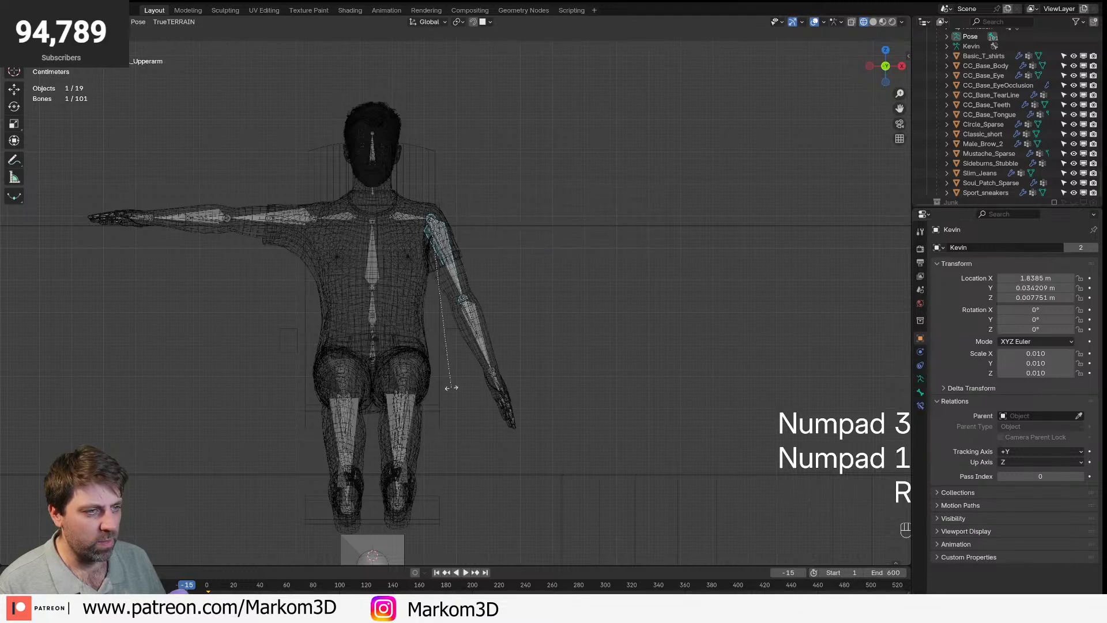
{"action": "left_click", "coordinate": [447, 387]}
- Swing the left upper arm slightly forward and bend the left forearm forward above the armrest in side view
{"action": "key", "text": "KP_3"}
{"action": "left_click", "coordinate": [497, 325]}
{"action": "key", "text": "r"}
{"action": "left_click", "coordinate": [487, 336]}
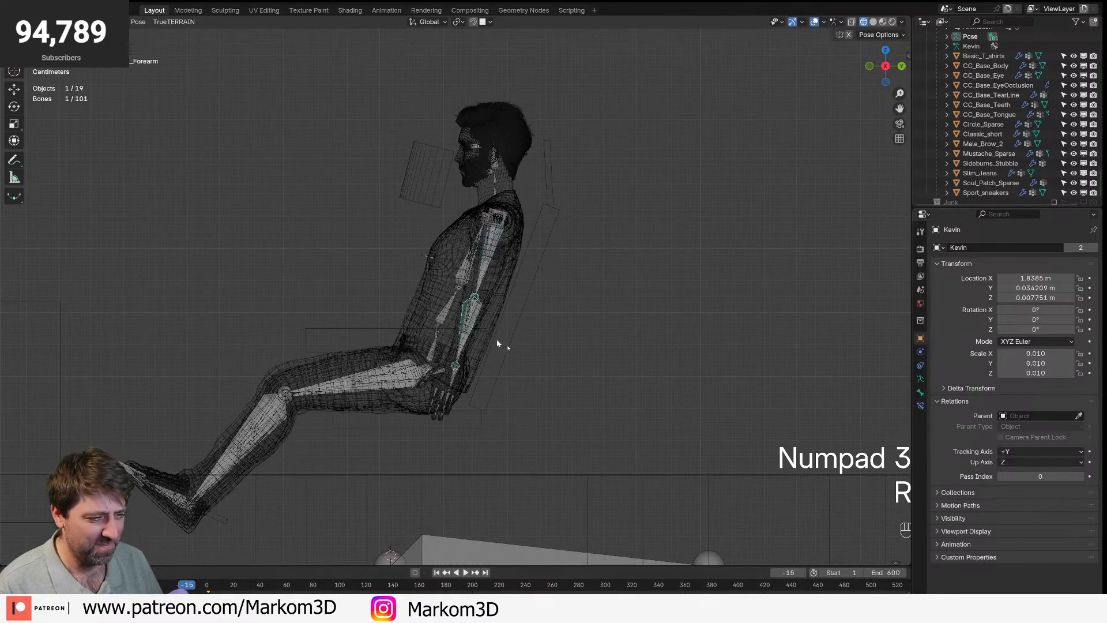
{"action": "key", "text": "r"}
{"action": "left_click", "coordinate": [436, 379]}
{"action": "key", "text": "KP_3"}
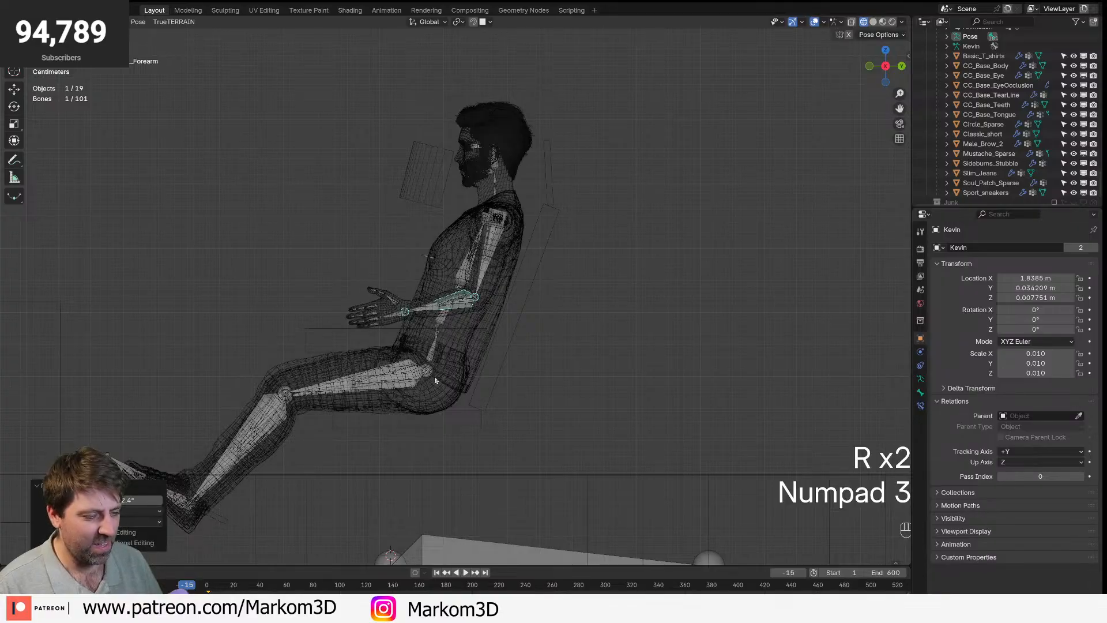
{"action": "key", "text": "KP_1"}
{"action": "key", "text": "r"}
{"action": "key", "text": "r"}
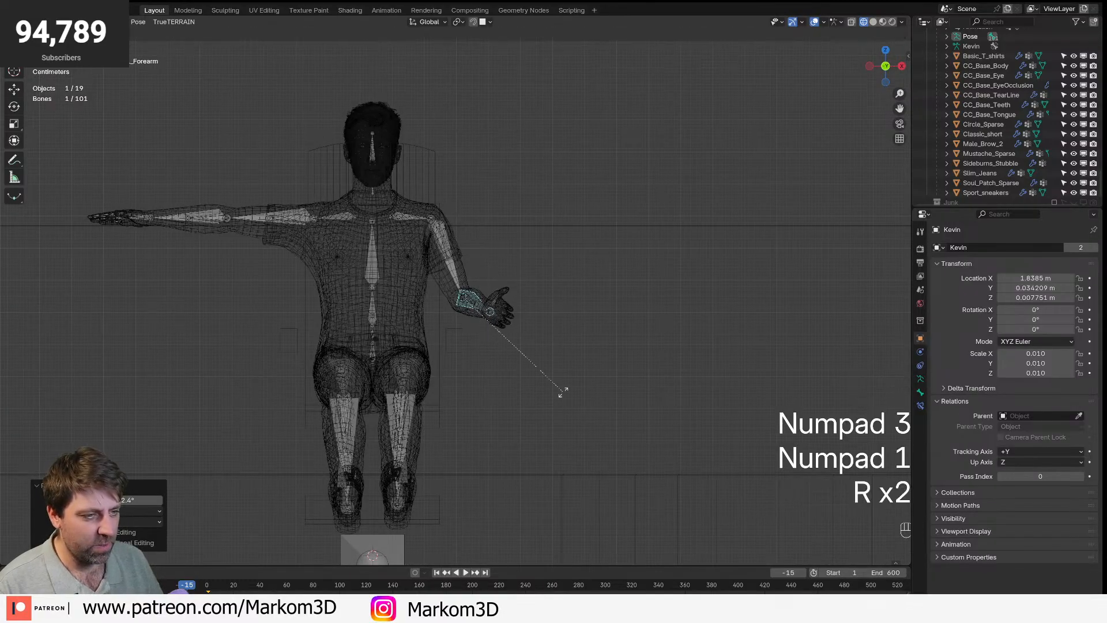
{"action": "key", "text": "x"}
{"action": "key", "text": "x"}
{"action": "key", "text": "r"}
{"action": "key", "text": "y"}
{"action": "key", "text": "y"}
{"action": "key", "text": "z"}
{"action": "key", "text": "z"}
- Twist the left forearm around its local Y axis so the palm faces down
{"action": "key", "text": "r"}
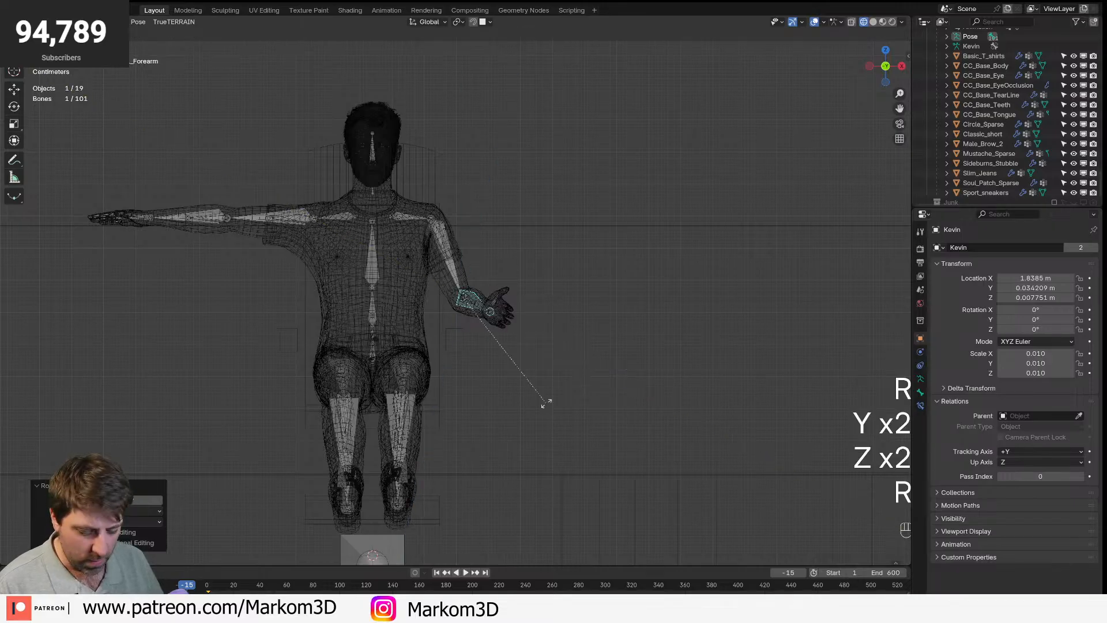
{"action": "key", "text": "y"}
{"action": "key", "text": "y"}
{"action": "left_click", "coordinate": [621, 245]}
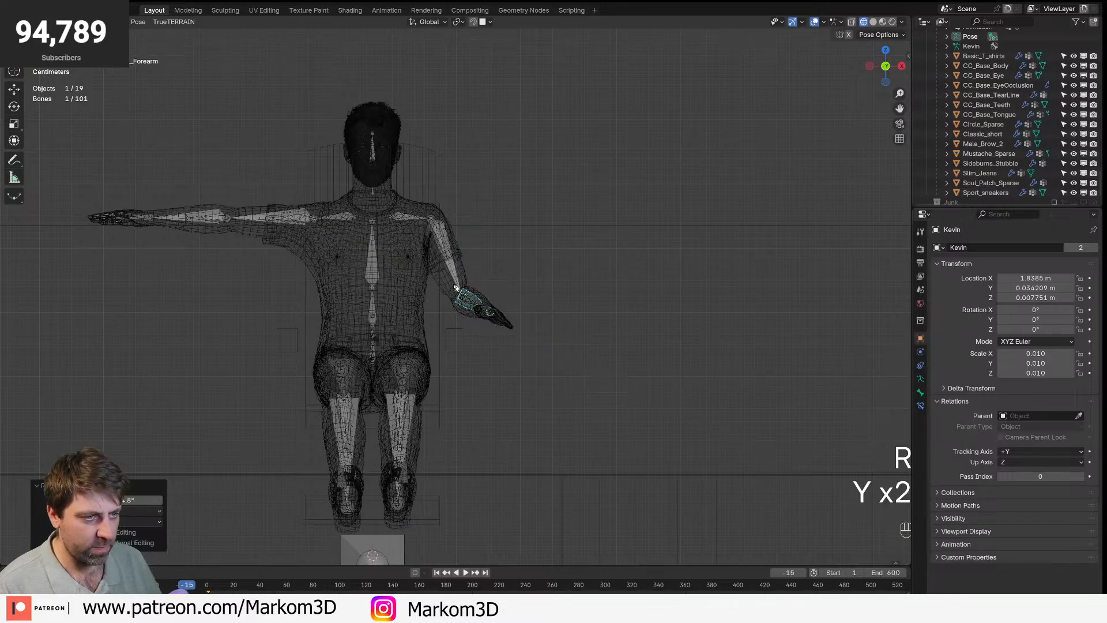
- Rotate the left upper arm about 19.5° inward around the Z axis so the forearm points straight ahead
{"action": "left_click", "coordinate": [444, 252]}
{"action": "key", "text": "r"}
{"action": "key", "text": "z"}
{"action": "left_click", "coordinate": [540, 268]}
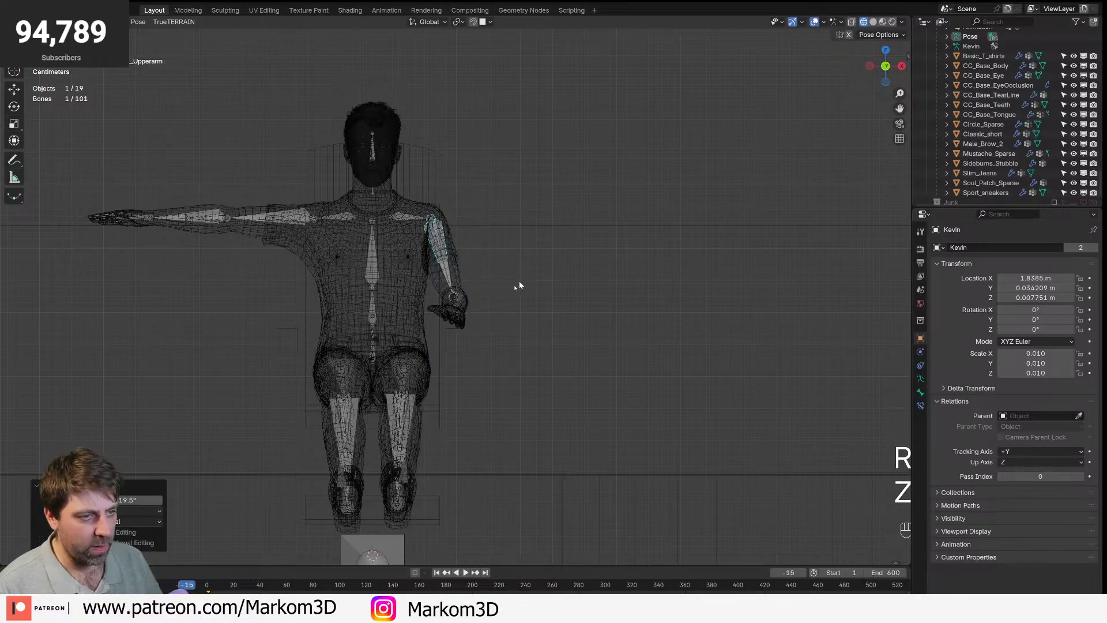
- Try to mirror the left upper arm and forearm pose with a flipped paste, and undo the paste
{"action": "left_click", "coordinate": [454, 297], "text": "shift"}
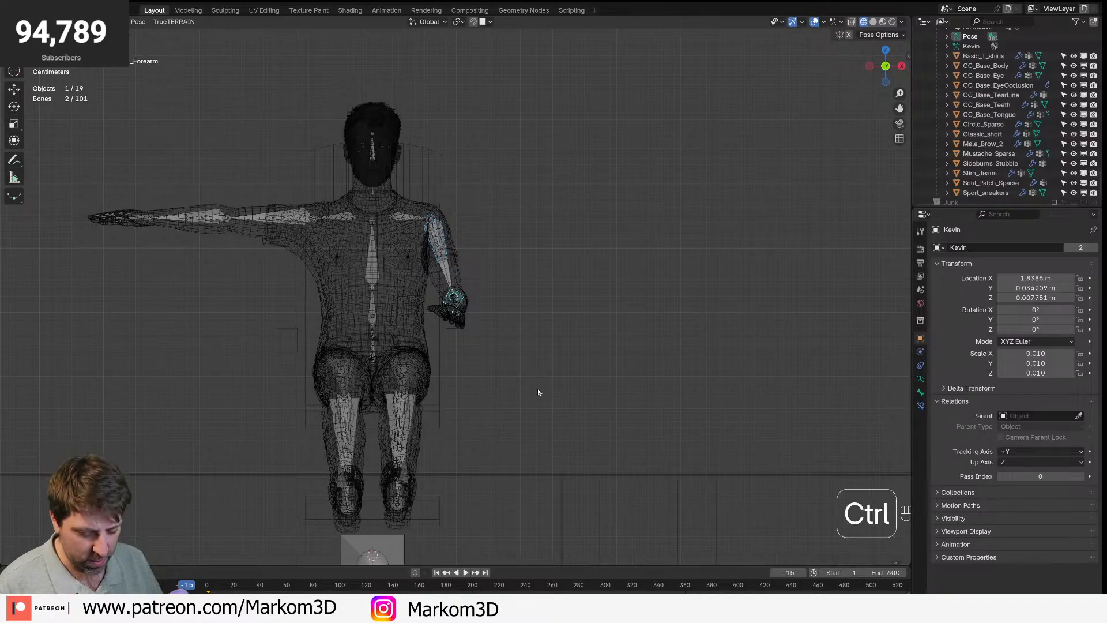
{"action": "key", "text": "ctrl+c"}
{"action": "key", "text": "ctrl+shift+v"}
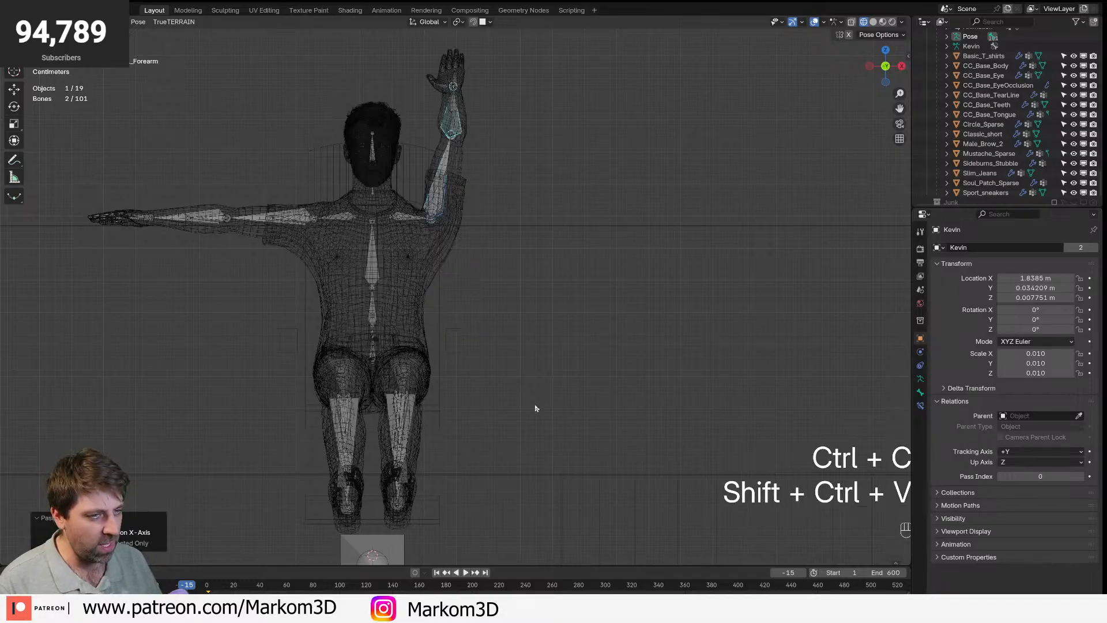
{"action": "key", "text": "ctrl+z"}
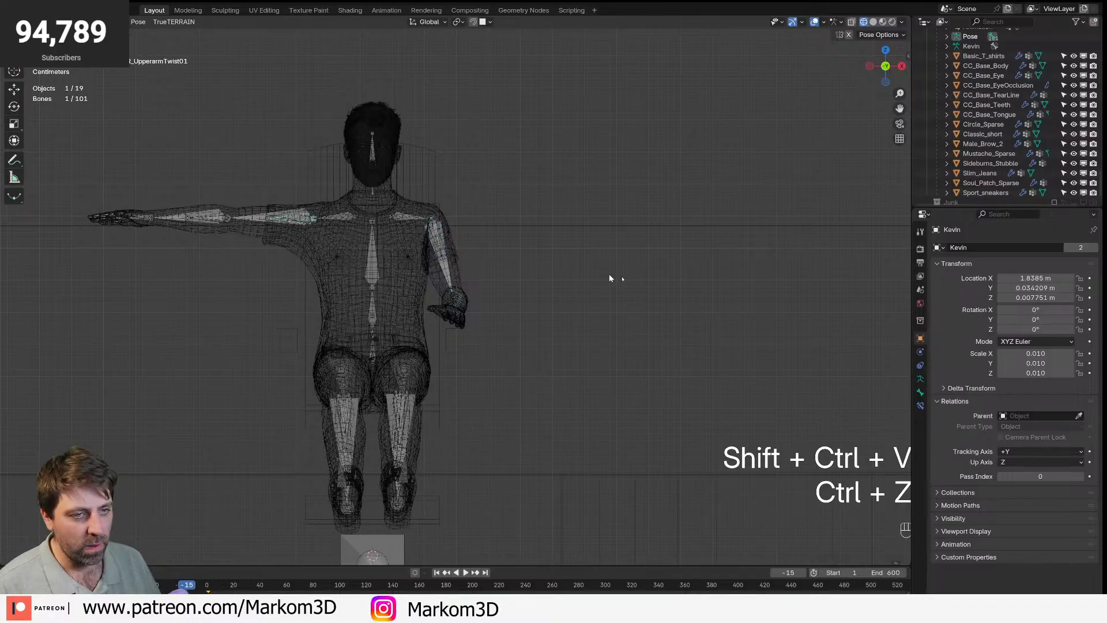
- Rotate the right upper arm down by about 68.5° in front view and swing it forward in side view to match the left
{"action": "left_click", "coordinate": [277, 222]}
{"action": "key", "text": "r"}
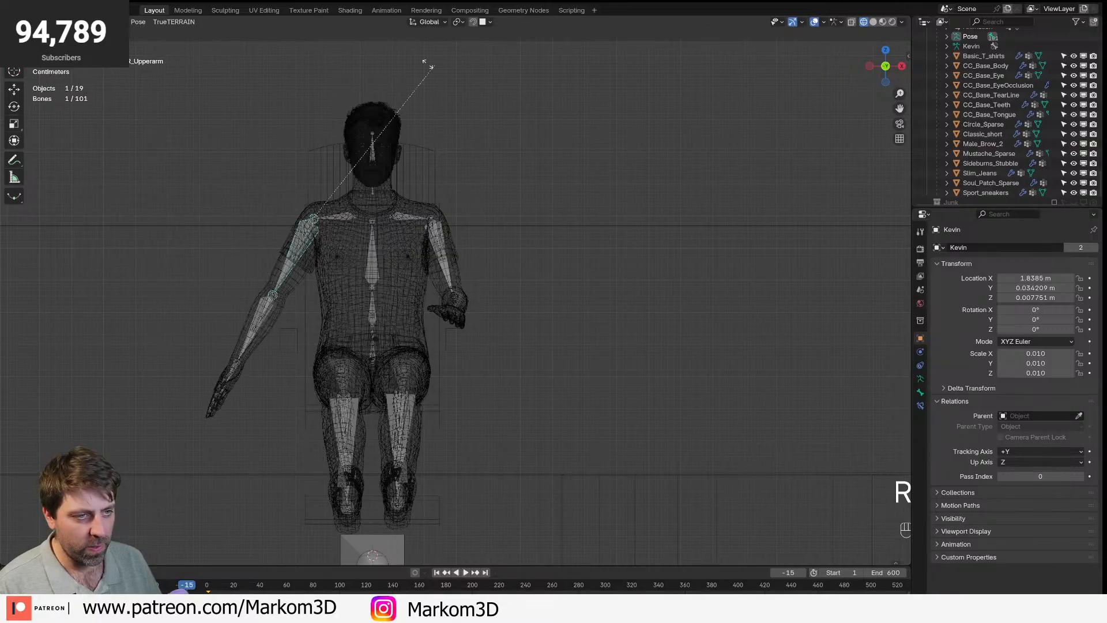
{"action": "left_click", "coordinate": [415, 53]}
{"action": "key", "text": "KP_3"}
{"action": "key", "text": "KP_1"}
{"action": "key", "text": "KP_3"}
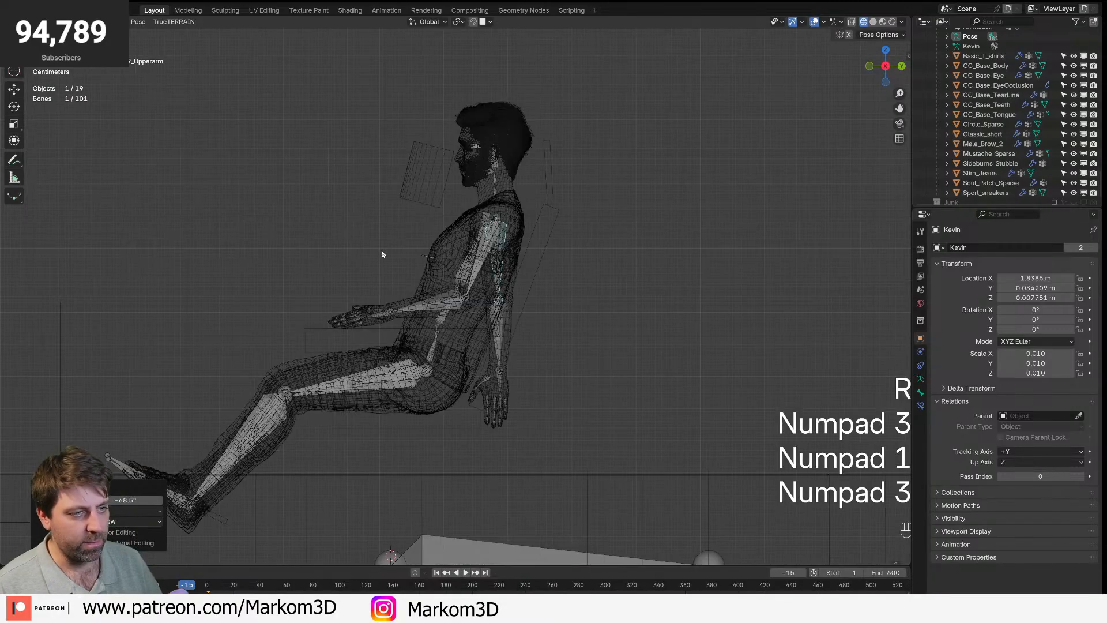
{"action": "key", "text": "r"}
{"action": "left_click", "coordinate": [523, 351]}
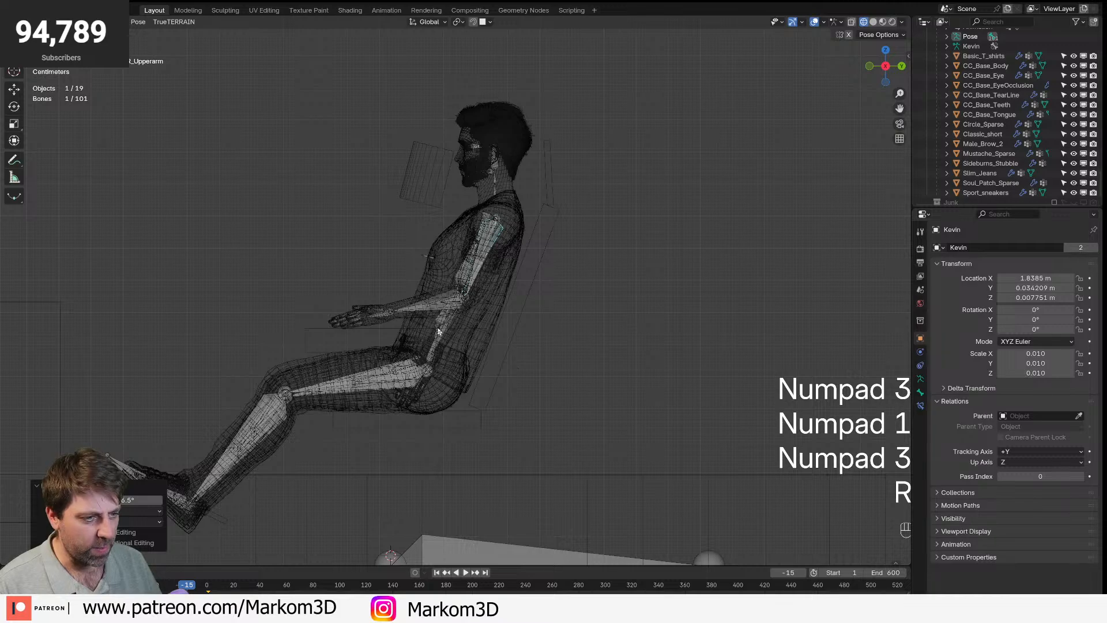
- Bend the right forearm forward above the armrest to match the left one, and check it in front view
{"action": "left_click", "coordinate": [441, 308]}
{"action": "key", "text": "r"}
{"action": "left_click", "coordinate": [466, 344]}
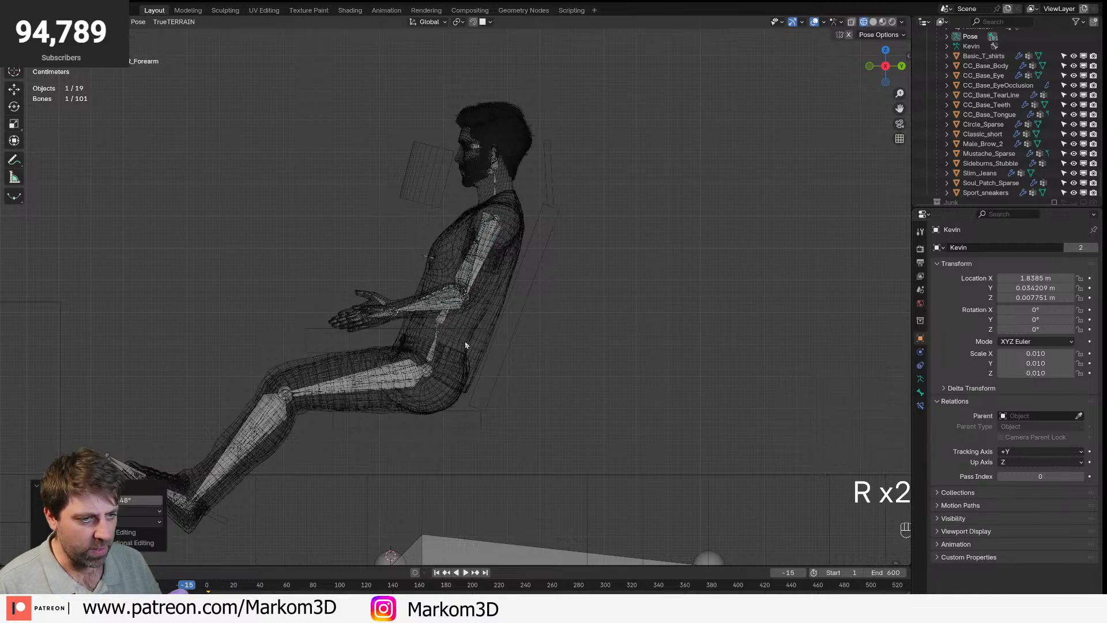
{"action": "key", "text": "KP_3"}
{"action": "key", "text": "KP_1"}
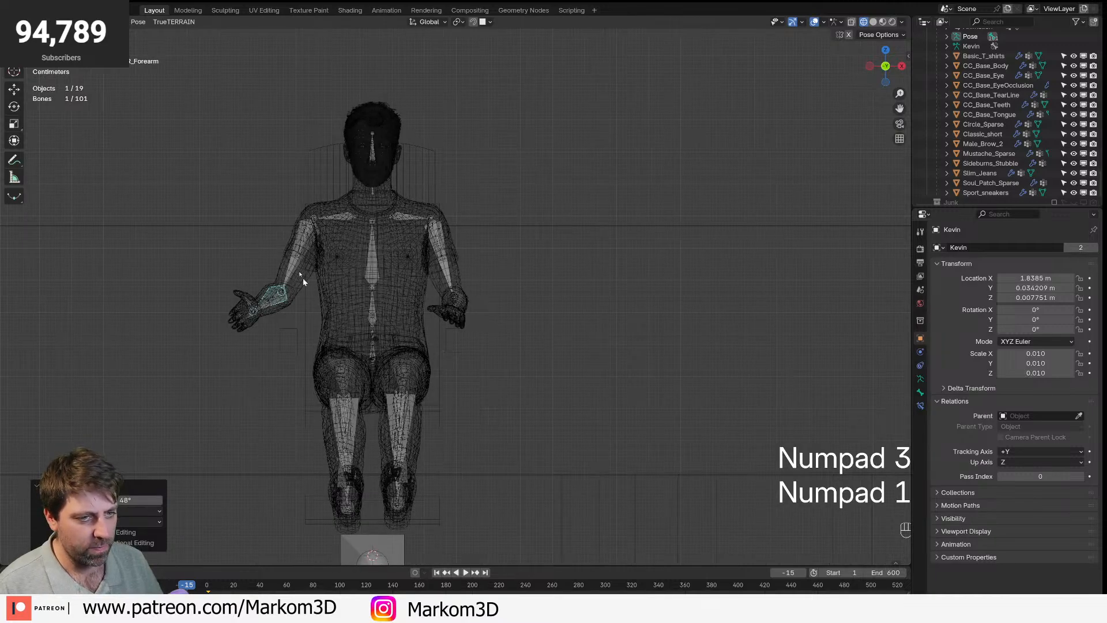
- Twist the right upper arm about its local Y axis so the forearm points forward, and rotate it about 7.65° towards the torso in front view
{"action": "key", "text": "r"}
{"action": "key", "text": "z"}
{"action": "key", "text": "z"}
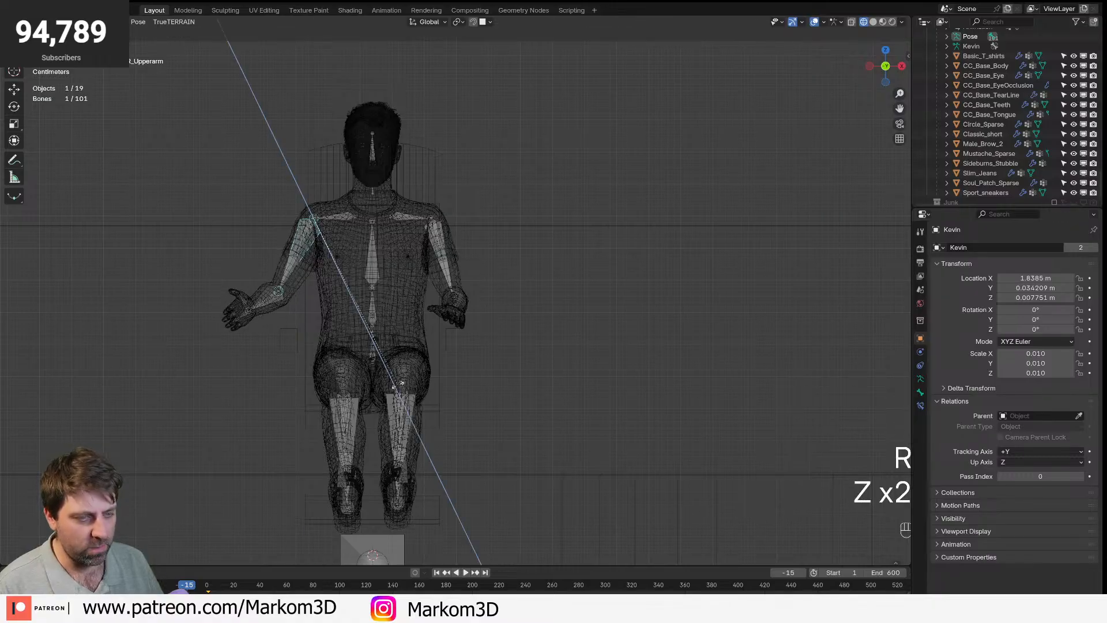
{"action": "key", "text": "y"}
{"action": "key", "text": "y"}
{"action": "left_click", "coordinate": [308, 381]}
{"action": "key", "text": "e"}
{"action": "key", "text": "e"}
{"action": "key", "text": "r"}
{"action": "left_click", "coordinate": [379, 385]}
{"action": "scroll", "coordinate": [504, 314], "scroll_direction": "down", "scroll_amount": 2}
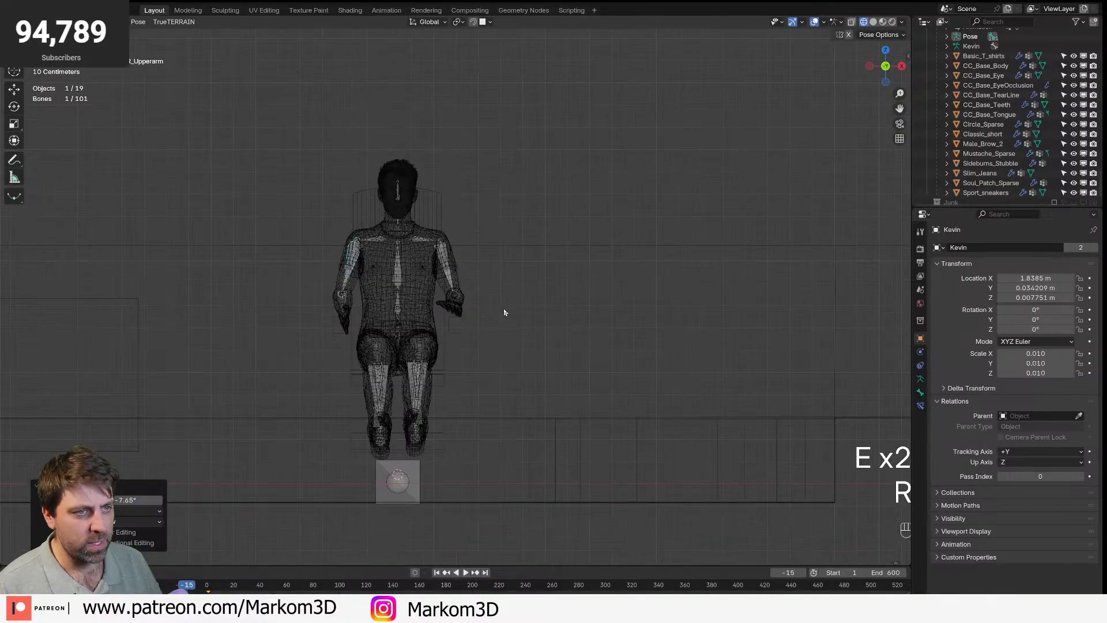
- Leave Pose Mode and, in the chair mesh, move the linked curved screen up and forward from the character's face in side view
{"action": "middle_click_drag", "start_coordinate": [504, 314], "coordinate": [404, 313]}
{"action": "key", "text": "ctrl+Tab"}
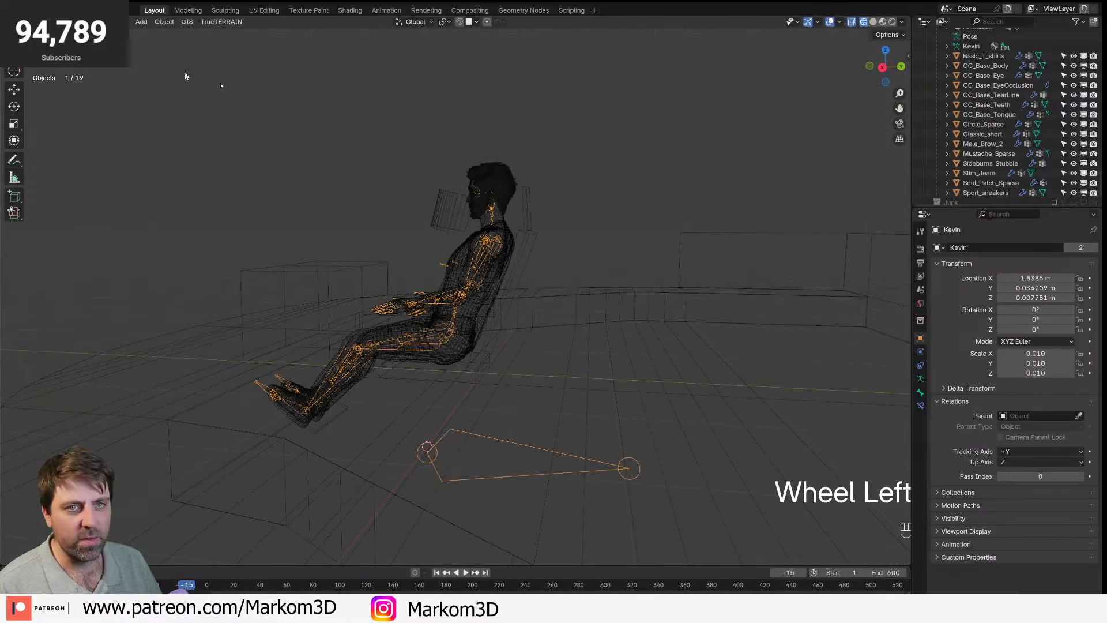
{"action": "left_click", "coordinate": [446, 205]}
{"action": "key", "text": "KP_Decimal"}
{"action": "key", "text": "KP_1"}
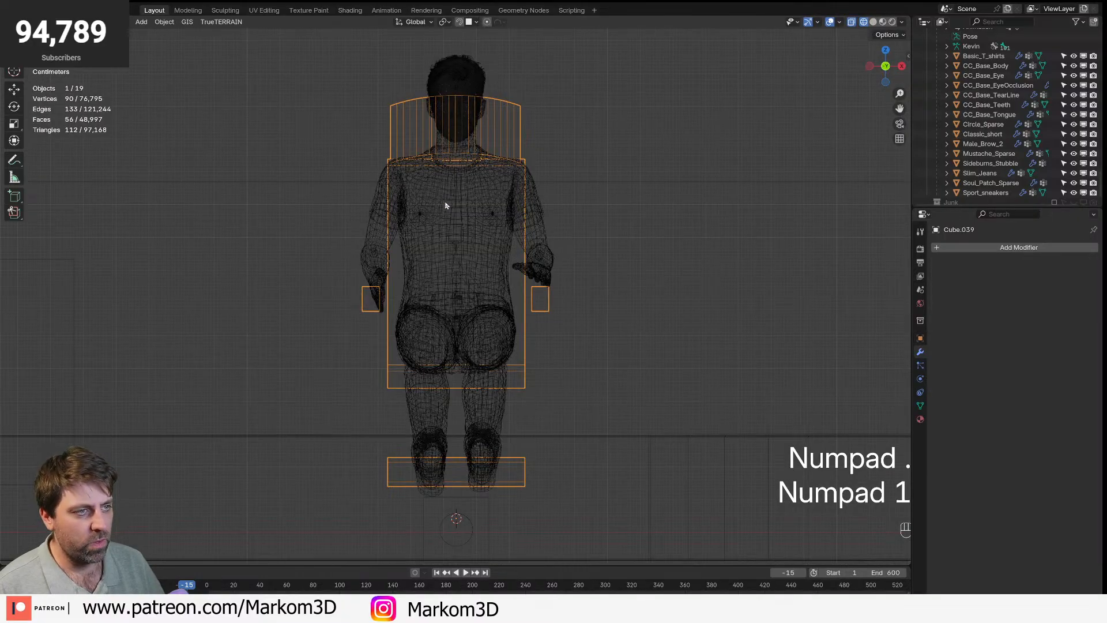
{"action": "key", "text": "KP_3"}
{"action": "key", "text": "Tab"}
{"action": "key", "text": "ctrl+l"}
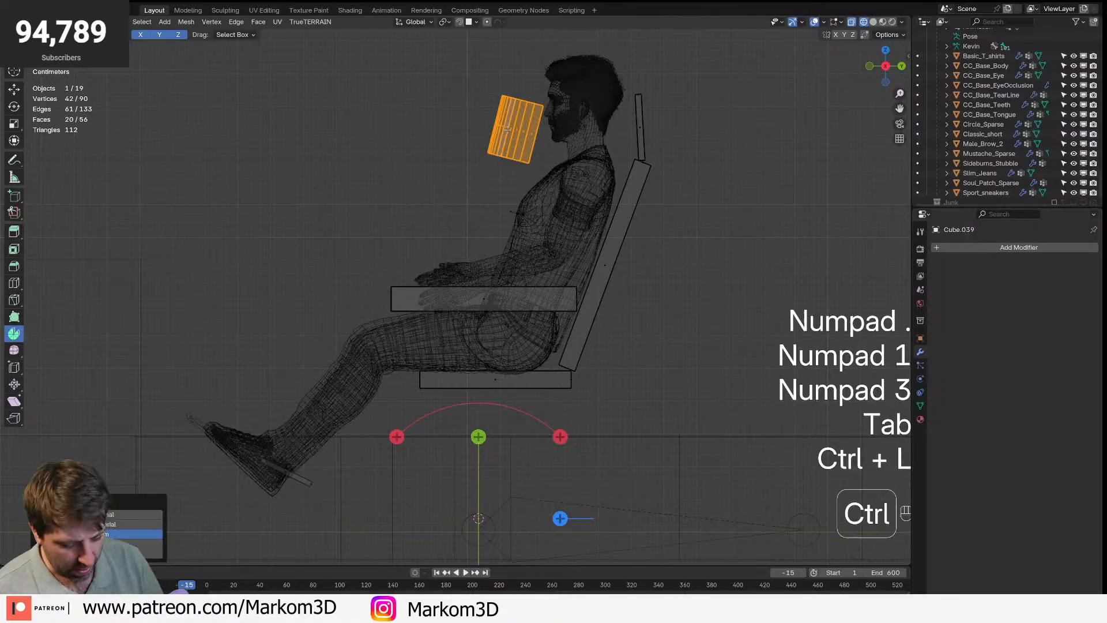
{"action": "key", "text": "g"}
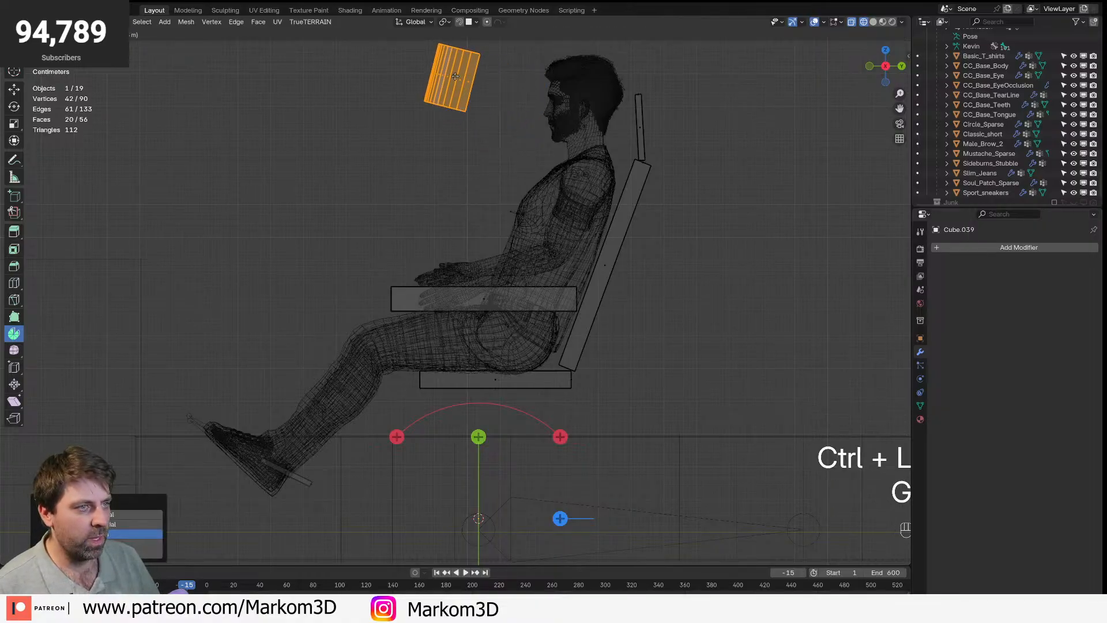
{"action": "left_click", "coordinate": [467, 70]}
{"action": "key", "text": "g"}
{"action": "left_click", "coordinate": [552, 161]}
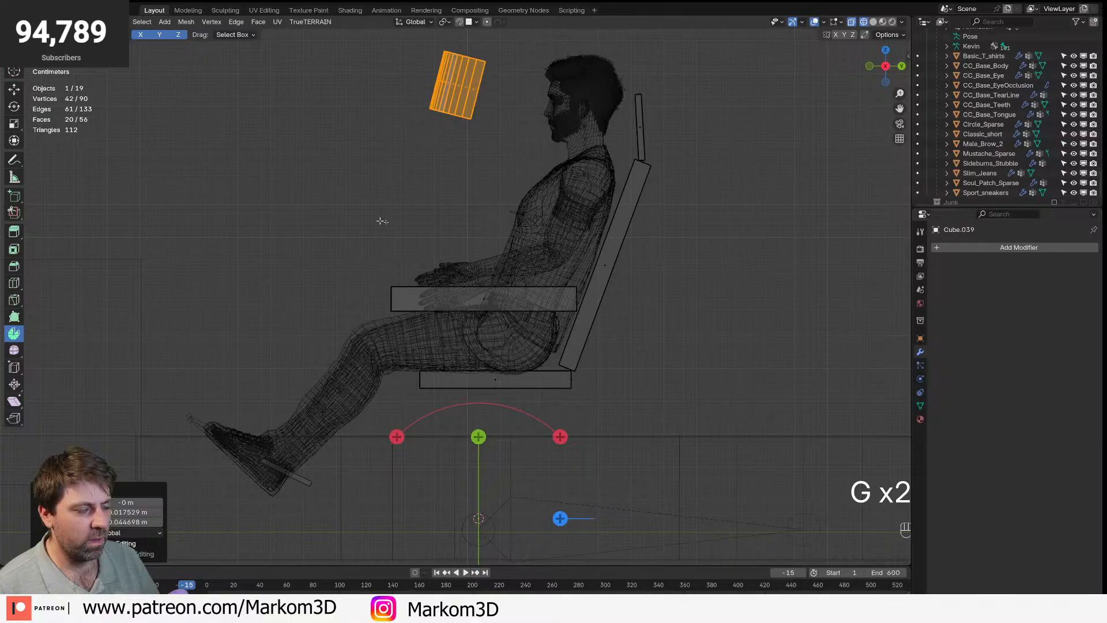
- Switch the viewport to solid shading, leave Edit Mode and deselect the chair
{"action": "middle_click_drag", "start_coordinate": [379, 221], "coordinate": [470, 230]}
{"action": "key", "text": "z"}
{"action": "left_click", "coordinate": [507, 230]}
{"action": "scroll", "coordinate": [519, 323], "scroll_direction": "down", "scroll_amount": 5}
{"action": "key", "text": "Tab"}
{"action": "middle_click_drag", "start_coordinate": [530, 322], "coordinate": [620, 360]}
{"action": "left_click", "coordinate": [627, 366]}
- Examine the seated character and chair on the platform from several angles to judge scale and layout
{"action": "middle_click_drag", "start_coordinate": [707, 452], "coordinate": [556, 427]}
{"action": "scroll", "coordinate": [556, 427], "scroll_direction": "up", "scroll_amount": 3}
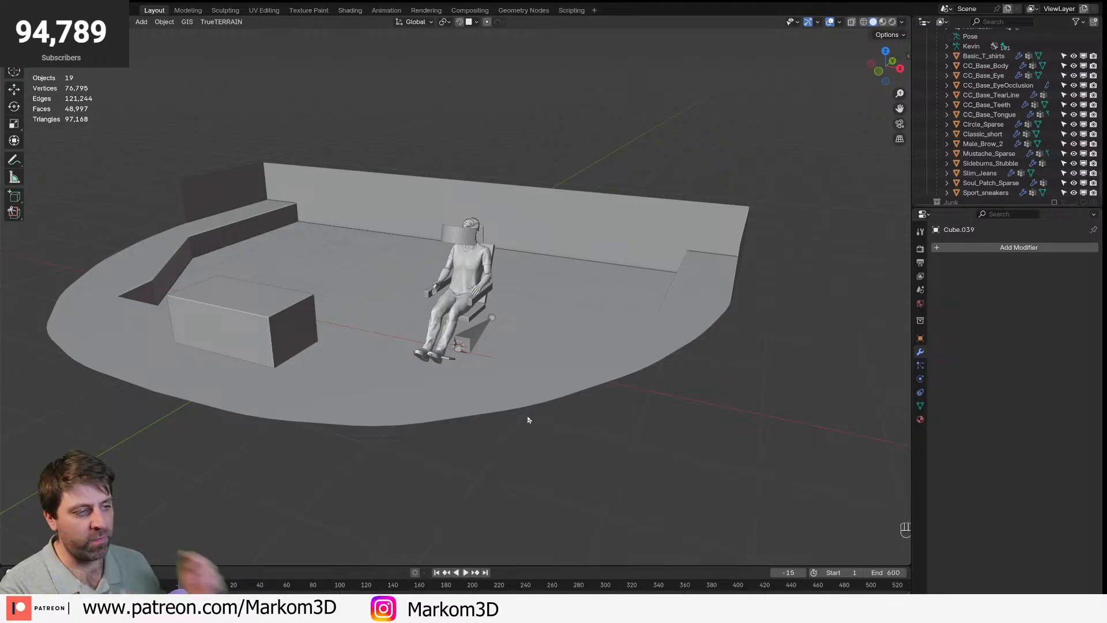
{"action": "middle_click_drag", "start_coordinate": [586, 402], "coordinate": [529, 410]}
{"action": "scroll", "coordinate": [529, 409], "scroll_direction": "up", "scroll_amount": 2}
{"action": "middle_click_drag", "start_coordinate": [625, 359], "coordinate": [603, 378], "text": "shift"}
{"action": "middle_click_drag", "start_coordinate": [799, 323], "coordinate": [767, 358]}
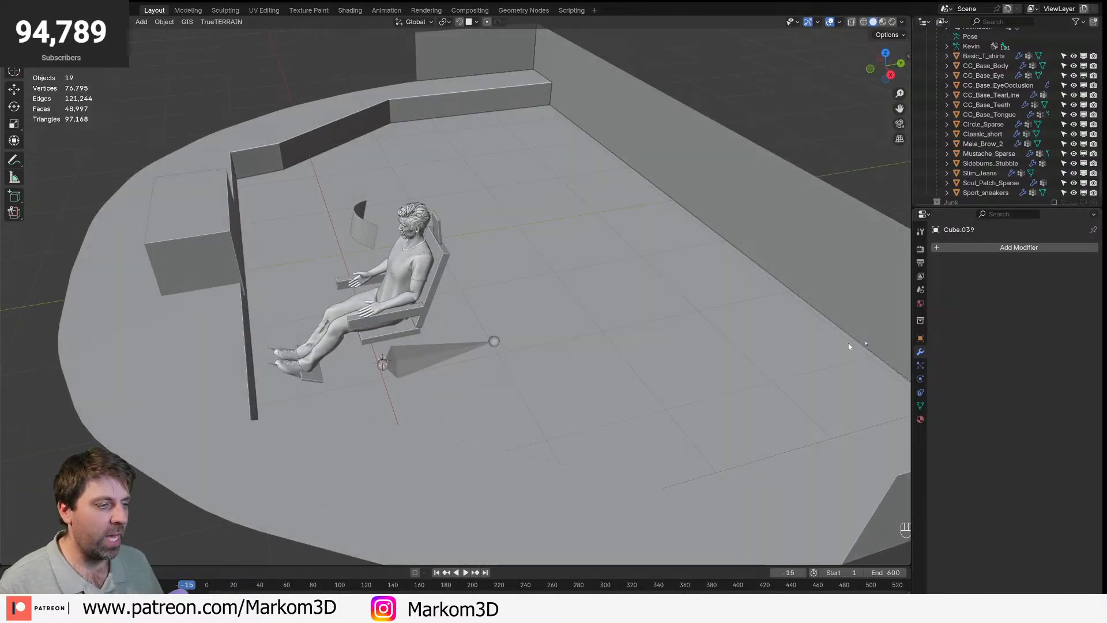
{"action": "scroll", "coordinate": [766, 358], "scroll_direction": "up", "scroll_amount": 1}
{"action": "middle_click_drag", "start_coordinate": [740, 411], "coordinate": [711, 337]}
{"action": "scroll", "coordinate": [710, 338], "scroll_direction": "down", "scroll_amount": 2}
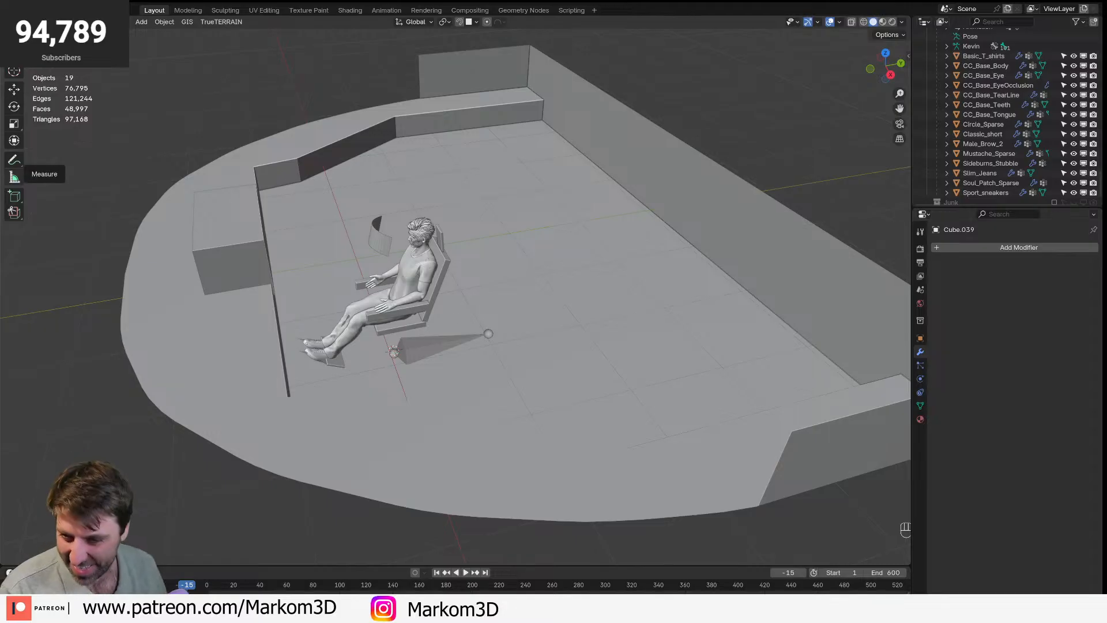
- Select the character rig with its whole hierarchy and add the chair to the selection
{"action": "middle_click_drag", "start_coordinate": [481, 260], "coordinate": [431, 328]}
{"action": "scroll", "coordinate": [419, 270], "scroll_direction": "up", "scroll_amount": 3}
{"action": "left_click", "coordinate": [369, 346], "text": "shift"}
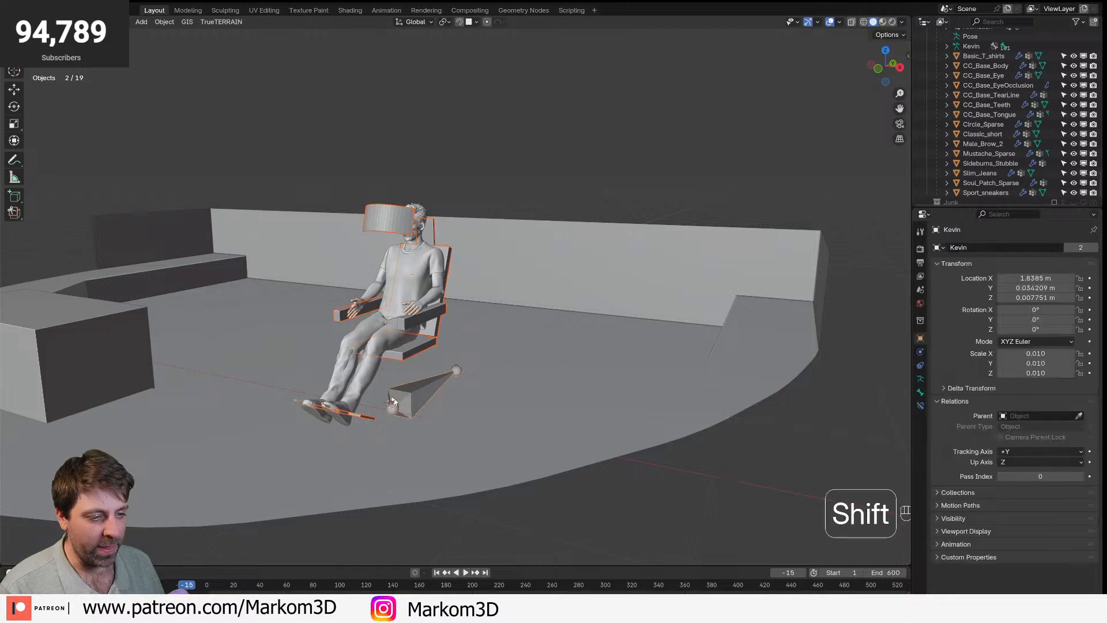
{"action": "scroll", "coordinate": [1010, 127], "scroll_direction": "up", "scroll_amount": 4}
{"action": "left_click", "coordinate": [961, 62]}
{"action": "left_click", "coordinate": [937, 61]}
{"action": "right_click", "coordinate": [946, 157]}
{"action": "left_click", "coordinate": [937, 156], "text": "shift"}
{"action": "left_click", "coordinate": [405, 367], "text": "shift"}
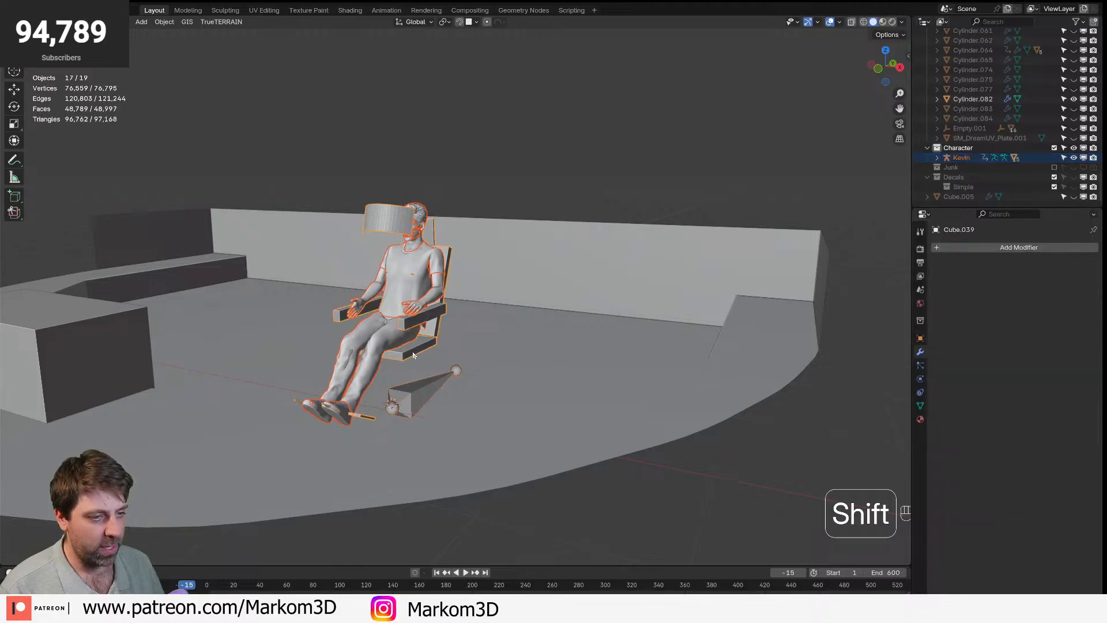
- Duplicate the seated character and chair in top view, placing the copy farther back and nearer the platform's side edge
{"action": "key", "text": "KP_7"}
{"action": "key", "text": "shift+d"}
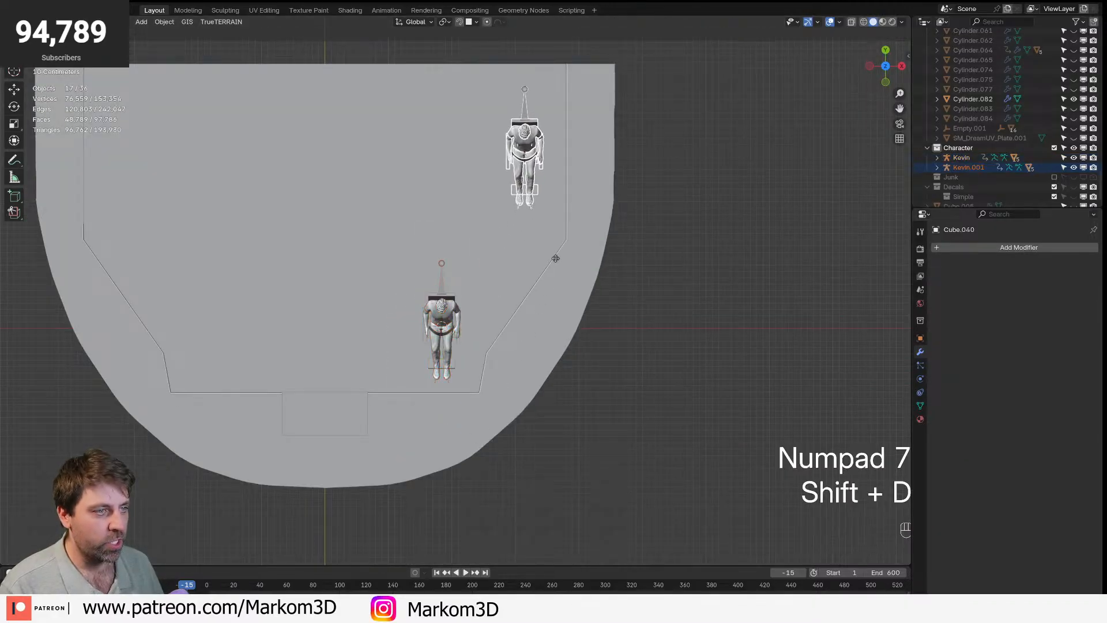
{"action": "left_click", "coordinate": [546, 279]}
{"action": "key", "text": "shift+d"}
{"action": "key", "text": "ctrl+z"}
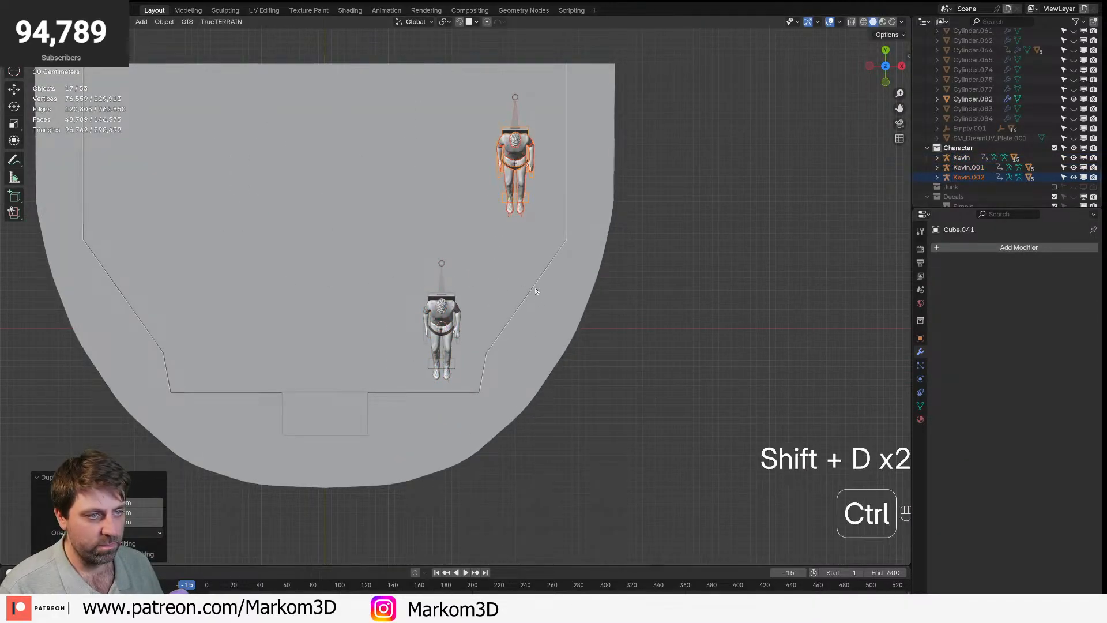
- Select both character rigs with their whole hierarchies and add both chairs to the selection
{"action": "left_click", "coordinate": [961, 159], "text": "shift"}
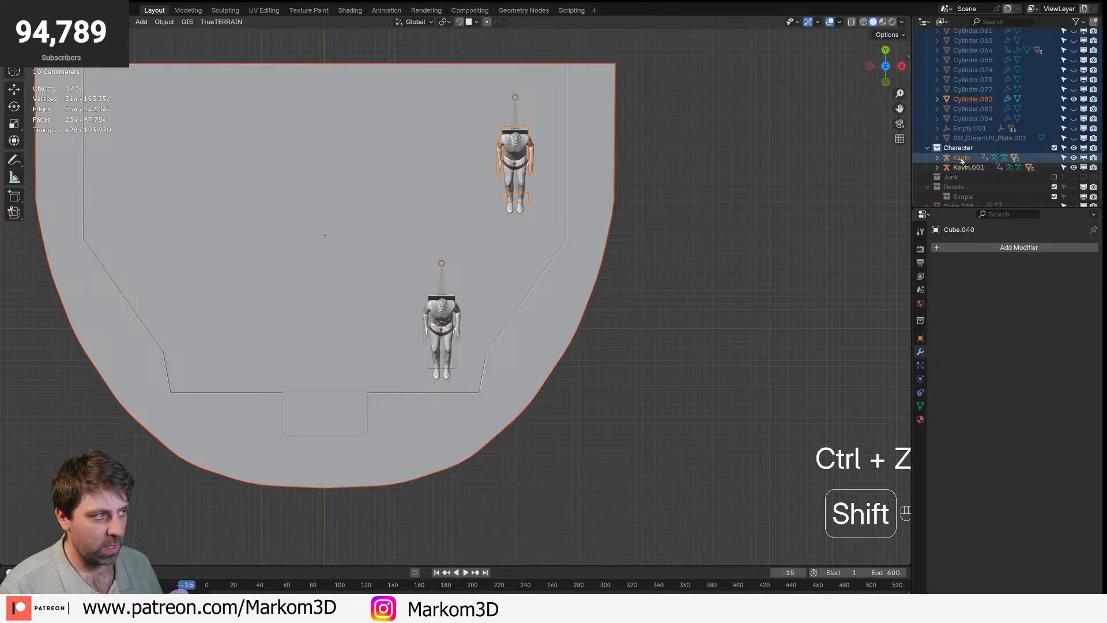
{"action": "left_click", "coordinate": [960, 159]}
{"action": "right_click", "coordinate": [961, 158]}
{"action": "left_click", "coordinate": [961, 159]}
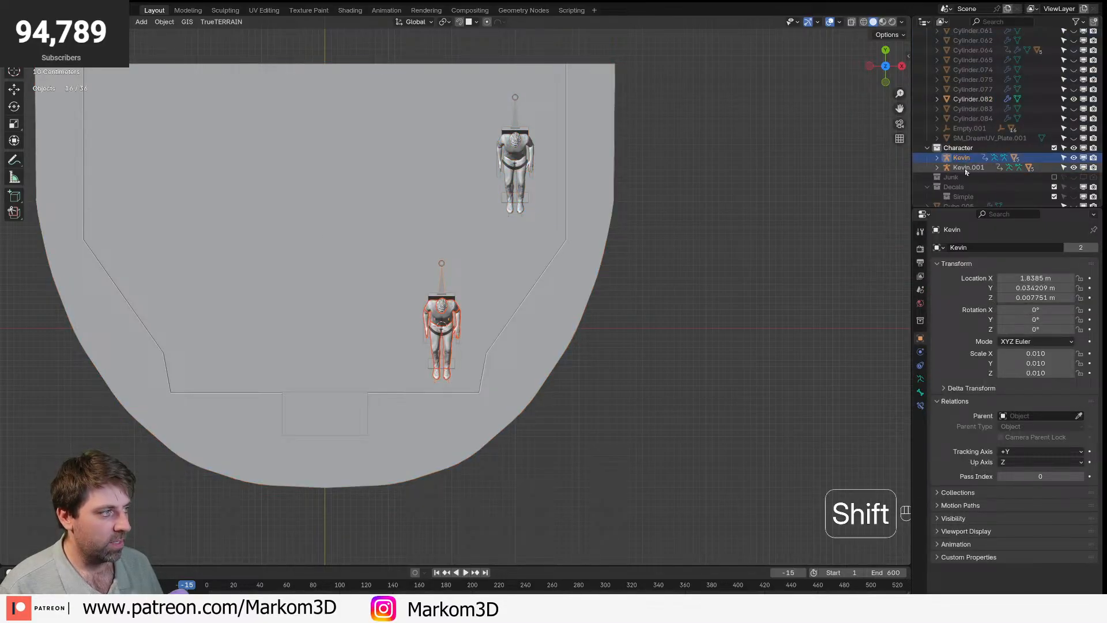
{"action": "right_click", "coordinate": [965, 169]}
{"action": "left_click", "coordinate": [966, 170]}
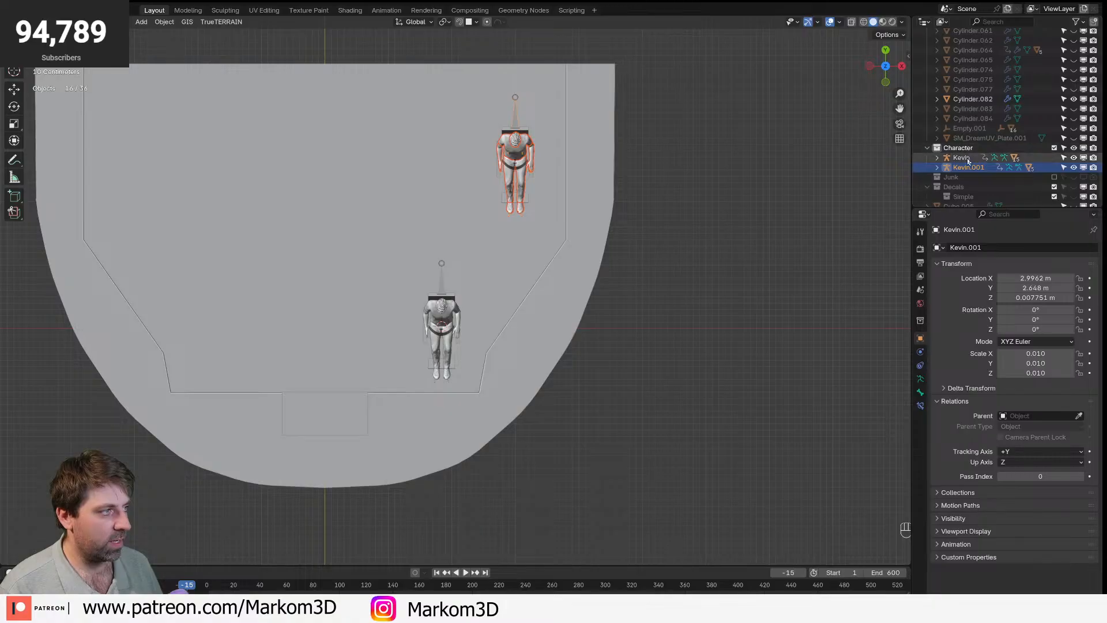
{"action": "left_click", "coordinate": [967, 159], "text": "ctrl"}
{"action": "right_click", "coordinate": [968, 162]}
{"action": "left_click", "coordinate": [969, 162]}
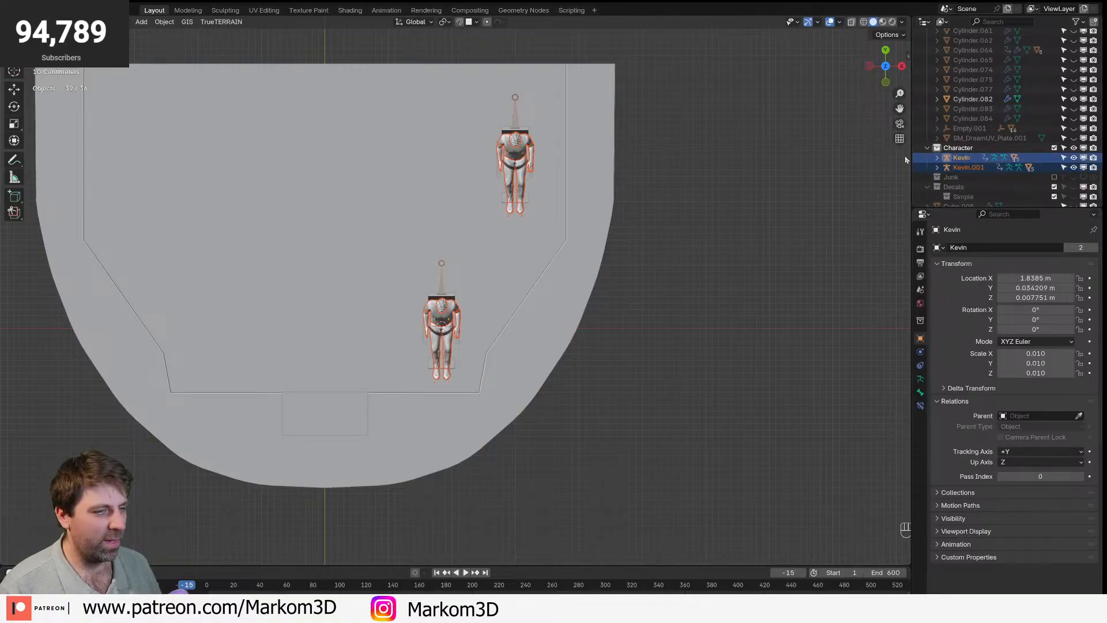
{"action": "left_click", "coordinate": [976, 101], "text": "ctrl"}
{"action": "key", "text": "ctrl+z"}
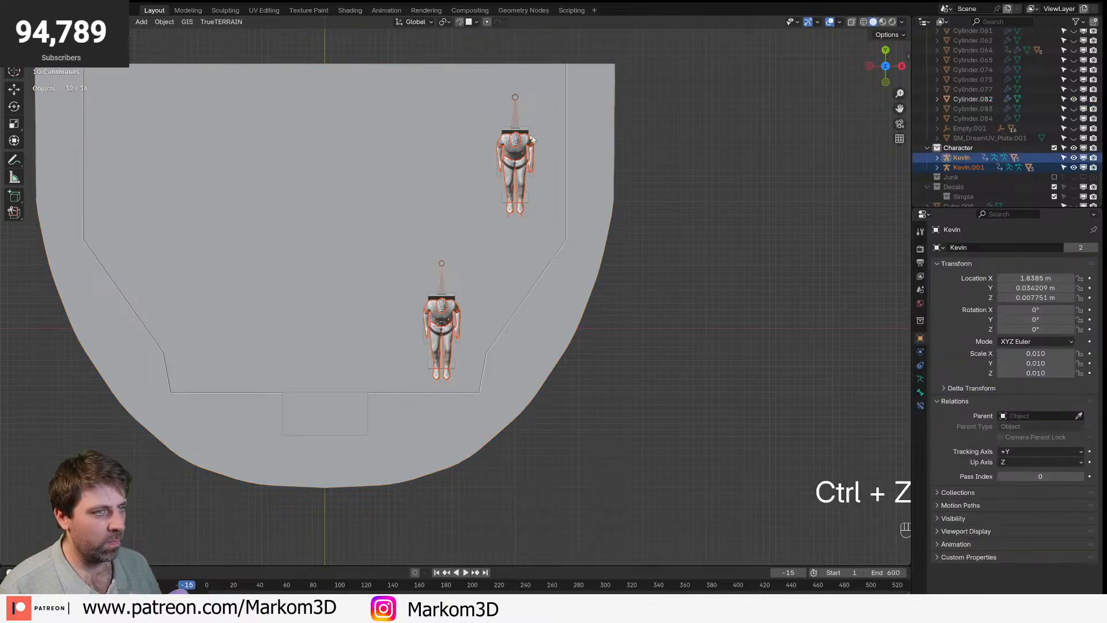
{"action": "left_click", "coordinate": [522, 133], "text": "shift"}
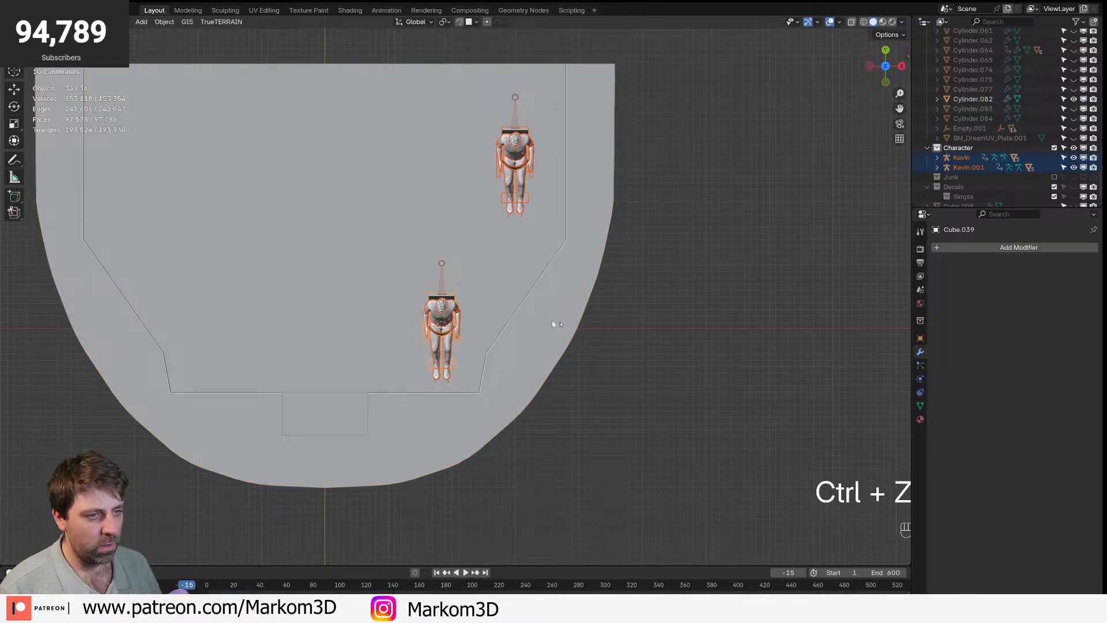
- Duplicate both seated characters and chairs to the opposite side of the platform, mirroring the copies with a scale of -1 along X
{"action": "key", "text": "shift+d"}
{"action": "key", "text": "x"}
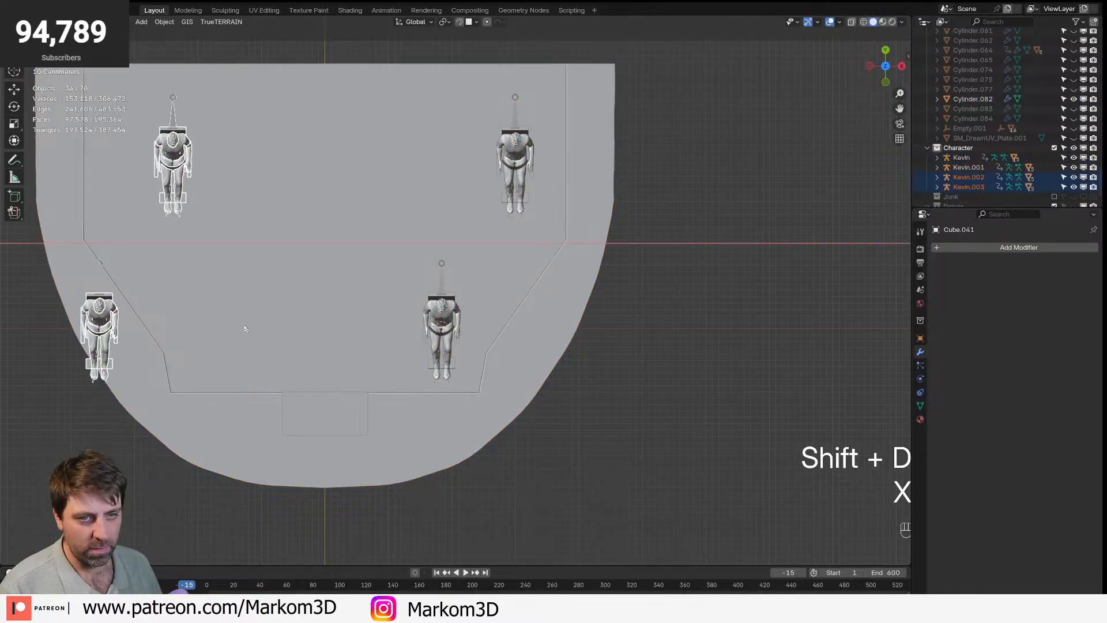
{"action": "key", "text": "s"}
{"action": "key", "text": "x"}
{"action": "key", "text": "KP_Subtract"}
{"action": "key", "text": "KP_1"}
{"action": "key", "text": "KP_Enter"}
{"action": "key", "text": "g"}
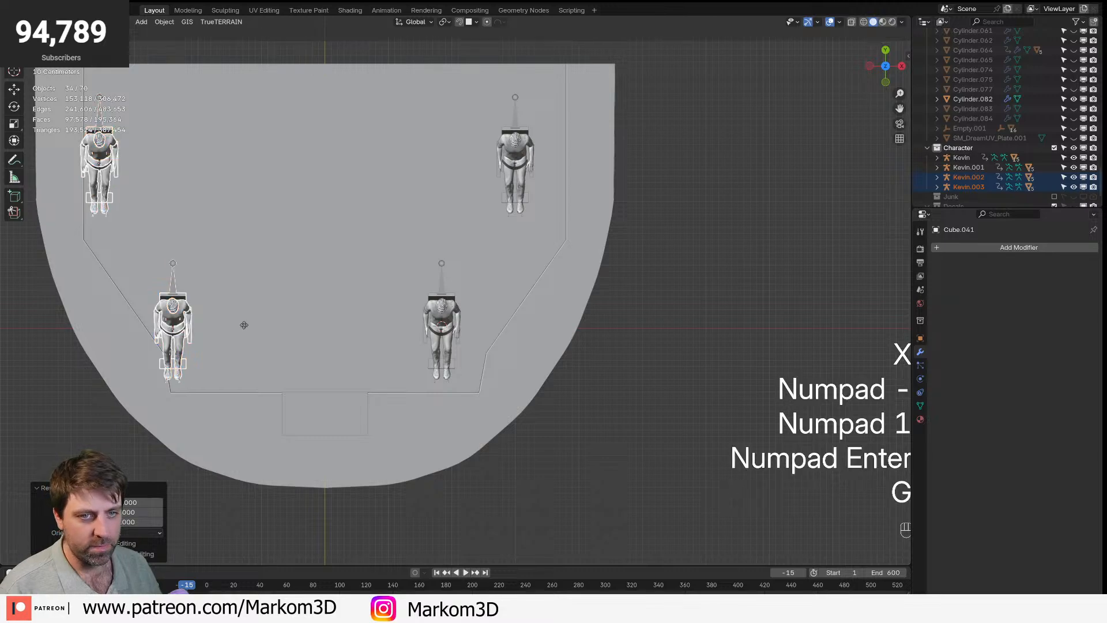
{"action": "key", "text": "x"}
{"action": "left_click", "coordinate": [299, 331]}
{"action": "middle_click_drag", "start_coordinate": [366, 392], "coordinate": [645, 324]}
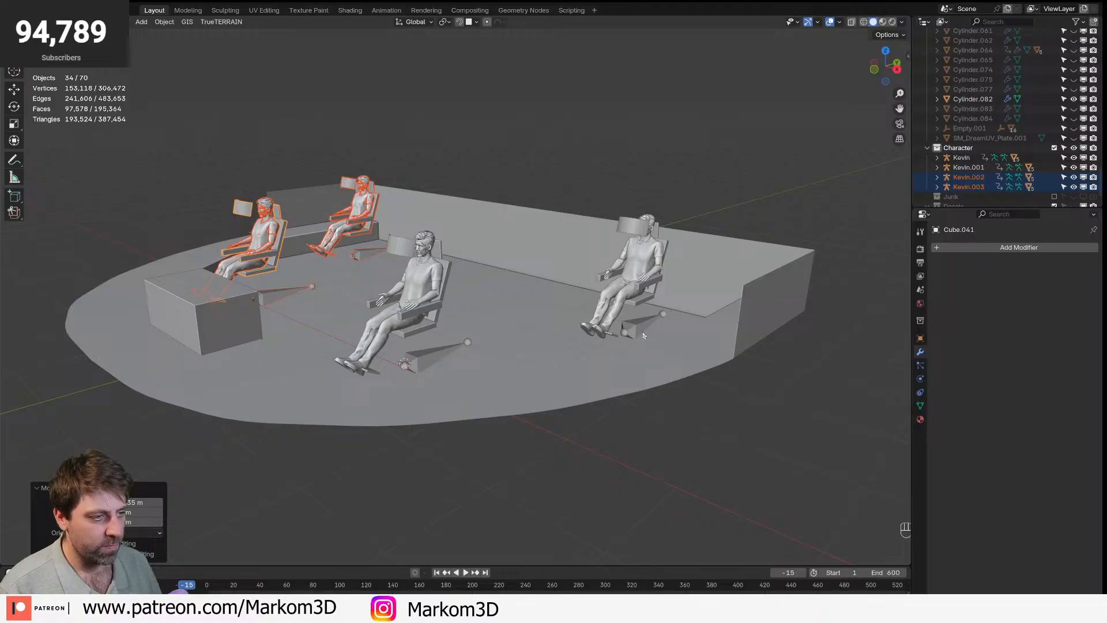
- Select the original front character rig with its whole hierarchy and duplicate it in place
{"action": "left_click", "coordinate": [641, 330]}
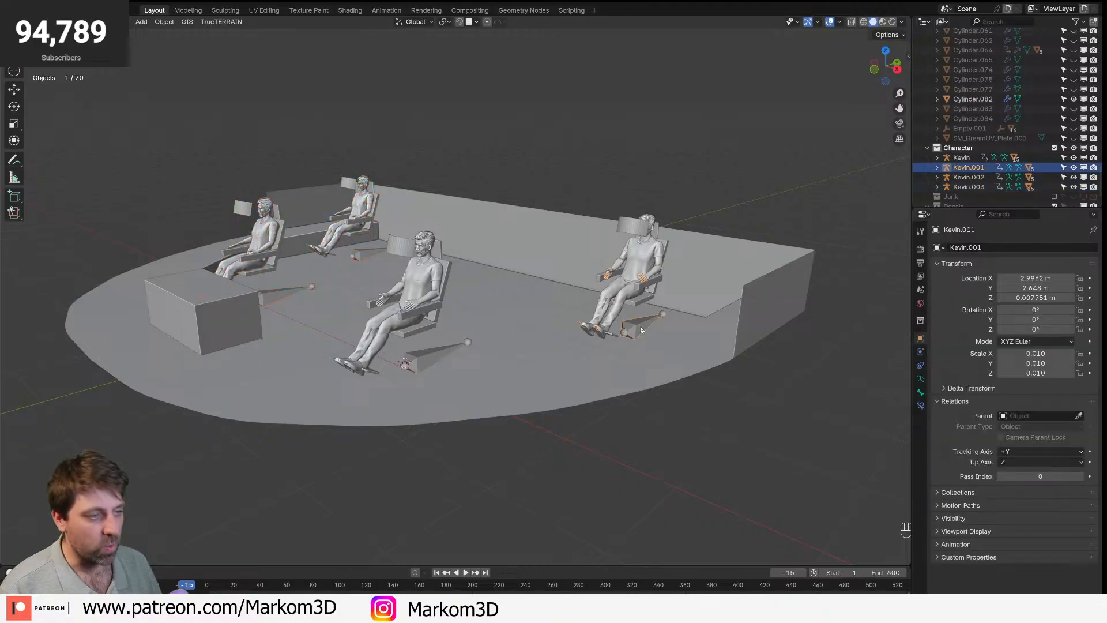
{"action": "left_click", "coordinate": [969, 159]}
{"action": "right_click", "coordinate": [969, 164]}
{"action": "left_click", "coordinate": [969, 161]}
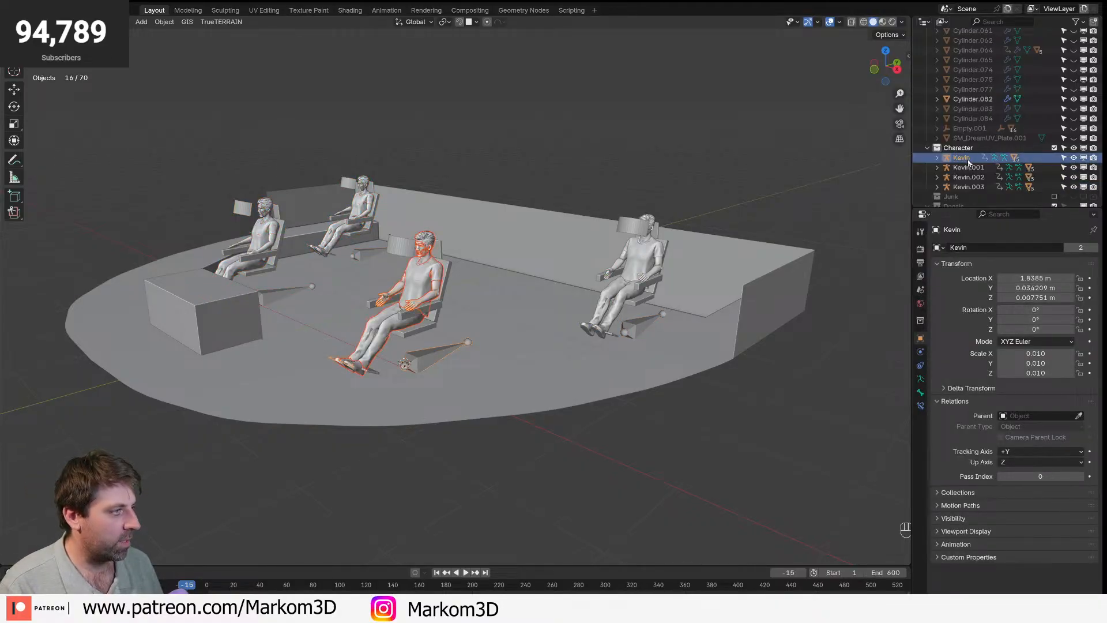
{"action": "key", "text": "shift+d"}
{"action": "key", "text": "Escape"}
- Duplicate the original character's hierarchy without the chair, placing the copy near the platform's centre at about X 0.118 m, Y 1.837 m
{"action": "left_click", "coordinate": [968, 158]}
{"action": "right_click", "coordinate": [969, 162]}
{"action": "left_click", "coordinate": [969, 158]}
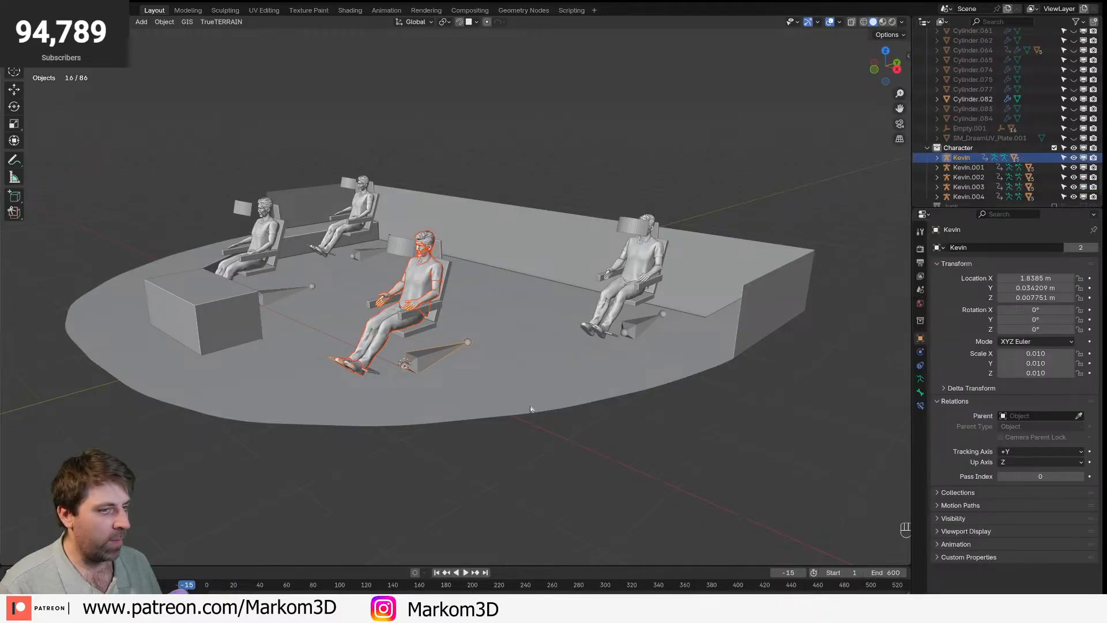
{"action": "key", "text": "KP_7"}
{"action": "key", "text": "shift+d"}
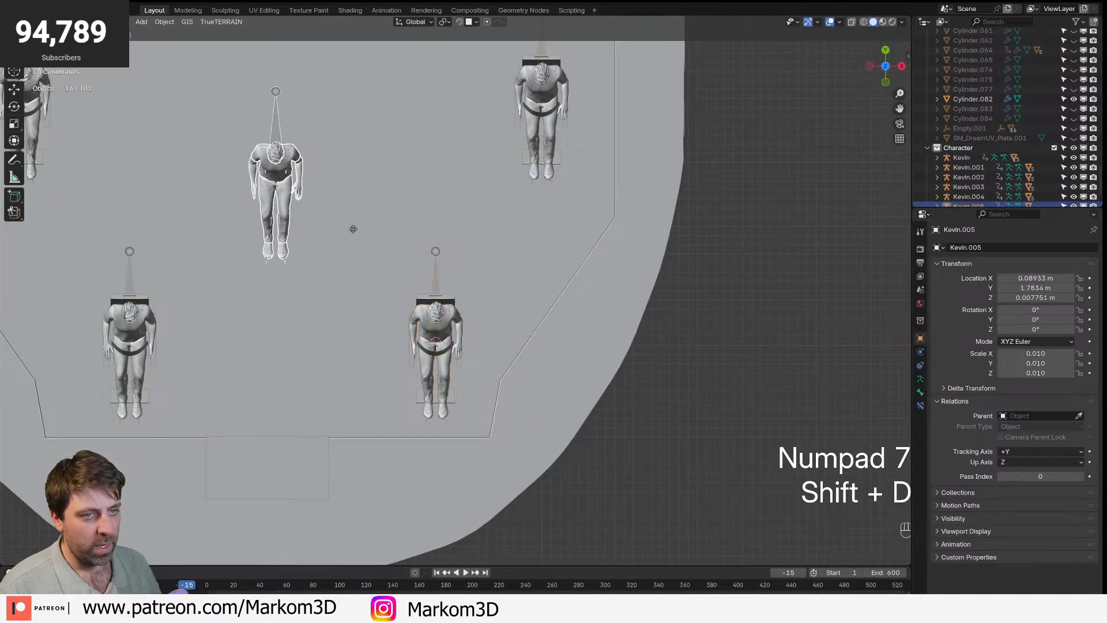
{"action": "left_click", "coordinate": [358, 226]}
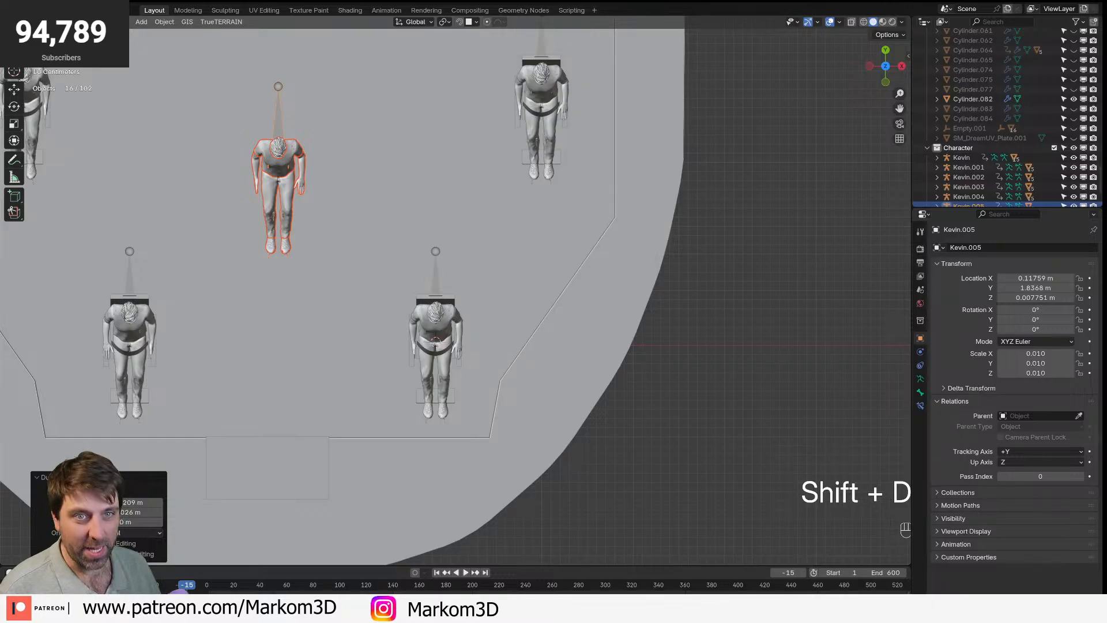
- Clear the rotation and location of all bones on the central character so it stands in its rest pose
{"action": "key", "text": "ctrl+Tab"}
{"action": "left_click", "coordinate": [279, 140]}
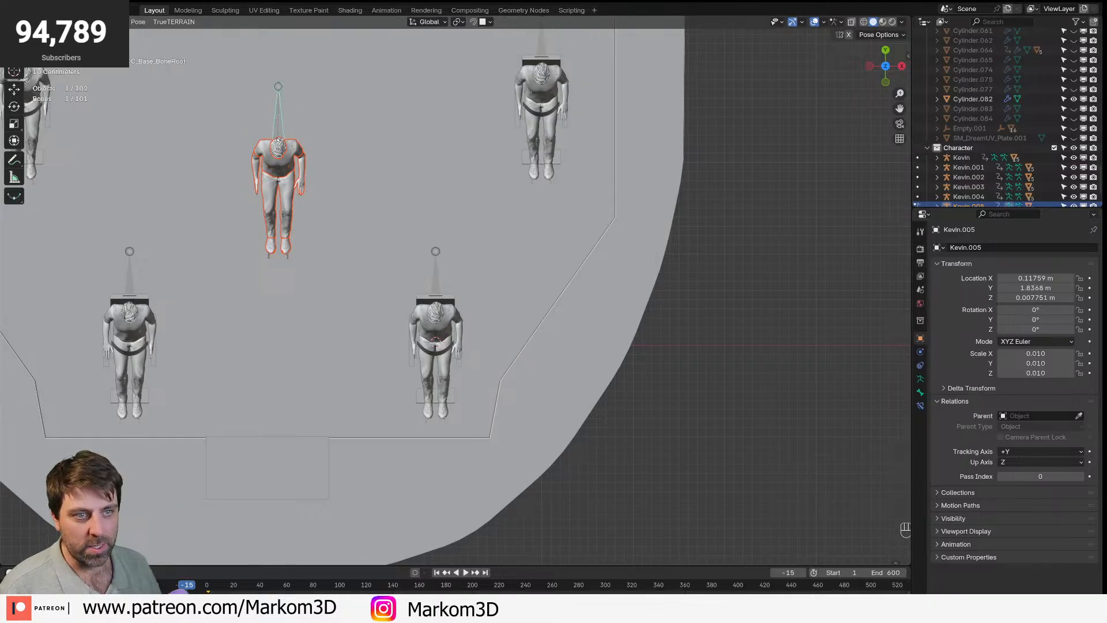
{"action": "key", "text": "alt+r"}
{"action": "key", "text": "alt+g"}
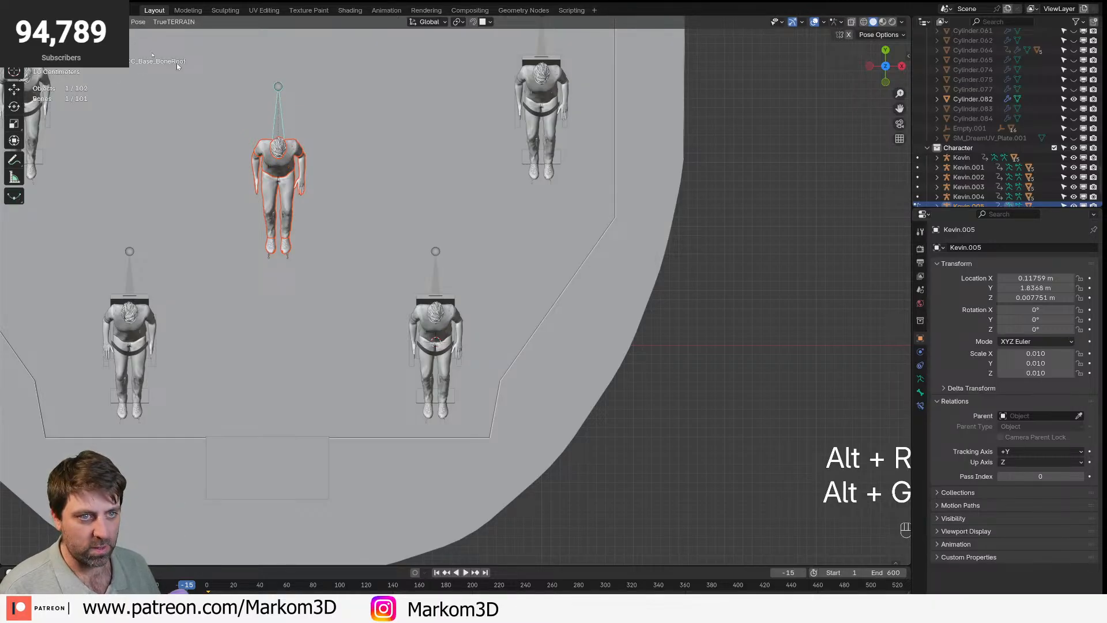
{"action": "key", "text": "a"}
{"action": "key", "text": "alt+r"}
{"action": "key", "text": "alt+g"}
{"action": "middle_click_drag", "start_coordinate": [254, 160], "coordinate": [402, 90]}
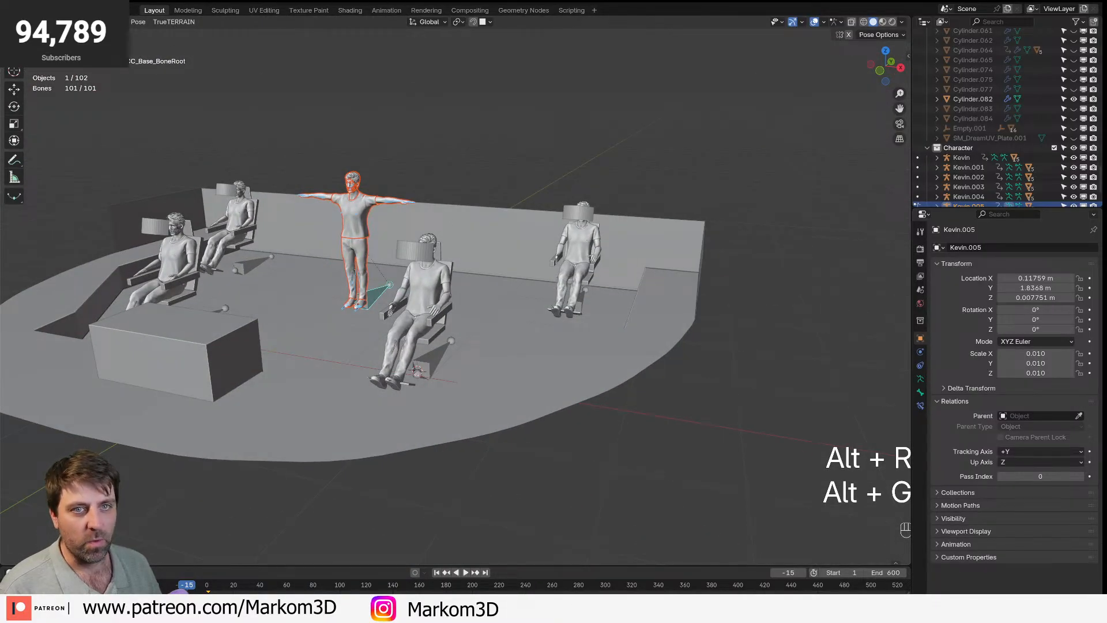
- Return to Object Mode, deselect everything and inspect the populated platform in rendered shading from several angles
{"action": "left_click", "coordinate": [49, 21]}
{"action": "left_click", "coordinate": [50, 35]}
{"action": "left_click", "coordinate": [655, 482]}
{"action": "mouse_move", "coordinate": [598, 421]}
{"action": "middle_mouse_down"}
{"action": "mouse_move", "coordinate": [645, 421]}
{"action": "mouse_move", "coordinate": [519, 406]}
{"action": "mouse_move", "coordinate": [593, 418]}
{"action": "middle_mouse_up"}
{"action": "left_click", "coordinate": [892, 22]}
{"action": "scroll", "coordinate": [548, 418], "scroll_direction": "down", "scroll_amount": 2}
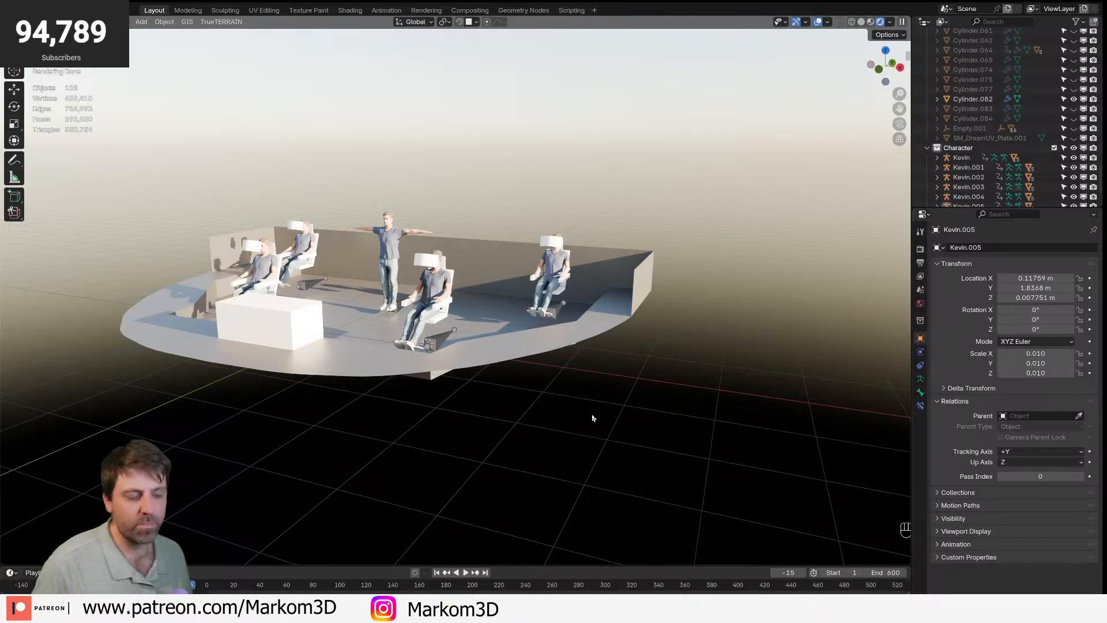
{"action": "middle_click_drag", "start_coordinate": [593, 418], "coordinate": [429, 425]}
{"action": "scroll", "coordinate": [468, 426], "scroll_direction": "up", "scroll_amount": 2}
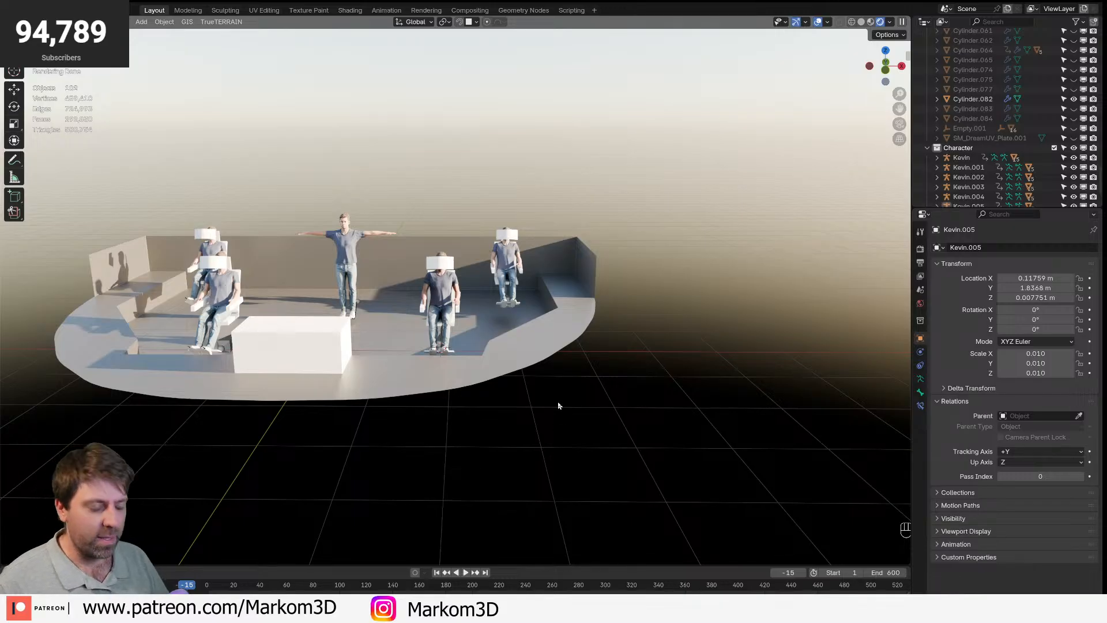
{"action": "mouse_move", "coordinate": [548, 412]}
{"action": "middle_mouse_down"}
{"action": "mouse_move", "coordinate": [508, 417]}
{"action": "mouse_move", "coordinate": [562, 425]}
{"action": "middle_mouse_up"}
{"action": "scroll", "coordinate": [513, 419], "scroll_direction": "up", "scroll_amount": 3}
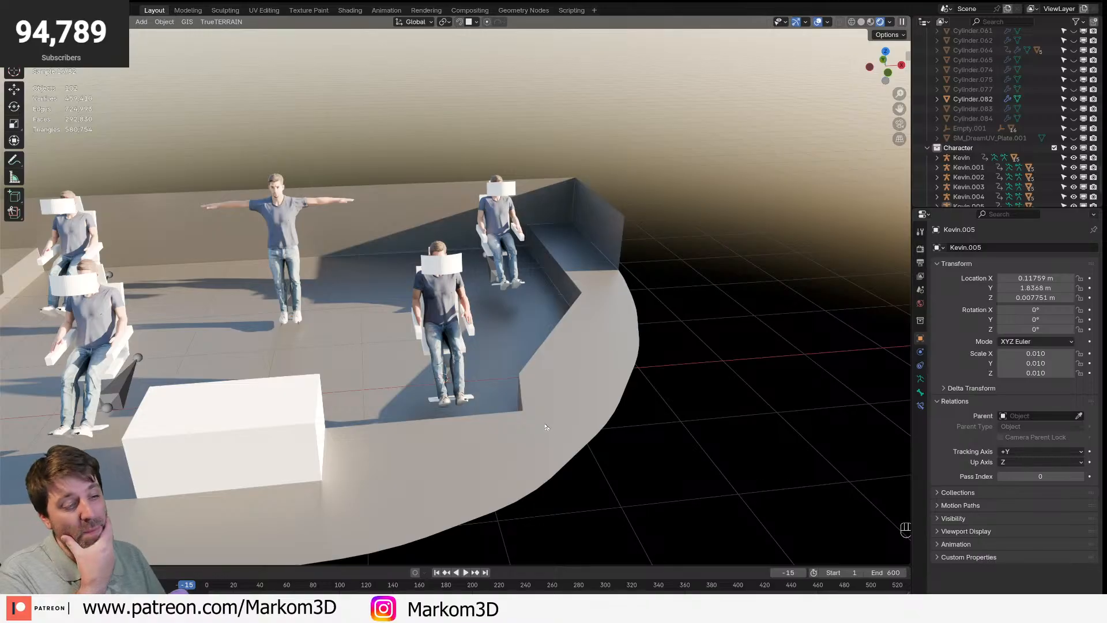
{"action": "middle_click_drag", "start_coordinate": [562, 428], "coordinate": [449, 416]}
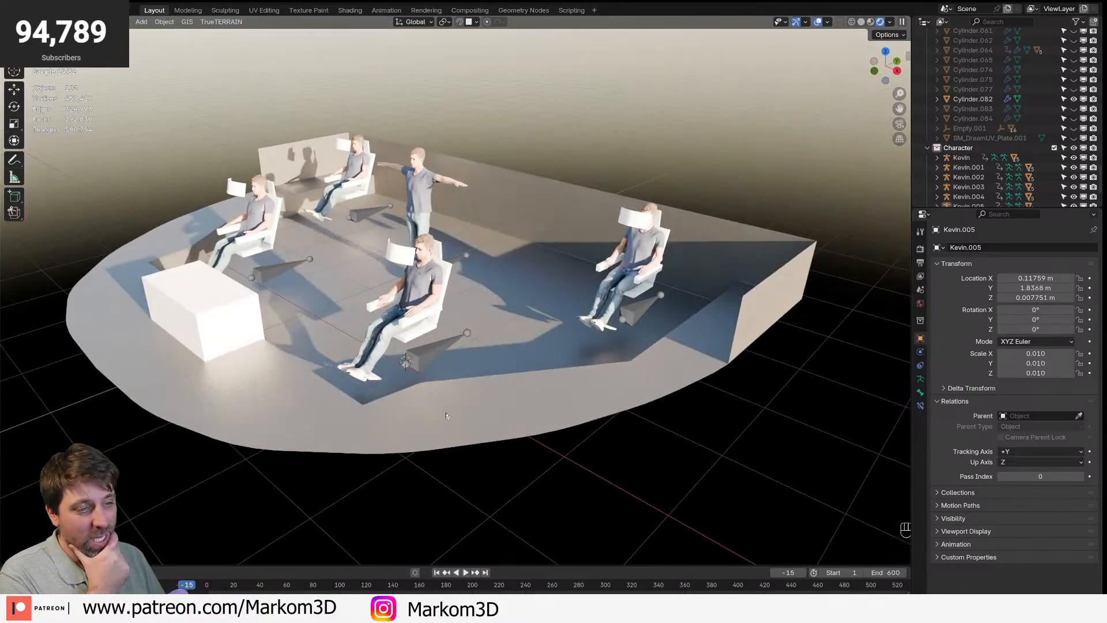
- Edit the front chair in side wireframe view and move its whole footrest slab underneath the seated character's feet
{"action": "scroll", "coordinate": [445, 415], "scroll_direction": "up", "scroll_amount": 3}
{"action": "middle_click_drag", "start_coordinate": [445, 416], "coordinate": [445, 350]}
{"action": "left_click", "coordinate": [314, 394]}
{"action": "key", "text": "KP_3"}
{"action": "key", "text": "z"}
{"action": "left_click", "coordinate": [311, 398]}
{"action": "scroll", "coordinate": [461, 344], "scroll_direction": "up", "scroll_amount": 2}
{"action": "key", "text": "Tab"}
{"action": "left_click", "coordinate": [442, 341]}
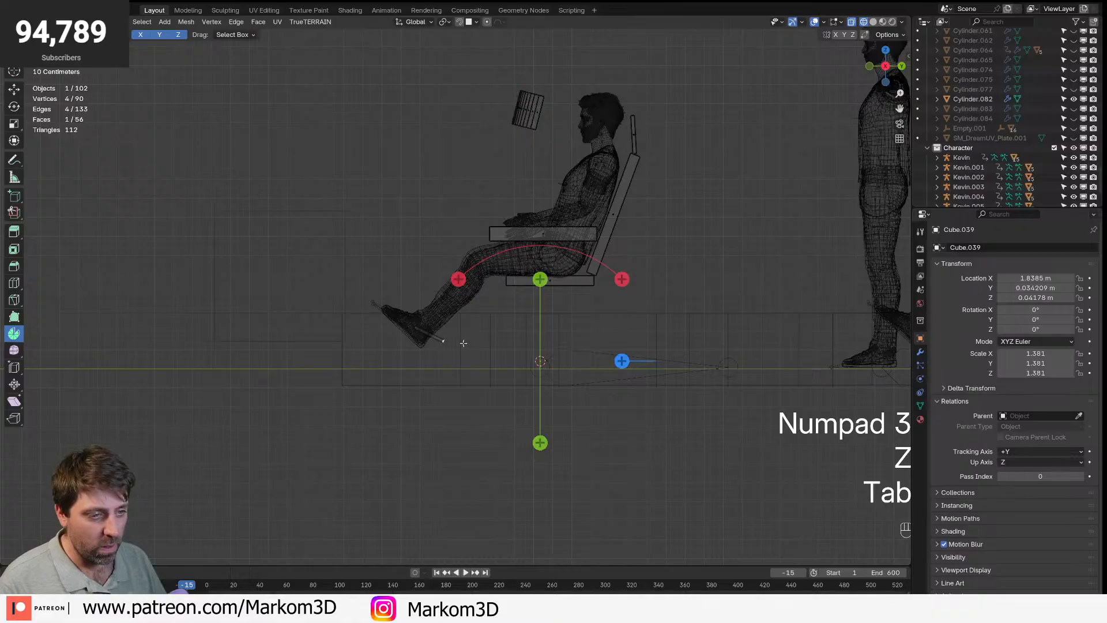
{"action": "key", "text": "c"}
{"action": "left_click", "coordinate": [436, 336]}
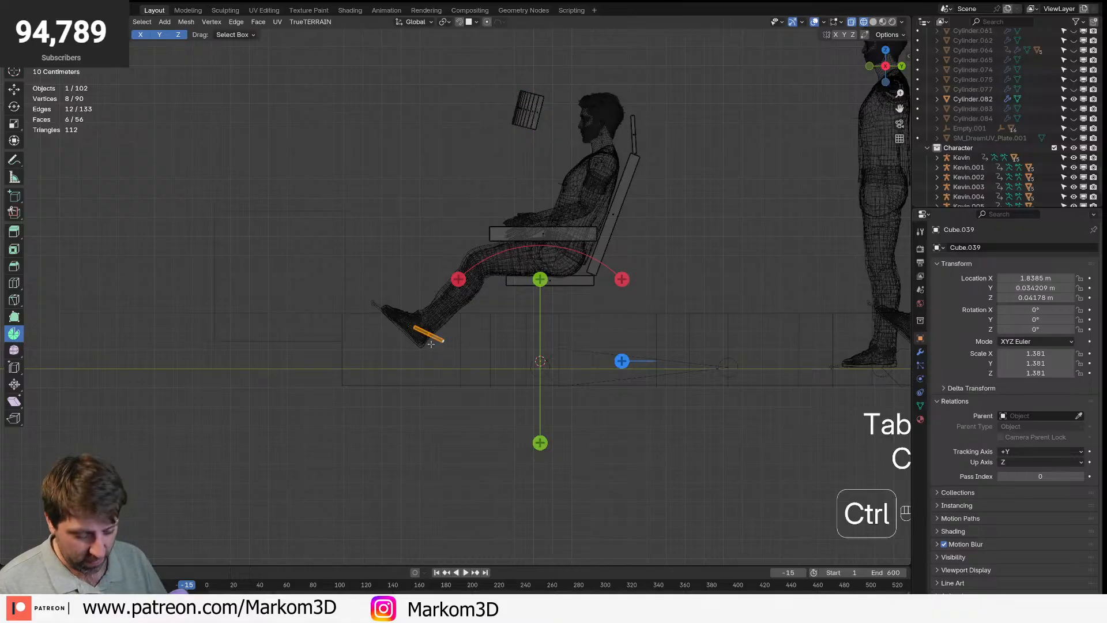
{"action": "key", "text": "ctrl+l"}
{"action": "key", "text": "g"}
{"action": "left_click", "coordinate": [444, 350]}
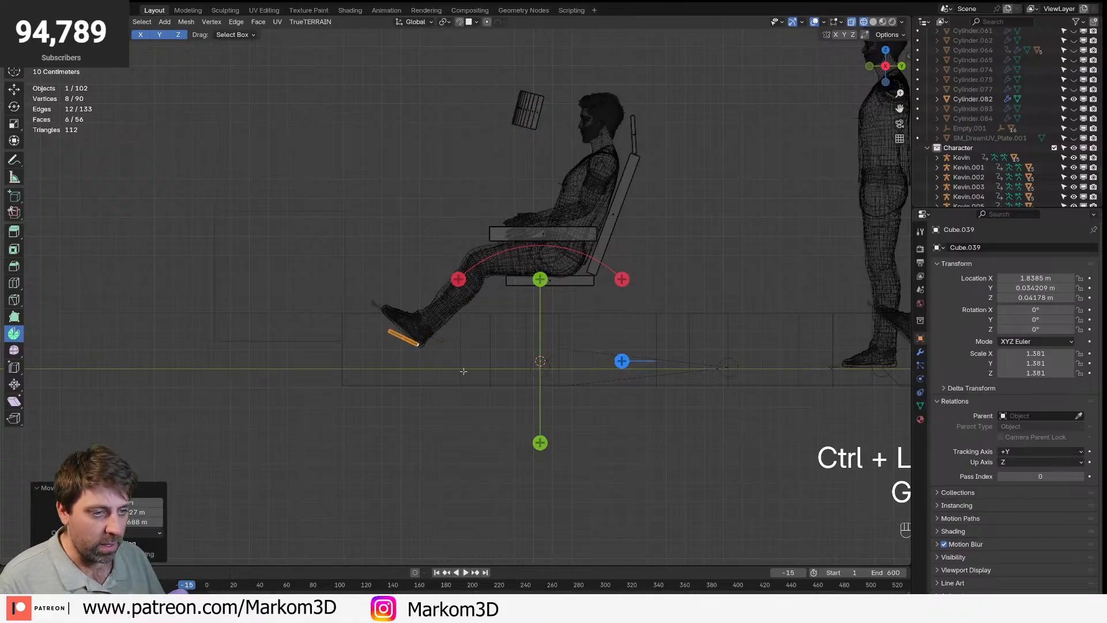
- Rotate the footrest to match the angle of the soles, enlarge it and shift it against the feet
{"action": "key", "text": "t"}
{"action": "key", "text": "r"}
{"action": "left_click", "coordinate": [448, 387]}
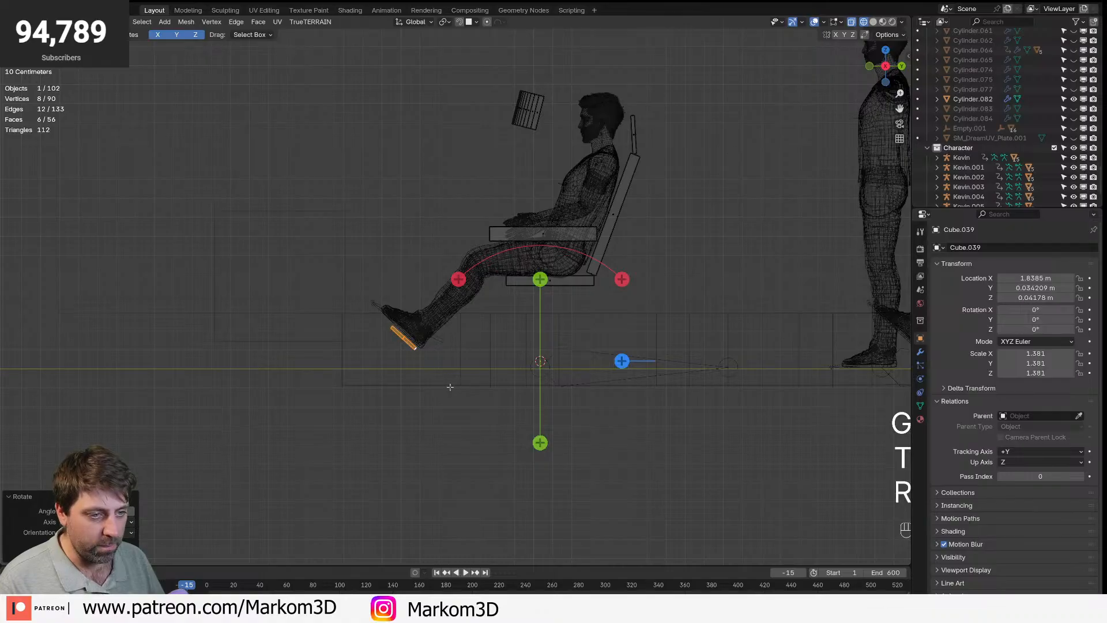
{"action": "key", "text": "s"}
{"action": "left_click", "coordinate": [496, 446]}
{"action": "key", "text": "g"}
{"action": "left_click", "coordinate": [480, 412]}
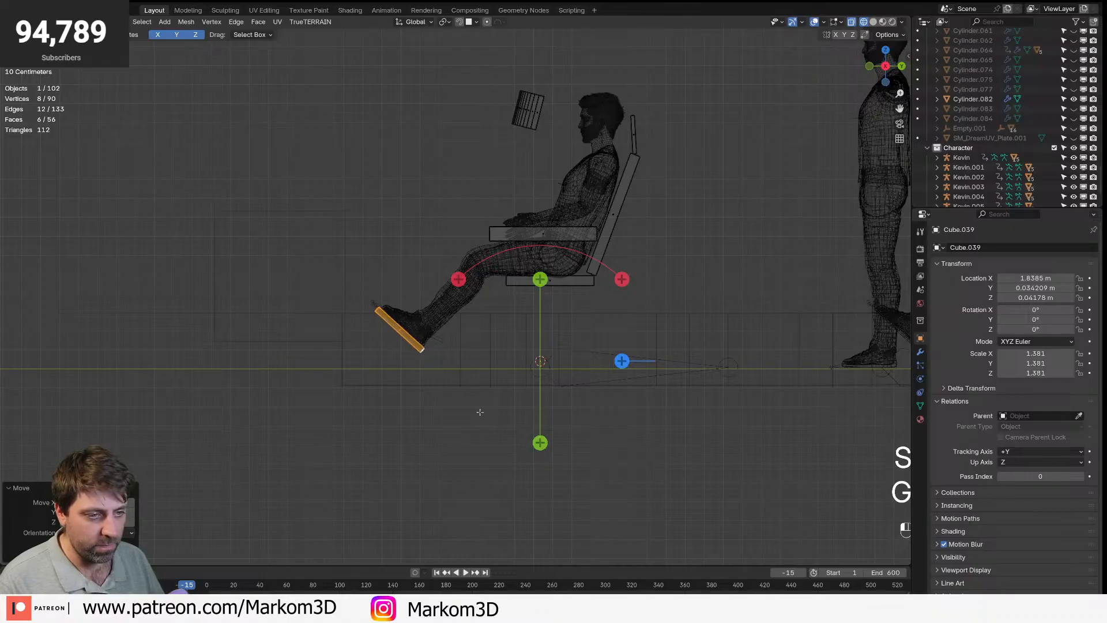
- Scale the footrest along X in front view until it is slightly wider than the chair, and return to Object Mode
{"action": "key", "text": "KP_3"}
{"action": "key", "text": "KP_1"}
{"action": "key", "text": "s"}
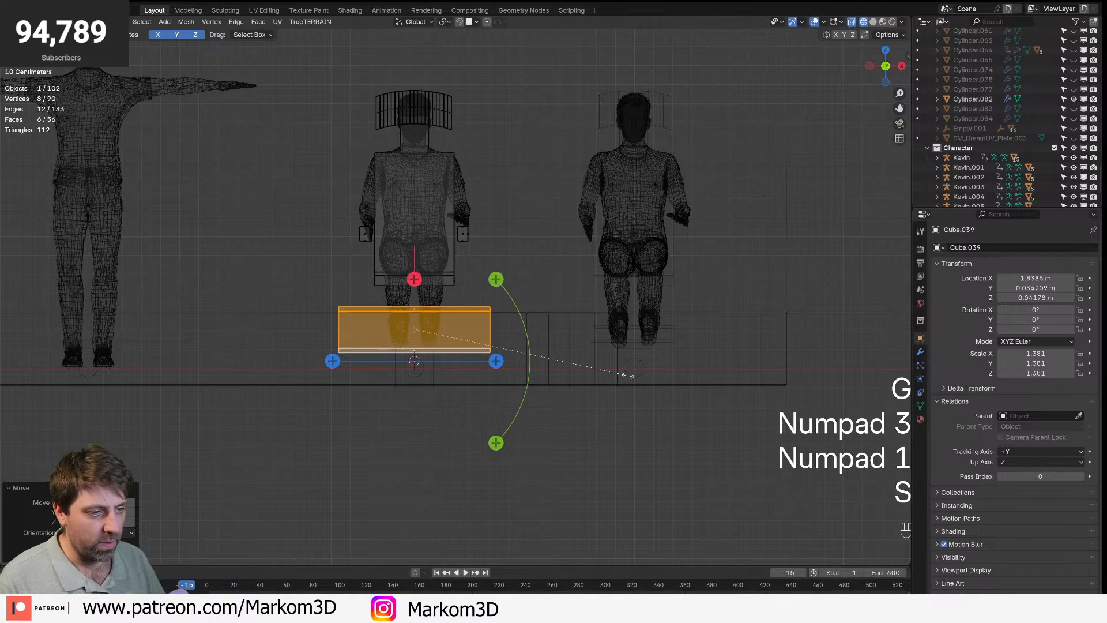
{"action": "key", "text": "x"}
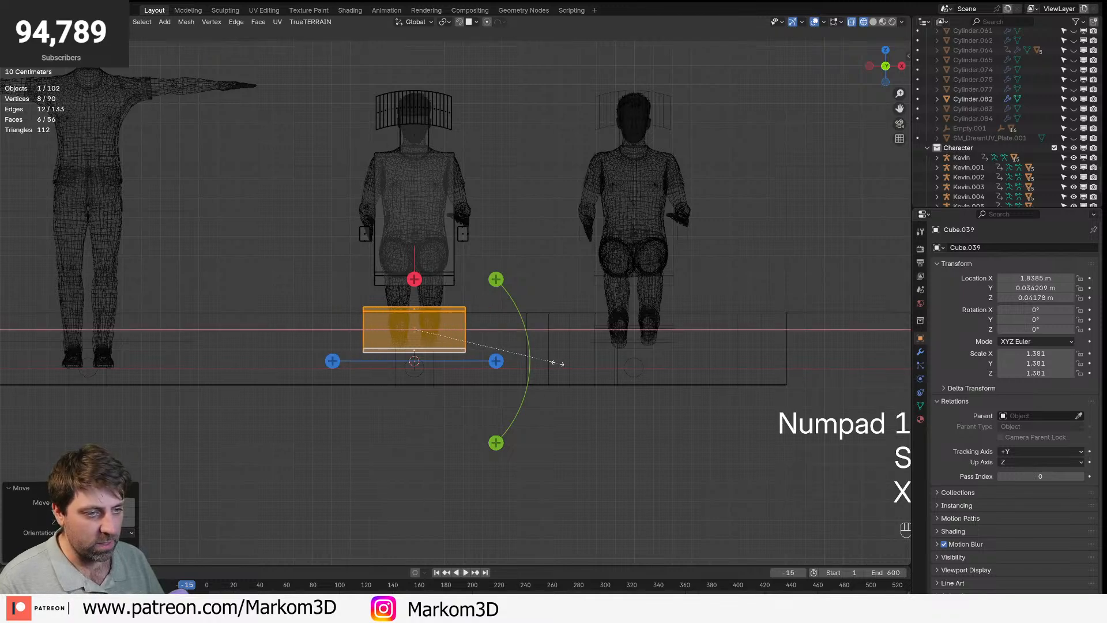
{"action": "left_click", "coordinate": [571, 362]}
{"action": "middle_click_drag", "start_coordinate": [570, 362], "coordinate": [589, 385], "text": "shift"}
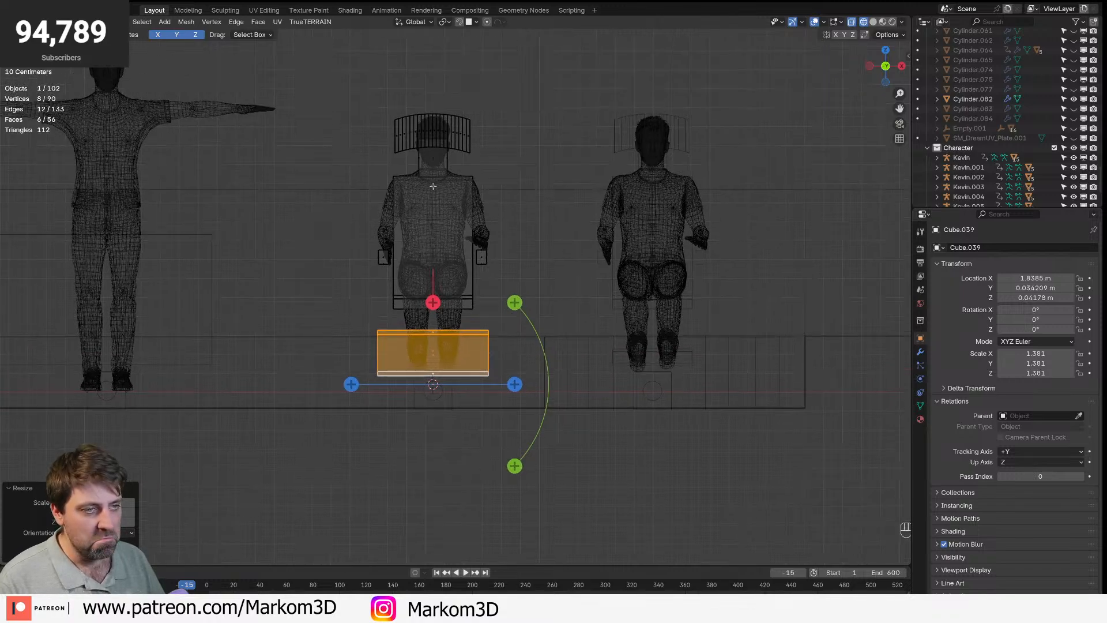
{"action": "key", "text": "KP_3"}
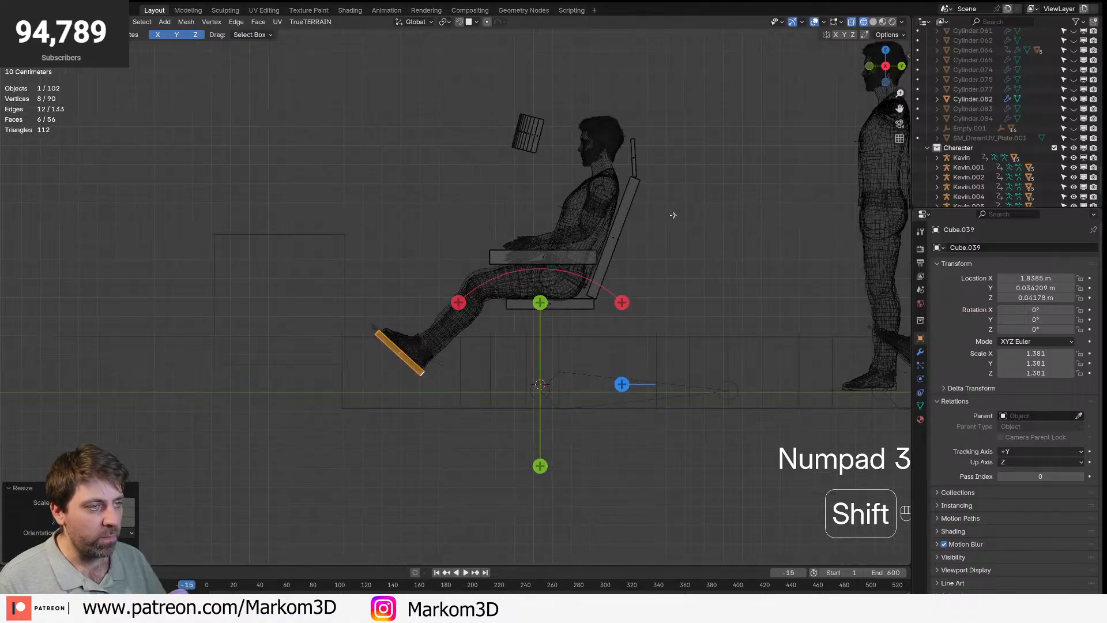
{"action": "scroll", "coordinate": [669, 216], "scroll_direction": "up", "scroll_amount": 3}
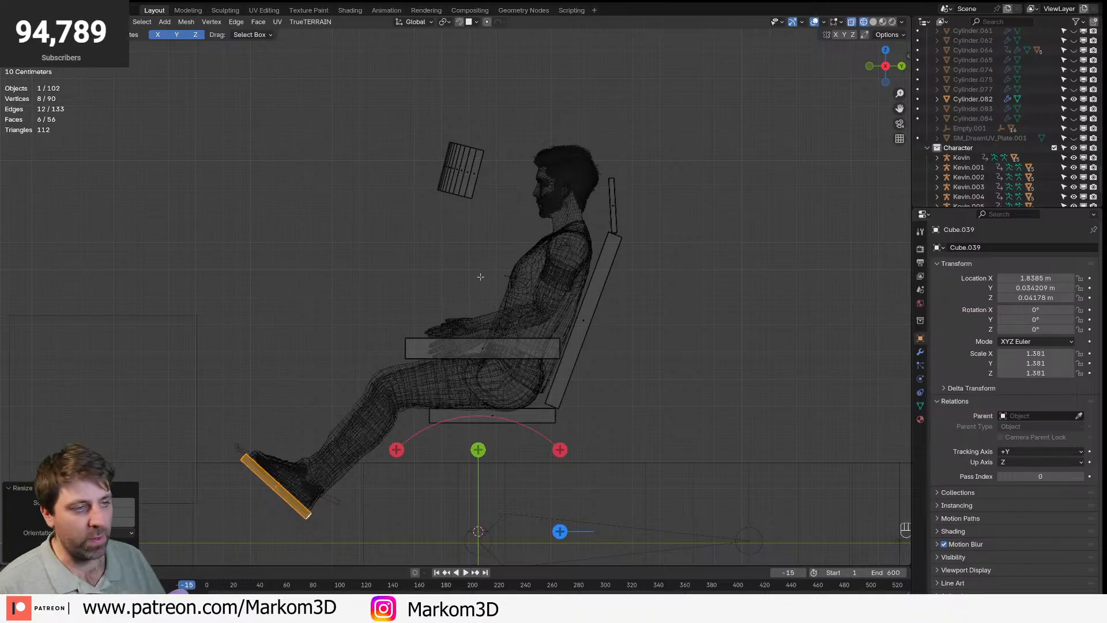
{"action": "middle_click_drag", "start_coordinate": [480, 277], "coordinate": [544, 296]}
{"action": "key", "text": "Tab"}
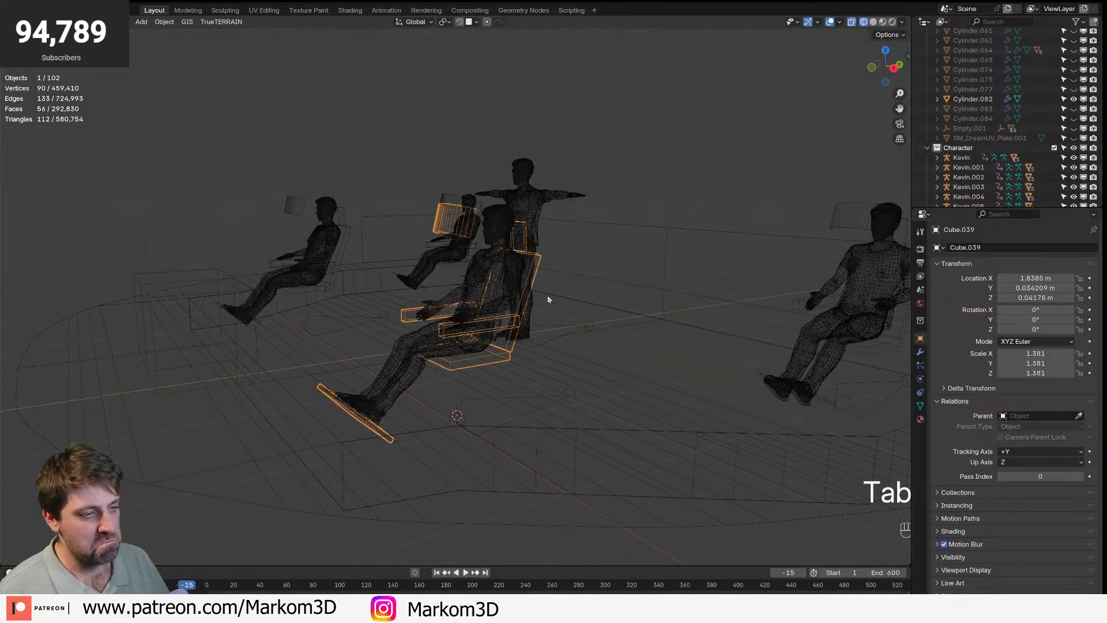
- Delete the duplicated seated character rigs .001, .002 and .003 from the Character collection, including their hierarchies
{"action": "left_click", "coordinate": [981, 171]}
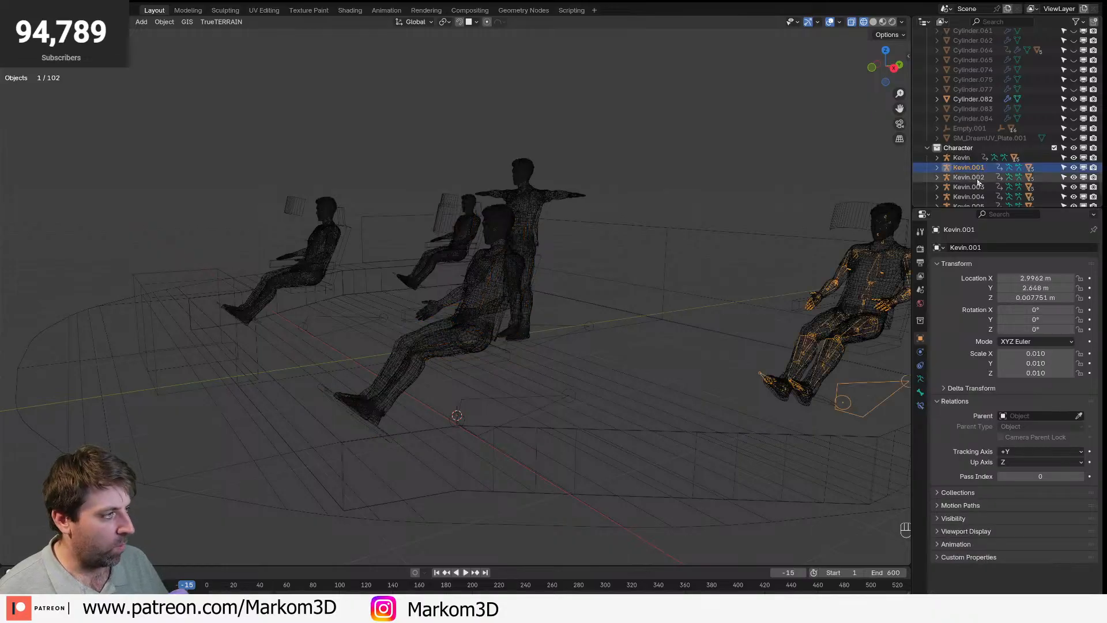
{"action": "right_click", "coordinate": [973, 171]}
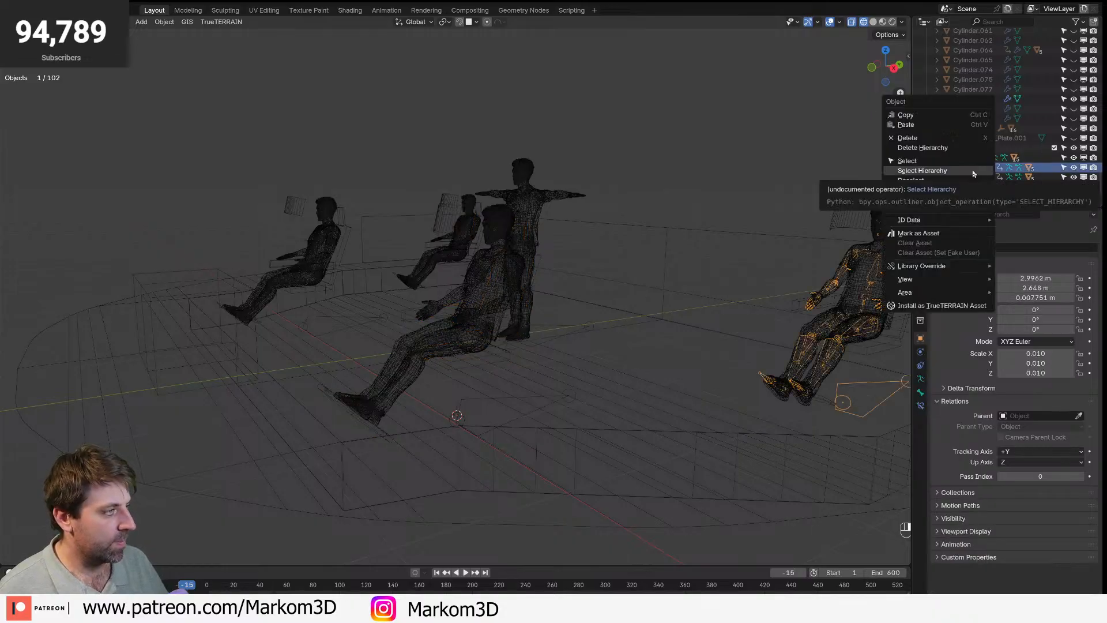
{"action": "left_click", "coordinate": [952, 147]}
{"action": "left_click", "coordinate": [968, 168]}
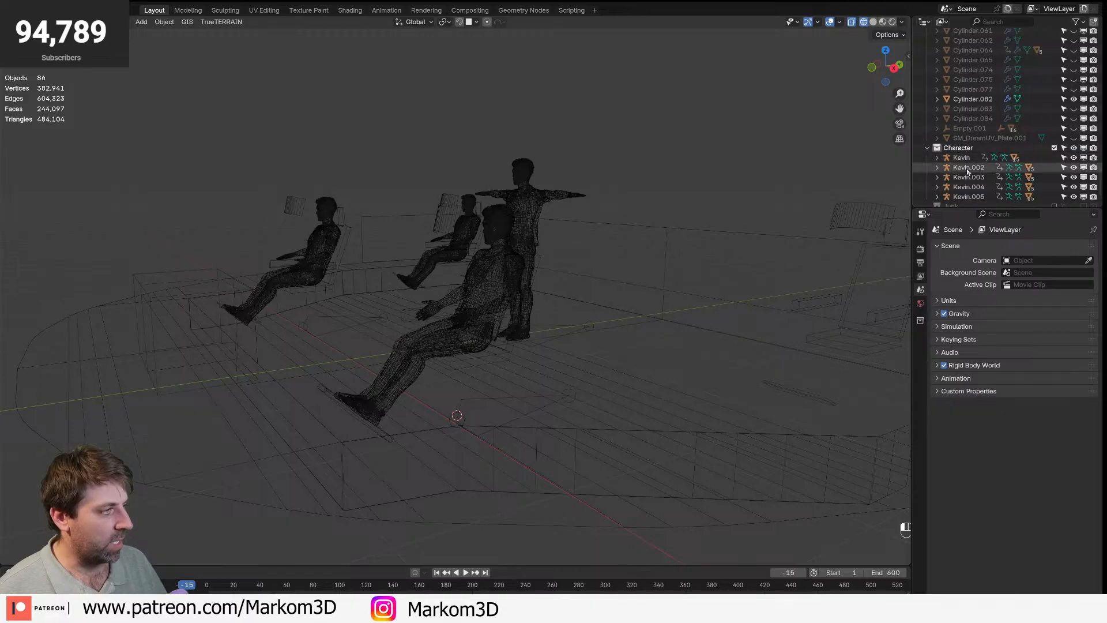
{"action": "right_click", "coordinate": [968, 171]}
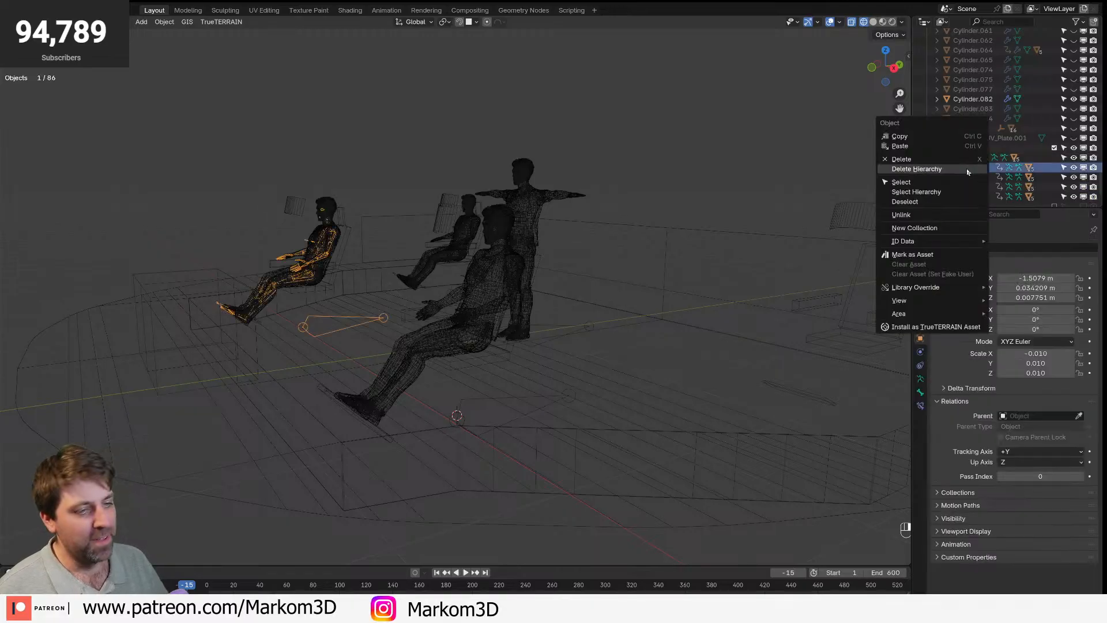
{"action": "left_click", "coordinate": [969, 172]}
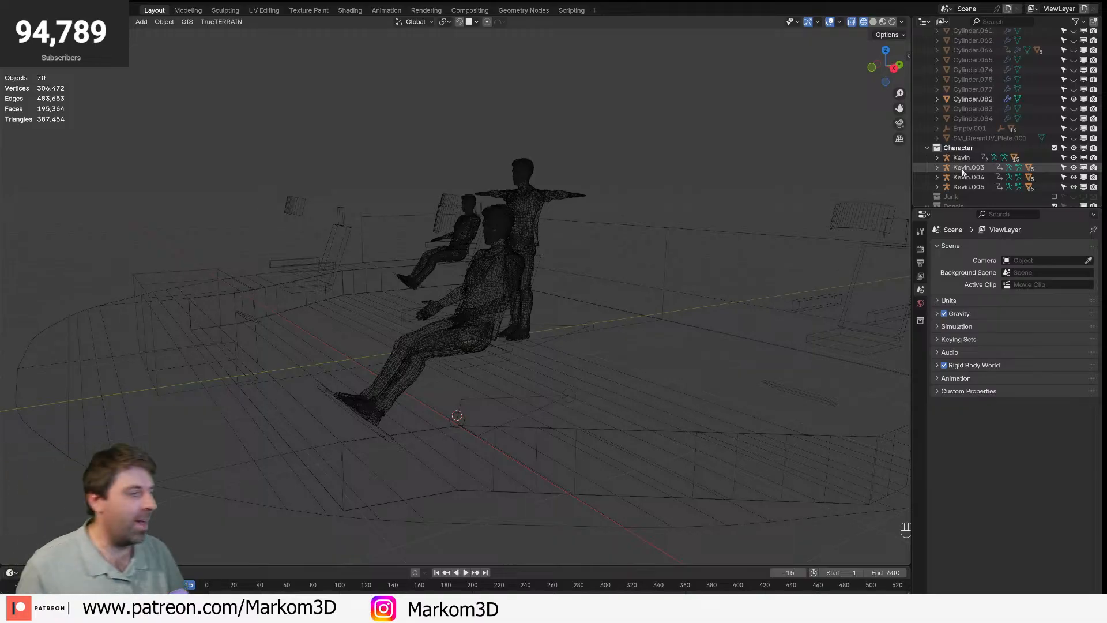
{"action": "left_click", "coordinate": [963, 170]}
{"action": "right_click", "coordinate": [963, 170]}
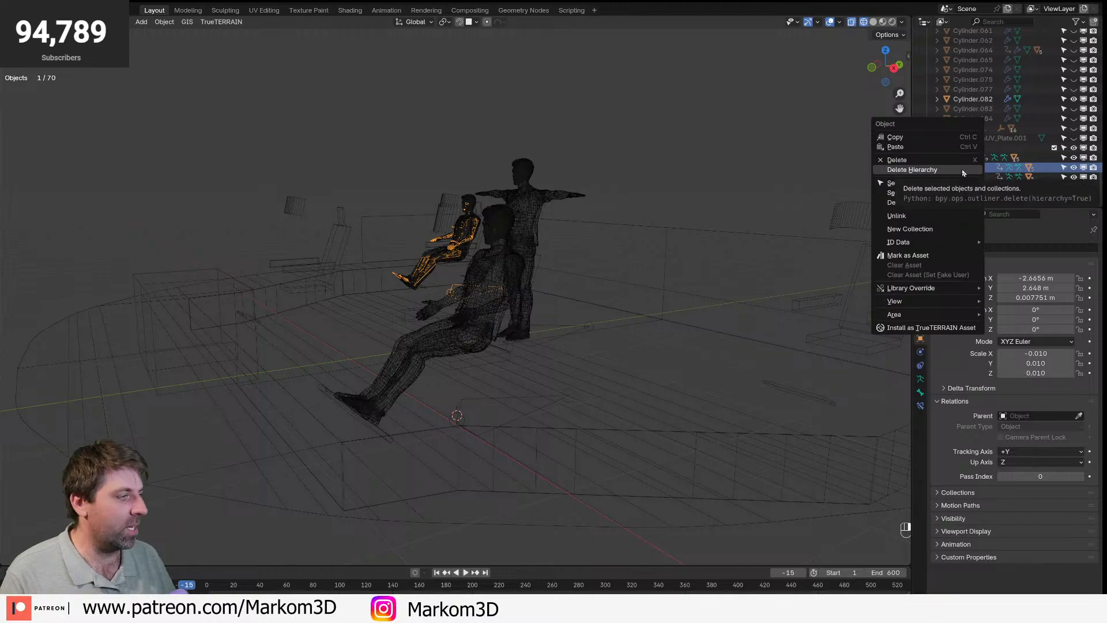
{"action": "left_click", "coordinate": [962, 171]}
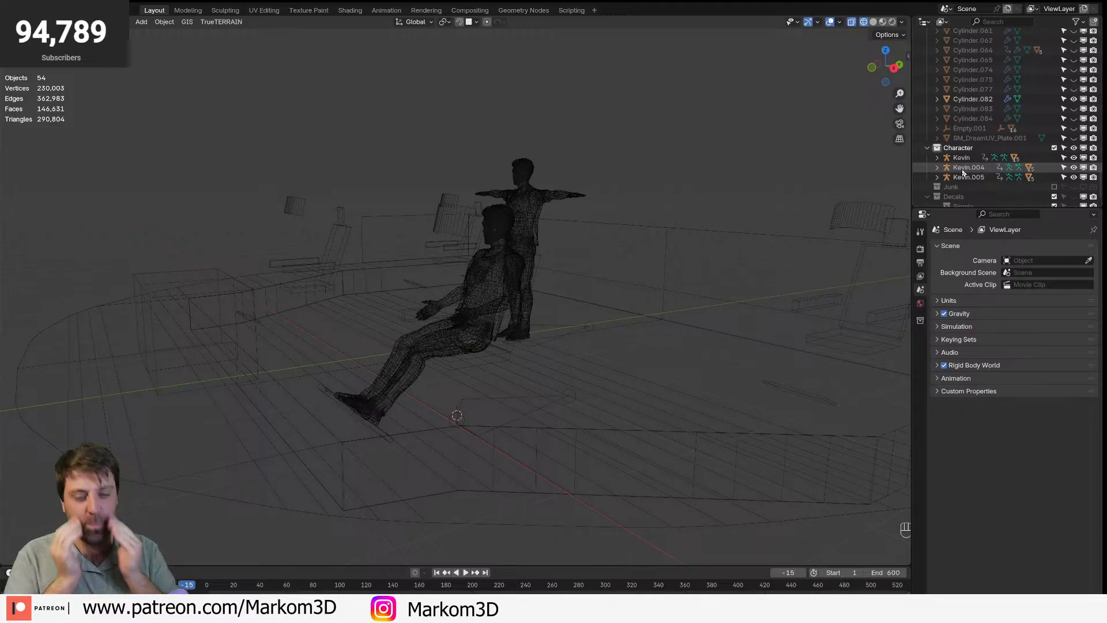
- Examine the remaining character rigs and the original rig's hierarchy to tell the original apart from its copies
{"action": "left_click", "coordinate": [963, 169]}
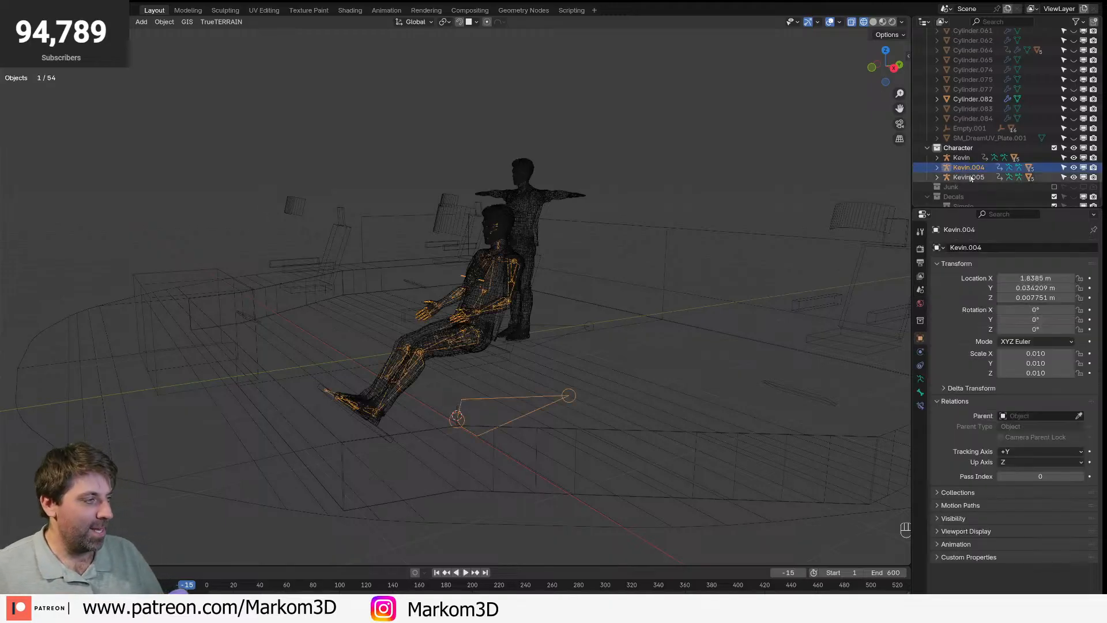
{"action": "left_click", "coordinate": [971, 178]}
{"action": "left_click", "coordinate": [962, 159]}
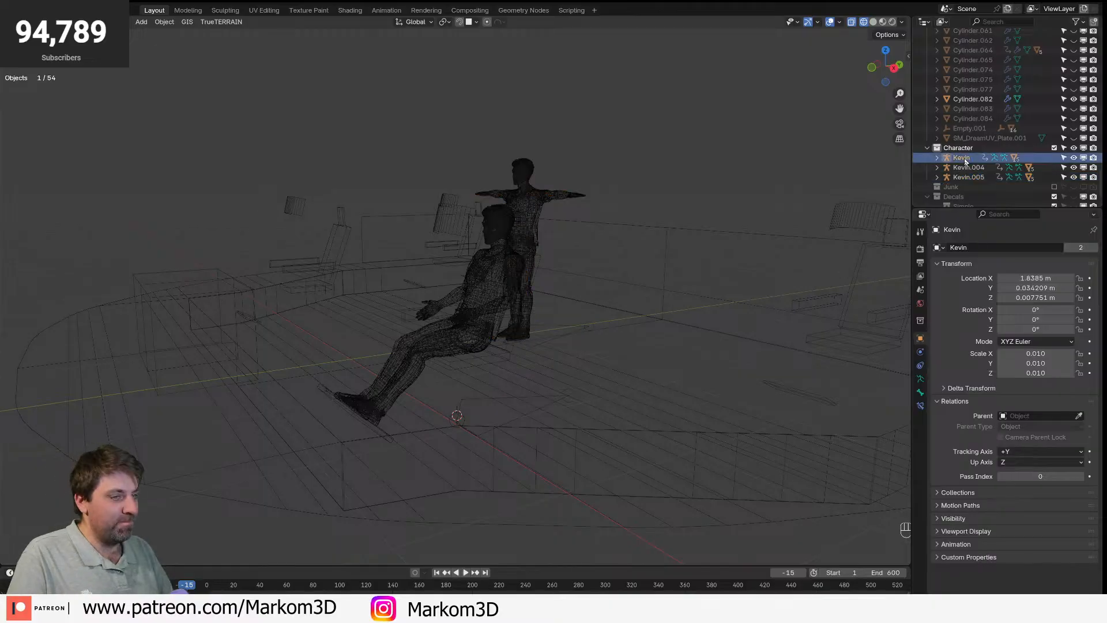
{"action": "scroll", "coordinate": [623, 311], "scroll_direction": "down", "scroll_amount": 4}
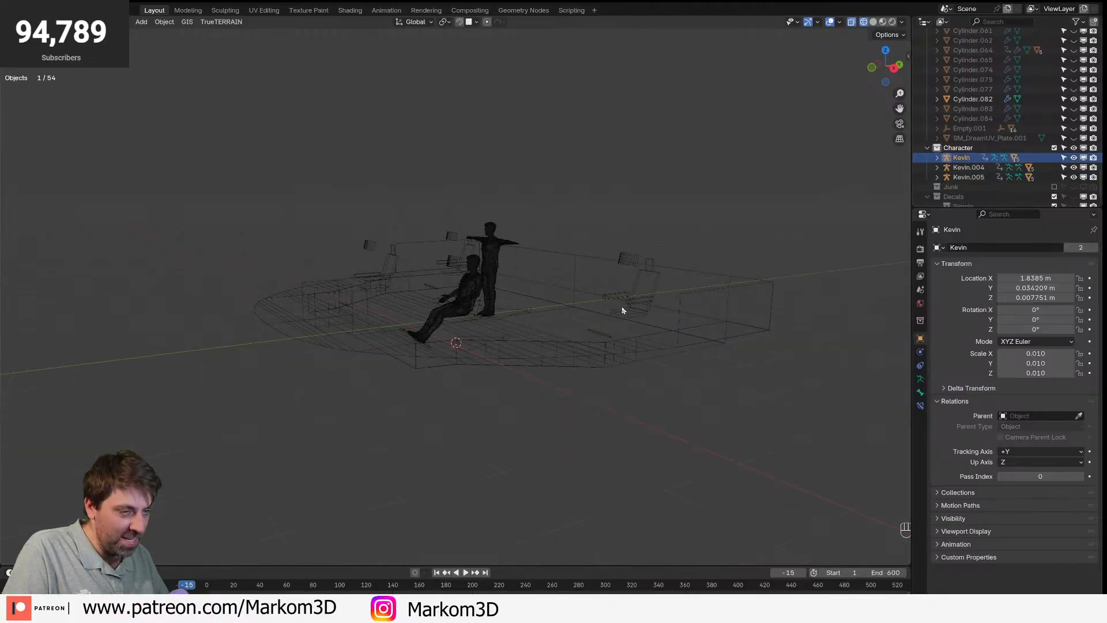
{"action": "left_click", "coordinate": [938, 157]}
{"action": "left_click", "coordinate": [939, 158]}
{"action": "scroll", "coordinate": [521, 278], "scroll_direction": "down", "scroll_amount": 2}
{"action": "left_click", "coordinate": [937, 157]}
{"action": "scroll", "coordinate": [938, 151], "scroll_direction": "down", "scroll_amount": 2}
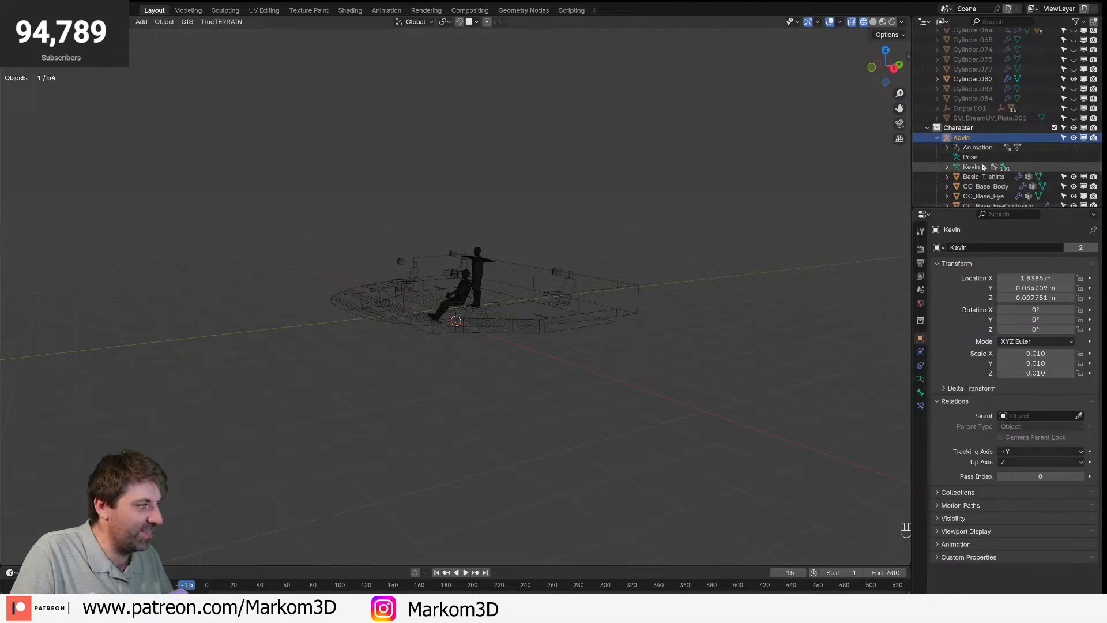
{"action": "left_click", "coordinate": [938, 139]}
{"action": "middle_click_drag", "start_coordinate": [446, 339], "coordinate": [424, 338]}
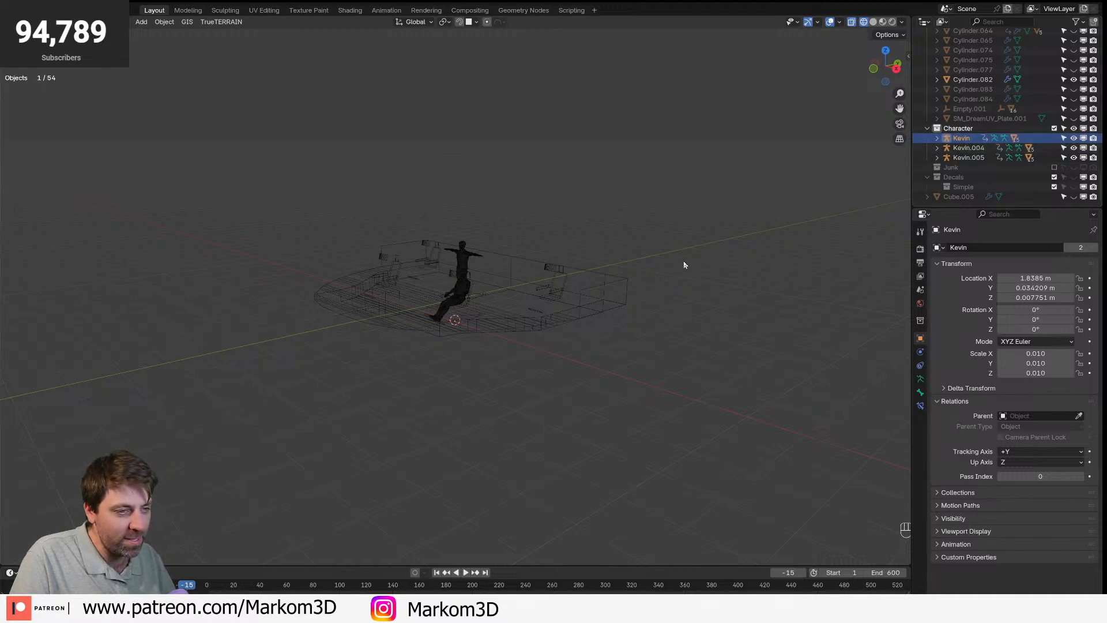
{"action": "key", "text": "KP_Decimal"}
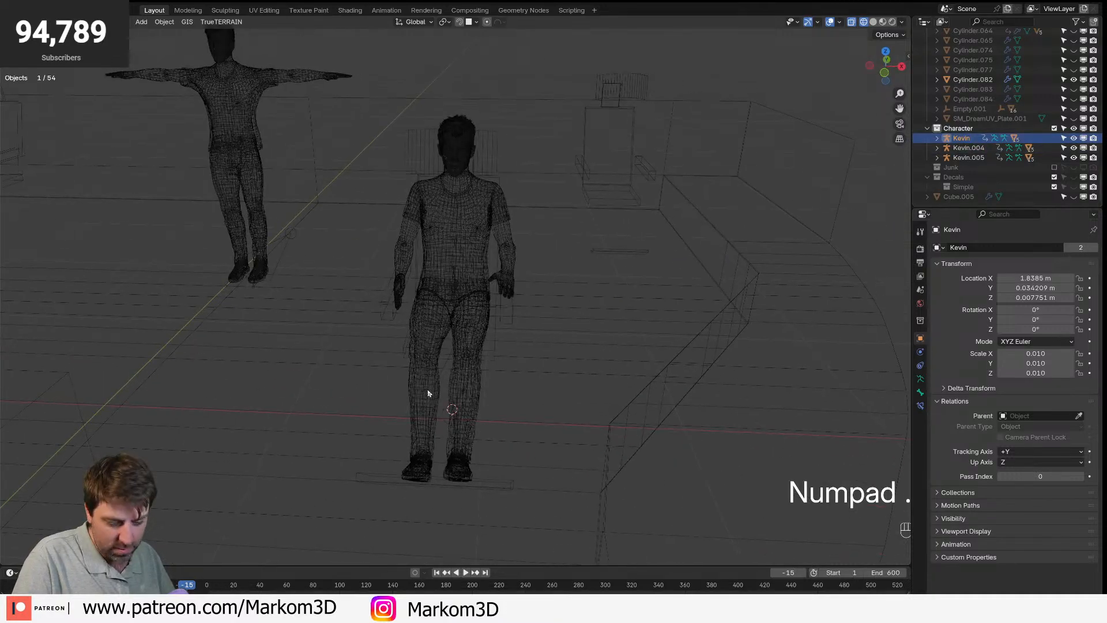
{"action": "key", "text": "g"}
{"action": "right_click", "coordinate": [575, 346]}
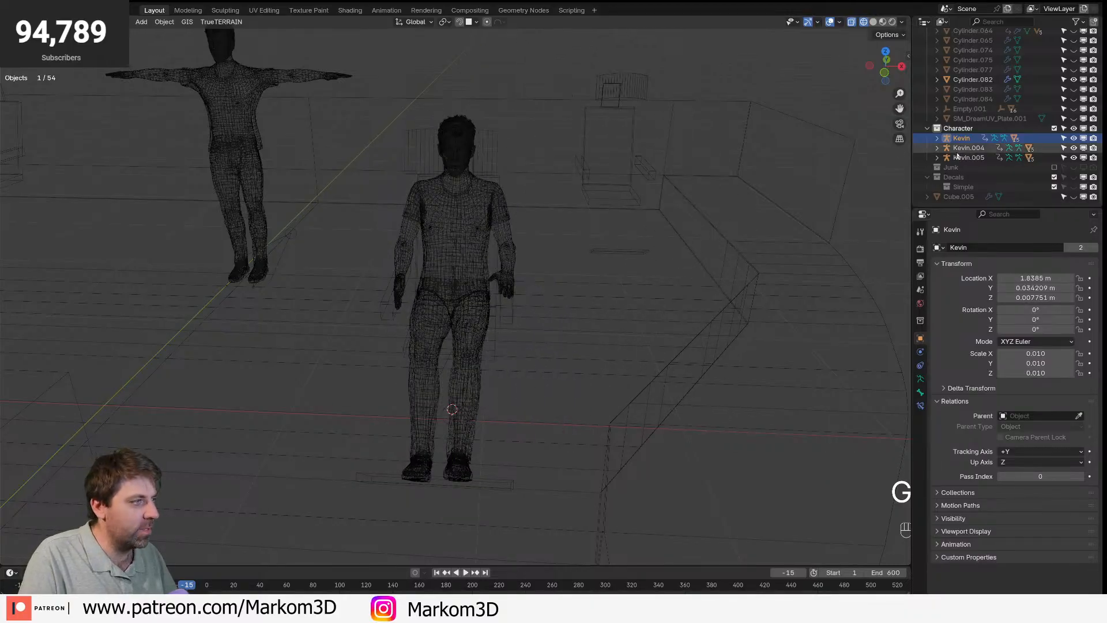
- Delete the remaining duplicate character rigs .004 and .005 together with their hierarchies, keeping only the original
{"action": "key", "text": "Down"}
{"action": "key", "text": "Down"}
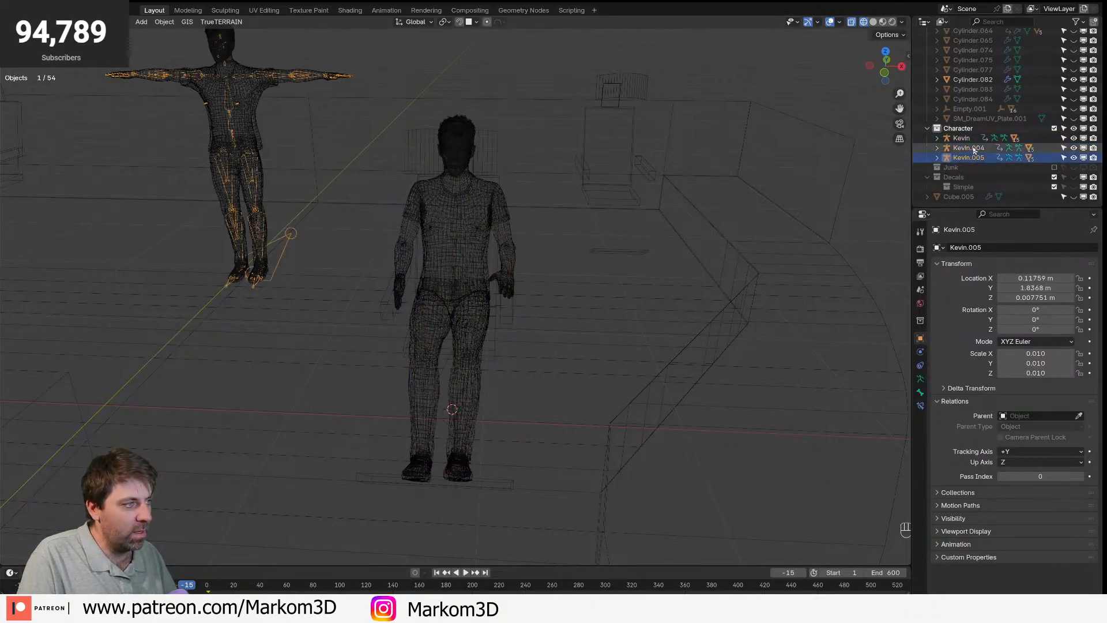
{"action": "left_click", "coordinate": [973, 149], "text": "shift"}
{"action": "right_click", "coordinate": [973, 159]}
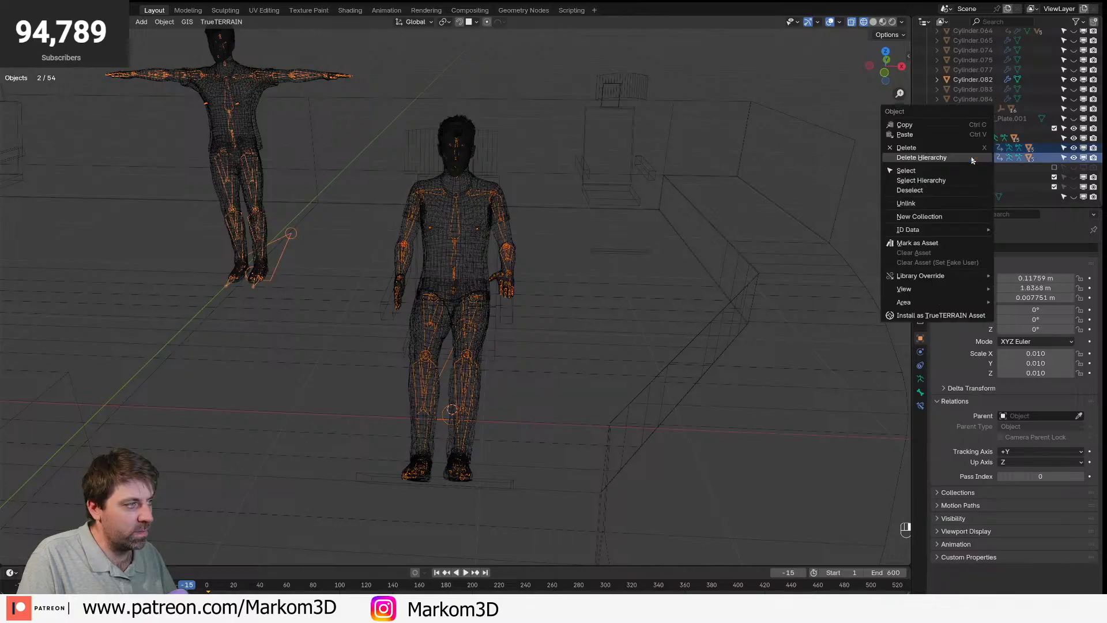
{"action": "left_click", "coordinate": [973, 158]}
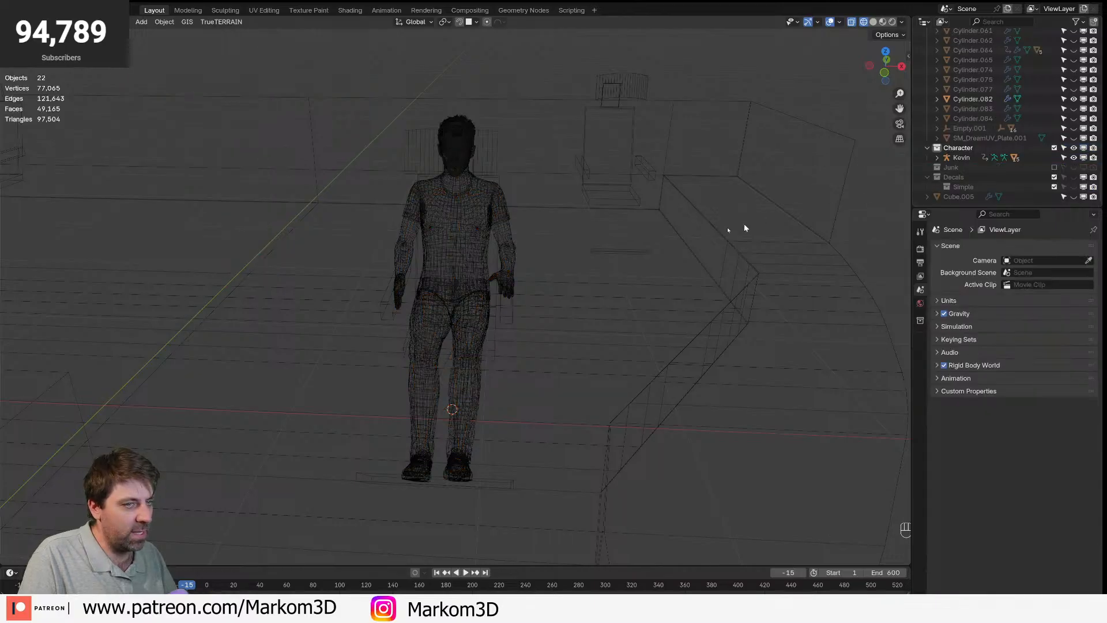
- Select the original character's full hierarchy and exclude the Character collection from the view layer
{"action": "left_click", "coordinate": [958, 157]}
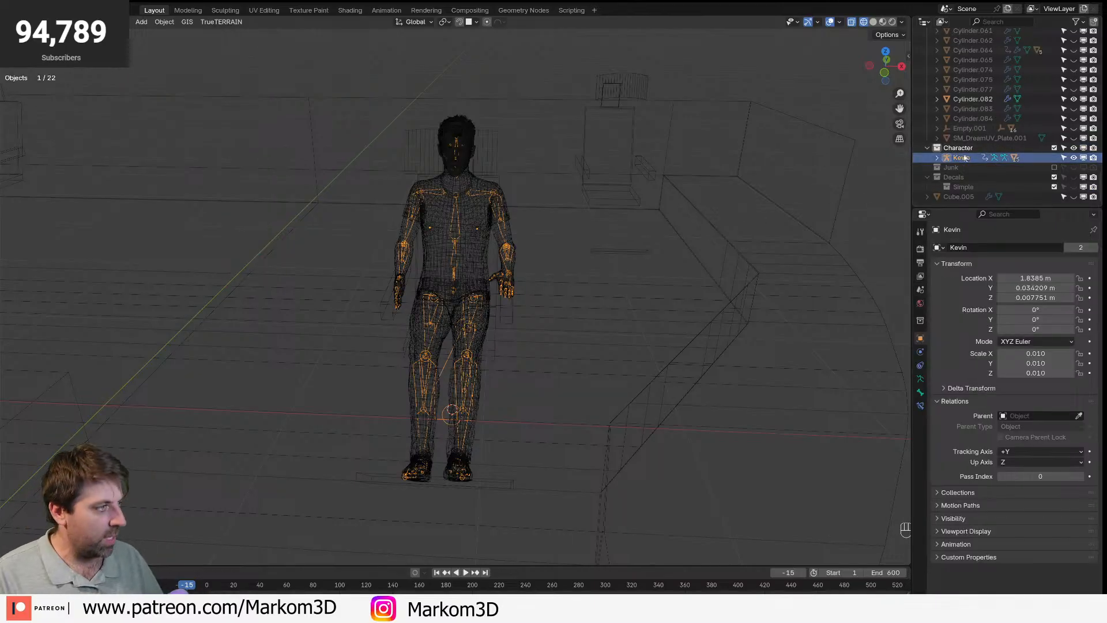
{"action": "right_click", "coordinate": [934, 158]}
{"action": "left_click", "coordinate": [934, 171]}
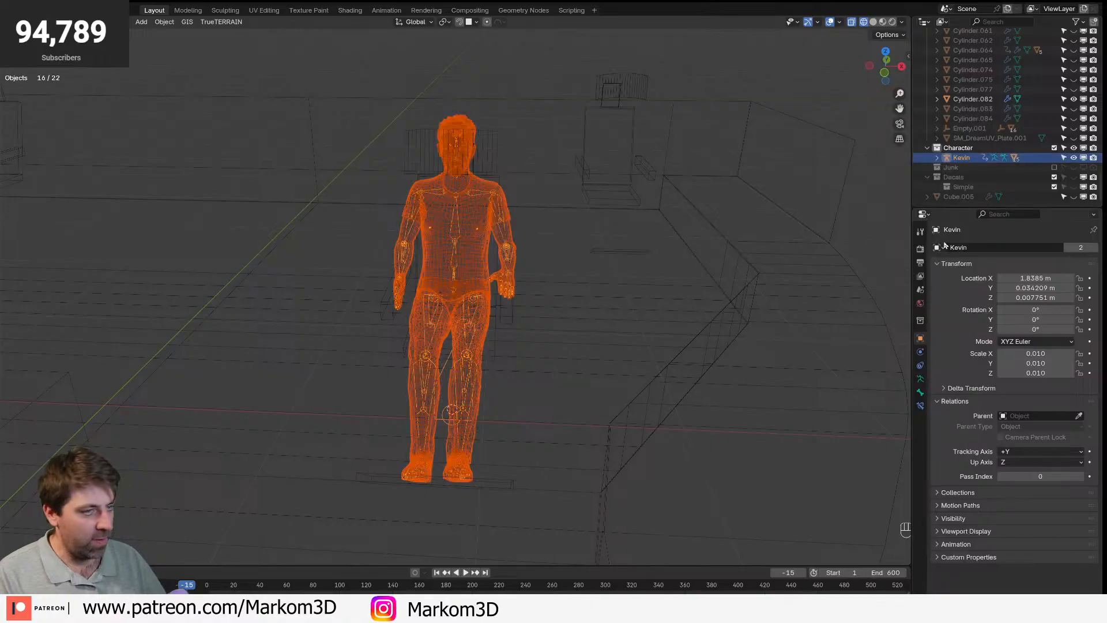
{"action": "key", "text": "KP_7"}
{"action": "scroll", "coordinate": [459, 235], "scroll_direction": "up", "scroll_amount": 2}
{"action": "middle_click_drag", "start_coordinate": [513, 239], "coordinate": [474, 242]}
{"action": "scroll", "coordinate": [475, 242], "scroll_direction": "up", "scroll_amount": 2}
{"action": "scroll", "coordinate": [475, 242], "scroll_direction": "down", "scroll_amount": 2}
{"action": "left_click", "coordinate": [1055, 149]}
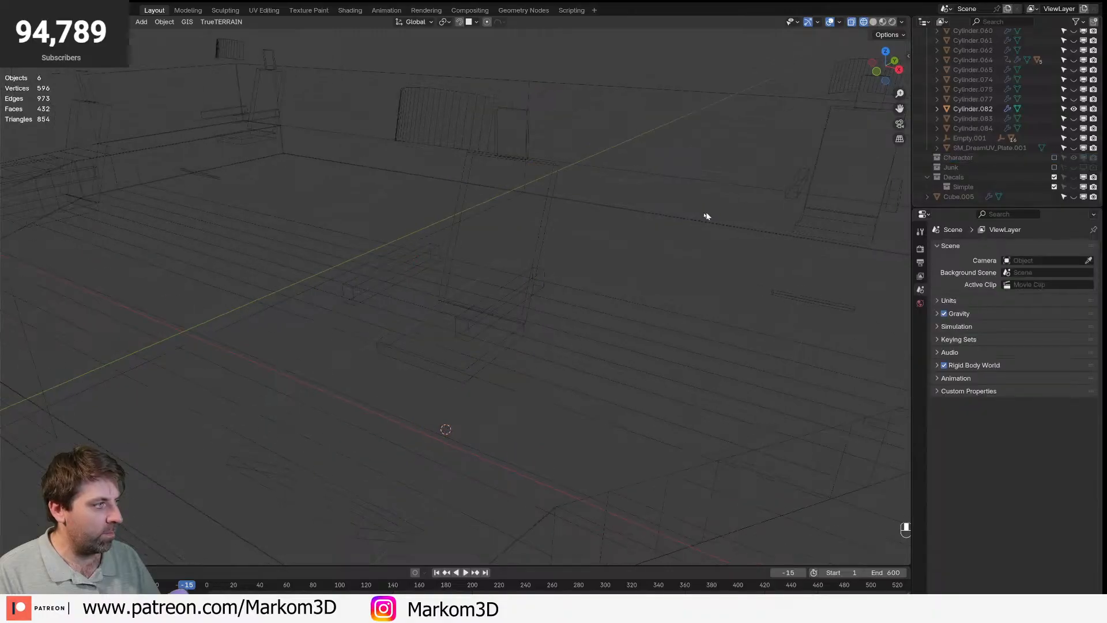
- Edit the front chair in solid shading and move its whole seat slab along the Y axis toward the backrest
{"action": "left_click", "coordinate": [490, 297]}
{"action": "key", "text": "z"}
{"action": "left_click", "coordinate": [488, 328]}
{"action": "key", "text": "Tab"}
{"action": "middle_click_drag", "start_coordinate": [489, 329], "coordinate": [444, 325]}
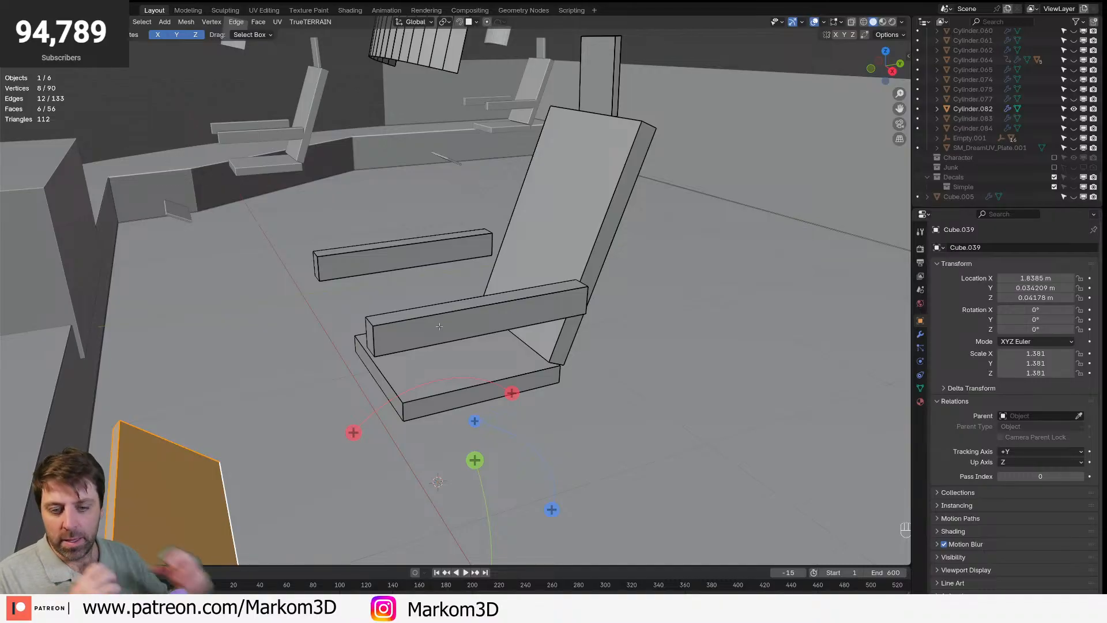
{"action": "middle_click_drag", "start_coordinate": [433, 346], "coordinate": [487, 370]}
{"action": "scroll", "coordinate": [488, 370], "scroll_direction": "up", "scroll_amount": 2}
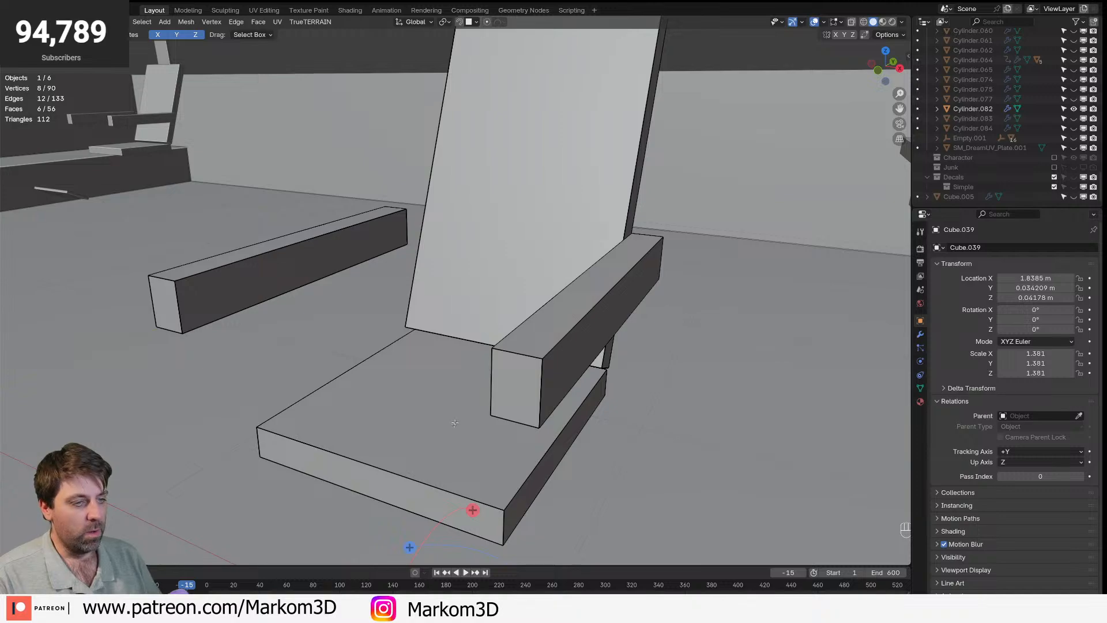
{"action": "left_click", "coordinate": [468, 404]}
{"action": "key", "text": "ctrl+l"}
{"action": "key", "text": "g"}
{"action": "key", "text": "y"}
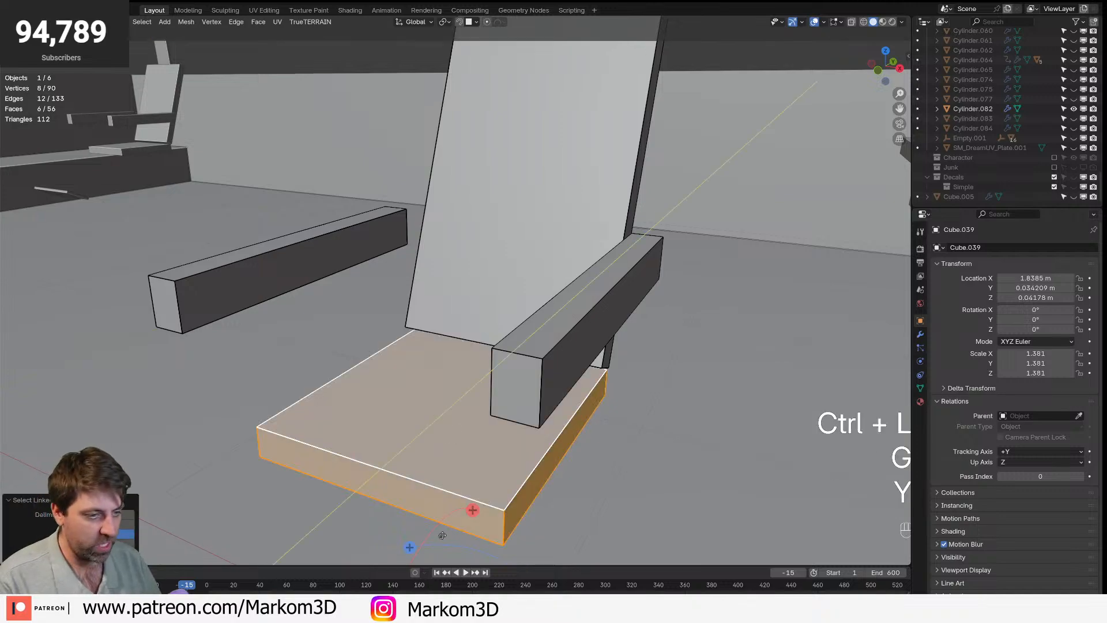
{"action": "left_click", "coordinate": [519, 487]}
- Add a centred front-to-back loop cut through the chair's seat slab
{"action": "middle_click_drag", "start_coordinate": [519, 487], "coordinate": [412, 430]}
{"action": "left_click", "coordinate": [535, 351]}
{"action": "left_click", "coordinate": [392, 430]}
{"action": "left_click", "coordinate": [418, 431]}
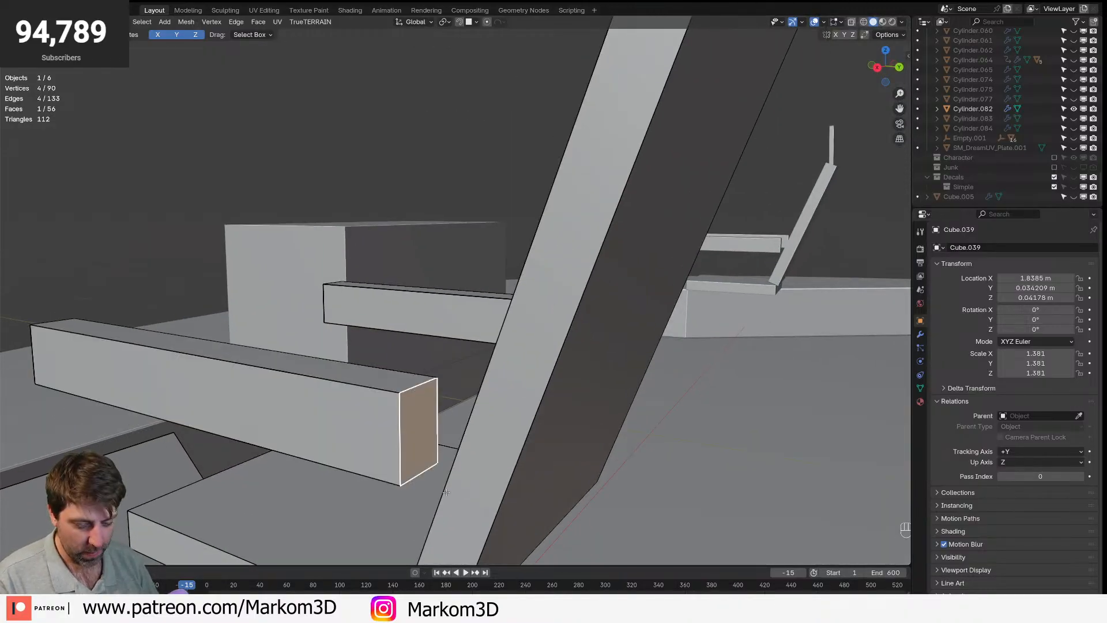
{"action": "middle_click_drag", "start_coordinate": [446, 492], "coordinate": [599, 513]}
{"action": "scroll", "coordinate": [553, 524], "scroll_direction": "down", "scroll_amount": 2}
{"action": "middle_click_drag", "start_coordinate": [496, 544], "coordinate": [476, 447]}
{"action": "key", "text": "ctrl+r"}
{"action": "key", "text": "ctrl+r"}
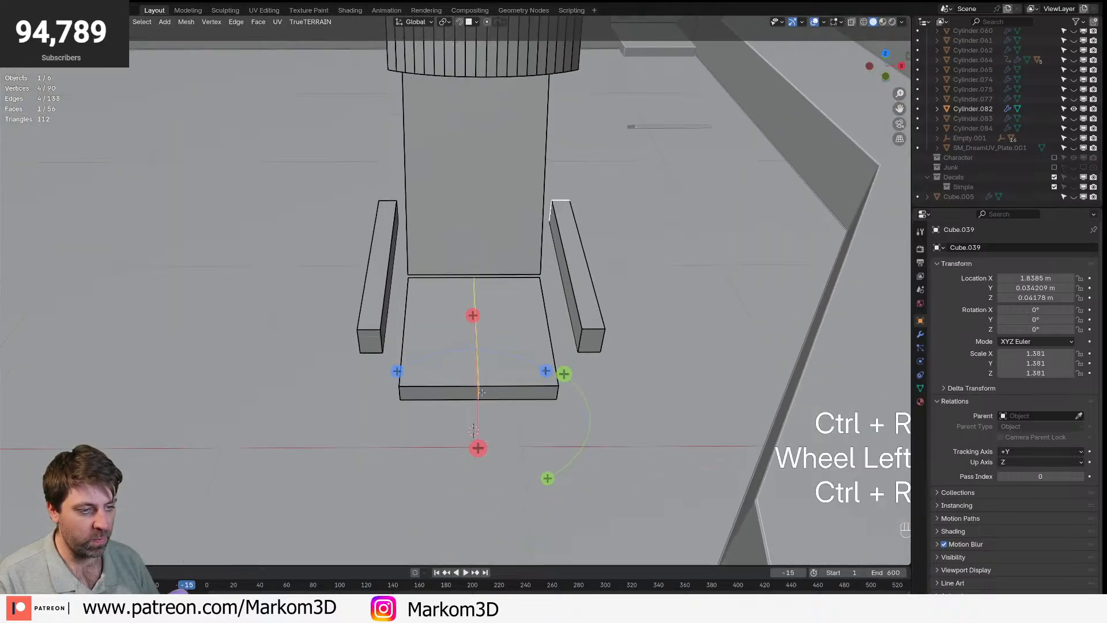
{"action": "left_click", "coordinate": [482, 392]}
{"action": "right_click", "coordinate": [481, 392]}
- Add centred vertical loop cuts through the backrest and the headrest
{"action": "key", "text": "ctrl+r"}
{"action": "left_click", "coordinate": [474, 259]}
{"action": "middle_click_drag", "start_coordinate": [472, 72], "coordinate": [464, 244], "text": "shift"}
{"action": "right_click", "coordinate": [463, 244]}
{"action": "key", "text": "ctrl+r"}
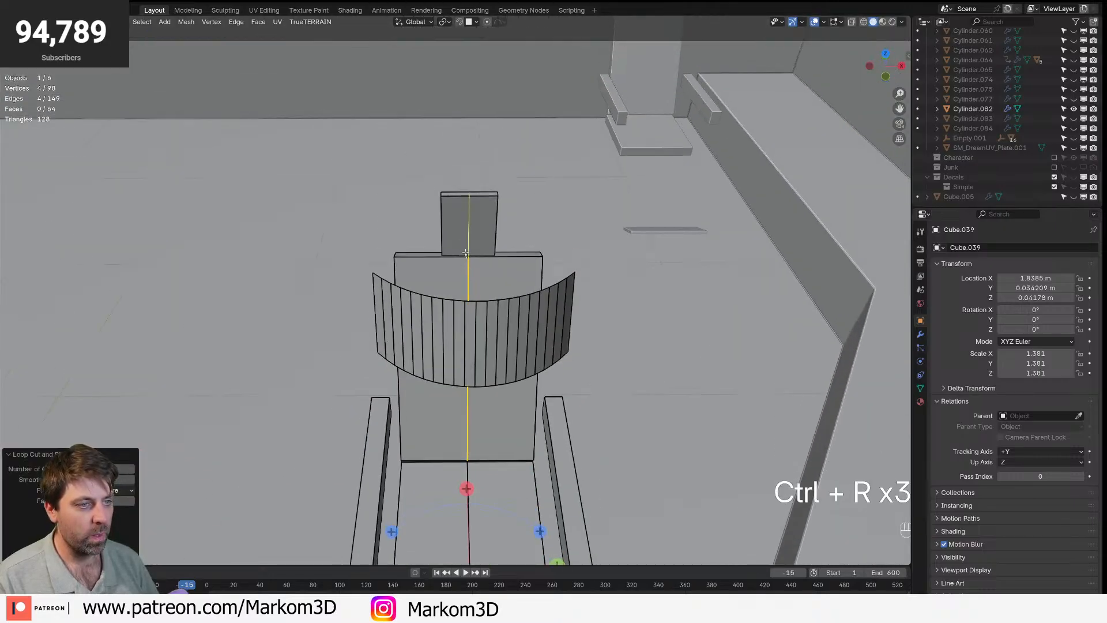
{"action": "left_click", "coordinate": [472, 247]}
{"action": "right_click", "coordinate": [472, 247]}
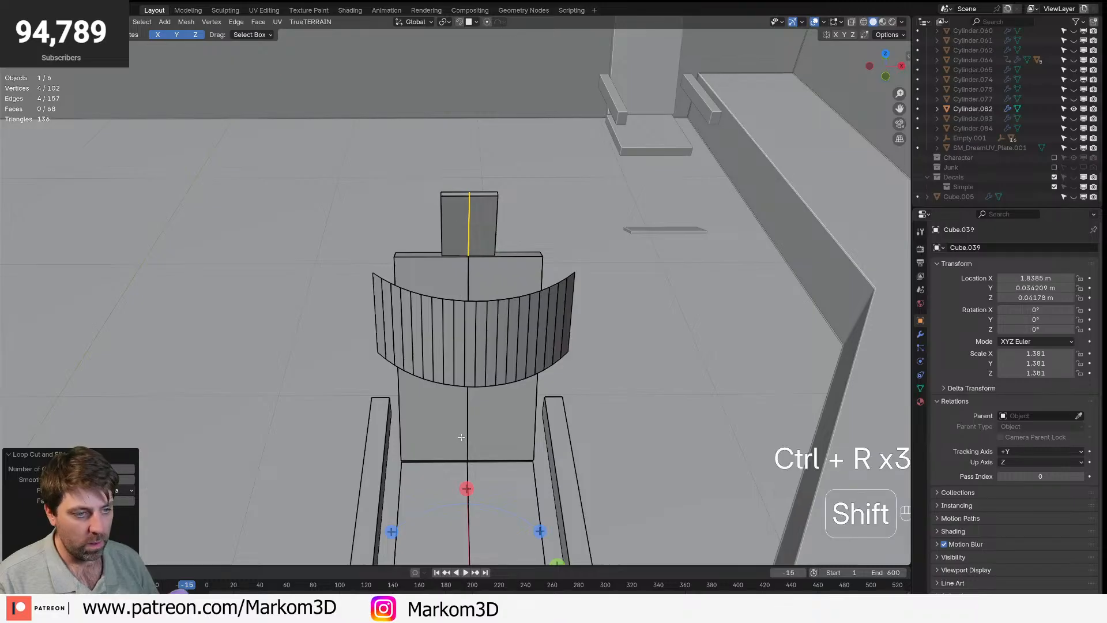
- Rip the seat, backrest and headrest along their centre loops and delete their linked halves on the -X side
{"action": "left_click", "coordinate": [466, 431], "text": "alt+shift"}
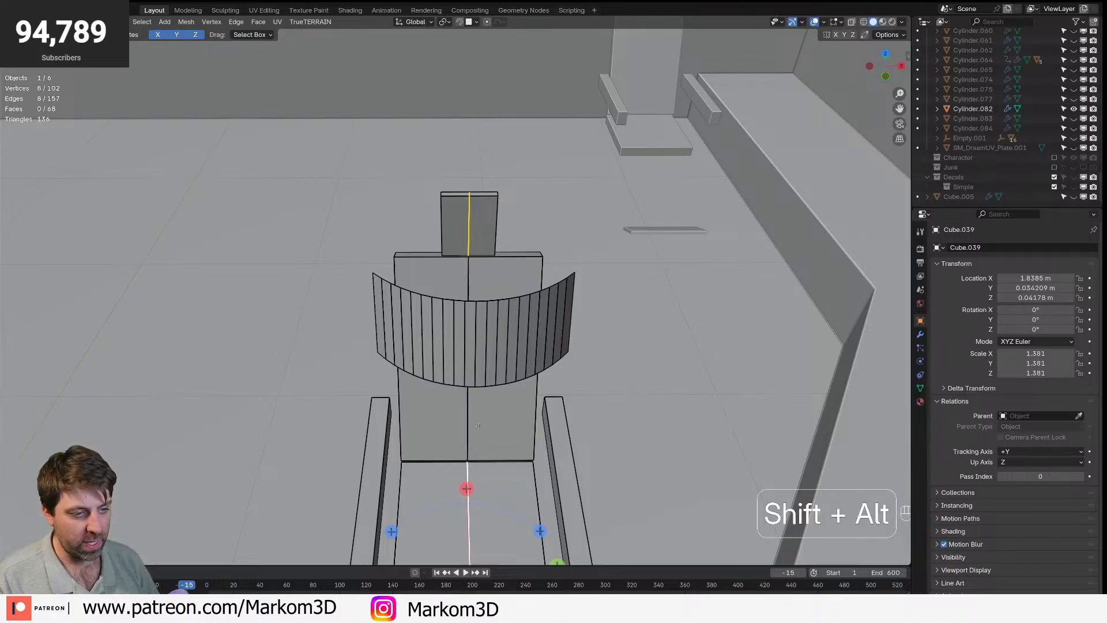
{"action": "left_click", "coordinate": [480, 428], "text": "alt+shift"}
{"action": "middle_click_drag", "start_coordinate": [479, 428], "coordinate": [396, 385]}
{"action": "key", "text": "v"}
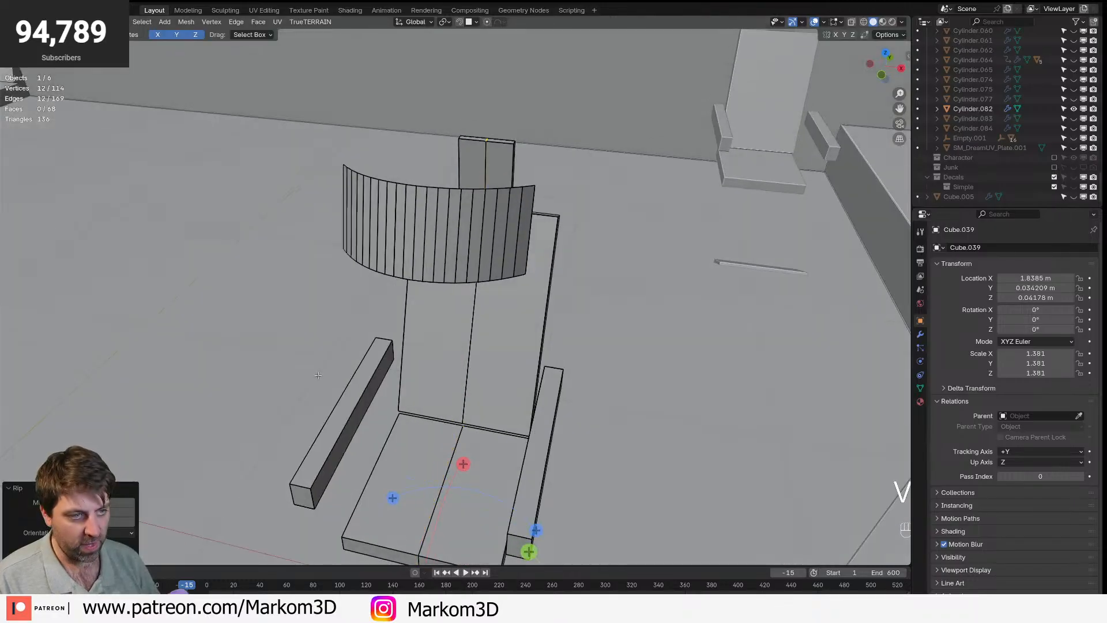
{"action": "key", "text": "ctrl+l"}
{"action": "key", "text": "Delete"}
{"action": "left_click", "coordinate": [318, 375]}
- Cut the footrest slab through its centre, rip it there and delete its -X half
{"action": "middle_click_drag", "start_coordinate": [318, 376], "coordinate": [416, 170]}
{"action": "scroll", "coordinate": [417, 170], "scroll_direction": "down", "scroll_amount": 1}
{"action": "key", "text": "ctrl+r"}
{"action": "left_click", "coordinate": [493, 523]}
{"action": "left_click", "coordinate": [490, 522]}
{"action": "key", "text": "v"}
{"action": "left_click", "coordinate": [489, 521]}
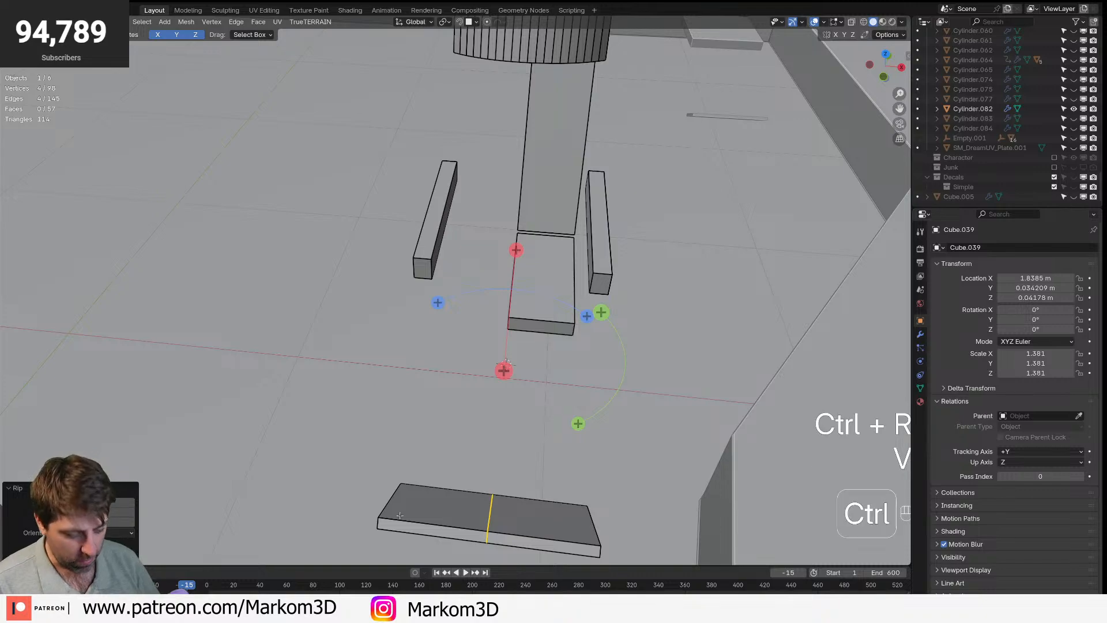
{"action": "key", "text": "ctrl+l"}
{"action": "key", "text": "Delete"}
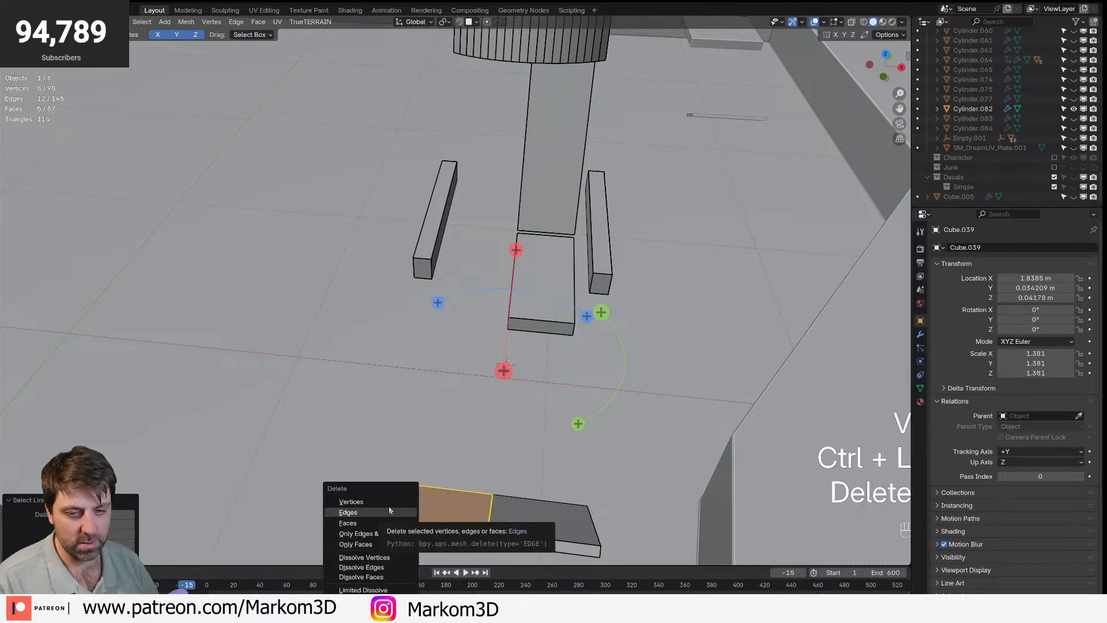
{"action": "left_click", "coordinate": [392, 510]}
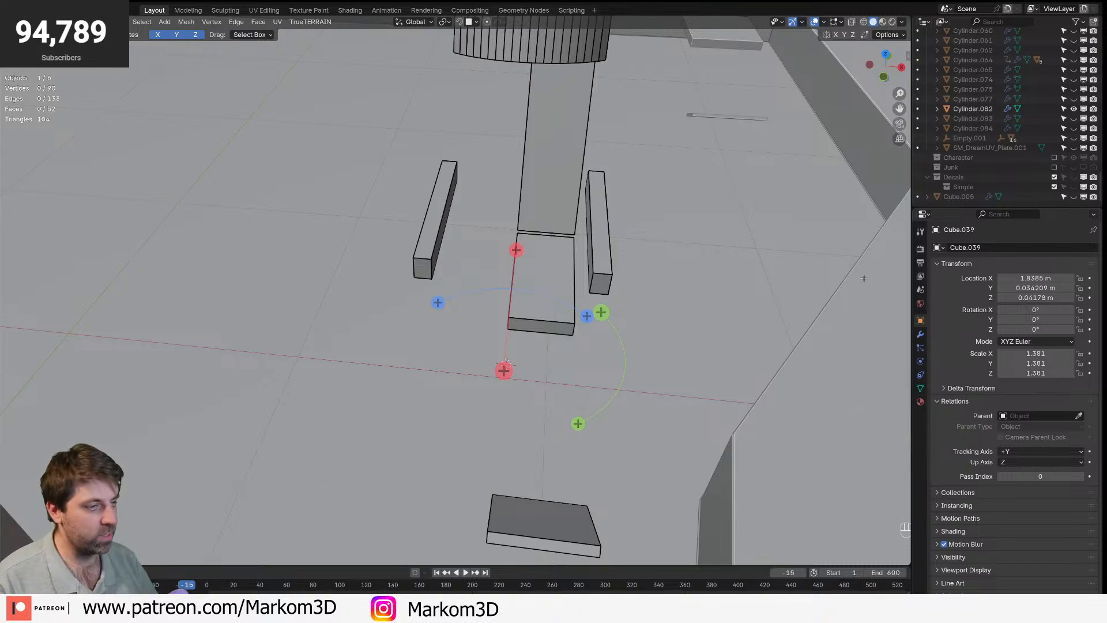
- Delete the whole armrest on the chair's -X side
{"action": "key", "text": "ctrl+l"}
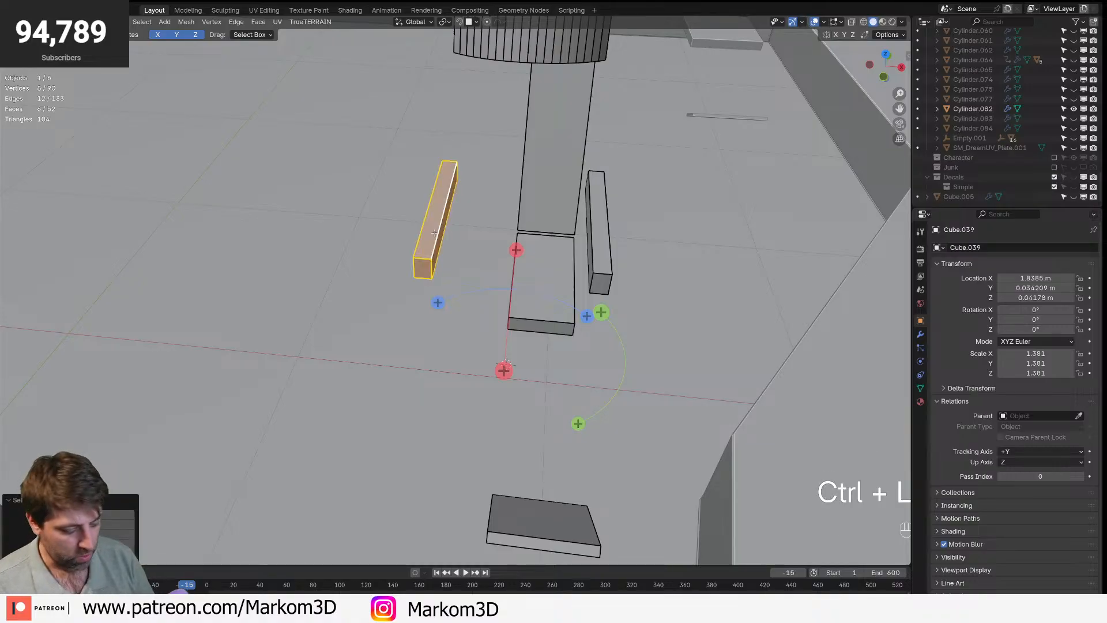
{"action": "key", "text": "Delete"}
{"action": "left_click", "coordinate": [435, 233]}
- Leave mesh editing and add a Mirror modifier to the half chair
{"action": "key", "text": "Tab"}
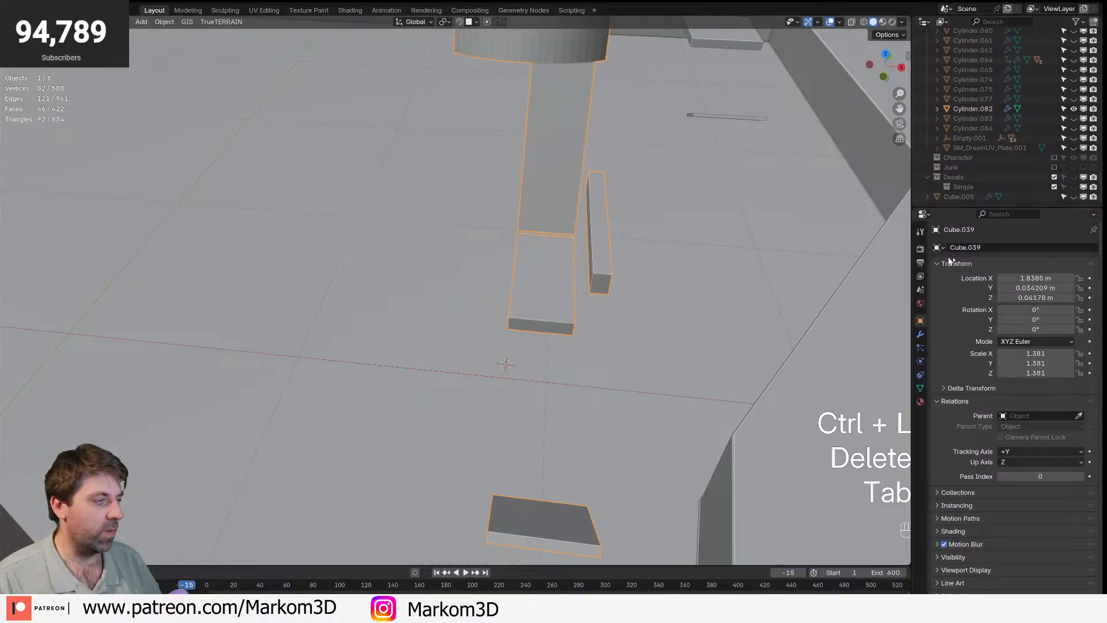
{"action": "left_click", "coordinate": [920, 335]}
{"action": "left_click", "coordinate": [980, 247]}
{"action": "mouse_move", "coordinate": [981, 243]}
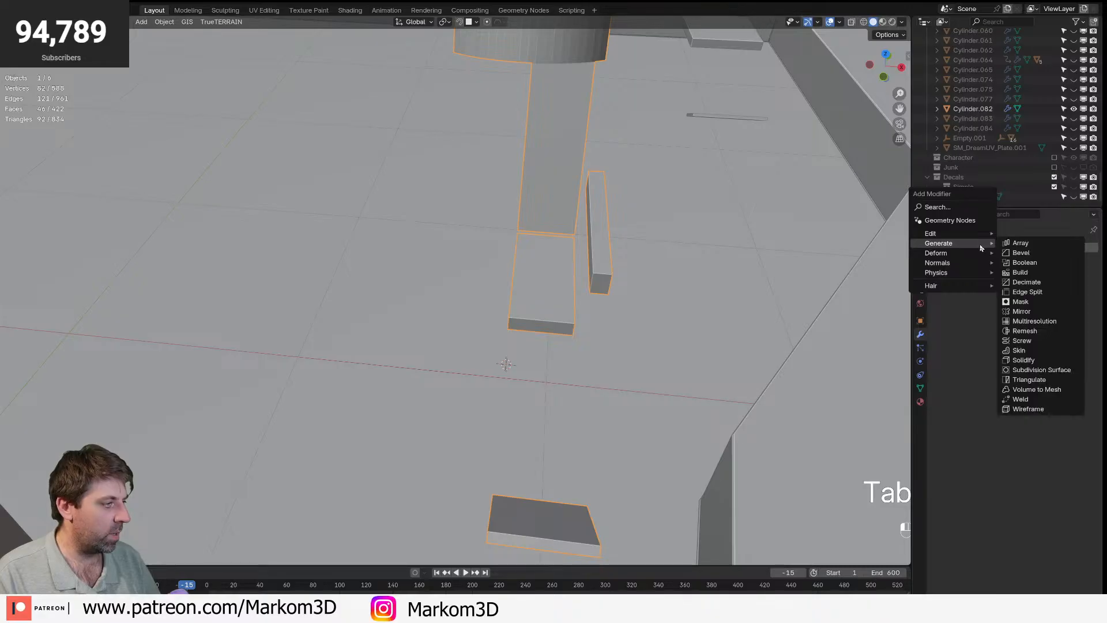
{"action": "left_click", "coordinate": [1021, 311]}
- Hide the large floor object surrounding the chairs
{"action": "middle_click_drag", "start_coordinate": [737, 322], "coordinate": [414, 425]}
{"action": "key", "text": "Tab"}
{"action": "key", "text": "Tab"}
{"action": "left_click", "coordinate": [405, 384]}
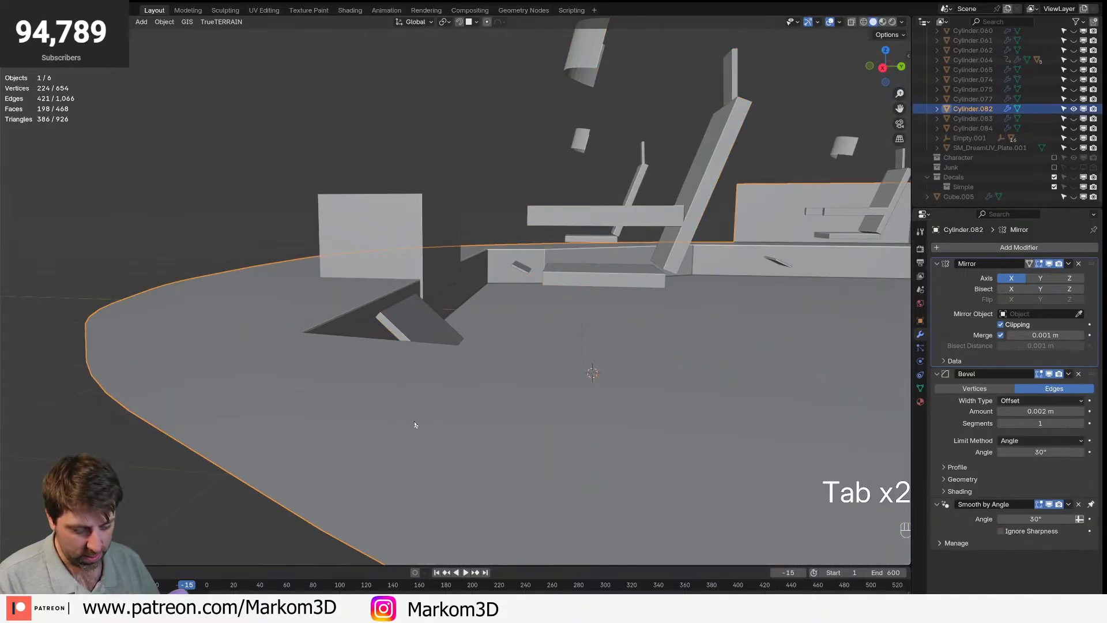
{"action": "key", "text": "h"}
- Delete the other chair copies and the large box, keeping only the mirrored chair
{"action": "left_click", "coordinate": [434, 348]}
{"action": "middle_click_drag", "start_coordinate": [433, 348], "coordinate": [512, 342]}
{"action": "left_click", "coordinate": [193, 271]}
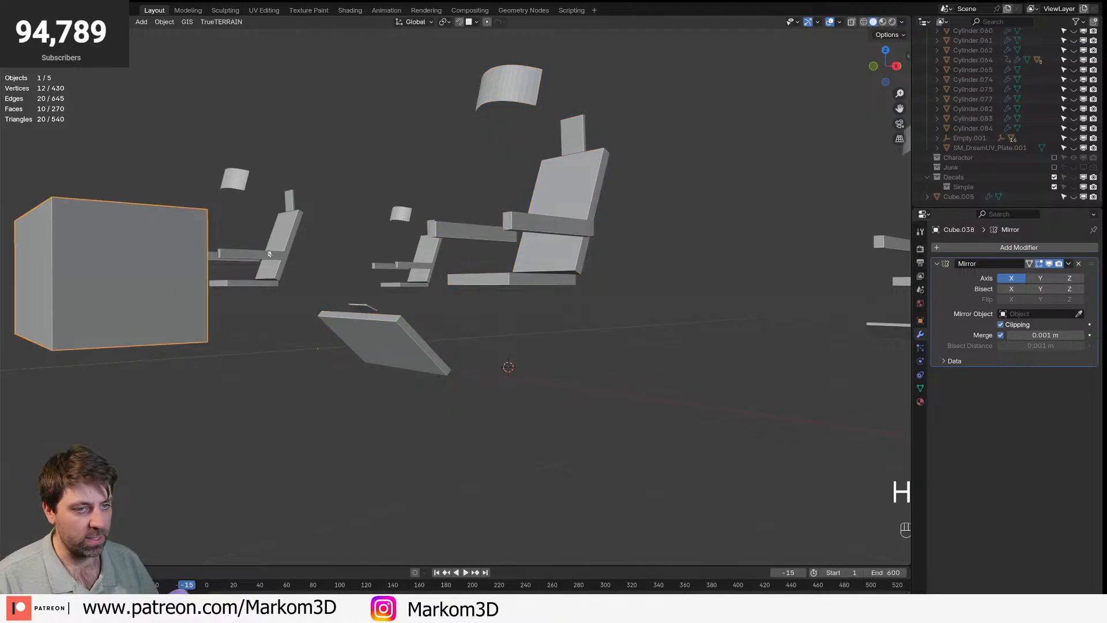
{"action": "left_click", "coordinate": [275, 227]}
{"action": "left_click", "coordinate": [421, 254], "text": "shift"}
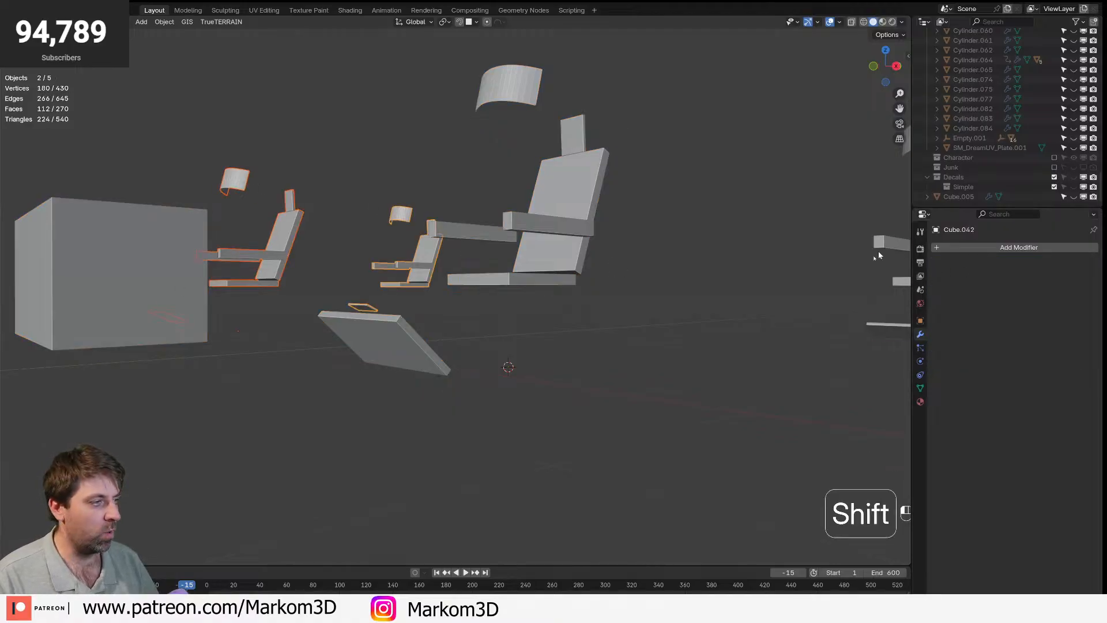
{"action": "key", "text": "Delete"}
{"action": "left_click", "coordinate": [185, 315]}
{"action": "key", "text": "Delete"}
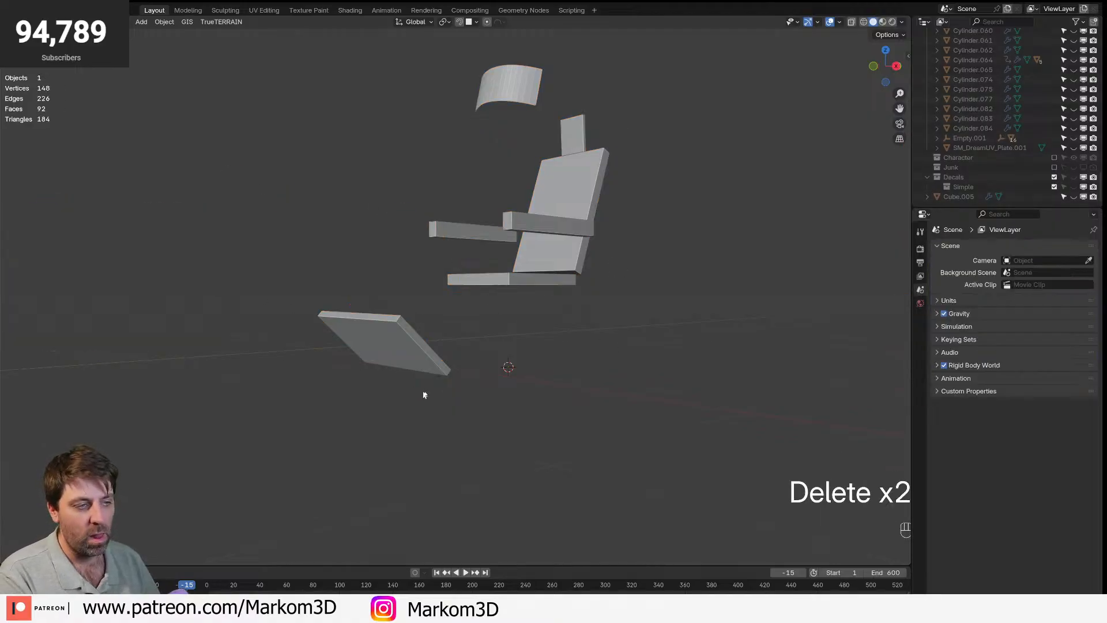
- Edit the remaining chair's mesh and select the rear face of its backrest to examine it from behind
{"action": "left_click", "coordinate": [416, 375]}
{"action": "scroll", "coordinate": [455, 380], "scroll_direction": "up", "scroll_amount": 4}
{"action": "key", "text": "Tab"}
{"action": "middle_click_drag", "start_coordinate": [471, 381], "coordinate": [491, 320]}
{"action": "middle_click_drag", "start_coordinate": [747, 322], "coordinate": [516, 362]}
{"action": "key", "text": "3"}
{"action": "left_click", "coordinate": [516, 362]}
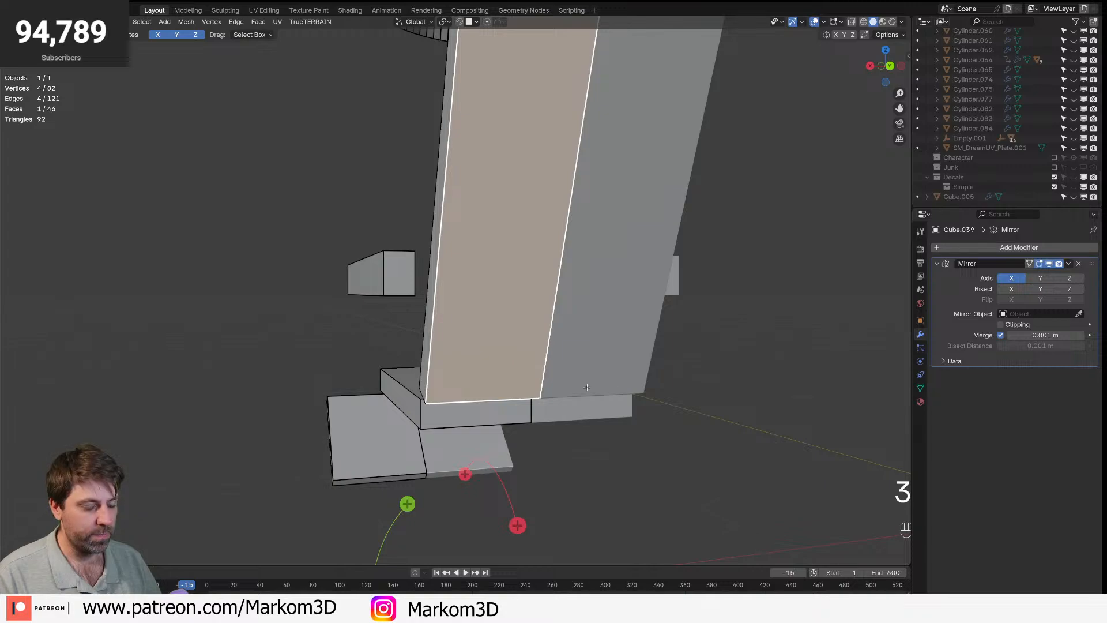
{"action": "middle_click_drag", "start_coordinate": [584, 415], "coordinate": [520, 394]}
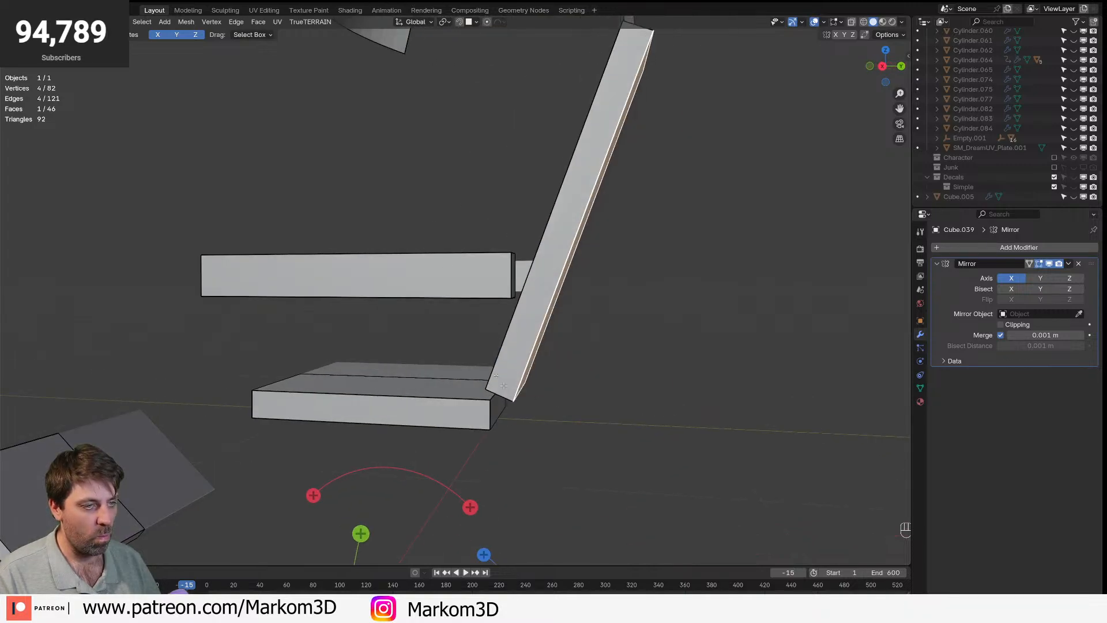
{"action": "middle_click_drag", "start_coordinate": [644, 267], "coordinate": [557, 288]}
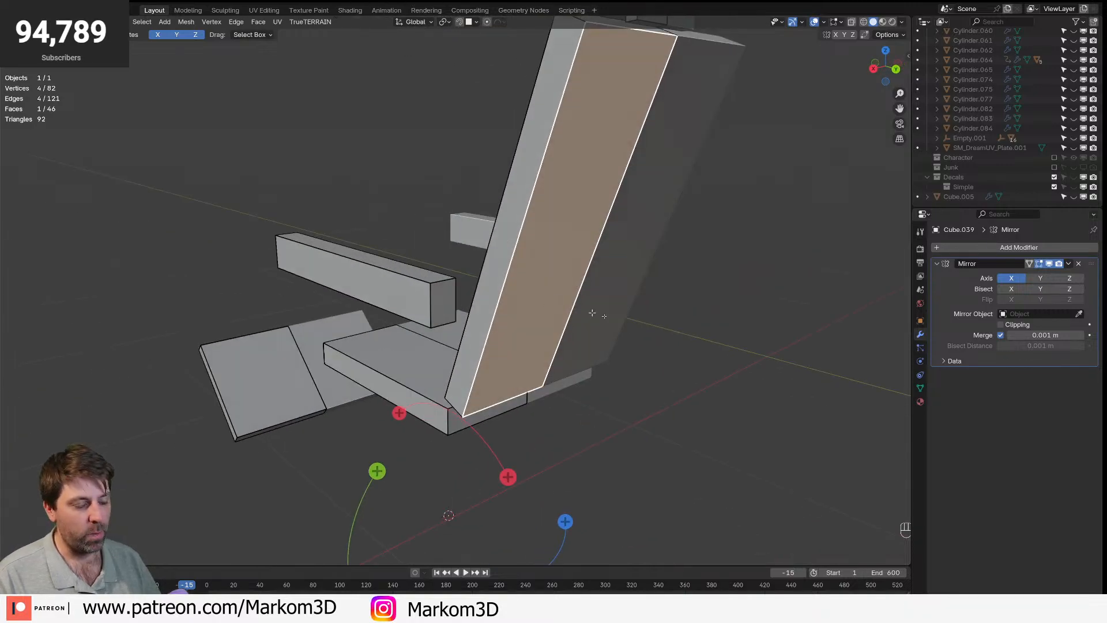
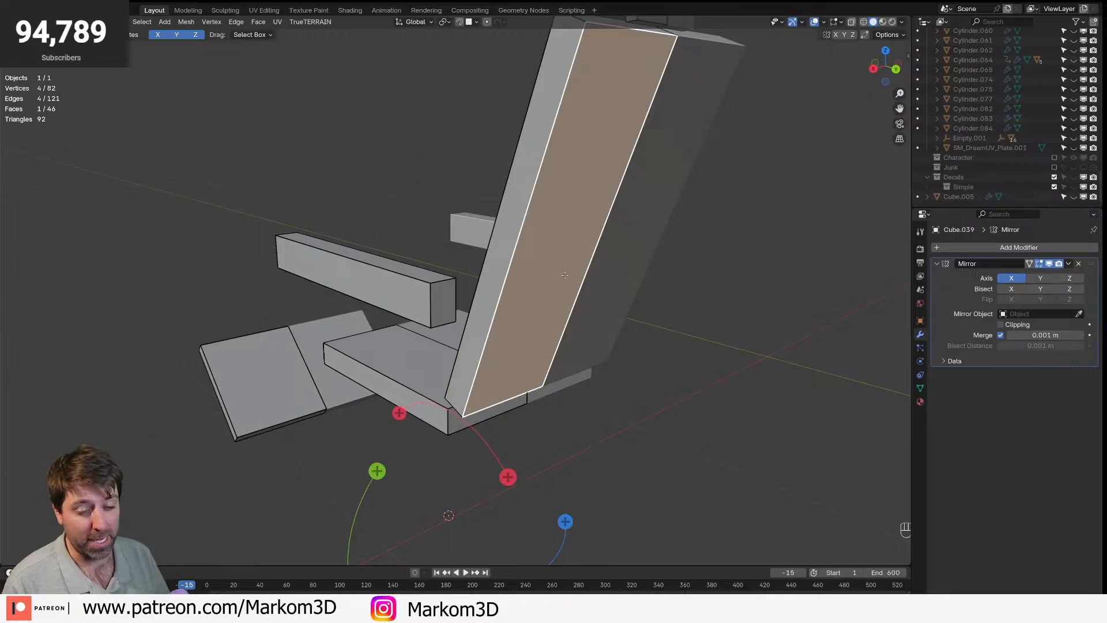
{"action": "middle_click_drag", "start_coordinate": [555, 274], "coordinate": [511, 131]}
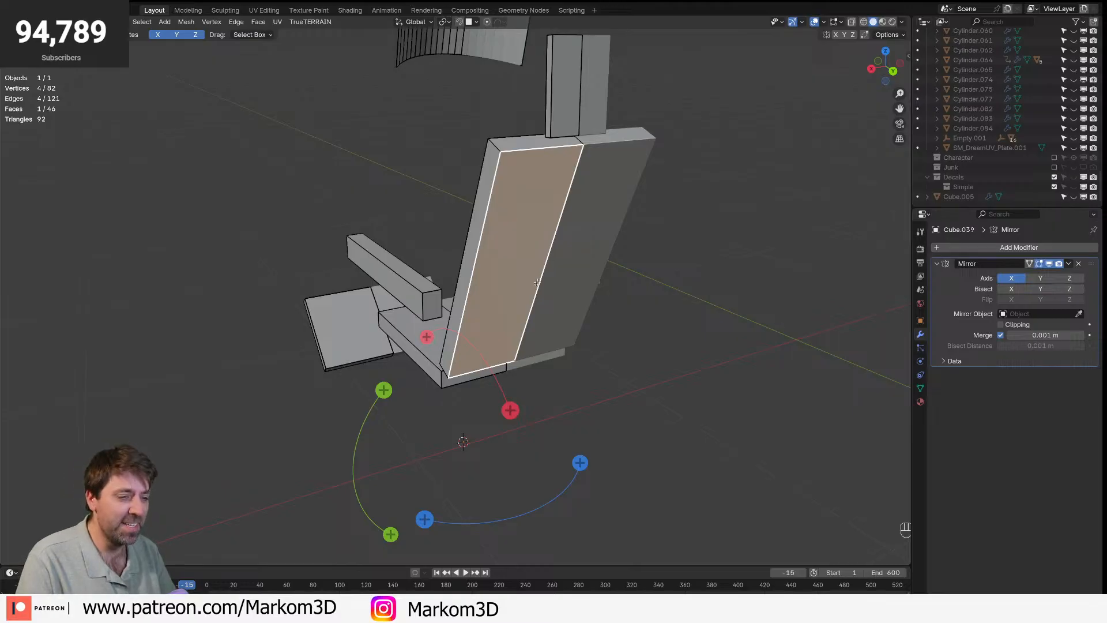
{"action": "key", "text": "ctrl+r"}
{"action": "left_click", "coordinate": [499, 147]}
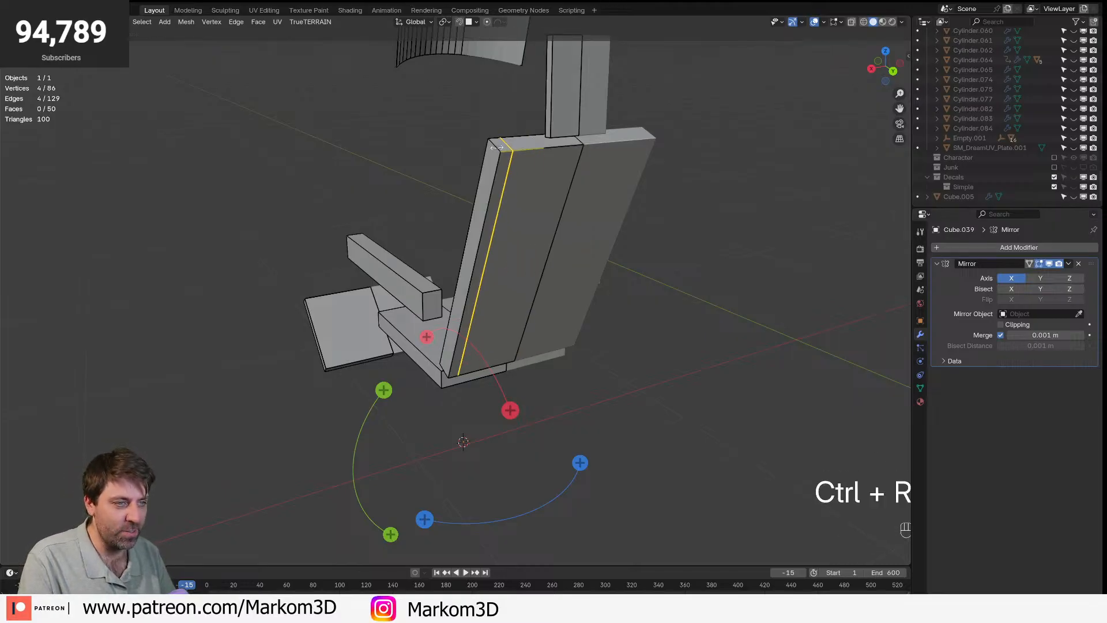
{"action": "key", "text": "ctrl+z"}
{"action": "key", "text": "ctrl+z"}
- Duplicate the backrest's rear face in place and scale the copy along X into a narrow vertical strip
{"action": "middle_click_drag", "start_coordinate": [634, 231], "coordinate": [522, 278]}
{"action": "left_click", "coordinate": [522, 278]}
{"action": "key", "text": "shift+d"}
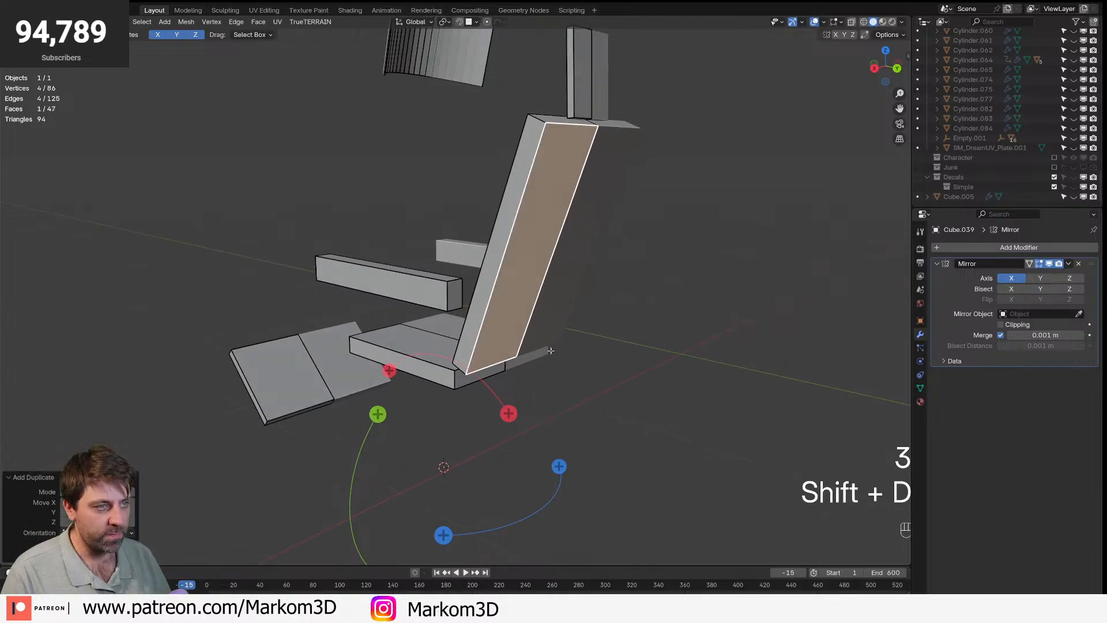
{"action": "key", "text": "s"}
{"action": "key", "text": "x"}
{"action": "left_click", "coordinate": [571, 316]}
- Enable clipping on the Mirror modifier and move the narrow strip along X to the backrest's centre line
{"action": "key", "text": "g"}
{"action": "right_click", "coordinate": [760, 316]}
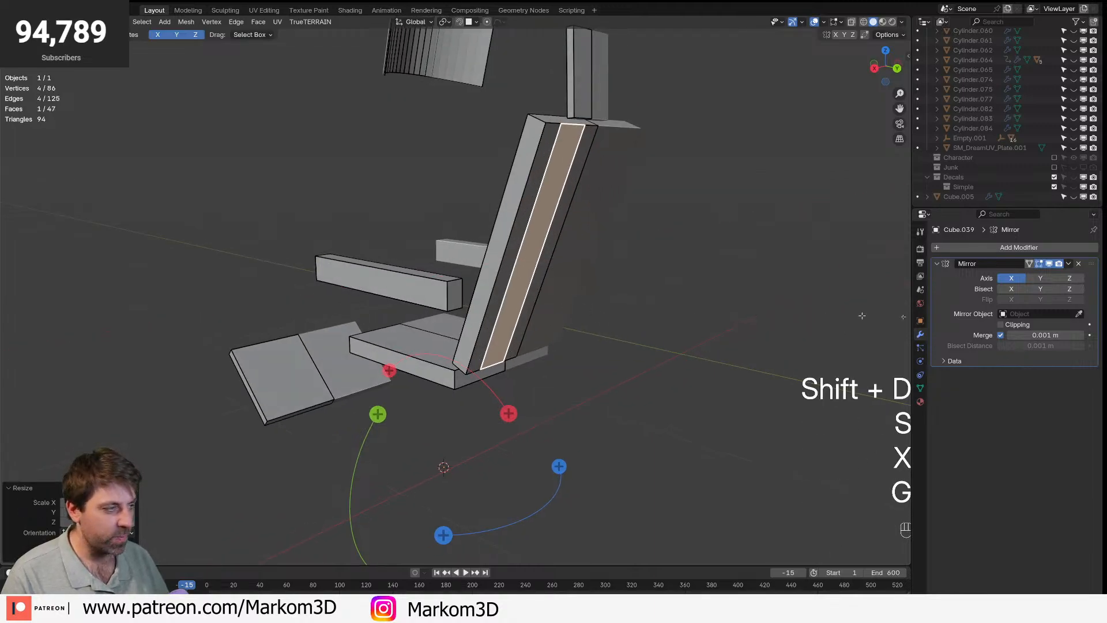
{"action": "middle_click_drag", "start_coordinate": [576, 350], "coordinate": [536, 369]}
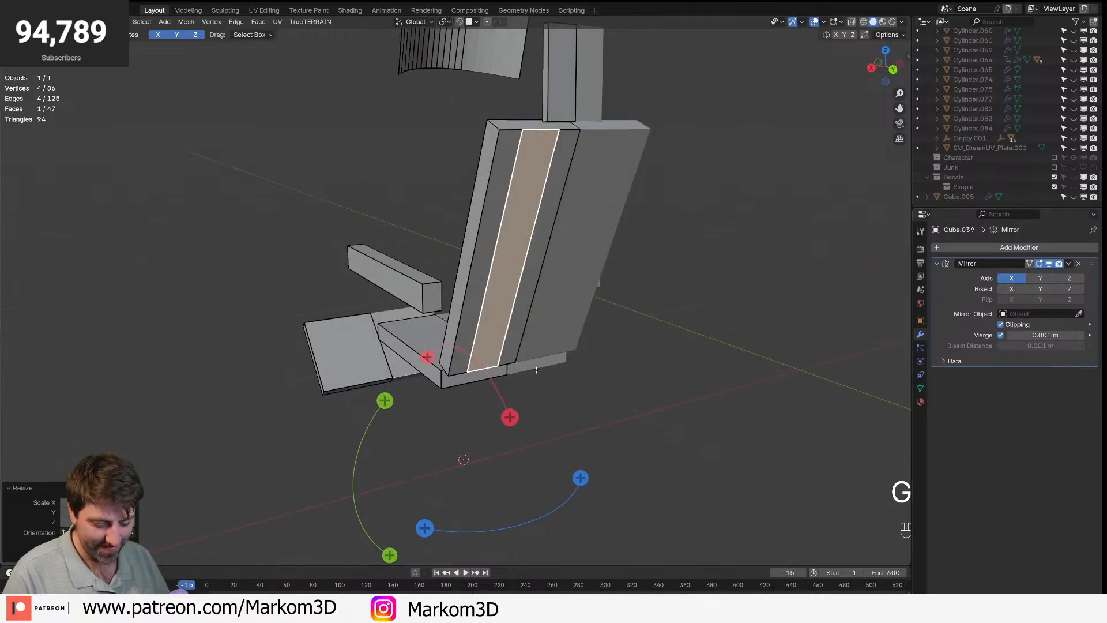
{"action": "key", "text": "g"}
{"action": "key", "text": "y"}
{"action": "key", "text": "x"}
- Slide the strip's upper edge down its length so it sits below the top of the backrest
{"action": "key", "text": "2"}
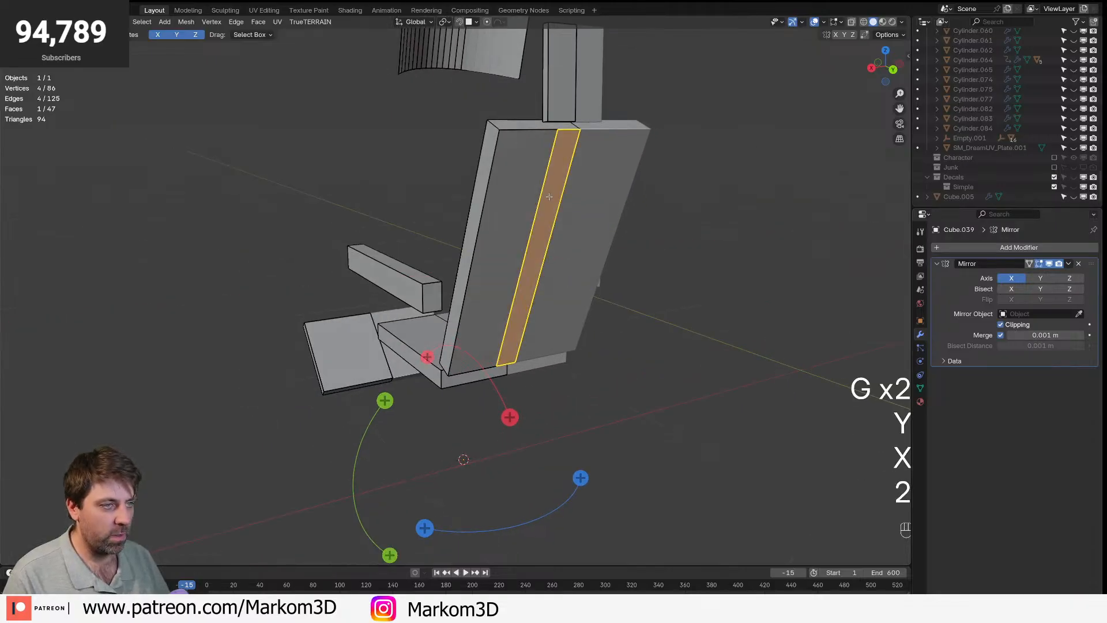
{"action": "left_click", "coordinate": [568, 135]}
{"action": "key", "text": "g"}
{"action": "key", "text": "z"}
{"action": "key", "text": "z"}
{"action": "right_click", "coordinate": [565, 153]}
{"action": "key", "text": "g"}
{"action": "key", "text": "g"}
{"action": "key", "text": "g"}
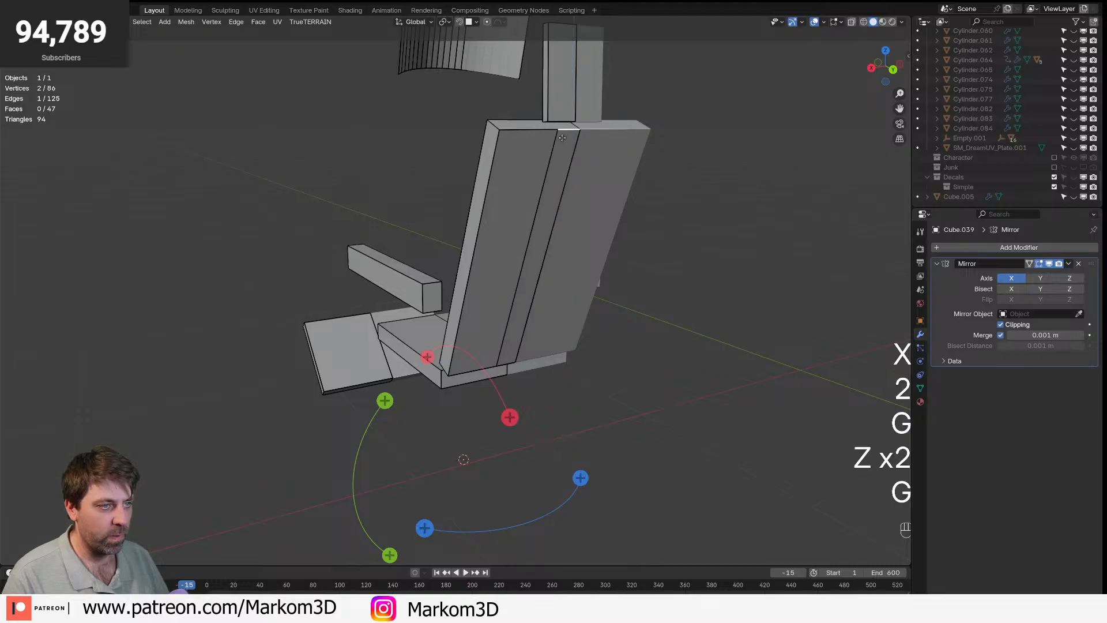
{"action": "key", "text": "g"}
{"action": "key", "text": "g"}
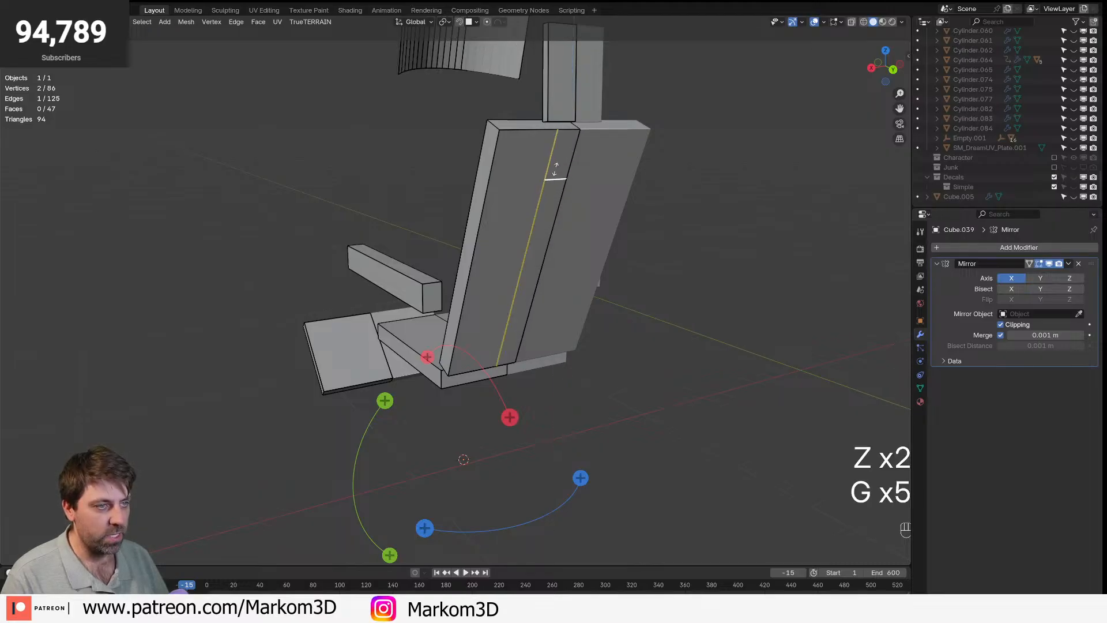
{"action": "left_click", "coordinate": [554, 169]}
- Slide the strip's lower edge with clamping off so it extends down past the bottom of the backrest
{"action": "middle_click_drag", "start_coordinate": [521, 337], "coordinate": [536, 320], "text": "shift"}
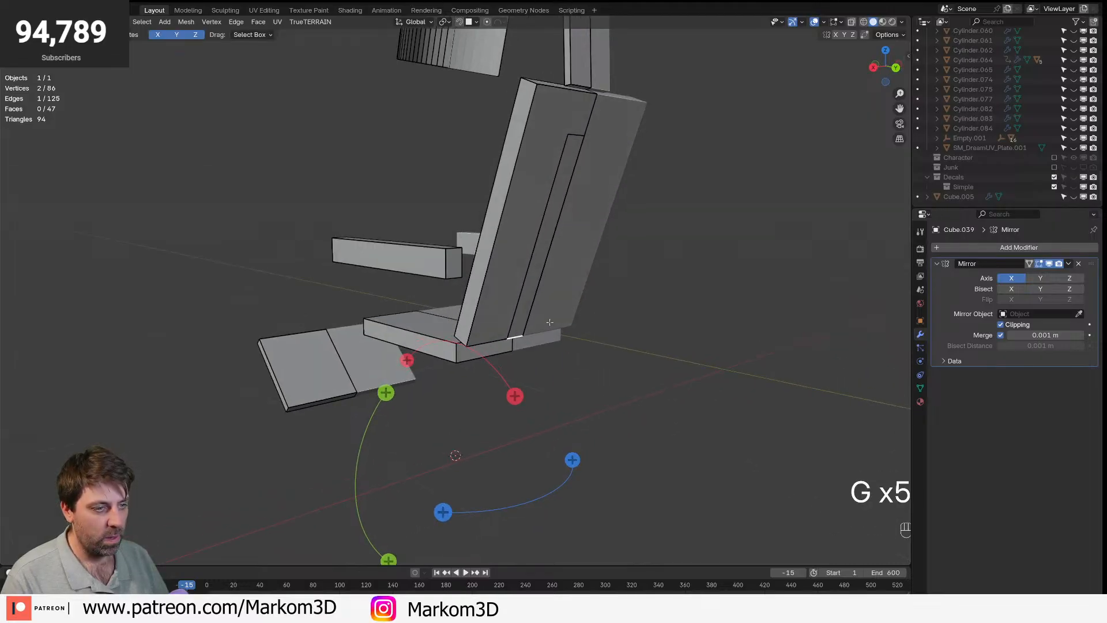
{"action": "key", "text": "g"}
{"action": "key", "text": "g"}
{"action": "key", "text": "c"}
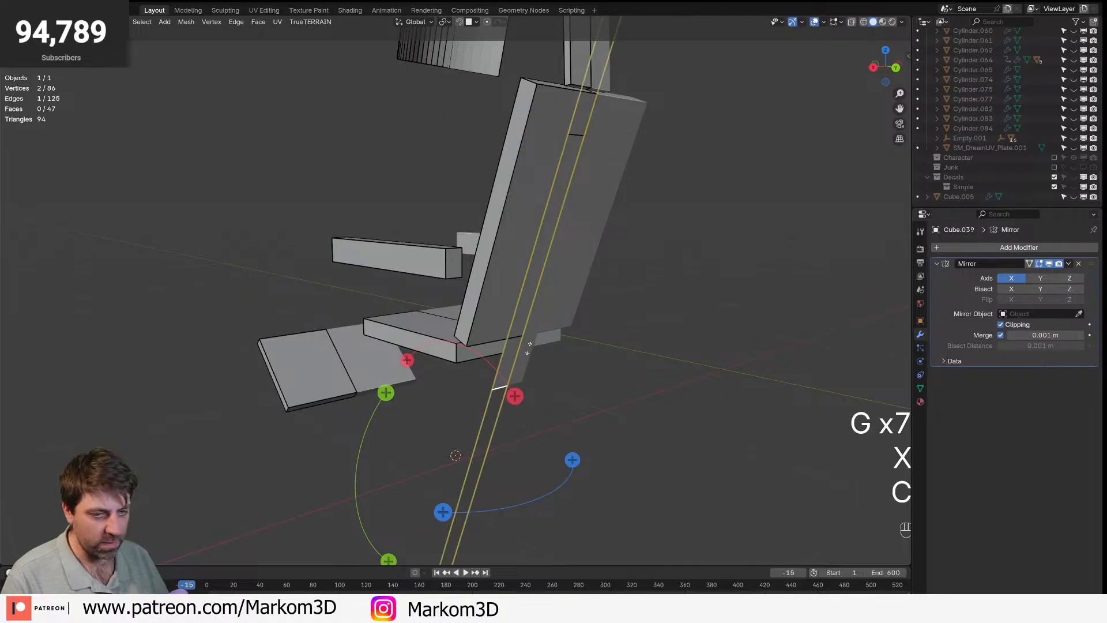
{"action": "left_click", "coordinate": [528, 348]}
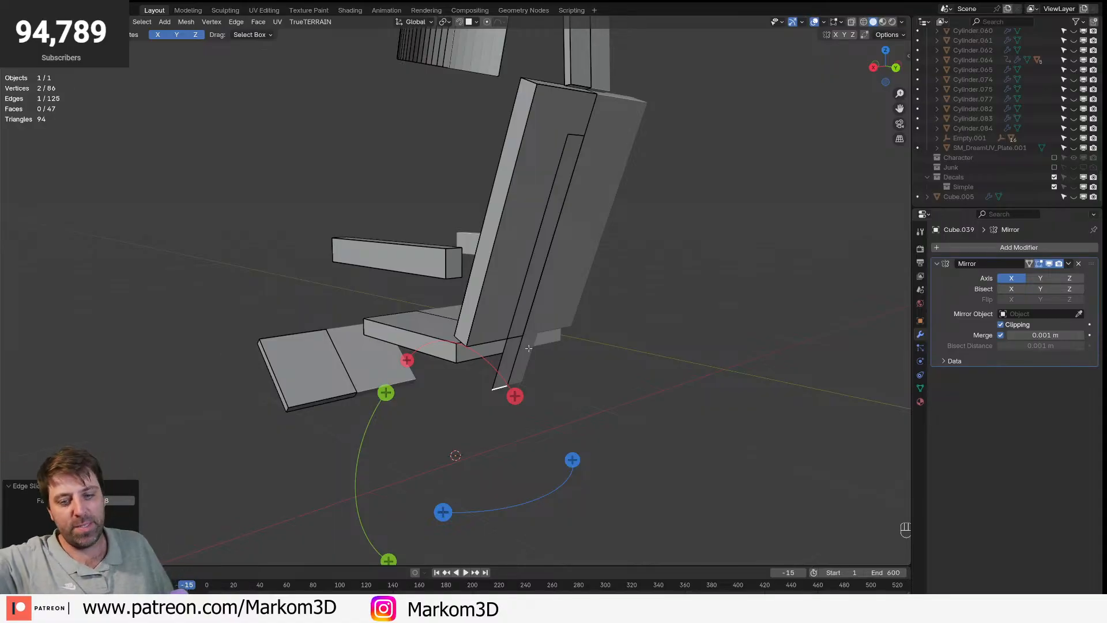
- Extrude the strip's face away from the backrest to form a solid rear support bar
{"action": "middle_click_drag", "start_coordinate": [528, 330], "coordinate": [525, 278]}
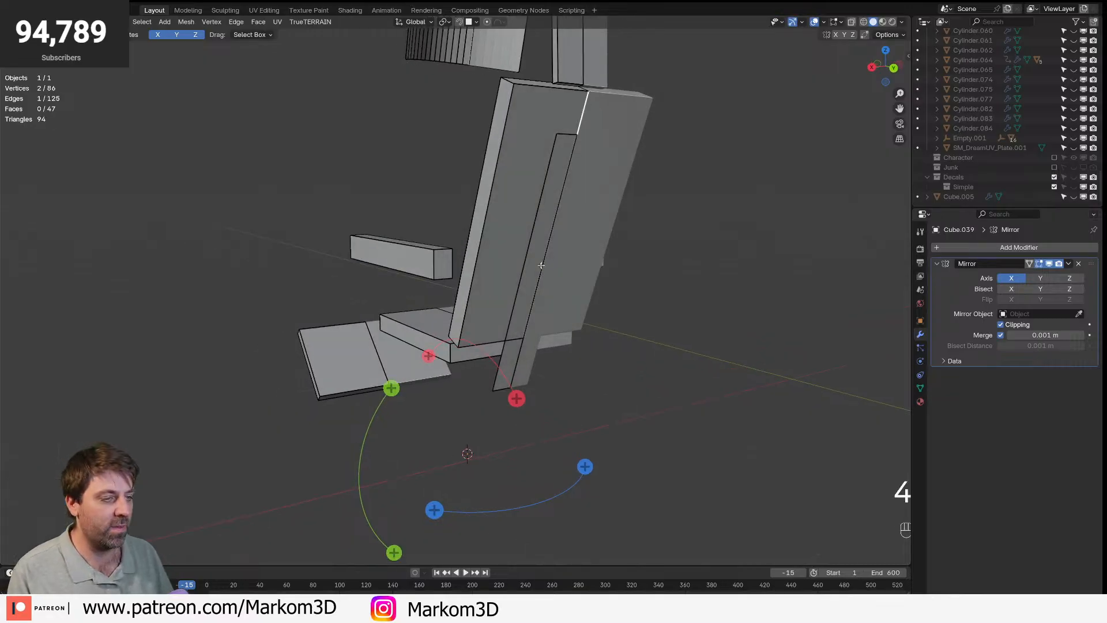
{"action": "key", "text": "3"}
{"action": "left_click", "coordinate": [549, 289]}
{"action": "left_click", "coordinate": [514, 380]}
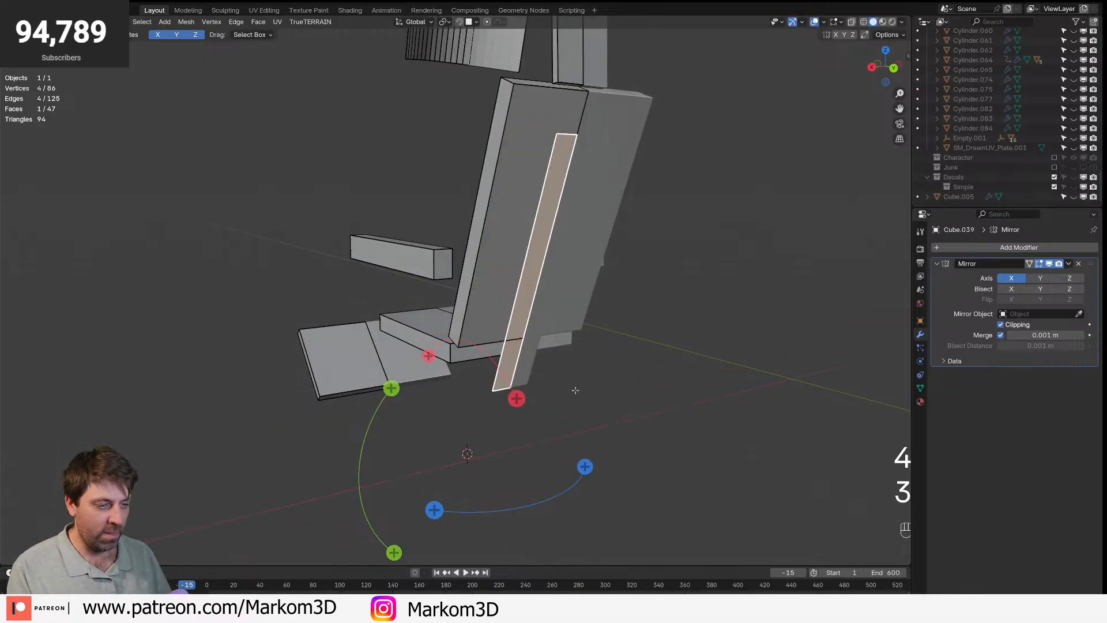
{"action": "key", "text": "e"}
{"action": "left_click", "coordinate": [597, 415]}
- Slide the support bar's outer front edge outward with clamping off so the bar is wider against the backrest than at its rear
{"action": "key", "text": "2"}
{"action": "left_click", "coordinate": [522, 277]}
{"action": "scroll", "coordinate": [588, 295], "scroll_direction": "left", "scroll_amount": 1}
{"action": "key", "text": "g"}
{"action": "key", "text": "g"}
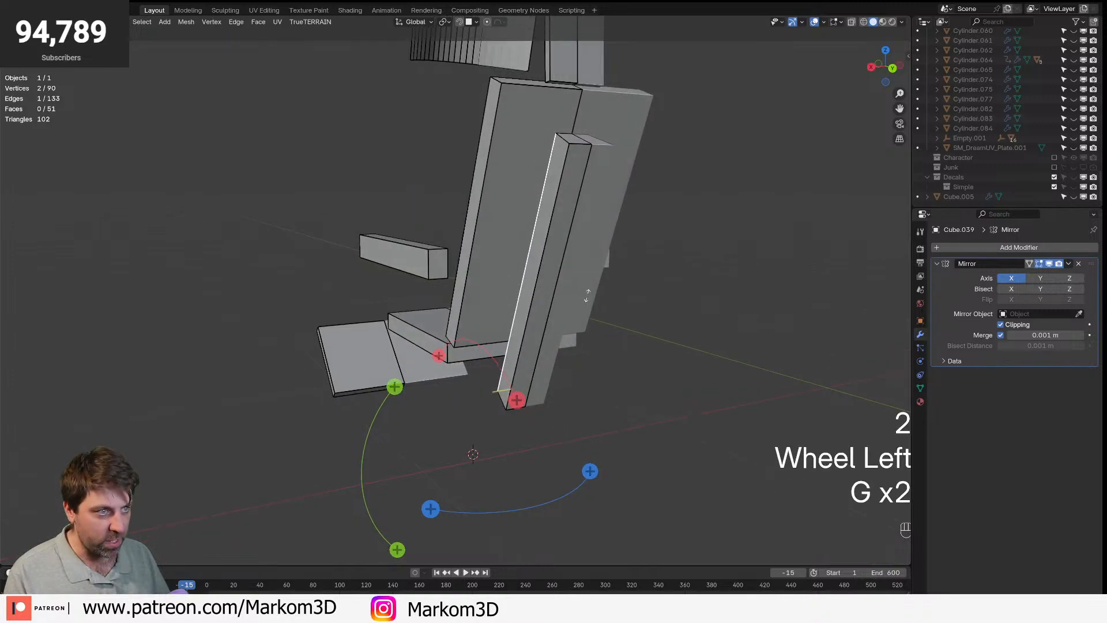
{"action": "key", "text": "x"}
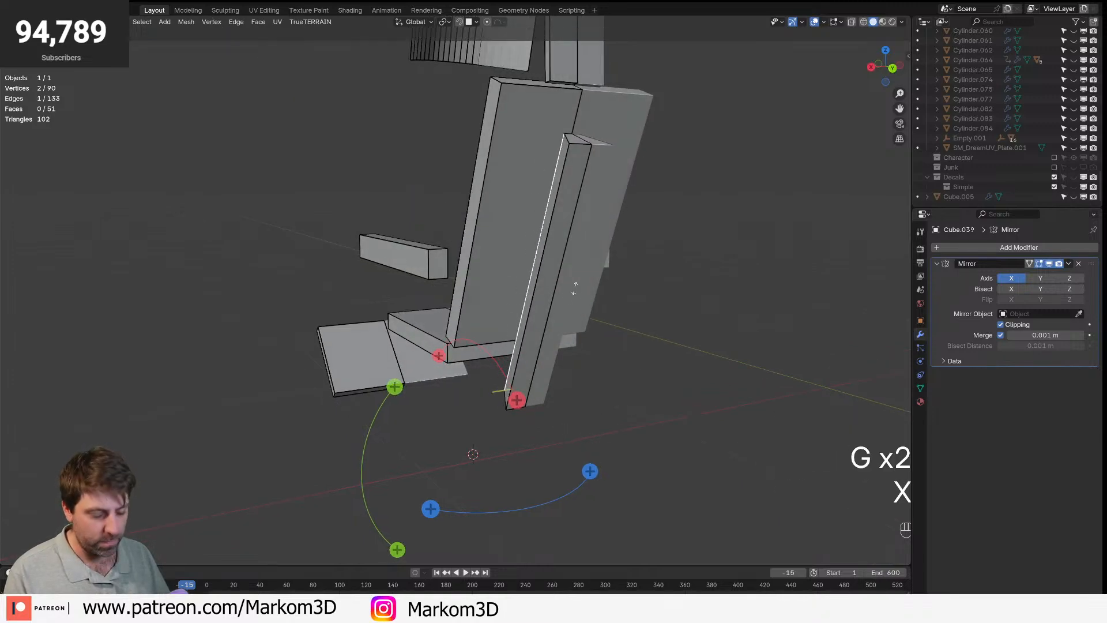
{"action": "key", "text": "c"}
{"action": "left_click", "coordinate": [478, 287]}
- Add a loop cut around the rear support bar and slide it down near the bar's lower end, at the seat's underside
{"action": "middle_click_drag", "start_coordinate": [513, 323], "coordinate": [560, 382]}
{"action": "middle_click_drag", "start_coordinate": [560, 381], "coordinate": [568, 331]}
{"action": "scroll", "coordinate": [556, 339], "scroll_direction": "up", "scroll_amount": 1}
{"action": "middle_click_drag", "start_coordinate": [611, 274], "coordinate": [582, 308]}
{"action": "key", "text": "ctrl+r"}
{"action": "left_click", "coordinate": [578, 314]}
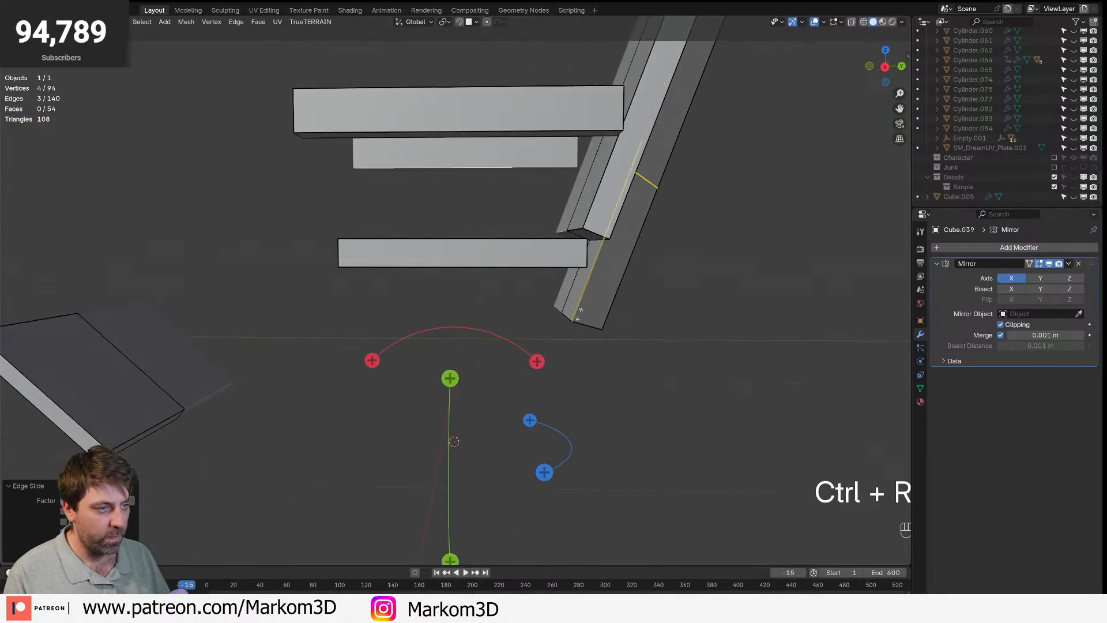
{"action": "left_click", "coordinate": [546, 418]}
- Extrude the bar's lower front face forward along Y beneath the seat and flatten its end with a Y scale of 0
{"action": "middle_click_drag", "start_coordinate": [565, 353], "coordinate": [576, 338]}
{"action": "key", "text": "3"}
{"action": "left_click", "coordinate": [567, 298]}
{"action": "middle_click_drag", "start_coordinate": [623, 298], "coordinate": [616, 312]}
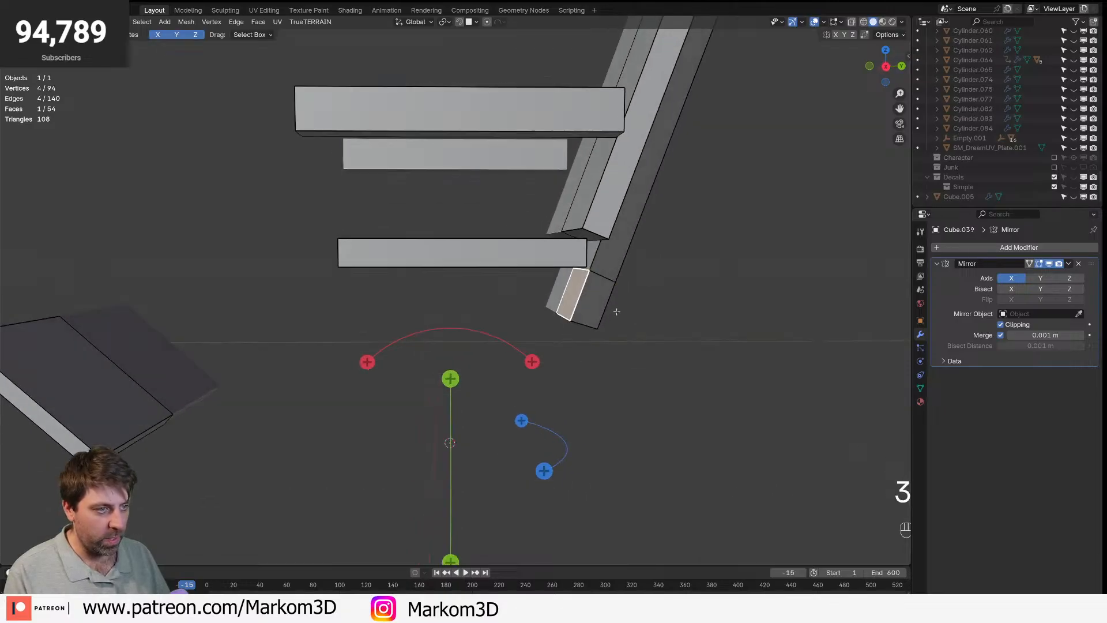
{"action": "key", "text": "e"}
{"action": "key", "text": "y"}
{"action": "left_click", "coordinate": [439, 316]}
{"action": "key", "text": "s"}
{"action": "key", "text": "y"}
{"action": "key", "text": "KP_0"}
{"action": "key", "text": "KP_Enter"}
- Cut a horizontal loop through the block under the seat and slide its lower front edge back to slope the front
{"action": "mouse_move", "coordinate": [360, 337]}
{"action": "middle_mouse_down"}
{"action": "mouse_move", "coordinate": [416, 316]}
{"action": "mouse_move", "coordinate": [378, 328]}
{"action": "middle_mouse_up"}
{"action": "scroll", "coordinate": [416, 315], "scroll_direction": "left", "scroll_amount": 1}
{"action": "key", "text": "2"}
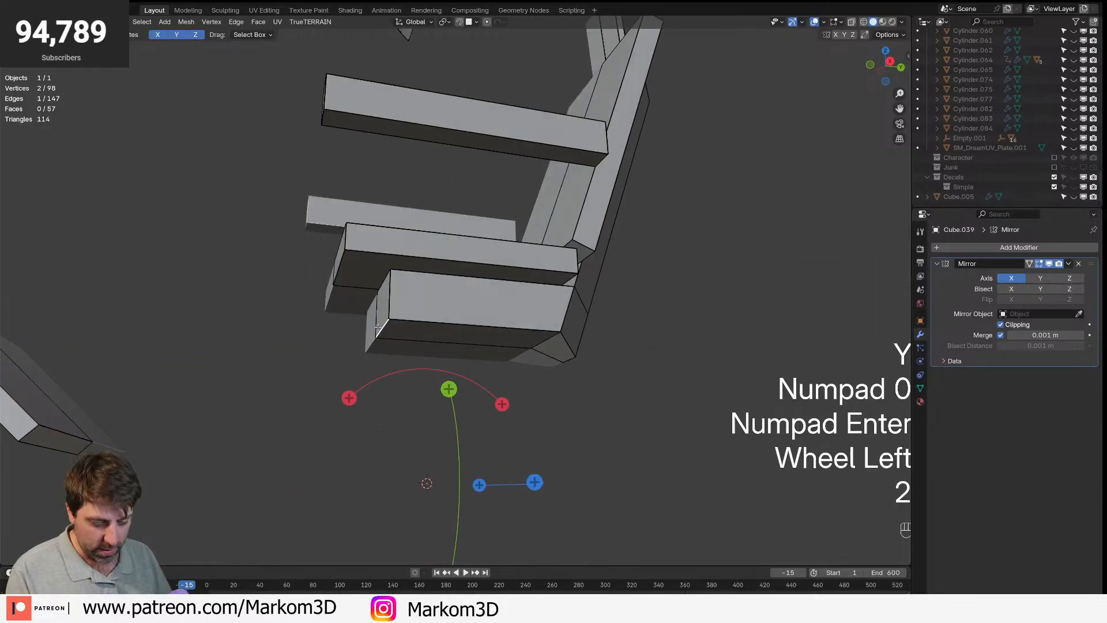
{"action": "key", "text": "g"}
{"action": "key", "text": "g"}
{"action": "left_click", "coordinate": [398, 332]}
{"action": "key", "text": "ctrl+r"}
{"action": "left_click", "coordinate": [404, 329]}
{"action": "key", "text": "g"}
{"action": "key", "text": "g"}
{"action": "left_click", "coordinate": [404, 328]}
{"action": "middle_click_drag", "start_coordinate": [404, 327], "coordinate": [552, 320]}
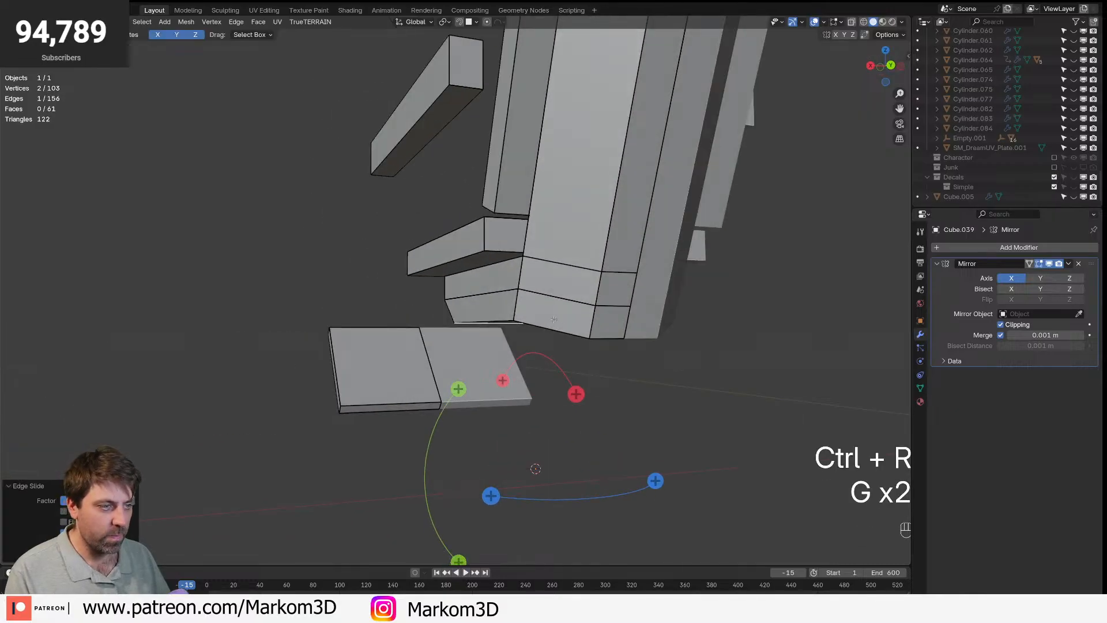
- Slide the rear edges at the support bar's lower end upward so the underside slopes up toward the back
{"action": "key", "text": "g"}
{"action": "key", "text": "g"}
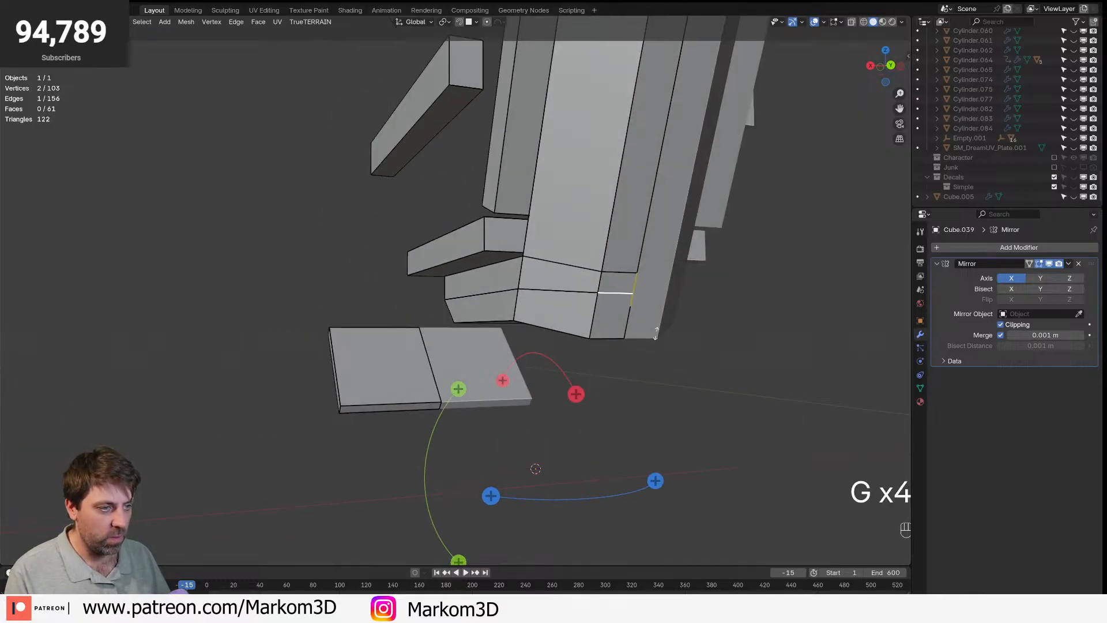
{"action": "left_click", "coordinate": [663, 323]}
{"action": "left_click", "coordinate": [614, 340]}
{"action": "key", "text": "g"}
{"action": "key", "text": "g"}
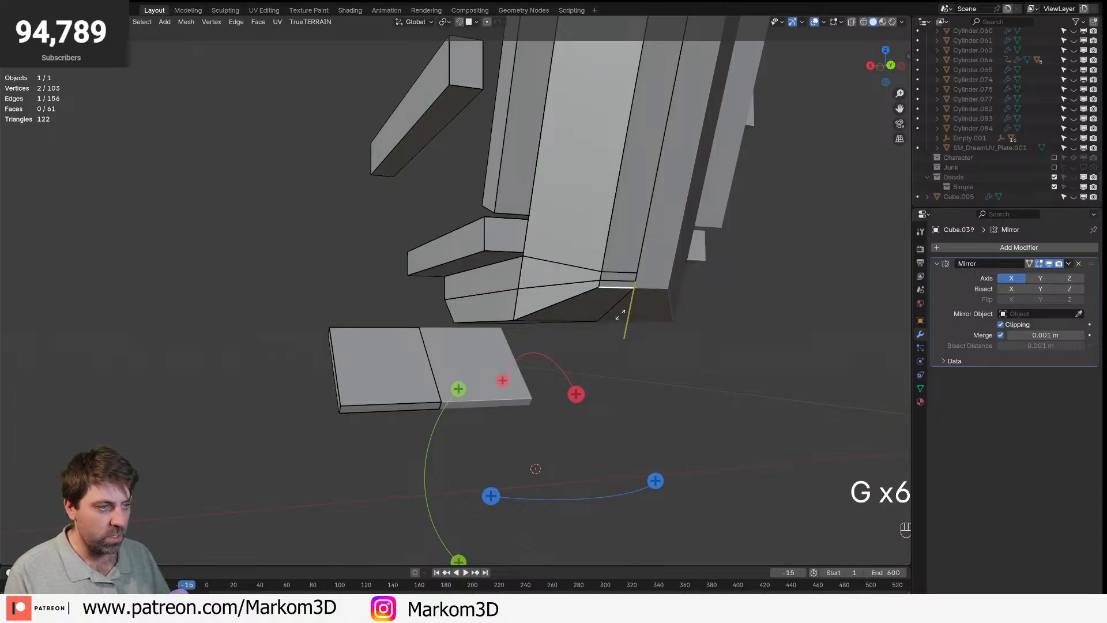
{"action": "left_click", "coordinate": [618, 318]}
{"action": "scroll", "coordinate": [557, 338], "scroll_direction": "down", "scroll_amount": 3}
{"action": "key", "text": "Tab"}
{"action": "middle_click_drag", "start_coordinate": [557, 338], "coordinate": [452, 304]}
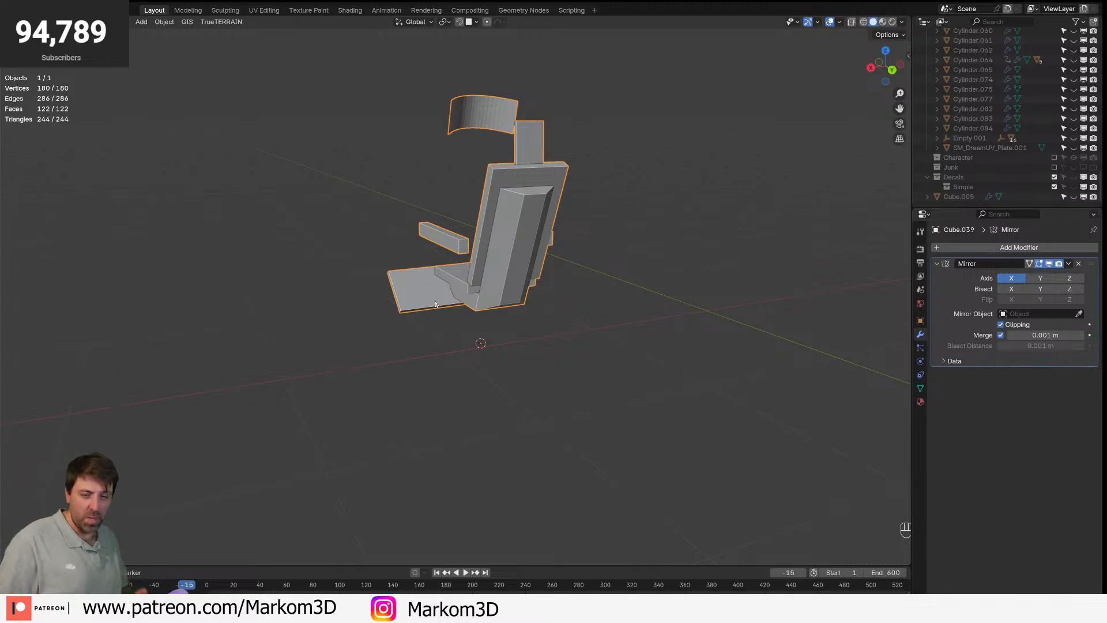
- Slide the lower end of the headrest post upward so it sits clear of the backrest's top
{"action": "middle_click_drag", "start_coordinate": [436, 304], "coordinate": [554, 288]}
{"action": "scroll", "coordinate": [577, 259], "scroll_direction": "up", "scroll_amount": 4}
{"action": "middle_click_drag", "start_coordinate": [644, 197], "coordinate": [606, 236], "text": "shift"}
{"action": "middle_click_drag", "start_coordinate": [606, 236], "coordinate": [500, 273]}
{"action": "key", "text": "Tab"}
{"action": "middle_click_drag", "start_coordinate": [502, 197], "coordinate": [524, 262]}
{"action": "middle_click_drag", "start_coordinate": [524, 262], "coordinate": [424, 199]}
{"action": "key", "text": "3"}
{"action": "left_click", "coordinate": [420, 196]}
{"action": "key", "text": "g"}
{"action": "right_click", "coordinate": [420, 197]}
{"action": "left_click", "coordinate": [414, 199]}
{"action": "left_click", "coordinate": [407, 196]}
{"action": "key", "text": "z"}
{"action": "left_click", "coordinate": [388, 197]}
{"action": "key", "text": "z"}
{"action": "left_click", "coordinate": [476, 192]}
{"action": "scroll", "coordinate": [439, 210], "scroll_direction": "down", "scroll_amount": 4}
{"action": "key", "text": "g"}
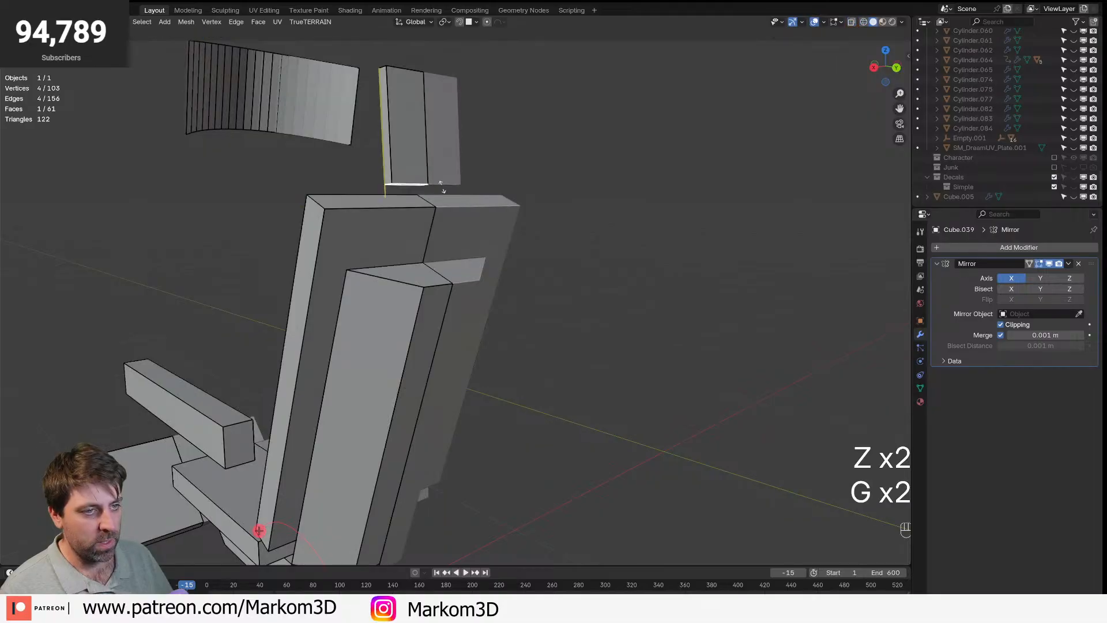
{"action": "key", "text": "g"}
- Add a loop cut across the armrest toward its front and bevel it into two separated loops
{"action": "key", "text": "Tab"}
{"action": "scroll", "coordinate": [438, 208], "scroll_direction": "up", "scroll_amount": 3}
{"action": "middle_click_drag", "start_coordinate": [439, 208], "coordinate": [553, 253]}
{"action": "scroll", "coordinate": [591, 219], "scroll_direction": "down", "scroll_amount": 3}
{"action": "middle_click_drag", "start_coordinate": [593, 220], "coordinate": [398, 288]}
{"action": "key", "text": "Tab"}
{"action": "scroll", "coordinate": [450, 339], "scroll_direction": "up", "scroll_amount": 2}
{"action": "key", "text": "ctrl+r"}
{"action": "left_click", "coordinate": [401, 282]}
{"action": "left_click", "coordinate": [350, 281]}
{"action": "key", "text": "ctrl+b"}
{"action": "scroll", "coordinate": [474, 341], "scroll_direction": "up", "scroll_amount": 7}
{"action": "scroll", "coordinate": [481, 342], "scroll_direction": "down", "scroll_amount": 5}
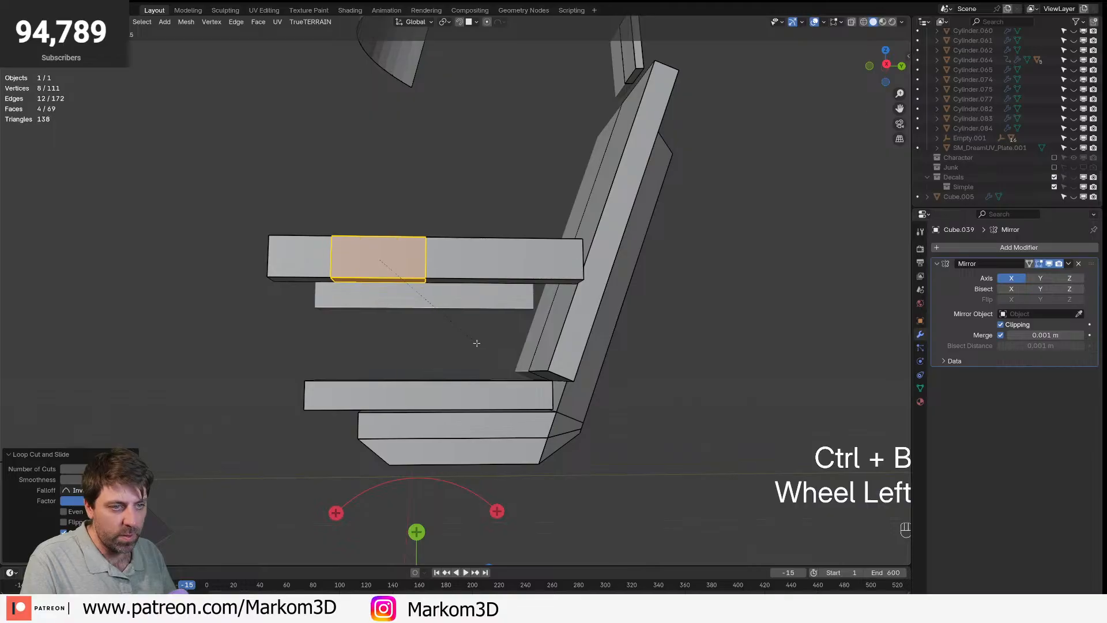
{"action": "left_click", "coordinate": [477, 343]}
- Move the underside face of the armrest's front section up along Z to make a thinner, tapered tip
{"action": "left_click", "coordinate": [321, 279]}
{"action": "key", "text": "3"}
{"action": "left_click", "coordinate": [321, 280]}
{"action": "key", "text": "g"}
{"action": "key", "text": "z"}
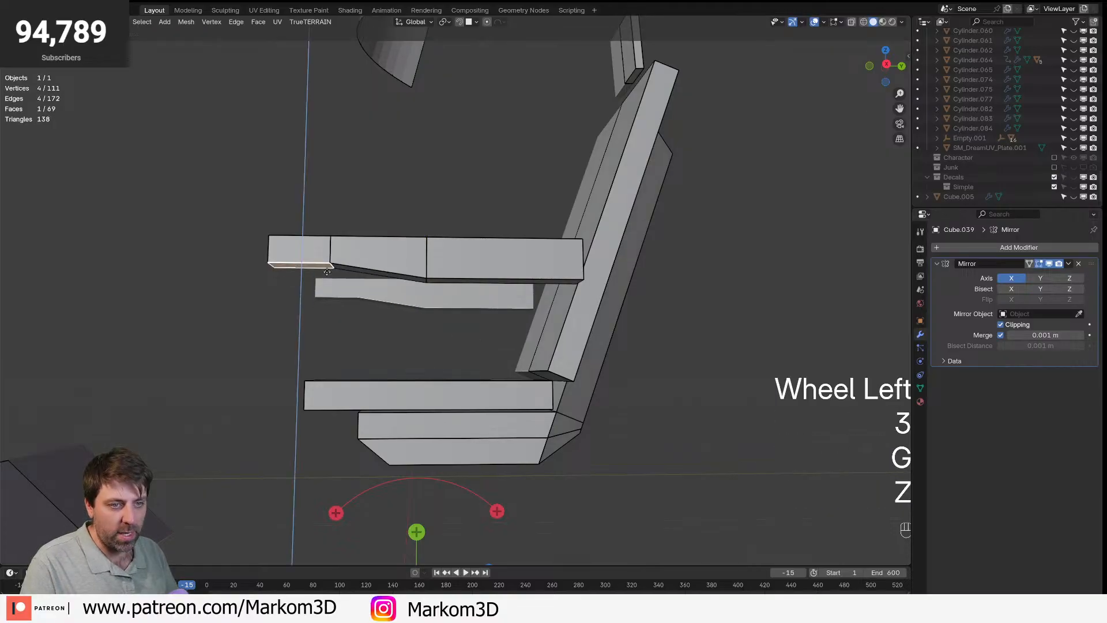
{"action": "left_click", "coordinate": [326, 259]}
{"action": "scroll", "coordinate": [404, 276], "scroll_direction": "down", "scroll_amount": 3}
{"action": "key", "text": "Tab"}
{"action": "middle_click_drag", "start_coordinate": [470, 299], "coordinate": [421, 307]}
{"action": "key", "text": "Tab"}
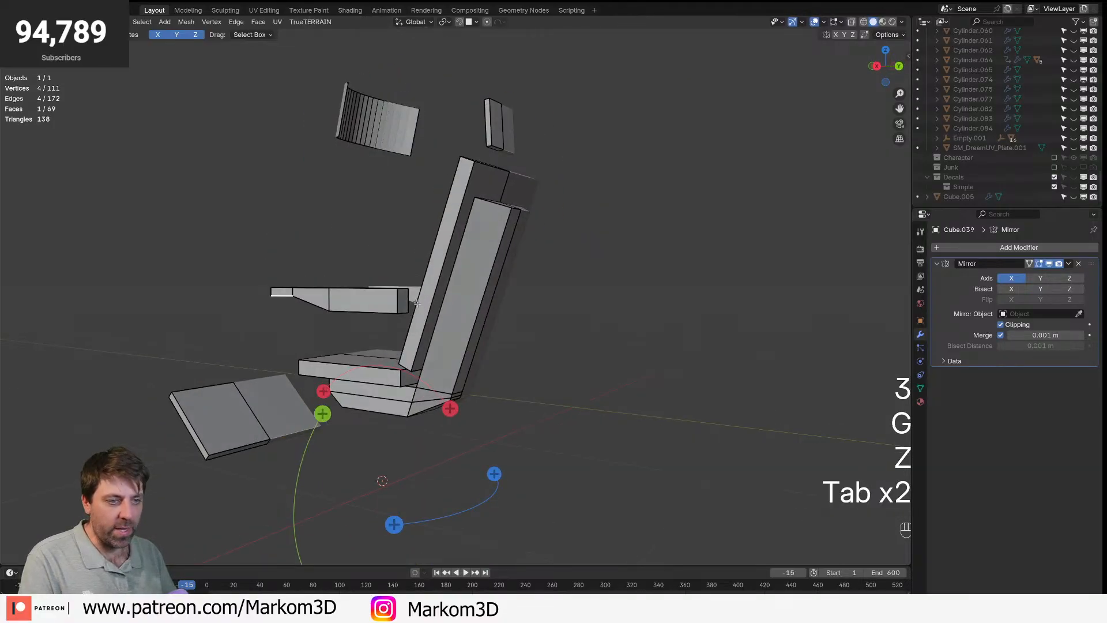
- Extrude the armrest's rear face backward to lengthen the armrest past the backrest's front
{"action": "key", "text": "3"}
{"action": "left_click", "coordinate": [405, 311]}
{"action": "key", "text": "KP_3"}
{"action": "key", "text": "KP_1"}
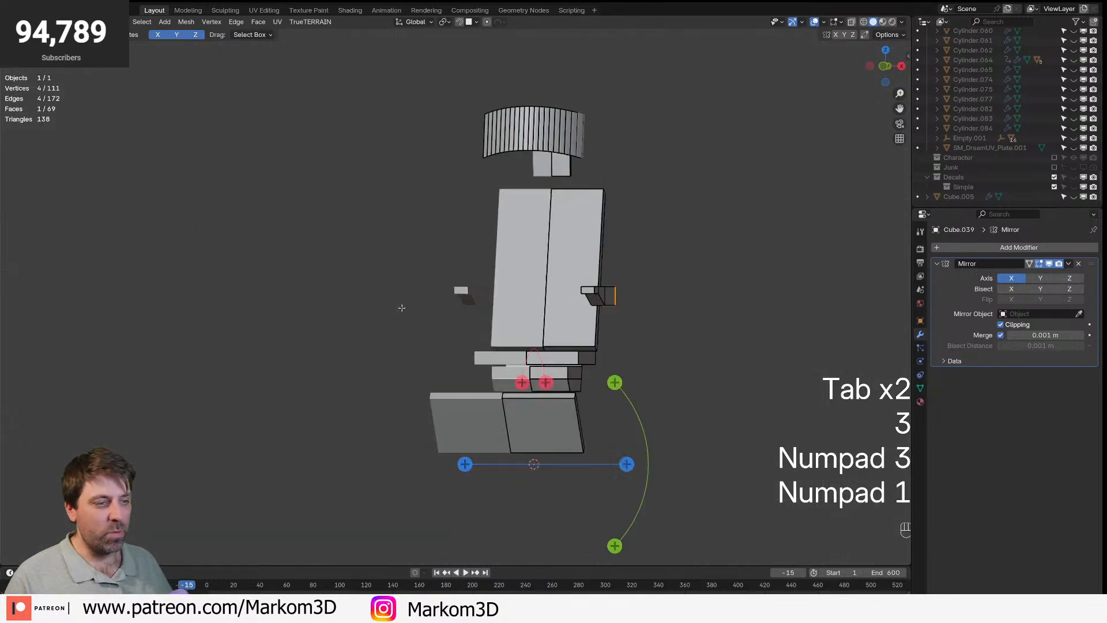
{"action": "key", "text": "KP_3"}
{"action": "scroll", "coordinate": [327, 380], "scroll_direction": "up", "scroll_amount": 4}
{"action": "middle_click_drag", "start_coordinate": [596, 376], "coordinate": [455, 398], "text": "shift"}
{"action": "key", "text": "e"}
{"action": "left_click", "coordinate": [529, 415]}
- Bevel the upper and lower rear edges of the armrest with 6 segments, clamped, into a fully rounded end
{"action": "key", "text": "2"}
{"action": "middle_click_drag", "start_coordinate": [193, 534], "coordinate": [333, 413], "text": "shift"}
{"action": "left_click", "coordinate": [314, 415]}
{"action": "left_click", "coordinate": [323, 485], "text": "shift"}
{"action": "middle_click_drag", "start_coordinate": [484, 490], "coordinate": [505, 461]}
{"action": "key", "text": "ctrl+b"}
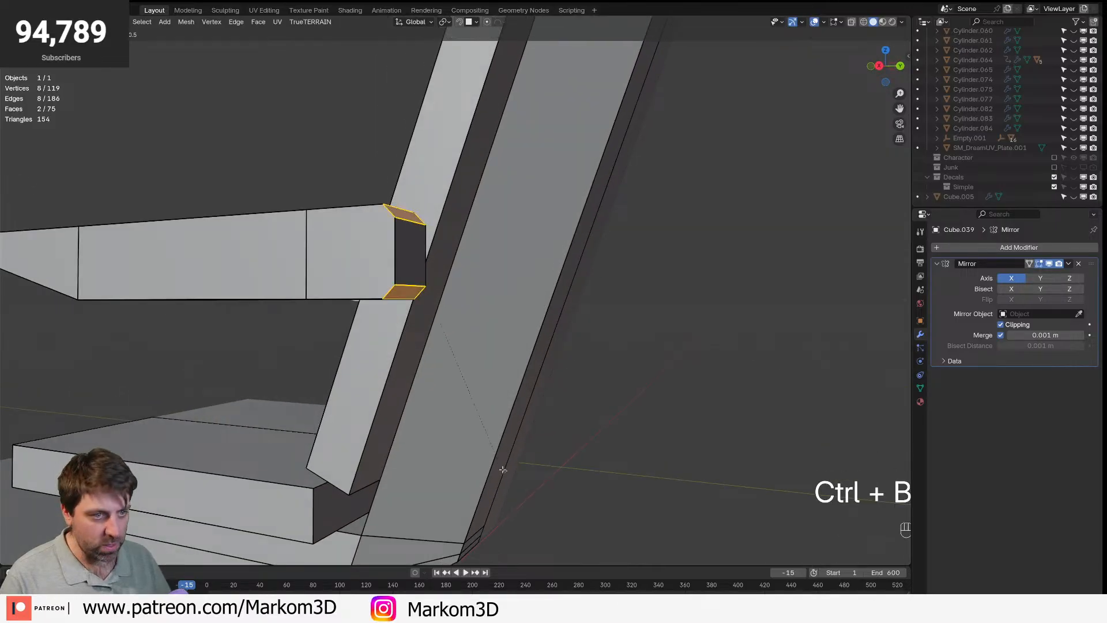
{"action": "scroll", "coordinate": [536, 480], "scroll_direction": "up", "scroll_amount": 3}
{"action": "key", "text": "shift"}
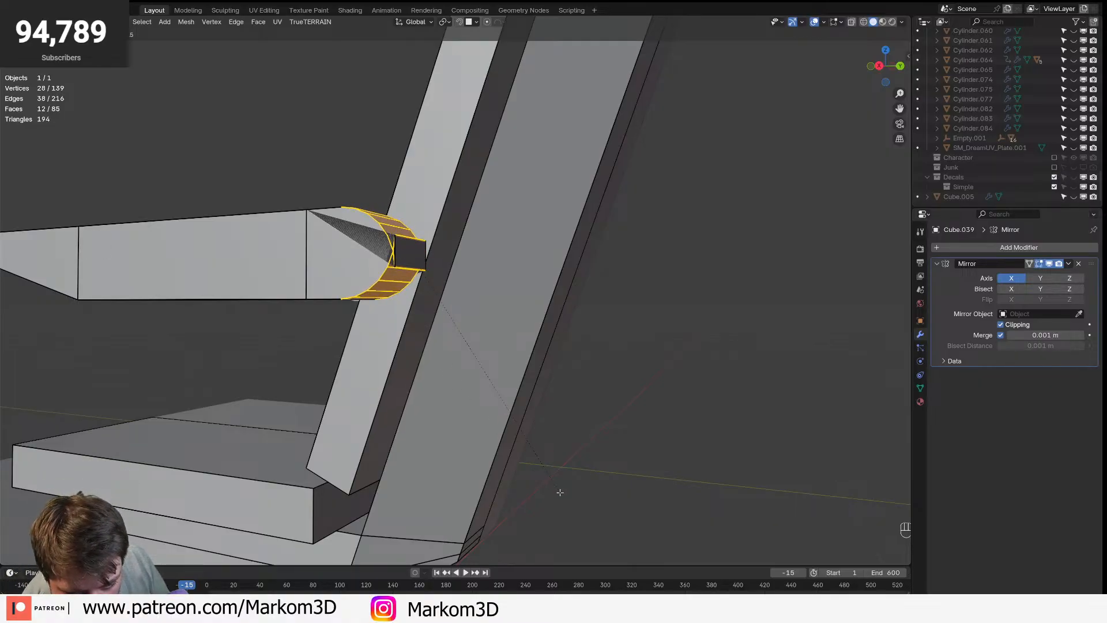
{"action": "key", "text": "m"}
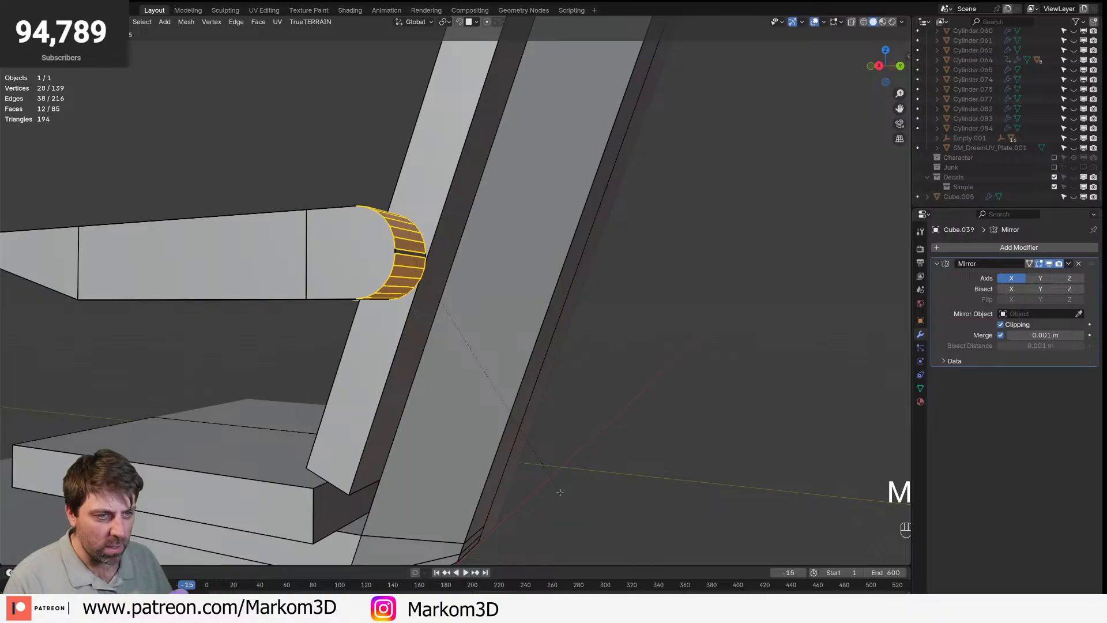
{"action": "key", "text": "m"}
{"action": "scroll", "coordinate": [551, 474], "scroll_direction": "up", "scroll_amount": 6}
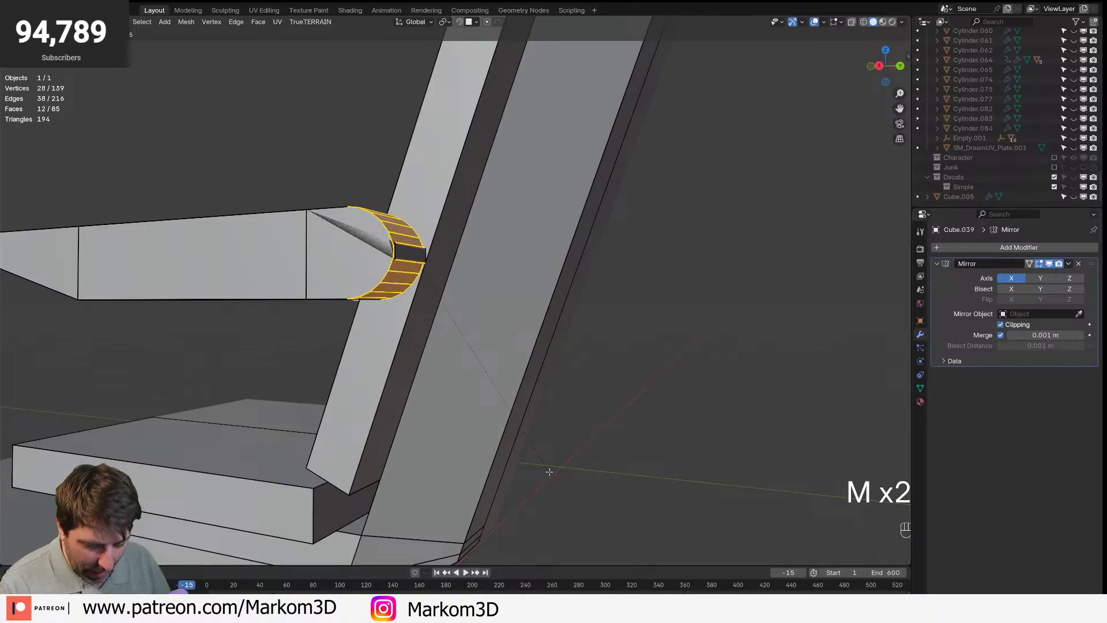
{"action": "key", "text": "c"}
{"action": "left_click", "coordinate": [571, 487]}
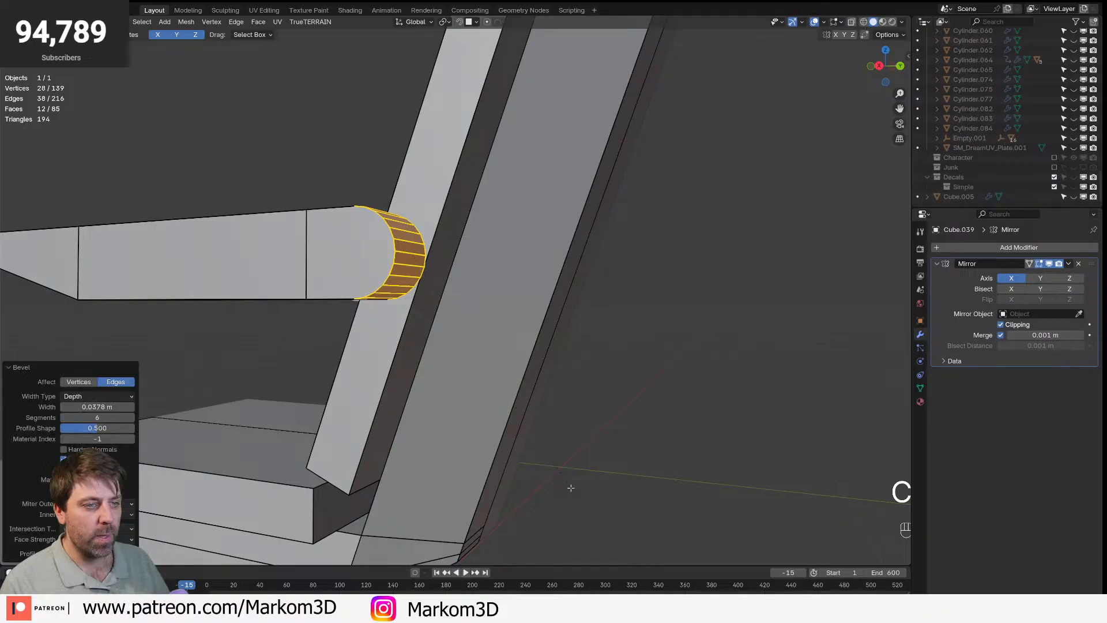
{"action": "middle_click_drag", "start_coordinate": [570, 487], "coordinate": [628, 482]}
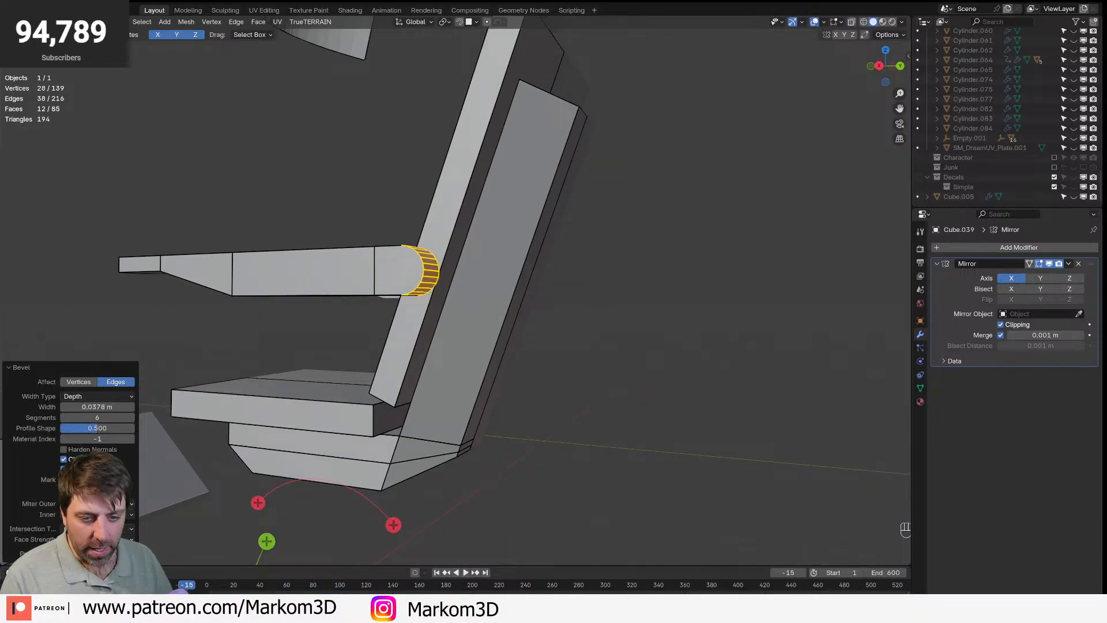
{"action": "key", "text": "3"}
{"action": "left_click", "coordinate": [511, 298]}
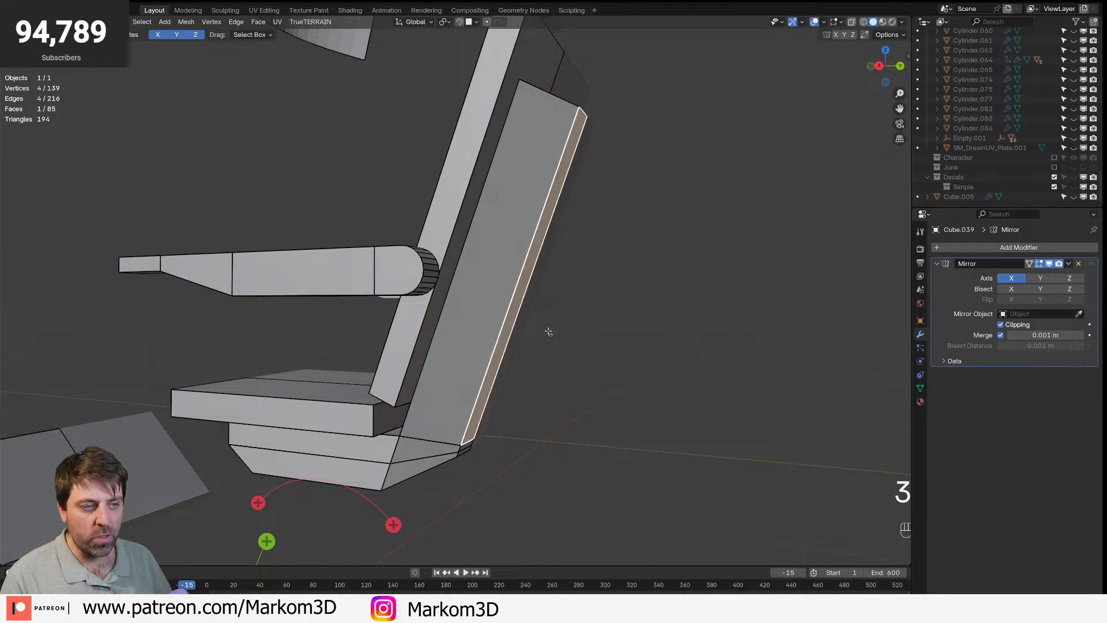
{"action": "key", "text": "e"}
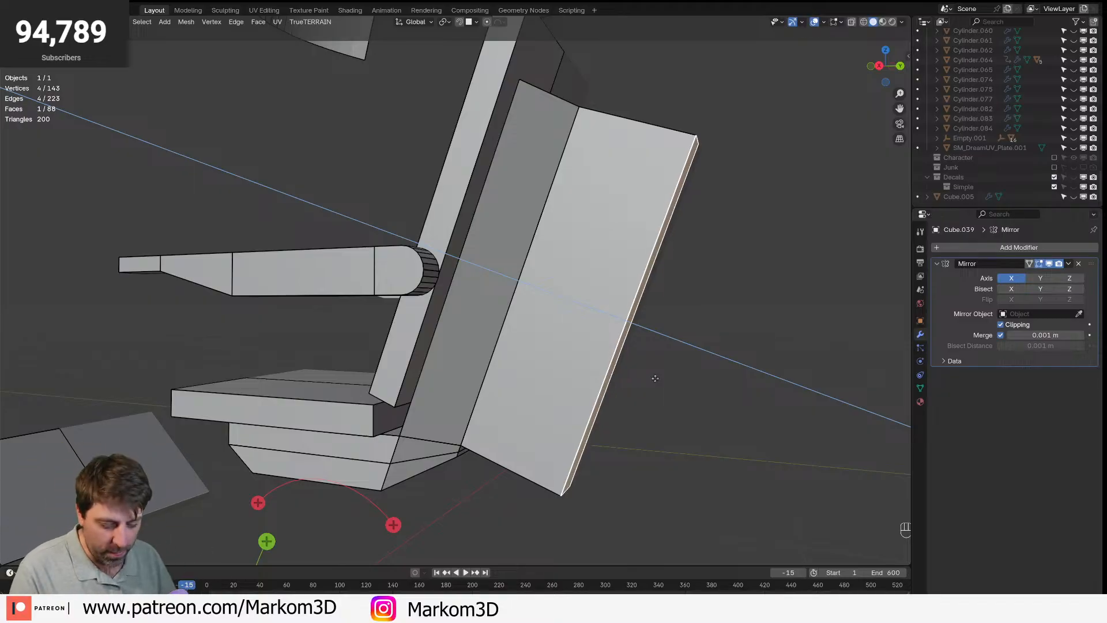
{"action": "right_click", "coordinate": [655, 379]}
{"action": "key", "text": "g"}
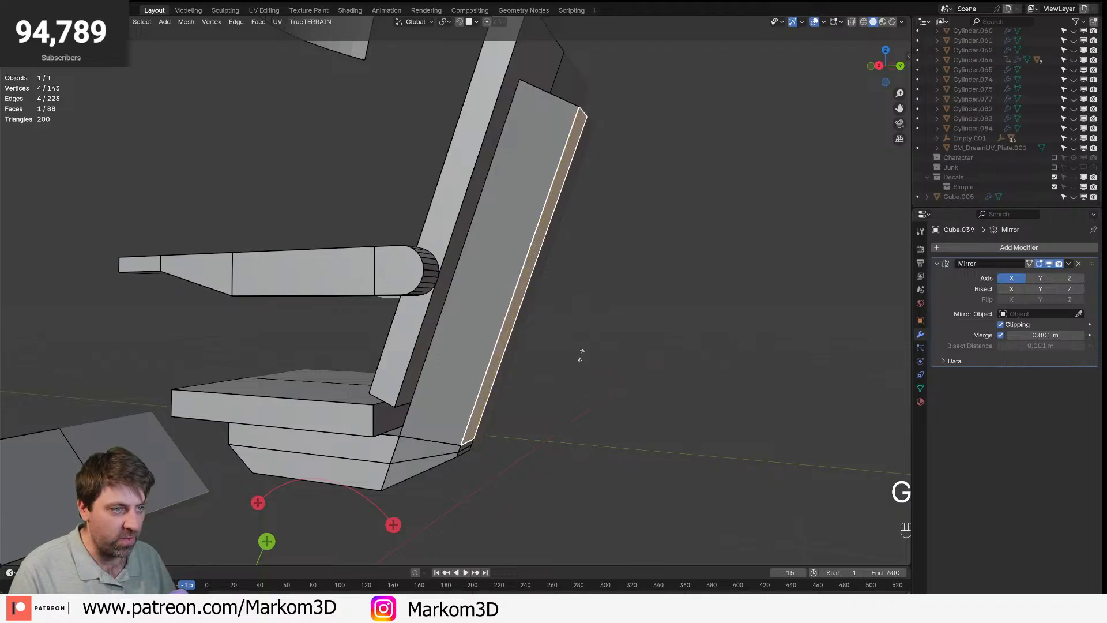
{"action": "key", "text": "g"}
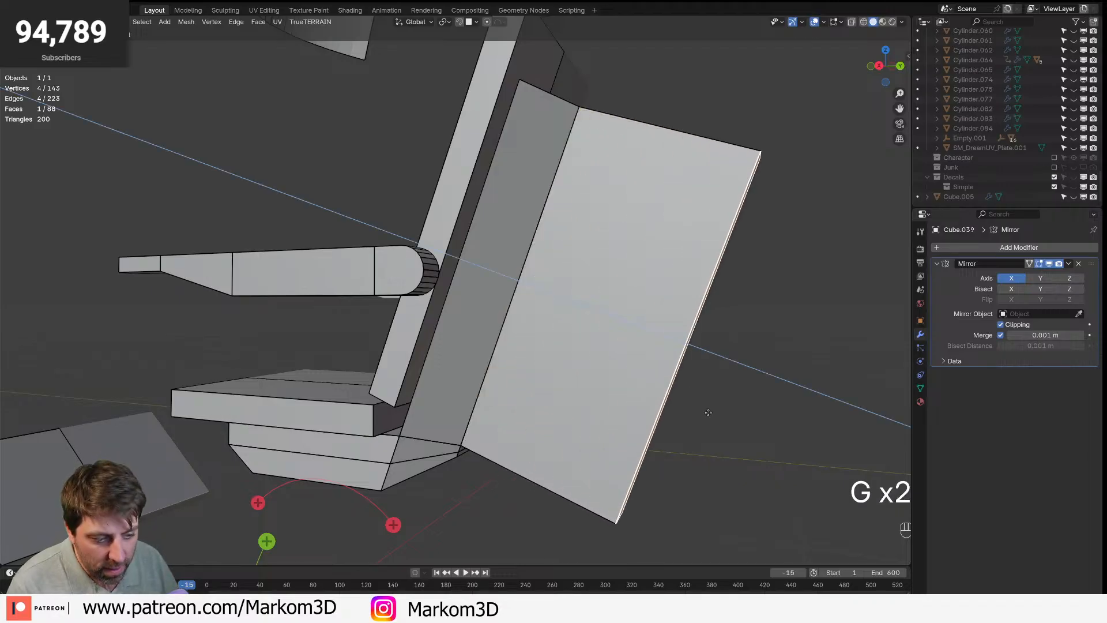
{"action": "key", "text": "r"}
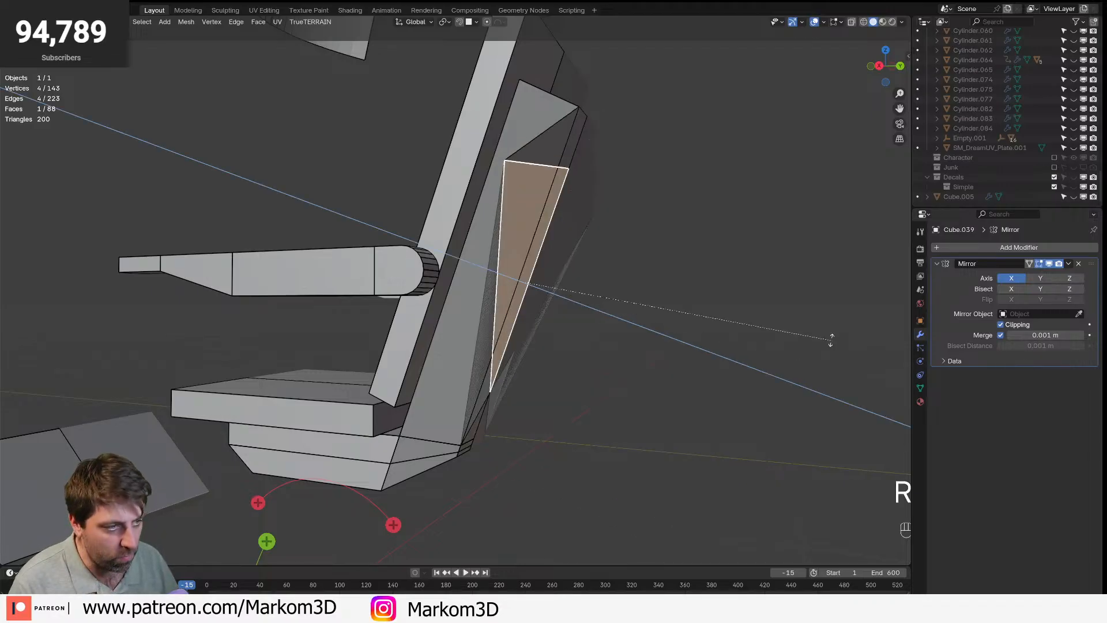
{"action": "right_click", "coordinate": [750, 404]}
{"action": "key", "text": "ctrl+z"}
- Snap the 3D cursor midway between the two vertices where the armrest's rounded end begins, and leave mesh editing
{"action": "middle_click_drag", "start_coordinate": [673, 366], "coordinate": [663, 322]}
{"action": "scroll", "coordinate": [659, 297], "scroll_direction": "up", "scroll_amount": 5}
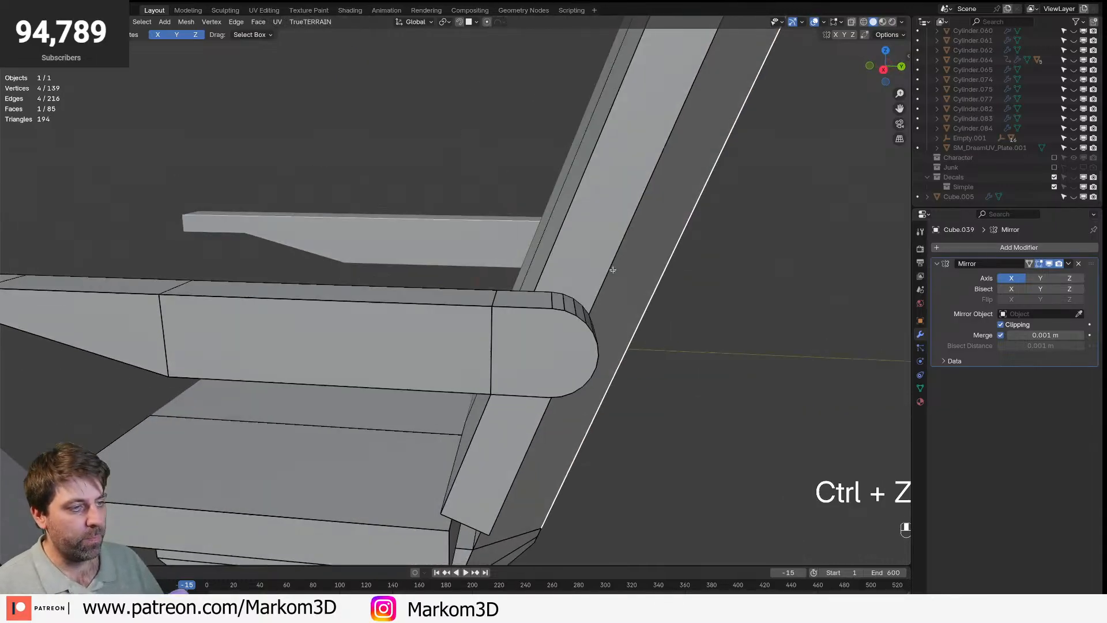
{"action": "key", "text": "1"}
{"action": "left_click", "coordinate": [551, 316]}
{"action": "left_click", "coordinate": [549, 411], "text": "shift"}
{"action": "key", "text": "3"}
{"action": "left_click", "coordinate": [544, 366]}
{"action": "middle_click_drag", "start_coordinate": [544, 365], "coordinate": [509, 298], "text": "shift"}
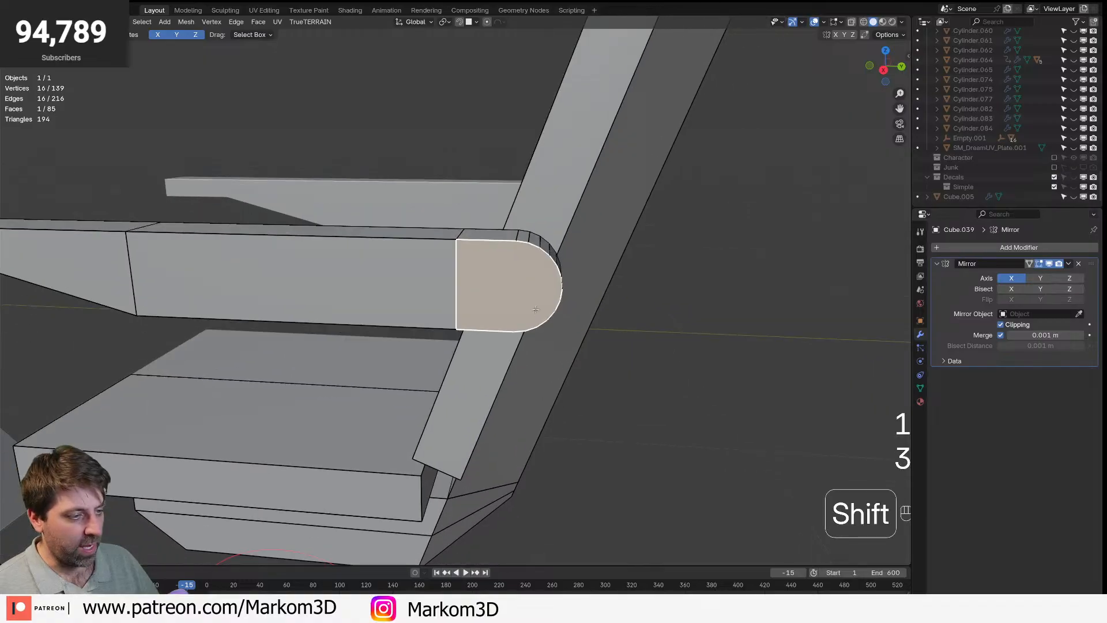
{"action": "scroll", "coordinate": [519, 283], "scroll_direction": "up", "scroll_amount": 2}
{"action": "key", "text": "1"}
{"action": "left_click", "coordinate": [547, 216]}
{"action": "left_click", "coordinate": [542, 351], "text": "shift"}
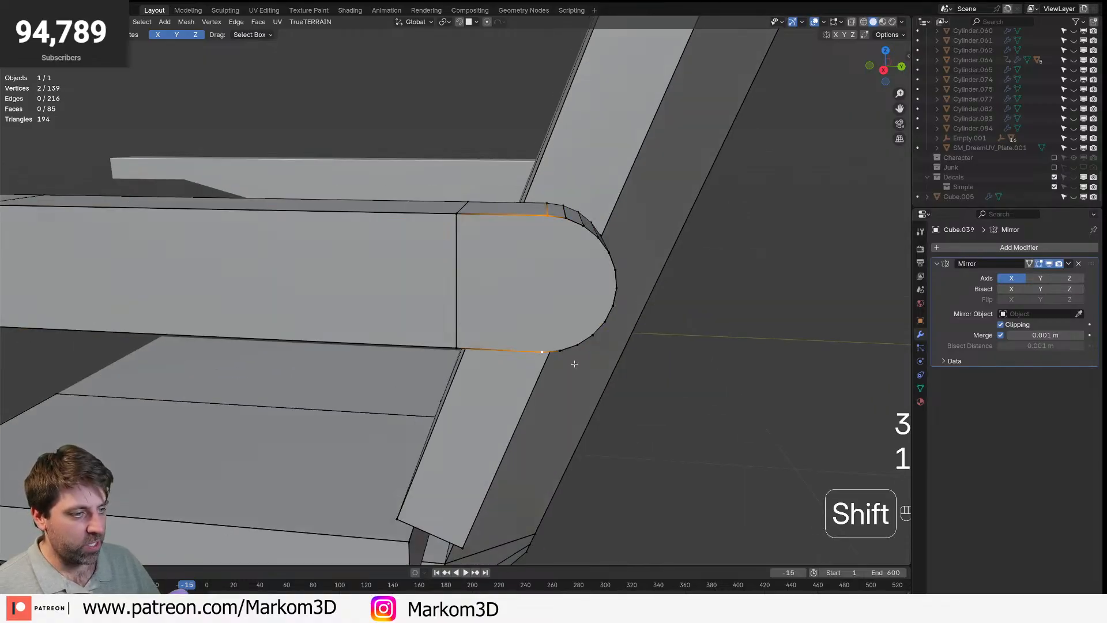
{"action": "key", "text": "shift+s"}
{"action": "left_click", "coordinate": [661, 331]}
{"action": "key", "text": "Tab"}
{"action": "key", "text": "Tab"}
{"action": "key", "text": "Tab"}
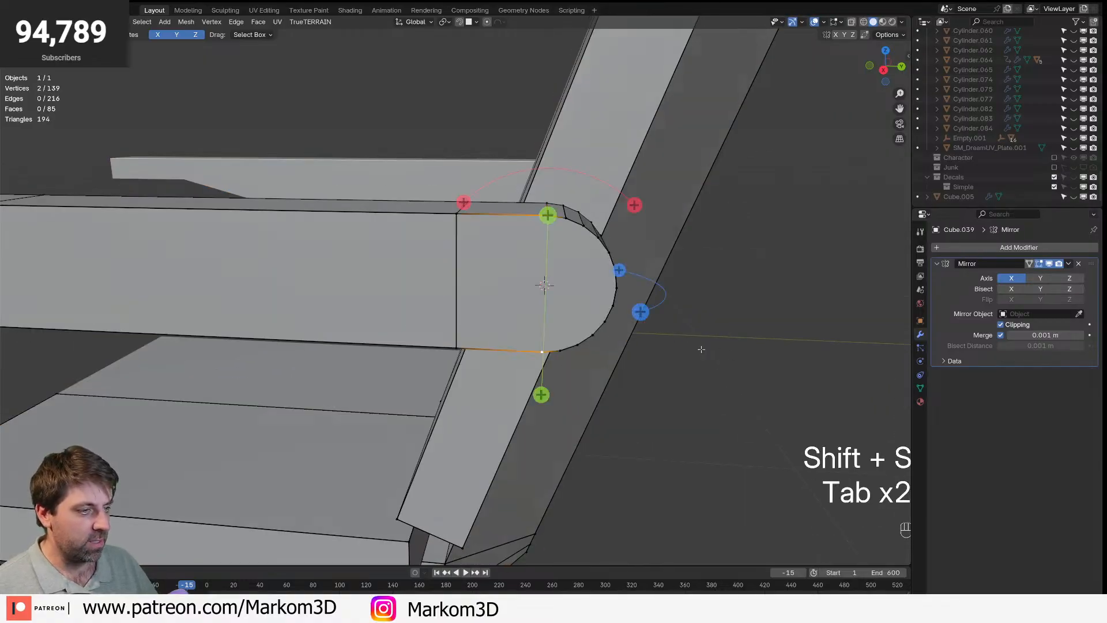
- Add a cylinder mesh at the 3D cursor and scale it down to about the size of the armrest's rounded end
{"action": "key", "text": "shift+a"}
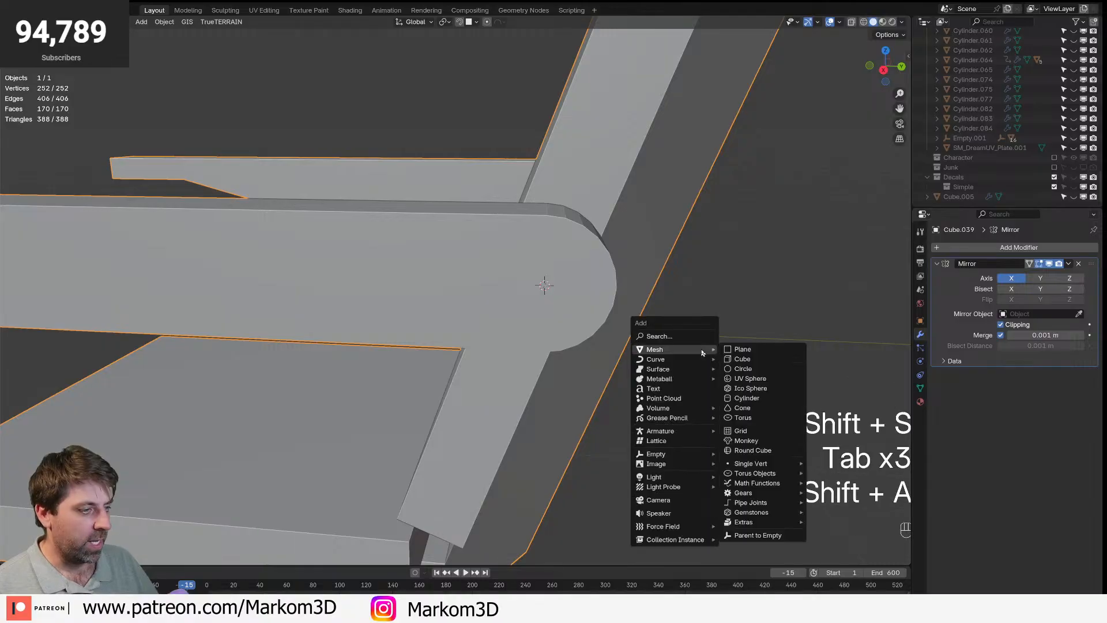
{"action": "left_click", "coordinate": [748, 398]}
{"action": "key", "text": "Tab"}
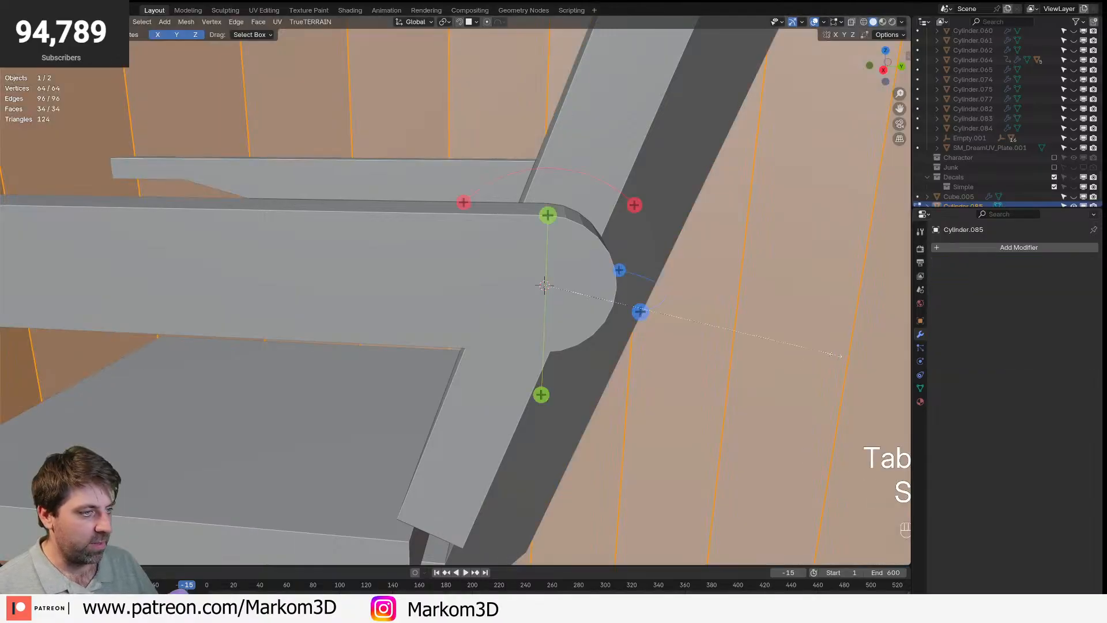
{"action": "key", "text": "s"}
{"action": "left_click", "coordinate": [795, 341]}
{"action": "key", "text": "s"}
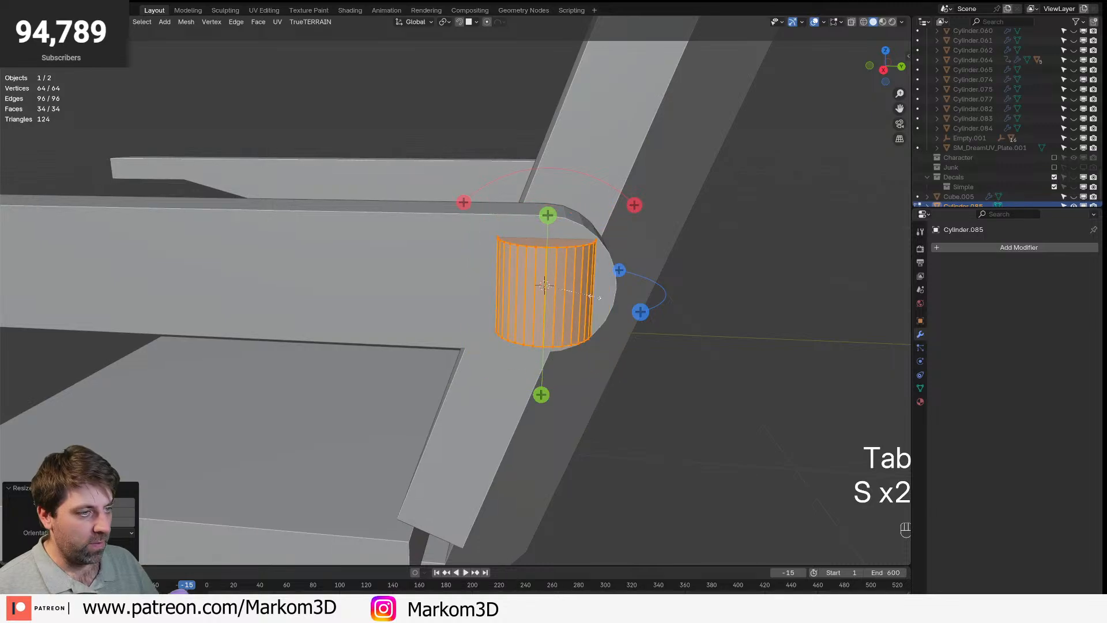
{"action": "left_click", "coordinate": [595, 297]}
- Rotate the cylinder 90° about the Y axis and scale it to just inside the armrest's rounded end
{"action": "key", "text": "r"}
{"action": "key", "text": "y"}
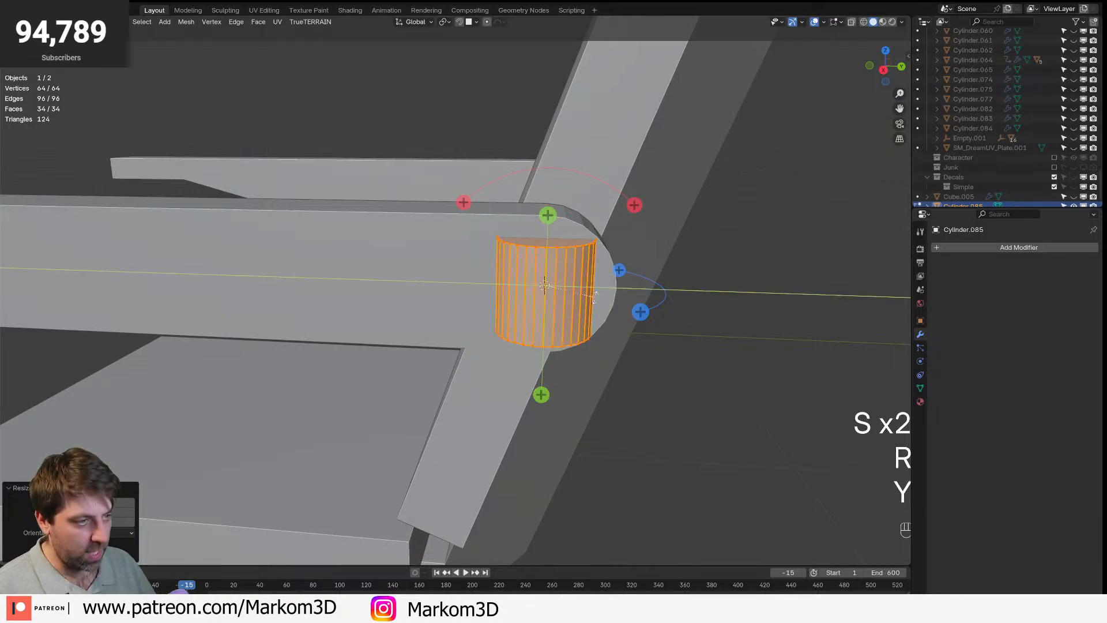
{"action": "key", "text": "KP_9"}
{"action": "key", "text": "KP_0"}
{"action": "key", "text": "KP_Enter"}
{"action": "key", "text": "s"}
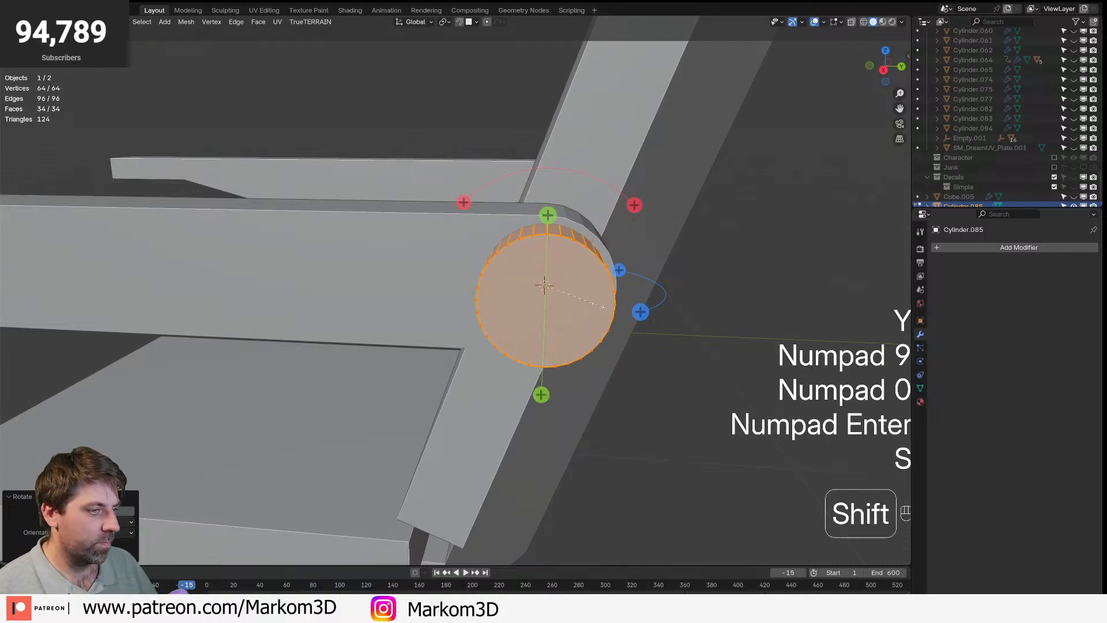
{"action": "left_click", "coordinate": [615, 301]}
- Flatten the cylinder along X into a thin disc against the armrest's outer side, then leave mesh editing and deselect it
{"action": "middle_click_drag", "start_coordinate": [615, 301], "coordinate": [680, 326]}
{"action": "scroll", "coordinate": [681, 326], "scroll_direction": "down", "scroll_amount": 1}
{"action": "middle_click_drag", "start_coordinate": [796, 369], "coordinate": [512, 398], "text": "shift"}
{"action": "key", "text": "s"}
{"action": "key", "text": "x"}
{"action": "left_click", "coordinate": [594, 317]}
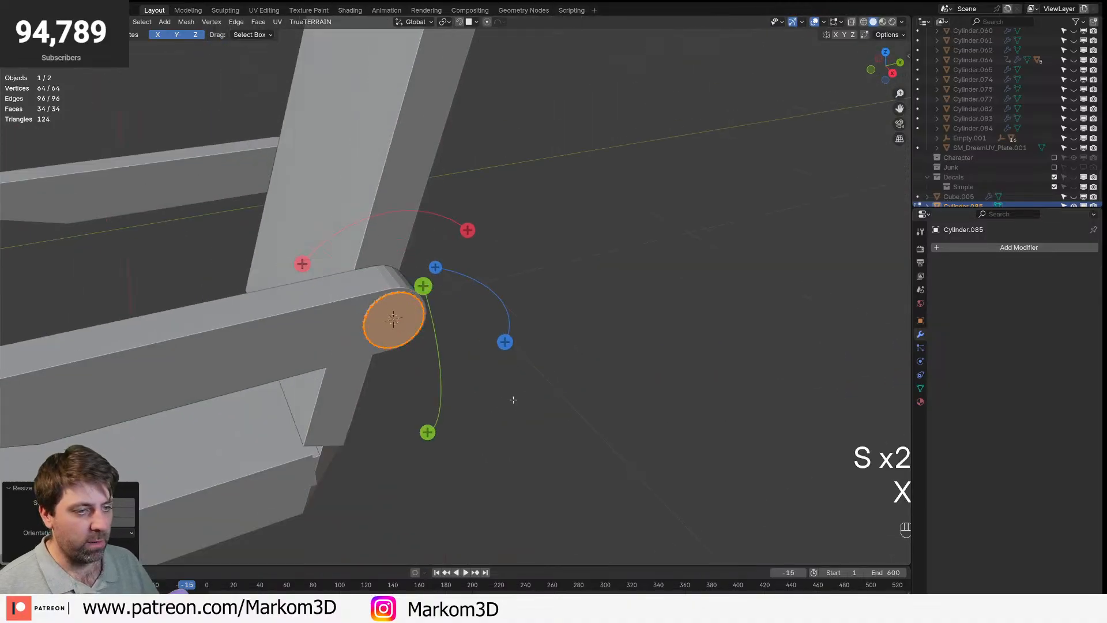
{"action": "key", "text": "Tab"}
{"action": "left_click", "coordinate": [460, 390]}
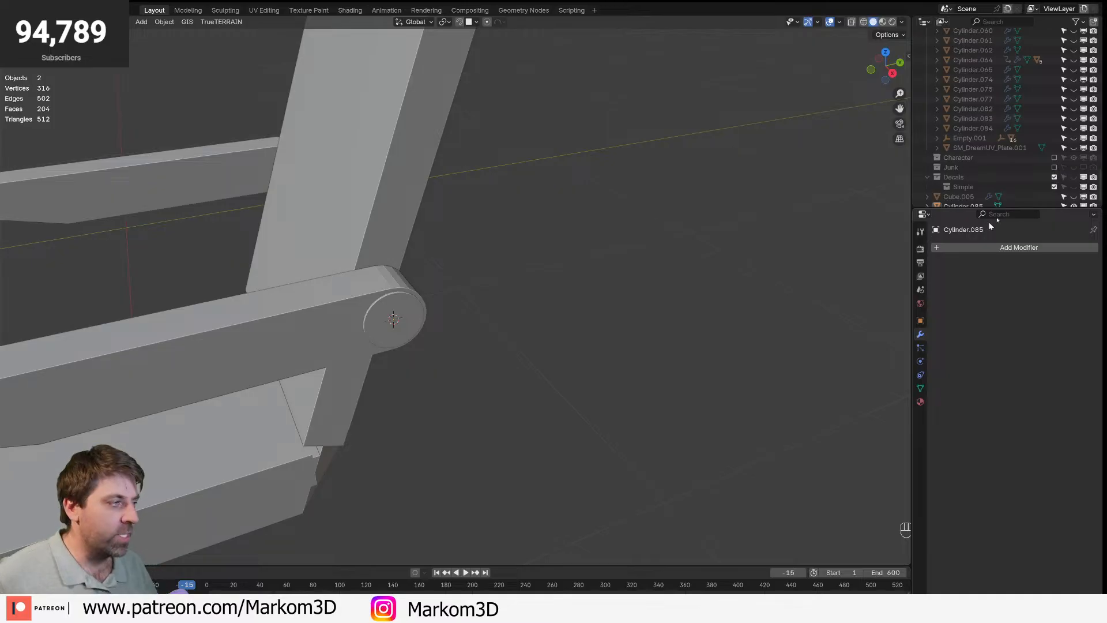
- Try to extrude the side face of the armrest's rounded end outward along X, and undo it
{"action": "scroll", "coordinate": [359, 346], "scroll_direction": "down", "scroll_amount": 2}
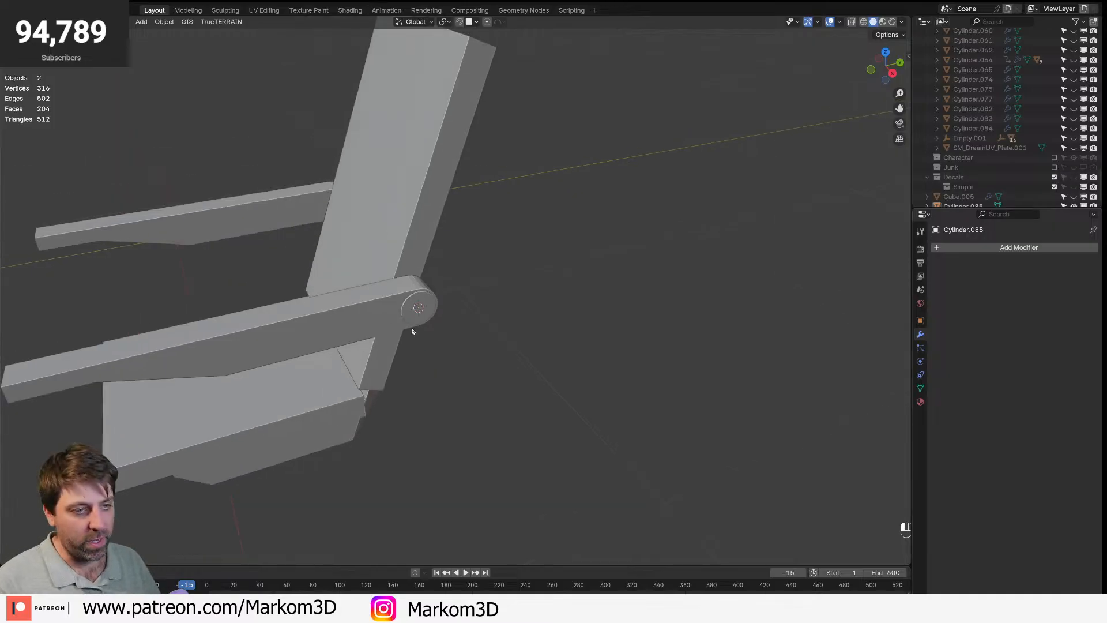
{"action": "left_click", "coordinate": [398, 310]}
{"action": "scroll", "coordinate": [419, 335], "scroll_direction": "up", "scroll_amount": 2}
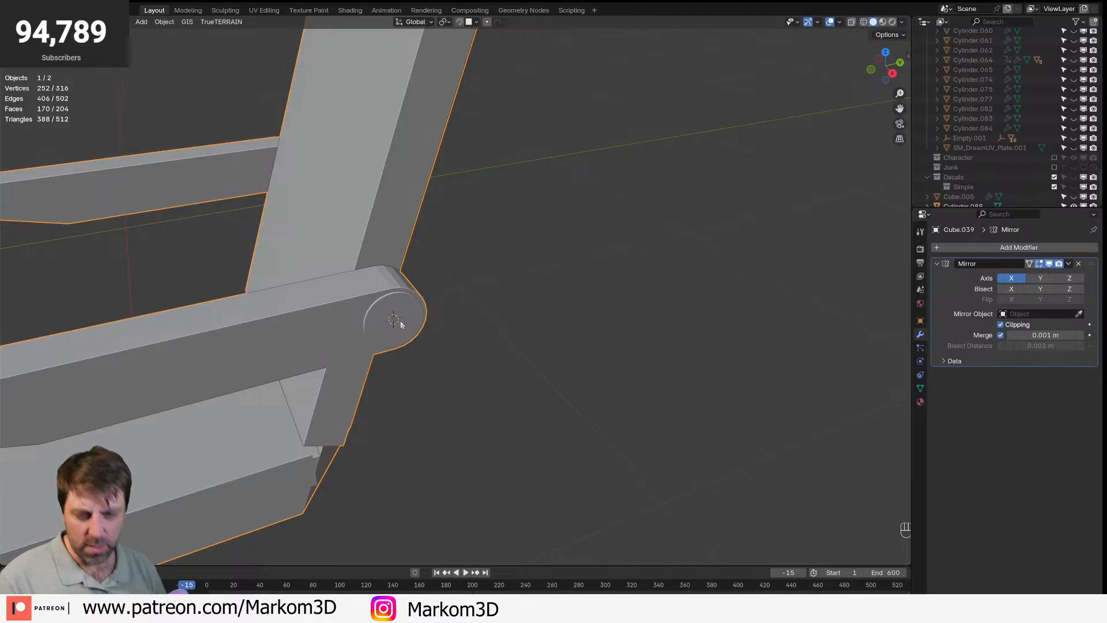
{"action": "key", "text": "Tab"}
{"action": "key", "text": "3"}
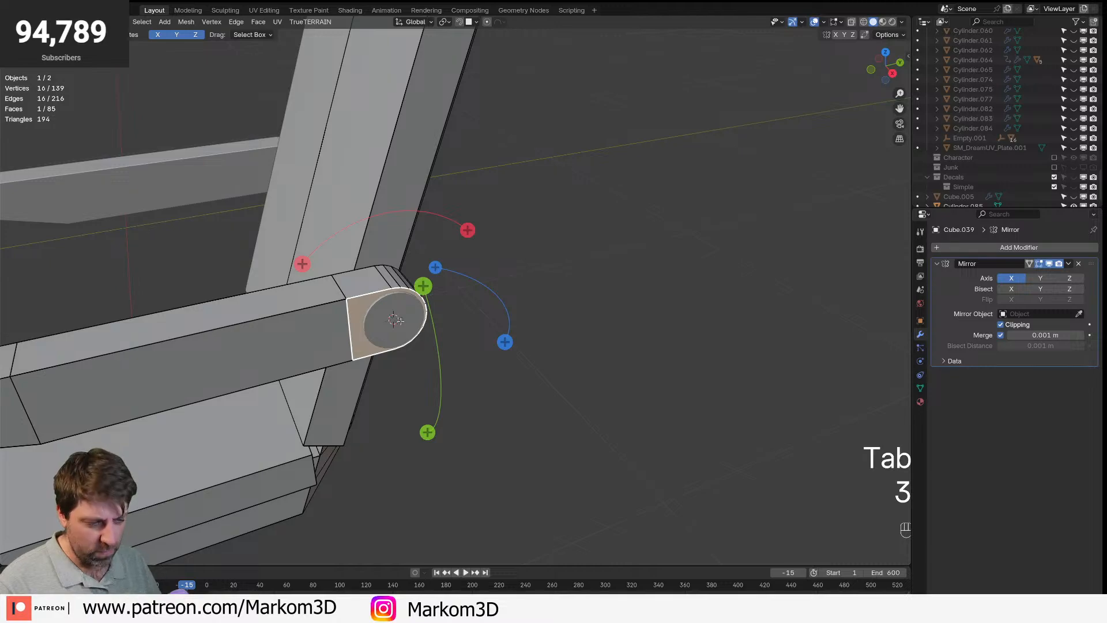
{"action": "key", "text": "e"}
{"action": "key", "text": "x"}
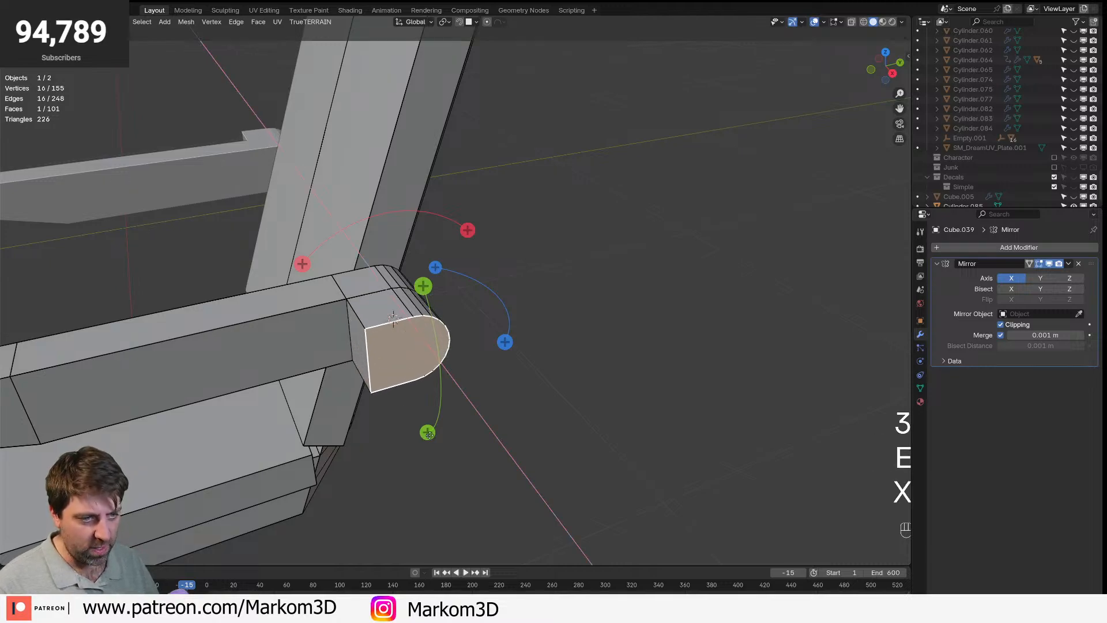
{"action": "right_click", "coordinate": [454, 494]}
{"action": "key", "text": "ctrl+z"}
- Try to extrude the narrow face along the rear support's edge along X, and undo it
{"action": "middle_click_drag", "start_coordinate": [479, 416], "coordinate": [398, 411]}
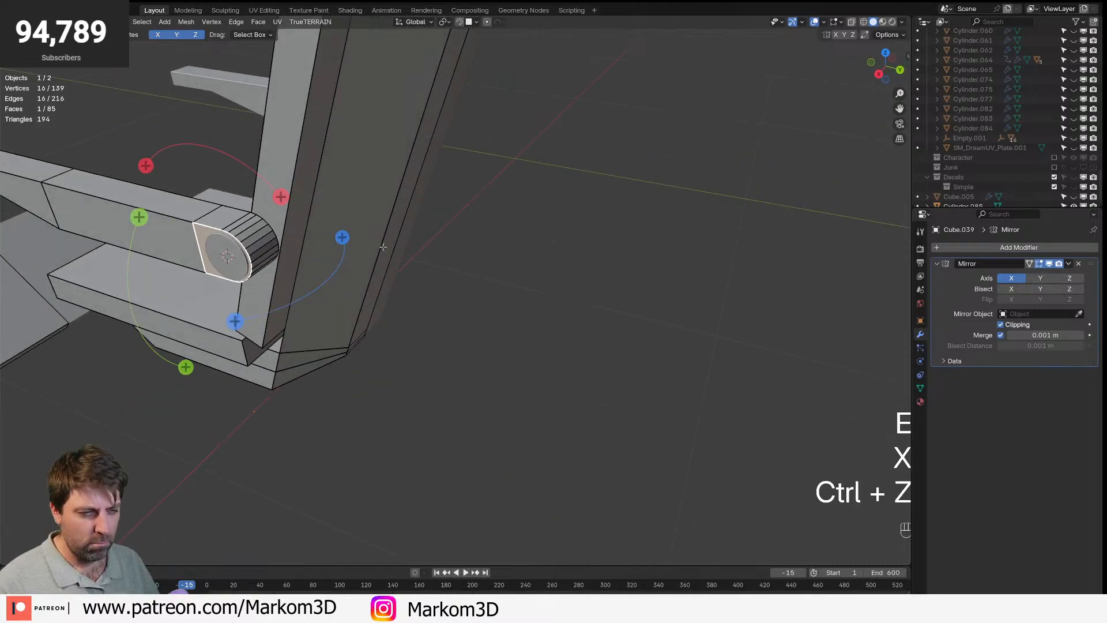
{"action": "left_click", "coordinate": [385, 248]}
{"action": "key", "text": "e"}
{"action": "key", "text": "x"}
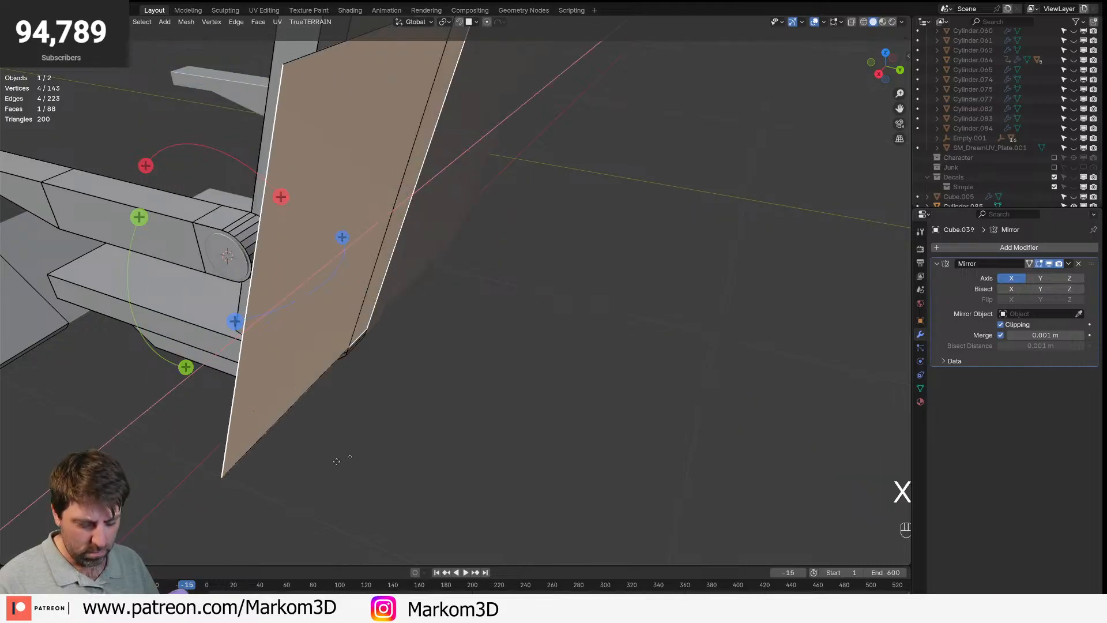
{"action": "key", "text": "c"}
{"action": "key", "text": "c"}
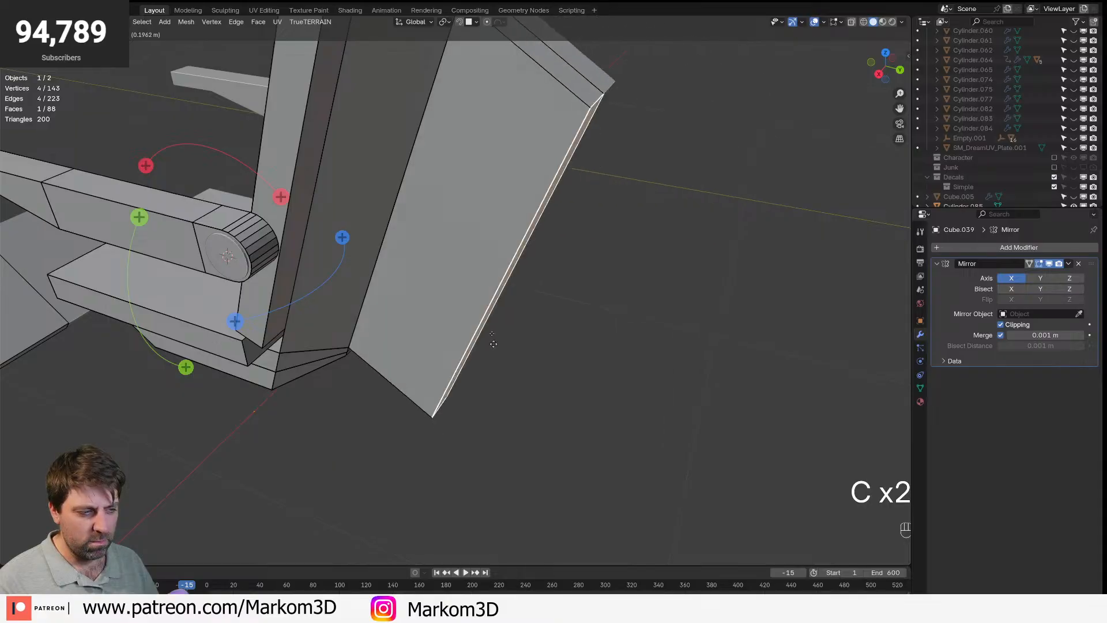
{"action": "left_click", "coordinate": [374, 389]}
{"action": "key", "text": "ctrl+z"}
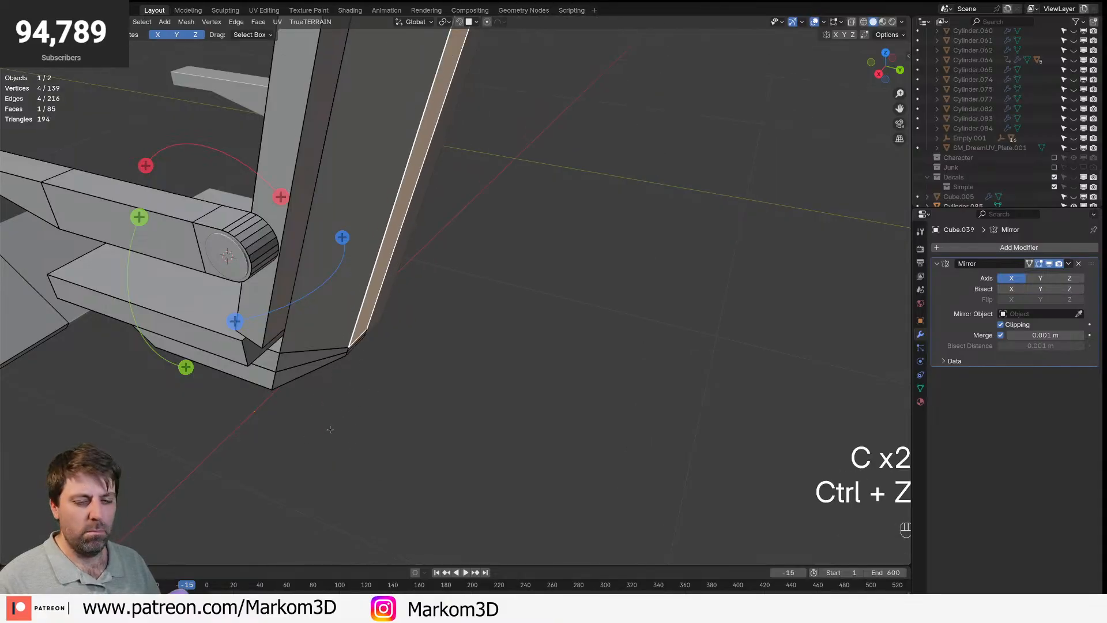
{"action": "middle_click_drag", "start_coordinate": [339, 441], "coordinate": [379, 445]}
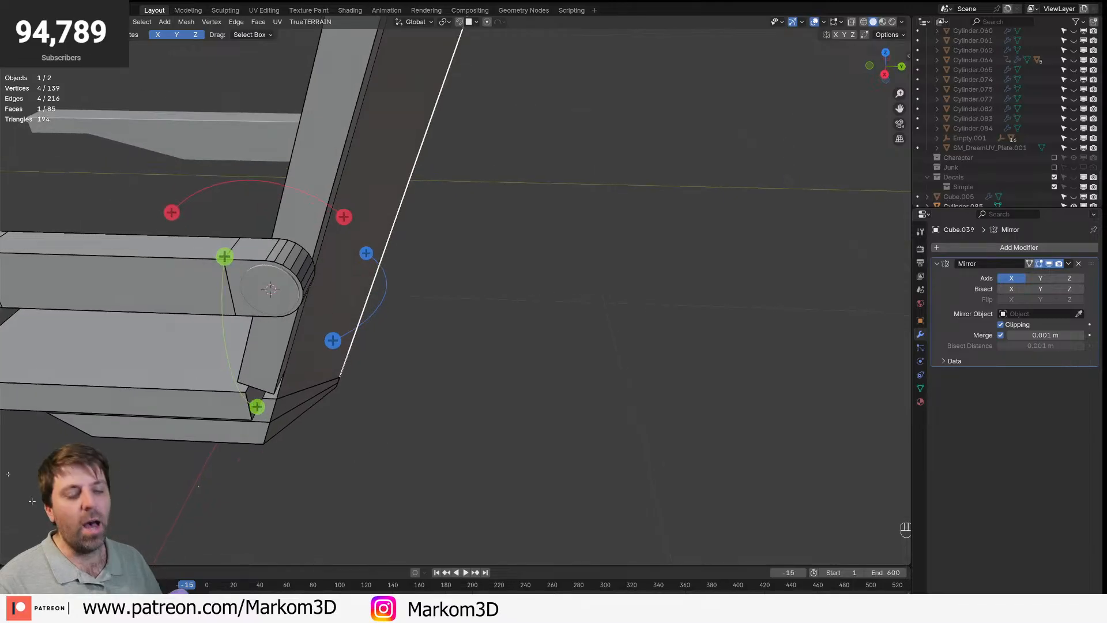
{"action": "key", "text": "Tab"}
{"action": "key", "text": "Tab"}
{"action": "key", "text": "Tab"}
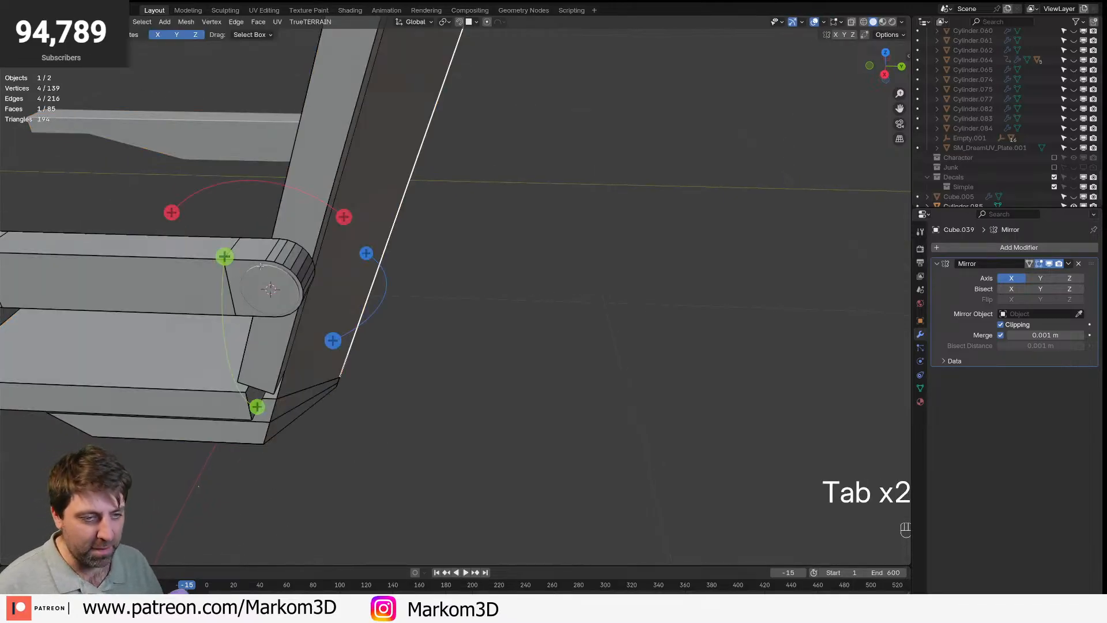
{"action": "scroll", "coordinate": [313, 267], "scroll_direction": "up", "scroll_amount": 2}
{"action": "middle_click_drag", "start_coordinate": [313, 267], "coordinate": [309, 301], "text": "shift"}
{"action": "left_click", "coordinate": [340, 306]}
{"action": "key", "text": "Tab"}
{"action": "key", "text": "Tab"}
{"action": "left_click", "coordinate": [293, 286]}
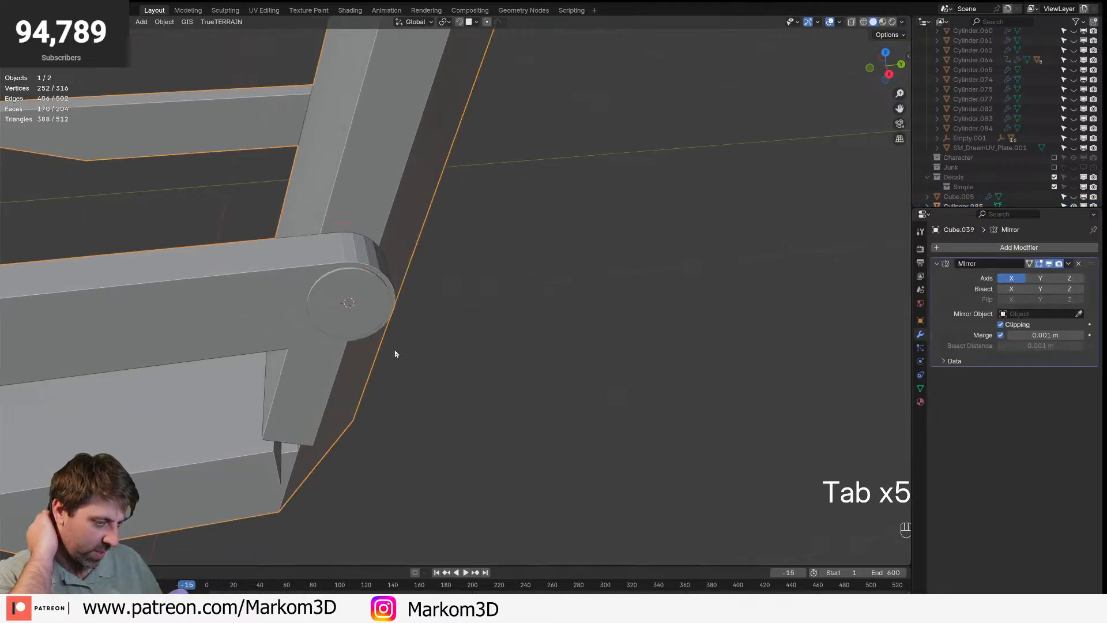
{"action": "key", "text": "Tab"}
{"action": "scroll", "coordinate": [411, 281], "scroll_direction": "up", "scroll_amount": 2}
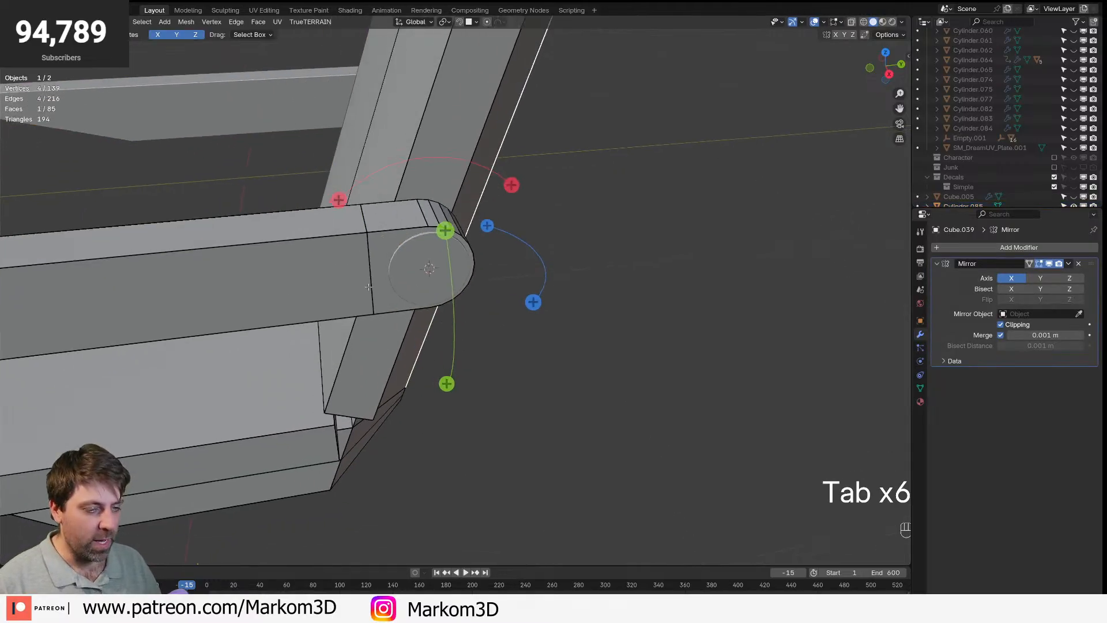
- Try to inset the whole disc mesh on the armrest's rounded end, and undo it
{"action": "key", "text": "Tab"}
{"action": "left_click", "coordinate": [410, 280]}
{"action": "key", "text": "Tab"}
{"action": "scroll", "coordinate": [594, 349], "scroll_direction": "up", "scroll_amount": 2}
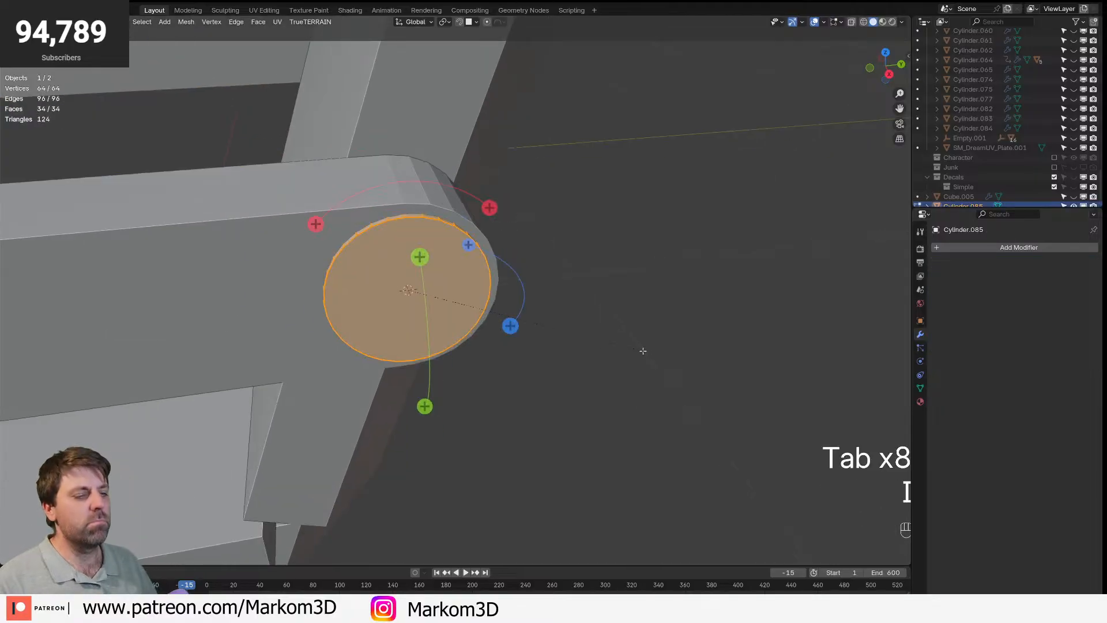
{"action": "key", "text": "ctrl+z"}
{"action": "key", "text": "3"}
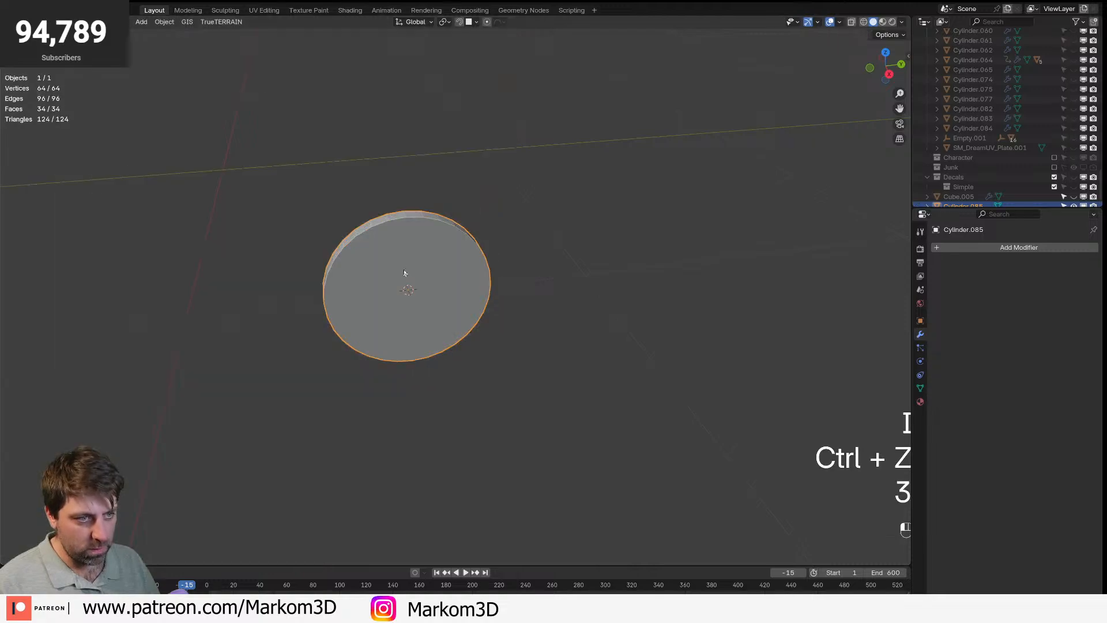
{"action": "key", "text": "ctrl+z"}
{"action": "key", "text": "ctrl+z"}
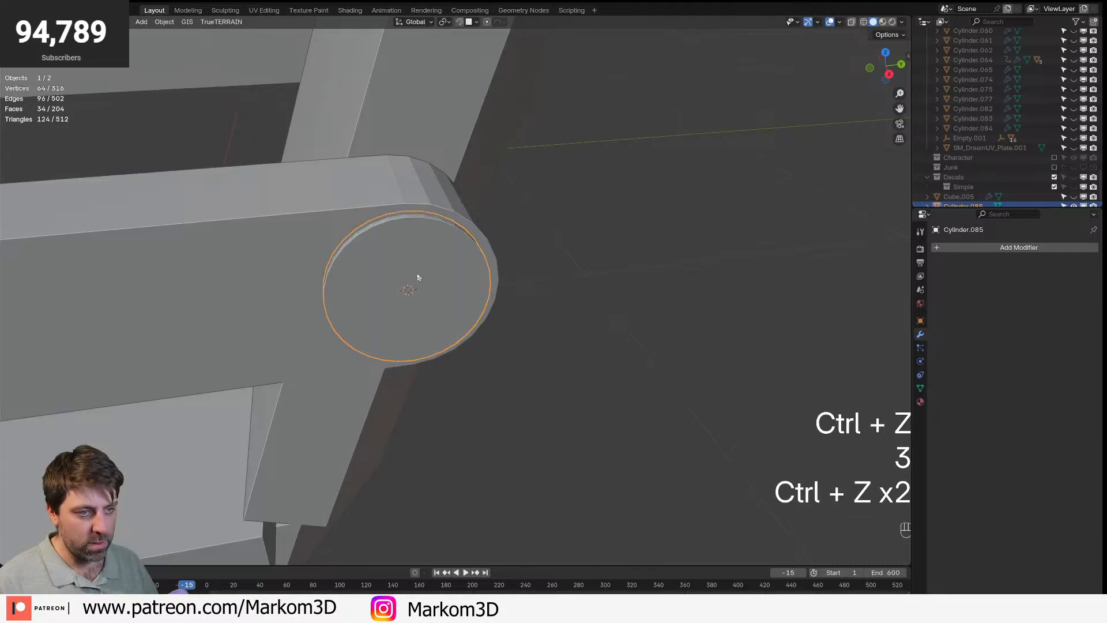
- Inset the disc's outer face to form a thin rim, and extrude the inner face slightly
{"action": "key", "text": "Tab"}
{"action": "key", "text": "3"}
{"action": "key", "text": "i"}
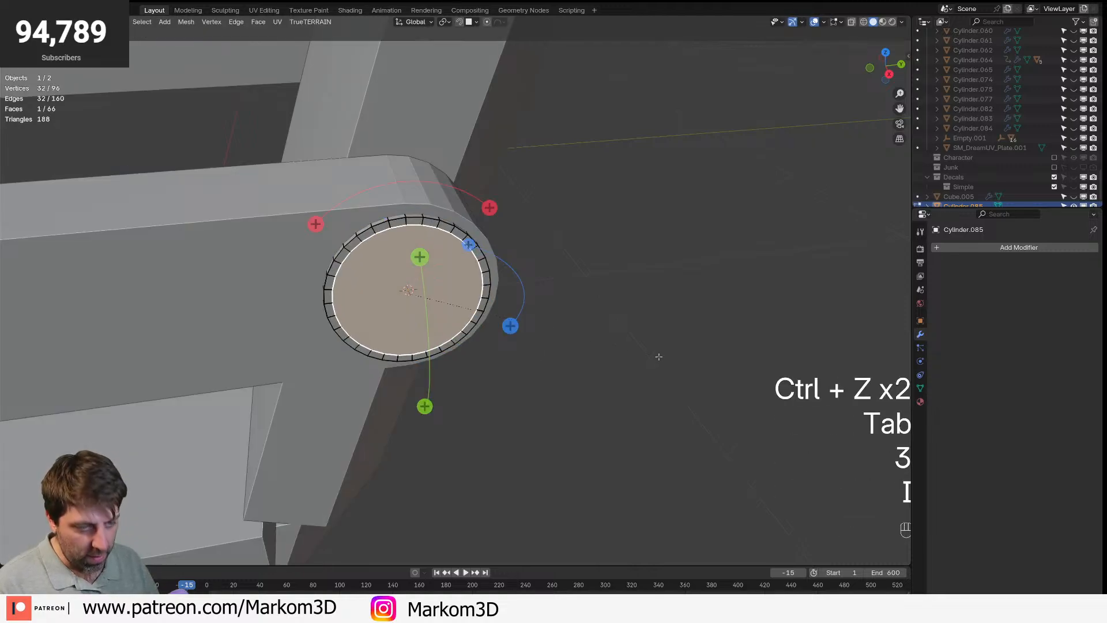
{"action": "left_click", "coordinate": [656, 357]}
{"action": "key", "text": "e"}
{"action": "right_click", "coordinate": [677, 352]}
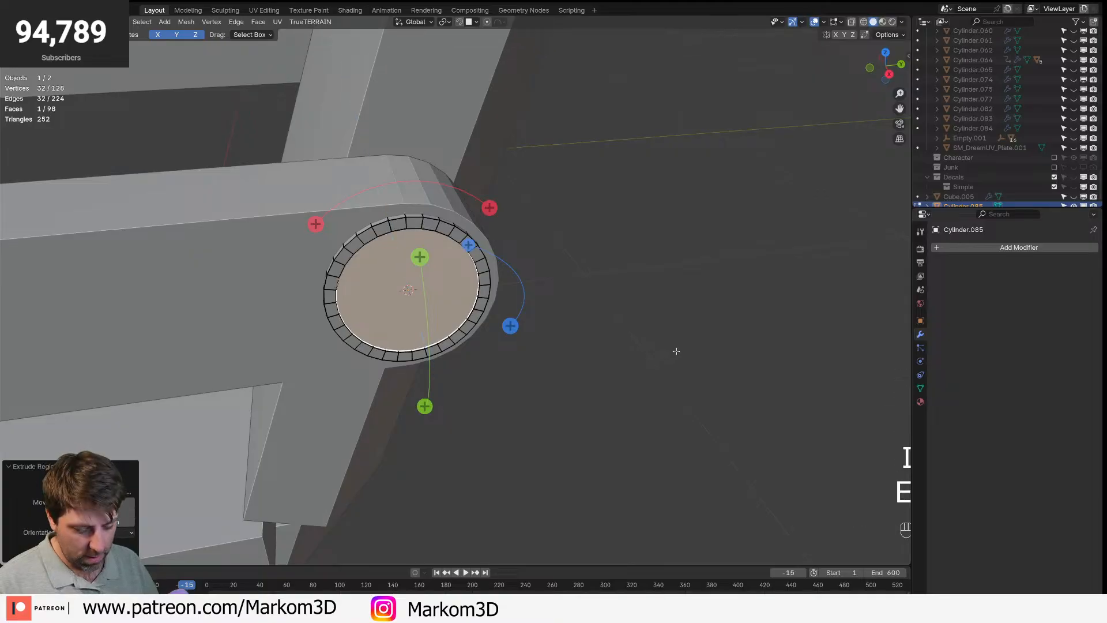
- Inset the disc's inner face to a small central hub, then extrude and bevel the hub before leaving mesh editing
{"action": "key", "text": "i"}
{"action": "left_click", "coordinate": [621, 349]}
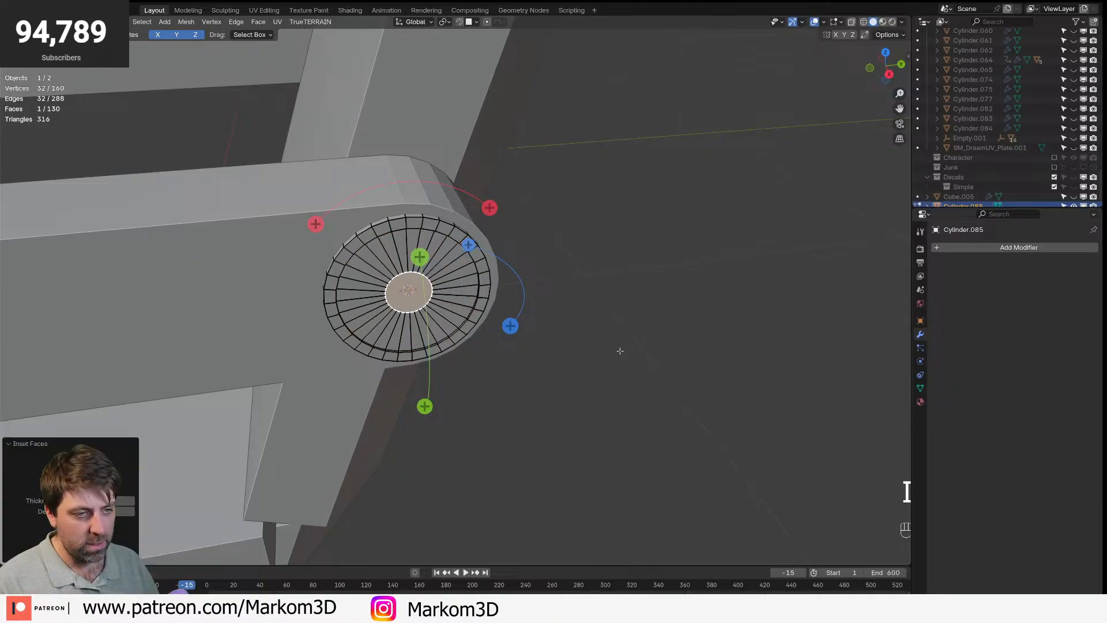
{"action": "key", "text": "e"}
{"action": "right_click", "coordinate": [633, 367]}
{"action": "key", "text": "ctrl+b"}
{"action": "key", "text": "shift"}
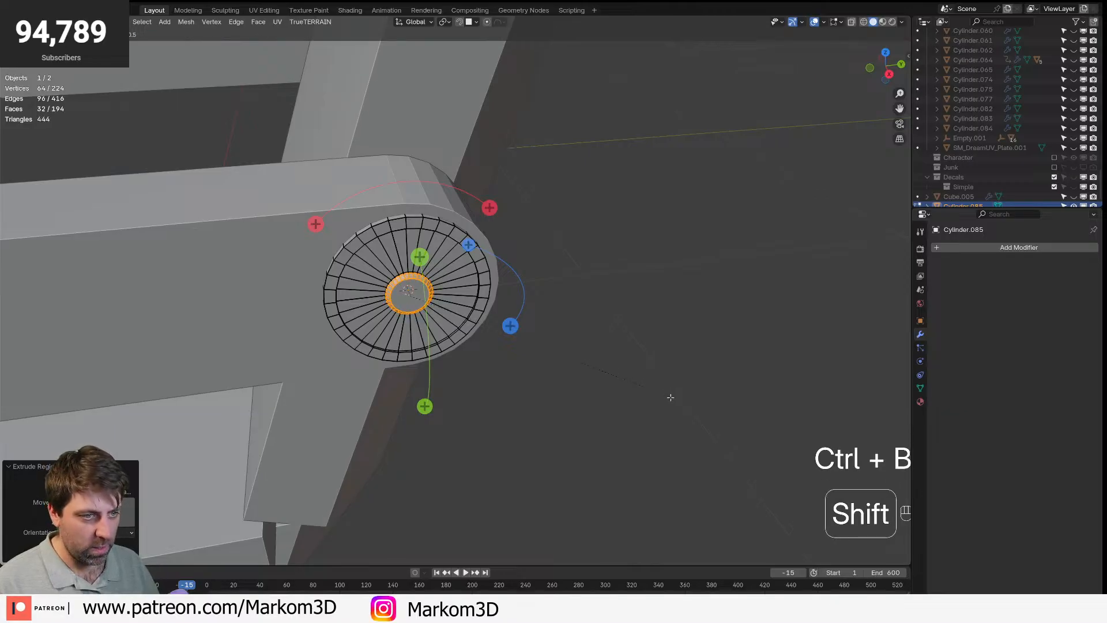
{"action": "left_click", "coordinate": [645, 386]}
{"action": "key", "text": "Tab"}
{"action": "left_click", "coordinate": [546, 405]}
{"action": "scroll", "coordinate": [546, 406], "scroll_direction": "down", "scroll_amount": 8}
{"action": "middle_click_drag", "start_coordinate": [546, 405], "coordinate": [558, 385]}
{"action": "scroll", "coordinate": [558, 384], "scroll_direction": "down", "scroll_amount": 3}
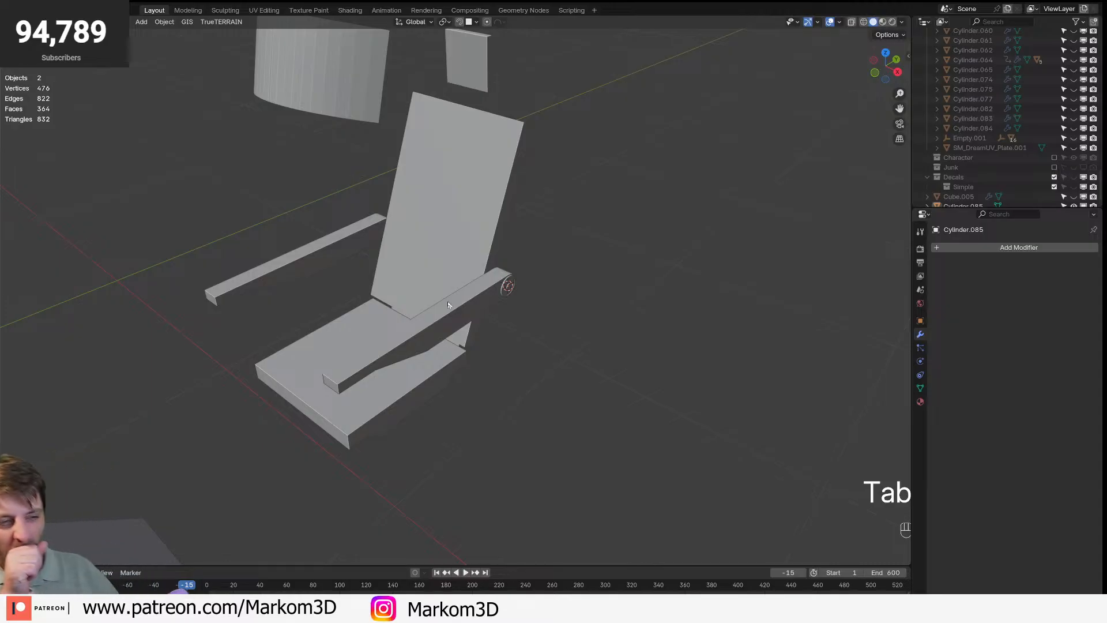
{"action": "middle_click_drag", "start_coordinate": [457, 322], "coordinate": [512, 313]}
{"action": "scroll", "coordinate": [512, 313], "scroll_direction": "up", "scroll_amount": 4}
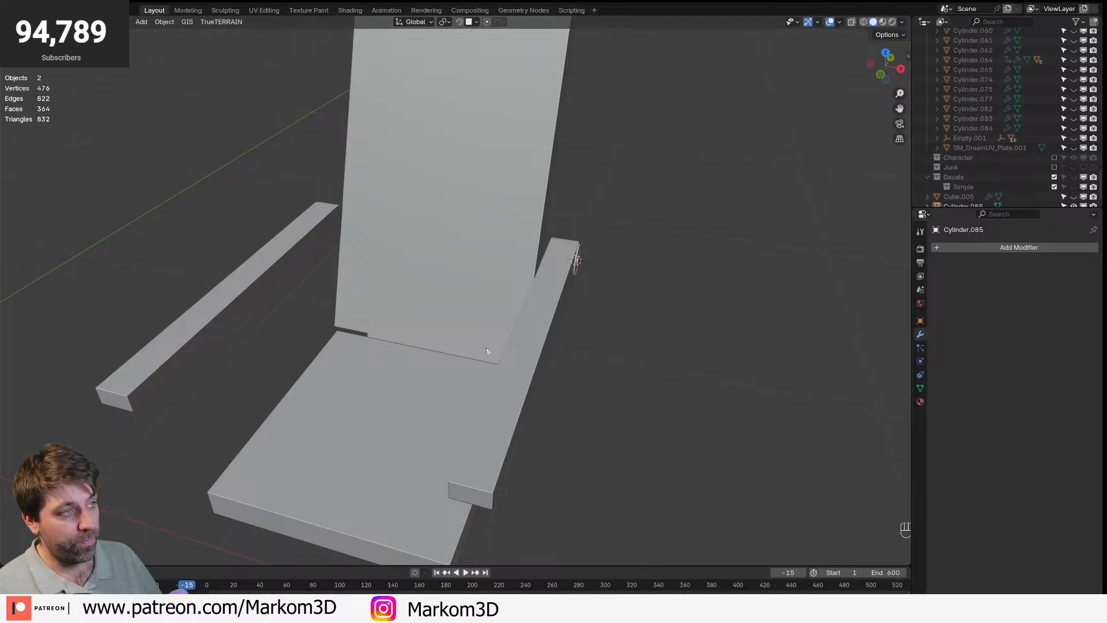
{"action": "scroll", "coordinate": [381, 353], "scroll_direction": "down", "scroll_amount": 3}
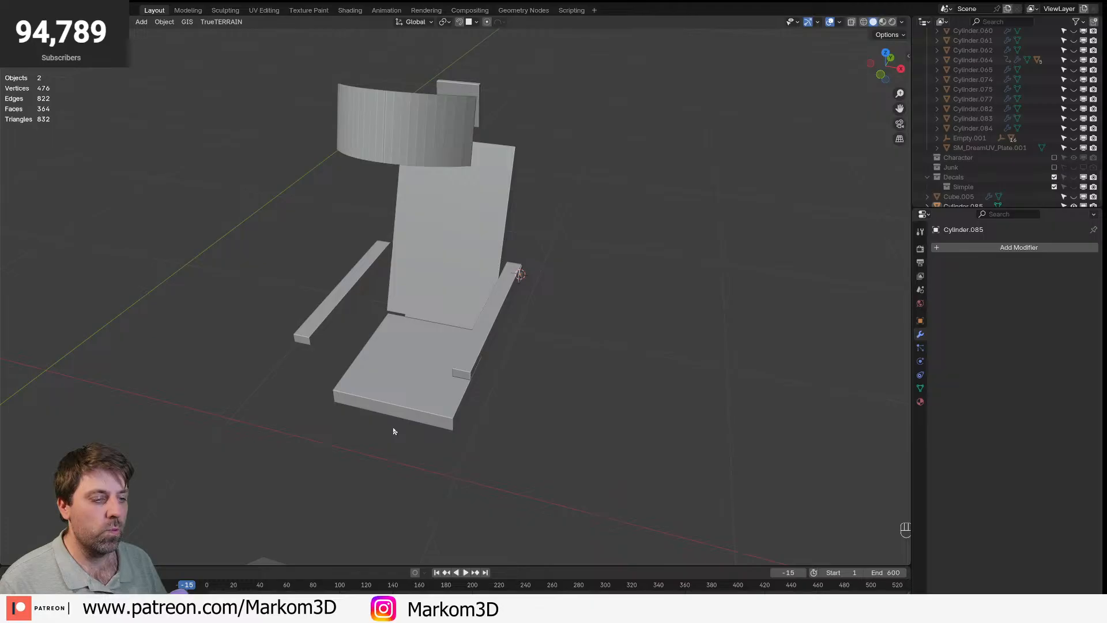
- Widen the front section of the armrest by moving its outer side face outward along X
{"action": "left_click", "coordinate": [482, 349]}
{"action": "middle_click_drag", "start_coordinate": [482, 349], "coordinate": [453, 369]}
{"action": "key", "text": "Tab"}
{"action": "scroll", "coordinate": [404, 358], "scroll_direction": "up", "scroll_amount": 3}
{"action": "key", "text": "3"}
{"action": "left_click", "coordinate": [378, 364]}
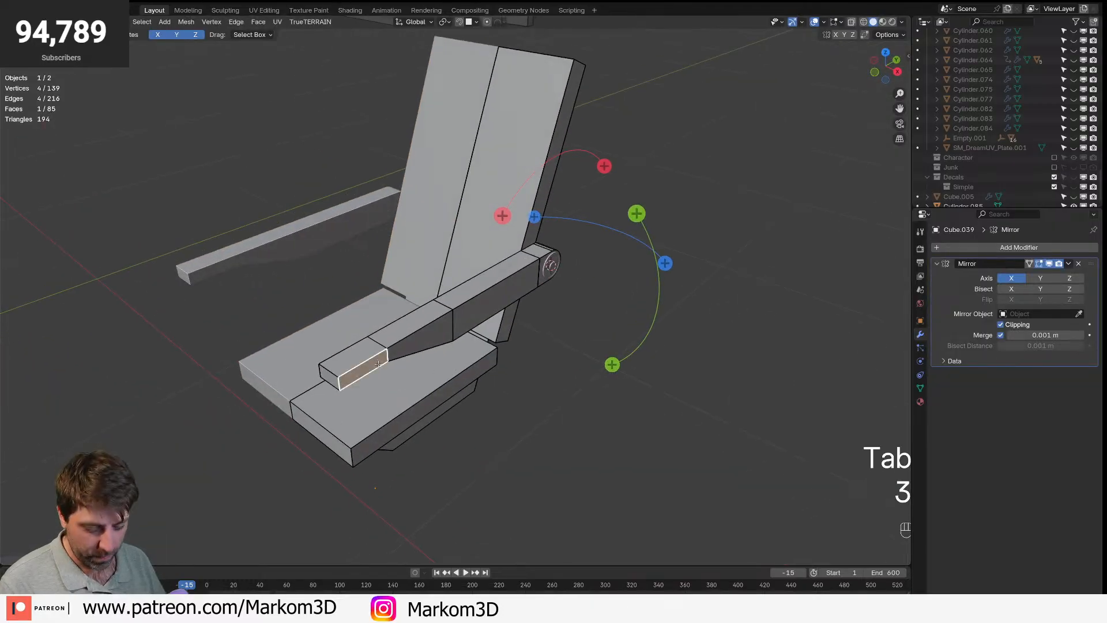
{"action": "key", "text": "g"}
{"action": "key", "text": "y"}
{"action": "key", "text": "x"}
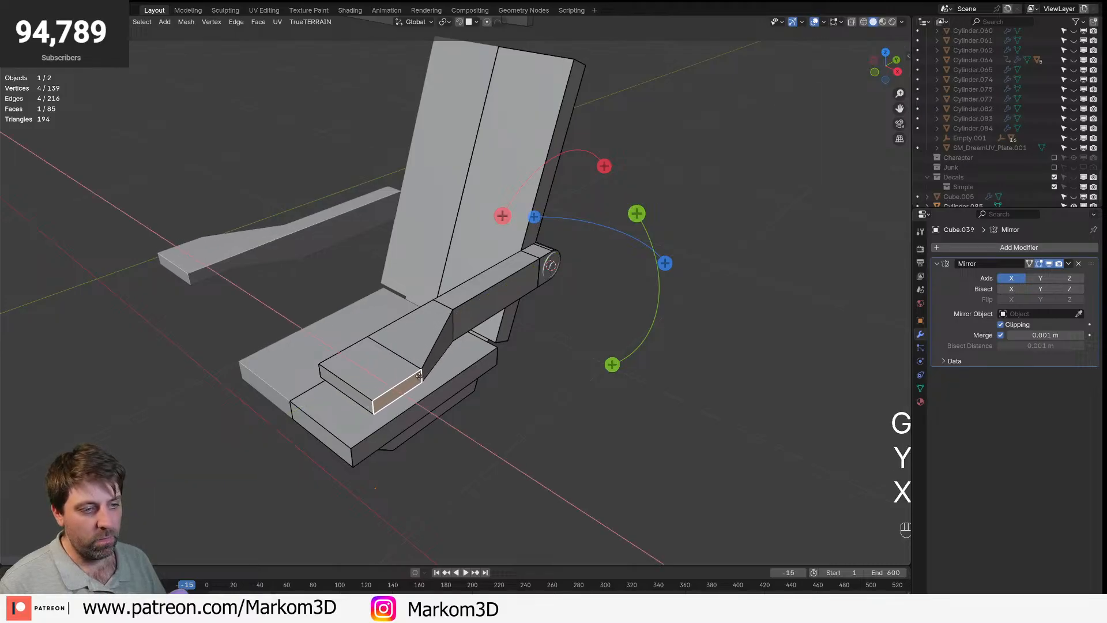
{"action": "left_click", "coordinate": [420, 375]}
- Move the armrest's widened front section and the taper behind it toward the backrest along Y, then leave mesh editing
{"action": "middle_click_drag", "start_coordinate": [420, 375], "coordinate": [556, 392]}
{"action": "middle_click_drag", "start_coordinate": [557, 392], "coordinate": [309, 374]}
{"action": "key", "text": "Tab"}
{"action": "key", "text": "Tab"}
{"action": "key", "text": "3"}
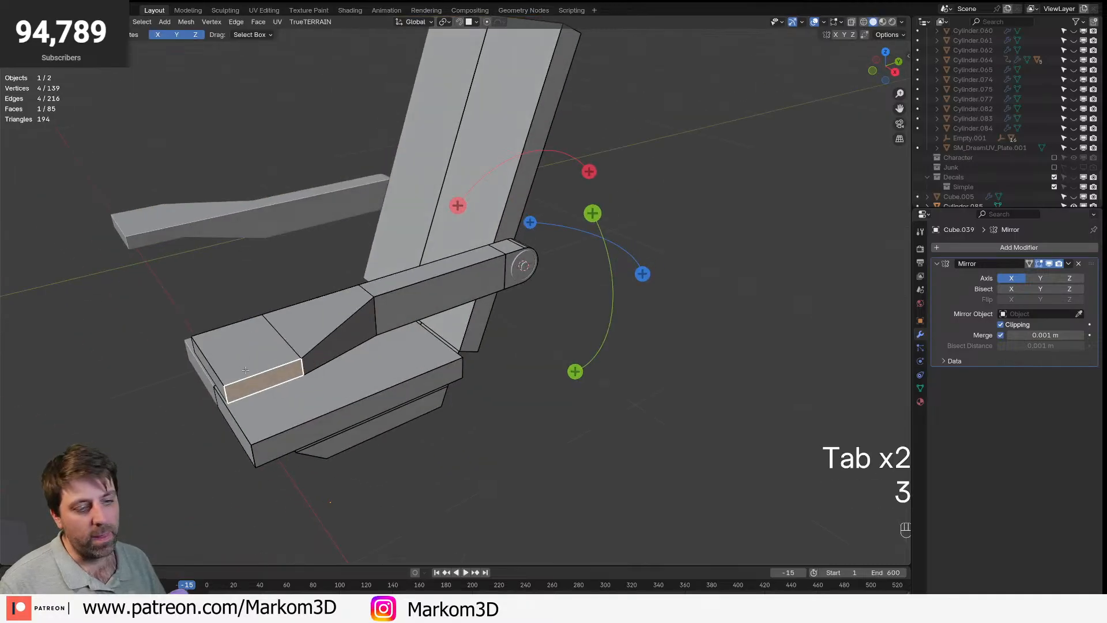
{"action": "left_click", "coordinate": [276, 352], "text": "alt+shift"}
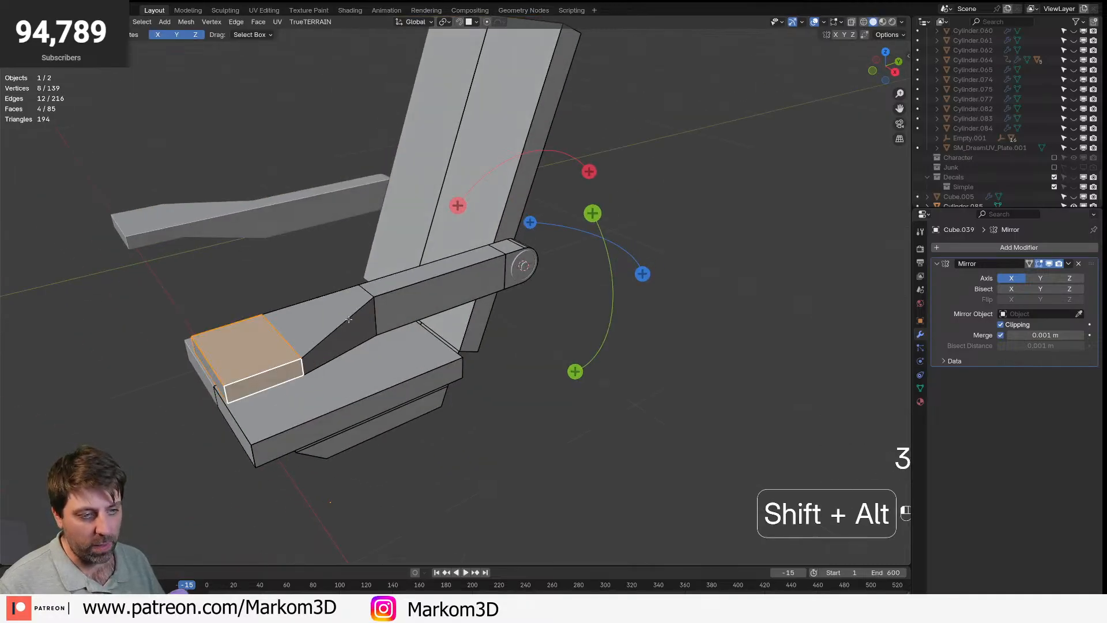
{"action": "left_click", "coordinate": [348, 319], "text": "alt+shift"}
{"action": "key", "text": "g"}
{"action": "key", "text": "y"}
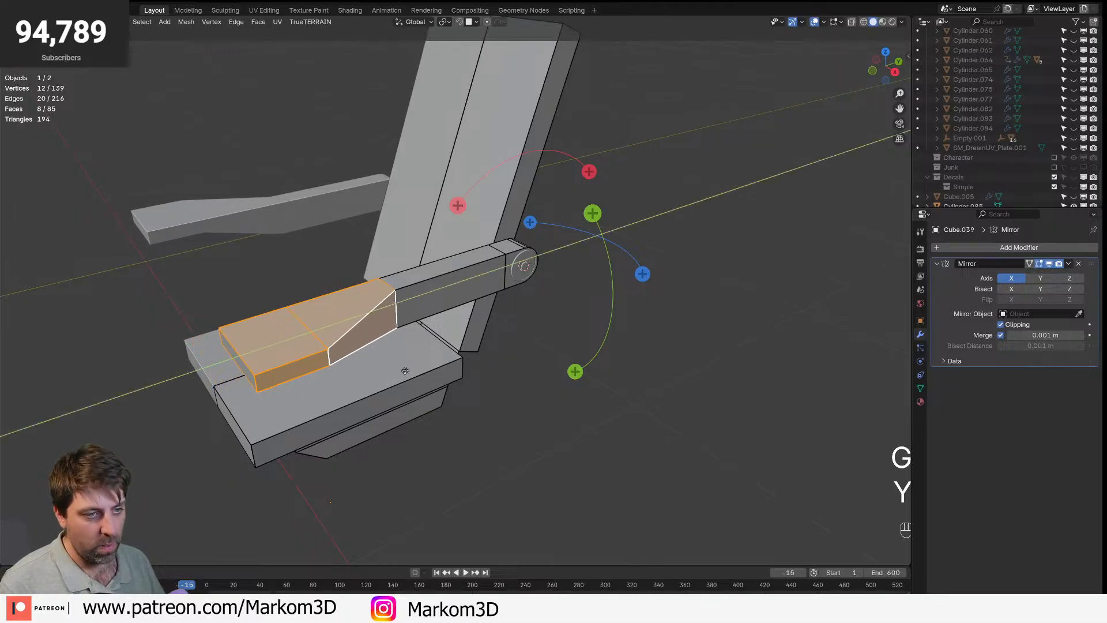
{"action": "left_click", "coordinate": [400, 367]}
{"action": "key", "text": "Tab"}
{"action": "middle_click_drag", "start_coordinate": [401, 366], "coordinate": [396, 298]}
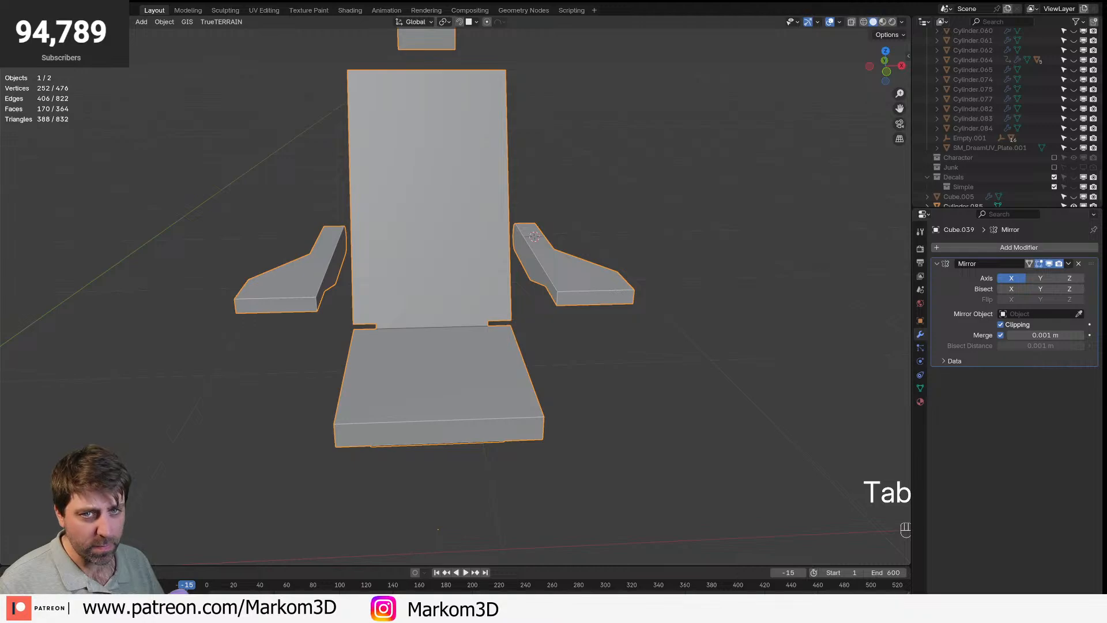
- Restore the split layout with the Asset Browser in the narrower area, and open the Markom3D catalog
{"action": "key", "text": "ctrl+space"}
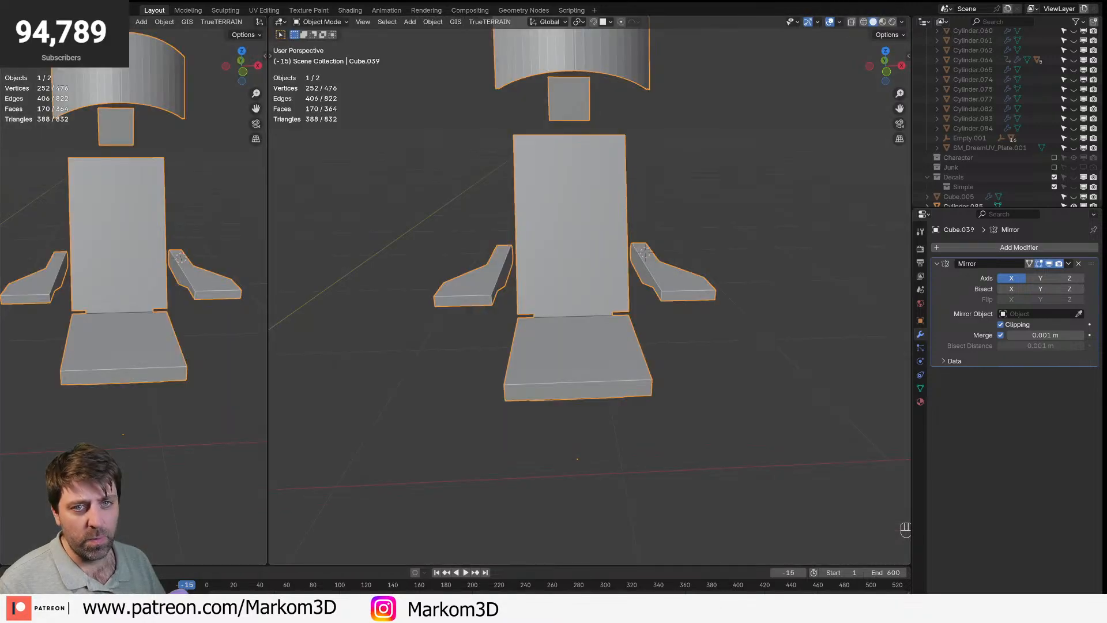
{"action": "left_click", "coordinate": [9, 21]}
{"action": "left_click", "coordinate": [378, 81]}
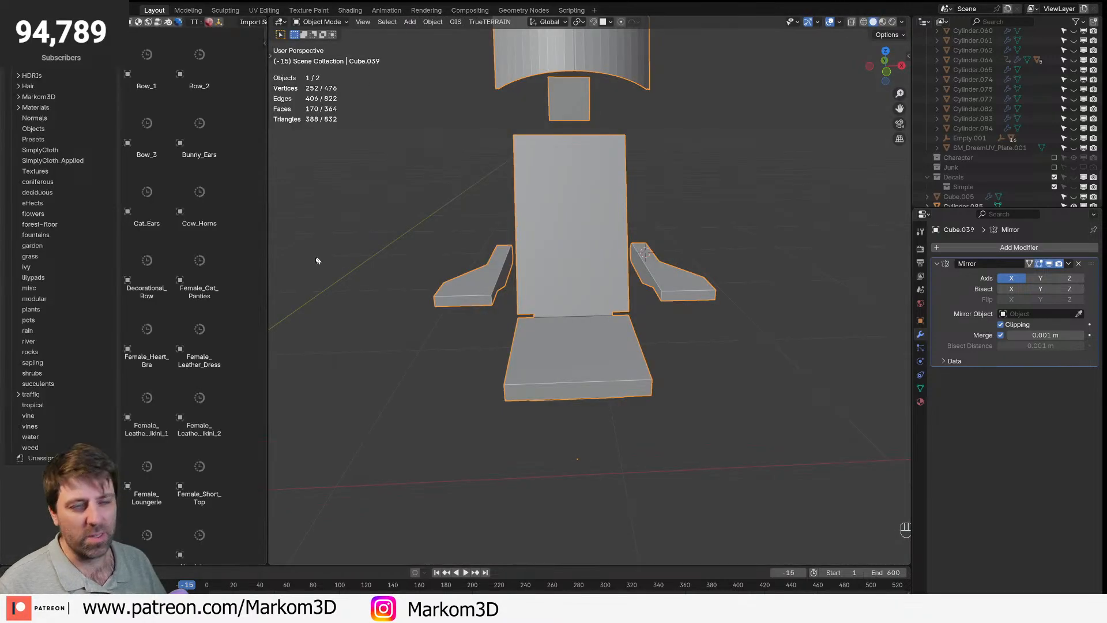
{"action": "left_click", "coordinate": [19, 97]}
{"action": "left_click", "coordinate": [23, 97]}
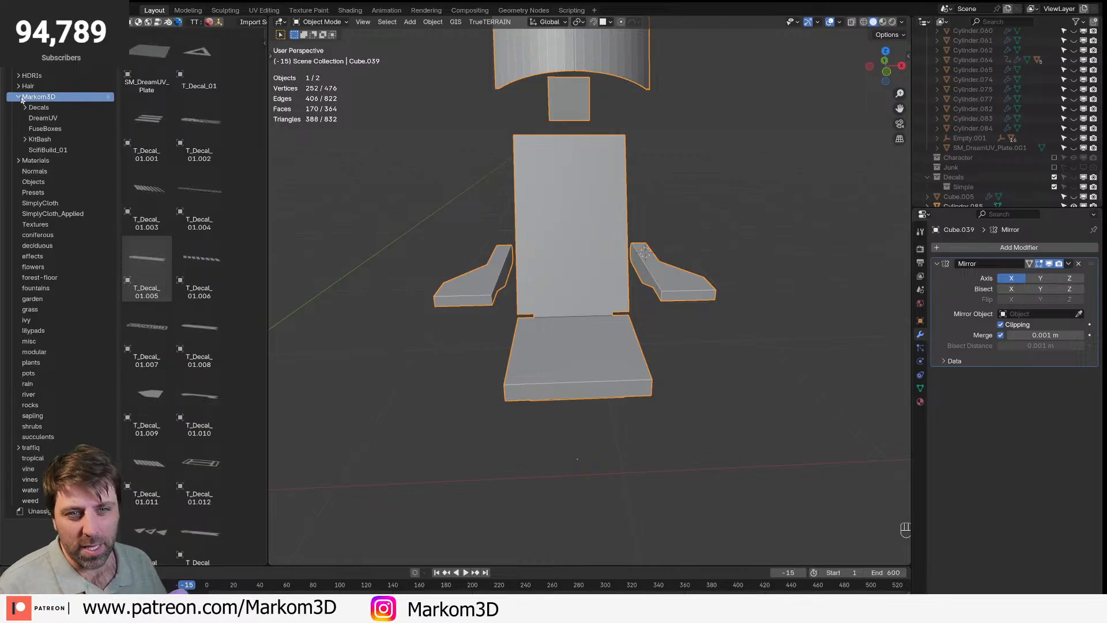
- Look through the Markom3D KitBash, DreamUV and Decals catalogs for parts that suit the cockpit chair
{"action": "left_click", "coordinate": [25, 139]}
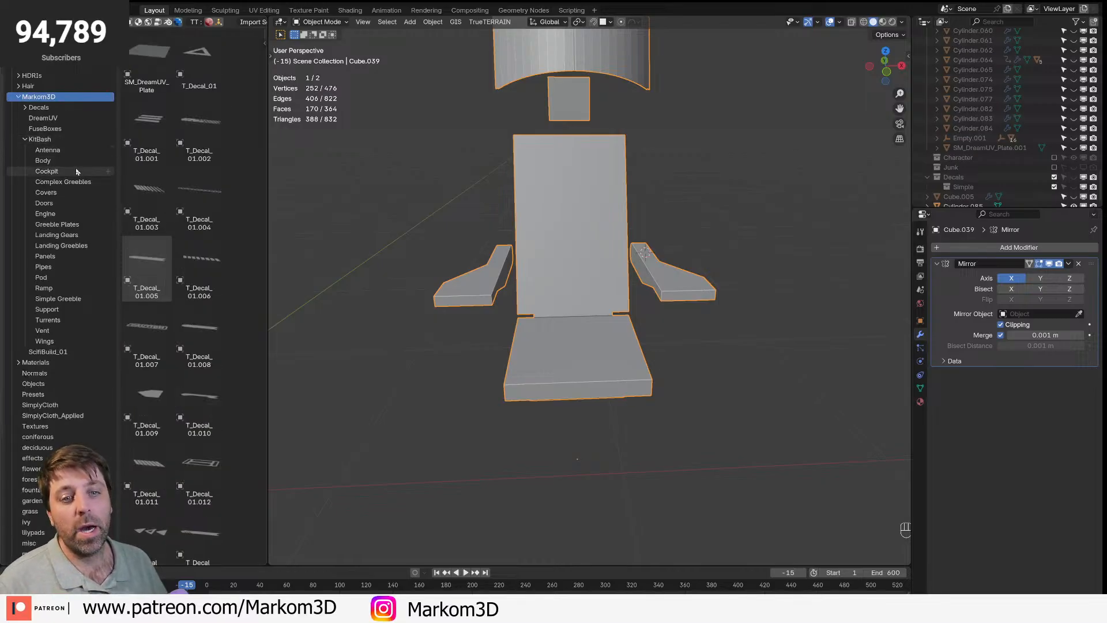
{"action": "left_click", "coordinate": [25, 139]}
{"action": "left_click", "coordinate": [29, 118]}
{"action": "left_click", "coordinate": [25, 108]}
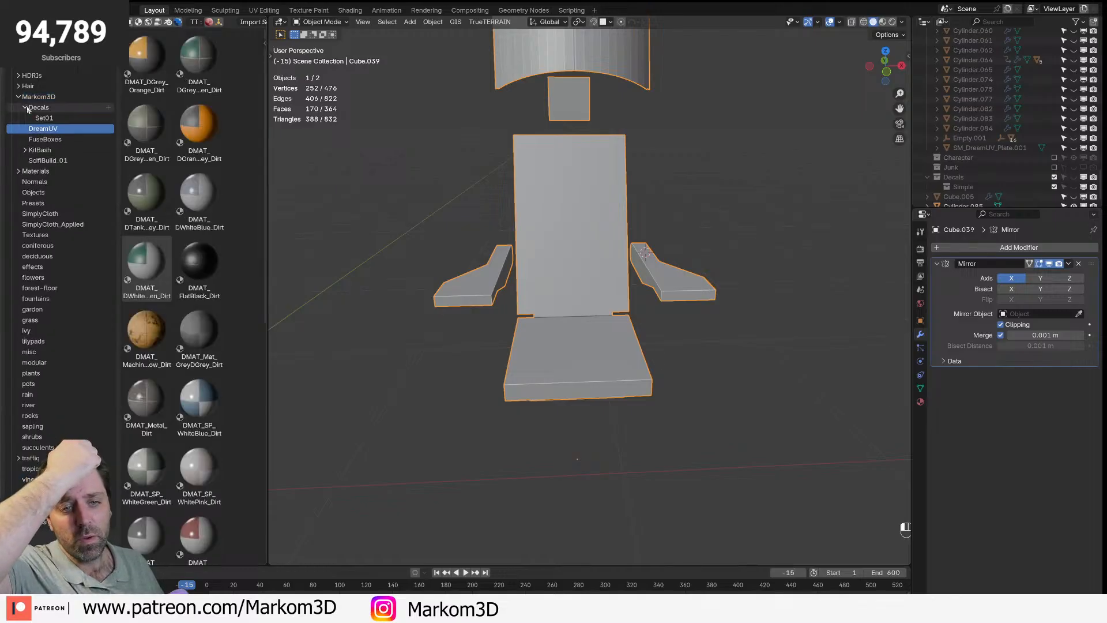
{"action": "left_click", "coordinate": [55, 118]}
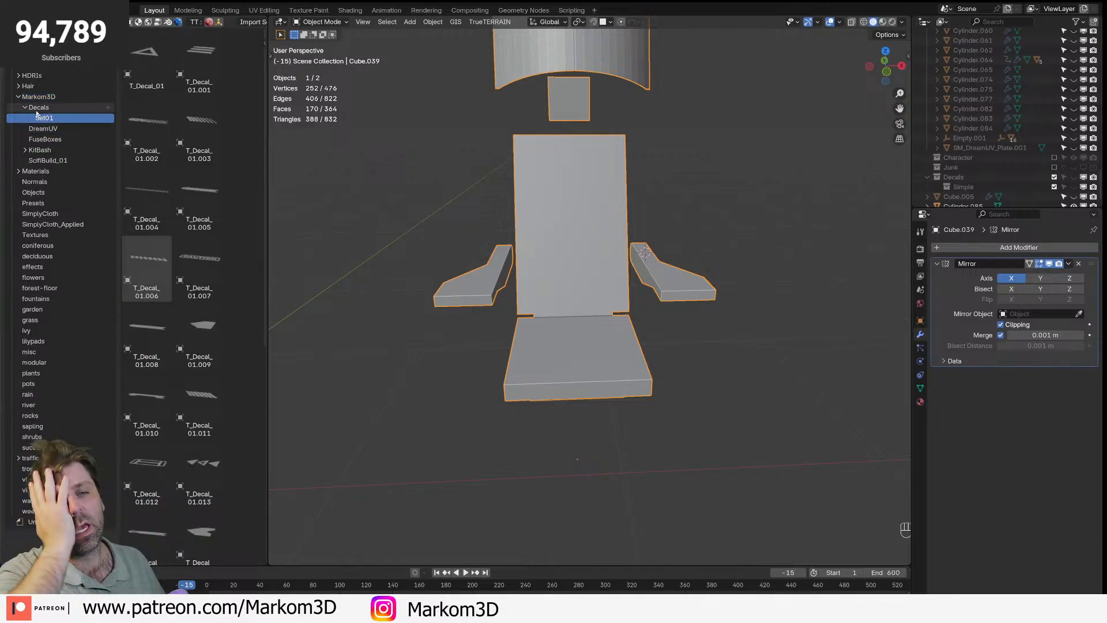
{"action": "left_click", "coordinate": [25, 108]}
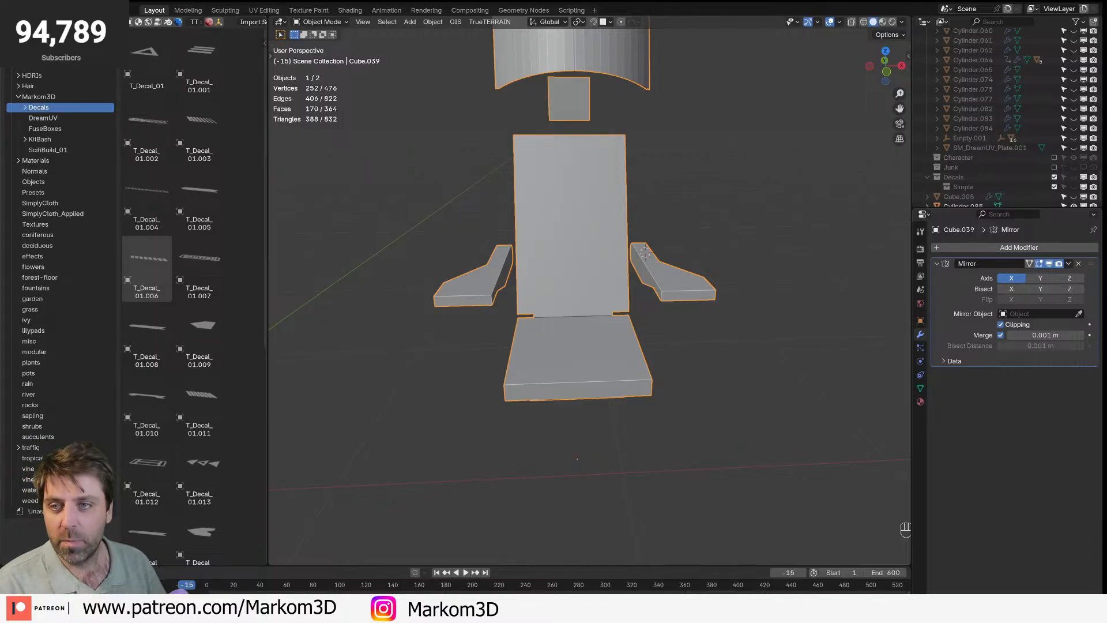
- Switch to the Patreon page in the browser and search its recent posts for "cockpit"
{"action": "left_click_drag", "start_coordinate": [750, 11], "coordinate": [635, 1]}
{"action": "scroll", "coordinate": [680, 425], "scroll_direction": "down", "scroll_amount": 7}
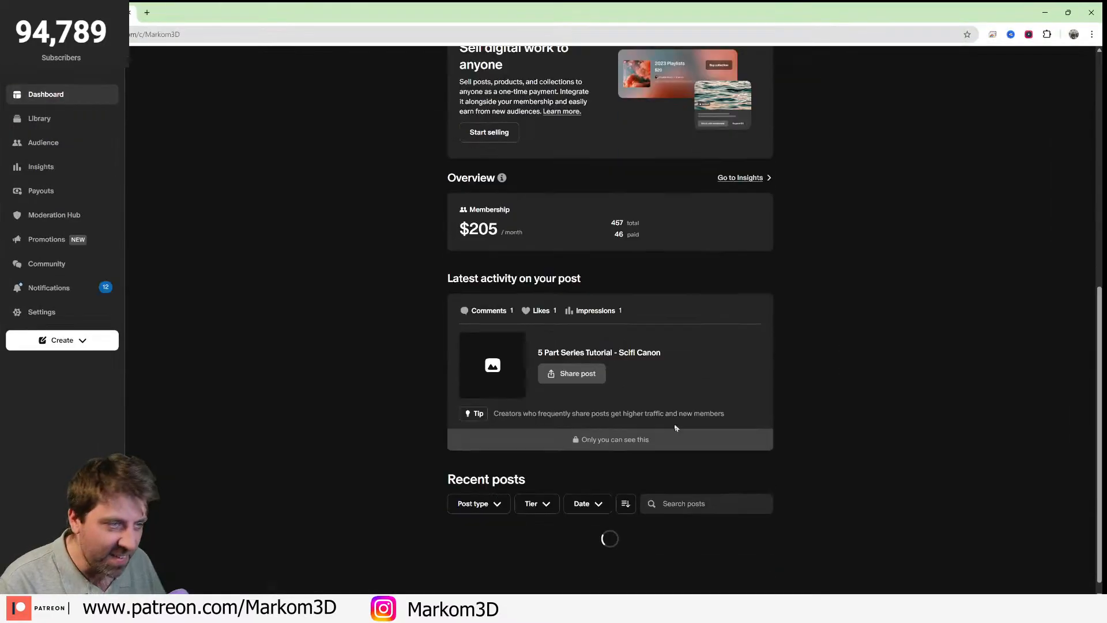
{"action": "scroll", "coordinate": [406, 363], "scroll_direction": "down", "scroll_amount": 10}
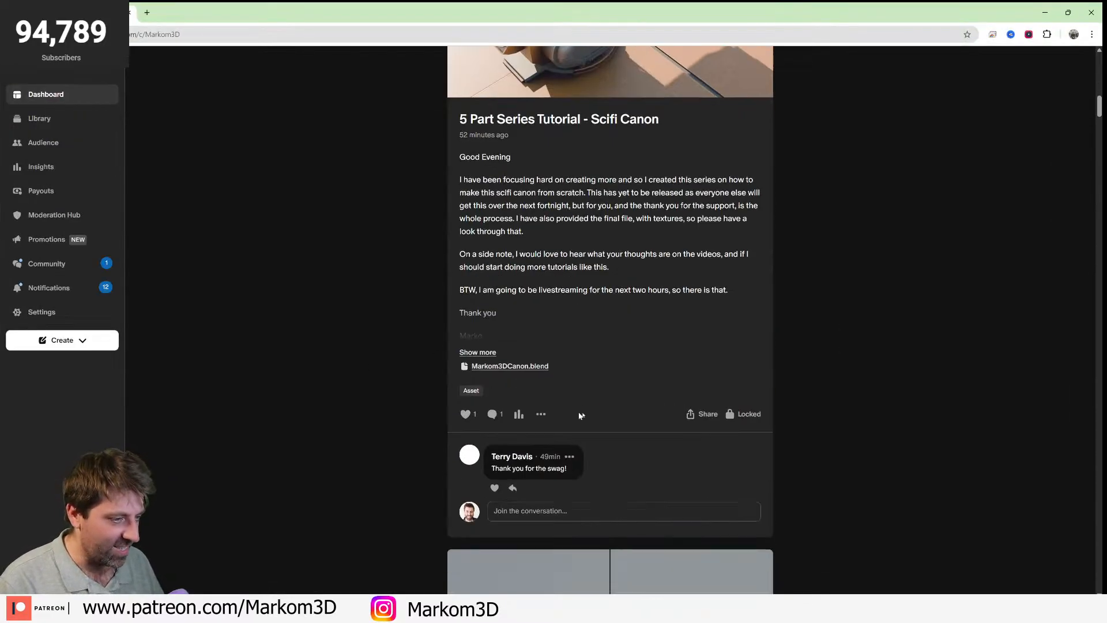
{"action": "scroll", "coordinate": [810, 410], "scroll_direction": "up", "scroll_amount": 6}
{"action": "left_click", "coordinate": [674, 238]}
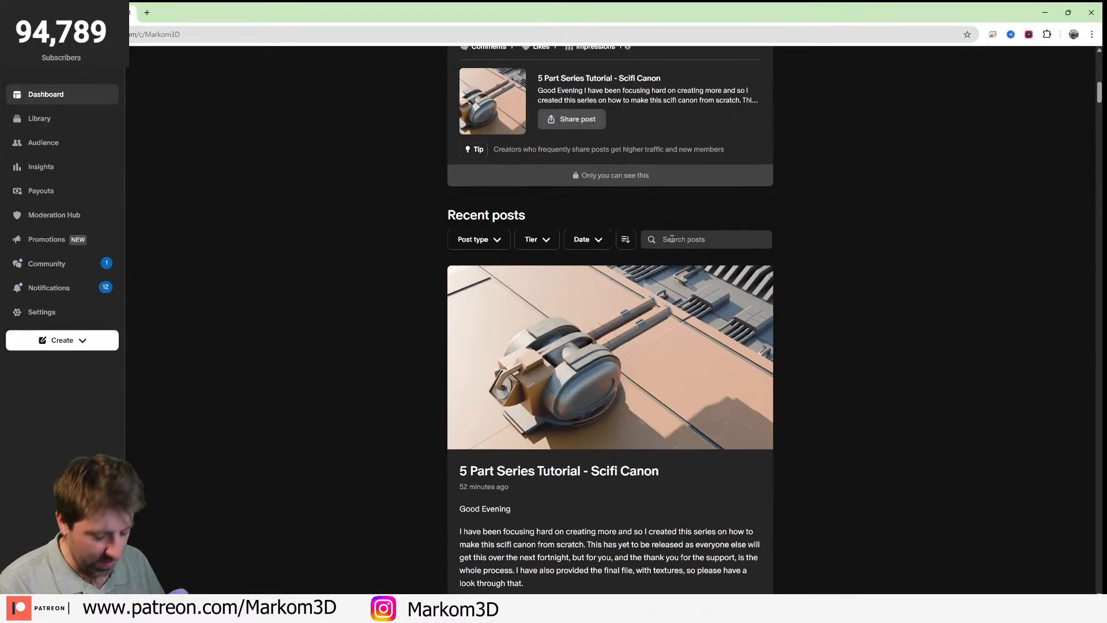
{"action": "type", "text": "cockpit"}
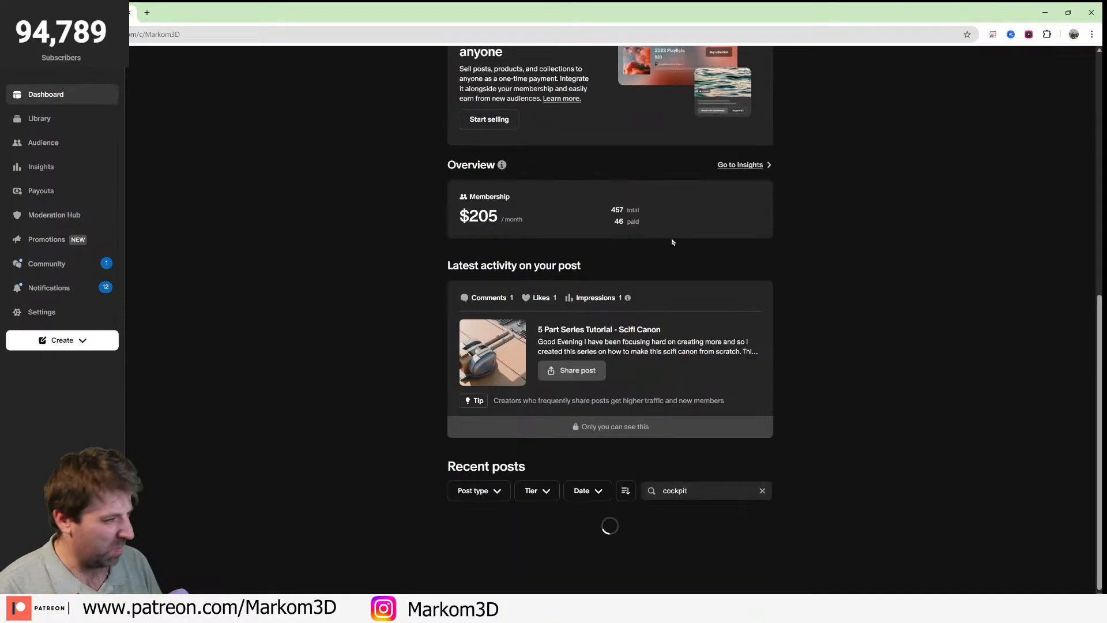
- Examine the cockpit post results for downloadable chair or console assets, open the membership insights, and leave the browser
{"action": "scroll", "coordinate": [672, 242], "scroll_direction": "down", "scroll_amount": 4}
{"action": "scroll", "coordinate": [649, 408], "scroll_direction": "down", "scroll_amount": 11}
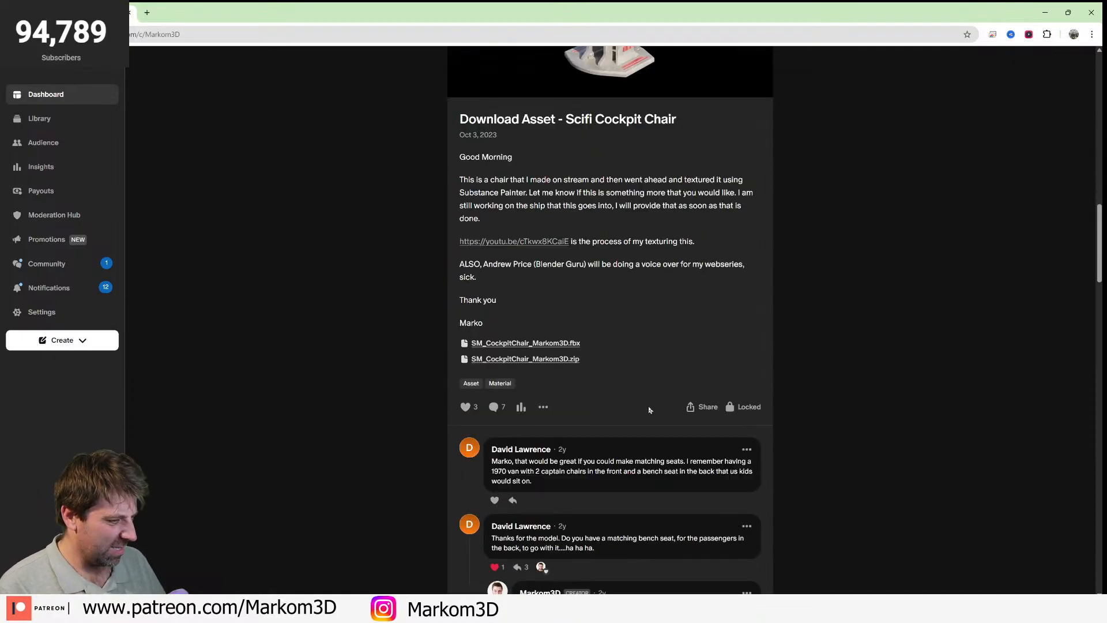
{"action": "scroll", "coordinate": [650, 413], "scroll_direction": "down", "scroll_amount": 4}
{"action": "scroll", "coordinate": [661, 433], "scroll_direction": "down", "scroll_amount": 15}
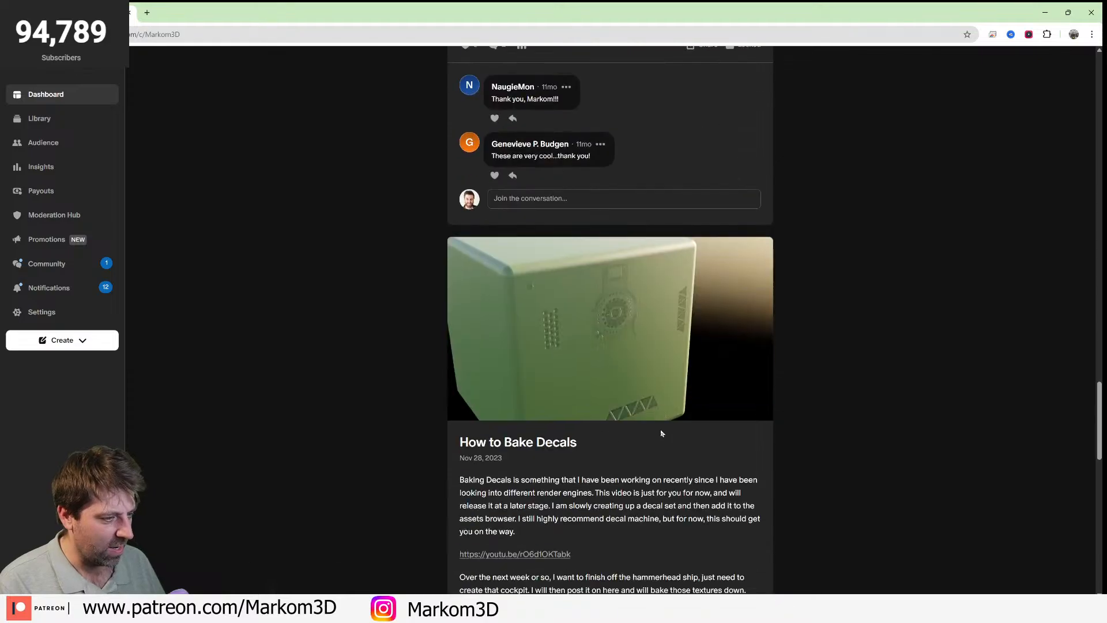
{"action": "scroll", "coordinate": [672, 463], "scroll_direction": "down", "scroll_amount": 5}
{"action": "scroll", "coordinate": [629, 369], "scroll_direction": "up", "scroll_amount": 5}
{"action": "scroll", "coordinate": [587, 279], "scroll_direction": "down", "scroll_amount": 4}
{"action": "scroll", "coordinate": [378, 413], "scroll_direction": "up", "scroll_amount": 12}
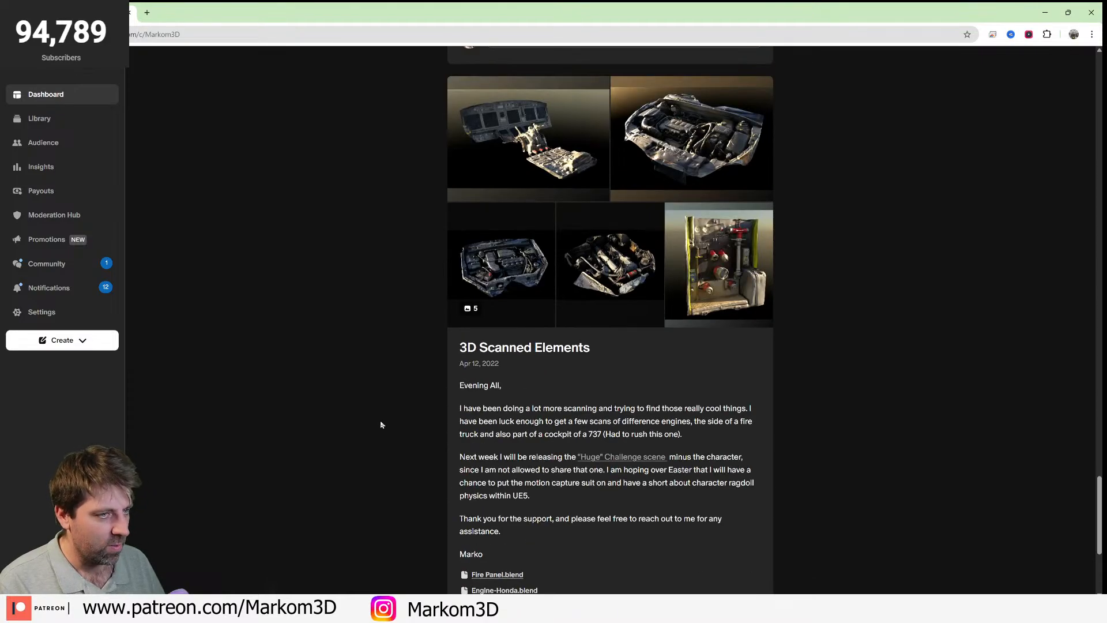
{"action": "scroll", "coordinate": [433, 384], "scroll_direction": "up", "scroll_amount": 10}
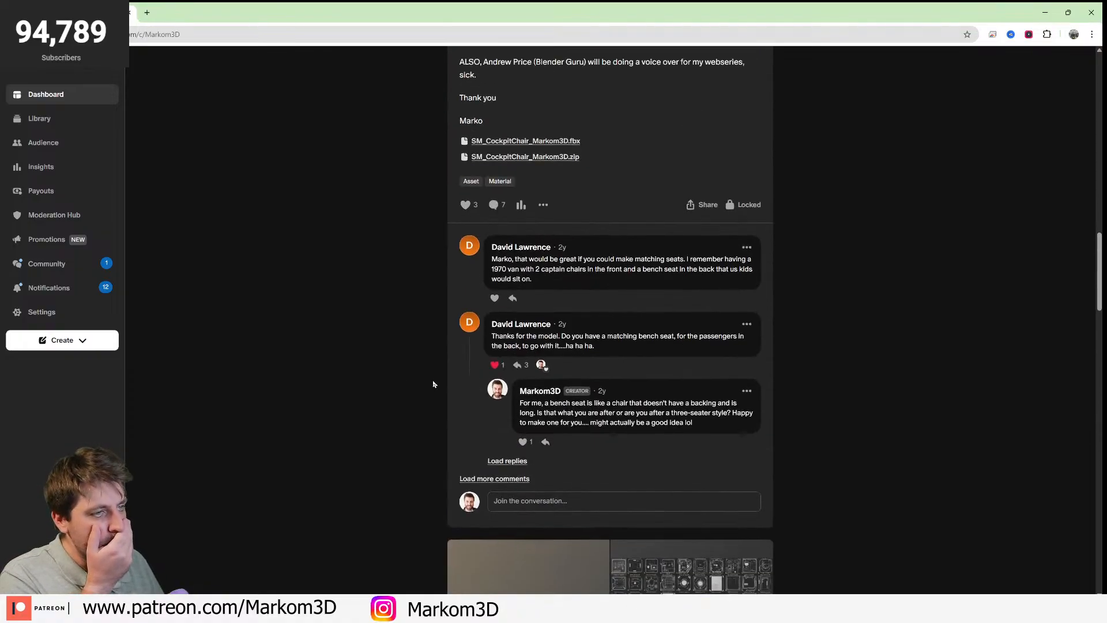
{"action": "scroll", "coordinate": [433, 383], "scroll_direction": "up", "scroll_amount": 10}
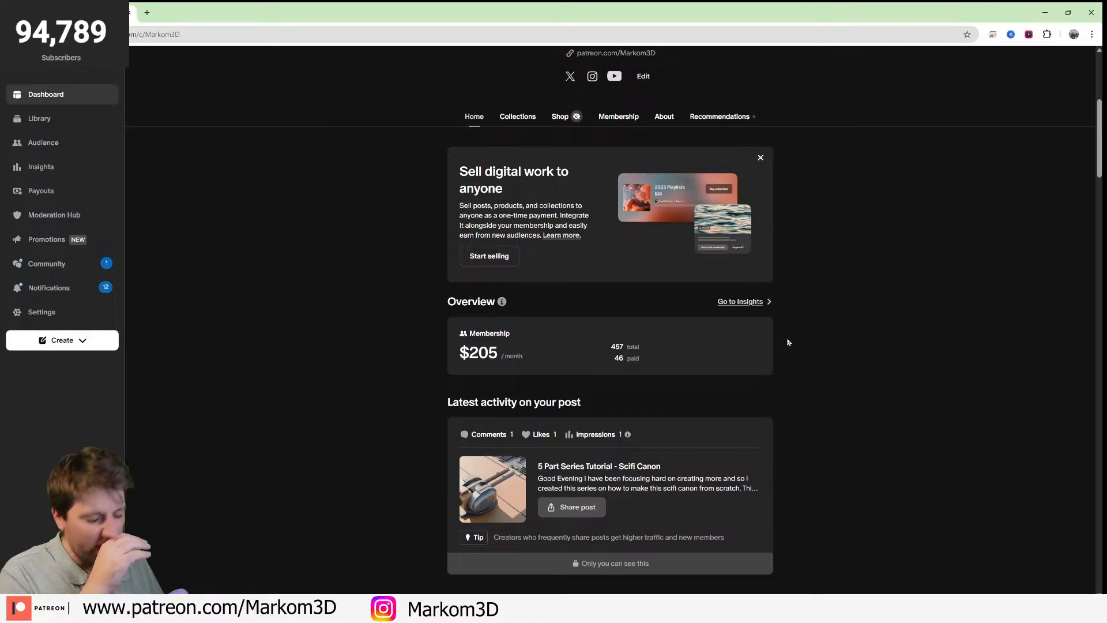
{"action": "left_click", "coordinate": [744, 302]}
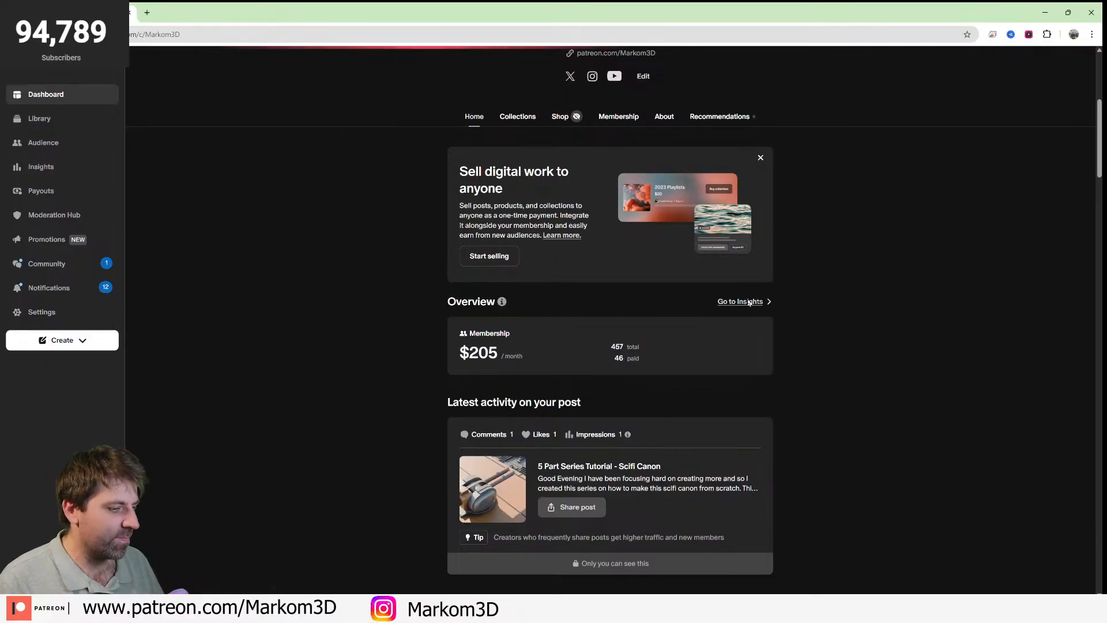
{"action": "left_click", "coordinate": [147, 12]}
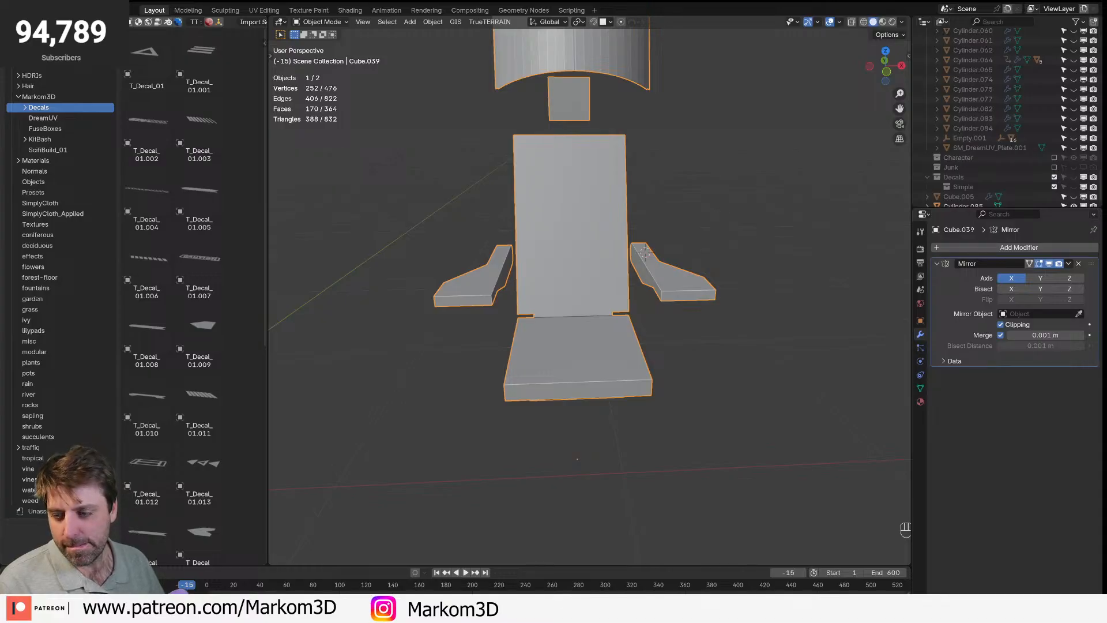
- Switch to File Explorer and view the folders on the SSDWork (F:) drive
{"action": "key", "text": "alt+Tab"}
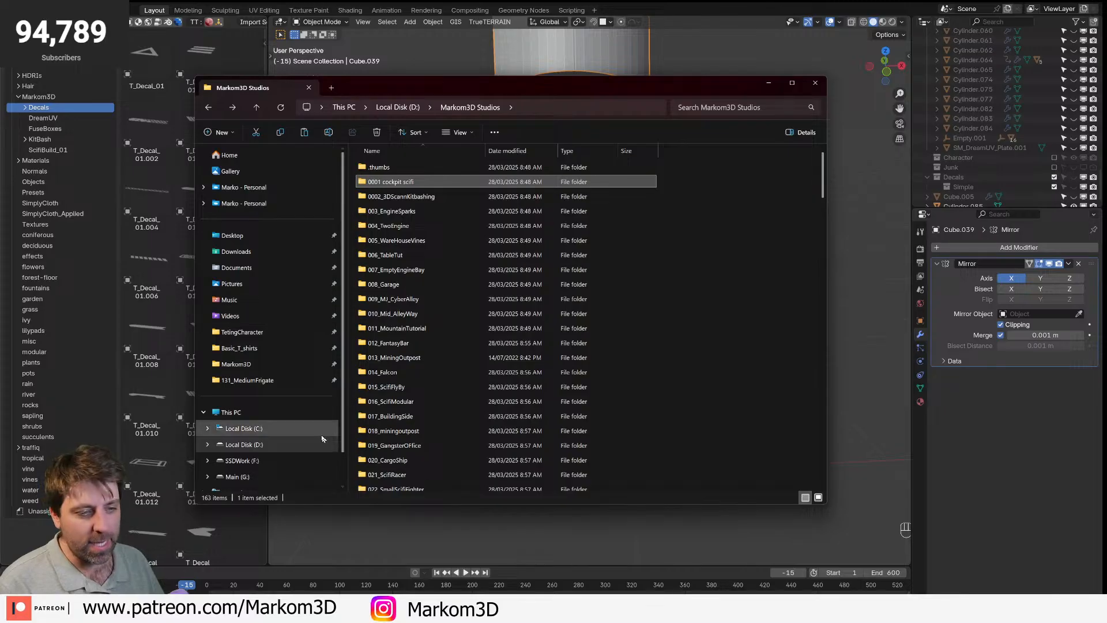
{"action": "scroll", "coordinate": [328, 437], "scroll_direction": "down", "scroll_amount": 1}
{"action": "left_click", "coordinate": [274, 426]}
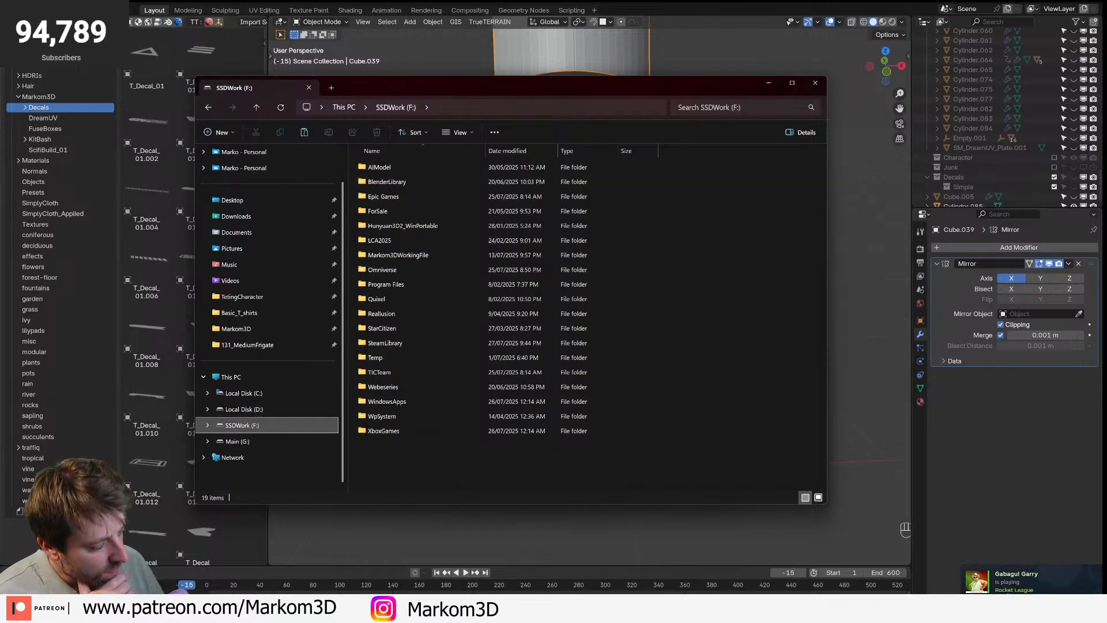
{"action": "left_click", "coordinate": [967, 609]}
{"action": "right_click", "coordinate": [927, 541]}
{"action": "left_click", "coordinate": [963, 579]}
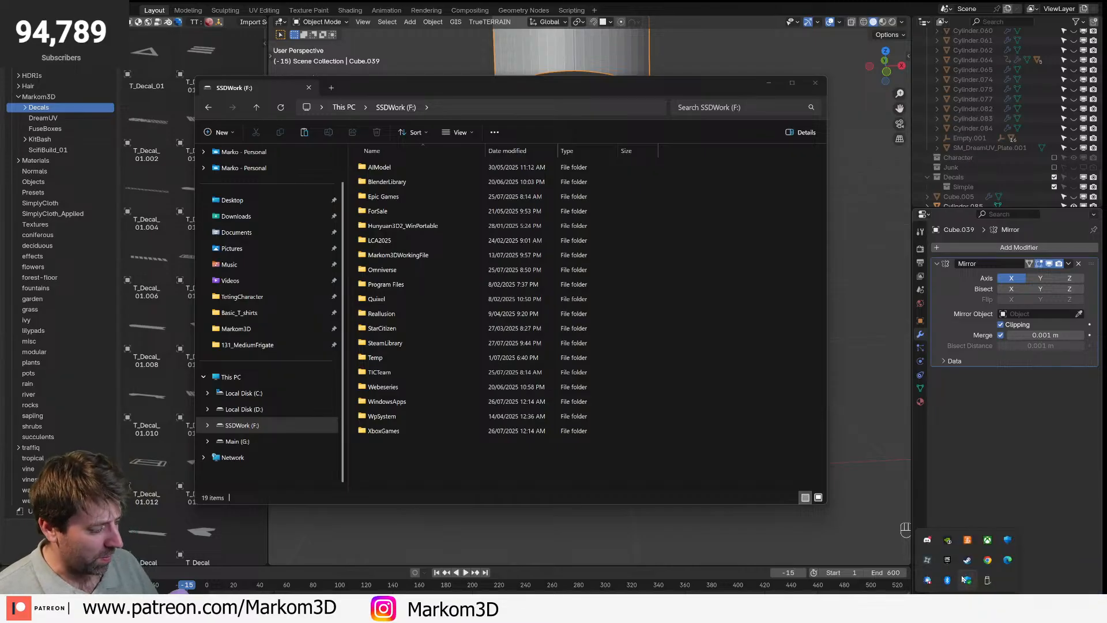
{"action": "right_click", "coordinate": [968, 563]}
{"action": "left_click", "coordinate": [989, 558]}
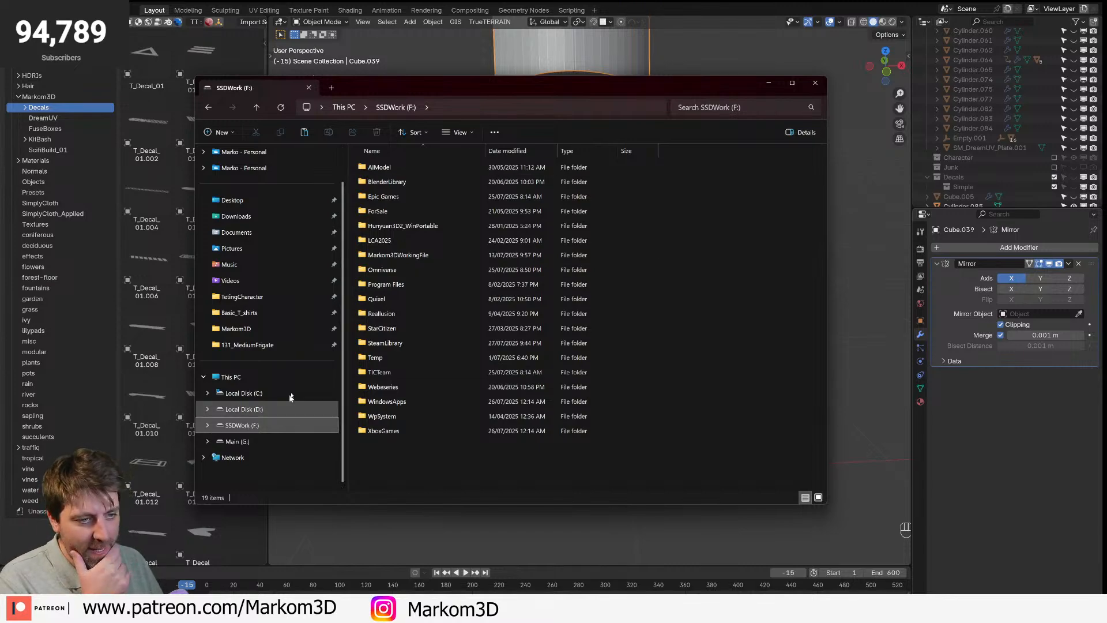
- Browse the local drives to the BlenderAssetLibrary folder inside Library on the Main (G:) drive
{"action": "left_click", "coordinate": [242, 409]}
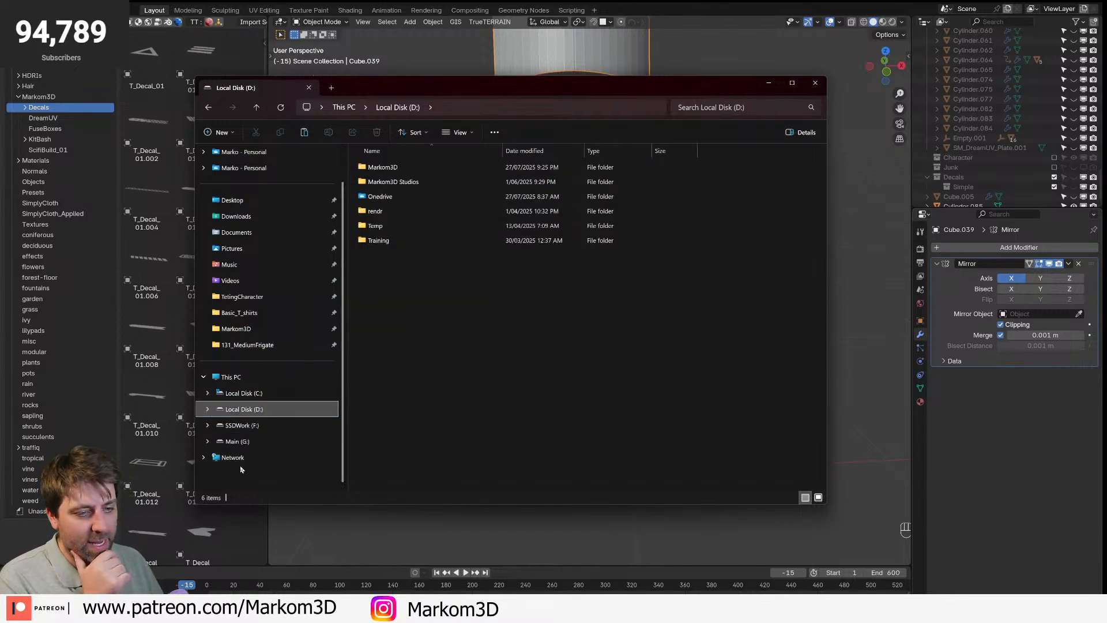
{"action": "left_click", "coordinate": [237, 441]}
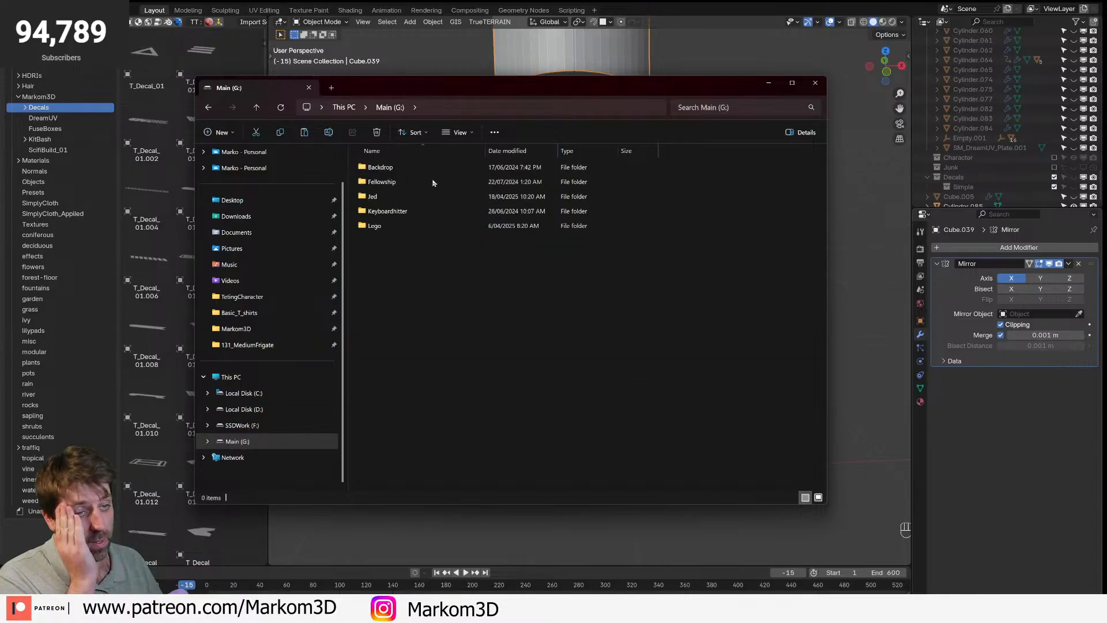
{"action": "double_click", "coordinate": [421, 167]}
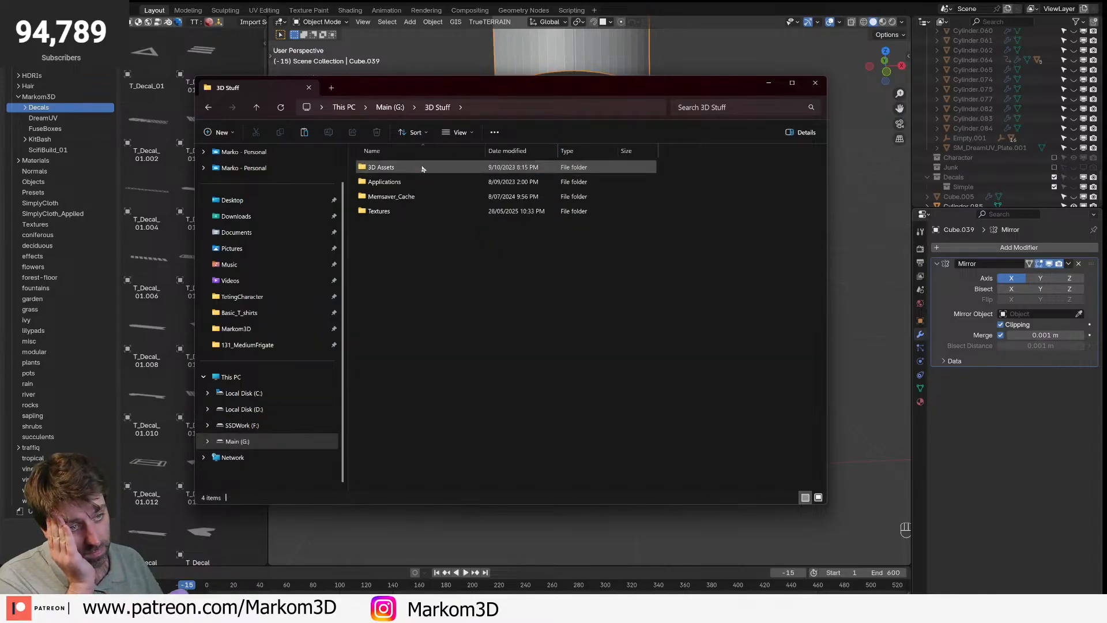
{"action": "key", "text": "alt+Left"}
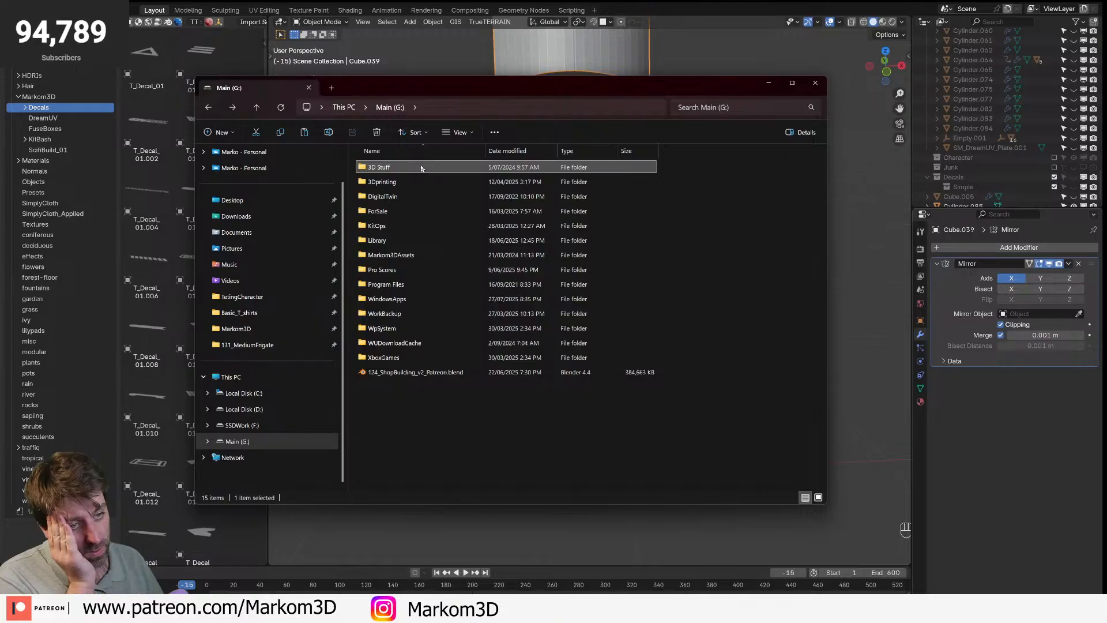
{"action": "double_click", "coordinate": [427, 240]}
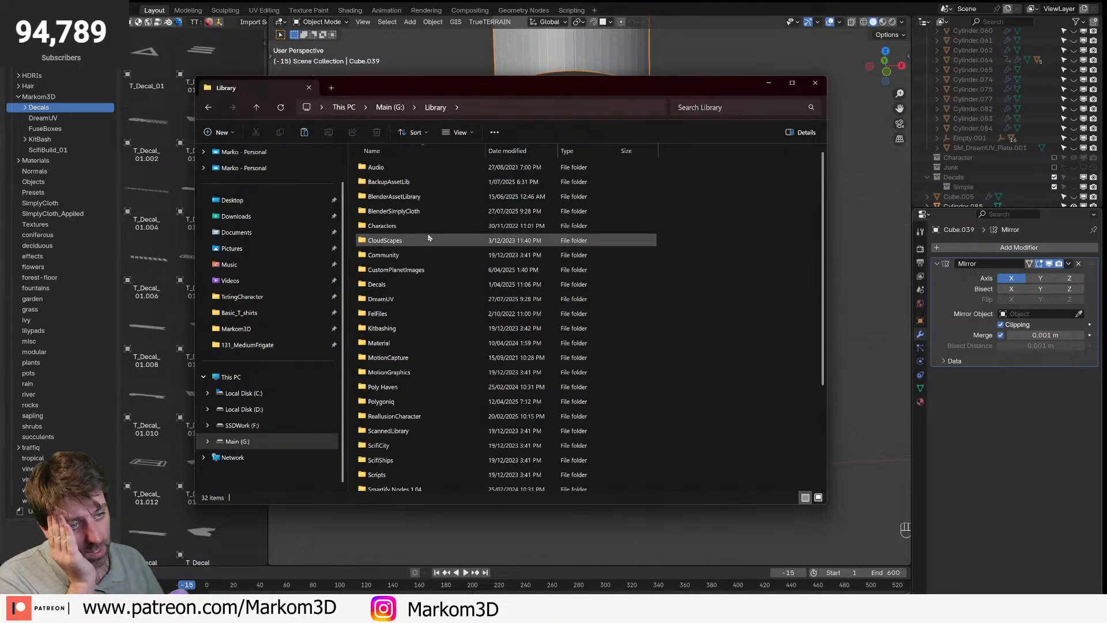
{"action": "double_click", "coordinate": [431, 183]}
{"action": "key", "text": "alt+Left"}
{"action": "double_click", "coordinate": [430, 196]}
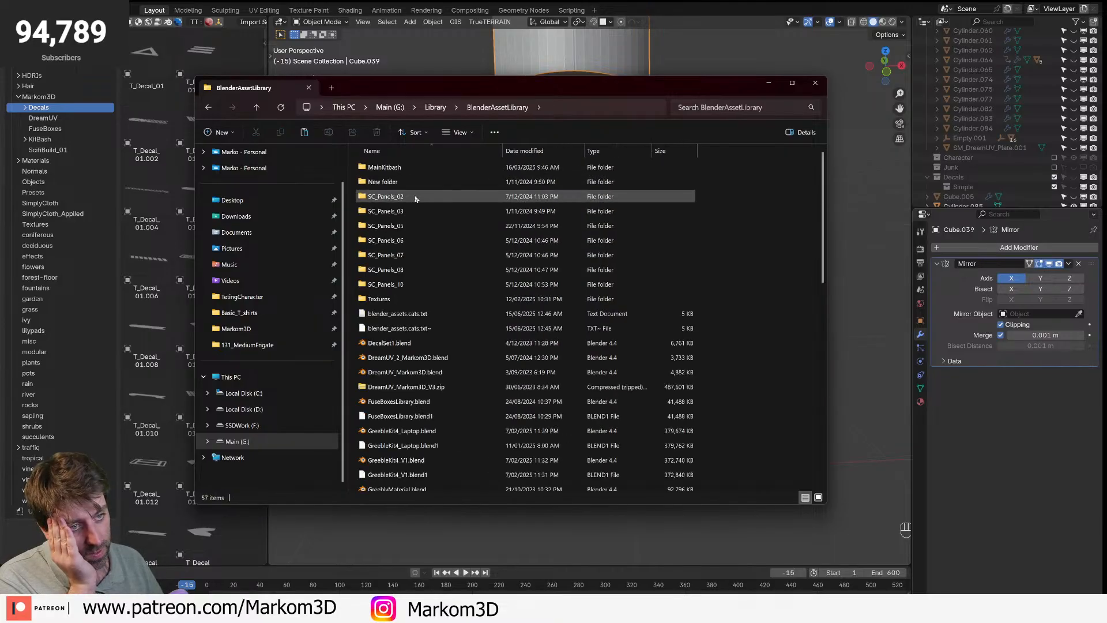
- Find Markom3D_ScifiConsole.blend in the BlenderAssetLibrary folder and open it in Blender
{"action": "scroll", "coordinate": [468, 347], "scroll_direction": "down", "scroll_amount": 5}
{"action": "scroll", "coordinate": [468, 346], "scroll_direction": "down", "scroll_amount": 1}
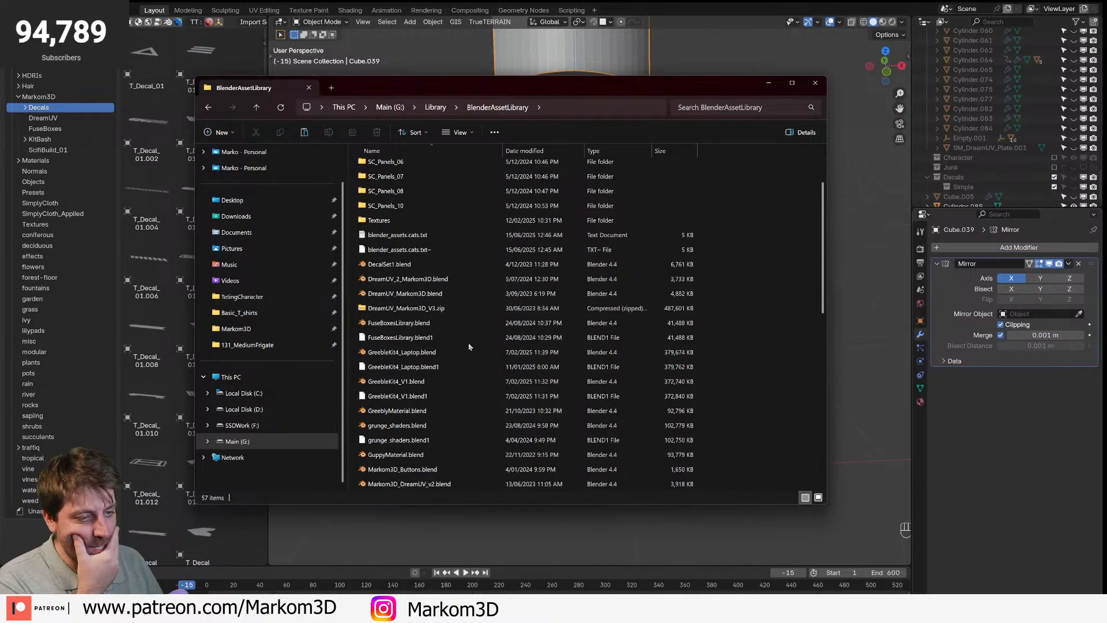
{"action": "left_click", "coordinate": [456, 320]}
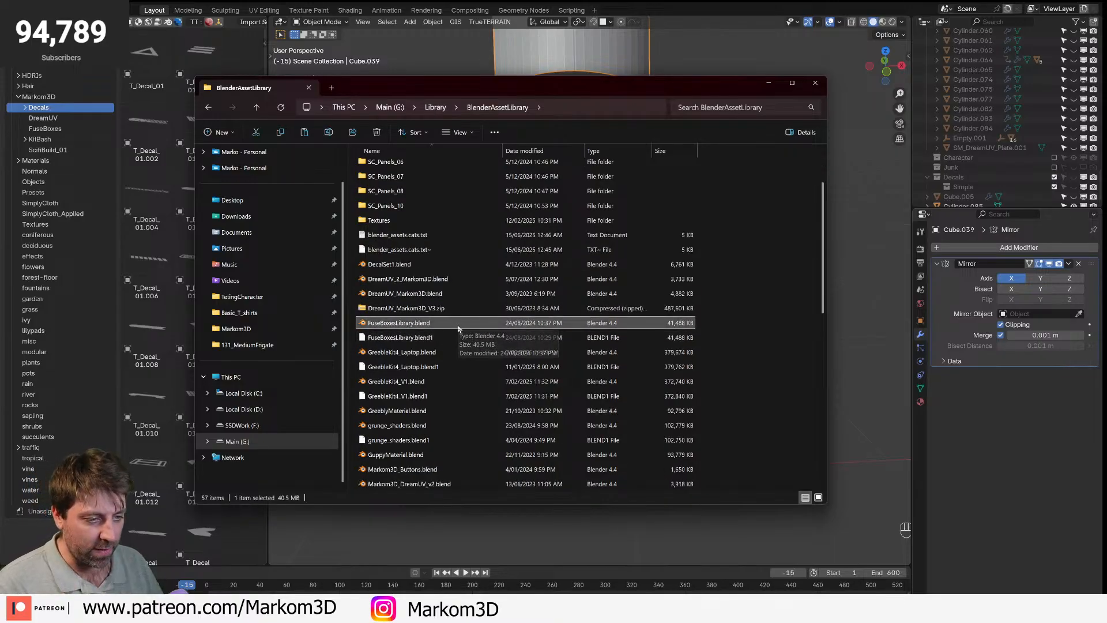
{"action": "scroll", "coordinate": [459, 346], "scroll_direction": "down", "scroll_amount": 4}
{"action": "scroll", "coordinate": [460, 374], "scroll_direction": "down", "scroll_amount": 2}
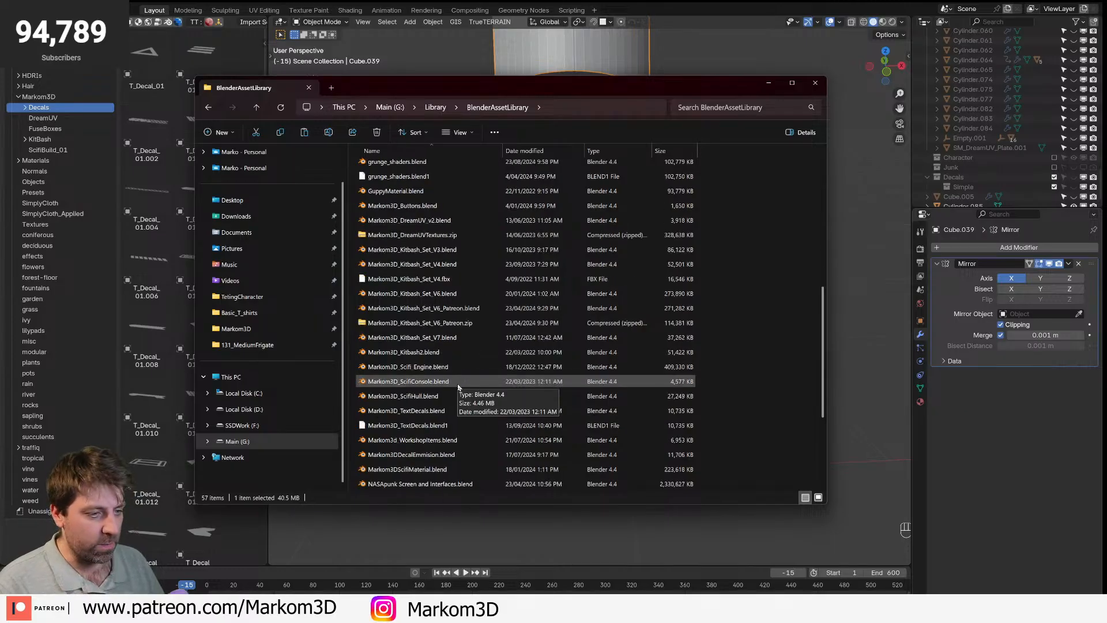
{"action": "double_click", "coordinate": [458, 384]}
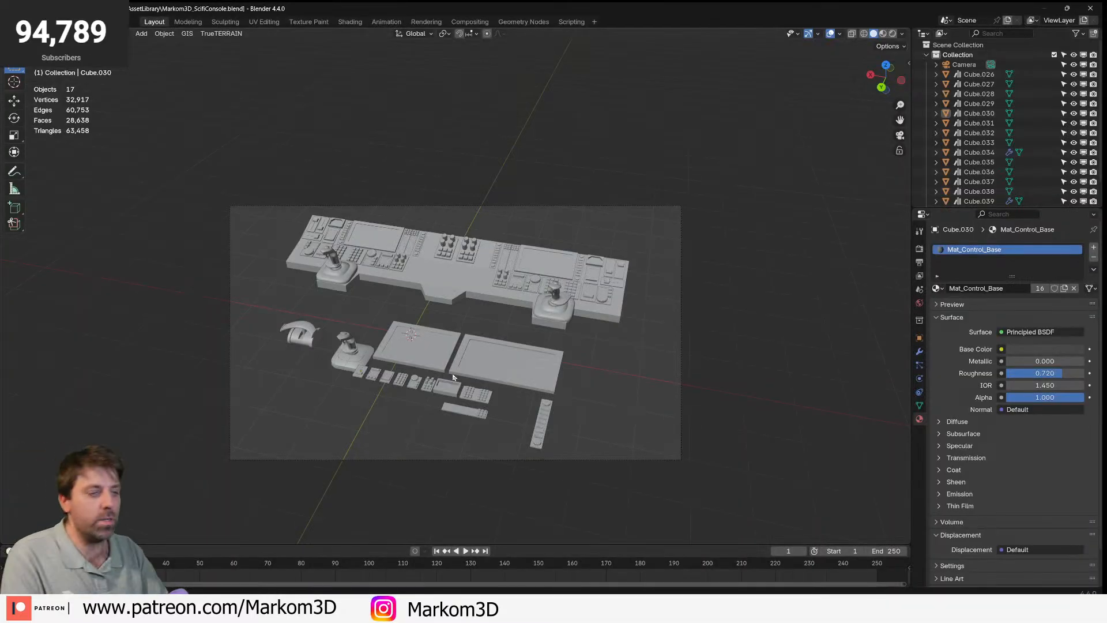
- Select all the sci-fi console meshes, including the control panels, joysticks and loose button parts, and copy them
{"action": "middle_click_drag", "start_coordinate": [453, 378], "coordinate": [464, 331]}
{"action": "scroll", "coordinate": [464, 331], "scroll_direction": "up", "scroll_amount": 2}
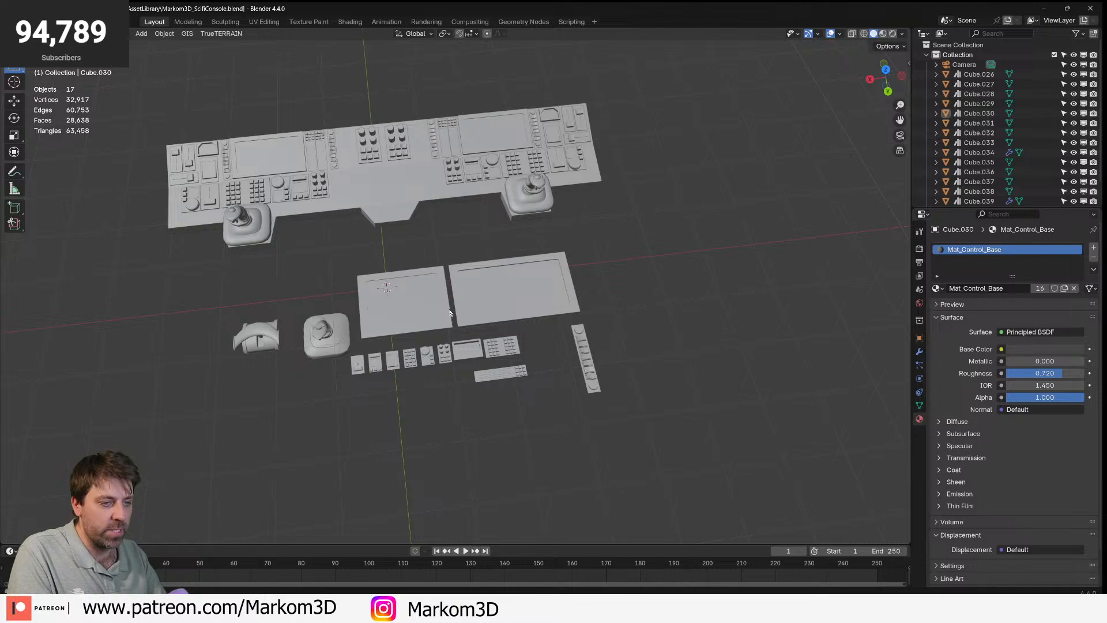
{"action": "middle_click_drag", "start_coordinate": [446, 311], "coordinate": [441, 313]}
{"action": "scroll", "coordinate": [447, 312], "scroll_direction": "up", "scroll_amount": 2}
{"action": "scroll", "coordinate": [447, 312], "scroll_direction": "down", "scroll_amount": 4}
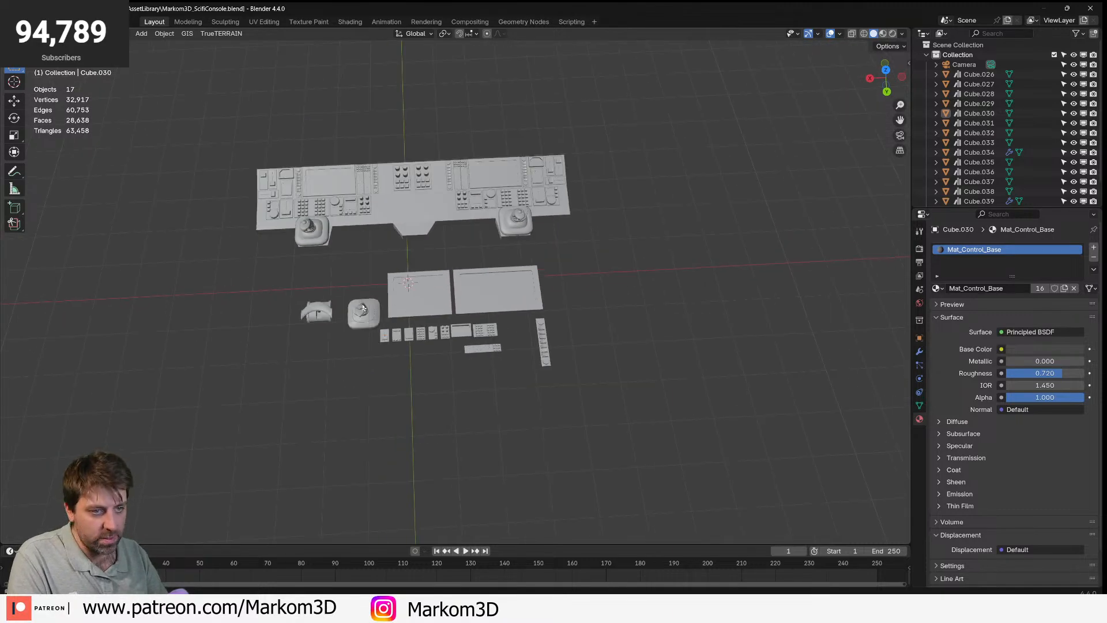
{"action": "left_click", "coordinate": [432, 301]}
{"action": "key", "text": "c"}
{"action": "left_click_drag", "start_coordinate": [488, 350], "coordinate": [497, 327]}
{"action": "scroll", "coordinate": [495, 322], "scroll_direction": "down", "scroll_amount": 8}
{"action": "left_click", "coordinate": [269, 183]}
{"action": "mouse_move", "coordinate": [222, 221]}
{"action": "left_mouse_down"}
{"action": "mouse_move", "coordinate": [390, 257]}
{"action": "mouse_move", "coordinate": [524, 263]}
{"action": "left_mouse_up"}
{"action": "key", "text": "Escape"}
{"action": "key", "text": "ctrl+c"}
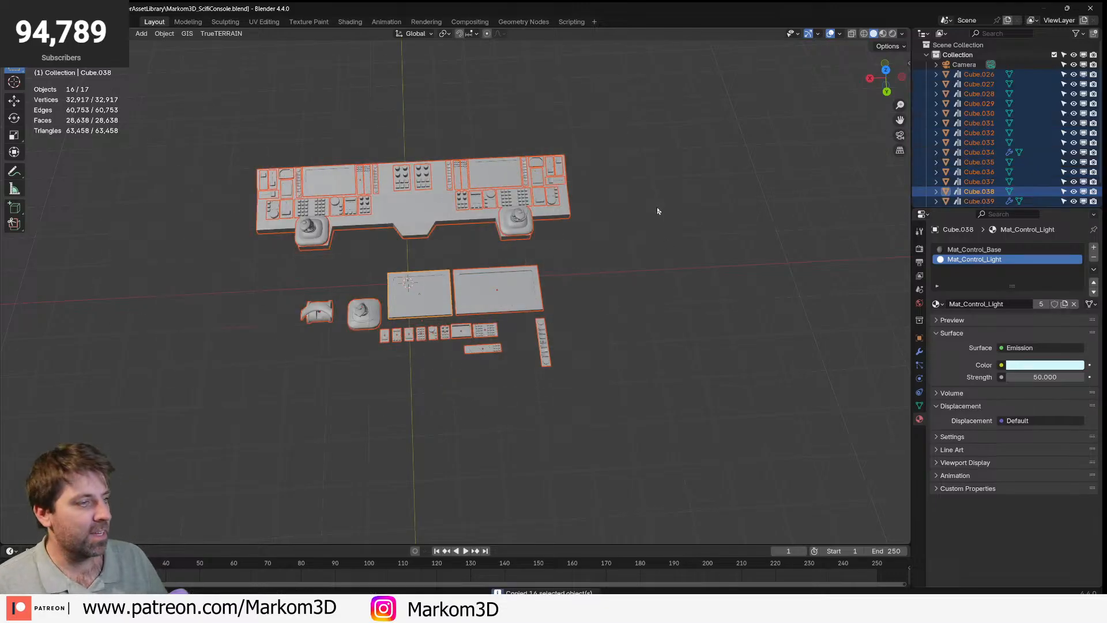
- Switch back to the chair scene and paste the copied sci-fi console parts into it
{"action": "double_click", "coordinate": [1040, 8]}
{"action": "left_click", "coordinate": [1036, 10]}
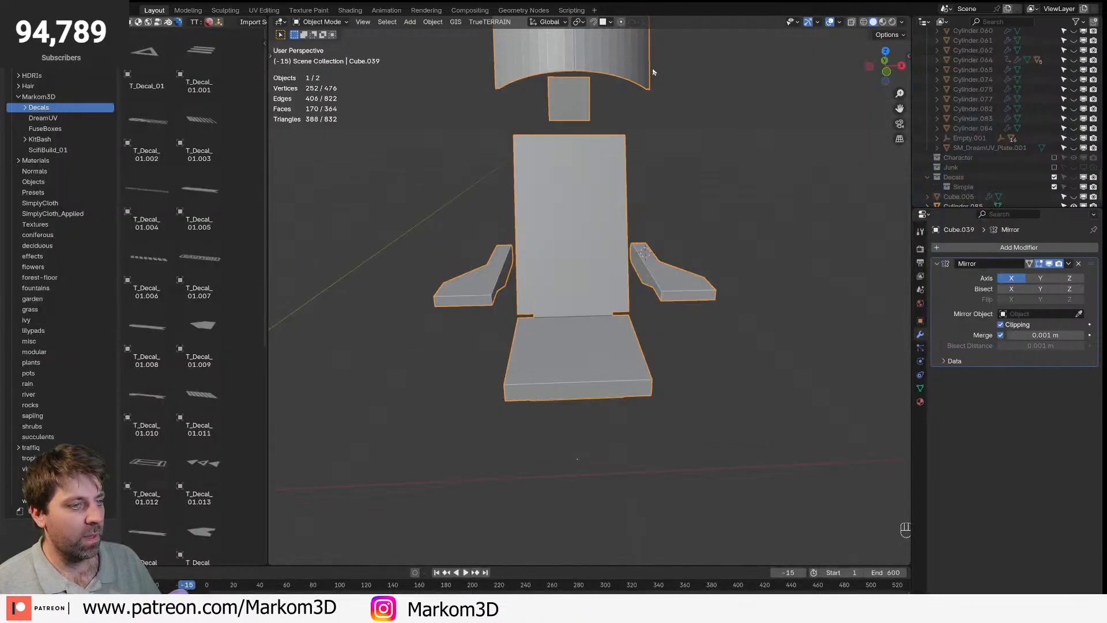
{"action": "scroll", "coordinate": [703, 154], "scroll_direction": "down", "scroll_amount": 3}
{"action": "middle_click_drag", "start_coordinate": [703, 154], "coordinate": [660, 182]}
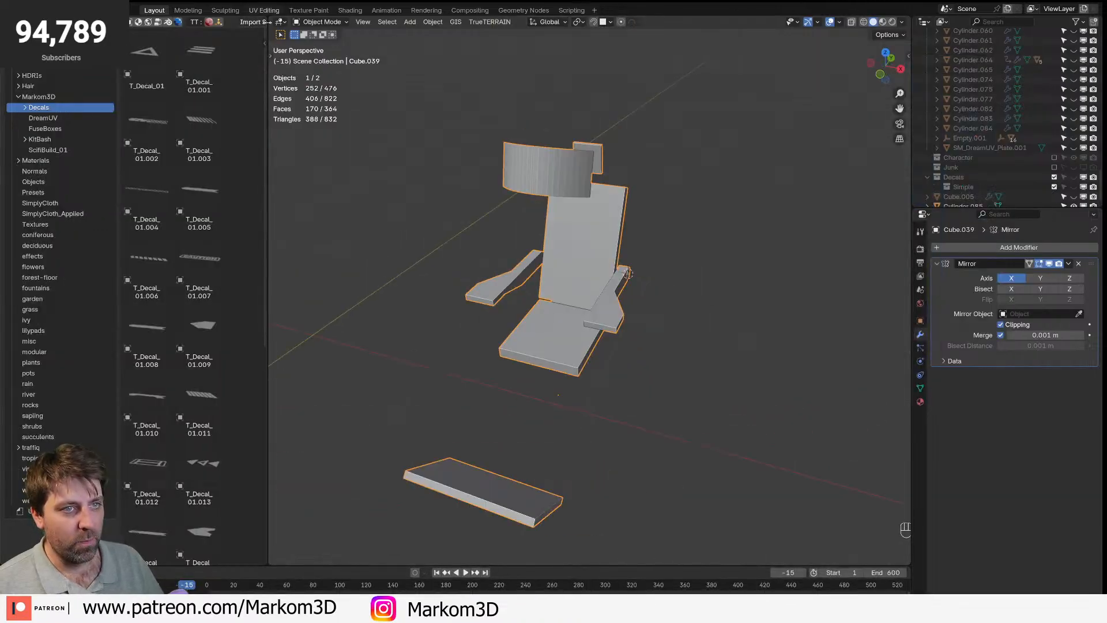
{"action": "scroll", "coordinate": [540, 359], "scroll_direction": "down", "scroll_amount": 4}
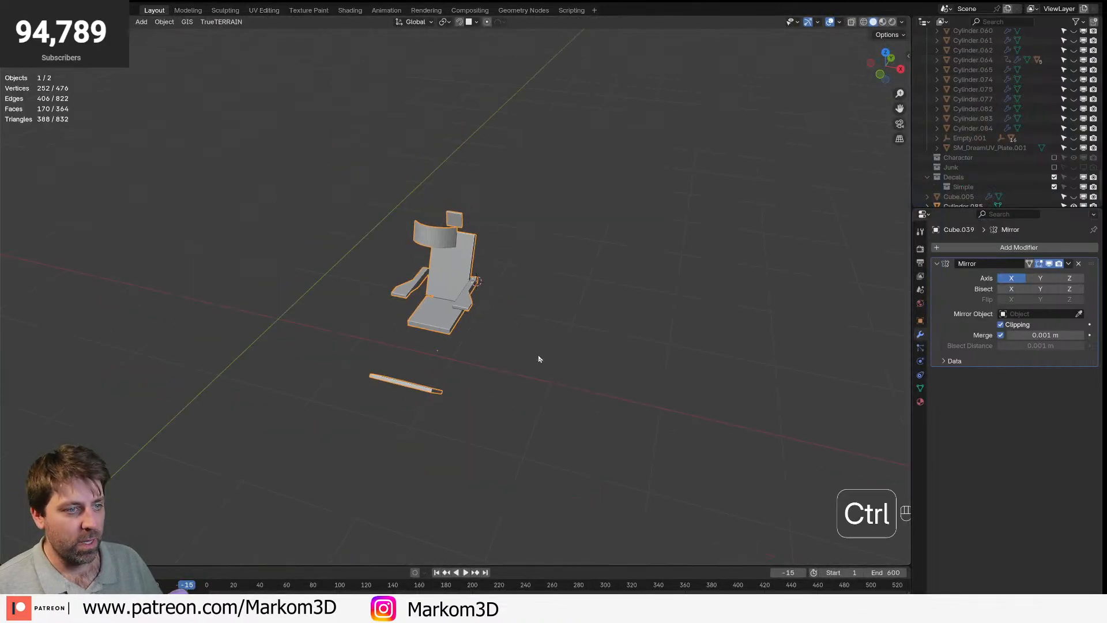
{"action": "key", "text": "ctrl+v"}
- In top view, scale the pasted console parts down well below the chair's size and place them beside the chair
{"action": "key", "text": "KP_7"}
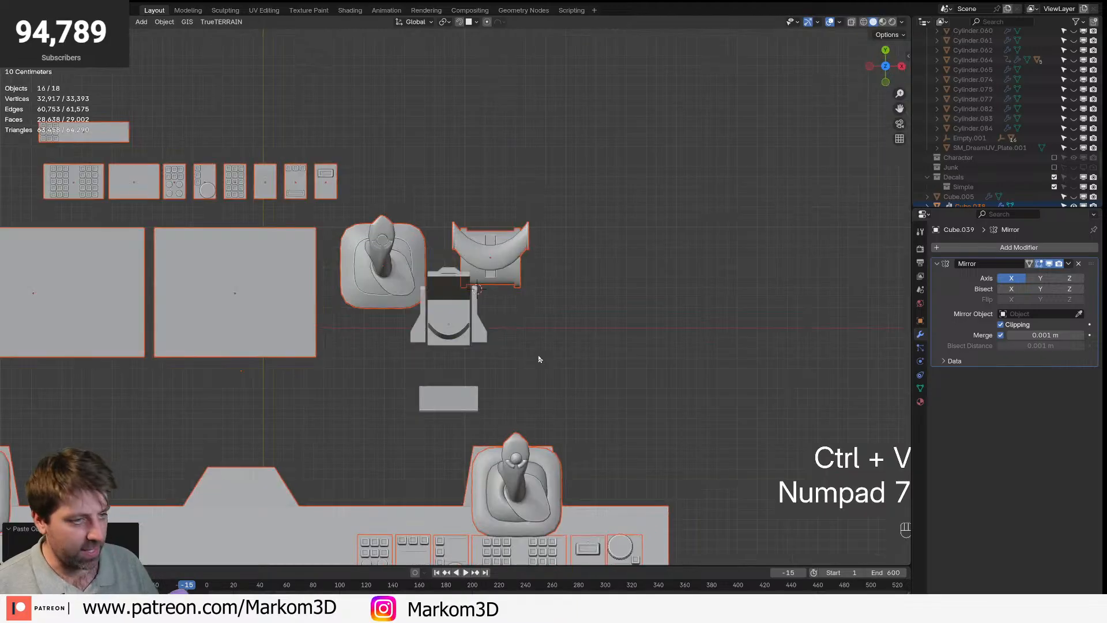
{"action": "key", "text": "s"}
{"action": "left_click", "coordinate": [296, 343]}
{"action": "key", "text": "g"}
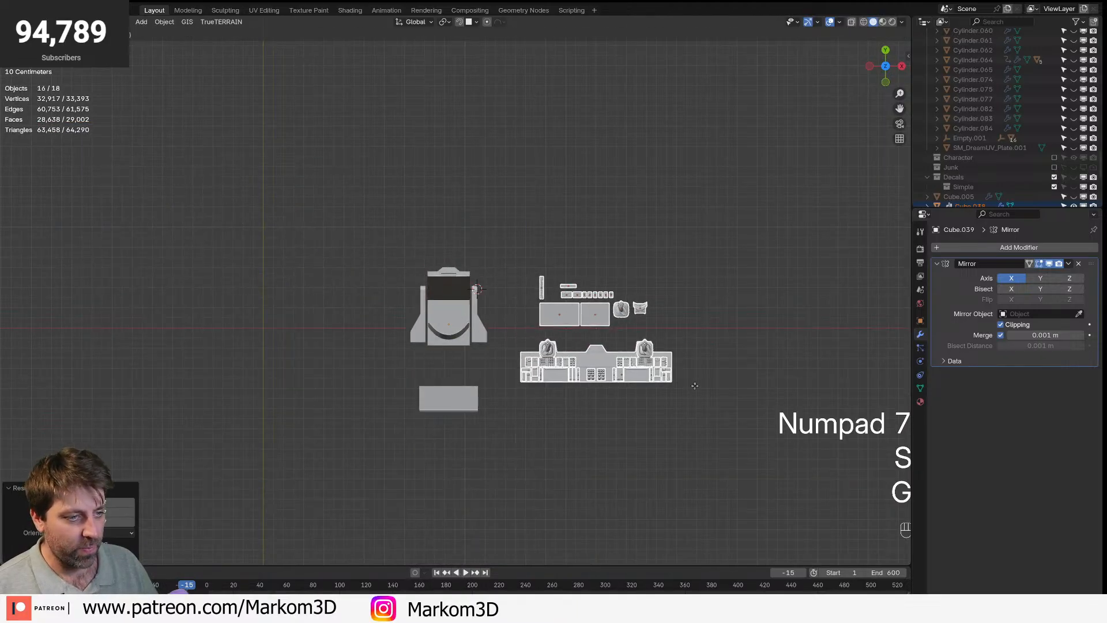
{"action": "left_click", "coordinate": [700, 385]}
{"action": "key", "text": "s"}
{"action": "left_click", "coordinate": [658, 369]}
{"action": "key", "text": "g"}
{"action": "left_click", "coordinate": [686, 415]}
{"action": "middle_click_drag", "start_coordinate": [686, 415], "coordinate": [563, 171]}
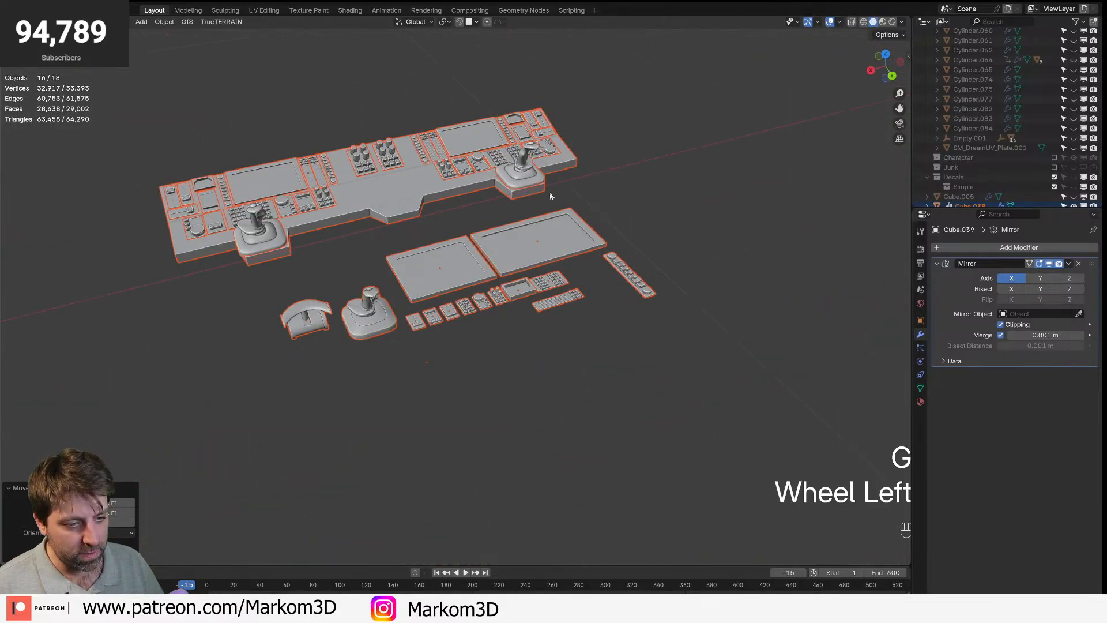
- Move the loose 15-button keypad over the wide front end of the nearer armrest and adjust its scale
{"action": "left_click", "coordinate": [560, 284]}
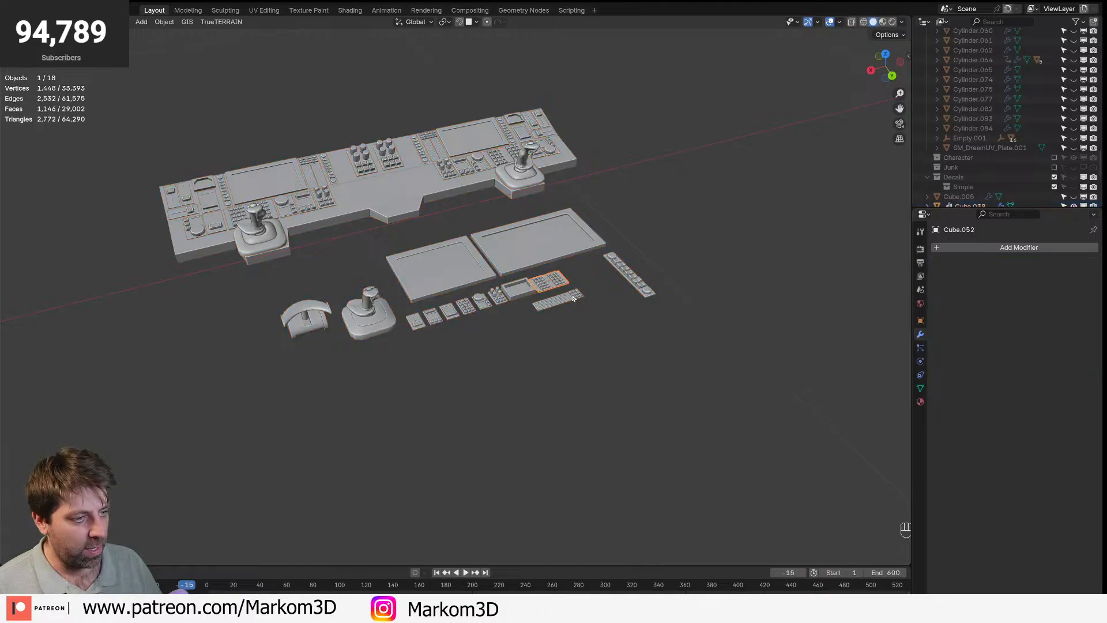
{"action": "left_click", "coordinate": [439, 317]}
{"action": "key", "text": "KP_7"}
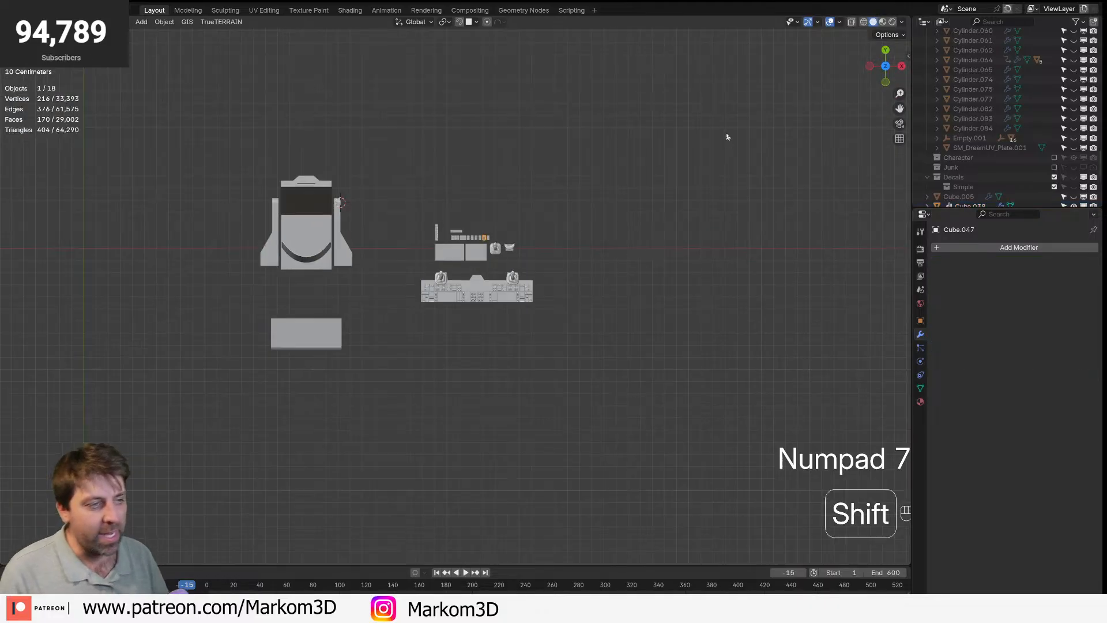
{"action": "scroll", "coordinate": [516, 287], "scroll_direction": "up", "scroll_amount": 3}
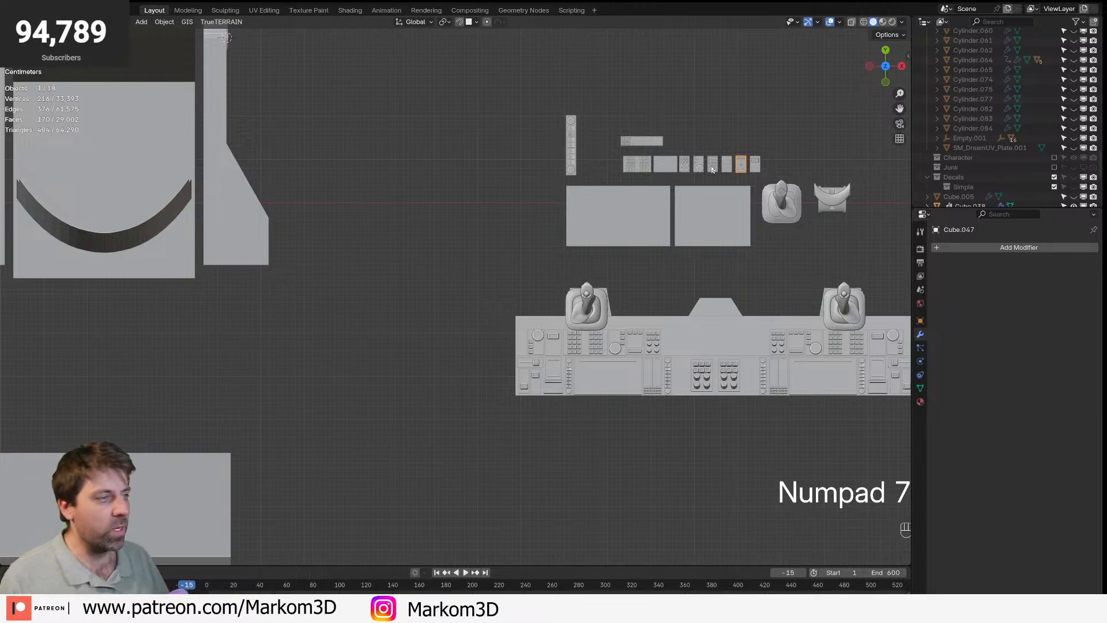
{"action": "left_click", "coordinate": [713, 169]}
{"action": "key", "text": "g"}
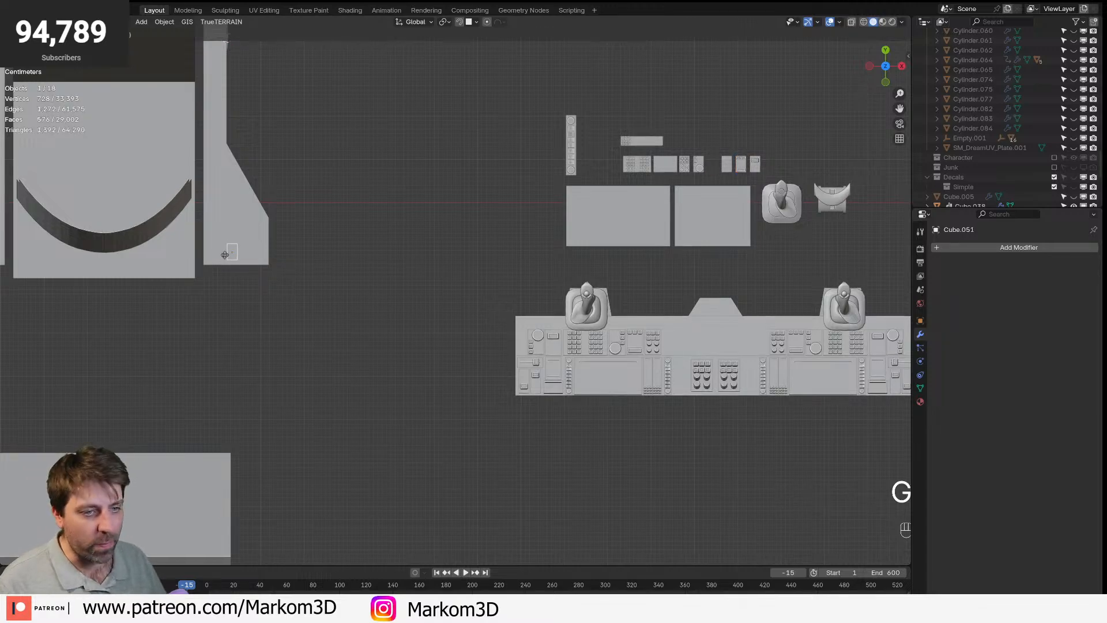
{"action": "left_click", "coordinate": [211, 257]}
{"action": "key", "text": "s"}
{"action": "left_click", "coordinate": [404, 288]}
- Raise the keypad along Z until it sits at the armrest's top surface
{"action": "key", "text": "g"}
{"action": "key", "text": "z"}
{"action": "right_click", "coordinate": [426, 279]}
{"action": "key", "text": "KP_Decimal"}
{"action": "scroll", "coordinate": [422, 277], "scroll_direction": "down", "scroll_amount": 10}
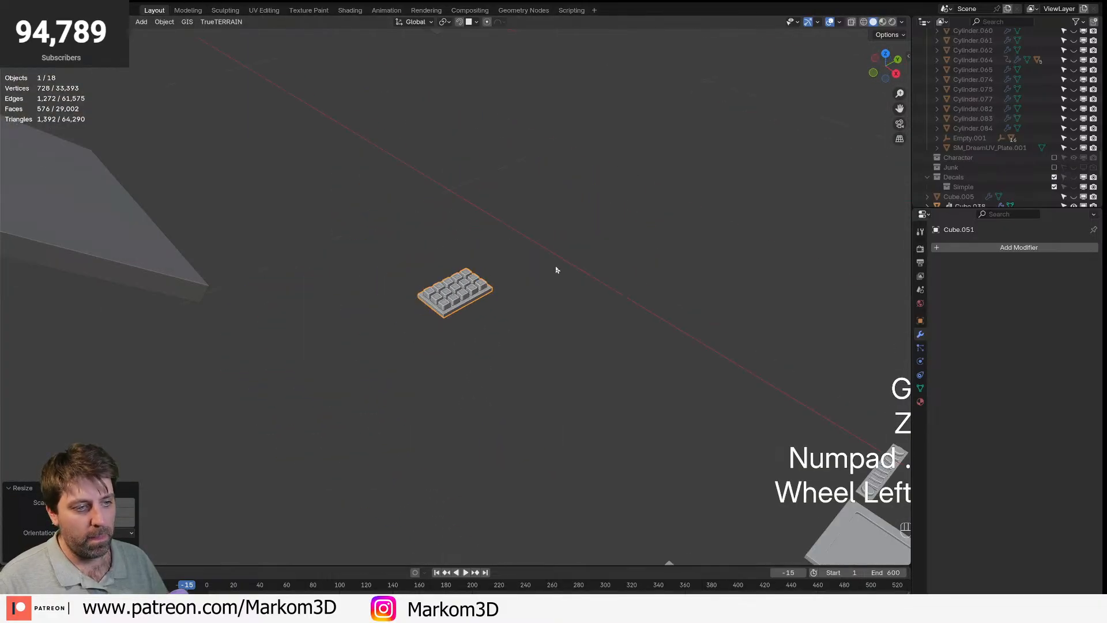
{"action": "key", "text": "g"}
{"action": "key", "text": "z"}
{"action": "left_click", "coordinate": [555, 124]}
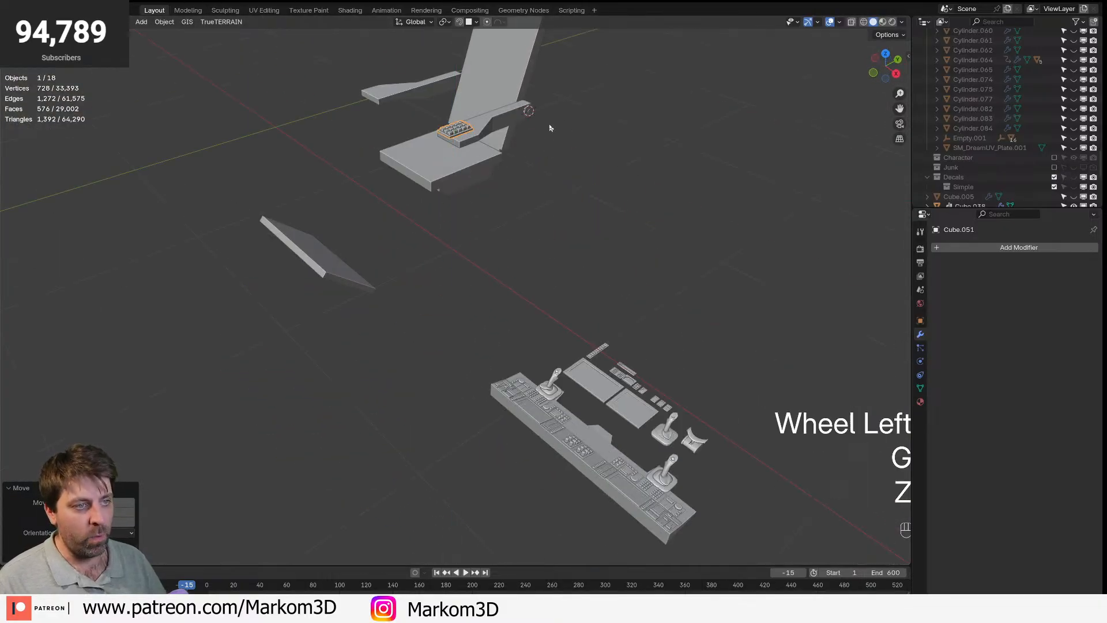
- Rotate the keypad 90 degrees in top view and centre it on the armrest's wide front end
{"action": "key", "text": "KP_Decimal"}
{"action": "key", "text": "KP_7"}
{"action": "key", "text": "g"}
{"action": "key", "text": "shift"}
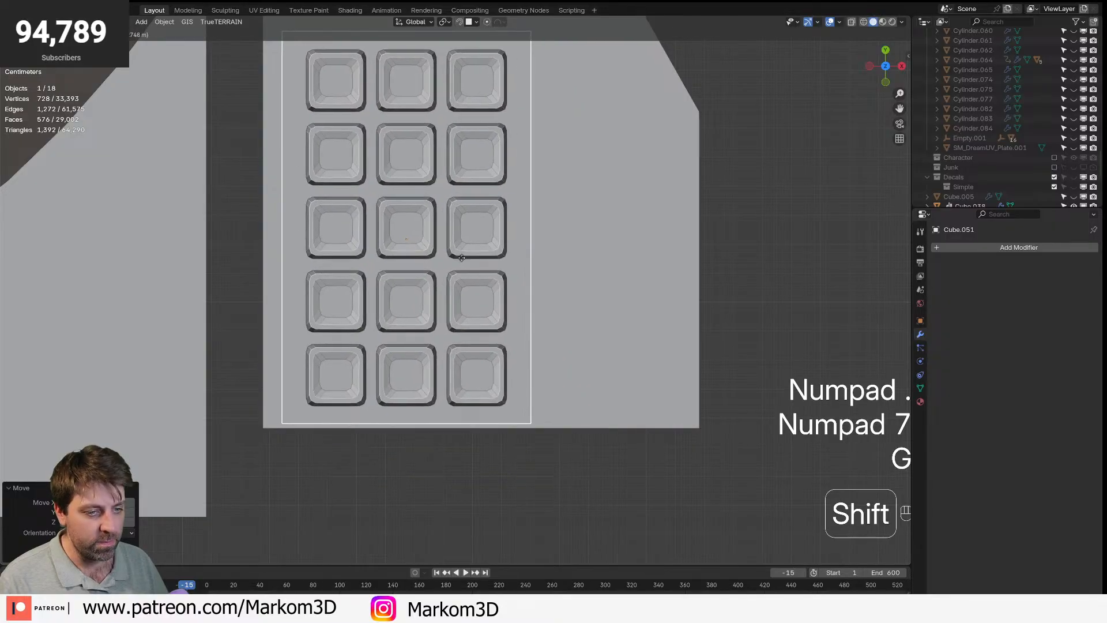
{"action": "left_click", "coordinate": [418, 199]}
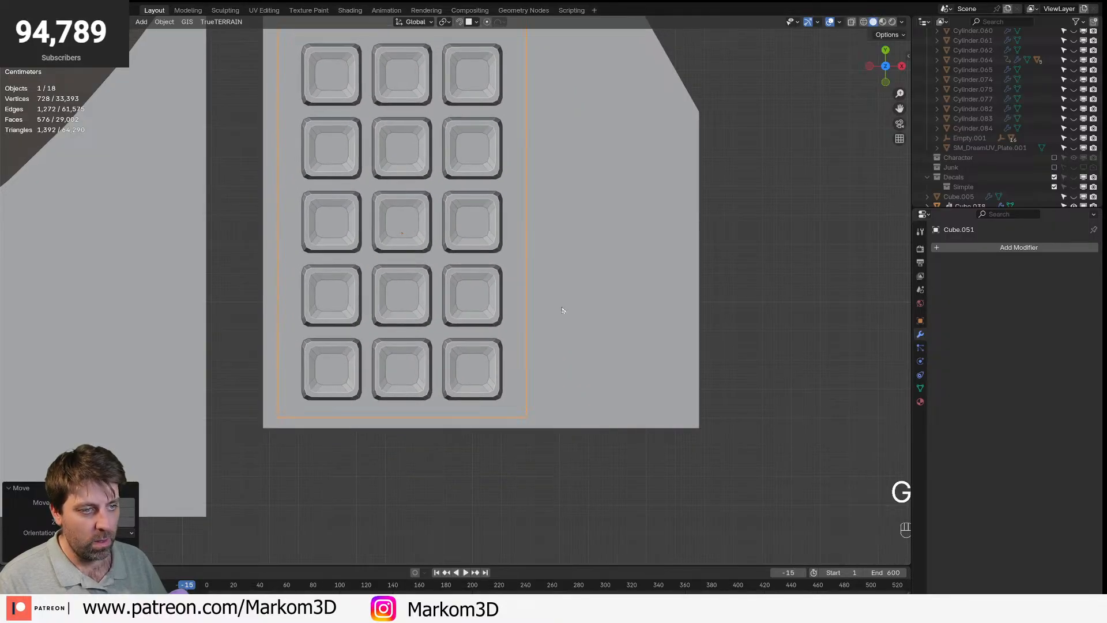
{"action": "key", "text": "r"}
{"action": "key", "text": "KP_9"}
{"action": "key", "text": "KP_0"}
{"action": "key", "text": "KP_Enter"}
{"action": "key", "text": "g"}
{"action": "key", "text": "shift"}
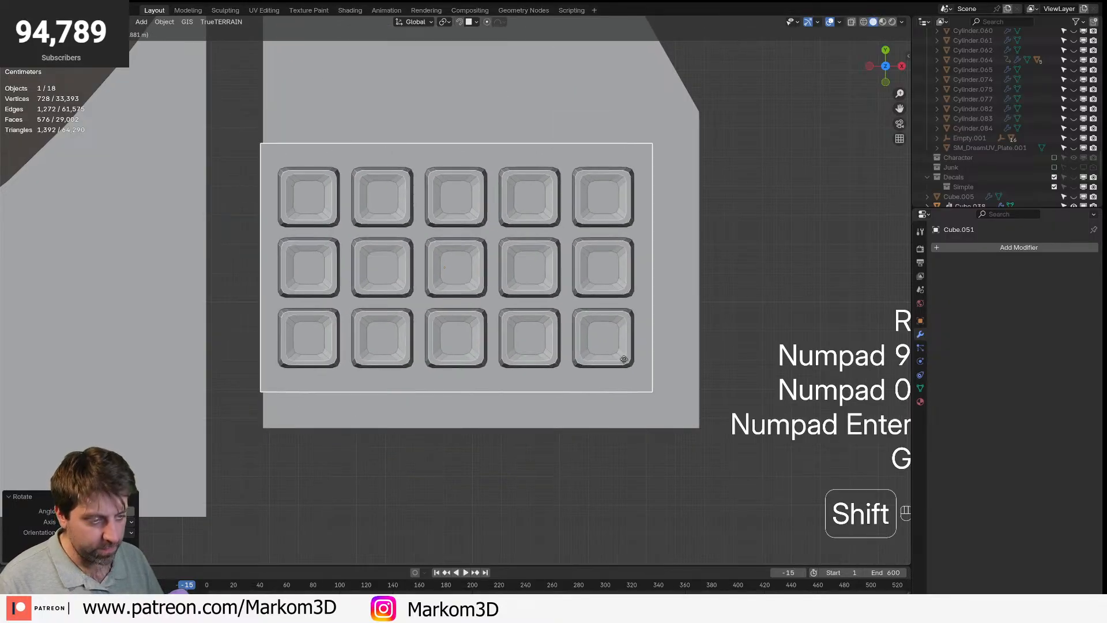
{"action": "left_click", "coordinate": [858, 43]}
- Move the loose joystick over the wide front end of the opposite armrest and scale it to roughly the armrest's width
{"action": "scroll", "coordinate": [630, 329], "scroll_direction": "down", "scroll_amount": 6}
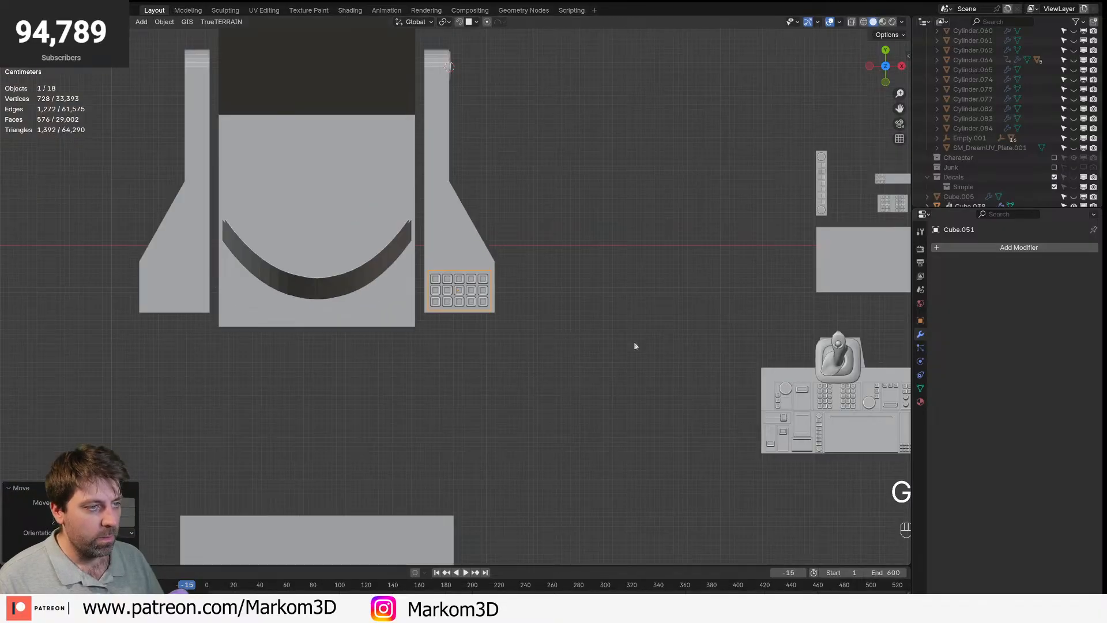
{"action": "left_click", "coordinate": [638, 298]}
{"action": "middle_click_drag", "start_coordinate": [638, 298], "coordinate": [372, 408]}
{"action": "left_click", "coordinate": [344, 360]}
{"action": "key", "text": "g"}
{"action": "key", "text": "KP_7"}
{"action": "middle_click_drag", "start_coordinate": [439, 377], "coordinate": [753, 324], "text": "shift"}
{"action": "key", "text": "g"}
{"action": "left_click", "coordinate": [409, 321]}
{"action": "key", "text": "s"}
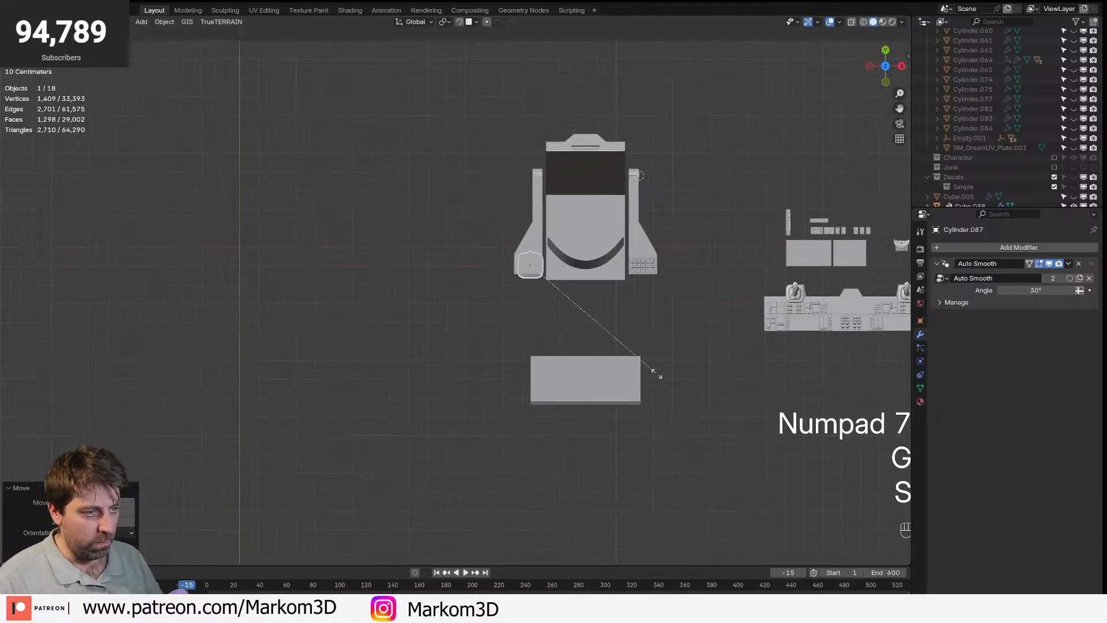
{"action": "left_click", "coordinate": [687, 371]}
- Raise the joystick along Z to the height of the armrest's top surface
{"action": "key", "text": "KP_Decimal"}
{"action": "middle_click_drag", "start_coordinate": [629, 322], "coordinate": [546, 268]}
{"action": "scroll", "coordinate": [546, 346], "scroll_direction": "down", "scroll_amount": 6}
{"action": "key", "text": "g"}
{"action": "key", "text": "z"}
{"action": "left_click", "coordinate": [516, 107]}
{"action": "middle_click_drag", "start_coordinate": [516, 106], "coordinate": [628, 490], "text": "shift"}
{"action": "key", "text": "g"}
{"action": "key", "text": "z"}
{"action": "left_click", "coordinate": [669, 102]}
{"action": "middle_click_drag", "start_coordinate": [668, 107], "coordinate": [675, 224]}
{"action": "key", "text": "KP_7"}
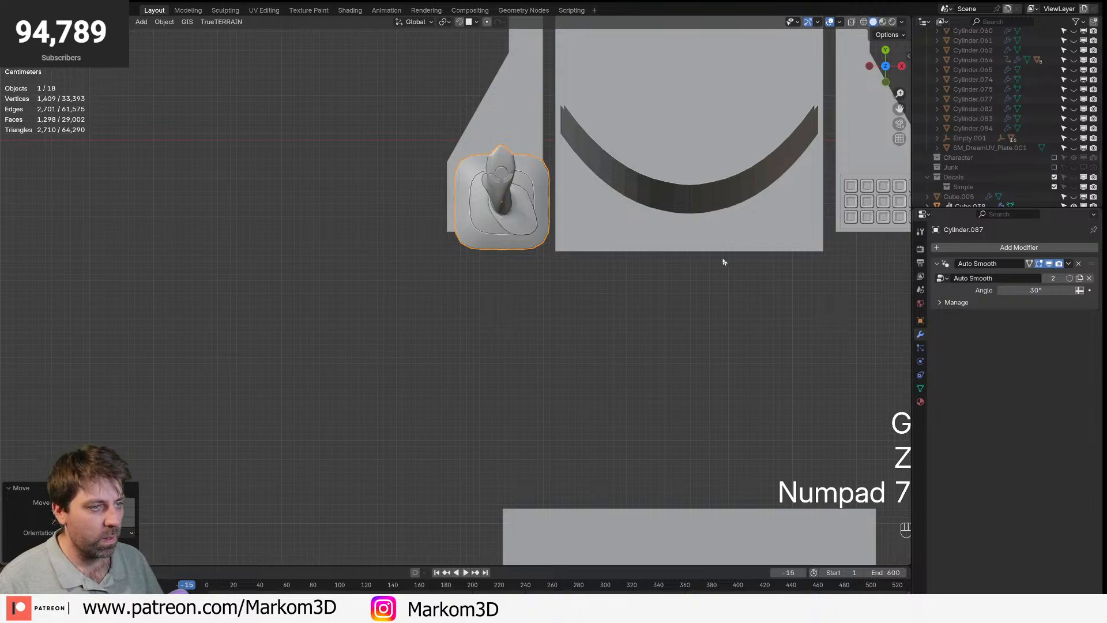
- Shrink the joystick to fit the armrest width, rotate it 180 degrees, and reposition it on the armrest's front end
{"action": "key", "text": "s"}
{"action": "key", "text": "g"}
{"action": "key", "text": "r"}
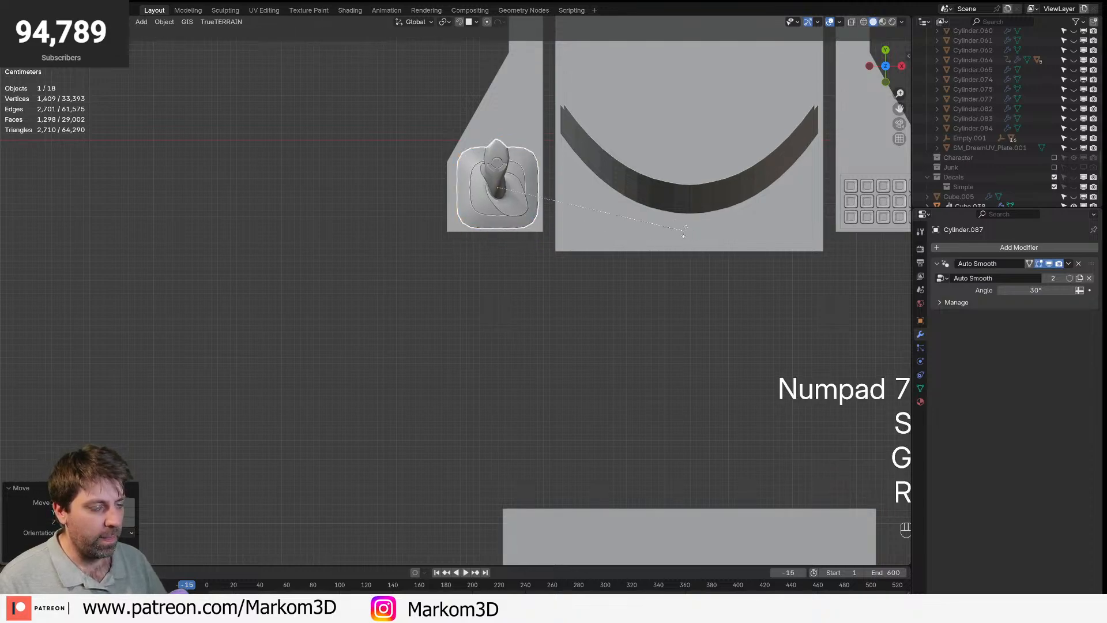
{"action": "key", "text": "KP_1"}
{"action": "key", "text": "KP_8"}
{"action": "key", "text": "KP_0"}
{"action": "key", "text": "KP_Enter"}
{"action": "key", "text": "g"}
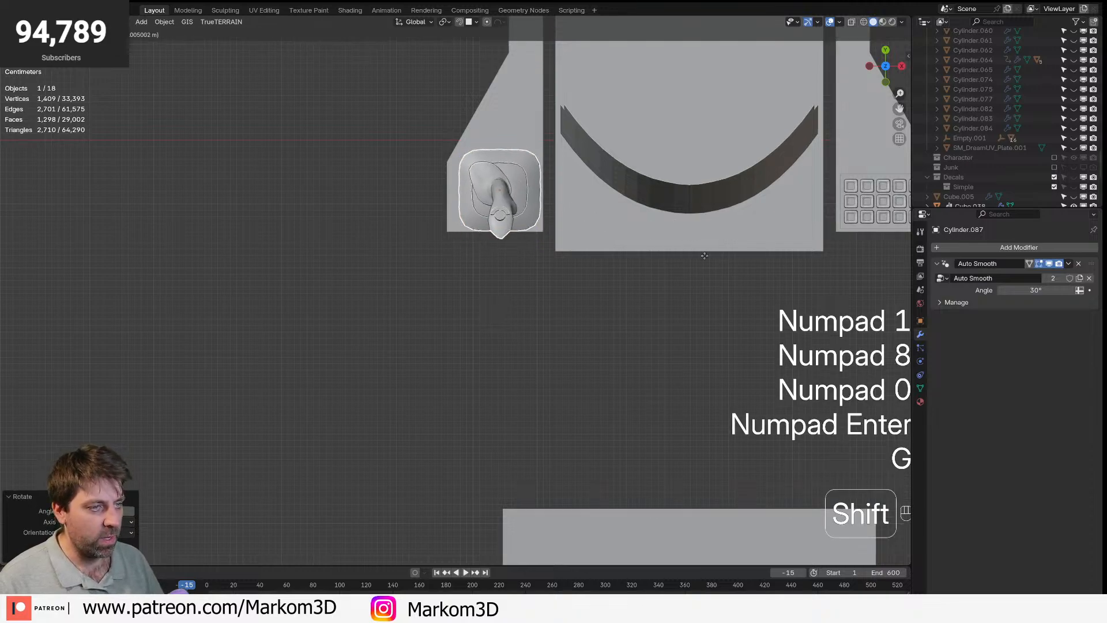
{"action": "left_click", "coordinate": [699, 262]}
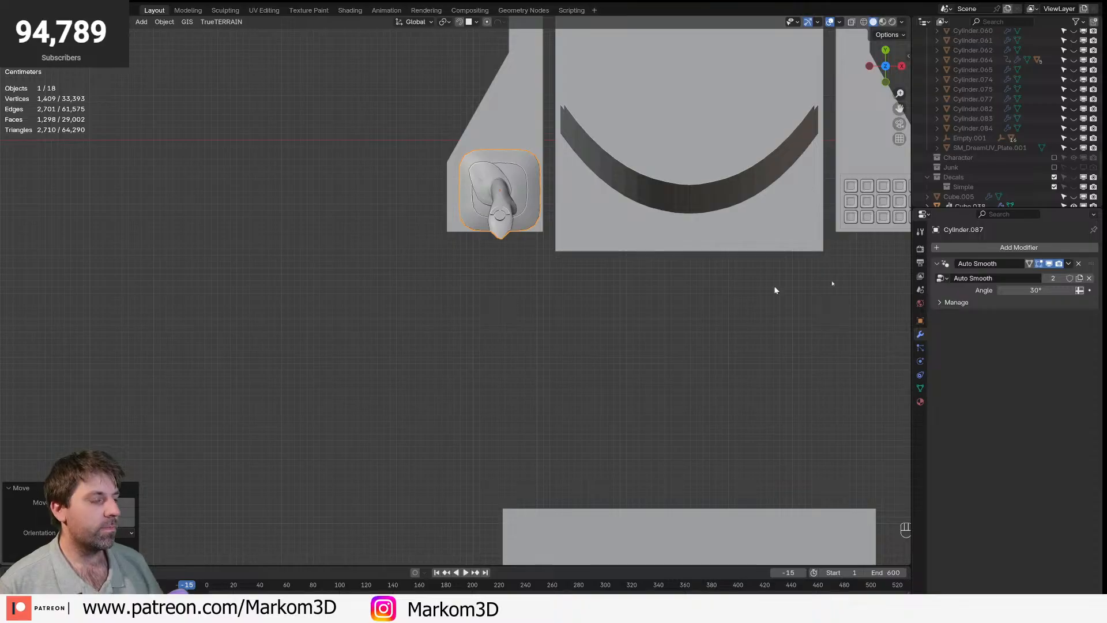
- Fine-tune the joystick's height along Z so its base rests on the armrest
{"action": "scroll", "coordinate": [658, 277], "scroll_direction": "down", "scroll_amount": 4}
{"action": "middle_click_drag", "start_coordinate": [657, 277], "coordinate": [544, 298]}
{"action": "scroll", "coordinate": [501, 211], "scroll_direction": "up", "scroll_amount": 4}
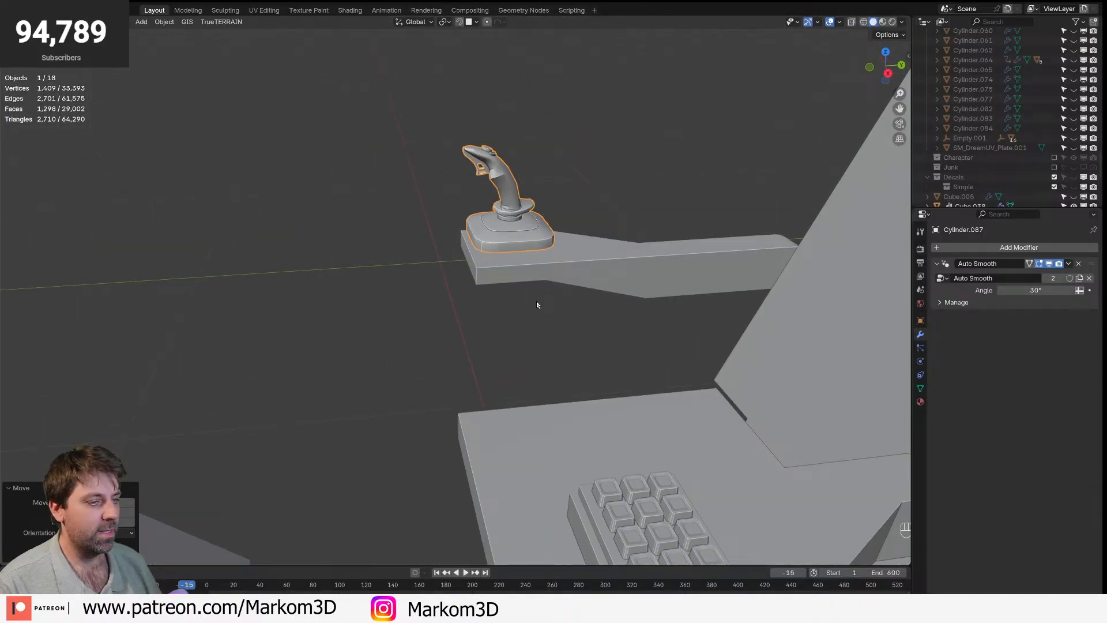
{"action": "key", "text": "KP_Decimal"}
{"action": "scroll", "coordinate": [570, 371], "scroll_direction": "down", "scroll_amount": 5}
{"action": "middle_click_drag", "start_coordinate": [571, 371], "coordinate": [583, 270]}
{"action": "key", "text": "g"}
{"action": "key", "text": "z"}
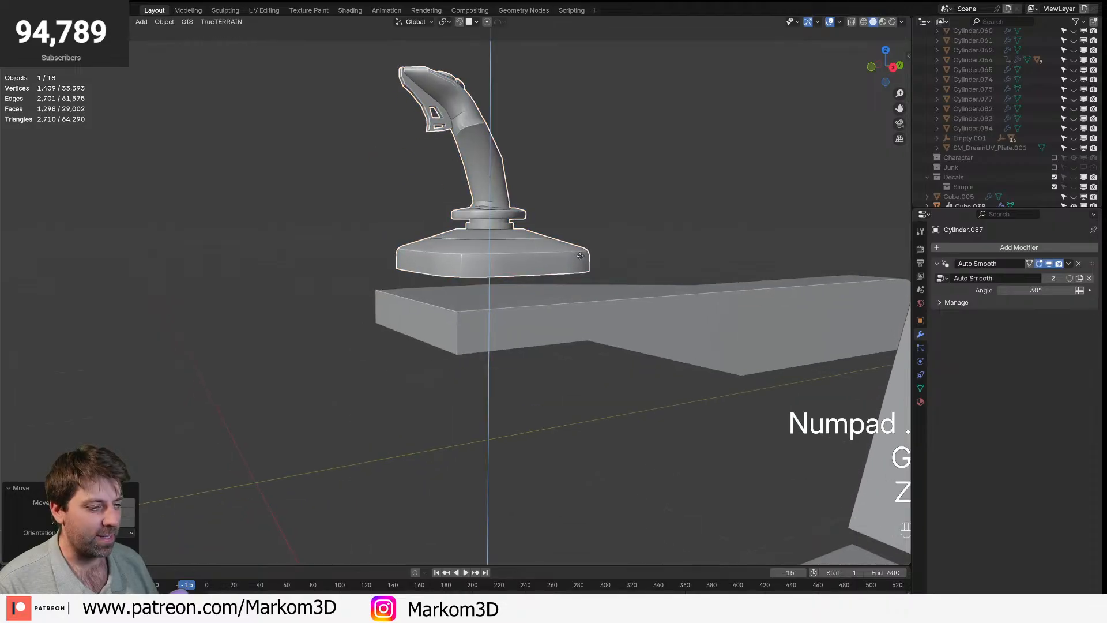
{"action": "left_click", "coordinate": [573, 331]}
- Select the keypad and joystick together and rotate them by 10 degrees in side view
{"action": "scroll", "coordinate": [421, 383], "scroll_direction": "down", "scroll_amount": 3}
{"action": "left_click", "coordinate": [380, 375]}
{"action": "middle_click_drag", "start_coordinate": [380, 375], "coordinate": [617, 399]}
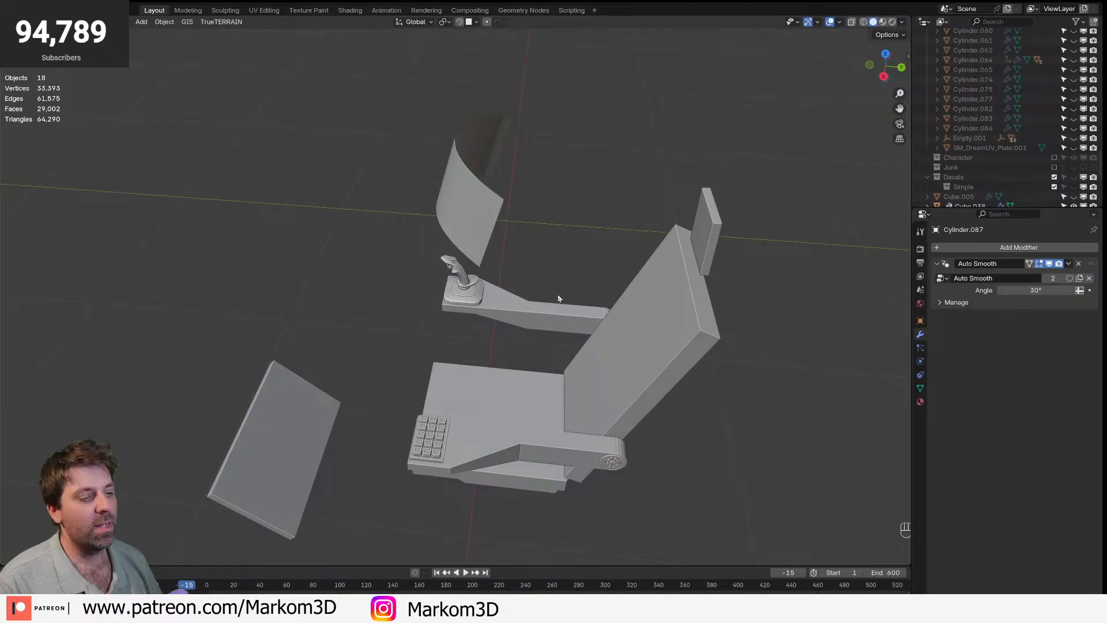
{"action": "left_click", "coordinate": [478, 442]}
{"action": "middle_click_drag", "start_coordinate": [478, 442], "coordinate": [600, 394]}
{"action": "scroll", "coordinate": [600, 395], "scroll_direction": "up", "scroll_amount": 3}
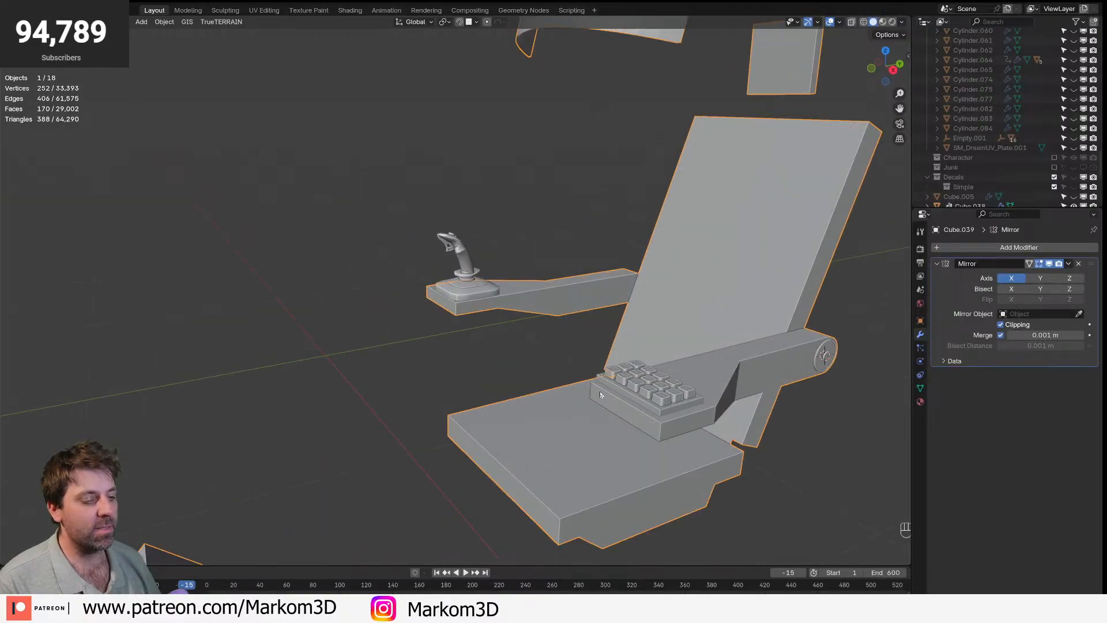
{"action": "left_click", "coordinate": [643, 407]}
{"action": "left_click", "coordinate": [473, 292], "text": "shift"}
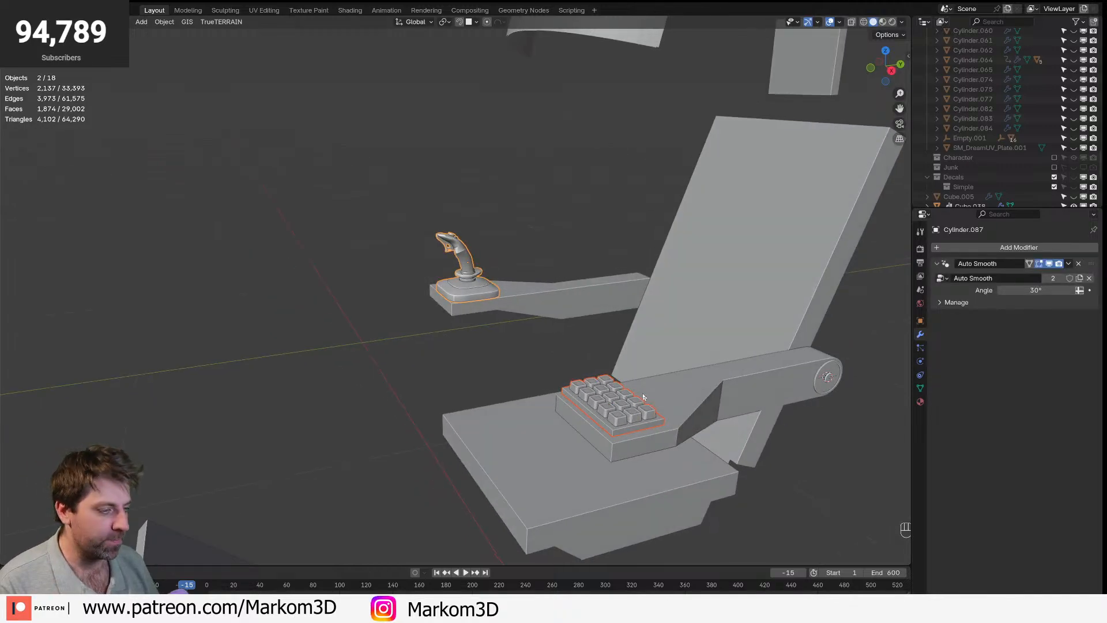
{"action": "key", "text": "KP_3"}
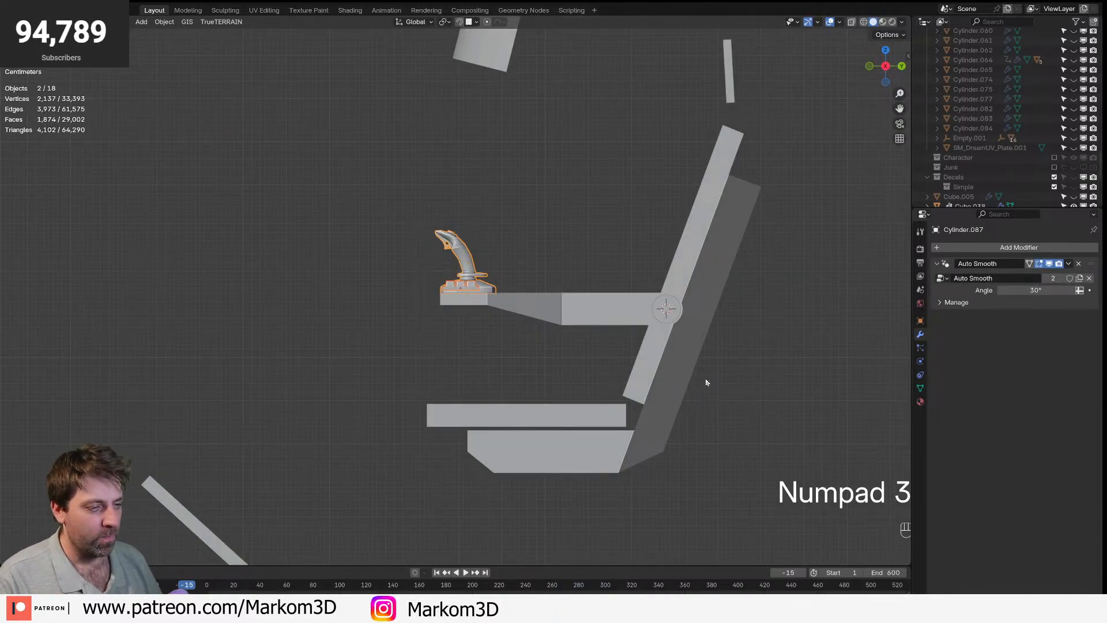
{"action": "key", "text": "r"}
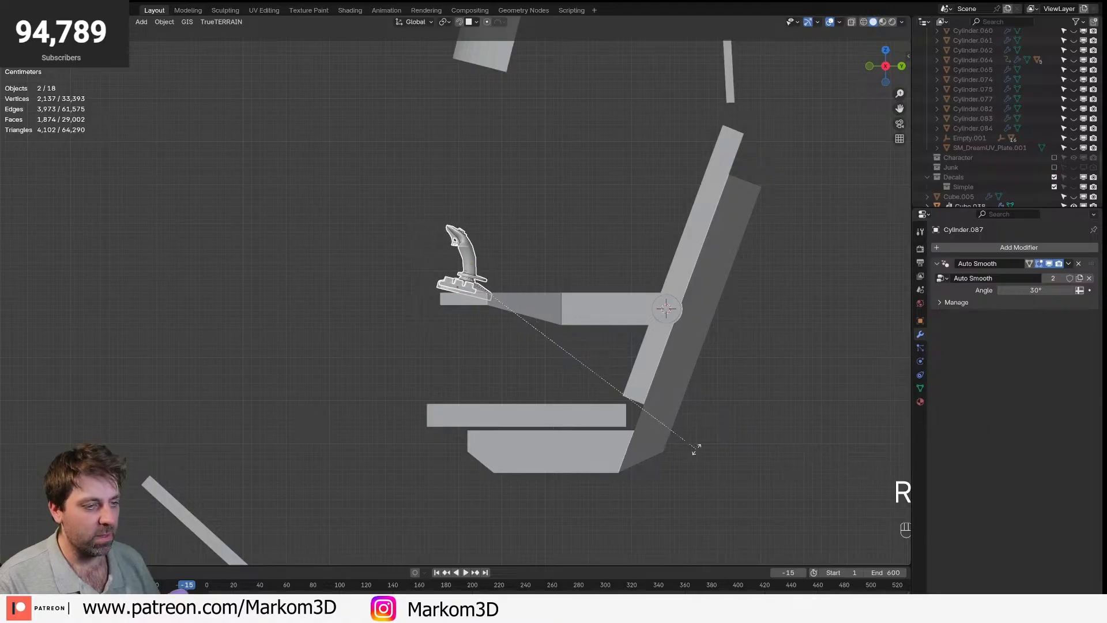
{"action": "left_click", "coordinate": [711, 404]}
{"action": "key", "text": "r"}
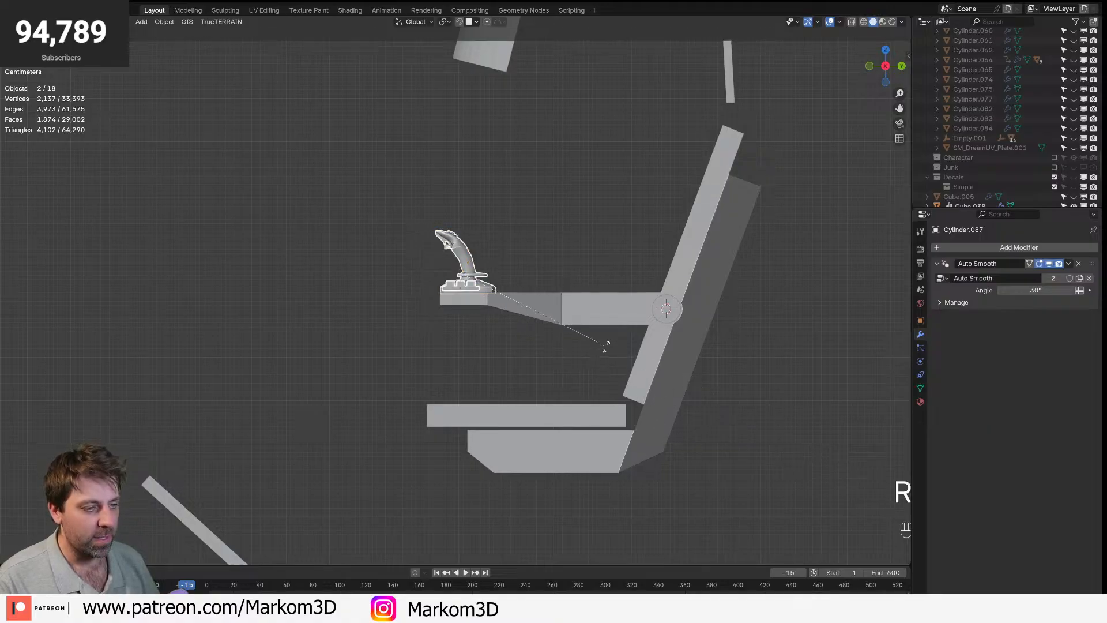
{"action": "key", "text": "KP_1"}
{"action": "key", "text": "KP_0"}
{"action": "key", "text": "KP_Enter"}
- Shift the tilted keypad and joystick slightly backward along the armrests in side view
{"action": "scroll", "coordinate": [606, 350], "scroll_direction": "up", "scroll_amount": 1}
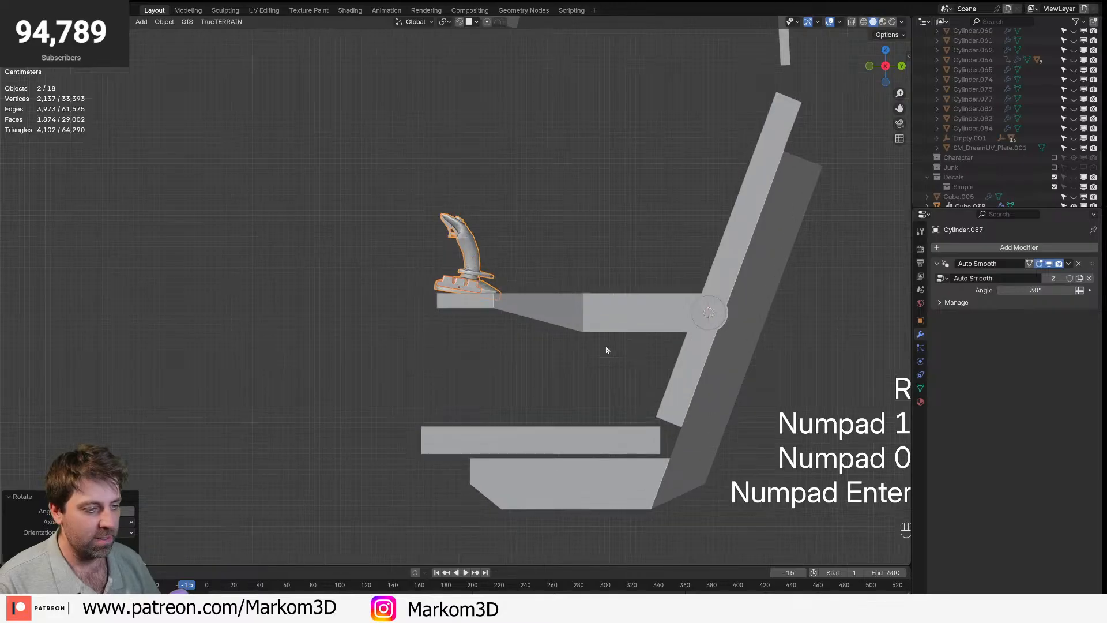
{"action": "key", "text": "g"}
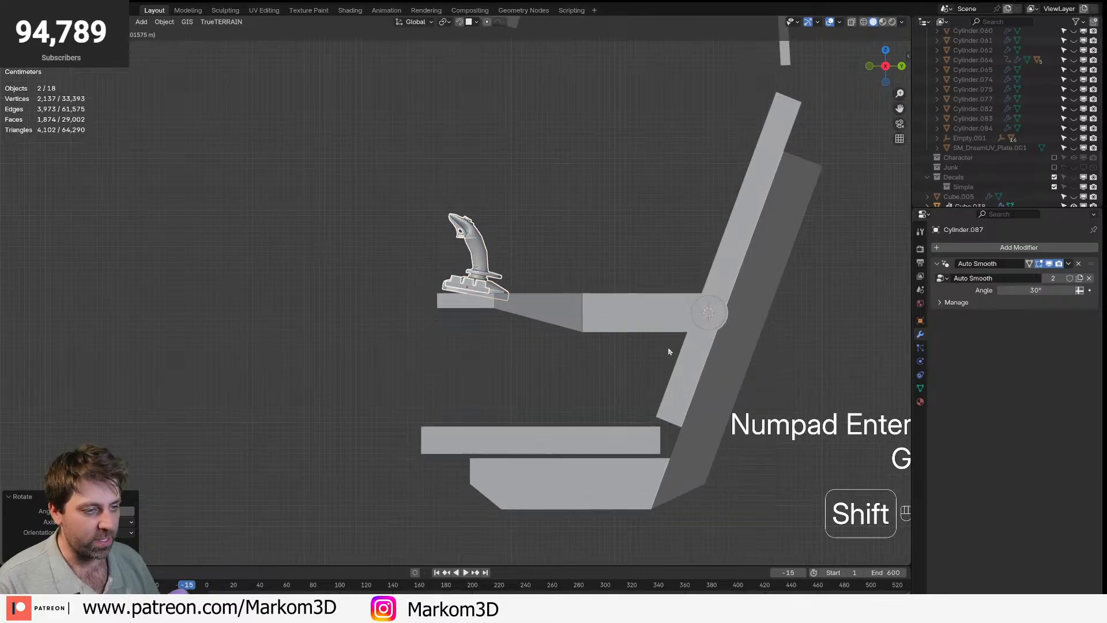
{"action": "left_click", "coordinate": [669, 351]}
{"action": "middle_click_drag", "start_coordinate": [669, 351], "coordinate": [724, 377], "text": "shift"}
{"action": "scroll", "coordinate": [546, 349], "scroll_direction": "up", "scroll_amount": 2}
- Show the chair in wireframe and pick the vertices at the armrest's front edge in vertex mode
{"action": "left_click", "coordinate": [546, 348]}
{"action": "middle_click_drag", "start_coordinate": [546, 349], "coordinate": [509, 331], "text": "shift"}
{"action": "scroll", "coordinate": [504, 340], "scroll_direction": "up", "scroll_amount": 1}
{"action": "key", "text": "Tab"}
{"action": "key", "text": "z"}
{"action": "key", "text": "1"}
{"action": "left_click", "coordinate": [479, 313]}
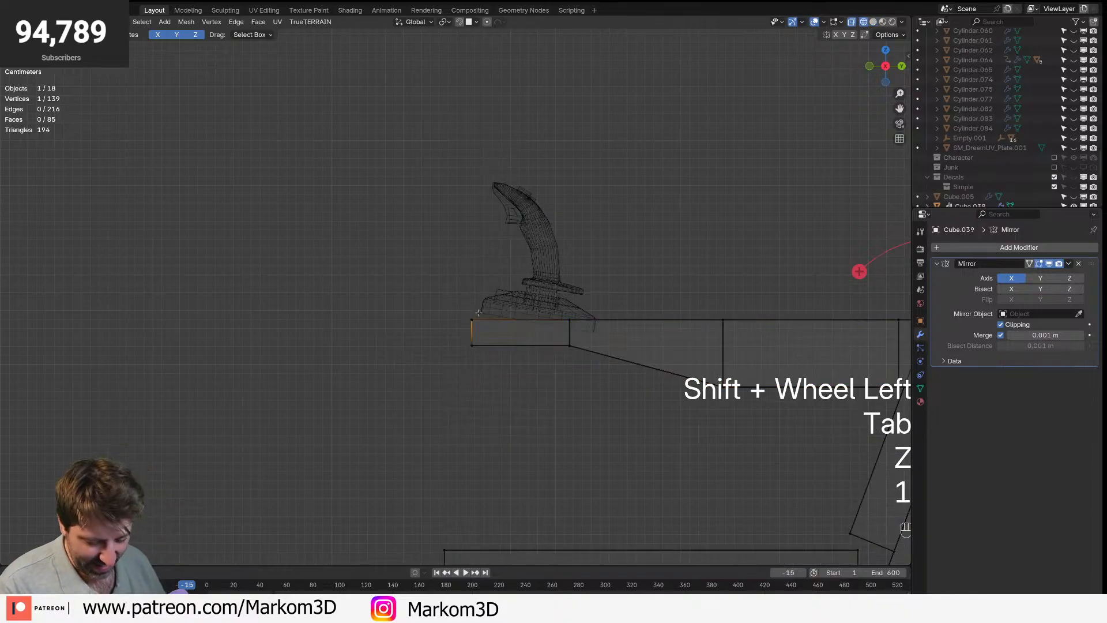
{"action": "key", "text": "Tab"}
- Reselect the joystick and keypad and nudge them together into position over the armrests' front ends
{"action": "left_click", "coordinate": [515, 329]}
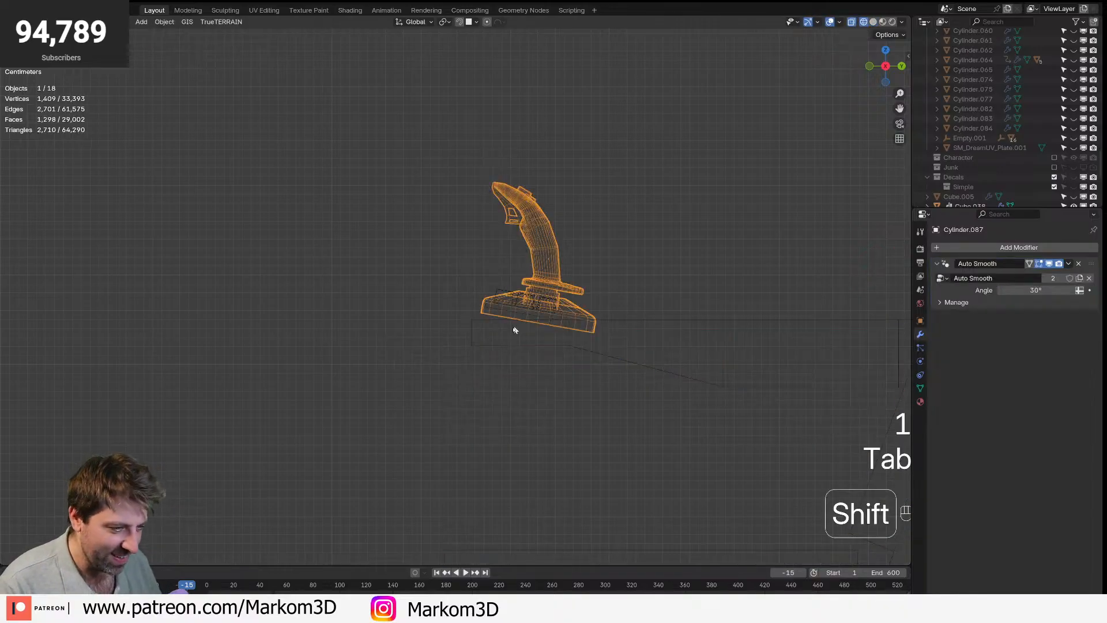
{"action": "left_click", "coordinate": [496, 293], "text": "shift"}
{"action": "middle_click_drag", "start_coordinate": [496, 293], "coordinate": [502, 224], "text": "shift"}
{"action": "scroll", "coordinate": [677, 234], "scroll_direction": "up", "scroll_amount": 3}
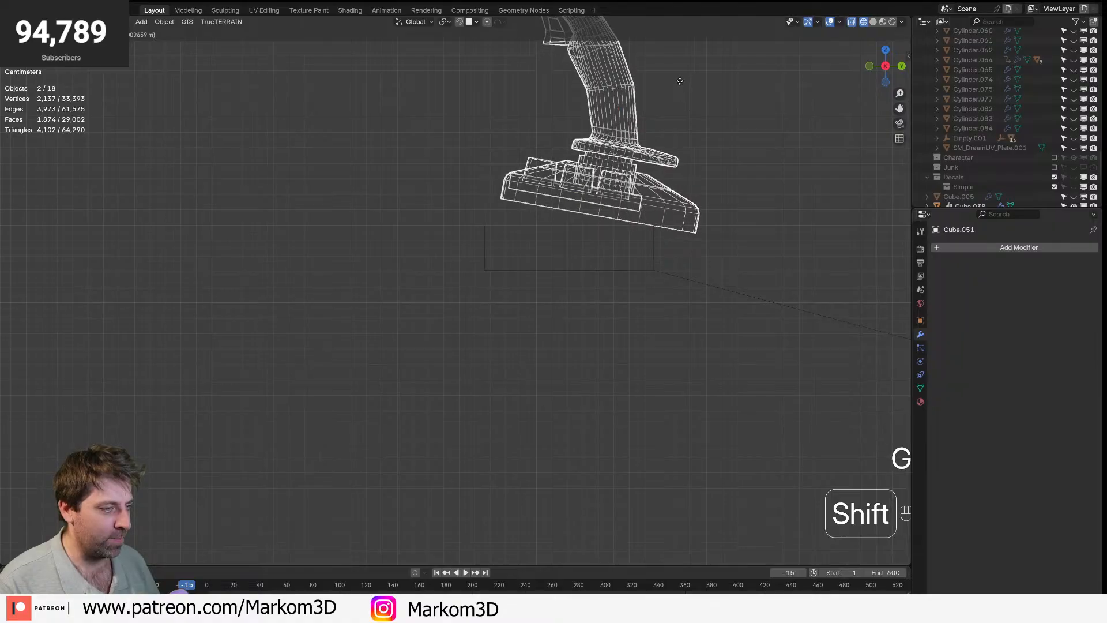
{"action": "left_click", "coordinate": [687, 72]}
{"action": "left_click", "coordinate": [640, 215]}
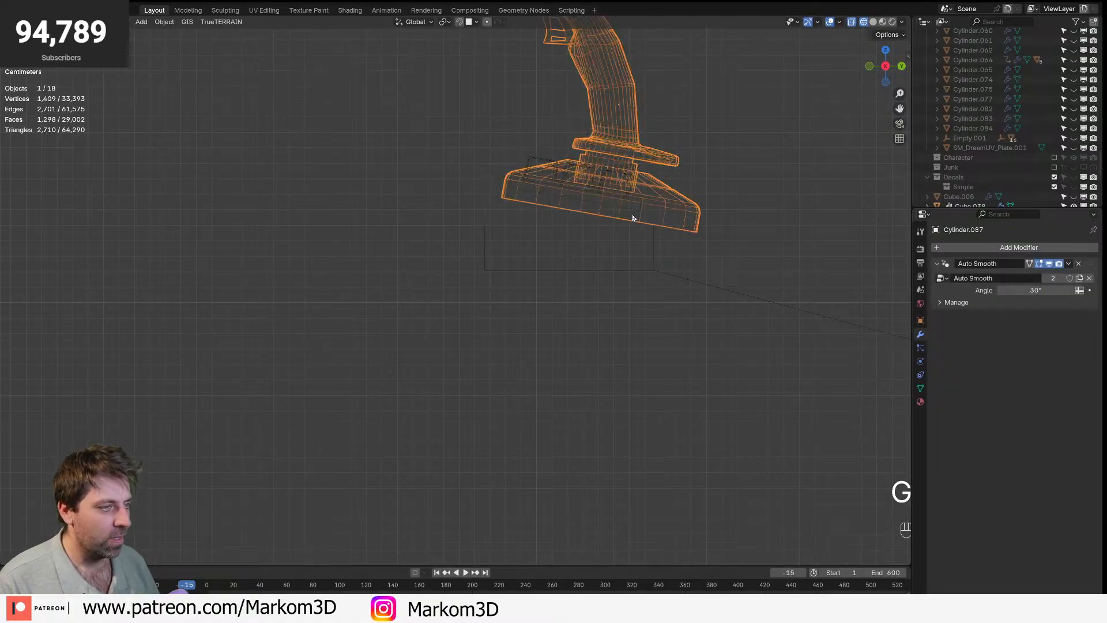
- Move the keypad along its local Z axis to sit closer to the armrest
{"action": "left_click", "coordinate": [632, 209]}
{"action": "key", "text": "g"}
{"action": "key", "text": "z"}
{"action": "key", "text": "z"}
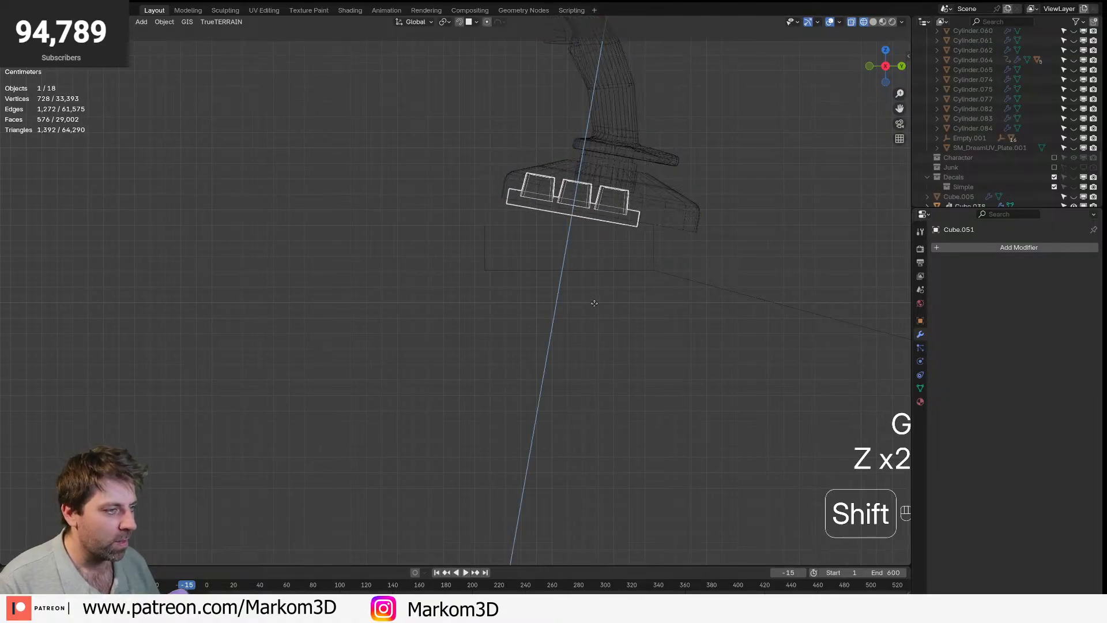
{"action": "left_click", "coordinate": [633, 249]}
- Raise the armrest's front-end vertices vertically so its front section slopes up to meet the tilted keypad and joystick
{"action": "left_click", "coordinate": [489, 239]}
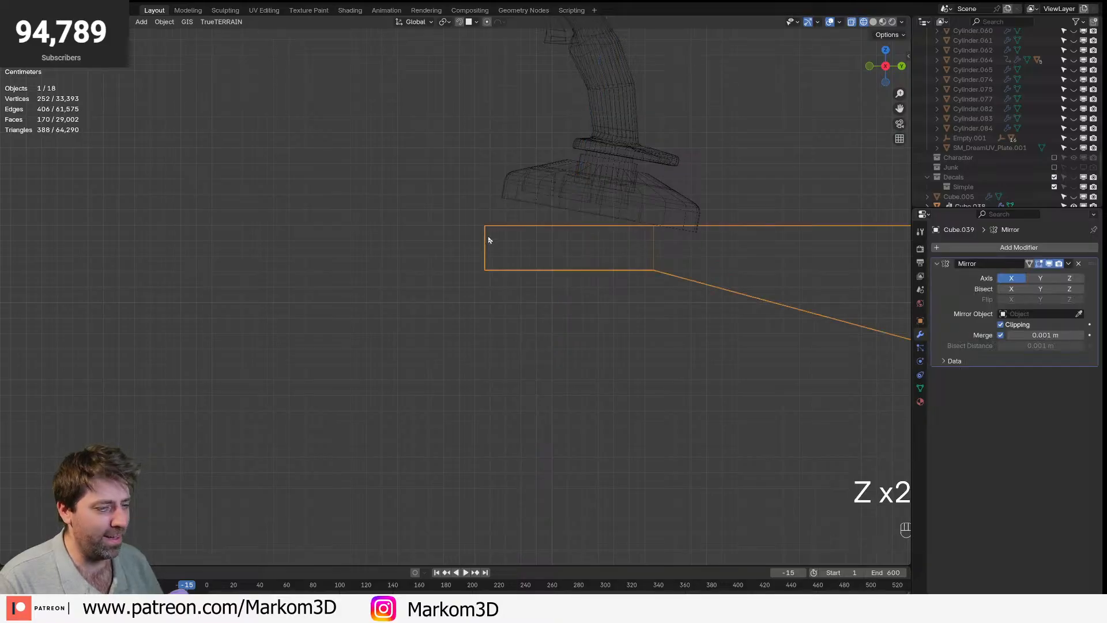
{"action": "key", "text": "Tab"}
{"action": "key", "text": "1"}
{"action": "left_click", "coordinate": [485, 226]}
{"action": "key", "text": "c"}
{"action": "scroll", "coordinate": [485, 305], "scroll_direction": "down", "scroll_amount": 8}
{"action": "left_click_drag", "start_coordinate": [486, 306], "coordinate": [474, 211]}
{"action": "right_click", "coordinate": [475, 206]}
{"action": "key", "text": "g"}
{"action": "key", "text": "z"}
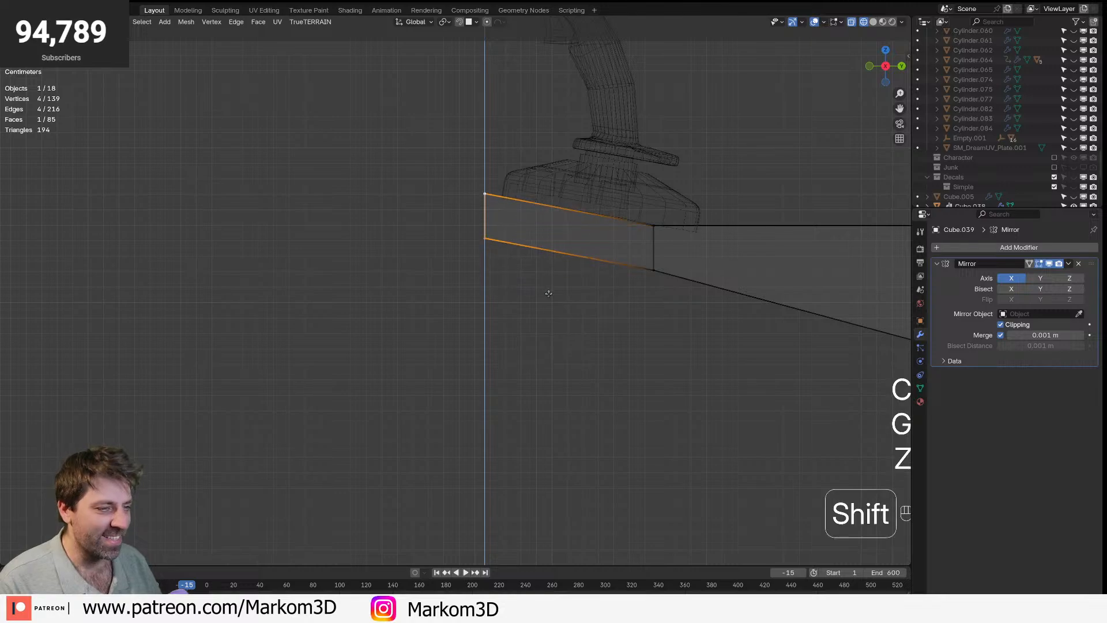
{"action": "left_click", "coordinate": [548, 289], "text": "shift"}
{"action": "middle_click_drag", "start_coordinate": [761, 290], "coordinate": [558, 311], "text": "shift"}
{"action": "scroll", "coordinate": [576, 300], "scroll_direction": "up", "scroll_amount": 1}
{"action": "scroll", "coordinate": [576, 299], "scroll_direction": "down", "scroll_amount": 1}
{"action": "key", "text": "z"}
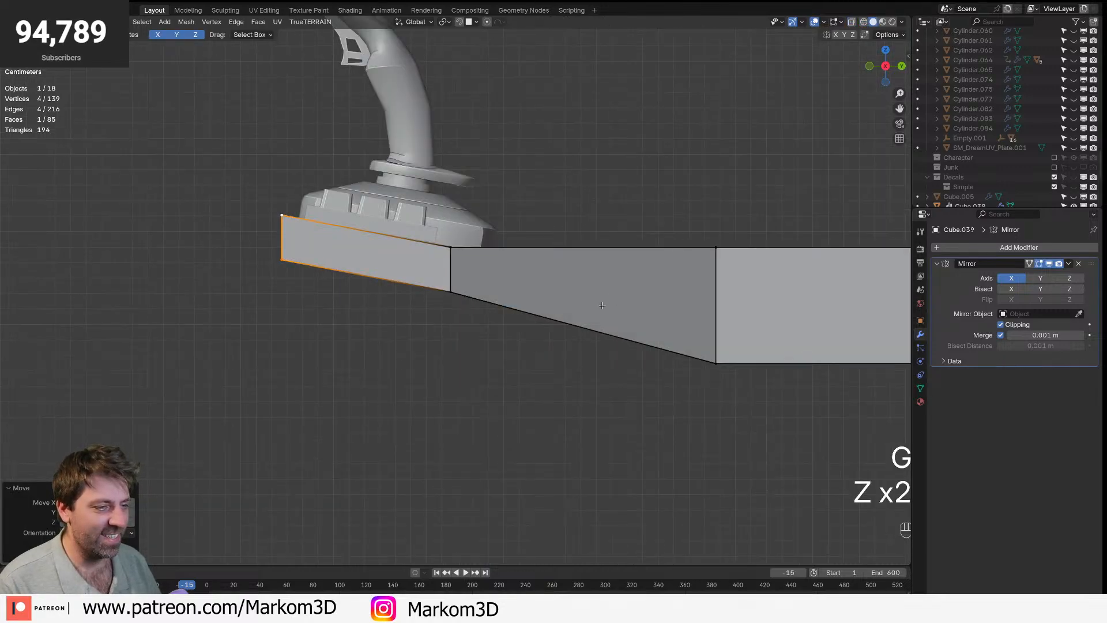
- Examine the whole chair with its sloped armrests and controls from several angles
{"action": "key", "text": "Tab"}
{"action": "scroll", "coordinate": [552, 348], "scroll_direction": "down", "scroll_amount": 3}
{"action": "middle_click_drag", "start_coordinate": [484, 394], "coordinate": [412, 419]}
{"action": "scroll", "coordinate": [467, 408], "scroll_direction": "down", "scroll_amount": 3}
{"action": "scroll", "coordinate": [412, 419], "scroll_direction": "left", "scroll_amount": 1}
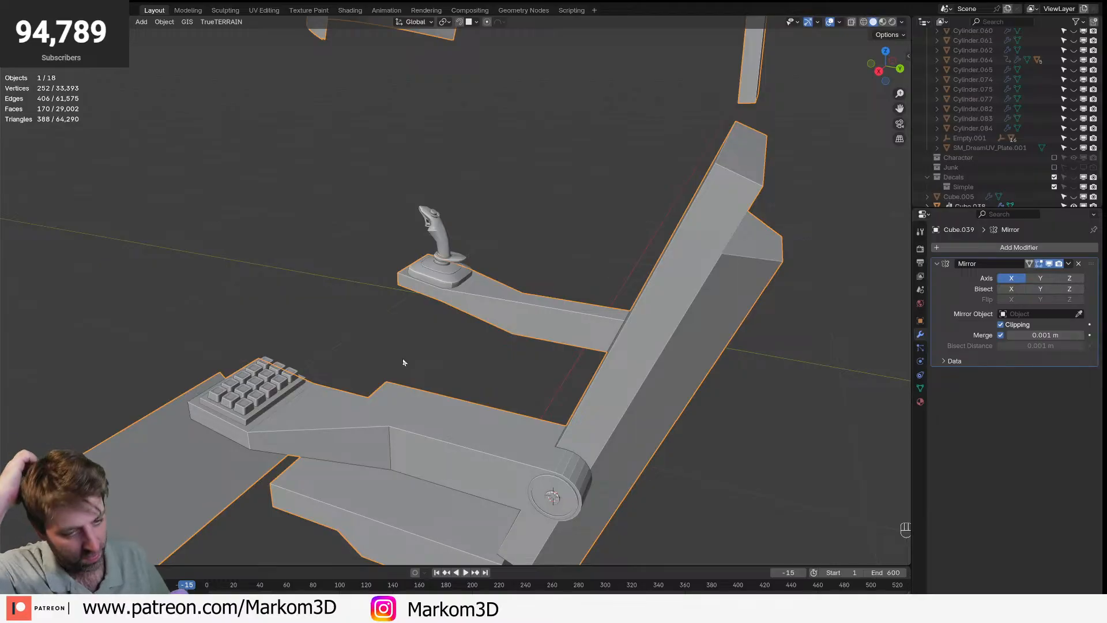
{"action": "scroll", "coordinate": [402, 346], "scroll_direction": "down", "scroll_amount": 4}
{"action": "middle_click_drag", "start_coordinate": [402, 346], "coordinate": [393, 439]}
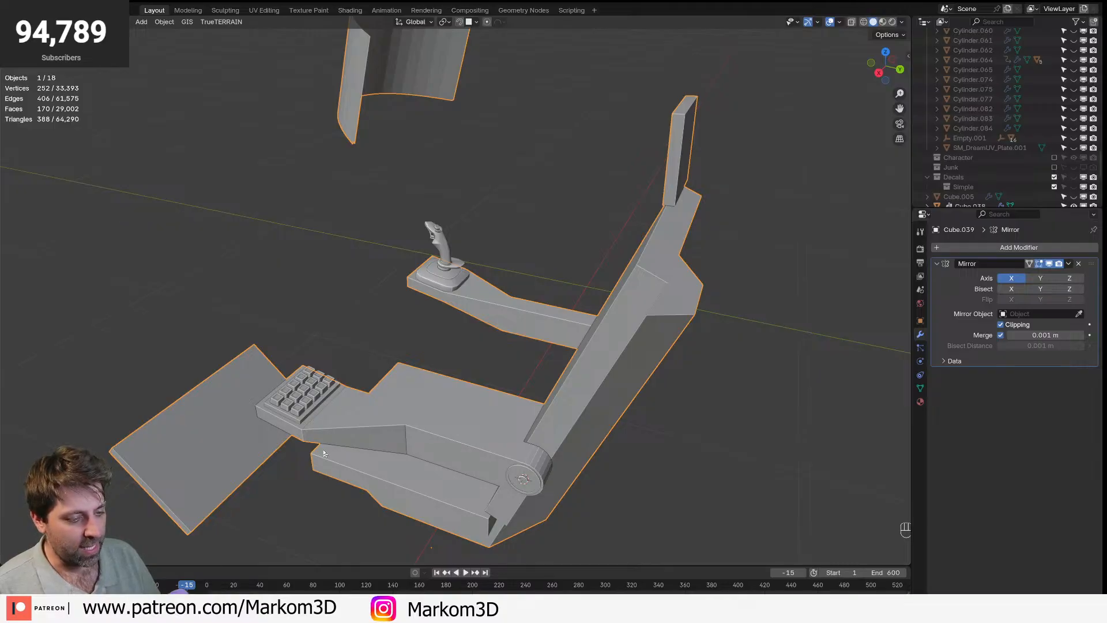
{"action": "middle_click_drag", "start_coordinate": [382, 398], "coordinate": [755, 427]}
- Duplicate the armrest's rear top face and its two adjoining outer side faces, and raise the copy 1 m along Z
{"action": "key", "text": "Tab"}
{"action": "scroll", "coordinate": [755, 427], "scroll_direction": "up", "scroll_amount": 5}
{"action": "key", "text": "3"}
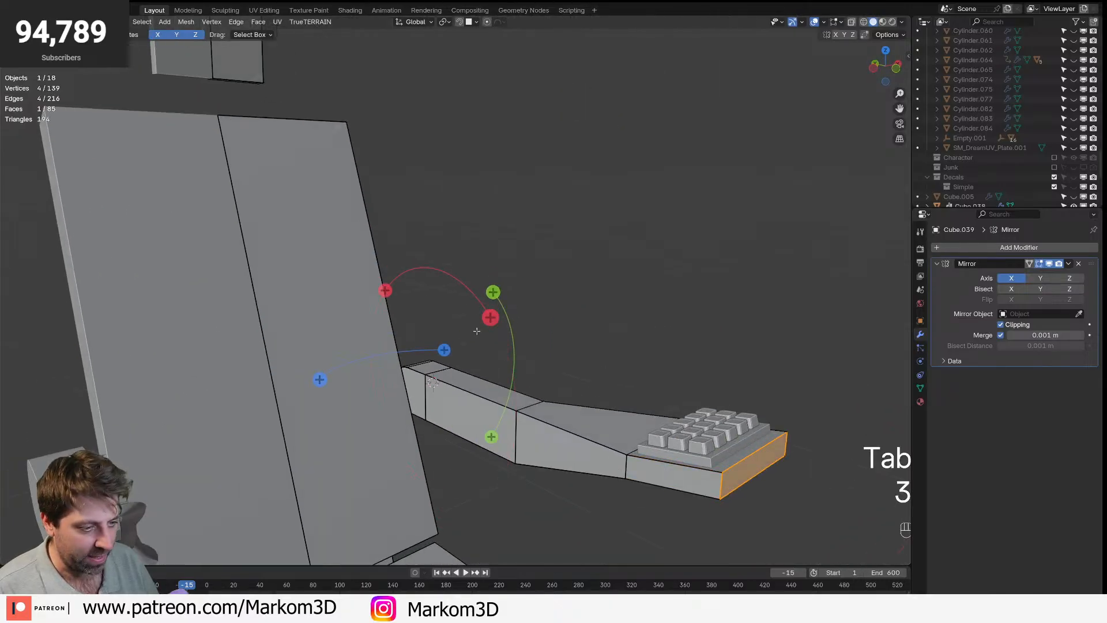
{"action": "left_click", "coordinate": [486, 388]}
{"action": "left_click", "coordinate": [491, 434], "text": "shift"}
{"action": "middle_click_drag", "start_coordinate": [492, 434], "coordinate": [471, 426]}
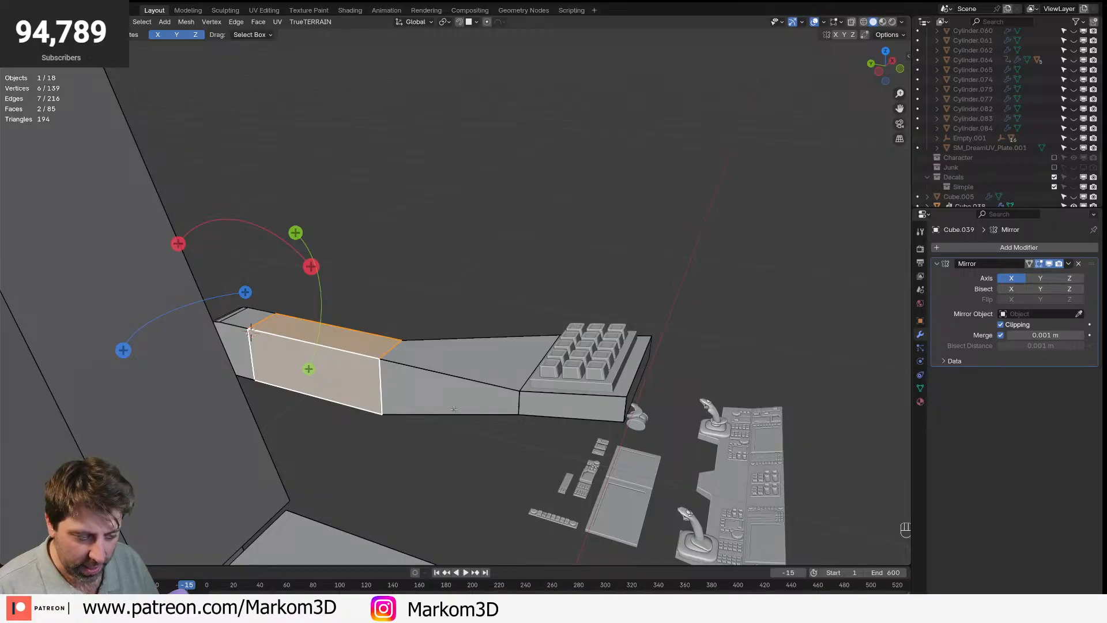
{"action": "left_click", "coordinate": [454, 404], "text": "shift"}
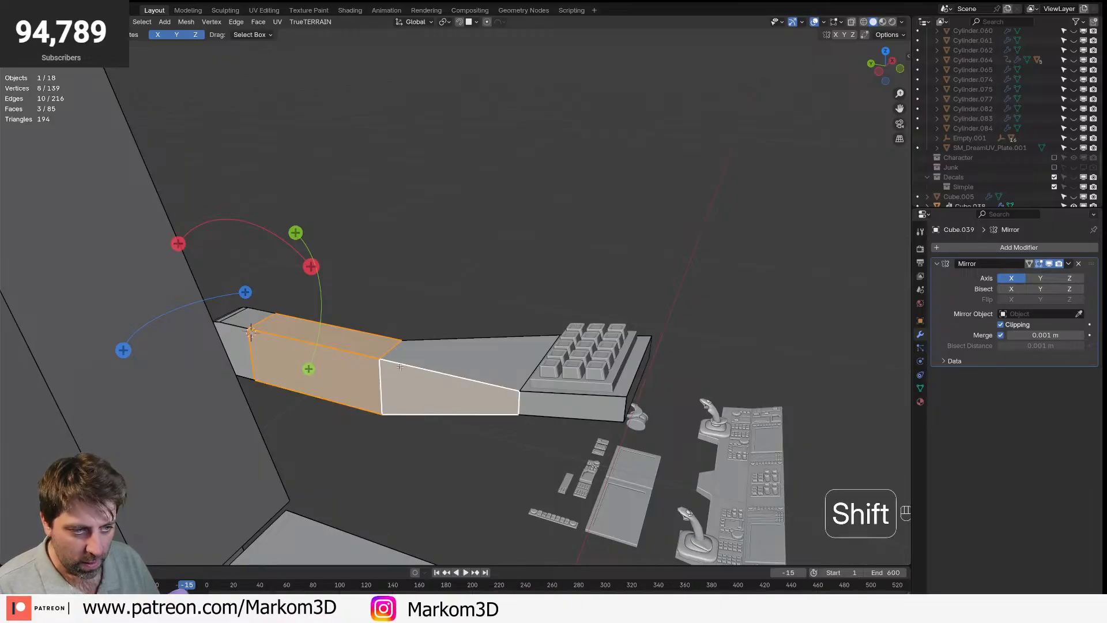
{"action": "key", "text": "shift+d"}
{"action": "right_click", "coordinate": [430, 404]}
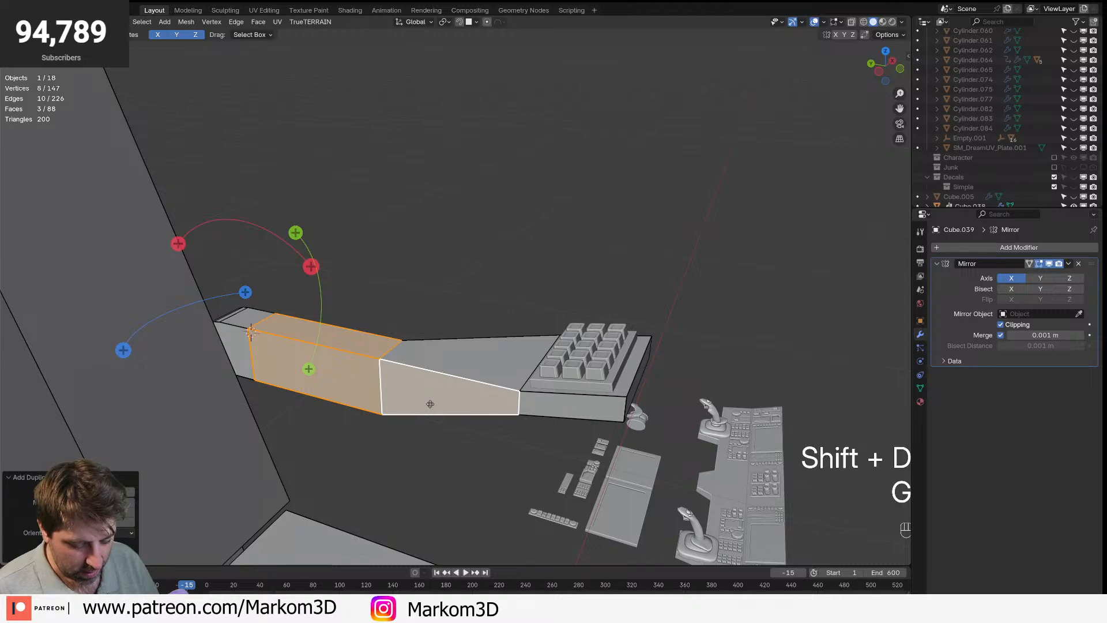
{"action": "key", "text": "g"}
{"action": "key", "text": "z"}
{"action": "key", "text": "KP_1"}
{"action": "key", "text": "KP_Enter"}
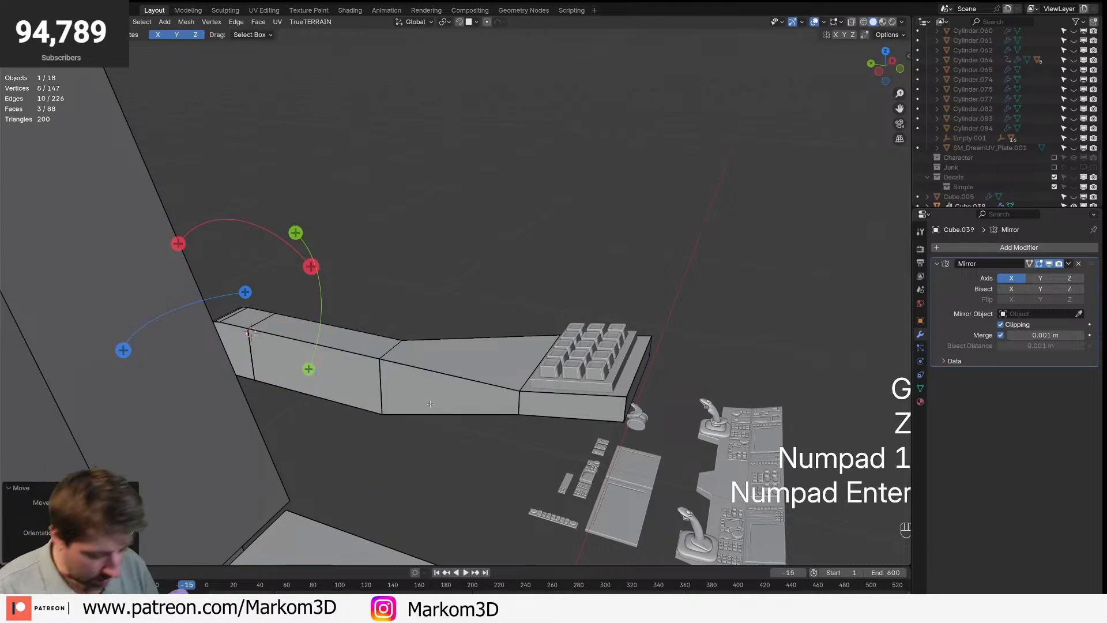
- Separate the duplicated armrest faces into their own object and select that object
{"action": "key", "text": "p"}
{"action": "left_click", "coordinate": [430, 403]}
{"action": "key", "text": "KP_Decimal"}
{"action": "key", "text": "Tab"}
{"action": "scroll", "coordinate": [413, 137], "scroll_direction": "down", "scroll_amount": 5}
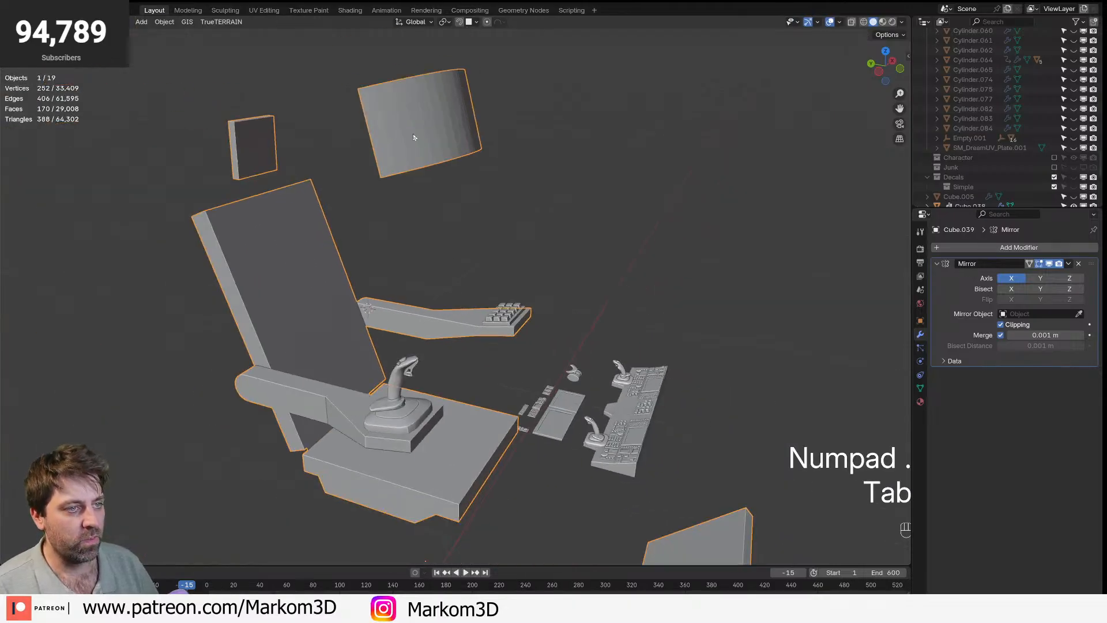
{"action": "scroll", "coordinate": [413, 137], "scroll_direction": "down", "scroll_amount": 3}
{"action": "left_click", "coordinate": [413, 128]}
{"action": "key", "text": "KP_Decimal"}
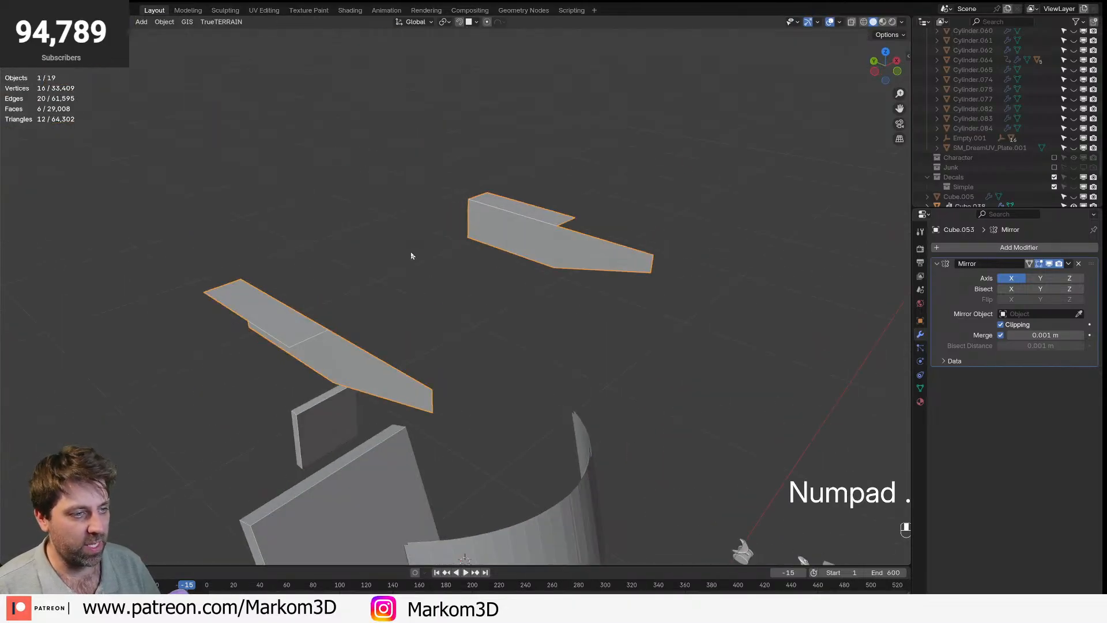
- In vertex mode, show the transform values and copy the Y coordinate of the side panel's upper front vertex
{"action": "key", "text": "Tab"}
{"action": "key", "text": "1"}
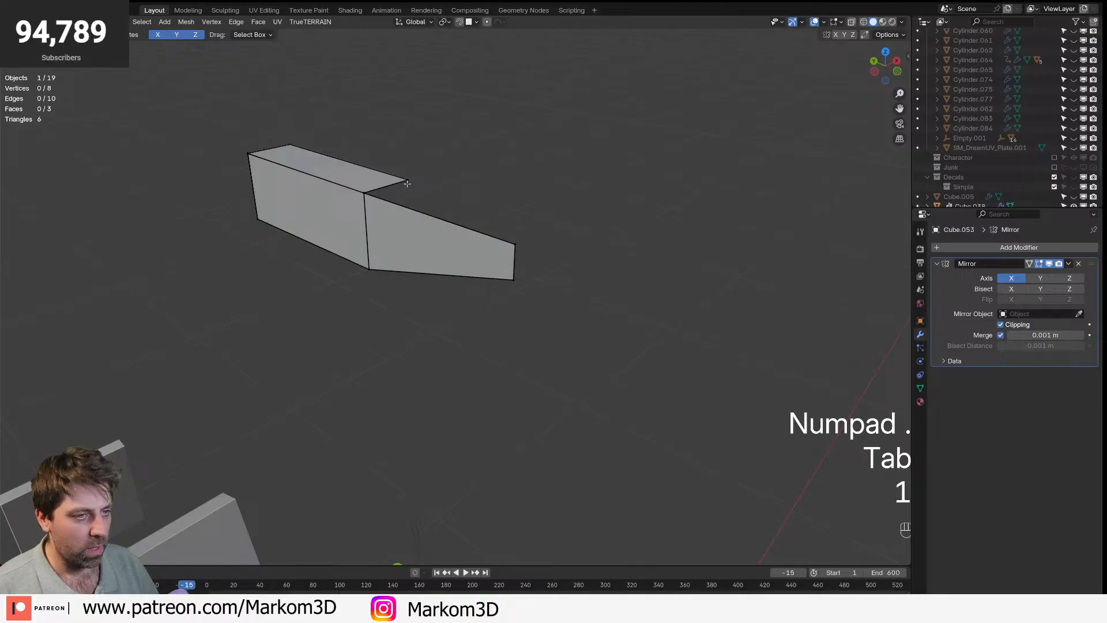
{"action": "left_click", "coordinate": [514, 244]}
{"action": "key", "text": "n"}
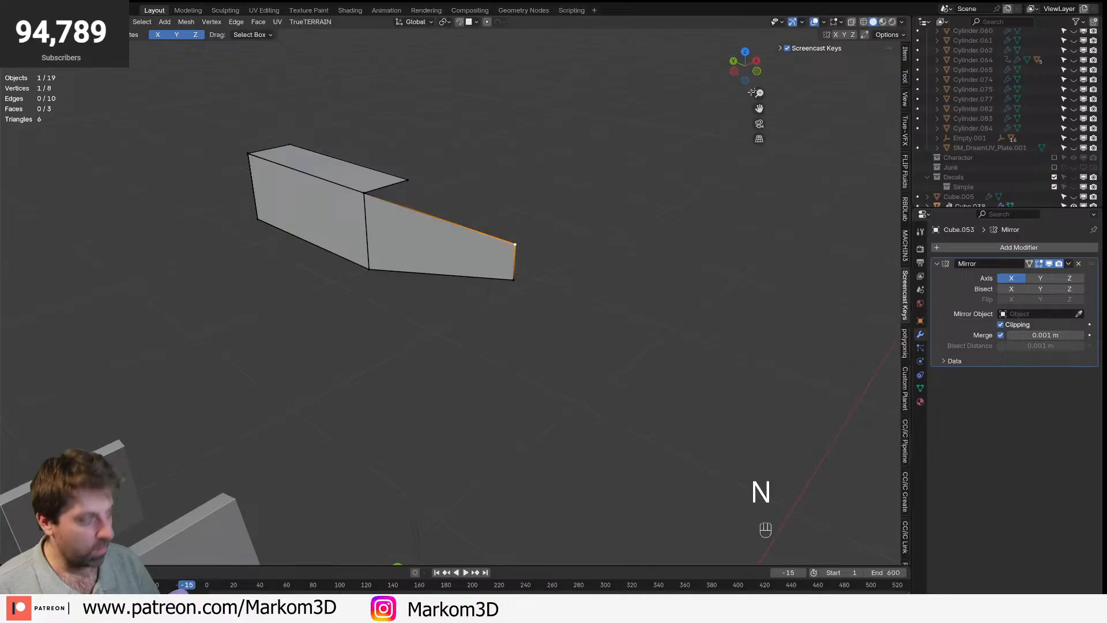
{"action": "left_click", "coordinate": [908, 53]}
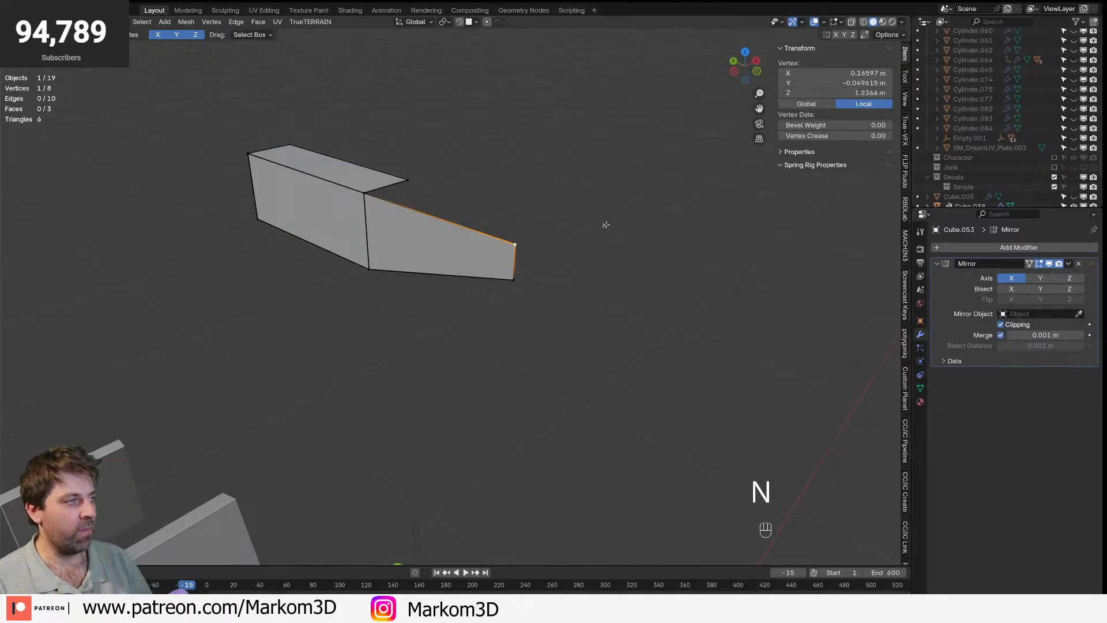
{"action": "scroll", "coordinate": [545, 245], "scroll_direction": "down", "scroll_amount": 4}
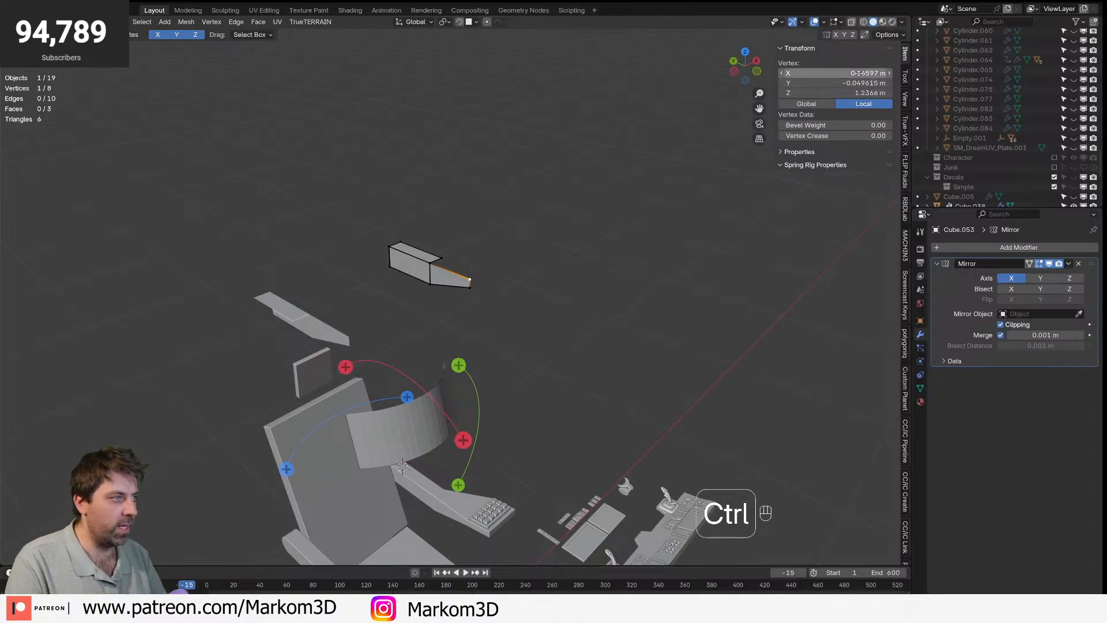
{"action": "key", "text": "ctrl+c"}
{"action": "key", "text": "ctrl+c"}
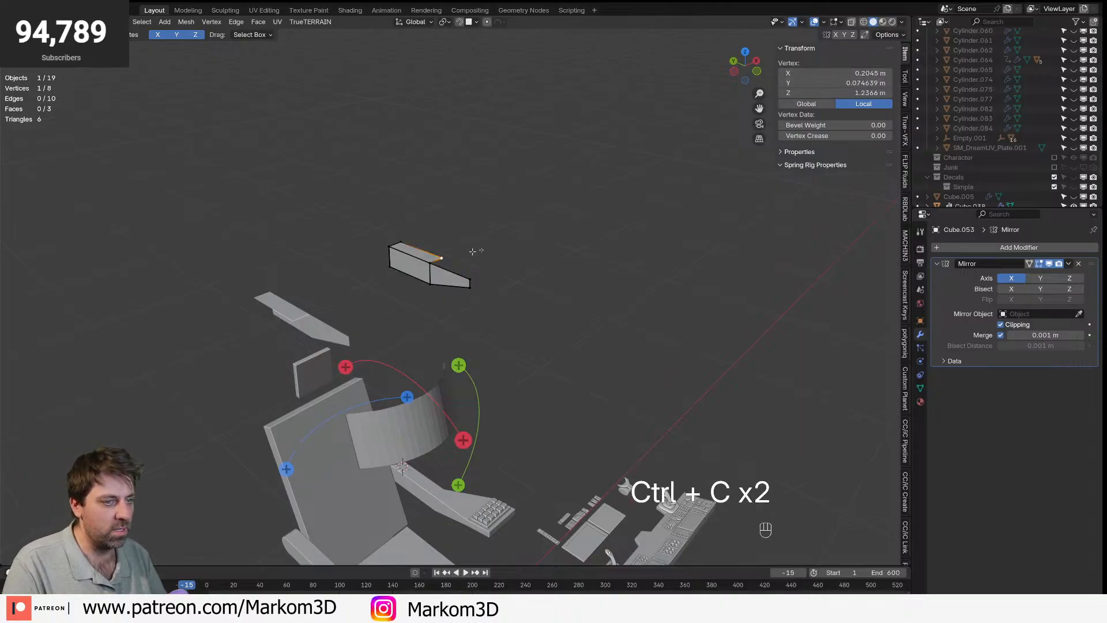
- Extrude the top face's inner front vertex along Y and set its Y coordinate to -0.049615 m
{"action": "key", "text": "ctrl+v"}
{"action": "key", "text": "ctrl+z"}
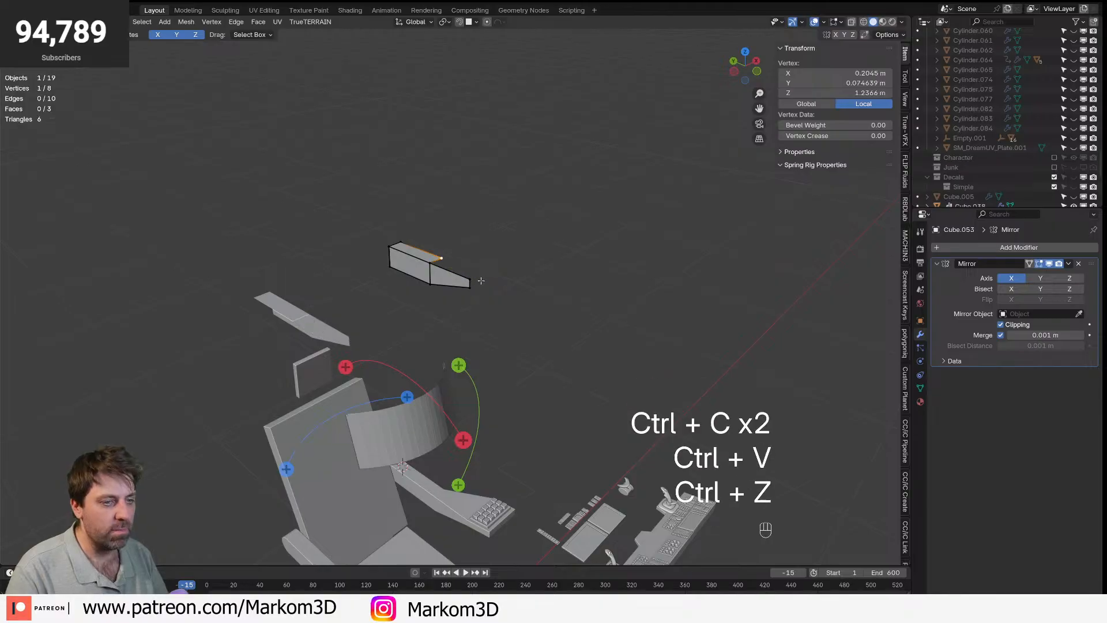
{"action": "key", "text": "e"}
{"action": "key", "text": "y"}
{"action": "left_click", "coordinate": [502, 289]}
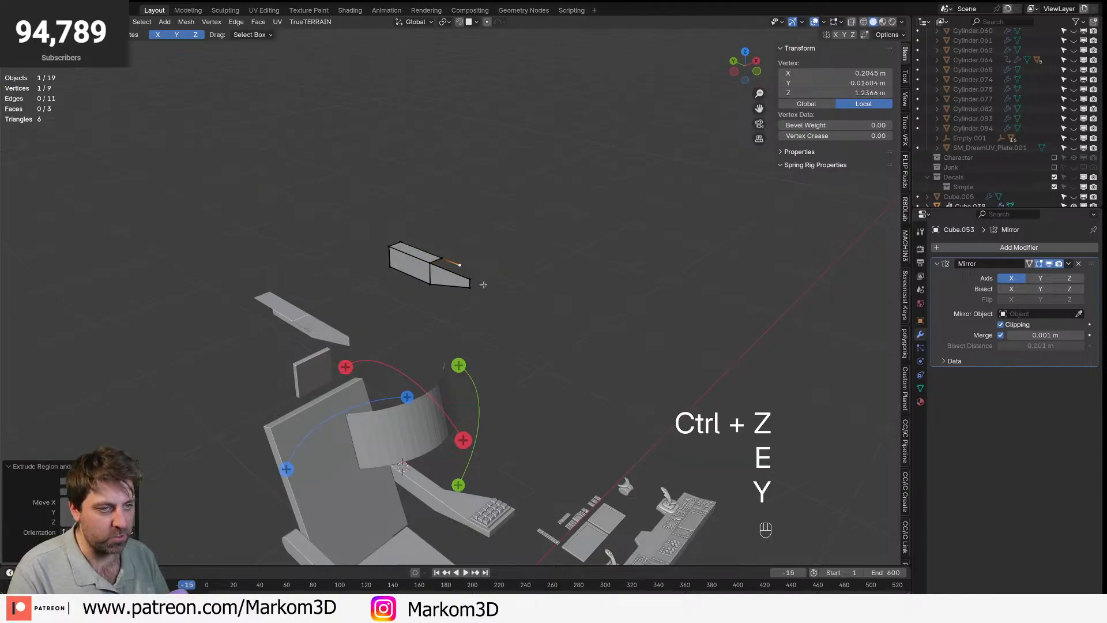
{"action": "key", "text": "ctrl+v"}
{"action": "key", "text": "KP_Enter"}
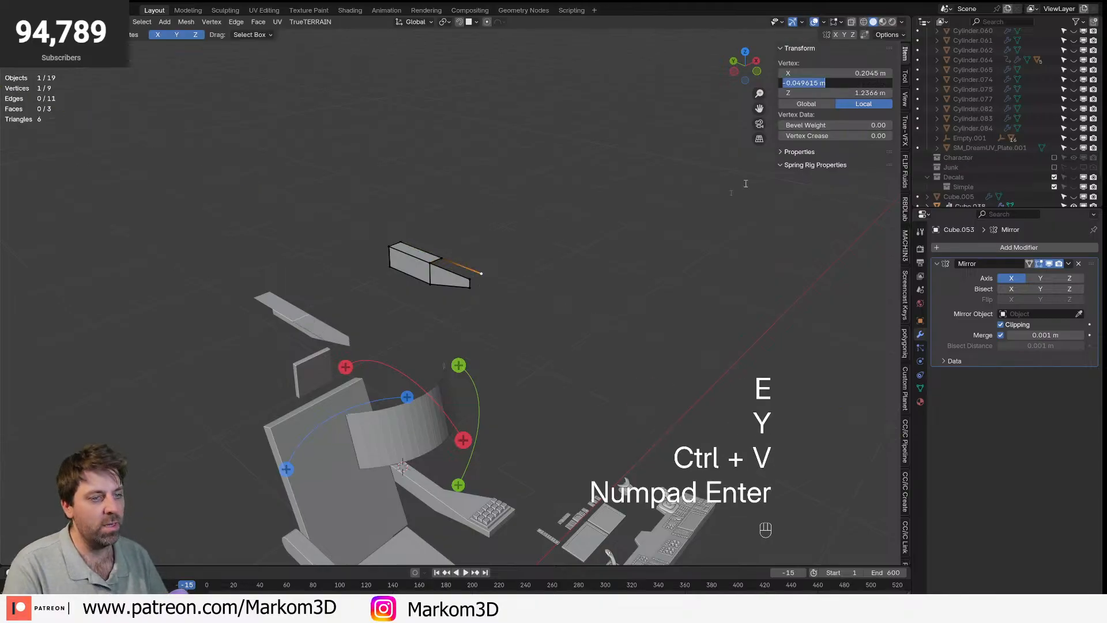
- Fill the open front part of the panel's top with a face from the top face's front edge
{"action": "key", "text": "2"}
{"action": "left_click", "coordinate": [439, 259]}
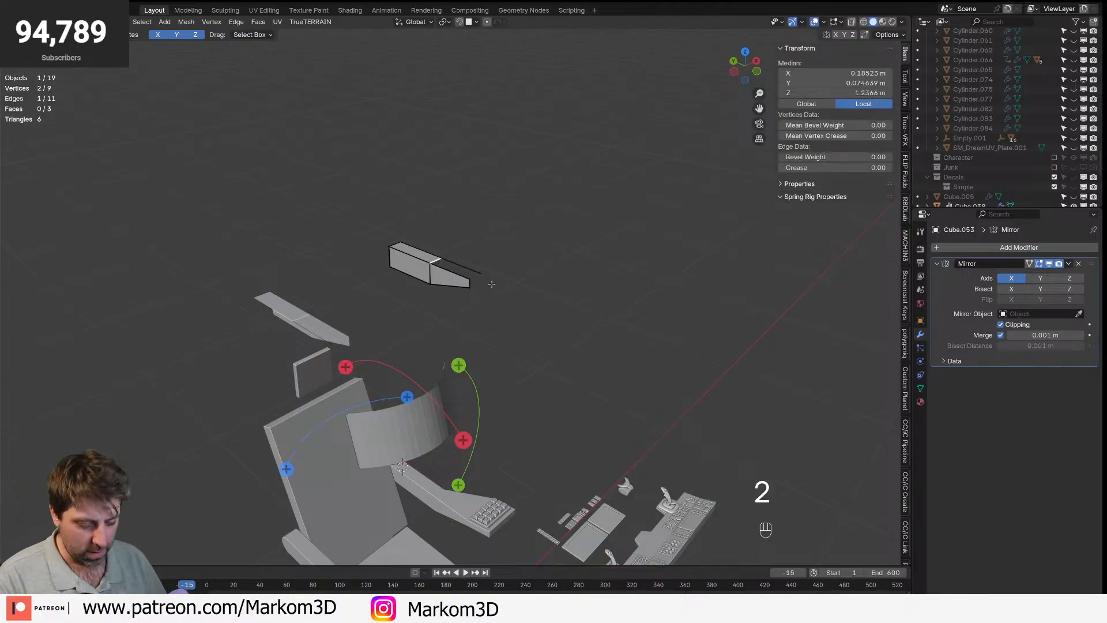
{"action": "key", "text": "f"}
- Select the two inner long edges of the panel's top and shift them slightly along X
{"action": "middle_click_drag", "start_coordinate": [487, 279], "coordinate": [665, 402]}
{"action": "left_click", "coordinate": [285, 389], "text": "shift"}
{"action": "key", "text": "g"}
{"action": "key", "text": "y"}
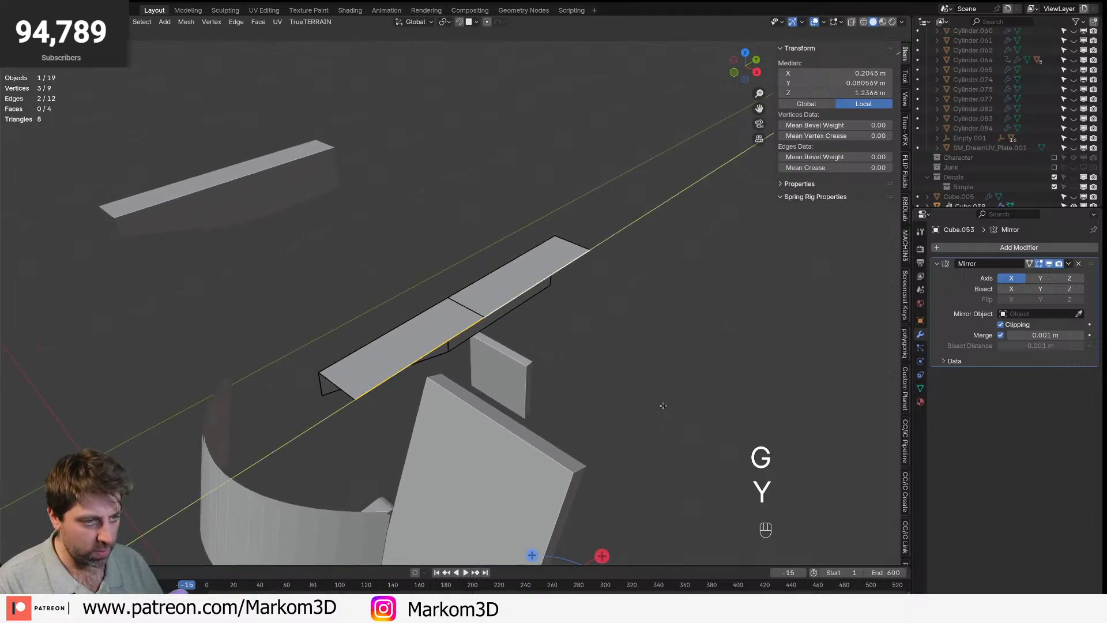
{"action": "key", "text": "x"}
{"action": "left_click", "coordinate": [634, 388]}
- Select the two lower edges of the panel's side faces and move them slightly up along Z
{"action": "middle_click_drag", "start_coordinate": [634, 388], "coordinate": [772, 328]}
{"action": "left_click", "coordinate": [303, 407]}
{"action": "left_click", "coordinate": [494, 384], "text": "shift"}
{"action": "key", "text": "g"}
{"action": "key", "text": "z"}
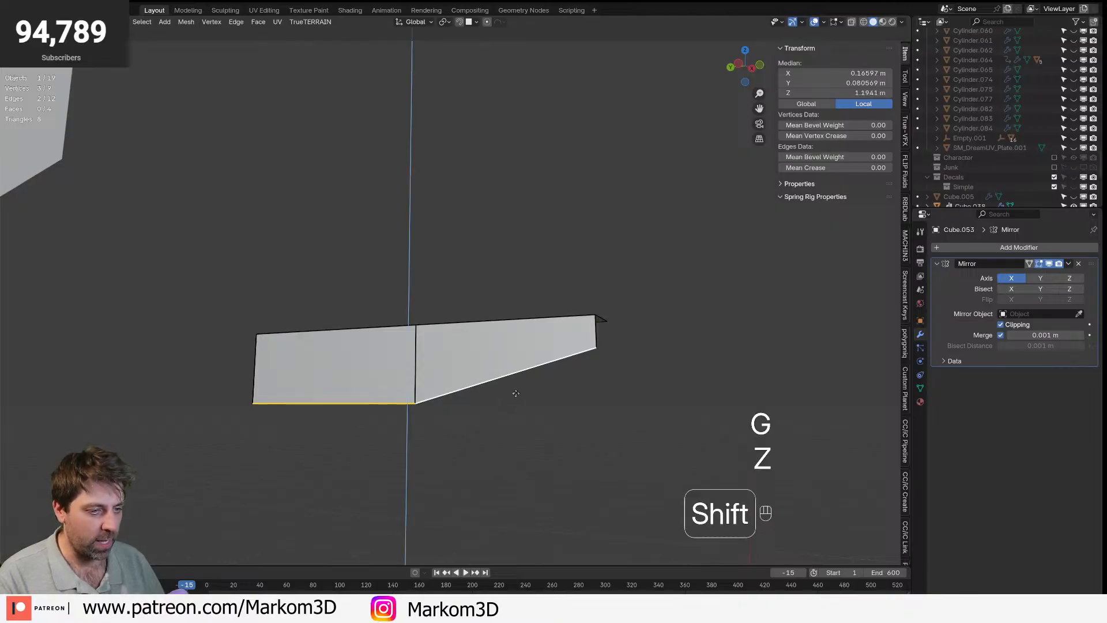
{"action": "left_click", "coordinate": [521, 367]}
- Add a Solidify modifier to the panel and recalculate the normals of all its faces
{"action": "key", "text": "Tab"}
{"action": "left_click", "coordinate": [1005, 247]}
{"action": "mouse_move", "coordinate": [1004, 245]}
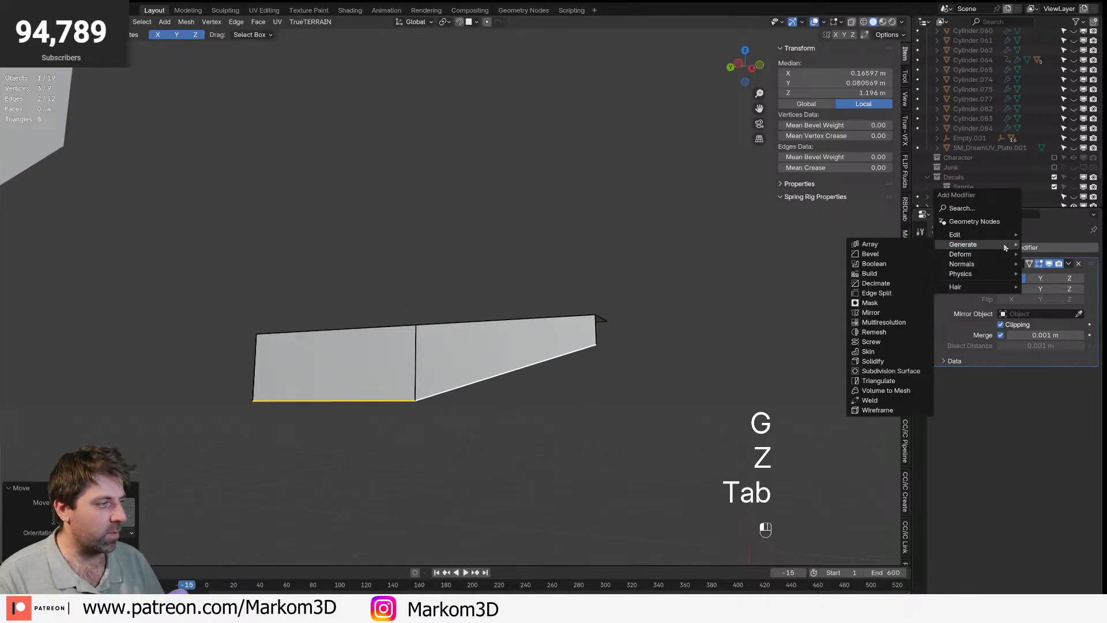
{"action": "left_click", "coordinate": [892, 362]}
{"action": "middle_click_drag", "start_coordinate": [790, 396], "coordinate": [601, 413]}
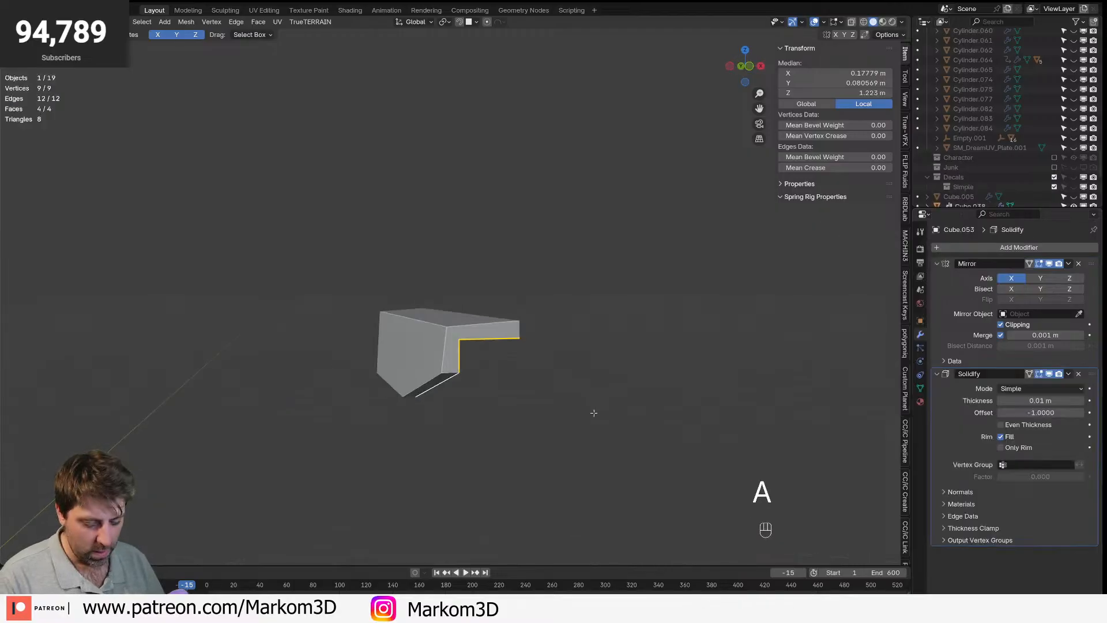
{"action": "key", "text": "a"}
{"action": "key", "text": "shift+n"}
- Set the Solidify offset to 1, enable even thickness and set the thickness to 0.005 m
{"action": "left_click_drag", "start_coordinate": [1032, 412], "coordinate": [1068, 413]}
{"action": "left_click", "coordinate": [1002, 425]}
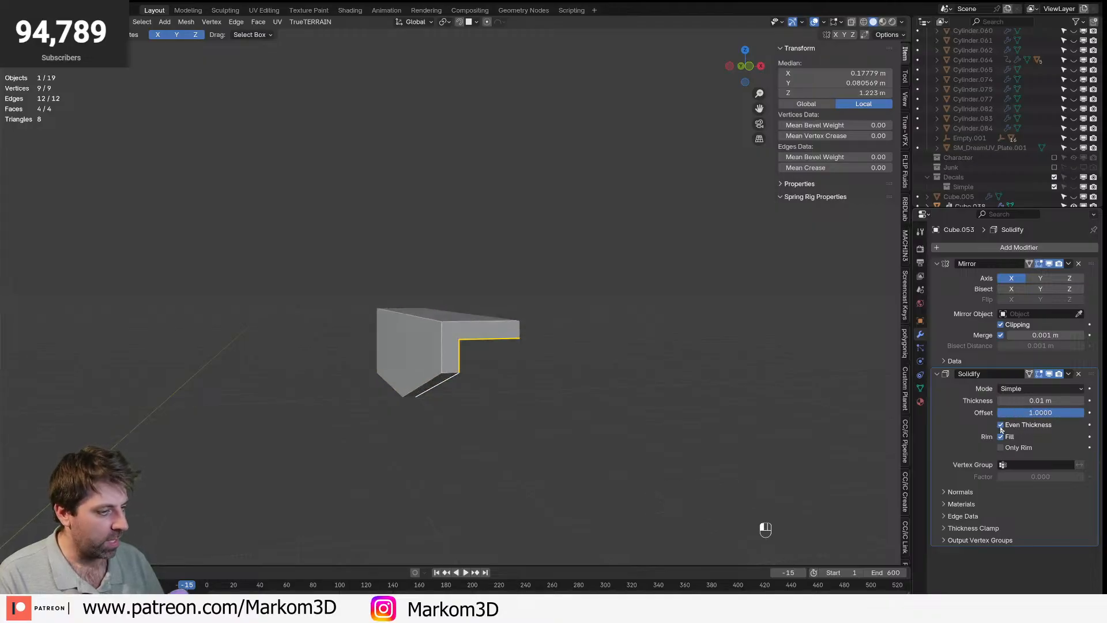
{"action": "left_click", "coordinate": [1036, 400]}
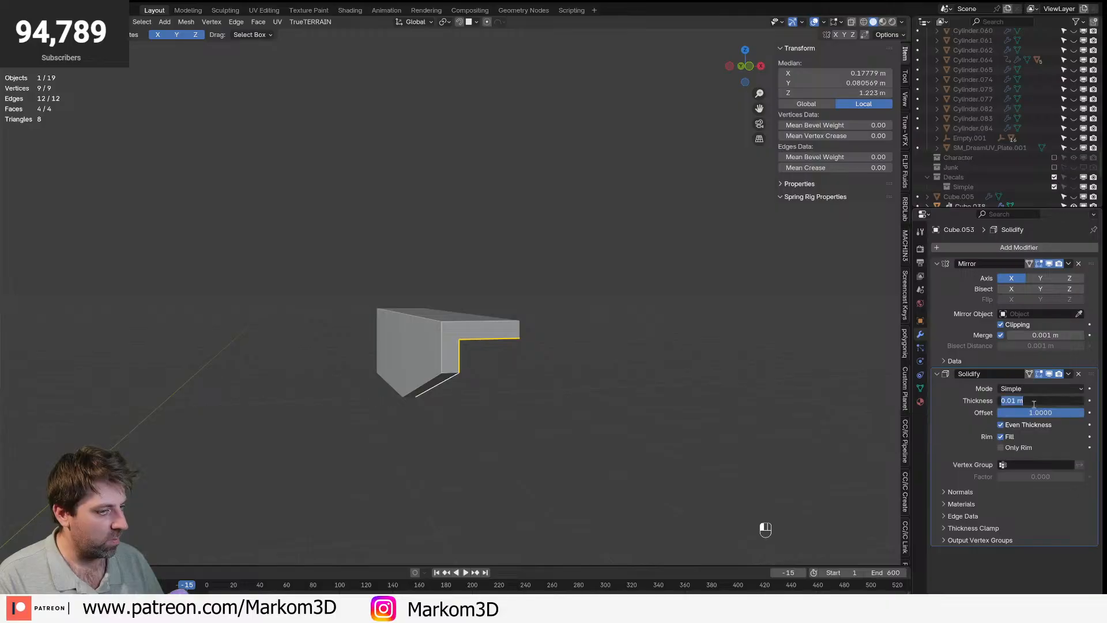
{"action": "type", "text": "0.005"}
{"action": "key", "text": "Return"}
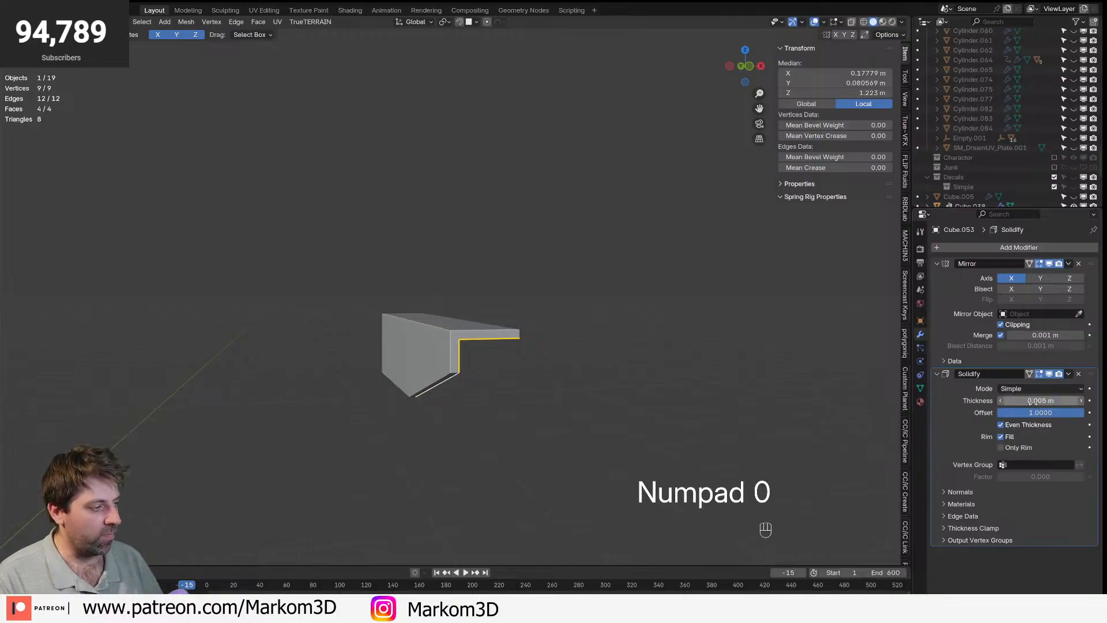
- Add two loop cuts across the panel's tapered front section and three across its rear section
{"action": "middle_click_drag", "start_coordinate": [446, 419], "coordinate": [408, 432]}
{"action": "scroll", "coordinate": [517, 415], "scroll_direction": "up", "scroll_amount": 3}
{"action": "middle_click_drag", "start_coordinate": [517, 394], "coordinate": [440, 365]}
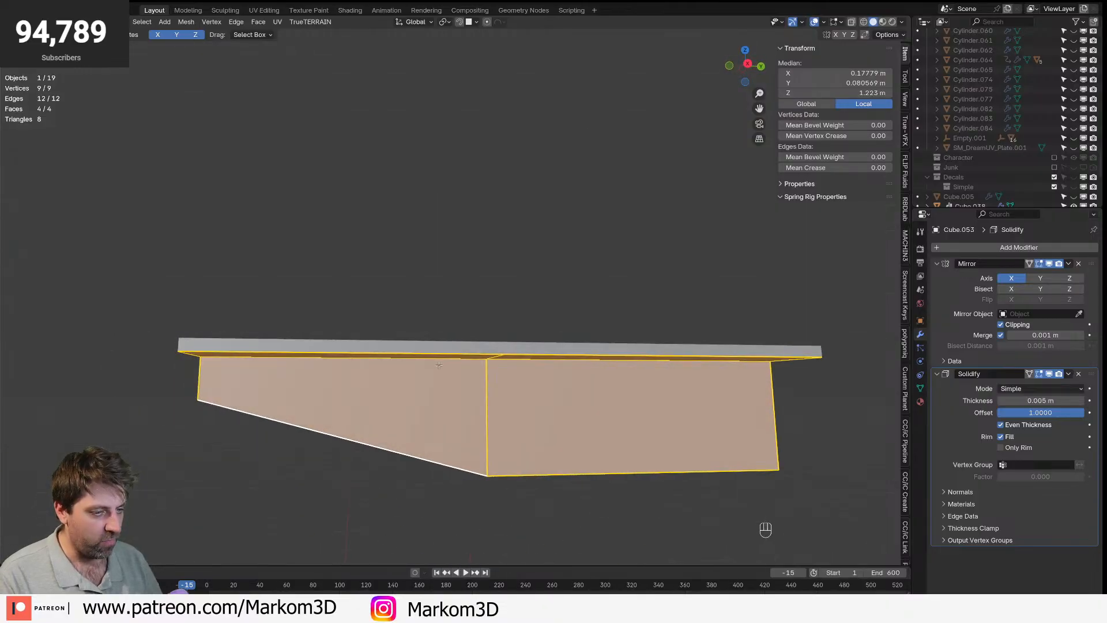
{"action": "key", "text": "ctrl+r"}
{"action": "scroll", "coordinate": [440, 365], "scroll_direction": "up", "scroll_amount": 1}
{"action": "left_click", "coordinate": [440, 365]}
{"action": "key", "text": "ctrl+r"}
{"action": "scroll", "coordinate": [631, 358], "scroll_direction": "up", "scroll_amount": 2}
{"action": "left_click", "coordinate": [630, 359]}
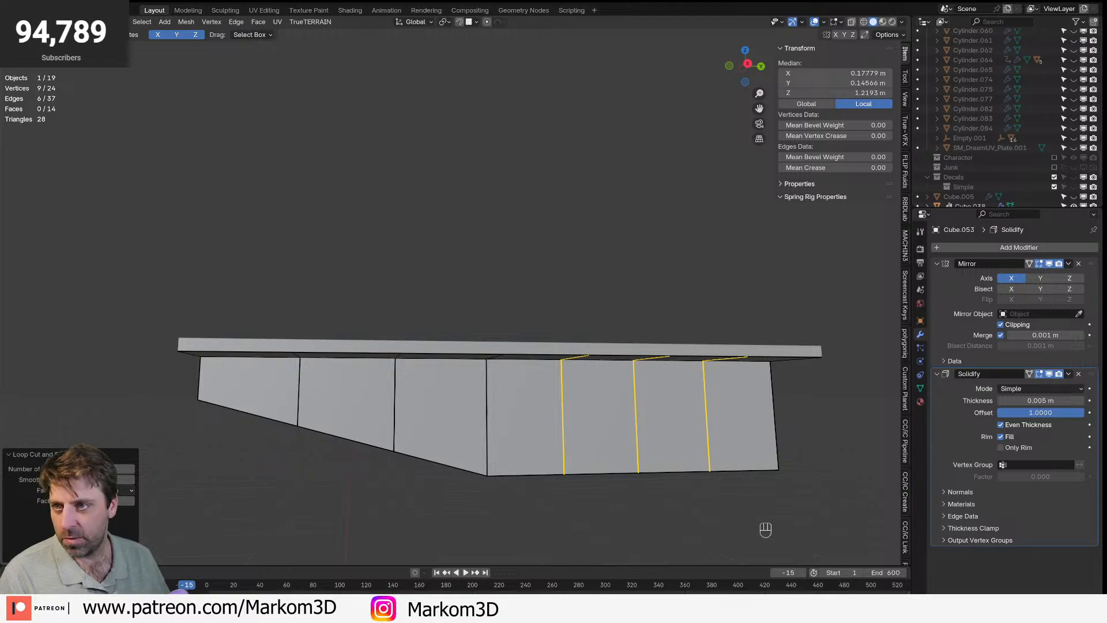
- Switch to Discord, enlarge the controller photos in the reference-images channel, and browse the earlier reference posts
{"action": "left_click_drag", "start_coordinate": [1106, 9], "coordinate": [850, 3]}
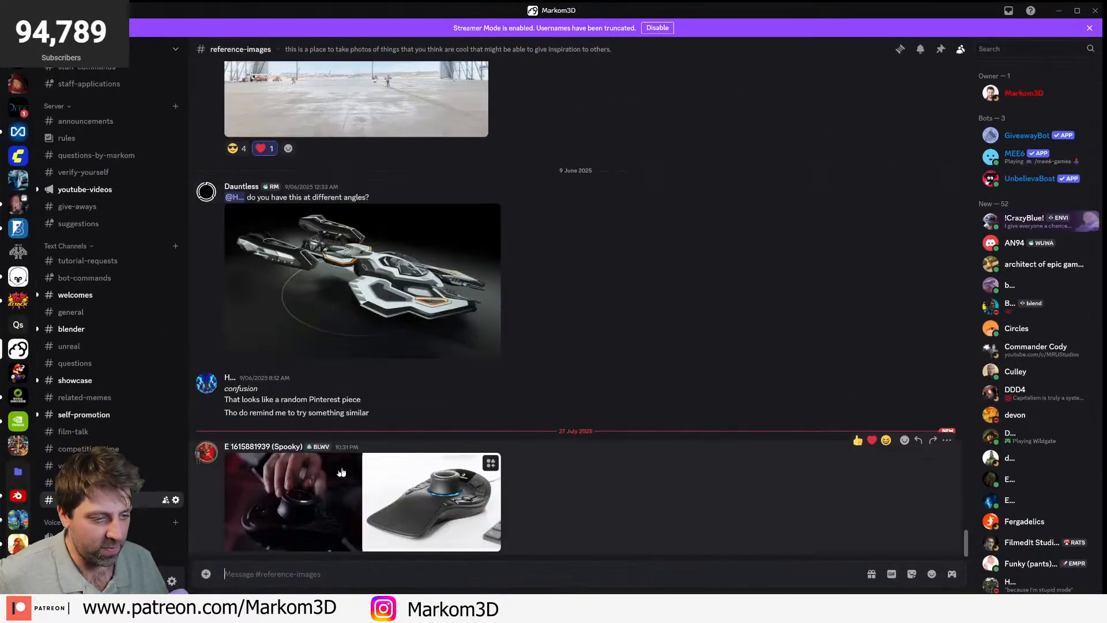
{"action": "left_click", "coordinate": [459, 505]}
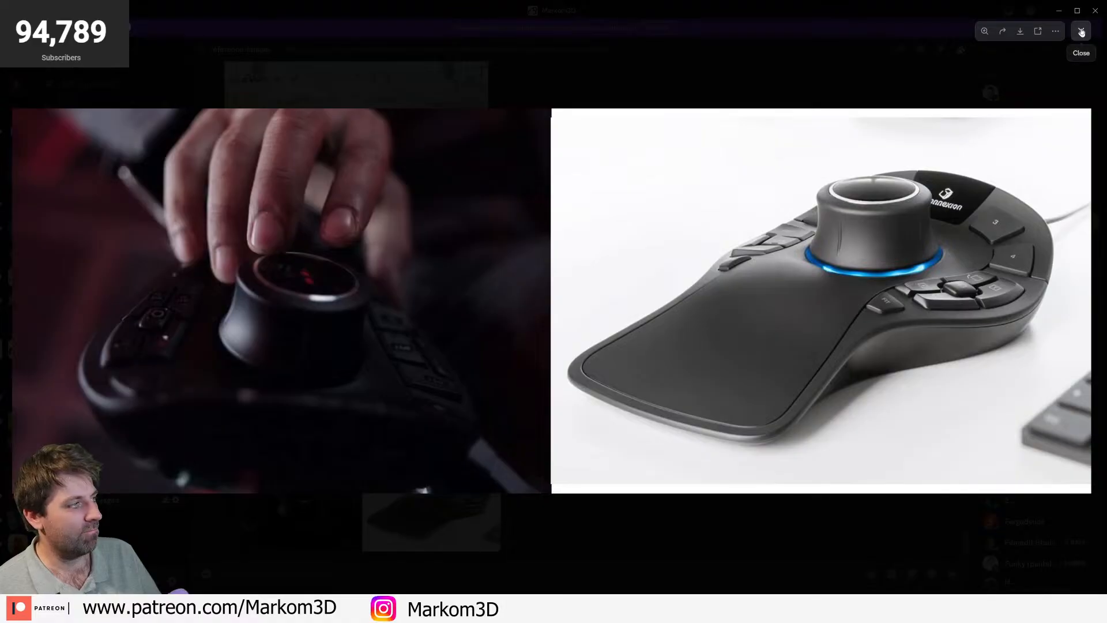
{"action": "left_click", "coordinate": [1082, 32]}
{"action": "scroll", "coordinate": [545, 336], "scroll_direction": "up", "scroll_amount": 10}
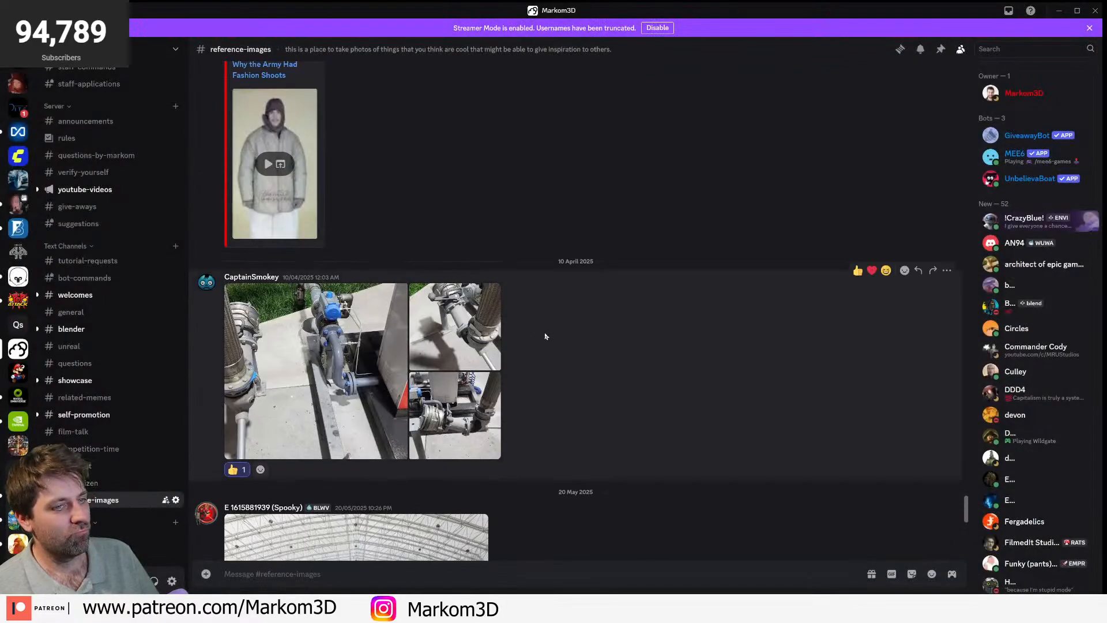
{"action": "scroll", "coordinate": [545, 336], "scroll_direction": "up", "scroll_amount": 10}
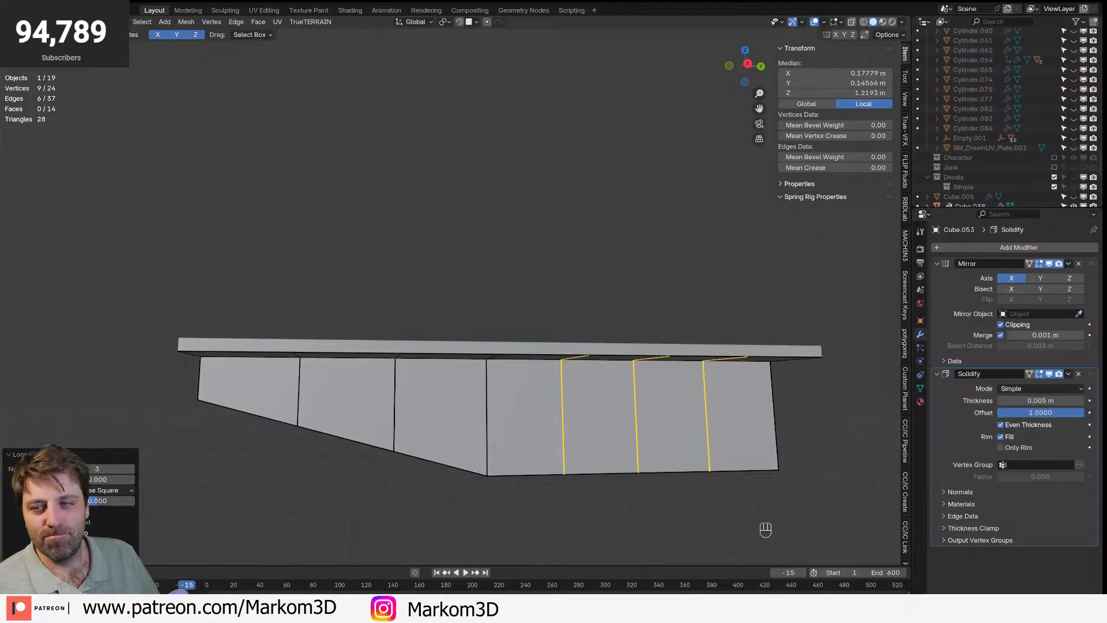
- Add a centred lengthwise loop cut along the panel's horizontal top section
{"action": "middle_click_drag", "start_coordinate": [495, 352], "coordinate": [540, 410]}
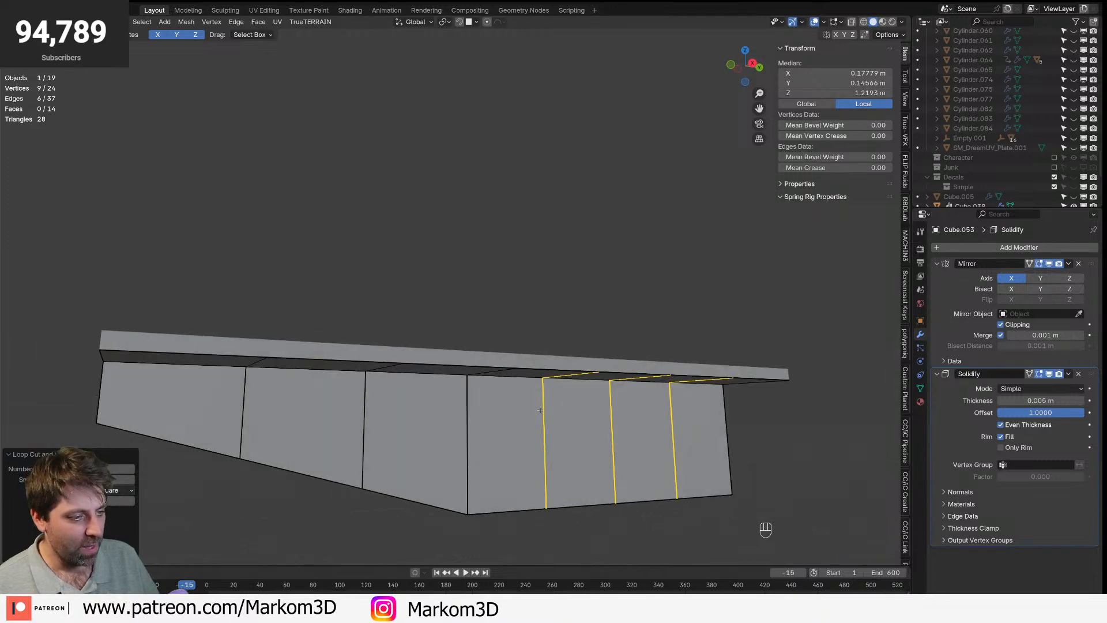
{"action": "left_click", "coordinate": [362, 416], "text": "alt+shift"}
{"action": "left_click", "coordinate": [243, 412], "text": "alt+shift"}
{"action": "left_click", "coordinate": [468, 432], "text": "alt+shift"}
{"action": "middle_click_drag", "start_coordinate": [467, 432], "coordinate": [598, 419]}
{"action": "key", "text": "ctrl+r"}
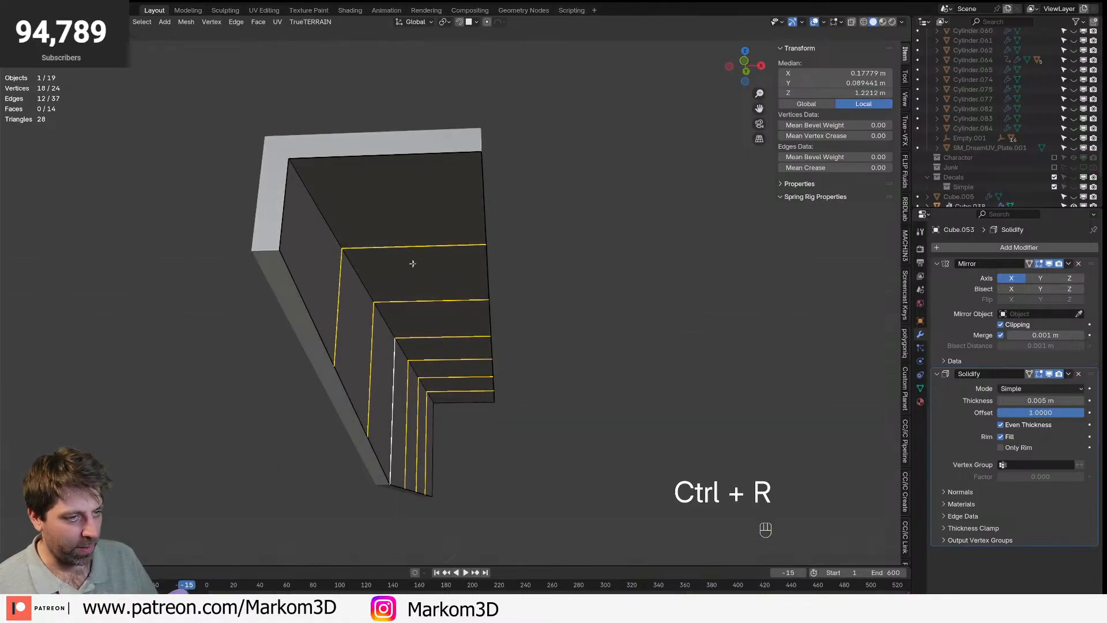
{"action": "left_click", "coordinate": [429, 252]}
{"action": "right_click", "coordinate": [429, 252]}
- Try a lengthwise loop cut along the panel's side wall and undo it
{"action": "middle_click_drag", "start_coordinate": [411, 267], "coordinate": [265, 415]}
{"action": "key", "text": "ctrl+r"}
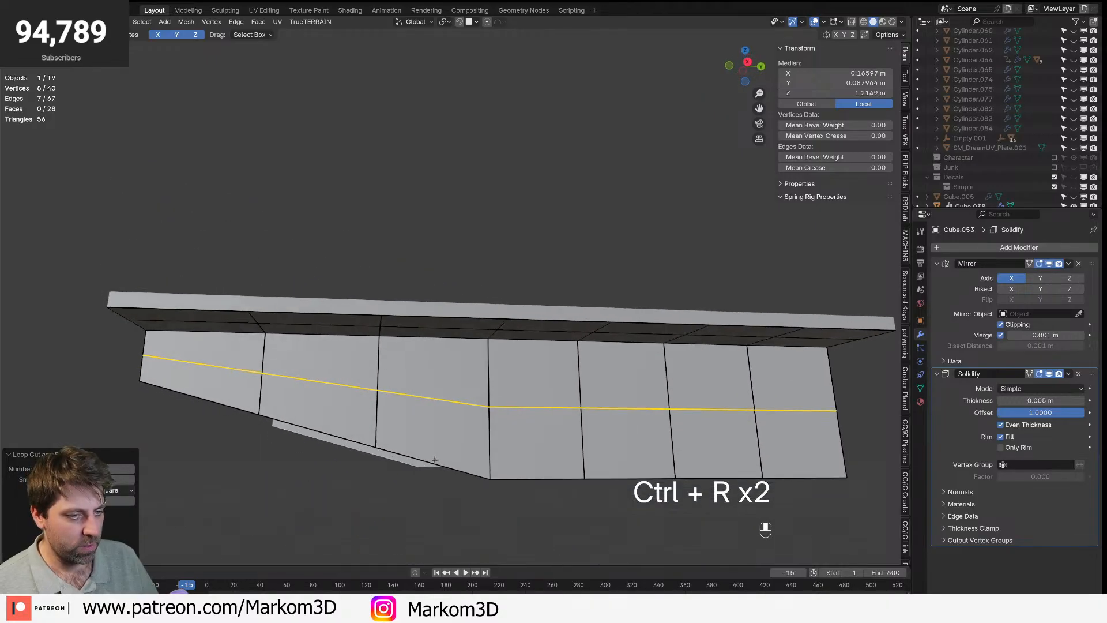
{"action": "key", "text": "ctrl+z"}
- Knife-cut a straight horizontal line through the side wall, from the front-most intermediate vertex of the sloped lower edge past the rear end
{"action": "key", "text": "1"}
{"action": "left_click", "coordinate": [265, 415]}
{"action": "key", "text": "KP_3"}
{"action": "scroll", "coordinate": [183, 406], "scroll_direction": "left", "scroll_amount": 3, "text": "shift"}
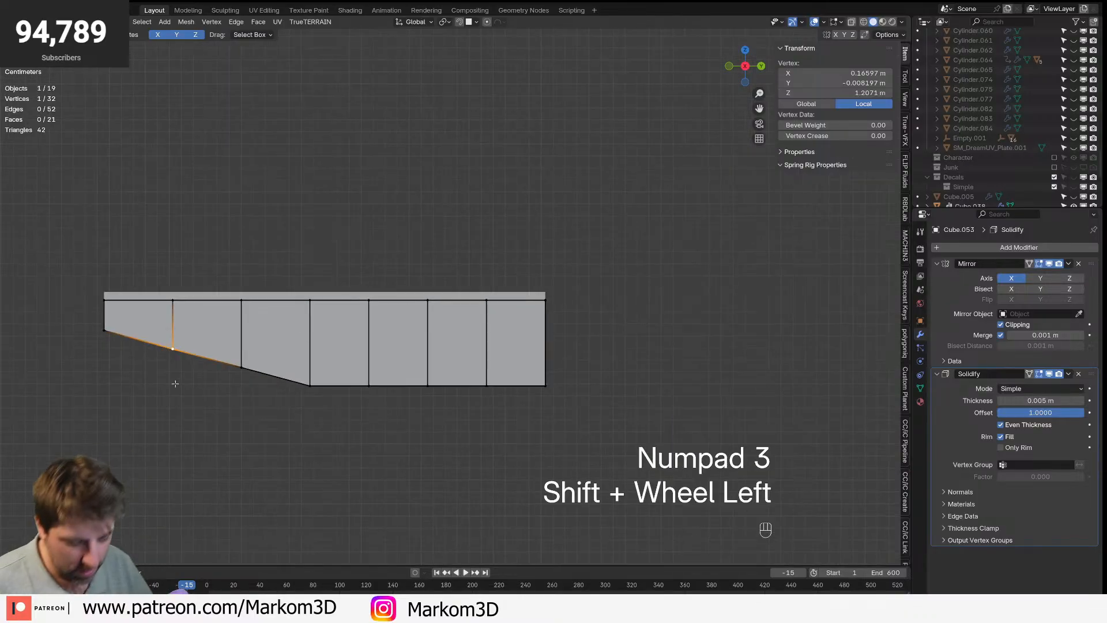
{"action": "key", "text": "k"}
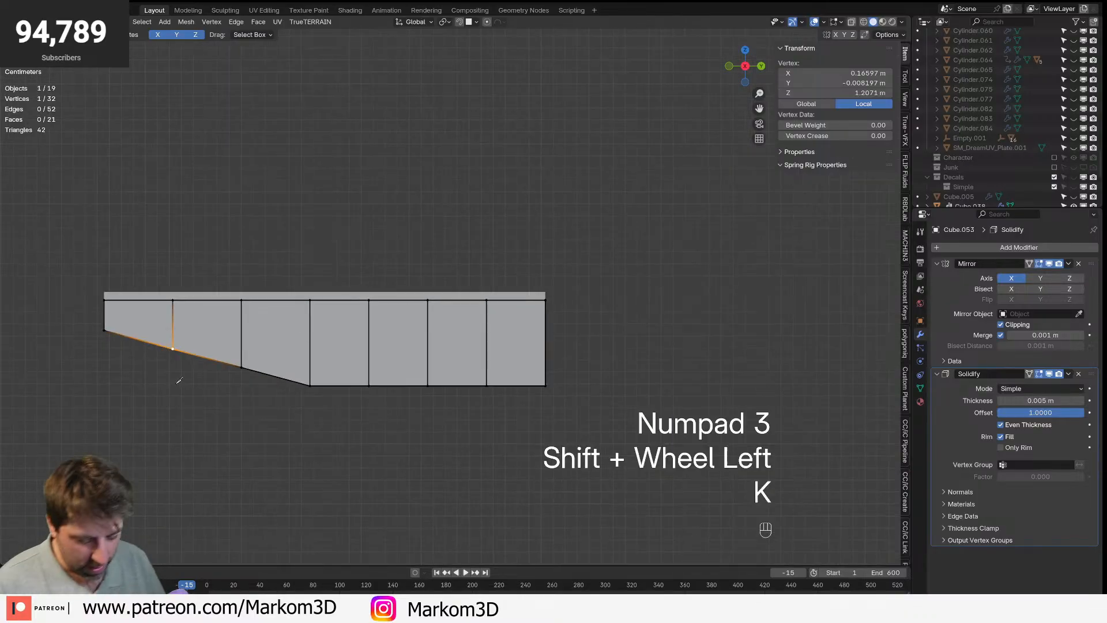
{"action": "left_click", "coordinate": [173, 347]}
{"action": "key", "text": "a"}
{"action": "key", "text": "c"}
{"action": "key", "text": "Delete"}
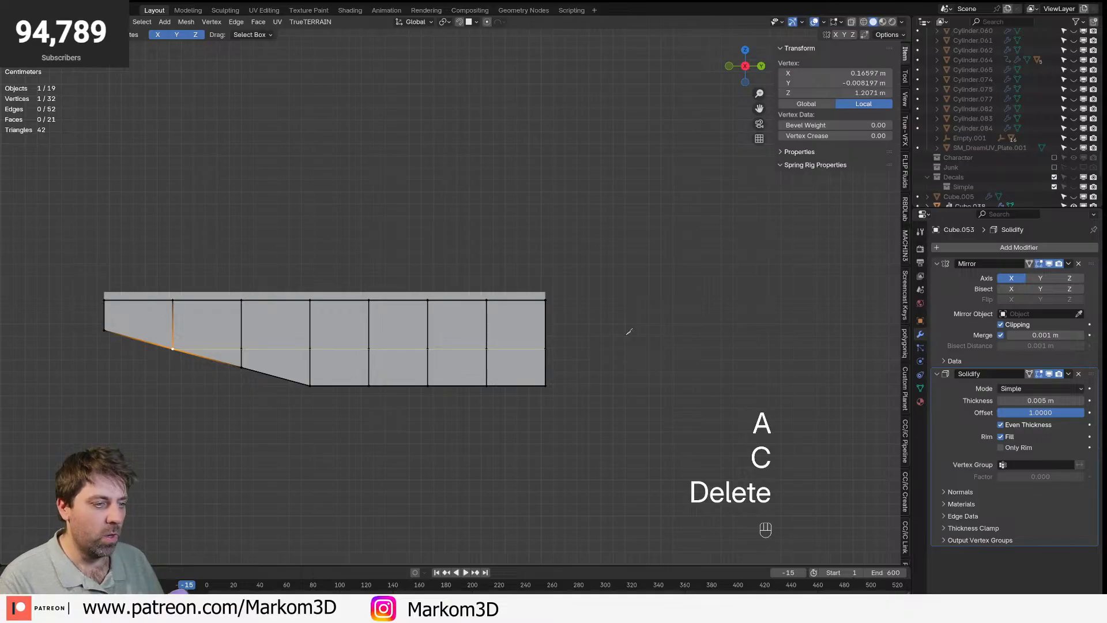
{"action": "key", "text": "Return"}
- Inset all of the panel's faces individually by a thin margin and try extruding the inset faces
{"action": "middle_click_drag", "start_coordinate": [623, 334], "coordinate": [254, 372]}
{"action": "key", "text": "3"}
{"action": "left_click", "coordinate": [254, 372], "text": "shift"}
{"action": "key", "text": "a"}
{"action": "scroll", "coordinate": [696, 524], "scroll_direction": "up", "scroll_amount": 2}
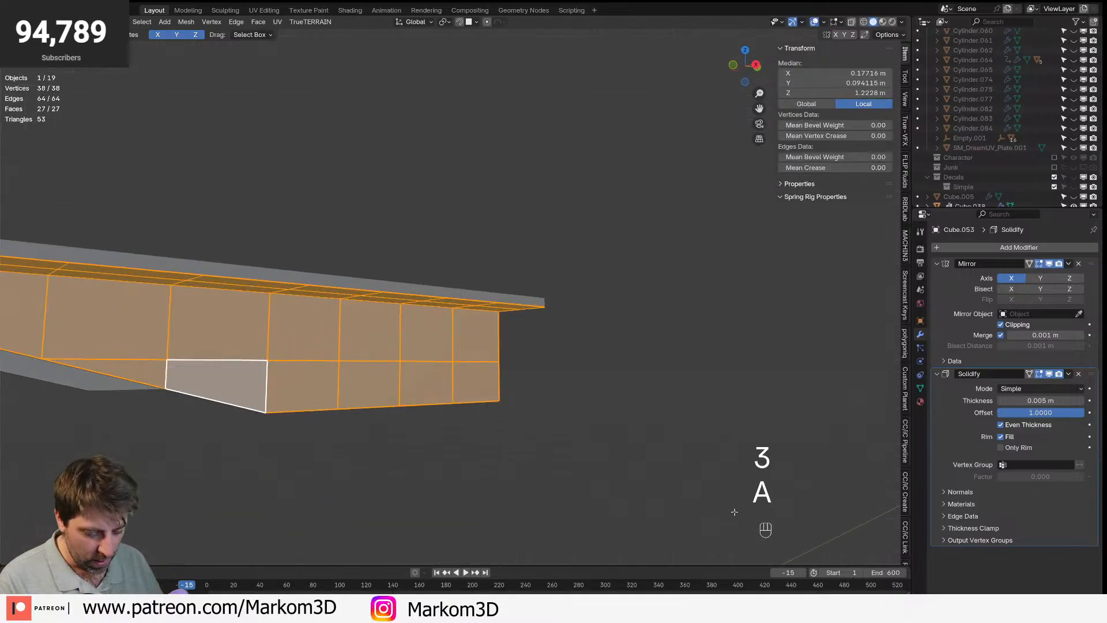
{"action": "middle_click_drag", "start_coordinate": [731, 515], "coordinate": [660, 459]}
{"action": "key", "text": "i"}
{"action": "key", "text": "i"}
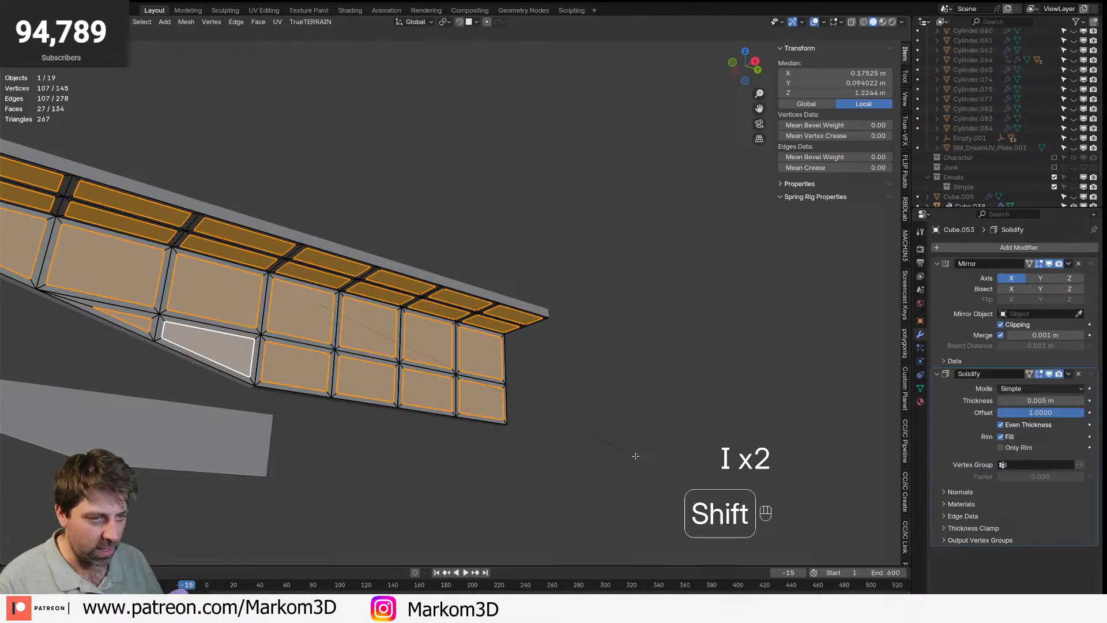
{"action": "left_click", "coordinate": [666, 463]}
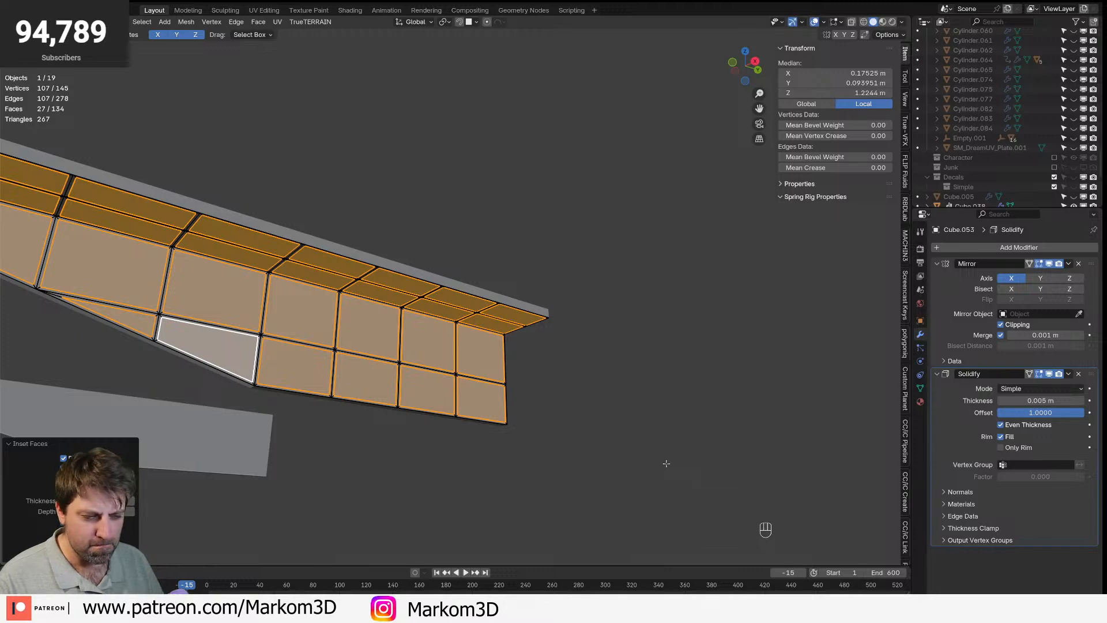
{"action": "key", "text": "e"}
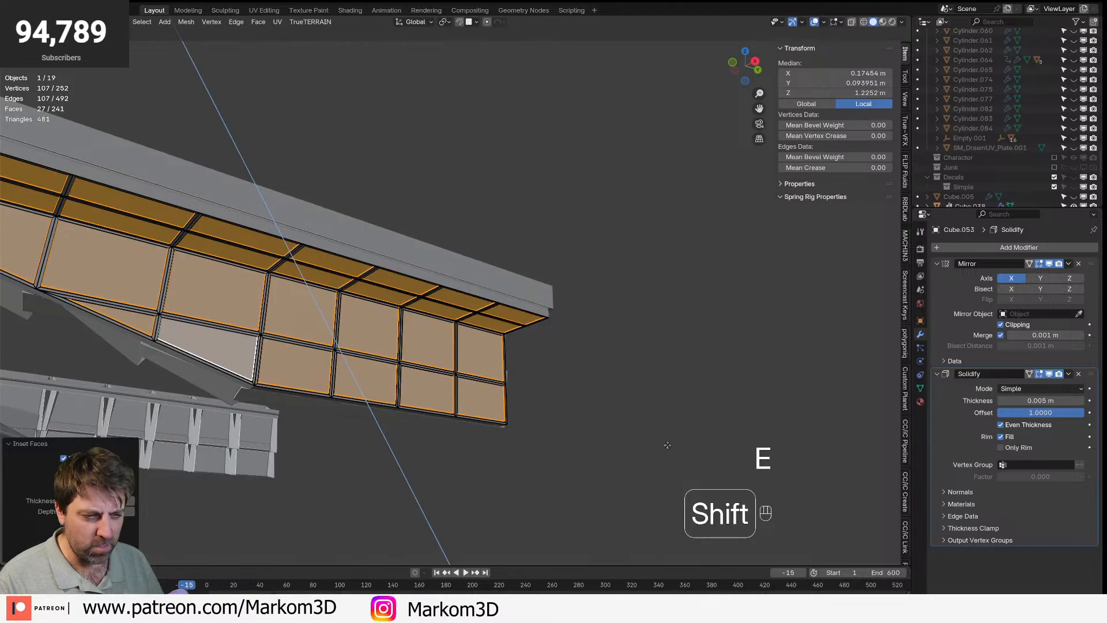
{"action": "key", "text": "ctrl+z"}
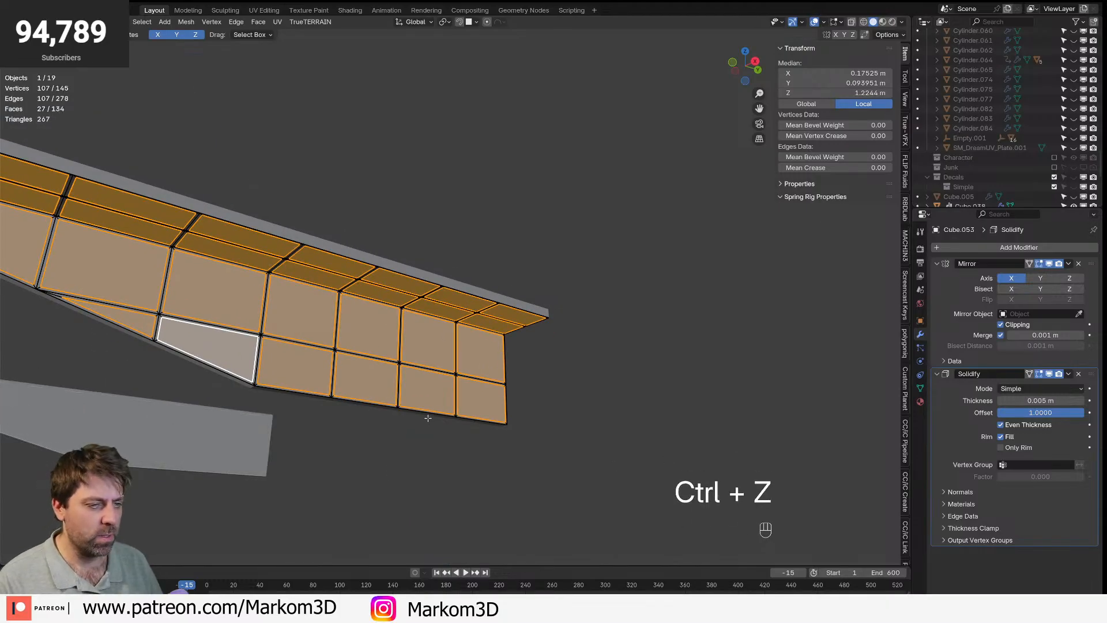
- Apply the Solidify modifier and select the four front faces on top of the panel
{"action": "key", "text": "Tab"}
{"action": "key", "text": "Tab"}
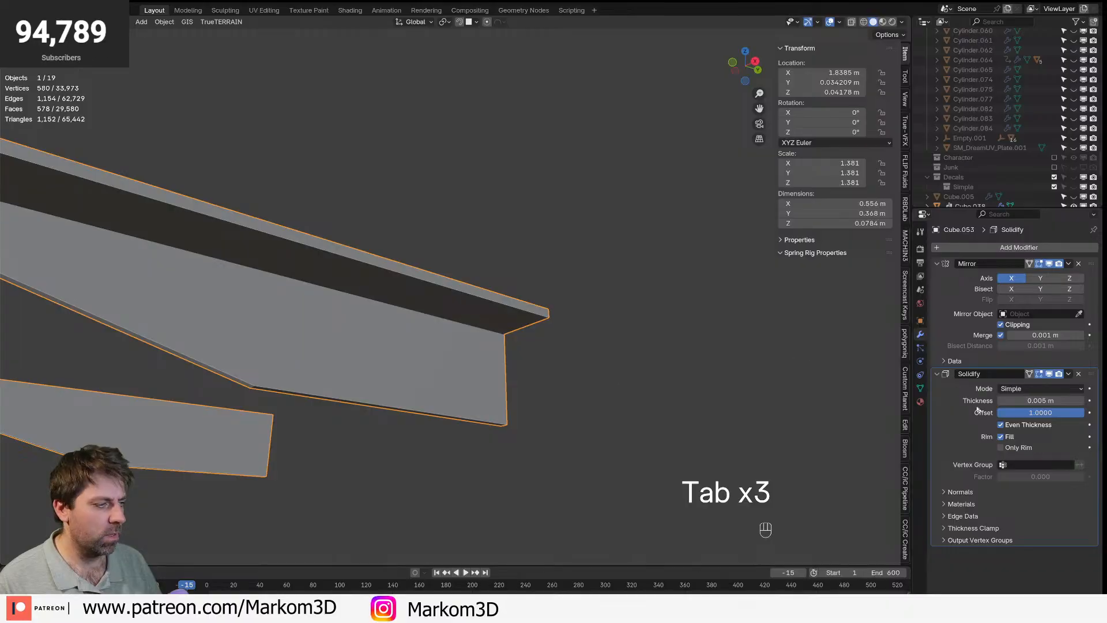
{"action": "key", "text": "ctrl+a"}
{"action": "key", "text": "Tab"}
{"action": "middle_click_drag", "start_coordinate": [635, 438], "coordinate": [521, 311]}
{"action": "scroll", "coordinate": [522, 312], "scroll_direction": "up", "scroll_amount": 3}
{"action": "key", "text": "3"}
{"action": "left_click", "coordinate": [406, 306]}
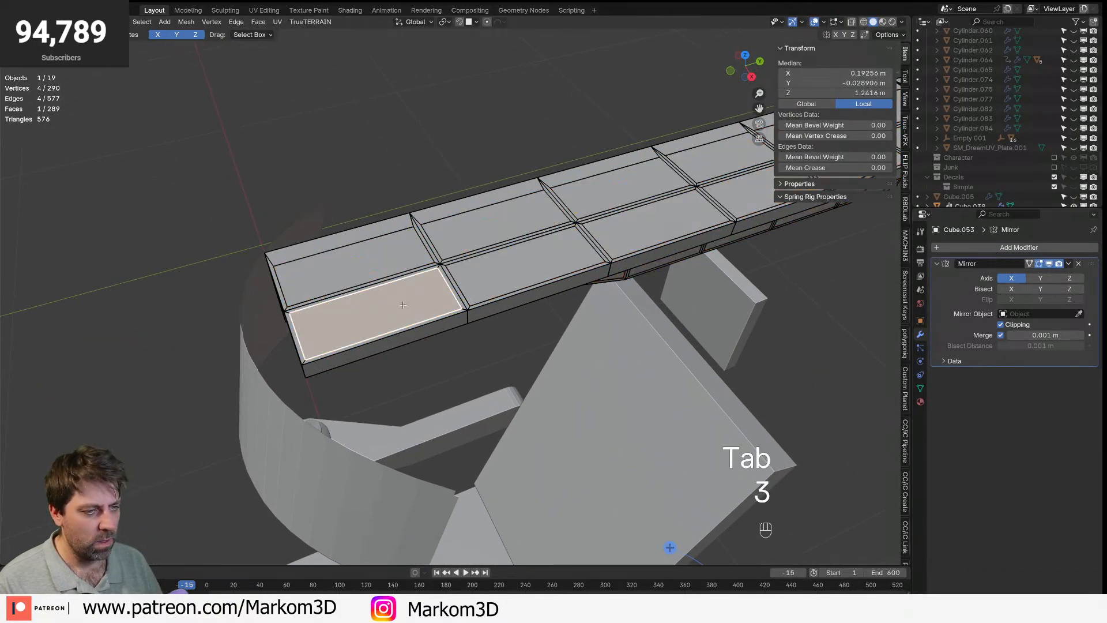
{"action": "left_click", "coordinate": [392, 256], "text": "shift"}
{"action": "left_click", "coordinate": [505, 222], "text": "shift"}
{"action": "left_click", "coordinate": [525, 265], "text": "shift"}
{"action": "middle_click_drag", "start_coordinate": [524, 265], "coordinate": [604, 358]}
- Undo the face selection, the applied Solidify modifier and the individual face insets, keeping the knife cut
{"action": "key", "text": "ctrl+z"}
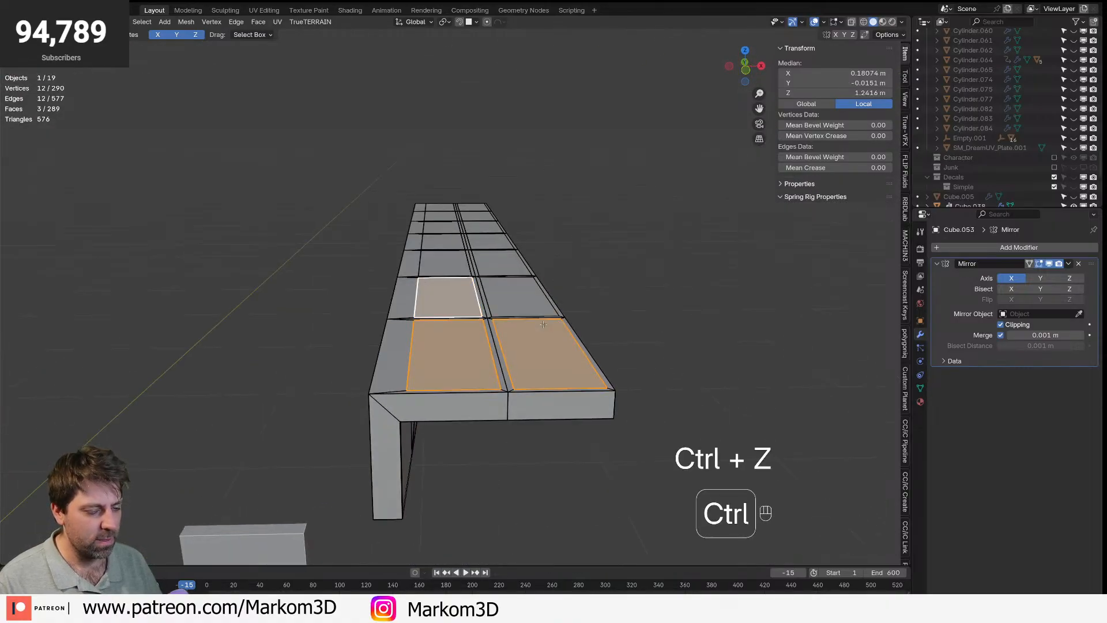
{"action": "key", "text": "ctrl+z"}
{"action": "key", "text": "ctrl+z"}
{"action": "key", "text": "ctrl+z"}
{"action": "key", "text": "ctrl+z"}
{"action": "key", "text": "ctrl+z"}
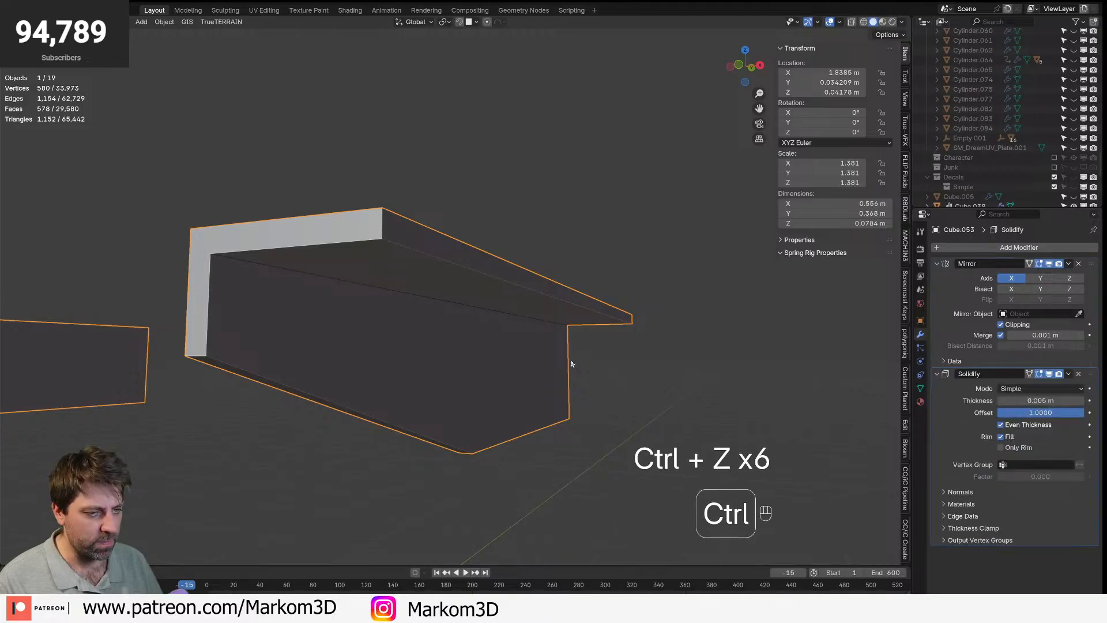
{"action": "key", "text": "ctrl+z"}
{"action": "key", "text": "ctrl+z"}
{"action": "key", "text": "Tab"}
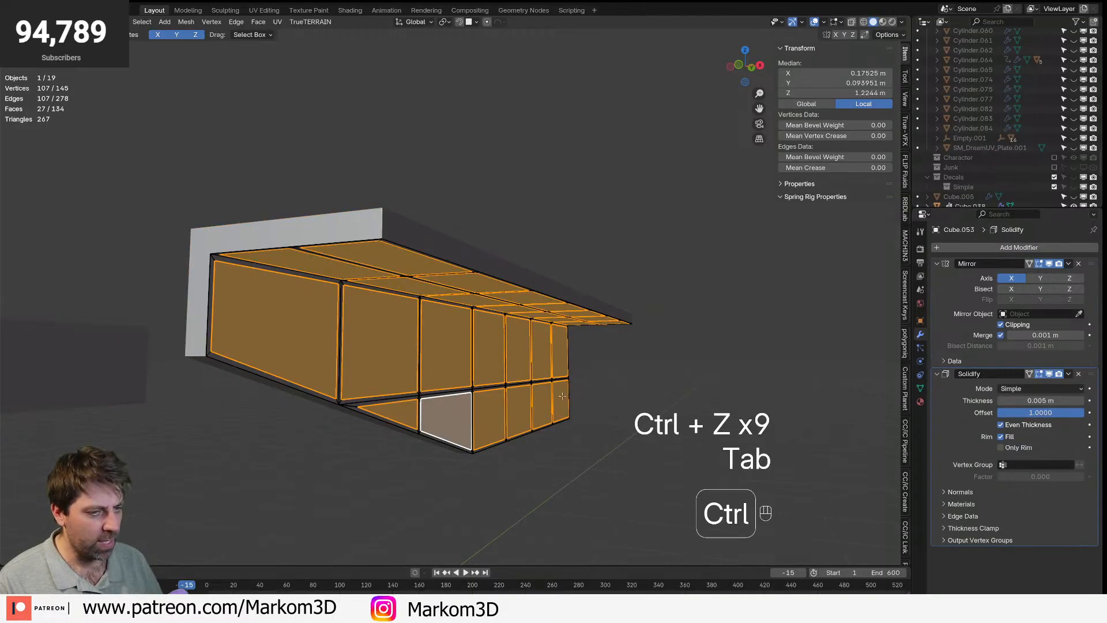
{"action": "key", "text": "ctrl+z"}
{"action": "key", "text": "ctrl+z"}
{"action": "key", "text": "ctrl+z"}
{"action": "key", "text": "ctrl+z"}
{"action": "key", "text": "Tab"}
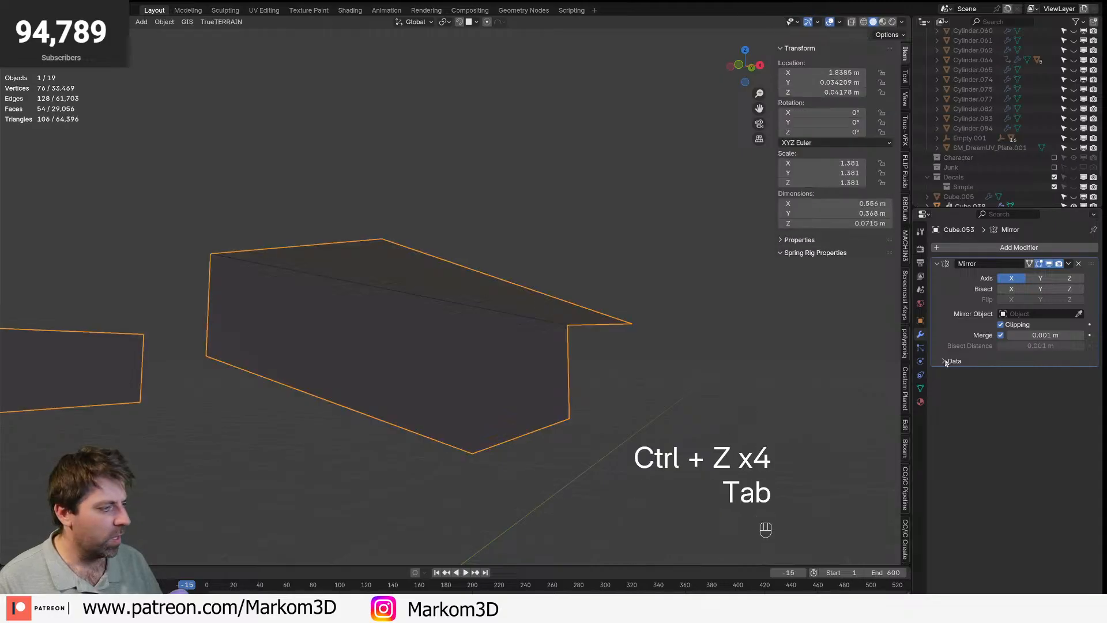
- Add a Solidify modifier to the panel with 0.005 m thickness, offset 1 and even thickness enabled
{"action": "left_click", "coordinate": [1005, 245]}
{"action": "type", "text": "sol"}
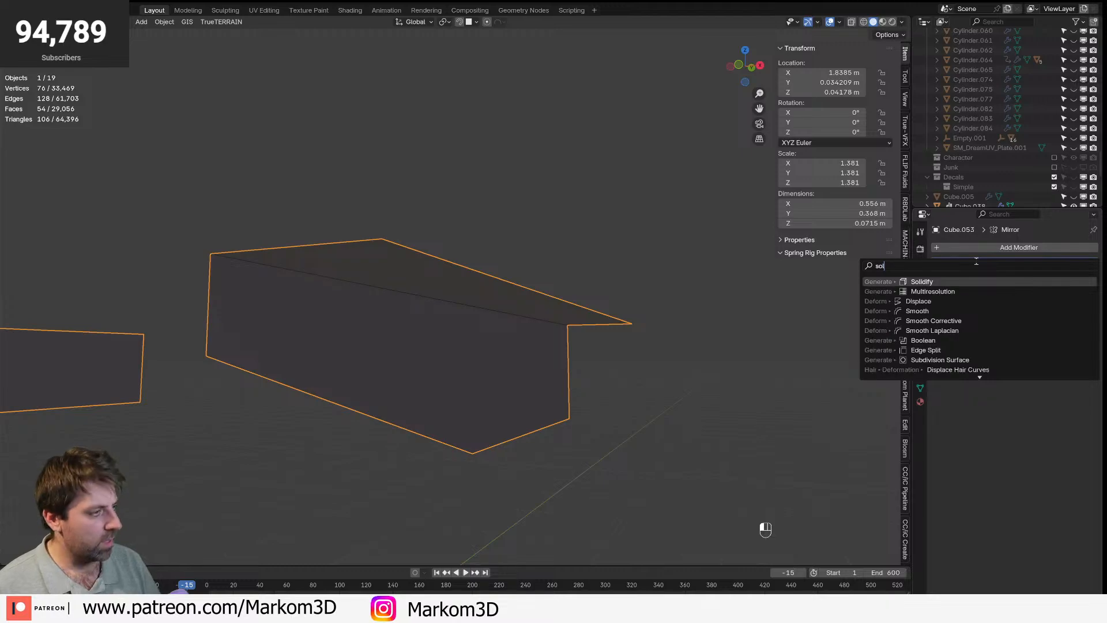
{"action": "key", "text": "Return"}
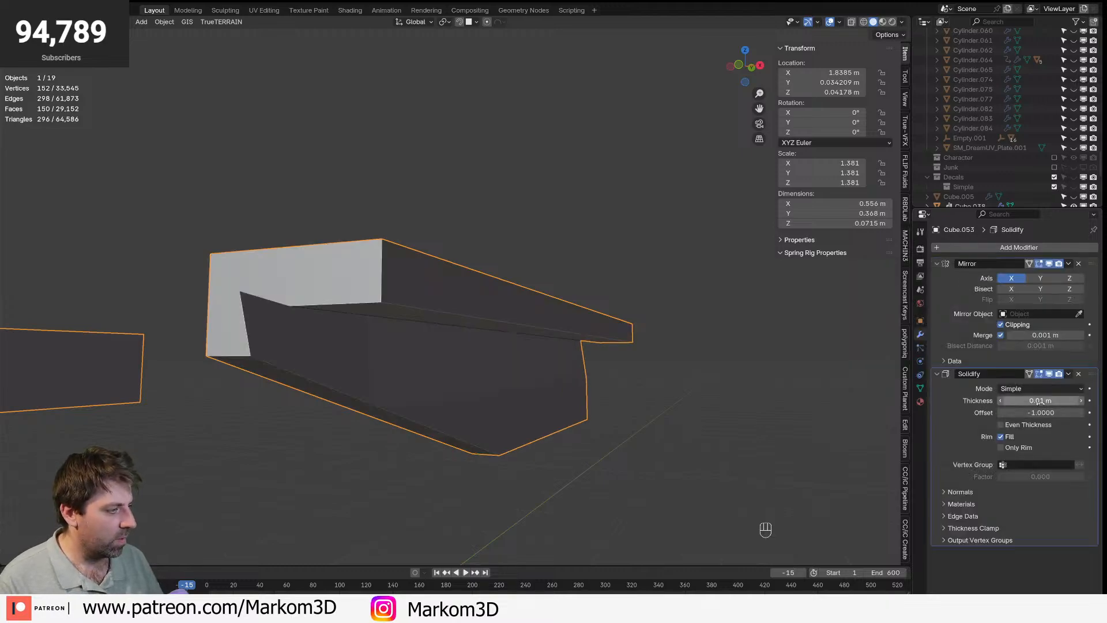
{"action": "left_click_drag", "start_coordinate": [1039, 401], "coordinate": [1032, 401]}
{"action": "left_click", "coordinate": [1029, 401]}
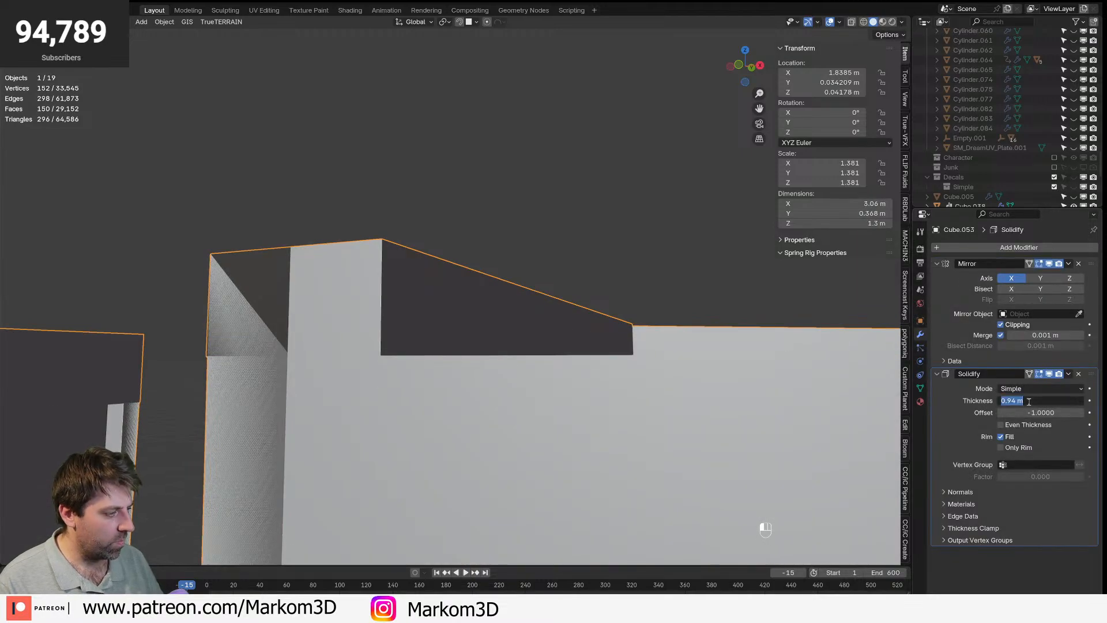
{"action": "key", "text": "Return"}
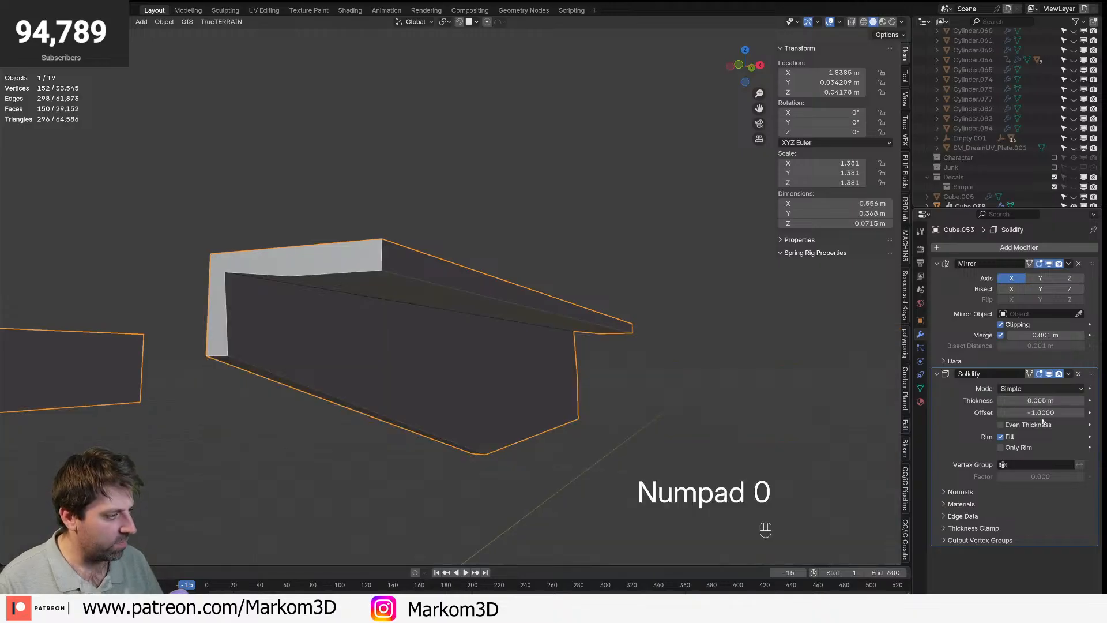
{"action": "left_click_drag", "start_coordinate": [1040, 412], "coordinate": [1083, 412]}
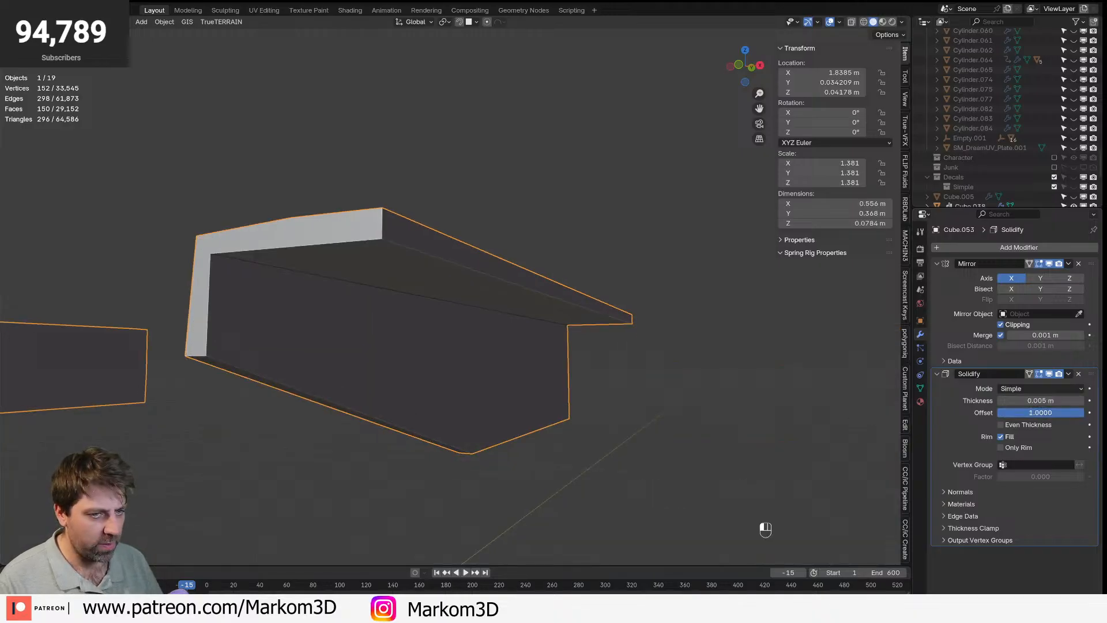
{"action": "left_click", "coordinate": [1001, 425]}
- Apply the panel's Solidify modifier and return to editing its mesh
{"action": "middle_click_drag", "start_coordinate": [600, 430], "coordinate": [438, 357]}
{"action": "key", "text": "Tab"}
{"action": "key", "text": "Tab"}
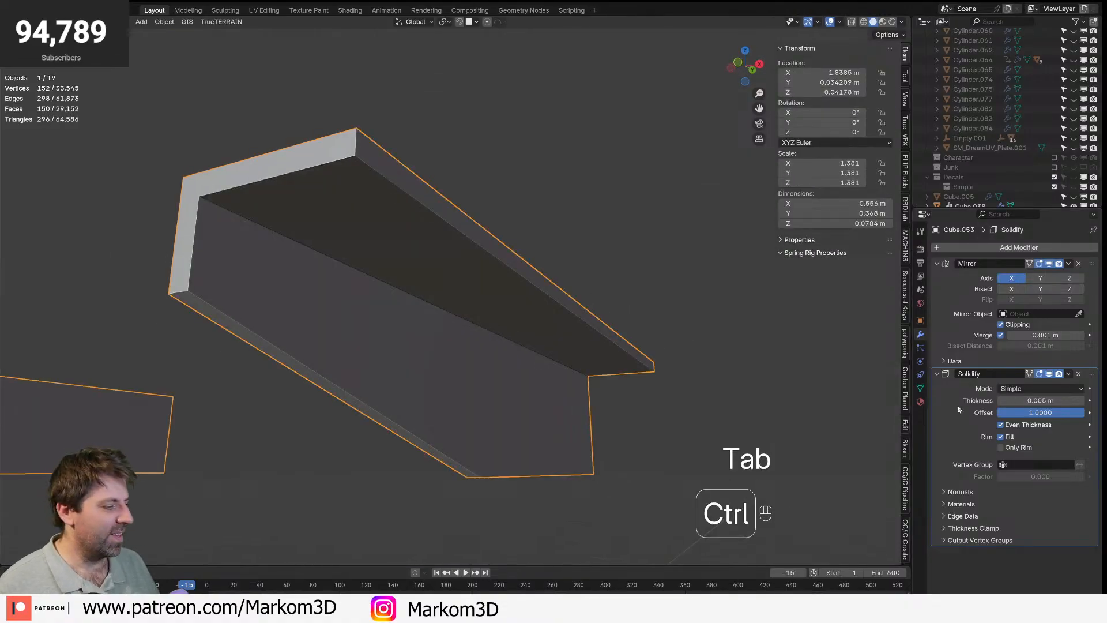
{"action": "key", "text": "ctrl+a"}
{"action": "key", "text": "Tab"}
- Select the four front faces on top of the thickened panel
{"action": "middle_click_drag", "start_coordinate": [393, 311], "coordinate": [420, 385]}
{"action": "key", "text": "3"}
{"action": "left_click", "coordinate": [422, 384]}
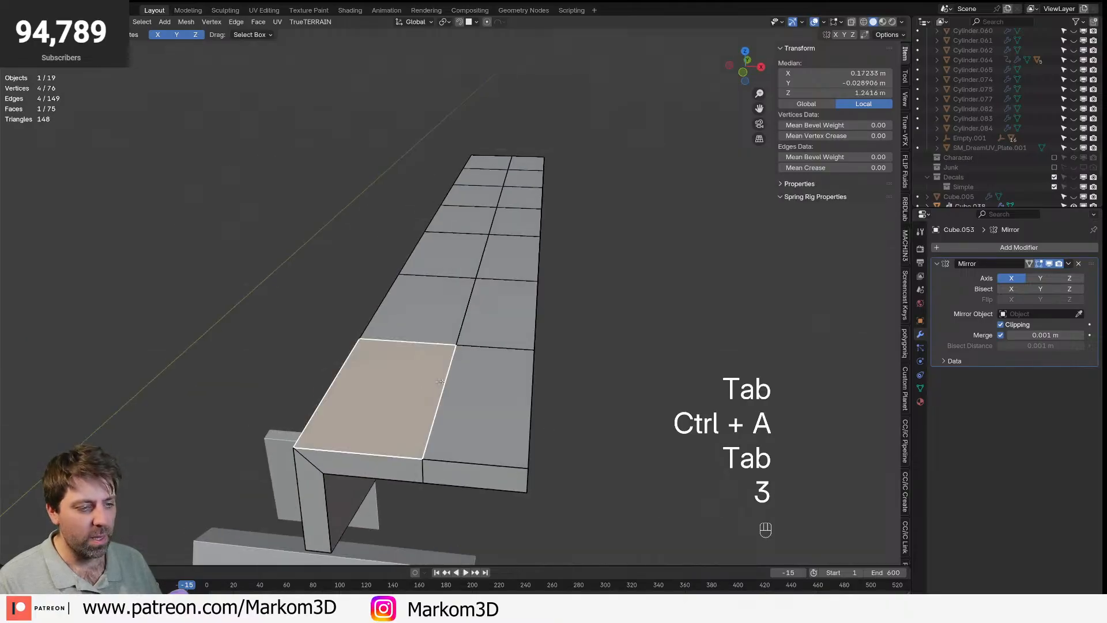
{"action": "left_click", "coordinate": [478, 398], "text": "shift"}
{"action": "left_click", "coordinate": [494, 315], "text": "shift"}
{"action": "left_click", "coordinate": [444, 303], "text": "shift"}
- Select the lengthwise edge loop on the panel's top and move it along X slightly toward the side wall
{"action": "key", "text": "2"}
{"action": "left_click", "coordinate": [447, 375], "text": "alt"}
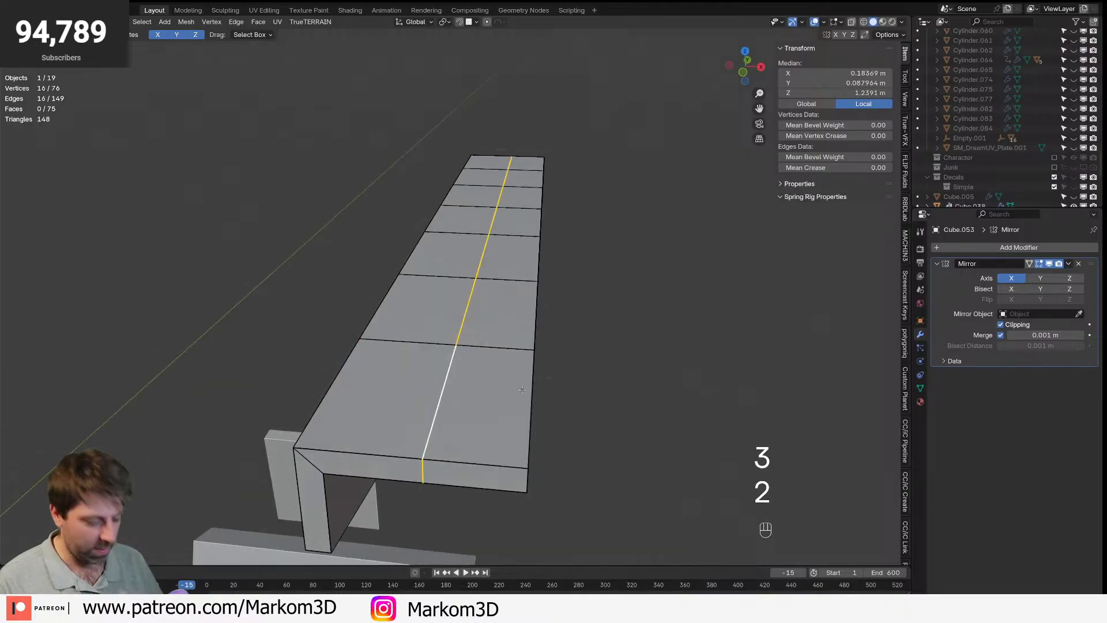
{"action": "key", "text": "KP_7"}
{"action": "key", "text": "g"}
{"action": "key", "text": "y"}
{"action": "key", "text": "x"}
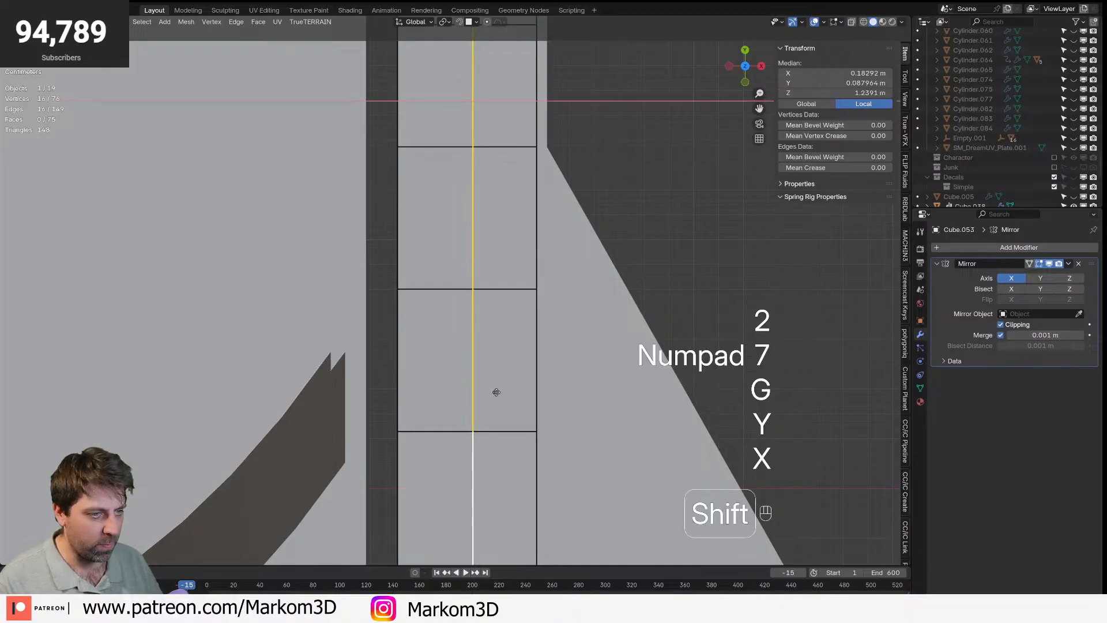
{"action": "left_click", "coordinate": [435, 380]}
- Slide the side wall's horizontal edge loop upward to a median Z of about 1.215 m
{"action": "middle_click_drag", "start_coordinate": [434, 381], "coordinate": [490, 258]}
{"action": "left_click", "coordinate": [417, 370], "text": "alt"}
{"action": "middle_click_drag", "start_coordinate": [417, 370], "coordinate": [513, 348], "text": "shift"}
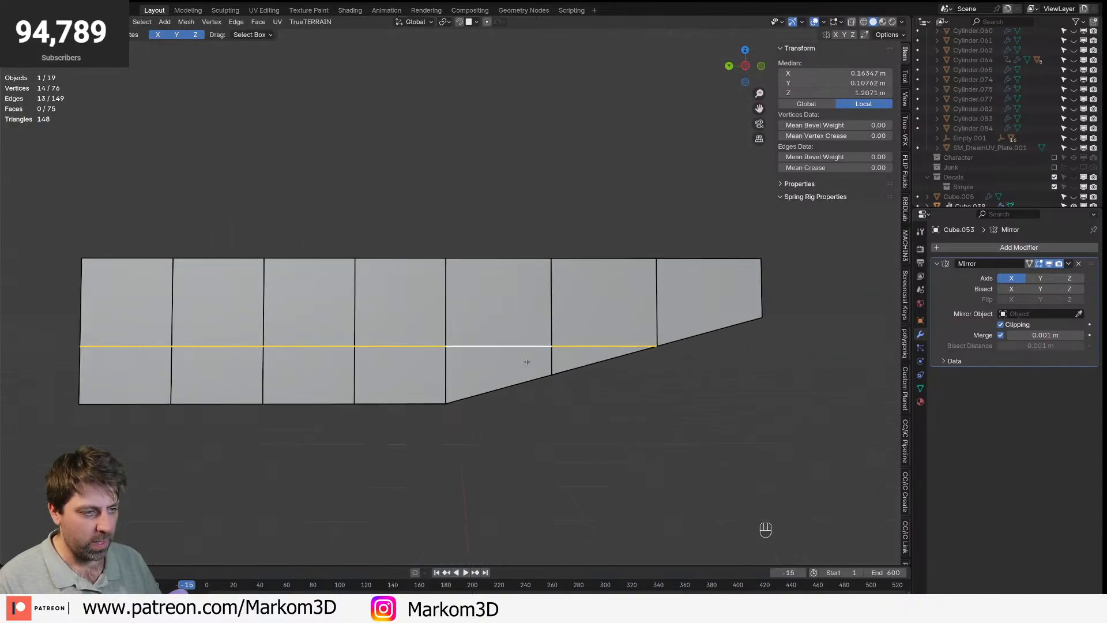
{"action": "key", "text": "g"}
{"action": "key", "text": "g"}
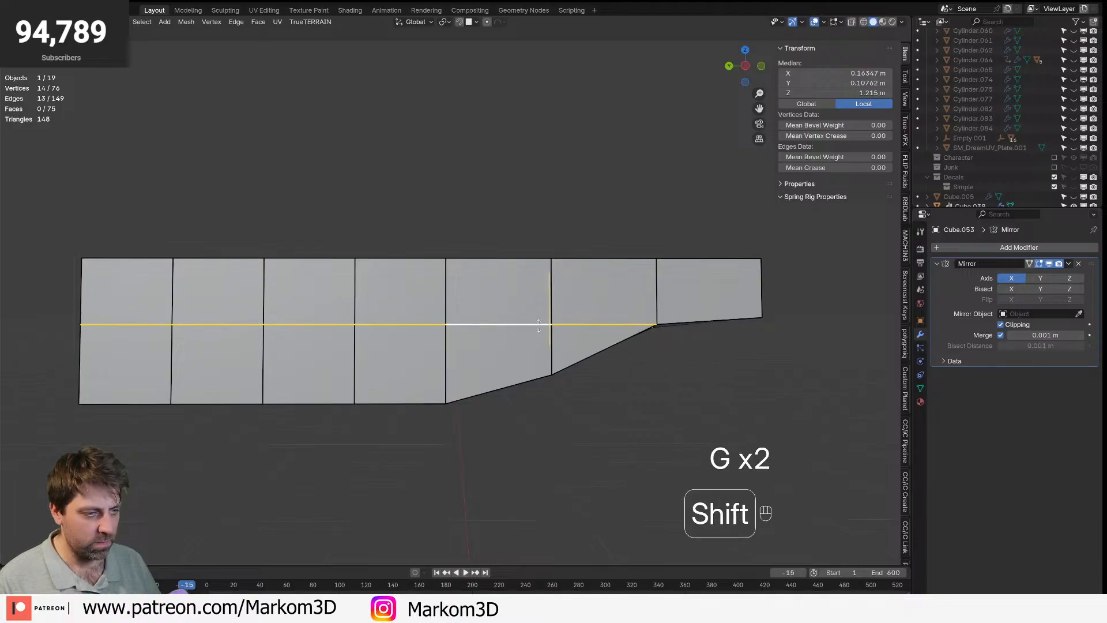
{"action": "left_click", "coordinate": [538, 326]}
{"action": "middle_click_drag", "start_coordinate": [538, 326], "coordinate": [557, 342]}
{"action": "key", "text": "2"}
{"action": "left_click", "coordinate": [625, 298]}
{"action": "left_click", "coordinate": [625, 298]}
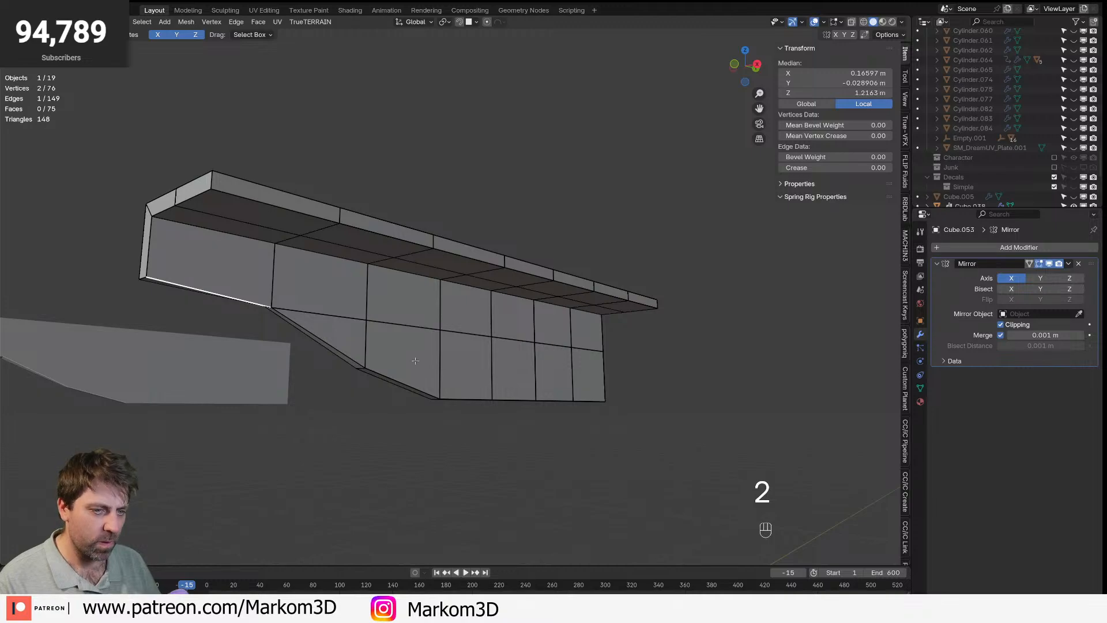
- Level the vertex pair at the lower edge's first front cut by scaling it to 0 along Z
{"action": "middle_click_drag", "start_coordinate": [302, 373], "coordinate": [381, 277]}
{"action": "key", "text": "1"}
{"action": "left_click", "coordinate": [367, 250]}
{"action": "left_click", "coordinate": [352, 248], "text": "shift"}
{"action": "key", "text": "KP_7"}
{"action": "key", "text": "ctrl+KP_7"}
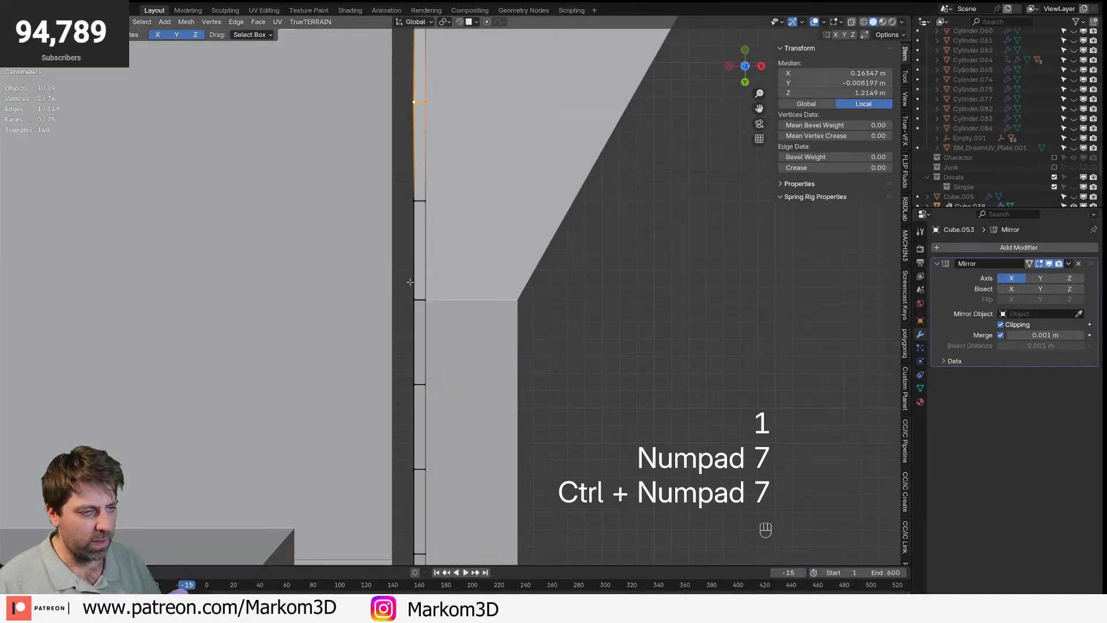
{"action": "scroll", "coordinate": [410, 282], "scroll_direction": "down", "scroll_amount": 2}
{"action": "key", "text": "KP_3"}
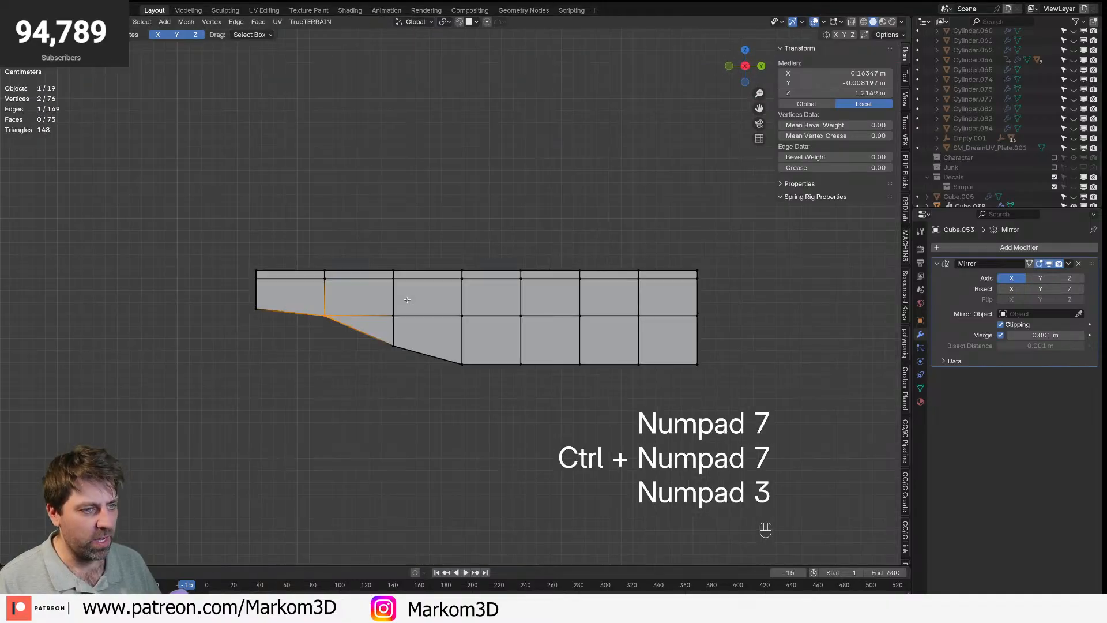
{"action": "key", "text": "s"}
{"action": "key", "text": "z"}
{"action": "key", "text": "KP_0"}
{"action": "key", "text": "KP_Enter"}
{"action": "key", "text": "KP_Decimal"}
{"action": "scroll", "coordinate": [408, 299], "scroll_direction": "down", "scroll_amount": 4}
{"action": "key", "text": "g"}
{"action": "key", "text": "z"}
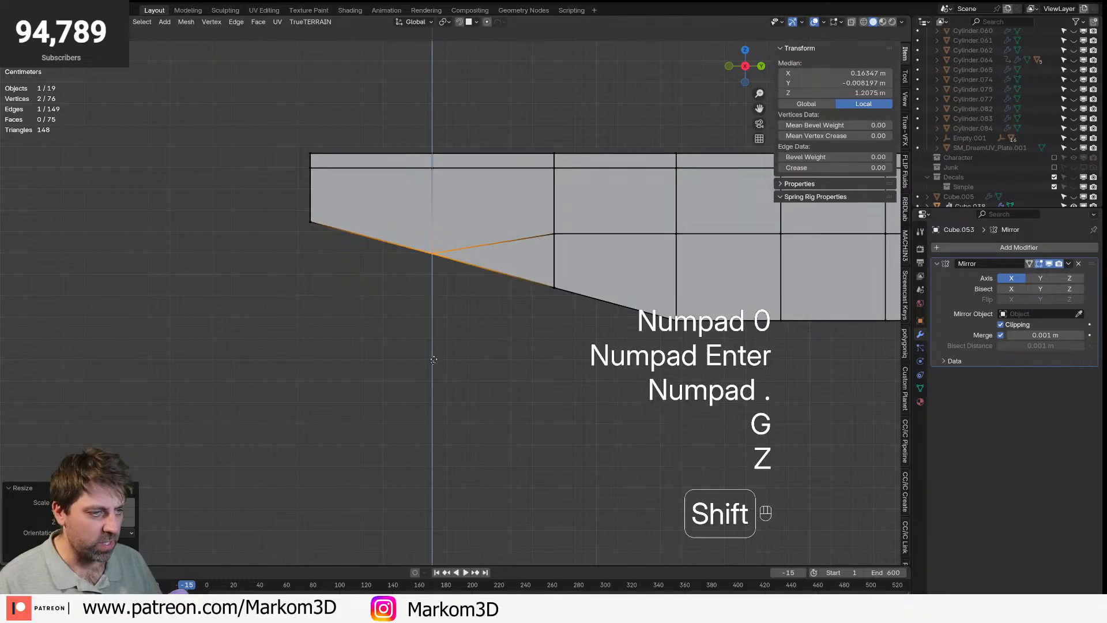
{"action": "right_click", "coordinate": [435, 352], "text": "shift"}
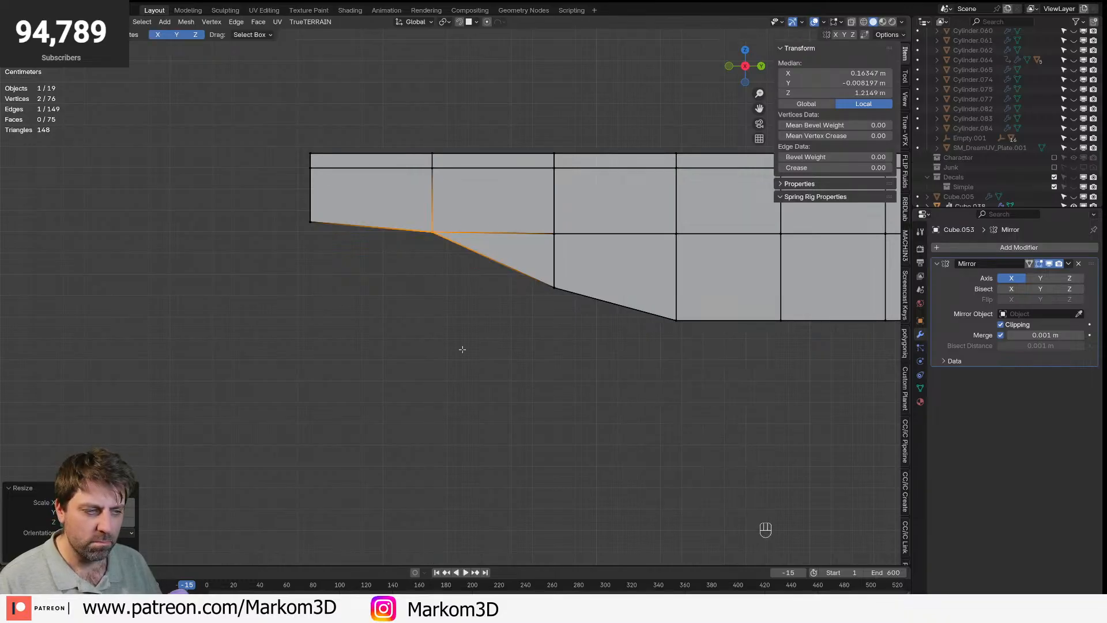
- Try edge-sliding the vertex pair at the lower edge's first front cut along the slope toward the panel's front tip
{"action": "key", "text": "g"}
{"action": "key", "text": "g"}
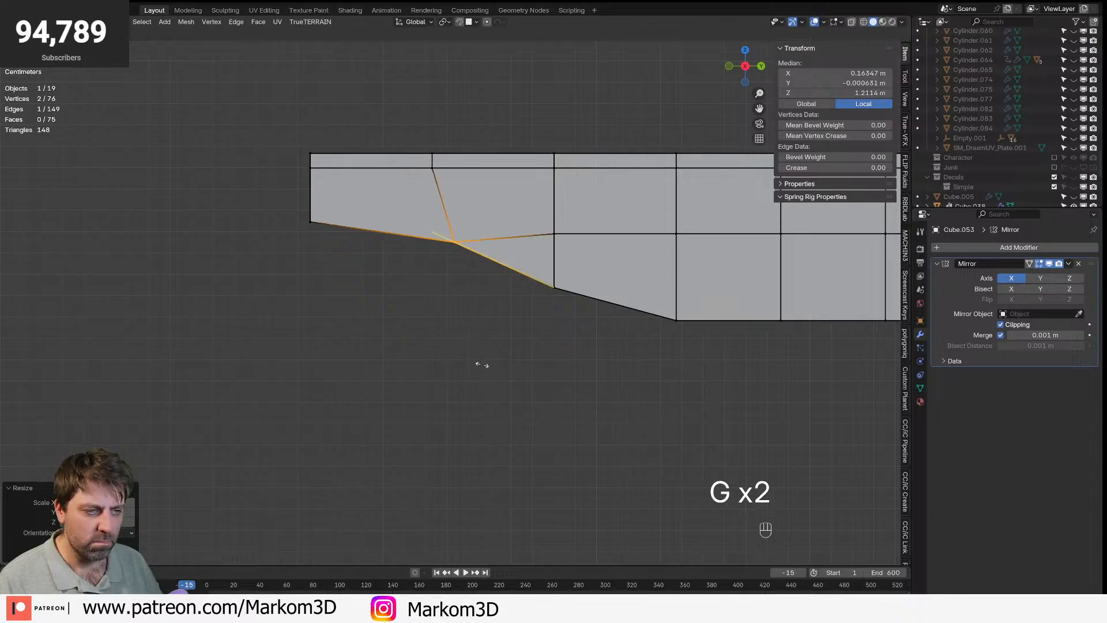
{"action": "left_click", "coordinate": [658, 407]}
{"action": "key", "text": "g"}
{"action": "key", "text": "g"}
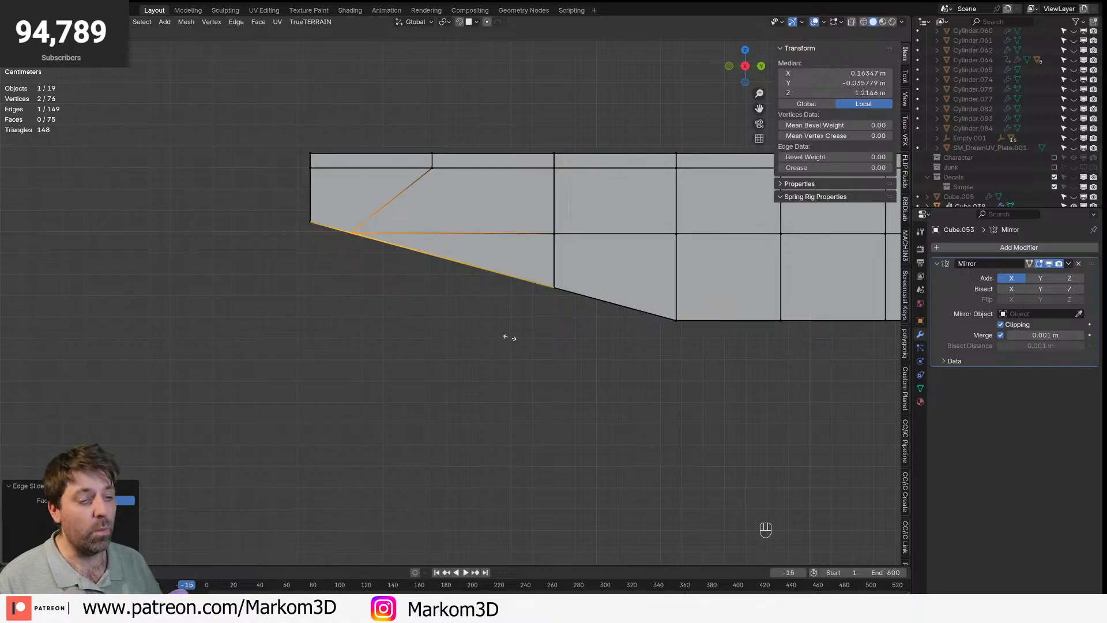
{"action": "right_click", "coordinate": [503, 332]}
{"action": "left_click", "coordinate": [507, 331]}
{"action": "middle_click_drag", "start_coordinate": [507, 331], "coordinate": [488, 253]}
{"action": "left_click", "coordinate": [473, 204]}
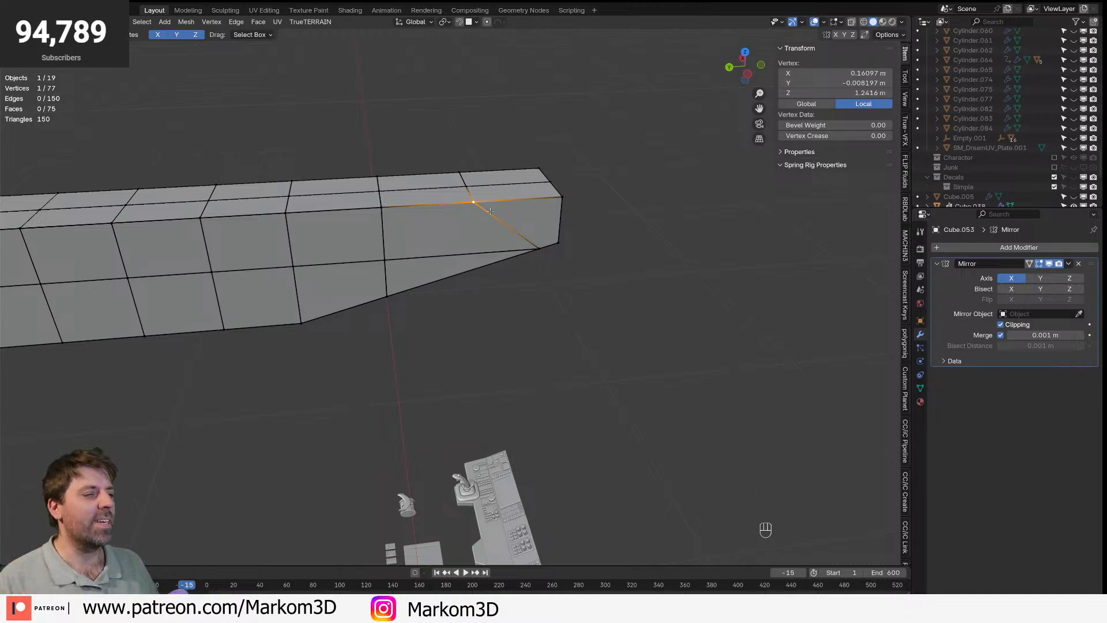
- Undo the vertex pair's slides and levelling and the upward slide of the side wall's horizontal edge loop
{"action": "key", "text": "ctrl+z"}
{"action": "key", "text": "ctrl+z"}
{"action": "key", "text": "ctrl+z"}
{"action": "key", "text": "ctrl+z"}
{"action": "key", "text": "ctrl+z"}
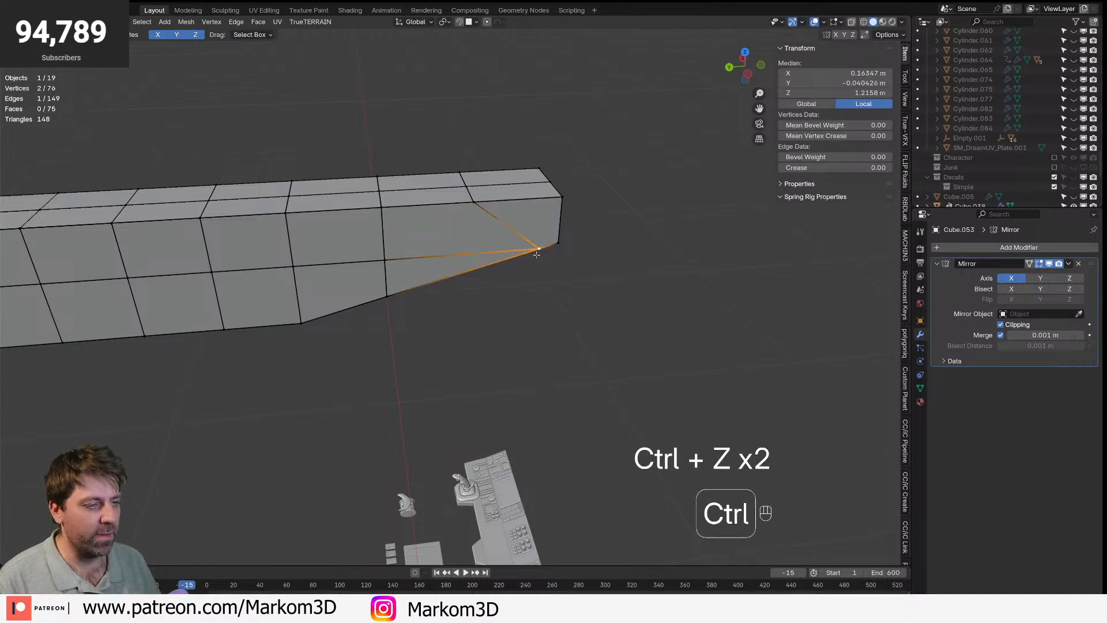
{"action": "key", "text": "3"}
{"action": "key", "text": "ctrl+z"}
{"action": "key", "text": "ctrl+z"}
{"action": "key", "text": "ctrl+z"}
{"action": "key", "text": "ctrl+z"}
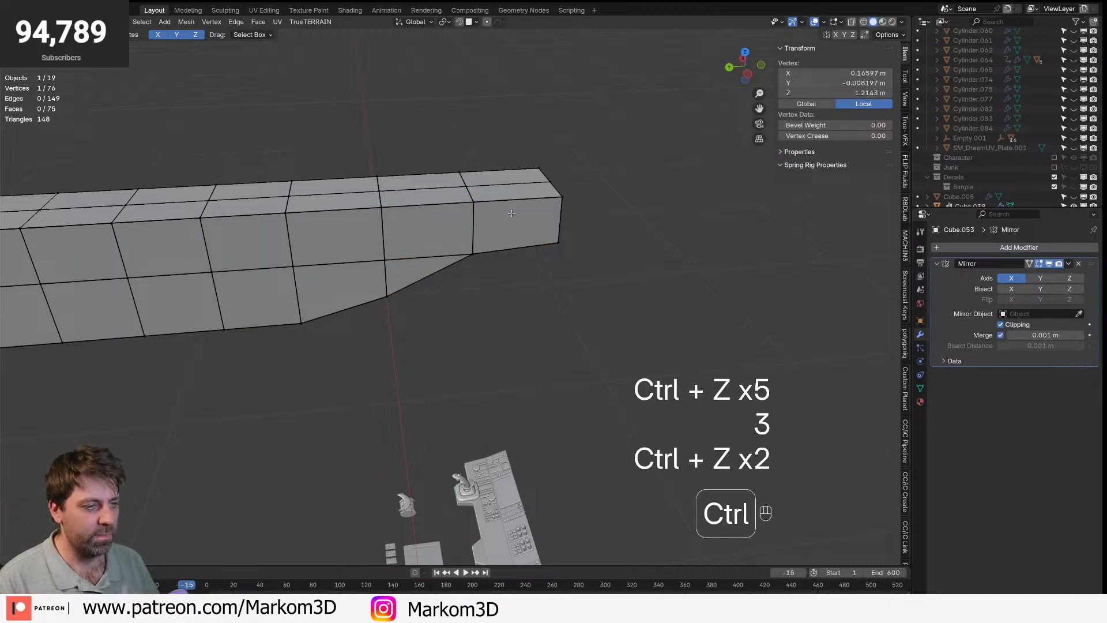
{"action": "key", "text": "ctrl+z"}
{"action": "key", "text": "ctrl+z"}
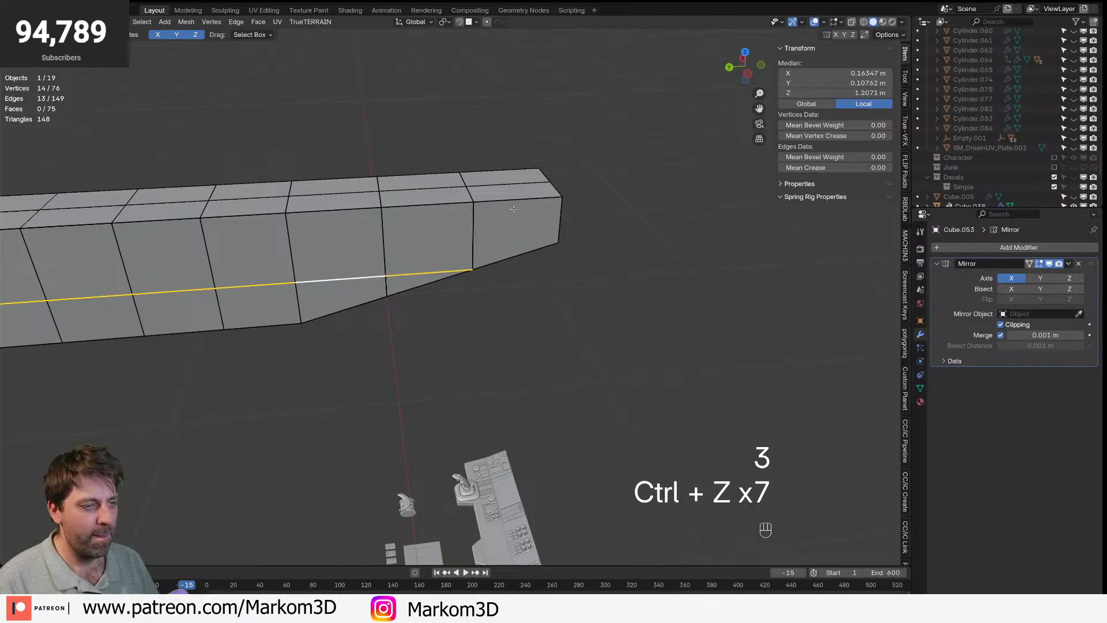
- Shorten the panel by deleting the ring of faces at its front and the disconnected end piece left in front of it
{"action": "key", "text": "3"}
{"action": "left_click", "coordinate": [513, 200], "text": "alt"}
{"action": "key", "text": "Delete"}
{"action": "left_click", "coordinate": [514, 223]}
{"action": "middle_click_drag", "start_coordinate": [514, 223], "coordinate": [498, 311]}
{"action": "left_click", "coordinate": [500, 311]}
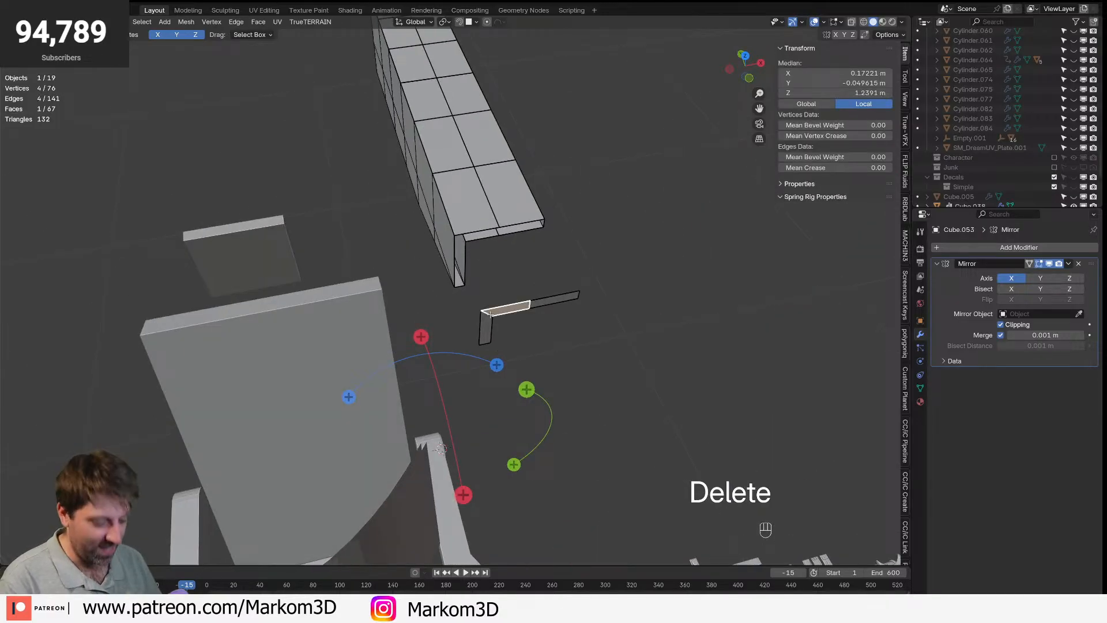
{"action": "key", "text": "ctrl+l"}
{"action": "key", "text": "Delete"}
{"action": "left_click", "coordinate": [457, 296]}
- Close the panel's open front end by filling the gap with three faces
{"action": "key", "text": "2"}
{"action": "left_click", "coordinate": [465, 291]}
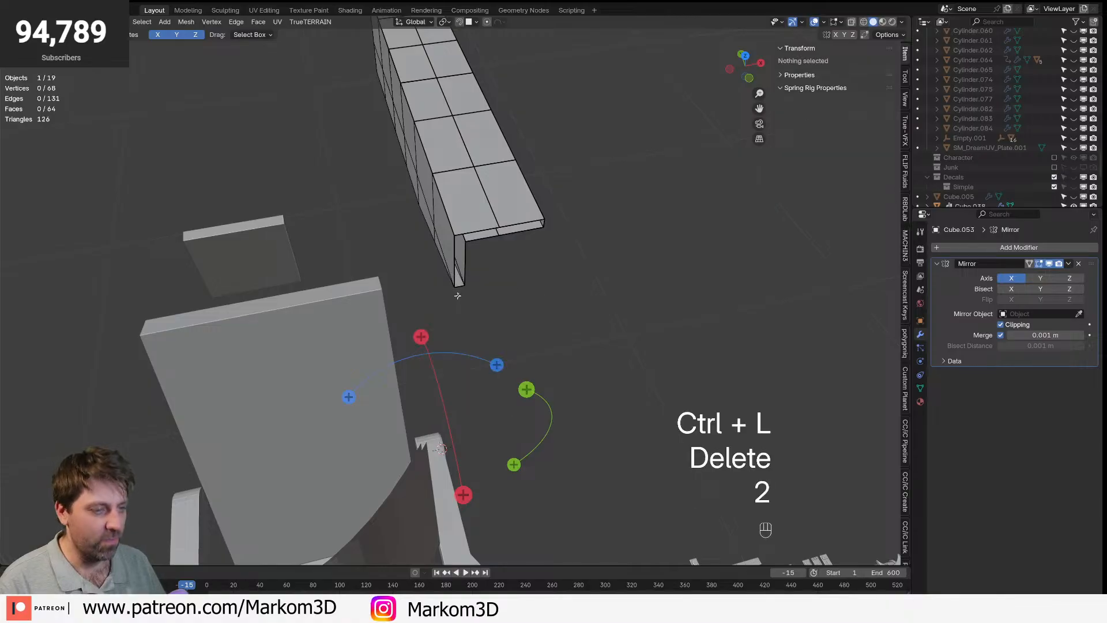
{"action": "key", "text": "f"}
{"action": "key", "text": "f"}
{"action": "key", "text": "f"}
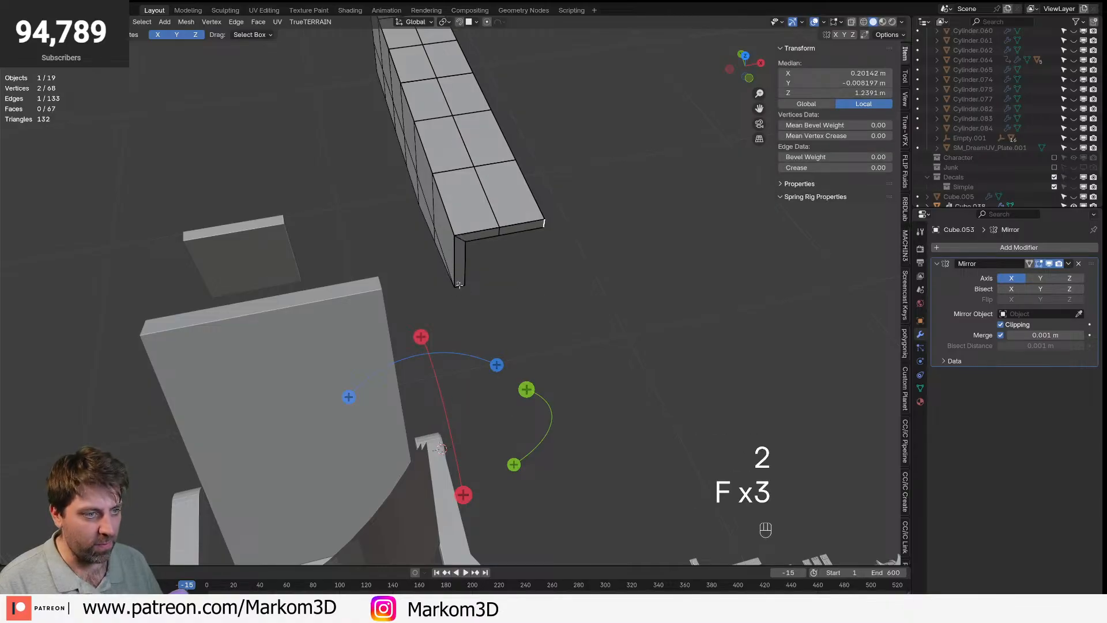
- Slide the side wall's horizontal edge loop upward to a median Z of about 1.217 m
{"action": "middle_click_drag", "start_coordinate": [465, 293], "coordinate": [590, 217]}
{"action": "key", "text": "2"}
{"action": "left_click", "coordinate": [310, 270], "text": "alt"}
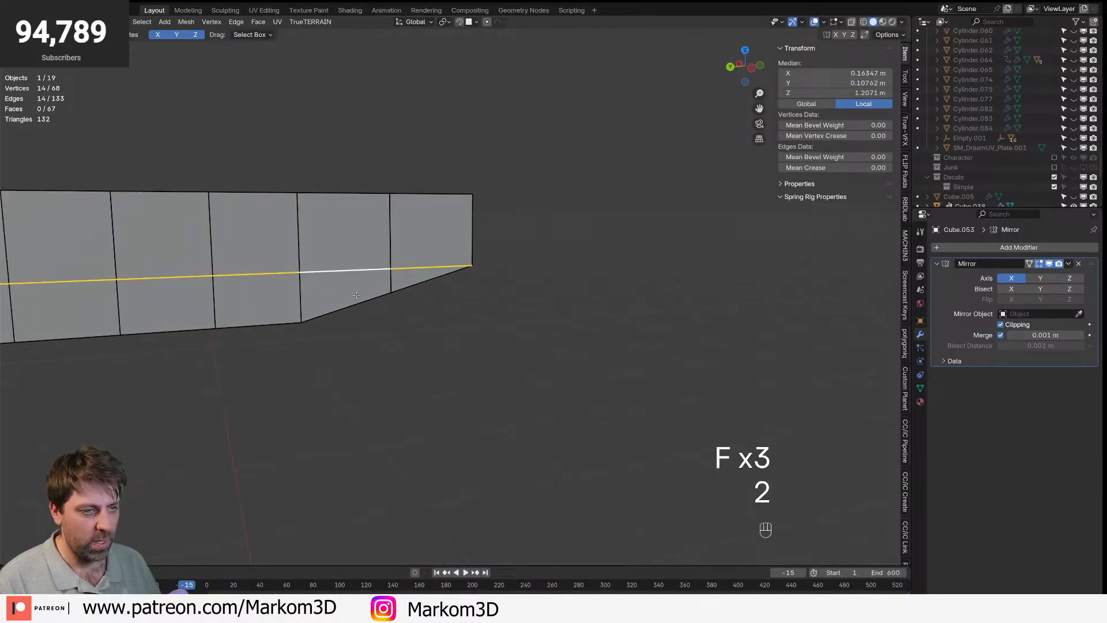
{"action": "key", "text": "g"}
{"action": "key", "text": "g"}
{"action": "left_click", "coordinate": [366, 272]}
{"action": "middle_click_drag", "start_coordinate": [366, 272], "coordinate": [372, 283]}
- Level the vertex pair at the front end of the horizontal loop by scaling it to 0 along Z
{"action": "key", "text": "1"}
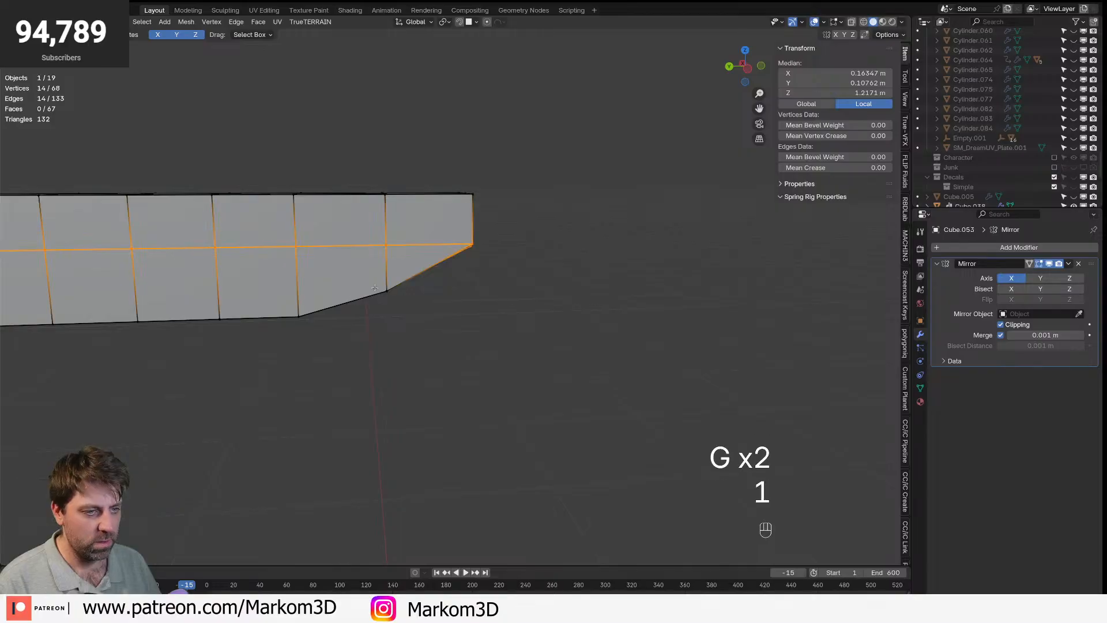
{"action": "scroll", "coordinate": [375, 287], "scroll_direction": "right", "scroll_amount": 2}
{"action": "left_click", "coordinate": [384, 286]}
{"action": "left_click", "coordinate": [463, 246], "text": "shift"}
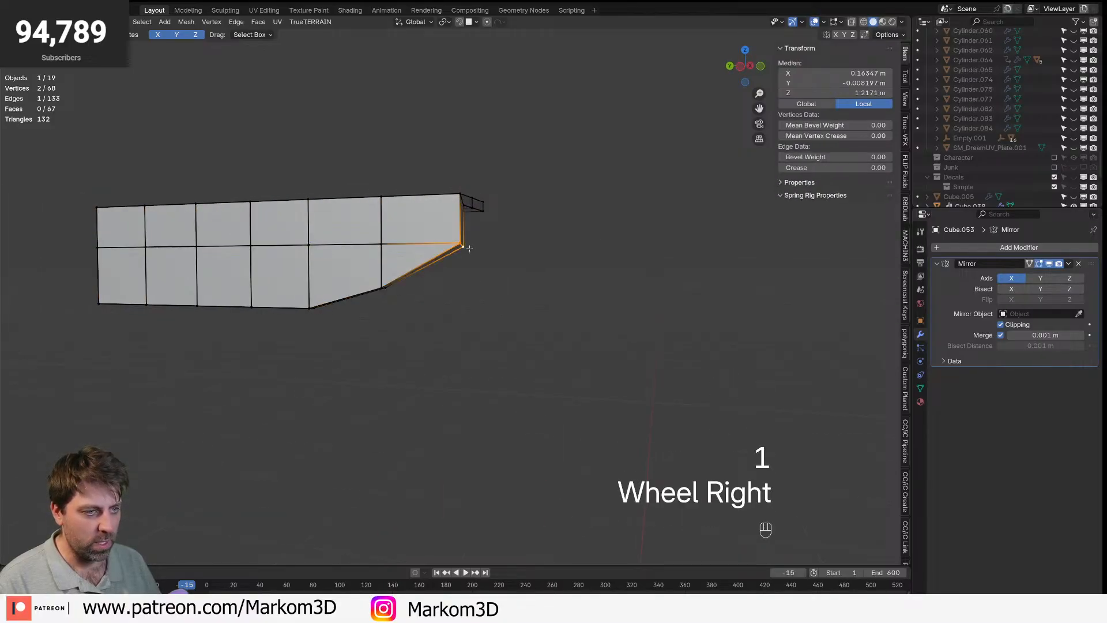
{"action": "key", "text": "s"}
{"action": "key", "text": "z"}
{"action": "key", "text": "KP_0"}
{"action": "key", "text": "KP_Enter"}
{"action": "key", "text": "KP_3"}
{"action": "key", "text": "KP_1"}
{"action": "key", "text": "KP_3"}
{"action": "key", "text": "KP_1"}
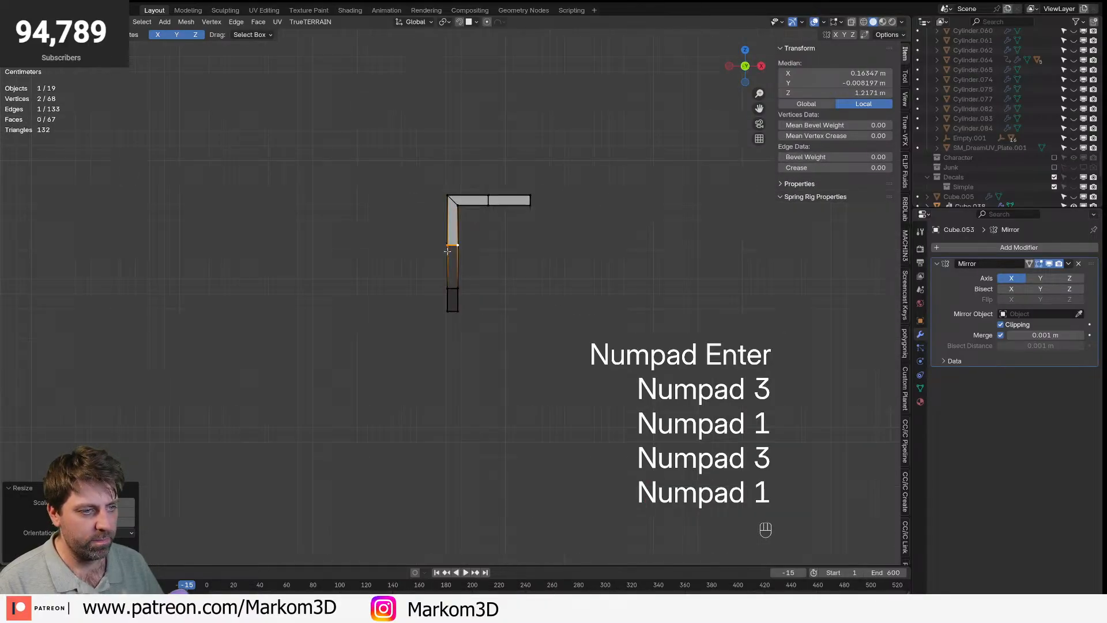
{"action": "key", "text": "KP_3"}
- Raise the lower edge's middle slope vertex pair along Z to about 1.20 m so the front slope runs straight
{"action": "left_click", "coordinate": [525, 294]}
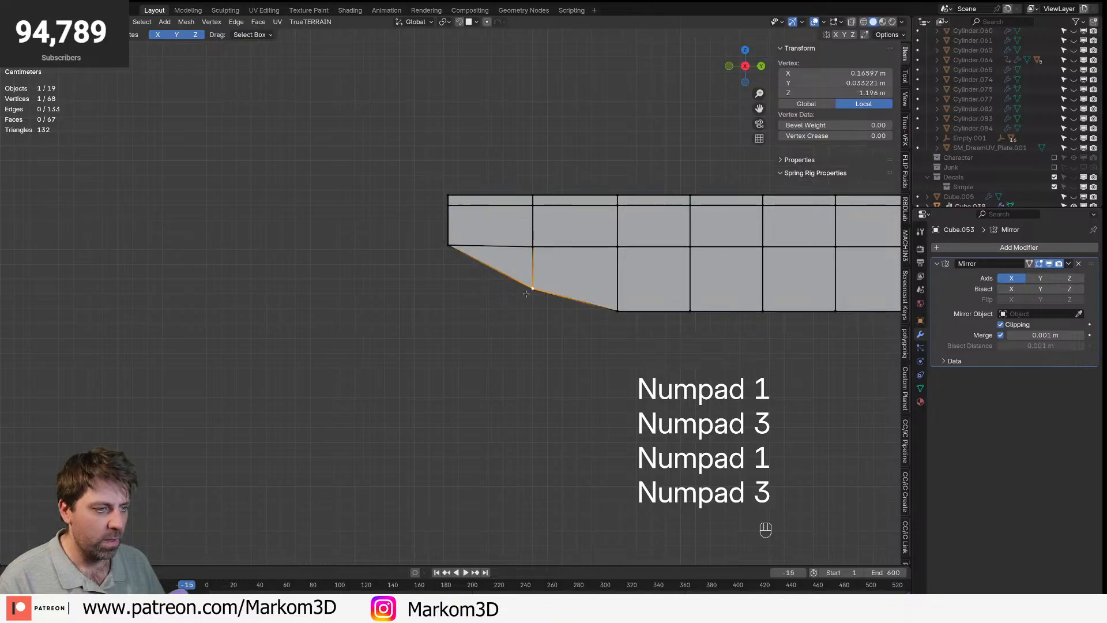
{"action": "key", "text": "z"}
{"action": "left_click", "coordinate": [457, 287]}
{"action": "left_click", "coordinate": [534, 290], "text": "shift"}
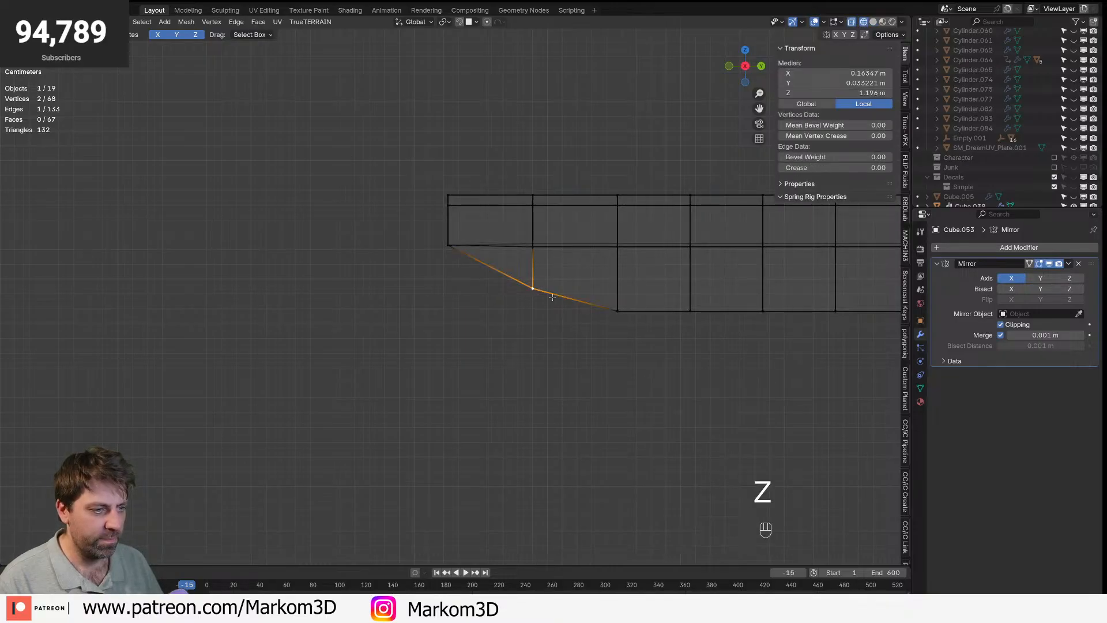
{"action": "key", "text": "g"}
{"action": "key", "text": "g"}
{"action": "key", "text": "g"}
{"action": "key", "text": "z"}
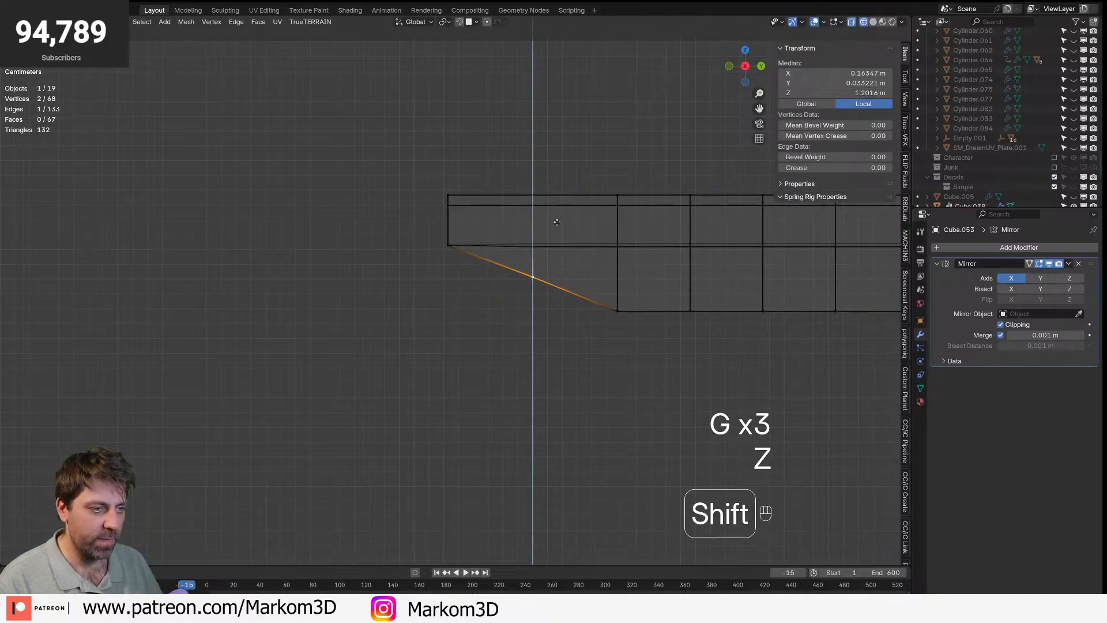
{"action": "left_click", "coordinate": [554, 239], "text": "shift"}
- Flatten the side wall's horizontal edge loop by scaling it to 0 along Z and adjust its height
{"action": "key", "text": "2"}
{"action": "left_click", "coordinate": [554, 242]}
{"action": "left_click", "coordinate": [555, 243], "text": "alt"}
{"action": "scroll", "coordinate": [636, 263], "scroll_direction": "left", "scroll_amount": 1}
{"action": "key", "text": "s"}
{"action": "key", "text": "z"}
{"action": "key", "text": "KP_0"}
{"action": "key", "text": "KP_Enter"}
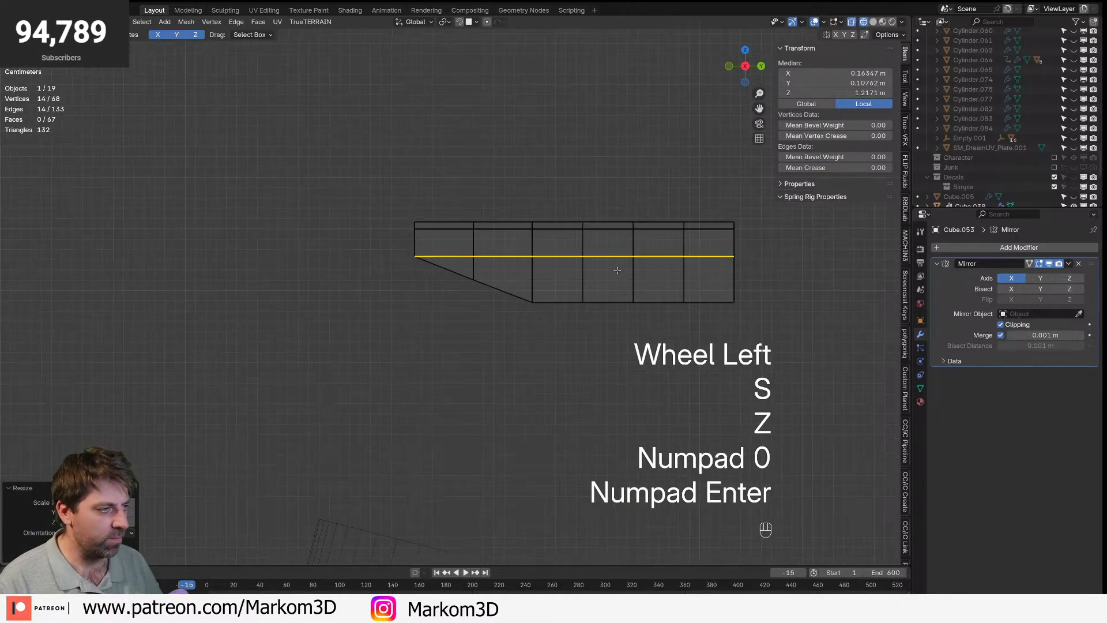
{"action": "key", "text": "g"}
{"action": "key", "text": "z"}
{"action": "left_click", "coordinate": [615, 270]}
- Select all the outer faces of the panel's side wall
{"action": "middle_click_drag", "start_coordinate": [615, 270], "coordinate": [390, 278]}
{"action": "key", "text": "z"}
{"action": "key", "text": "3"}
{"action": "left_click", "coordinate": [458, 266]}
{"action": "left_click", "coordinate": [460, 242], "text": "shift"}
{"action": "middle_click_drag", "start_coordinate": [459, 242], "coordinate": [451, 242]}
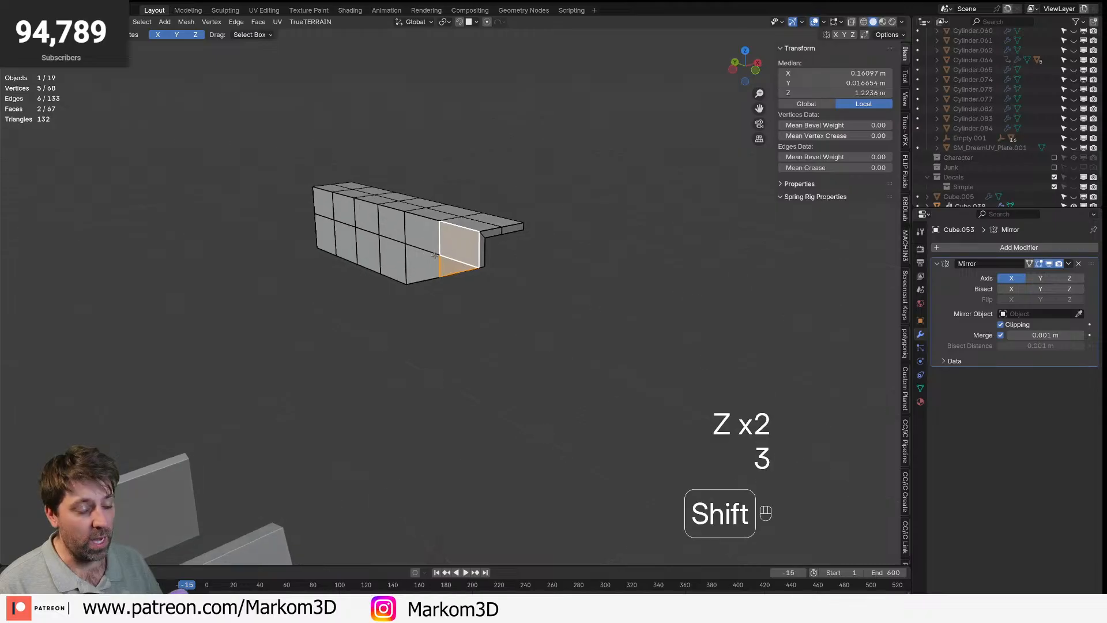
{"action": "left_click", "coordinate": [421, 241], "text": "shift"}
{"action": "left_click", "coordinate": [420, 267], "text": "shift"}
{"action": "left_click", "coordinate": [369, 249], "text": "shift"}
{"action": "left_click", "coordinate": [392, 223], "text": "shift"}
{"action": "left_click", "coordinate": [337, 207], "text": "shift"}
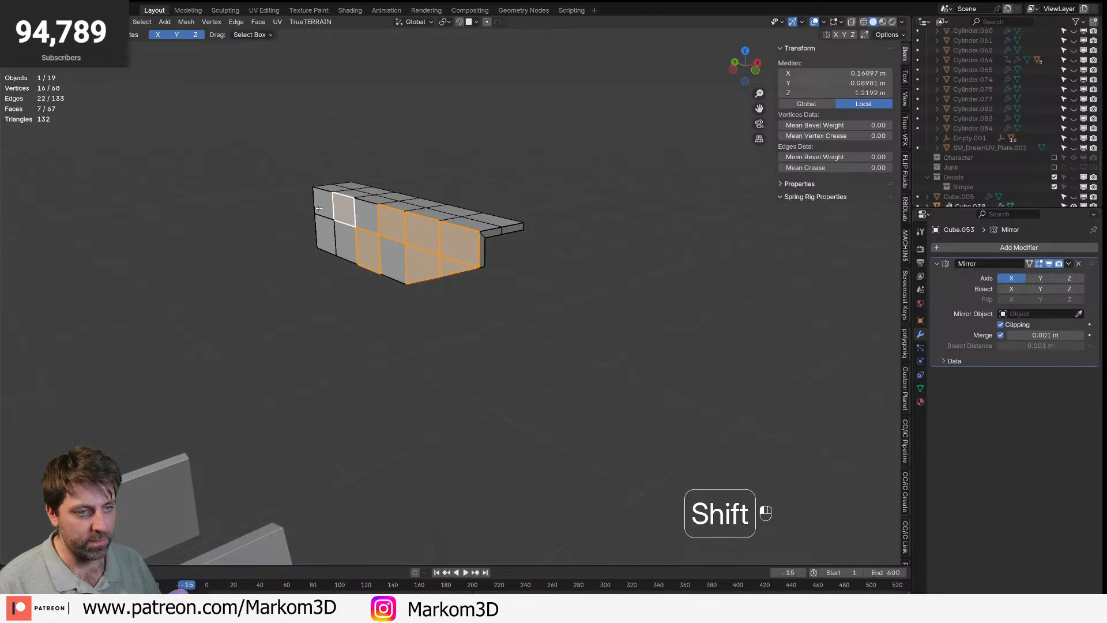
{"action": "left_click", "coordinate": [391, 251], "text": "shift"}
- Add all the faces on the panel's top to the side wall selection
{"action": "middle_click_drag", "start_coordinate": [391, 251], "coordinate": [398, 292]}
{"action": "scroll", "coordinate": [398, 291], "scroll_direction": "up", "scroll_amount": 1}
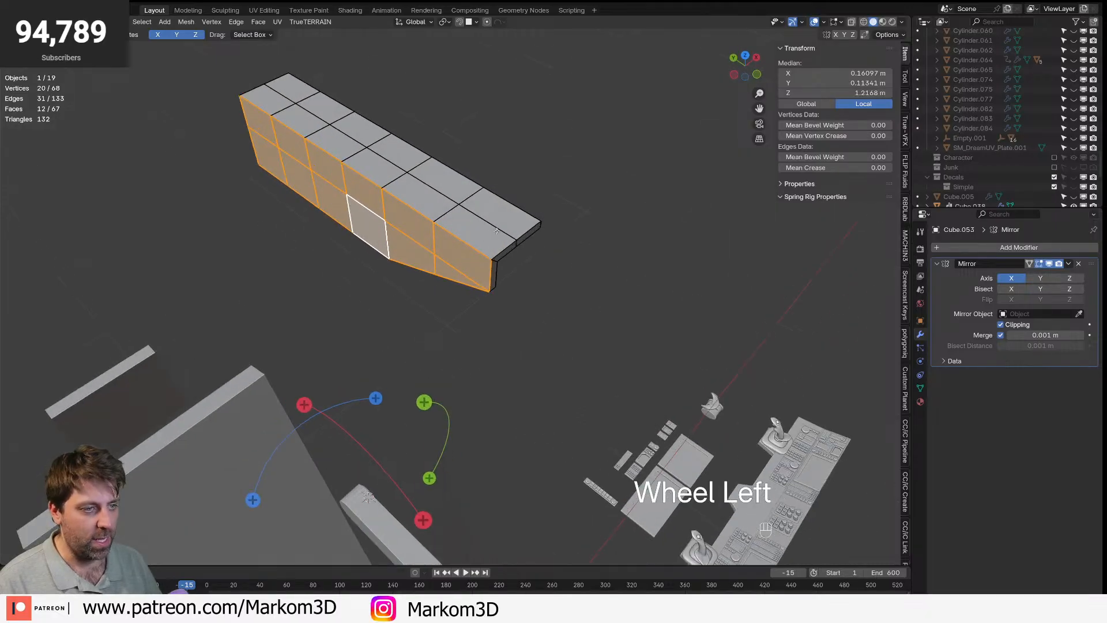
{"action": "left_click", "coordinate": [473, 234], "text": "shift"}
{"action": "left_click", "coordinate": [494, 212], "text": "shift"}
{"action": "left_click", "coordinate": [450, 187], "text": "shift"}
{"action": "left_click", "coordinate": [420, 198], "text": "shift"}
{"action": "left_click", "coordinate": [399, 154], "text": "shift"}
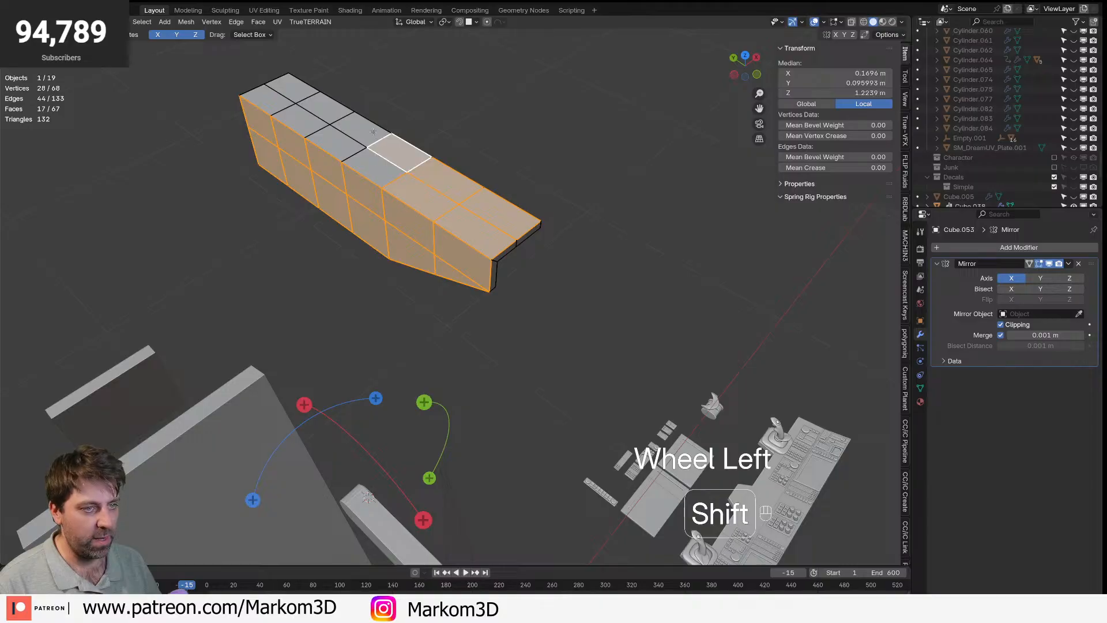
{"action": "left_click", "coordinate": [361, 129], "text": "shift"}
{"action": "left_click", "coordinate": [336, 143], "text": "shift"}
{"action": "left_click", "coordinate": [374, 168], "text": "shift"}
{"action": "left_click", "coordinate": [304, 122], "text": "shift"}
{"action": "left_click", "coordinate": [325, 108], "text": "shift"}
{"action": "left_click", "coordinate": [293, 87], "text": "shift"}
{"action": "left_click", "coordinate": [268, 99], "text": "shift"}
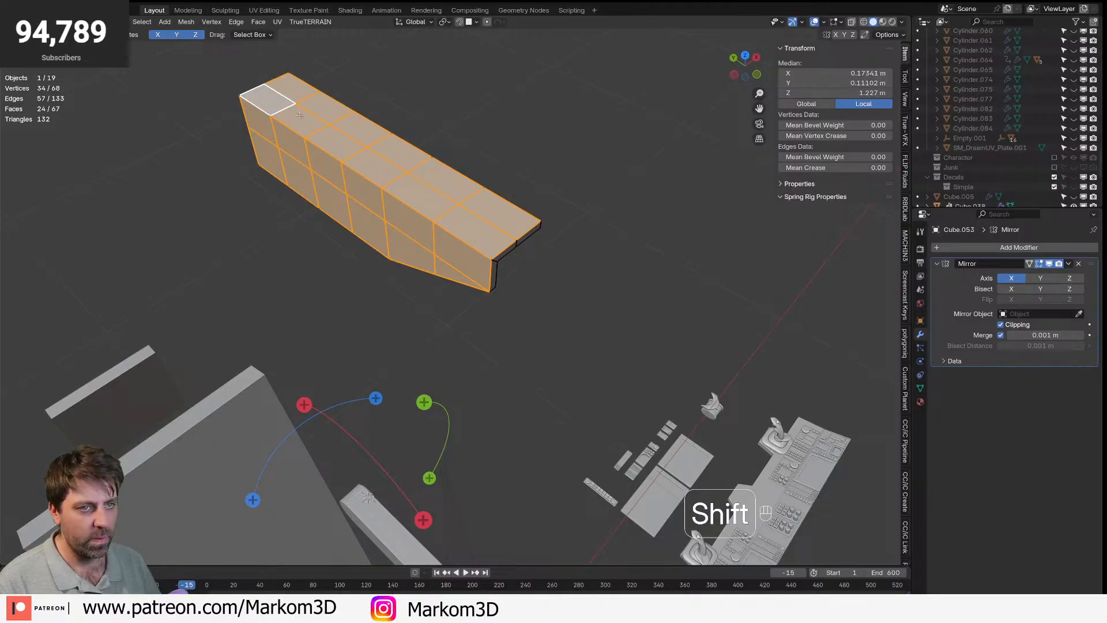
- Add a Subdivision Surface modifier to the panel below its Mirror modifier
{"action": "middle_click_drag", "start_coordinate": [476, 199], "coordinate": [531, 210]}
{"action": "scroll", "coordinate": [438, 323], "scroll_direction": "up", "scroll_amount": 2}
{"action": "middle_click_drag", "start_coordinate": [415, 365], "coordinate": [494, 355], "text": "shift"}
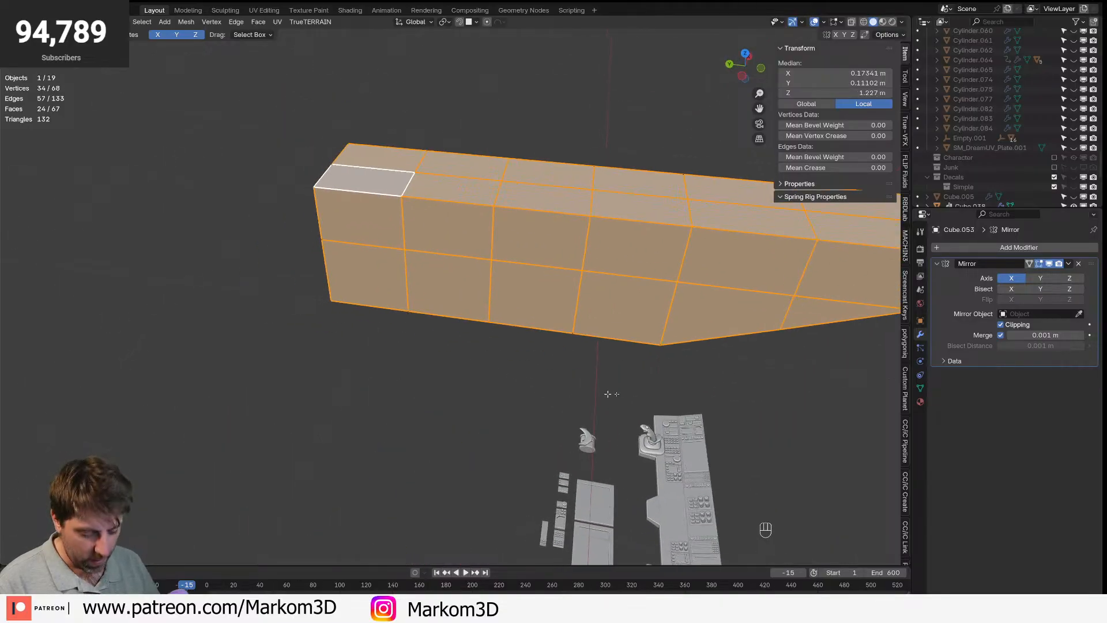
{"action": "key", "text": "i"}
{"action": "right_click", "coordinate": [647, 385]}
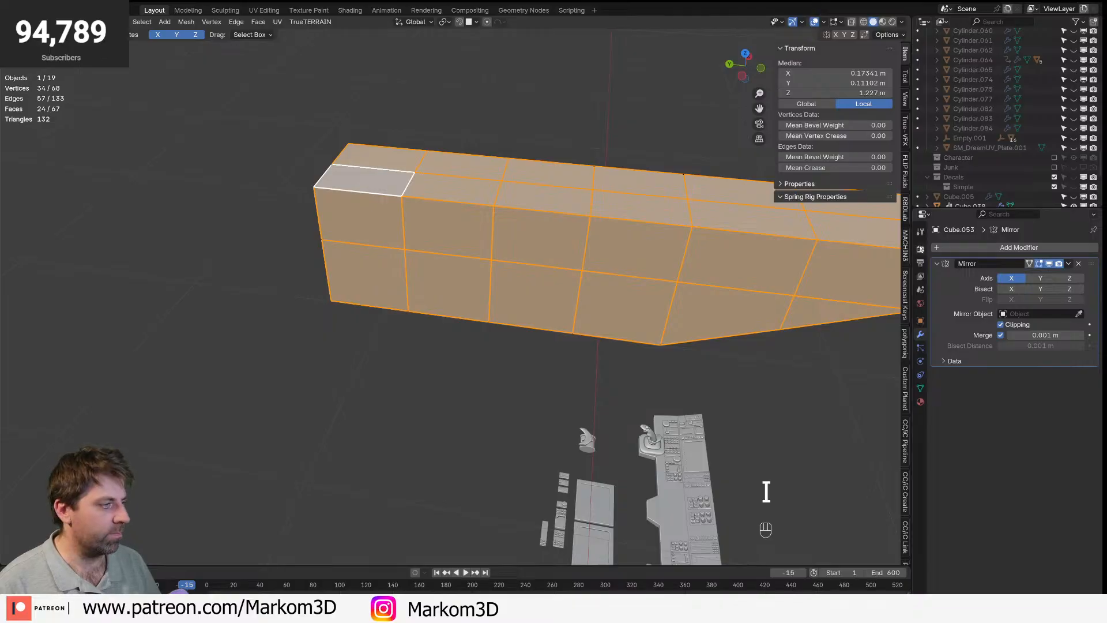
{"action": "left_click", "coordinate": [967, 248]}
{"action": "mouse_move", "coordinate": [967, 249]}
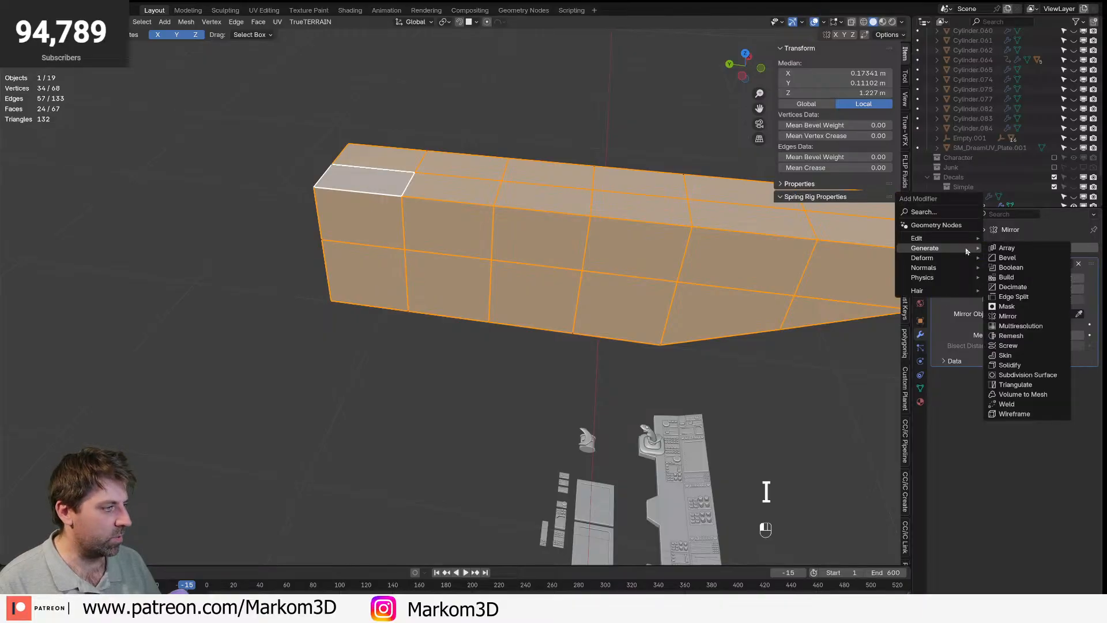
{"action": "left_click", "coordinate": [1027, 374]}
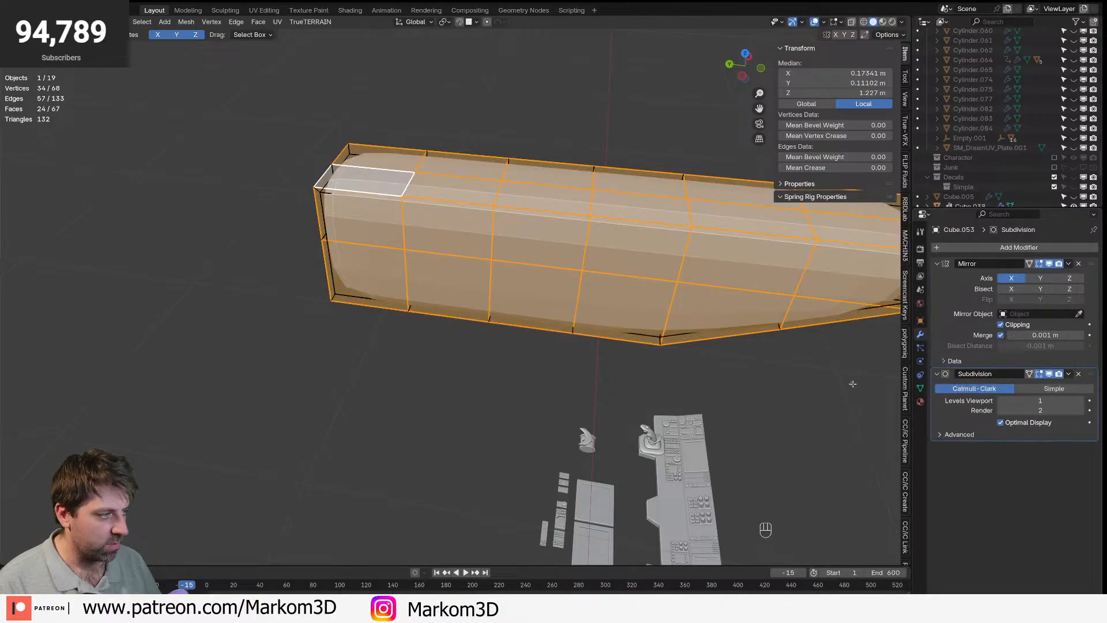
- Inset the selected faces individually by a small margin and extrude them slightly outward with individual origins as the pivot
{"action": "middle_click_drag", "start_coordinate": [749, 354], "coordinate": [552, 332], "text": "shift"}
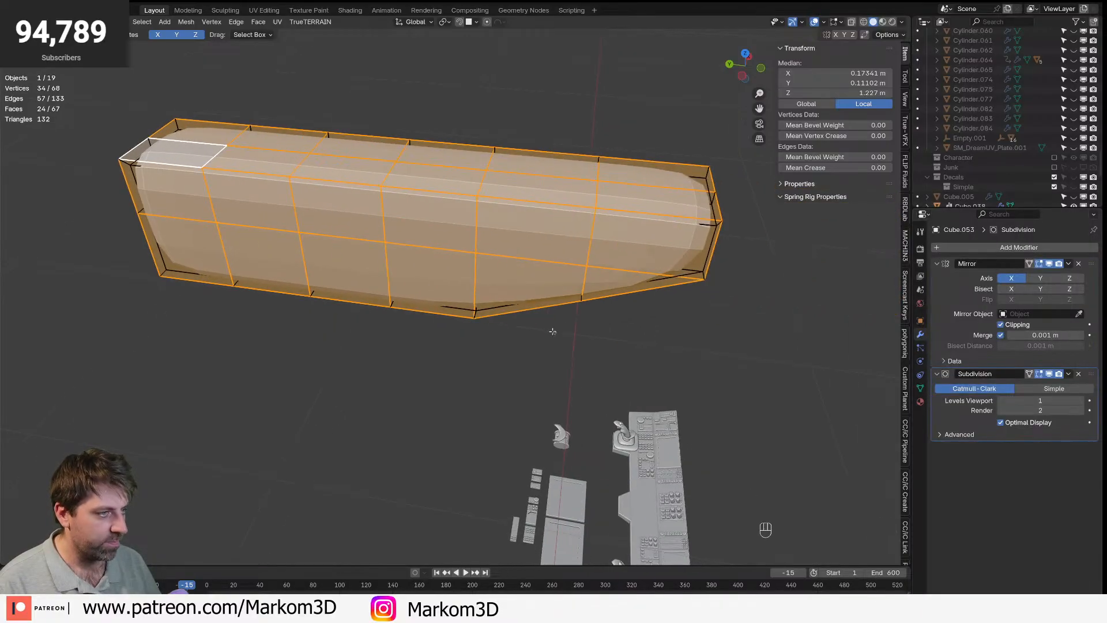
{"action": "key", "text": "i"}
{"action": "left_click", "coordinate": [737, 421]}
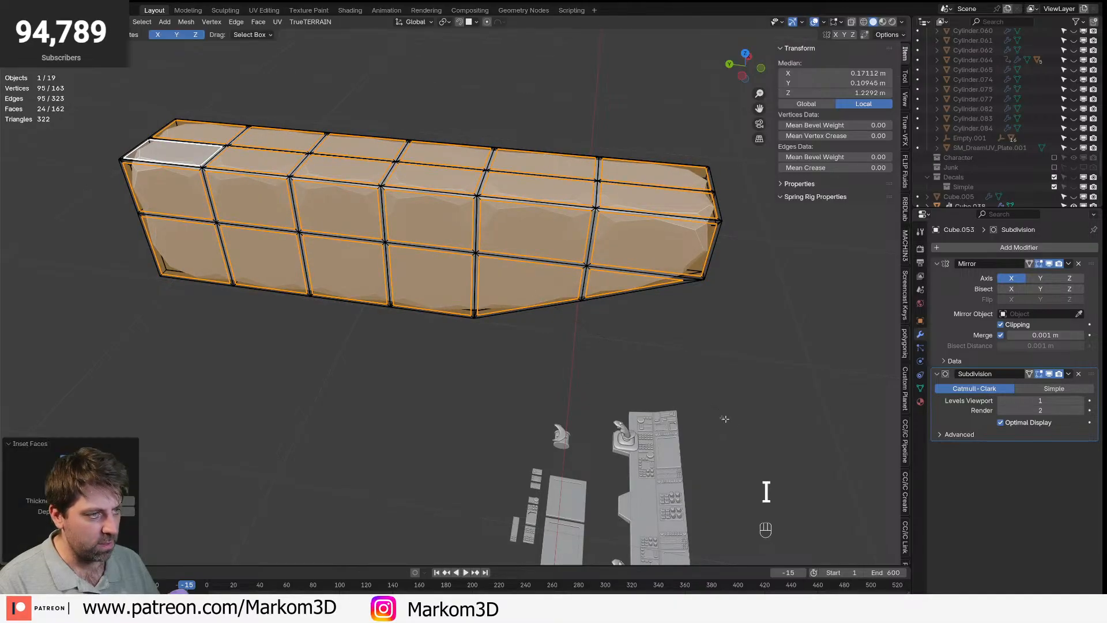
{"action": "left_click", "coordinate": [445, 22]}
{"action": "left_click", "coordinate": [468, 68]}
{"action": "key", "text": "shift+e"}
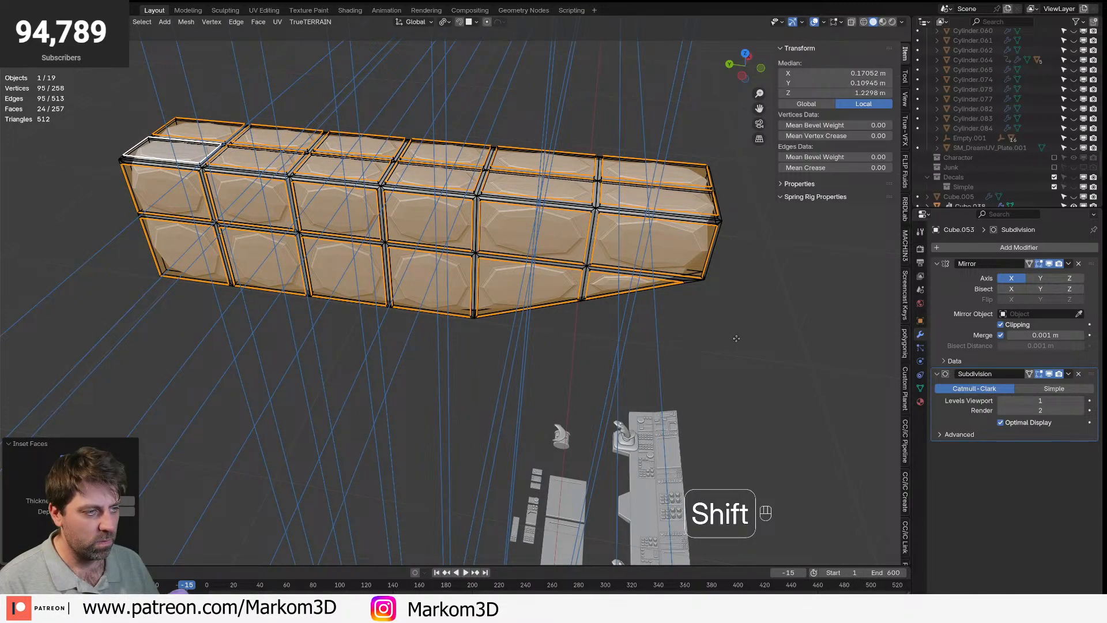
{"action": "left_click", "coordinate": [736, 338]}
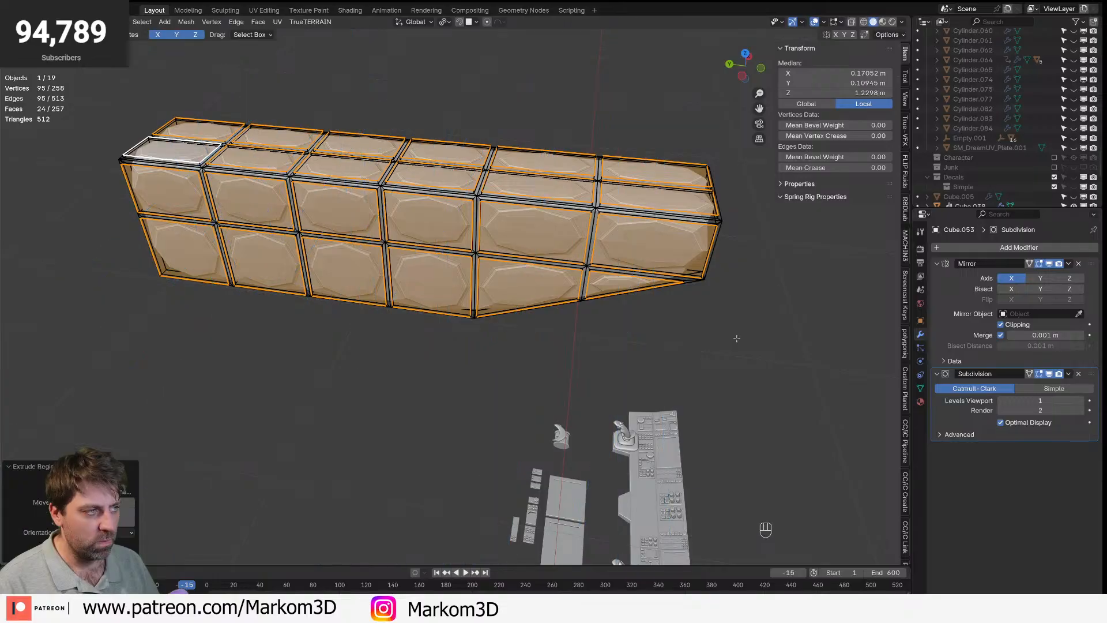
- Try a mean vertex crease and a mean edge crease of 0.5 on the raised faces
{"action": "left_click_drag", "start_coordinate": [840, 169], "coordinate": [900, 136]}
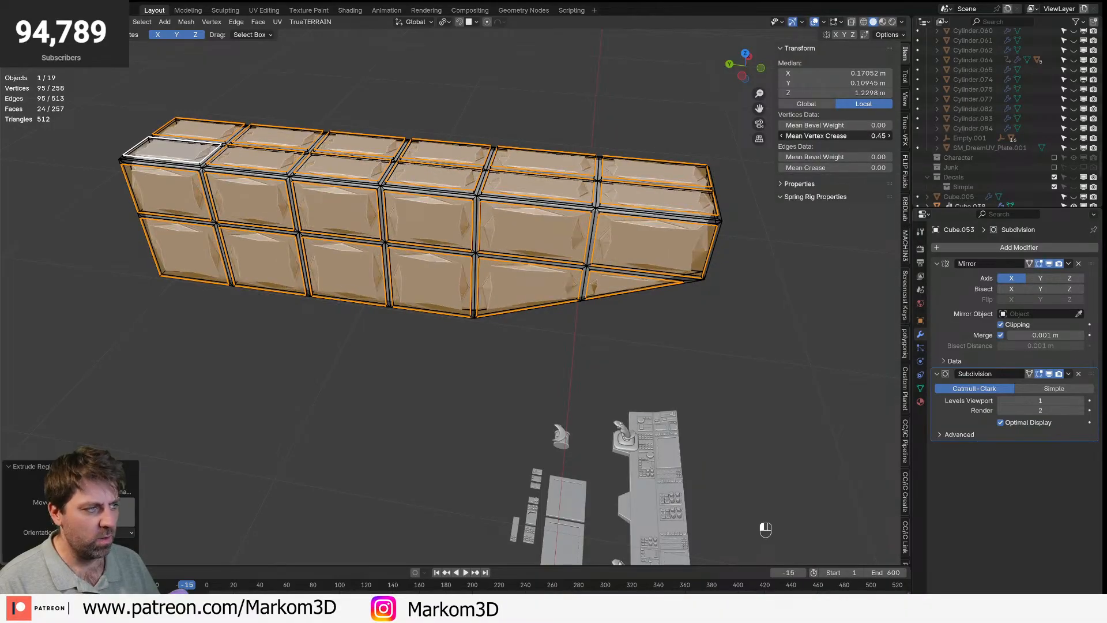
{"action": "left_click", "coordinate": [835, 136]}
{"action": "type", "text": "0.5"}
{"action": "key", "text": "Return"}
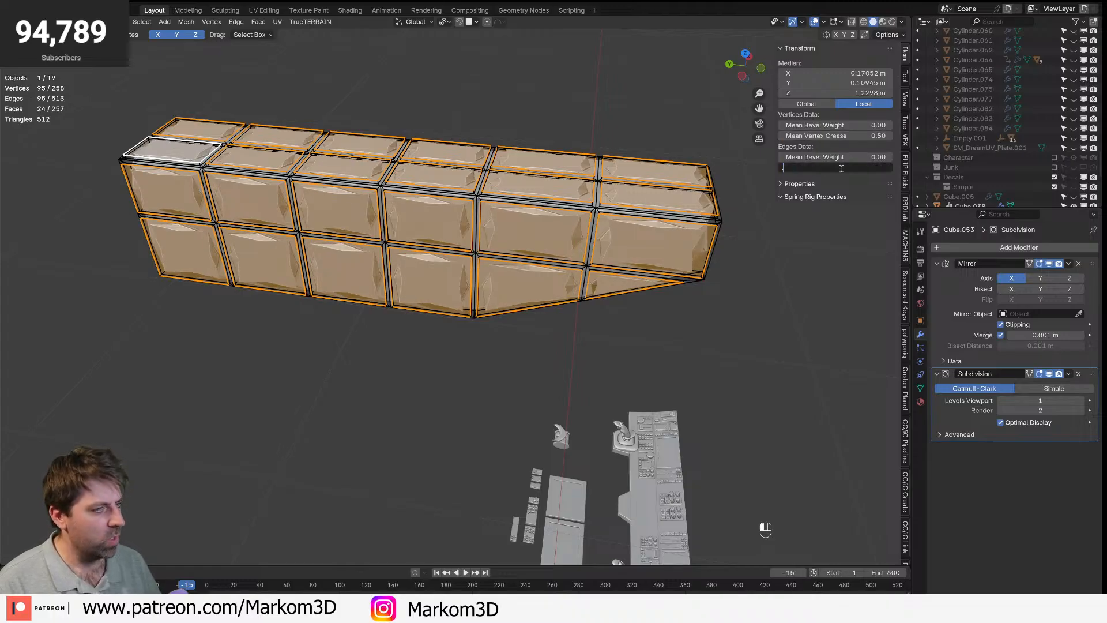
{"action": "key", "text": "Return"}
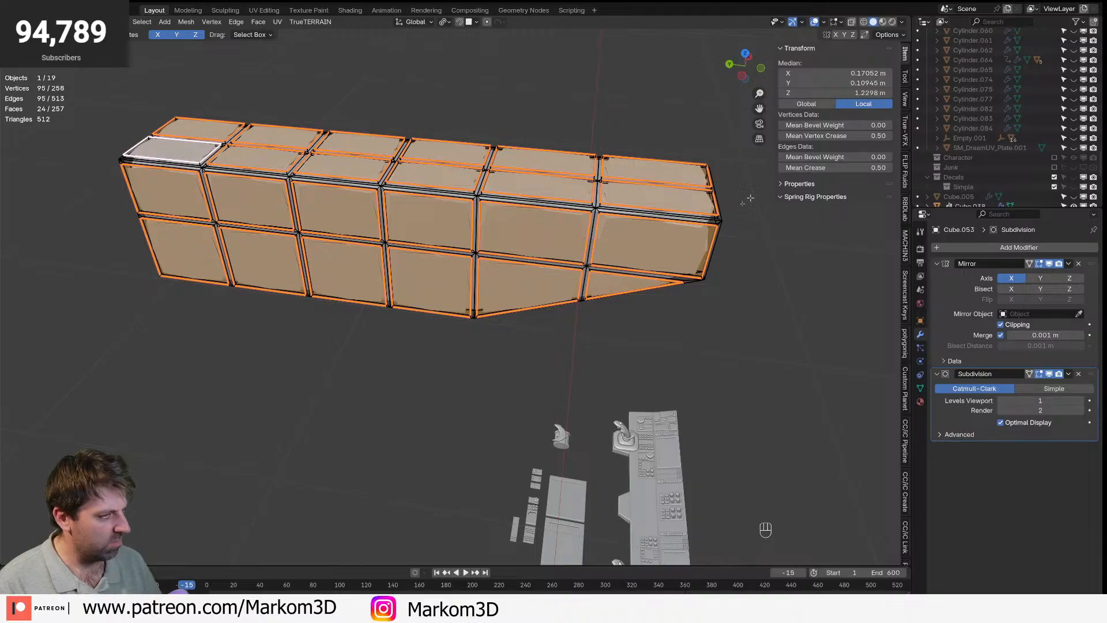
- Undo the vertex and edge crease changes on the raised faces
{"action": "key", "text": "ctrl+z"}
{"action": "key", "text": "ctrl+z"}
{"action": "key", "text": "ctrl+z"}
- Add two crosswise loop cuts in the second face column from the front, slid against its rear and front edges
{"action": "middle_click_drag", "start_coordinate": [720, 267], "coordinate": [682, 269]}
{"action": "scroll", "coordinate": [682, 269], "scroll_direction": "up", "scroll_amount": 2}
{"action": "middle_click_drag", "start_coordinate": [503, 185], "coordinate": [583, 206], "text": "shift"}
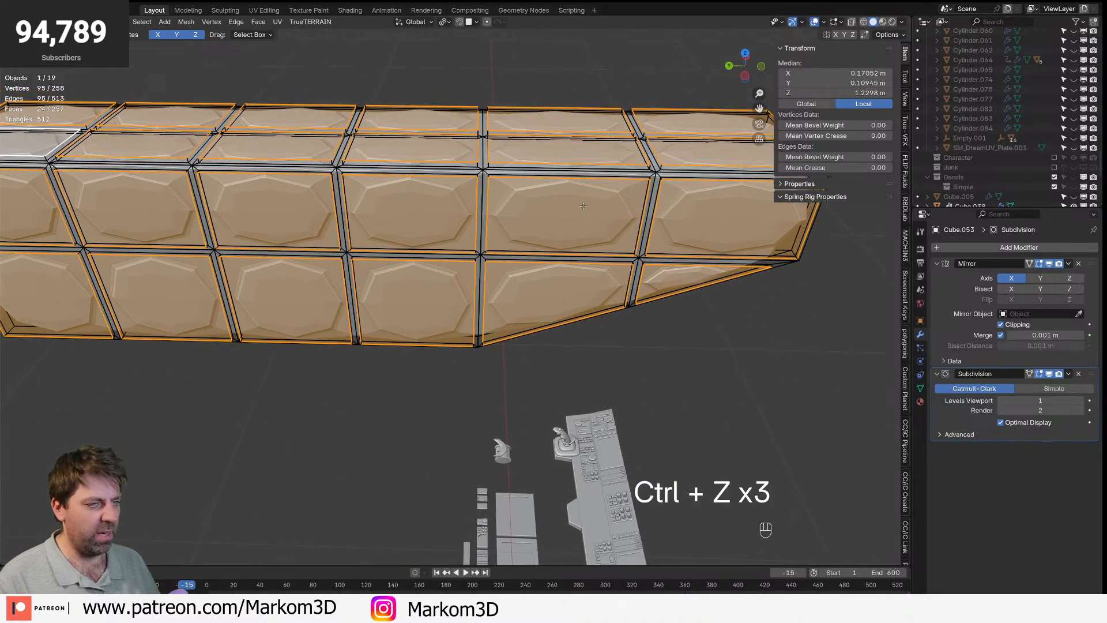
{"action": "key", "text": "Tab"}
{"action": "key", "text": "Tab"}
{"action": "key", "text": "ctrl+r"}
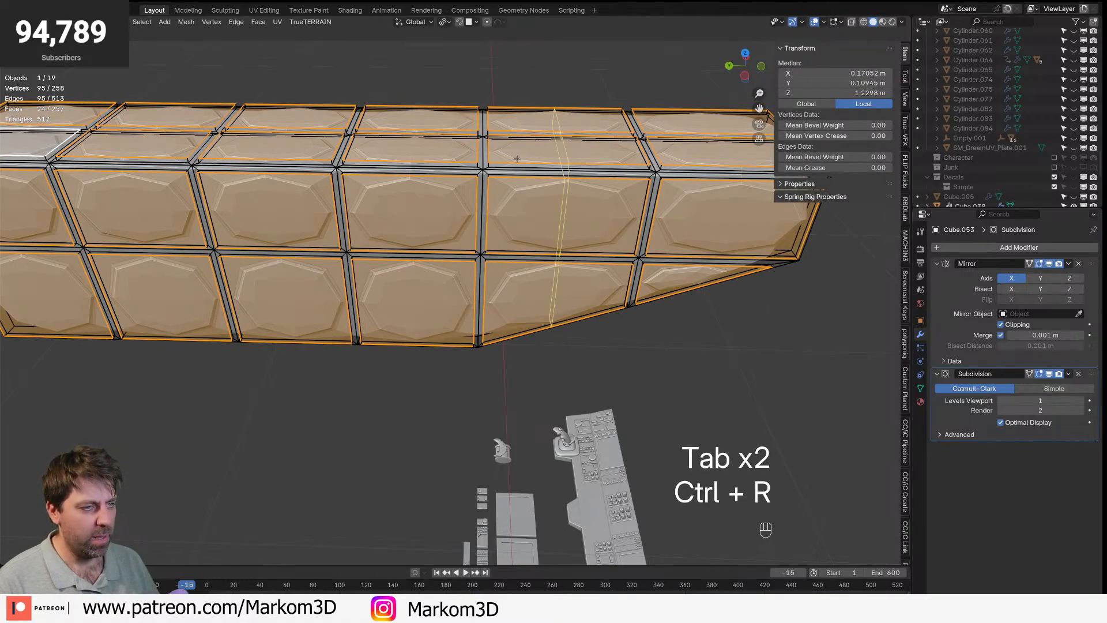
{"action": "left_click", "coordinate": [491, 163]}
{"action": "left_click", "coordinate": [438, 161]}
{"action": "key", "text": "ctrl+r"}
{"action": "left_click", "coordinate": [600, 164]}
{"action": "left_click", "coordinate": [636, 165]}
- Add two crosswise loop cuts in the frontmost face column, one against its rear edge and one against its front edge
{"action": "middle_click_drag", "start_coordinate": [636, 164], "coordinate": [515, 190], "text": "shift"}
{"action": "key", "text": "ctrl+r"}
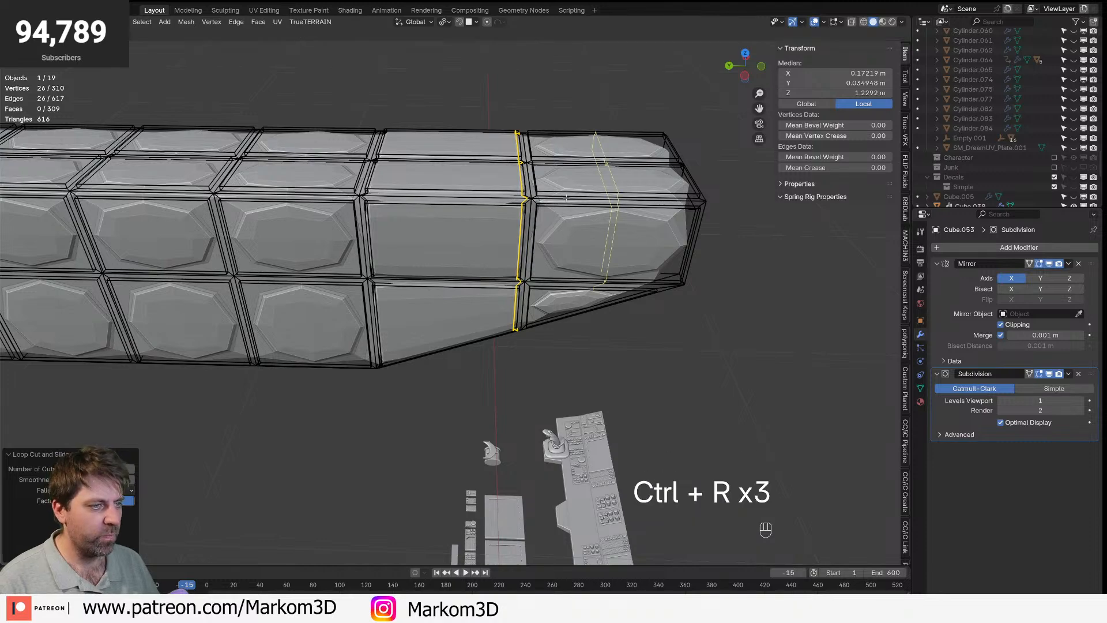
{"action": "left_click", "coordinate": [577, 190]}
{"action": "left_click", "coordinate": [484, 179]}
{"action": "key", "text": "ctrl+r"}
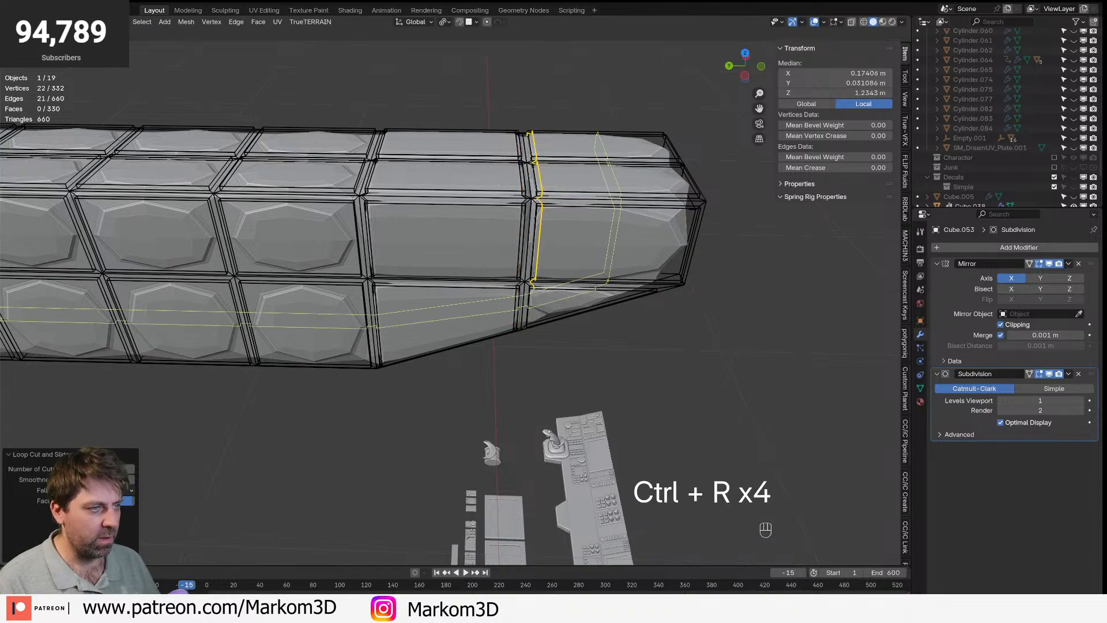
{"action": "left_click", "coordinate": [720, 185]}
{"action": "left_click", "coordinate": [734, 188]}
- Add two crosswise loop cuts in the third face column from the front, slid against both its edges
{"action": "middle_click_drag", "start_coordinate": [323, 188], "coordinate": [461, 173], "text": "shift"}
{"action": "key", "text": "ctrl+r"}
{"action": "left_click", "coordinate": [444, 173]}
{"action": "left_click", "coordinate": [381, 172]}
{"action": "key", "text": "ctrl+r"}
{"action": "left_click", "coordinate": [455, 173]}
{"action": "left_click", "coordinate": [502, 173]}
- Sharpen the fourth face column from the front with a crosswise loop cut close to each of its edges
{"action": "middle_click_drag", "start_coordinate": [503, 174], "coordinate": [570, 173], "text": "shift"}
{"action": "key", "text": "ctrl+r"}
{"action": "left_click", "coordinate": [392, 178]}
{"action": "left_click", "coordinate": [305, 186]}
{"action": "key", "text": "ctrl+r"}
{"action": "left_click", "coordinate": [392, 186]}
{"action": "left_click", "coordinate": [445, 185]}
- Add a crosswise loop cut in the fifth face column from the front, slid against its front edge
{"action": "middle_click_drag", "start_coordinate": [252, 200], "coordinate": [398, 199], "text": "shift"}
{"action": "key", "text": "ctrl+r"}
{"action": "left_click", "coordinate": [456, 191]}
{"action": "left_click", "coordinate": [486, 193]}
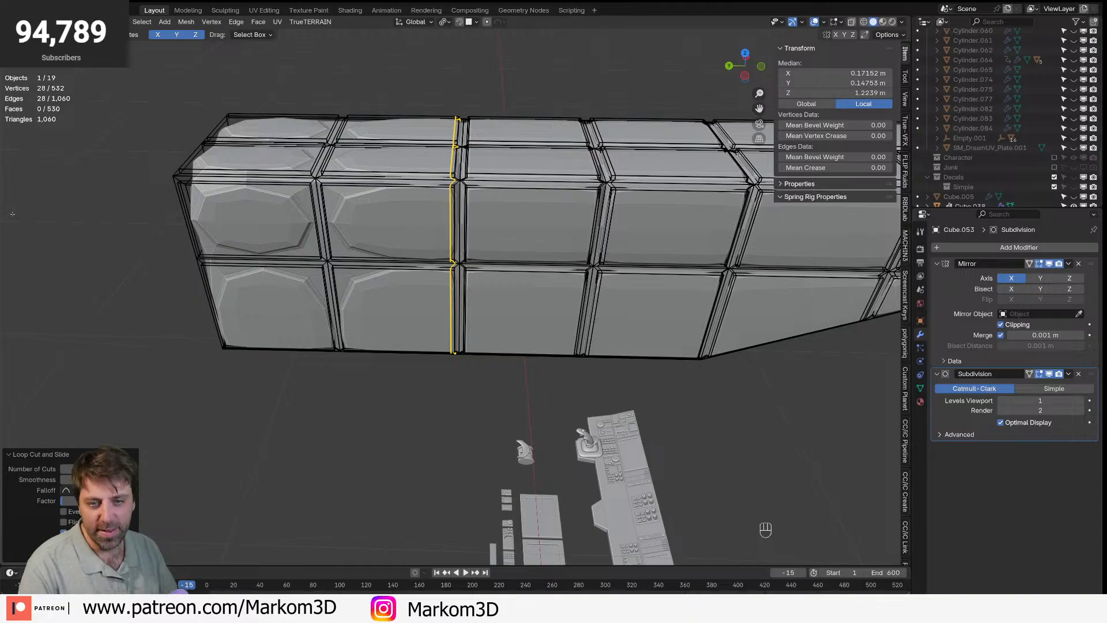
- Add a supporting edge loop to the second panel column from the end, slid close to the seam beside the end column
{"action": "middle_click_drag", "start_coordinate": [237, 186], "coordinate": [327, 109], "text": "shift"}
{"action": "middle_click_drag", "start_coordinate": [437, 81], "coordinate": [448, 101], "text": "shift"}
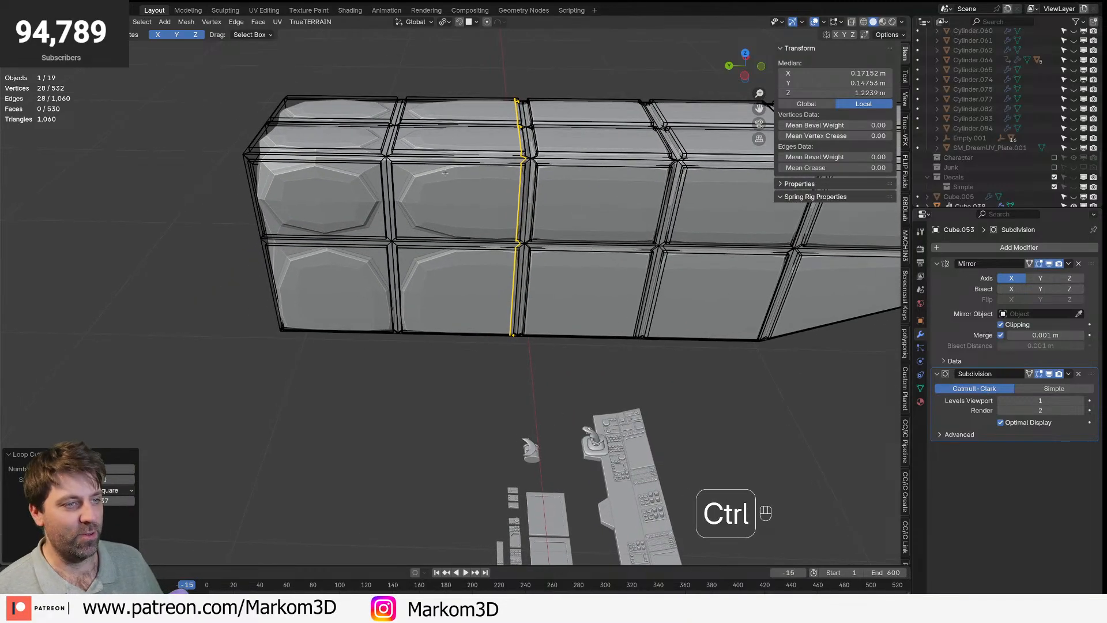
{"action": "key", "text": "ctrl+r"}
{"action": "left_click", "coordinate": [441, 176]}
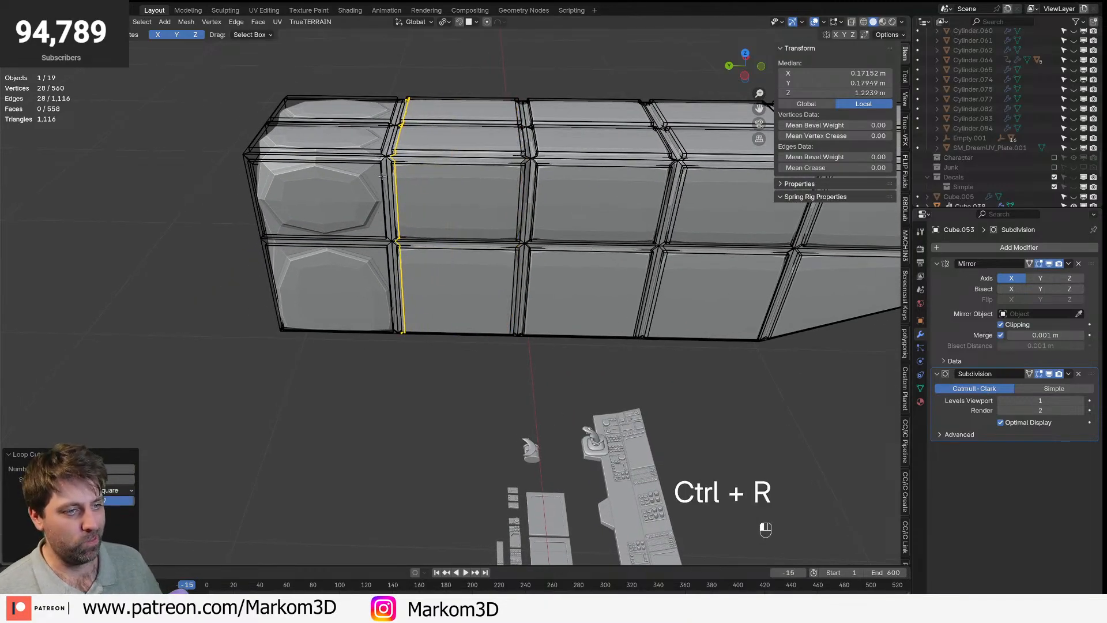
{"action": "left_click", "coordinate": [381, 176]}
- Add two supporting edge loops to the end panel column, one slid close to each of its vertical borders
{"action": "middle_click_drag", "start_coordinate": [381, 176], "coordinate": [420, 171], "text": "shift"}
{"action": "key", "text": "ctrl+r"}
{"action": "left_click", "coordinate": [380, 151]}
{"action": "left_click", "coordinate": [314, 147]}
{"action": "key", "text": "ctrl+r"}
{"action": "left_click", "coordinate": [372, 149]}
{"action": "left_click", "coordinate": [427, 150]}
- Add horizontal edge loops along the side face, close above and below the seam between the two panel rows
{"action": "middle_click_drag", "start_coordinate": [392, 151], "coordinate": [591, 323]}
{"action": "key", "text": "Tab"}
{"action": "middle_click_drag", "start_coordinate": [521, 284], "coordinate": [416, 272]}
{"action": "key", "text": "Tab"}
{"action": "key", "text": "ctrl+r"}
{"action": "left_click", "coordinate": [389, 253]}
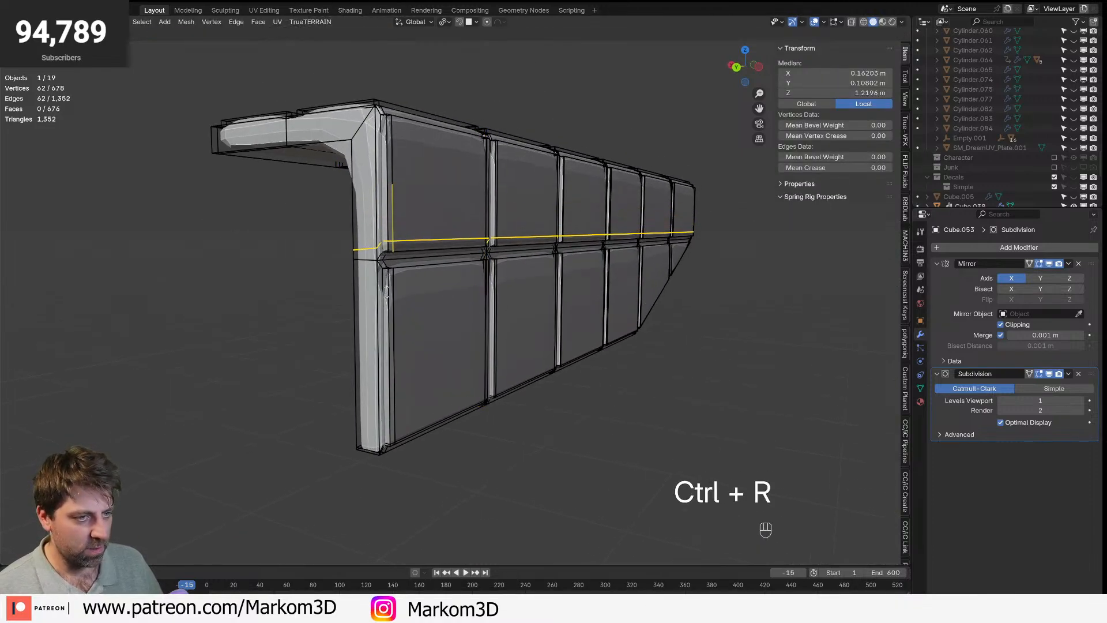
{"action": "left_click", "coordinate": [389, 292]}
{"action": "key", "text": "ctrl+r"}
{"action": "left_click", "coordinate": [409, 292]}
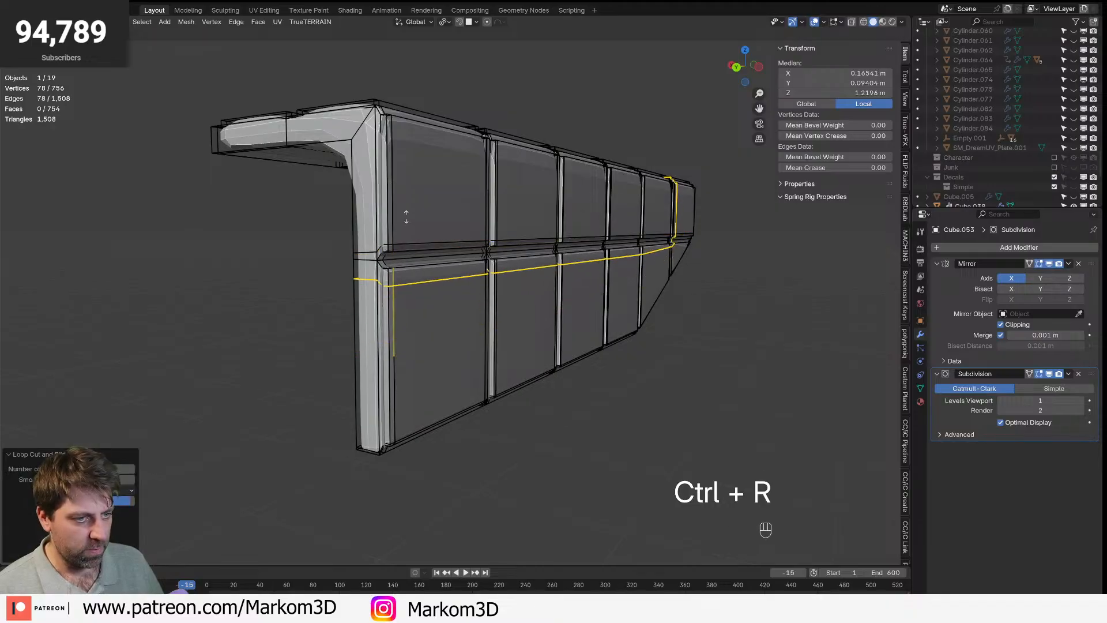
{"action": "left_click", "coordinate": [418, 198]}
- Add lengthwise edge loops on the pad's top face, close to the outer edges and both sides of the middle seam
{"action": "middle_click_drag", "start_coordinate": [418, 198], "coordinate": [407, 257]}
{"action": "middle_click_drag", "start_coordinate": [288, 216], "coordinate": [373, 220]}
{"action": "key", "text": "ctrl+r"}
{"action": "left_click", "coordinate": [270, 247]}
{"action": "left_click", "coordinate": [273, 251]}
{"action": "key", "text": "ctrl+r"}
{"action": "left_click", "coordinate": [430, 233]}
{"action": "key", "text": "ctrl+r"}
{"action": "left_click", "coordinate": [429, 232]}
{"action": "left_click", "coordinate": [386, 231]}
{"action": "key", "text": "ctrl+r"}
{"action": "left_click", "coordinate": [540, 232]}
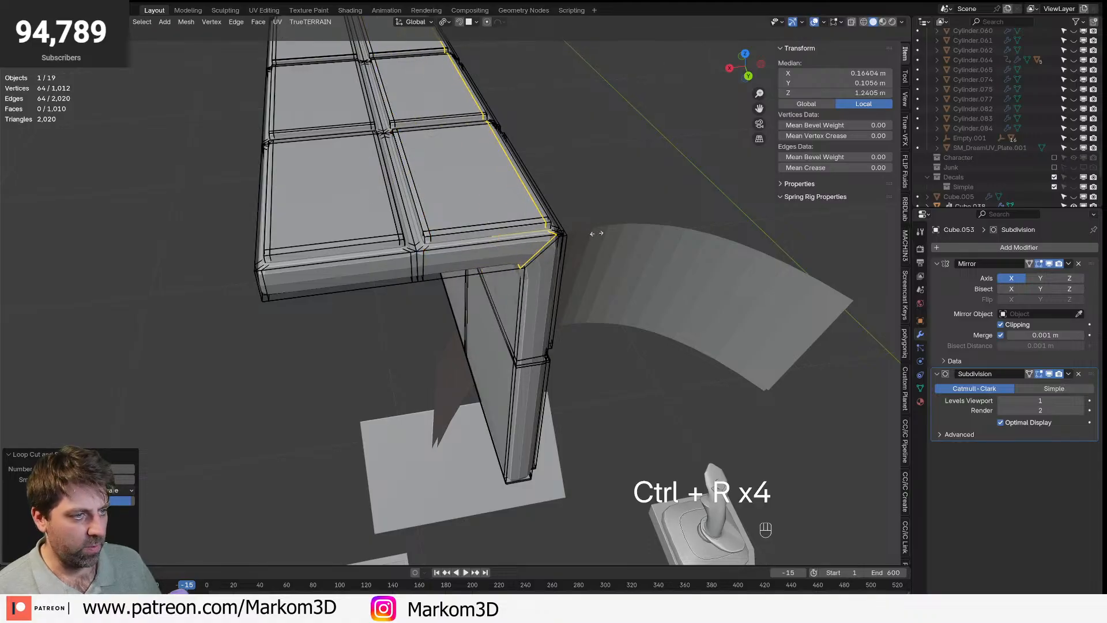
{"action": "left_click", "coordinate": [594, 233]}
- Return to Object Mode and raise the pad's Subdivision viewport level to 2
{"action": "key", "text": "Tab"}
{"action": "middle_click_drag", "start_coordinate": [654, 150], "coordinate": [627, 233]}
{"action": "scroll", "coordinate": [459, 203], "scroll_direction": "down", "scroll_amount": 6}
{"action": "scroll", "coordinate": [460, 202], "scroll_direction": "up", "scroll_amount": 6}
{"action": "scroll", "coordinate": [627, 234], "scroll_direction": "down", "scroll_amount": 6}
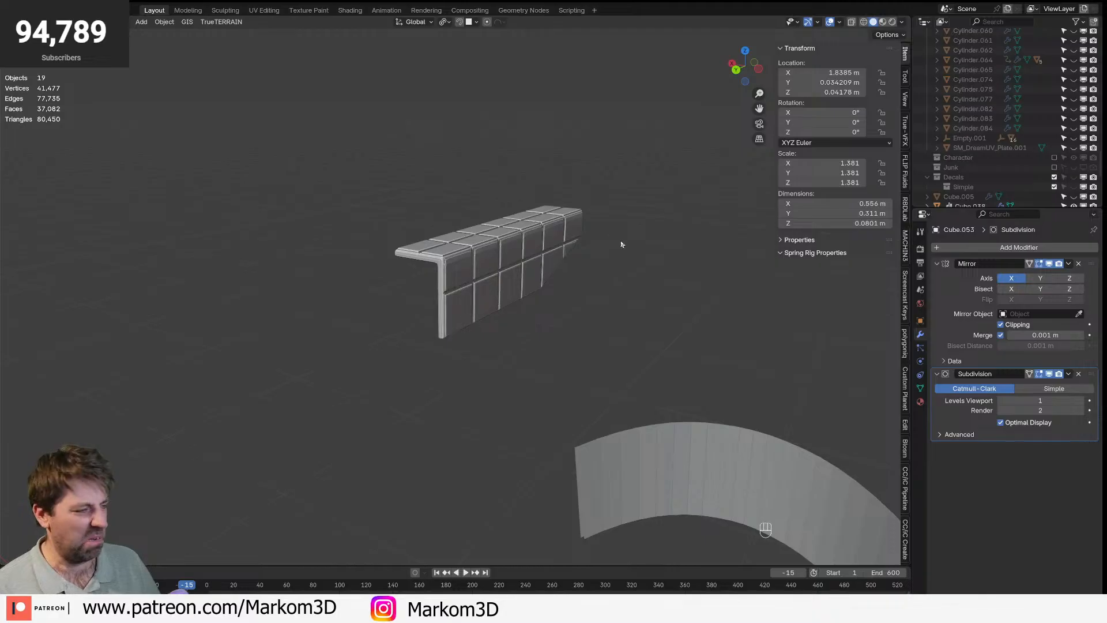
{"action": "scroll", "coordinate": [621, 244], "scroll_direction": "up", "scroll_amount": 3}
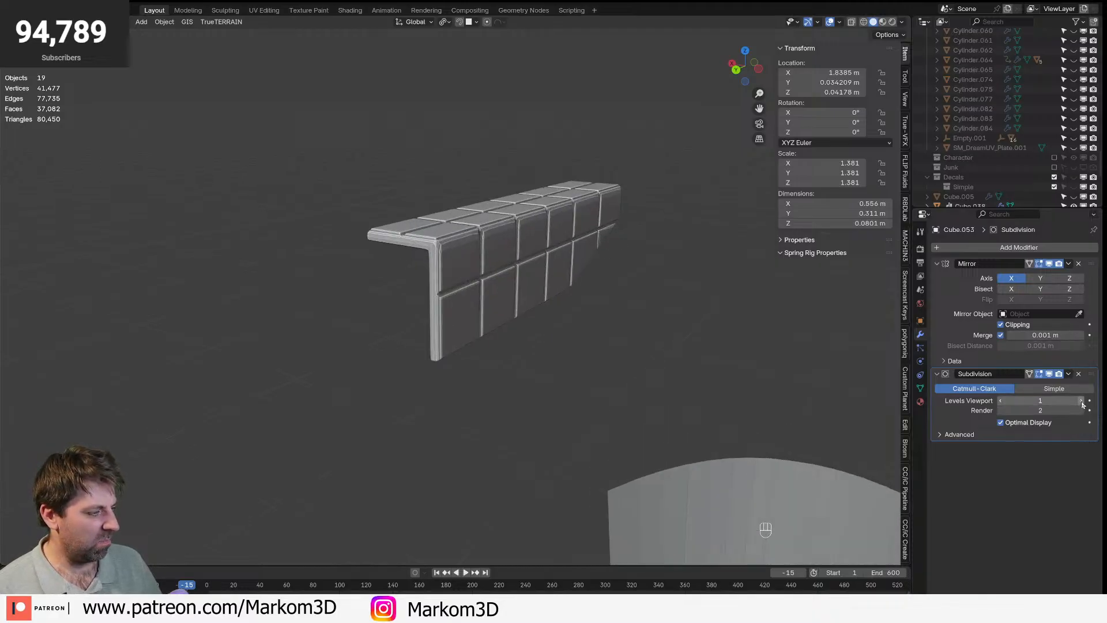
{"action": "left_click", "coordinate": [1082, 400]}
- Select the armrest pad and move it -1 m along the Z axis, down onto the seat
{"action": "middle_click_drag", "start_coordinate": [662, 357], "coordinate": [528, 329]}
{"action": "scroll", "coordinate": [642, 208], "scroll_direction": "down", "scroll_amount": 2}
{"action": "middle_click_drag", "start_coordinate": [642, 207], "coordinate": [527, 297]}
{"action": "left_click", "coordinate": [525, 300]}
{"action": "scroll", "coordinate": [524, 301], "scroll_direction": "down", "scroll_amount": 2}
{"action": "key", "text": "g"}
{"action": "key", "text": "z"}
{"action": "key", "text": "KP_Subtract"}
{"action": "key", "text": "KP_1"}
{"action": "key", "text": "KP_Enter"}
{"action": "key", "text": "KP_Enter"}
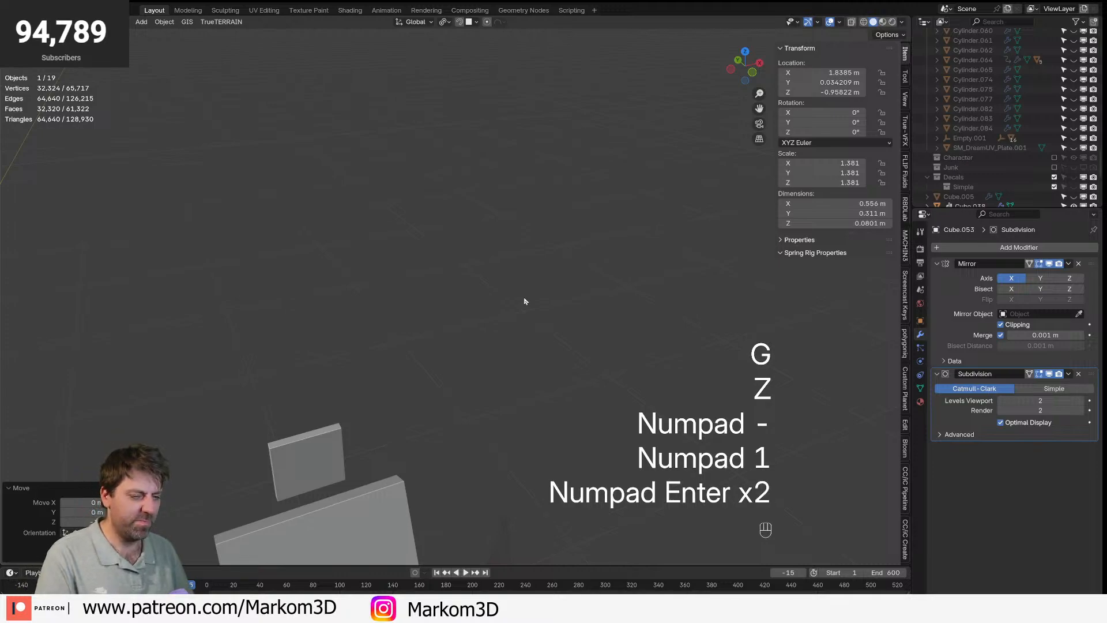
- Examine how the pads fit on both armrests, in perspective and from above in wireframe
{"action": "scroll", "coordinate": [519, 288], "scroll_direction": "left", "scroll_amount": 3, "text": "shift"}
{"action": "middle_click_drag", "start_coordinate": [406, 254], "coordinate": [549, 264]}
{"action": "scroll", "coordinate": [339, 299], "scroll_direction": "up", "scroll_amount": 4}
{"action": "middle_click_drag", "start_coordinate": [339, 299], "coordinate": [804, 234], "text": "shift"}
{"action": "middle_click_drag", "start_coordinate": [684, 239], "coordinate": [618, 242]}
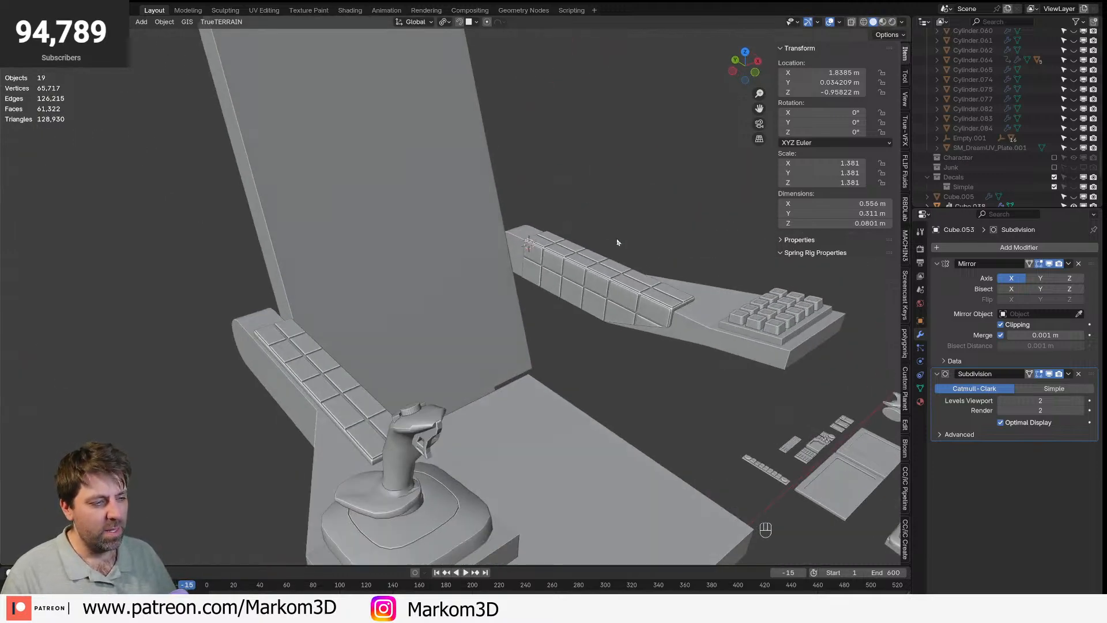
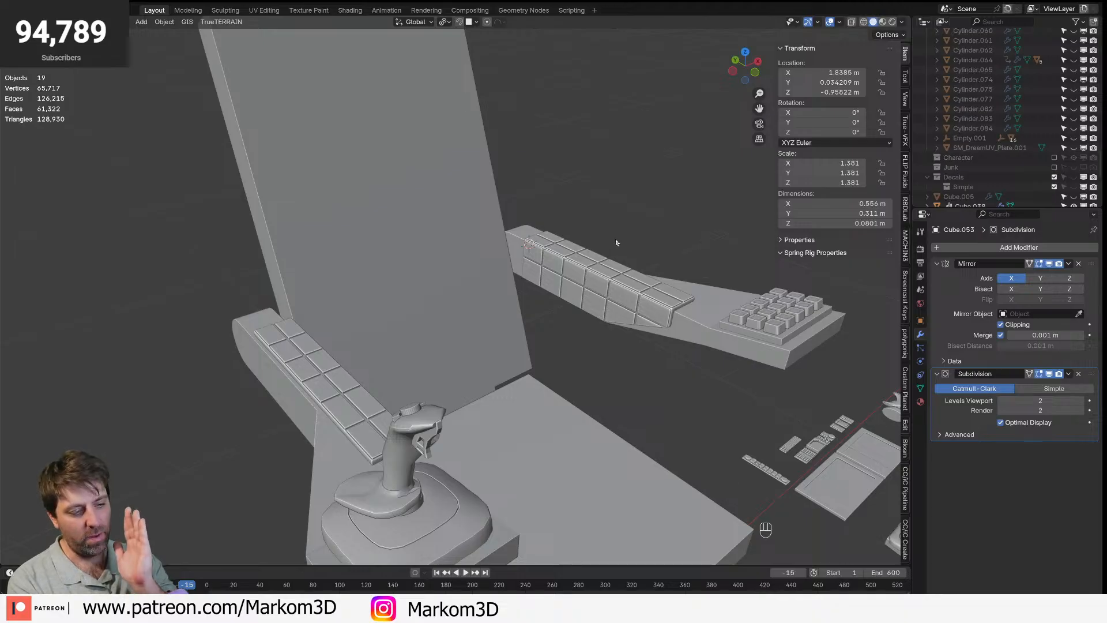
{"action": "middle_click_drag", "start_coordinate": [616, 243], "coordinate": [497, 259]}
{"action": "middle_click_drag", "start_coordinate": [497, 260], "coordinate": [530, 294], "text": "shift"}
{"action": "key", "text": "KP_7"}
{"action": "mouse_move", "coordinate": [324, 307]}
{"action": "middle_mouse_down", "text": "shift"}
{"action": "mouse_move", "coordinate": [347, 134]}
{"action": "mouse_move", "coordinate": [362, 111]}
{"action": "middle_mouse_up", "text": "shift"}
{"action": "scroll", "coordinate": [556, 224], "scroll_direction": "up", "scroll_amount": 4}
{"action": "key", "text": "z"}
{"action": "key", "text": "1"}
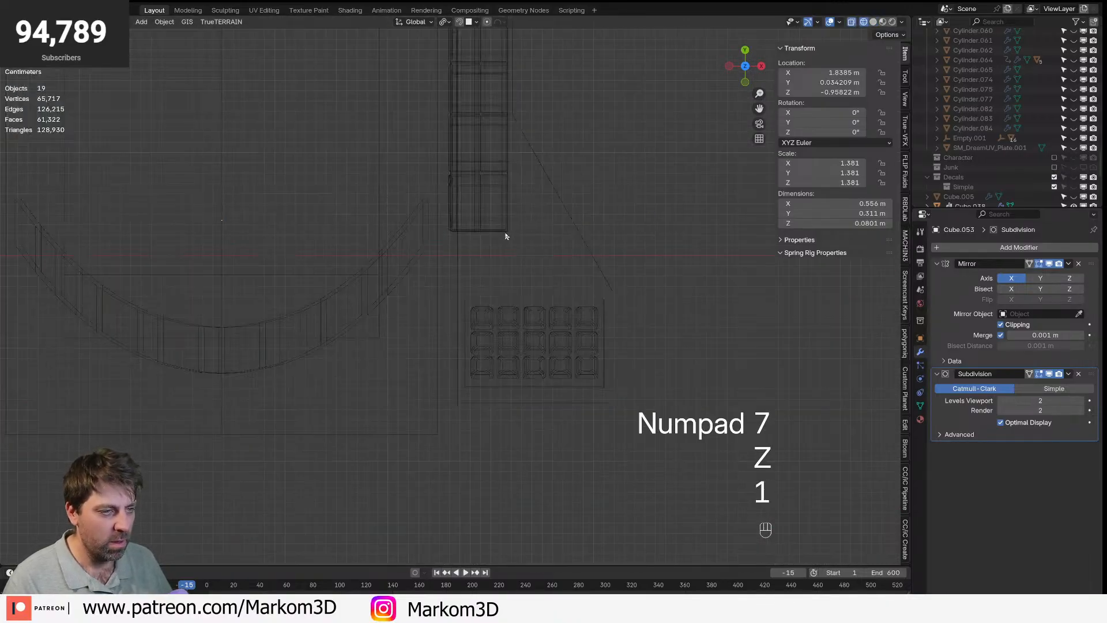
{"action": "left_click", "coordinate": [509, 233]}
{"action": "scroll", "coordinate": [725, 258], "scroll_direction": "down", "scroll_amount": 4}
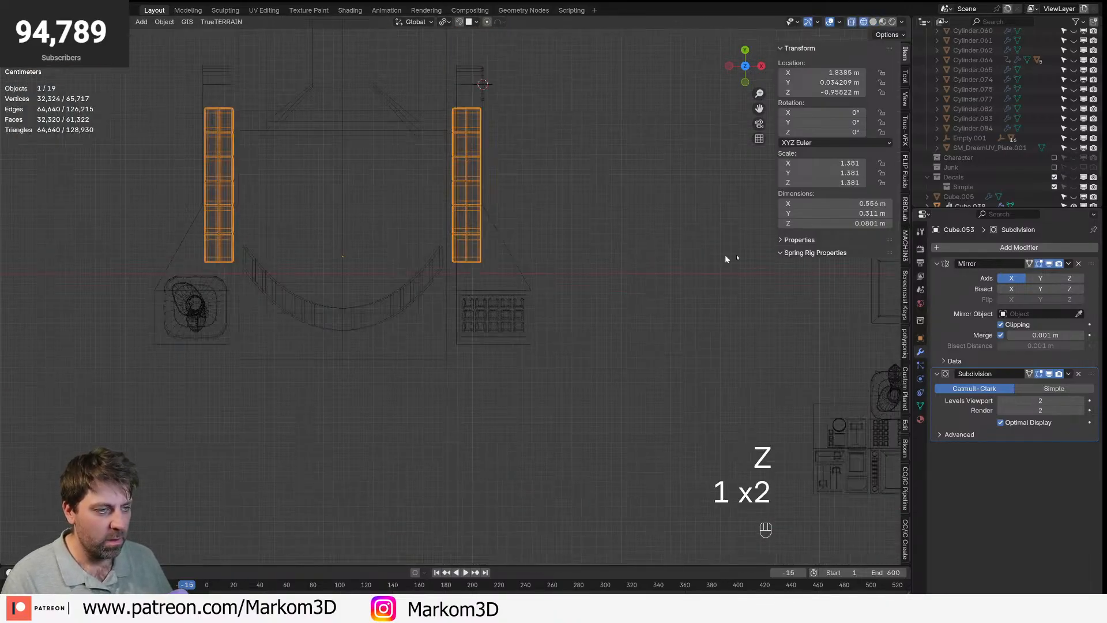
{"action": "left_click", "coordinate": [584, 264]}
{"action": "key", "text": "z"}
- Select the seat model in solid shading and examine its backrest, armrests and base from the front and side
{"action": "mouse_move", "coordinate": [590, 261]}
{"action": "middle_mouse_down"}
{"action": "mouse_move", "coordinate": [475, 196]}
{"action": "mouse_move", "coordinate": [659, 352]}
{"action": "mouse_move", "coordinate": [428, 286]}
{"action": "middle_mouse_up"}
{"action": "left_click", "coordinate": [448, 227]}
{"action": "scroll", "coordinate": [449, 227], "scroll_direction": "up", "scroll_amount": 1}
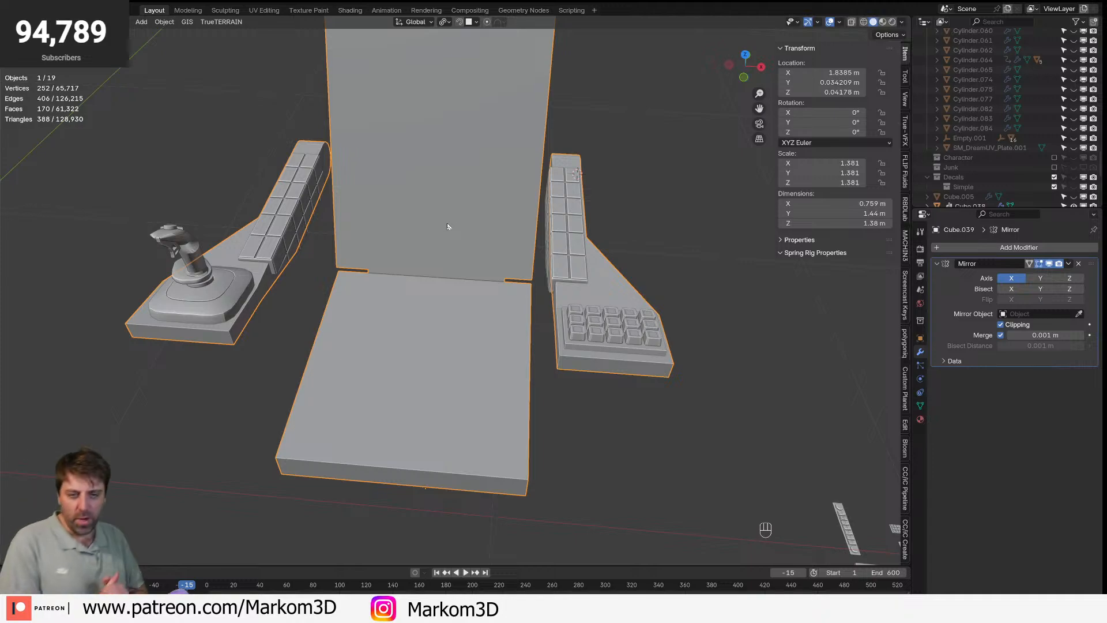
{"action": "scroll", "coordinate": [410, 192], "scroll_direction": "up", "scroll_amount": 1}
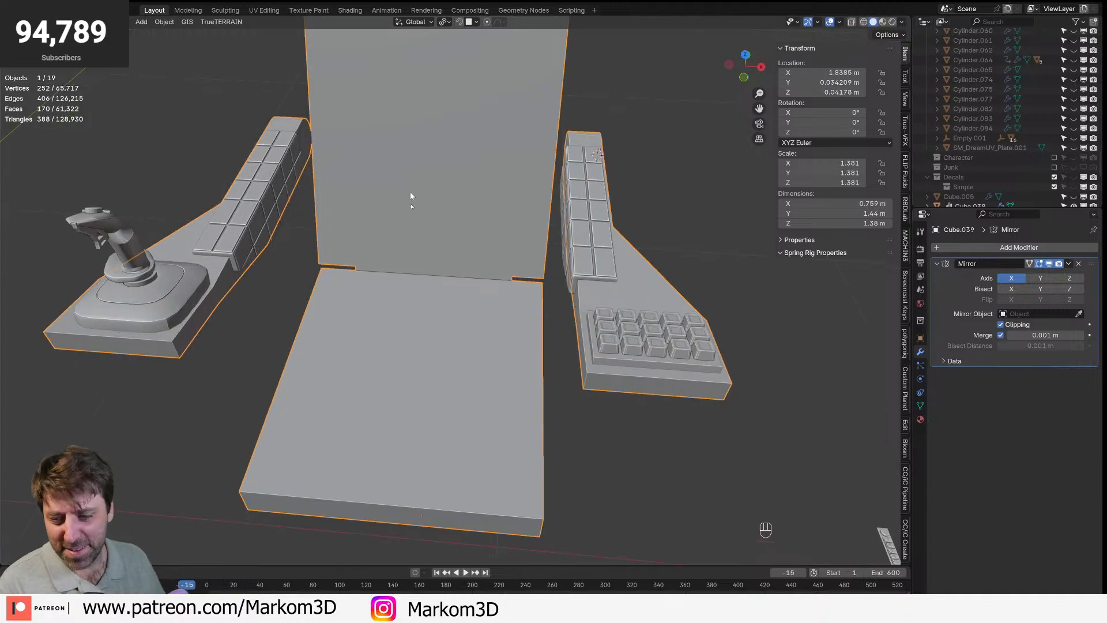
{"action": "middle_click_drag", "start_coordinate": [427, 216], "coordinate": [569, 239]}
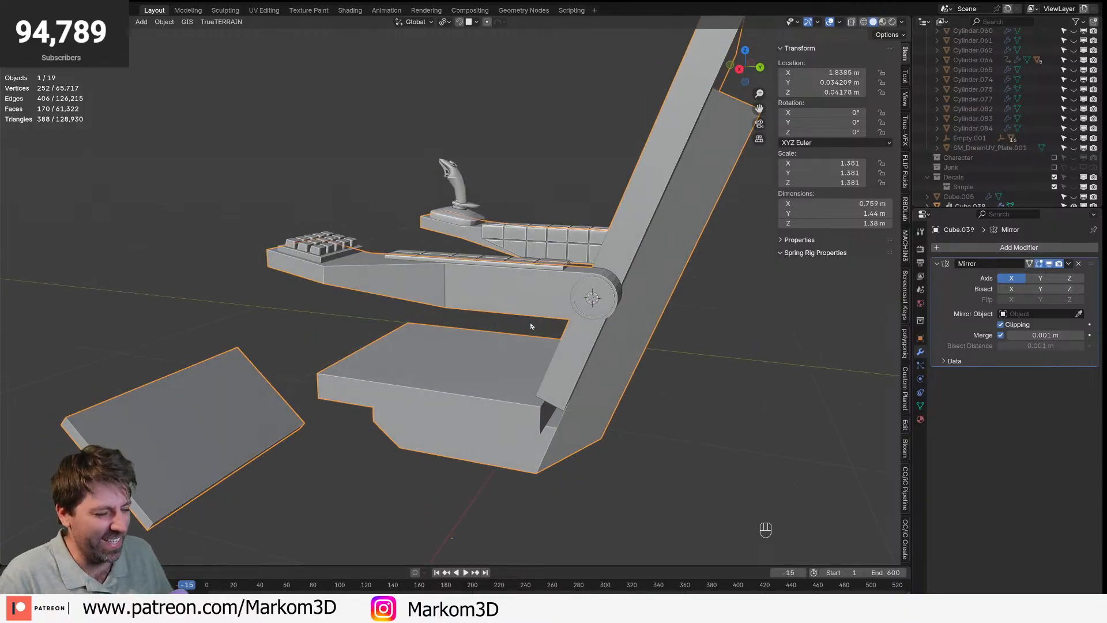
{"action": "middle_click_drag", "start_coordinate": [465, 327], "coordinate": [578, 333]}
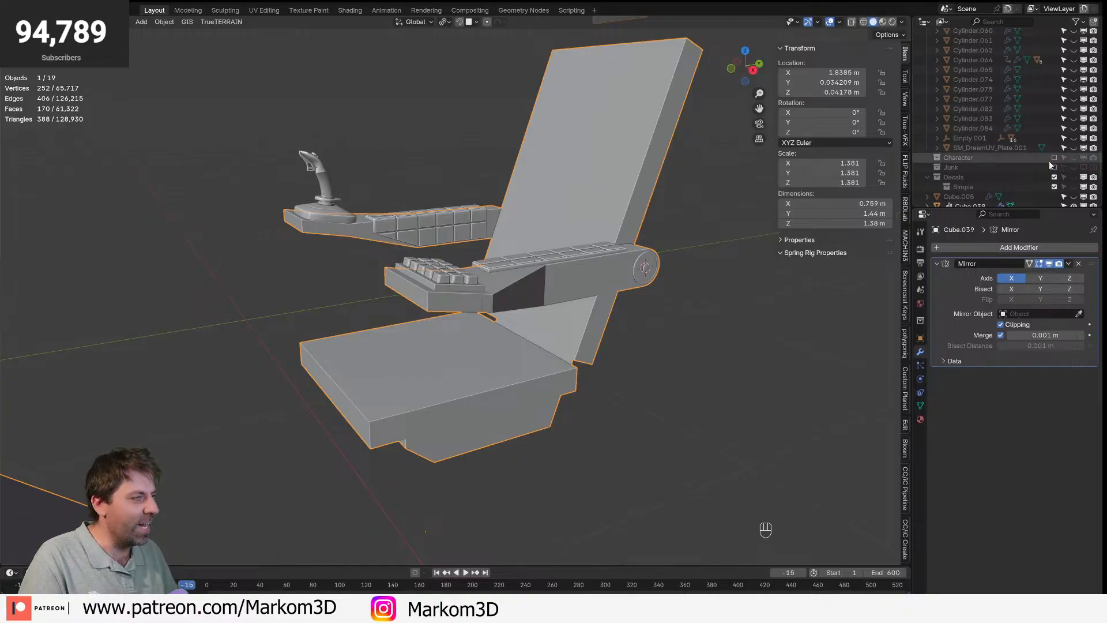
- Enable the Character collection and make its contents visible in the viewport
{"action": "scroll", "coordinate": [980, 136], "scroll_direction": "down", "scroll_amount": 2}
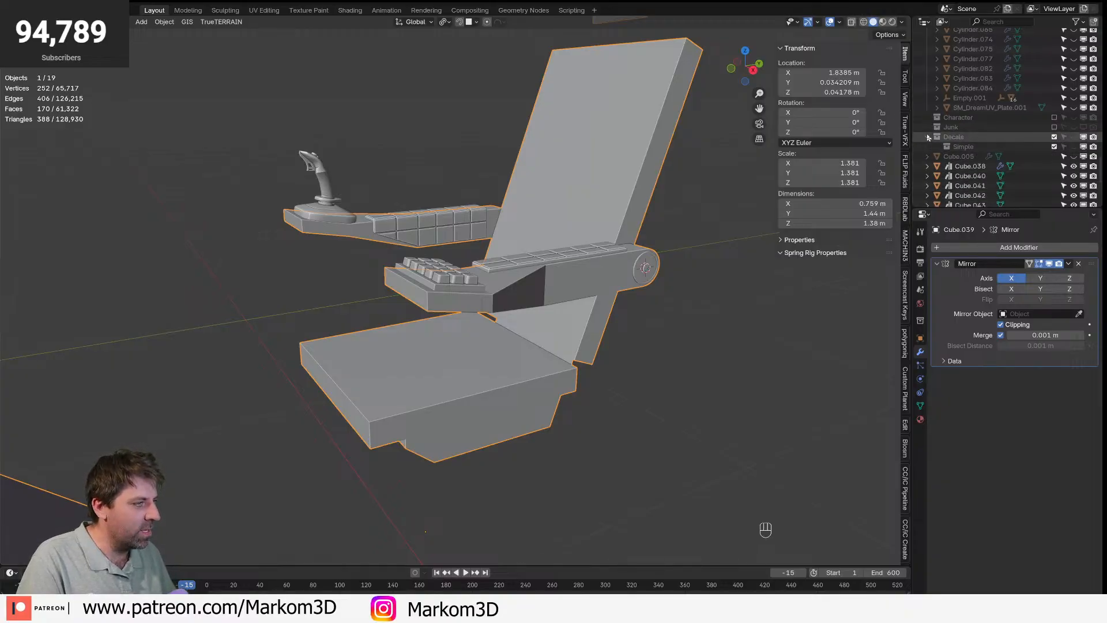
{"action": "left_click", "coordinate": [1054, 118]}
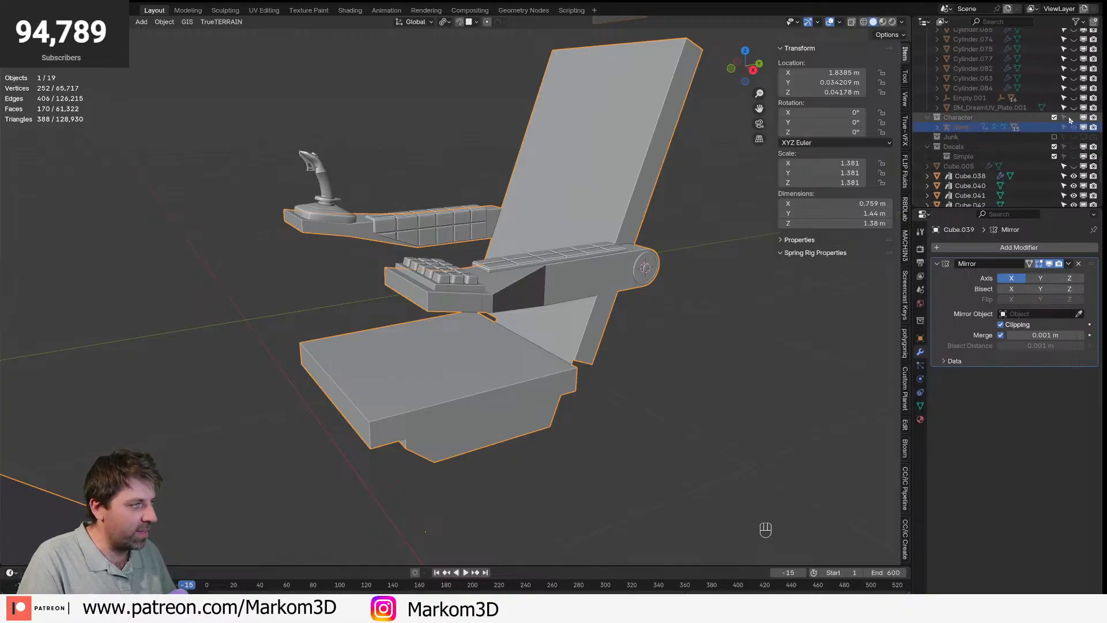
{"action": "left_click", "coordinate": [1074, 118]}
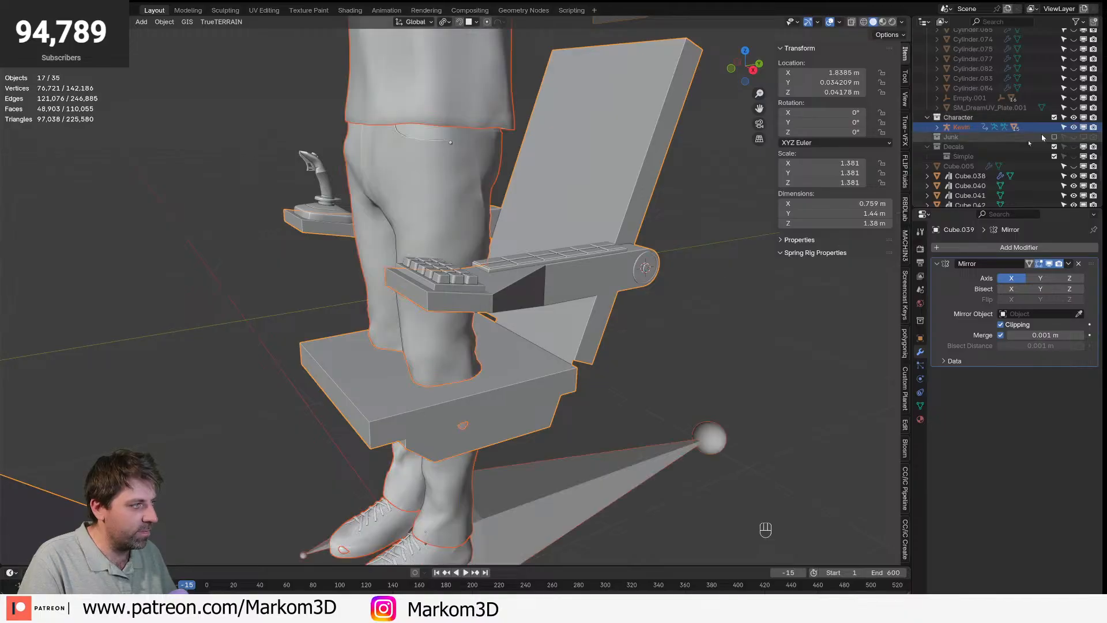
- Put the character's armature into Pose Mode and show it from the side in wireframe shading
{"action": "left_click", "coordinate": [957, 126]}
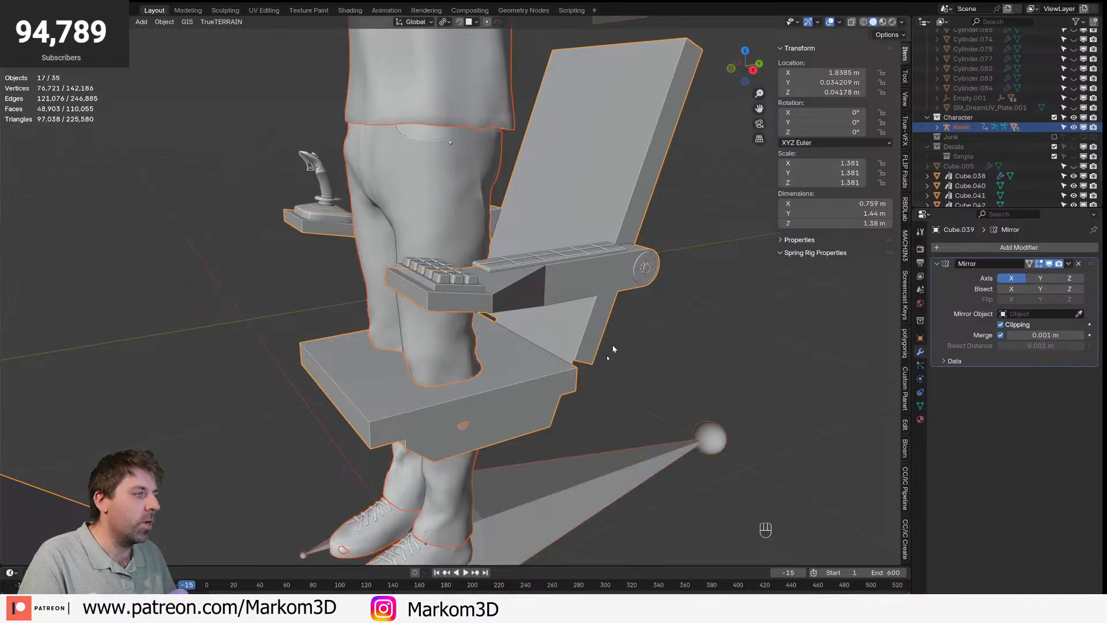
{"action": "scroll", "coordinate": [549, 441], "scroll_direction": "down", "scroll_amount": 2}
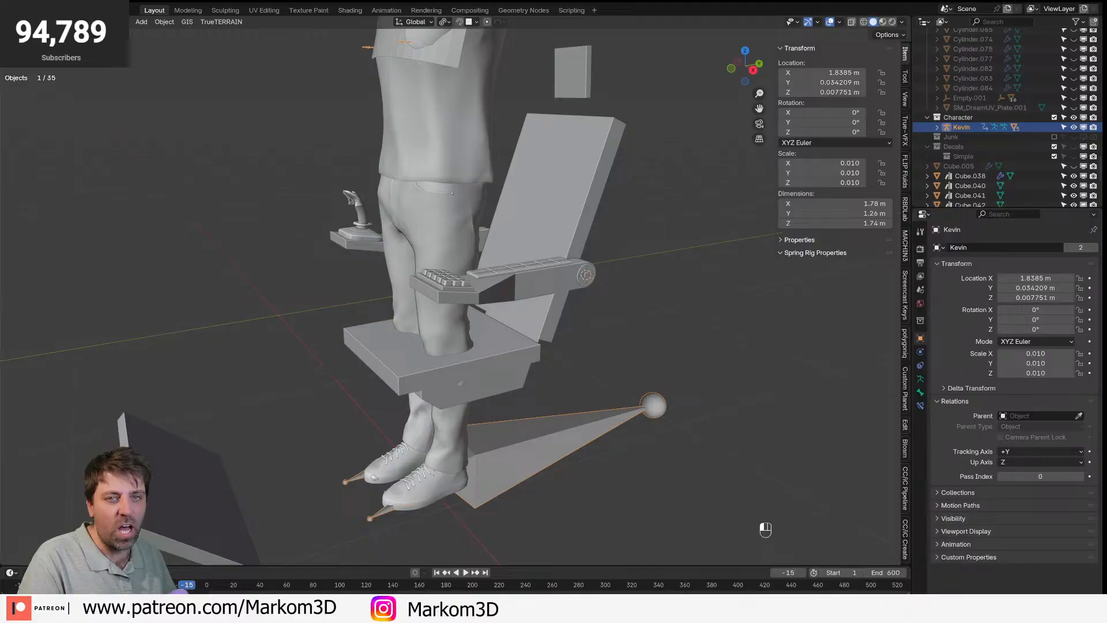
{"action": "key", "text": "ctrl+Tab"}
{"action": "key", "text": "KP_1"}
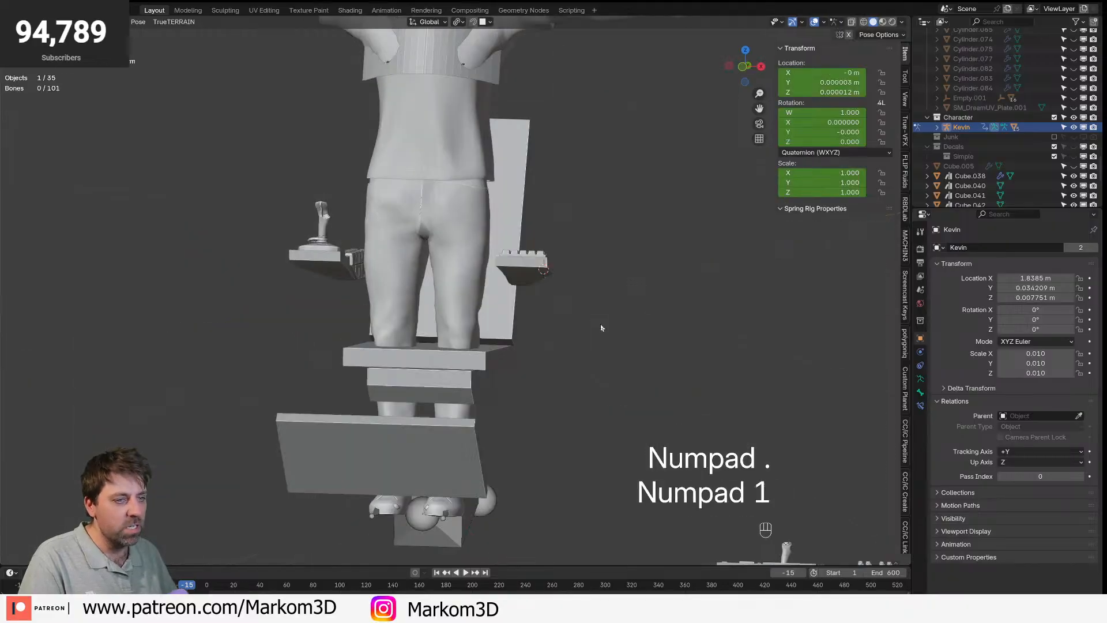
{"action": "key", "text": "KP_2"}
{"action": "key", "text": "KP_Enter"}
{"action": "key", "text": "KP_3"}
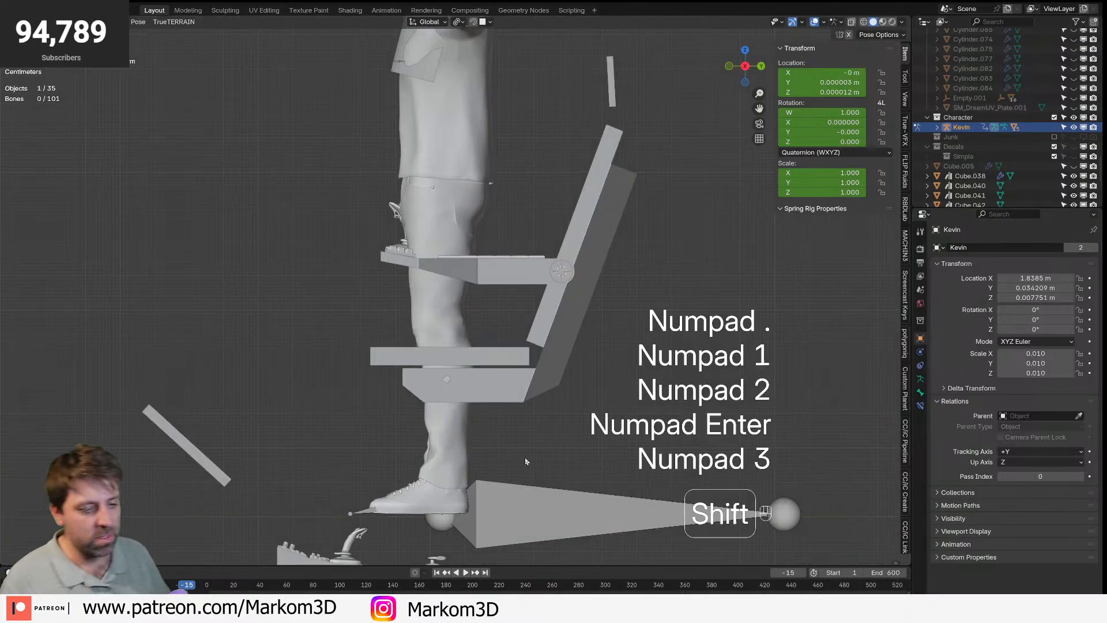
{"action": "scroll", "coordinate": [525, 461], "scroll_direction": "up", "scroll_amount": 2}
{"action": "middle_click_drag", "start_coordinate": [362, 503], "coordinate": [411, 385], "text": "shift"}
{"action": "left_click", "coordinate": [402, 419]}
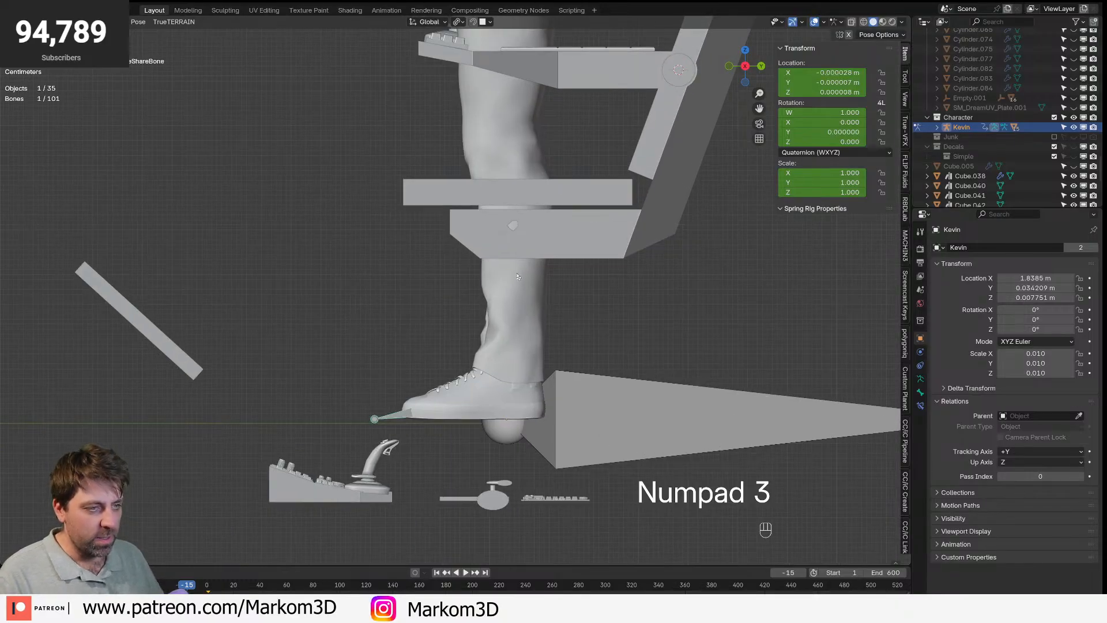
{"action": "key", "text": "z"}
{"action": "left_click", "coordinate": [435, 271]}
{"action": "middle_click_drag", "start_coordinate": [529, 44], "coordinate": [506, 170], "text": "shift"}
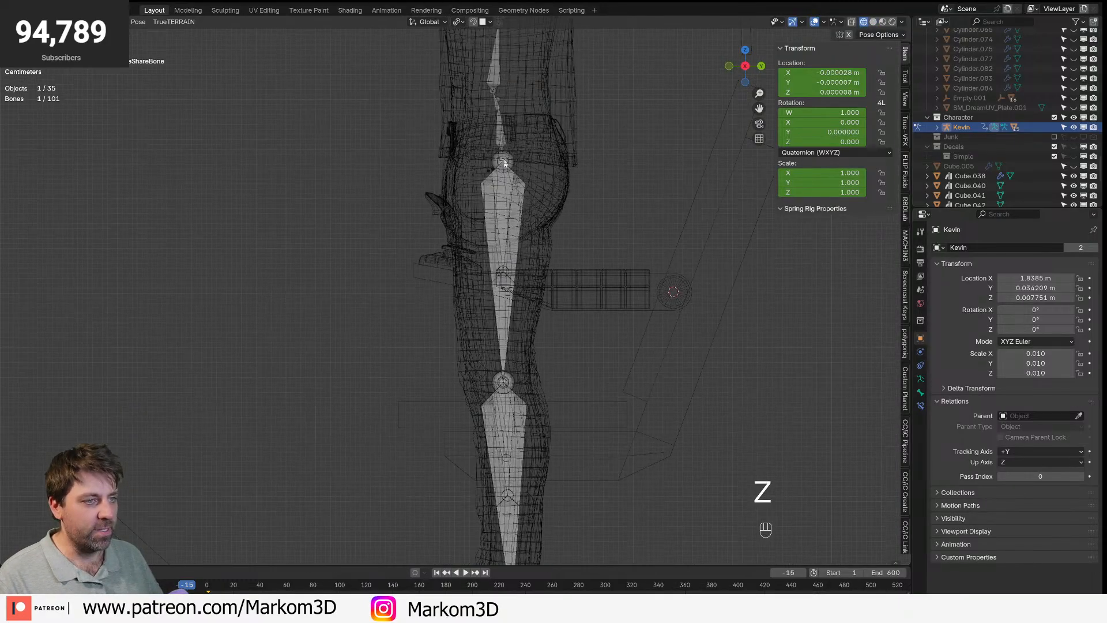
- Move the character's hip bone down and back so the pelvis rests over the seat base
{"action": "key", "text": "g"}
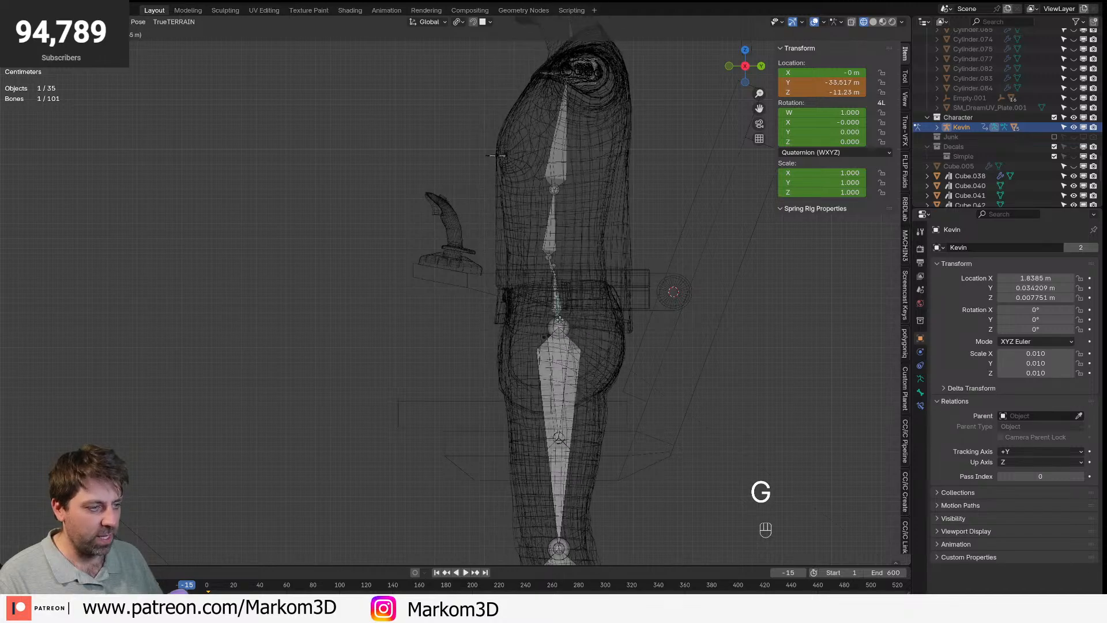
{"action": "left_click", "coordinate": [562, 316]}
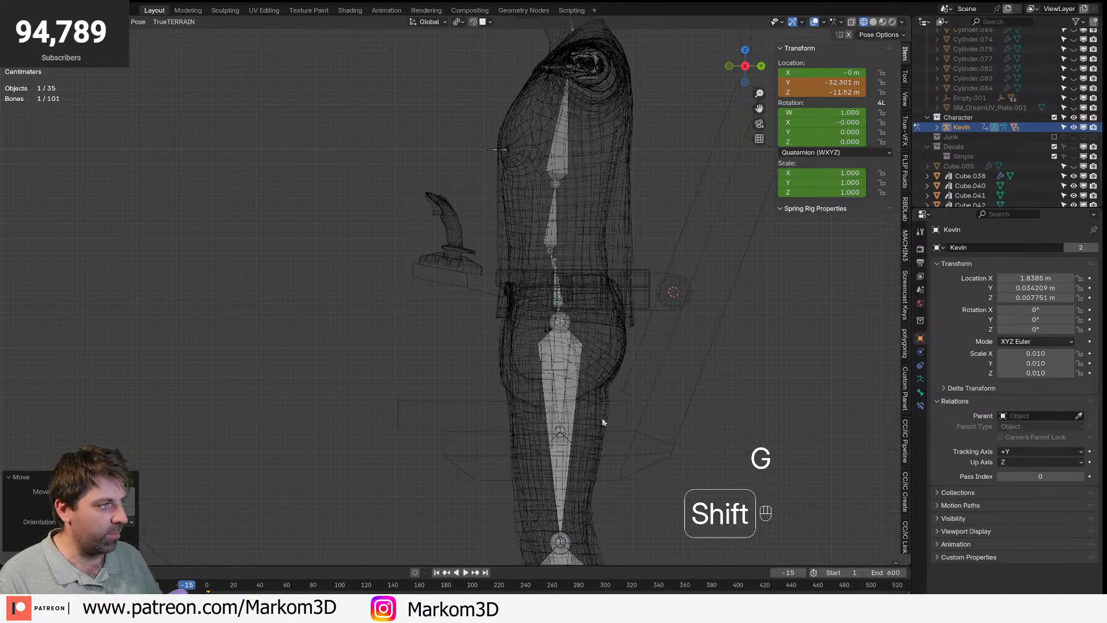
{"action": "middle_click_drag", "start_coordinate": [603, 420], "coordinate": [582, 321], "text": "shift"}
{"action": "key", "text": "g"}
{"action": "left_click", "coordinate": [605, 336]}
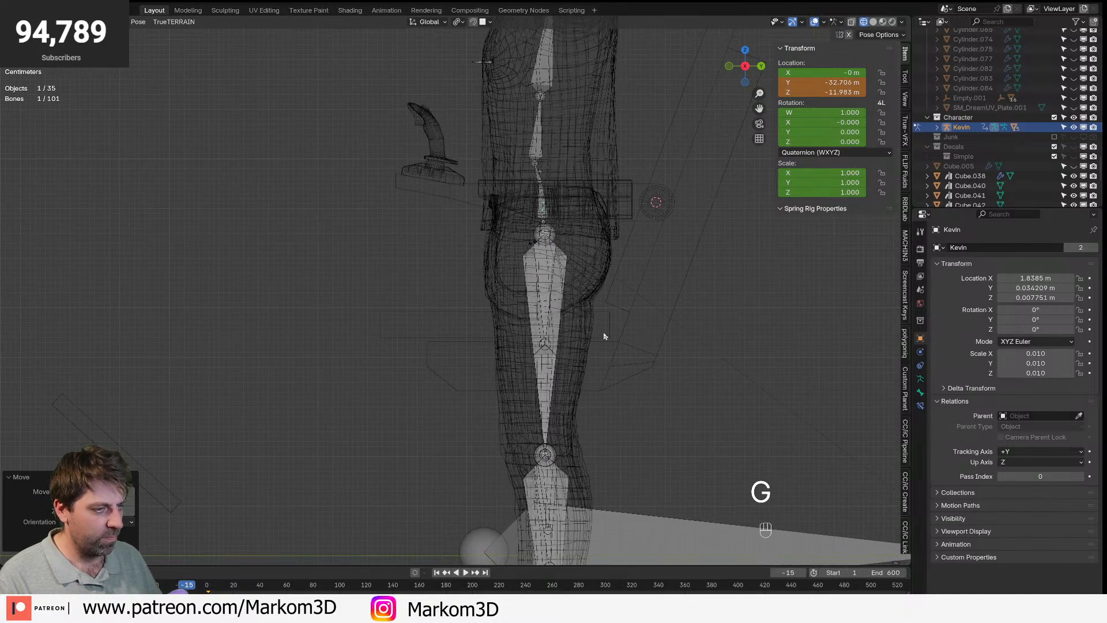
- Rotate the hip bone to lean the body back along the backrest and reposition the hips on the seat
{"action": "key", "text": "r"}
{"action": "left_click", "coordinate": [651, 385]}
{"action": "key", "text": "g"}
{"action": "left_click", "coordinate": [657, 390]}
{"action": "middle_click_drag", "start_coordinate": [531, 427], "coordinate": [575, 371], "text": "shift"}
- Rotate both thigh bones forward so the upper legs lie along the seat
{"action": "left_click", "coordinate": [558, 323]}
{"action": "key", "text": "g"}
{"action": "right_click", "coordinate": [696, 333]}
{"action": "key", "text": "r"}
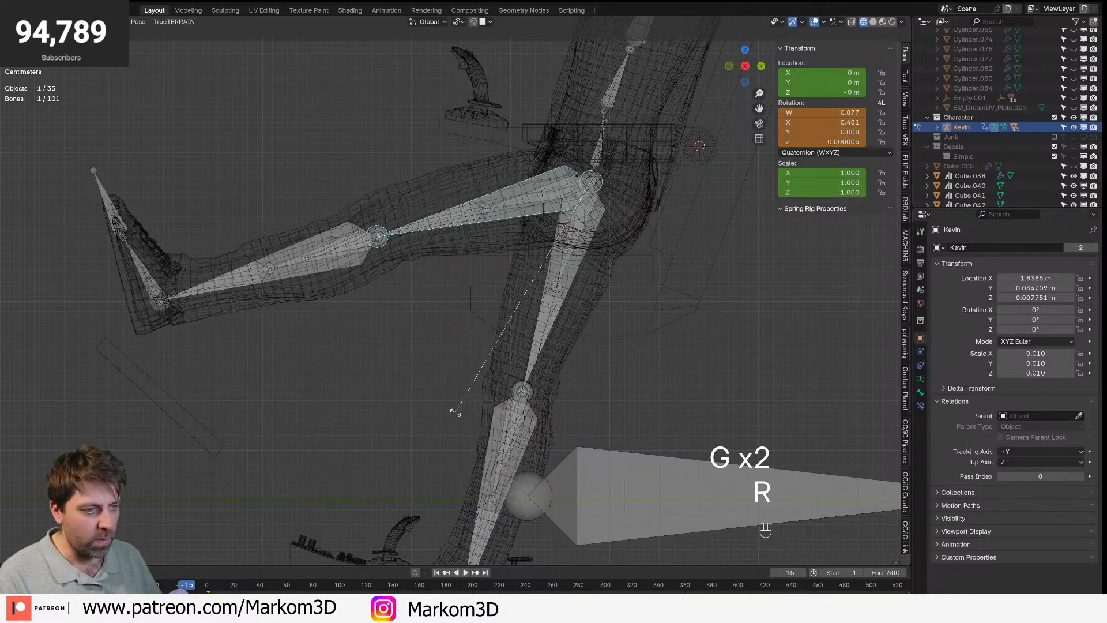
{"action": "left_click", "coordinate": [562, 334]}
{"action": "key", "text": "r"}
{"action": "left_click", "coordinate": [430, 318]}
- Bend both knees by rotating the lower leg bones down in front of the seat
{"action": "middle_click_drag", "start_coordinate": [427, 320], "coordinate": [418, 265], "text": "shift"}
{"action": "key", "text": "r"}
{"action": "left_click", "coordinate": [414, 243]}
{"action": "key", "text": "r"}
{"action": "left_click", "coordinate": [338, 249]}
{"action": "key", "text": "r"}
{"action": "left_click", "coordinate": [483, 271]}
- Rotate the upper spine bone slightly and the head bone to adjust the seated upper-body posture
{"action": "middle_click_drag", "start_coordinate": [483, 271], "coordinate": [436, 269], "text": "shift"}
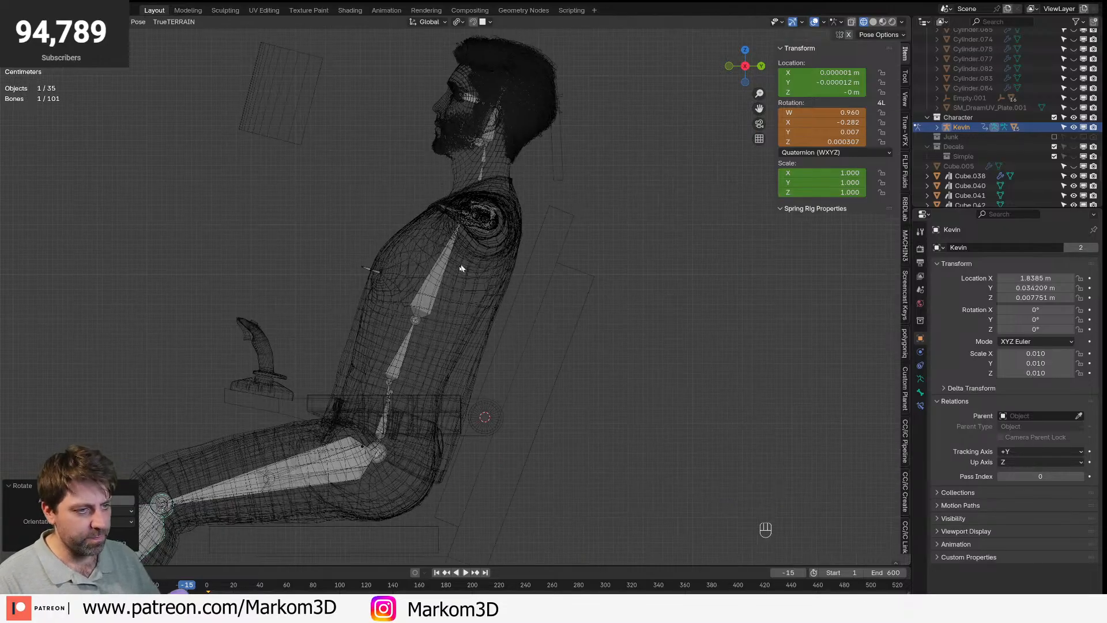
{"action": "key", "text": "r"}
{"action": "left_click", "coordinate": [531, 259]}
{"action": "left_click", "coordinate": [481, 138]}
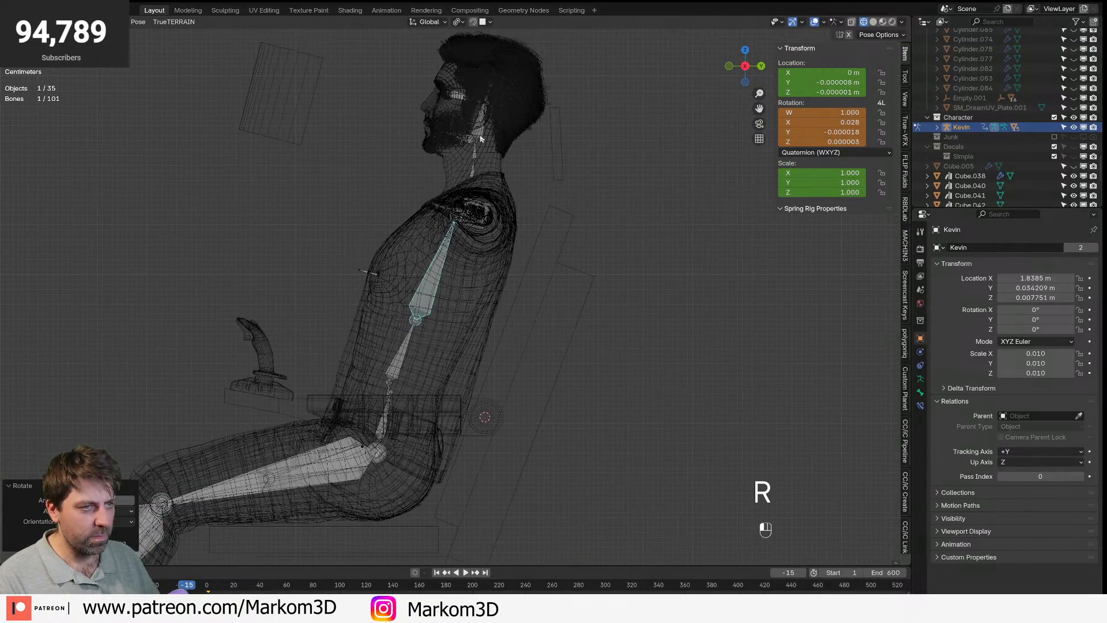
{"action": "key", "text": "r"}
{"action": "left_click", "coordinate": [494, 116]}
- In front view, lower the arm on the keypad side by rotating its shoulder and upper arm bones down
{"action": "key", "text": "KP_3"}
{"action": "key", "text": "KP_1"}
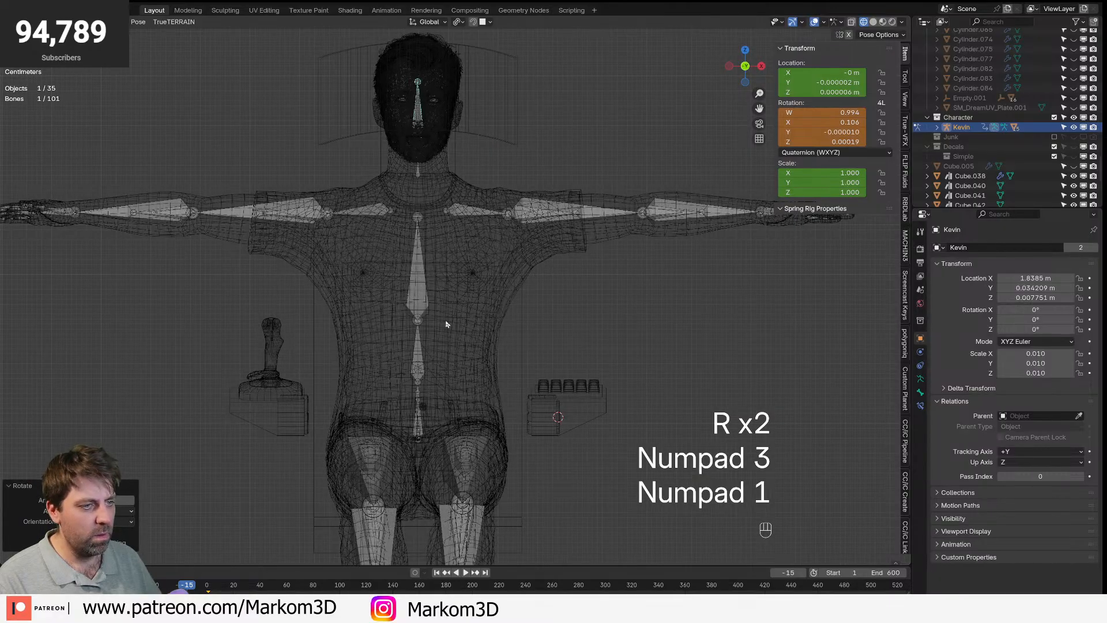
{"action": "key", "text": "r"}
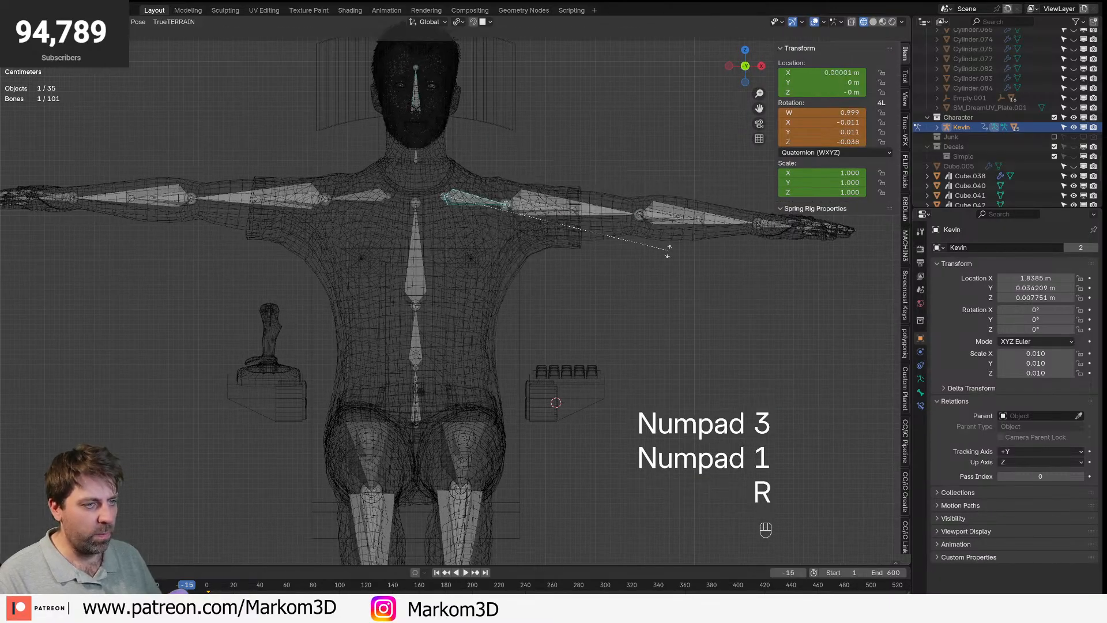
{"action": "left_click", "coordinate": [634, 236]}
{"action": "key", "text": "r"}
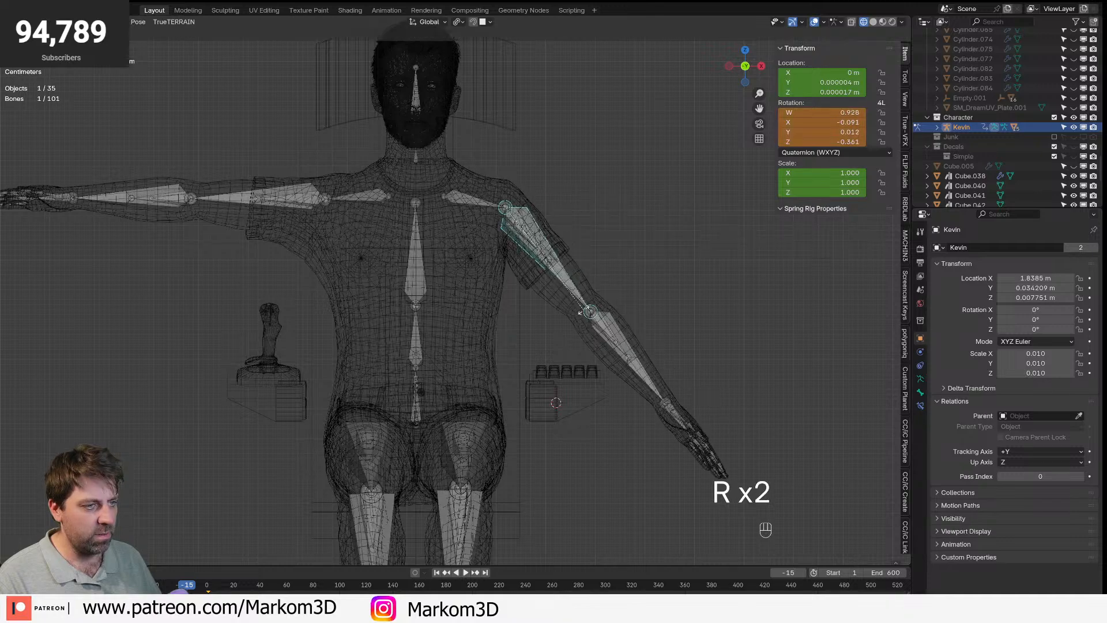
{"action": "left_click", "coordinate": [570, 341]}
{"action": "key", "text": "KP_3"}
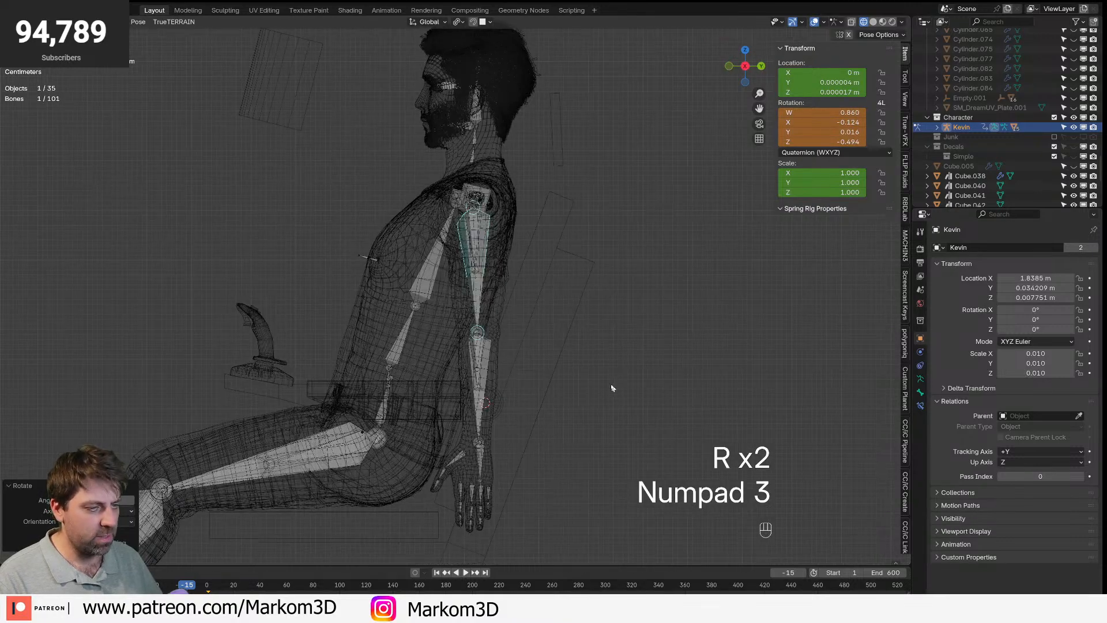
- In side view, rotate the keypad-side upper arm into line and bend its elbow so the forearm reaches forward over the armrest
{"action": "key", "text": "r"}
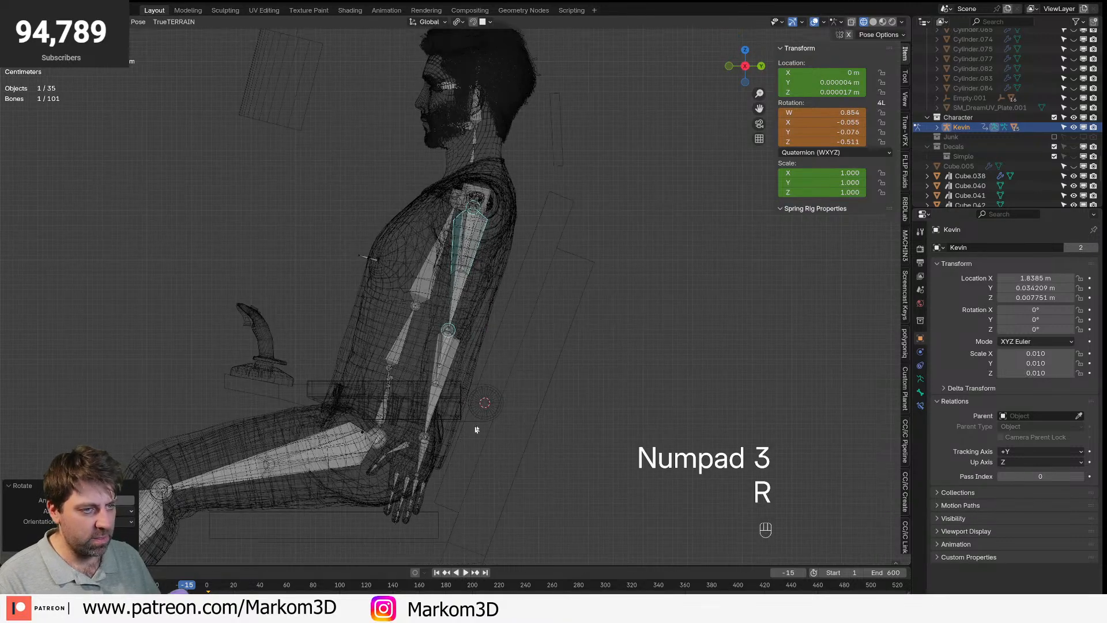
{"action": "key", "text": "r"}
{"action": "left_click", "coordinate": [505, 412]}
{"action": "left_click", "coordinate": [442, 384]}
{"action": "key", "text": "r"}
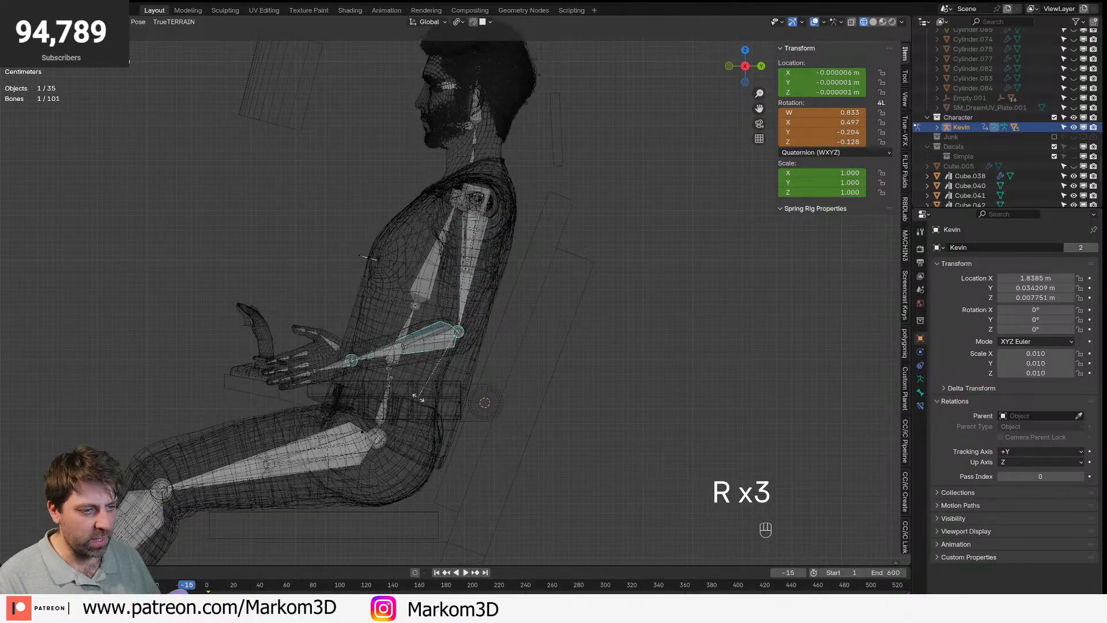
{"action": "left_click", "coordinate": [424, 399]}
- In front view, twist the keypad-side upper arm bone around its local Y axis to bring the hand over the keypad
{"action": "left_click", "coordinate": [464, 299]}
{"action": "key", "text": "KP_3"}
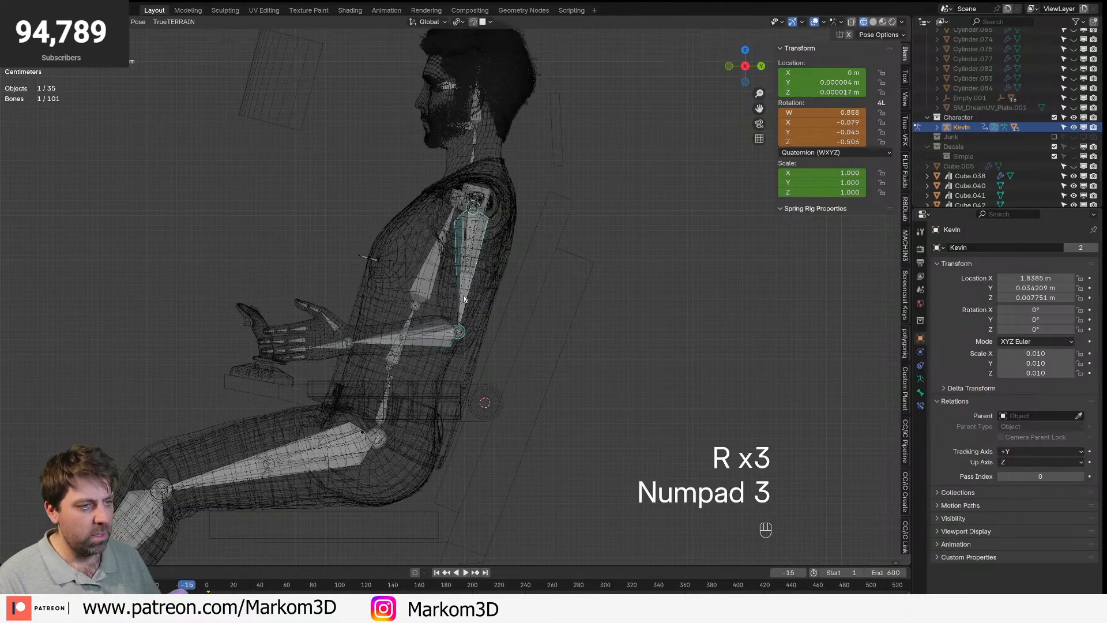
{"action": "key", "text": "KP_1"}
{"action": "key", "text": "r"}
{"action": "key", "text": "y"}
{"action": "key", "text": "y"}
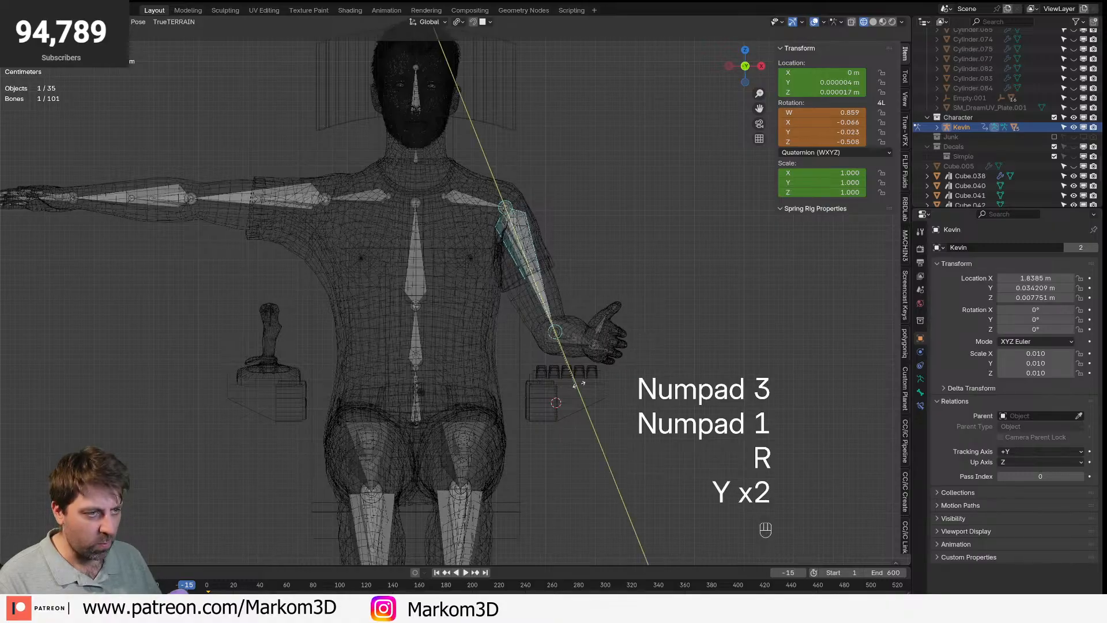
{"action": "left_click", "coordinate": [616, 362]}
{"action": "middle_click_drag", "start_coordinate": [616, 362], "coordinate": [521, 289]}
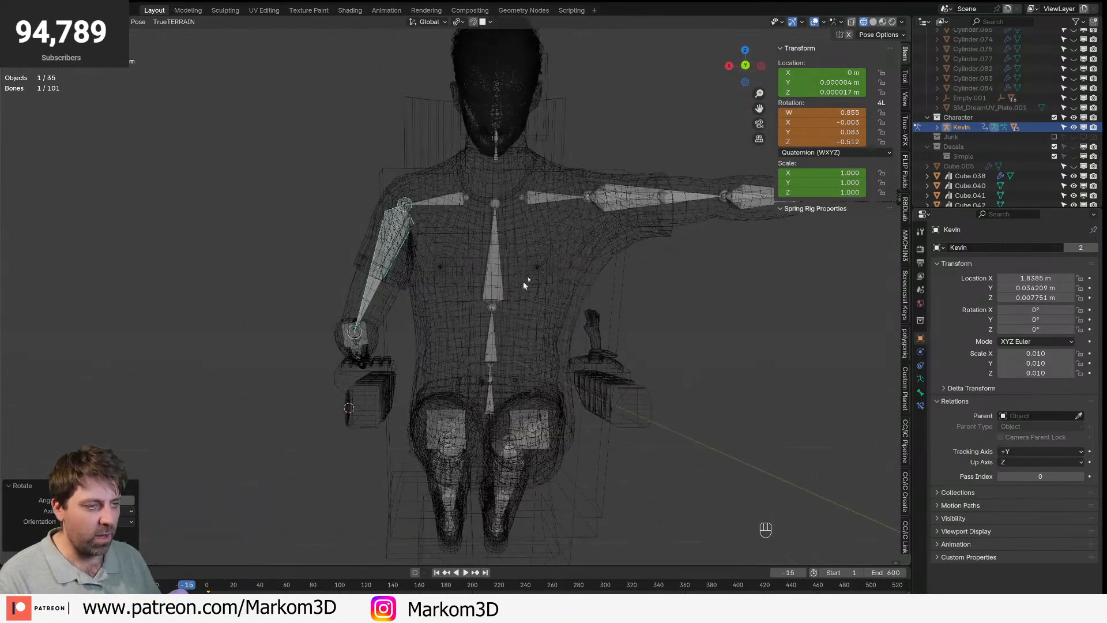
- In front view, lower the joystick-side arm by rotating its shoulder and upper arm bones down
{"action": "left_click", "coordinate": [629, 208]}
{"action": "key", "text": "KP_3"}
{"action": "key", "text": "KP_1"}
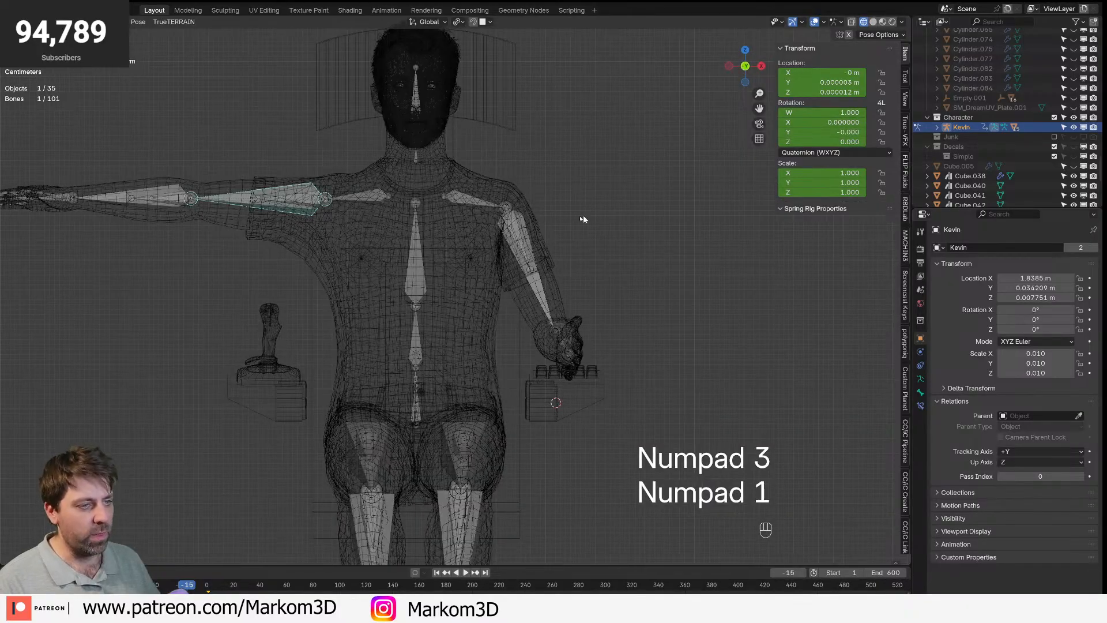
{"action": "left_click", "coordinate": [358, 198]}
{"action": "key", "text": "r"}
{"action": "left_click", "coordinate": [346, 220]}
{"action": "scroll", "coordinate": [347, 220], "scroll_direction": "left", "scroll_amount": 3, "text": "shift"}
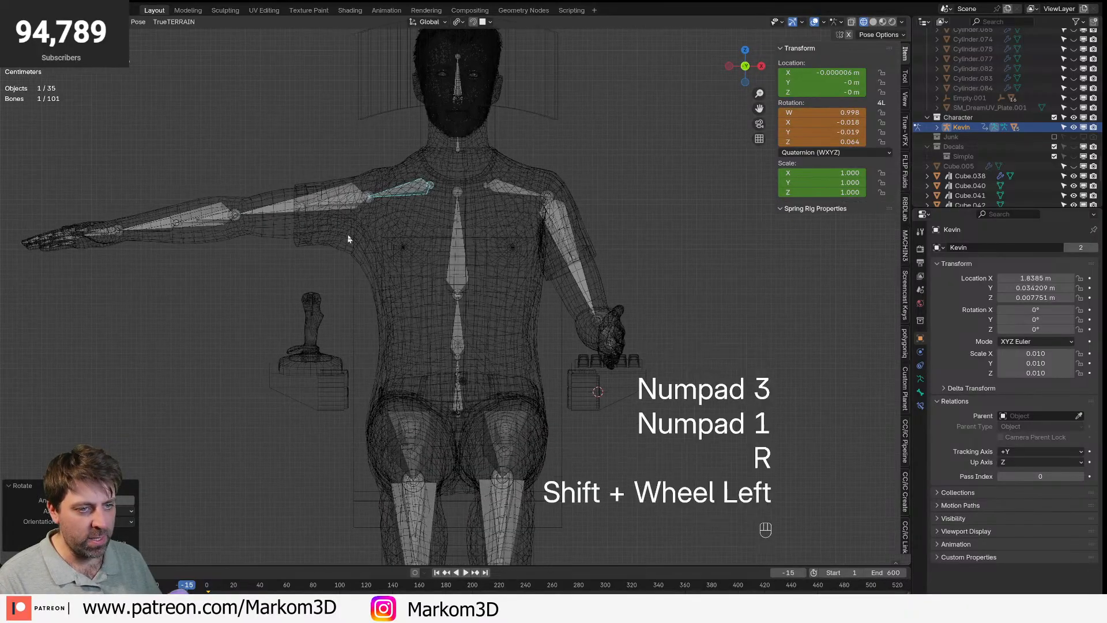
{"action": "left_click", "coordinate": [347, 220]}
{"action": "key", "text": "r"}
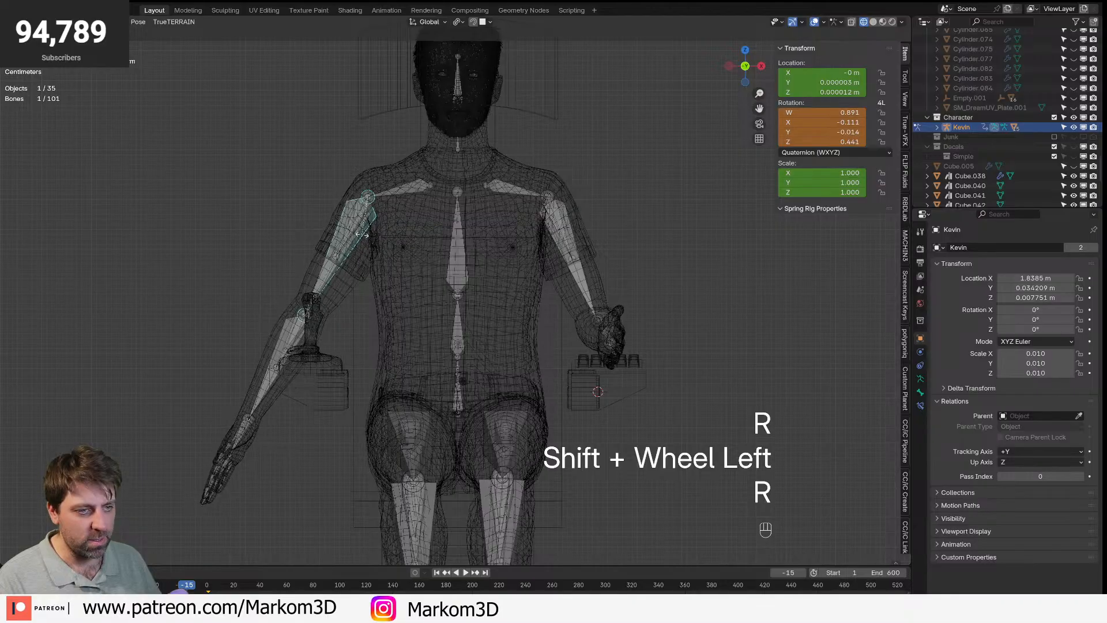
{"action": "left_click", "coordinate": [365, 235]}
- In side view, bend the joystick-side forearm forward above the armrest and adjust the angle of its upper arm bone
{"action": "left_click", "coordinate": [285, 364]}
{"action": "key", "text": "KP_Enter"}
{"action": "key", "text": "KP_3"}
{"action": "key", "text": "KP_3"}
{"action": "key", "text": "KP_1"}
{"action": "key", "text": "KP_3"}
{"action": "key", "text": "r"}
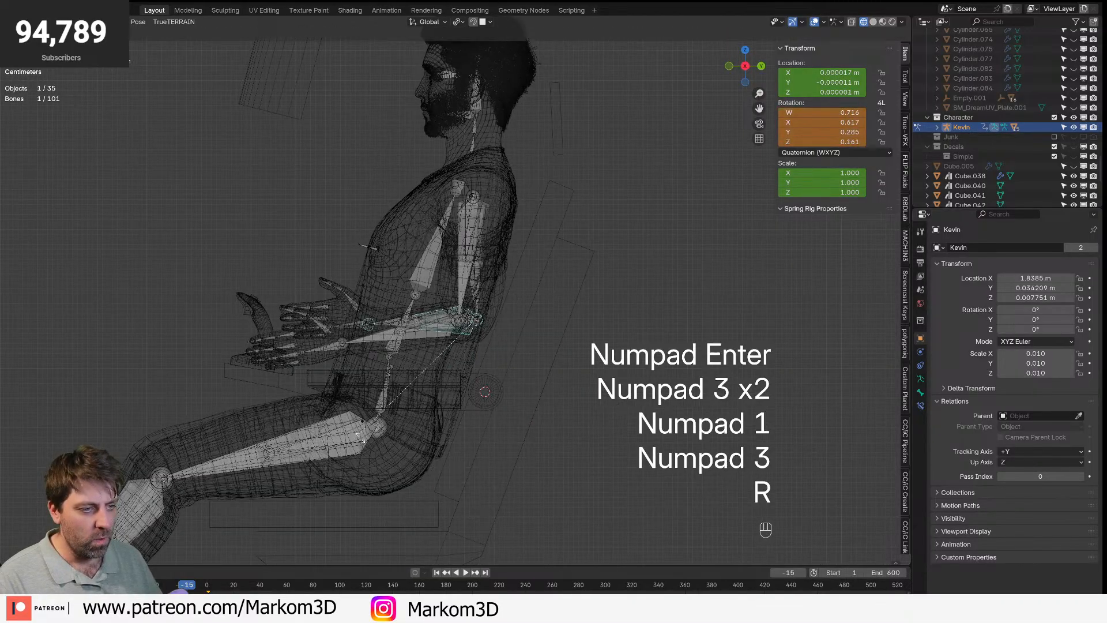
{"action": "left_click", "coordinate": [483, 301]}
{"action": "key", "text": "r"}
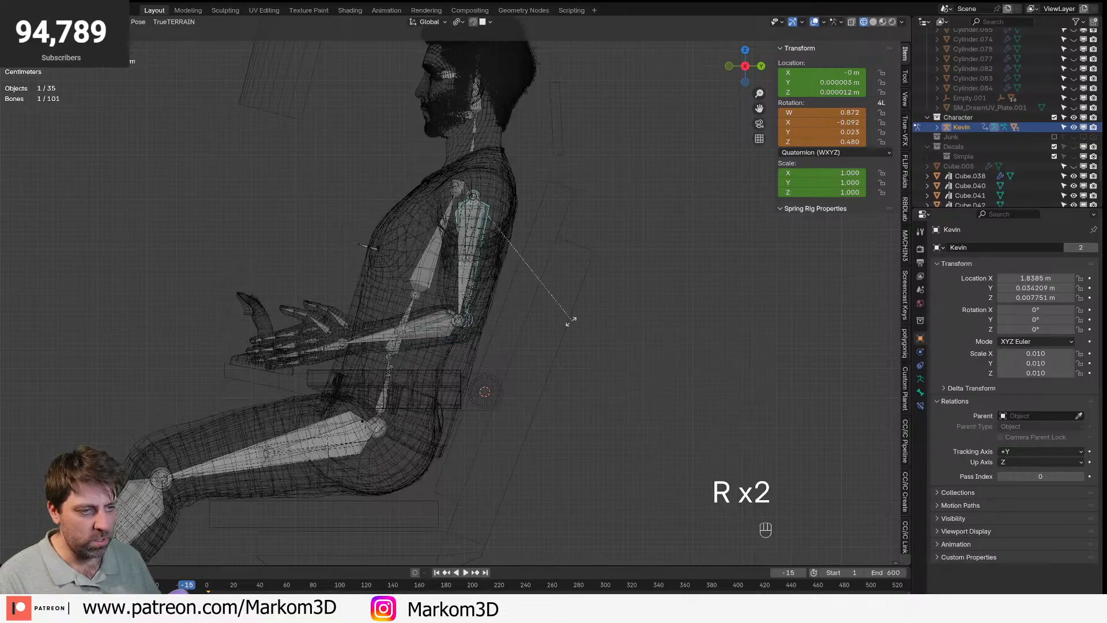
{"action": "left_click", "coordinate": [541, 331]}
- Twist the joystick-side upper arm bone around its local Y axis to point the forearm at the joystick, and clear the bone selection
{"action": "key", "text": "KP_6"}
{"action": "key", "text": "KP_1"}
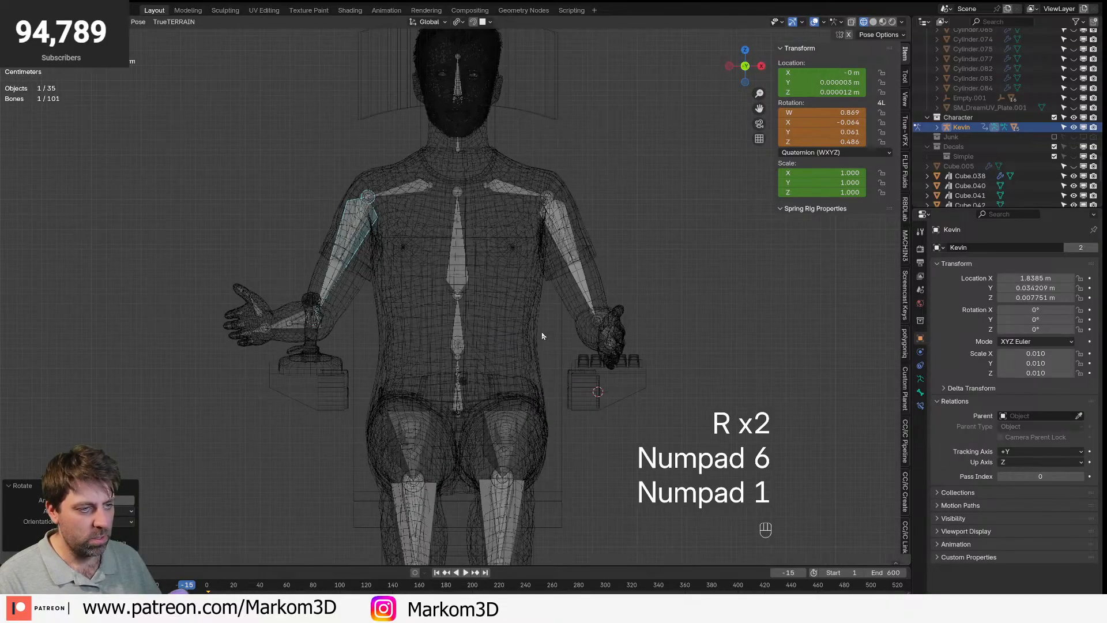
{"action": "key", "text": "r"}
{"action": "key", "text": "y"}
{"action": "key", "text": "y"}
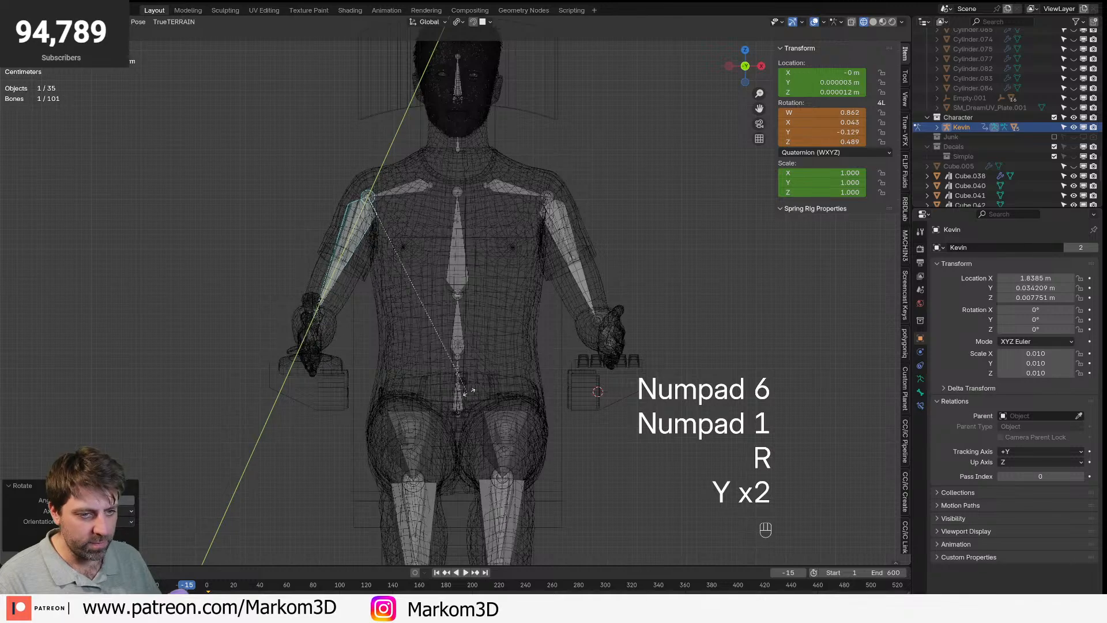
{"action": "left_click", "coordinate": [481, 391]}
{"action": "left_click", "coordinate": [679, 341]}
- Examine the seated character in solid shading, checking how the arms and hands fit the armrests, keypad and joystick
{"action": "scroll", "coordinate": [631, 402], "scroll_direction": "down", "scroll_amount": 2}
{"action": "scroll", "coordinate": [677, 403], "scroll_direction": "left", "scroll_amount": 6}
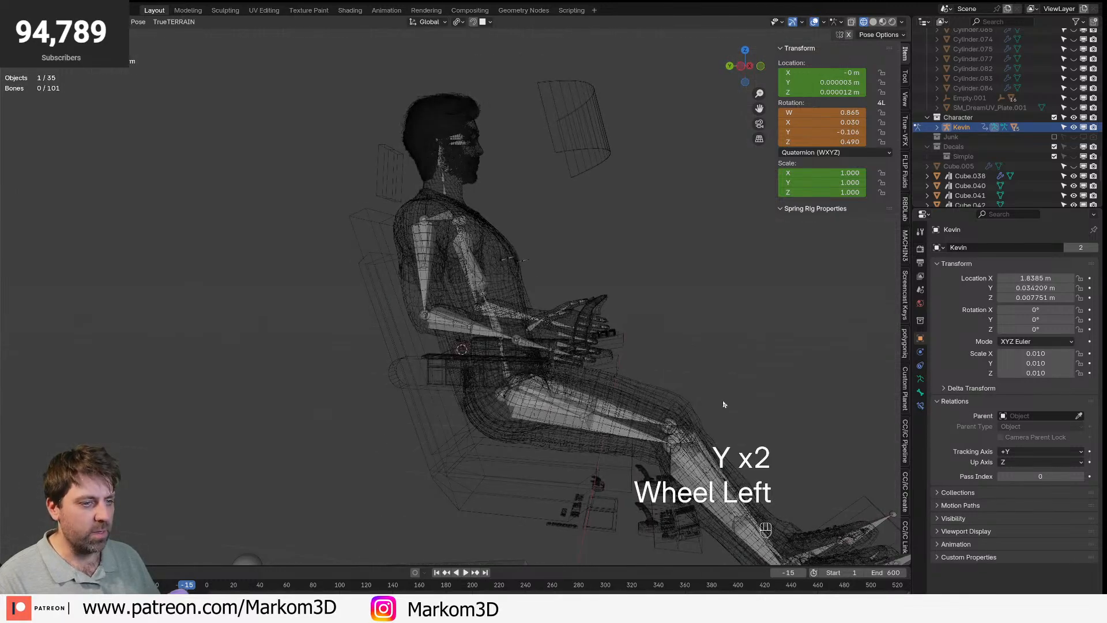
{"action": "mouse_move", "coordinate": [807, 207]}
{"action": "middle_mouse_down"}
{"action": "mouse_move", "coordinate": [631, 301]}
{"action": "mouse_move", "coordinate": [642, 283]}
{"action": "mouse_move", "coordinate": [536, 291]}
{"action": "mouse_move", "coordinate": [531, 276]}
{"action": "mouse_move", "coordinate": [512, 285]}
{"action": "middle_mouse_up"}
{"action": "key", "text": "z"}
{"action": "left_click", "coordinate": [791, 242]}
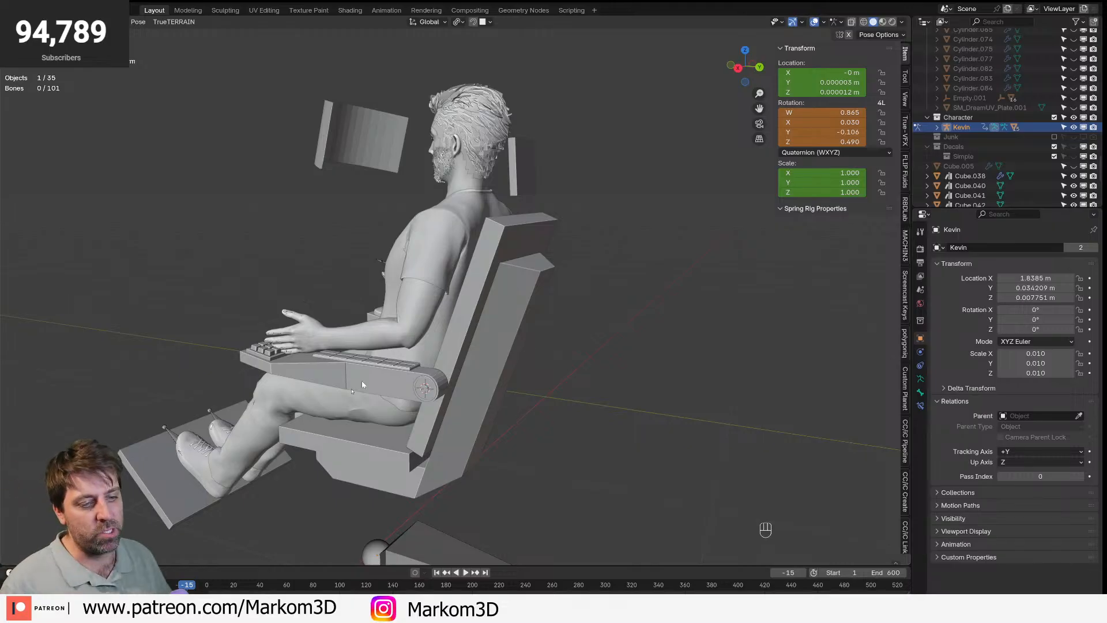
{"action": "scroll", "coordinate": [411, 334], "scroll_direction": "down", "scroll_amount": 3}
{"action": "scroll", "coordinate": [457, 408], "scroll_direction": "up", "scroll_amount": 6}
{"action": "middle_click_drag", "start_coordinate": [369, 374], "coordinate": [551, 384]}
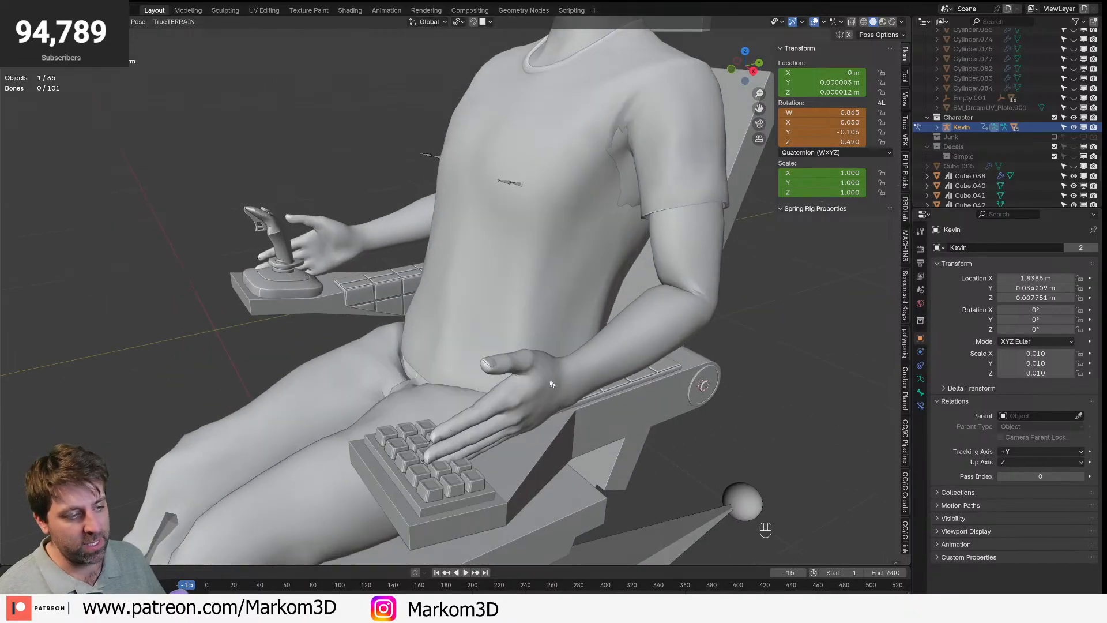
{"action": "middle_click_drag", "start_coordinate": [655, 372], "coordinate": [612, 291], "text": "shift"}
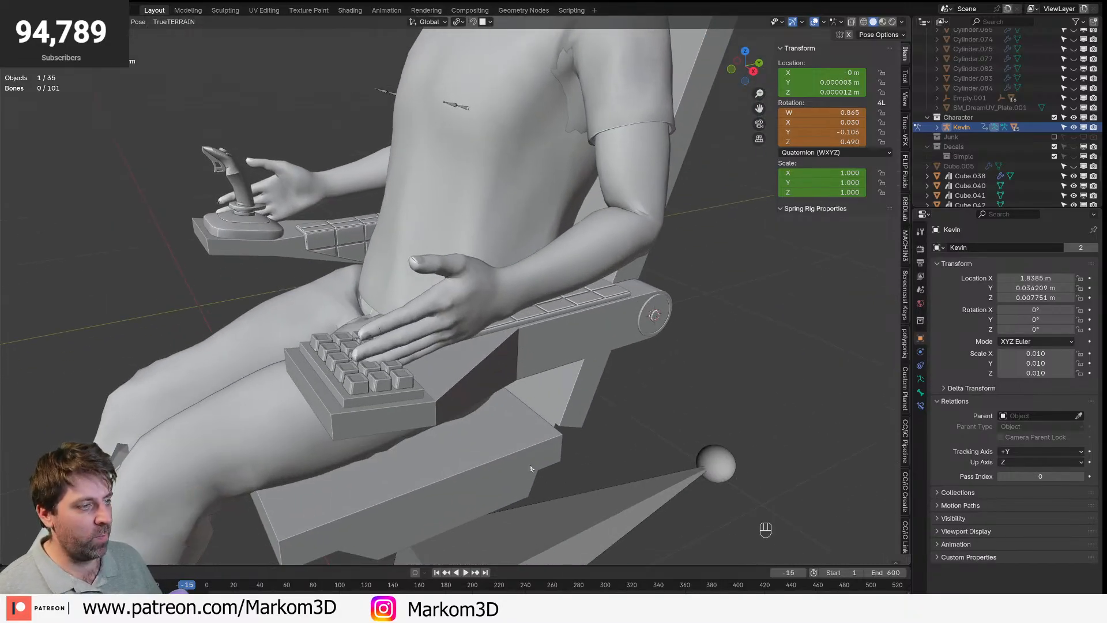
{"action": "scroll", "coordinate": [508, 458], "scroll_direction": "down", "scroll_amount": 3}
{"action": "middle_click_drag", "start_coordinate": [485, 449], "coordinate": [518, 406]}
{"action": "scroll", "coordinate": [488, 450], "scroll_direction": "up", "scroll_amount": 4}
{"action": "scroll", "coordinate": [481, 450], "scroll_direction": "down", "scroll_amount": 3}
{"action": "scroll", "coordinate": [382, 420], "scroll_direction": "up", "scroll_amount": 3}
{"action": "scroll", "coordinate": [519, 406], "scroll_direction": "down", "scroll_amount": 4}
- In wireframe top view, rotate both thigh bones outward to spread the legs slightly
{"action": "key", "text": "z"}
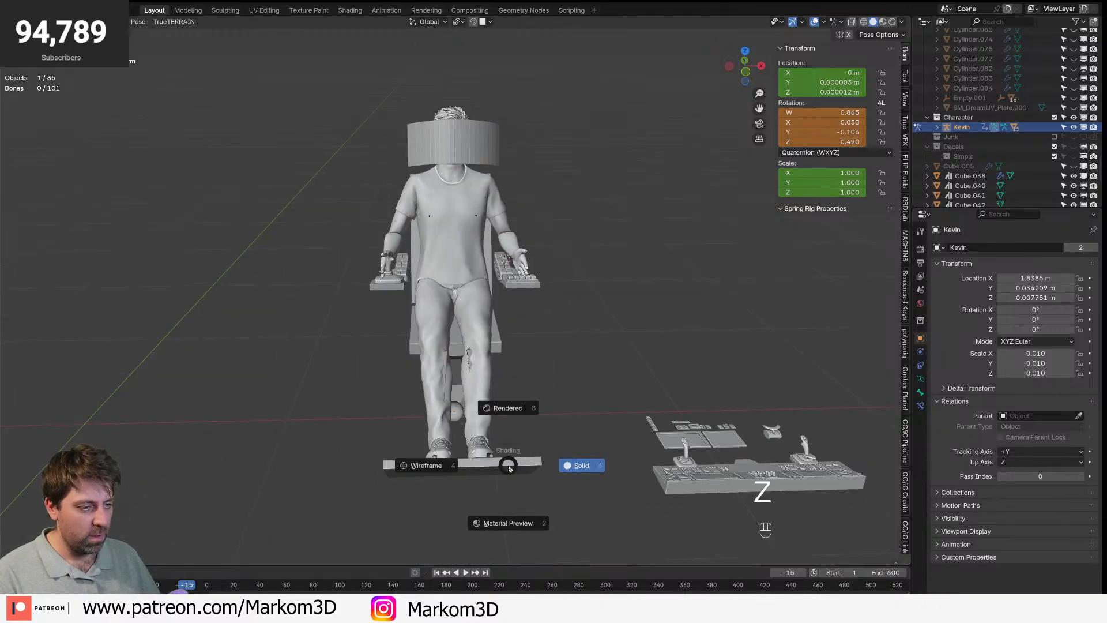
{"action": "key", "text": "KP_7"}
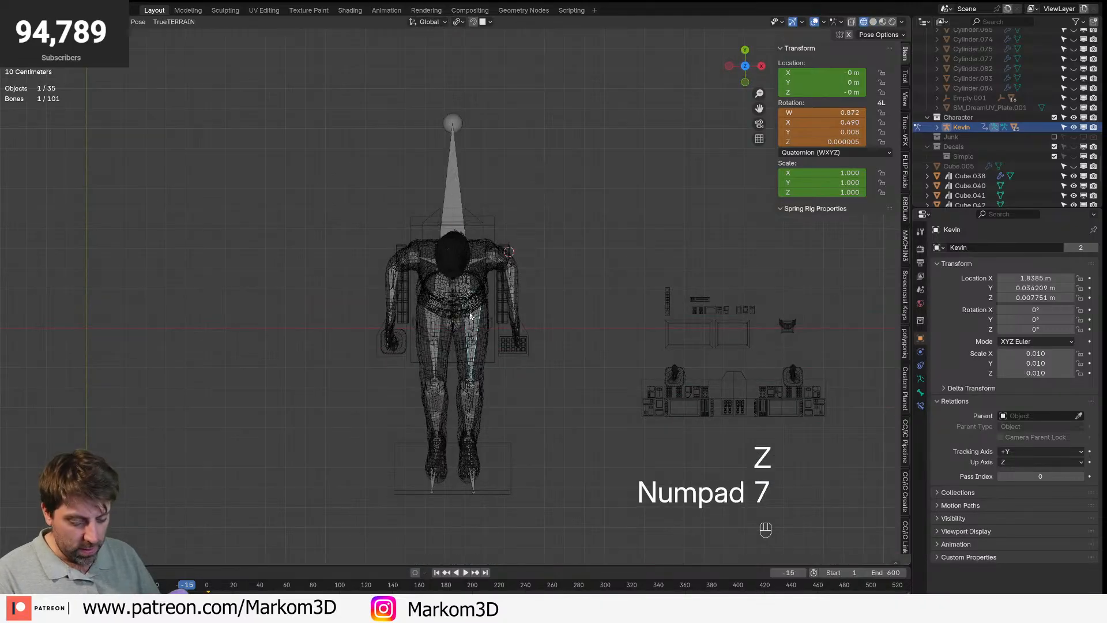
{"action": "key", "text": "r"}
{"action": "left_click", "coordinate": [404, 351]}
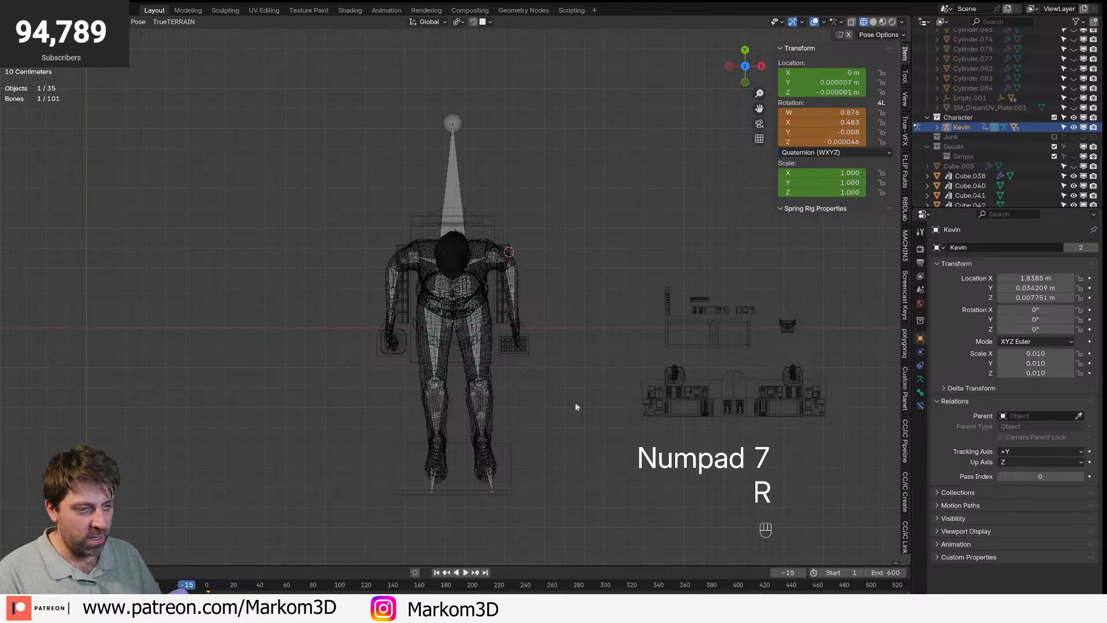
{"action": "key", "text": "r"}
{"action": "left_click", "coordinate": [487, 396]}
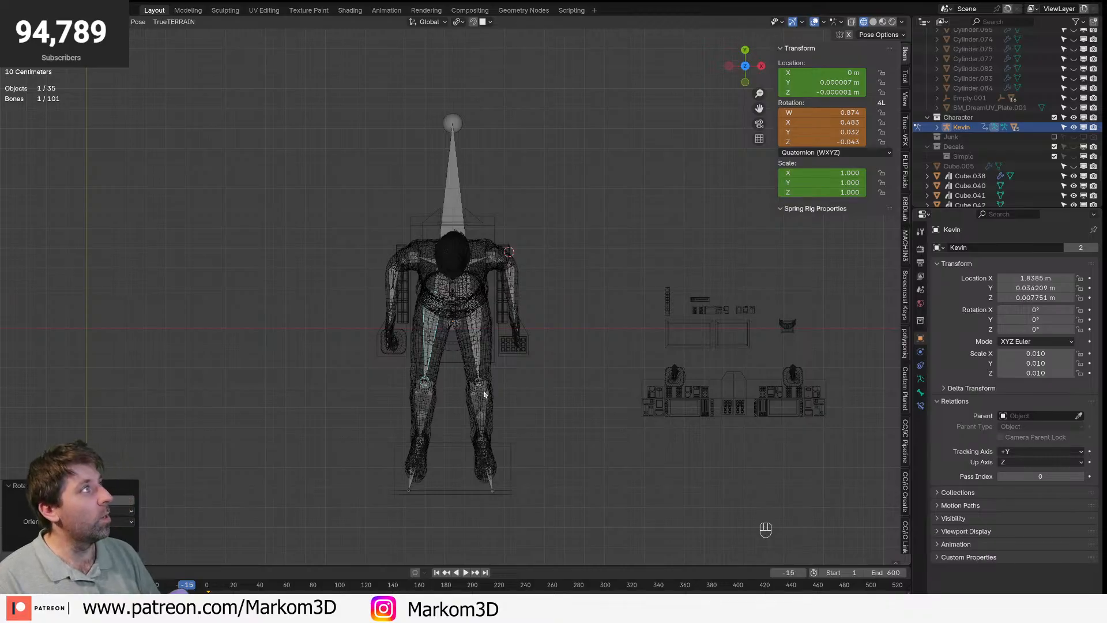
{"action": "scroll", "coordinate": [549, 390], "scroll_direction": "up", "scroll_amount": 6}
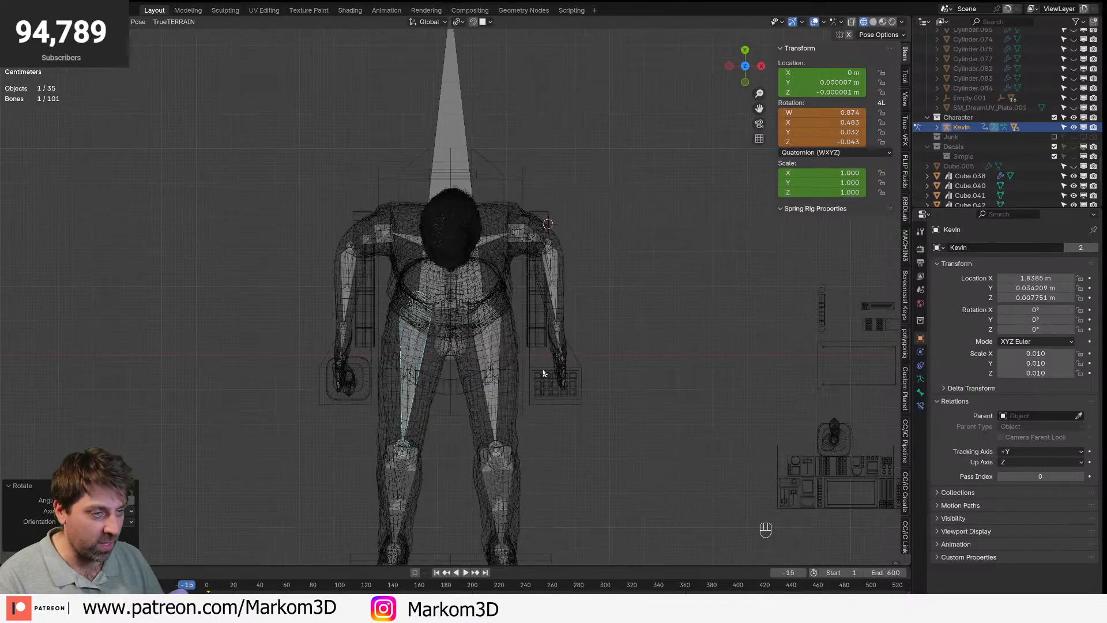
{"action": "key", "text": "ctrl+z"}
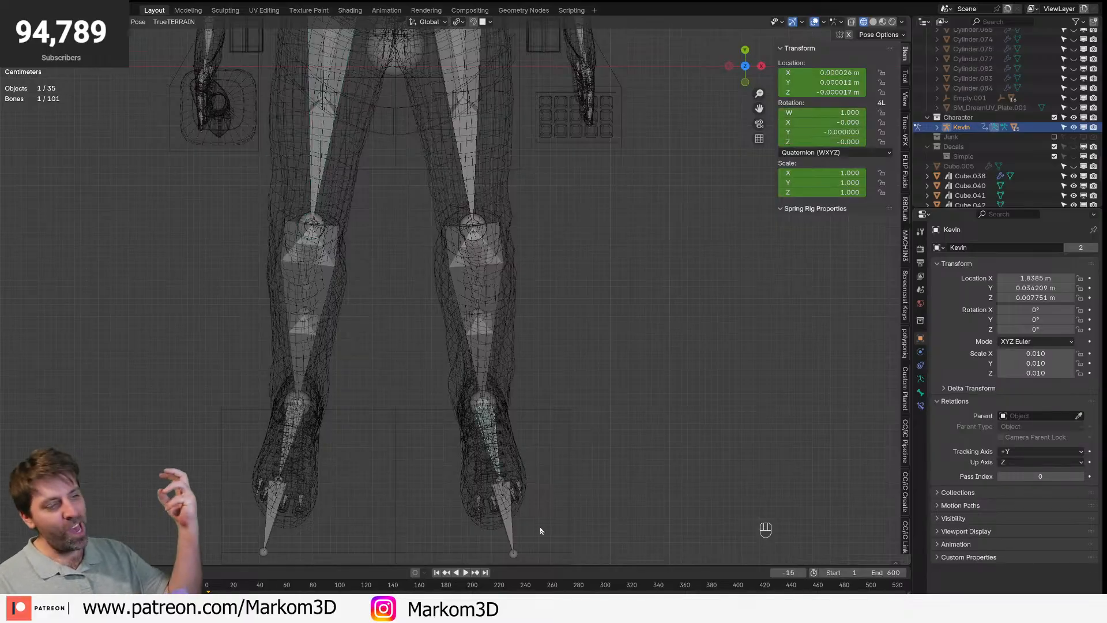
- Return to solid shading and exclude the Character collection from the scene
{"action": "middle_click_drag", "start_coordinate": [567, 190], "coordinate": [607, 351], "text": "shift"}
{"action": "key", "text": "z"}
{"action": "left_click", "coordinate": [679, 350]}
{"action": "middle_click_drag", "start_coordinate": [642, 407], "coordinate": [512, 317]}
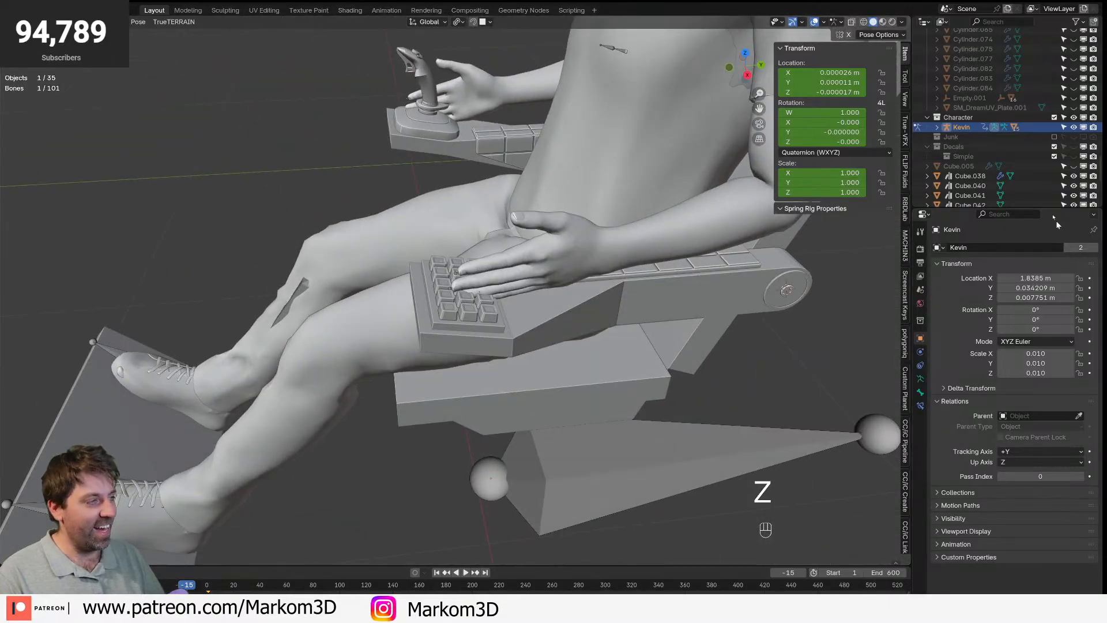
{"action": "left_click", "coordinate": [1054, 117]}
- Duplicate the top face of the seat base in place and separate it into its own object
{"action": "middle_click_drag", "start_coordinate": [404, 323], "coordinate": [555, 396]}
{"action": "left_click", "coordinate": [556, 396]}
{"action": "scroll", "coordinate": [513, 357], "scroll_direction": "up", "scroll_amount": 1}
{"action": "key", "text": "3"}
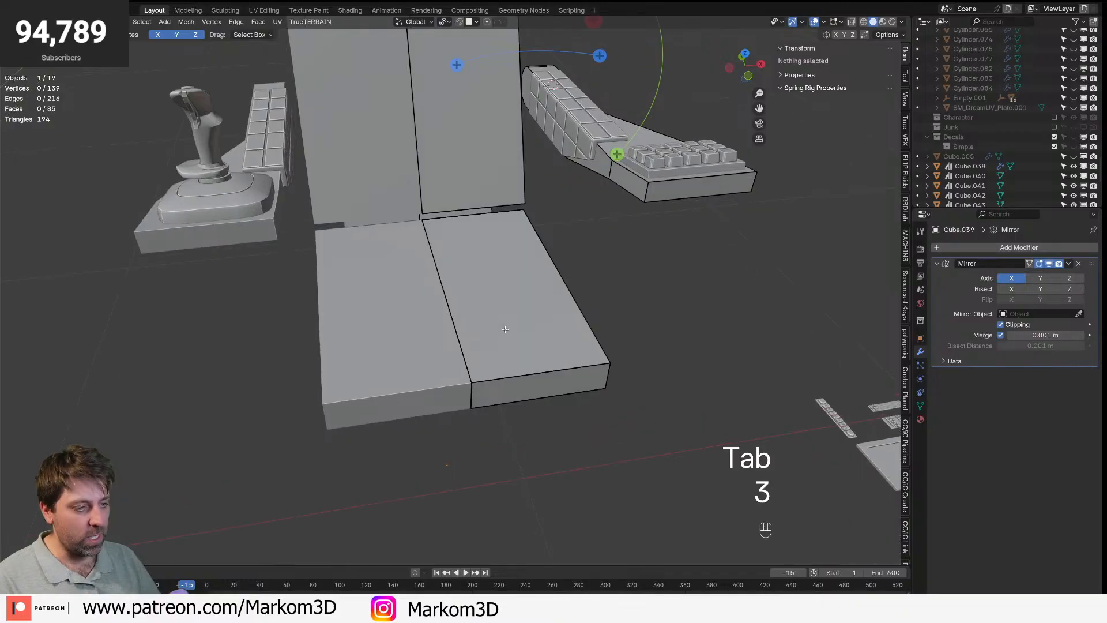
{"action": "left_click", "coordinate": [507, 329]}
{"action": "key", "text": "shift+d"}
{"action": "right_click", "coordinate": [644, 387]}
{"action": "key", "text": "p"}
{"action": "left_click", "coordinate": [612, 403]}
{"action": "key", "text": "Tab"}
- Select the separated seat face object and apply its Mirror modifier
{"action": "key", "text": "Tab"}
{"action": "left_click", "coordinate": [539, 350]}
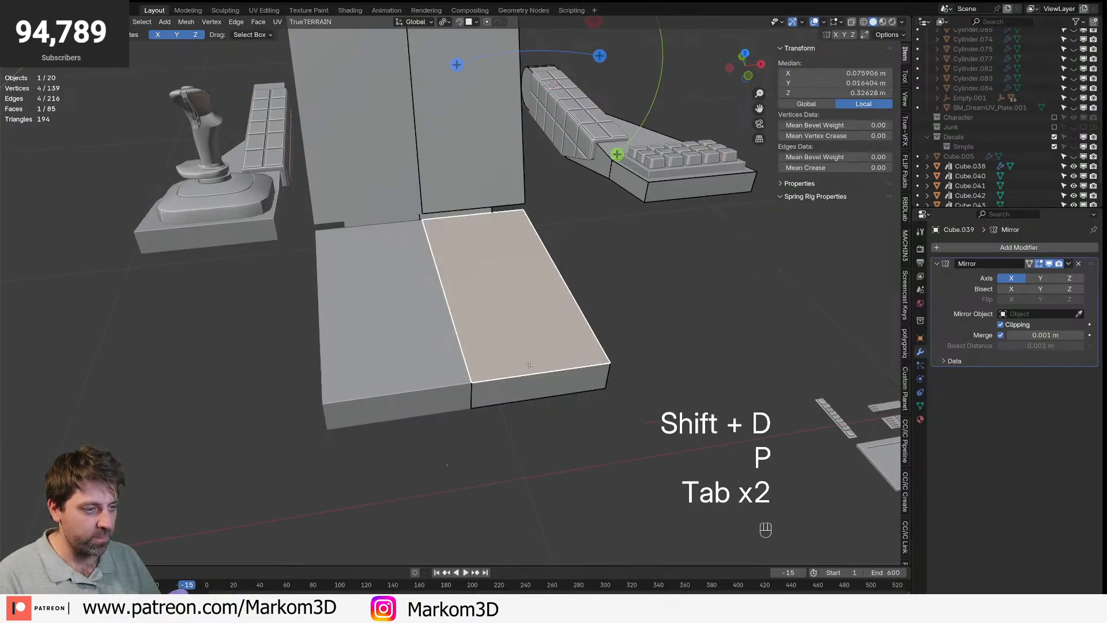
{"action": "key", "text": "Tab"}
{"action": "key", "text": "Tab"}
{"action": "key", "text": "a"}
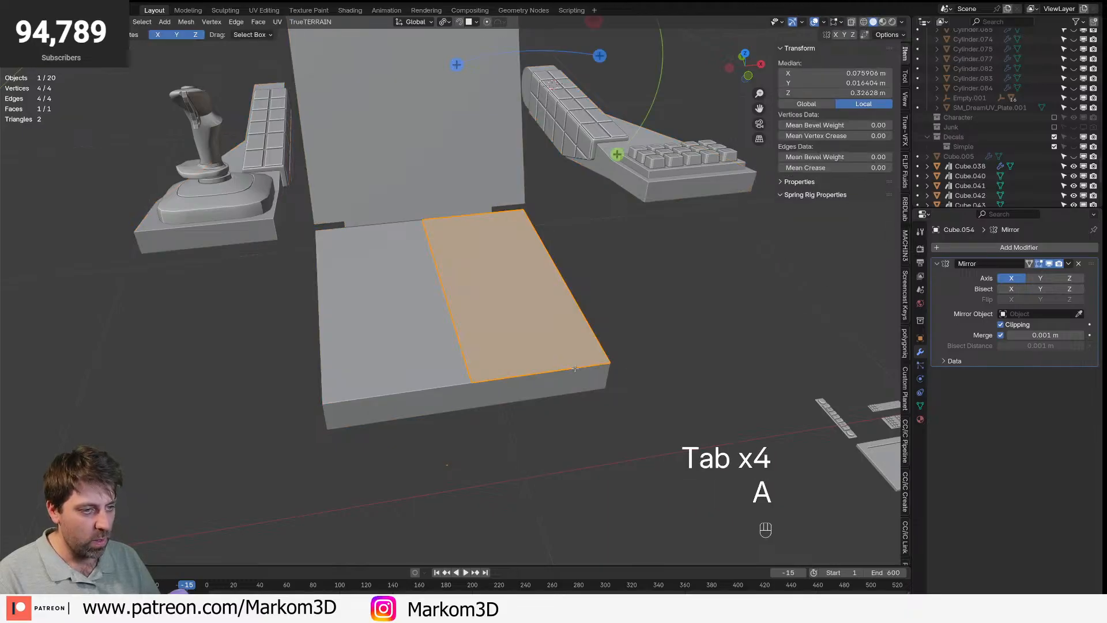
{"action": "key", "text": "Tab"}
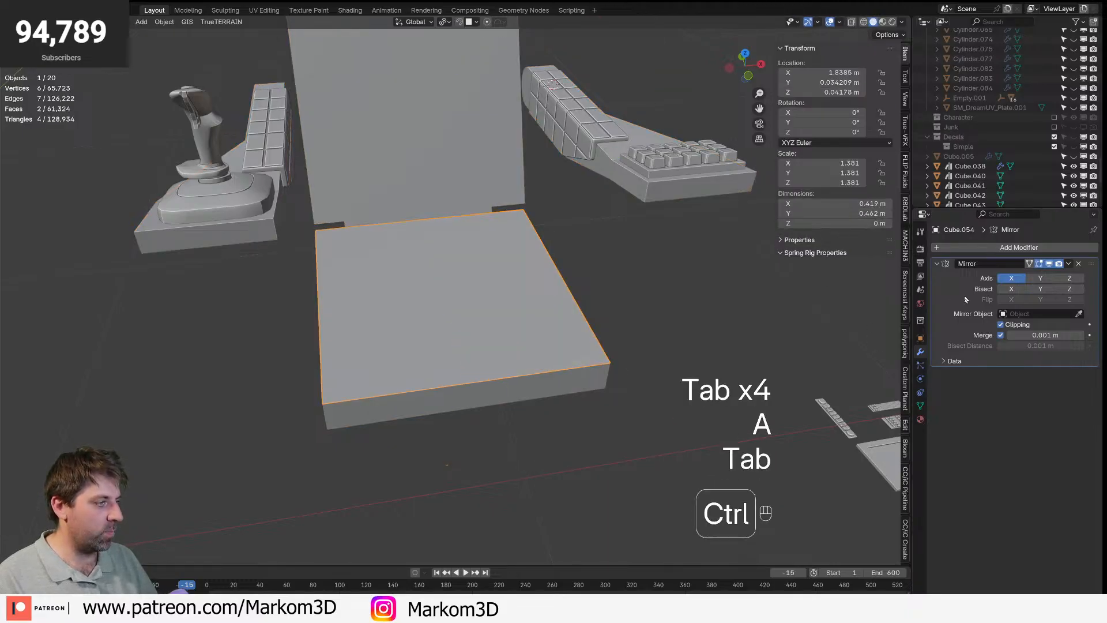
{"action": "key", "text": "ctrl+a"}
- Divide the new seat surface with five crosswise loop cuts and four lengthwise loop cuts, two on each side of the centre line
{"action": "key", "text": "Tab"}
{"action": "key", "text": "ctrl+r"}
{"action": "left_click", "coordinate": [554, 350]}
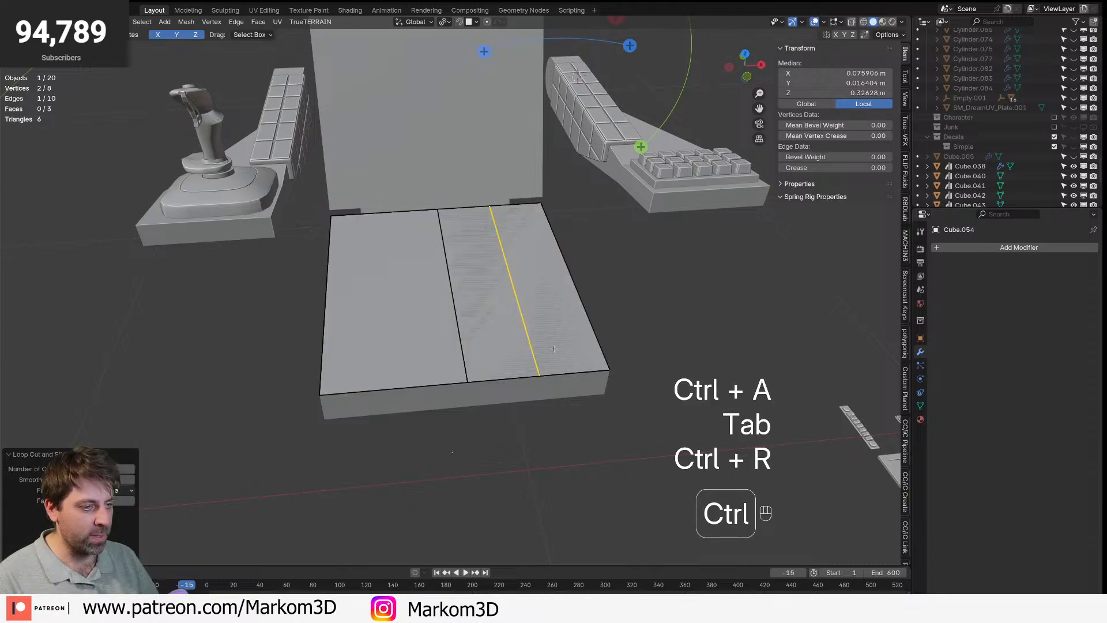
{"action": "key", "text": "ctrl+r"}
{"action": "scroll", "coordinate": [490, 375], "scroll_direction": "up", "scroll_amount": 4}
{"action": "left_click", "coordinate": [490, 384]}
{"action": "key", "text": "ctrl+r"}
{"action": "left_click", "coordinate": [490, 385]}
{"action": "key", "text": "ctrl+r"}
{"action": "left_click", "coordinate": [431, 392]}
{"action": "key", "text": "ctrl+r"}
{"action": "left_click", "coordinate": [443, 387]}
- Add one centred lengthwise loop cut through the outermost column on each side of the seat surface
{"action": "key", "text": "1"}
{"action": "key", "text": "2"}
{"action": "key", "text": "3"}
{"action": "left_click", "coordinate": [467, 359]}
{"action": "left_click", "coordinate": [476, 359], "text": "shift"}
{"action": "key", "text": "ctrl+r"}
{"action": "left_click", "coordinate": [358, 388]}
{"action": "right_click", "coordinate": [369, 388]}
{"action": "key", "text": "ctrl+r"}
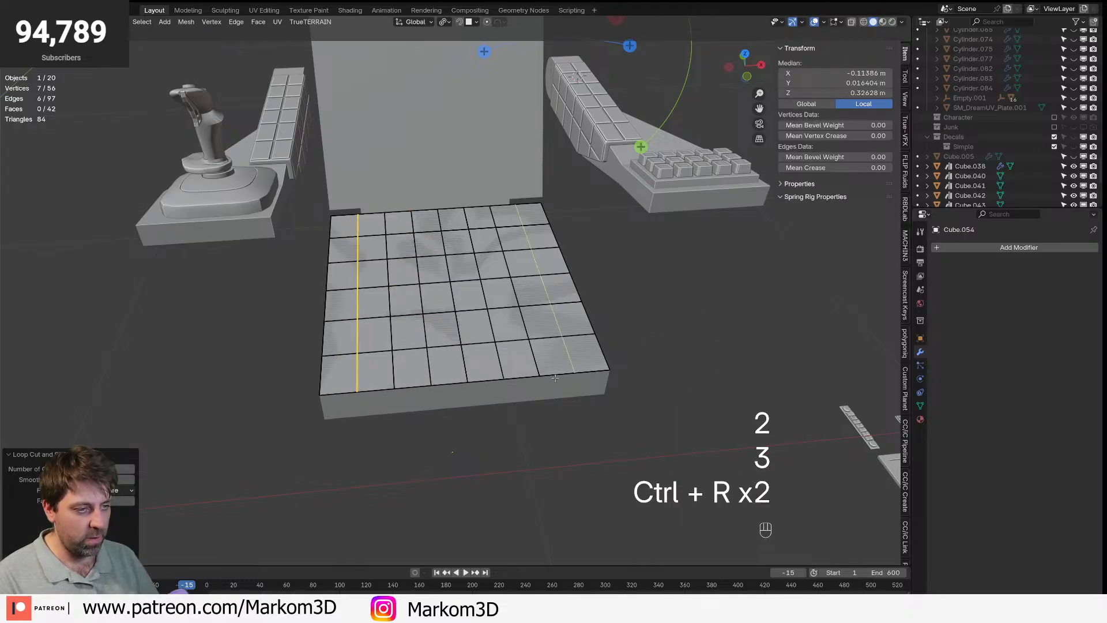
{"action": "left_click", "coordinate": [555, 378]}
{"action": "right_click", "coordinate": [548, 378]}
- Raise the two middle faces at the front edge of the seat surface slightly along Z
{"action": "key", "text": "3"}
{"action": "left_click", "coordinate": [482, 363]}
{"action": "left_click", "coordinate": [450, 364], "text": "shift"}
{"action": "key", "text": "g"}
{"action": "key", "text": "z"}
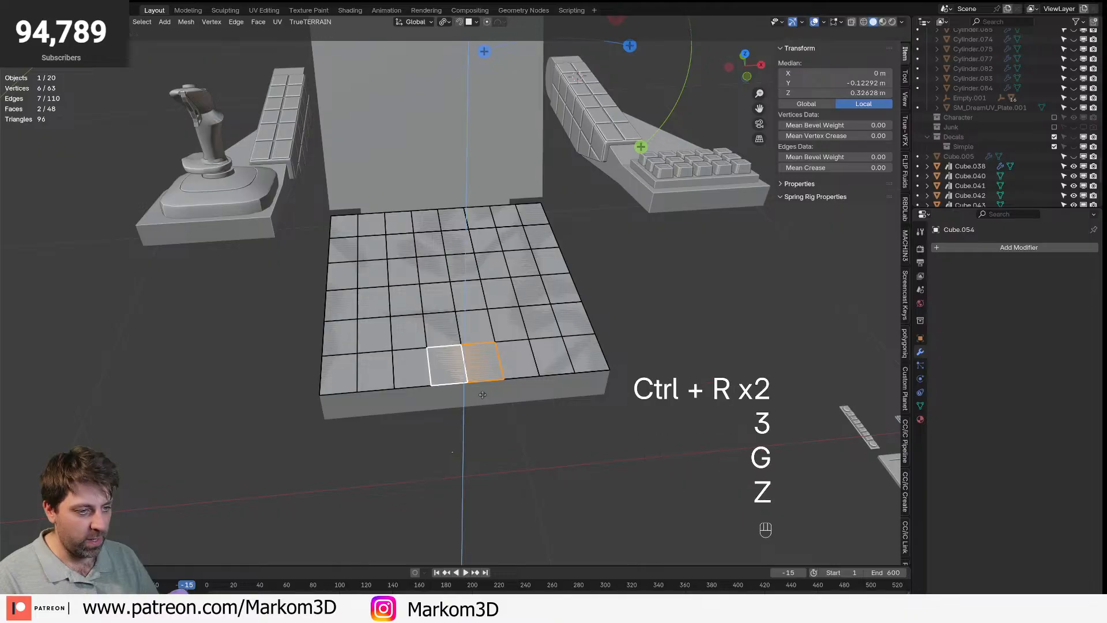
{"action": "left_click", "coordinate": [487, 365], "text": "shift"}
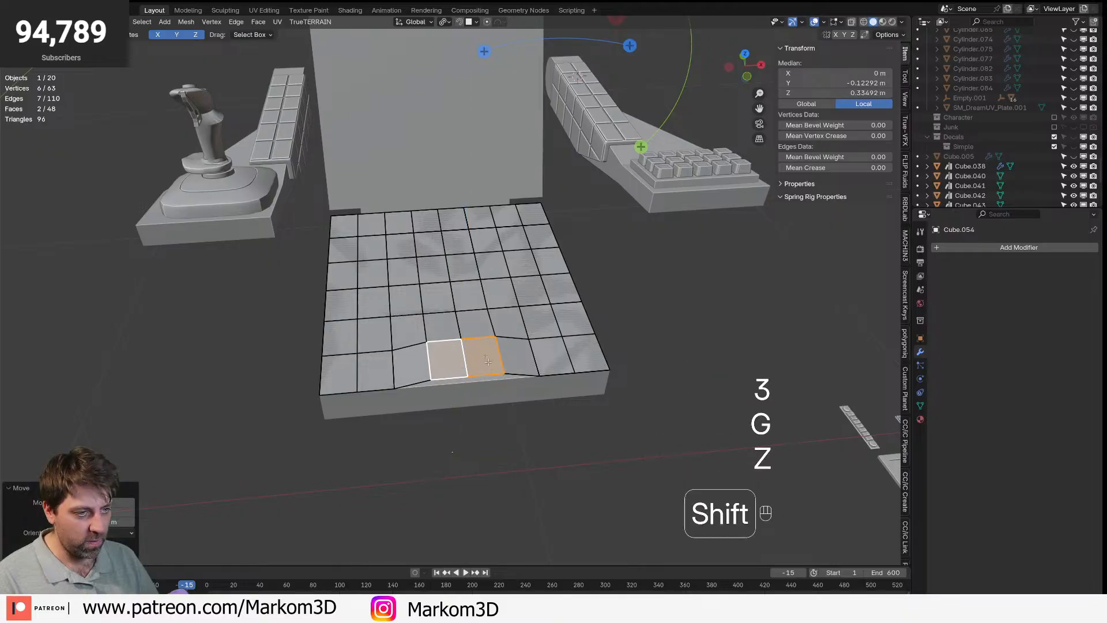
- Select the face strips along both sides and the back of the seat surface and raise them slightly along Z
{"action": "left_click", "coordinate": [346, 235], "text": "alt"}
{"action": "left_click", "coordinate": [349, 227], "text": "alt+shift"}
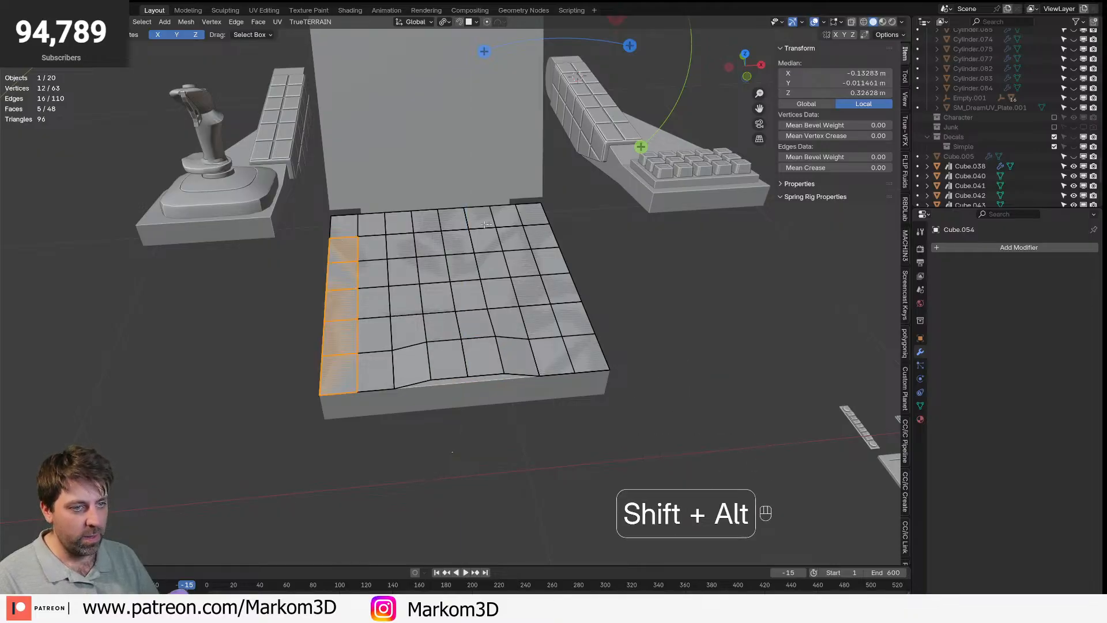
{"action": "left_click", "coordinate": [519, 221], "text": "alt+shift"}
{"action": "left_click", "coordinate": [535, 224], "text": "alt+shift"}
{"action": "key", "text": "g"}
{"action": "key", "text": "z"}
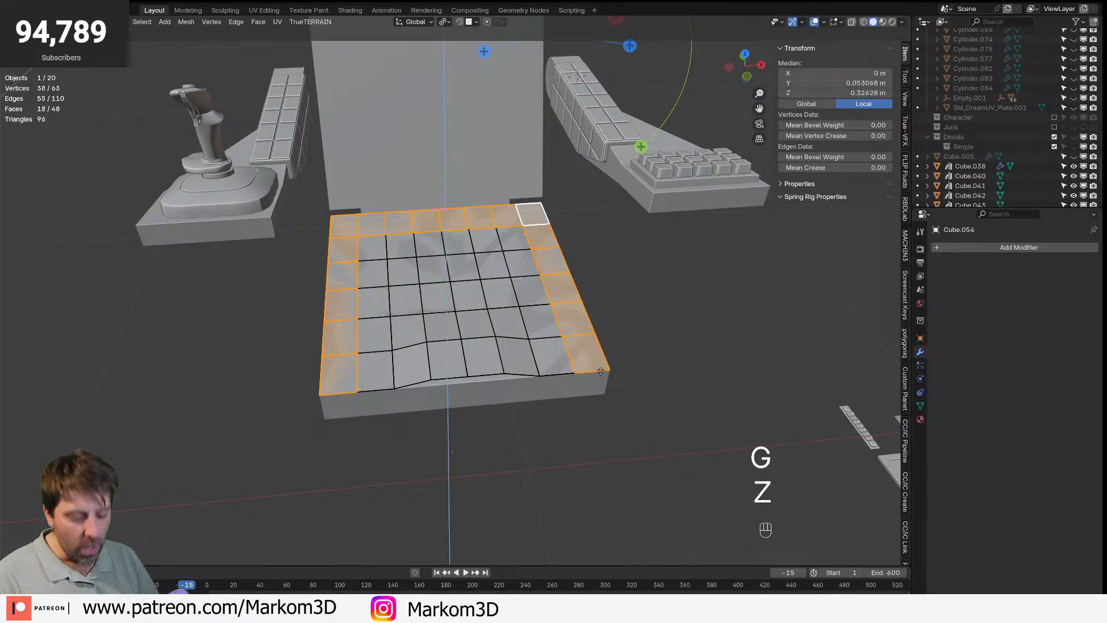
{"action": "left_click", "coordinate": [600, 325], "text": "shift"}
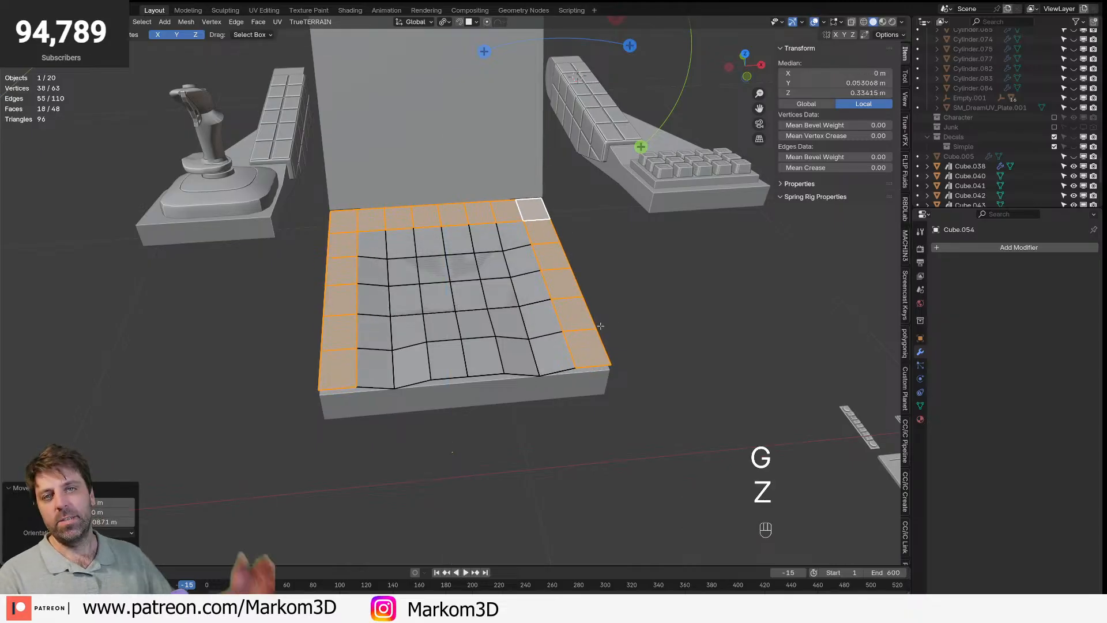
- Add a Subdivision Surface modifier to the contoured seat surface and check the smoothed shape outside mesh editing
{"action": "left_click", "coordinate": [1029, 246]}
{"action": "mouse_move", "coordinate": [1030, 245]}
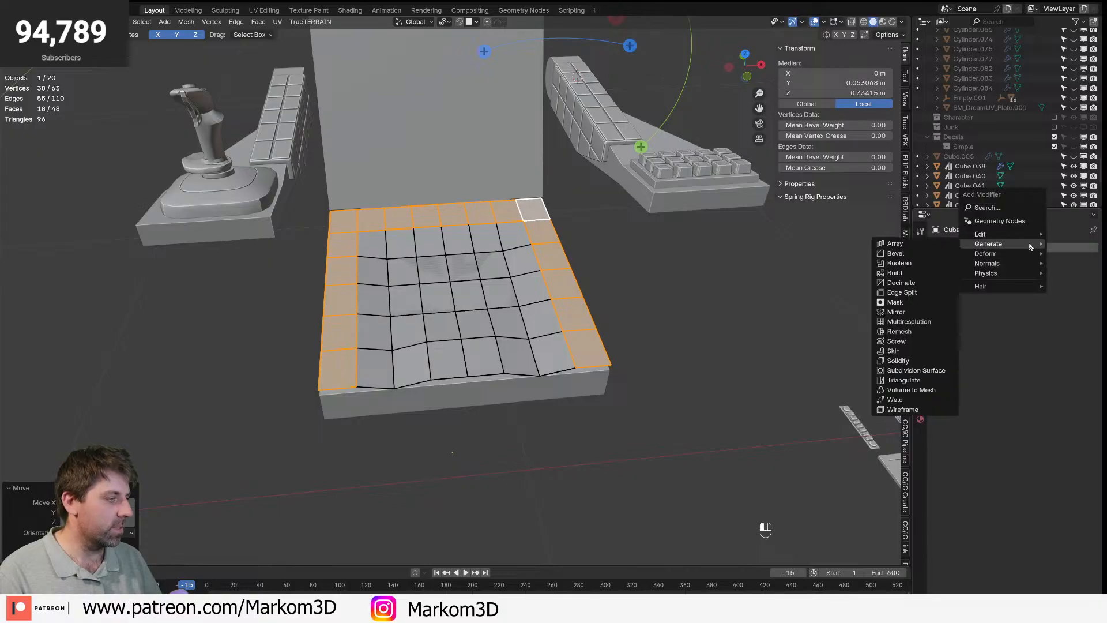
{"action": "left_click", "coordinate": [916, 371]}
{"action": "middle_click_drag", "start_coordinate": [536, 461], "coordinate": [733, 465]}
{"action": "key", "text": "Tab"}
{"action": "key", "text": "Tab"}
- Inset all faces of the seat surface together to form a thin border around its outline
{"action": "key", "text": "a"}
{"action": "key", "text": "i"}
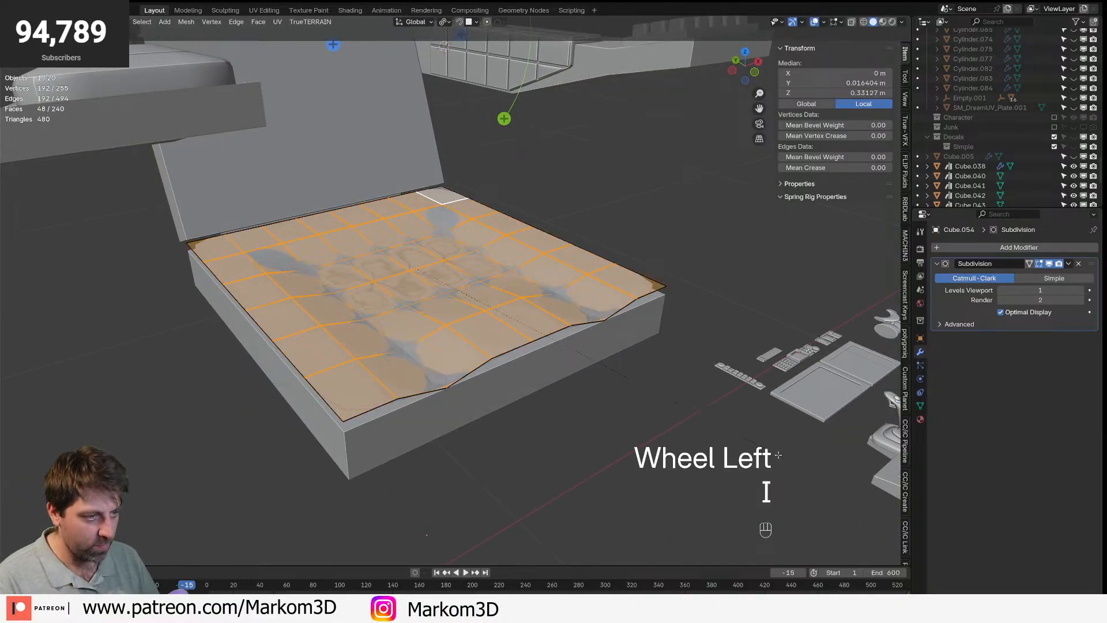
{"action": "key", "text": "i"}
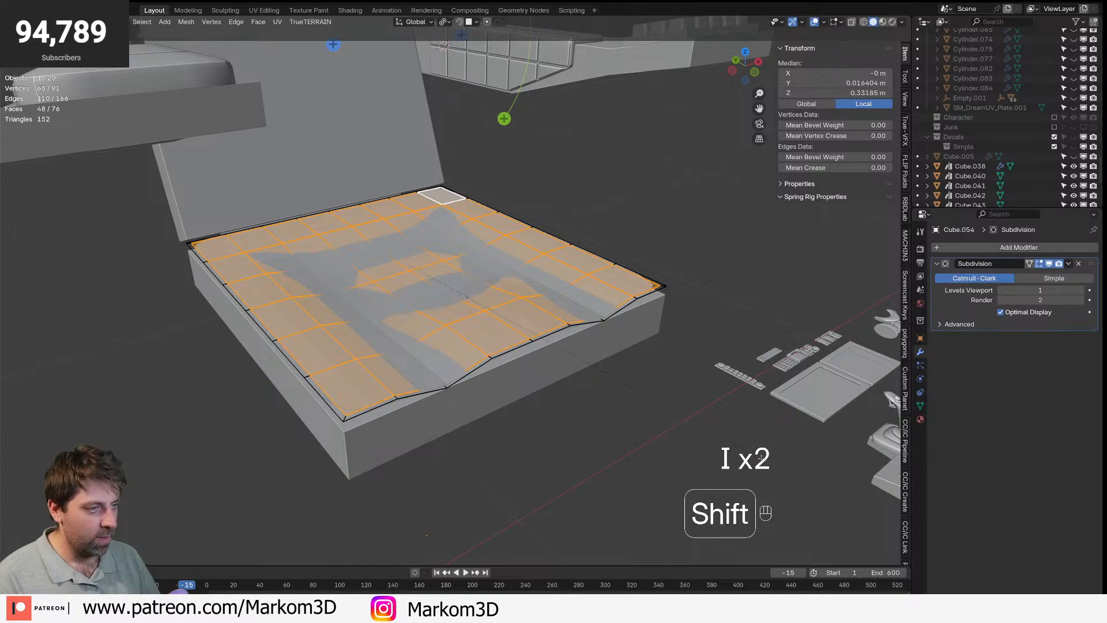
{"action": "left_click", "coordinate": [758, 446]}
- Delete the outermost vertex loop of the seat surface, keeping only the inset area
{"action": "key", "text": "1"}
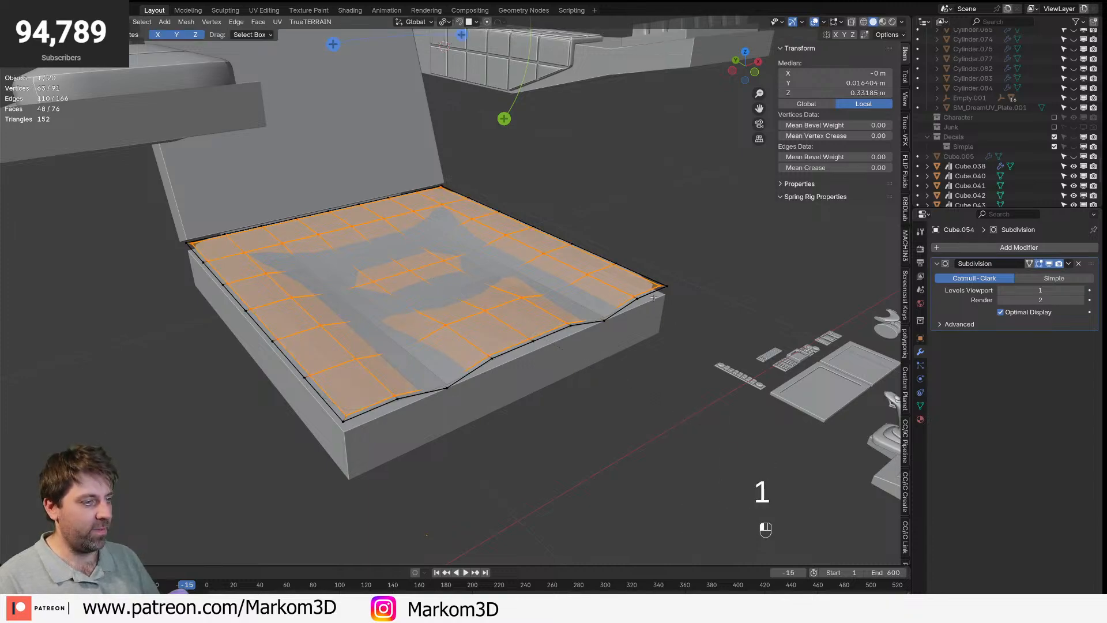
{"action": "left_click", "coordinate": [654, 298], "text": "alt"}
{"action": "key", "text": "Delete"}
{"action": "left_click", "coordinate": [655, 299]}
- Try to extrude only the front edge of the seat surface down along Z and add a loop cut across it
{"action": "left_click", "coordinate": [650, 290], "text": "alt"}
{"action": "key", "text": "e"}
{"action": "key", "text": "z"}
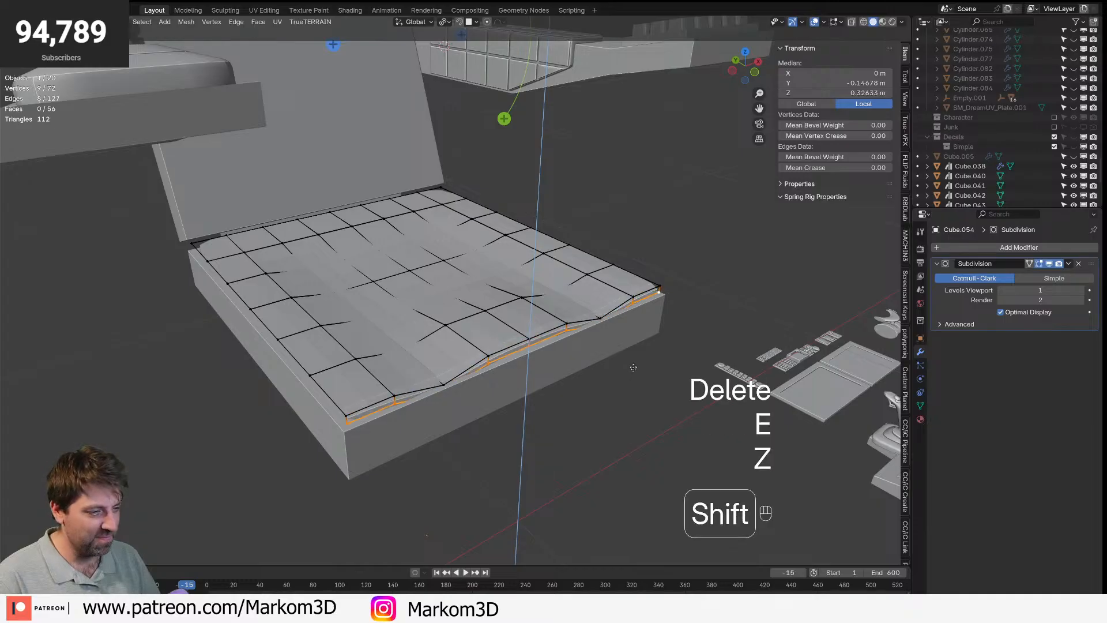
{"action": "left_click", "coordinate": [634, 486], "text": "shift"}
{"action": "middle_click_drag", "start_coordinate": [732, 418], "coordinate": [563, 331]}
{"action": "key", "text": "ctrl+r"}
{"action": "left_click", "coordinate": [563, 330]}
{"action": "left_click", "coordinate": [576, 326]}
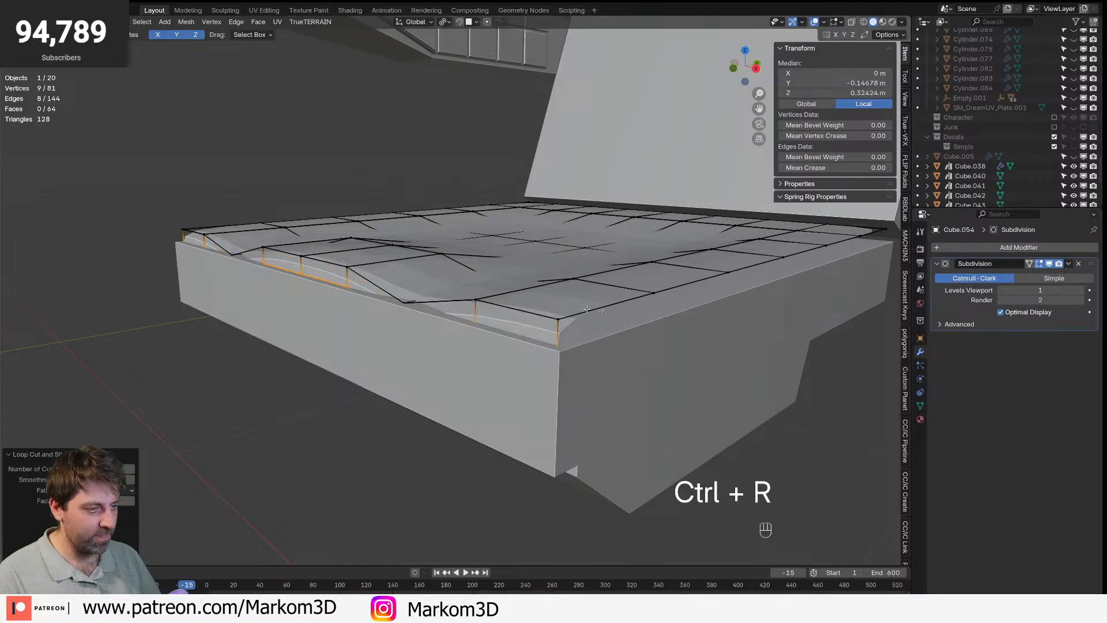
{"action": "key", "text": "ctrl+z"}
{"action": "key", "text": "ctrl+z"}
- Select the entire outer edge loop of the seat surface and extrude it down along Z into side walls
{"action": "left_click", "coordinate": [605, 303], "text": "alt+shift"}
{"action": "left_click", "coordinate": [828, 227], "text": "alt+shift"}
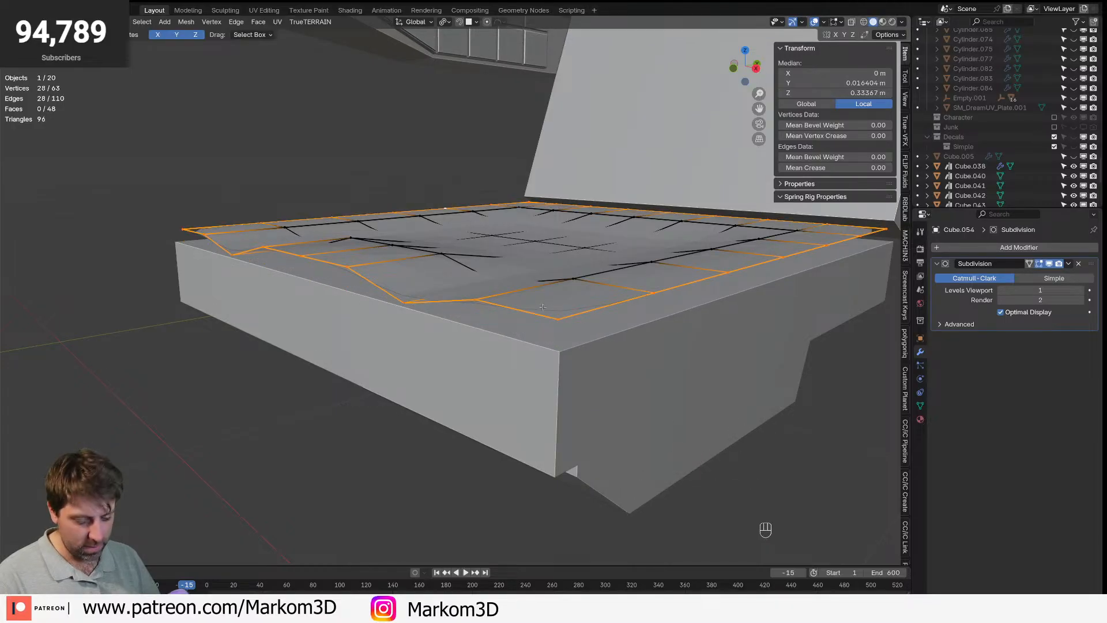
{"action": "key", "text": "e"}
{"action": "key", "text": "shift"}
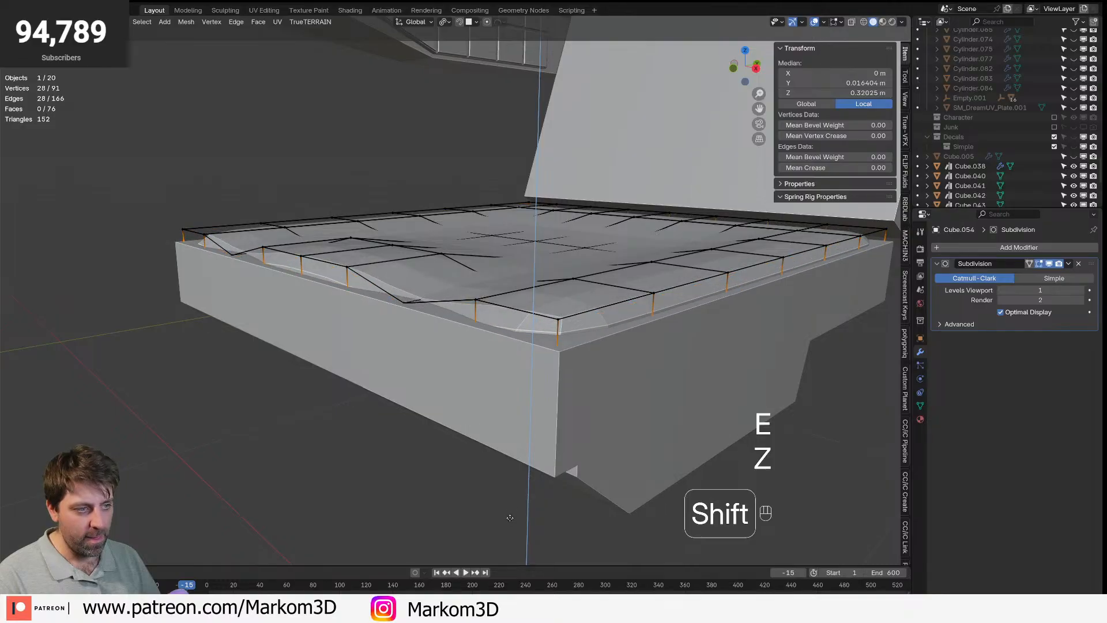
{"action": "left_click", "coordinate": [514, 543]}
- Add a supporting loop cut around the cushion's side walls close to the top edge
{"action": "middle_click_drag", "start_coordinate": [514, 543], "coordinate": [557, 368]}
{"action": "key", "text": "ctrl+r"}
{"action": "left_click", "coordinate": [499, 317]}
{"action": "left_click", "coordinate": [497, 316]}
{"action": "key", "text": "ctrl+z"}
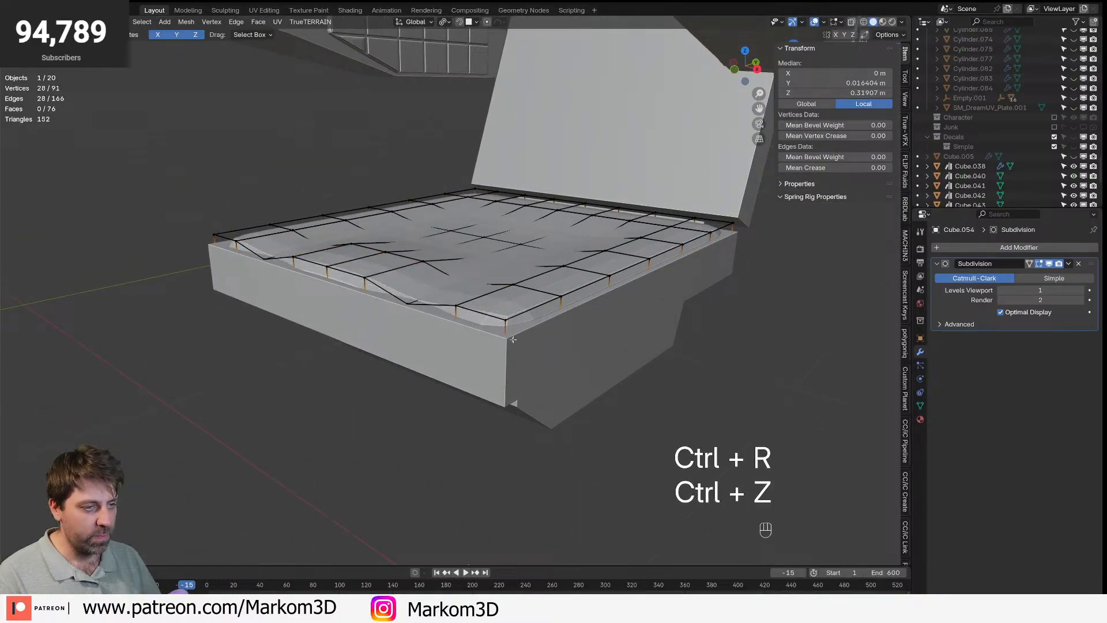
{"action": "key", "text": "ctrl+r"}
{"action": "left_click", "coordinate": [508, 324]}
{"action": "left_click", "coordinate": [508, 324]}
{"action": "scroll", "coordinate": [508, 324], "scroll_direction": "down", "scroll_amount": 4}
{"action": "key", "text": "Tab"}
{"action": "scroll", "coordinate": [426, 389], "scroll_direction": "up", "scroll_amount": 3}
{"action": "scroll", "coordinate": [474, 394], "scroll_direction": "up", "scroll_amount": 3}
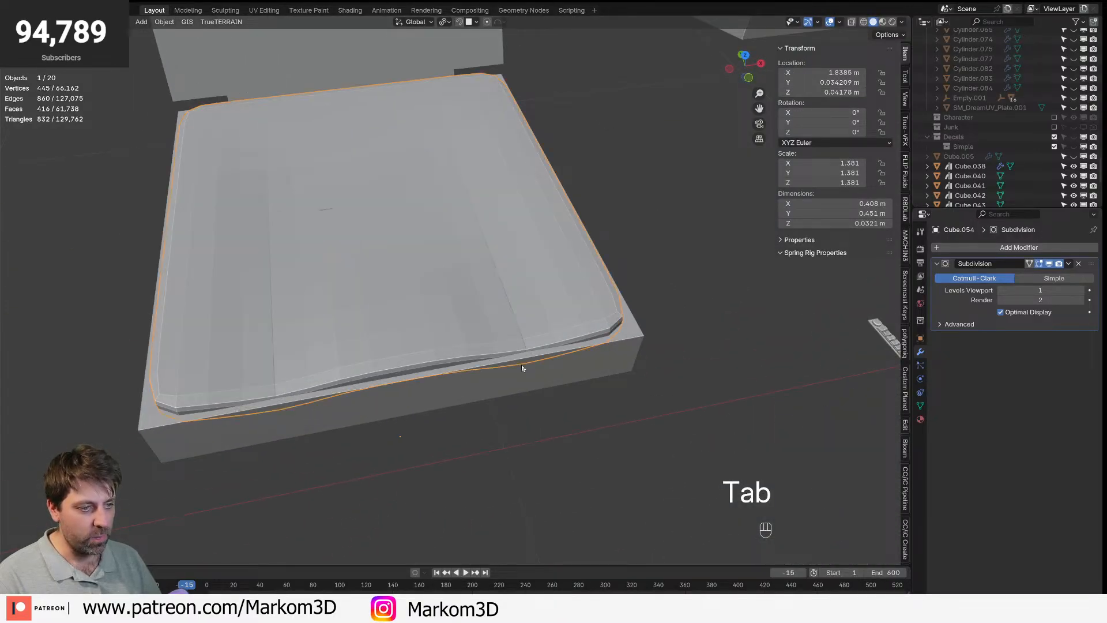
- Raise the whole cushion mesh slightly along Z
{"action": "key", "text": "Tab"}
{"action": "key", "text": "a"}
{"action": "key", "text": "g"}
{"action": "key", "text": "z"}
{"action": "left_click", "coordinate": [686, 305]}
{"action": "key", "text": "Tab"}
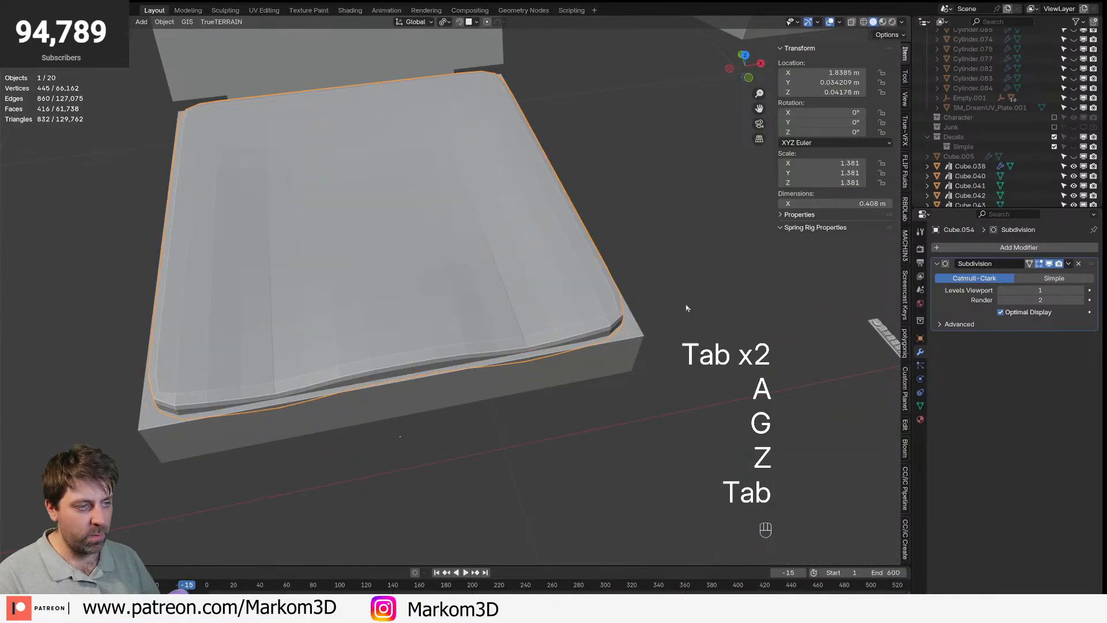
- Select two crosswise edge loops and the lengthwise centre loop on the cushion and try to bevel them
{"action": "scroll", "coordinate": [445, 286], "scroll_direction": "down", "scroll_amount": 5}
{"action": "middle_click_drag", "start_coordinate": [445, 287], "coordinate": [410, 266]}
{"action": "scroll", "coordinate": [460, 288], "scroll_direction": "up", "scroll_amount": 3}
{"action": "key", "text": "Tab"}
{"action": "scroll", "coordinate": [465, 271], "scroll_direction": "up", "scroll_amount": 3}
{"action": "key", "text": "2"}
{"action": "left_click", "coordinate": [550, 271], "text": "alt"}
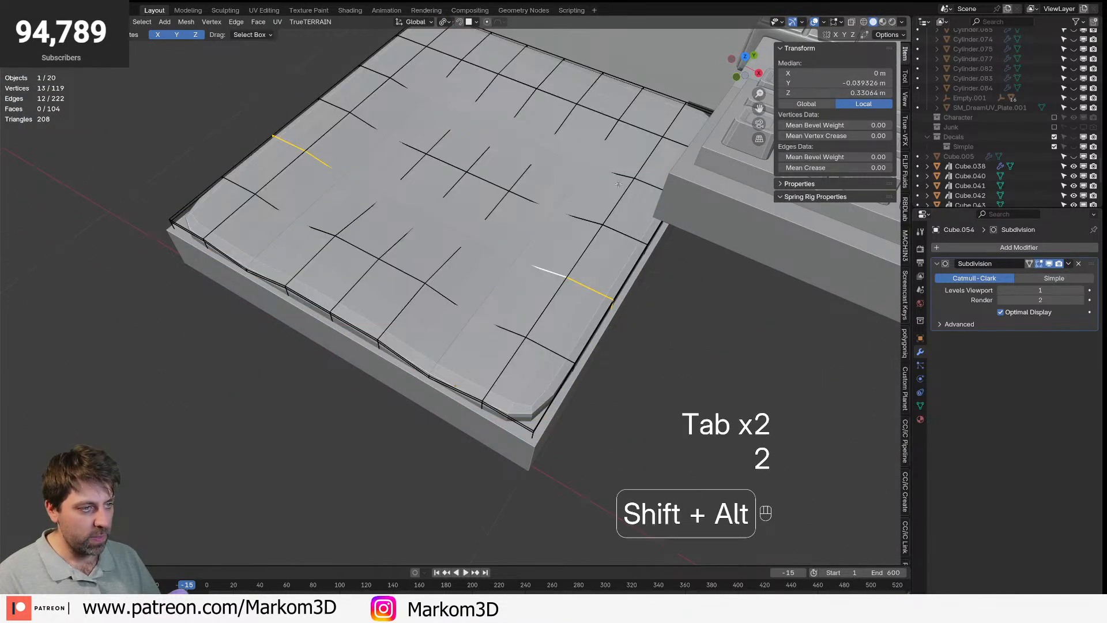
{"action": "left_click", "coordinate": [617, 188], "text": "alt+shift"}
{"action": "middle_click_drag", "start_coordinate": [617, 188], "coordinate": [514, 282]}
{"action": "left_click", "coordinate": [387, 262], "text": "alt+shift"}
{"action": "middle_click_drag", "start_coordinate": [386, 262], "coordinate": [617, 413]}
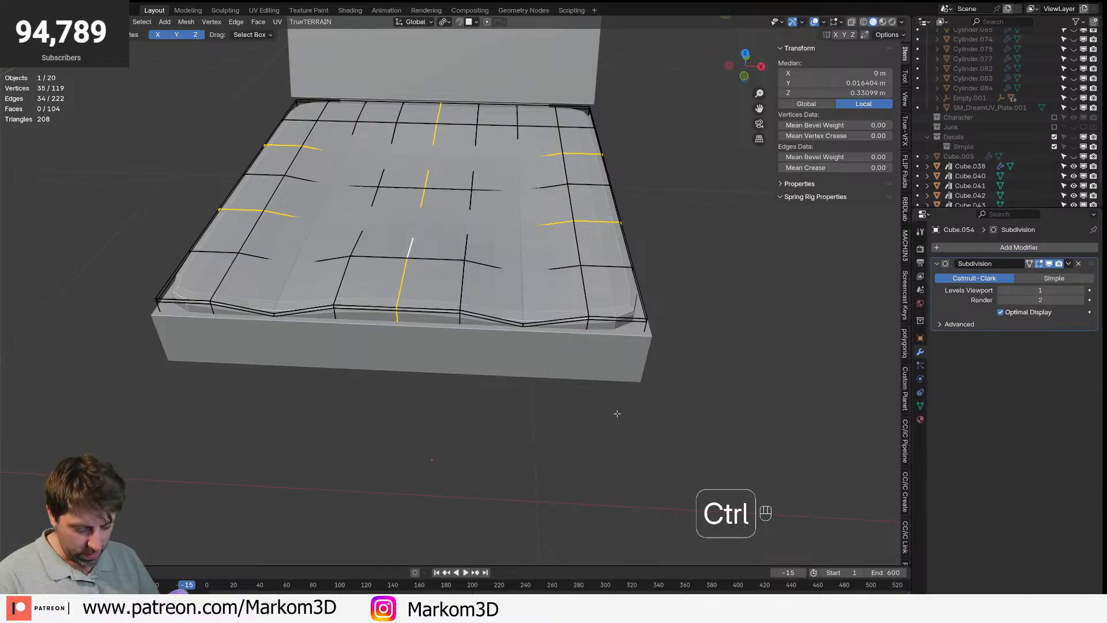
{"action": "key", "text": "ctrl+b"}
{"action": "right_click", "coordinate": [557, 381]}
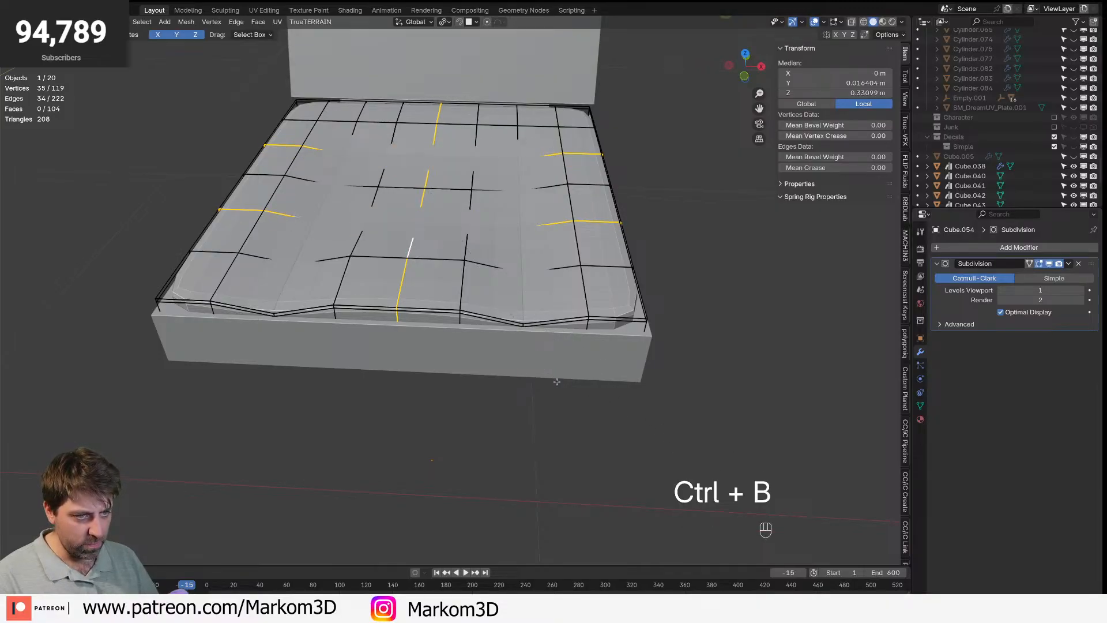
- Merge all of the cushion's vertices by distance
{"action": "key", "text": "a"}
{"action": "key", "text": "m"}
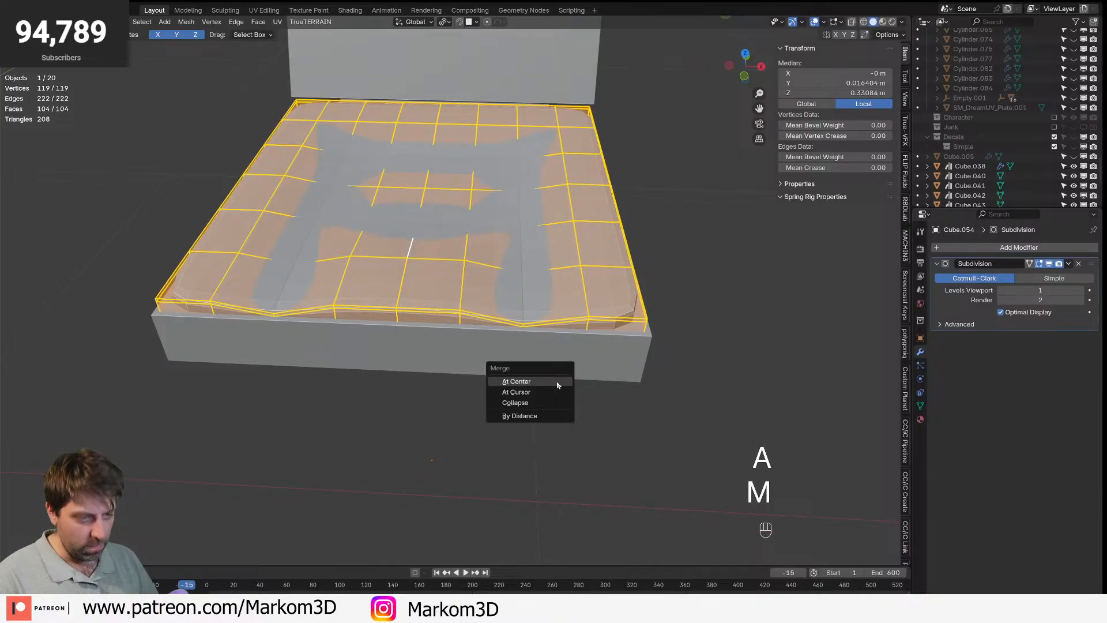
{"action": "left_click", "coordinate": [524, 416]}
- Reselect the two crosswise loops and the lengthwise centre loop and retry the bevel on them
{"action": "key", "text": "2"}
{"action": "left_click", "coordinate": [437, 221], "text": "alt"}
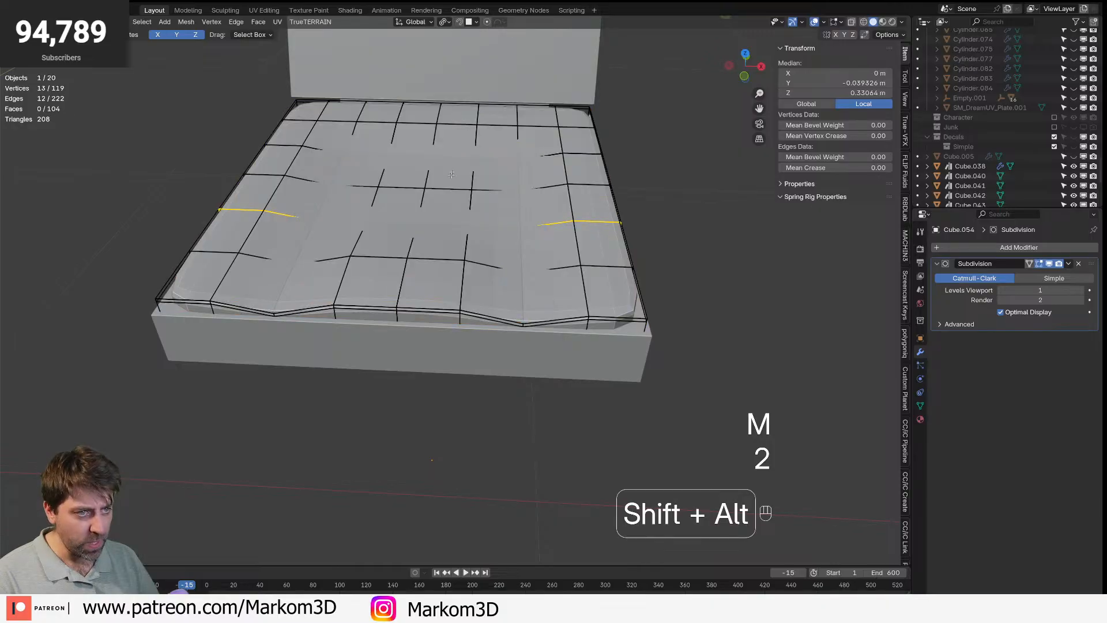
{"action": "key", "text": "ctrl+b"}
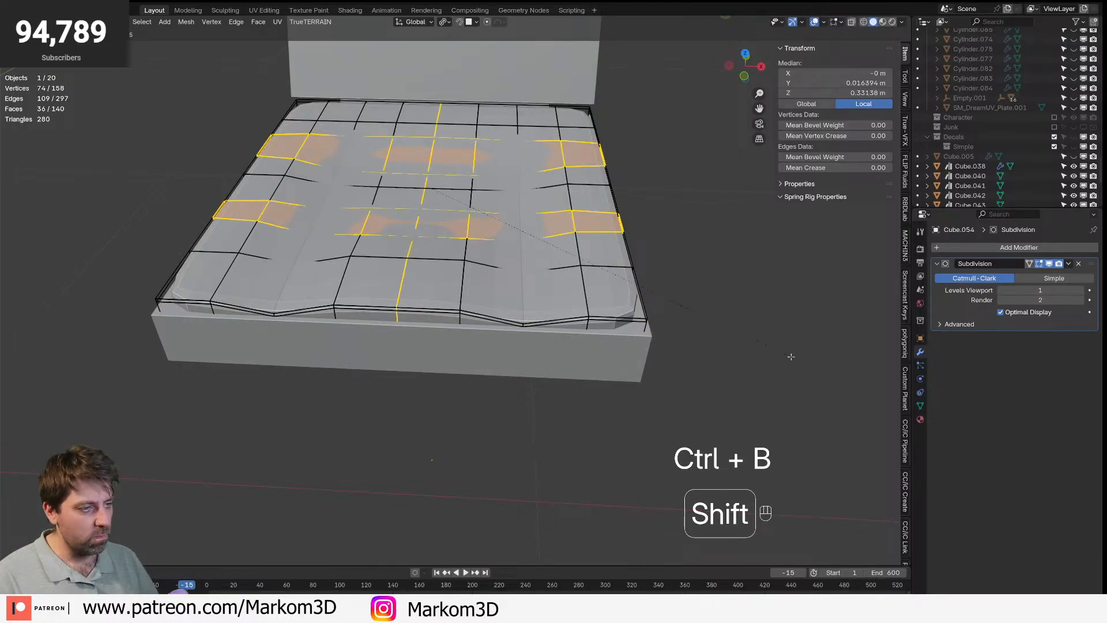
{"action": "right_click", "coordinate": [748, 355]}
- Switch to wireframe display and test-move the cushion's lengthwise centre loop to check for doubled geometry
{"action": "key", "text": "z"}
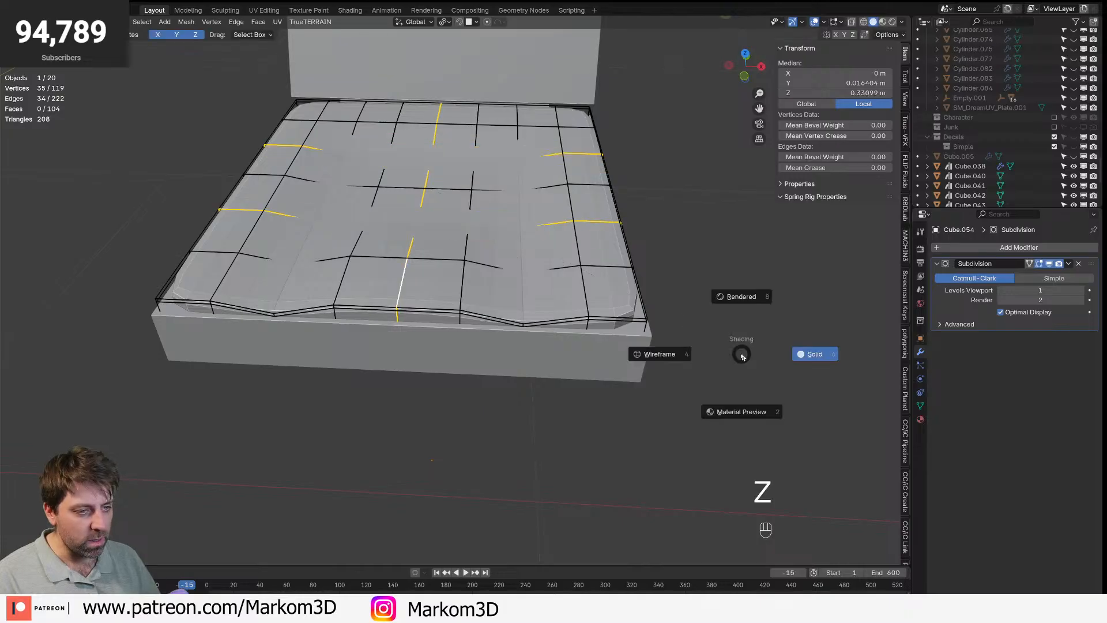
{"action": "key", "text": "a"}
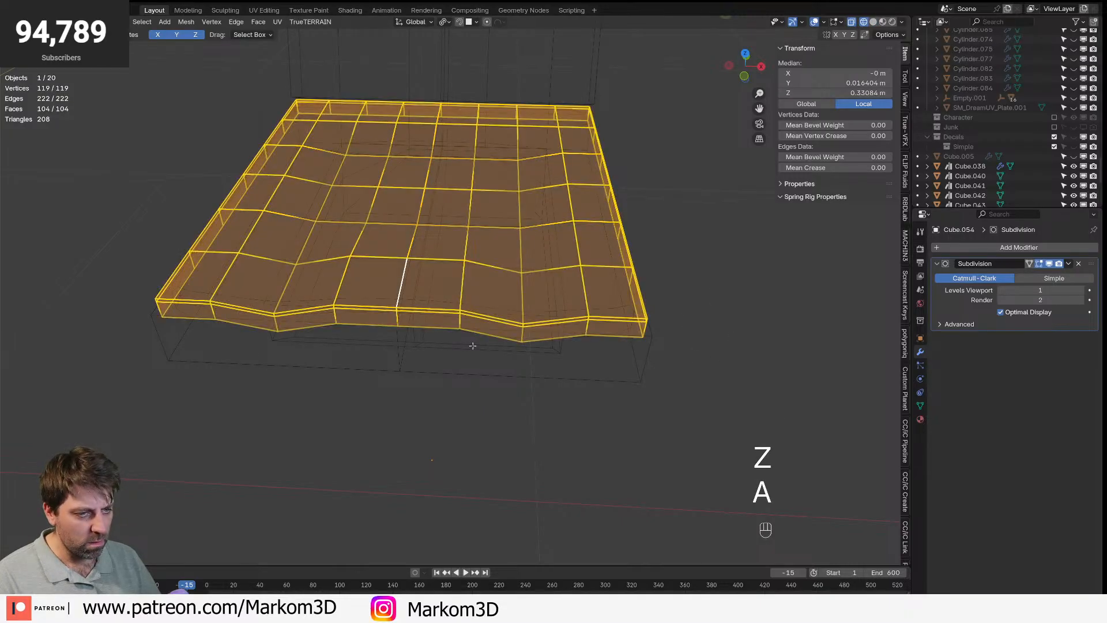
{"action": "left_click", "coordinate": [393, 321], "text": "alt"}
{"action": "key", "text": "g"}
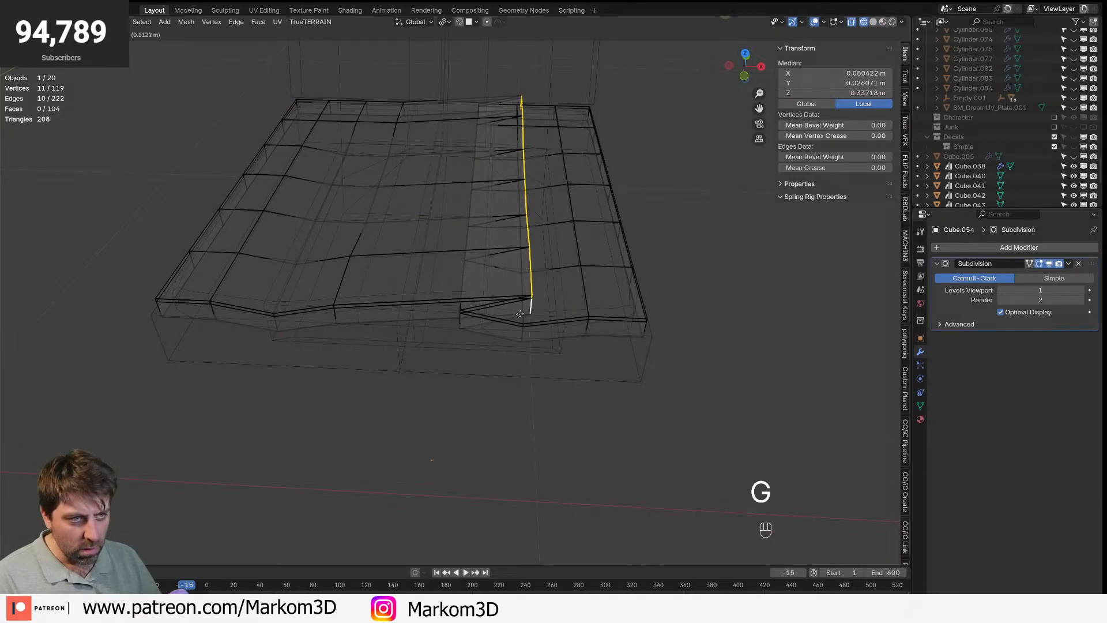
{"action": "right_click", "coordinate": [443, 326]}
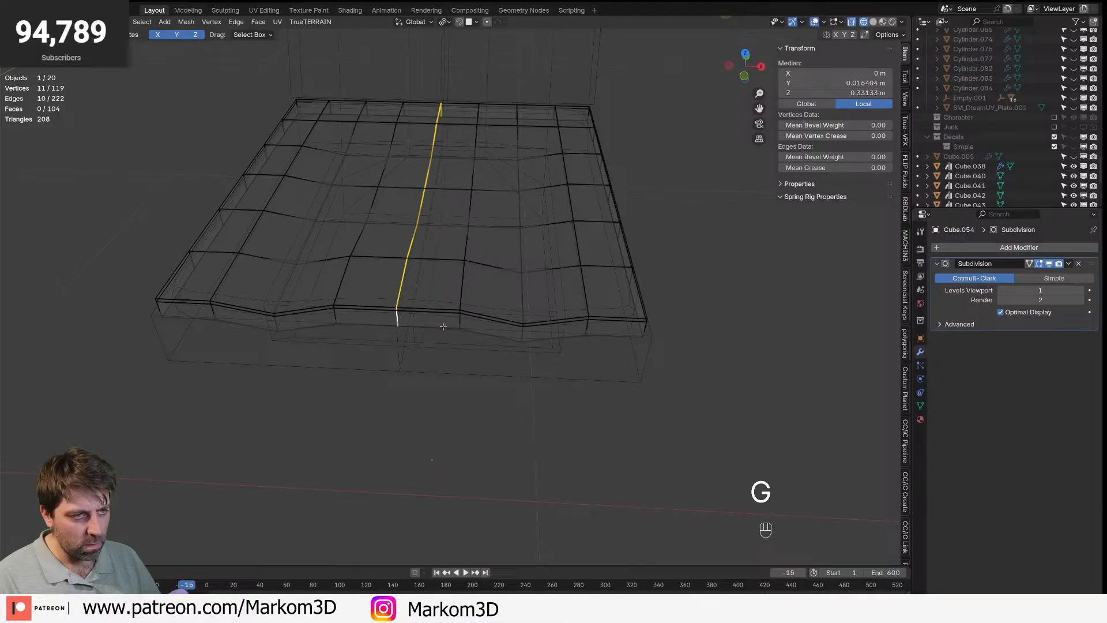
- Recalculate the normals of the whole cushion mesh and try to bevel its lengthwise centre loop
{"action": "key", "text": "a"}
{"action": "key", "text": "shift+n"}
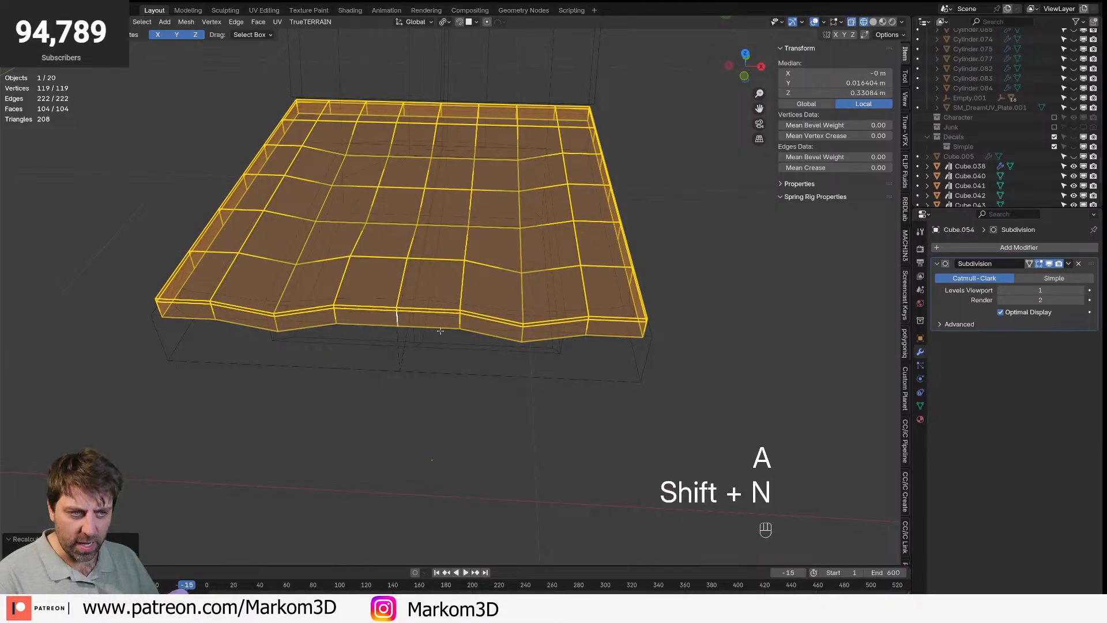
{"action": "left_click", "coordinate": [407, 295], "text": "alt"}
{"action": "key", "text": "ctrl+b"}
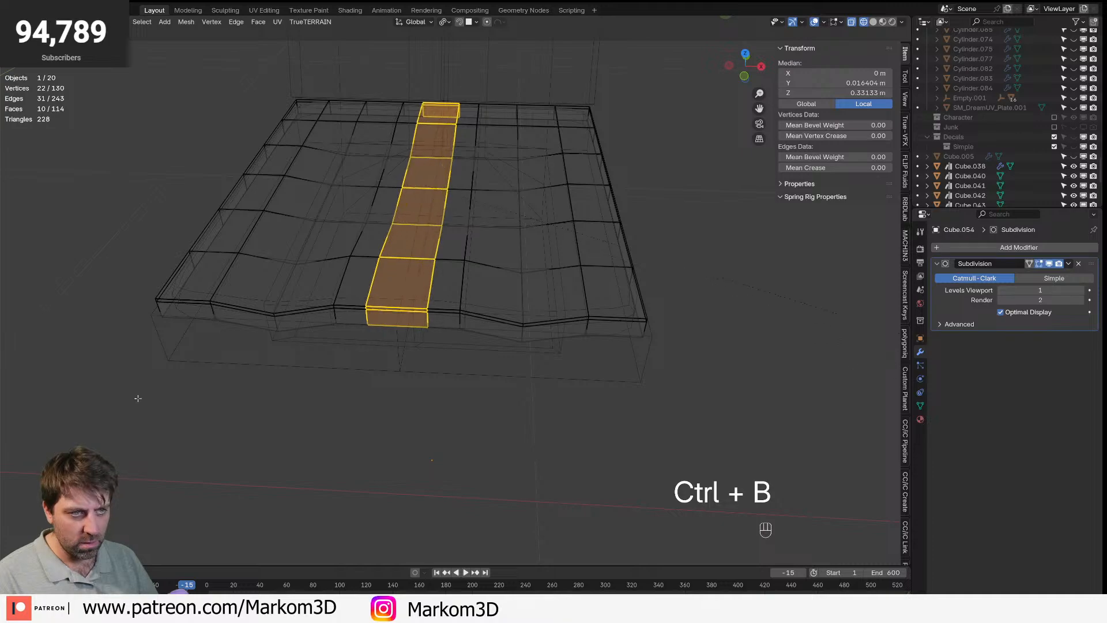
{"action": "right_click", "coordinate": [723, 366]}
- Apply the cushion object's scale
{"action": "key", "text": "Tab"}
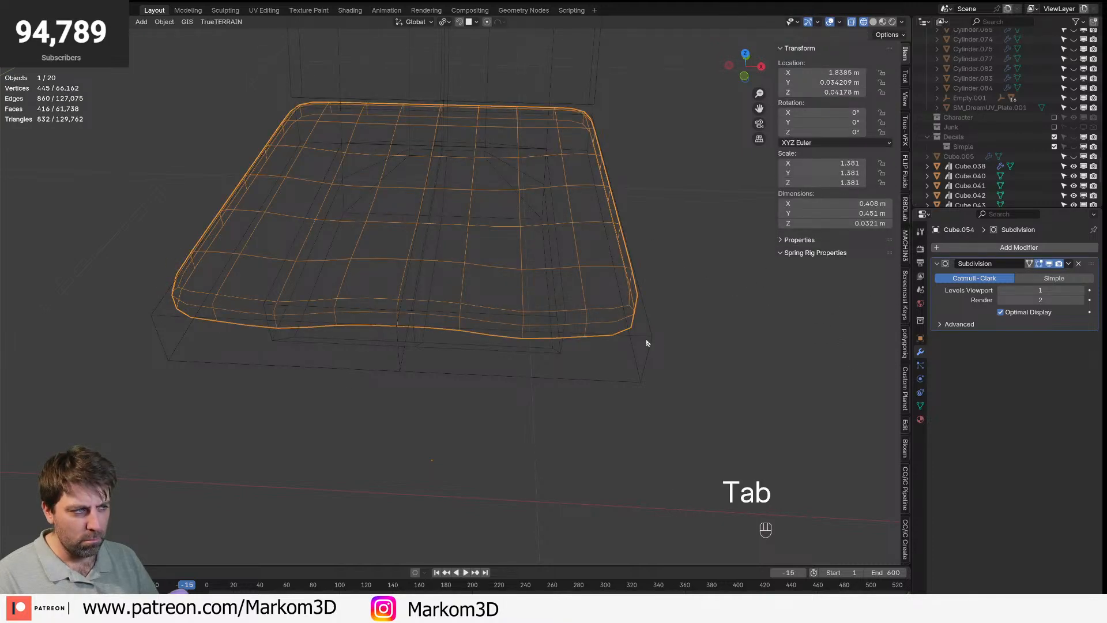
{"action": "key", "text": "ctrl+a"}
{"action": "left_click", "coordinate": [611, 359]}
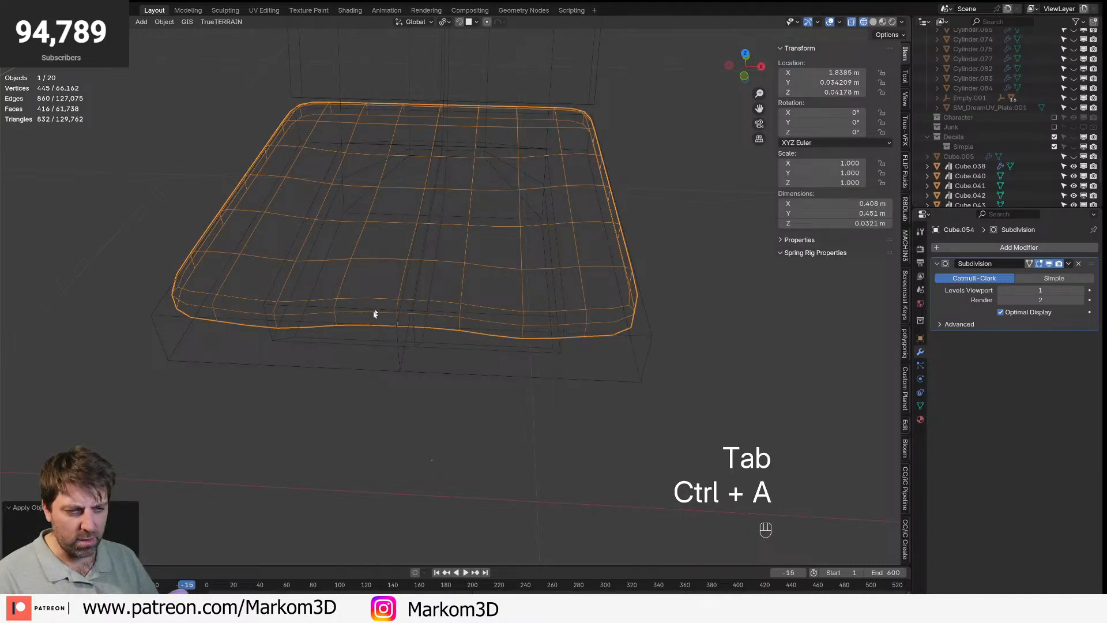
- Try to bevel the lengthwise centre loop alone, and again together with the two crosswise loops
{"action": "key", "text": "Tab"}
{"action": "key", "text": "ctrl+b"}
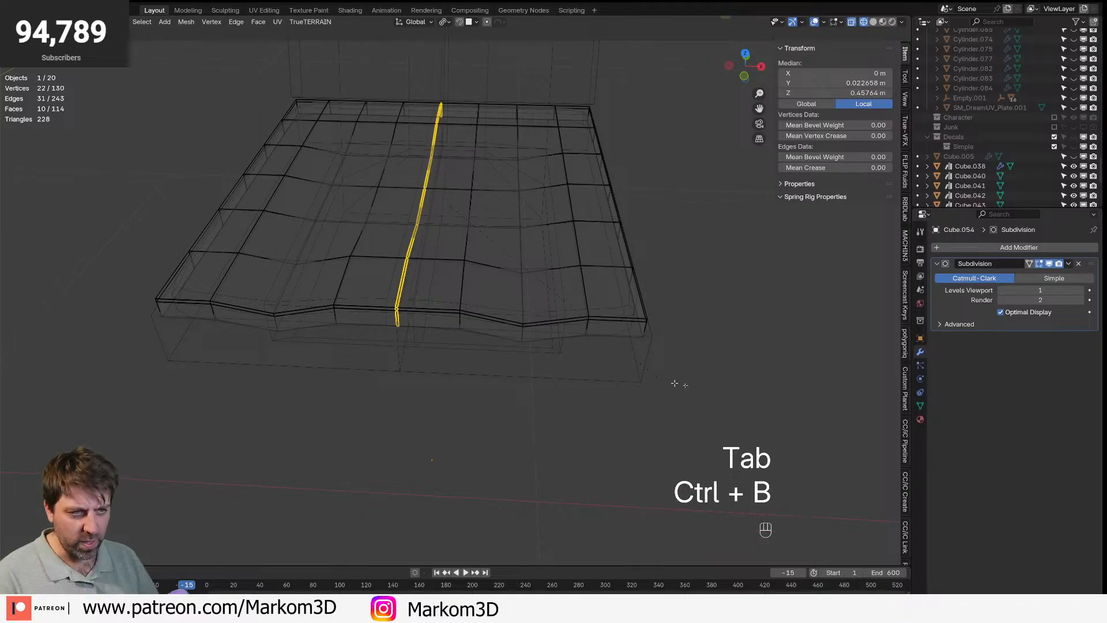
{"action": "right_click", "coordinate": [607, 423]}
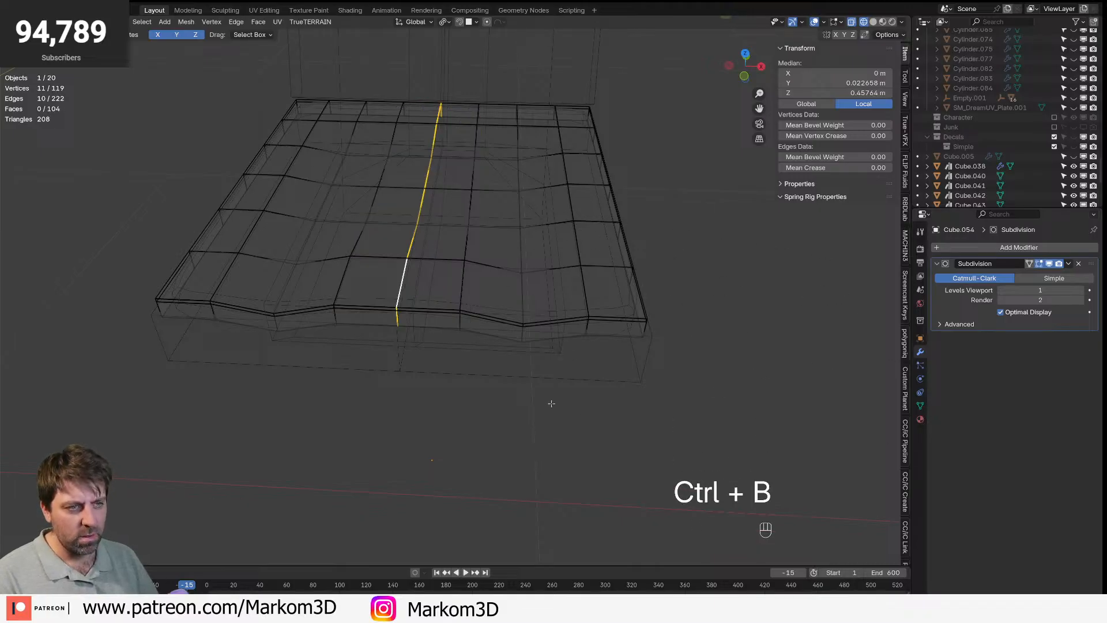
{"action": "left_click", "coordinate": [527, 225], "text": "alt+shift"}
{"action": "left_click", "coordinate": [528, 158], "text": "alt+shift"}
{"action": "key", "text": "ctrl+b"}
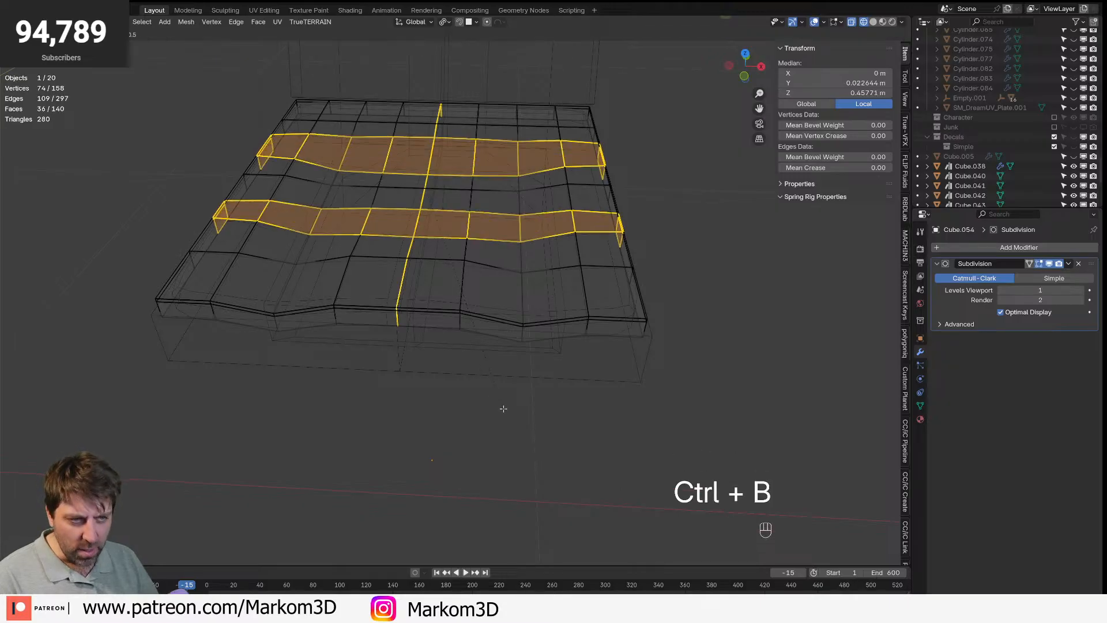
{"action": "right_click", "coordinate": [508, 398]}
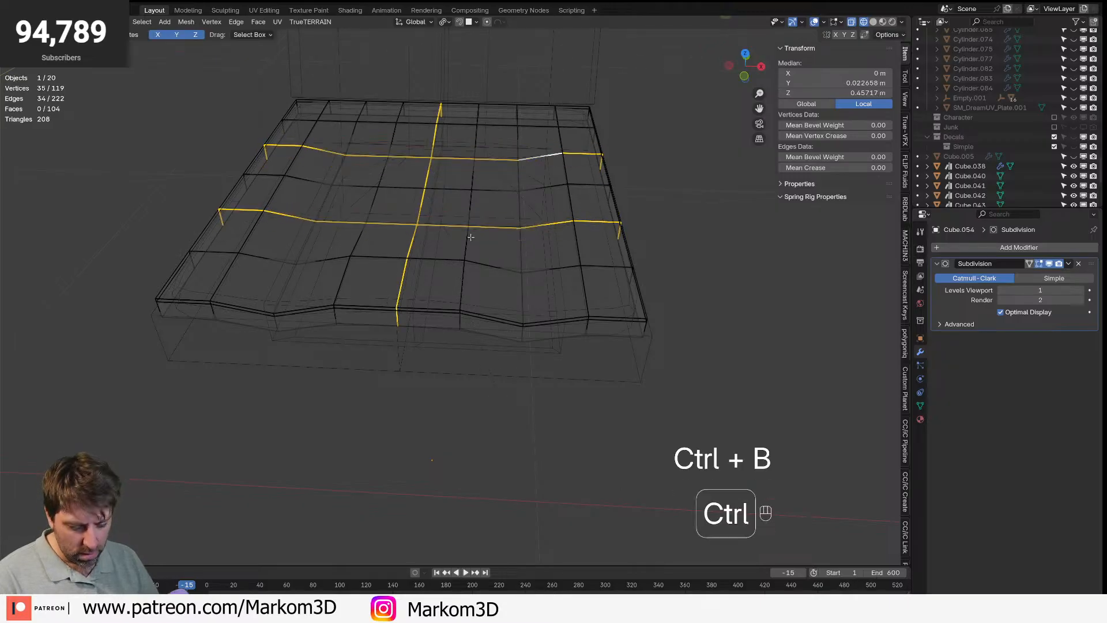
{"action": "key", "text": "ctrl+b"}
{"action": "right_click", "coordinate": [529, 273]}
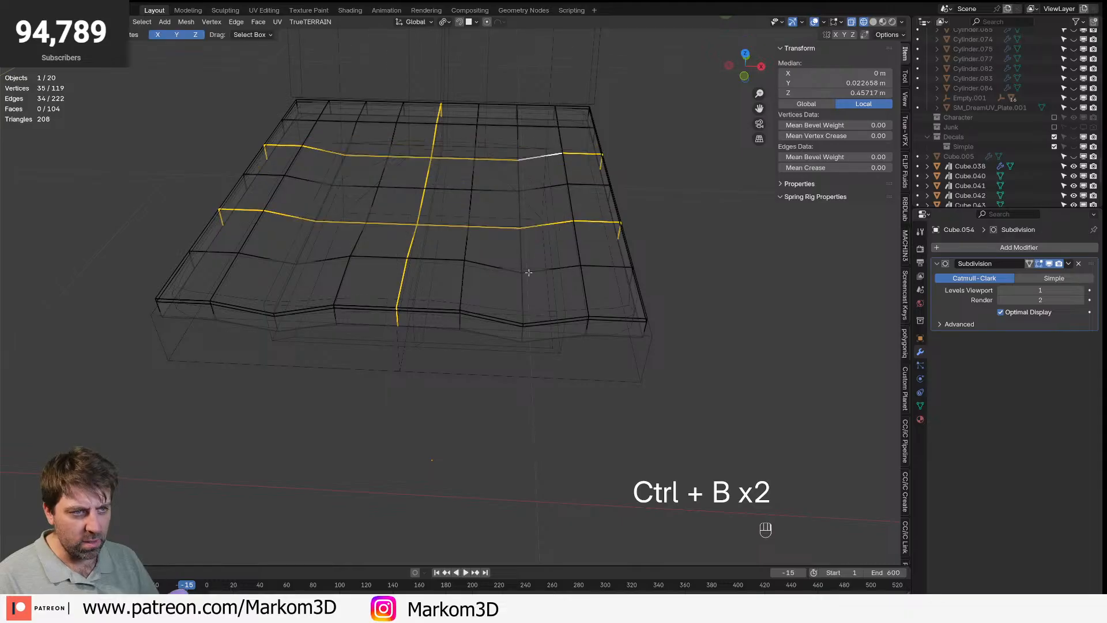
- Merge the selected loops' vertices by distance, testing a larger merge distance and returning it to 0.0001 m
{"action": "key", "text": "m"}
{"action": "left_click", "coordinate": [429, 293]}
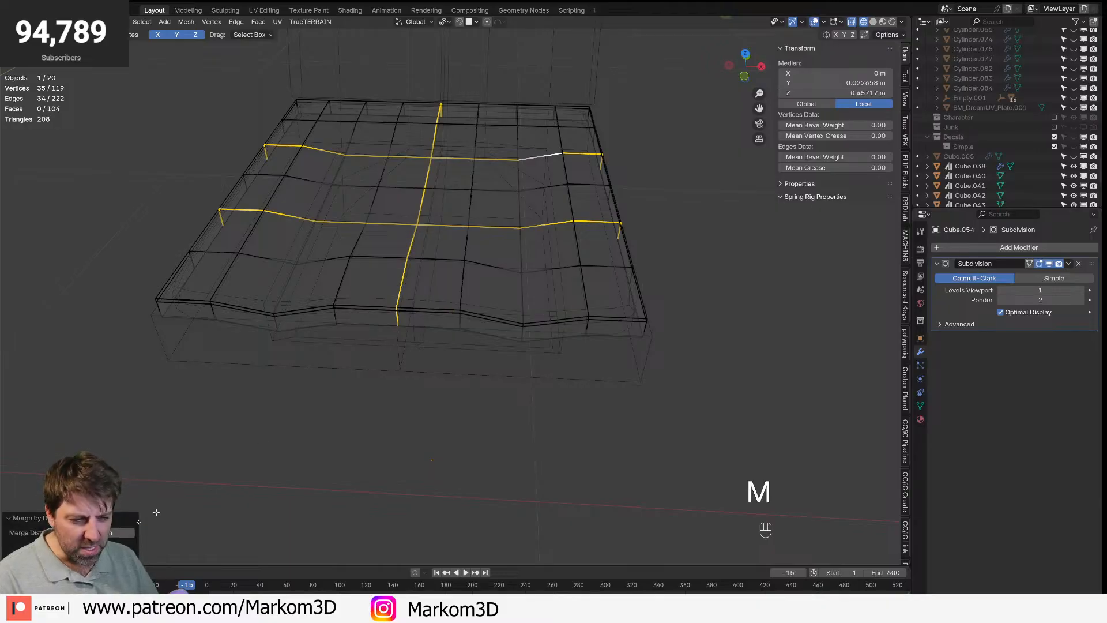
{"action": "left_click", "coordinate": [132, 533]}
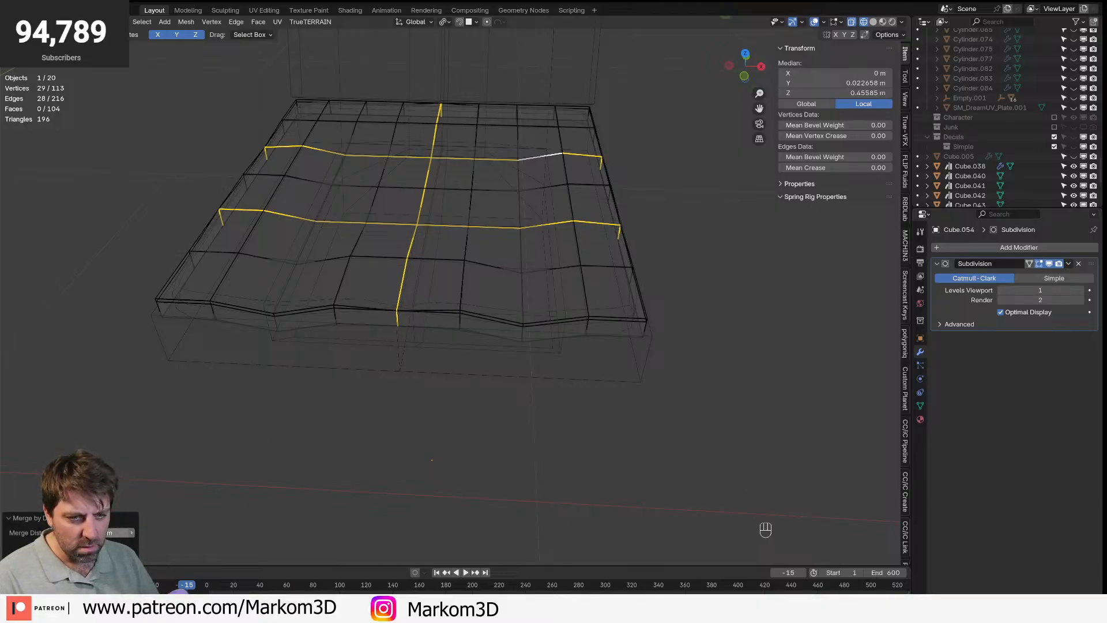
{"action": "left_click", "coordinate": [64, 532]}
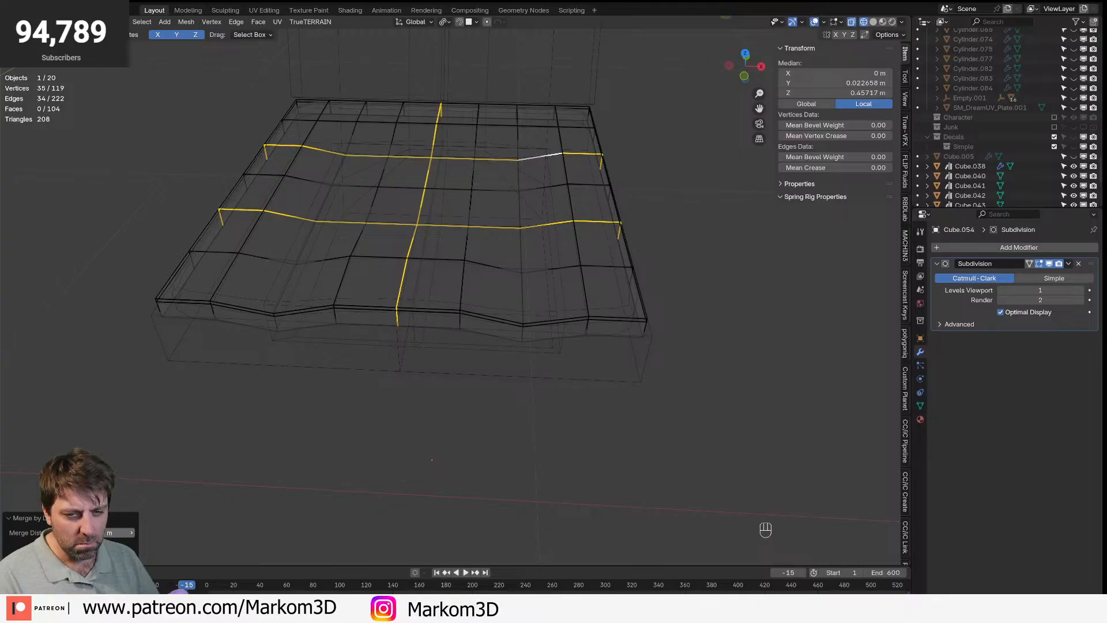
{"action": "scroll", "coordinate": [365, 378], "scroll_direction": "up", "scroll_amount": 5}
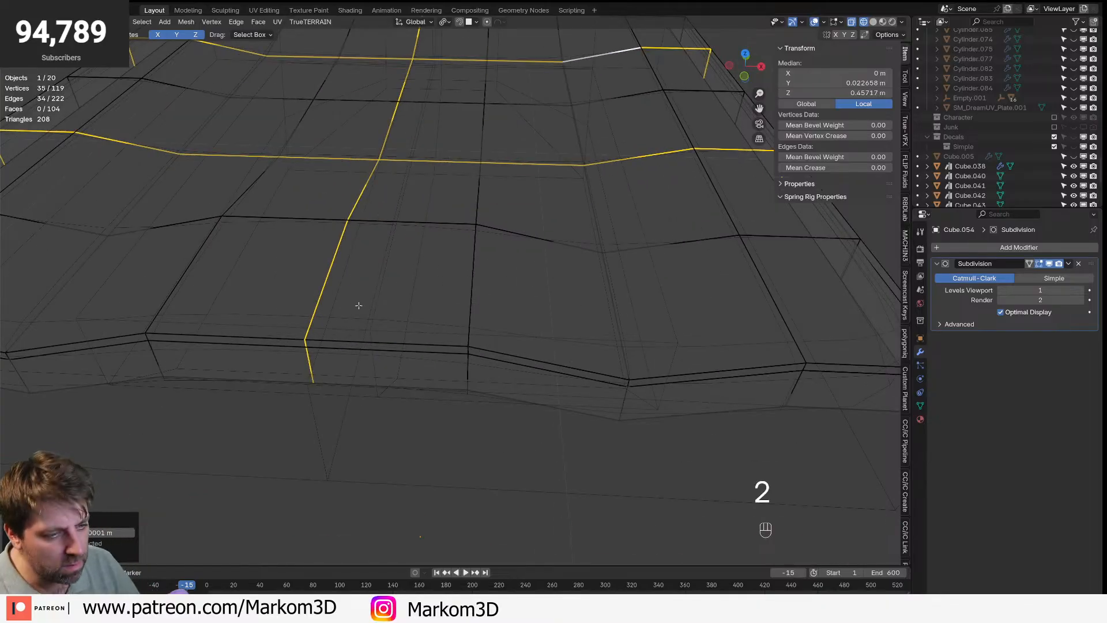
{"action": "key", "text": "z"}
{"action": "mouse_move", "coordinate": [390, 282]}
{"action": "middle_mouse_down"}
{"action": "mouse_move", "coordinate": [392, 308]}
{"action": "mouse_move", "coordinate": [367, 255]}
{"action": "middle_mouse_up"}
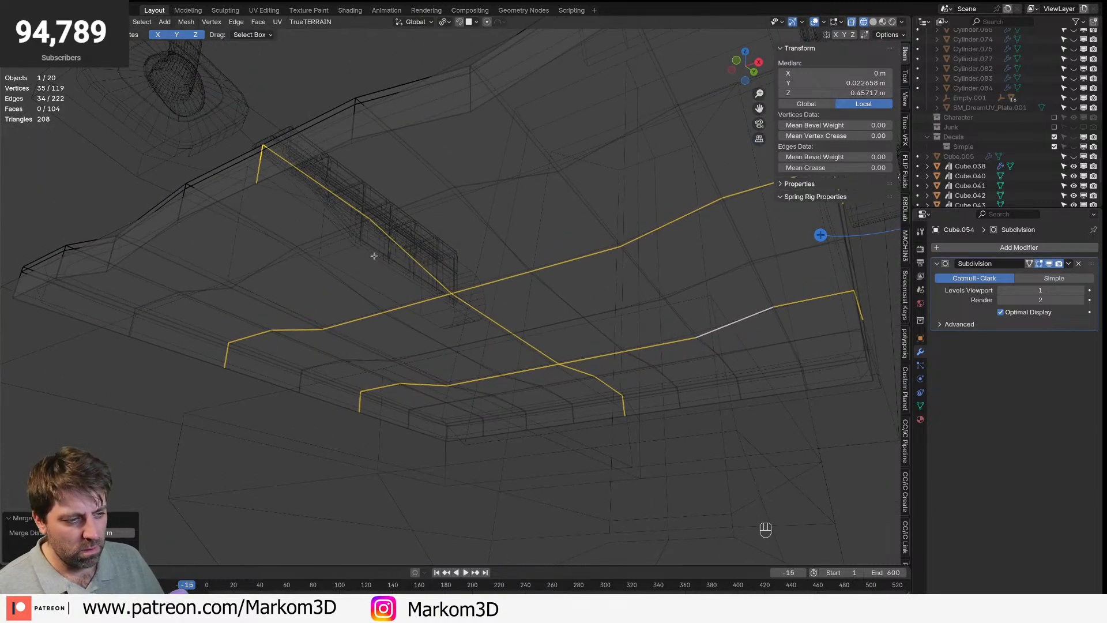
- Select only the seat cushion's lengthwise centre loop and bevel it with 2 segments
{"action": "left_click", "coordinate": [419, 272], "text": "alt"}
{"action": "key", "text": "z"}
{"action": "middle_click_drag", "start_coordinate": [462, 284], "coordinate": [496, 374]}
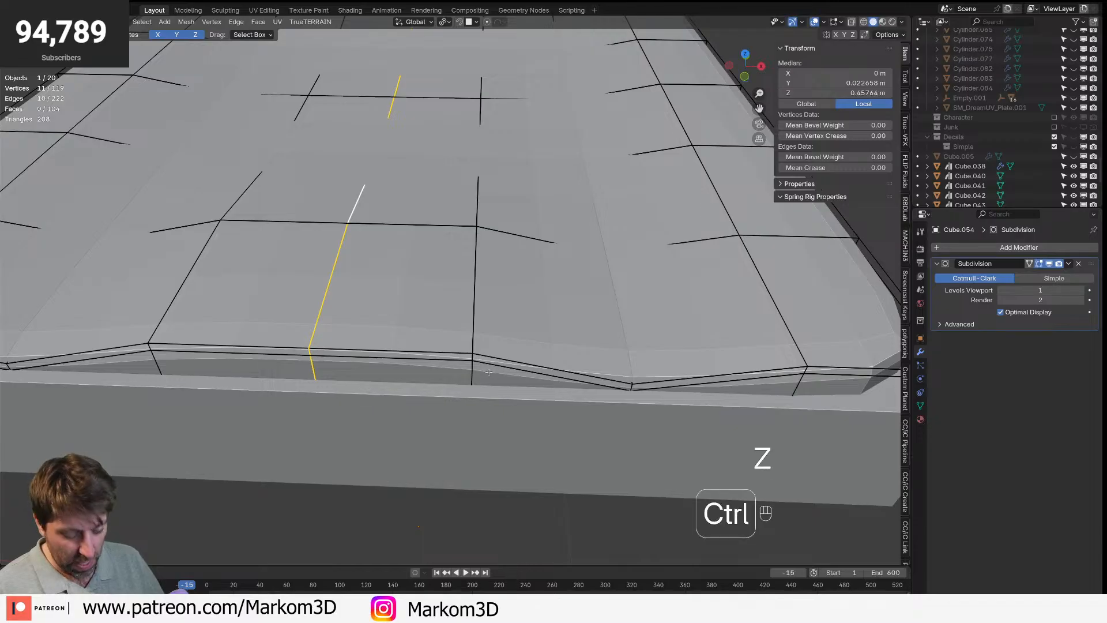
{"action": "key", "text": "ctrl+b"}
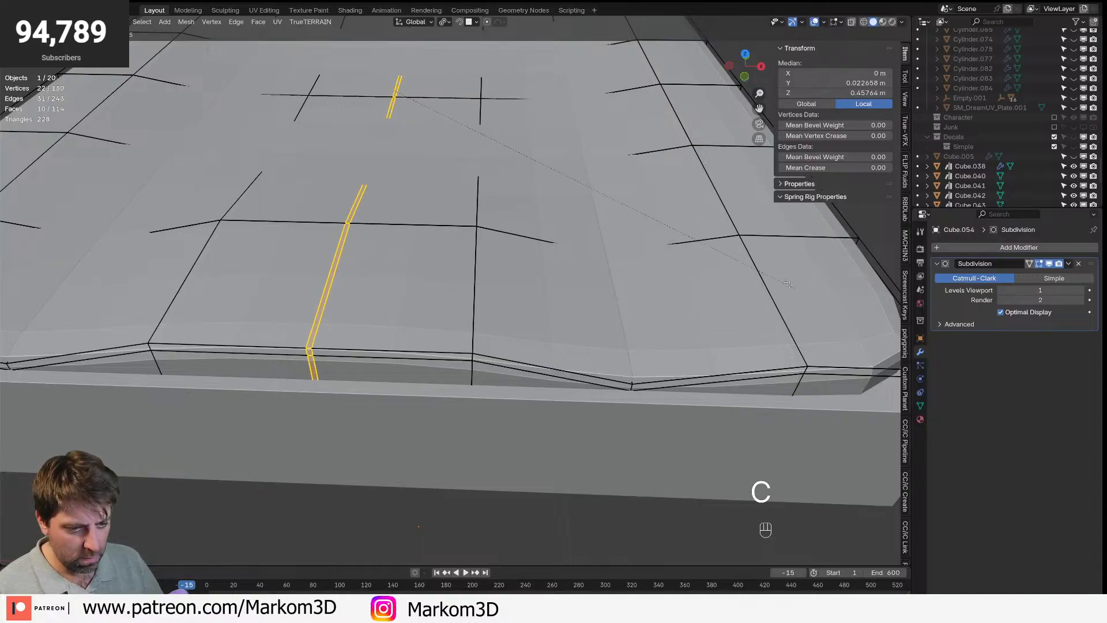
{"action": "left_click", "coordinate": [733, 271]}
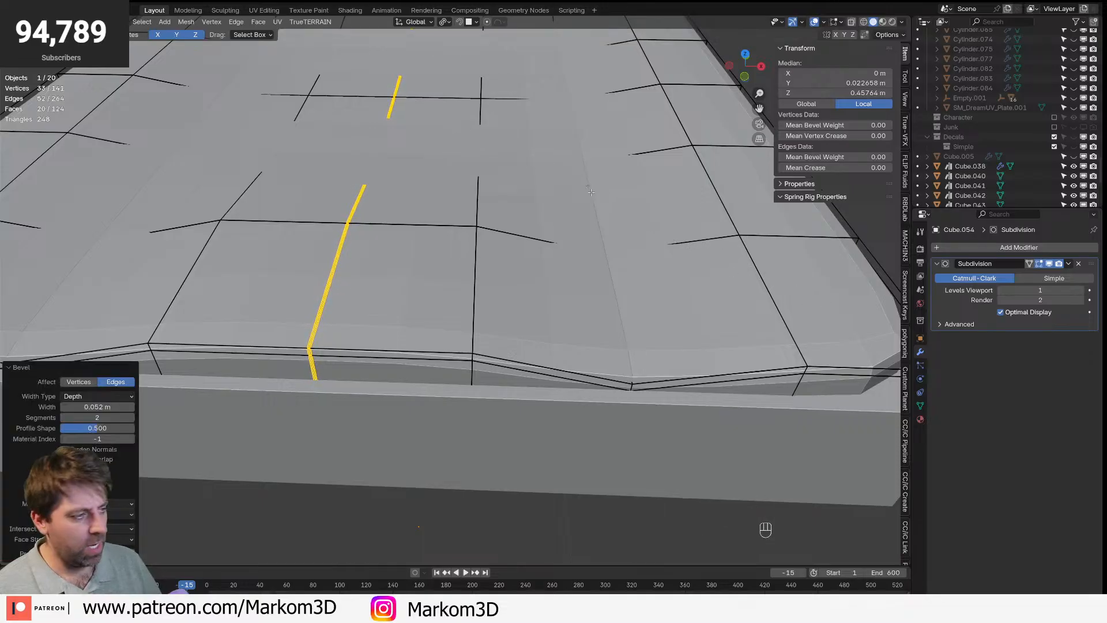
- Sink the middle edge of the lengthwise seam inward along its normals and rip it open
{"action": "key", "text": "ctrl+KP_Subtract"}
{"action": "key", "text": "alt+s"}
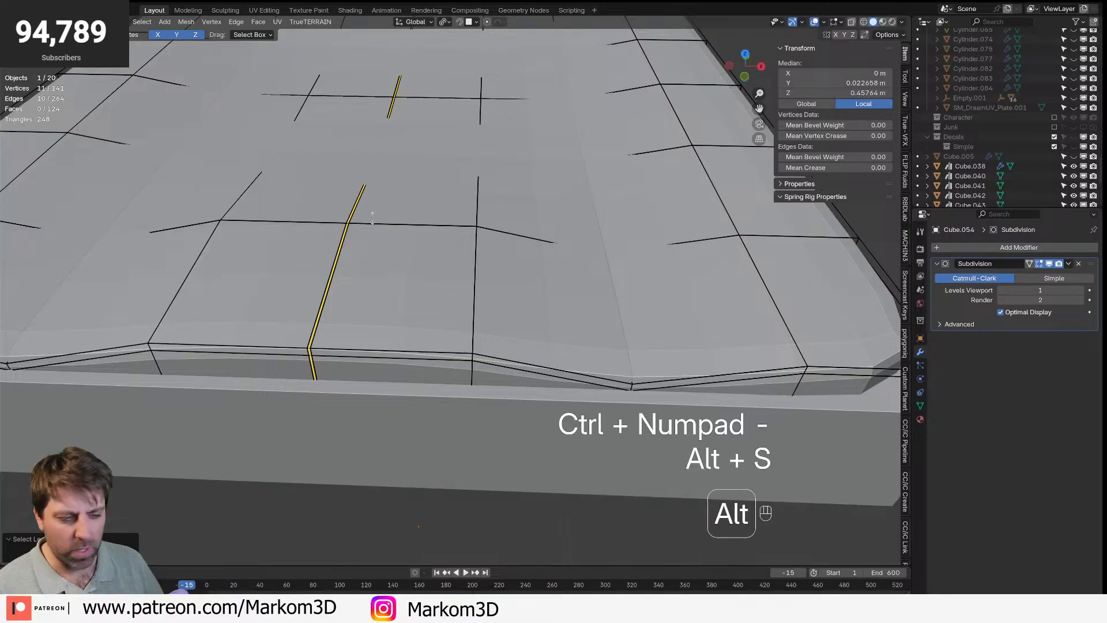
{"action": "left_click", "coordinate": [378, 247]}
{"action": "middle_click_drag", "start_coordinate": [542, 259], "coordinate": [458, 287]}
{"action": "scroll", "coordinate": [456, 282], "scroll_direction": "down", "scroll_amount": 4}
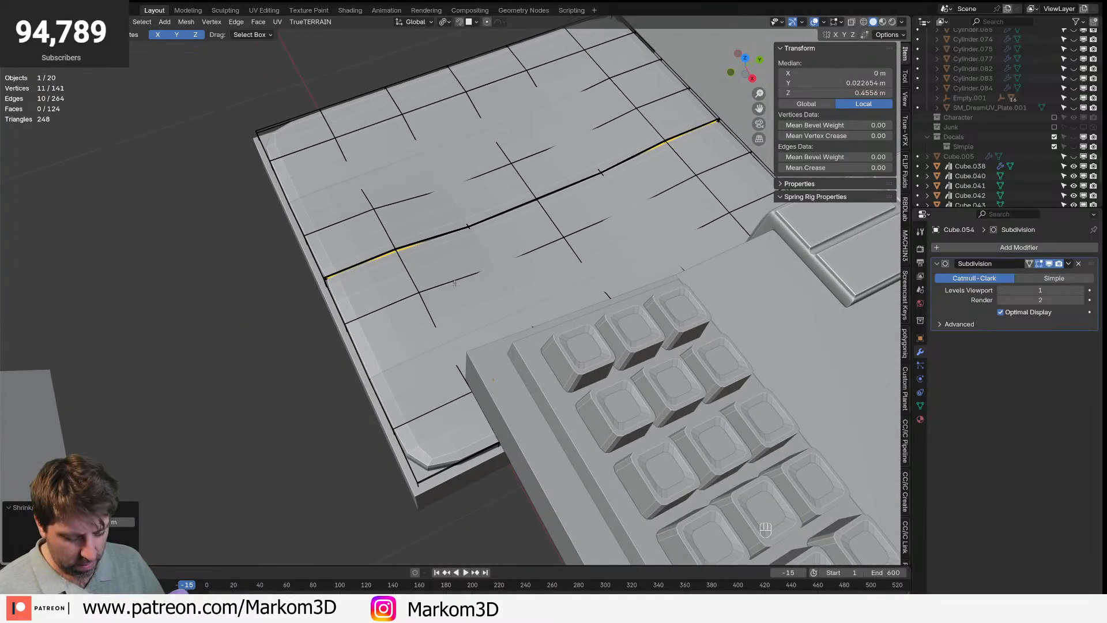
{"action": "key", "text": "alt+v"}
{"action": "left_click", "coordinate": [484, 238]}
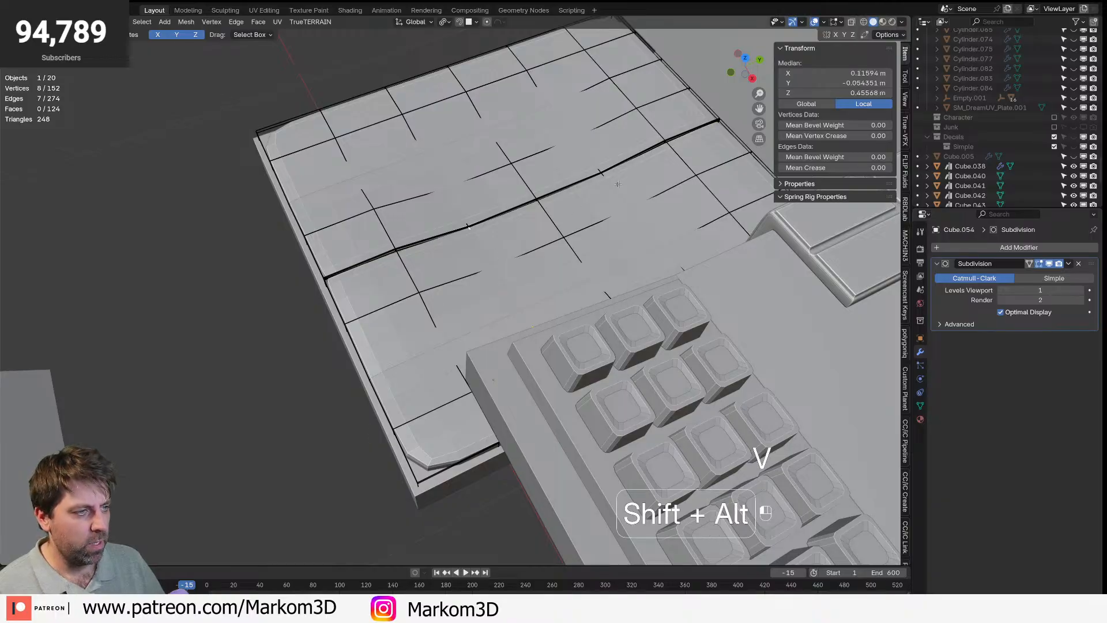
- Select the seat cushion's two crosswise loops and bevel them narrowly with 2 segments
{"action": "left_click", "coordinate": [451, 206], "text": "alt+shift"}
{"action": "middle_click_drag", "start_coordinate": [451, 206], "coordinate": [590, 332]}
{"action": "scroll", "coordinate": [589, 332], "scroll_direction": "left", "scroll_amount": 1, "text": "shift"}
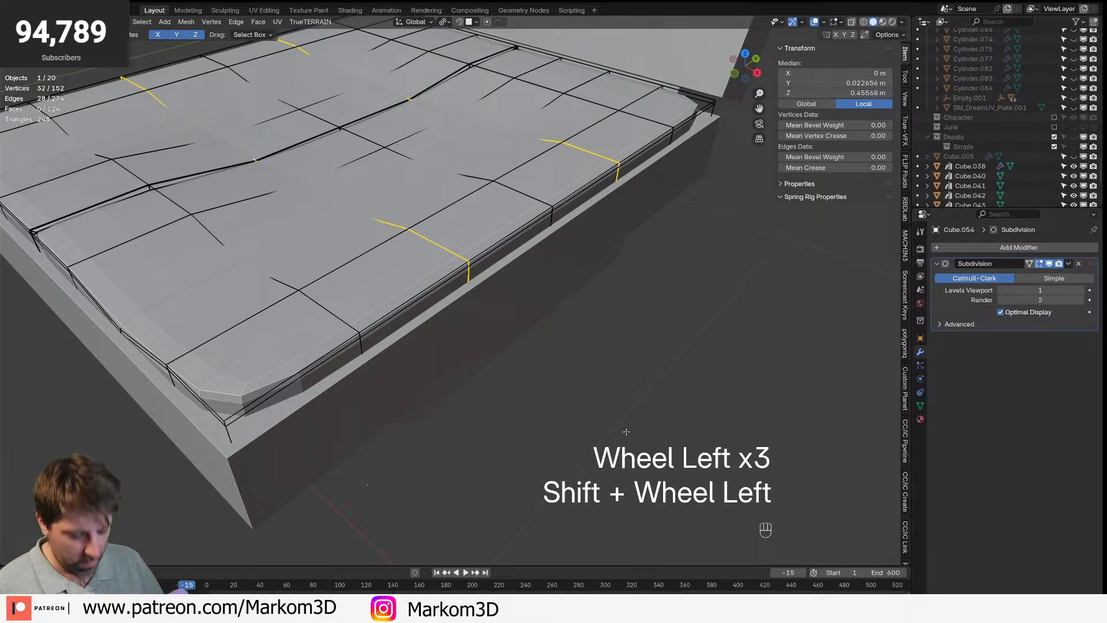
{"action": "key", "text": "ctrl+b"}
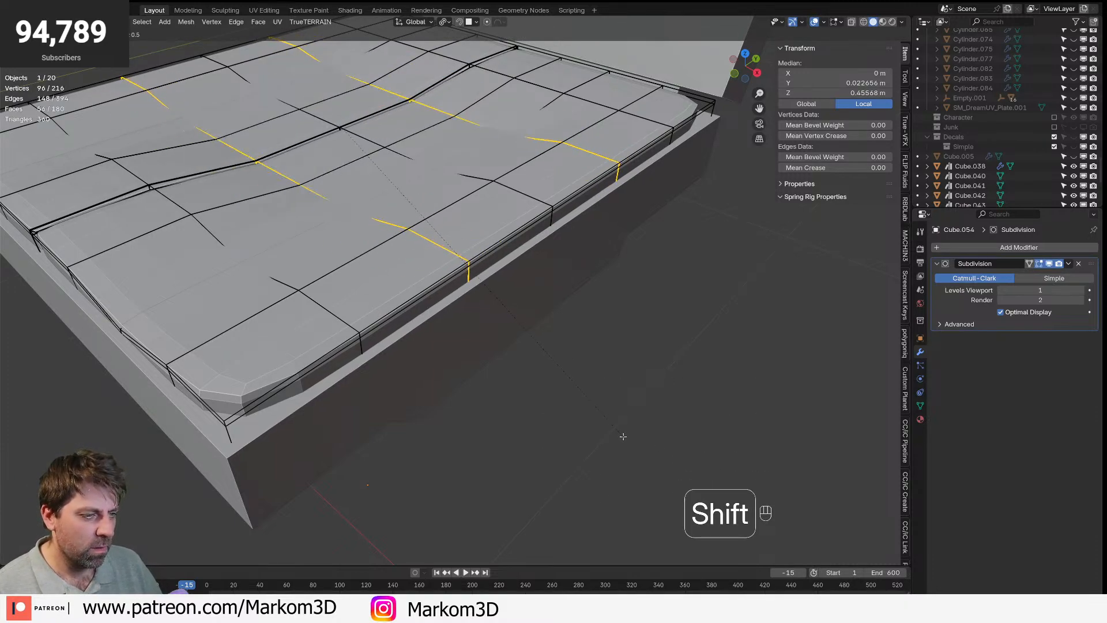
{"action": "left_click", "coordinate": [623, 437]}
- Sink the middle edges of the crosswise seams along their normals, rip them open and finish editing the seat cushion
{"action": "key", "text": "ctrl+KP_Subtract"}
{"action": "key", "text": "alt+s"}
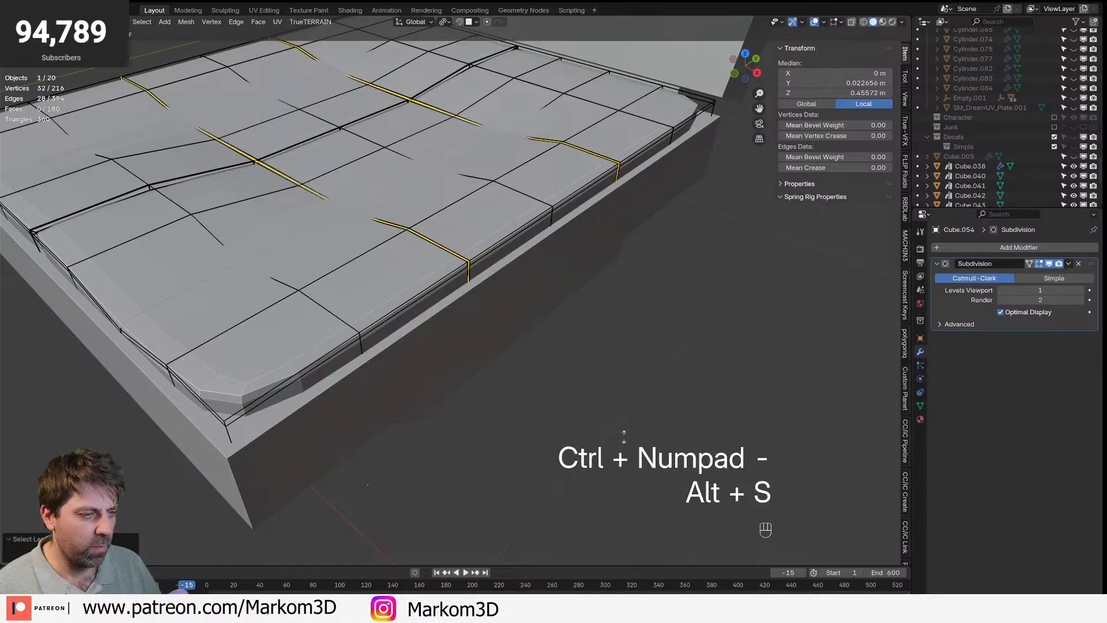
{"action": "left_click", "coordinate": [625, 446]}
{"action": "key", "text": "v"}
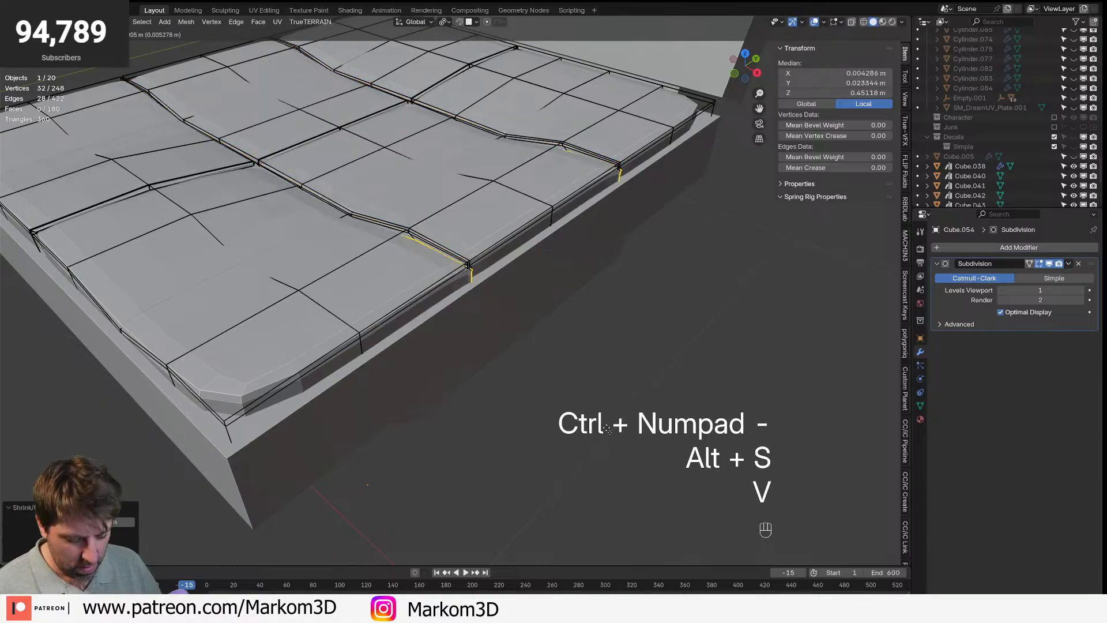
{"action": "key", "text": "Tab"}
{"action": "scroll", "coordinate": [606, 412], "scroll_direction": "down", "scroll_amount": 4}
{"action": "left_click", "coordinate": [615, 415]}
{"action": "middle_click_drag", "start_coordinate": [380, 386], "coordinate": [437, 399]}
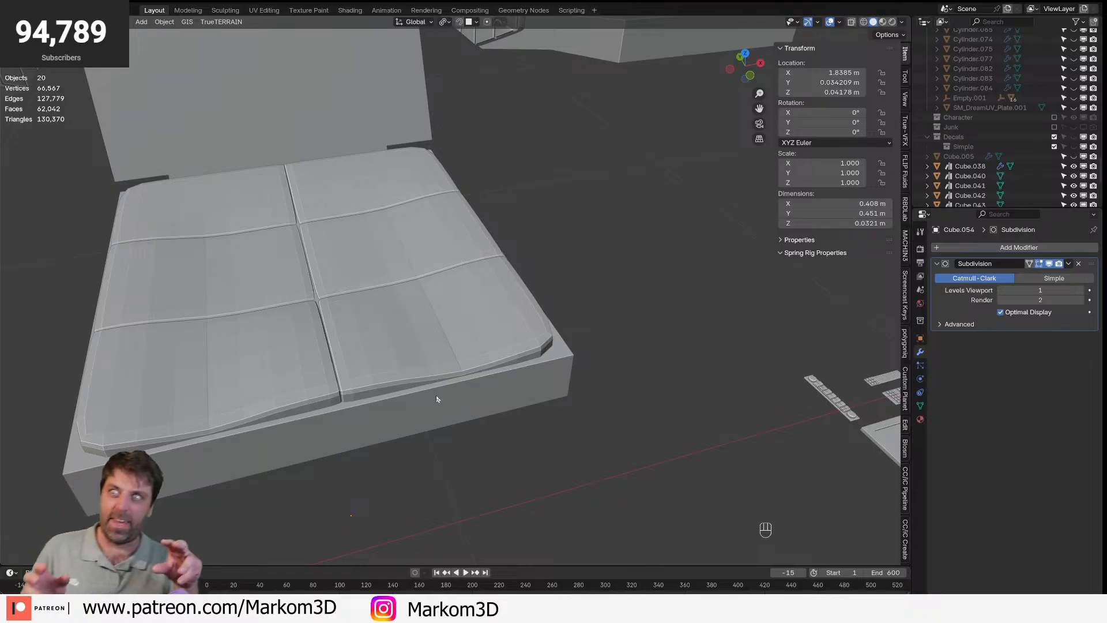
- Apply Shade Auto Smooth to the seat cushion
{"action": "left_click", "coordinate": [418, 310]}
{"action": "right_click", "coordinate": [418, 310]}
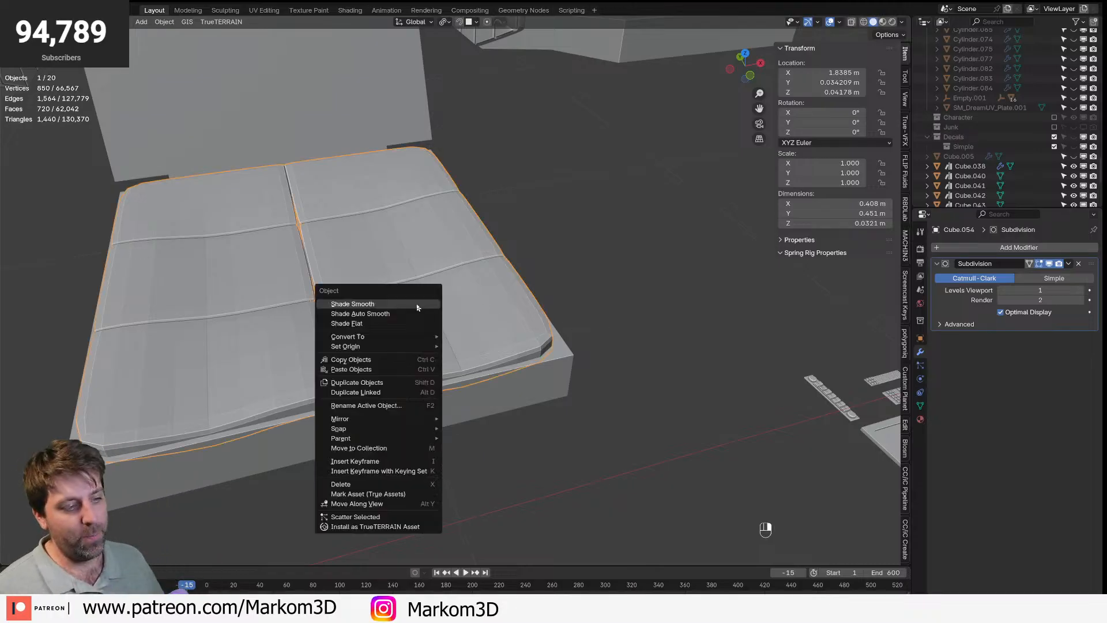
{"action": "left_click", "coordinate": [418, 313]}
{"action": "middle_click_drag", "start_coordinate": [418, 313], "coordinate": [406, 231]}
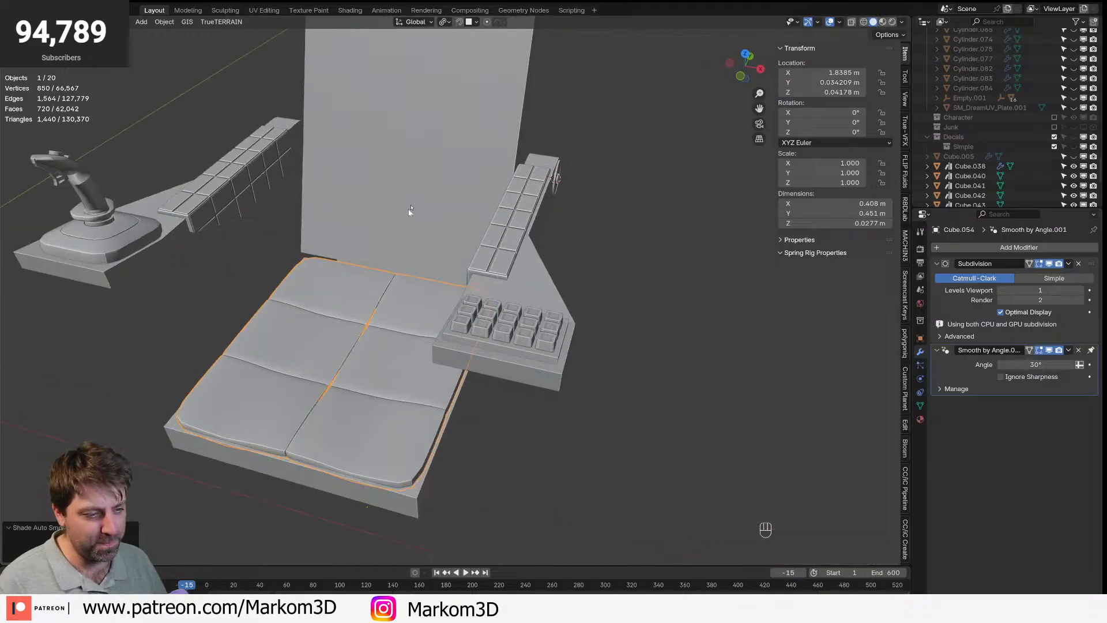
- Duplicate the backrest's front face in the seat frame mesh and separate the copy into its own object
{"action": "left_click", "coordinate": [409, 247]}
{"action": "left_click", "coordinate": [565, 468]}
{"action": "middle_click_drag", "start_coordinate": [565, 468], "coordinate": [479, 448]}
{"action": "left_click", "coordinate": [491, 407]}
{"action": "middle_click_drag", "start_coordinate": [397, 284], "coordinate": [475, 443], "text": "shift"}
{"action": "key", "text": "Tab"}
{"action": "key", "text": "3"}
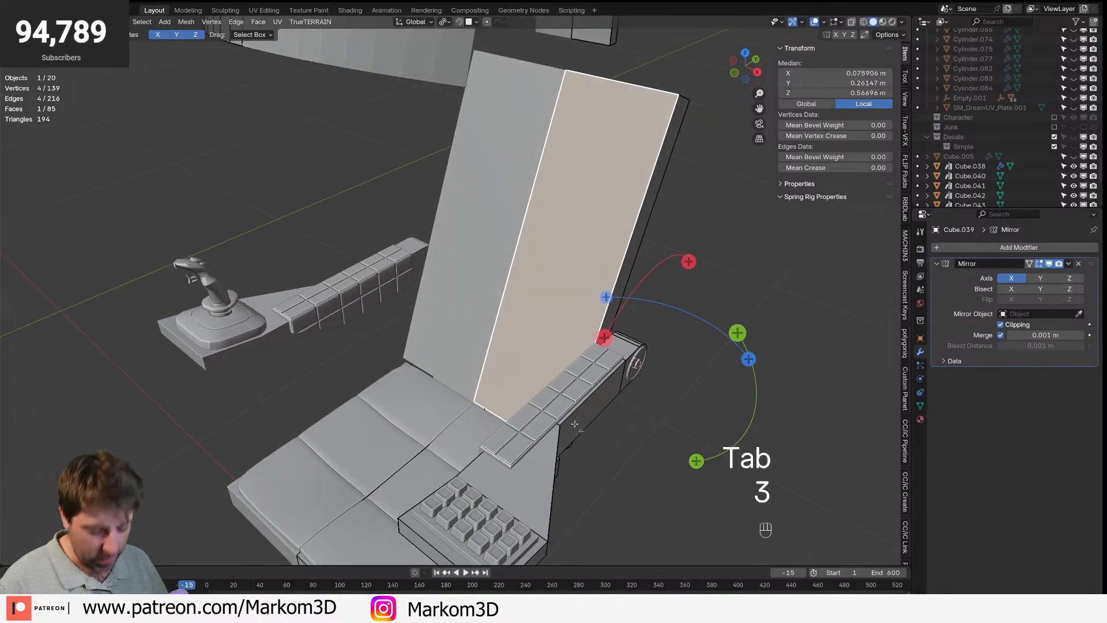
{"action": "key", "text": "shift+d"}
{"action": "key", "text": "p"}
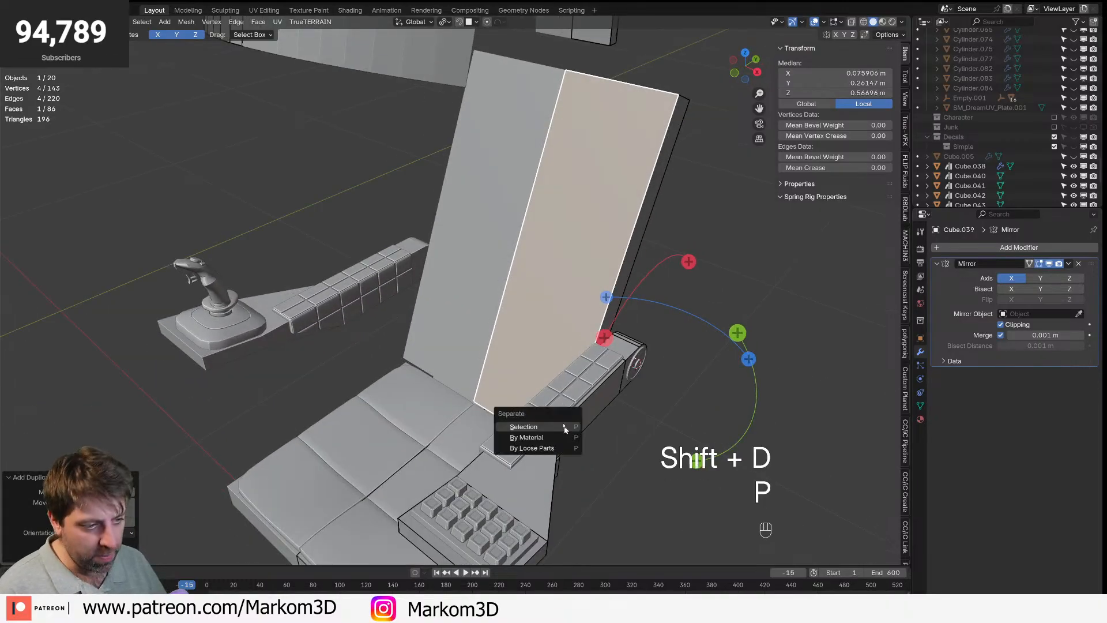
{"action": "left_click", "coordinate": [565, 429]}
- Leave the seat frame mesh and open the separated backrest panel for editing
{"action": "key", "text": "Tab"}
{"action": "key", "text": "Tab"}
{"action": "key", "text": "Tab"}
{"action": "key", "text": "Tab"}
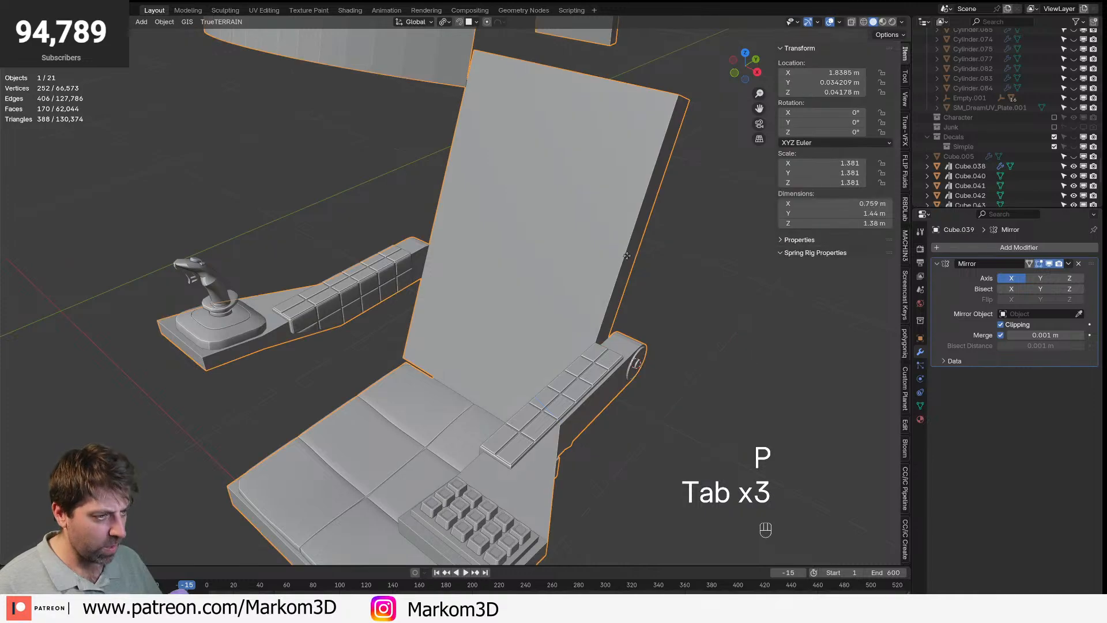
{"action": "key", "text": "Tab"}
{"action": "left_click", "coordinate": [628, 251]}
{"action": "left_click", "coordinate": [628, 251]}
{"action": "left_click", "coordinate": [629, 251]}
{"action": "key", "text": "Tab"}
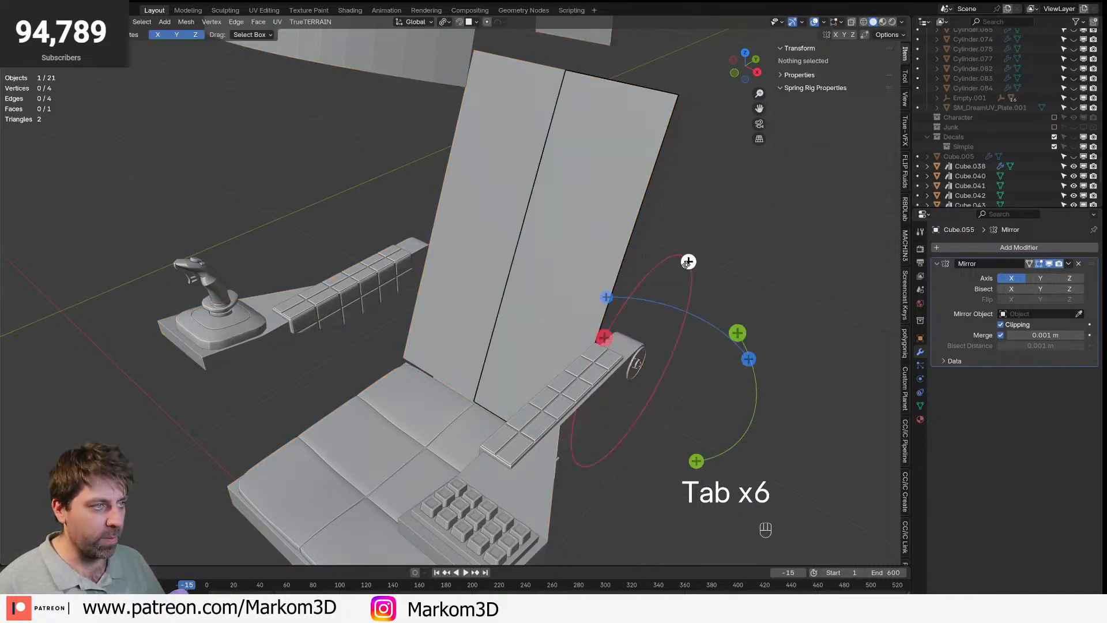
- Move the whole backrest panel slightly away from the frame along the Y axis
{"action": "key", "text": "a"}
{"action": "middle_click_drag", "start_coordinate": [688, 262], "coordinate": [602, 273]}
{"action": "key", "text": "g"}
{"action": "key", "text": "y"}
{"action": "key", "text": "x"}
{"action": "right_click", "coordinate": [611, 272]}
{"action": "key", "text": "g"}
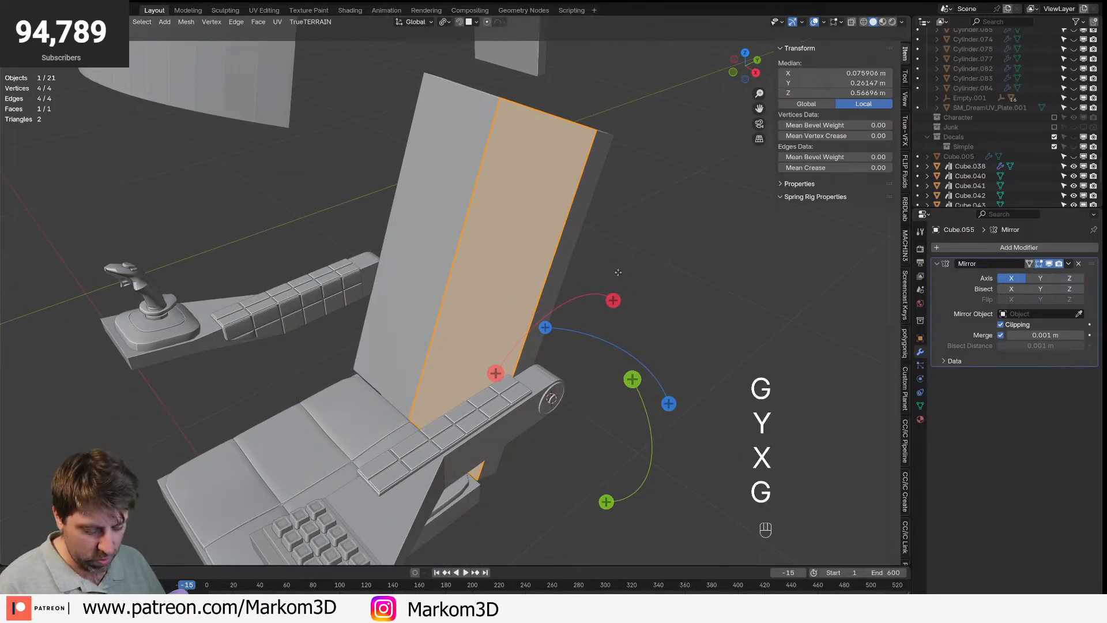
{"action": "key", "text": "y"}
{"action": "left_click", "coordinate": [519, 282], "text": "shift"}
- Slide the backrest panel's bottom edge slightly upward along the panel
{"action": "mouse_move", "coordinate": [484, 346]}
{"action": "middle_mouse_down"}
{"action": "mouse_move", "coordinate": [538, 351]}
{"action": "mouse_move", "coordinate": [501, 357]}
{"action": "middle_mouse_up"}
{"action": "key", "text": "2"}
{"action": "left_click", "coordinate": [470, 405]}
{"action": "key", "text": "g"}
{"action": "key", "text": "g"}
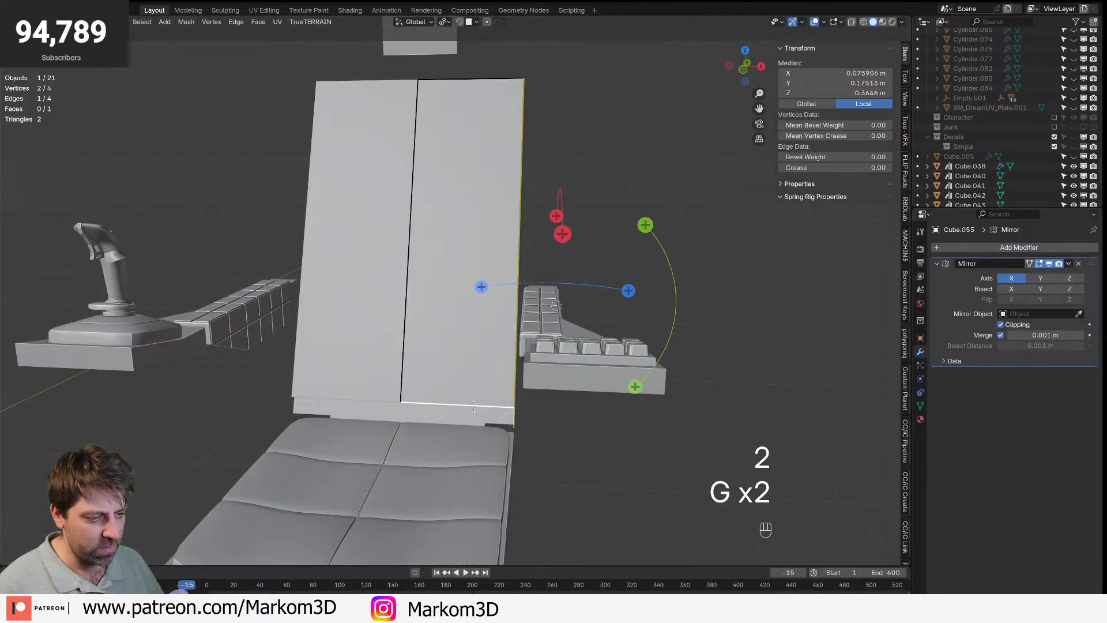
{"action": "left_click", "coordinate": [474, 406]}
- Slide the panel's outer side edge and top edge inward to leave a margin on the backrest
{"action": "middle_click_drag", "start_coordinate": [474, 407], "coordinate": [465, 414]}
{"action": "left_click", "coordinate": [517, 340]}
{"action": "key", "text": "g"}
{"action": "key", "text": "g"}
{"action": "left_click", "coordinate": [701, 385]}
{"action": "left_click", "coordinate": [489, 72]}
{"action": "key", "text": "g"}
{"action": "key", "text": "g"}
{"action": "left_click", "coordinate": [507, 144]}
- Divide the backrest panel with five crosswise and three lengthwise evenly spaced loop cuts
{"action": "key", "text": "ctrl+r"}
{"action": "left_click", "coordinate": [514, 237]}
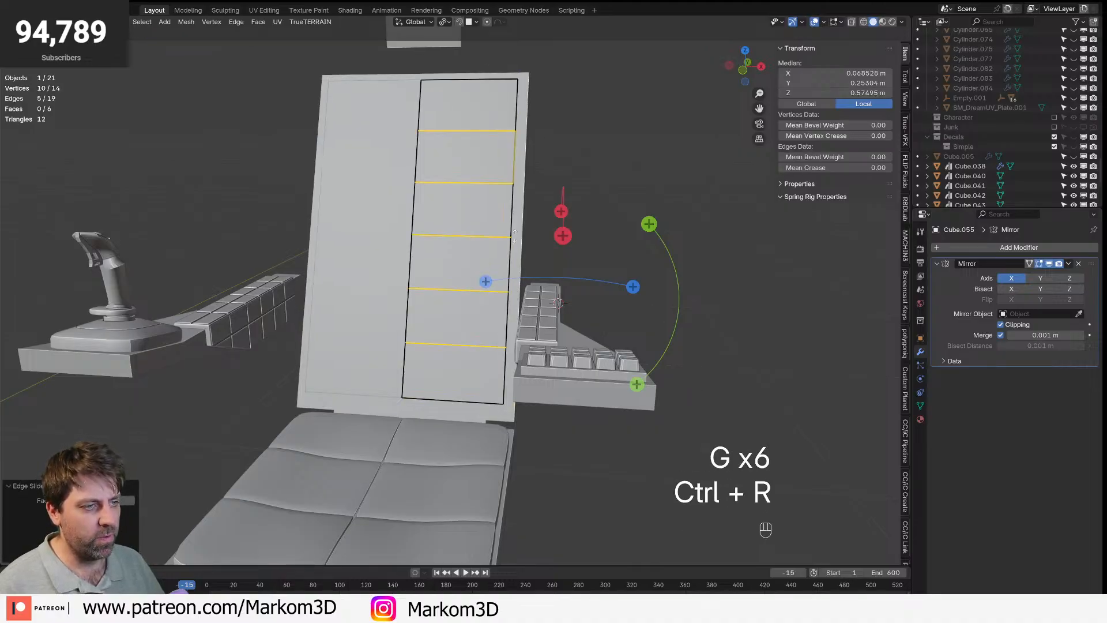
{"action": "left_click", "coordinate": [515, 237]}
{"action": "key", "text": "ctrl+r"}
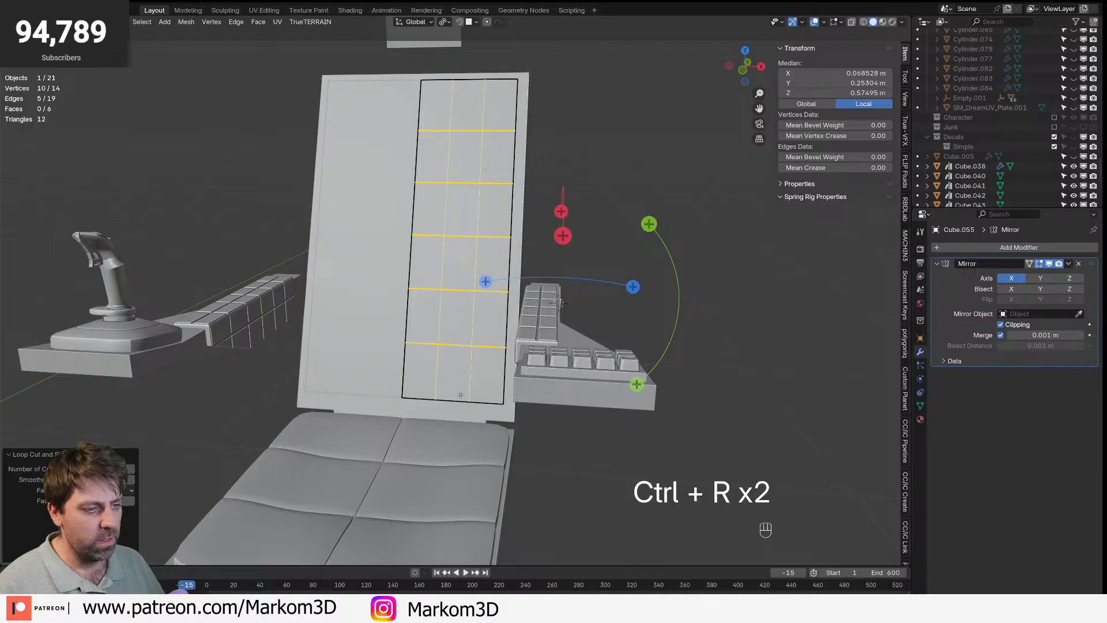
{"action": "left_click", "coordinate": [460, 394]}
{"action": "left_click", "coordinate": [460, 395]}
- Move the panel's outermost lengthwise column of faces forward along the Y axis
{"action": "middle_click_drag", "start_coordinate": [460, 395], "coordinate": [482, 324]}
{"action": "key", "text": "3"}
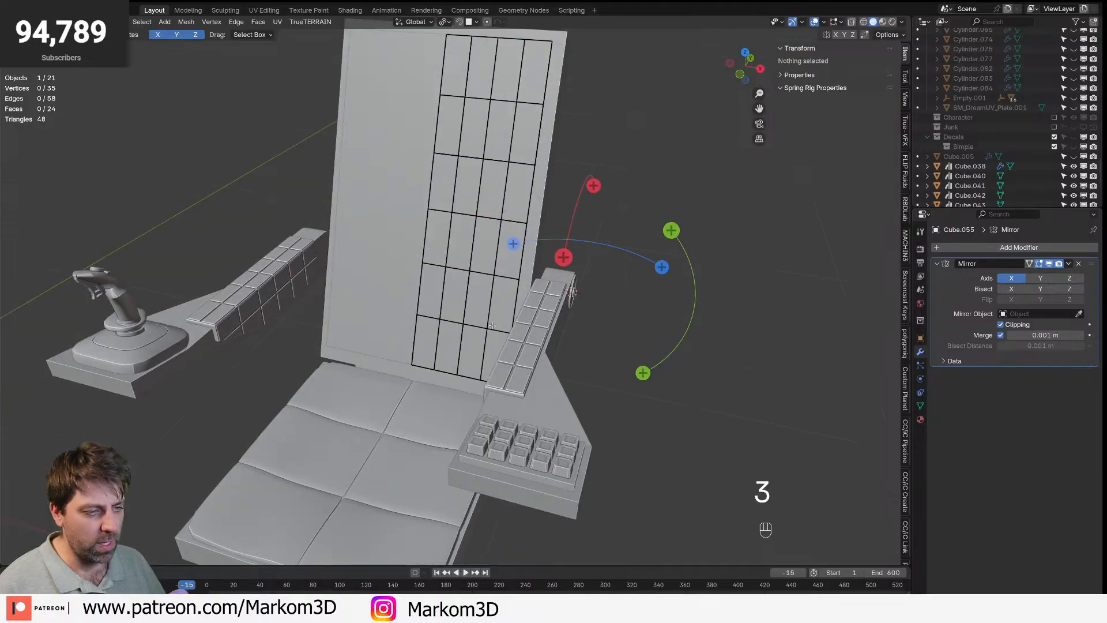
{"action": "left_click", "coordinate": [499, 277], "text": "alt"}
{"action": "middle_click_drag", "start_coordinate": [498, 276], "coordinate": [623, 351]}
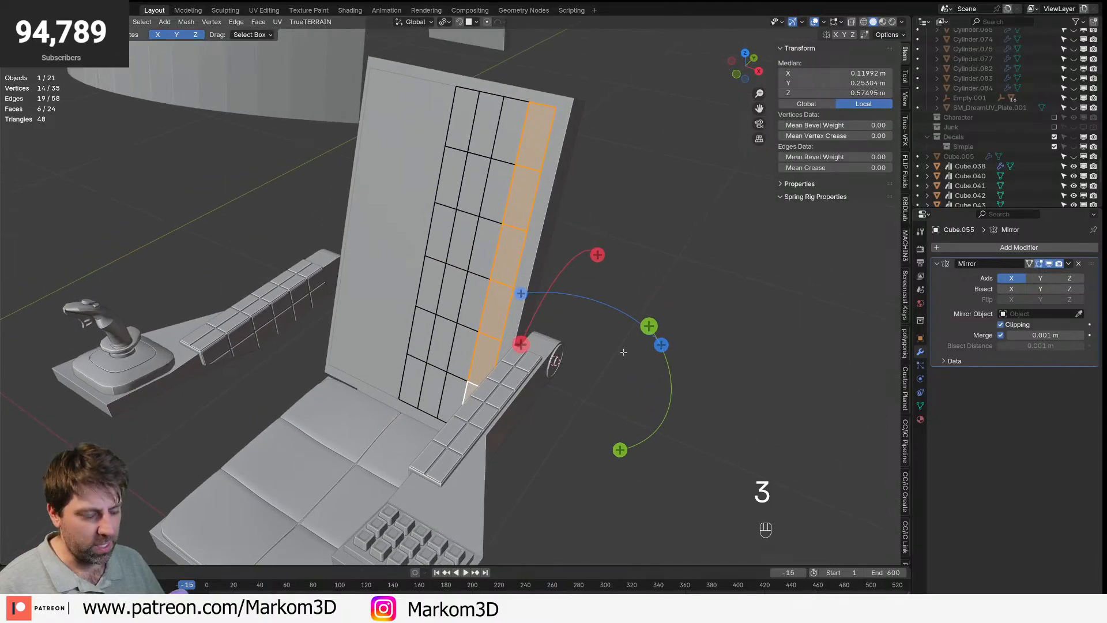
{"action": "key", "text": "g"}
{"action": "key", "text": "y"}
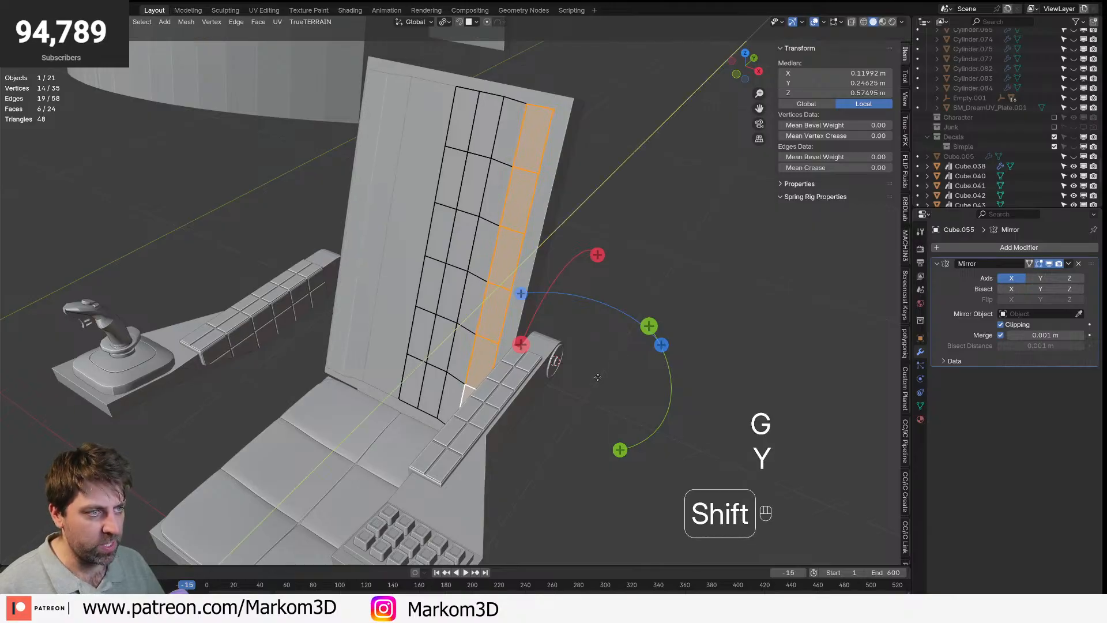
{"action": "left_click", "coordinate": [590, 350]}
- Shift a single lengthwise edge loop of the panel along the Y axis to refine its curved shape
{"action": "key", "text": "2"}
{"action": "left_click", "coordinate": [517, 262], "text": "alt"}
{"action": "middle_click_drag", "start_coordinate": [517, 262], "coordinate": [504, 324]}
{"action": "middle_click_drag", "start_coordinate": [504, 324], "coordinate": [490, 319]}
{"action": "left_click", "coordinate": [490, 314], "text": "alt"}
{"action": "key", "text": "g"}
{"action": "key", "text": "y"}
{"action": "left_click", "coordinate": [563, 312], "text": "shift"}
- Extrude the panel's outer side, top and bottom border edges along Y toward the backrest to give it thickness
{"action": "key", "text": "2"}
{"action": "left_click", "coordinate": [554, 305], "text": "alt"}
{"action": "left_click", "coordinate": [569, 276], "text": "alt+shift"}
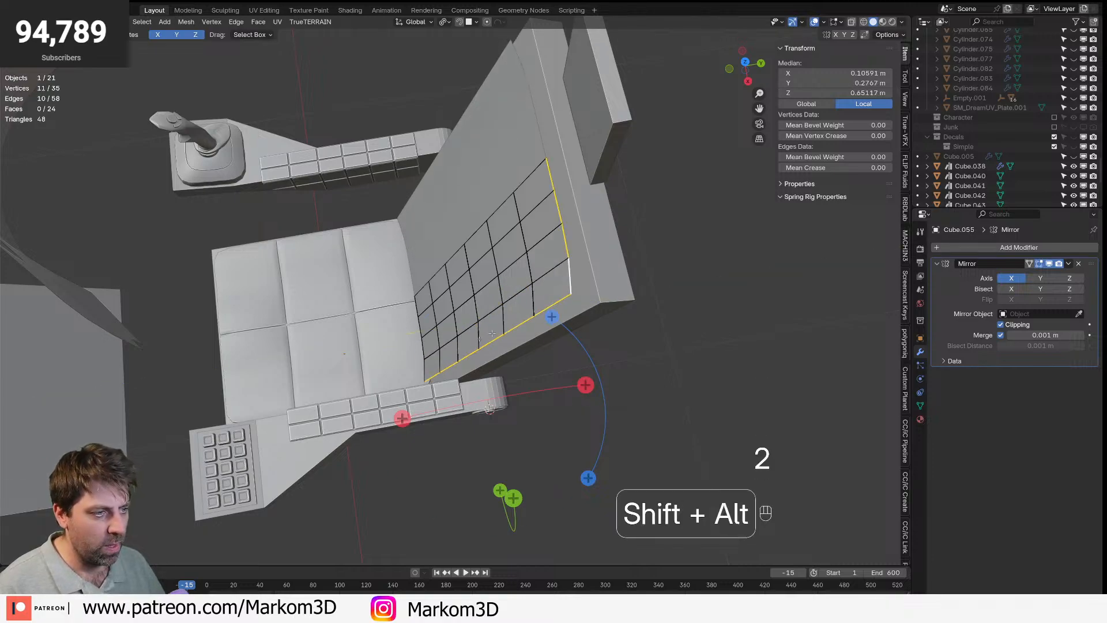
{"action": "left_click", "coordinate": [426, 368], "text": "alt+shift"}
{"action": "key", "text": "e"}
{"action": "key", "text": "y"}
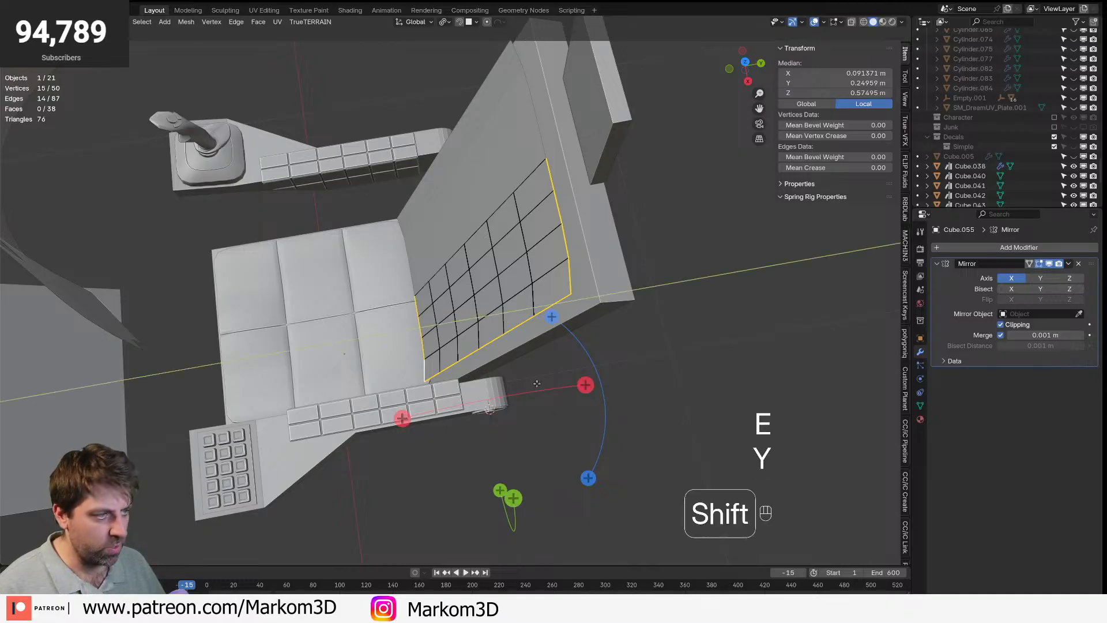
{"action": "left_click", "coordinate": [718, 351]}
- Add a Subdivision Surface modifier to the backrest panel
{"action": "left_click", "coordinate": [967, 251]}
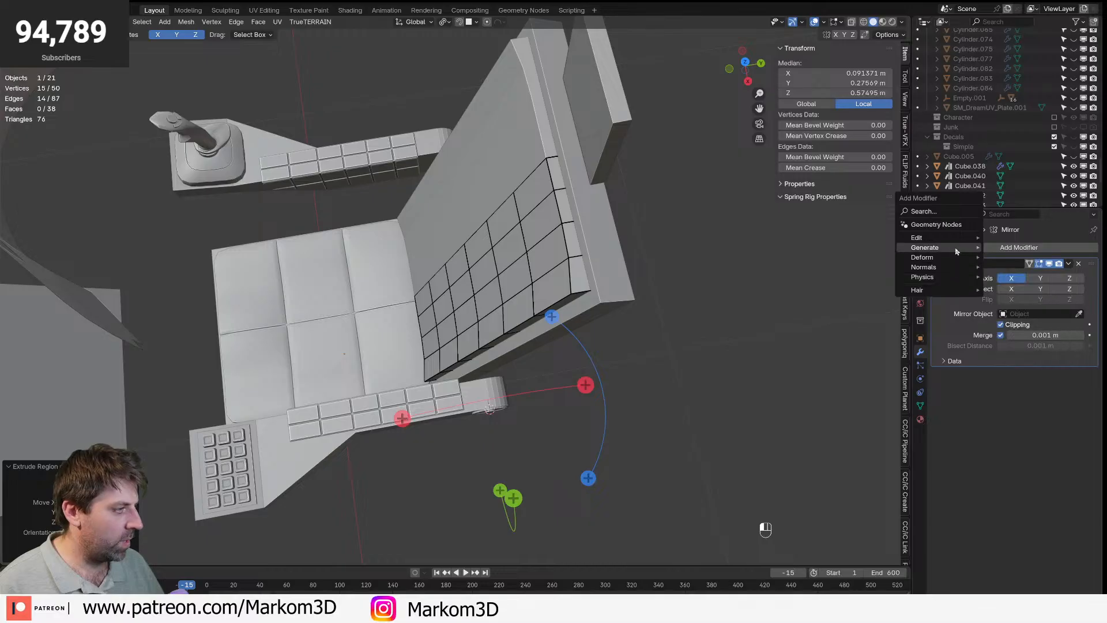
{"action": "mouse_move", "coordinate": [957, 248]}
{"action": "left_click", "coordinate": [1015, 374]}
- Add one support loop around the panel's extruded rim and another lengthwise beside its outer edge
{"action": "middle_click_drag", "start_coordinate": [653, 340], "coordinate": [647, 306]}
{"action": "scroll", "coordinate": [558, 234], "scroll_direction": "up", "scroll_amount": 2}
{"action": "middle_click_drag", "start_coordinate": [558, 234], "coordinate": [549, 279], "text": "shift"}
{"action": "key", "text": "ctrl+r"}
{"action": "left_click", "coordinate": [583, 210]}
{"action": "left_click", "coordinate": [571, 209]}
{"action": "middle_click_drag", "start_coordinate": [571, 208], "coordinate": [570, 92]}
{"action": "key", "text": "ctrl+r"}
{"action": "left_click", "coordinate": [571, 89]}
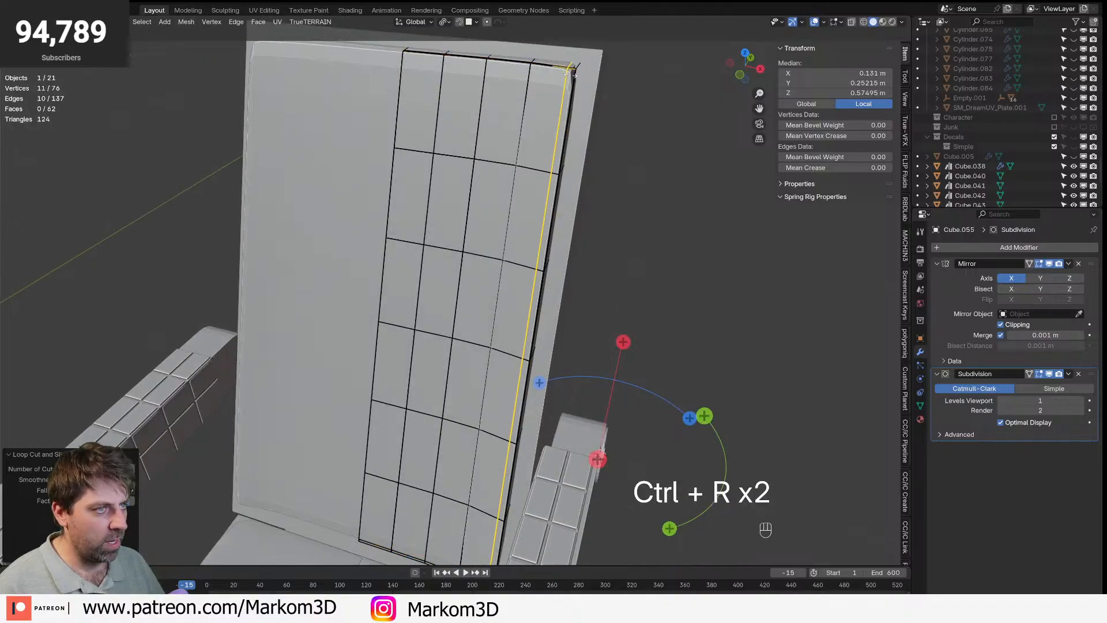
{"action": "left_click", "coordinate": [568, 85]}
- Bevel the two crosswise loops that divide the backrest cushion into three segments, using two narrow bevel segments
{"action": "left_click", "coordinate": [490, 258], "text": "alt"}
{"action": "scroll", "coordinate": [519, 346], "scroll_direction": "right", "scroll_amount": 2, "text": "shift"}
{"action": "left_click", "coordinate": [502, 396], "text": "alt+shift"}
{"action": "scroll", "coordinate": [533, 439], "scroll_direction": "right", "scroll_amount": 2, "text": "shift"}
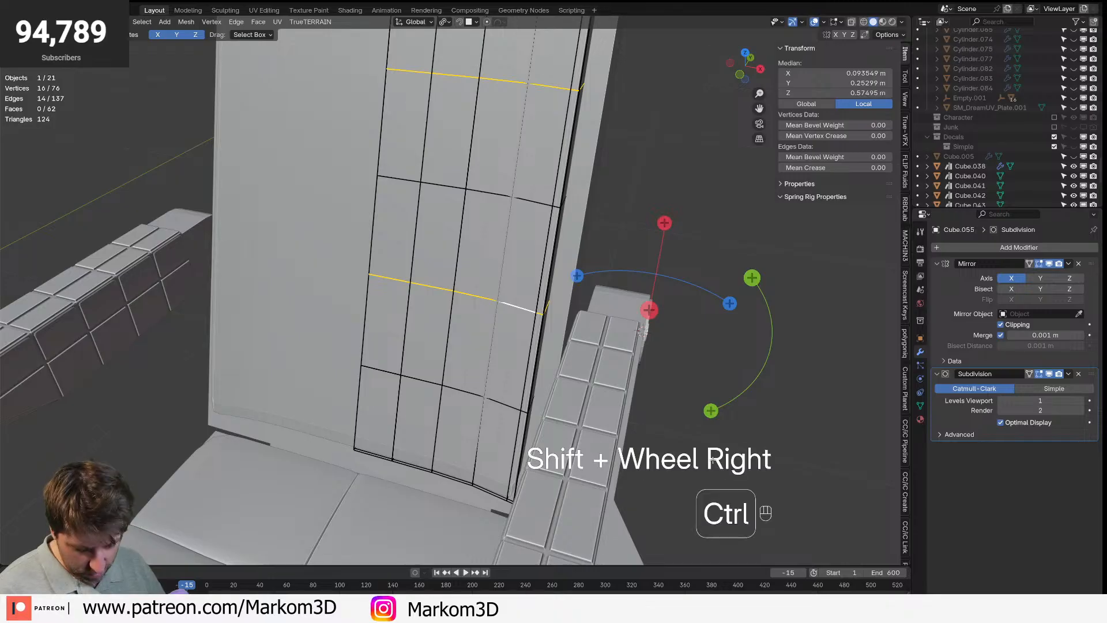
{"action": "key", "text": "ctrl+b"}
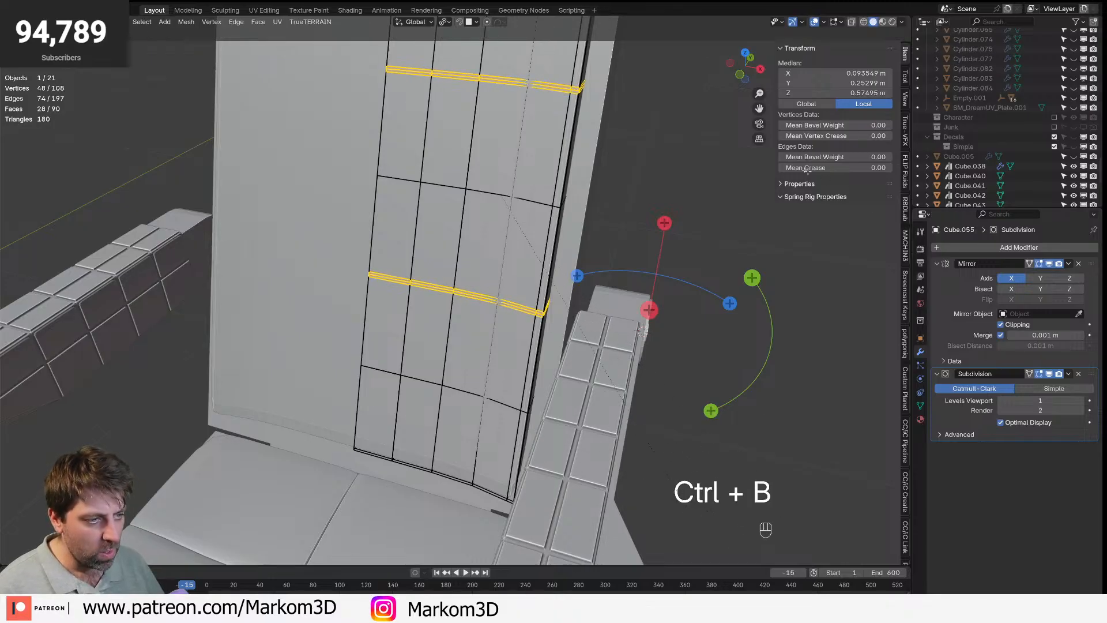
{"action": "right_click", "coordinate": [610, 483]}
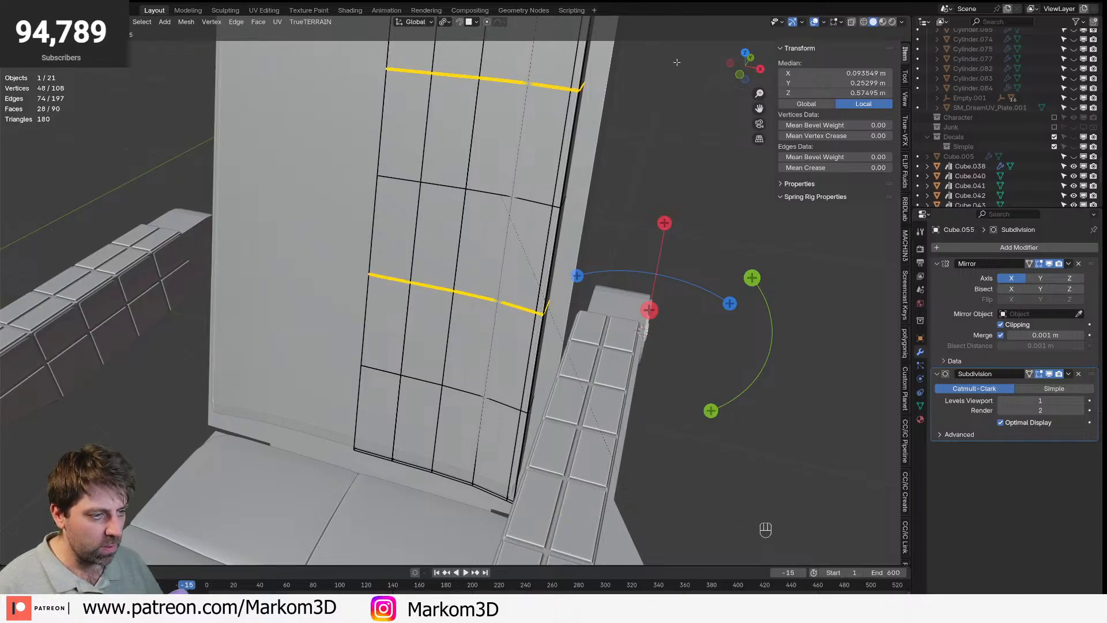
- Sink the middle edges of the backrest seams along their normals, rip them open and finish editing the backrest cushion
{"action": "key", "text": "ctrl+KP_Subtract"}
{"action": "key", "text": "alt+s"}
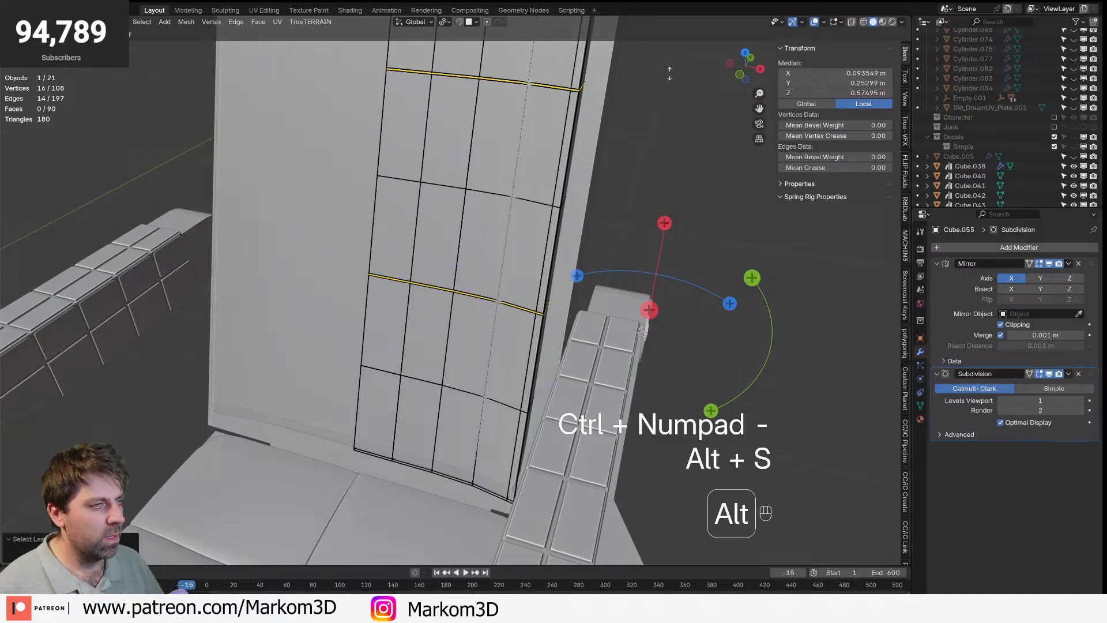
{"action": "left_click", "coordinate": [676, 99]}
{"action": "key", "text": "v"}
{"action": "key", "text": "Tab"}
{"action": "scroll", "coordinate": [736, 422], "scroll_direction": "down", "scroll_amount": 5}
{"action": "left_click", "coordinate": [736, 423]}
{"action": "middle_click_drag", "start_coordinate": [735, 422], "coordinate": [564, 352]}
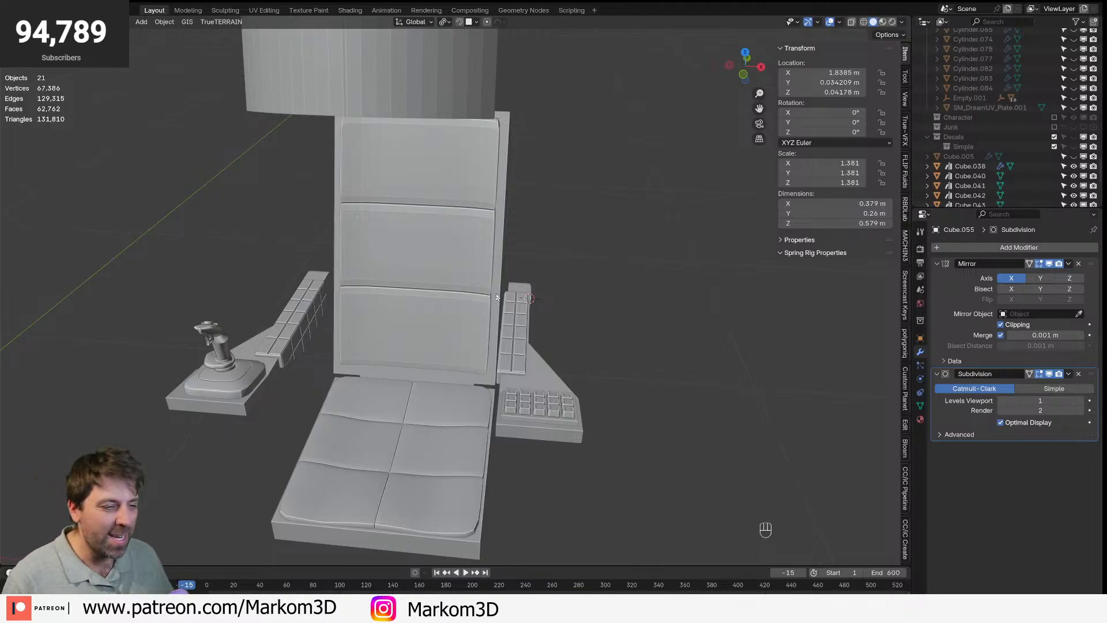
{"action": "middle_click_drag", "start_coordinate": [496, 296], "coordinate": [360, 374]}
{"action": "scroll", "coordinate": [460, 309], "scroll_direction": "up", "scroll_amount": 2}
{"action": "scroll", "coordinate": [453, 430], "scroll_direction": "up", "scroll_amount": 1}
{"action": "scroll", "coordinate": [348, 373], "scroll_direction": "down", "scroll_amount": 2}
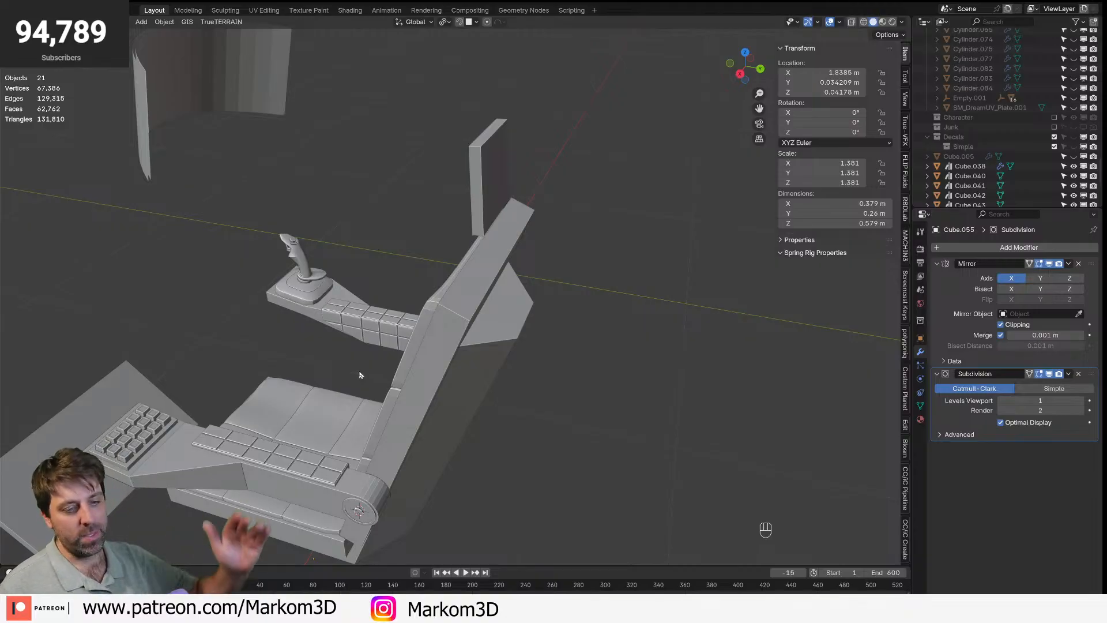
- Bevel the two crosswise bend loops of the keypad armrest on the seat frame, using four bevel segments
{"action": "middle_click_drag", "start_coordinate": [360, 375], "coordinate": [582, 265]}
{"action": "scroll", "coordinate": [462, 373], "scroll_direction": "down", "scroll_amount": 1}
{"action": "middle_click_drag", "start_coordinate": [452, 528], "coordinate": [437, 441], "text": "shift"}
{"action": "left_click", "coordinate": [472, 444]}
{"action": "scroll", "coordinate": [472, 444], "scroll_direction": "up", "scroll_amount": 3}
{"action": "key", "text": "Tab"}
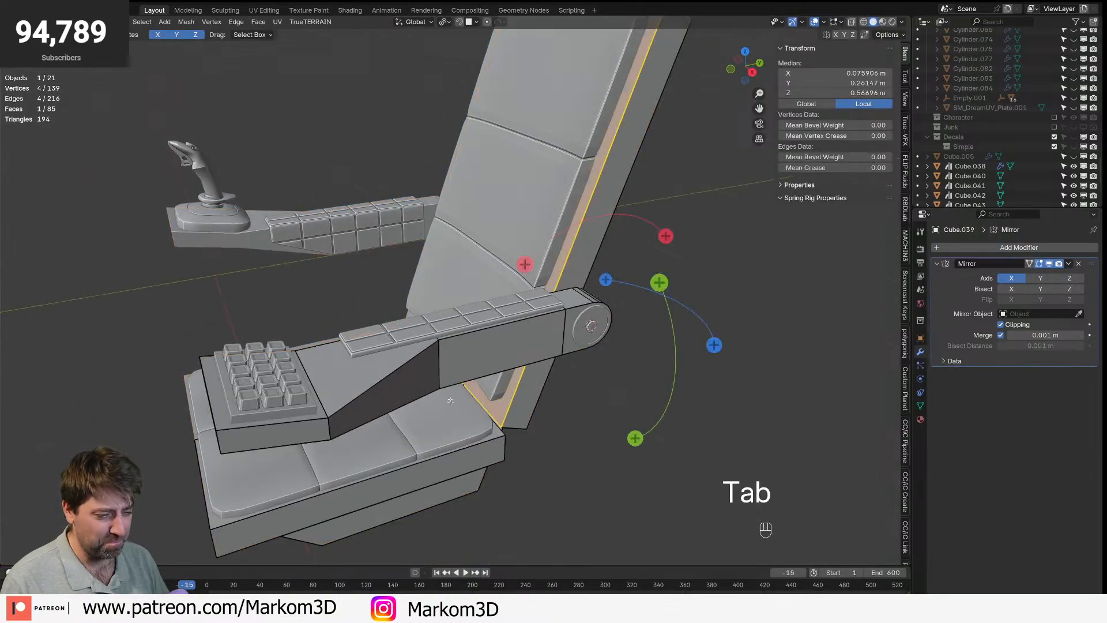
{"action": "key", "text": "2"}
{"action": "left_click", "coordinate": [439, 365], "text": "alt"}
{"action": "left_click", "coordinate": [328, 427], "text": "alt+shift"}
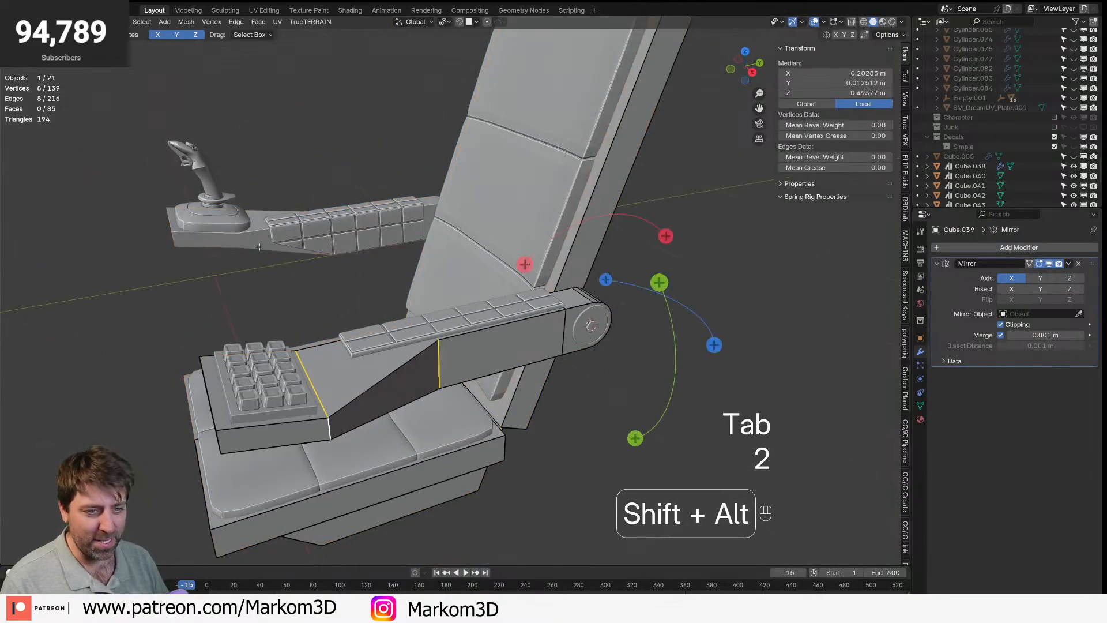
{"action": "key", "text": "ctrl+b"}
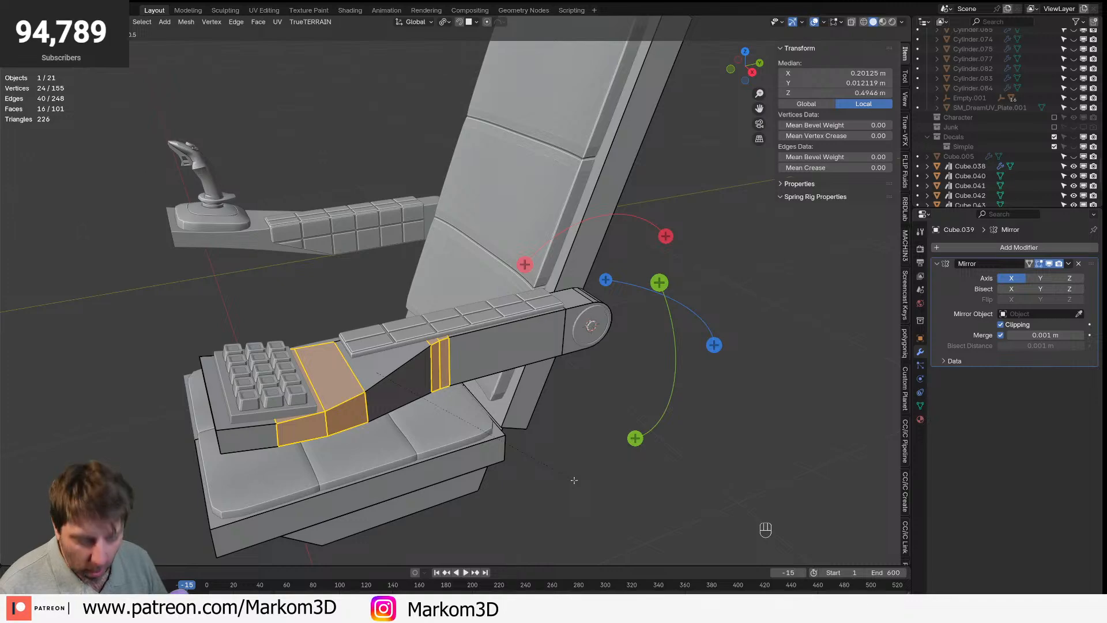
{"action": "key", "text": "a"}
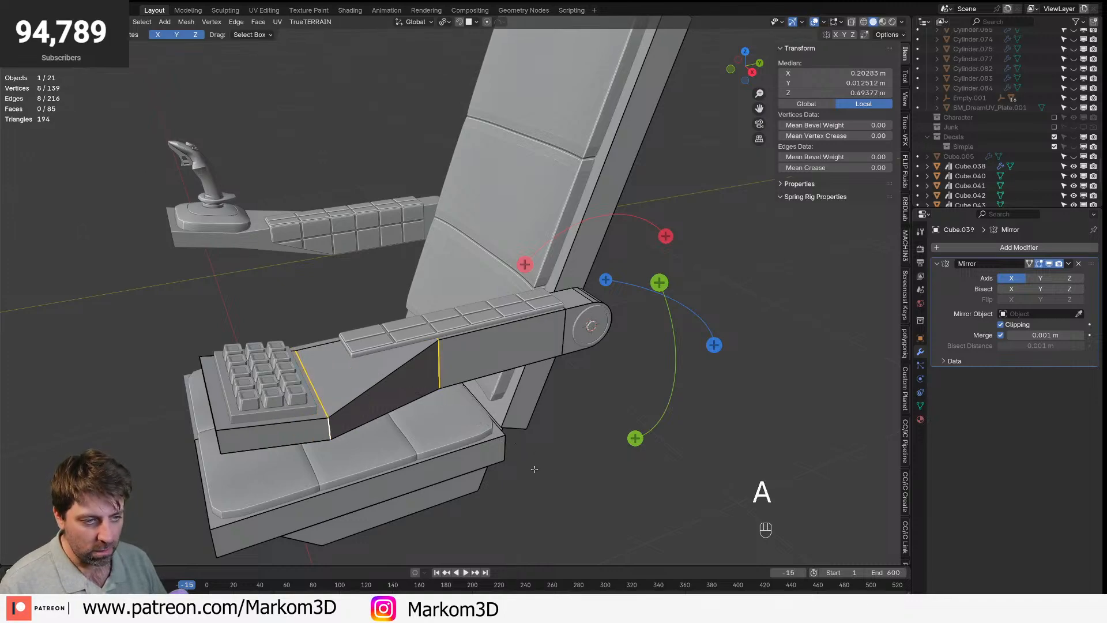
{"action": "key", "text": "ctrl+b"}
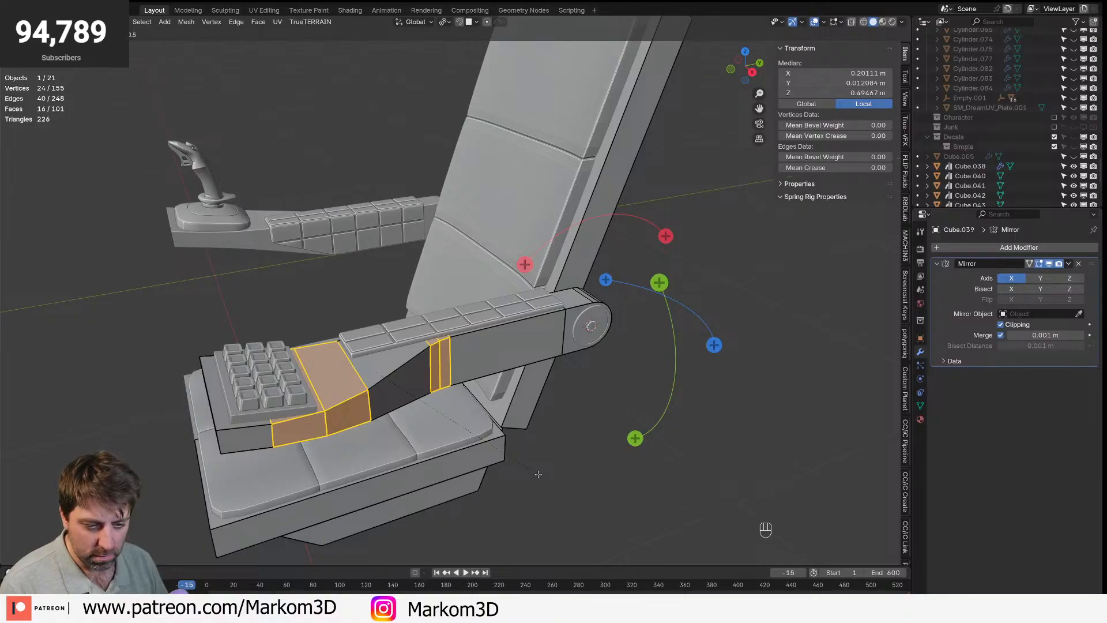
{"action": "key", "text": "m"}
{"action": "key", "text": "shift"}
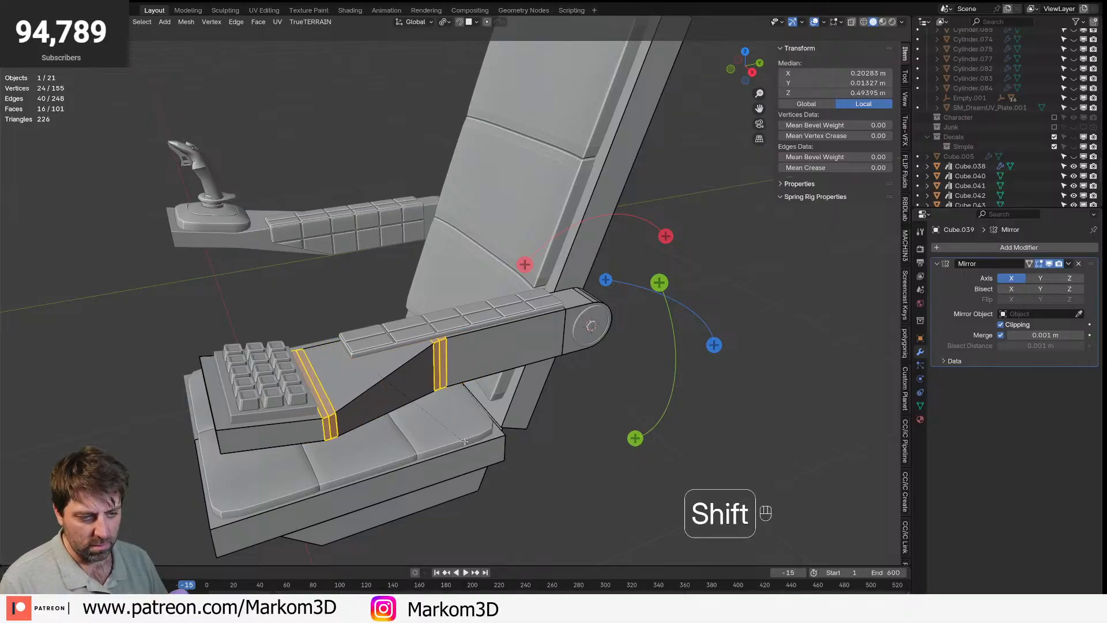
{"action": "scroll", "coordinate": [507, 471], "scroll_direction": "up", "scroll_amount": 2}
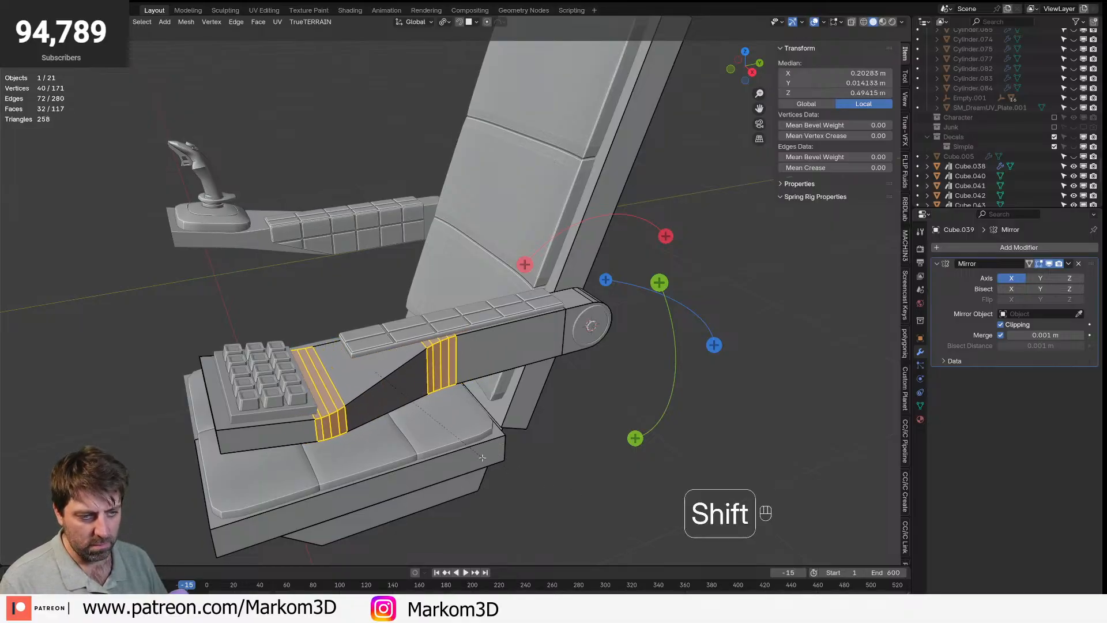
{"action": "left_click", "coordinate": [511, 471]}
{"action": "key", "text": "Tab"}
{"action": "key", "text": "Tab"}
{"action": "key", "text": "Tab"}
{"action": "key", "text": "Tab"}
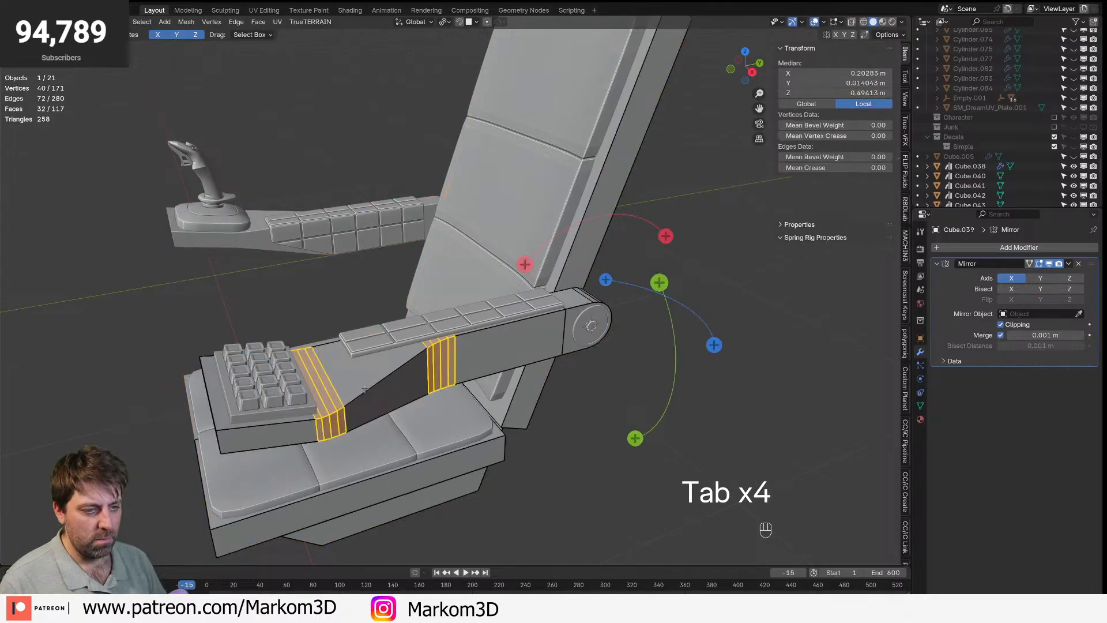
- Bevel the long outline edges along both sides of the armrest and around its rounded pivot end with a narrow bevel
{"action": "key", "text": "2"}
{"action": "left_click", "coordinate": [434, 386], "text": "alt"}
{"action": "middle_click_drag", "start_coordinate": [433, 385], "coordinate": [466, 445]}
{"action": "left_click", "coordinate": [536, 242], "text": "alt+shift"}
{"action": "left_click", "coordinate": [426, 459], "text": "alt+shift"}
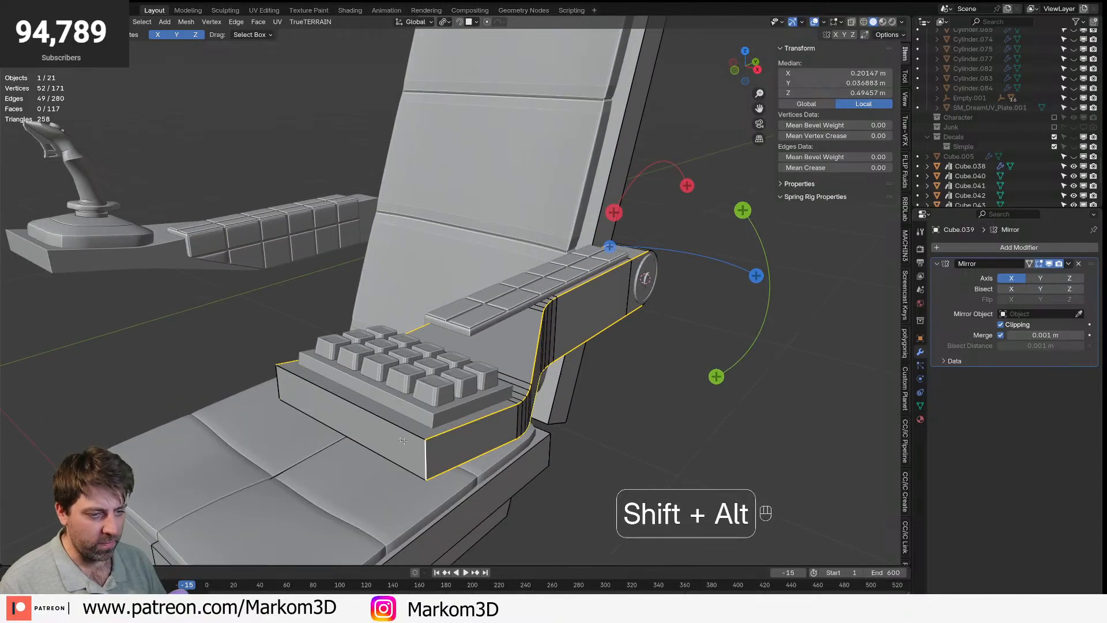
{"action": "middle_click_drag", "start_coordinate": [679, 439], "coordinate": [455, 363]}
{"action": "left_click", "coordinate": [455, 363], "text": "alt+shift"}
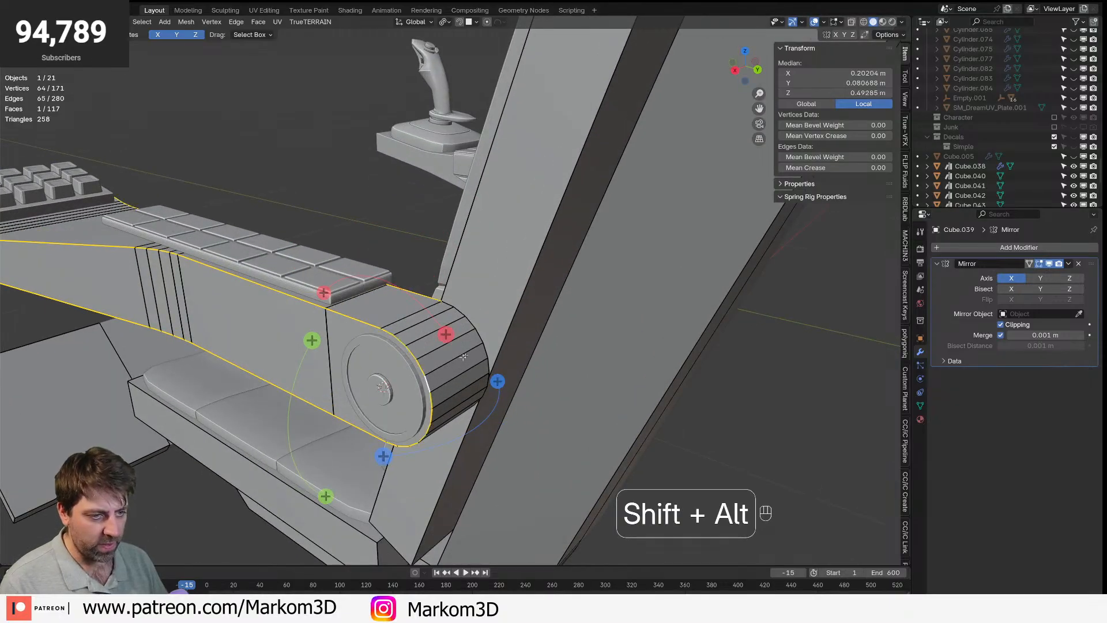
{"action": "left_click", "coordinate": [483, 352], "text": "alt+shift"}
{"action": "key", "text": "ctrl+b"}
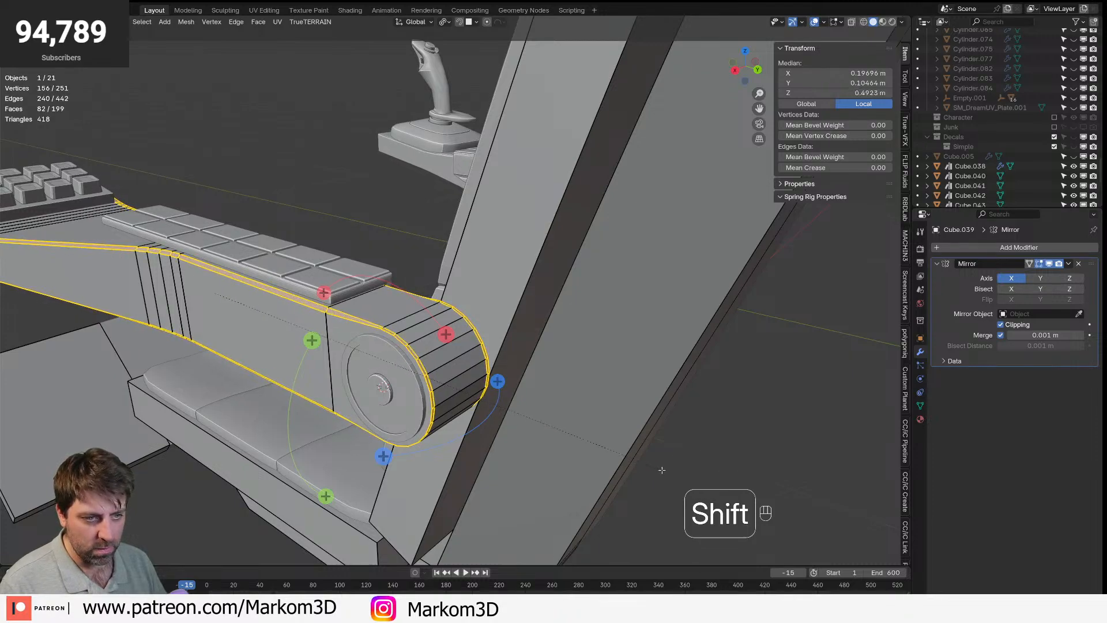
{"action": "left_click", "coordinate": [657, 466]}
{"action": "scroll", "coordinate": [589, 442], "scroll_direction": "down", "scroll_amount": 5}
- Finish editing the seat frame and apply Shade Auto Smooth to it
{"action": "key", "text": "Tab"}
{"action": "middle_click_drag", "start_coordinate": [376, 477], "coordinate": [456, 305]}
{"action": "right_click", "coordinate": [455, 306]}
{"action": "left_click", "coordinate": [456, 303]}
{"action": "scroll", "coordinate": [458, 421], "scroll_direction": "down", "scroll_amount": 6}
{"action": "middle_click_drag", "start_coordinate": [458, 425], "coordinate": [568, 424]}
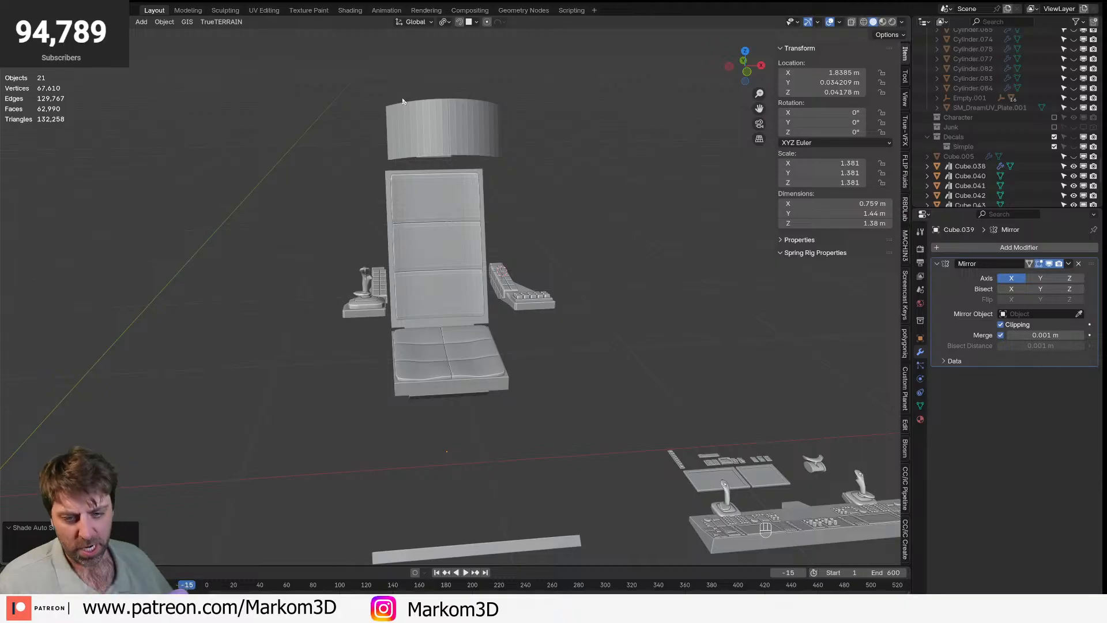
{"action": "middle_click_drag", "start_coordinate": [513, 202], "coordinate": [397, 239]}
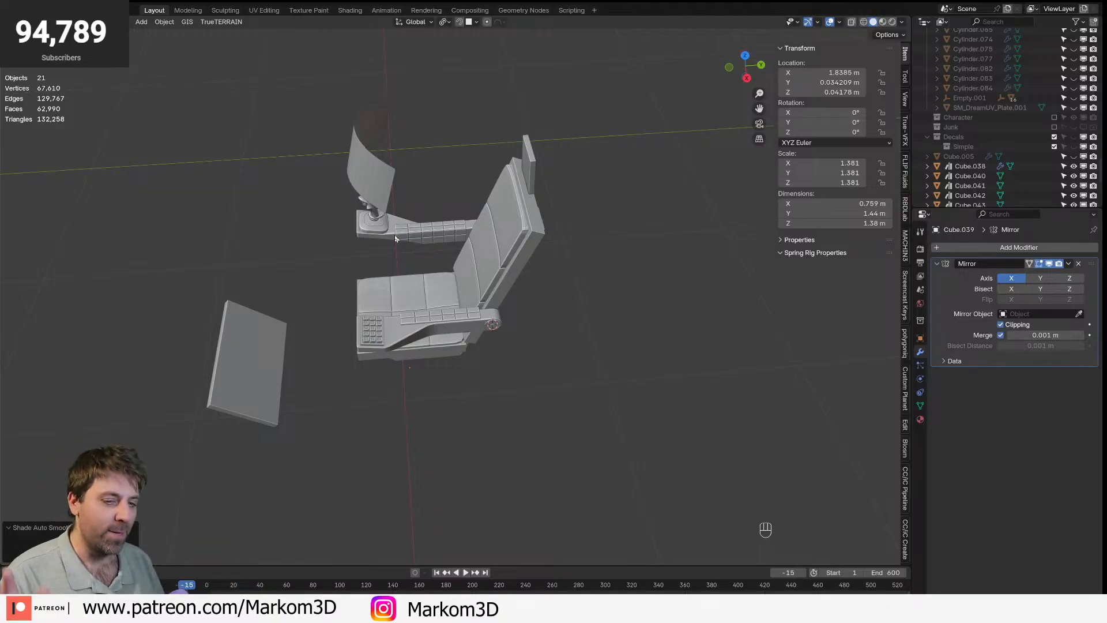
{"action": "middle_click_drag", "start_coordinate": [421, 215], "coordinate": [477, 272]}
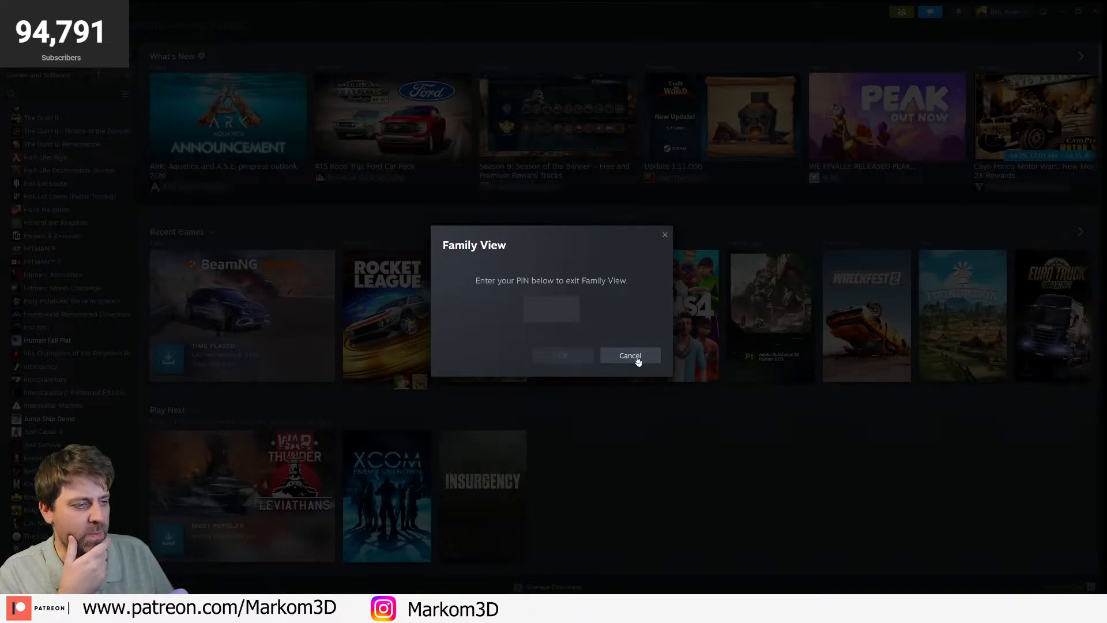
- In Steam, dismiss the Family View prompt, look at the library page of The Room VR: A Dark Matter, and return to Blender
{"action": "left_click", "coordinate": [630, 355]}
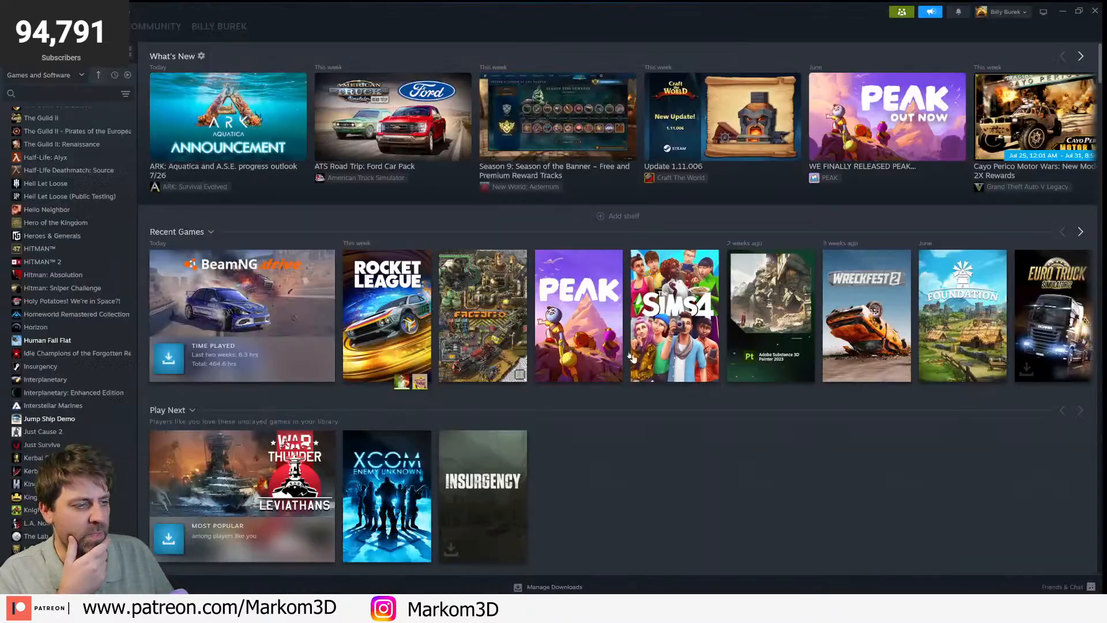
{"action": "scroll", "coordinate": [88, 248], "scroll_direction": "down", "scroll_amount": 6}
{"action": "scroll", "coordinate": [87, 248], "scroll_direction": "down", "scroll_amount": 4}
{"action": "scroll", "coordinate": [76, 349], "scroll_direction": "down", "scroll_amount": 4}
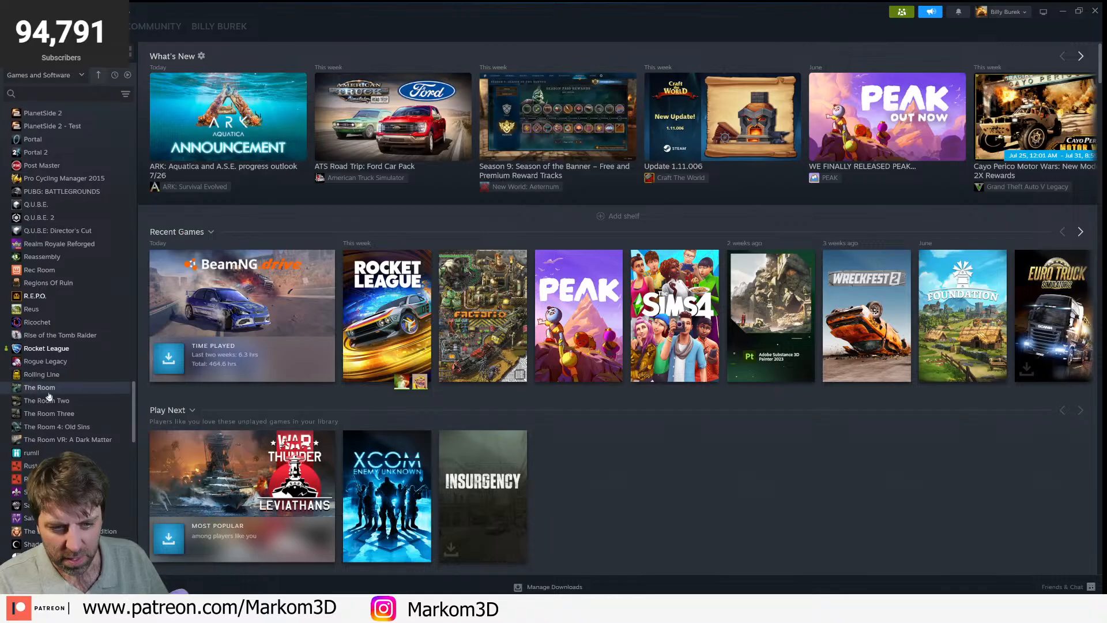
{"action": "scroll", "coordinate": [58, 397], "scroll_direction": "down", "scroll_amount": 2}
{"action": "left_click", "coordinate": [75, 390]}
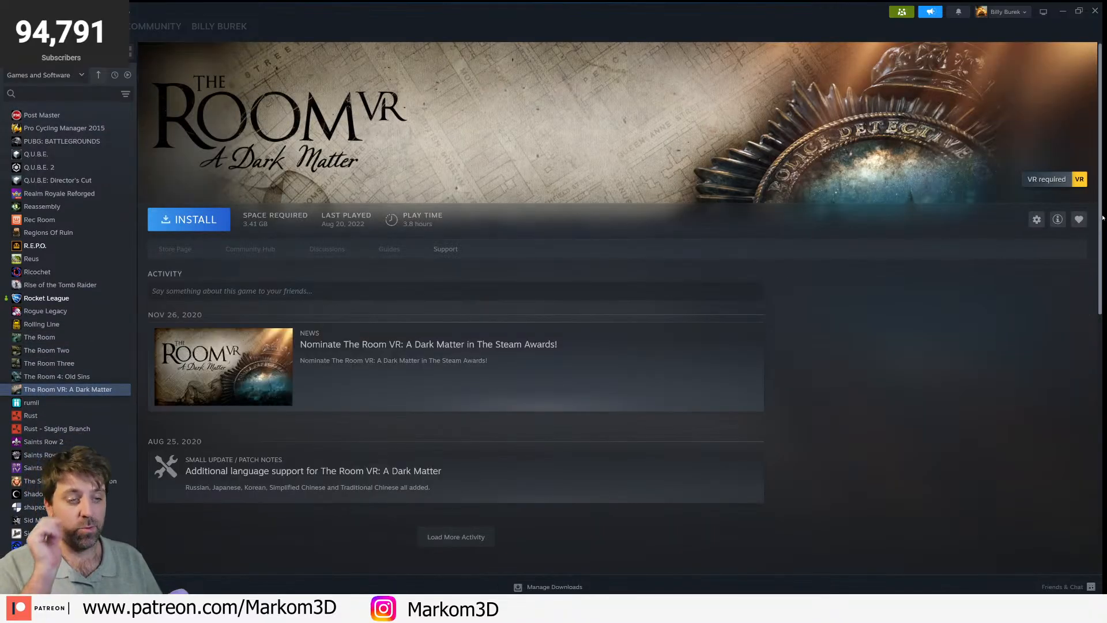
{"action": "left_click", "coordinate": [1091, 8]}
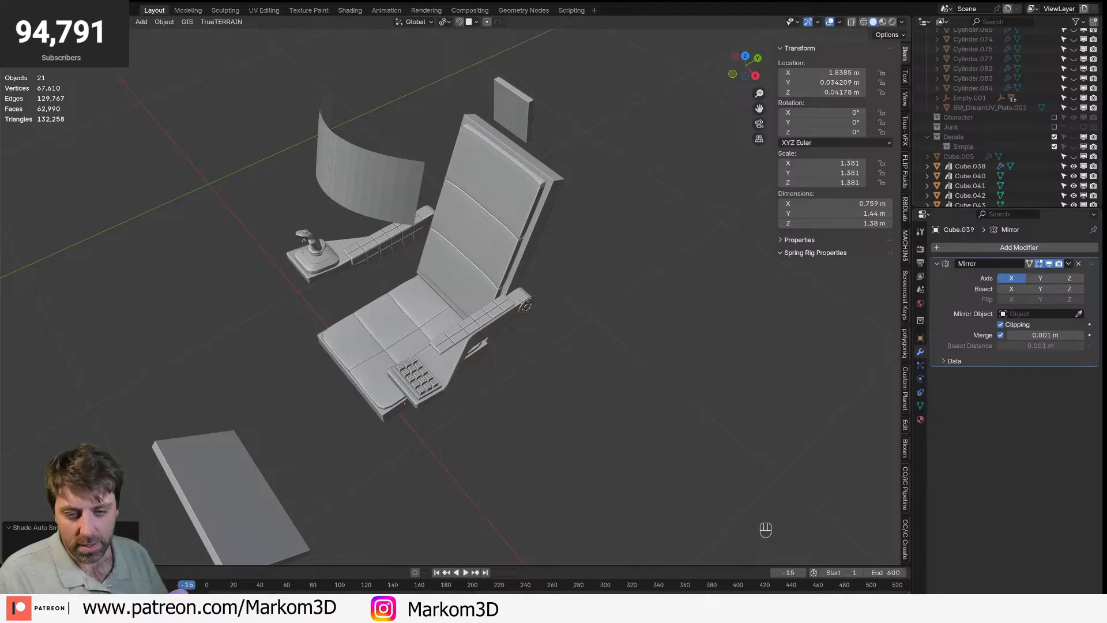
{"action": "middle_click_drag", "start_coordinate": [537, 337], "coordinate": [580, 329]}
{"action": "scroll", "coordinate": [528, 331], "scroll_direction": "up", "scroll_amount": 3}
{"action": "scroll", "coordinate": [581, 329], "scroll_direction": "up", "scroll_amount": 2}
{"action": "middle_click_drag", "start_coordinate": [593, 271], "coordinate": [406, 334]}
{"action": "scroll", "coordinate": [405, 334], "scroll_direction": "down", "scroll_amount": 3}
{"action": "left_click", "coordinate": [483, 223]}
{"action": "middle_click_drag", "start_coordinate": [484, 223], "coordinate": [600, 190]}
{"action": "key", "text": "Tab"}
{"action": "middle_click_drag", "start_coordinate": [601, 121], "coordinate": [577, 152], "text": "shift"}
{"action": "scroll", "coordinate": [577, 153], "scroll_direction": "down", "scroll_amount": 3}
{"action": "key", "text": "Tab"}
{"action": "key", "text": "Tab"}
{"action": "key", "text": "Tab"}
{"action": "key", "text": "Tab"}
{"action": "key", "text": "Tab"}
- Bevel the lengthwise middle loop in the mirrored half of the backrest cushion, using two narrow bevel segments
{"action": "middle_click_drag", "start_coordinate": [454, 447], "coordinate": [508, 301]}
{"action": "left_click", "coordinate": [434, 386]}
{"action": "key", "text": "Tab"}
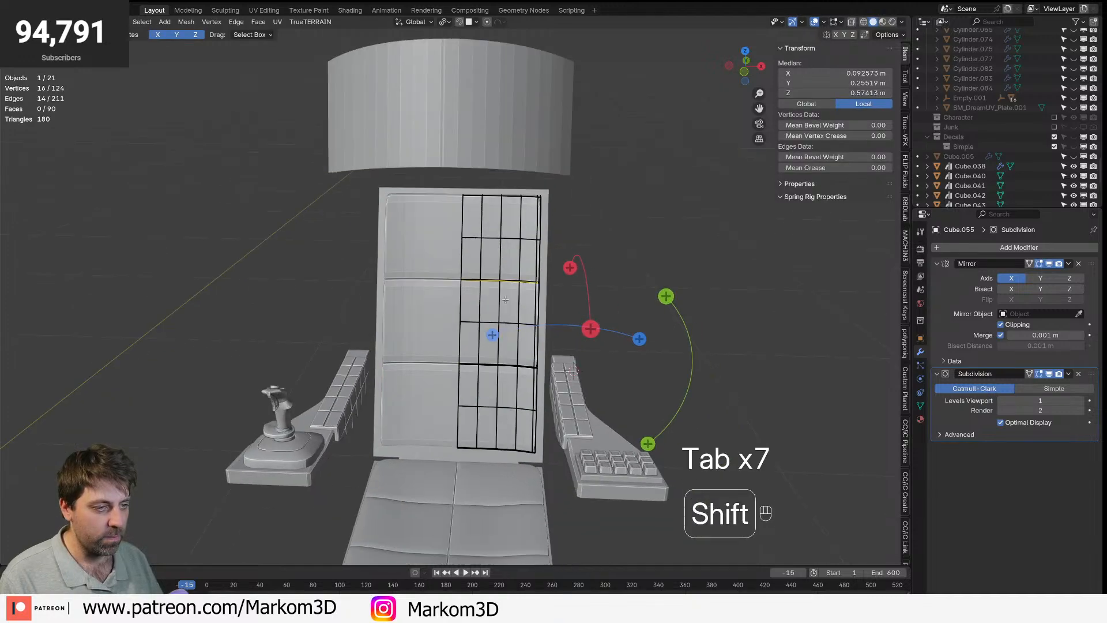
{"action": "scroll", "coordinate": [508, 301], "scroll_direction": "up", "scroll_amount": 2}
{"action": "key", "text": "2"}
{"action": "left_click", "coordinate": [511, 242], "text": "alt"}
{"action": "left_click", "coordinate": [509, 332], "text": "alt+shift"}
{"action": "middle_click_drag", "start_coordinate": [533, 452], "coordinate": [545, 432]}
{"action": "scroll", "coordinate": [545, 432], "scroll_direction": "up", "scroll_amount": 6}
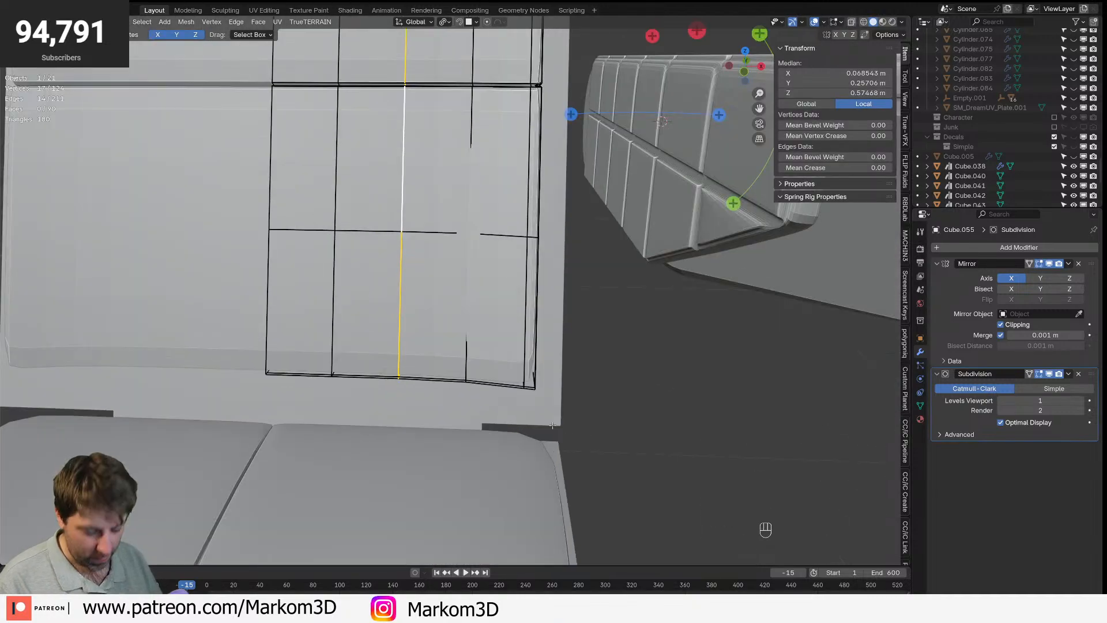
{"action": "key", "text": "ctrl+b"}
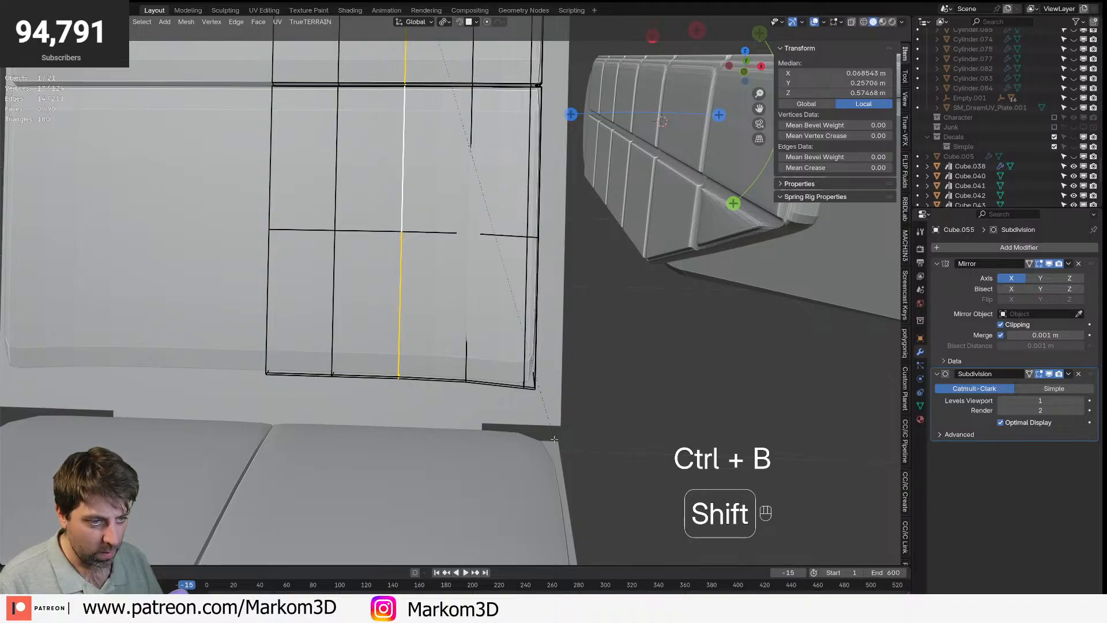
{"action": "left_click", "coordinate": [571, 456]}
- Sink the middle edge of the backrest's lengthwise seam along its normals and finish editing the cushion
{"action": "key", "text": "ctrl+KP_Subtract"}
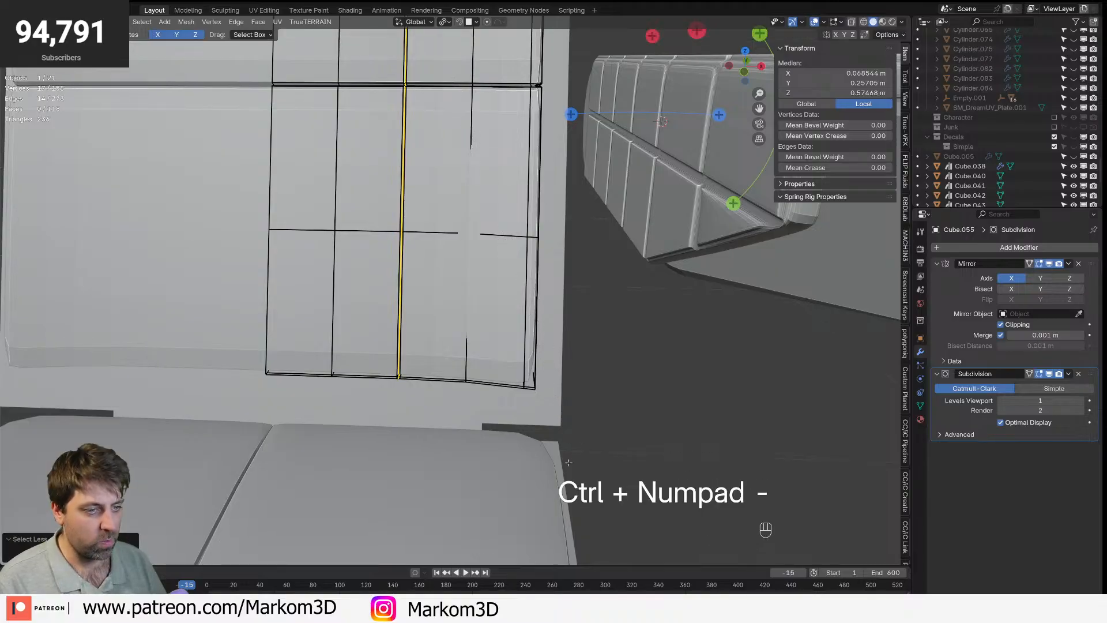
{"action": "key", "text": "alt+s"}
{"action": "left_click", "coordinate": [568, 458], "text": "shift"}
{"action": "scroll", "coordinate": [616, 331], "scroll_direction": "down", "scroll_amount": 6}
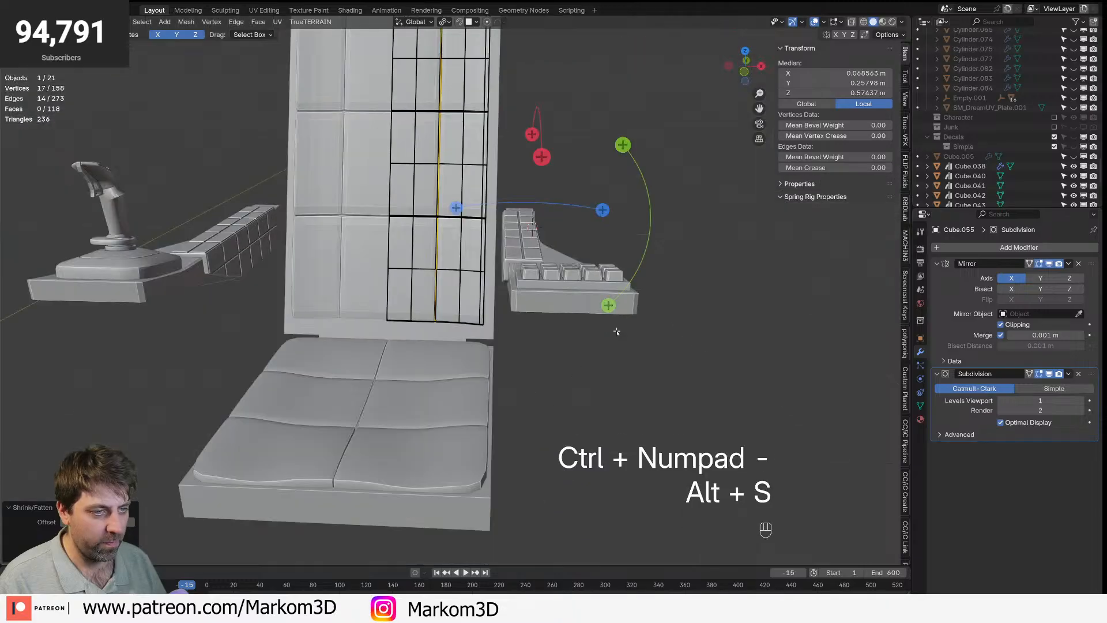
{"action": "key", "text": "Tab"}
- Open the seat frame for editing and select the outer side face of the headrest
{"action": "scroll", "coordinate": [586, 336], "scroll_direction": "down", "scroll_amount": 5}
{"action": "middle_click_drag", "start_coordinate": [575, 289], "coordinate": [485, 272]}
{"action": "left_click", "coordinate": [461, 129]}
{"action": "middle_click_drag", "start_coordinate": [478, 122], "coordinate": [462, 196], "text": "shift"}
{"action": "middle_click_drag", "start_coordinate": [421, 202], "coordinate": [452, 207]}
{"action": "key", "text": "Tab"}
{"action": "key", "text": "3"}
{"action": "left_click", "coordinate": [446, 203]}
{"action": "middle_click_drag", "start_coordinate": [475, 247], "coordinate": [504, 307], "text": "shift"}
{"action": "scroll", "coordinate": [449, 308], "scroll_direction": "up", "scroll_amount": 4}
{"action": "key", "text": "3"}
{"action": "key", "text": "g"}
{"action": "key", "text": "y"}
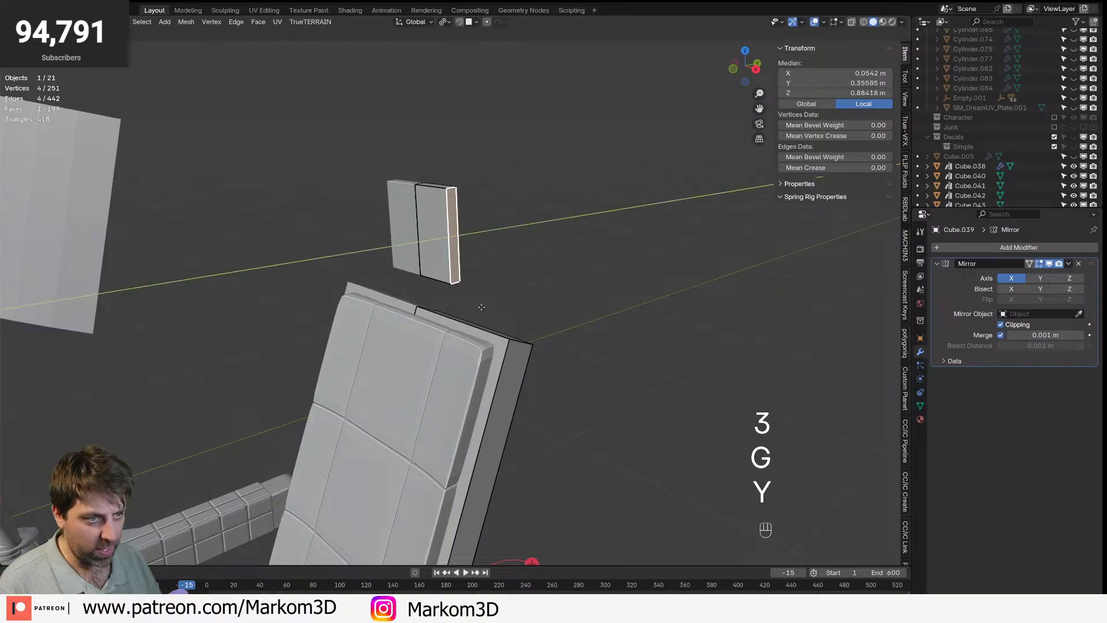
{"action": "key", "text": "x"}
{"action": "left_click", "coordinate": [489, 322]}
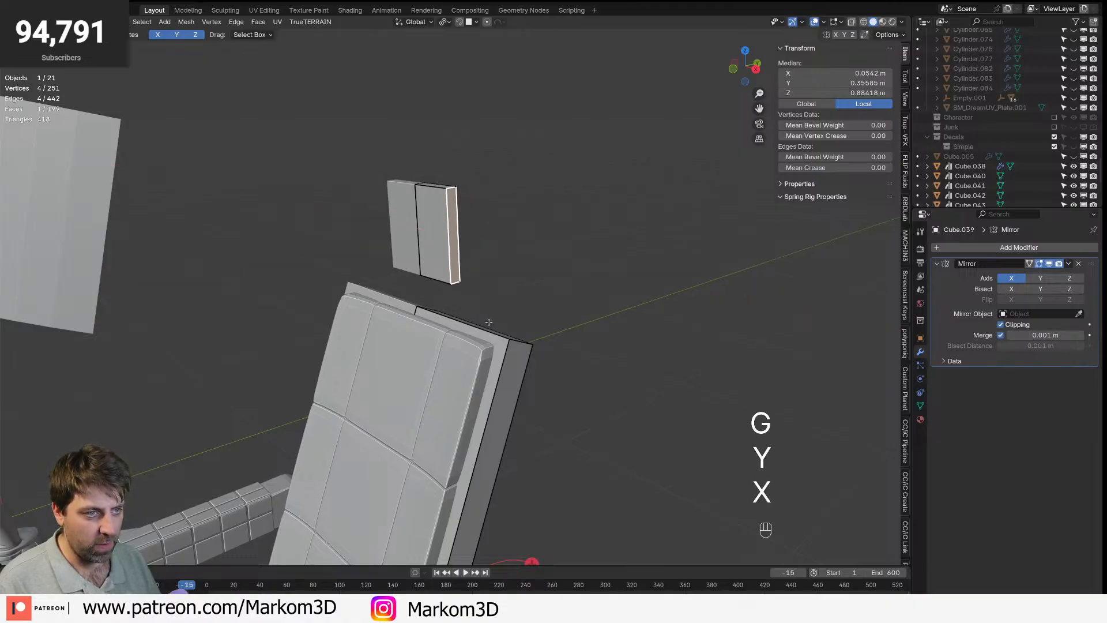
- Extrude the headrest's outer side face outward along X and shift it forward along Y to angle the headrest's wing
{"action": "key", "text": "e"}
{"action": "key", "text": "x"}
{"action": "left_click", "coordinate": [508, 338]}
{"action": "middle_click_drag", "start_coordinate": [507, 338], "coordinate": [514, 340]}
{"action": "key", "text": "g"}
{"action": "key", "text": "y"}
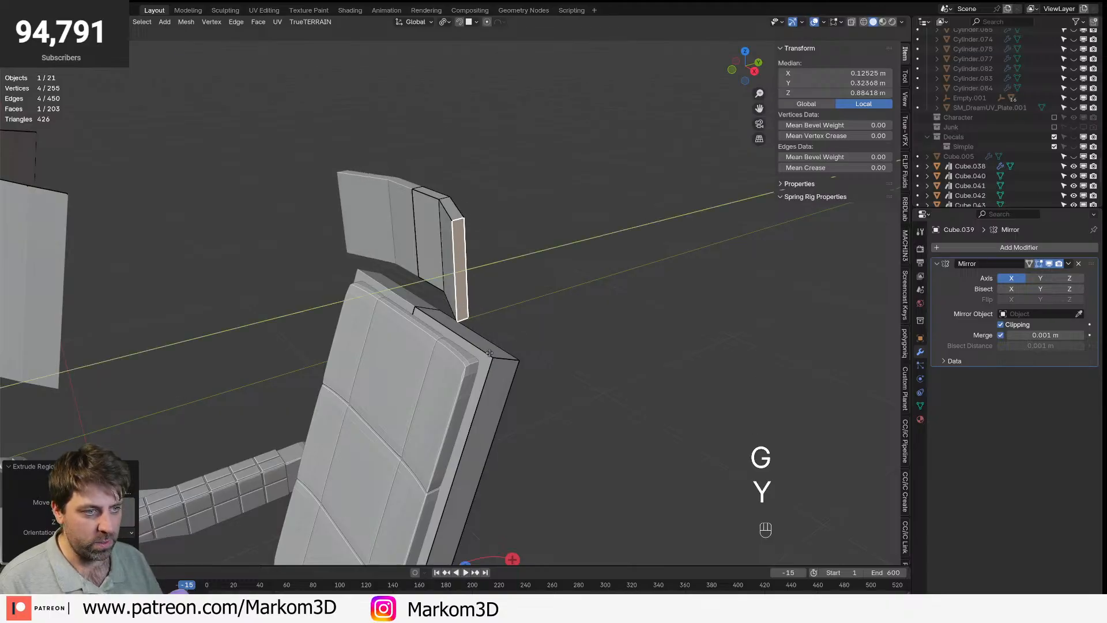
{"action": "left_click", "coordinate": [440, 286]}
{"action": "middle_click_drag", "start_coordinate": [440, 286], "coordinate": [438, 350]}
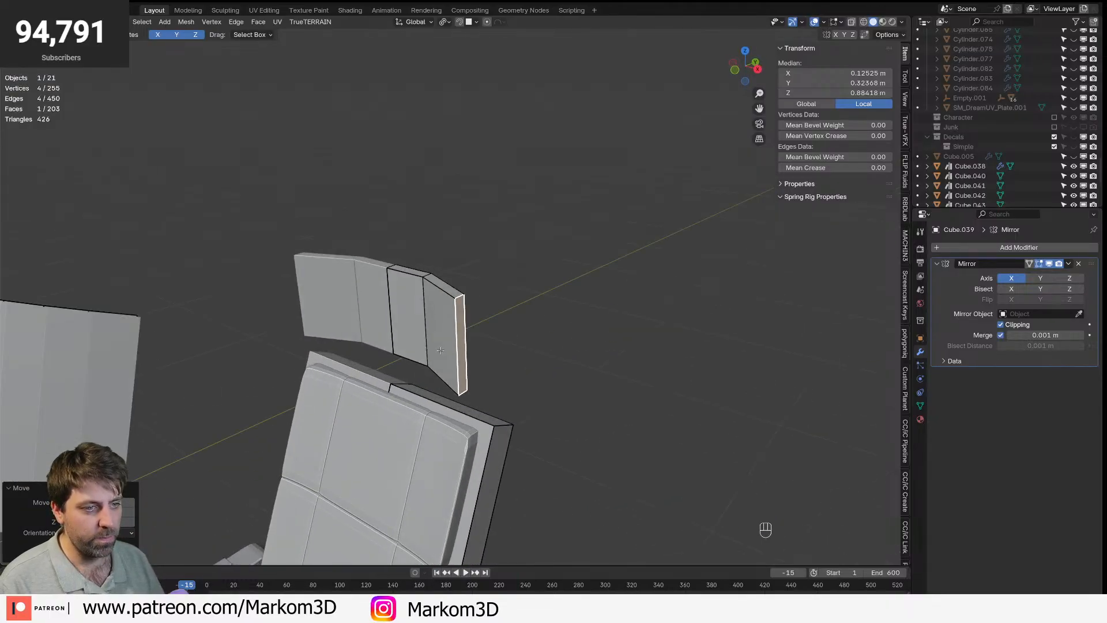
- Duplicate the headrest's two front faces, move the copy forward along Y and separate it into its own object
{"action": "scroll", "coordinate": [438, 350], "scroll_direction": "up", "scroll_amount": 3}
{"action": "key", "text": "3"}
{"action": "left_click", "coordinate": [390, 335]}
{"action": "left_click", "coordinate": [429, 364], "text": "shift"}
{"action": "key", "text": "shift+d"}
{"action": "key", "text": "u"}
{"action": "key", "text": "y"}
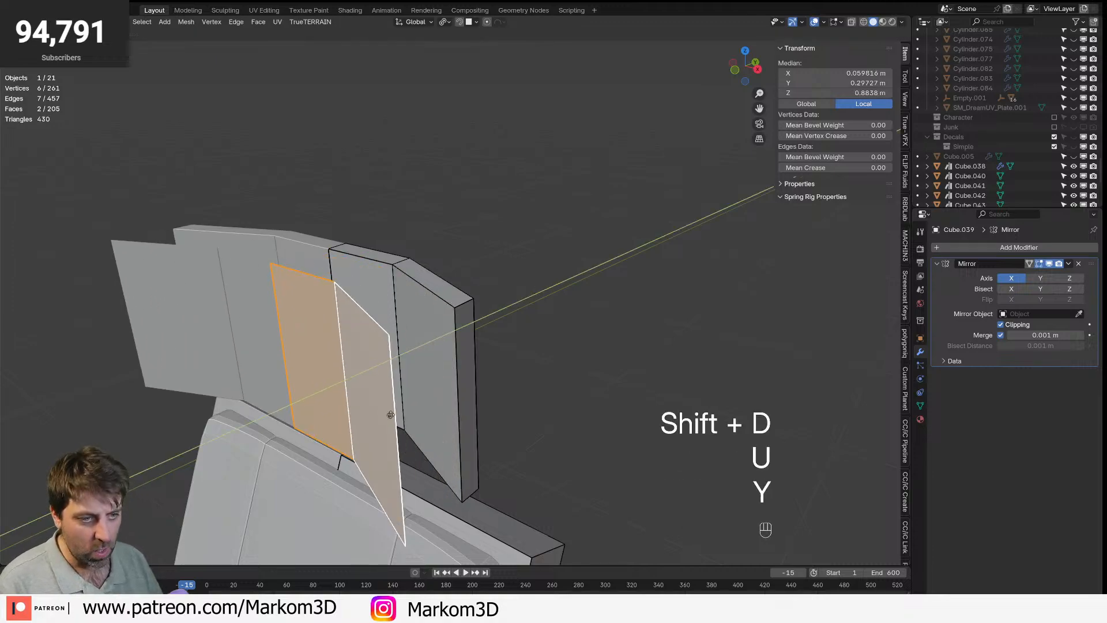
{"action": "left_click", "coordinate": [376, 423]}
{"action": "middle_click_drag", "start_coordinate": [376, 423], "coordinate": [498, 415]}
{"action": "key", "text": "p"}
{"action": "left_click", "coordinate": [420, 415]}
{"action": "key", "text": "Tab"}
{"action": "left_click", "coordinate": [420, 417]}
- Inset both faces of the separated headrest panel together to form a narrow border
{"action": "key", "text": "Tab"}
{"action": "key", "text": "3"}
{"action": "left_click", "coordinate": [498, 415]}
{"action": "left_click", "coordinate": [363, 358], "text": "shift"}
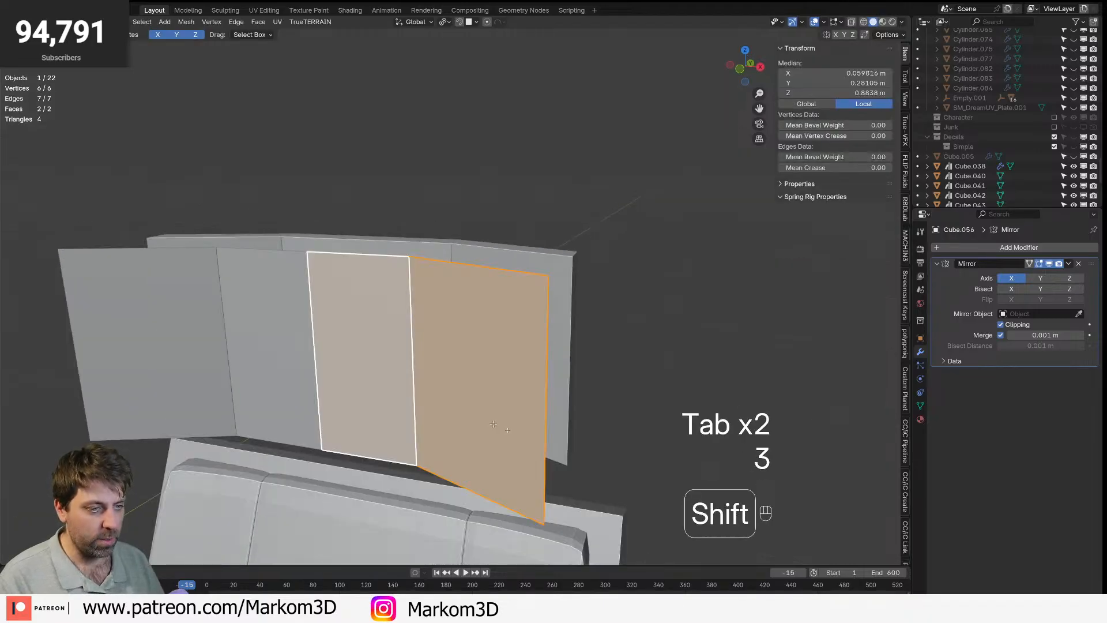
{"action": "key", "text": "i"}
{"action": "left_click", "coordinate": [616, 470]}
{"action": "key", "text": "x"}
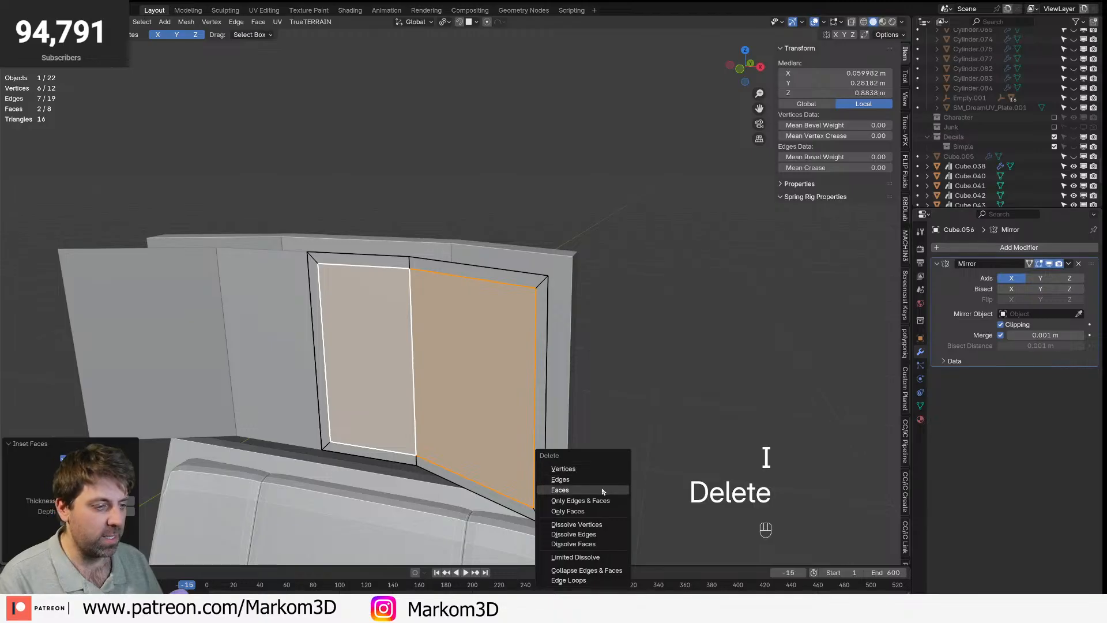
{"action": "left_click", "coordinate": [604, 491]}
{"action": "key", "text": "ctrl+z"}
{"action": "key", "text": "ctrl+z"}
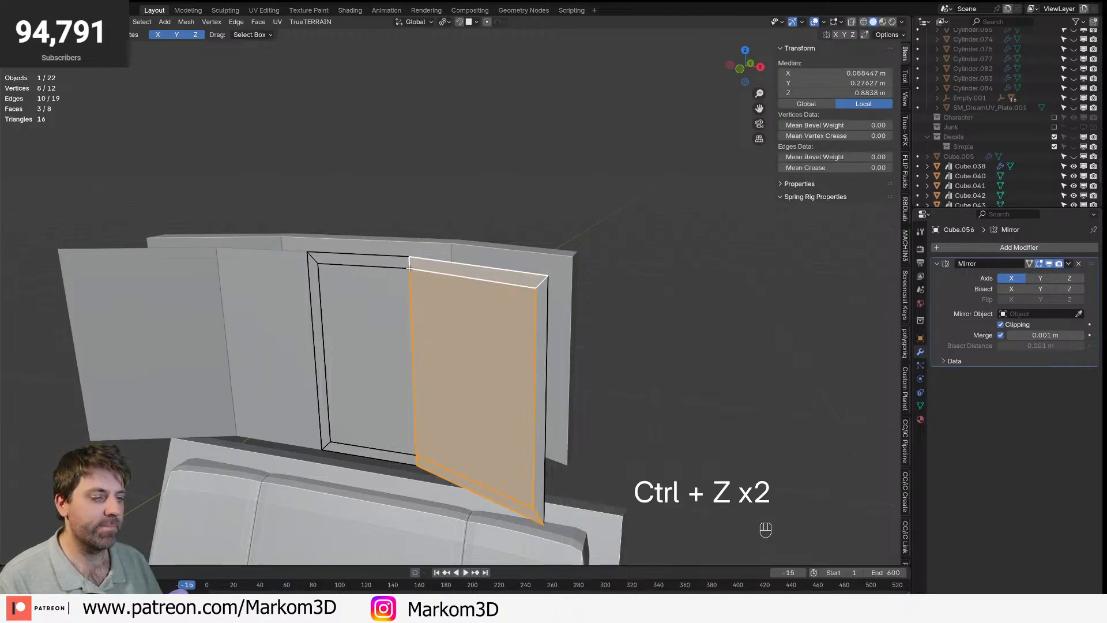
- Delete the border faces around the headrest panel's inset, keeping only the two inner faces
{"action": "key", "text": "Delete"}
{"action": "left_click", "coordinate": [412, 262], "text": "alt"}
{"action": "key", "text": "Delete"}
{"action": "left_click", "coordinate": [412, 263]}
- Move the headrest panel's inner vertical edge along X to the mirror centre line to close the gap
{"action": "key", "text": "2"}
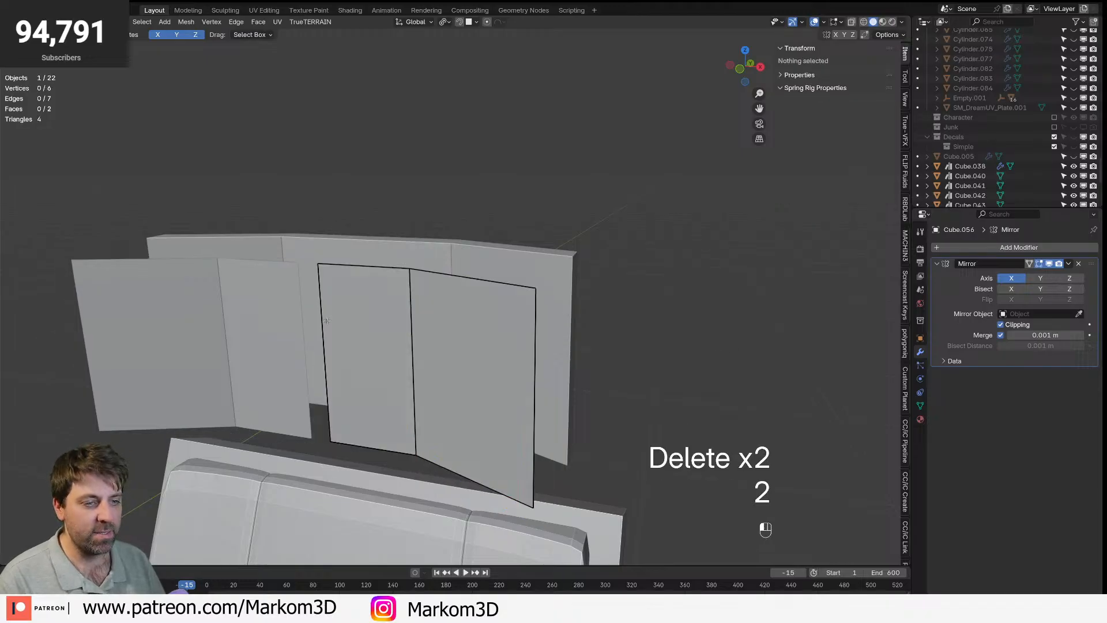
{"action": "left_click", "coordinate": [327, 321]}
{"action": "key", "text": "g"}
{"action": "key", "text": "y"}
{"action": "key", "text": "x"}
{"action": "left_click", "coordinate": [415, 384]}
- Add two vertical loop cuts to the headrest panel's outer section and three horizontal loop cuts across the whole panel
{"action": "key", "text": "a"}
{"action": "key", "text": "ctrl+r"}
{"action": "scroll", "coordinate": [457, 450], "scroll_direction": "up", "scroll_amount": 1}
{"action": "left_click", "coordinate": [457, 470]}
{"action": "right_click", "coordinate": [457, 470]}
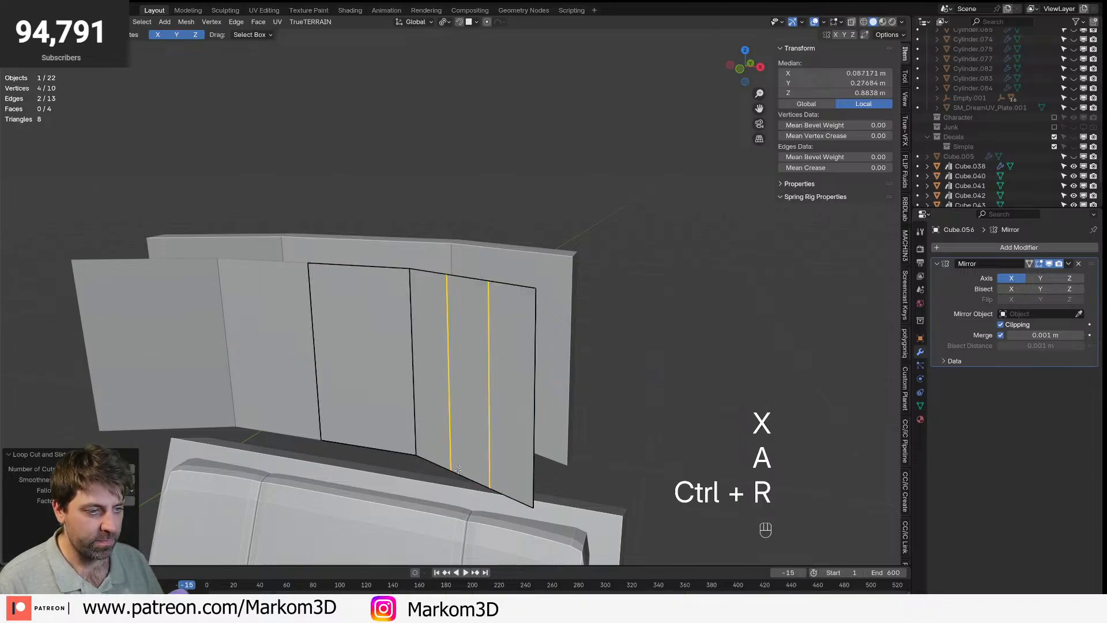
{"action": "key", "text": "ctrl+r"}
{"action": "scroll", "coordinate": [443, 391], "scroll_direction": "up", "scroll_amount": 1}
{"action": "left_click", "coordinate": [444, 391]}
{"action": "right_click", "coordinate": [444, 392]}
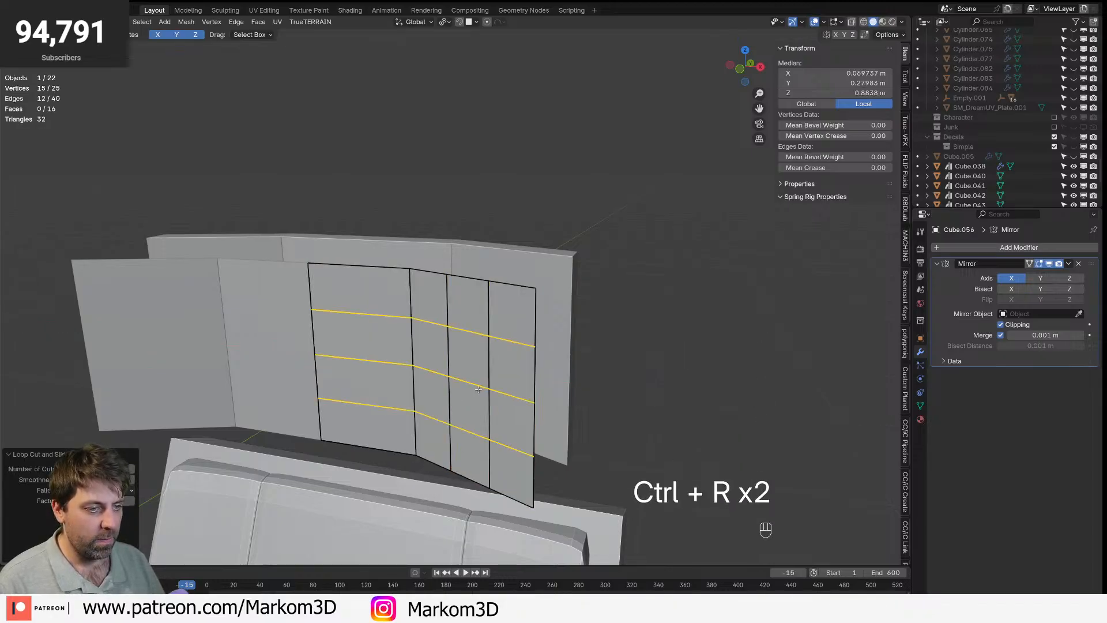
- Add one vertical loop cut through the middle of the headrest panel's inner section
{"action": "key", "text": "ctrl+r"}
{"action": "left_click", "coordinate": [367, 404]}
{"action": "right_click", "coordinate": [367, 404]}
{"action": "middle_click_drag", "start_coordinate": [497, 423], "coordinate": [514, 356]}
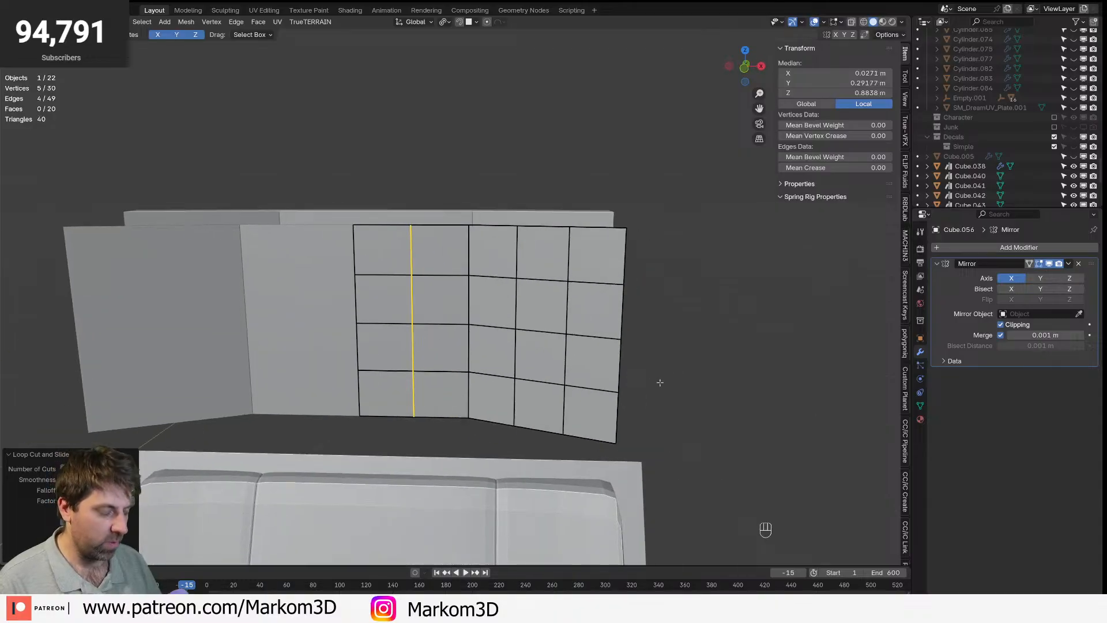
- Inset every face of the headrest panel individually to form a grid of tiles with narrow borders
{"action": "key", "text": "a"}
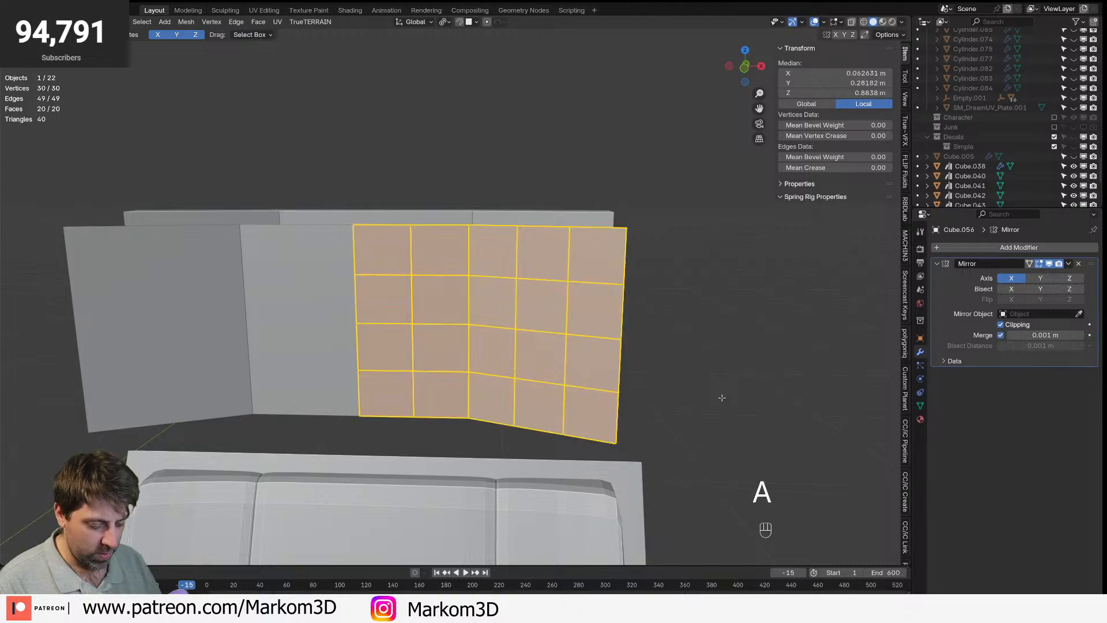
{"action": "key", "text": "i"}
{"action": "key", "text": "i"}
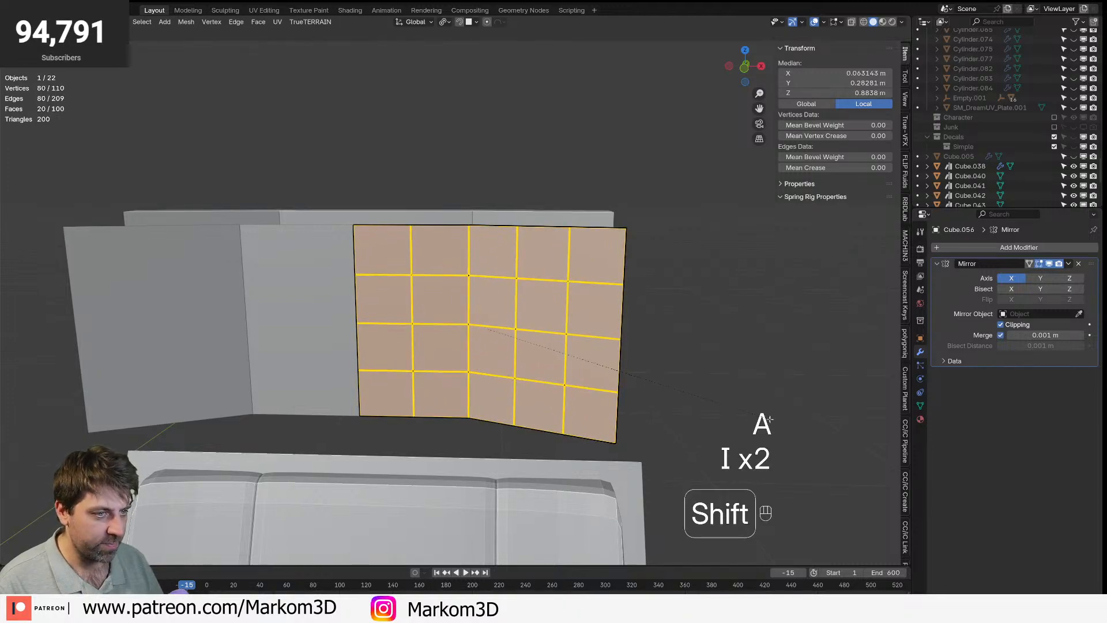
{"action": "left_click", "coordinate": [685, 416]}
{"action": "middle_click_drag", "start_coordinate": [685, 417], "coordinate": [676, 417], "text": "shift"}
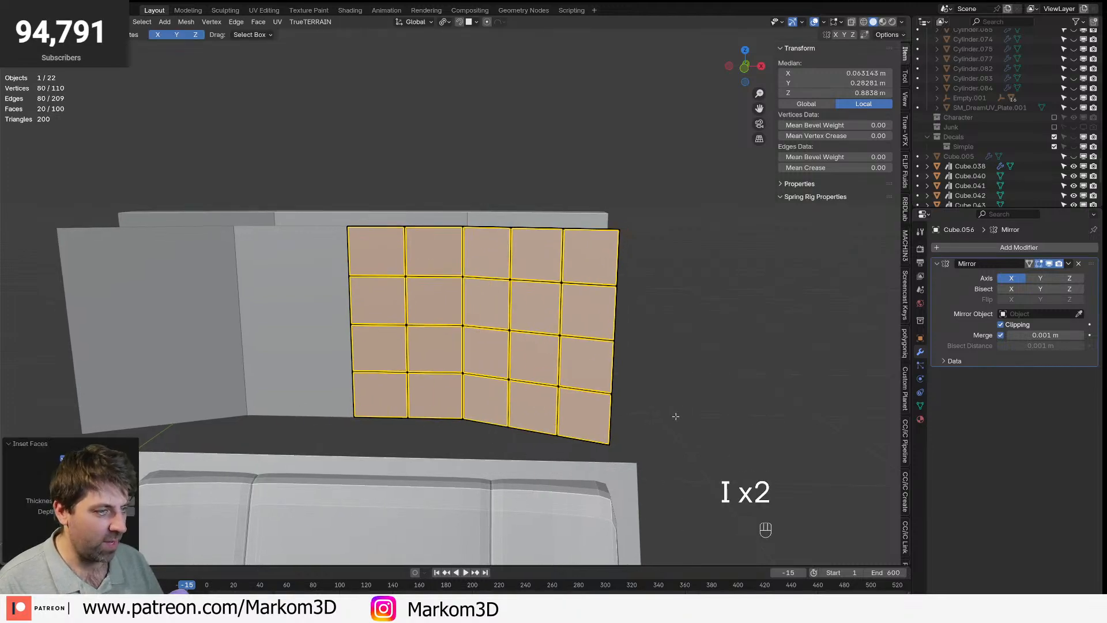
- Delete the narrow border faces between the inset tiles, keeping only the separate inner tile faces
{"action": "key", "text": "2"}
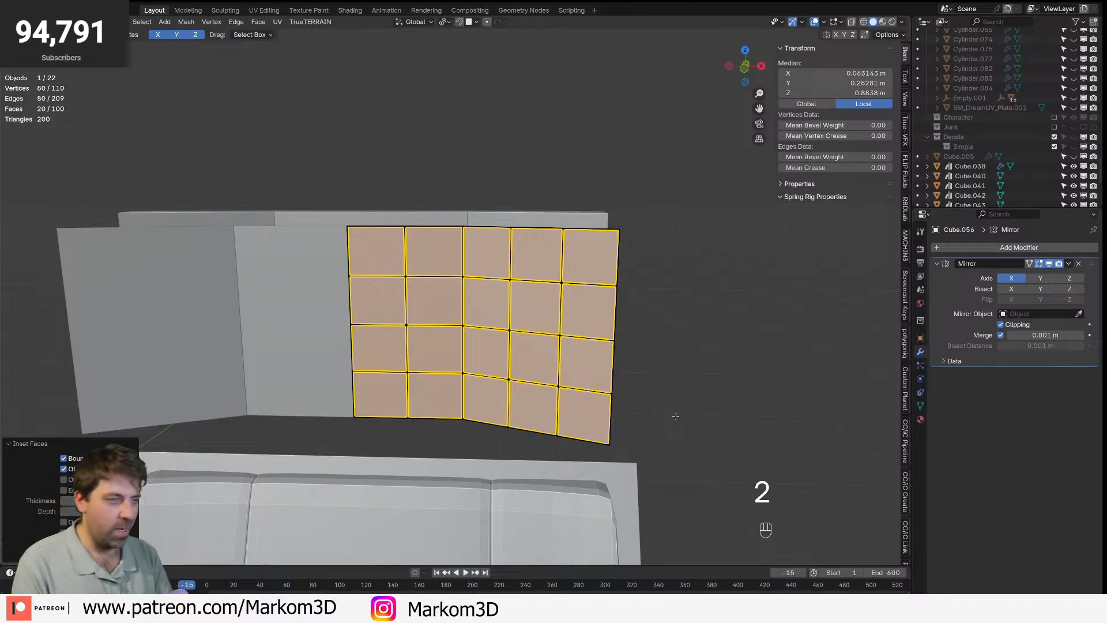
{"action": "key", "text": "ctrl+i"}
{"action": "key", "text": "Delete"}
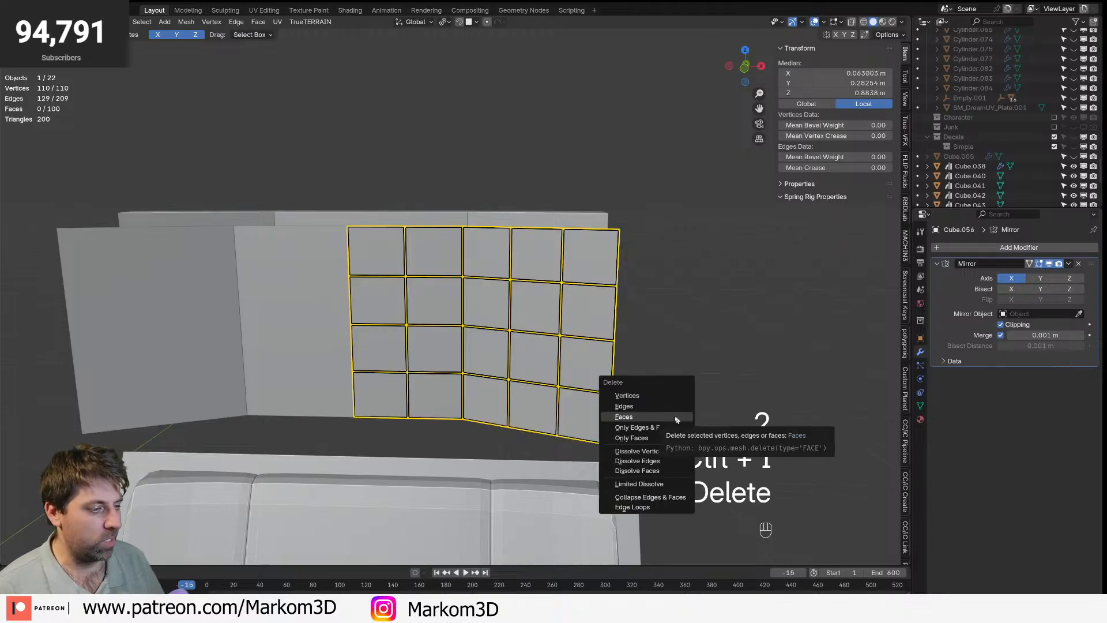
{"action": "left_click", "coordinate": [667, 415]}
{"action": "middle_click_drag", "start_coordinate": [662, 409], "coordinate": [651, 408]}
- Extrude all the headrest tiles along Y toward the headrest plate and adjust the thickness of the resulting blocks
{"action": "key", "text": "a"}
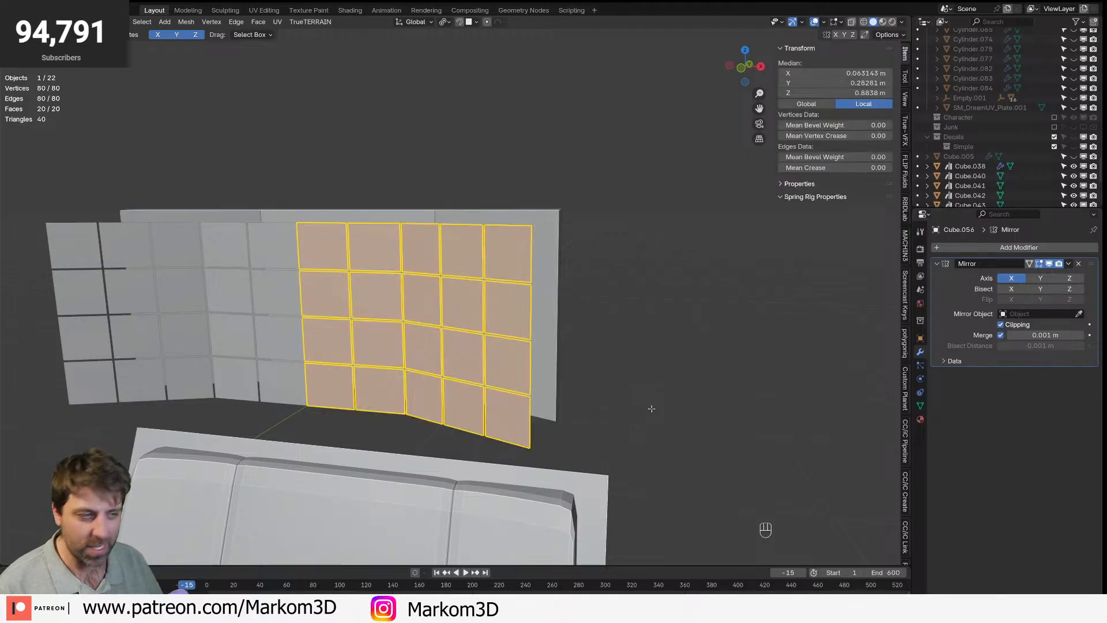
{"action": "middle_click_drag", "start_coordinate": [652, 409], "coordinate": [617, 496]}
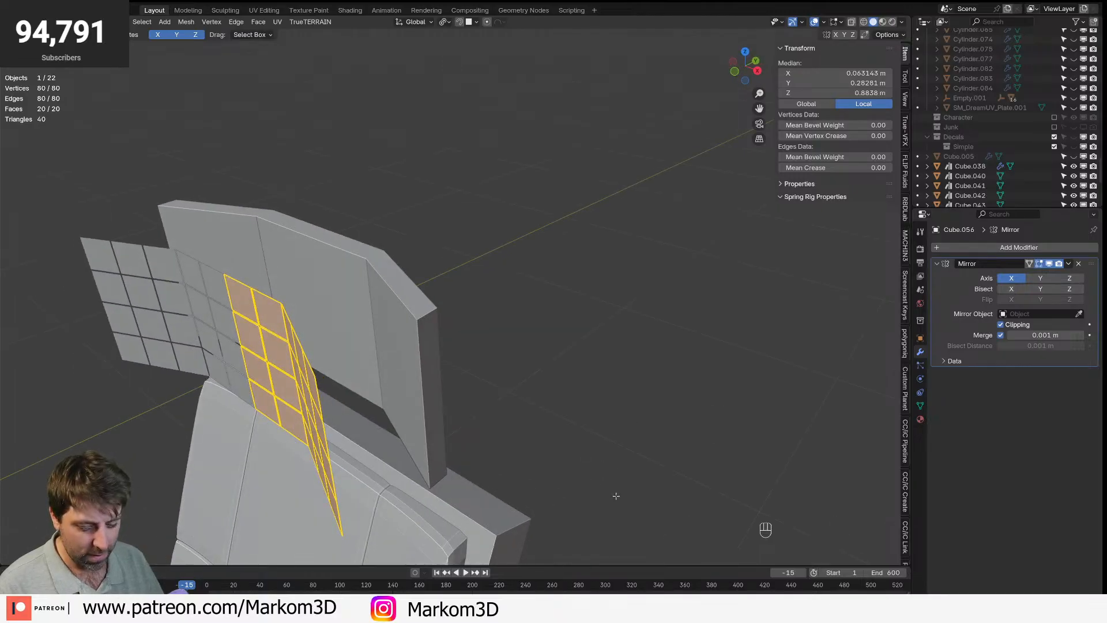
{"action": "key", "text": "e"}
{"action": "key", "text": "y"}
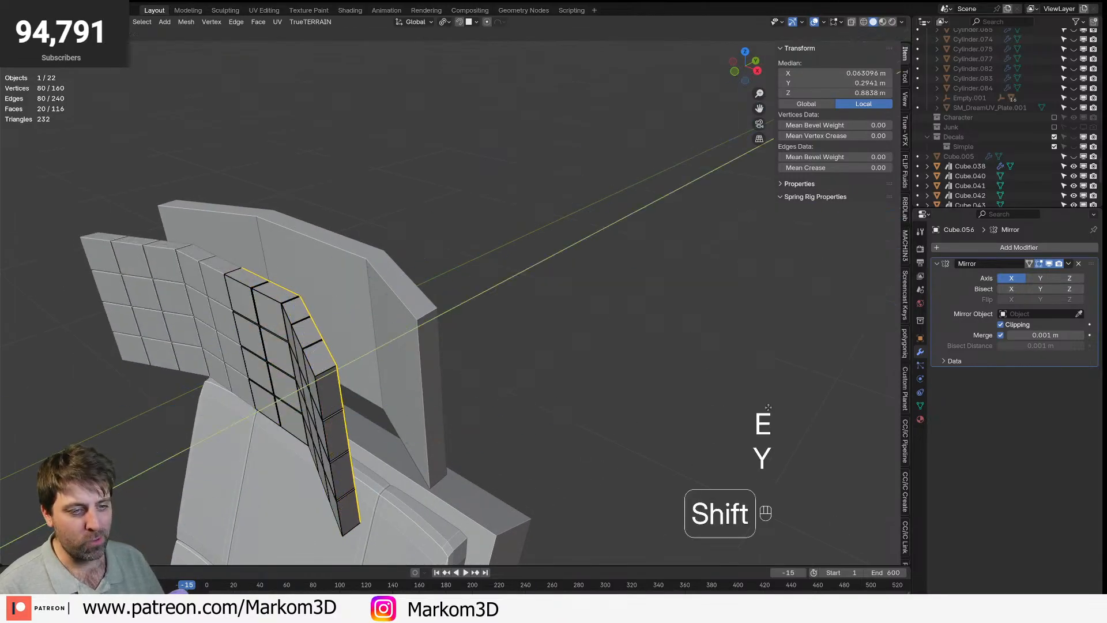
{"action": "left_click", "coordinate": [558, 421], "text": "shift"}
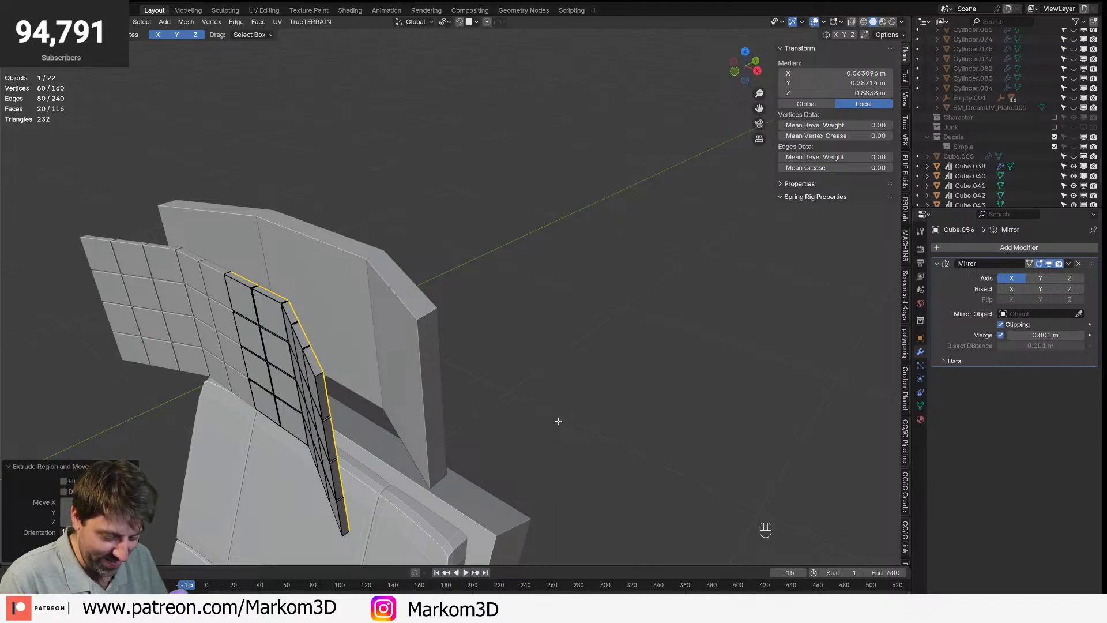
{"action": "key", "text": "g"}
{"action": "key", "text": "y"}
{"action": "left_click", "coordinate": [636, 404], "text": "shift"}
- Delete the extruded back faces of the headrest tiles and add a Subdivision Surface modifier to the panel
{"action": "key", "text": "Delete"}
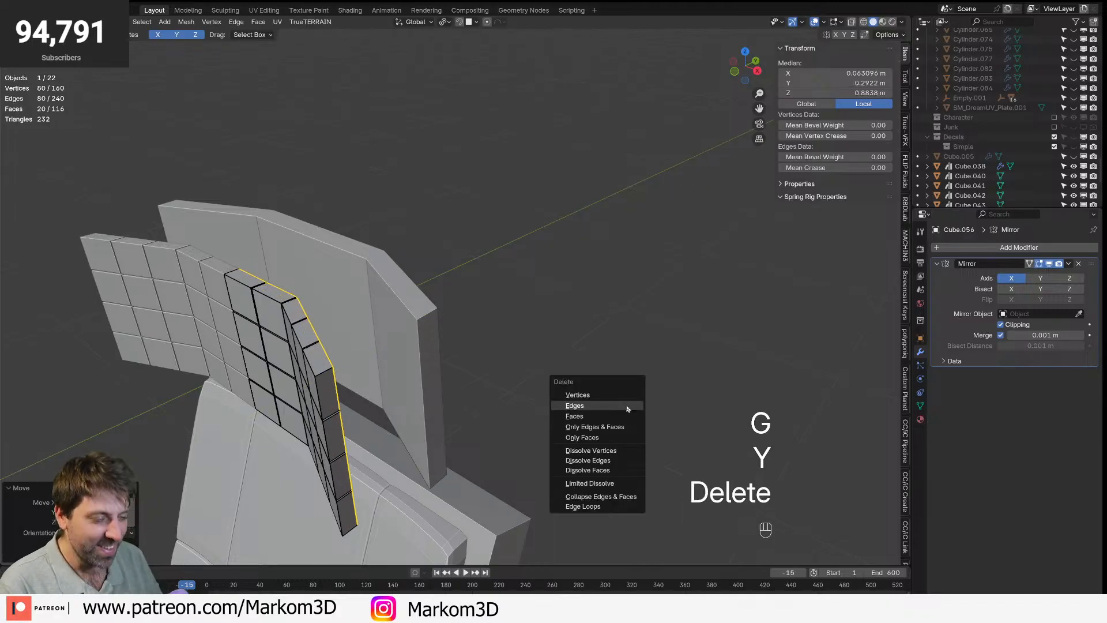
{"action": "left_click", "coordinate": [625, 416]}
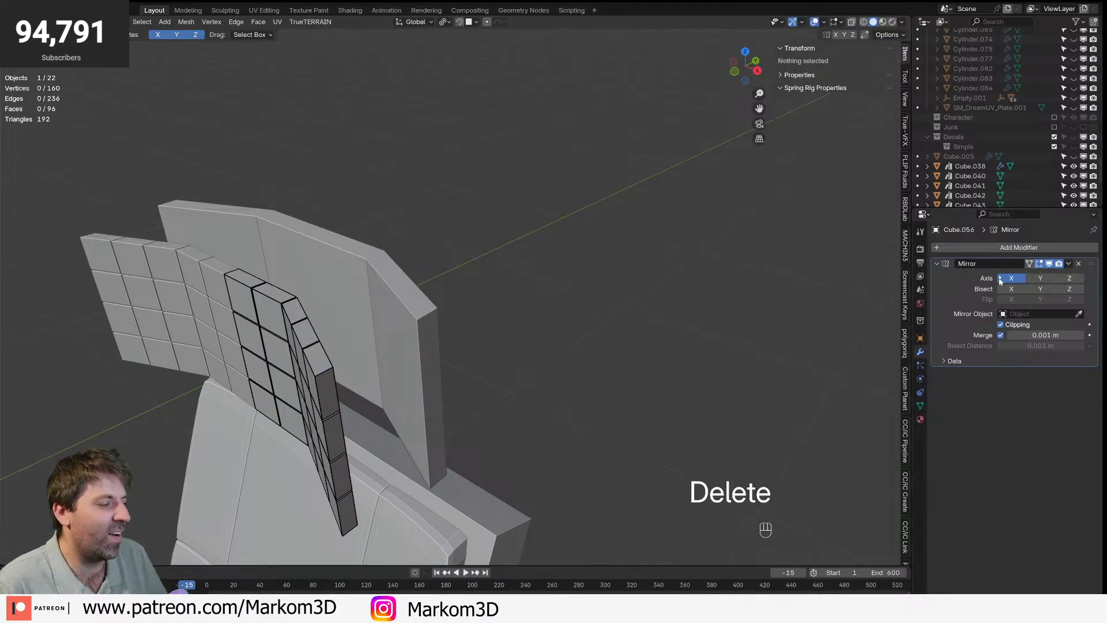
{"action": "left_click", "coordinate": [1032, 248]}
{"action": "mouse_move", "coordinate": [1032, 249]}
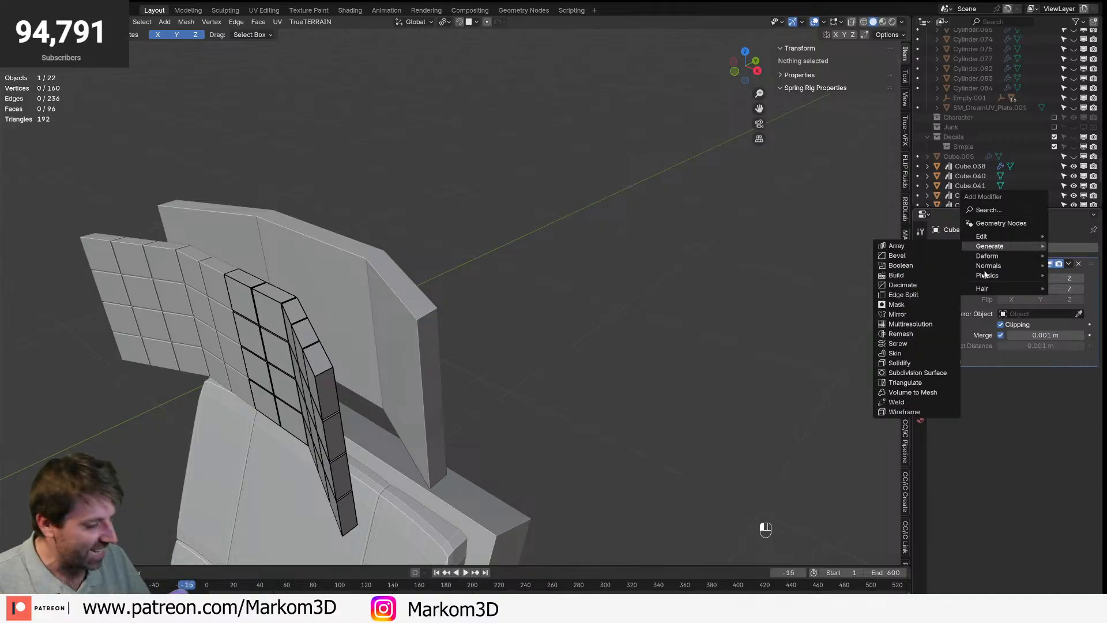
{"action": "left_click", "coordinate": [917, 373]}
{"action": "key", "text": "KP_1"}
{"action": "middle_click_drag", "start_coordinate": [458, 417], "coordinate": [364, 436]}
{"action": "middle_click_drag", "start_coordinate": [364, 436], "coordinate": [373, 393], "text": "shift"}
{"action": "scroll", "coordinate": [372, 393], "scroll_direction": "up", "scroll_amount": 1}
{"action": "key", "text": "ctrl+r"}
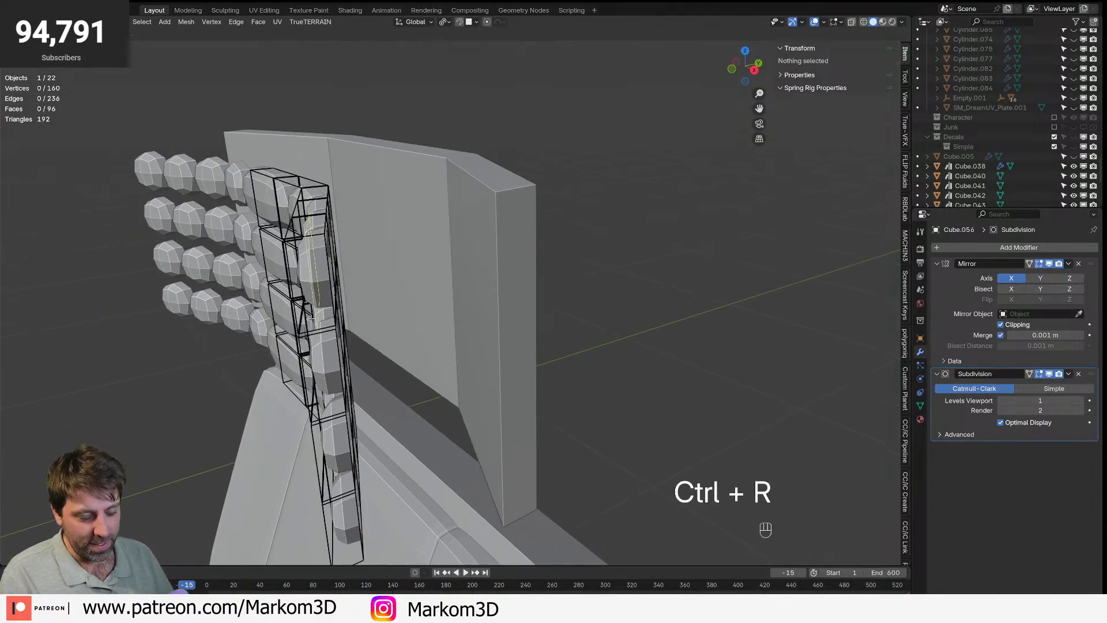
{"action": "right_click", "coordinate": [311, 318]}
{"action": "middle_click_drag", "start_coordinate": [311, 318], "coordinate": [444, 314]}
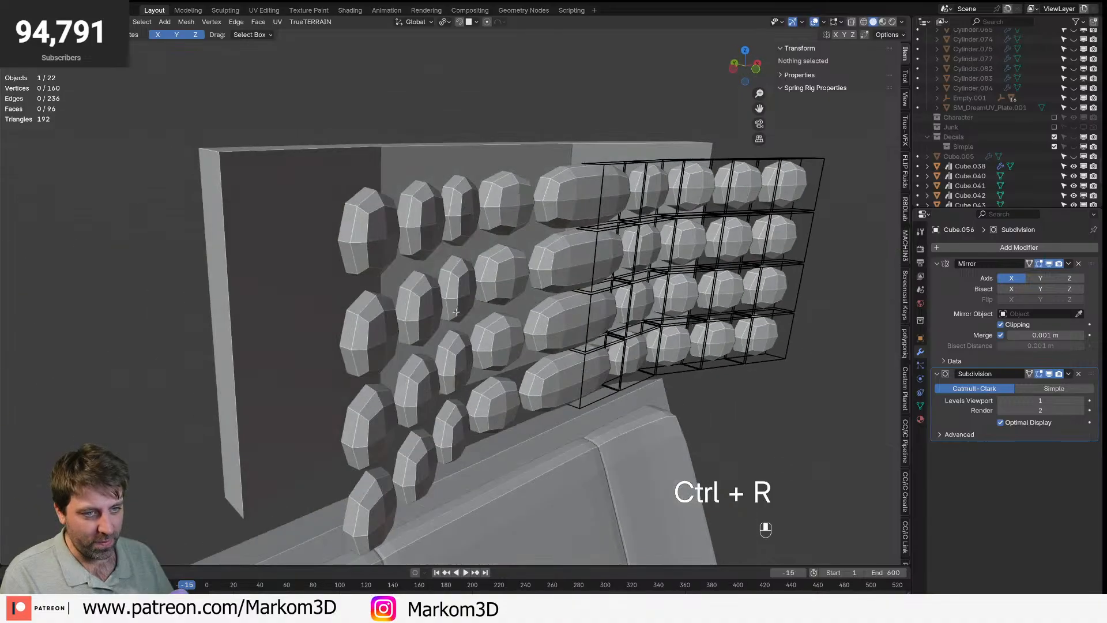
{"action": "middle_click_drag", "start_coordinate": [568, 311], "coordinate": [501, 310]}
{"action": "scroll", "coordinate": [742, 381], "scroll_direction": "down", "scroll_amount": 5}
- Move all the headrest tiles along Y to bring them closer to the headrest plate
{"action": "key", "text": "Tab"}
{"action": "middle_click_drag", "start_coordinate": [719, 393], "coordinate": [660, 409]}
{"action": "left_click", "coordinate": [659, 408]}
{"action": "key", "text": "Tab"}
{"action": "key", "text": "Tab"}
{"action": "key", "text": "Tab"}
{"action": "key", "text": "a"}
{"action": "key", "text": "g"}
{"action": "key", "text": "y"}
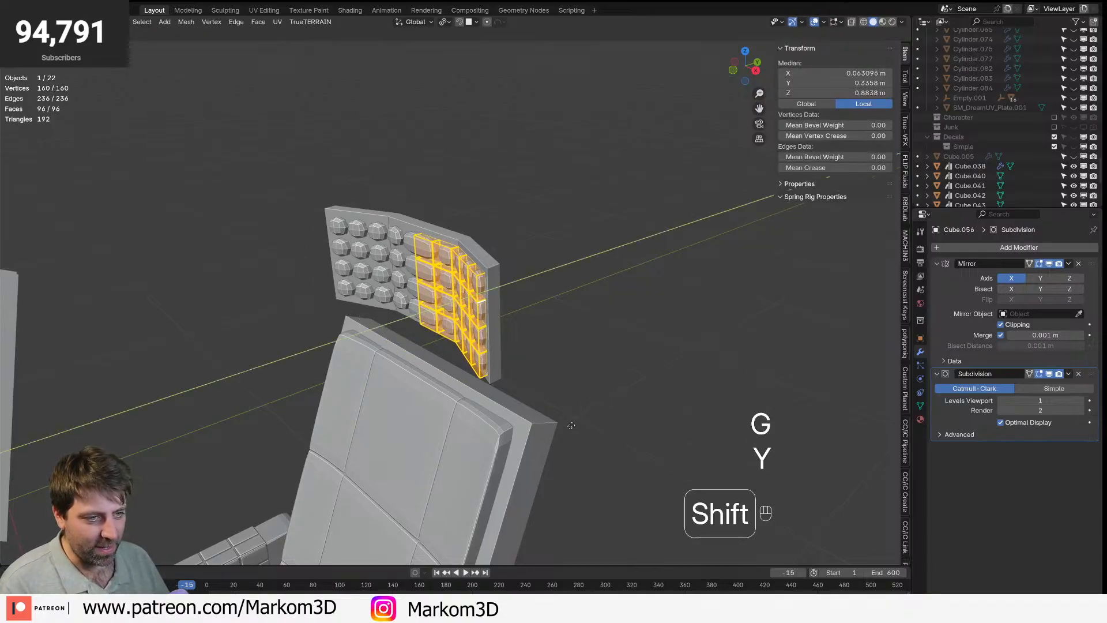
{"action": "left_click", "coordinate": [356, 454]}
- Add a loop cut around the sides of each tile in the headrest's top row, halfway through its thickness
{"action": "scroll", "coordinate": [363, 438], "scroll_direction": "up", "scroll_amount": 3}
{"action": "key", "text": "ctrl+r"}
{"action": "left_click", "coordinate": [453, 262]}
{"action": "right_click", "coordinate": [453, 263]}
{"action": "key", "text": "ctrl+r"}
{"action": "left_click", "coordinate": [425, 230]}
{"action": "right_click", "coordinate": [426, 230]}
{"action": "key", "text": "ctrl+r"}
{"action": "middle_click_drag", "start_coordinate": [377, 205], "coordinate": [385, 260]}
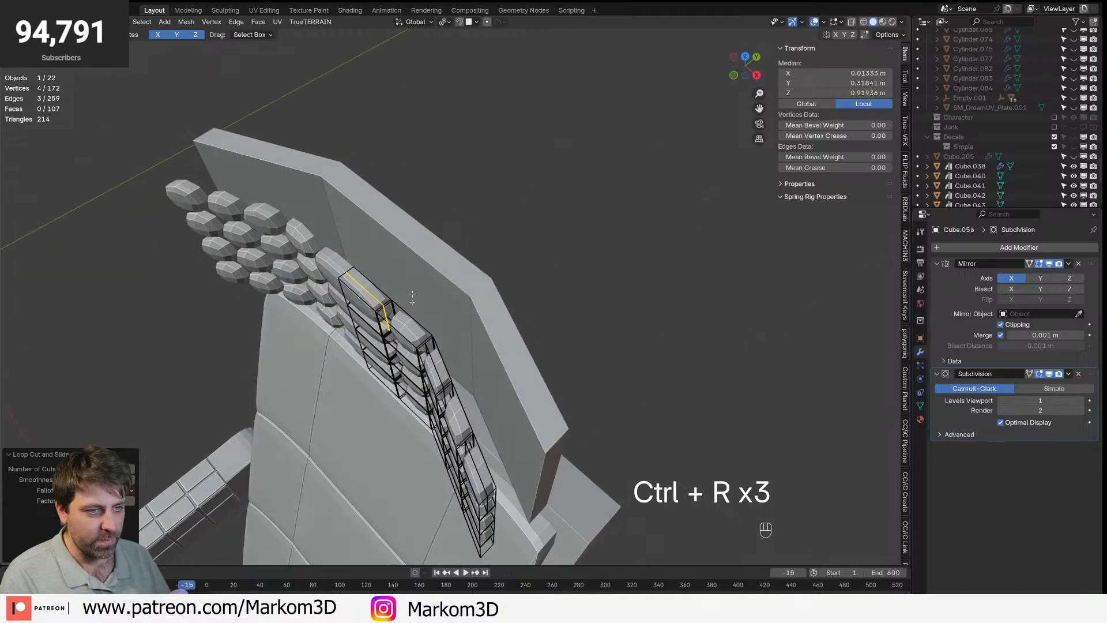
{"action": "scroll", "coordinate": [385, 259], "scroll_direction": "up", "scroll_amount": 3}
{"action": "key", "text": "ctrl+r"}
{"action": "left_click", "coordinate": [396, 382]}
{"action": "right_click", "coordinate": [396, 382]}
{"action": "middle_click_drag", "start_coordinate": [375, 360], "coordinate": [404, 228], "text": "shift"}
{"action": "key", "text": "ctrl+r"}
{"action": "left_click", "coordinate": [404, 229]}
{"action": "right_click", "coordinate": [404, 229]}
- Add mid-thickness loop cuts around the three lower tiles in the headrest's outermost column
{"action": "middle_click_drag", "start_coordinate": [465, 440], "coordinate": [453, 361], "text": "shift"}
{"action": "key", "text": "ctrl+r"}
{"action": "left_click", "coordinate": [448, 395]}
{"action": "right_click", "coordinate": [448, 395]}
{"action": "key", "text": "ctrl+r"}
{"action": "left_click", "coordinate": [455, 364]}
{"action": "right_click", "coordinate": [456, 364]}
{"action": "key", "text": "ctrl+r"}
{"action": "left_click", "coordinate": [456, 364]}
{"action": "right_click", "coordinate": [455, 364]}
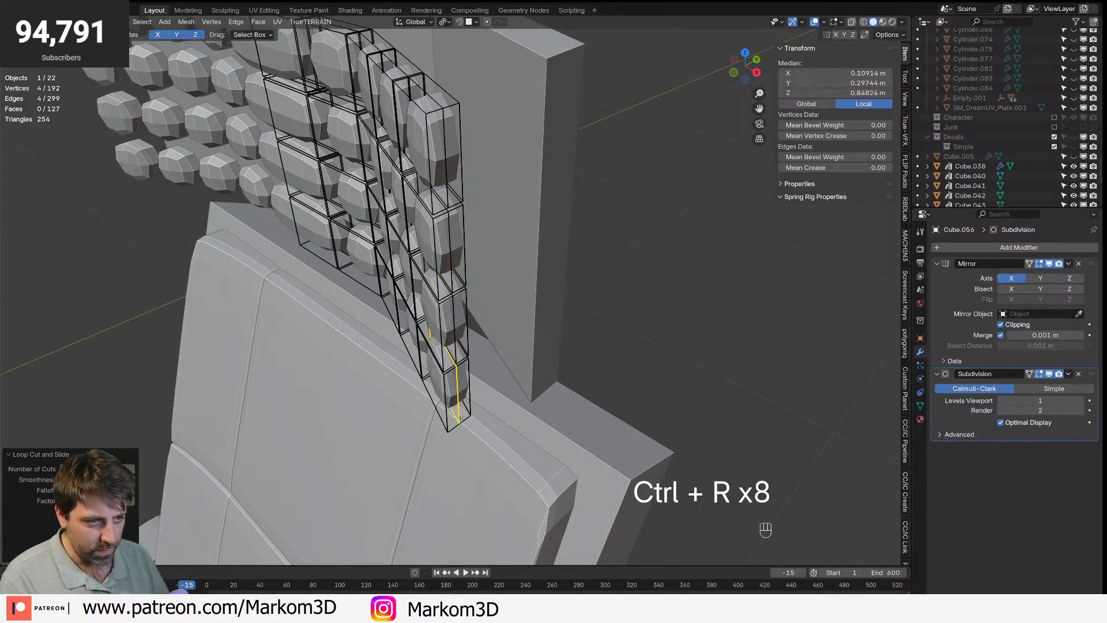
- Add mid-thickness loop cuts around the lower tiles of the column beside the outermost one, using wireframe display
{"action": "scroll", "coordinate": [459, 372], "scroll_direction": "right", "scroll_amount": 2}
{"action": "key", "text": "ctrl+r"}
{"action": "left_click", "coordinate": [462, 381]}
{"action": "right_click", "coordinate": [462, 381]}
{"action": "key", "text": "z"}
{"action": "left_click", "coordinate": [455, 382]}
{"action": "key", "text": "ctrl+r"}
{"action": "key", "text": "ctrl+r"}
{"action": "left_click", "coordinate": [466, 267]}
{"action": "right_click", "coordinate": [466, 266]}
{"action": "middle_click_drag", "start_coordinate": [466, 266], "coordinate": [475, 389], "text": "shift"}
{"action": "key", "text": "ctrl+r"}
{"action": "left_click", "coordinate": [404, 230]}
{"action": "right_click", "coordinate": [403, 229]}
- Add mid-thickness loop cuts around the inner tiles in the headrest's second row
{"action": "key", "text": "ctrl+r"}
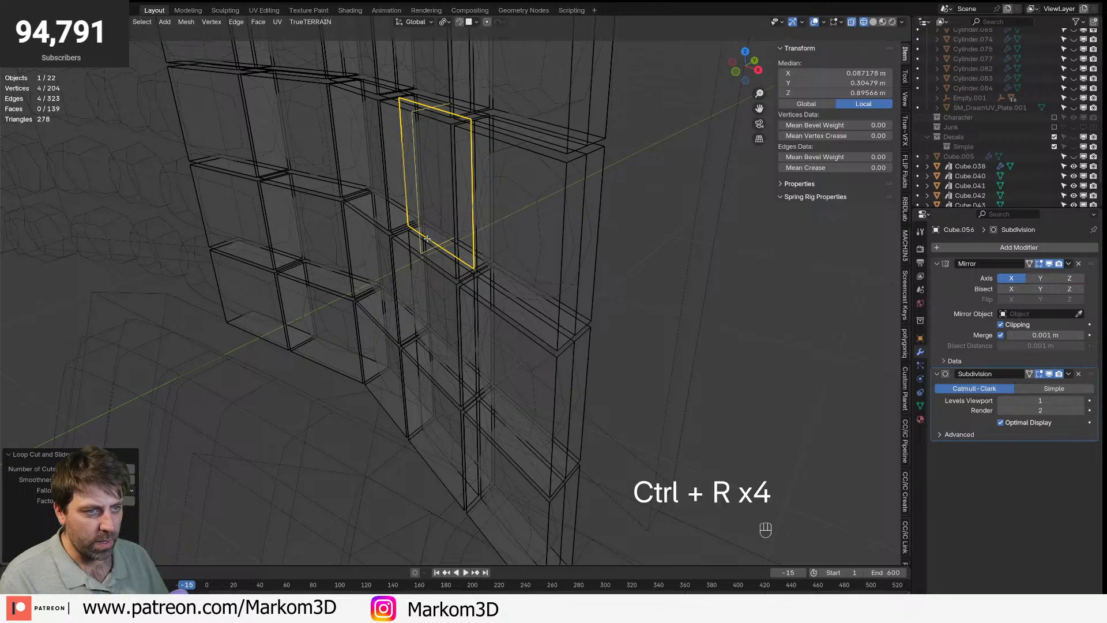
{"action": "left_click", "coordinate": [400, 225]}
{"action": "right_click", "coordinate": [400, 225]}
{"action": "key", "text": "ctrl+r"}
{"action": "left_click", "coordinate": [345, 192]}
{"action": "right_click", "coordinate": [346, 192]}
{"action": "key", "text": "ctrl+r"}
{"action": "left_click", "coordinate": [346, 192]}
{"action": "right_click", "coordinate": [346, 192]}
- Add mid-thickness loop cuts around the remaining inner tiles in the headrest's two lowest rows
{"action": "key", "text": "ctrl+r"}
{"action": "left_click", "coordinate": [300, 270]}
{"action": "right_click", "coordinate": [300, 270]}
{"action": "key", "text": "ctrl+r"}
{"action": "left_click", "coordinate": [289, 266]}
{"action": "right_click", "coordinate": [289, 265]}
{"action": "key", "text": "ctrl+r"}
{"action": "left_click", "coordinate": [295, 266]}
{"action": "right_click", "coordinate": [295, 266]}
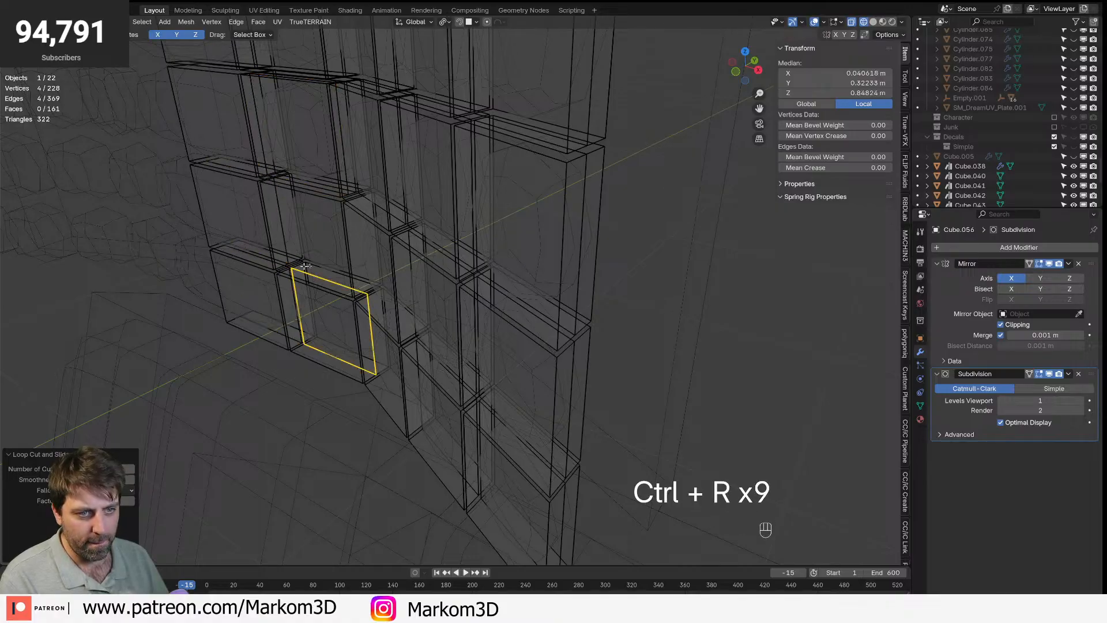
{"action": "key", "text": "ctrl+r"}
{"action": "left_click", "coordinate": [298, 261]}
{"action": "right_click", "coordinate": [298, 261]}
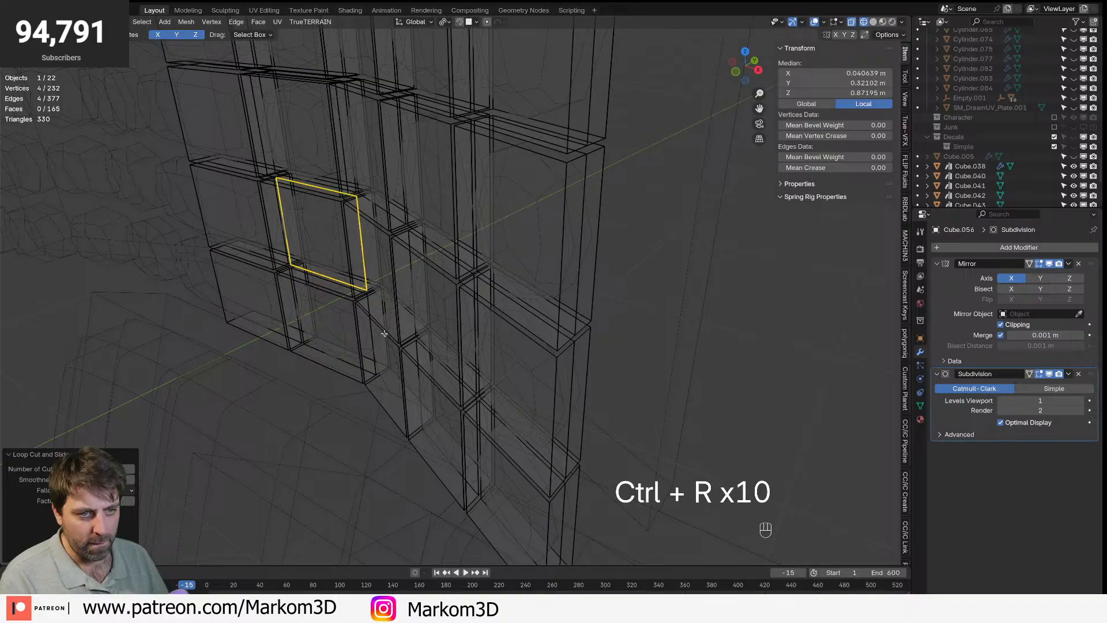
{"action": "key", "text": "ctrl+r"}
{"action": "left_click", "coordinate": [414, 337]}
{"action": "right_click", "coordinate": [414, 337]}
{"action": "key", "text": "ctrl+r"}
{"action": "left_click", "coordinate": [435, 364]}
{"action": "right_click", "coordinate": [436, 365]}
- Return to solid display and select the mid-thickness edge loops of the outermost column and top row tiles
{"action": "key", "text": "a"}
{"action": "mouse_move", "coordinate": [435, 365]}
{"action": "middle_mouse_down"}
{"action": "mouse_move", "coordinate": [442, 329]}
{"action": "mouse_move", "coordinate": [487, 332]}
{"action": "middle_mouse_up"}
{"action": "key", "text": "z"}
{"action": "left_click", "coordinate": [508, 327]}
{"action": "key", "text": "1"}
{"action": "key", "text": "2"}
{"action": "left_click", "coordinate": [489, 383], "text": "alt"}
{"action": "left_click", "coordinate": [491, 325], "text": "alt+shift"}
{"action": "left_click", "coordinate": [484, 418], "text": "alt+shift"}
{"action": "middle_click_drag", "start_coordinate": [484, 418], "coordinate": [416, 173], "text": "shift"}
{"action": "left_click", "coordinate": [494, 320], "text": "alt+shift"}
{"action": "left_click", "coordinate": [492, 360], "text": "alt+shift"}
{"action": "left_click", "coordinate": [427, 133], "text": "alt+shift"}
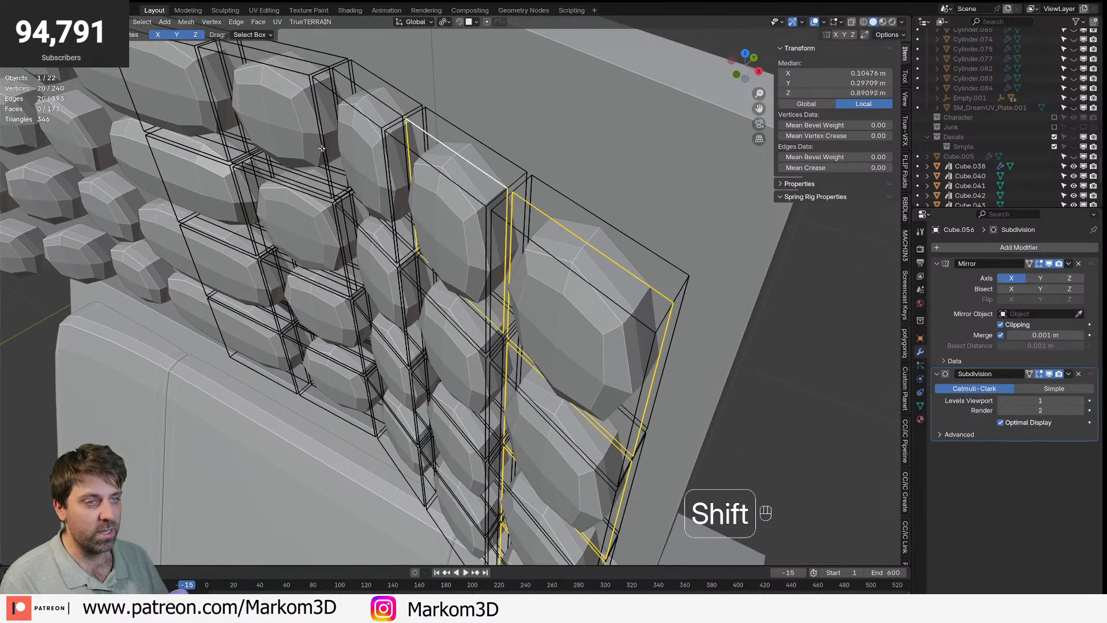
{"action": "middle_click_drag", "start_coordinate": [322, 148], "coordinate": [392, 220], "text": "shift"}
{"action": "left_click", "coordinate": [451, 201], "text": "alt+shift"}
{"action": "left_click", "coordinate": [420, 176], "text": "alt+shift"}
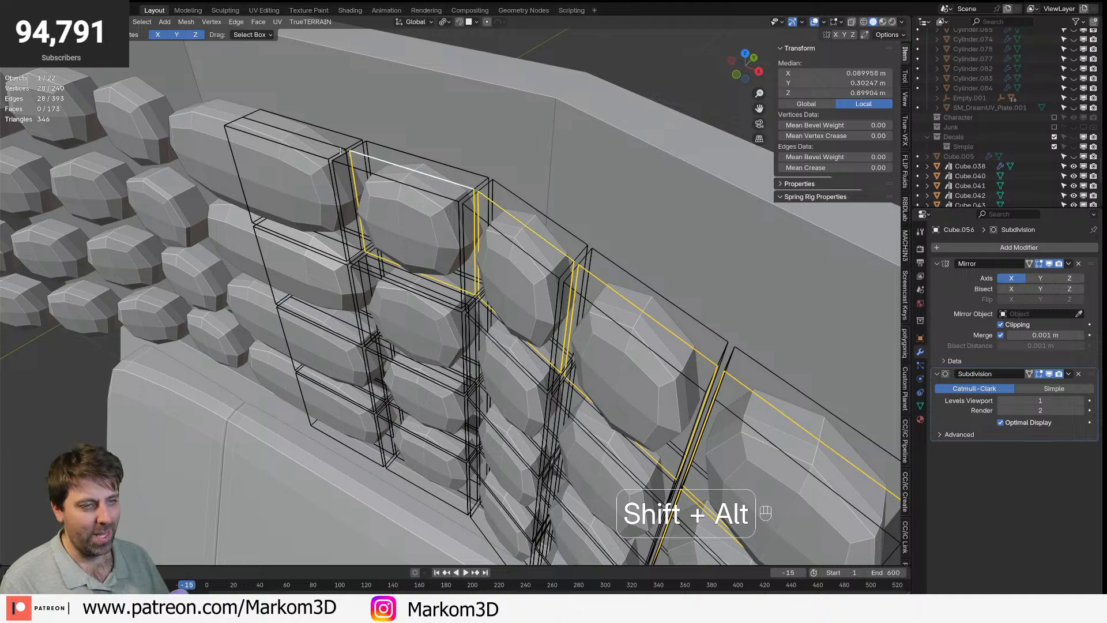
{"action": "left_click", "coordinate": [330, 145], "text": "alt+shift"}
- Using wireframe display, extend the selection to the mid-thickness loops of the innermost columns and the bottom row tiles
{"action": "key", "text": "z"}
{"action": "left_click", "coordinate": [366, 303], "text": "alt+shift"}
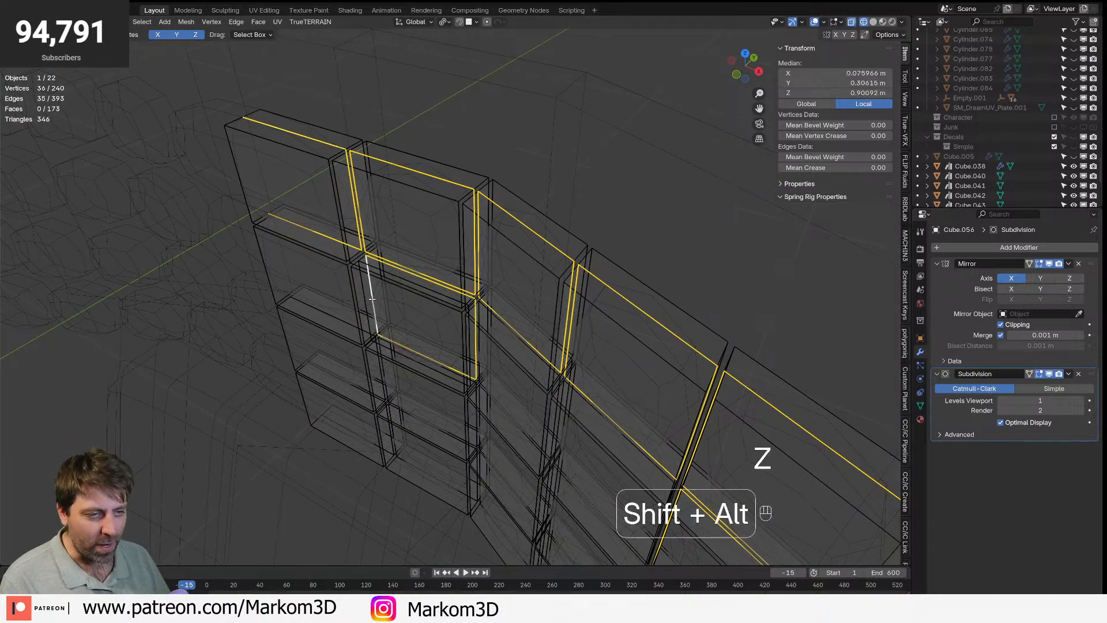
{"action": "left_click", "coordinate": [376, 319], "text": "alt+shift"}
{"action": "left_click", "coordinate": [369, 317], "text": "alt+shift"}
{"action": "left_click", "coordinate": [380, 370], "text": "alt+shift"}
{"action": "left_click", "coordinate": [378, 346], "text": "alt+shift"}
{"action": "left_click", "coordinate": [381, 369], "text": "alt+shift"}
{"action": "middle_click_drag", "start_coordinate": [383, 380], "coordinate": [382, 219], "text": "shift"}
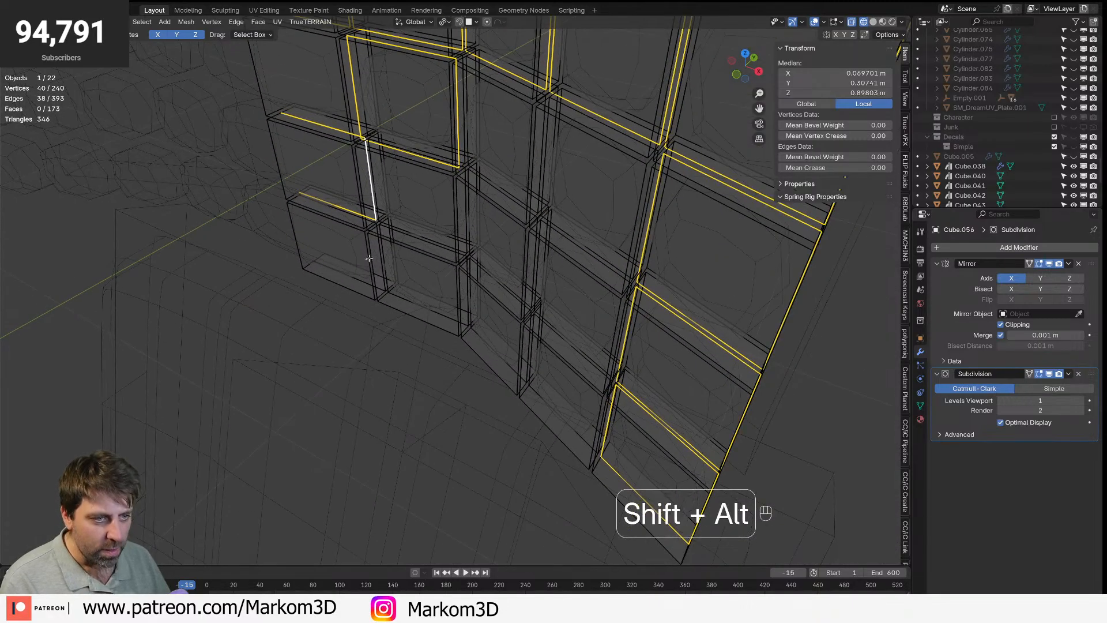
{"action": "left_click", "coordinate": [383, 280], "text": "alt+shift"}
{"action": "key", "text": "ctrl+z"}
{"action": "left_click", "coordinate": [380, 277], "text": "alt+shift"}
{"action": "left_click", "coordinate": [427, 309], "text": "alt+shift"}
{"action": "left_click", "coordinate": [501, 285], "text": "alt+shift"}
{"action": "left_click", "coordinate": [556, 434], "text": "alt+shift"}
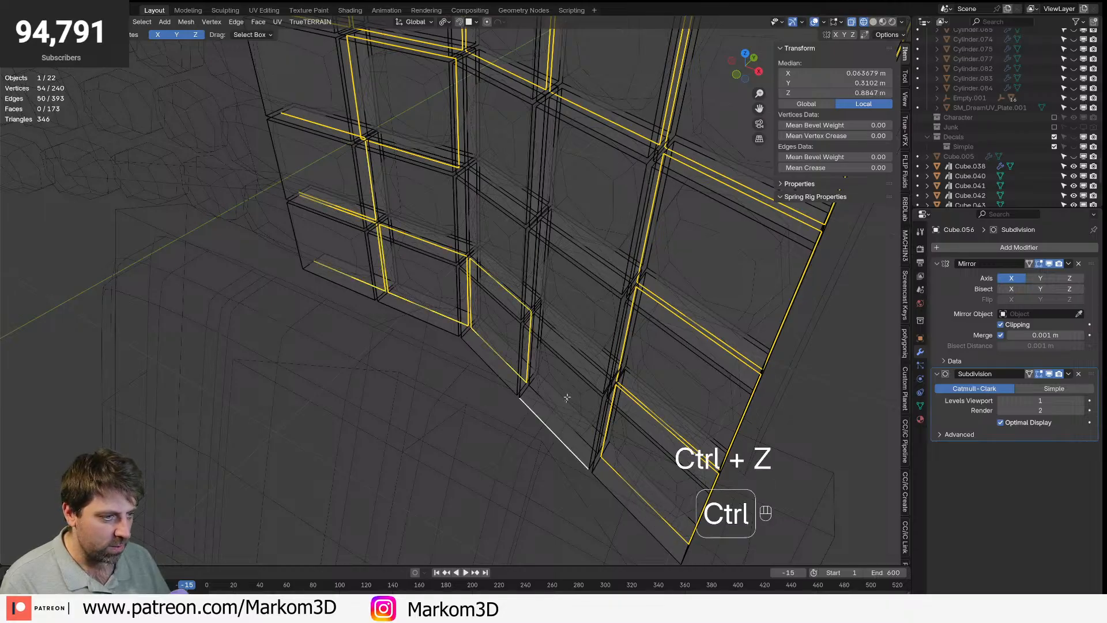
{"action": "key", "text": "ctrl+z"}
- Add the mid-thickness loops of the remaining central tiles to the edge selection
{"action": "left_click", "coordinate": [578, 378], "text": "alt+shift"}
{"action": "left_click", "coordinate": [592, 361], "text": "alt+shift"}
{"action": "left_click", "coordinate": [519, 277], "text": "alt+shift"}
{"action": "left_click", "coordinate": [540, 242], "text": "alt+shift"}
{"action": "left_click", "coordinate": [535, 218], "text": "alt+shift"}
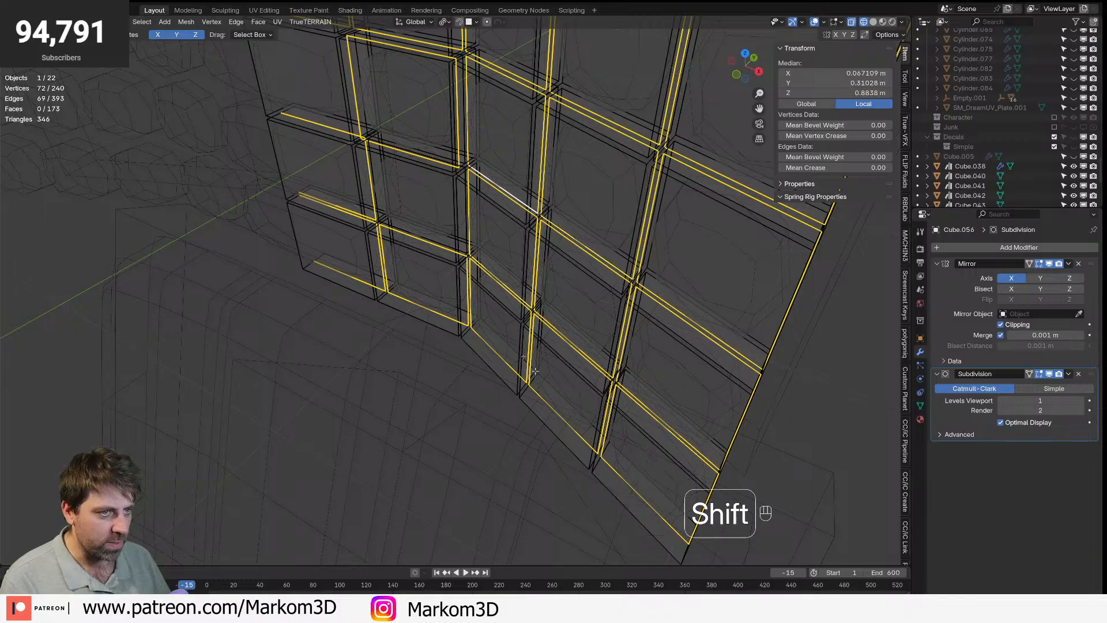
{"action": "left_click", "coordinate": [415, 154], "text": "alt+shift"}
{"action": "middle_click_drag", "start_coordinate": [415, 154], "coordinate": [433, 308], "text": "shift"}
{"action": "scroll", "coordinate": [391, 252], "scroll_direction": "down", "scroll_amount": 2}
{"action": "left_click", "coordinate": [389, 234], "text": "alt+shift"}
{"action": "left_click", "coordinate": [365, 231], "text": "alt+shift"}
{"action": "left_click", "coordinate": [423, 290], "text": "alt+shift"}
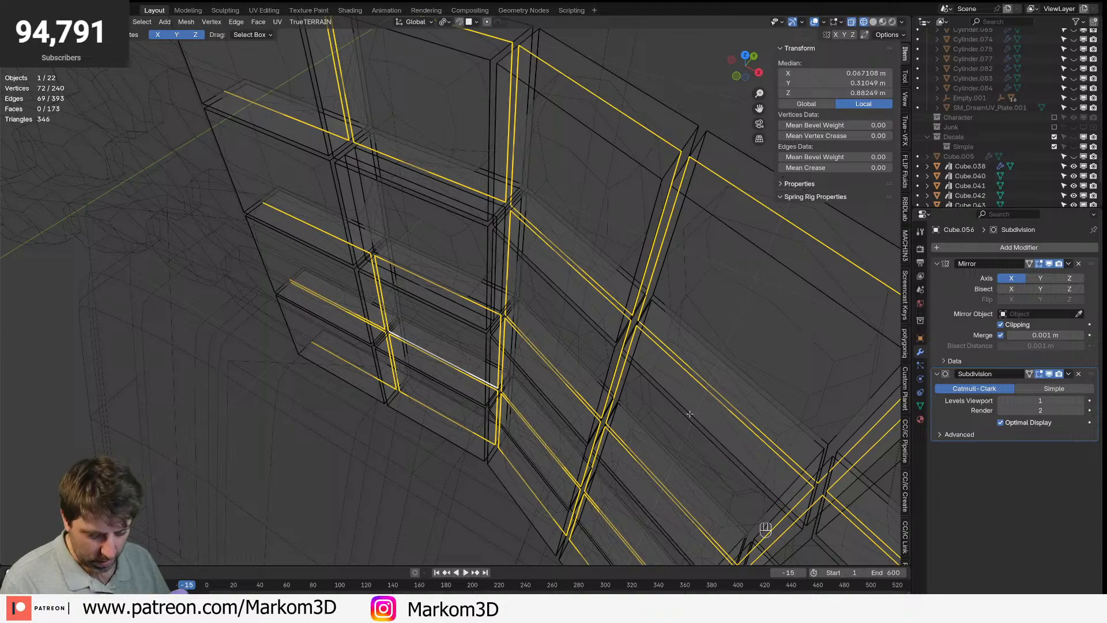
- Try sliding the selected mid-thickness edge loops of the headrest tiles to one end of their depth, and undo the slide
{"action": "key", "text": "g"}
{"action": "key", "text": "g"}
{"action": "key", "text": "shift"}
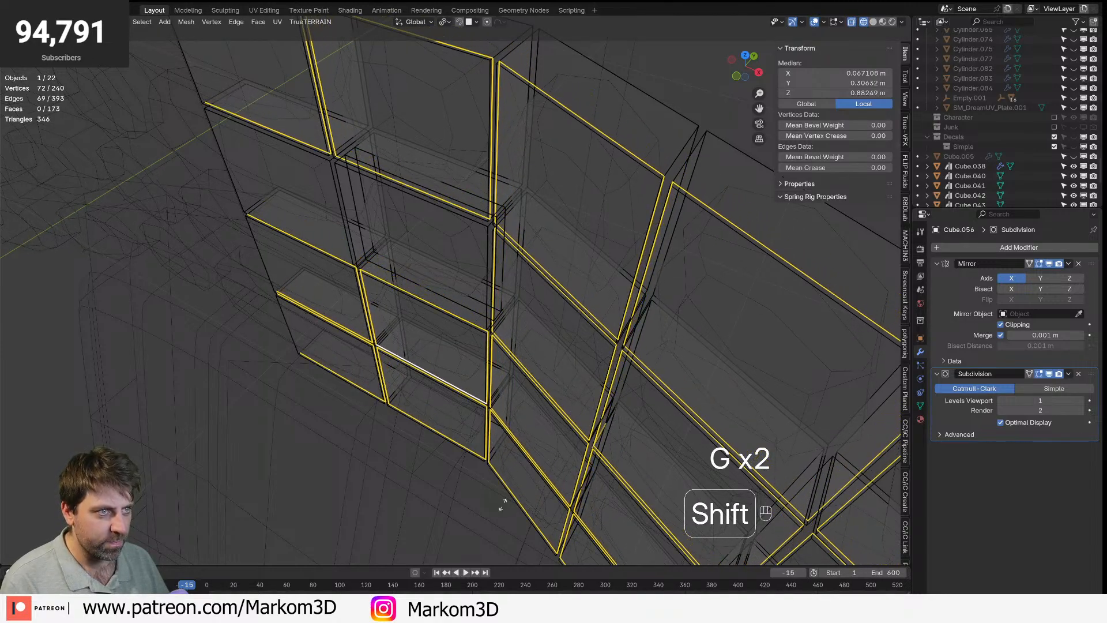
{"action": "left_click", "coordinate": [503, 504]}
{"action": "mouse_move", "coordinate": [526, 299]}
{"action": "middle_mouse_down"}
{"action": "mouse_move", "coordinate": [602, 318]}
{"action": "mouse_move", "coordinate": [594, 319]}
{"action": "middle_mouse_up"}
{"action": "key", "text": "z"}
{"action": "left_click", "coordinate": [613, 317]}
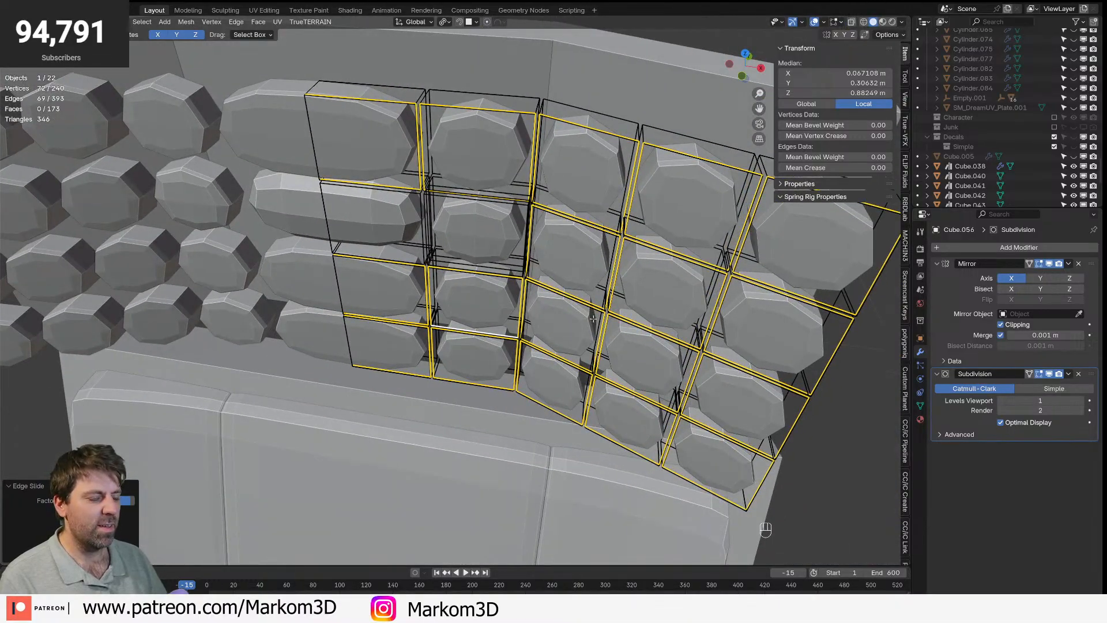
{"action": "key", "text": "ctrl+z"}
{"action": "key", "text": "ctrl+z"}
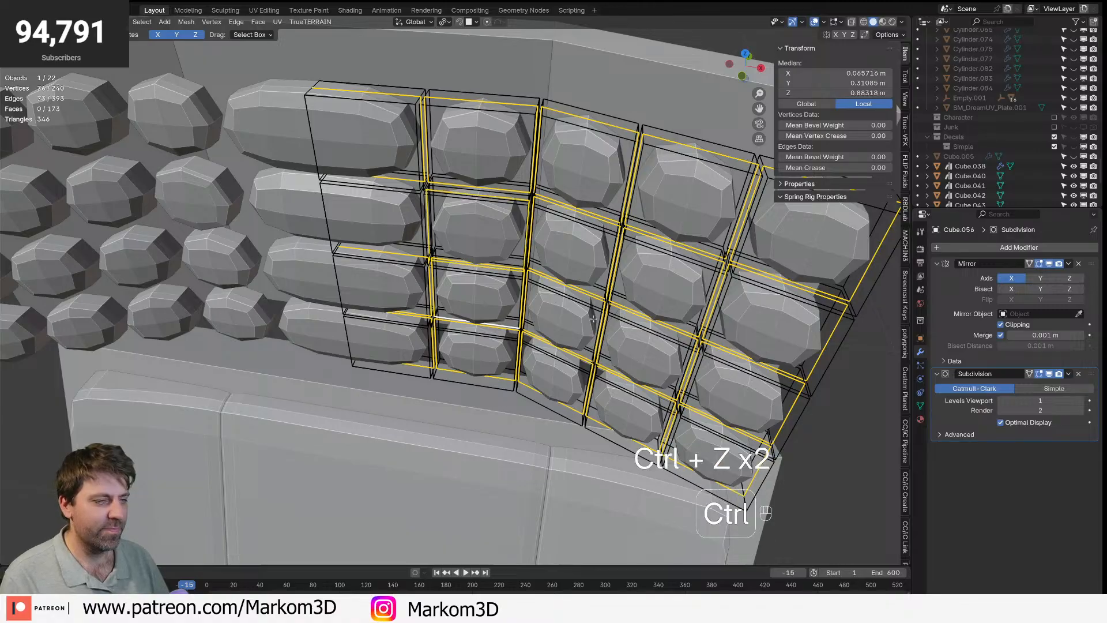
- In a front wireframe view, try circle-selecting edges at the corner where the innermost tiles of the two lowest rows meet
{"action": "key", "text": "1"}
{"action": "key", "text": "2"}
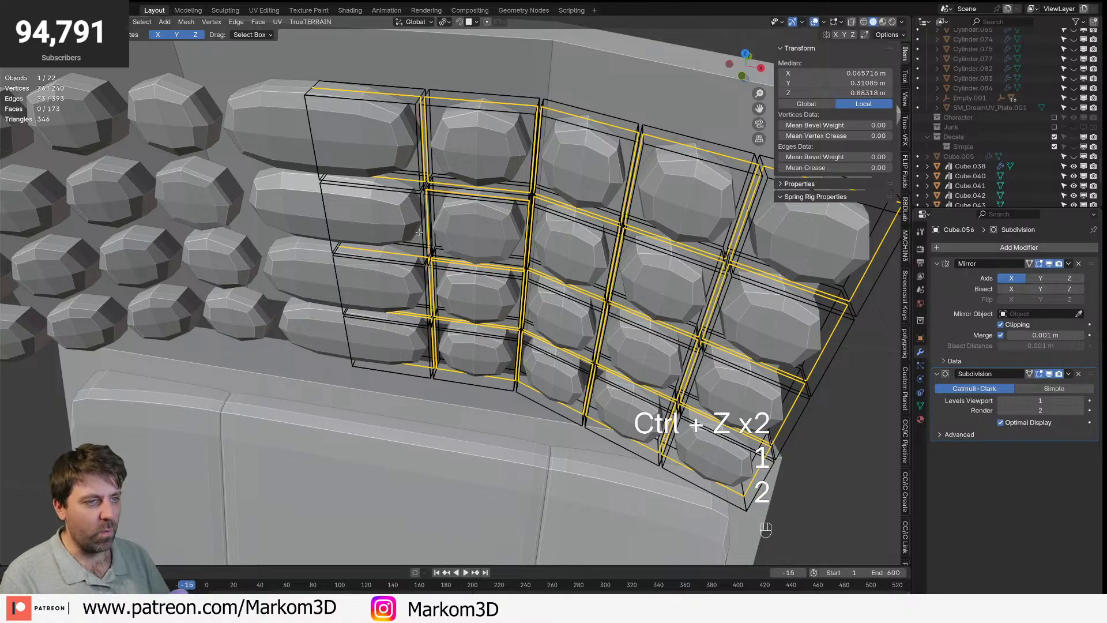
{"action": "key", "text": "KP_7"}
{"action": "middle_click_drag", "start_coordinate": [419, 233], "coordinate": [448, 284]}
{"action": "key", "text": "KP_3"}
{"action": "key", "text": "KP_1"}
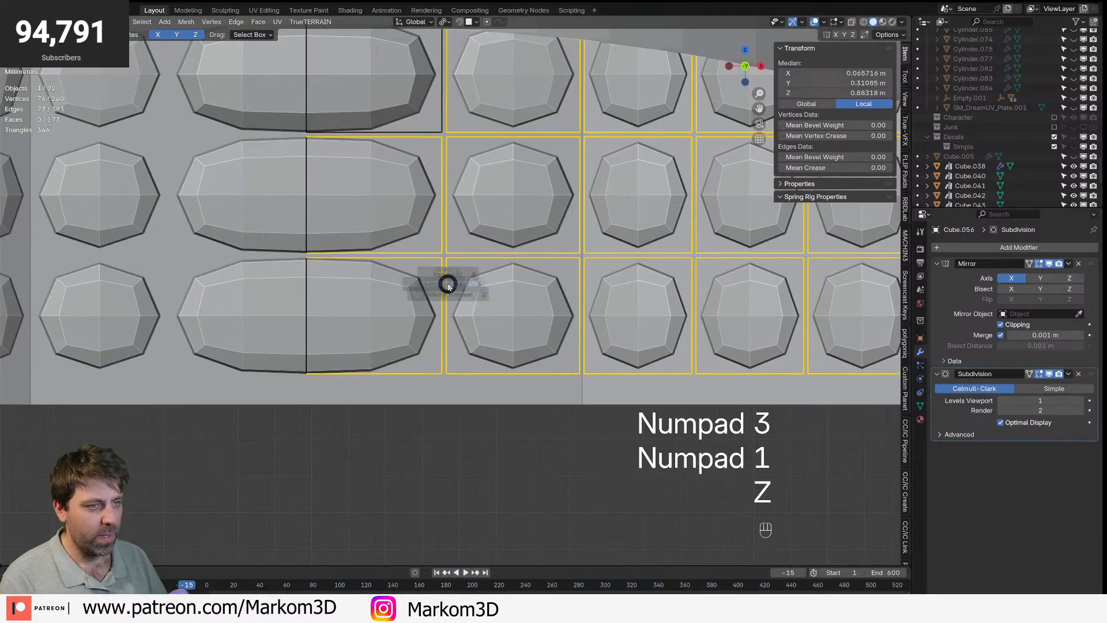
{"action": "key", "text": "z"}
{"action": "key", "text": "1"}
{"action": "left_click", "coordinate": [445, 256]}
{"action": "key", "text": "c"}
{"action": "key", "text": "2"}
{"action": "key", "text": "c"}
{"action": "left_click", "coordinate": [444, 257]}
{"action": "right_click", "coordinate": [517, 224]}
- Select all headrest tile edges and brush away the horizontal and vertical ones, keeping only the short depth edges at the tile corners
{"action": "key", "text": "a"}
{"action": "middle_click_drag", "start_coordinate": [517, 225], "coordinate": [509, 253], "text": "shift"}
{"action": "key", "text": "c"}
{"action": "mouse_move", "coordinate": [504, 242]}
{"action": "middle_mouse_down"}
{"action": "mouse_move", "coordinate": [486, 328]}
{"action": "mouse_move", "coordinate": [365, 396]}
{"action": "mouse_move", "coordinate": [380, 133]}
{"action": "mouse_move", "coordinate": [375, 271]}
{"action": "mouse_move", "coordinate": [494, 144]}
{"action": "mouse_move", "coordinate": [505, 405]}
{"action": "middle_mouse_up"}
{"action": "key", "text": "c"}
{"action": "right_click", "coordinate": [510, 464]}
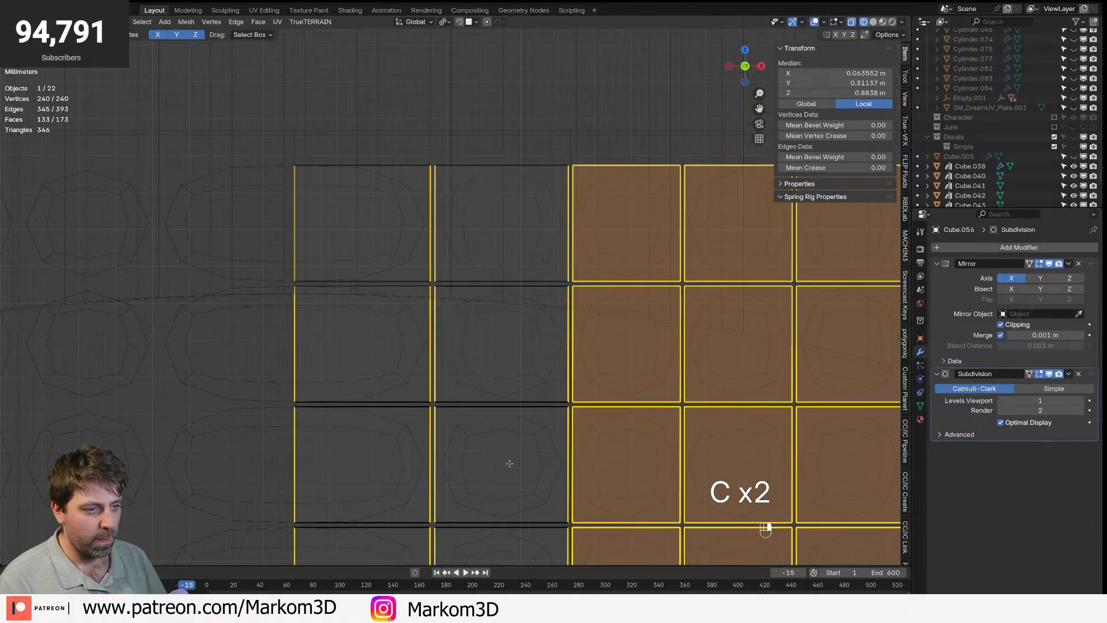
{"action": "middle_click_drag", "start_coordinate": [510, 463], "coordinate": [408, 301], "text": "shift"}
{"action": "key", "text": "c"}
{"action": "mouse_move", "coordinate": [496, 50]}
{"action": "middle_mouse_down"}
{"action": "mouse_move", "coordinate": [512, 312]}
{"action": "mouse_move", "coordinate": [574, 554]}
{"action": "mouse_move", "coordinate": [640, 396]}
{"action": "mouse_move", "coordinate": [625, 50]}
{"action": "mouse_move", "coordinate": [719, 42]}
{"action": "mouse_move", "coordinate": [742, 497]}
{"action": "mouse_move", "coordinate": [638, 453]}
{"action": "mouse_move", "coordinate": [133, 438]}
{"action": "mouse_move", "coordinate": [297, 334]}
{"action": "mouse_move", "coordinate": [875, 325]}
{"action": "mouse_move", "coordinate": [400, 196]}
{"action": "mouse_move", "coordinate": [75, 198]}
{"action": "mouse_move", "coordinate": [57, 314]}
{"action": "mouse_move", "coordinate": [565, 340]}
{"action": "mouse_move", "coordinate": [818, 326]}
{"action": "middle_mouse_up"}
{"action": "key", "text": "c"}
{"action": "right_click", "coordinate": [819, 325]}
- Return to solid display and try to bevel the selected depth edges at the tile corners
{"action": "key", "text": "z"}
{"action": "left_click", "coordinate": [875, 346]}
{"action": "middle_click_drag", "start_coordinate": [709, 455], "coordinate": [536, 392]}
{"action": "scroll", "coordinate": [624, 484], "scroll_direction": "down", "scroll_amount": 3}
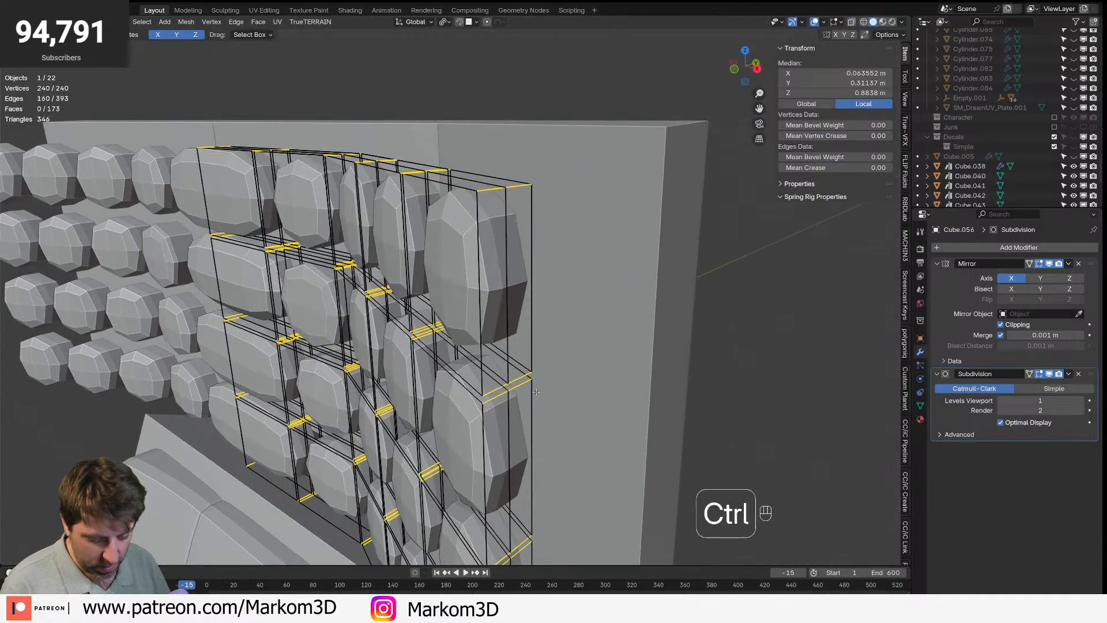
{"action": "key", "text": "ctrl+b"}
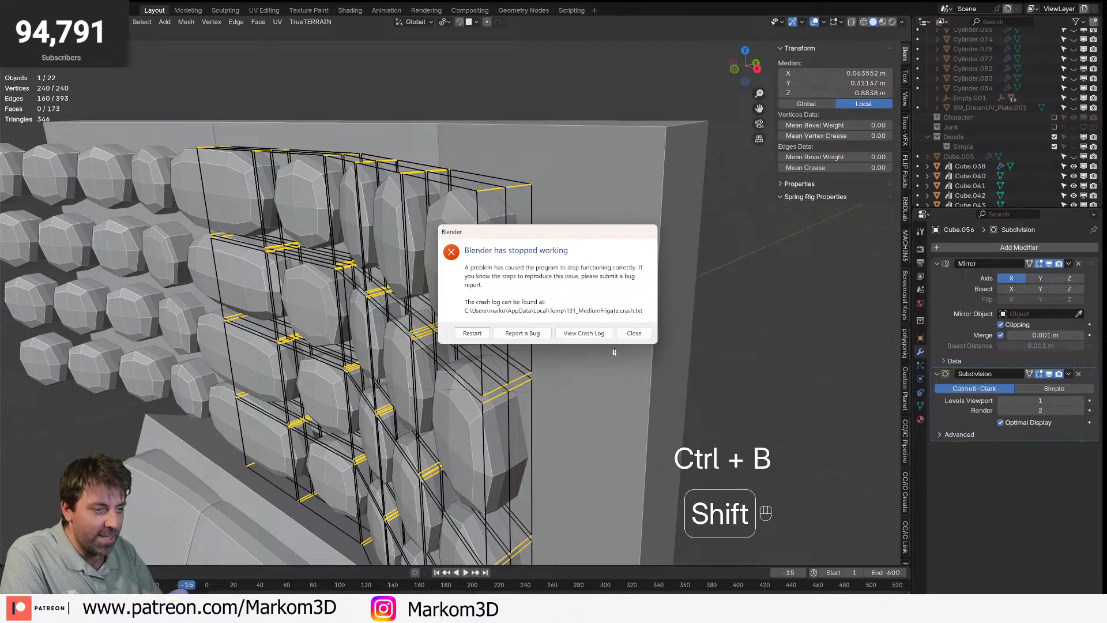
- Dismiss the crash message and relaunch Blender
{"action": "left_click", "coordinate": [634, 334]}
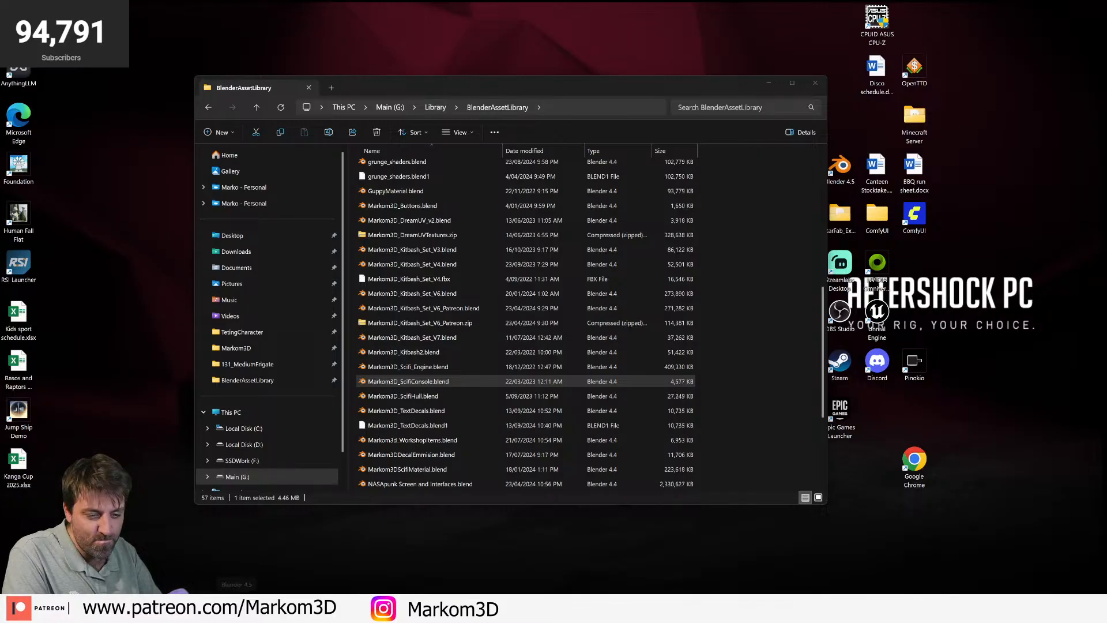
{"action": "mouse_move", "coordinate": [328, 610]}
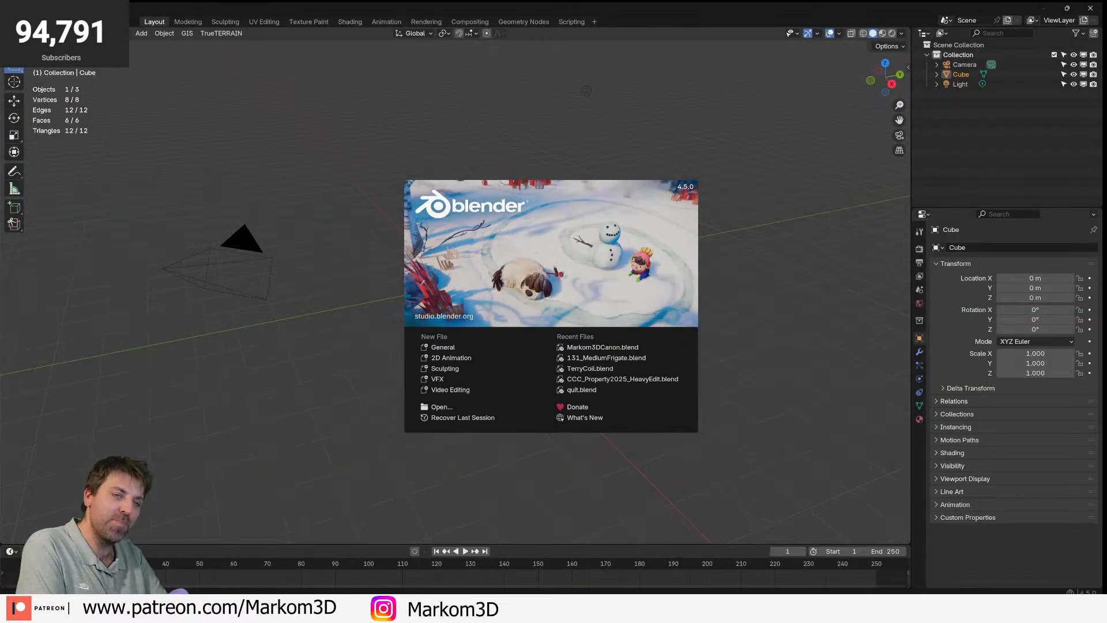
- Check the autosave dates in the Temp folder and recover 131_MediumFrigate_33404_autosave.blend
{"action": "left_click", "coordinate": [26, 21]}
{"action": "left_click", "coordinate": [26, 22]}
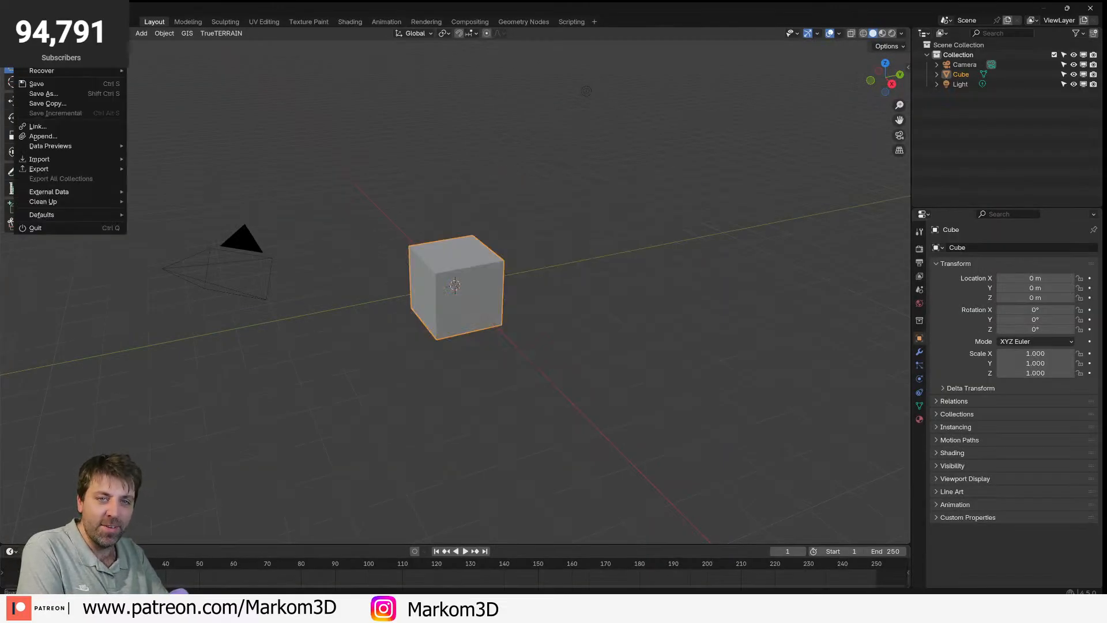
{"action": "left_click", "coordinate": [26, 22]}
{"action": "mouse_move", "coordinate": [87, 73]}
{"action": "left_click", "coordinate": [169, 87]}
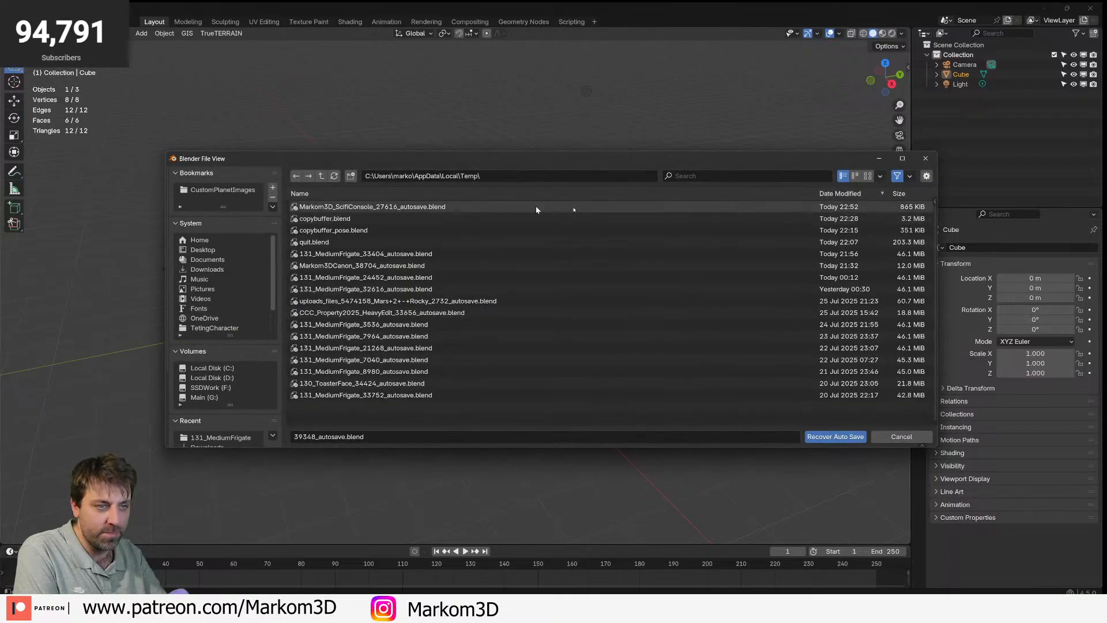
{"action": "left_click", "coordinate": [853, 198]}
{"action": "left_click", "coordinate": [854, 197]}
{"action": "left_click", "coordinate": [852, 210]}
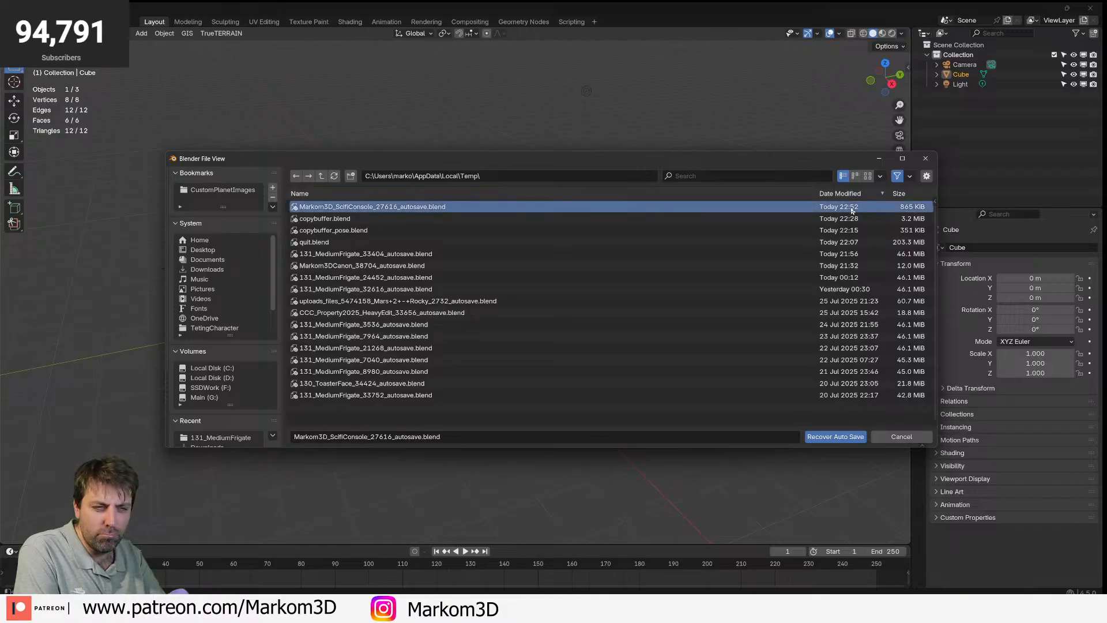
{"action": "double_click", "coordinate": [838, 257]}
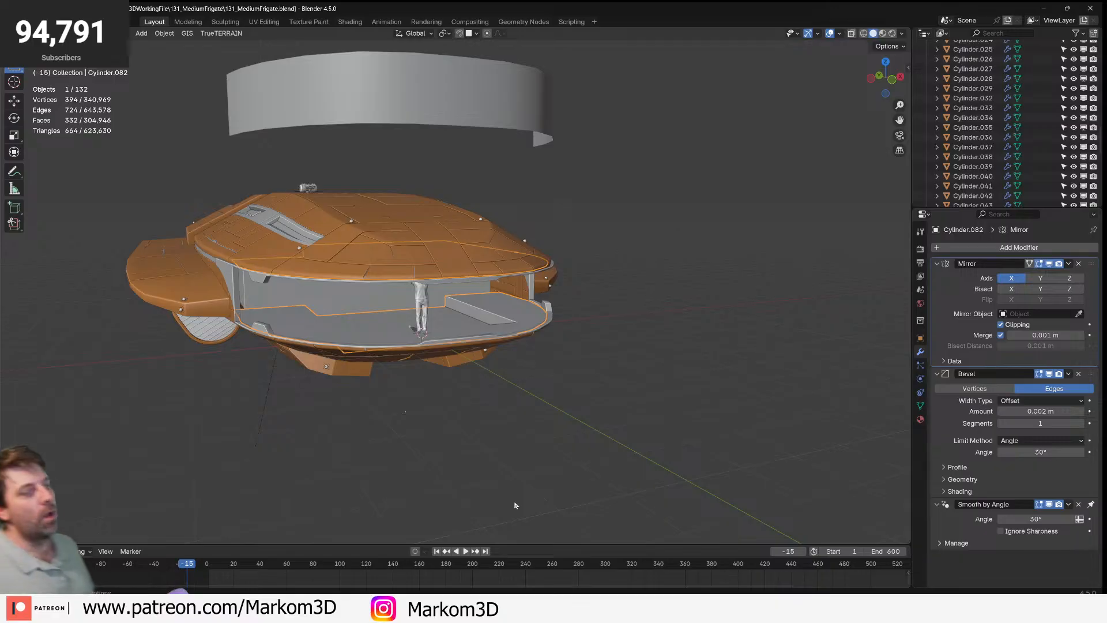
- Open the last saved version of 131_MediumFrigate.blend from the recent files
{"action": "left_click", "coordinate": [23, 8]}
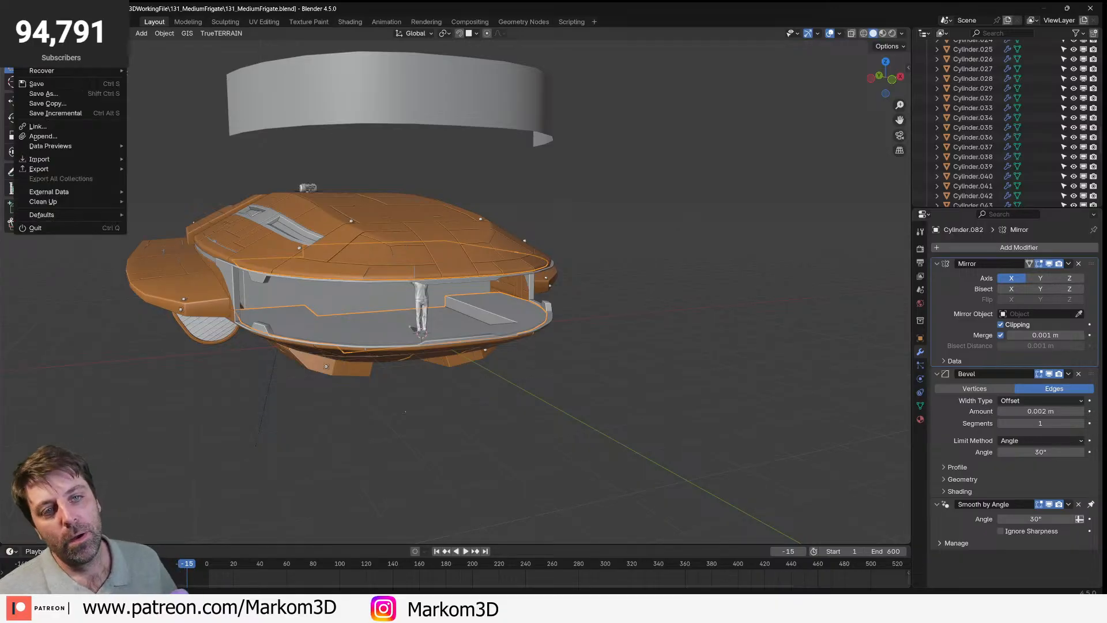
{"action": "mouse_move", "coordinate": [86, 51]}
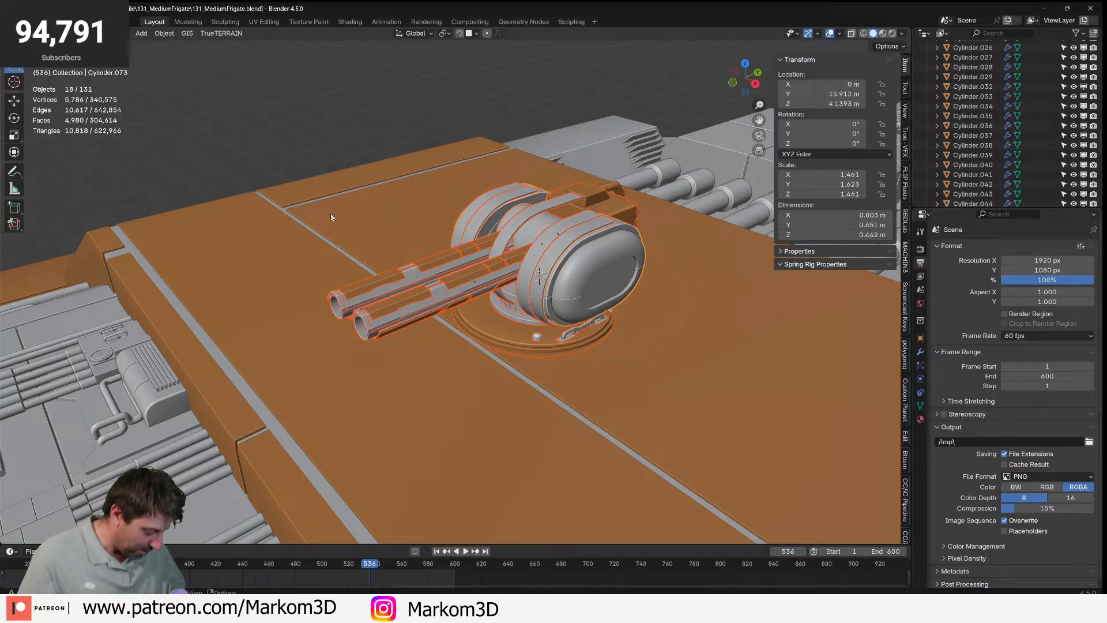
- Compare the files in the autosave recovery list and try recovering copybuffer.blend
{"action": "left_click", "coordinate": [26, 21]}
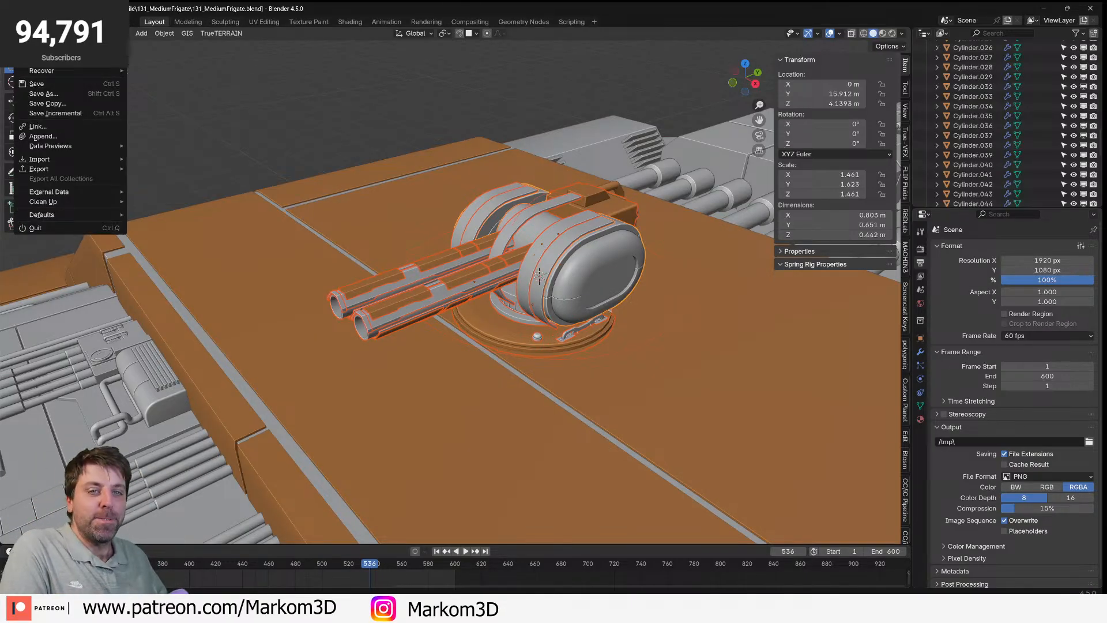
{"action": "mouse_move", "coordinate": [58, 60]}
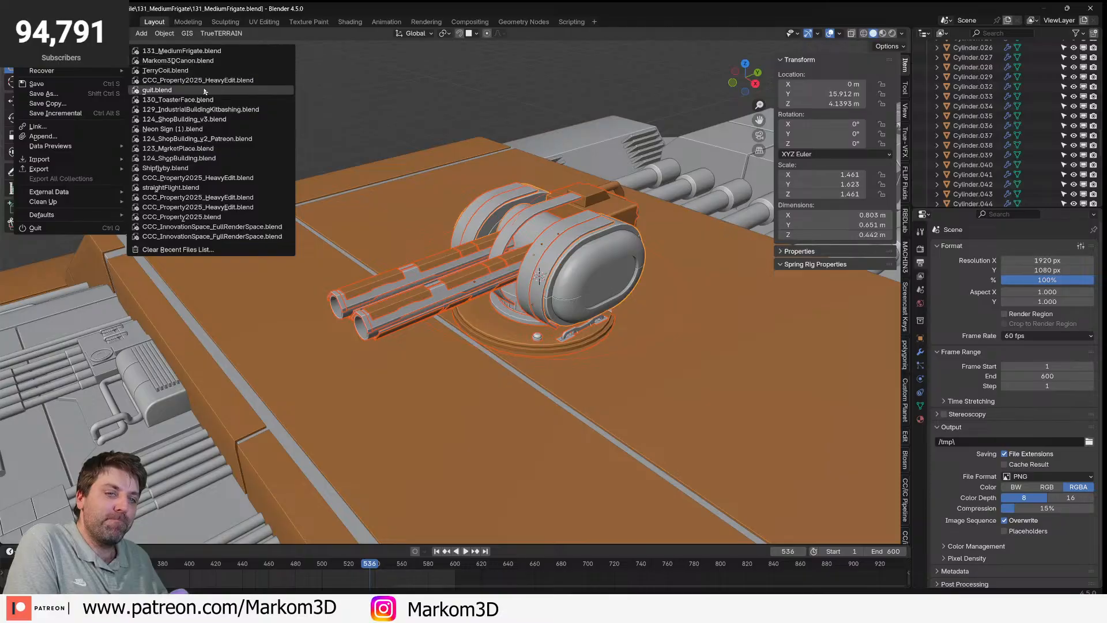
{"action": "mouse_move", "coordinate": [90, 72]}
{"action": "left_click", "coordinate": [167, 81]}
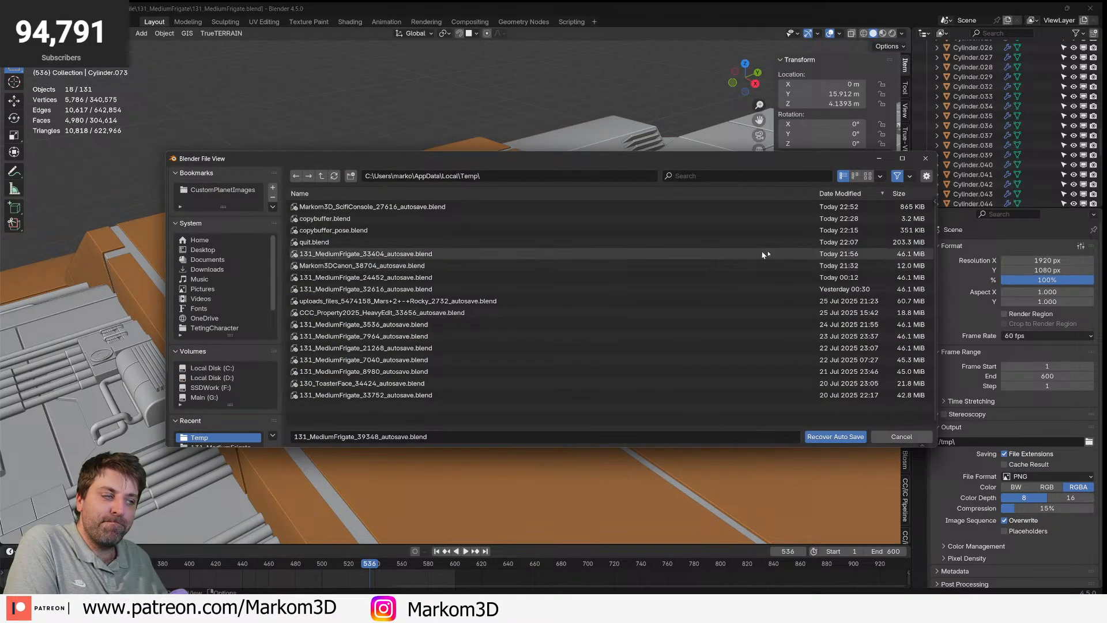
{"action": "left_click", "coordinate": [843, 207]}
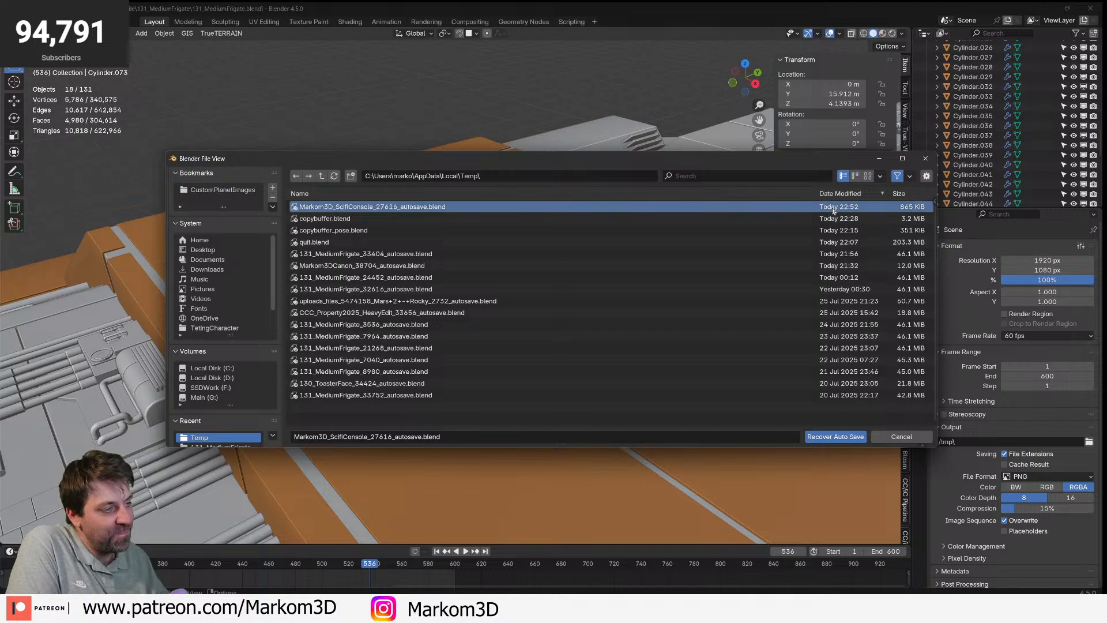
{"action": "left_click", "coordinate": [849, 252]}
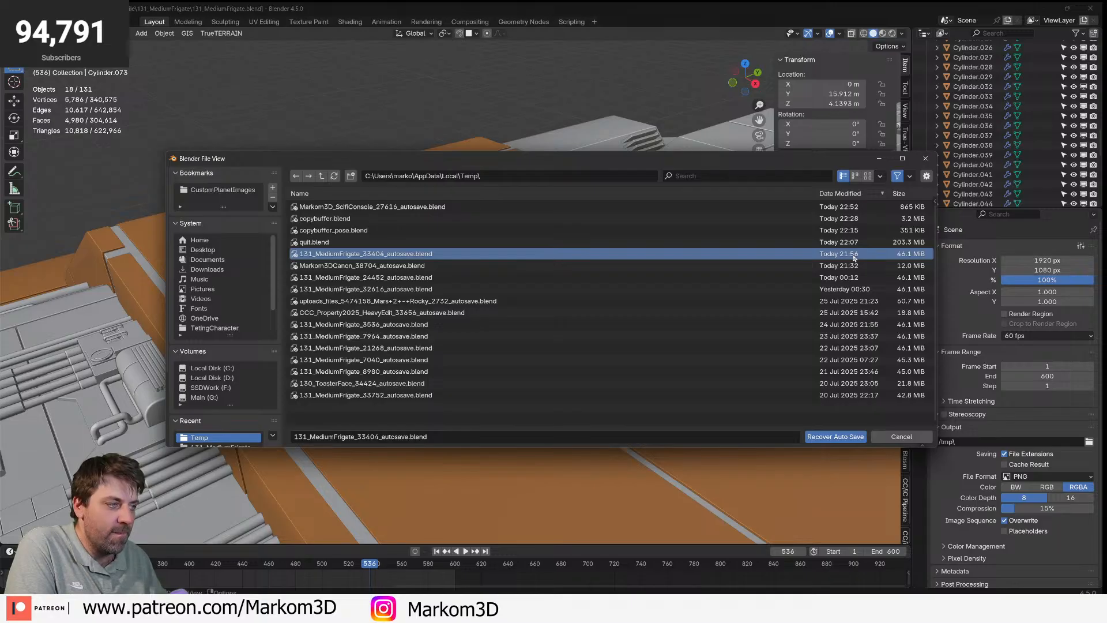
{"action": "left_click", "coordinate": [847, 222]}
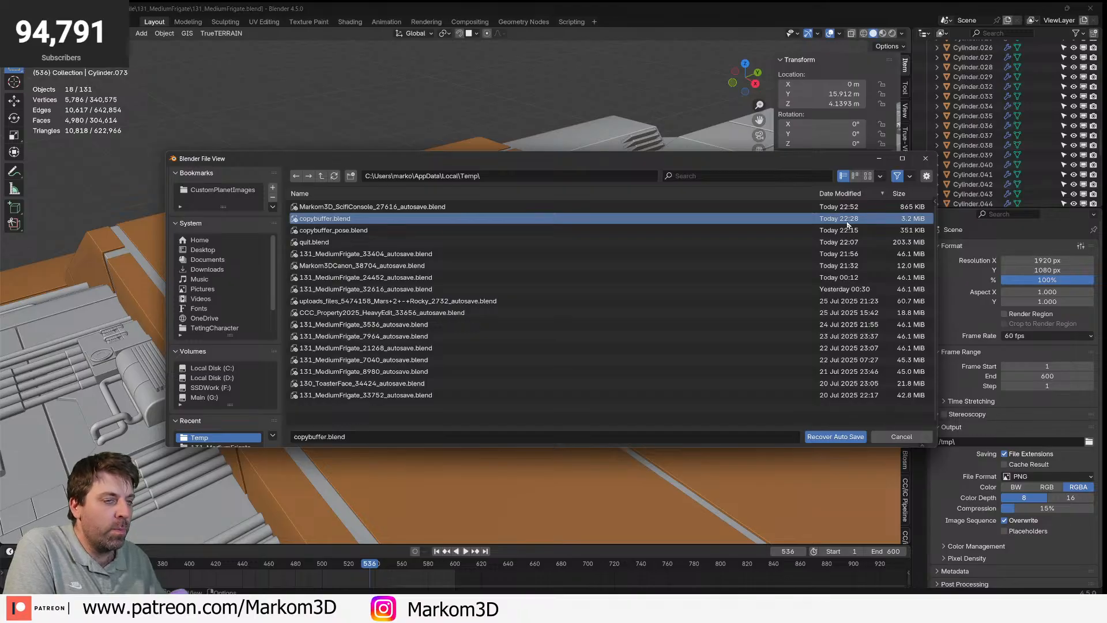
{"action": "double_click", "coordinate": [847, 221]}
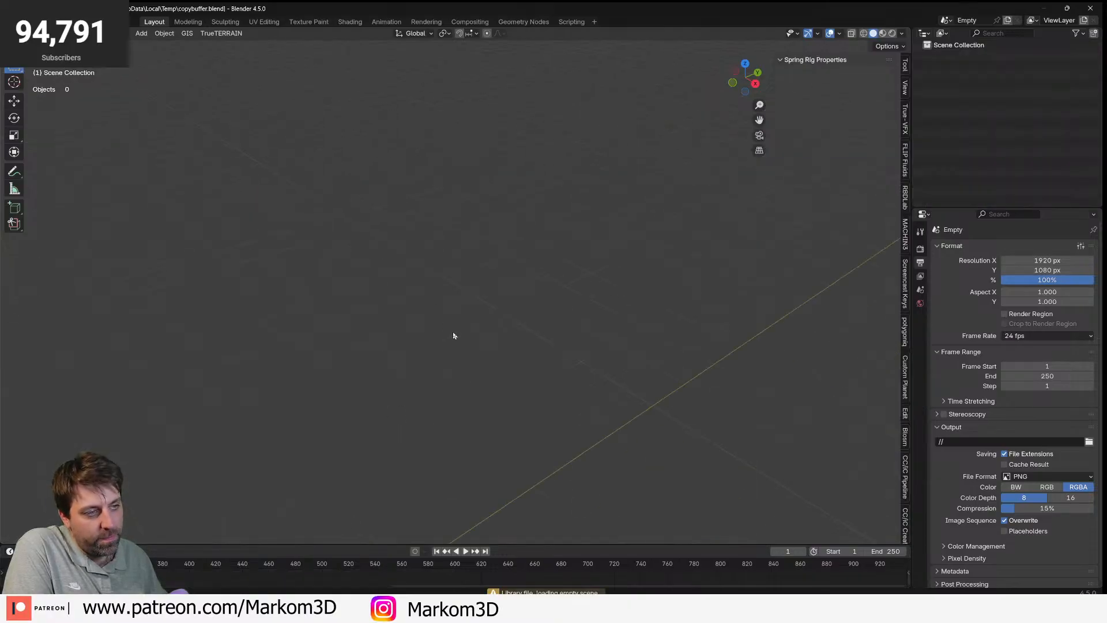
- Recover the frigate scene from 131_MediumFrigate_33404_autosave.blend
{"action": "scroll", "coordinate": [453, 336], "scroll_direction": "up", "scroll_amount": 2}
{"action": "left_click", "coordinate": [29, 22]}
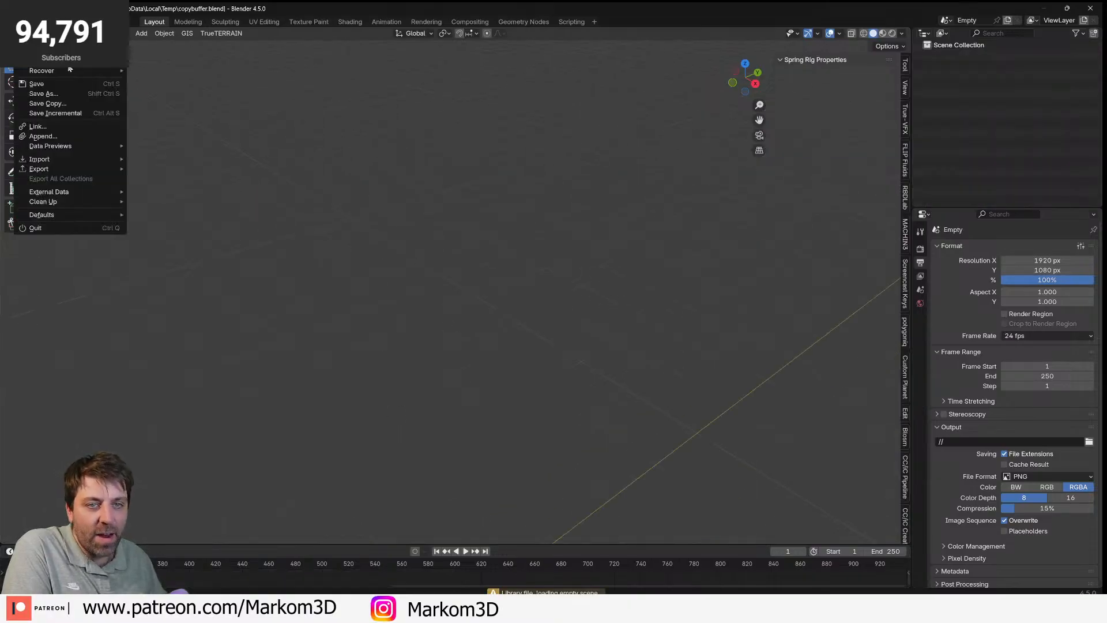
{"action": "mouse_move", "coordinate": [64, 72]}
{"action": "left_click", "coordinate": [156, 82]}
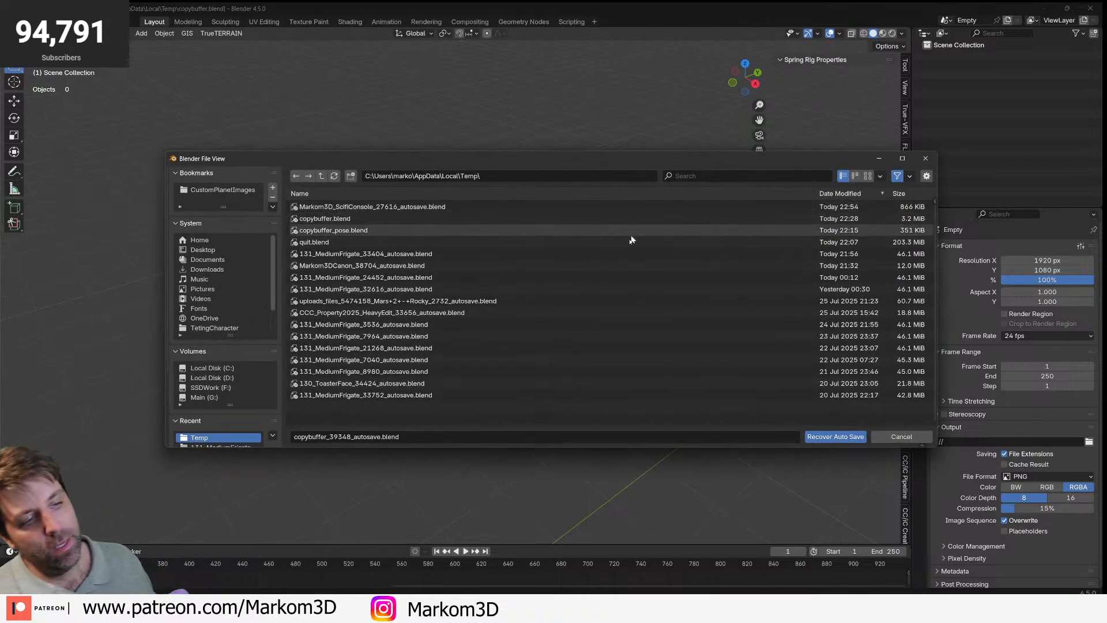
{"action": "double_click", "coordinate": [625, 253]}
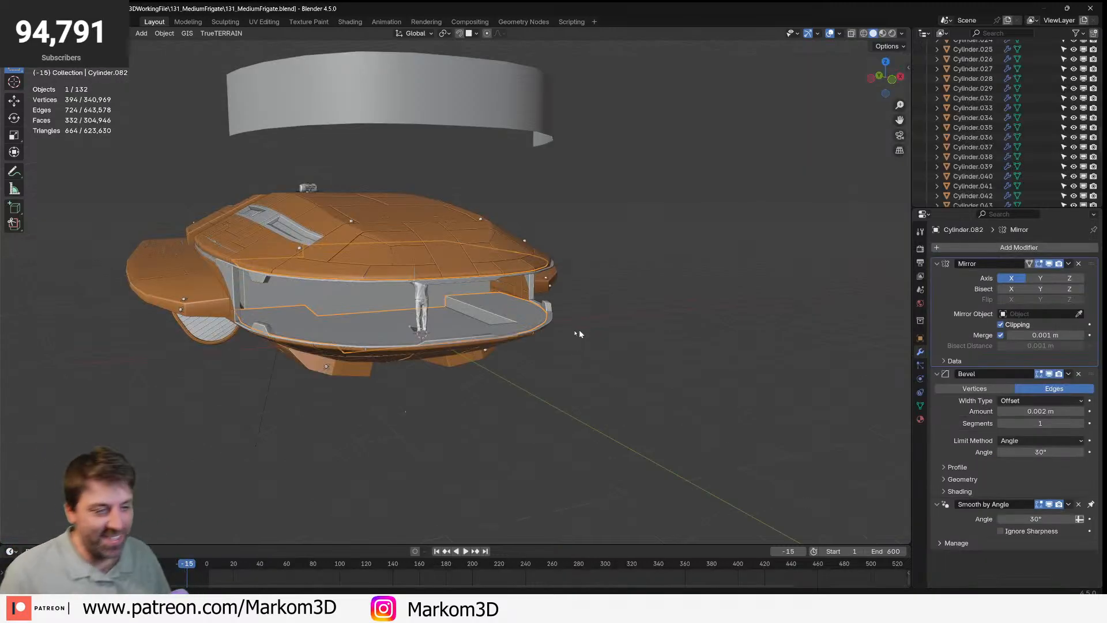
- Select the curved band above the ship, inspect the open cockpit, and paste the copied console parts into the scene
{"action": "middle_click_drag", "start_coordinate": [578, 346], "coordinate": [454, 120]}
{"action": "left_click", "coordinate": [462, 87]}
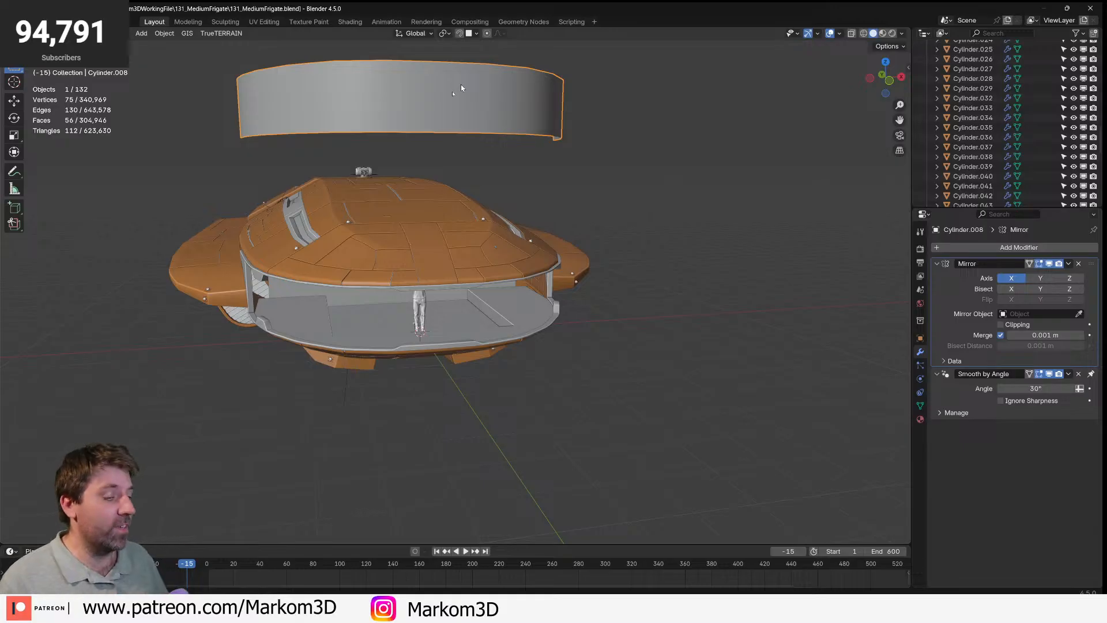
{"action": "middle_click_drag", "start_coordinate": [382, 322], "coordinate": [423, 368]}
{"action": "scroll", "coordinate": [422, 368], "scroll_direction": "up", "scroll_amount": 4}
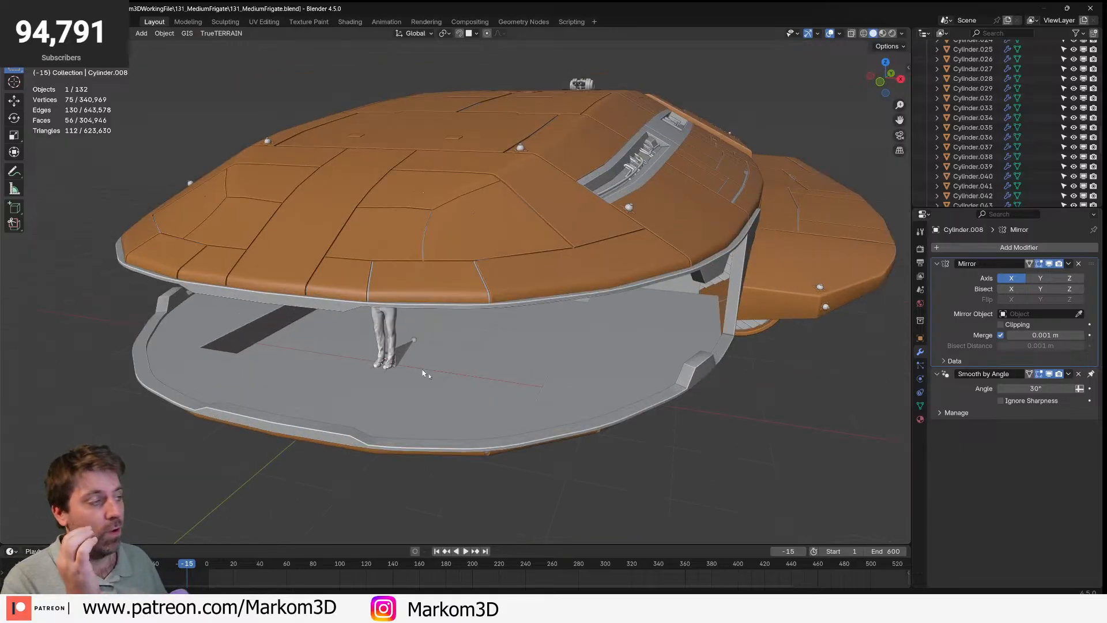
{"action": "middle_click_drag", "start_coordinate": [511, 459], "coordinate": [505, 410]}
{"action": "key", "text": "ctrl+v"}
{"action": "scroll", "coordinate": [505, 410], "scroll_direction": "down", "scroll_amount": 3}
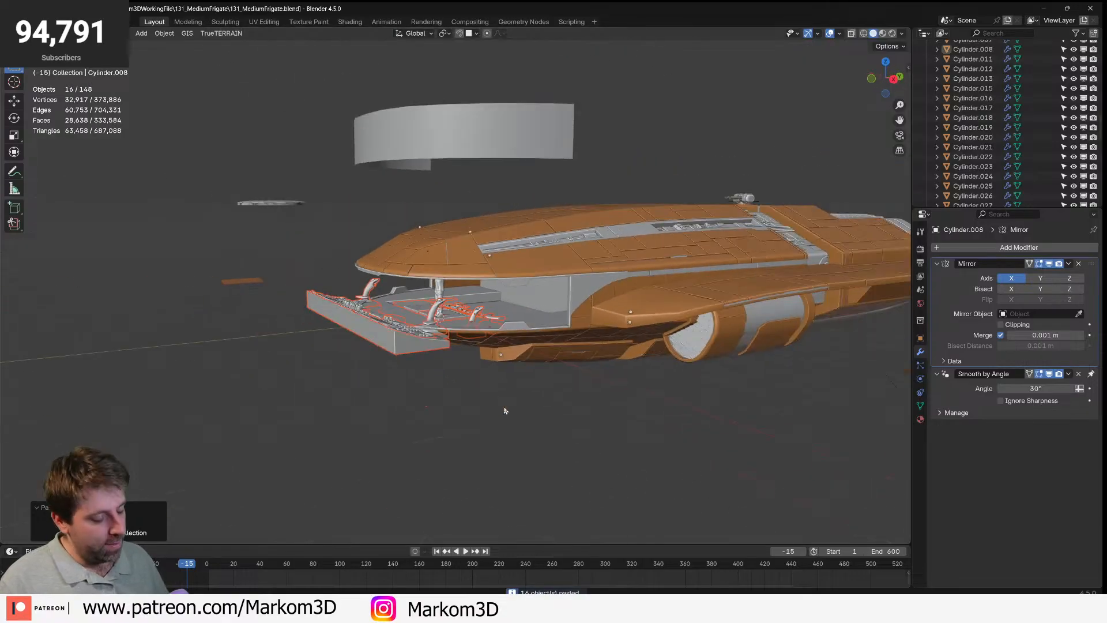
- In top view, move the pasted console parts clear of the hull to the empty area beside the ship's nose
{"action": "key", "text": "KP_7"}
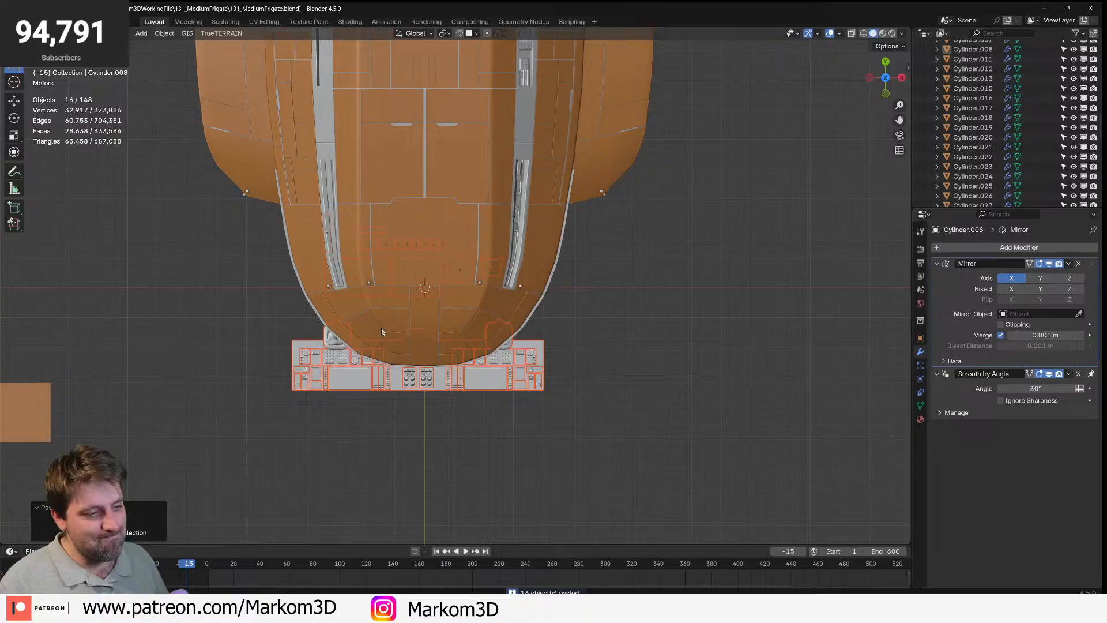
{"action": "scroll", "coordinate": [378, 328], "scroll_direction": "down", "scroll_amount": 2}
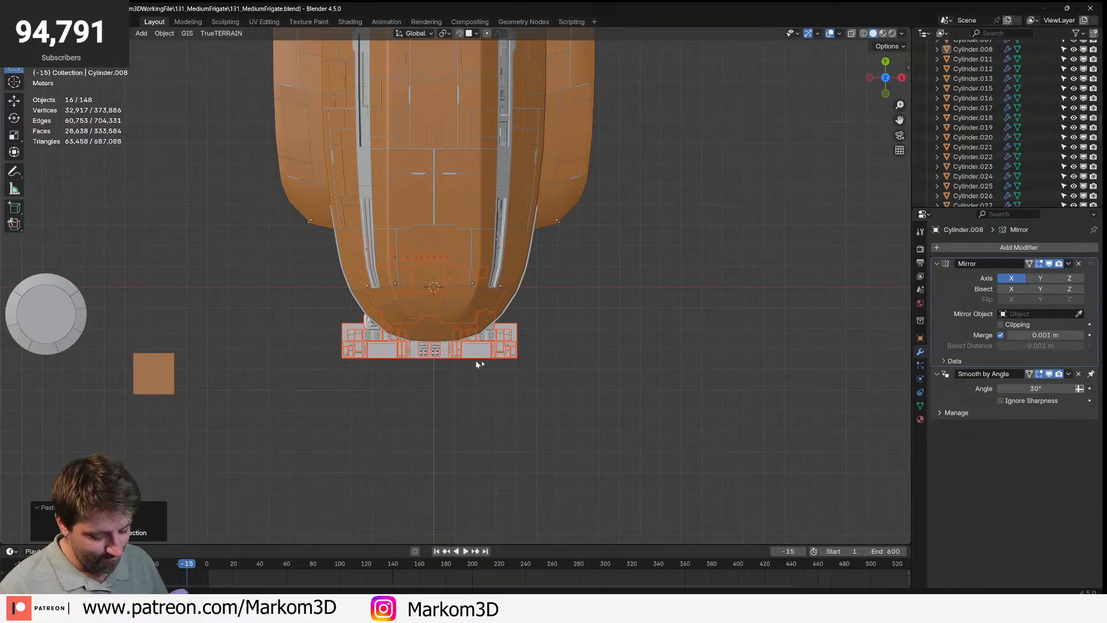
{"action": "key", "text": "h"}
{"action": "key", "text": "alt+h"}
{"action": "key", "text": "g"}
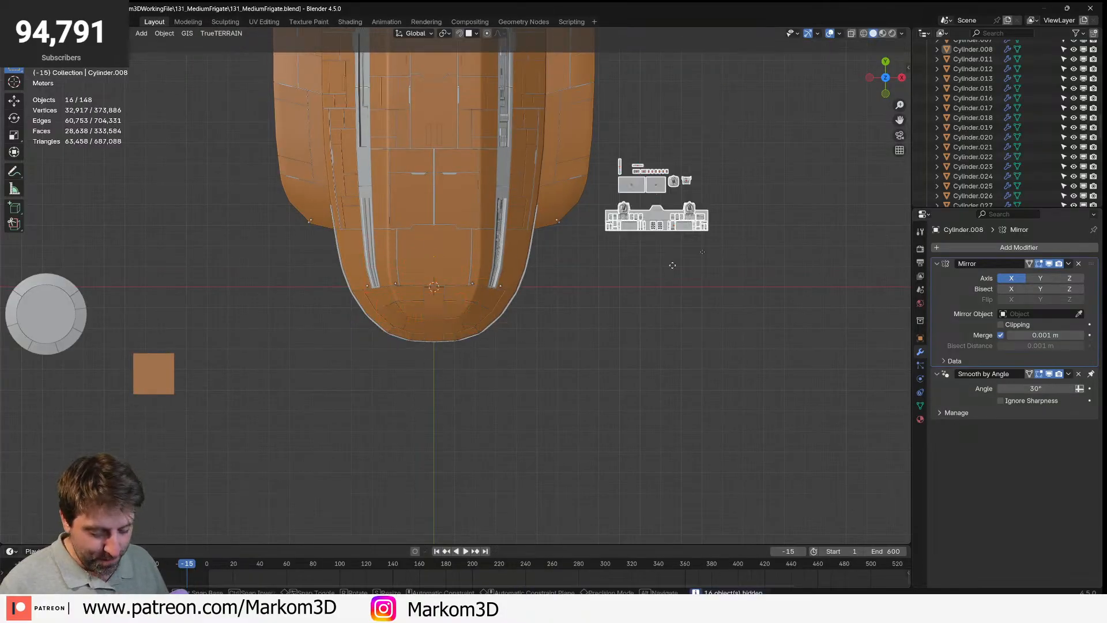
{"action": "left_click", "coordinate": [815, 190]}
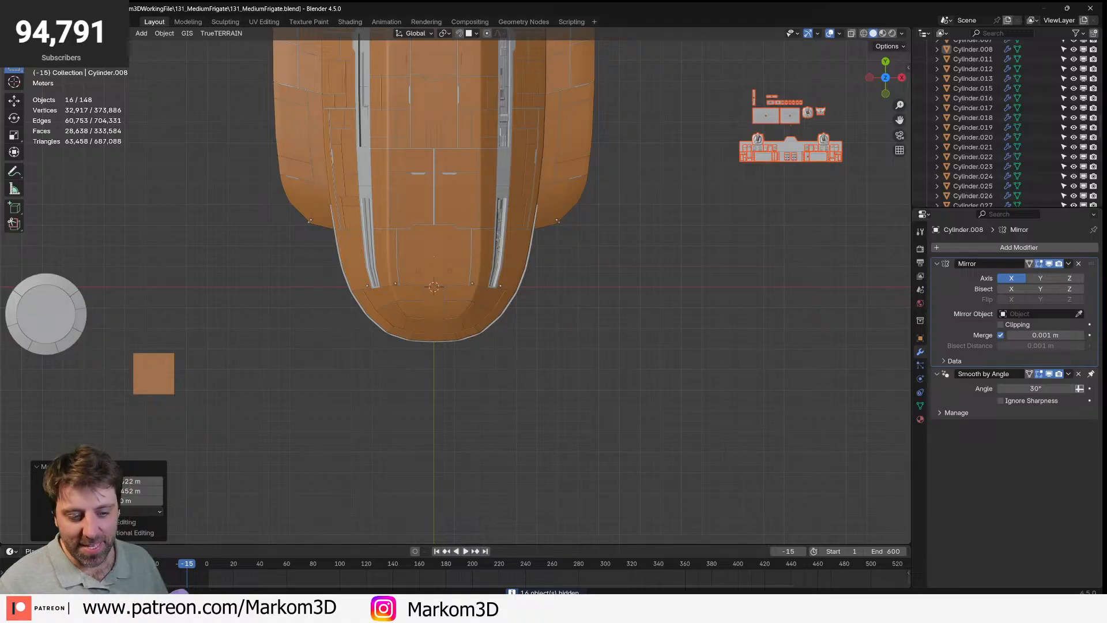
- Search the commands for "full" and run Toggle Window Fullscreen
{"action": "key", "text": "F3"}
{"action": "type", "text": "full"}
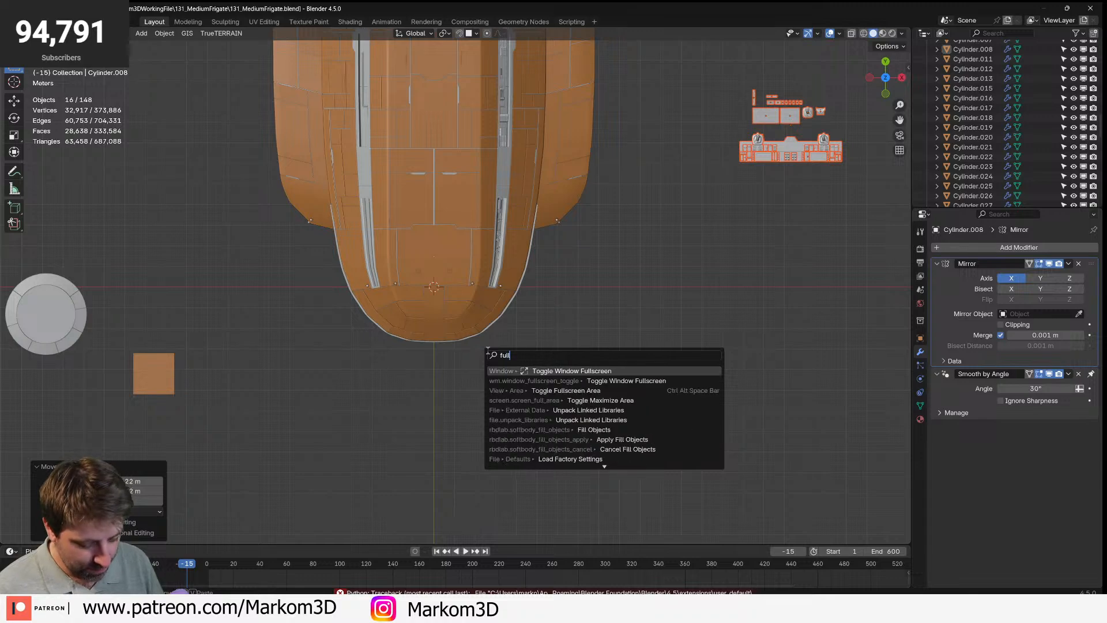
{"action": "key", "text": "Return"}
{"action": "right_click", "coordinate": [868, 230]}
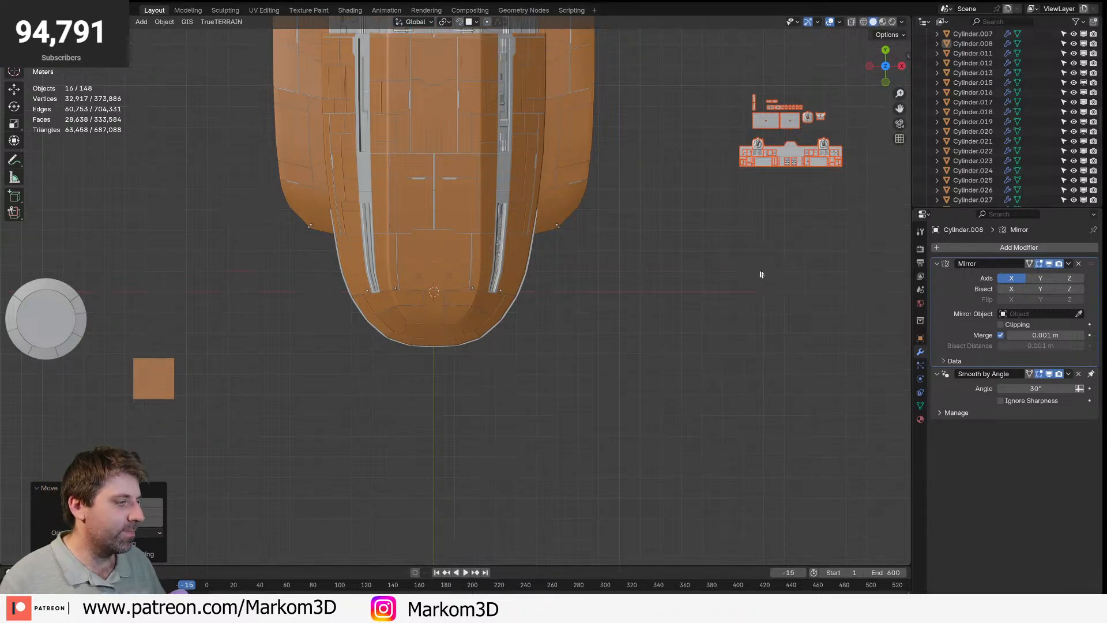
- Enable the Screencast Keys display and bring the ship's open nose into a perspective view
{"action": "left_click", "coordinate": [908, 55]}
{"action": "left_click", "coordinate": [905, 57]}
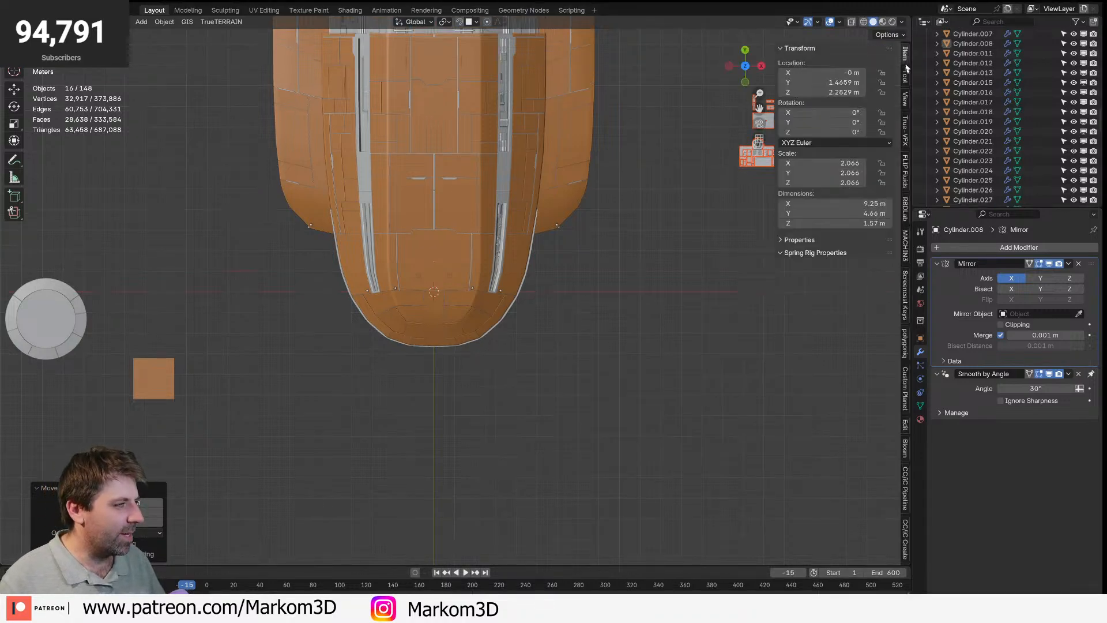
{"action": "left_click", "coordinate": [906, 291]}
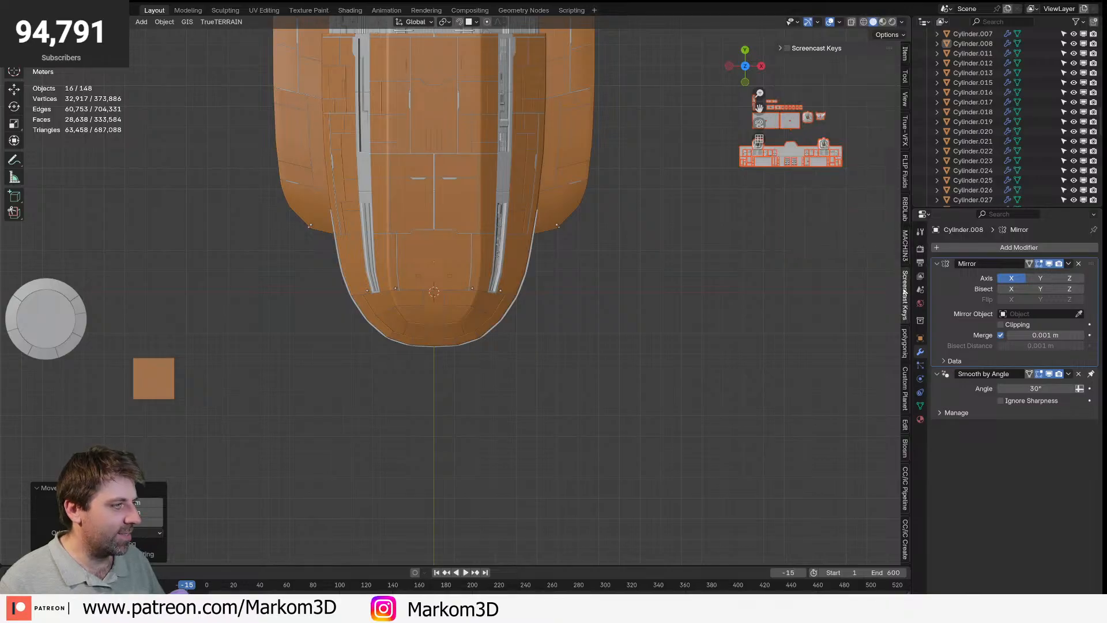
{"action": "left_click", "coordinate": [787, 48]}
{"action": "middle_click_drag", "start_coordinate": [577, 219], "coordinate": [507, 317]}
{"action": "scroll", "coordinate": [565, 293], "scroll_direction": "up", "scroll_amount": 3}
{"action": "scroll", "coordinate": [507, 317], "scroll_direction": "up", "scroll_amount": 2}
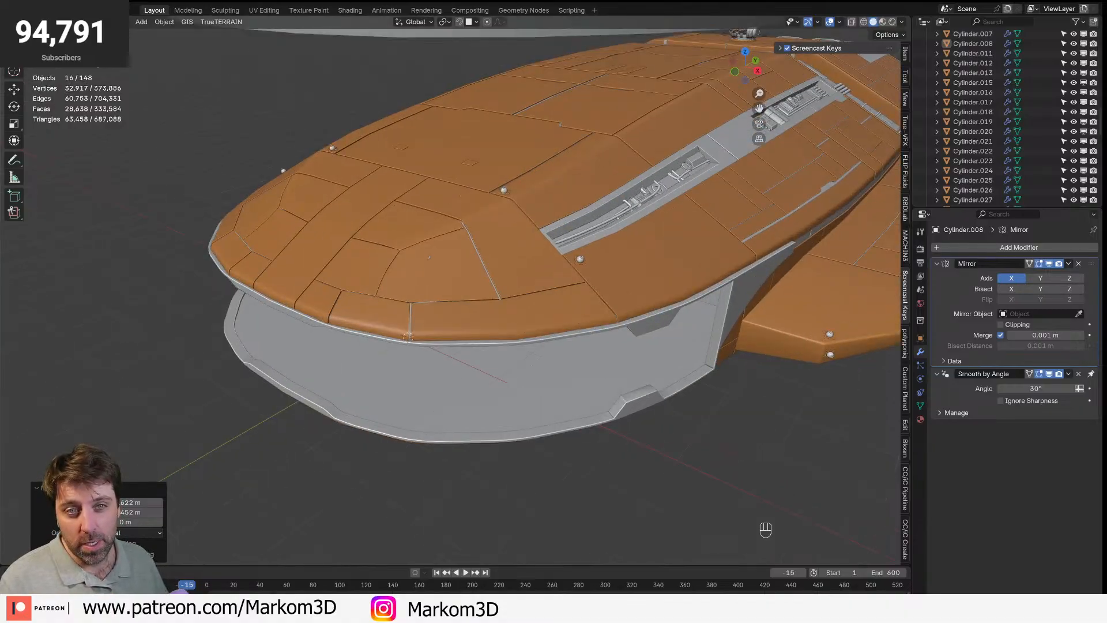
- Expand the asset browser beside the viewport and pick SM_Cockpit.007 from the Markom3D KitBash Cockpit catalog
{"action": "left_click_drag", "start_coordinate": [3, 18], "coordinate": [202, 35]}
{"action": "left_click", "coordinate": [11, 22]}
{"action": "left_click", "coordinate": [357, 80]}
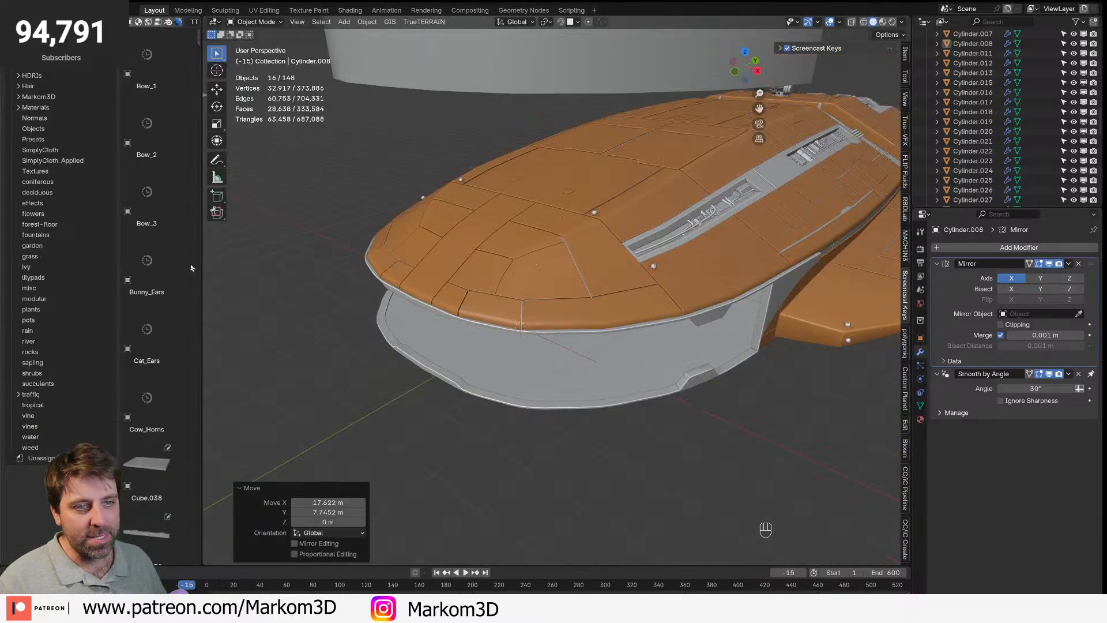
{"action": "left_click_drag", "start_coordinate": [202, 259], "coordinate": [348, 260]}
{"action": "left_click", "coordinate": [18, 96]}
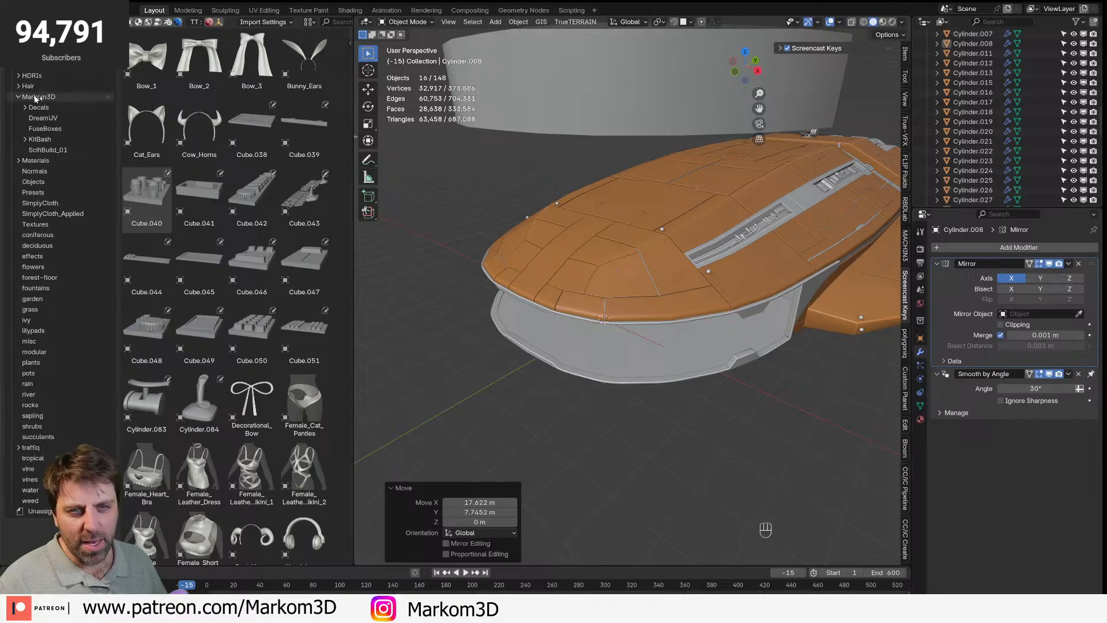
{"action": "left_click", "coordinate": [36, 96]}
{"action": "left_click", "coordinate": [40, 139]}
{"action": "left_click", "coordinate": [25, 139]}
{"action": "left_click", "coordinate": [46, 172]}
{"action": "left_click", "coordinate": [294, 138]}
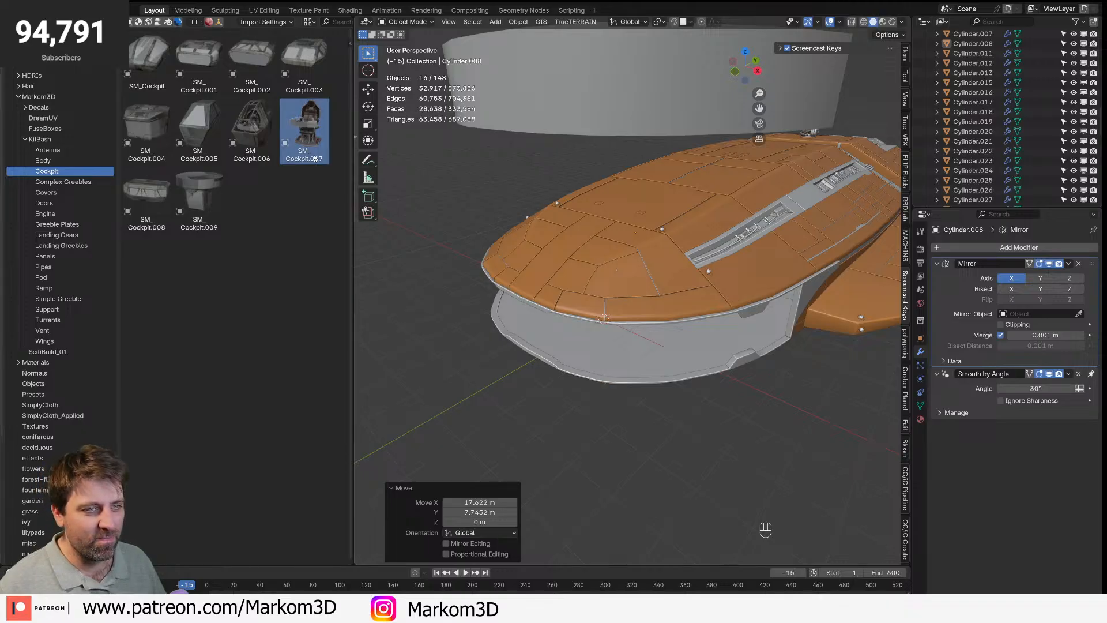
- Place the SM_Cockpit.007 seat asset near the ship, inspect its controls and backrest up close, and undo the placement
{"action": "left_click_drag", "start_coordinate": [316, 142], "coordinate": [473, 375]}
{"action": "middle_click_drag", "start_coordinate": [473, 375], "coordinate": [554, 366], "text": "shift"}
{"action": "middle_click_drag", "start_coordinate": [554, 366], "coordinate": [619, 349]}
{"action": "scroll", "coordinate": [548, 346], "scroll_direction": "up", "scroll_amount": 4}
{"action": "middle_click_drag", "start_coordinate": [479, 340], "coordinate": [610, 354], "text": "shift"}
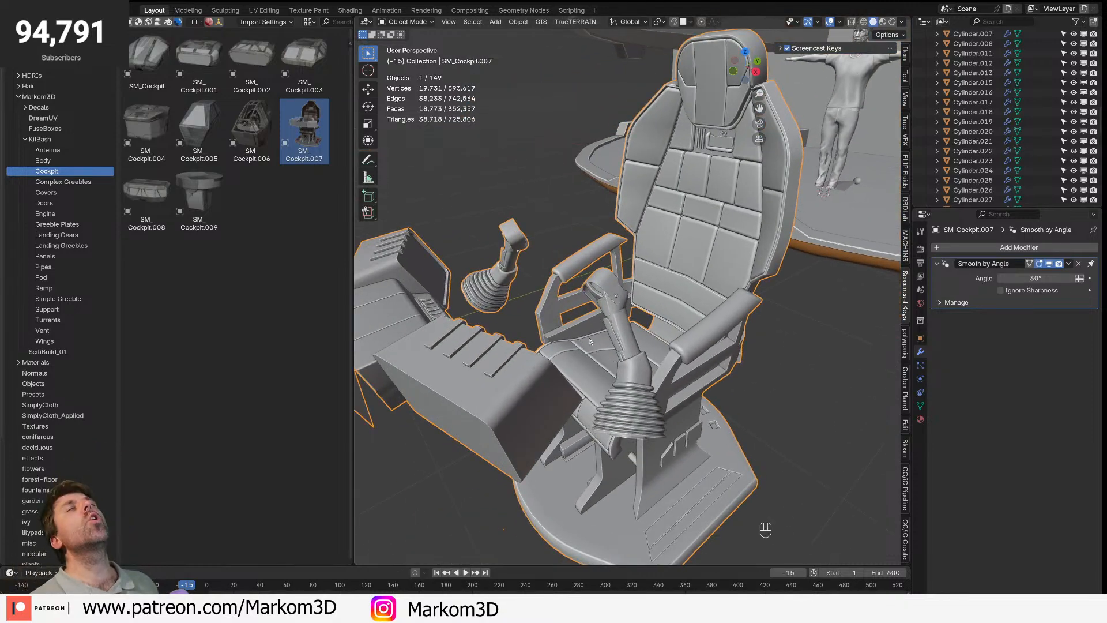
{"action": "key", "text": "ctrl+z"}
{"action": "middle_click_drag", "start_coordinate": [588, 341], "coordinate": [575, 376]}
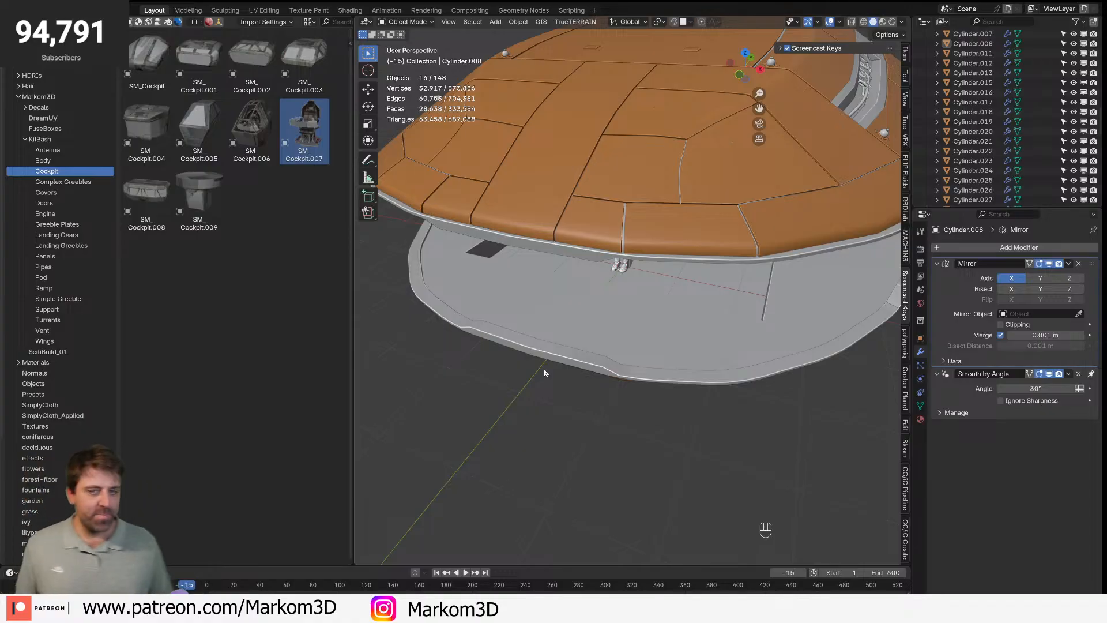
- Save the frigate file, deselect everything, check the info log and save again
{"action": "key", "text": "ctrl+s"}
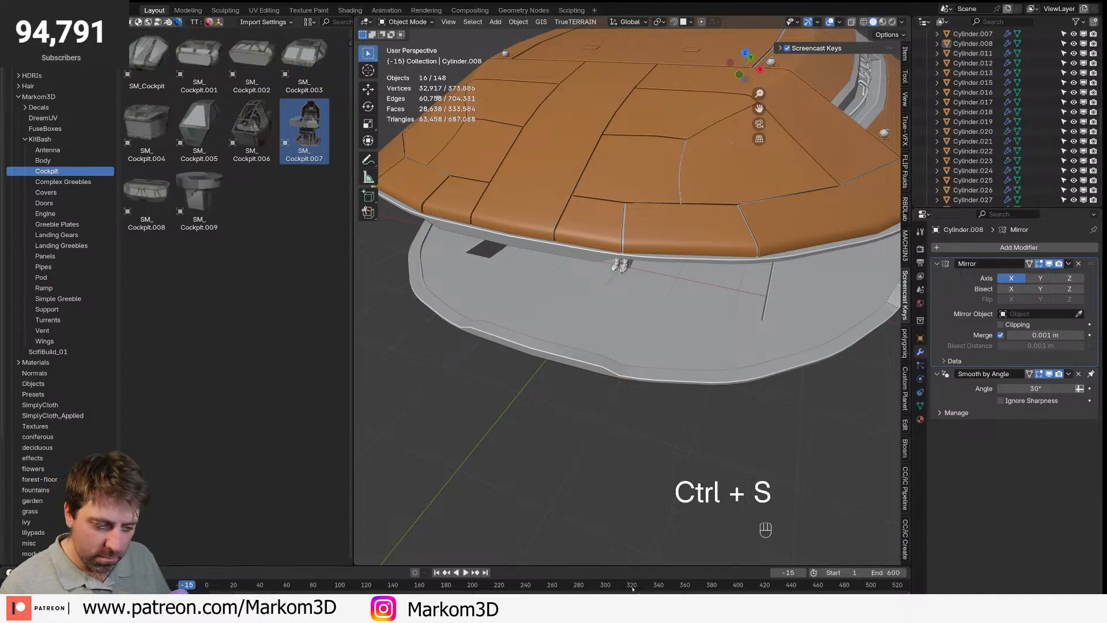
{"action": "left_click", "coordinate": [572, 468]}
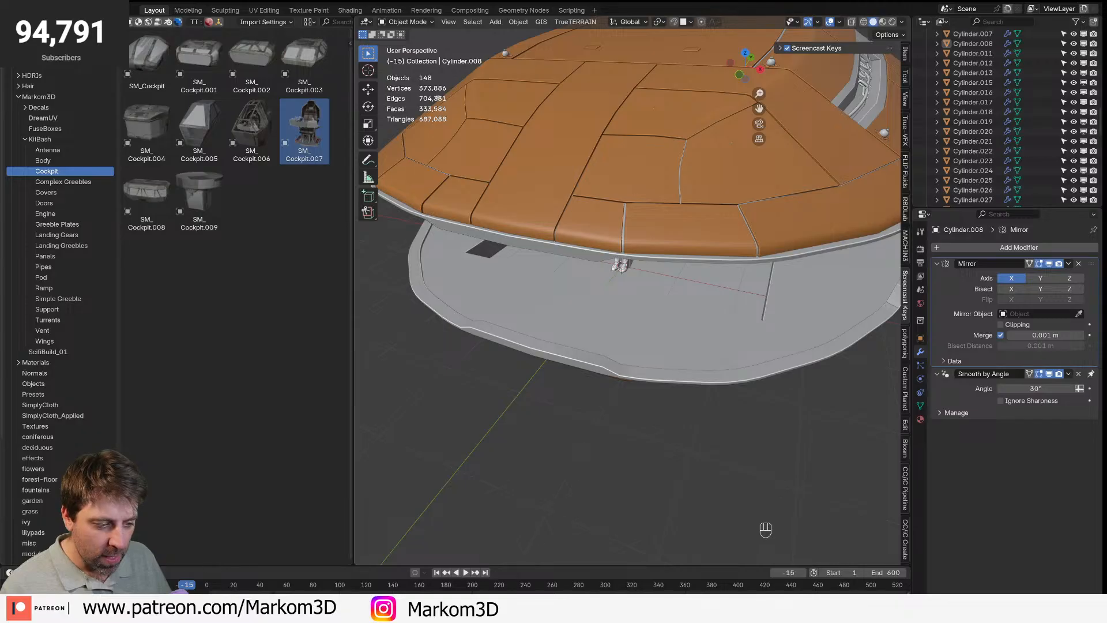
{"action": "left_click", "coordinate": [506, 597]}
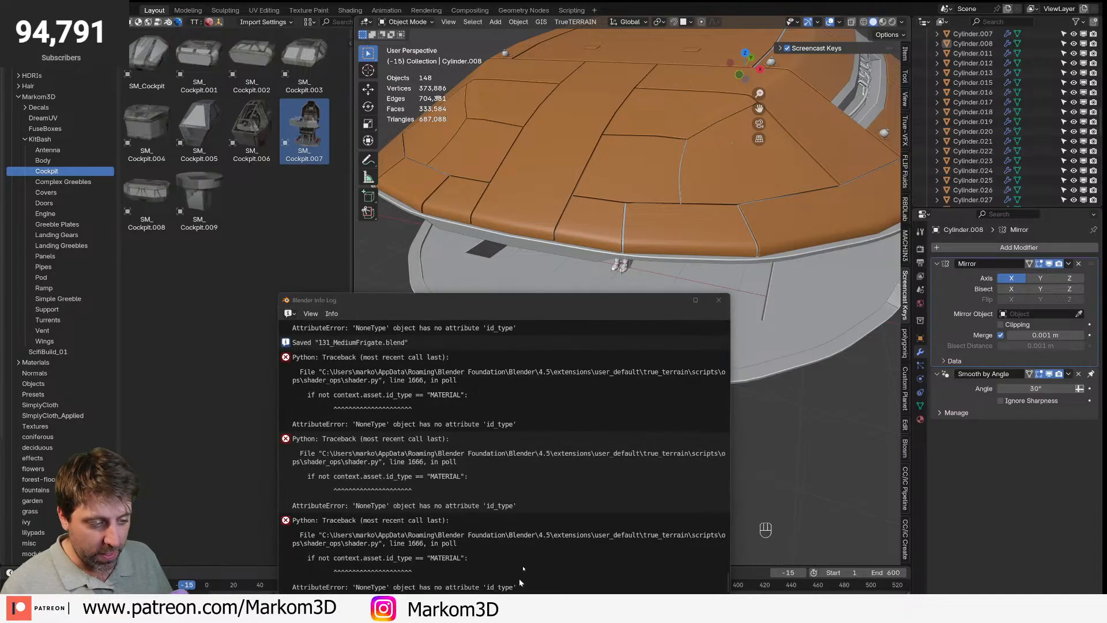
{"action": "left_click", "coordinate": [717, 301]}
{"action": "key", "text": "ctrl+s"}
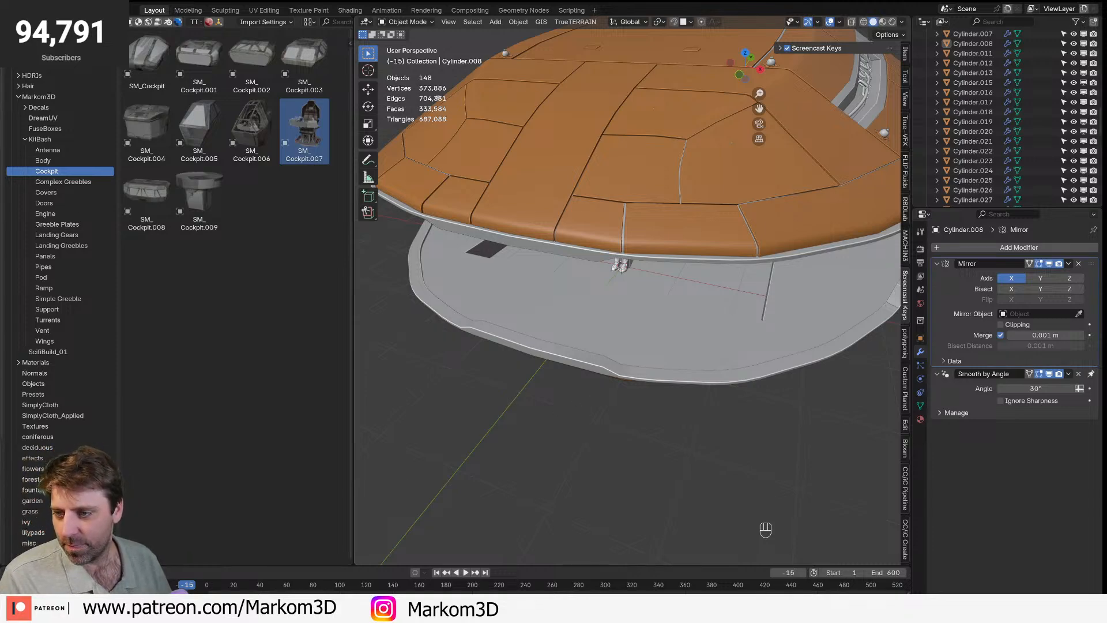
- Open the 0001 cockpit scifi scene and examine its pilot chair and surrounding consoles
{"action": "key", "text": "ctrl+o"}
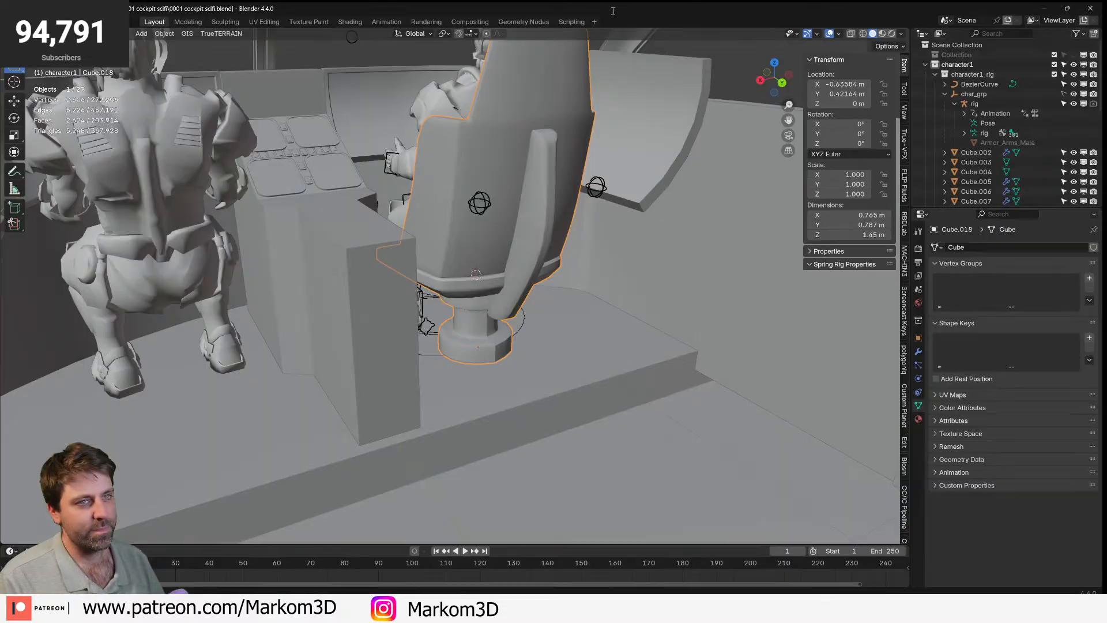
{"action": "key", "text": "F3"}
{"action": "key", "text": "Escape"}
{"action": "middle_click_drag", "start_coordinate": [455, 252], "coordinate": [506, 224]}
{"action": "scroll", "coordinate": [582, 259], "scroll_direction": "up", "scroll_amount": 4}
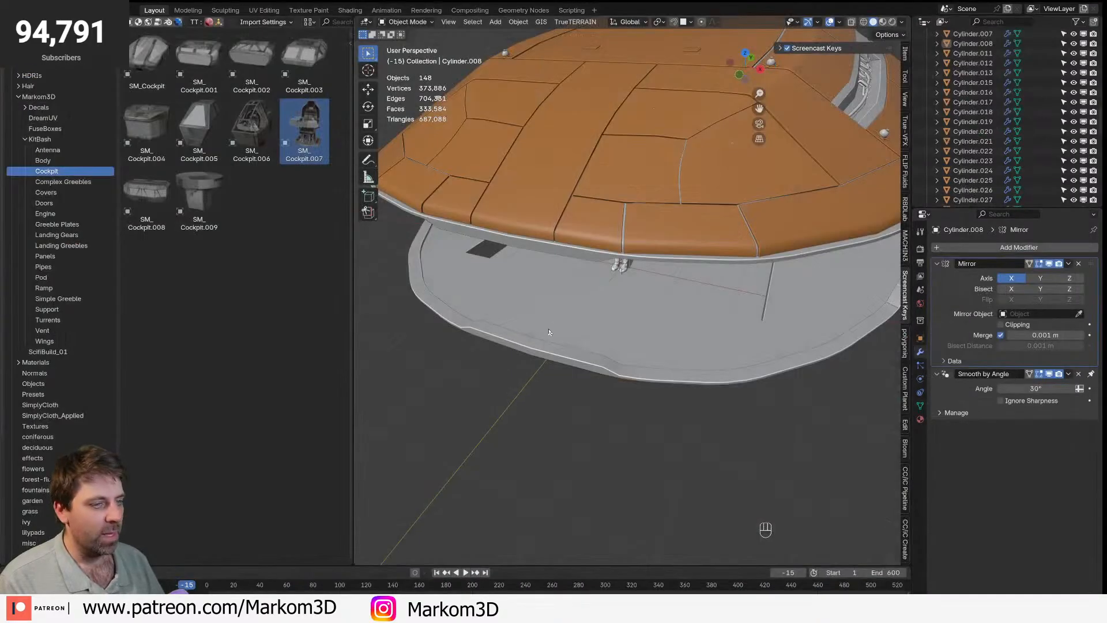
- Collapse the asset browser in the frigate scene and select the cockpit figure's armature in a side wireframe view
{"action": "middle_click_drag", "start_coordinate": [657, 340], "coordinate": [522, 364], "text": "shift"}
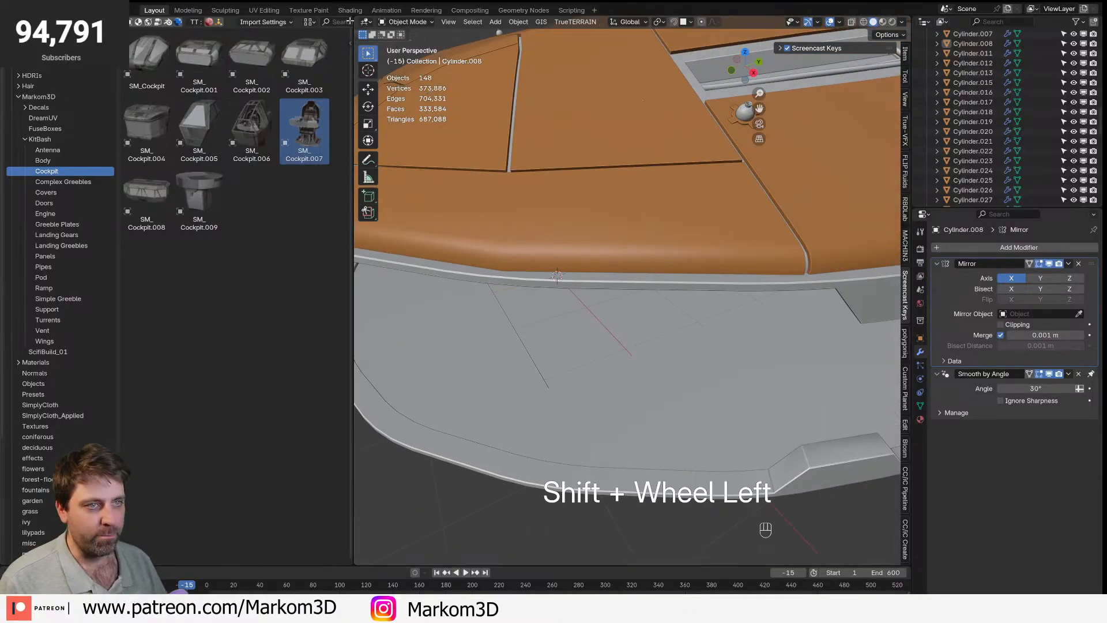
{"action": "left_click_drag", "start_coordinate": [356, 21], "coordinate": [349, 28]}
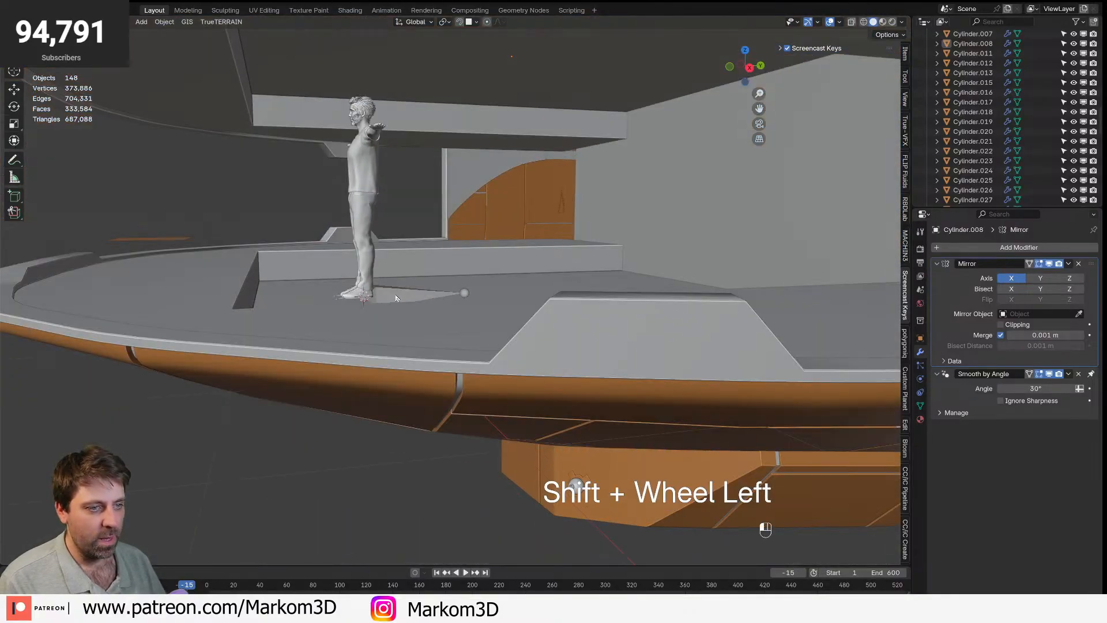
{"action": "left_click", "coordinate": [391, 300]}
{"action": "key", "text": "KP_3"}
{"action": "key", "text": "z"}
{"action": "left_click", "coordinate": [185, 316]}
{"action": "middle_click_drag", "start_coordinate": [398, 312], "coordinate": [471, 339], "text": "shift"}
{"action": "scroll", "coordinate": [520, 343], "scroll_direction": "up", "scroll_amount": 2}
{"action": "scroll", "coordinate": [499, 327], "scroll_direction": "up", "scroll_amount": 2}
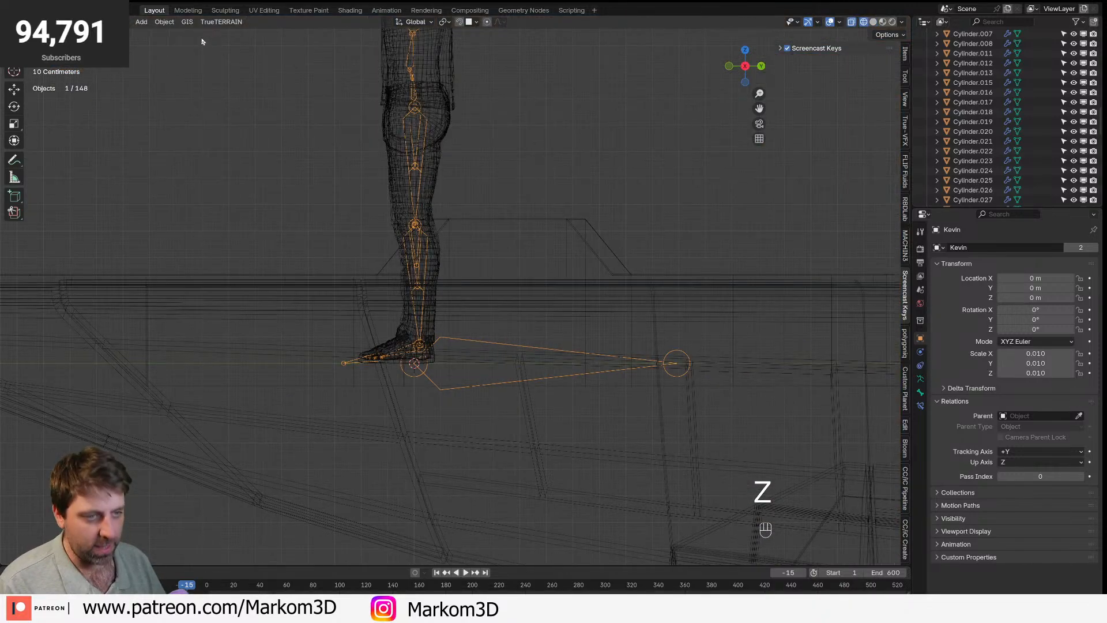
- In Pose Mode, rotate both of the figure's thigh bones forward to raise the legs
{"action": "key", "text": "ctrl+Tab"}
{"action": "left_click", "coordinate": [412, 128]}
{"action": "key", "text": "r"}
{"action": "right_click", "coordinate": [492, 189]}
{"action": "left_click", "coordinate": [418, 192], "text": "shift"}
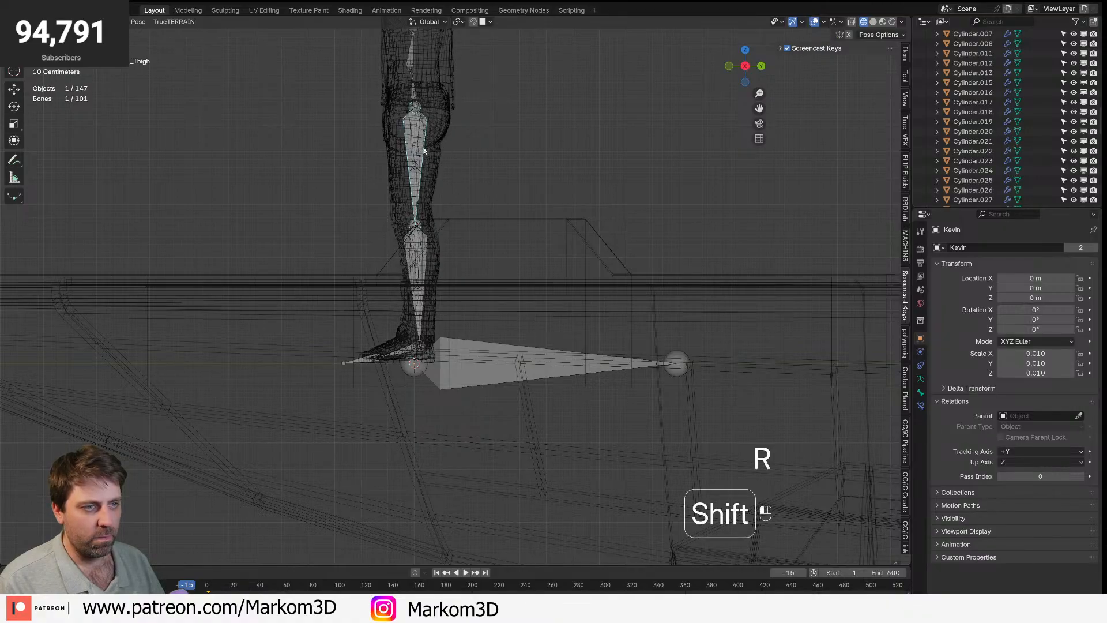
{"action": "key", "text": "r"}
{"action": "key", "text": "r"}
{"action": "left_click", "coordinate": [413, 107]}
- Move the figure's hip bone down and back towards sitting height and check the pose in solid shading
{"action": "left_click", "coordinate": [416, 96]}
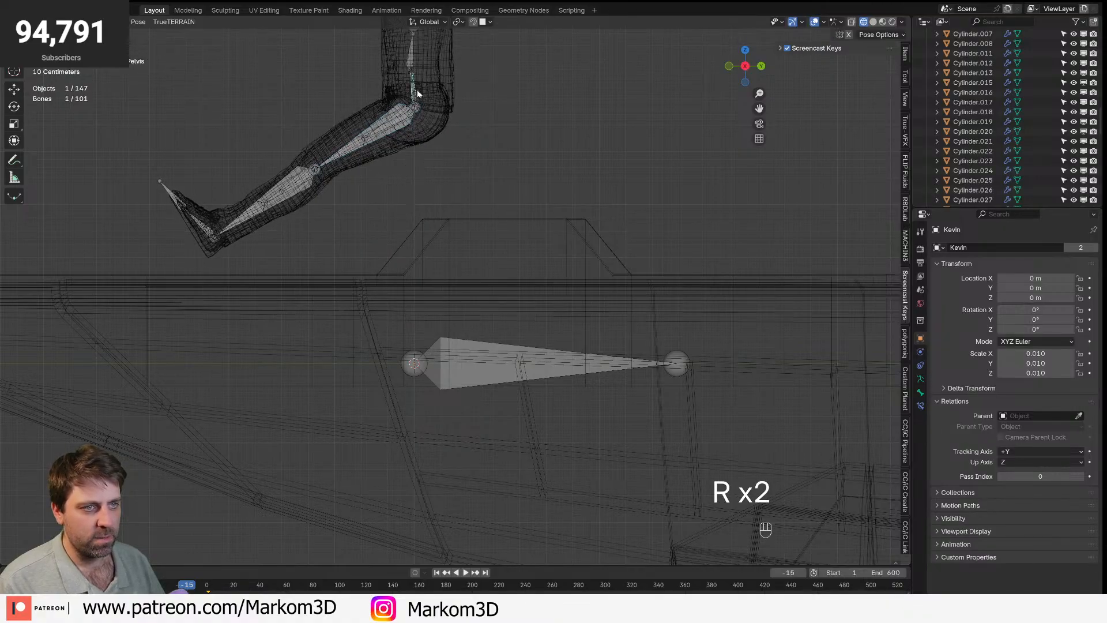
{"action": "key", "text": "g"}
{"action": "right_click", "coordinate": [420, 116]}
{"action": "left_click", "coordinate": [411, 99]}
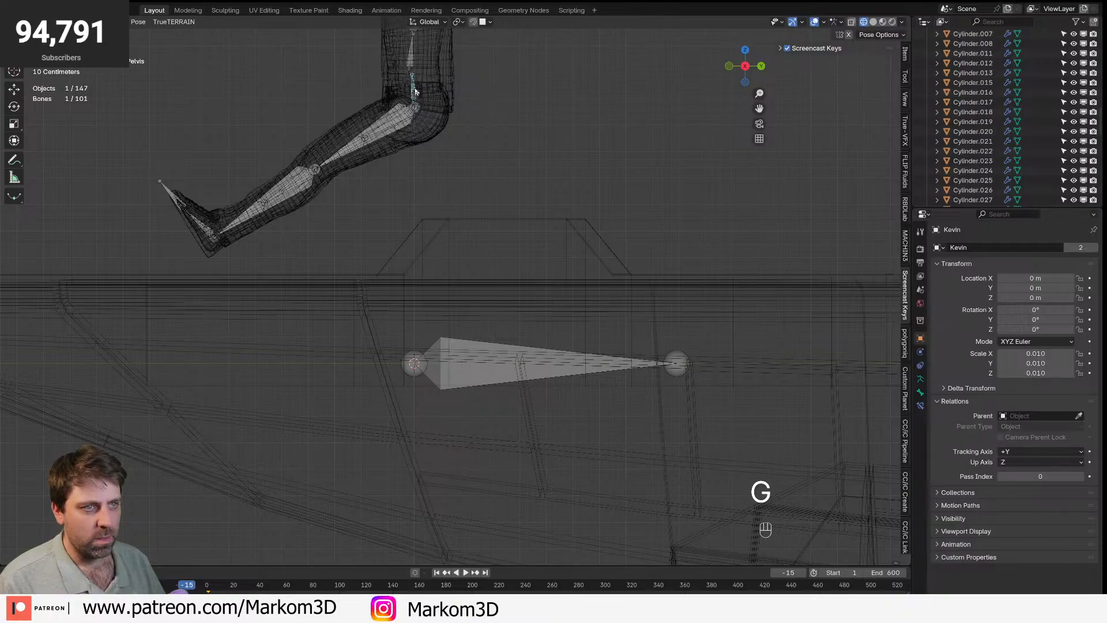
{"action": "left_click", "coordinate": [415, 95]}
{"action": "key", "text": "g"}
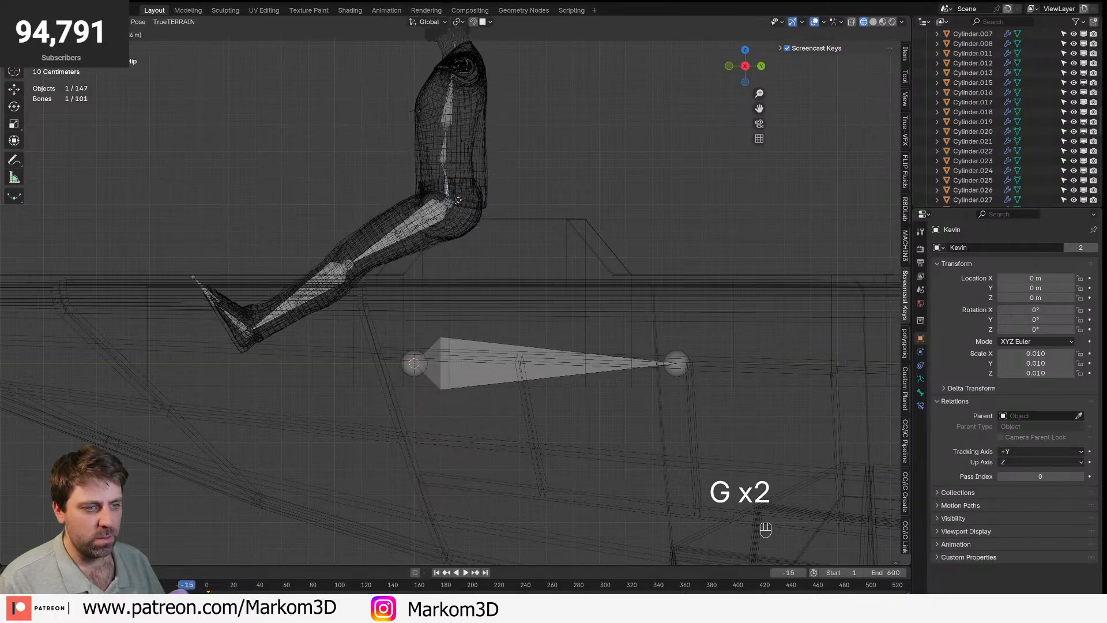
{"action": "left_click", "coordinate": [461, 229]}
{"action": "key", "text": "z"}
{"action": "mouse_move", "coordinate": [461, 228]}
{"action": "middle_mouse_down"}
{"action": "mouse_move", "coordinate": [519, 257]}
{"action": "mouse_move", "coordinate": [544, 308]}
{"action": "mouse_move", "coordinate": [594, 323]}
{"action": "middle_mouse_up"}
{"action": "left_click", "coordinate": [587, 257]}
{"action": "middle_click_drag", "start_coordinate": [594, 323], "coordinate": [538, 317]}
- In side wireframe view, rotate the thigh bones further up until they are nearly level
{"action": "key", "text": "KP_3"}
{"action": "key", "text": "z"}
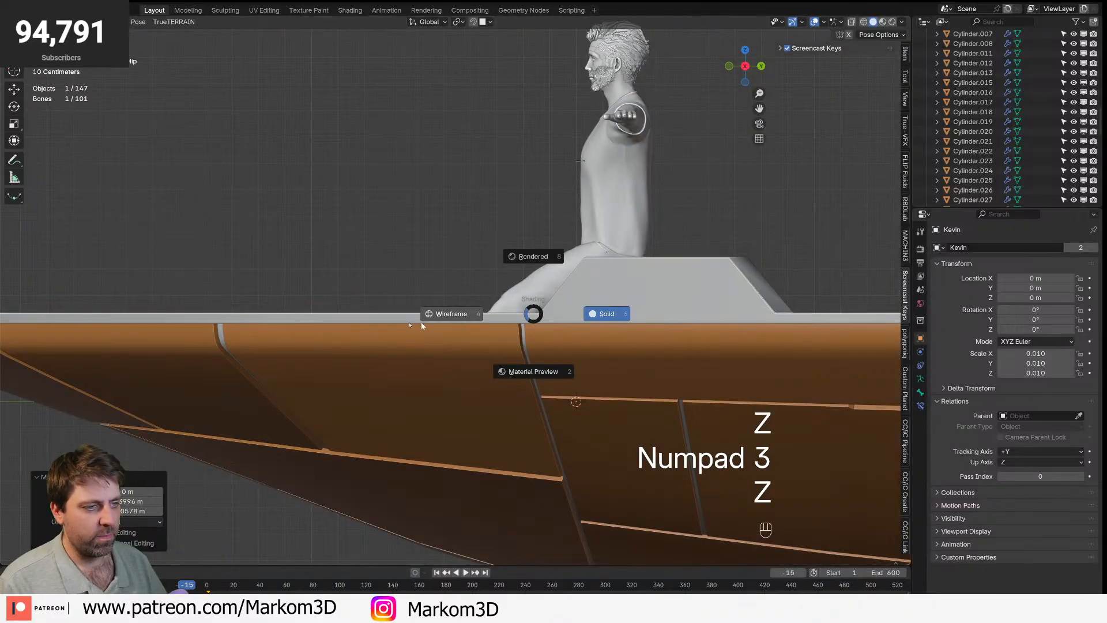
{"action": "left_click", "coordinate": [452, 312]}
{"action": "middle_click_drag", "start_coordinate": [451, 280], "coordinate": [454, 292], "text": "shift"}
{"action": "key", "text": "t"}
{"action": "key", "text": "t"}
{"action": "key", "text": "r"}
{"action": "left_click", "coordinate": [428, 293]}
{"action": "left_click", "coordinate": [499, 228], "text": "shift"}
{"action": "key", "text": "r"}
{"action": "left_click", "coordinate": [481, 262]}
- Rotate the calf bones at the knees so the lower legs slope down in front of the figure
{"action": "left_click", "coordinate": [399, 244]}
{"action": "key", "text": "r"}
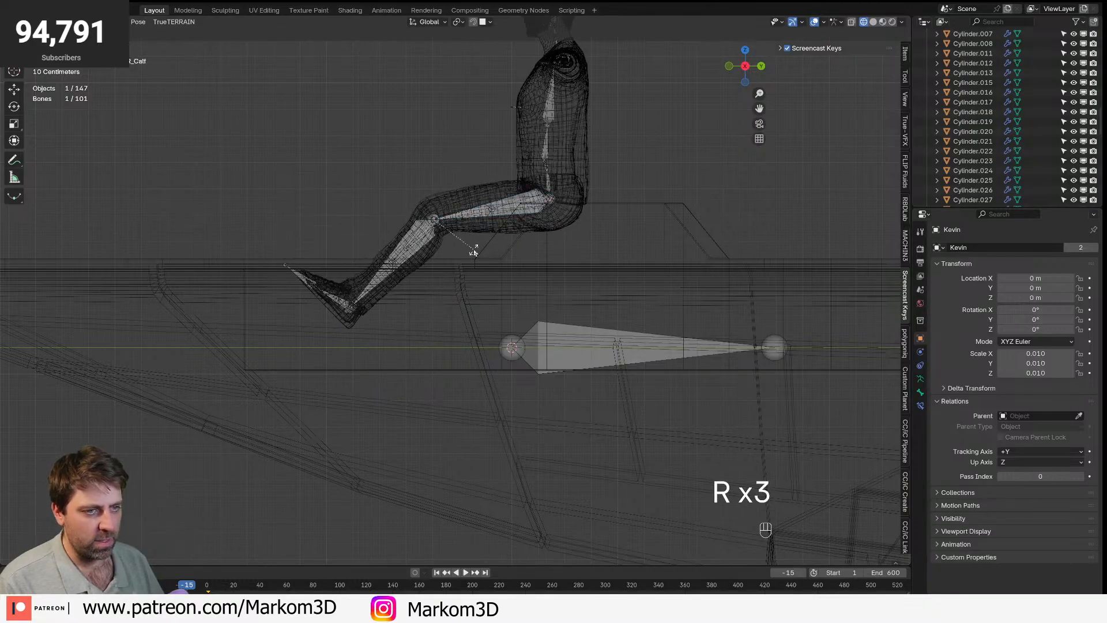
{"action": "left_click", "coordinate": [472, 250]}
- In front view, rotate the figure's left upper-arm bone down beside the torso
{"action": "middle_click_drag", "start_coordinate": [521, 221], "coordinate": [479, 328], "text": "shift"}
{"action": "scroll", "coordinate": [479, 329], "scroll_direction": "up", "scroll_amount": 2}
{"action": "left_click", "coordinate": [565, 126]}
{"action": "key", "text": "KP_3"}
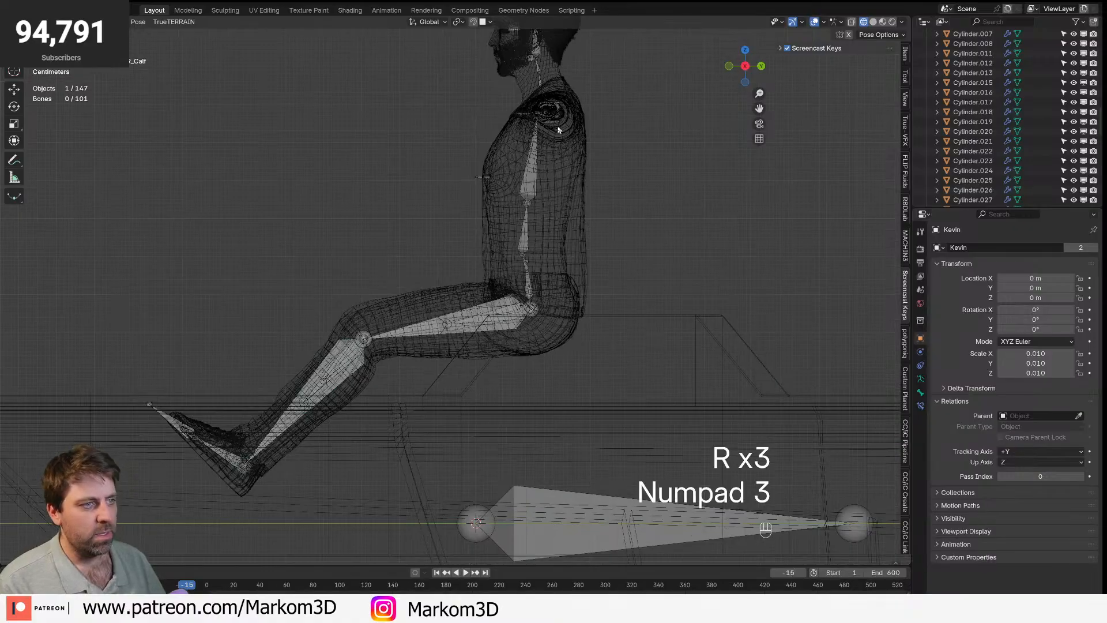
{"action": "key", "text": "KP_1"}
{"action": "middle_click_drag", "start_coordinate": [555, 128], "coordinate": [673, 168], "text": "shift"}
{"action": "scroll", "coordinate": [395, 121], "scroll_direction": "up", "scroll_amount": 2}
{"action": "left_click", "coordinate": [389, 85]}
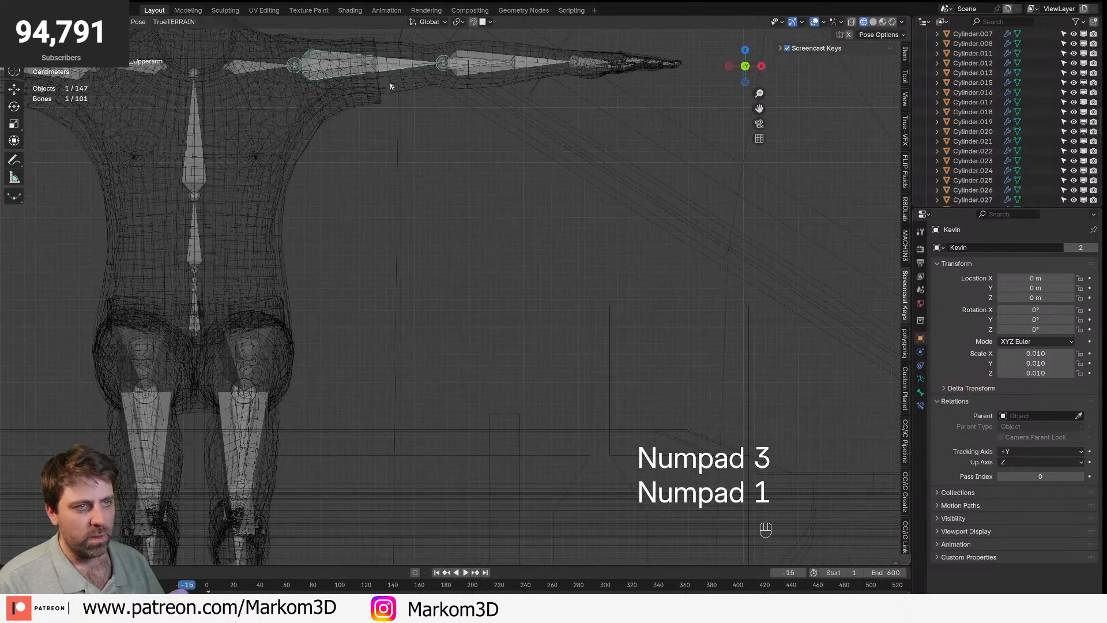
{"action": "left_click", "coordinate": [270, 73]}
{"action": "key", "text": "r"}
{"action": "left_click", "coordinate": [398, 113]}
{"action": "key", "text": "r"}
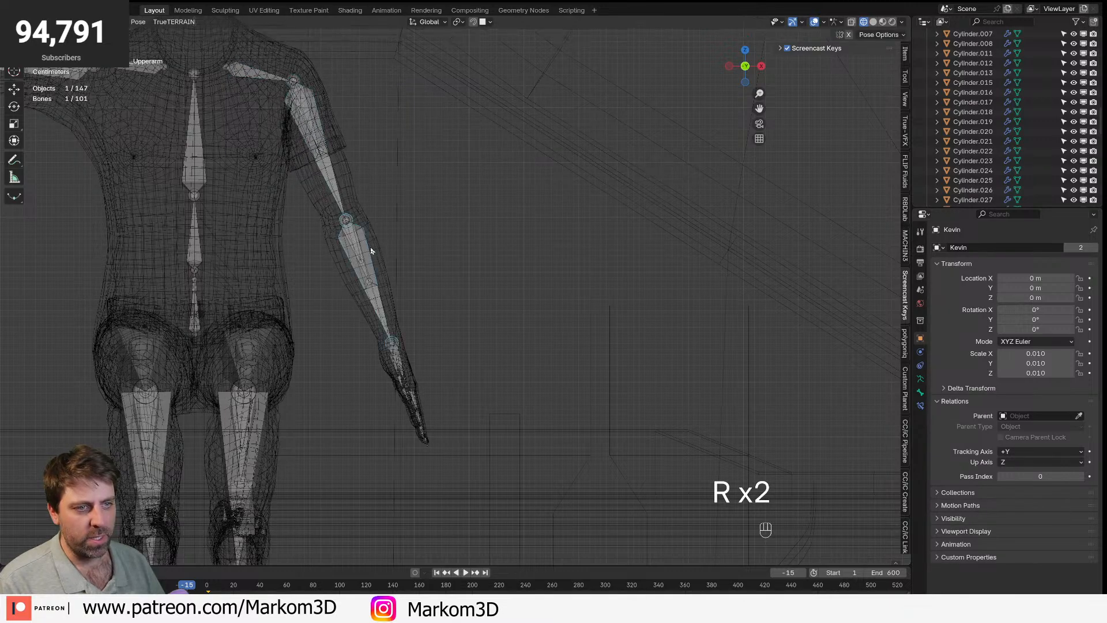
{"action": "left_click", "coordinate": [338, 178]}
- In side view, adjust the left upper arm's angle and bend the forearm forward at the elbow
{"action": "key", "text": "KP_3"}
{"action": "key", "text": "r"}
{"action": "left_click", "coordinate": [625, 252]}
{"action": "left_click", "coordinate": [612, 265]}
{"action": "key", "text": "r"}
{"action": "left_click", "coordinate": [484, 221]}
- Twist the left upper arm about its local Y axis so the forearm swings in front of the body
{"action": "left_click", "coordinate": [596, 180]}
{"action": "key", "text": "KP_3"}
{"action": "key", "text": "KP_1"}
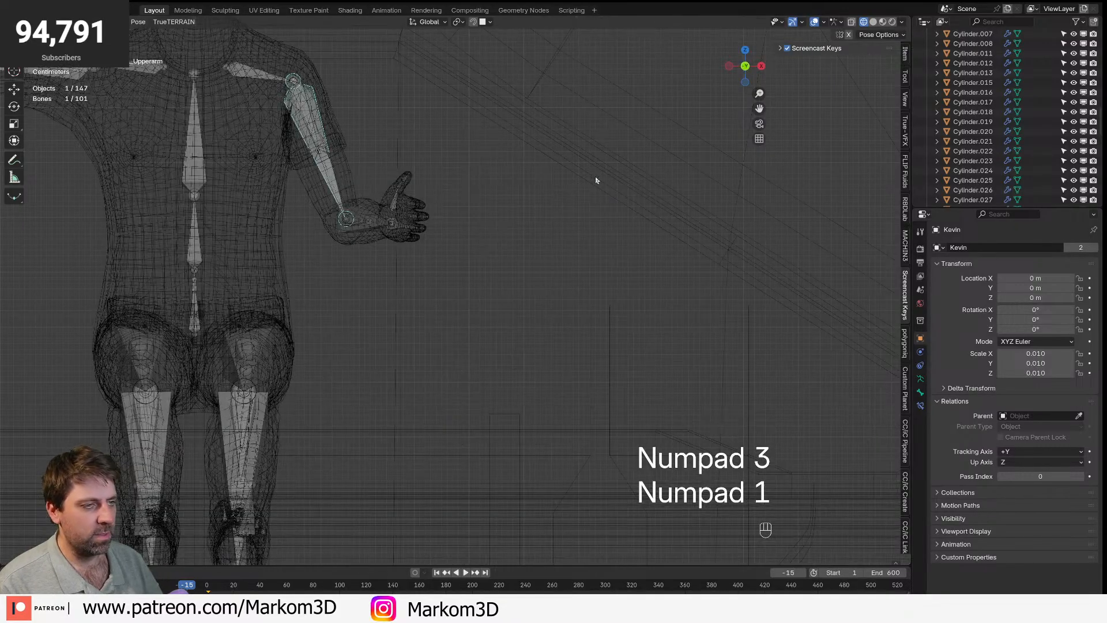
{"action": "key", "text": "r"}
{"action": "key", "text": "y"}
{"action": "key", "text": "y"}
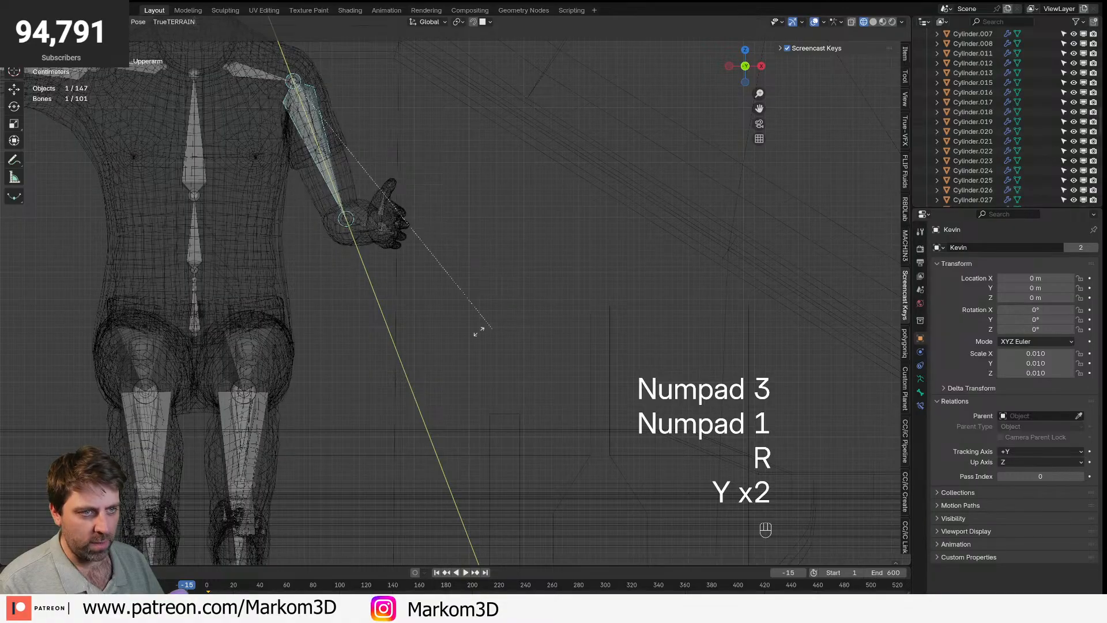
{"action": "left_click", "coordinate": [380, 357]}
{"action": "key", "text": "t"}
{"action": "key", "text": "t"}
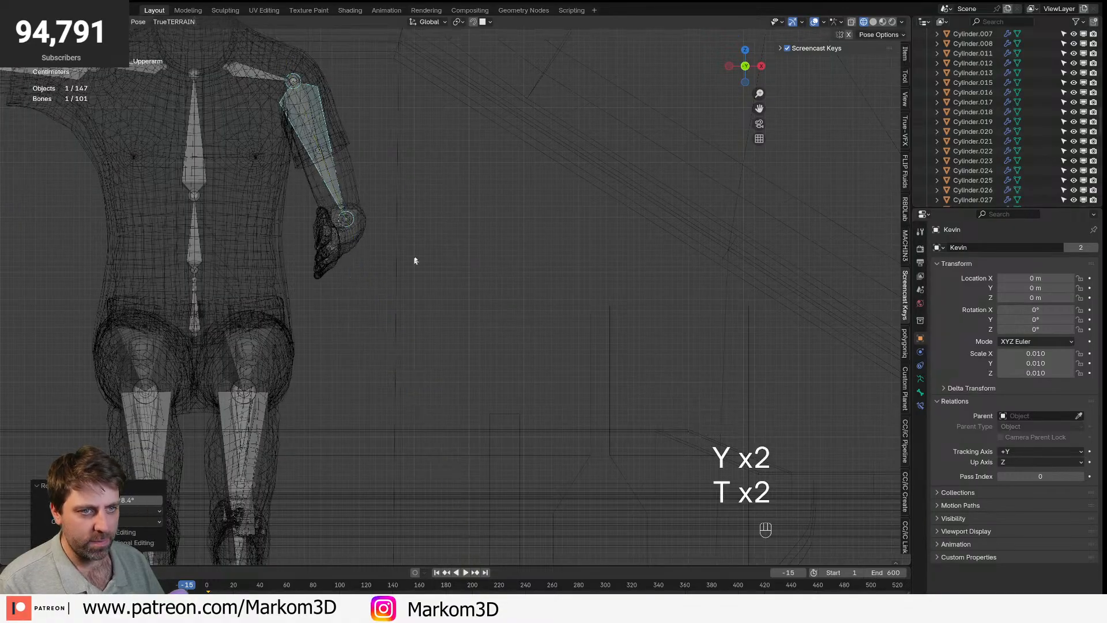
{"action": "key", "text": "r"}
{"action": "left_click", "coordinate": [328, 237]}
- Select the left hand bone and twist it about its local Y axis so the palm faces downward
{"action": "left_click", "coordinate": [327, 237]}
{"action": "left_click", "coordinate": [313, 246]}
{"action": "middle_click_drag", "start_coordinate": [324, 258], "coordinate": [323, 262]}
{"action": "left_click", "coordinate": [307, 216]}
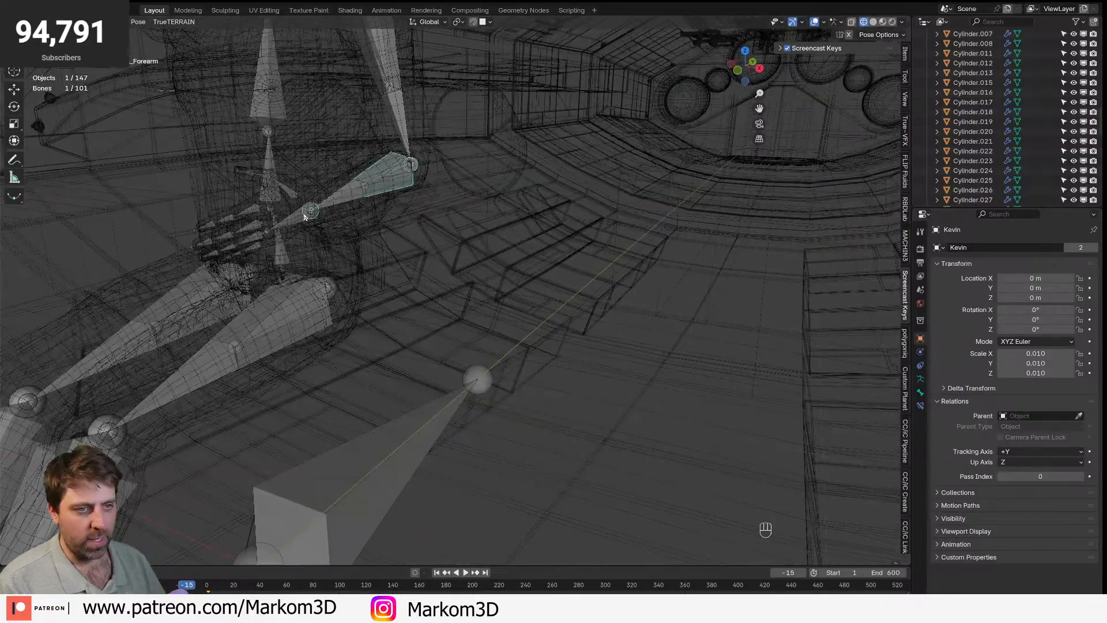
{"action": "left_click", "coordinate": [276, 220]}
{"action": "key", "text": "KP_3"}
{"action": "key", "text": "KP_1"}
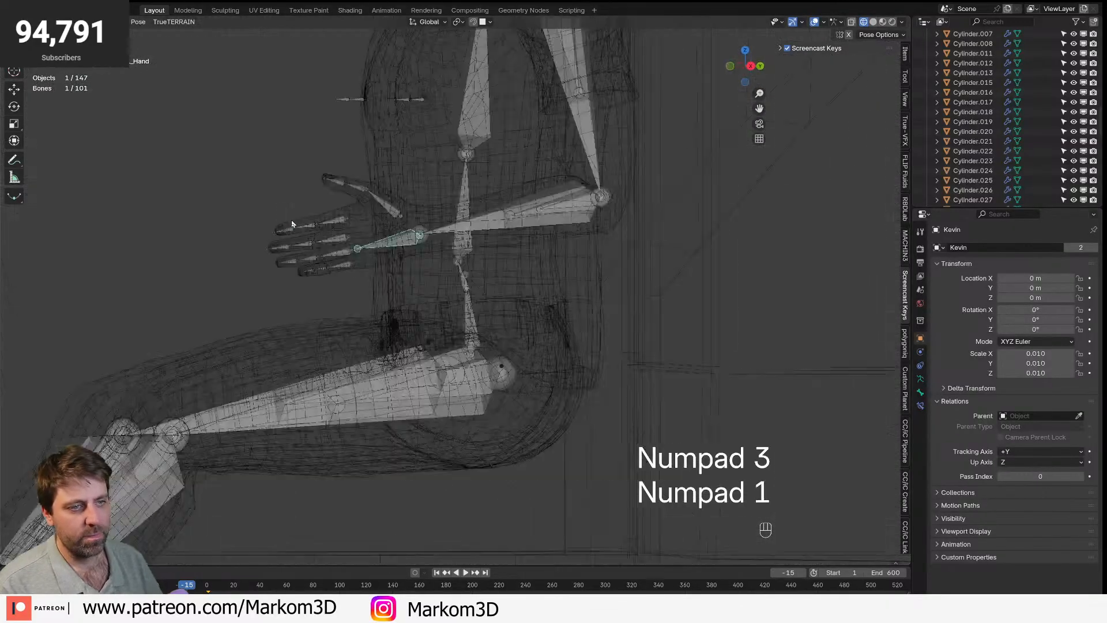
{"action": "key", "text": "r"}
{"action": "key", "text": "r"}
{"action": "key", "text": "r"}
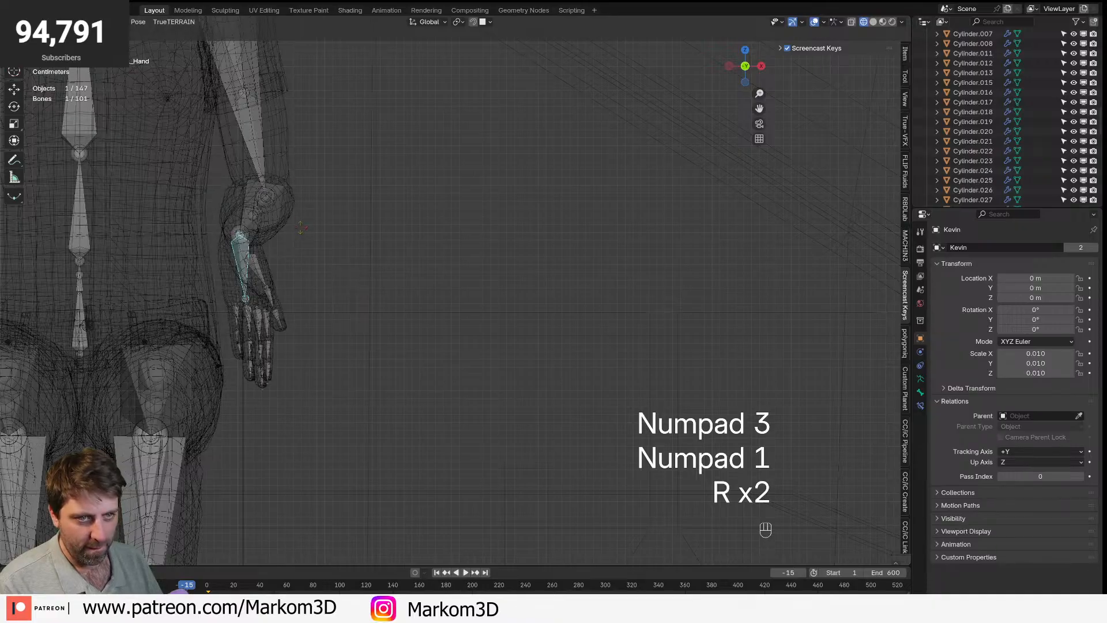
{"action": "key", "text": "y"}
{"action": "key", "text": "y"}
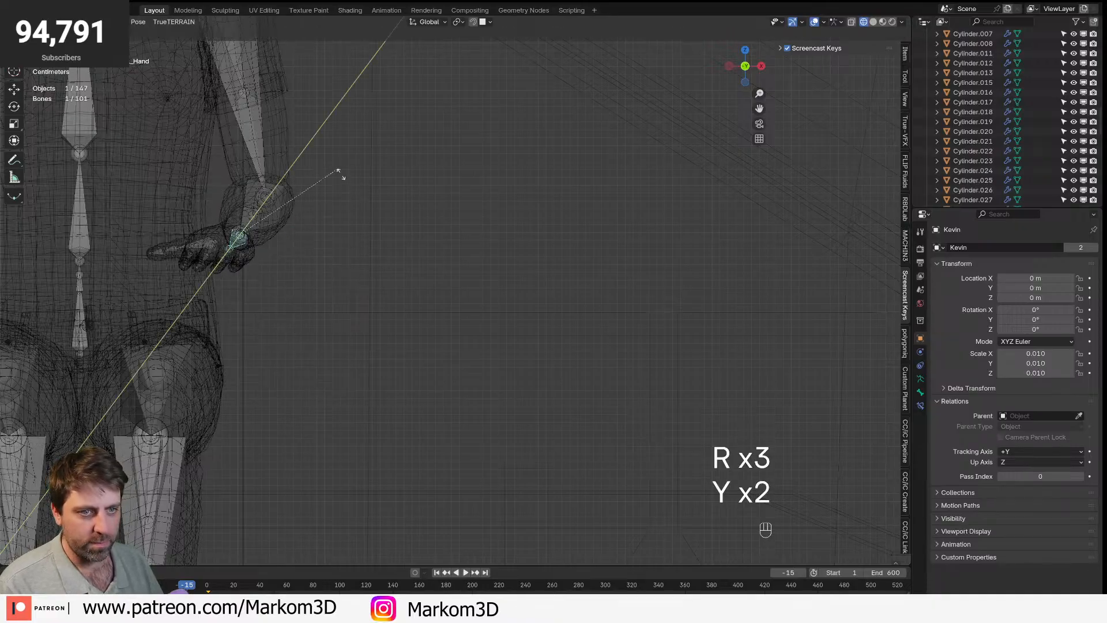
{"action": "left_click", "coordinate": [338, 170]}
- Twist the left upper arm about 6.5° around its local Y axis, moving the hand outward, and check the pose in solid shading
{"action": "left_click", "coordinate": [253, 167]}
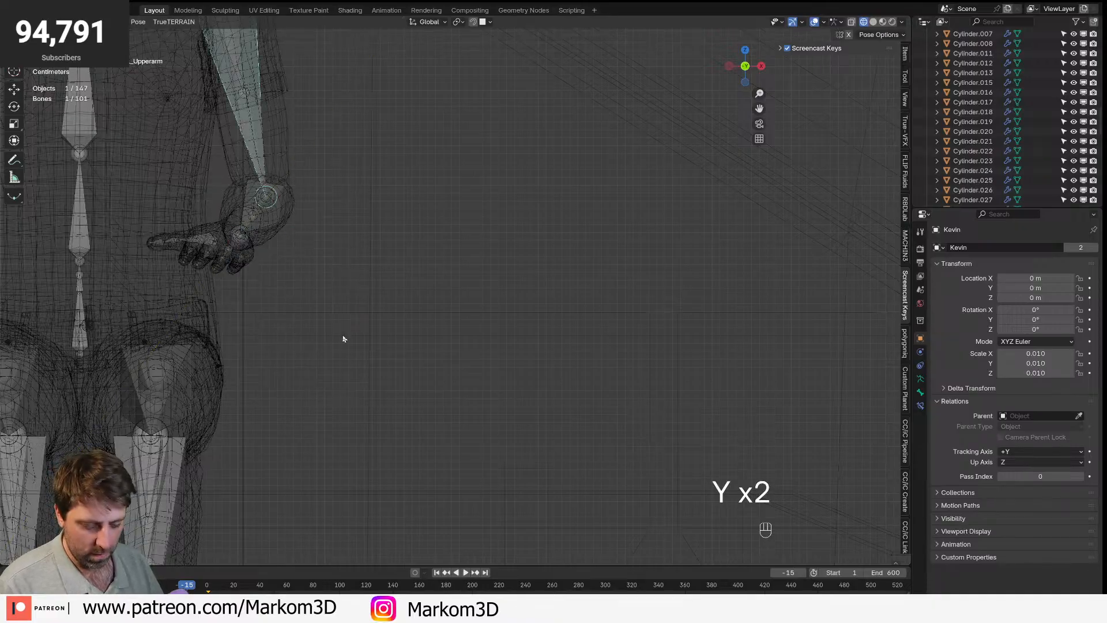
{"action": "key", "text": "r"}
{"action": "key", "text": "y"}
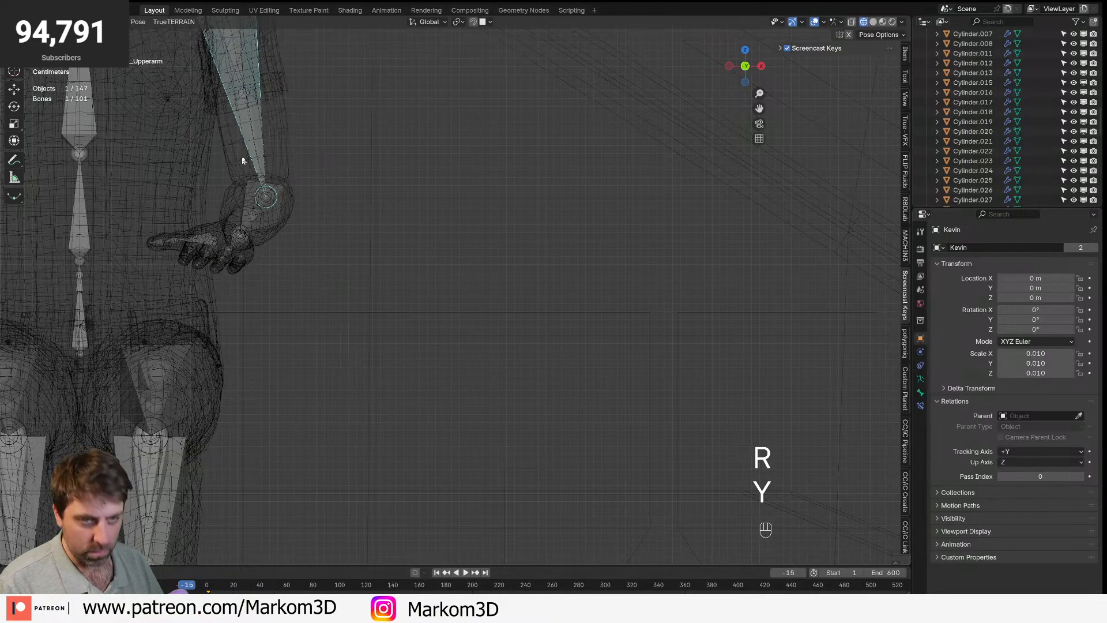
{"action": "key", "text": "r"}
{"action": "key", "text": "y"}
{"action": "key", "text": "y"}
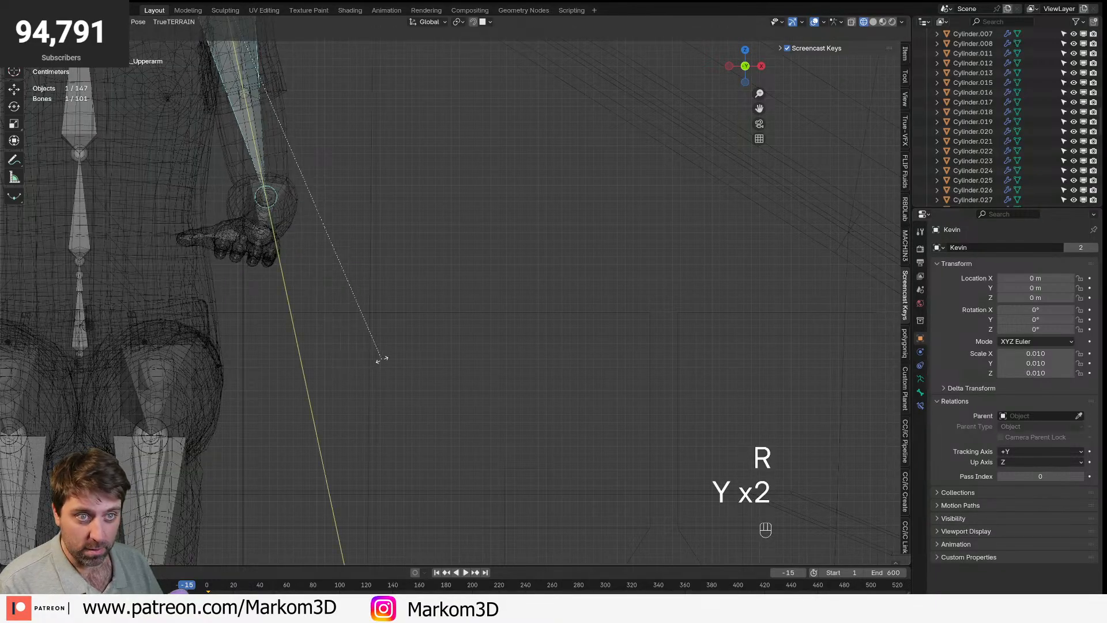
{"action": "left_click", "coordinate": [382, 362]}
{"action": "mouse_move", "coordinate": [382, 362]}
{"action": "middle_mouse_down"}
{"action": "mouse_move", "coordinate": [333, 332]}
{"action": "mouse_move", "coordinate": [390, 292]}
{"action": "middle_mouse_up"}
{"action": "key", "text": "z"}
{"action": "mouse_move", "coordinate": [425, 333]}
{"action": "middle_mouse_down"}
{"action": "mouse_move", "coordinate": [432, 364]}
{"action": "mouse_move", "coordinate": [466, 298]}
{"action": "middle_mouse_up"}
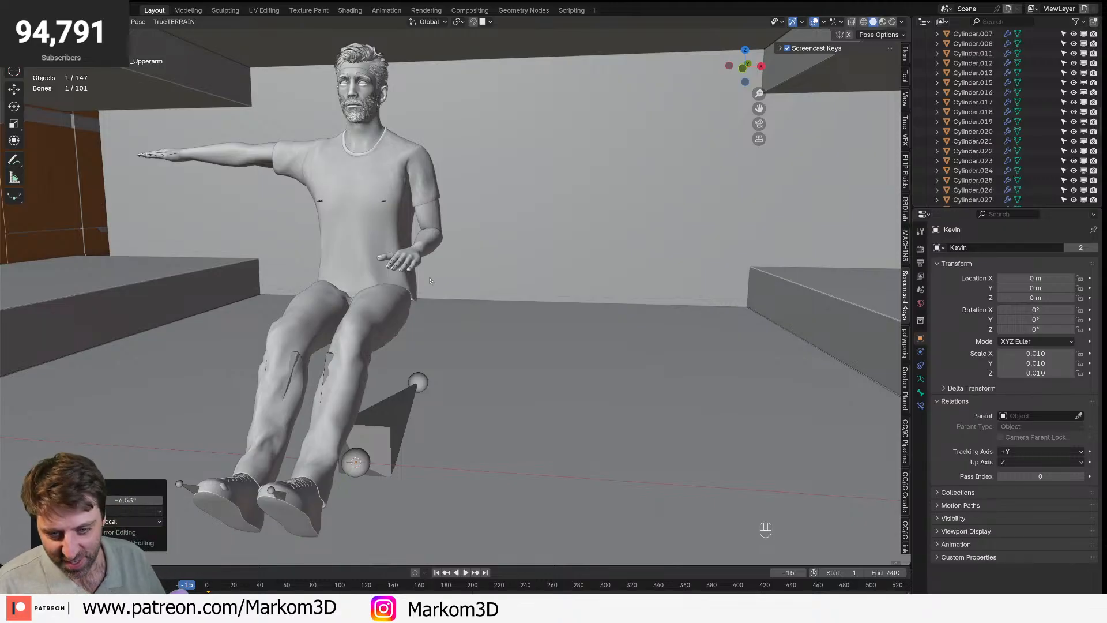
{"action": "middle_click_drag", "start_coordinate": [420, 284], "coordinate": [353, 206]}
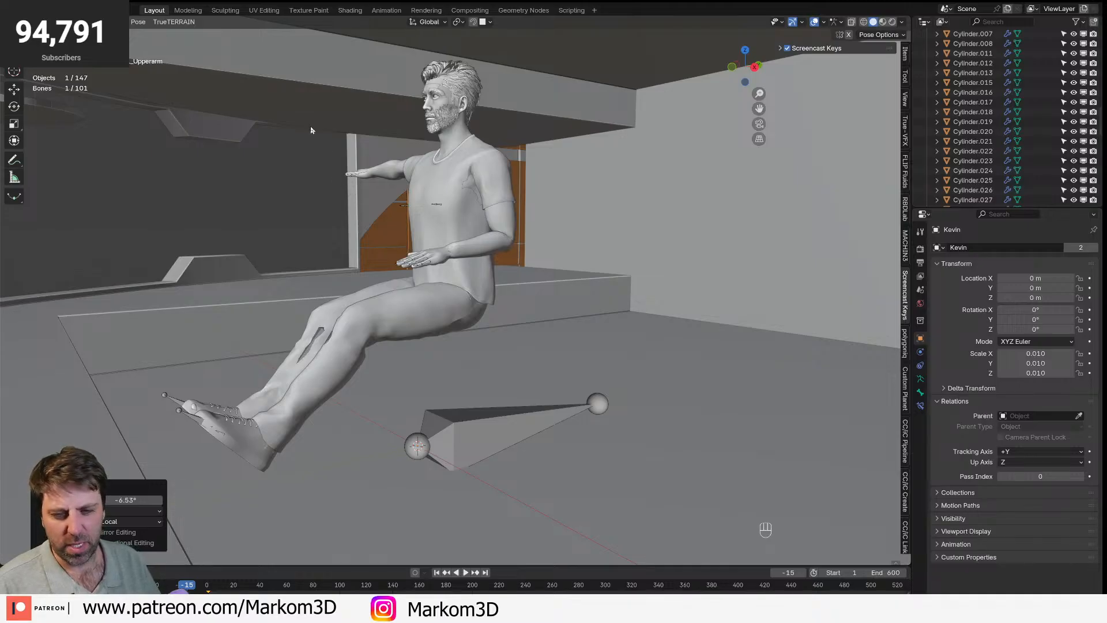
{"action": "middle_click_drag", "start_coordinate": [203, 68], "coordinate": [534, 275]}
- In side wireframe view, rotate the hip bone to lean the figure back and rotate the pelvis bone to lower the legs
{"action": "key", "text": "KP_3"}
{"action": "key", "text": "z"}
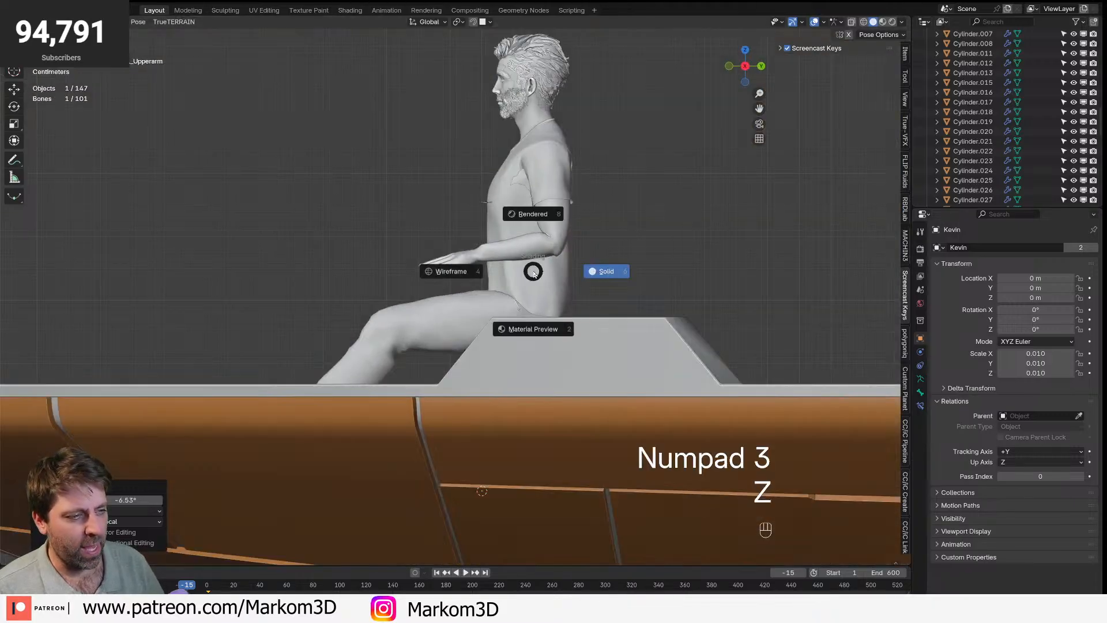
{"action": "left_click", "coordinate": [501, 272]}
{"action": "left_click", "coordinate": [528, 292]}
{"action": "key", "text": "r"}
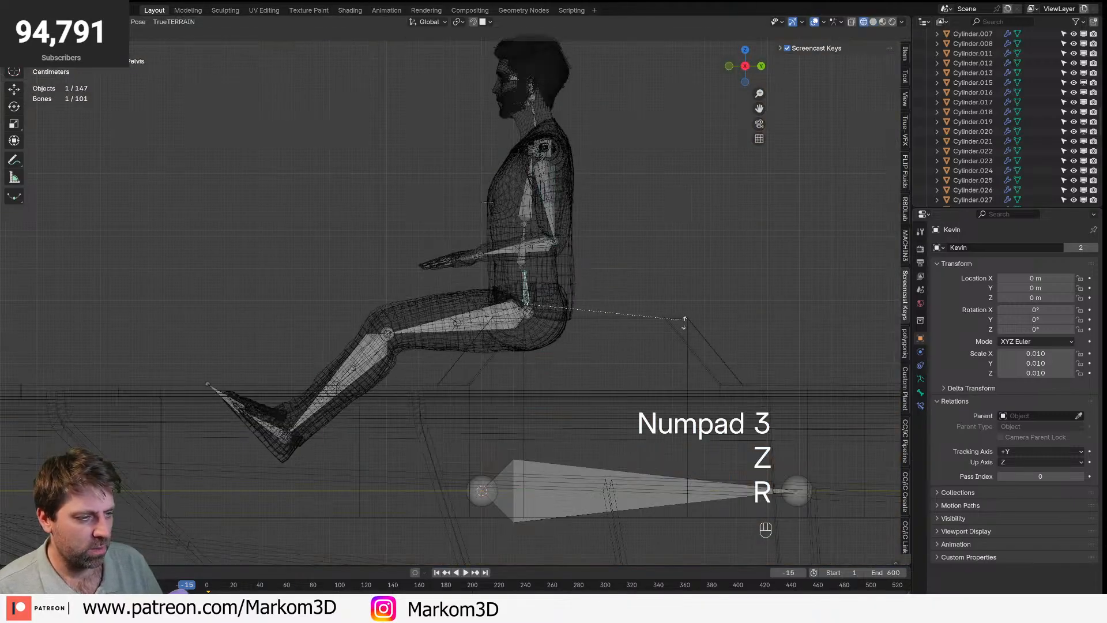
{"action": "right_click", "coordinate": [673, 316]}
{"action": "left_click", "coordinate": [526, 291]}
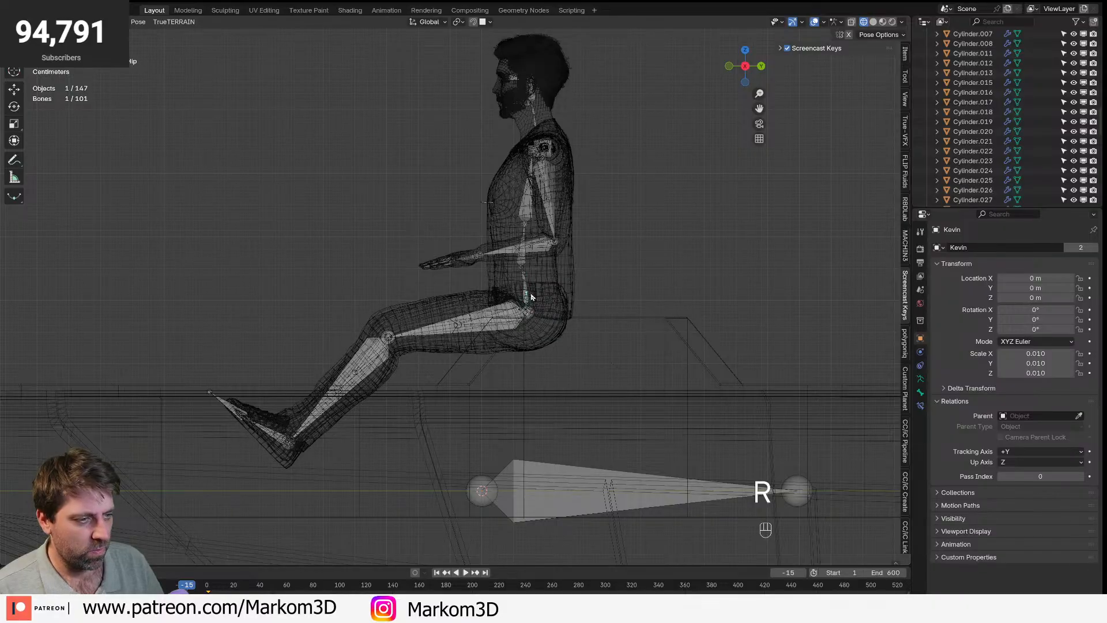
{"action": "key", "text": "r"}
{"action": "right_click", "coordinate": [650, 344]}
{"action": "left_click", "coordinate": [527, 292]}
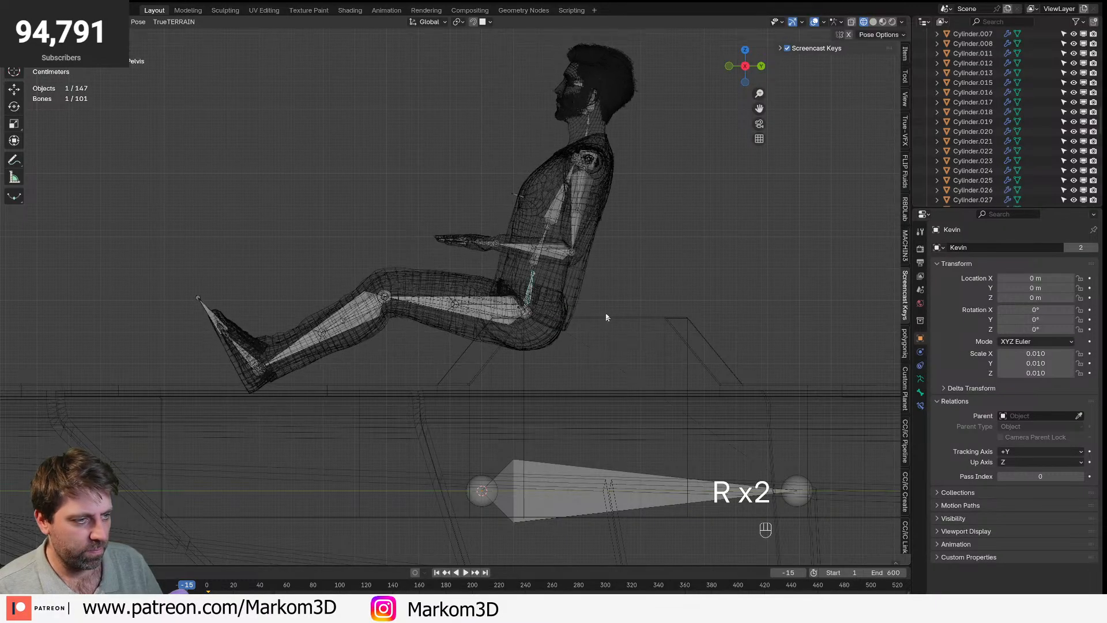
{"action": "key", "text": "r"}
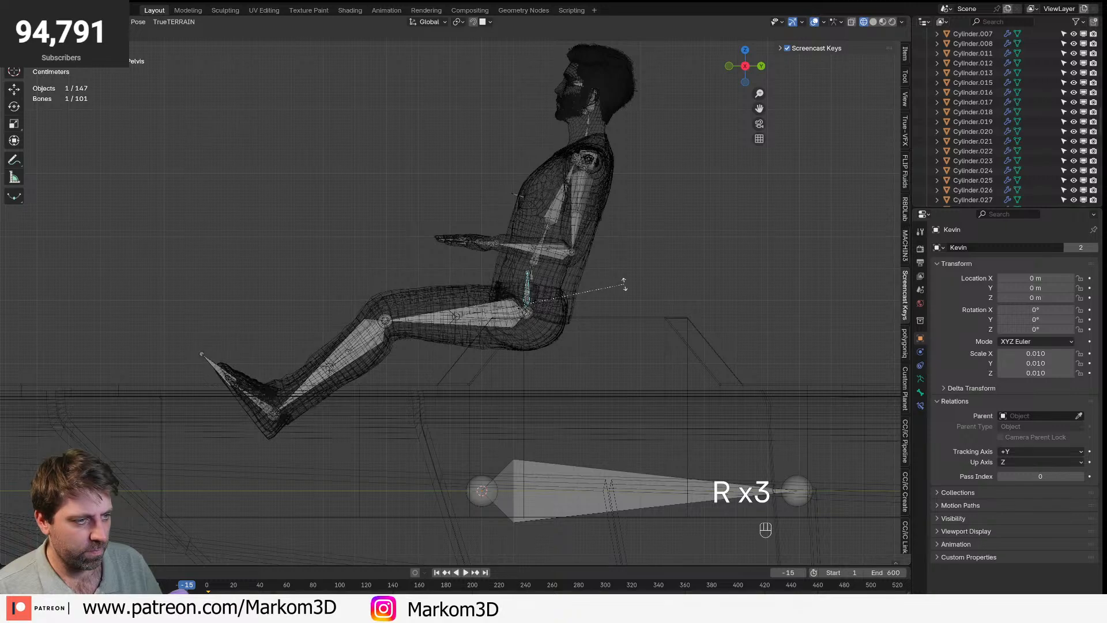
{"action": "left_click", "coordinate": [612, 237]}
- Rotate the neck bone to tilt the figure's head slightly forward
{"action": "left_click", "coordinate": [598, 135]}
{"action": "key", "text": "r"}
{"action": "left_click", "coordinate": [581, 194]}
- Rotate the Spine02 bone about 5.3° to bring the upper torso forward
{"action": "left_click", "coordinate": [568, 190]}
{"action": "key", "text": "r"}
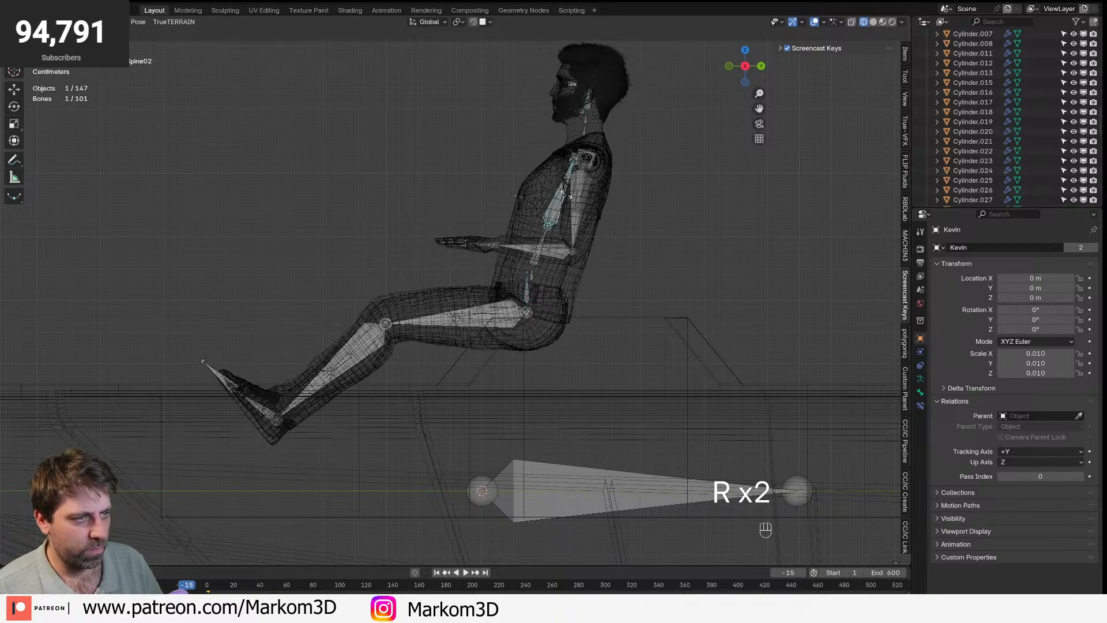
{"action": "left_click", "coordinate": [497, 313]}
{"action": "scroll", "coordinate": [497, 313], "scroll_direction": "down", "scroll_amount": 2}
{"action": "middle_click_drag", "start_coordinate": [497, 313], "coordinate": [510, 277], "text": "shift"}
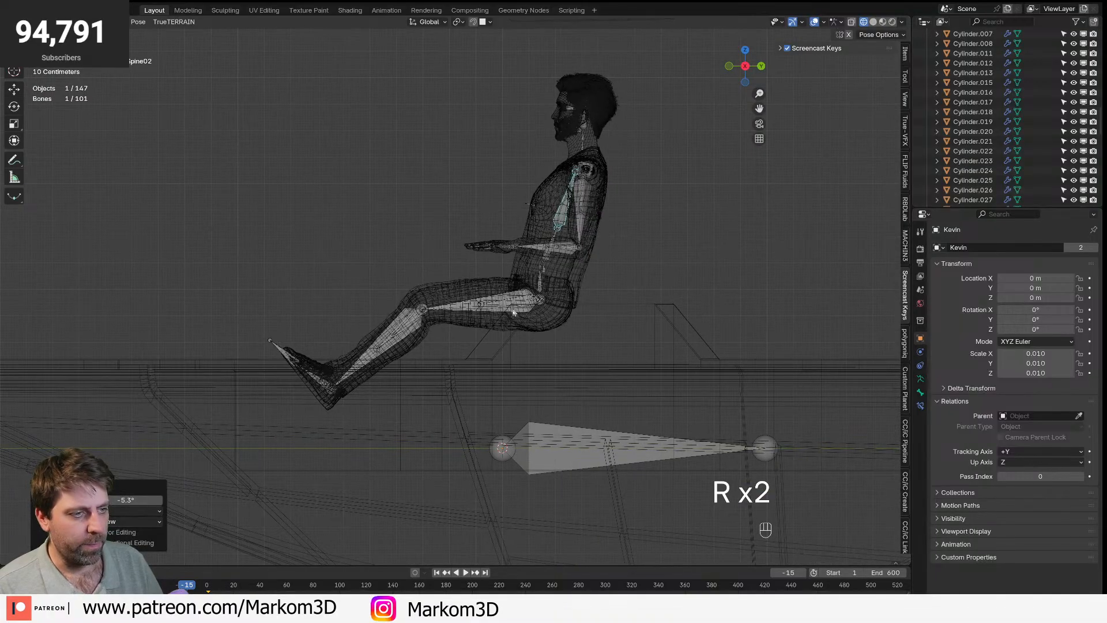
{"action": "left_click", "coordinate": [561, 444]}
{"action": "key", "text": "shift+s"}
{"action": "left_click", "coordinate": [566, 491]}
{"action": "key", "text": "Tab"}
{"action": "key", "text": "Tab"}
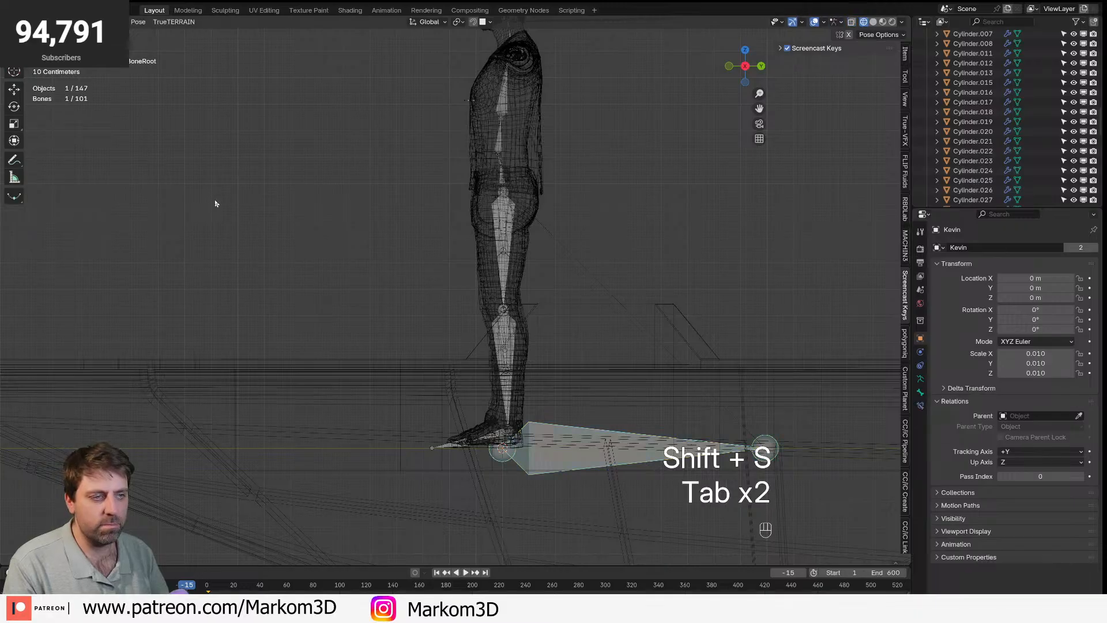
{"action": "key", "text": "a"}
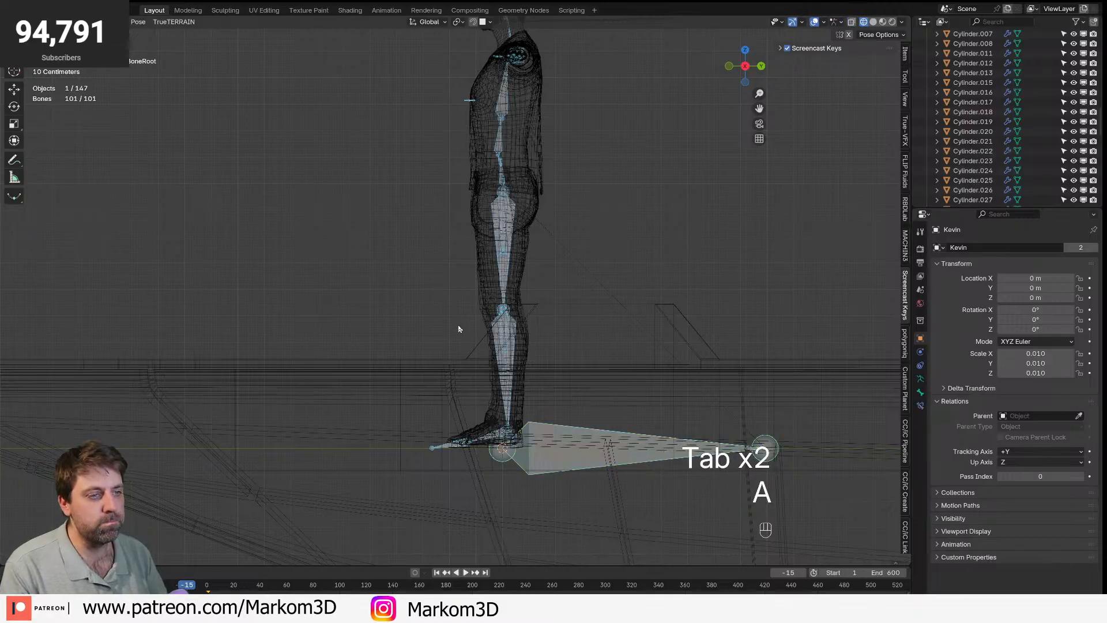
{"action": "key", "text": "ctrl+z"}
{"action": "key", "text": "ctrl+z"}
{"action": "key", "text": "ctrl+z"}
{"action": "key", "text": "ctrl+z"}
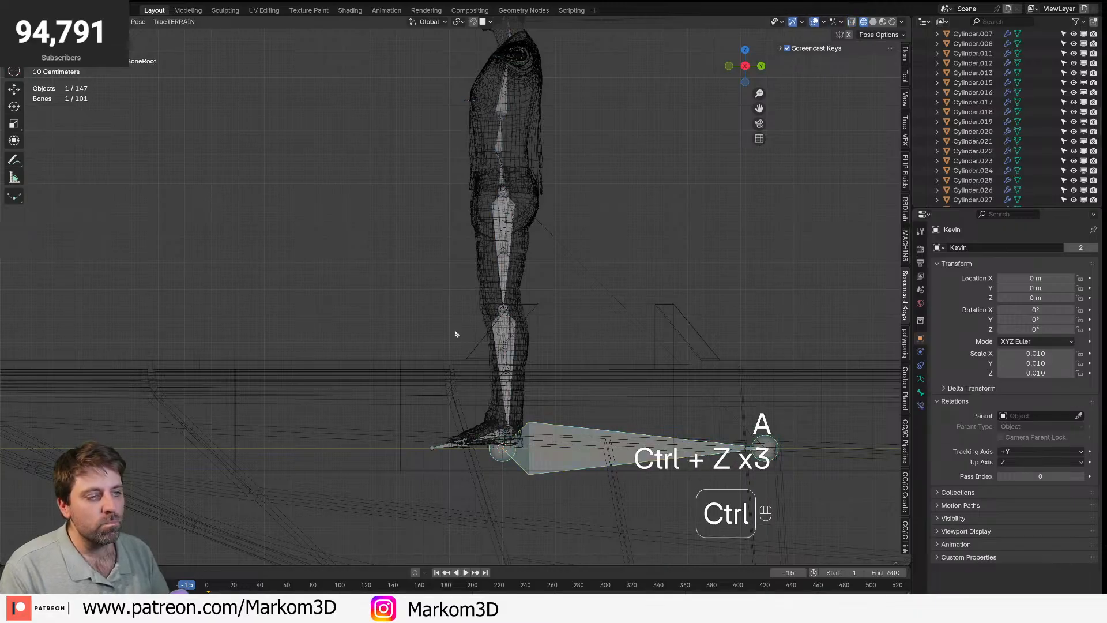
- Try to delete the figure's keyframes in the timeline, and undo back past the Spine02 rotation
{"action": "key", "text": "a"}
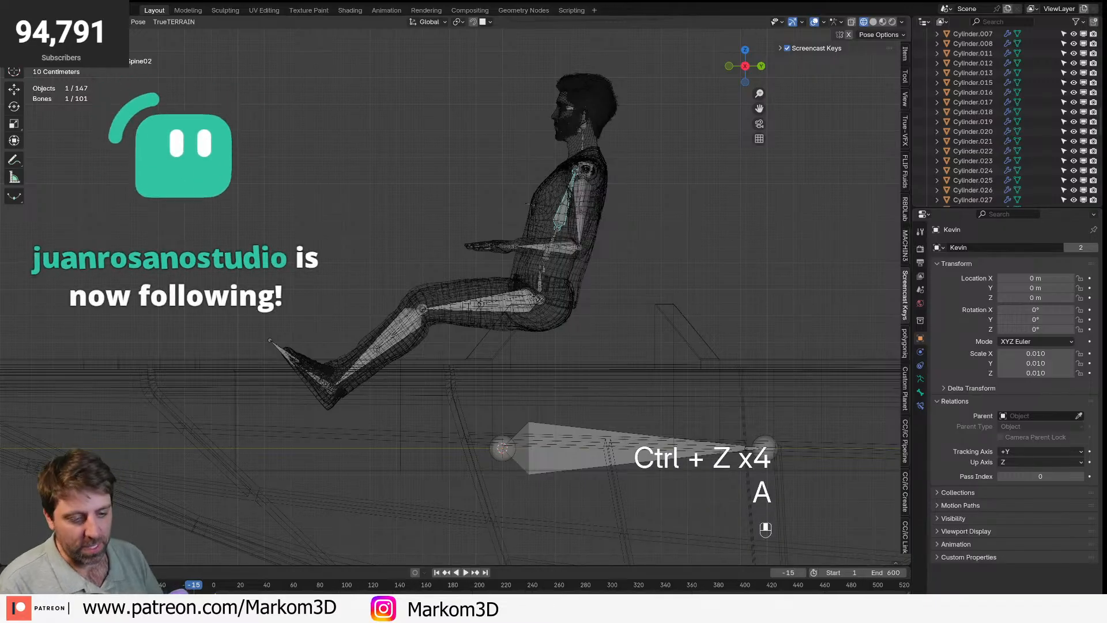
{"action": "key", "text": "Delete"}
{"action": "key", "text": "ctrl+z"}
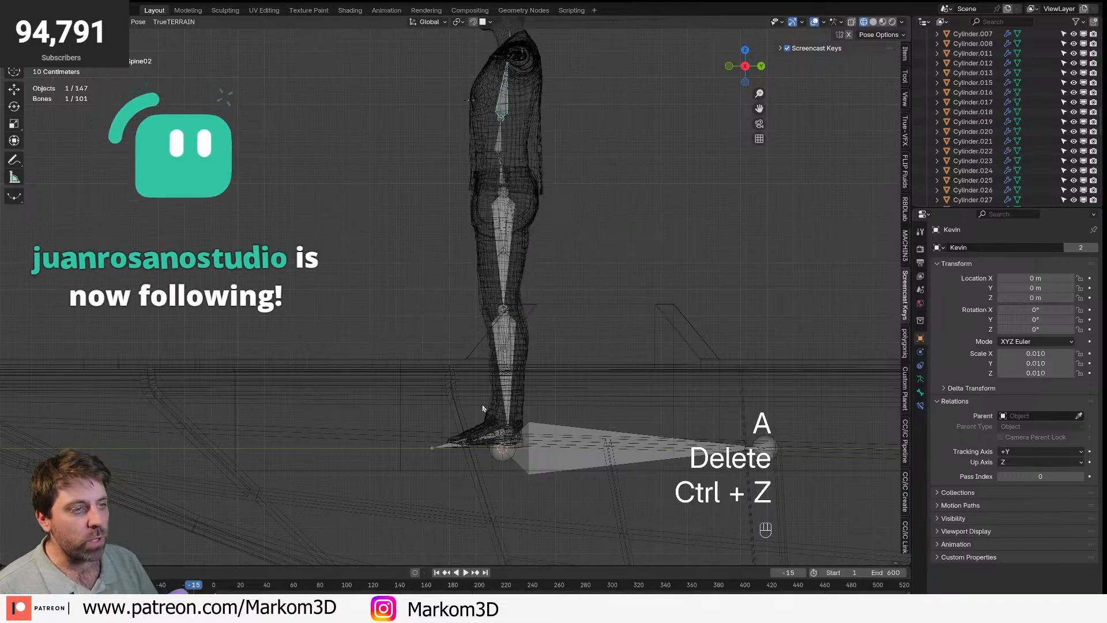
{"action": "key", "text": "ctrl+z"}
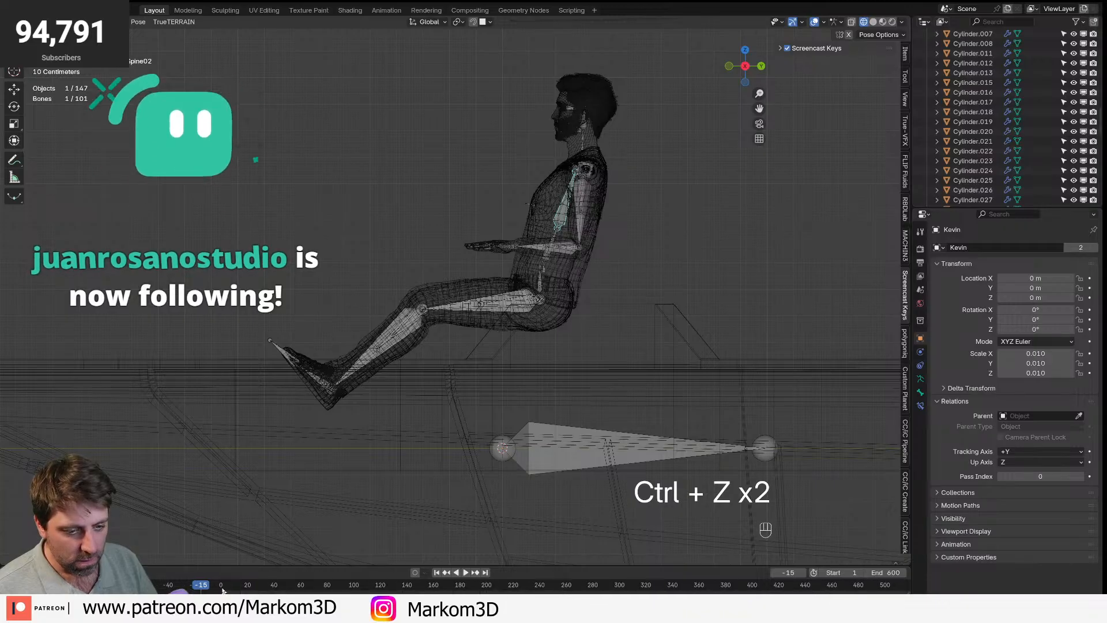
{"action": "left_click", "coordinate": [223, 585]}
{"action": "key", "text": "ctrl+z"}
{"action": "key", "text": "ctrl+z"}
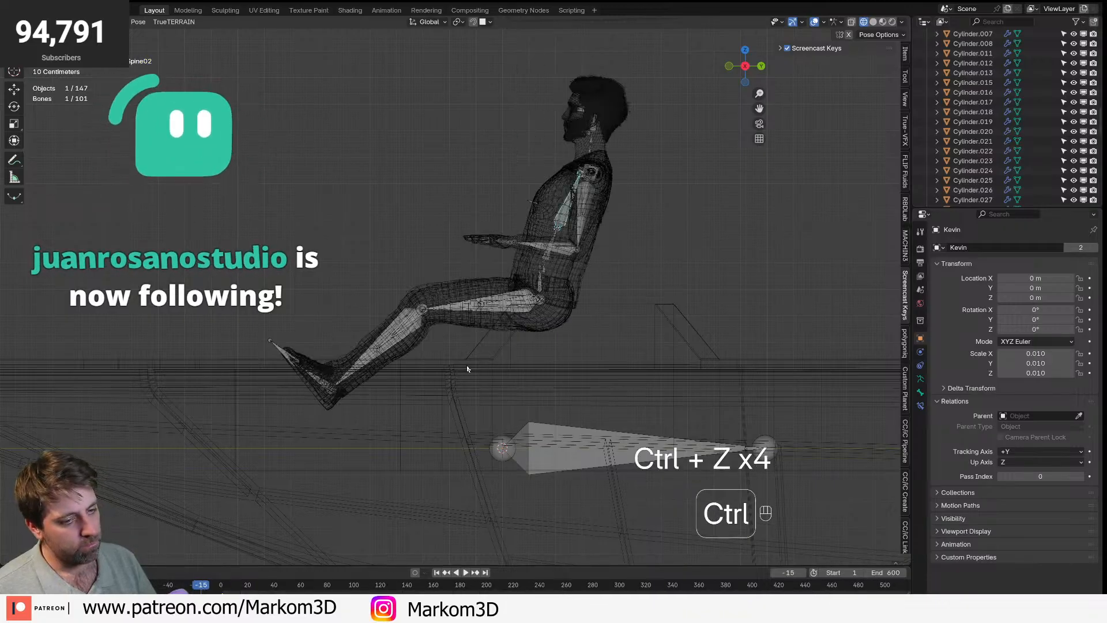
{"action": "key", "text": "a"}
{"action": "scroll", "coordinate": [306, 586], "scroll_direction": "down", "scroll_amount": 3}
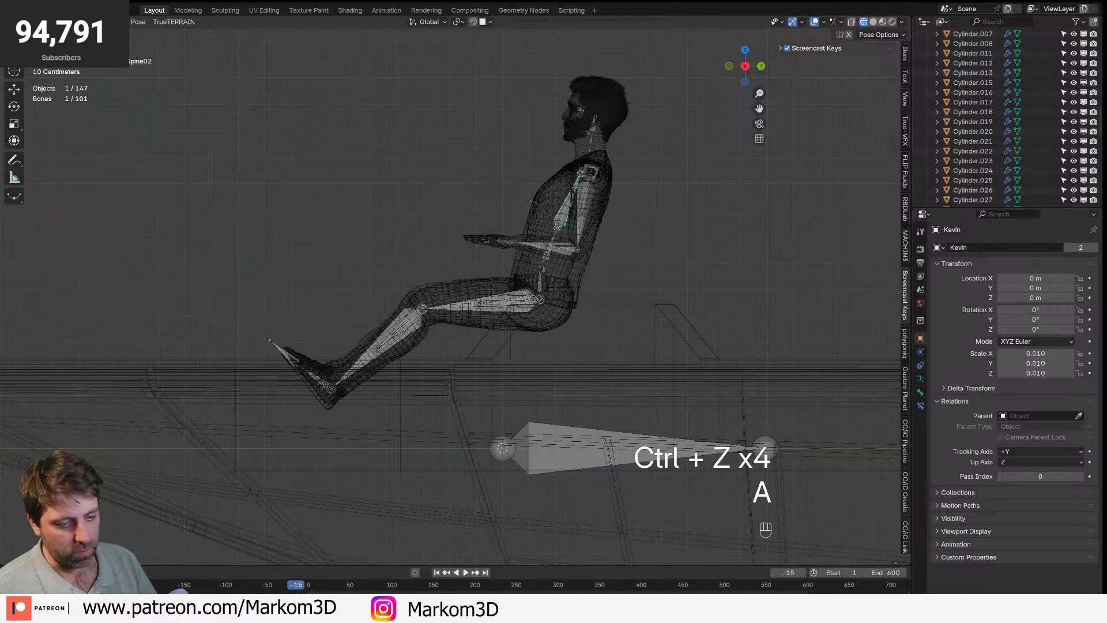
{"action": "key", "text": "Delete"}
{"action": "key", "text": "ctrl+z"}
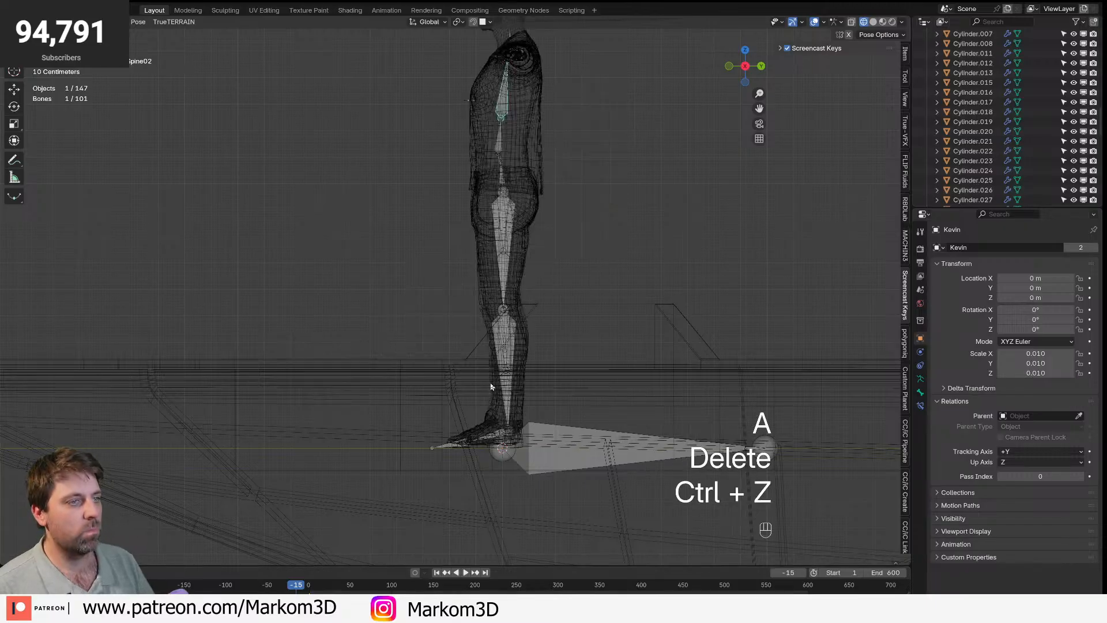
{"action": "key", "text": "ctrl+z"}
- Select all of the rig's bones, delete their keyframes, and move to frame 27 to test the sitting pose
{"action": "key", "text": "a"}
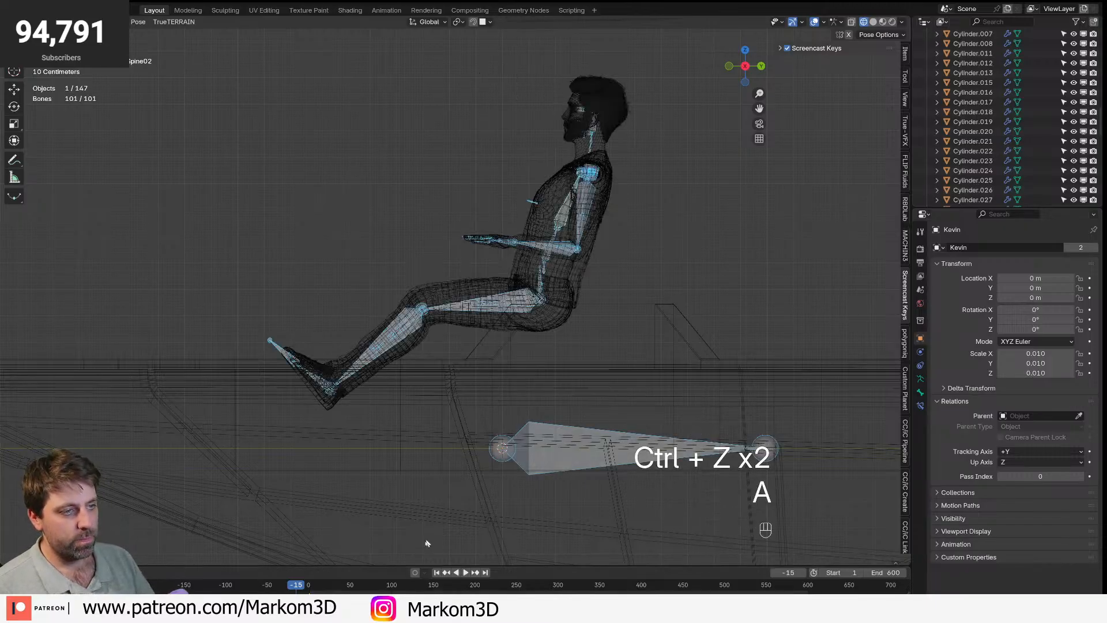
{"action": "key", "text": "Delete"}
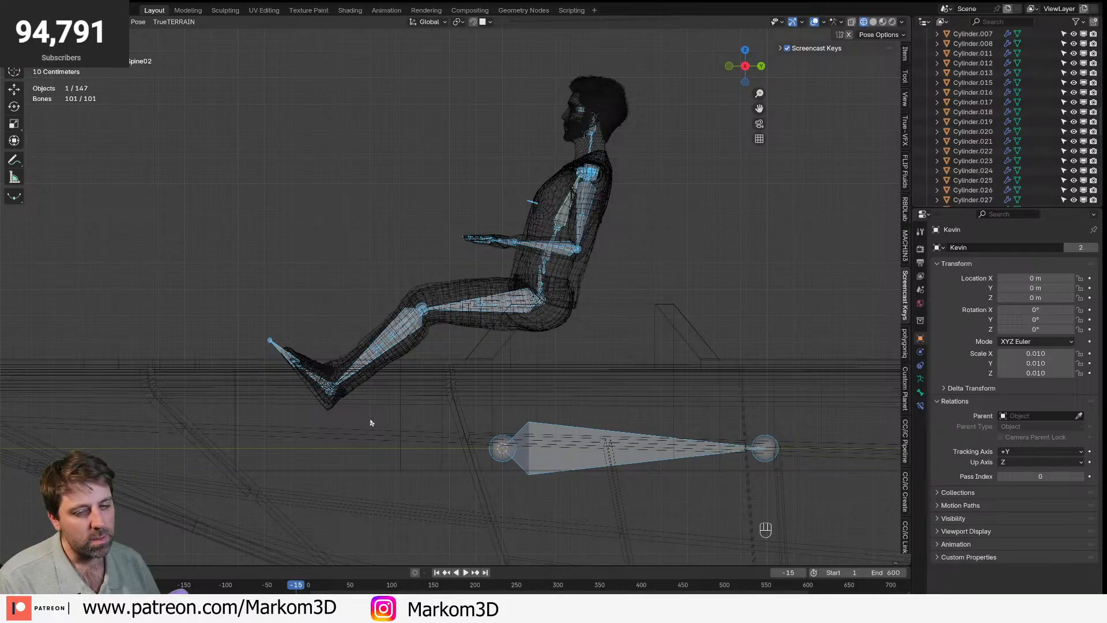
{"action": "left_click_drag", "start_coordinate": [404, 568], "coordinate": [300, 416]}
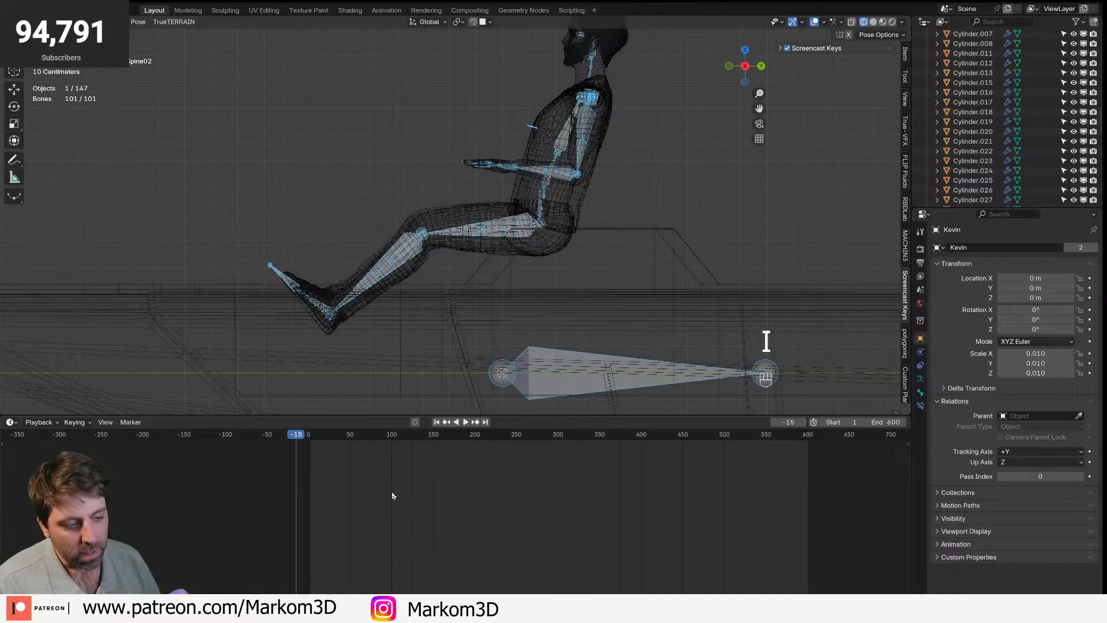
{"action": "left_click_drag", "start_coordinate": [317, 434], "coordinate": [330, 434]}
{"action": "left_click", "coordinate": [534, 233], "text": "shift"}
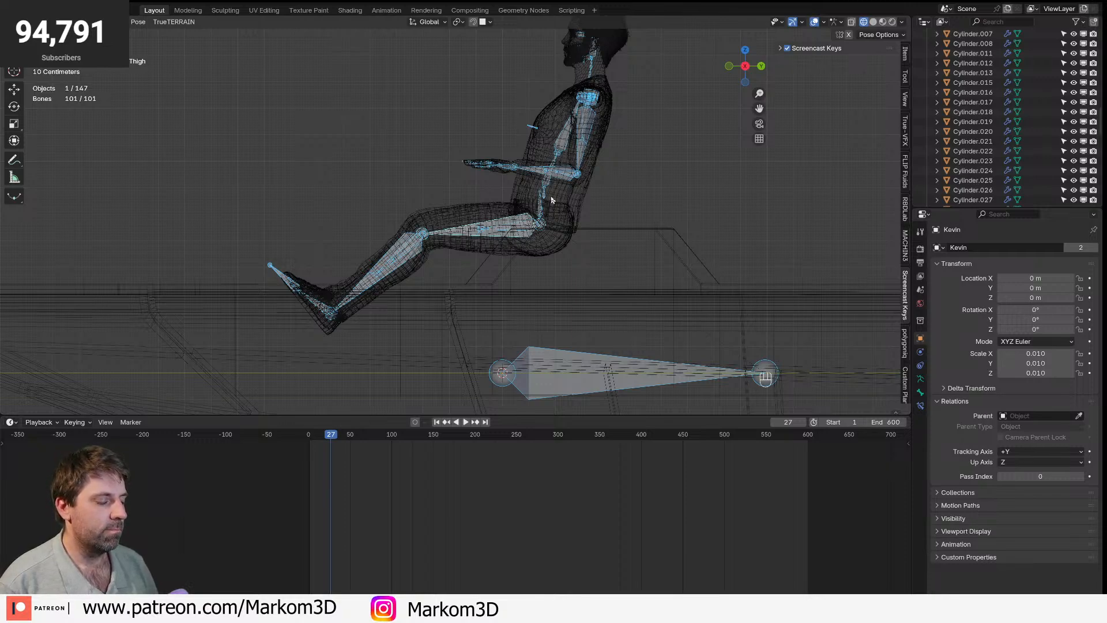
- Save the file and switch the rig back to Object Mode with the timeline collapsed
{"action": "key", "text": "ctrl+s"}
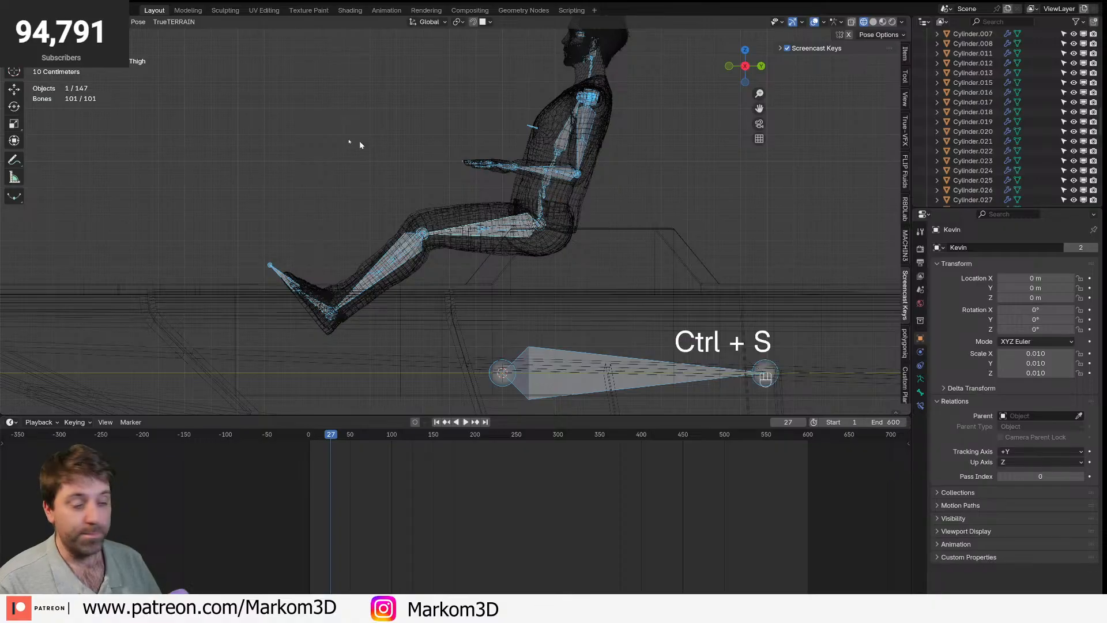
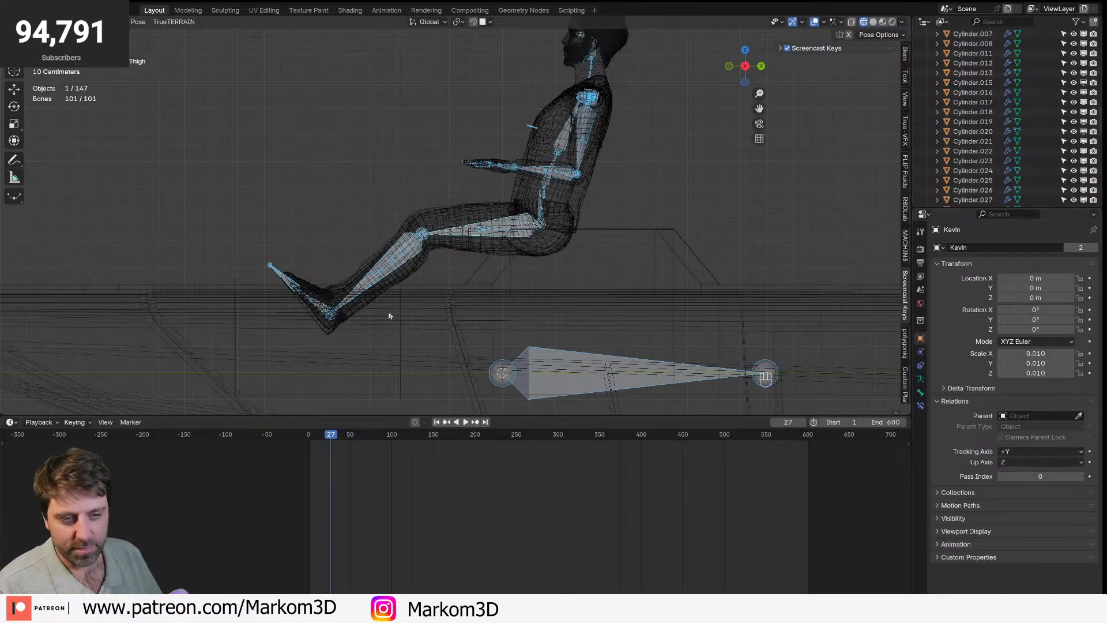
{"action": "left_click_drag", "start_coordinate": [378, 436], "coordinate": [398, 588]}
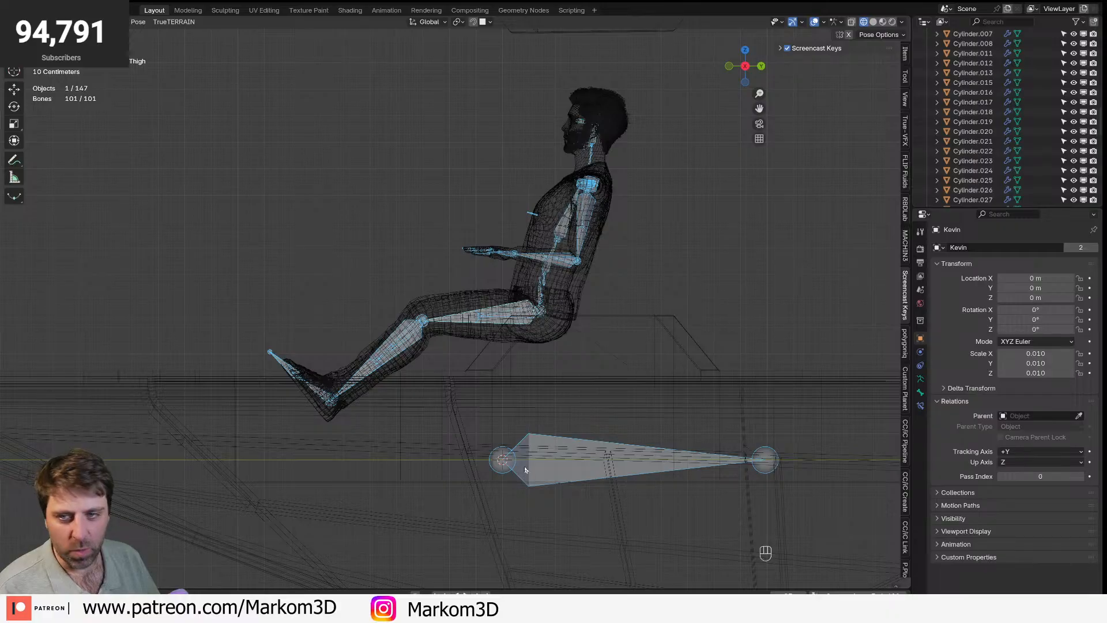
{"action": "key", "text": "ctrl+Tab"}
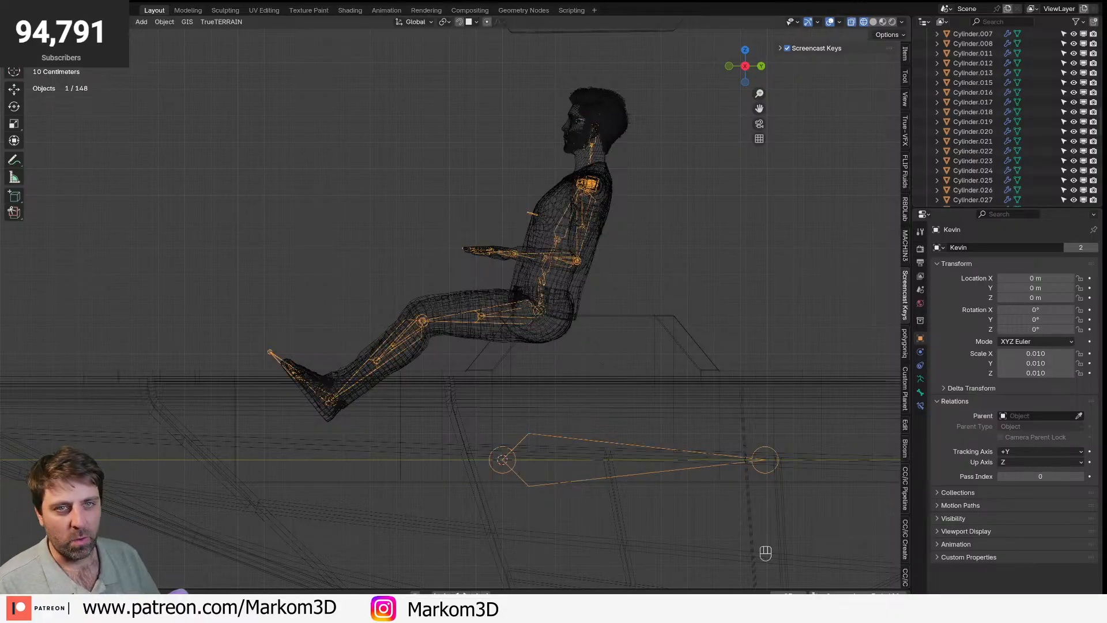
- Add a cube, scale it down into a flat box in Edit Mode, and place it beneath the figure's hips
{"action": "key", "text": "shift+a"}
{"action": "mouse_move", "coordinate": [548, 391]}
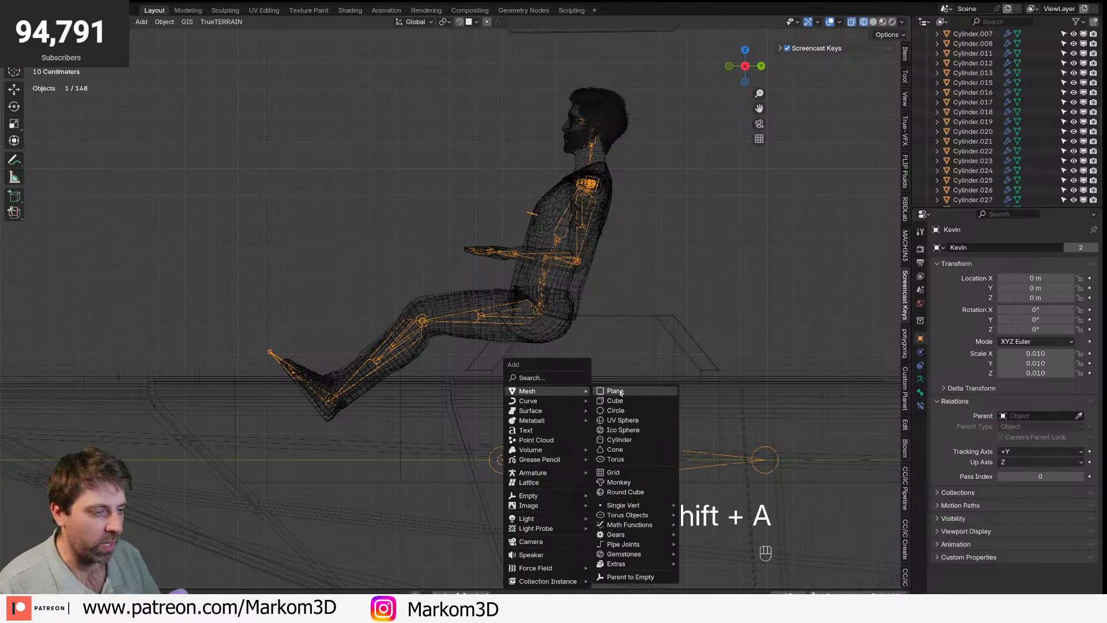
{"action": "left_click", "coordinate": [614, 401]}
{"action": "key", "text": "Tab"}
{"action": "key", "text": "s"}
{"action": "left_click", "coordinate": [593, 499]}
{"action": "key", "text": "s"}
{"action": "key", "text": "z"}
{"action": "left_click", "coordinate": [555, 488]}
{"action": "key", "text": "g"}
{"action": "left_click", "coordinate": [557, 408]}
{"action": "key", "text": "s"}
{"action": "left_click", "coordinate": [630, 392]}
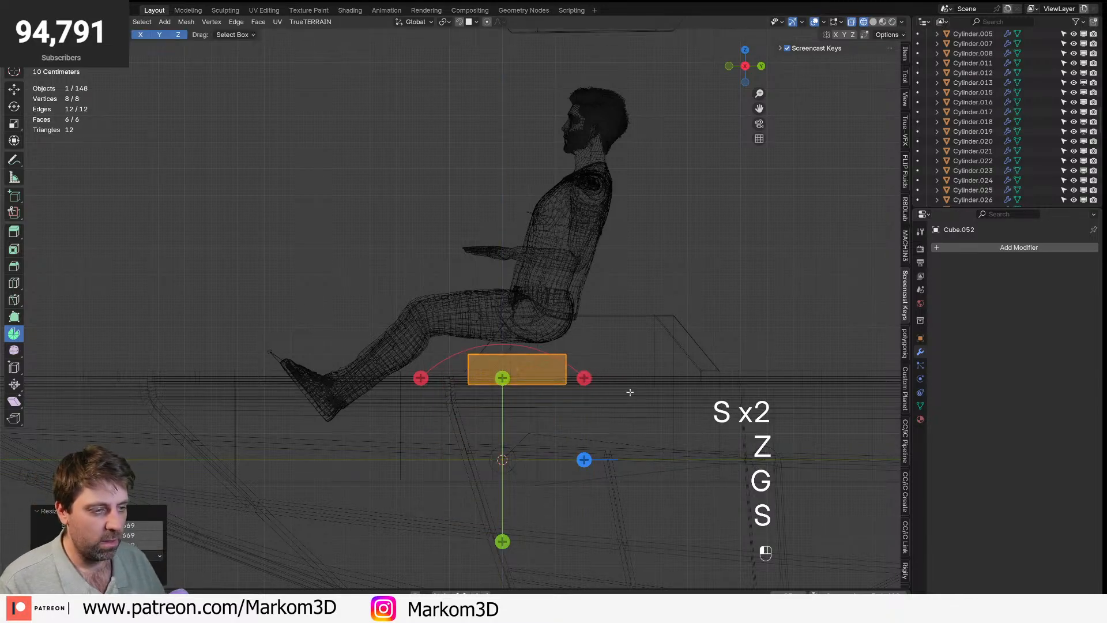
- Flatten the box into a thin seat slab, resize it, and position it just under the figure's thighs and hips
{"action": "key", "text": "s"}
{"action": "key", "text": "z"}
{"action": "left_click", "coordinate": [611, 385]}
{"action": "key", "text": "g"}
{"action": "left_click", "coordinate": [548, 364]}
{"action": "key", "text": "s"}
{"action": "key", "text": "g"}
{"action": "left_click", "coordinate": [544, 370]}
{"action": "key", "text": "s"}
{"action": "left_click", "coordinate": [567, 369]}
{"action": "key", "text": "g"}
{"action": "left_click", "coordinate": [569, 381]}
- Duplicate the seat slab and rotate the copy nearly upright as a backrest leaning along the figure's back
{"action": "key", "text": "shift+d"}
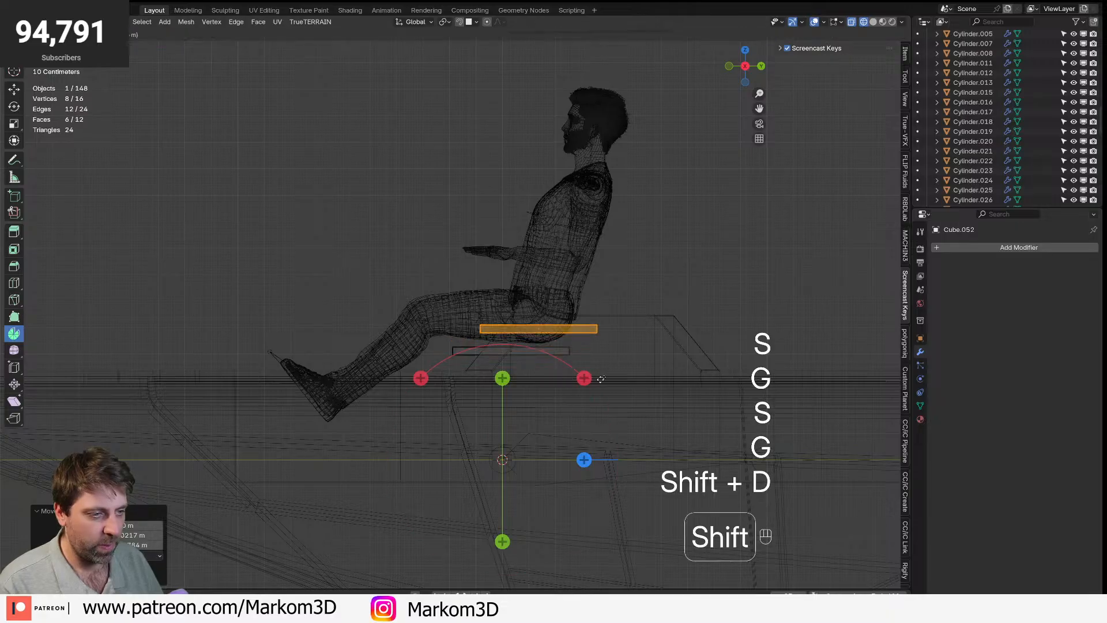
{"action": "left_click", "coordinate": [663, 294]}
{"action": "key", "text": "r"}
{"action": "left_click", "coordinate": [706, 182]}
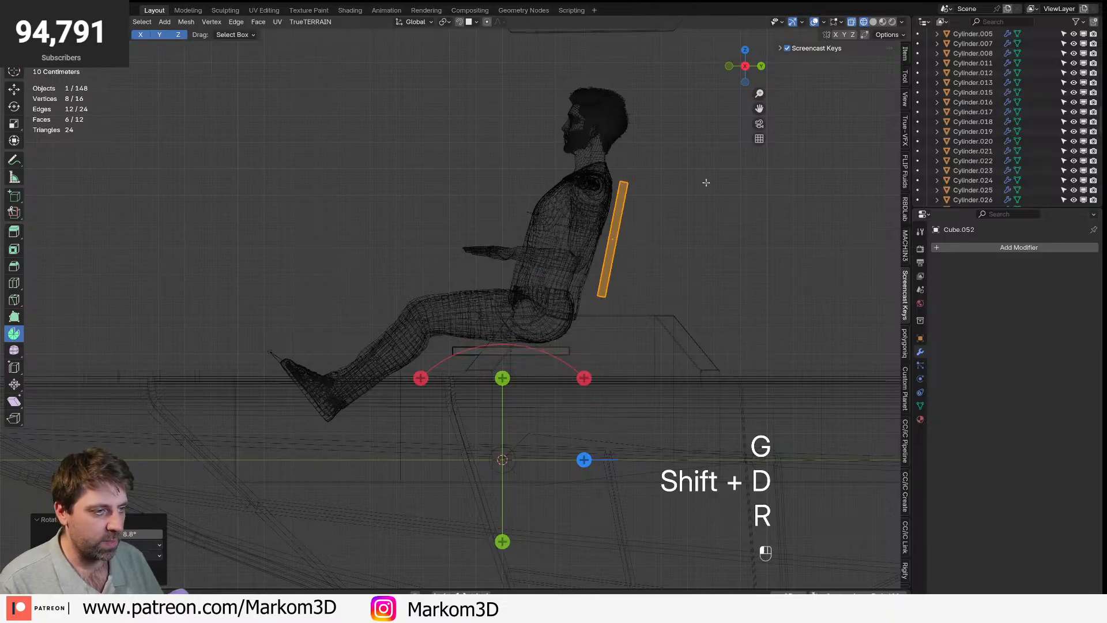
{"action": "key", "text": "g"}
{"action": "left_click", "coordinate": [734, 185]}
{"action": "key", "text": "r"}
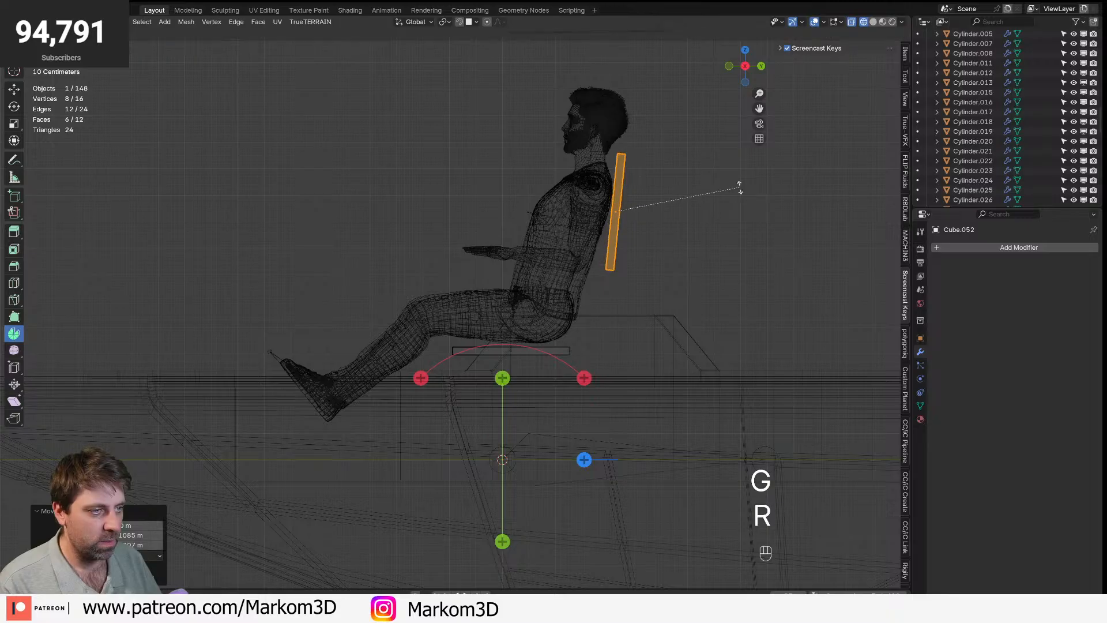
{"action": "key", "text": "g"}
{"action": "key", "text": "g"}
{"action": "left_click", "coordinate": [617, 272]}
- Extrude the backrest's lower face downward and rotate the new end forward so it angles in behind the figure's hips
{"action": "key", "text": "3"}
{"action": "left_click", "coordinate": [618, 275]}
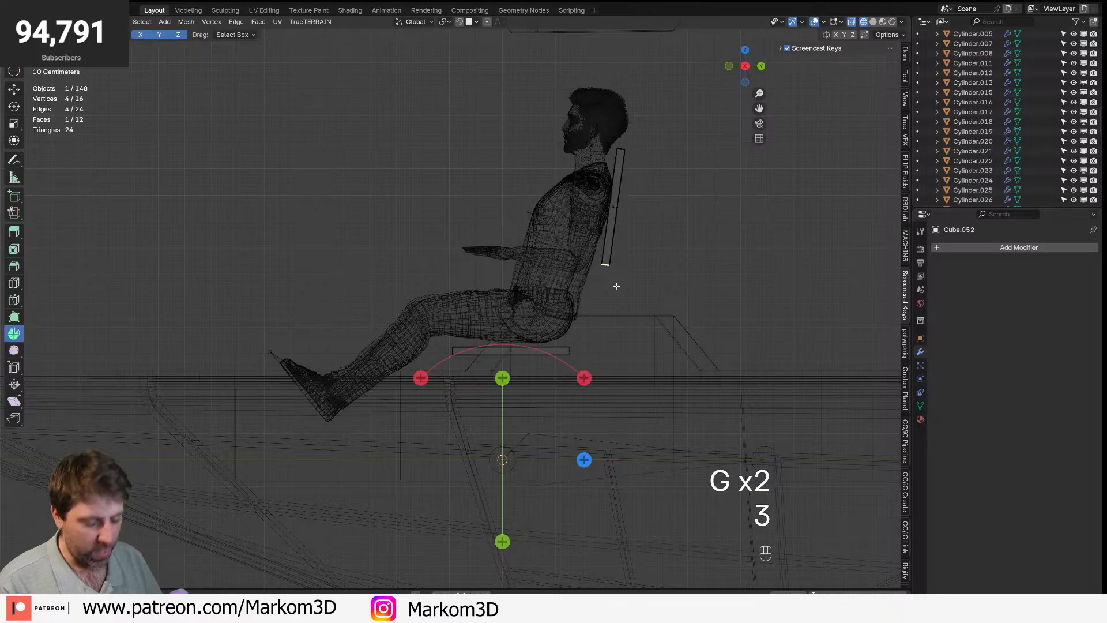
{"action": "key", "text": "e"}
{"action": "left_click", "coordinate": [646, 354]}
{"action": "key", "text": "g"}
{"action": "left_click", "coordinate": [622, 354]}
{"action": "key", "text": "r"}
{"action": "left_click", "coordinate": [633, 366]}
{"action": "key", "text": "g"}
{"action": "left_click", "coordinate": [629, 357]}
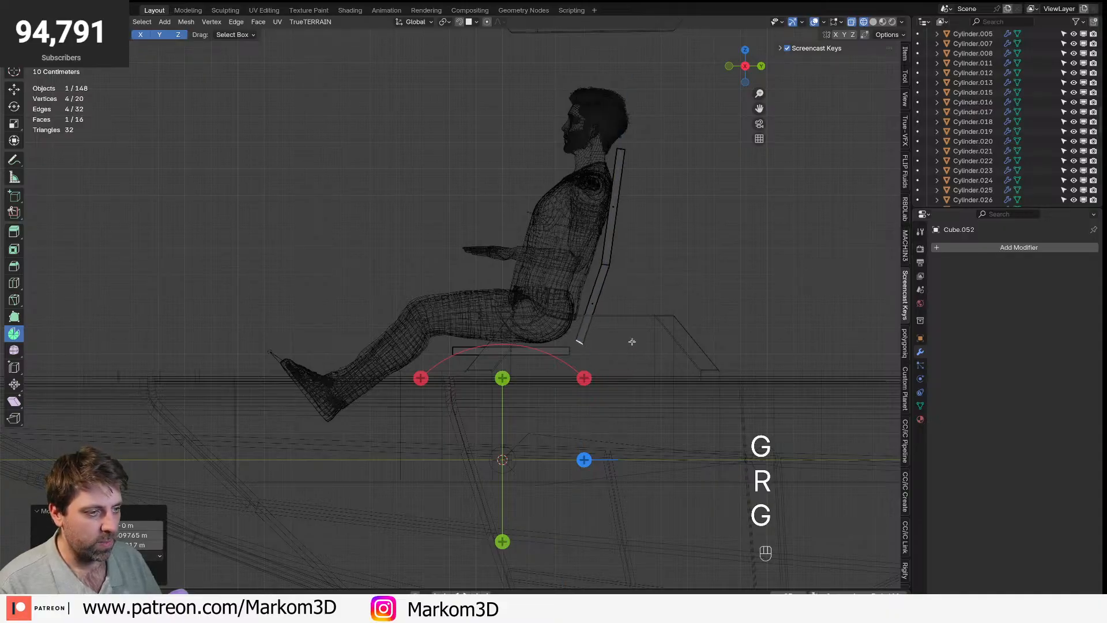
- Scale the whole seat mesh narrower along X to about the width of the figure's torso
{"action": "middle_click_drag", "start_coordinate": [649, 217], "coordinate": [687, 278]}
{"action": "key", "text": "KP_3"}
{"action": "key", "text": "KP_1"}
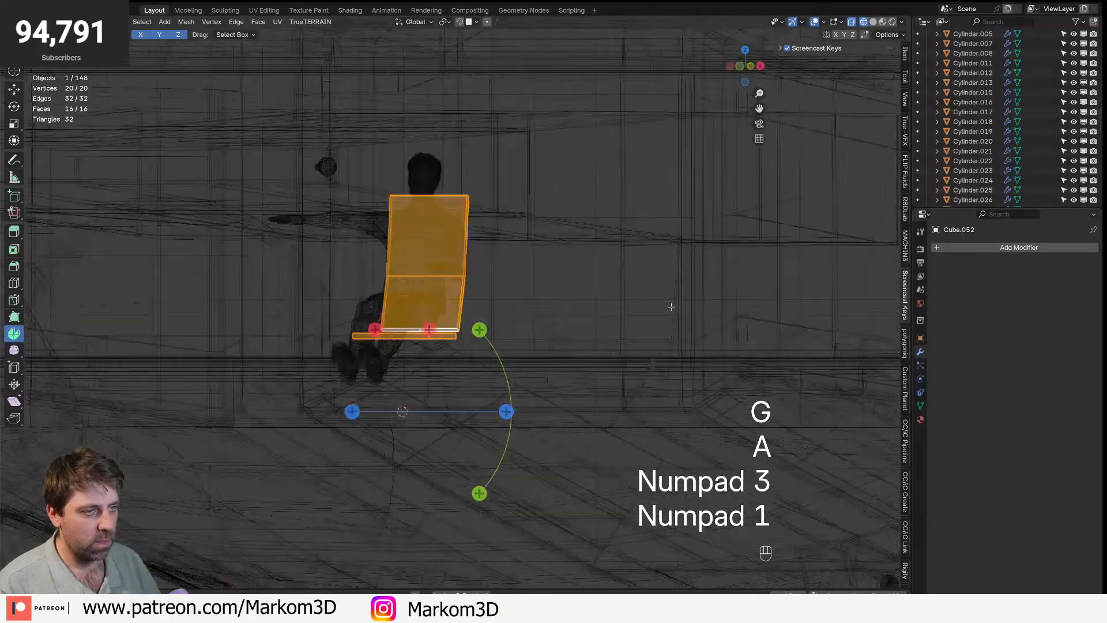
{"action": "key", "text": "s"}
{"action": "key", "text": "x"}
{"action": "left_click", "coordinate": [594, 307]}
- Try moving and rotating the seat slab against the soles of the figure's feet as a footrest
{"action": "scroll", "coordinate": [519, 335], "scroll_direction": "down", "scroll_amount": 1}
{"action": "middle_click_drag", "start_coordinate": [407, 343], "coordinate": [442, 415], "text": "shift"}
{"action": "scroll", "coordinate": [442, 404], "scroll_direction": "up", "scroll_amount": 2}
{"action": "left_click", "coordinate": [440, 390]}
{"action": "left_click", "coordinate": [485, 365]}
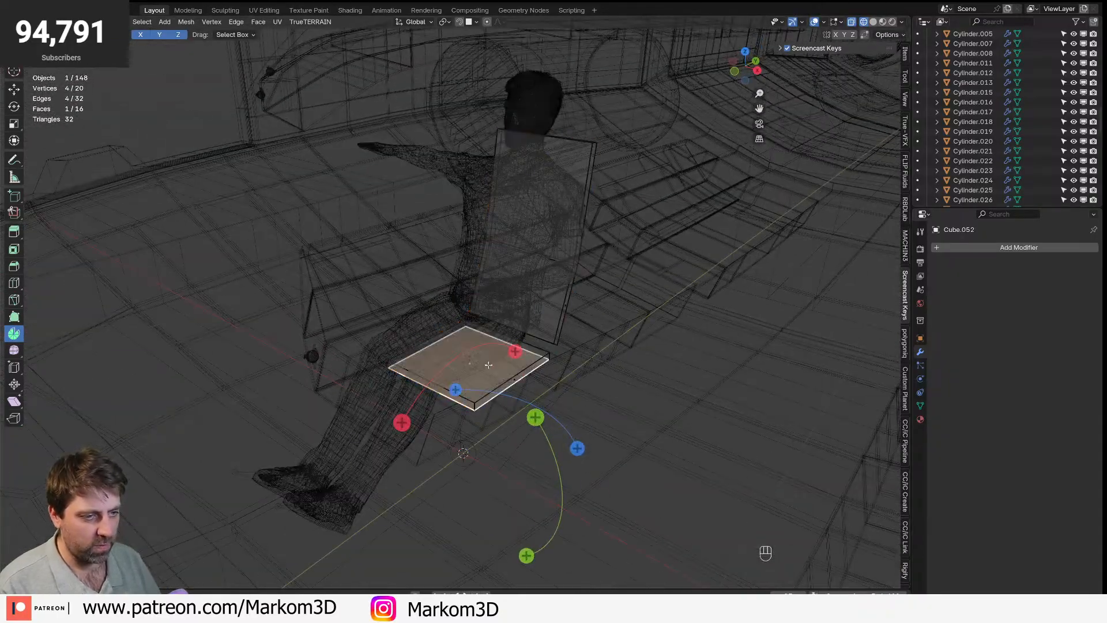
{"action": "key", "text": "ctrl+l"}
{"action": "key", "text": "KP_3"}
{"action": "key", "text": "g"}
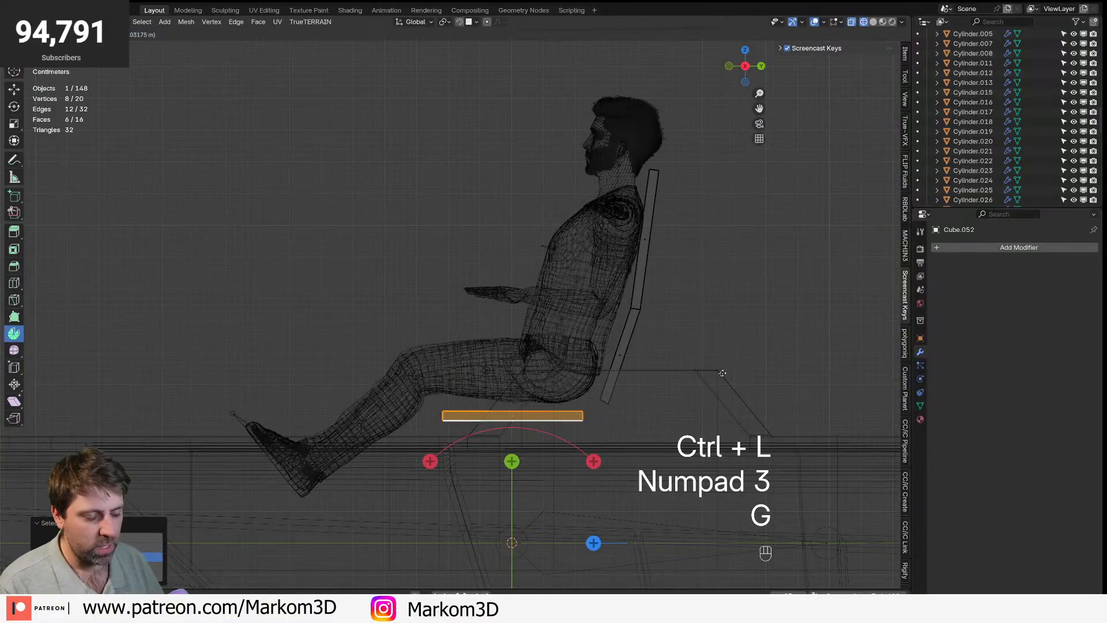
{"action": "key", "text": "r"}
{"action": "left_click", "coordinate": [436, 506]}
{"action": "key", "text": "g"}
{"action": "key", "text": "r"}
{"action": "key", "text": "g"}
{"action": "left_click", "coordinate": [410, 546]}
{"action": "key", "text": "t"}
{"action": "key", "text": "t"}
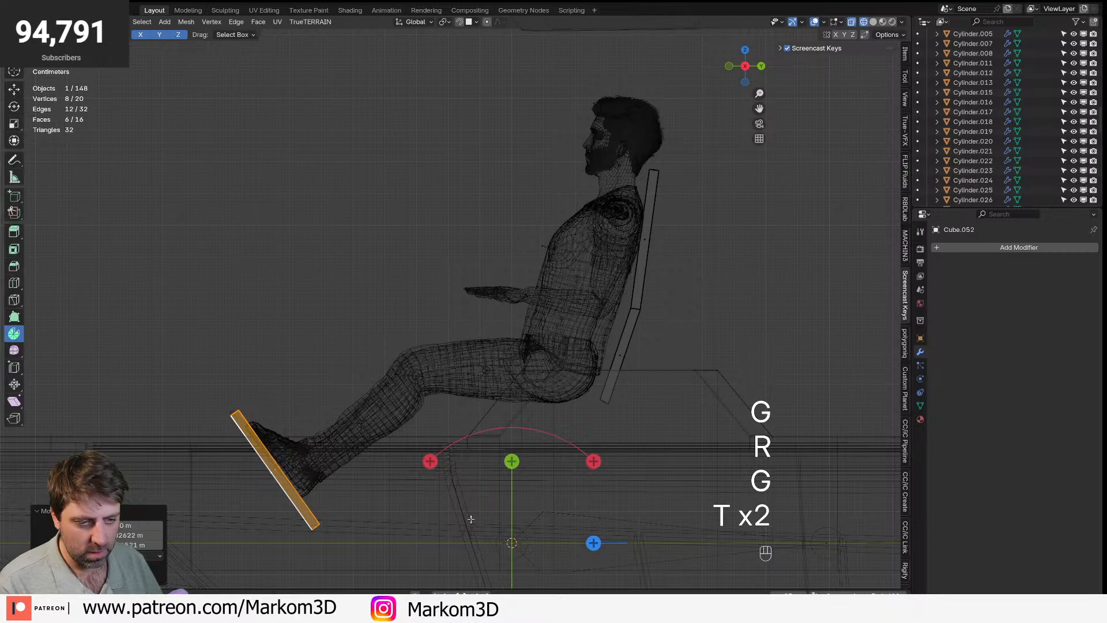
- Shrink the slab to foot length, scale it along X against the soles, and save the file in Object Mode
{"action": "key", "text": "s"}
{"action": "left_click", "coordinate": [408, 500]}
{"action": "key", "text": "g"}
{"action": "left_click", "coordinate": [403, 497]}
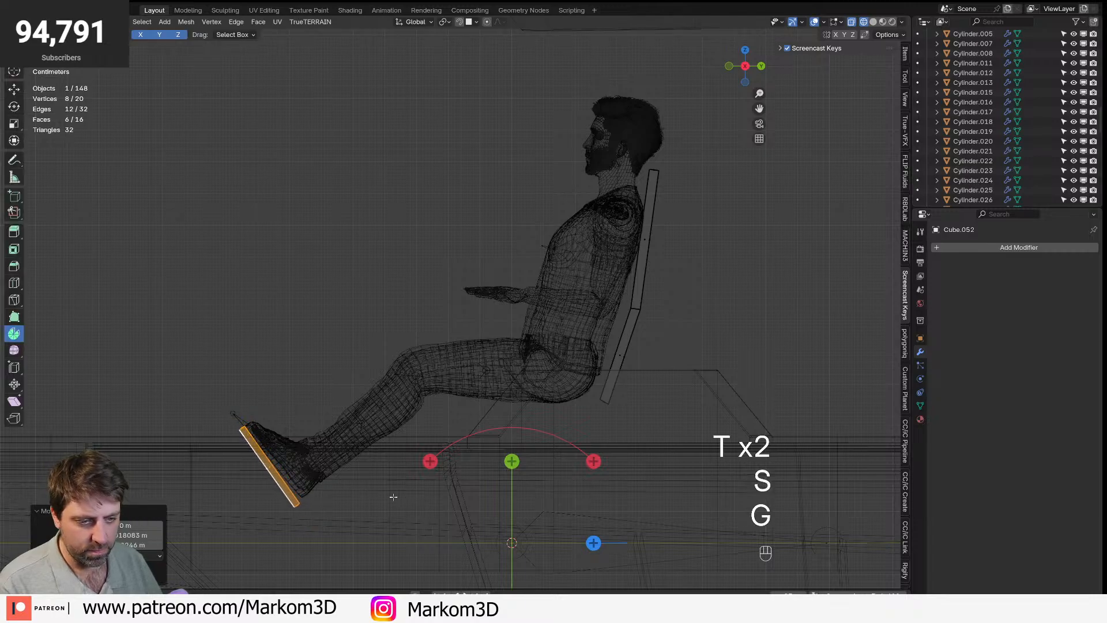
{"action": "key", "text": "KP_3"}
{"action": "key", "text": "KP_1"}
{"action": "key", "text": "s"}
{"action": "key", "text": "x"}
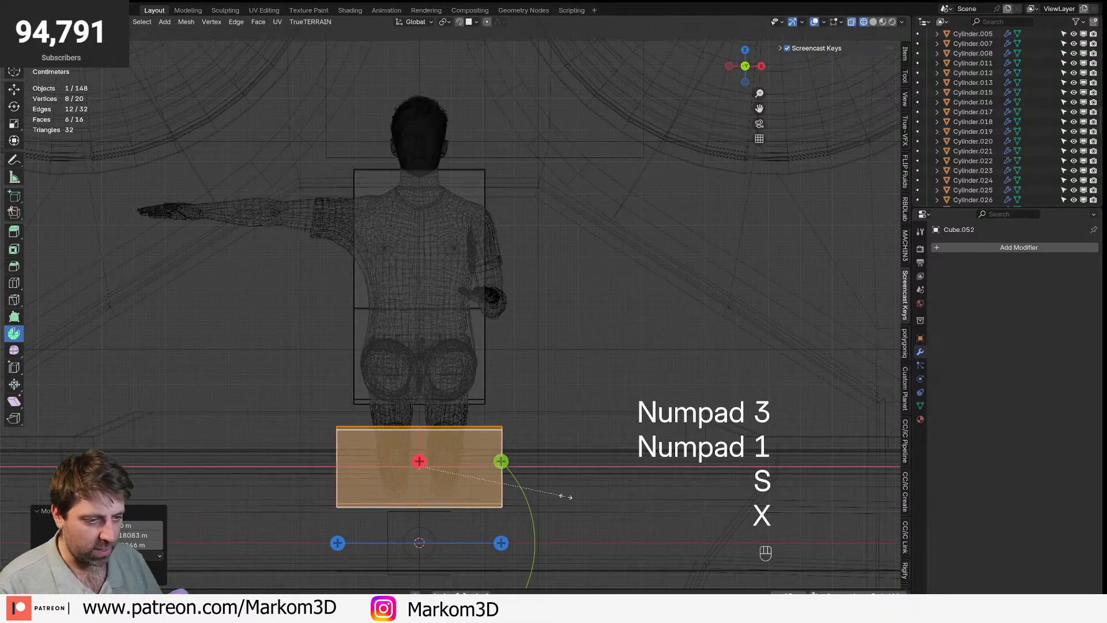
{"action": "left_click", "coordinate": [563, 494]}
{"action": "middle_click_drag", "start_coordinate": [563, 494], "coordinate": [415, 512]}
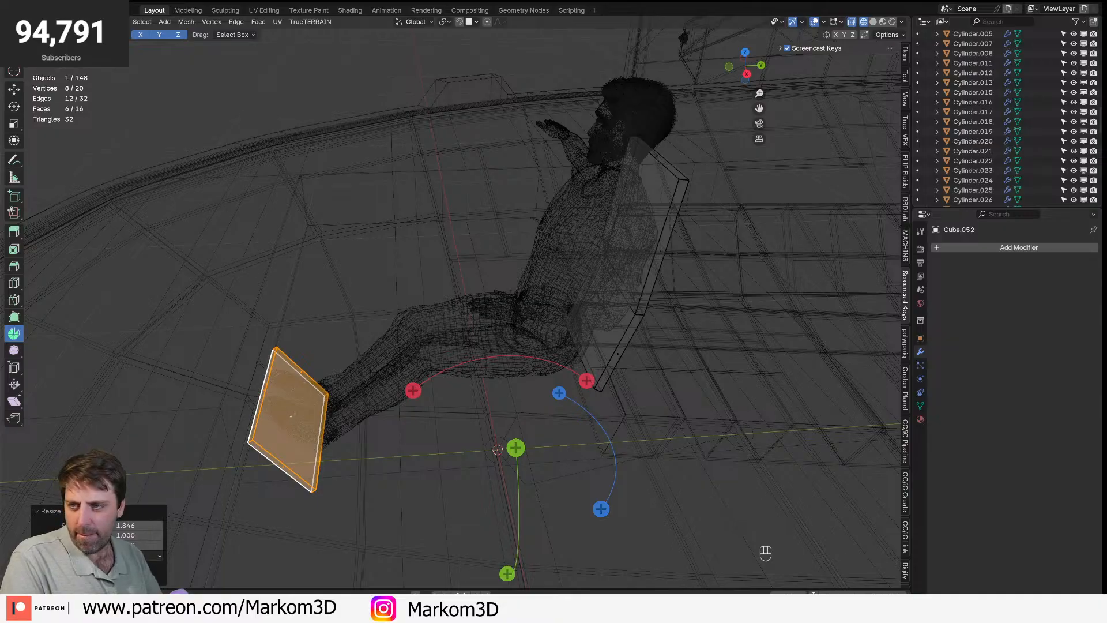
{"action": "middle_click_drag", "start_coordinate": [476, 183], "coordinate": [583, 242]}
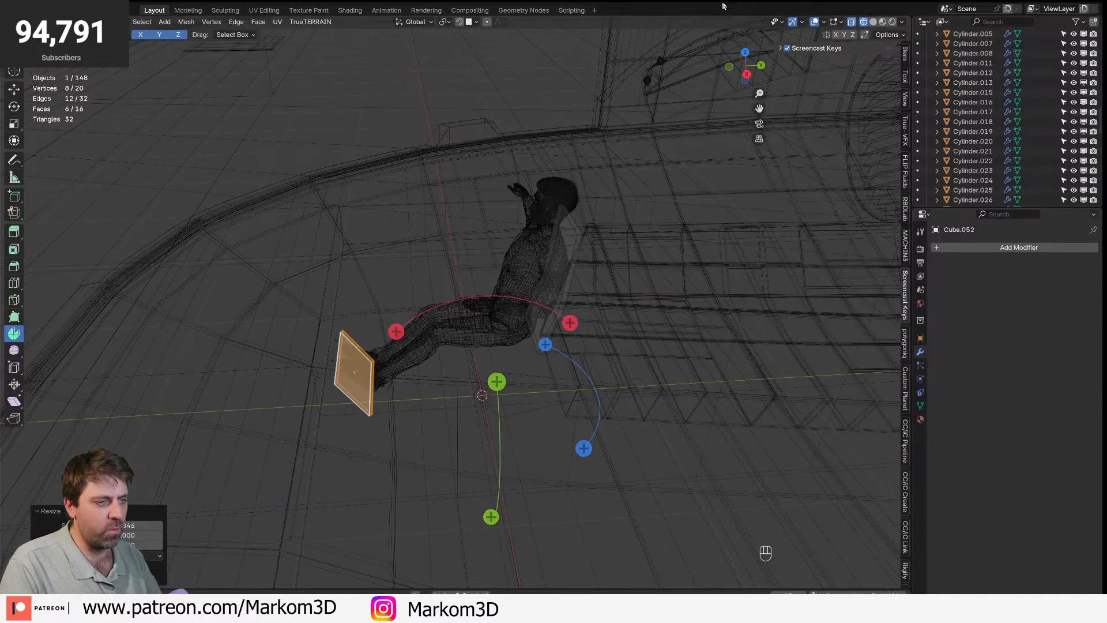
{"action": "key", "text": "Tab"}
{"action": "key", "text": "ctrl+s"}
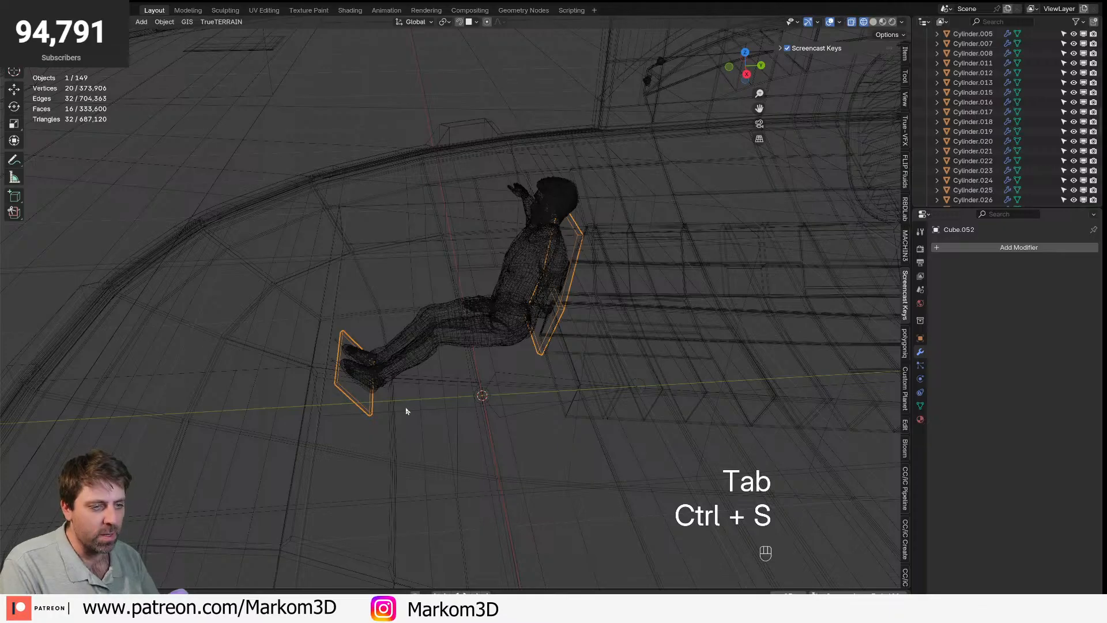
- Undo the footrest edits back to the slab's position beneath the thighs
{"action": "key", "text": "ctrl+z"}
{"action": "key", "text": "ctrl+z"}
{"action": "key", "text": "ctrl+z"}
{"action": "key", "text": "ctrl+z"}
{"action": "key", "text": "ctrl+z"}
{"action": "key", "text": "ctrl+z"}
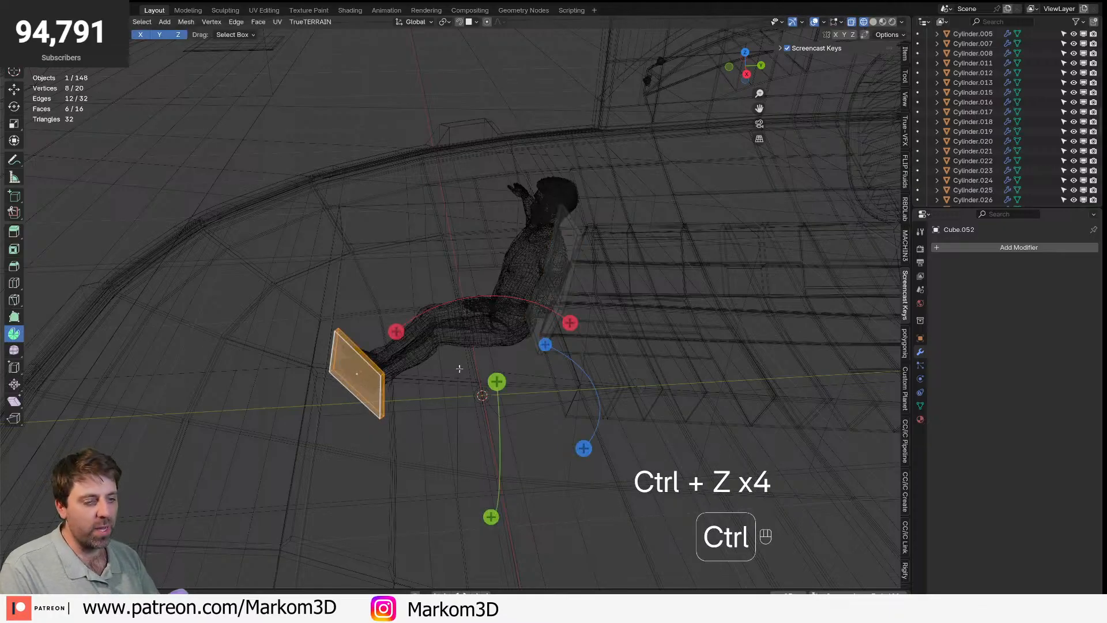
{"action": "key", "text": "ctrl+z"}
{"action": "key", "text": "ctrl+z"}
{"action": "key", "text": "ctrl+z"}
- Duplicate the seat slab and rotate the copy against the soles of the figure's feet as a footrest
{"action": "key", "text": "KP_3"}
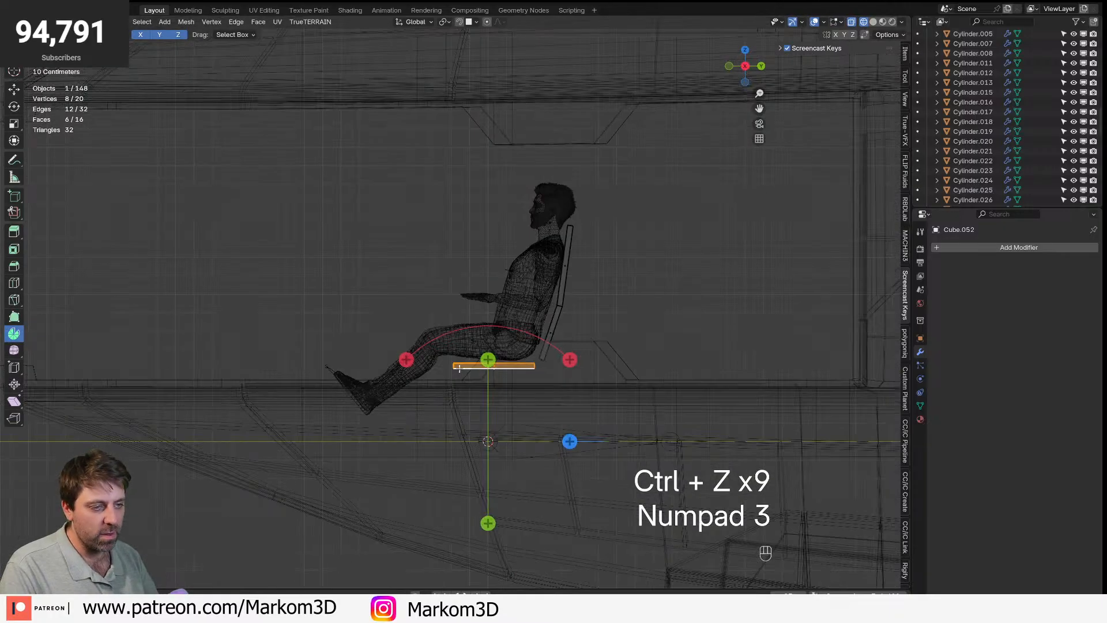
{"action": "key", "text": "shift+d"}
{"action": "left_click", "coordinate": [315, 419]}
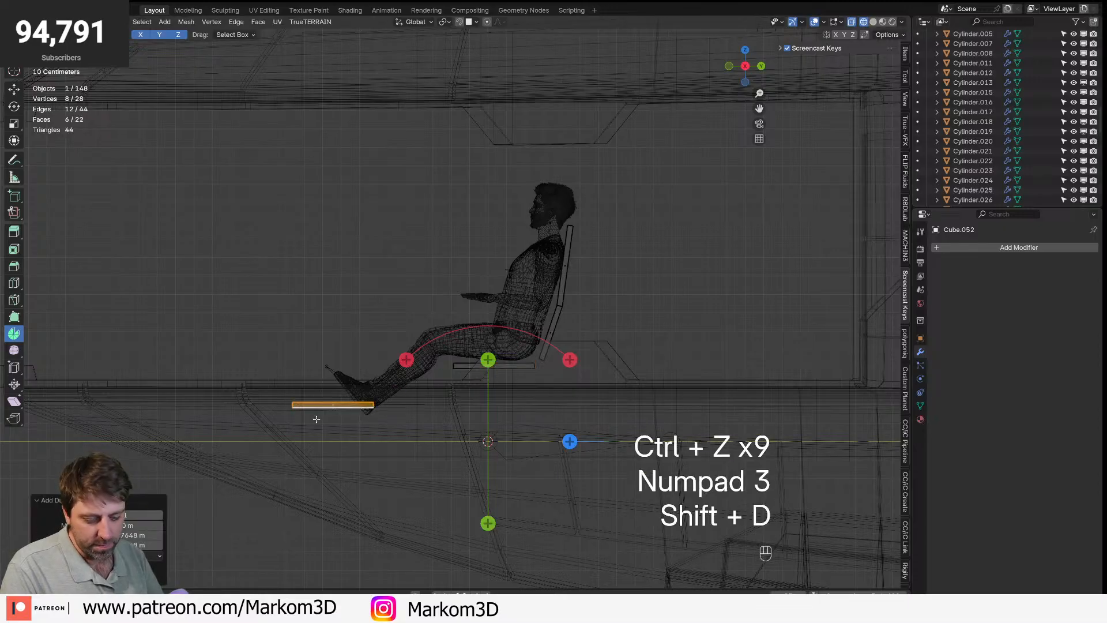
{"action": "key", "text": "r"}
{"action": "left_click", "coordinate": [338, 522]}
{"action": "key", "text": "g"}
{"action": "key", "text": "r"}
{"action": "key", "text": "g"}
{"action": "left_click", "coordinate": [365, 506]}
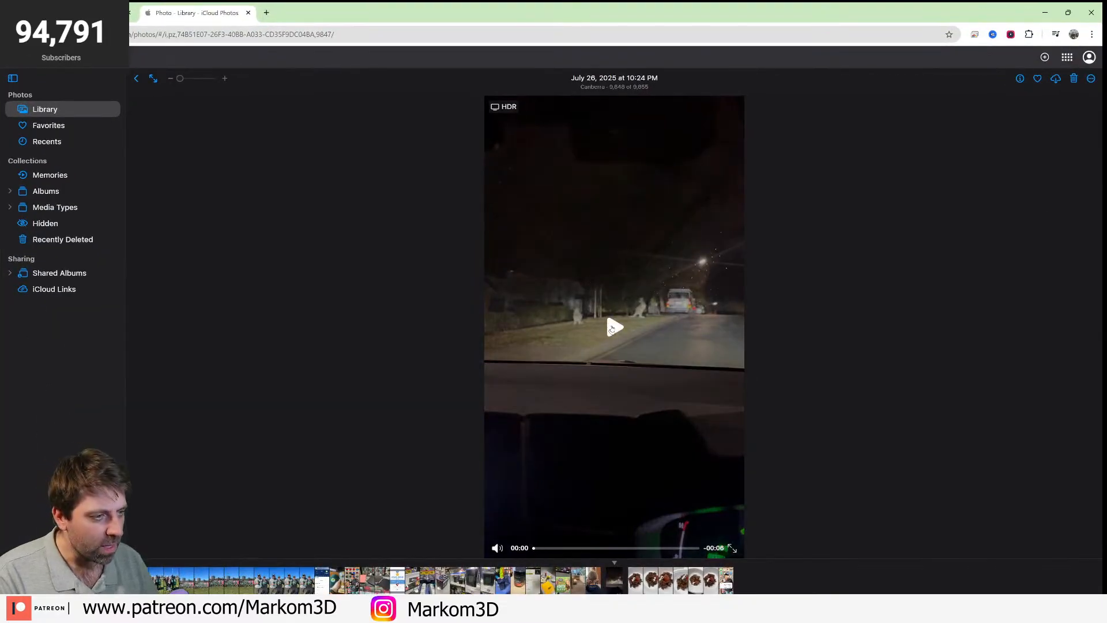
- Play the night-time kangaroo video in iCloud Photos, replay it, and return to Blender
{"action": "left_click", "coordinate": [616, 328]}
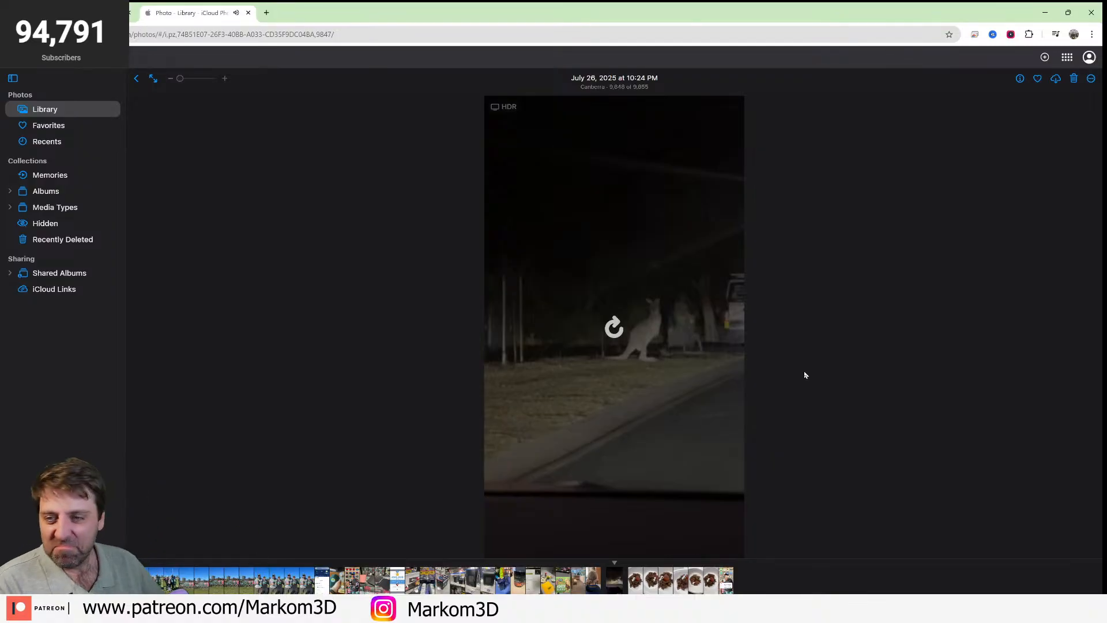
{"action": "left_click", "coordinate": [681, 347]}
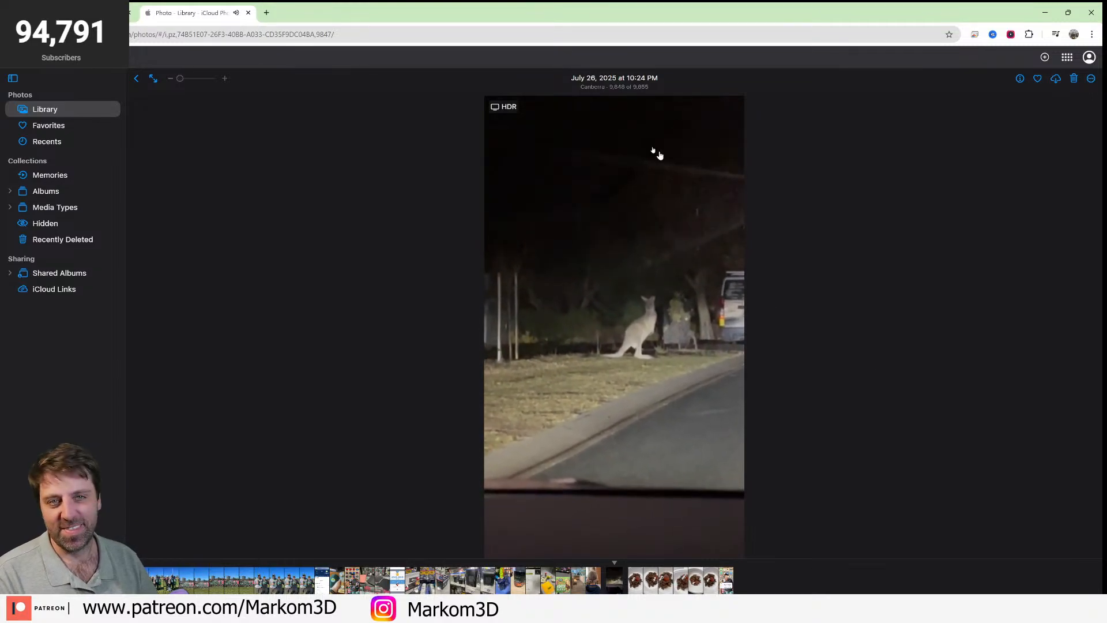
{"action": "left_click_drag", "start_coordinate": [229, 6], "coordinate": [0, 14]}
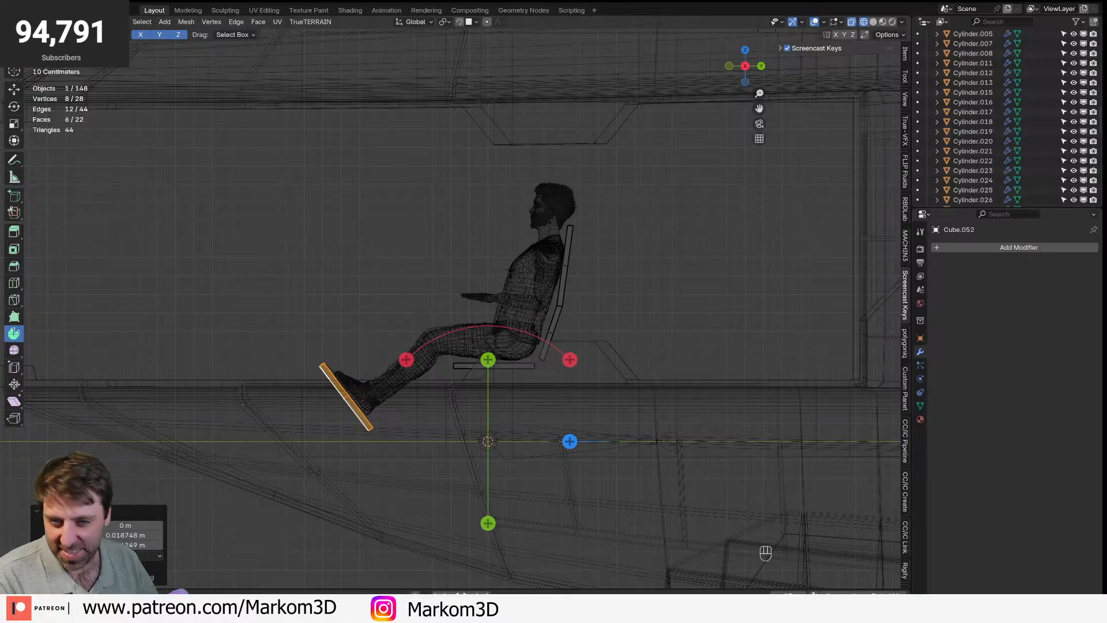
{"action": "left_click_drag", "start_coordinate": [0, 81], "coordinate": [0, 83]}
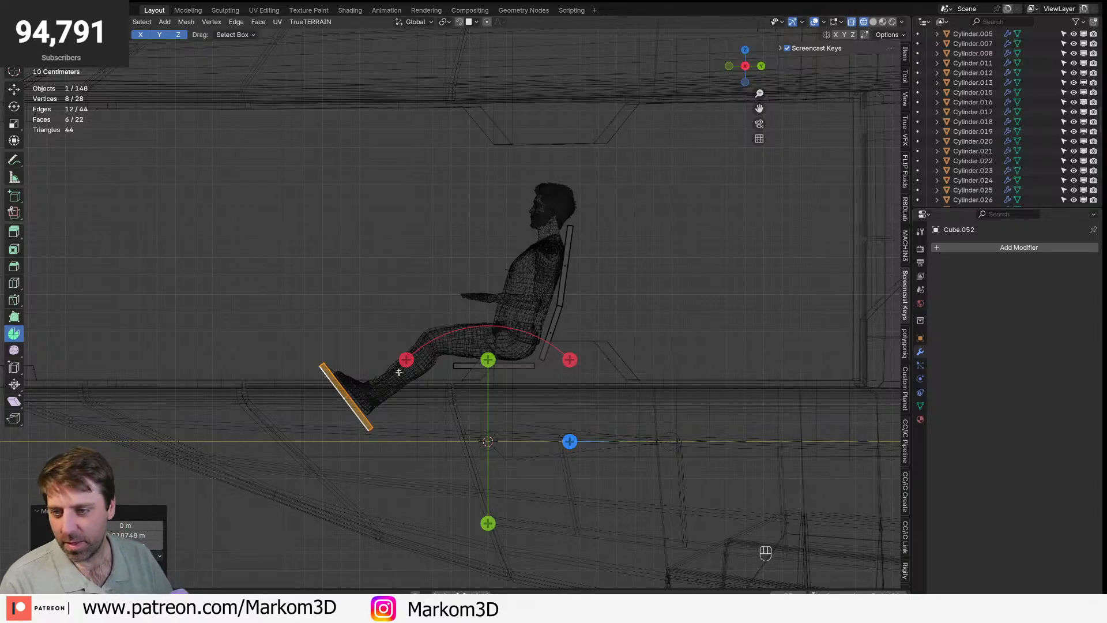
- Widen the footrest slightly along X and stay in Edit Mode
{"action": "middle_click_drag", "start_coordinate": [318, 405], "coordinate": [555, 396]}
{"action": "key", "text": "s"}
{"action": "key", "text": "x"}
{"action": "left_click", "coordinate": [516, 446]}
{"action": "key", "text": "Tab"}
{"action": "key", "text": "Tab"}
{"action": "key", "text": "Tab"}
{"action": "key", "text": "Tab"}
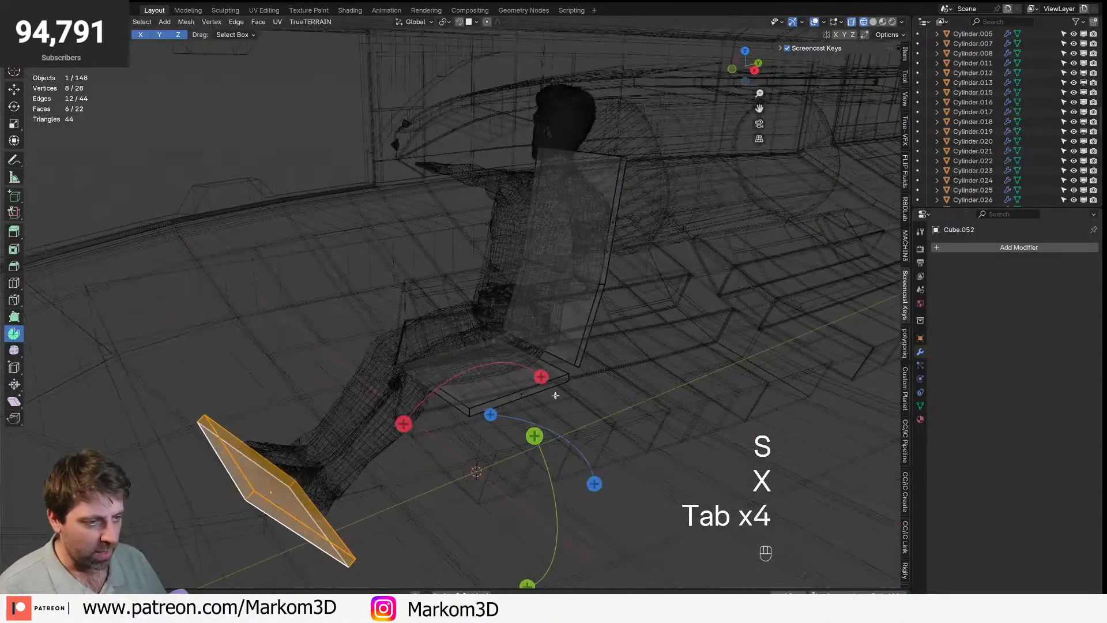
- Duplicate the seat slab's side face, rotate it 90° to lie flat, and place it below the forearm as an armrest
{"action": "left_click", "coordinate": [526, 393]}
{"action": "key", "text": "KP_3"}
{"action": "key", "text": "KP_1"}
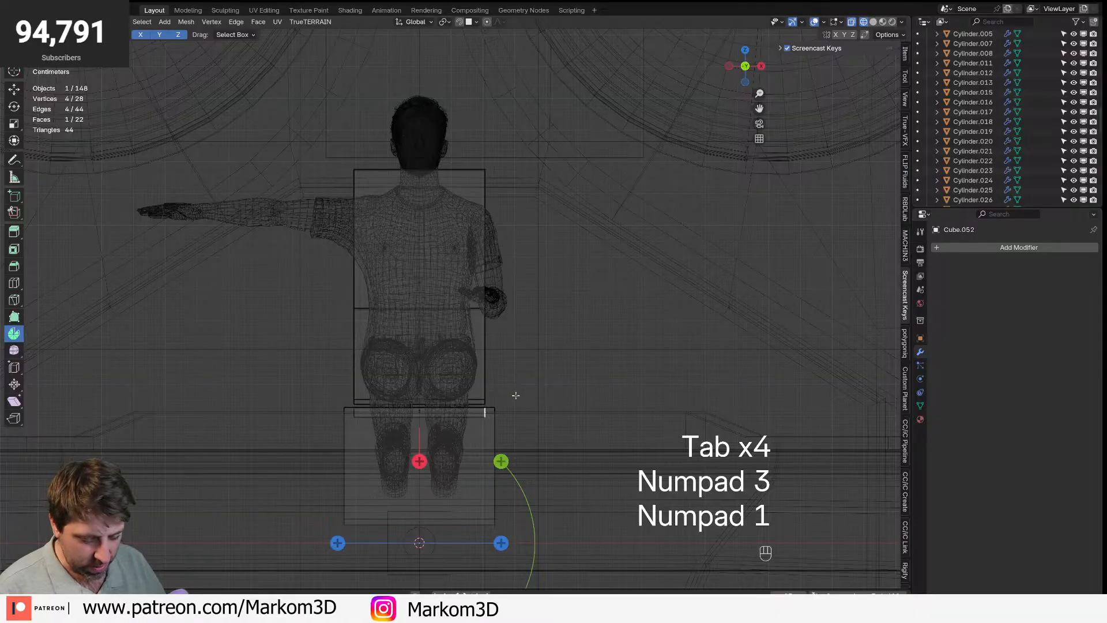
{"action": "key", "text": "shift+d"}
{"action": "key", "text": "r"}
{"action": "key", "text": "KP_Add"}
{"action": "key", "text": "KP_0"}
{"action": "key", "text": "KP_9"}
{"action": "key", "text": "KP_0"}
{"action": "key", "text": "r"}
{"action": "key", "text": "KP_9"}
{"action": "key", "text": "KP_0"}
{"action": "key", "text": "KP_Enter"}
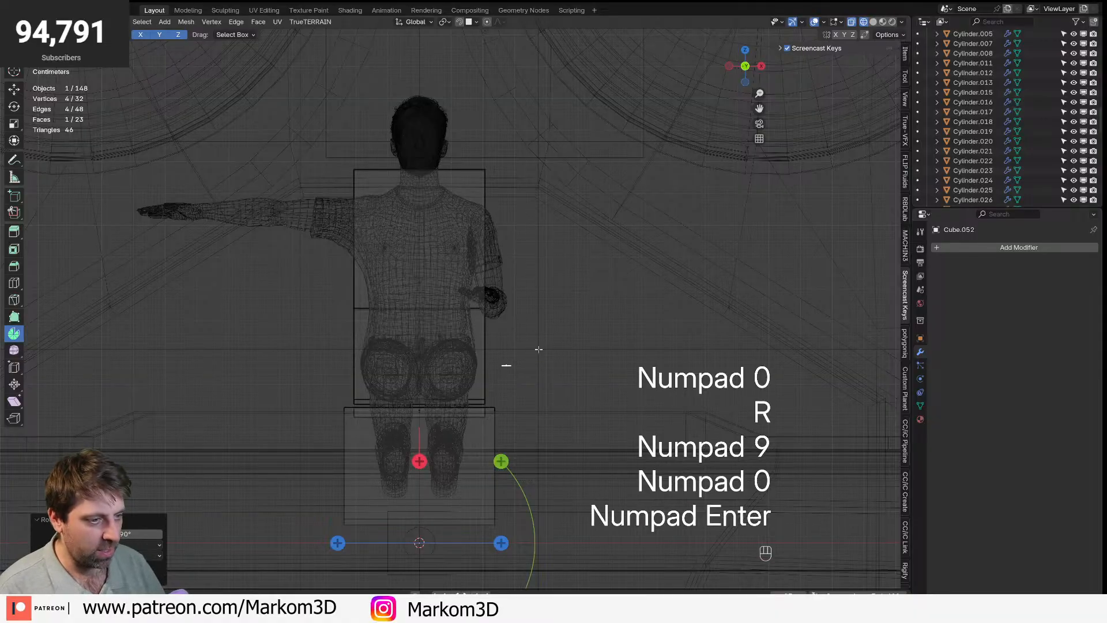
{"action": "key", "text": "g"}
{"action": "left_click", "coordinate": [505, 318]}
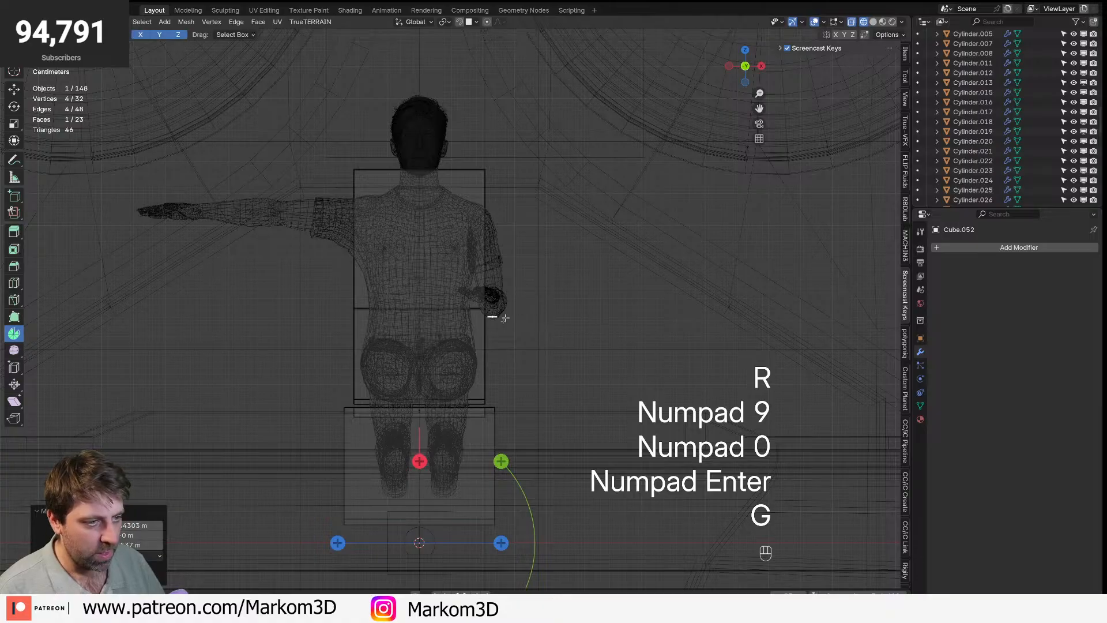
- Add centred lengthwise loop cuts down the middle of the backrest, seat slab and footrest
{"action": "key", "text": "ctrl+r"}
{"action": "left_click", "coordinate": [409, 397]}
{"action": "right_click", "coordinate": [409, 396]}
{"action": "middle_click_drag", "start_coordinate": [409, 397], "coordinate": [438, 355]}
{"action": "key", "text": "ctrl+r"}
{"action": "left_click", "coordinate": [432, 427]}
{"action": "key", "text": "ctrl+r"}
{"action": "left_click", "coordinate": [420, 442]}
{"action": "right_click", "coordinate": [420, 442]}
- Split the seat parts along their centre loops and delete the vertices of the half without the armrest
{"action": "middle_click_drag", "start_coordinate": [444, 267], "coordinate": [433, 415], "text": "shift"}
{"action": "middle_click_drag", "start_coordinate": [432, 415], "coordinate": [380, 452]}
{"action": "left_click", "coordinate": [438, 360], "text": "alt+shift"}
{"action": "key", "text": "v"}
{"action": "right_click", "coordinate": [369, 453]}
{"action": "key", "text": "ctrl+l"}
{"action": "key", "text": "Delete"}
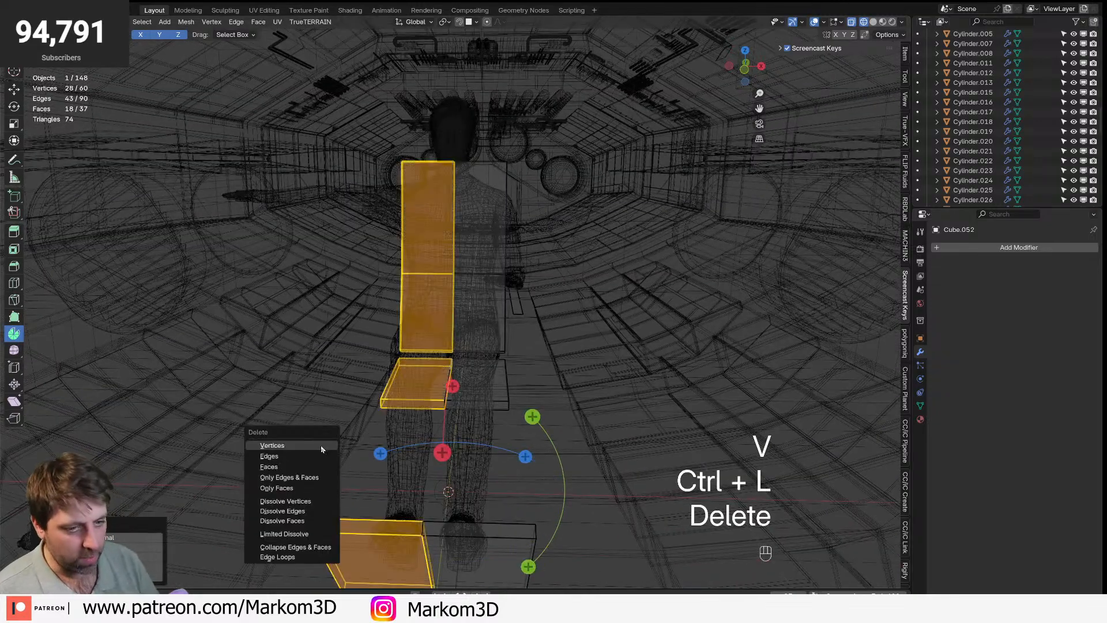
{"action": "left_click", "coordinate": [322, 447]}
- Add a Mirror modifier on the X axis to the half seat in Object Mode
{"action": "key", "text": "Tab"}
{"action": "left_click", "coordinate": [1006, 248]}
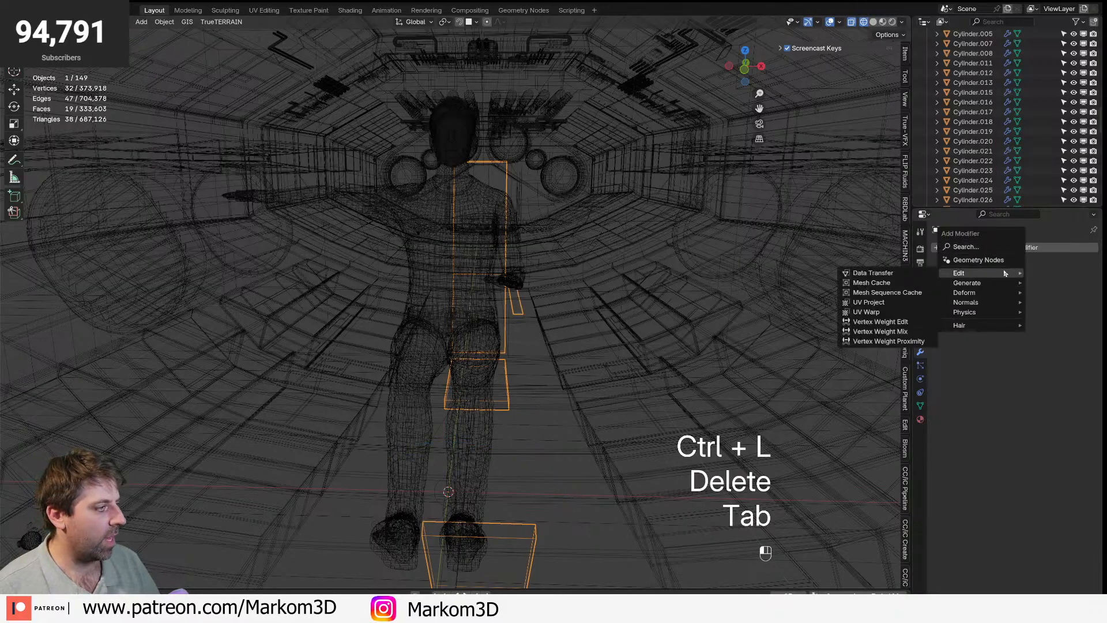
{"action": "mouse_move", "coordinate": [992, 282]}
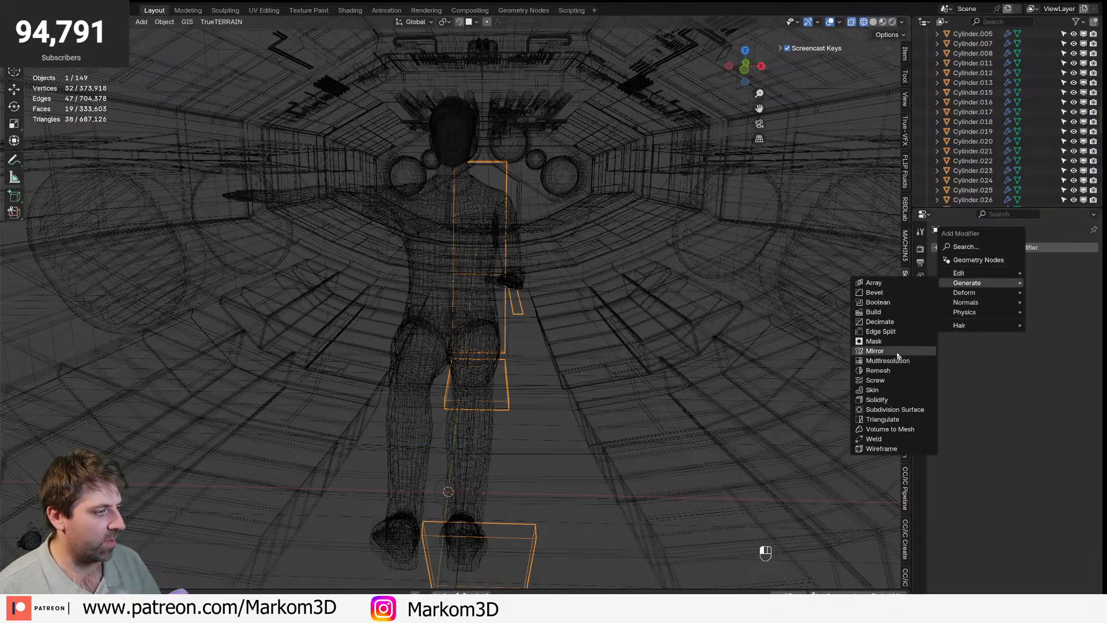
{"action": "left_click", "coordinate": [888, 352]}
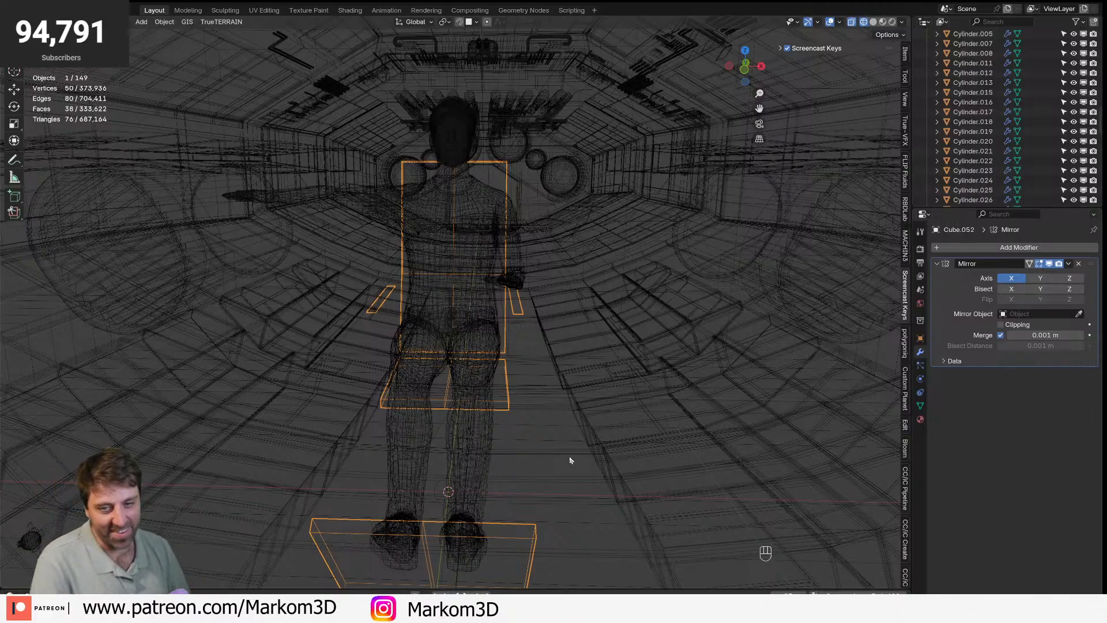
- Switch the viewport to solid shading and frame the armrest beside the seated figure
{"action": "middle_click_drag", "start_coordinate": [518, 385], "coordinate": [501, 408]}
{"action": "scroll", "coordinate": [501, 408], "scroll_direction": "up", "scroll_amount": 3}
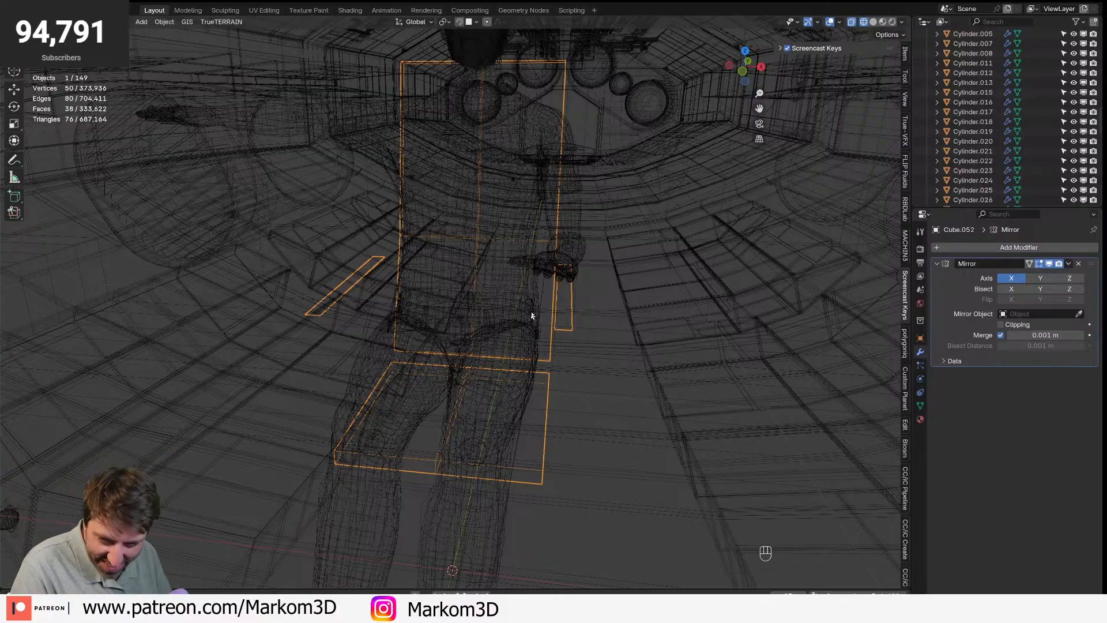
{"action": "key", "text": "z"}
{"action": "left_click", "coordinate": [598, 274]}
{"action": "key", "text": "z"}
{"action": "left_click", "coordinate": [652, 274]}
{"action": "middle_click_drag", "start_coordinate": [594, 278], "coordinate": [571, 282]}
{"action": "left_click", "coordinate": [583, 355]}
{"action": "middle_click_drag", "start_coordinate": [570, 332], "coordinate": [531, 327]}
- Move the flat armrest face back under the forearm and elbow, and extrude it downward into a thin bar
{"action": "key", "text": "Tab"}
{"action": "key", "text": "1"}
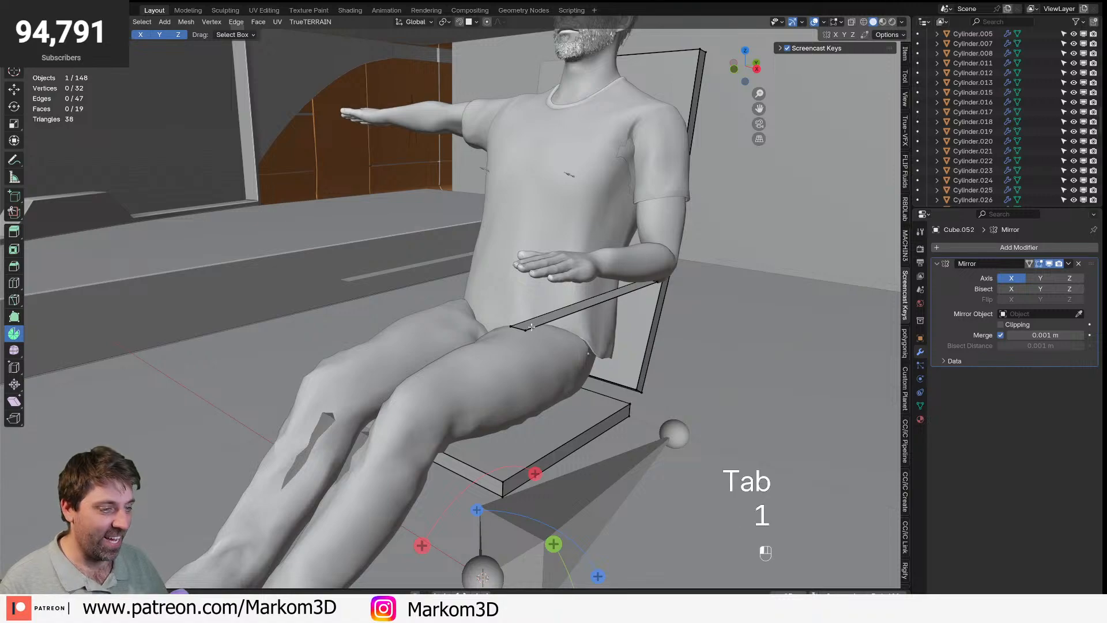
{"action": "left_click", "coordinate": [531, 329], "text": "ctrl"}
{"action": "key", "text": "ctrl+l"}
{"action": "key", "text": "KP_3"}
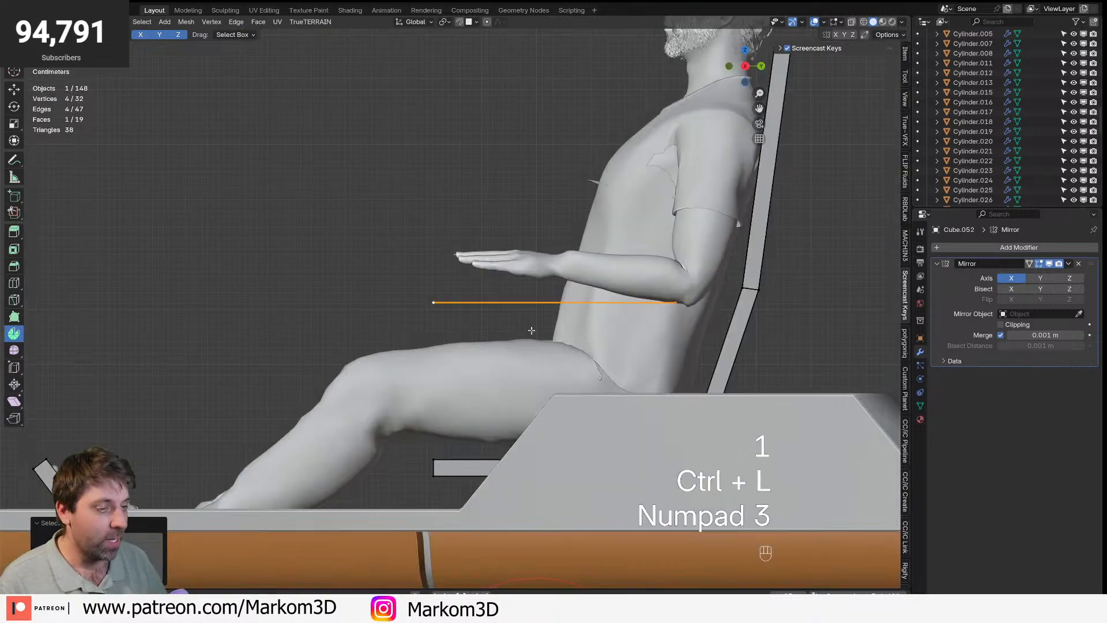
{"action": "key", "text": "g"}
{"action": "left_click", "coordinate": [533, 333]}
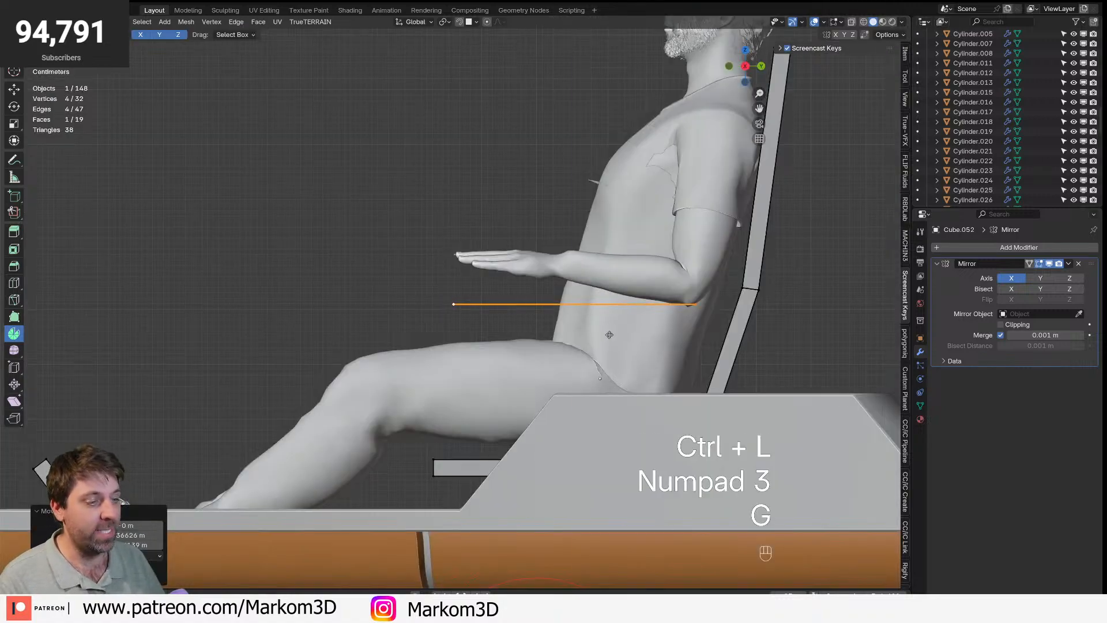
{"action": "key", "text": "e"}
{"action": "left_click", "coordinate": [607, 351]}
{"action": "middle_click_drag", "start_coordinate": [702, 348], "coordinate": [656, 359]}
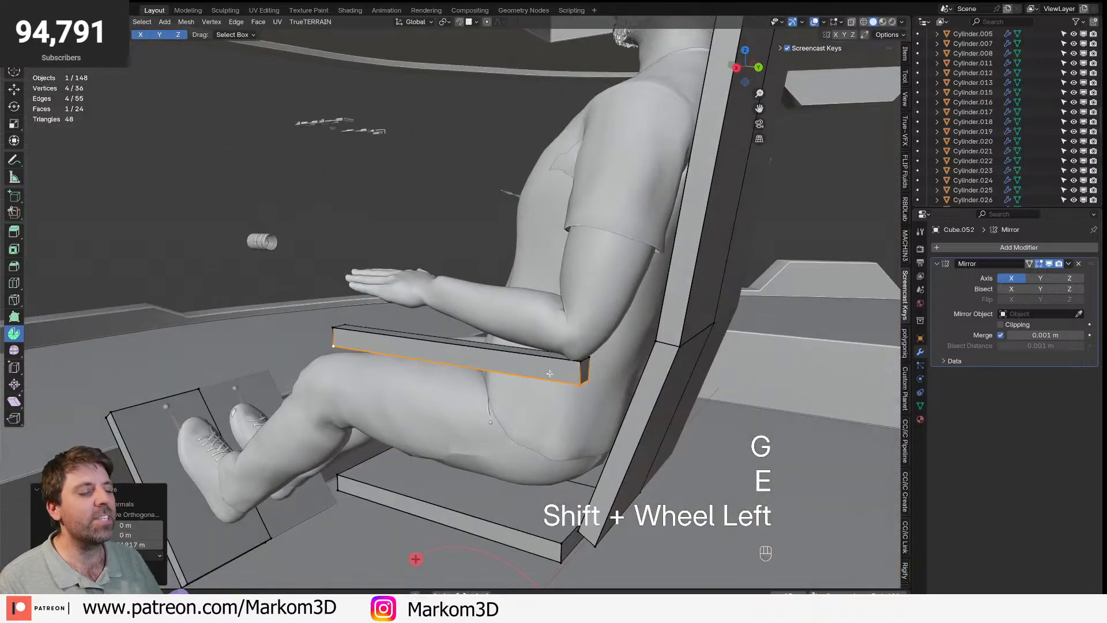
- Extrude the armrest's rear end face backward until it overlaps the backrest
{"action": "key", "text": "3"}
{"action": "left_click", "coordinate": [583, 368]}
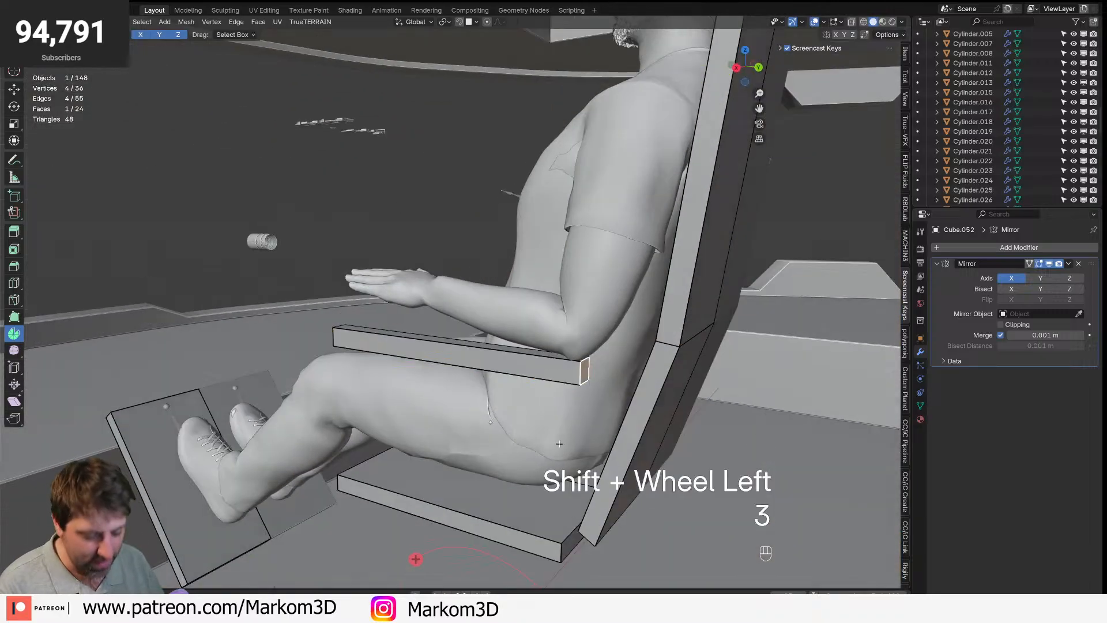
{"action": "key", "text": "KP_3"}
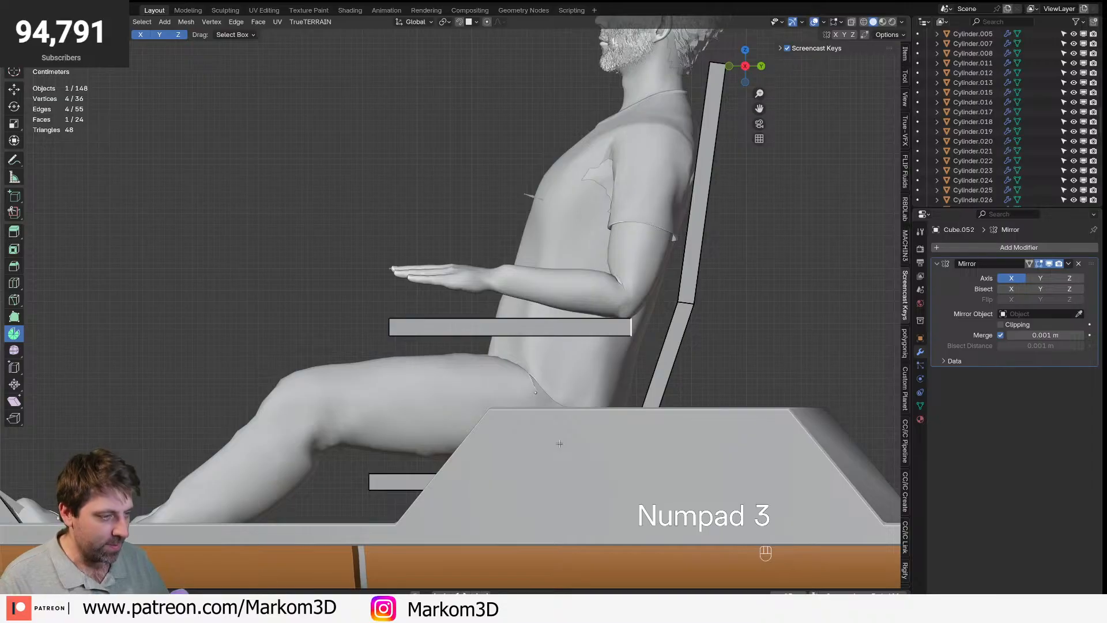
{"action": "key", "text": "e"}
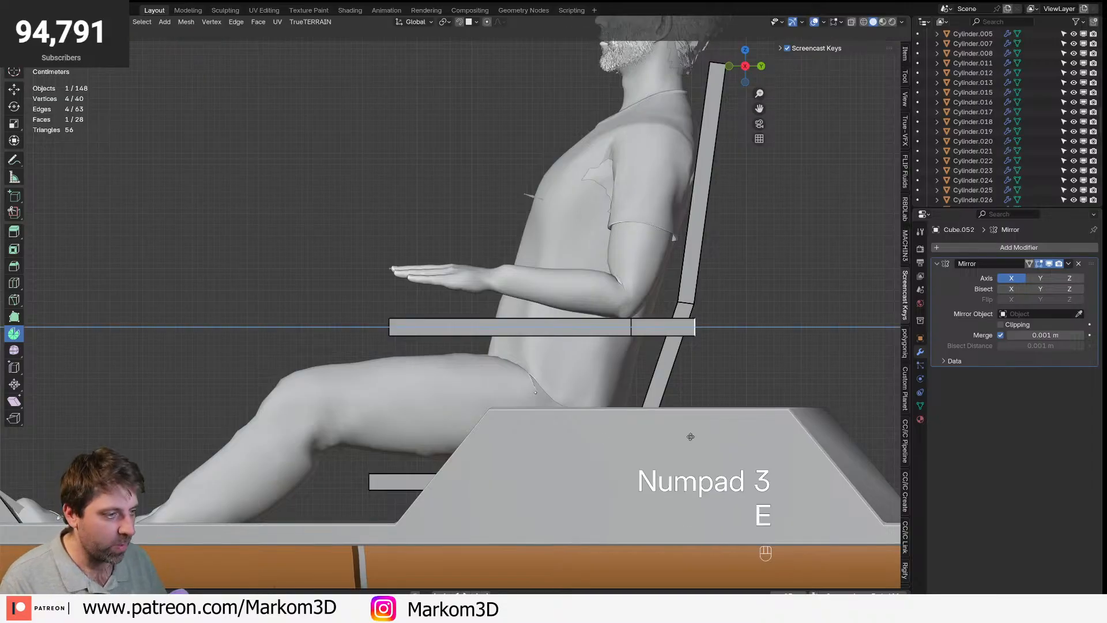
{"action": "left_click", "coordinate": [680, 435]}
- Move both underside faces of the armrest downward along Z to make the bar taller
{"action": "middle_click_drag", "start_coordinate": [580, 335], "coordinate": [620, 271], "text": "shift"}
{"action": "middle_click_drag", "start_coordinate": [621, 271], "coordinate": [626, 253]}
{"action": "key", "text": "3"}
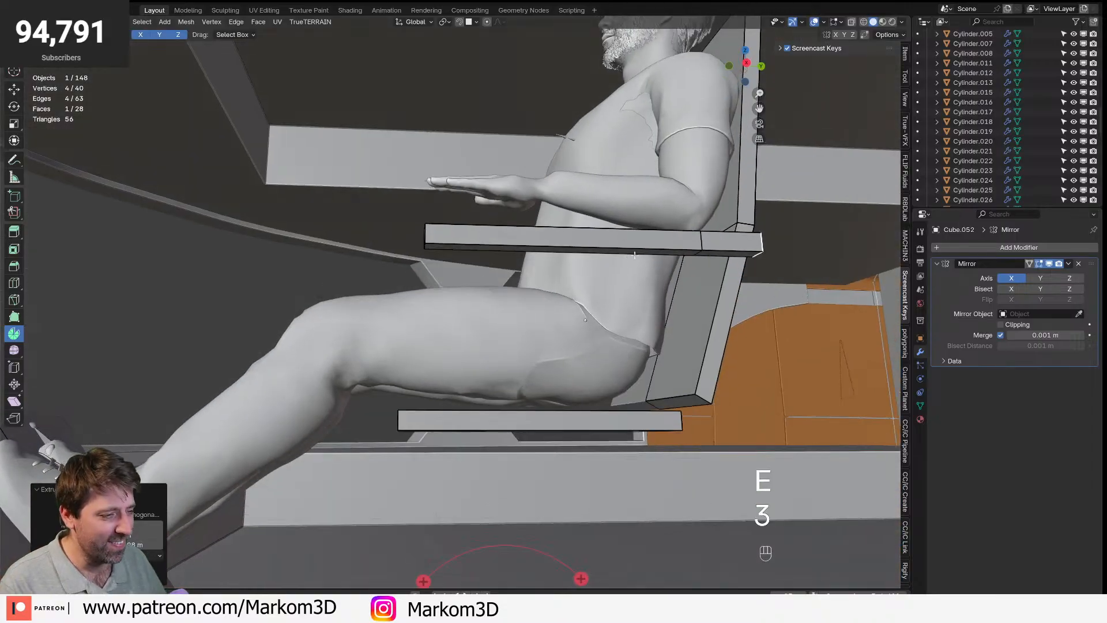
{"action": "left_click", "coordinate": [670, 251], "text": "shift"}
{"action": "key", "text": "g"}
{"action": "key", "text": "z"}
{"action": "left_click", "coordinate": [672, 270]}
{"action": "middle_click_drag", "start_coordinate": [672, 269], "coordinate": [629, 427]}
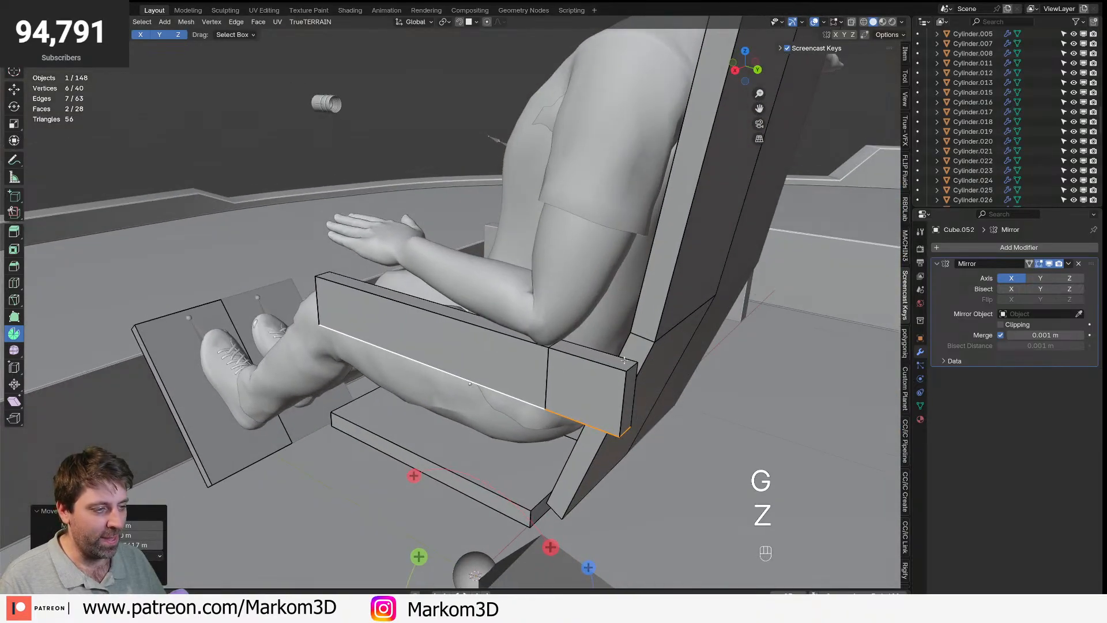
- Bevel the upper and lower rear edges of the armrest with clamped overlap and extra segments into a rounded end
{"action": "key", "text": "2"}
{"action": "left_click", "coordinate": [624, 437], "text": "shift"}
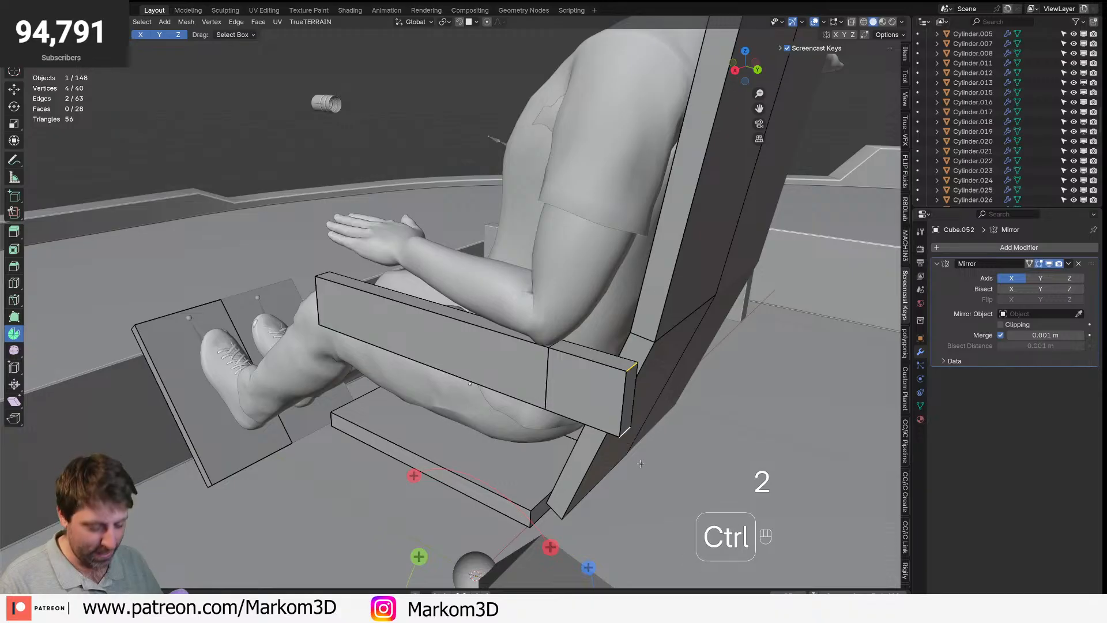
{"action": "key", "text": "ctrl+b"}
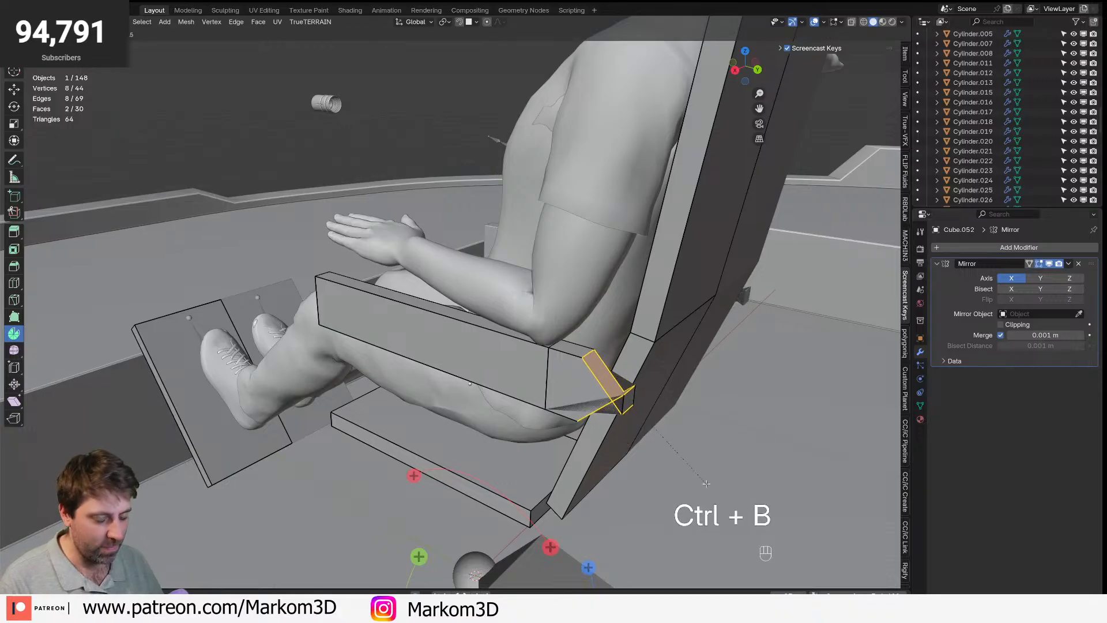
{"action": "key", "text": "c"}
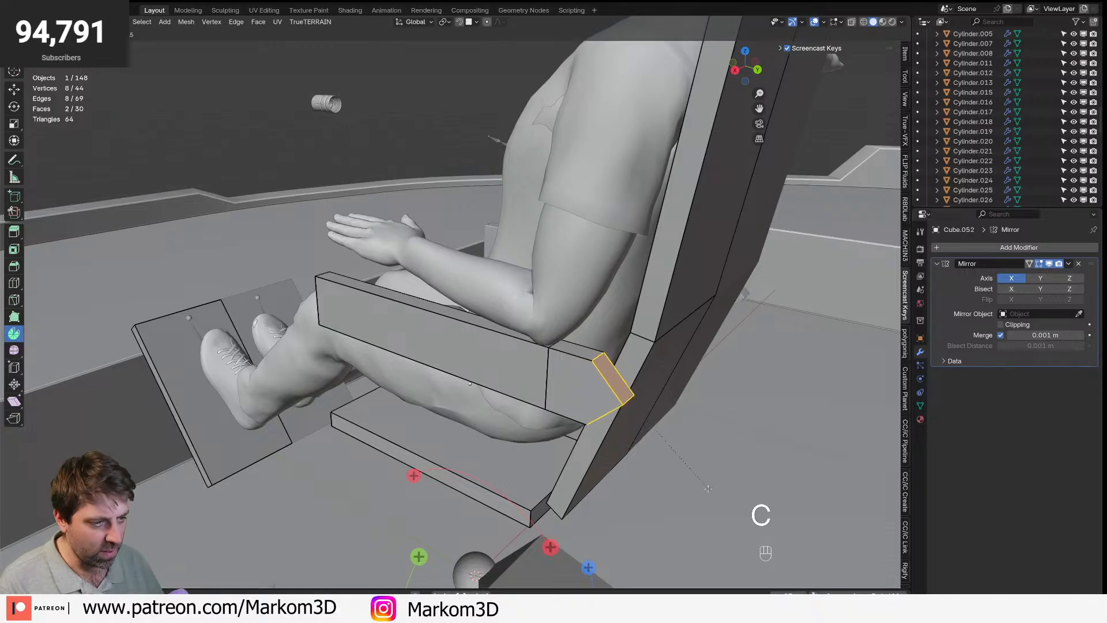
{"action": "scroll", "coordinate": [708, 488], "scroll_direction": "up", "scroll_amount": 7}
{"action": "left_click", "coordinate": [719, 496]}
- Leave mesh editing on the seat, select the seated figure's armature and switch it to Pose Mode
{"action": "middle_click_drag", "start_coordinate": [496, 378], "coordinate": [580, 309]}
{"action": "key", "text": "Tab"}
{"action": "left_click", "coordinate": [610, 209]}
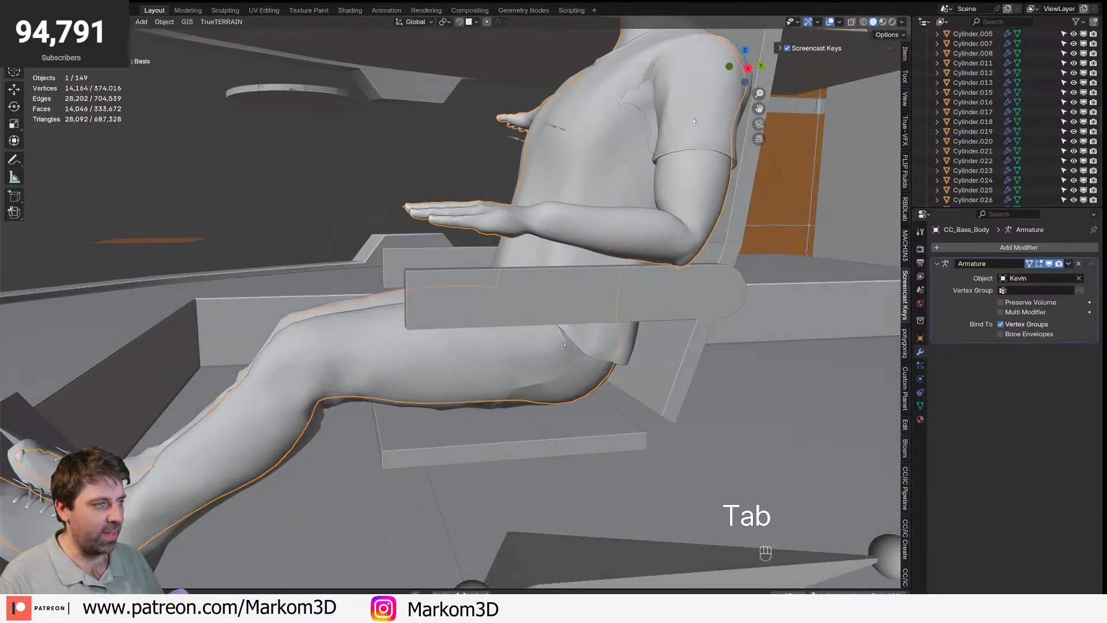
{"action": "left_click", "coordinate": [498, 558]}
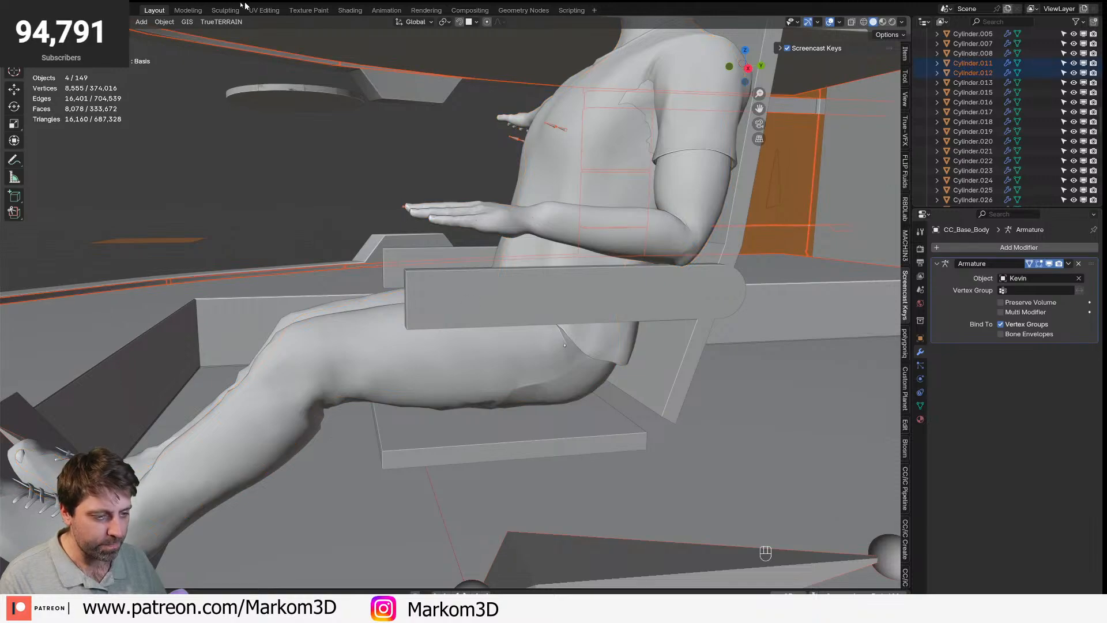
{"action": "left_click", "coordinate": [55, 22]}
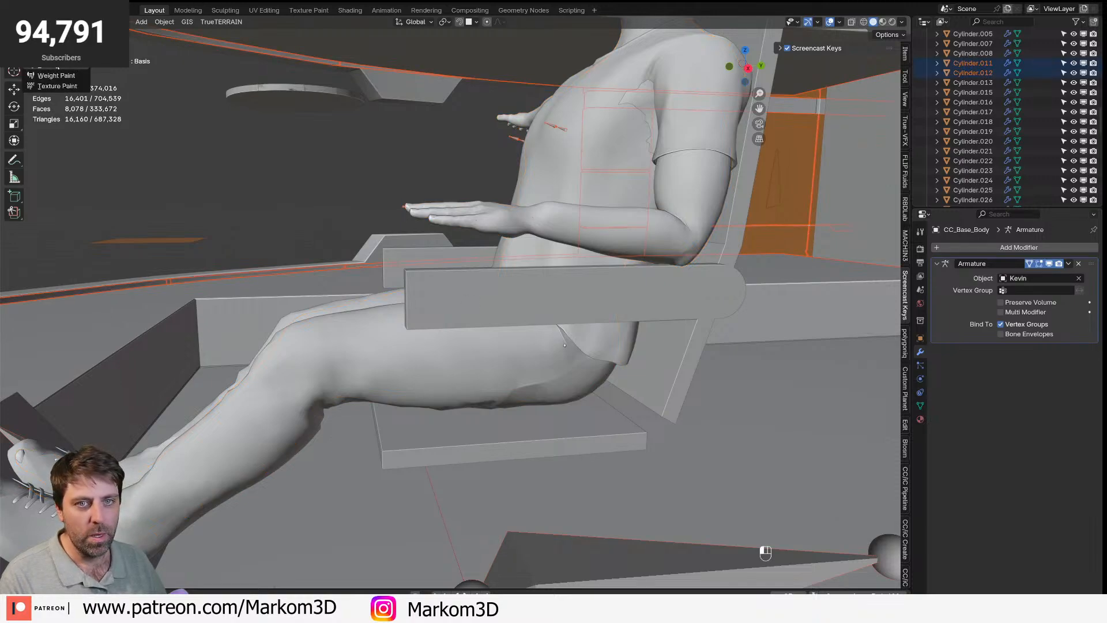
{"action": "left_click", "coordinate": [550, 582]}
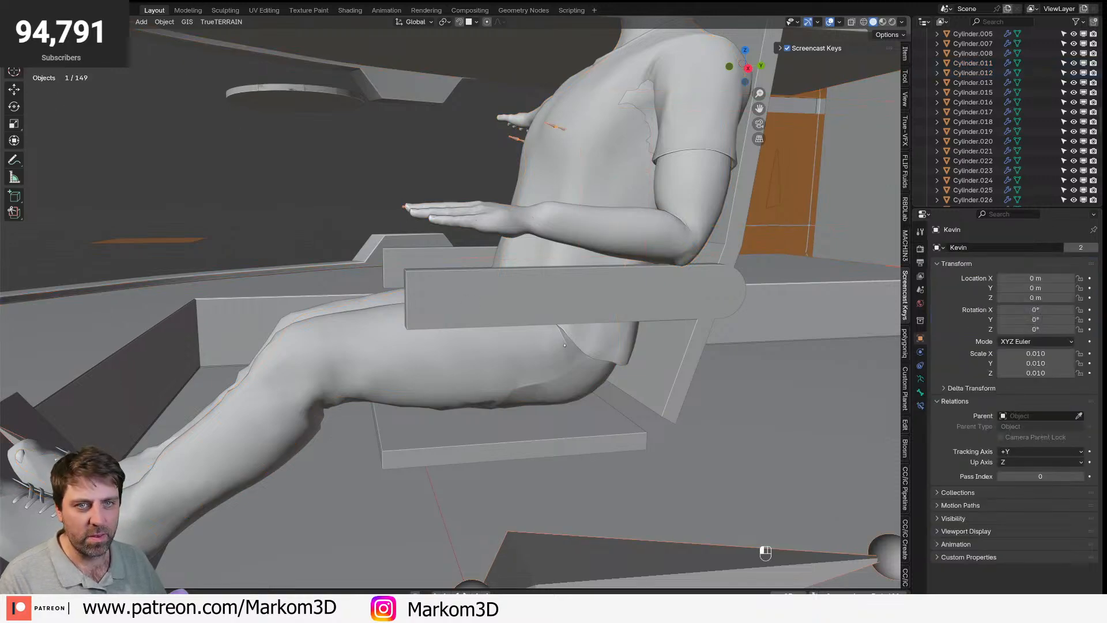
{"action": "key", "text": "ctrl+Tab"}
- Rotate the figure's forearm bone about 8.5° in the side view to lower the hand onto the armrest
{"action": "left_click", "coordinate": [610, 238]}
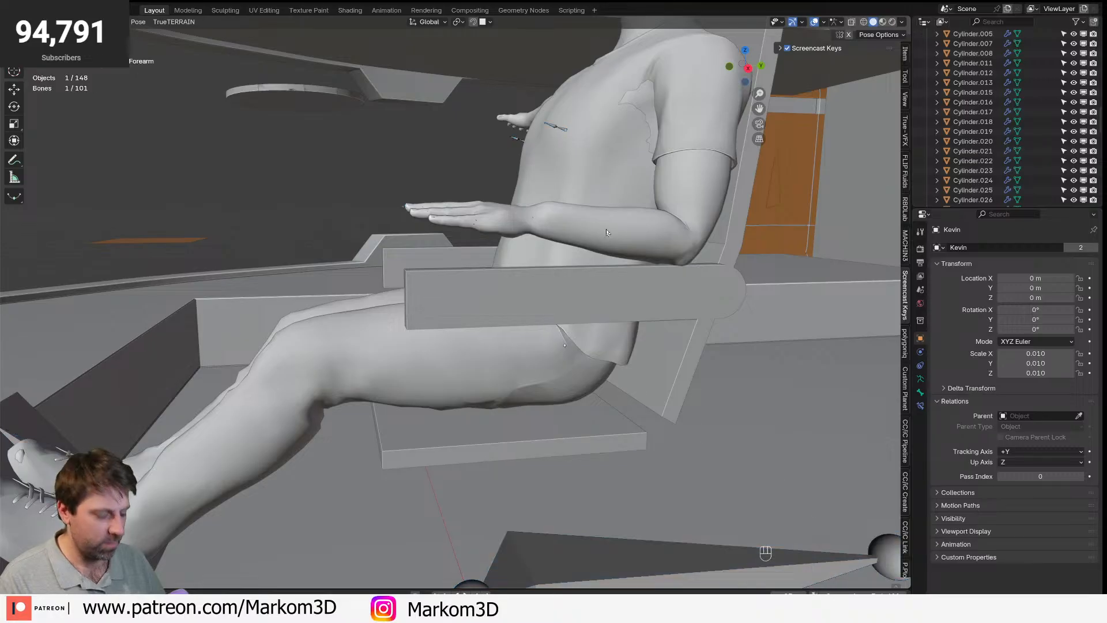
{"action": "key", "text": "KP_3"}
{"action": "key", "text": "z"}
{"action": "key", "text": "r"}
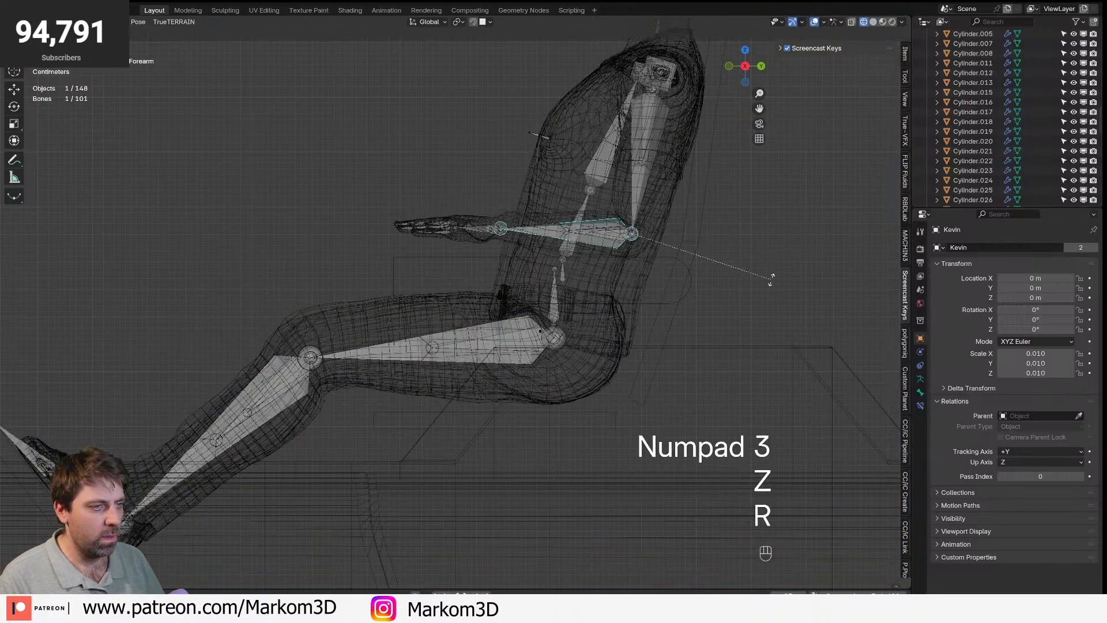
{"action": "left_click", "coordinate": [778, 272]}
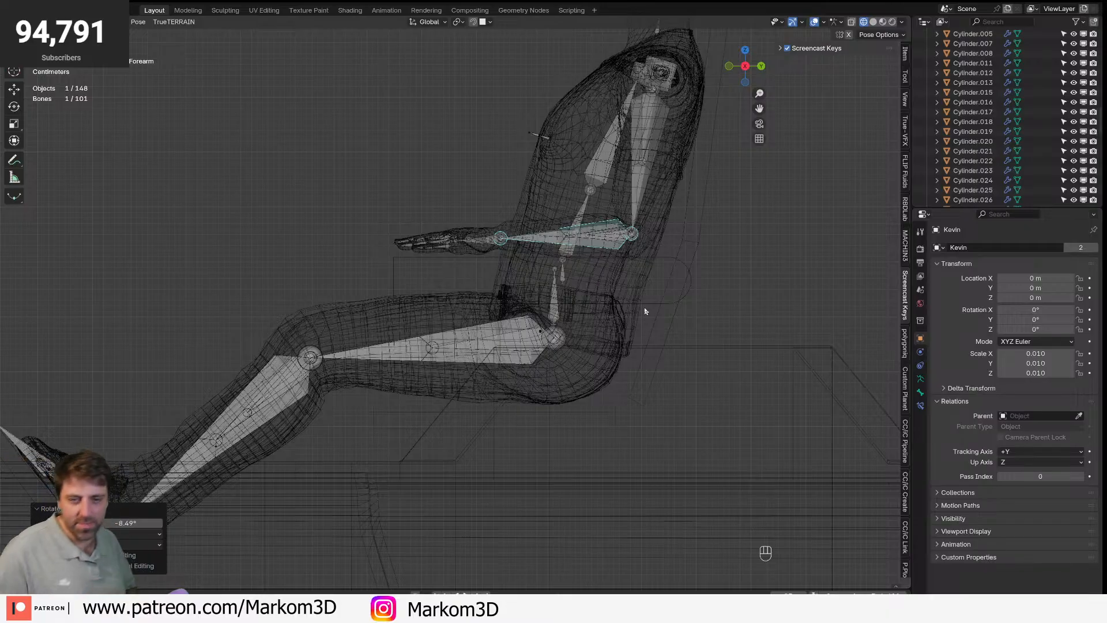
{"action": "middle_click_drag", "start_coordinate": [645, 281], "coordinate": [655, 218]}
{"action": "key", "text": "z"}
{"action": "left_click", "coordinate": [725, 230]}
- Return the armature to Object Mode and select the seat object
{"action": "middle_click_drag", "start_coordinate": [725, 229], "coordinate": [576, 286]}
{"action": "key", "text": "Tab"}
{"action": "key", "text": "Tab"}
{"action": "key", "text": "Tab"}
{"action": "key", "text": "Tab"}
{"action": "left_click", "coordinate": [49, 34]}
{"action": "left_click", "coordinate": [511, 294]}
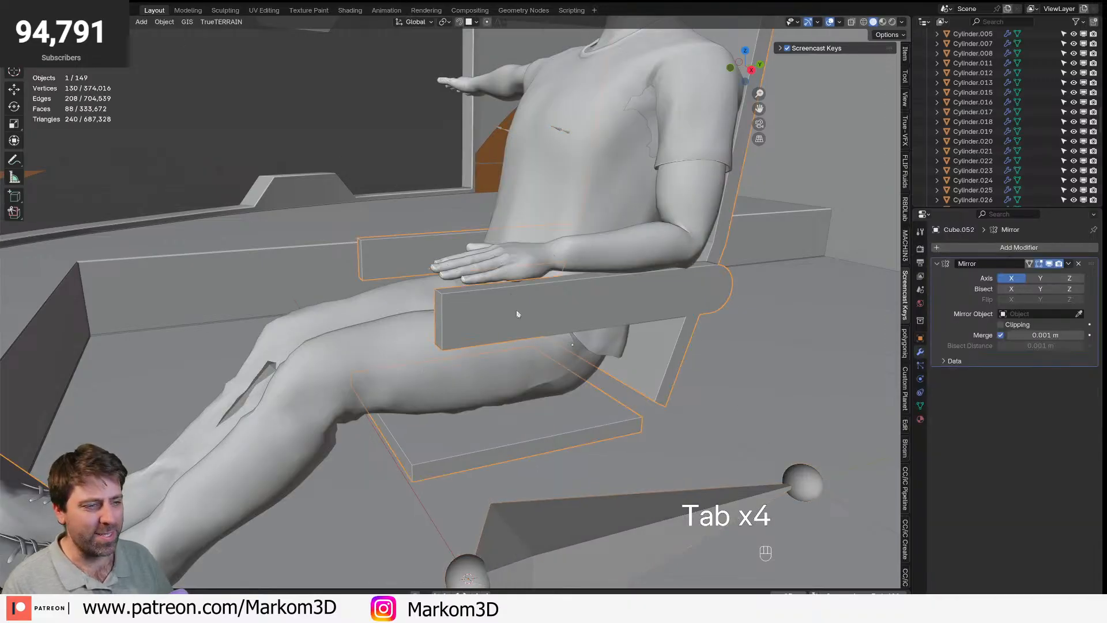
- Add two crosswise loop cuts to the front part of the armrest
{"action": "middle_click_drag", "start_coordinate": [542, 337], "coordinate": [529, 319]}
{"action": "key", "text": "Tab"}
{"action": "key", "text": "ctrl+r"}
{"action": "left_click", "coordinate": [594, 306]}
{"action": "key", "text": "ctrl+r"}
{"action": "left_click", "coordinate": [537, 315]}
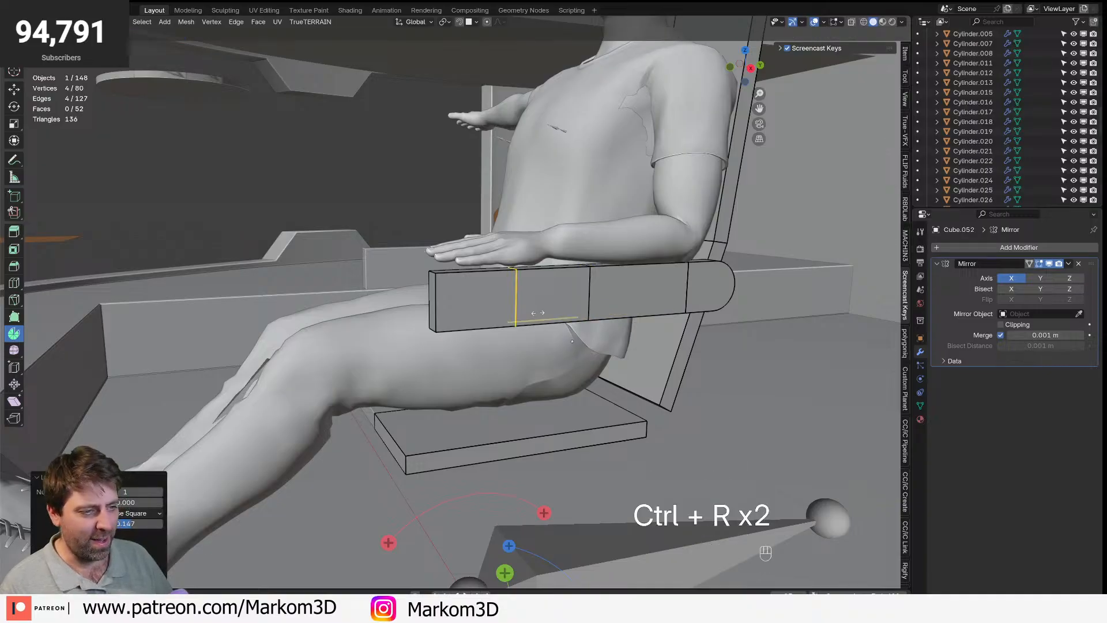
- Raise the underside face of the armrest's front section along Z to thin it under the hand
{"action": "key", "text": "3"}
{"action": "middle_click_drag", "start_coordinate": [537, 314], "coordinate": [584, 311]}
{"action": "left_click", "coordinate": [526, 269]}
{"action": "key", "text": "g"}
{"action": "key", "text": "z"}
{"action": "left_click", "coordinate": [529, 270]}
- Move the outer side face of the armrest's front section outward along X in the top view to widen the hand area
{"action": "key", "text": "KP_7"}
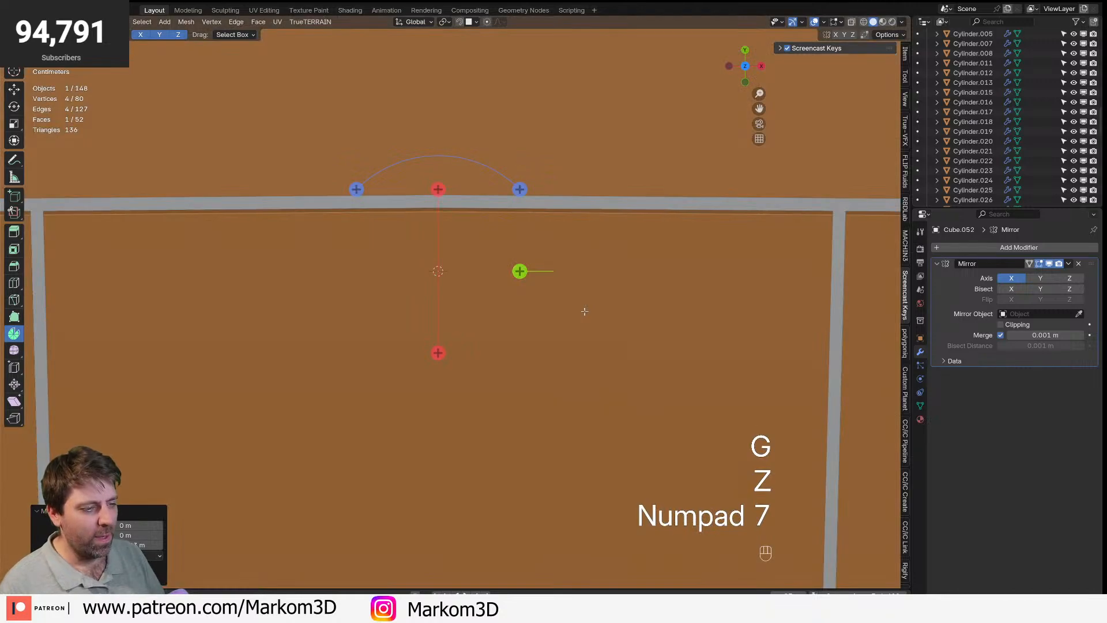
{"action": "key", "text": "z"}
{"action": "left_click", "coordinate": [538, 304]}
{"action": "scroll", "coordinate": [538, 304], "scroll_direction": "left", "scroll_amount": 3}
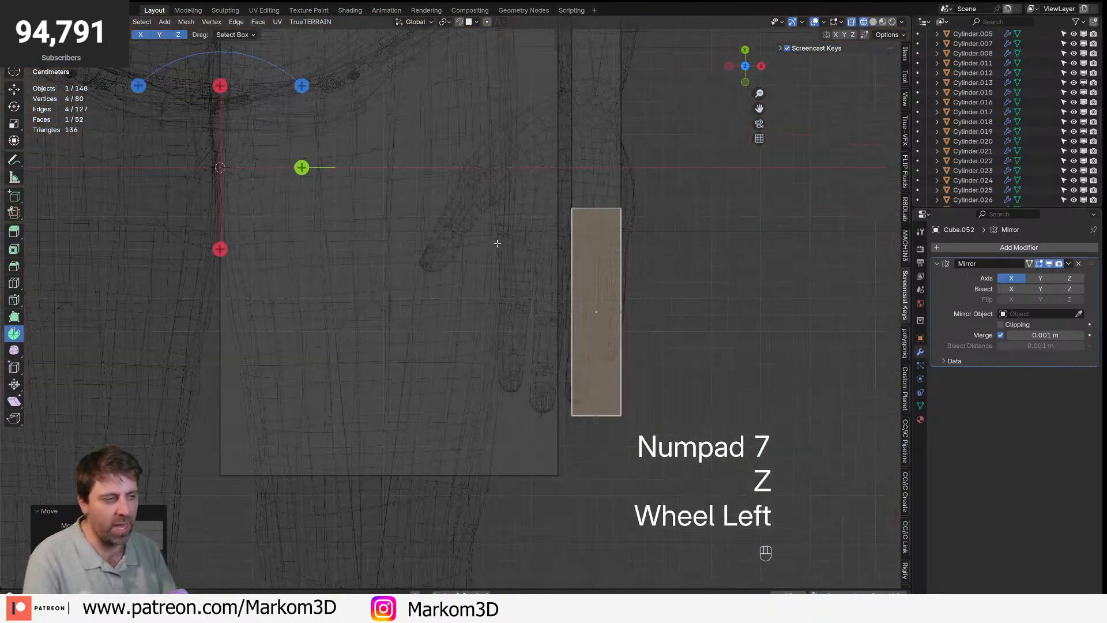
{"action": "left_click", "coordinate": [628, 315]}
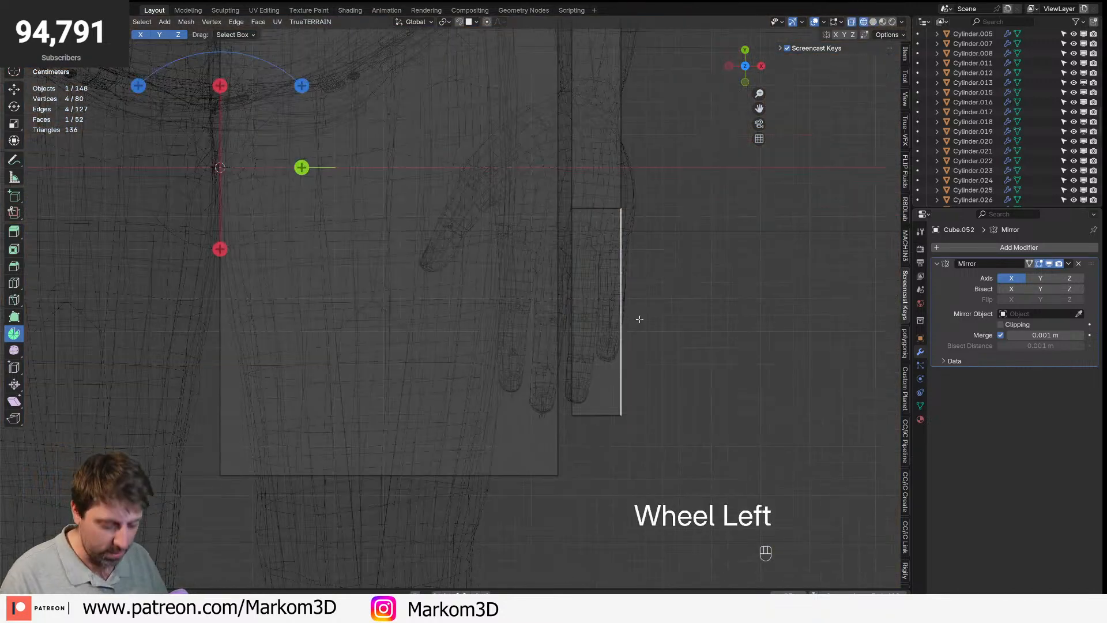
{"action": "key", "text": "g"}
{"action": "key", "text": "y"}
{"action": "key", "text": "x"}
{"action": "left_click", "coordinate": [728, 331]}
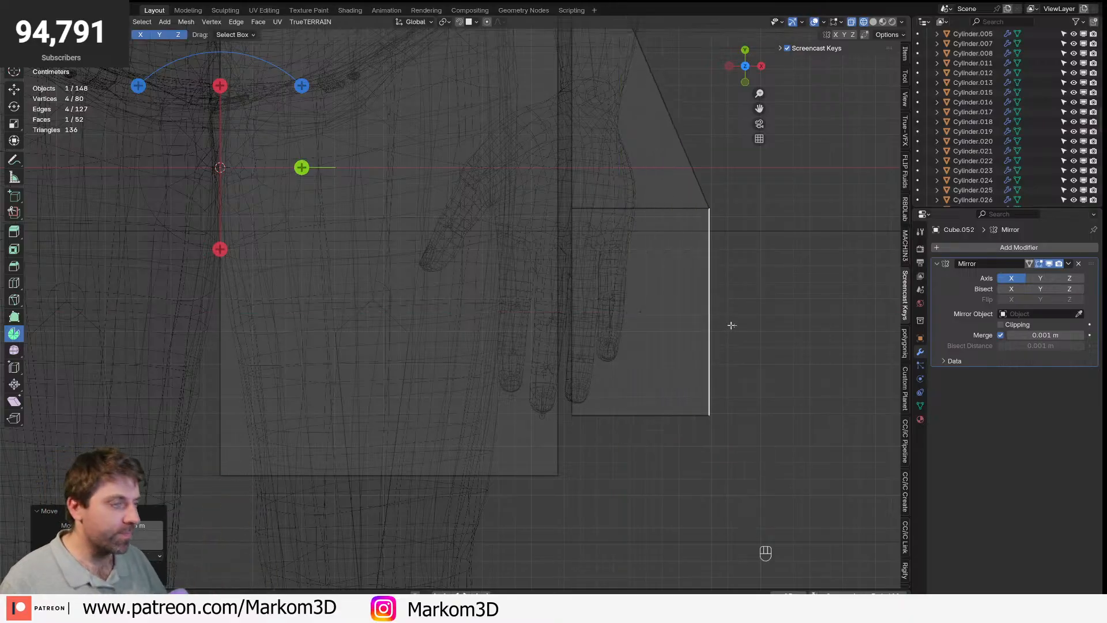
- Return to solid shading and extend the selection to all three outer side faces of the armrest, skipping the slanted one
{"action": "middle_click_drag", "start_coordinate": [847, 378], "coordinate": [755, 336]}
{"action": "key", "text": "z"}
{"action": "left_click", "coordinate": [802, 359]}
{"action": "middle_click_drag", "start_coordinate": [796, 359], "coordinate": [652, 406]}
{"action": "left_click", "coordinate": [571, 367], "text": "shift"}
{"action": "key", "text": "g"}
{"action": "key", "text": "y"}
{"action": "key", "text": "x"}
{"action": "left_click", "coordinate": [690, 426]}
{"action": "key", "text": "ctrl+z"}
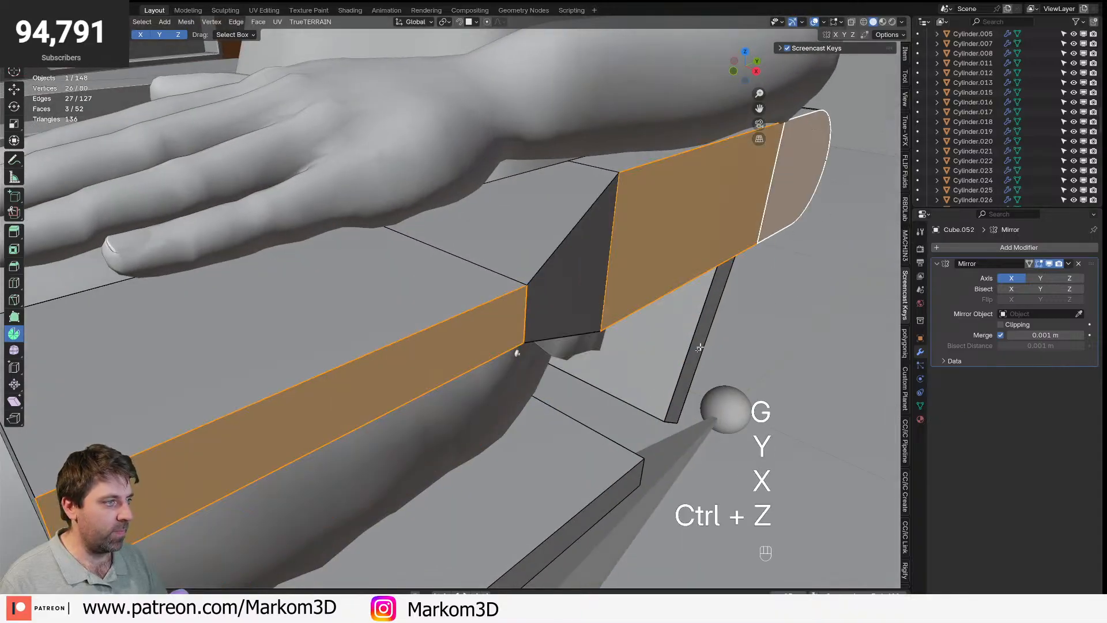
- Move the selected outer side faces outward along X to widen the whole armrest, and leave Edit Mode
{"action": "key", "text": "g"}
{"action": "key", "text": "x"}
{"action": "left_click", "coordinate": [705, 384]}
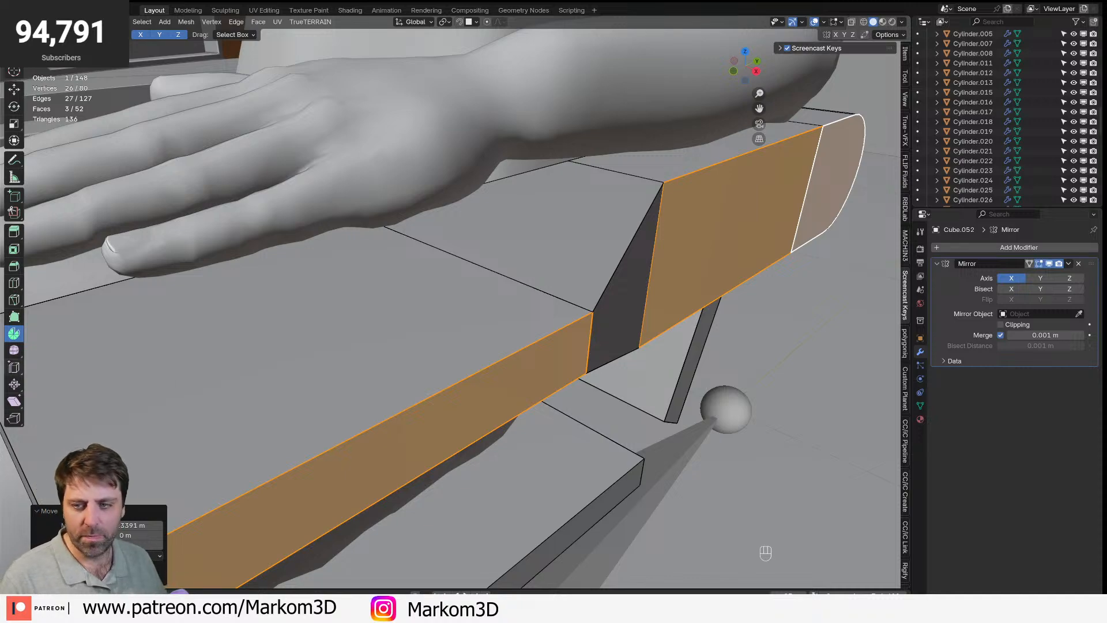
{"action": "scroll", "coordinate": [628, 374], "scroll_direction": "down", "scroll_amount": 6}
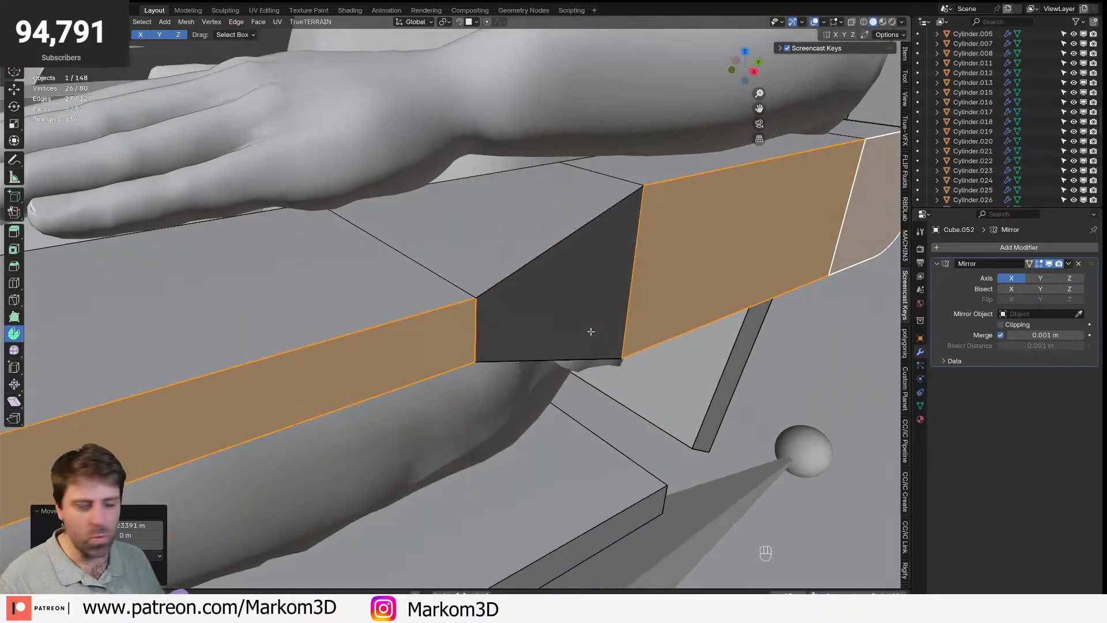
{"action": "key", "text": "Tab"}
{"action": "key", "text": "Tab"}
{"action": "key", "text": "3"}
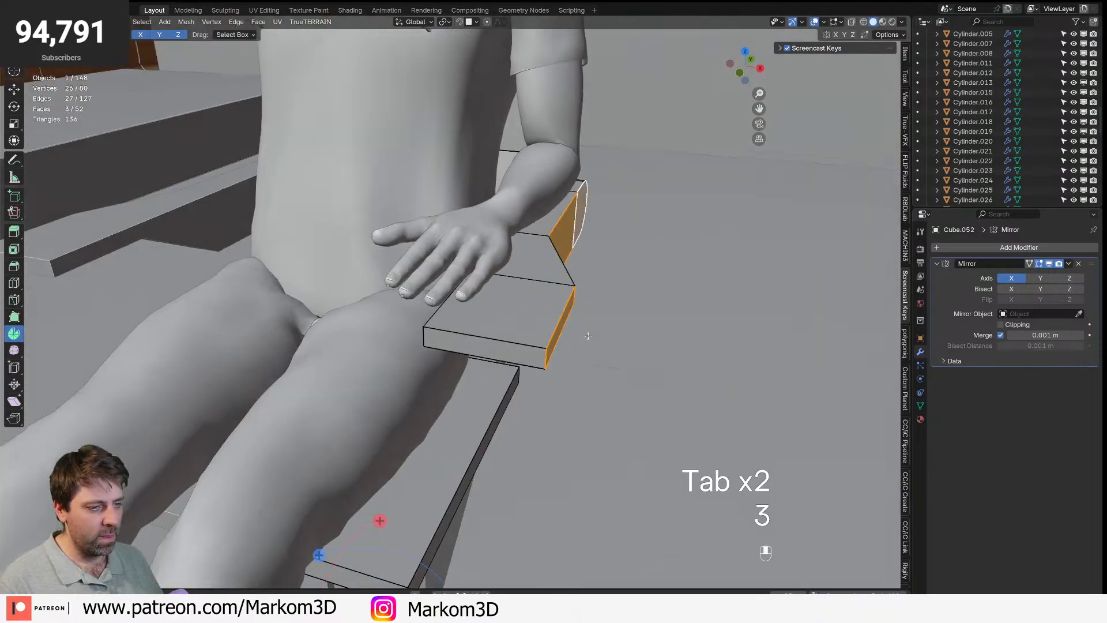
{"action": "scroll", "coordinate": [603, 299], "scroll_direction": "left", "scroll_amount": 1}
{"action": "key", "text": "Tab"}
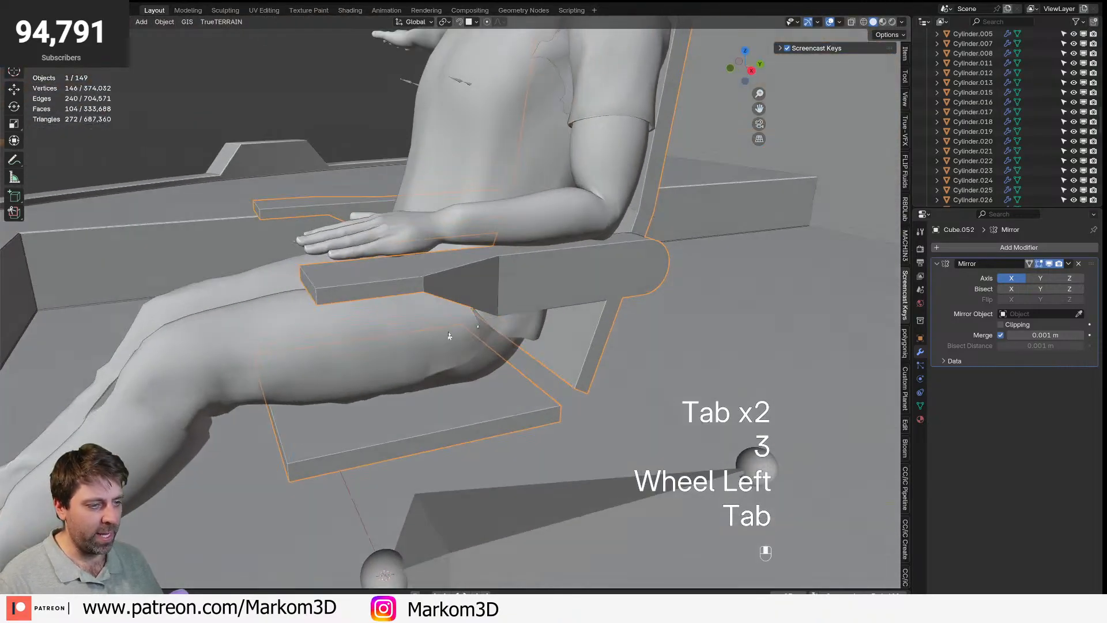
{"action": "middle_click_drag", "start_coordinate": [449, 336], "coordinate": [436, 437]}
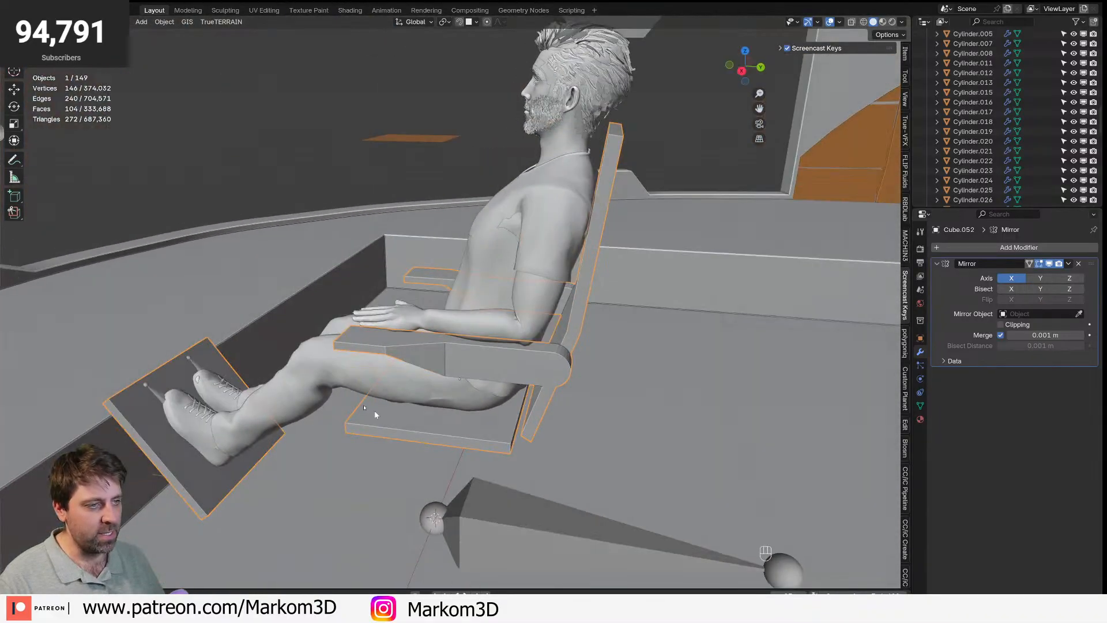
- Slide the end of the footrest plate along its slope to fit the figure's feet, and save the file
{"action": "middle_click_drag", "start_coordinate": [526, 255], "coordinate": [448, 472], "text": "shift"}
{"action": "key", "text": "Tab"}
{"action": "left_click", "coordinate": [407, 529]}
{"action": "key", "text": "g"}
{"action": "key", "text": "g"}
{"action": "left_click", "coordinate": [385, 491]}
{"action": "middle_click_drag", "start_coordinate": [385, 492], "coordinate": [418, 547]}
{"action": "scroll", "coordinate": [222, 278], "scroll_direction": "right", "scroll_amount": 1}
{"action": "key", "text": "g"}
{"action": "key", "text": "g"}
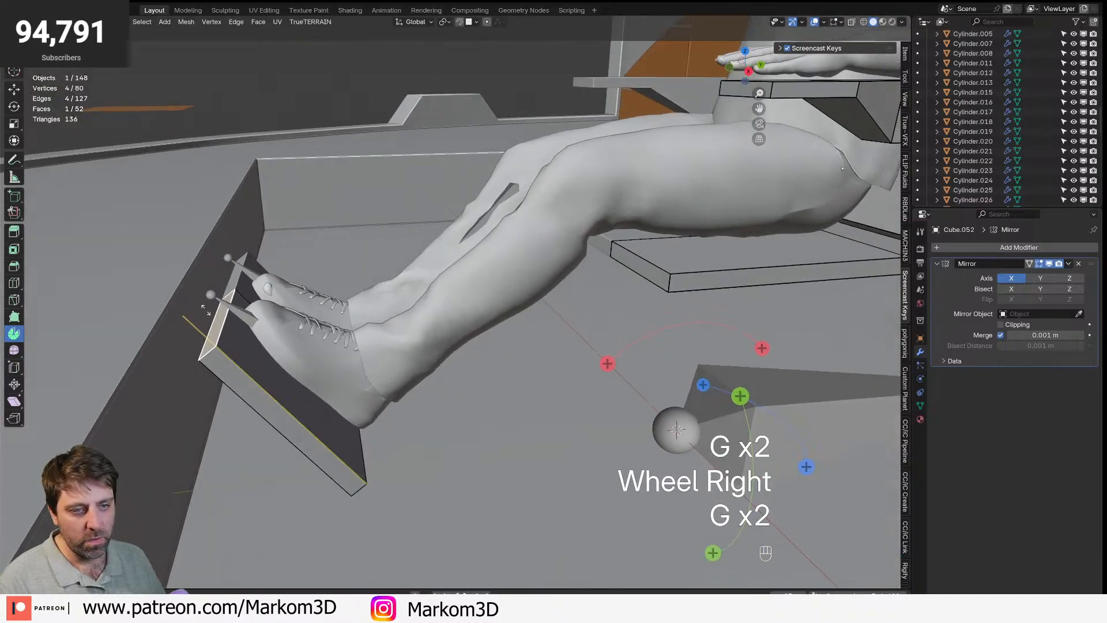
{"action": "left_click", "coordinate": [210, 316]}
{"action": "key", "text": "ctrl+s"}
- Extrude the footrest's lower end face outward, and extrude the new strip upward into a heel lip
{"action": "middle_click_drag", "start_coordinate": [430, 406], "coordinate": [383, 441], "text": "shift"}
{"action": "left_click", "coordinate": [384, 441]}
{"action": "key", "text": "3"}
{"action": "left_click", "coordinate": [382, 438]}
{"action": "key", "text": "e"}
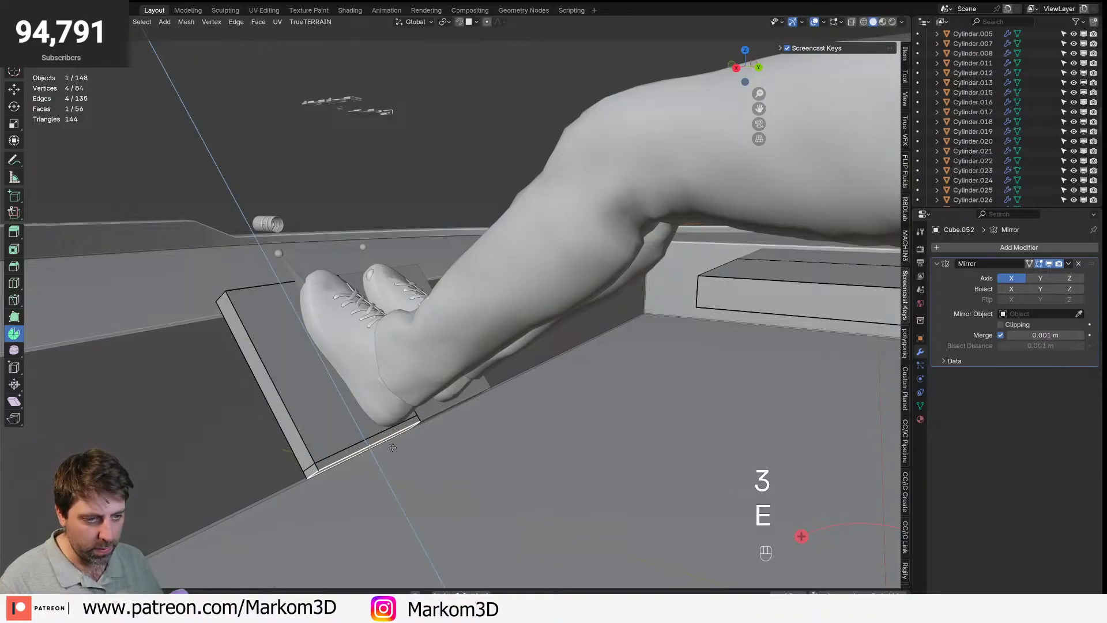
{"action": "key", "text": "e"}
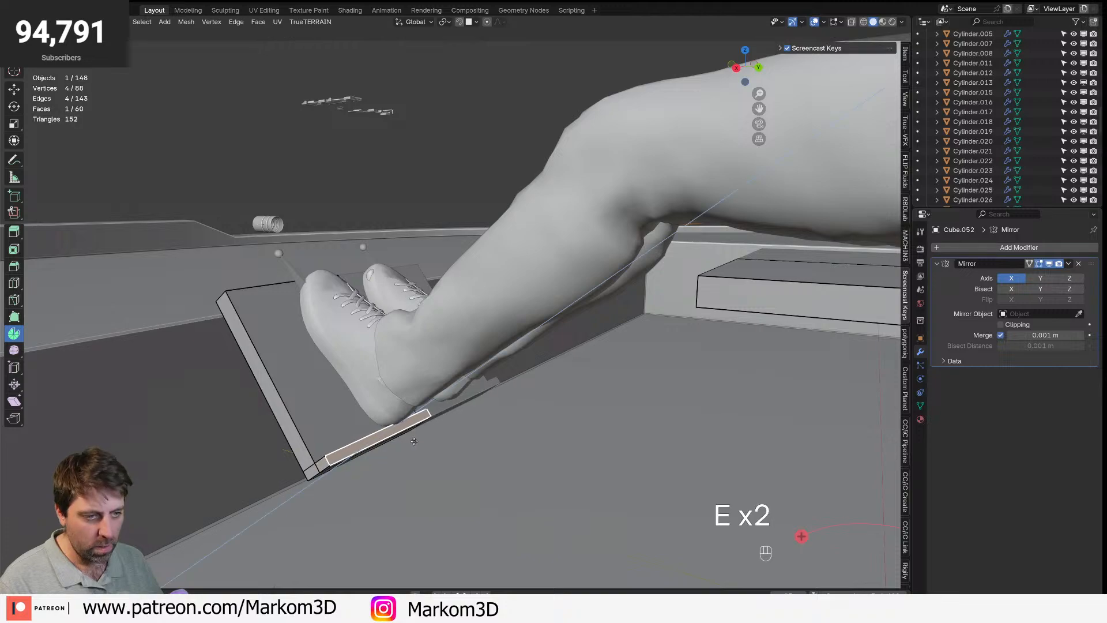
{"action": "left_click", "coordinate": [402, 449]}
- Examine the footrest lip and the overall seat shape around the figure in Object Mode
{"action": "middle_click_drag", "start_coordinate": [401, 449], "coordinate": [406, 445]}
{"action": "key", "text": "Tab"}
{"action": "key", "text": "Tab"}
{"action": "scroll", "coordinate": [399, 424], "scroll_direction": "right", "scroll_amount": 2}
{"action": "key", "text": "Tab"}
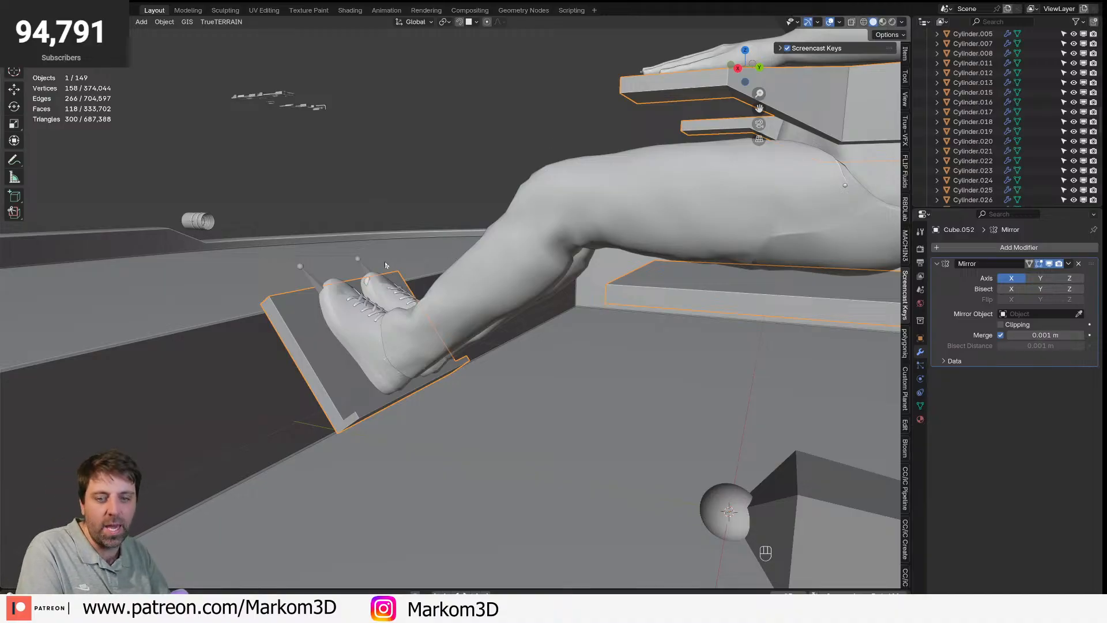
{"action": "middle_click_drag", "start_coordinate": [652, 283], "coordinate": [568, 314], "text": "shift"}
{"action": "scroll", "coordinate": [556, 284], "scroll_direction": "down", "scroll_amount": 3}
{"action": "key", "text": "Tab"}
{"action": "key", "text": "Tab"}
{"action": "scroll", "coordinate": [568, 314], "scroll_direction": "up", "scroll_amount": 3}
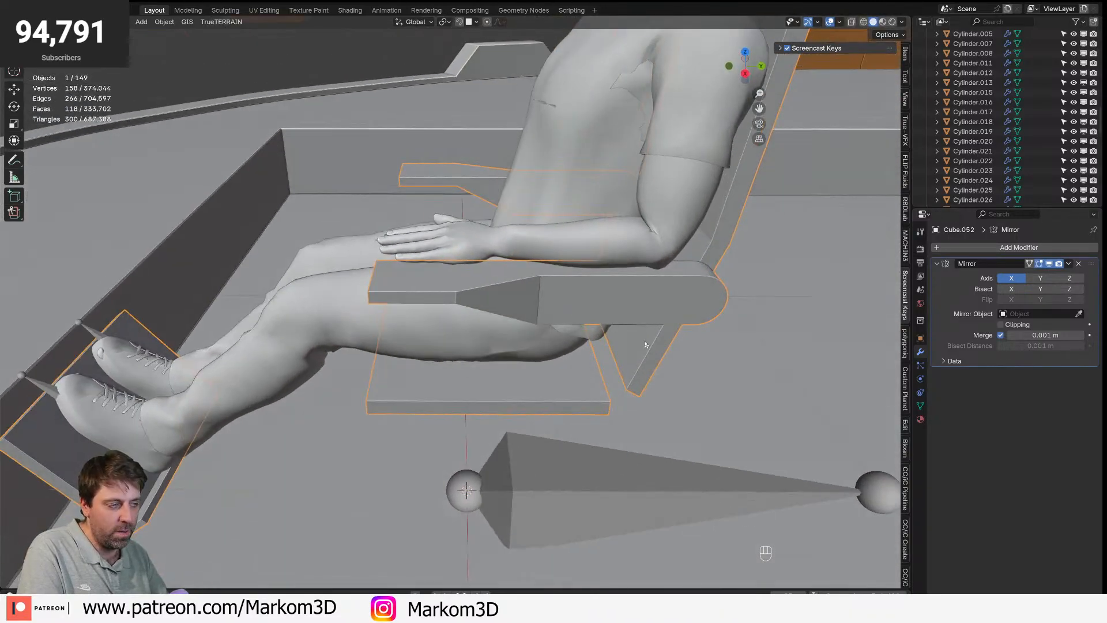
- Bevel the edges at the backrest's bend with multiple segments to curve the lower back area smoothly
{"action": "key", "text": "Tab"}
{"action": "key", "text": "2"}
{"action": "left_click", "coordinate": [725, 251], "text": "alt"}
{"action": "left_click", "coordinate": [722, 245], "text": "alt"}
{"action": "middle_click_drag", "start_coordinate": [725, 250], "coordinate": [613, 286], "text": "shift"}
{"action": "key", "text": "ctrl"}
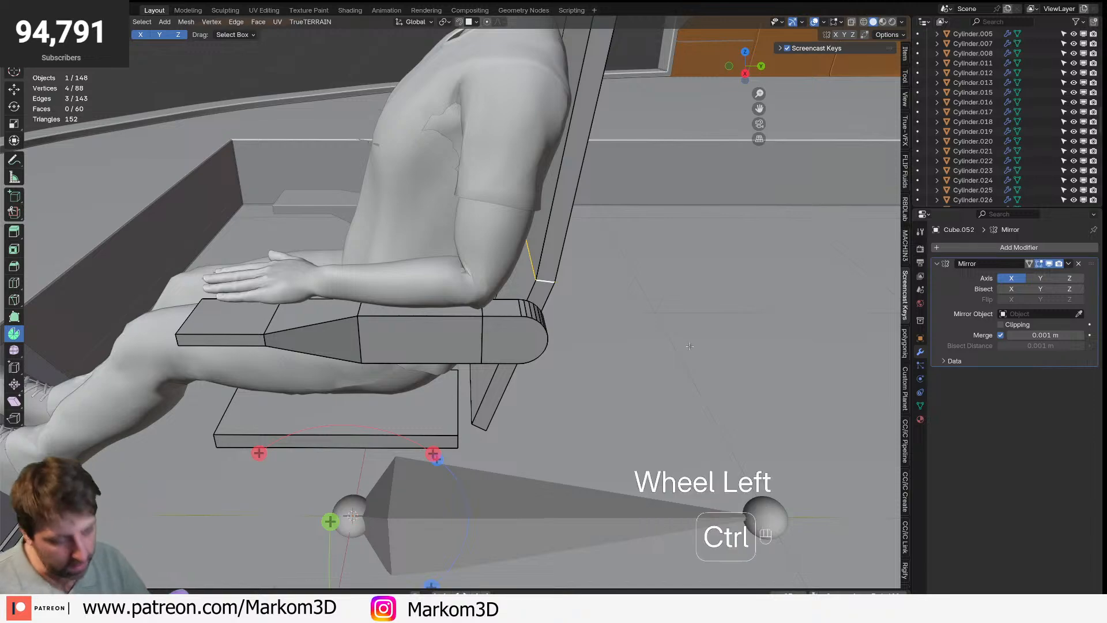
{"action": "key", "text": "ctrl+b"}
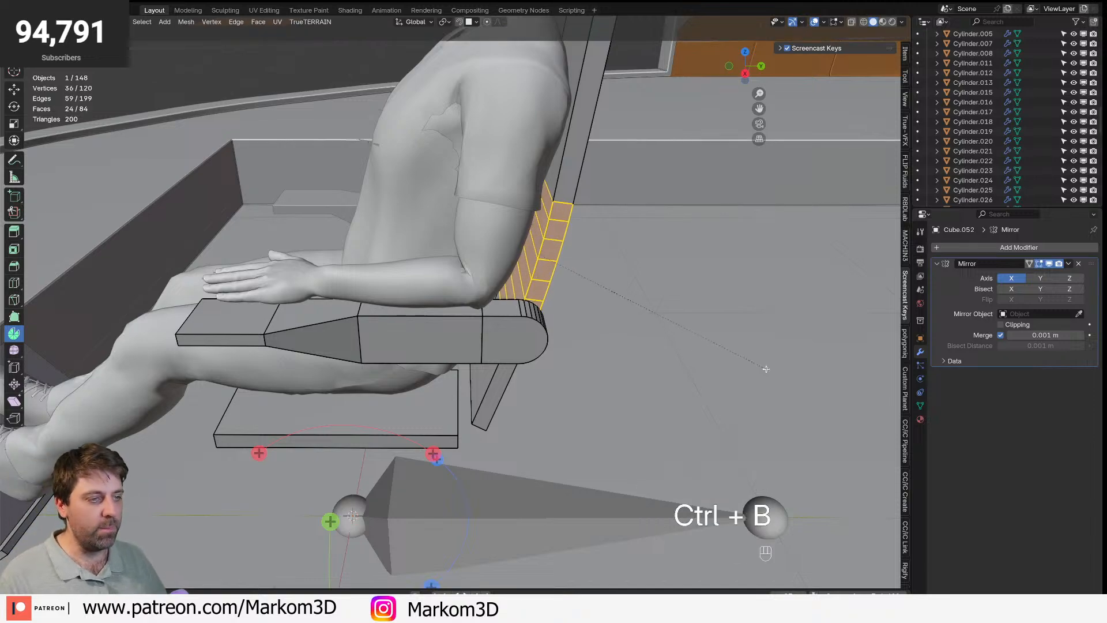
{"action": "left_click", "coordinate": [773, 373]}
- Select the top end face of the backrest and enable Clipping on the seat's Mirror modifier
{"action": "key", "text": "Tab"}
{"action": "middle_click_drag", "start_coordinate": [625, 371], "coordinate": [553, 425]}
{"action": "middle_click_drag", "start_coordinate": [554, 425], "coordinate": [614, 434]}
{"action": "key", "text": "Tab"}
{"action": "middle_click_drag", "start_coordinate": [675, 147], "coordinate": [519, 277]}
{"action": "key", "text": "3"}
{"action": "left_click", "coordinate": [501, 271]}
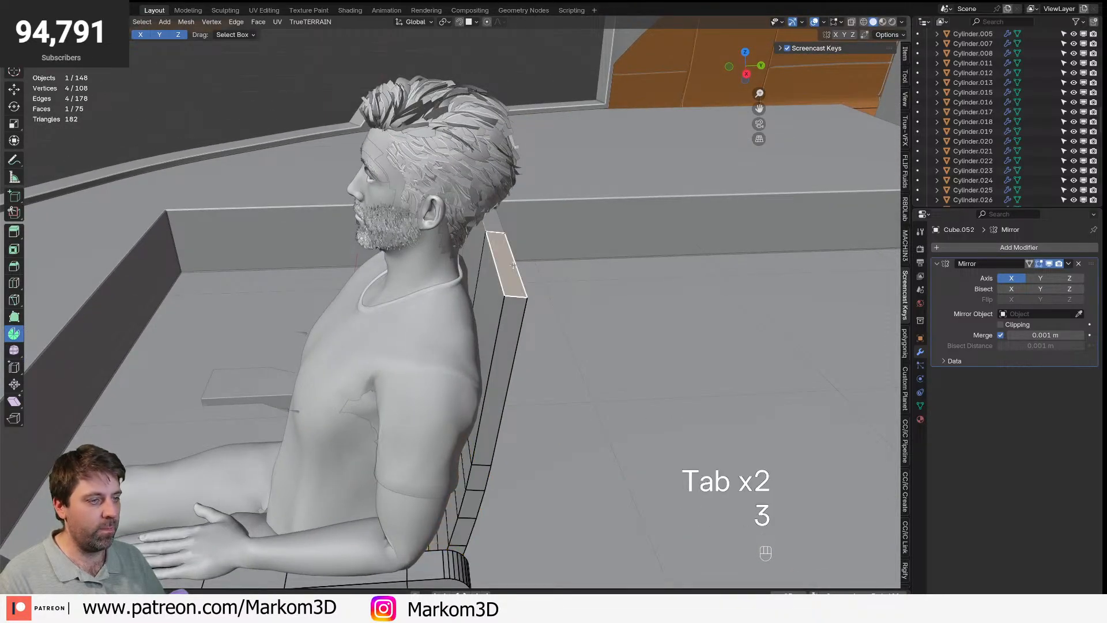
{"action": "key", "text": "g"}
{"action": "key", "text": "g"}
{"action": "key", "text": "g"}
{"action": "right_click", "coordinate": [526, 296]}
{"action": "left_click", "coordinate": [1000, 324]}
- Slide the backrest's top face down along its slope to shorten it towards the figure's shoulders, and return to Object Mode
{"action": "key", "text": "g"}
{"action": "key", "text": "g"}
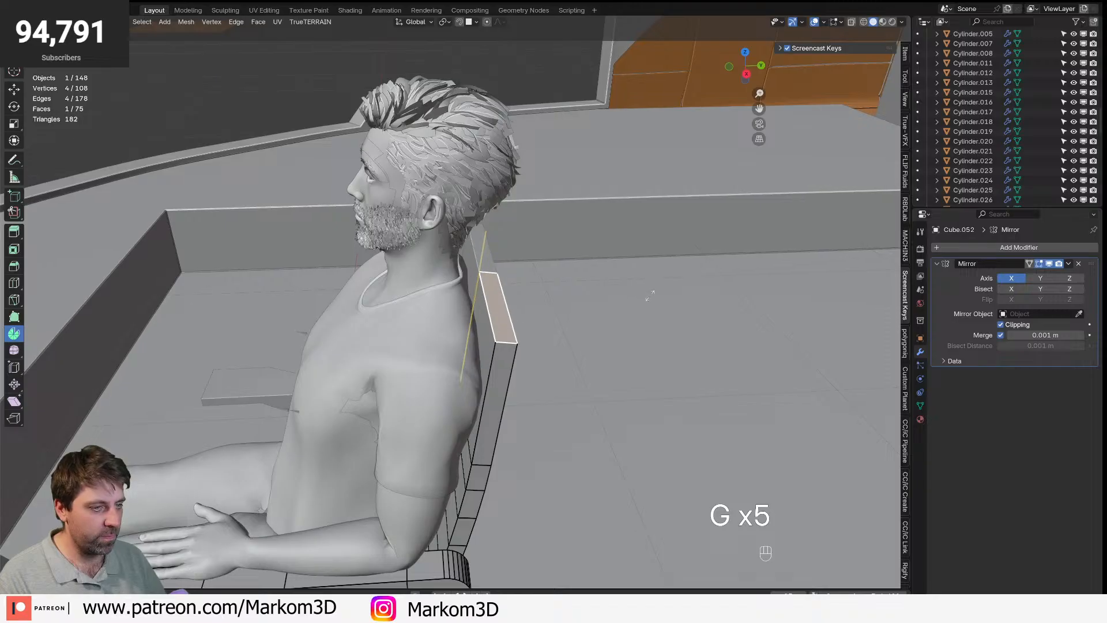
{"action": "left_click", "coordinate": [623, 306]}
{"action": "middle_click_drag", "start_coordinate": [622, 306], "coordinate": [467, 311]}
{"action": "middle_click_drag", "start_coordinate": [467, 311], "coordinate": [606, 356], "text": "shift"}
{"action": "key", "text": "Tab"}
- Duplicate the small button panel with the round dial and the joystick from the spare control parts, placing the copies over the ship's cockpit
{"action": "scroll", "coordinate": [546, 415], "scroll_direction": "down", "scroll_amount": 12}
{"action": "scroll", "coordinate": [606, 356], "scroll_direction": "down", "scroll_amount": 4}
{"action": "middle_click_drag", "start_coordinate": [803, 241], "coordinate": [498, 409], "text": "shift"}
{"action": "middle_click_drag", "start_coordinate": [498, 408], "coordinate": [487, 452]}
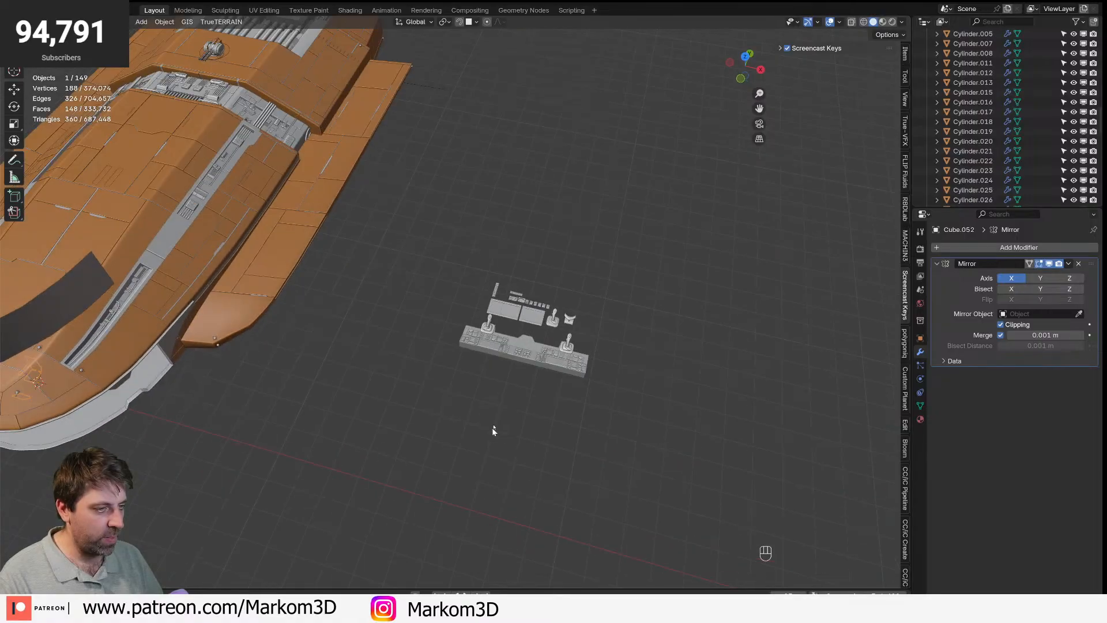
{"action": "left_click", "coordinate": [508, 316]}
{"action": "key", "text": "KP_7"}
{"action": "scroll", "coordinate": [244, 484], "scroll_direction": "up", "scroll_amount": 3}
{"action": "middle_click_drag", "start_coordinate": [244, 485], "coordinate": [563, 261], "text": "shift"}
{"action": "scroll", "coordinate": [563, 260], "scroll_direction": "up", "scroll_amount": 2}
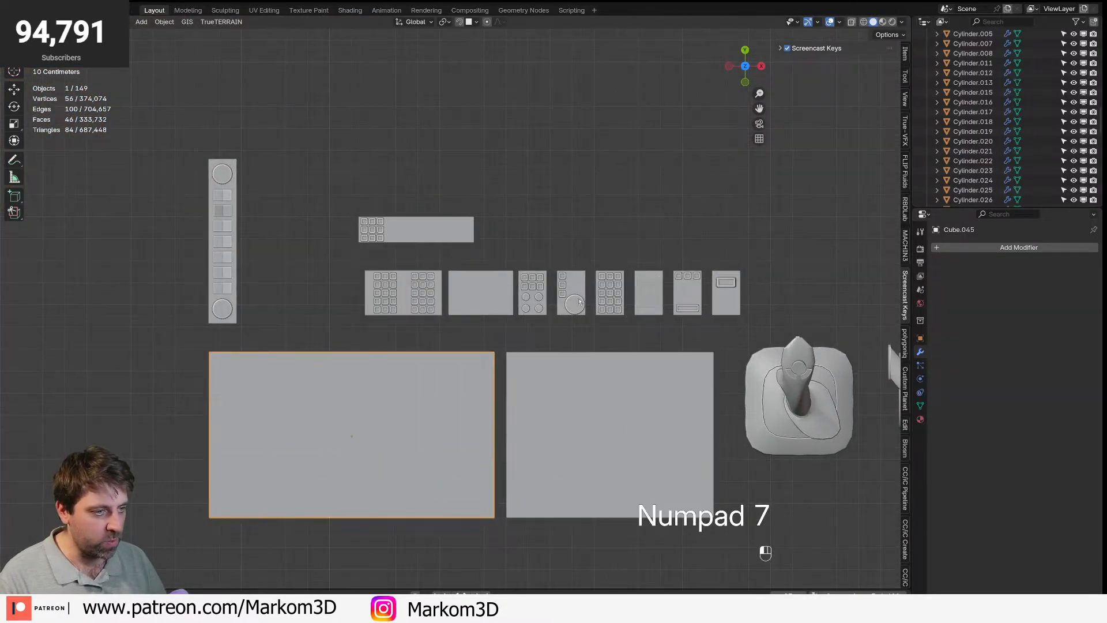
{"action": "left_click", "coordinate": [571, 292]}
{"action": "left_click", "coordinate": [782, 415], "text": "shift"}
{"action": "scroll", "coordinate": [544, 369], "scroll_direction": "down", "scroll_amount": 6}
{"action": "middle_click_drag", "start_coordinate": [417, 324], "coordinate": [634, 116], "text": "shift"}
{"action": "scroll", "coordinate": [611, 189], "scroll_direction": "down", "scroll_amount": 5}
{"action": "key", "text": "shift+d"}
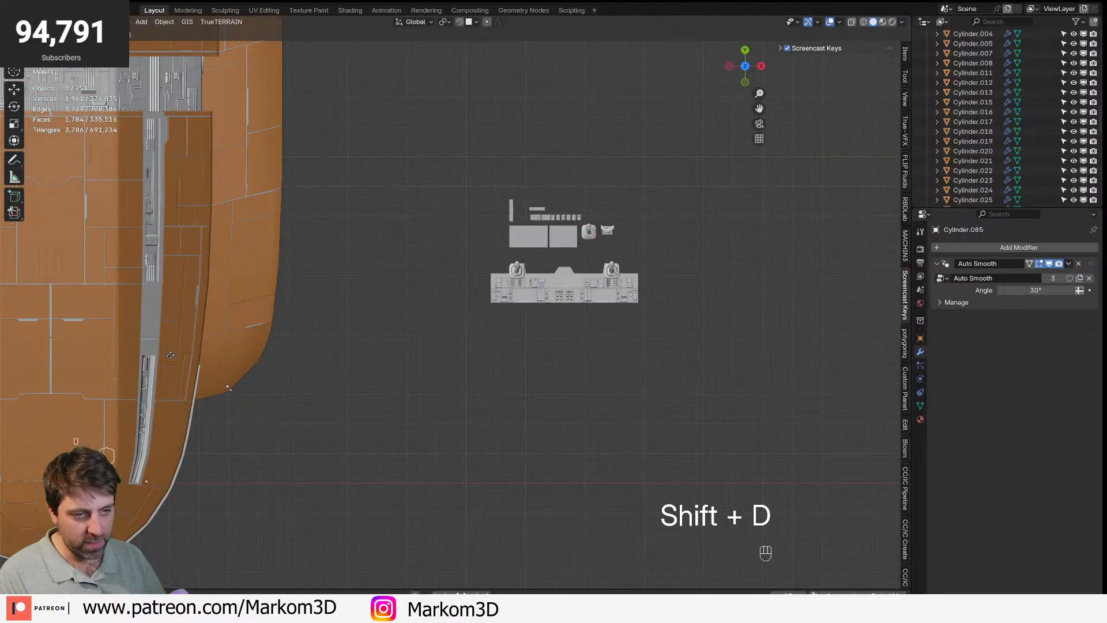
{"action": "left_click", "coordinate": [116, 449]}
- Frame the duplicated controls and show the viewport in wireframe so the cockpit figure is visible through the hull
{"action": "key", "text": "KP_Decimal"}
{"action": "key", "text": "z"}
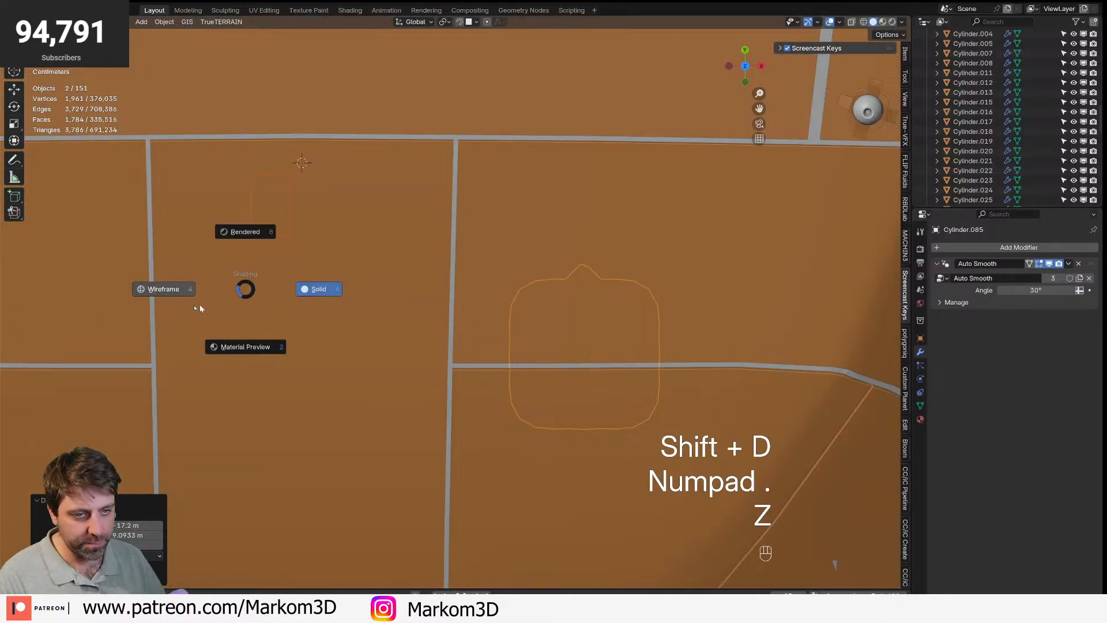
{"action": "left_click", "coordinate": [168, 289]}
{"action": "middle_click_drag", "start_coordinate": [311, 279], "coordinate": [427, 294], "text": "shift"}
- Move the copied dial panel from the figure's thigh to beside the lowered hand and scale it down
{"action": "left_click", "coordinate": [406, 251]}
{"action": "left_click", "coordinate": [407, 252]}
{"action": "left_click", "coordinate": [407, 252]}
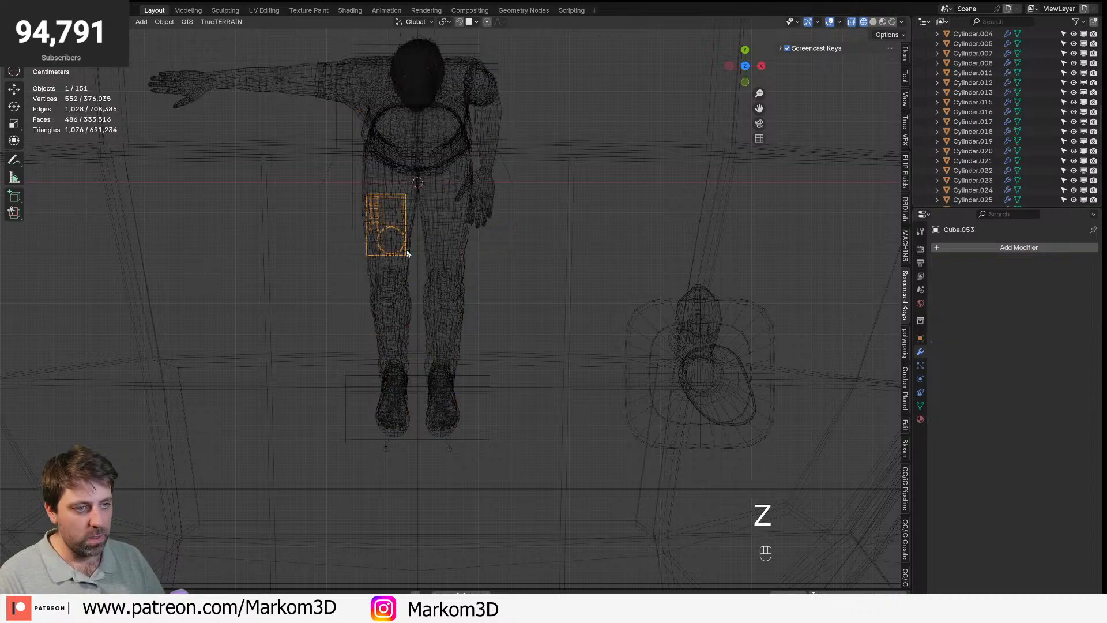
{"action": "left_click", "coordinate": [407, 254]}
{"action": "left_click", "coordinate": [407, 254]}
{"action": "left_click", "coordinate": [406, 252]}
{"action": "key", "text": "g"}
{"action": "key", "text": "s"}
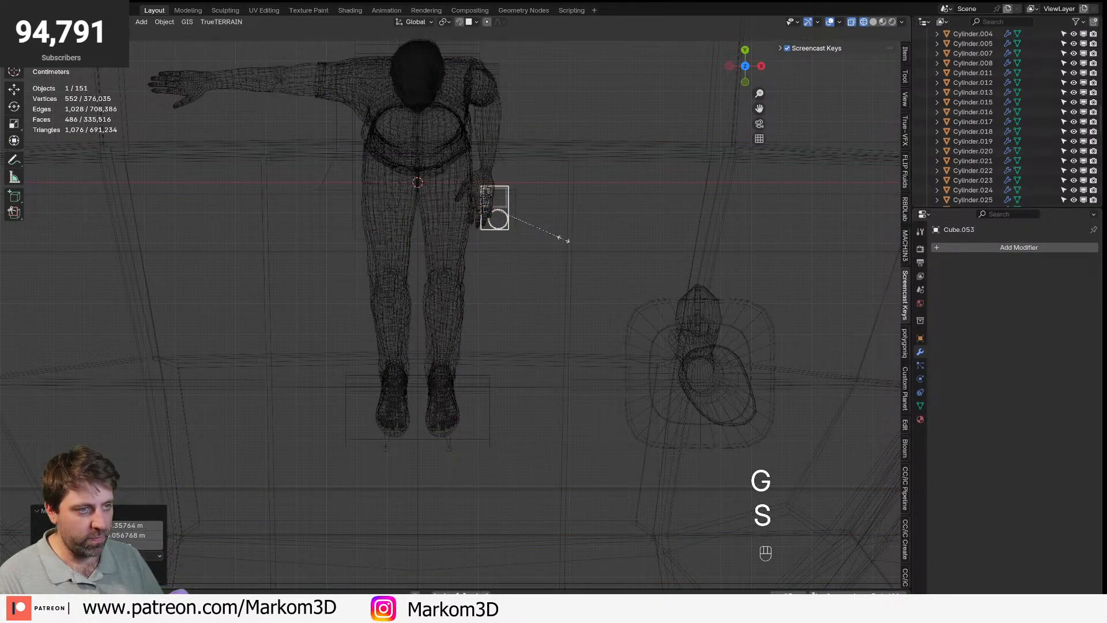
{"action": "left_click", "coordinate": [549, 237]}
- Adjust the height of the copied dial panel along the Z axis
{"action": "key", "text": "g"}
{"action": "key", "text": "z"}
{"action": "left_click", "coordinate": [552, 235]}
- Select the duplicated joystick beside the figure
{"action": "left_click", "coordinate": [732, 424]}
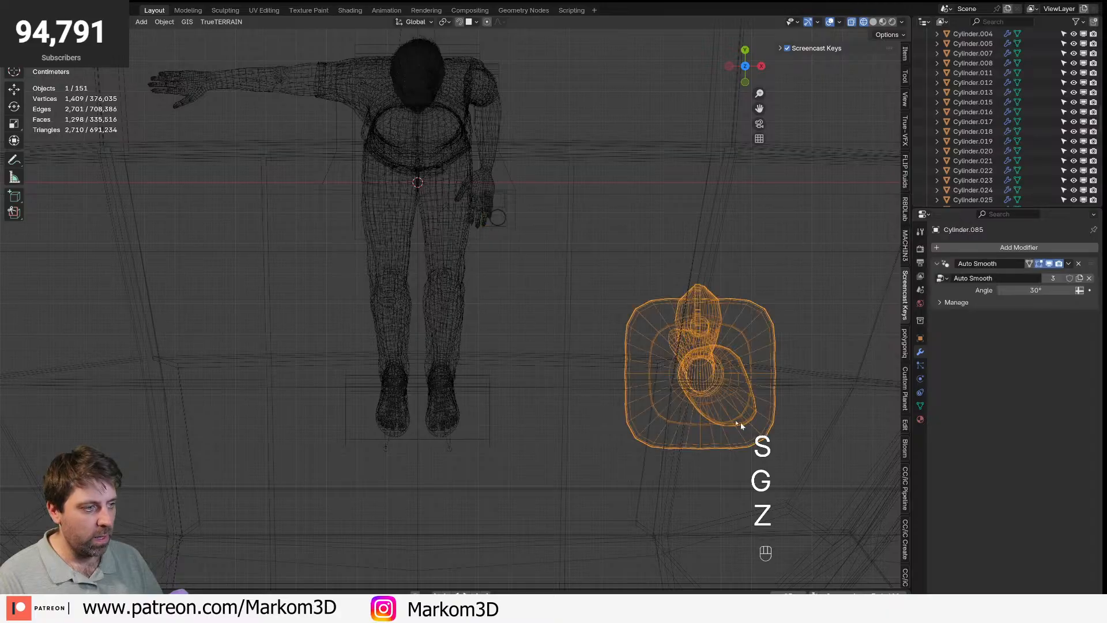
- Move the joystick over to the figure's outstretched-arm side, rotate it 180° and scale it to suit the chair's armrest
{"action": "key", "text": "g"}
{"action": "left_click", "coordinate": [372, 258]}
{"action": "type", "text": "r180"}
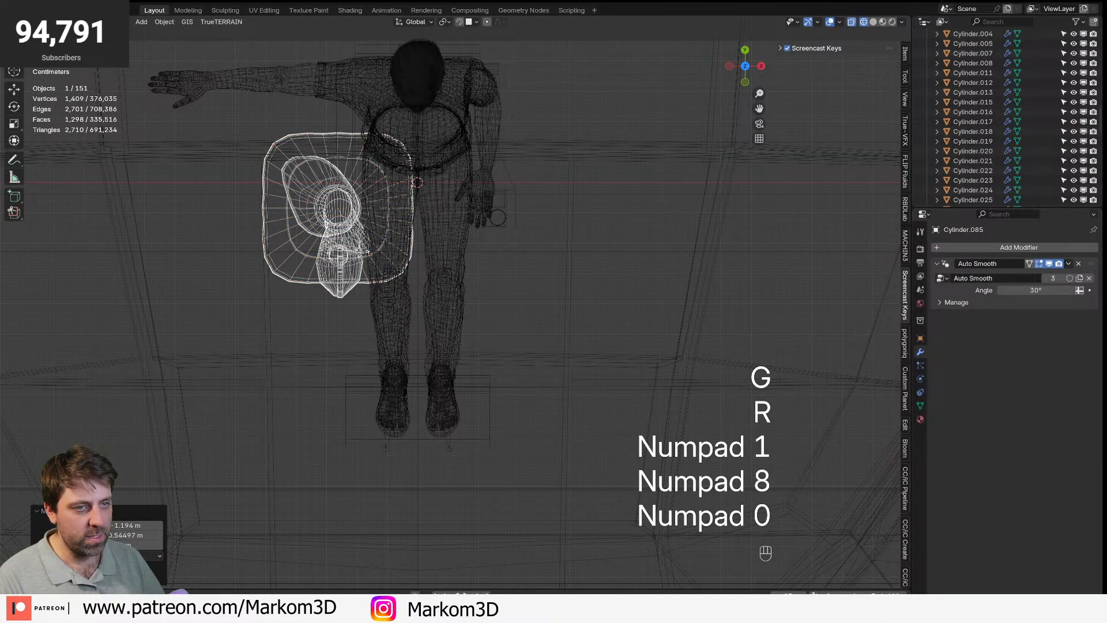
{"action": "key", "text": "KP_Enter"}
{"action": "key", "text": "s"}
{"action": "left_click", "coordinate": [383, 247]}
{"action": "key", "text": "g"}
{"action": "left_click", "coordinate": [383, 250]}
- In solid shading, raise the joystick and the dial panel together along Z to the height of the chair's armrests
{"action": "key", "text": "KP_Decimal"}
{"action": "scroll", "coordinate": [536, 329], "scroll_direction": "down", "scroll_amount": 5}
{"action": "middle_click_drag", "start_coordinate": [536, 329], "coordinate": [460, 265]}
{"action": "scroll", "coordinate": [457, 286], "scroll_direction": "down", "scroll_amount": 5}
{"action": "key", "text": "z"}
{"action": "left_click", "coordinate": [521, 291]}
{"action": "left_click", "coordinate": [497, 376], "text": "shift"}
{"action": "middle_click_drag", "start_coordinate": [497, 376], "coordinate": [496, 346]}
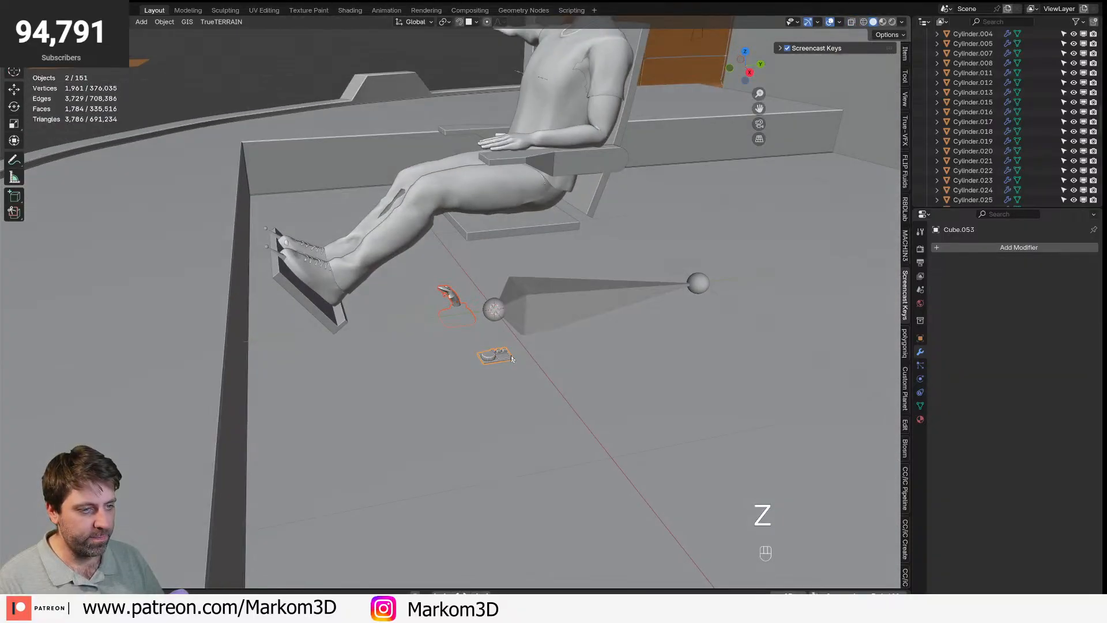
{"action": "key", "text": "g"}
{"action": "key", "text": "z"}
{"action": "left_click", "coordinate": [525, 173]}
{"action": "key", "text": "KP_Decimal"}
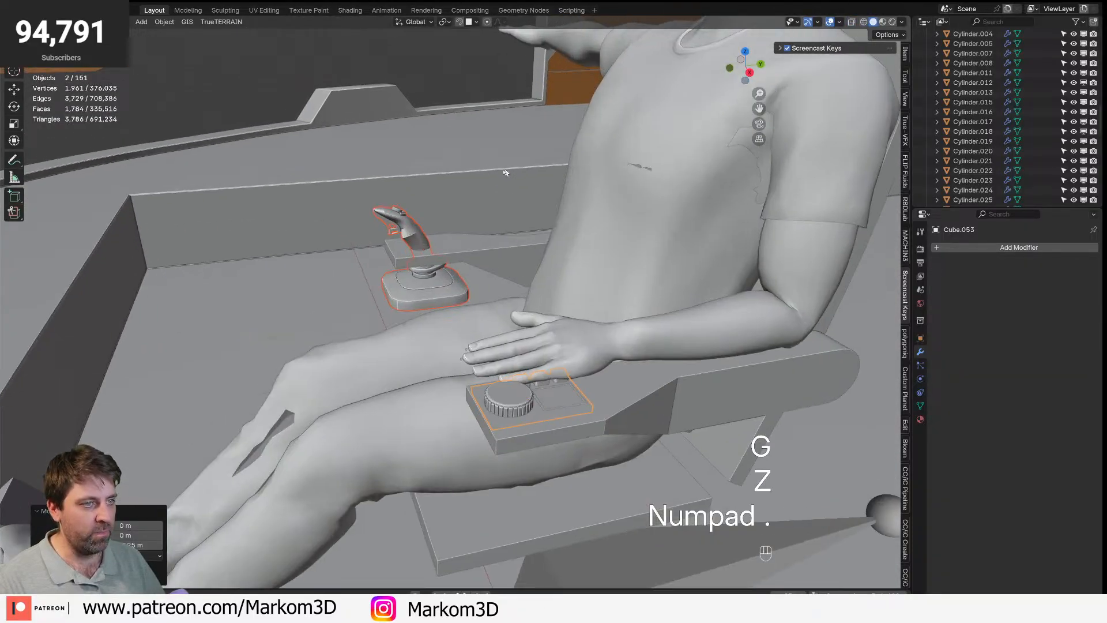
- Adjust the dial panel's height along Z so it sits on the armrest under the resting hand
{"action": "middle_click_drag", "start_coordinate": [510, 173], "coordinate": [523, 286]}
{"action": "scroll", "coordinate": [523, 286], "scroll_direction": "up", "scroll_amount": 2}
{"action": "left_click", "coordinate": [505, 353]}
{"action": "key", "text": "g"}
{"action": "key", "text": "z"}
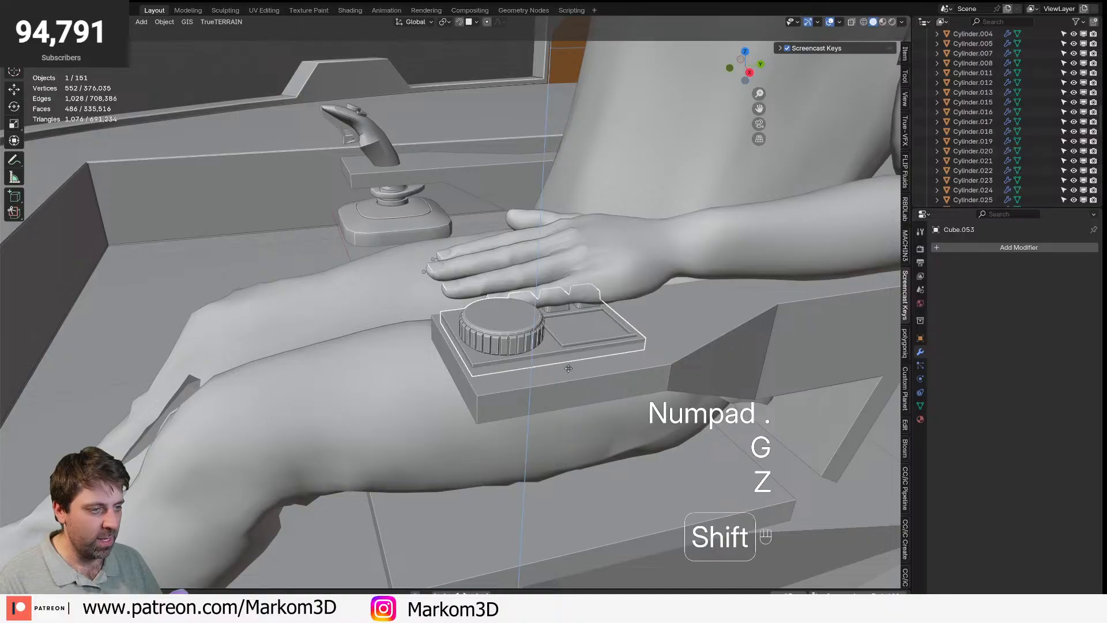
{"action": "left_click", "coordinate": [569, 338]}
- Position and scale the dial panel over the armrest in a top wireframe view
{"action": "middle_click_drag", "start_coordinate": [514, 330], "coordinate": [602, 359]}
{"action": "key", "text": "KP_7"}
{"action": "key", "text": "z"}
{"action": "scroll", "coordinate": [563, 369], "scroll_direction": "up", "scroll_amount": 2}
{"action": "key", "text": "g"}
{"action": "left_click", "coordinate": [481, 362]}
{"action": "key", "text": "s"}
{"action": "key", "text": "g"}
{"action": "left_click", "coordinate": [547, 385]}
- Scale the joystick down slightly in the top wireframe view to match the armrest's width
{"action": "middle_click_drag", "start_coordinate": [246, 320], "coordinate": [683, 287], "text": "shift"}
{"action": "left_click", "coordinate": [130, 296]}
{"action": "middle_click_drag", "start_coordinate": [179, 307], "coordinate": [469, 266], "text": "shift"}
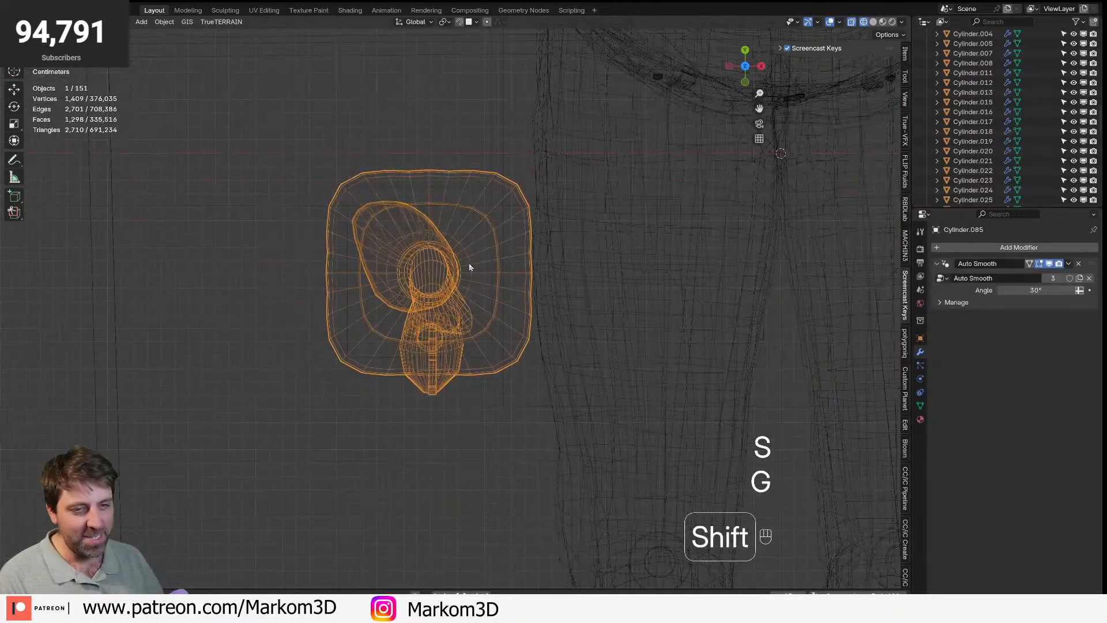
{"action": "key", "text": "s"}
{"action": "key", "text": "g"}
{"action": "left_click", "coordinate": [562, 285]}
- In solid shading, adjust the joystick's height along Z and scale it by about 0.793
{"action": "key", "text": "z"}
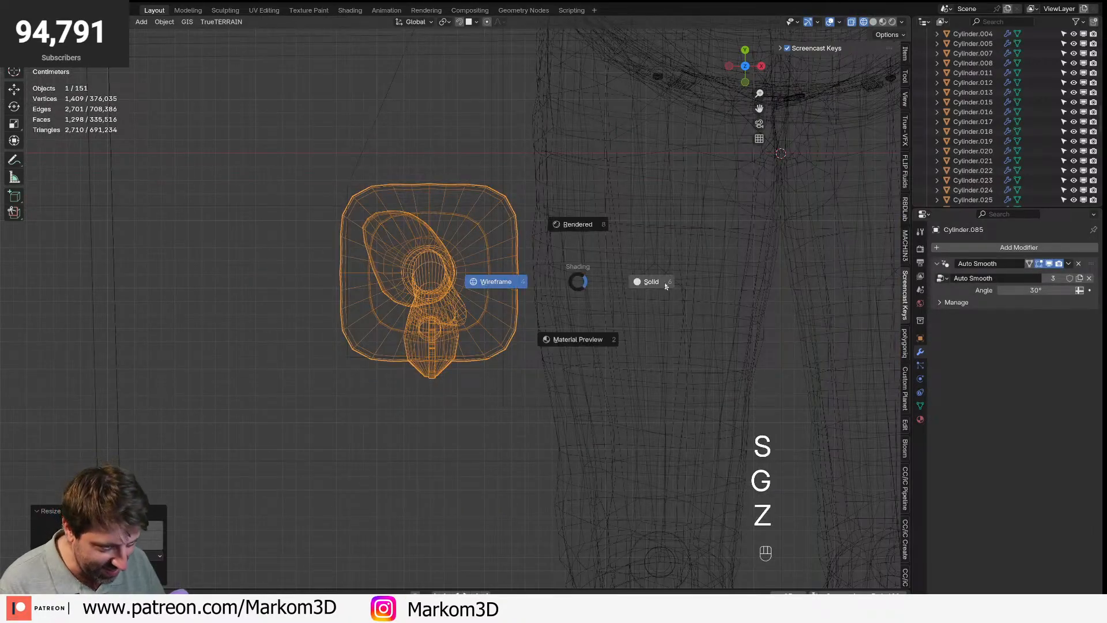
{"action": "left_click", "coordinate": [665, 286]}
{"action": "middle_click_drag", "start_coordinate": [577, 281], "coordinate": [534, 143]}
{"action": "key", "text": "KP_Decimal"}
{"action": "middle_click_drag", "start_coordinate": [462, 161], "coordinate": [432, 392]}
{"action": "key", "text": "g"}
{"action": "key", "text": "z"}
{"action": "left_click", "coordinate": [494, 350]}
{"action": "middle_click_drag", "start_coordinate": [494, 349], "coordinate": [580, 360]}
{"action": "key", "text": "s"}
{"action": "left_click", "coordinate": [553, 341]}
- In the front view, seat the joystick base on the armrest and scale it by about 0.976
{"action": "key", "text": "KP_3"}
{"action": "key", "text": "KP_3"}
{"action": "key", "text": "KP_1"}
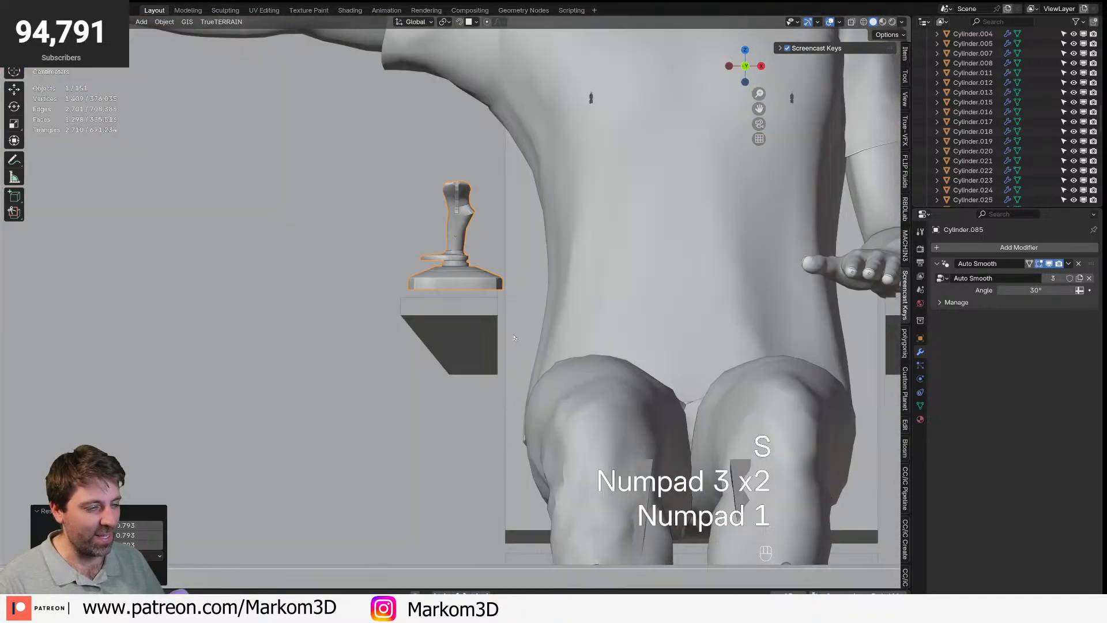
{"action": "key", "text": "g"}
{"action": "key", "text": "shift"}
{"action": "left_click", "coordinate": [507, 303]}
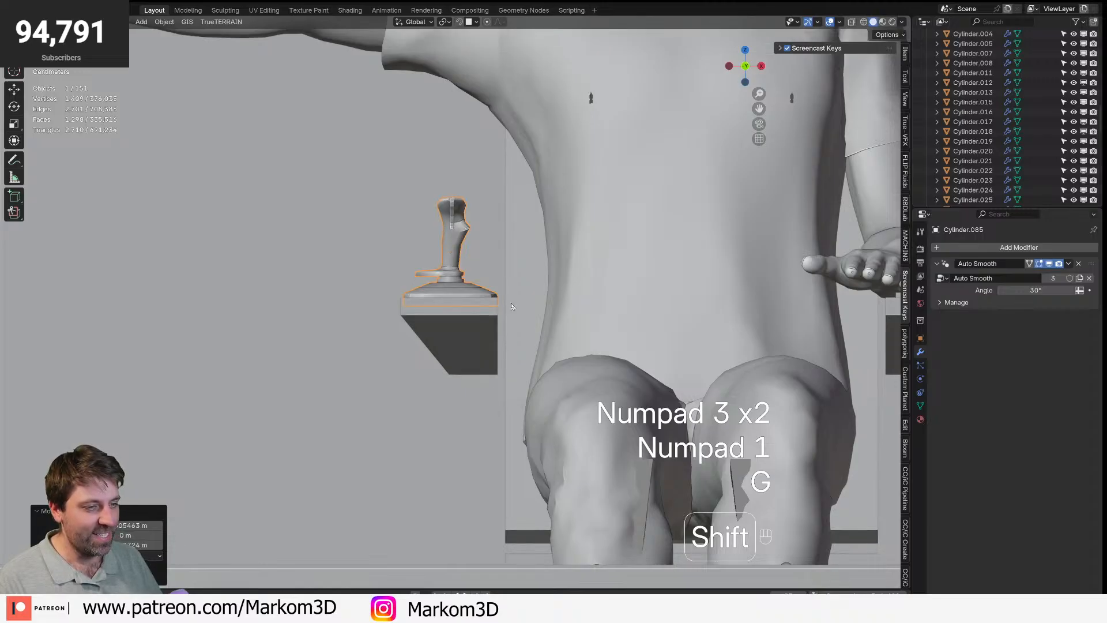
{"action": "key", "text": "s"}
{"action": "left_click", "coordinate": [643, 328]}
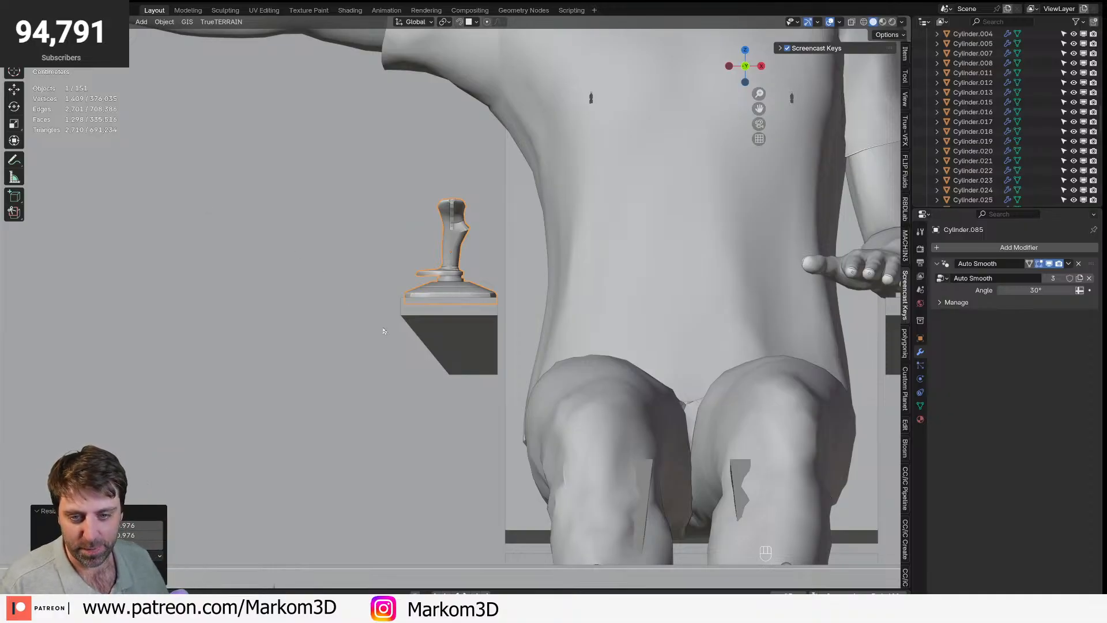
- Scale the joystick along Z and check its proportions against the seated figure
{"action": "middle_click_drag", "start_coordinate": [452, 277], "coordinate": [495, 447]}
{"action": "scroll", "coordinate": [433, 303], "scroll_direction": "down", "scroll_amount": 4}
{"action": "scroll", "coordinate": [413, 383], "scroll_direction": "up", "scroll_amount": 3}
{"action": "key", "text": "s"}
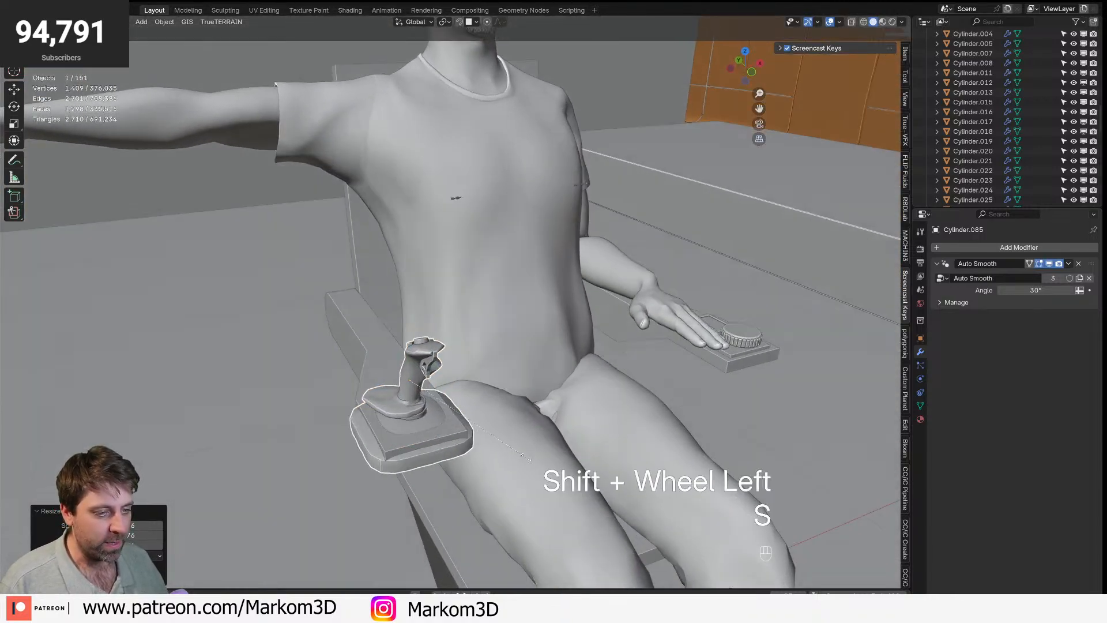
{"action": "key", "text": "z"}
{"action": "left_click", "coordinate": [742, 365]}
- Rescale the dial panel in a top wireframe view to fit the armrest
{"action": "left_click", "coordinate": [758, 348]}
{"action": "middle_click_drag", "start_coordinate": [758, 348], "coordinate": [663, 410]}
{"action": "key", "text": "KP_7"}
{"action": "scroll", "coordinate": [661, 420], "scroll_direction": "down", "scroll_amount": 3}
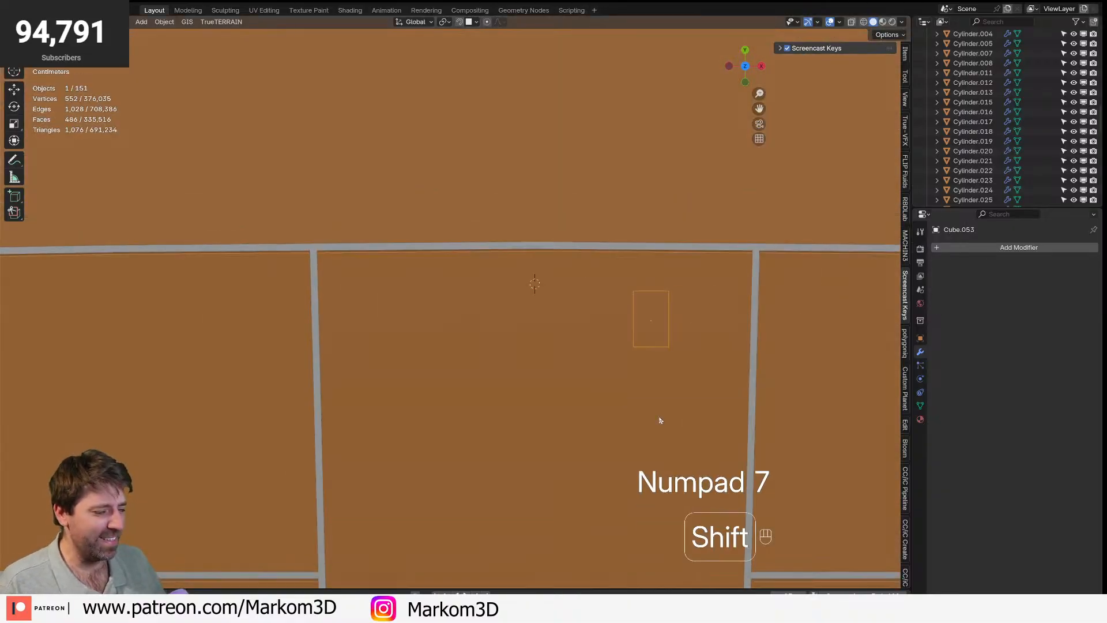
{"action": "key", "text": "z"}
{"action": "middle_click_drag", "start_coordinate": [729, 426], "coordinate": [583, 465], "text": "shift"}
{"action": "key", "text": "s"}
{"action": "left_click", "coordinate": [606, 470]}
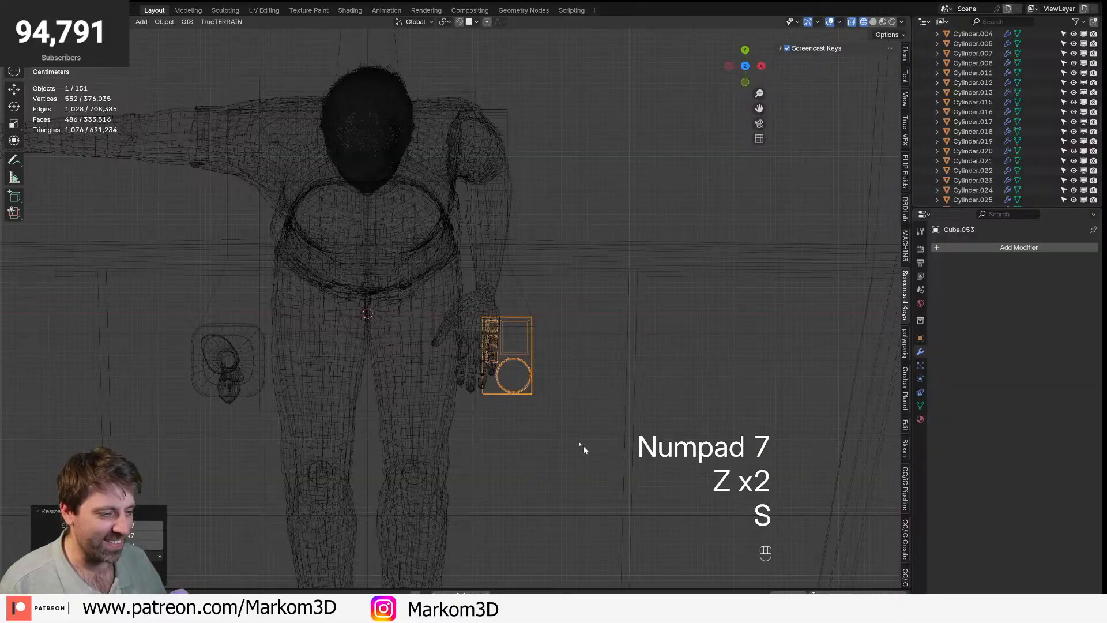
- Edit the chair mesh and widen the armrest by moving its outer side faces outward along X
{"action": "left_click", "coordinate": [259, 276]}
{"action": "left_click", "coordinate": [228, 311]}
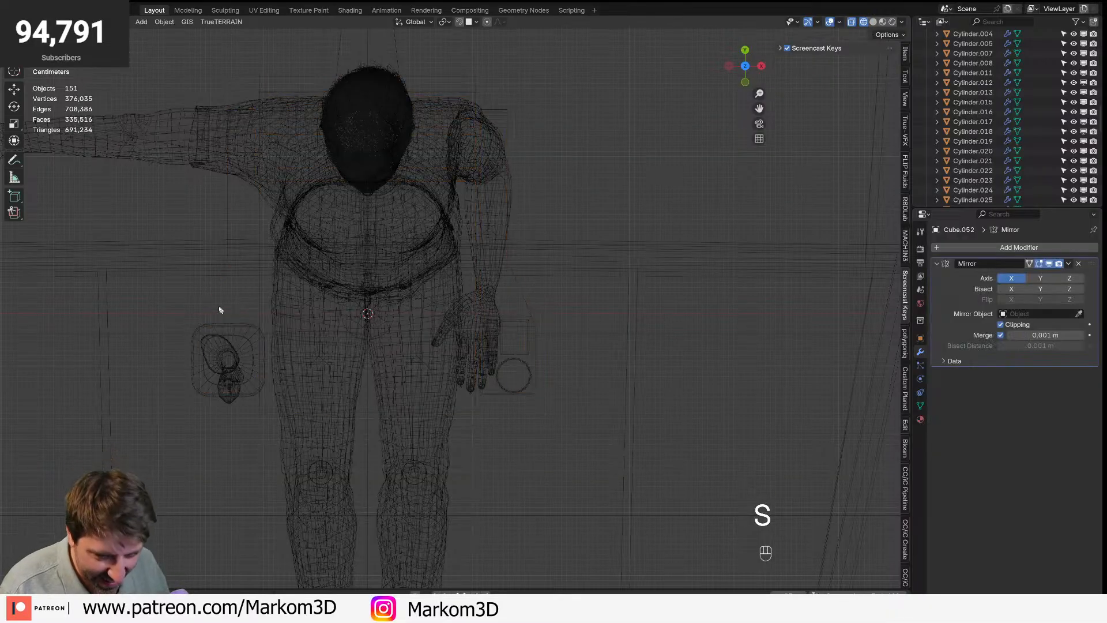
{"action": "left_click", "coordinate": [214, 293]}
{"action": "key", "text": "Tab"}
{"action": "key", "text": "a"}
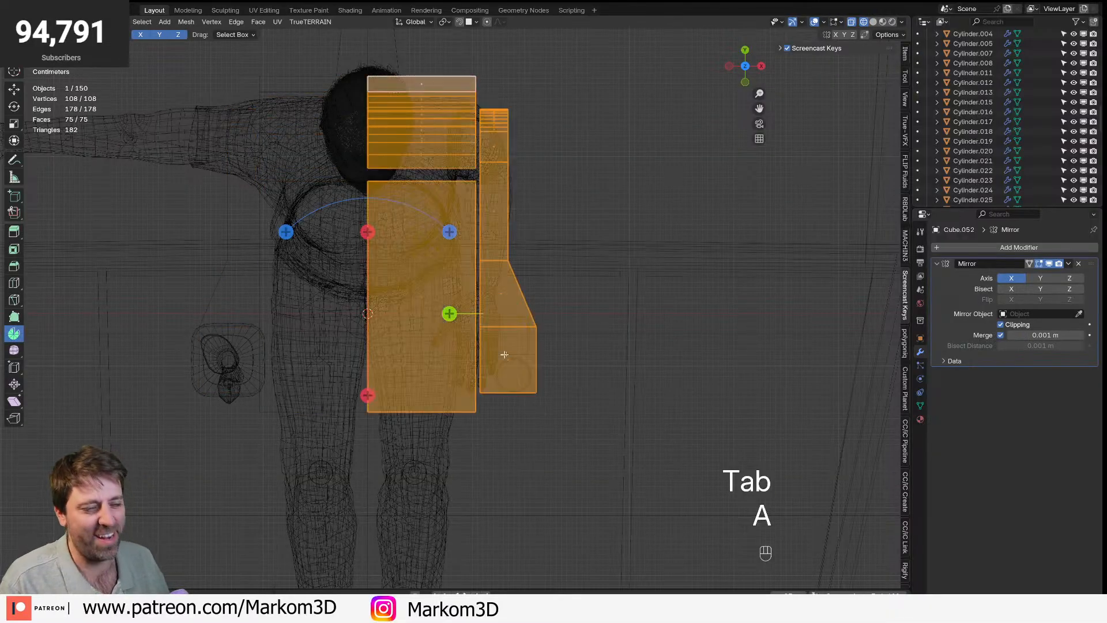
{"action": "middle_click_drag", "start_coordinate": [541, 354], "coordinate": [515, 375], "text": "shift"}
{"action": "left_click", "coordinate": [518, 387]}
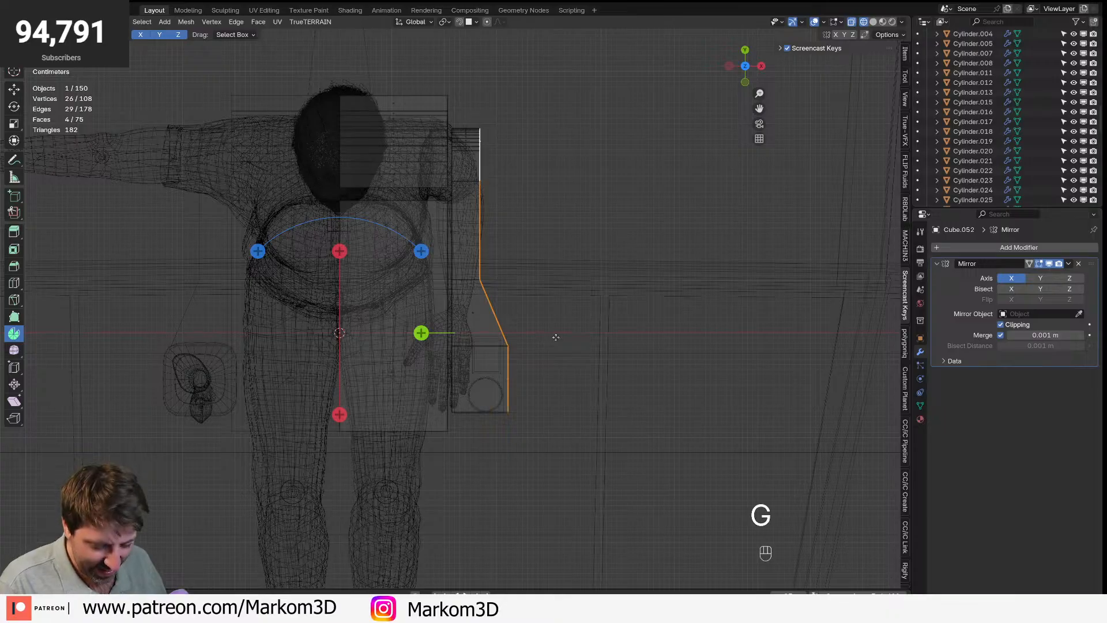
{"action": "key", "text": "y"}
{"action": "key", "text": "x"}
{"action": "left_click", "coordinate": [602, 345]}
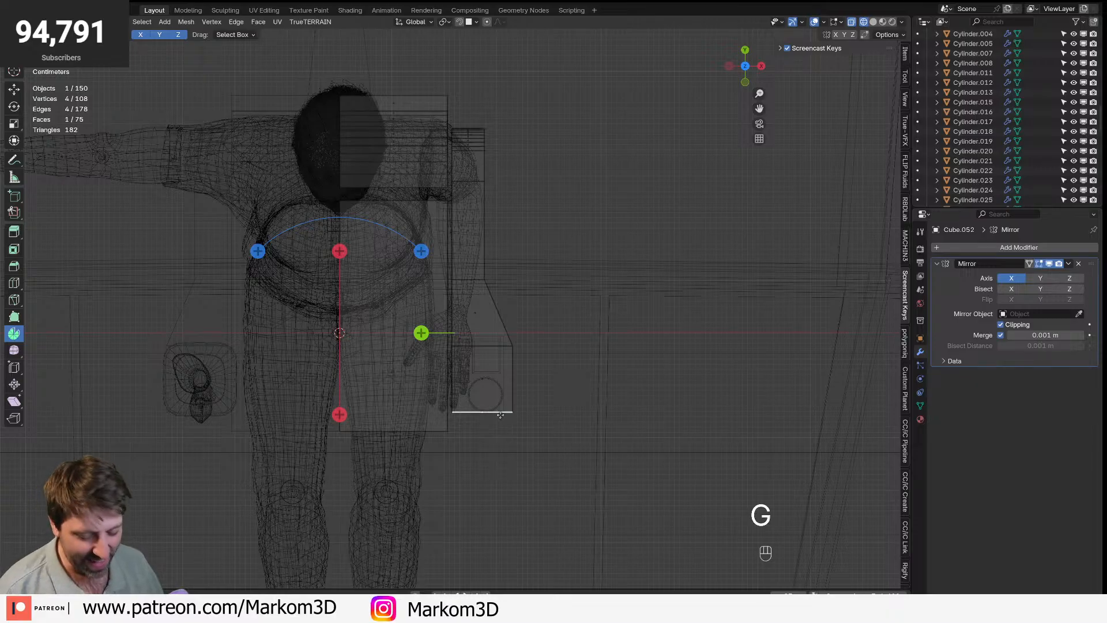
- Lengthen the armrest by moving its front end face forward along Y
{"action": "key", "text": "g"}
{"action": "key", "text": "y"}
{"action": "left_click", "coordinate": [502, 493]}
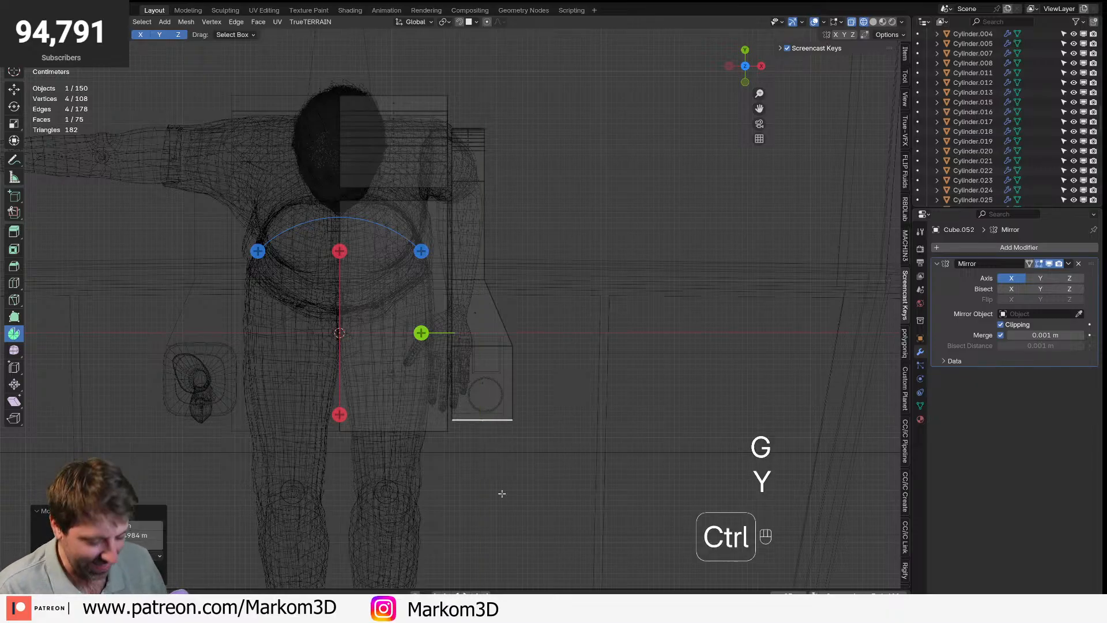
- Move the whole linked armrest along X toward the seat and finish editing the chair mesh
{"action": "key", "text": "ctrl+l"}
{"action": "key", "text": "g"}
{"action": "key", "text": "y"}
{"action": "key", "text": "x"}
{"action": "key", "text": "shift"}
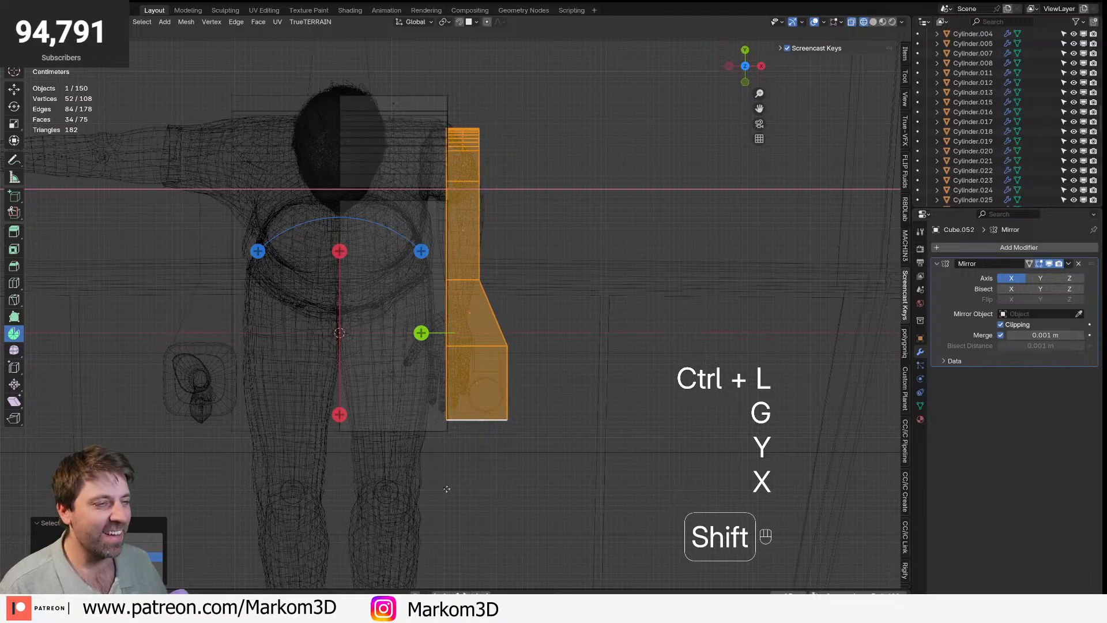
{"action": "left_click", "coordinate": [456, 488]}
{"action": "key", "text": "Tab"}
- Delete the dial panel from the armrest beside the figure's resting hand
{"action": "left_click", "coordinate": [486, 396]}
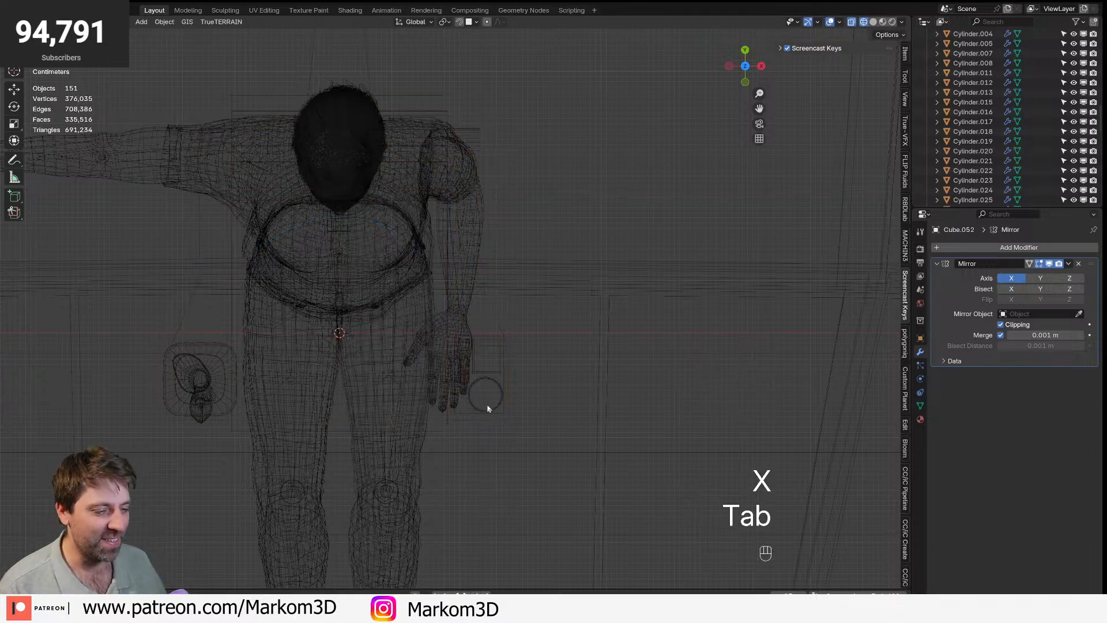
{"action": "left_click", "coordinate": [494, 412]}
{"action": "scroll", "coordinate": [494, 411], "scroll_direction": "down", "scroll_amount": 4}
{"action": "key", "text": "Delete"}
- Duplicate the button keypad from the spare control parts beside the ship and place the copy near the seated figure
{"action": "middle_click_drag", "start_coordinate": [753, 335], "coordinate": [485, 365], "text": "shift"}
{"action": "scroll", "coordinate": [692, 372], "scroll_direction": "down", "scroll_amount": 1}
{"action": "middle_click_drag", "start_coordinate": [877, 378], "coordinate": [629, 350], "text": "shift"}
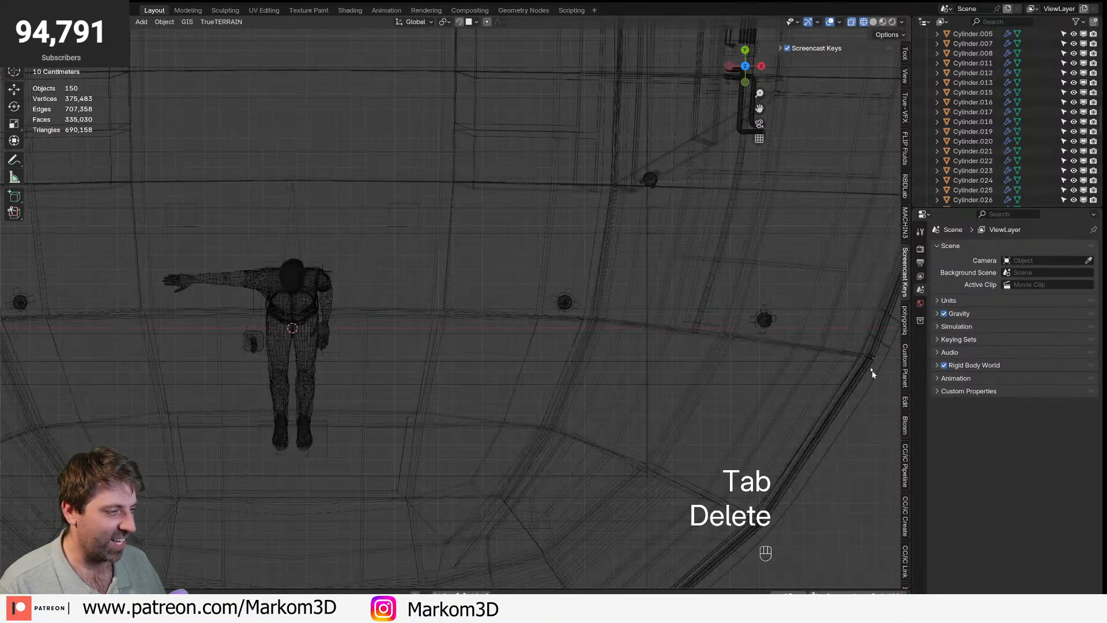
{"action": "scroll", "coordinate": [629, 353], "scroll_direction": "left", "scroll_amount": 2, "text": "shift"}
{"action": "scroll", "coordinate": [512, 214], "scroll_direction": "left", "scroll_amount": 1}
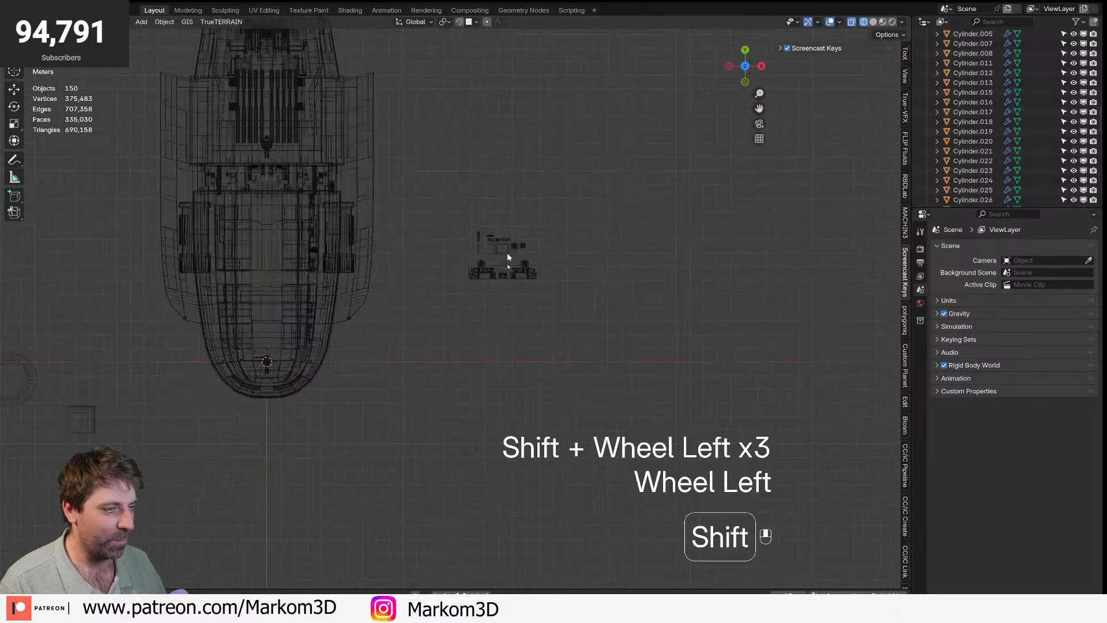
{"action": "scroll", "coordinate": [524, 282], "scroll_direction": "left", "scroll_amount": 1, "text": "shift"}
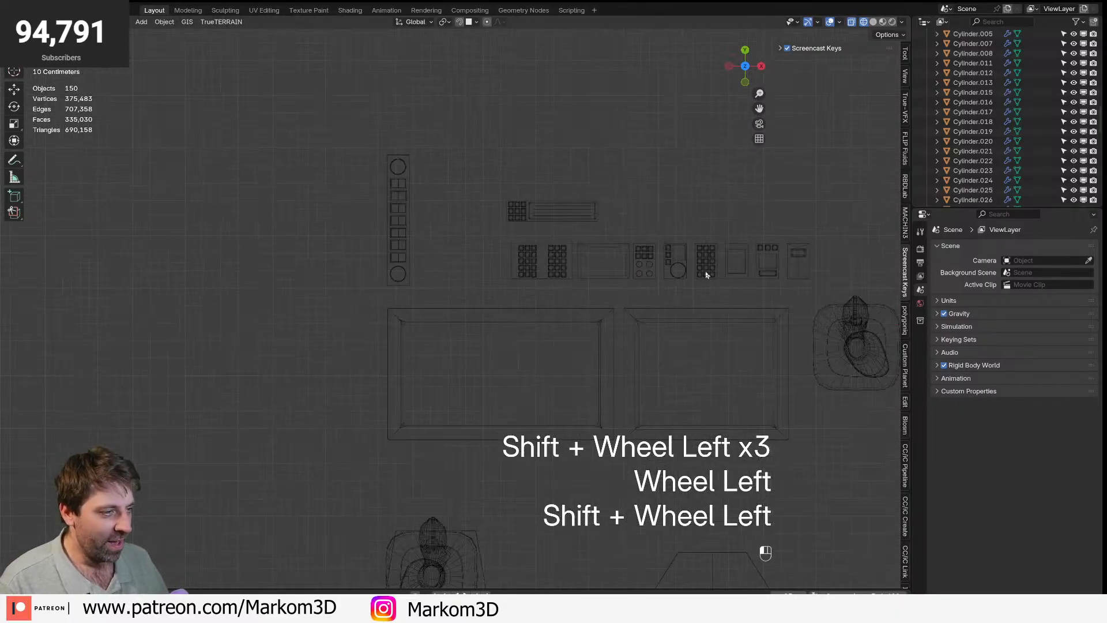
{"action": "left_click", "coordinate": [706, 274]}
{"action": "scroll", "coordinate": [575, 318], "scroll_direction": "down", "scroll_amount": 8}
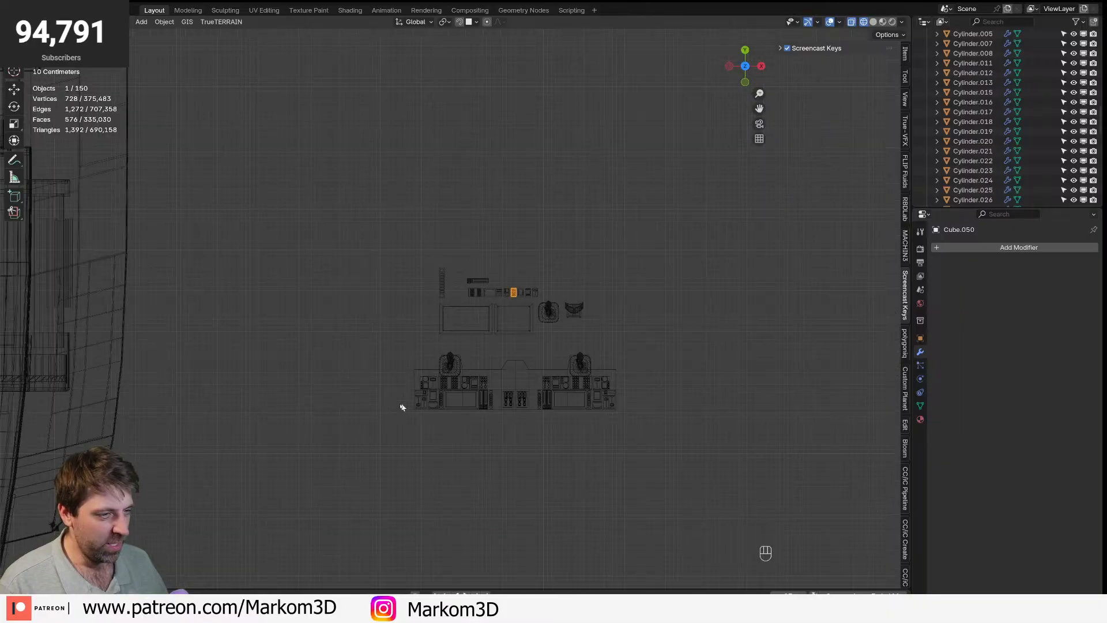
{"action": "middle_click_drag", "start_coordinate": [403, 407], "coordinate": [742, 113], "text": "shift"}
{"action": "key", "text": "shift+d"}
{"action": "left_click", "coordinate": [314, 504]}
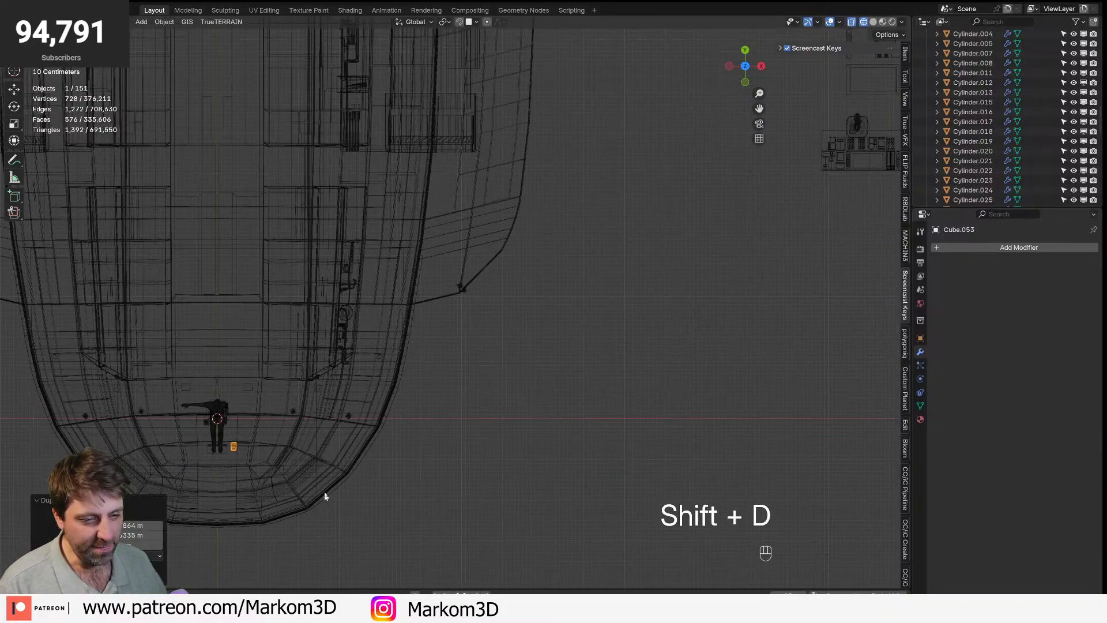
- Move the keypad copy beside the figure's resting hand and scale it down to armrest size
{"action": "scroll", "coordinate": [299, 490], "scroll_direction": "up", "scroll_amount": 3}
{"action": "middle_click_drag", "start_coordinate": [296, 487], "coordinate": [727, 156], "text": "shift"}
{"action": "scroll", "coordinate": [727, 156], "scroll_direction": "up", "scroll_amount": 4}
{"action": "key", "text": "g"}
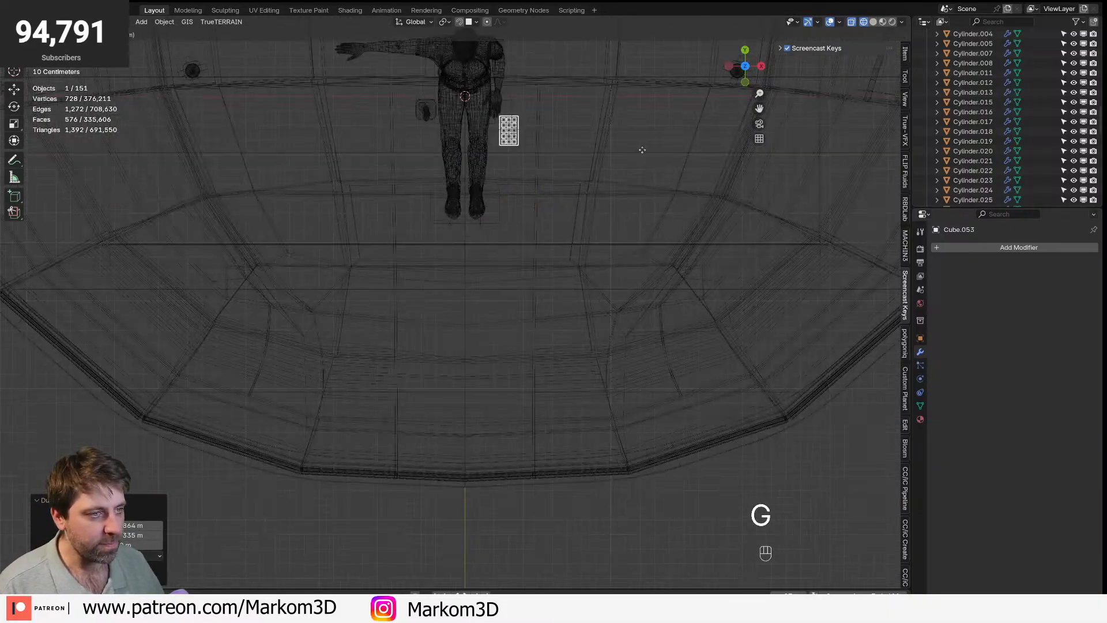
{"action": "left_click", "coordinate": [634, 140]}
{"action": "scroll", "coordinate": [645, 142], "scroll_direction": "up", "scroll_amount": 2}
{"action": "middle_click_drag", "start_coordinate": [652, 143], "coordinate": [655, 340], "text": "shift"}
{"action": "scroll", "coordinate": [655, 340], "scroll_direction": "up", "scroll_amount": 1}
{"action": "key", "text": "s"}
{"action": "left_click", "coordinate": [635, 281]}
{"action": "key", "text": "s"}
{"action": "left_click", "coordinate": [622, 271]}
- Rotate the keypad 90° about Z and move it over the armrest under the hand
{"action": "key", "text": "r"}
{"action": "key", "text": "z"}
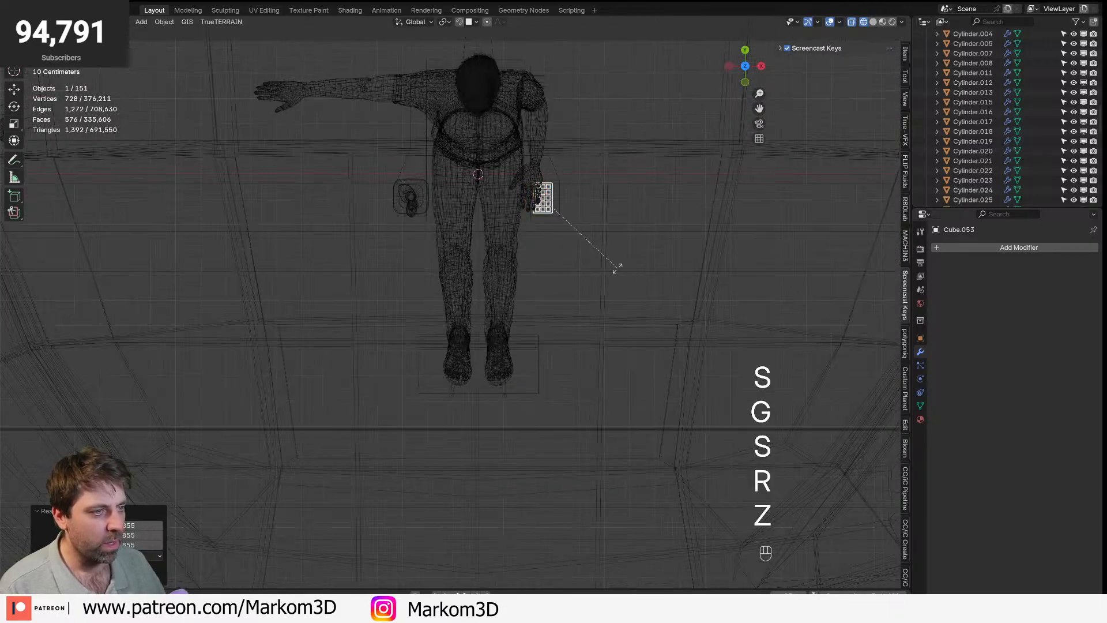
{"action": "key", "text": "KP_9"}
{"action": "key", "text": "KP_0"}
{"action": "key", "text": "KP_Enter"}
{"action": "key", "text": "g"}
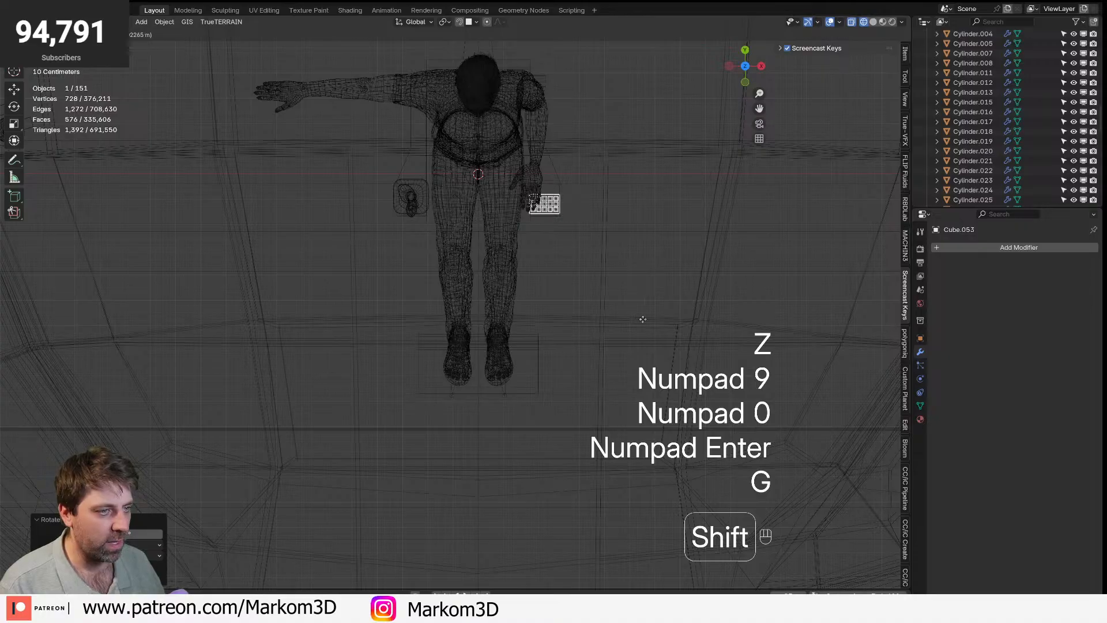
{"action": "left_click", "coordinate": [625, 317]}
- In solid shading, raise the keypad along Z until it rests on the armrest surface
{"action": "key", "text": "KP_Decimal"}
{"action": "scroll", "coordinate": [441, 179], "scroll_direction": "down", "scroll_amount": 8}
{"action": "middle_click_drag", "start_coordinate": [441, 180], "coordinate": [396, 205]}
{"action": "key", "text": "z"}
{"action": "left_click", "coordinate": [470, 203]}
{"action": "key", "text": "g"}
{"action": "key", "text": "z"}
{"action": "left_click", "coordinate": [511, 123]}
{"action": "middle_click_drag", "start_coordinate": [520, 166], "coordinate": [545, 438], "text": "shift"}
{"action": "scroll", "coordinate": [546, 439], "scroll_direction": "up", "scroll_amount": 3}
{"action": "key", "text": "g"}
{"action": "key", "text": "z"}
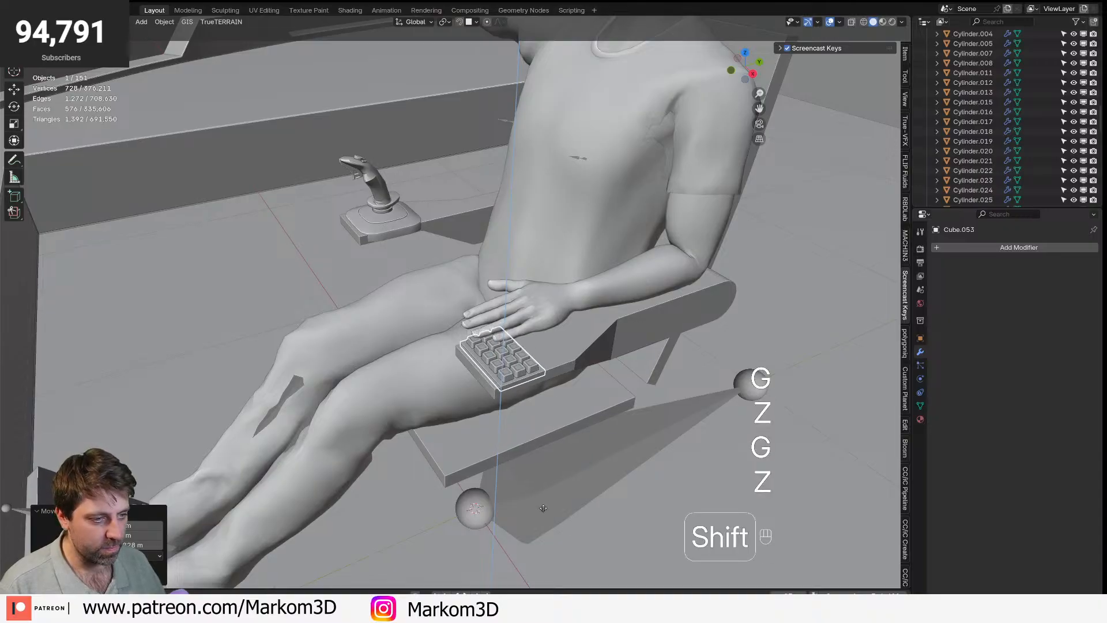
{"action": "left_click", "coordinate": [543, 507]}
- Scale the keypad to fit the armrest and fine-tune its height along Z
{"action": "key", "text": "s"}
{"action": "left_click", "coordinate": [613, 467]}
{"action": "middle_click_drag", "start_coordinate": [614, 467], "coordinate": [494, 488]}
{"action": "key", "text": "z"}
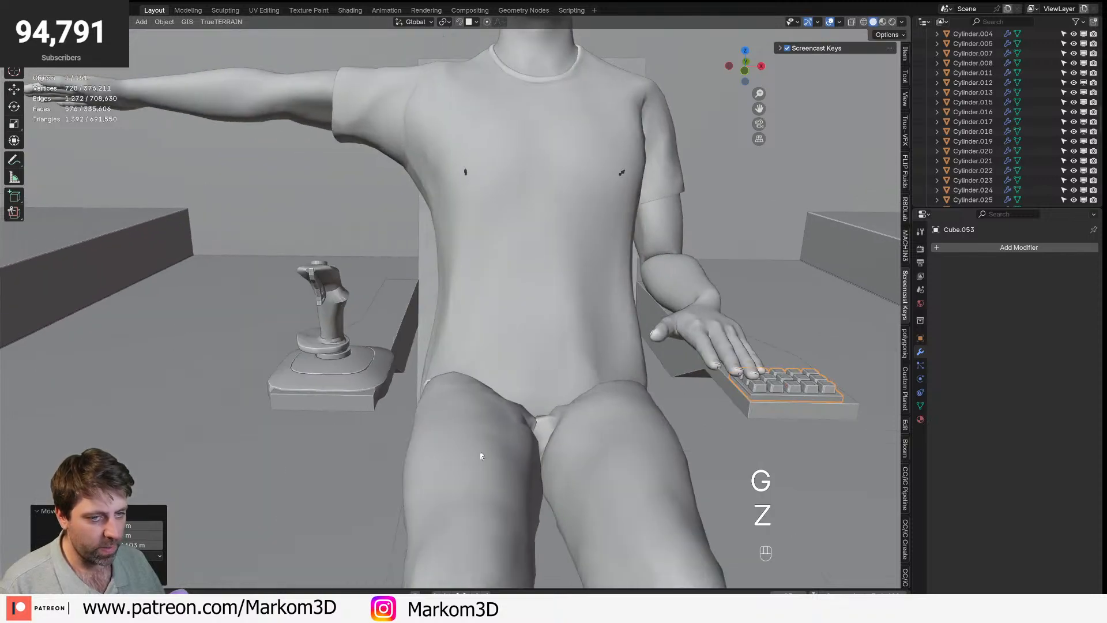
- Rescale the joystick on the opposite armrest
{"action": "left_click", "coordinate": [326, 340]}
{"action": "key", "text": "s"}
{"action": "left_click", "coordinate": [494, 400]}
{"action": "key", "text": "Tab"}
{"action": "middle_click_drag", "start_coordinate": [494, 400], "coordinate": [634, 400]}
{"action": "key", "text": "Tab"}
- Widen the armrest under the keypad by moving its outer side face outward along X
{"action": "left_click", "coordinate": [552, 365]}
{"action": "middle_click_drag", "start_coordinate": [553, 366], "coordinate": [409, 368]}
{"action": "scroll", "coordinate": [553, 355], "scroll_direction": "up", "scroll_amount": 4}
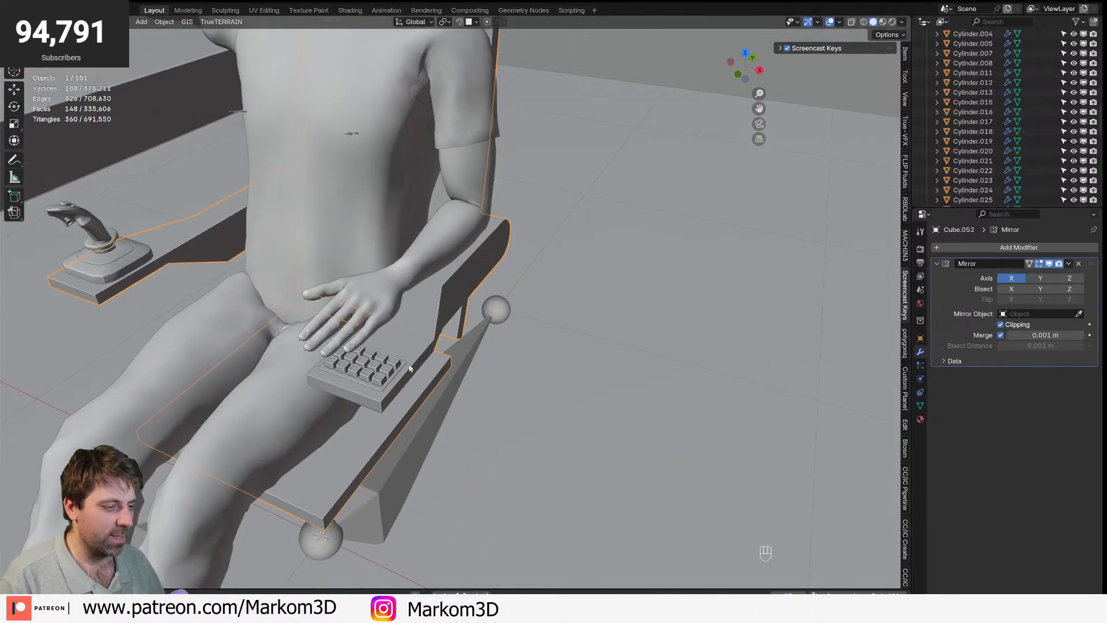
{"action": "key", "text": "Tab"}
{"action": "key", "text": "3"}
{"action": "left_click", "coordinate": [426, 382]}
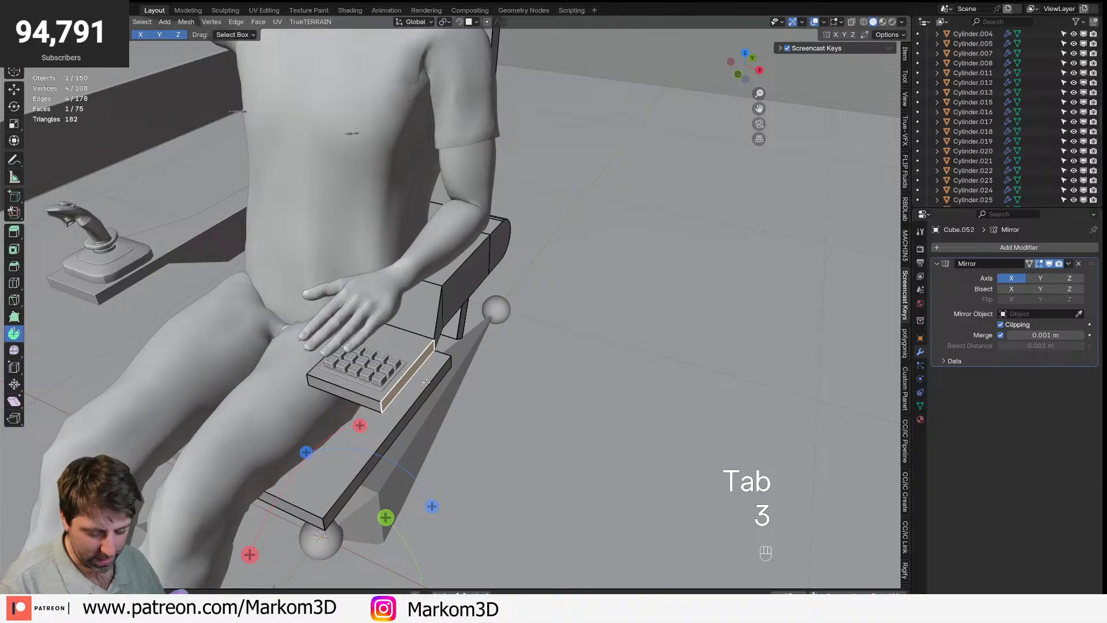
{"action": "key", "text": "g"}
{"action": "key", "text": "y"}
{"action": "key", "text": "x"}
{"action": "left_click", "coordinate": [450, 385]}
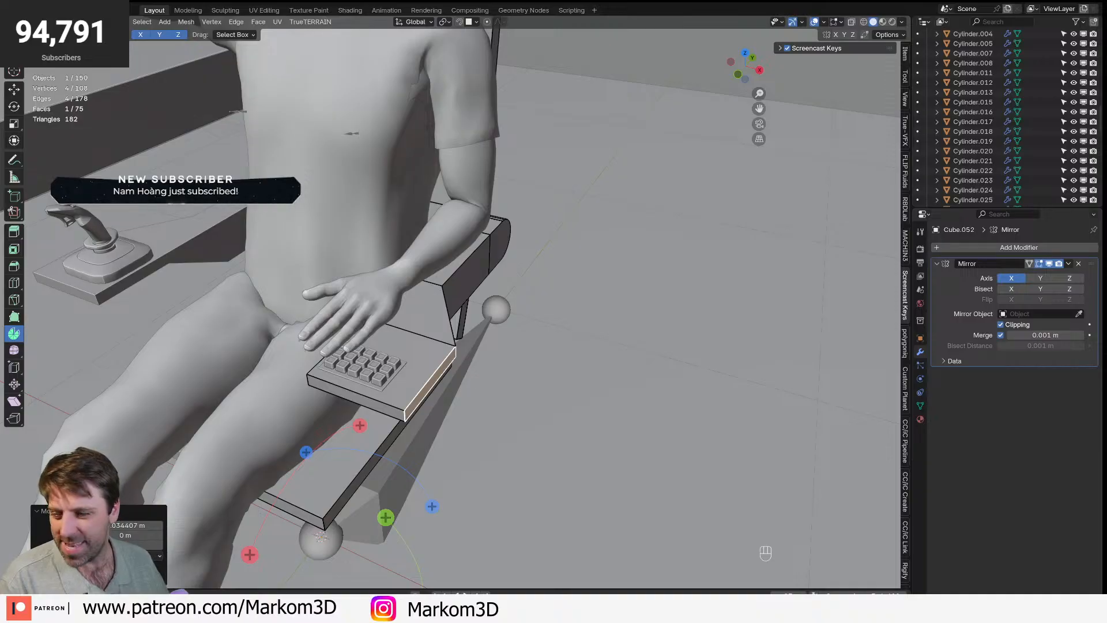
{"action": "middle_click_drag", "start_coordinate": [139, 236], "coordinate": [268, 225], "text": "shift"}
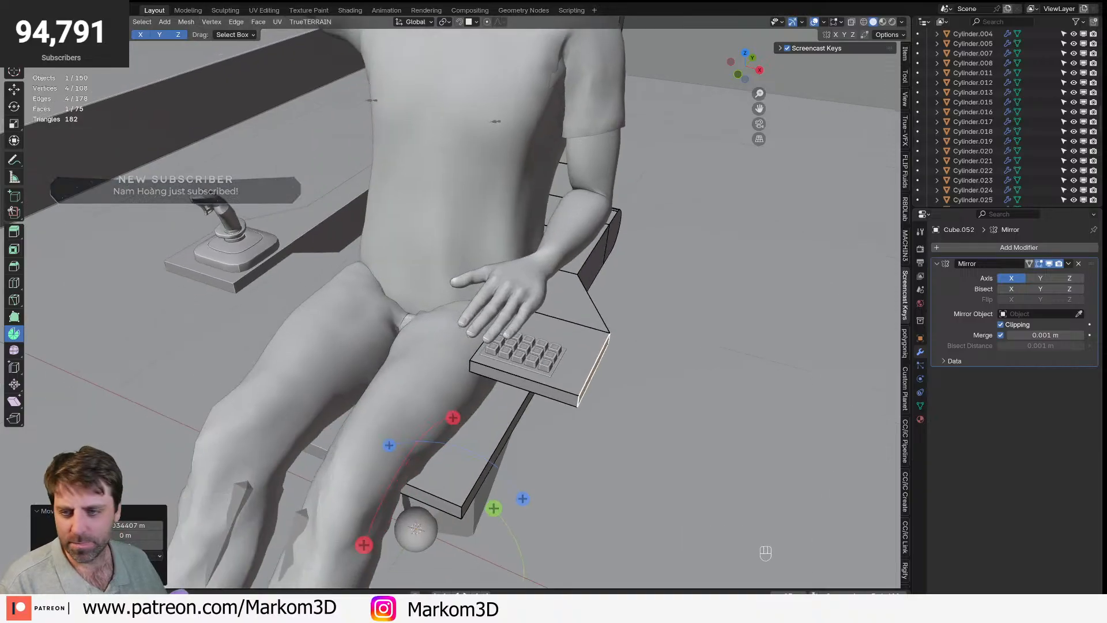
{"action": "middle_click_drag", "start_coordinate": [296, 292], "coordinate": [344, 291]}
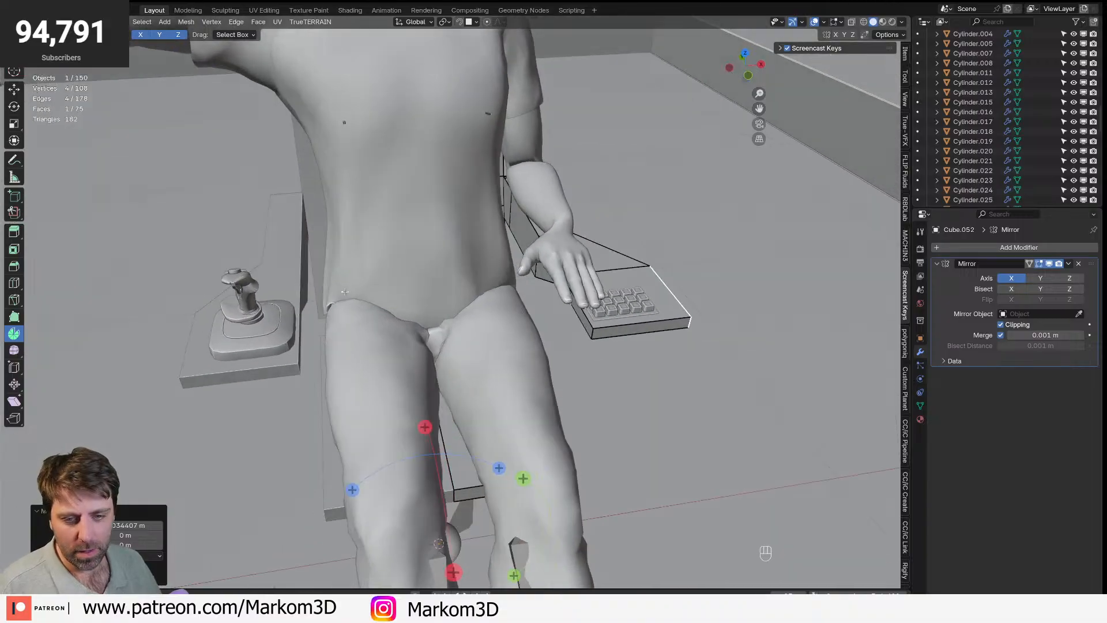
{"action": "middle_click_drag", "start_coordinate": [314, 336], "coordinate": [325, 379]}
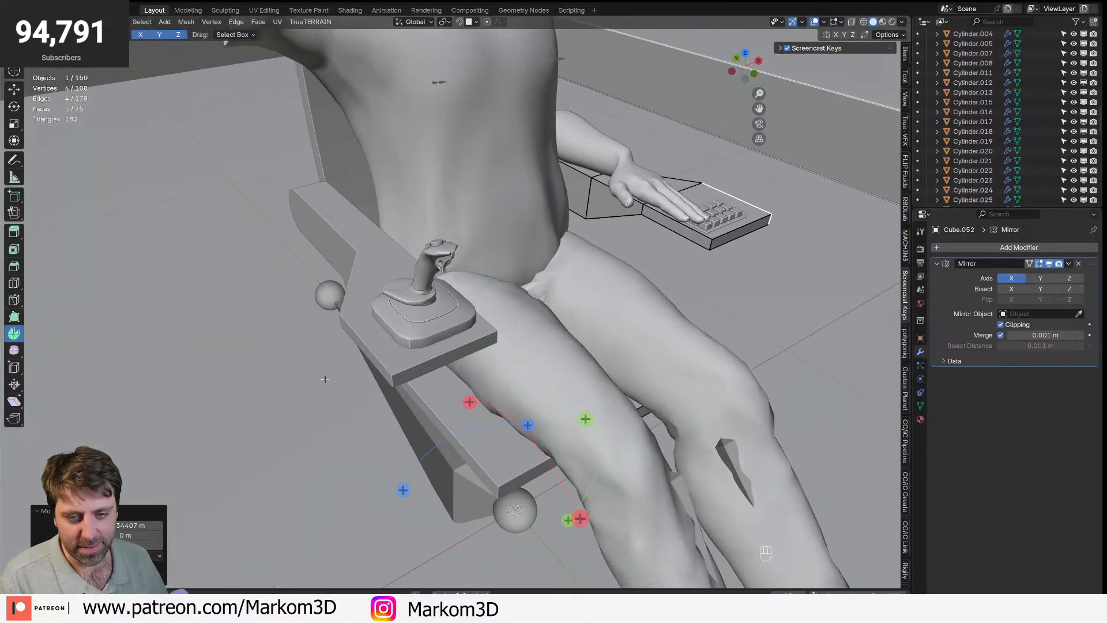
{"action": "key", "text": "Tab"}
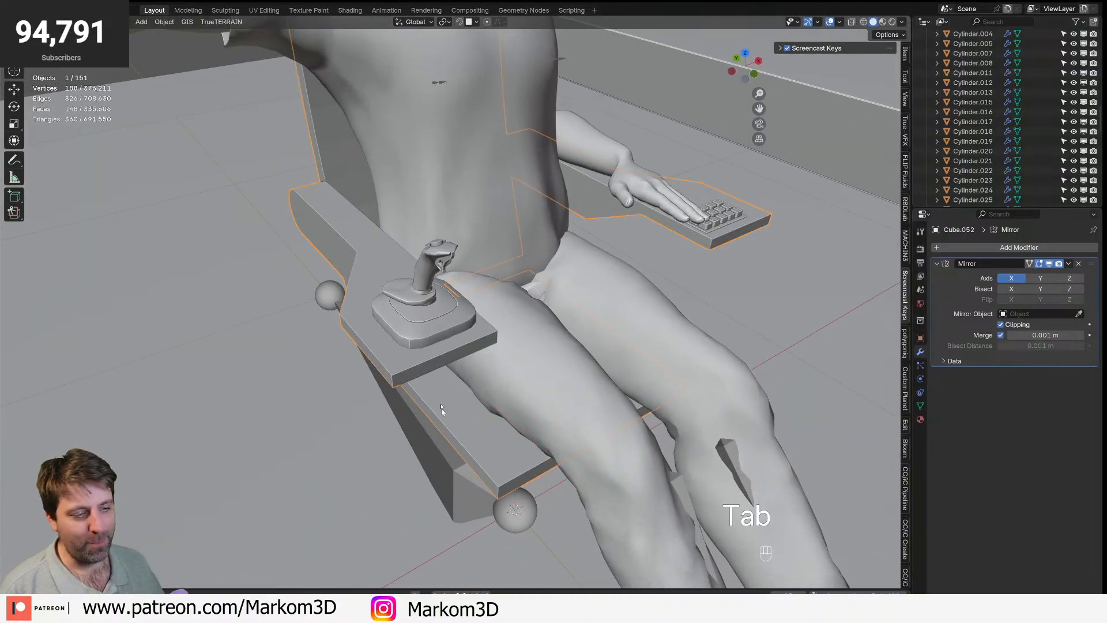
- Rescale and reposition the joystick in a wireframe top view so it sits centred on its armrest
{"action": "left_click", "coordinate": [455, 320]}
{"action": "key", "text": "KP_7"}
{"action": "key", "text": "z"}
{"action": "scroll", "coordinate": [599, 380], "scroll_direction": "up", "scroll_amount": 2}
{"action": "key", "text": "s"}
{"action": "key", "text": "g"}
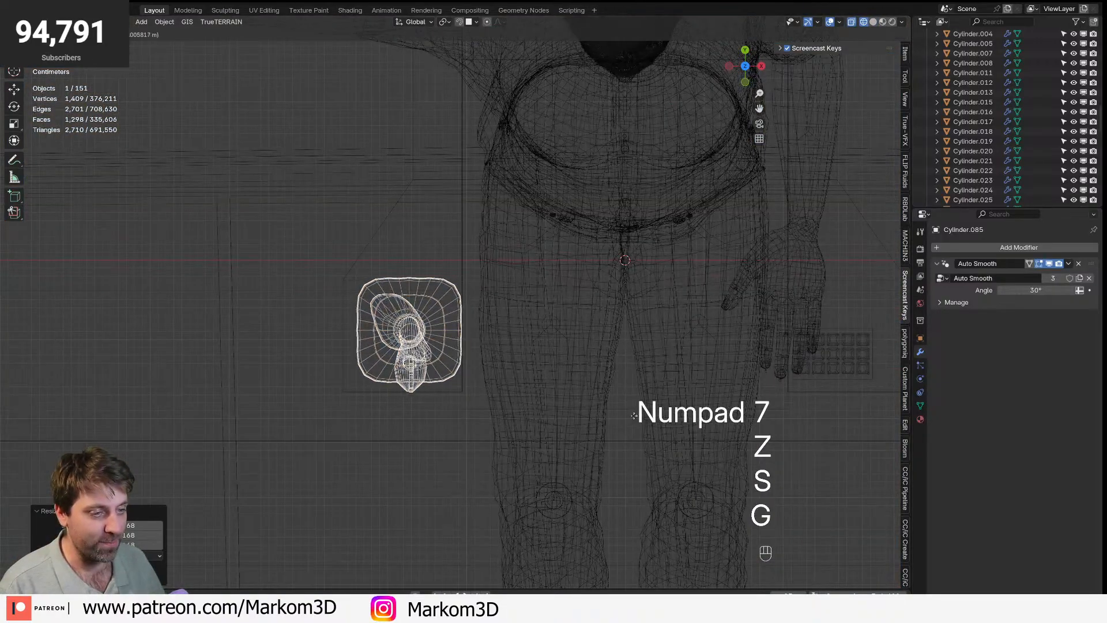
{"action": "left_click", "coordinate": [634, 394]}
{"action": "key", "text": "s"}
{"action": "key", "text": "g"}
{"action": "left_click", "coordinate": [648, 396]}
{"action": "key", "text": "z"}
{"action": "left_click", "coordinate": [712, 394]}
- Enlarge the keypad and slide it along X to fill the widened armrest
{"action": "mouse_move", "coordinate": [702, 382]}
{"action": "middle_mouse_down"}
{"action": "mouse_move", "coordinate": [629, 325]}
{"action": "mouse_move", "coordinate": [682, 365]}
{"action": "middle_mouse_up"}
{"action": "left_click", "coordinate": [629, 325]}
{"action": "key", "text": "s"}
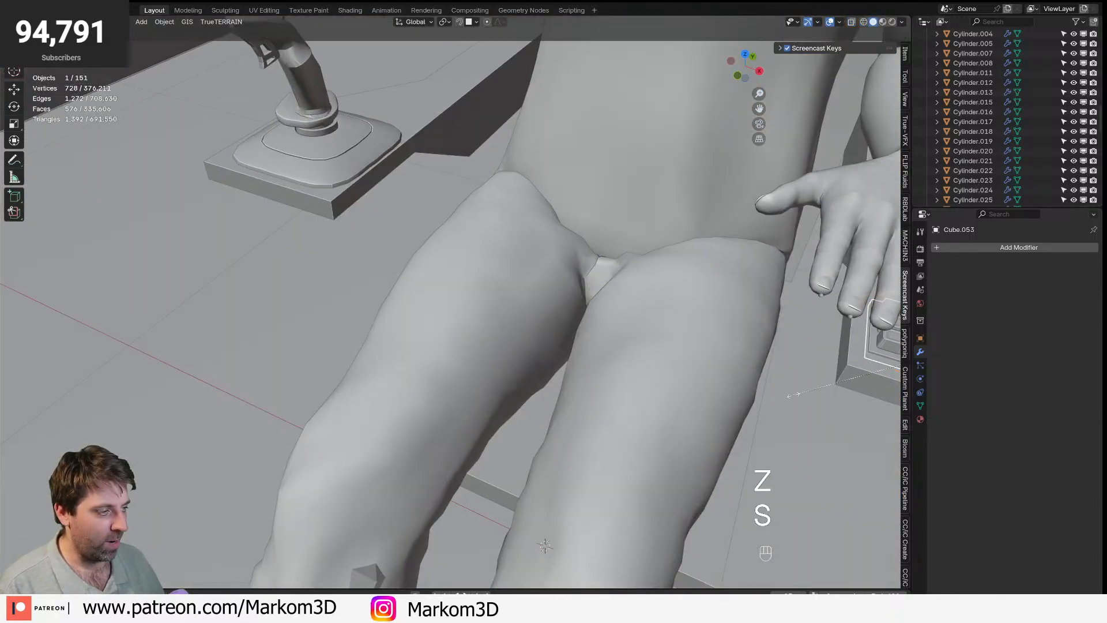
{"action": "left_click", "coordinate": [776, 397]}
{"action": "middle_click_drag", "start_coordinate": [775, 397], "coordinate": [634, 415], "text": "shift"}
{"action": "key", "text": "s"}
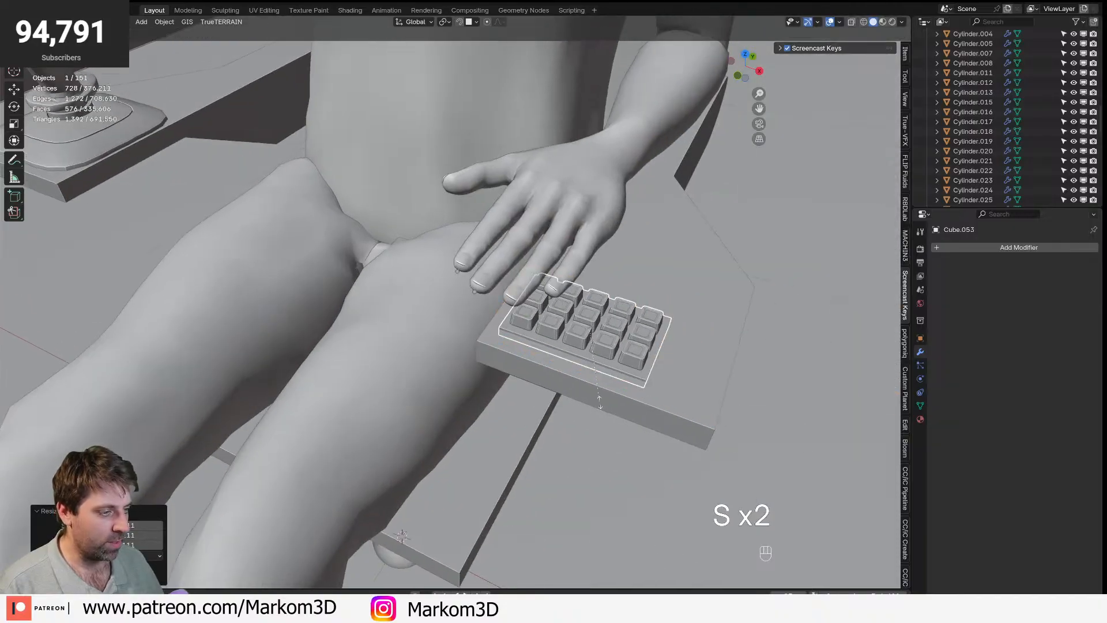
{"action": "key", "text": "g"}
{"action": "key", "text": "x"}
{"action": "left_click", "coordinate": [649, 439]}
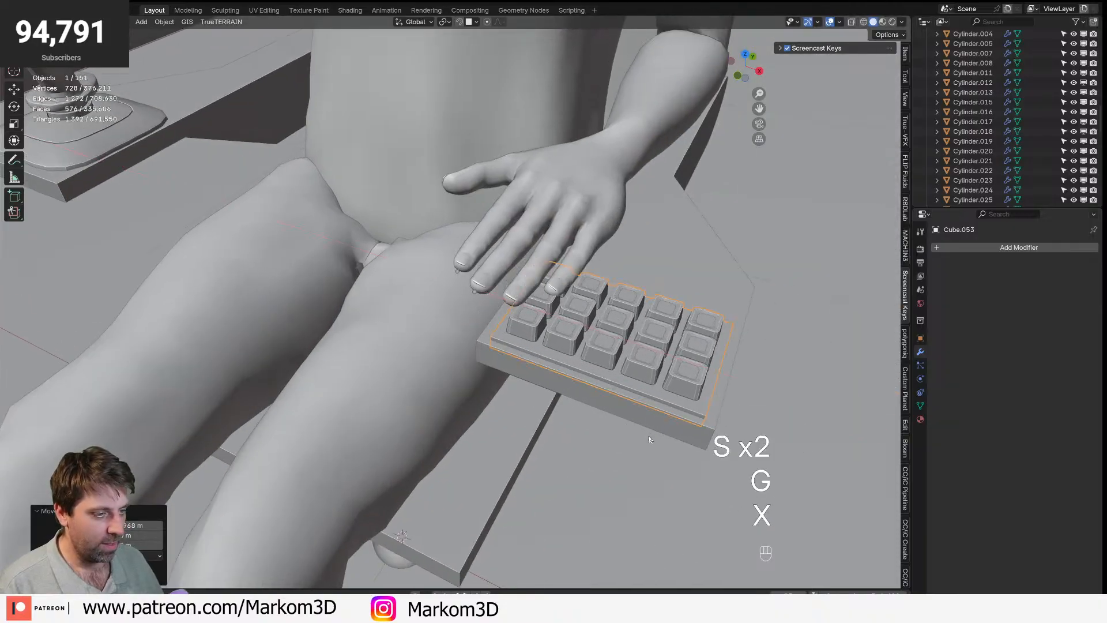
- Try to bevel the edge loop around the outer side of the armrest
{"action": "middle_click_drag", "start_coordinate": [648, 440], "coordinate": [583, 450]}
{"action": "scroll", "coordinate": [583, 450], "scroll_direction": "down", "scroll_amount": 6}
{"action": "middle_click_drag", "start_coordinate": [526, 395], "coordinate": [498, 346]}
{"action": "left_click", "coordinate": [498, 346]}
{"action": "key", "text": "Tab"}
{"action": "scroll", "coordinate": [491, 299], "scroll_direction": "up", "scroll_amount": 2}
{"action": "key", "text": "2"}
{"action": "left_click", "coordinate": [469, 284], "text": "alt+shift"}
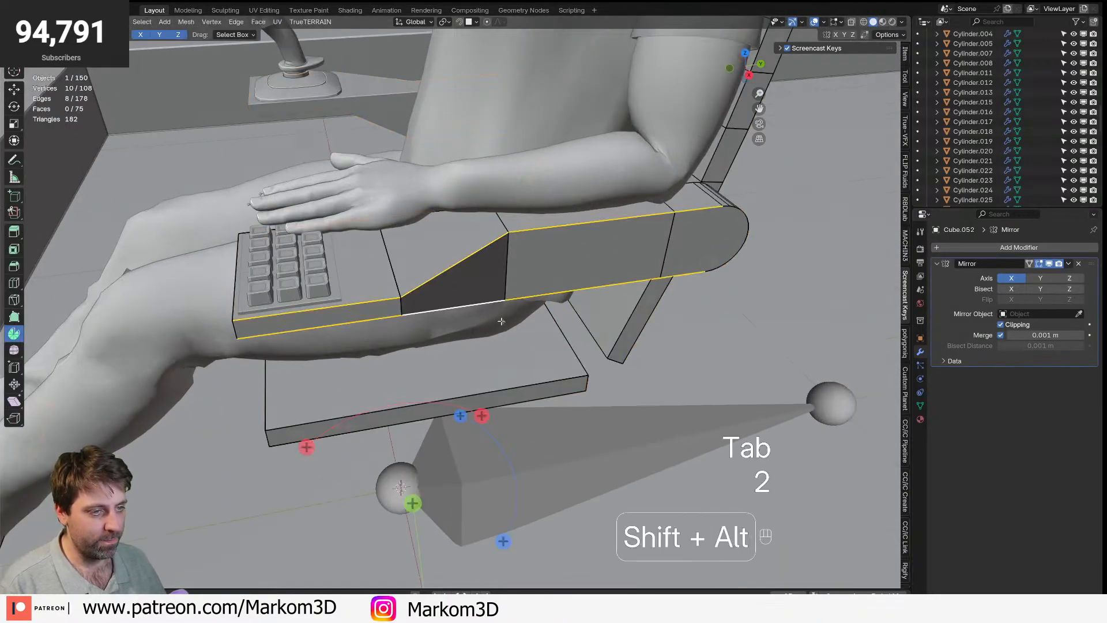
{"action": "left_click", "coordinate": [234, 327], "text": "alt+shift"}
{"action": "middle_click_drag", "start_coordinate": [237, 326], "coordinate": [330, 303]}
{"action": "left_click", "coordinate": [571, 183], "text": "alt+shift"}
{"action": "middle_click_drag", "start_coordinate": [570, 183], "coordinate": [534, 309]}
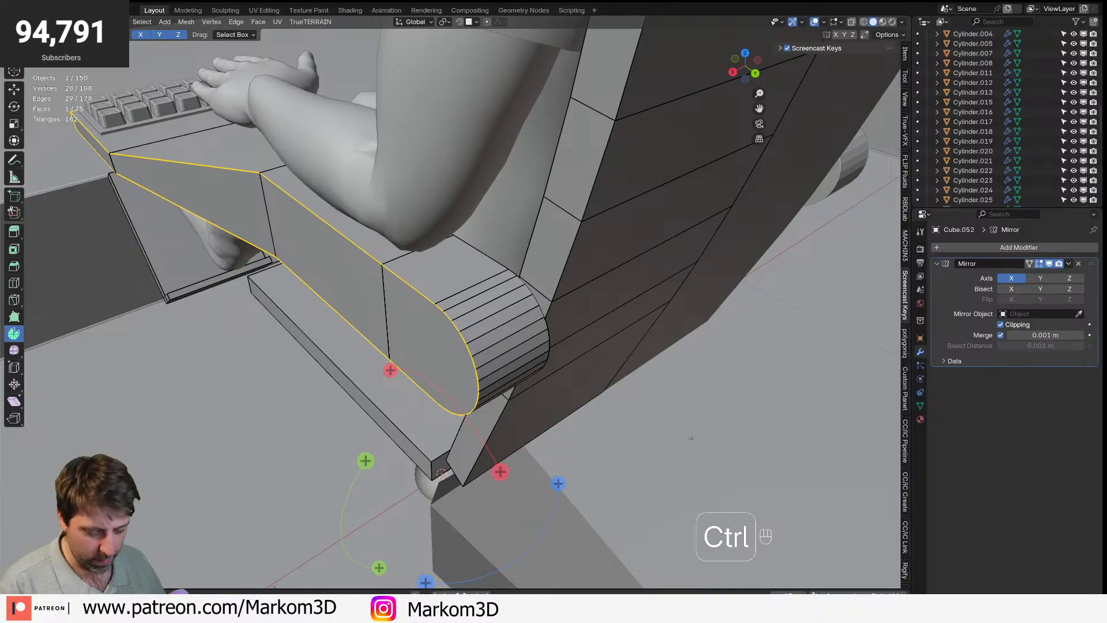
{"action": "key", "text": "ctrl+b"}
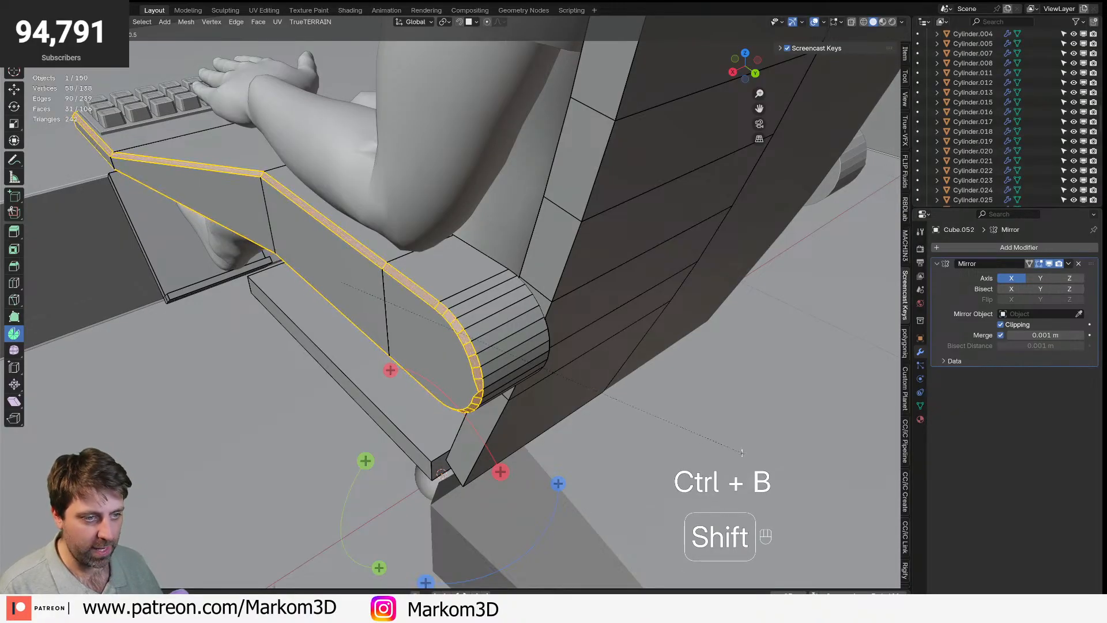
{"action": "left_click", "coordinate": [741, 453]}
{"action": "middle_click_drag", "start_coordinate": [741, 453], "coordinate": [371, 298]}
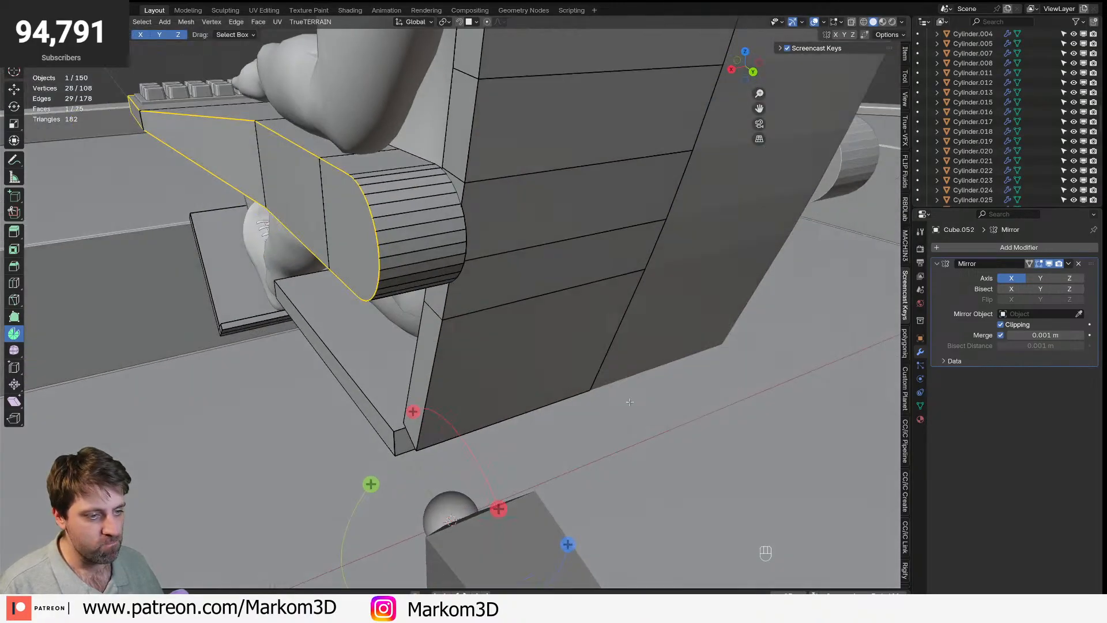
- Merge all of the chair mesh's vertices by distance
{"action": "key", "text": "a"}
{"action": "key", "text": "m"}
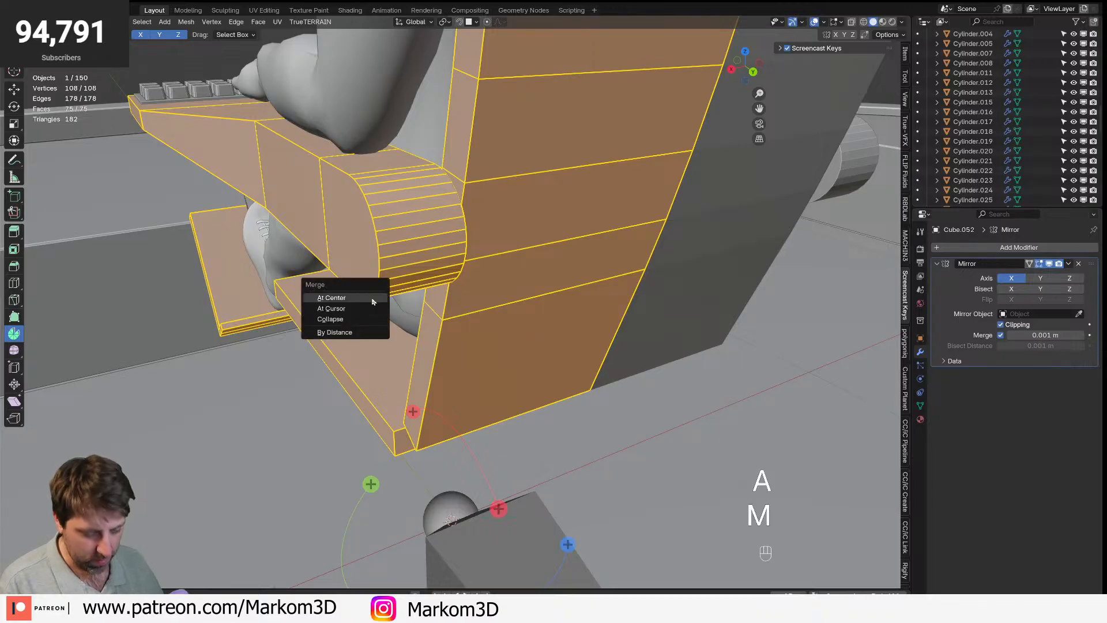
{"action": "left_click", "coordinate": [343, 333]}
- Select the edge loop around the armrest's outer side and front and bevel it narrowly
{"action": "left_click", "coordinate": [379, 268], "text": "alt"}
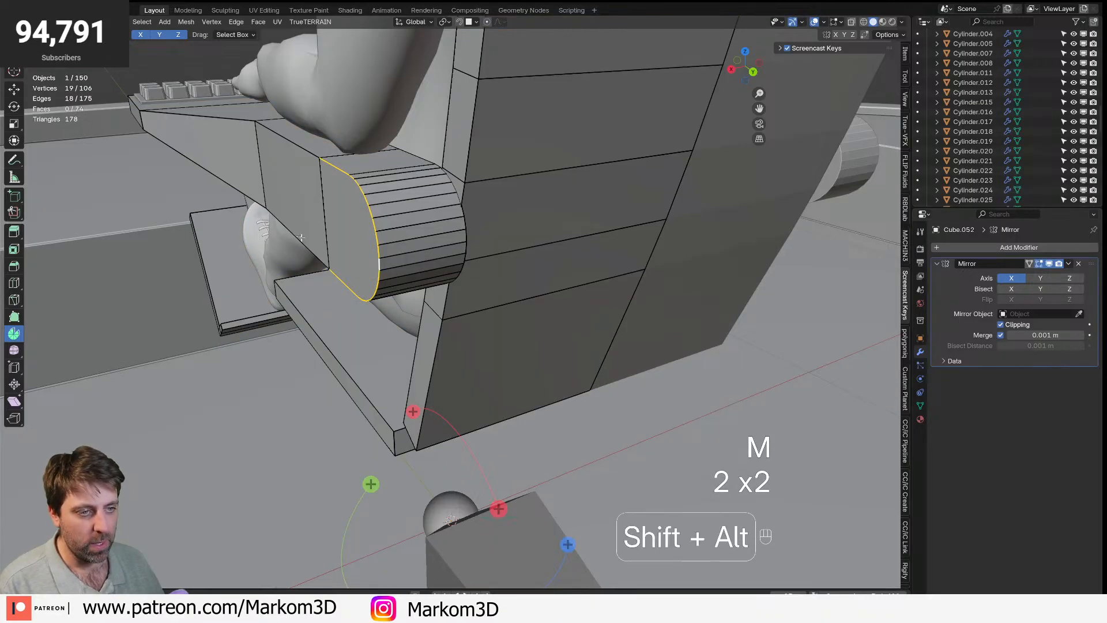
{"action": "middle_click_drag", "start_coordinate": [163, 172], "coordinate": [284, 331]}
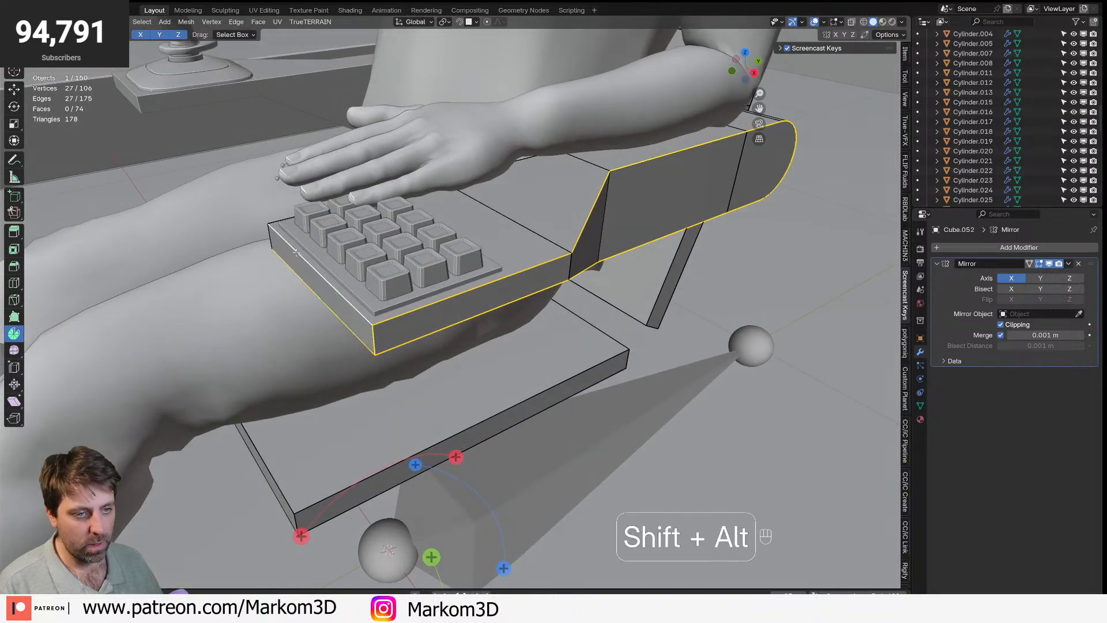
{"action": "middle_click_drag", "start_coordinate": [268, 232], "coordinate": [556, 380]}
{"action": "key", "text": "ctrl+b"}
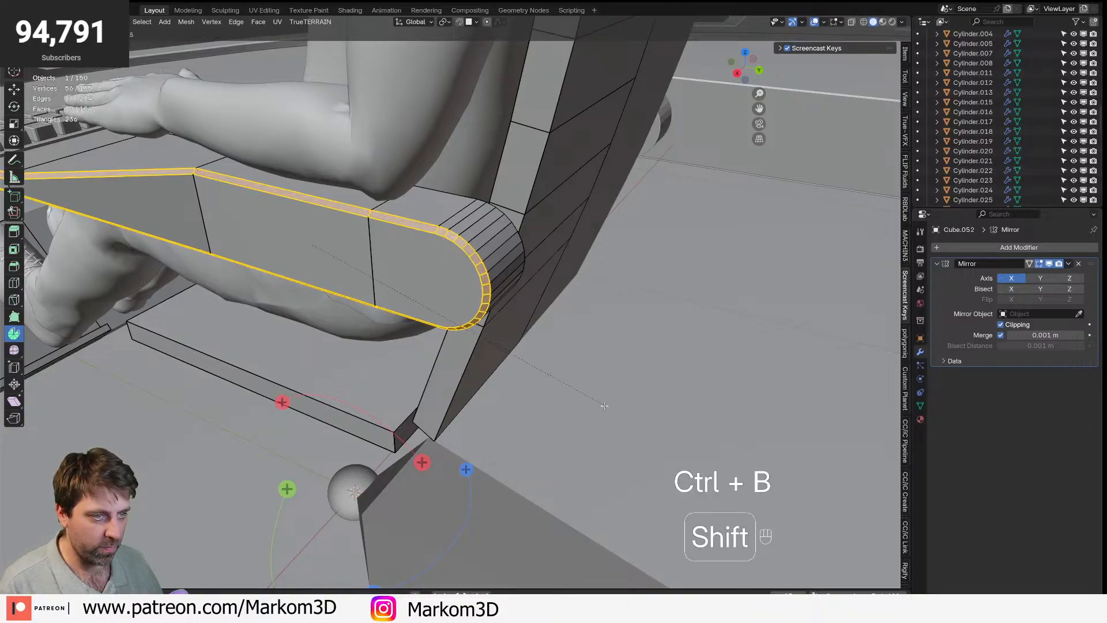
{"action": "left_click", "coordinate": [588, 400], "text": "shift"}
{"action": "key", "text": "Tab"}
{"action": "scroll", "coordinate": [396, 385], "scroll_direction": "down", "scroll_amount": 4}
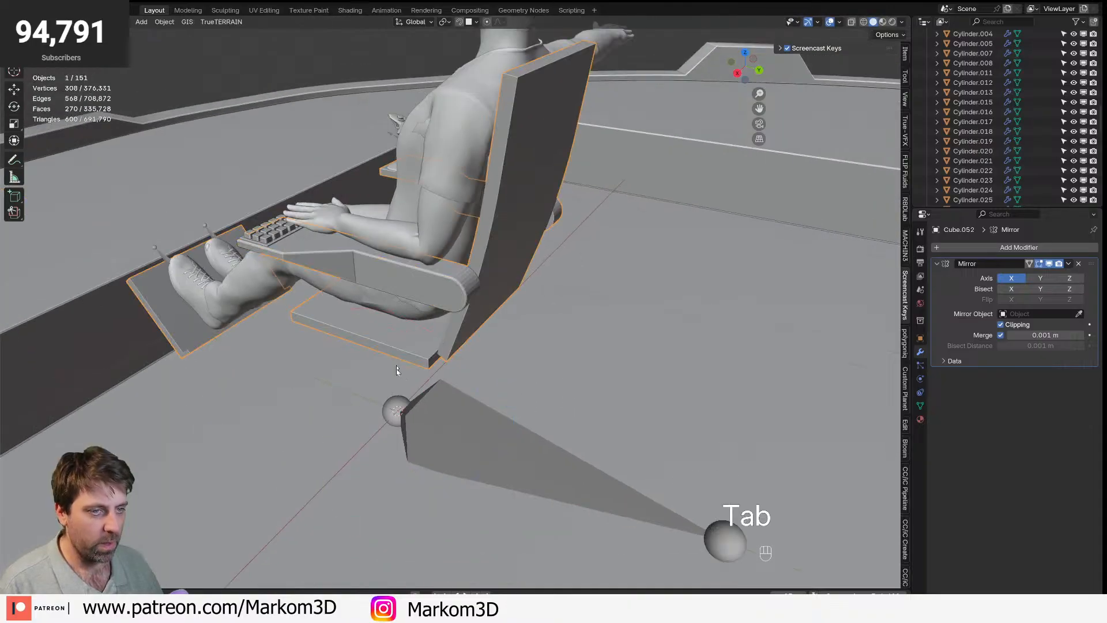
- Shade the chair with auto smooth at a 30° angle
{"action": "middle_click_drag", "start_coordinate": [396, 385], "coordinate": [494, 360]}
{"action": "scroll", "coordinate": [494, 360], "scroll_direction": "down", "scroll_amount": 2}
{"action": "right_click", "coordinate": [497, 288]}
{"action": "left_click", "coordinate": [497, 294]}
{"action": "middle_click_drag", "start_coordinate": [382, 294], "coordinate": [503, 276]}
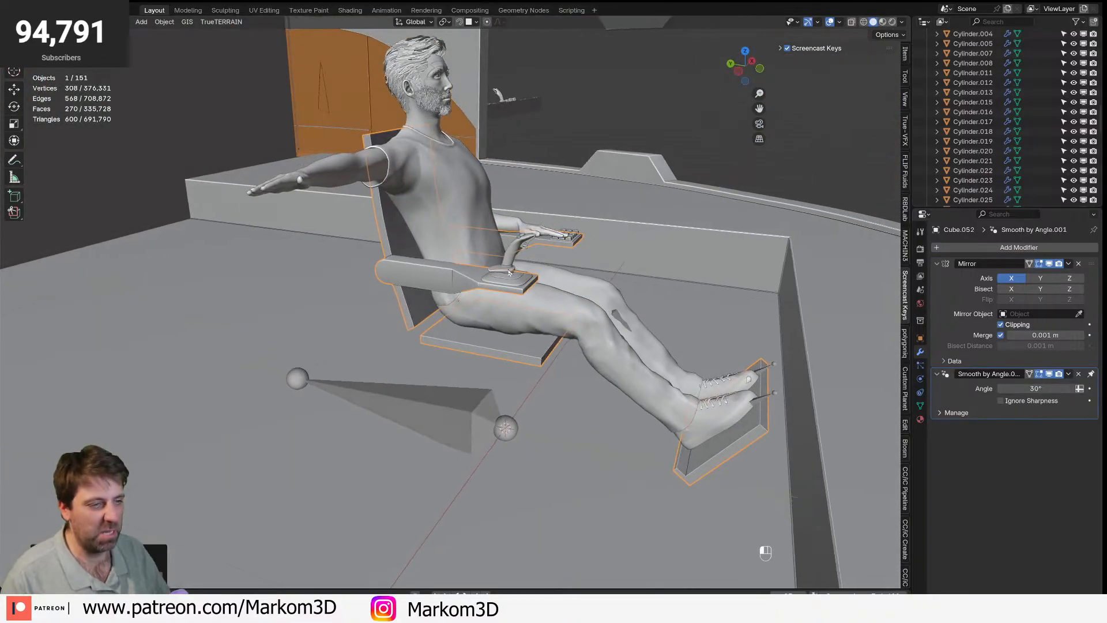
- Adjust the joystick's height along Z on its armrest
{"action": "left_click", "coordinate": [510, 272]}
{"action": "key", "text": "g"}
{"action": "key", "text": "z"}
{"action": "middle_click_drag", "start_coordinate": [543, 267], "coordinate": [470, 282]}
{"action": "left_click", "coordinate": [418, 360]}
- Save the file and hide the seated figure by excluding the Character collection
{"action": "left_click", "coordinate": [474, 294]}
{"action": "scroll", "coordinate": [474, 294], "scroll_direction": "up", "scroll_amount": 3}
{"action": "mouse_move", "coordinate": [477, 348]}
{"action": "middle_mouse_down"}
{"action": "mouse_move", "coordinate": [540, 366]}
{"action": "mouse_move", "coordinate": [492, 349]}
{"action": "middle_mouse_up"}
{"action": "left_click", "coordinate": [418, 376]}
{"action": "key", "text": "KP_Decimal"}
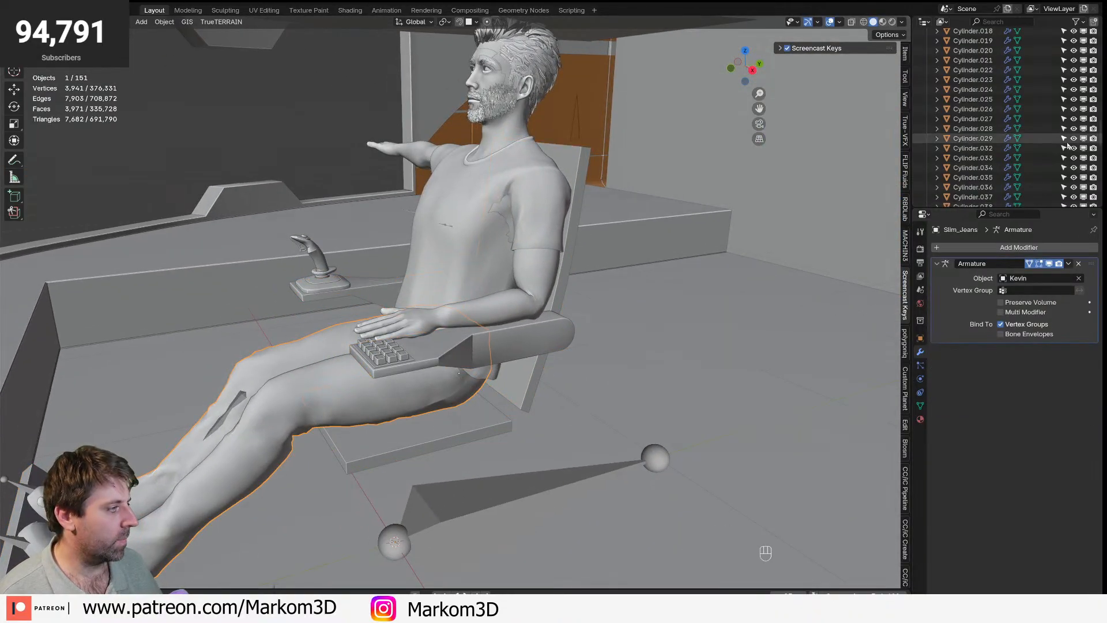
{"action": "key", "text": "ctrl+s"}
{"action": "scroll", "coordinate": [936, 64], "scroll_direction": "up", "scroll_amount": 5}
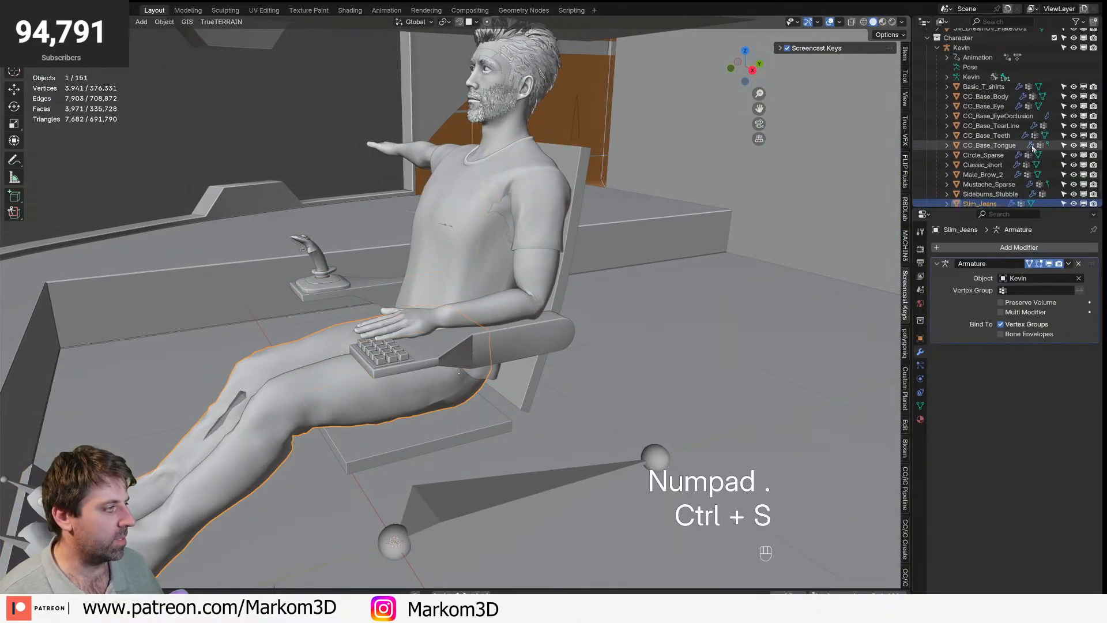
{"action": "left_click", "coordinate": [937, 58]}
- Duplicate the seat's top face, raise the copy slightly along Z, and separate it into its own object
{"action": "middle_click_drag", "start_coordinate": [519, 369], "coordinate": [549, 403]}
{"action": "left_click", "coordinate": [482, 345]}
{"action": "key", "text": "Tab"}
{"action": "key", "text": "3"}
{"action": "left_click", "coordinate": [524, 431]}
{"action": "key", "text": "shift+d"}
{"action": "key", "text": "z"}
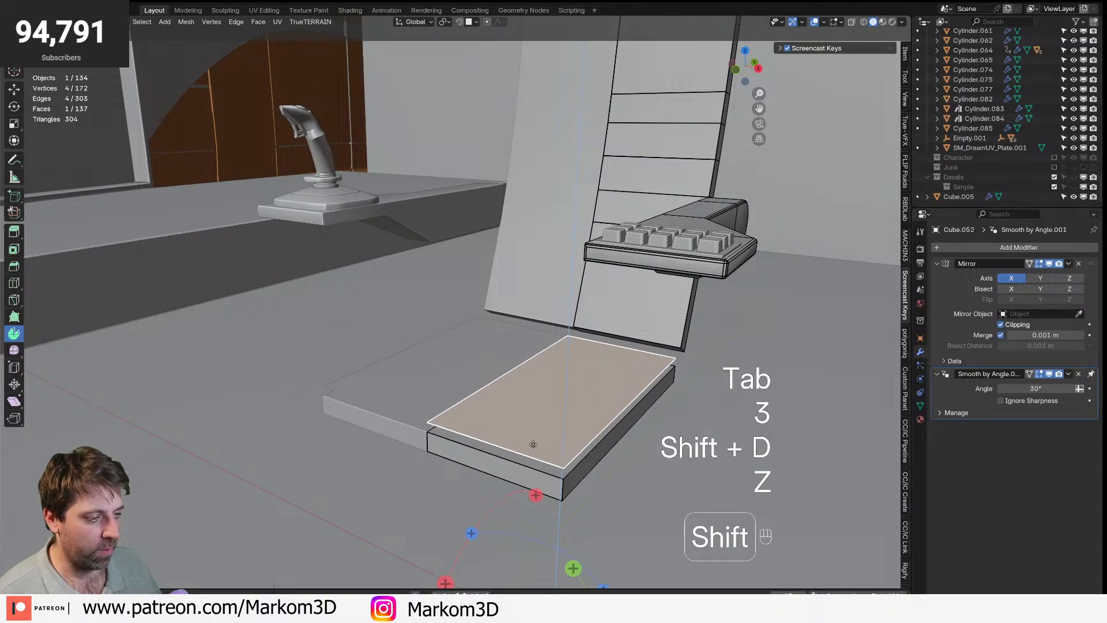
{"action": "left_click", "coordinate": [535, 435]}
{"action": "key", "text": "p"}
{"action": "left_click", "coordinate": [550, 442]}
{"action": "key", "text": "Tab"}
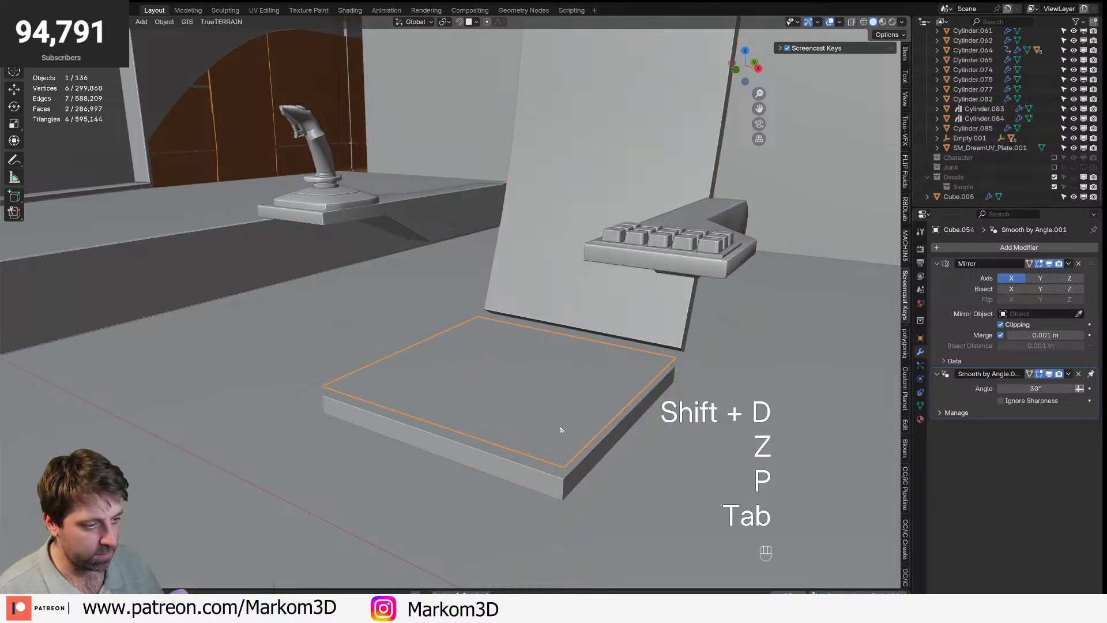
- Apply the separated seat plane's Mirror modifier and add a Subdivision Surface modifier
{"action": "key", "text": "ctrl+a"}
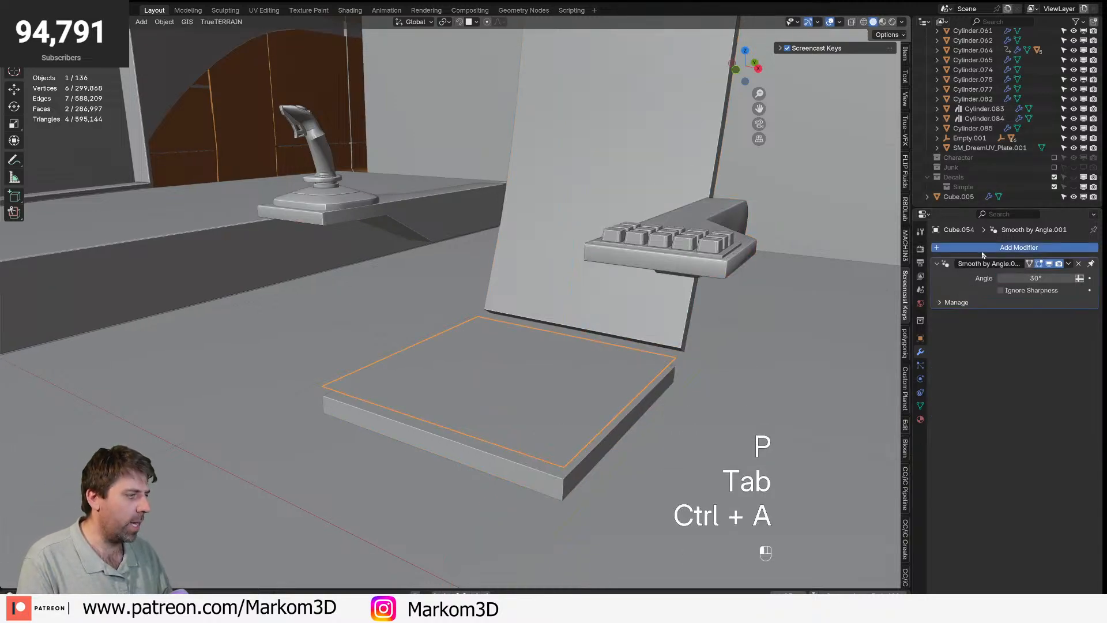
{"action": "left_click", "coordinate": [983, 248]}
{"action": "mouse_move", "coordinate": [984, 254]}
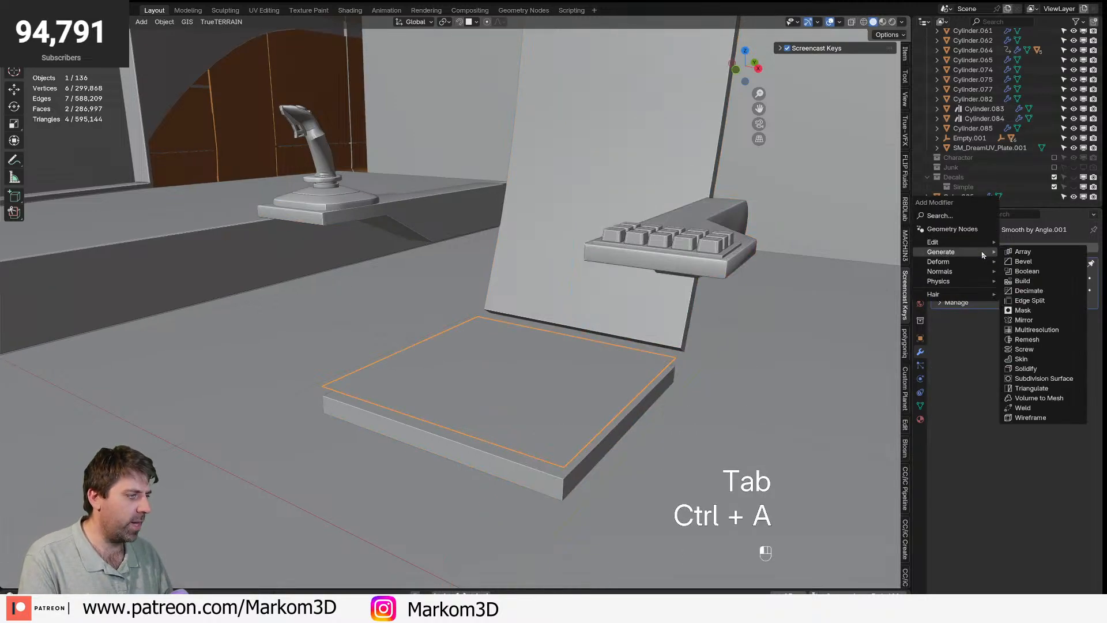
{"action": "left_click", "coordinate": [1023, 379]}
- Extrude all faces of the cushion plane down to the seat to give it thickness
{"action": "middle_click_drag", "start_coordinate": [571, 414], "coordinate": [571, 381], "text": "shift"}
{"action": "key", "text": "Tab"}
{"action": "middle_click_drag", "start_coordinate": [570, 380], "coordinate": [600, 385]}
{"action": "scroll", "coordinate": [584, 421], "scroll_direction": "up", "scroll_amount": 1}
{"action": "key", "text": "ctrl+r"}
{"action": "key", "text": "a"}
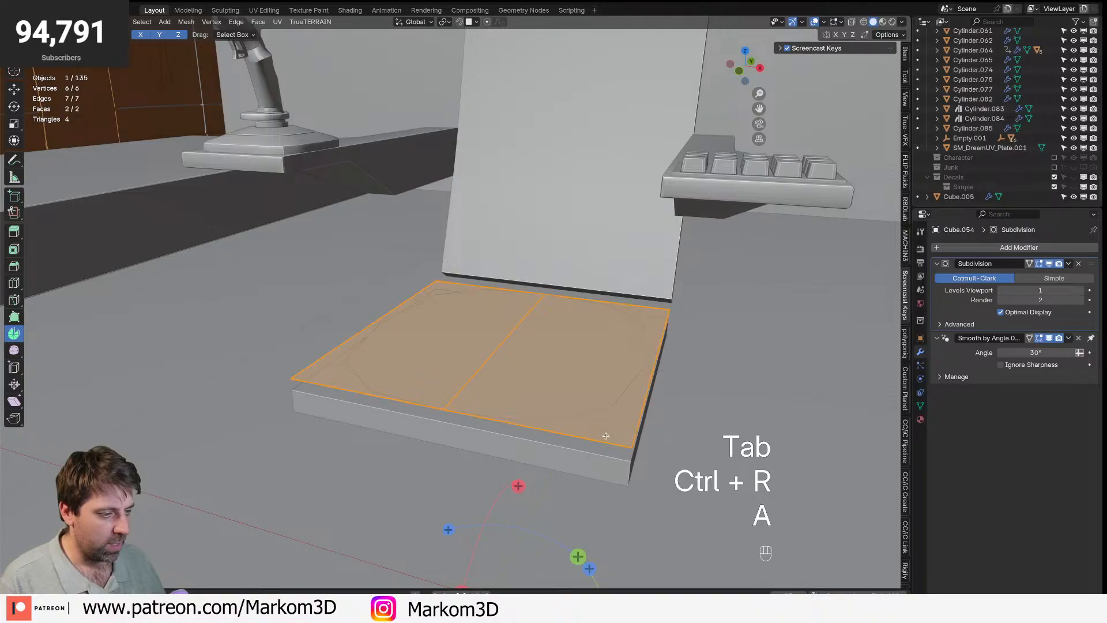
{"action": "key", "text": "e"}
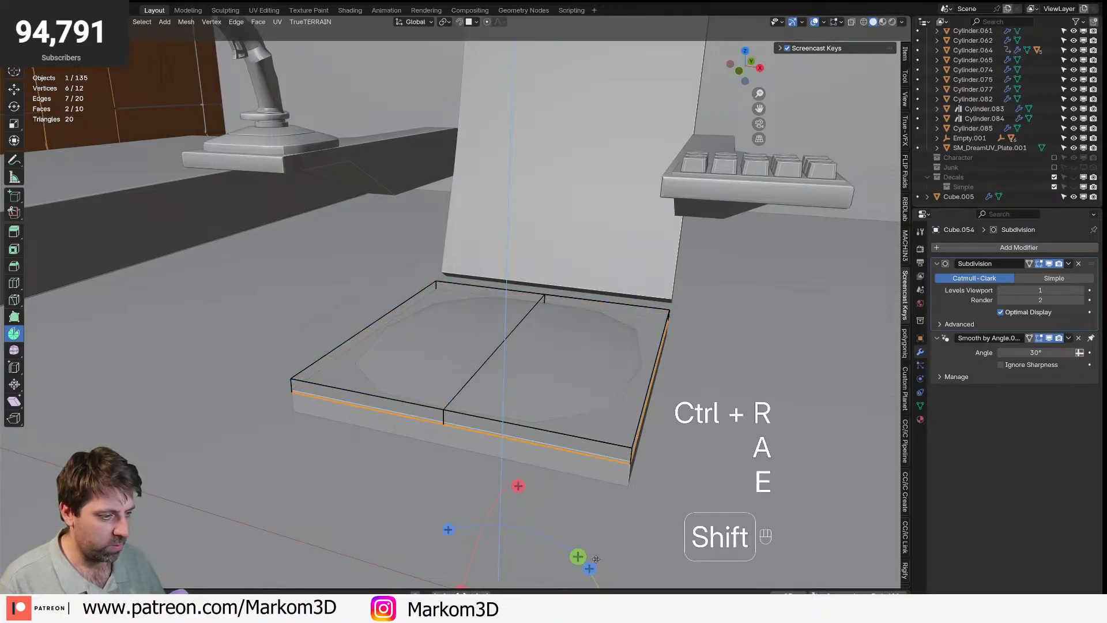
{"action": "left_click", "coordinate": [590, 578]}
- Move the cushion's rear side face beside the backrest along Y
{"action": "left_click", "coordinate": [638, 420]}
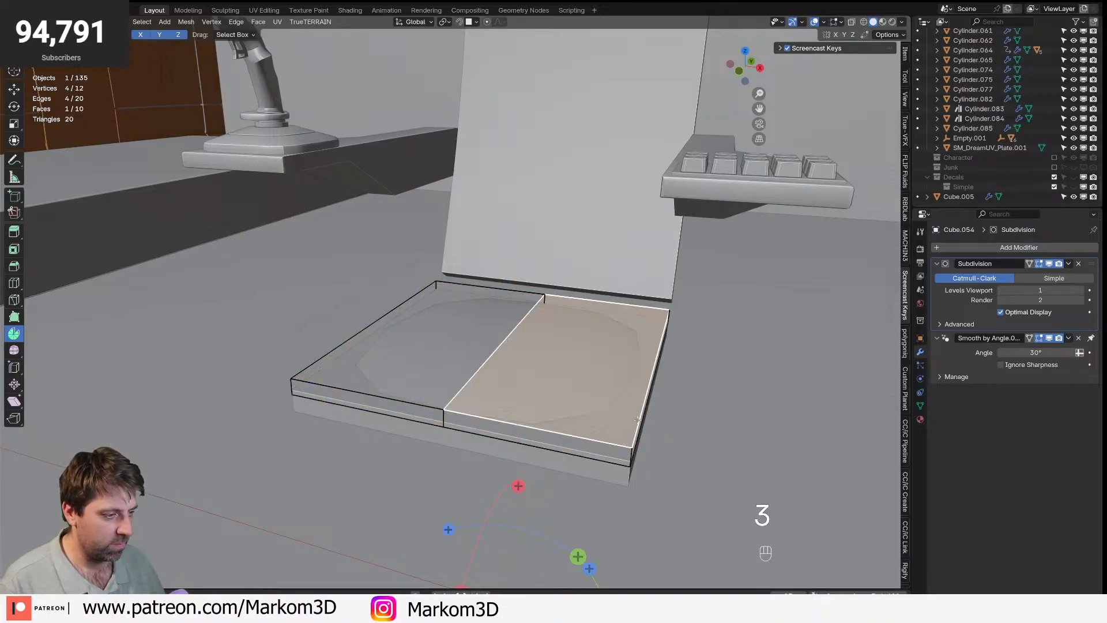
{"action": "left_click", "coordinate": [613, 453], "text": "shift"}
{"action": "middle_click_drag", "start_coordinate": [613, 453], "coordinate": [448, 455]}
{"action": "middle_click_drag", "start_coordinate": [540, 526], "coordinate": [539, 493], "text": "shift"}
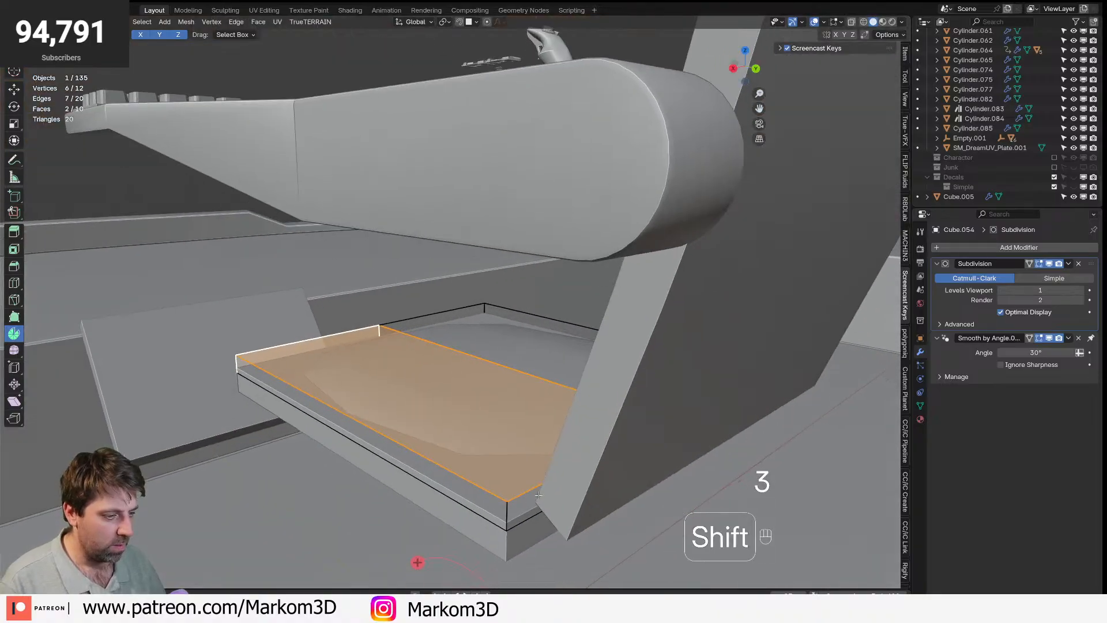
{"action": "left_click", "coordinate": [524, 509]}
{"action": "middle_click_drag", "start_coordinate": [432, 474], "coordinate": [737, 467], "text": "shift"}
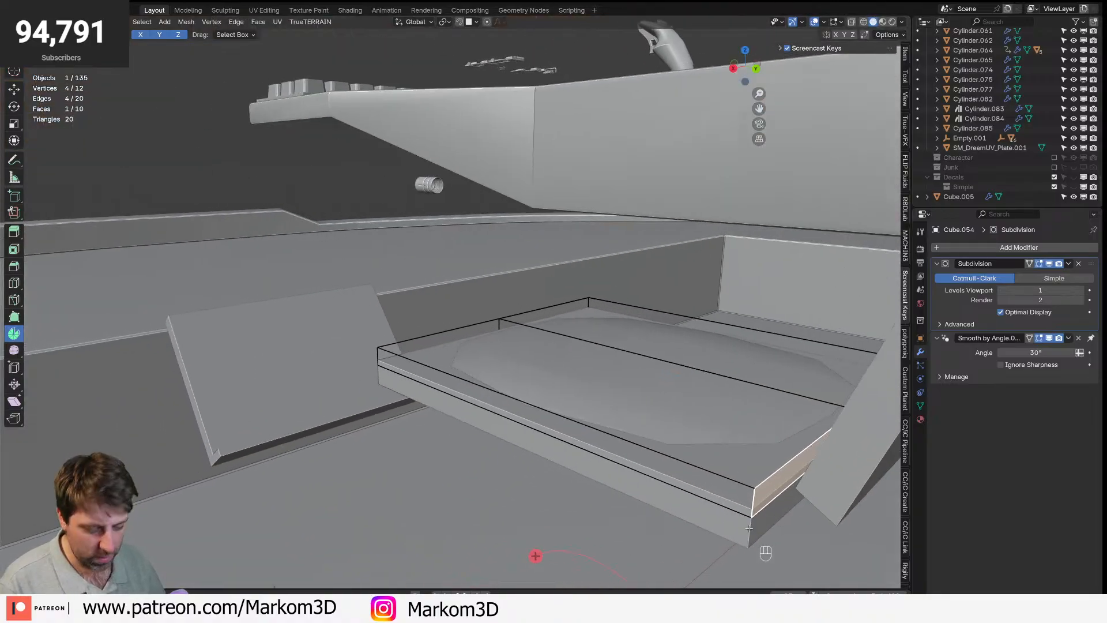
{"action": "key", "text": "g"}
{"action": "key", "text": "y"}
{"action": "left_click", "coordinate": [651, 482]}
{"action": "middle_click_drag", "start_coordinate": [651, 482], "coordinate": [735, 433]}
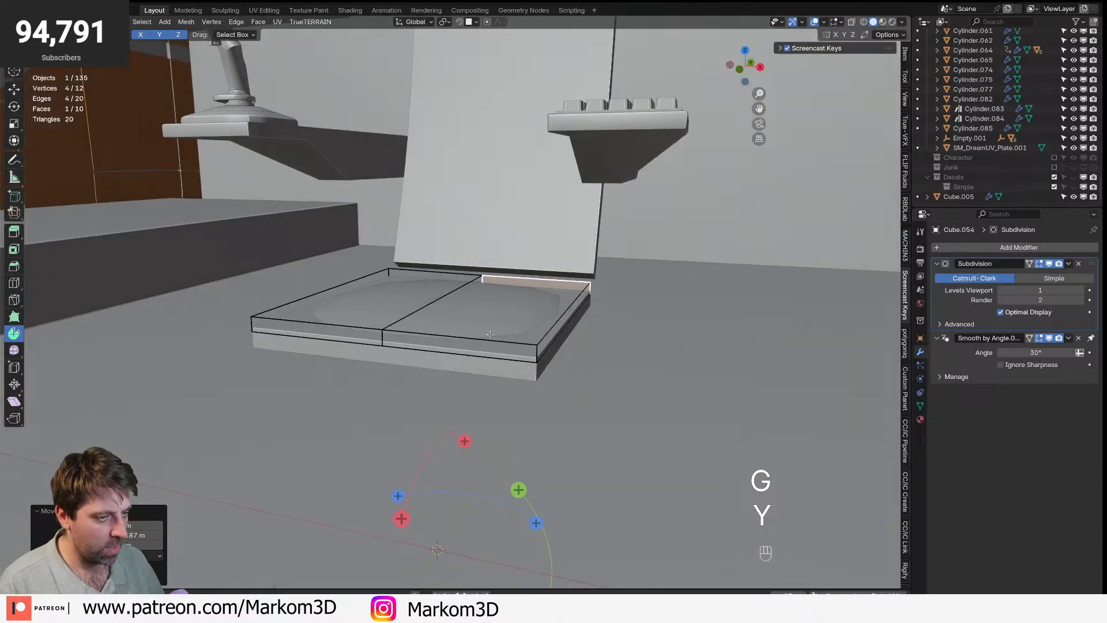
- Move the cushion's front side face along Y to adjust its overhang at the seat's front edge
{"action": "left_click", "coordinate": [497, 336]}
{"action": "left_click", "coordinate": [511, 362]}
{"action": "key", "text": "g"}
{"action": "left_click", "coordinate": [530, 410]}
{"action": "middle_click_drag", "start_coordinate": [530, 409], "coordinate": [540, 413]}
{"action": "key", "text": "g"}
{"action": "key", "text": "y"}
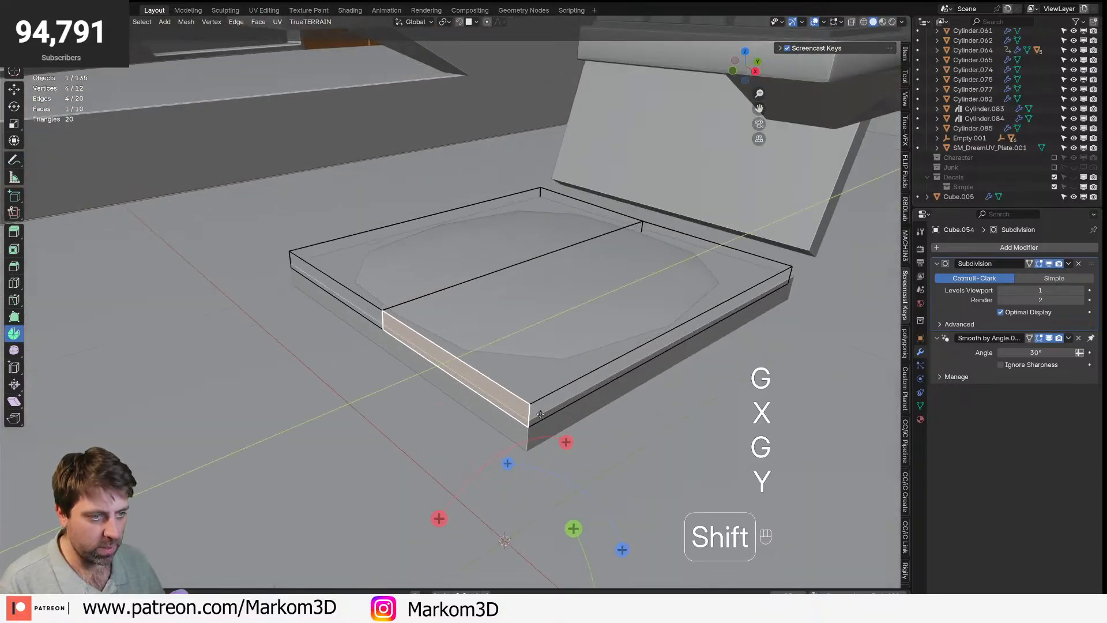
{"action": "left_click", "coordinate": [490, 445]}
- Move the cushion's side face on the keypad side along X to adjust its overhang on the seat
{"action": "left_click", "coordinate": [580, 398]}
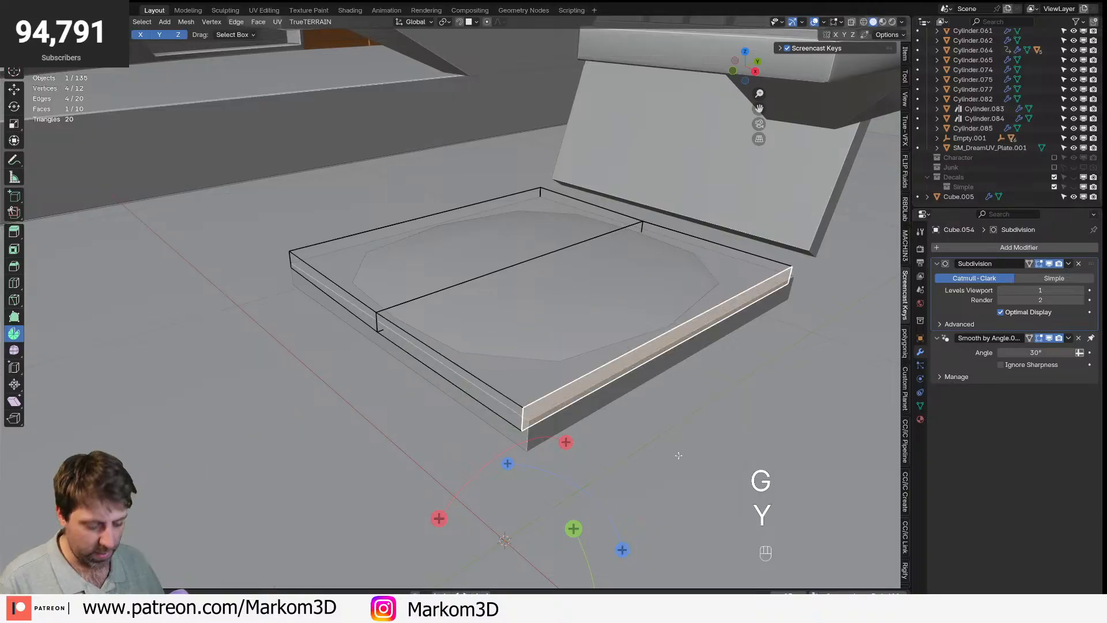
{"action": "key", "text": "g"}
{"action": "key", "text": "x"}
{"action": "left_click", "coordinate": [655, 447]}
- Add two evenly spaced front-to-back loop cuts to the keypad-side half of the cushion
{"action": "middle_click_drag", "start_coordinate": [655, 448], "coordinate": [519, 380]}
{"action": "key", "text": "ctrl+r"}
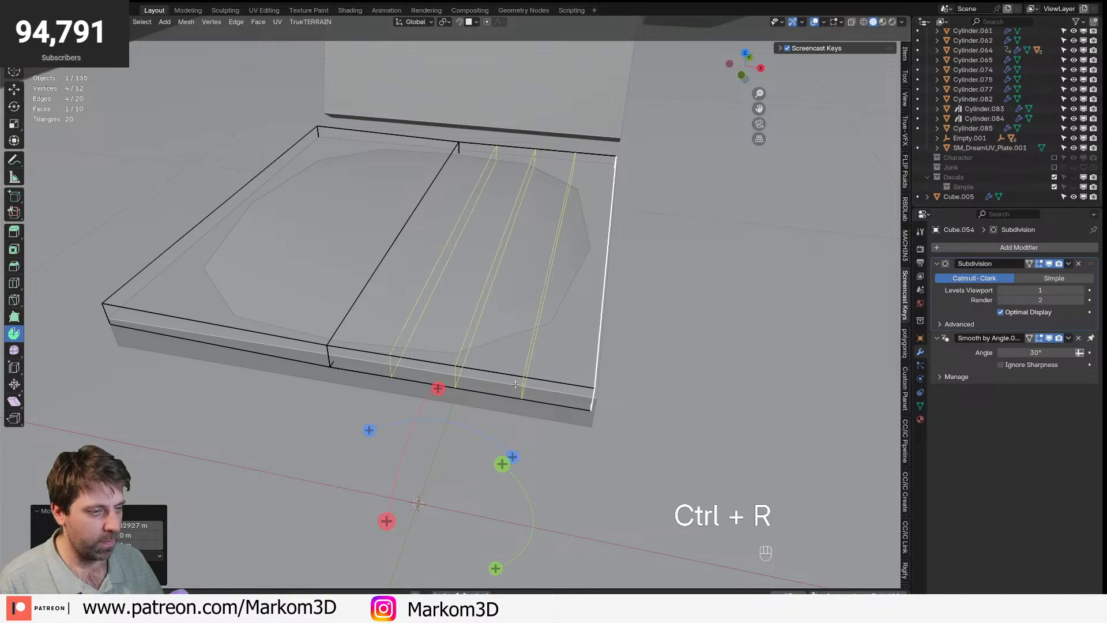
{"action": "left_click", "coordinate": [515, 384]}
{"action": "right_click", "coordinate": [579, 314]}
- Add two side-to-side support loops, sliding one close to the cushion's front edge and the other close to its rear edge
{"action": "left_click", "coordinate": [606, 299]}
{"action": "left_click", "coordinate": [597, 412]}
{"action": "key", "text": "ctrl+r"}
{"action": "right_click", "coordinate": [604, 305]}
{"action": "key", "text": "ctrl+r"}
{"action": "left_click", "coordinate": [620, 225]}
{"action": "left_click", "coordinate": [654, 201]}
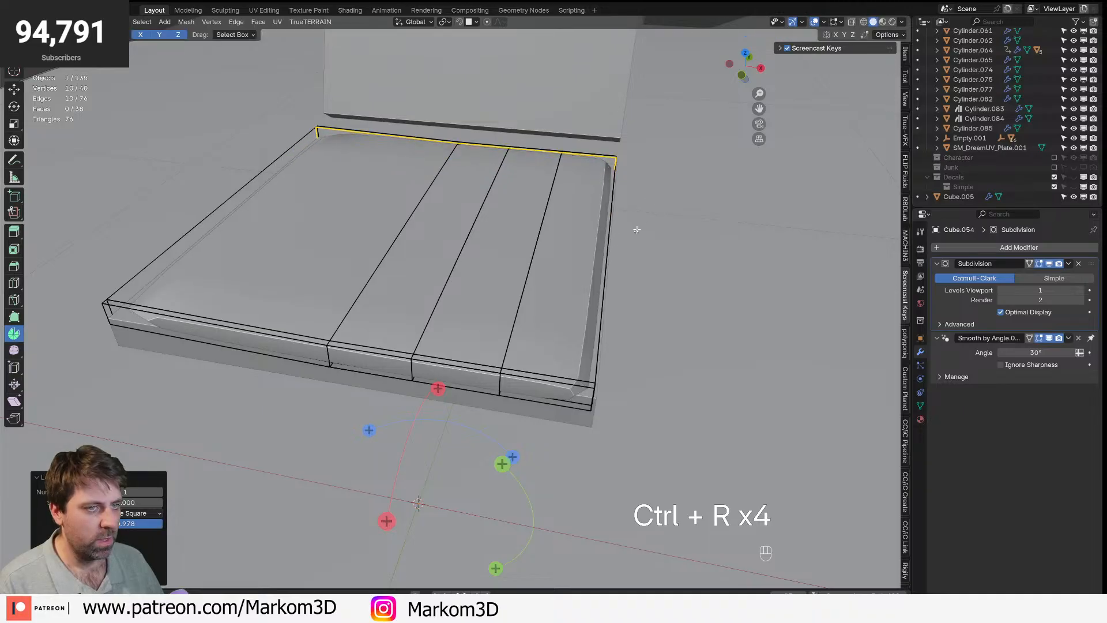
- Add centred front-to-back loop cuts in the strip beside the centre line and in the outermost keypad-side strip
{"action": "scroll", "coordinate": [564, 299], "scroll_direction": "right", "scroll_amount": 5}
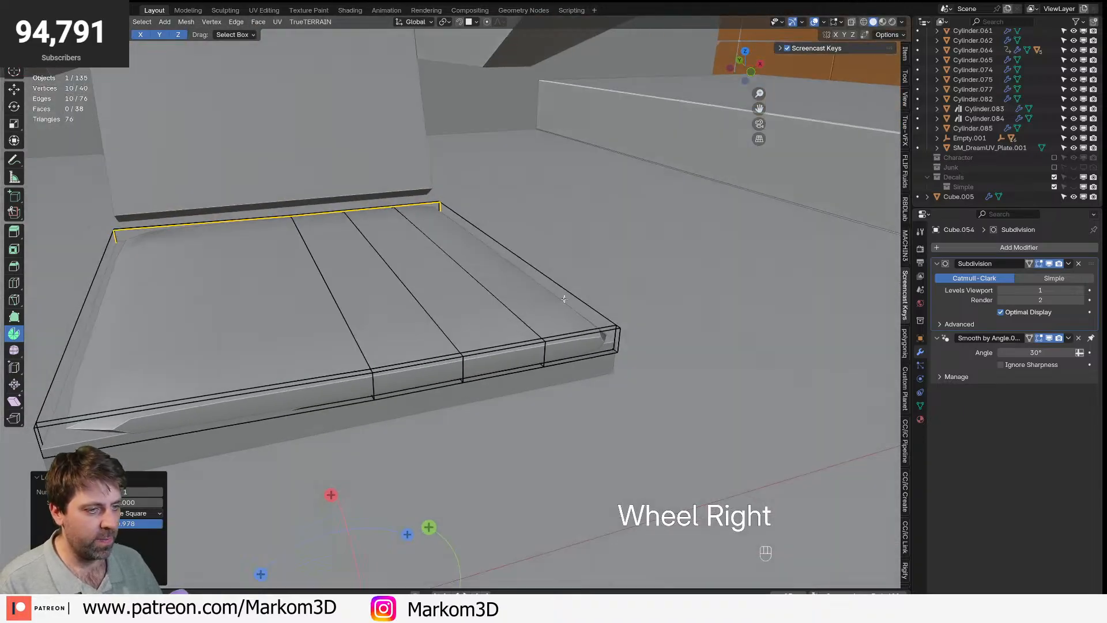
{"action": "middle_click_drag", "start_coordinate": [426, 369], "coordinate": [417, 376]}
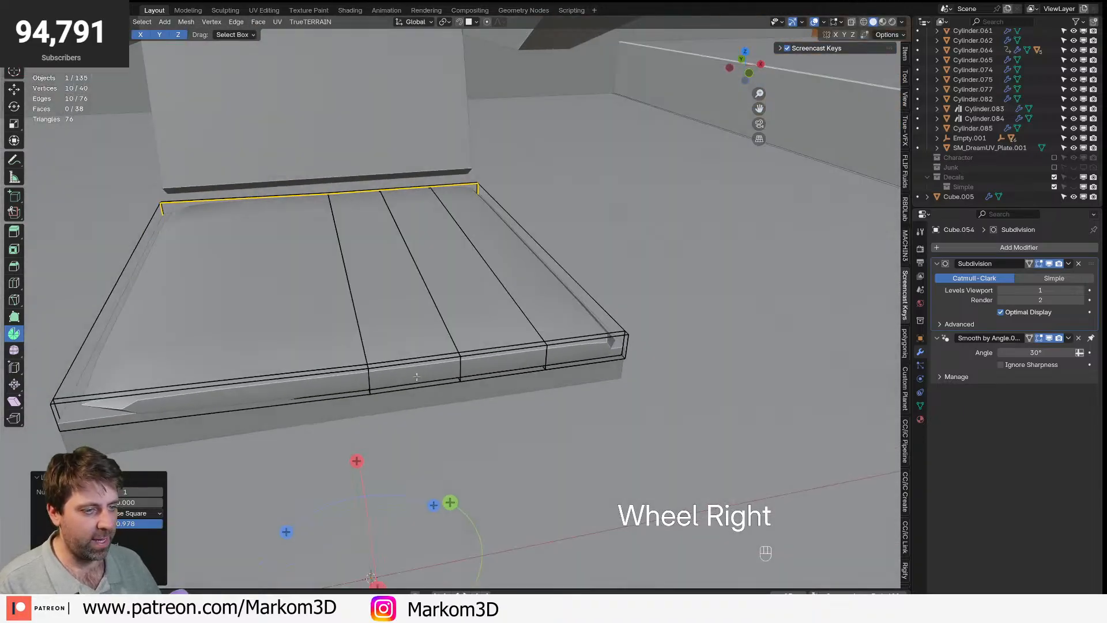
{"action": "key", "text": "ctrl+r"}
{"action": "left_click", "coordinate": [416, 376]}
{"action": "right_click", "coordinate": [417, 376]}
{"action": "key", "text": "ctrl+r"}
{"action": "left_click", "coordinate": [575, 345]}
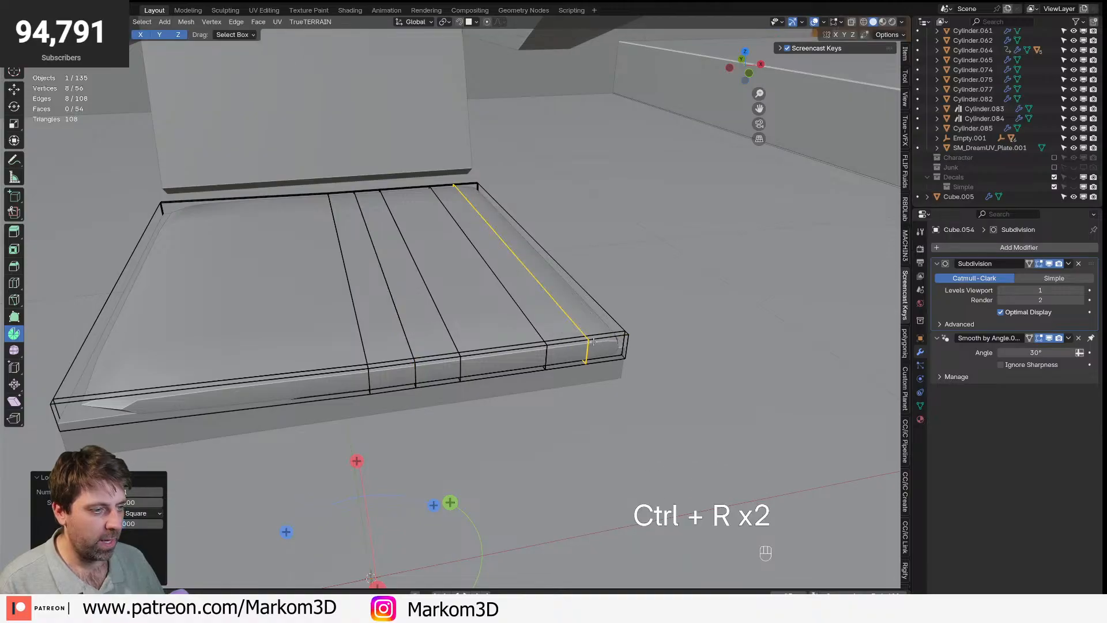
{"action": "right_click", "coordinate": [575, 345]}
- Add a side-to-side loop cut across the cushion and slide it towards the front edge
{"action": "key", "text": "3"}
{"action": "left_click", "coordinate": [571, 314]}
{"action": "middle_click_drag", "start_coordinate": [571, 314], "coordinate": [485, 317]}
{"action": "key", "text": "ctrl+r"}
{"action": "left_click", "coordinate": [671, 385]}
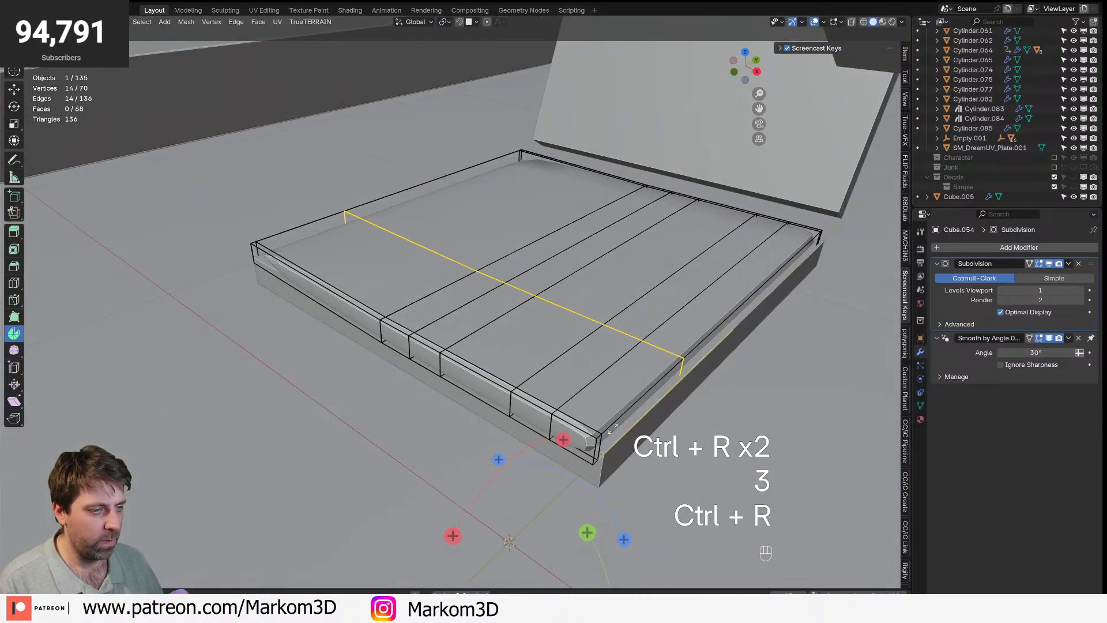
{"action": "left_click", "coordinate": [578, 472]}
- Add a side-to-side loop cut near the cushion's rear edge and bevel it into two parallel loops
{"action": "key", "text": "ctrl+r"}
{"action": "left_click", "coordinate": [726, 351]}
{"action": "left_click", "coordinate": [781, 305]}
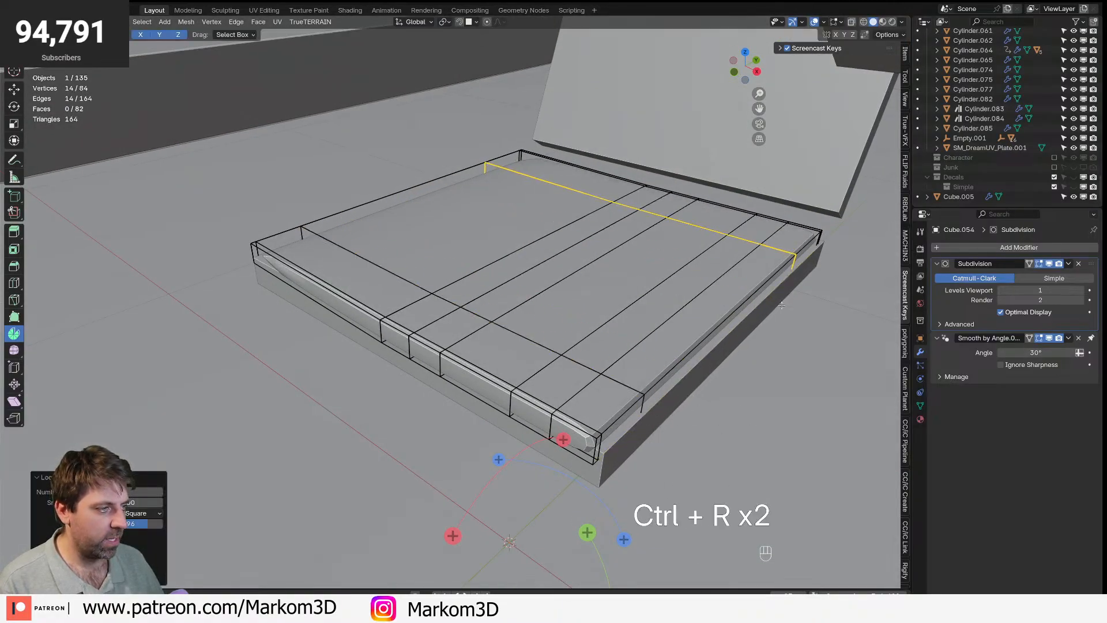
{"action": "key", "text": "ctrl+b"}
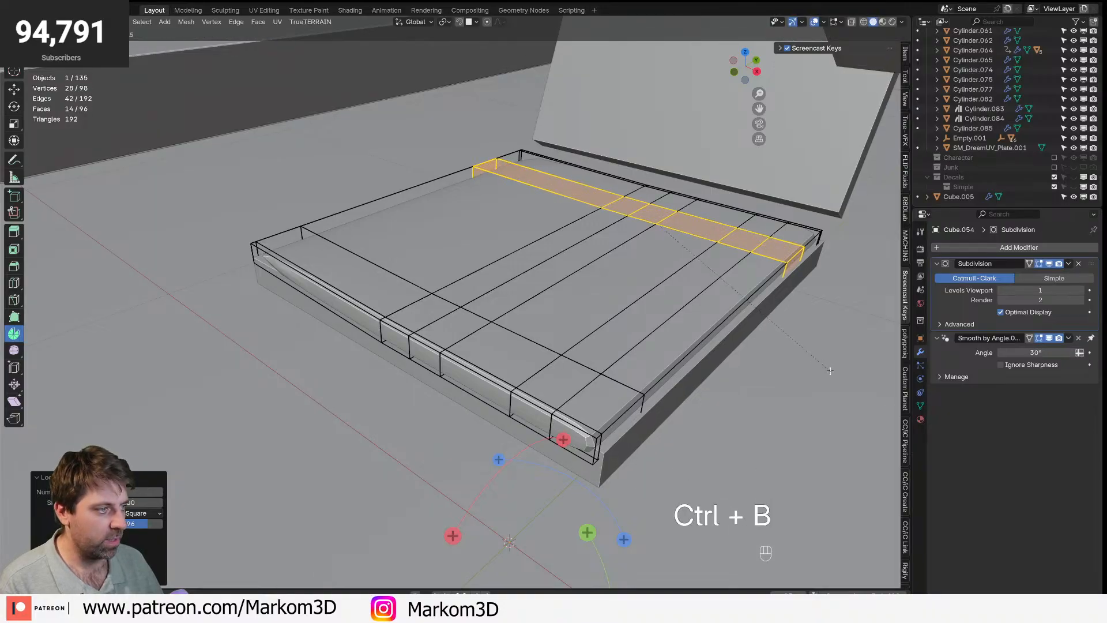
{"action": "left_click", "coordinate": [816, 300]}
- Add another side-to-side loop cut just behind the front one
{"action": "key", "text": "3"}
{"action": "key", "text": "ctrl+r"}
{"action": "left_click", "coordinate": [616, 405]}
- Raise the two top faces at the cushion's front centre along Z
{"action": "left_click", "coordinate": [486, 340]}
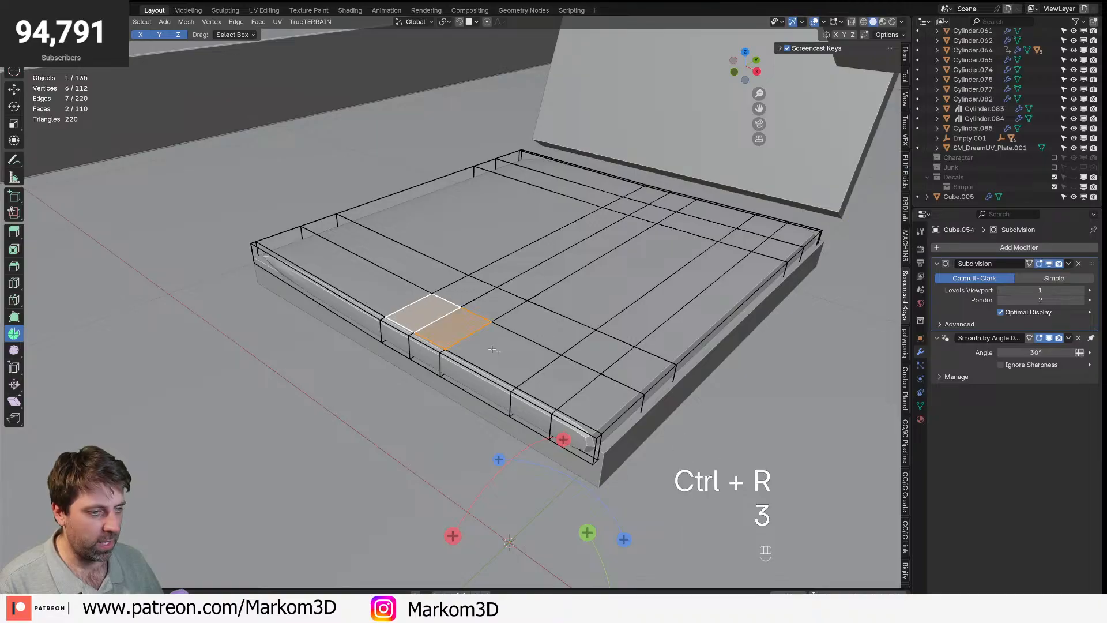
{"action": "key", "text": "g"}
{"action": "key", "text": "z"}
{"action": "left_click", "coordinate": [804, 216]}
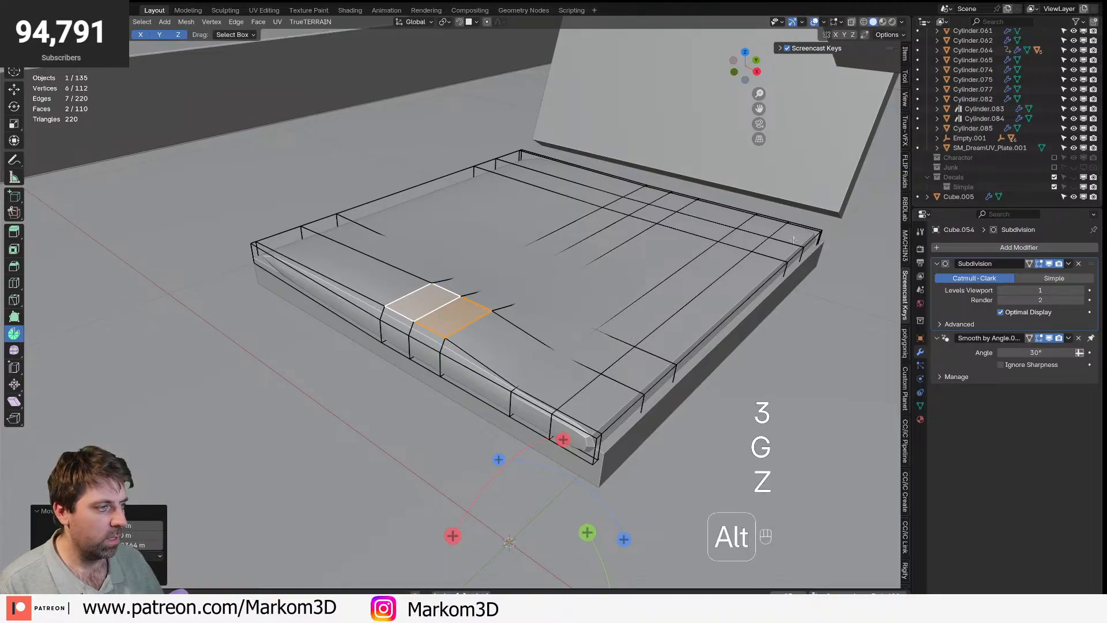
{"action": "left_click", "coordinate": [794, 238], "text": "alt"}
{"action": "left_click", "coordinate": [588, 446], "text": "shift"}
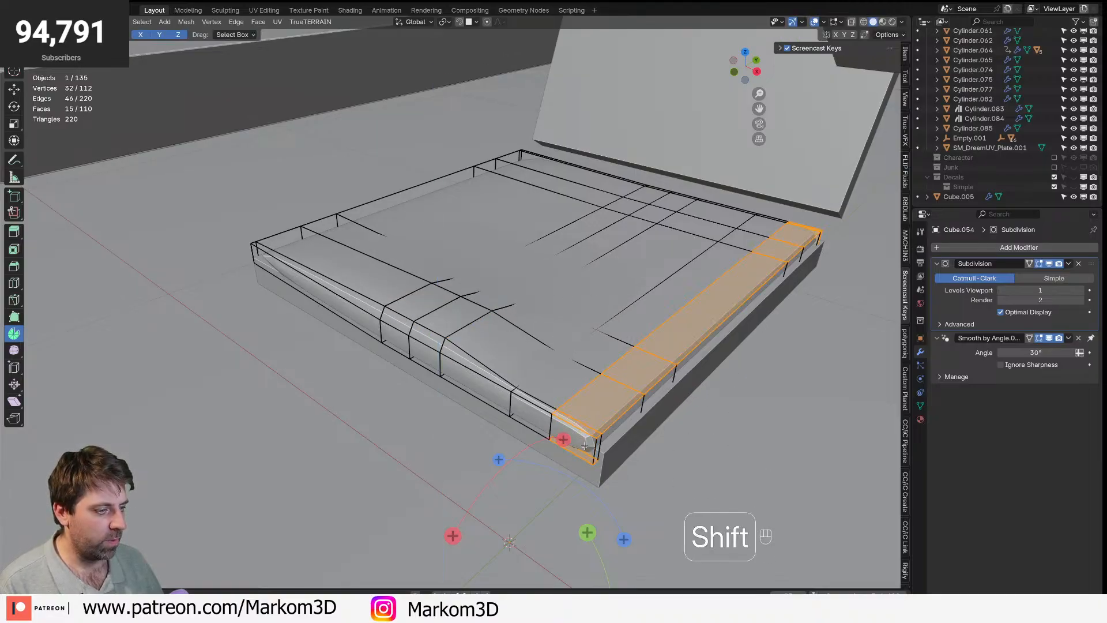
{"action": "left_click", "coordinate": [583, 462], "text": "shift"}
{"action": "middle_click_drag", "start_coordinate": [583, 461], "coordinate": [478, 446]}
{"action": "middle_click_drag", "start_coordinate": [605, 517], "coordinate": [442, 349], "text": "shift"}
- Delete all of the cushion's bottom faces in a wireframe side view
{"action": "key", "text": "z"}
{"action": "left_click", "coordinate": [358, 350]}
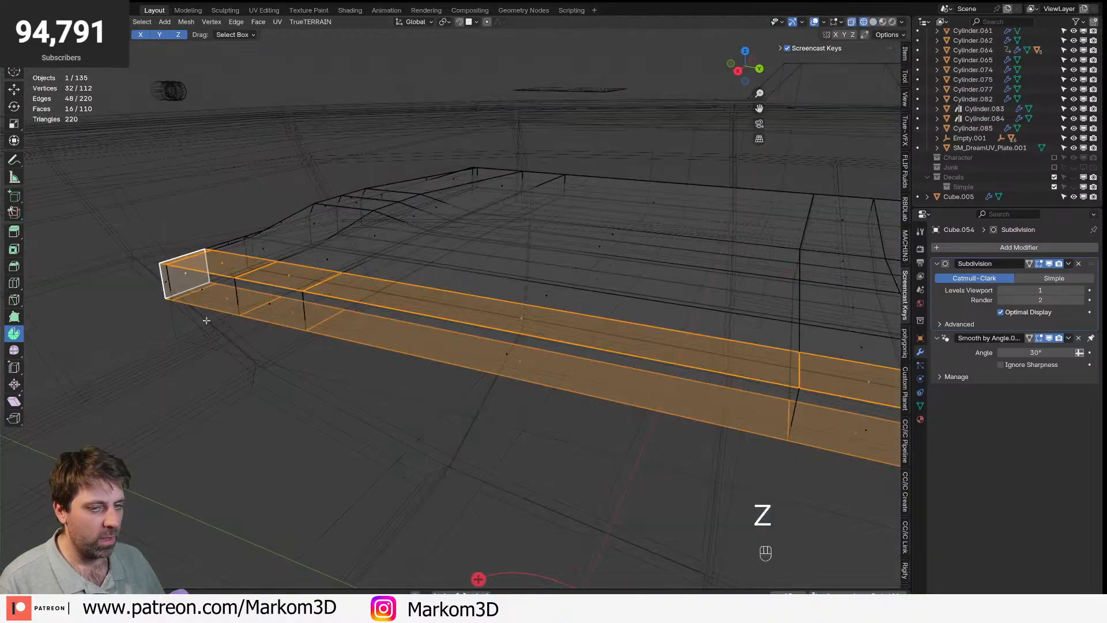
{"action": "key", "text": "KP_3"}
{"action": "key", "text": "1"}
{"action": "scroll", "coordinate": [618, 390], "scroll_direction": "down", "scroll_amount": 1}
{"action": "left_click", "coordinate": [618, 391]}
{"action": "scroll", "coordinate": [672, 370], "scroll_direction": "down", "scroll_amount": 1}
{"action": "key", "text": "b"}
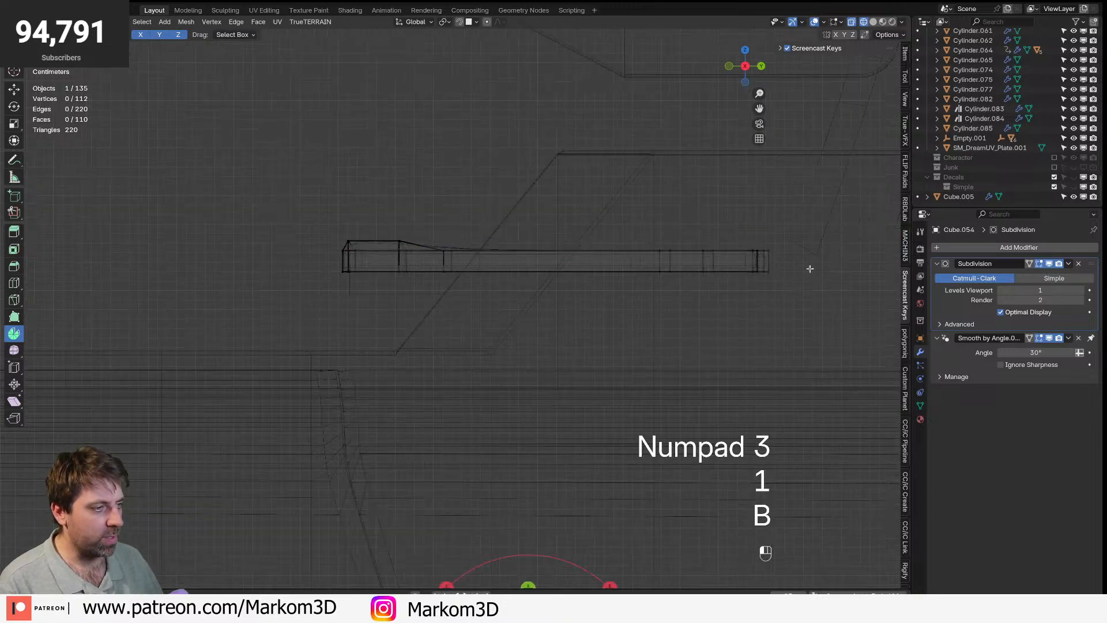
{"action": "left_click_drag", "start_coordinate": [812, 251], "coordinate": [162, 306]}
{"action": "key", "text": "Delete"}
{"action": "left_click", "coordinate": [452, 328]}
- Select the border face loops along the cushion's keypad side and rear edge in solid shading
{"action": "key", "text": "z"}
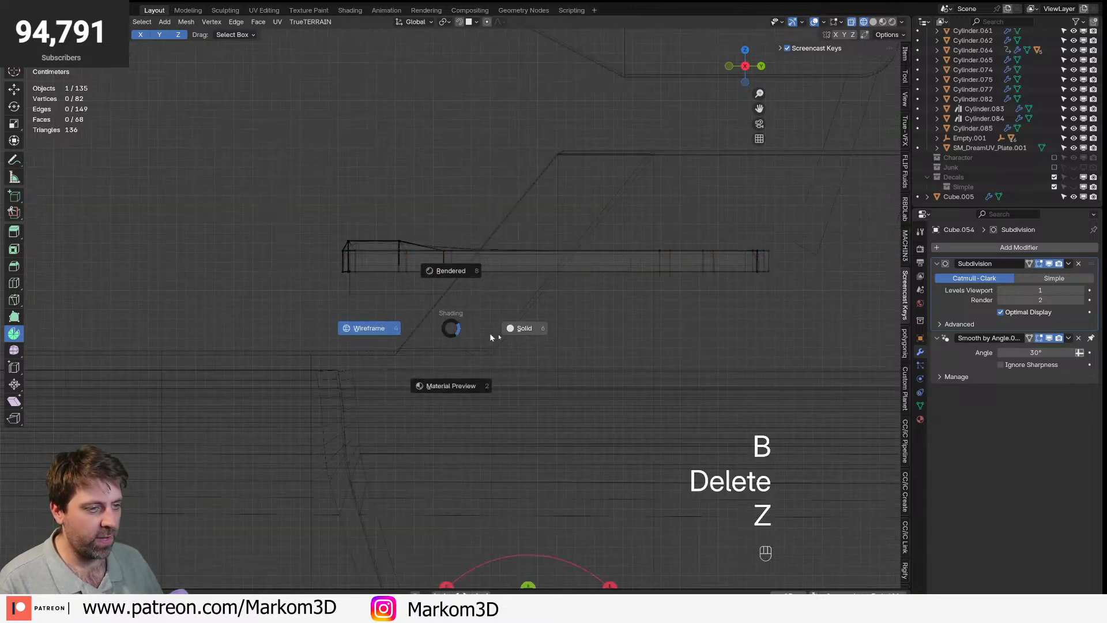
{"action": "left_click", "coordinate": [522, 328]}
{"action": "middle_click_drag", "start_coordinate": [525, 340], "coordinate": [546, 366]}
{"action": "key", "text": "3"}
{"action": "left_click", "coordinate": [440, 304], "text": "alt"}
{"action": "middle_click_drag", "start_coordinate": [444, 300], "coordinate": [663, 306]}
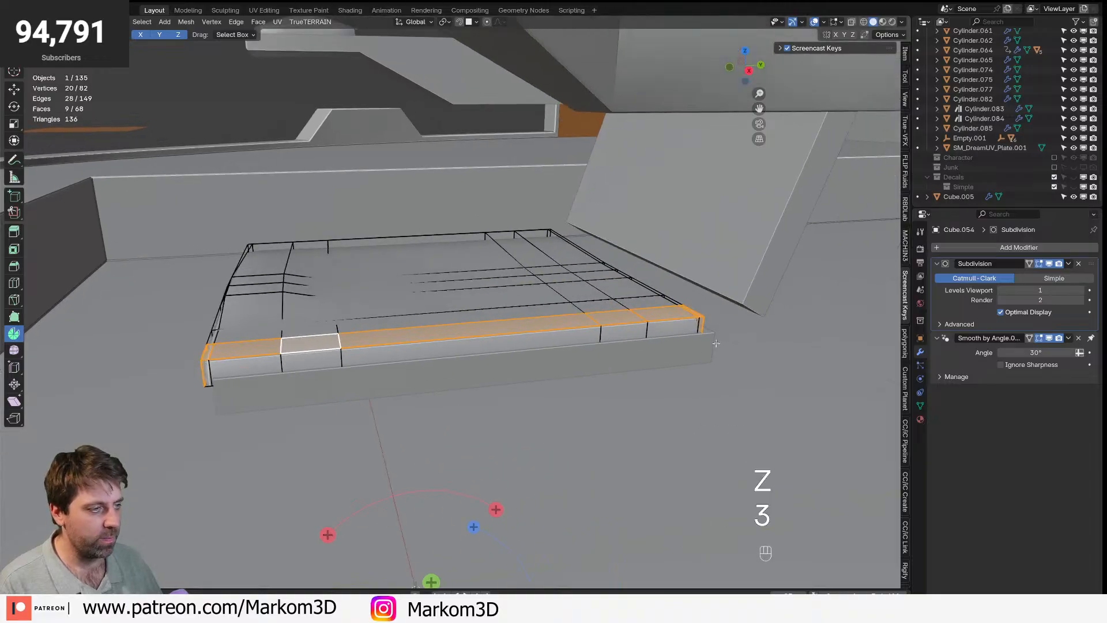
{"action": "left_click", "coordinate": [675, 305], "text": "alt+shift"}
{"action": "left_click", "coordinate": [676, 305], "text": "alt+shift"}
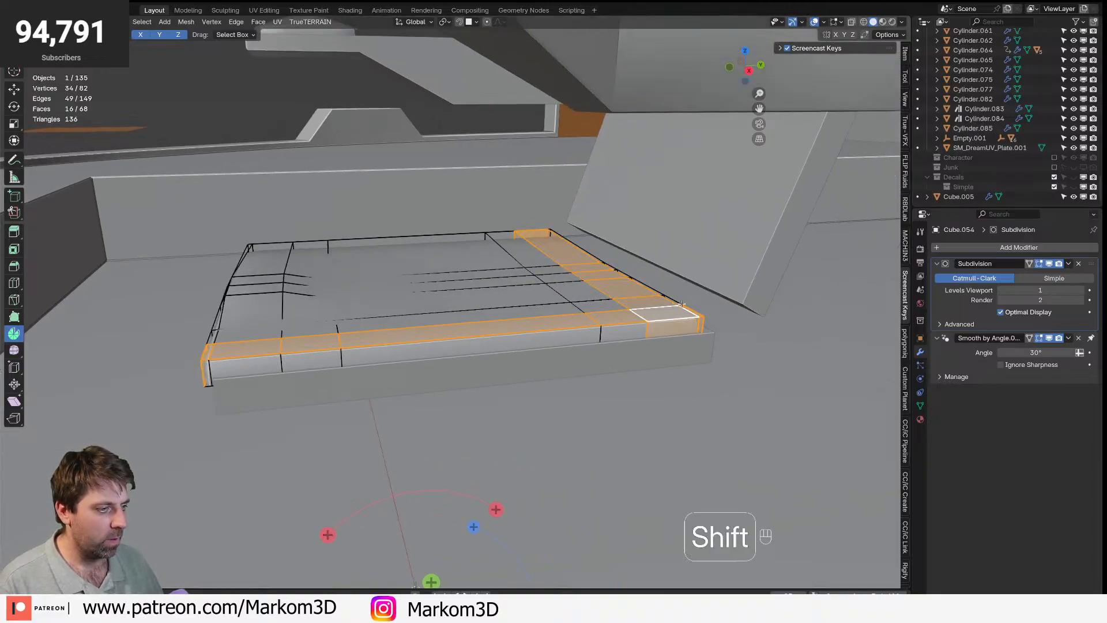
{"action": "left_click", "coordinate": [679, 304], "text": "alt+shift"}
- Deselect the lower side-wall faces in a wireframe side view, keeping only the top border faces selected
{"action": "key", "text": "KP_3"}
{"action": "key", "text": "z"}
{"action": "left_click", "coordinate": [557, 311]}
{"action": "key", "text": "b"}
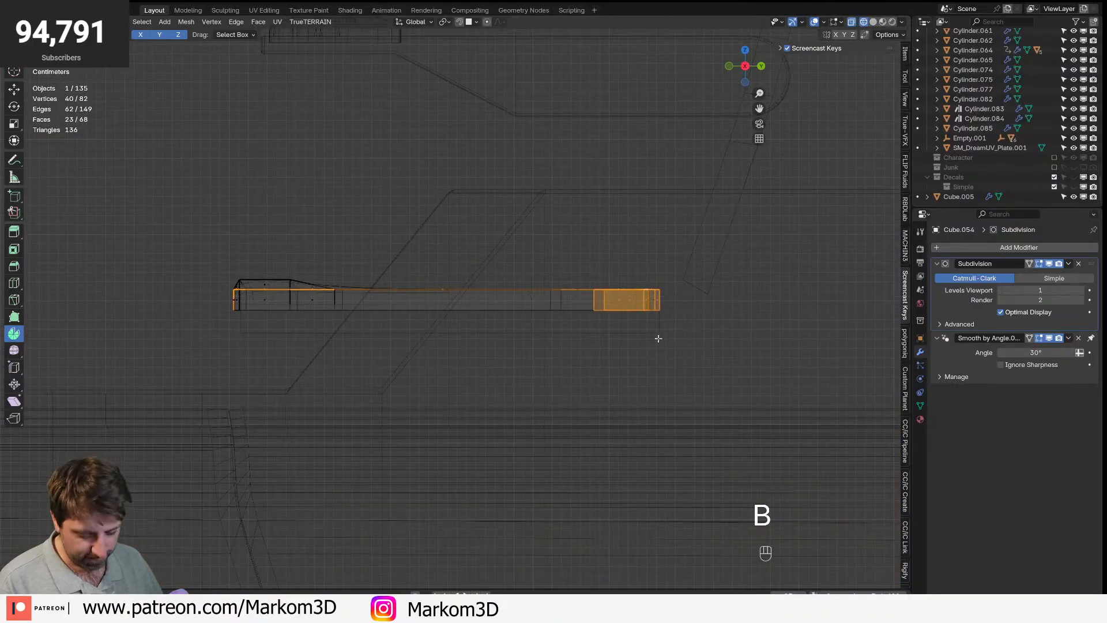
{"action": "key", "text": "b"}
{"action": "middle_click_drag", "start_coordinate": [690, 297], "coordinate": [206, 353]}
- Try raising the selected top border faces along Z to the height of the front bump, and undo the move
{"action": "key", "text": "g"}
{"action": "key", "text": "z"}
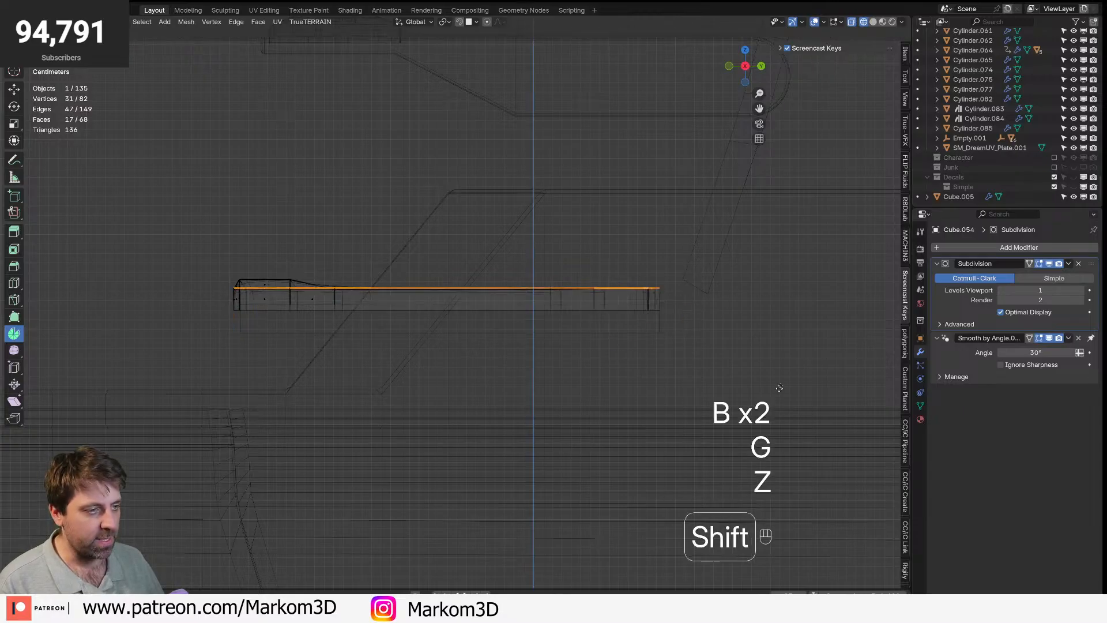
{"action": "left_click", "coordinate": [795, 304]}
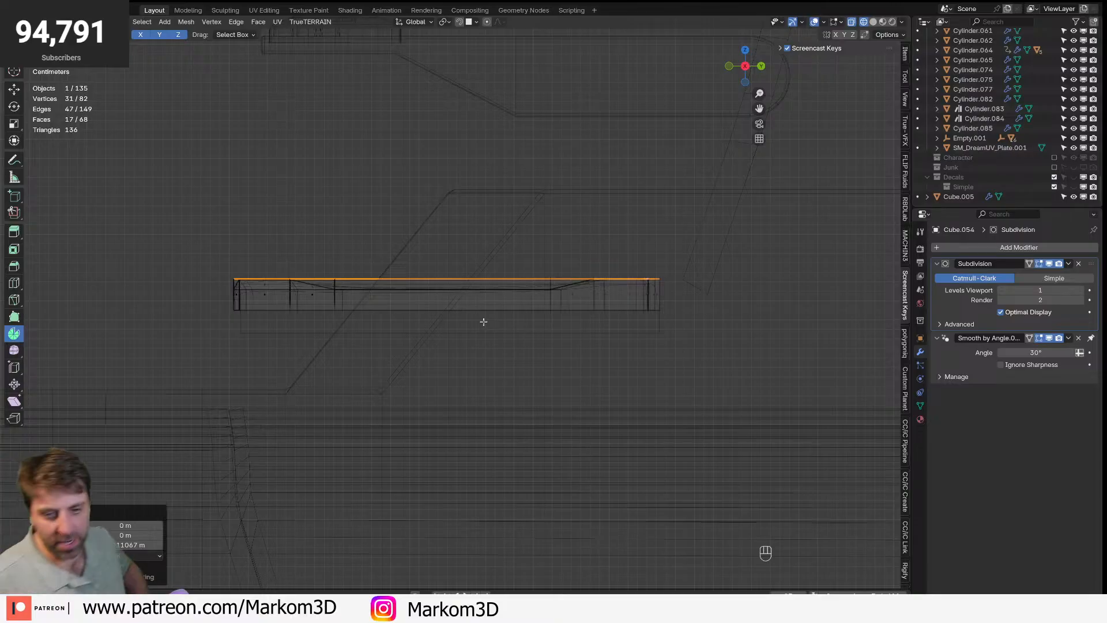
{"action": "mouse_move", "coordinate": [335, 232]}
{"action": "middle_mouse_down"}
{"action": "mouse_move", "coordinate": [523, 300]}
{"action": "mouse_move", "coordinate": [508, 346]}
{"action": "mouse_move", "coordinate": [369, 363]}
{"action": "mouse_move", "coordinate": [388, 336]}
{"action": "middle_mouse_up"}
{"action": "key", "text": "z"}
{"action": "left_click", "coordinate": [445, 252]}
{"action": "scroll", "coordinate": [523, 300], "scroll_direction": "left", "scroll_amount": 1}
{"action": "key", "text": "ctrl+z"}
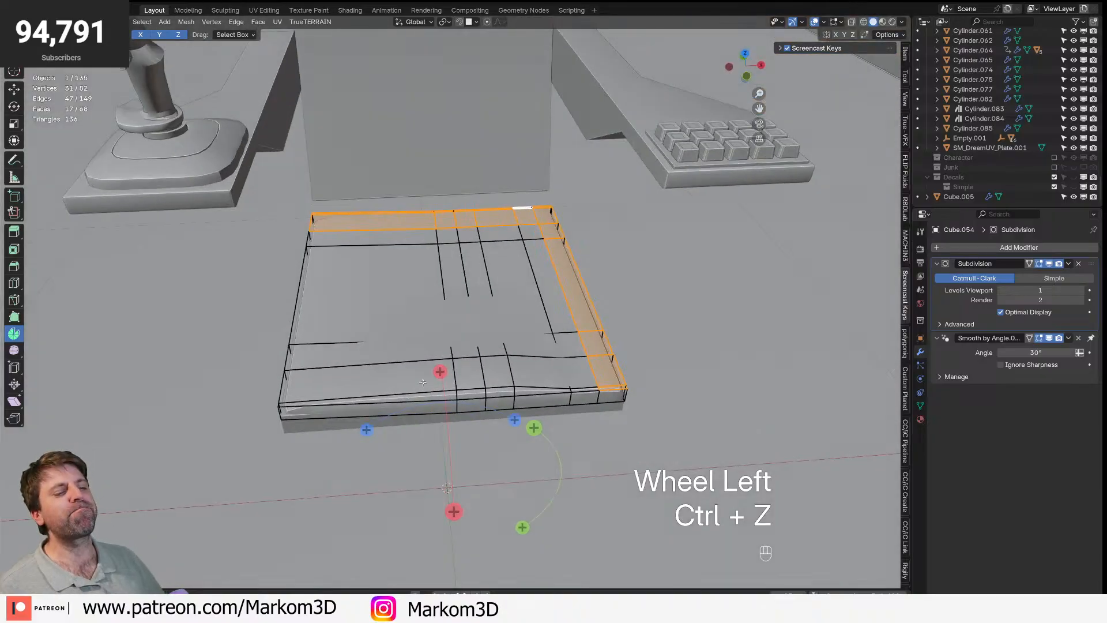
- Raise the selected side and rear top border faces slightly along Z
{"action": "middle_click_drag", "start_coordinate": [419, 386], "coordinate": [477, 313]}
{"action": "key", "text": "KP_7"}
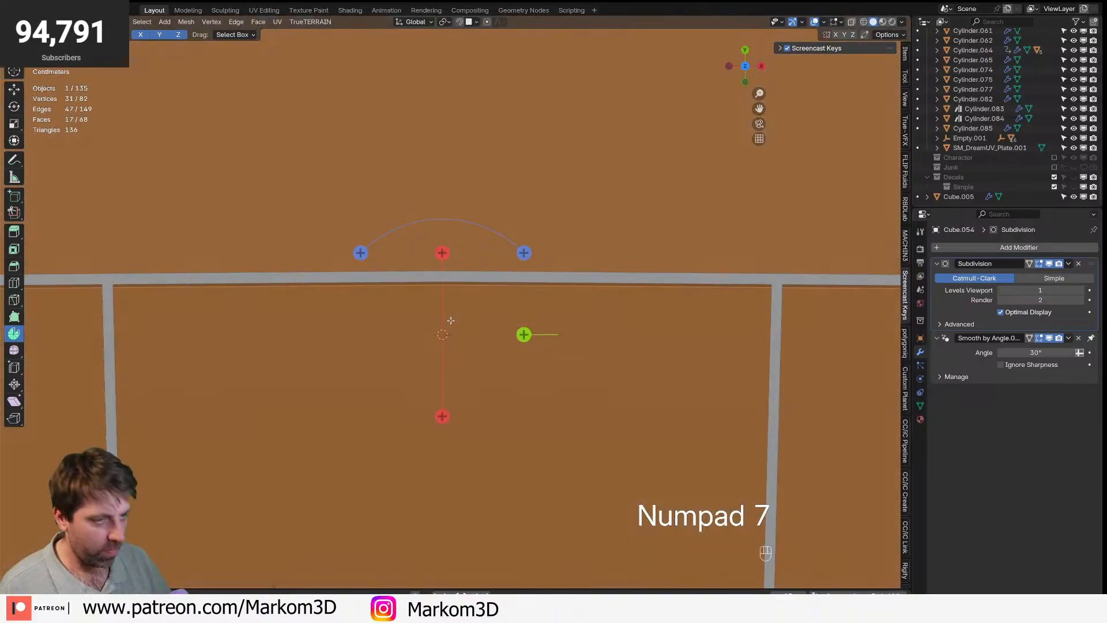
{"action": "key", "text": "z"}
{"action": "mouse_move", "coordinate": [457, 353]}
{"action": "middle_mouse_down"}
{"action": "mouse_move", "coordinate": [497, 280]}
{"action": "mouse_move", "coordinate": [576, 357]}
{"action": "mouse_move", "coordinate": [593, 334]}
{"action": "middle_mouse_up"}
{"action": "key", "text": "g"}
{"action": "key", "text": "z"}
{"action": "left_click", "coordinate": [600, 324]}
- Delete the joystick-side half of the cushion's faces in a wireframe top view
{"action": "key", "text": "KP_7"}
{"action": "key", "text": "z"}
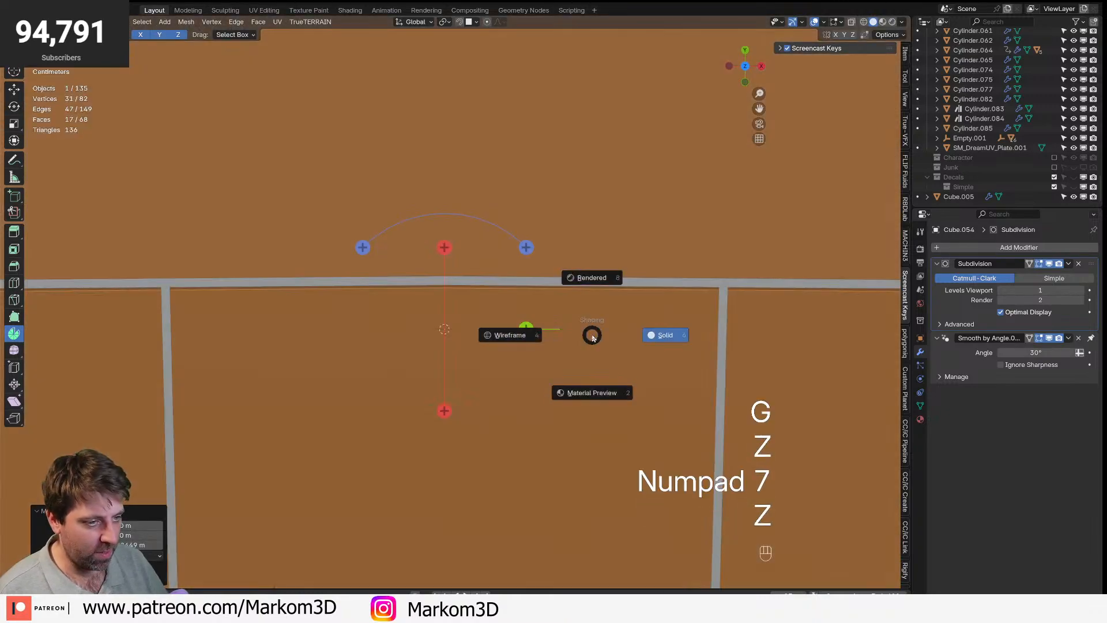
{"action": "key", "text": "z"}
{"action": "key", "text": "1"}
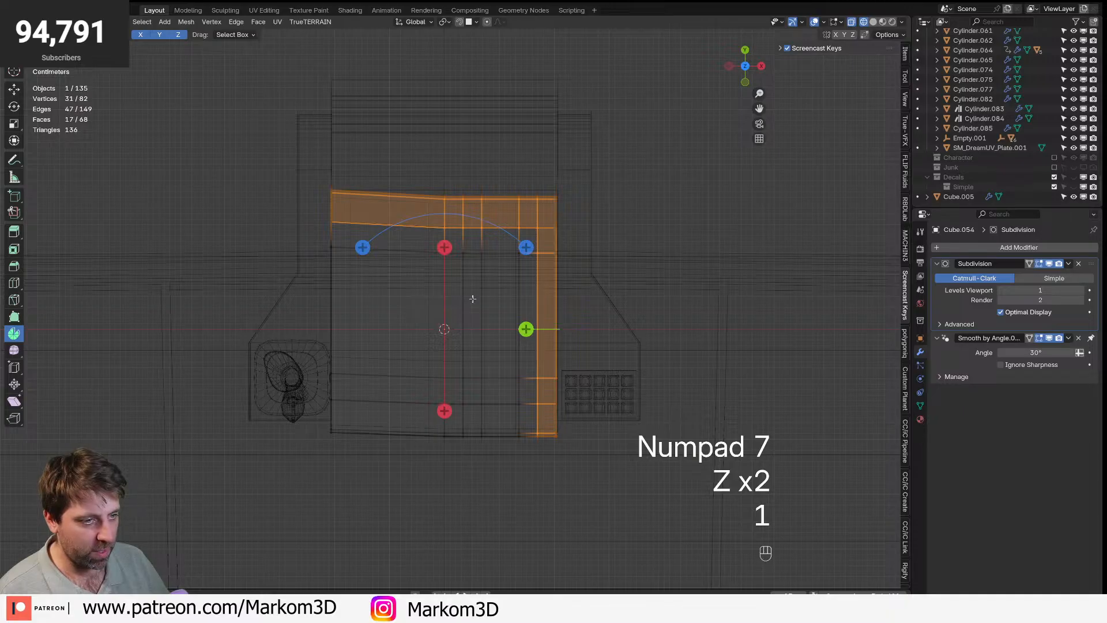
{"action": "left_click", "coordinate": [457, 194]}
{"action": "key", "text": "b"}
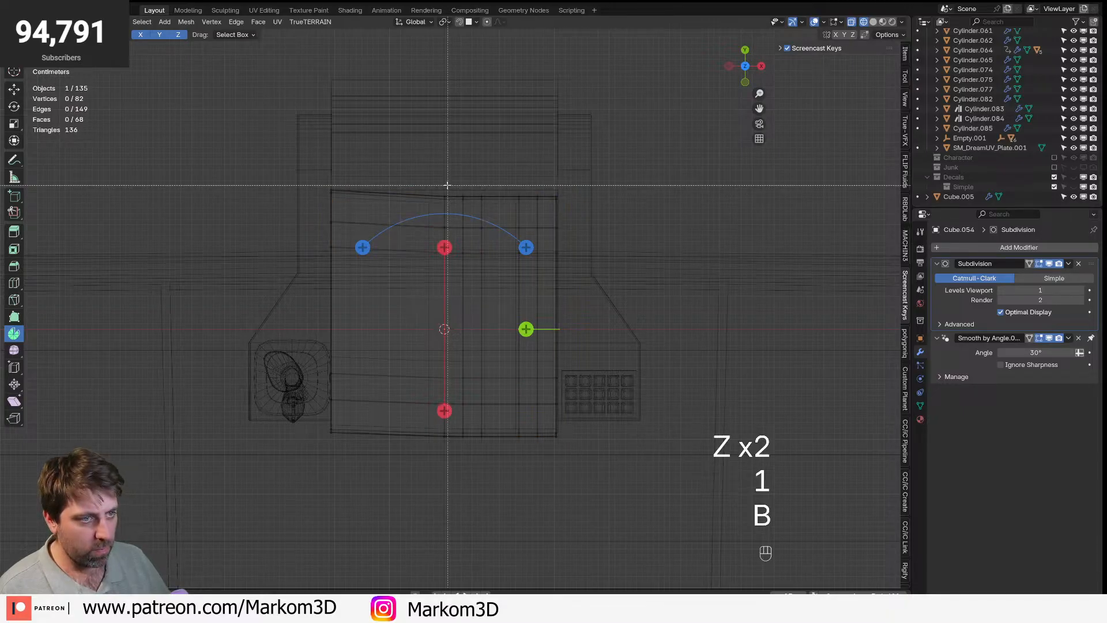
{"action": "left_click_drag", "start_coordinate": [454, 182], "coordinate": [153, 506]}
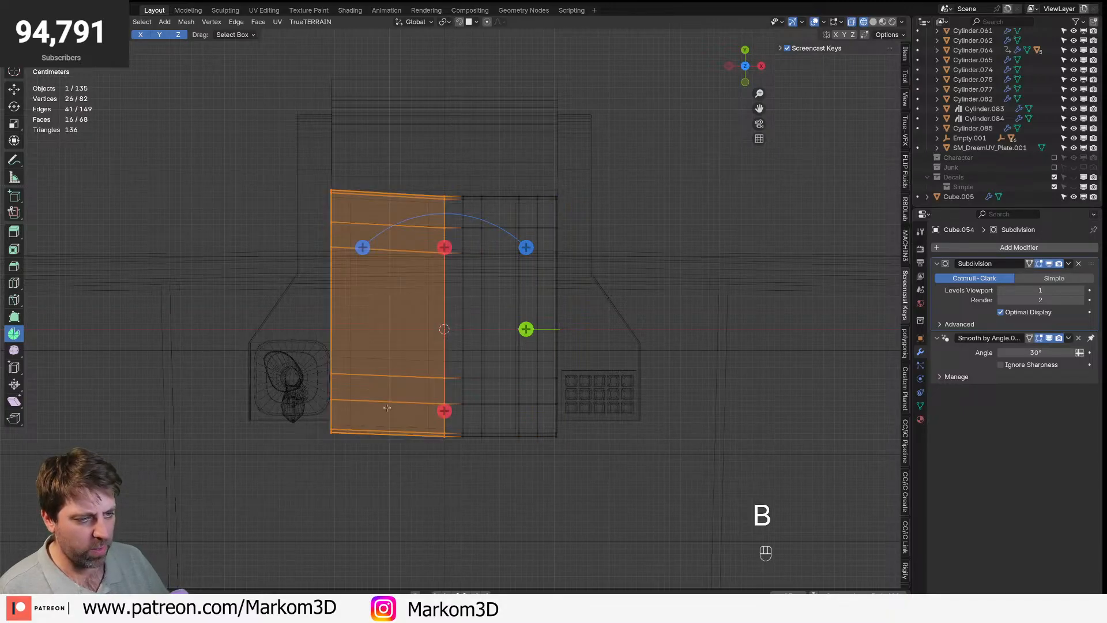
{"action": "key", "text": "Delete"}
{"action": "left_click", "coordinate": [389, 412]}
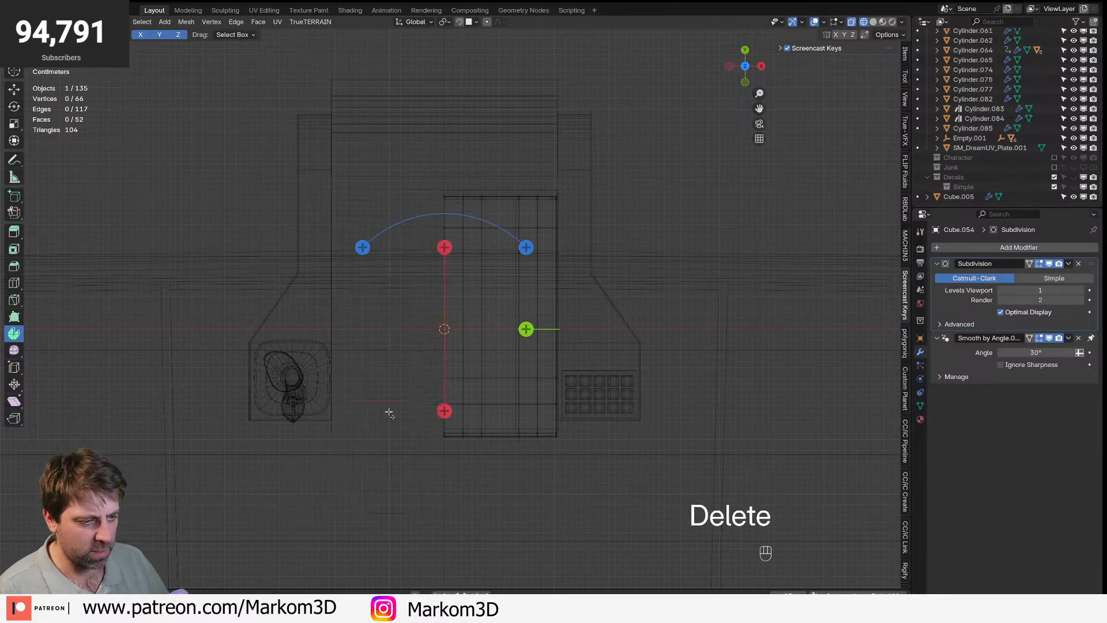
- Add an X-axis Mirror modifier to the half cushion and place it above the Subdivision modifier in the stack
{"action": "left_click", "coordinate": [1007, 248]}
{"action": "mouse_move", "coordinate": [1007, 246]}
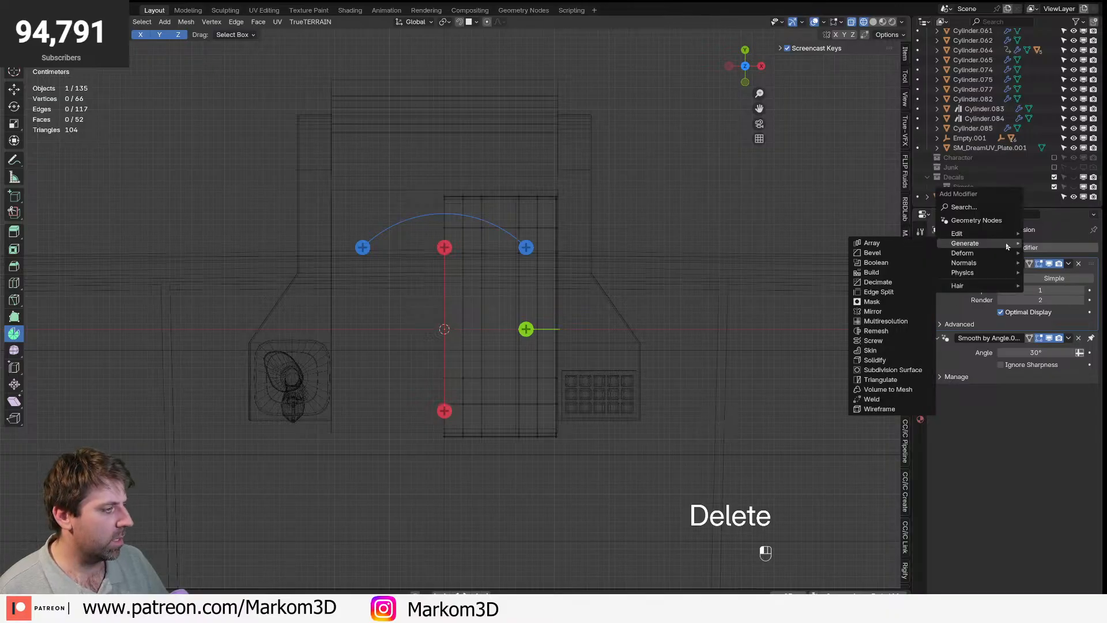
{"action": "left_click", "coordinate": [888, 311]}
{"action": "key", "text": "z"}
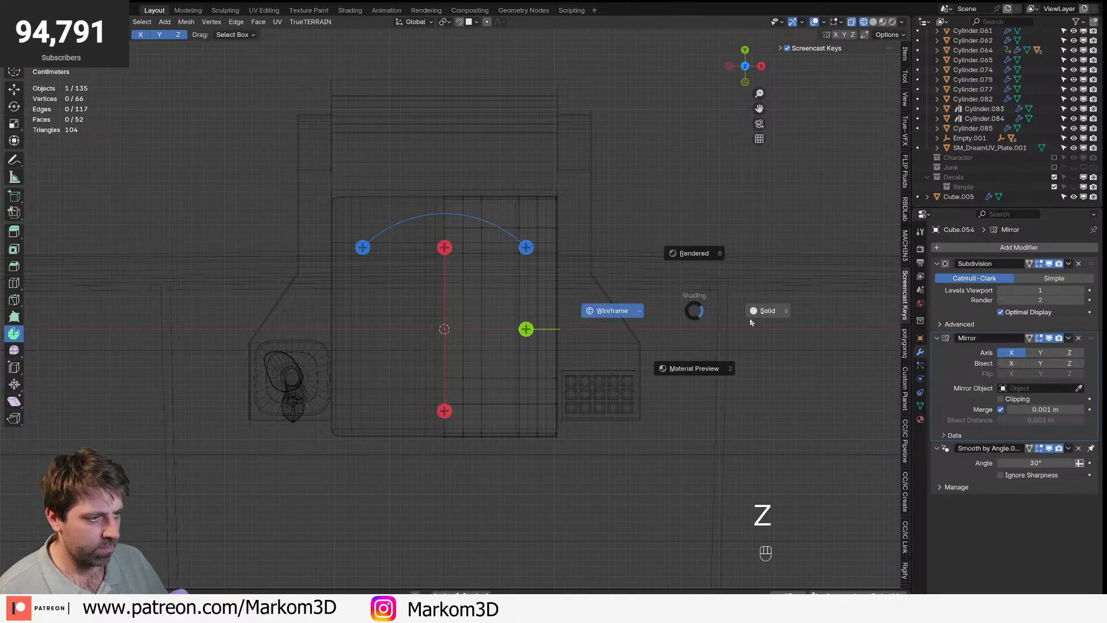
{"action": "left_click", "coordinate": [765, 311]}
{"action": "key", "text": "Tab"}
{"action": "mouse_move", "coordinate": [736, 452]}
{"action": "middle_mouse_down"}
{"action": "mouse_move", "coordinate": [519, 381]}
{"action": "mouse_move", "coordinate": [401, 382]}
{"action": "middle_mouse_up"}
{"action": "scroll", "coordinate": [491, 390], "scroll_direction": "up", "scroll_amount": 3}
{"action": "key", "text": "Tab"}
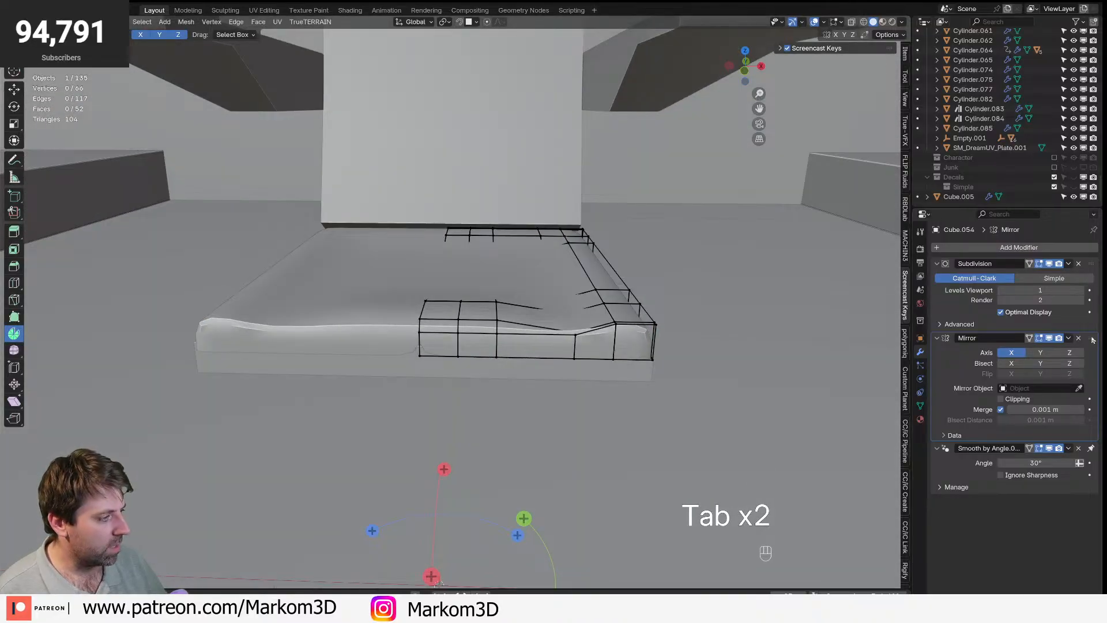
{"action": "left_click_drag", "start_coordinate": [1094, 338], "coordinate": [1092, 264]}
{"action": "middle_click_drag", "start_coordinate": [513, 415], "coordinate": [506, 433]}
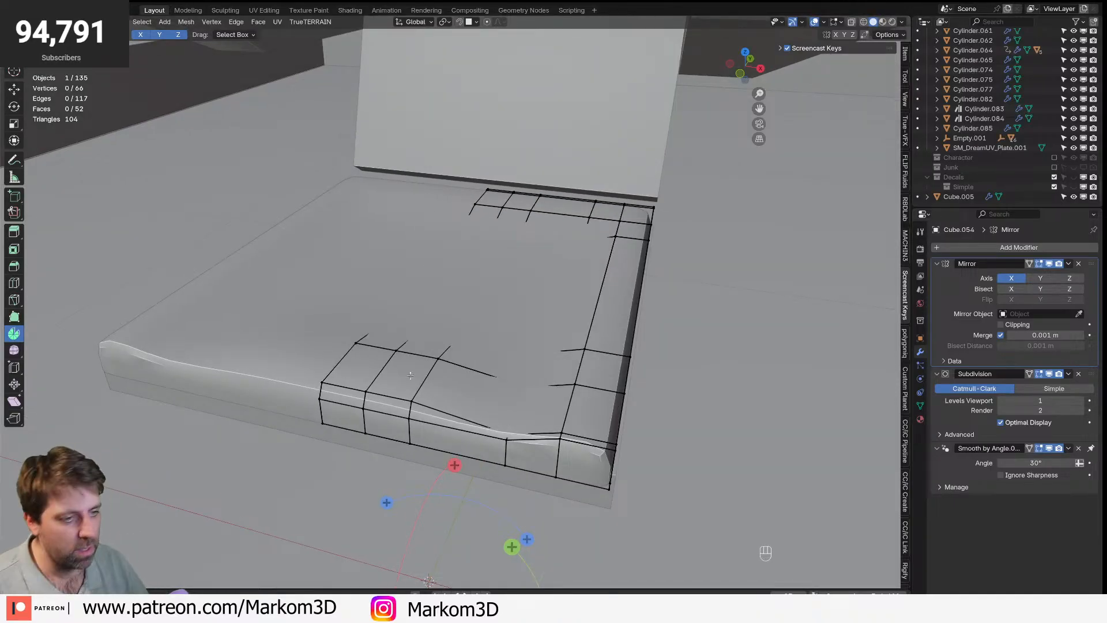
- Try adding two side-to-side loop cuts through the middle of the half cushion, and undo them
{"action": "middle_click_drag", "start_coordinate": [411, 375], "coordinate": [428, 376]}
{"action": "left_click", "coordinate": [470, 408], "text": "alt"}
{"action": "middle_click_drag", "start_coordinate": [522, 407], "coordinate": [515, 407], "text": "shift"}
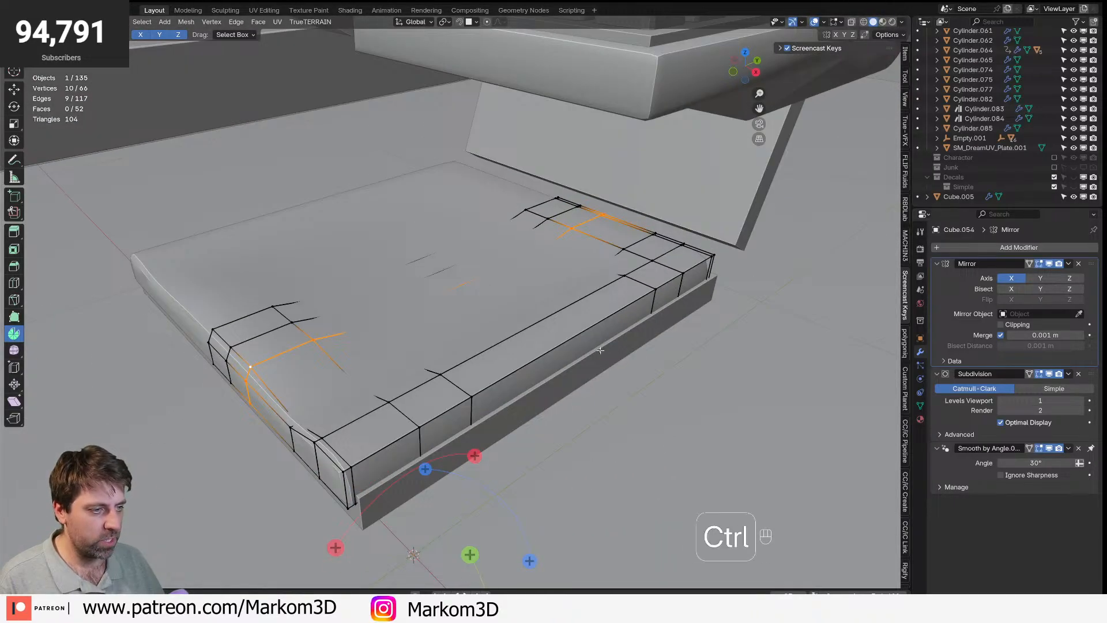
{"action": "key", "text": "ctrl+r"}
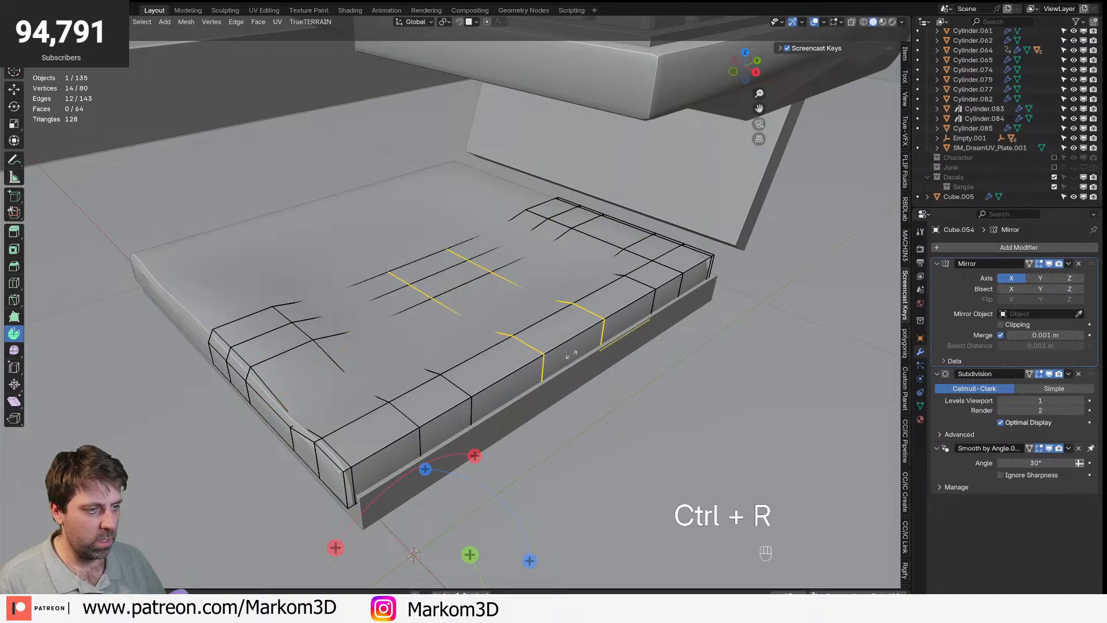
{"action": "left_click", "coordinate": [570, 354]}
{"action": "key", "text": "ctrl+z"}
- Add one side-to-side loop cut through the half cushion, then bevel it and the front-to-back loop with 2 segments, 0.00162 m wide
{"action": "key", "text": "ctrl+r"}
{"action": "left_click", "coordinate": [571, 352]}
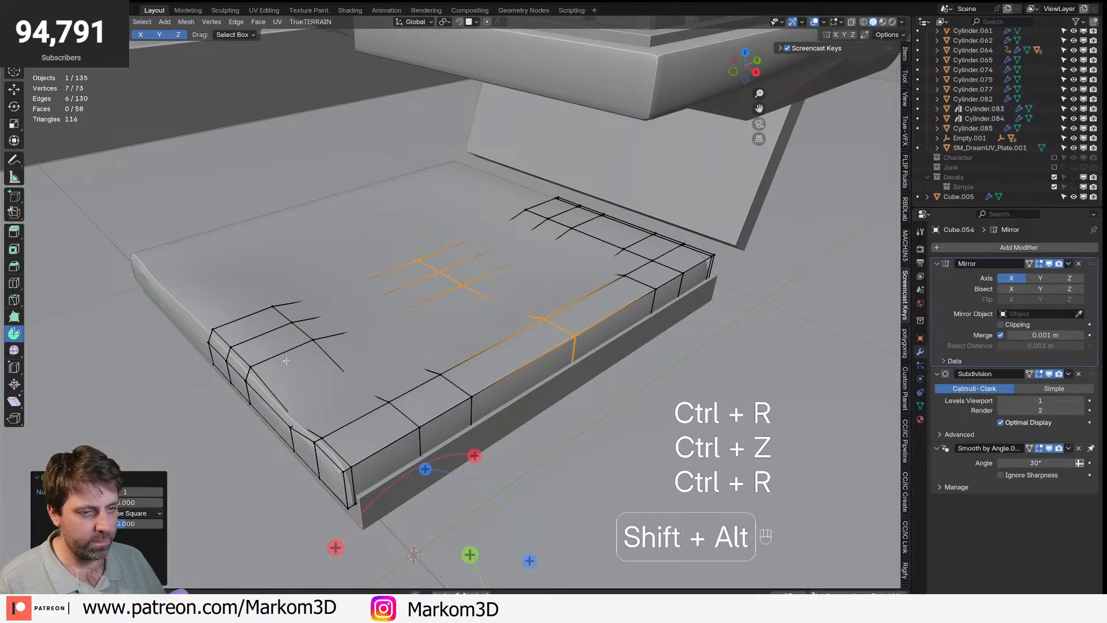
{"action": "left_click", "coordinate": [283, 358], "text": "alt+shift"}
{"action": "middle_click_drag", "start_coordinate": [284, 357], "coordinate": [300, 358]}
{"action": "key", "text": "ctrl+b"}
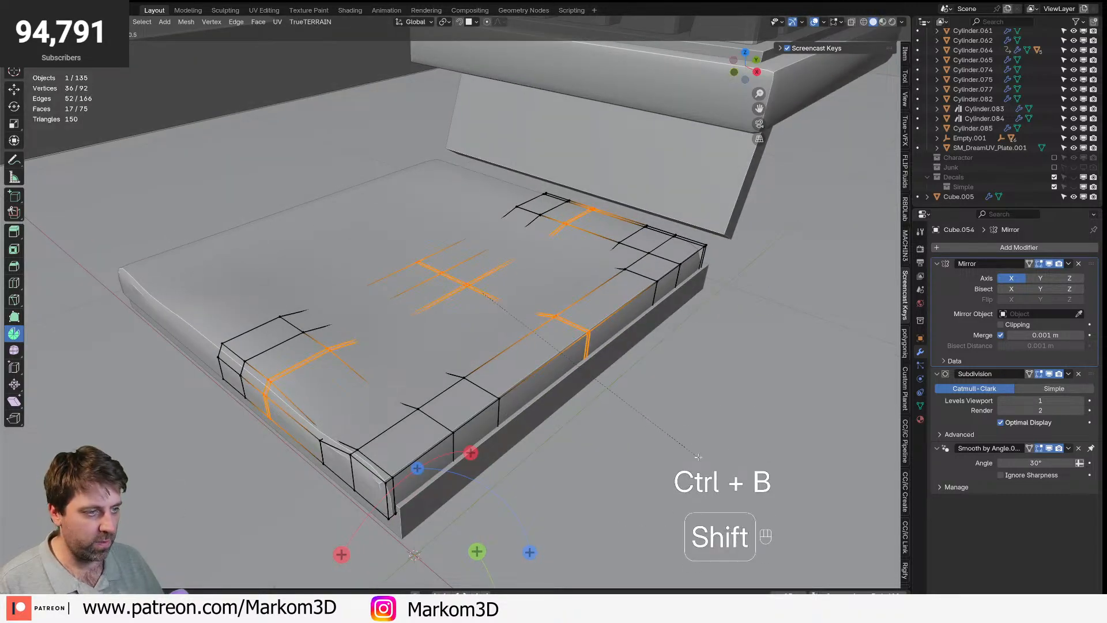
{"action": "left_click", "coordinate": [691, 443]}
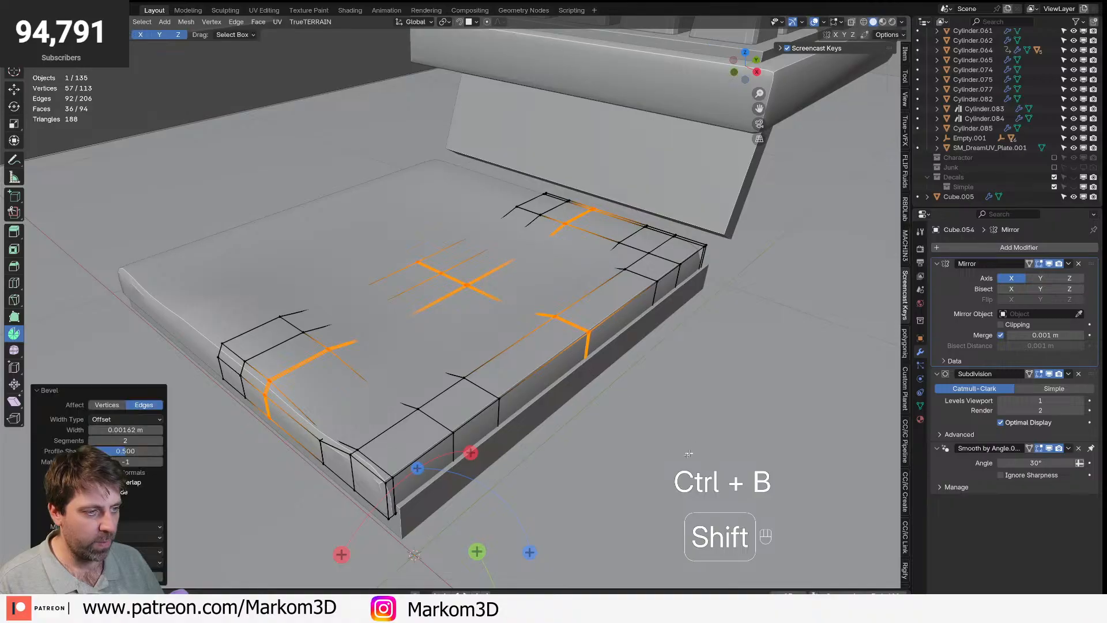
- Shrink the selection to the bevels' centre loops and push them inward along their normals to form the cushion's seams
{"action": "key", "text": "ctrl+KP_Subtract"}
{"action": "middle_click_drag", "start_coordinate": [691, 443], "coordinate": [688, 458]}
{"action": "key", "text": "alt+s"}
{"action": "key", "text": "shift"}
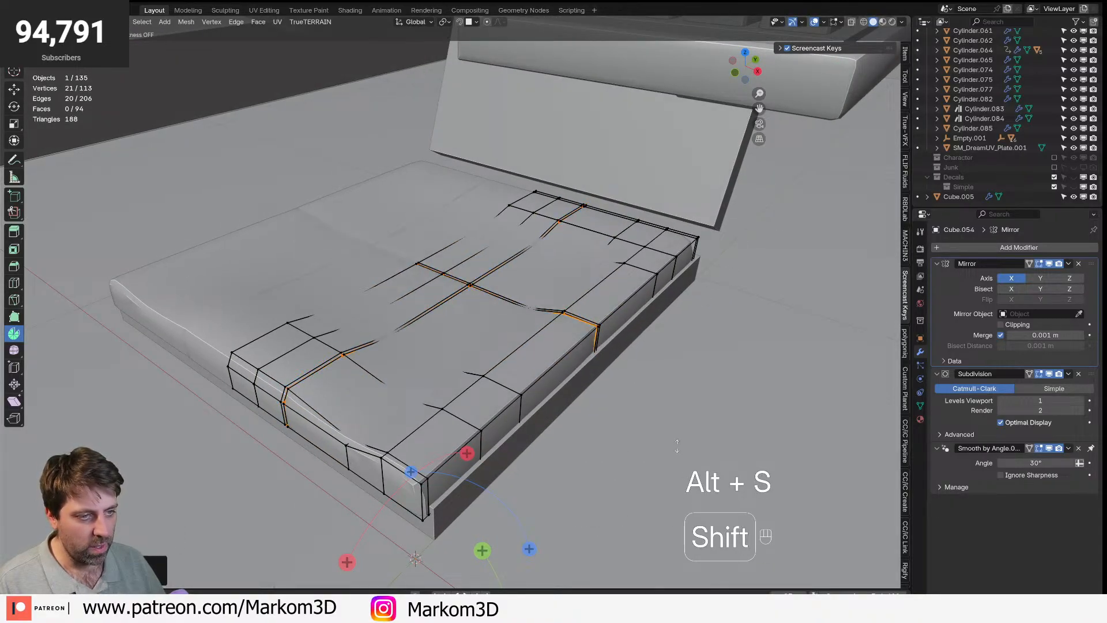
{"action": "left_click", "coordinate": [677, 446], "text": "shift"}
{"action": "key", "text": "v"}
{"action": "right_click", "coordinate": [600, 357]}
{"action": "key", "text": "Tab"}
{"action": "scroll", "coordinate": [595, 354], "scroll_direction": "down", "scroll_amount": 3}
{"action": "middle_click_drag", "start_coordinate": [595, 354], "coordinate": [639, 367]}
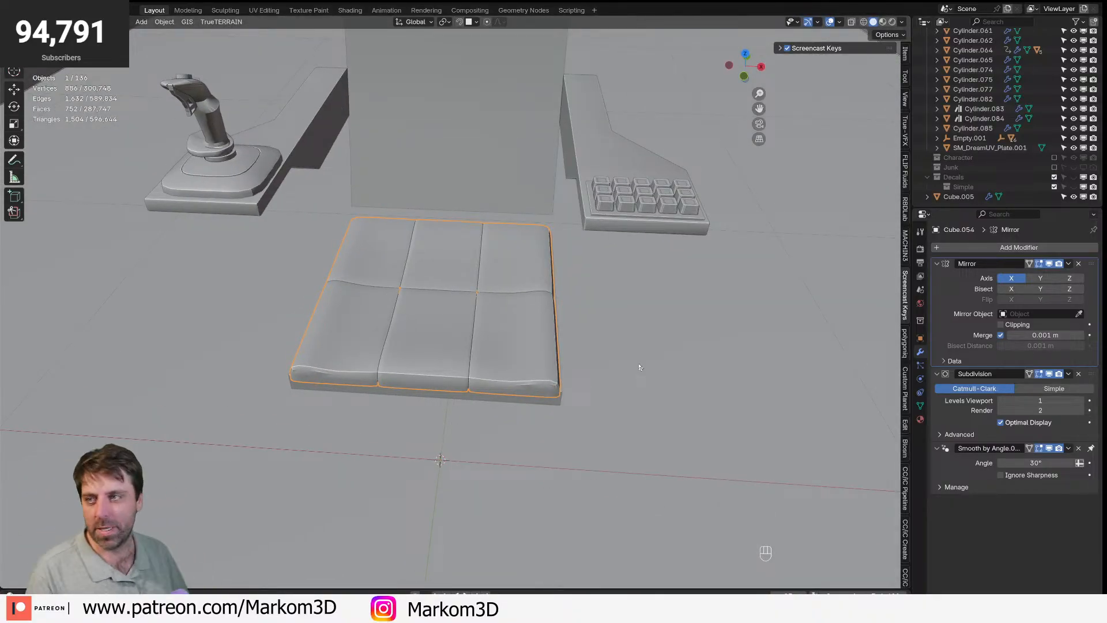
- Duplicate the seven front faces of the backrest half and offset the copy slightly forward along Y
{"action": "middle_click_drag", "start_coordinate": [576, 271], "coordinate": [510, 473], "text": "shift"}
{"action": "left_click", "coordinate": [507, 336]}
{"action": "middle_click_drag", "start_coordinate": [508, 337], "coordinate": [597, 393]}
{"action": "key", "text": "Tab"}
{"action": "middle_click_drag", "start_coordinate": [467, 367], "coordinate": [495, 419]}
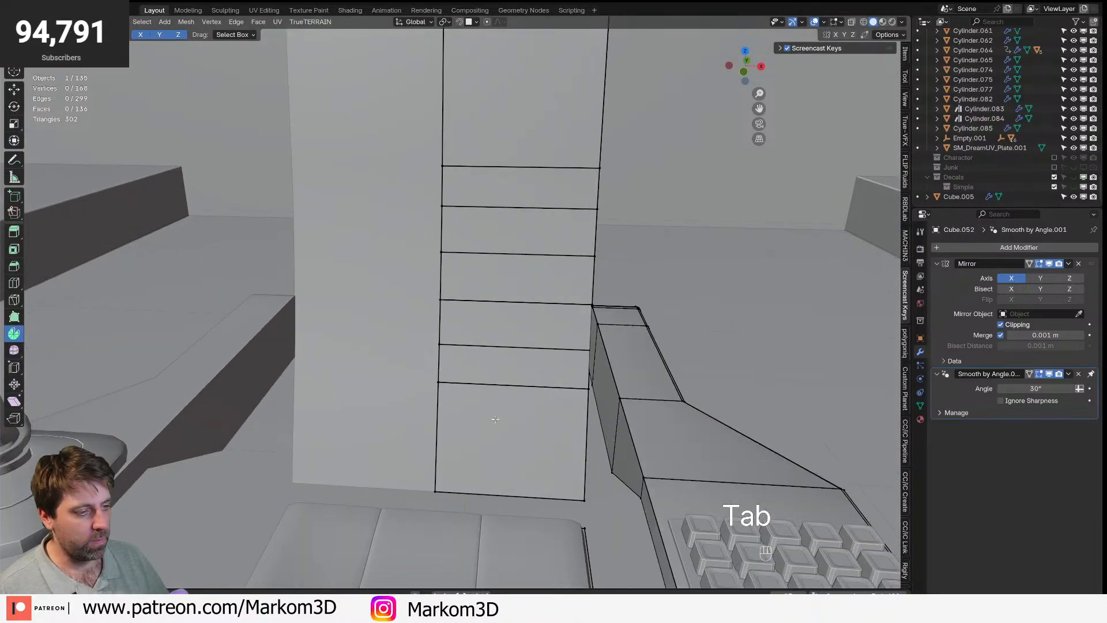
{"action": "key", "text": "3"}
{"action": "left_click", "coordinate": [496, 425]}
{"action": "left_click", "coordinate": [505, 367], "text": "shift"}
{"action": "middle_click_drag", "start_coordinate": [505, 366], "coordinate": [509, 229]}
{"action": "key", "text": "c"}
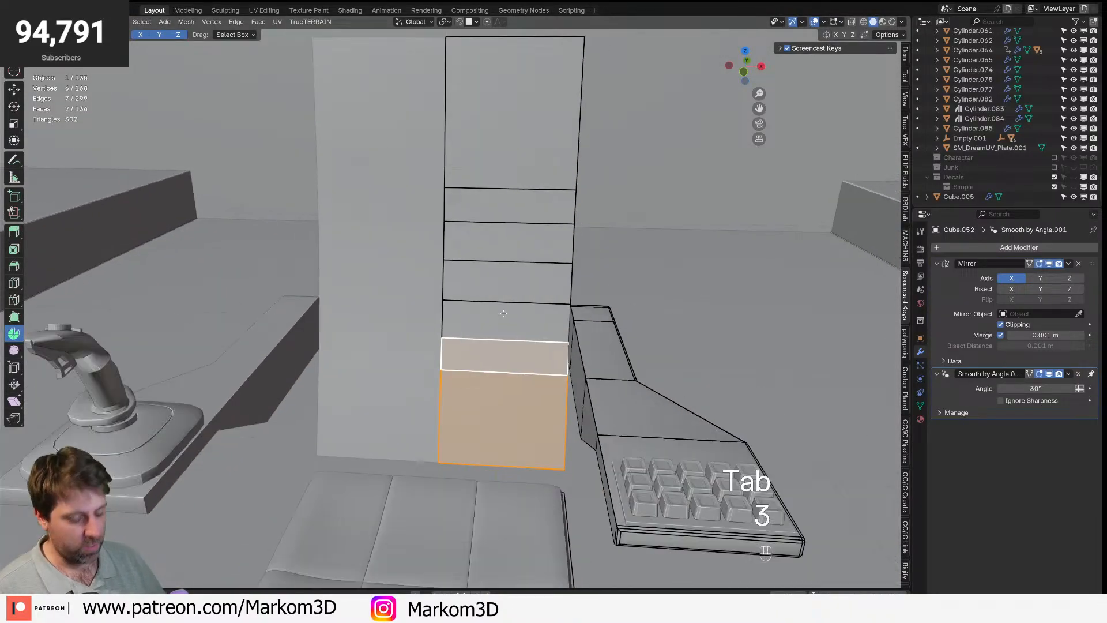
{"action": "left_click_drag", "start_coordinate": [509, 229], "coordinate": [513, 87]}
{"action": "middle_click_drag", "start_coordinate": [513, 86], "coordinate": [596, 436]}
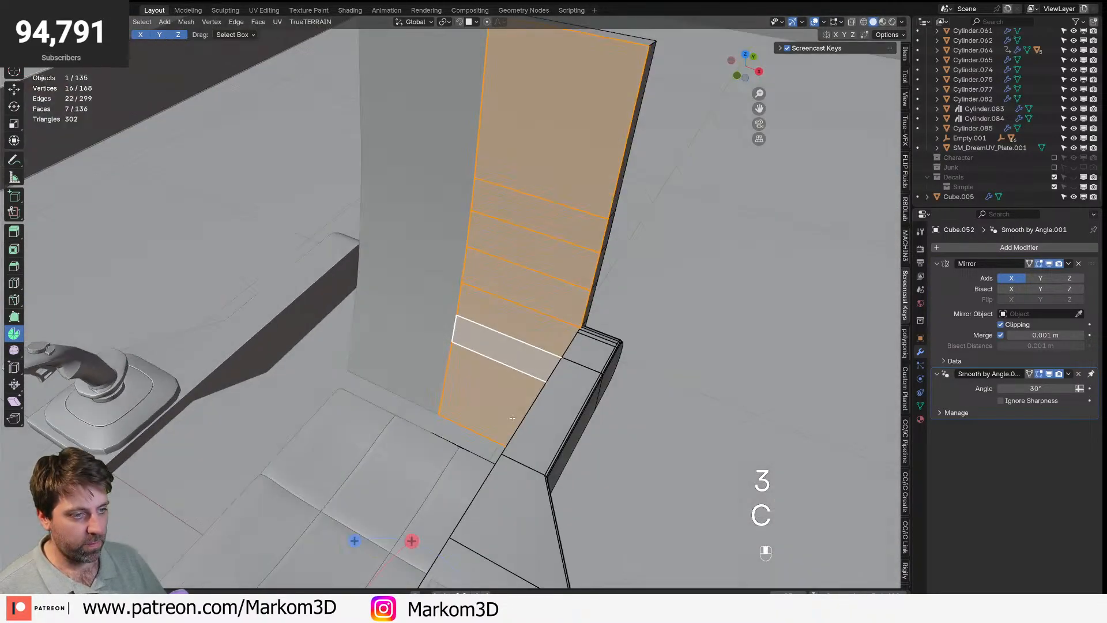
{"action": "key", "text": "shift+d"}
{"action": "key", "text": "y"}
{"action": "left_click", "coordinate": [594, 438]}
- Separate the duplicated backrest faces into their own object and open it for editing
{"action": "key", "text": "p"}
{"action": "left_click", "coordinate": [470, 532]}
{"action": "key", "text": "Tab"}
{"action": "left_click", "coordinate": [599, 232]}
{"action": "key", "text": "Tab"}
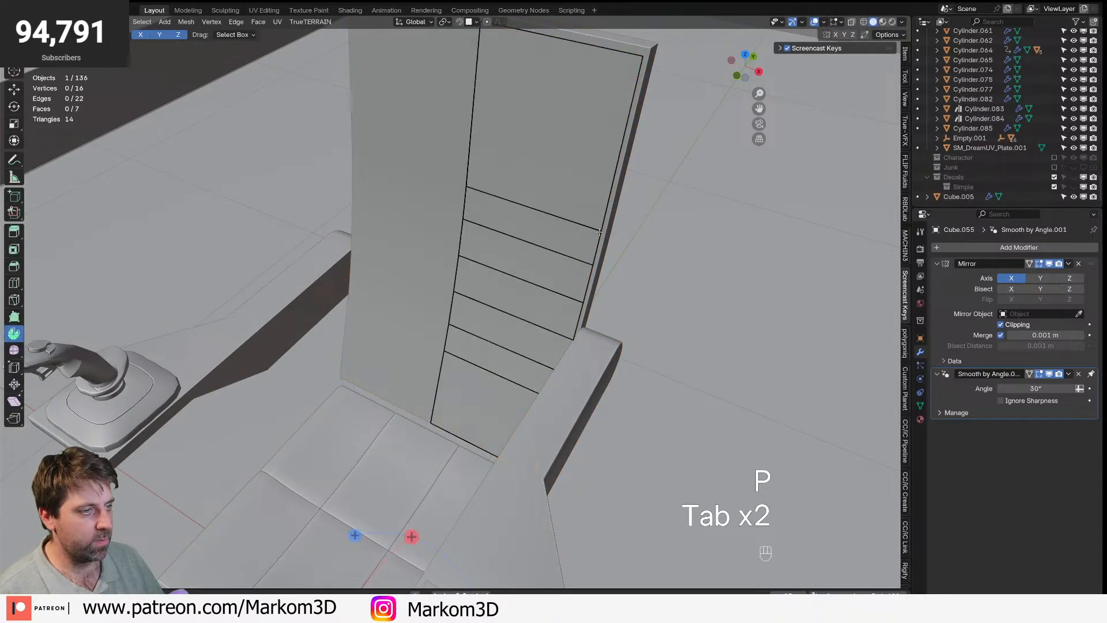
- Slide the backrest panel's outer side, top and bottom edges slightly inward
{"action": "key", "text": "3"}
{"action": "left_click", "coordinate": [602, 208]}
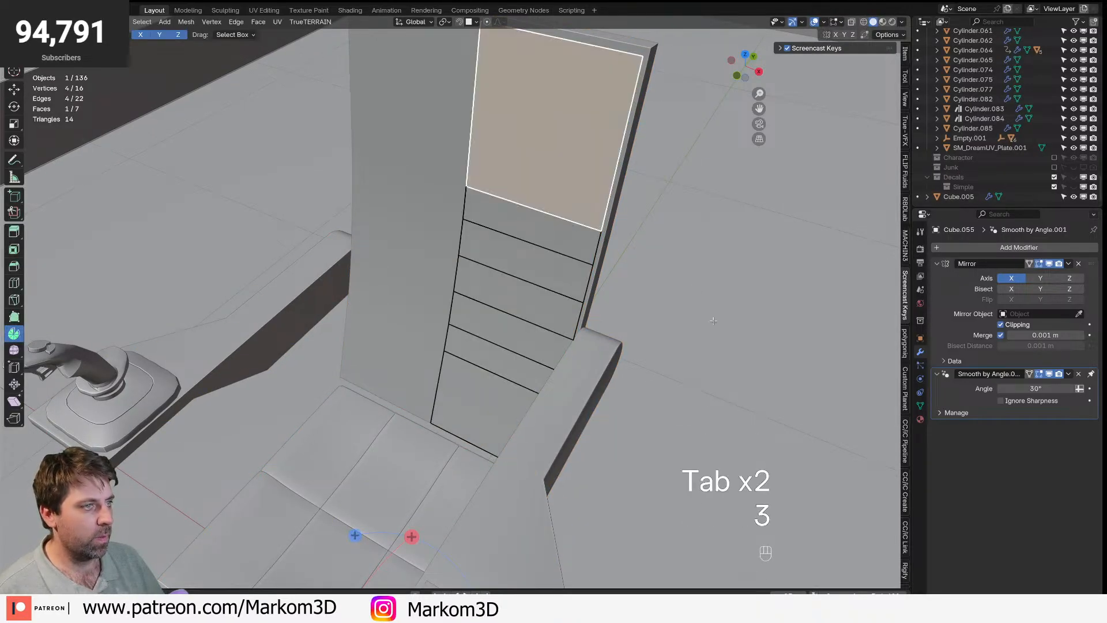
{"action": "key", "text": "2"}
{"action": "left_click", "coordinate": [605, 230], "text": "alt"}
{"action": "key", "text": "g"}
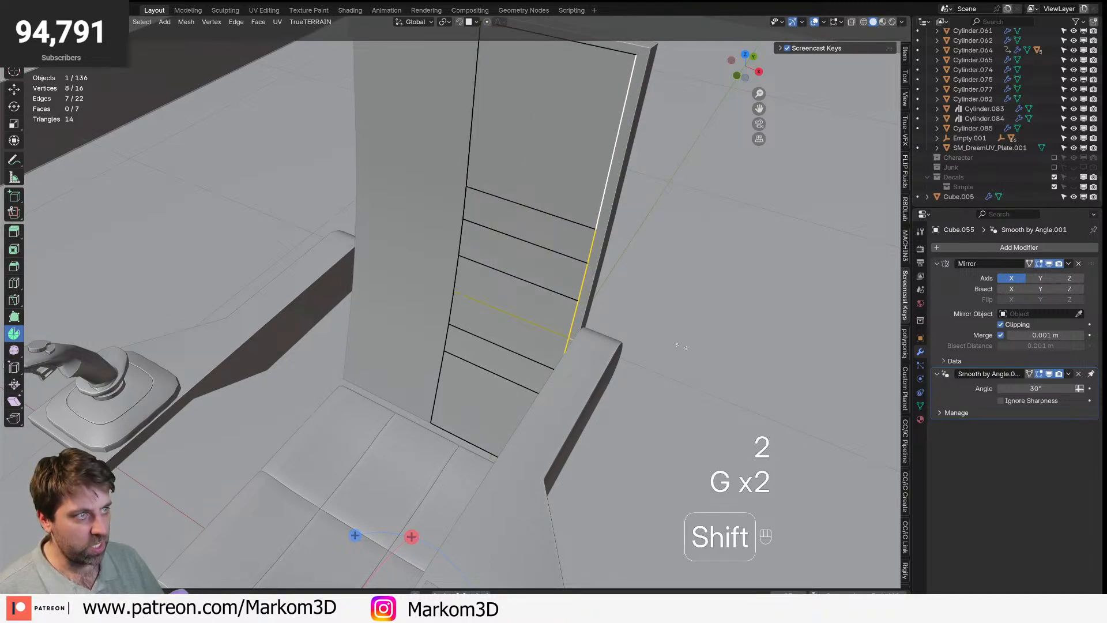
{"action": "left_click", "coordinate": [595, 51]}
{"action": "key", "text": "g"}
{"action": "key", "text": "g"}
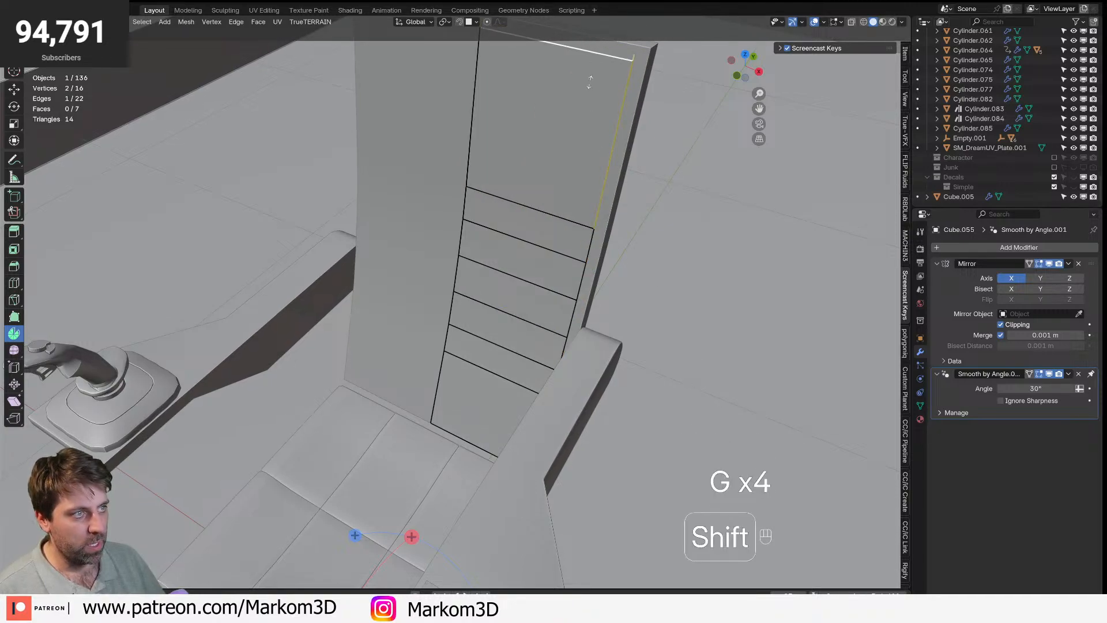
{"action": "left_click", "coordinate": [590, 77]}
{"action": "key", "text": "g"}
{"action": "key", "text": "g"}
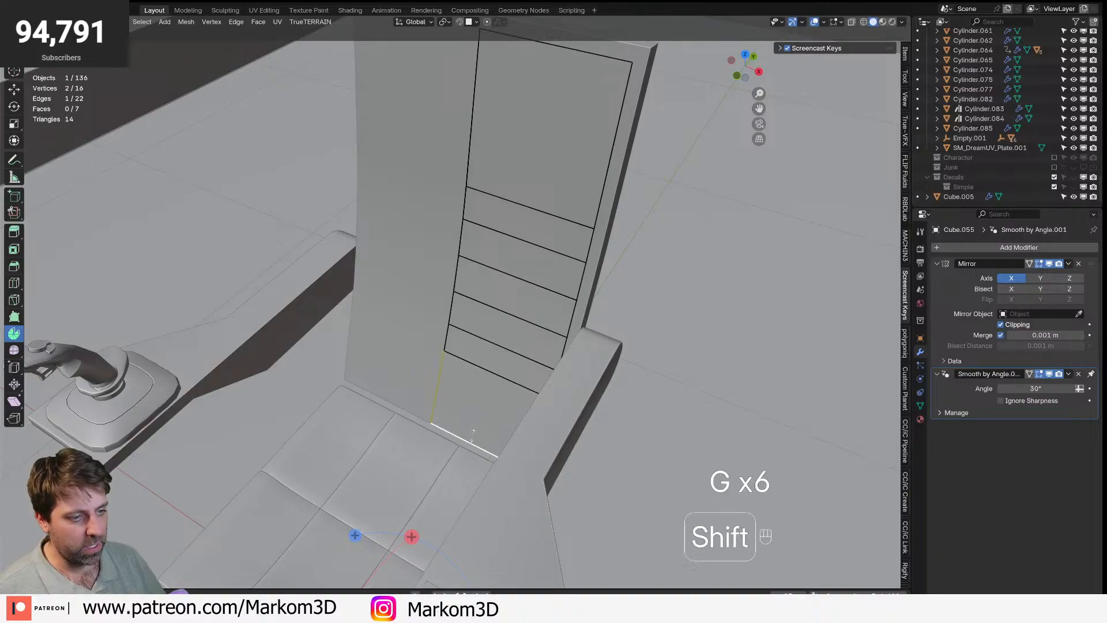
{"action": "left_click", "coordinate": [475, 428]}
- Add a centred vertical loop cut to the half backrest panel
{"action": "key", "text": "ctrl+r"}
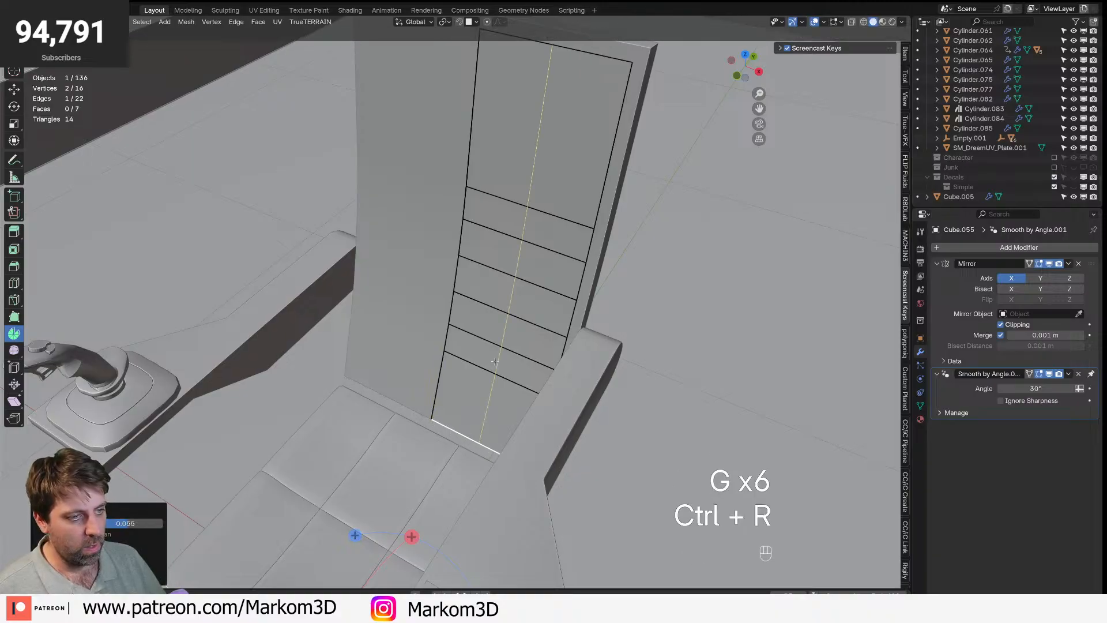
{"action": "left_click", "coordinate": [495, 361]}
{"action": "right_click", "coordinate": [495, 360]}
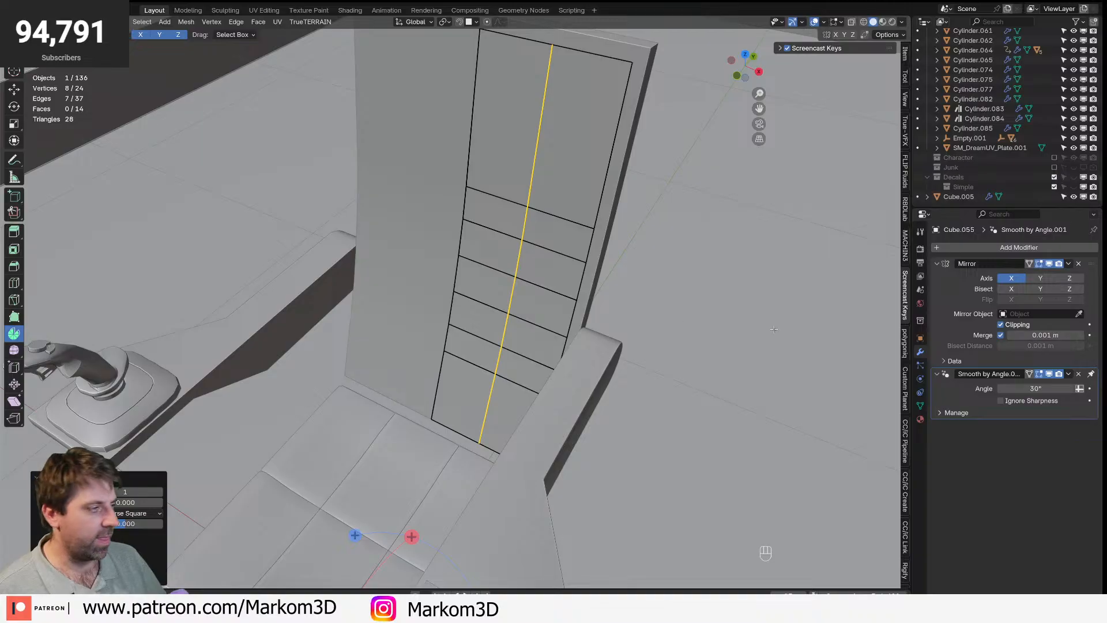
{"action": "left_click", "coordinate": [990, 248]}
{"action": "key", "text": "2"}
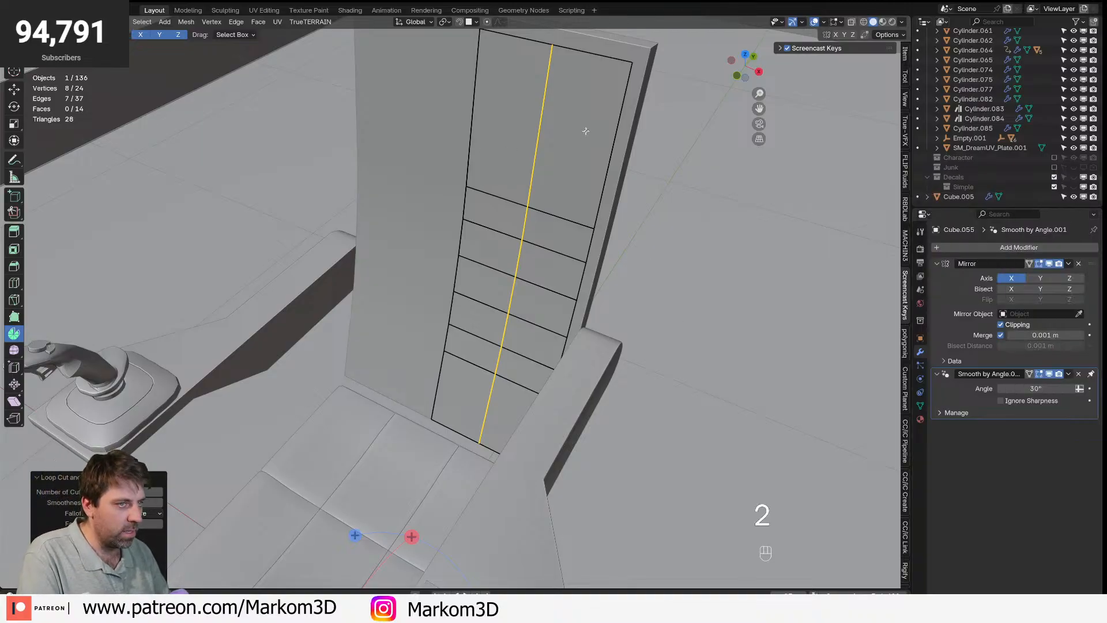
- Extrude the backrest panel's outer side, top and bottom edges back along Y to give the pad thickness
{"action": "left_click", "coordinate": [610, 129], "text": "alt"}
{"action": "left_click", "coordinate": [599, 67], "text": "alt+shift"}
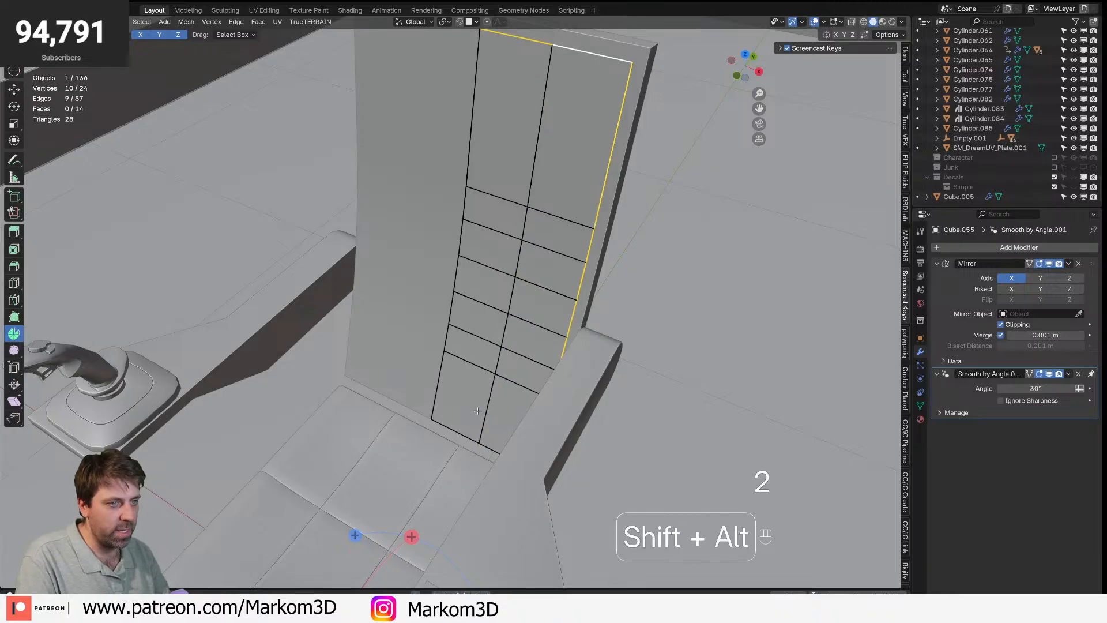
{"action": "middle_click_drag", "start_coordinate": [535, 460], "coordinate": [518, 421]}
{"action": "key", "text": "e"}
{"action": "key", "text": "y"}
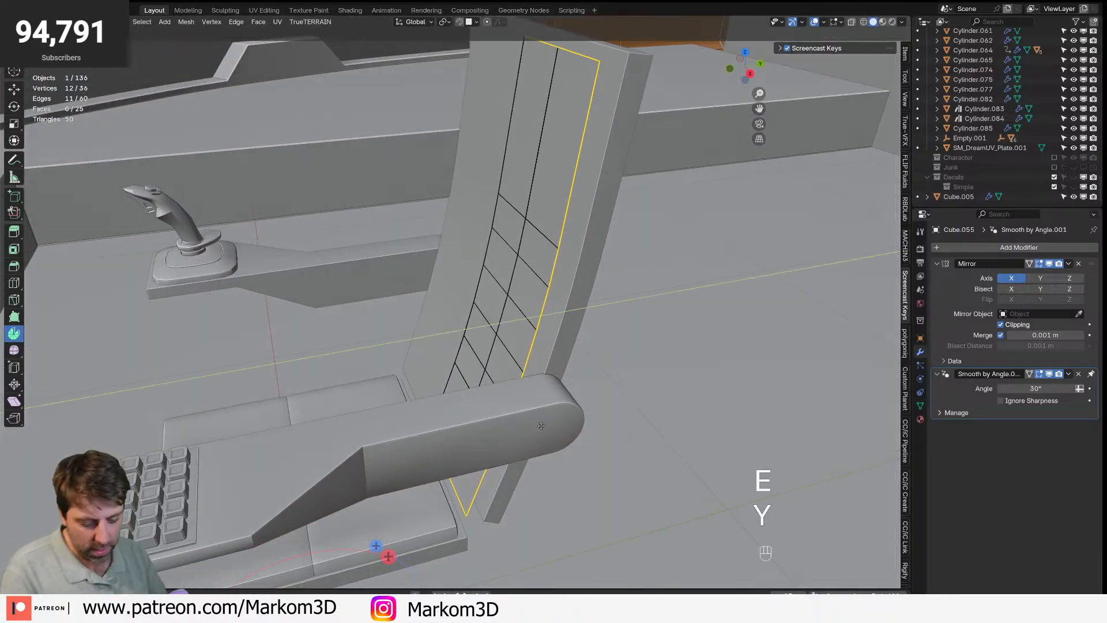
{"action": "left_click", "coordinate": [659, 445]}
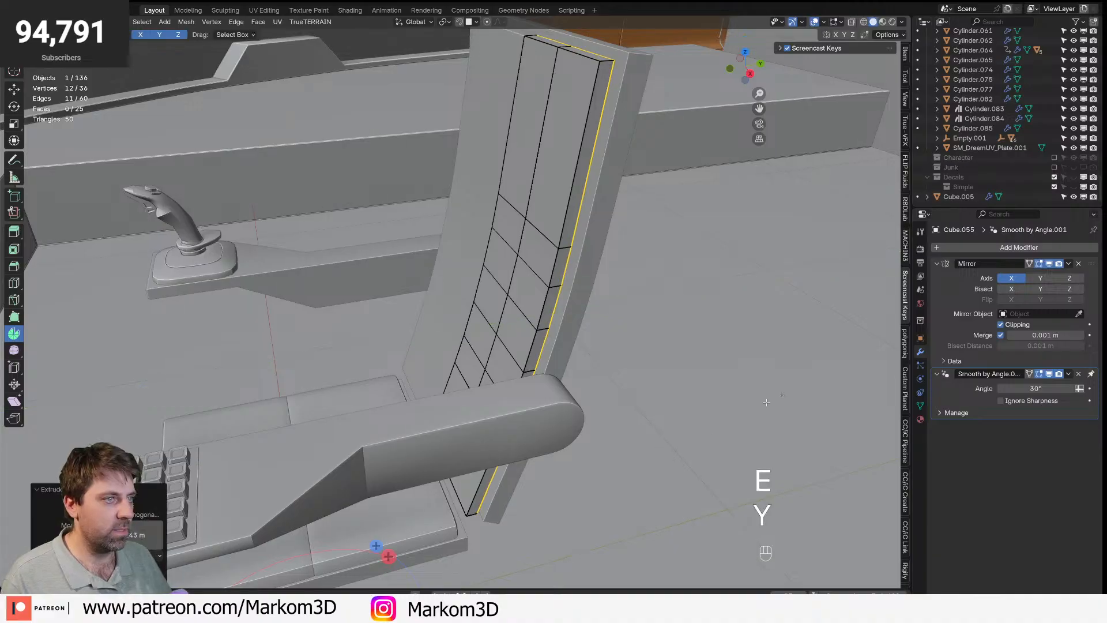
- Add a Subdivision Surface modifier to the backrest pad
{"action": "left_click", "coordinate": [1060, 247]}
{"action": "mouse_move", "coordinate": [1060, 247]}
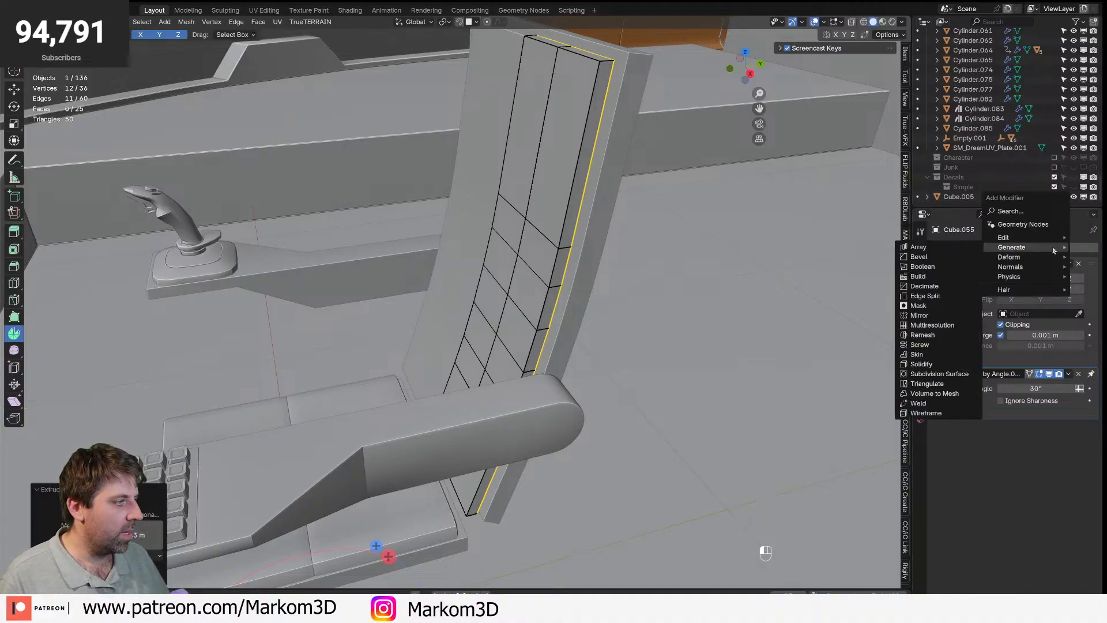
{"action": "left_click", "coordinate": [963, 379]}
- Add support loops close to the backrest pad's outer side, top and bottom edges
{"action": "middle_click_drag", "start_coordinate": [519, 138], "coordinate": [569, 214]}
{"action": "key", "text": "ctrl+r"}
{"action": "left_click", "coordinate": [571, 125]}
{"action": "left_click", "coordinate": [602, 128]}
{"action": "key", "text": "ctrl+r"}
{"action": "left_click", "coordinate": [603, 167]}
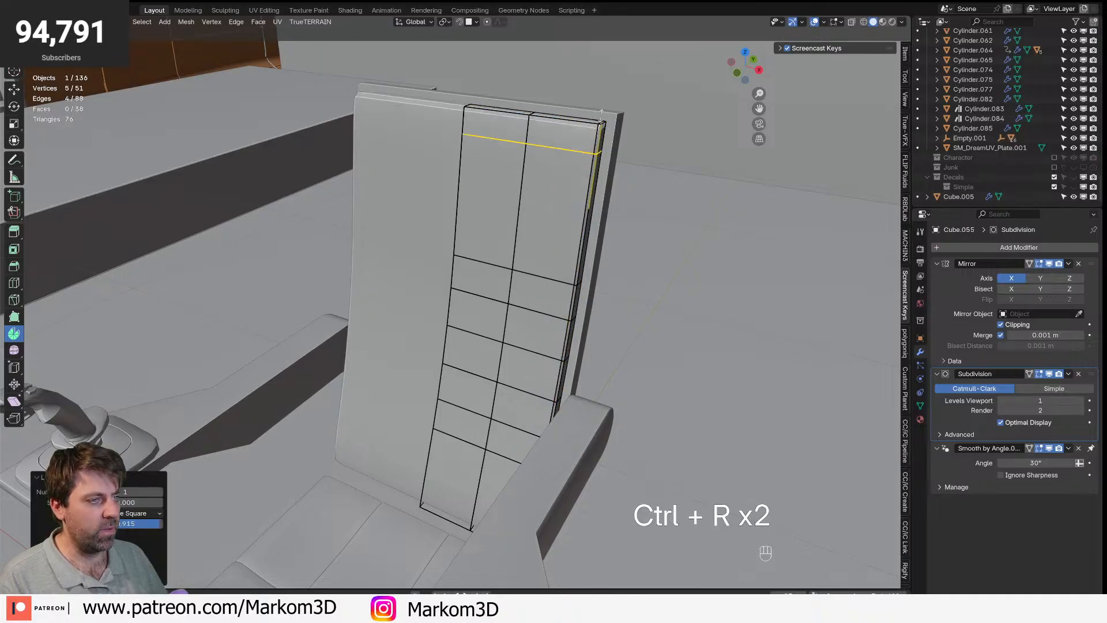
{"action": "left_click", "coordinate": [614, 94]}
{"action": "middle_click_drag", "start_coordinate": [614, 95], "coordinate": [624, 43], "text": "shift"}
{"action": "middle_click_drag", "start_coordinate": [530, 377], "coordinate": [562, 388]}
{"action": "key", "text": "ctrl+r"}
{"action": "left_click", "coordinate": [571, 333]}
{"action": "left_click", "coordinate": [570, 369]}
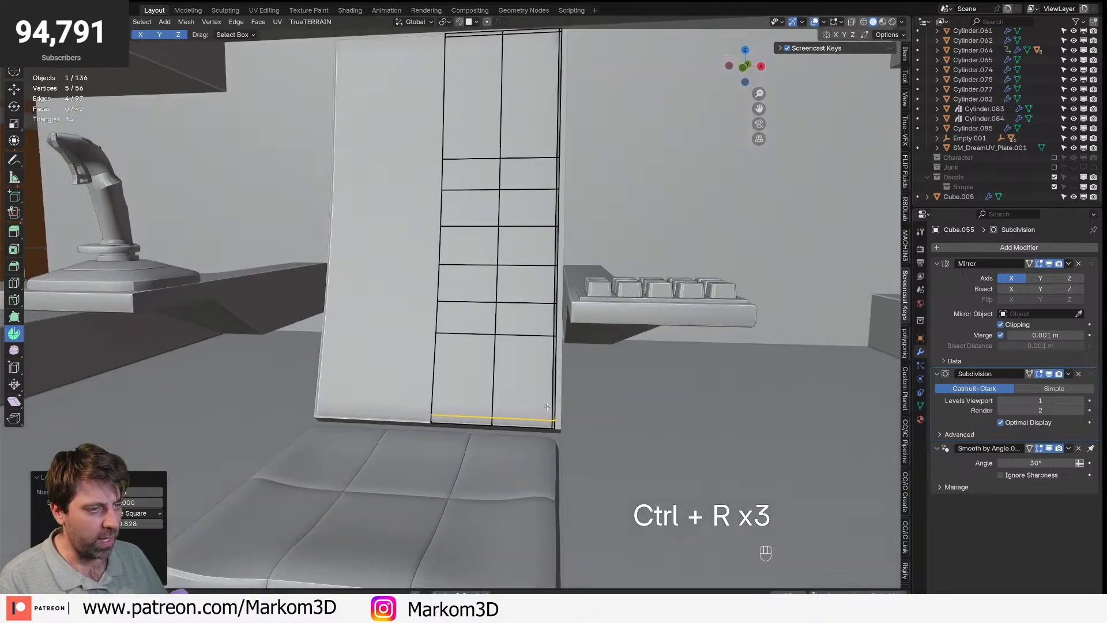
- Bevel the backrest pad's vertical centre loop, two horizontal dividing loops and bottom loop with 2 segments, 0.00134 m wide
{"action": "left_click", "coordinate": [488, 388], "text": "alt+shift"}
{"action": "left_click", "coordinate": [526, 228], "text": "shift"}
{"action": "middle_click_drag", "start_coordinate": [526, 231], "coordinate": [523, 287], "text": "shift"}
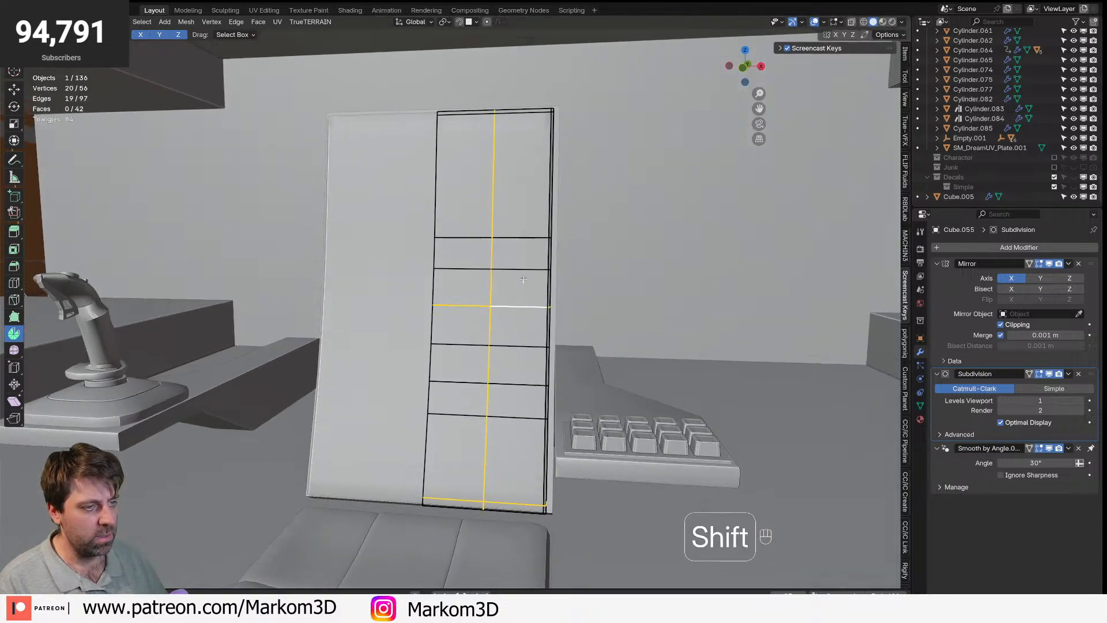
{"action": "left_click", "coordinate": [516, 332], "text": "alt+shift"}
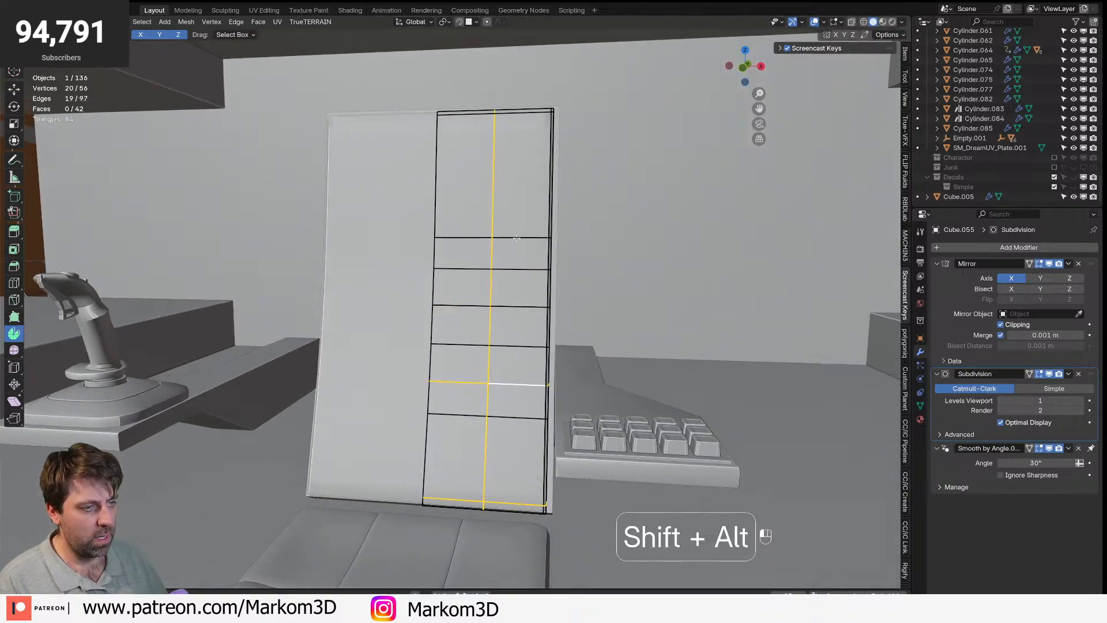
{"action": "left_click", "coordinate": [517, 239], "text": "alt+shift"}
{"action": "middle_click_drag", "start_coordinate": [517, 239], "coordinate": [490, 259]}
{"action": "scroll", "coordinate": [694, 376], "scroll_direction": "up", "scroll_amount": 3}
{"action": "key", "text": "ctrl+b"}
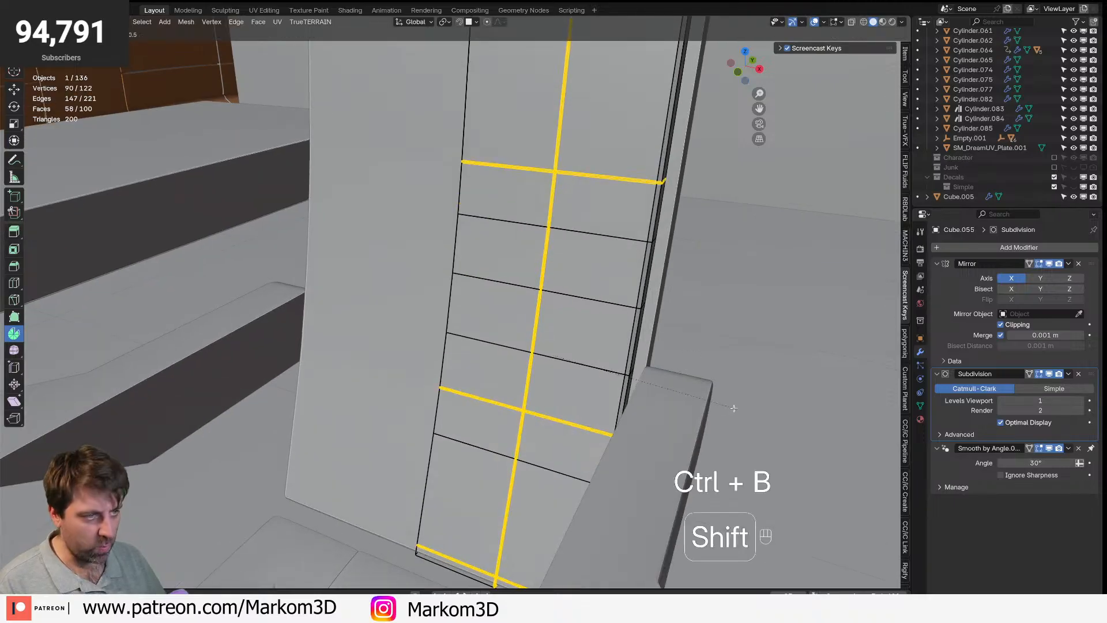
{"action": "left_click", "coordinate": [733, 408]}
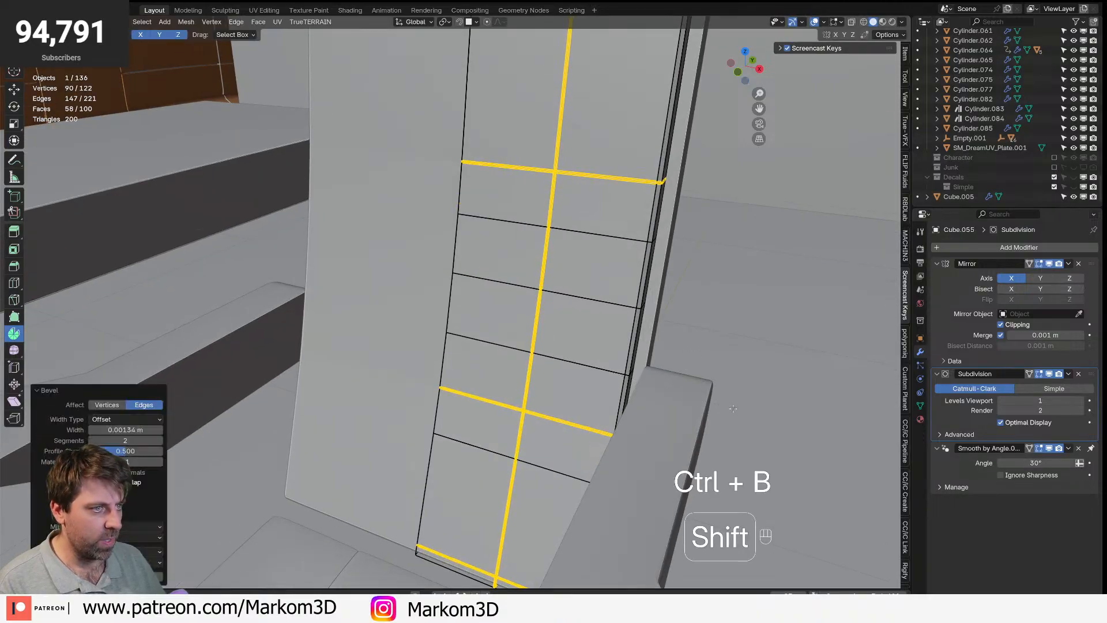
- Shrink the selection to the bevels' centre loops and push them inward along their normals to form the backrest's seams
{"action": "key", "text": "ctrl+KP_Subtract"}
{"action": "key", "text": "alt+s"}
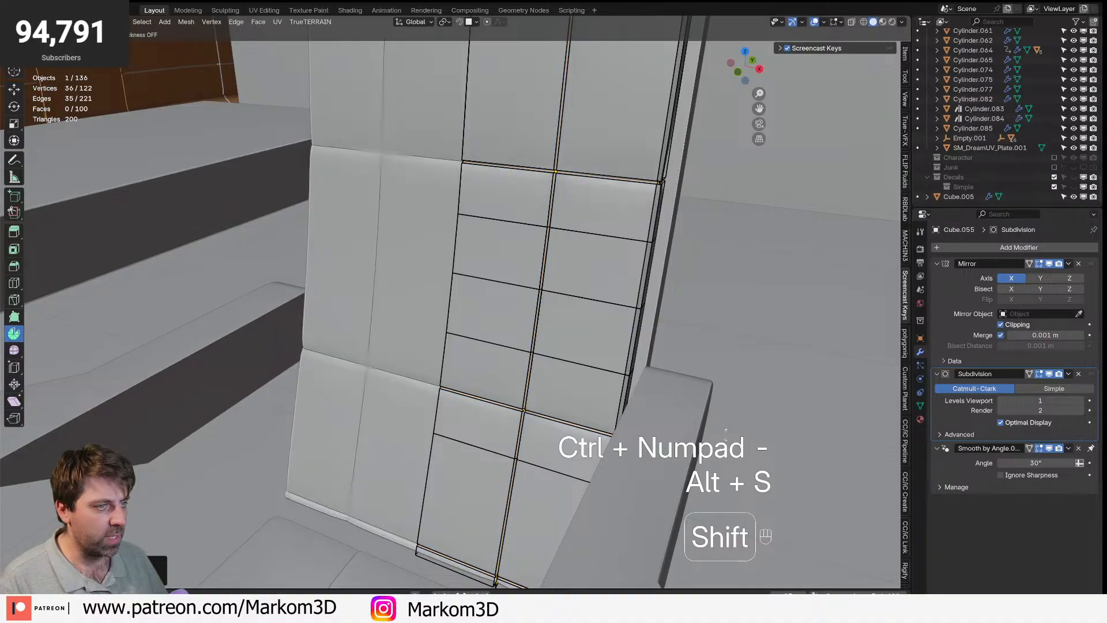
{"action": "left_click", "coordinate": [726, 434], "text": "shift"}
{"action": "scroll", "coordinate": [692, 346], "scroll_direction": "down", "scroll_amount": 4}
{"action": "key", "text": "Tab"}
{"action": "left_click", "coordinate": [685, 337]}
{"action": "scroll", "coordinate": [634, 329], "scroll_direction": "down", "scroll_amount": 2}
{"action": "middle_click_drag", "start_coordinate": [563, 317], "coordinate": [507, 310]}
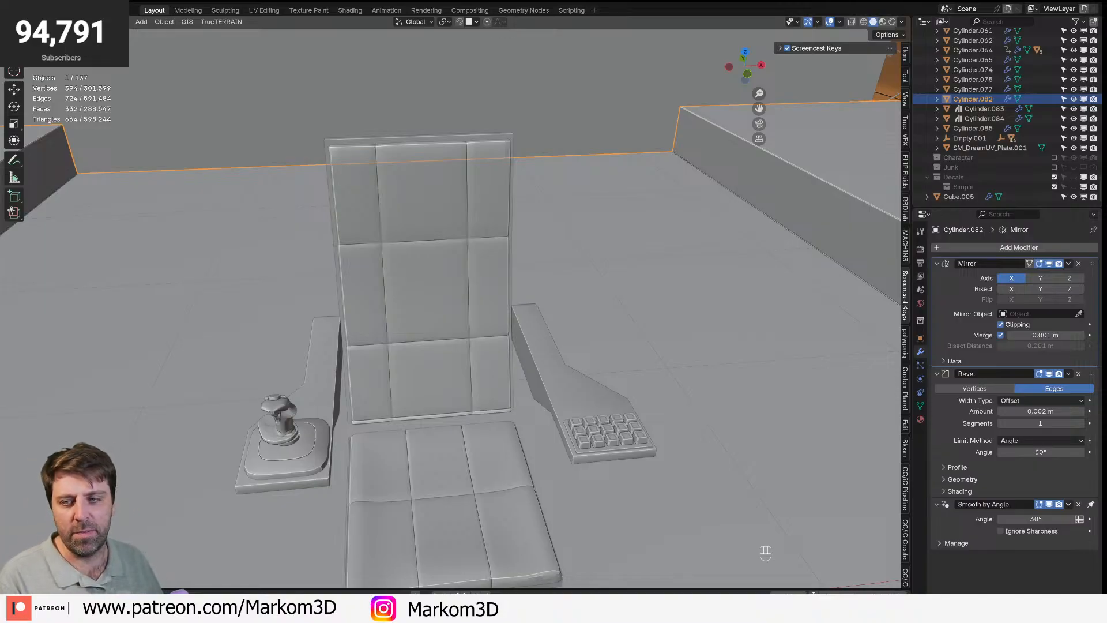
- Duplicate the four top and inner-side faces of the keypad-side armrest in place
{"action": "middle_click_drag", "start_coordinate": [600, 374], "coordinate": [594, 345]}
{"action": "key", "text": "Tab"}
{"action": "key", "text": "Tab"}
{"action": "left_click", "coordinate": [482, 403]}
{"action": "key", "text": "Tab"}
{"action": "scroll", "coordinate": [561, 389], "scroll_direction": "up", "scroll_amount": 3}
{"action": "key", "text": "3"}
{"action": "left_click", "coordinate": [577, 372]}
{"action": "left_click", "coordinate": [649, 398], "text": "shift"}
{"action": "left_click", "coordinate": [669, 375], "text": "shift"}
{"action": "left_click", "coordinate": [594, 345], "text": "shift"}
{"action": "left_click", "coordinate": [529, 335], "text": "shift"}
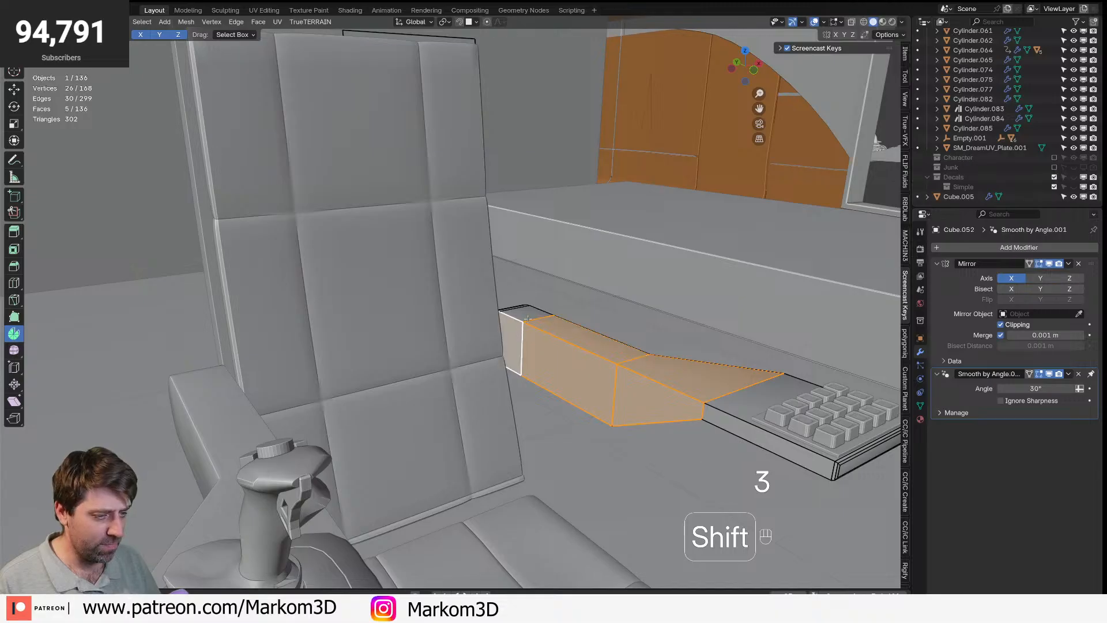
{"action": "key", "text": "ctrl+z"}
{"action": "middle_click_drag", "start_coordinate": [559, 341], "coordinate": [589, 409]}
{"action": "key", "text": "shift+d"}
{"action": "right_click", "coordinate": [589, 408]}
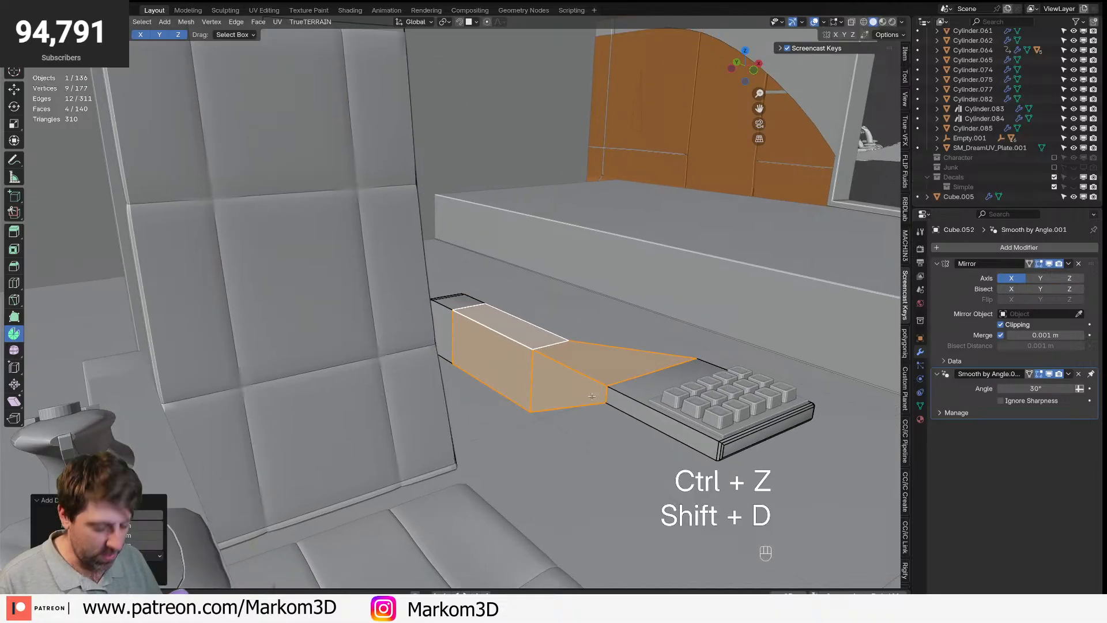
- Separate the duplicated armrest faces into their own object, pick it in wireframe view, and open it for editing in solid view
{"action": "key", "text": "p"}
{"action": "left_click", "coordinate": [576, 398]}
{"action": "key", "text": "Tab"}
{"action": "key", "text": "z"}
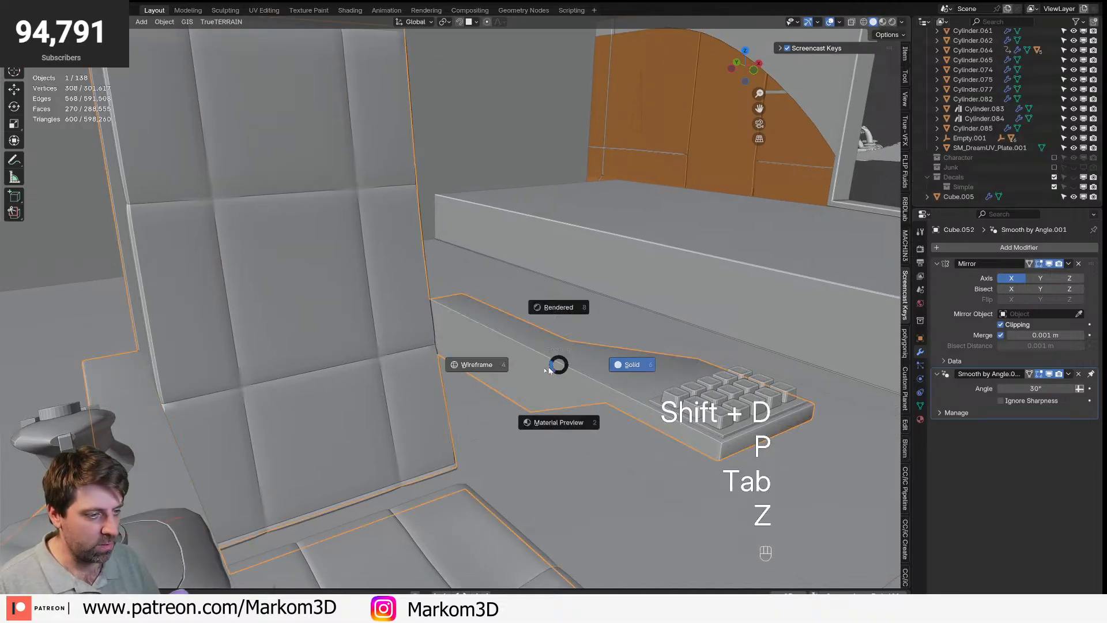
{"action": "left_click", "coordinate": [478, 364]}
{"action": "left_click", "coordinate": [571, 372]}
{"action": "left_click", "coordinate": [573, 371]}
{"action": "left_click", "coordinate": [573, 370]}
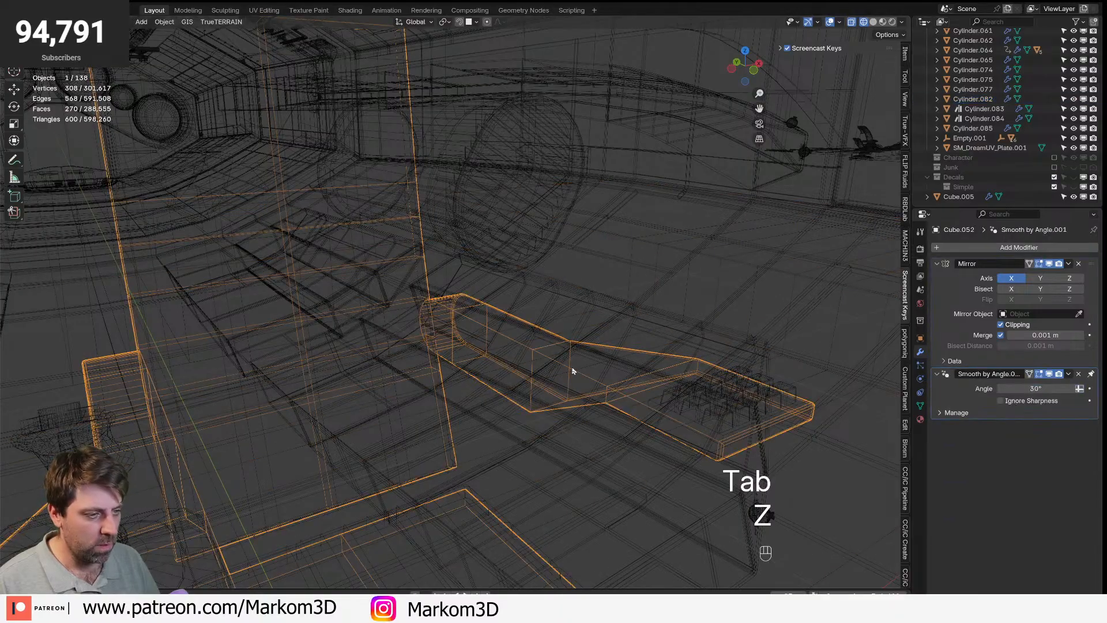
{"action": "left_click", "coordinate": [573, 371]}
{"action": "key", "text": "Tab"}
{"action": "key", "text": "z"}
{"action": "left_click", "coordinate": [613, 376]}
- Inset all faces of the armrest panel by a small margin
{"action": "key", "text": "a"}
{"action": "mouse_move", "coordinate": [613, 376]}
{"action": "middle_mouse_down"}
{"action": "mouse_move", "coordinate": [538, 391]}
{"action": "mouse_move", "coordinate": [461, 317]}
{"action": "middle_mouse_up"}
{"action": "scroll", "coordinate": [507, 369], "scroll_direction": "up", "scroll_amount": 2}
{"action": "middle_click_drag", "start_coordinate": [508, 369], "coordinate": [643, 431]}
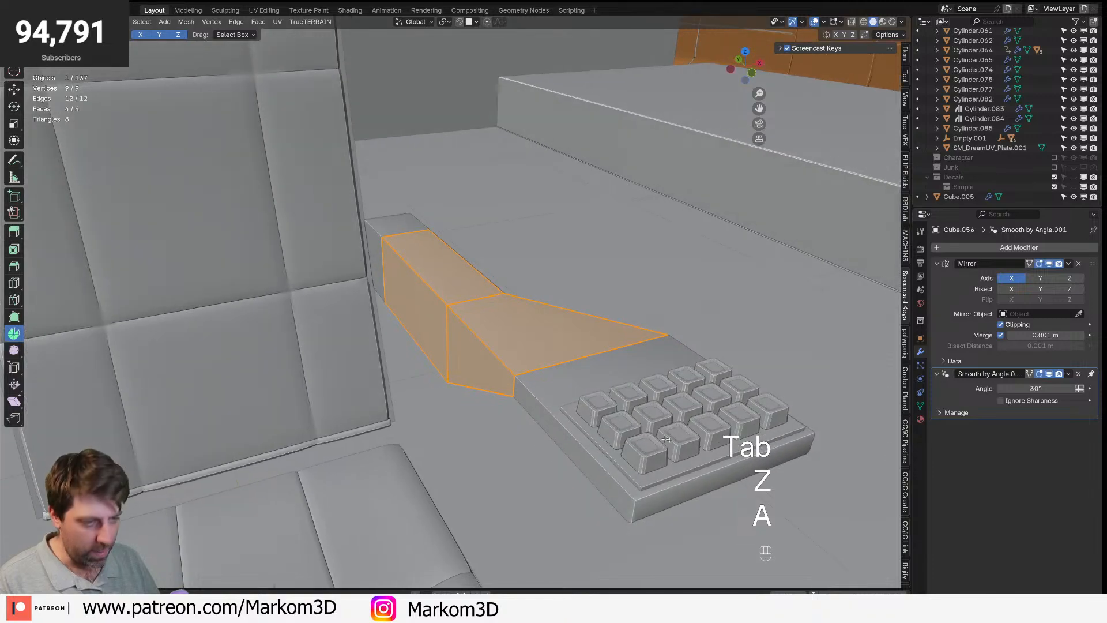
{"action": "key", "text": "i"}
{"action": "right_click", "coordinate": [686, 439]}
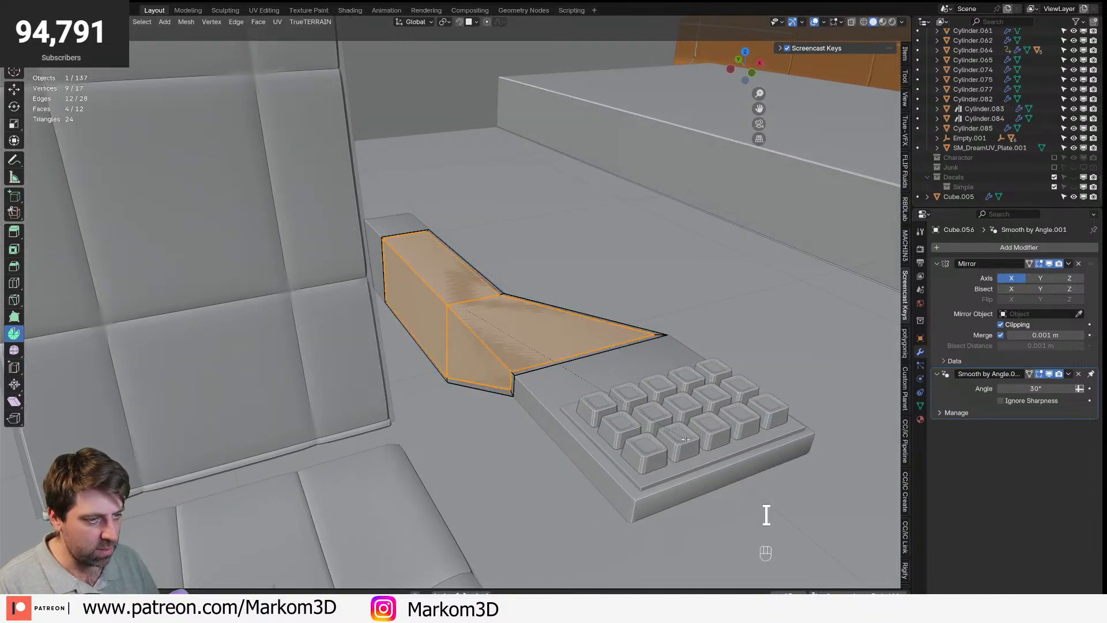
- Delete the outer vertices left by the inset so only the smaller armrest panel faces remain
{"action": "key", "text": "2"}
{"action": "key", "text": "Delete"}
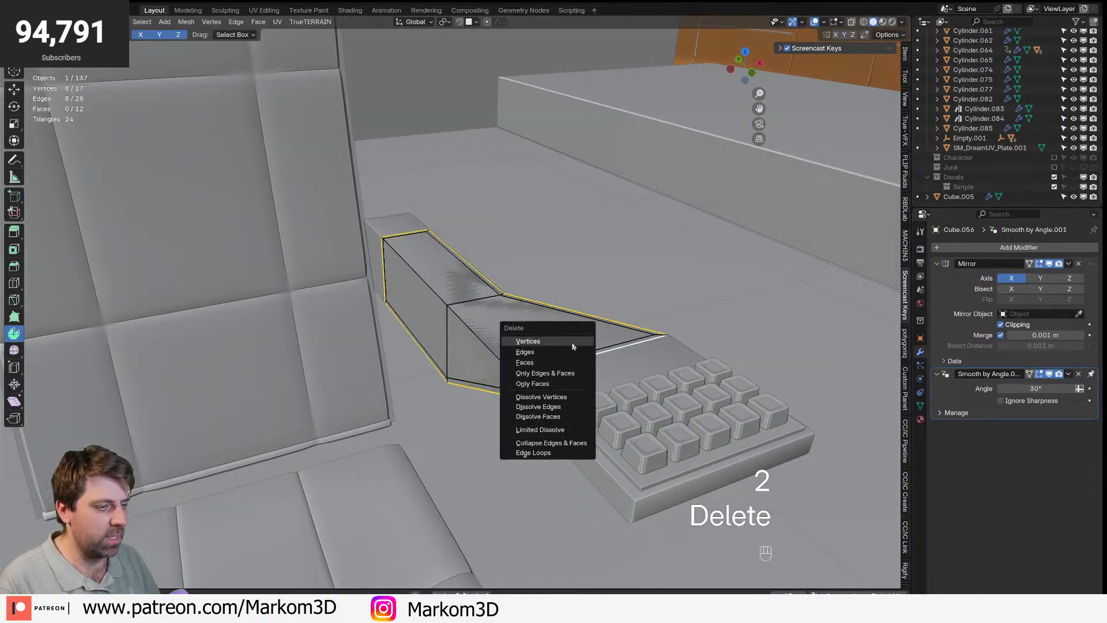
{"action": "left_click", "coordinate": [574, 340]}
{"action": "middle_click_drag", "start_coordinate": [575, 341], "coordinate": [682, 386]}
- Add one centred loop cut across the armrest panel's front section and two evenly spaced cuts across its rear section
{"action": "key", "text": "a"}
{"action": "key", "text": "ctrl+r"}
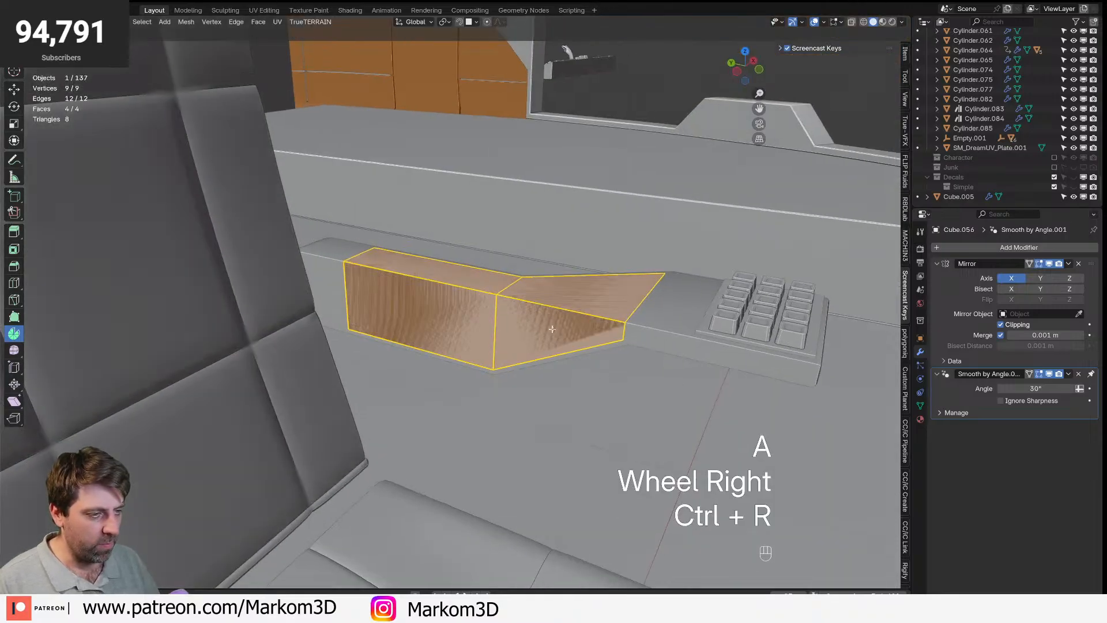
{"action": "left_click", "coordinate": [557, 326]}
{"action": "right_click", "coordinate": [557, 327]}
{"action": "key", "text": "ctrl+r"}
{"action": "left_click", "coordinate": [441, 279]}
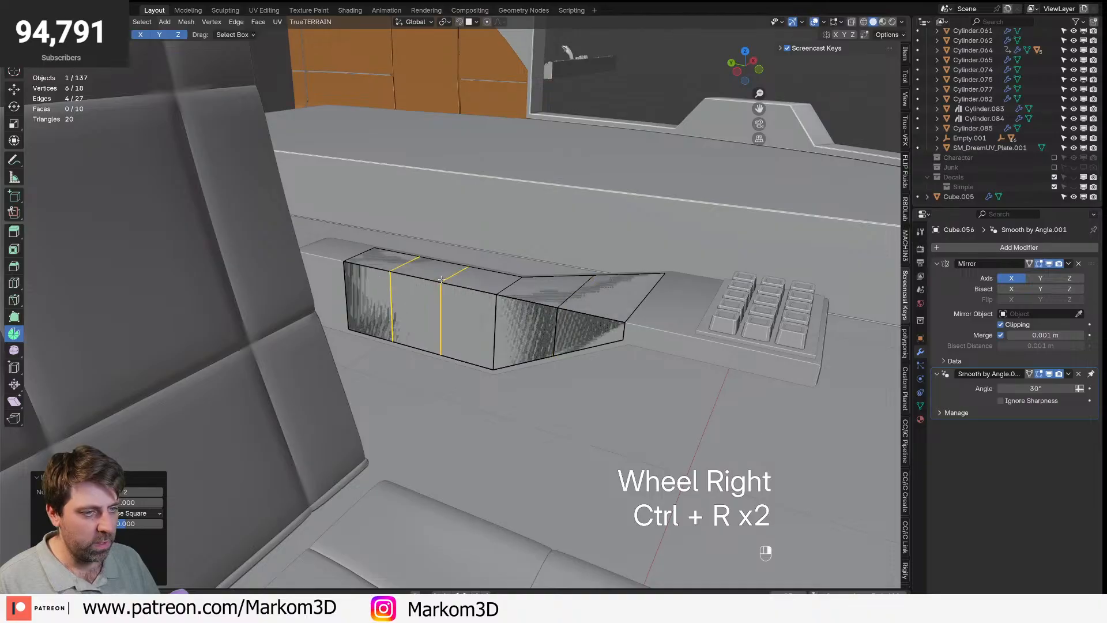
{"action": "middle_click_drag", "start_coordinate": [441, 279], "coordinate": [641, 398]}
- Extrude all the armrest panel's faces outward to give it thickness, and add a Subdivision Surface modifier
{"action": "key", "text": "a"}
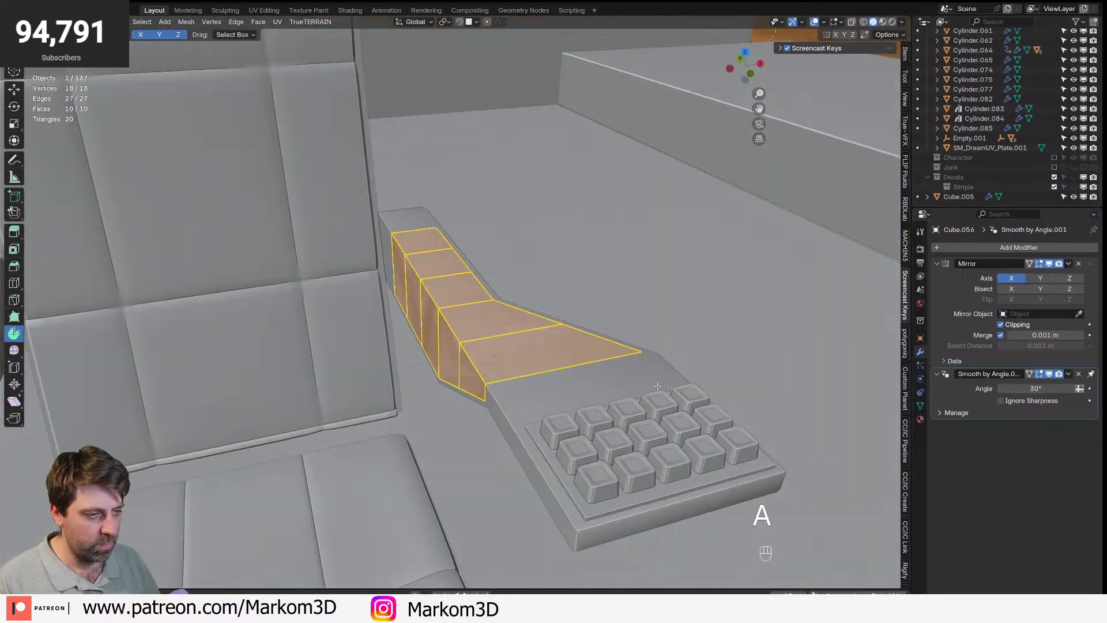
{"action": "key", "text": "e"}
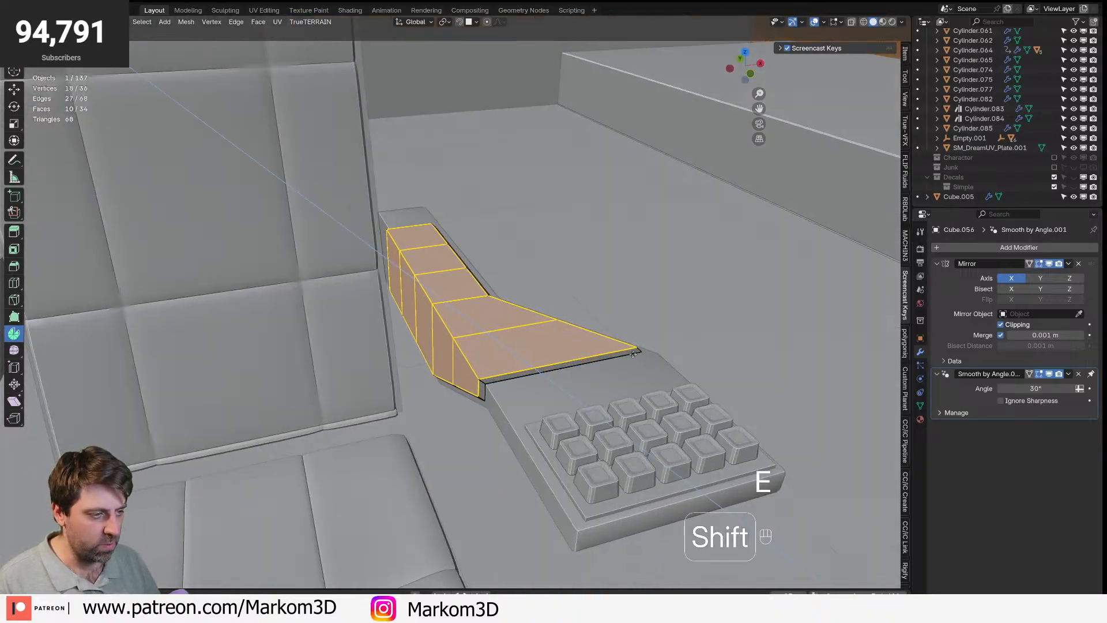
{"action": "left_click", "coordinate": [628, 348], "text": "shift"}
{"action": "middle_click_drag", "start_coordinate": [628, 349], "coordinate": [845, 330]}
{"action": "left_click", "coordinate": [1033, 248]}
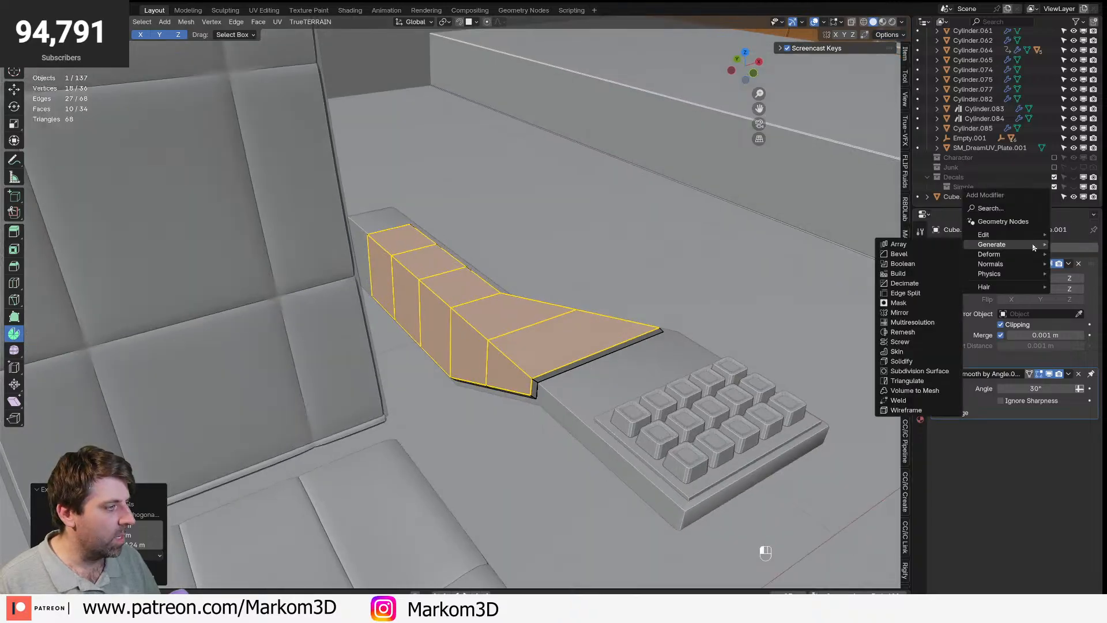
{"action": "left_click", "coordinate": [919, 371]}
{"action": "scroll", "coordinate": [628, 382], "scroll_direction": "right", "scroll_amount": 2}
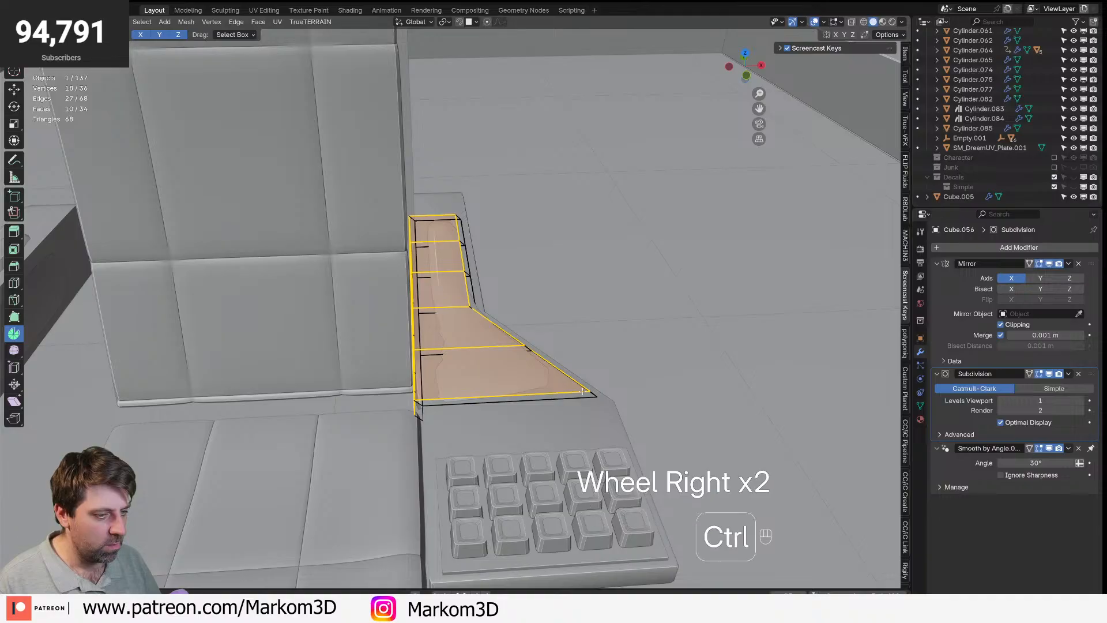
- Delete the interior edges on the armrest pad's hidden back side, checking the selection in wireframe view
{"action": "key", "text": "ctrl+KP_Add"}
{"action": "key", "text": "ctrl+i"}
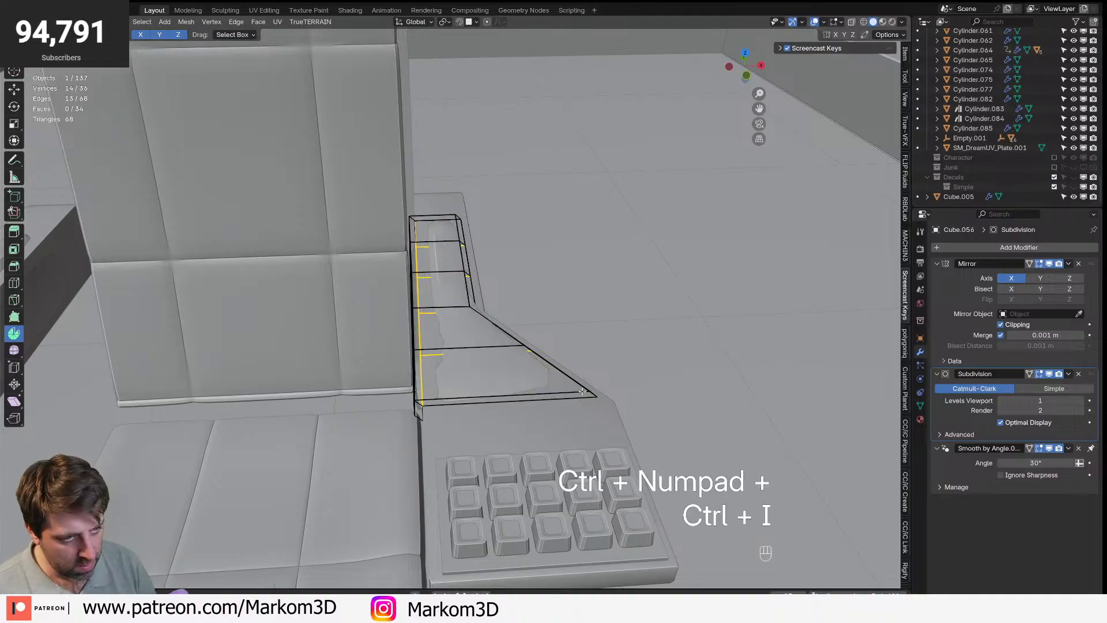
{"action": "key", "text": "Delete"}
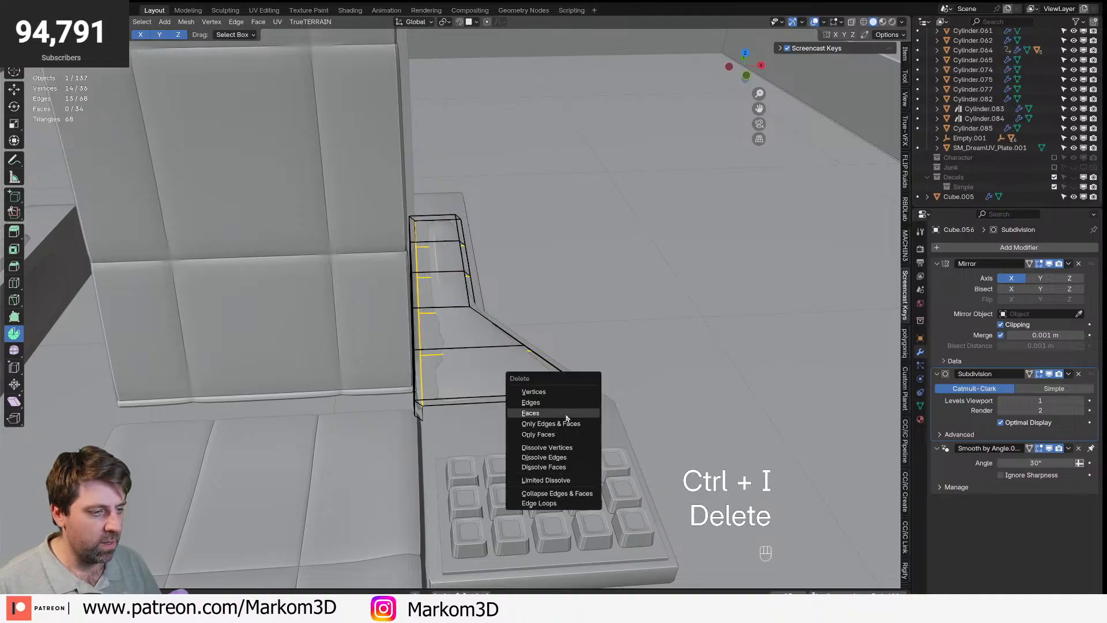
{"action": "left_click", "coordinate": [565, 412]}
{"action": "mouse_move", "coordinate": [565, 413]}
{"action": "middle_mouse_down"}
{"action": "mouse_move", "coordinate": [511, 369]}
{"action": "mouse_move", "coordinate": [386, 346]}
{"action": "middle_mouse_up"}
{"action": "key", "text": "z"}
{"action": "left_click", "coordinate": [469, 372]}
{"action": "key", "text": "Delete"}
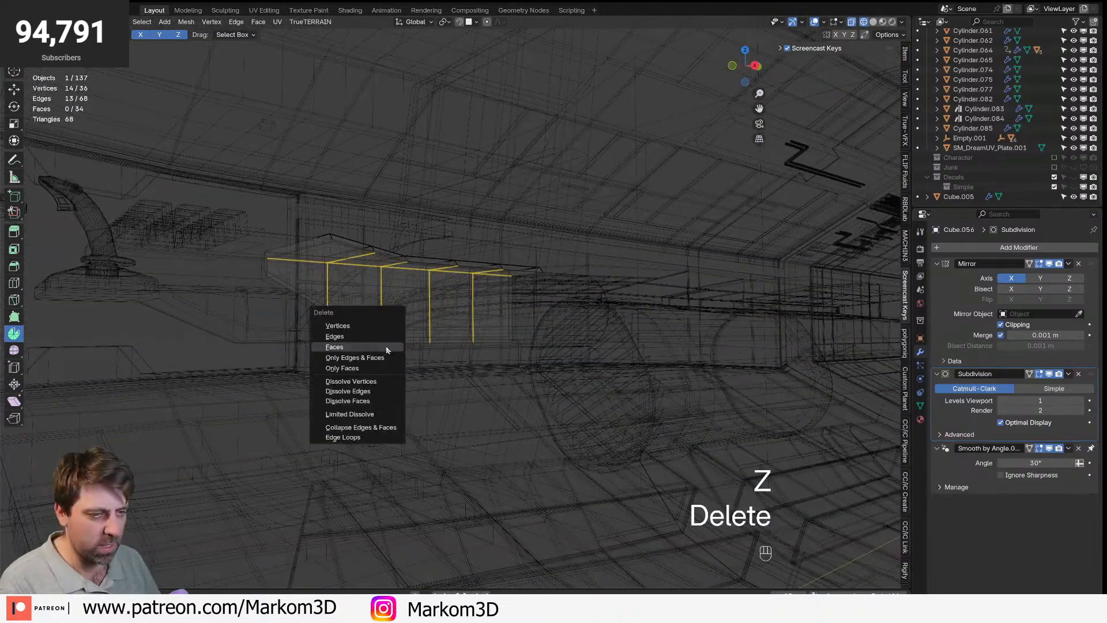
{"action": "left_click", "coordinate": [383, 339]}
{"action": "key", "text": "z"}
{"action": "left_click", "coordinate": [447, 334]}
- Bevel the edge loop along the armrest pad's long upper corner with 2 segments, about 0.0025 m wide
{"action": "mouse_move", "coordinate": [447, 334]}
{"action": "middle_mouse_down"}
{"action": "mouse_move", "coordinate": [477, 420]}
{"action": "mouse_move", "coordinate": [484, 369]}
{"action": "mouse_move", "coordinate": [519, 398]}
{"action": "middle_mouse_up"}
{"action": "scroll", "coordinate": [477, 419], "scroll_direction": "up", "scroll_amount": 3}
{"action": "left_click", "coordinate": [424, 366], "text": "alt"}
{"action": "key", "text": "ctrl+b"}
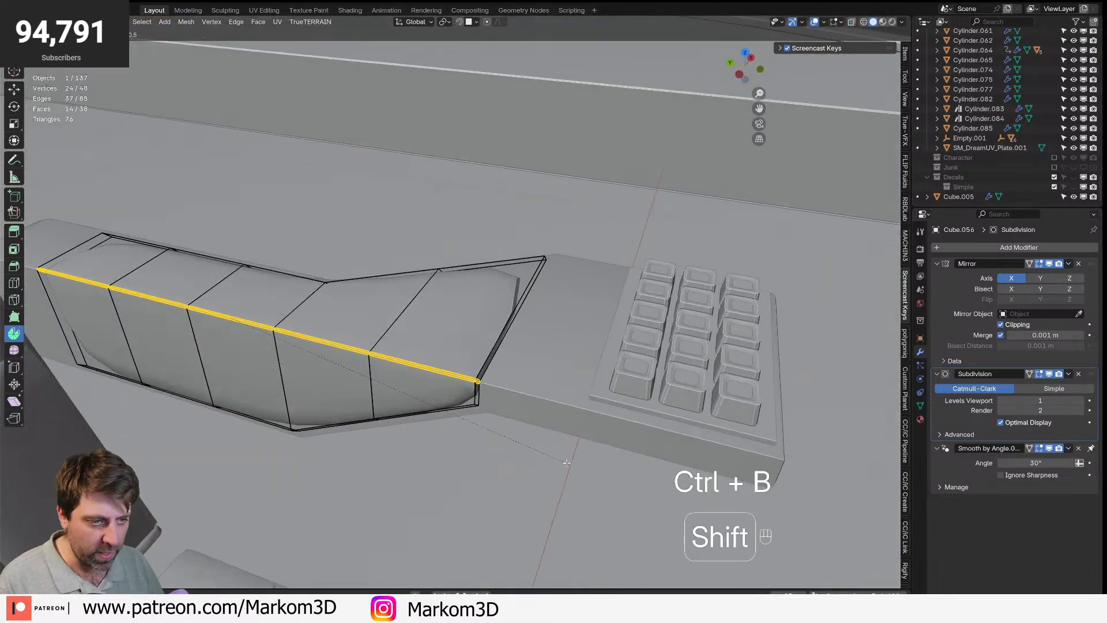
{"action": "left_click", "coordinate": [534, 432]}
{"action": "middle_click_drag", "start_coordinate": [533, 432], "coordinate": [542, 430]}
- Add supporting edge loops close to the front and rear ends of the armrest pad
{"action": "key", "text": "ctrl+r"}
{"action": "left_click", "coordinate": [452, 369]}
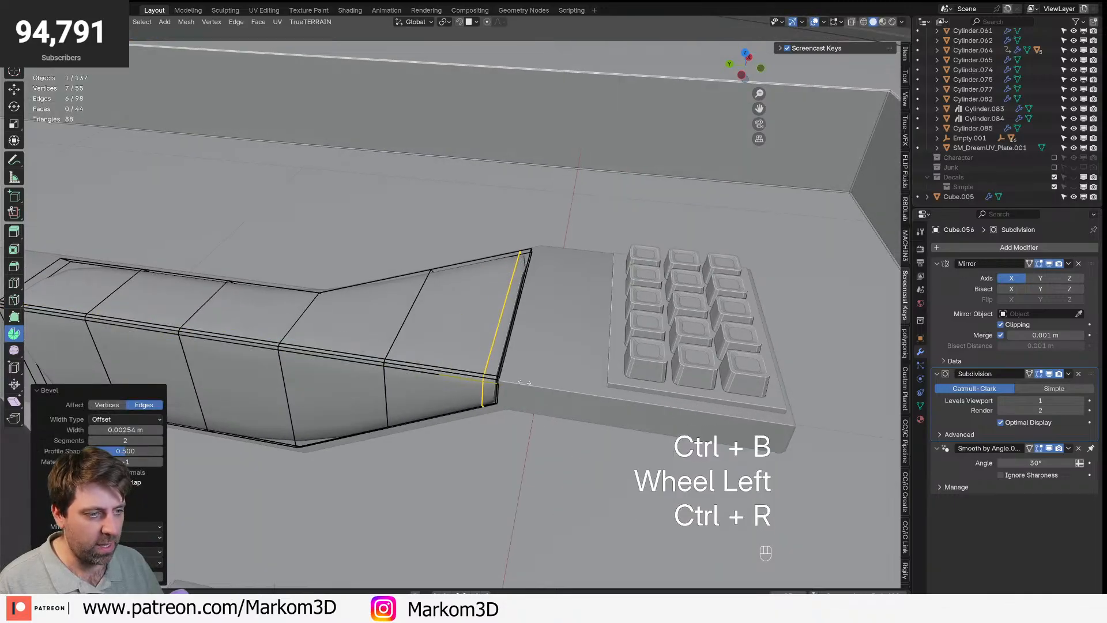
{"action": "left_click", "coordinate": [508, 369]}
{"action": "middle_click_drag", "start_coordinate": [357, 383], "coordinate": [657, 367], "text": "shift"}
{"action": "key", "text": "ctrl+r"}
{"action": "left_click", "coordinate": [370, 369]}
{"action": "left_click", "coordinate": [332, 369]}
- Add supporting edge loops close to the armrest pad's lower edge and its outer top edge
{"action": "middle_click_drag", "start_coordinate": [673, 435], "coordinate": [673, 387]}
{"action": "key", "text": "ctrl+r"}
{"action": "left_click", "coordinate": [638, 379]}
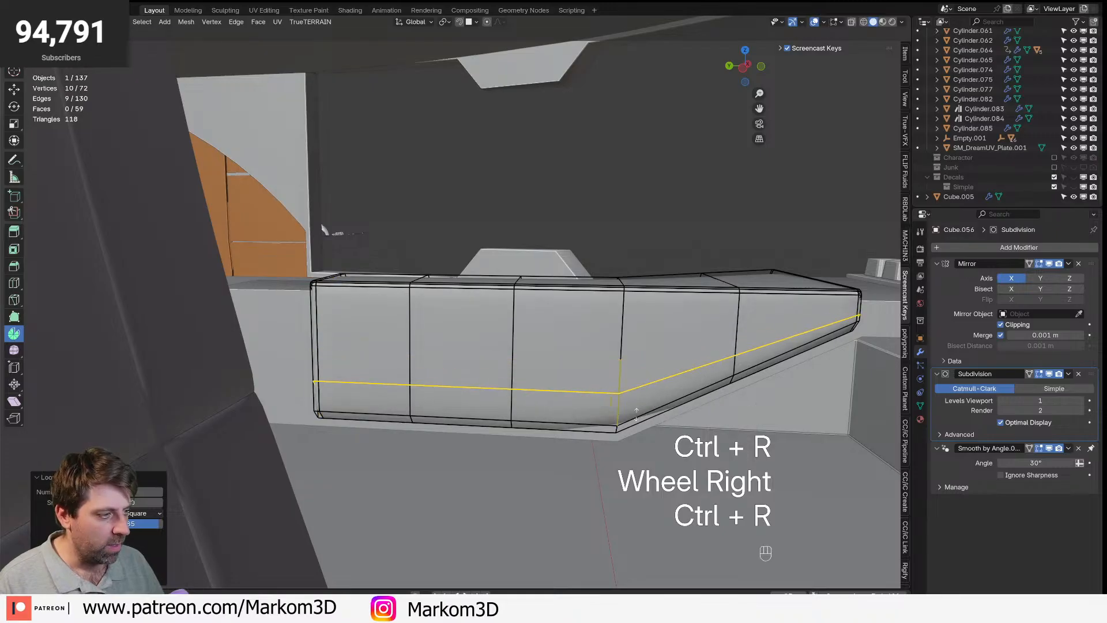
{"action": "left_click", "coordinate": [639, 440]}
{"action": "middle_click_drag", "start_coordinate": [639, 440], "coordinate": [479, 325]}
{"action": "key", "text": "ctrl+r"}
{"action": "left_click", "coordinate": [438, 288]}
{"action": "left_click", "coordinate": [422, 291]}
- Bevel the edge loop at the armrest pad's bend and leave mesh editing to check the smoothed shape
{"action": "left_click", "coordinate": [421, 288], "text": "alt"}
{"action": "middle_click_drag", "start_coordinate": [426, 290], "coordinate": [570, 333]}
{"action": "key", "text": "ctrl+b"}
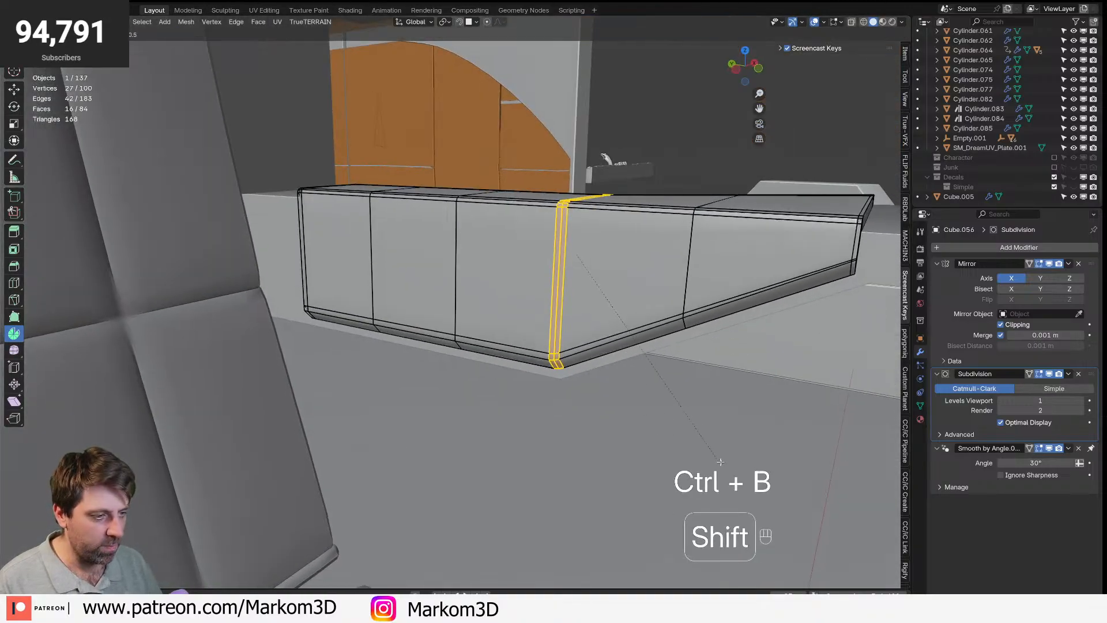
{"action": "left_click", "coordinate": [716, 458], "text": "shift"}
{"action": "key", "text": "Tab"}
{"action": "scroll", "coordinate": [645, 394], "scroll_direction": "down", "scroll_amount": 3}
{"action": "scroll", "coordinate": [644, 394], "scroll_direction": "left", "scroll_amount": 6}
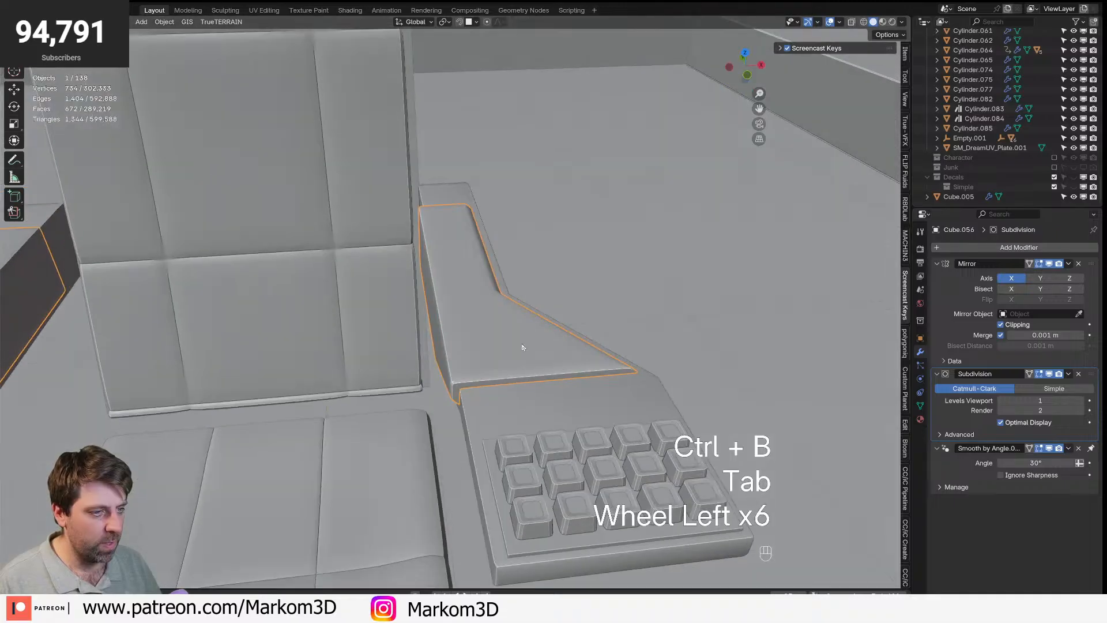
- Bevel the three remaining cross loops of the armrest pad together with a very narrow width
{"action": "key", "text": "Tab"}
{"action": "middle_click_drag", "start_coordinate": [608, 327], "coordinate": [538, 398], "text": "shift"}
{"action": "key", "text": "2"}
{"action": "left_click", "coordinate": [571, 335], "text": "alt"}
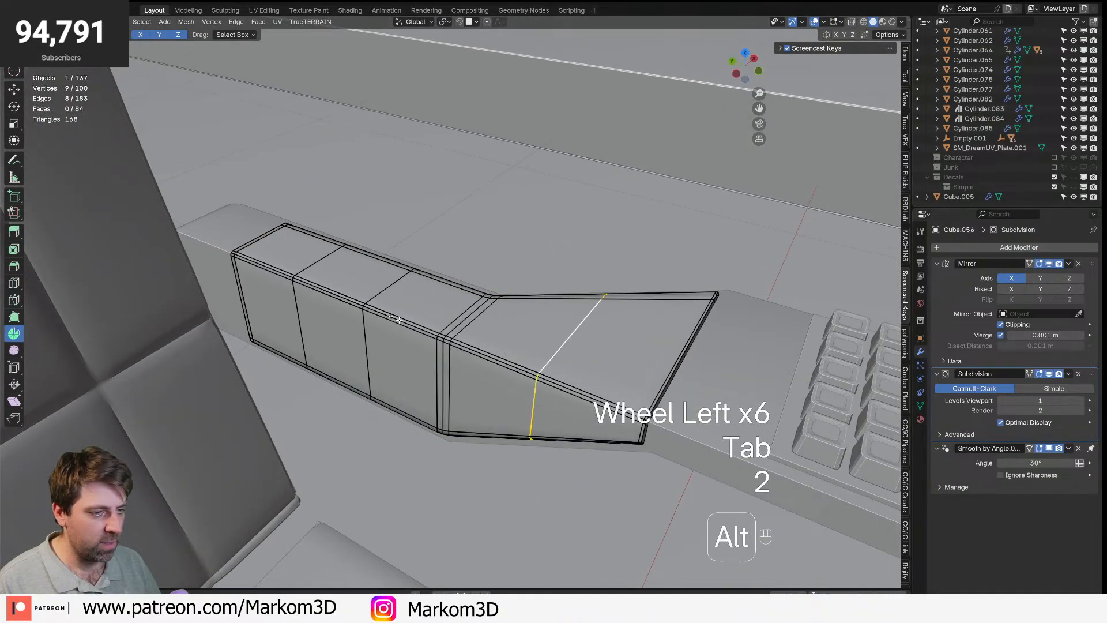
{"action": "middle_click_drag", "start_coordinate": [313, 266], "coordinate": [414, 380]}
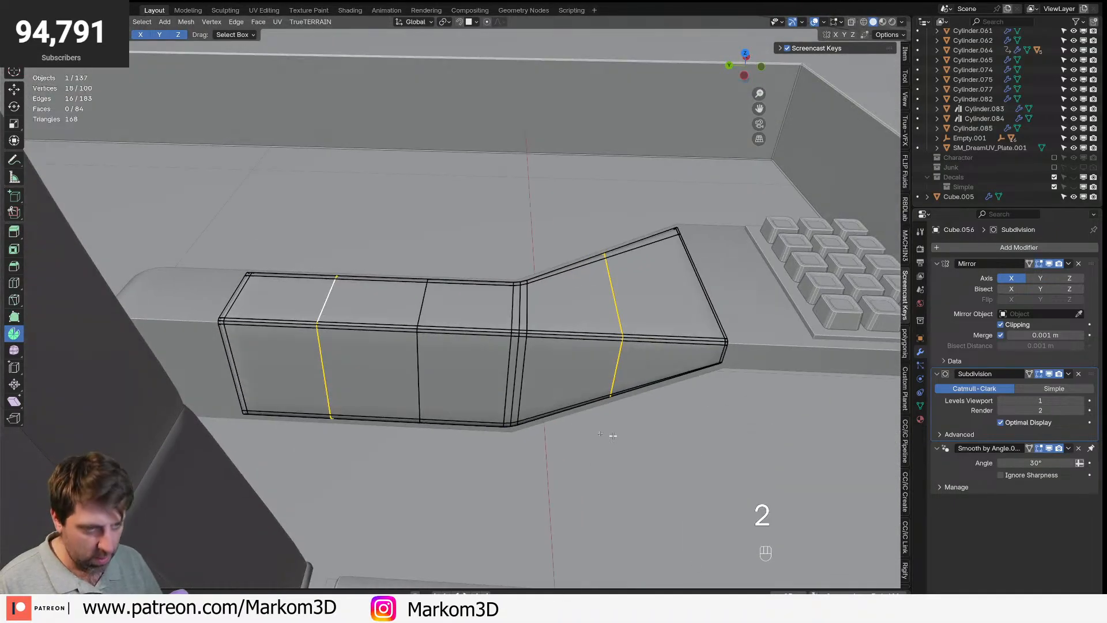
{"action": "left_click", "coordinate": [413, 380], "text": "alt+shift"}
{"action": "key", "text": "ctrl+b"}
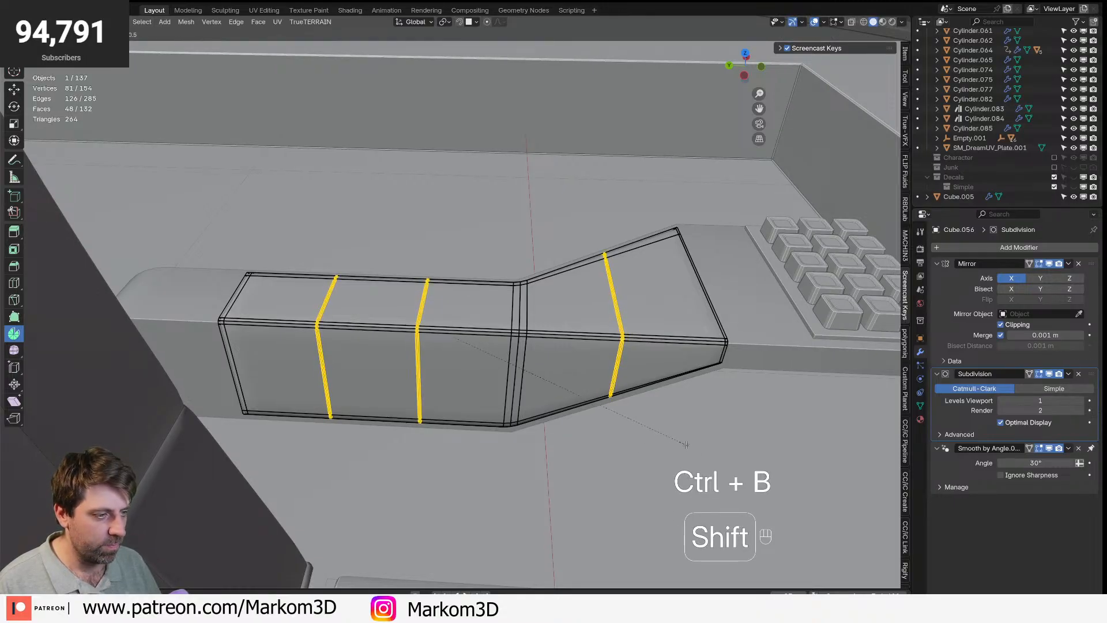
{"action": "left_click", "coordinate": [685, 445]}
- Push the bevels' centre loops inward along their normals and rip them in place to form the armrest's seams
{"action": "key", "text": "ctrl+KP_Subtract"}
{"action": "key", "text": "alt+s"}
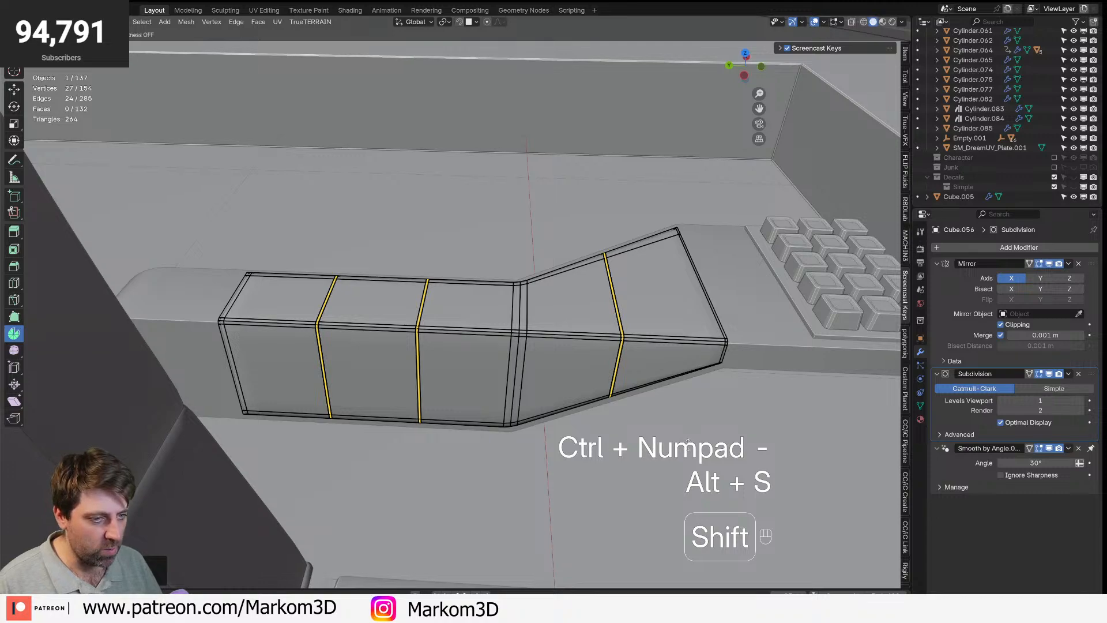
{"action": "left_click", "coordinate": [696, 464]}
{"action": "key", "text": "v"}
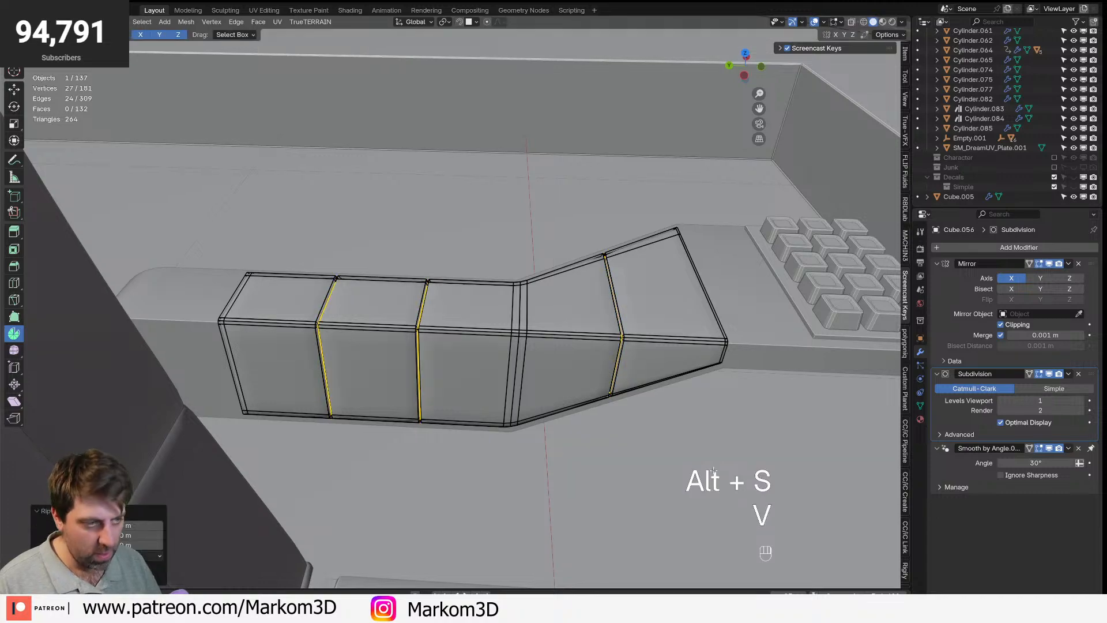
{"action": "right_click", "coordinate": [563, 297]}
- Leave mesh editing, check the mirrored armrest padding around the chair, and save the file
{"action": "key", "text": "Tab"}
{"action": "scroll", "coordinate": [563, 296], "scroll_direction": "down", "scroll_amount": 5}
{"action": "mouse_move", "coordinate": [564, 297]}
{"action": "middle_mouse_down"}
{"action": "mouse_move", "coordinate": [518, 307]}
{"action": "mouse_move", "coordinate": [546, 308]}
{"action": "middle_mouse_up"}
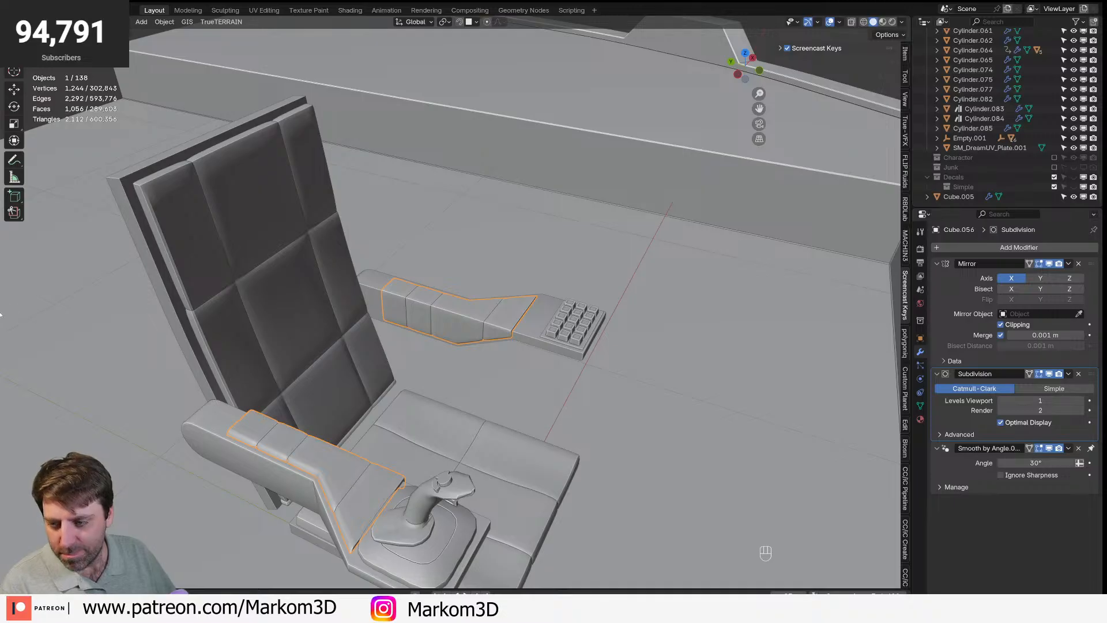
{"action": "middle_click_drag", "start_coordinate": [120, 294], "coordinate": [309, 306]}
{"action": "scroll", "coordinate": [458, 309], "scroll_direction": "up", "scroll_amount": 3}
{"action": "left_click", "coordinate": [466, 320]}
{"action": "scroll", "coordinate": [466, 320], "scroll_direction": "down", "scroll_amount": 4}
{"action": "middle_click_drag", "start_coordinate": [466, 321], "coordinate": [512, 337]}
{"action": "key", "text": "ctrl+s"}
- Select the chair frame and show the Character collection as a reference for the headrest
{"action": "left_click", "coordinate": [439, 351]}
{"action": "key", "text": "Tab"}
{"action": "key", "text": "3"}
{"action": "key", "text": "3"}
{"action": "left_click", "coordinate": [510, 203]}
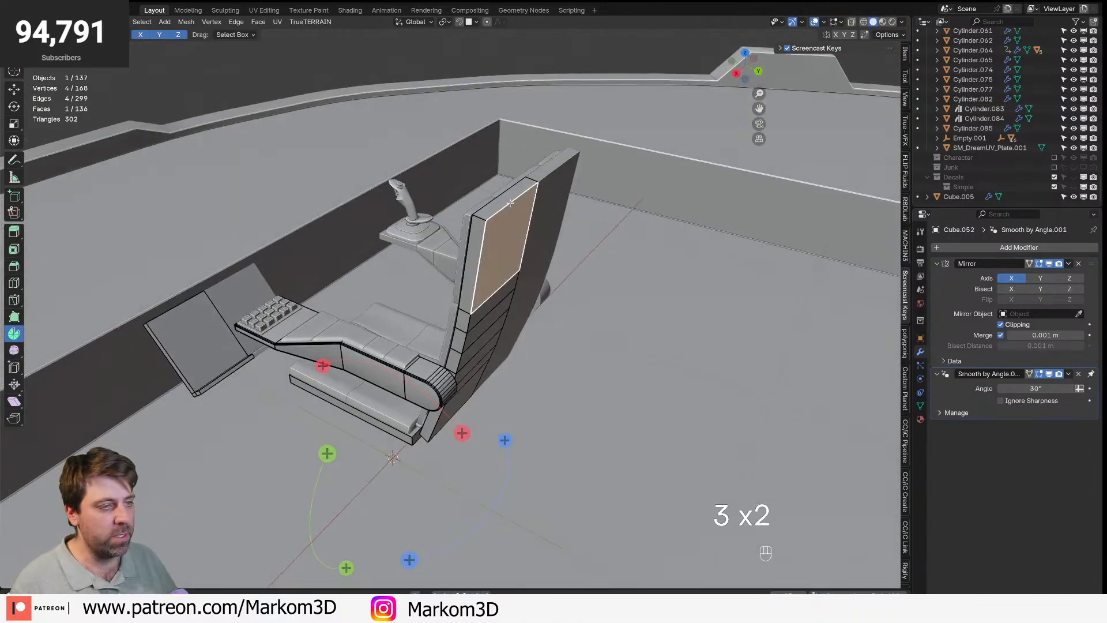
{"action": "key", "text": "KP_3"}
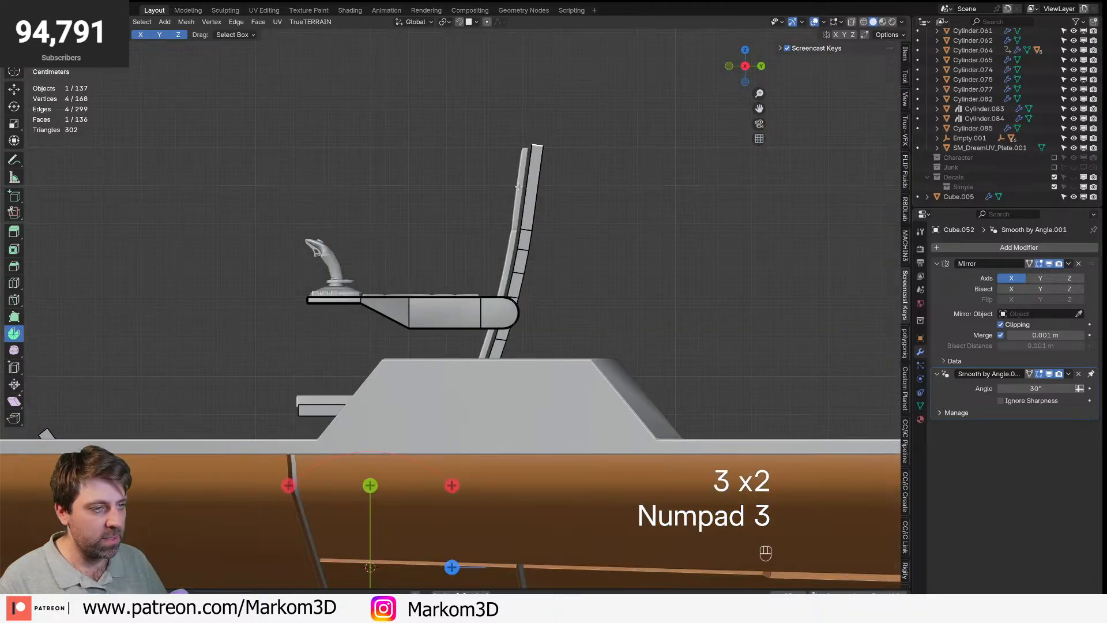
{"action": "key", "text": "Tab"}
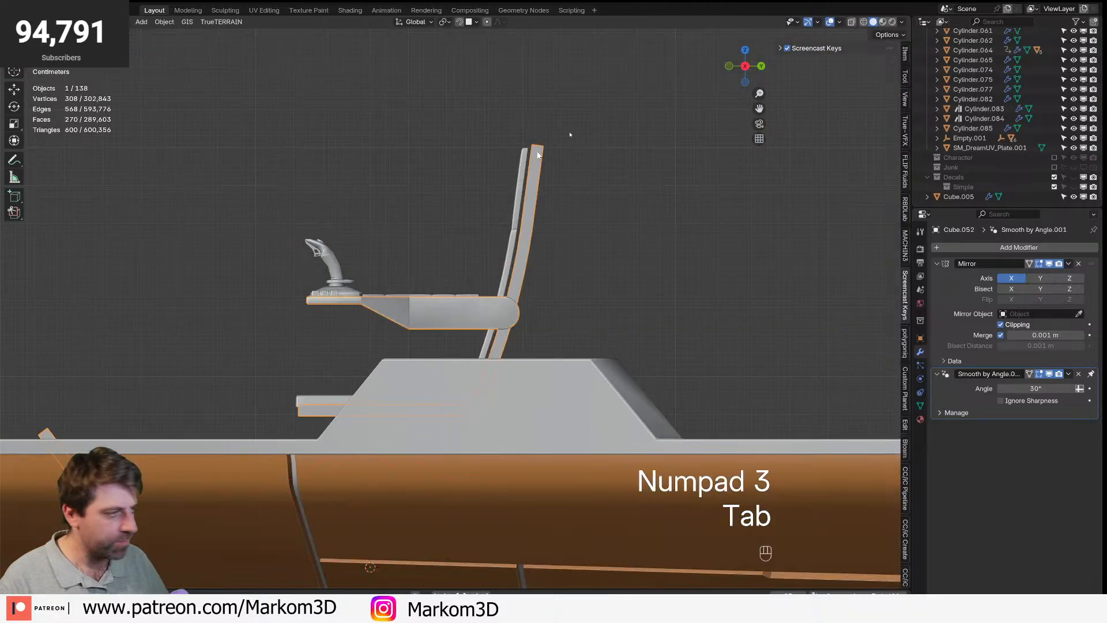
{"action": "left_click", "coordinate": [1054, 157]}
- Duplicate the backrest's top face up behind the character's head and extrude it downward into a headrest block
{"action": "middle_click_drag", "start_coordinate": [553, 146], "coordinate": [434, 341], "text": "shift"}
{"action": "key", "text": "Tab"}
{"action": "key", "text": "KP_3"}
{"action": "key", "text": "Tab"}
{"action": "key", "text": "Tab"}
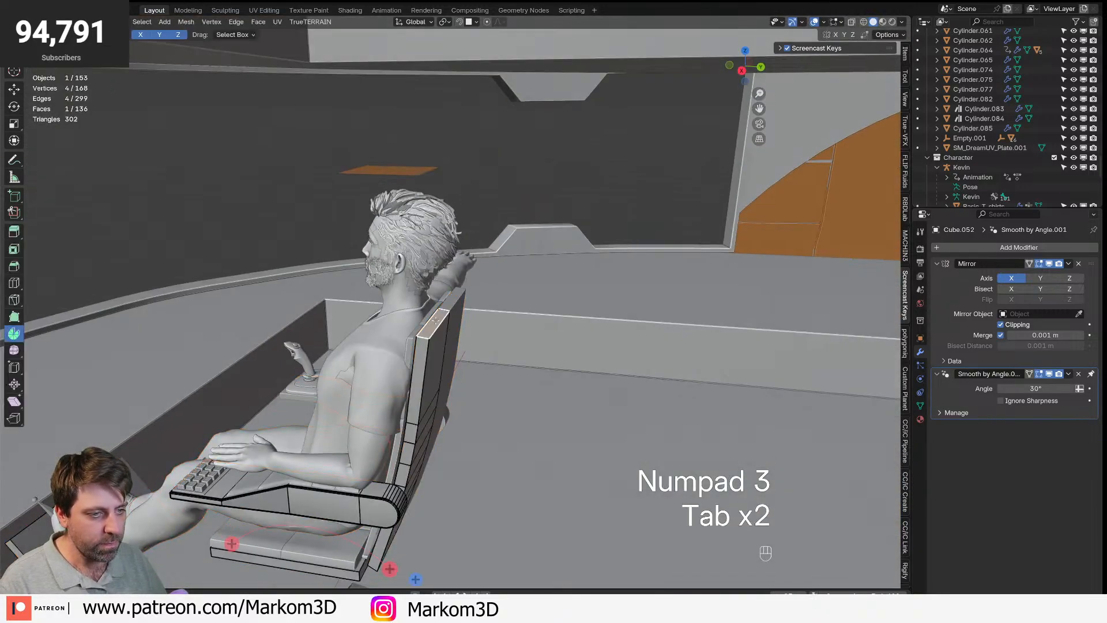
{"action": "key", "text": "KP_3"}
{"action": "key", "text": "shift+d"}
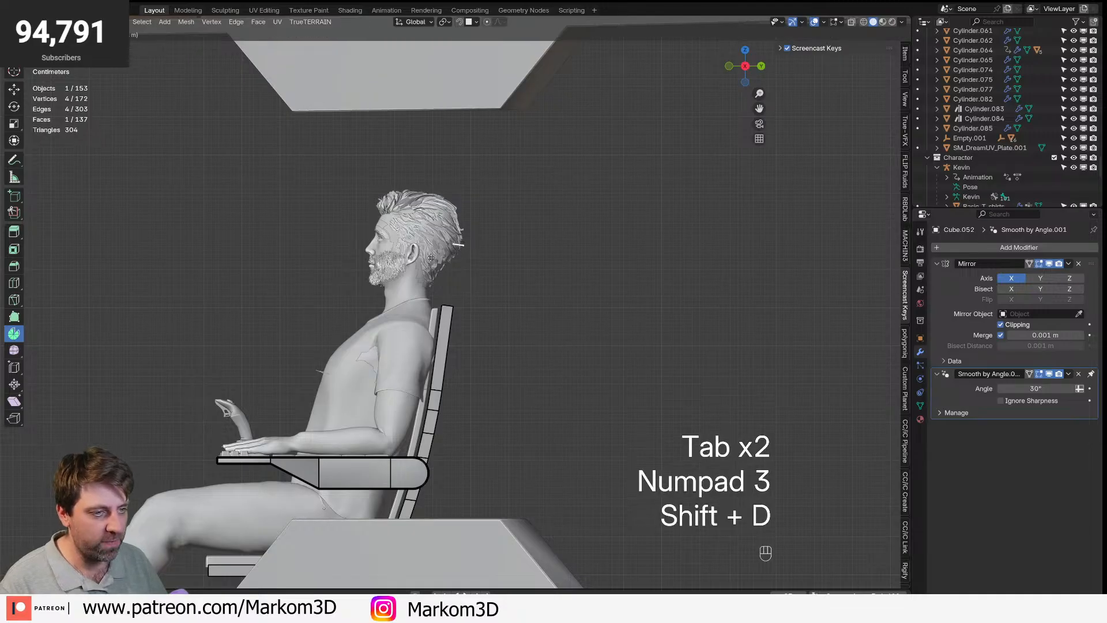
{"action": "left_click", "coordinate": [447, 275]}
{"action": "key", "text": "e"}
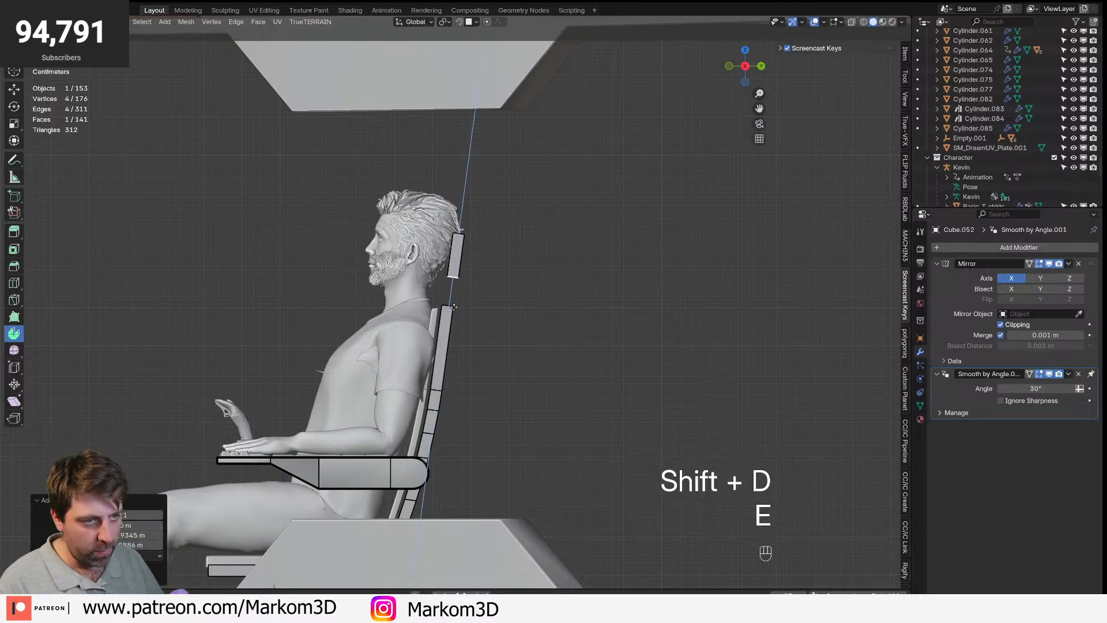
{"action": "left_click", "coordinate": [450, 321]}
- Add a vertical loop cut to the headrest block and move its outer side face forward along Y
{"action": "middle_click_drag", "start_coordinate": [451, 321], "coordinate": [505, 302]}
{"action": "key", "text": "ctrl+r"}
{"action": "left_click", "coordinate": [502, 285]}
{"action": "key", "text": "3"}
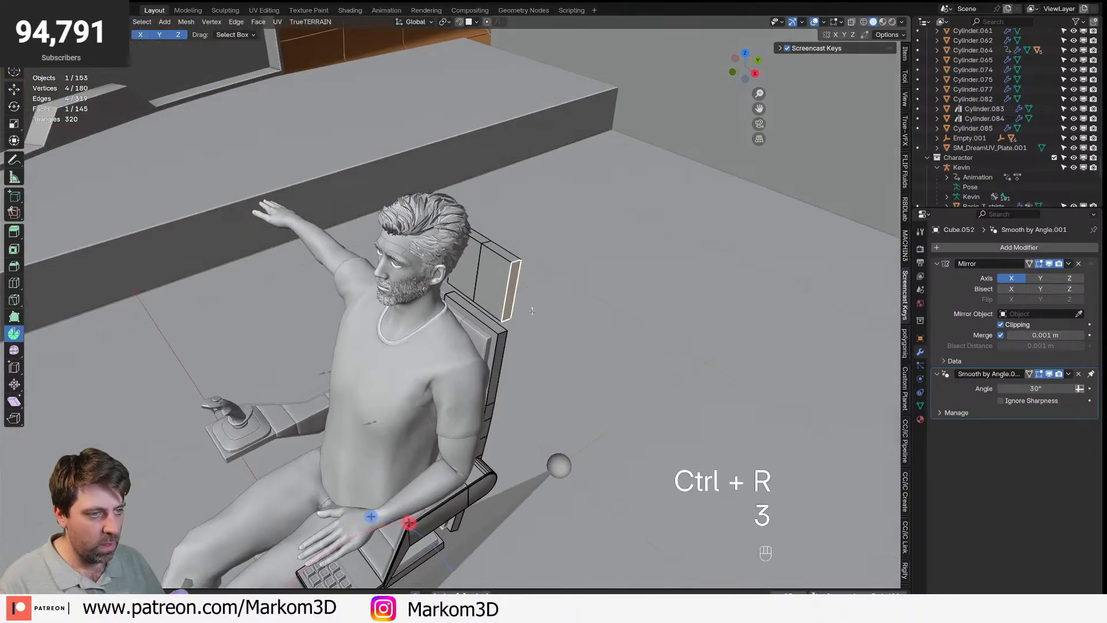
{"action": "key", "text": "g"}
{"action": "key", "text": "y"}
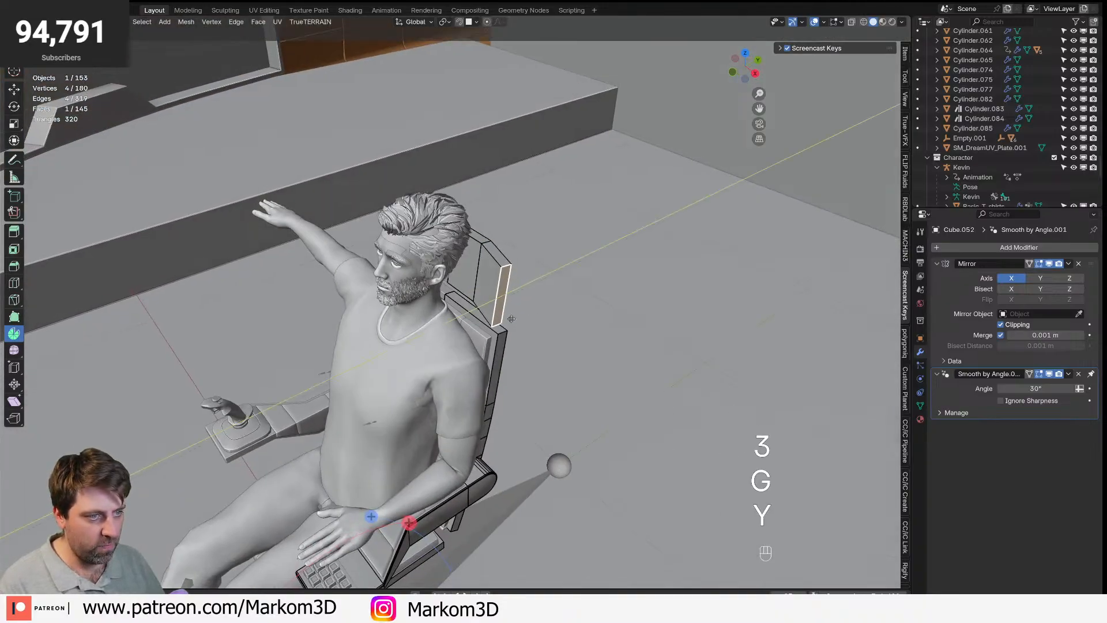
- Select the whole linked headrest block and, in side view, tilt and reposition it behind the character's head
{"action": "key", "text": "ctrl+l"}
{"action": "key", "text": "KP_3"}
{"action": "key", "text": "g"}
{"action": "key", "text": "r"}
{"action": "key", "text": "g"}
{"action": "left_click", "coordinate": [508, 330]}
{"action": "middle_click_drag", "start_coordinate": [508, 330], "coordinate": [459, 362]}
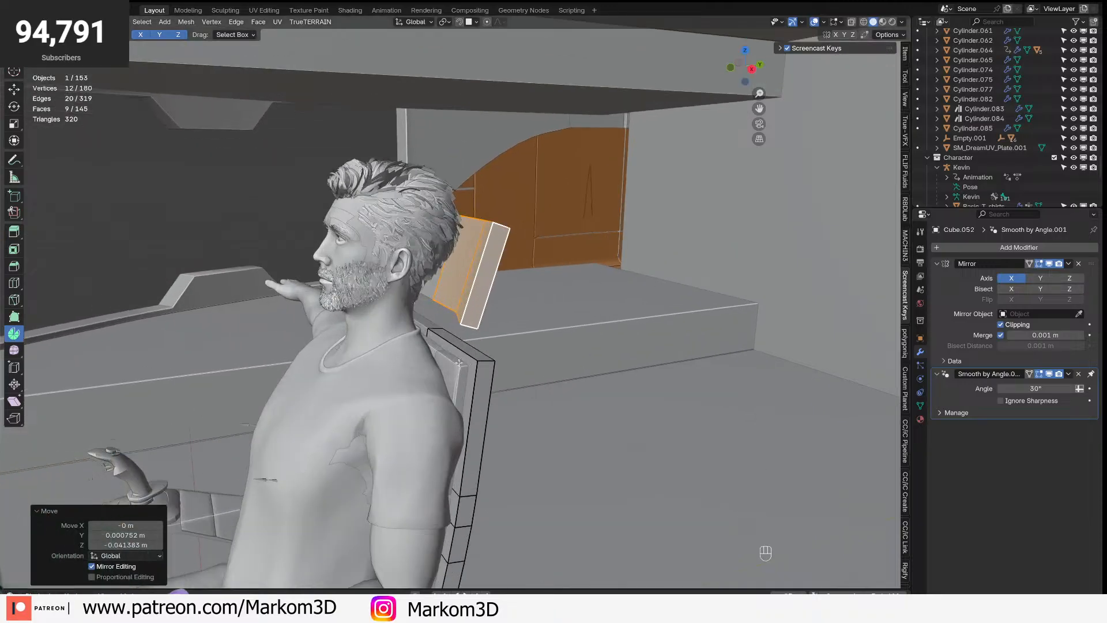
- Separate the headrest's two front faces into their own object and open that object for editing
{"action": "middle_click_drag", "start_coordinate": [469, 329], "coordinate": [495, 288]}
{"action": "key", "text": "3"}
{"action": "left_click", "coordinate": [496, 286], "text": "shift"}
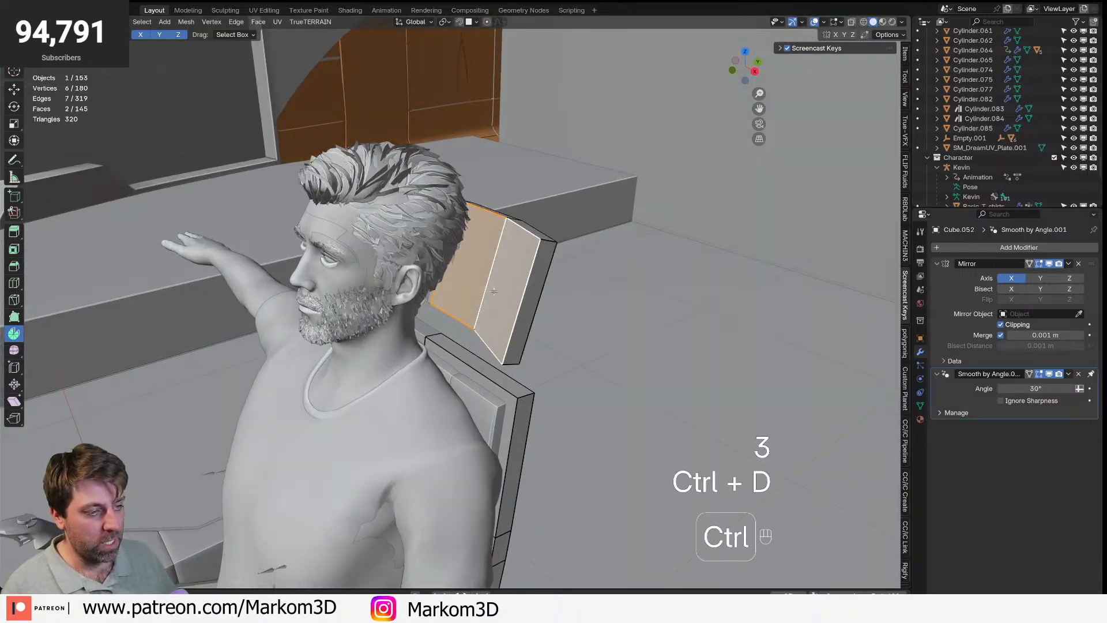
{"action": "key", "text": "ctrl+s"}
{"action": "key", "text": "y"}
{"action": "key", "text": "p"}
{"action": "key", "text": "Tab"}
{"action": "left_click", "coordinate": [493, 291]}
{"action": "key", "text": "Tab"}
{"action": "middle_click_drag", "start_coordinate": [494, 292], "coordinate": [532, 281]}
- Slide the headrest panel's bottom edges slightly upward to leave a margin on the block
{"action": "key", "text": "2"}
{"action": "left_click", "coordinate": [522, 336], "text": "alt"}
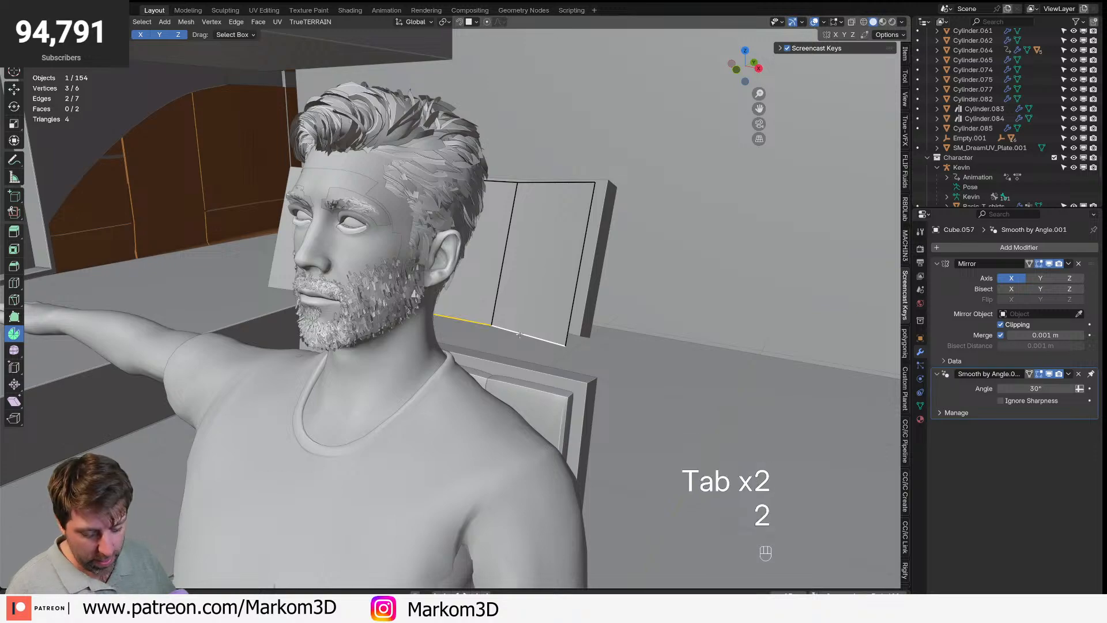
{"action": "key", "text": "g"}
{"action": "key", "text": "g"}
{"action": "left_click", "coordinate": [522, 320]}
- Slide the headrest panel's outer side edge slightly inward and its top edges slightly downward
{"action": "left_click", "coordinate": [576, 294]}
{"action": "key", "text": "g"}
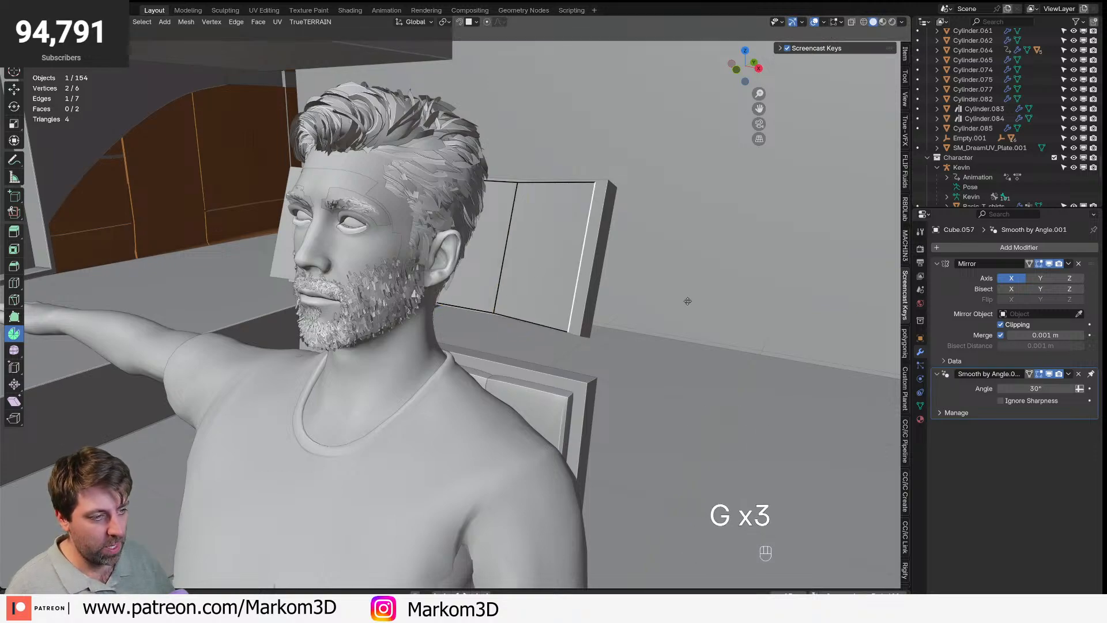
{"action": "key", "text": "g"}
{"action": "left_click", "coordinate": [605, 297], "text": "shift"}
{"action": "left_click", "coordinate": [553, 178], "text": "alt"}
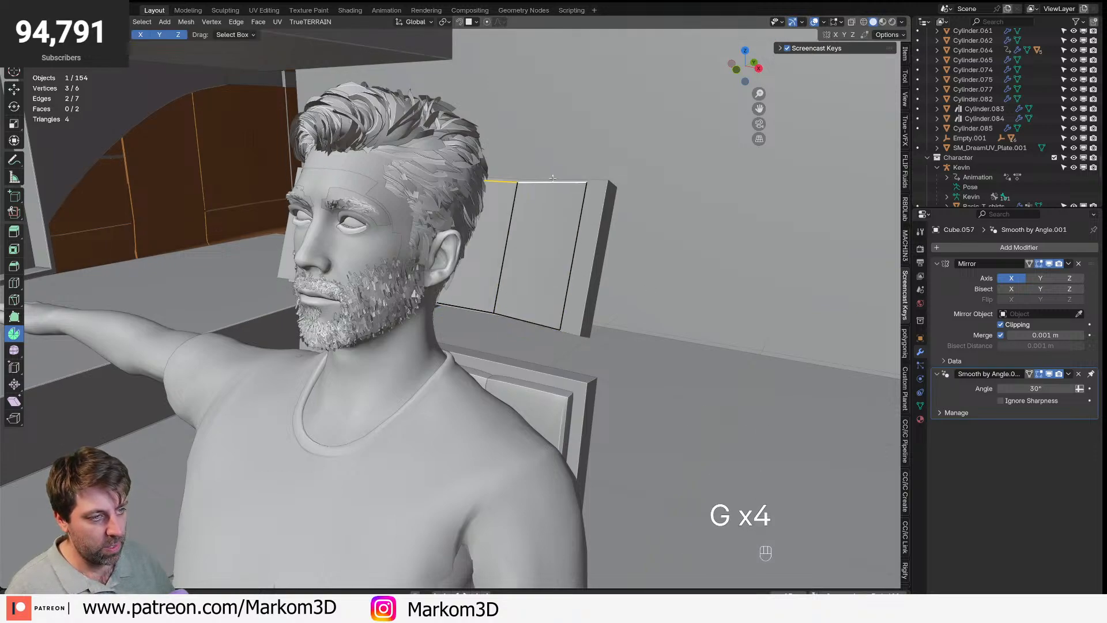
{"action": "key", "text": "g"}
{"action": "key", "text": "g"}
{"action": "left_click", "coordinate": [553, 182], "text": "shift"}
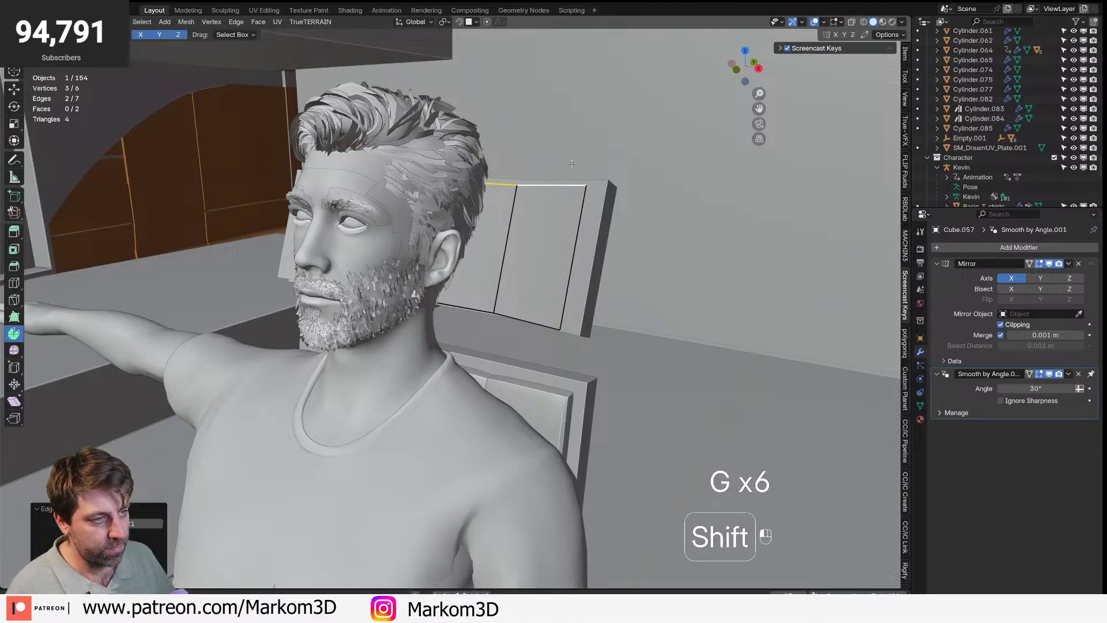
- Divide the headrest panel with three loop cuts: one across its mid-height and one vertical through each of its two sections
{"action": "key", "text": "ctrl+r"}
{"action": "left_click", "coordinate": [569, 252]}
{"action": "key", "text": "ctrl+r"}
{"action": "left_click", "coordinate": [448, 303]}
{"action": "key", "text": "ctrl+r"}
{"action": "left_click", "coordinate": [548, 322]}
{"action": "right_click", "coordinate": [547, 323]}
- Select the whole headrest panel and add a Subdivision Surface modifier to it
{"action": "key", "text": "a"}
{"action": "middle_click_drag", "start_coordinate": [654, 346], "coordinate": [613, 350]}
{"action": "scroll", "coordinate": [613, 349], "scroll_direction": "up", "scroll_amount": 1}
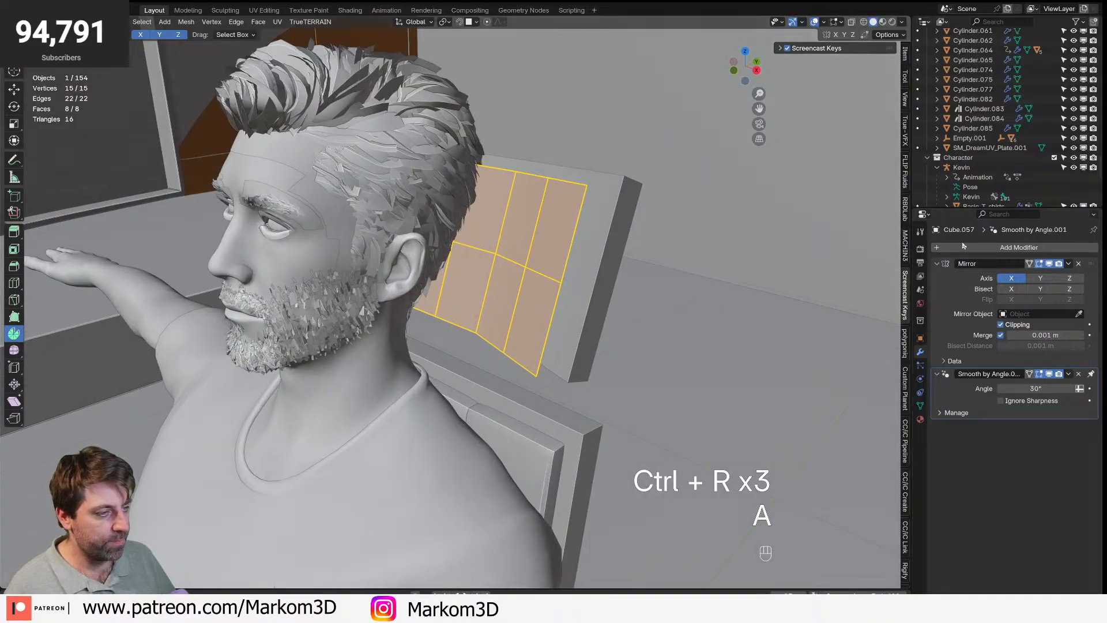
{"action": "left_click", "coordinate": [990, 247]}
{"action": "mouse_move", "coordinate": [989, 245]}
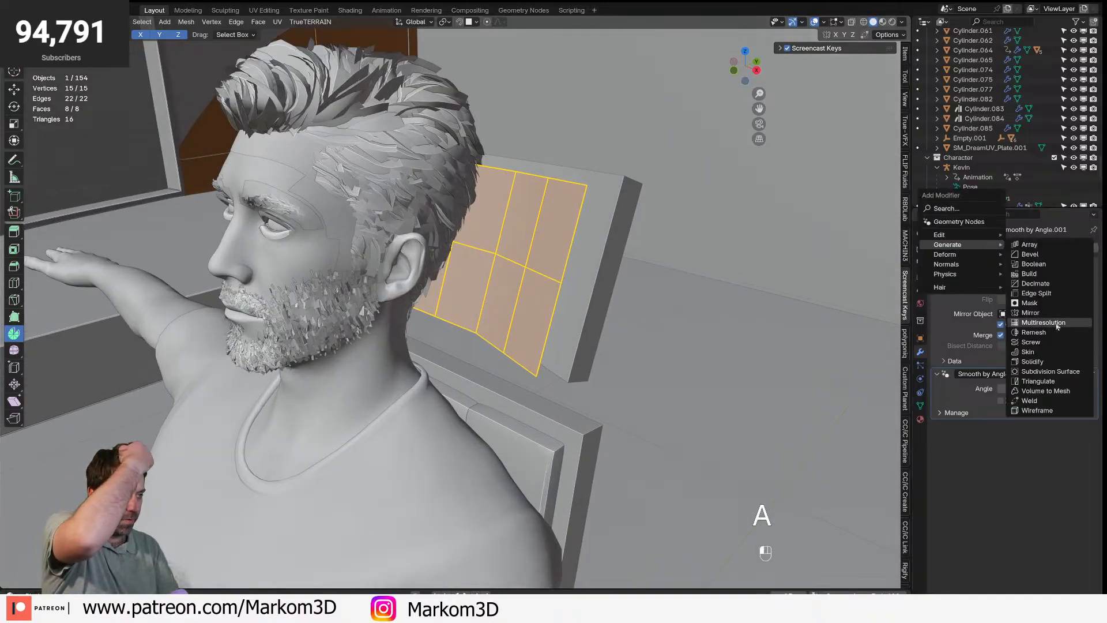
{"action": "left_click", "coordinate": [1049, 371]}
{"action": "scroll", "coordinate": [643, 325], "scroll_direction": "up", "scroll_amount": 3}
{"action": "scroll", "coordinate": [639, 337], "scroll_direction": "down", "scroll_amount": 2}
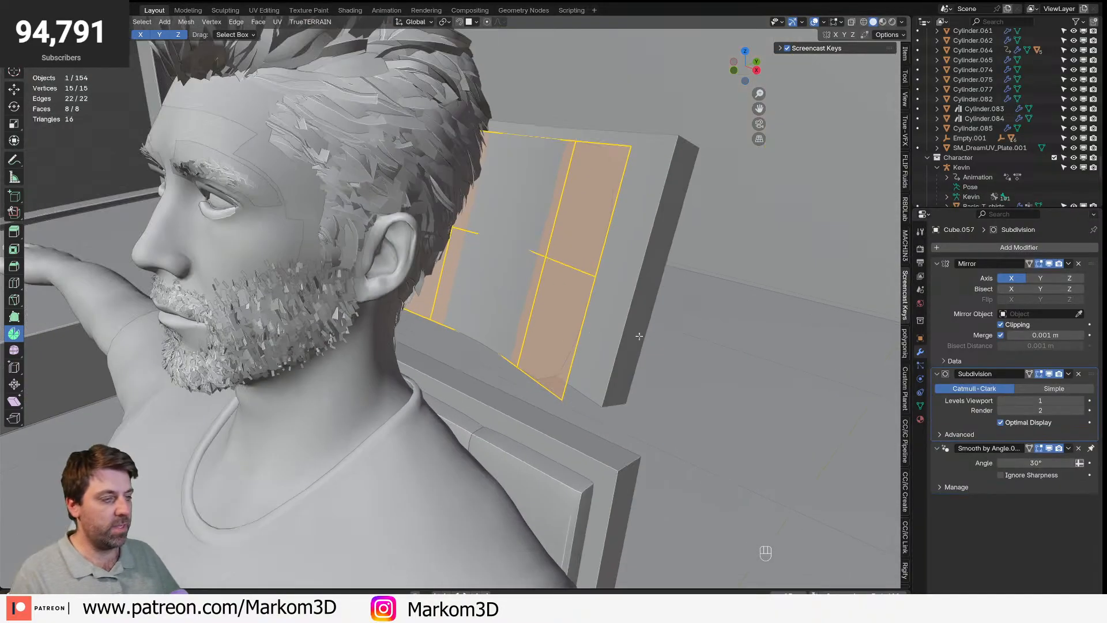
- Select the headrest panel's outer border edges and extrude them backward along Y into the block to give the padding thickness
{"action": "middle_click_drag", "start_coordinate": [639, 336], "coordinate": [610, 311]}
{"action": "left_click", "coordinate": [563, 335], "text": "alt"}
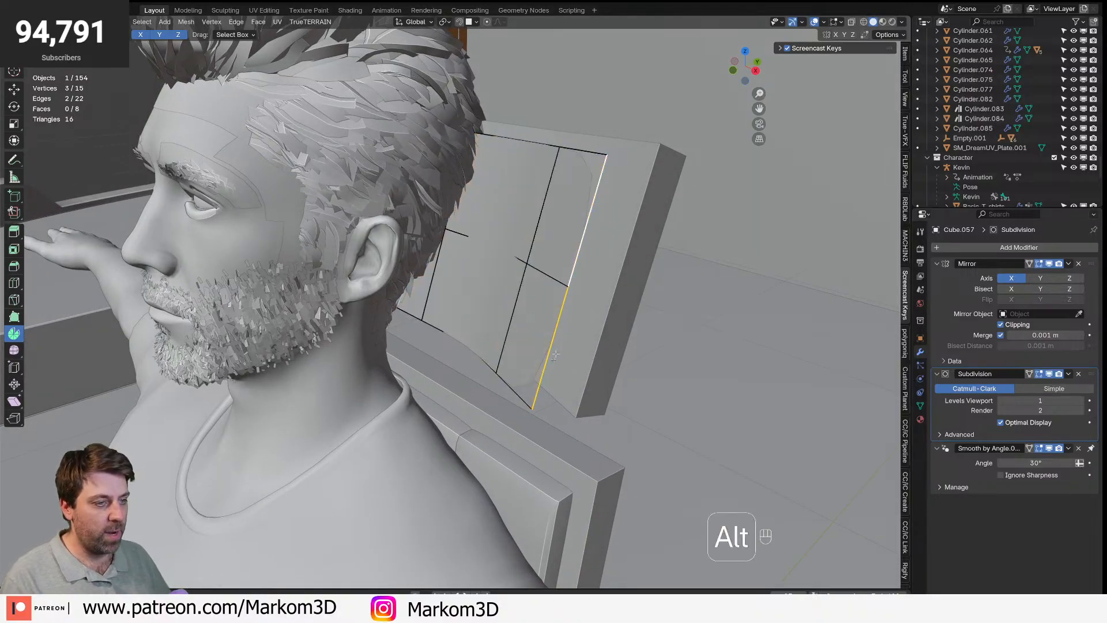
{"action": "left_click", "coordinate": [577, 151], "text": "alt+shift"}
{"action": "middle_click_drag", "start_coordinate": [640, 325], "coordinate": [616, 324]}
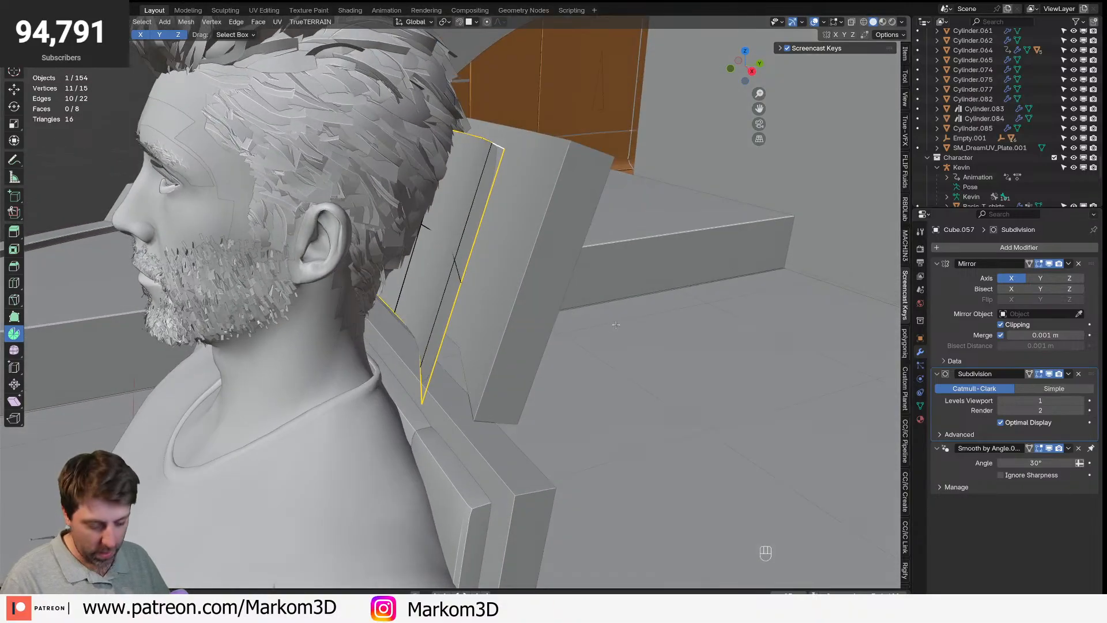
{"action": "key", "text": "y"}
{"action": "key", "text": "shift"}
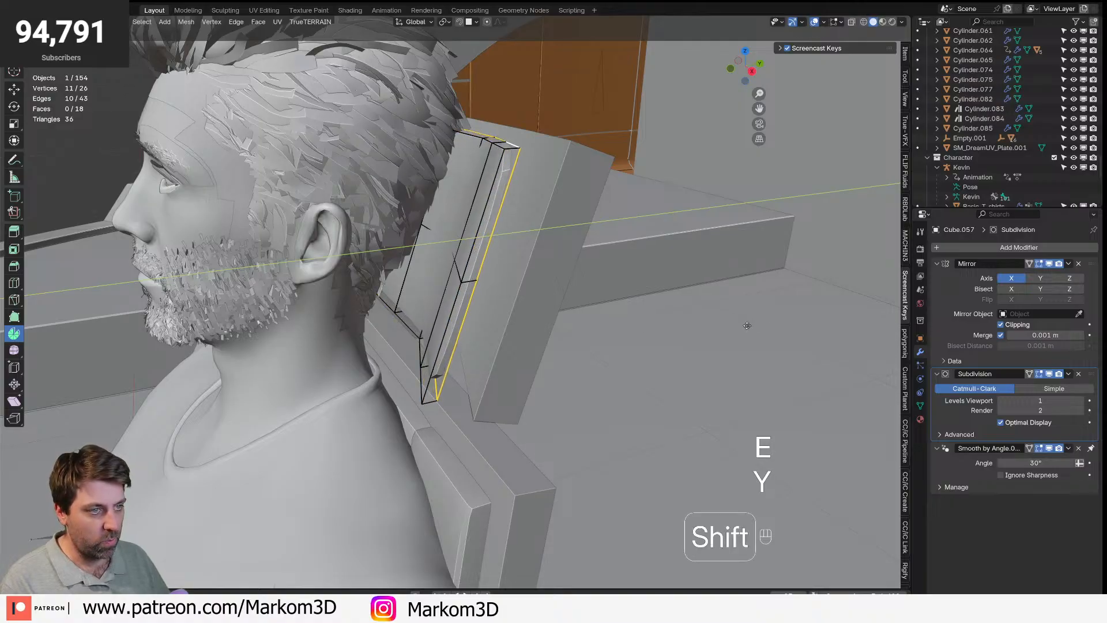
{"action": "left_click", "coordinate": [801, 324]}
{"action": "middle_click_drag", "start_coordinate": [801, 324], "coordinate": [749, 323]}
- Add supporting loop cuts close to the headrest padding's border to sharpen its rounded edges
{"action": "key", "text": "ctrl+r"}
{"action": "left_click", "coordinate": [476, 219]}
{"action": "left_click", "coordinate": [478, 220]}
{"action": "middle_click_drag", "start_coordinate": [477, 220], "coordinate": [642, 210]}
{"action": "key", "text": "ctrl+r"}
{"action": "left_click", "coordinate": [639, 242]}
{"action": "left_click", "coordinate": [662, 254]}
{"action": "middle_click_drag", "start_coordinate": [662, 254], "coordinate": [585, 308]}
- Bevel the headrest padding's vertical dividing loop into a narrow two-segment strip and sink its middle edges inward to form a seam
{"action": "key", "text": "Tab"}
{"action": "scroll", "coordinate": [506, 265], "scroll_direction": "down", "scroll_amount": 3}
{"action": "key", "text": "Tab"}
{"action": "left_click", "coordinate": [577, 378]}
{"action": "key", "text": "ctrl+b"}
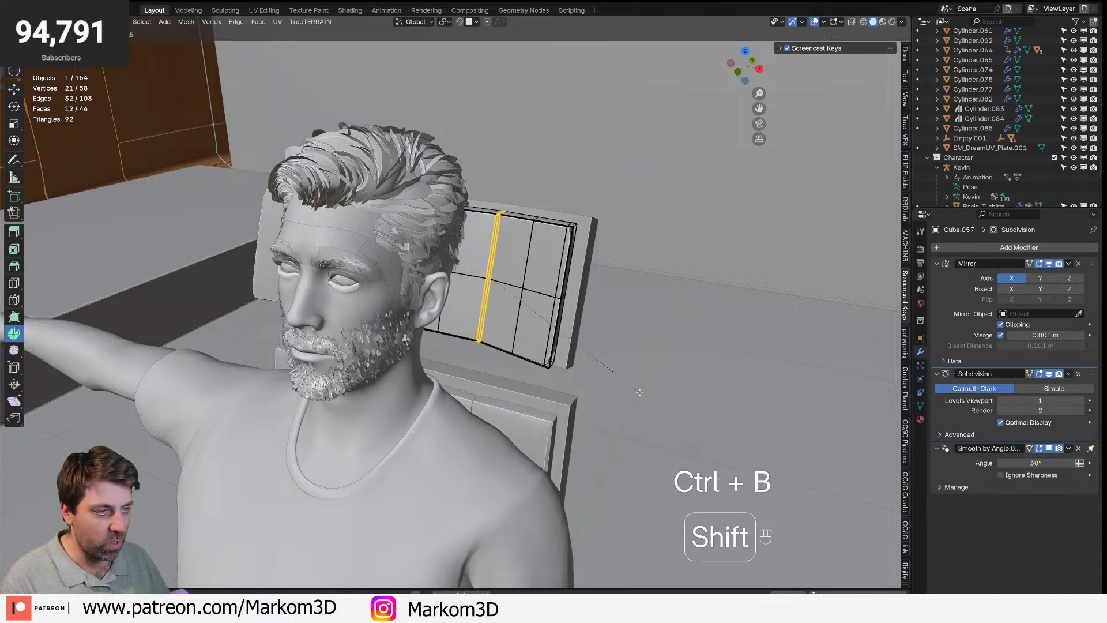
{"action": "left_click", "coordinate": [627, 379]}
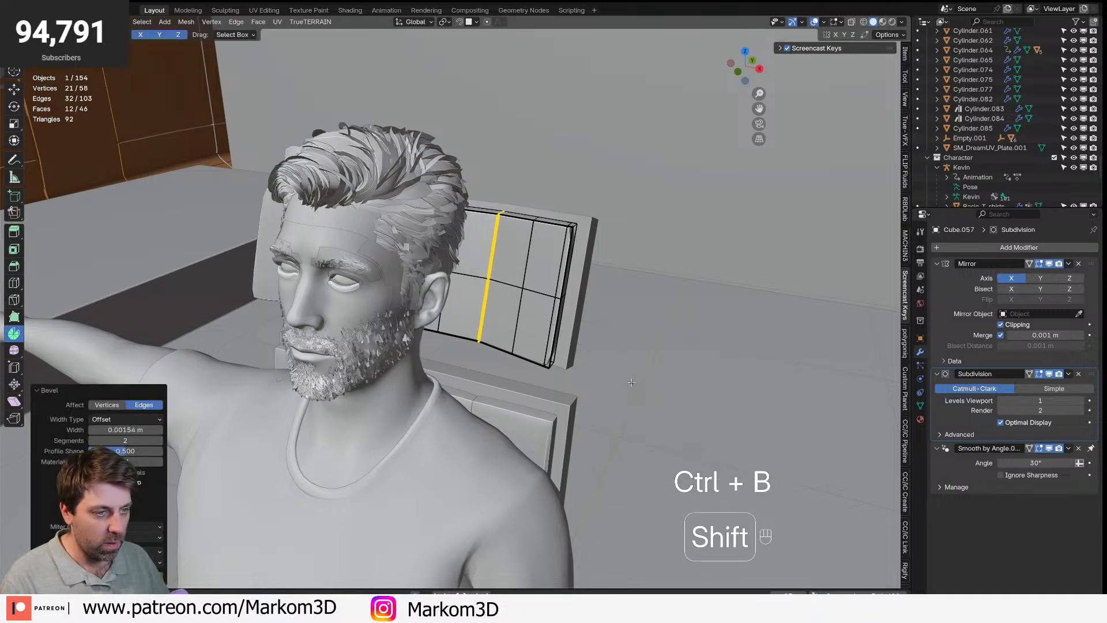
{"action": "key", "text": "ctrl+KP_Subtract"}
{"action": "scroll", "coordinate": [620, 385], "scroll_direction": "up", "scroll_amount": 3}
{"action": "key", "text": "alt+s"}
{"action": "left_click", "coordinate": [622, 367], "text": "shift"}
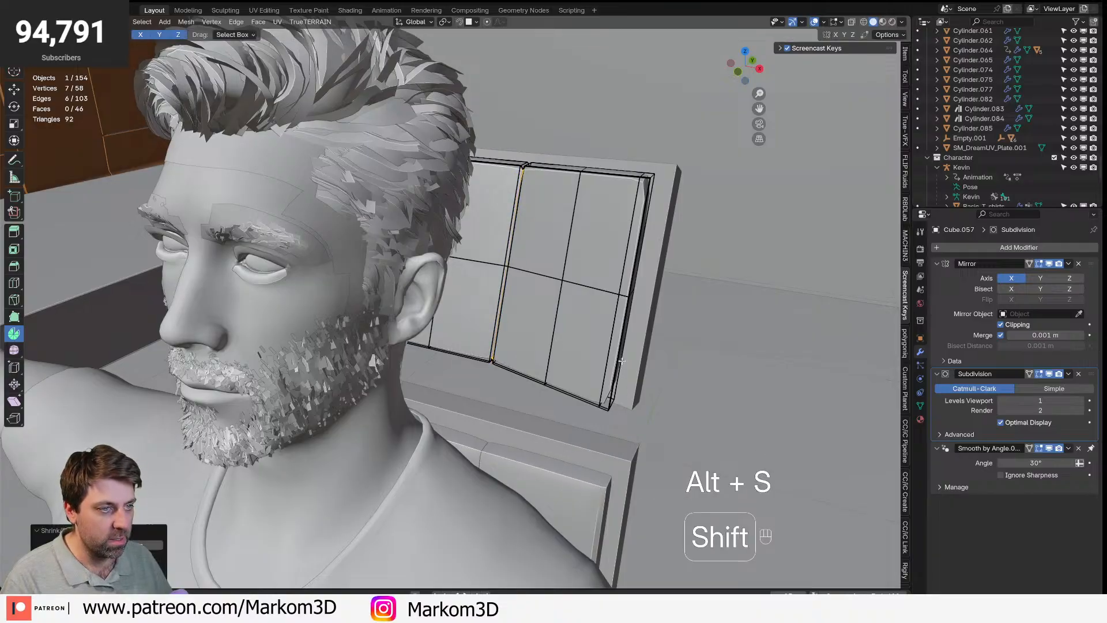
{"action": "key", "text": "v"}
{"action": "key", "text": "Tab"}
- Exclude the Character collection from the scene to expose the chair
{"action": "scroll", "coordinate": [563, 272], "scroll_direction": "down", "scroll_amount": 5}
{"action": "scroll", "coordinate": [563, 272], "scroll_direction": "down", "scroll_amount": 5}
{"action": "mouse_move", "coordinate": [452, 279]}
{"action": "middle_mouse_down"}
{"action": "mouse_move", "coordinate": [392, 261]}
{"action": "mouse_move", "coordinate": [510, 260]}
{"action": "mouse_move", "coordinate": [455, 262]}
{"action": "middle_mouse_up"}
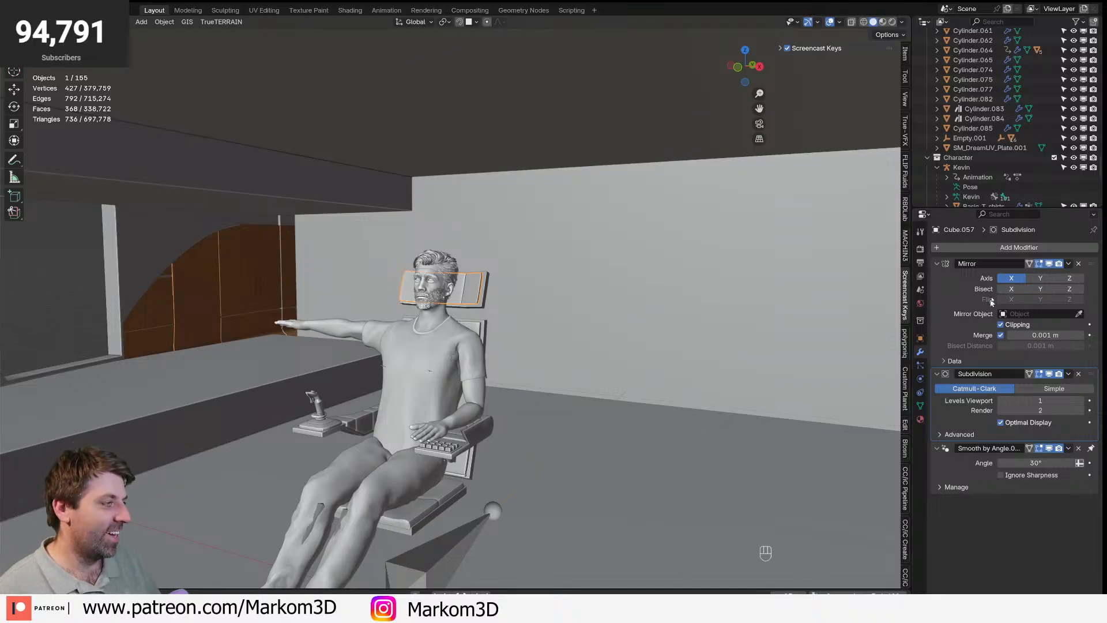
{"action": "scroll", "coordinate": [990, 178], "scroll_direction": "down", "scroll_amount": 1}
{"action": "left_click", "coordinate": [1054, 136]}
- Select all the chair's parts, from footrest, seat and backrest to headrest and armrest controls, and hide every other object
{"action": "middle_click_drag", "start_coordinate": [554, 404], "coordinate": [382, 352]}
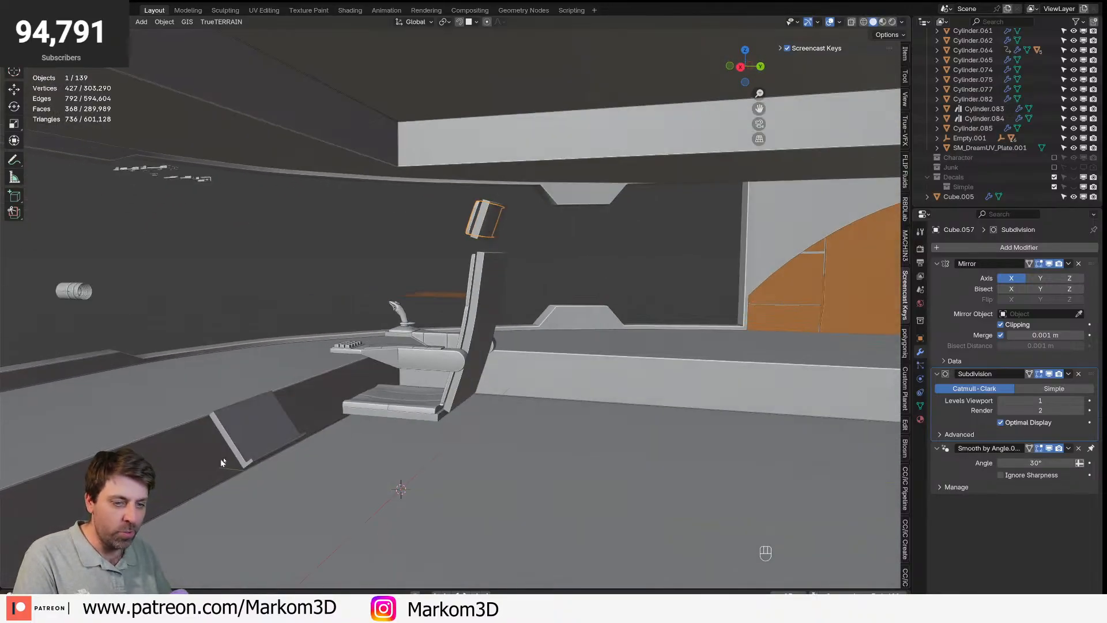
{"action": "left_click", "coordinate": [256, 429]}
{"action": "middle_click_drag", "start_coordinate": [256, 429], "coordinate": [450, 454]}
{"action": "key", "text": "Tab"}
{"action": "key", "text": "Tab"}
{"action": "middle_click_drag", "start_coordinate": [461, 337], "coordinate": [448, 382]}
{"action": "left_click", "coordinate": [469, 336], "text": "shift"}
{"action": "left_click", "coordinate": [305, 316], "text": "shift"}
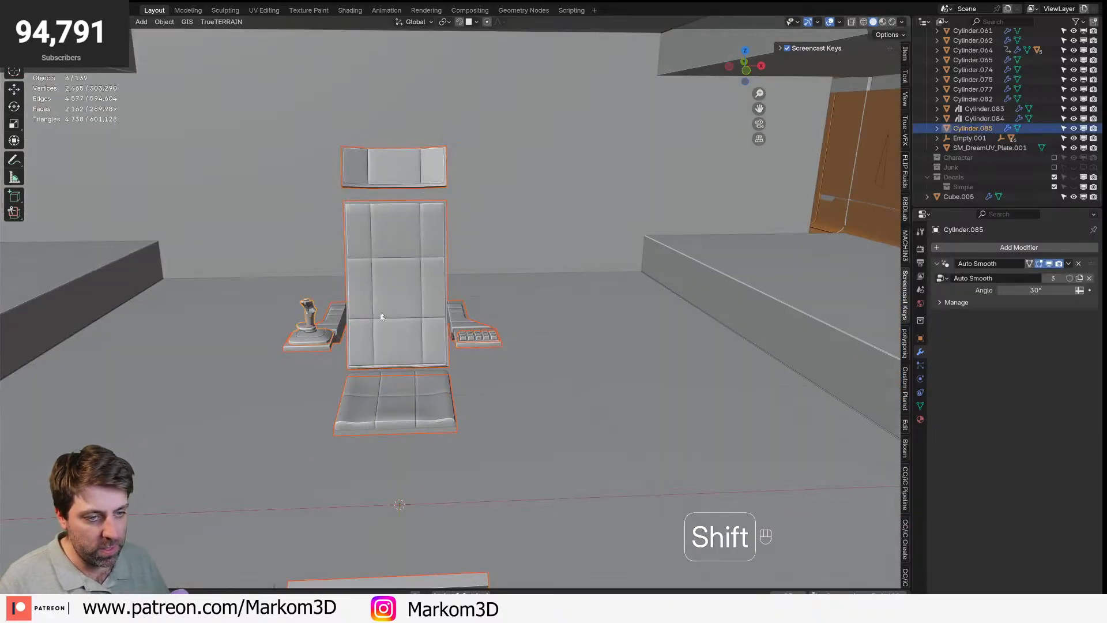
{"action": "left_click", "coordinate": [390, 353], "text": "shift"}
{"action": "left_click", "coordinate": [403, 399], "text": "shift"}
{"action": "left_click", "coordinate": [406, 176], "text": "shift"}
{"action": "key", "text": "g"}
{"action": "right_click", "coordinate": [409, 386]}
{"action": "key", "text": "g"}
{"action": "right_click", "coordinate": [407, 382]}
{"action": "left_click", "coordinate": [407, 383], "text": "ctrl"}
{"action": "key", "text": "ctrl+i"}
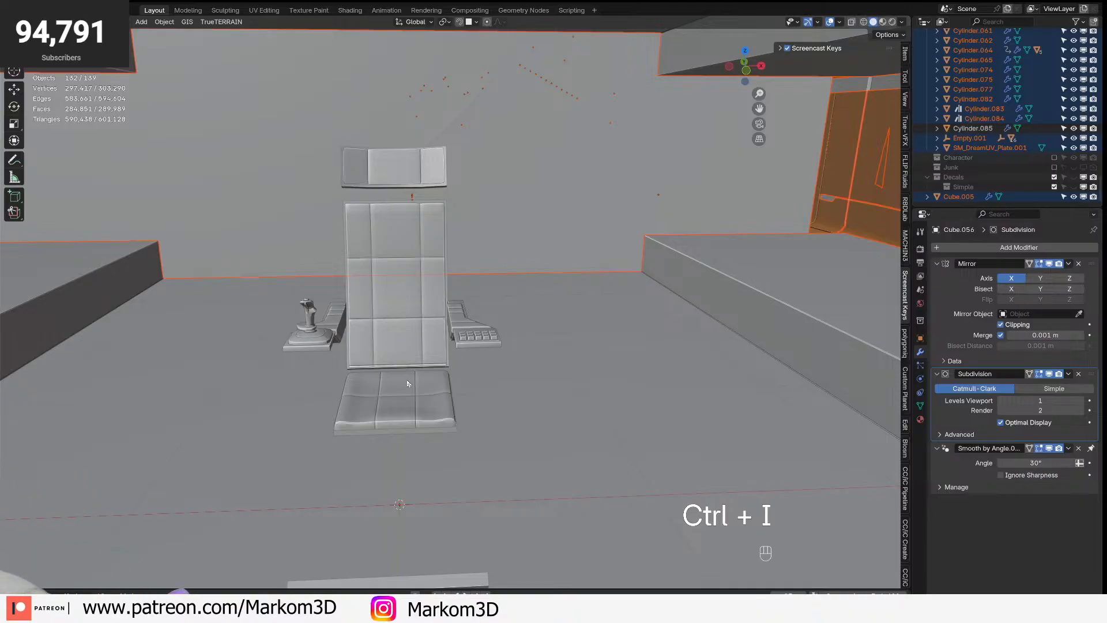
{"action": "key", "text": "h"}
- Open the chair's frame mesh for editing in face selection, viewed from behind
{"action": "left_click", "coordinate": [400, 372]}
{"action": "middle_click_drag", "start_coordinate": [400, 372], "coordinate": [302, 375]}
{"action": "middle_click_drag", "start_coordinate": [692, 415], "coordinate": [505, 340]}
{"action": "key", "text": "Tab"}
{"action": "scroll", "coordinate": [581, 391], "scroll_direction": "down", "scroll_amount": 3}
{"action": "key", "text": "3"}
- Duplicate the seven rear faces of the backrest's mirrored half and move the copy backward along Y
{"action": "left_click", "coordinate": [478, 345]}
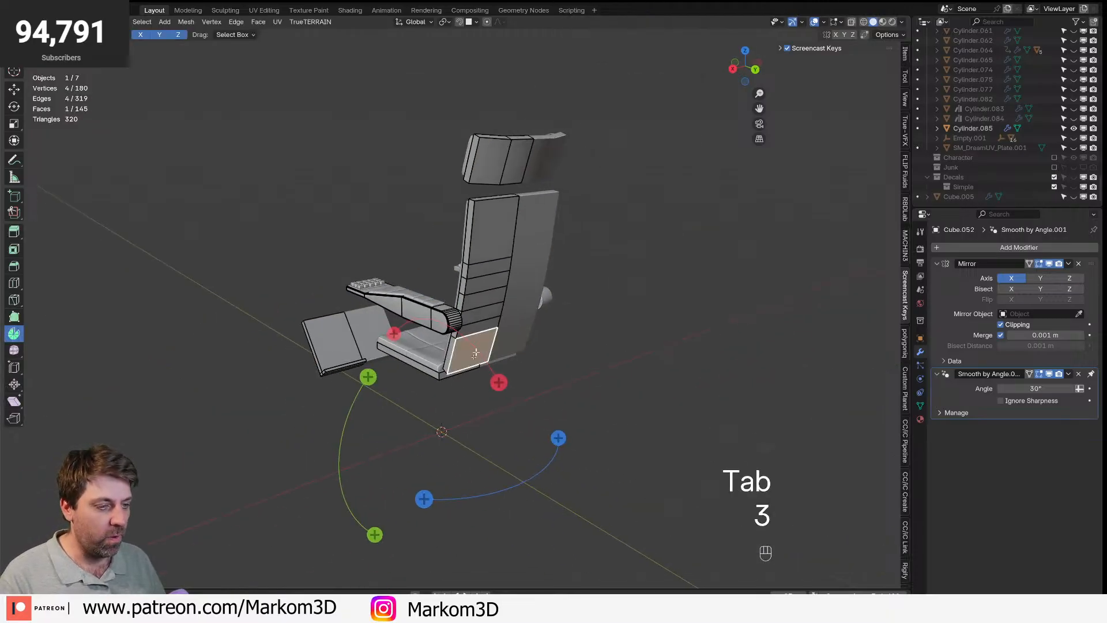
{"action": "key", "text": "KP_3"}
{"action": "key", "text": "KP_1"}
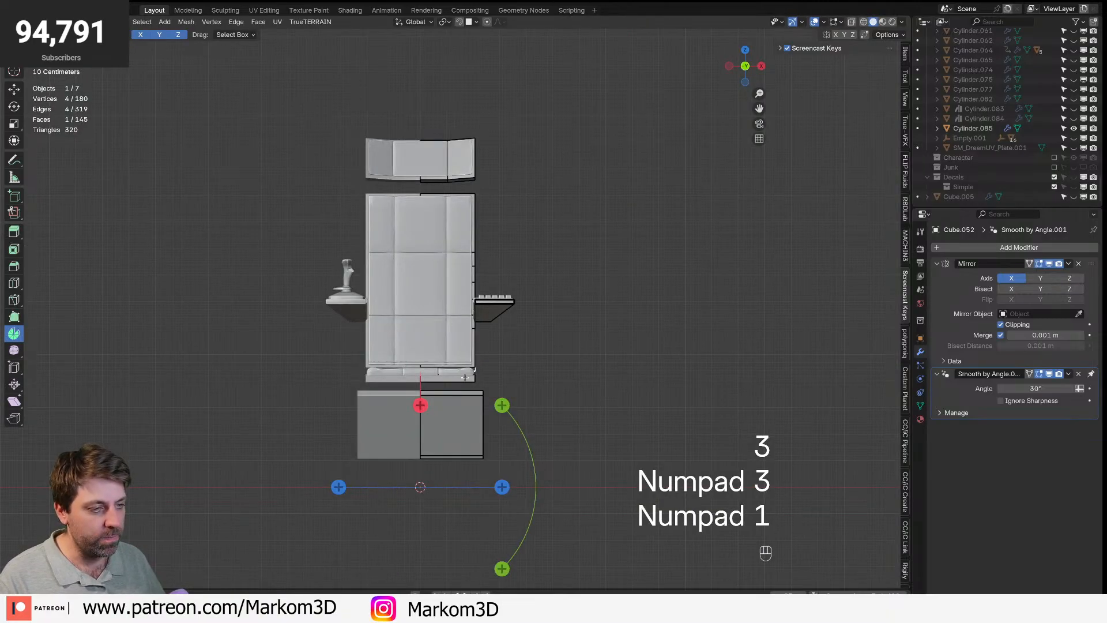
{"action": "scroll", "coordinate": [333, 369], "scroll_direction": "left", "scroll_amount": 1}
{"action": "left_click", "coordinate": [505, 332], "text": "shift"}
{"action": "left_click", "coordinate": [508, 310], "text": "shift"}
{"action": "left_click", "coordinate": [512, 284], "text": "shift"}
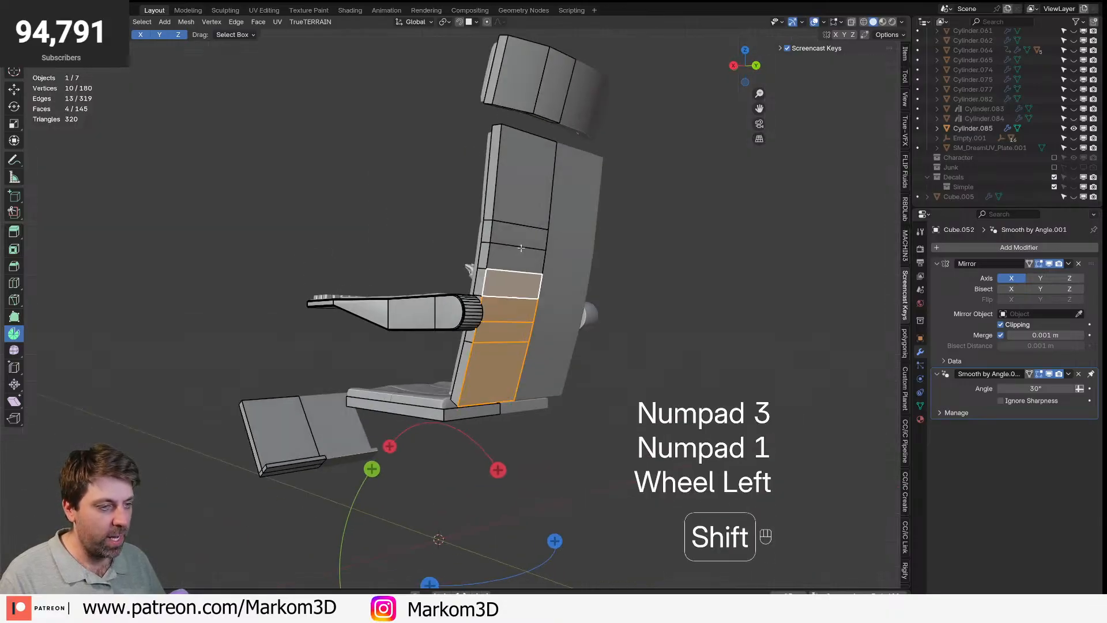
{"action": "left_click", "coordinate": [516, 260], "text": "shift"}
{"action": "left_click", "coordinate": [523, 215], "text": "shift"}
{"action": "left_click", "coordinate": [520, 234], "text": "shift"}
{"action": "key", "text": "shift+d"}
{"action": "right_click", "coordinate": [508, 450]}
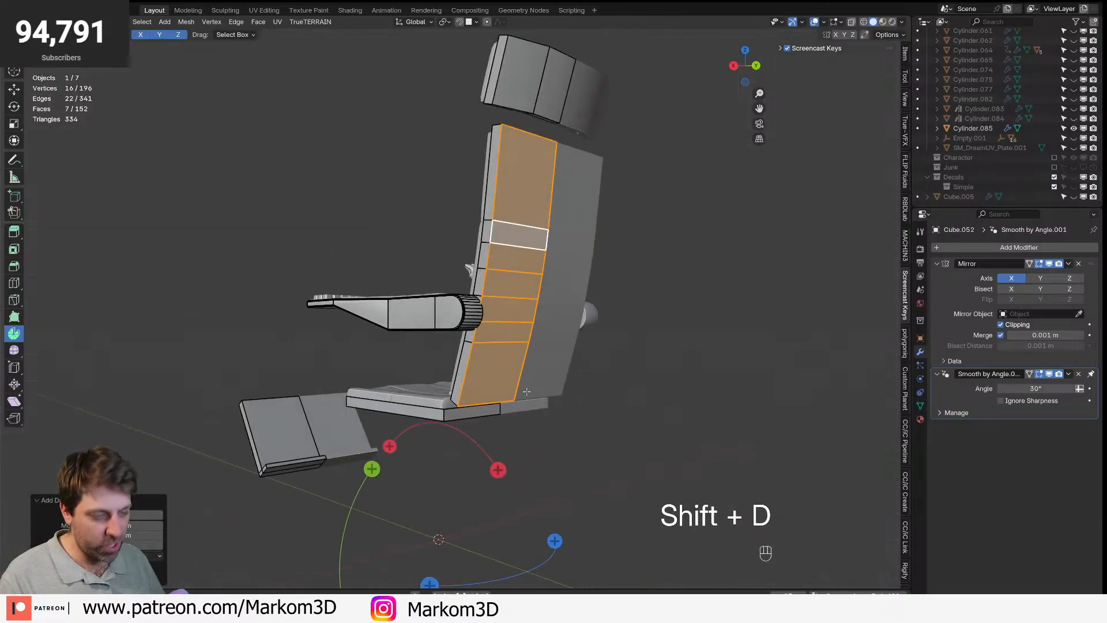
{"action": "key", "text": "g"}
{"action": "key", "text": "y"}
- Slide the duplicated rear panel's top edge downward and its outer side edges inward
{"action": "key", "text": "2"}
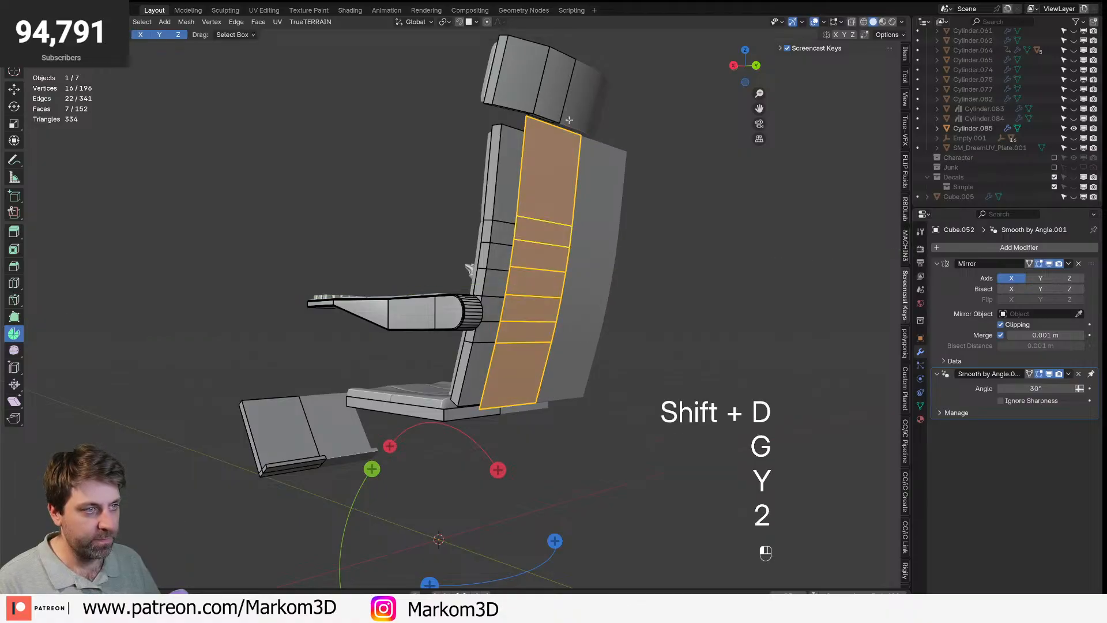
{"action": "left_click", "coordinate": [566, 129]}
{"action": "left_click", "coordinate": [566, 129]}
{"action": "key", "text": "g"}
{"action": "key", "text": "g"}
{"action": "left_click", "coordinate": [494, 349], "text": "alt"}
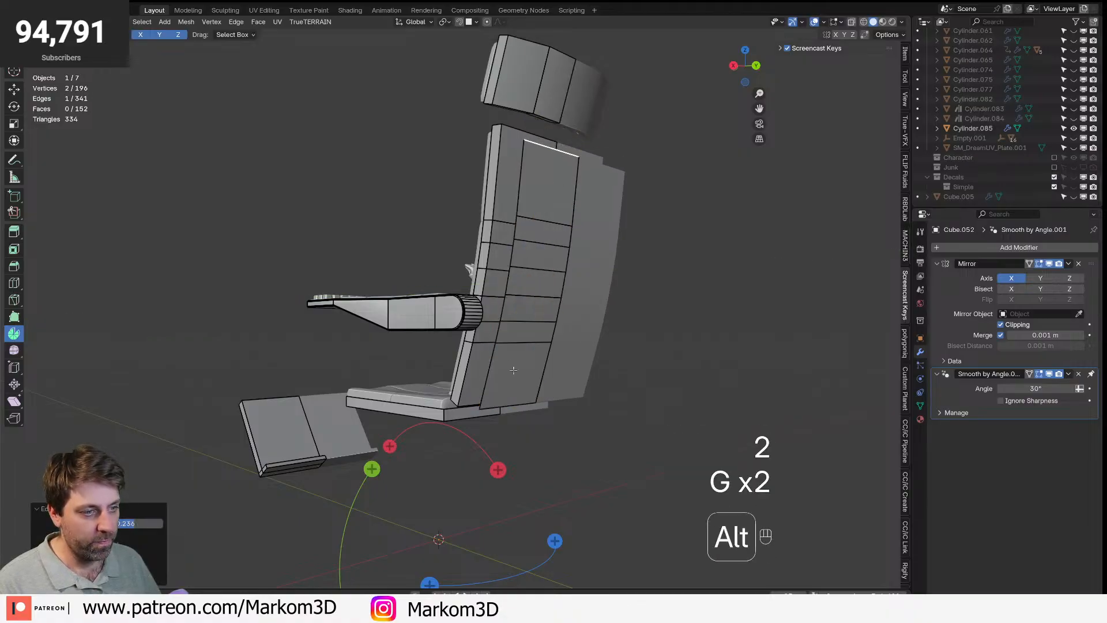
{"action": "left_click", "coordinate": [510, 386], "text": "alt"}
{"action": "key", "text": "g"}
{"action": "key", "text": "g"}
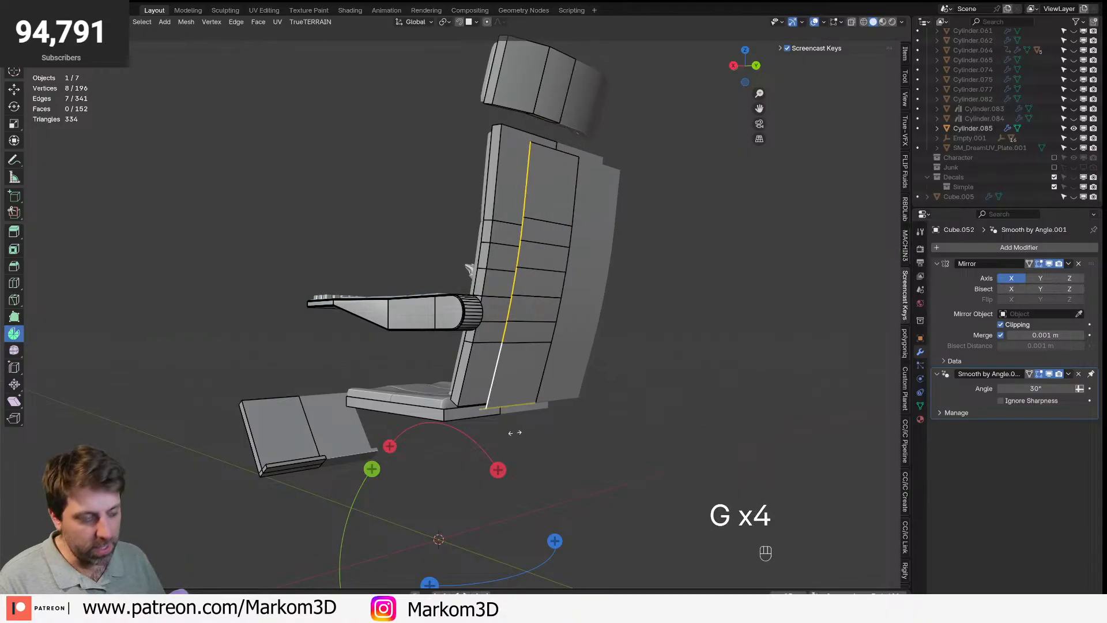
{"action": "left_click", "coordinate": [528, 432]}
- In side view, extrude the rear panel's bottom edge down and forward, and extrude it again forward beneath the seat
{"action": "middle_click_drag", "start_coordinate": [528, 433], "coordinate": [556, 416]}
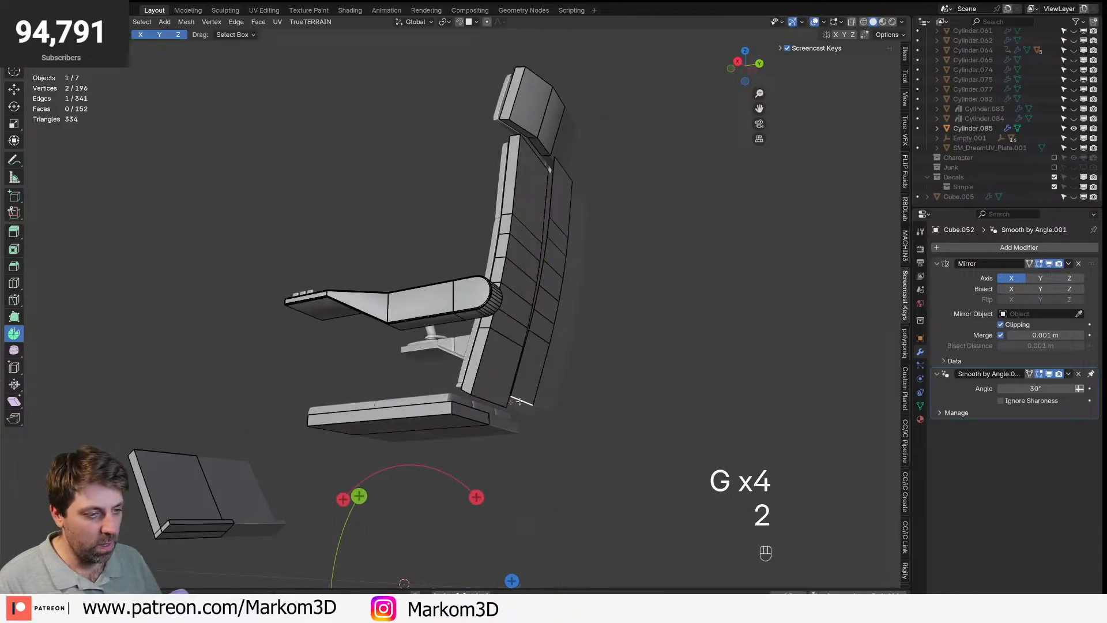
{"action": "key", "text": "KP_3"}
{"action": "key", "text": "e"}
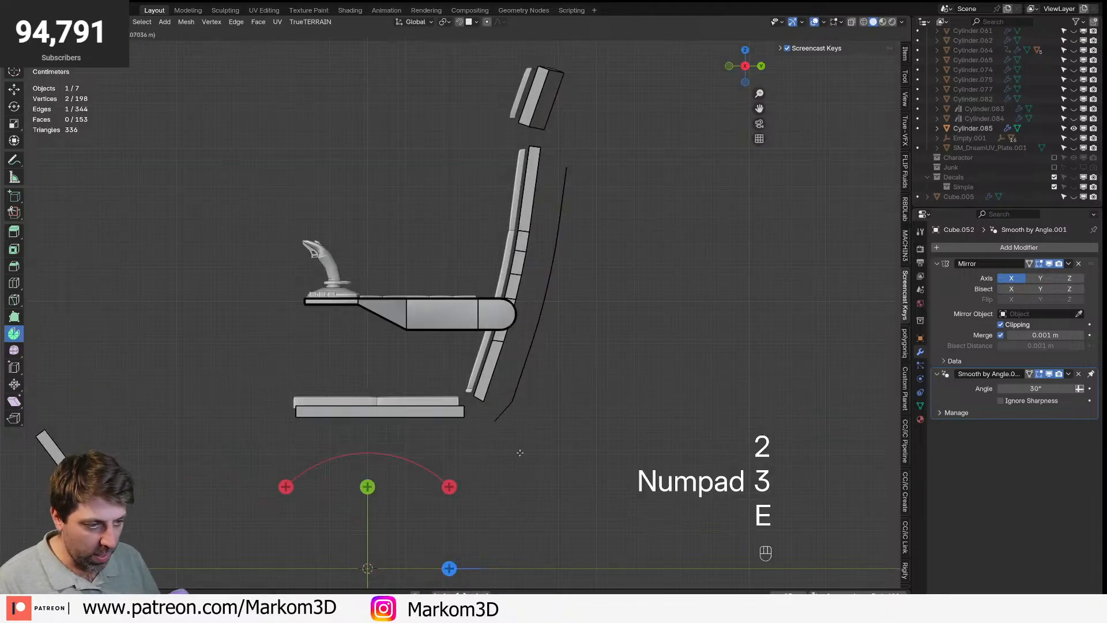
{"action": "left_click", "coordinate": [520, 465]}
{"action": "key", "text": "e"}
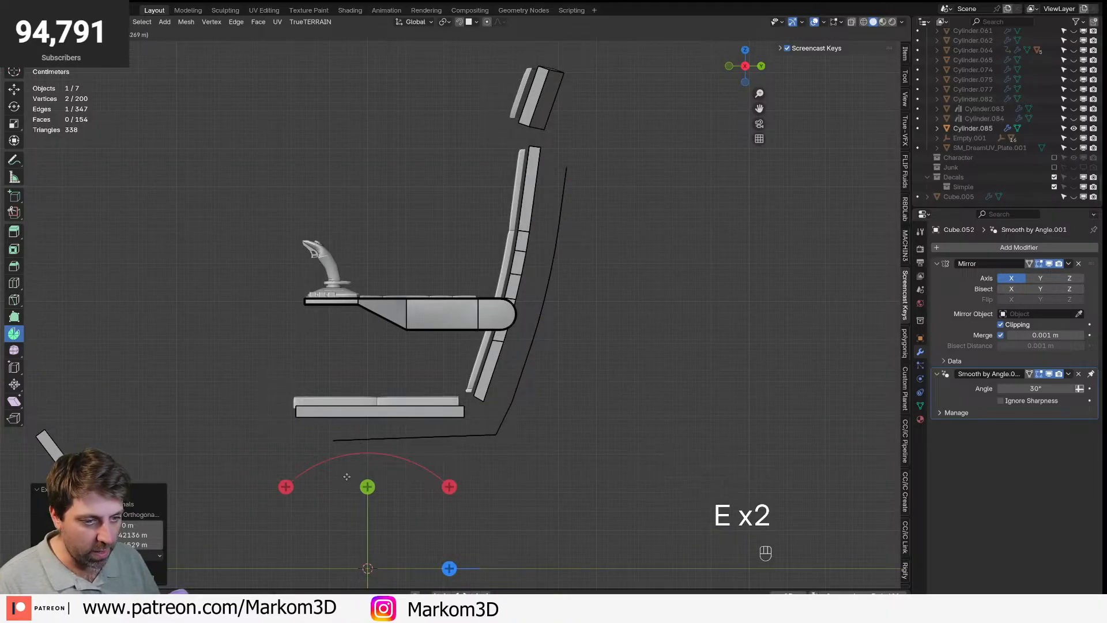
{"action": "left_click", "coordinate": [339, 473]}
- Flatten the face beneath the seat by scaling it to 0 along Z
{"action": "key", "text": "3"}
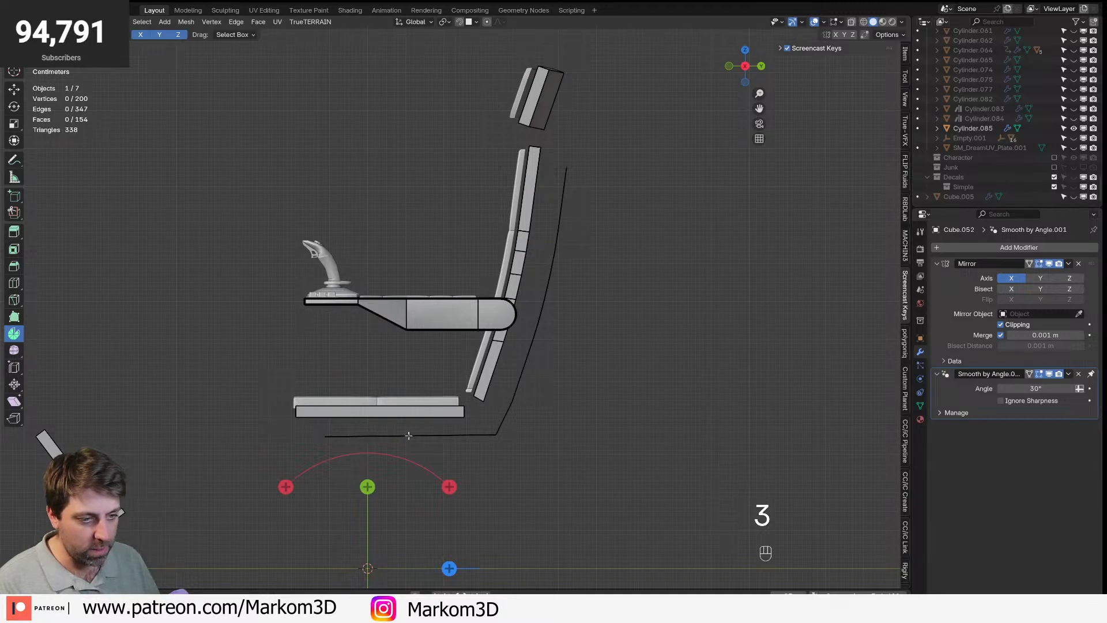
{"action": "key", "text": "z"}
{"action": "left_click", "coordinate": [425, 436]}
{"action": "key", "text": "s"}
{"action": "key", "text": "z"}
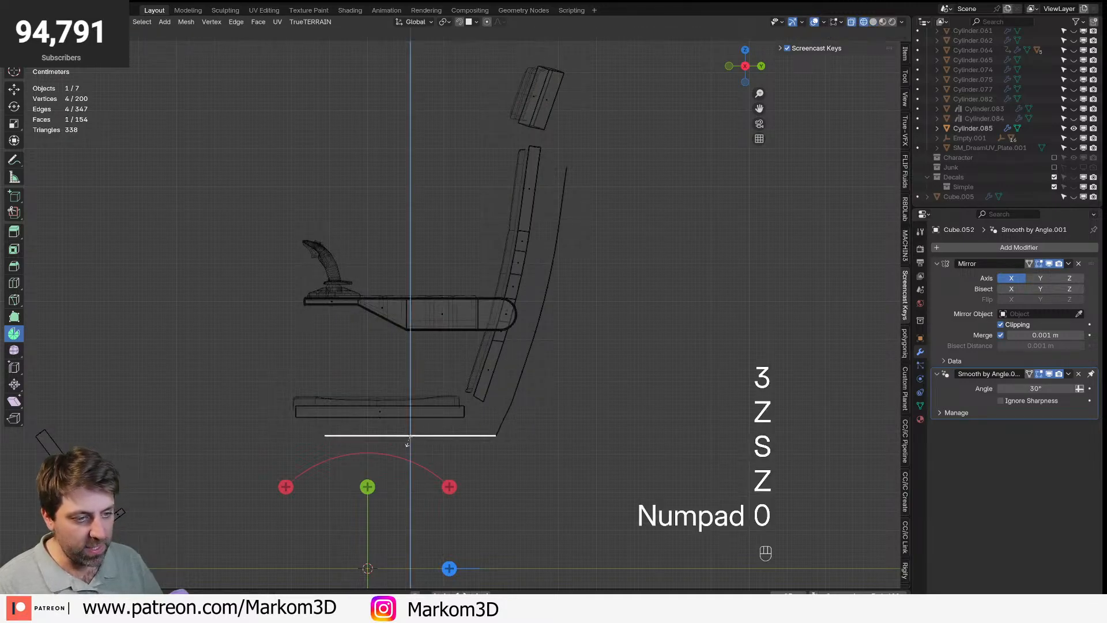
{"action": "key", "text": "KP_0"}
{"action": "key", "text": "KP_Enter"}
{"action": "key", "text": "z"}
{"action": "left_click", "coordinate": [474, 441]}
- Select the entire linked rear panel and, in side view, extrude it forward and up toward the backrest and seat
{"action": "middle_click_drag", "start_coordinate": [577, 397], "coordinate": [494, 423]}
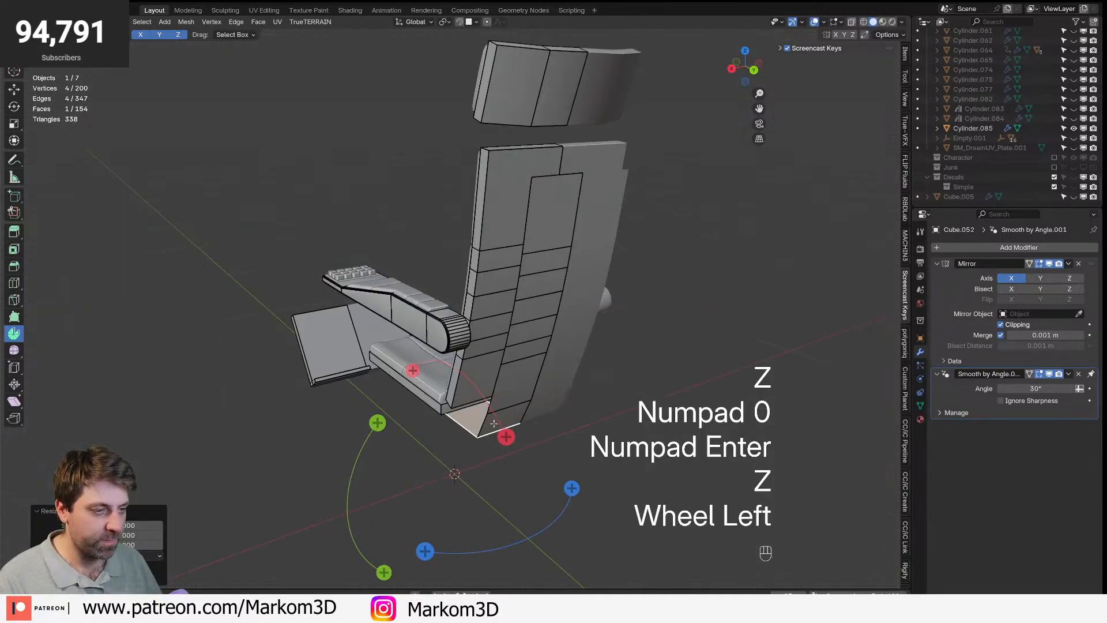
{"action": "left_click", "coordinate": [521, 402]}
{"action": "key", "text": "alt+l"}
{"action": "key", "text": "ctrl+l"}
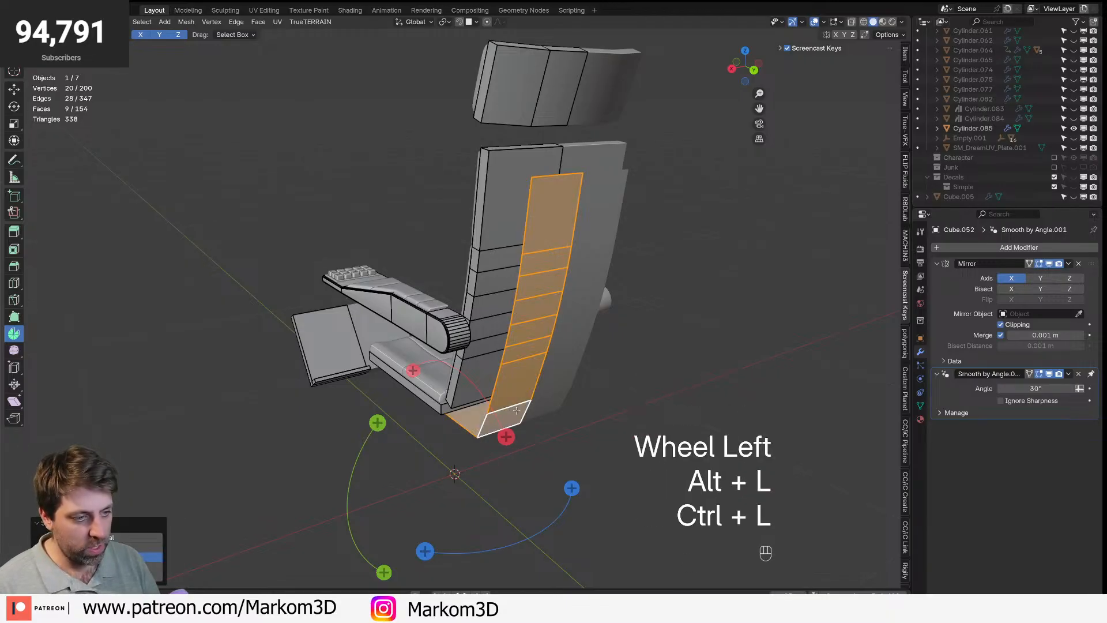
{"action": "key", "text": "KP_3"}
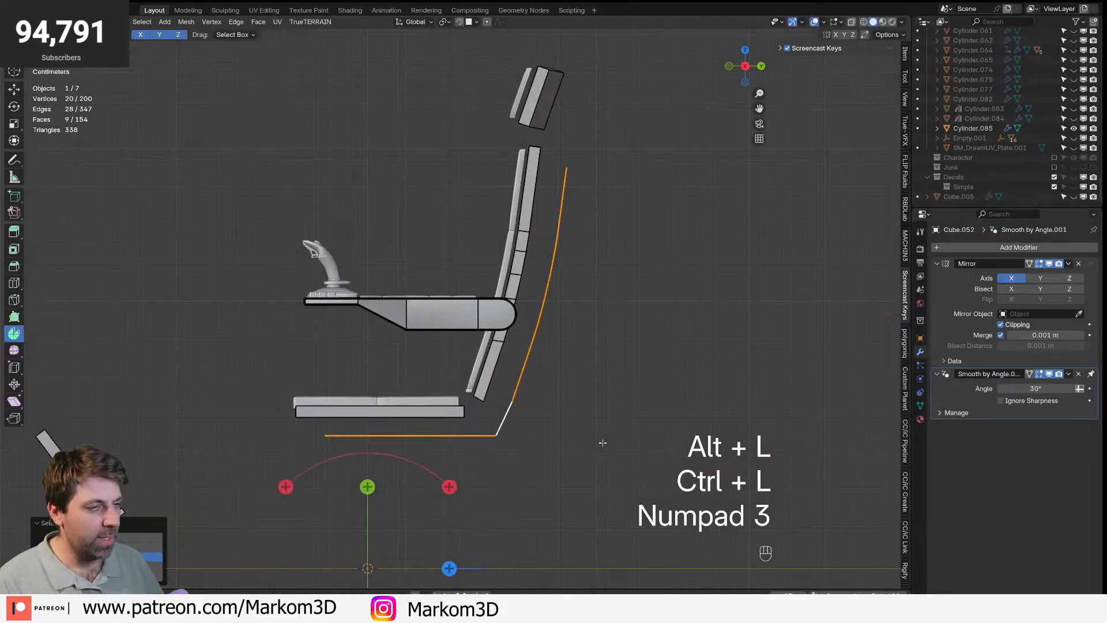
{"action": "key", "text": "e"}
{"action": "left_click", "coordinate": [571, 429]}
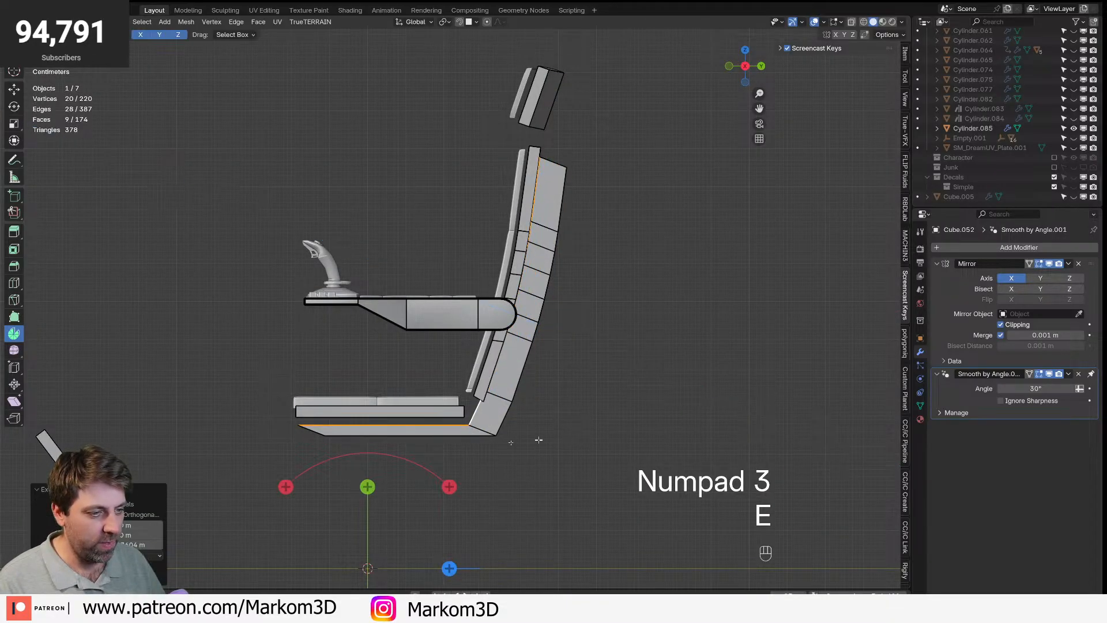
- In wireframe side view, select the rear shell's upper face beneath the seat and move it up into the seat base
{"action": "key", "text": "3"}
{"action": "key", "text": "z"}
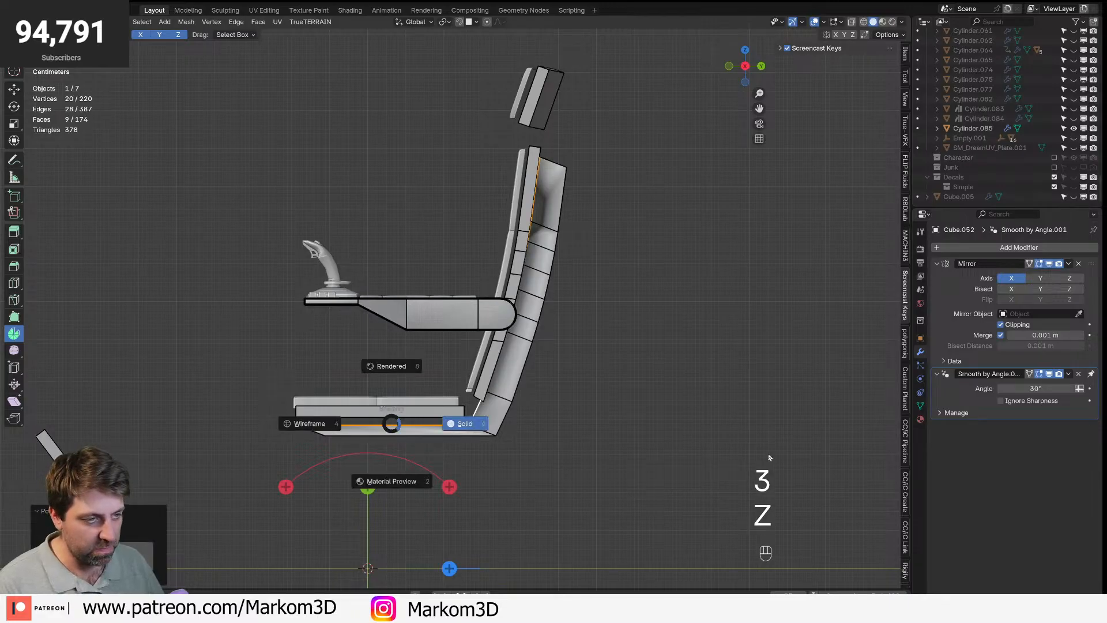
{"action": "key", "text": "ctrl+z"}
{"action": "key", "text": "z"}
{"action": "left_click", "coordinate": [402, 423]}
{"action": "key", "text": "g"}
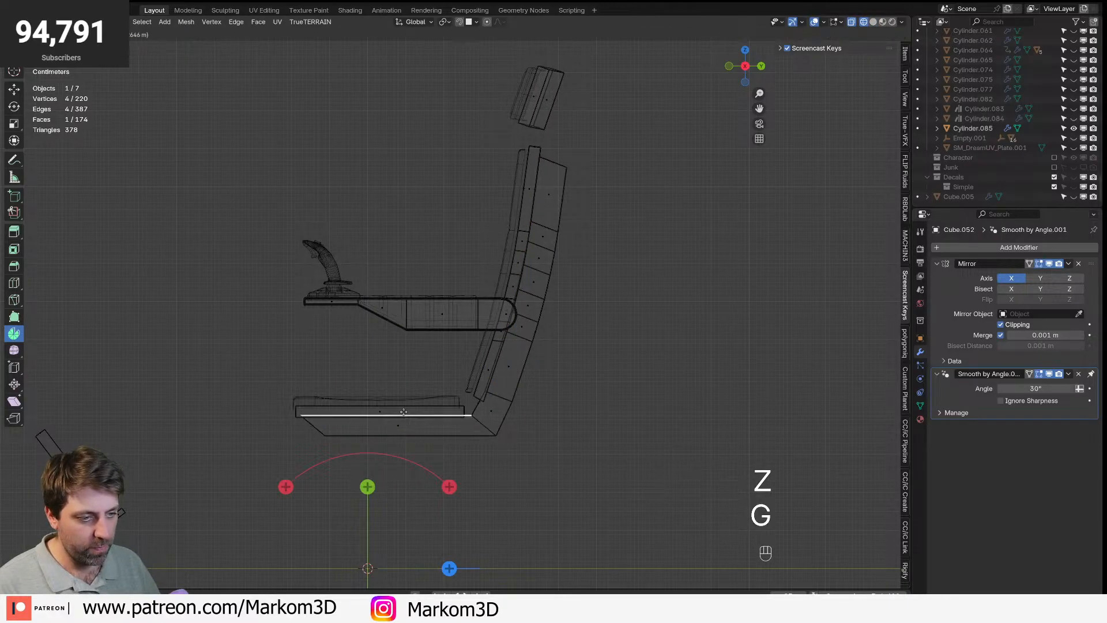
{"action": "left_click", "coordinate": [432, 402]}
{"action": "key", "text": "z"}
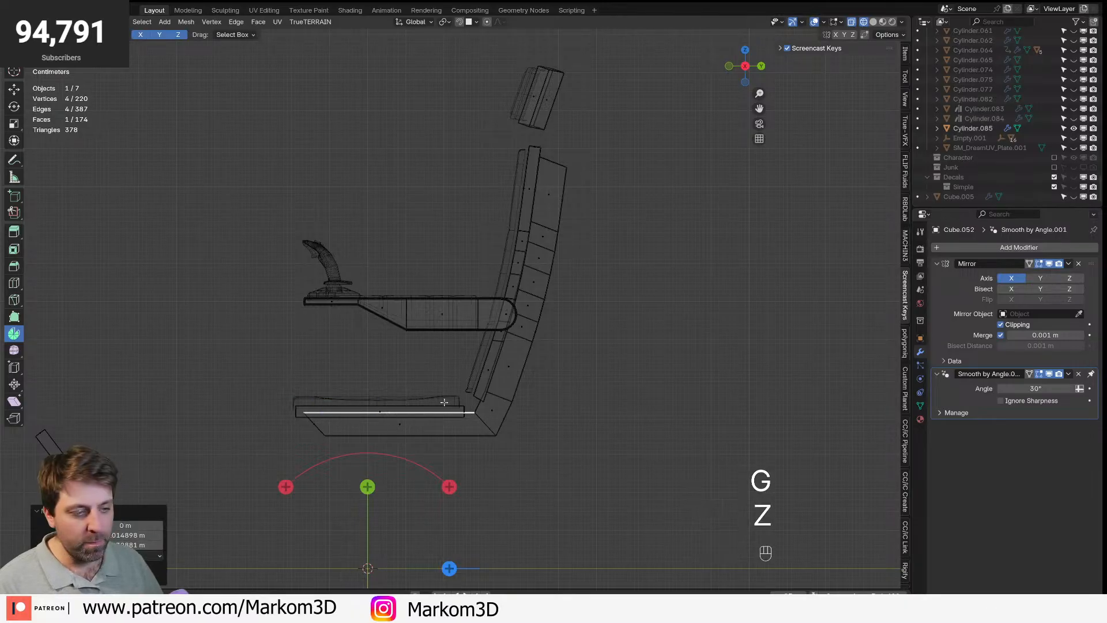
{"action": "key", "text": "z"}
{"action": "left_click", "coordinate": [496, 410]}
- Slide the rear shell's outer back edges inward to taper its side
{"action": "mouse_move", "coordinate": [527, 388]}
{"action": "middle_mouse_down"}
{"action": "mouse_move", "coordinate": [479, 374]}
{"action": "mouse_move", "coordinate": [463, 331]}
{"action": "middle_mouse_up"}
{"action": "key", "text": "2"}
{"action": "left_click", "coordinate": [463, 331], "text": "alt"}
{"action": "key", "text": "g"}
{"action": "key", "text": "g"}
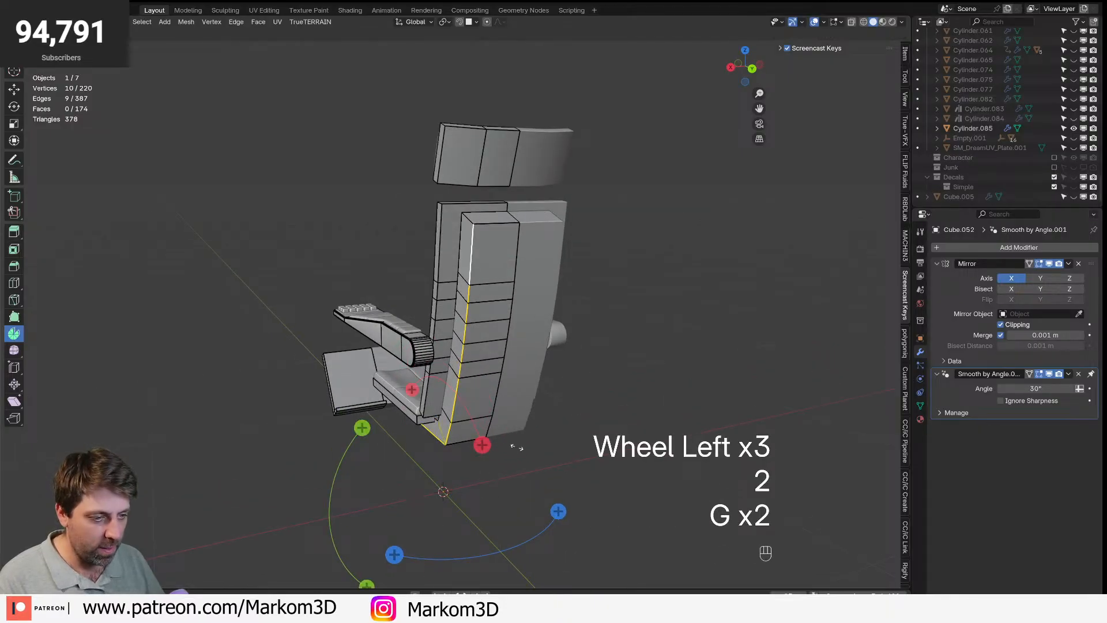
{"action": "middle_click_drag", "start_coordinate": [523, 445], "coordinate": [501, 439]}
- Slide the rear shell's top back edge downward to form a sloped top, and save the file
{"action": "left_click", "coordinate": [513, 252]}
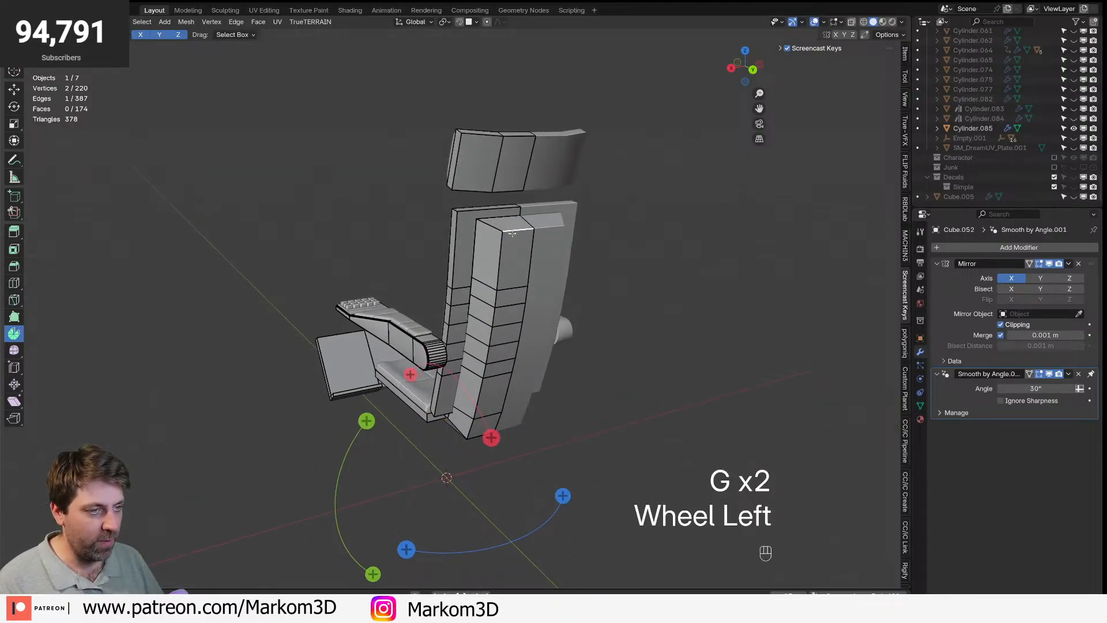
{"action": "key", "text": "g"}
{"action": "key", "text": "g"}
{"action": "left_click", "coordinate": [513, 248]}
{"action": "key", "text": "ctrl+s"}
{"action": "scroll", "coordinate": [513, 247], "scroll_direction": "down", "scroll_amount": 2}
{"action": "mouse_move", "coordinate": [461, 311]}
{"action": "middle_mouse_down"}
{"action": "mouse_move", "coordinate": [548, 315]}
{"action": "mouse_move", "coordinate": [543, 348]}
{"action": "mouse_move", "coordinate": [478, 305]}
{"action": "middle_mouse_up"}
{"action": "key", "text": "Tab"}
{"action": "scroll", "coordinate": [479, 306], "scroll_direction": "up", "scroll_amount": 3}
{"action": "key", "text": "Tab"}
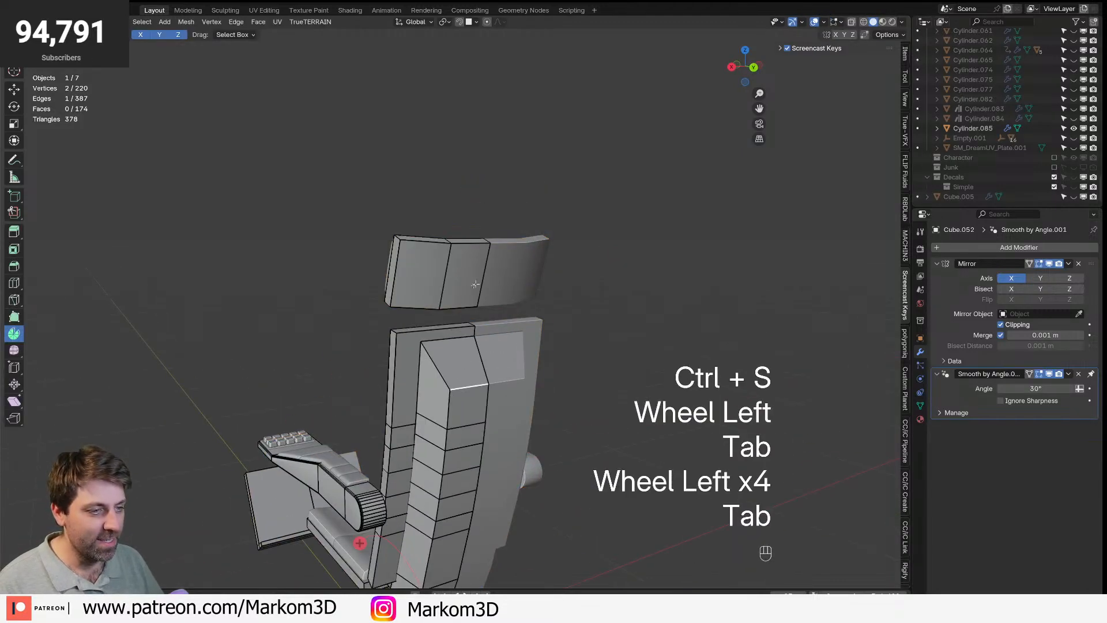
- Duplicate the inner rear face of the headrest, shrink the copy and extrude it into a small block behind the headrest
{"action": "key", "text": "3"}
{"action": "left_click", "coordinate": [467, 299]}
{"action": "key", "text": "KP_3"}
{"action": "key", "text": "KP_1"}
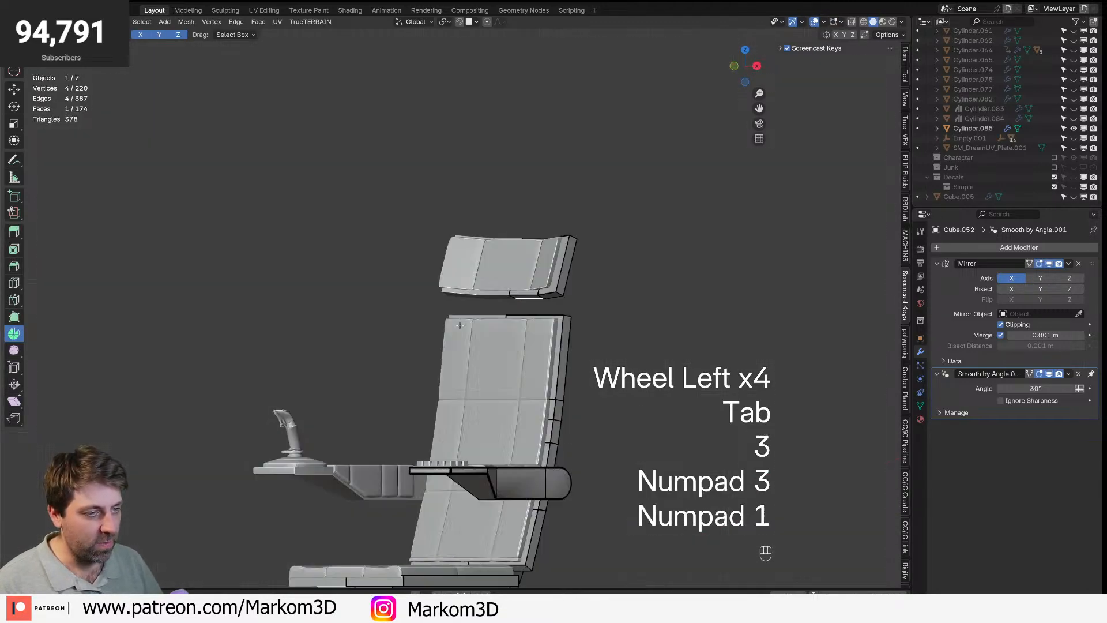
{"action": "middle_click_drag", "start_coordinate": [459, 326], "coordinate": [502, 355]}
{"action": "key", "text": "shift+d"}
{"action": "right_click", "coordinate": [536, 356]}
{"action": "key", "text": "s"}
{"action": "left_click", "coordinate": [533, 340]}
{"action": "key", "text": "e"}
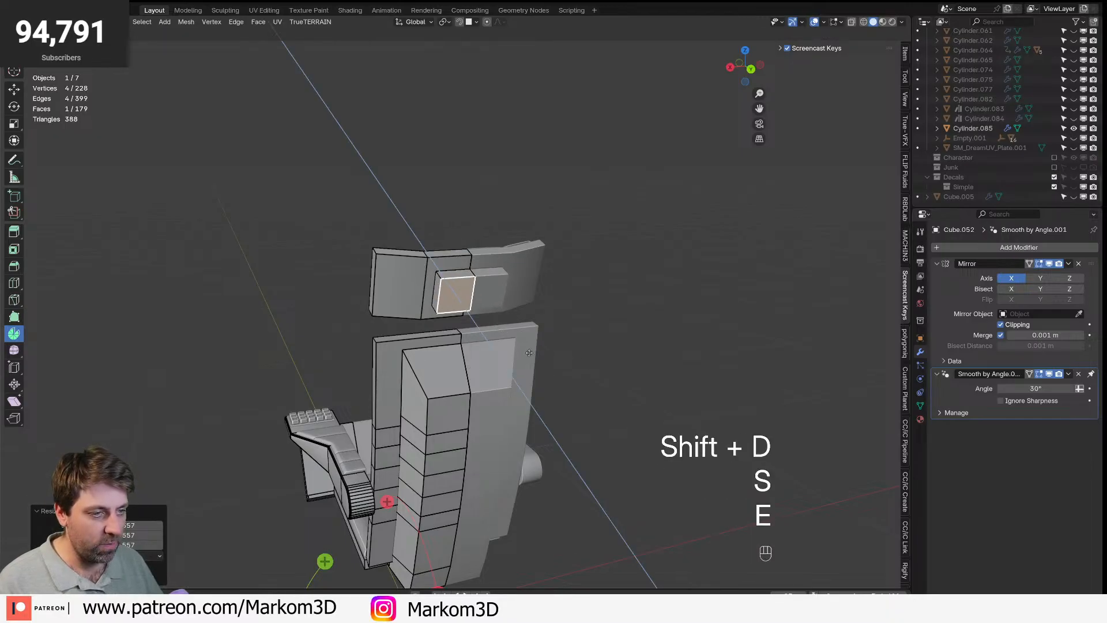
{"action": "left_click", "coordinate": [486, 346]}
{"action": "middle_click_drag", "start_coordinate": [486, 346], "coordinate": [512, 308]}
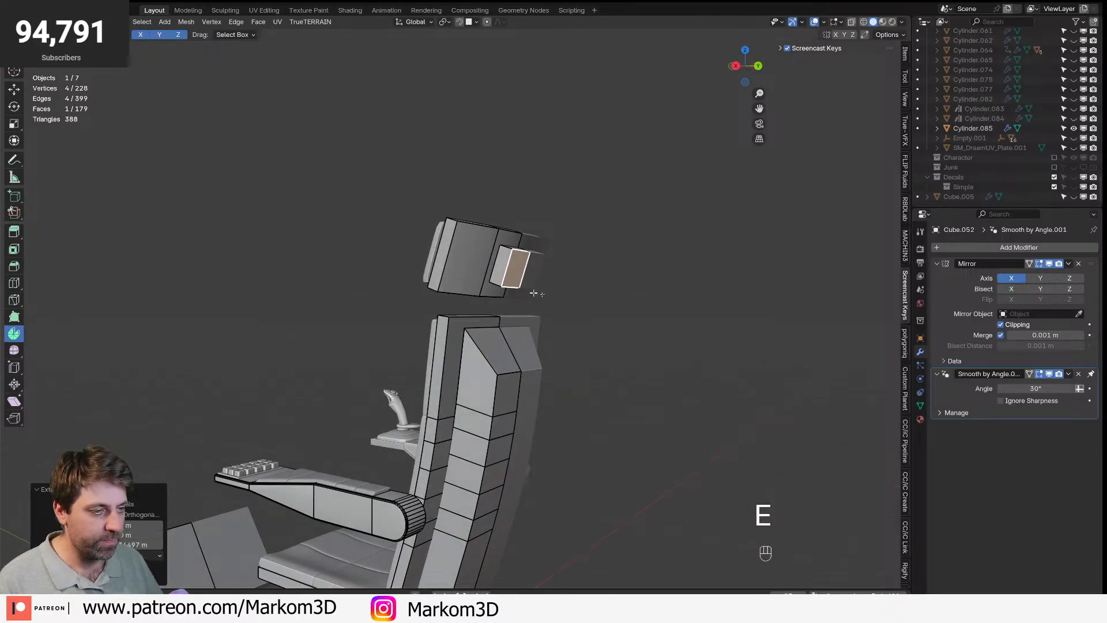
- In side view, duplicate the block's rear face below it and rotate the copy upright
{"action": "middle_click_drag", "start_coordinate": [594, 300], "coordinate": [520, 274]}
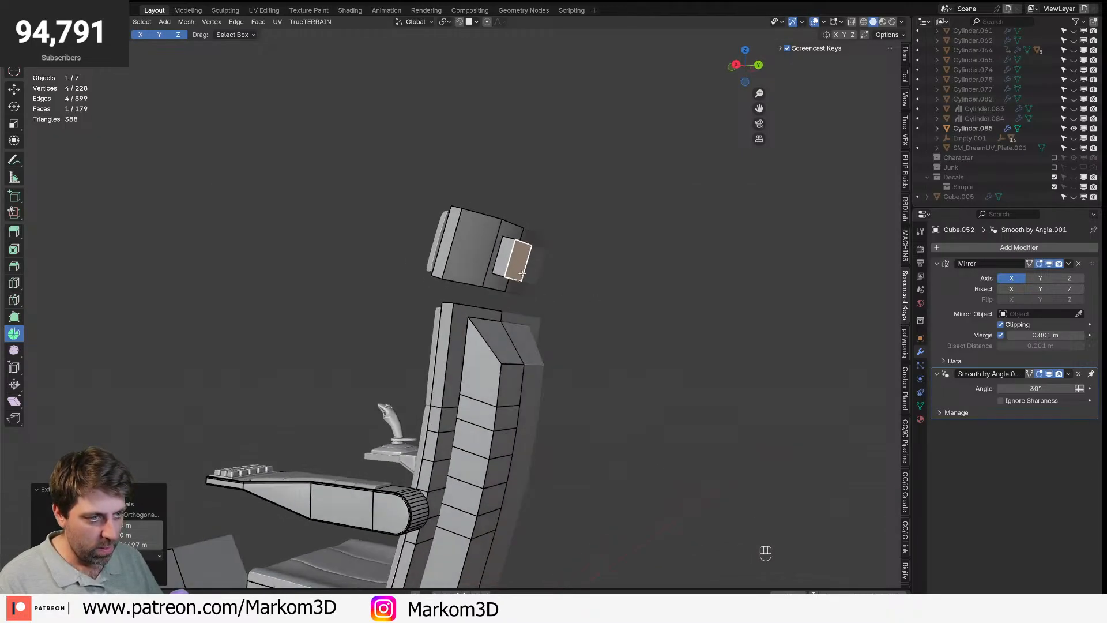
{"action": "key", "text": "KP_3"}
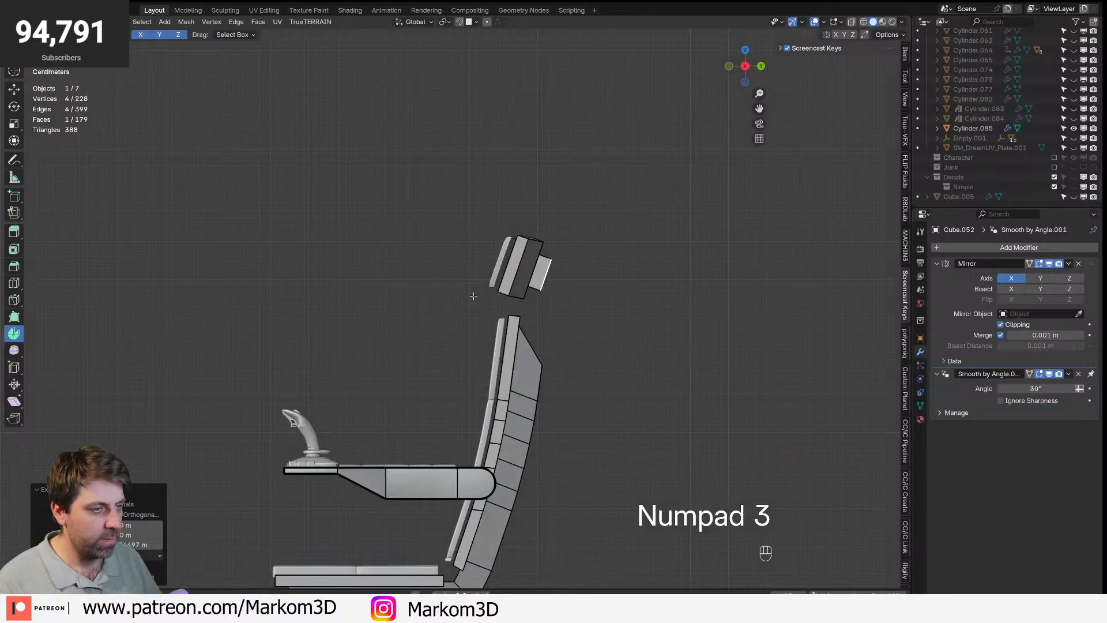
{"action": "scroll", "coordinate": [473, 296], "scroll_direction": "left", "scroll_amount": 3, "text": "shift"}
{"action": "key", "text": "shift+d"}
{"action": "key", "text": "e"}
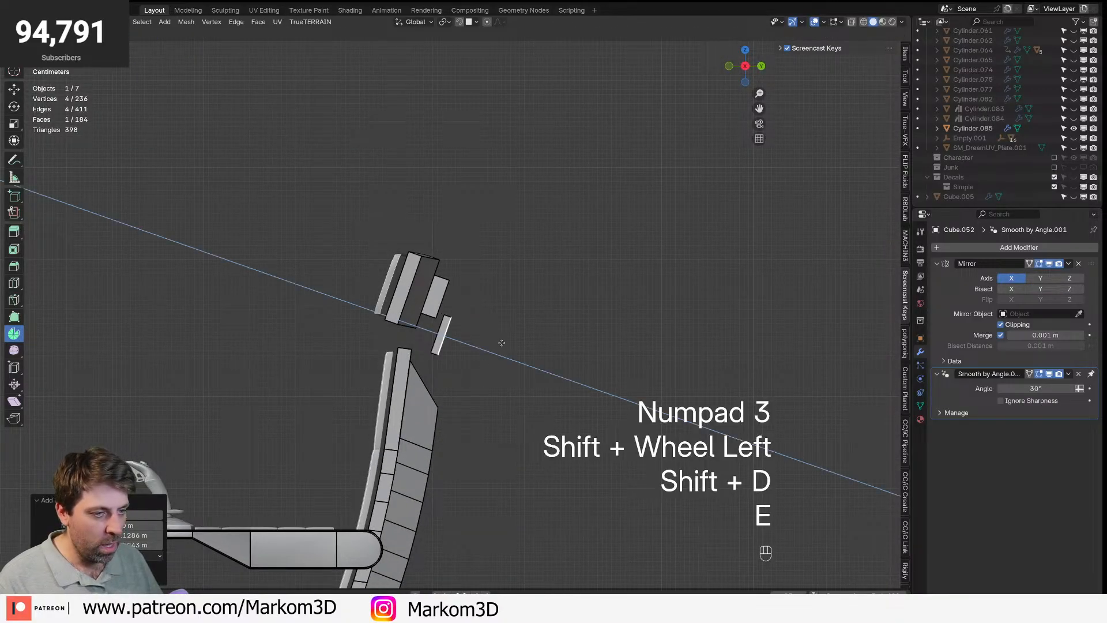
{"action": "key", "text": "ctrl+z"}
{"action": "key", "text": "r"}
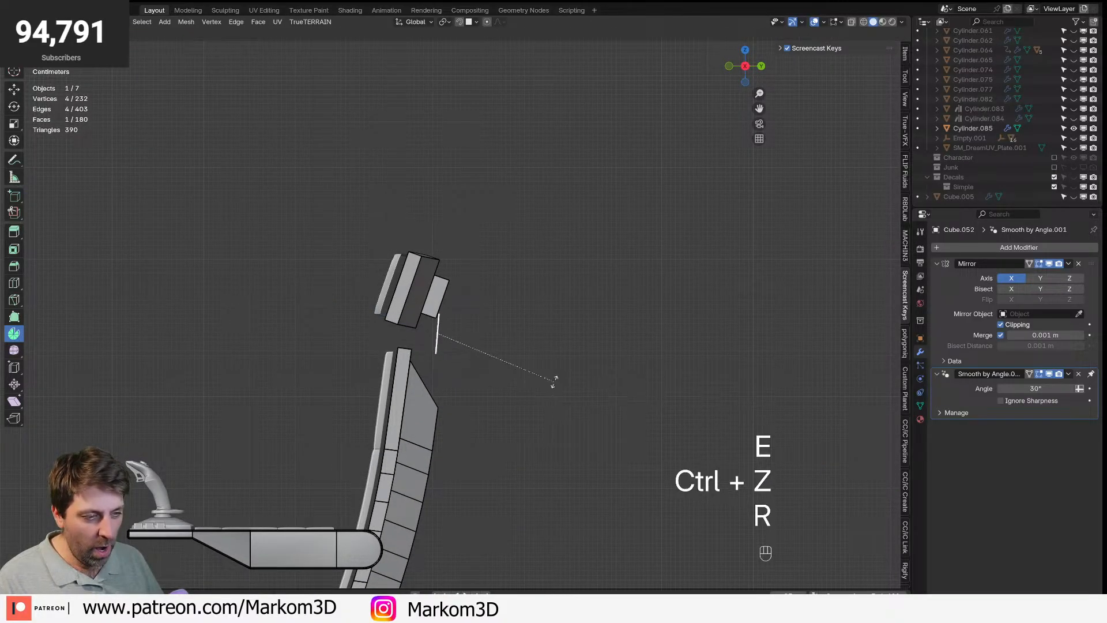
{"action": "left_click", "coordinate": [576, 392]}
- Narrow the duplicated face along X and shift it along Y beneath the headrest block
{"action": "middle_click_drag", "start_coordinate": [583, 393], "coordinate": [721, 424]}
{"action": "key", "text": "s"}
{"action": "key", "text": "x"}
{"action": "left_click", "coordinate": [640, 401]}
{"action": "middle_click_drag", "start_coordinate": [640, 400], "coordinate": [501, 400]}
{"action": "key", "text": "g"}
{"action": "key", "text": "y"}
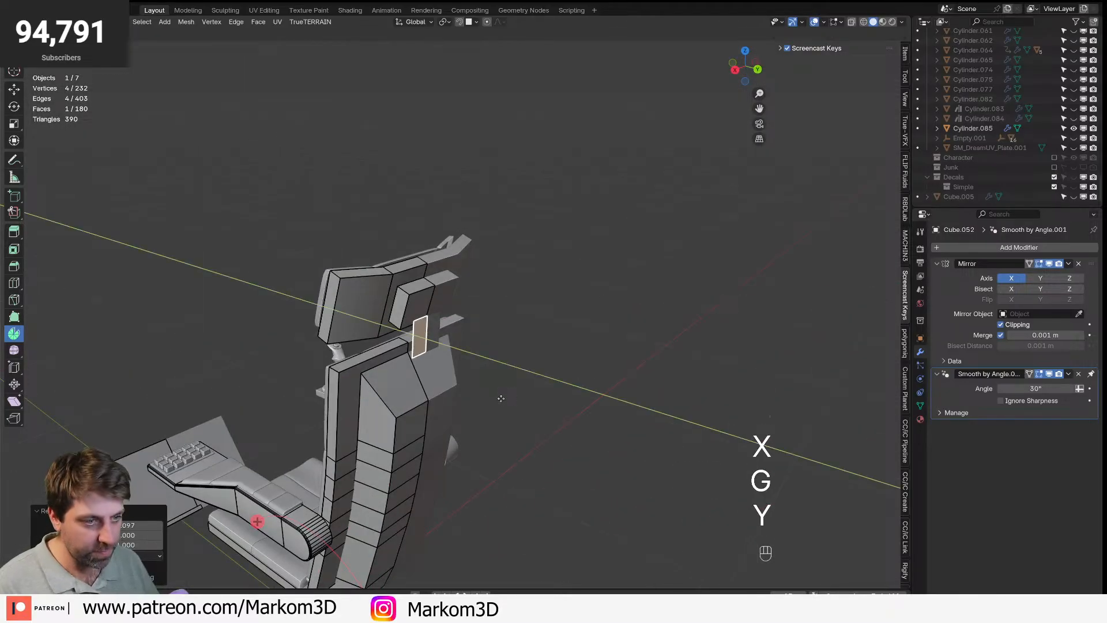
{"action": "left_click", "coordinate": [424, 366]}
- Stretch the strip's lower edge down to the rear shell and extrude the whole strip into a headrest support bar
{"action": "key", "text": "2"}
{"action": "left_click", "coordinate": [420, 358]}
{"action": "key", "text": "g"}
{"action": "key", "text": "z"}
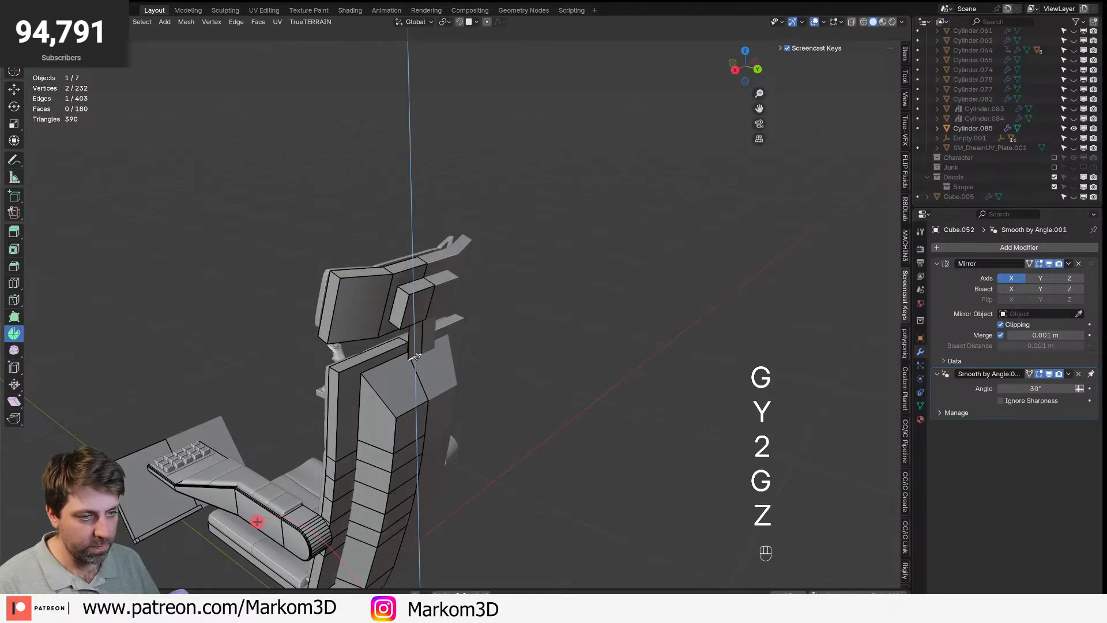
{"action": "left_click", "coordinate": [422, 398]}
{"action": "key", "text": "ctrl+l"}
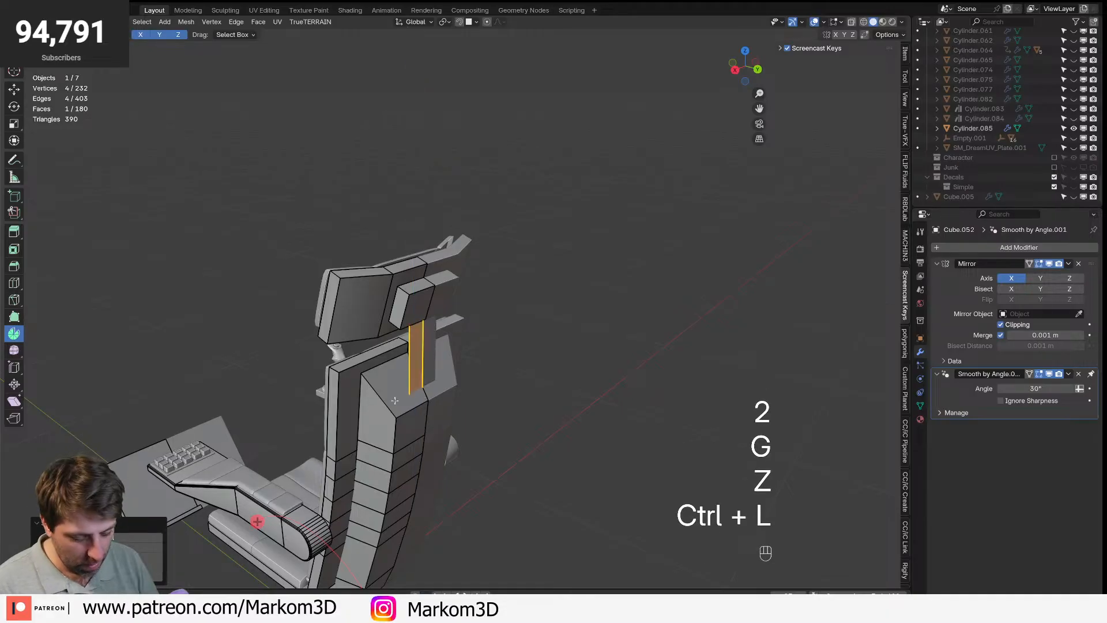
{"action": "key", "text": "e"}
{"action": "left_click", "coordinate": [352, 375]}
{"action": "middle_click_drag", "start_coordinate": [352, 375], "coordinate": [369, 398]}
{"action": "key", "text": "Tab"}
- Select two crosswise edge loops on the rear shell and bevel them into narrow bands
{"action": "left_click", "coordinate": [438, 260]}
{"action": "middle_click_drag", "start_coordinate": [438, 260], "coordinate": [390, 308]}
{"action": "middle_click_drag", "start_coordinate": [390, 308], "coordinate": [415, 369], "text": "shift"}
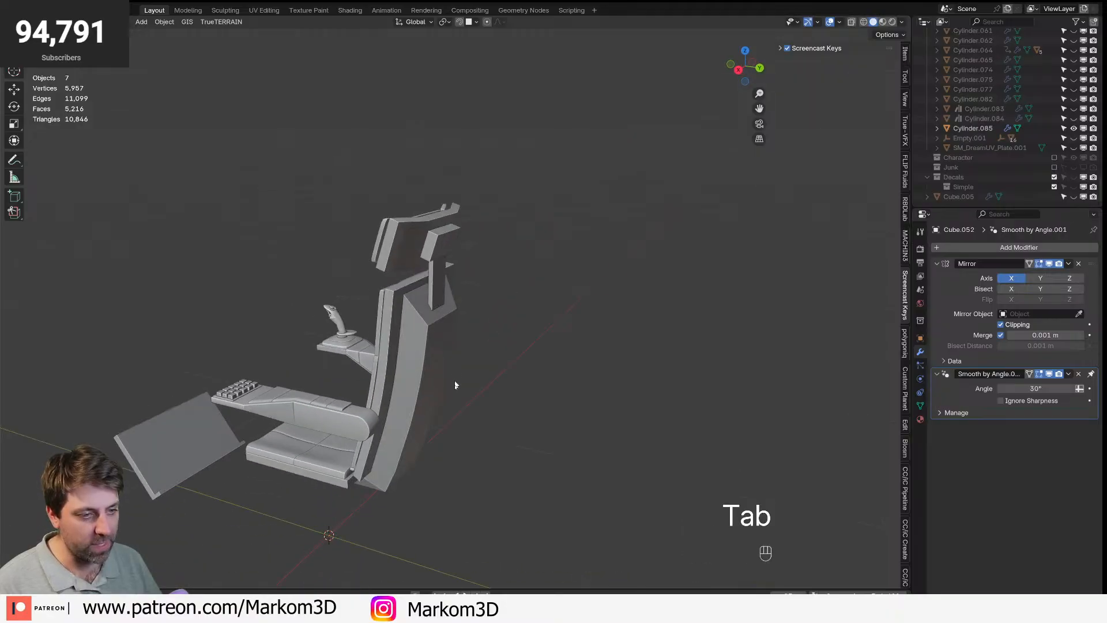
{"action": "scroll", "coordinate": [428, 390], "scroll_direction": "up", "scroll_amount": 3}
{"action": "key", "text": "Tab"}
{"action": "scroll", "coordinate": [347, 294], "scroll_direction": "up", "scroll_amount": 3}
{"action": "key", "text": "2"}
{"action": "left_click", "coordinate": [374, 273], "text": "alt"}
{"action": "left_click", "coordinate": [352, 407], "text": "alt+shift"}
{"action": "middle_click_drag", "start_coordinate": [407, 447], "coordinate": [499, 485]}
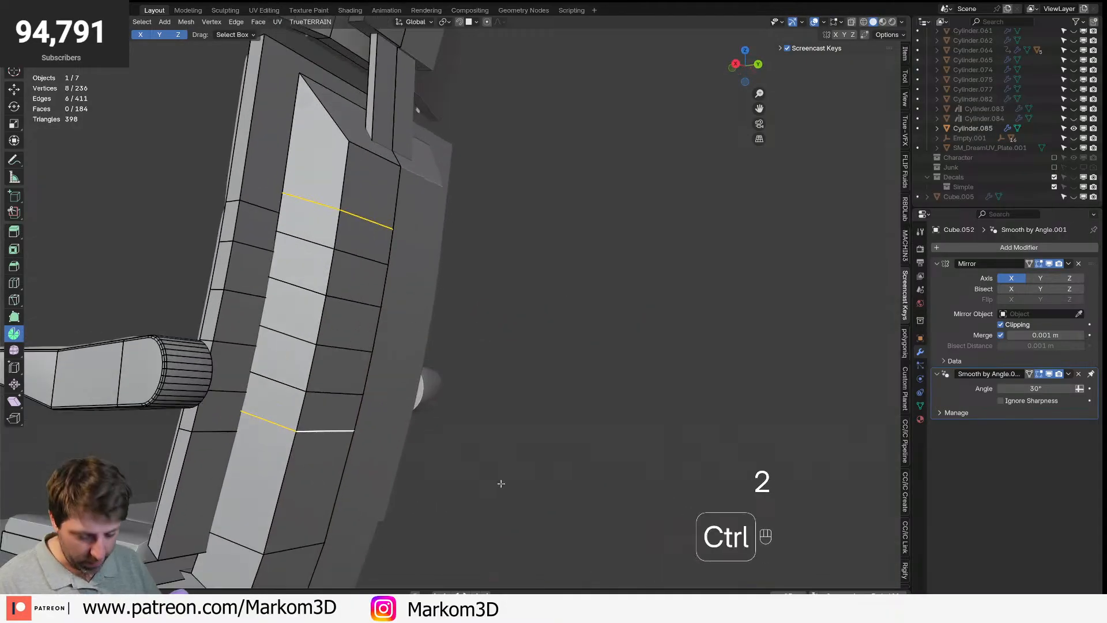
{"action": "key", "text": "ctrl+b"}
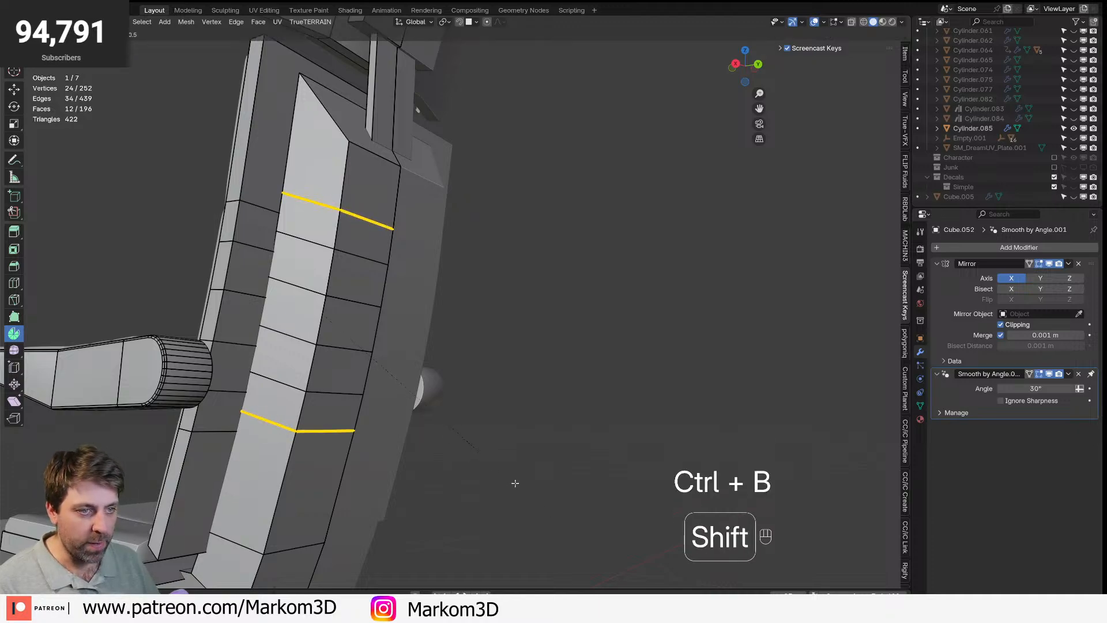
{"action": "left_click", "coordinate": [513, 484]}
- Reduce the selection to the bands' centre loops and shrink them inward to form panel grooves
{"action": "key", "text": "ctrl+KP_Subtract"}
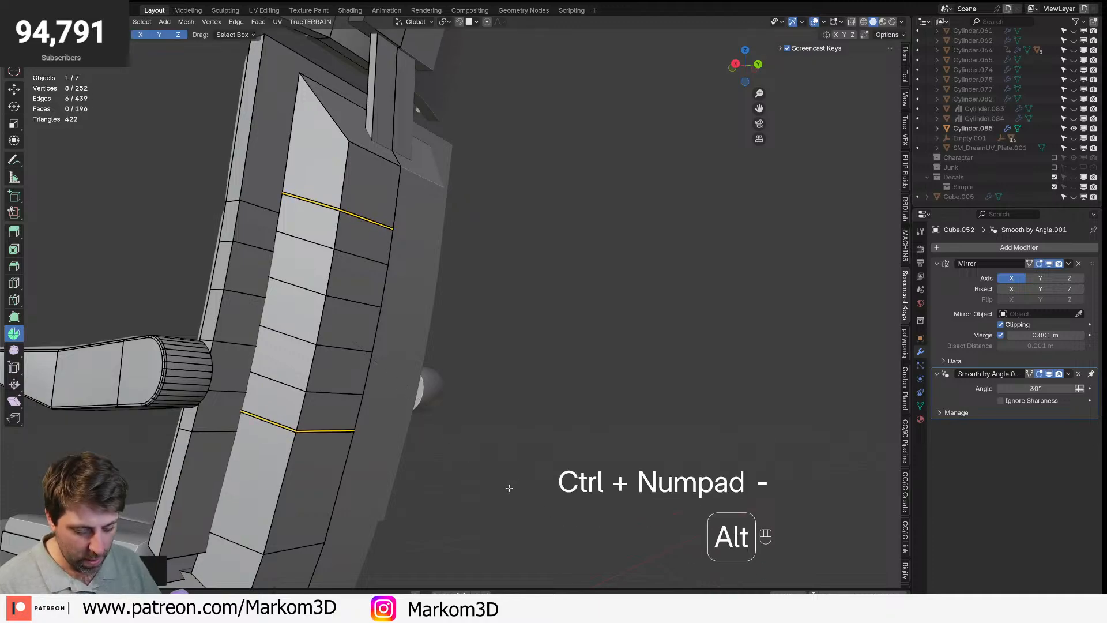
{"action": "key", "text": "alt+s"}
{"action": "left_click", "coordinate": [508, 452]}
{"action": "scroll", "coordinate": [490, 415], "scroll_direction": "down", "scroll_amount": 5}
{"action": "key", "text": "Tab"}
- Select the entire chair frame mesh and recalculate its normals outward
{"action": "key", "text": "Tab"}
{"action": "key", "text": "a"}
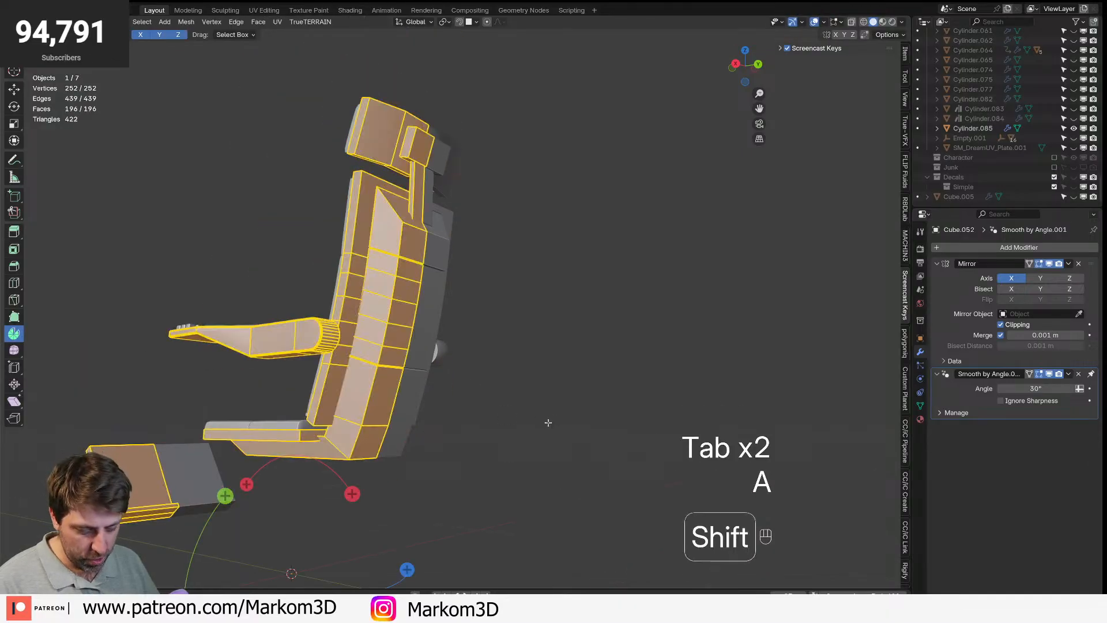
{"action": "key", "text": "shift+n"}
{"action": "key", "text": "Tab"}
{"action": "scroll", "coordinate": [478, 425], "scroll_direction": "down", "scroll_amount": 3}
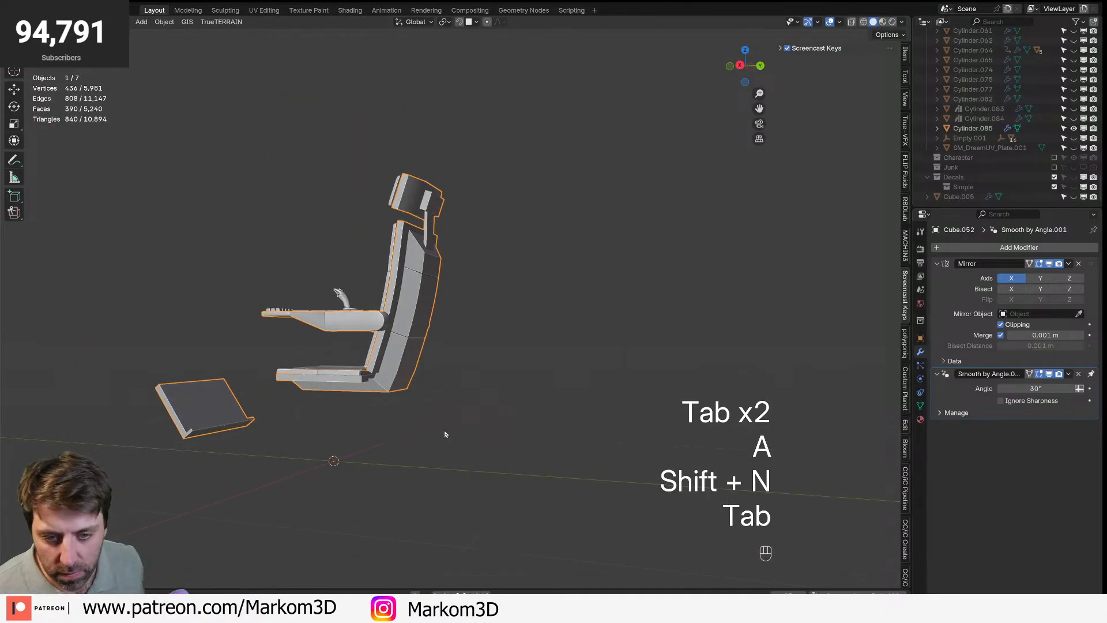
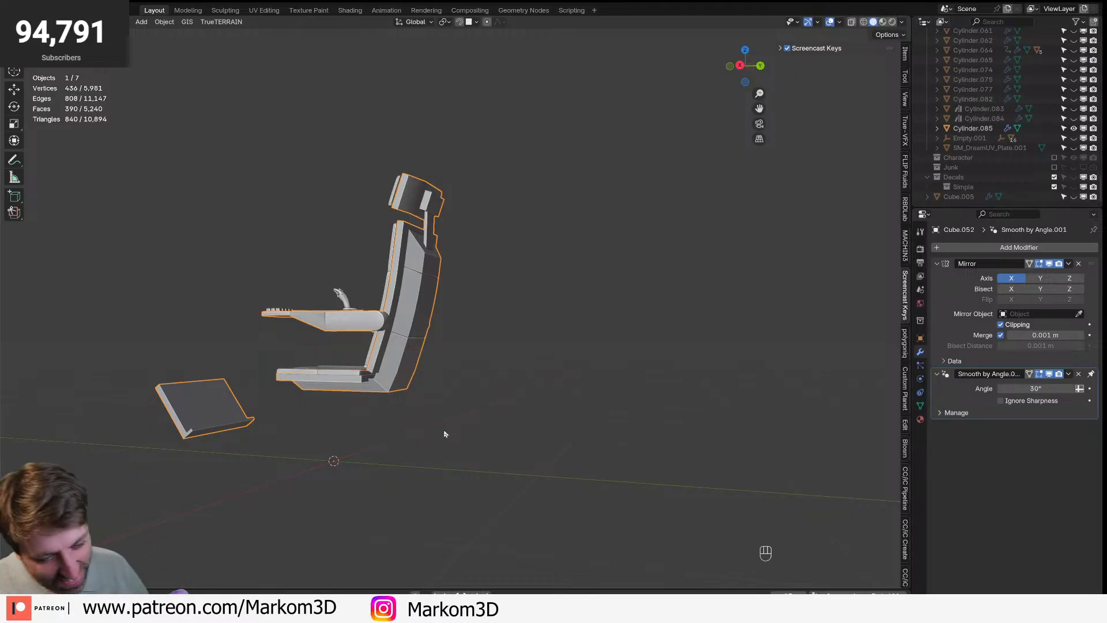
- Duplicate the shell's bottom face under the seat and move the copy straight down to just above the ground line
{"action": "middle_click_drag", "start_coordinate": [386, 424], "coordinate": [374, 425]}
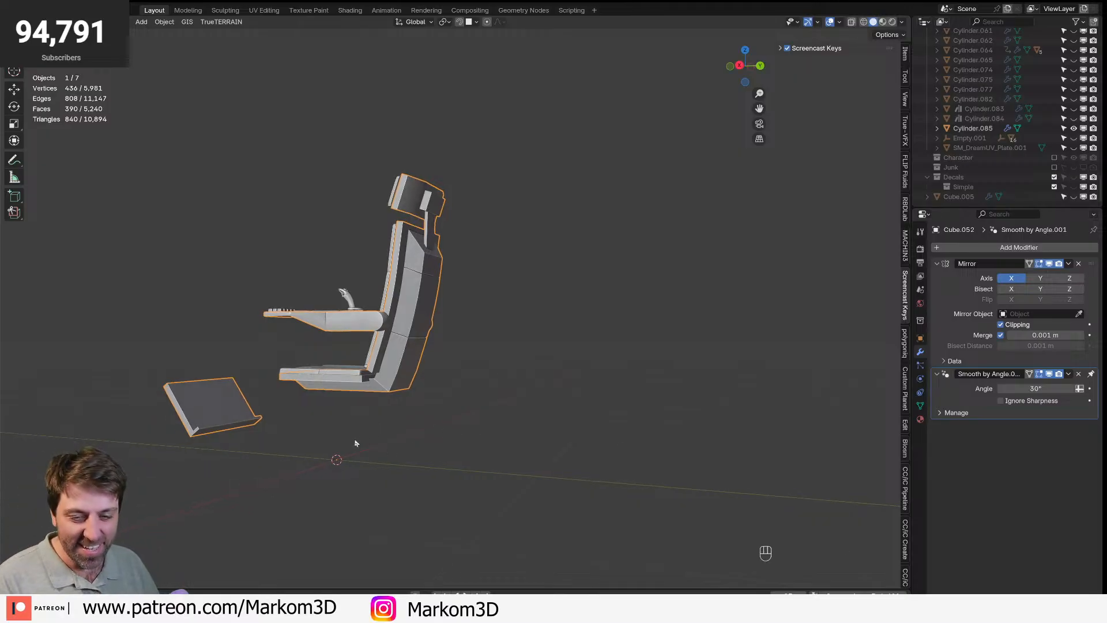
{"action": "middle_click_drag", "start_coordinate": [398, 375], "coordinate": [363, 412]}
{"action": "key", "text": "Tab"}
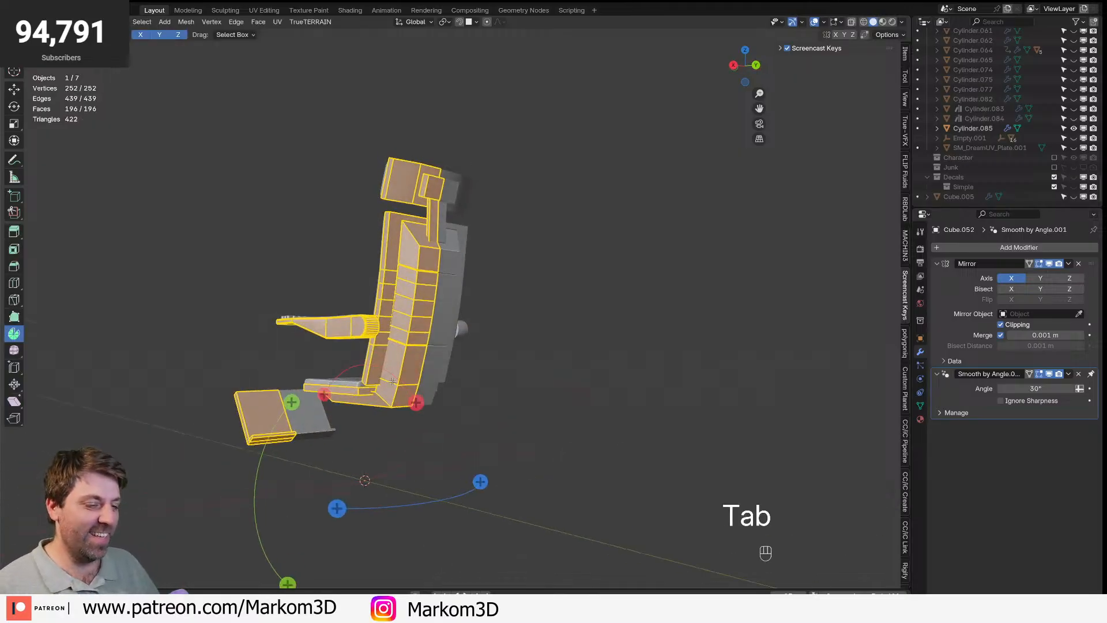
{"action": "key", "text": "3"}
{"action": "middle_click_drag", "start_coordinate": [361, 450], "coordinate": [374, 344]}
{"action": "left_click", "coordinate": [382, 349]}
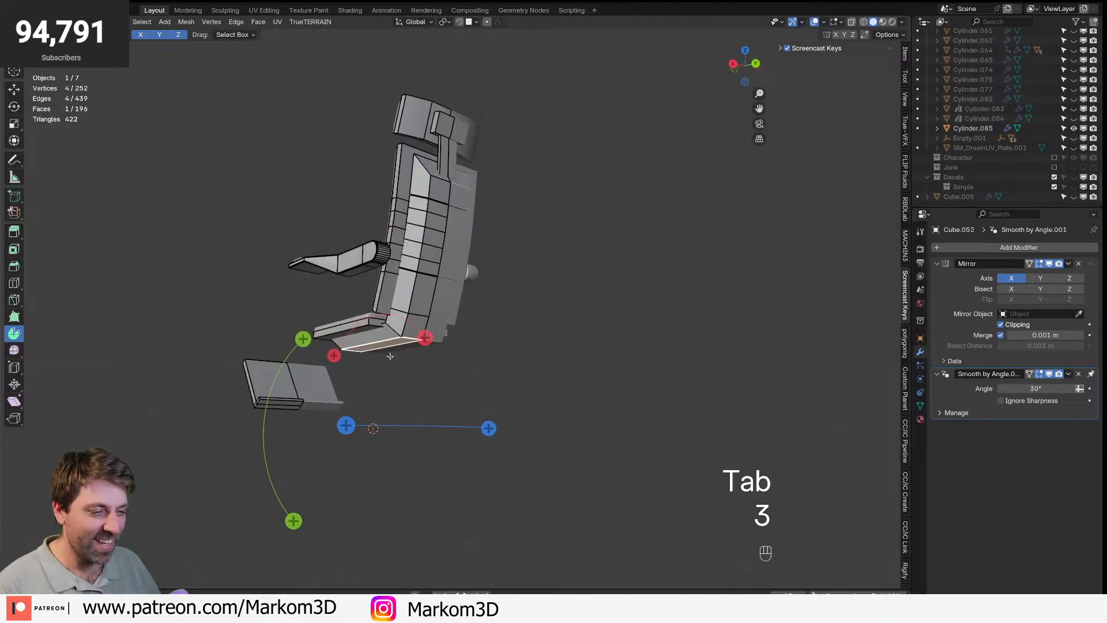
{"action": "key", "text": "KP_3"}
{"action": "key", "text": "shift+d"}
{"action": "key", "text": "z"}
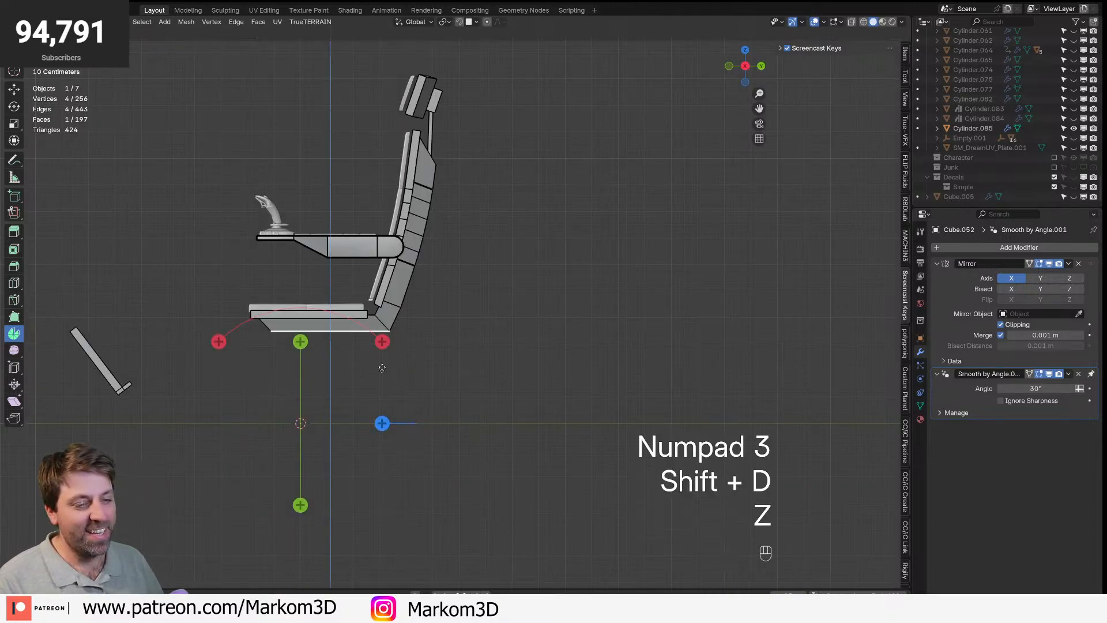
{"action": "left_click", "coordinate": [388, 450]}
- Narrow the duplicated bottom face along X into a slim central strip
{"action": "middle_click_drag", "start_coordinate": [387, 450], "coordinate": [332, 479]}
{"action": "key", "text": "s"}
{"action": "key", "text": "x"}
{"action": "middle_click_drag", "start_coordinate": [447, 422], "coordinate": [444, 417]}
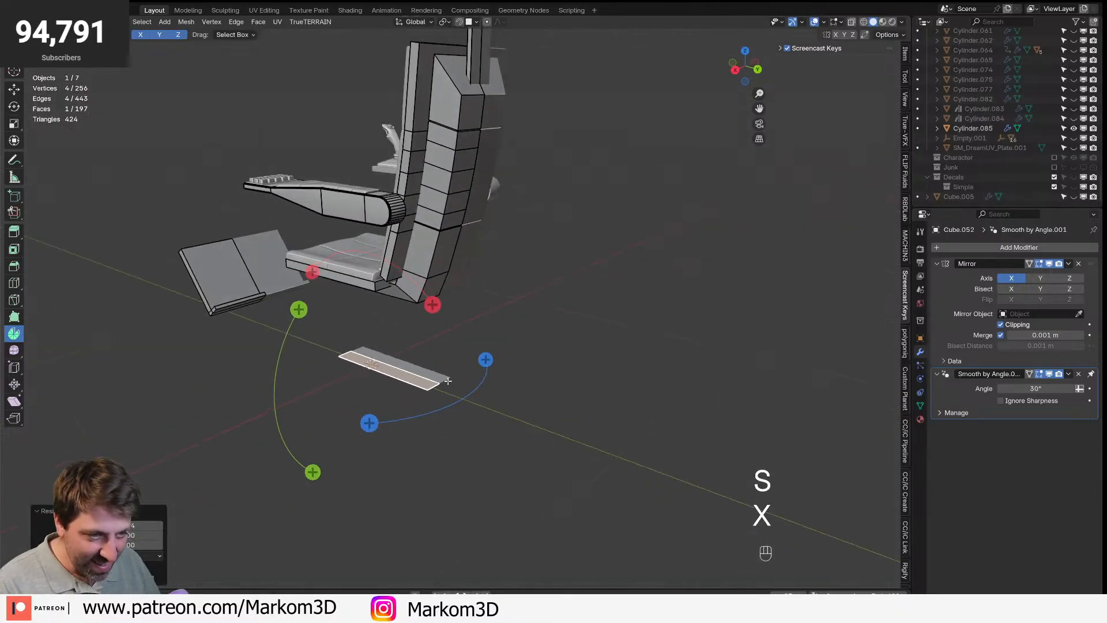
- In side view, extrude the strip's front edge forward along Y by about 0.61 m
{"action": "key", "text": "2"}
{"action": "left_click", "coordinate": [352, 353]}
{"action": "key", "text": "KP_3"}
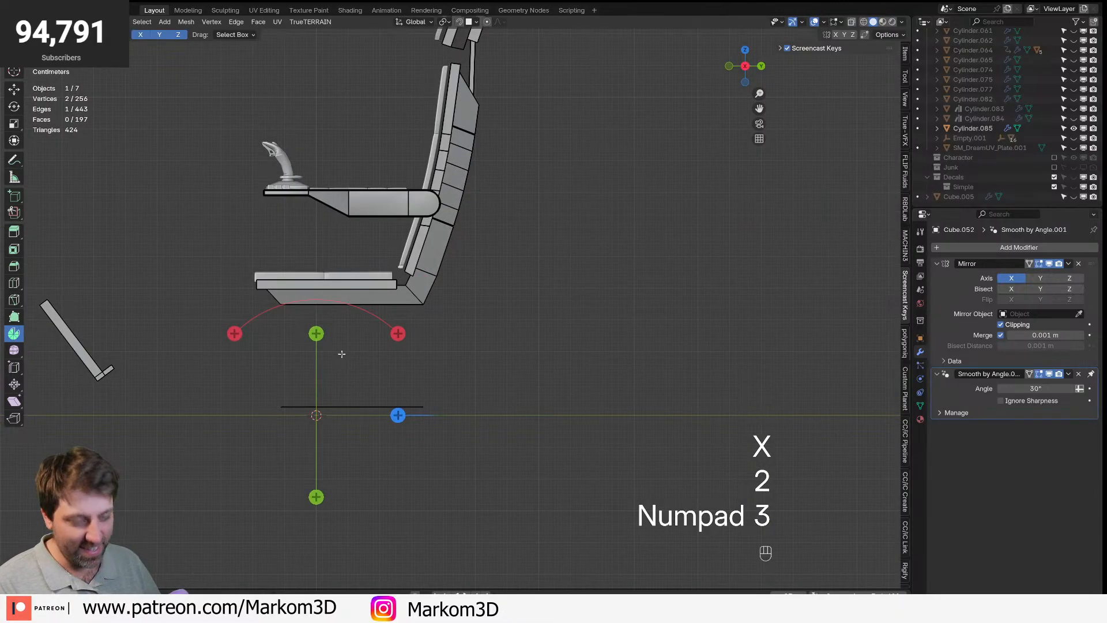
{"action": "key", "text": "e"}
{"action": "key", "text": "y"}
{"action": "left_click", "coordinate": [176, 352]}
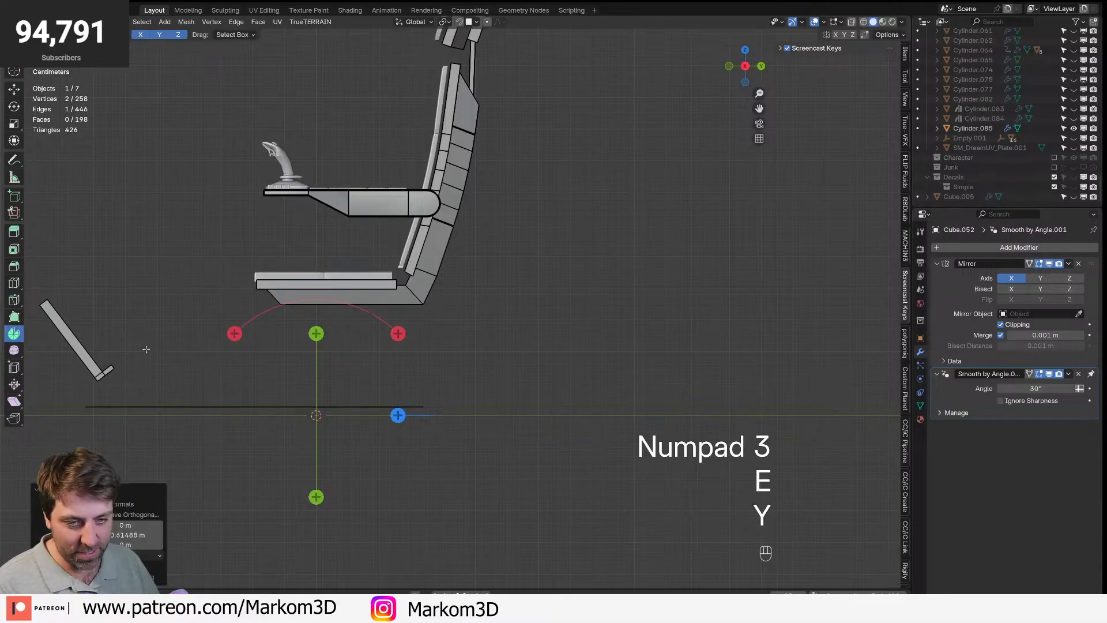
- Extrude the strip's front edge diagonally up and forward, alongside the underside of the footrest
{"action": "middle_click_drag", "start_coordinate": [189, 364], "coordinate": [383, 315], "text": "shift"}
{"action": "scroll", "coordinate": [383, 314], "scroll_direction": "up", "scroll_amount": 2}
{"action": "key", "text": "e"}
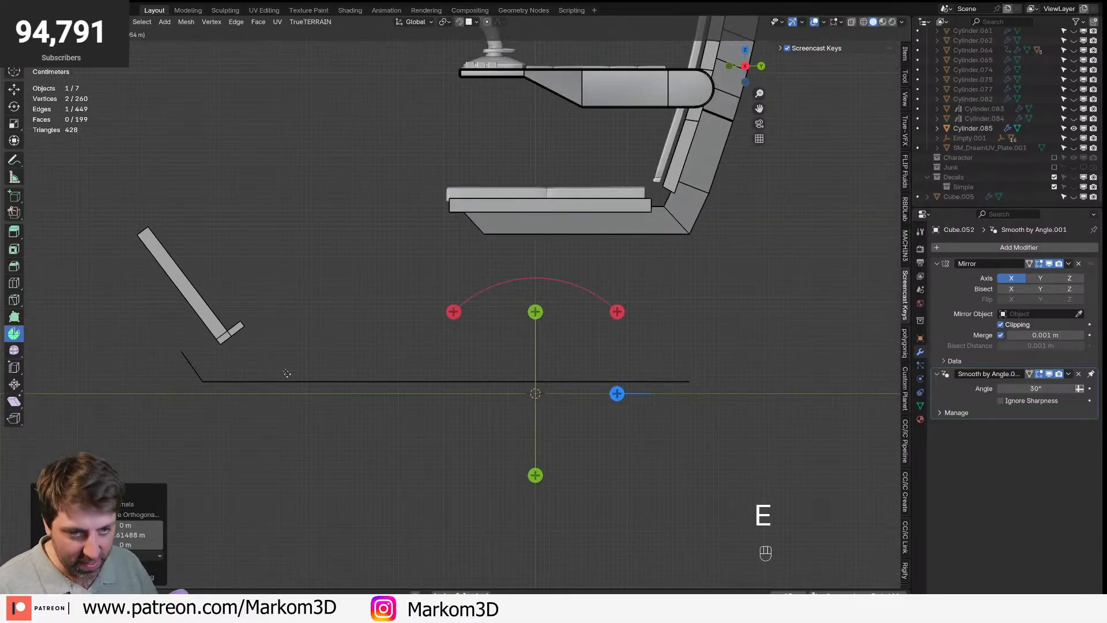
{"action": "left_click", "coordinate": [251, 371]}
- In wireframe shading, select the strip's angled front face and move it back along Y by about 0.07 m
{"action": "key", "text": "3"}
{"action": "key", "text": "z"}
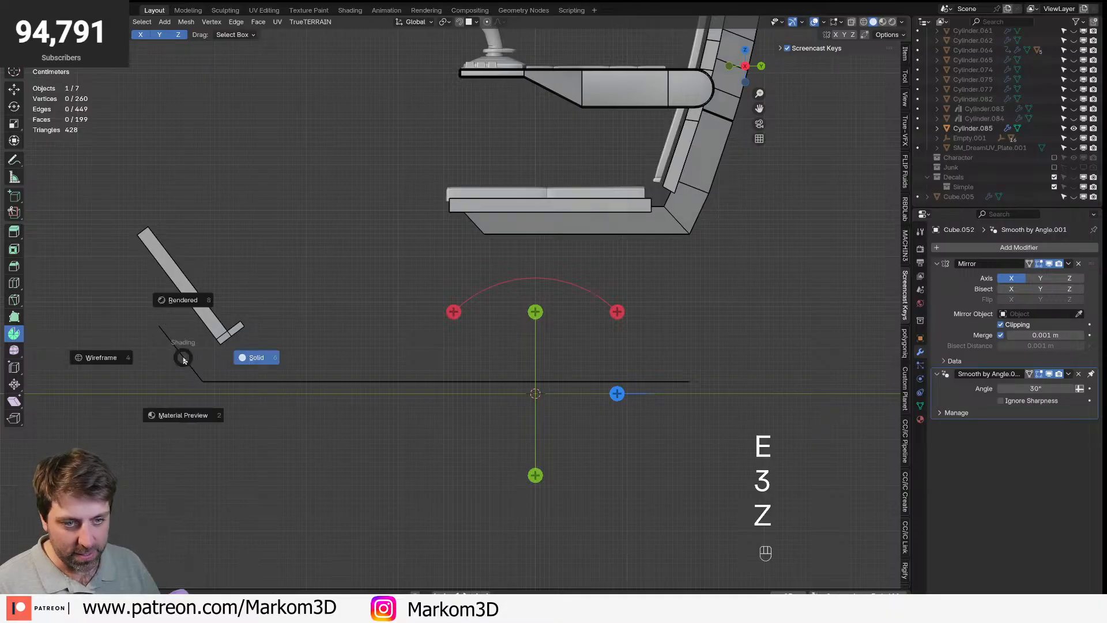
{"action": "left_click", "coordinate": [183, 361]}
{"action": "key", "text": "g"}
{"action": "key", "text": "y"}
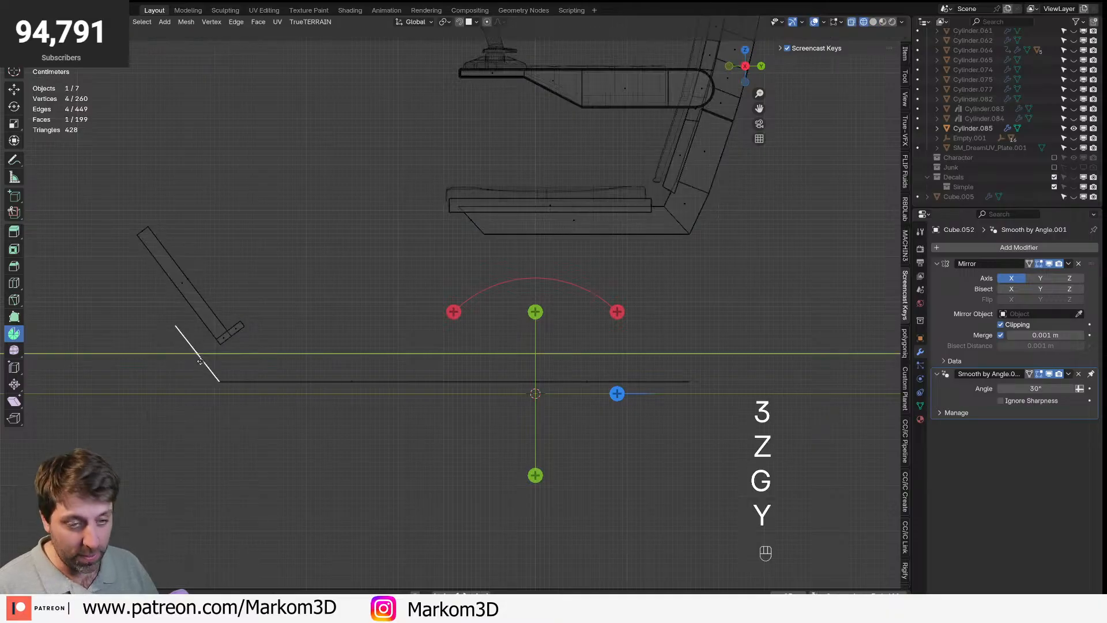
{"action": "left_click", "coordinate": [234, 377]}
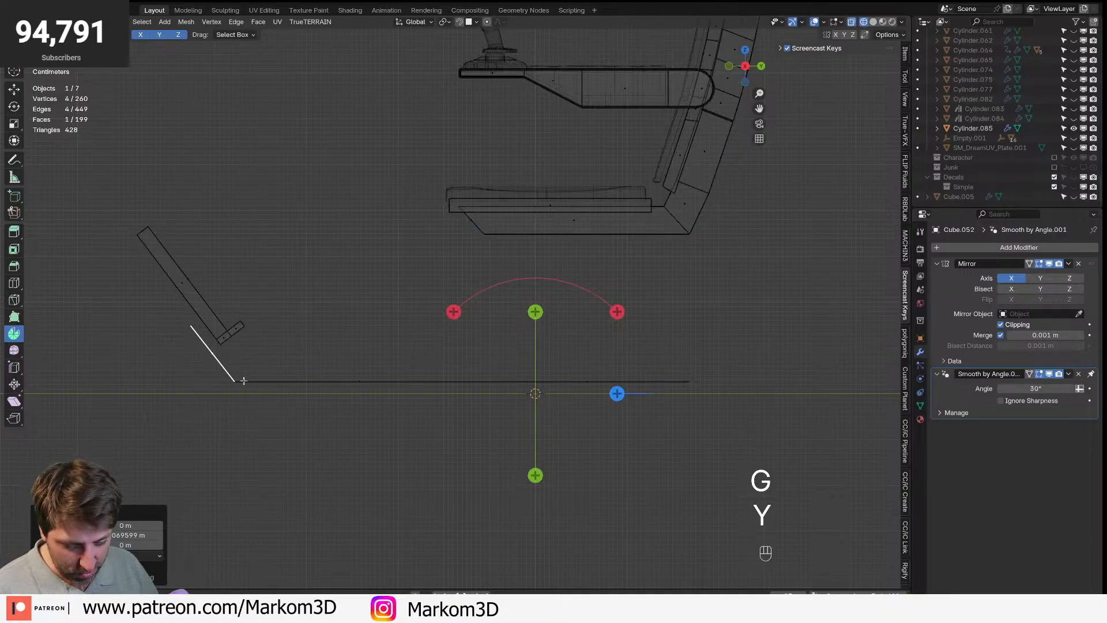
- Select the whole linked strip and extrude it upward into a thick support bar, then return to solid shading
{"action": "left_click", "coordinate": [419, 390]}
{"action": "left_click", "coordinate": [213, 355]}
{"action": "key", "text": "1"}
{"action": "left_click", "coordinate": [181, 334]}
{"action": "key", "text": "ctrl+l"}
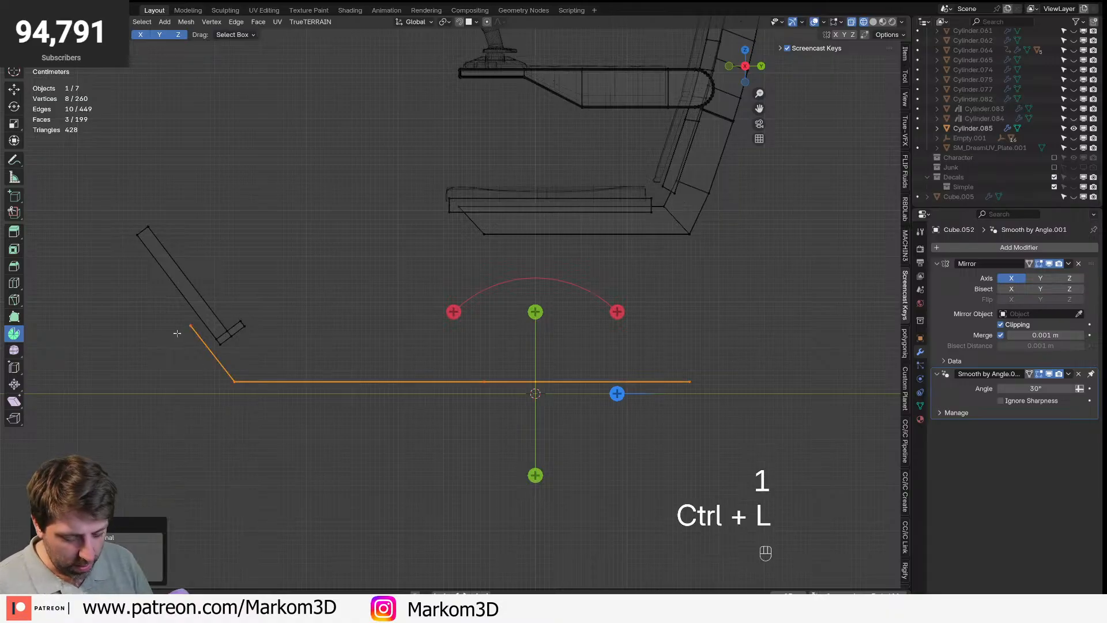
{"action": "key", "text": "e"}
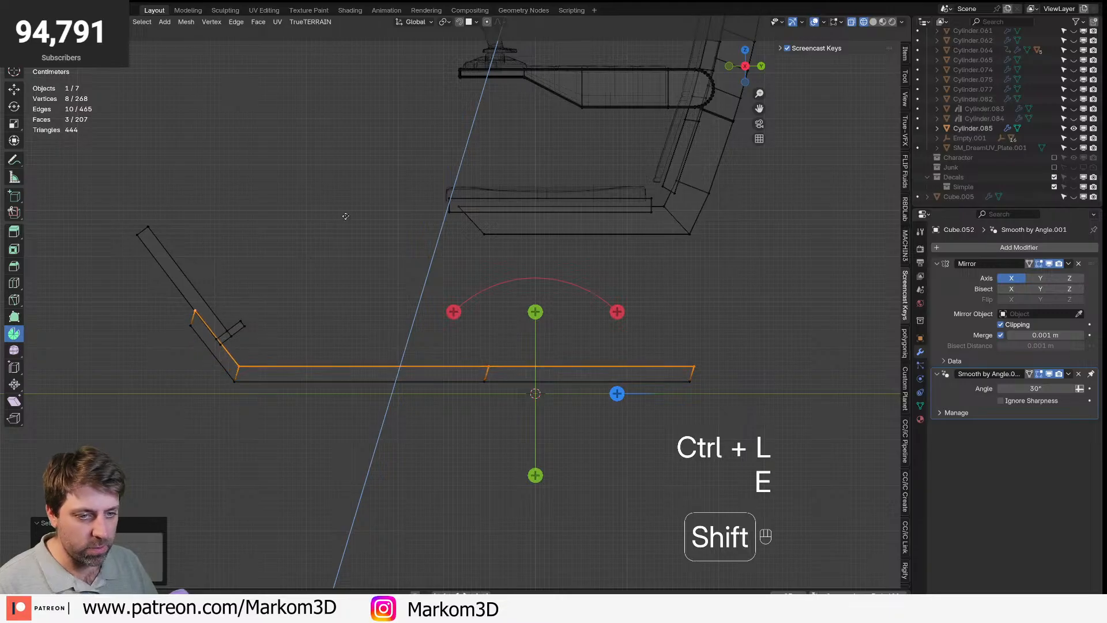
{"action": "left_click", "coordinate": [384, 183], "text": "shift"}
{"action": "key", "text": "z"}
{"action": "left_click", "coordinate": [433, 184]}
- Bevel the edge loop across the middle of the lower support bar into a wide separate section
{"action": "key", "text": "Tab"}
{"action": "mouse_move", "coordinate": [444, 263]}
{"action": "middle_mouse_down"}
{"action": "mouse_move", "coordinate": [430, 296]}
{"action": "mouse_move", "coordinate": [363, 304]}
{"action": "mouse_move", "coordinate": [403, 304]}
{"action": "middle_mouse_up"}
{"action": "key", "text": "Tab"}
{"action": "key", "text": "3"}
{"action": "left_click", "coordinate": [536, 373]}
{"action": "middle_click_drag", "start_coordinate": [535, 373], "coordinate": [480, 358]}
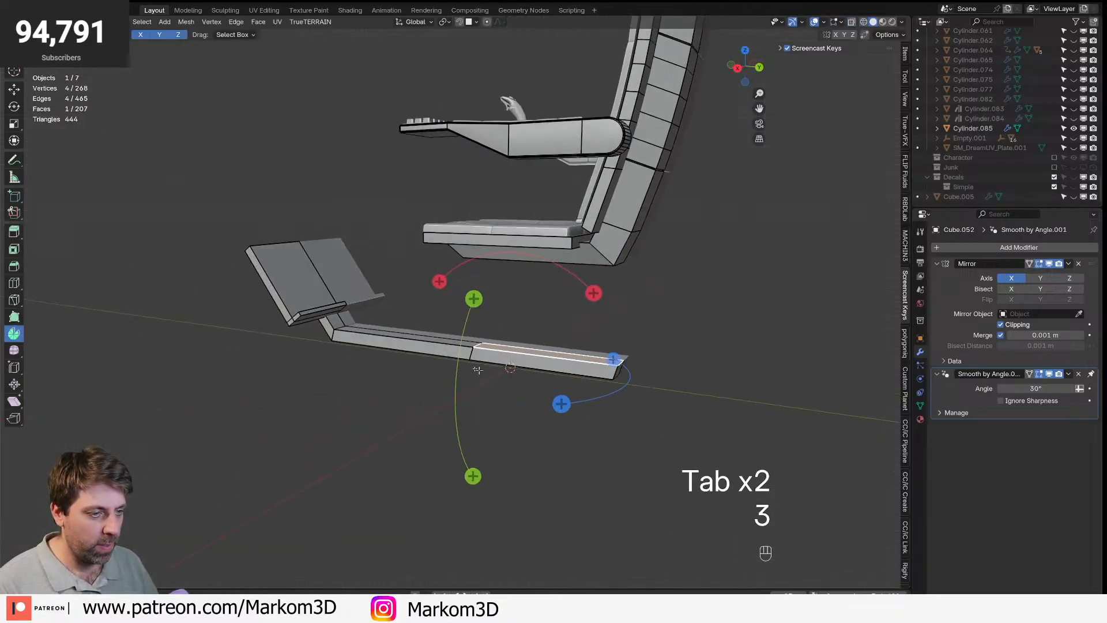
{"action": "key", "text": "2"}
{"action": "left_click", "coordinate": [480, 358], "text": "alt"}
{"action": "key", "text": "ctrl+b"}
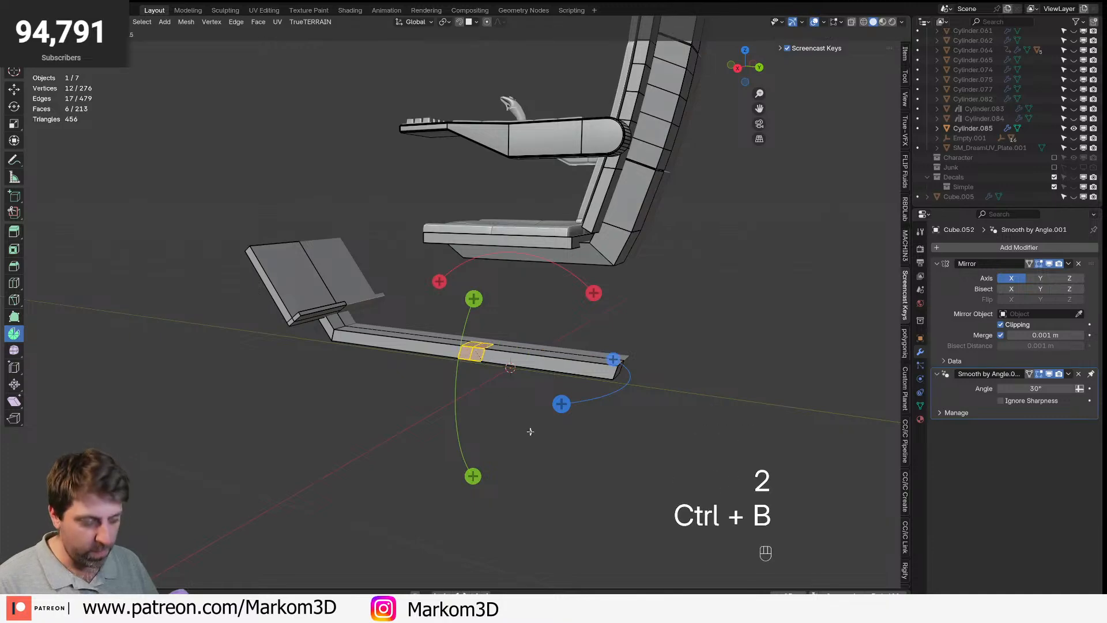
{"action": "left_click", "coordinate": [542, 436]}
- Raise the support bar's rear section along Z to just beneath the seat, leaving a sloped middle section
{"action": "key", "text": "3"}
{"action": "left_click", "coordinate": [582, 360], "text": "alt"}
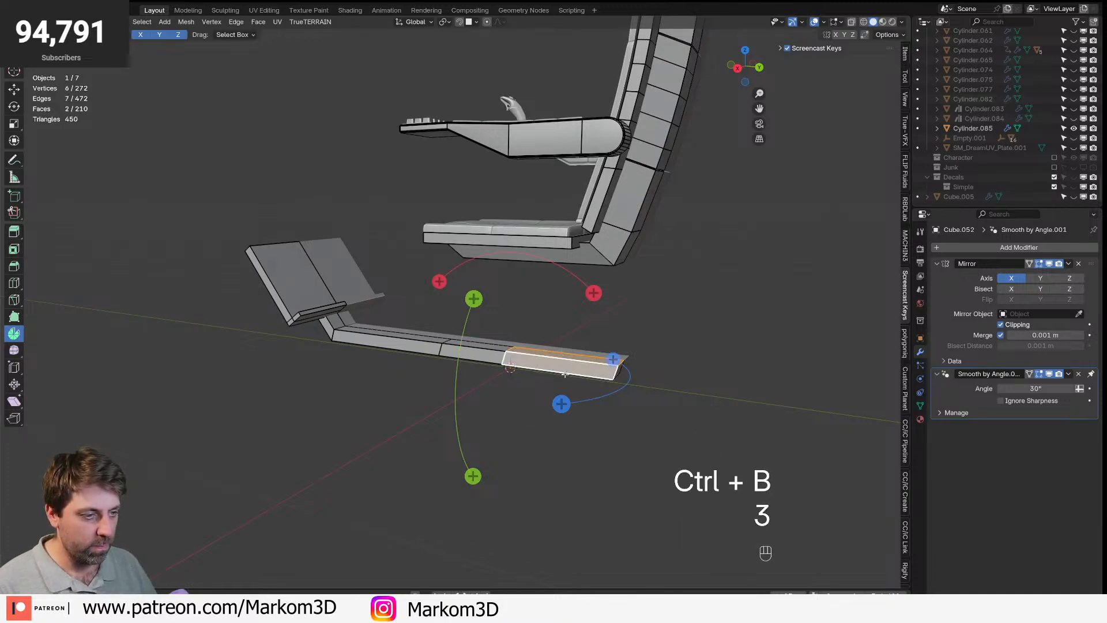
{"action": "key", "text": "g"}
{"action": "key", "text": "z"}
{"action": "left_click", "coordinate": [581, 305]}
{"action": "middle_click_drag", "start_coordinate": [581, 305], "coordinate": [413, 366]}
{"action": "key", "text": "Tab"}
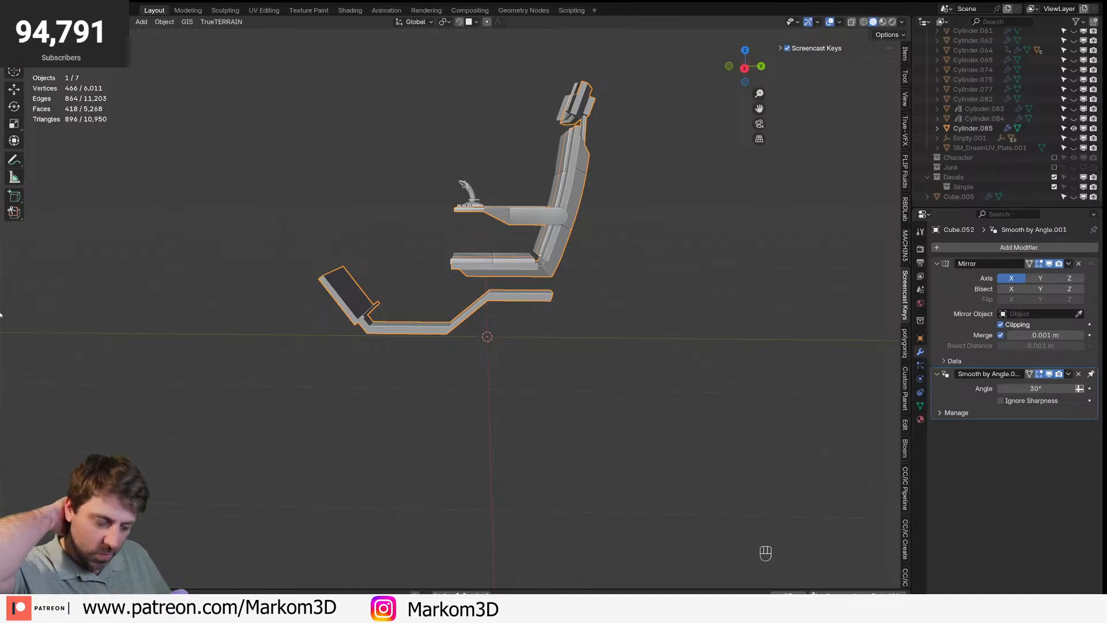
- Select the edge at the support bar's upper bend, just beneath the seat, and edge-slide it slightly
{"action": "mouse_move", "coordinate": [443, 283]}
{"action": "middle_mouse_down"}
{"action": "mouse_move", "coordinate": [476, 297]}
{"action": "mouse_move", "coordinate": [446, 300]}
{"action": "middle_mouse_up"}
{"action": "scroll", "coordinate": [479, 294], "scroll_direction": "up", "scroll_amount": 4}
{"action": "key", "text": "Tab"}
{"action": "key", "text": "2"}
{"action": "left_click", "coordinate": [524, 282]}
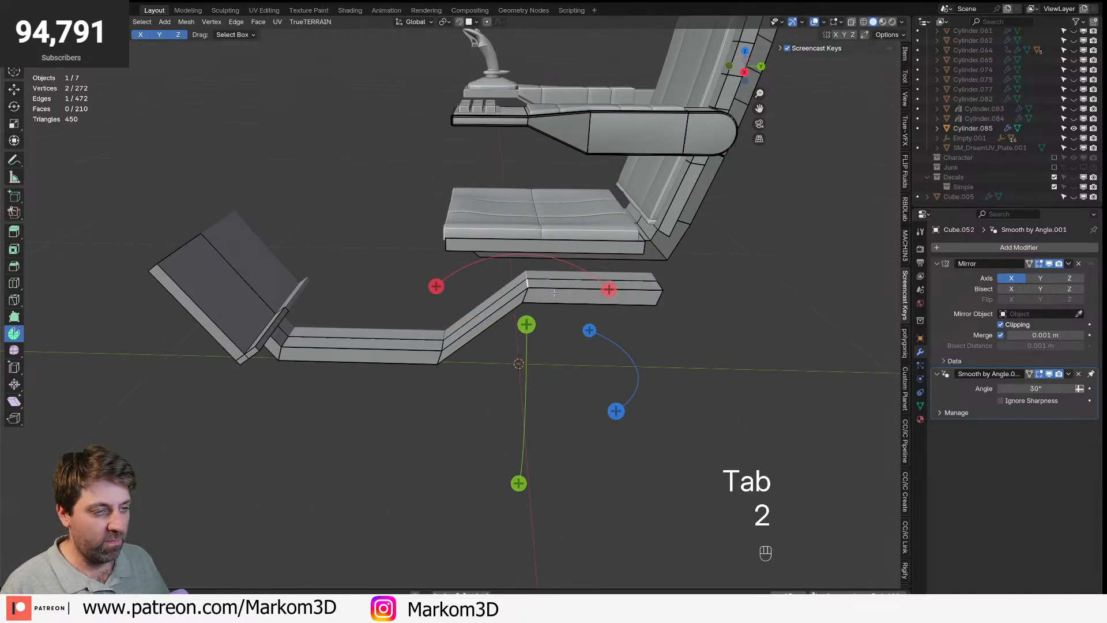
{"action": "key", "text": "g"}
{"action": "key", "text": "g"}
{"action": "left_click", "coordinate": [545, 294]}
- Edge-slide the two underside edges at the support bar's bends, then move them along Y by about 0.023 m
{"action": "middle_click_drag", "start_coordinate": [545, 294], "coordinate": [441, 368]}
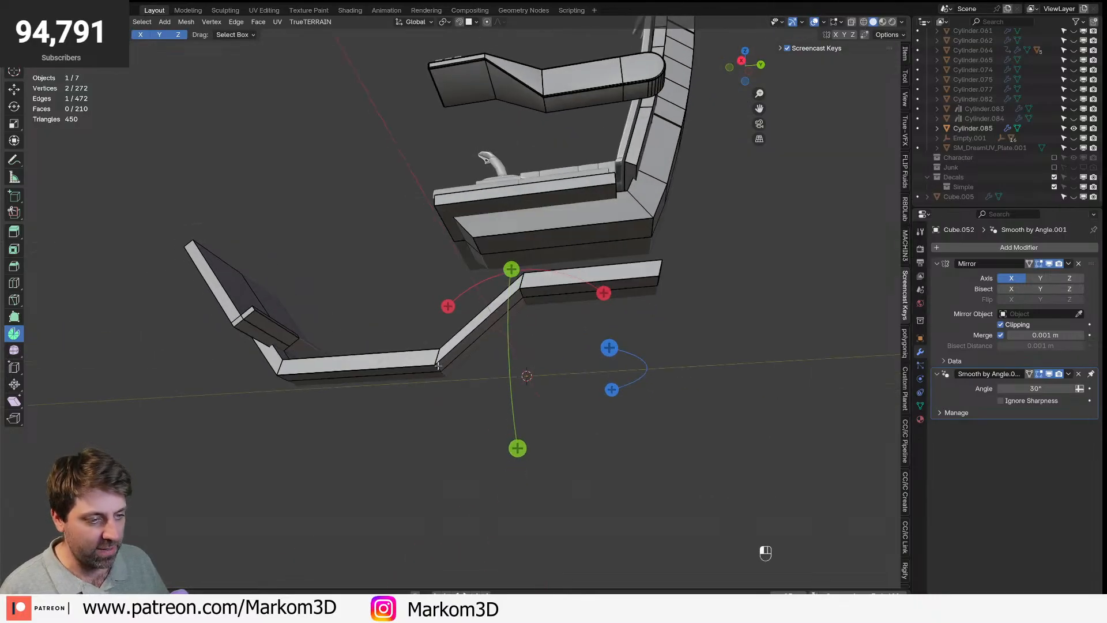
{"action": "left_click", "coordinate": [564, 313], "text": "shift"}
{"action": "key", "text": "g"}
{"action": "key", "text": "g"}
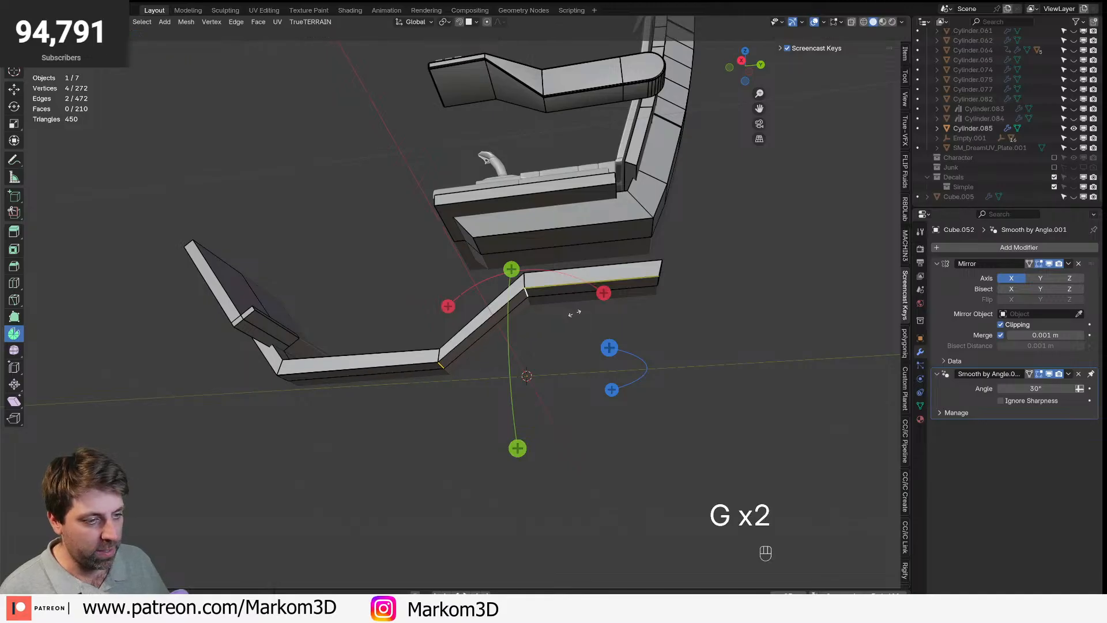
{"action": "left_click", "coordinate": [573, 313]}
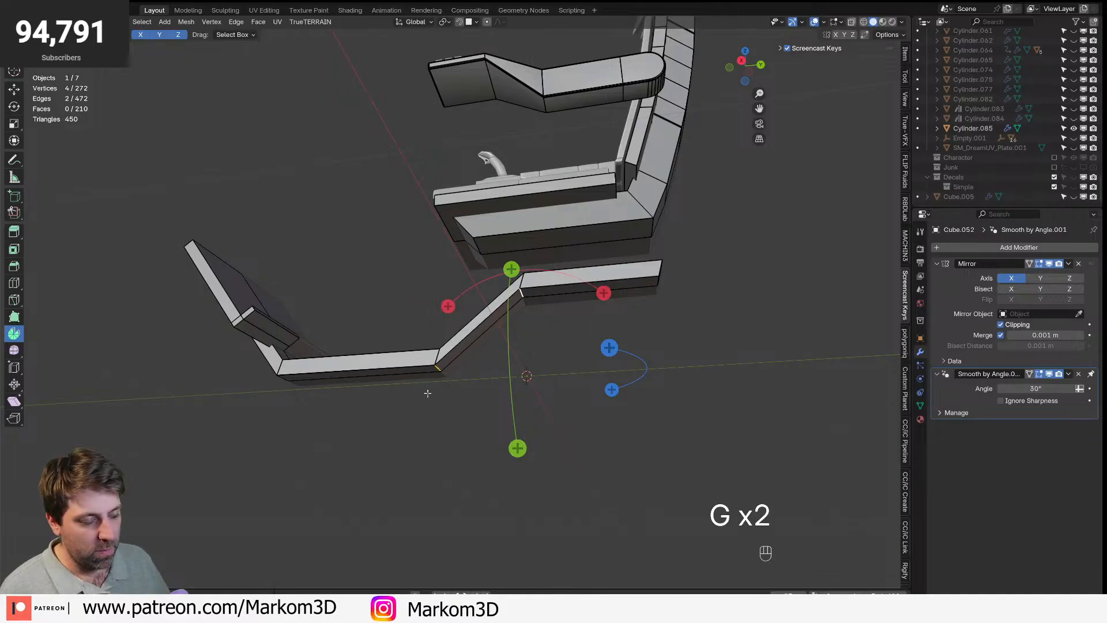
{"action": "key", "text": "g"}
{"action": "key", "text": "y"}
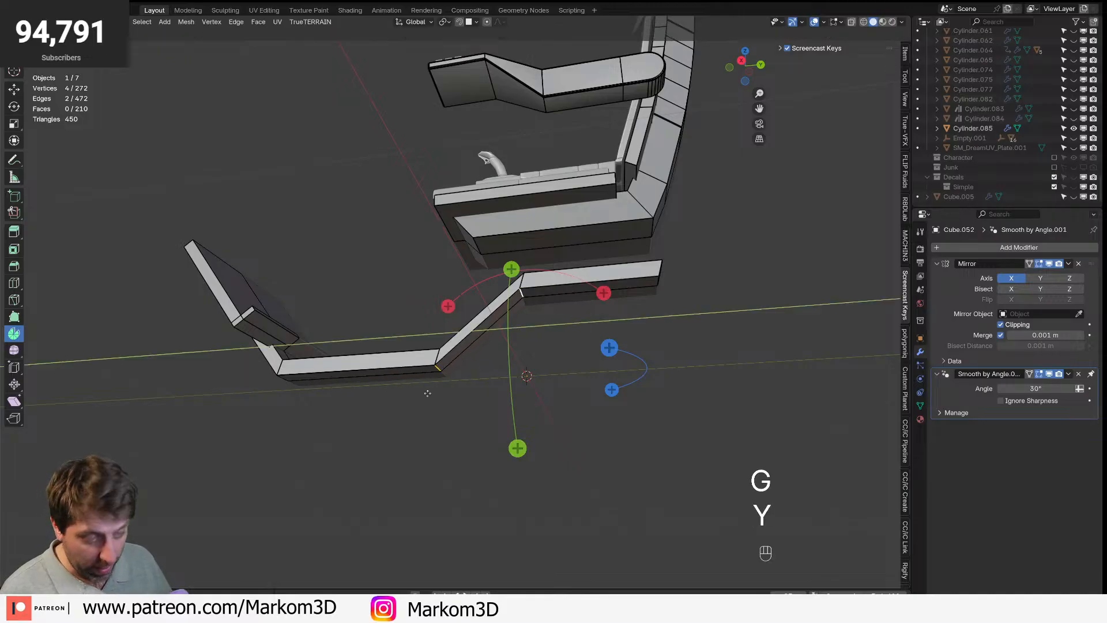
{"action": "left_click", "coordinate": [513, 361], "text": "shift"}
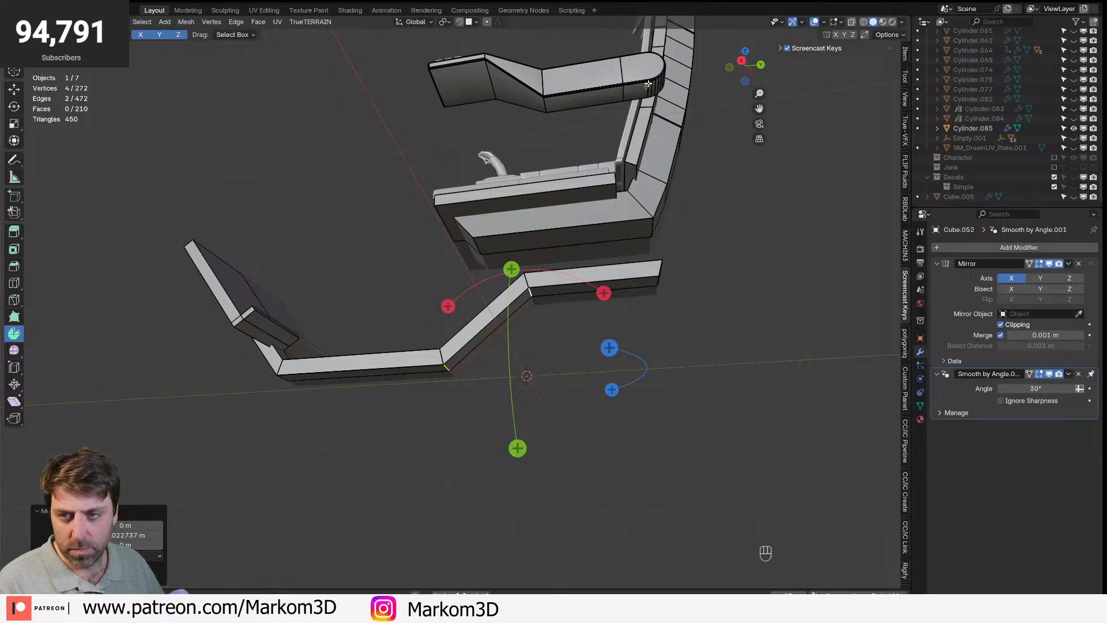
- Examine the bent support bar and its gap beneath the seat from several angles outside mesh editing
{"action": "middle_click_drag", "start_coordinate": [701, 306], "coordinate": [637, 375]}
{"action": "scroll", "coordinate": [548, 340], "scroll_direction": "up", "scroll_amount": 3}
{"action": "key", "text": "Tab"}
{"action": "middle_click_drag", "start_coordinate": [638, 283], "coordinate": [544, 307]}
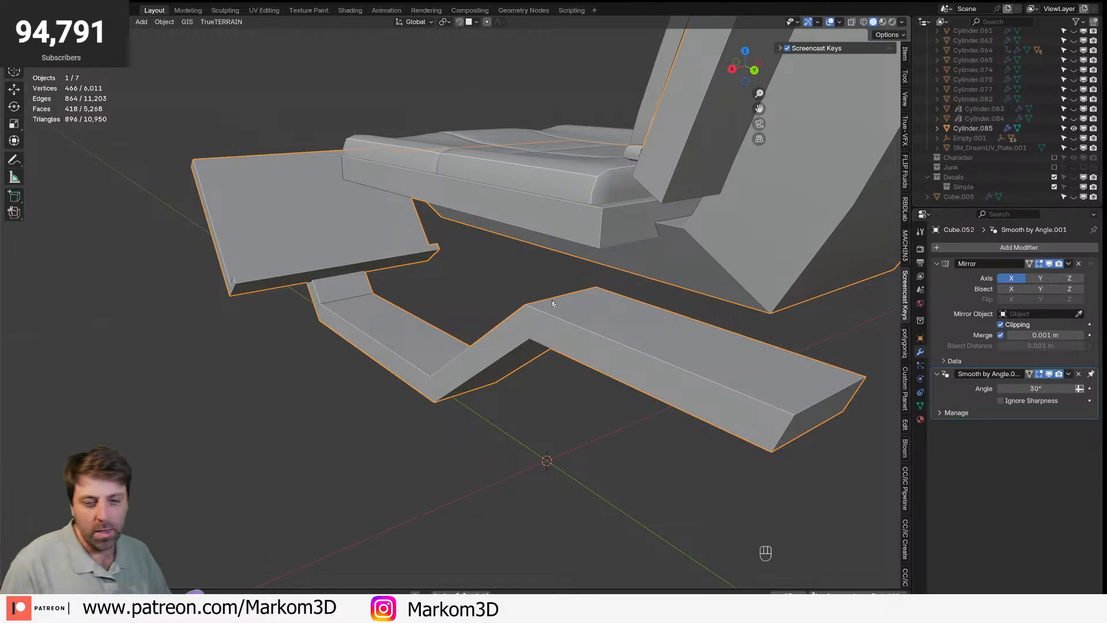
{"action": "key", "text": "KP_0"}
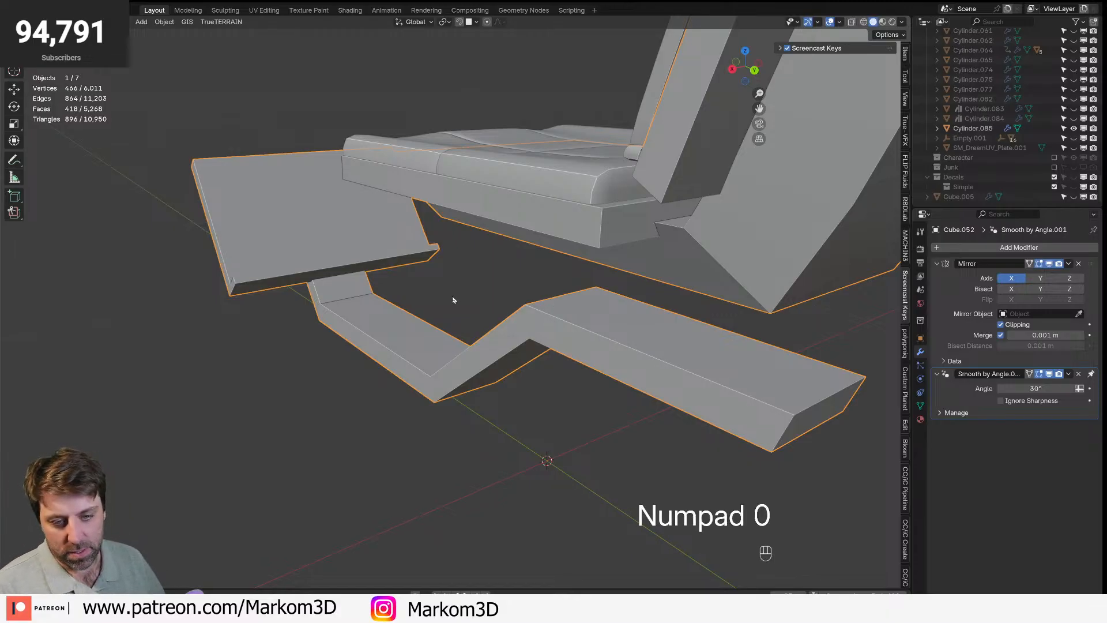
{"action": "middle_click_drag", "start_coordinate": [344, 376], "coordinate": [346, 373]}
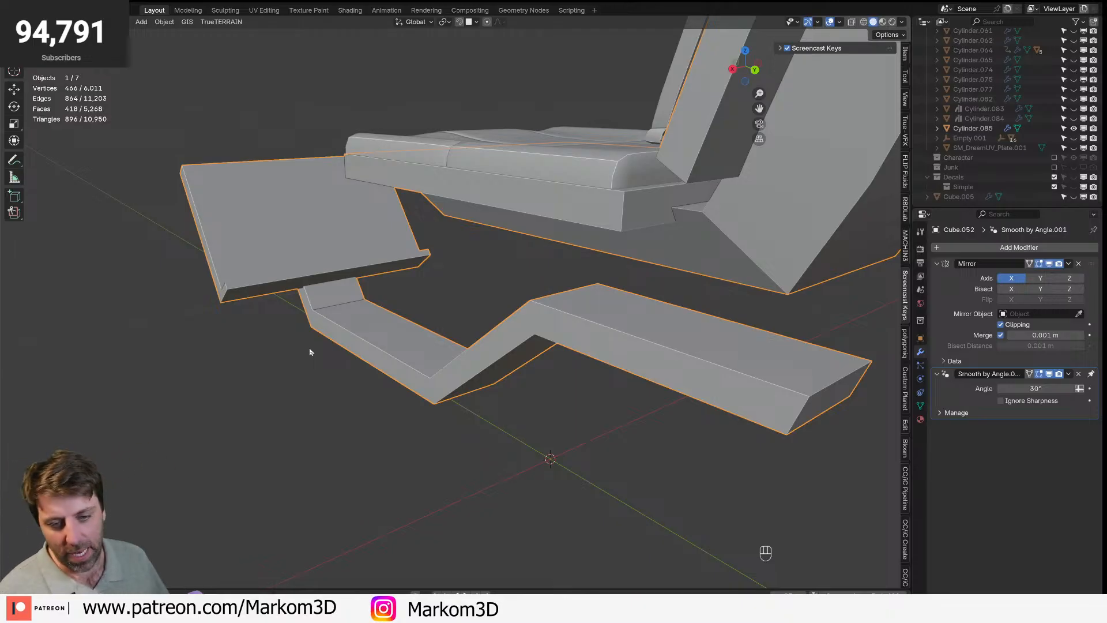
{"action": "middle_click_drag", "start_coordinate": [454, 361], "coordinate": [596, 373]}
{"action": "middle_click_drag", "start_coordinate": [414, 331], "coordinate": [457, 393], "text": "shift"}
{"action": "scroll", "coordinate": [457, 393], "scroll_direction": "up", "scroll_amount": 2}
{"action": "scroll", "coordinate": [449, 462], "scroll_direction": "down", "scroll_amount": 3}
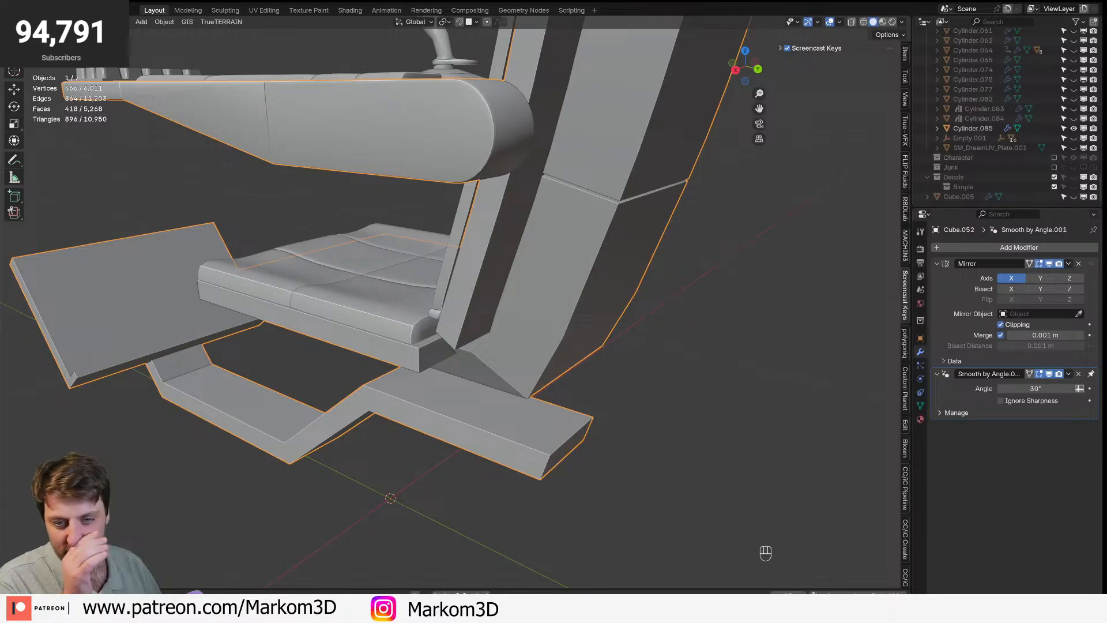
{"action": "middle_click_drag", "start_coordinate": [448, 402], "coordinate": [470, 372]}
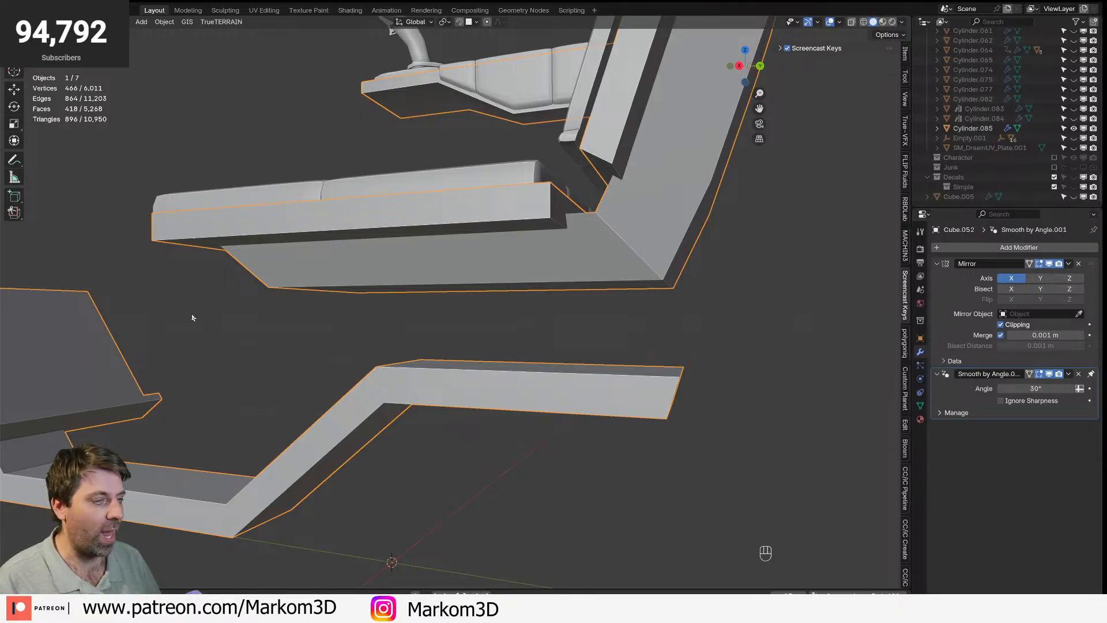
- Duplicate the seat base's underside face as a smaller copy offset slightly downward along Z
{"action": "middle_click_drag", "start_coordinate": [568, 433], "coordinate": [459, 239]}
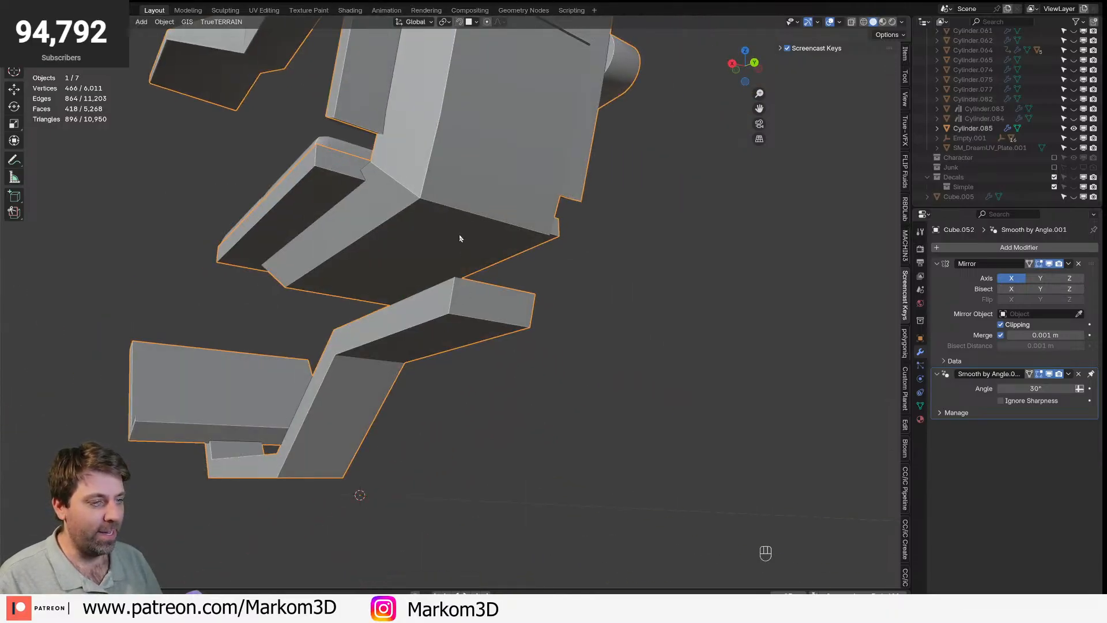
{"action": "key", "text": "Tab"}
{"action": "key", "text": "3"}
{"action": "left_click", "coordinate": [442, 234]}
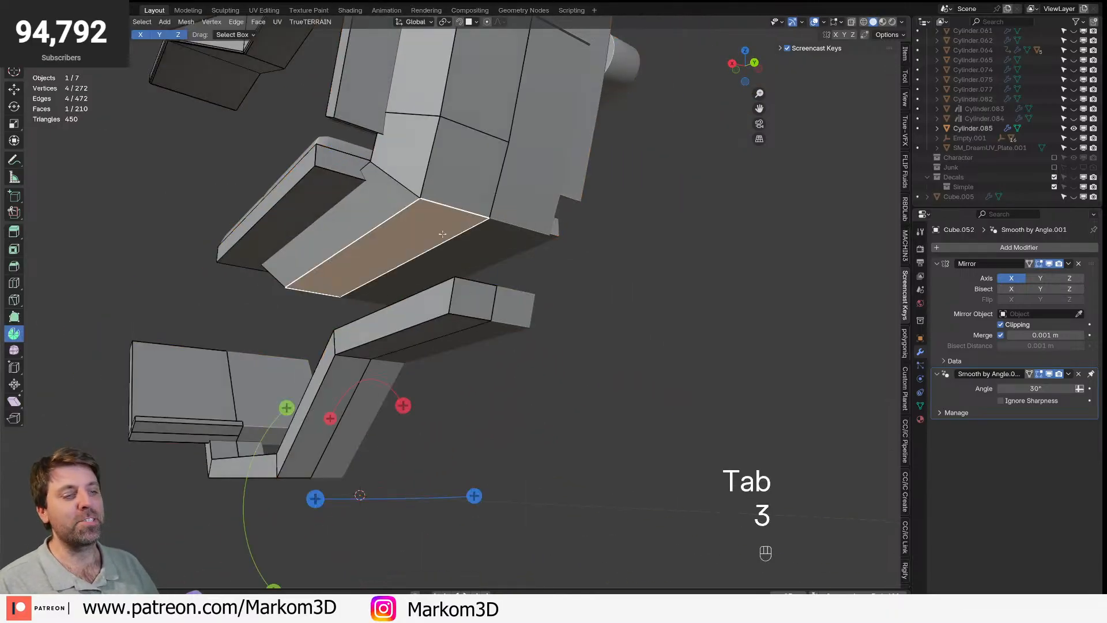
{"action": "key", "text": "shift+d"}
{"action": "right_click", "coordinate": [481, 246]}
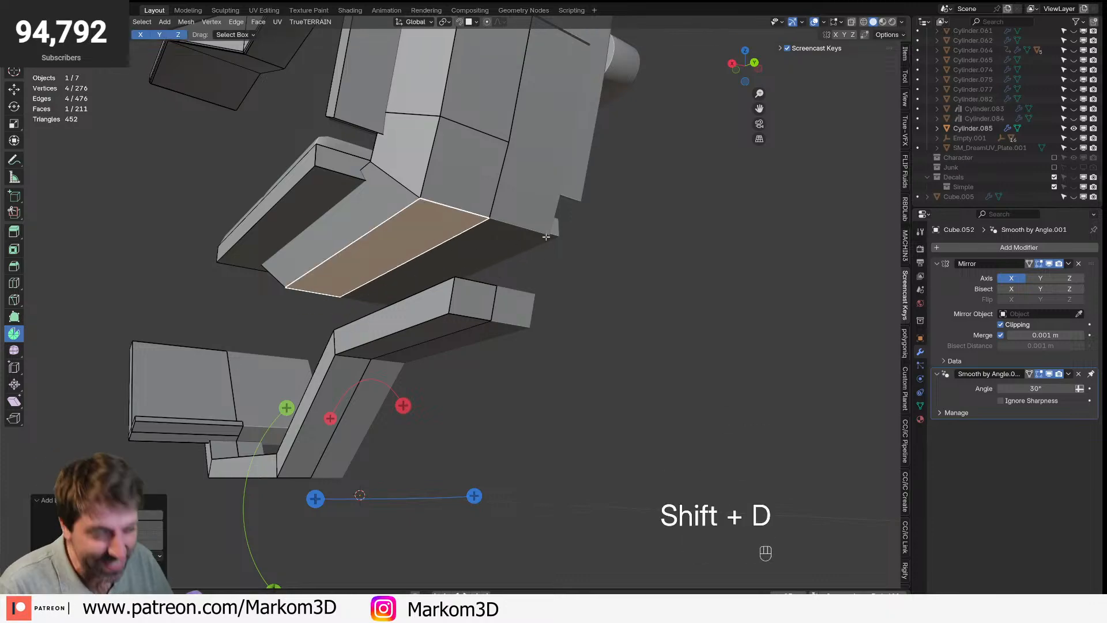
{"action": "key", "text": "s"}
{"action": "left_click", "coordinate": [505, 240]}
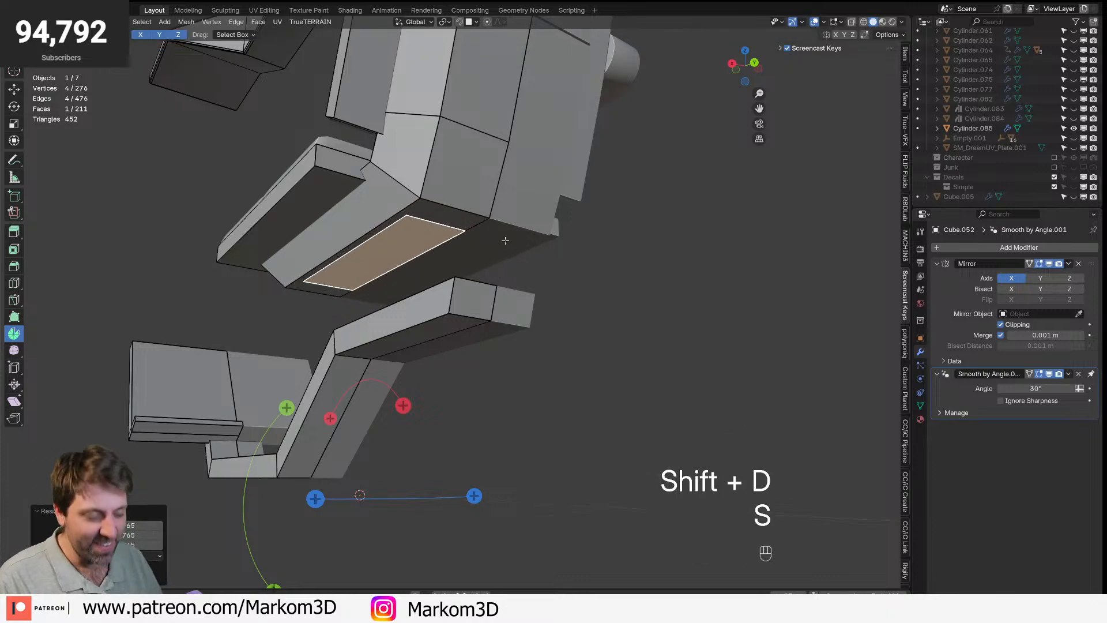
{"action": "key", "text": "g"}
{"action": "key", "text": "z"}
{"action": "left_click", "coordinate": [510, 248]}
- Try to extrude the copied face downward into a block beneath the seat
{"action": "key", "text": "e"}
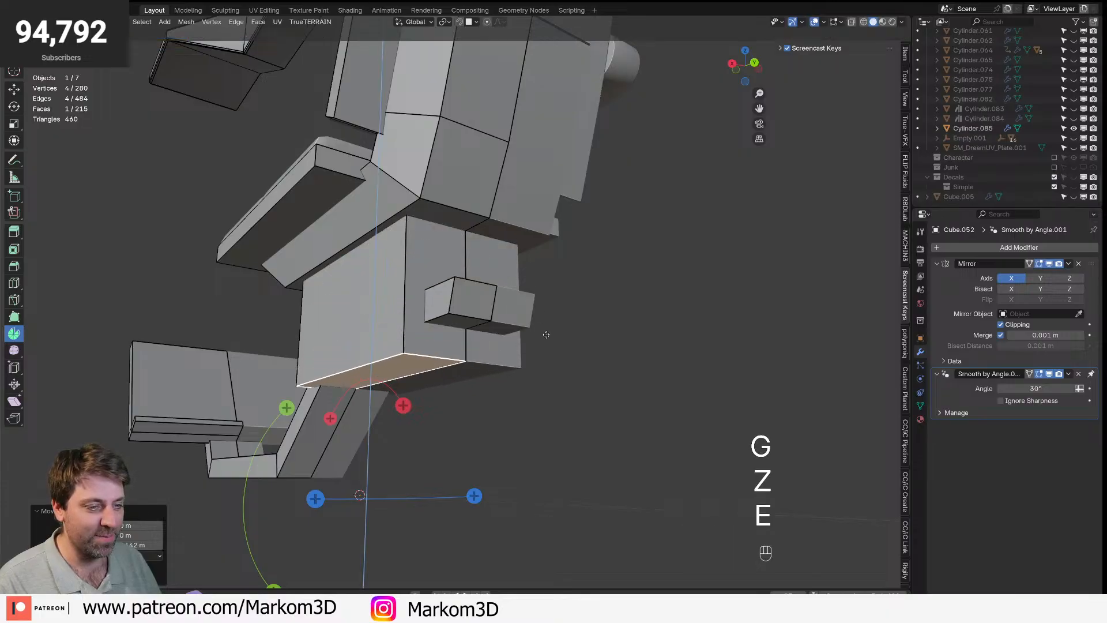
{"action": "left_click", "coordinate": [551, 333]}
{"action": "middle_click_drag", "start_coordinate": [551, 333], "coordinate": [601, 411]}
{"action": "scroll", "coordinate": [581, 404], "scroll_direction": "up", "scroll_amount": 3}
{"action": "scroll", "coordinate": [580, 414], "scroll_direction": "down", "scroll_amount": 4}
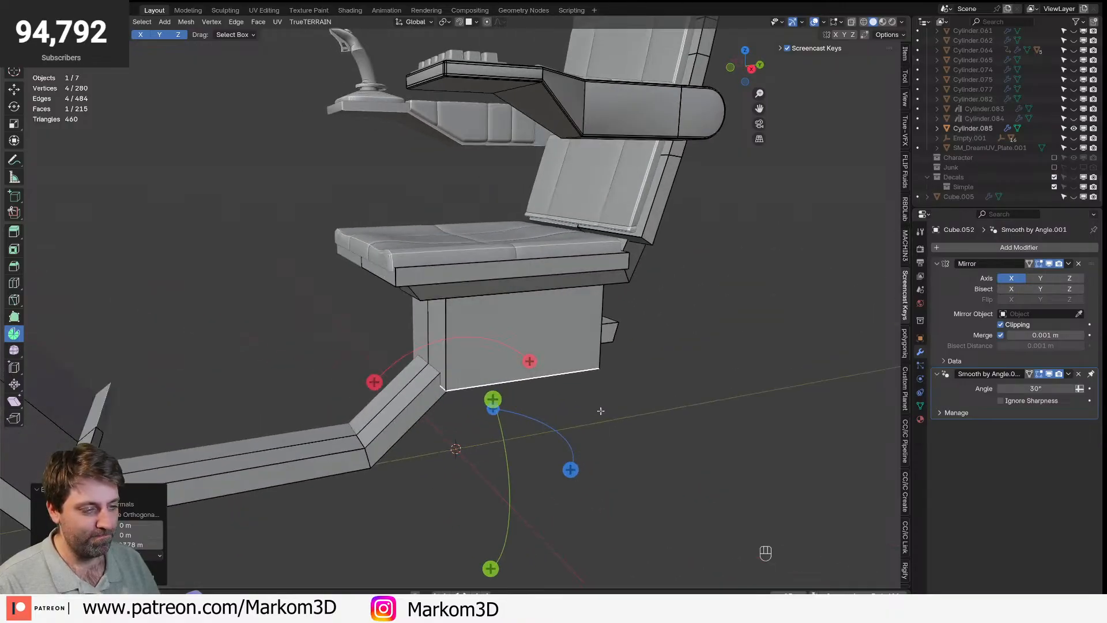
{"action": "key", "text": "ctrl+z"}
{"action": "middle_click_drag", "start_coordinate": [600, 410], "coordinate": [482, 379]}
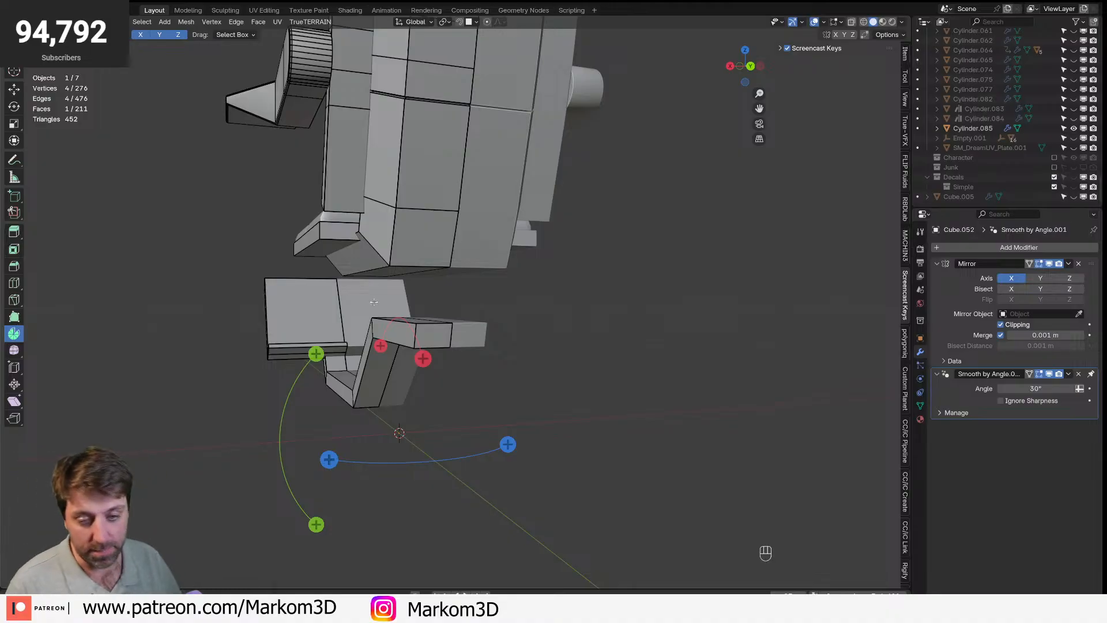
{"action": "middle_click_drag", "start_coordinate": [460, 361], "coordinate": [448, 341]}
{"action": "left_click", "coordinate": [440, 343]}
{"action": "key", "text": "ctrl+z"}
{"action": "key", "text": "ctrl+z"}
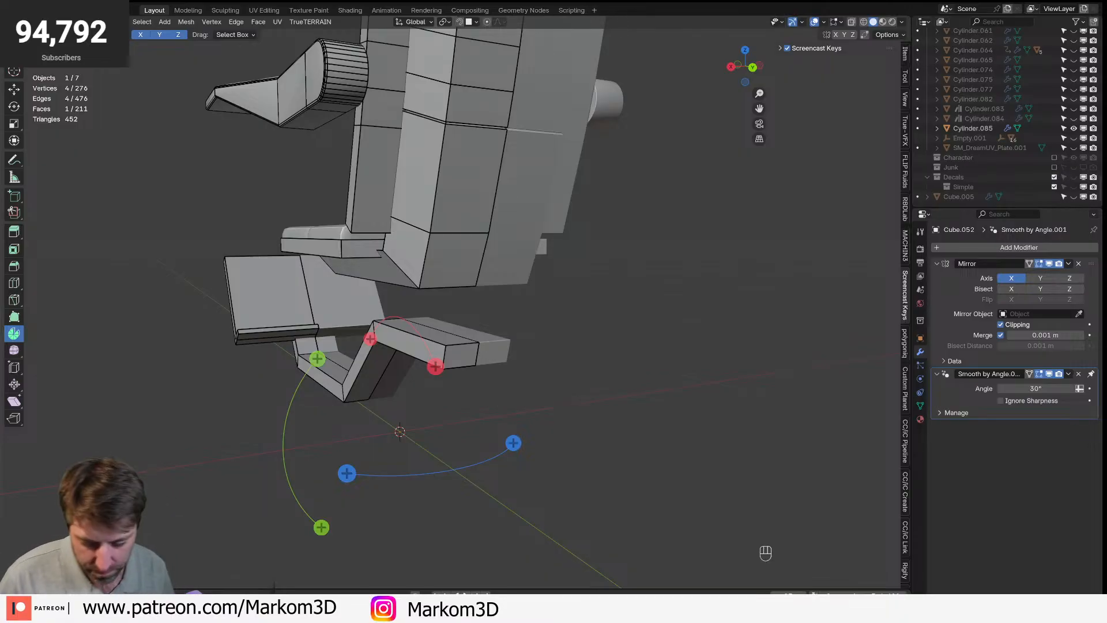
- Raise the copied face along Z until it sits inside the seat base
{"action": "middle_click_drag", "start_coordinate": [507, 457], "coordinate": [473, 257]}
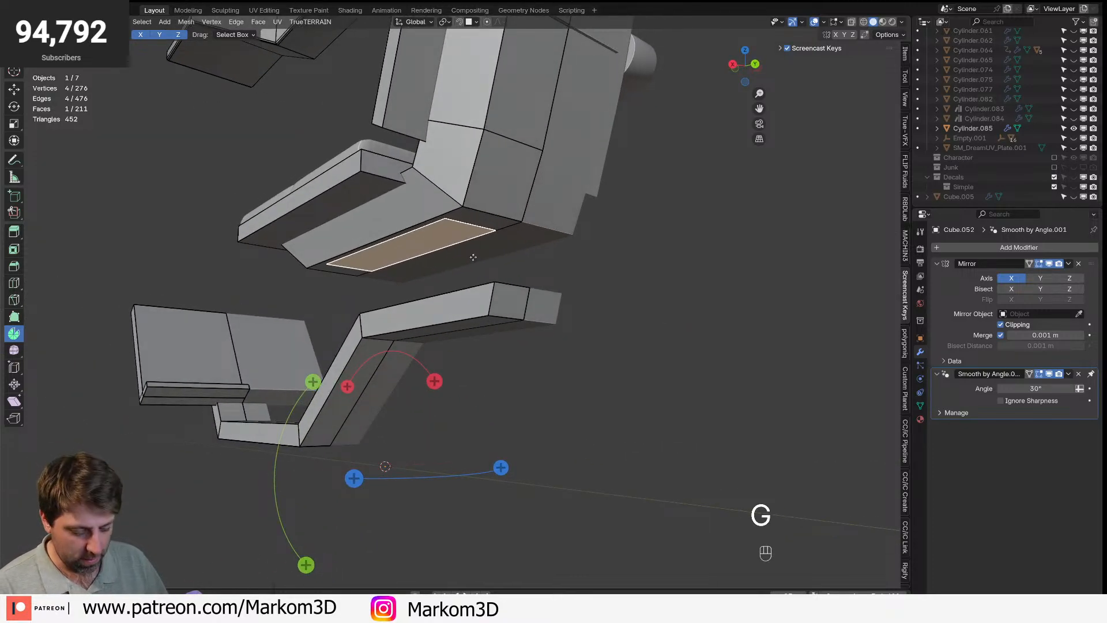
{"action": "key", "text": "g"}
{"action": "key", "text": "z"}
{"action": "left_click", "coordinate": [477, 231]}
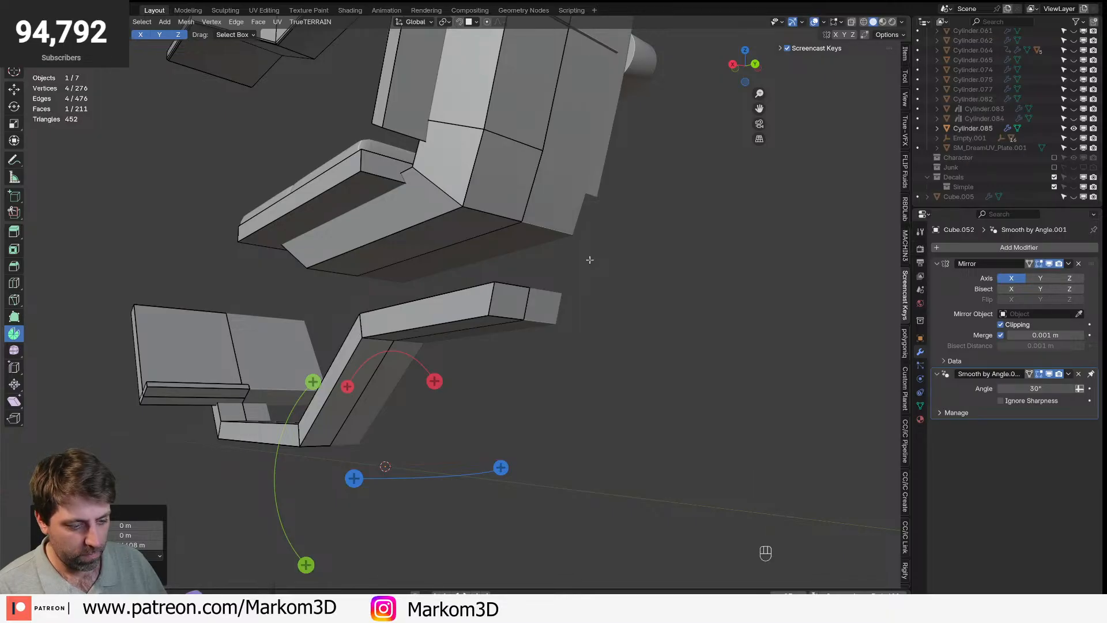
{"action": "middle_click_drag", "start_coordinate": [530, 308], "coordinate": [522, 309]}
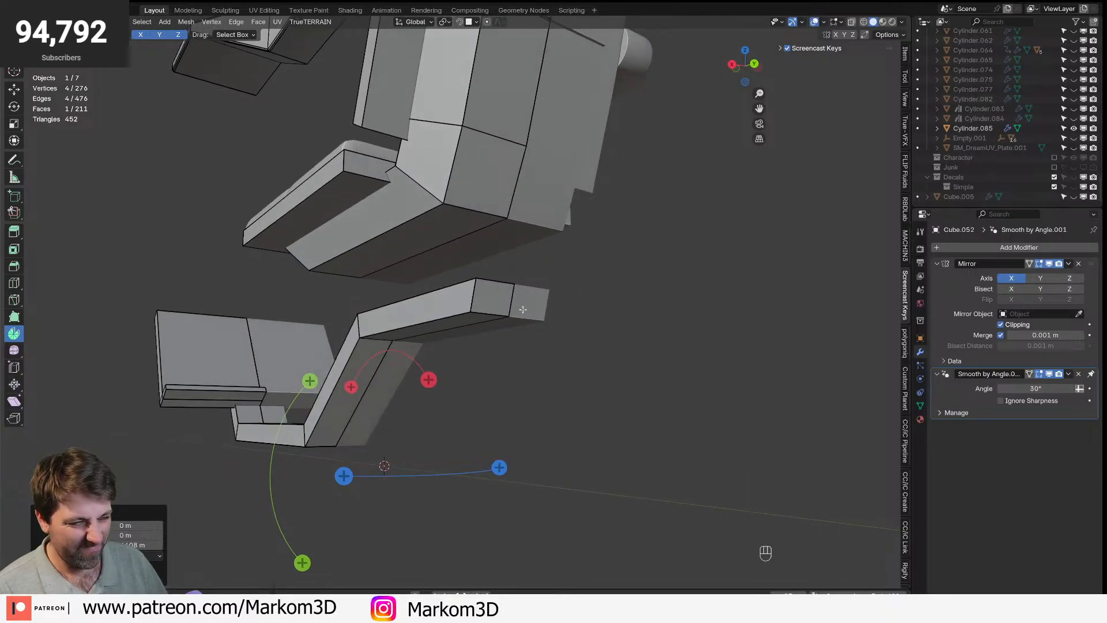
{"action": "key", "text": "s"}
{"action": "key", "text": "x"}
{"action": "right_click", "coordinate": [662, 289]}
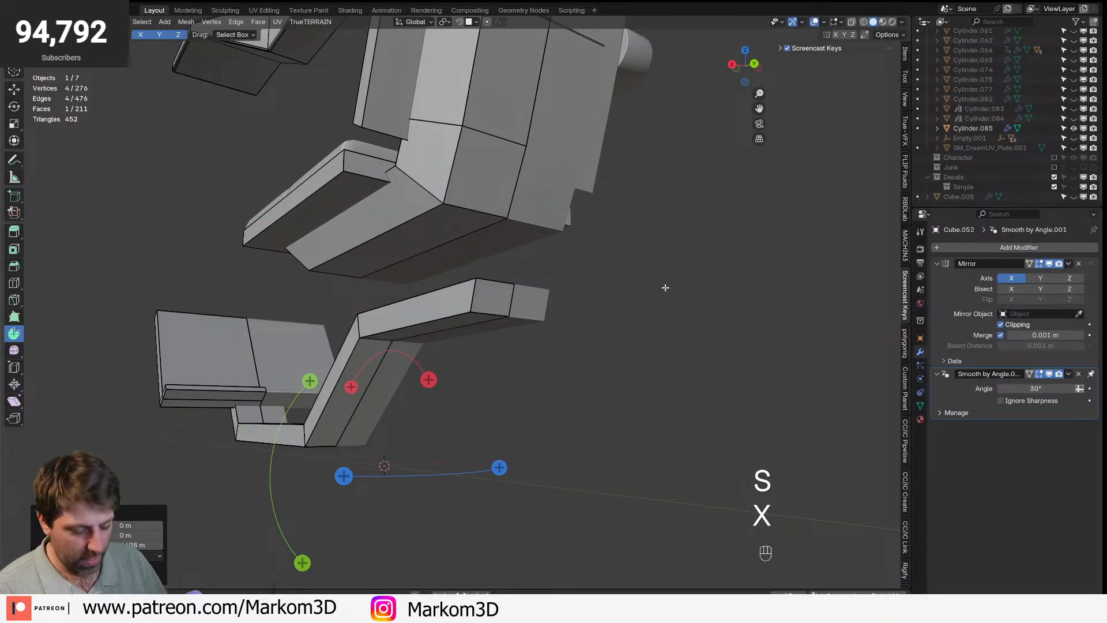
- Scale the copied face to 0.176 along Y and lower it along Z by about 0.115 m
{"action": "key", "text": "s"}
{"action": "key", "text": "y"}
{"action": "left_click", "coordinate": [451, 257]}
{"action": "key", "text": "g"}
{"action": "key", "text": "z"}
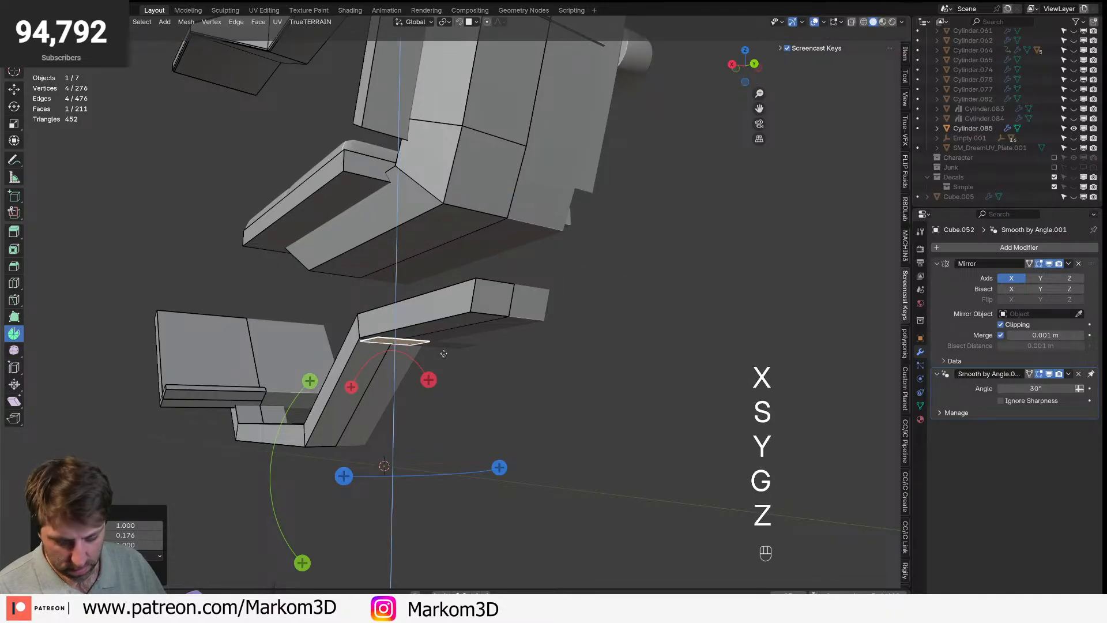
{"action": "left_click", "coordinate": [449, 321]}
- In side view, move the narrow face under the rear of the seat and extrude it down to ground level as a leg
{"action": "key", "text": "KP_3"}
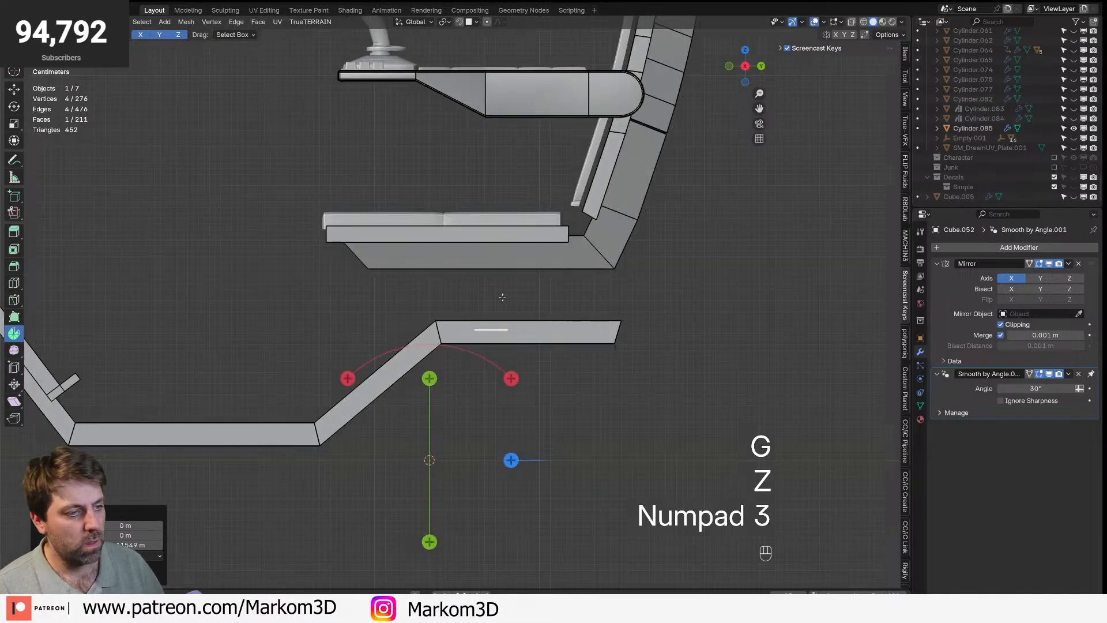
{"action": "key", "text": "g"}
{"action": "key", "text": "e"}
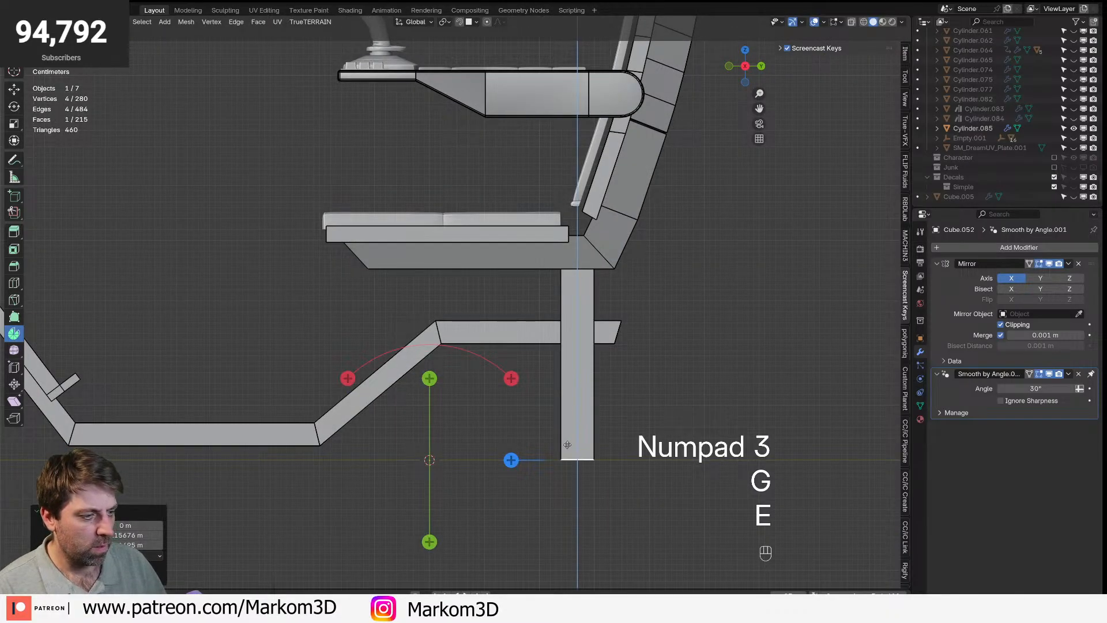
{"action": "left_click", "coordinate": [568, 444]}
- Move the leg's bottom face forward along Y by about 0.147 m to slant the leg
{"action": "key", "text": "g"}
{"action": "key", "text": "x"}
{"action": "right_click", "coordinate": [634, 443]}
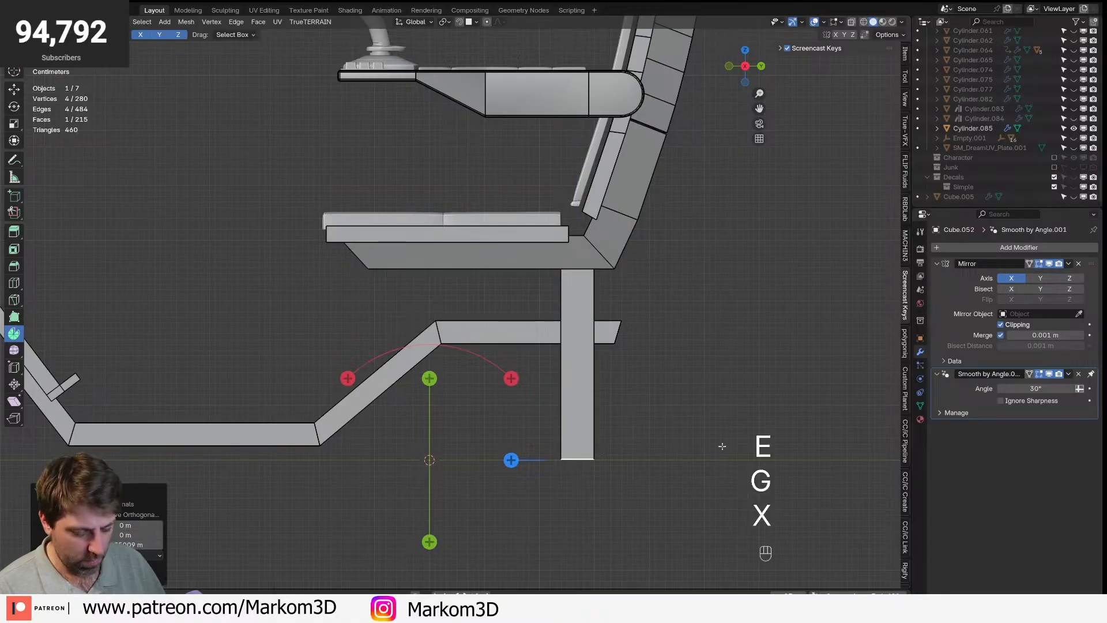
{"action": "key", "text": "g"}
{"action": "key", "text": "y"}
{"action": "left_click", "coordinate": [640, 444]}
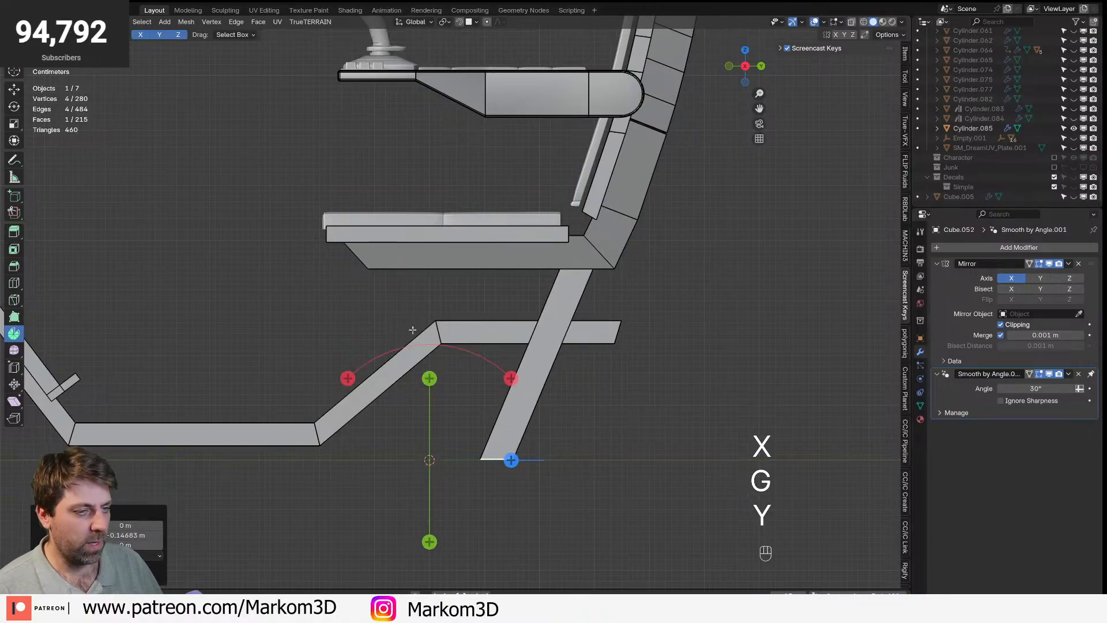
- Select the whole linked leg and duplicate it in place
{"action": "key", "text": "ctrl+l"}
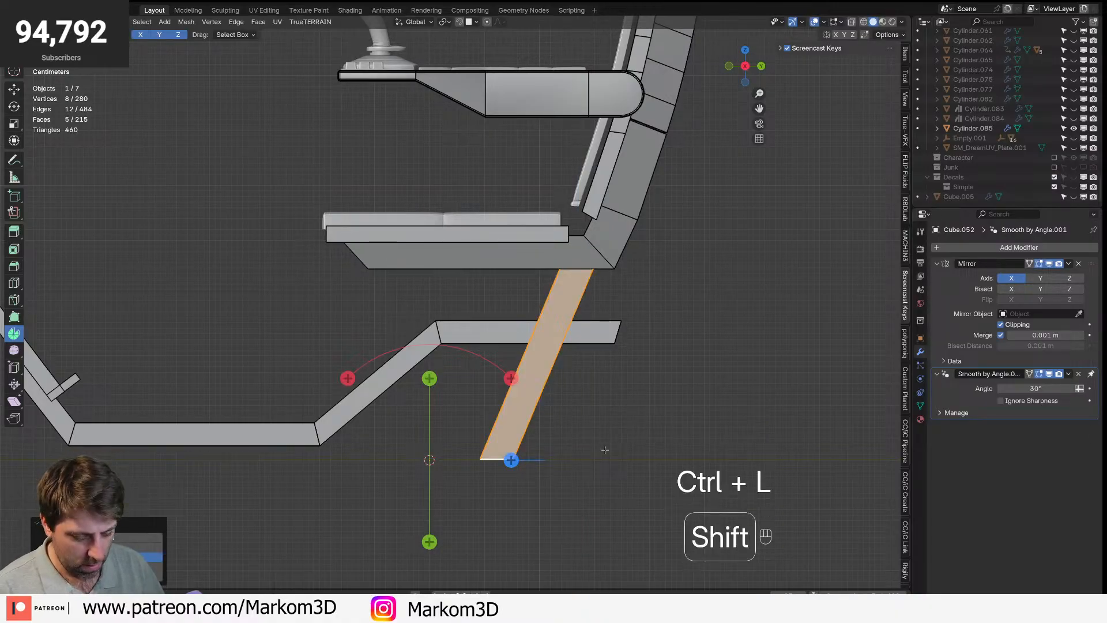
{"action": "key", "text": "shift+d"}
{"action": "right_click", "coordinate": [626, 464]}
- Try to rotate the duplicated leg 180° about Z and shift it along Y
{"action": "key", "text": "r"}
{"action": "key", "text": "z"}
{"action": "key", "text": "KP_1"}
{"action": "key", "text": "KP_8"}
{"action": "key", "text": "KP_0"}
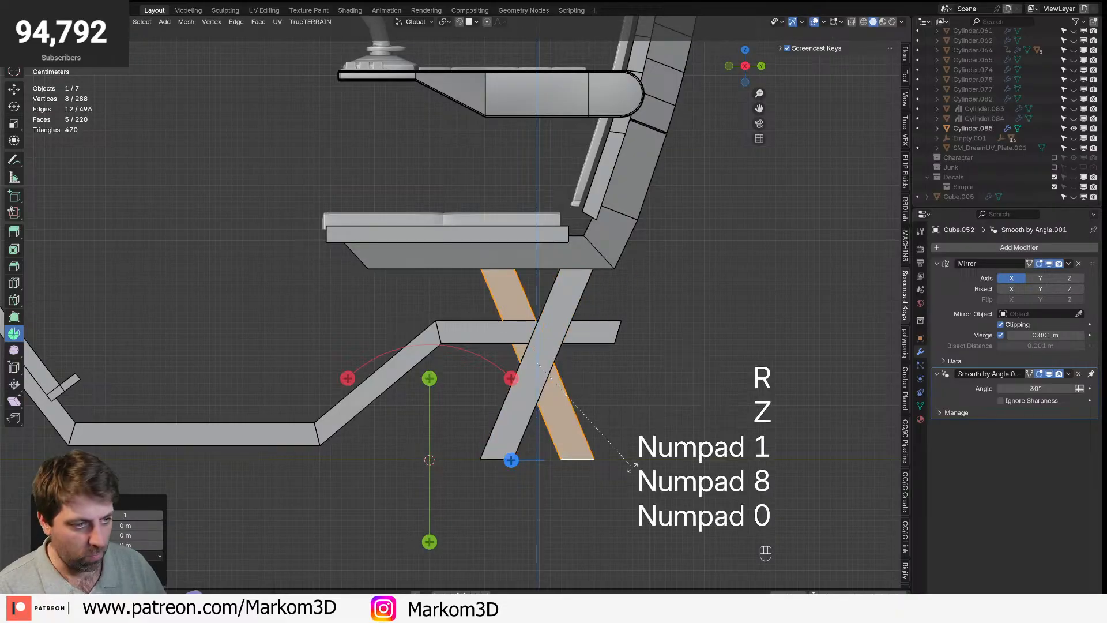
{"action": "key", "text": "KP_Enter"}
{"action": "key", "text": "g"}
{"action": "key", "text": "x"}
{"action": "right_click", "coordinate": [612, 461]}
{"action": "key", "text": "g"}
{"action": "key", "text": "y"}
{"action": "left_click", "coordinate": [610, 427]}
{"action": "middle_click_drag", "start_coordinate": [610, 422], "coordinate": [530, 457]}
{"action": "key", "text": "ctrl+z"}
{"action": "key", "text": "ctrl+z"}
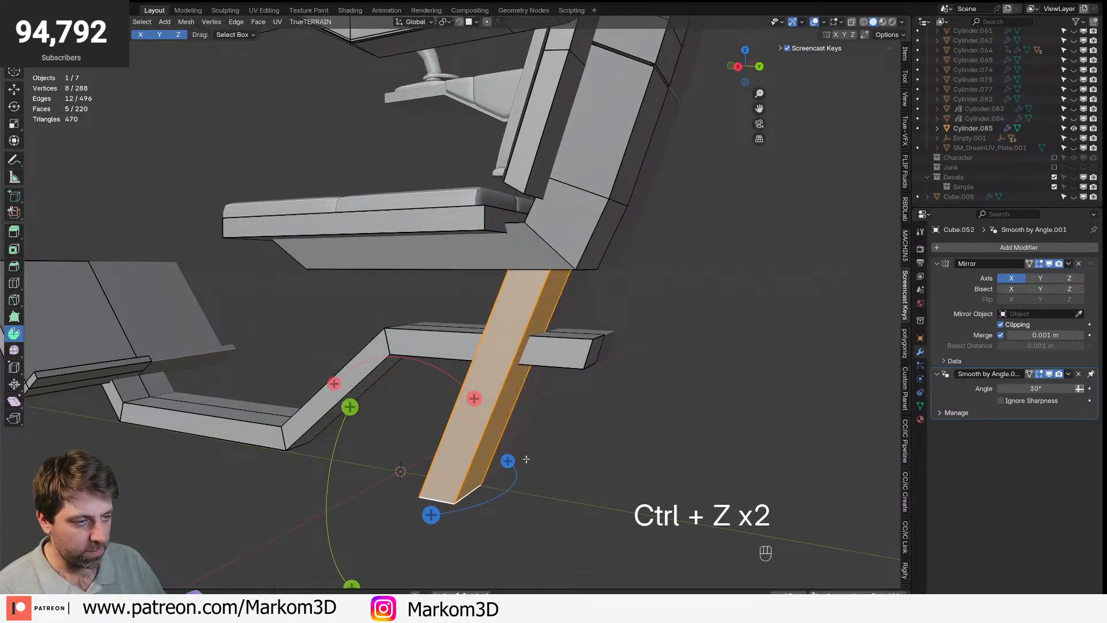
- Flip the duplicated leg by scaling it -1 along Y and move it forward until both legs meet in a V at the bottom
{"action": "key", "text": "g"}
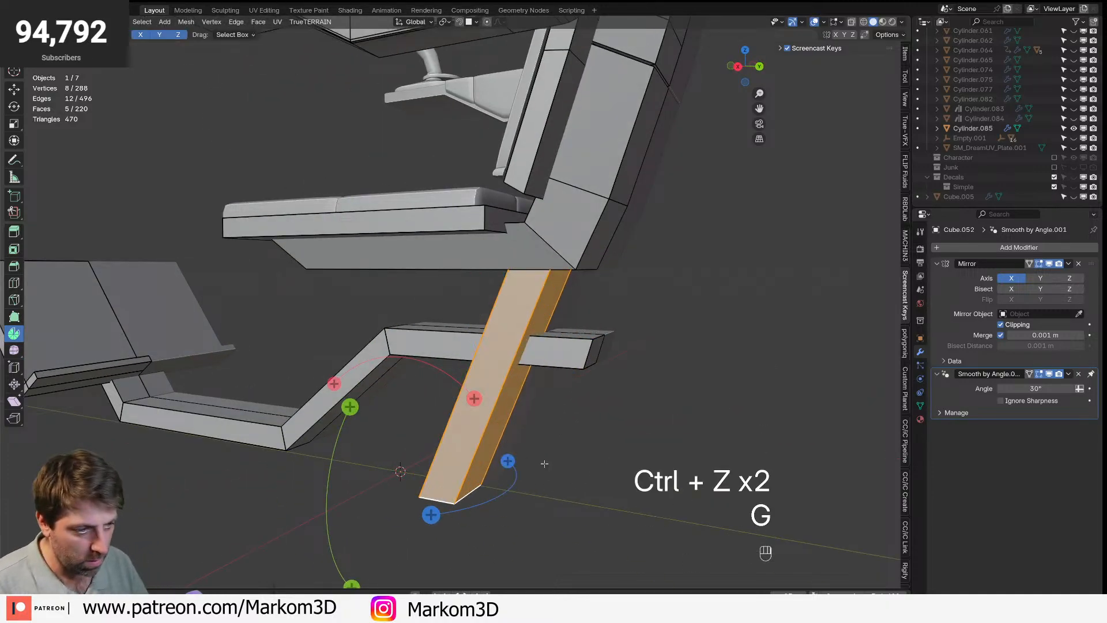
{"action": "key", "text": "s"}
{"action": "key", "text": "x"}
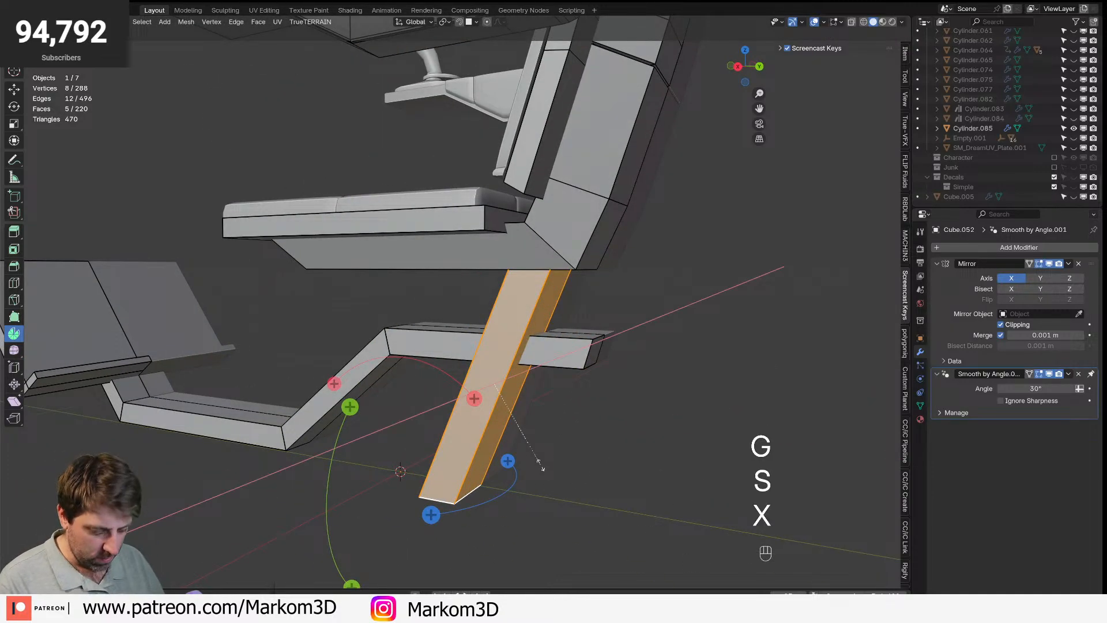
{"action": "key", "text": "y"}
{"action": "key", "text": "KP_Subtract"}
{"action": "key", "text": "KP_1"}
{"action": "key", "text": "KP_Enter"}
{"action": "key", "text": "g"}
{"action": "key", "text": "y"}
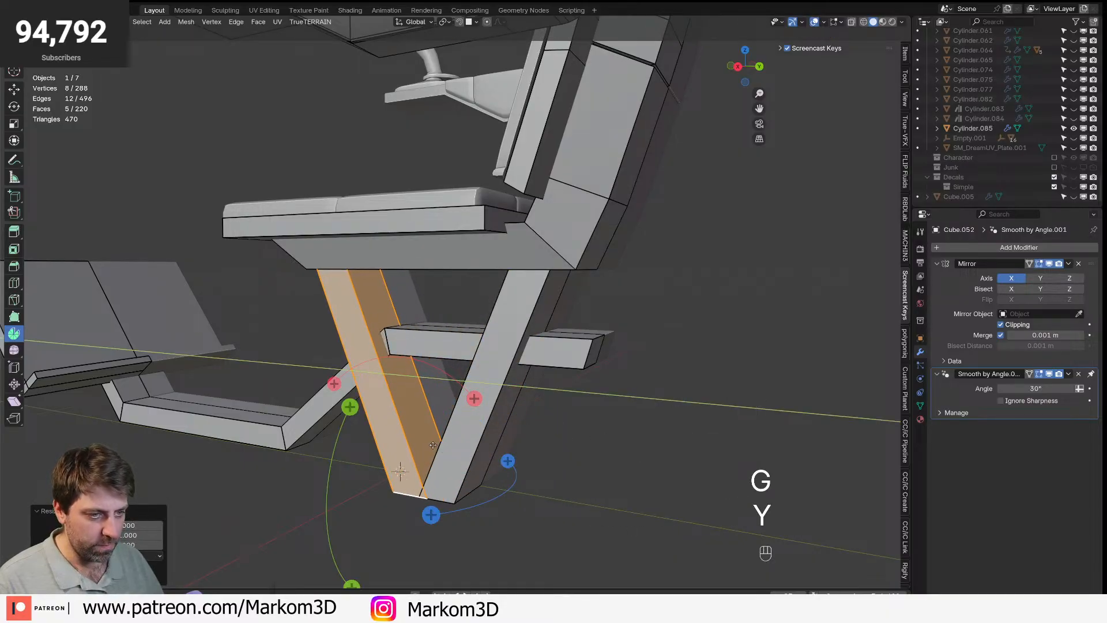
{"action": "left_click", "coordinate": [455, 445]}
- Select the bottom edge of the V-shaped legs beneath the seat
{"action": "middle_click_drag", "start_coordinate": [455, 445], "coordinate": [615, 425]}
{"action": "scroll", "coordinate": [599, 437], "scroll_direction": "down", "scroll_amount": 4}
{"action": "key", "text": "Tab"}
{"action": "key", "text": "Tab"}
{"action": "key", "text": "Tab"}
{"action": "key", "text": "Tab"}
{"action": "scroll", "coordinate": [567, 429], "scroll_direction": "up", "scroll_amount": 6}
{"action": "key", "text": "2"}
{"action": "left_click", "coordinate": [566, 438]}
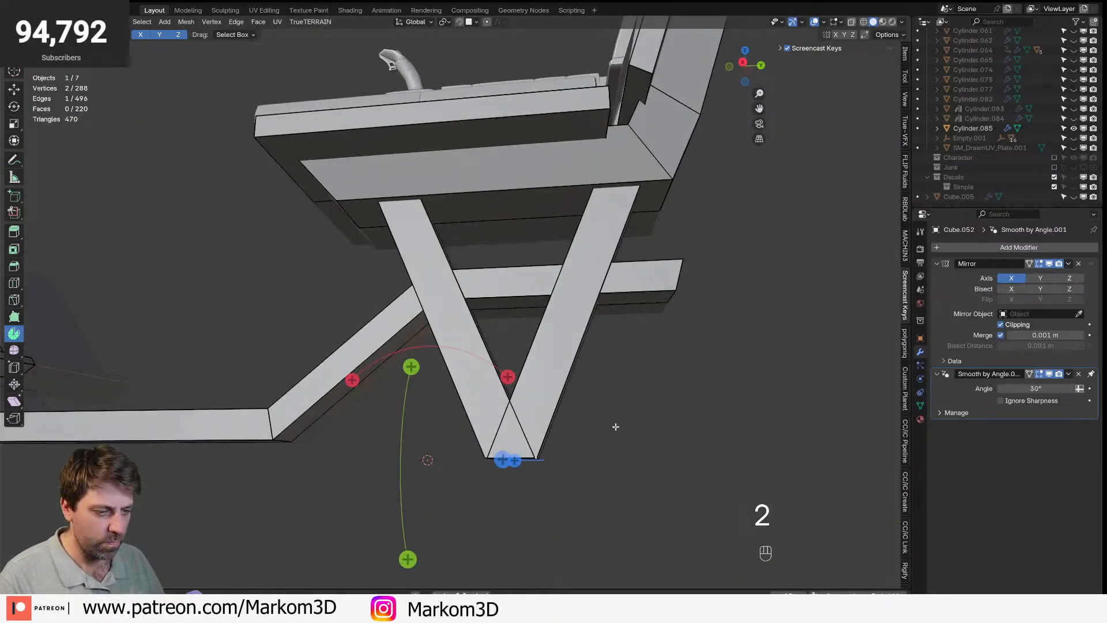
- Move the bottom edge of the V-shaped legs outward along X
{"action": "scroll", "coordinate": [545, 470], "scroll_direction": "up", "scroll_amount": 1}
{"action": "middle_click_drag", "start_coordinate": [545, 470], "coordinate": [512, 427]}
{"action": "scroll", "coordinate": [490, 436], "scroll_direction": "up", "scroll_amount": 2}
{"action": "key", "text": "g"}
{"action": "key", "text": "y"}
{"action": "key", "text": "x"}
{"action": "left_click", "coordinate": [505, 421]}
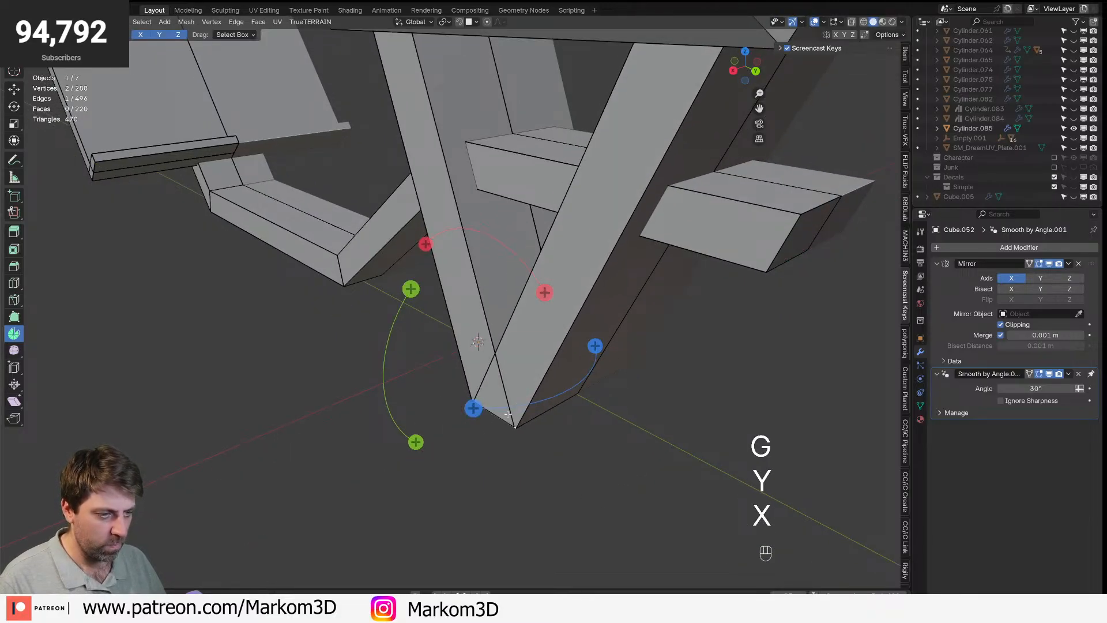
{"action": "key", "text": "g"}
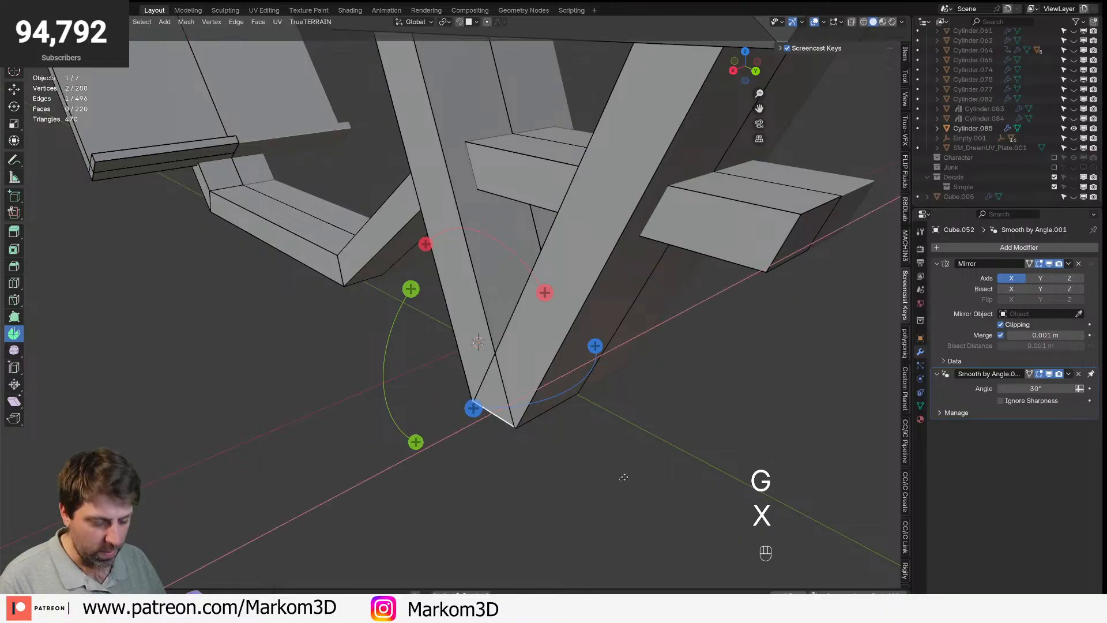
{"action": "key", "text": "x"}
{"action": "left_click", "coordinate": [468, 459]}
{"action": "key", "text": "Tab"}
{"action": "left_click", "coordinate": [469, 458]}
{"action": "middle_click_drag", "start_coordinate": [468, 458], "coordinate": [558, 433]}
{"action": "key", "text": "Tab"}
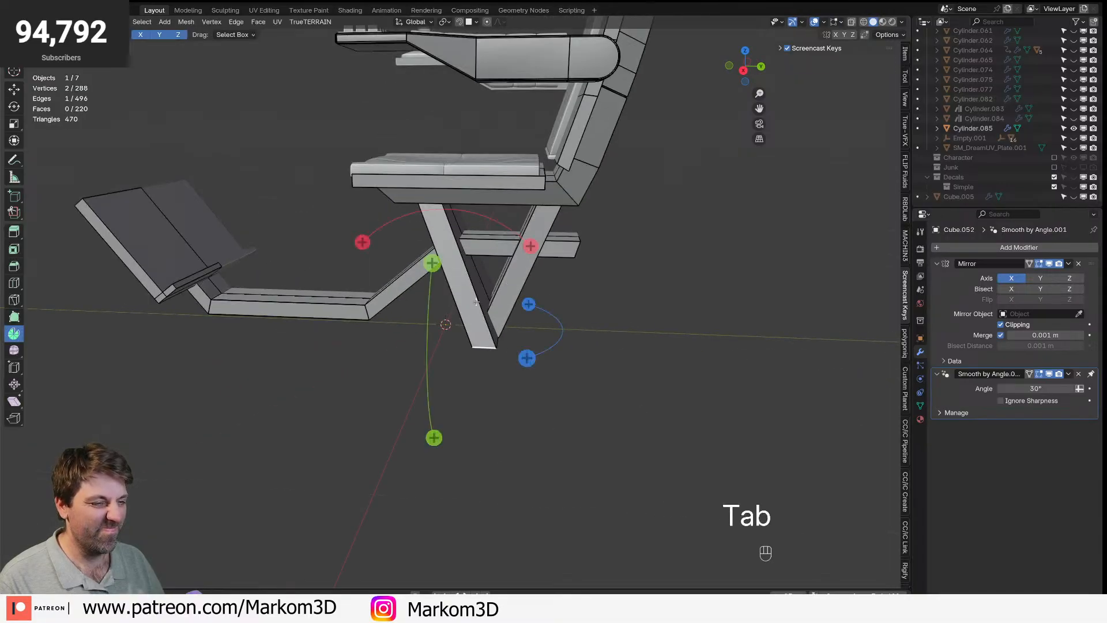
- Select both linked legs of the V and delete them
{"action": "middle_click_drag", "start_coordinate": [476, 301], "coordinate": [500, 335]}
{"action": "left_click", "coordinate": [500, 336], "text": "shift"}
{"action": "key", "text": "ctrl+l"}
{"action": "key", "text": "Delete"}
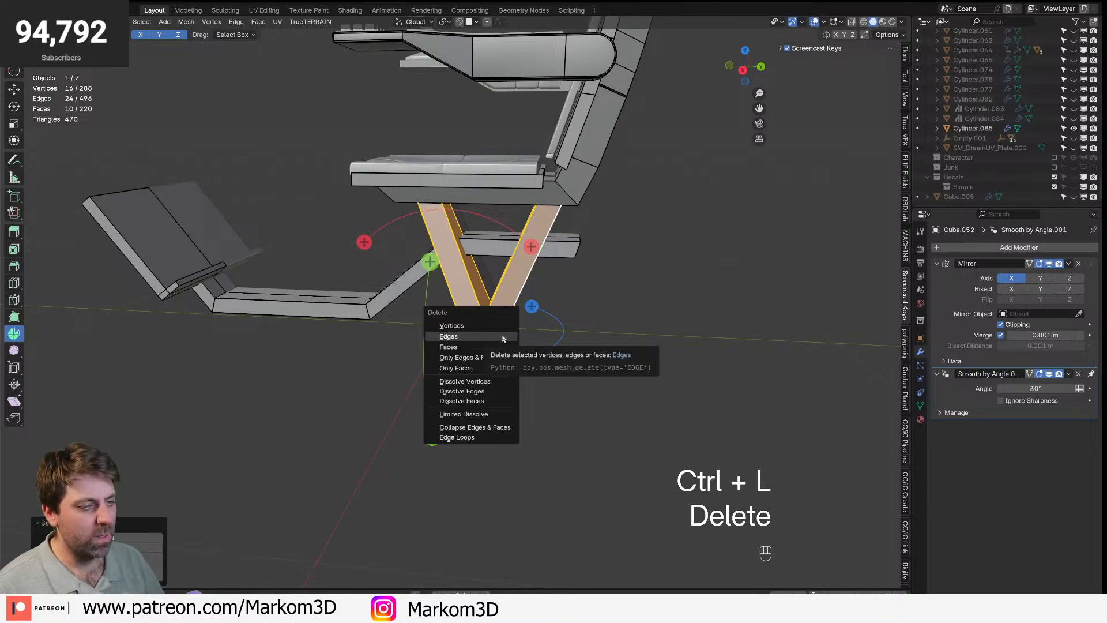
{"action": "left_click", "coordinate": [479, 324]}
- Extrude the seat's underside face downward to form a solid base block
{"action": "middle_click_drag", "start_coordinate": [478, 324], "coordinate": [542, 314]}
{"action": "key", "text": "3"}
{"action": "left_click", "coordinate": [455, 245]}
{"action": "key", "text": "e"}
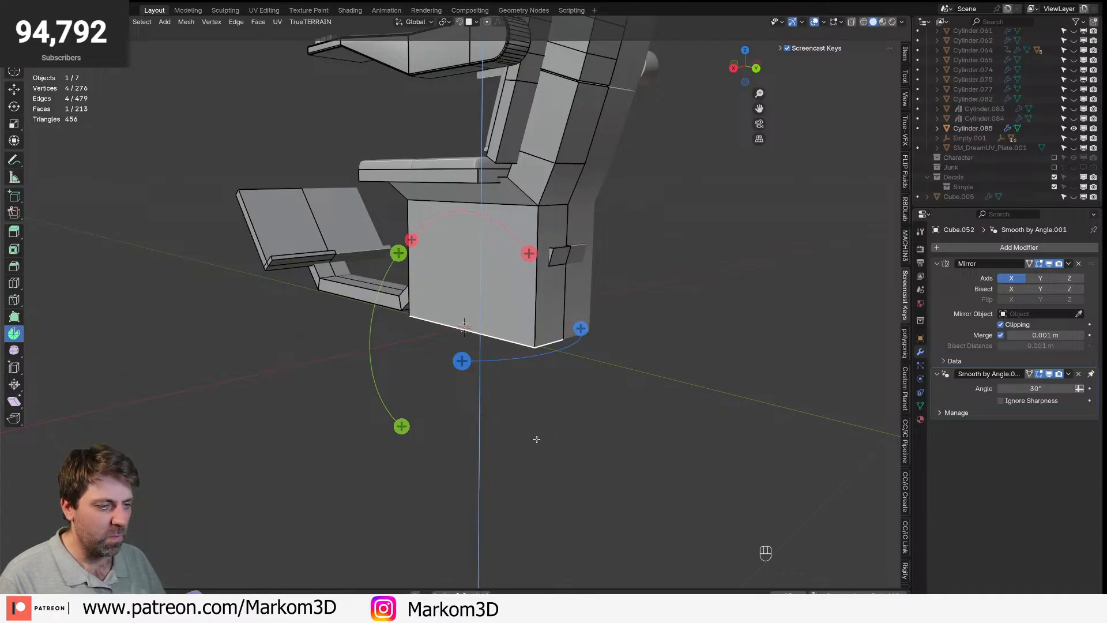
{"action": "left_click", "coordinate": [536, 437]}
- Move the base block's bottom side edge outward along X to widen the base toward the floor
{"action": "key", "text": "2"}
{"action": "key", "text": "g"}
{"action": "key", "text": "y"}
{"action": "key", "text": "x"}
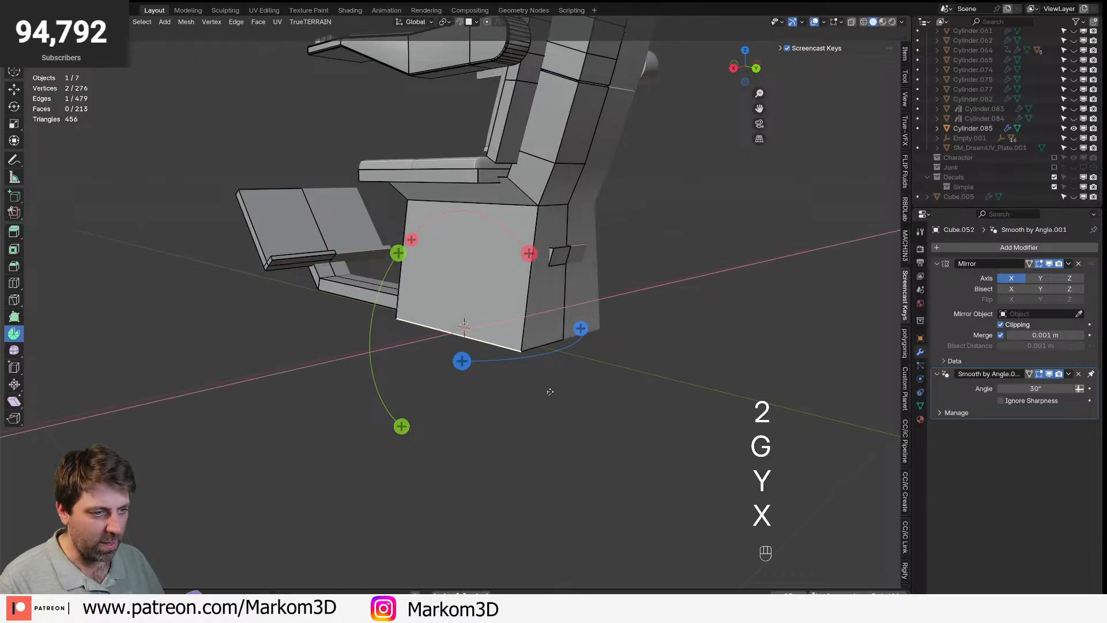
{"action": "left_click", "coordinate": [566, 395]}
{"action": "key", "text": "Tab"}
{"action": "middle_click_drag", "start_coordinate": [565, 395], "coordinate": [431, 399]}
- Examine the new base block from the front, the rear and the side
{"action": "key", "text": "Tab"}
{"action": "key", "text": "3"}
{"action": "middle_click_drag", "start_coordinate": [427, 340], "coordinate": [450, 339]}
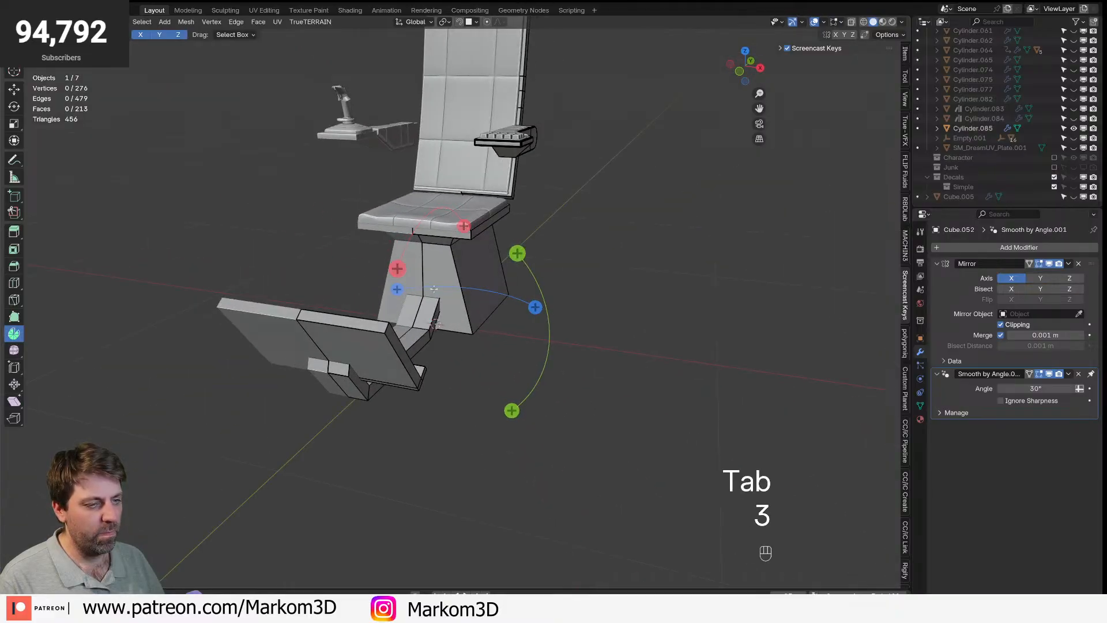
{"action": "scroll", "coordinate": [499, 291], "scroll_direction": "up", "scroll_amount": 3}
{"action": "middle_click_drag", "start_coordinate": [499, 292], "coordinate": [486, 312], "text": "shift"}
{"action": "middle_click_drag", "start_coordinate": [486, 312], "coordinate": [496, 383]}
{"action": "key", "text": "2"}
{"action": "left_click", "coordinate": [431, 311], "text": "alt+shift"}
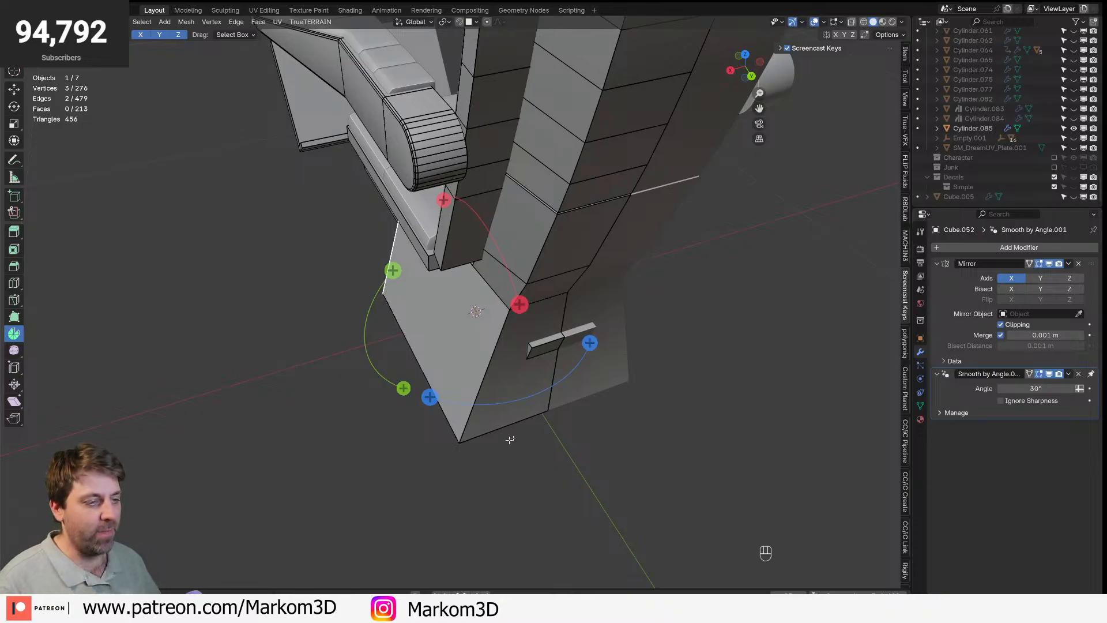
{"action": "middle_click_drag", "start_coordinate": [541, 375], "coordinate": [579, 303]}
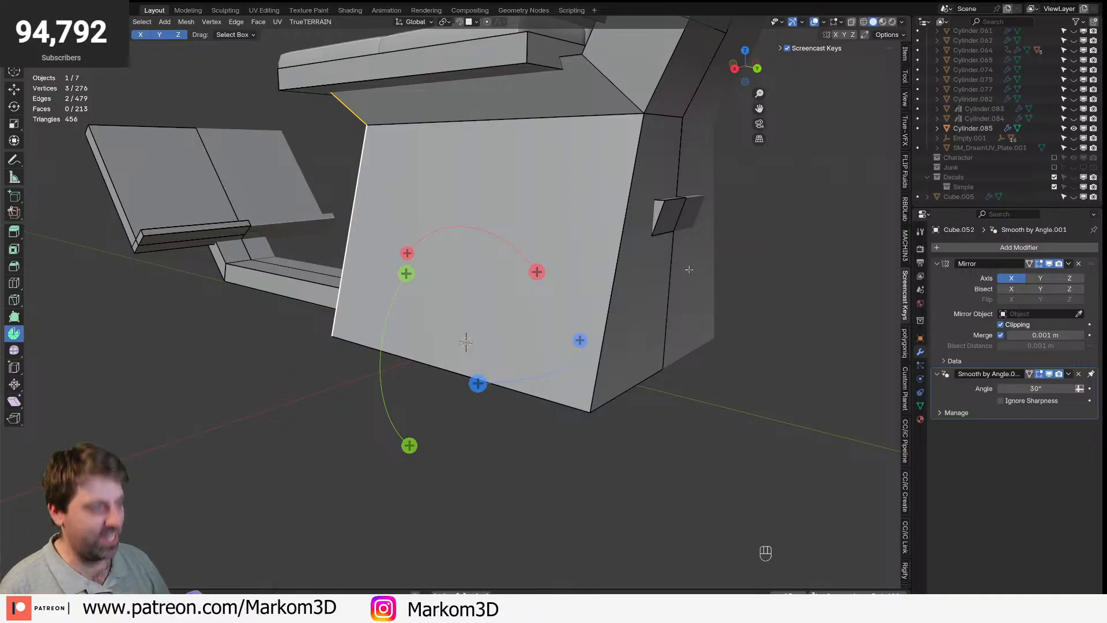
- Move the lower edge of the bar end protruding behind the base along Y to square off the end
{"action": "scroll", "coordinate": [721, 206], "scroll_direction": "up", "scroll_amount": 2}
{"action": "left_click", "coordinate": [642, 261]}
{"action": "key", "text": "g"}
{"action": "key", "text": "y"}
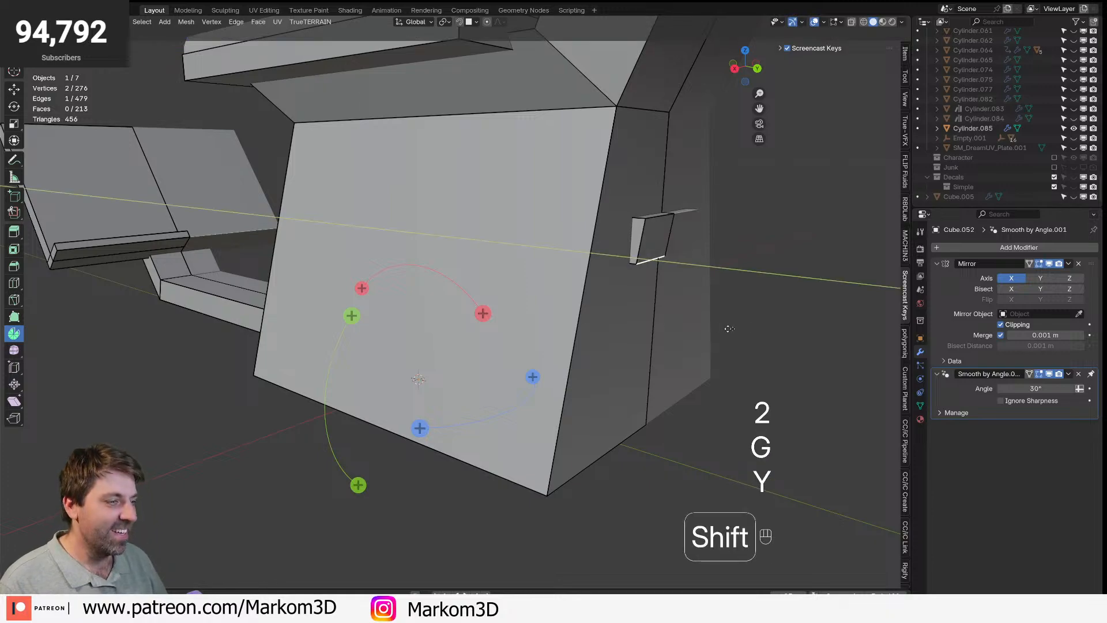
{"action": "left_click", "coordinate": [778, 327], "text": "shift"}
{"action": "scroll", "coordinate": [611, 380], "scroll_direction": "down", "scroll_amount": 3}
- Bevel the top edges of the base block, where it meets the seat, into a thin multi-segment band
{"action": "key", "text": "Tab"}
{"action": "left_click", "coordinate": [568, 346]}
{"action": "key", "text": "Tab"}
{"action": "mouse_move", "coordinate": [568, 346]}
{"action": "middle_mouse_down"}
{"action": "mouse_move", "coordinate": [611, 358]}
{"action": "mouse_move", "coordinate": [530, 369]}
{"action": "mouse_move", "coordinate": [550, 358]}
{"action": "middle_mouse_up"}
{"action": "scroll", "coordinate": [611, 358], "scroll_direction": "up", "scroll_amount": 2}
{"action": "key", "text": "2"}
{"action": "left_click", "coordinate": [568, 211], "text": "alt"}
{"action": "middle_click_drag", "start_coordinate": [569, 223], "coordinate": [606, 214]}
{"action": "left_click", "coordinate": [507, 164], "text": "alt+shift"}
{"action": "middle_click_drag", "start_coordinate": [507, 173], "coordinate": [566, 302]}
{"action": "key", "text": "ctrl+b"}
{"action": "scroll", "coordinate": [603, 314], "scroll_direction": "up", "scroll_amount": 1}
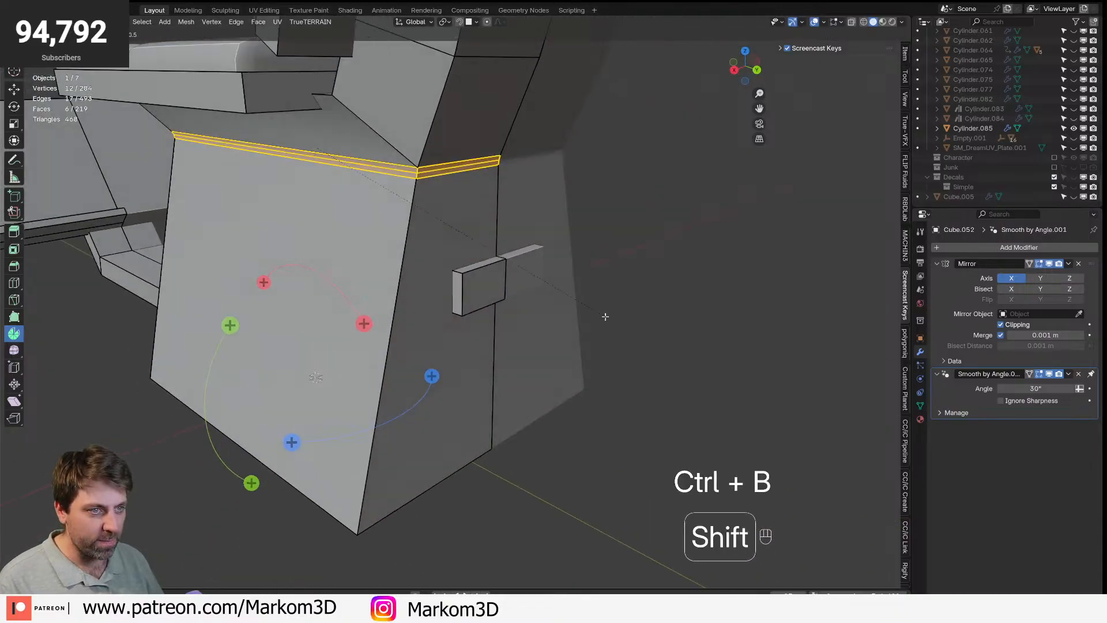
{"action": "left_click", "coordinate": [581, 299]}
- Reduce the selection to the band's middle loop and shrink it inward to cut a groove beneath the seat
{"action": "key", "text": "ctrl+KP_Subtract"}
{"action": "key", "text": "alt+s"}
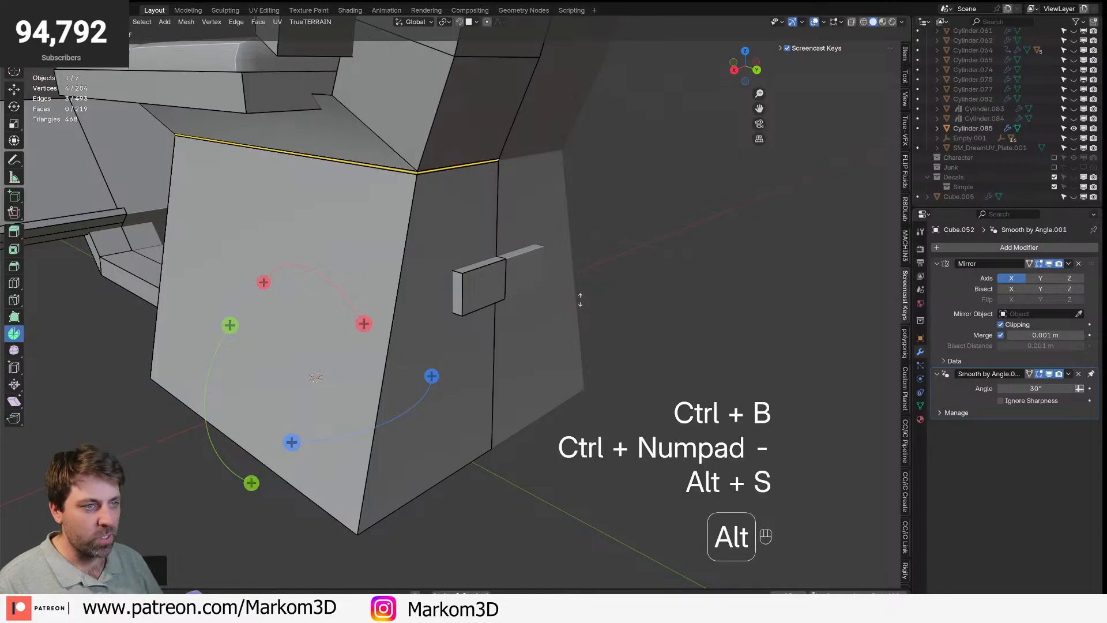
{"action": "left_click", "coordinate": [582, 327]}
{"action": "key", "text": "Tab"}
{"action": "scroll", "coordinate": [577, 337], "scroll_direction": "down", "scroll_amount": 6}
{"action": "middle_click_drag", "start_coordinate": [514, 354], "coordinate": [642, 353]}
{"action": "scroll", "coordinate": [596, 312], "scroll_direction": "down", "scroll_amount": 4}
{"action": "middle_click_drag", "start_coordinate": [596, 314], "coordinate": [504, 375]}
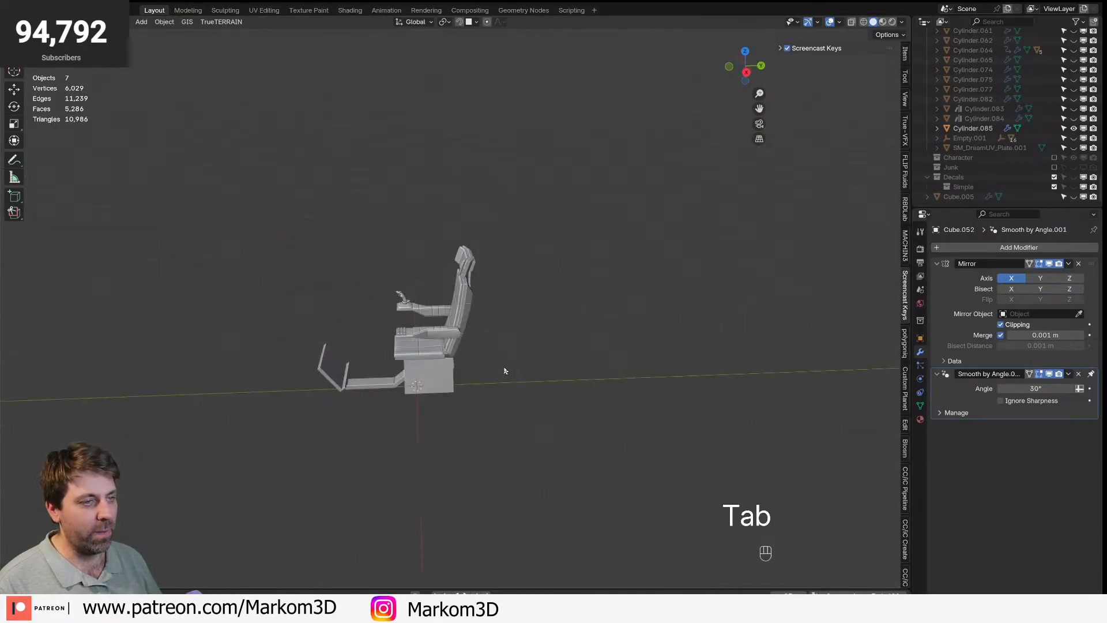
{"action": "scroll", "coordinate": [482, 353], "scroll_direction": "up", "scroll_amount": 4}
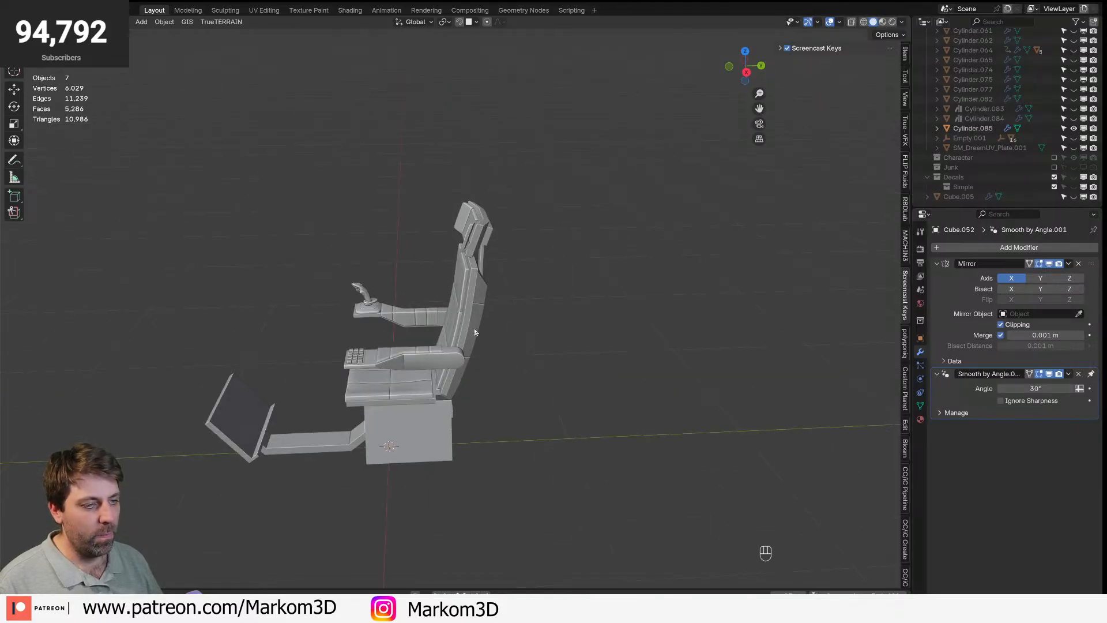
- Add a cylinder mesh and scale it down in Edit Mode
{"action": "left_click", "coordinate": [477, 252]}
{"action": "middle_click_drag", "start_coordinate": [477, 253], "coordinate": [511, 273]}
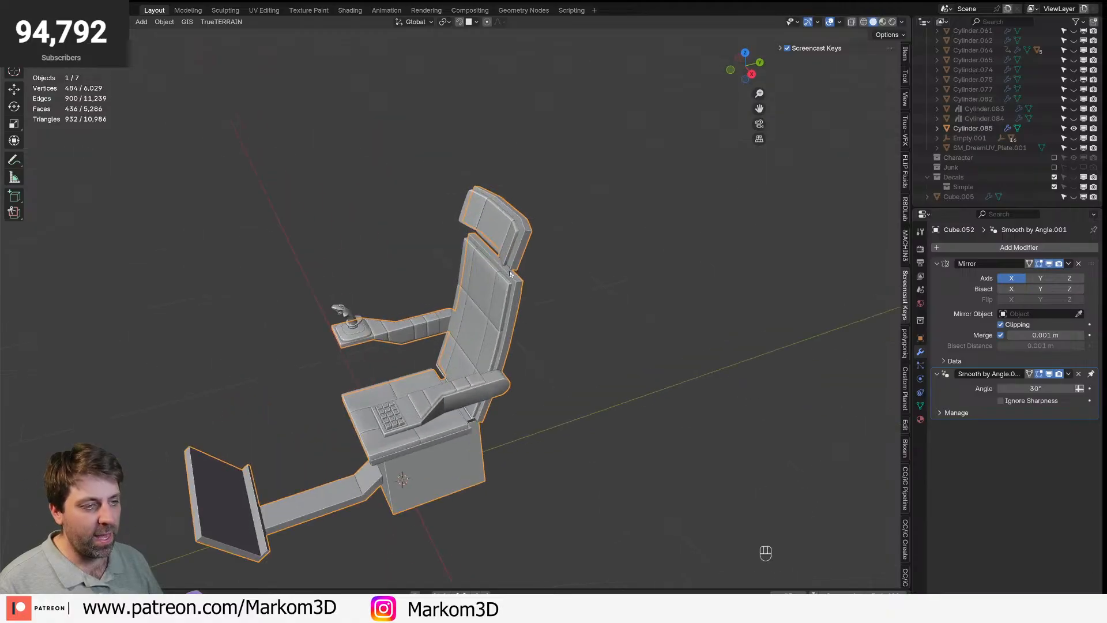
{"action": "key", "text": "shift+s"}
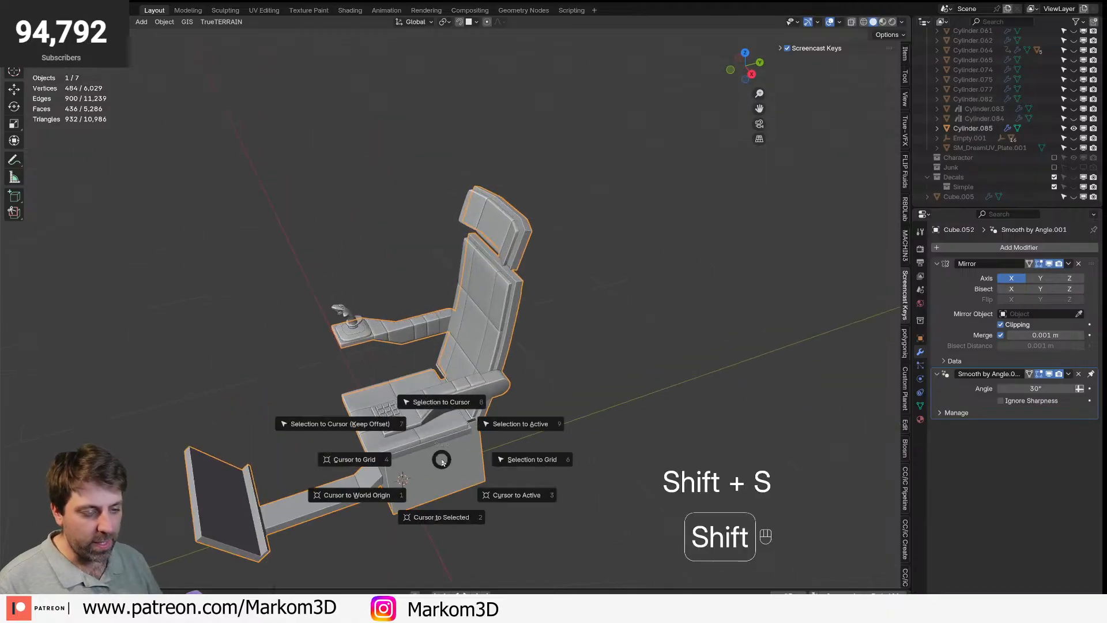
{"action": "key", "text": "shift+a"}
{"action": "mouse_move", "coordinate": [469, 392]}
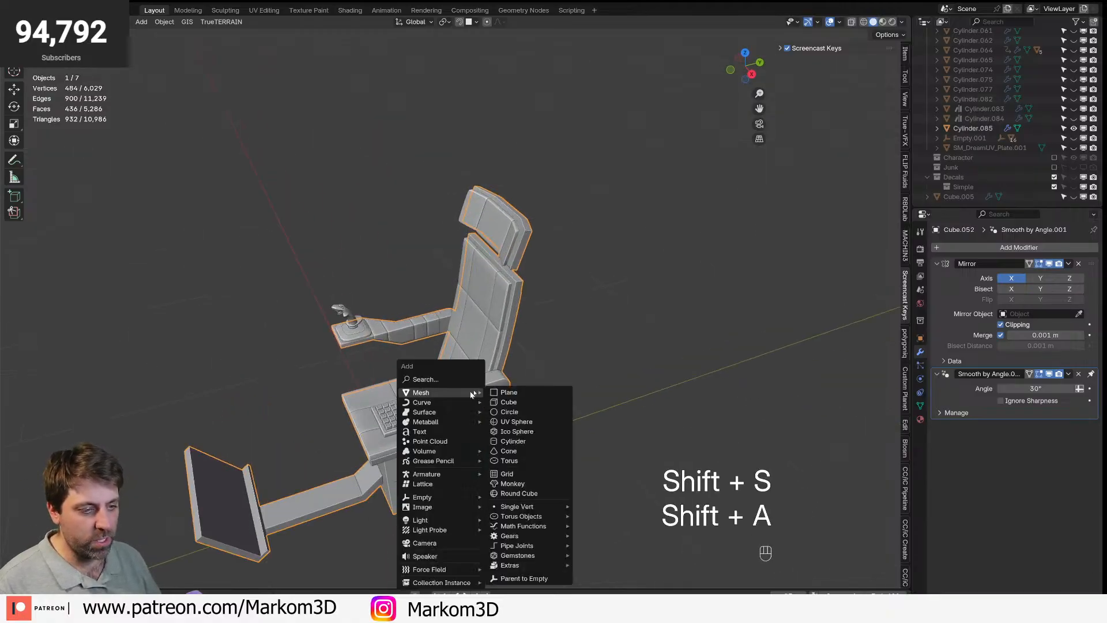
{"action": "left_click", "coordinate": [525, 441]}
{"action": "key", "text": "Tab"}
{"action": "key", "text": "s"}
{"action": "left_click", "coordinate": [530, 481]}
- Position the cylinder at headrest height in side view and reduce its size
{"action": "key", "text": "KP_3"}
{"action": "key", "text": "g"}
{"action": "left_click", "coordinate": [582, 215]}
{"action": "key", "text": "s"}
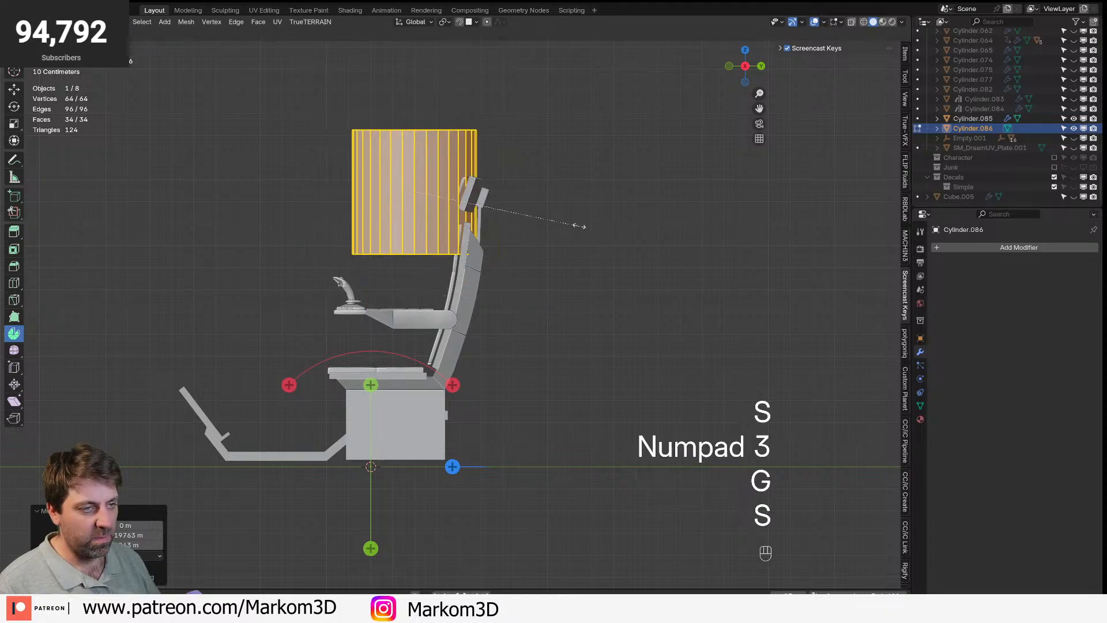
{"action": "left_click", "coordinate": [474, 208]}
{"action": "key", "text": "g"}
{"action": "left_click", "coordinate": [501, 209]}
- Flatten the cylinder along Z, then fine-tune its position and scale in front of the headrest
{"action": "key", "text": "s"}
{"action": "key", "text": "s"}
{"action": "key", "text": "z"}
{"action": "left_click", "coordinate": [486, 222]}
{"action": "key", "text": "g"}
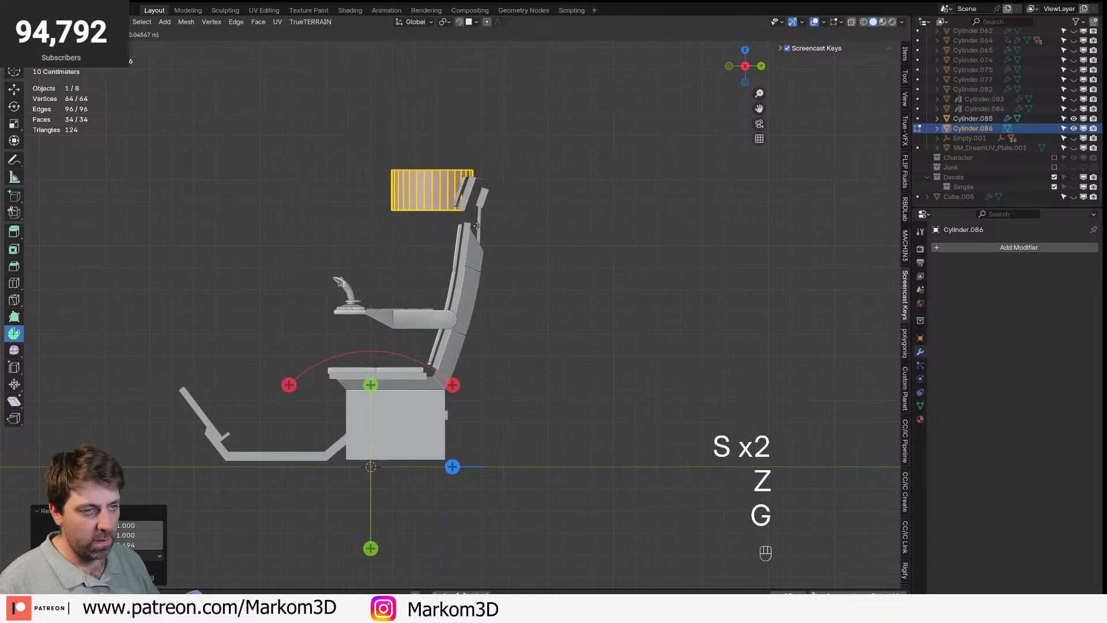
{"action": "key", "text": "s"}
{"action": "left_click", "coordinate": [507, 236]}
- Enable the Character collection and tilt and shift the cylinder around the seated pilot's head
{"action": "key", "text": "Tab"}
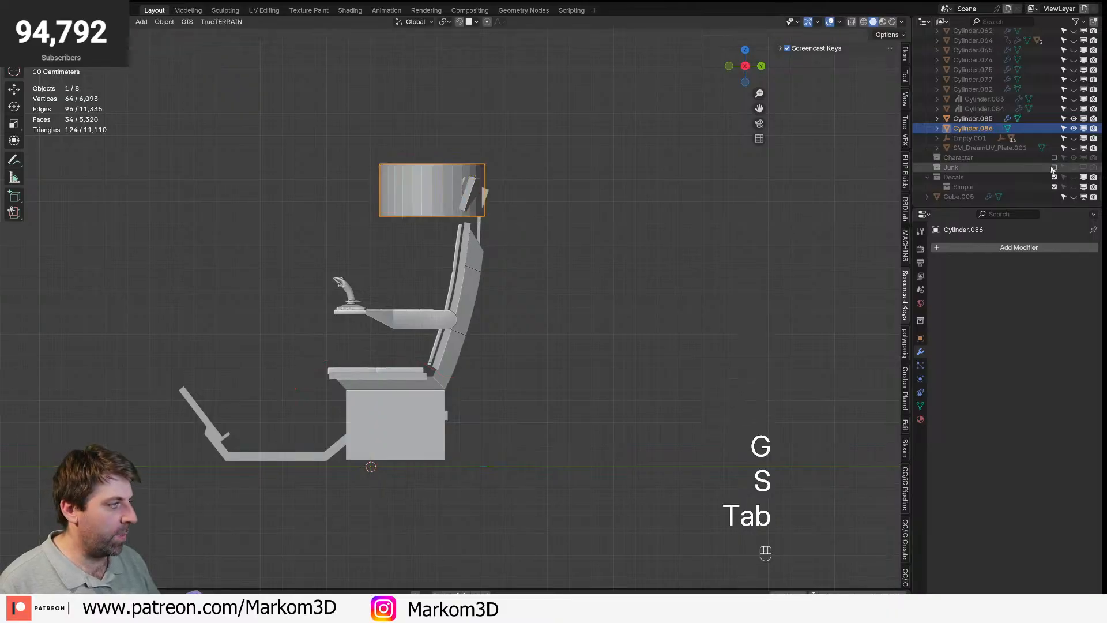
{"action": "left_click", "coordinate": [1054, 158]}
{"action": "key", "text": "Tab"}
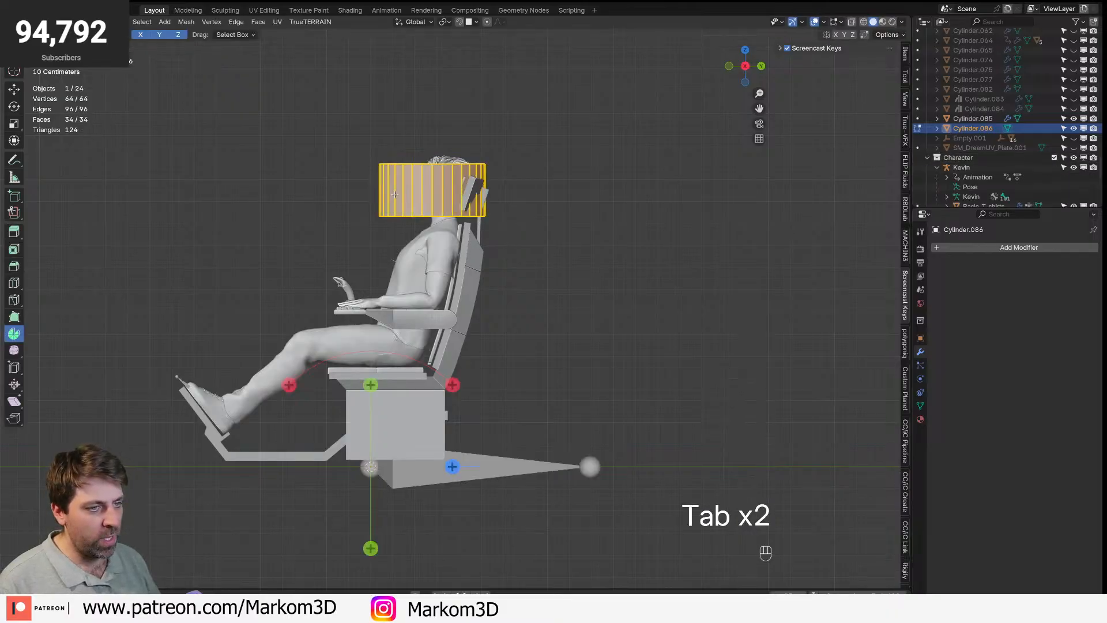
{"action": "key", "text": "r"}
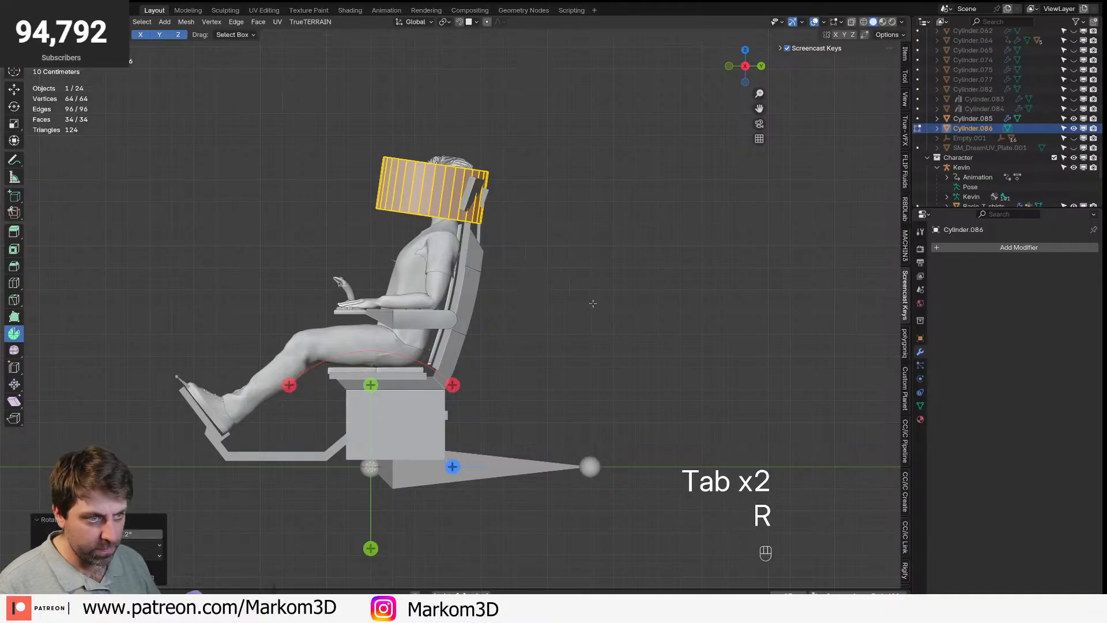
{"action": "key", "text": "g"}
{"action": "left_click", "coordinate": [589, 294]}
- Delete the cylinder's top and bottom cap faces
{"action": "middle_click_drag", "start_coordinate": [590, 295], "coordinate": [440, 184]}
{"action": "key", "text": "3"}
{"action": "key", "text": "Delete"}
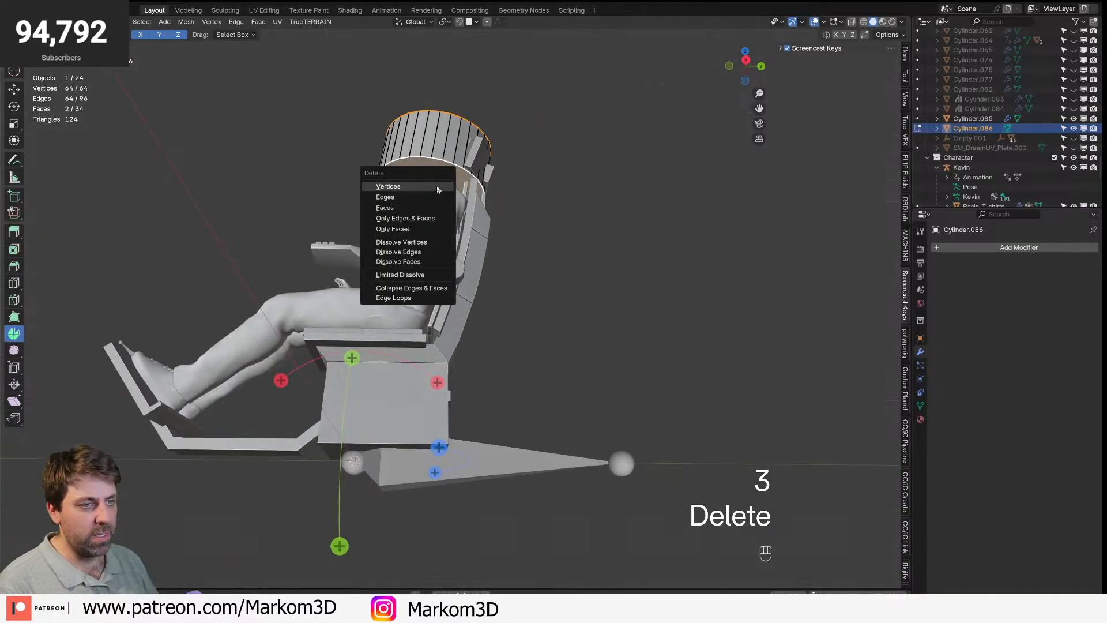
{"action": "left_click", "coordinate": [437, 207]}
- Delete the cylinder's rear faces in wireframe side view, leaving a curved screen in front of the face, and restore solid shading
{"action": "key", "text": "KP_3"}
{"action": "key", "text": "z"}
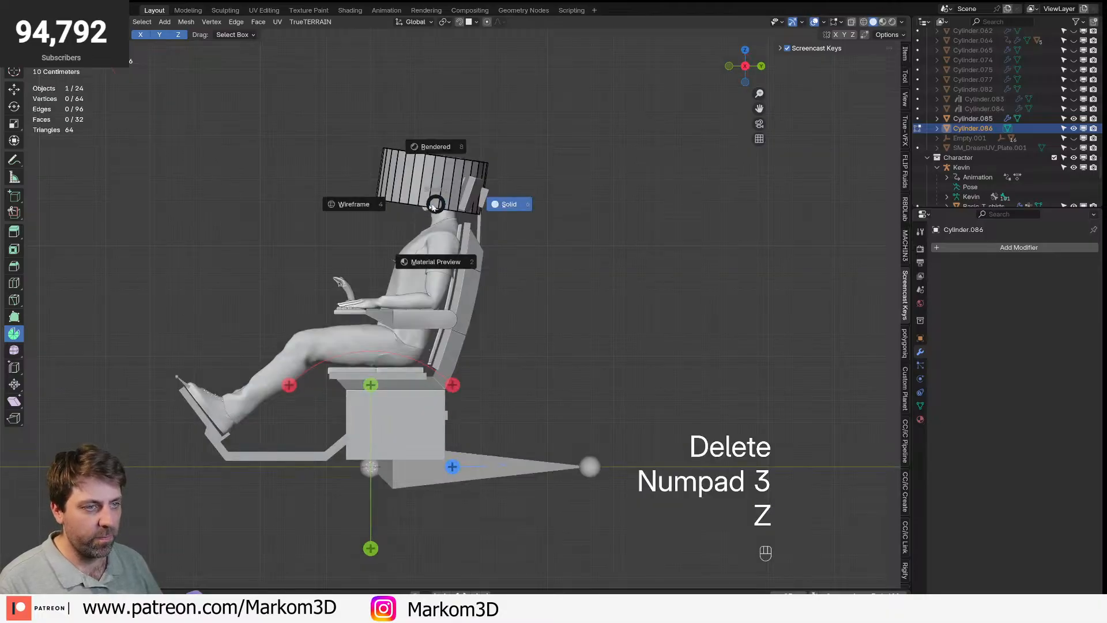
{"action": "left_click", "coordinate": [496, 201]}
{"action": "key", "text": "c"}
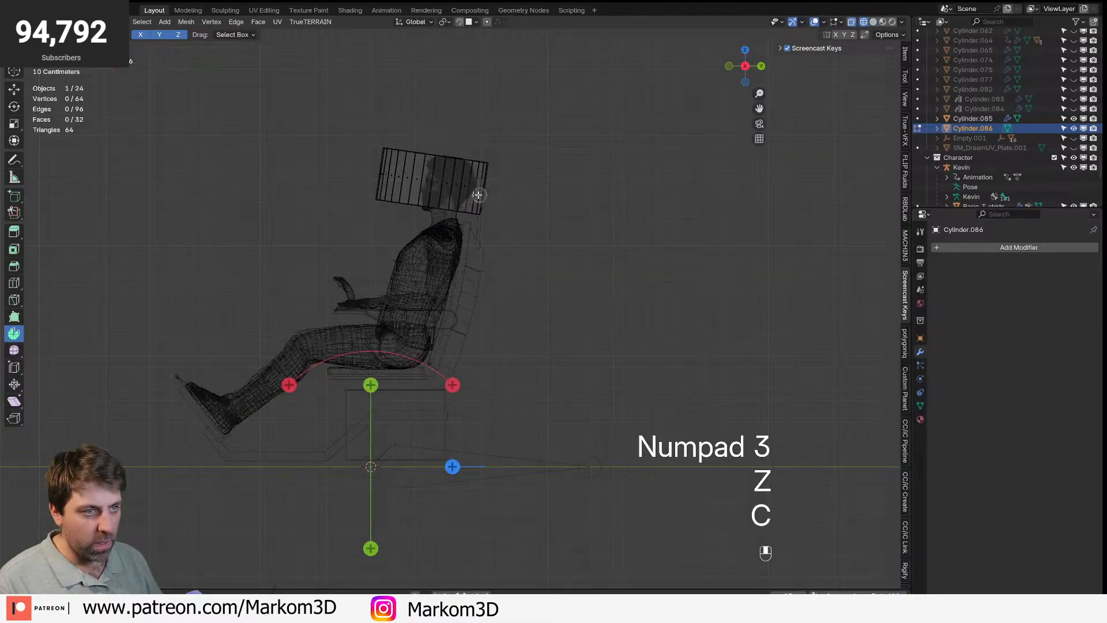
{"action": "left_click_drag", "start_coordinate": [431, 179], "coordinate": [494, 188]}
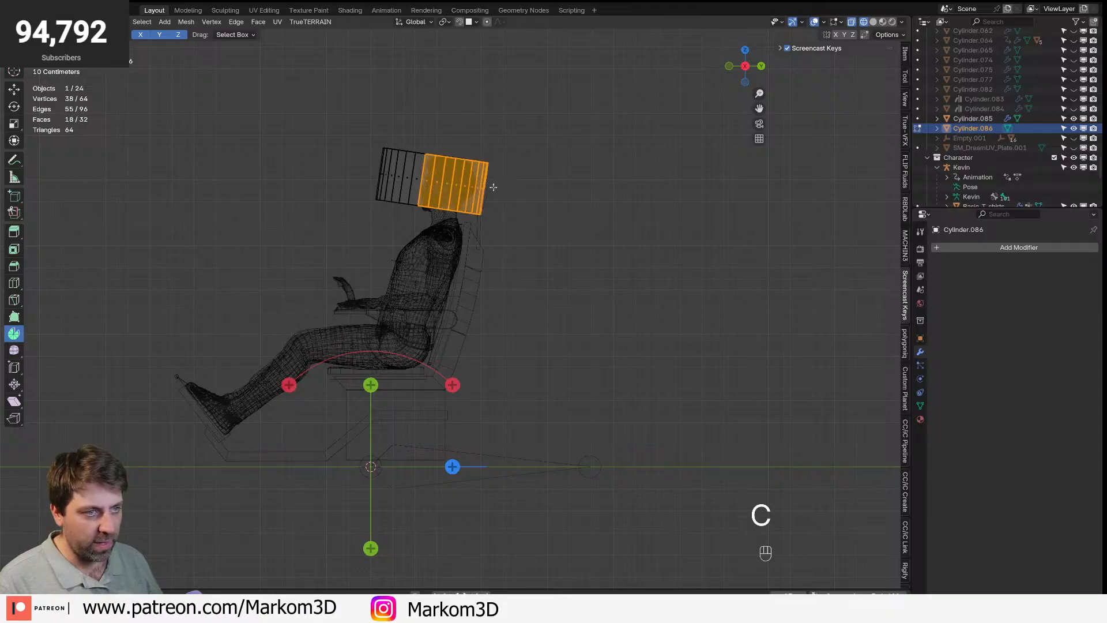
{"action": "key", "text": "Delete"}
{"action": "left_click", "coordinate": [494, 188]}
{"action": "key", "text": "z"}
{"action": "left_click", "coordinate": [526, 240]}
{"action": "key", "text": "Tab"}
{"action": "middle_click_drag", "start_coordinate": [527, 239], "coordinate": [585, 330]}
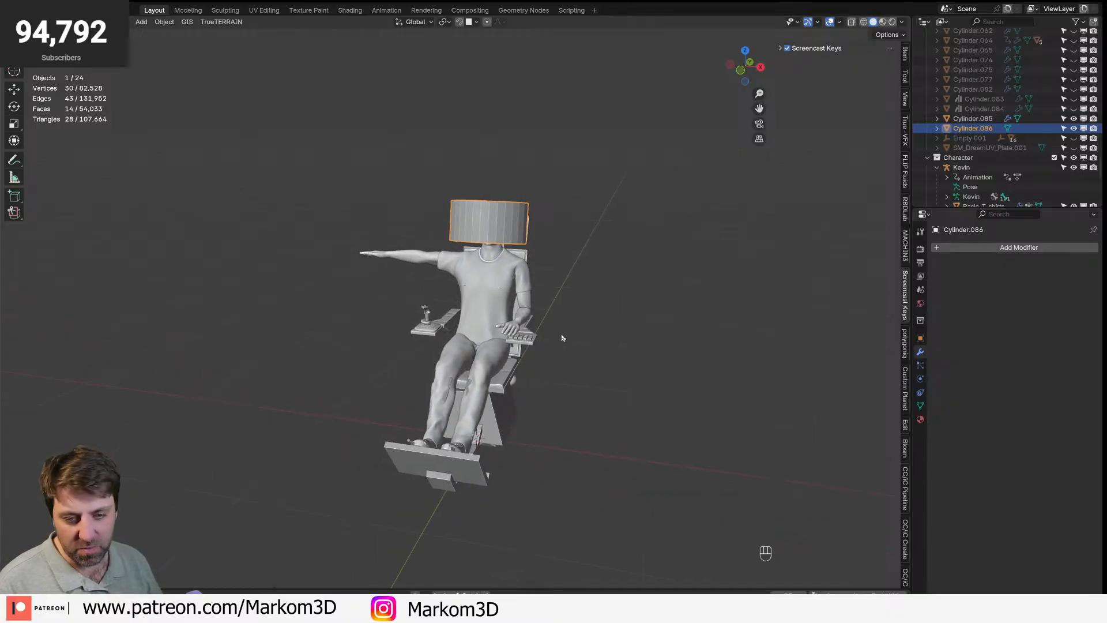
- Inset the underside face of the chair's footrest plate
{"action": "left_click", "coordinate": [434, 477]}
{"action": "middle_click_drag", "start_coordinate": [434, 476], "coordinate": [472, 379], "text": "shift"}
{"action": "scroll", "coordinate": [472, 378], "scroll_direction": "up", "scroll_amount": 3}
{"action": "key", "text": "Tab"}
{"action": "middle_click_drag", "start_coordinate": [537, 400], "coordinate": [527, 348], "text": "shift"}
{"action": "key", "text": "3"}
{"action": "middle_click_drag", "start_coordinate": [589, 371], "coordinate": [702, 370], "text": "shift"}
{"action": "key", "text": "i"}
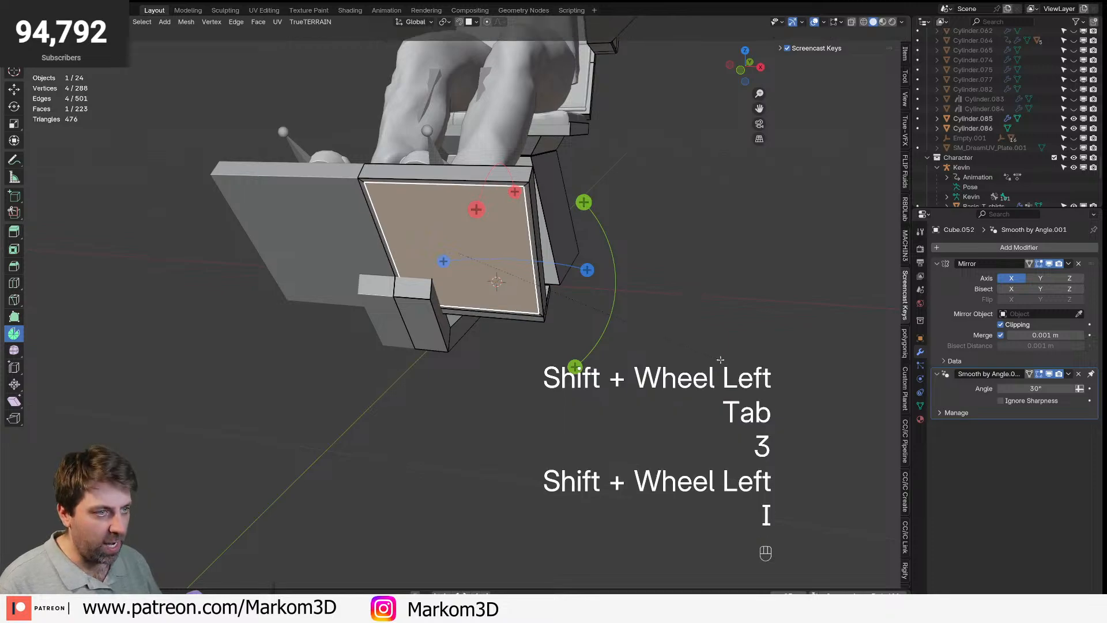
{"action": "left_click", "coordinate": [723, 358]}
{"action": "key", "text": "e"}
{"action": "right_click", "coordinate": [786, 260]}
{"action": "key", "text": "ctrl+z"}
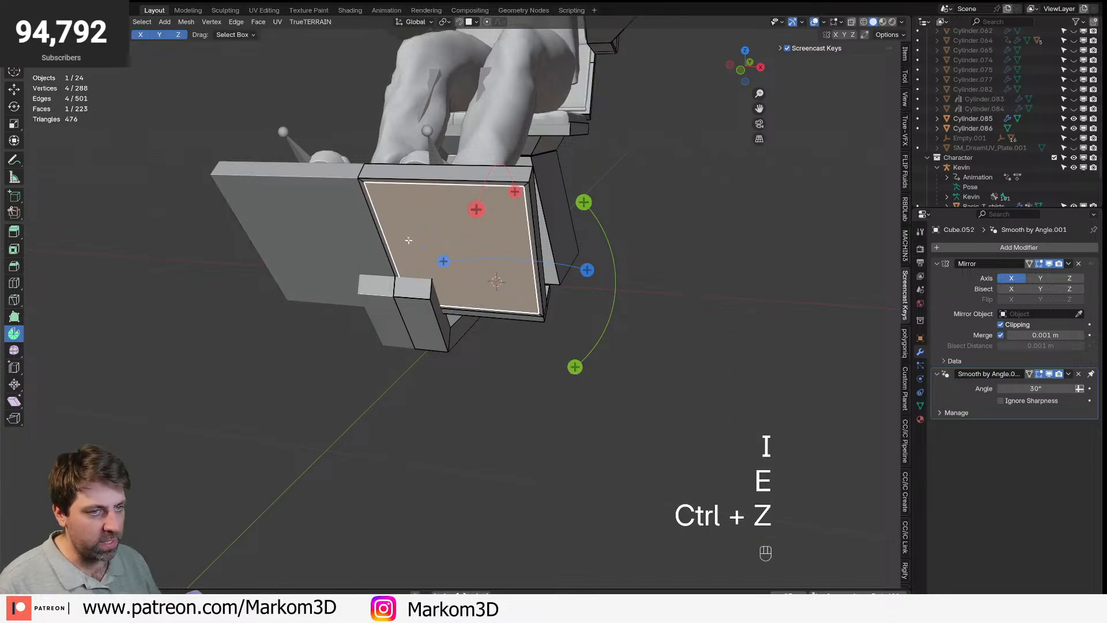
- Delete the narrow inset face at the footrest's centerline and move the inset's inner edge along X to the mirror plane
{"action": "left_click", "coordinate": [382, 235]}
{"action": "key", "text": "Delete"}
{"action": "left_click", "coordinate": [383, 236]}
{"action": "key", "text": "2"}
{"action": "left_click", "coordinate": [384, 233]}
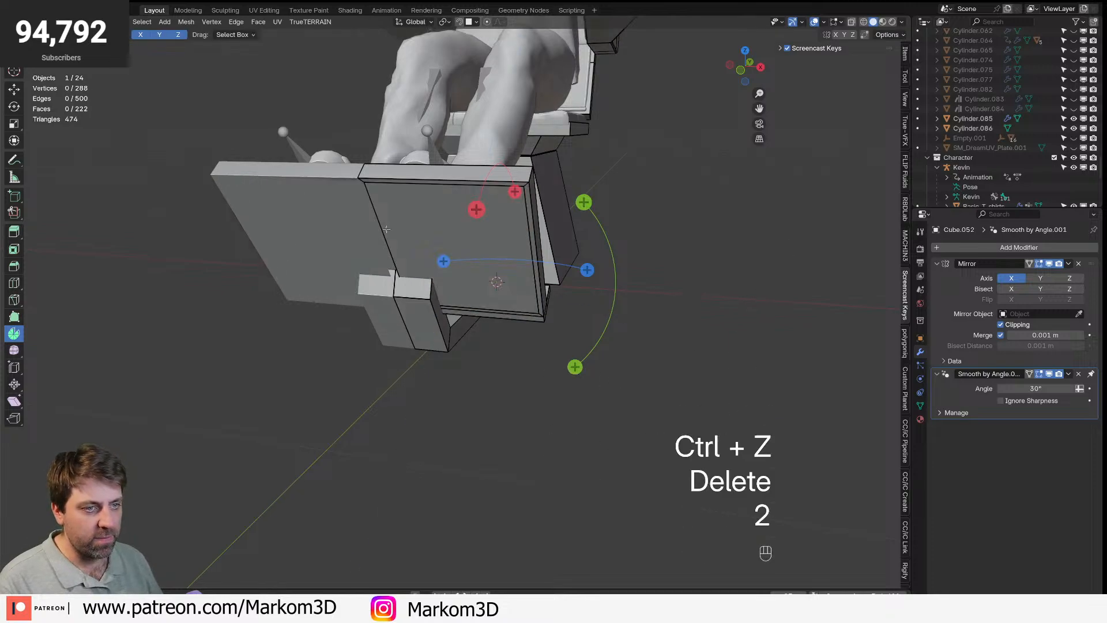
{"action": "key", "text": "g"}
{"action": "key", "text": "y"}
{"action": "key", "text": "x"}
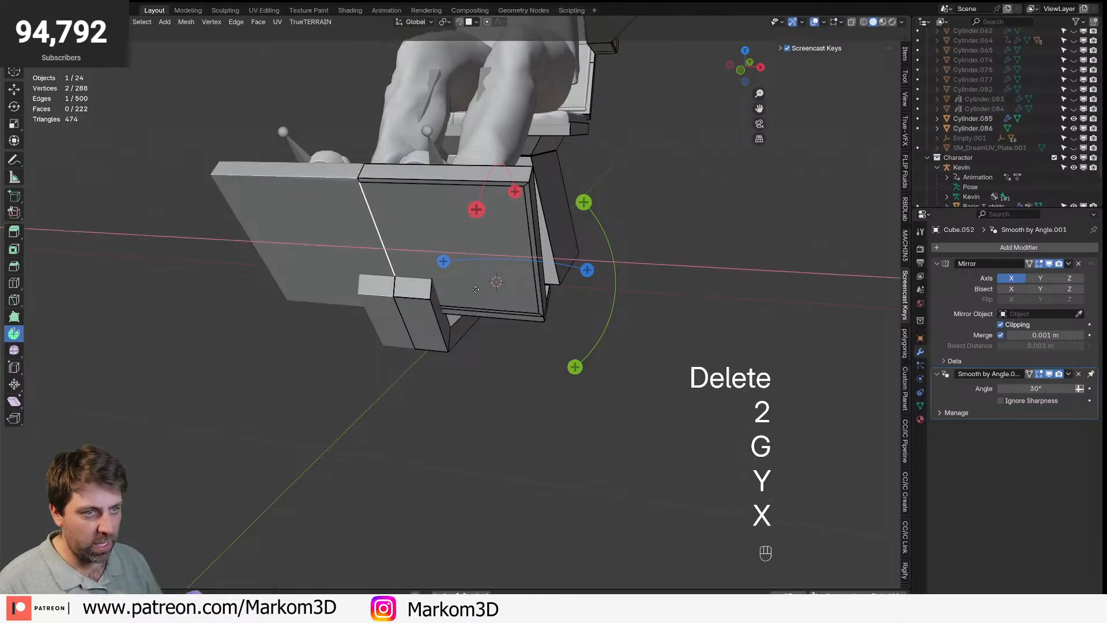
{"action": "left_click", "coordinate": [462, 286]}
- Extrude the inset footrest face inward to form a recess framed by a rim
{"action": "key", "text": "3"}
{"action": "left_click", "coordinate": [532, 295]}
{"action": "key", "text": "e"}
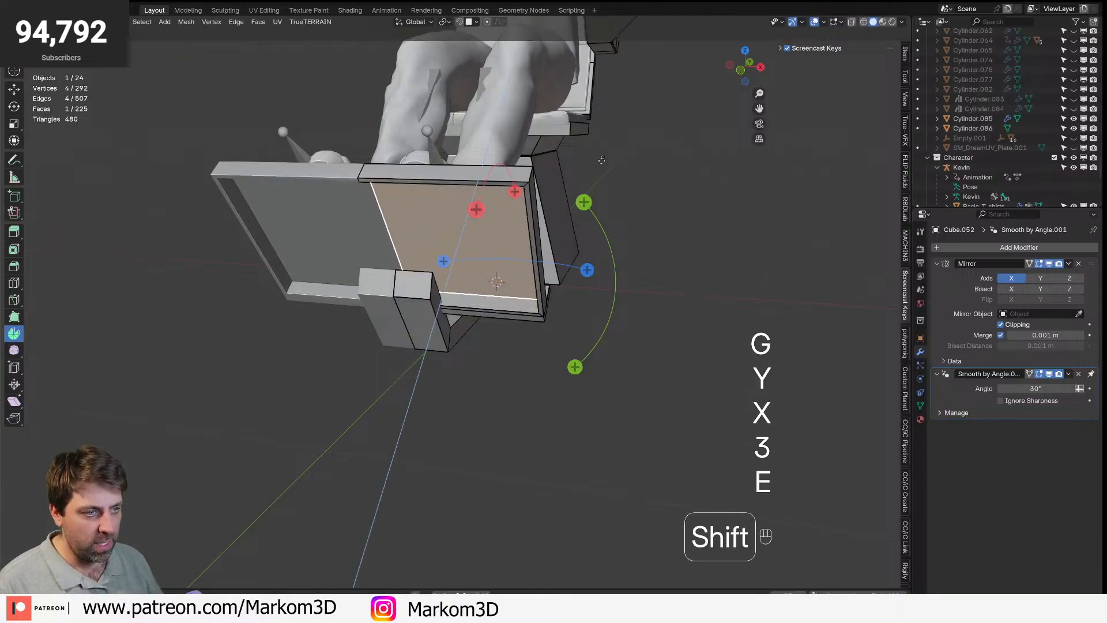
{"action": "left_click", "coordinate": [618, 194]}
{"action": "middle_click_drag", "start_coordinate": [618, 194], "coordinate": [807, 153]}
- Leave Edit Mode, check the footrest and the whole chair with the pilot, and save the file
{"action": "key", "text": "Tab"}
{"action": "scroll", "coordinate": [495, 342], "scroll_direction": "down", "scroll_amount": 1}
{"action": "left_click", "coordinate": [496, 342]}
{"action": "middle_click_drag", "start_coordinate": [496, 342], "coordinate": [733, 361]}
{"action": "scroll", "coordinate": [583, 292], "scroll_direction": "up", "scroll_amount": 3}
{"action": "left_click", "coordinate": [660, 265]}
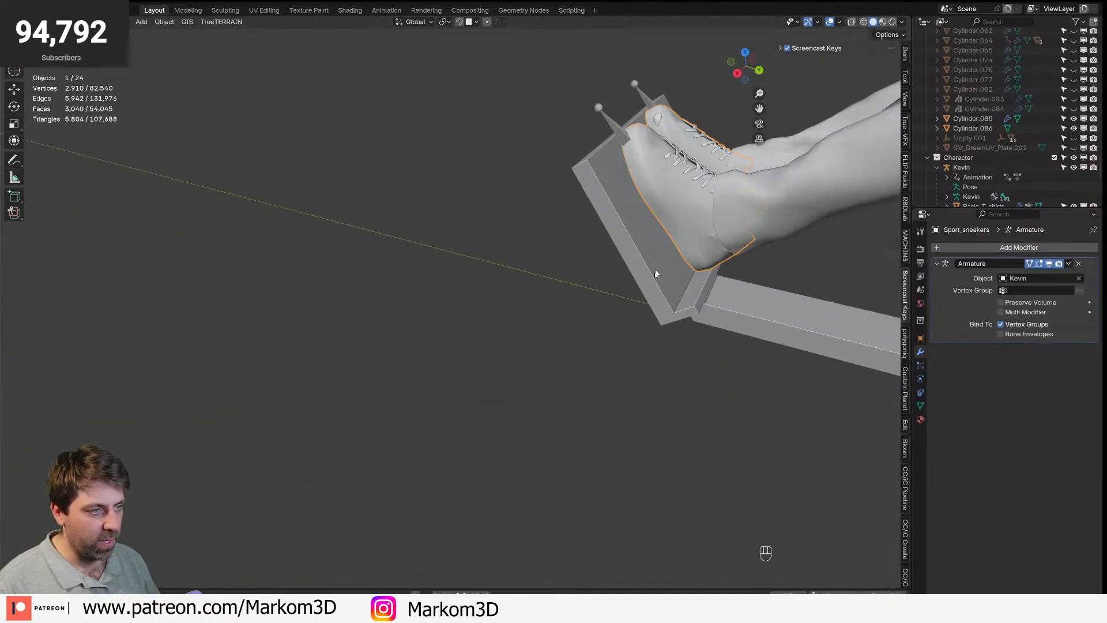
{"action": "middle_click_drag", "start_coordinate": [660, 265], "coordinate": [491, 288], "text": "shift"}
{"action": "scroll", "coordinate": [561, 316], "scroll_direction": "down", "scroll_amount": 8}
{"action": "middle_click_drag", "start_coordinate": [606, 342], "coordinate": [646, 312]}
{"action": "key", "text": "ctrl+s"}
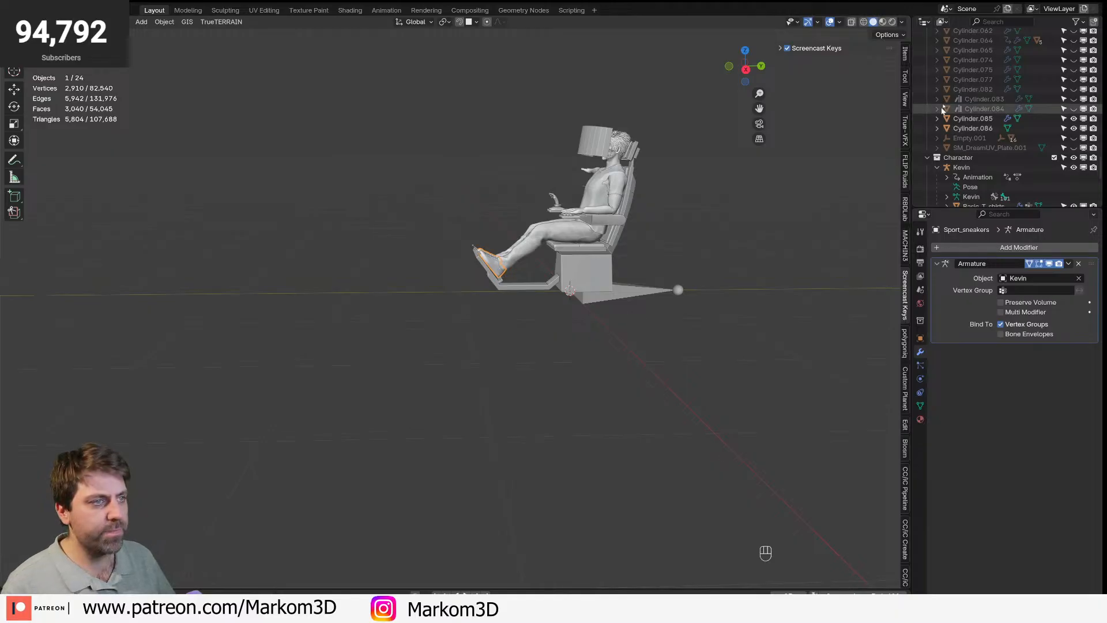
- Switch the viewport to rendered shading, select the chair frame and bring up the DreamUV tools
{"action": "left_click", "coordinate": [892, 23]}
{"action": "middle_click_drag", "start_coordinate": [578, 206], "coordinate": [625, 222]}
{"action": "scroll", "coordinate": [623, 225], "scroll_direction": "up", "scroll_amount": 2}
{"action": "middle_click_drag", "start_coordinate": [610, 264], "coordinate": [437, 350], "text": "shift"}
{"action": "scroll", "coordinate": [437, 349], "scroll_direction": "up", "scroll_amount": 1}
{"action": "scroll", "coordinate": [437, 349], "scroll_direction": "up", "scroll_amount": 2}
{"action": "left_click", "coordinate": [349, 362]}
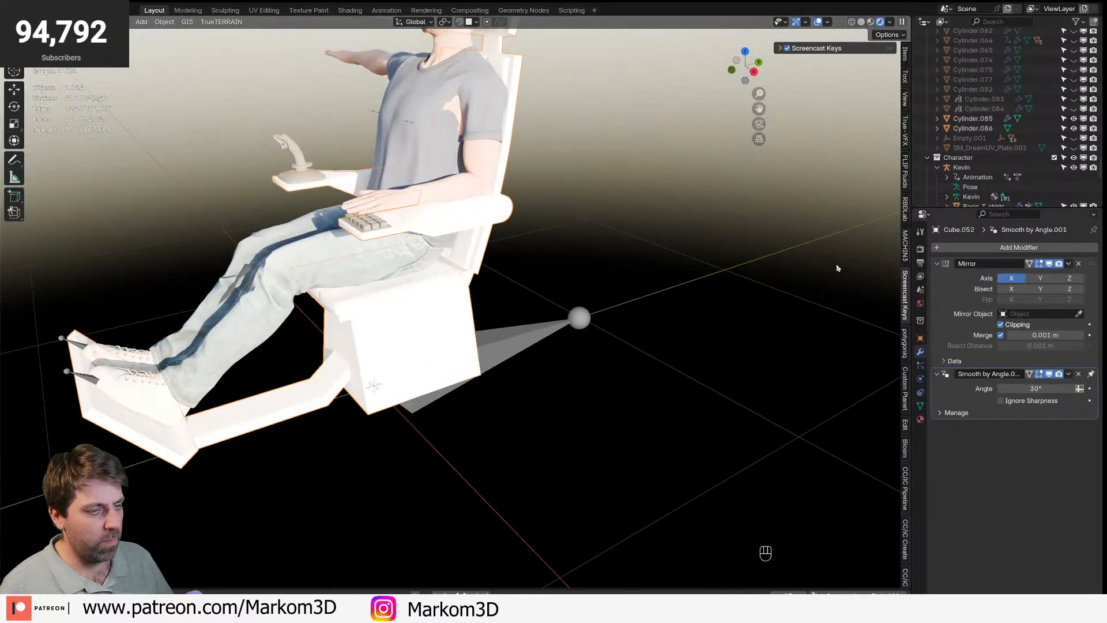
{"action": "scroll", "coordinate": [903, 343], "scroll_direction": "down", "scroll_amount": 10}
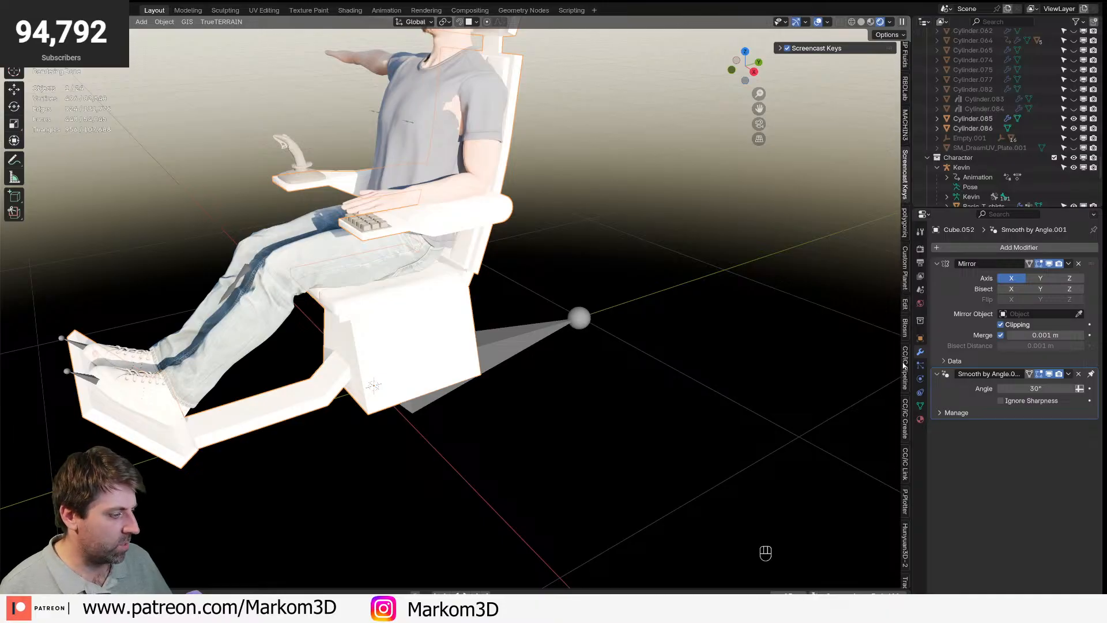
{"action": "scroll", "coordinate": [899, 524], "scroll_direction": "down", "scroll_amount": 5}
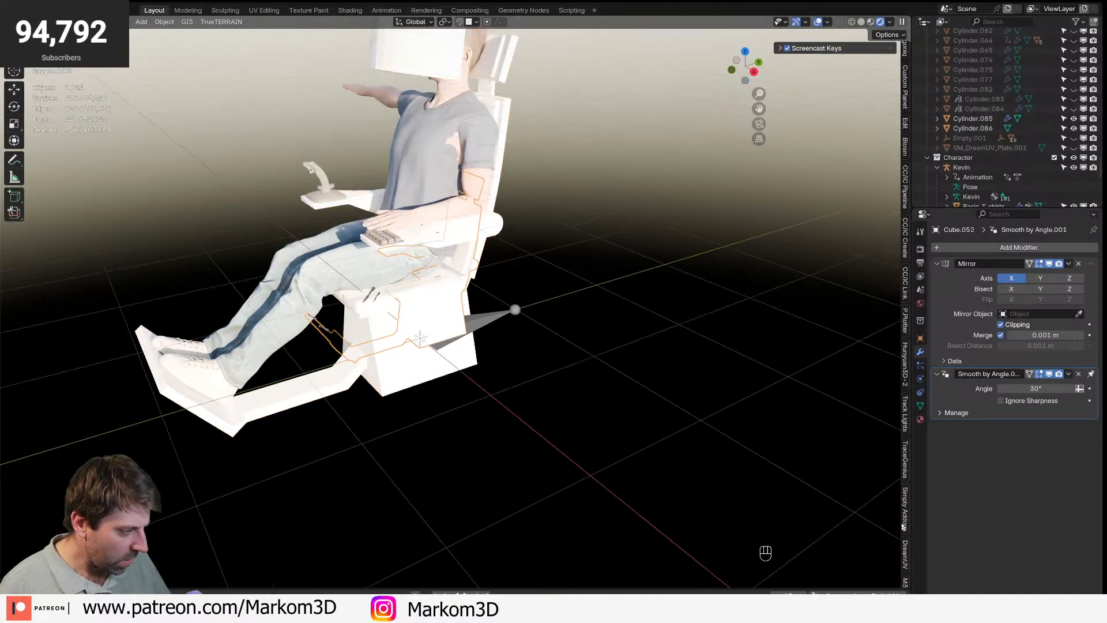
{"action": "left_click", "coordinate": [904, 553]}
{"action": "scroll", "coordinate": [467, 331], "scroll_direction": "up", "scroll_amount": 3}
{"action": "scroll", "coordinate": [724, 383], "scroll_direction": "up", "scroll_amount": 3}
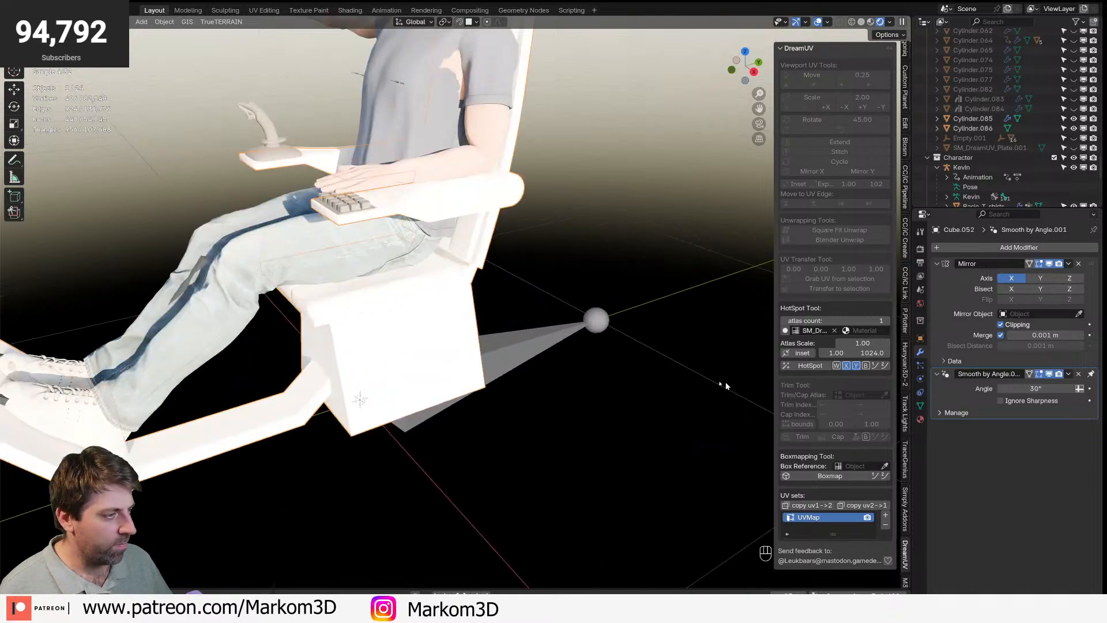
- Assign the existing DreamUV_Black material to the chair frame
{"action": "left_click", "coordinate": [920, 420]}
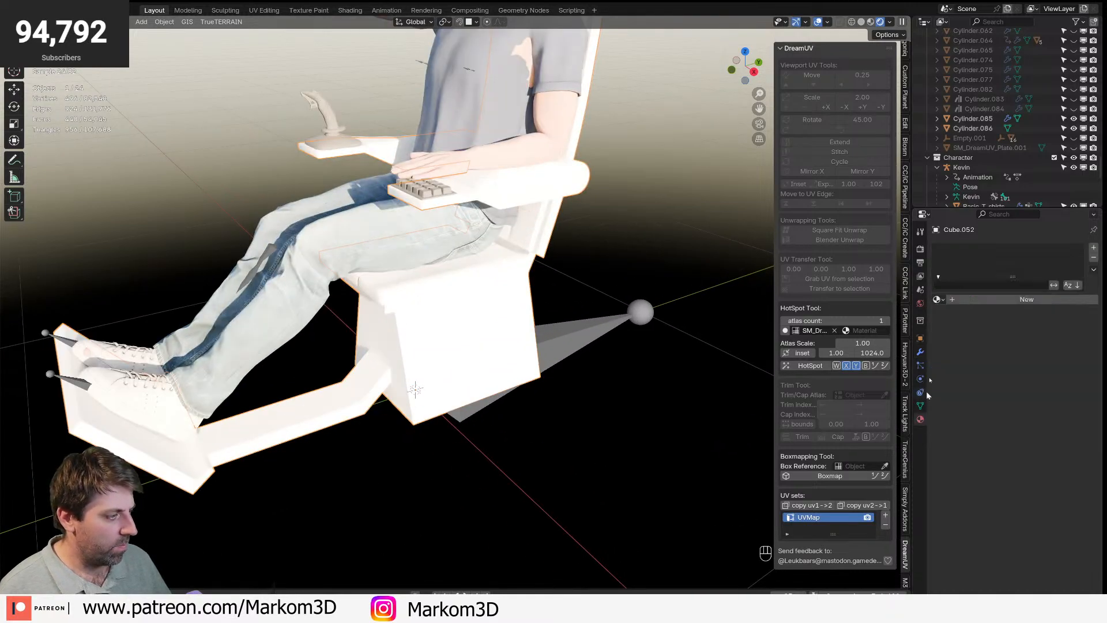
{"action": "left_click", "coordinate": [937, 300]}
{"action": "type", "text": "black"}
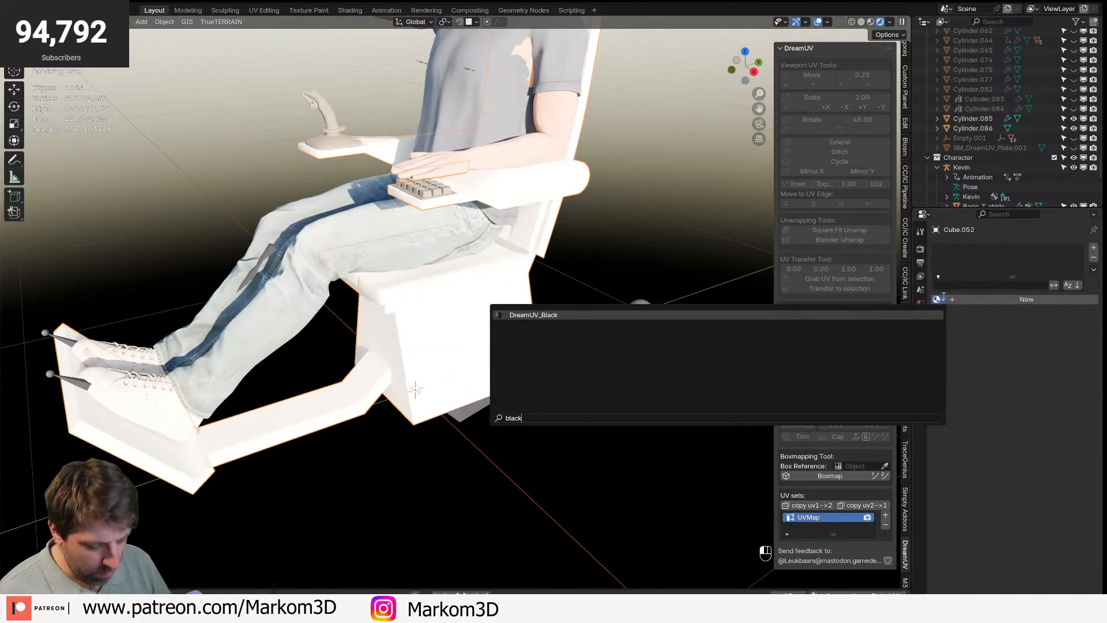
{"action": "key", "text": "Return"}
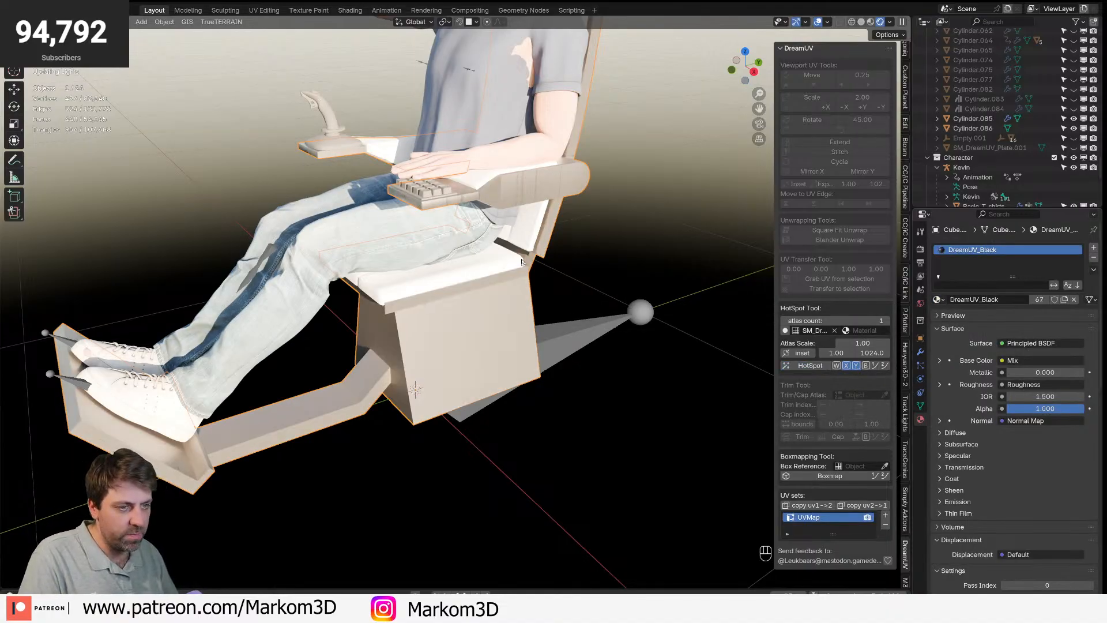
- Select the armrest pads and assign the existing DreamUV_Orange material to them
{"action": "left_click", "coordinate": [498, 210]}
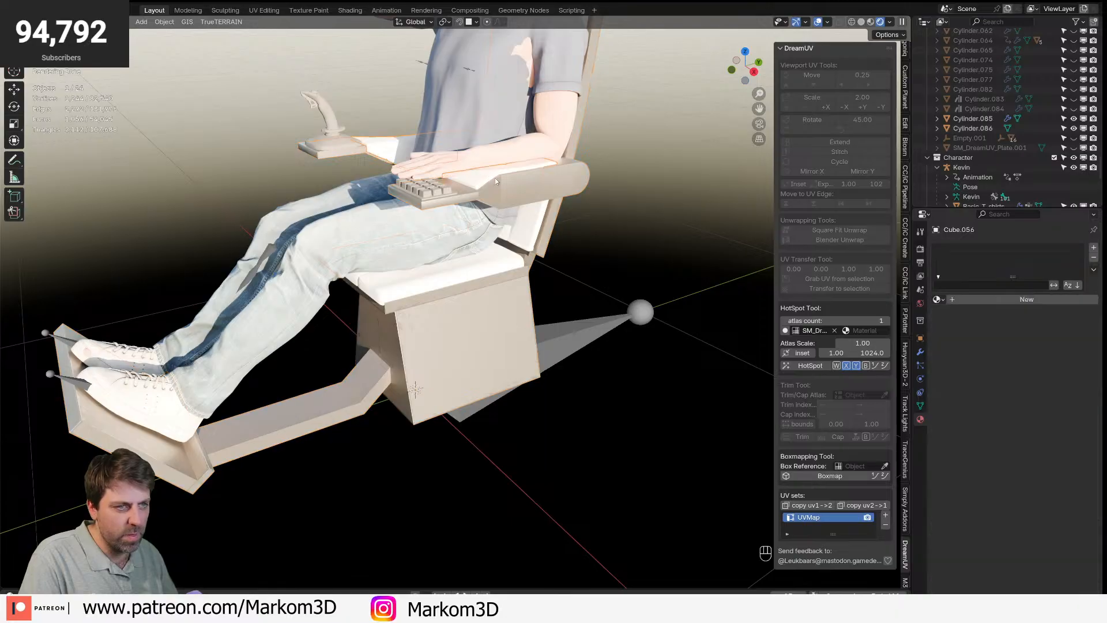
{"action": "left_click", "coordinate": [937, 299]}
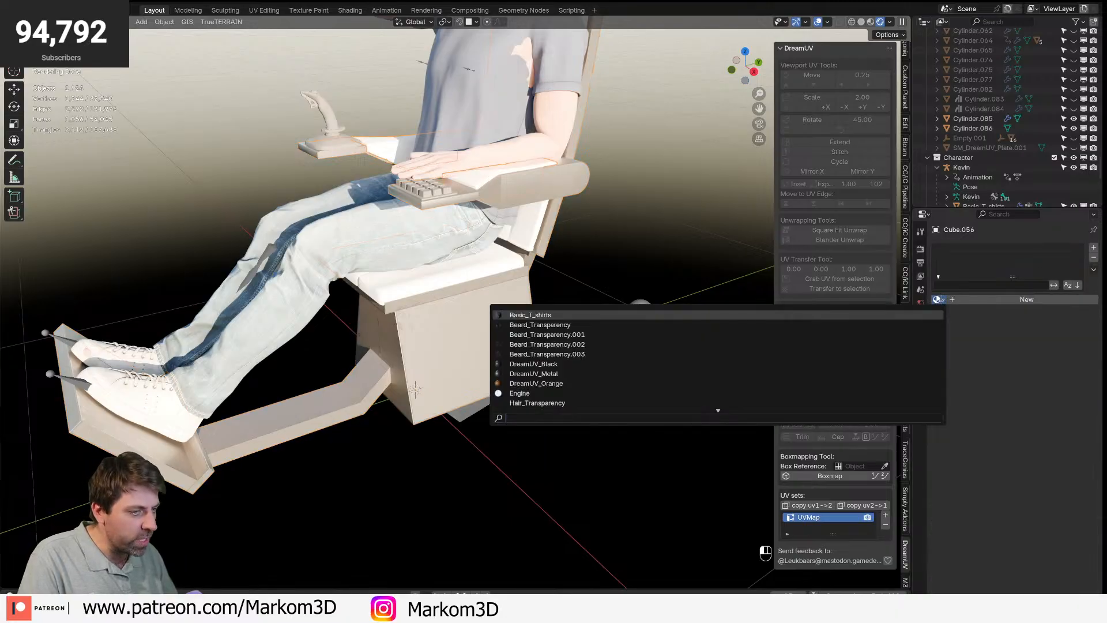
{"action": "key", "text": "Up"}
{"action": "key", "text": "Up"}
{"action": "key", "text": "Up"}
{"action": "key", "text": "Return"}
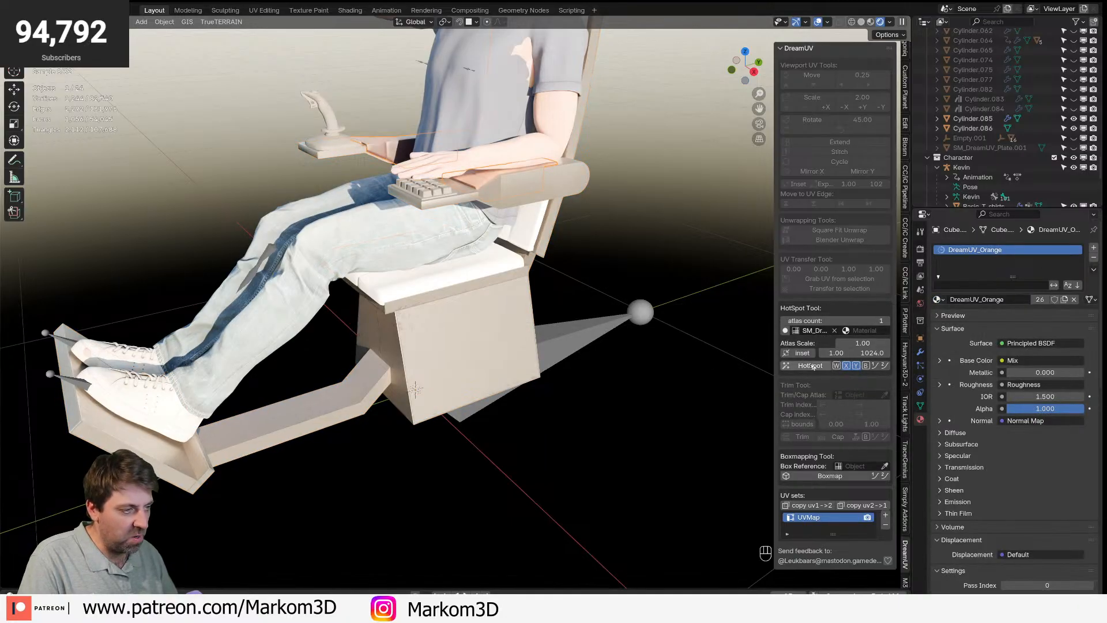
{"action": "middle_click_drag", "start_coordinate": [396, 155], "coordinate": [508, 250]}
- Select the headrest, backrest and seat cushions with the armrest pads active, and copy the DreamUV_Orange material to all of them
{"action": "left_click", "coordinate": [582, 103]}
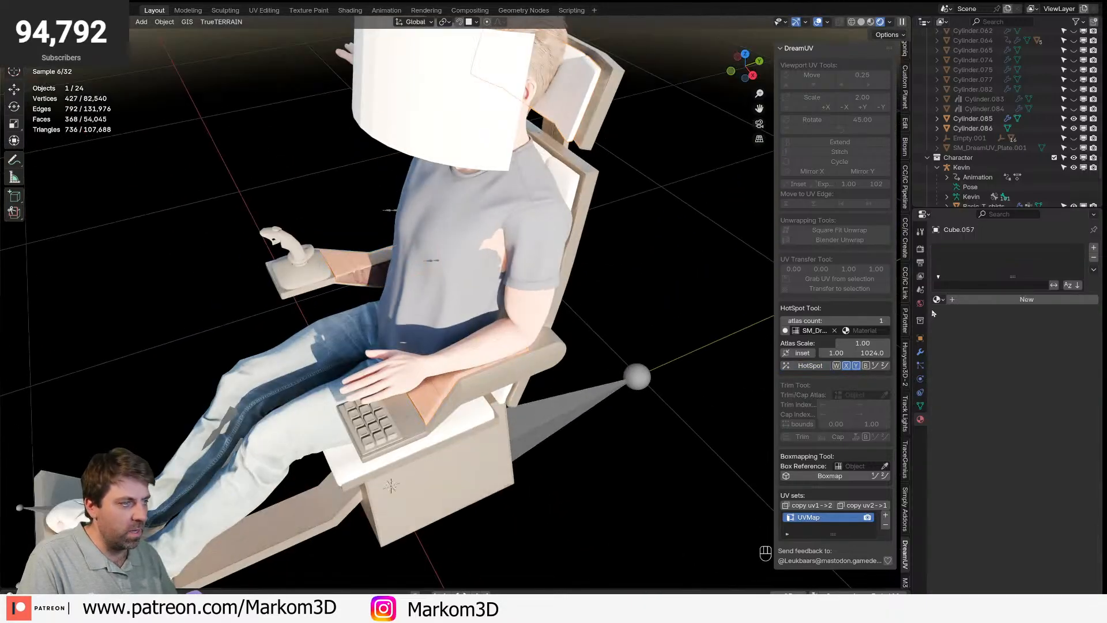
{"action": "left_click", "coordinate": [496, 359], "text": "shift"}
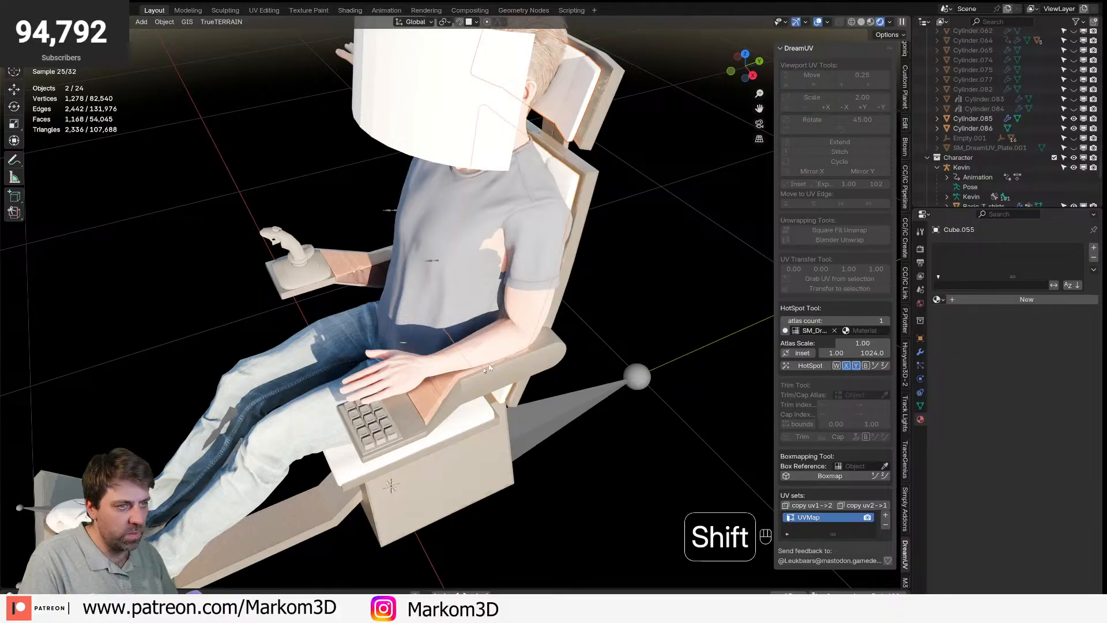
{"action": "left_click", "coordinate": [449, 389], "text": "shift"}
{"action": "left_click", "coordinate": [441, 428], "text": "shift"}
{"action": "left_click", "coordinate": [436, 397], "text": "shift"}
{"action": "left_click", "coordinate": [432, 391], "text": "shift"}
{"action": "left_click", "coordinate": [432, 391], "text": "shift"}
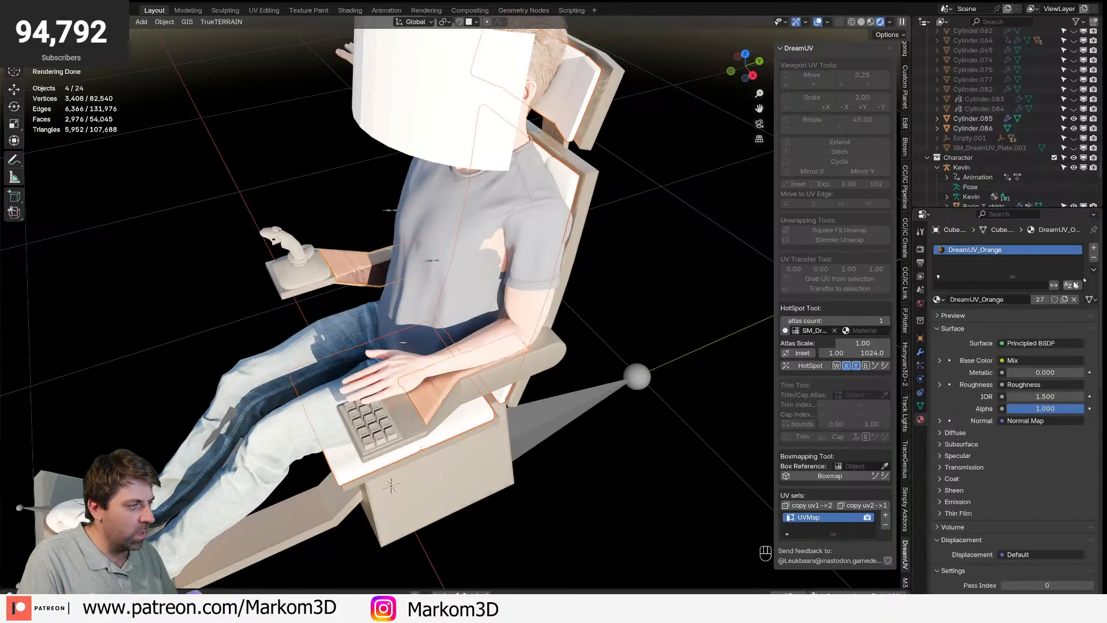
{"action": "left_click", "coordinate": [1092, 270]}
{"action": "left_click", "coordinate": [1069, 296]}
- Apply DreamUV HotSpot mapping to the backrest cushion and the seat cushion
{"action": "left_click", "coordinate": [568, 169]}
{"action": "left_click", "coordinate": [568, 168]}
{"action": "left_click", "coordinate": [790, 367]}
{"action": "left_click", "coordinate": [464, 428]}
{"action": "left_click", "coordinate": [803, 366]}
{"action": "middle_click_drag", "start_coordinate": [551, 416], "coordinate": [573, 306], "text": "shift"}
{"action": "scroll", "coordinate": [546, 359], "scroll_direction": "up", "scroll_amount": 5}
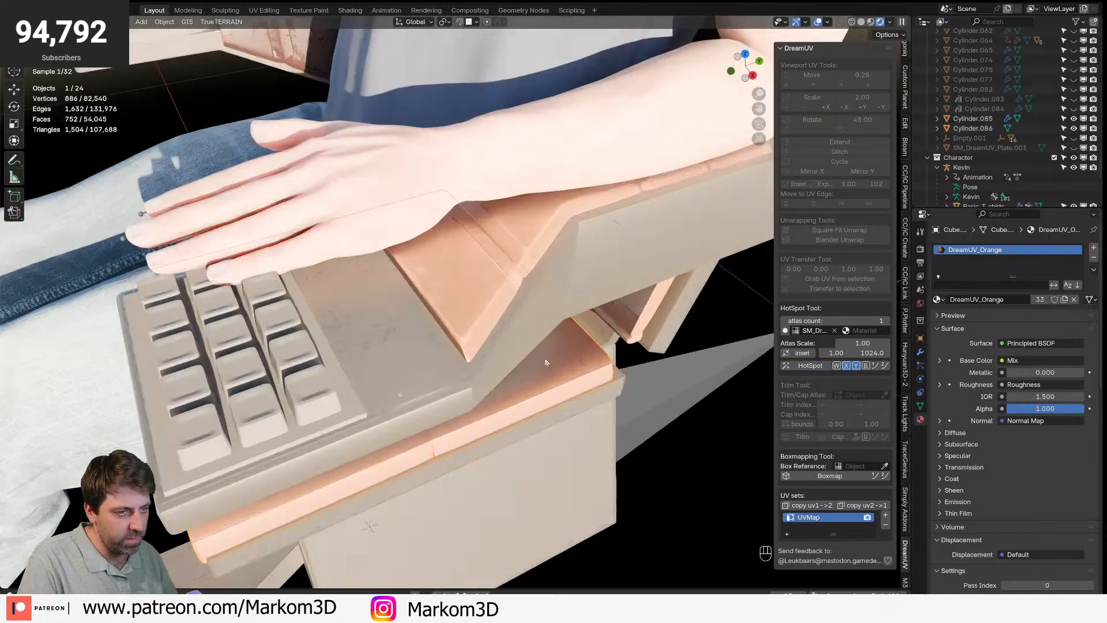
{"action": "scroll", "coordinate": [546, 363], "scroll_direction": "down", "scroll_amount": 7}
{"action": "key", "text": "Tab"}
{"action": "scroll", "coordinate": [546, 380], "scroll_direction": "down", "scroll_amount": 3}
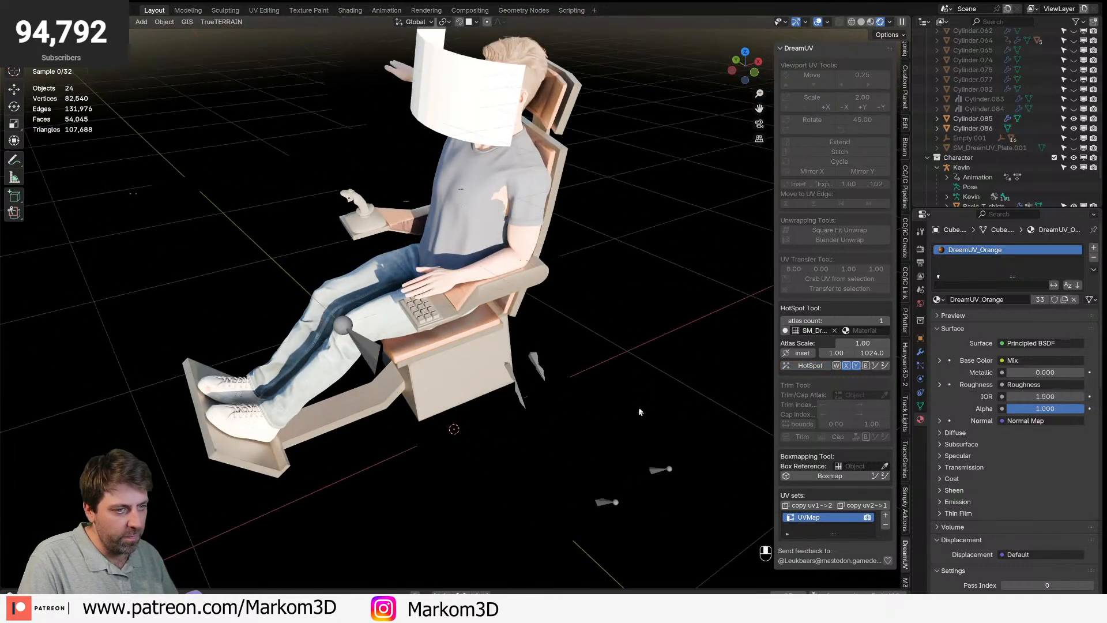
{"action": "scroll", "coordinate": [521, 281], "scroll_direction": "up", "scroll_amount": 3}
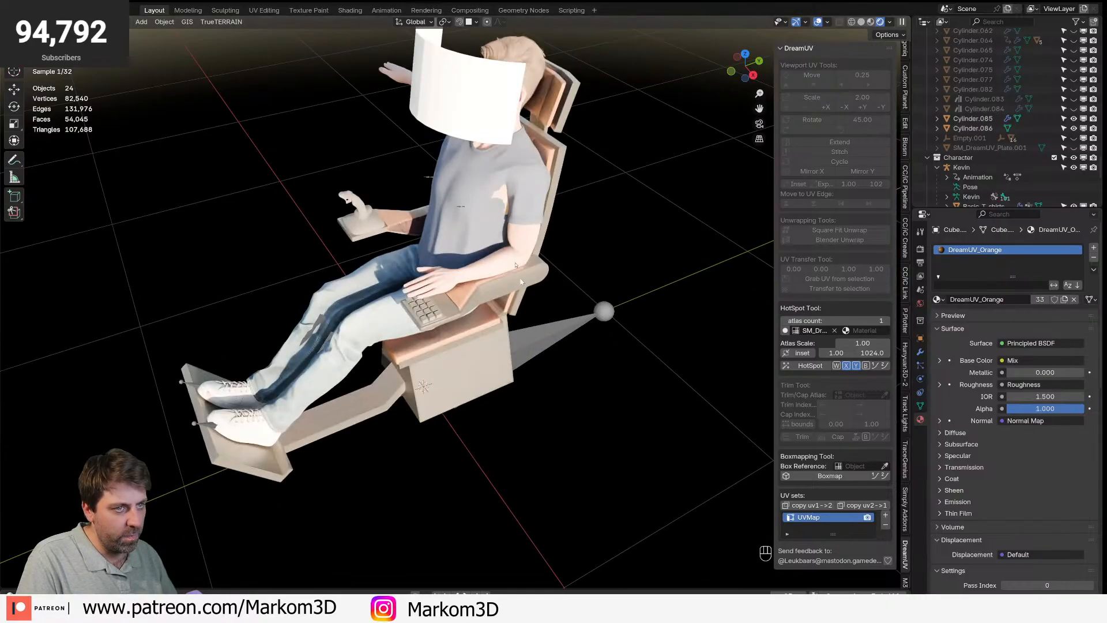
- Move the headrest cushion's geometry back along Y so that it sits deeper in the headrest frame
{"action": "left_click", "coordinate": [453, 118]}
{"action": "middle_click_drag", "start_coordinate": [574, 193], "coordinate": [578, 247], "text": "shift"}
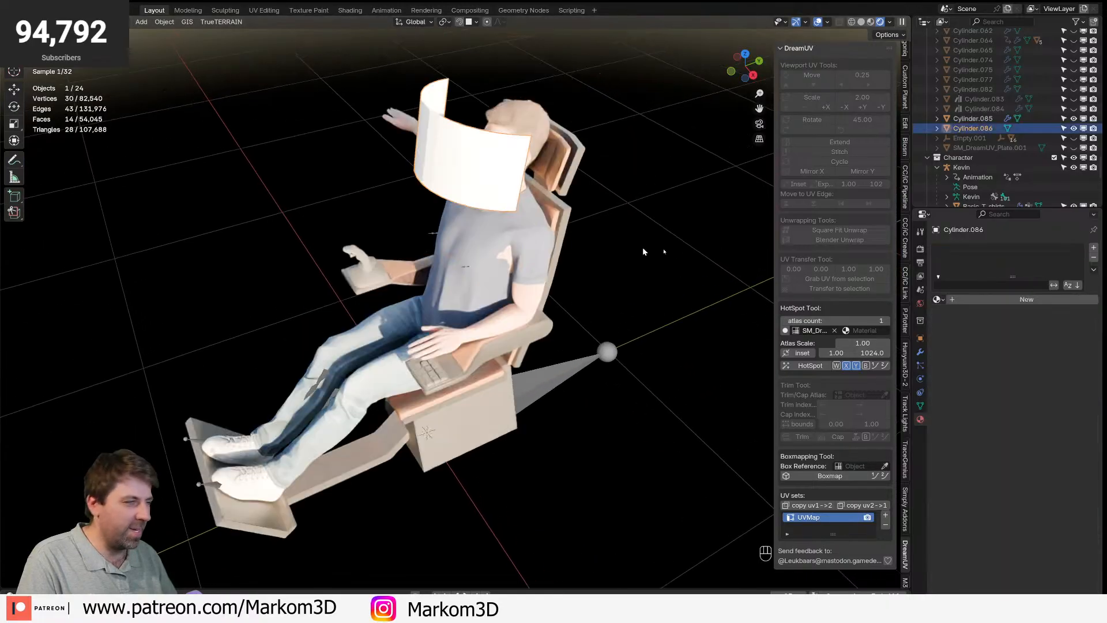
{"action": "scroll", "coordinate": [531, 267], "scroll_direction": "up", "scroll_amount": 4}
{"action": "middle_click_drag", "start_coordinate": [568, 171], "coordinate": [468, 340], "text": "shift"}
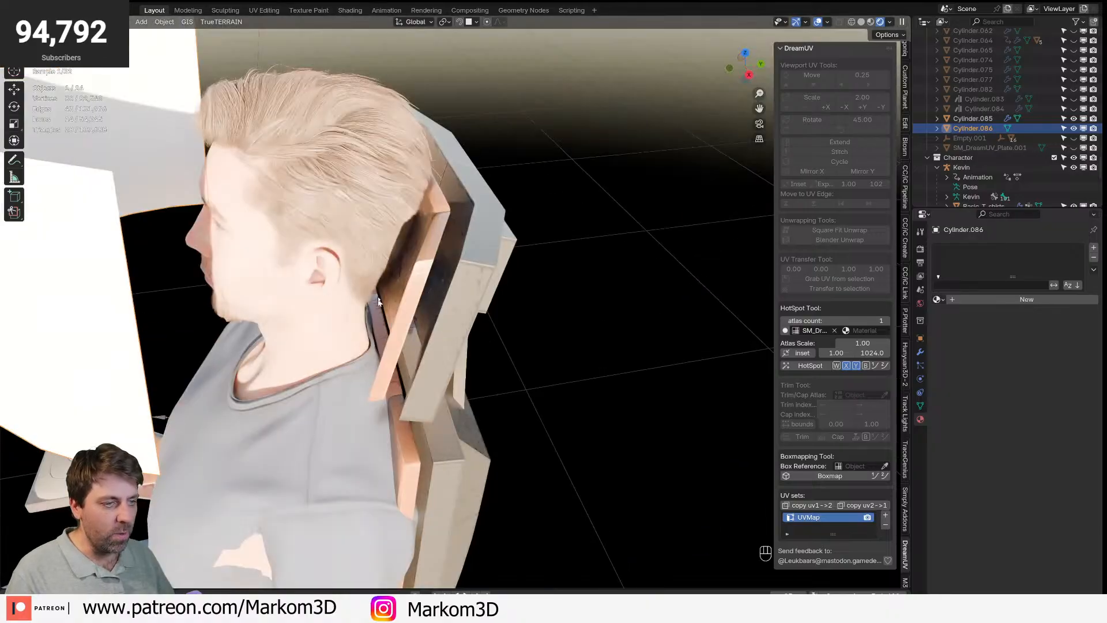
{"action": "left_click", "coordinate": [468, 340]}
{"action": "key", "text": "Tab"}
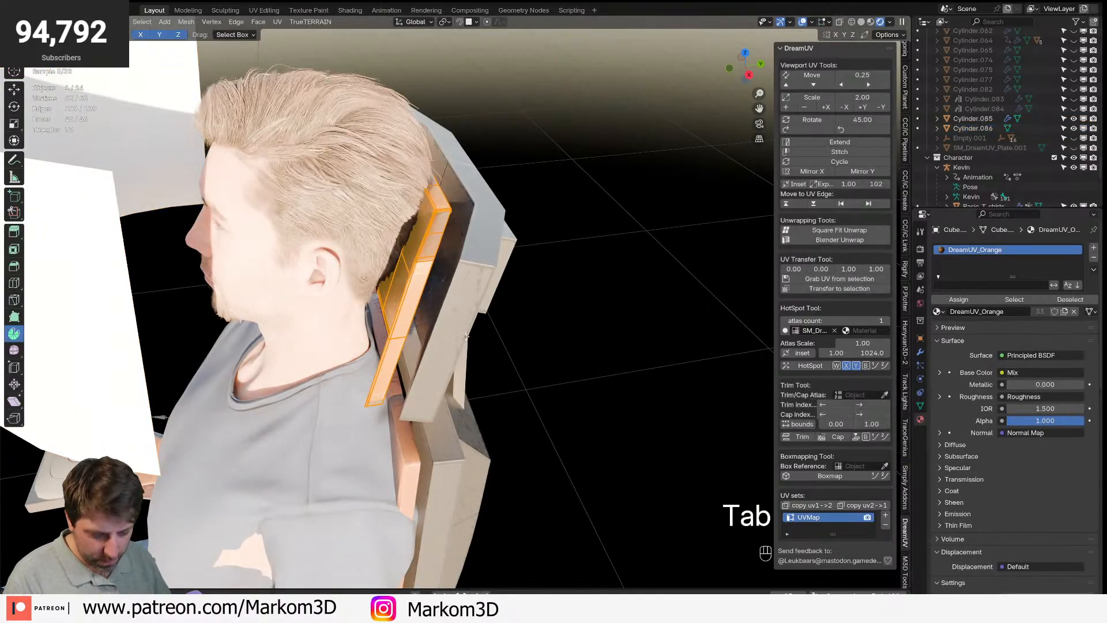
{"action": "key", "text": "g"}
{"action": "key", "text": "y"}
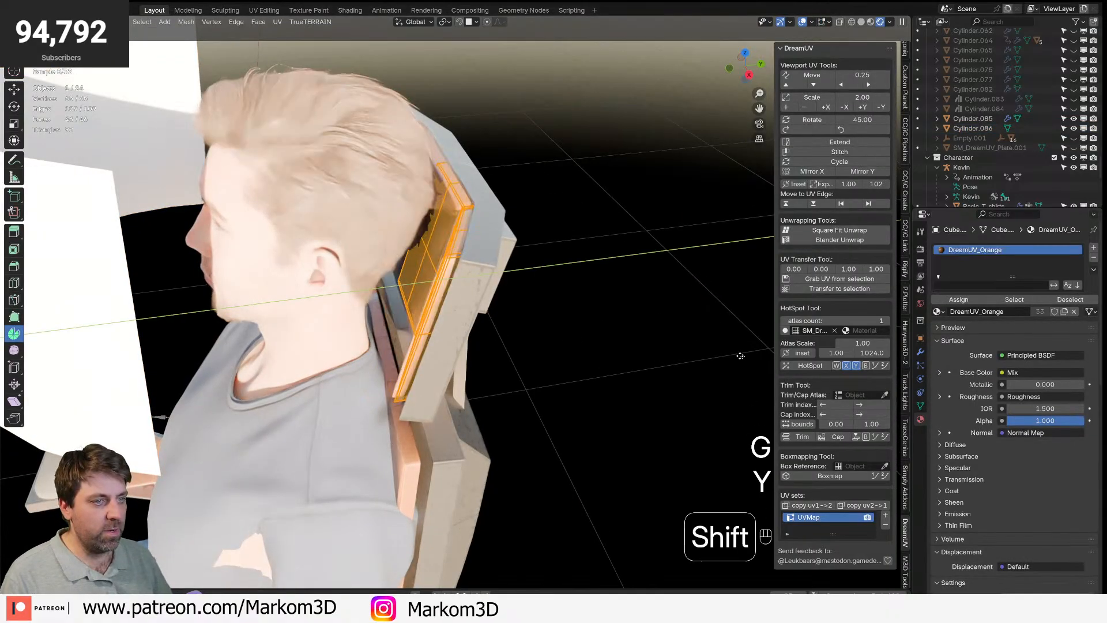
{"action": "left_click", "coordinate": [704, 362]}
{"action": "key", "text": "Tab"}
{"action": "scroll", "coordinate": [519, 353], "scroll_direction": "down", "scroll_amount": 6}
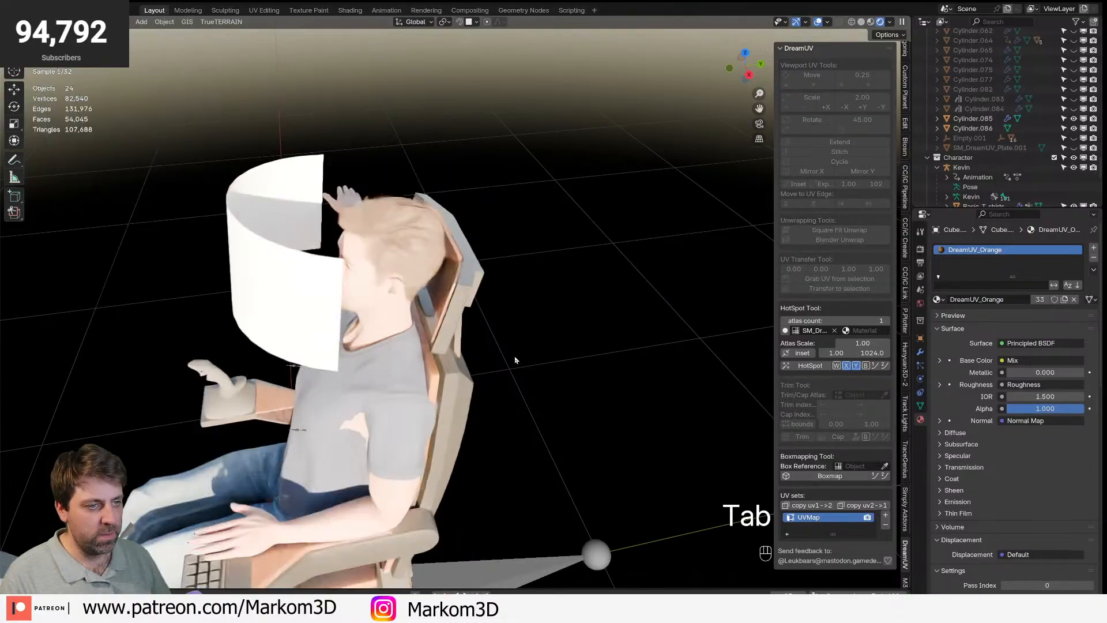
- Move the backrest cushion's geometry back along Y so that it sits deeper in the backrest frame
{"action": "scroll", "coordinate": [466, 240], "scroll_direction": "up", "scroll_amount": 3}
{"action": "middle_click_drag", "start_coordinate": [466, 240], "coordinate": [442, 389], "text": "shift"}
{"action": "scroll", "coordinate": [441, 389], "scroll_direction": "up", "scroll_amount": 3}
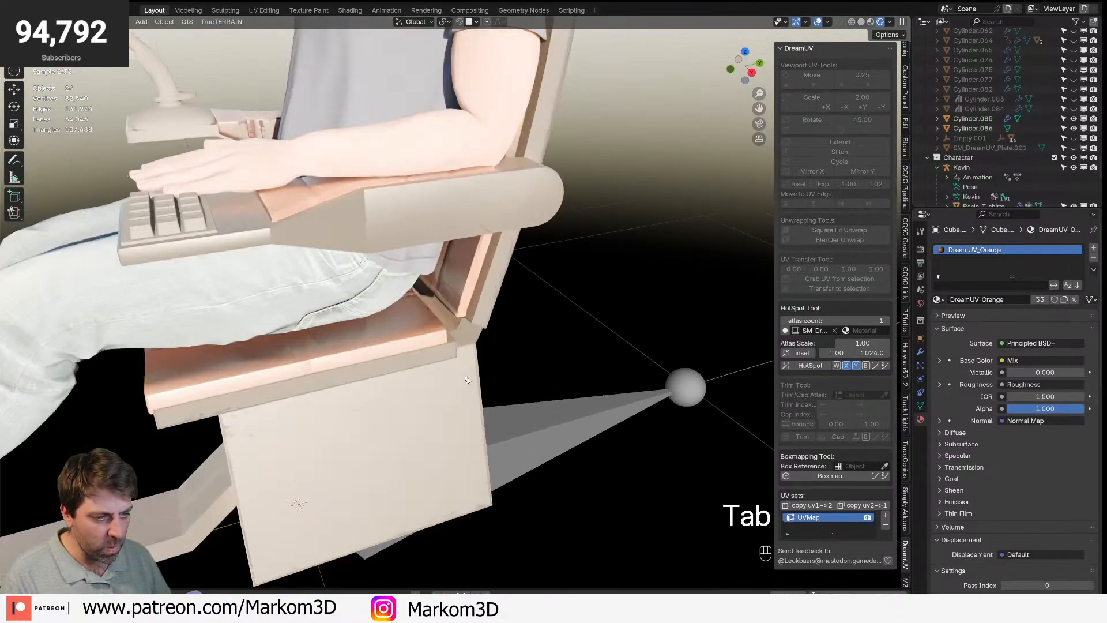
{"action": "key", "text": "Tab"}
{"action": "middle_click_drag", "start_coordinate": [464, 289], "coordinate": [442, 375], "text": "shift"}
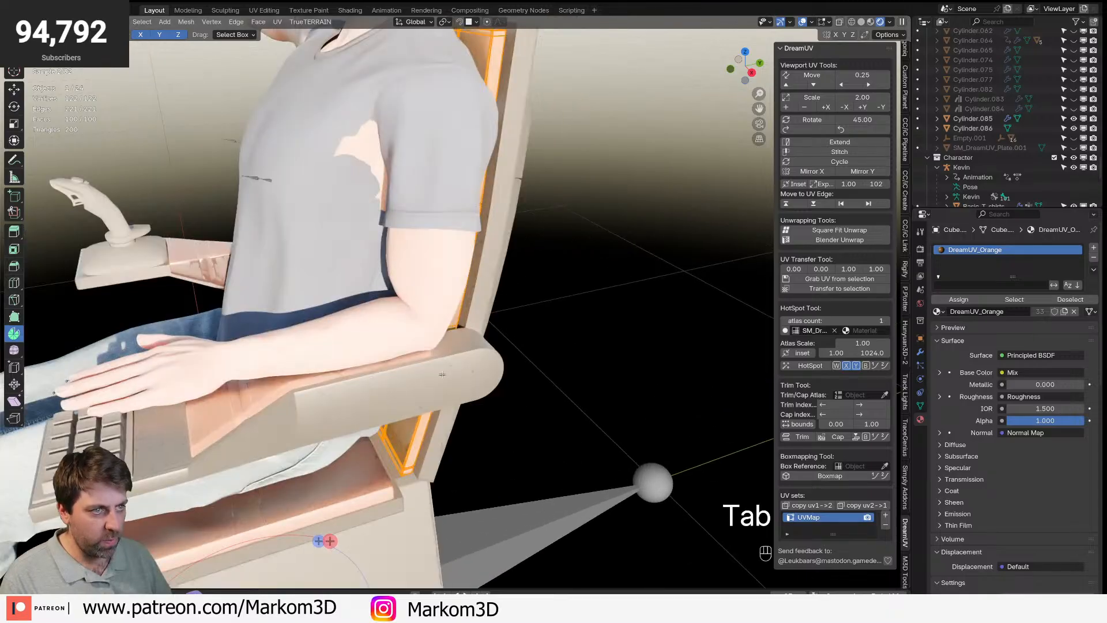
{"action": "key", "text": "g"}
{"action": "key", "text": "y"}
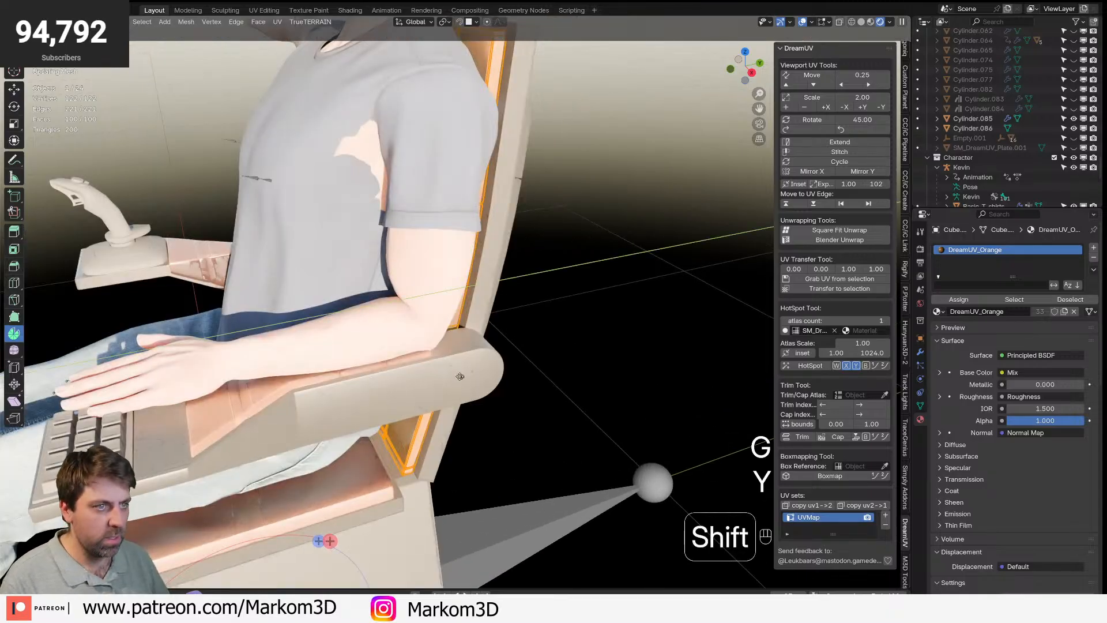
{"action": "left_click", "coordinate": [534, 381]}
{"action": "scroll", "coordinate": [531, 393], "scroll_direction": "down", "scroll_amount": 3}
{"action": "key", "text": "Tab"}
{"action": "left_click", "coordinate": [531, 392]}
- Select the chair frame and its cushions together, and check the selection with a trial move that is cancelled
{"action": "middle_click_drag", "start_coordinate": [427, 372], "coordinate": [608, 343]}
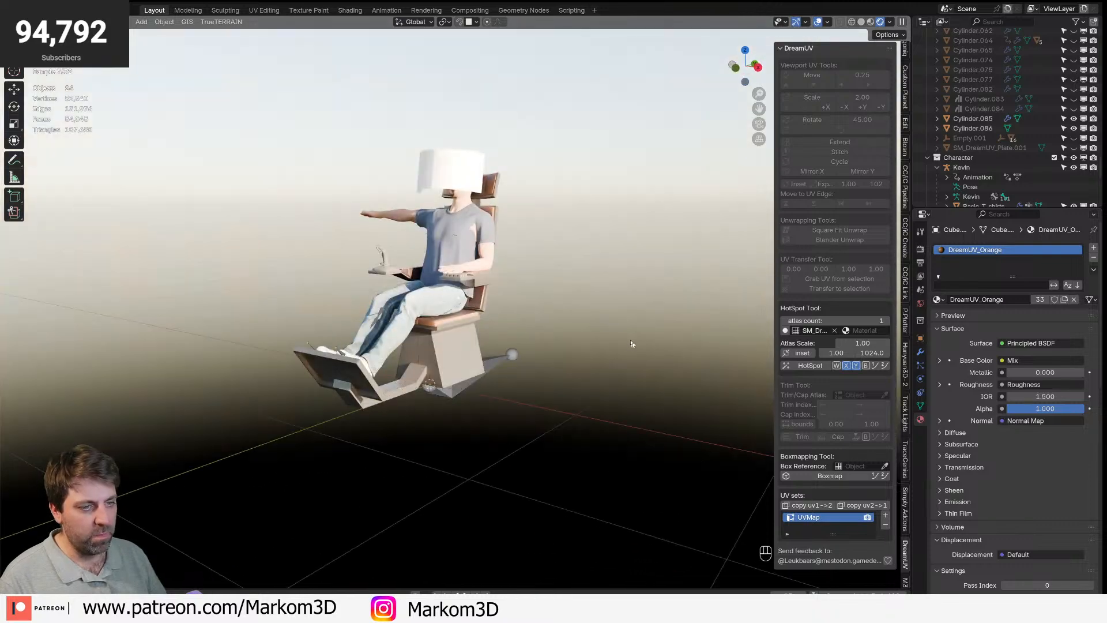
{"action": "middle_click_drag", "start_coordinate": [517, 313], "coordinate": [496, 327]}
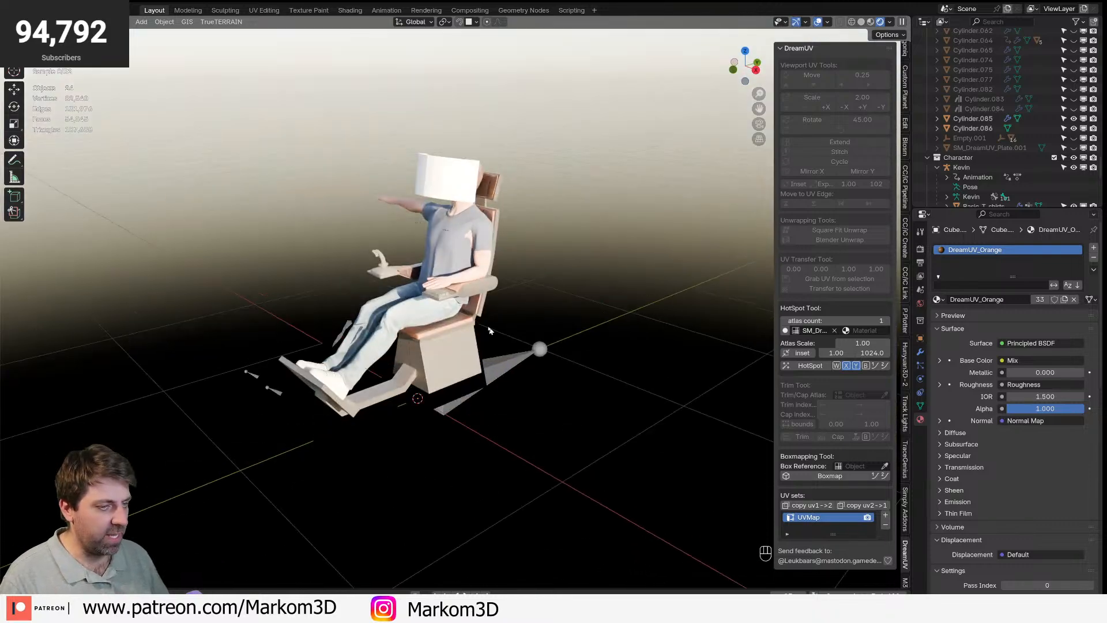
{"action": "scroll", "coordinate": [478, 313], "scroll_direction": "up", "scroll_amount": 2}
{"action": "left_click", "coordinate": [487, 290], "text": "shift"}
{"action": "left_click", "coordinate": [429, 348], "text": "shift"}
{"action": "left_click", "coordinate": [486, 305], "text": "shift"}
{"action": "left_click", "coordinate": [291, 454], "text": "shift"}
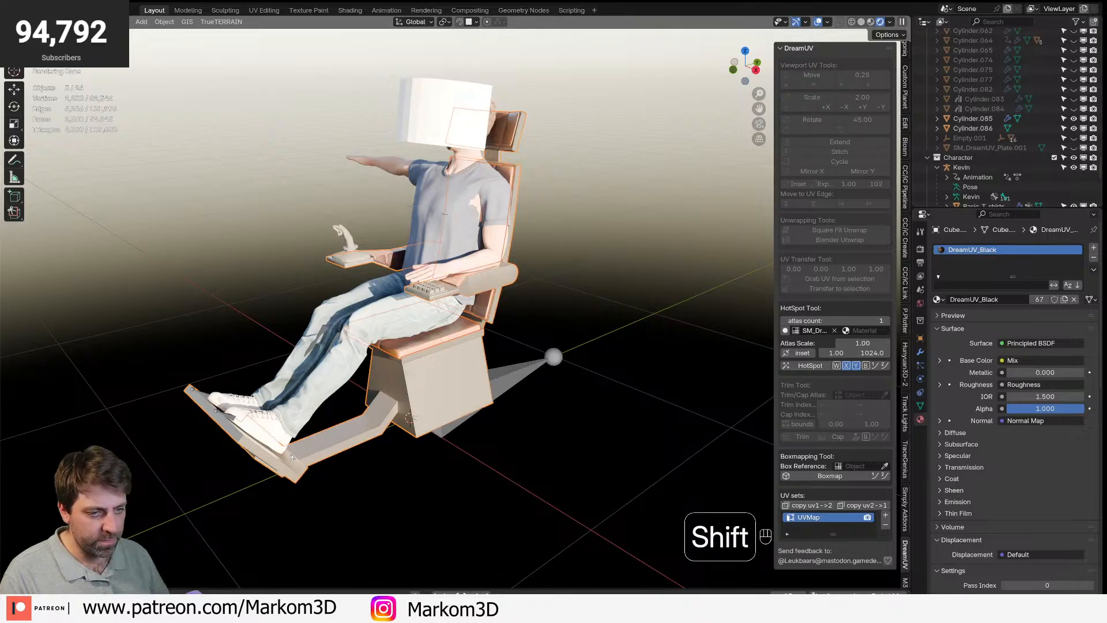
{"action": "left_click", "coordinate": [415, 346], "text": "shift"}
{"action": "middle_click_drag", "start_coordinate": [415, 346], "coordinate": [507, 227]}
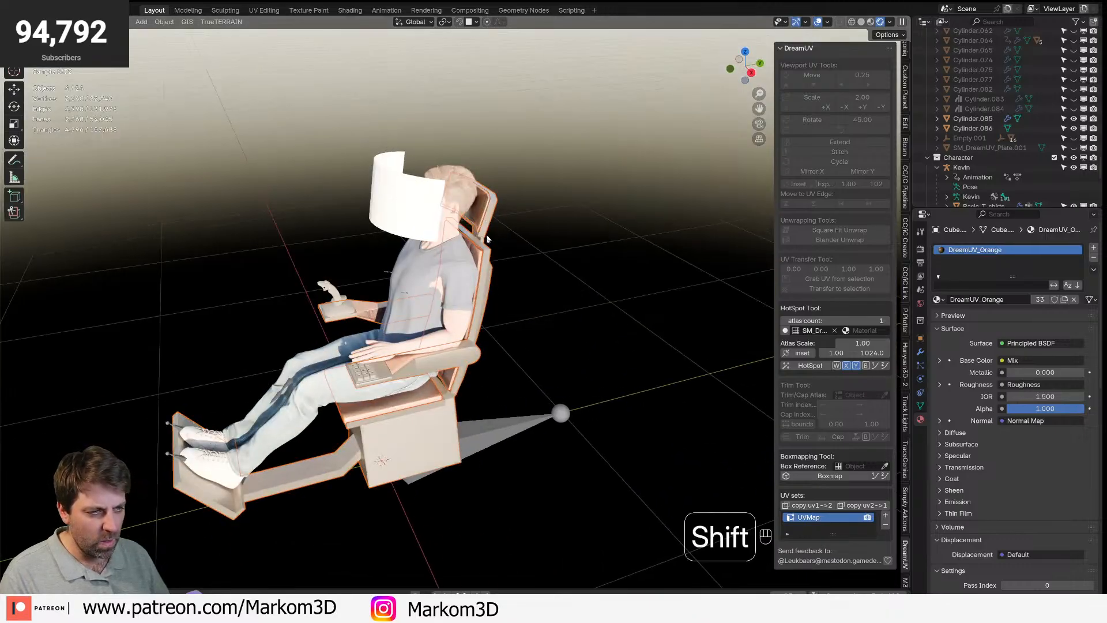
{"action": "key", "text": "g"}
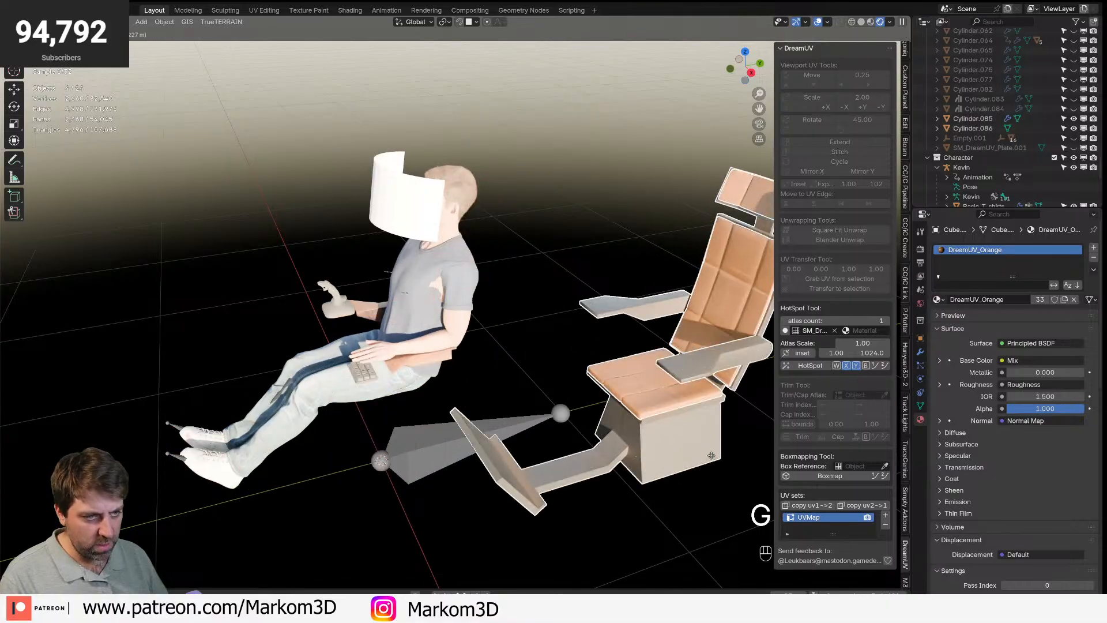
{"action": "right_click", "coordinate": [650, 538]}
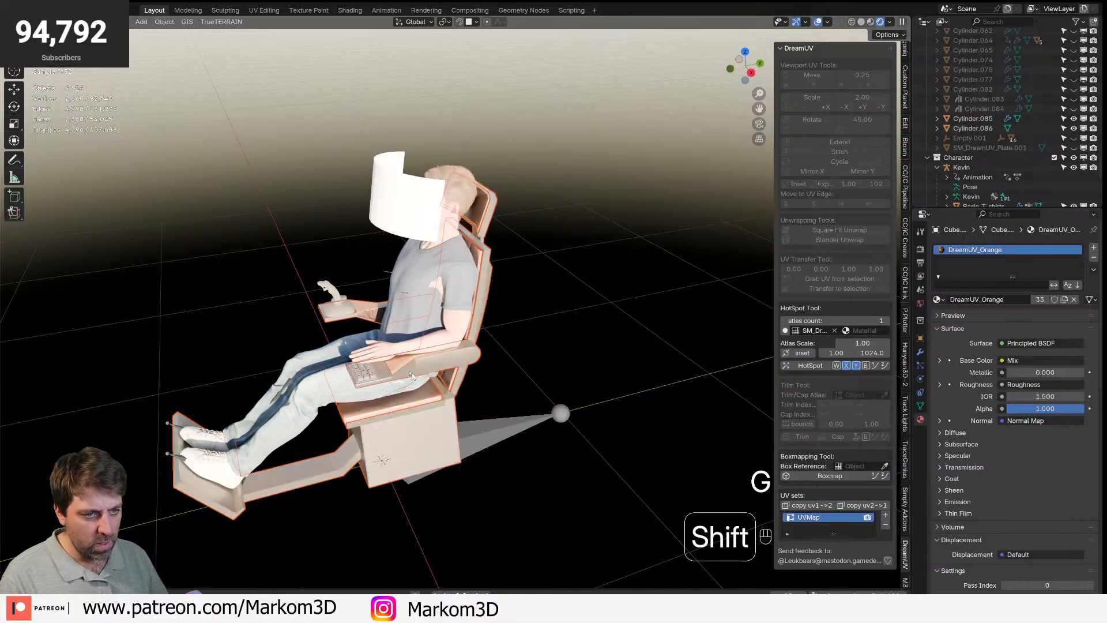
- Add the keypad and joystick parts to the chair selection, convert everything to mesh and join it into one object
{"action": "left_click", "coordinate": [377, 378], "text": "shift"}
{"action": "left_click", "coordinate": [377, 377], "text": "shift"}
{"action": "left_click", "coordinate": [344, 314], "text": "shift"}
{"action": "left_click", "coordinate": [444, 460], "text": "shift"}
{"action": "key", "text": "space"}
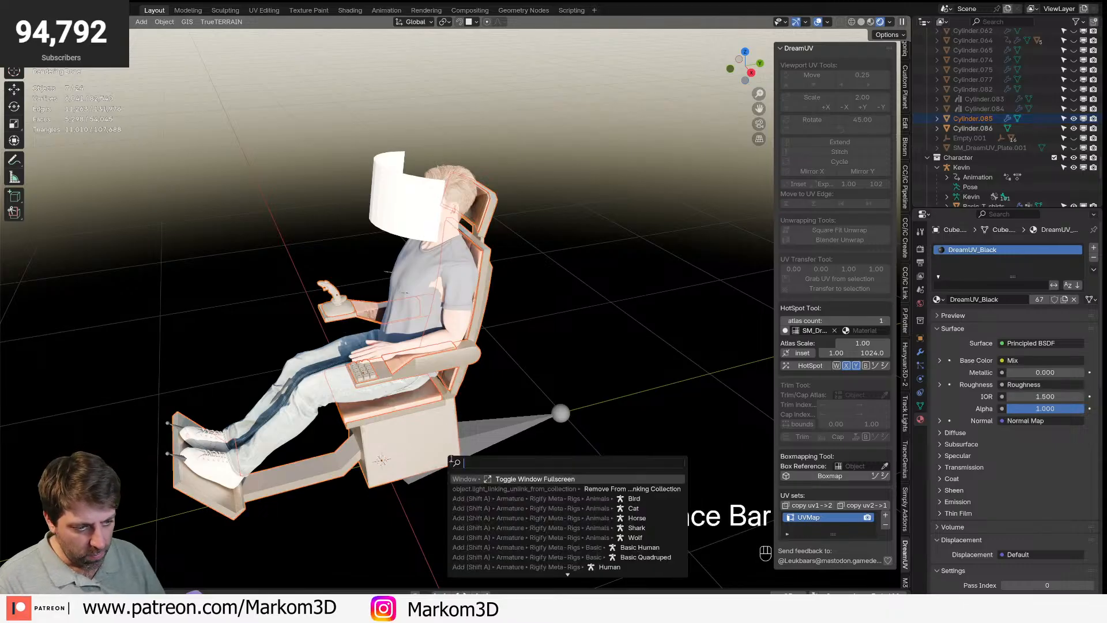
{"action": "right_click", "coordinate": [372, 442]}
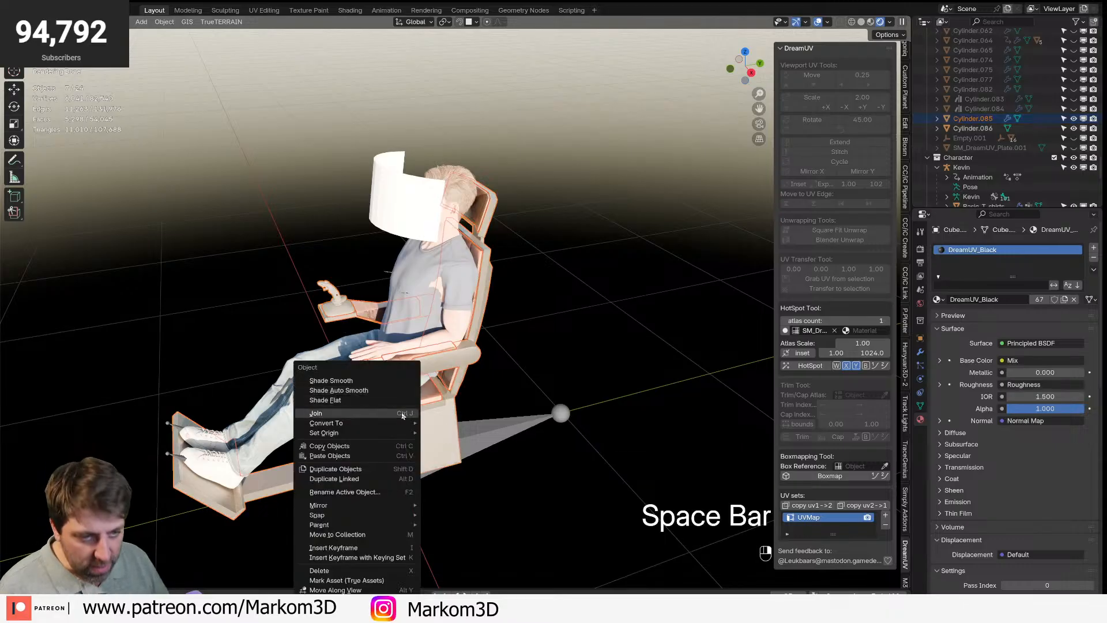
{"action": "mouse_move", "coordinate": [369, 433]}
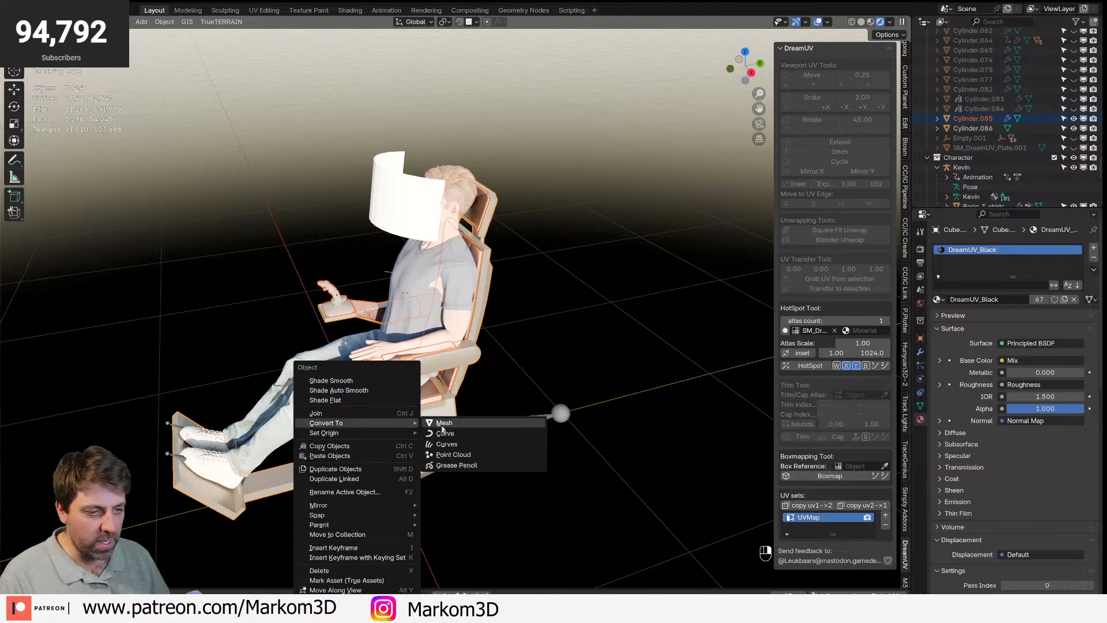
{"action": "left_click", "coordinate": [456, 433]}
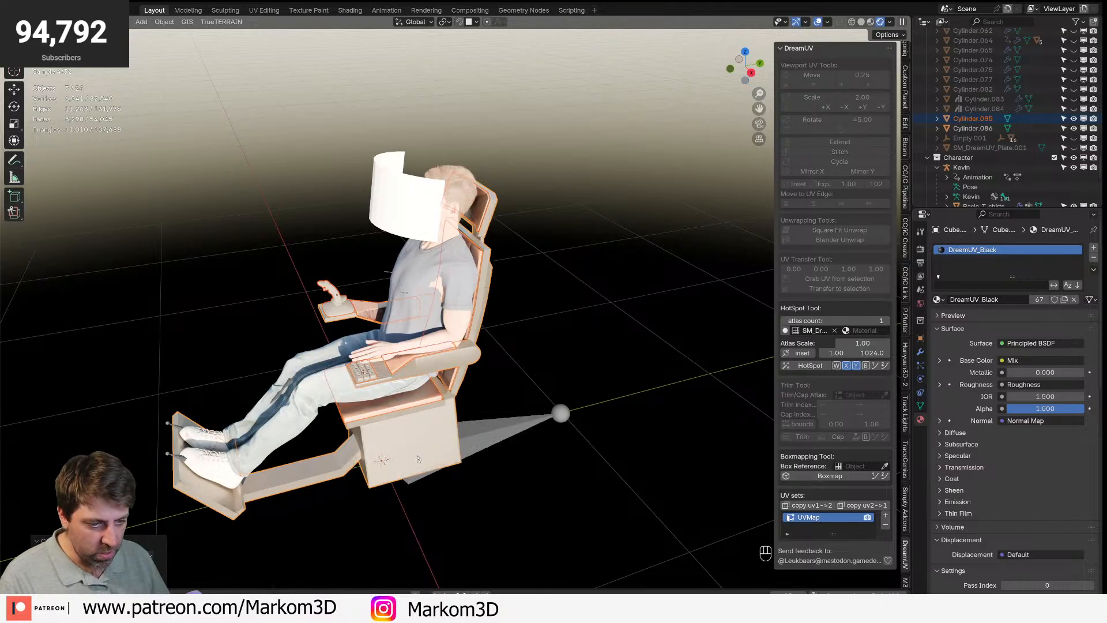
{"action": "key", "text": "ctrl+j"}
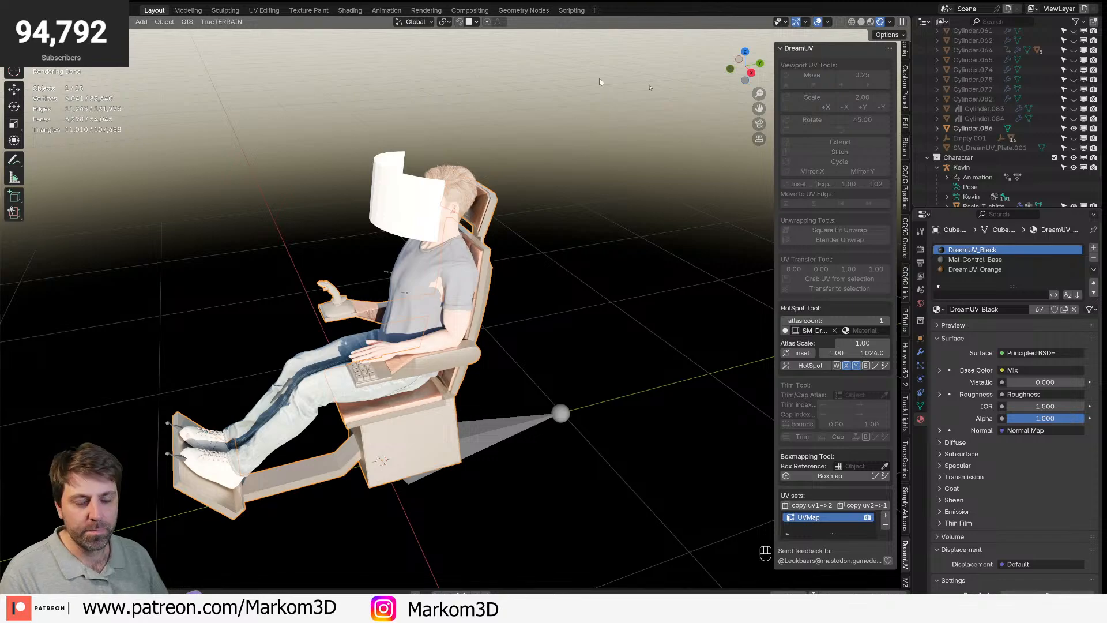
- Clear the selection and unhide all hidden objects so the spaceship interior surrounds the seated character again
{"action": "left_click", "coordinate": [611, 288]}
{"action": "key", "text": "alt+h"}
{"action": "mouse_move", "coordinate": [566, 334]}
{"action": "middle_mouse_down"}
{"action": "mouse_move", "coordinate": [528, 308]}
{"action": "mouse_move", "coordinate": [487, 325]}
{"action": "mouse_move", "coordinate": [503, 323]}
{"action": "middle_mouse_up"}
{"action": "scroll", "coordinate": [514, 319], "scroll_direction": "up", "scroll_amount": 4}
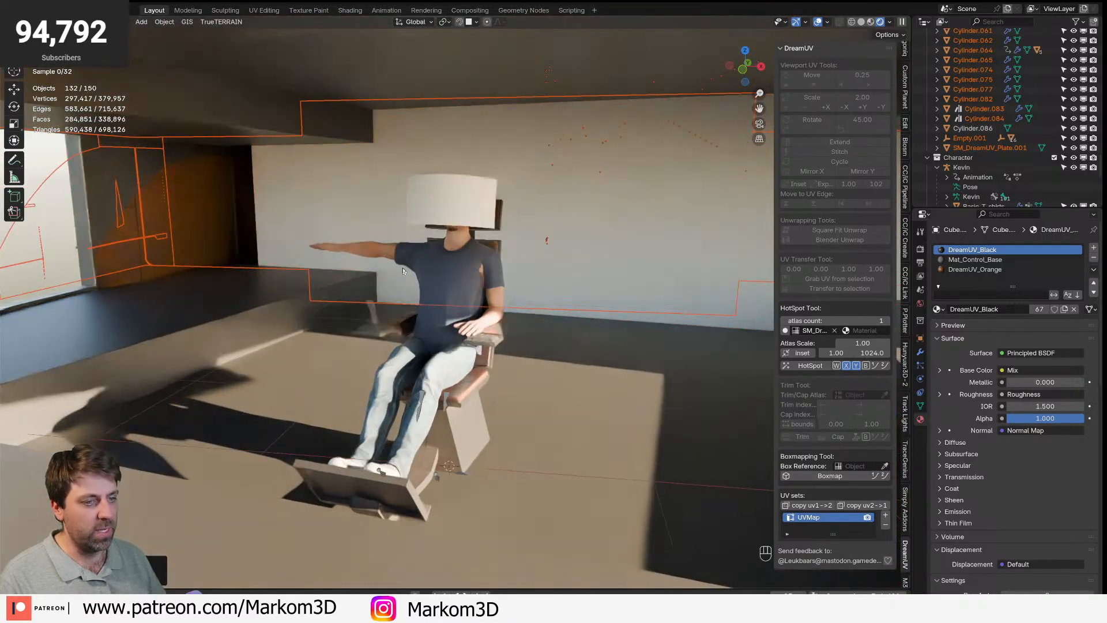
- Show the scene in wireframe, select the seated character's armature and enter Pose Mode
{"action": "scroll", "coordinate": [497, 320], "scroll_direction": "up", "scroll_amount": 4}
{"action": "key", "text": "z"}
{"action": "key", "text": "4"}
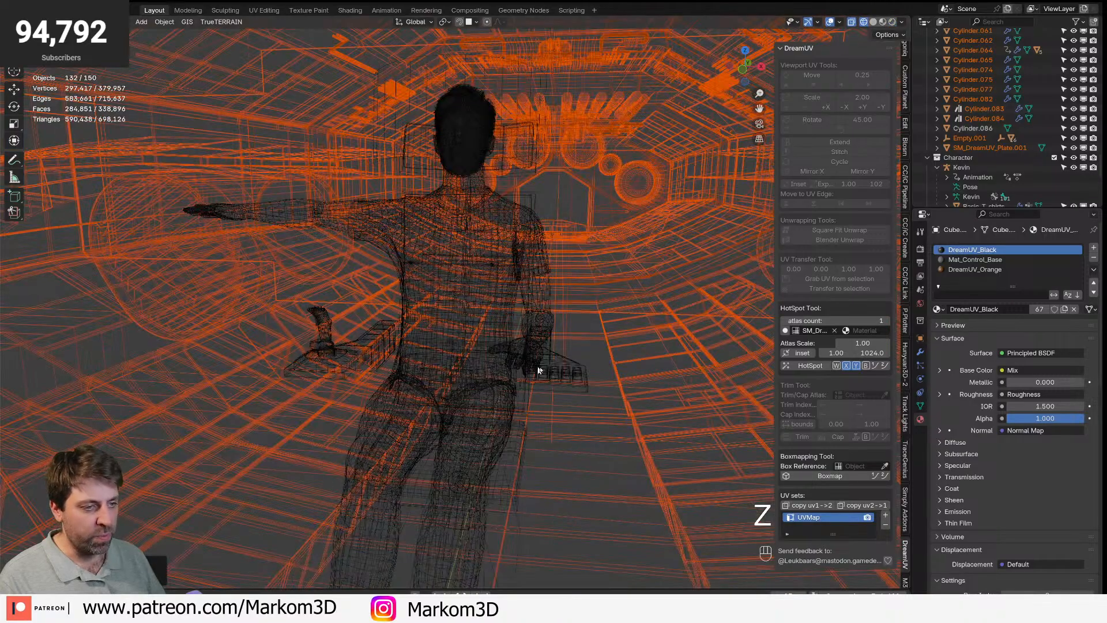
{"action": "left_click", "coordinate": [534, 389]}
{"action": "left_click", "coordinate": [538, 324]}
{"action": "left_click", "coordinate": [539, 324]}
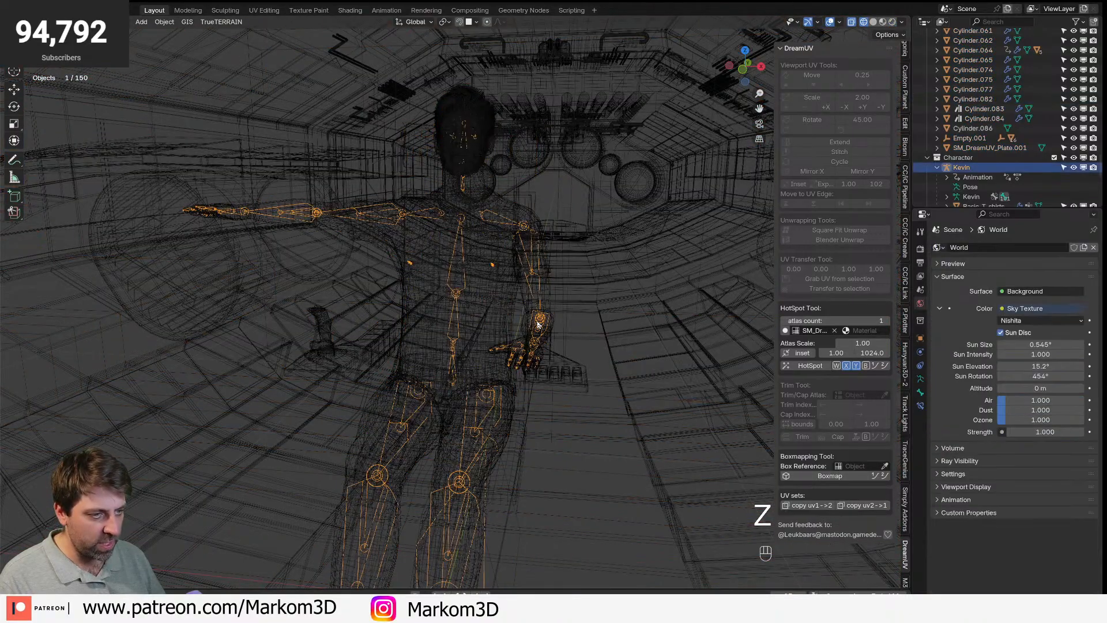
{"action": "key", "text": "ctrl+Tab"}
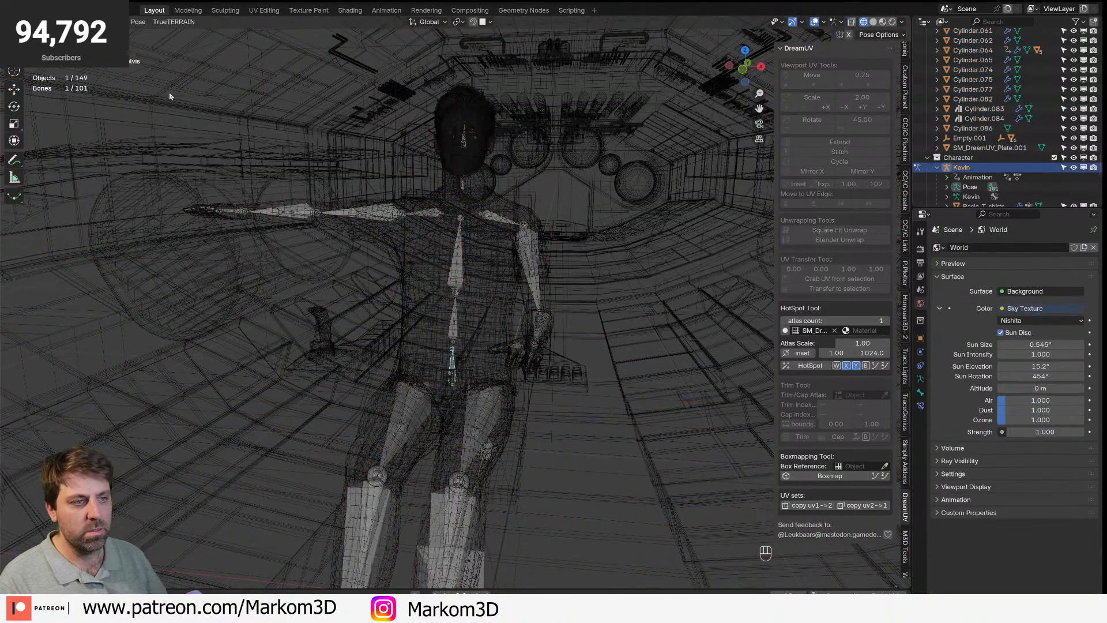
- In front view, rotate the outstretched arm's clavicle and upper arm down toward the character's side
{"action": "key", "text": "KP_3"}
{"action": "key", "text": "KP_1"}
{"action": "left_click", "coordinate": [443, 217]}
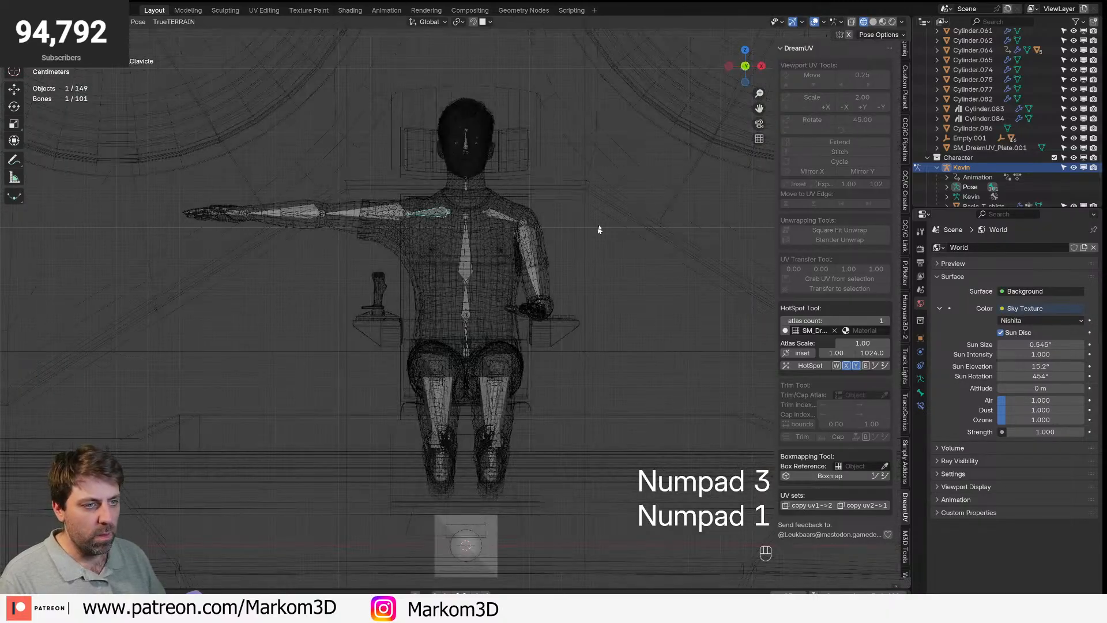
{"action": "key", "text": "t"}
{"action": "key", "text": "t"}
{"action": "key", "text": "r"}
{"action": "left_click", "coordinate": [601, 222]}
{"action": "left_click", "coordinate": [372, 225]}
{"action": "key", "text": "r"}
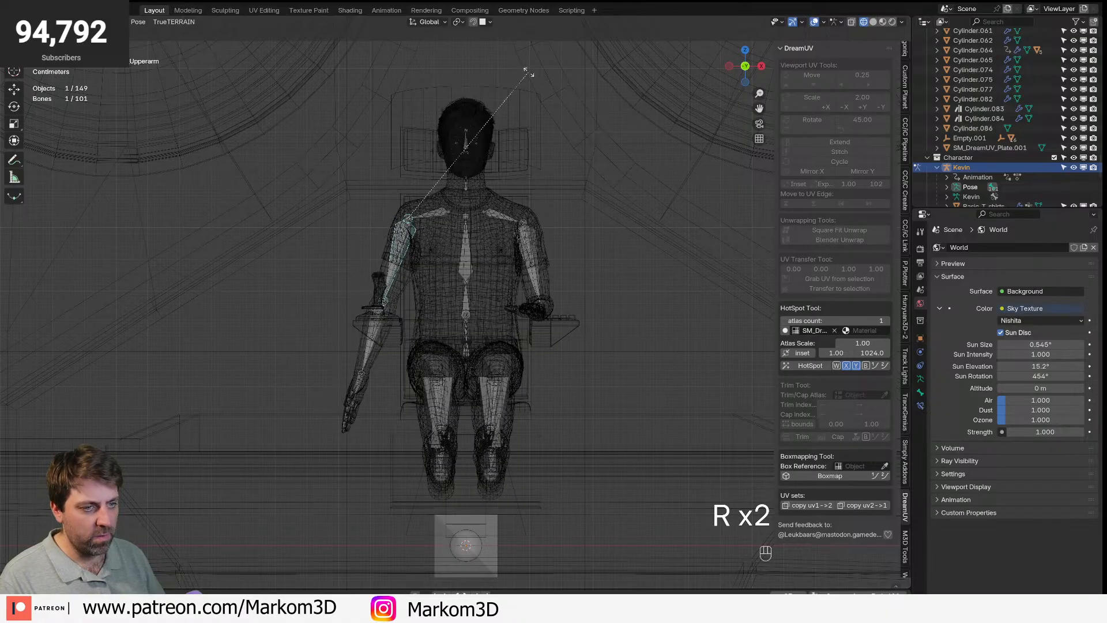
{"action": "left_click", "coordinate": [382, 332]}
- In side view, rotate the lowered upper arm and bend its forearm forward over the joystick armrest
{"action": "left_click", "coordinate": [363, 364]}
{"action": "key", "text": "KP_3"}
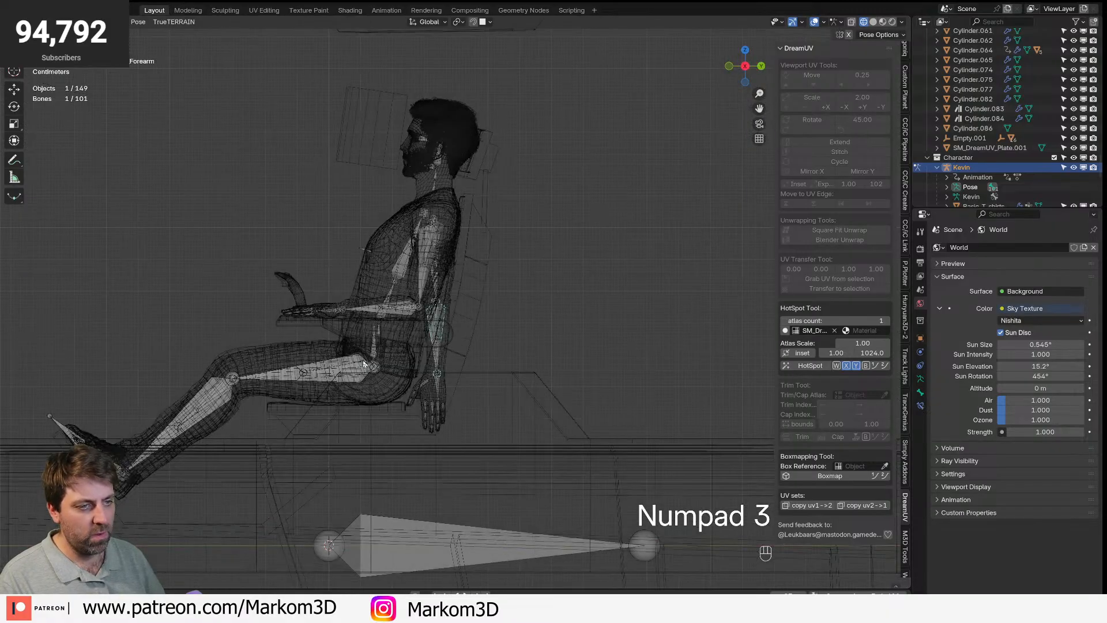
{"action": "left_click", "coordinate": [434, 254]}
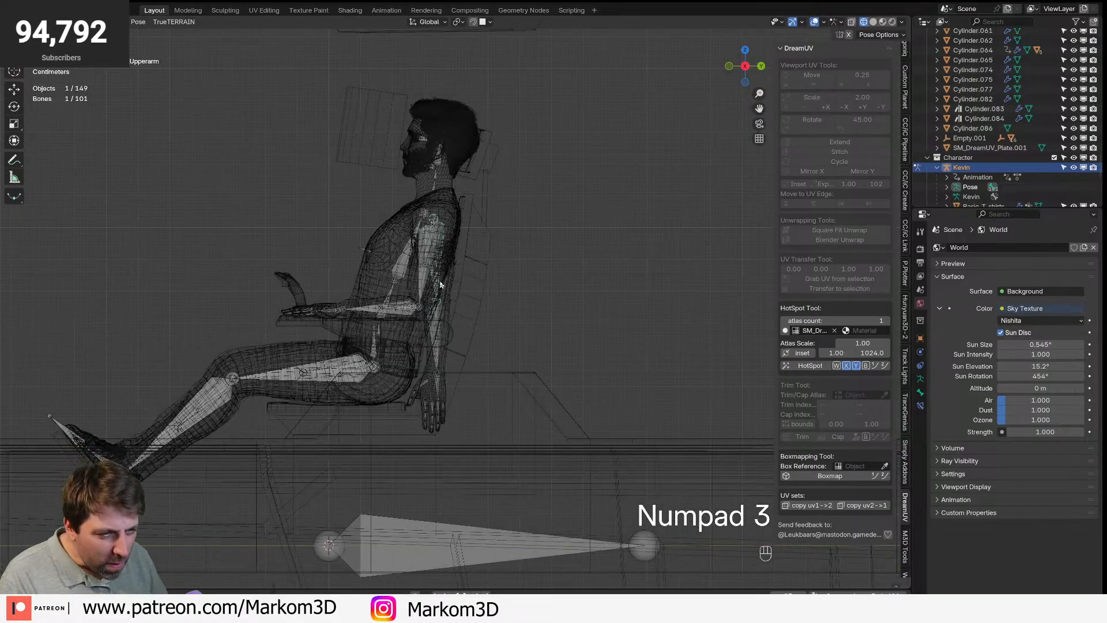
{"action": "key", "text": "r"}
{"action": "left_click", "coordinate": [474, 307]}
{"action": "left_click", "coordinate": [415, 345]}
{"action": "key", "text": "r"}
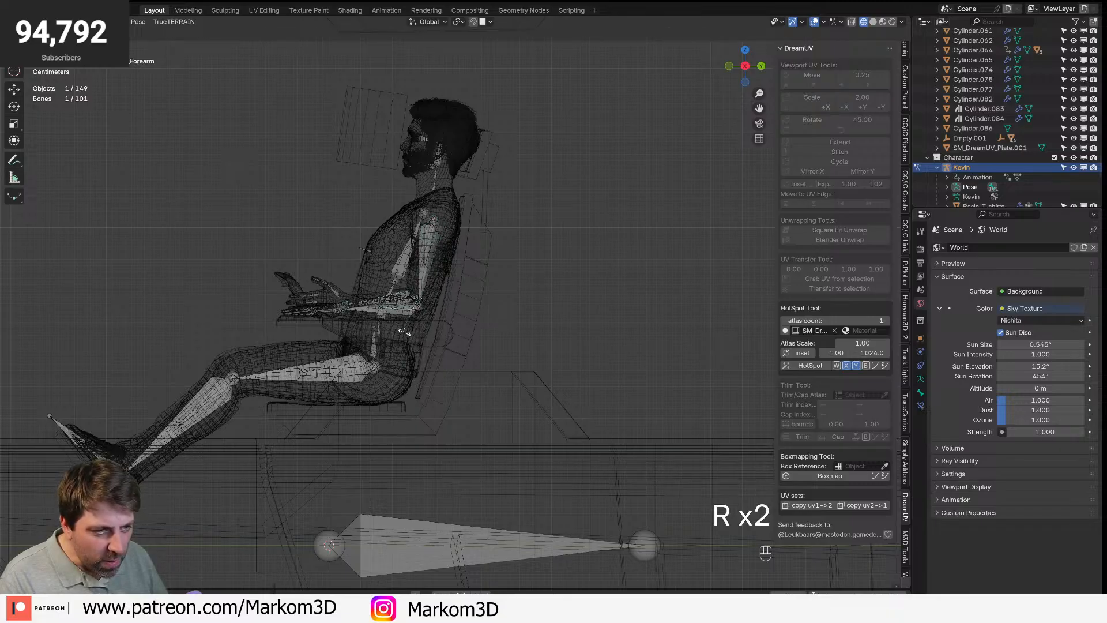
{"action": "left_click", "coordinate": [407, 336]}
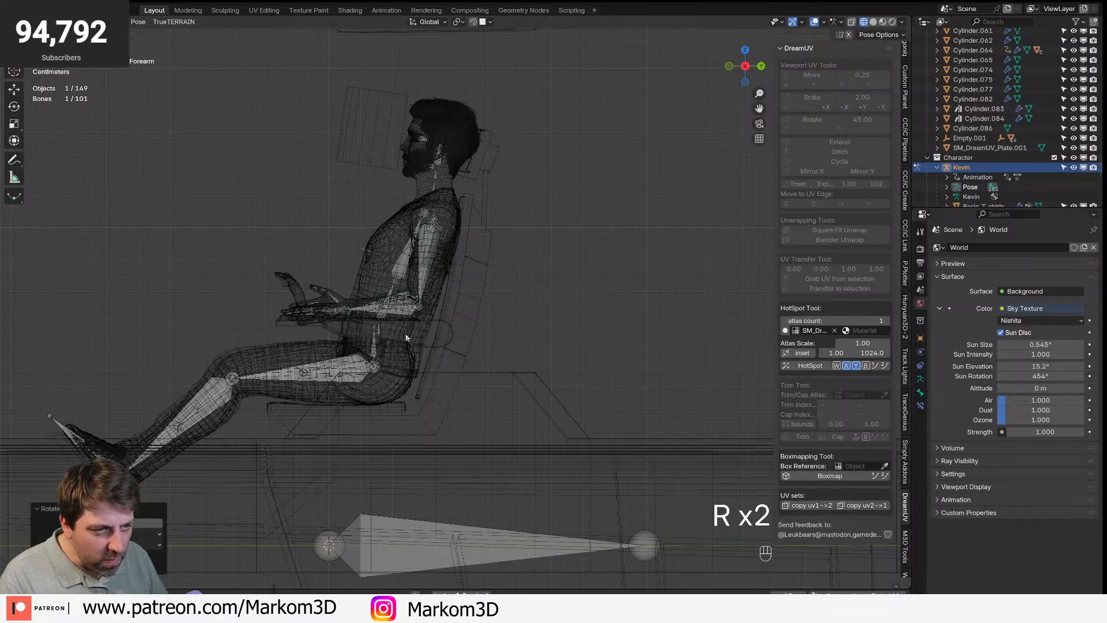
- Rotate the upper arm about its local Y axis in front view to bring the hand in to the joystick
{"action": "left_click", "coordinate": [436, 272]}
{"action": "key", "text": "KP_3"}
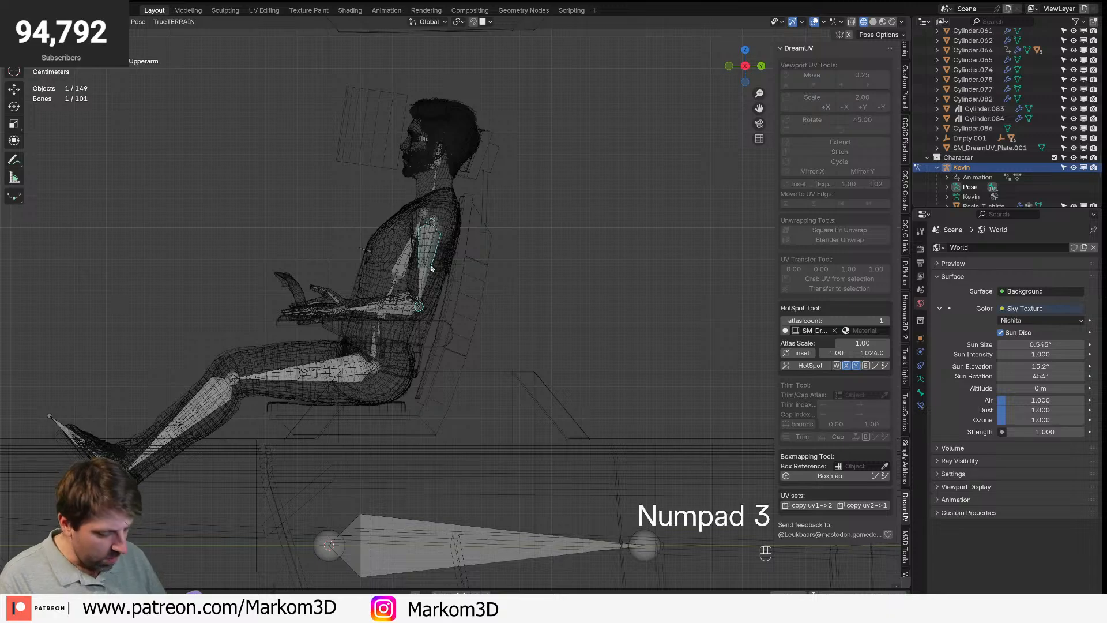
{"action": "key", "text": "KP_1"}
{"action": "left_click", "coordinate": [403, 272]}
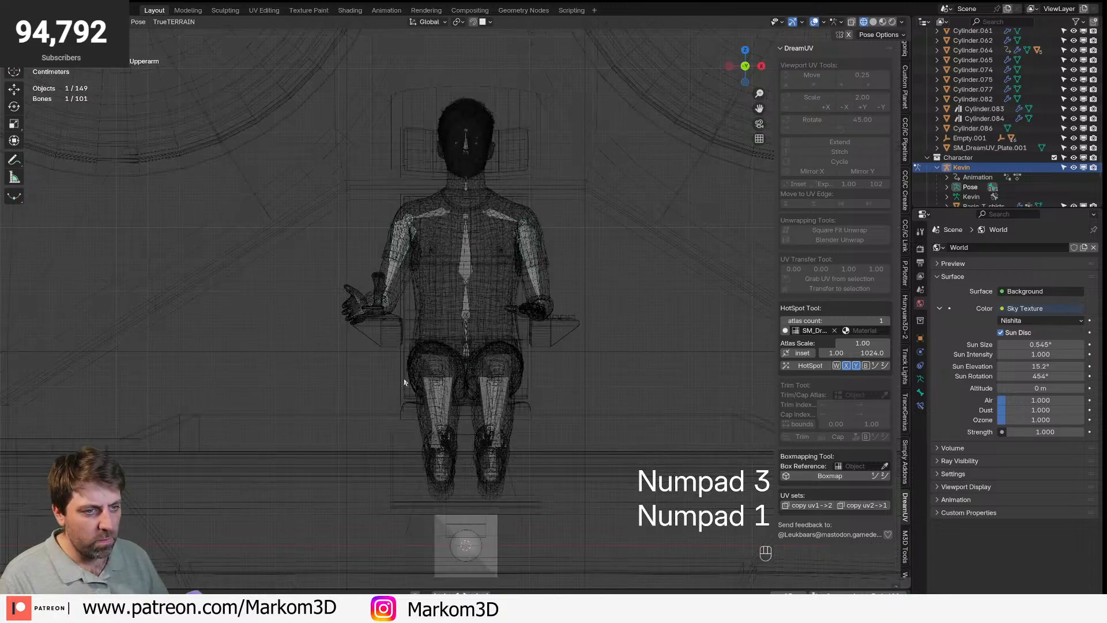
{"action": "key", "text": "r"}
{"action": "key", "text": "y"}
{"action": "key", "text": "y"}
{"action": "left_click", "coordinate": [381, 394]}
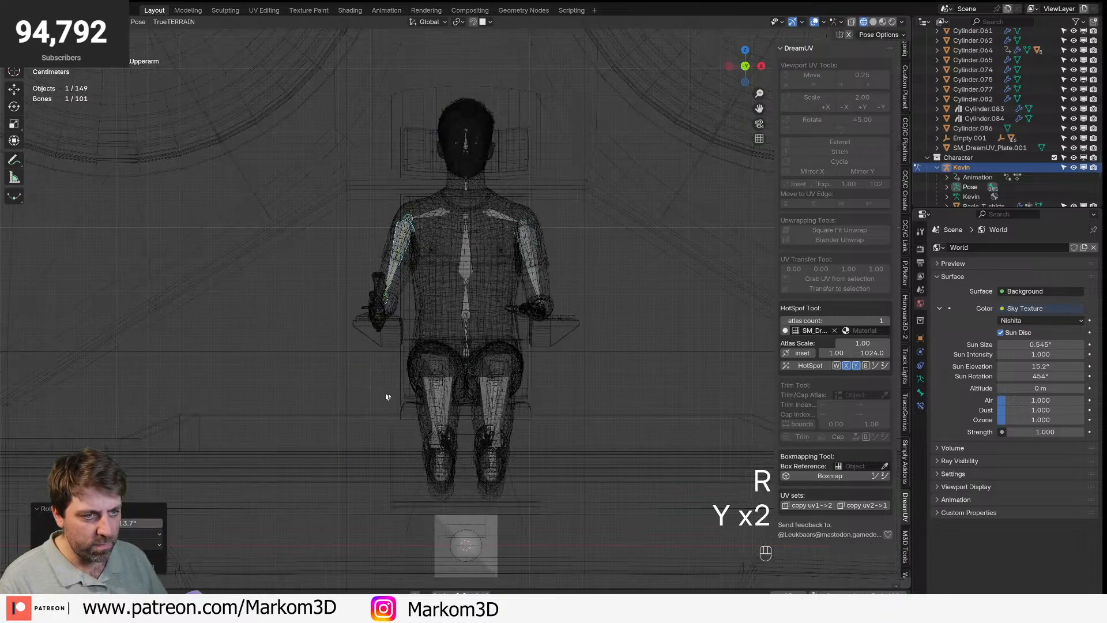
- Switch to solid shading, select the joystick arm's forearm bone and rotate it by -8.84°
{"action": "key", "text": "KP_3"}
{"action": "mouse_move", "coordinate": [418, 391]}
{"action": "middle_mouse_down"}
{"action": "mouse_move", "coordinate": [541, 402]}
{"action": "mouse_move", "coordinate": [406, 397]}
{"action": "middle_mouse_up"}
{"action": "key", "text": "shift+z"}
{"action": "middle_click_drag", "start_coordinate": [407, 398], "coordinate": [375, 395]}
{"action": "scroll", "coordinate": [376, 395], "scroll_direction": "up", "scroll_amount": 2}
{"action": "key", "text": "z"}
{"action": "left_click", "coordinate": [351, 394]}
{"action": "key", "text": "z"}
{"action": "left_click", "coordinate": [494, 414]}
{"action": "middle_click_drag", "start_coordinate": [499, 415], "coordinate": [519, 416]}
{"action": "scroll", "coordinate": [519, 416], "scroll_direction": "up", "scroll_amount": 1}
{"action": "key", "text": "r"}
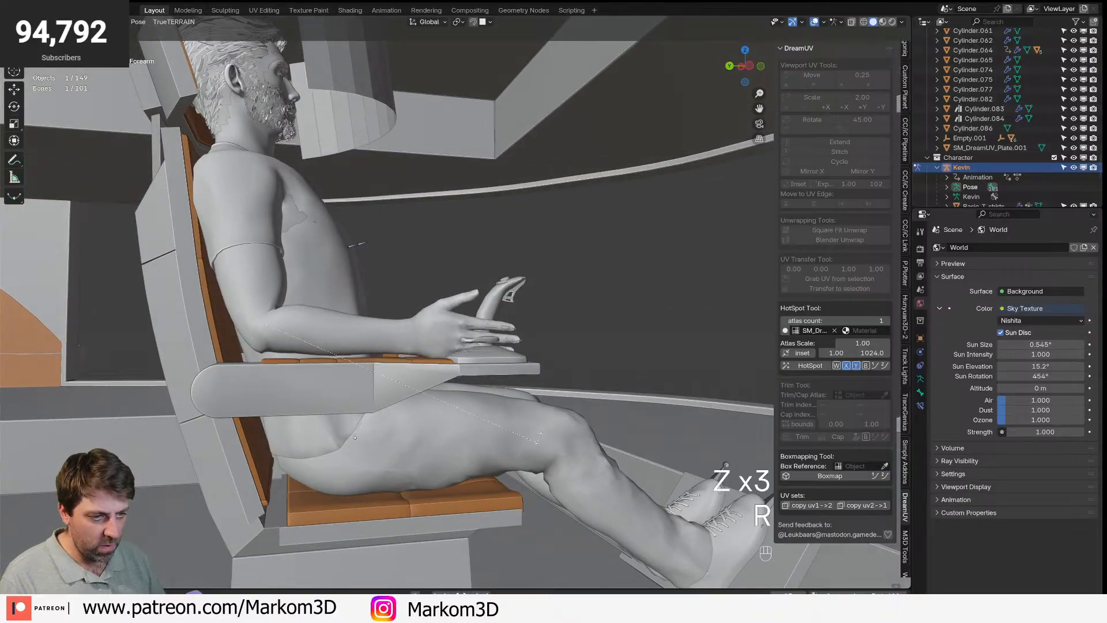
{"action": "left_click", "coordinate": [536, 428]}
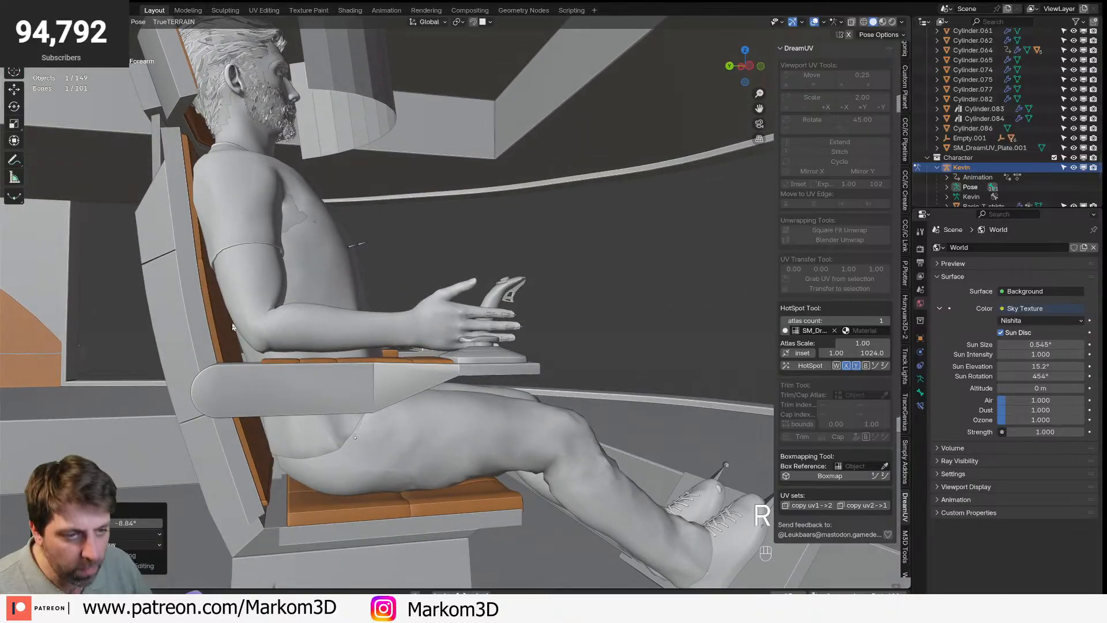
- Rotate the joystick arm's forearm by a further -3.11° from a slightly different view angle
{"action": "middle_click_drag", "start_coordinate": [436, 341], "coordinate": [414, 355]}
{"action": "key", "text": "r"}
{"action": "left_click", "coordinate": [398, 369]}
- Examine the character's seated pose and how the hands sit at the joystick and keypad
{"action": "middle_click_drag", "start_coordinate": [548, 317], "coordinate": [507, 314]}
{"action": "scroll", "coordinate": [507, 314], "scroll_direction": "up", "scroll_amount": 6}
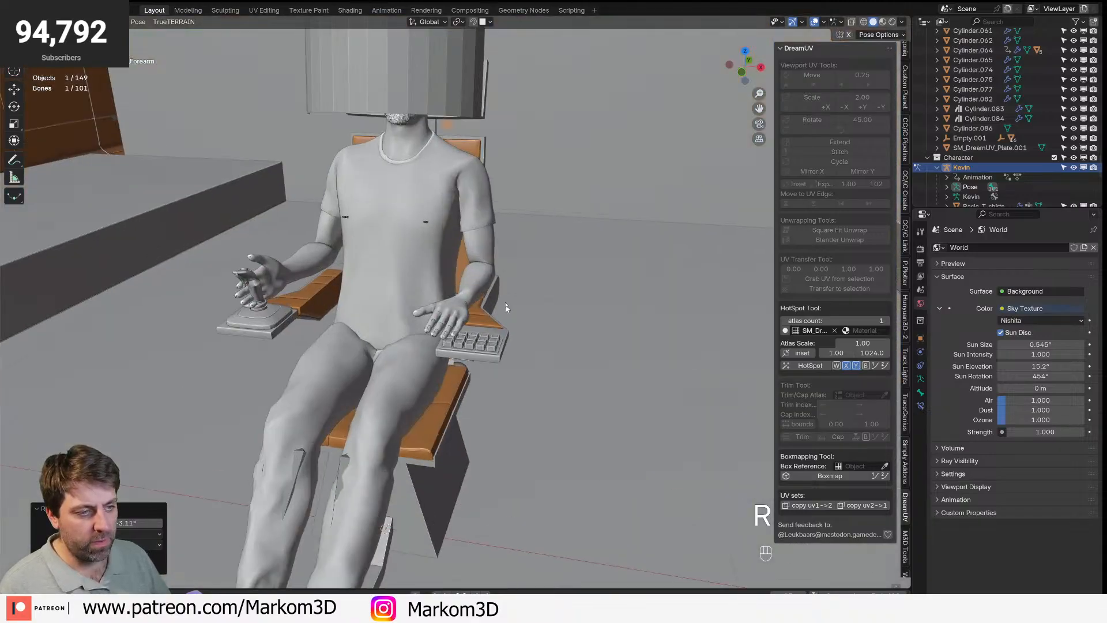
{"action": "middle_click_drag", "start_coordinate": [330, 397], "coordinate": [430, 309], "text": "shift"}
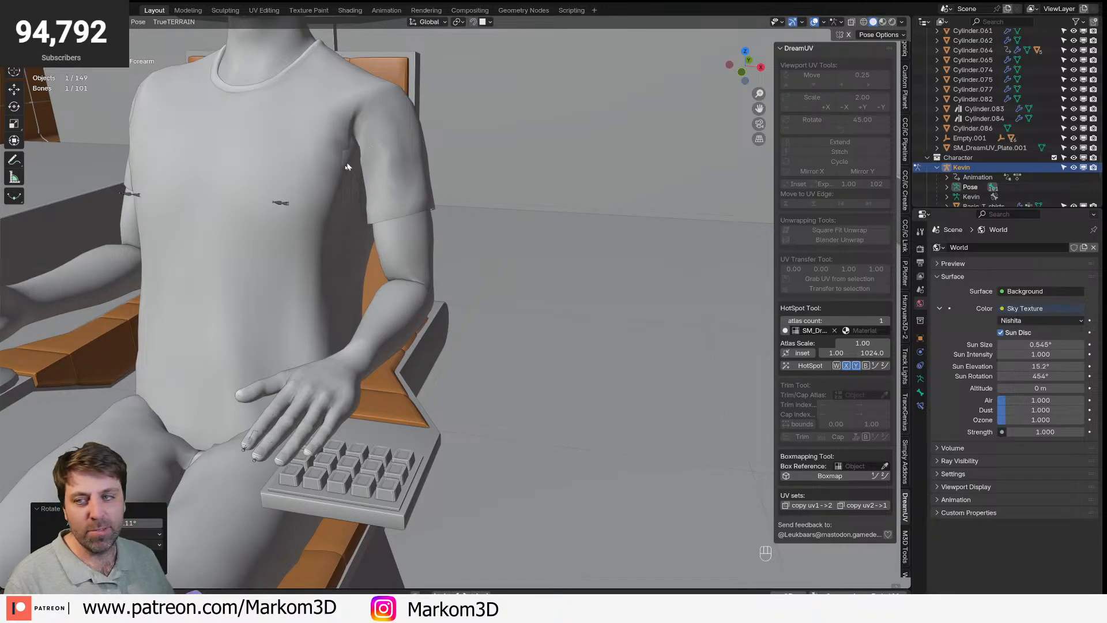
{"action": "scroll", "coordinate": [437, 247], "scroll_direction": "down", "scroll_amount": 2}
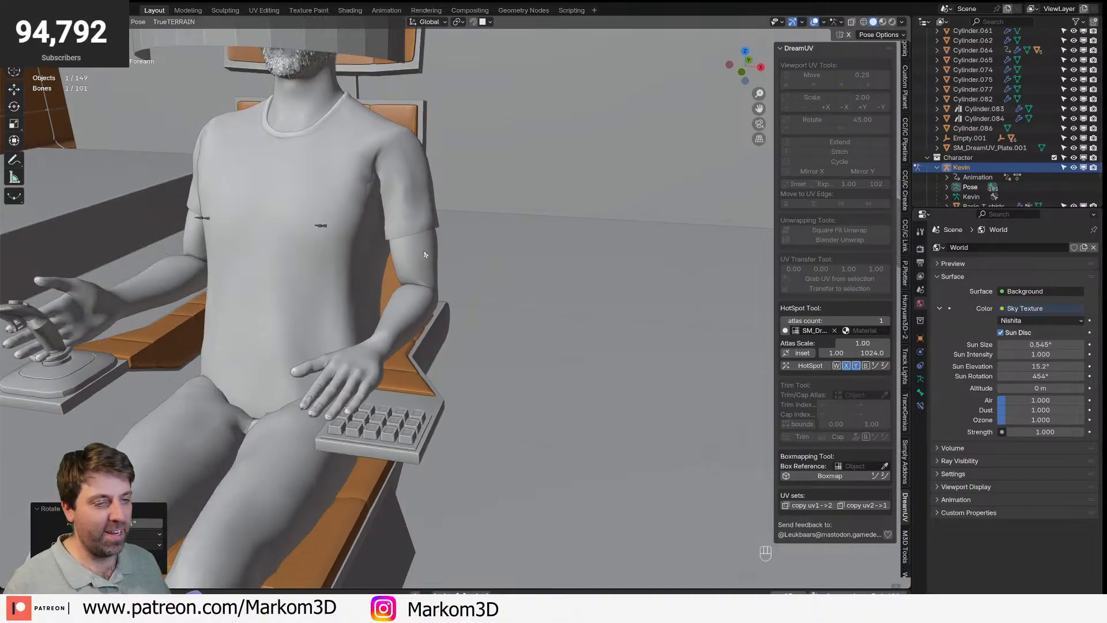
{"action": "scroll", "coordinate": [417, 260], "scroll_direction": "down", "scroll_amount": 3}
{"action": "scroll", "coordinate": [410, 265], "scroll_direction": "up", "scroll_amount": 8}
{"action": "scroll", "coordinate": [410, 265], "scroll_direction": "down", "scroll_amount": 8}
{"action": "scroll", "coordinate": [410, 250], "scroll_direction": "up", "scroll_amount": 1}
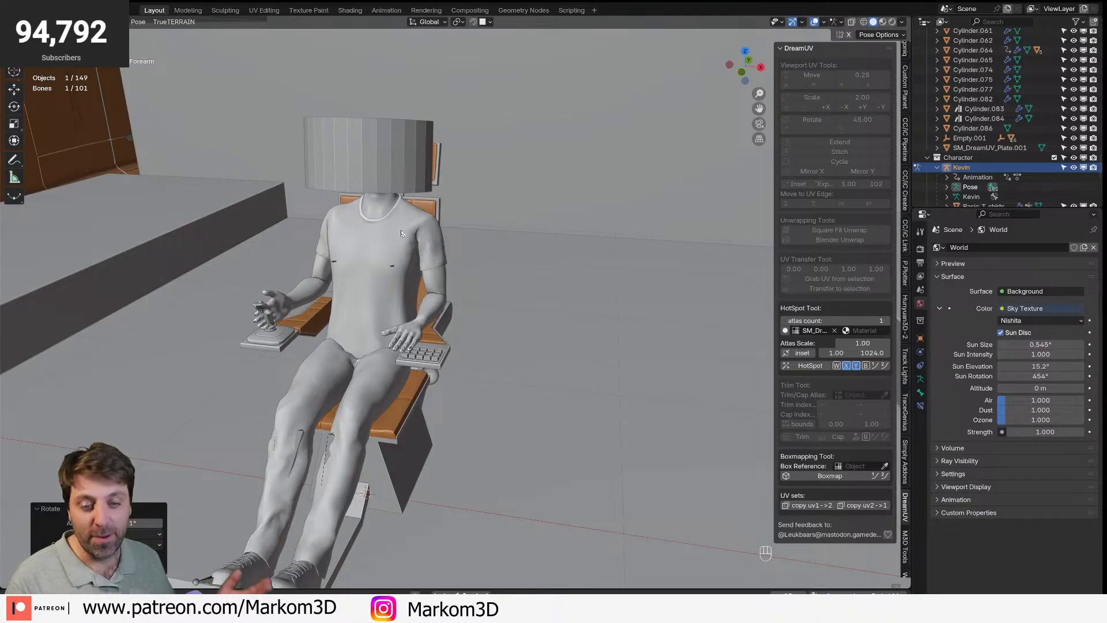
{"action": "scroll", "coordinate": [507, 279], "scroll_direction": "down", "scroll_amount": 2}
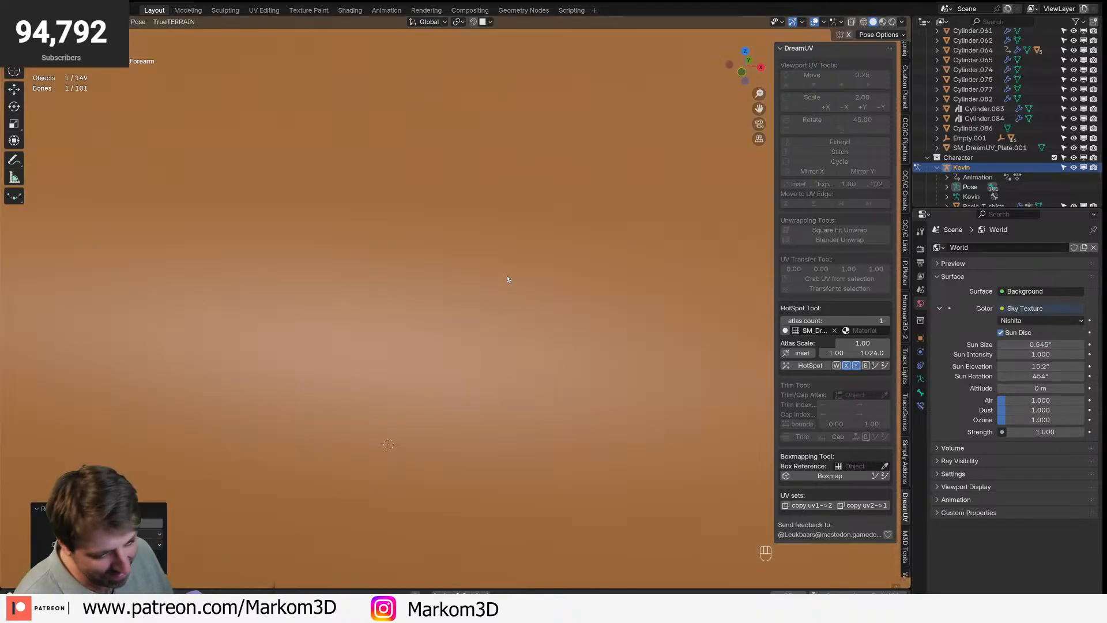
{"action": "scroll", "coordinate": [509, 280], "scroll_direction": "up", "scroll_amount": 1}
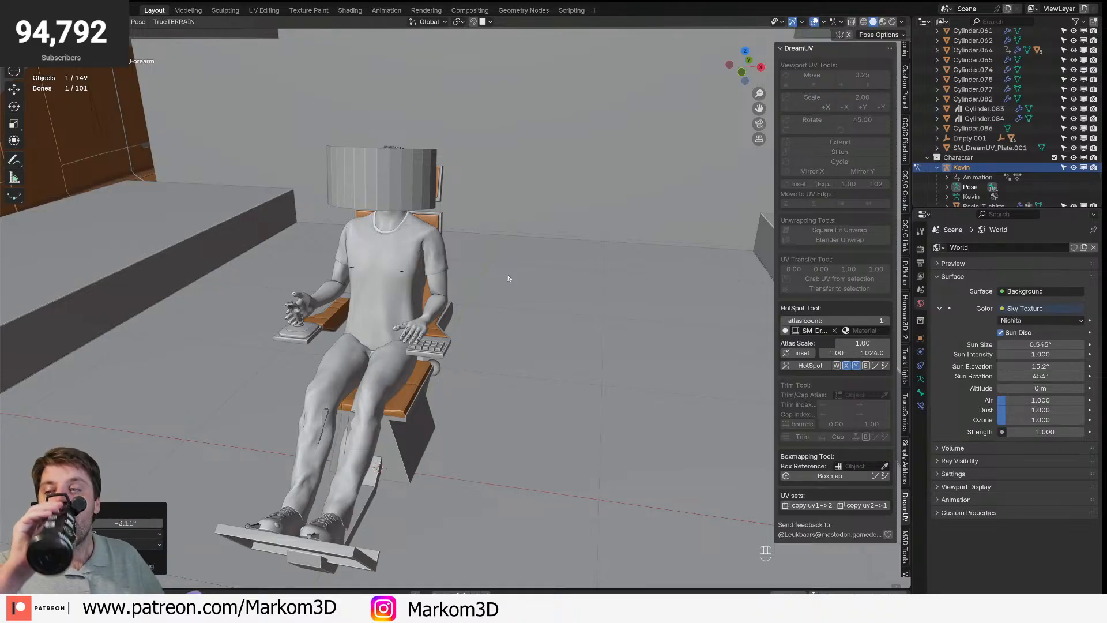
{"action": "scroll", "coordinate": [514, 245], "scroll_direction": "down", "scroll_amount": 4}
{"action": "middle_click_drag", "start_coordinate": [487, 295], "coordinate": [464, 285]}
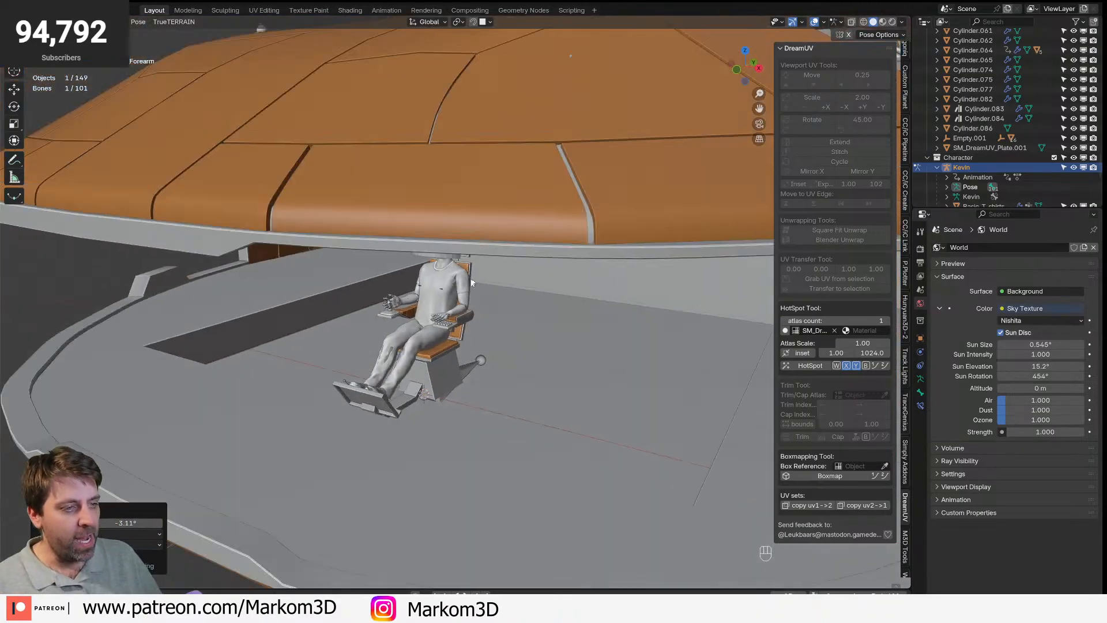
- Save the Blender file with the posed character
{"action": "scroll", "coordinate": [478, 256], "scroll_direction": "up", "scroll_amount": 3}
{"action": "key", "text": "z"}
{"action": "key", "text": "ctrl+s"}
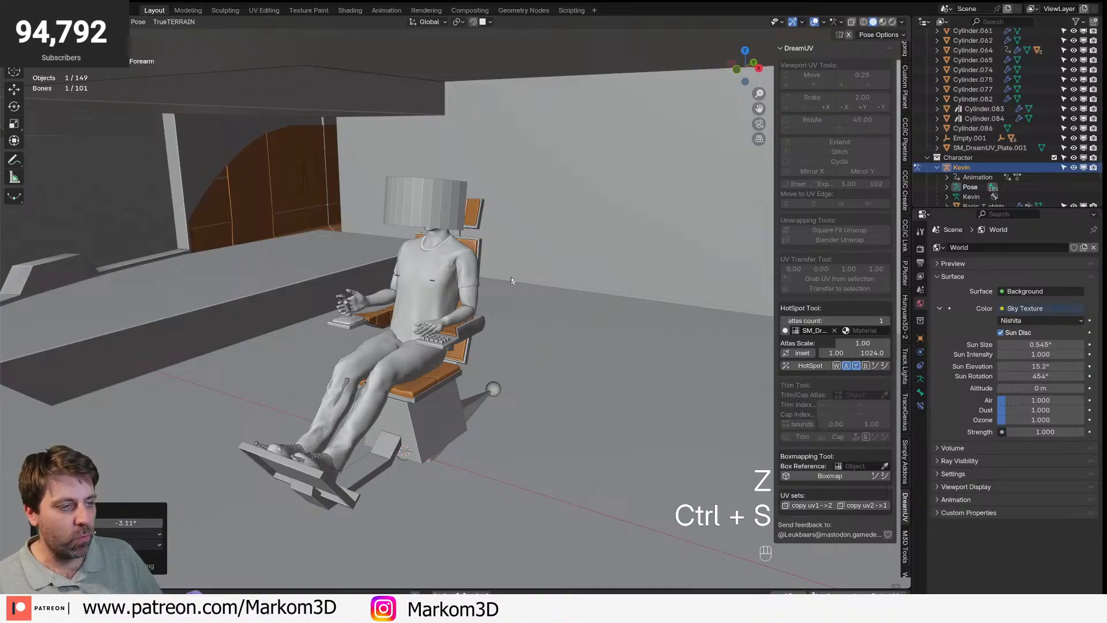
- Examine the cockpit around the seated pilot and the spaceship's exterior hull from the front and side
{"action": "scroll", "coordinate": [512, 279], "scroll_direction": "down", "scroll_amount": 2}
{"action": "middle_click_drag", "start_coordinate": [511, 279], "coordinate": [517, 272]}
{"action": "scroll", "coordinate": [518, 272], "scroll_direction": "up", "scroll_amount": 2}
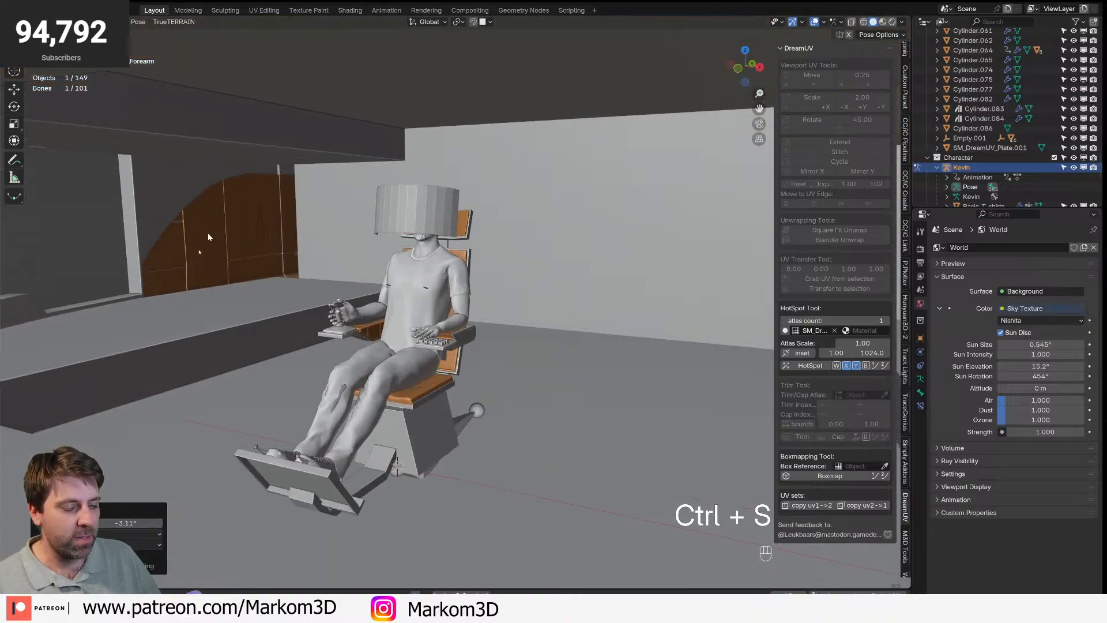
{"action": "middle_click_drag", "start_coordinate": [437, 280], "coordinate": [508, 279]}
{"action": "scroll", "coordinate": [487, 289], "scroll_direction": "down", "scroll_amount": 3}
{"action": "scroll", "coordinate": [488, 289], "scroll_direction": "down", "scroll_amount": 4}
{"action": "scroll", "coordinate": [494, 281], "scroll_direction": "up", "scroll_amount": 2}
{"action": "middle_click_drag", "start_coordinate": [625, 280], "coordinate": [542, 285], "text": "shift"}
{"action": "scroll", "coordinate": [438, 299], "scroll_direction": "up", "scroll_amount": 1}
{"action": "key", "text": "Tab"}
{"action": "scroll", "coordinate": [504, 174], "scroll_direction": "down", "scroll_amount": 4}
{"action": "key", "text": "Tab"}
{"action": "middle_click_drag", "start_coordinate": [482, 304], "coordinate": [450, 323]}
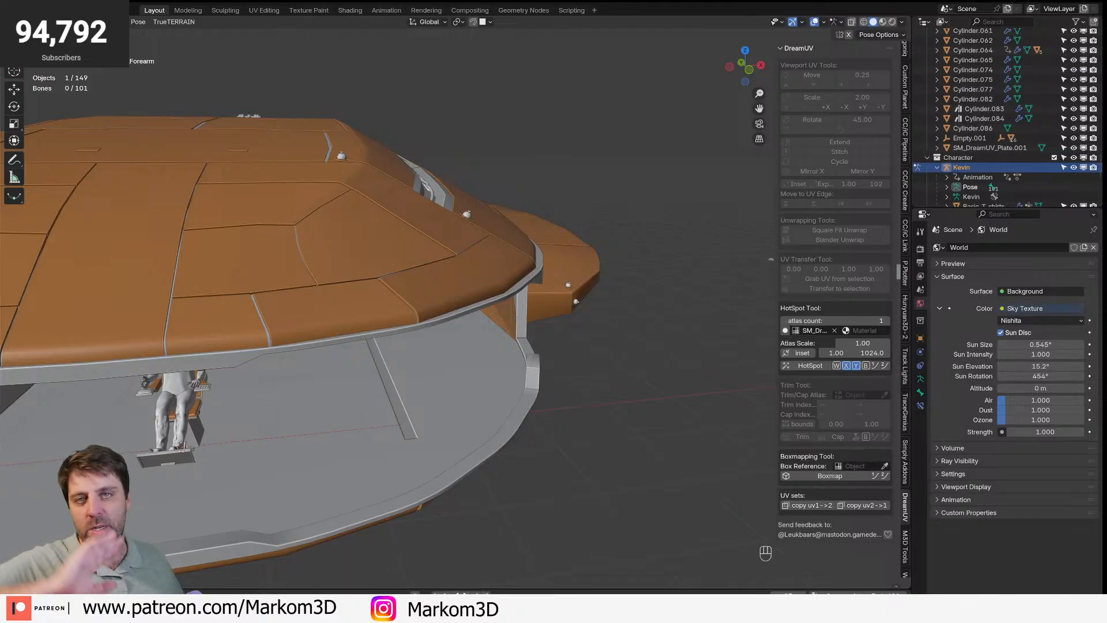
{"action": "middle_click_drag", "start_coordinate": [259, 109], "coordinate": [267, 114]}
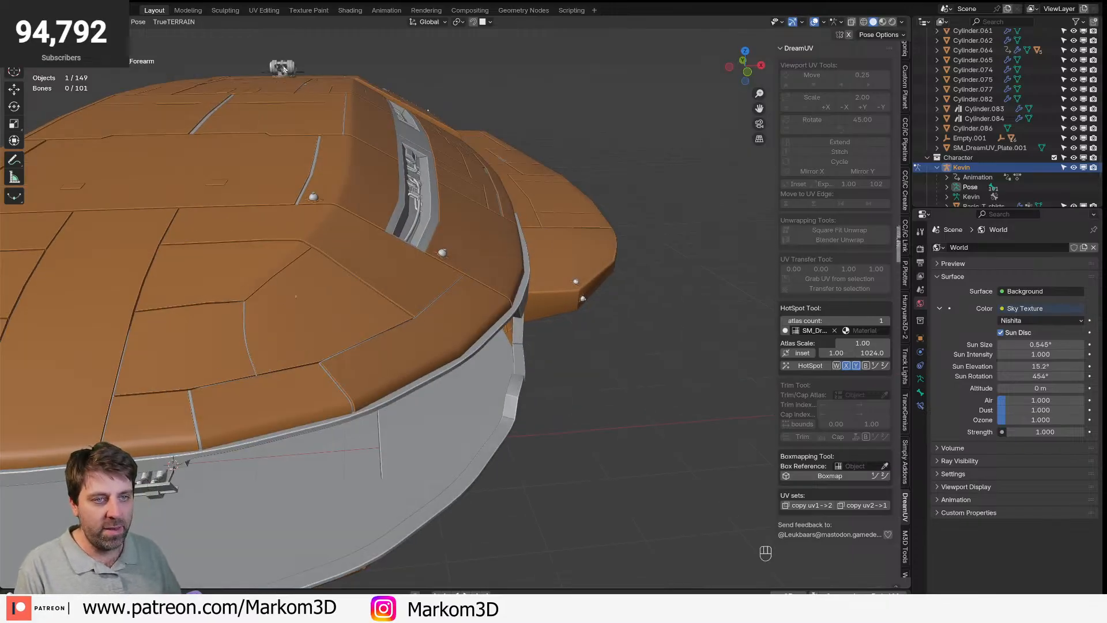
{"action": "key", "text": "KP_Decimal"}
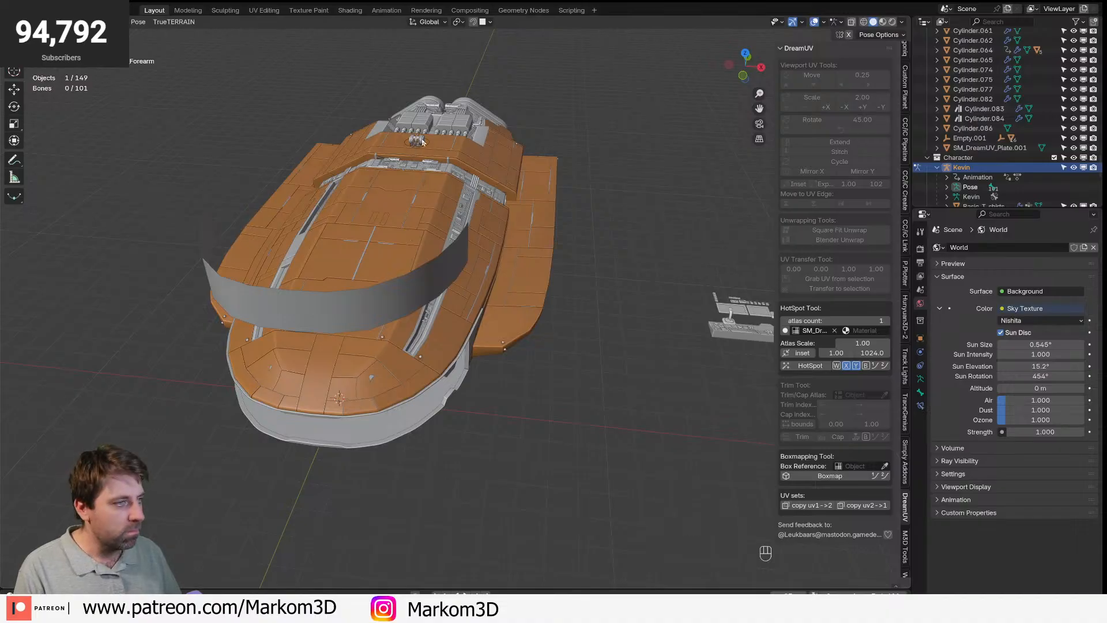
{"action": "middle_click_drag", "start_coordinate": [423, 142], "coordinate": [223, 41]}
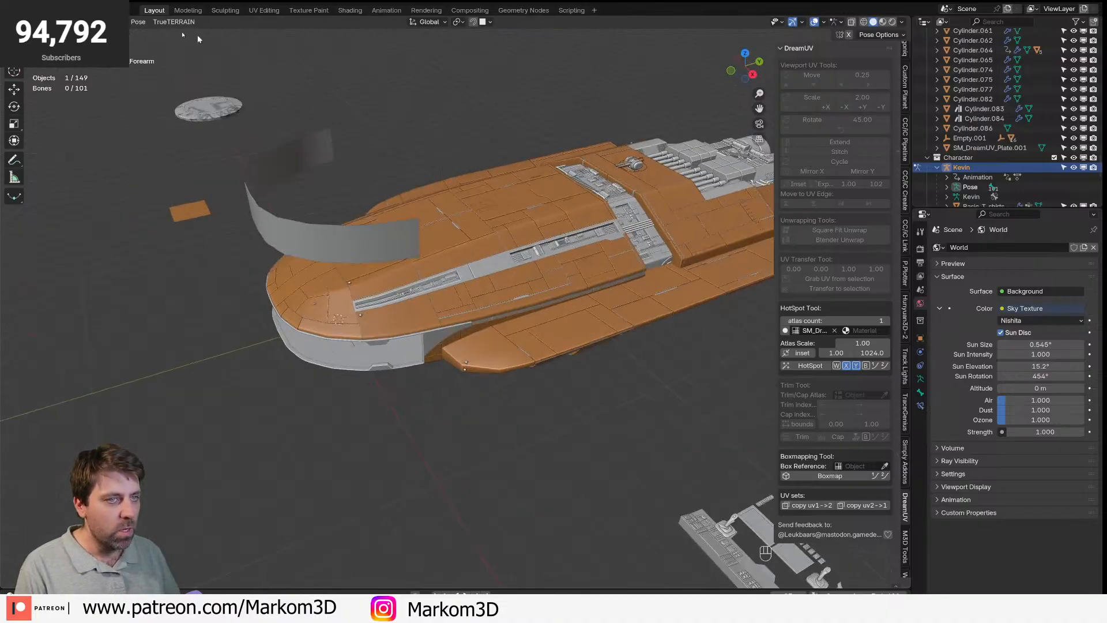
- Return to Object Mode, select the gun turret's housing on the hull and show it in rendered shading
{"action": "key", "text": "ctrl+Tab"}
{"action": "left_click", "coordinate": [625, 186]}
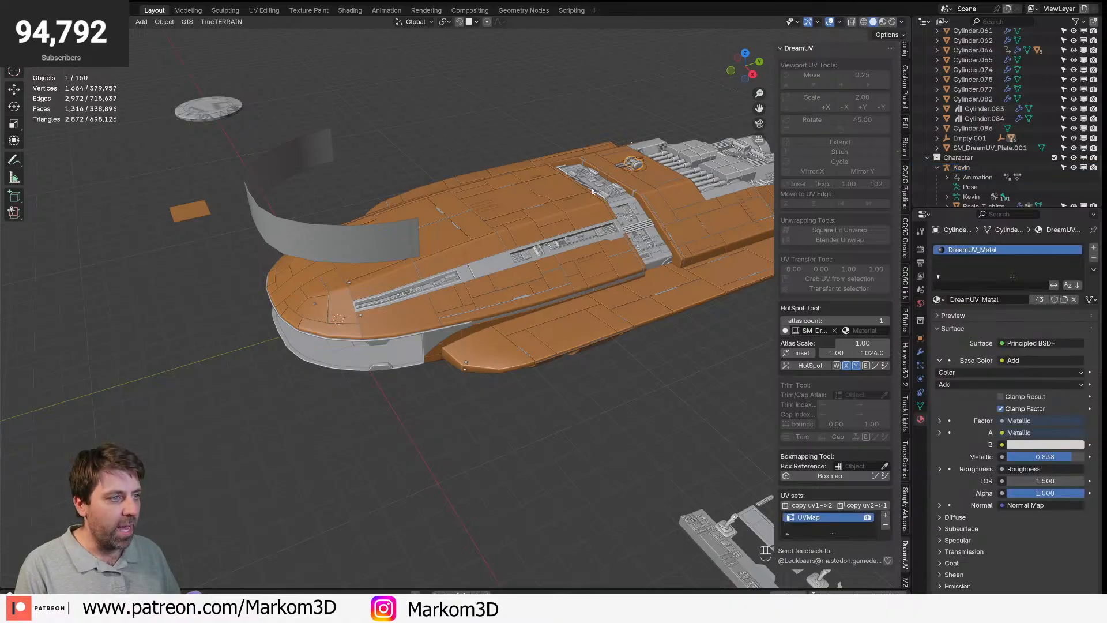
{"action": "key", "text": "KP_Decimal"}
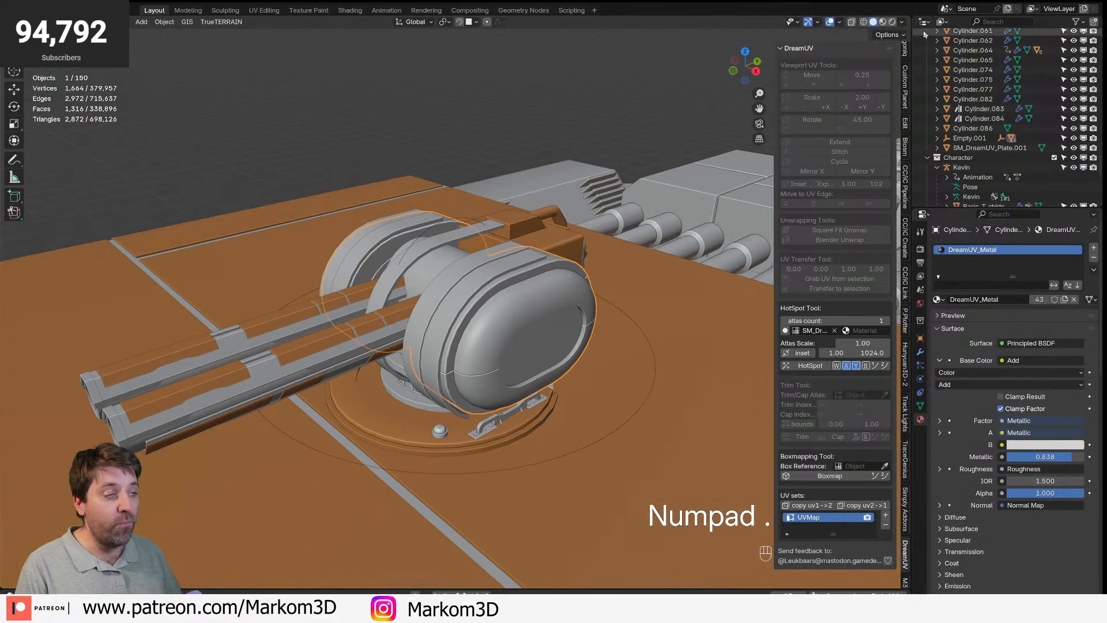
{"action": "left_click", "coordinate": [892, 22]}
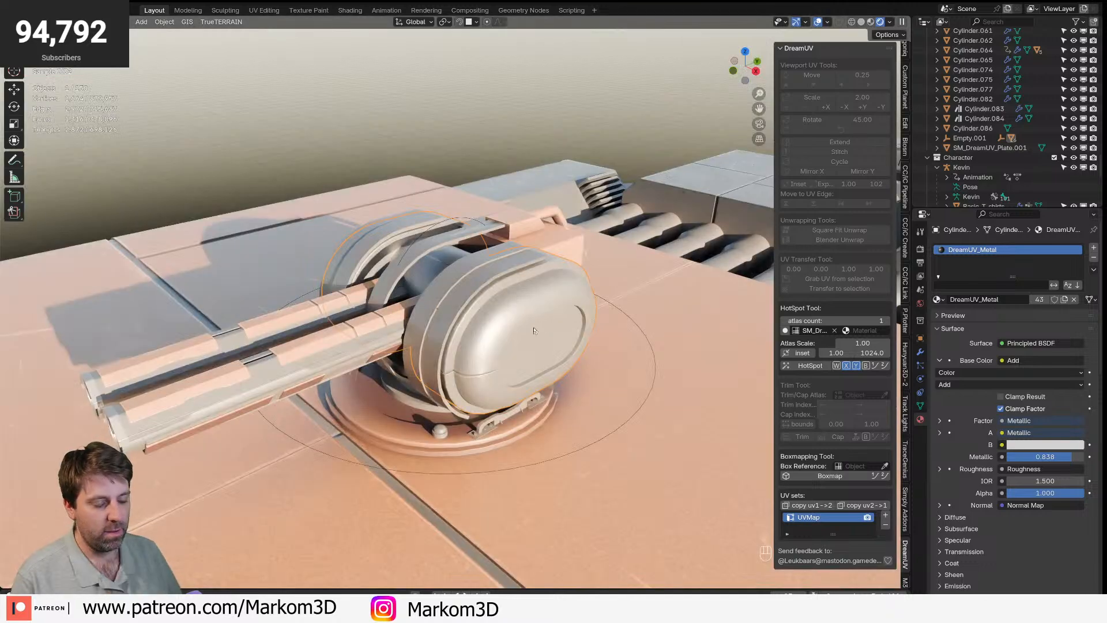
- Inspect the gun turret's rendered metal surfaces from both sides and from farther away
{"action": "middle_click_drag", "start_coordinate": [544, 324], "coordinate": [767, 329]}
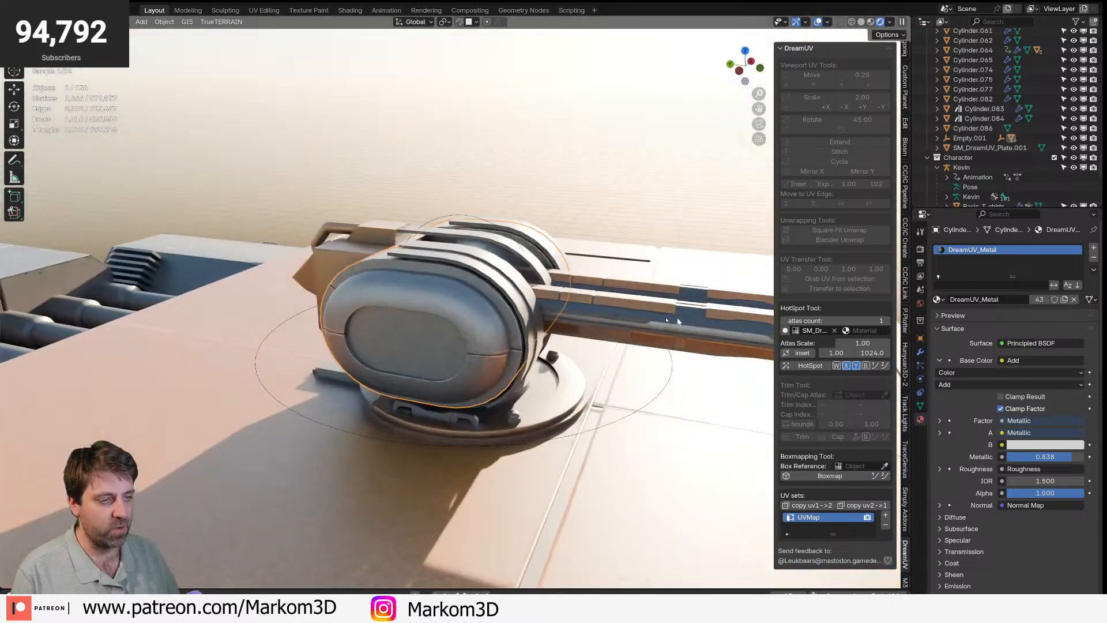
{"action": "scroll", "coordinate": [506, 335], "scroll_direction": "up", "scroll_amount": 3}
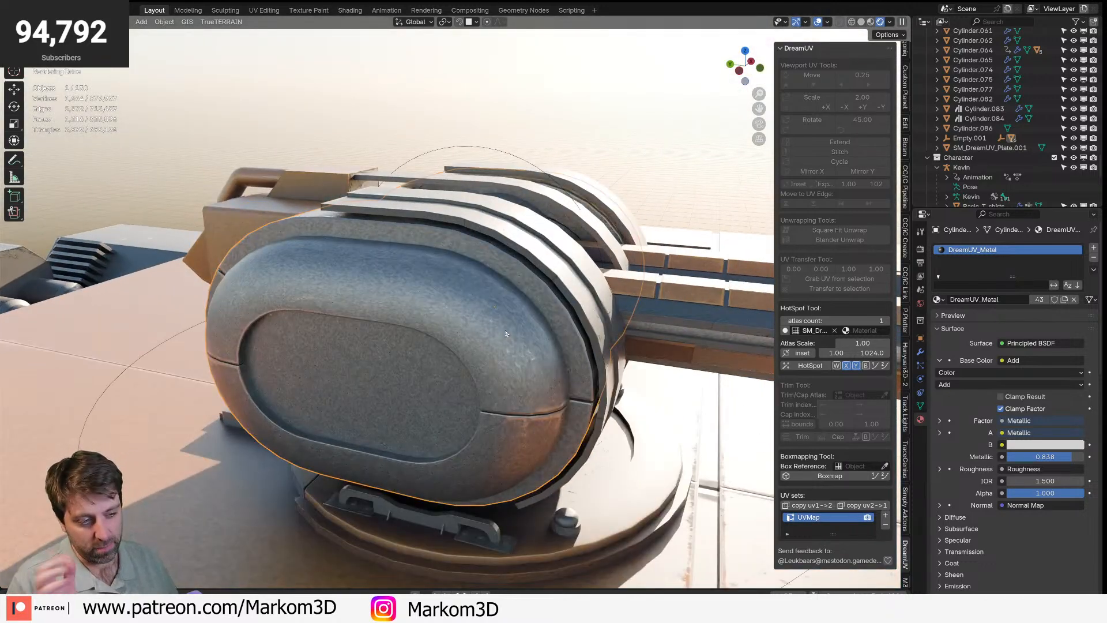
{"action": "middle_click_drag", "start_coordinate": [495, 332], "coordinate": [273, 301]}
{"action": "scroll", "coordinate": [324, 307], "scroll_direction": "down", "scroll_amount": 4}
{"action": "scroll", "coordinate": [430, 288], "scroll_direction": "down", "scroll_amount": 5}
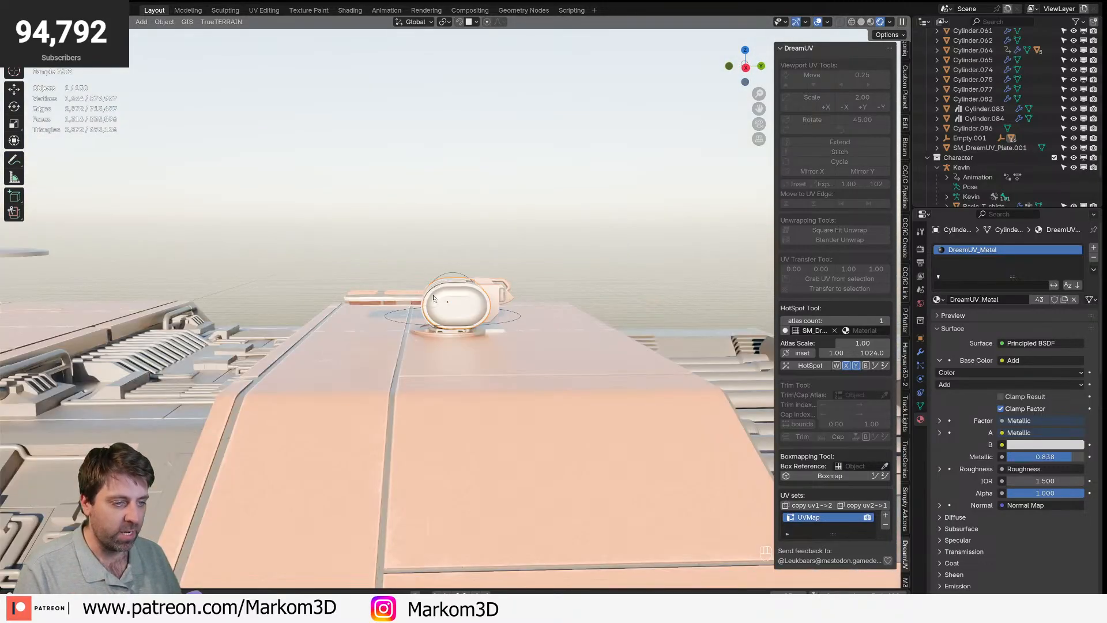
- Try rotating the gun turret about the Z axis using its parent empty
{"action": "left_click", "coordinate": [446, 278]}
{"action": "scroll", "coordinate": [445, 278], "scroll_direction": "up", "scroll_amount": 2}
{"action": "key", "text": "r"}
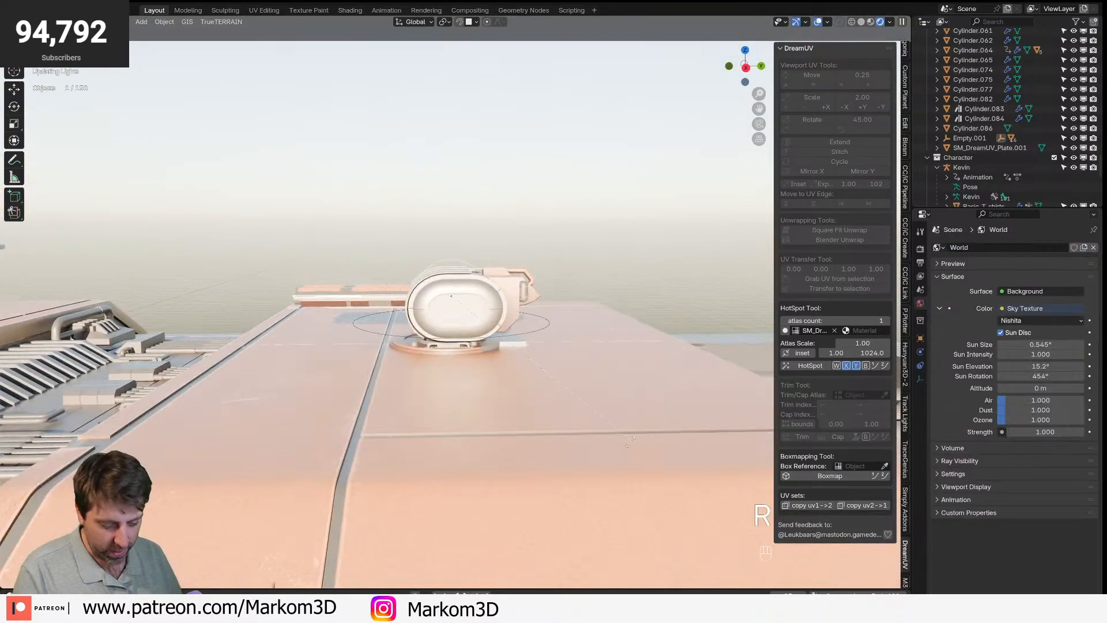
{"action": "key", "text": "r"}
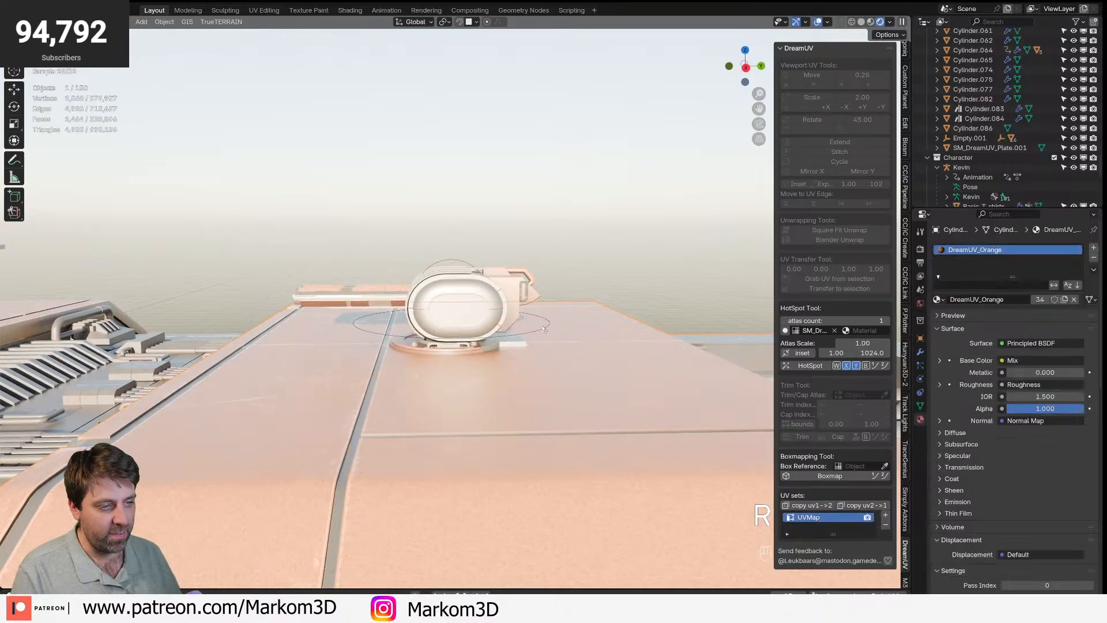
{"action": "key", "text": "z"}
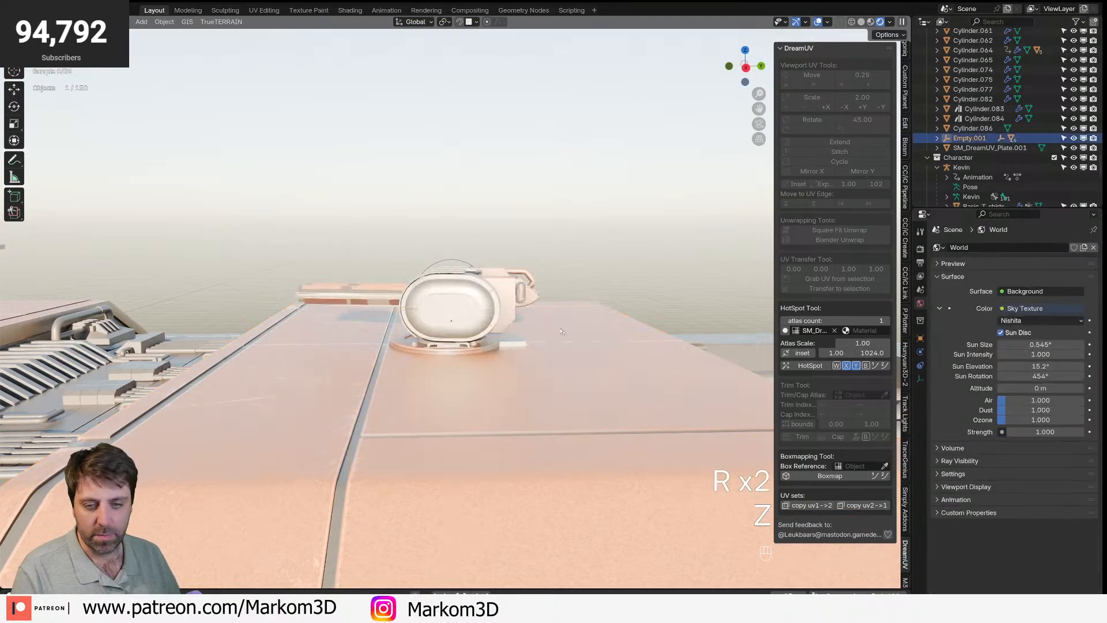
{"action": "left_click", "coordinate": [557, 333]}
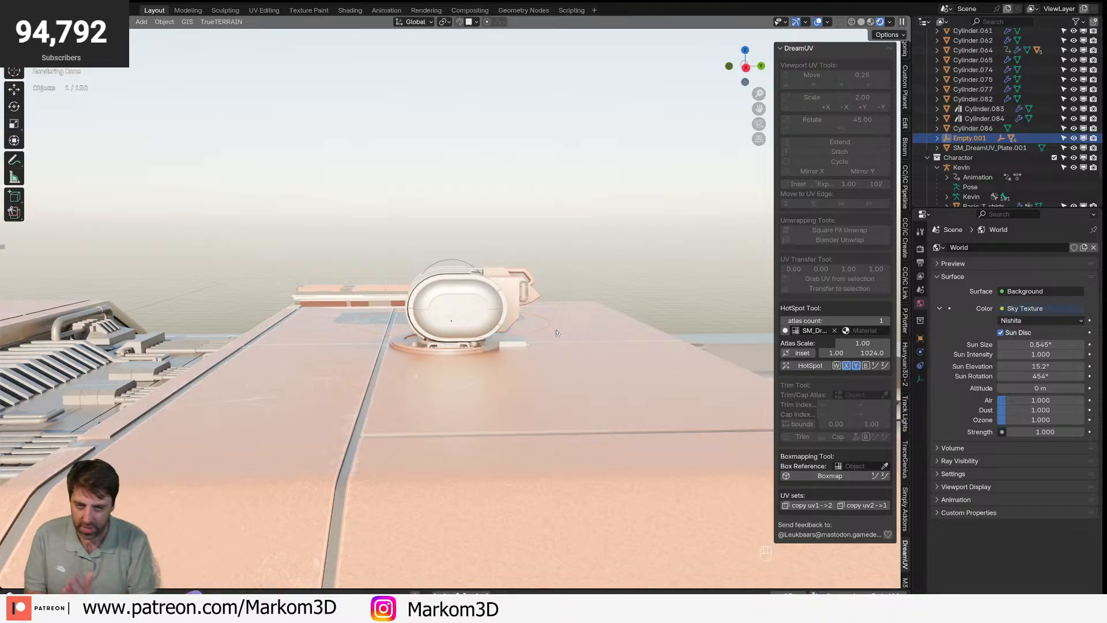